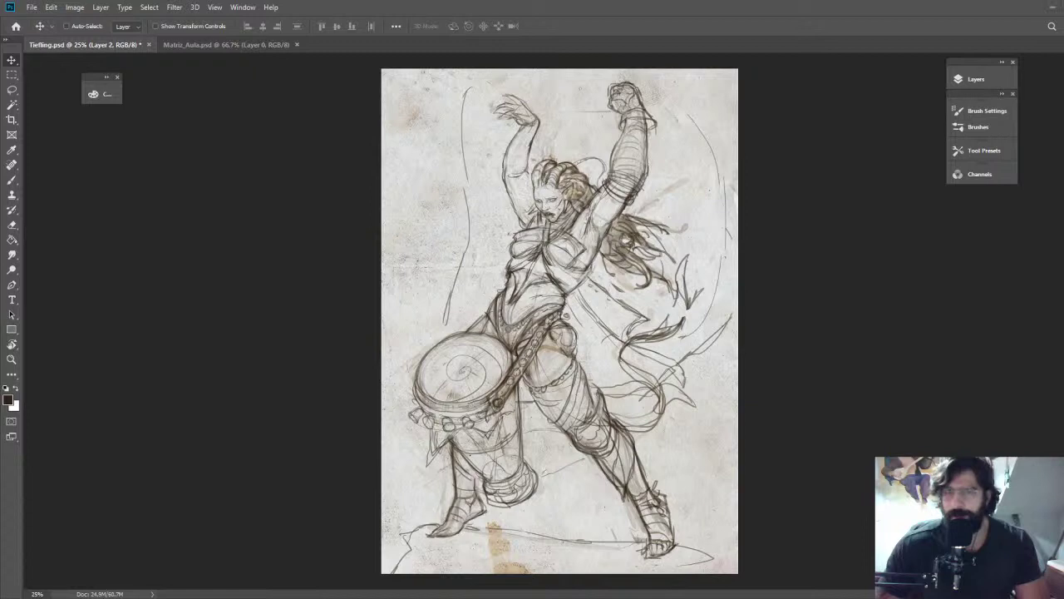
Erase and redraw sketch lines across the chest of the drumming figure
scroll(564, 267, "up", 4)
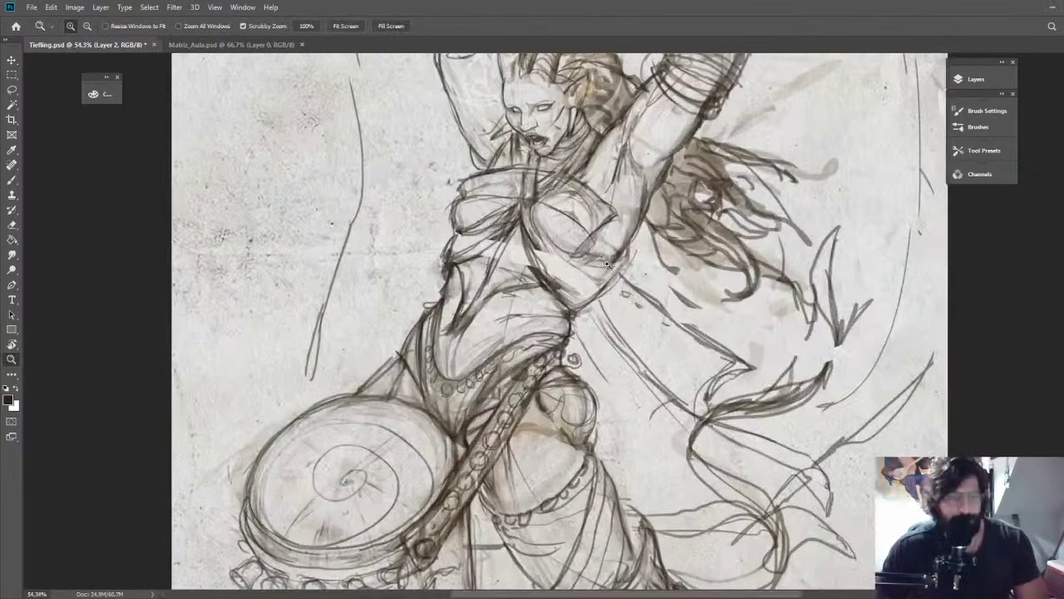
key("e")
scroll(565, 241, "up", 2)
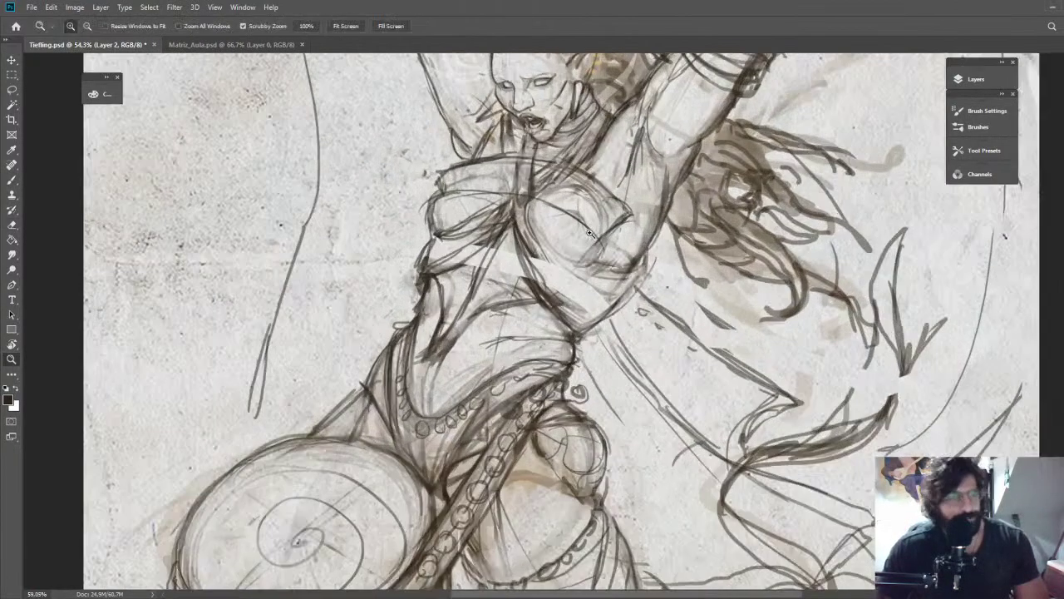
key("b")
mouse_move(614, 241)
left_mouse_down()
mouse_move(625, 266)
mouse_move(516, 291)
left_mouse_up()
key("z")
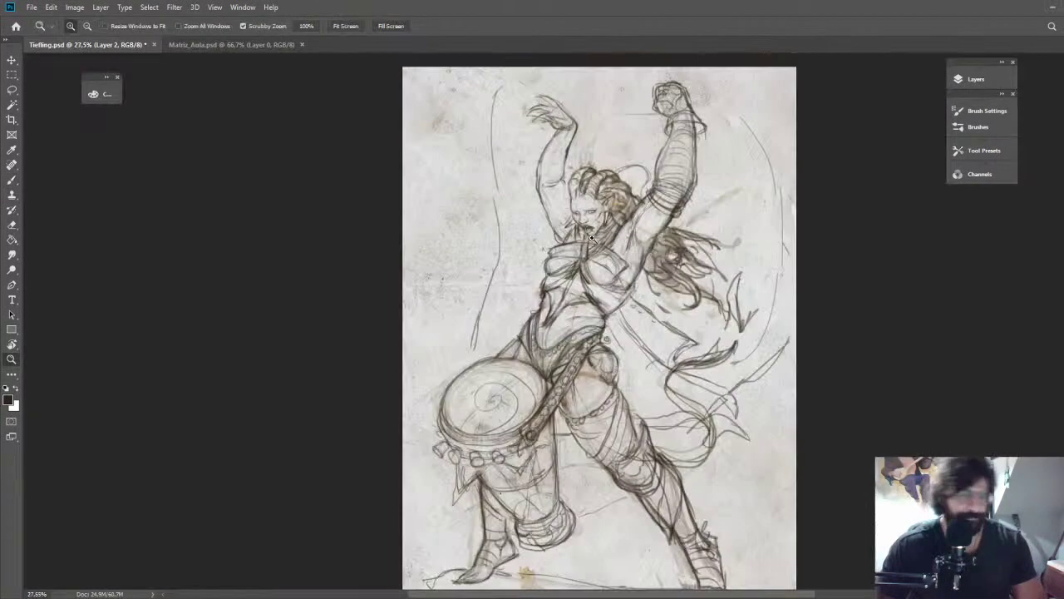
left_click_drag(647, 277, 626, 280)
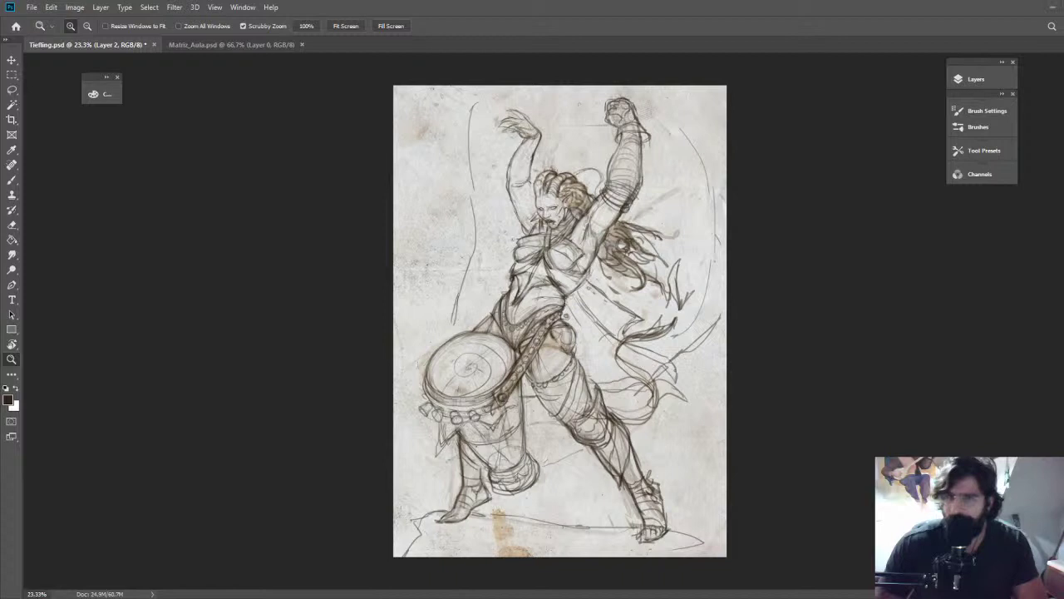
Clean up and redraw the contour at the hip and top of the thigh, and draw round beads along the waistband
left_click_drag(549, 312, 591, 308)
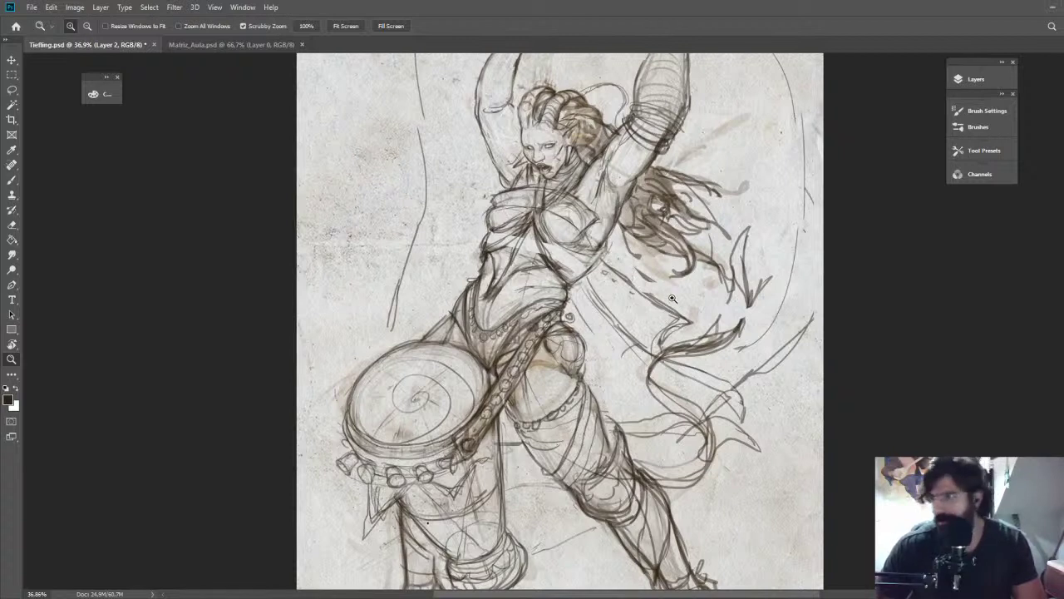
key("e")
left_click_drag(558, 325, 579, 333)
key("z")
left_click_drag(560, 326, 616, 327)
key("b")
left_click_drag(524, 354, 589, 344)
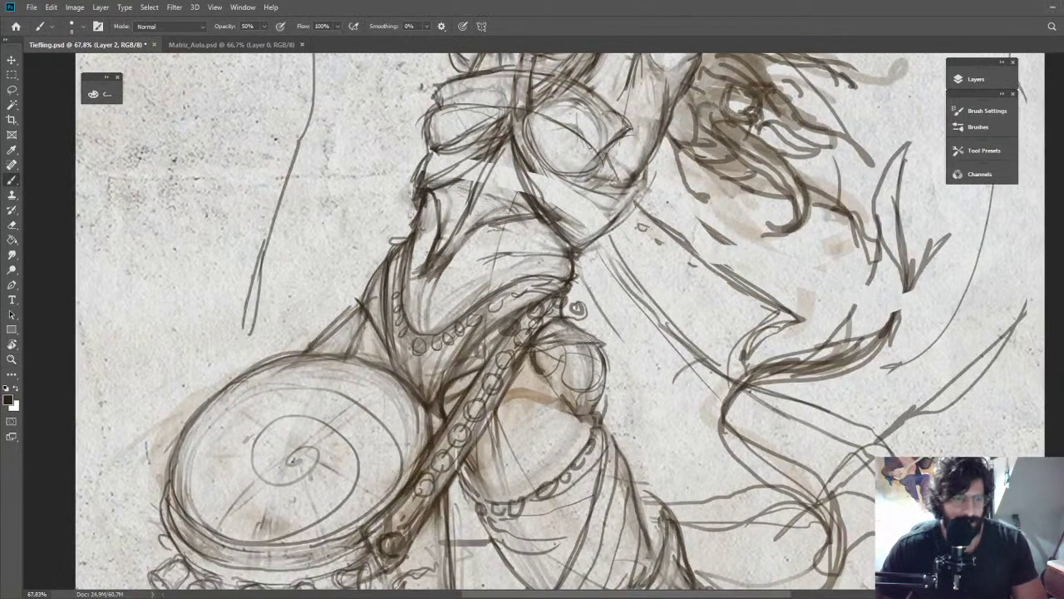
left_click_drag(514, 323, 502, 331)
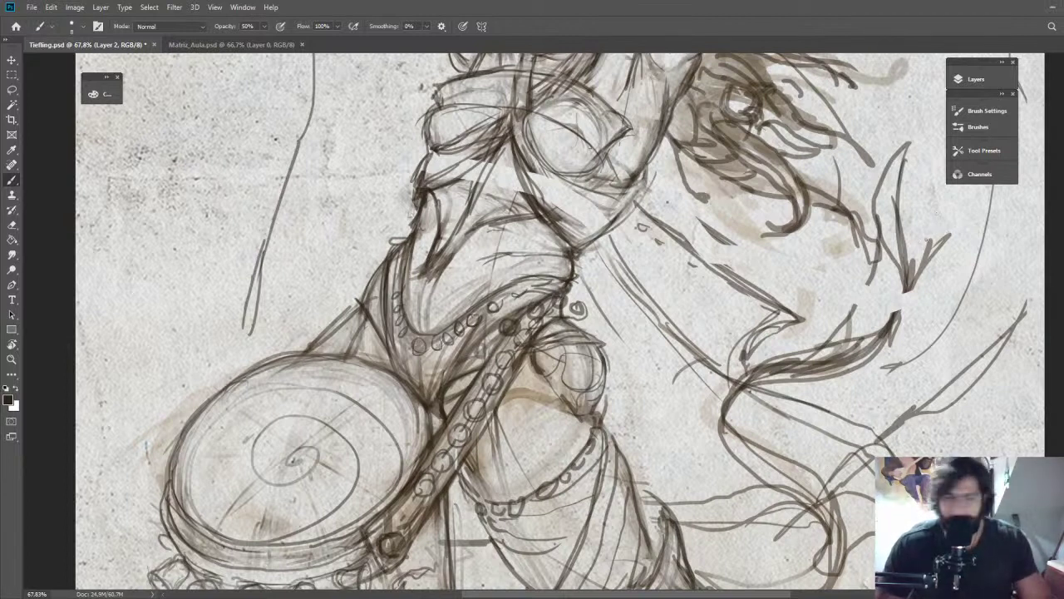
Lightly erase the lines at the top of the head and redraw the strands of the swept-back hair
key("z")
mouse_move(599, 200)
left_mouse_down()
mouse_move(490, 183)
mouse_move(526, 165)
mouse_move(589, 205)
left_mouse_up()
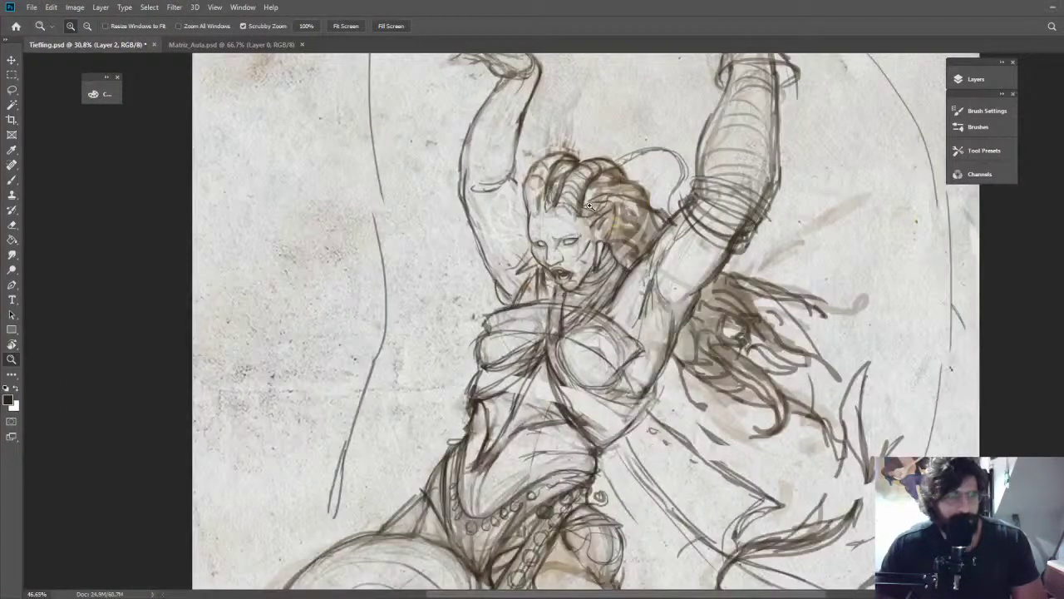
left_click_drag(588, 206, 611, 204)
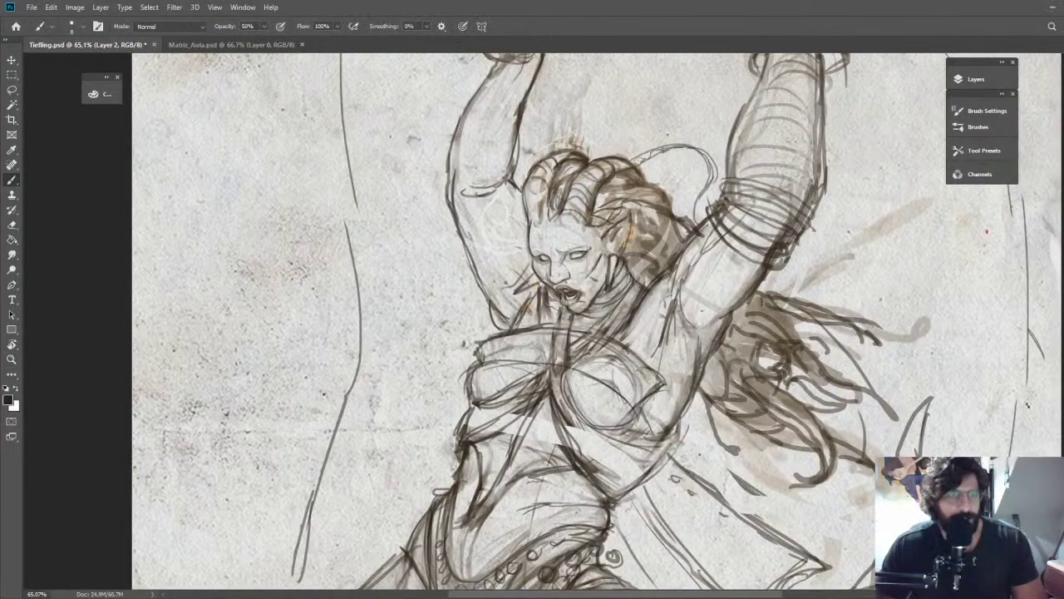
key("e")
left_click_drag(570, 160, 565, 184)
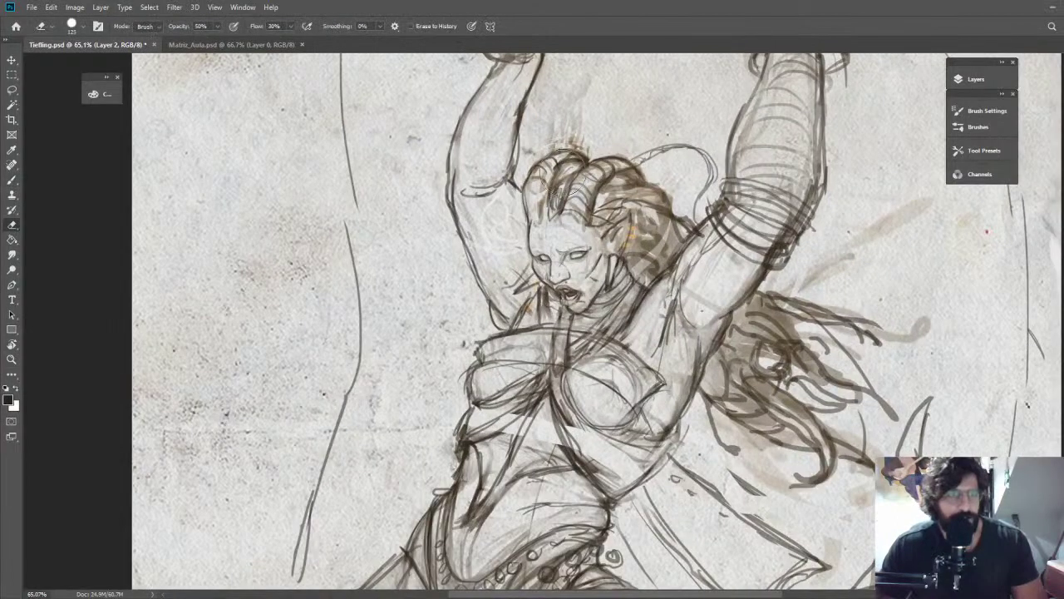
key("b")
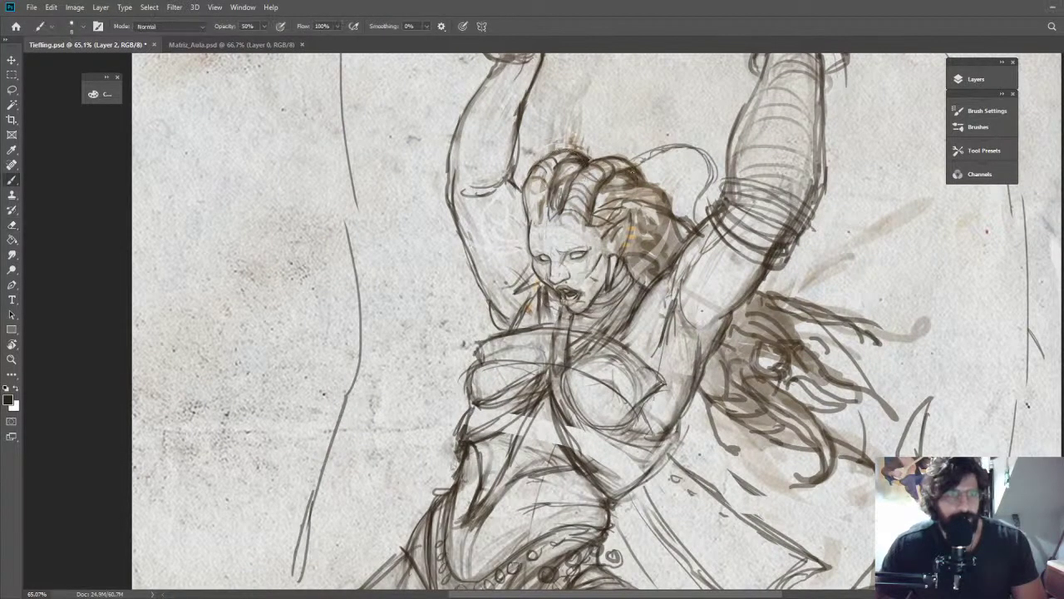
mouse_move(642, 184)
left_mouse_down()
mouse_move(668, 207)
mouse_move(620, 198)
mouse_move(594, 209)
left_mouse_up()
key("z")
key("ctrl+0")
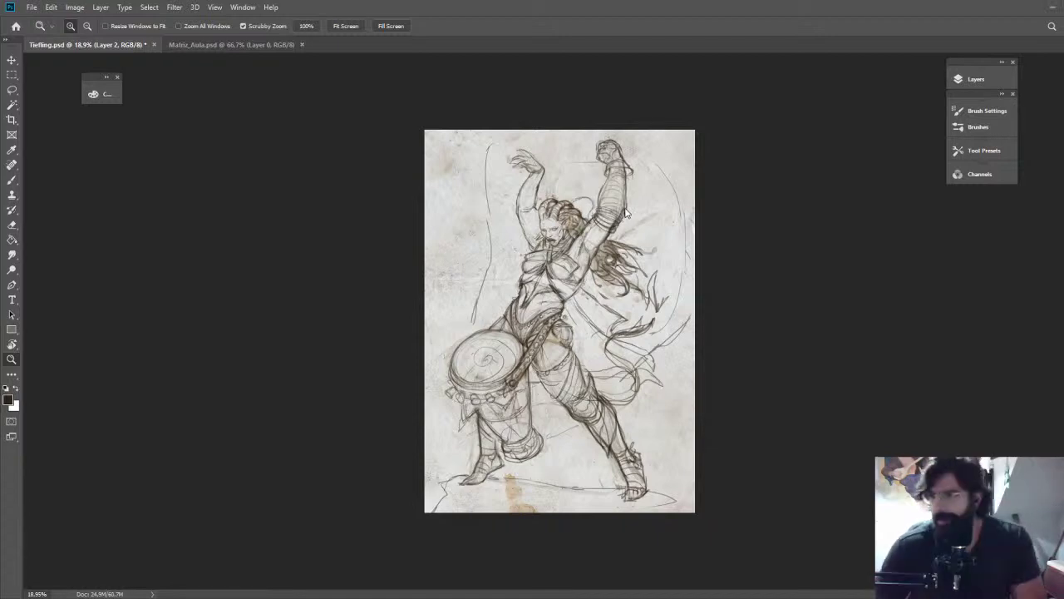
Refine the lines of the chest band and erase the stray marks at its outer corner
mouse_move(650, 211)
left_mouse_down()
mouse_move(678, 211)
mouse_move(640, 211)
left_mouse_up()
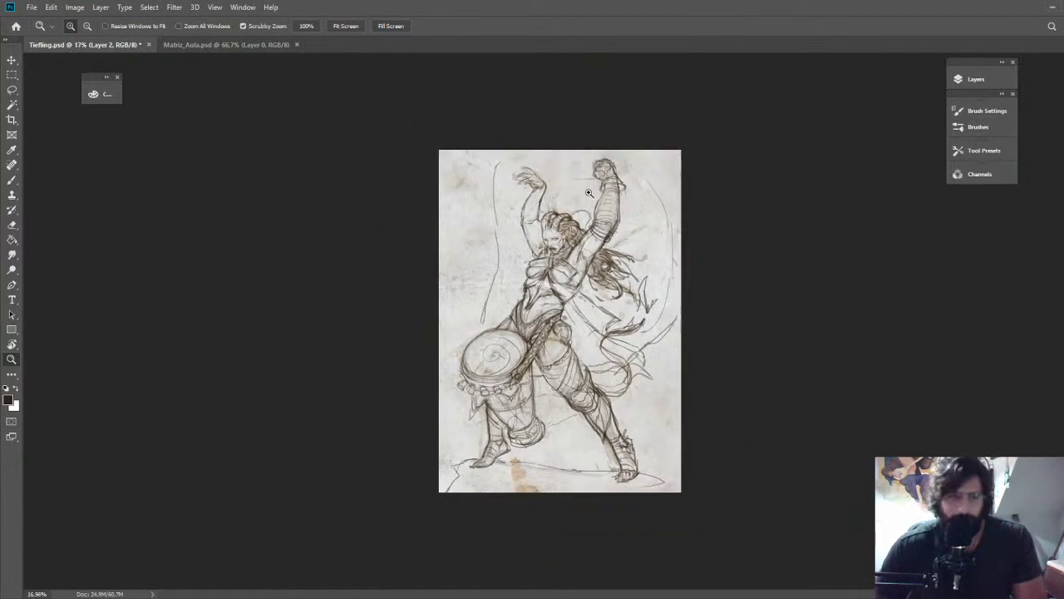
left_click_drag(574, 270, 602, 269)
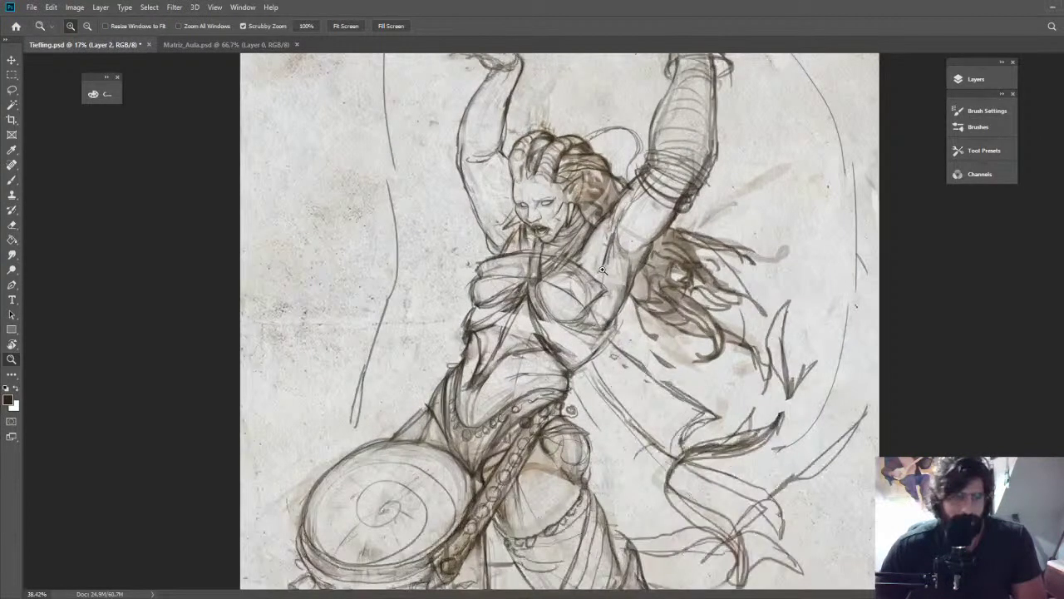
left_click_drag(602, 268, 620, 269)
key("b")
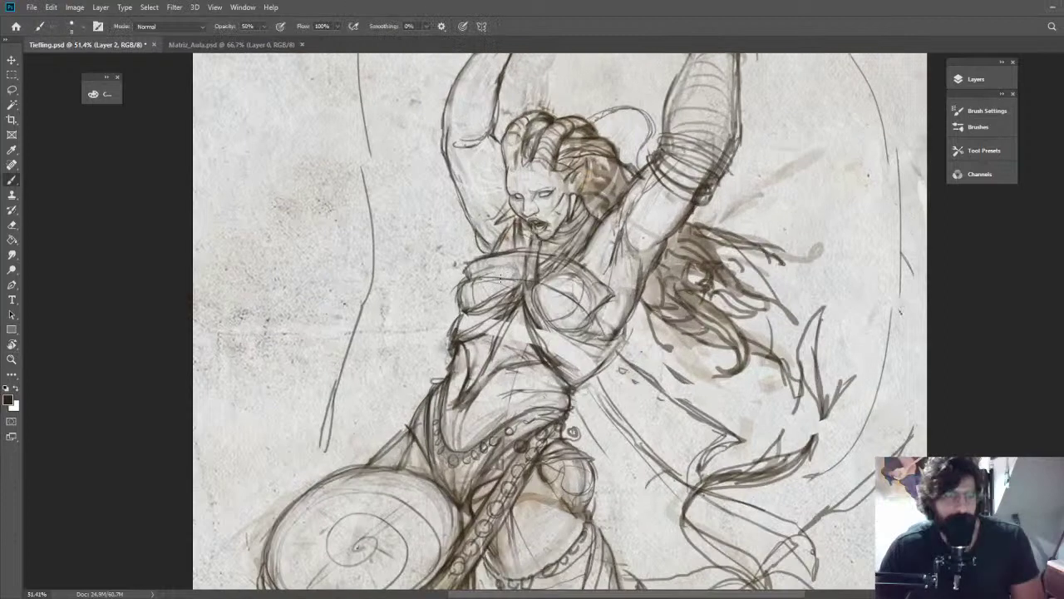
left_click_drag(543, 281, 580, 289)
key("e")
mouse_move(466, 263)
left_mouse_down()
mouse_move(469, 276)
mouse_move(467, 264)
left_mouse_up()
key("b")
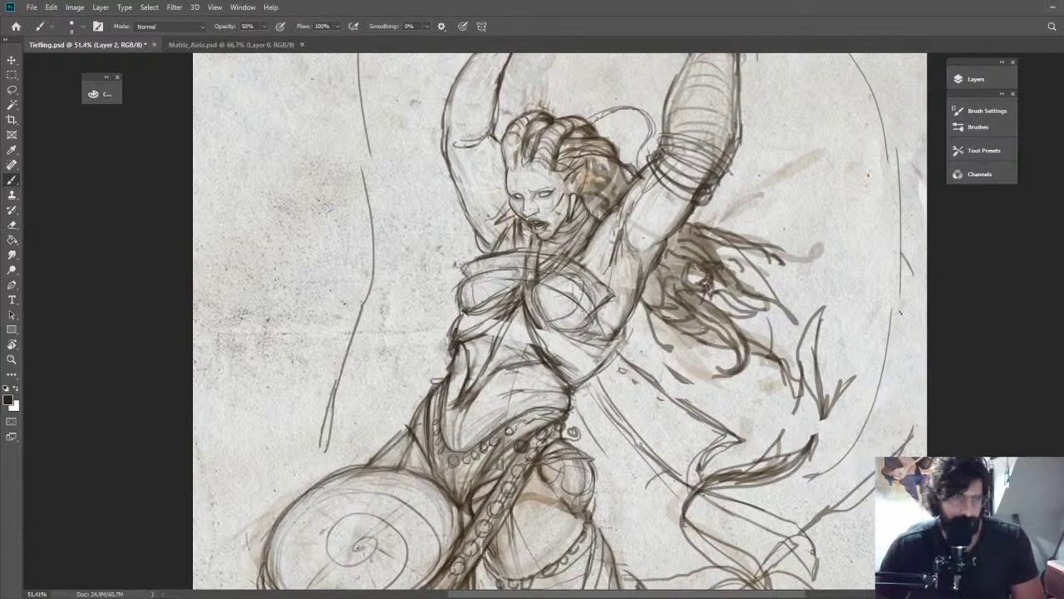
Mirror the whole drawing horizontally to check the figure's balance, and flip it back to its original orientation
key("z")
left_click_drag(720, 232, 657, 231)
key("ctrl+shift+h")
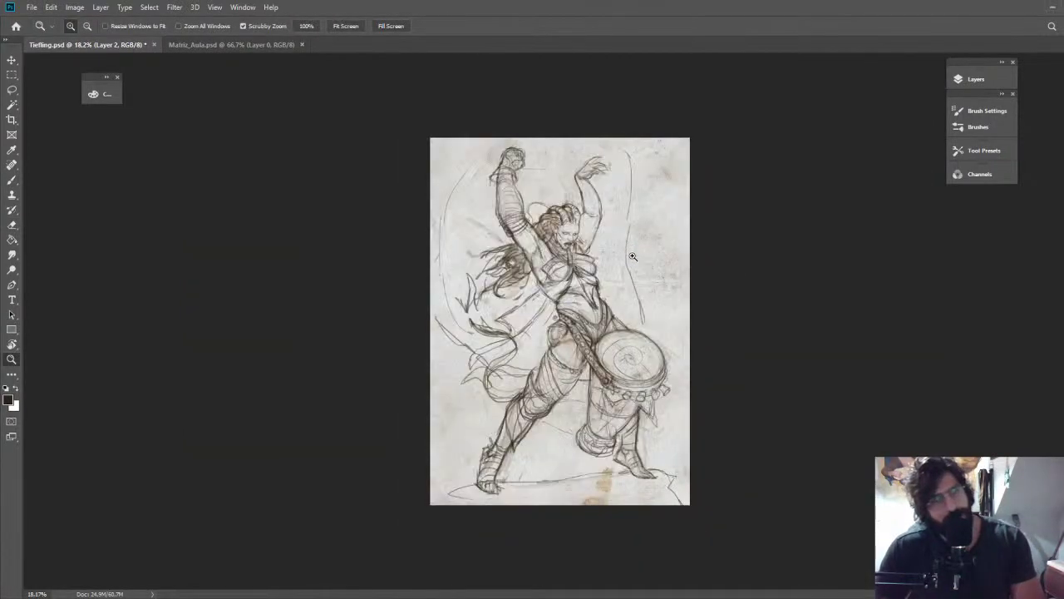
key("ctrl+alt+shift+h")
Redraw the abdomen lines and add curved fabric folds beneath the breast on the raised-fist side
left_click_drag(553, 340, 560, 340)
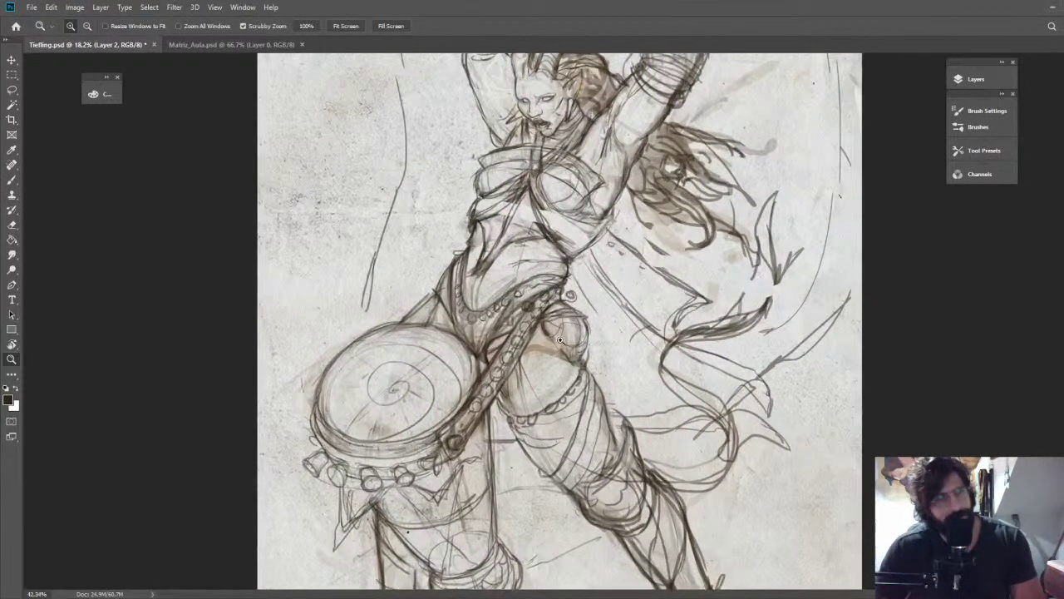
key("e")
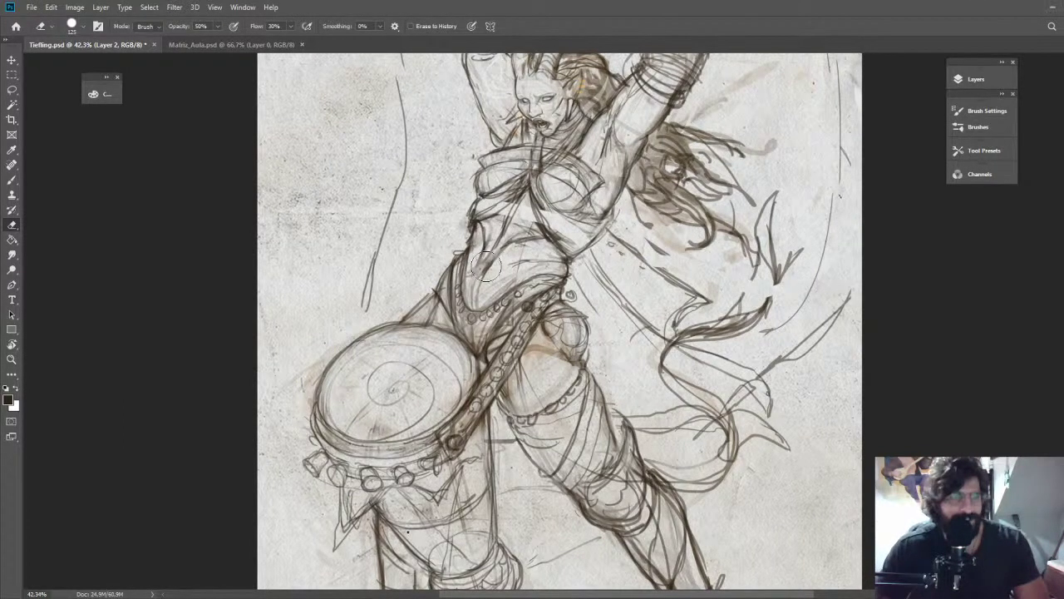
key("b")
scroll(478, 268, "up", 1)
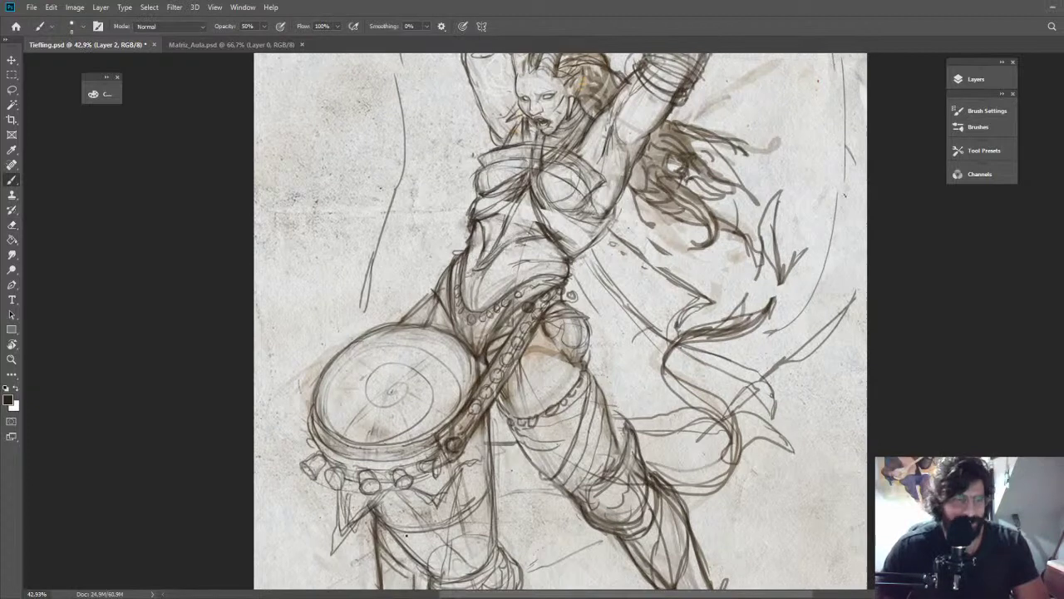
left_click_drag(501, 254, 531, 238)
scroll(582, 243, "up", 2)
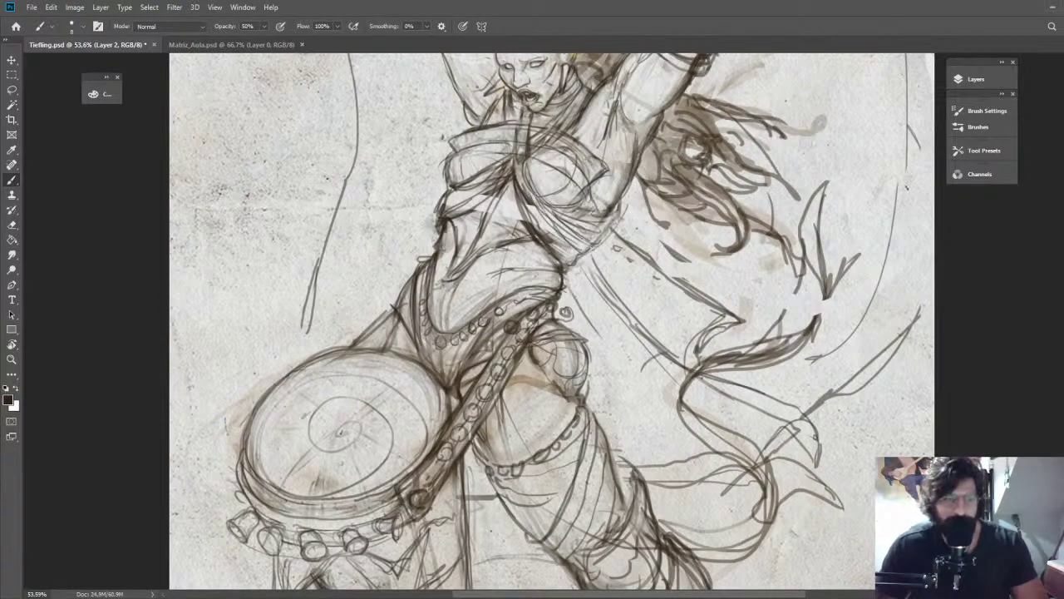
left_click_drag(616, 215, 619, 221)
key("ctrl+space")
left_click_drag(618, 218, 615, 240)
Clean up and redraw the outline of the rounded hip piece and the upper thigh below it
left_click_drag(596, 507, 645, 278)
key("e")
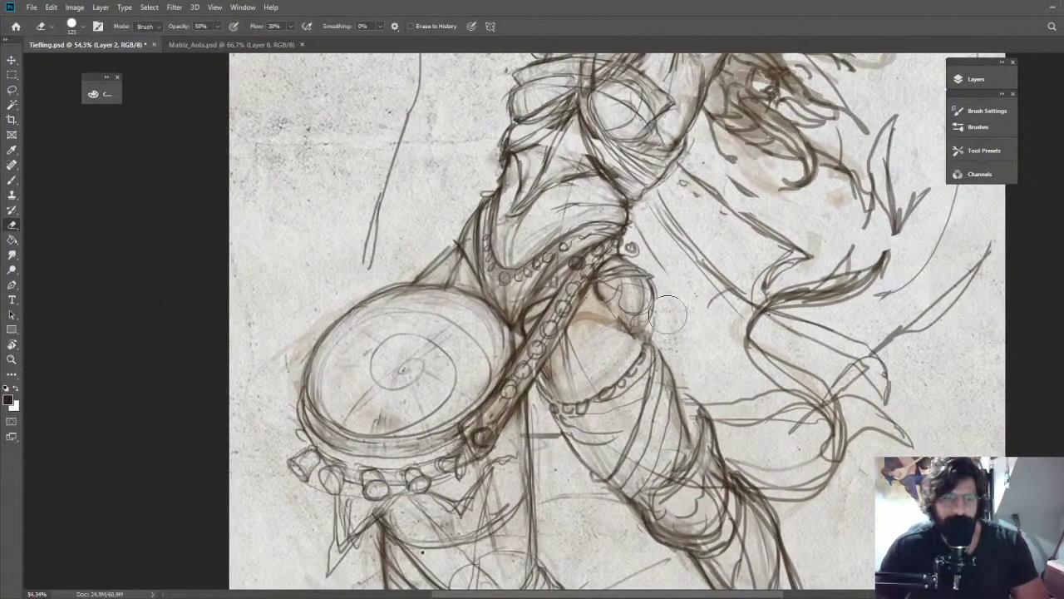
key("b")
mouse_move(654, 294)
left_mouse_down()
mouse_move(640, 361)
mouse_move(542, 400)
left_mouse_up()
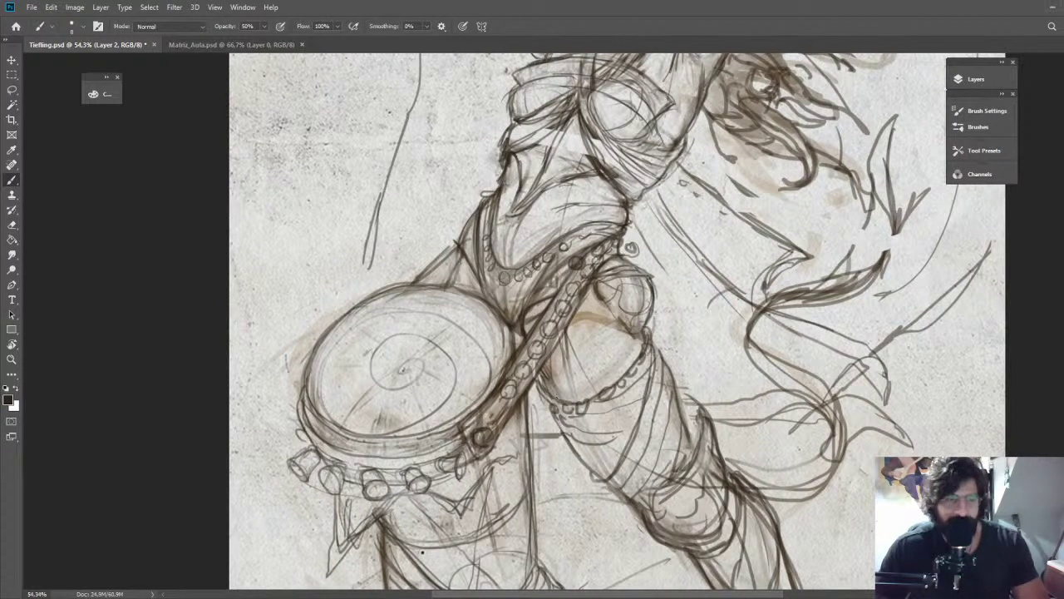
Examine the head, torso and drum areas up close, and compare them with the whole figure
key("z")
mouse_move(641, 274)
left_mouse_down()
mouse_move(548, 250)
mouse_move(620, 223)
mouse_move(676, 223)
left_mouse_up()
key("b")
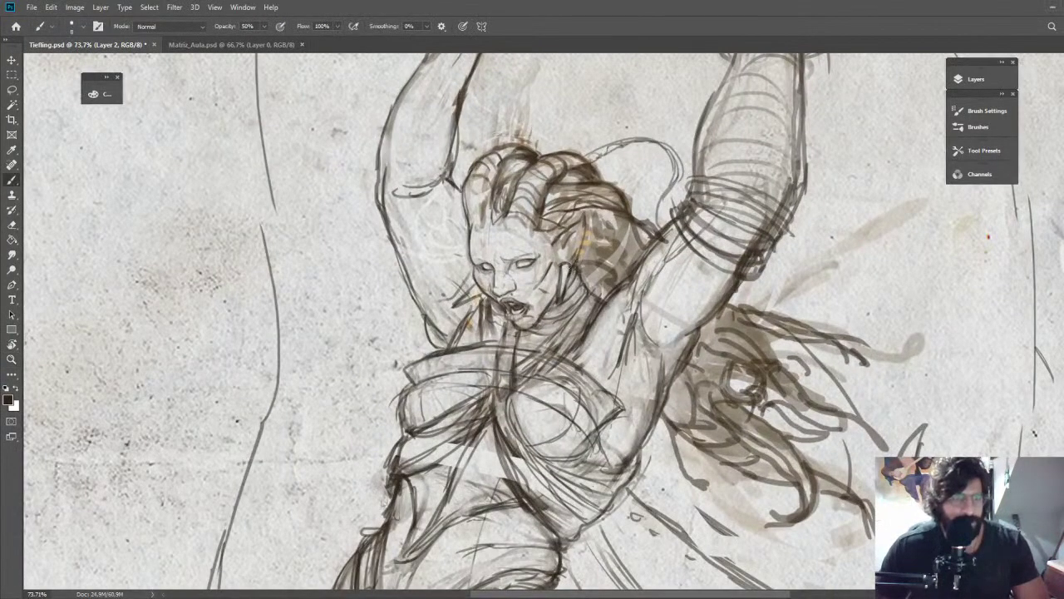
key("z")
left_click_drag(582, 256, 562, 255)
left_click_drag(465, 499, 534, 237)
key("e")
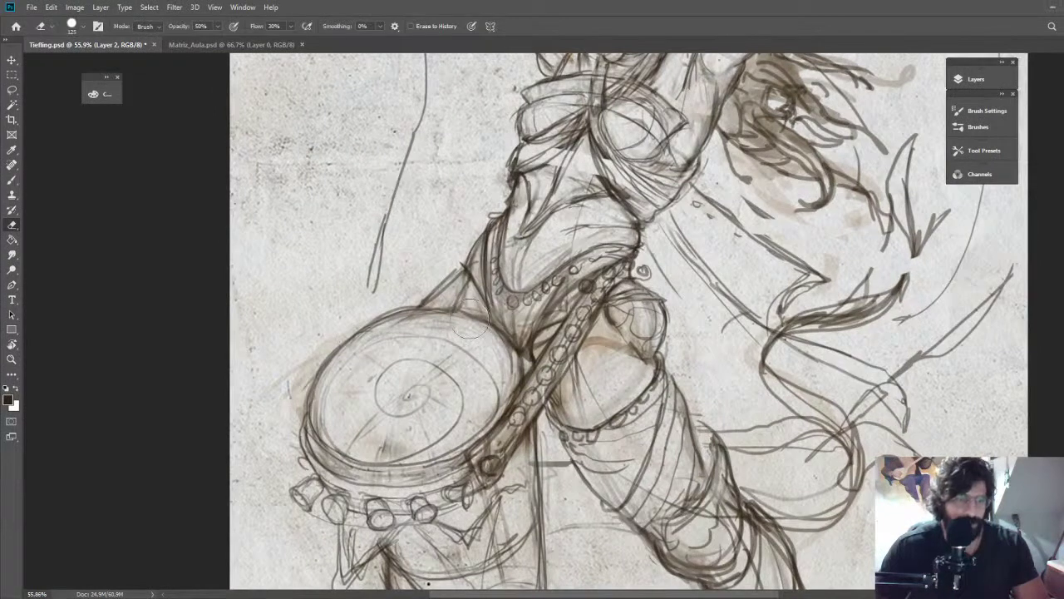
key("z")
left_click_drag(553, 333, 487, 328)
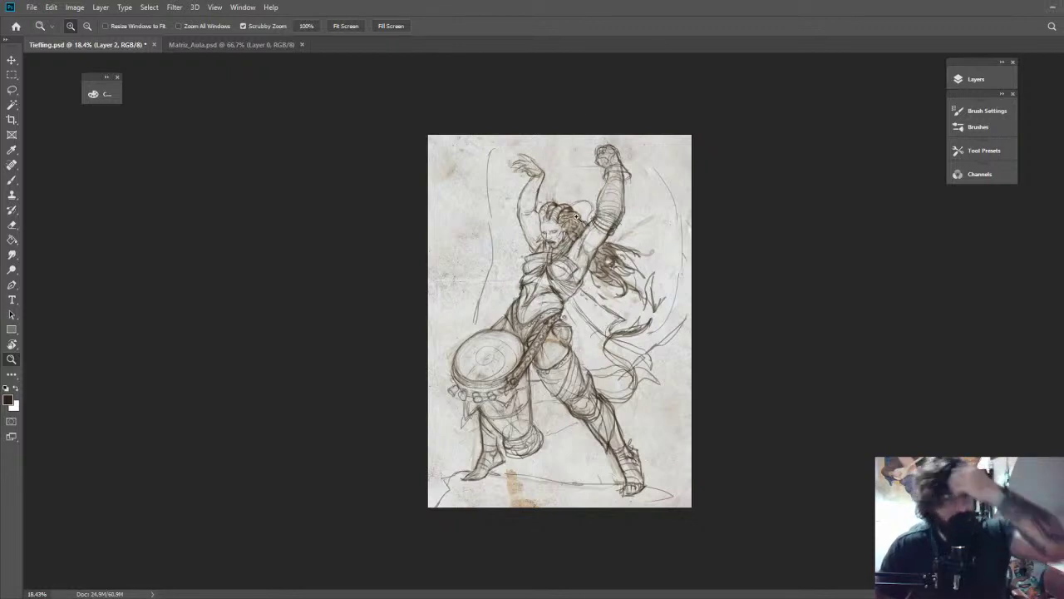
Draw additional wrapping bands around the forearm of the raised fist
left_click_drag(576, 216, 689, 220)
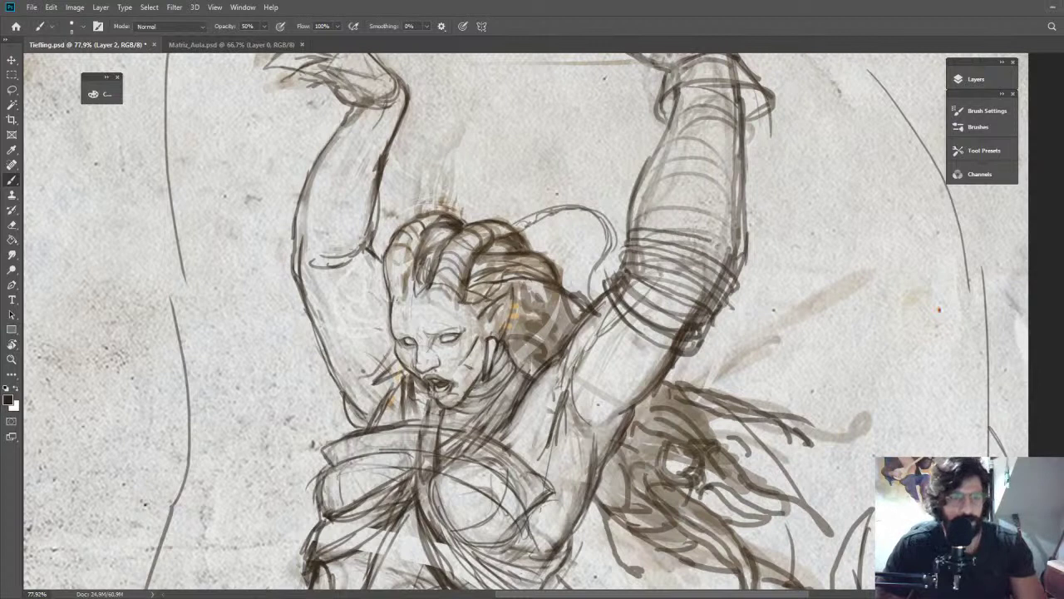
mouse_move(626, 230)
left_mouse_down()
mouse_move(723, 233)
mouse_move(747, 265)
left_mouse_up()
key("ctrl+space")
left_click_drag(754, 256, 703, 217)
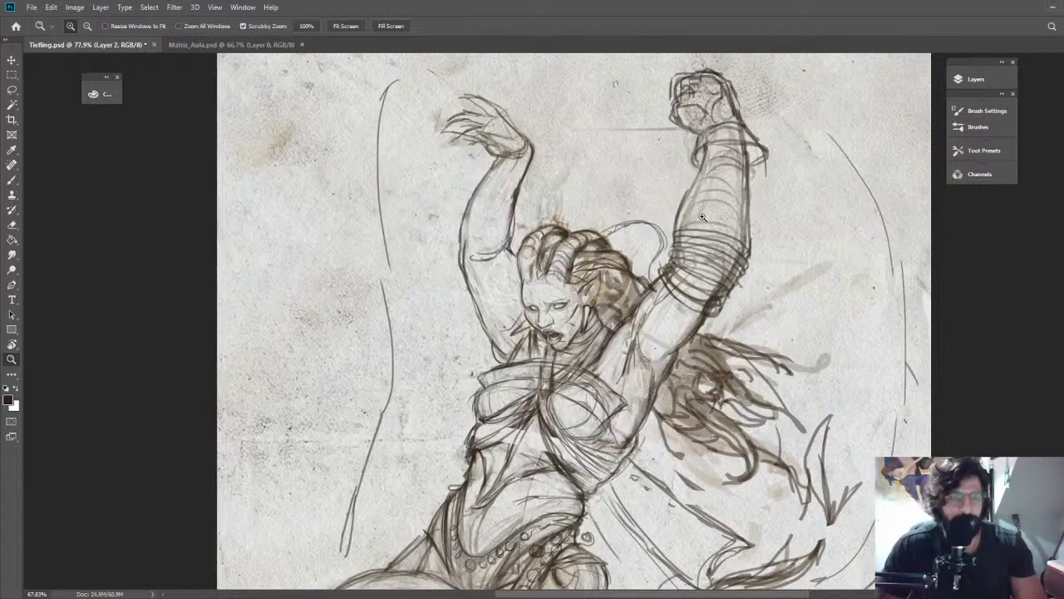
Fade the chest and abdomen lines with a very large soft eraser at 20% opacity
left_click_drag(702, 217, 676, 125)
key("e")
left_click_drag(506, 284, 592, 296)
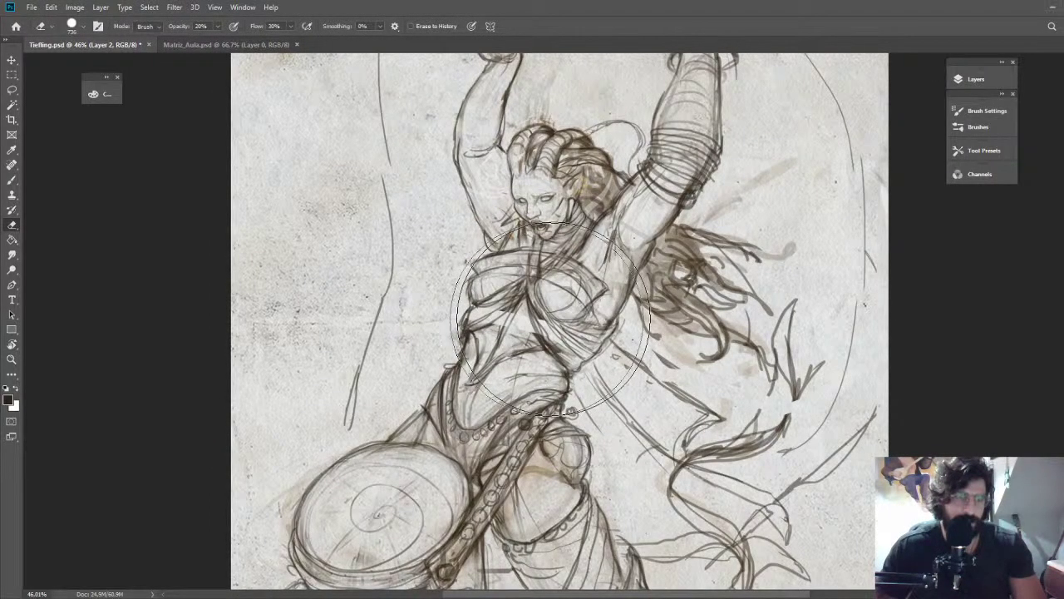
mouse_move(550, 319)
left_mouse_down()
mouse_move(567, 327)
mouse_move(521, 288)
mouse_move(499, 299)
mouse_move(529, 331)
mouse_move(528, 266)
mouse_move(528, 281)
mouse_move(594, 268)
left_mouse_up()
Draw a curved fabric strip from the neck down across the chest to the side of the waist at 50% brush opacity
key("b")
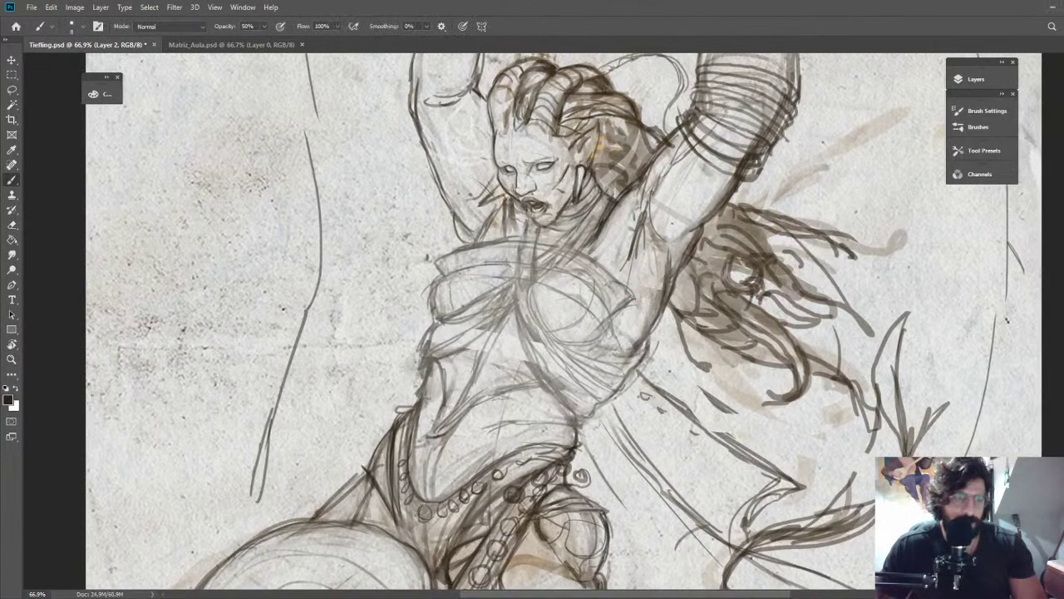
left_click_drag(536, 243, 541, 319)
left_click_drag(544, 355, 642, 318)
mouse_move(529, 217)
left_mouse_down()
mouse_move(520, 249)
mouse_move(573, 421)
left_mouse_up()
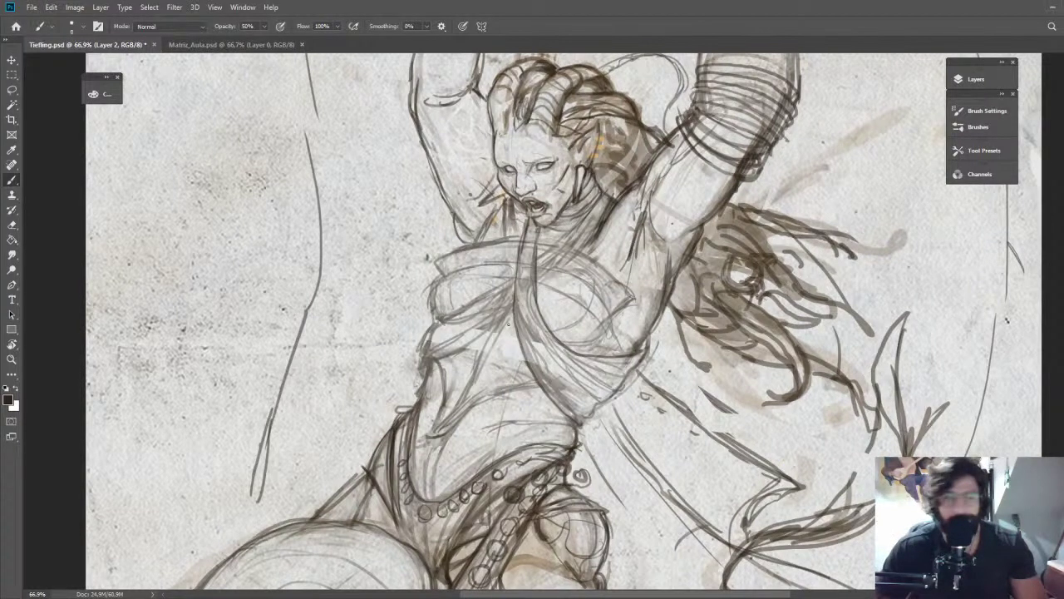
Darken the upper and lower edges of the chest fabric and the neck scarf lines at 60% brush opacity
key("0")
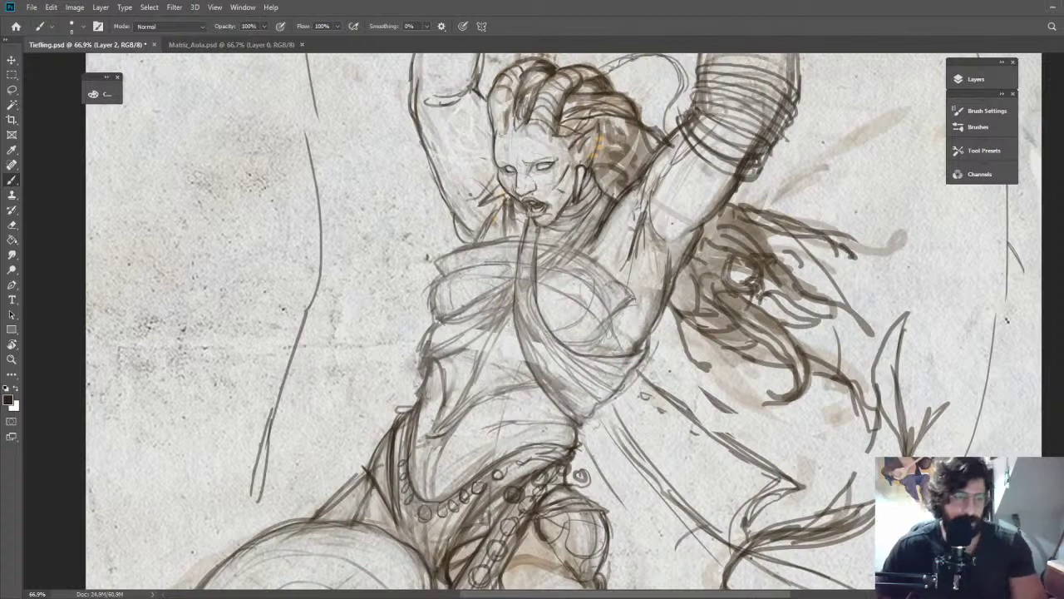
left_click(619, 197, "alt")
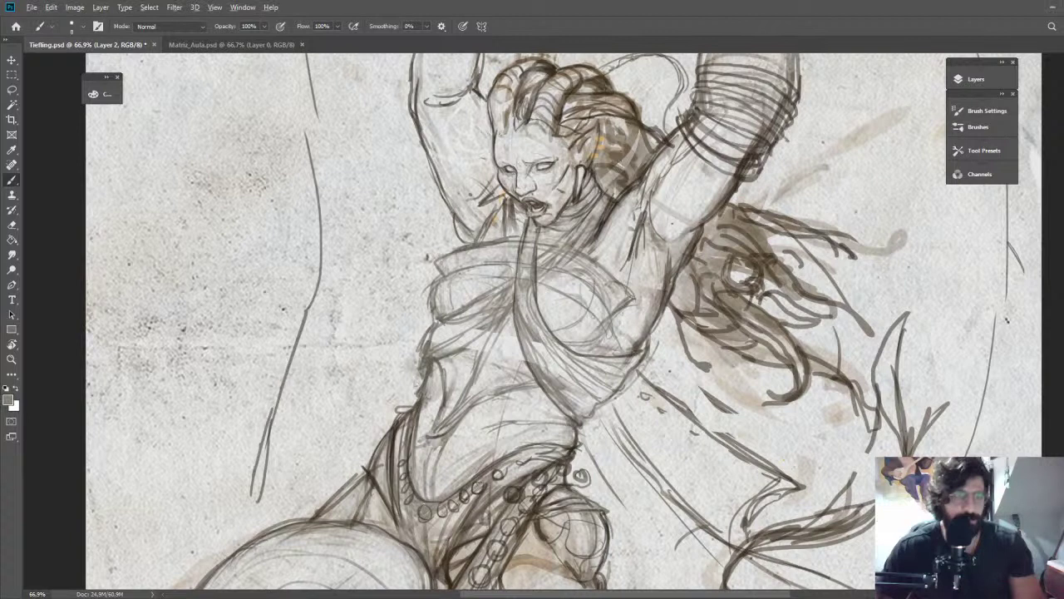
key("4")
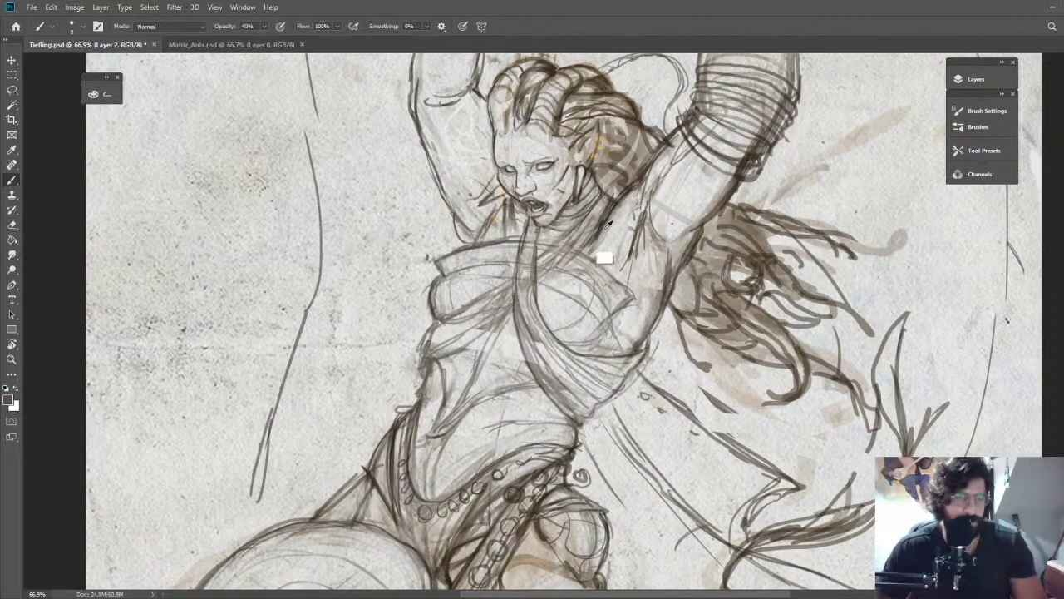
key("6")
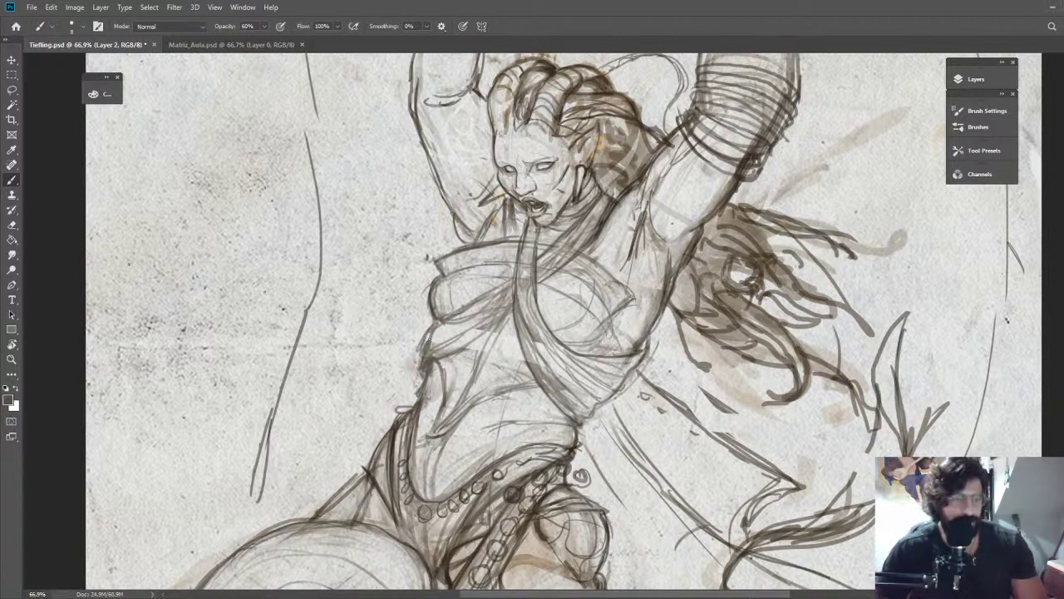
key("e")
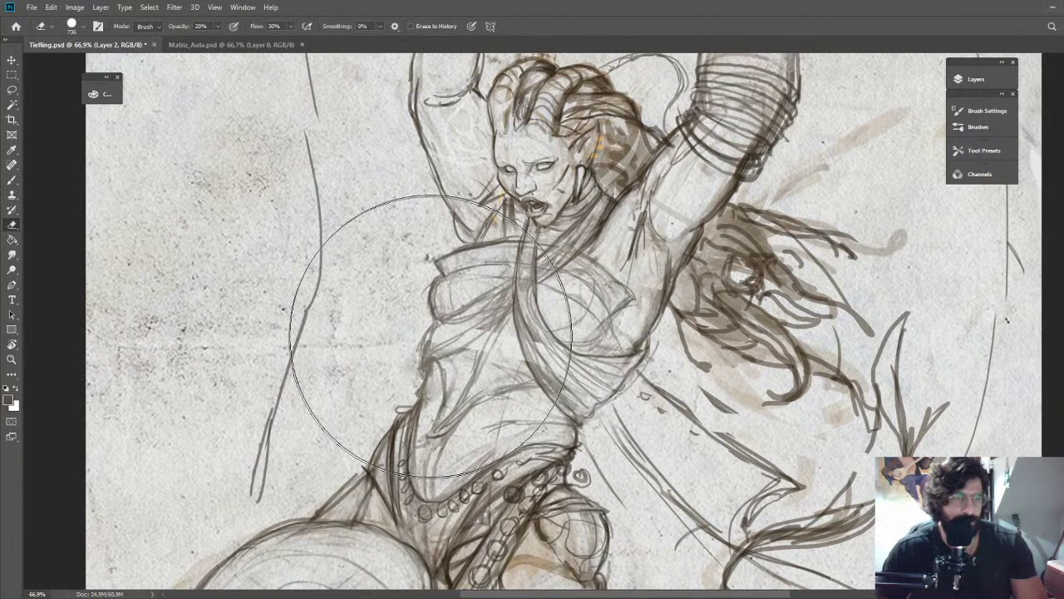
key("b")
left_click_drag(425, 339, 507, 284)
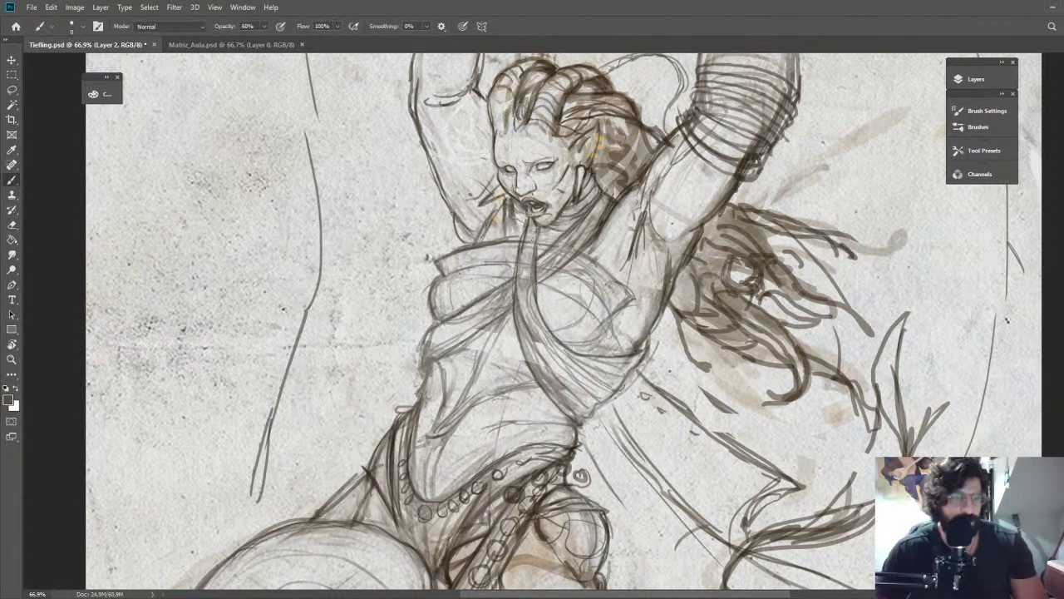
Examine the whole figure from the raised hands down to the feet to judge the redrawn torso
key("z")
left_click_drag(540, 328, 449, 329)
left_click_drag(557, 333, 498, 203)
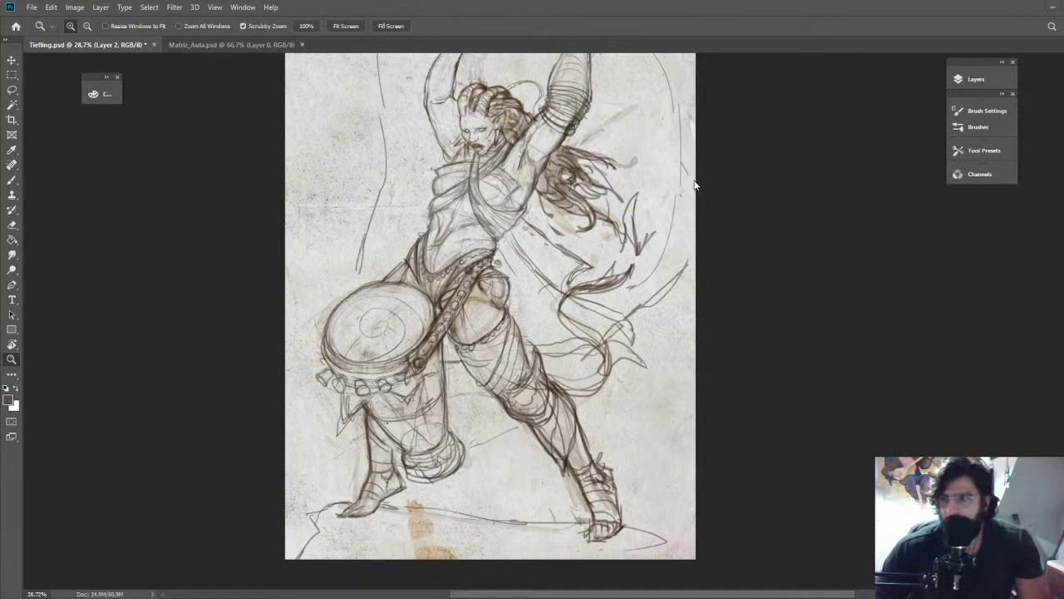
left_click_drag(597, 223, 701, 218)
mouse_move(541, 200)
left_mouse_down()
mouse_move(550, 273)
mouse_move(506, 264)
mouse_move(468, 317)
left_mouse_up()
left_click_drag(498, 270, 424, 395)
mouse_move(423, 392)
left_mouse_down()
mouse_move(482, 350)
mouse_move(543, 331)
mouse_move(497, 333)
left_mouse_up()
key("z")
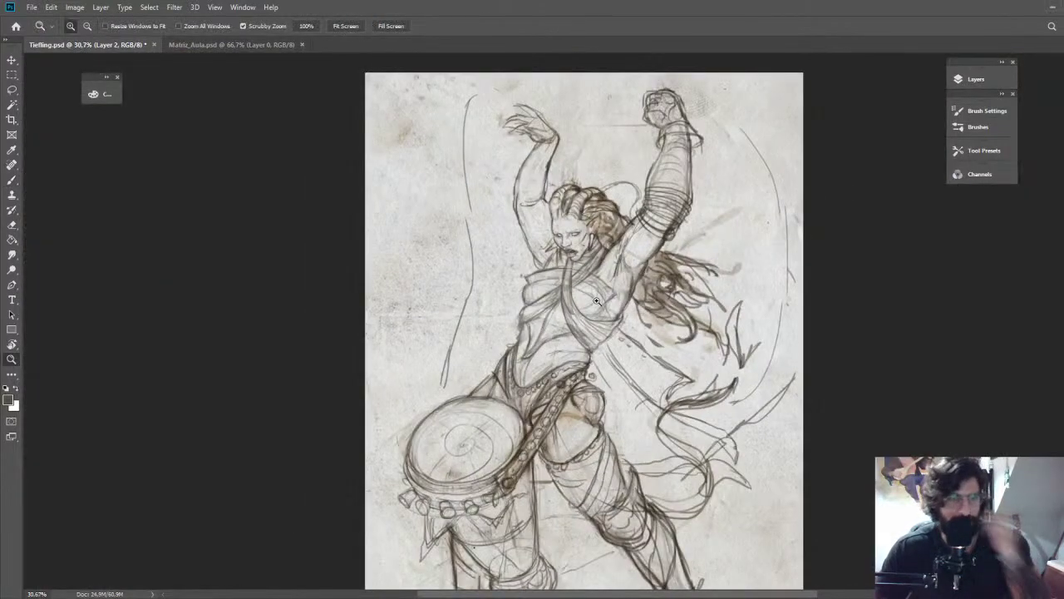
Sketch the curved inner contour of the chest piece on the side of the raised fist
key("b")
mouse_move(579, 284)
left_mouse_down()
mouse_move(663, 287)
mouse_move(623, 339)
left_mouse_up()
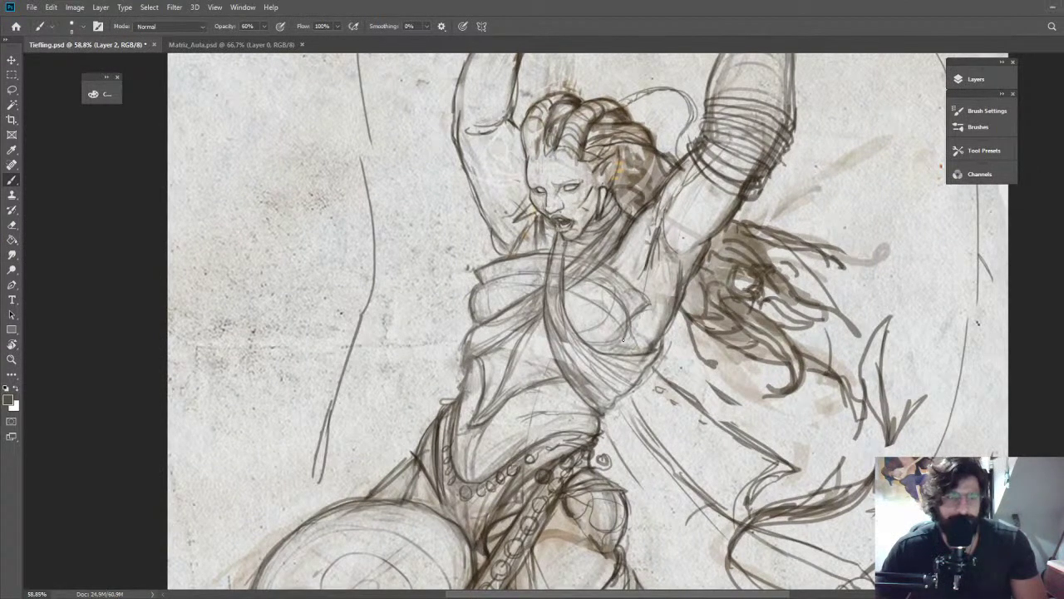
left_click_drag(622, 340, 611, 350)
mouse_move(604, 262)
left_mouse_down()
mouse_move(650, 308)
mouse_move(577, 283)
left_mouse_up()
key("z")
left_click_drag(651, 259, 519, 132)
left_click_drag(524, 226, 585, 246)
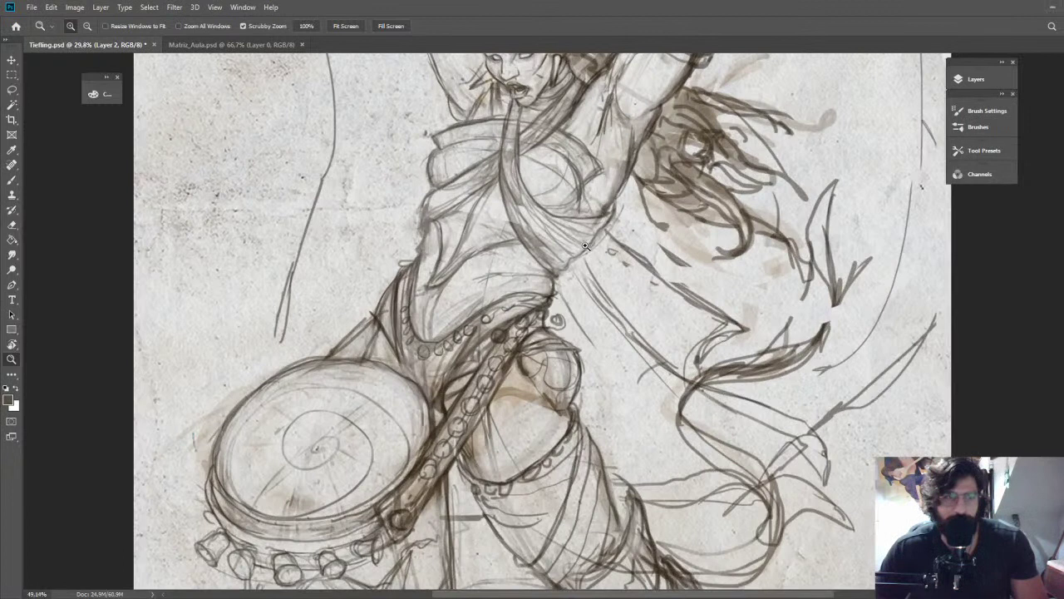
left_click_drag(586, 246, 595, 245)
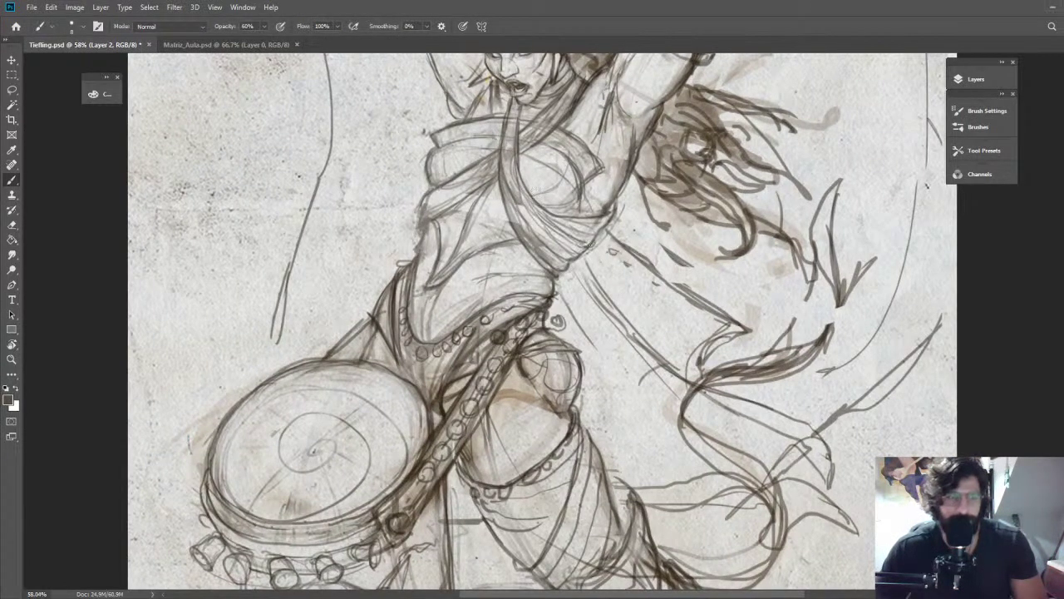
Darken the pointed upper flap and inner curve of the chest piece below the raised-fist arm with a sampled sketch colour
key("ctrl+0")
mouse_move(607, 191)
left_mouse_down()
mouse_move(639, 193)
mouse_move(461, 230)
mouse_move(476, 194)
left_mouse_up()
key("e")
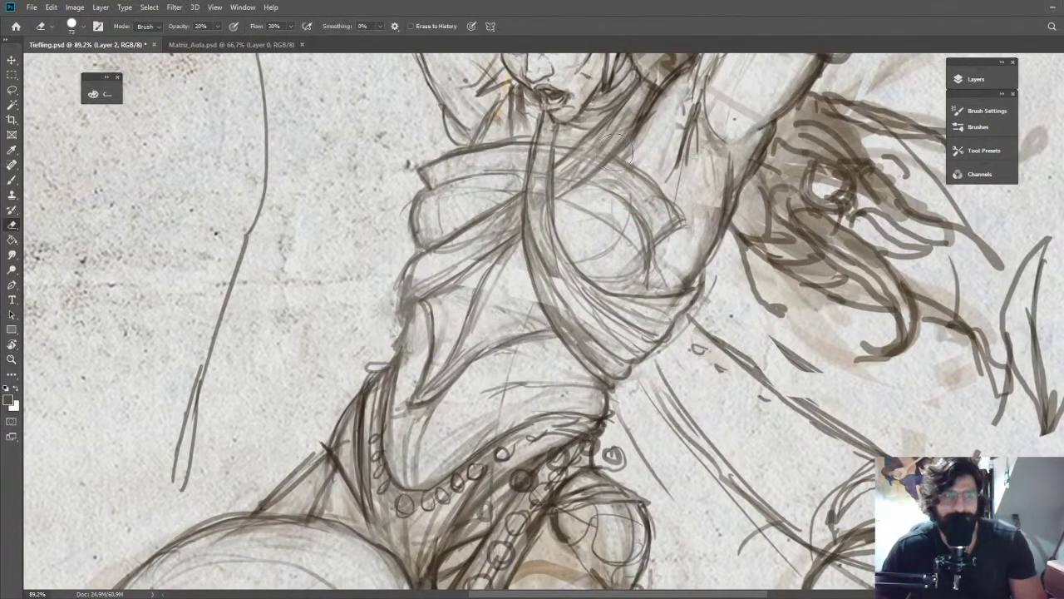
key("b")
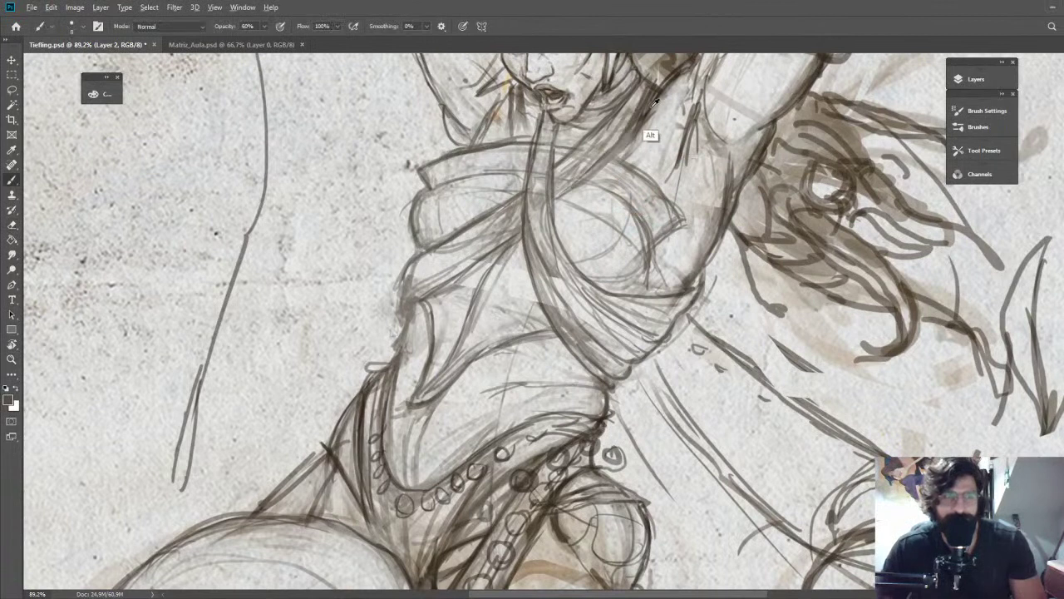
left_click(651, 135, "alt")
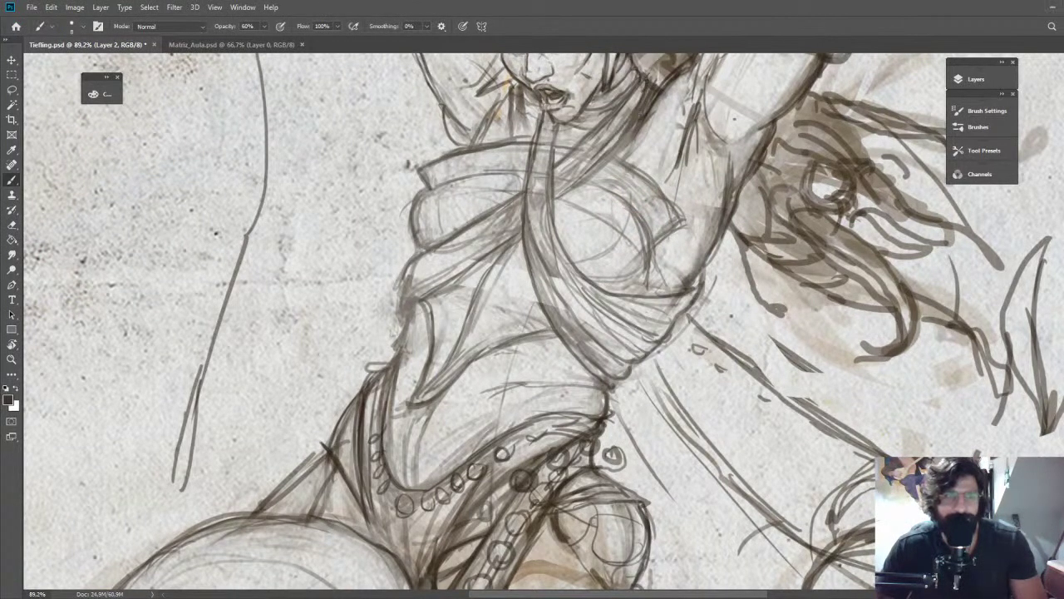
mouse_move(608, 156)
left_mouse_down()
mouse_move(683, 223)
mouse_move(650, 269)
left_mouse_up()
mouse_move(689, 227)
left_mouse_down()
mouse_move(659, 246)
mouse_move(650, 279)
left_mouse_up()
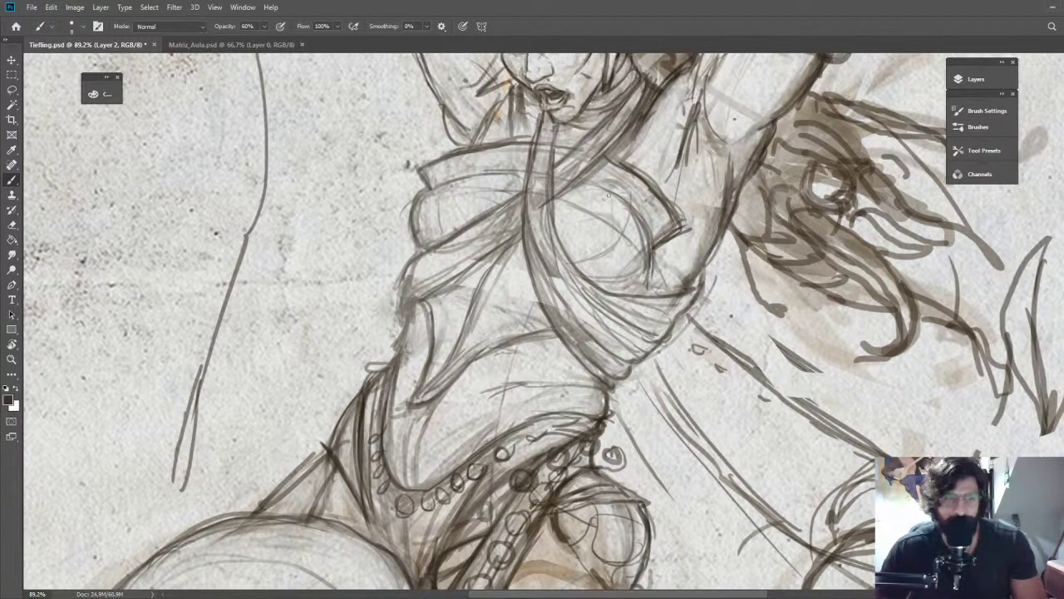
mouse_move(612, 190)
left_mouse_down()
mouse_move(657, 296)
mouse_move(707, 264)
left_mouse_up()
Redraw the upper band of the chest fabric and its outer end on the side of the open hand
key("ctrl+space")
left_click_drag(682, 314, 588, 303)
left_click_drag(593, 266, 671, 270)
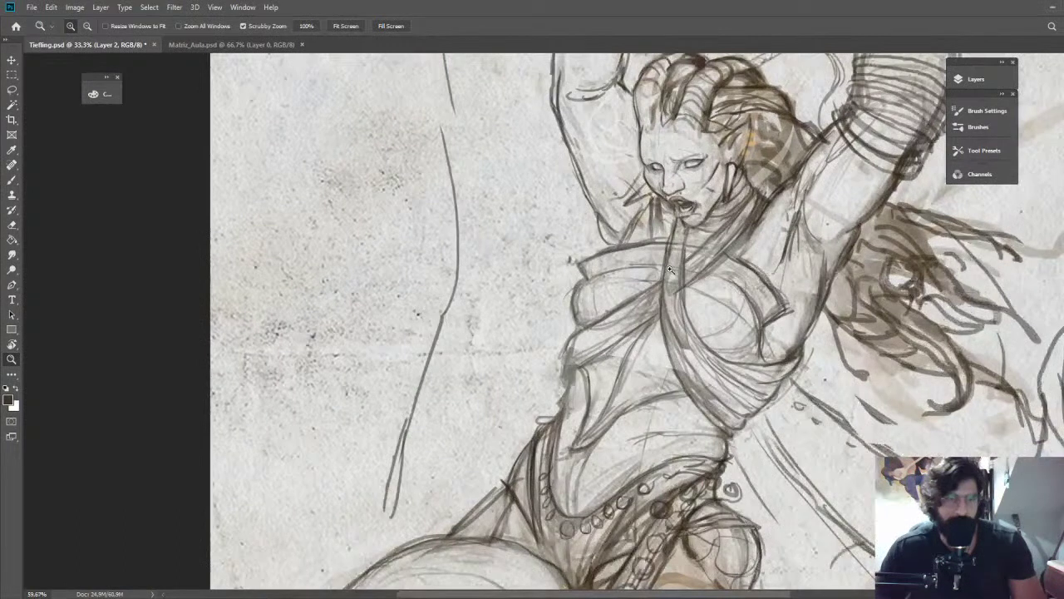
left_click_drag(670, 269, 703, 268)
key("b")
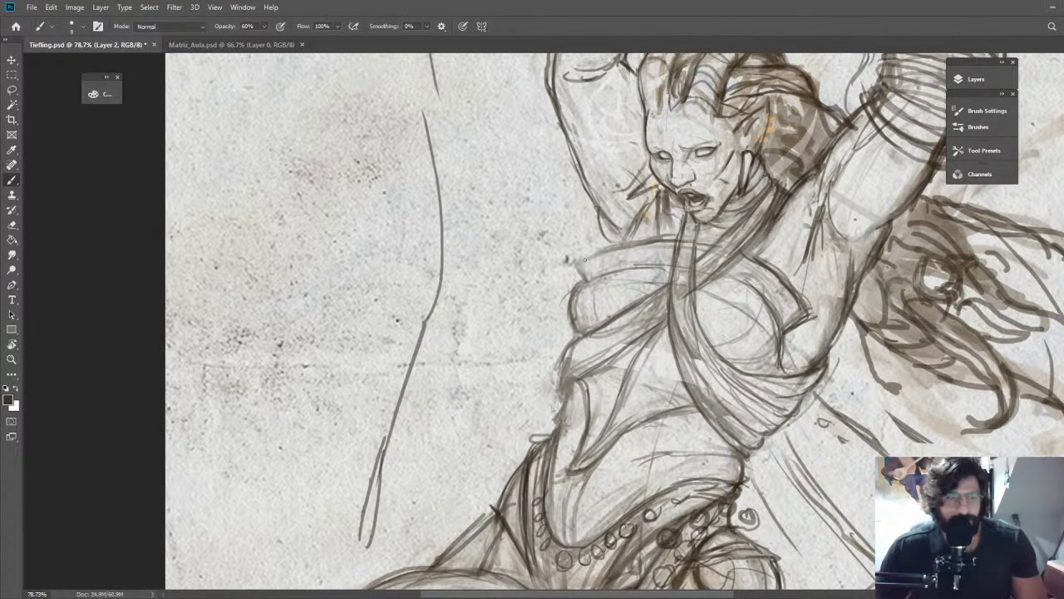
left_click_drag(590, 263, 575, 332)
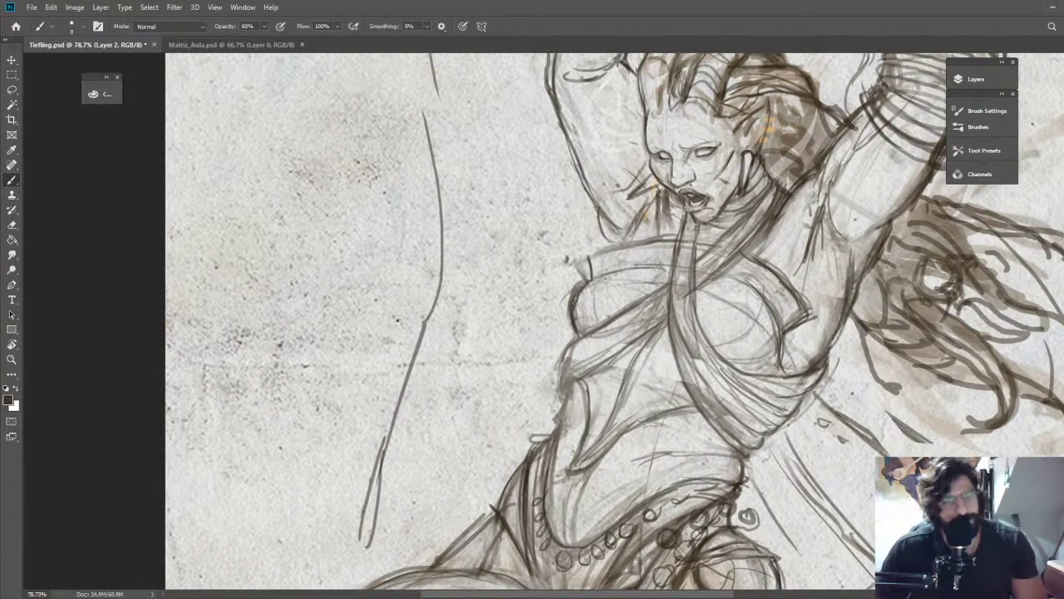
key("ctrl+z")
key("ctrl+z")
left_click_drag(586, 270, 663, 239)
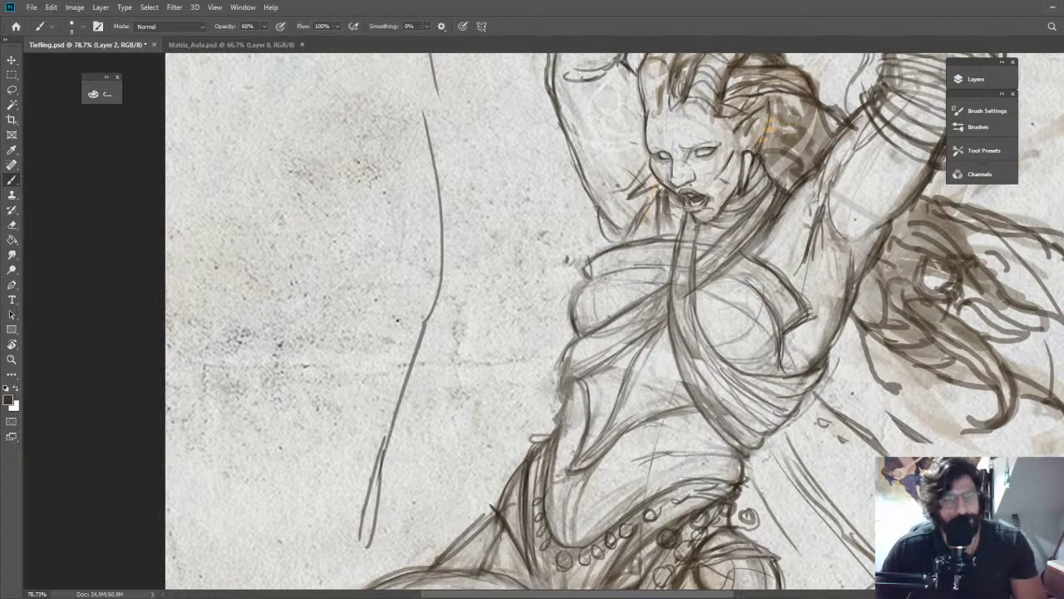
left_click_drag(606, 255, 661, 241)
mouse_move(575, 302)
left_mouse_down()
mouse_move(667, 264)
mouse_move(563, 297)
left_mouse_up()
Draw a row of beads along the top edge of the thigh wrapping and darken that edge line
key("z")
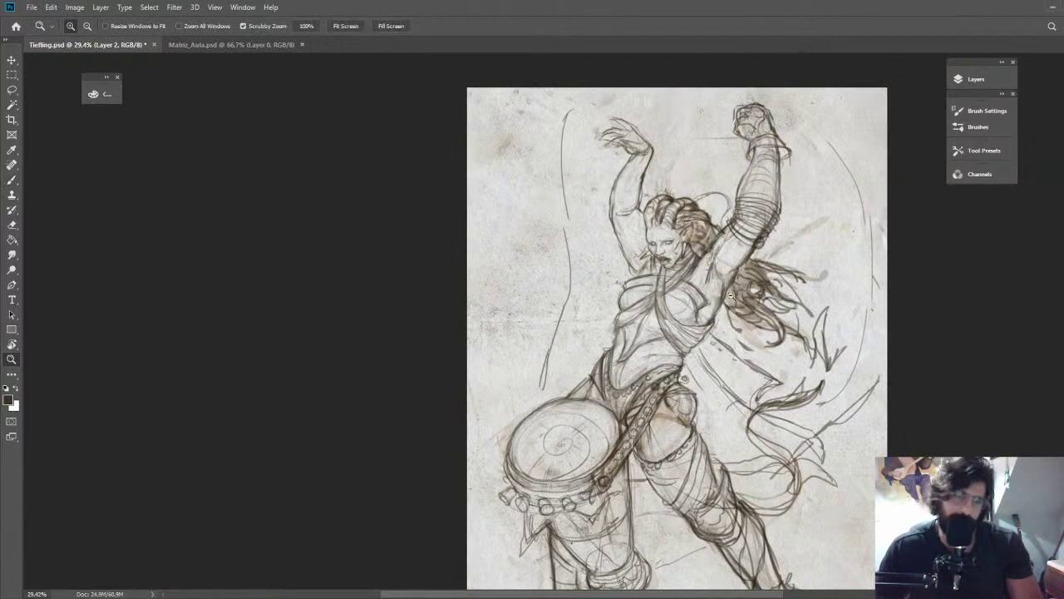
left_click_drag(730, 296, 763, 312)
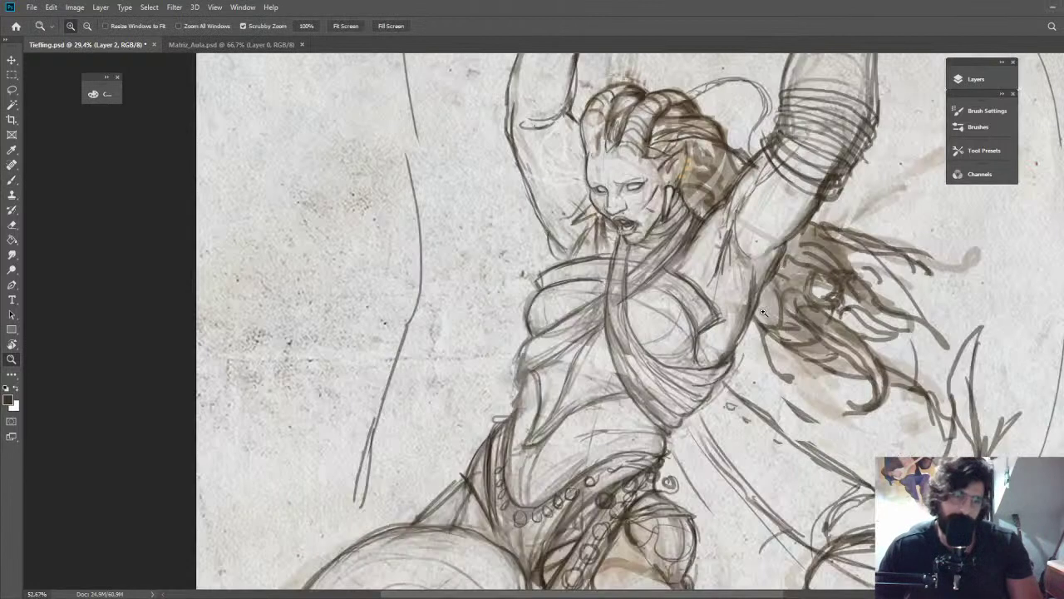
left_click_drag(764, 312, 674, 246)
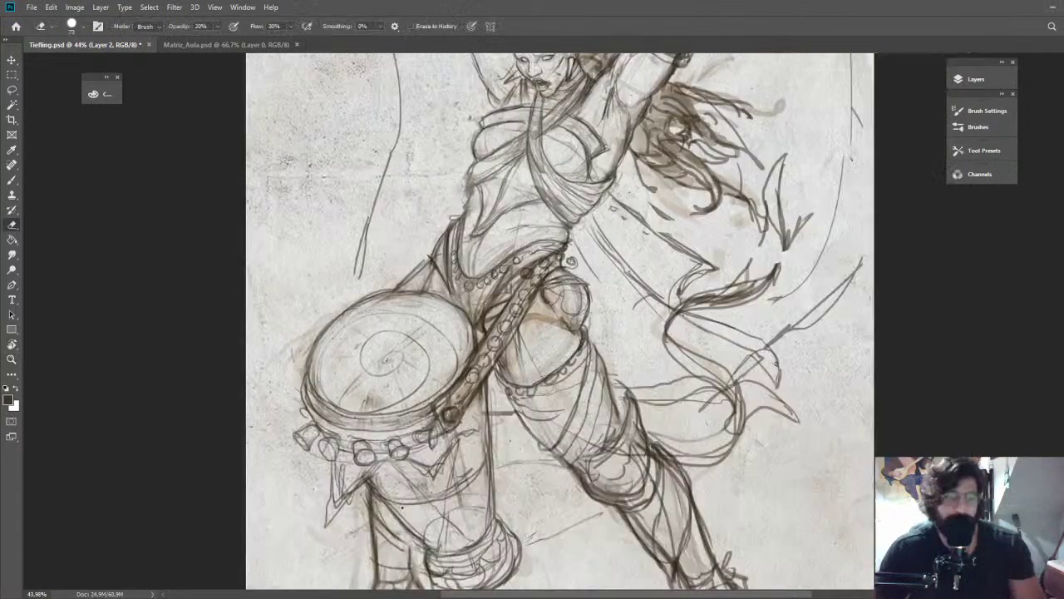
mouse_move(557, 378)
left_mouse_down()
mouse_move(513, 393)
mouse_move(574, 354)
left_mouse_up()
key("z")
mouse_move(518, 389)
left_mouse_down()
mouse_move(570, 375)
mouse_move(553, 399)
mouse_move(512, 396)
left_mouse_up()
key("b")
left_click_drag(482, 363, 492, 381)
mouse_move(570, 380)
left_mouse_down()
mouse_move(575, 392)
mouse_move(626, 352)
left_mouse_up()
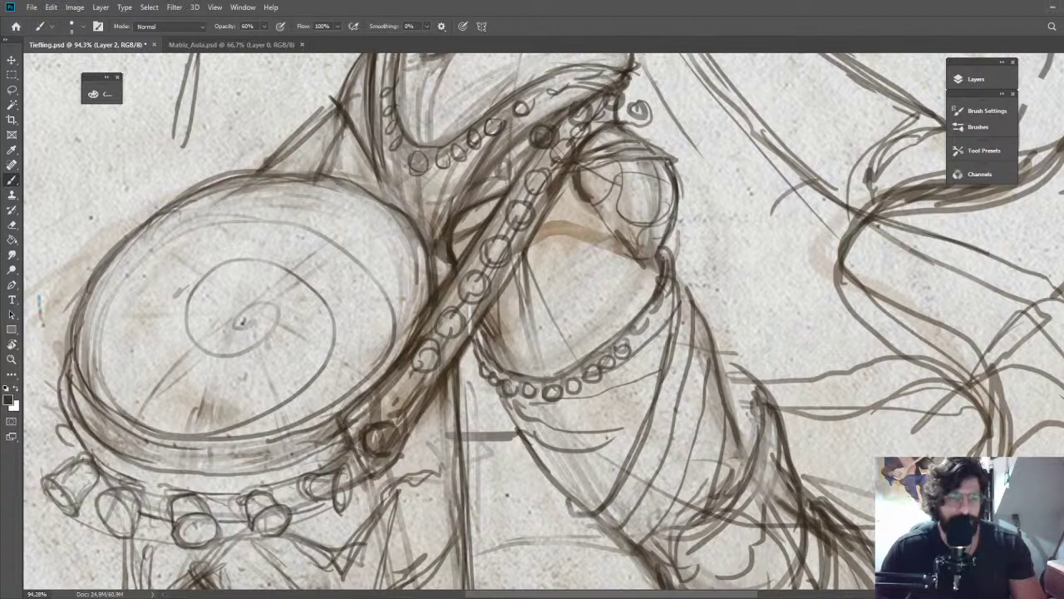
left_click_drag(537, 378, 616, 344)
left_click_drag(661, 273, 622, 341)
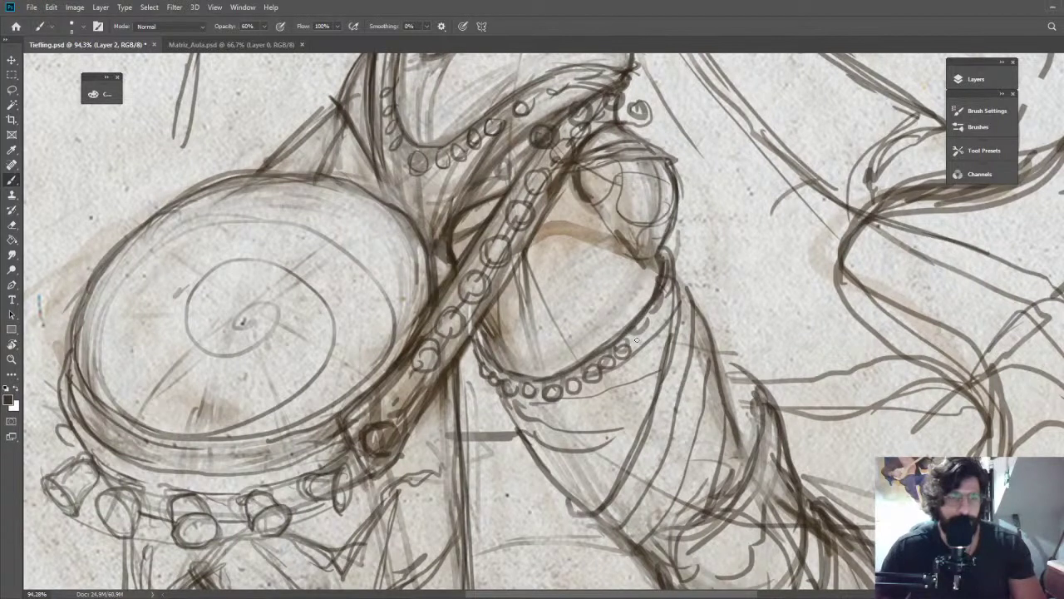
Darken the lower outer edge of the fabric strip at the side of the waist and touch up the hip cloth above the drum
key("z")
left_click_drag(722, 250, 638, 246)
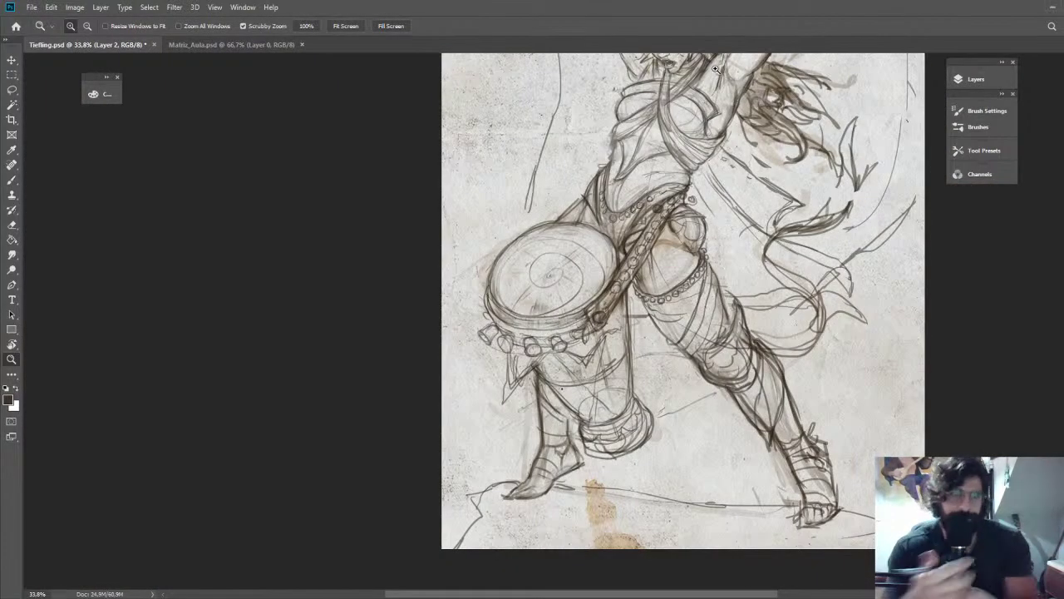
left_click_drag(715, 158, 743, 166)
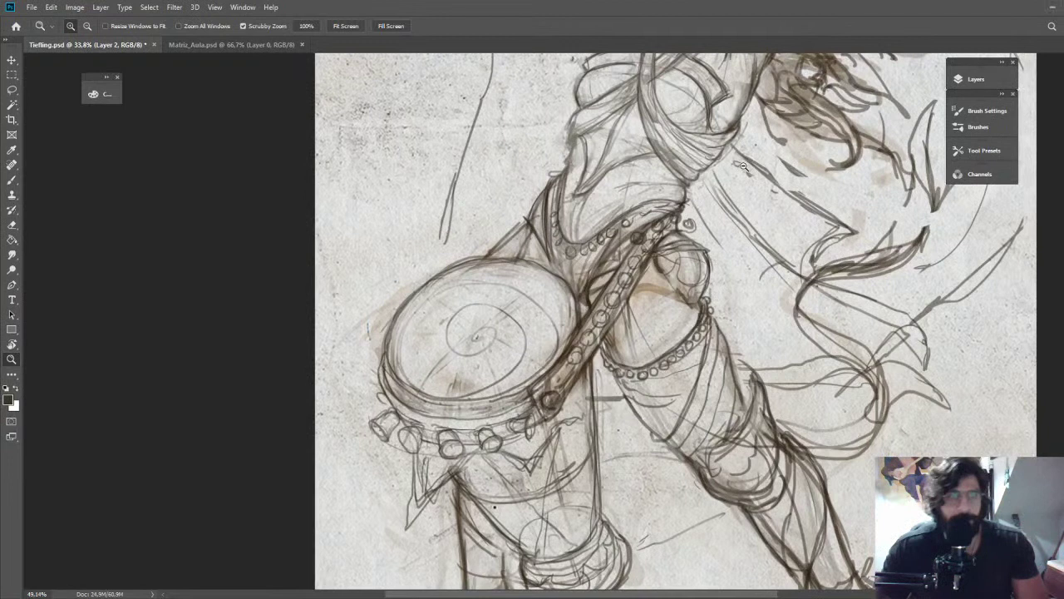
left_click_drag(743, 166, 772, 169)
key("b")
mouse_move(666, 189)
left_mouse_down()
mouse_move(686, 192)
mouse_move(712, 165)
left_mouse_up()
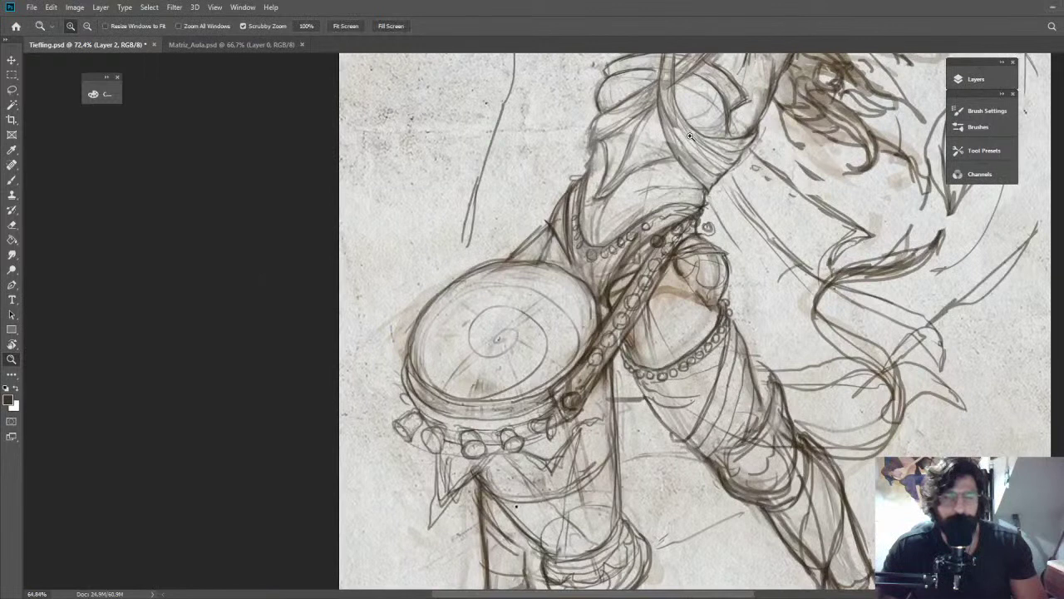
left_click_drag(690, 135, 599, 150)
left_click_drag(524, 349, 632, 345)
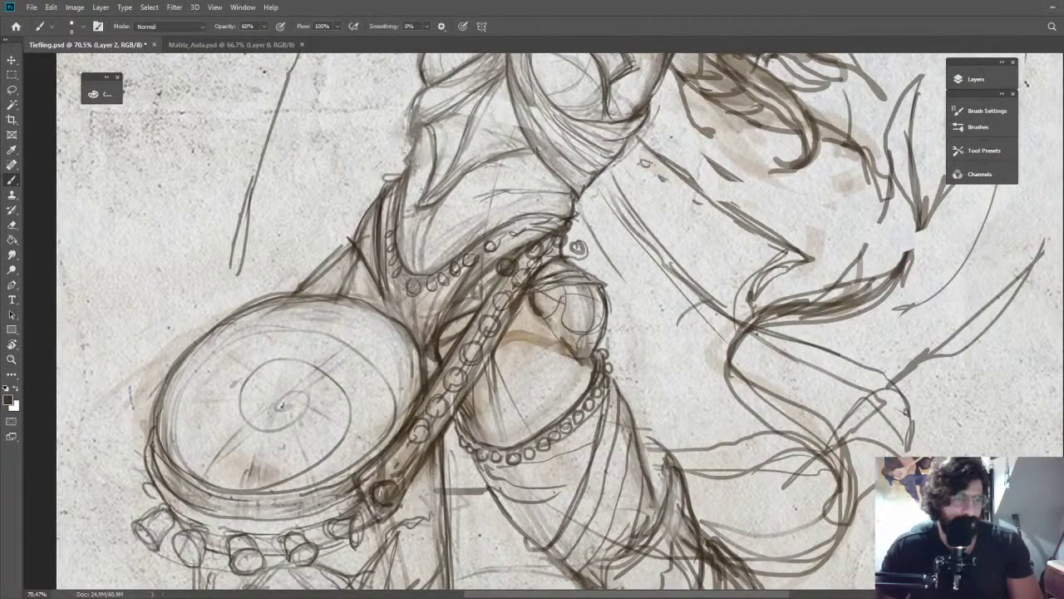
left_click_drag(380, 276, 390, 321)
left_click_drag(453, 351, 392, 299)
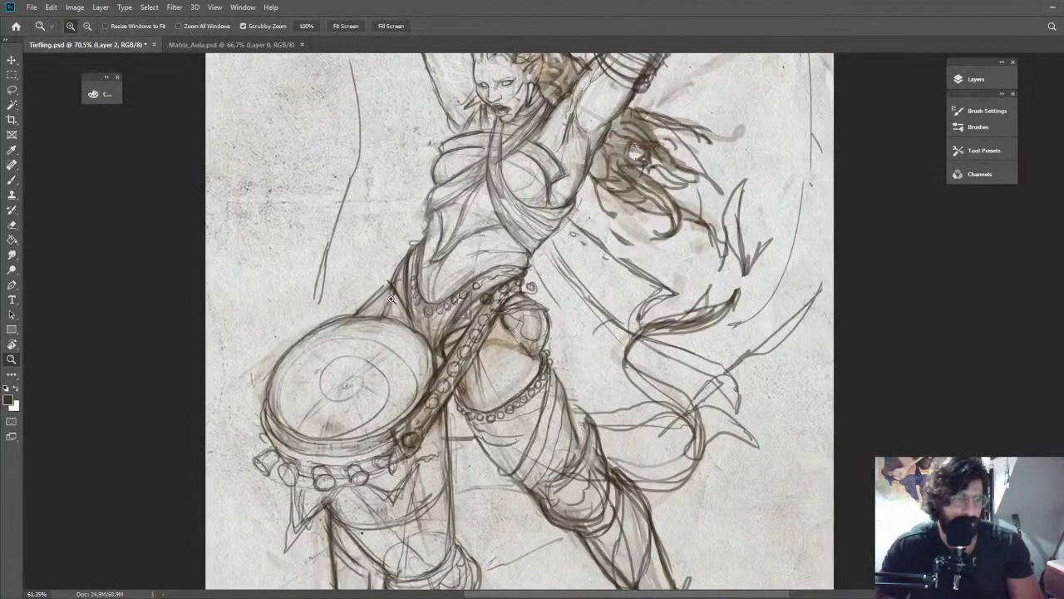
scroll(391, 299, "down", 2)
Darken the torso contour from below the chest fabric down to the hip on the open-hand side
key("e")
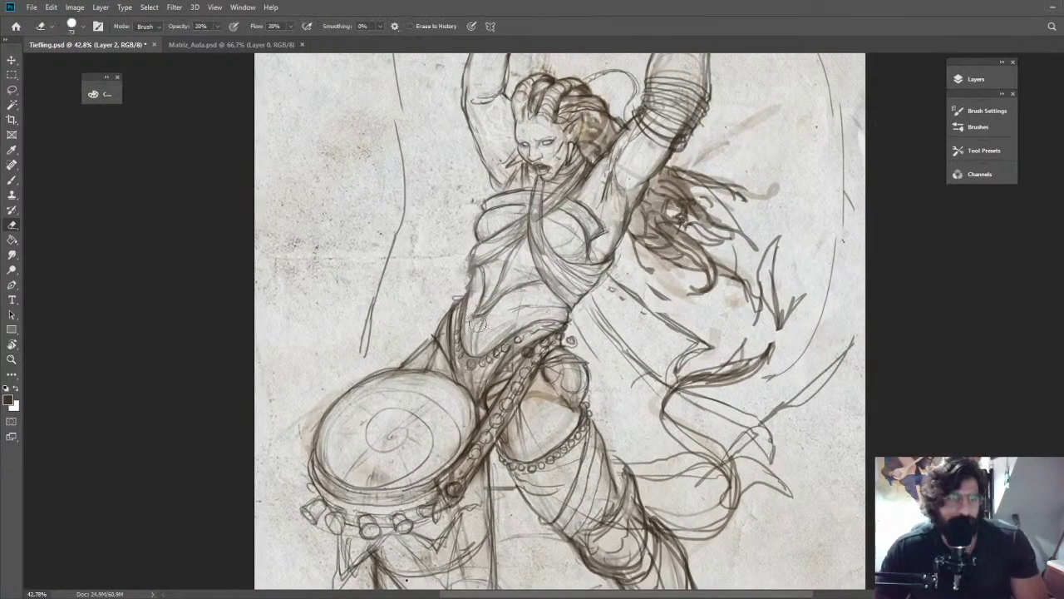
scroll(481, 327, "up", 3)
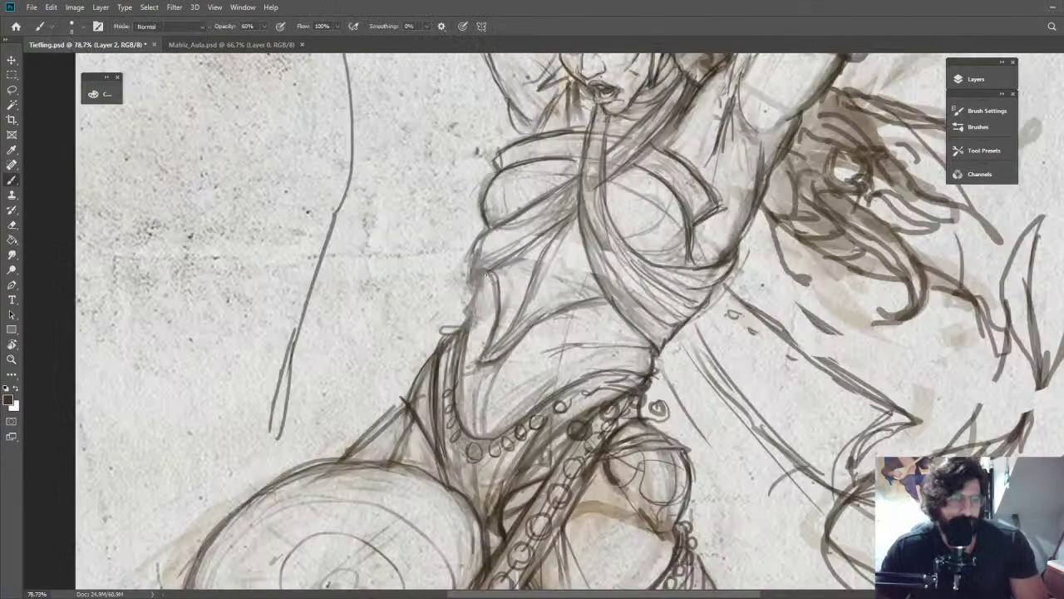
key("b")
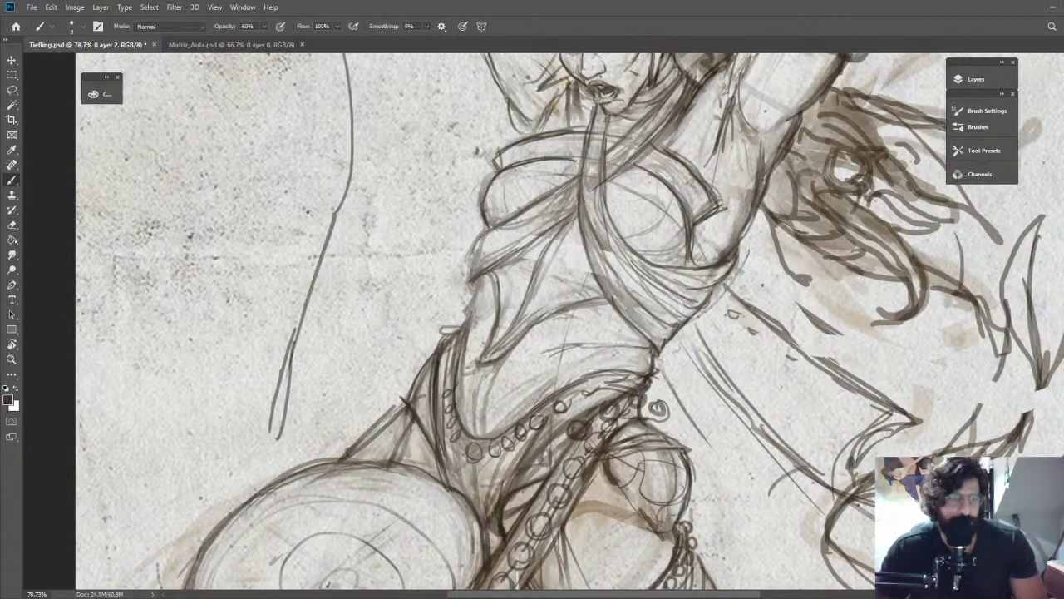
left_click_drag(494, 228, 458, 355)
left_click_drag(472, 300, 461, 379)
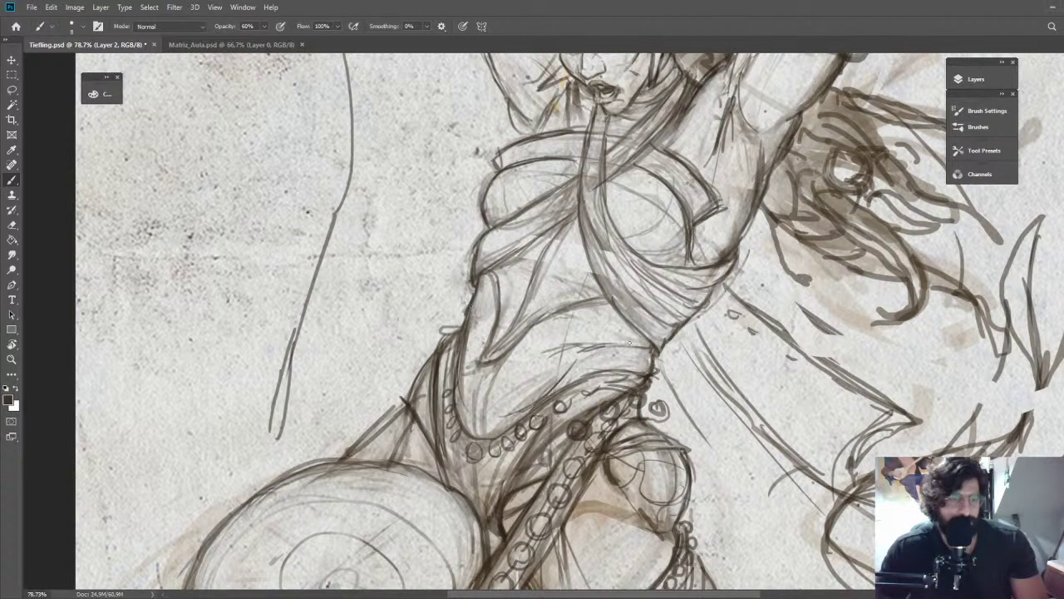
Round out the waist contour between the fabric strip's tip and the beaded belt
key("e")
left_click_drag(647, 370, 654, 379)
key("z")
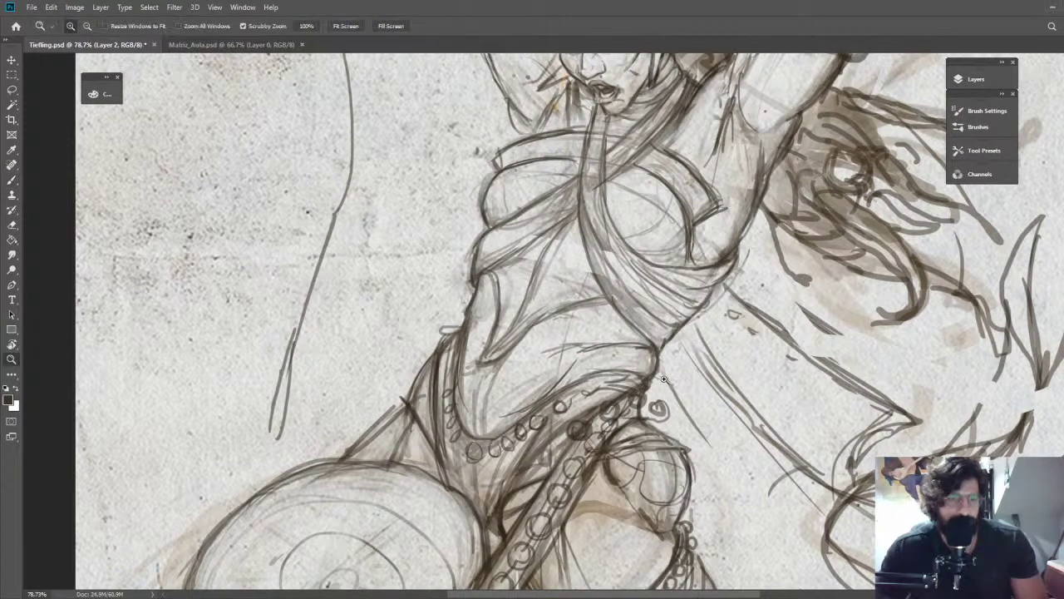
left_click_drag(665, 379, 613, 384)
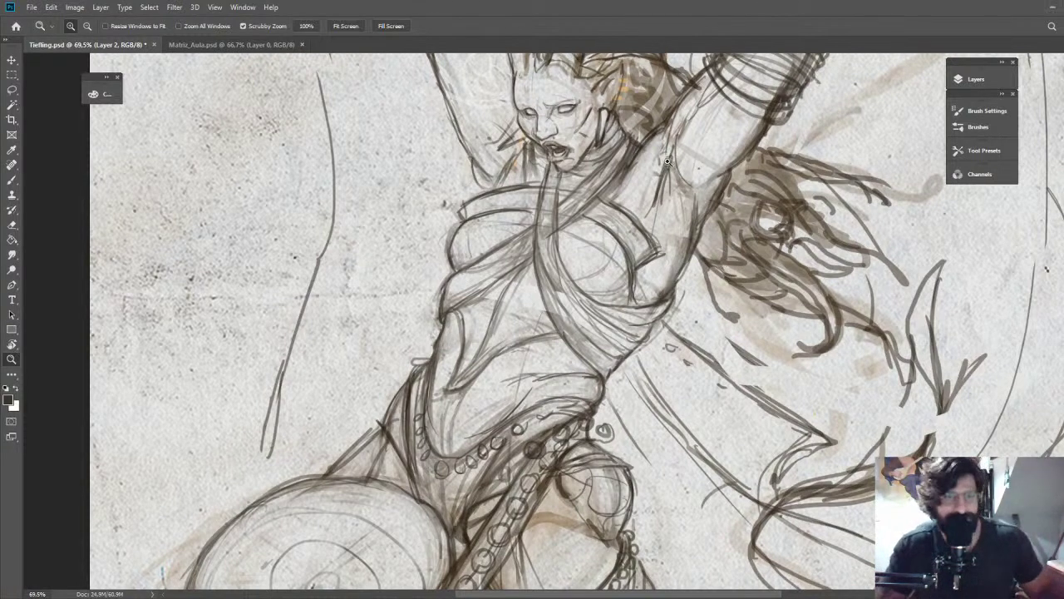
Examine the raised arms, torso and full figure for anatomy and costume areas that still need correction
left_click_drag(667, 162, 758, 314)
key("b")
left_click_drag(526, 214, 564, 313)
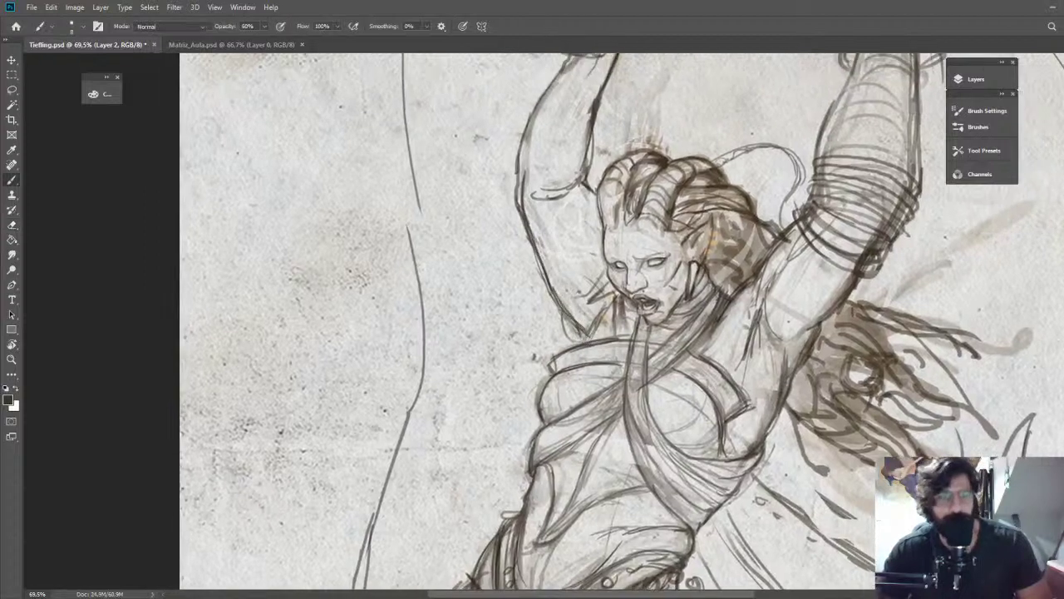
mouse_move(749, 337)
left_mouse_down()
mouse_move(705, 337)
mouse_move(630, 219)
mouse_move(655, 240)
left_mouse_up()
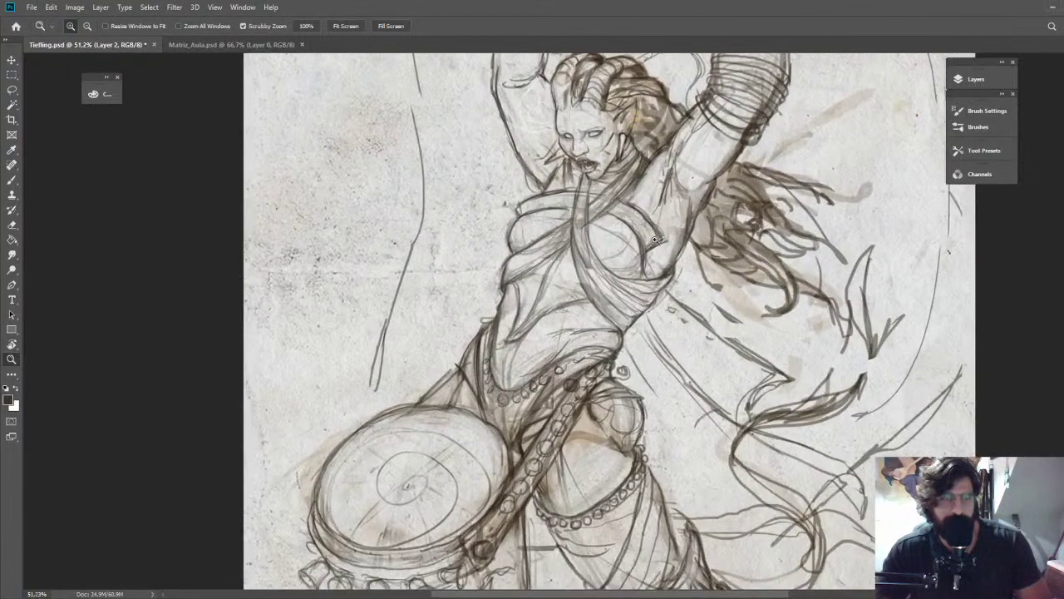
key("b")
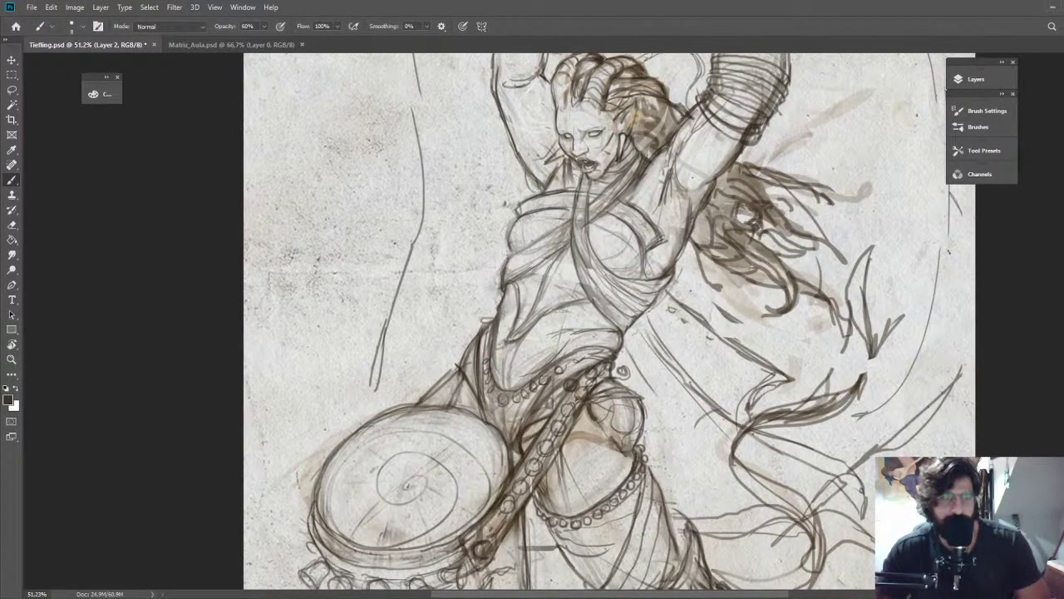
key("e")
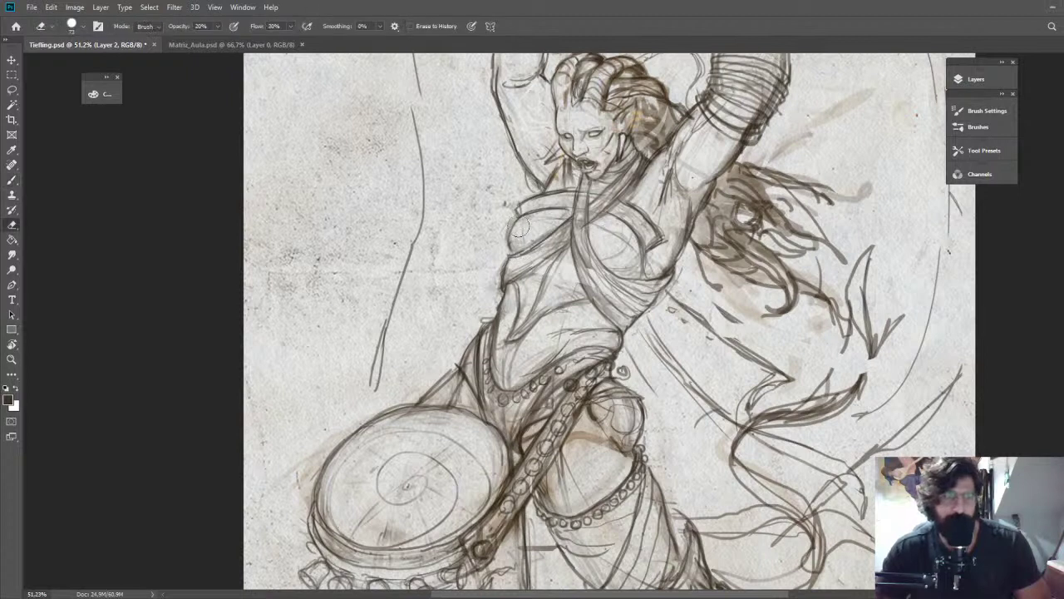
key("b")
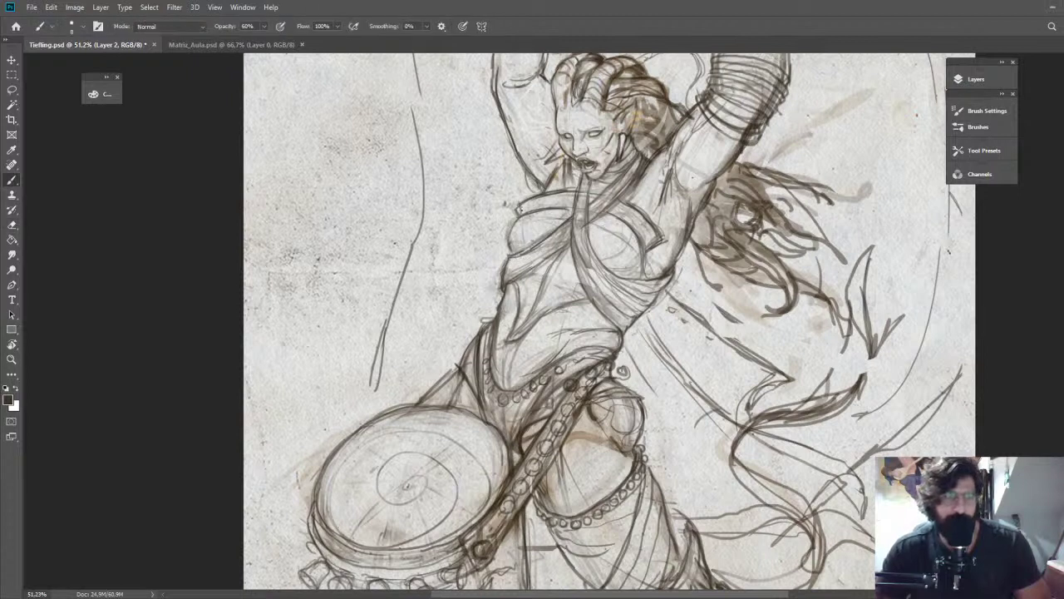
key("z")
left_click_drag(706, 137, 596, 127)
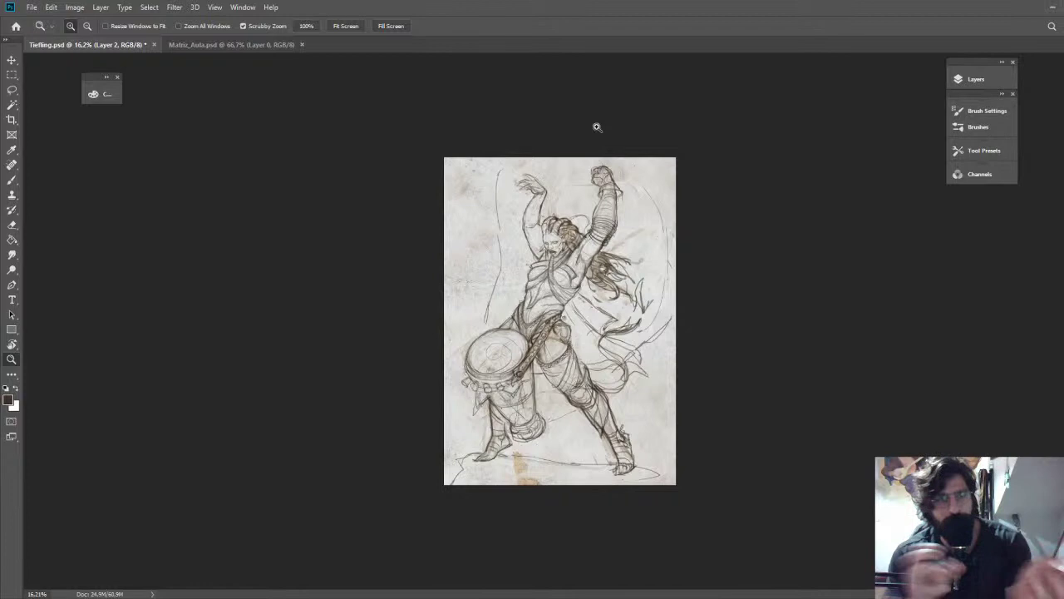
left_click_drag(558, 276, 607, 280)
Redraw the rounded chest contour on the fist-arm side and sketch a curved line across the ribs below the chest fabric
key("e")
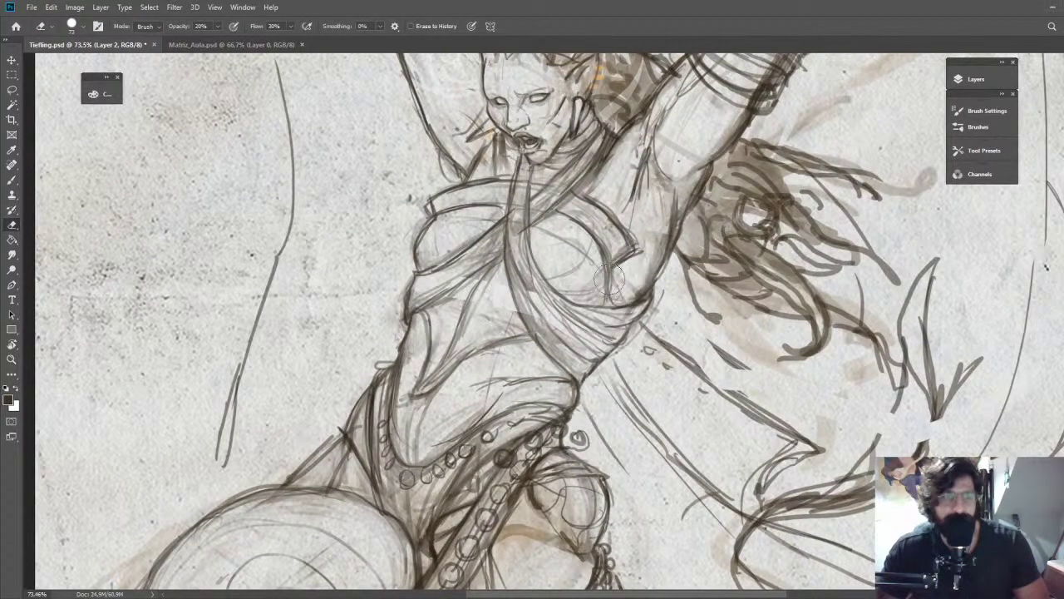
key("b")
mouse_move(426, 235)
left_mouse_down()
mouse_move(548, 239)
mouse_move(597, 288)
mouse_move(597, 306)
left_mouse_up()
left_click_drag(607, 276, 597, 308)
mouse_move(609, 254)
left_mouse_down()
mouse_move(599, 306)
mouse_move(607, 279)
mouse_move(607, 295)
left_mouse_up()
left_click_drag(551, 212, 576, 220)
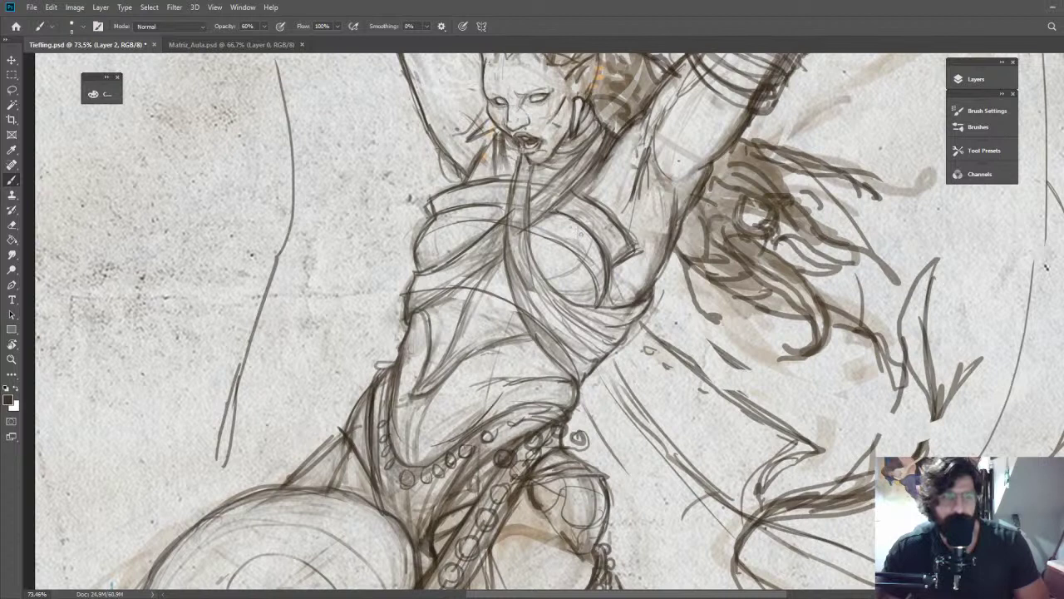
Add a fold line to the scarf below the neck and retouch the shoulder line of the fist-side arm
mouse_move(539, 180)
left_mouse_down()
mouse_move(605, 172)
mouse_move(589, 185)
left_mouse_up()
left_click_drag(635, 115, 608, 155)
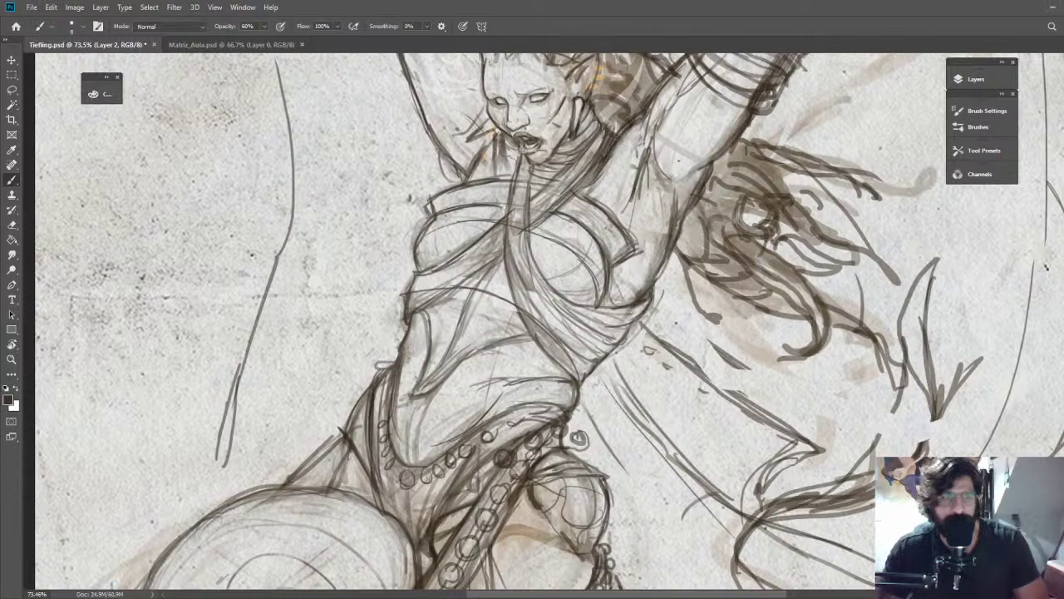
key("ctrl+z")
left_click_drag(663, 84, 640, 118)
Clean up the wrist of the open hand with the eraser and redraw the forearm contours below it
key("z")
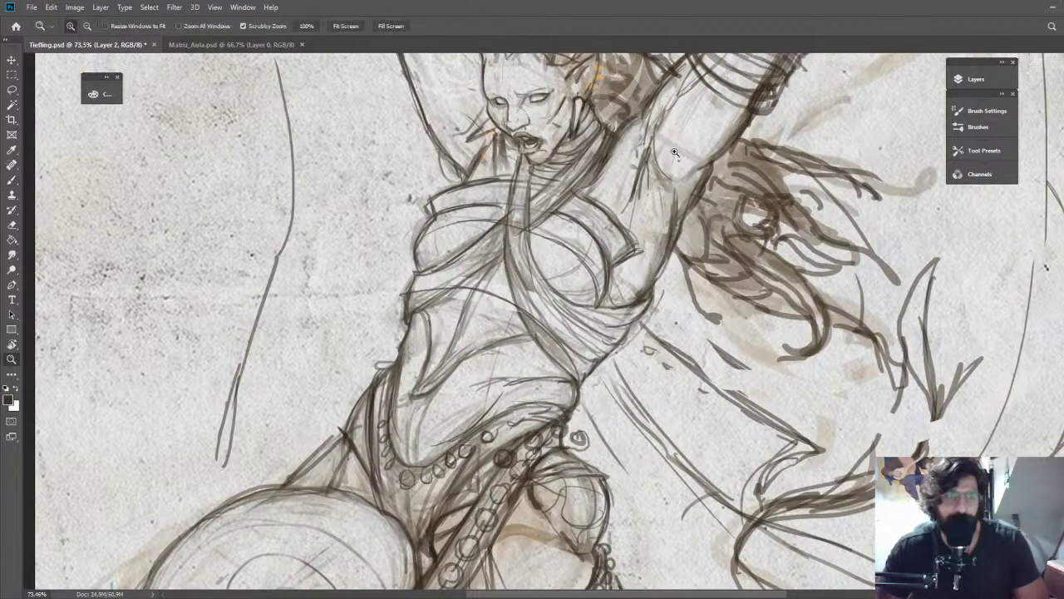
left_click_drag(674, 150, 611, 148)
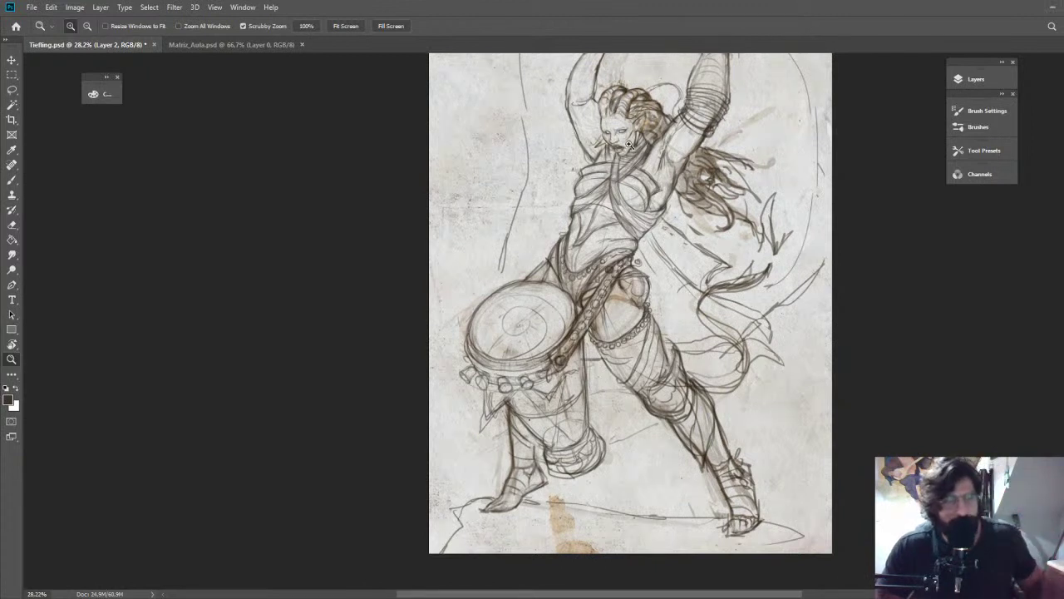
left_click_drag(603, 153, 632, 157)
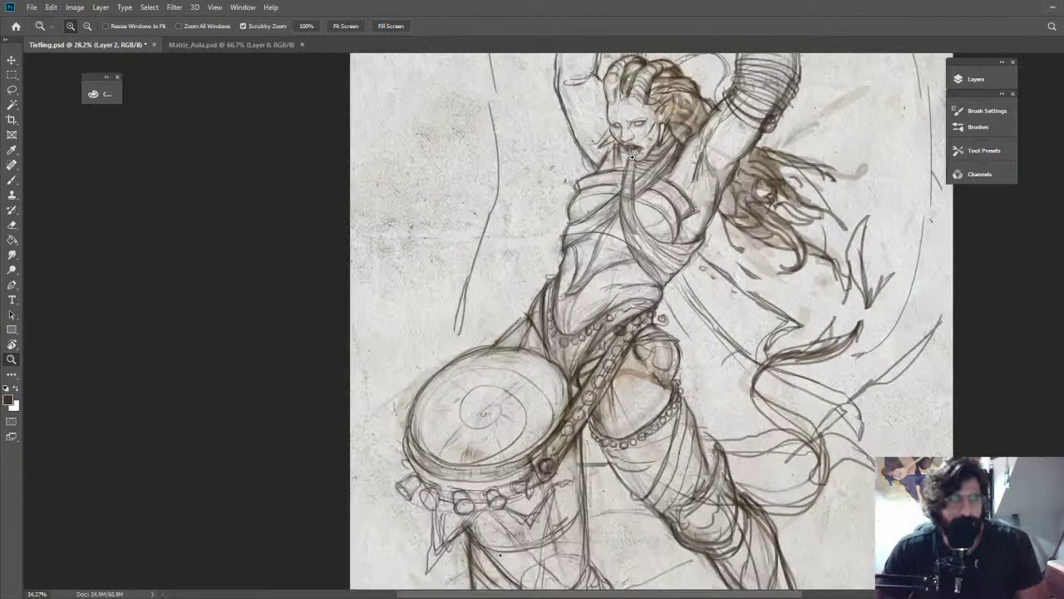
left_click_drag(632, 157, 657, 158)
left_click_drag(623, 158, 596, 399)
left_click_drag(561, 275, 592, 167)
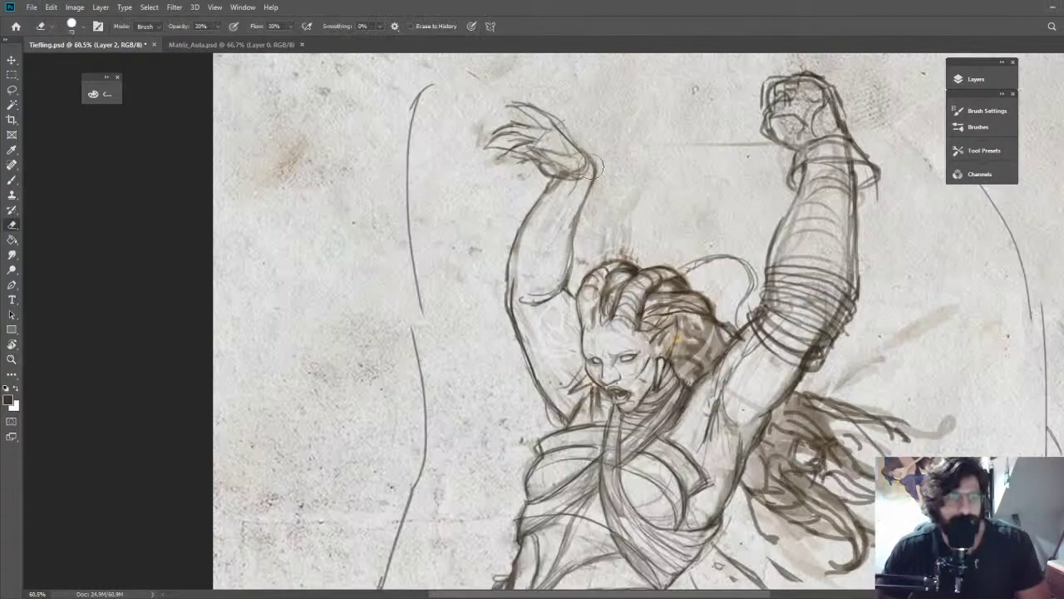
key("b")
left_click_drag(591, 178, 575, 255)
mouse_move(580, 210)
left_mouse_down()
mouse_move(558, 326)
mouse_move(528, 328)
left_mouse_up()
Lighten the brownish line across the bare thigh above the beaded wrapping with the eraser
key("z")
mouse_move(675, 482)
left_mouse_down()
mouse_move(577, 350)
mouse_move(595, 305)
left_mouse_up()
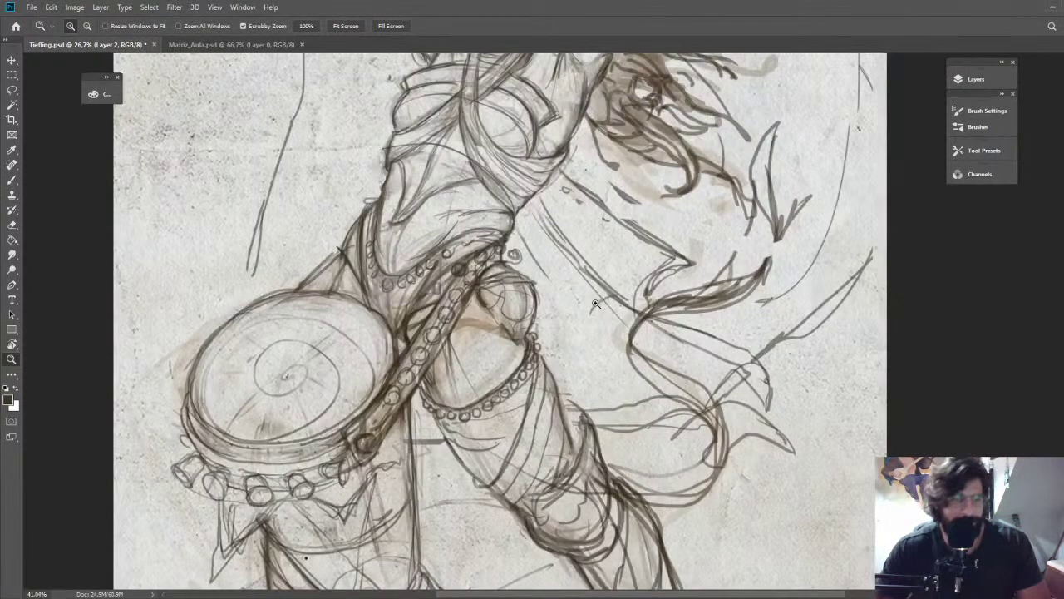
left_click_drag(595, 304, 616, 303)
key("e")
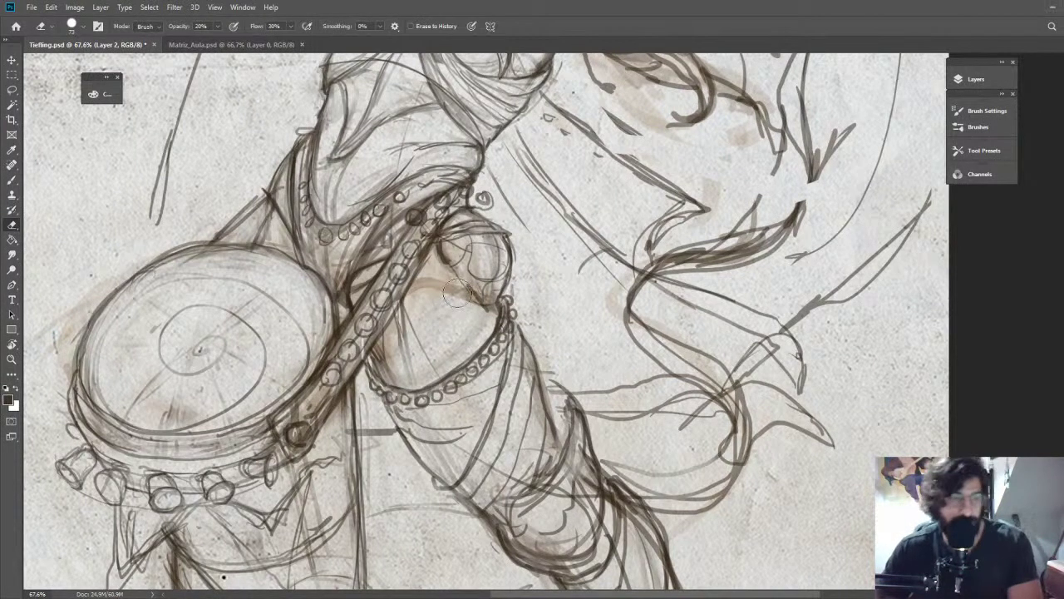
left_click_drag(457, 293, 465, 299)
Redraw the upper-arm contour between the shoulder and the wrist-side wrappings on the fist-side arm
key("z")
mouse_move(559, 262)
left_mouse_down()
mouse_move(633, 337)
mouse_move(534, 327)
left_mouse_up()
key("b")
key("z")
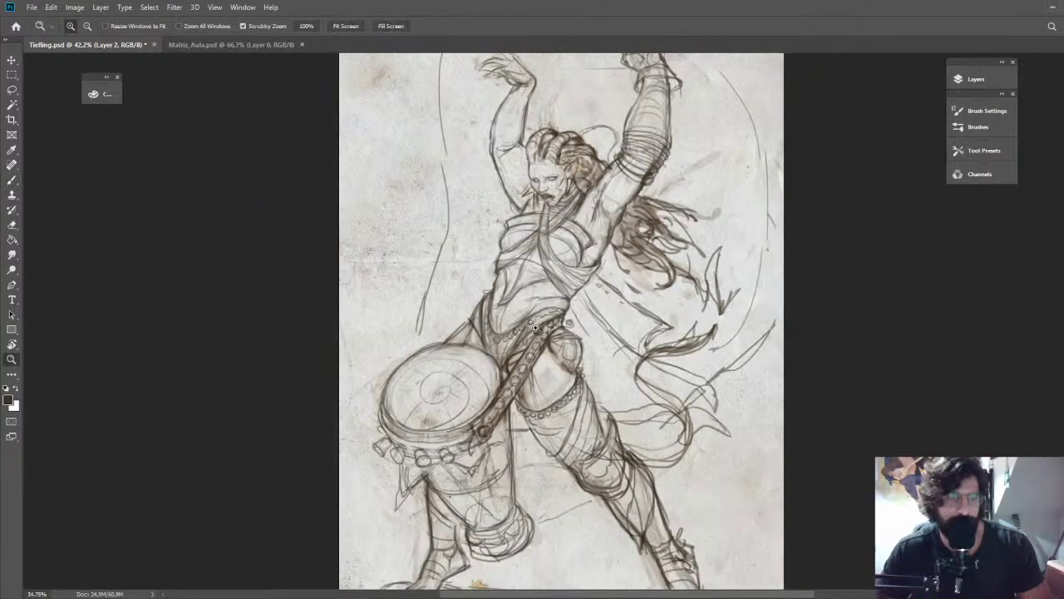
left_click_drag(563, 133, 630, 134)
key("b")
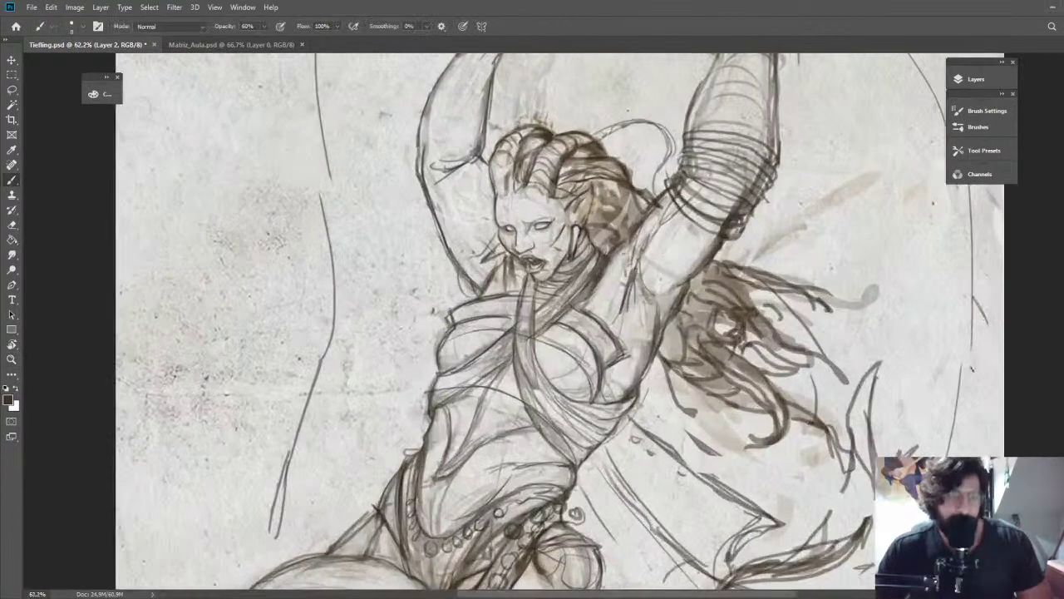
left_click_drag(631, 279, 631, 237)
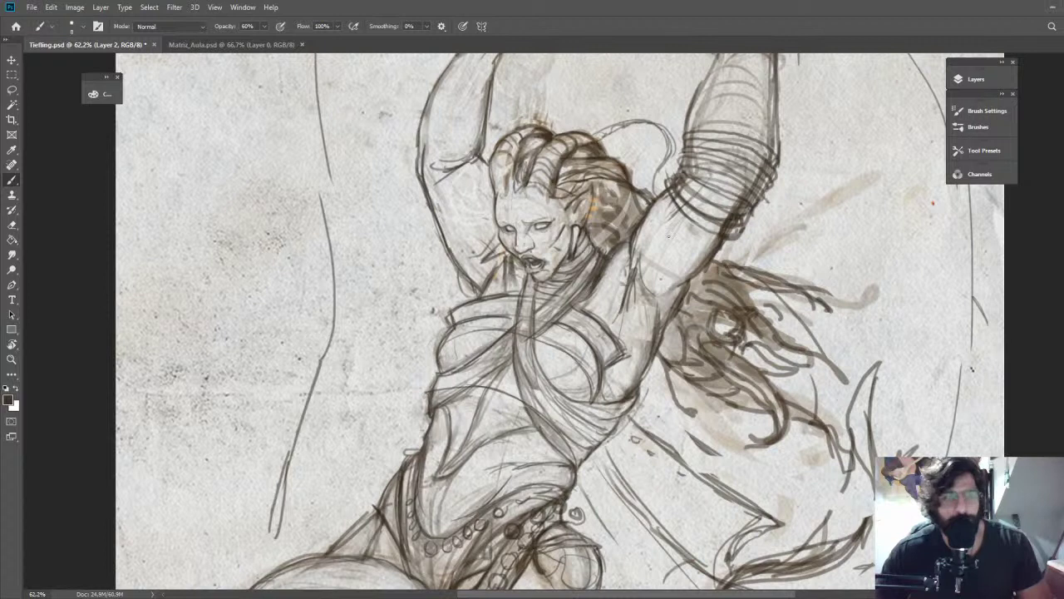
Erase the muddled lines of the long earring beside the jaw and redraw it as a narrow hanging loop
left_click_drag(476, 246, 540, 245)
key("e")
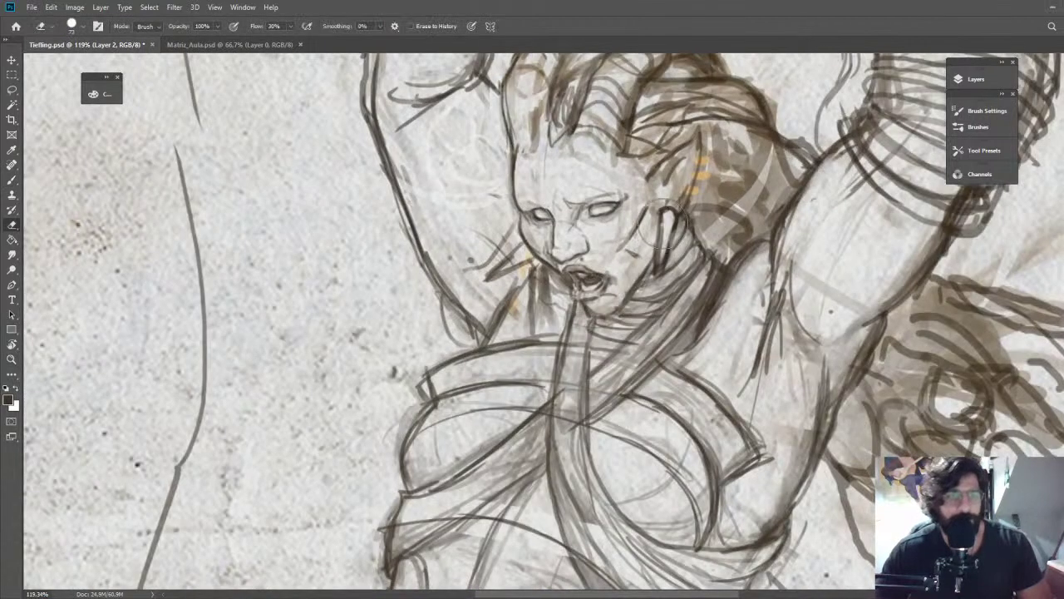
left_click_drag(660, 223, 652, 254)
key("b")
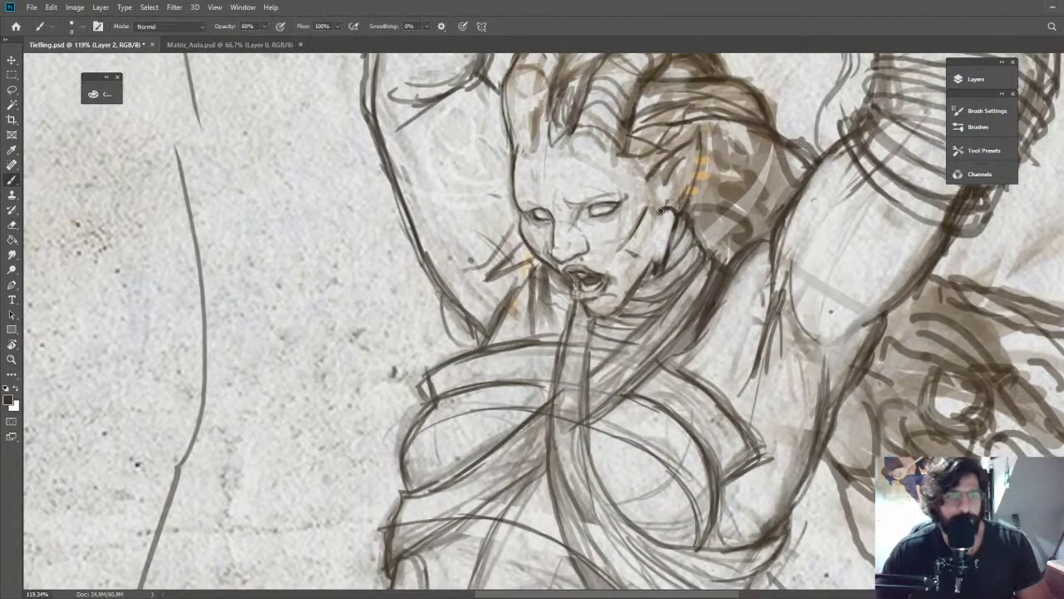
left_click_drag(661, 210, 655, 282)
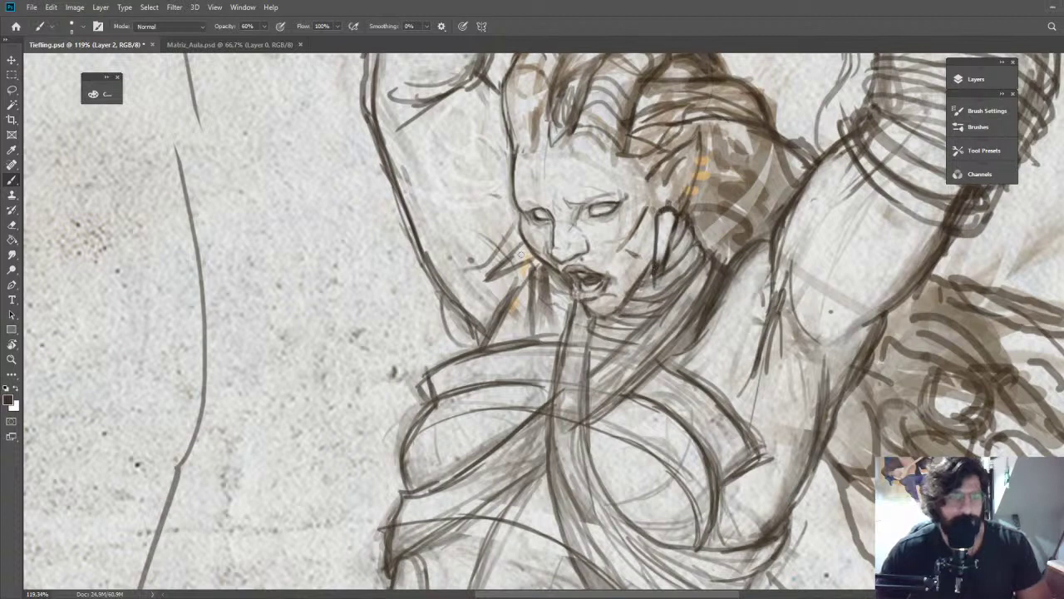
Darken the pointed shape and neck line beside the far cheek, and rework the shoulder contour of the open-hand arm
left_click_drag(491, 277, 541, 260)
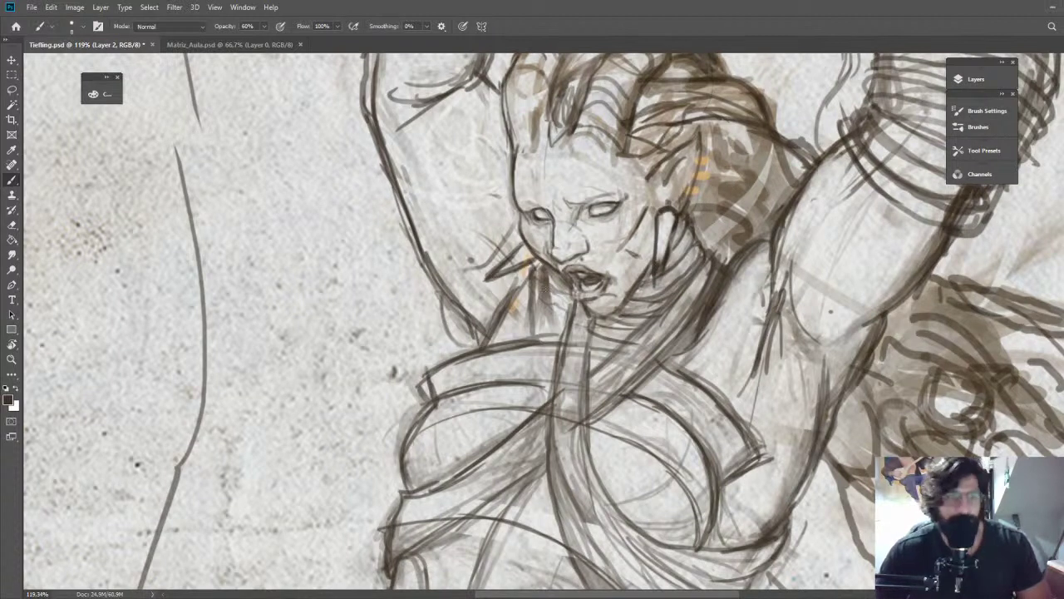
left_click_drag(533, 265, 531, 326)
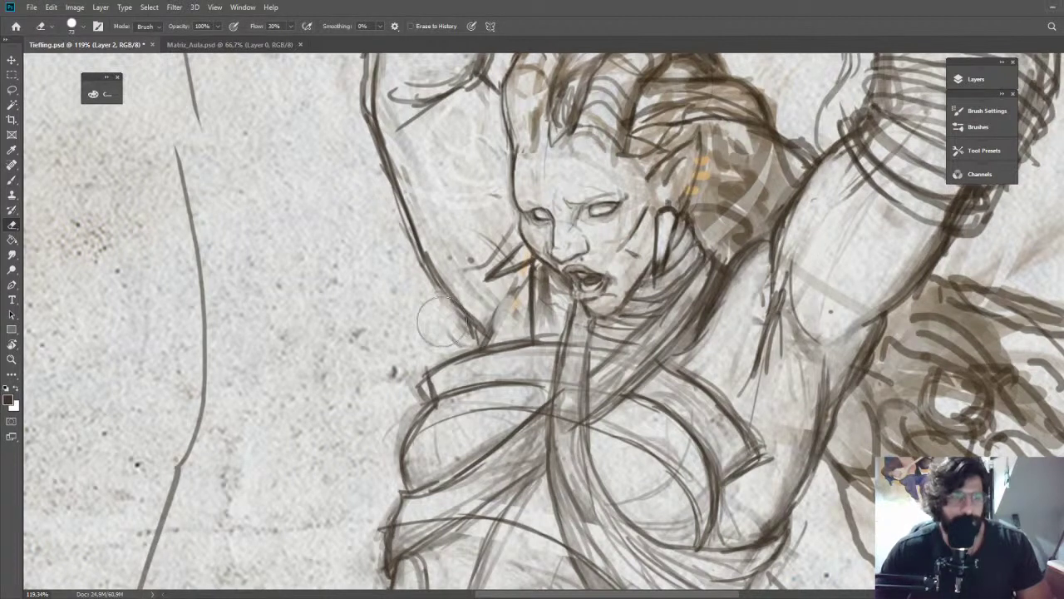
left_click_drag(451, 305, 474, 353)
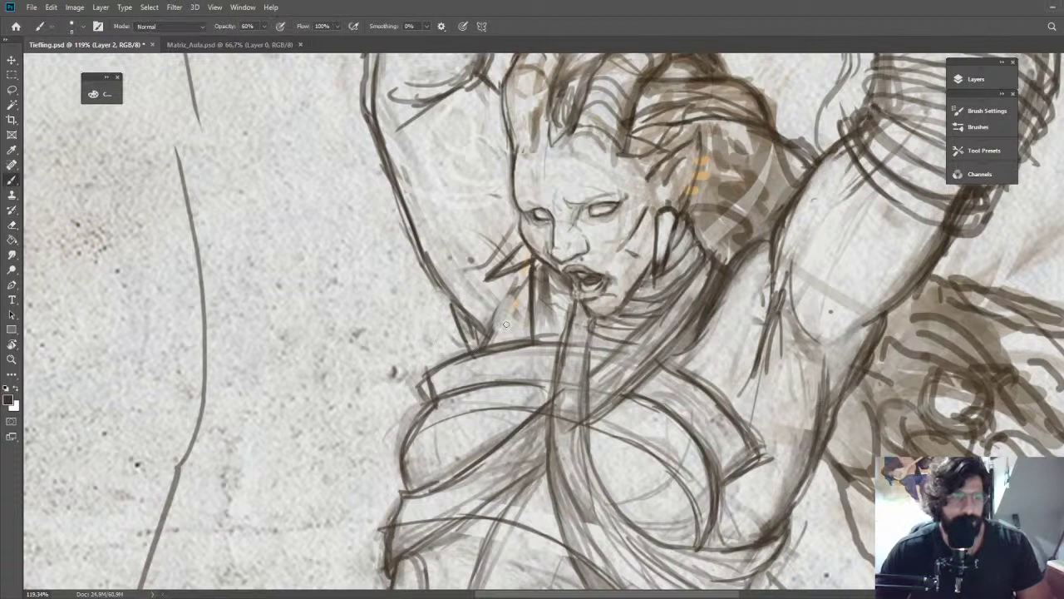
Add frown creases above the eyes and between the brows, using the brush at 30% opacity for the lighter lines
key("z")
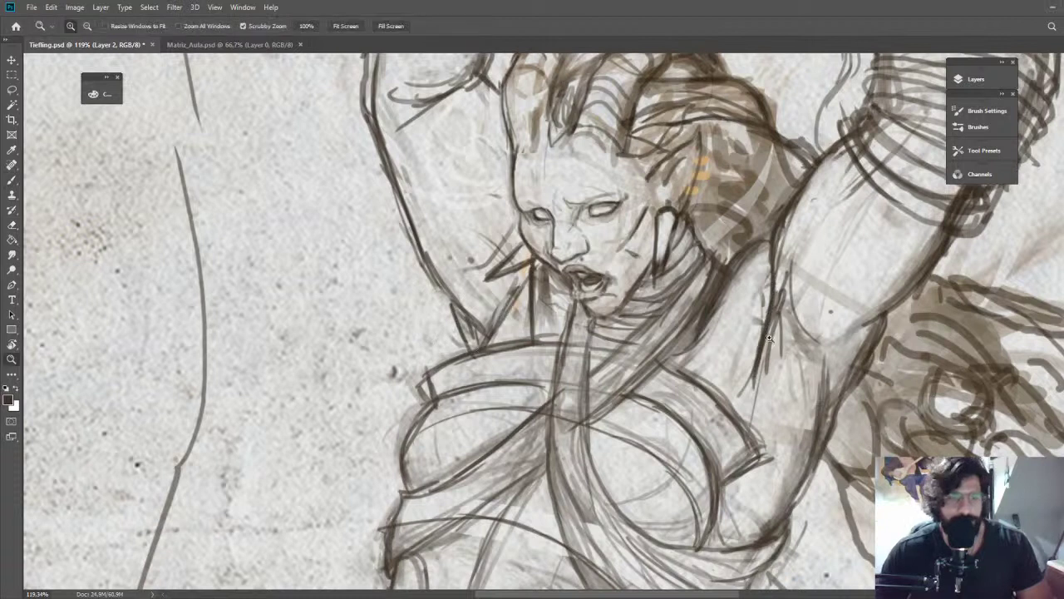
left_click_drag(779, 358, 707, 357)
left_click_drag(770, 301, 798, 205)
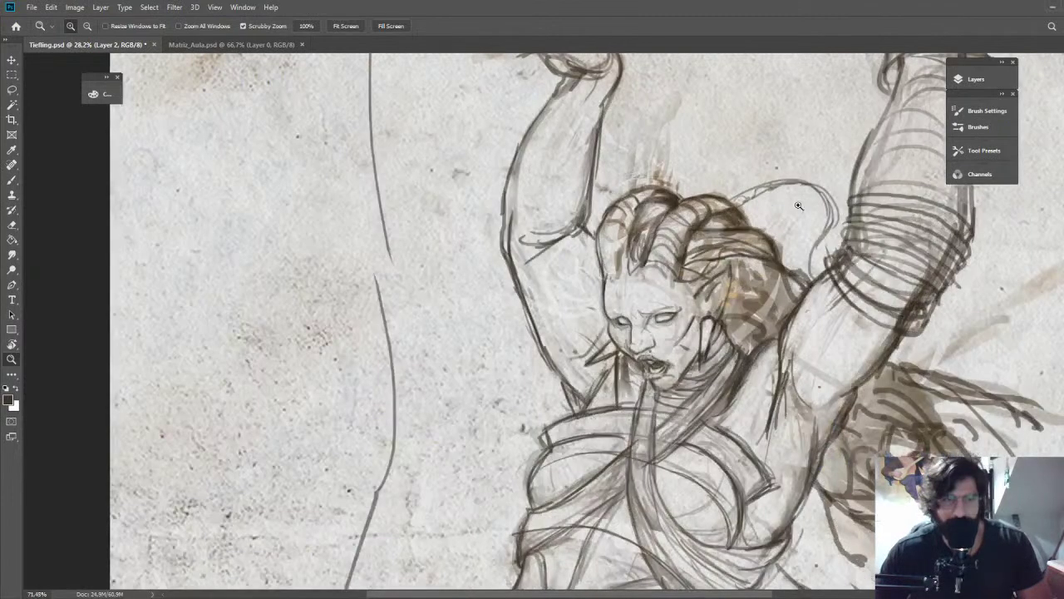
key("b")
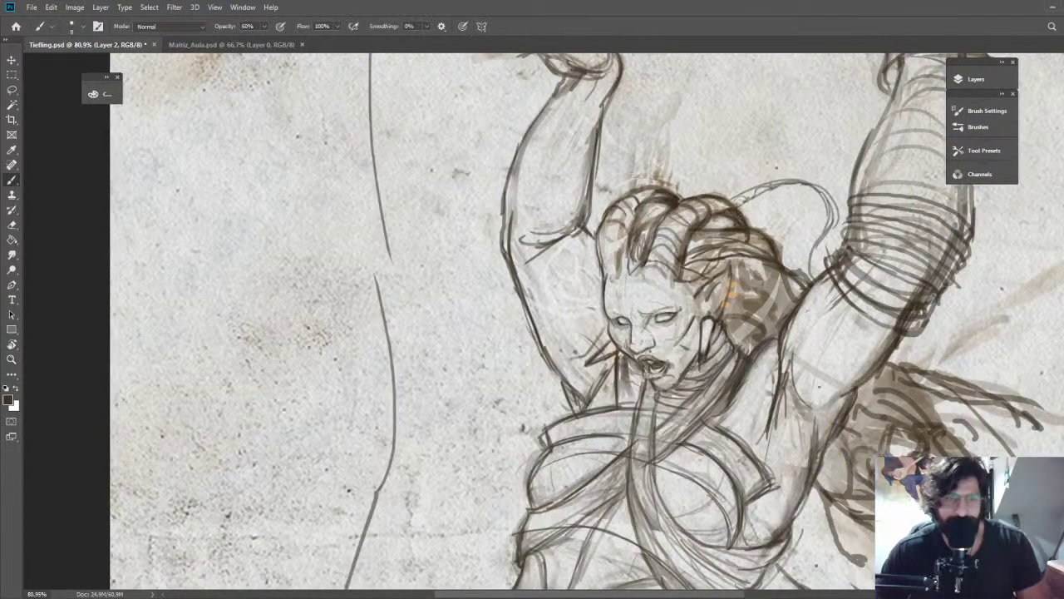
key("z")
left_click_drag(770, 243, 698, 241)
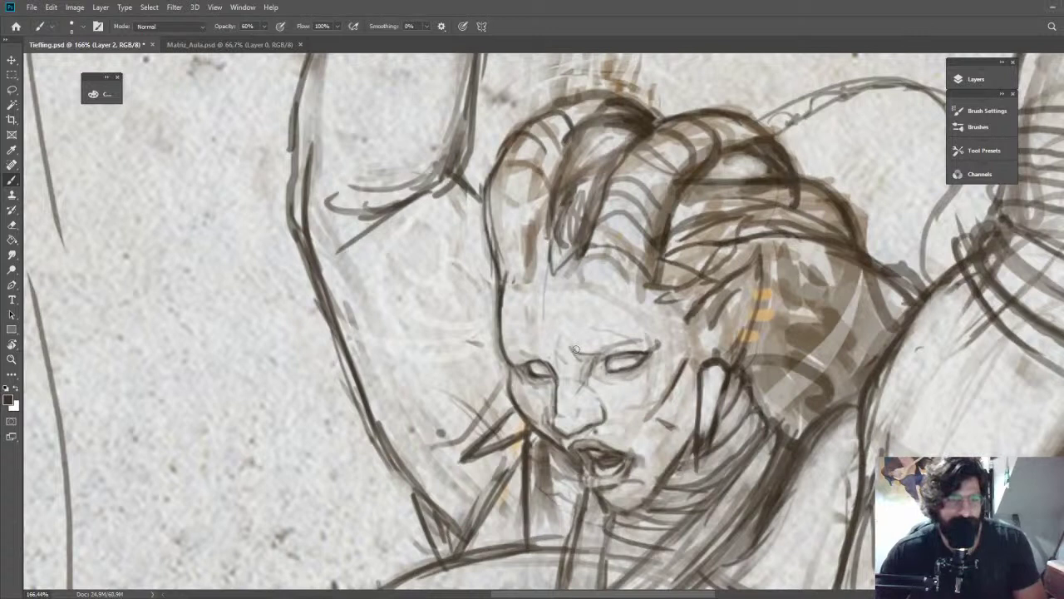
key("3")
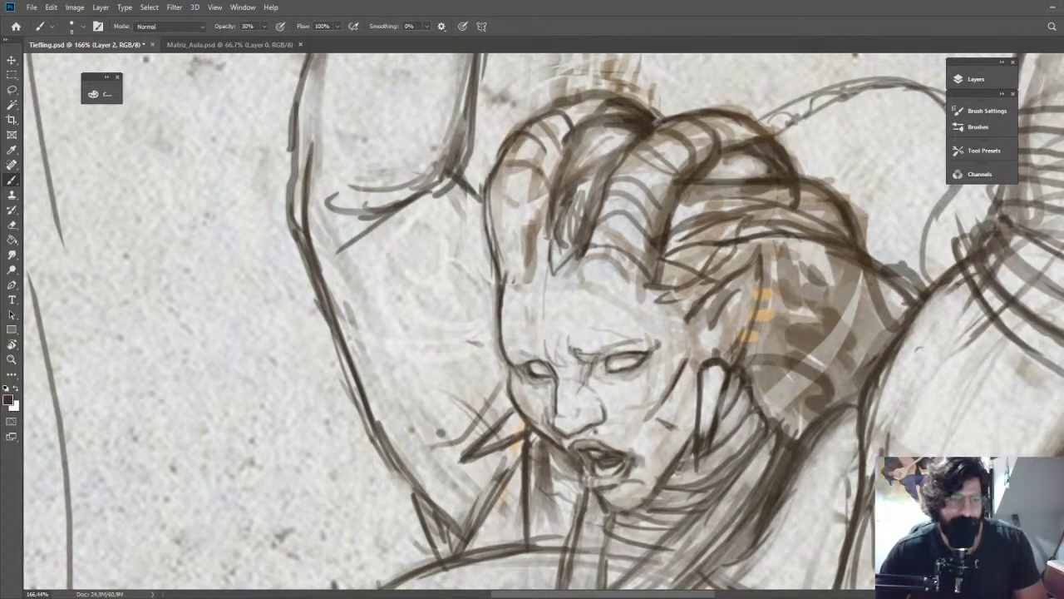
mouse_move(577, 329)
left_mouse_down()
mouse_move(554, 366)
mouse_move(529, 344)
left_mouse_up()
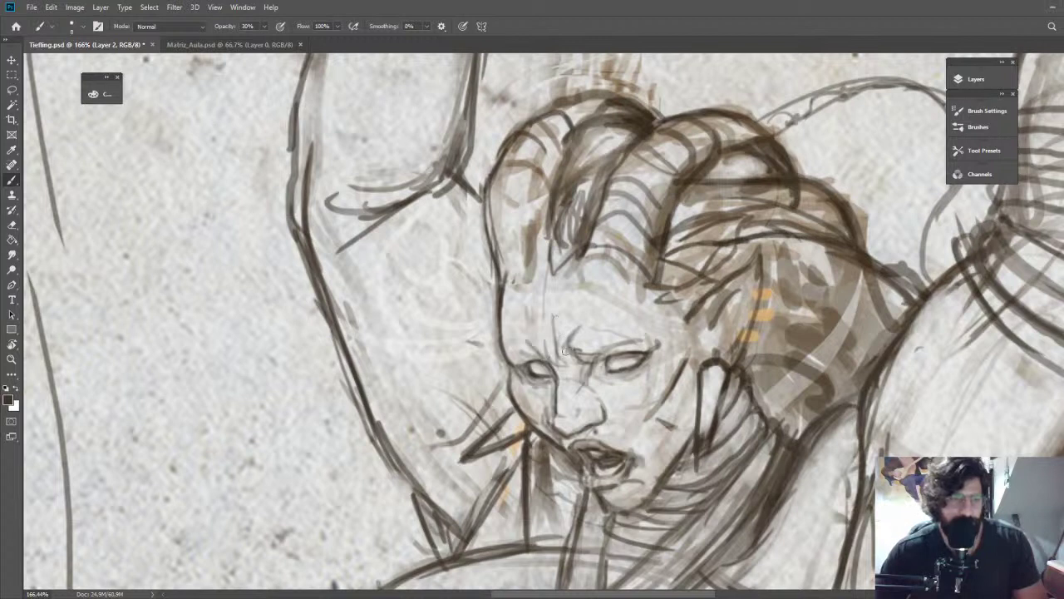
Examine the reworked facial expression up close and against the rest of the torso and arms
key("ctrl+space")
left_click_drag(597, 356, 541, 279)
scroll(540, 280, "up", 6)
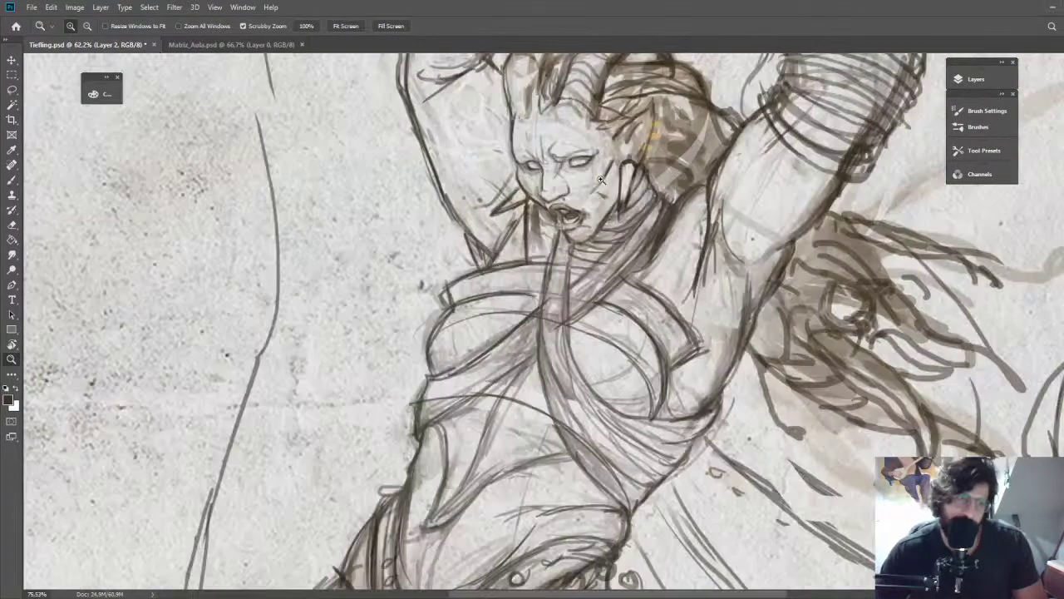
key("b")
key("z")
scroll(599, 149, "down", 3)
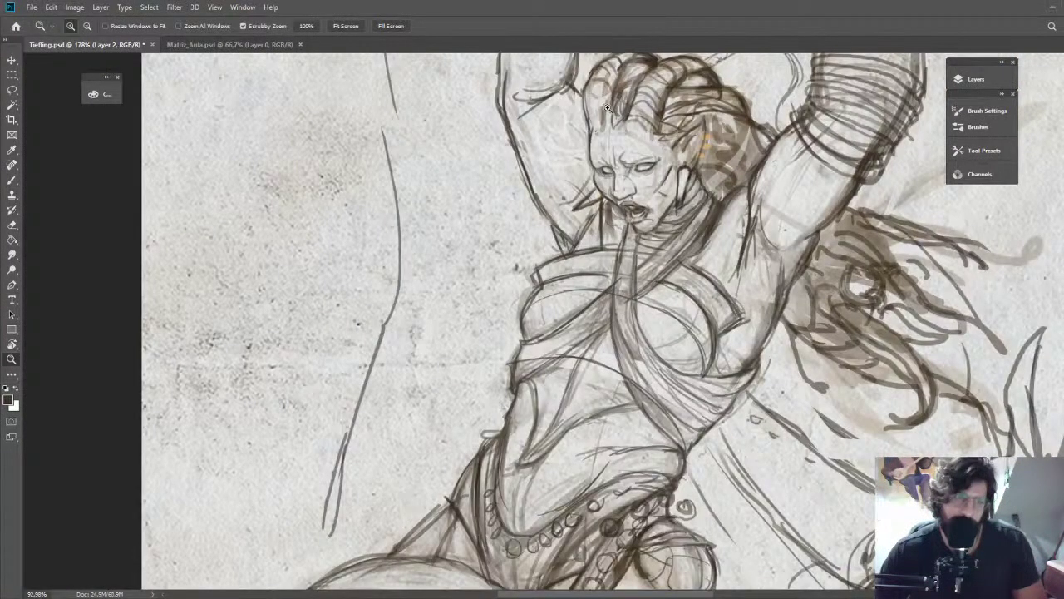
scroll(607, 108, "down", 2)
key("b")
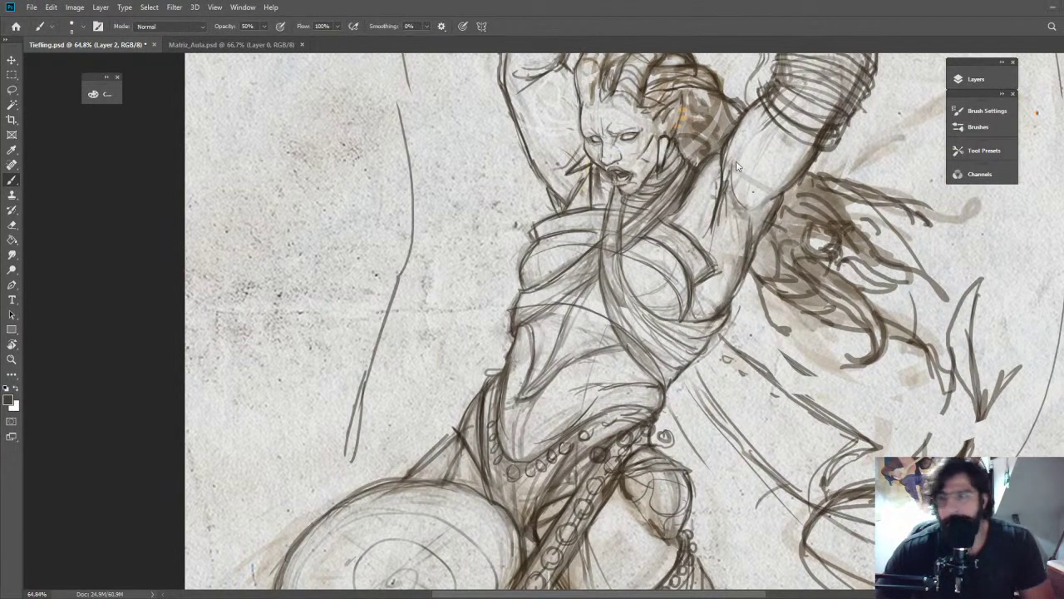
key("ctrl+space")
left_click_drag(664, 107, 691, 141)
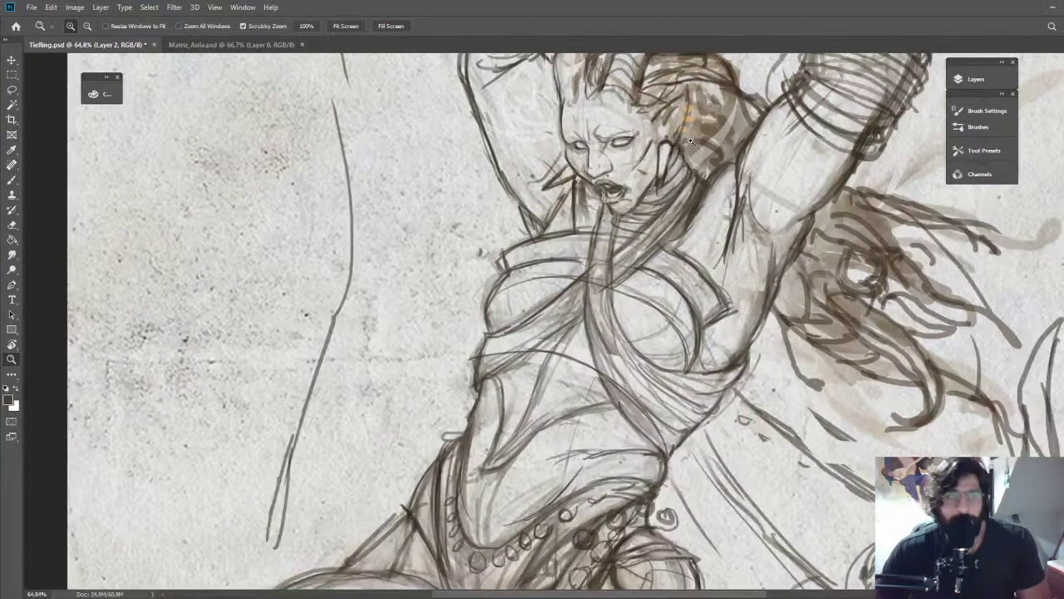
left_click_drag(690, 142, 769, 166)
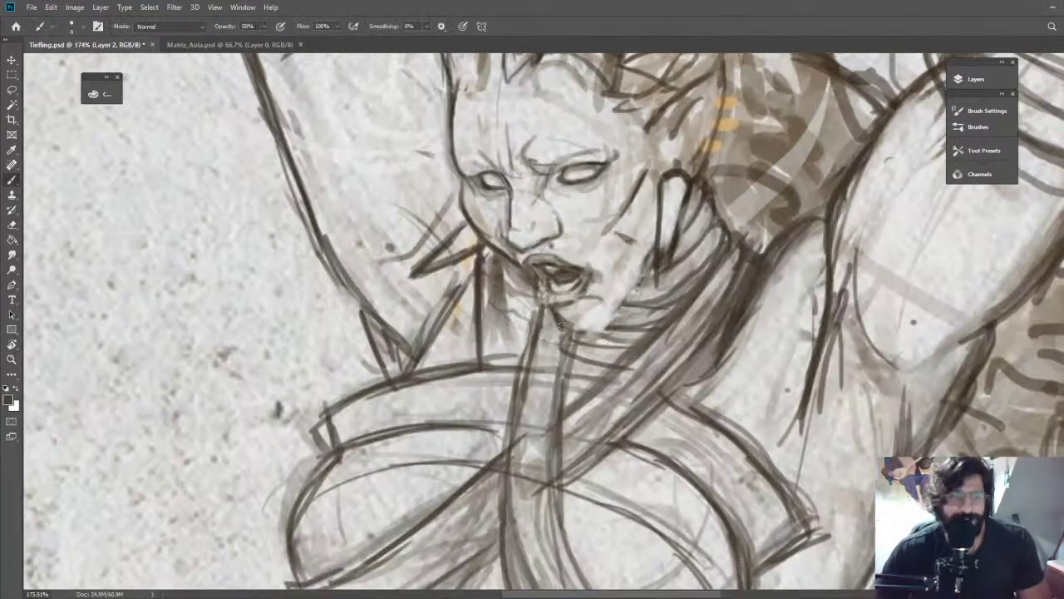
Draw the jaw contour from the chin towards the ear, then clean up the earring's edges and sharpen its pointed lower end
mouse_move(562, 325)
left_mouse_down()
mouse_move(588, 330)
mouse_move(629, 307)
left_mouse_up()
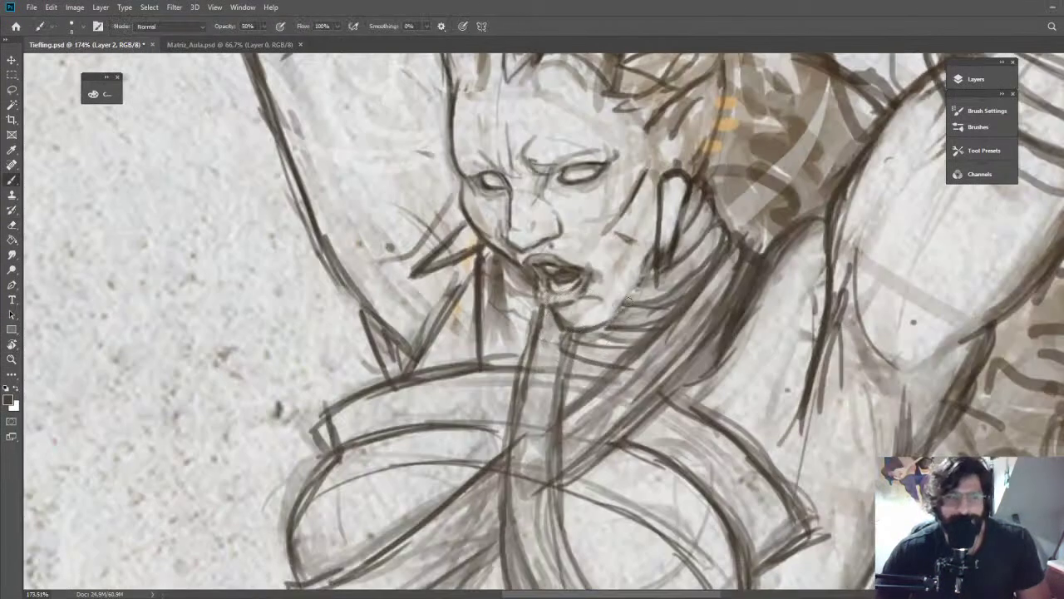
key("e")
mouse_move(697, 219)
left_mouse_down()
mouse_move(646, 256)
mouse_move(660, 288)
mouse_move(666, 236)
left_mouse_up()
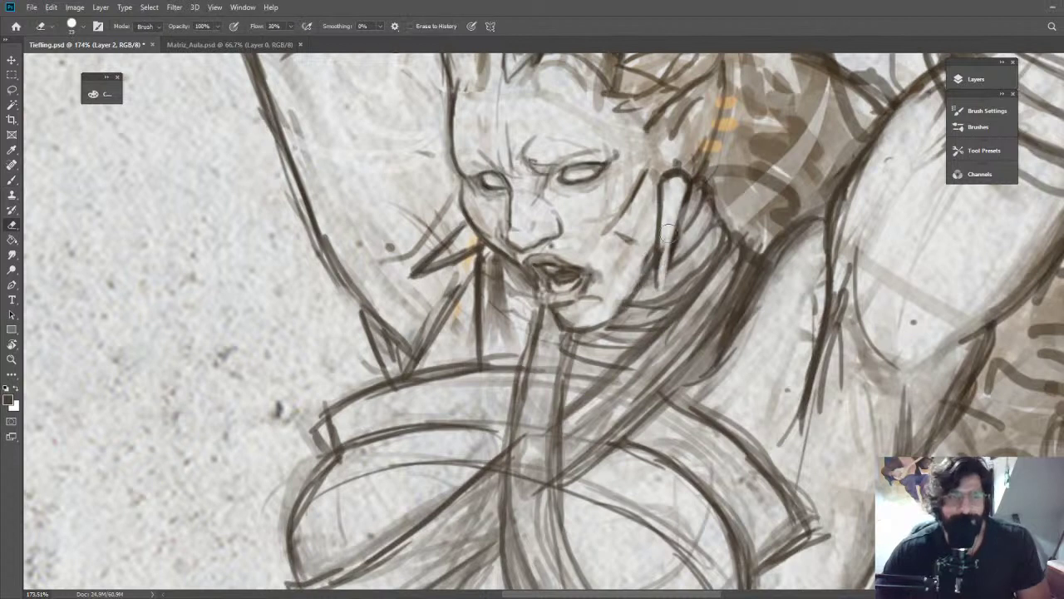
key("b")
key("z")
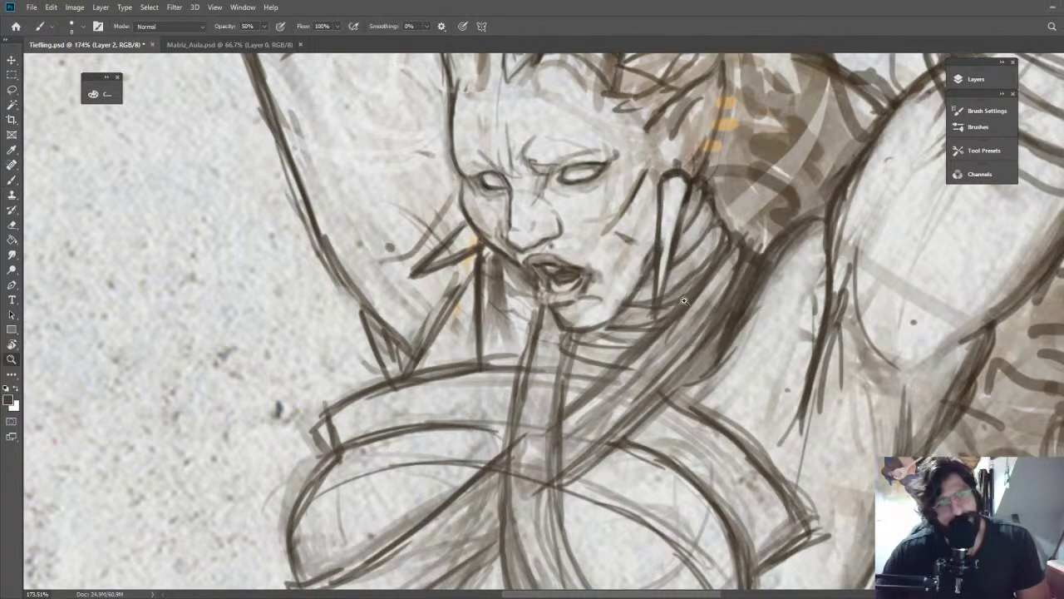
left_click_drag(687, 305, 624, 299)
mouse_move(679, 239)
left_mouse_down()
mouse_move(644, 216)
mouse_move(583, 222)
mouse_move(625, 259)
left_mouse_up()
Soften the lines around the nose and redraw the nostril wing and underside with darker strokes, cleaning the cheek beside it
key("e")
mouse_move(500, 230)
left_mouse_down()
mouse_move(550, 241)
mouse_move(513, 283)
left_mouse_up()
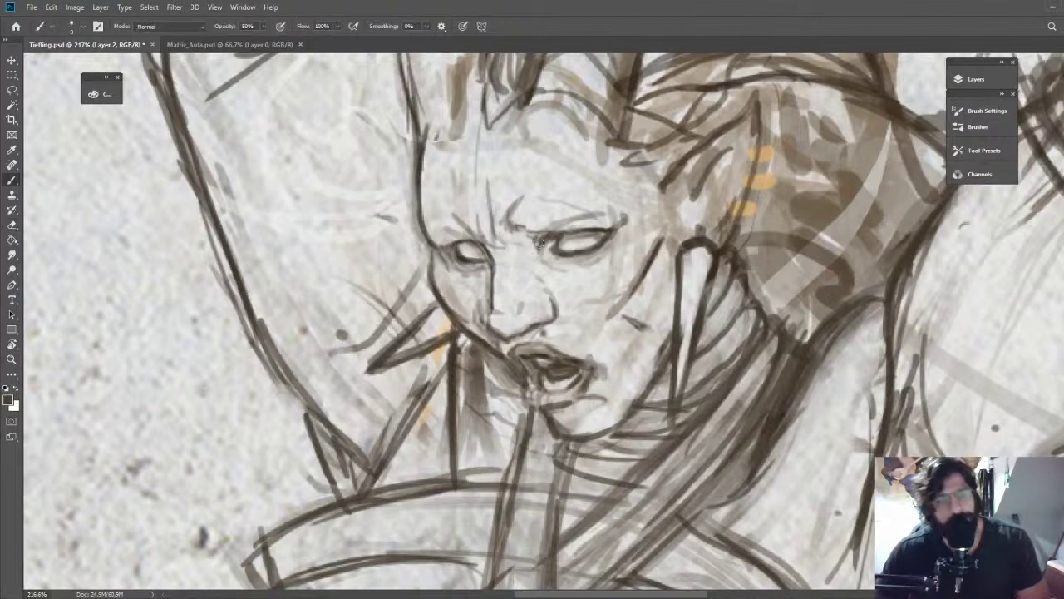
key("b")
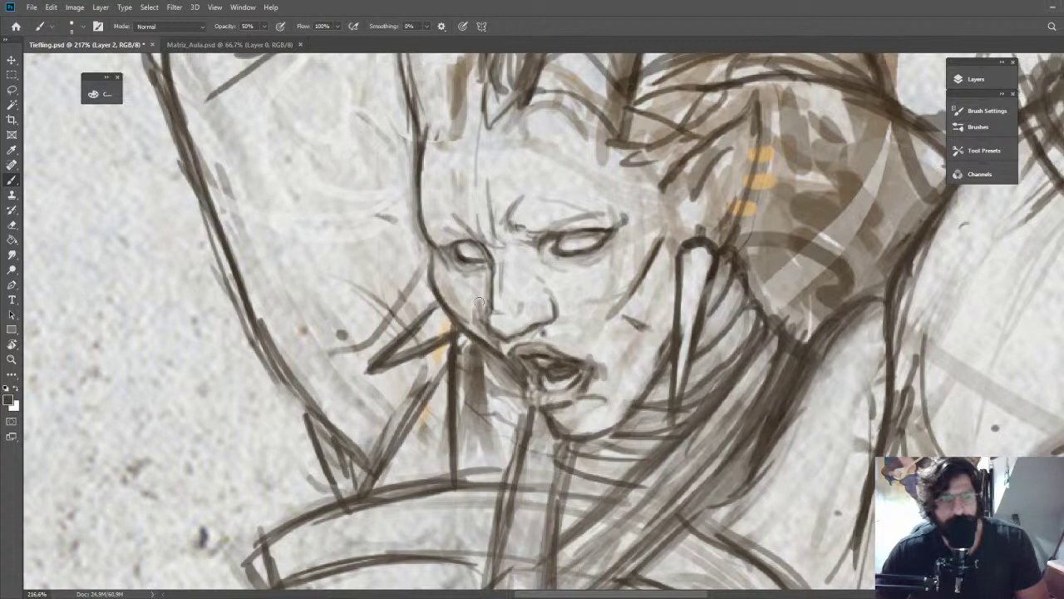
left_click_drag(536, 299, 549, 301)
left_click_drag(549, 301, 552, 318)
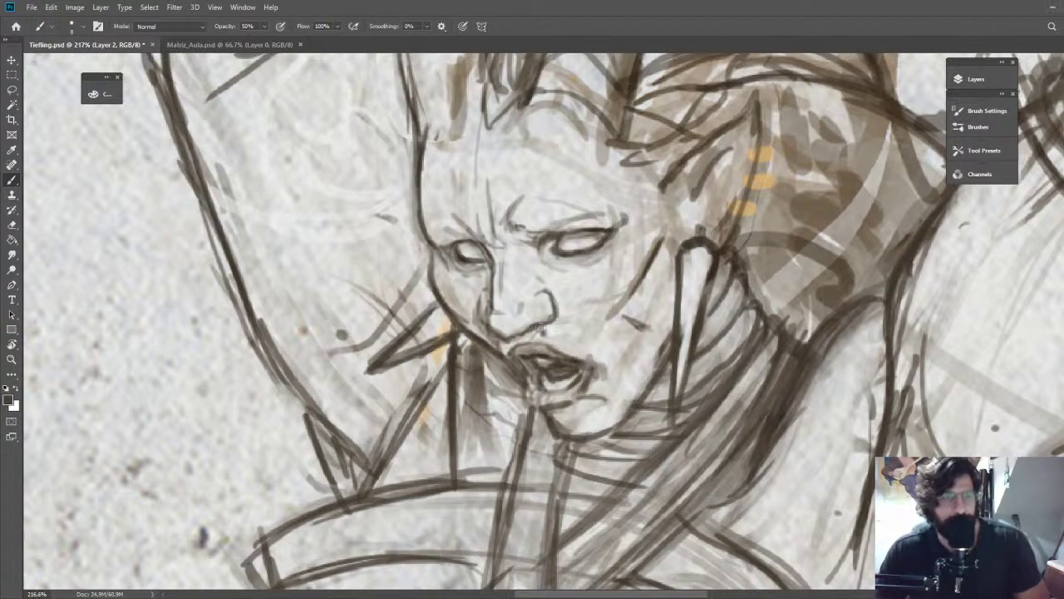
left_click_drag(556, 314, 524, 331)
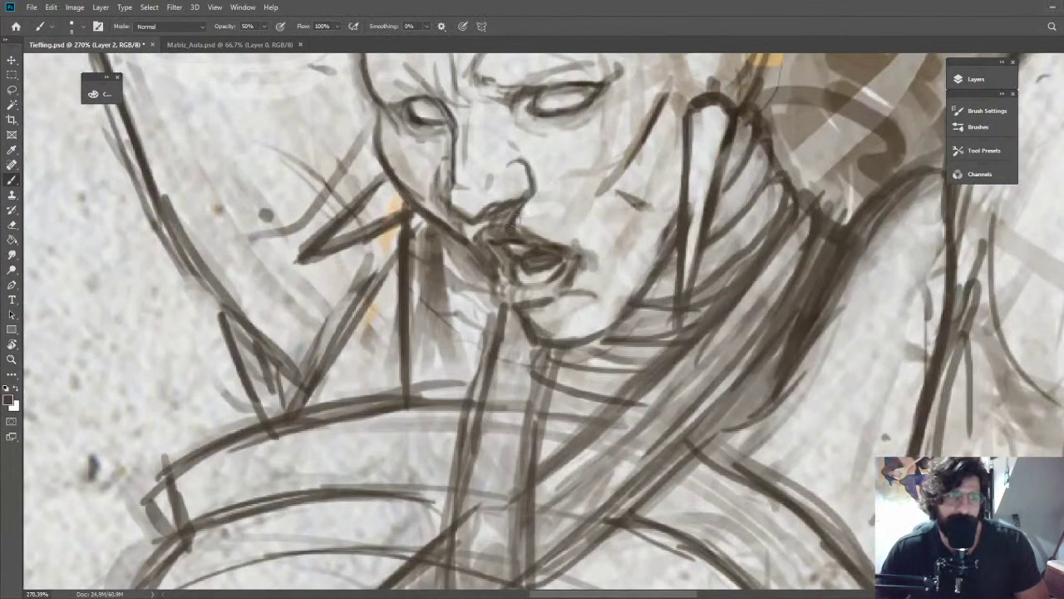
key("e")
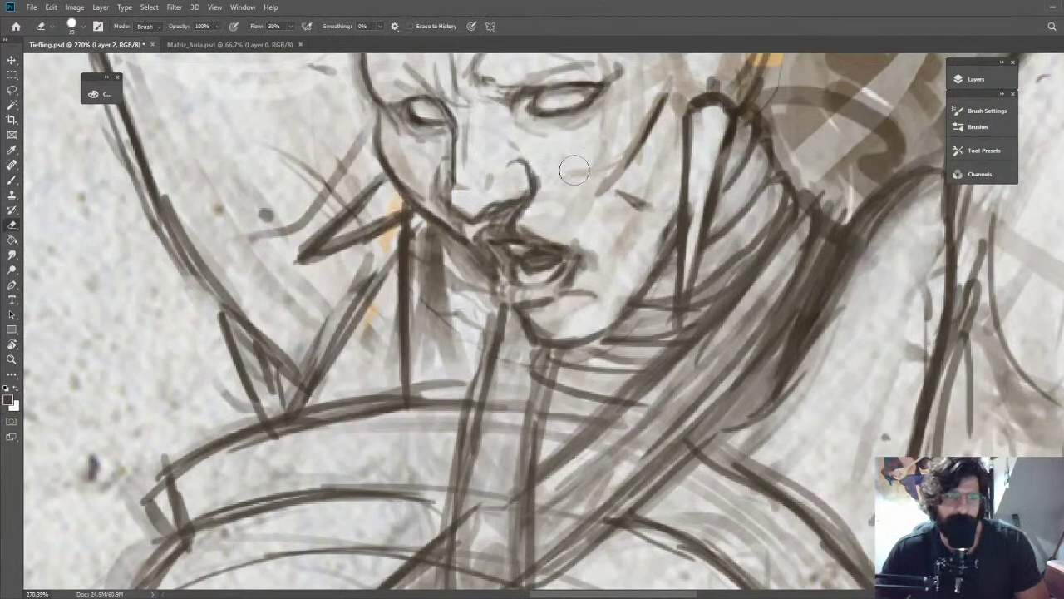
mouse_move(573, 171)
left_mouse_down()
mouse_move(628, 222)
mouse_move(627, 240)
mouse_move(647, 162)
mouse_move(625, 186)
left_mouse_up()
key("b")
mouse_move(635, 148)
left_mouse_down()
mouse_move(604, 184)
mouse_move(595, 87)
left_mouse_up()
Flip the drawing horizontally and check the mirrored figure from the face down to the legs
key("z")
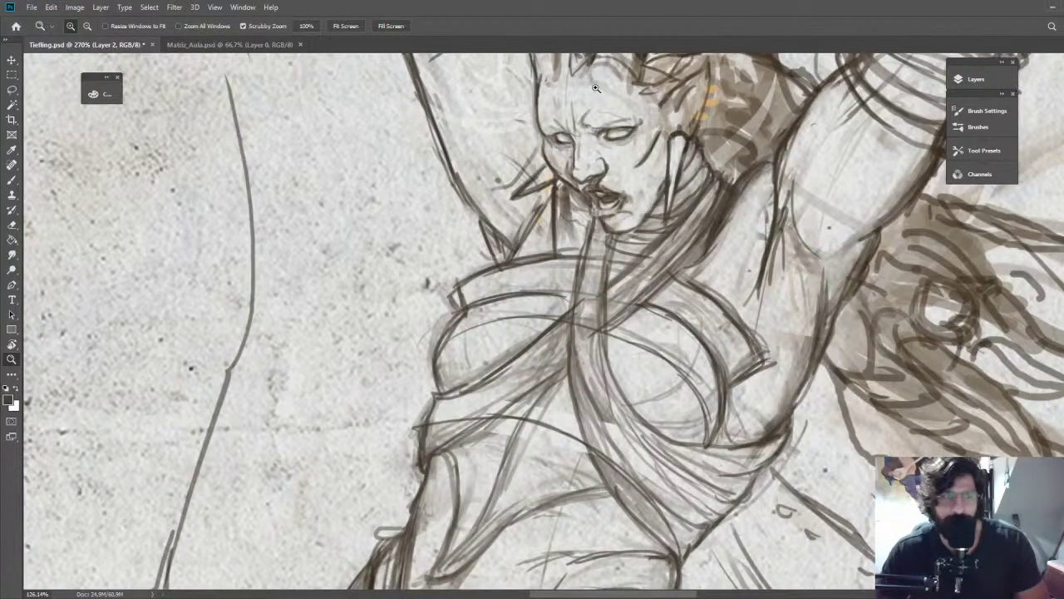
left_click_drag(597, 88, 631, 116)
key("b")
mouse_move(613, 174)
left_mouse_down()
mouse_move(611, 208)
mouse_move(636, 90)
left_mouse_up()
key("z")
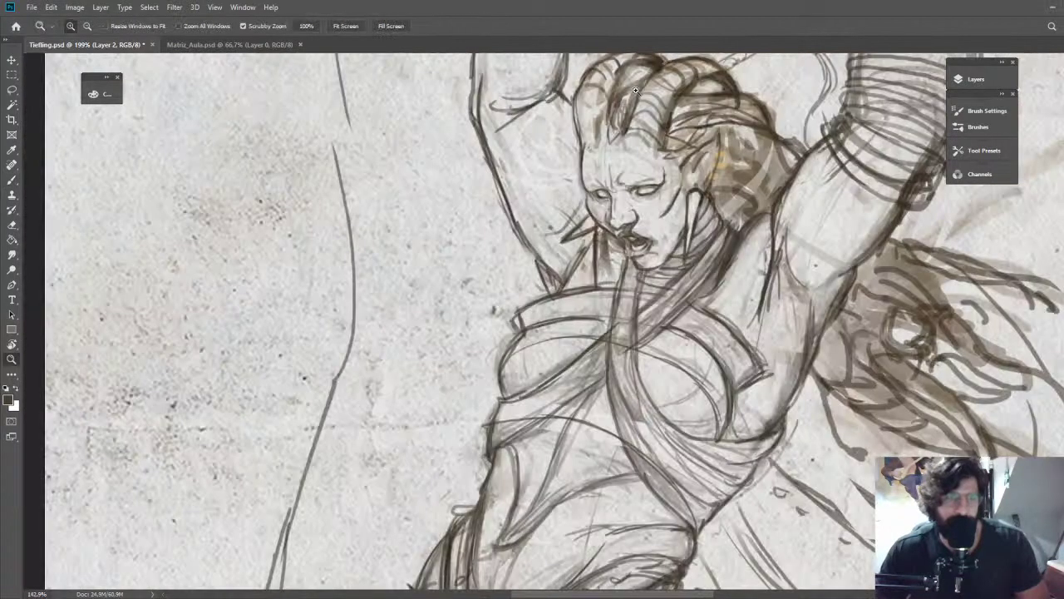
left_click_drag(636, 89, 600, 246)
key("ctrl+shift+h")
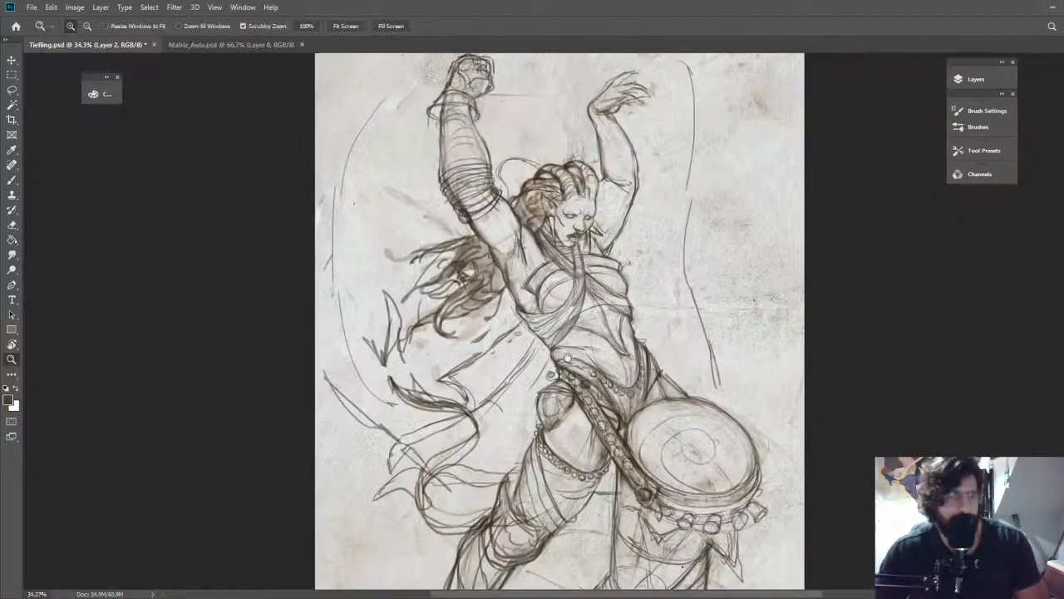
mouse_move(524, 458)
left_mouse_down()
mouse_move(576, 208)
mouse_move(561, 237)
left_mouse_up()
Erase the old spike and overlapping lines above the bent knee, and draw a curled ornament rising from the knee guard
key("e")
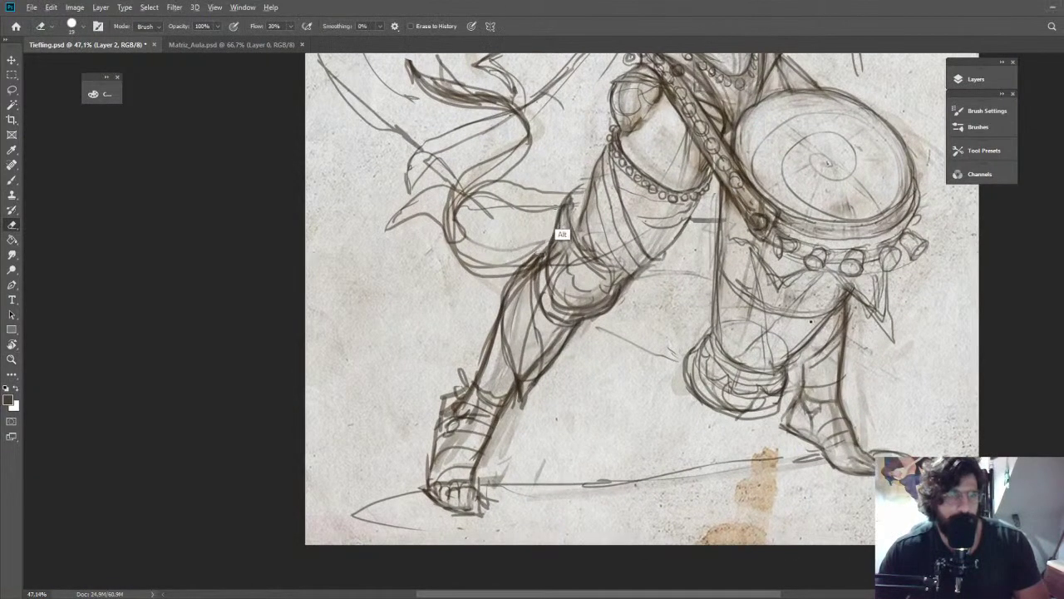
key("z")
left_click_drag(544, 227, 582, 220)
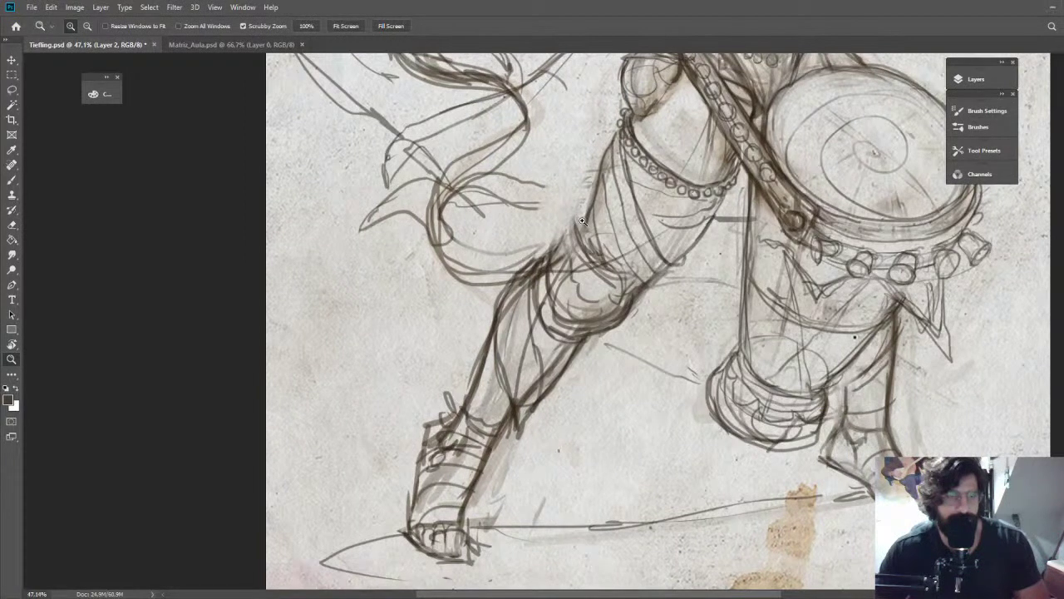
left_click_drag(582, 221, 625, 220)
key("e")
left_click_drag(573, 231, 564, 239)
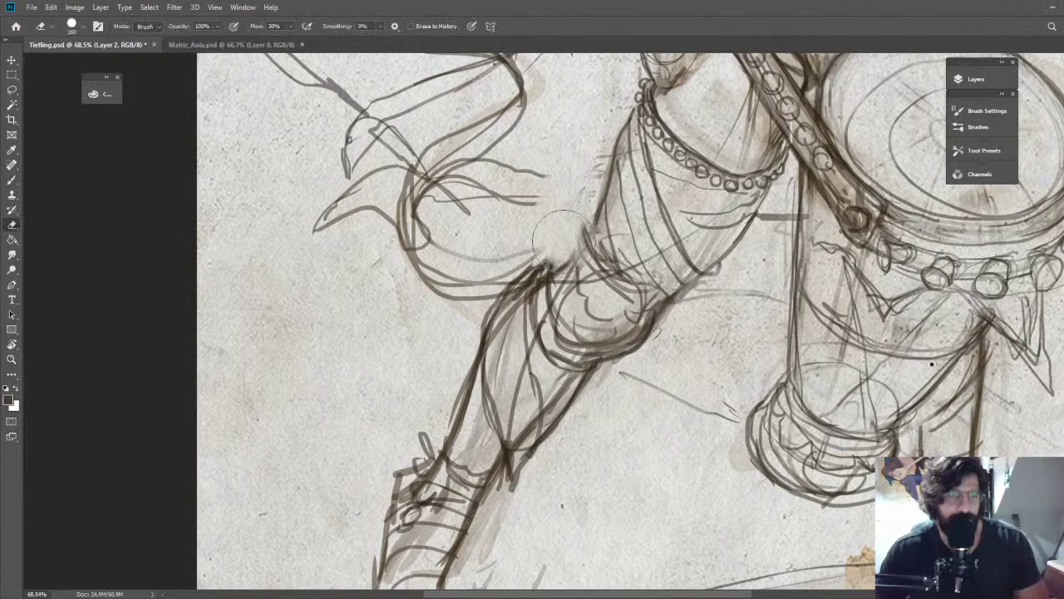
mouse_move(562, 239)
left_mouse_down()
mouse_move(572, 274)
mouse_move(580, 213)
mouse_move(560, 223)
mouse_move(584, 232)
left_mouse_up()
key("b")
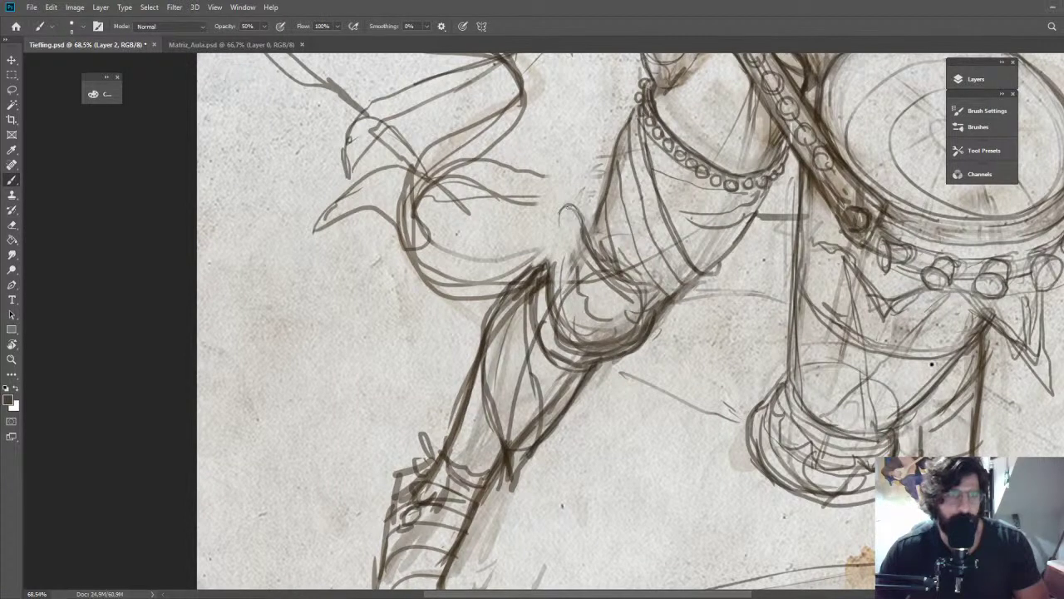
mouse_move(572, 234)
left_mouse_down()
mouse_move(555, 291)
mouse_move(576, 209)
mouse_move(588, 244)
left_mouse_up()
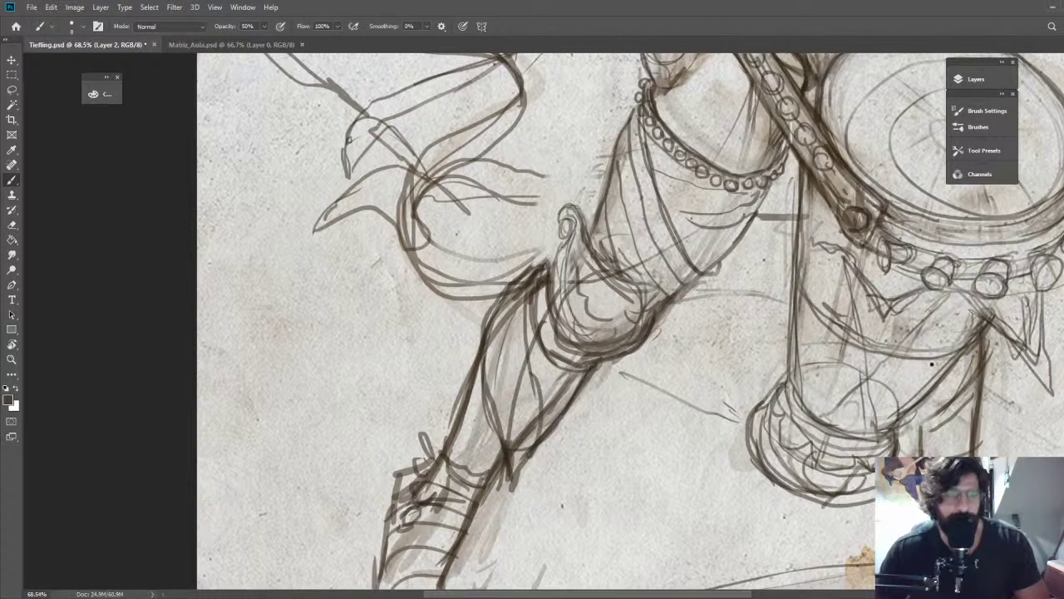
Erase the outer contour of the wrapped thigh and redraw it running from the beaded band down behind the knee guard's curl
left_click_drag(615, 178, 602, 265)
left_click_drag(631, 135, 625, 231)
key("e")
left_click_drag(640, 96, 615, 176)
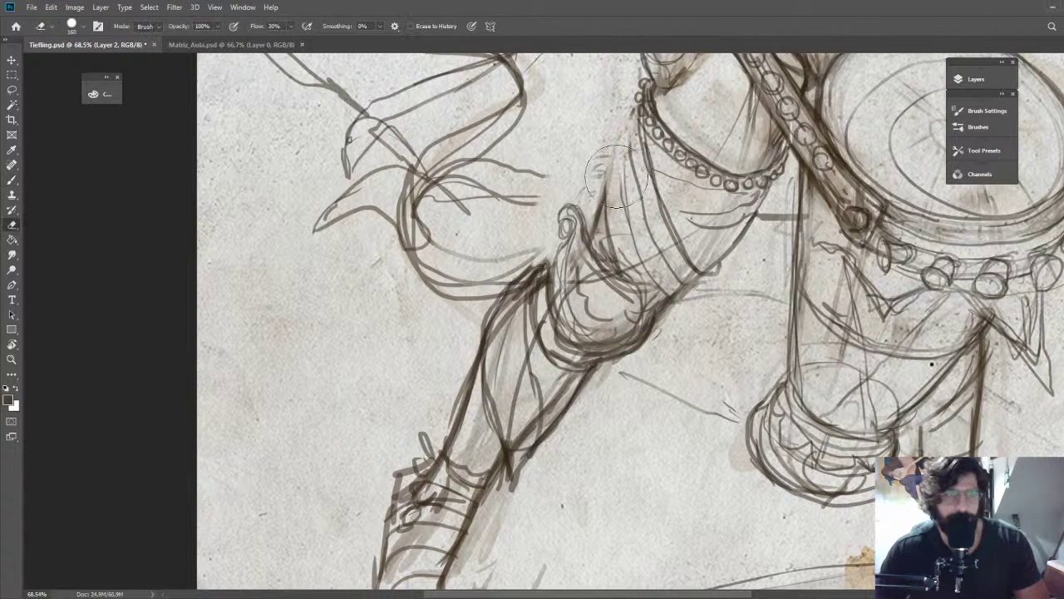
left_click_drag(633, 124, 600, 251)
key("b")
left_click_drag(602, 207, 594, 305)
Erase the stray marks above the head with a smaller eraser and restate the top contour of the horns
key("z")
left_click_drag(698, 125, 606, 111)
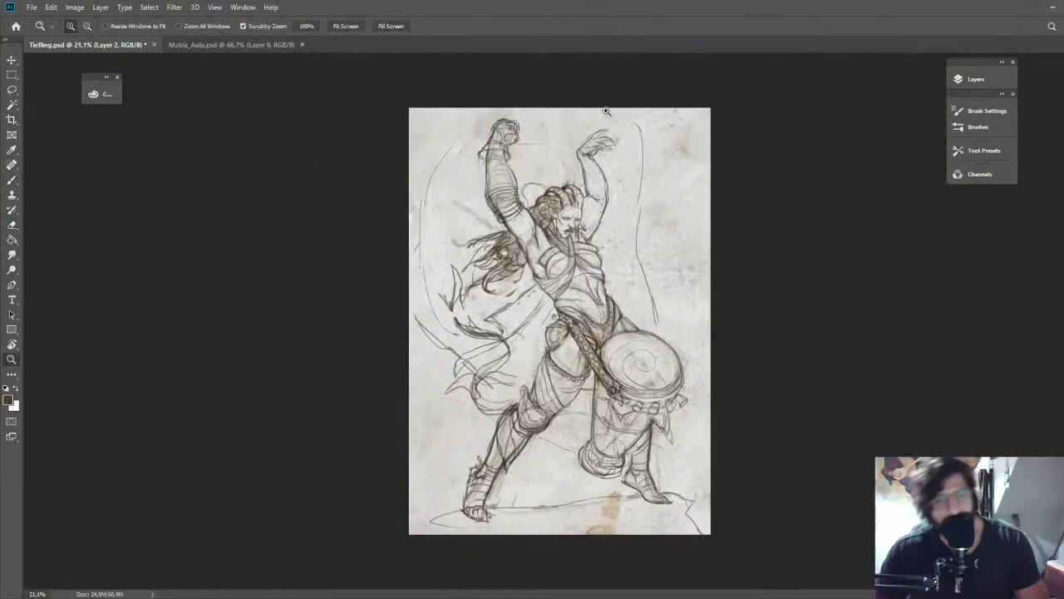
left_click_drag(574, 183, 699, 180)
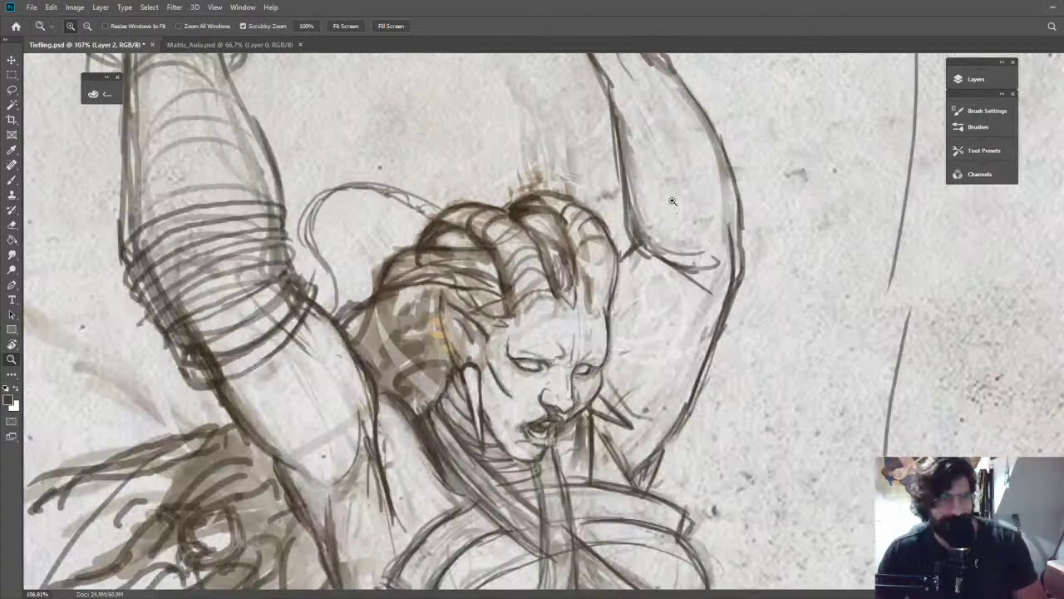
key("e")
mouse_move(563, 180)
left_mouse_down()
mouse_move(534, 198)
mouse_move(529, 188)
left_mouse_up()
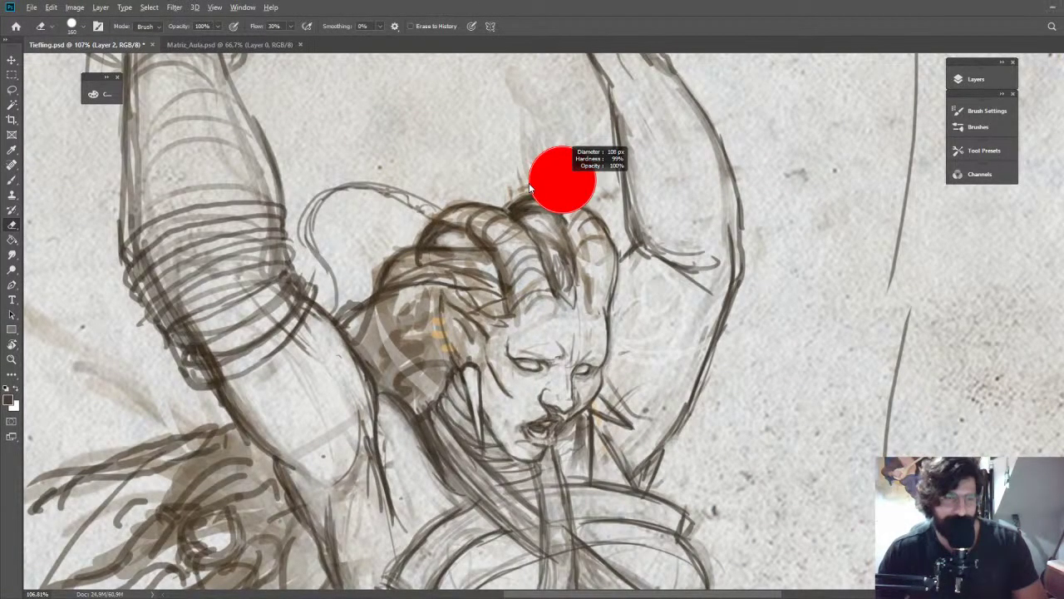
mouse_move(532, 125)
left_mouse_down()
mouse_move(540, 224)
mouse_move(522, 202)
left_mouse_up()
key("b")
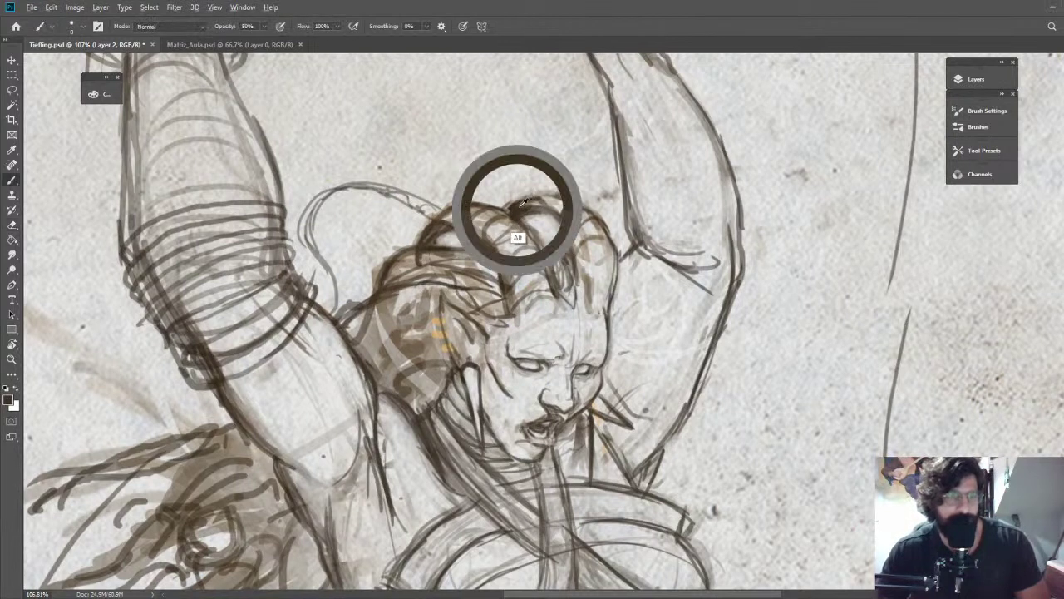
key("z")
left_click_drag(628, 252, 681, 257)
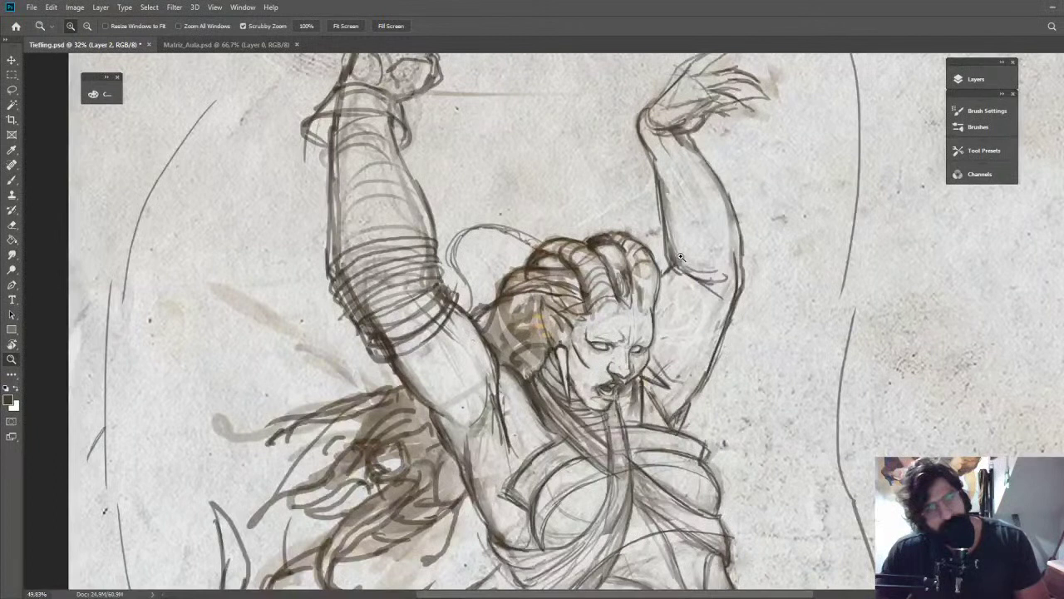
key("b")
mouse_move(681, 258)
left_mouse_down()
mouse_move(710, 259)
mouse_move(705, 243)
mouse_move(651, 205)
left_mouse_up()
key("z")
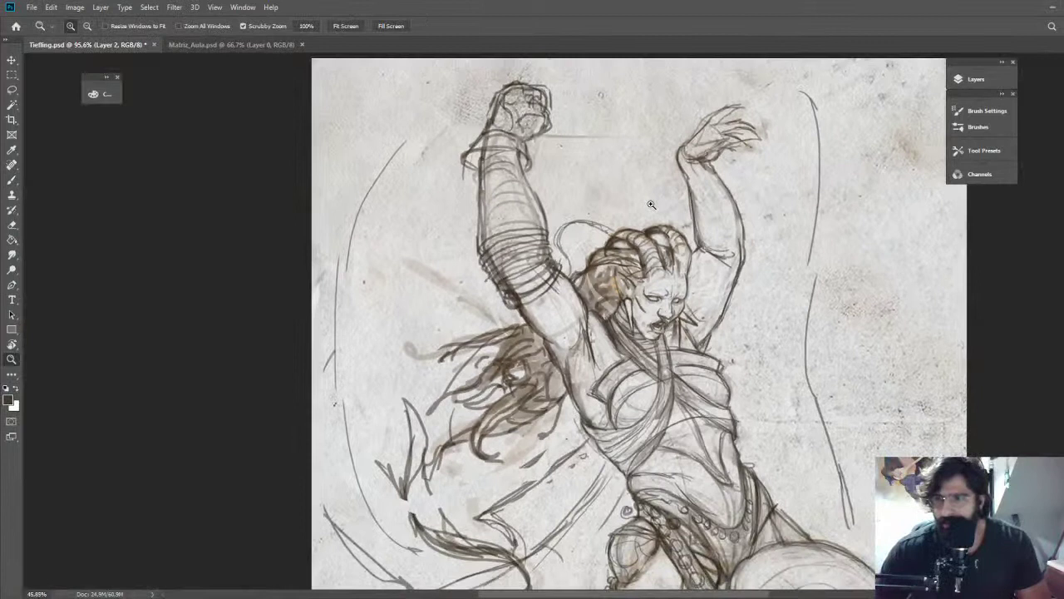
Erase the orange marks in the hair behind the ear, and lighten and redraw the top outline of the nearer horn
left_click_drag(604, 255, 659, 268)
key("b")
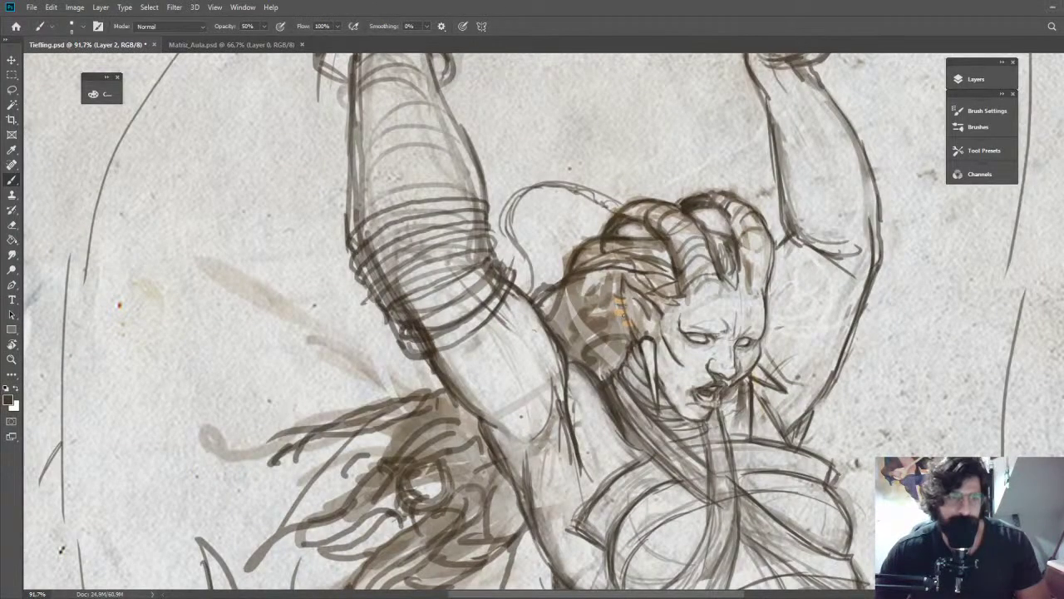
key("e")
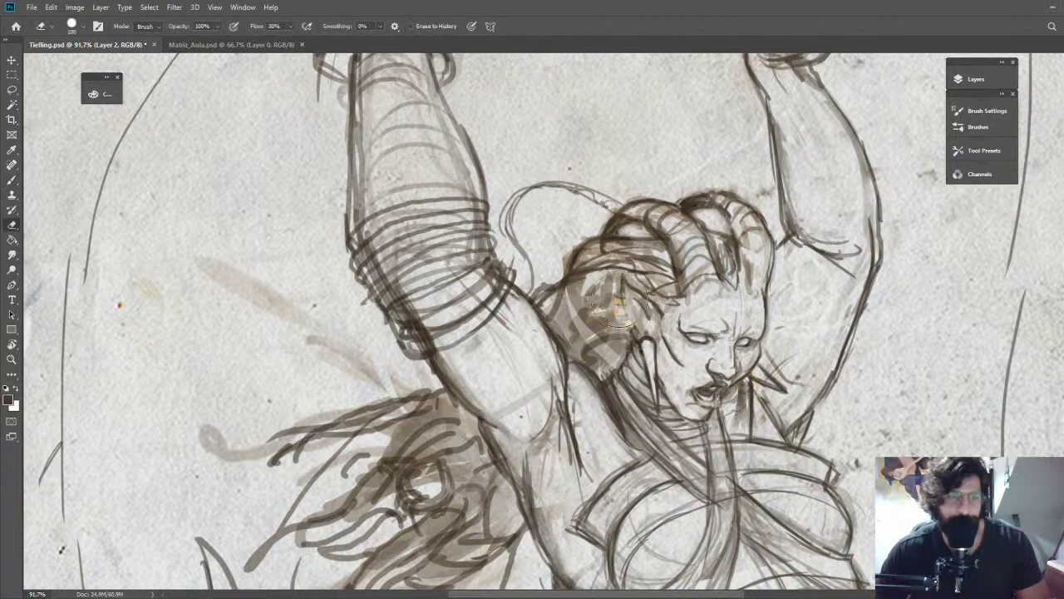
key("b")
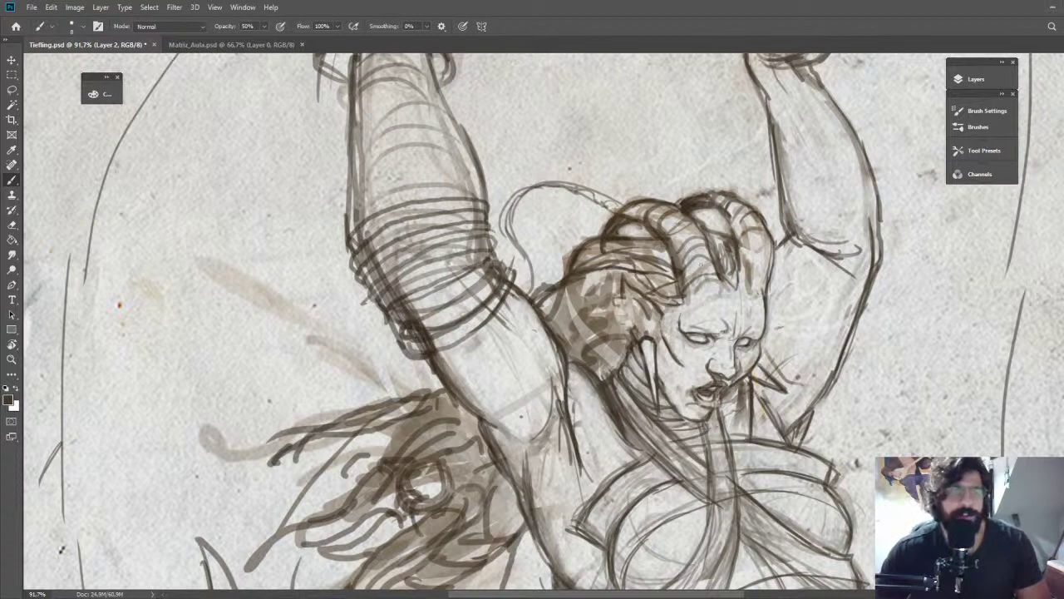
key("e")
mouse_move(657, 208)
left_mouse_down()
mouse_move(678, 199)
mouse_move(667, 209)
left_mouse_up()
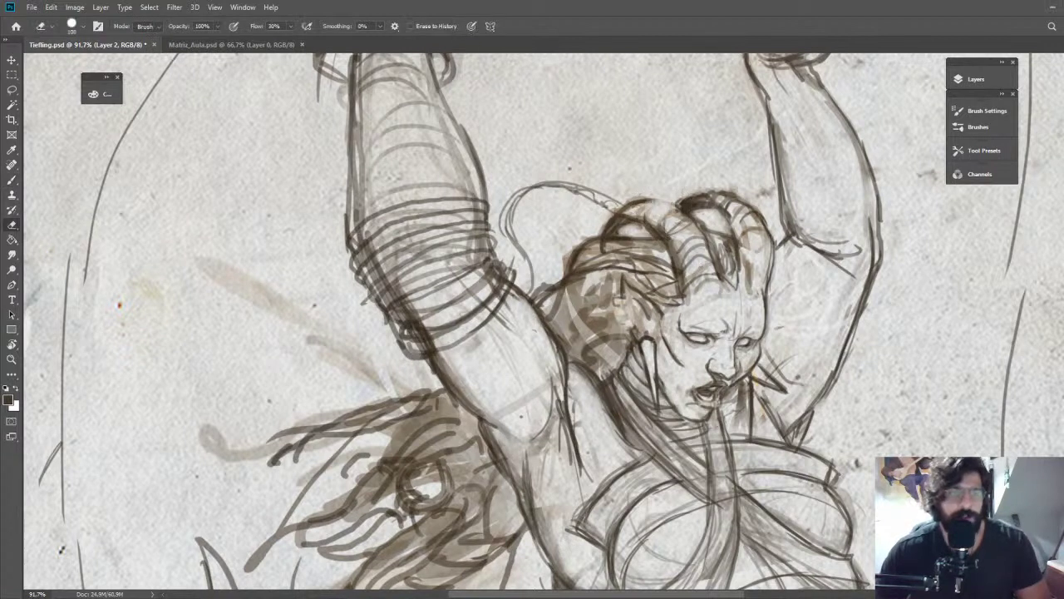
key("b")
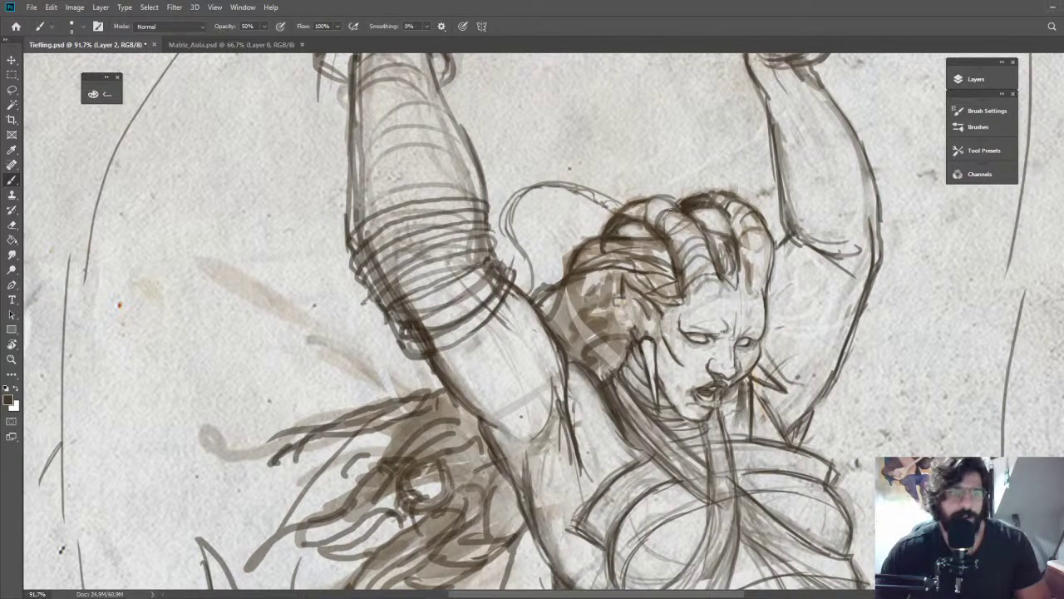
Switch to the Matriz_Aula.psd document and hide Layer 587, Layer 588 and Layer 572 copy
key("z")
left_click_drag(742, 233, 653, 237)
left_click_drag(738, 271, 622, 151)
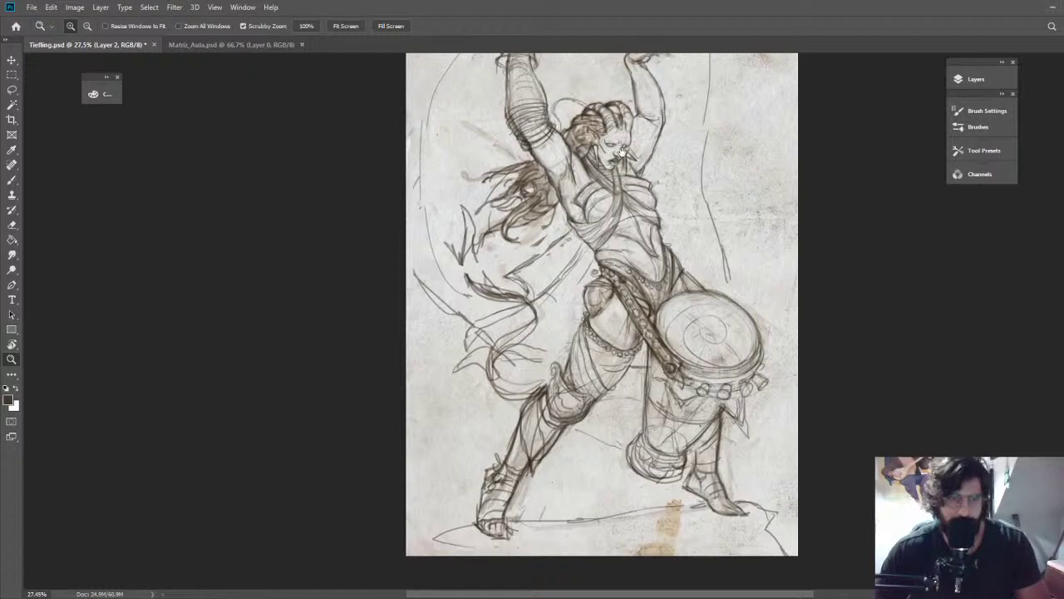
left_click_drag(622, 150, 645, 150)
key("b")
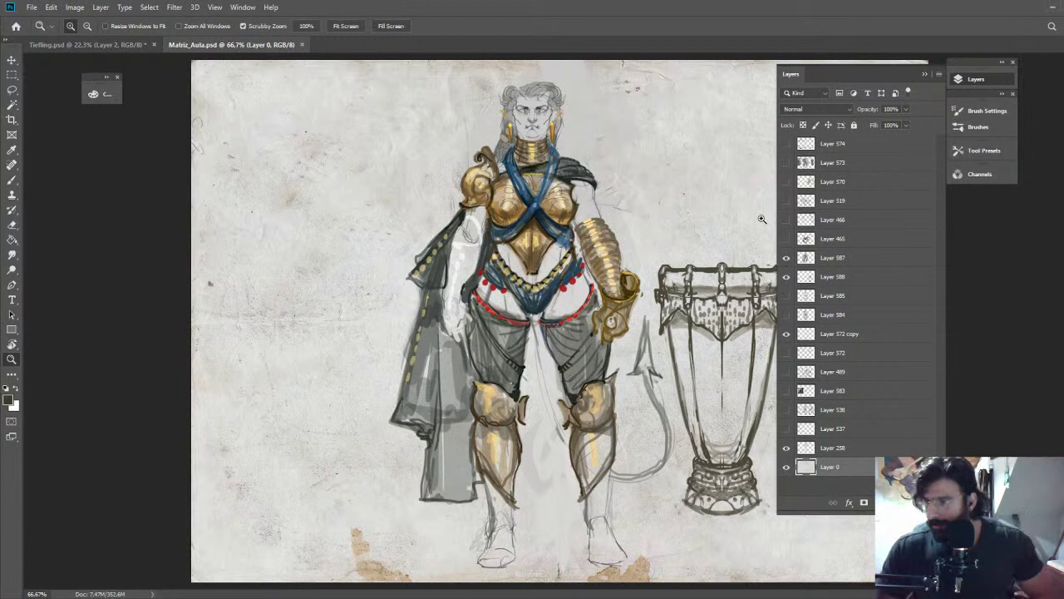
left_click(787, 257)
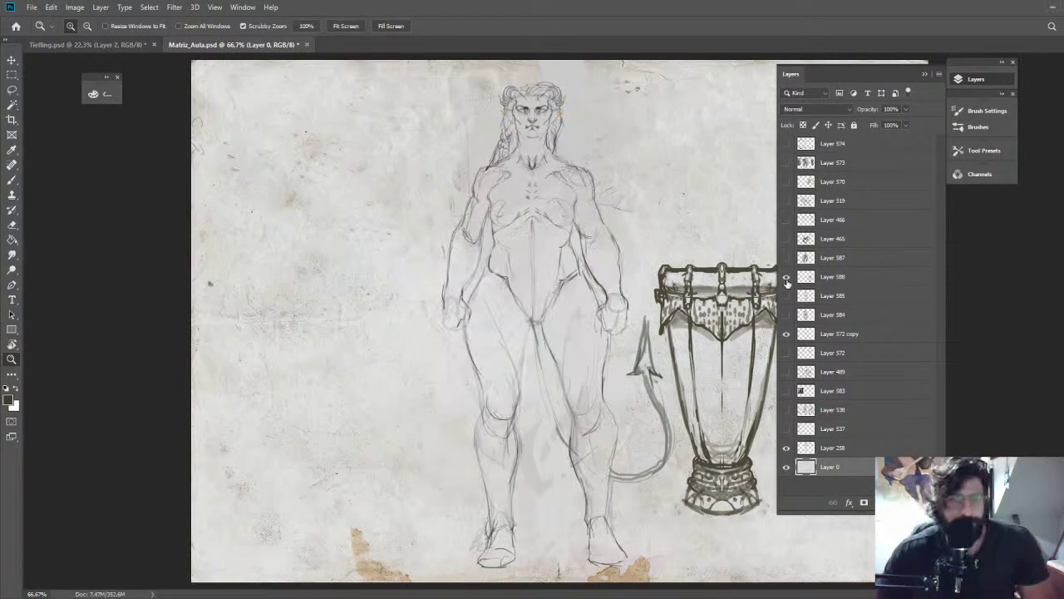
left_click(786, 277)
left_click(787, 333)
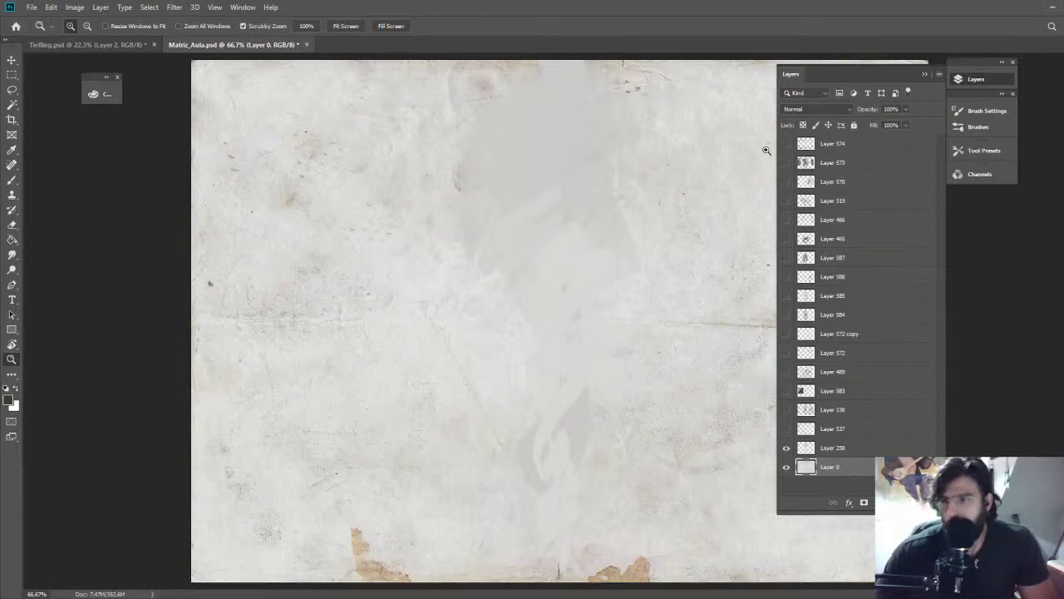
key("b")
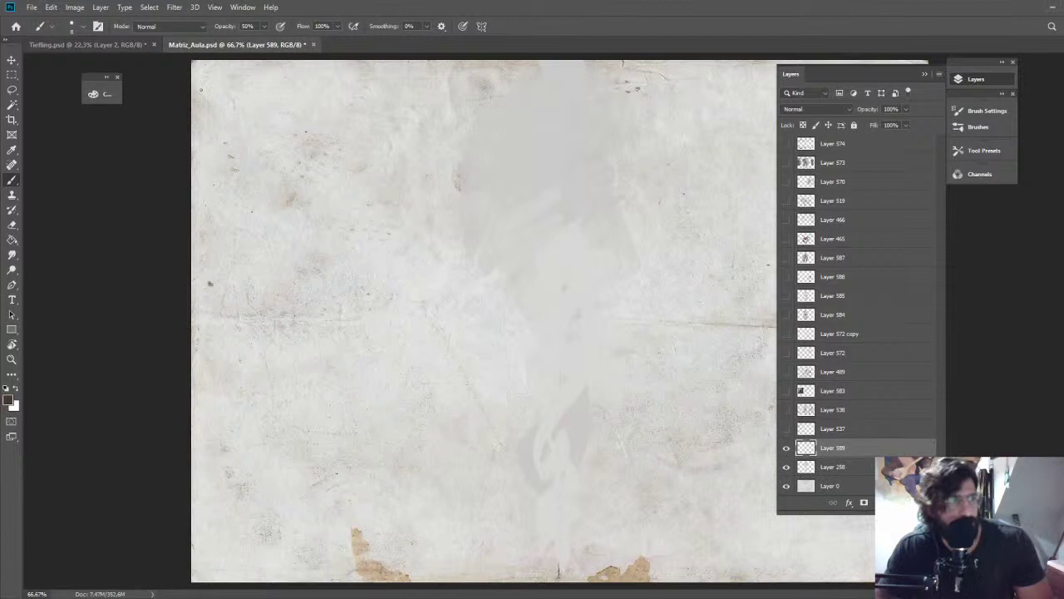
left_click_drag(201, 84, 325, 75)
mouse_move(207, 112)
left_mouse_down()
mouse_move(200, 118)
mouse_move(213, 110)
mouse_move(219, 133)
mouse_move(281, 110)
left_mouse_up()
left_click_drag(238, 102, 264, 100)
left_click(288, 113)
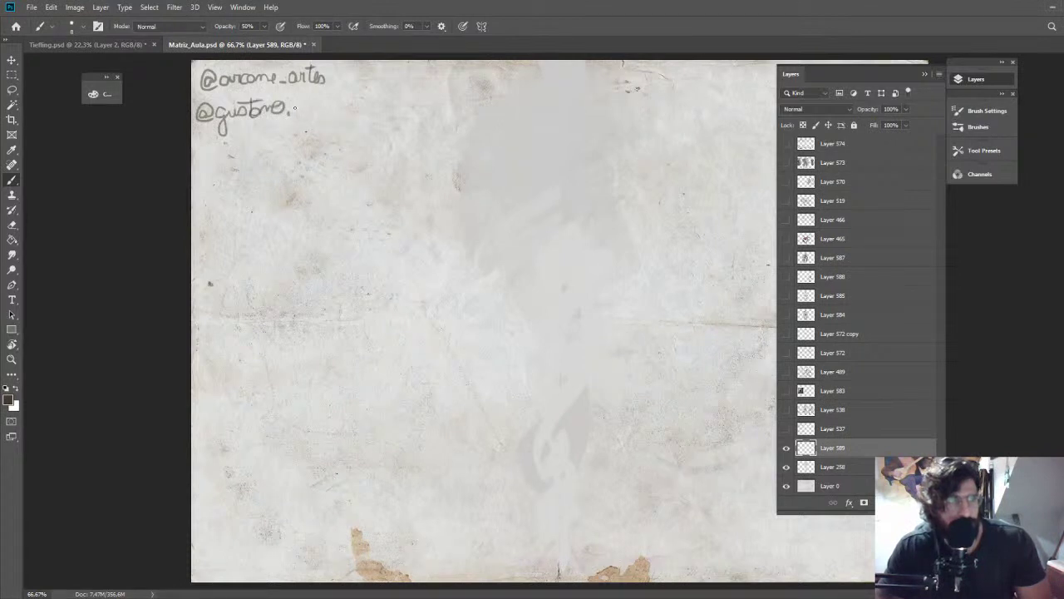
left_click_drag(292, 108, 360, 106)
left_click_drag(364, 105, 364, 114)
left_click(364, 100)
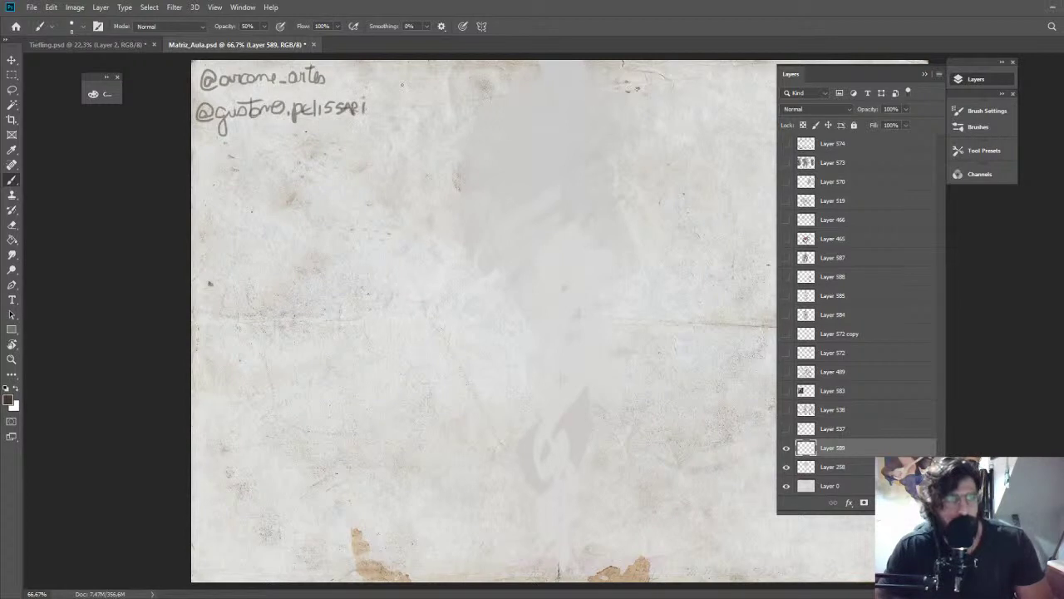
Briefly show and hide Layer 538, Layer 572 copy and Layer 572 to check which sketches they hold
left_click(786, 407)
left_click(786, 408)
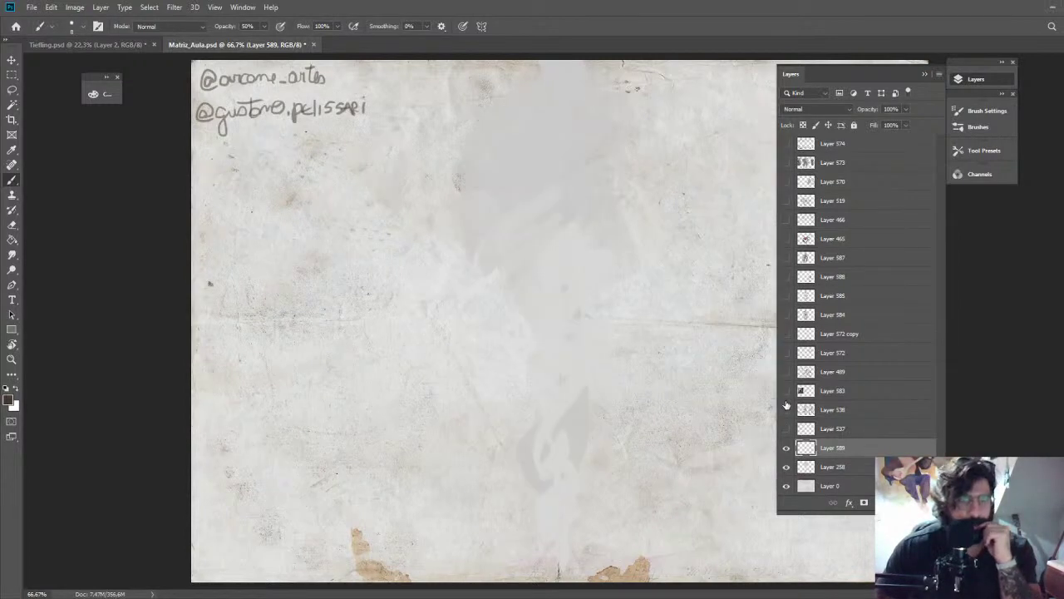
left_click(787, 407)
left_click(786, 407)
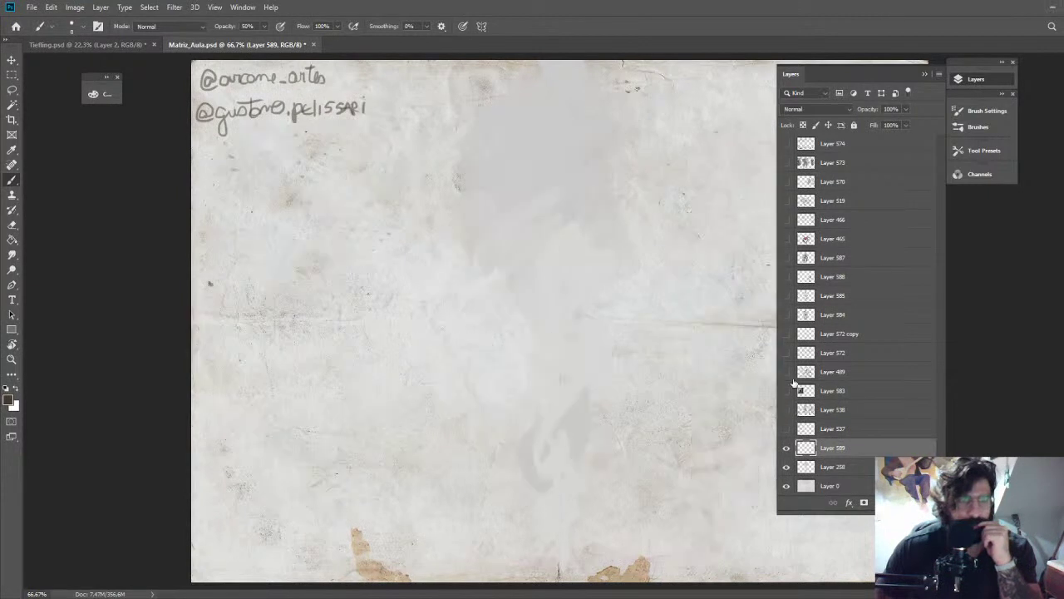
left_click(787, 334)
left_click(786, 334)
left_click(791, 352)
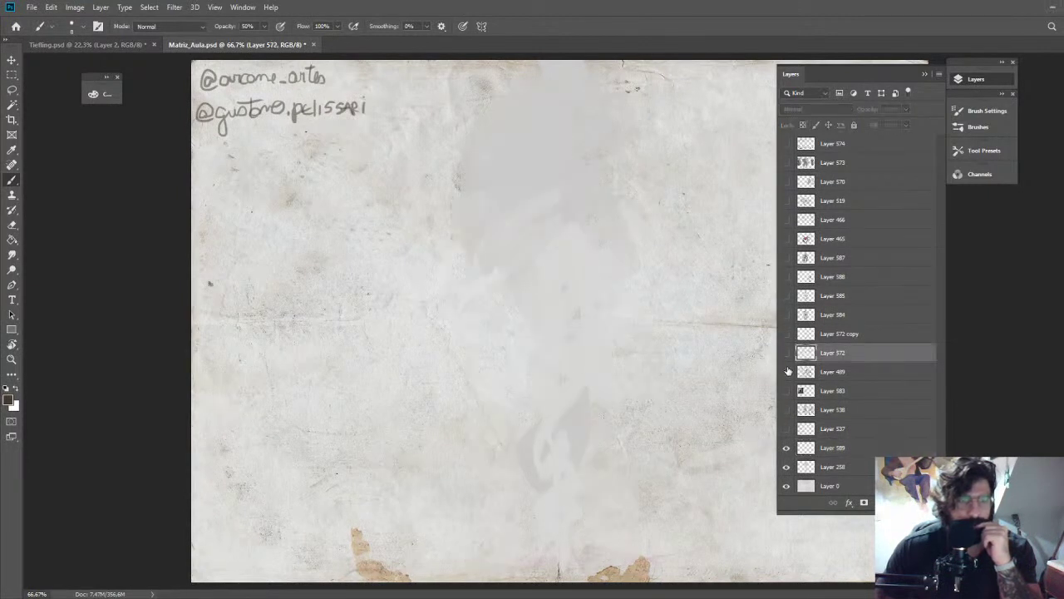
left_click(786, 352)
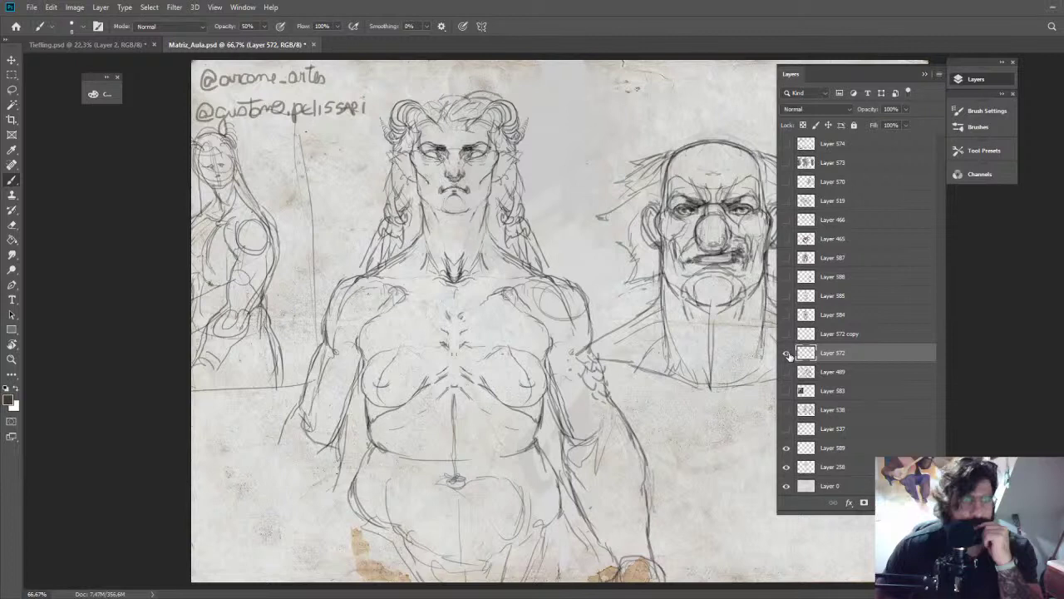
left_click(786, 352)
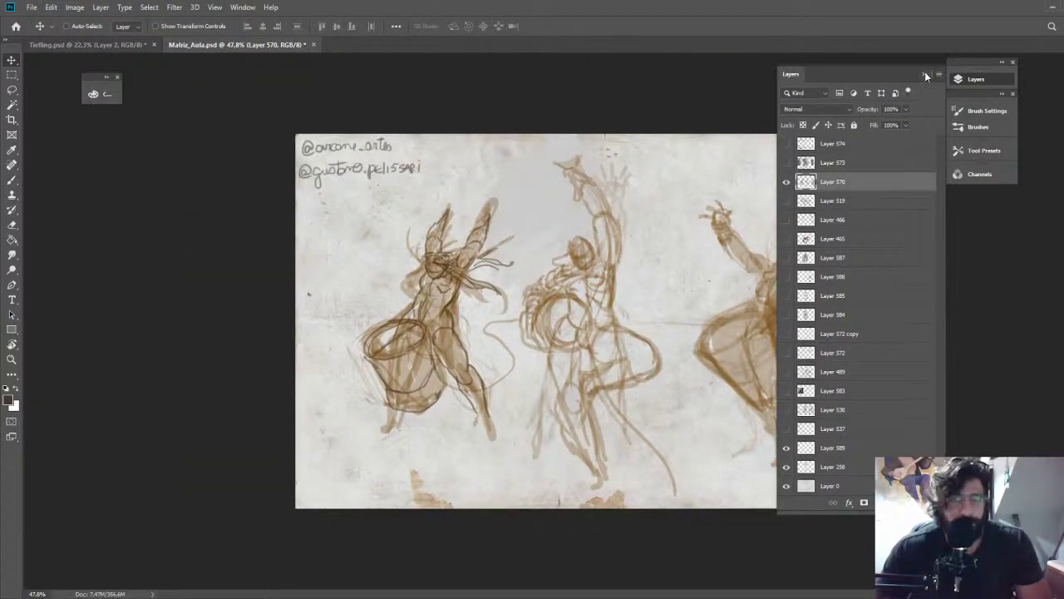
Clear the view of the canvas and slide Layer 570's brown pose sketches sideways to review the drummer poses
left_click(925, 74)
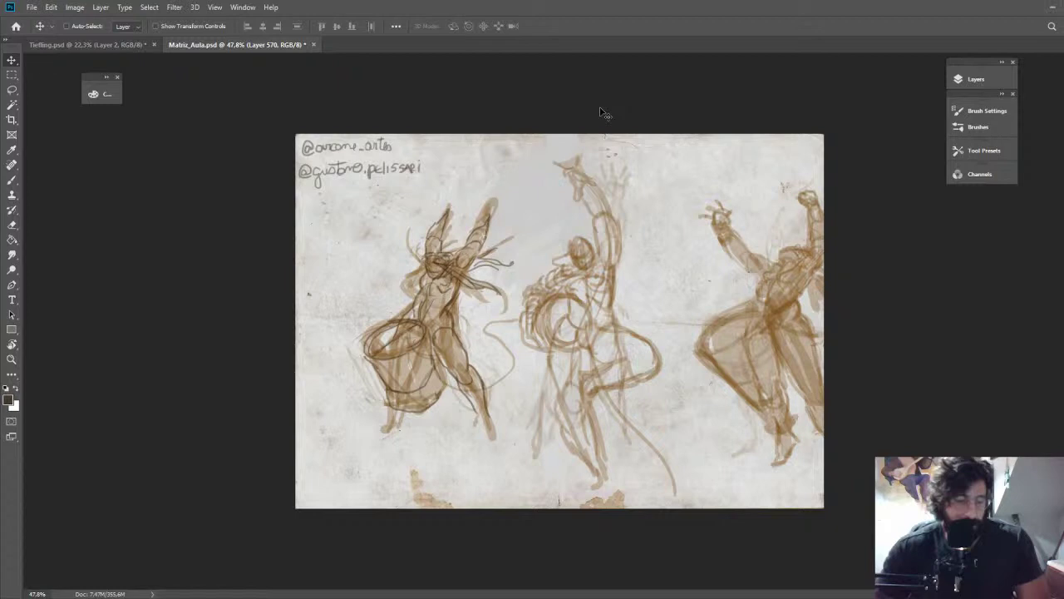
mouse_move(632, 295)
left_mouse_down()
mouse_move(684, 281)
mouse_move(657, 285)
mouse_move(668, 303)
left_mouse_up()
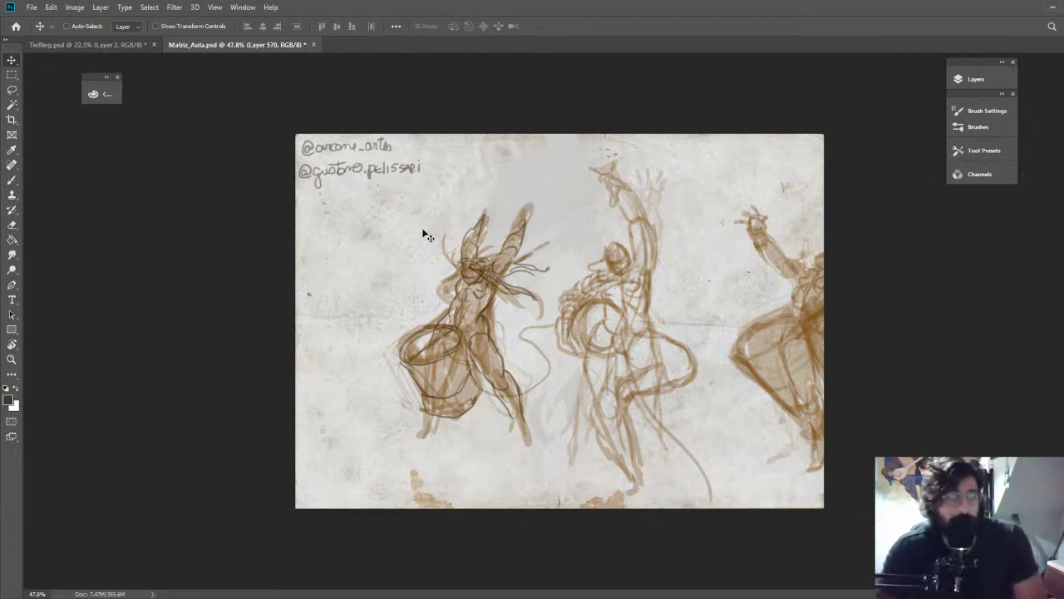
mouse_move(492, 308)
left_mouse_down()
mouse_move(486, 297)
mouse_move(422, 299)
left_mouse_up()
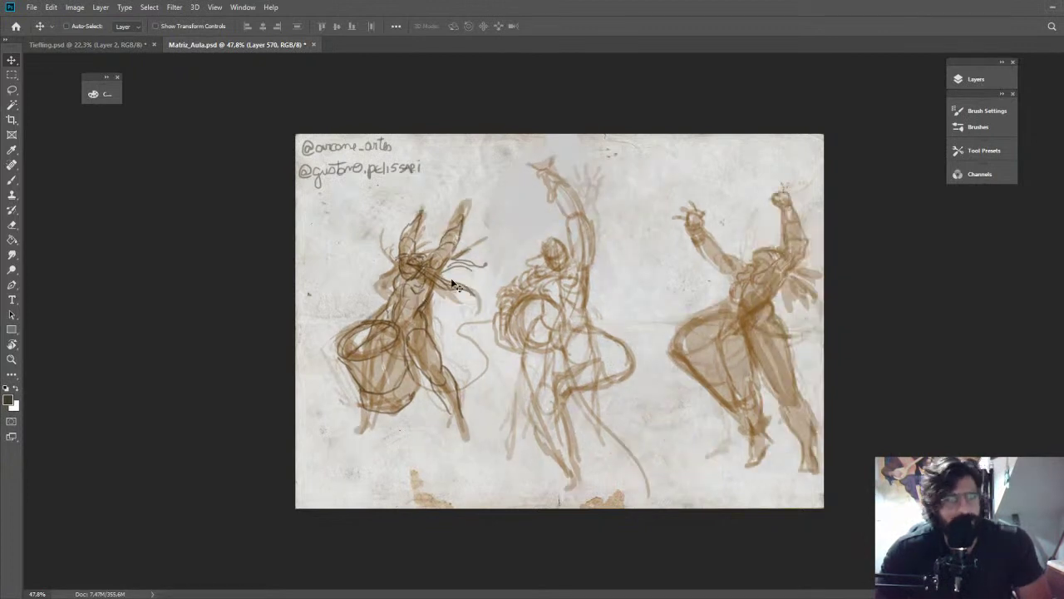
left_click_drag(664, 247, 577, 246)
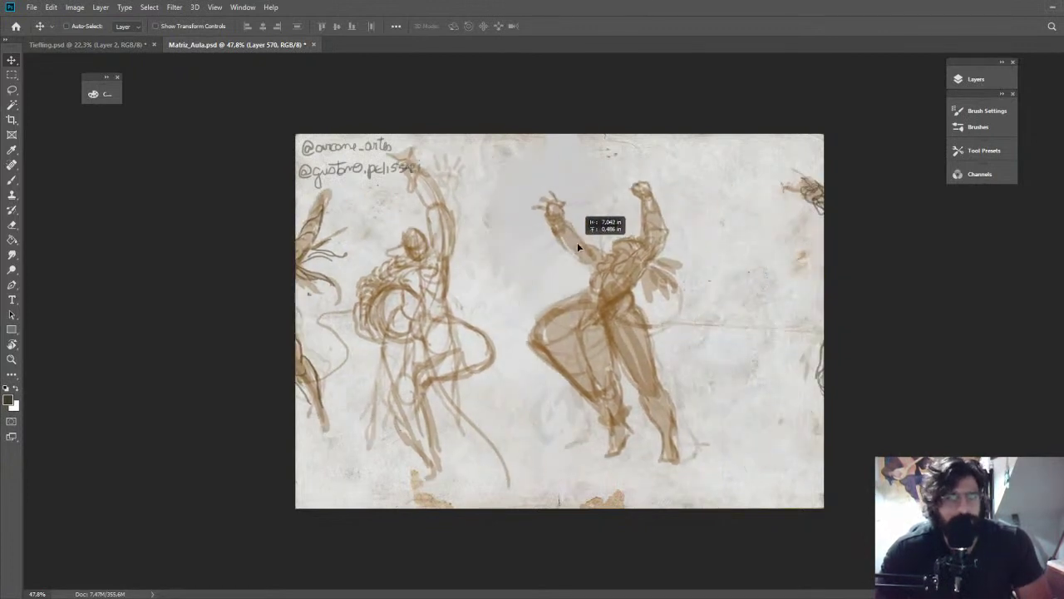
mouse_move(434, 280)
left_mouse_down()
mouse_move(558, 271)
mouse_move(522, 296)
left_mouse_up()
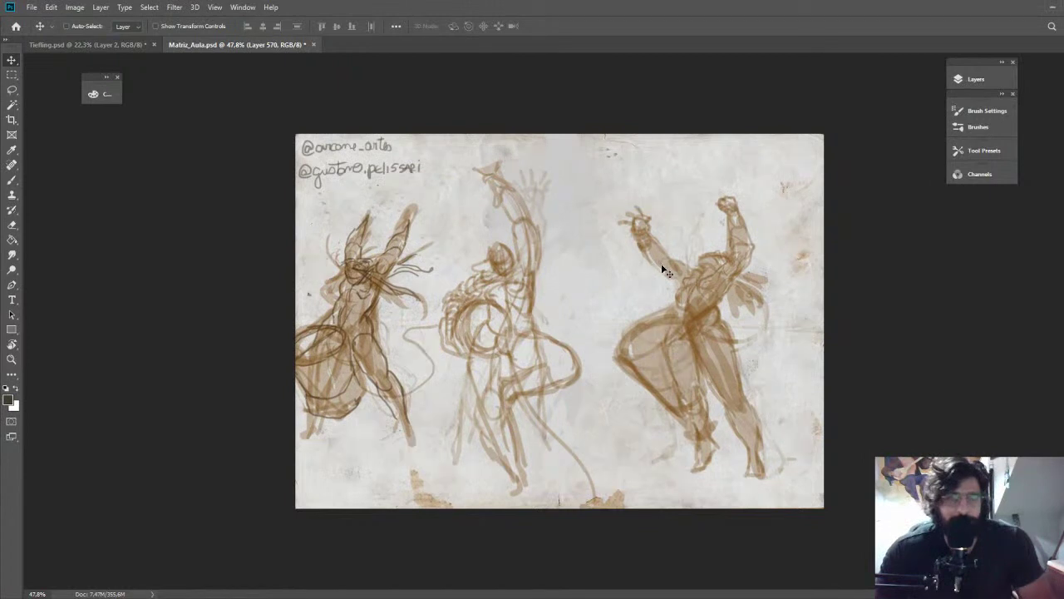
Glance at the Tiefling.psd document, return, and move Layer 570 back and forth to compare its remaining drummer poses
key("ctrl+Tab")
key("ctrl+Tab")
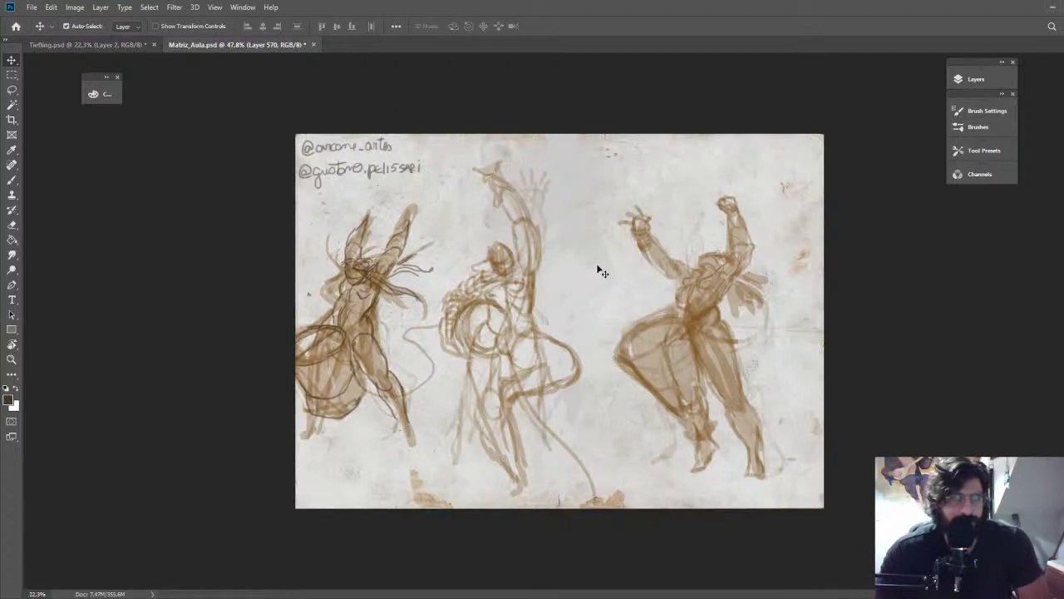
left_click_drag(598, 270, 572, 264)
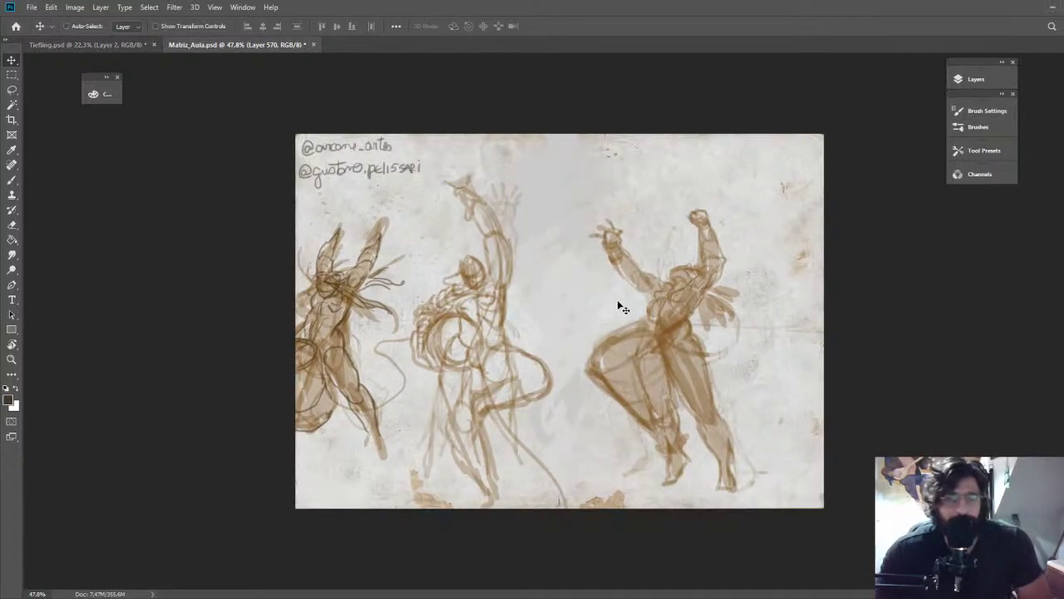
mouse_move(622, 304)
left_mouse_down()
mouse_move(513, 268)
mouse_move(632, 256)
mouse_move(613, 266)
left_mouse_up()
mouse_move(669, 247)
left_mouse_down()
mouse_move(606, 226)
mouse_move(568, 233)
left_mouse_up()
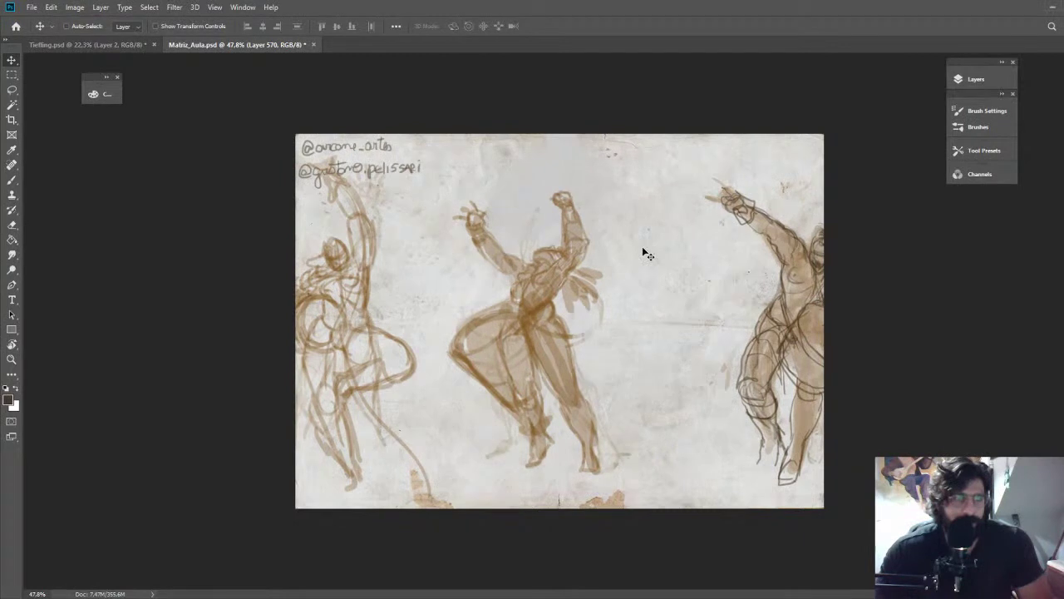
left_click_drag(349, 316, 490, 298)
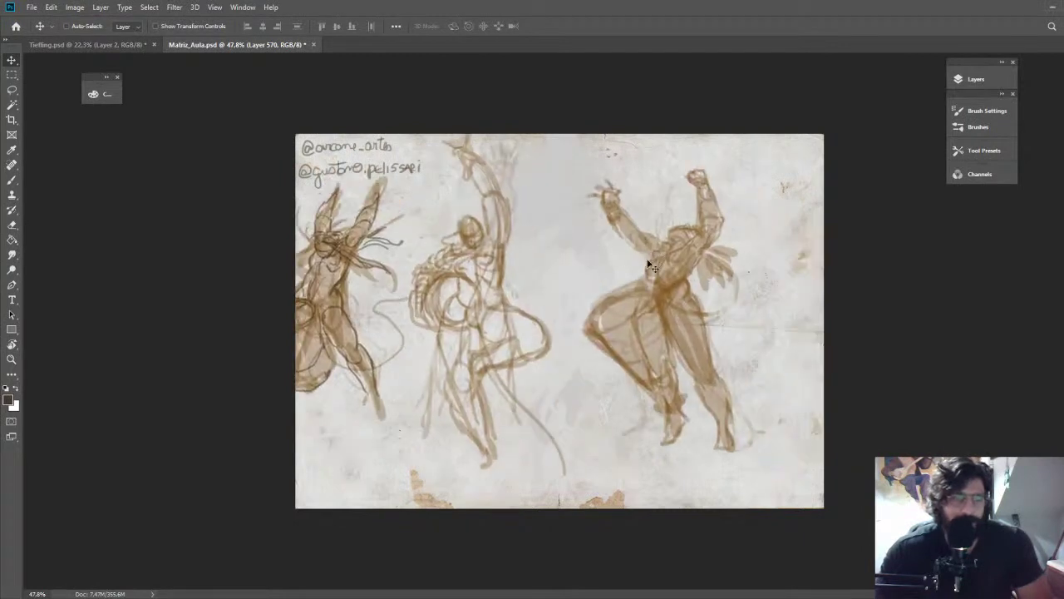
mouse_move(647, 261)
left_mouse_down()
mouse_move(439, 313)
mouse_move(735, 235)
mouse_move(606, 273)
mouse_move(645, 284)
mouse_move(880, 284)
left_mouse_up()
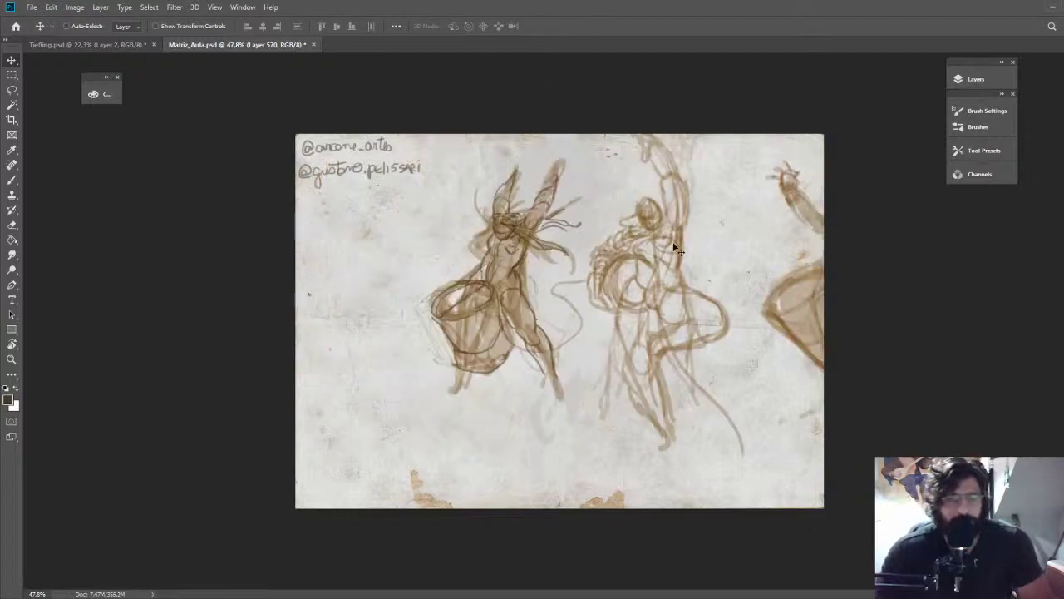
key("ctrl+z")
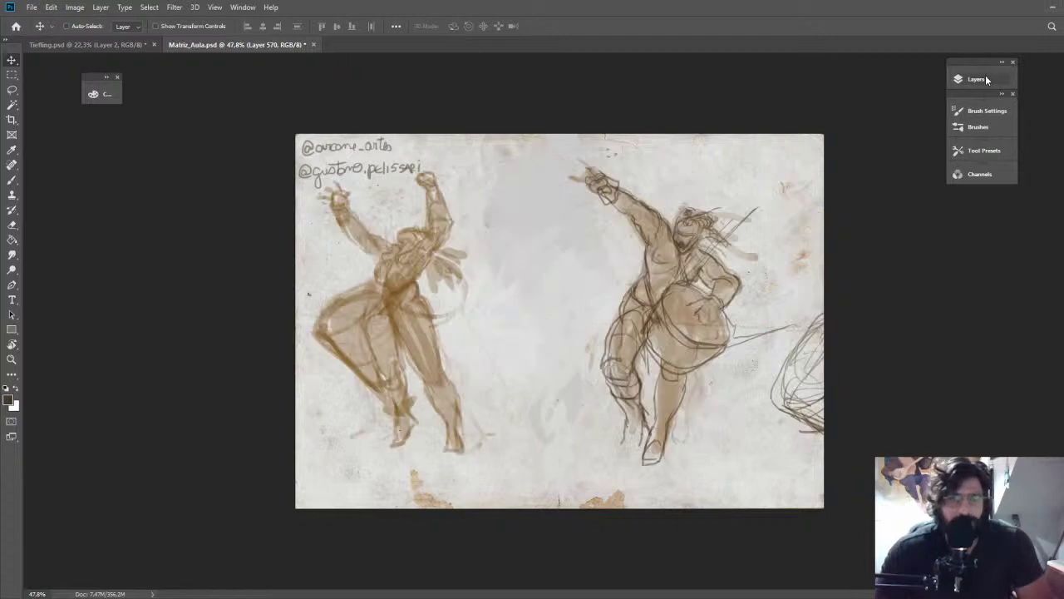
Hide Layer 570 and briefly check the contents of Layer 538 and Layer 489
left_click(986, 78)
left_click(787, 182)
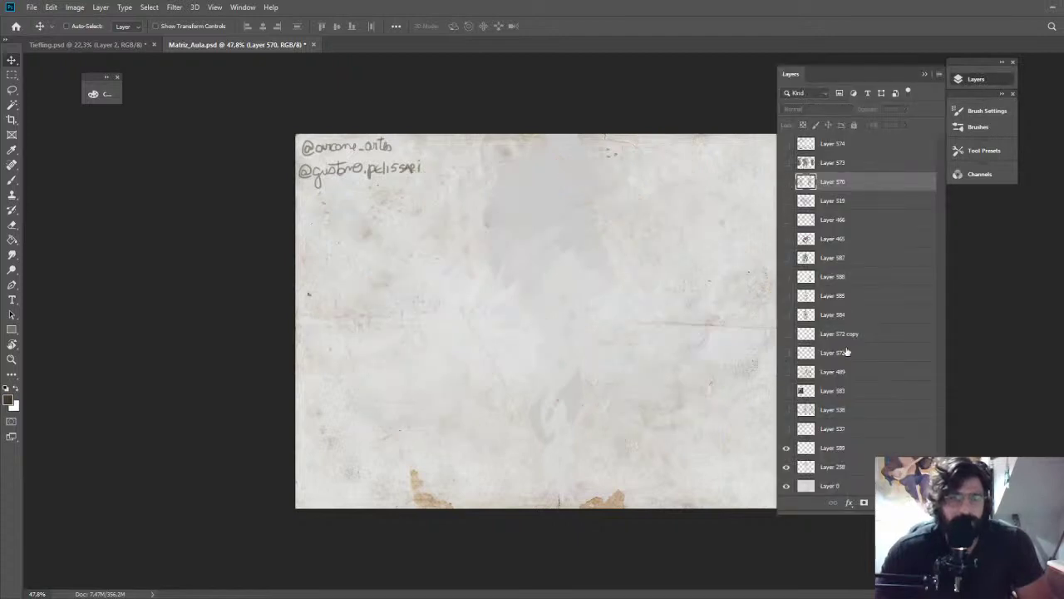
left_click(787, 410)
left_click(787, 410)
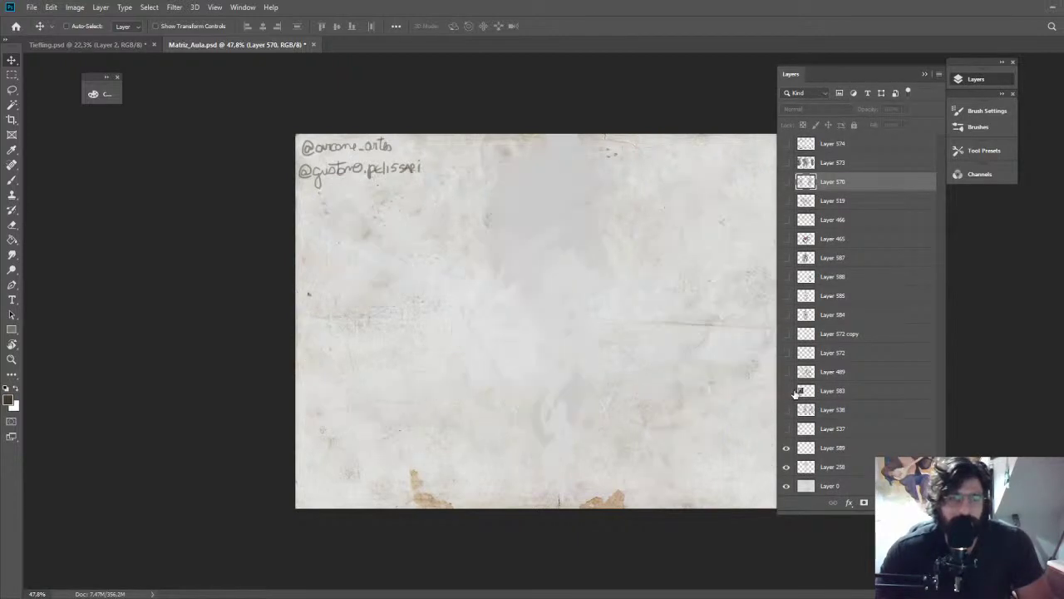
left_click(787, 372)
left_click(786, 371)
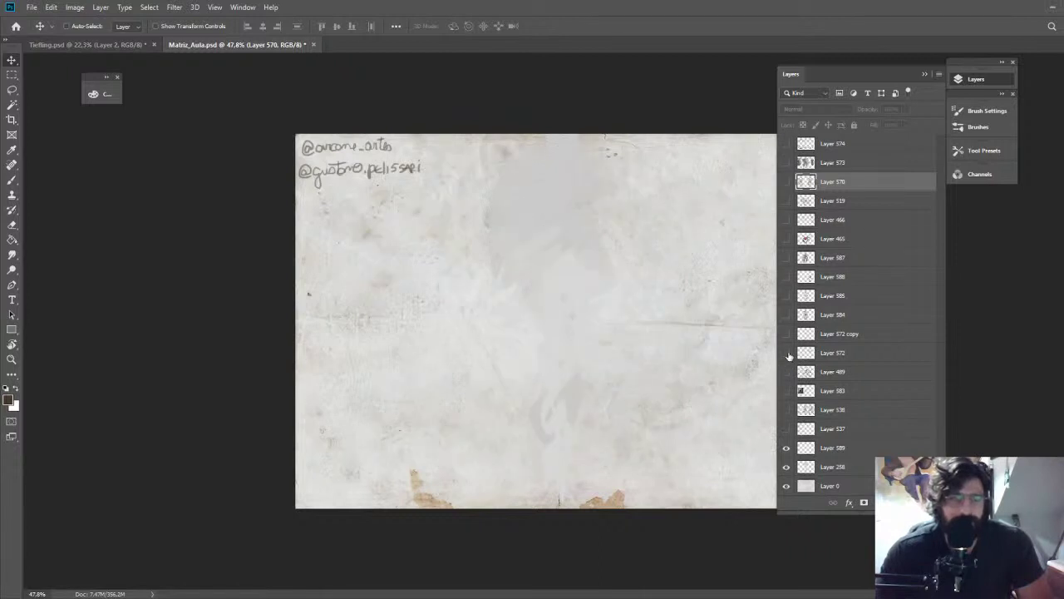
Show and select Layer 572 and slide its pencil sketches across the canvas to review the character studies
left_click(787, 352)
left_click(823, 354)
mouse_move(562, 293)
left_mouse_down()
mouse_move(499, 285)
mouse_move(285, 317)
left_mouse_up()
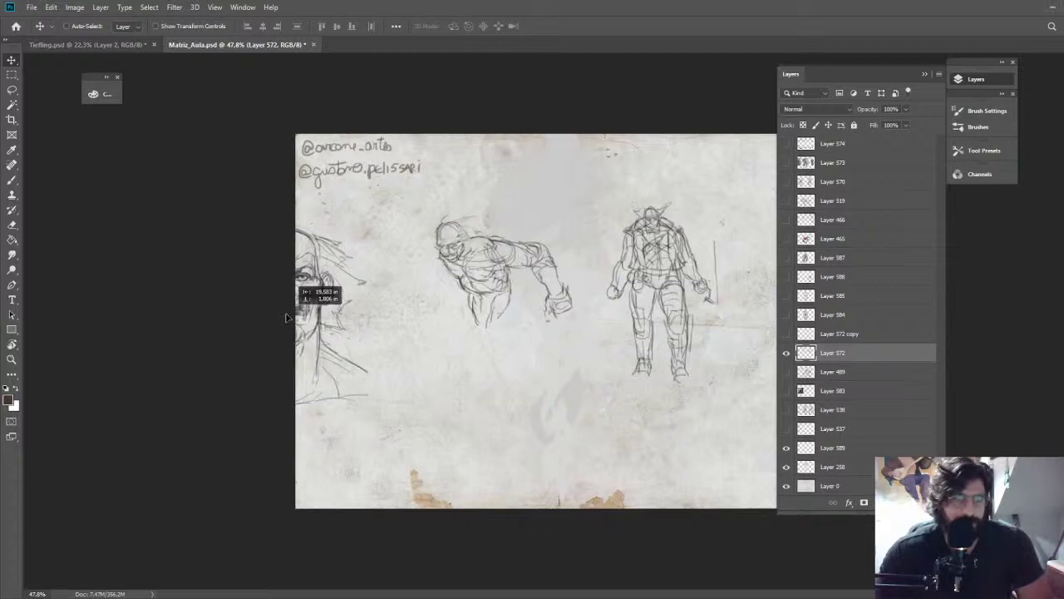
mouse_move(285, 316)
left_mouse_down()
mouse_move(672, 283)
mouse_move(492, 287)
mouse_move(696, 280)
mouse_move(701, 270)
mouse_move(505, 287)
mouse_move(632, 301)
mouse_move(637, 283)
left_mouse_up()
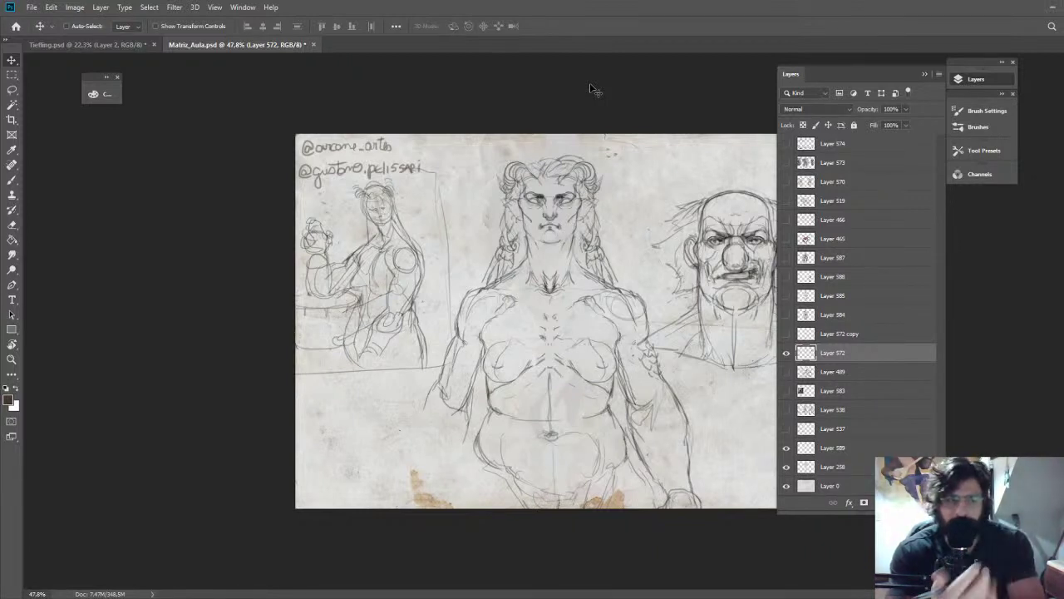
mouse_move(617, 303)
left_mouse_down()
mouse_move(612, 293)
mouse_move(526, 302)
mouse_move(508, 284)
mouse_move(604, 273)
mouse_move(611, 257)
mouse_move(582, 261)
mouse_move(656, 280)
mouse_move(503, 263)
left_mouse_up()
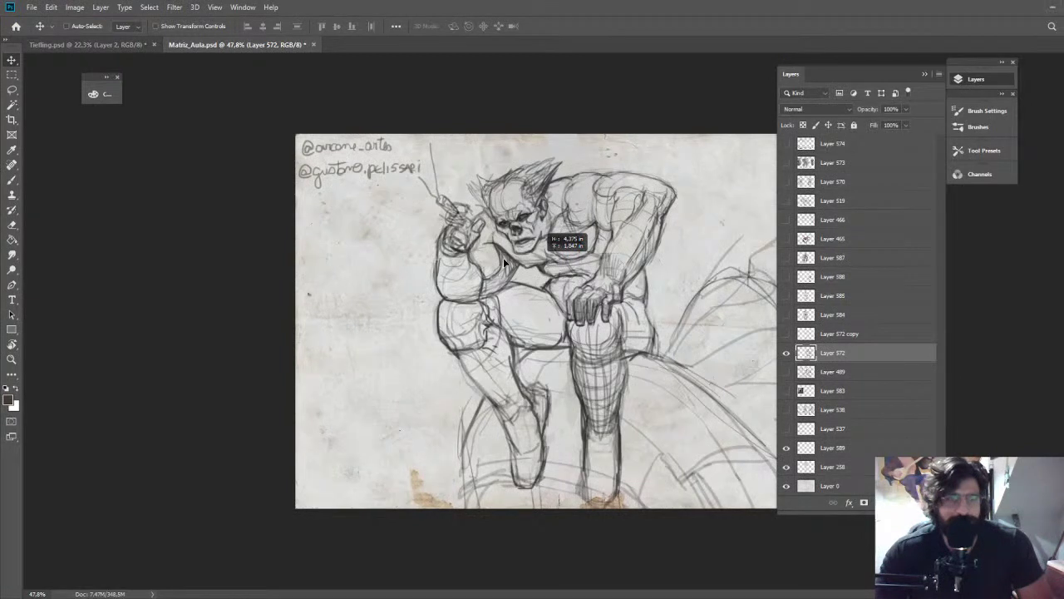
mouse_move(503, 257)
left_mouse_down()
mouse_move(532, 249)
mouse_move(492, 274)
mouse_move(720, 299)
mouse_move(665, 242)
mouse_move(611, 285)
mouse_move(657, 250)
left_mouse_up()
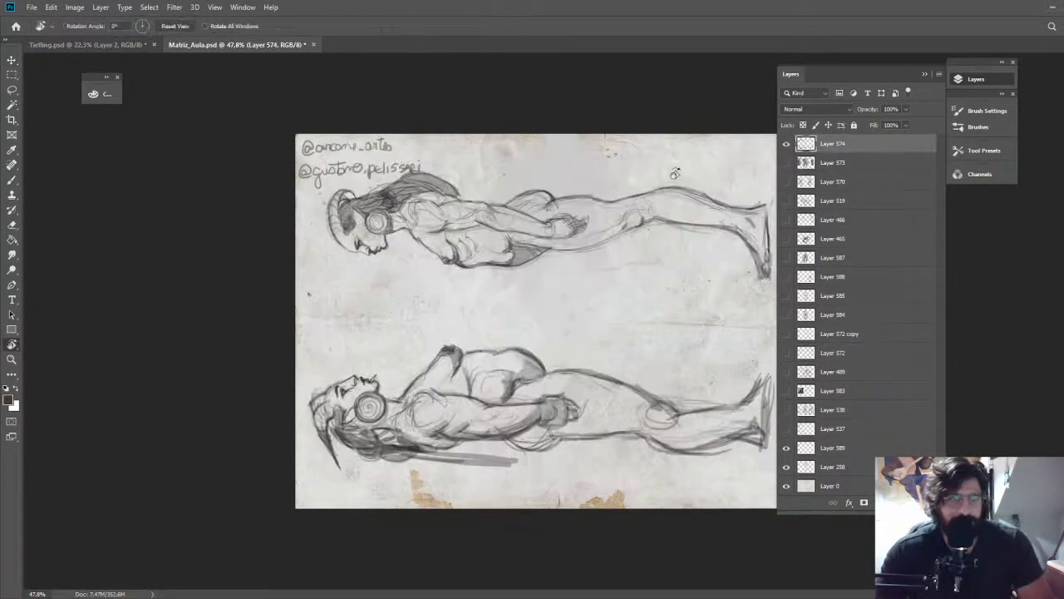
Rotate the view 90° to examine Layer 574's two side-view figures upright, reset the rotation and hide the layer
left_click_drag(675, 172, 730, 271)
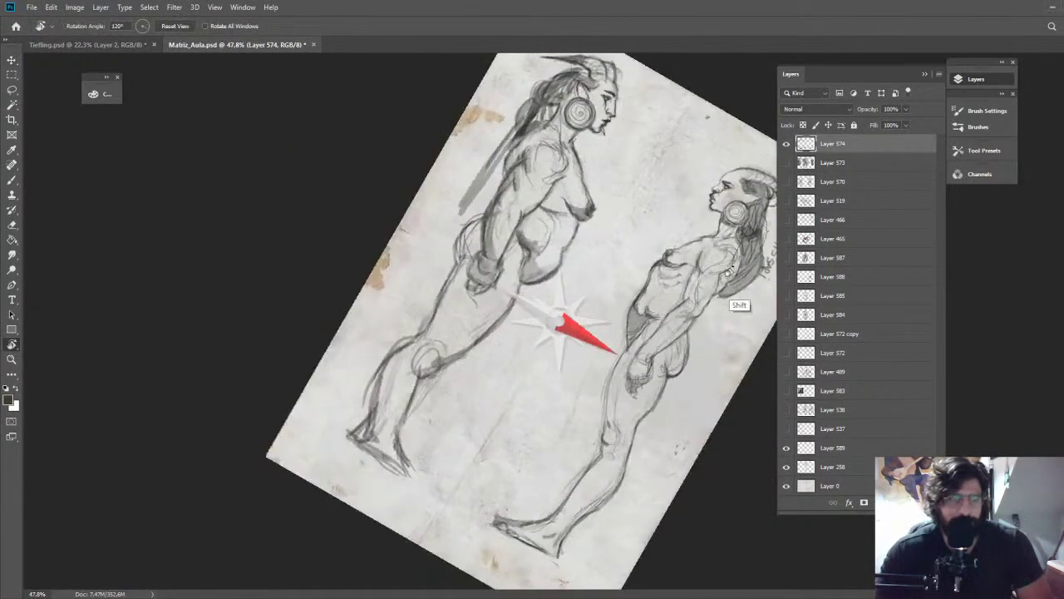
left_click_drag(729, 268, 679, 191)
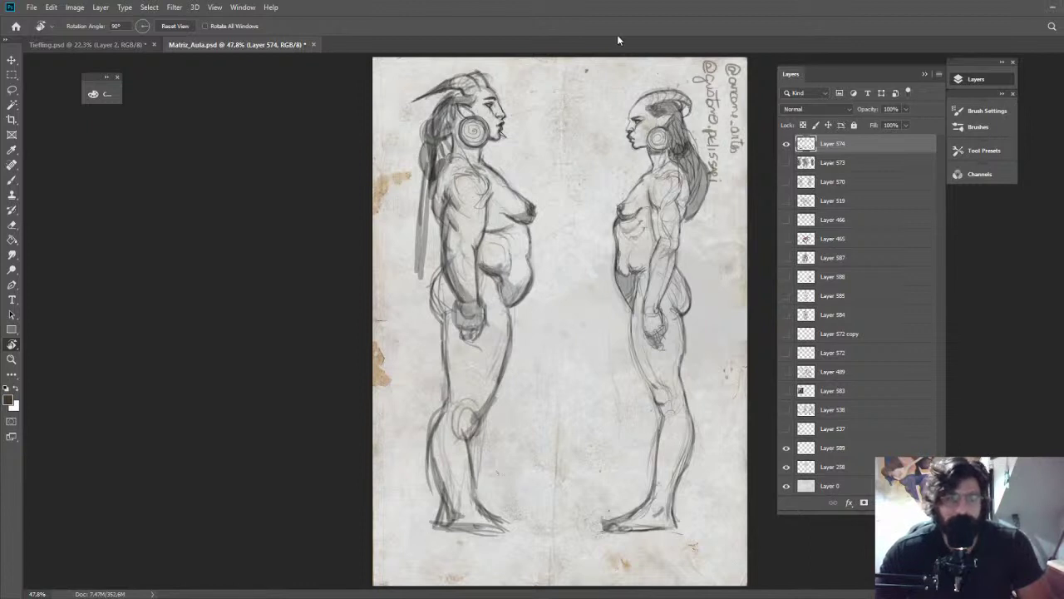
key("Escape")
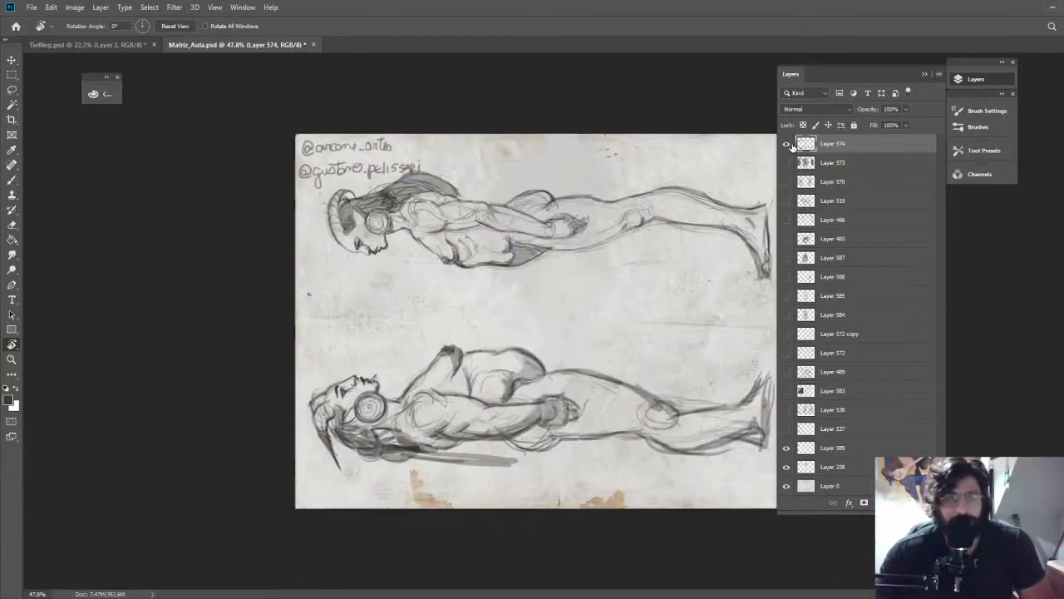
left_click(789, 144)
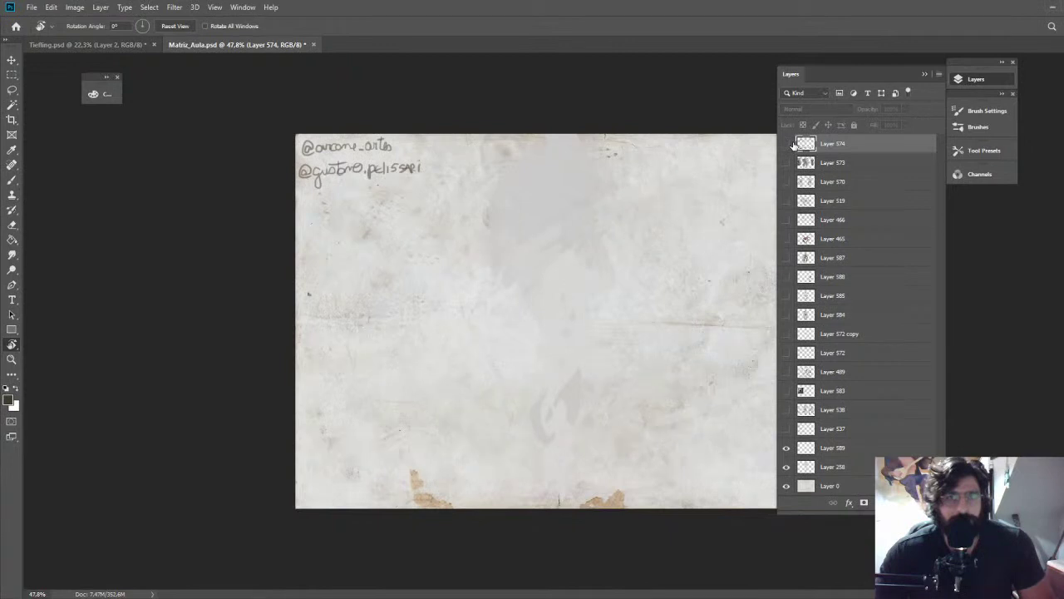
Show Layer 573 to examine the grey drummer and drum studies, hide it and briefly check Layer 519
left_click(787, 163)
left_click(832, 163)
key("z")
mouse_move(501, 239)
left_mouse_down()
mouse_move(520, 215)
mouse_move(565, 243)
left_mouse_up()
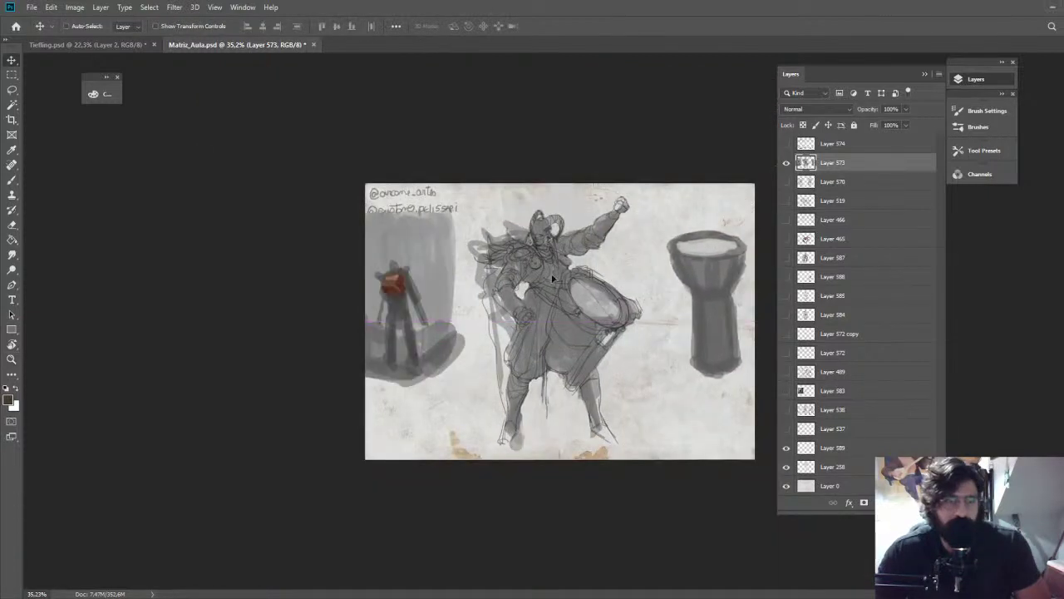
left_click(786, 163)
left_click(786, 200)
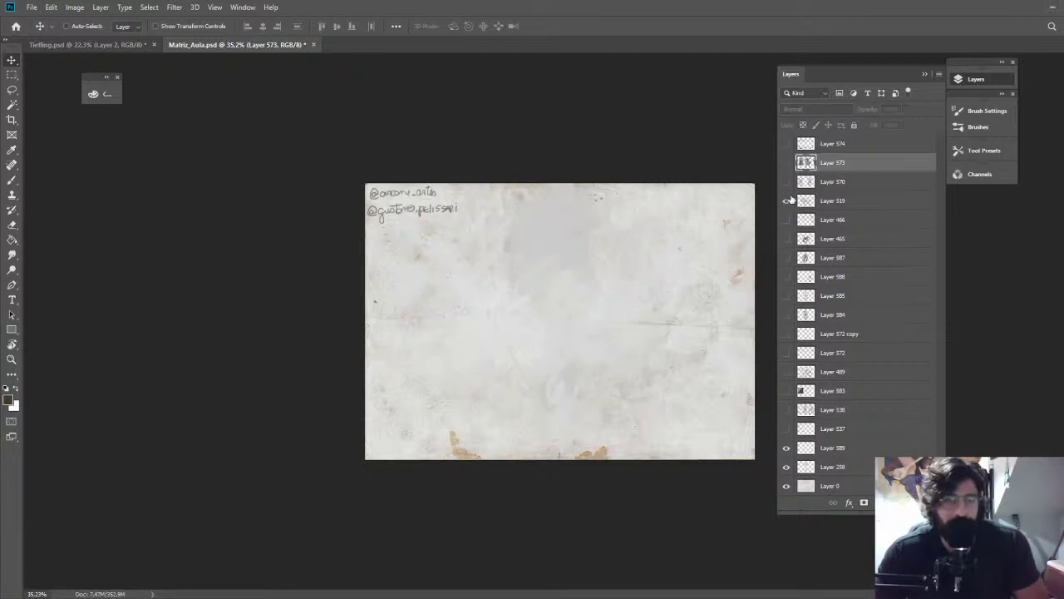
left_click(786, 201)
Show and select Layer 570 and move its sketches so the drummer with both arms raised sits near mid-canvas
left_click(788, 182)
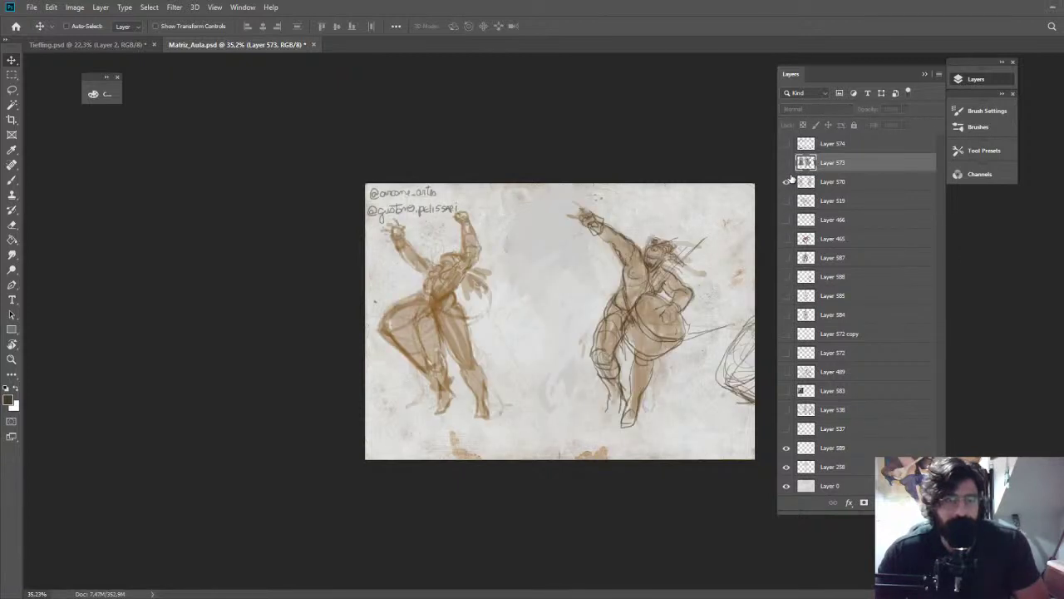
left_click(832, 182)
mouse_move(234, 286)
left_mouse_down()
mouse_move(622, 290)
mouse_move(567, 288)
left_mouse_up()
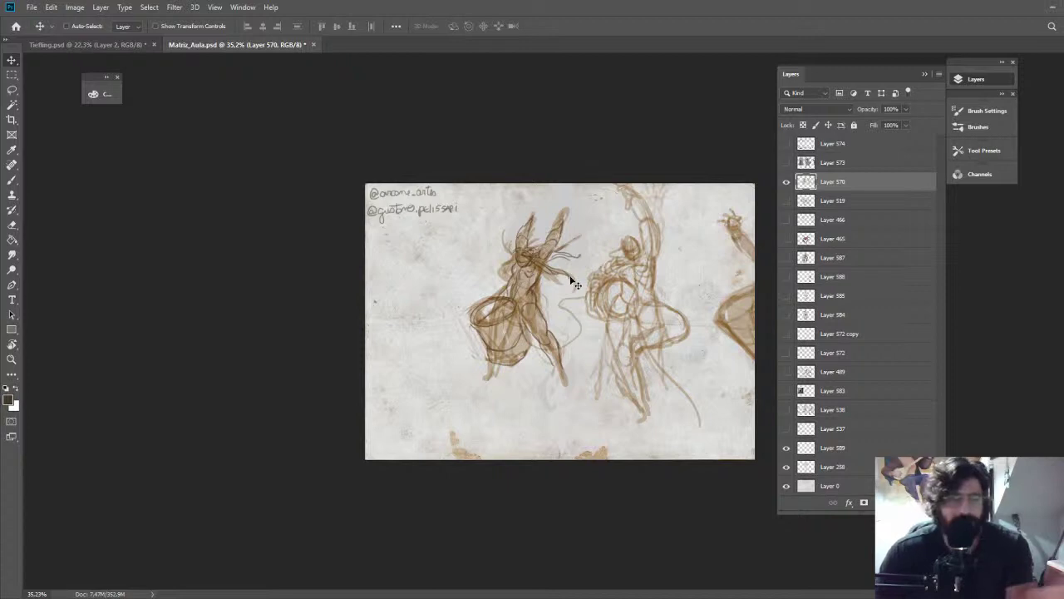
left_click_drag(653, 304, 423, 294)
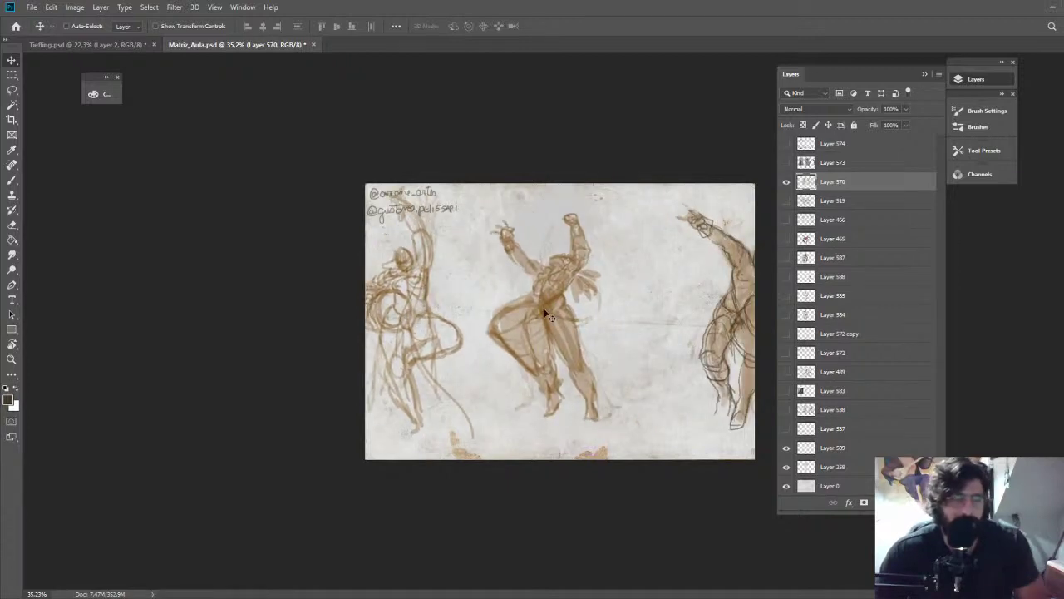
key("ctrl+z")
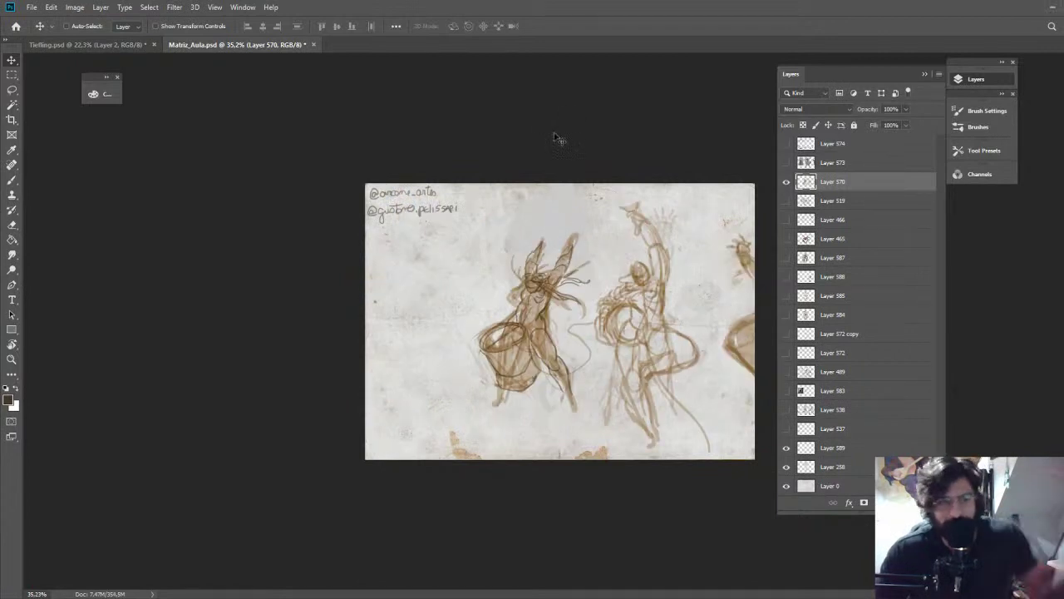
Draw a large freehand loop with the brush around the first drummer pose with raised arms on Layer 570
key("z")
left_click_drag(569, 280, 599, 270)
key("b")
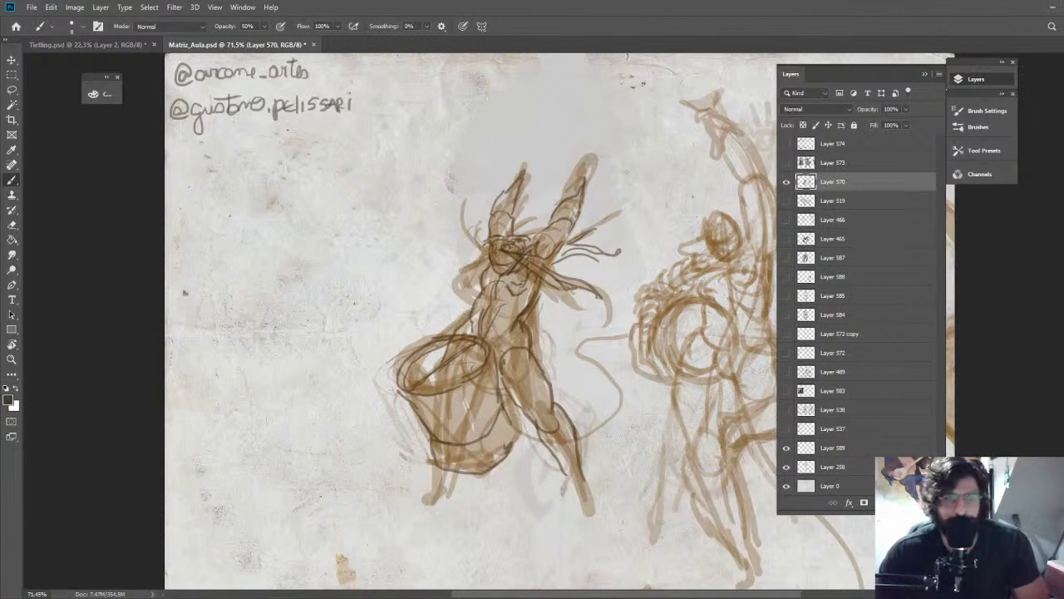
mouse_move(637, 165)
left_mouse_down()
mouse_move(595, 395)
mouse_move(636, 83)
left_mouse_up()
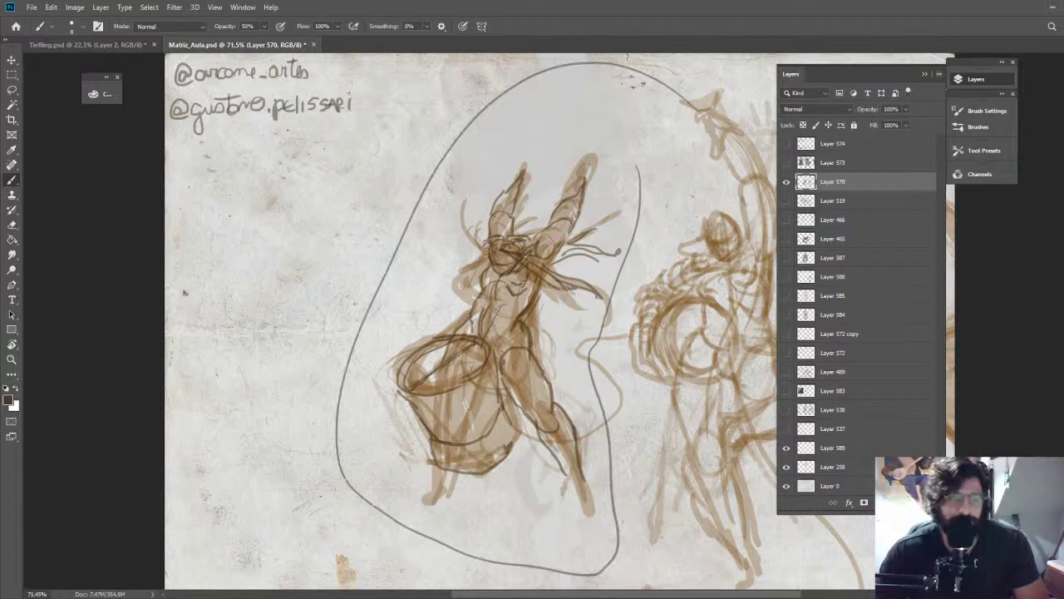
Undo the freehand loop around the drummer with raised arms and hide Layer 570
key("ctrl+z")
key("ctrl+z")
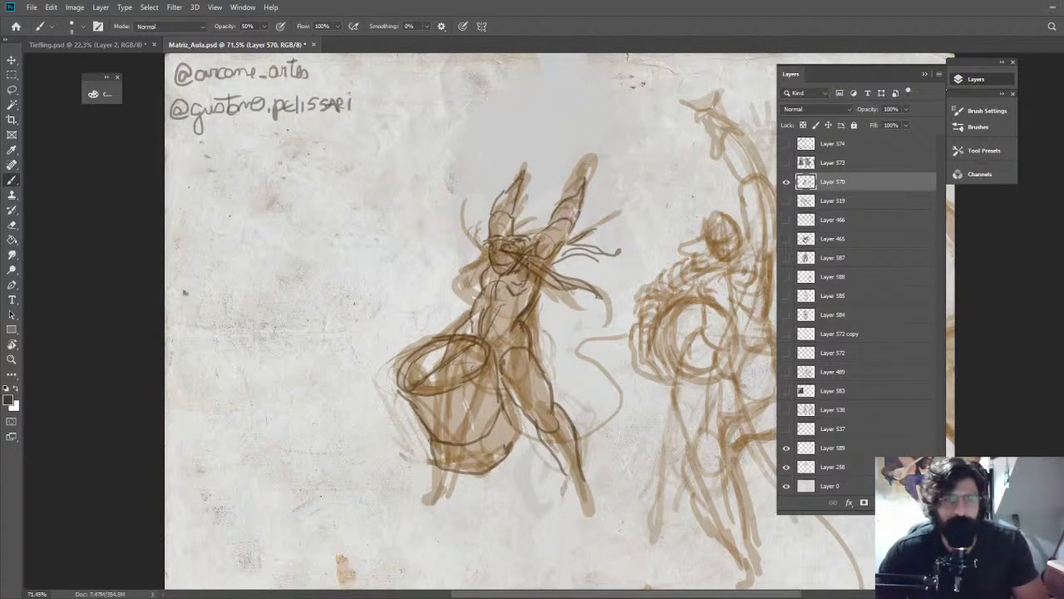
left_click(786, 182)
Compare Layer 572's portrait sketches with the full-length body on Layer 572 copy, leaving only the full-length figure visible
left_click(786, 354)
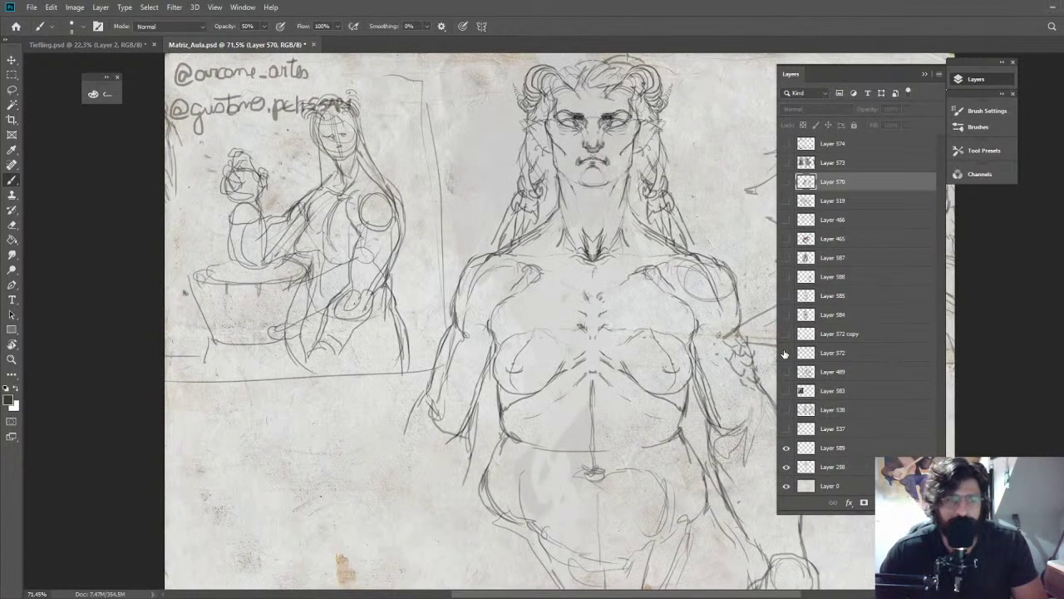
left_click(785, 354)
left_click(786, 334)
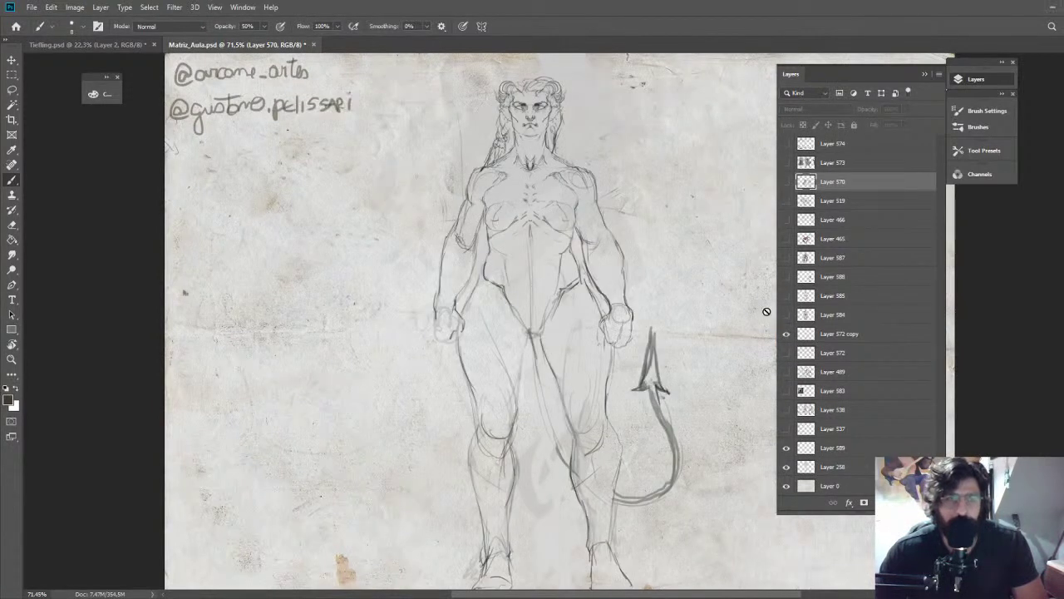
key("z")
left_click_drag(767, 312, 708, 314)
left_click(787, 335)
left_click(786, 353)
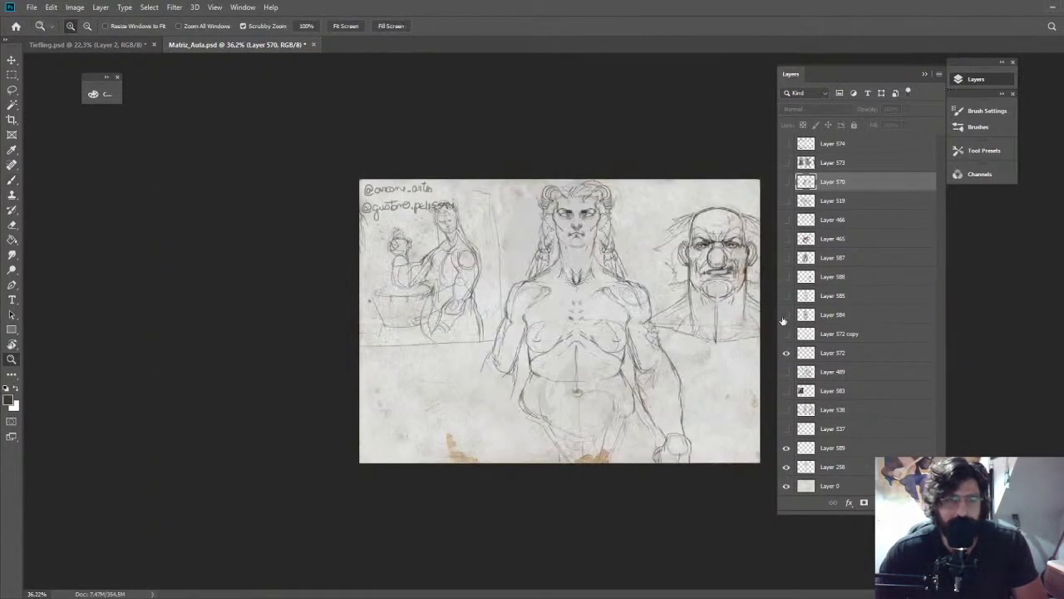
left_click(788, 355)
left_click(786, 334)
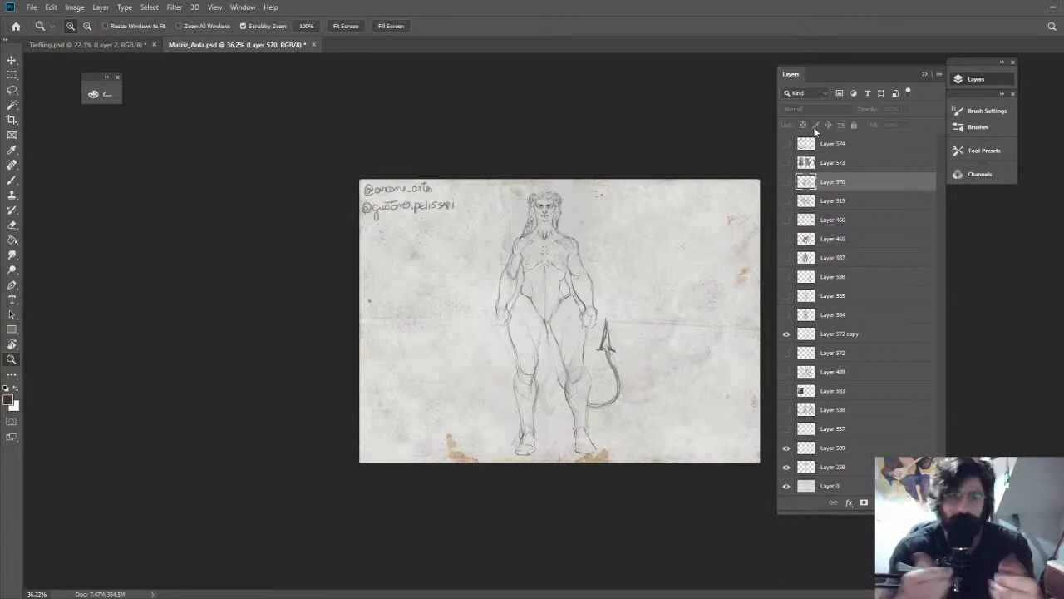
left_click_drag(557, 317, 571, 288)
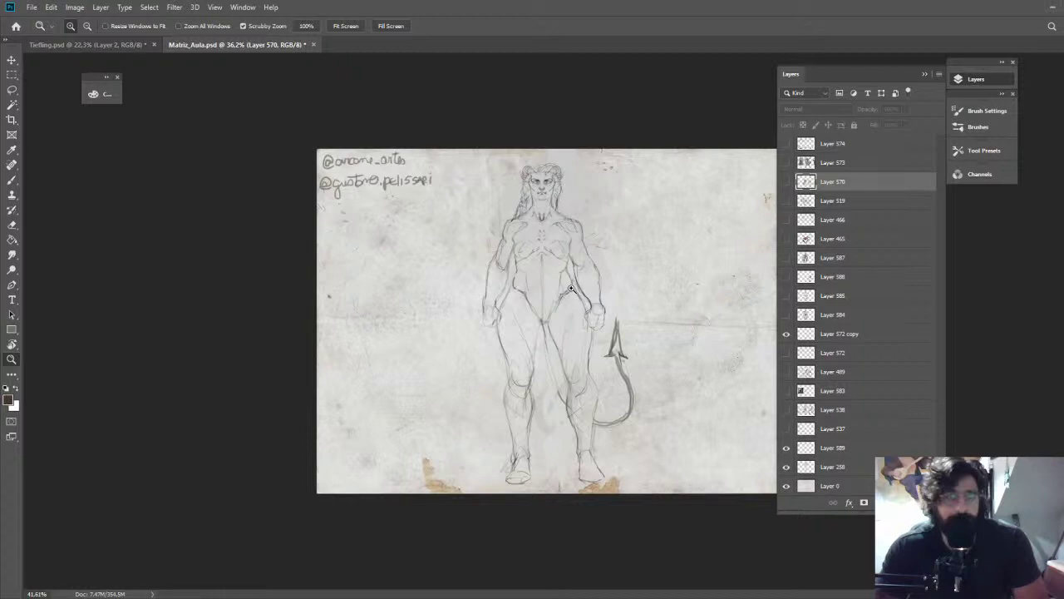
scroll(493, 271, "up", 1)
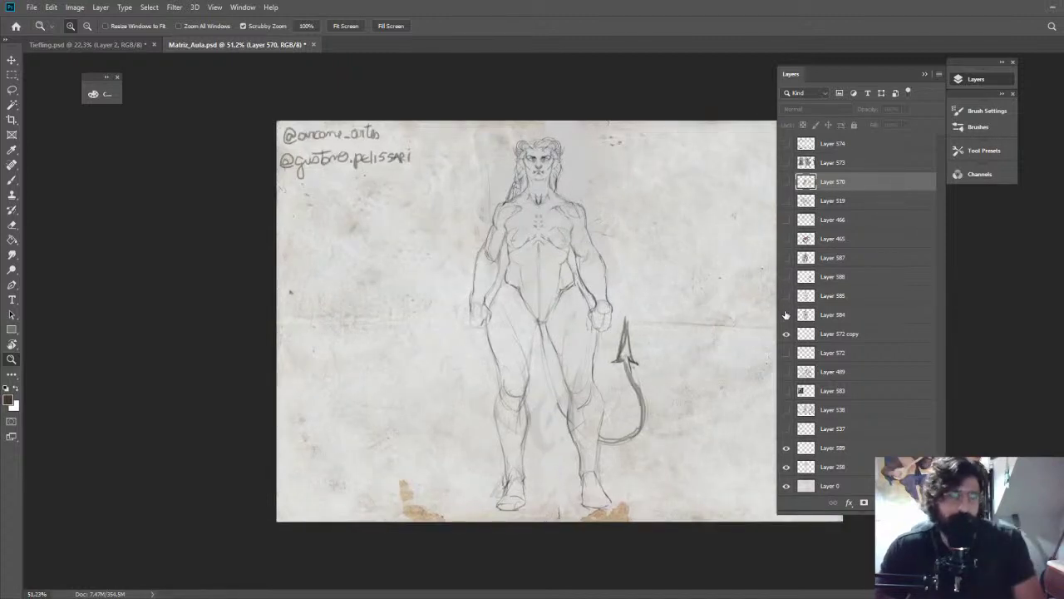
Show Layer 584 over the base body to examine the wrapped outfit with gloves and leg guards, and hide it again
left_click(786, 314)
left_click(786, 314)
left_click(785, 314)
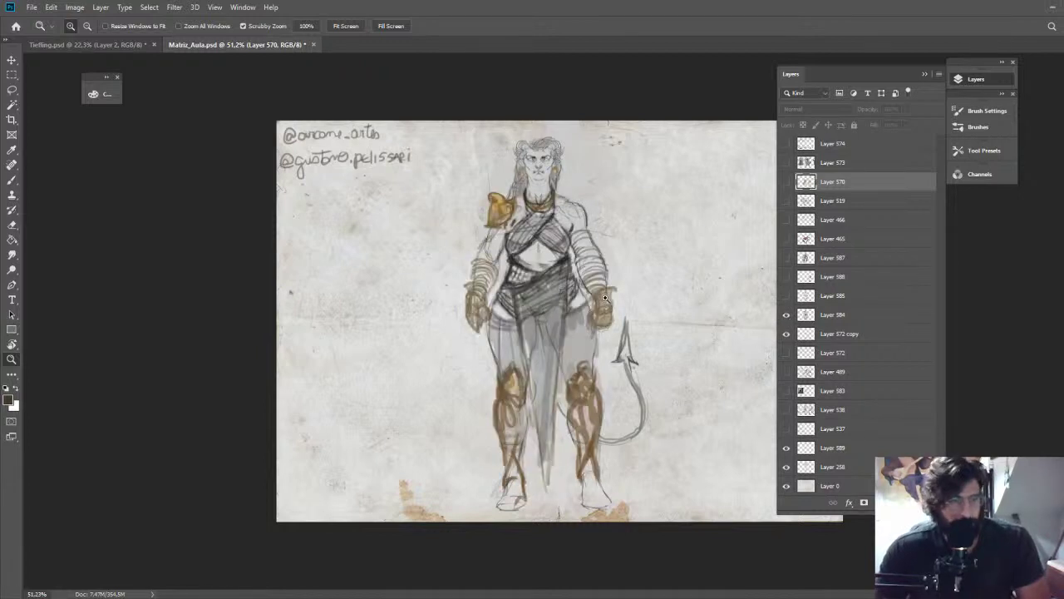
scroll(557, 322, "up", 1)
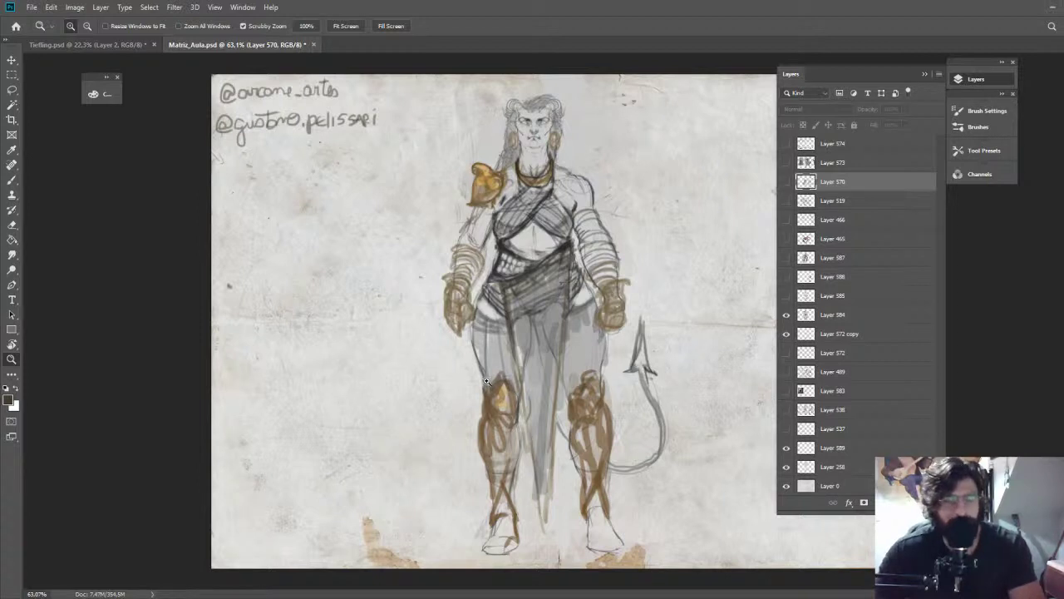
left_click(787, 314)
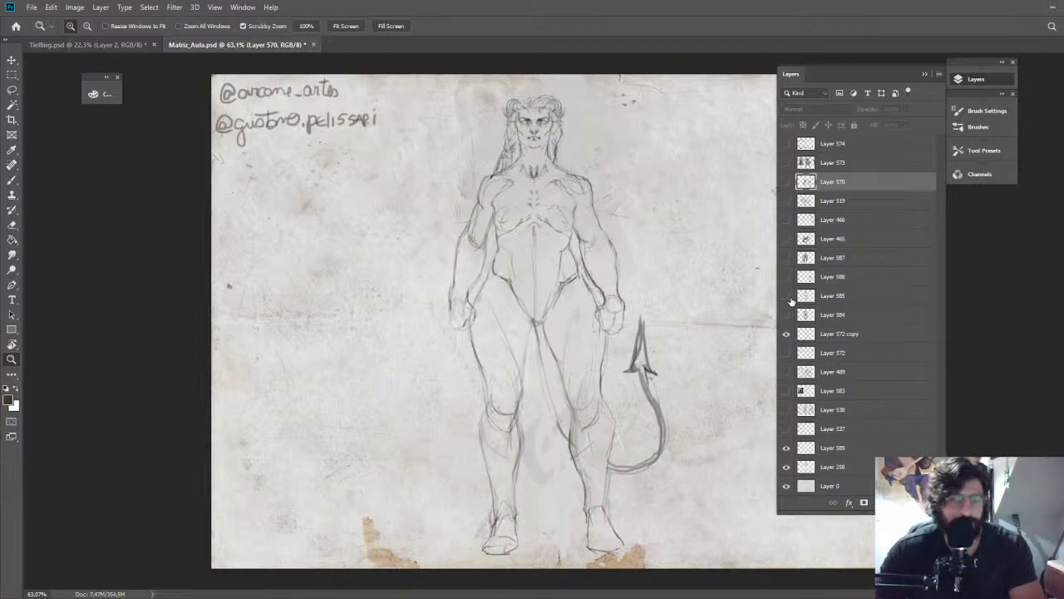
Examine the draped-skirt costume on Layer 585, hide it and show the gold-armoured costume on Layer 587
left_click(786, 295)
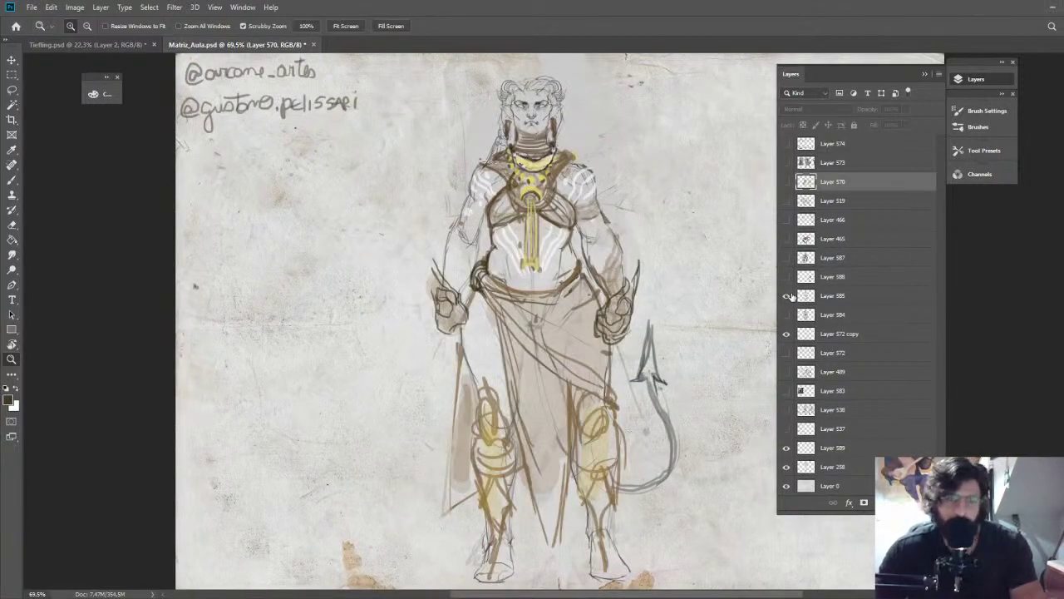
left_click(787, 295)
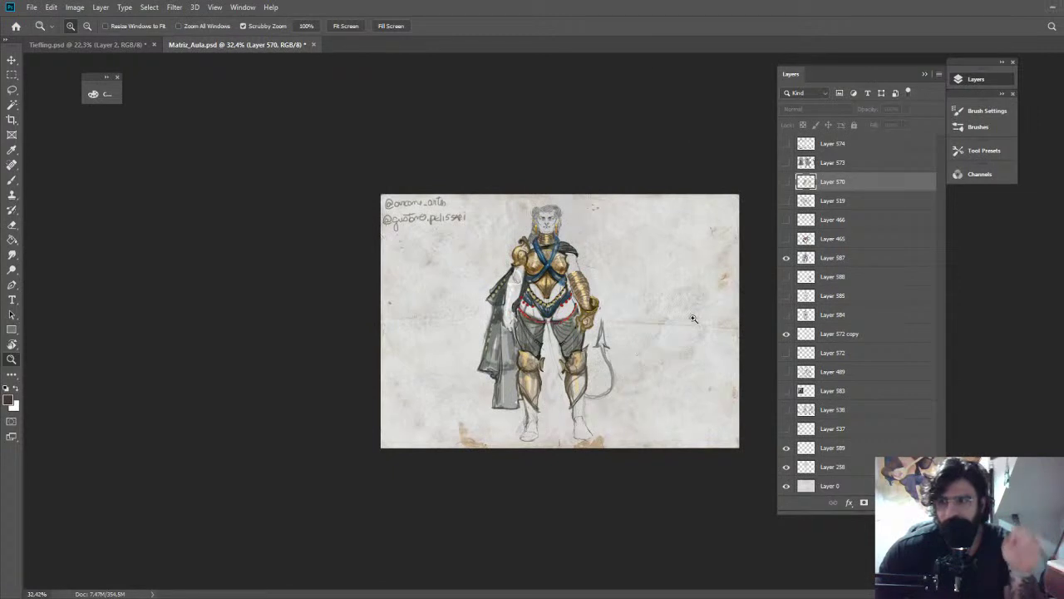
scroll(574, 324, "up", 4)
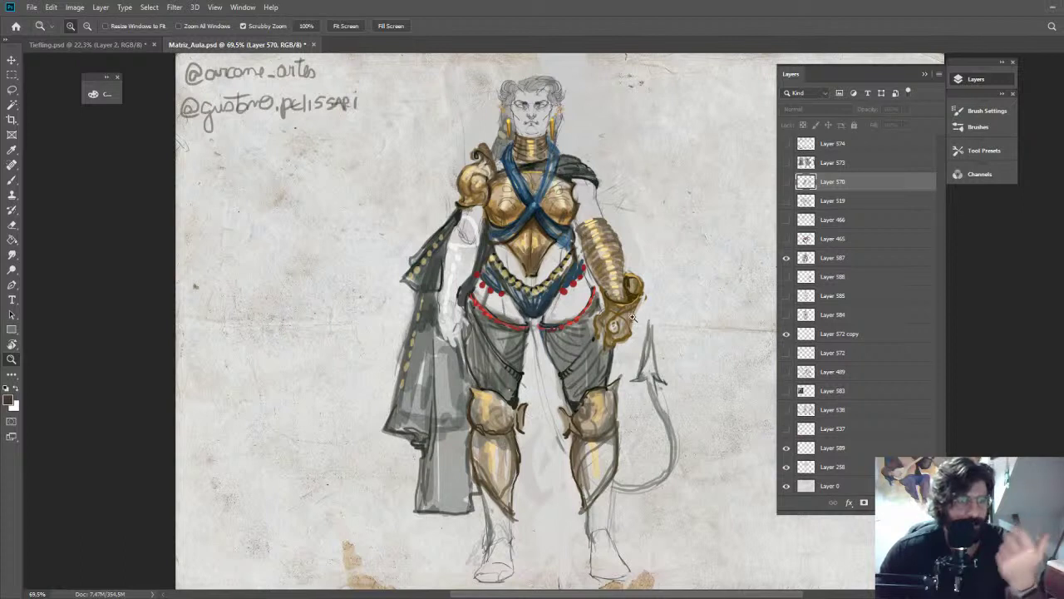
Compare the gold-armoured costume with the drummer drawing in Tiefling.psd, and show Layer 588 to examine its drum design
key("ctrl+Tab")
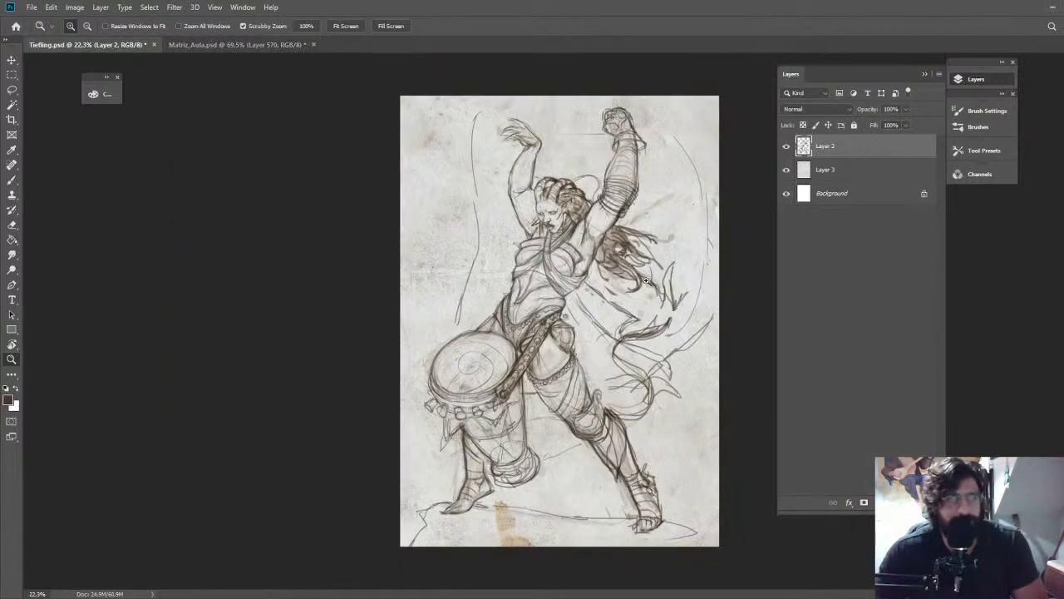
scroll(640, 271, "down", 1)
key("ctrl+Tab")
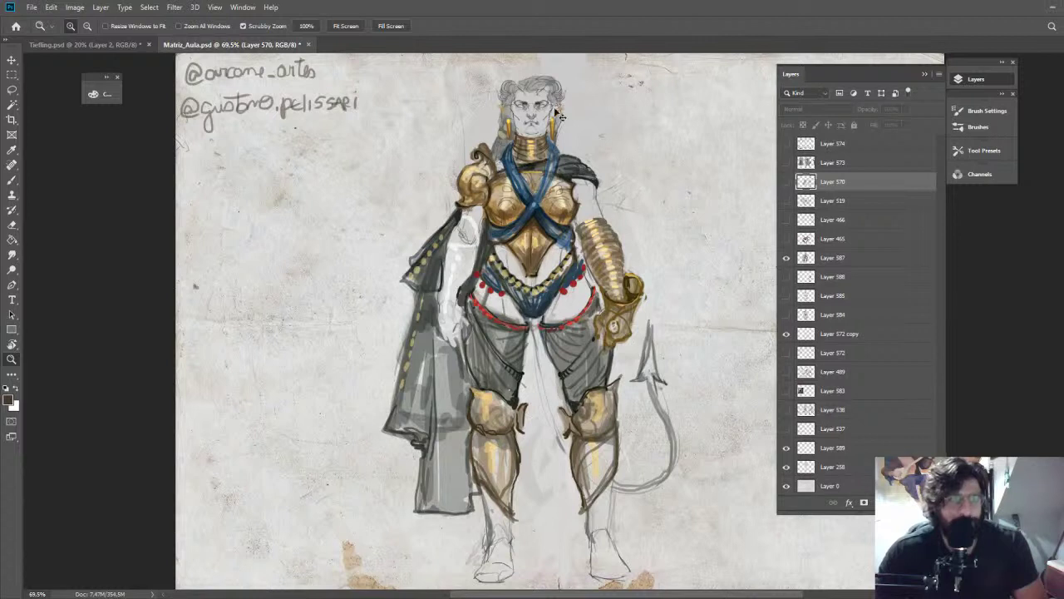
key("ctrl+Tab")
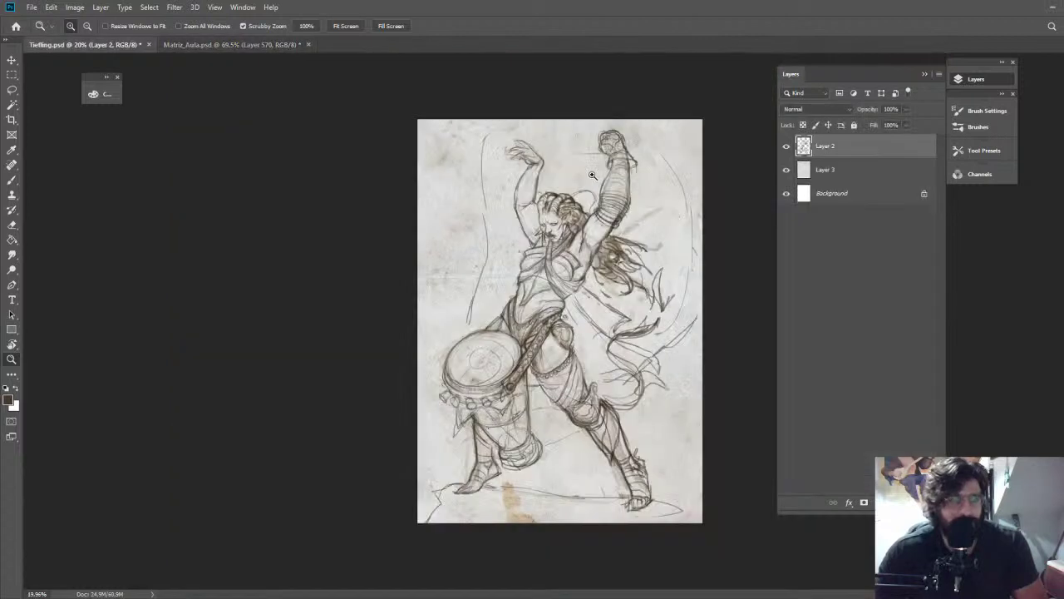
key("ctrl+Tab")
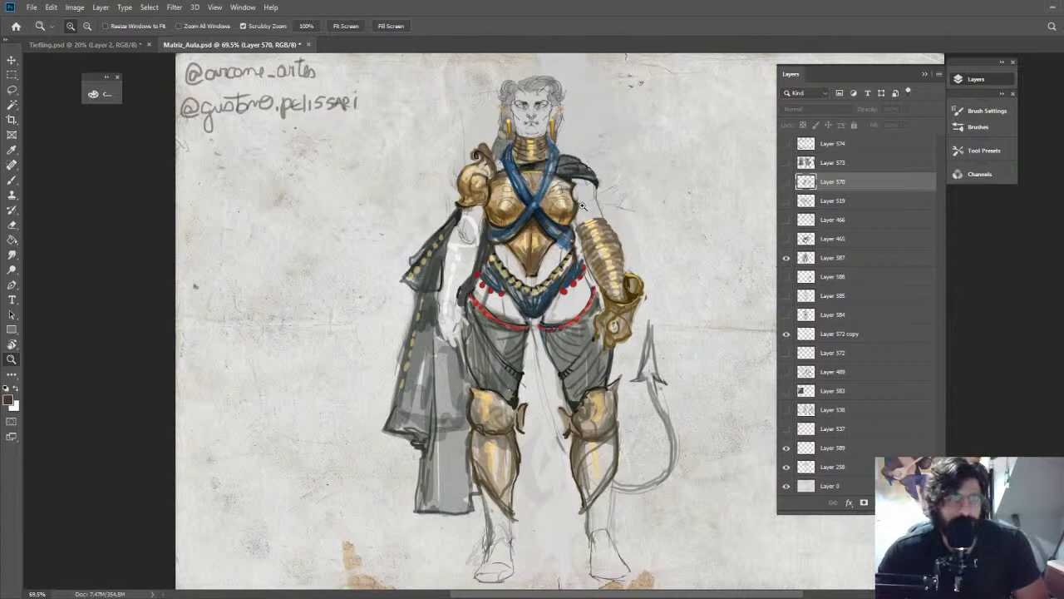
left_click(787, 276)
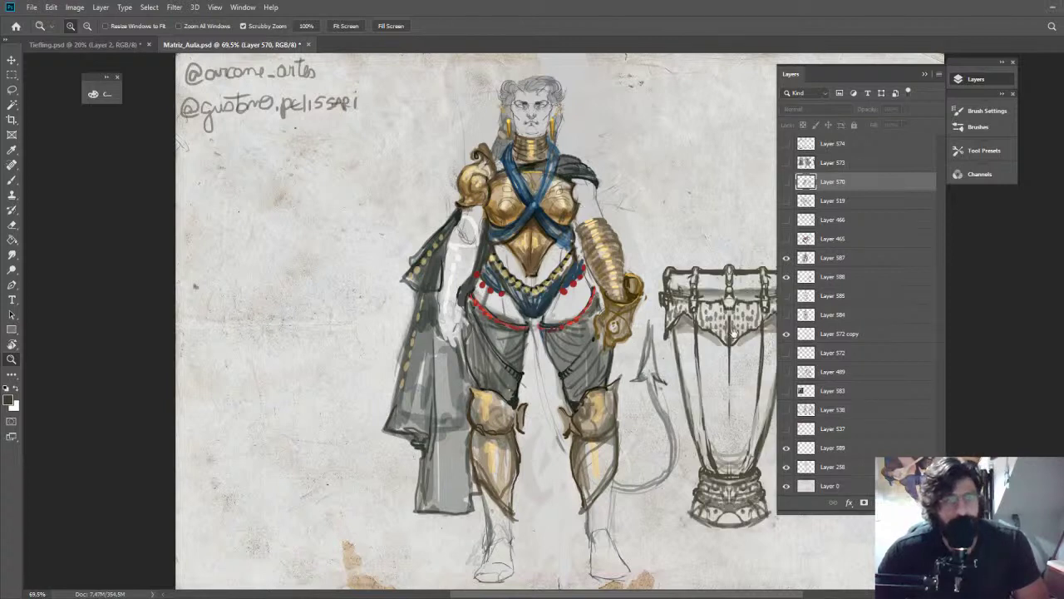
left_click_drag(674, 309, 467, 252)
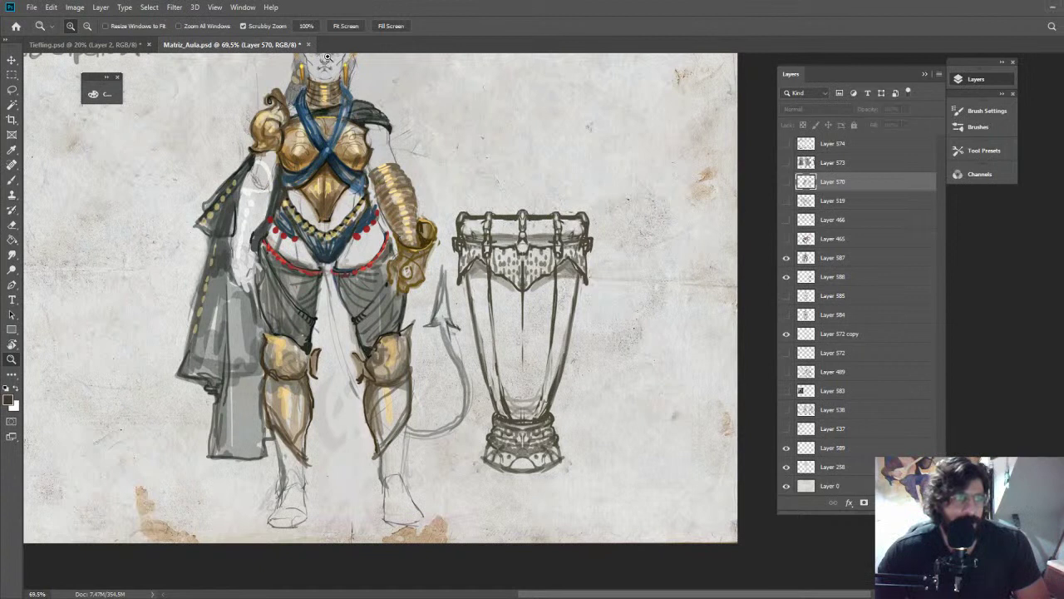
Switch to Tiefling.psd and merge Layer 3 down into the Background
key("ctrl+Tab")
left_click(834, 173)
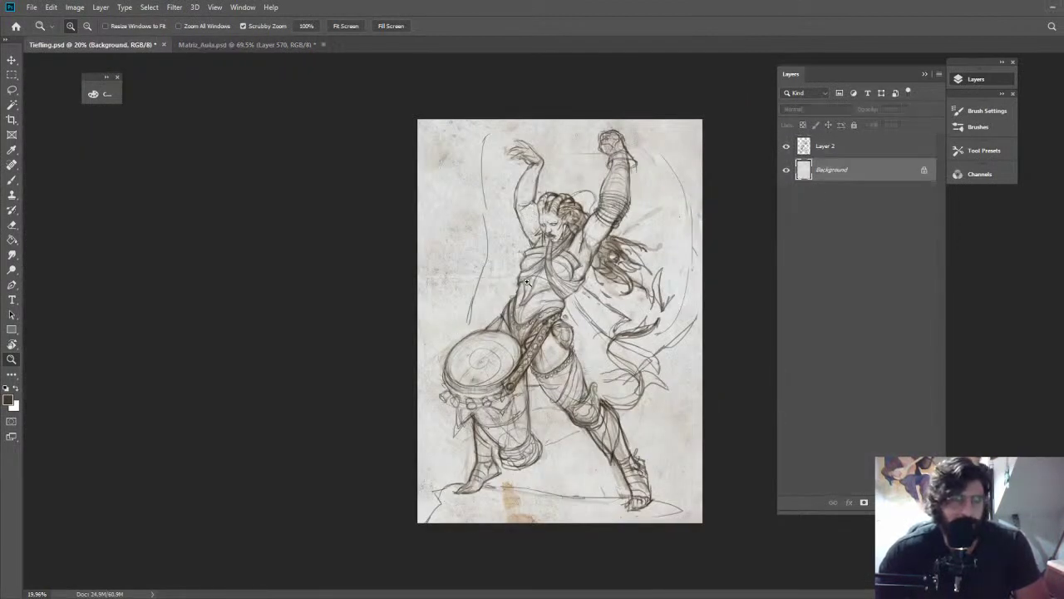
scroll(616, 243, "up", 4)
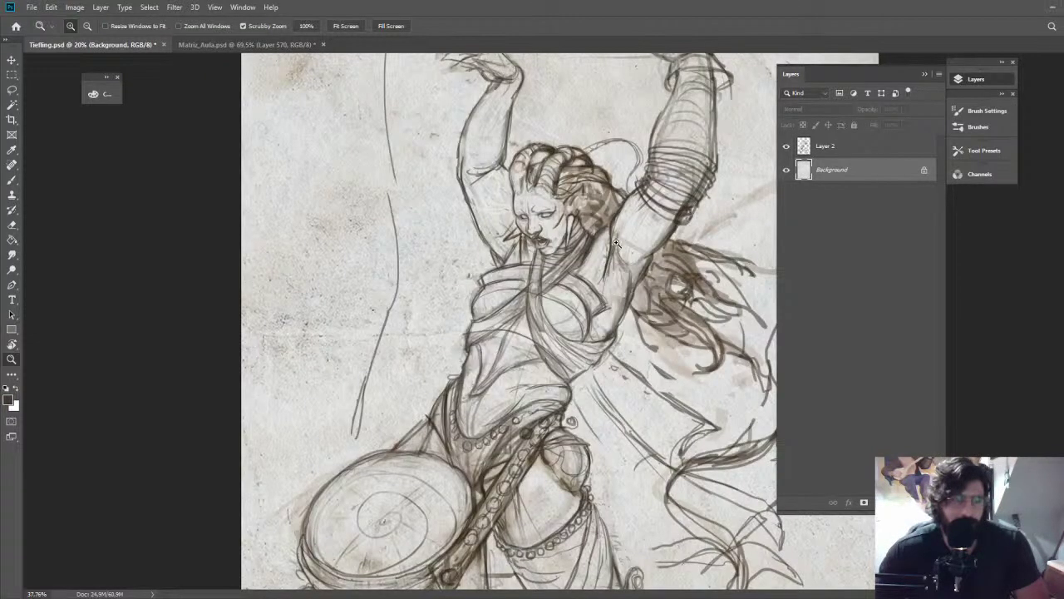
scroll(616, 243, "down", 2)
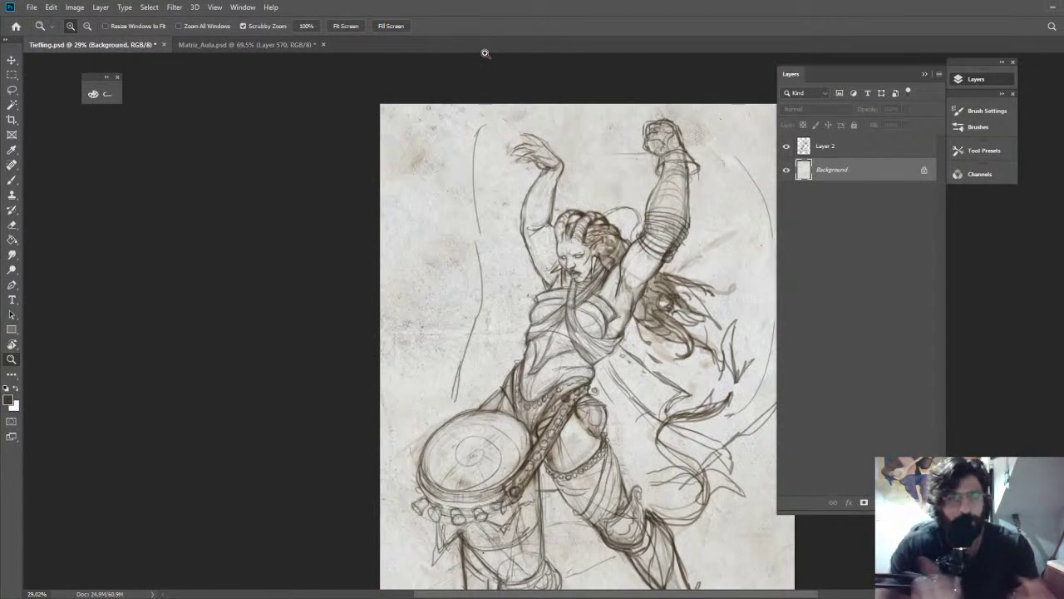
Make Layer 2 the active layer and touch up the lines around the drummer's chest with the brush and eraser
key("e")
mouse_move(576, 314)
left_mouse_down()
mouse_move(648, 314)
mouse_move(597, 316)
left_mouse_up()
left_click_drag(497, 290, 511, 298)
key("b")
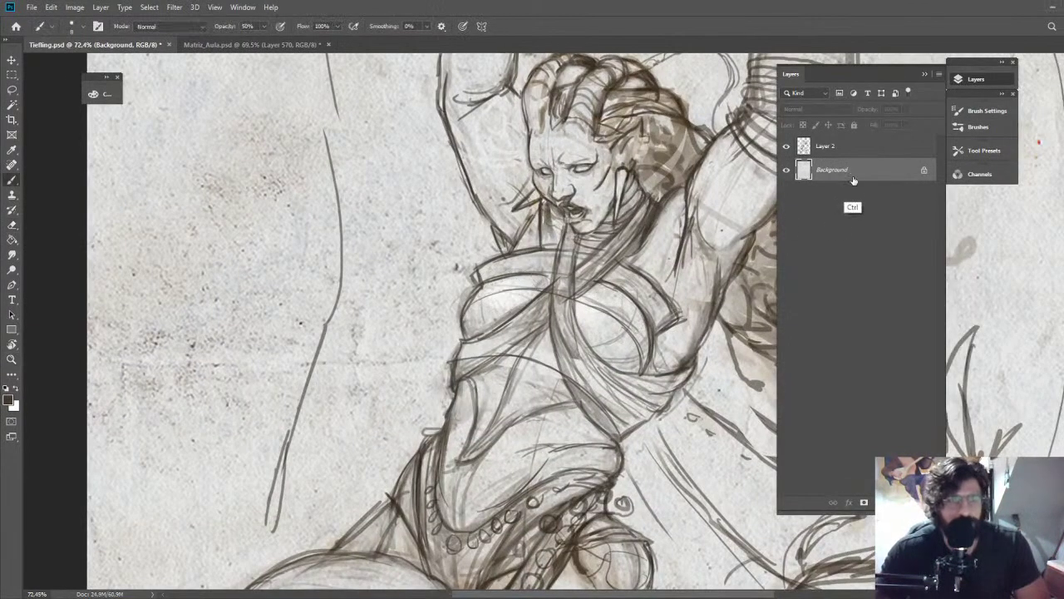
left_click(532, 296, "ctrl")
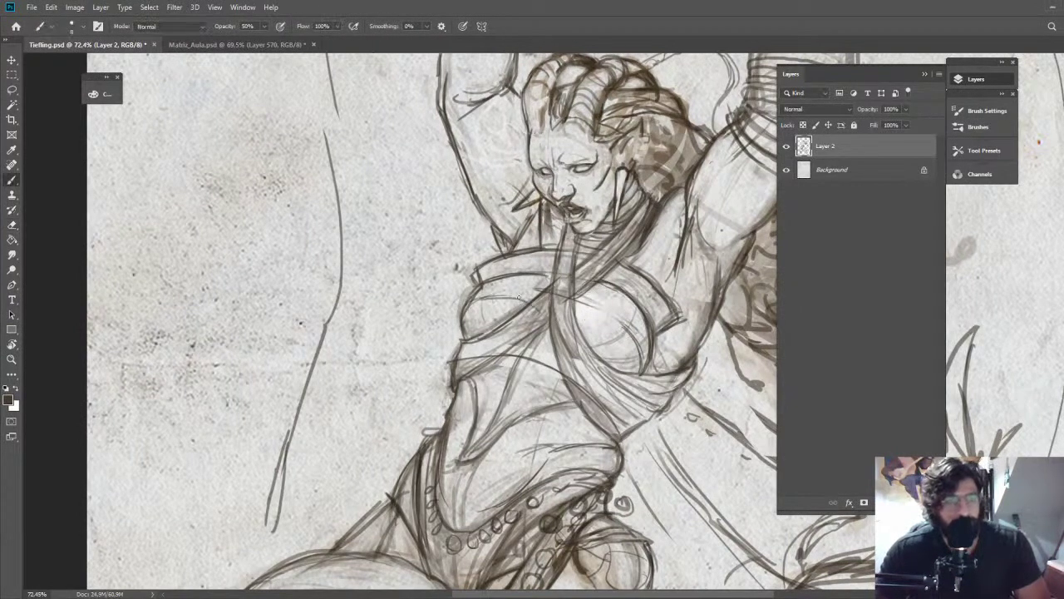
left_click_drag(508, 296, 643, 336)
key("e")
left_click_drag(497, 293, 481, 290)
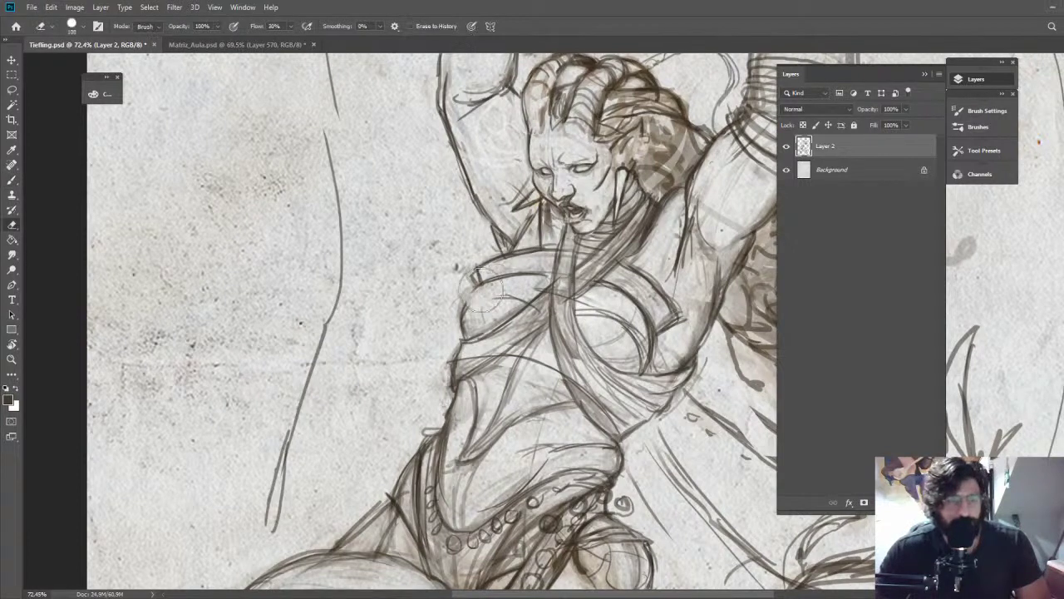
key("b")
In Matriz_Aula.psd, hide Layers 587, 588 and 572 copy, show Layer 465 and save the document
key("ctrl+Tab")
key("ctrl+s")
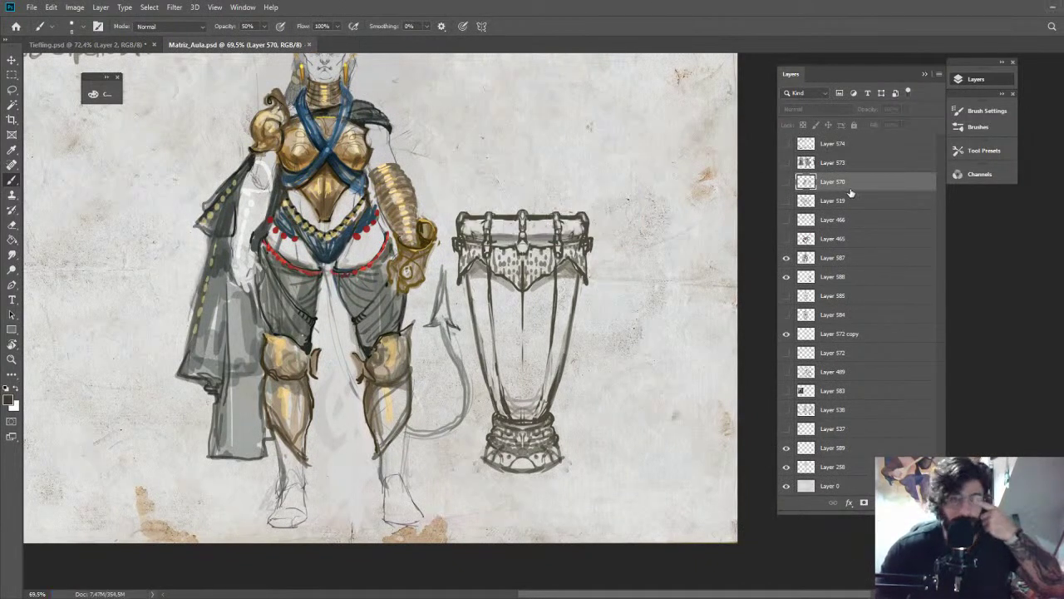
left_click_drag(786, 258, 787, 277)
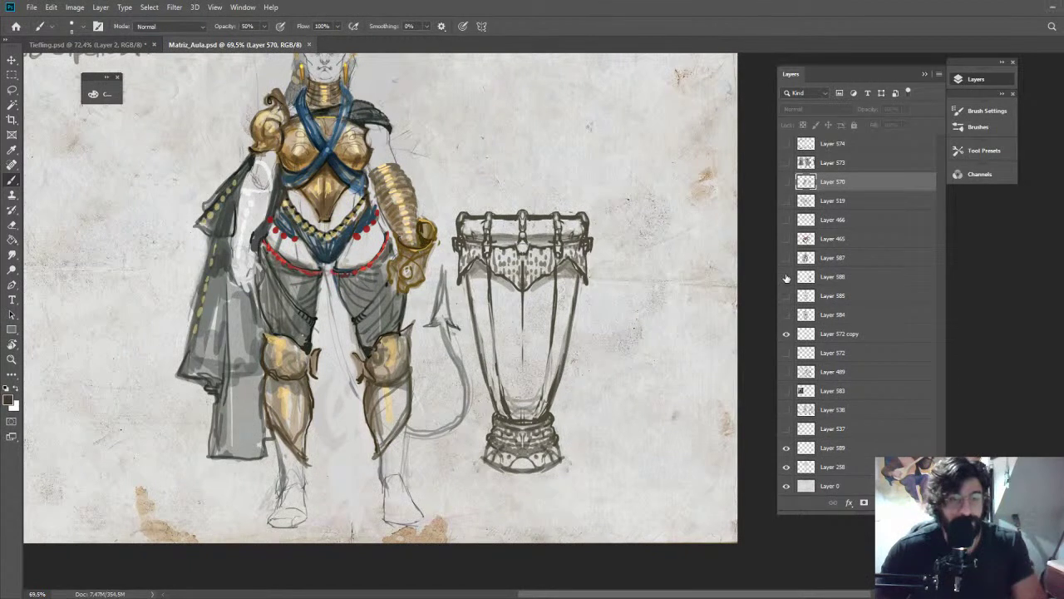
left_click(787, 239)
left_click(786, 333)
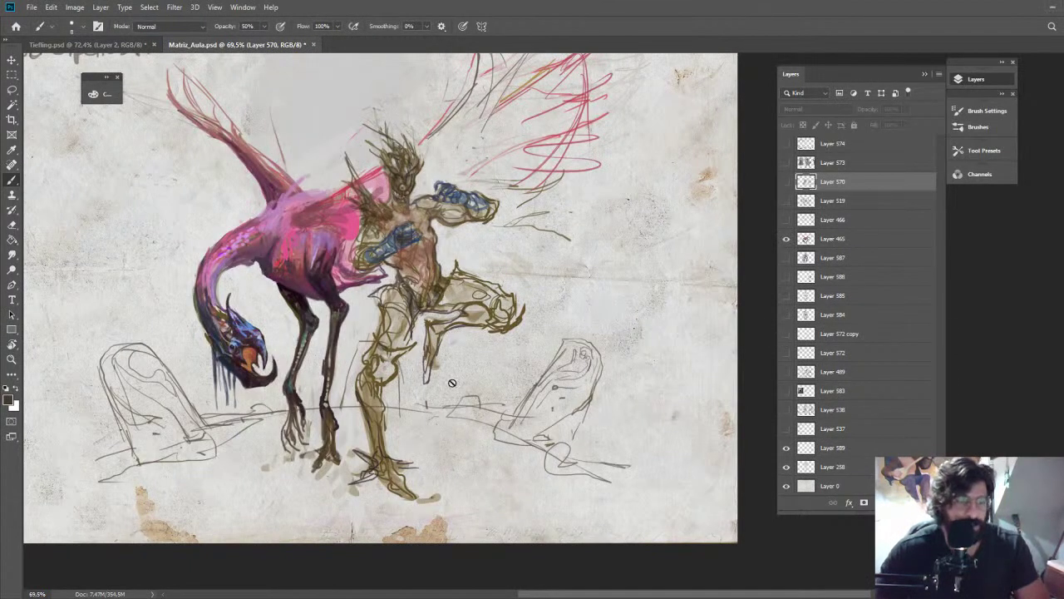
key("ctrl+s")
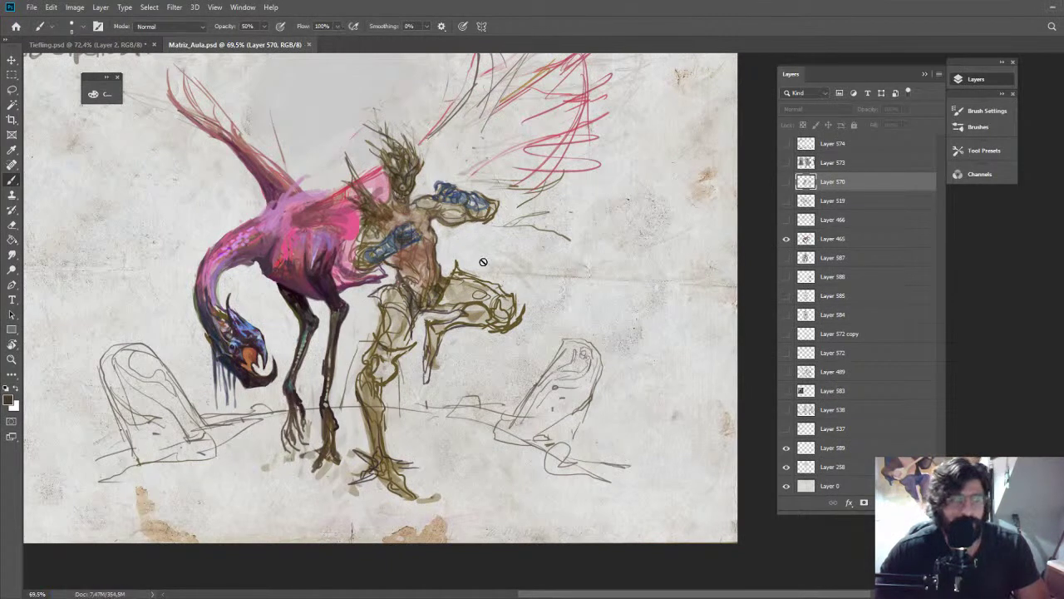
Look over the whole drummer sketch in Tiefling.psd and close Matriz_Aula.psd, keeping only Tiefling.psd open
key("ctrl+Tab")
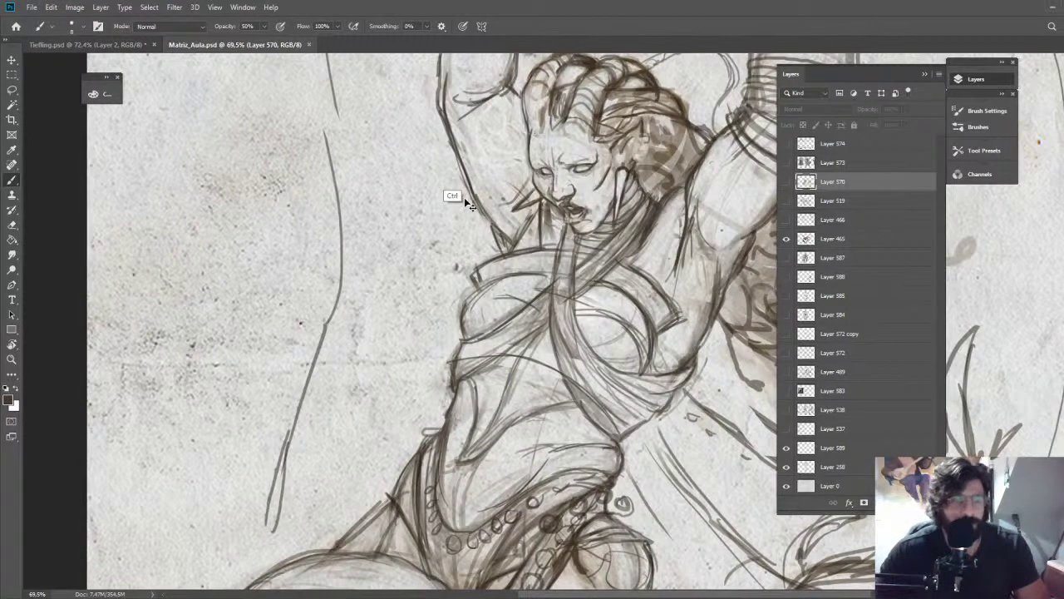
key("ctrl+Tab")
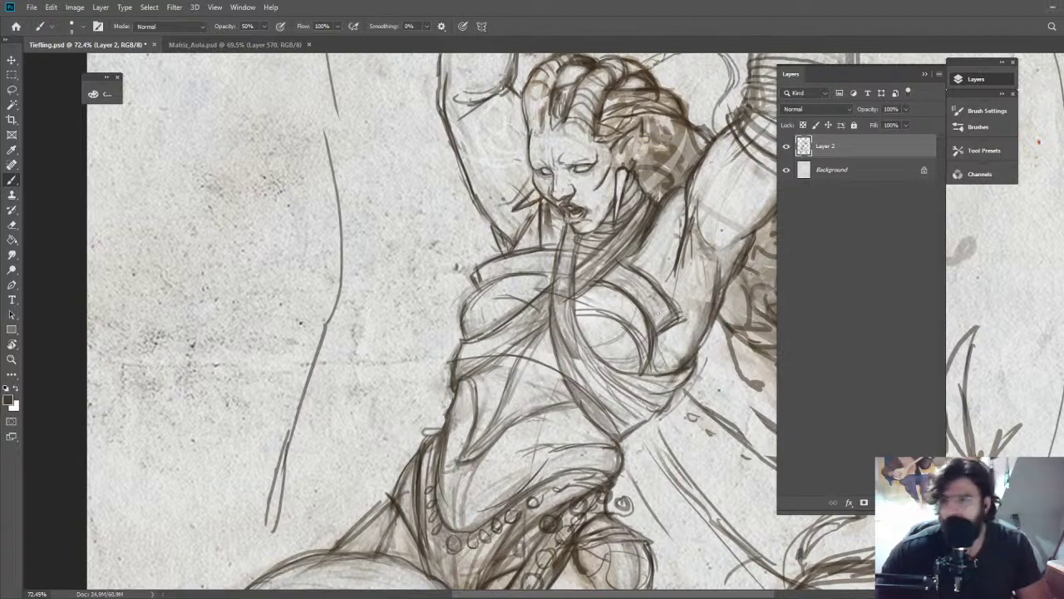
key("z")
left_click_drag(552, 238, 502, 176)
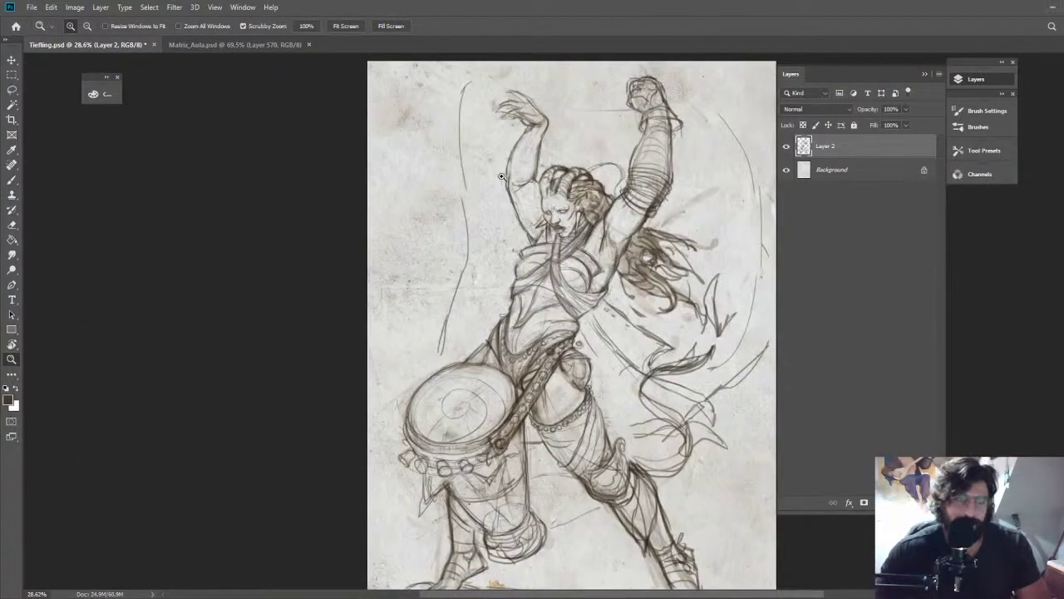
left_click(235, 44)
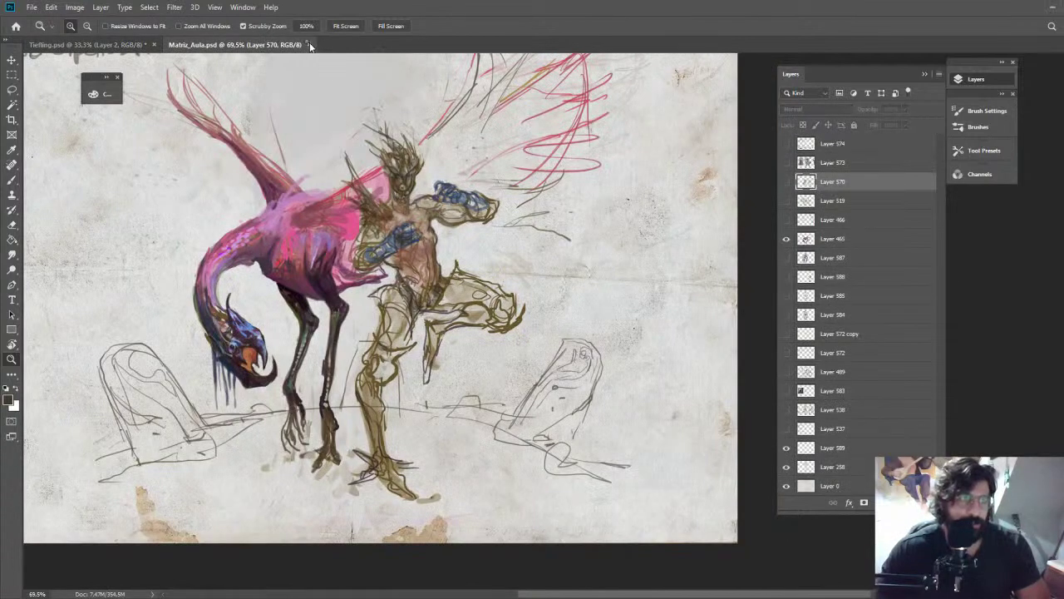
left_click(307, 44)
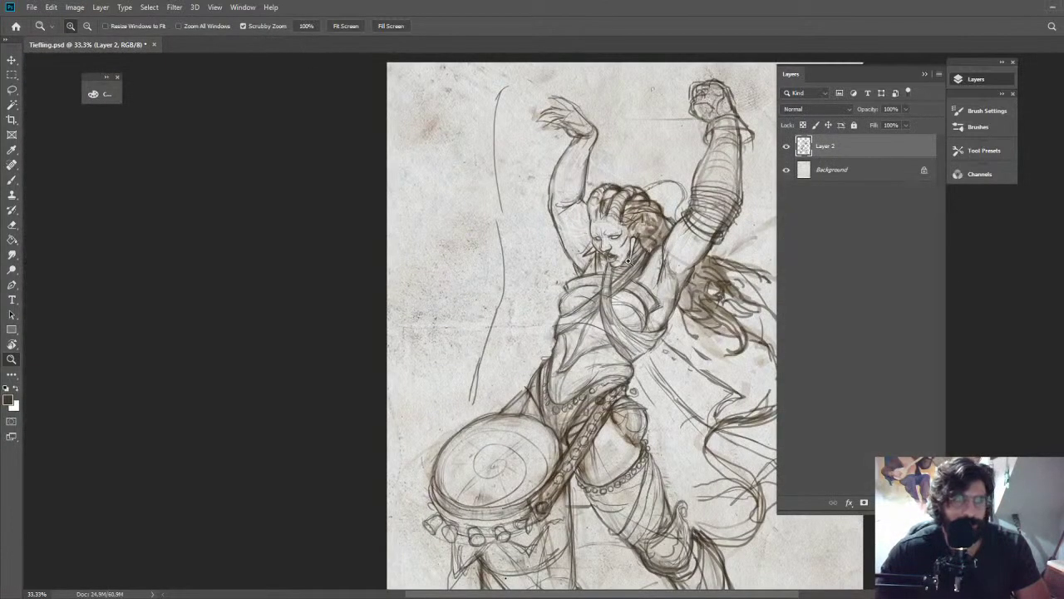
left_click_drag(702, 248, 658, 244)
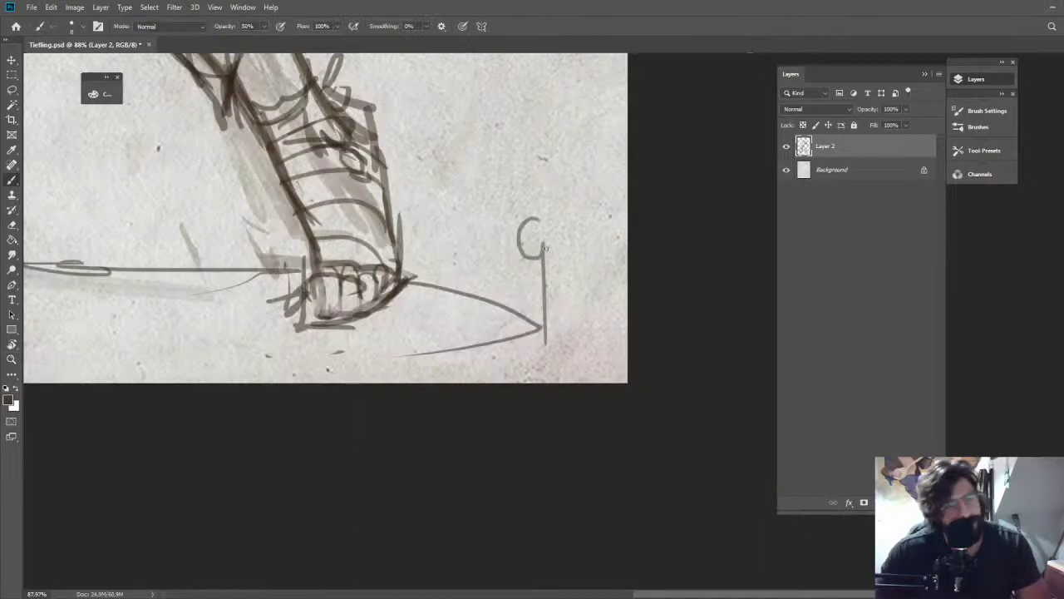
Try out hand-lettered initials in the empty area beside the drummer's front foot
mouse_move(545, 242)
left_mouse_down()
mouse_move(564, 253)
mouse_move(545, 271)
mouse_move(611, 320)
left_mouse_up()
left_click_drag(526, 198, 530, 319)
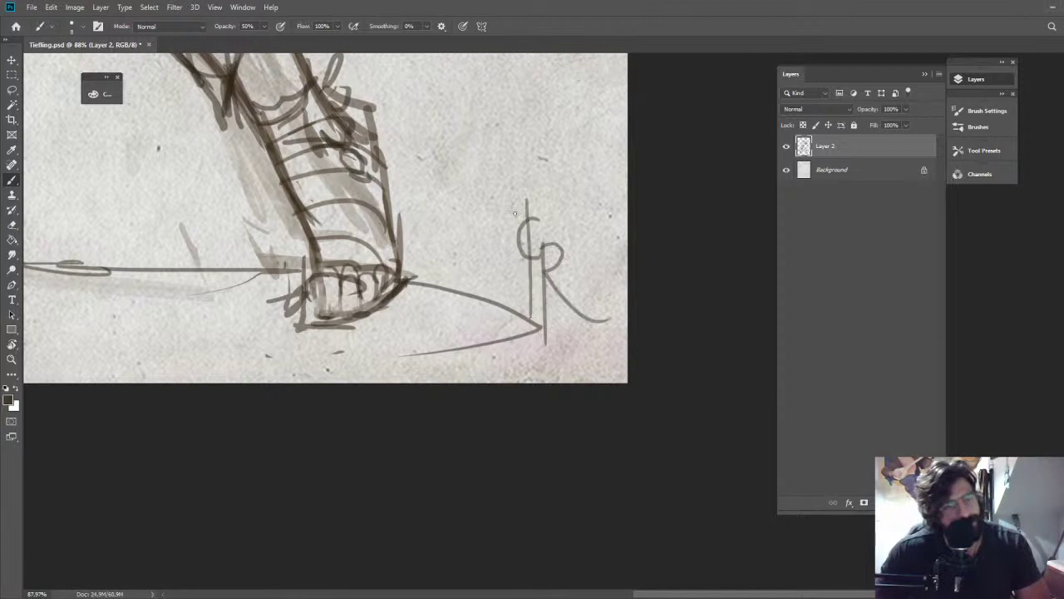
left_click_drag(516, 214, 526, 241)
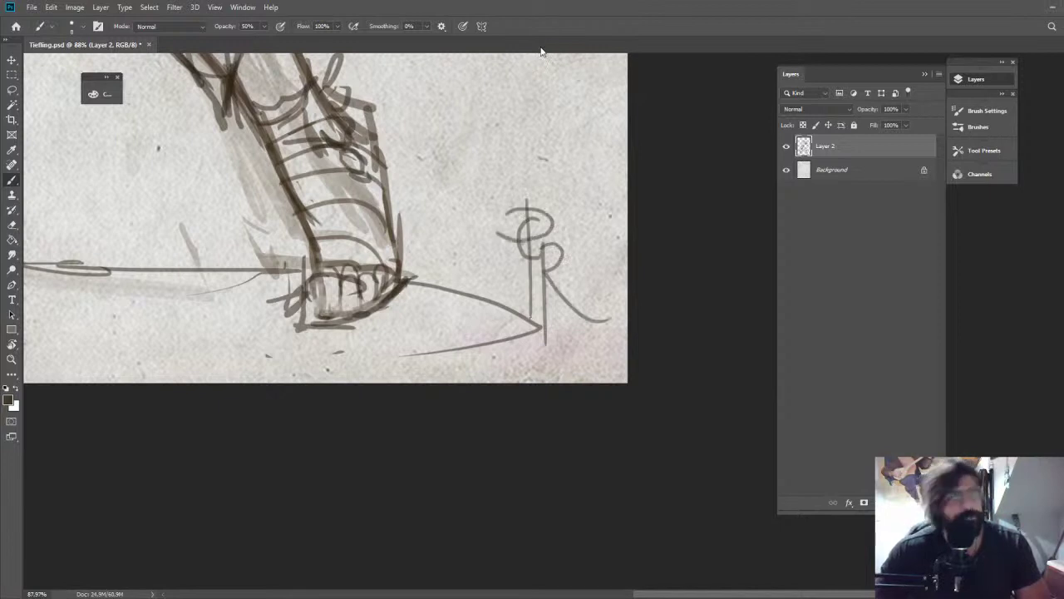
Undo the lettering strokes beside the drummer's front foot
key("ctrl+z")
key("ctrl+z")
key("ctrl+z")
key("ctrl+z")
key("ctrl+z")
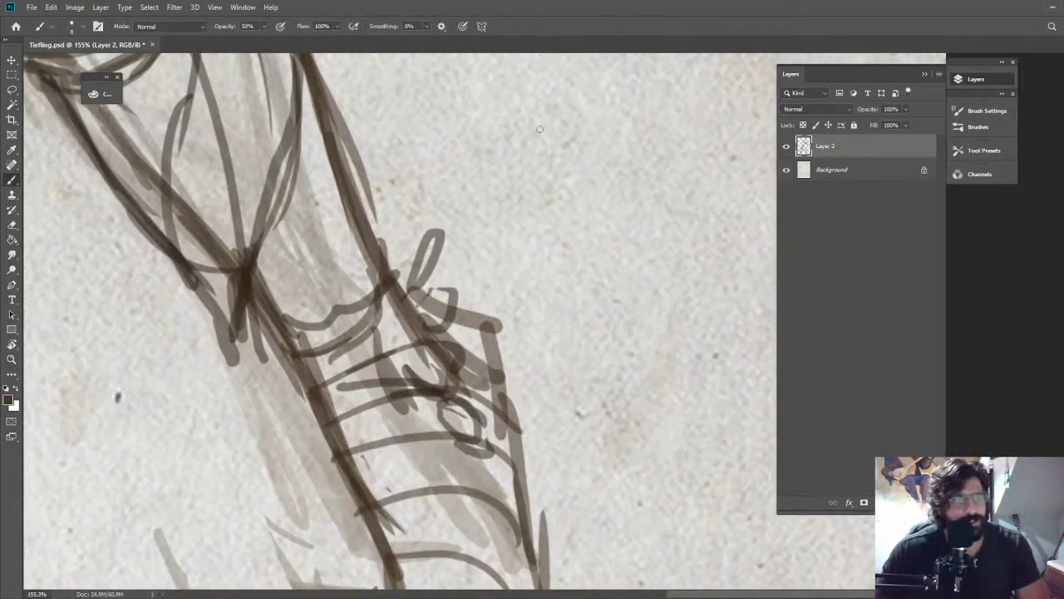
Try a handwritten name in the empty area beside the drummer's front leg and erase it again
mouse_move(539, 128)
left_mouse_down()
mouse_move(522, 159)
mouse_move(522, 219)
mouse_move(536, 179)
mouse_move(570, 143)
mouse_move(609, 140)
mouse_move(641, 156)
left_mouse_up()
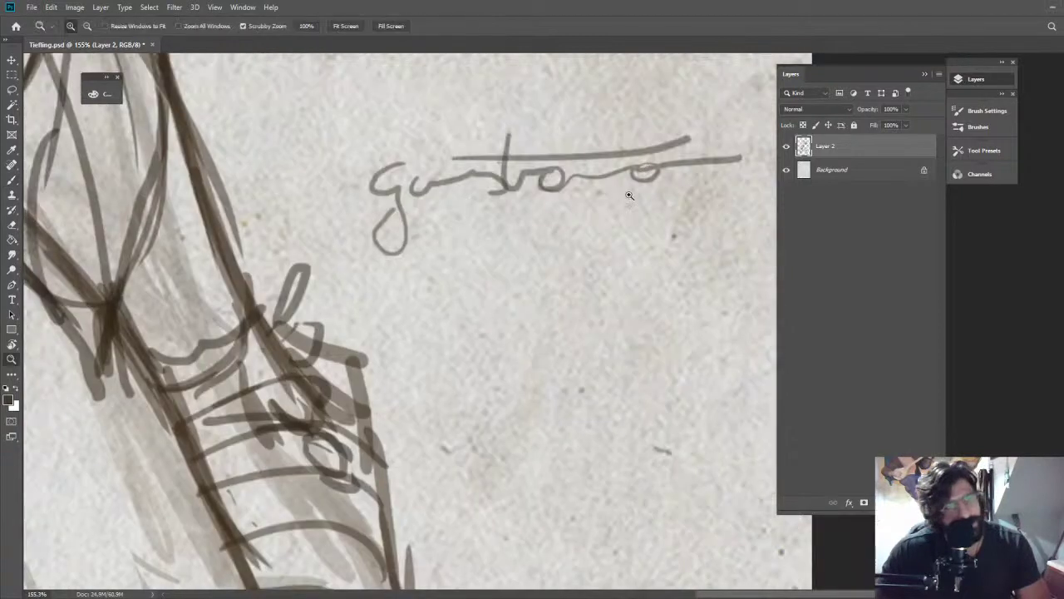
left_click_drag(632, 190, 573, 190)
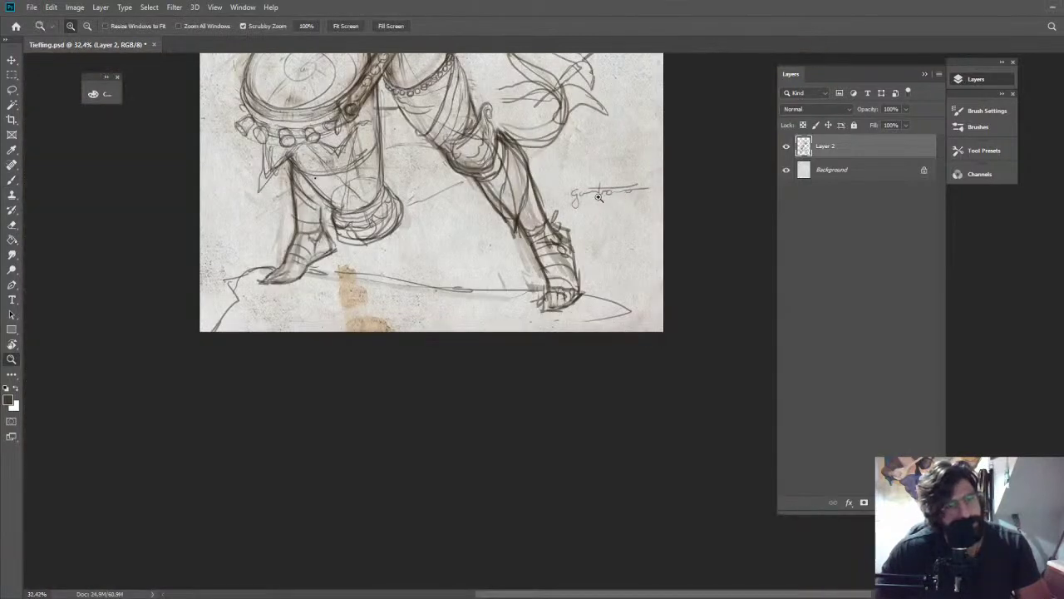
key("e")
mouse_move(657, 189)
left_mouse_down()
mouse_move(592, 189)
mouse_move(613, 183)
left_mouse_up()
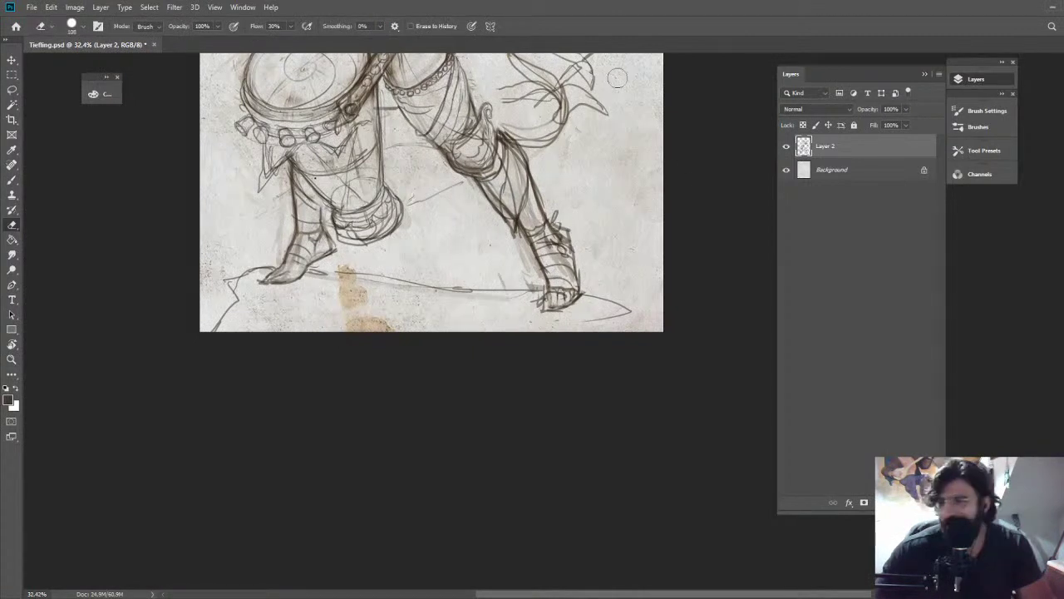
Lasso the drummer's head on Layer 2, enlarge it to about 106%, move it slightly up and outward, and deselect it
key("z")
left_click_drag(617, 78, 485, 106)
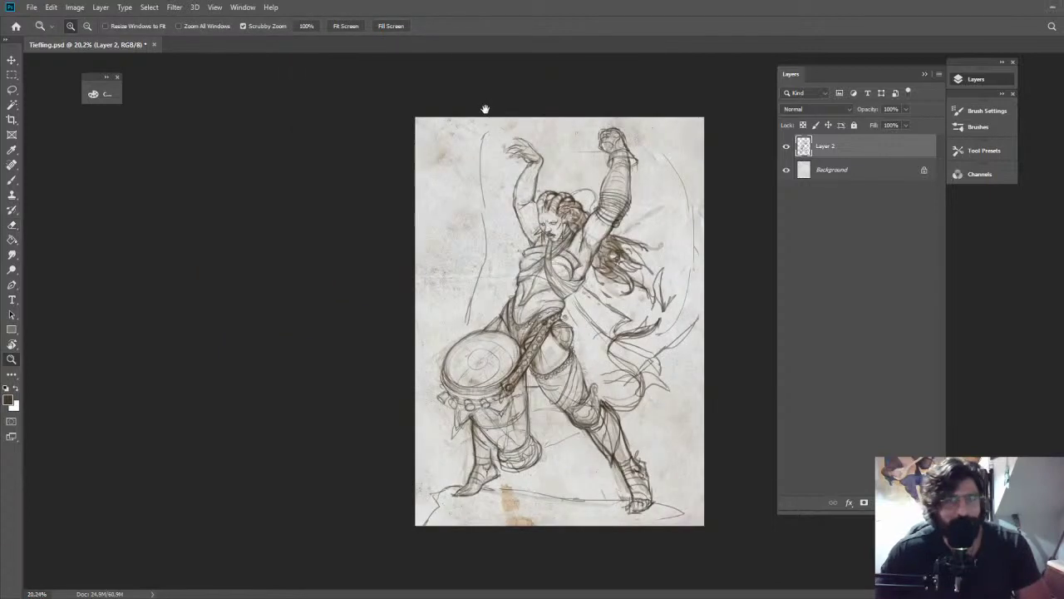
left_click_drag(577, 195, 639, 211)
key("l")
mouse_move(503, 193)
left_mouse_down()
mouse_move(484, 312)
mouse_move(551, 339)
mouse_move(613, 249)
mouse_move(617, 208)
mouse_move(553, 172)
mouse_move(511, 179)
left_mouse_up()
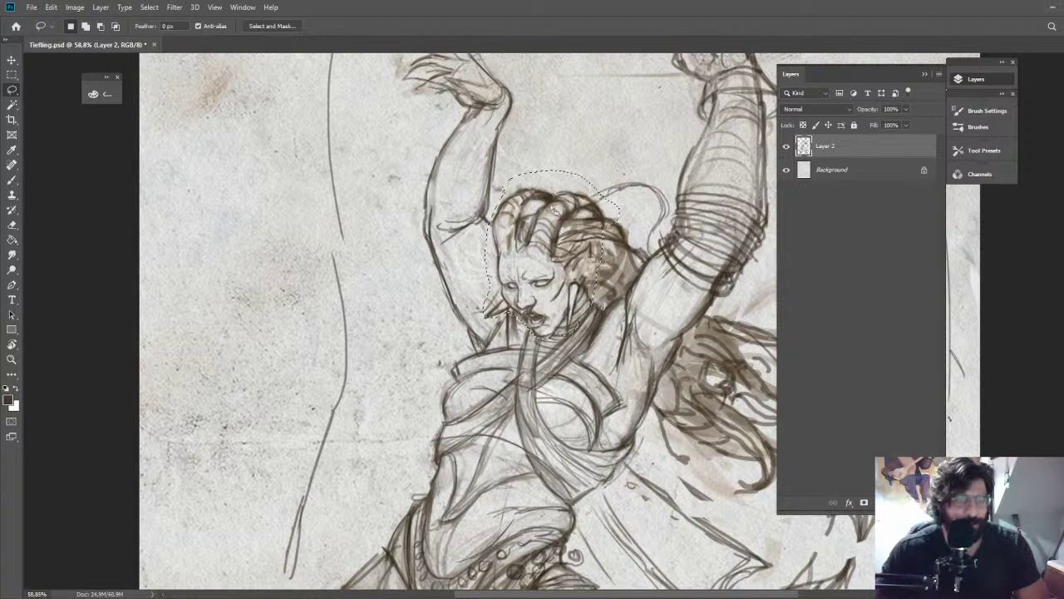
key("ctrl+t")
left_click_drag(621, 170, 629, 160)
left_click_drag(564, 227, 556, 213)
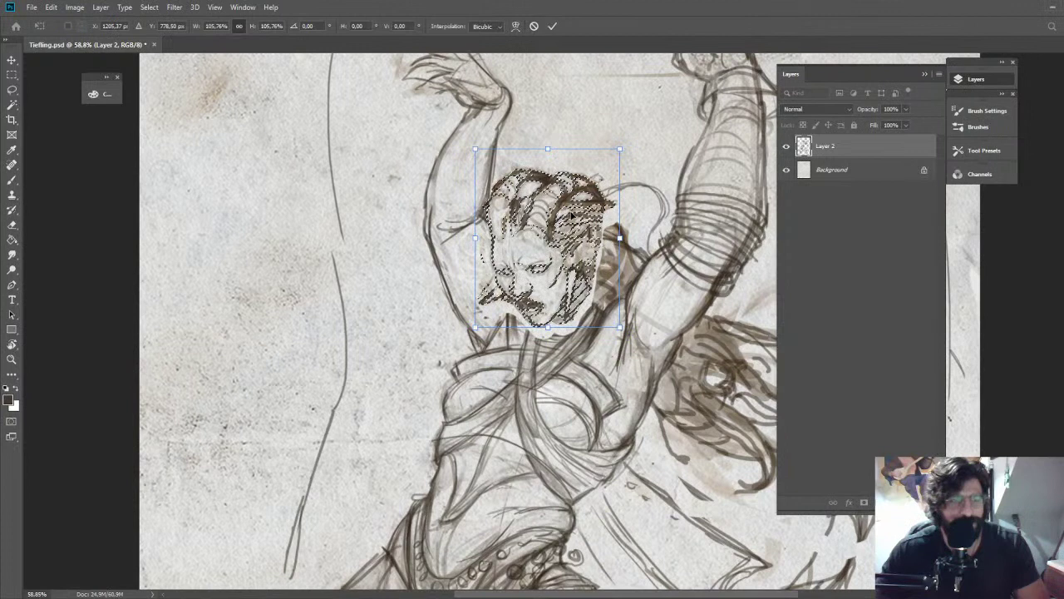
key("Return")
key("ctrl+d")
Redraw the mouth, chin and jaw lines of the enlarged head with the brush and eraser
key("e")
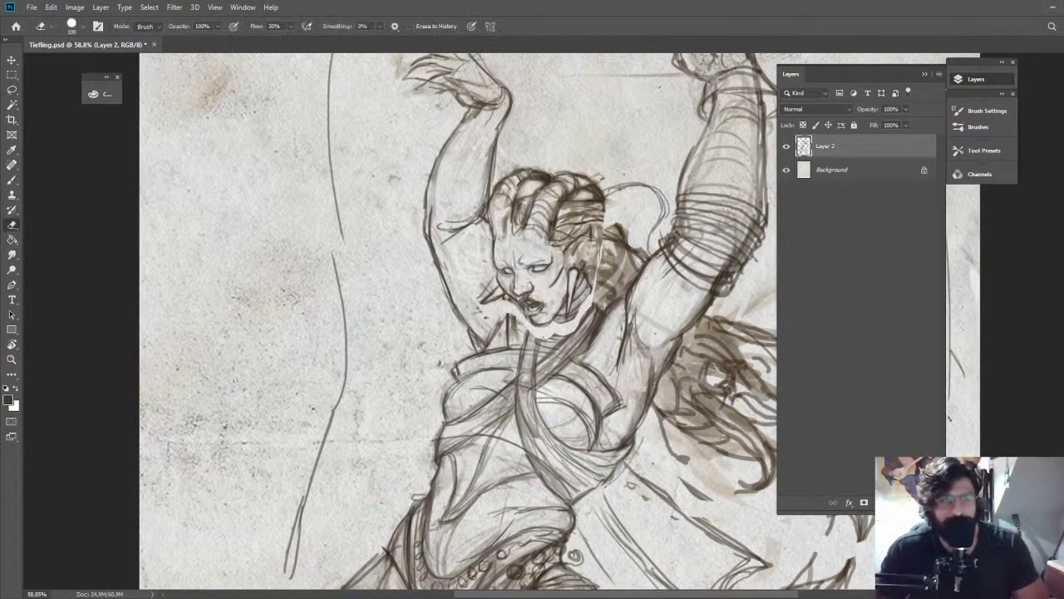
key("z")
key("b")
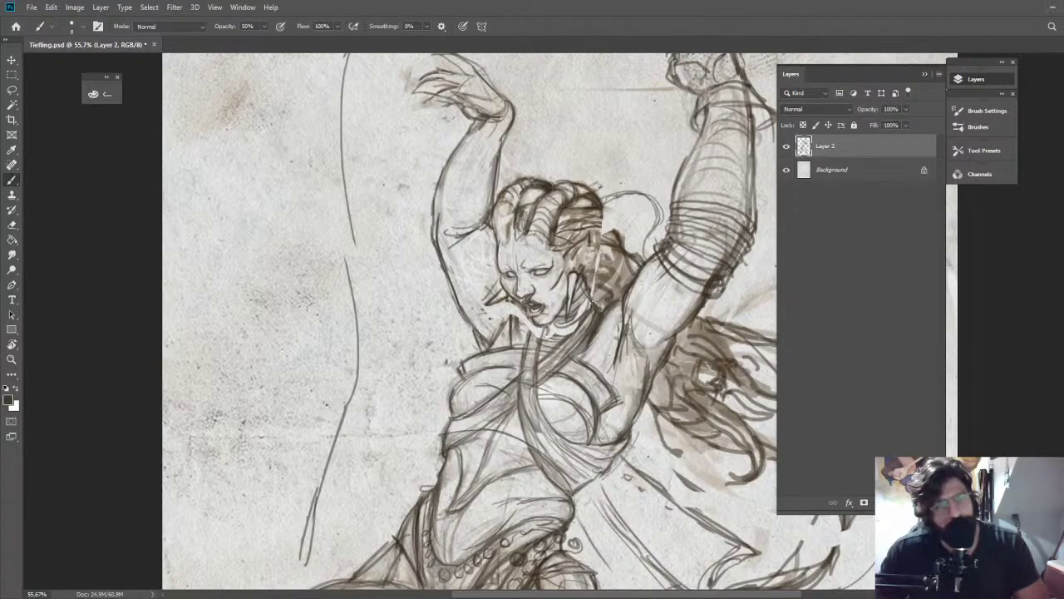
key("e")
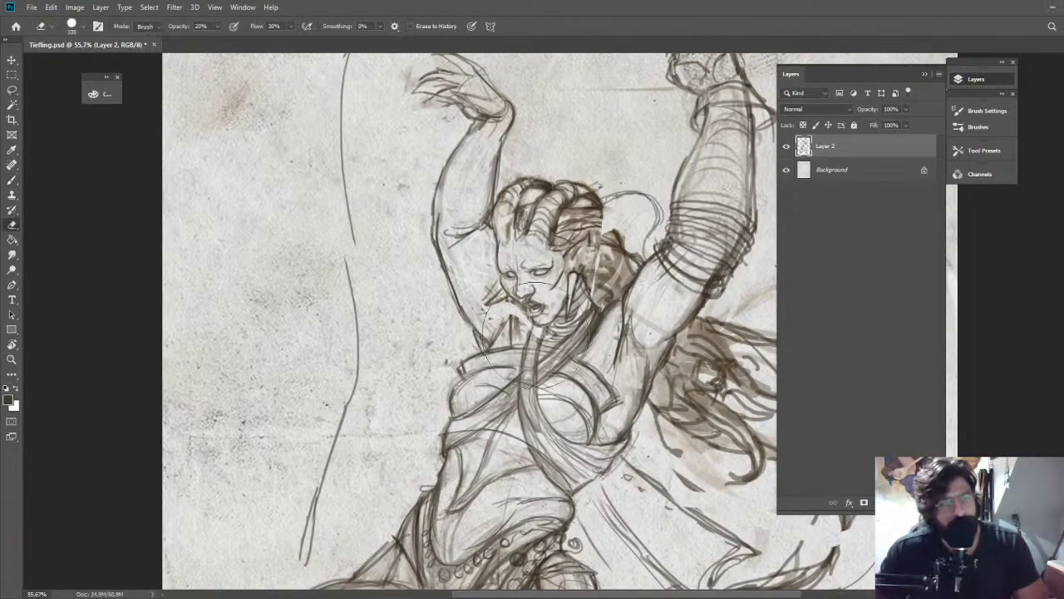
key("z")
left_click_drag(561, 333, 582, 334)
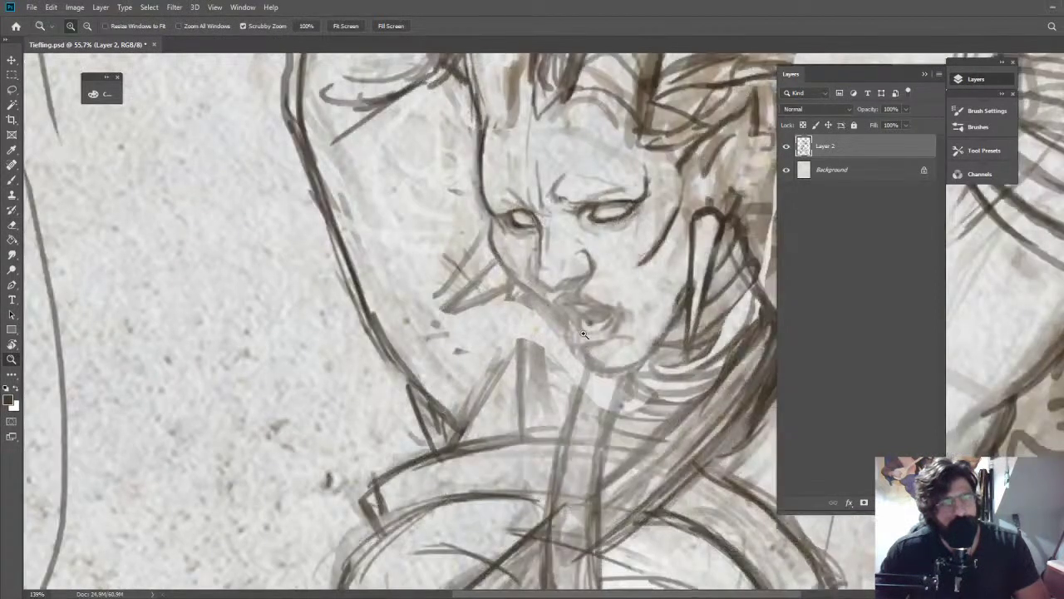
key("b")
mouse_move(584, 334)
left_mouse_down()
mouse_move(597, 307)
mouse_move(664, 316)
left_mouse_up()
mouse_move(586, 310)
left_mouse_down()
mouse_move(608, 365)
mouse_move(656, 359)
mouse_move(678, 328)
left_mouse_up()
mouse_move(620, 370)
left_mouse_down()
mouse_move(641, 392)
mouse_move(707, 383)
mouse_move(697, 387)
mouse_move(742, 324)
left_mouse_up()
key("z")
left_click_drag(686, 351, 661, 317)
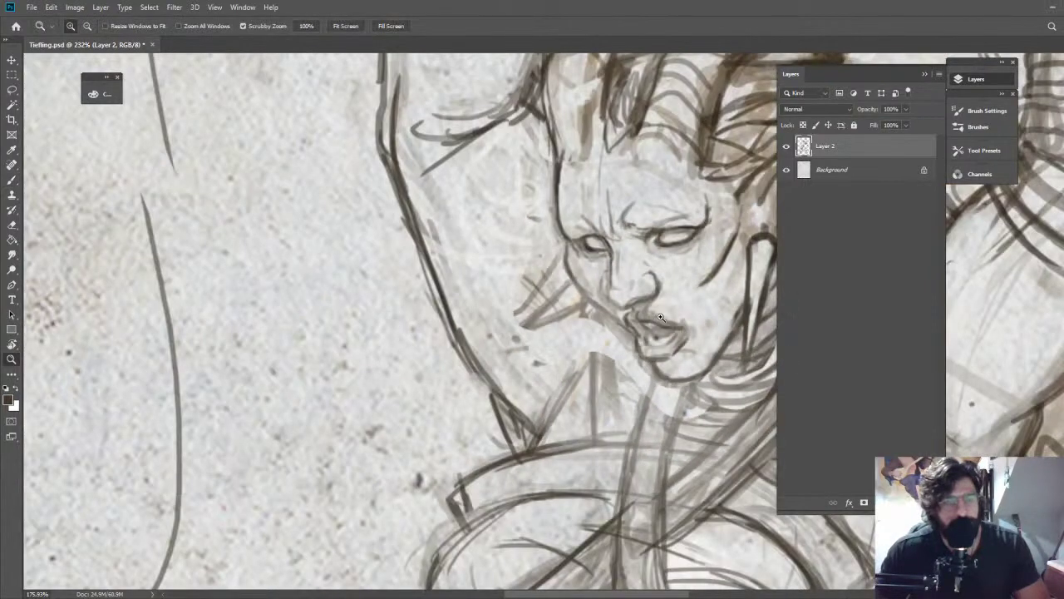
left_click_drag(661, 317, 472, 316)
key("b")
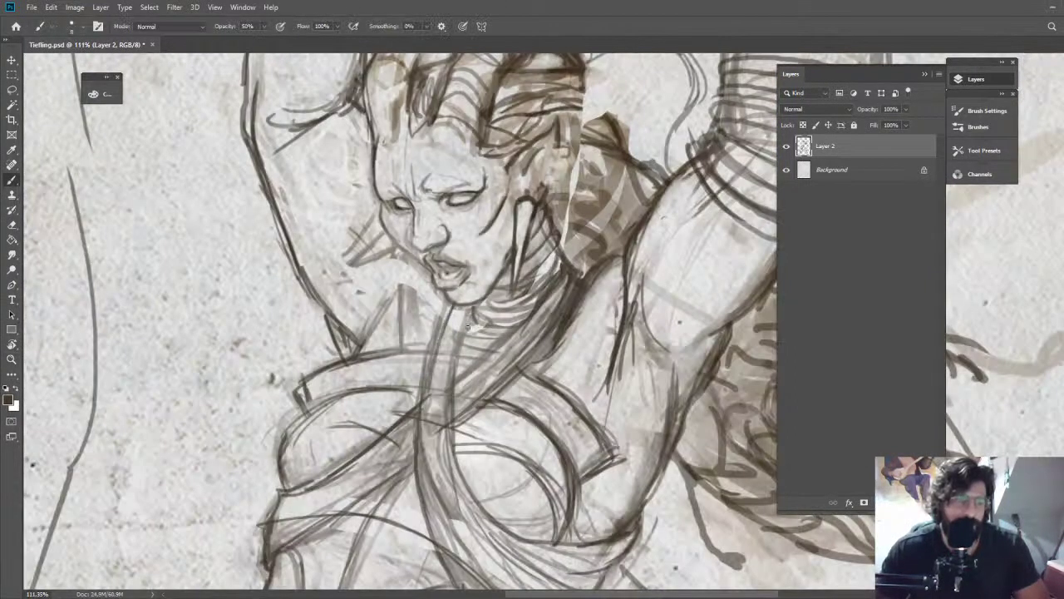
Try annotating the raised arm's armpit with a leader line and the handwritten letters "SUBA"
key("z")
left_click_drag(470, 311, 324, 311)
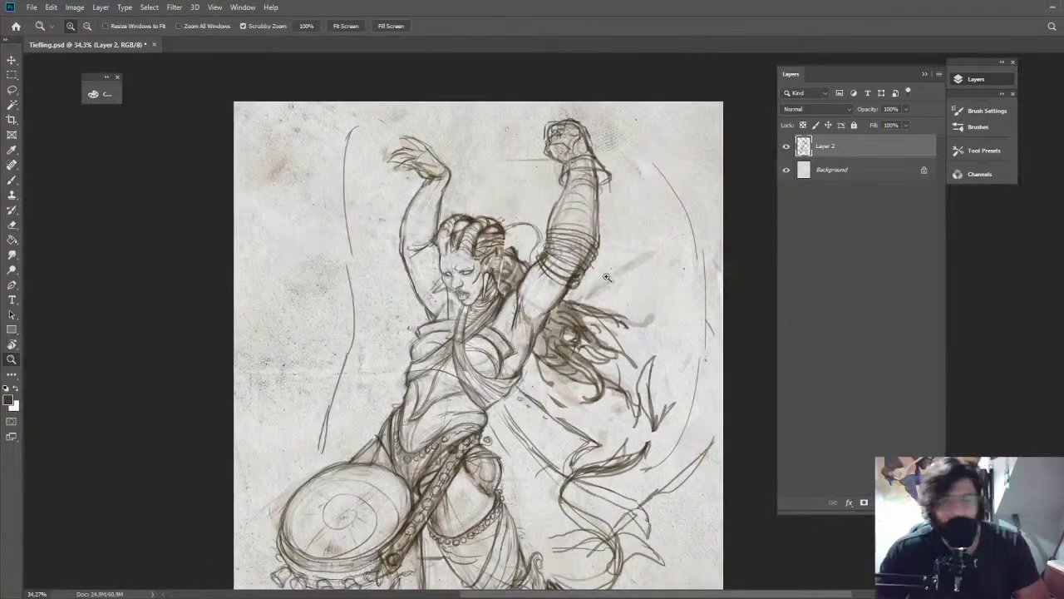
mouse_move(573, 312)
left_mouse_down()
mouse_move(567, 291)
mouse_move(588, 291)
mouse_move(489, 303)
left_mouse_up()
key("z")
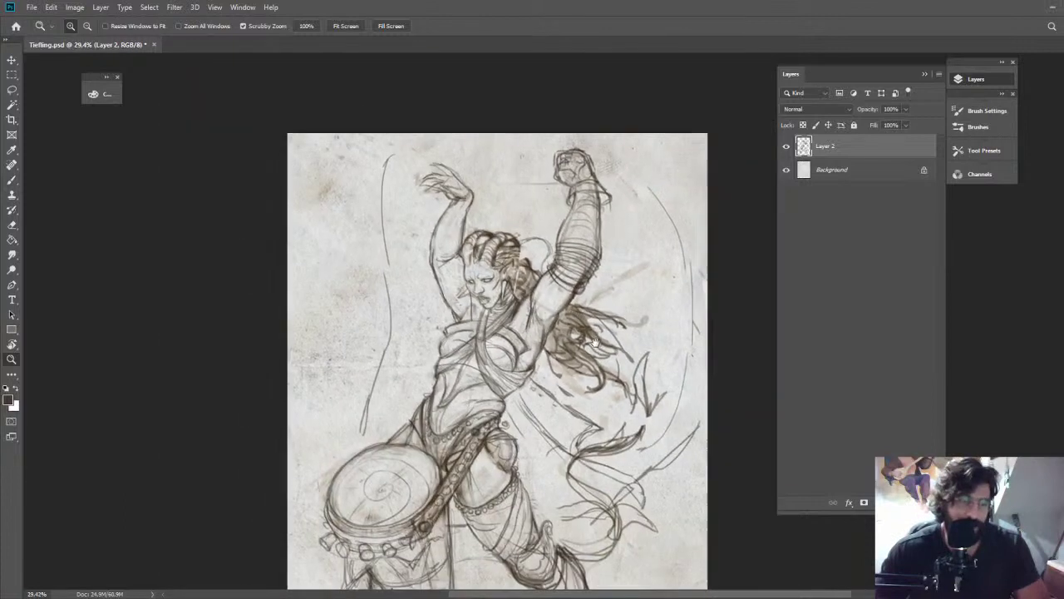
left_click_drag(575, 331, 603, 199)
left_click_drag(570, 155, 613, 170)
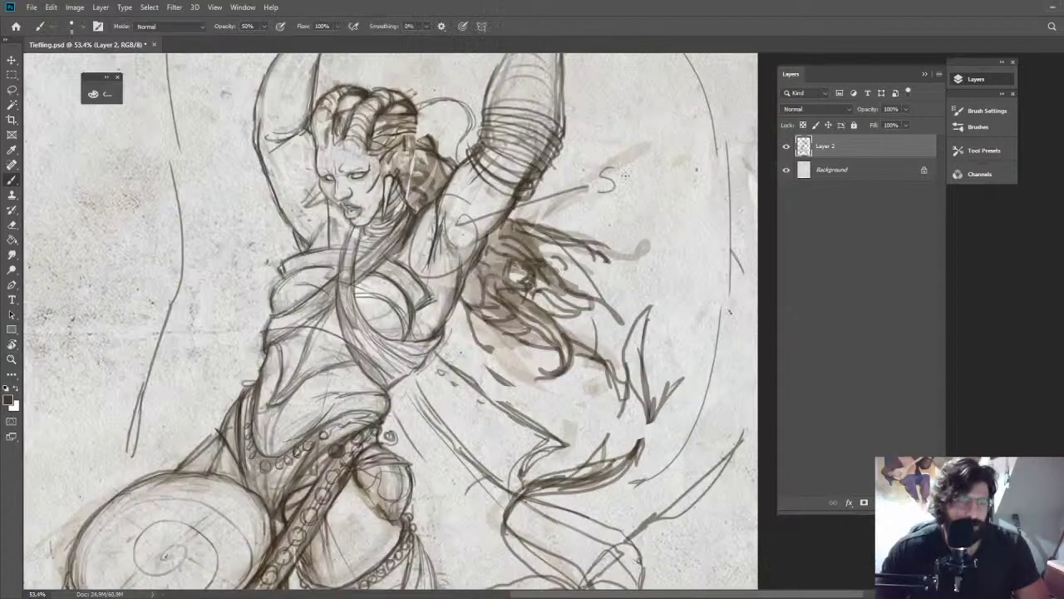
left_click_drag(620, 169, 632, 169)
left_click_drag(645, 170, 644, 189)
left_click_drag(666, 169, 675, 187)
left_click_drag(673, 182, 666, 182)
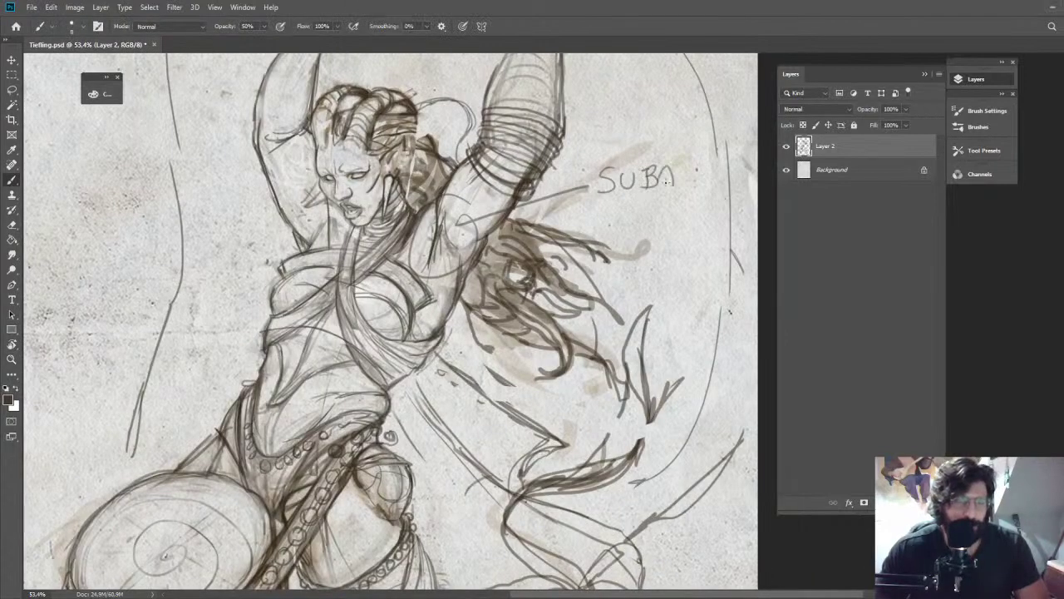
Undo the handwritten letters and the leader line at the armpit
key("ctrl+z")
key("ctrl+z")
key("ctrl+z")
key("ctrl+z")
key("ctrl+z")
key("ctrl+z")
key("ctrl+z")
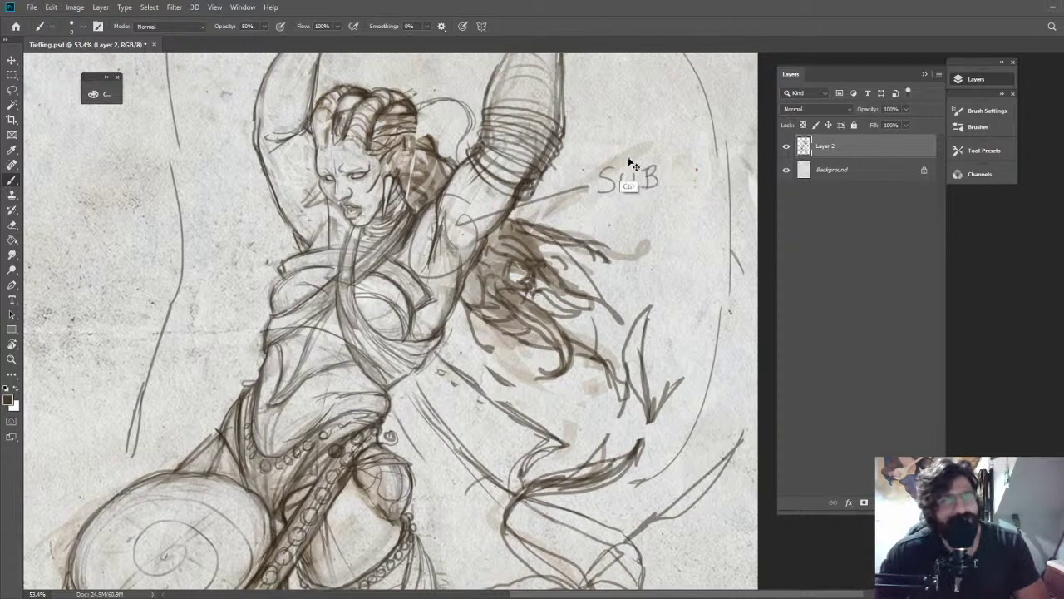
key("ctrl+z")
key("ctrl+z")
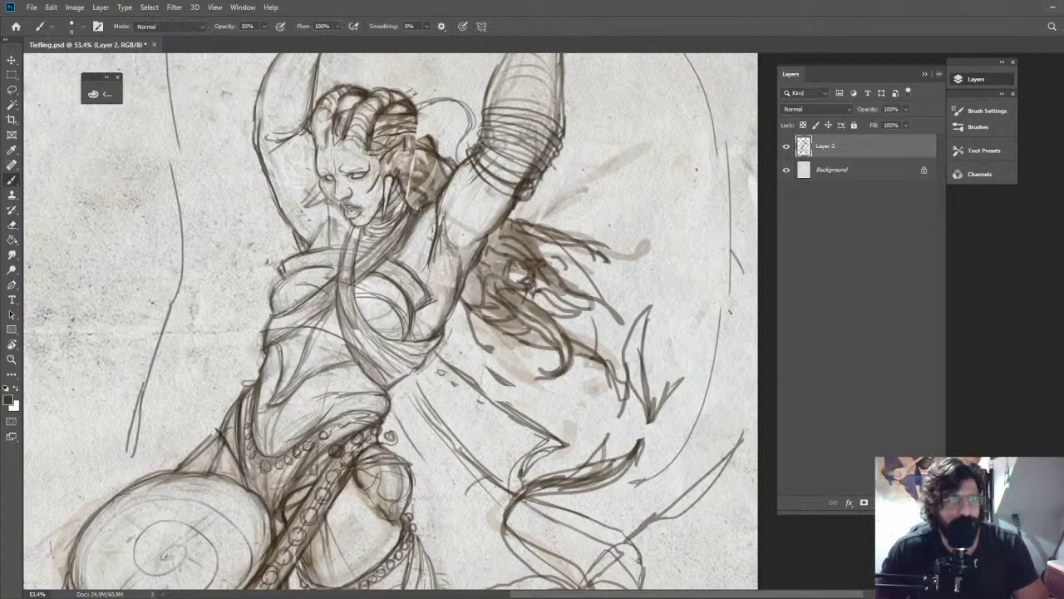
Refine the lines around the drummer's armpit and chest with the brush
key("z")
left_click_drag(487, 222, 428, 174)
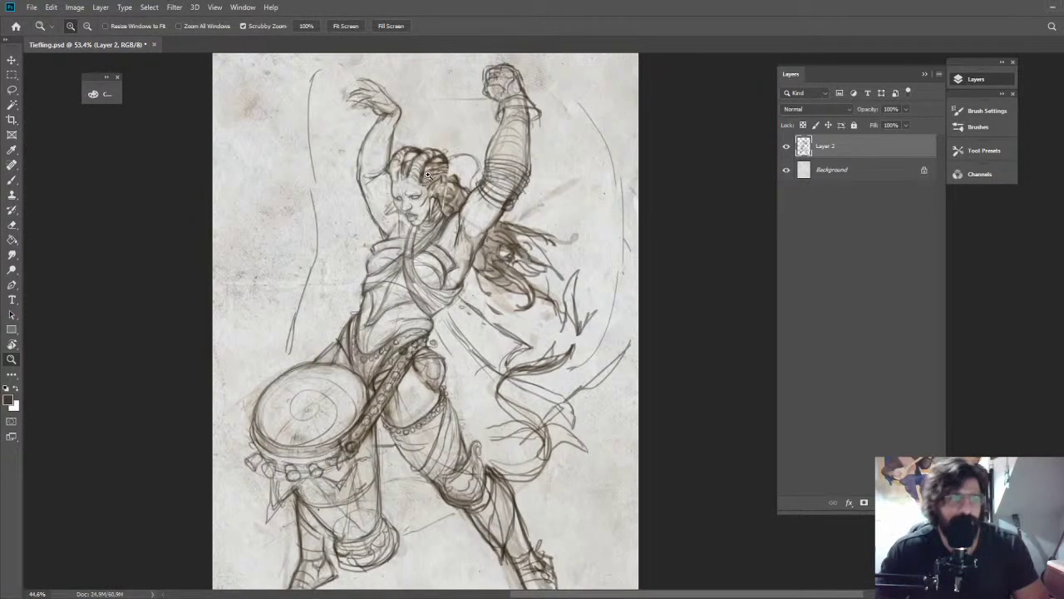
left_click_drag(385, 226, 453, 223)
key("b")
mouse_move(577, 227)
left_mouse_down()
mouse_move(568, 255)
mouse_move(574, 201)
left_mouse_up()
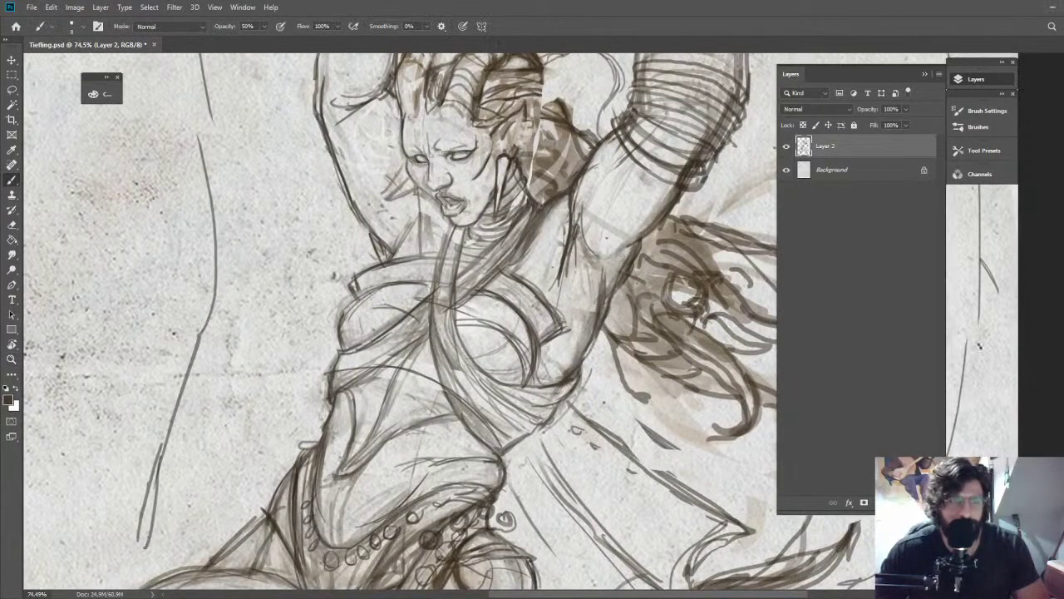
key("z")
mouse_move(639, 298)
left_mouse_down()
mouse_move(586, 320)
mouse_move(673, 334)
left_mouse_up()
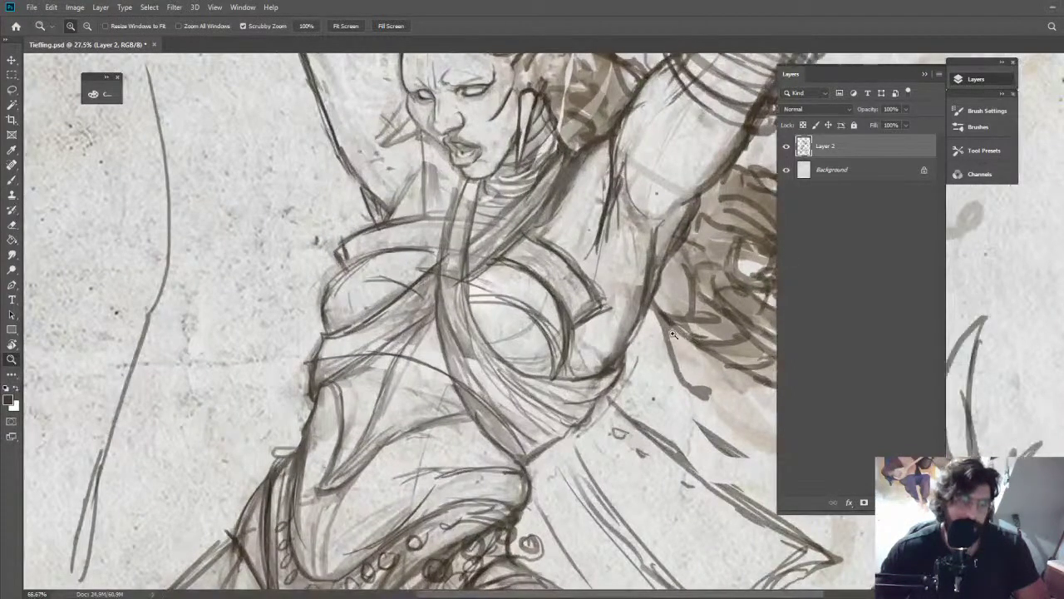
left_click_drag(674, 334, 706, 334)
key("b")
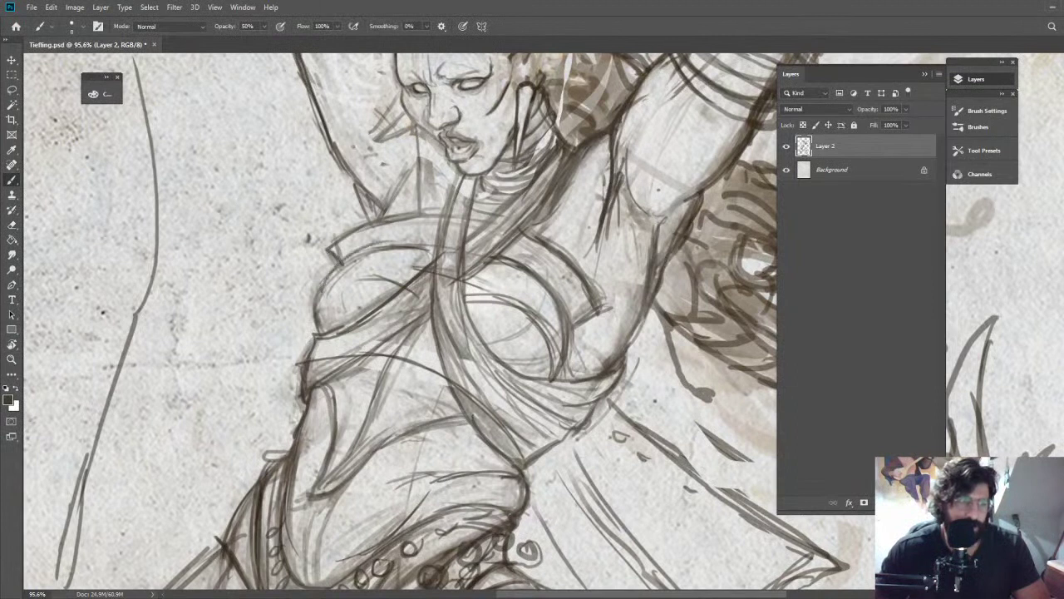
Check the balance of the whole drummer figure by flipping the canvas horizontally and back
key("z")
left_click_drag(480, 252, 413, 230)
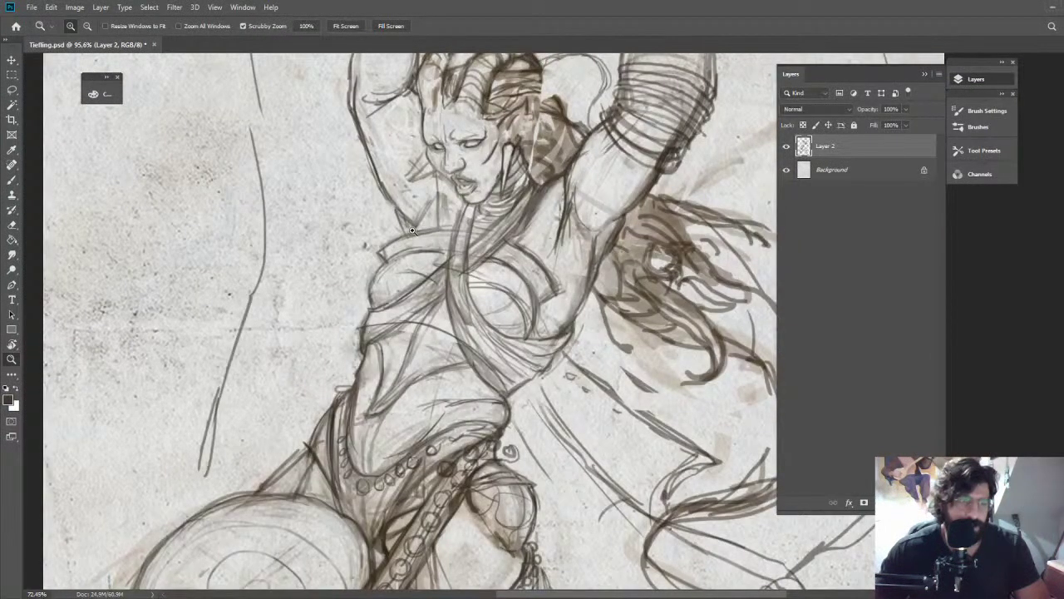
left_click_drag(412, 230, 274, 233)
key("ctrl+shift+h")
key("ctrl+shift+h")
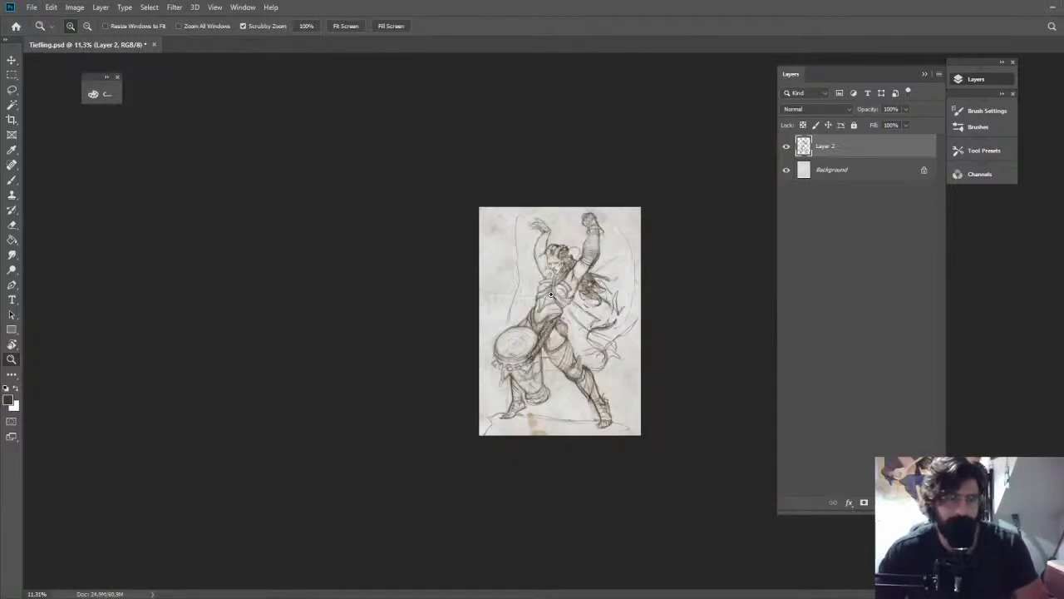
Fade the stray lines between the drum and the thigh, and redraw the thigh's lower contour above the knee
left_click_drag(550, 294, 648, 307)
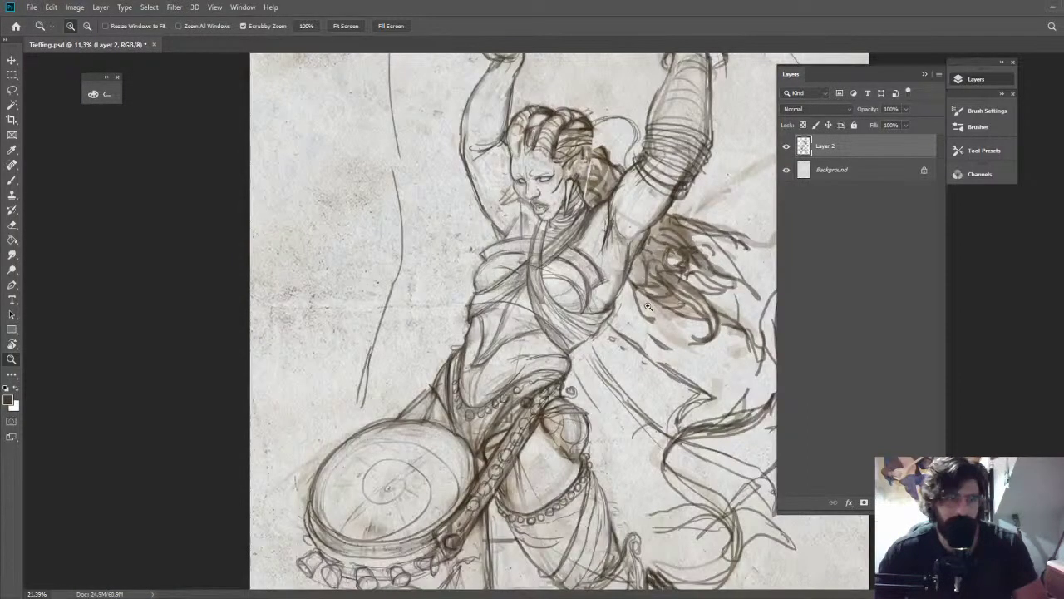
left_click_drag(649, 307, 608, 292)
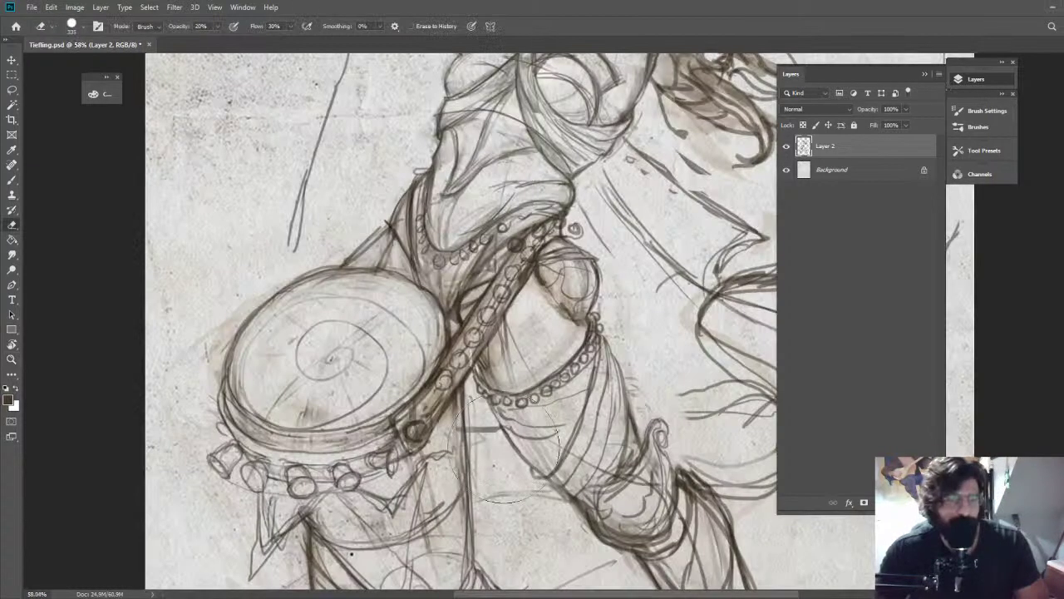
left_click_drag(575, 486, 579, 397)
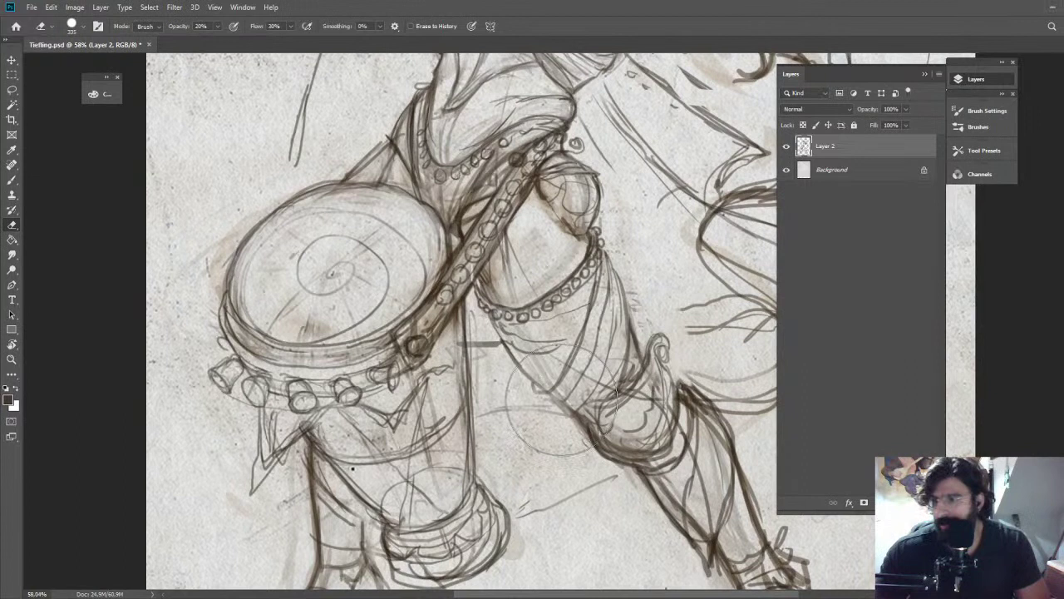
key("b")
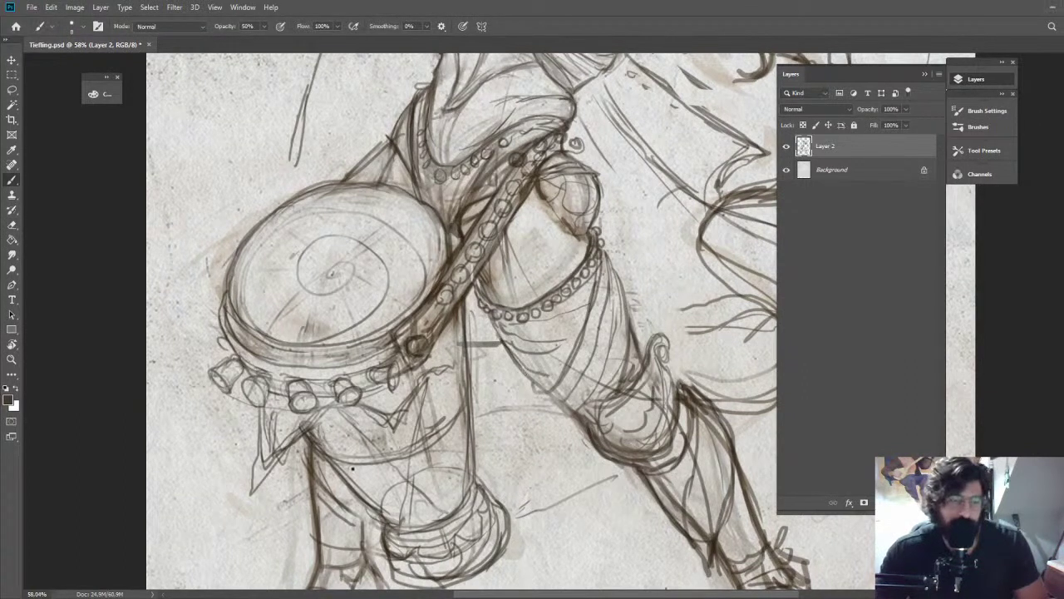
key("e")
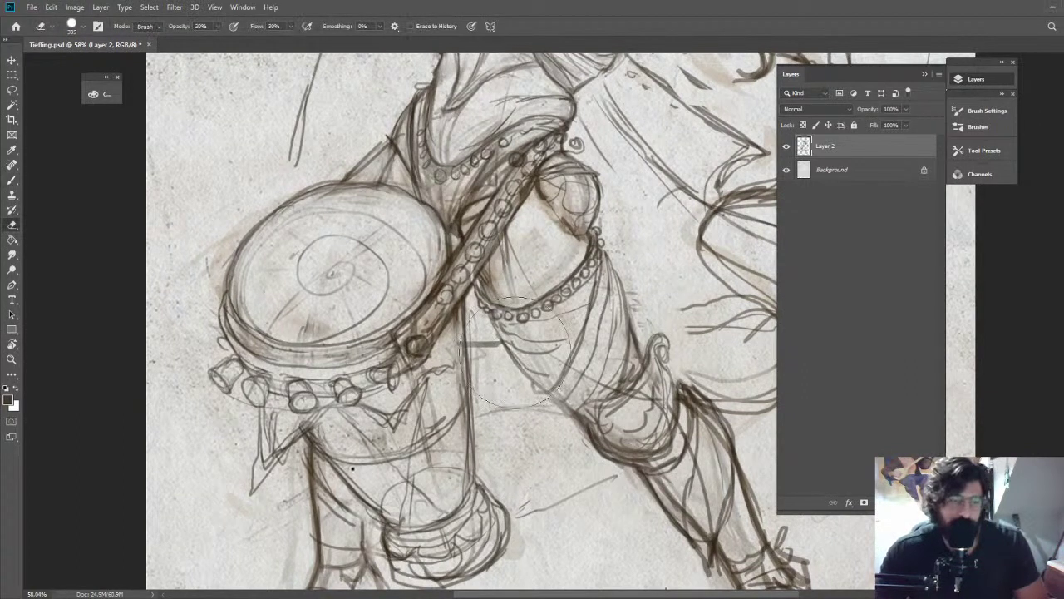
key("b")
mouse_move(543, 387)
left_mouse_down()
mouse_move(584, 414)
mouse_move(565, 427)
left_mouse_up()
key("e")
key("b")
left_click_drag(544, 389, 564, 399)
mouse_move(551, 397)
left_mouse_down()
mouse_move(588, 371)
mouse_move(568, 404)
left_mouse_up()
left_click_drag(561, 400, 595, 421)
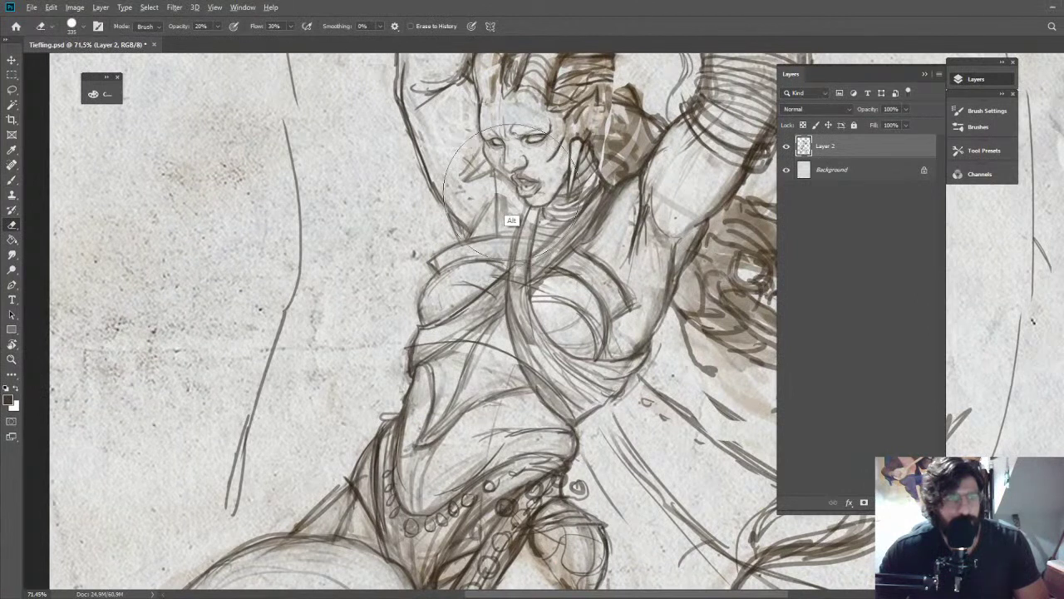
Set the brush colour to a dark, muted blue-violet
key("b")
left_click(101, 94)
mouse_move(301, 250)
left_mouse_down()
mouse_move(301, 259)
mouse_move(301, 203)
left_mouse_up()
left_click(208, 425)
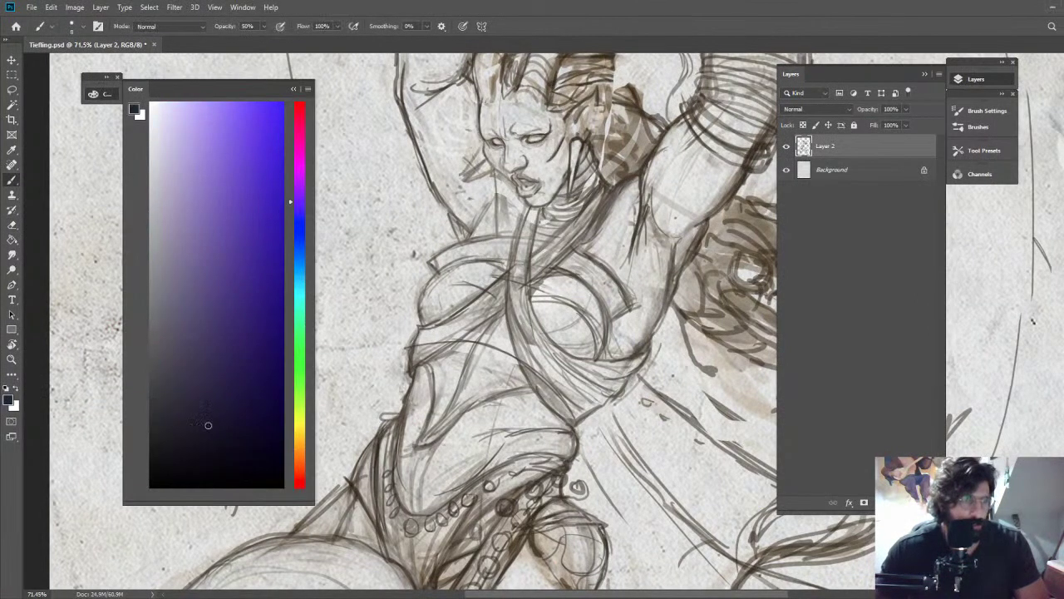
left_click(208, 403)
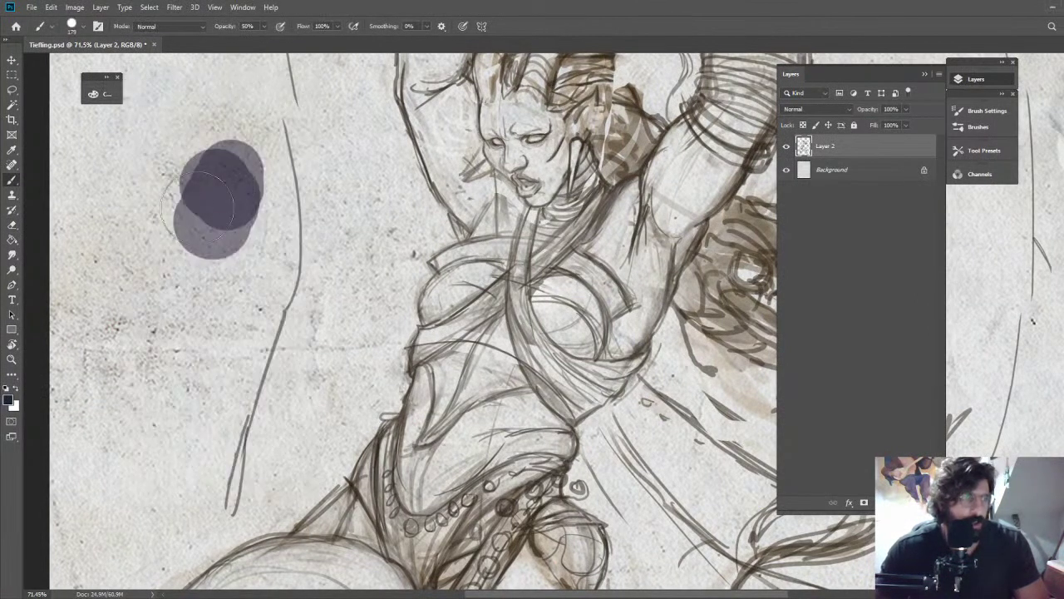
Try the blue-violet in an overlapping test patch on the empty paper beside the figure, and undo the patch
mouse_move(223, 168)
left_mouse_down()
mouse_move(188, 219)
mouse_move(216, 172)
left_mouse_up()
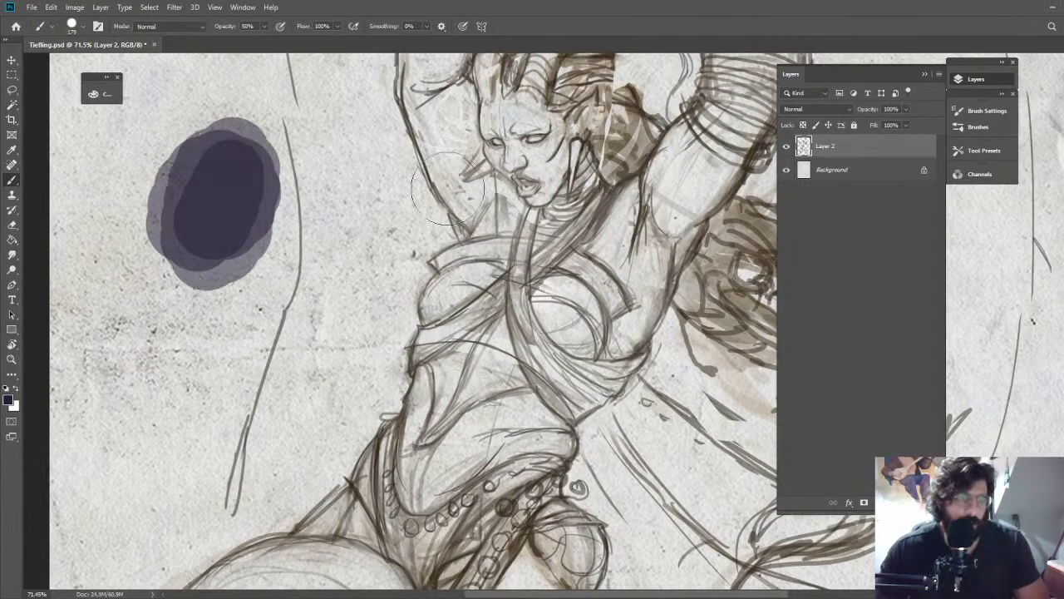
key("ctrl+z")
key("ctrl+z")
key("ctrl+z")
key("ctrl+z")
key("ctrl+z")
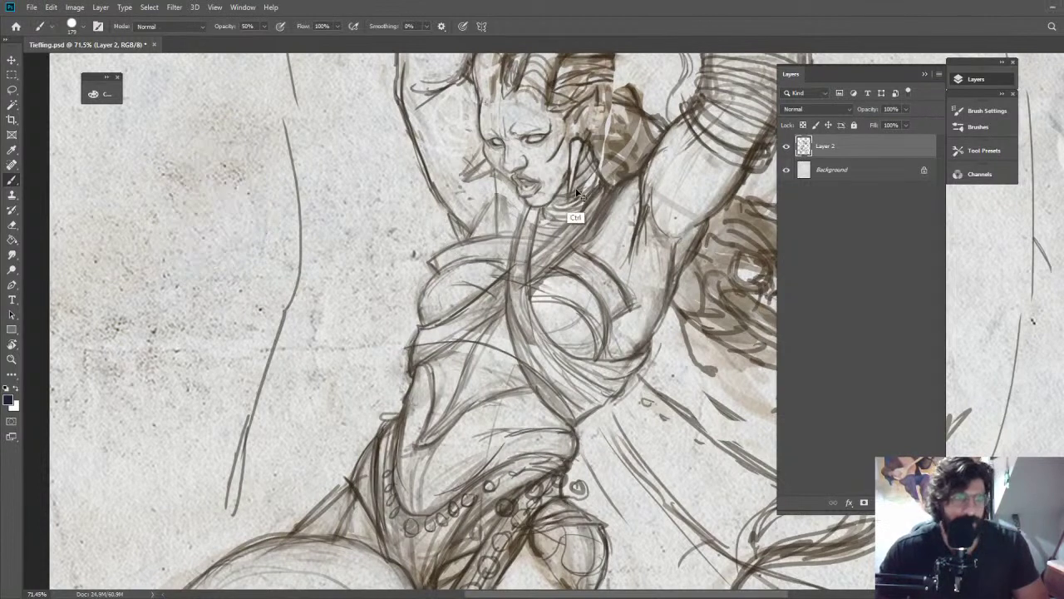
Sample the dark brown line colour and redraw the pointed shape beside the drummer's far cheek with a 3 px brush
key("z")
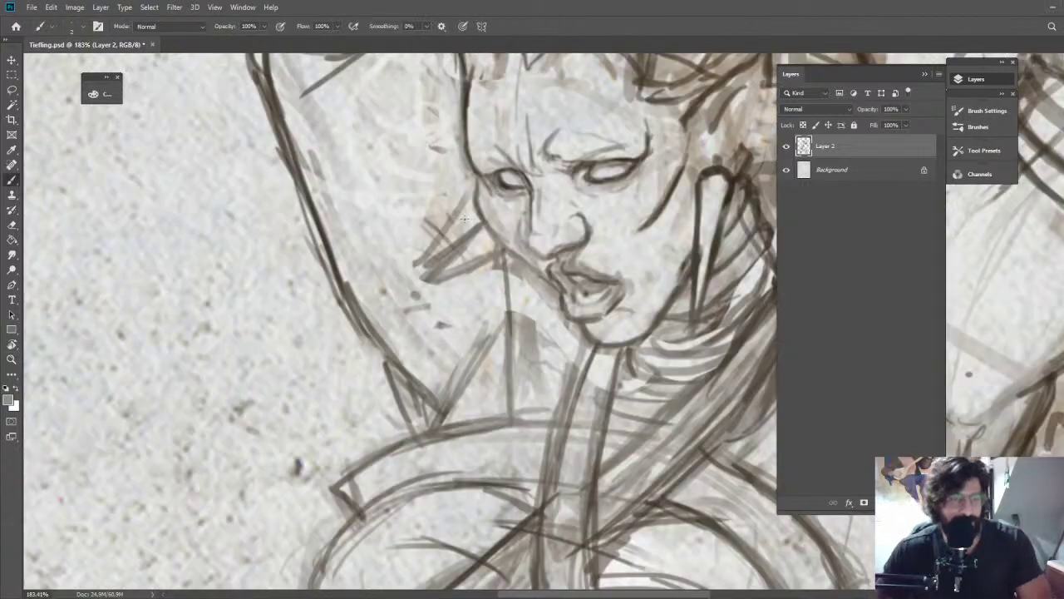
right_click(474, 218, "alt")
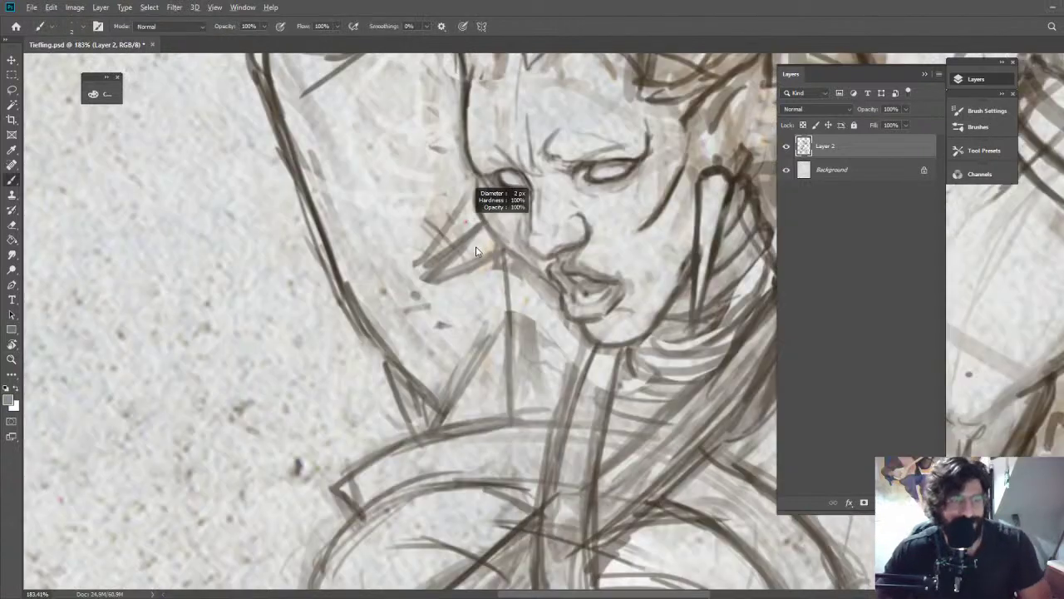
right_click(472, 217, "alt")
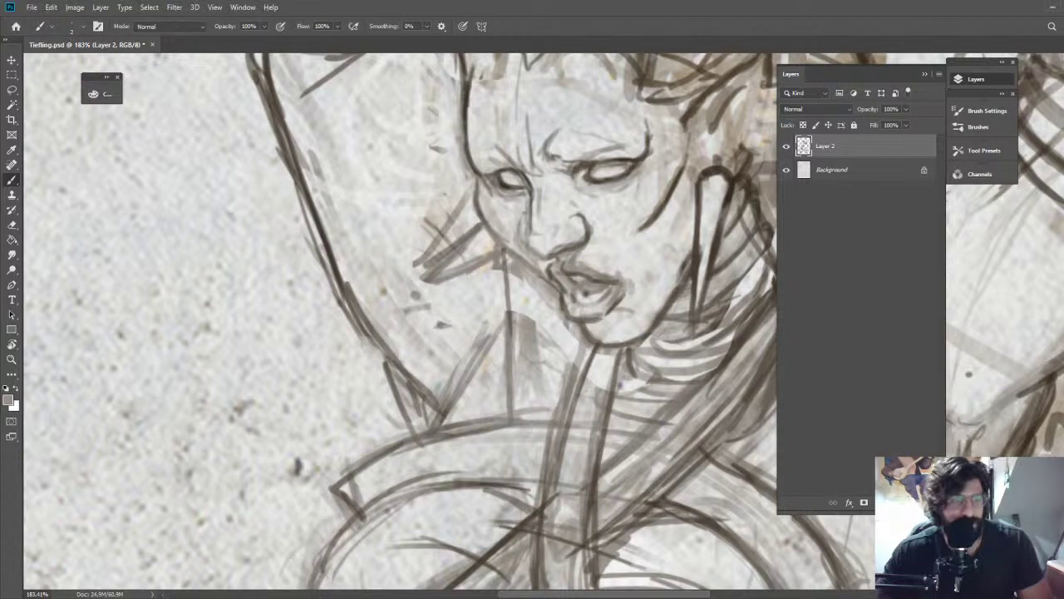
left_click(504, 215, "alt")
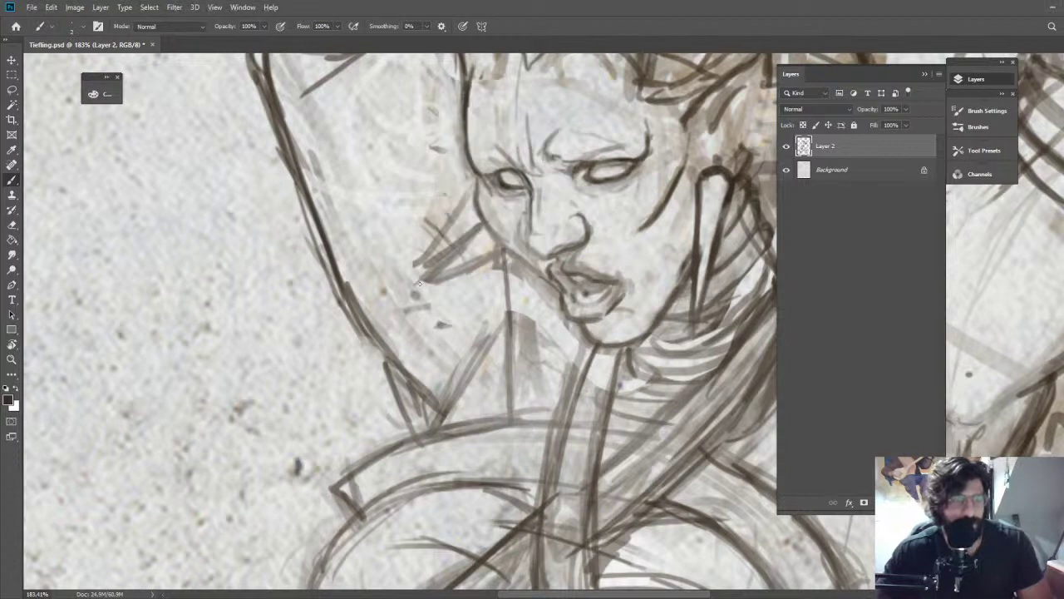
left_click_drag(418, 283, 479, 226)
left_click_drag(422, 283, 506, 248)
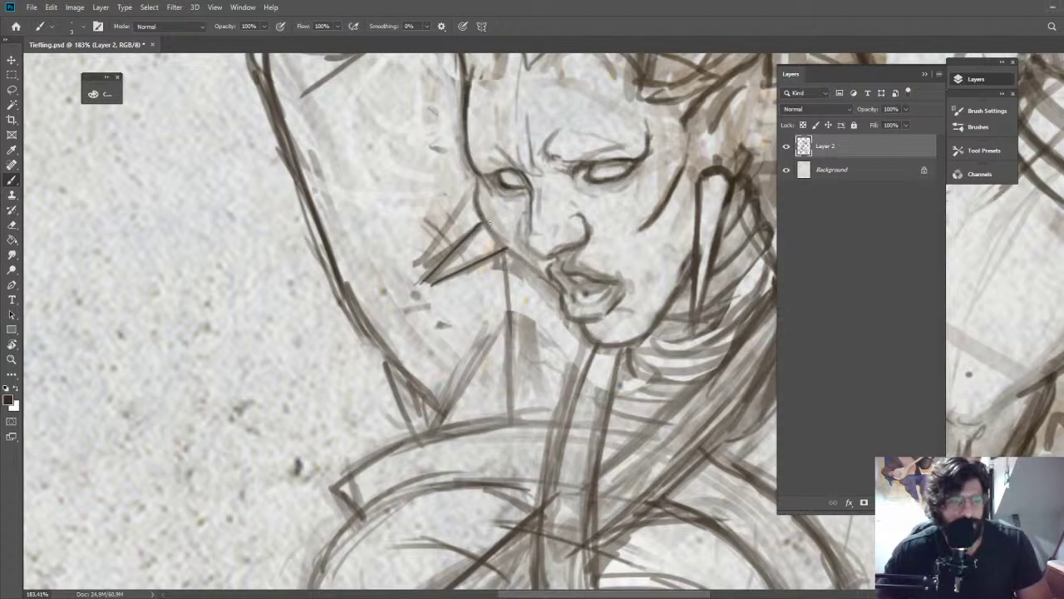
mouse_move(507, 249)
left_mouse_down()
mouse_move(571, 296)
mouse_move(553, 259)
mouse_move(582, 246)
left_mouse_up()
key("ctrl+space")
left_click_drag(646, 269, 620, 240)
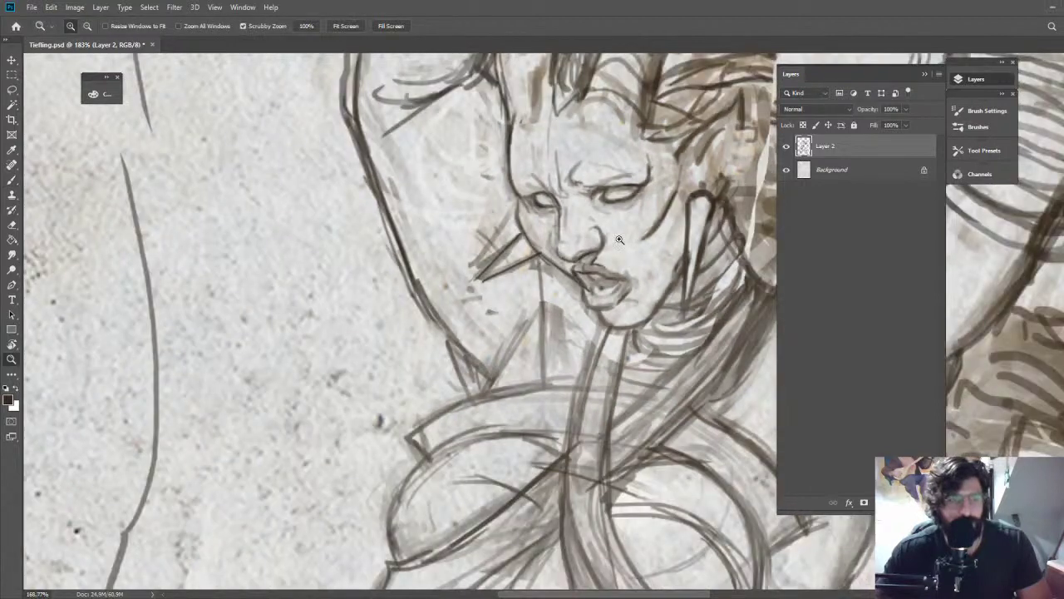
Darken the outer contour of the raised thigh between the hip and the beaded band
key("ctrl+0")
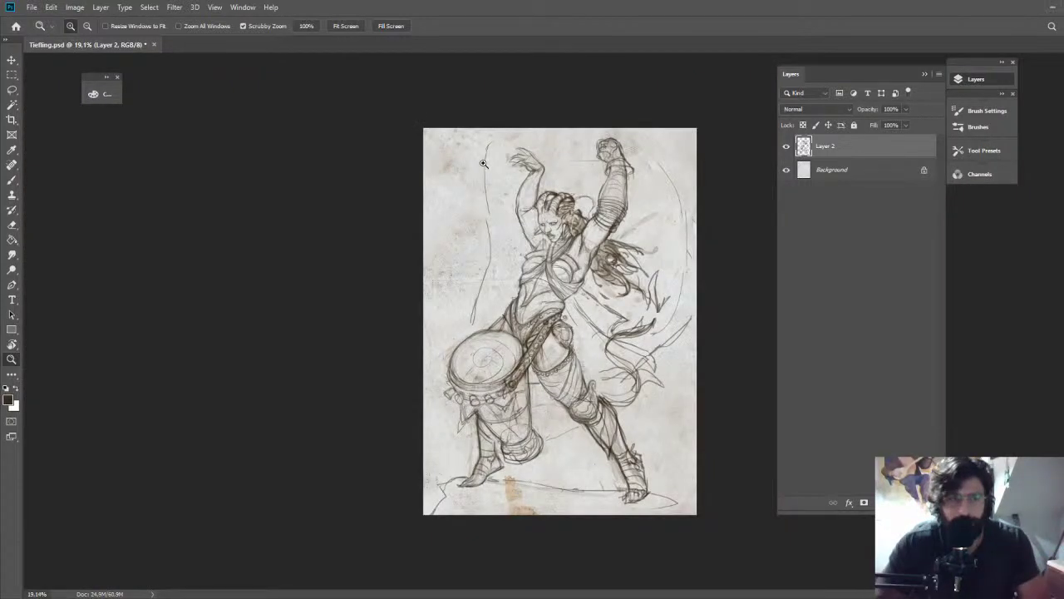
mouse_move(527, 333)
left_mouse_down()
mouse_move(567, 349)
mouse_move(563, 310)
left_mouse_up()
key("b")
key("z")
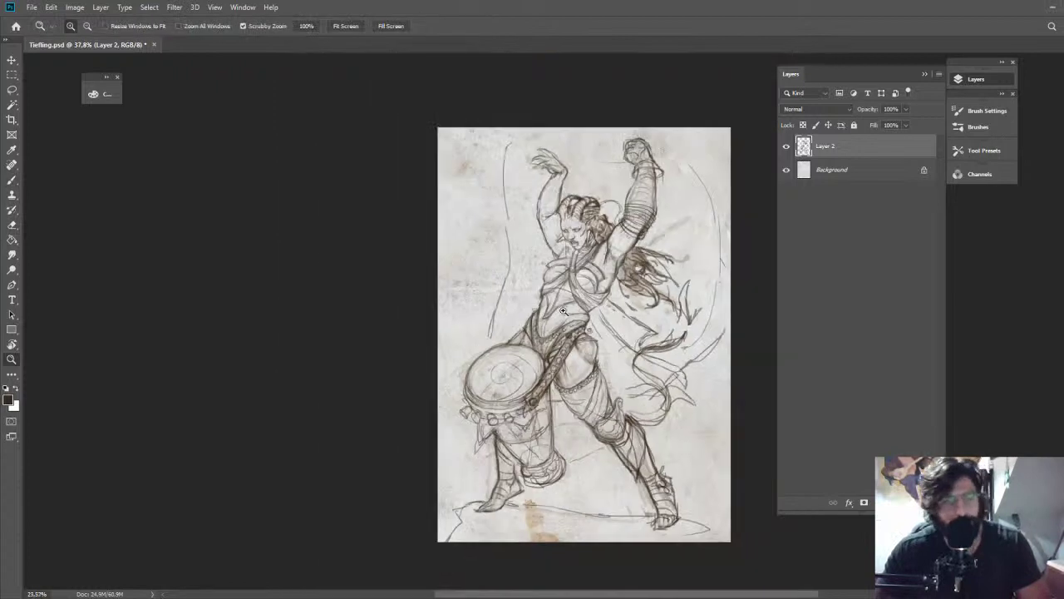
left_click_drag(611, 366, 636, 353)
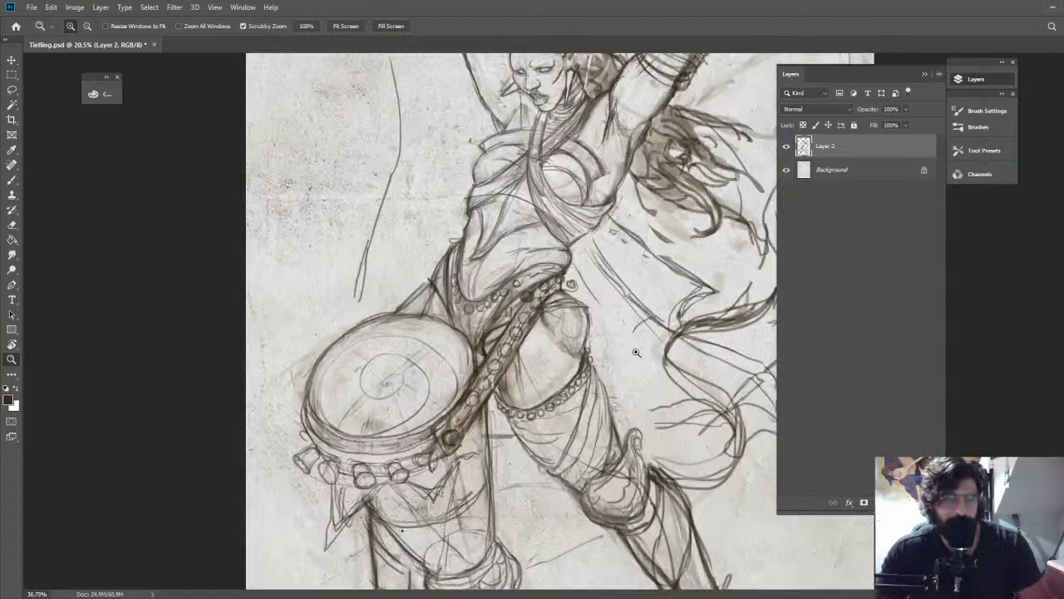
left_click_drag(636, 353, 658, 352)
key("b")
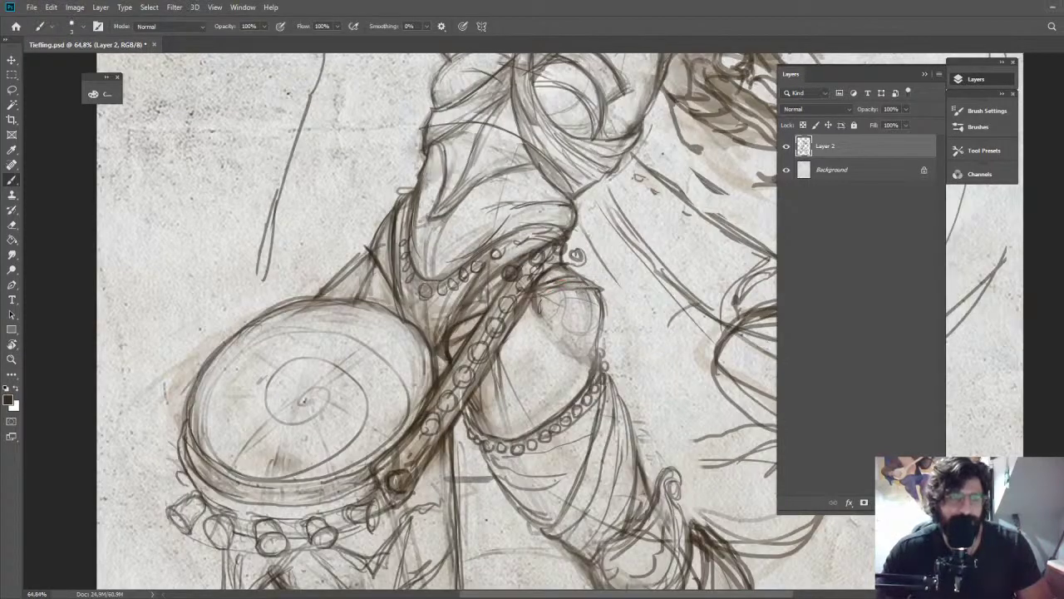
mouse_move(591, 288)
left_mouse_down()
mouse_move(602, 306)
mouse_move(600, 372)
left_mouse_up()
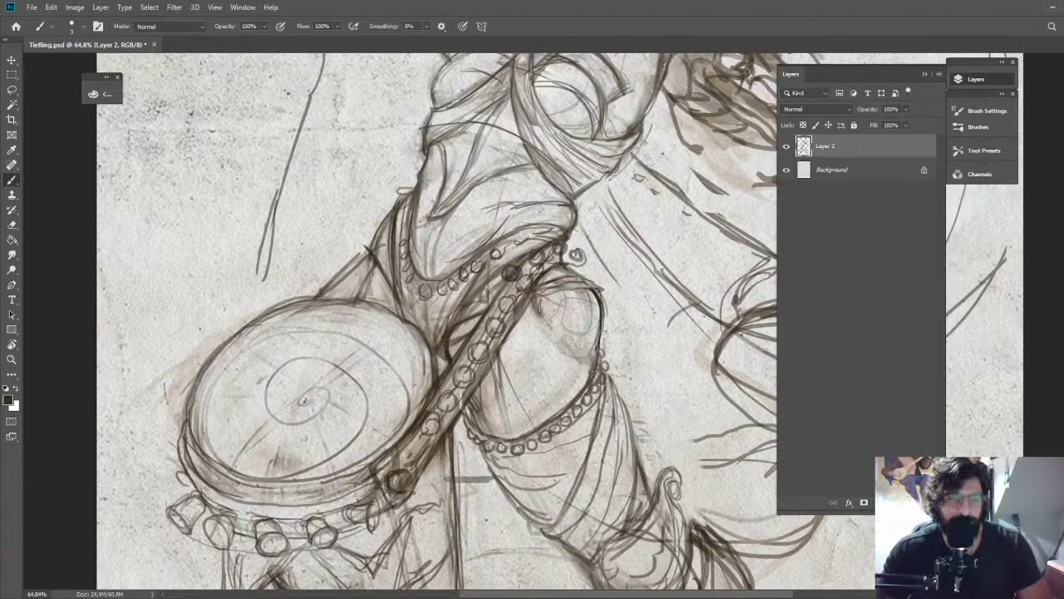
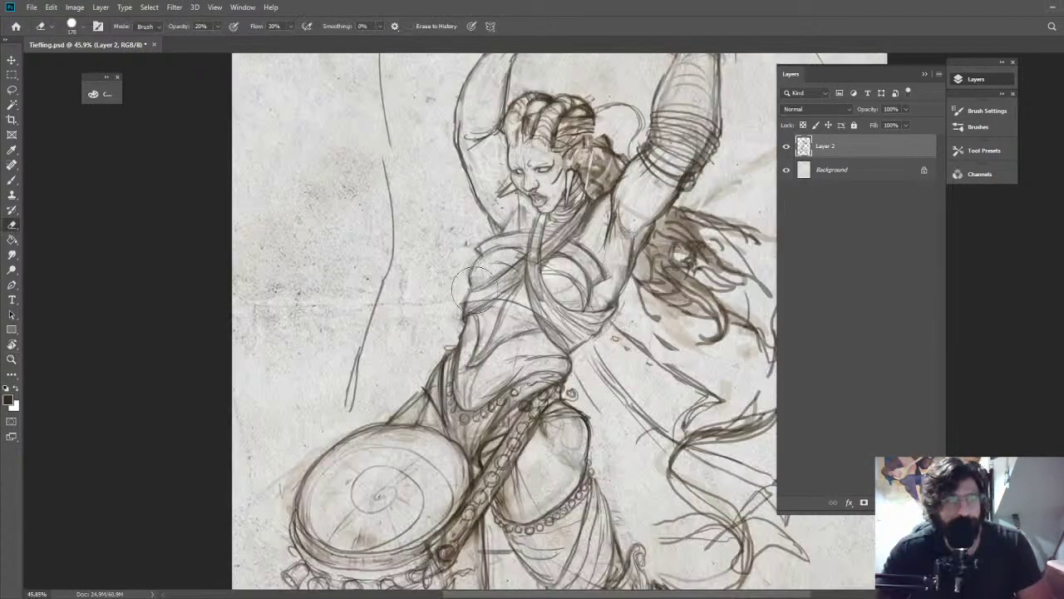
Refine the outer chest contour on the drummer's far side with a thin dark line
key("b")
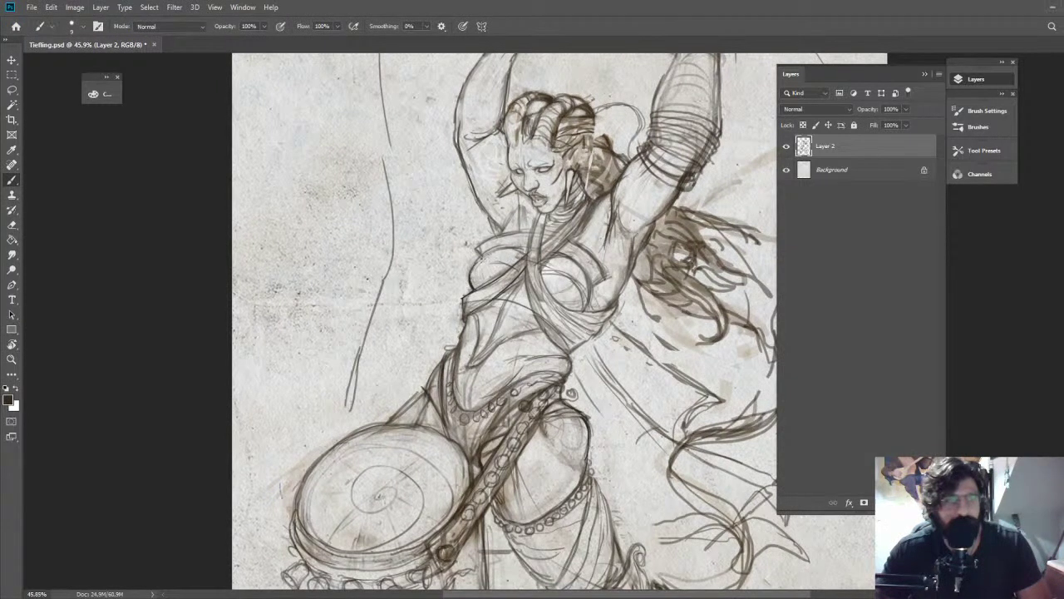
key("z")
mouse_move(492, 246)
left_mouse_down()
mouse_move(481, 232)
mouse_move(492, 232)
mouse_move(570, 380)
mouse_move(572, 293)
left_mouse_up()
key("b")
key("ctrl+z")
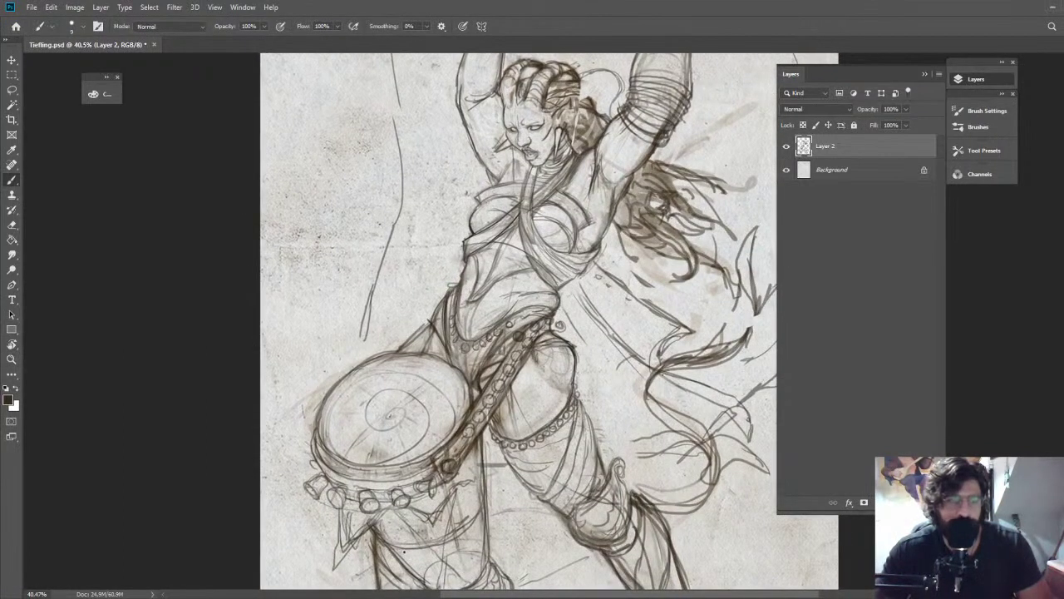
Try new lines down the neck strap and diagonally across the chest, and undo them
left_click_drag(534, 170, 541, 278)
left_click_drag(557, 178, 467, 243)
key("ctrl+z")
key("ctrl+z")
Redraw the rounded outline of the hair at the back of the drummer's head in a lighter brown
left_click_drag(515, 305, 505, 213)
key("z")
left_click_drag(707, 190, 637, 183)
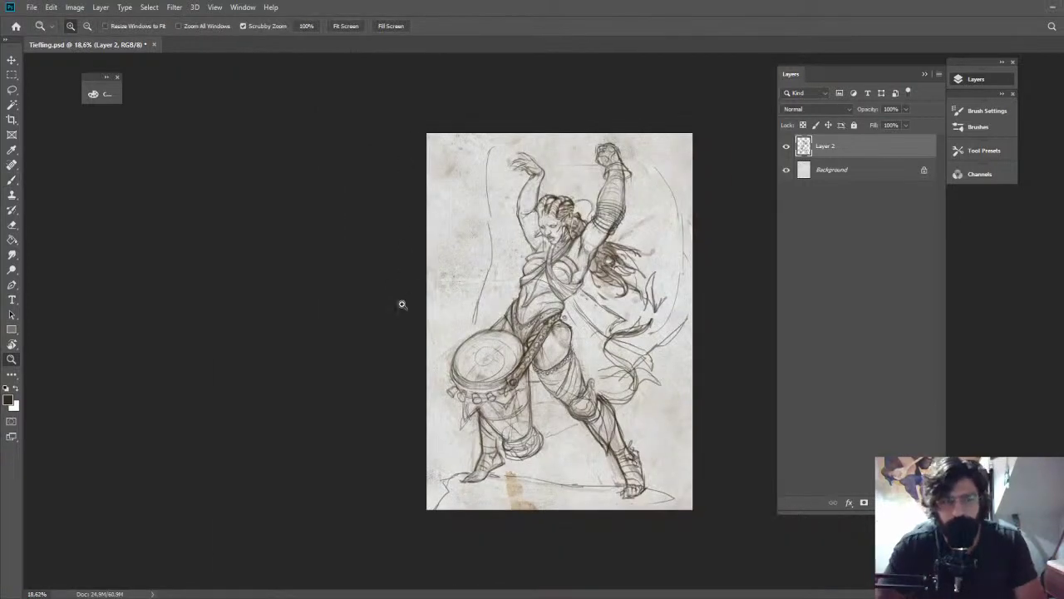
scroll(528, 417, "up", 3)
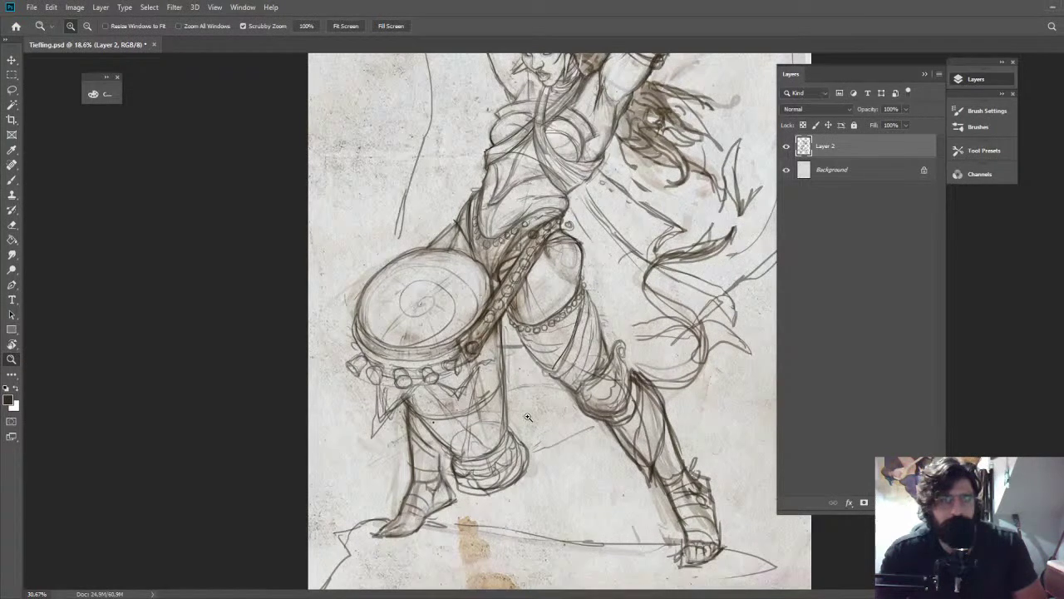
scroll(527, 416, "down", 1)
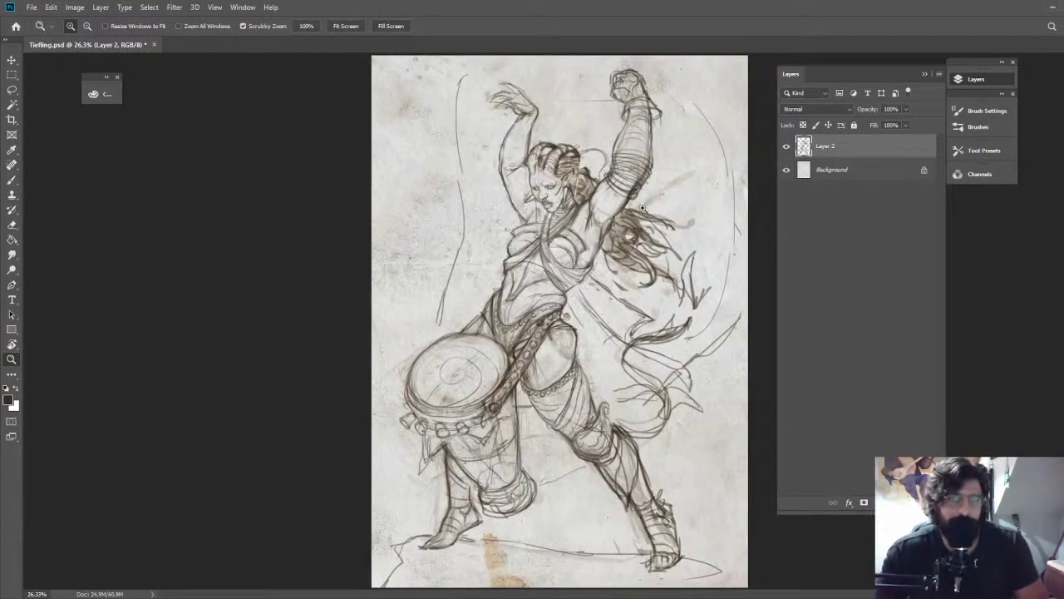
scroll(599, 163, "up", 2)
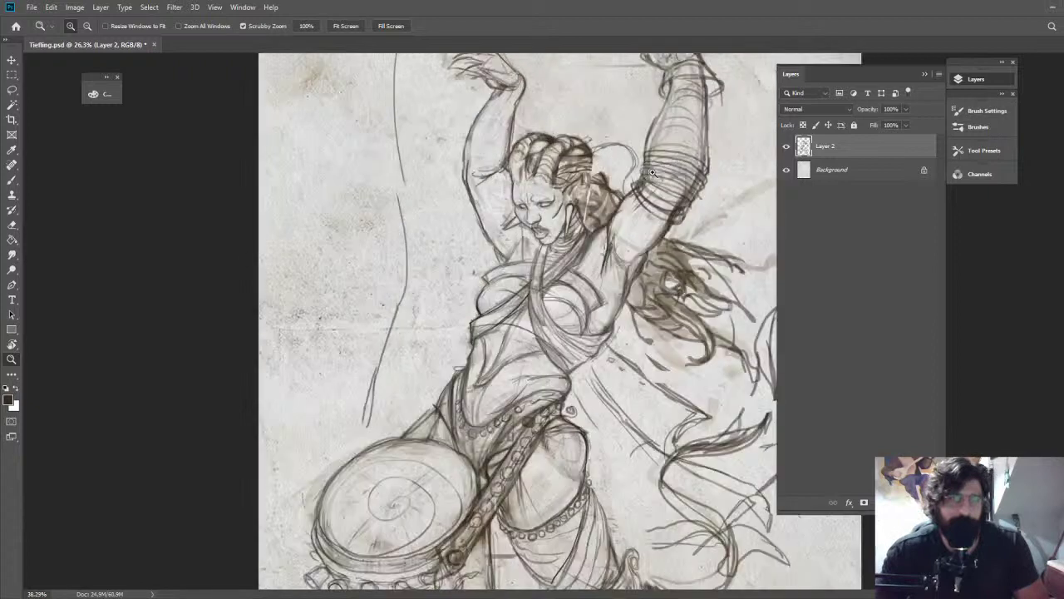
scroll(615, 187, "up", 3)
key("b")
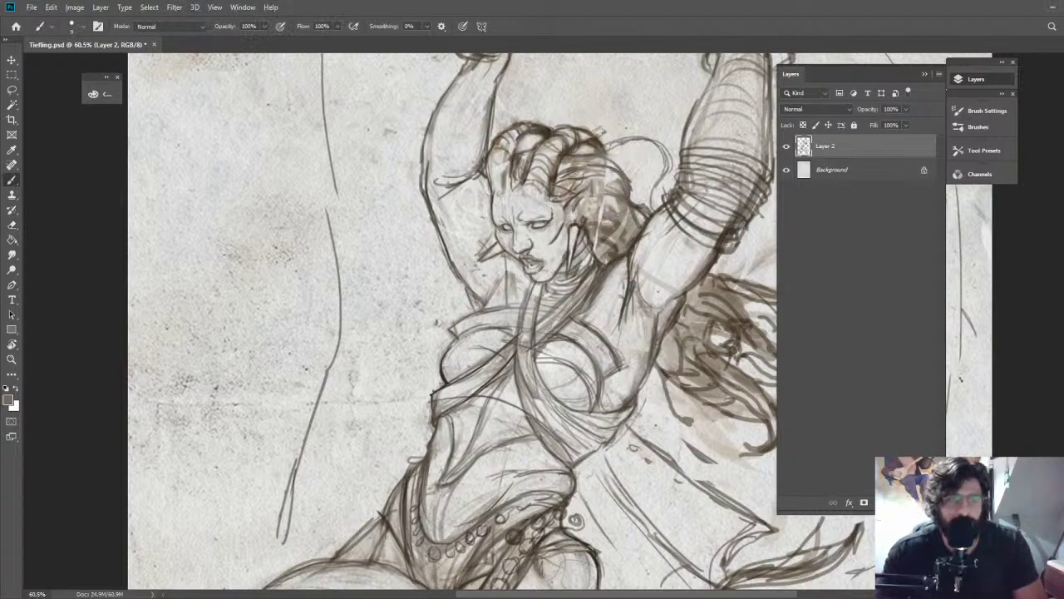
key("z")
Extend the flowing cloth behind the drummer with a curve sweeping upward to a pointed tip
scroll(666, 316, "down", 6)
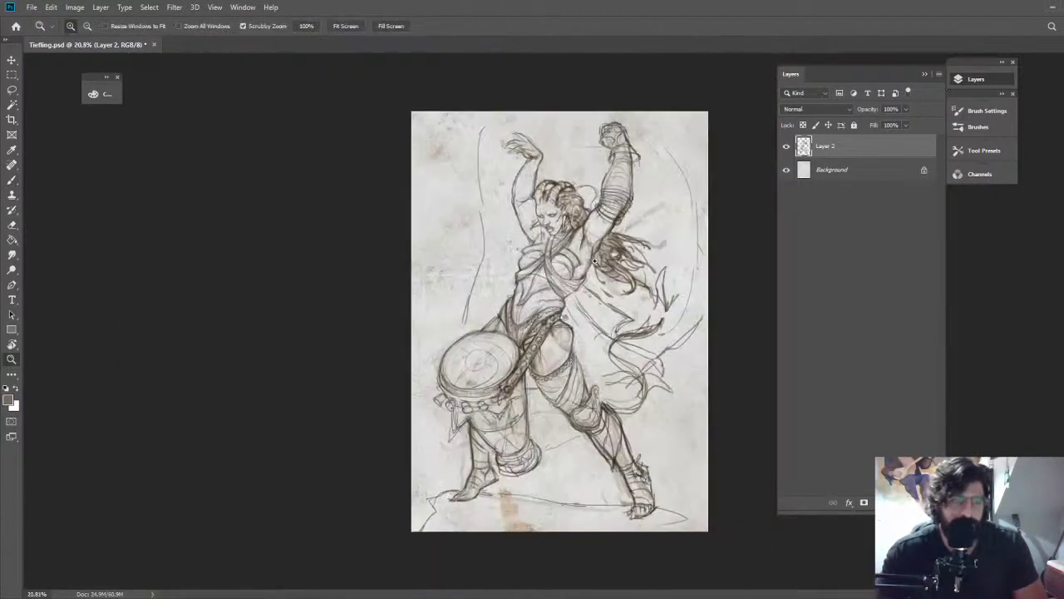
scroll(666, 315, "up", 3)
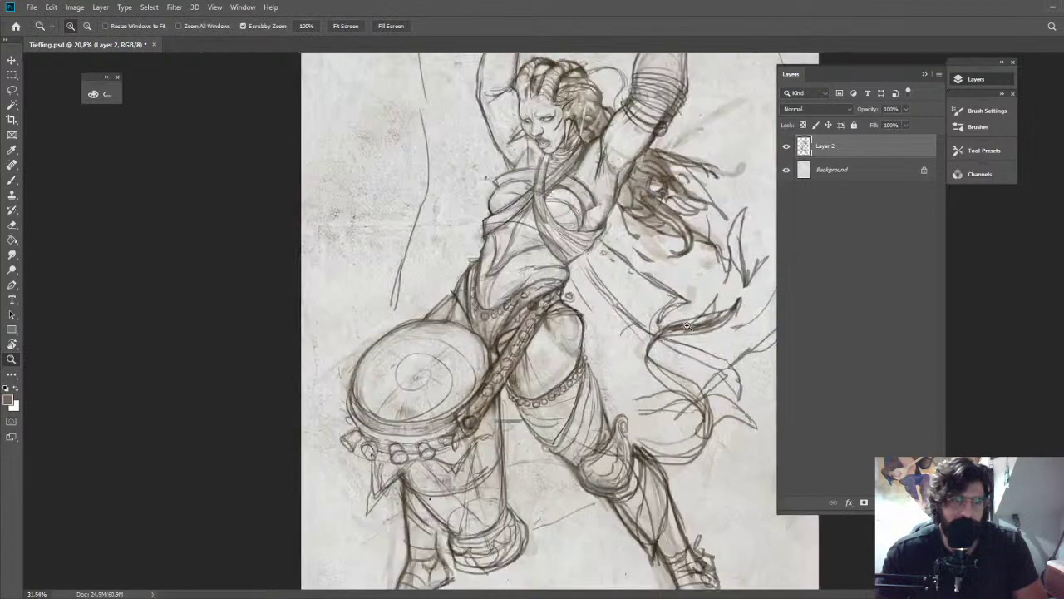
scroll(686, 326, "up", 2)
key("b")
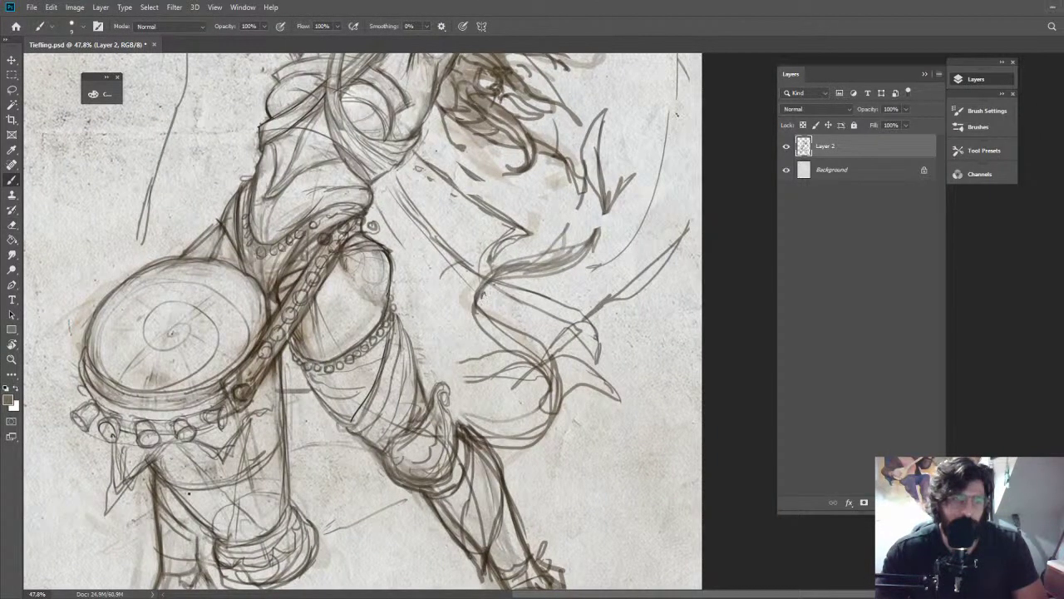
left_click_drag(508, 268, 604, 123)
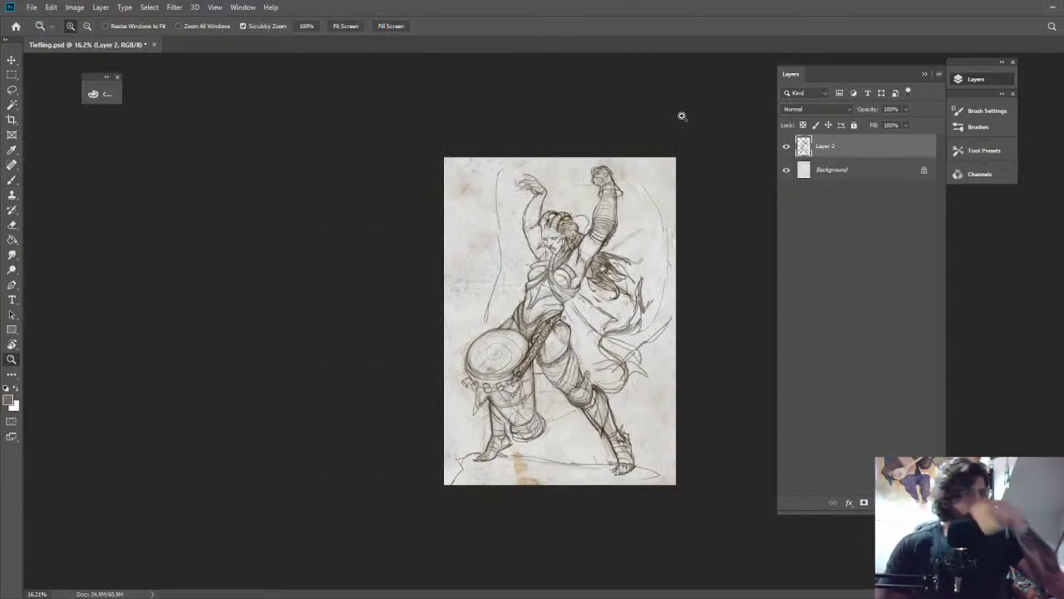
Sample a dark brown and darken the edges where the chest straps cross and the neck rings under the chin
scroll(560, 254, "up", 5)
key("e")
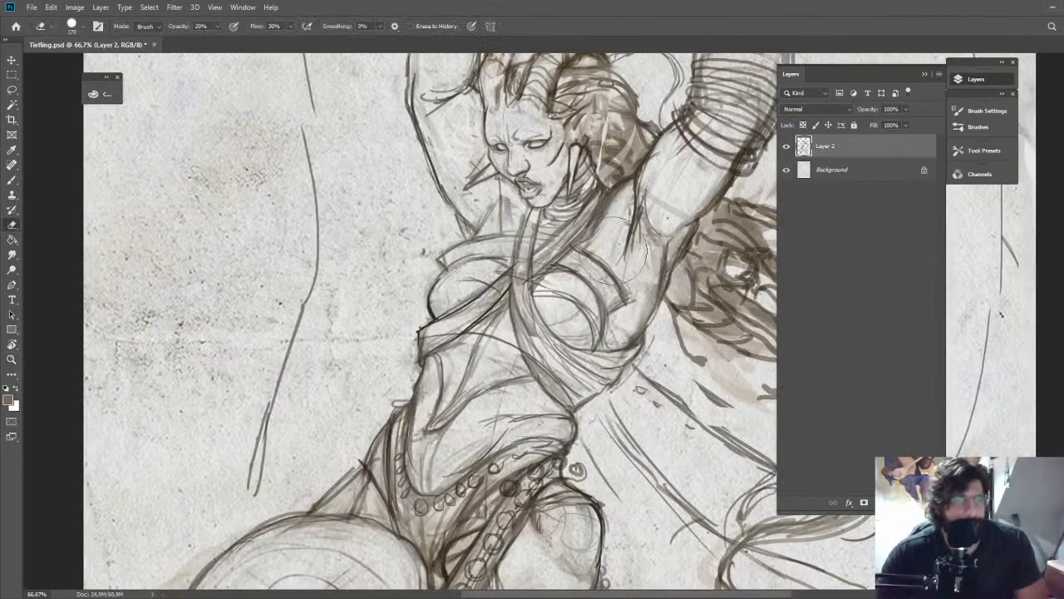
key("b")
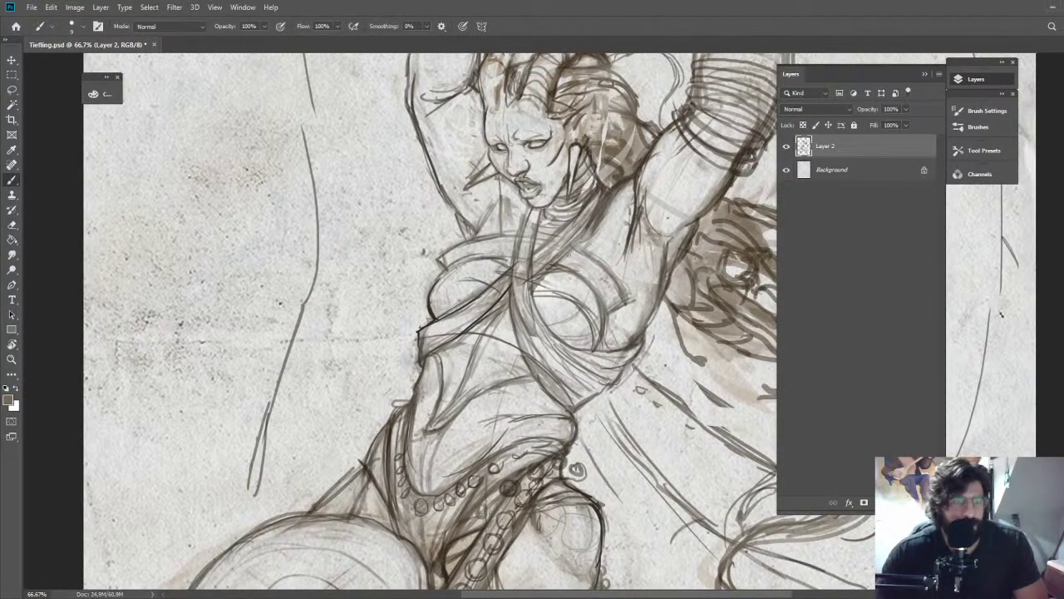
left_click(493, 305, "alt")
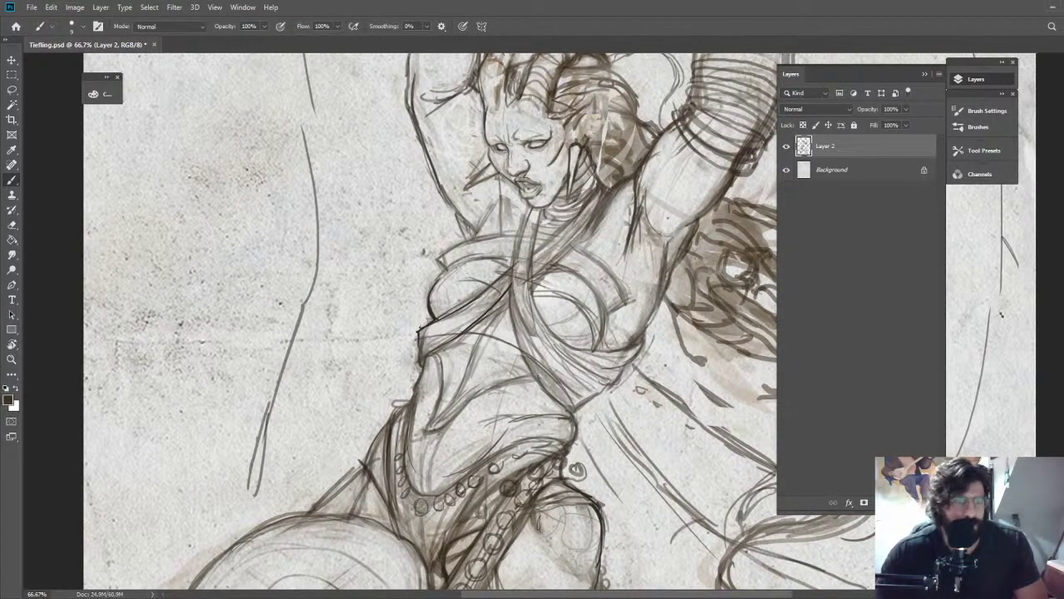
left_click_drag(509, 305, 494, 311)
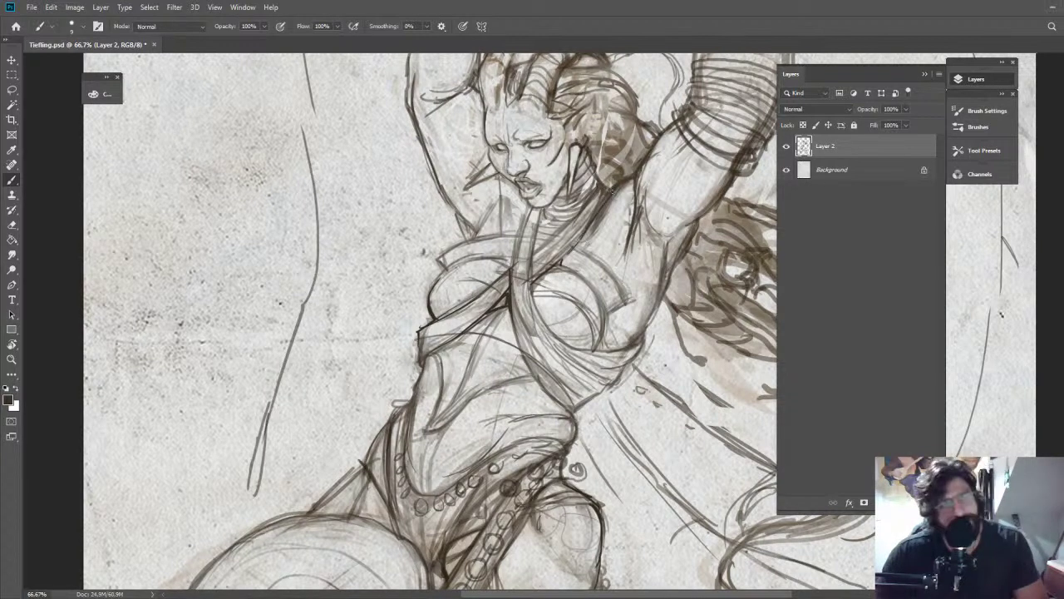
mouse_move(544, 212)
left_mouse_down()
mouse_move(571, 221)
mouse_move(562, 218)
mouse_move(584, 210)
mouse_move(503, 207)
left_mouse_up()
key("ctrl+space")
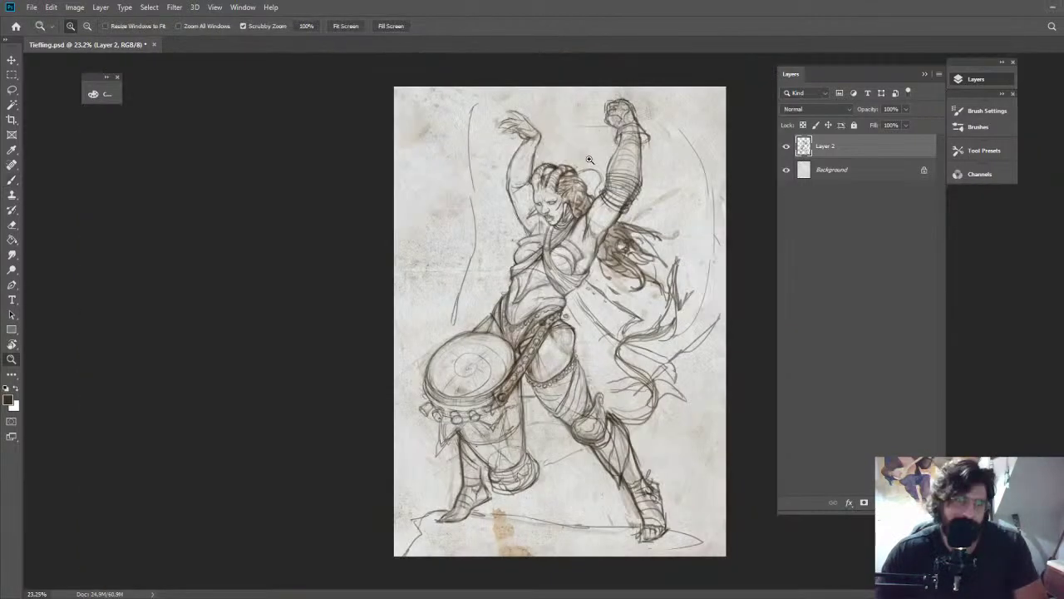
Add short brush strokes at 30% opacity to the strands of hair directly above the drummer's ear
left_click_drag(592, 205, 690, 208)
key("3")
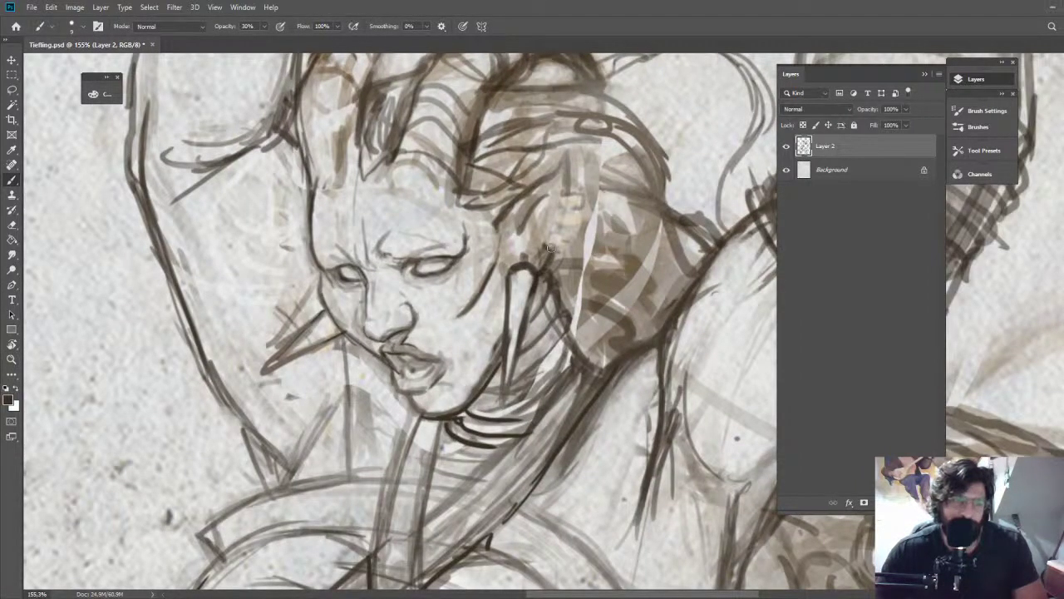
left_click_drag(551, 251, 568, 202)
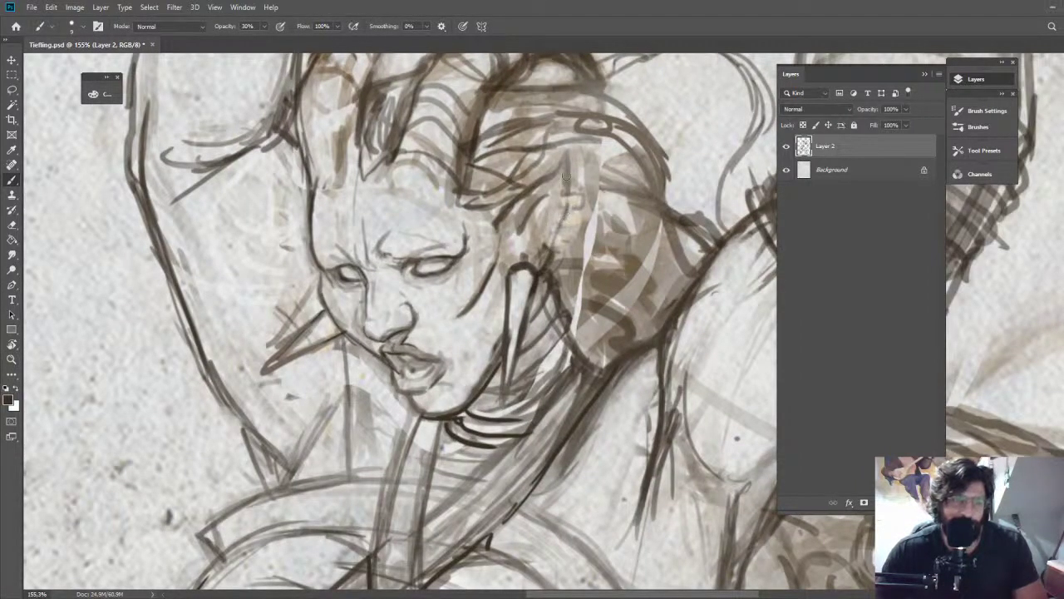
left_click_drag(569, 152, 537, 200)
key("ctrl+space")
left_click_drag(618, 219, 537, 212)
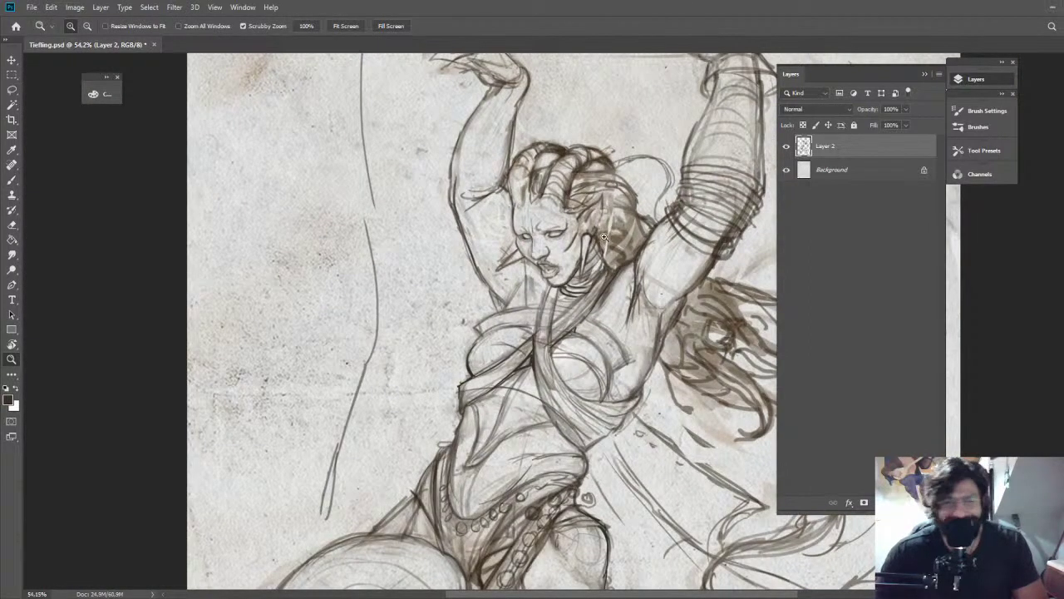
Lighten the dark gaps between the front braids with the Eraser and mirror the canvas view horizontally
scroll(604, 238, "up", 2)
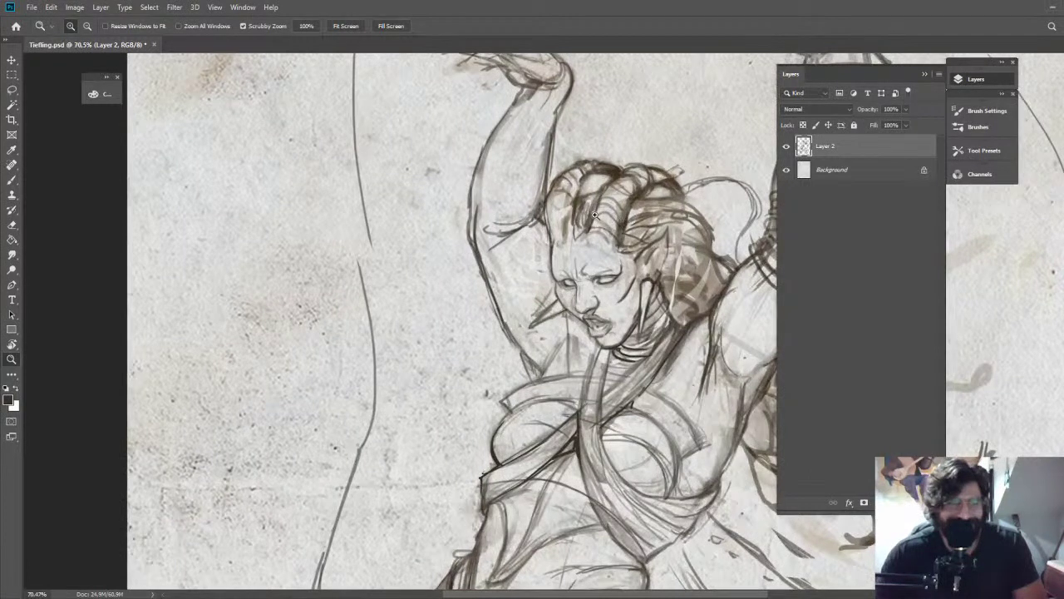
key("b")
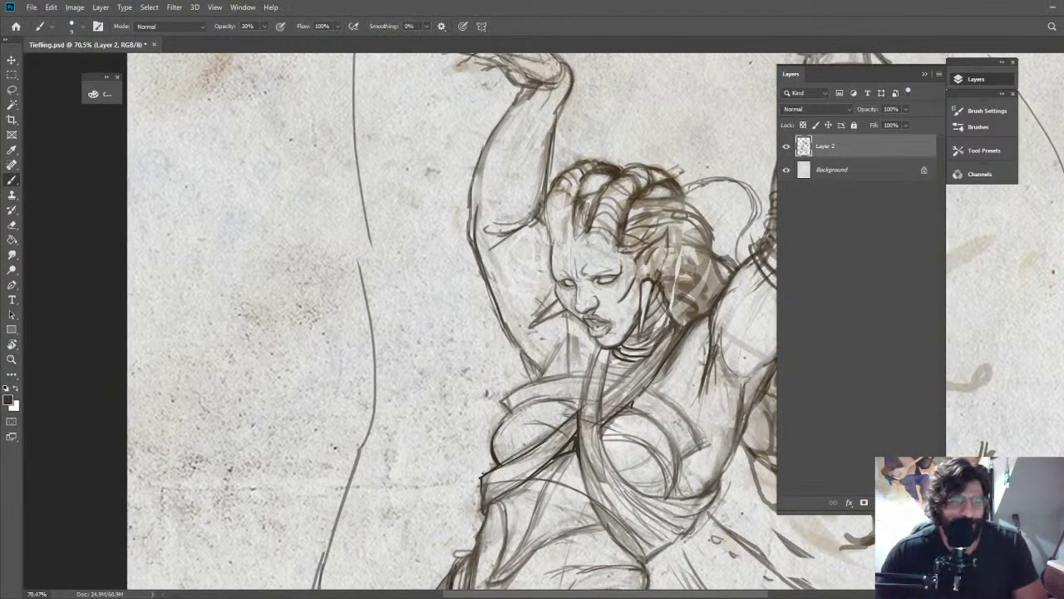
key("e")
mouse_move(592, 228)
left_mouse_down()
mouse_move(607, 198)
mouse_move(594, 201)
left_mouse_up()
key("b")
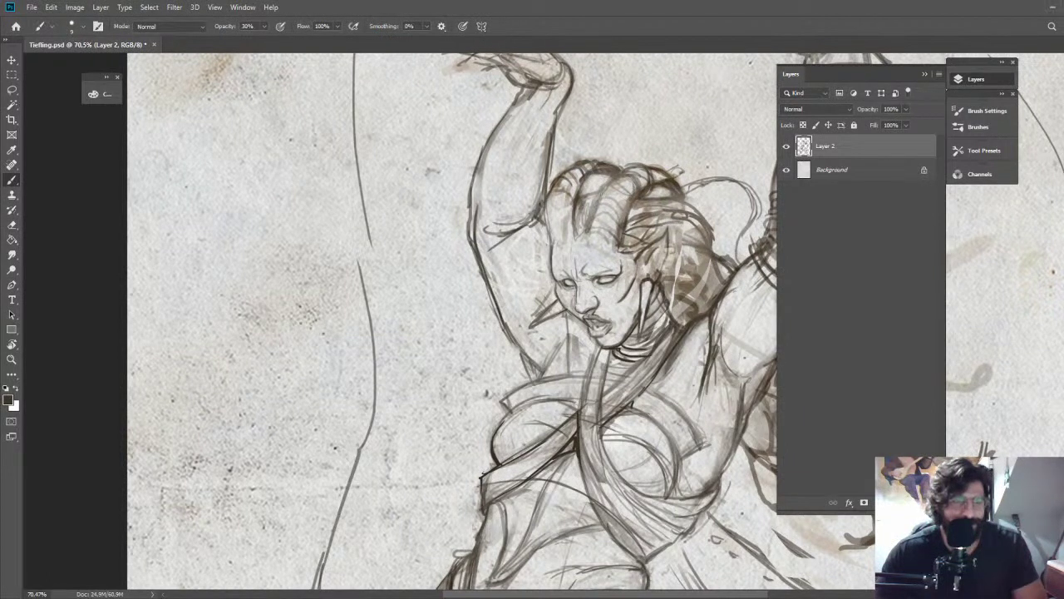
key("ctrl+shift+h")
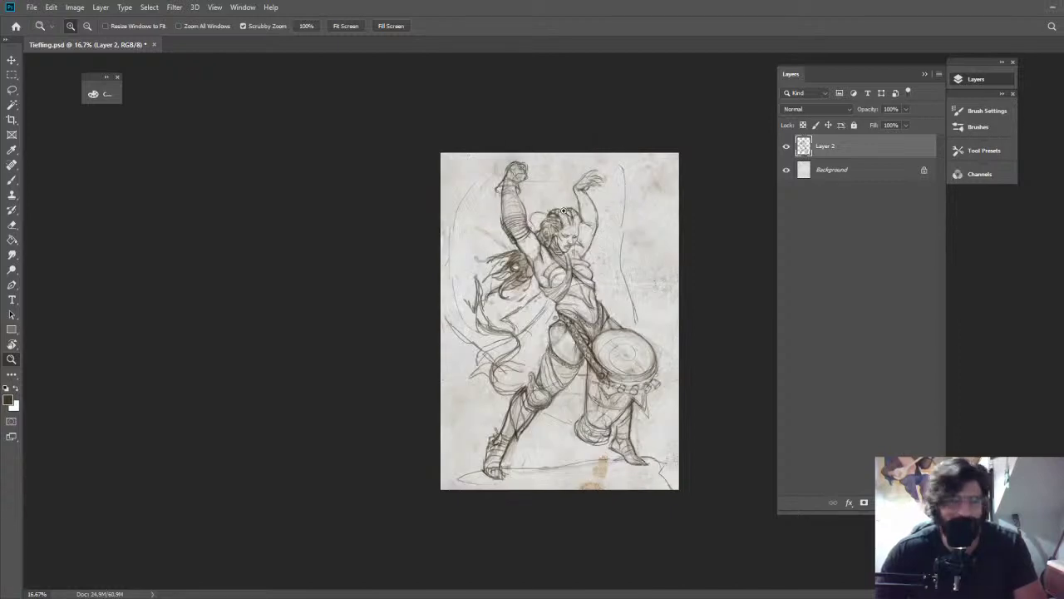
Outline the curled tip of the knee guard with the brush at 100% opacity
left_click_drag(560, 389, 636, 389)
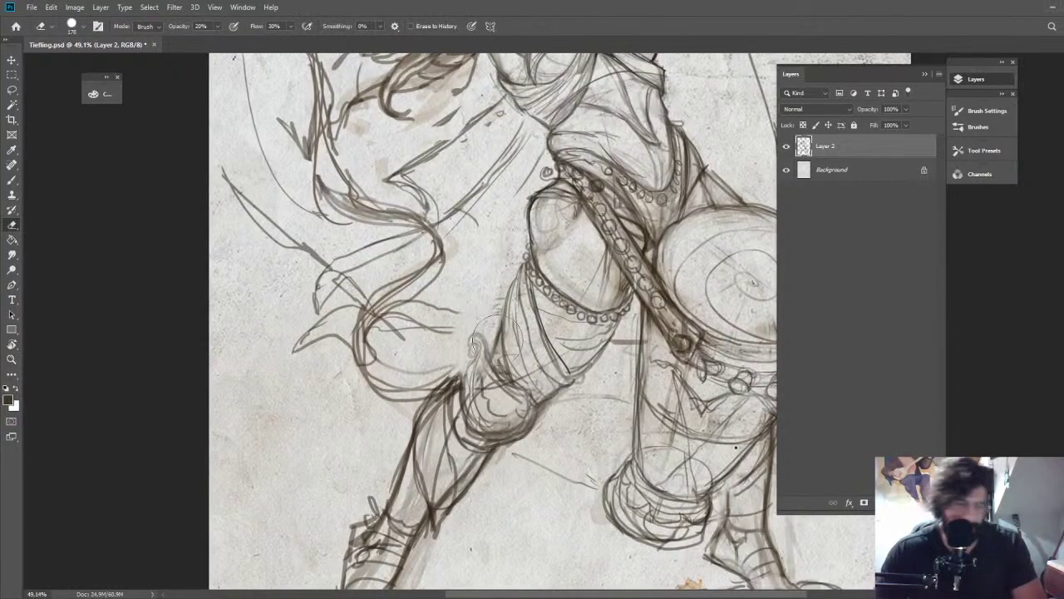
key("b")
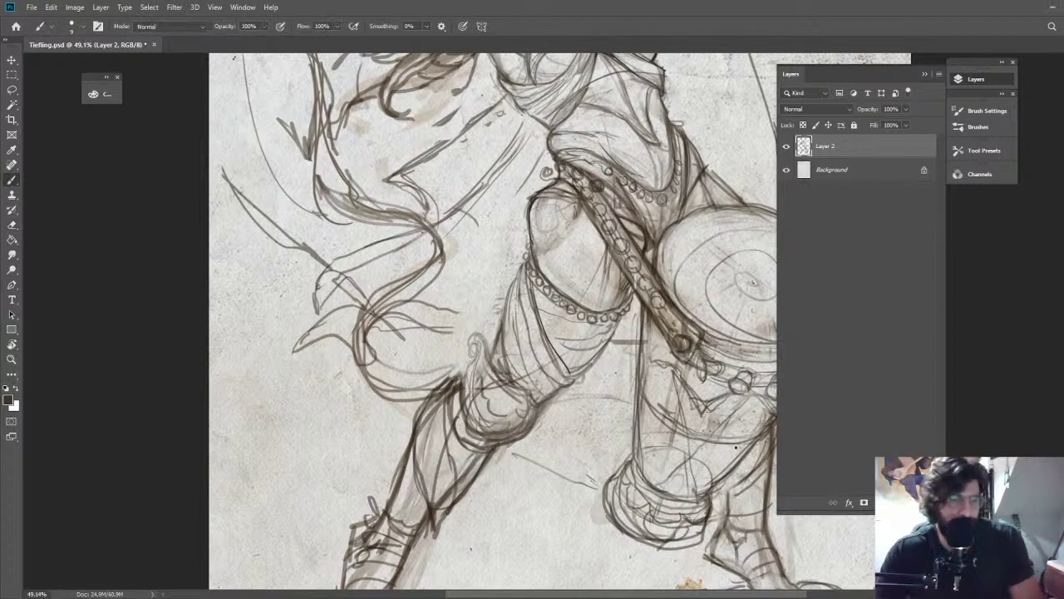
key("0")
left_click_drag(480, 328, 486, 341)
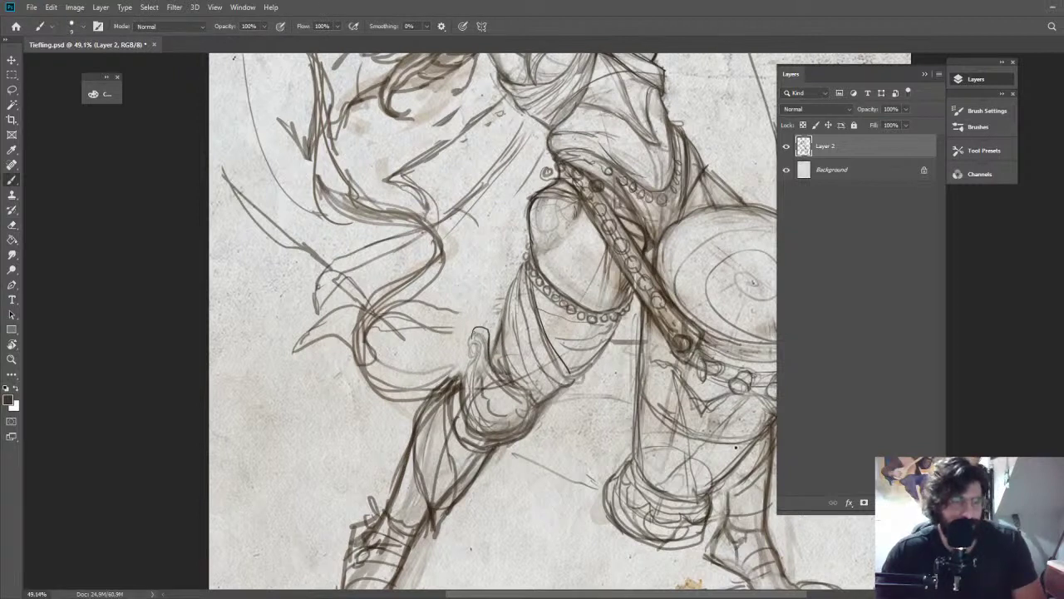
Soften the lines behind the knee guard and redraw its curl and the upper contour of the shin
key("e")
left_click_drag(463, 371, 393, 424)
key("b")
mouse_move(479, 339)
left_mouse_down()
mouse_move(412, 410)
mouse_move(406, 446)
left_mouse_up()
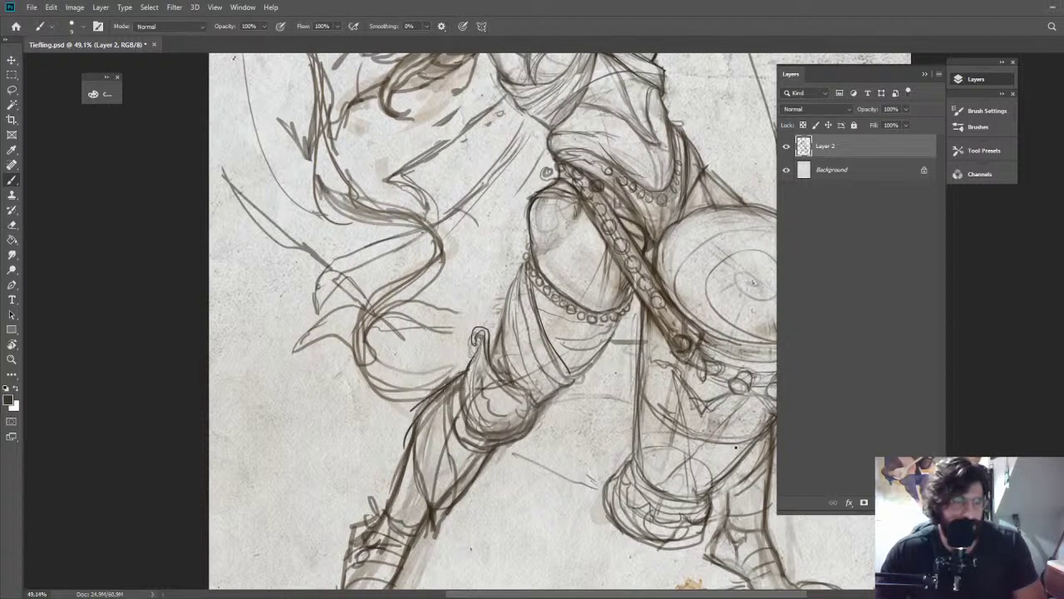
key("e")
mouse_move(449, 380)
left_mouse_down()
mouse_move(407, 433)
mouse_move(459, 367)
mouse_move(414, 431)
mouse_move(420, 410)
left_mouse_up()
key("b")
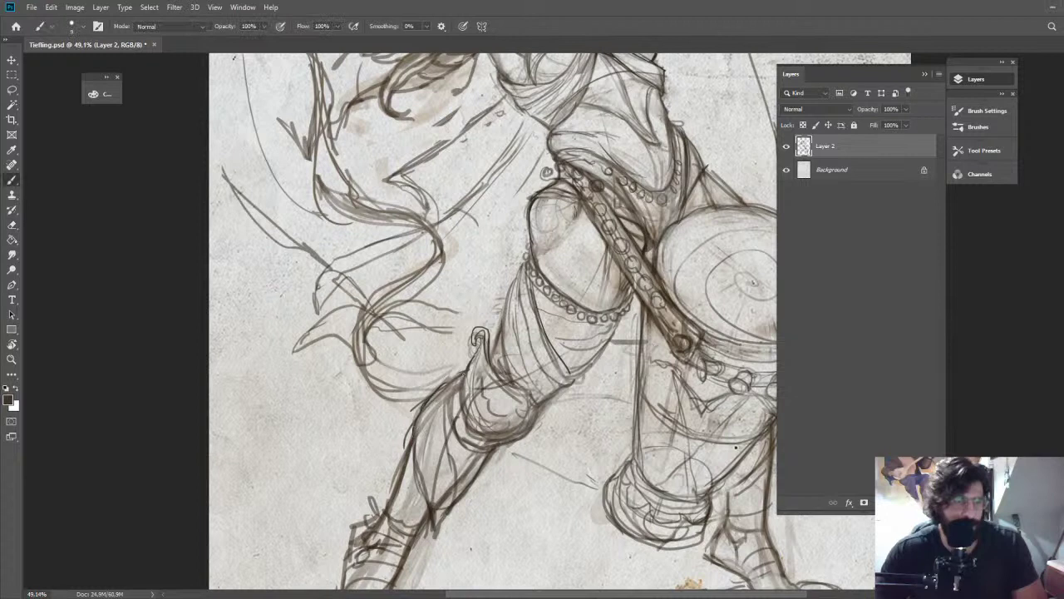
Darken the upper edge of the knee guard and the underside of the thigh wrap above it
left_click_drag(498, 421, 548, 364)
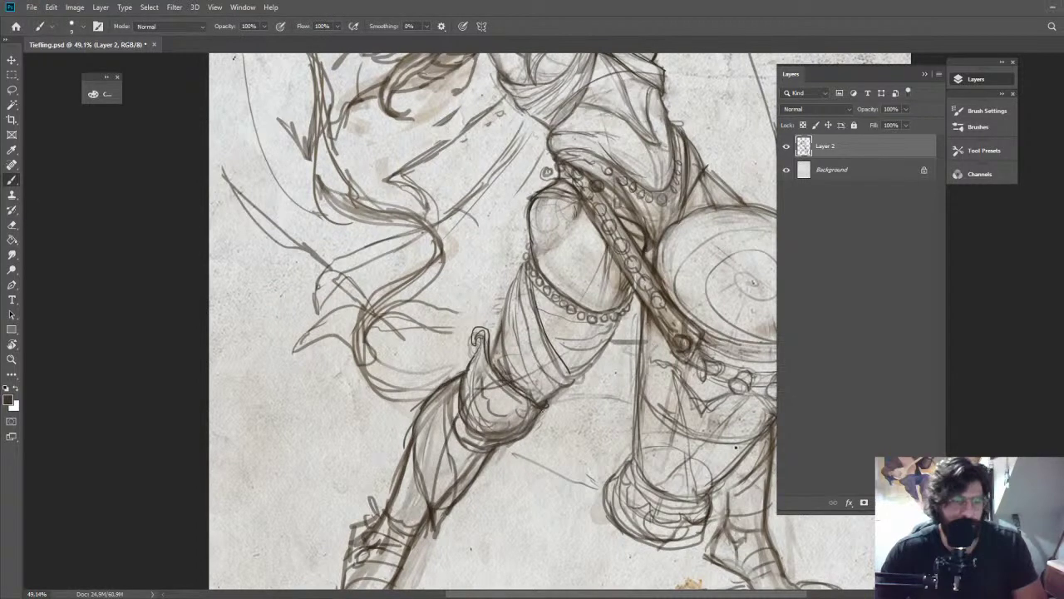
left_click_drag(547, 404, 592, 357)
key("z")
key("ctrl+0")
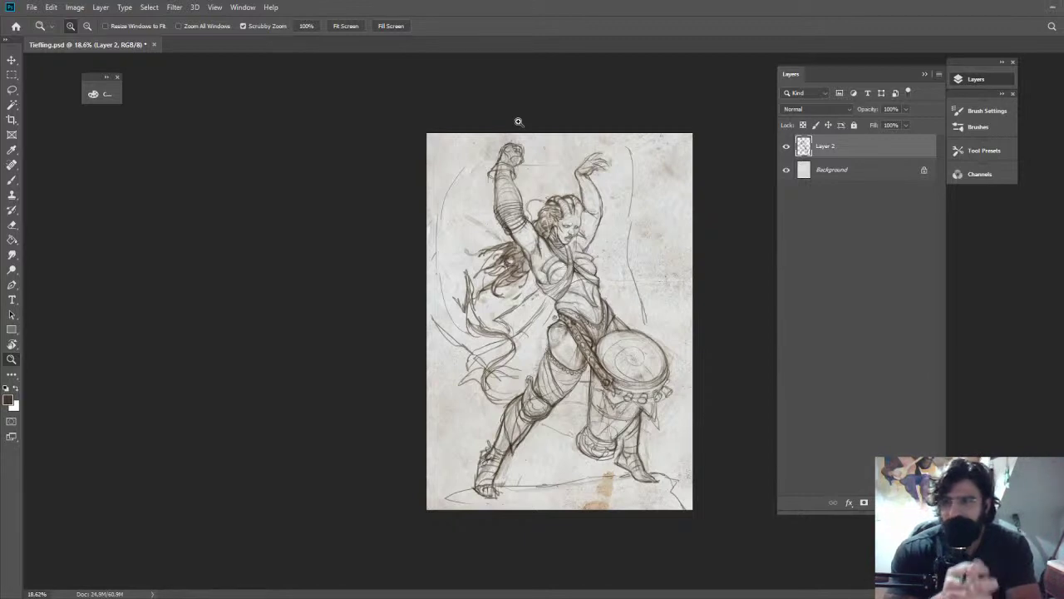
Reinforce the contour of the waist just above the beaded belt with a dark brush line
left_click_drag(545, 328, 632, 328)
key("e")
key("b")
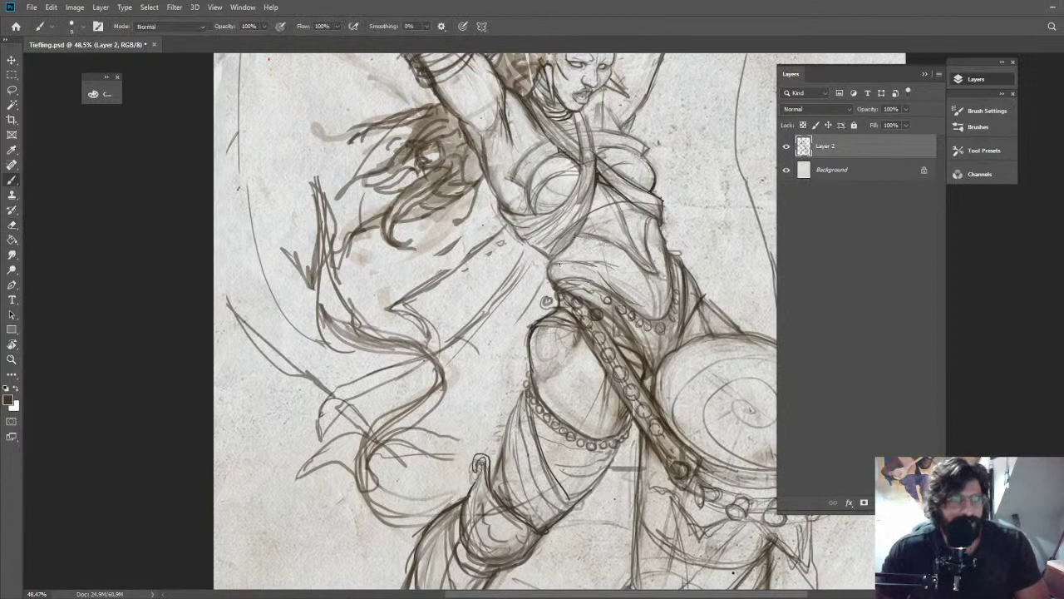
left_click_drag(550, 266, 596, 265)
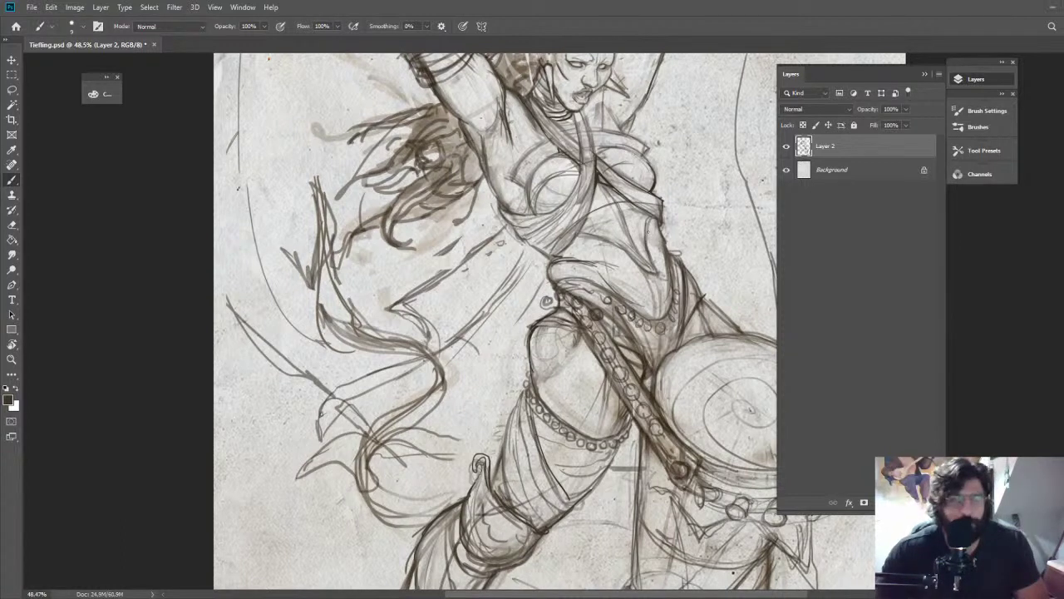
key("z")
left_click_drag(600, 171, 517, 174)
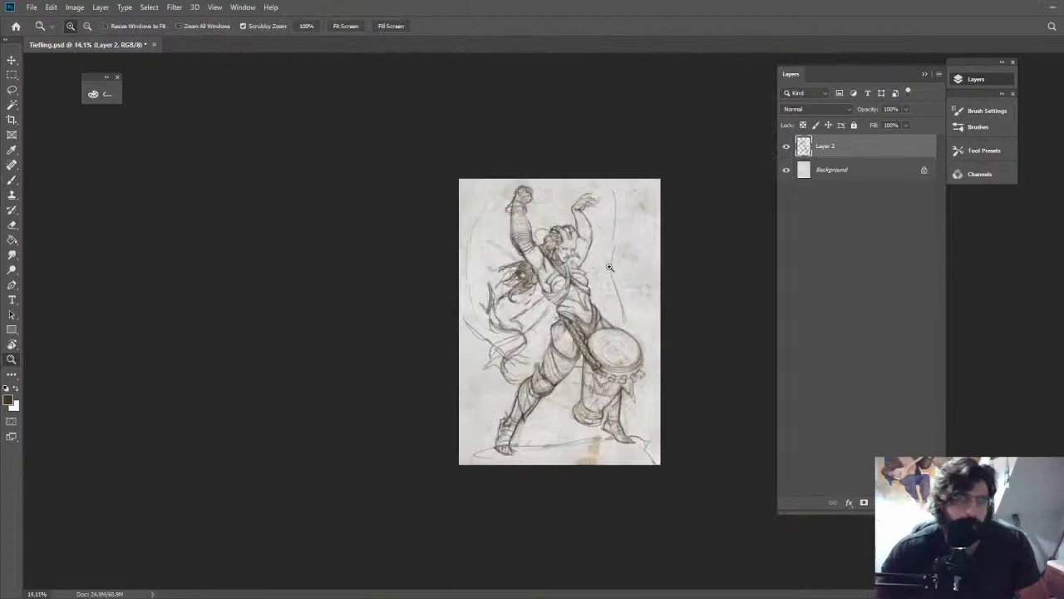
Examine the mirrored figure's overall pose and silhouette at several zoom levels
left_click_drag(608, 266, 655, 350)
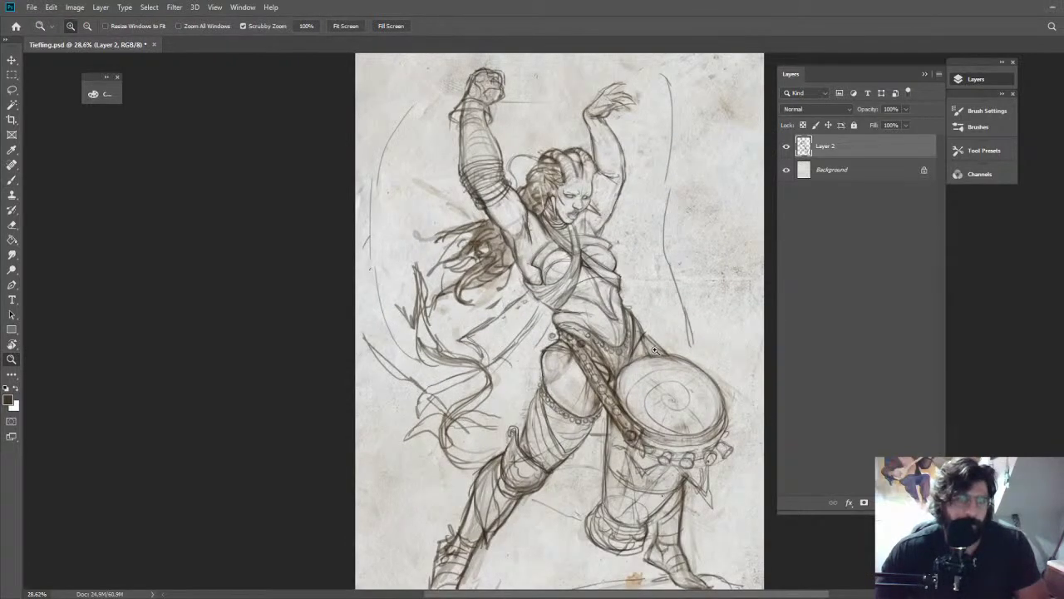
key("b")
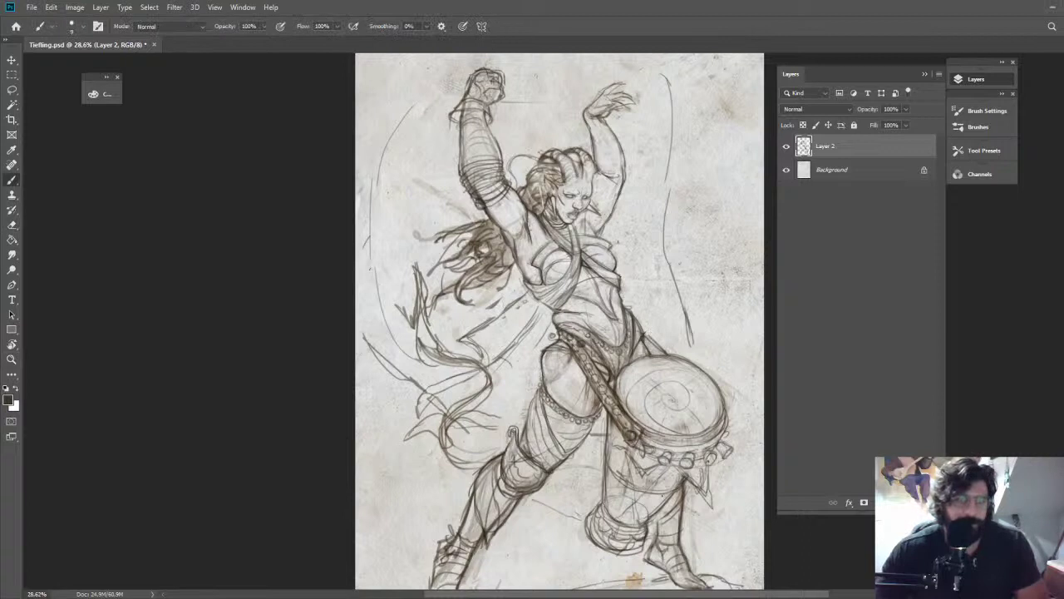
key("z")
left_click_drag(663, 495, 613, 317)
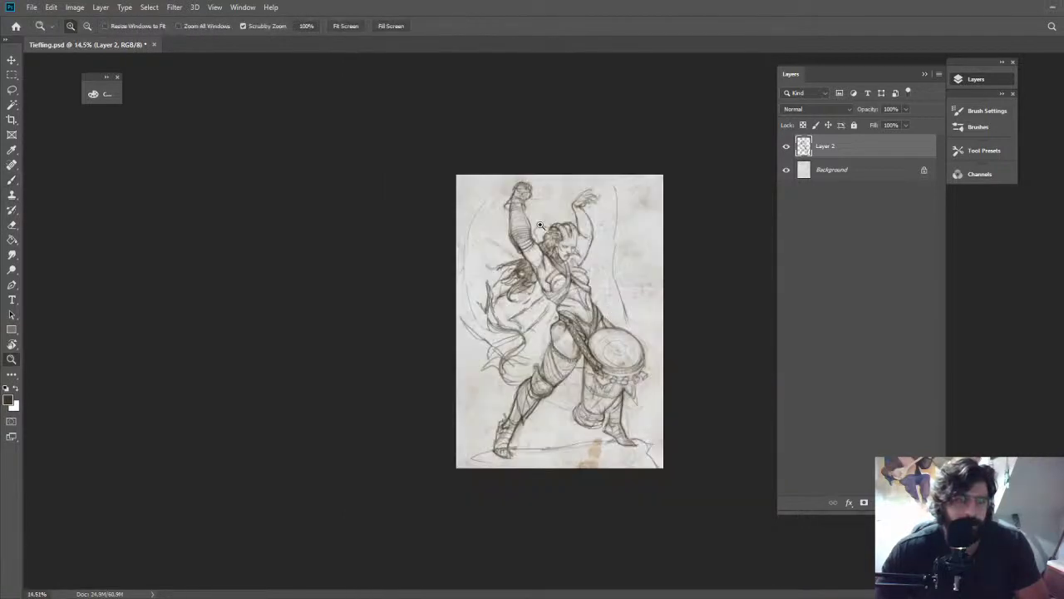
key("b")
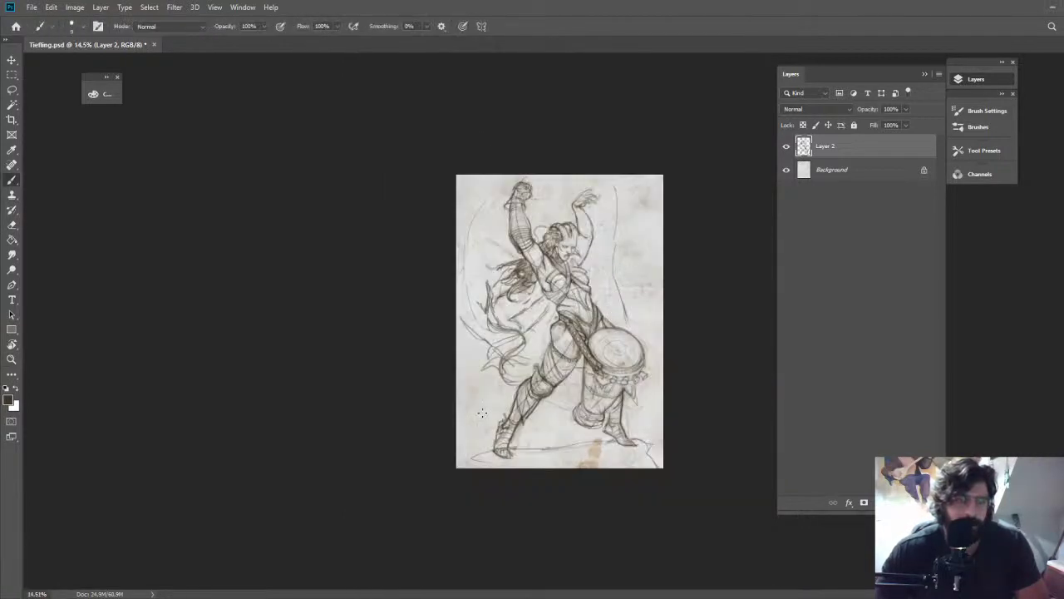
key("z")
left_click(653, 194)
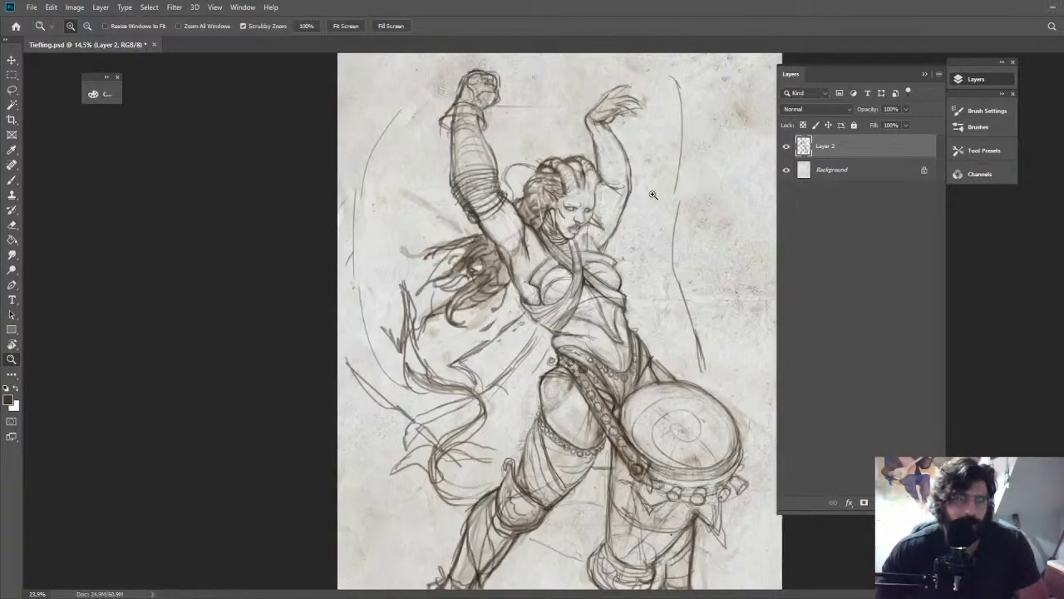
left_click_drag(653, 195, 722, 203)
key("e")
mouse_move(600, 303)
left_mouse_down()
mouse_move(614, 276)
mouse_move(568, 285)
mouse_move(459, 243)
left_mouse_up()
key("z")
key("b")
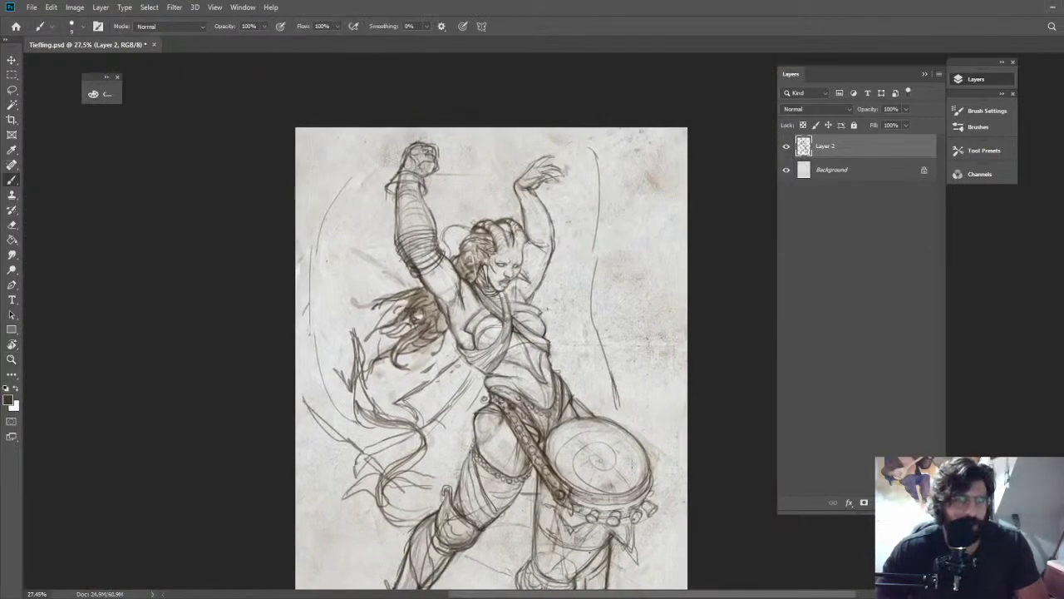
key("e")
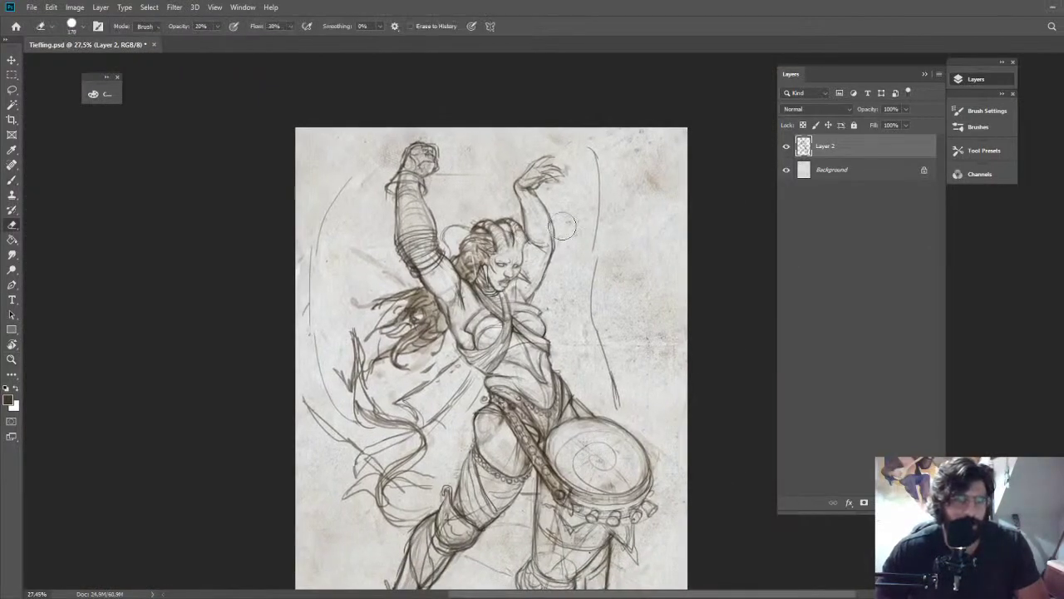
key("b")
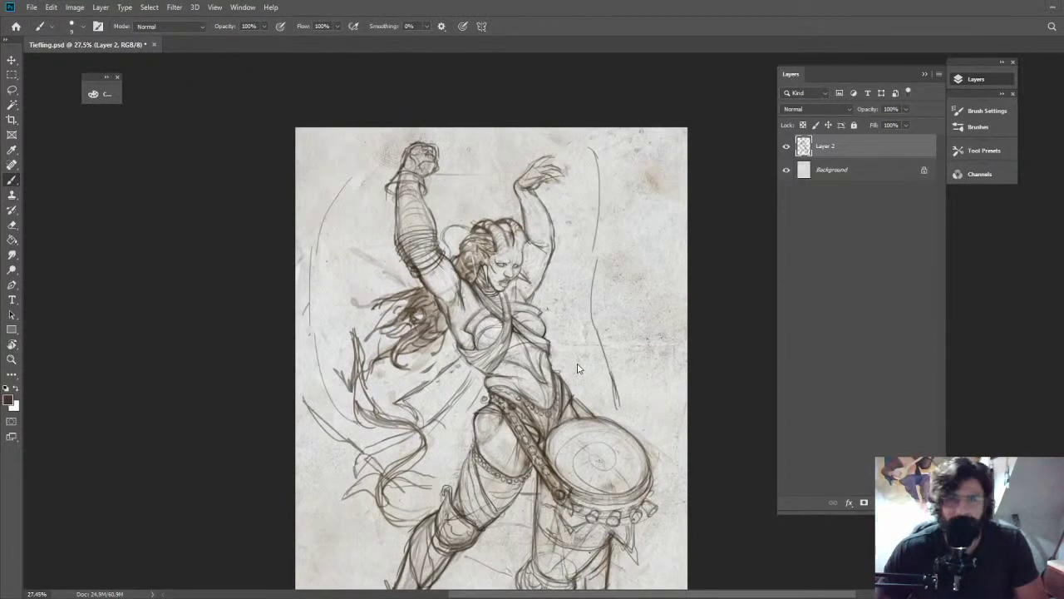
Sample a lighter brown and draw the crease at the elbow of the open-handed arm at 30% opacity
key("e")
scroll(512, 226, "up", 5)
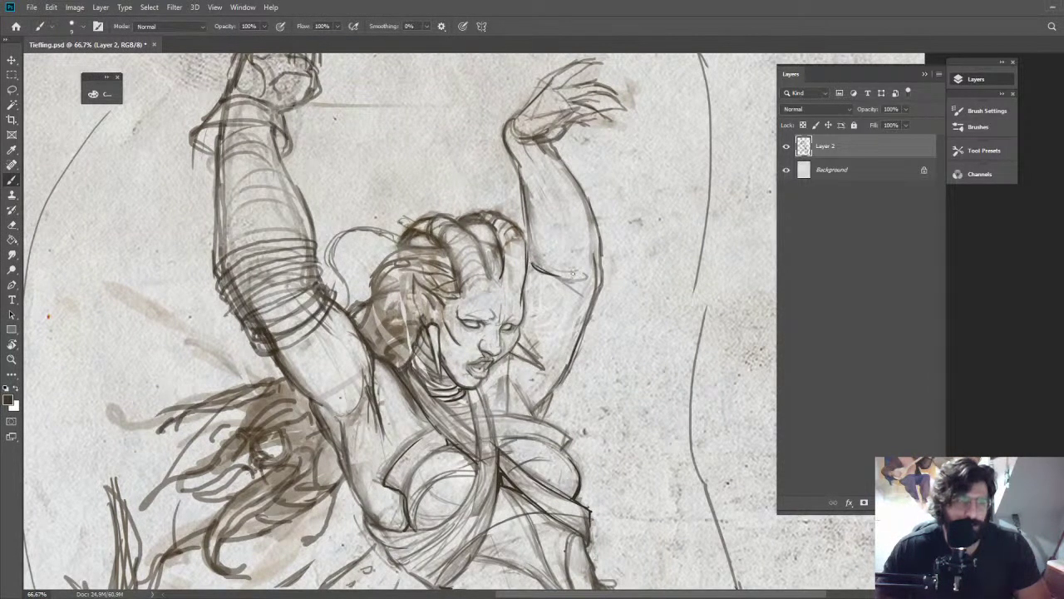
key("b")
left_click(524, 228, "alt")
key("3")
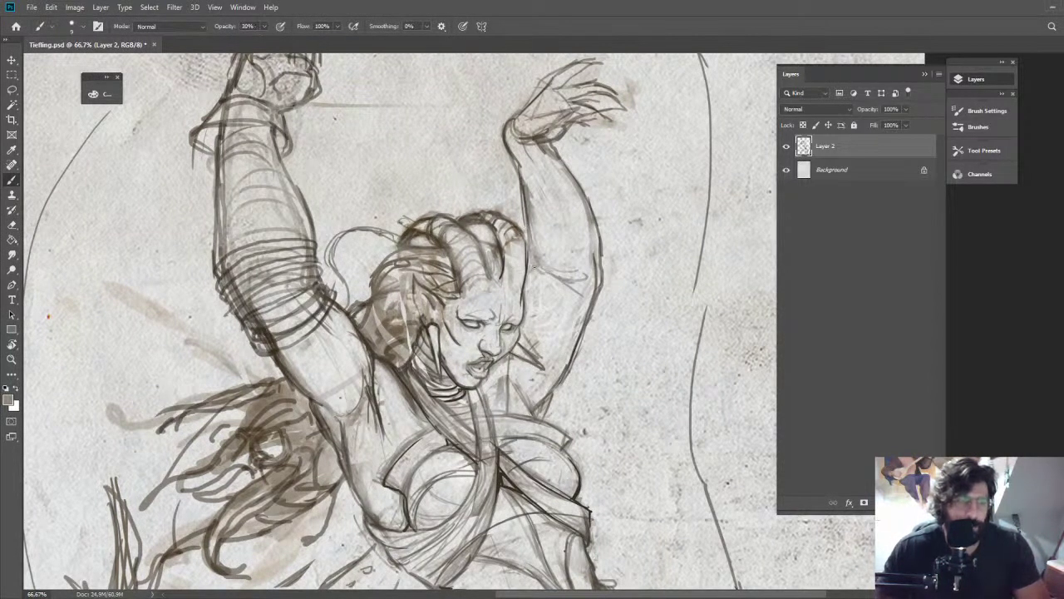
left_click_drag(335, 125, 454, 259)
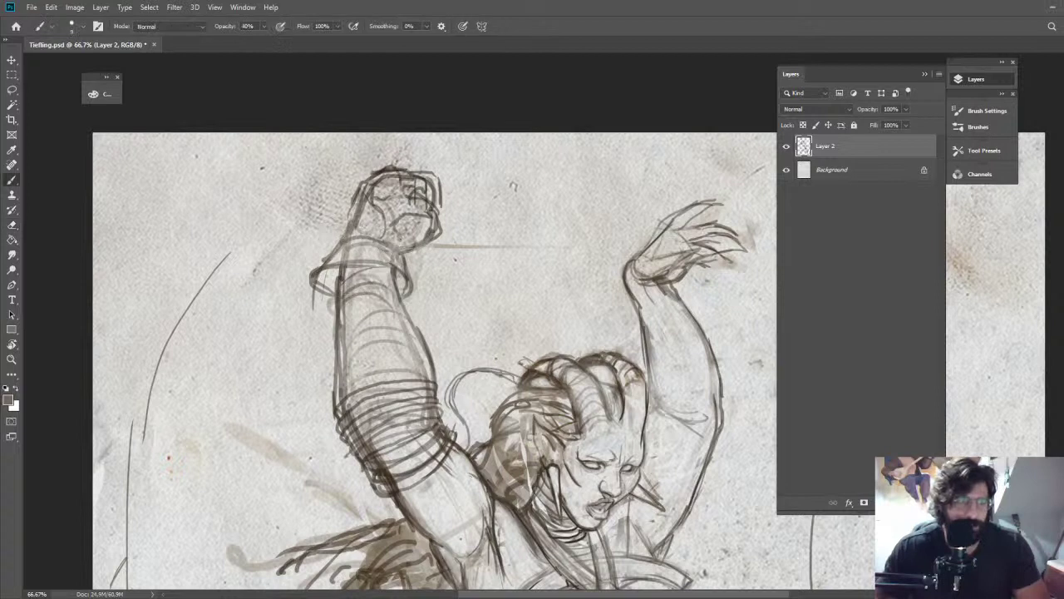
Sample a dark brown and strengthen the drum body's side line and its curve into the base, finishing at 100% opacity
mouse_move(557, 385)
left_mouse_down()
mouse_move(465, 388)
mouse_move(692, 389)
left_mouse_up()
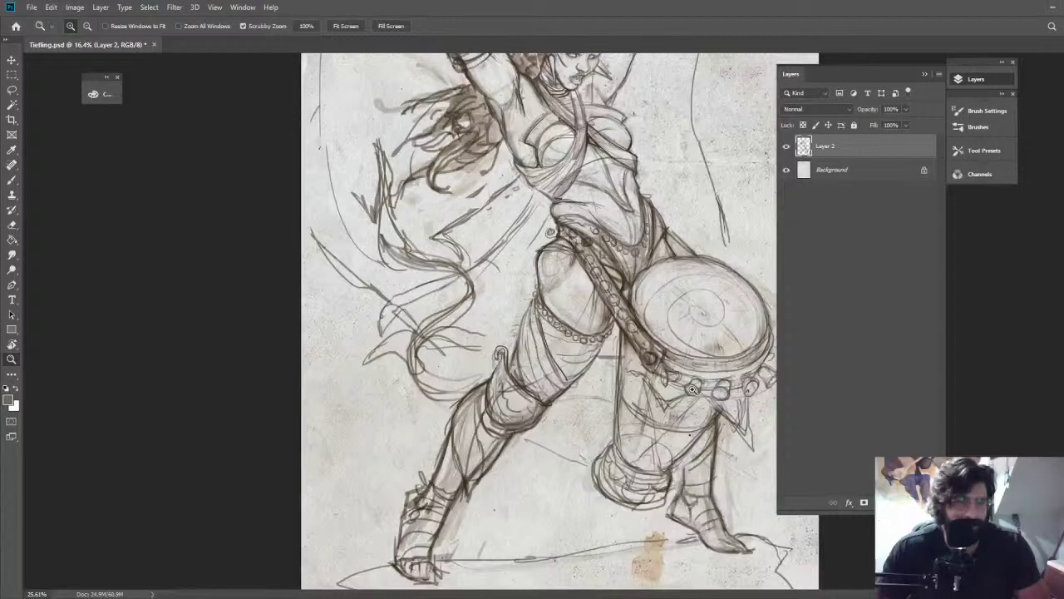
left_click_drag(691, 388, 840, 388)
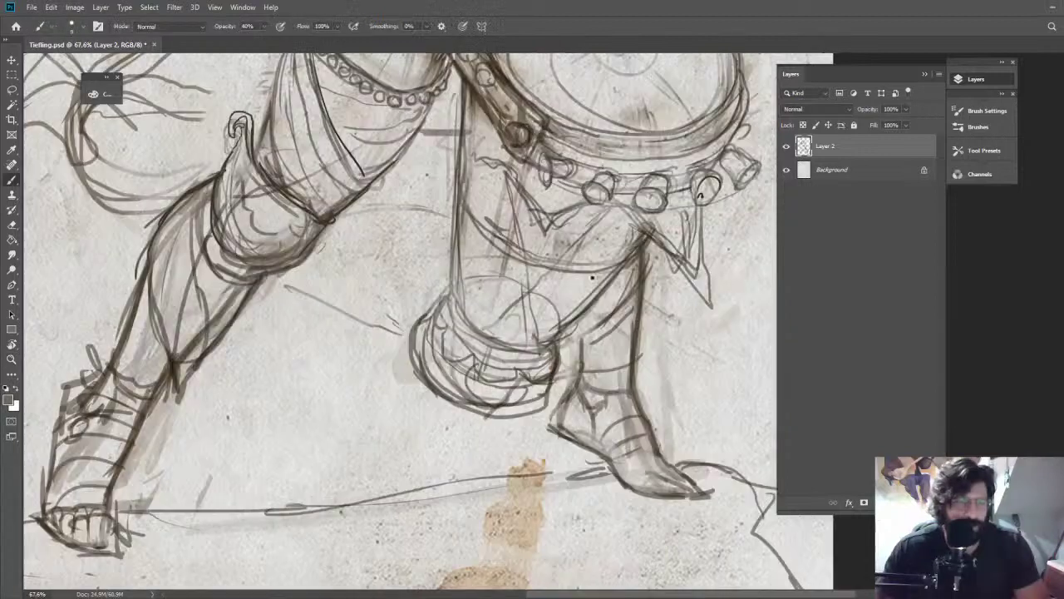
left_click(528, 129, "alt")
left_click_drag(455, 272, 454, 323)
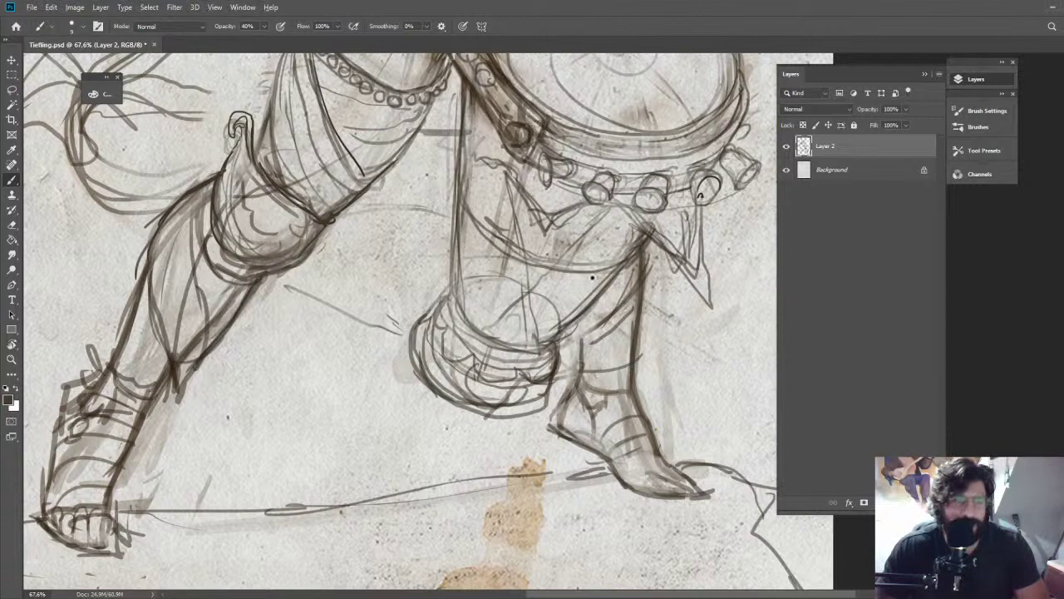
key("0")
left_click_drag(452, 281, 509, 341)
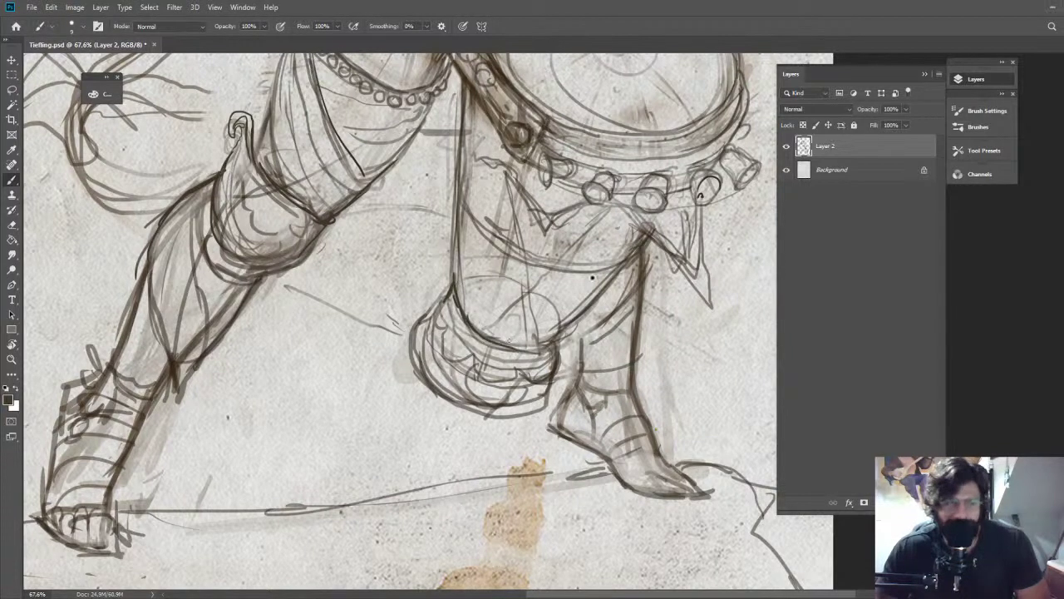
Reinforce the finger lines of the raised open hand with the dark brush
left_click_drag(587, 305, 525, 274)
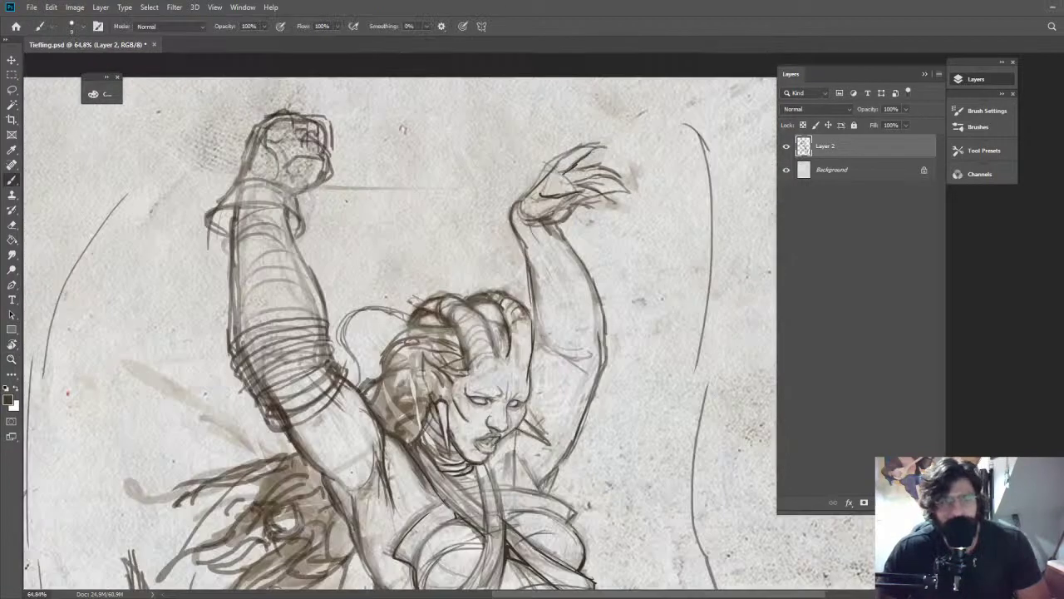
left_click_drag(601, 147, 630, 185)
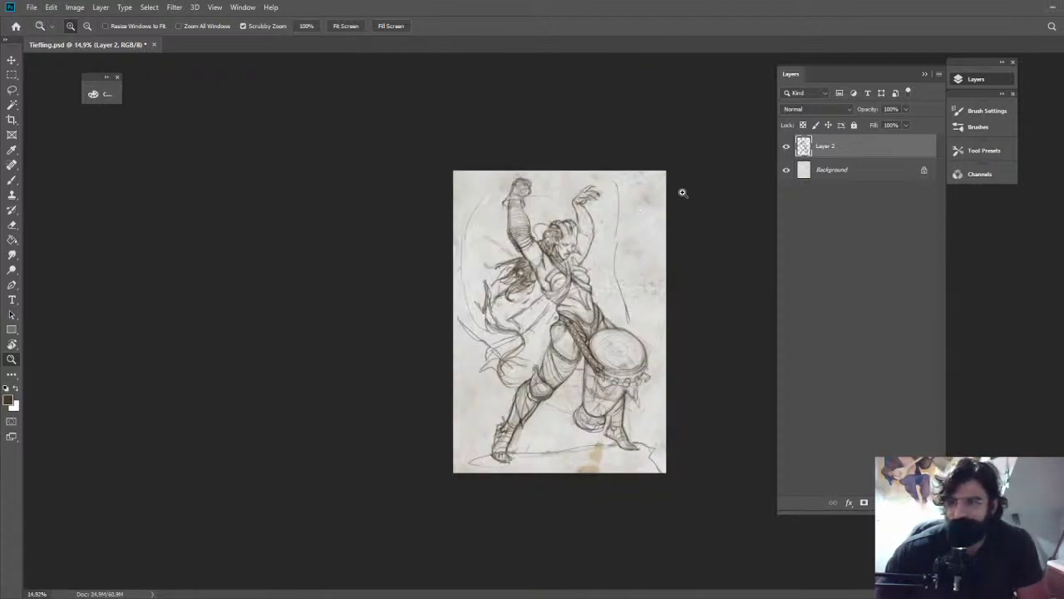
scroll(559, 217, "up", 5)
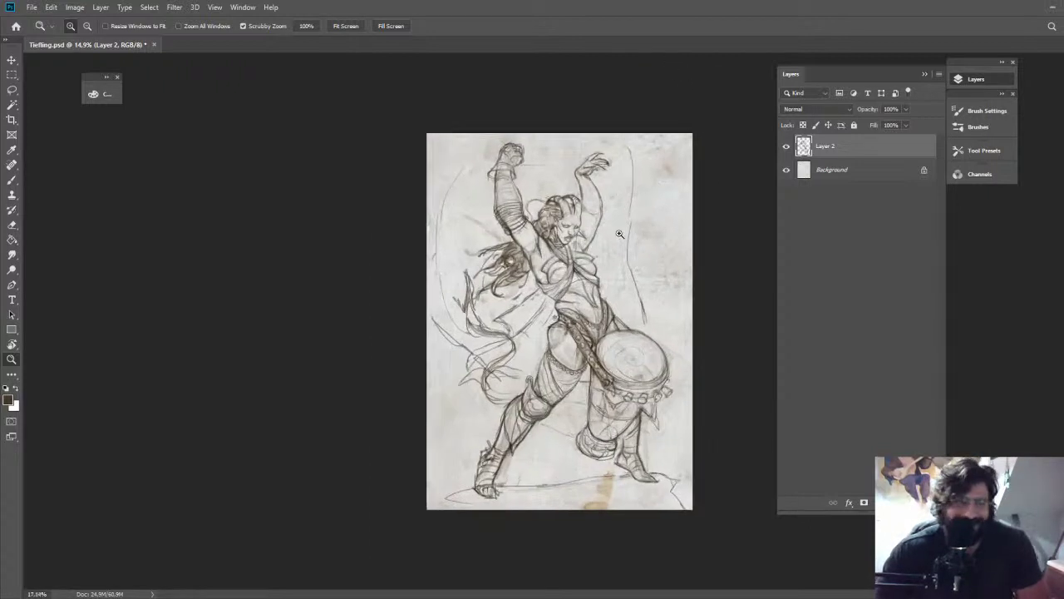
Darken the outline of the lips with the brush and soften the stray lines below the mouth with the eraser
key("b")
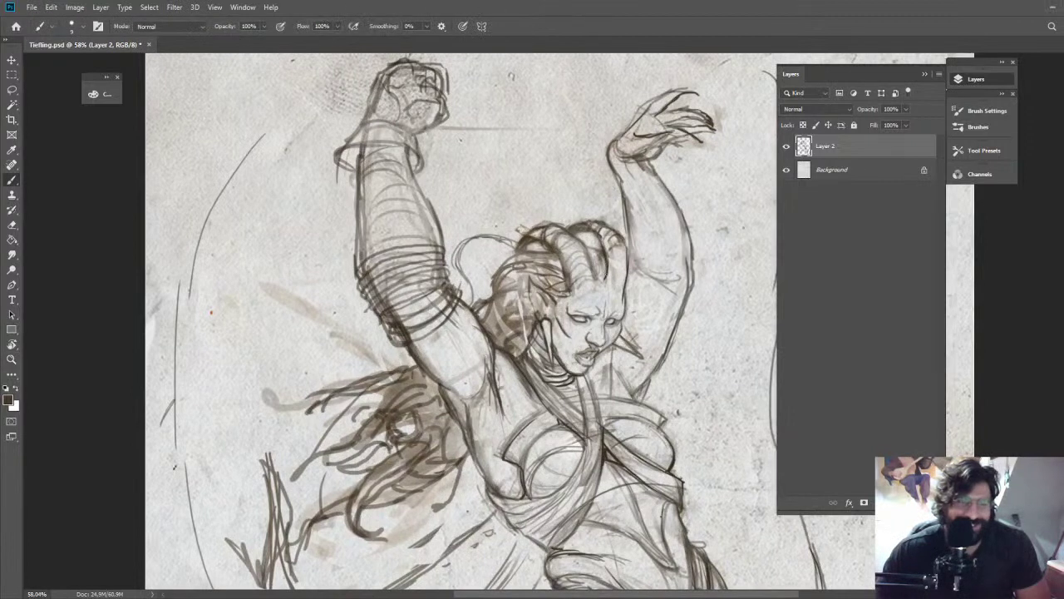
scroll(619, 320, "up", 3)
key("e")
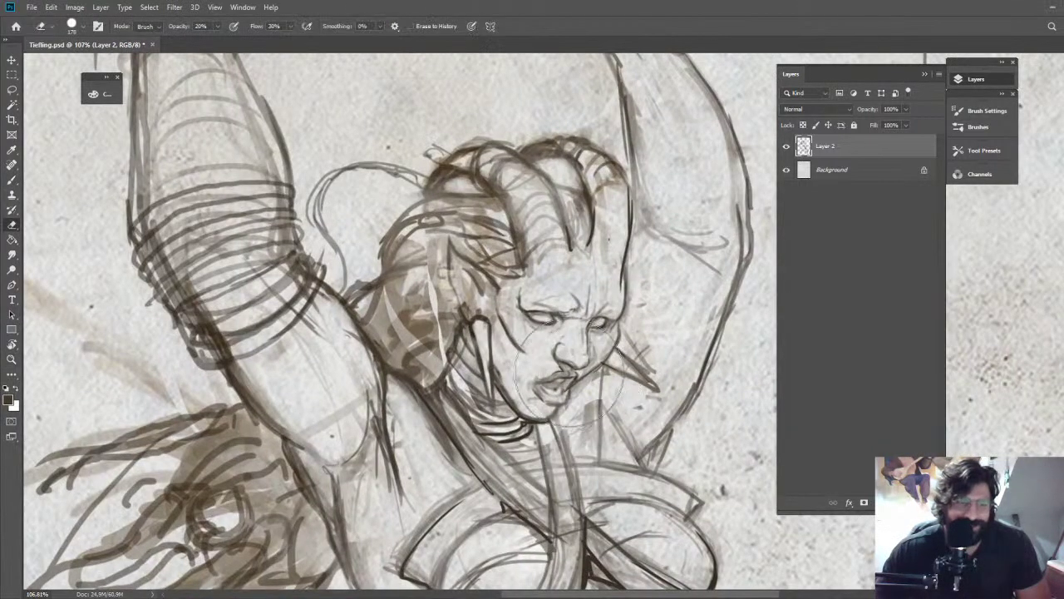
scroll(566, 370, "up", 4)
key("b")
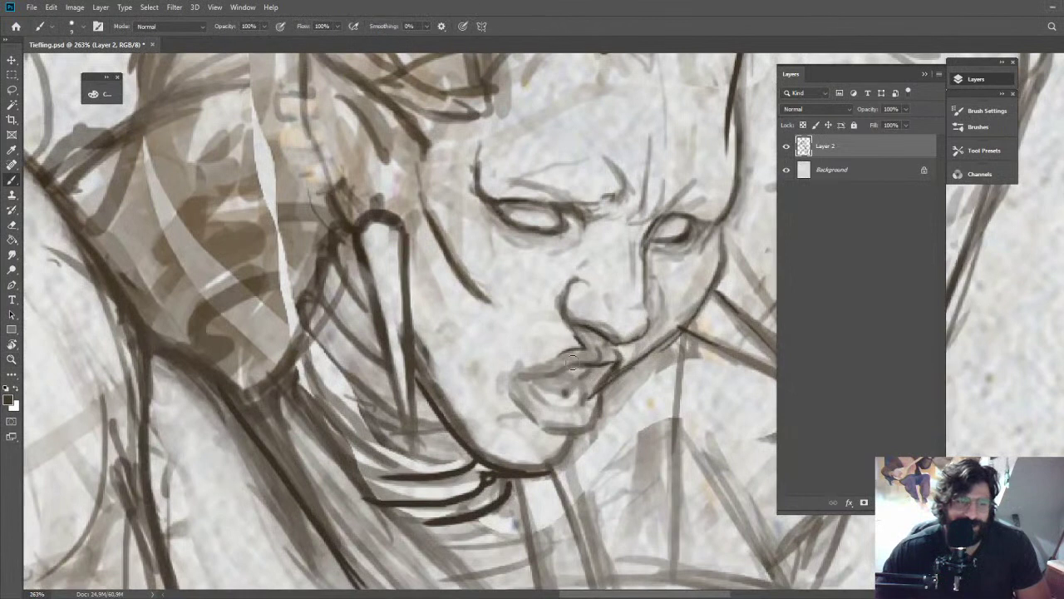
mouse_move(573, 363)
left_mouse_down()
mouse_move(517, 381)
mouse_move(530, 386)
mouse_move(581, 347)
left_mouse_up()
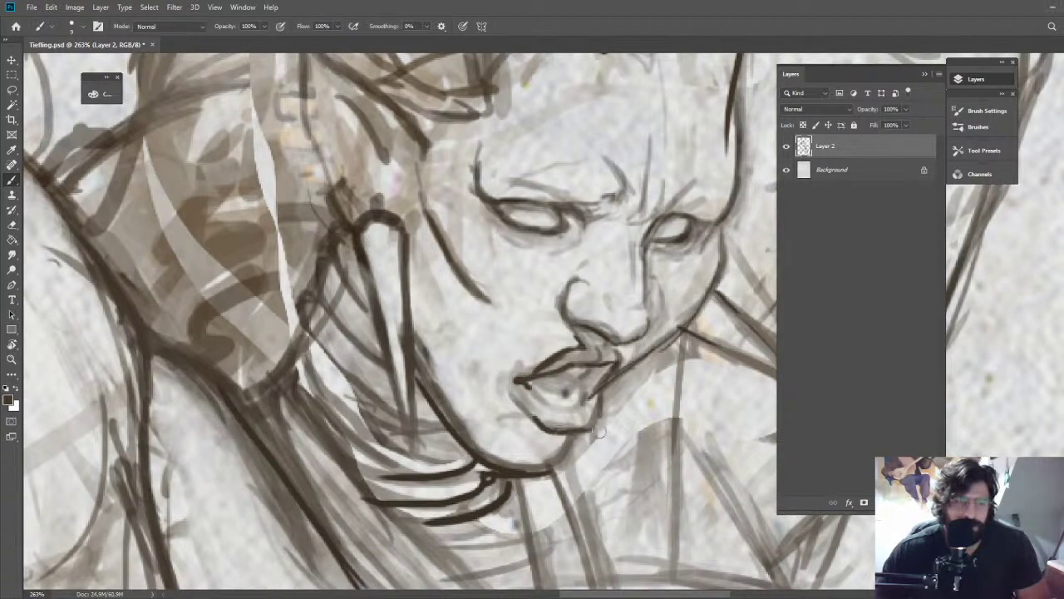
key("e")
left_click_drag(578, 397, 489, 416)
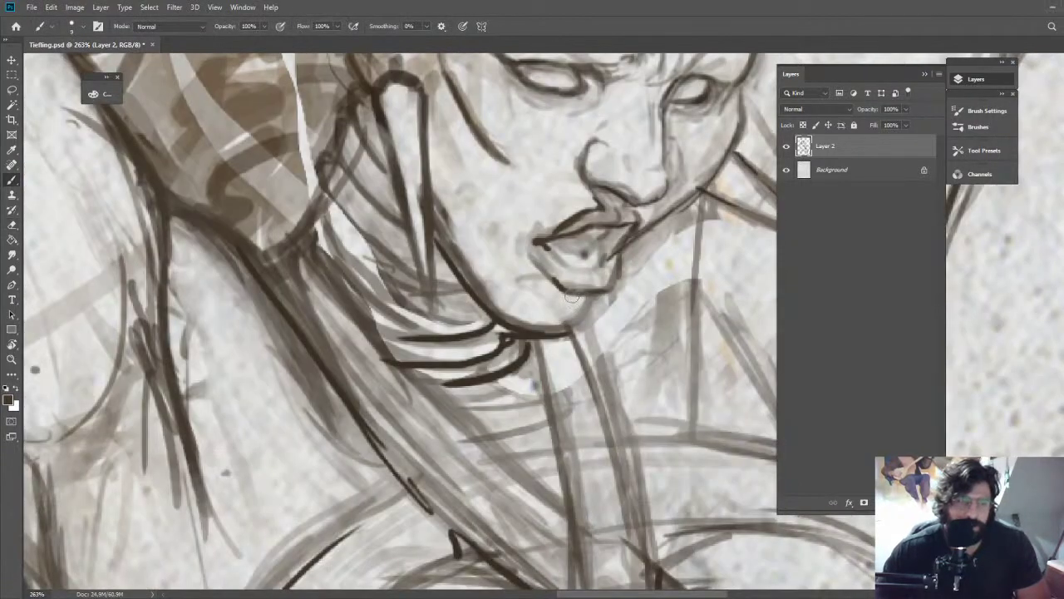
Try a narrow pointed spike hanging from the lower lip over the chin and judge it on the whole figure
mouse_move(572, 293)
left_mouse_down()
mouse_move(587, 346)
mouse_move(593, 310)
mouse_move(594, 348)
left_mouse_up()
left_click_drag(594, 294, 599, 367)
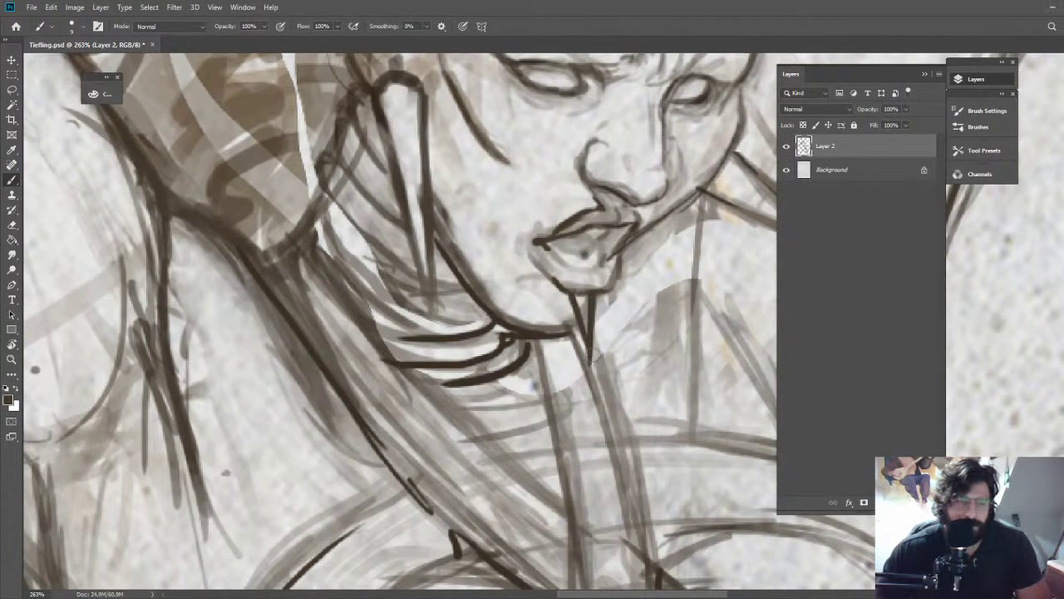
key("z")
left_click_drag(610, 327, 599, 225)
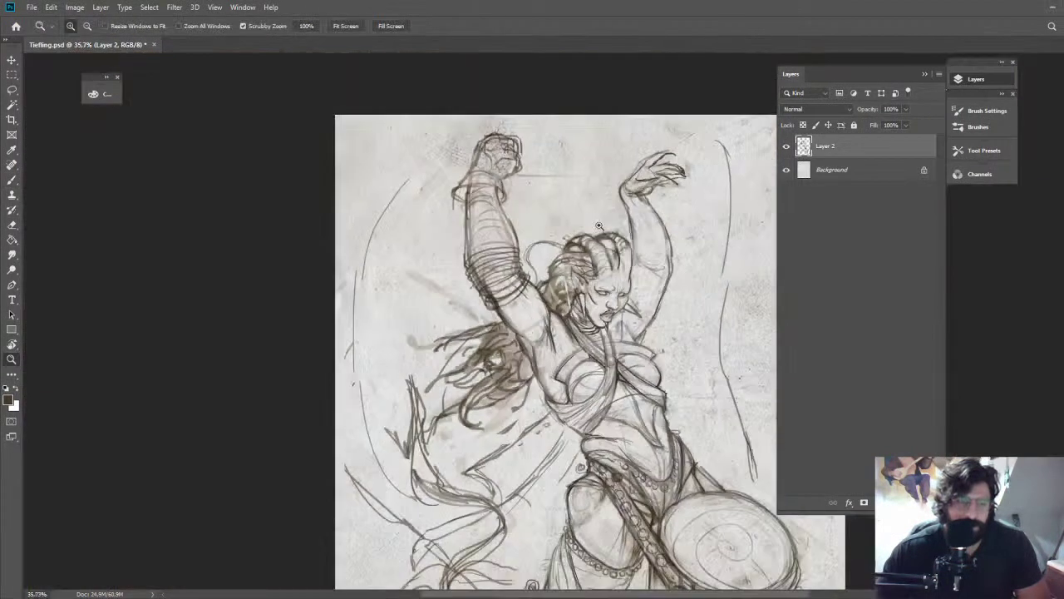
mouse_move(598, 226)
left_mouse_down()
mouse_move(609, 297)
mouse_move(589, 192)
left_mouse_up()
key("z")
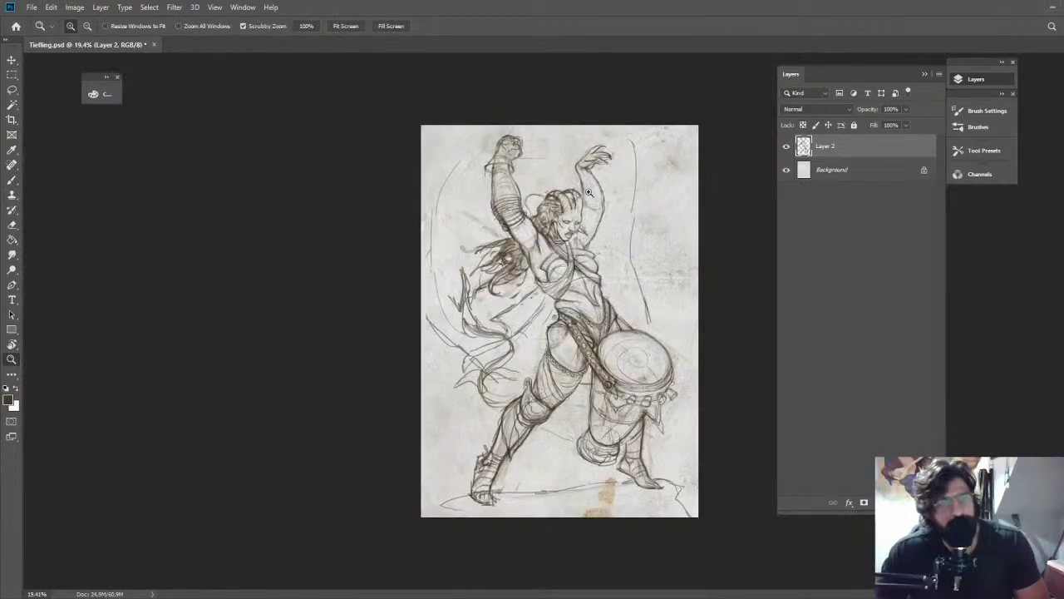
Soften the stray lines around the drum's base with the 20% eraser and reinforce the base's outline with the dark brush
left_click_drag(512, 367, 440, 344)
key("e")
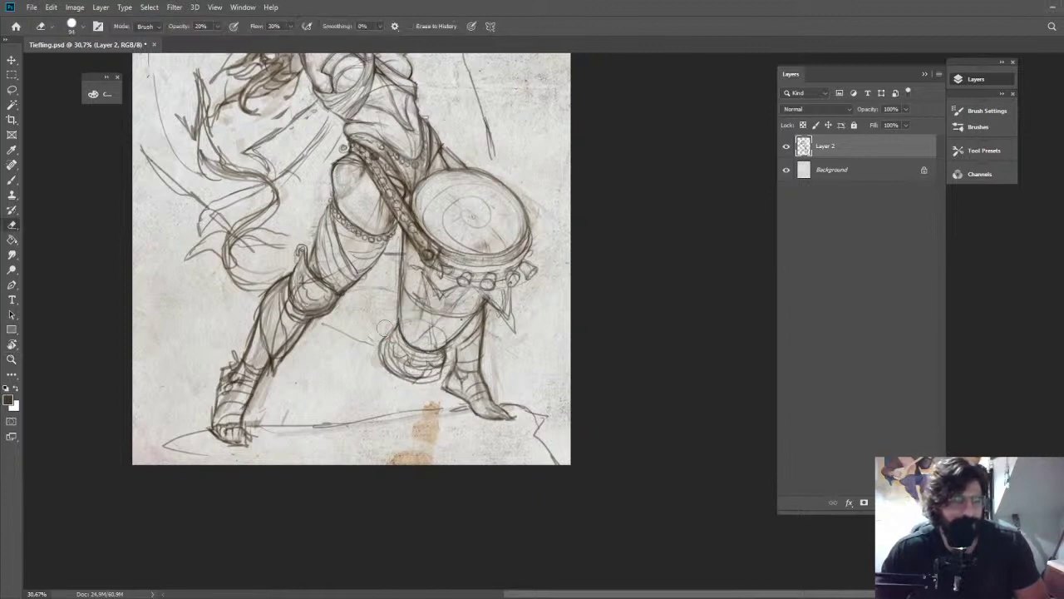
mouse_move(370, 353)
left_mouse_down()
mouse_move(391, 395)
mouse_move(472, 413)
mouse_move(491, 394)
left_mouse_up()
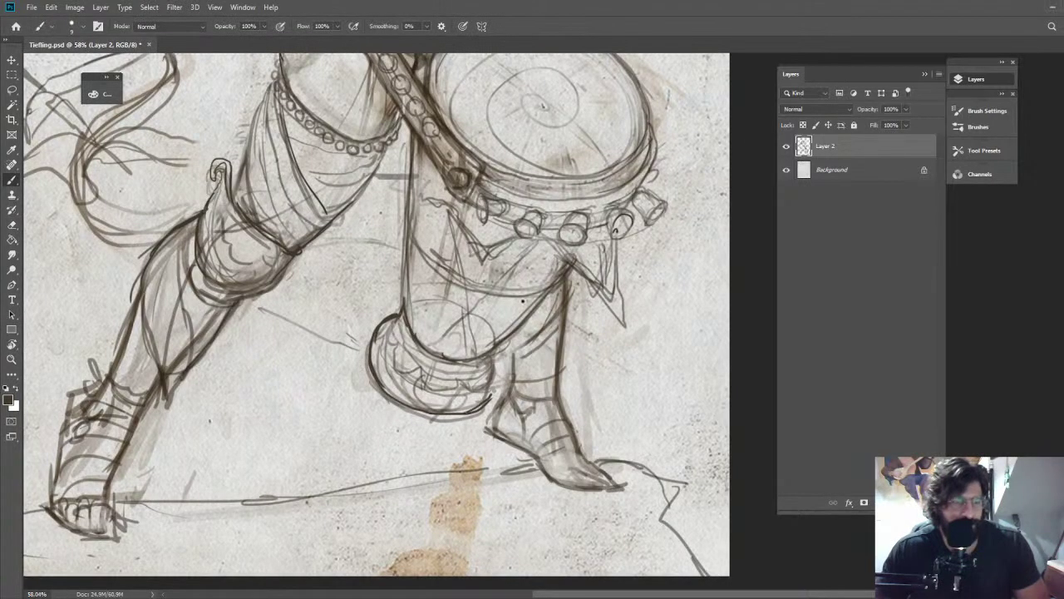
mouse_move(513, 334)
left_mouse_down()
mouse_move(502, 408)
mouse_move(486, 429)
mouse_move(502, 434)
left_mouse_up()
key("ctrl+space")
left_click_drag(646, 438, 460, 317)
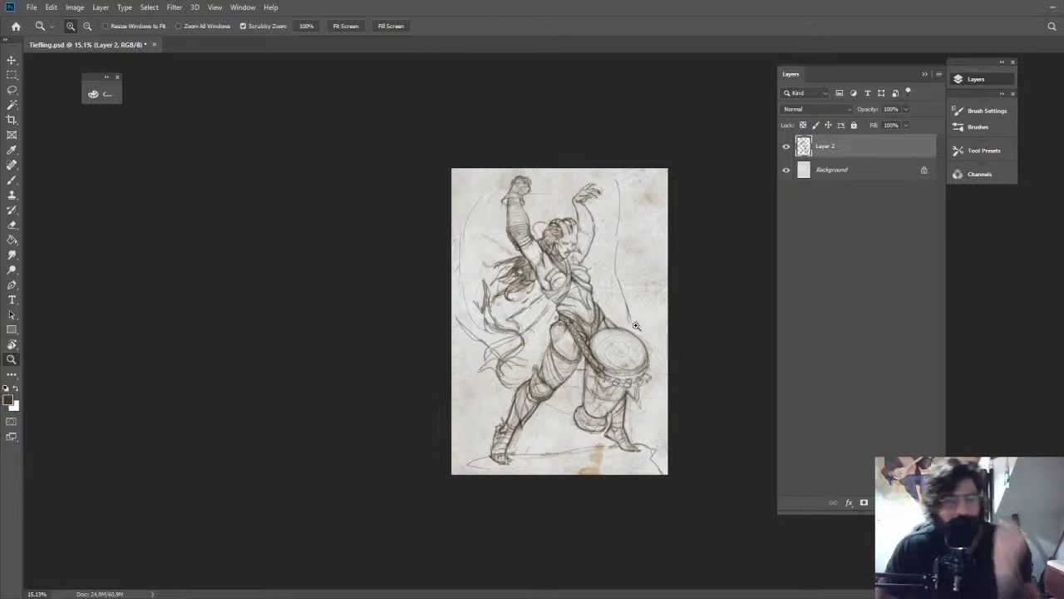
Examine the face and raised arms, and mirror the canvas horizontally
left_click_drag(583, 236, 637, 259)
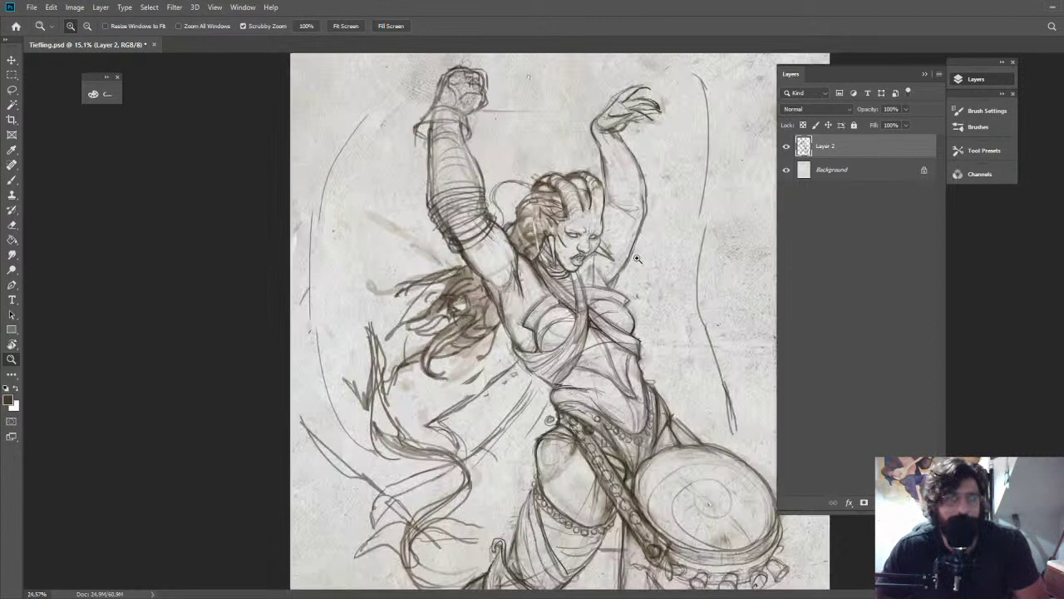
left_click_drag(637, 258, 666, 260)
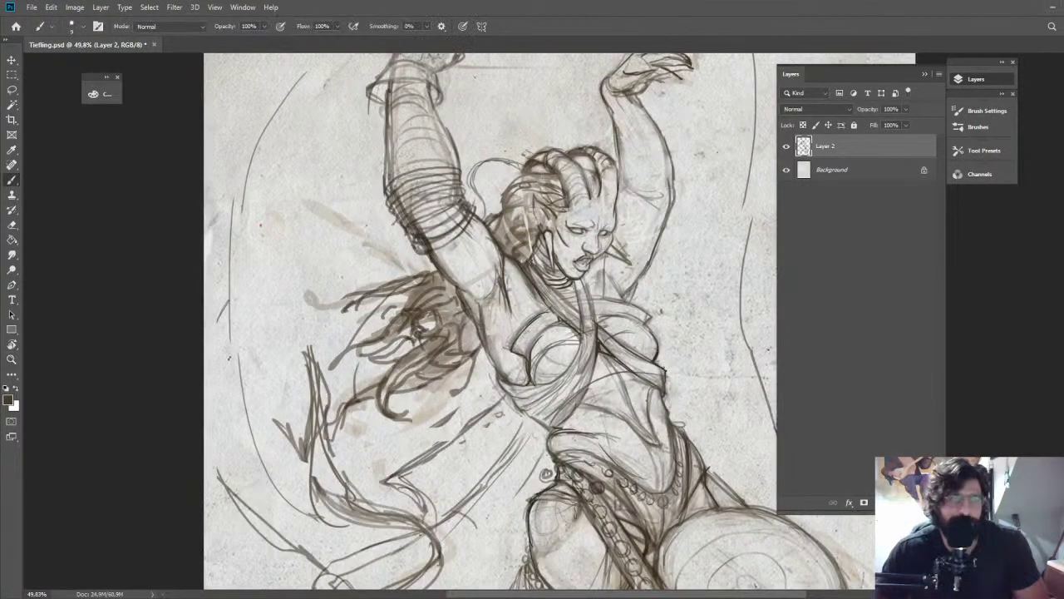
key("e")
key("b")
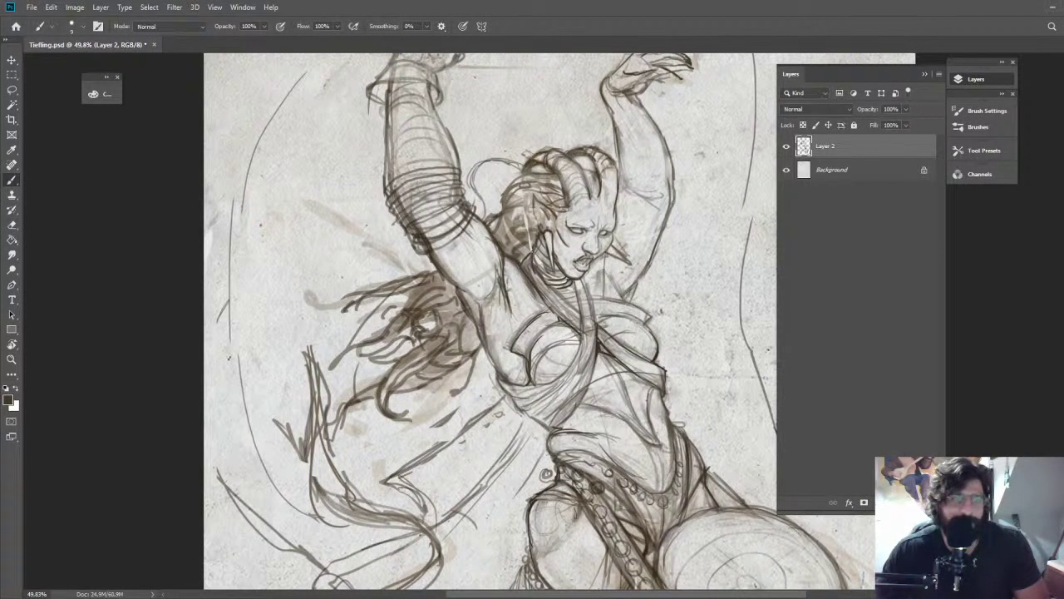
mouse_move(536, 272)
left_mouse_down()
mouse_move(577, 304)
mouse_move(615, 302)
mouse_move(609, 316)
mouse_move(621, 317)
left_mouse_up()
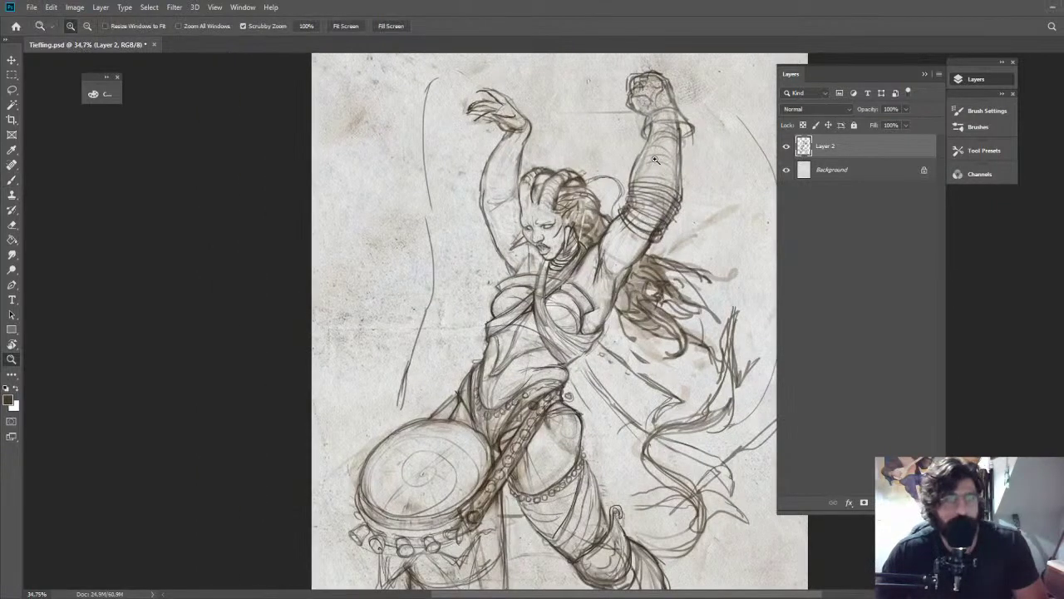
Draw a dark curved band along the wrist-side edge of the wrappings on the clenched-fist arm
left_click_drag(665, 174, 690, 174)
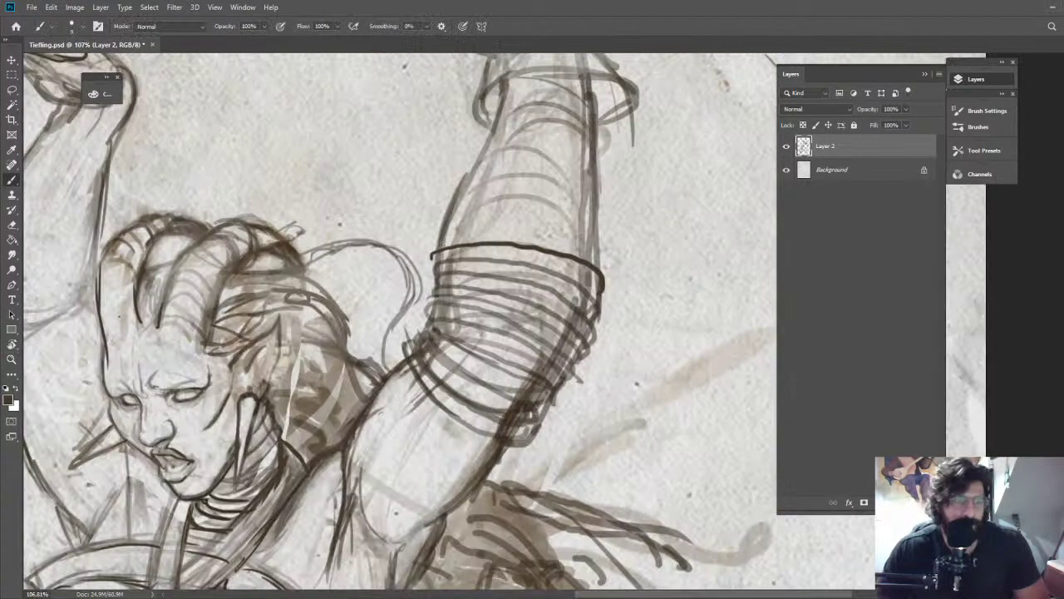
mouse_move(438, 245)
left_mouse_down()
mouse_move(474, 227)
mouse_move(528, 226)
left_mouse_up()
mouse_move(444, 235)
left_mouse_down()
mouse_move(476, 227)
mouse_move(597, 254)
left_mouse_up()
left_click_drag(619, 232, 524, 237)
Draw dark curved wrapping bands around the forearm just below the clenched fist, undoing and redrawing the uneven strokes
key("r")
mouse_move(656, 208)
left_mouse_down()
mouse_move(626, 183)
mouse_move(413, 235)
left_mouse_up()
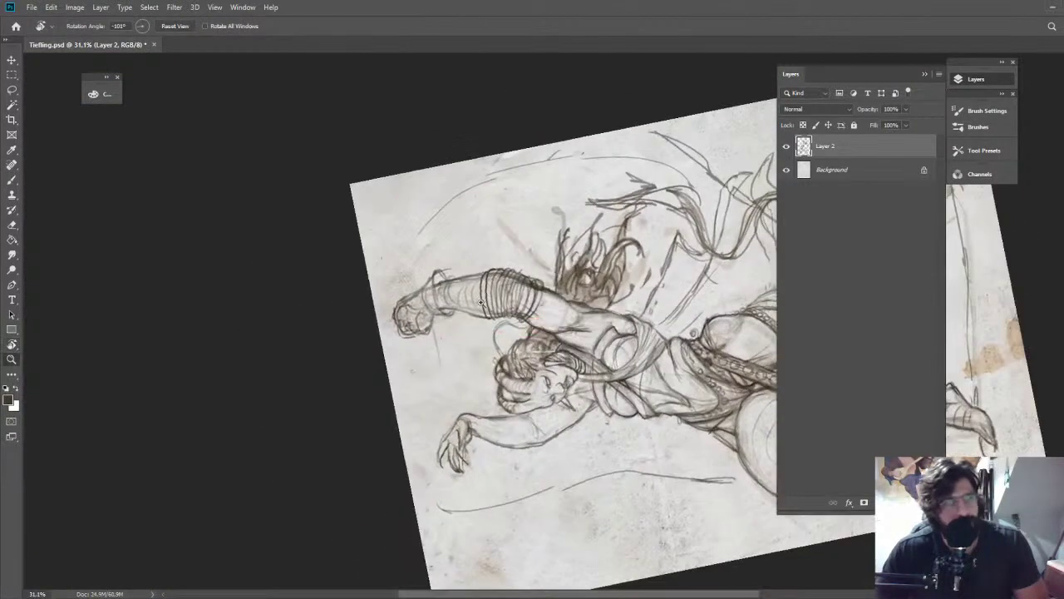
left_click_drag(457, 281, 532, 279)
mouse_move(420, 212)
left_mouse_down()
mouse_move(396, 265)
mouse_move(407, 296)
mouse_move(424, 299)
left_mouse_up()
mouse_move(423, 299)
left_mouse_down()
mouse_move(412, 231)
mouse_move(444, 215)
mouse_move(420, 216)
mouse_move(415, 281)
mouse_move(443, 306)
left_mouse_up()
key("ctrl+z")
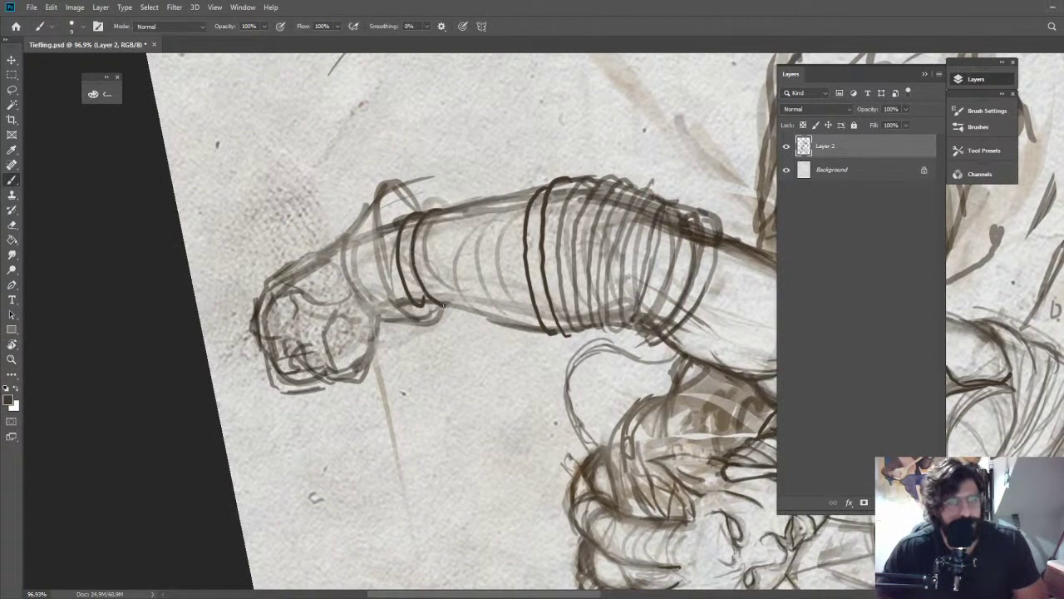
left_click_drag(439, 211, 458, 309)
key("ctrl+z")
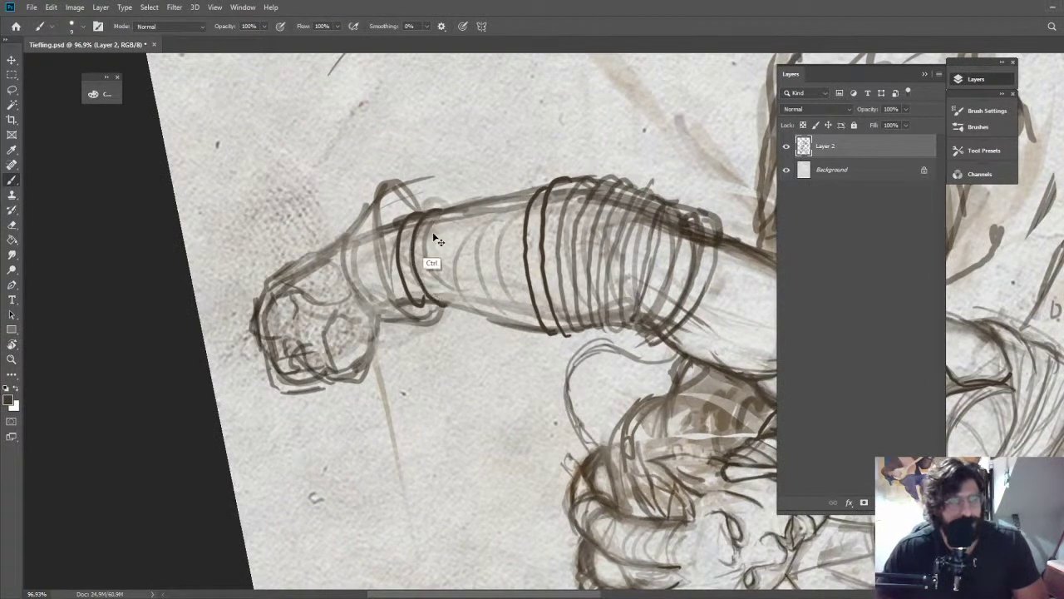
key("ctrl+z")
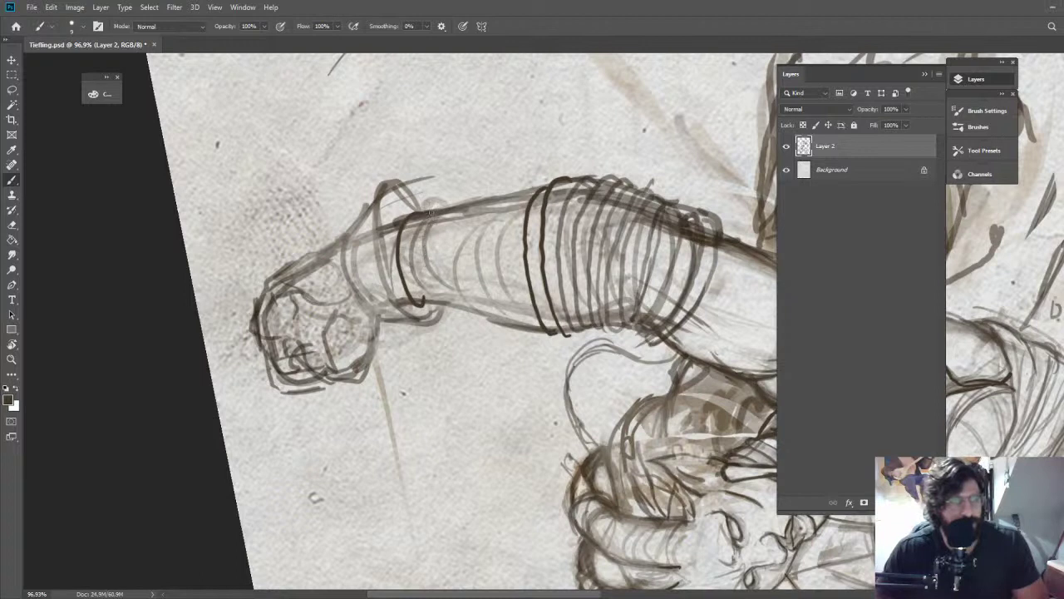
left_click_drag(429, 212, 437, 305)
mouse_move(452, 308)
left_mouse_down()
mouse_move(426, 265)
mouse_move(434, 215)
mouse_move(458, 208)
left_mouse_up()
left_click_drag(397, 220, 394, 274)
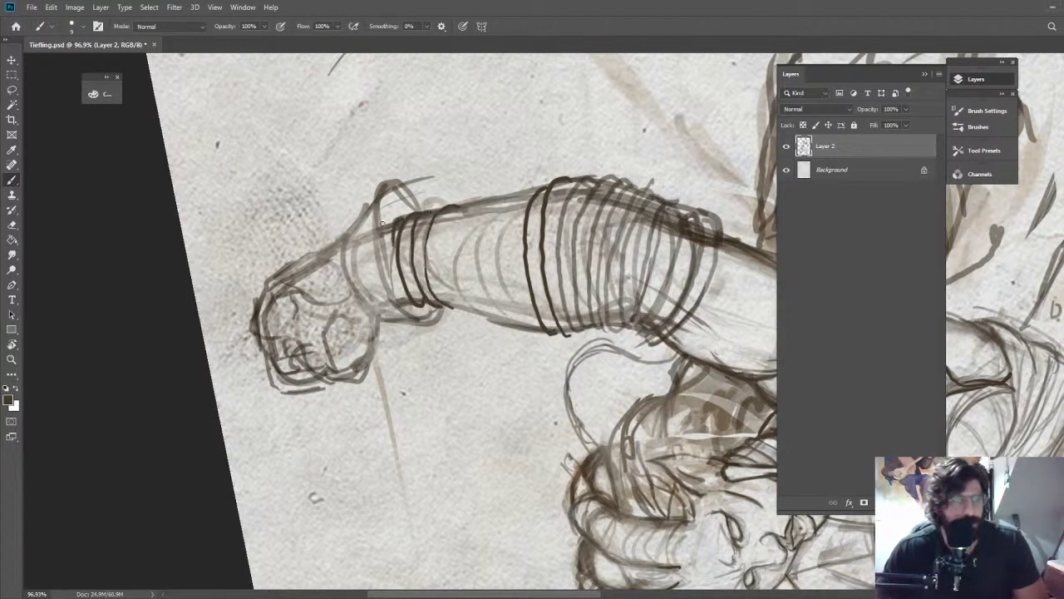
Extend the dark wrapping bands along the forearm until they fill the gap between the wrist and elbow wrappings
left_click_drag(388, 194, 401, 303)
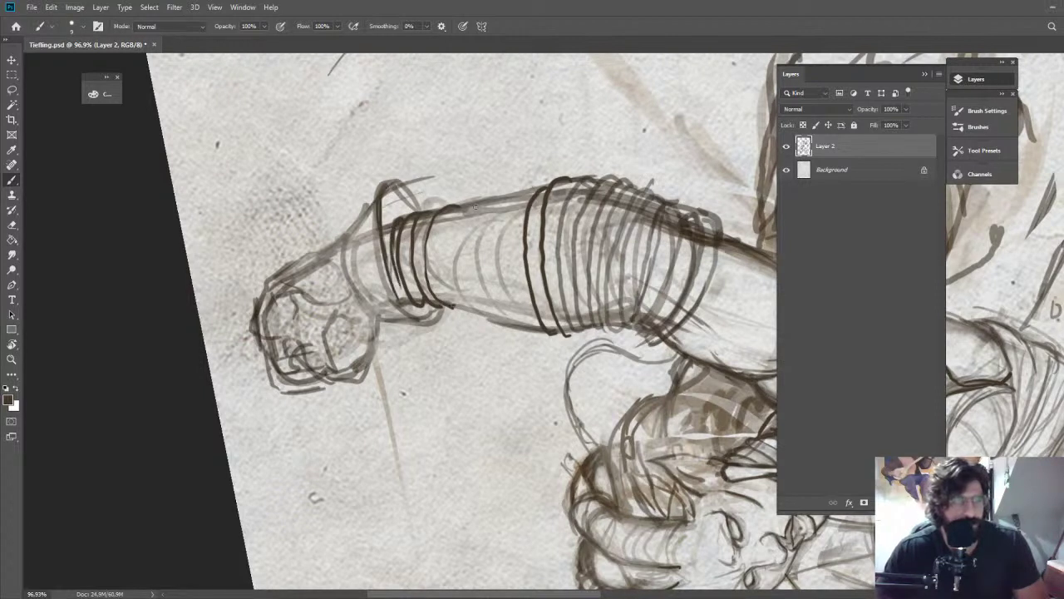
mouse_move(468, 208)
left_mouse_down()
mouse_move(454, 316)
mouse_move(451, 240)
mouse_move(467, 317)
mouse_move(479, 314)
left_mouse_up()
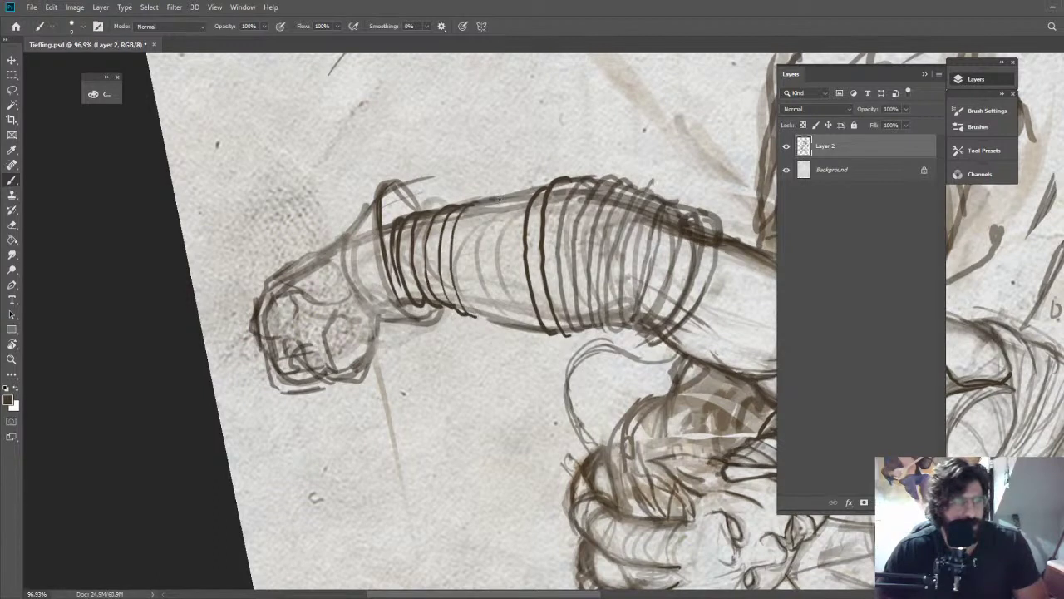
mouse_move(499, 199)
left_mouse_down()
mouse_move(471, 235)
mouse_move(469, 291)
left_mouse_up()
mouse_move(478, 208)
left_mouse_down()
mouse_move(478, 318)
mouse_move(473, 263)
mouse_move(517, 200)
mouse_move(488, 237)
mouse_move(484, 287)
mouse_move(498, 319)
left_mouse_up()
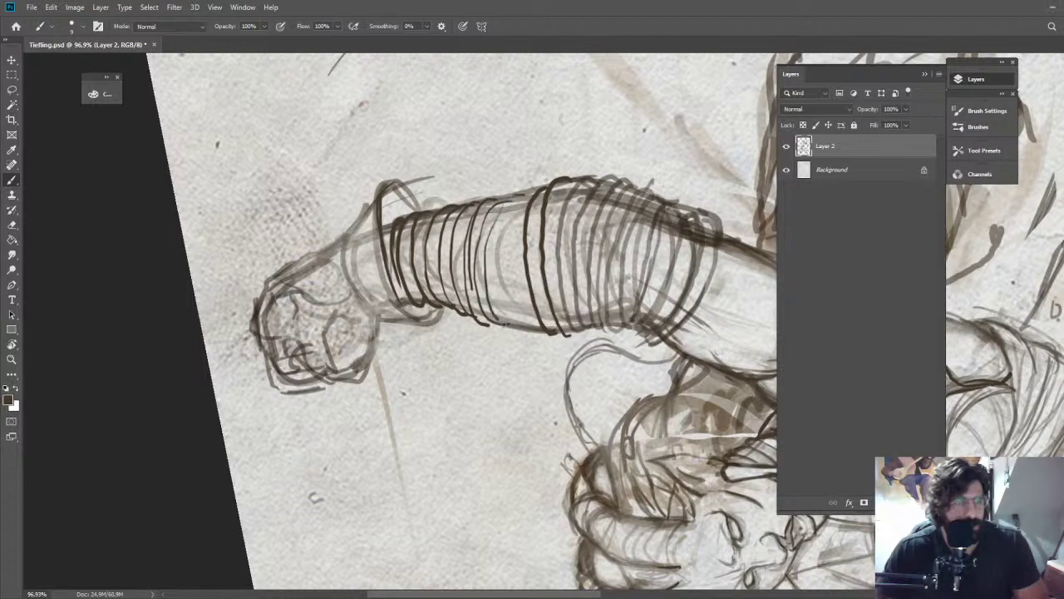
mouse_move(527, 189)
left_mouse_down()
mouse_move(496, 270)
mouse_move(519, 327)
left_mouse_up()
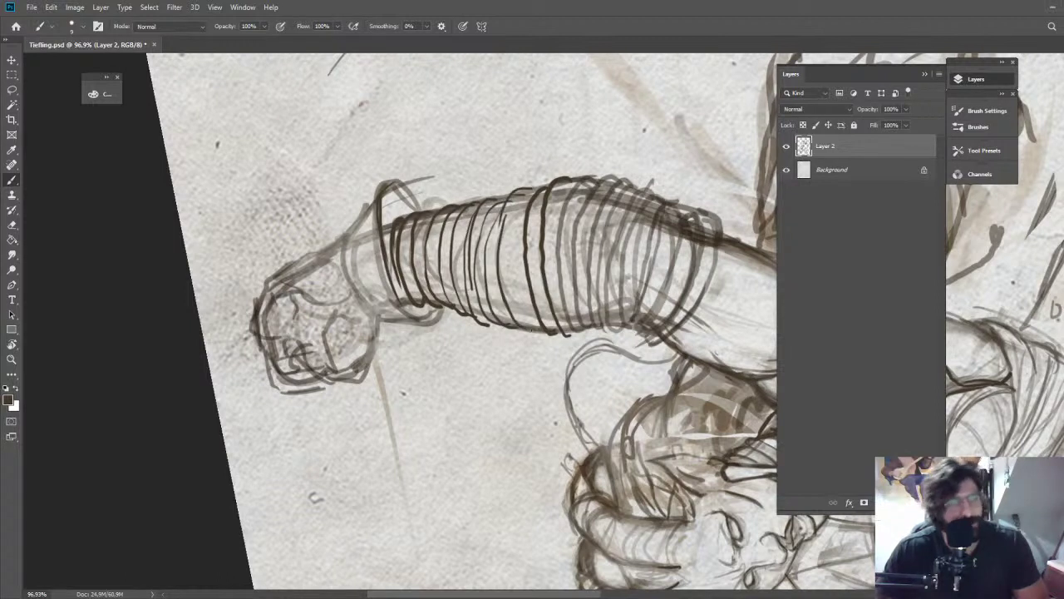
Soften the new forearm wrappings with the eraser and check them against the whole mirrored figure
key("z")
mouse_move(748, 229)
left_mouse_down()
mouse_move(682, 209)
mouse_move(658, 174)
mouse_move(676, 193)
mouse_move(702, 191)
left_mouse_up()
key("Escape")
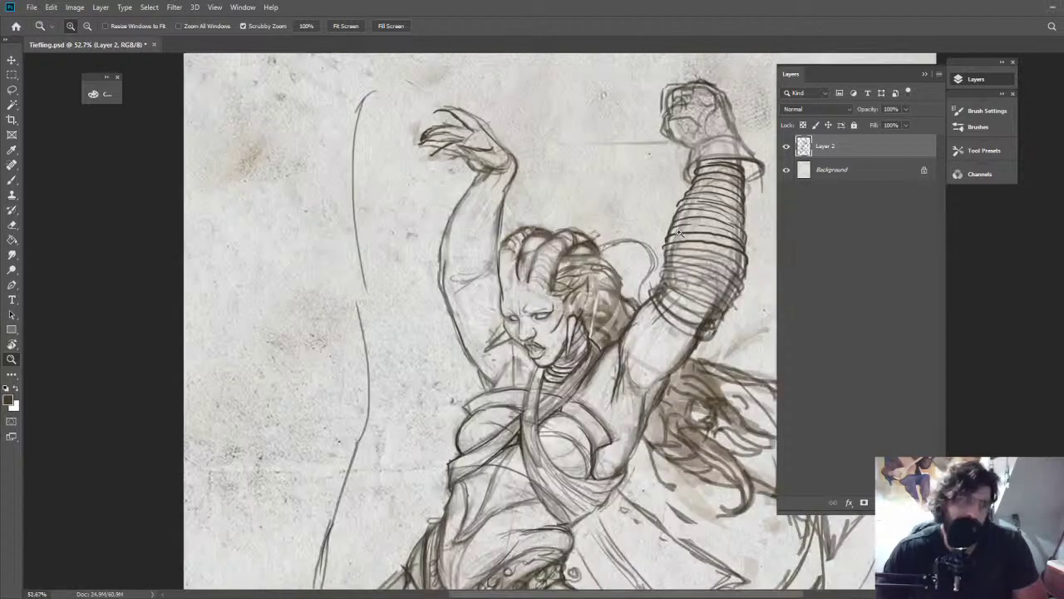
key("e")
mouse_move(697, 240)
left_mouse_down()
mouse_move(673, 312)
mouse_move(692, 245)
mouse_move(639, 225)
left_mouse_up()
key("z")
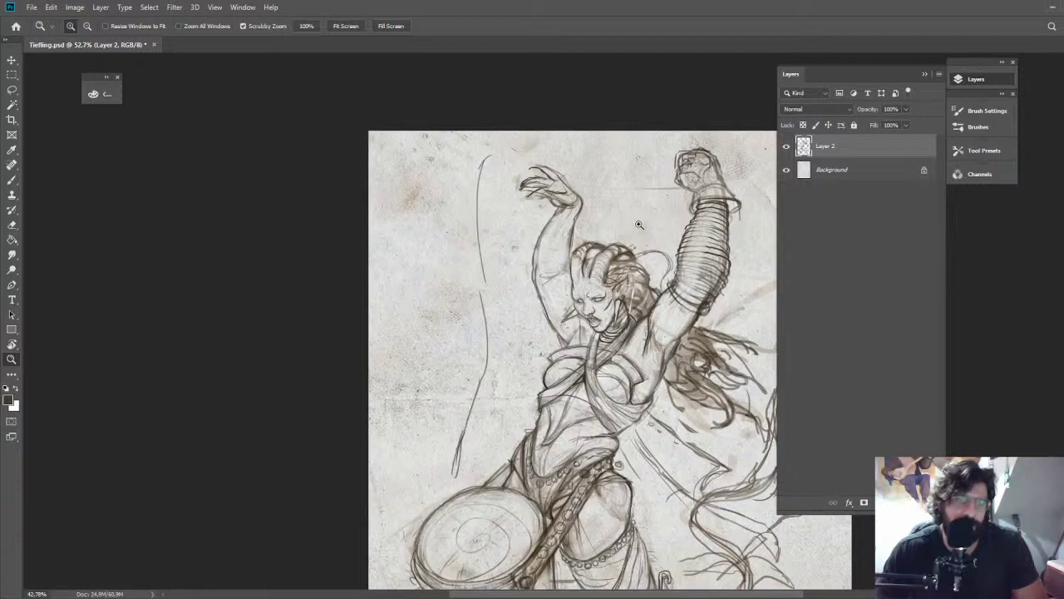
left_click_drag(638, 225, 598, 6)
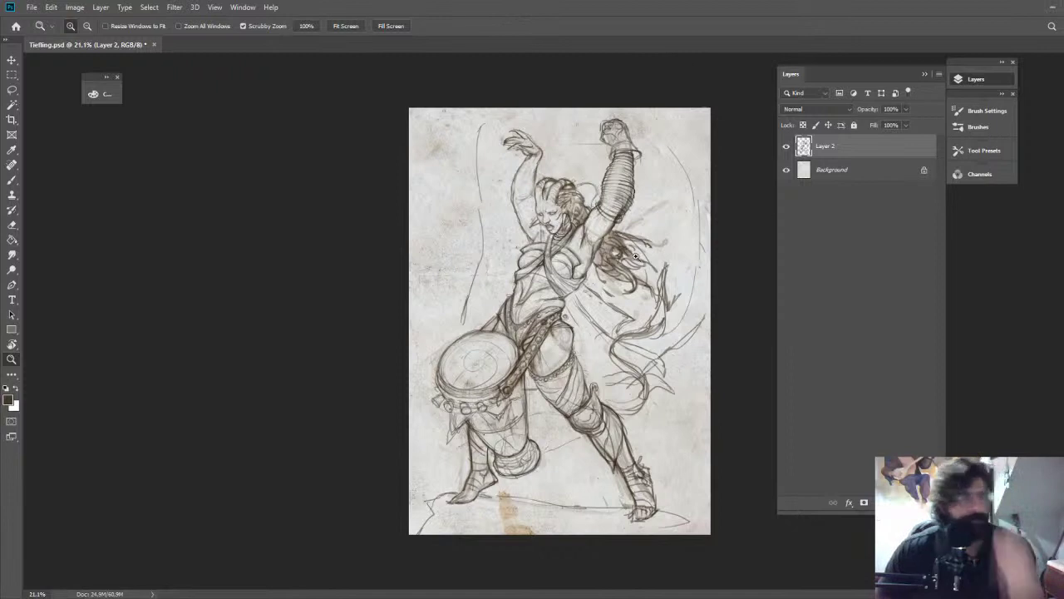
Reinforce the curling lock, the strands beside it and the shorter pointed lock in the hair flowing behind the back
left_click_drag(636, 257, 704, 264)
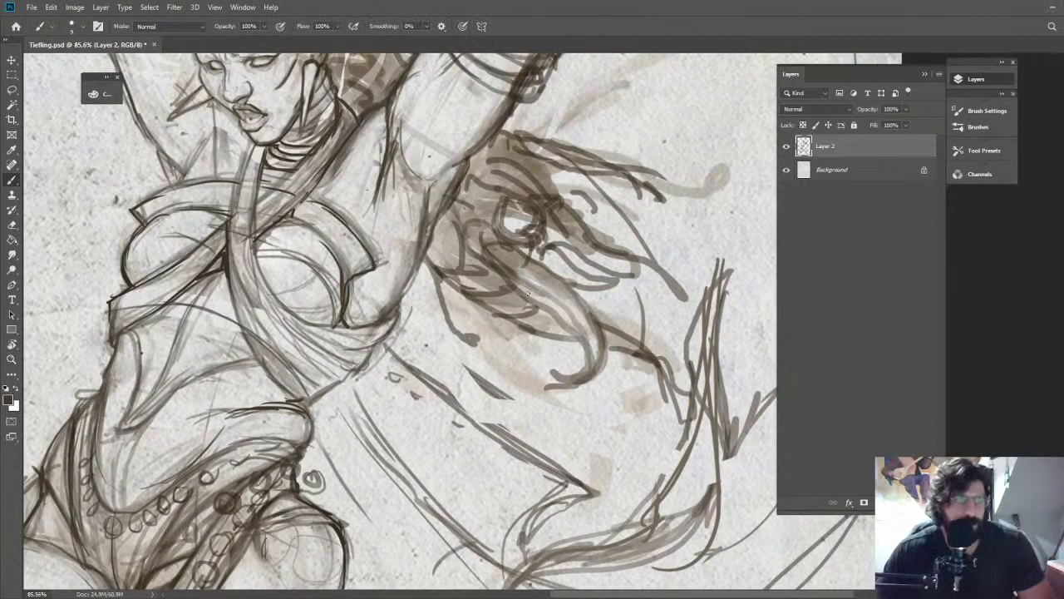
mouse_move(526, 268)
left_mouse_down()
mouse_move(528, 296)
mouse_move(538, 265)
mouse_move(527, 297)
mouse_move(490, 246)
mouse_move(509, 243)
mouse_move(517, 285)
left_mouse_up()
mouse_move(523, 288)
left_mouse_down()
mouse_move(541, 267)
mouse_move(557, 282)
mouse_move(597, 330)
mouse_move(596, 372)
left_mouse_up()
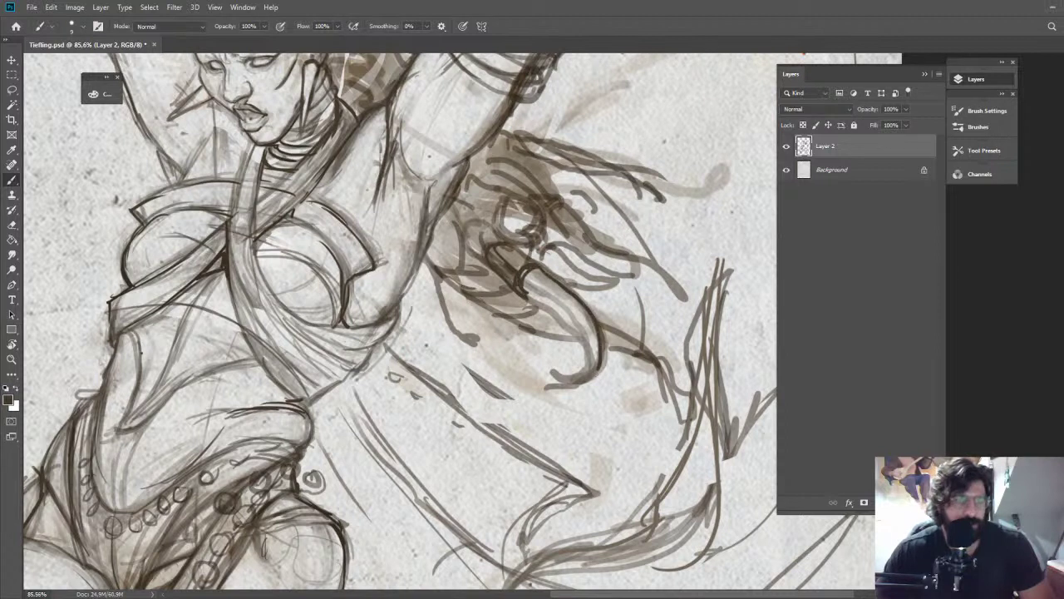
mouse_move(430, 260)
left_mouse_down()
mouse_move(462, 272)
mouse_move(447, 229)
mouse_move(495, 296)
mouse_move(485, 277)
mouse_move(497, 273)
mouse_move(495, 306)
mouse_move(554, 336)
left_mouse_up()
mouse_move(525, 298)
left_mouse_down()
mouse_move(589, 356)
mouse_move(588, 376)
left_mouse_up()
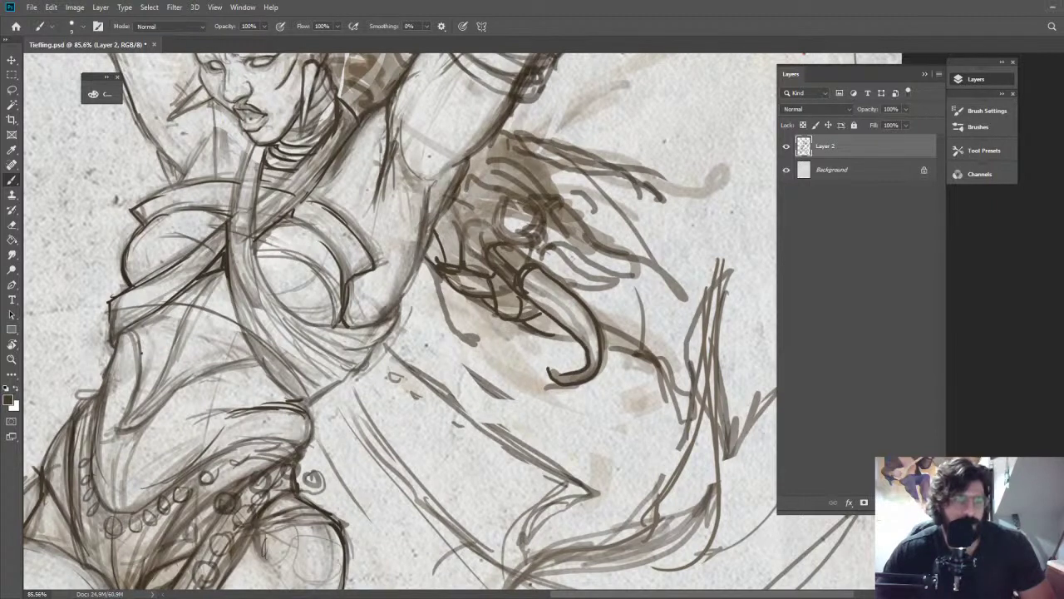
mouse_move(544, 263)
left_mouse_down()
mouse_move(567, 246)
mouse_move(544, 264)
mouse_move(636, 281)
mouse_move(575, 295)
left_mouse_up()
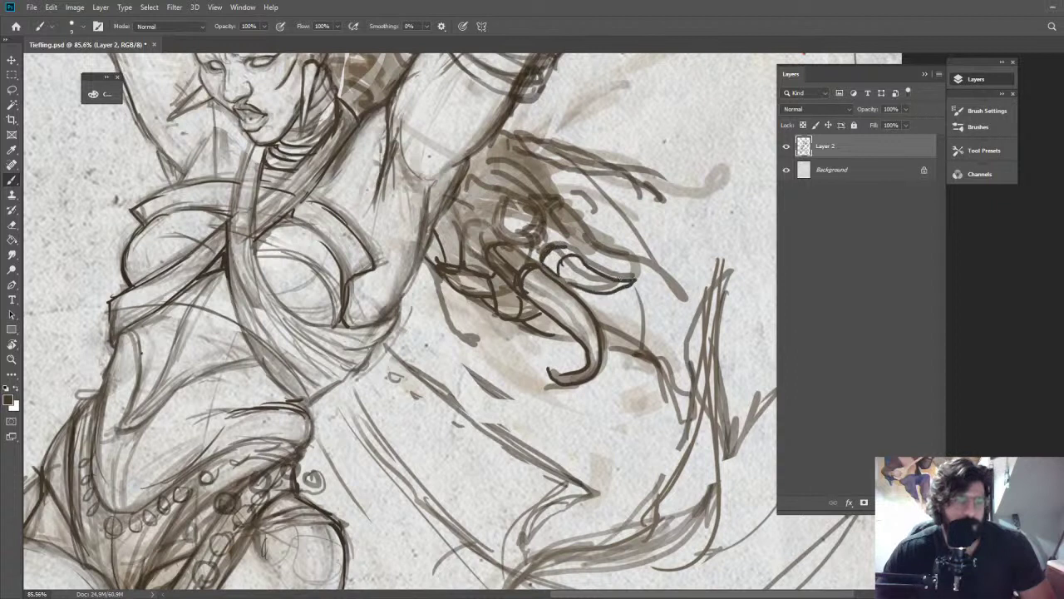
mouse_move(582, 255)
left_mouse_down()
mouse_move(561, 241)
mouse_move(544, 248)
mouse_move(522, 230)
mouse_move(545, 224)
mouse_move(514, 248)
mouse_move(415, 245)
left_mouse_up()
Lighten the stray lines along the forehead and beside the front horn with the eraser
key("z")
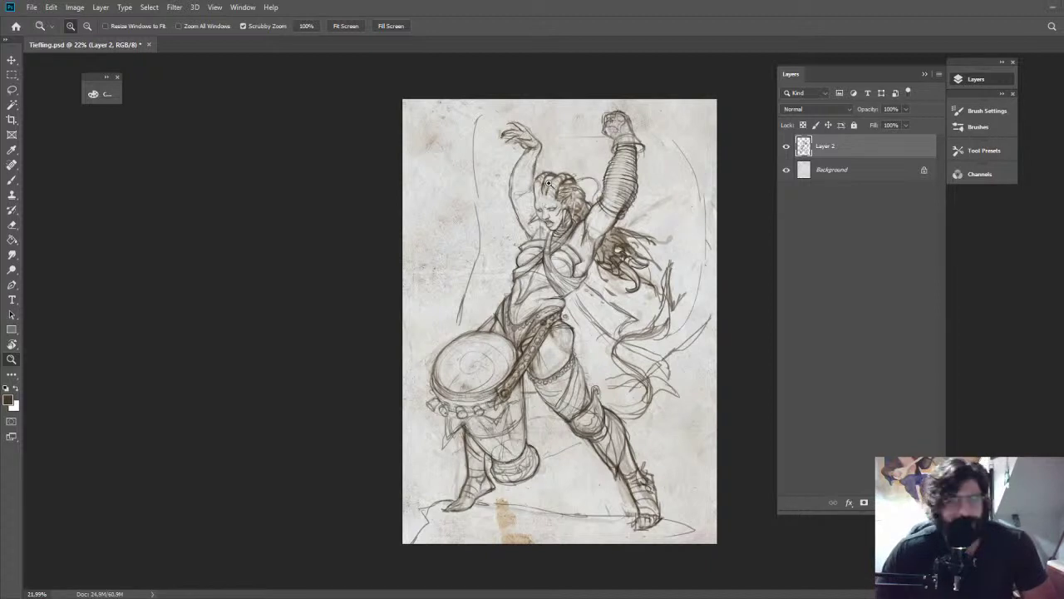
left_click_drag(558, 187, 657, 187)
left_click_drag(500, 225, 574, 225)
key("b")
mouse_move(483, 312)
left_mouse_down()
mouse_move(472, 307)
mouse_move(511, 321)
left_mouse_up()
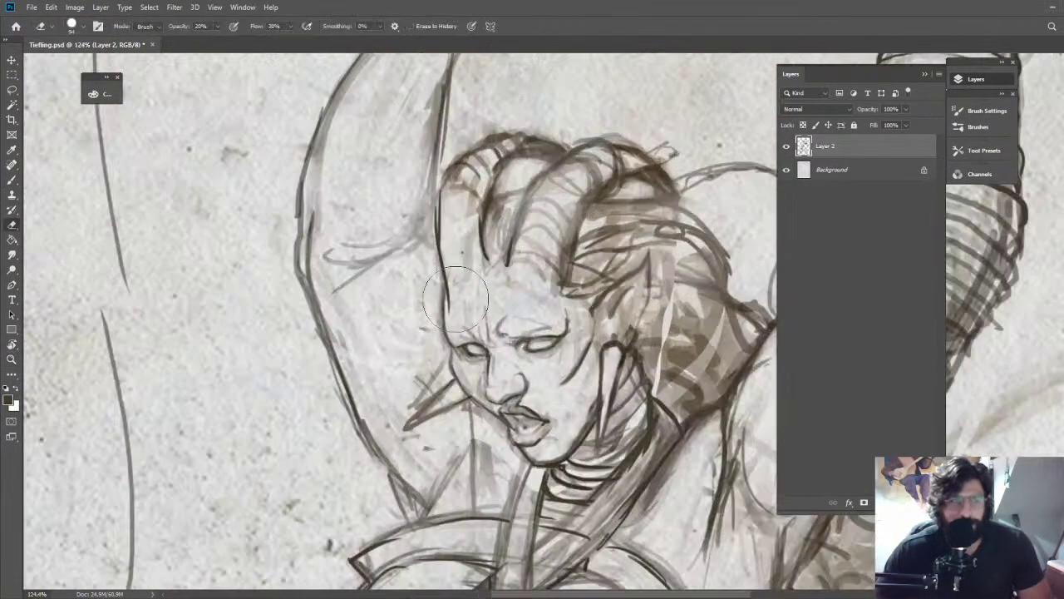
left_click_drag(456, 298, 440, 189)
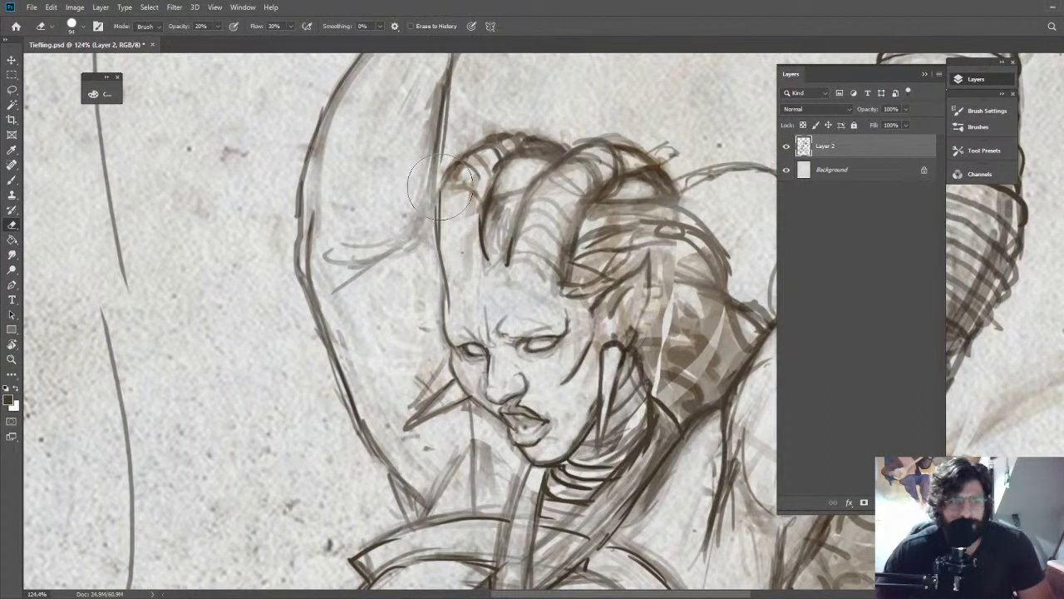
Redraw the forehead outline from the front horn to the brow and darken the raised arm's inner contour behind it
key("b")
mouse_move(453, 169)
left_mouse_down()
mouse_move(433, 201)
mouse_move(449, 322)
left_mouse_up()
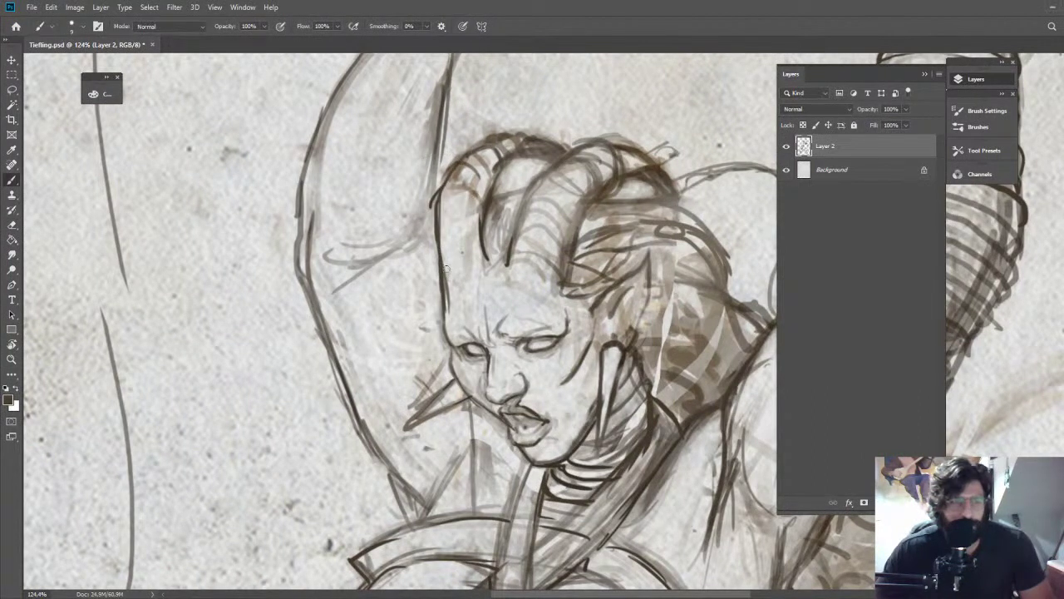
key("ctrl+z")
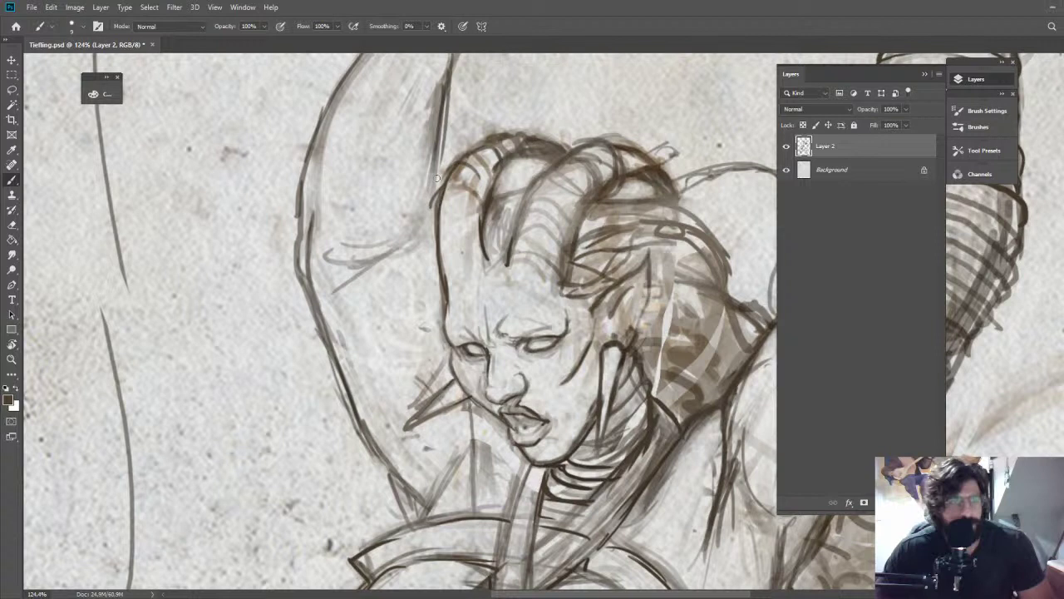
left_click_drag(437, 177, 389, 254)
left_click_drag(434, 185, 419, 218)
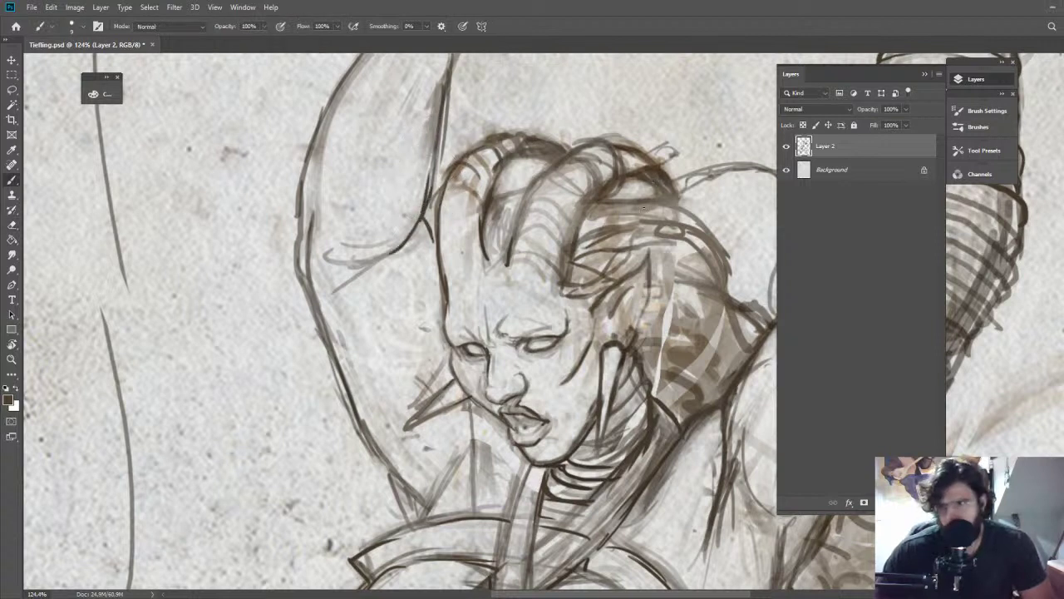
Add short dark frown lines between the eyebrows and check the figure with the canvas rotated
key("z")
left_click_drag(627, 230, 562, 229)
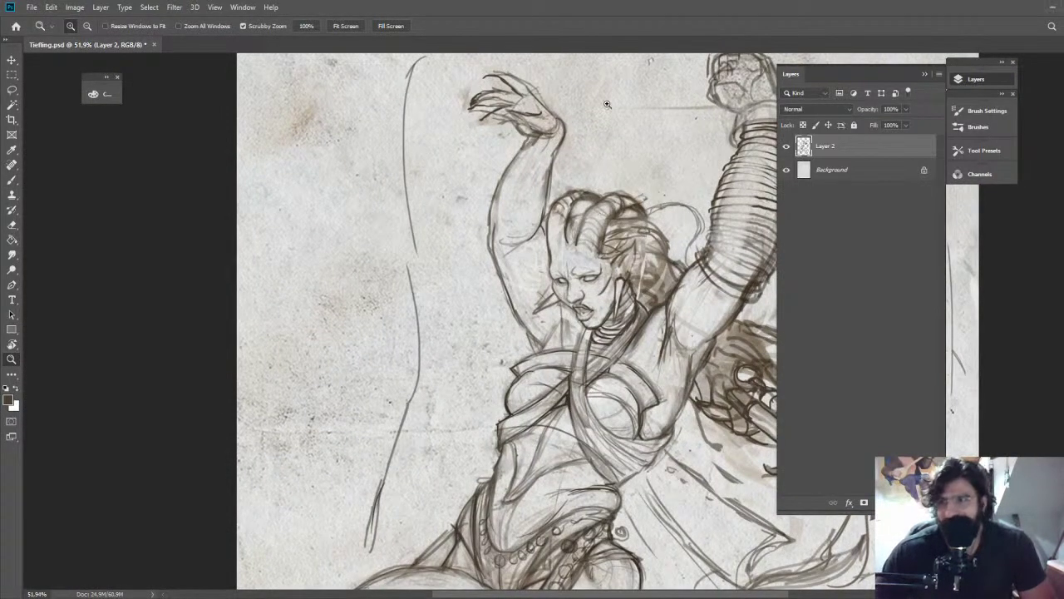
left_click_drag(644, 214, 532, 173)
left_click_drag(461, 231, 595, 229)
key("b")
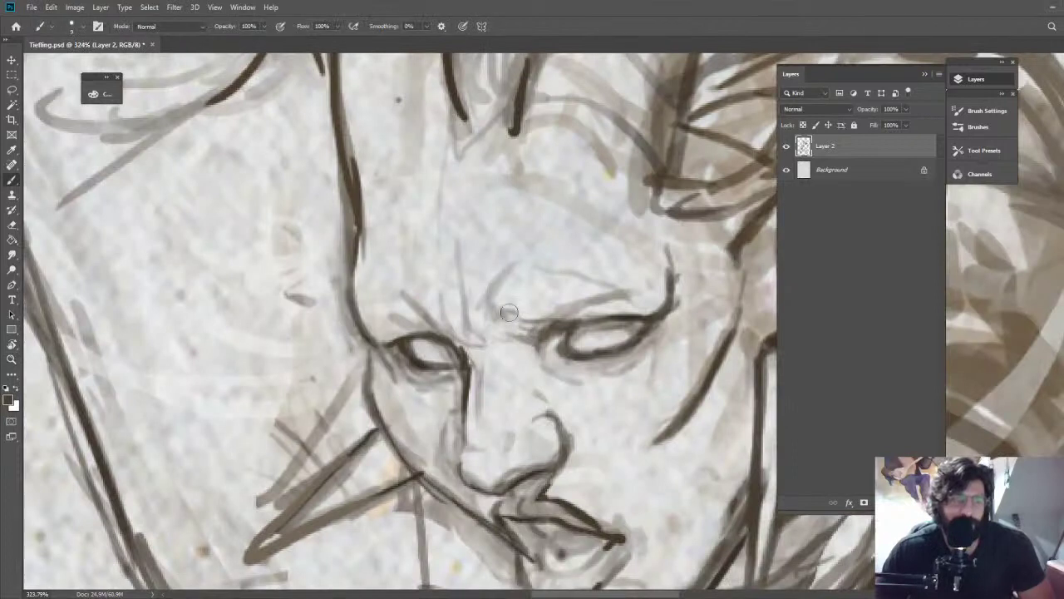
mouse_move(509, 312)
left_mouse_down()
mouse_move(530, 337)
mouse_move(488, 333)
left_mouse_up()
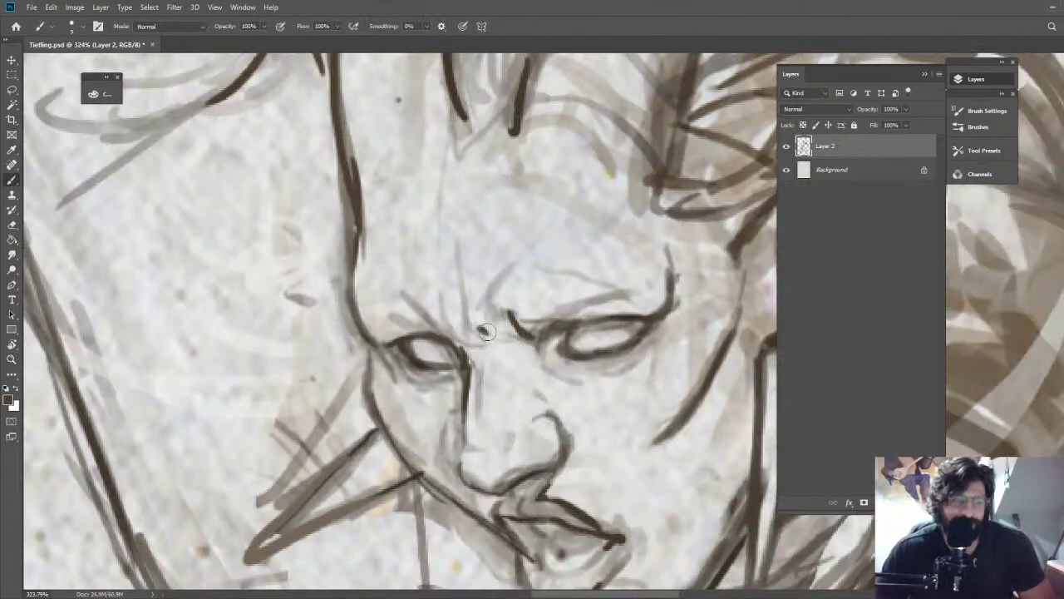
key("z")
left_click_drag(512, 298, 395, 275)
key("r")
left_click_drag(512, 243, 683, 242)
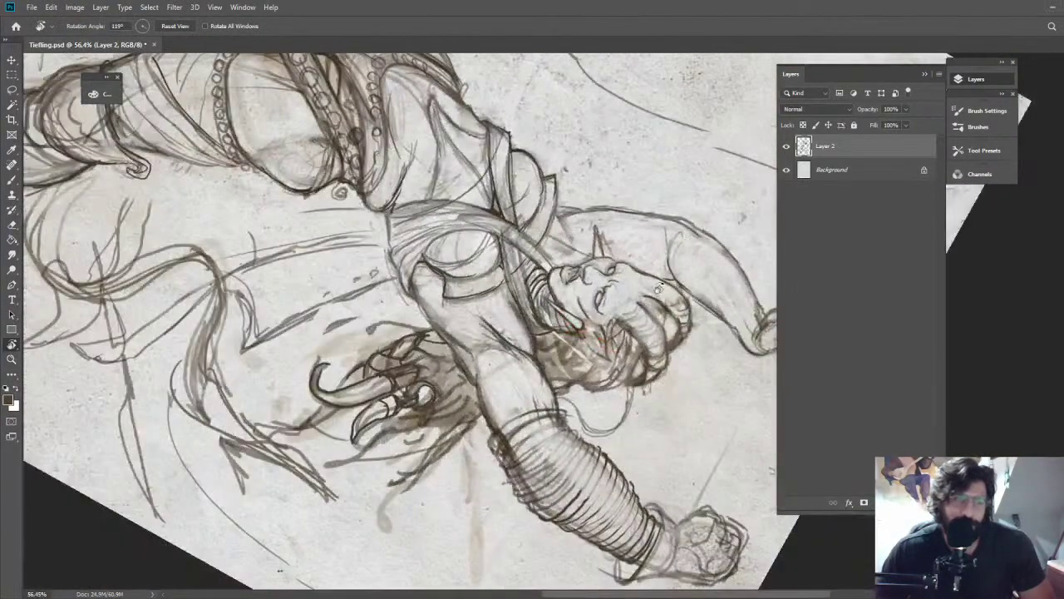
Restore the upright view and reinforce the contours of the front horns above the forehead
left_click_drag(658, 286, 553, 199)
scroll(553, 200, "up", 5)
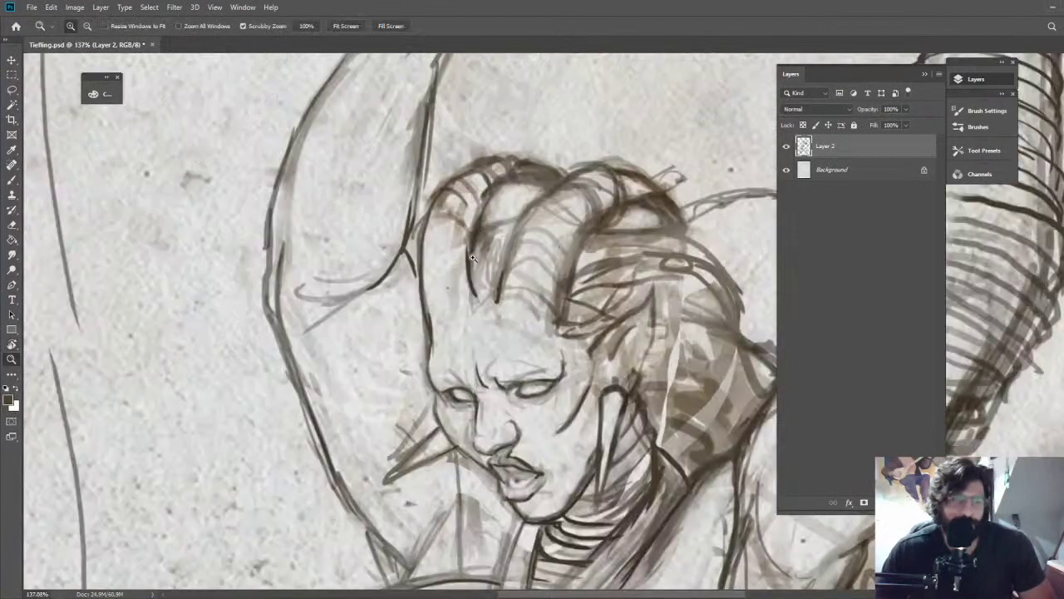
key("b")
mouse_move(472, 298)
left_mouse_down()
mouse_move(489, 206)
mouse_move(547, 191)
mouse_move(502, 278)
left_mouse_up()
mouse_move(477, 244)
left_mouse_down()
mouse_move(510, 220)
mouse_move(461, 133)
left_mouse_up()
key("z")
key("z")
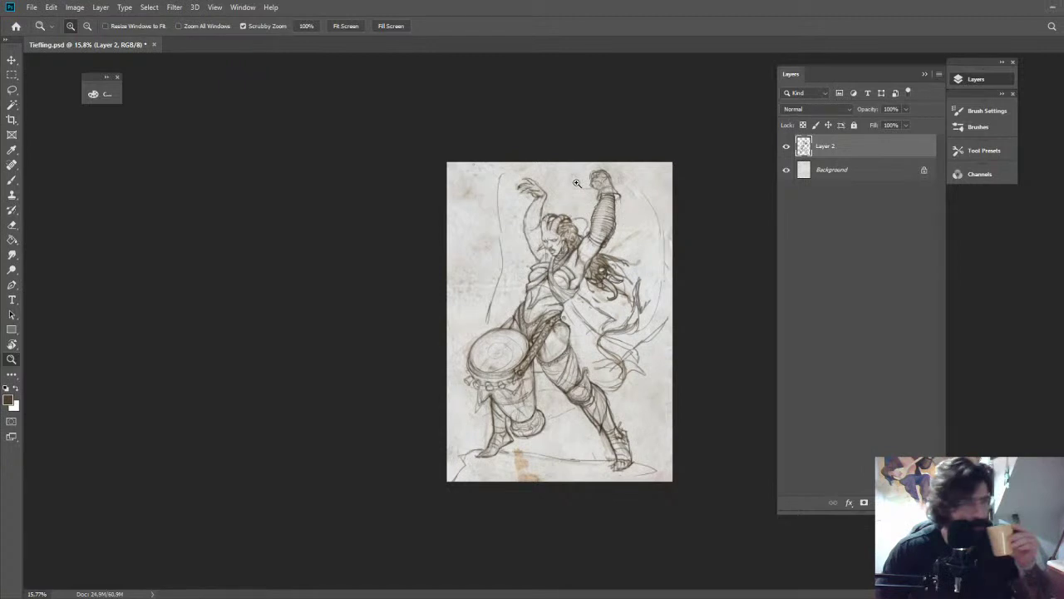
Darken the edge of the pointed ear above the long earring
left_click_drag(577, 183, 658, 260)
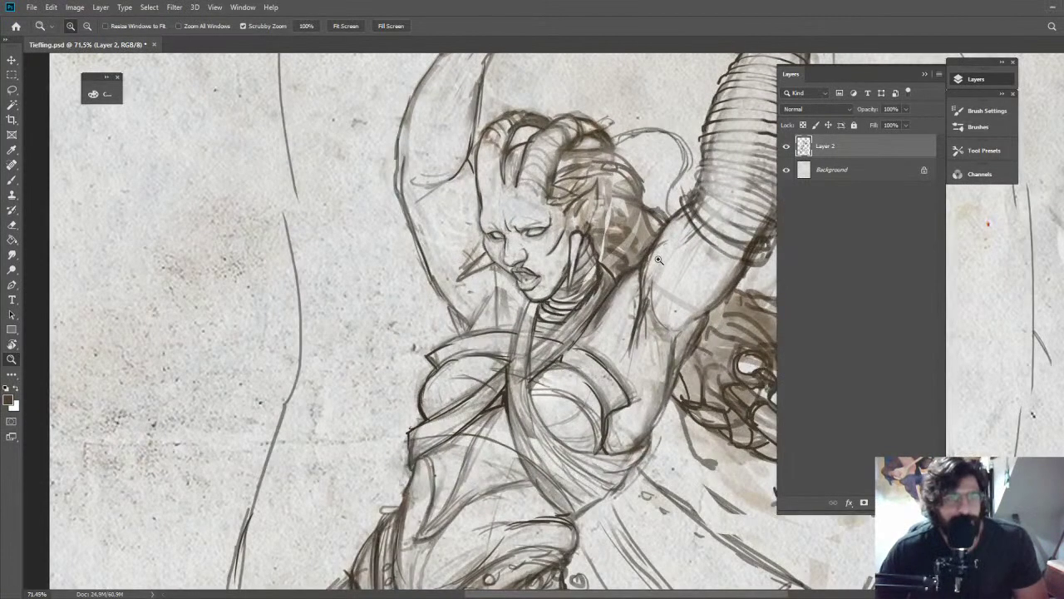
left_click_drag(659, 259, 676, 271)
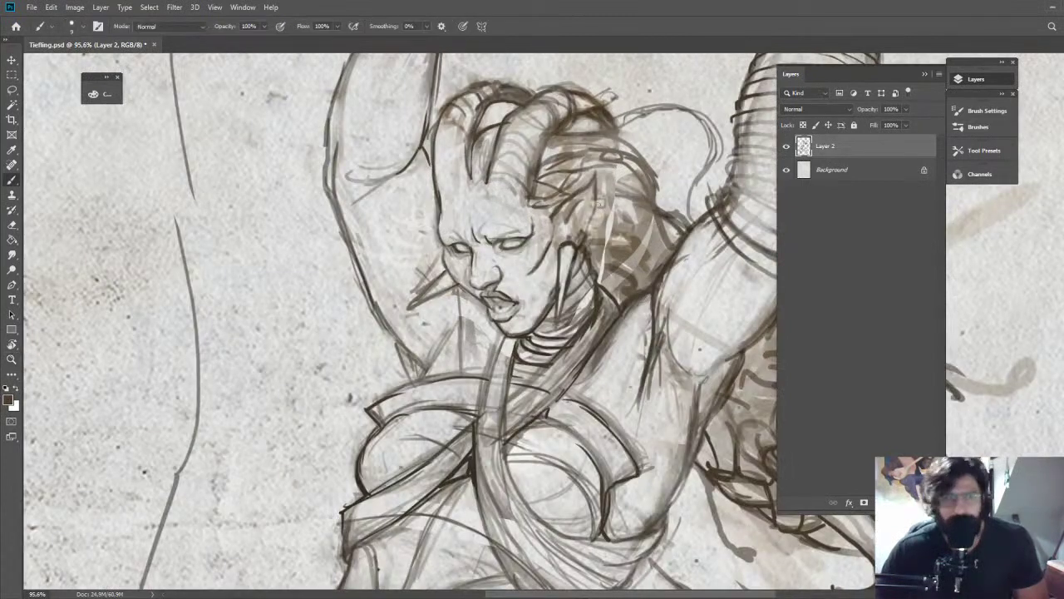
left_click_drag(605, 197, 636, 224)
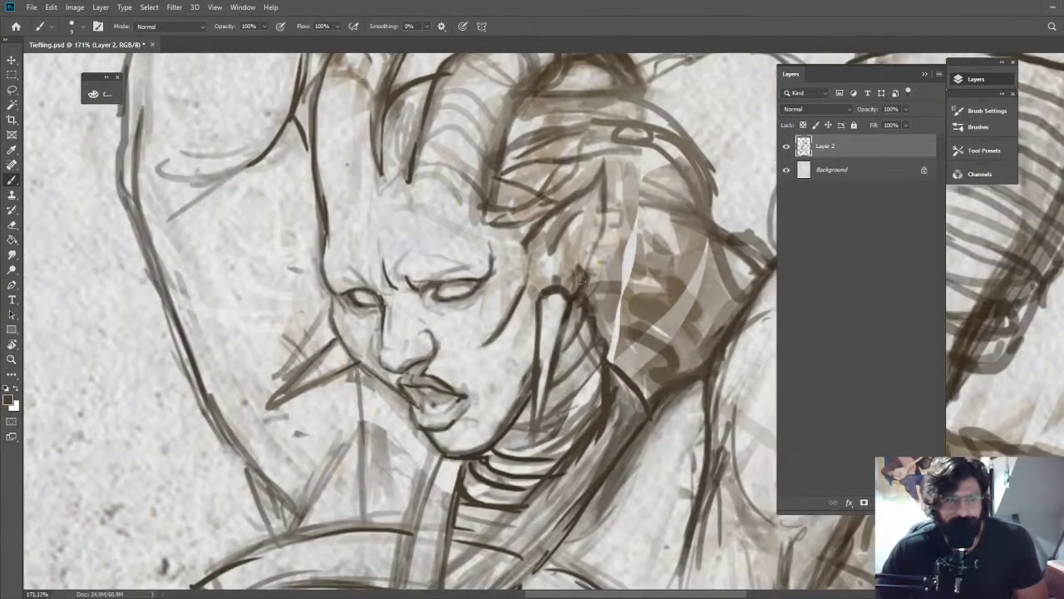
key("e")
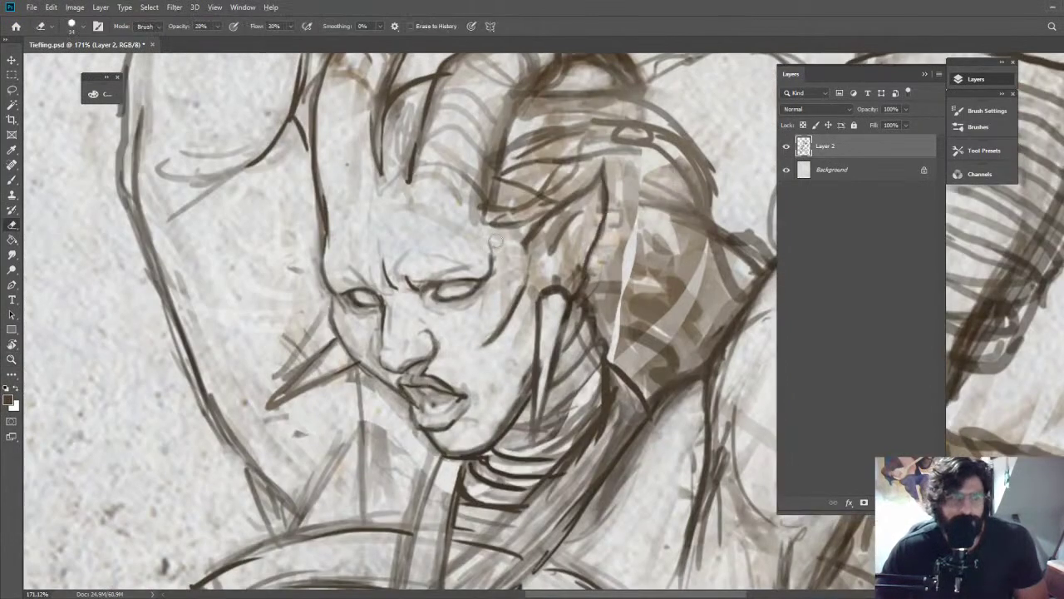
Darken both eyebrows with short angled strokes to sharpen the frowning expression
key("b")
left_click_drag(339, 281, 367, 287)
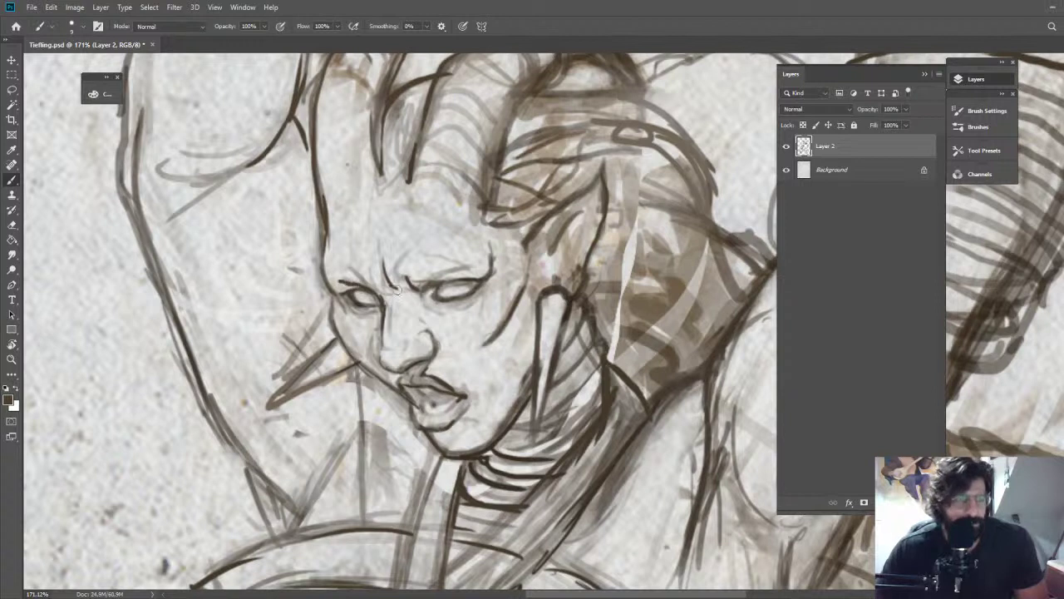
left_click_drag(454, 274, 485, 269)
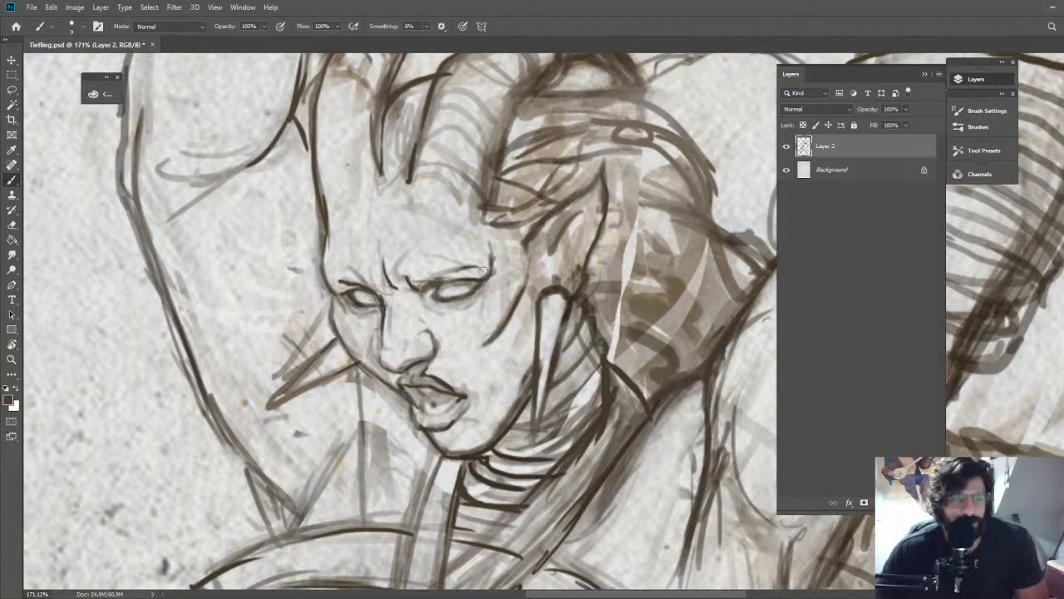
key("z")
left_click_drag(615, 278, 555, 199)
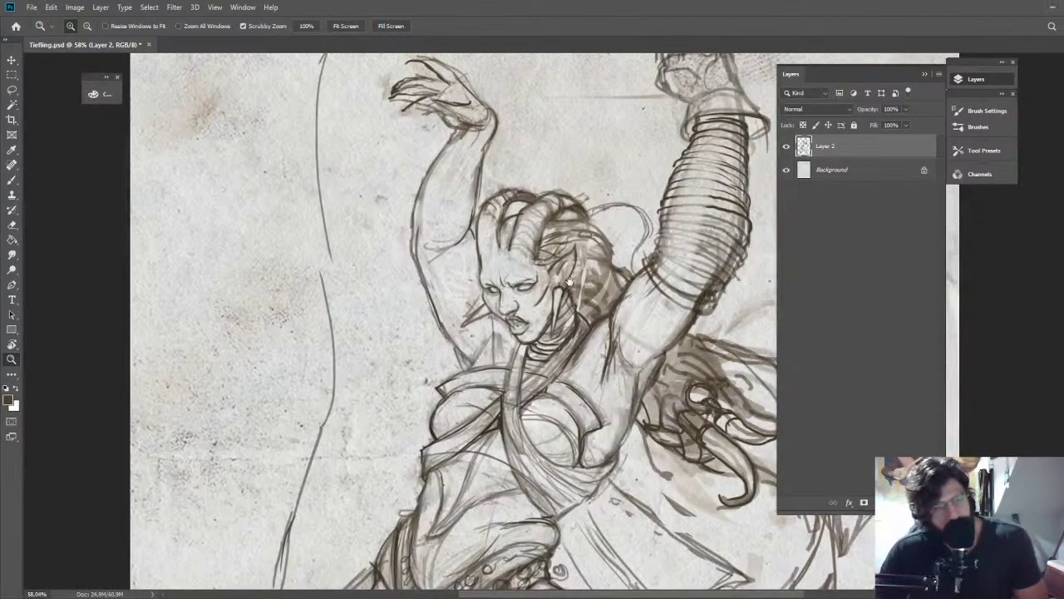
Clean up the bridge of the nose and refine the lines around the inner eye corner and nose
left_click_drag(562, 277, 522, 276)
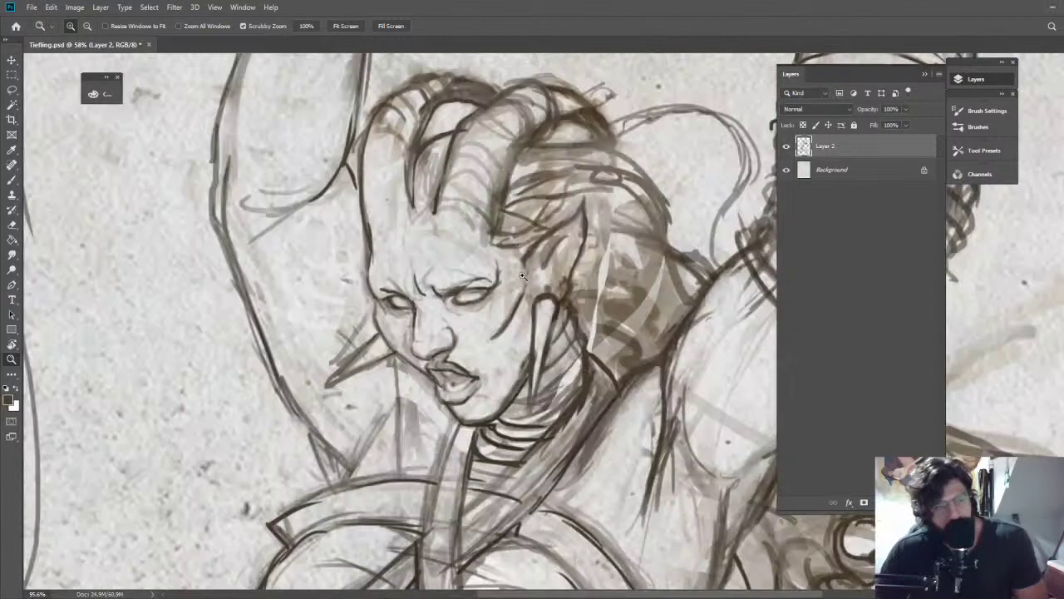
left_click_drag(522, 276, 557, 276)
key("b")
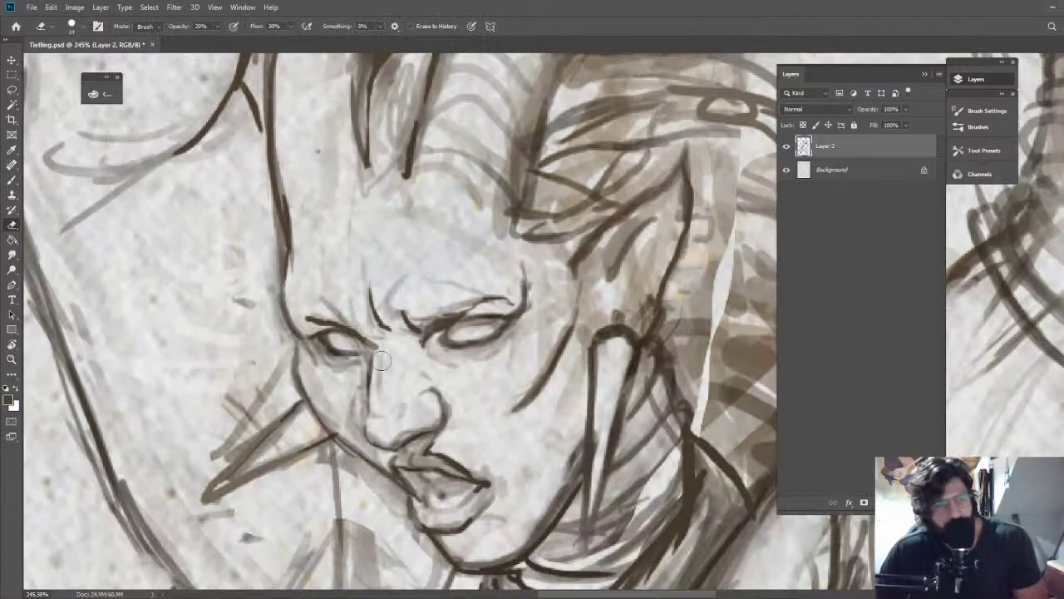
key("b")
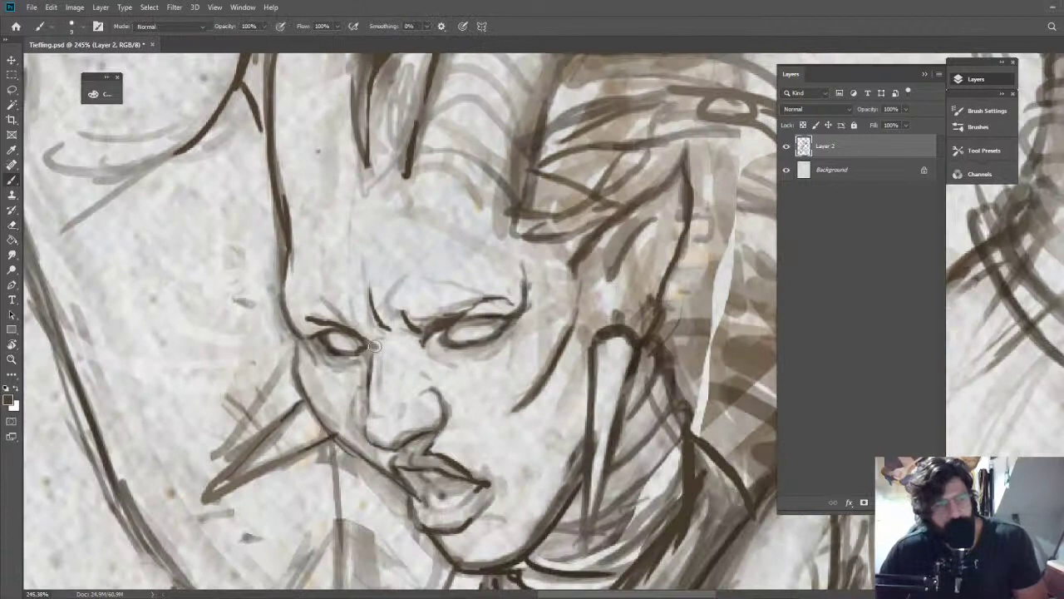
mouse_move(375, 345)
left_mouse_down()
mouse_move(356, 425)
mouse_move(372, 429)
mouse_move(353, 363)
mouse_move(407, 363)
left_mouse_up()
key("z")
key("b")
mouse_move(466, 318)
left_mouse_down()
mouse_move(453, 334)
mouse_move(472, 333)
mouse_move(455, 319)
left_mouse_up()
Check the line work on the whole figure by toggling the visibility of Layer 2
key("z")
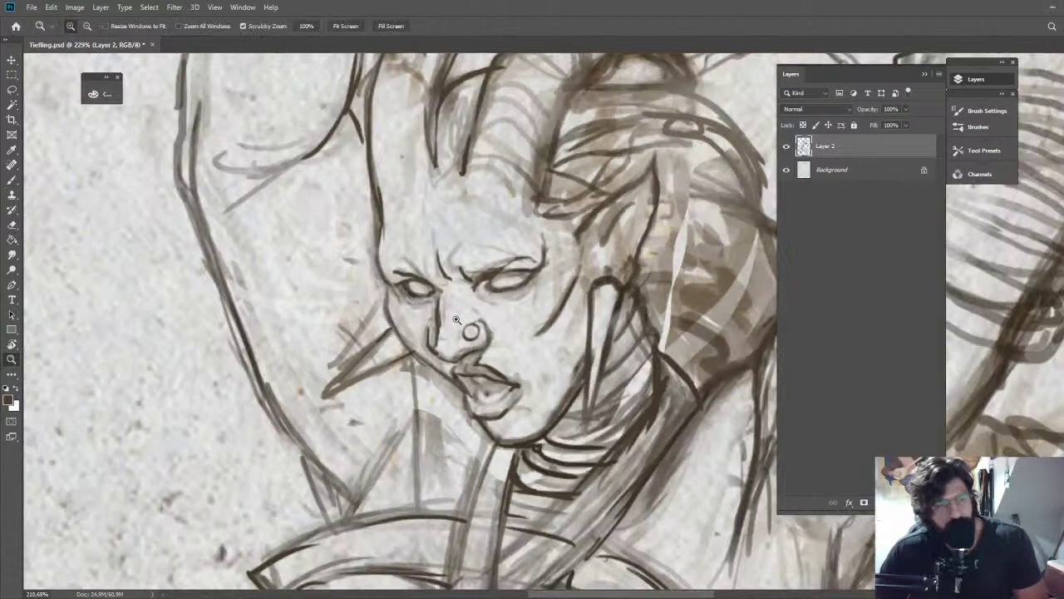
left_click_drag(456, 319, 341, 323)
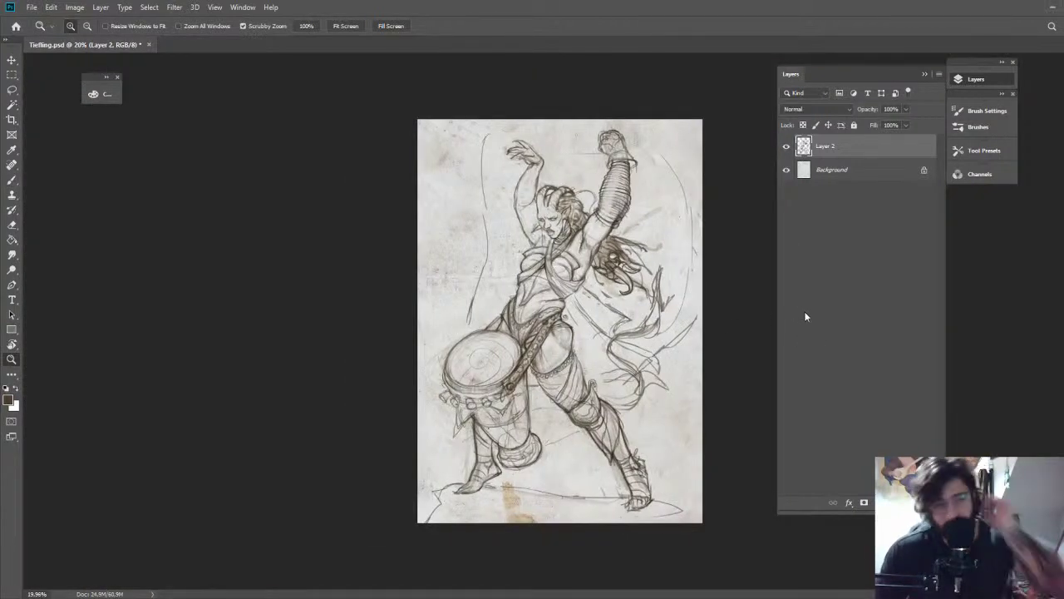
left_click(788, 146)
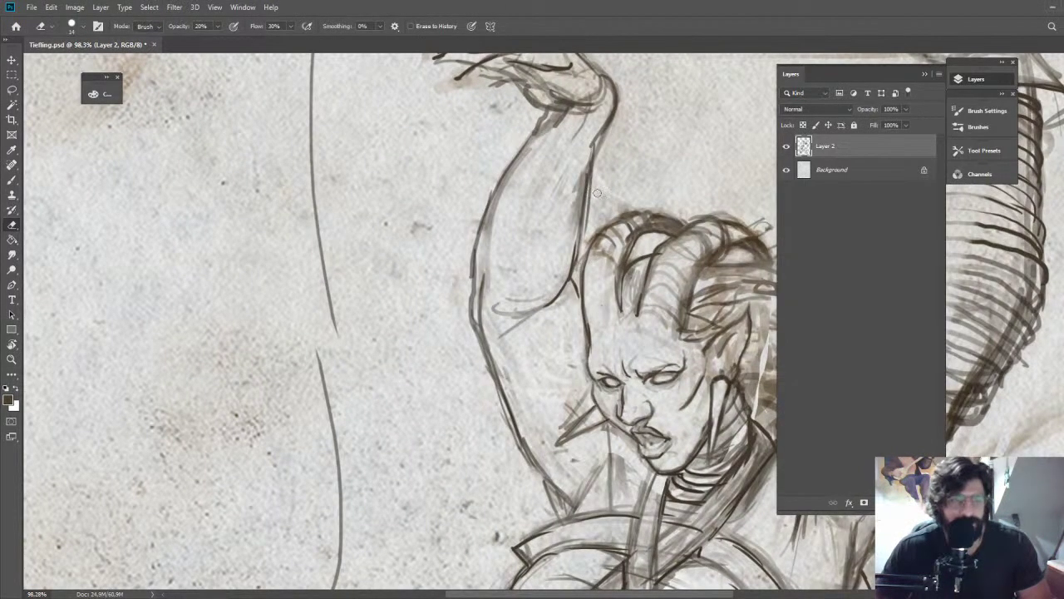
Erase the inner contour of the raised forearm beside the horned head and redraw it with the brush
left_click_drag(609, 131, 574, 272)
key("b")
mouse_move(603, 224)
left_mouse_down()
mouse_move(667, 213)
mouse_move(613, 150)
left_mouse_up()
Add a new empty layer between the Background and the sketch layer
key("z")
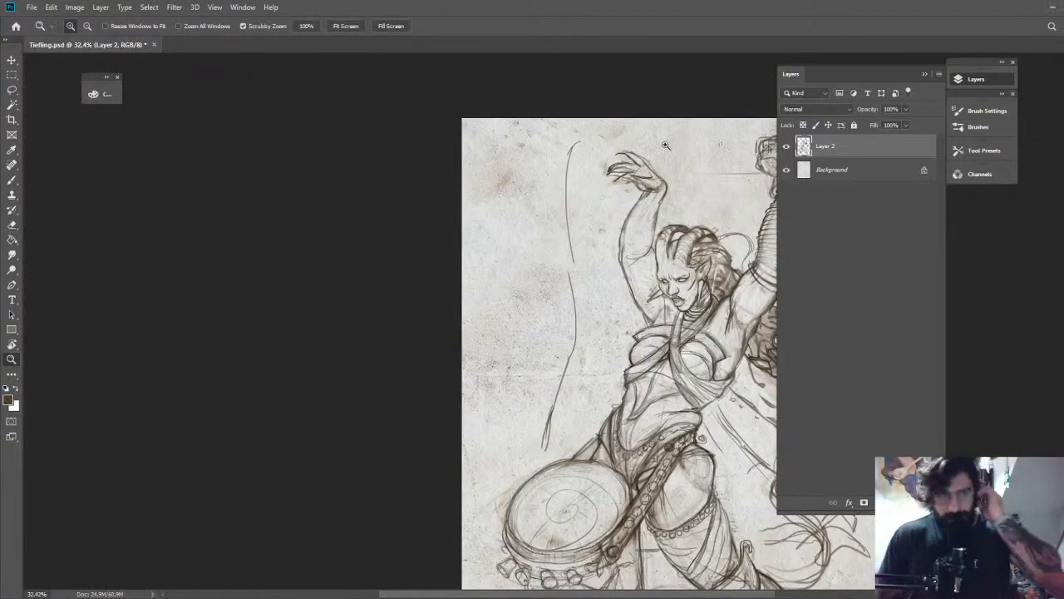
left_click(848, 170)
key("ctrl+shift+alt+n")
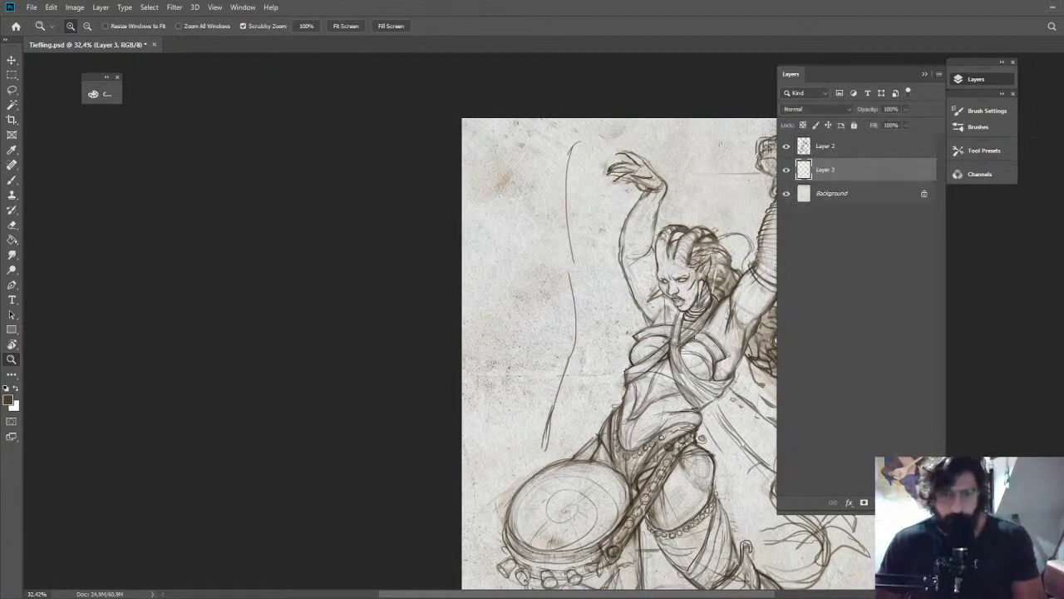
scroll(658, 326, "down", 1)
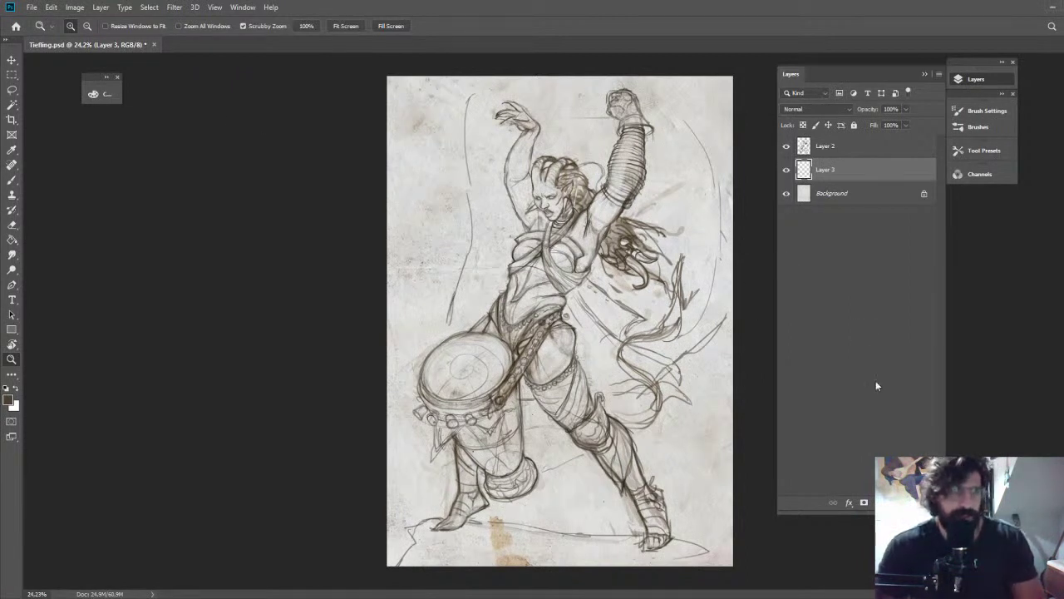
Set the sketch layer, Layer 2, to Multiply blending and lower its opacity to 83%
left_click(836, 143)
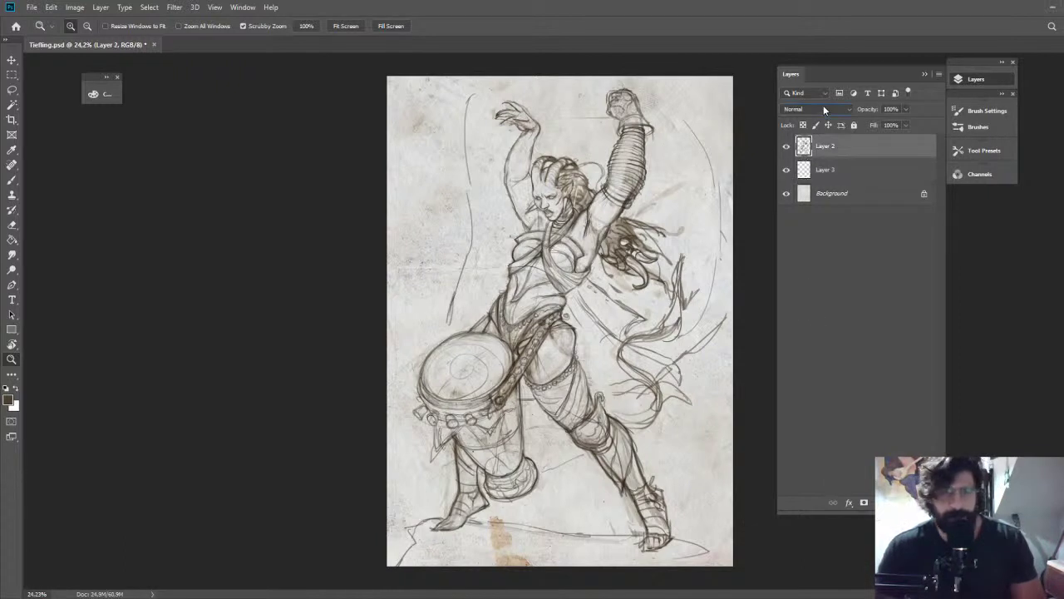
left_click(823, 107)
left_click(819, 114)
key("Down")
key("Down")
key("Down")
left_click_drag(906, 109, 897, 124)
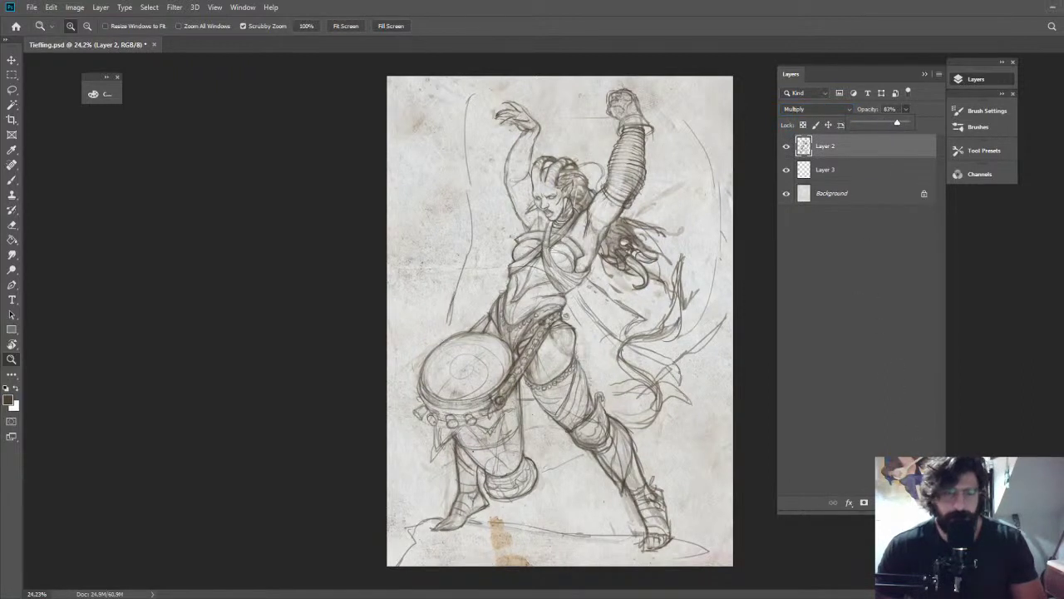
On Layer 3, paint a first dark blue-grey patch with a large brush behind the raised hand and head
left_click(840, 170)
key("b")
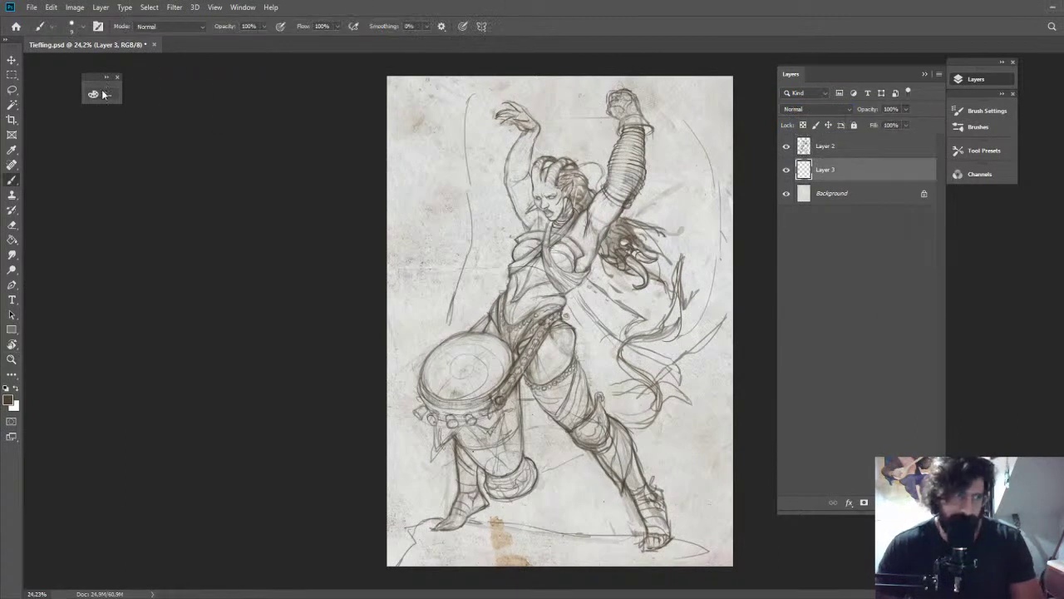
left_click(103, 94)
mouse_move(300, 241)
left_mouse_down()
mouse_move(295, 275)
mouse_move(307, 222)
mouse_move(297, 248)
left_mouse_up()
left_click(229, 415)
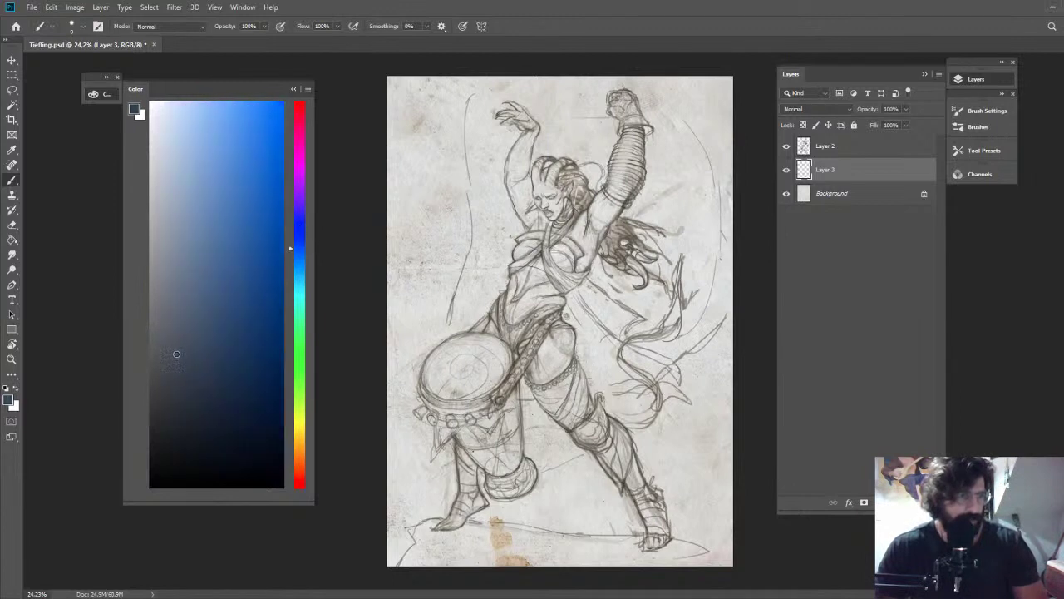
left_click(158, 315)
mouse_move(561, 125)
left_mouse_down()
mouse_move(641, 161)
mouse_move(523, 148)
mouse_move(517, 122)
left_mouse_up()
Pick a lighter blue-grey and block in the upper background around the raised arms and head
left_click(171, 260)
left_click(163, 240)
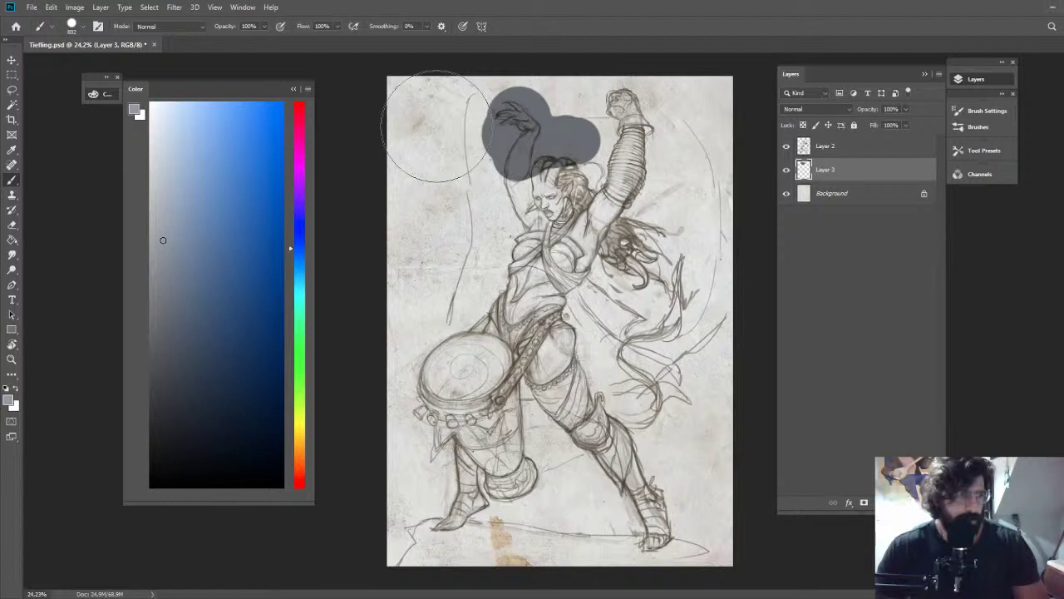
mouse_move(437, 127)
left_mouse_down()
mouse_move(656, 103)
mouse_move(655, 159)
mouse_move(640, 154)
mouse_move(692, 110)
mouse_move(657, 108)
left_mouse_up()
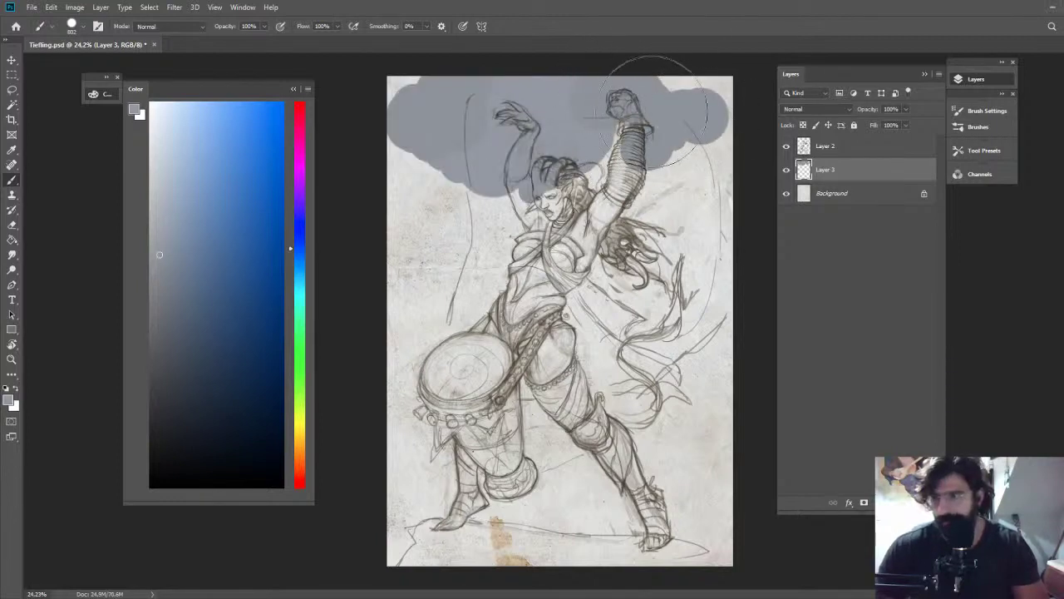
left_click(806, 75)
mouse_move(721, 137)
left_mouse_down()
mouse_move(636, 143)
mouse_move(685, 173)
left_mouse_up()
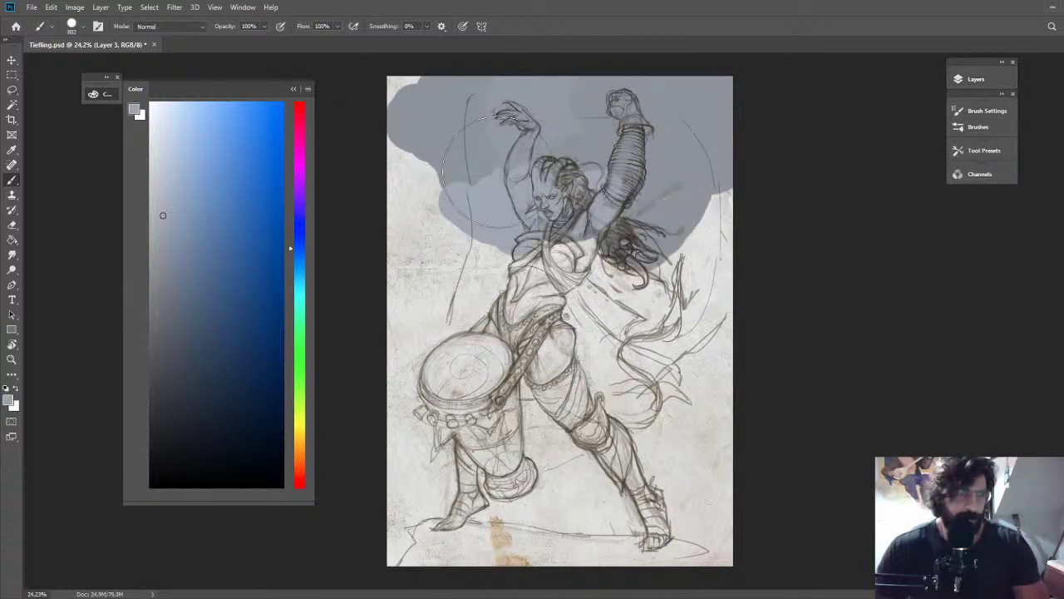
Cover the middle and lower background with slightly varied, lighter blue-greys, down past the drum and legs
mouse_move(451, 190)
left_mouse_down()
mouse_move(374, 186)
mouse_move(448, 164)
mouse_move(402, 155)
mouse_move(390, 119)
mouse_move(404, 97)
mouse_move(642, 245)
mouse_move(681, 252)
mouse_move(726, 198)
mouse_move(737, 223)
mouse_move(642, 286)
mouse_move(584, 303)
mouse_move(609, 333)
mouse_move(688, 359)
mouse_move(719, 335)
mouse_move(688, 312)
mouse_move(478, 275)
left_mouse_up()
left_click(160, 239)
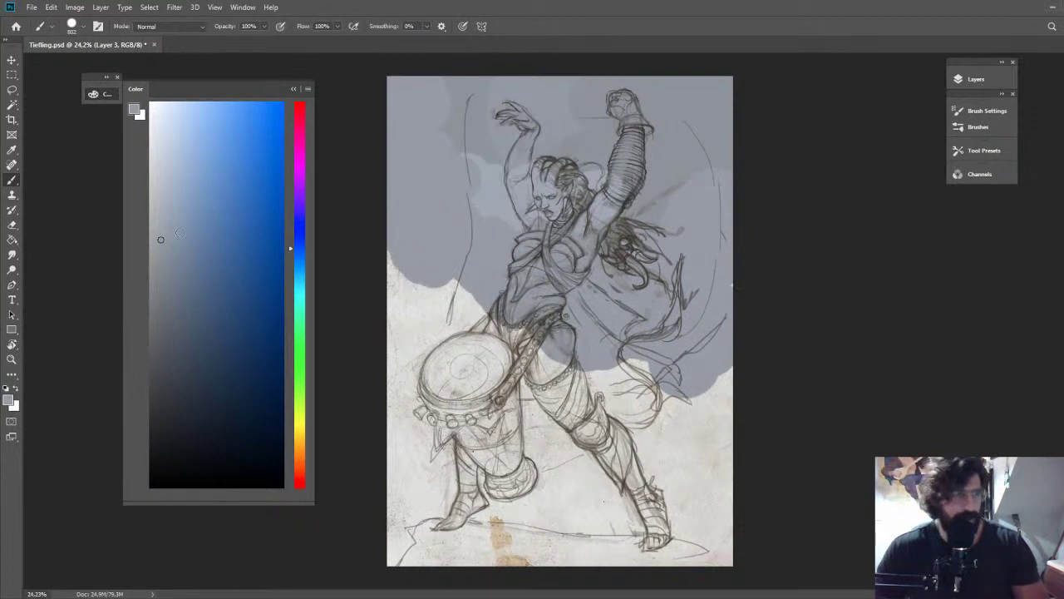
left_click(168, 219)
mouse_move(486, 306)
left_mouse_down()
mouse_move(563, 337)
mouse_move(524, 362)
left_mouse_up()
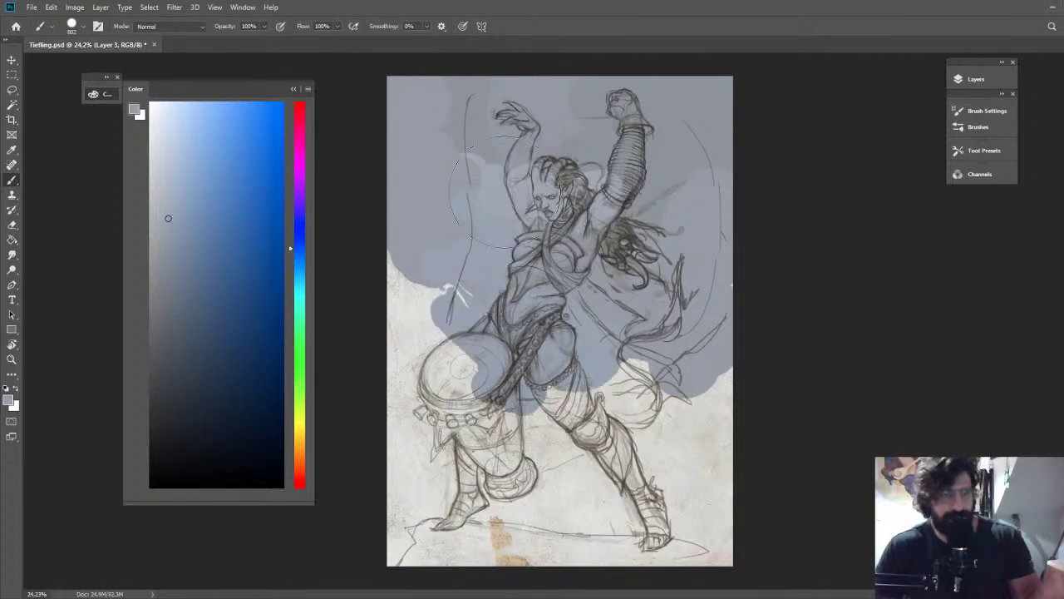
mouse_move(409, 313)
left_mouse_down()
mouse_move(445, 293)
mouse_move(455, 324)
left_mouse_up()
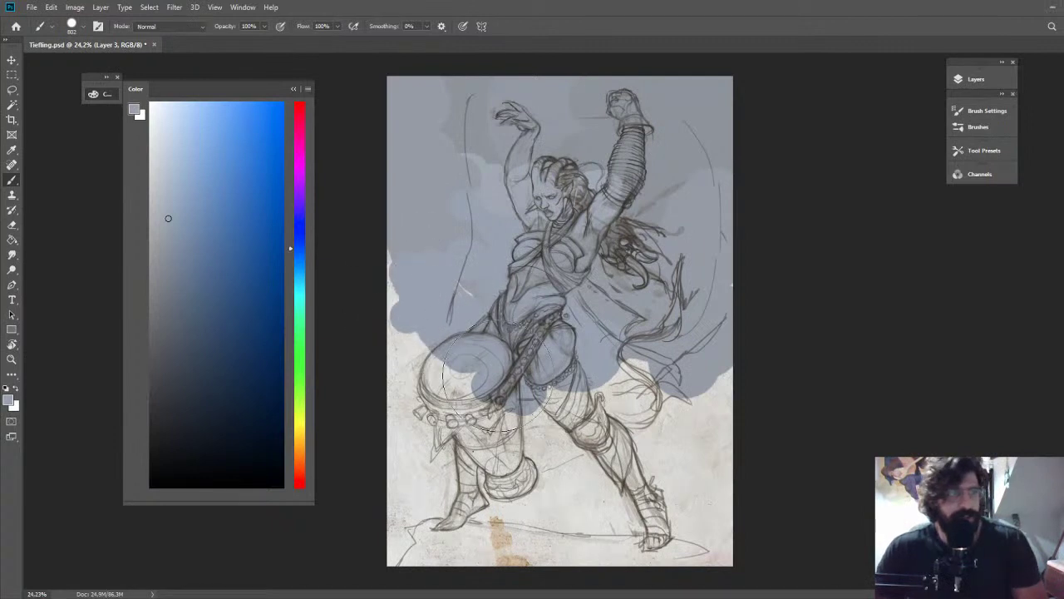
mouse_move(549, 387)
left_mouse_down()
mouse_move(662, 358)
mouse_move(707, 379)
mouse_move(626, 380)
left_mouse_up()
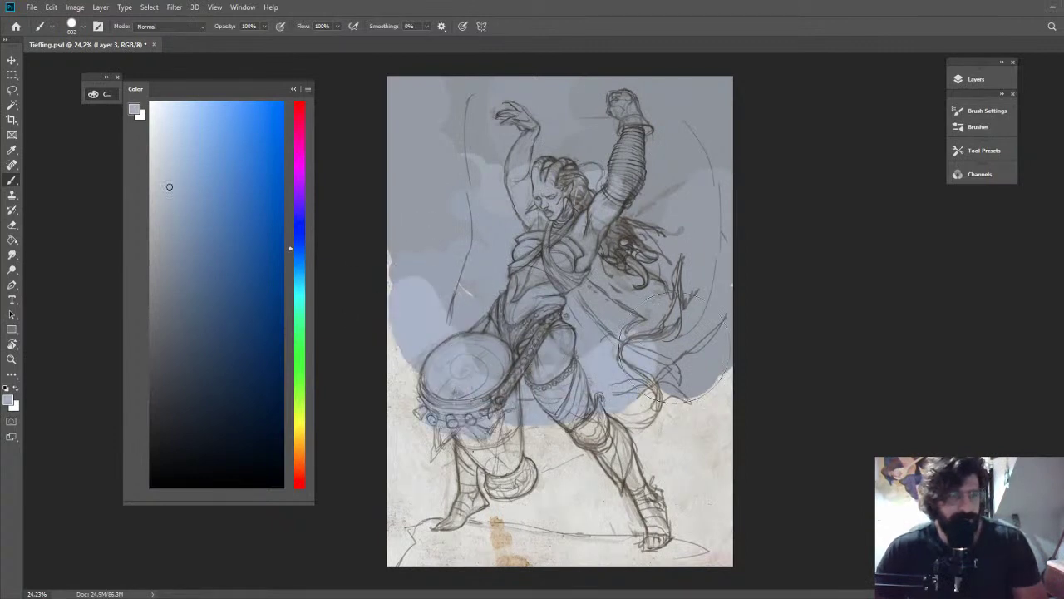
left_click(161, 209)
mouse_move(504, 386)
left_mouse_down()
mouse_move(449, 353)
mouse_move(400, 298)
mouse_move(404, 358)
mouse_move(533, 439)
left_mouse_up()
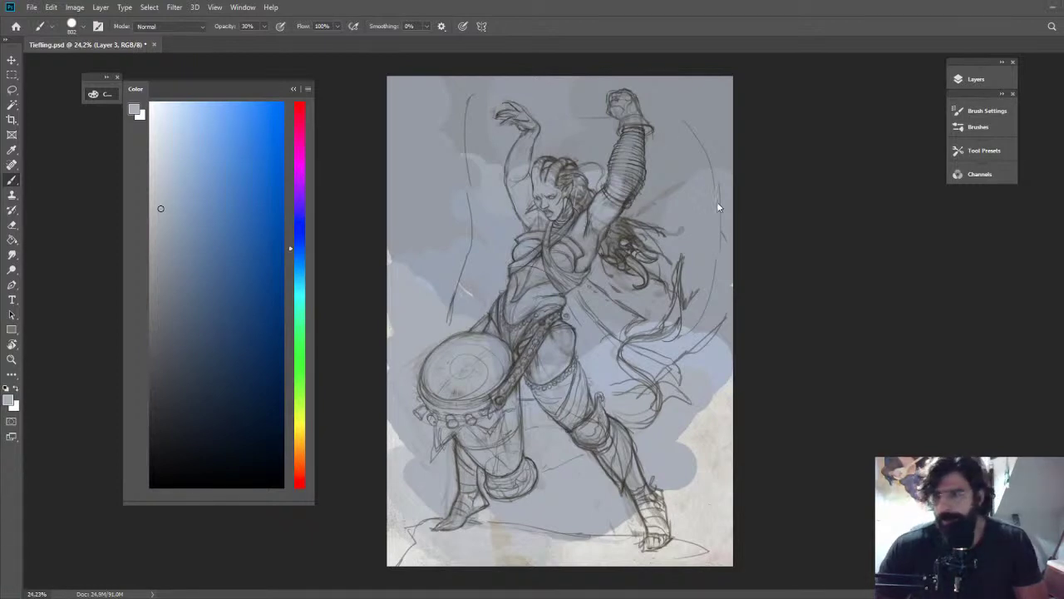
Blend the edges between the background patches around the figure with brush strokes at 30% opacity
key("bracketright")
key("bracketright")
key("bracketright")
key("bracketright")
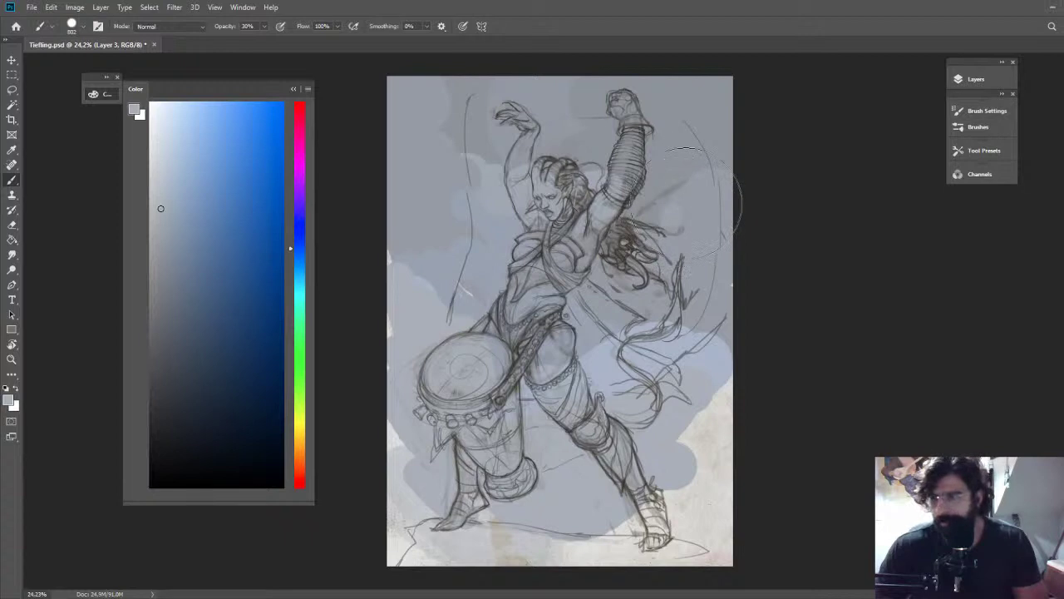
key("ctrl+plus")
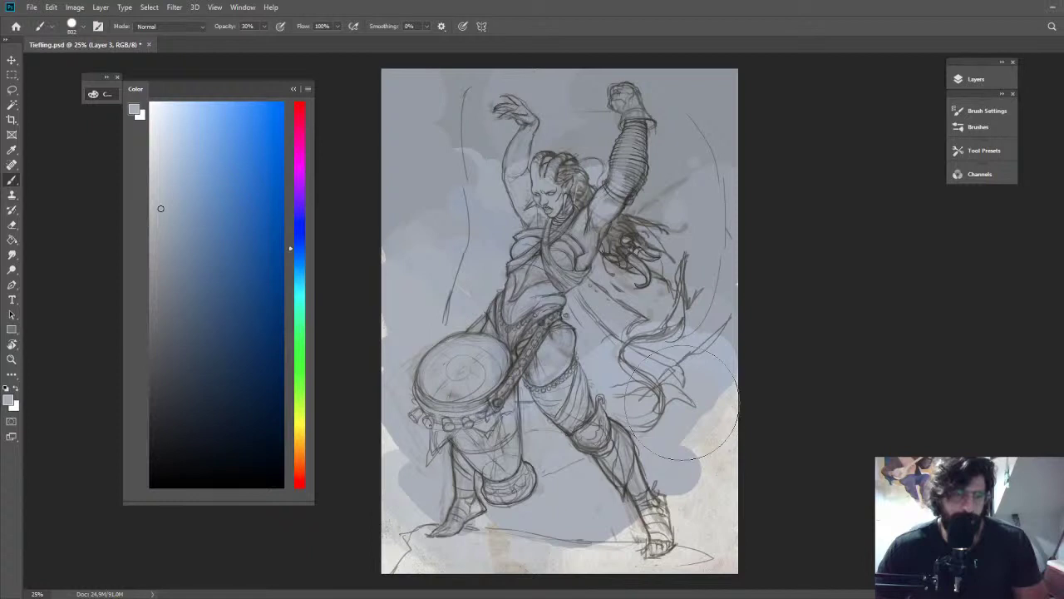
left_click(432, 195)
right_click(472, 213)
left_click(670, 404)
left_click(491, 133)
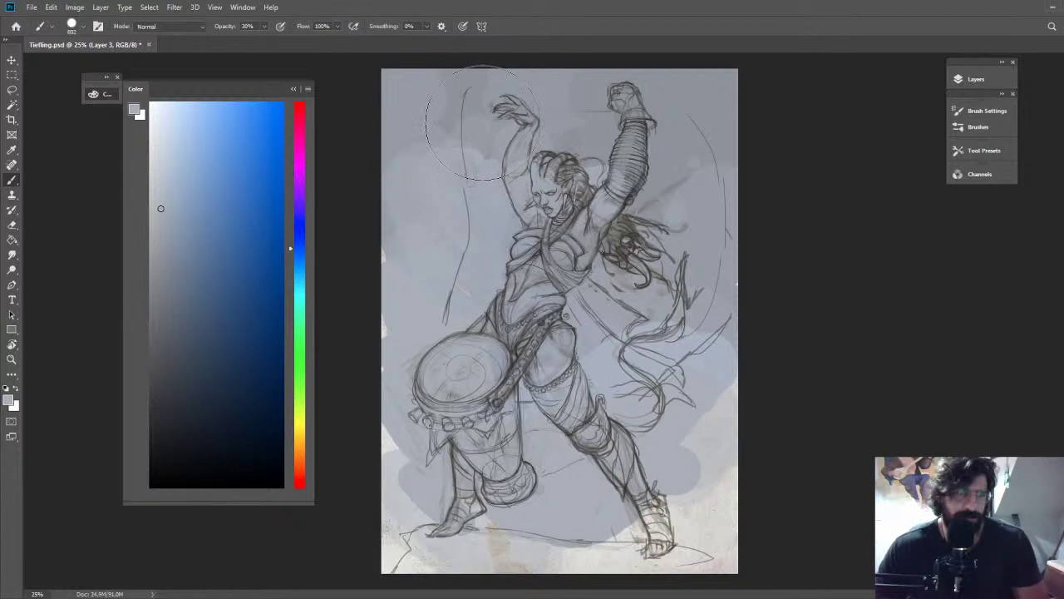
Set the brush opacity to 50% and glaze a light blue-grey over the background beside the flowing cloth and front leg
left_click(176, 198)
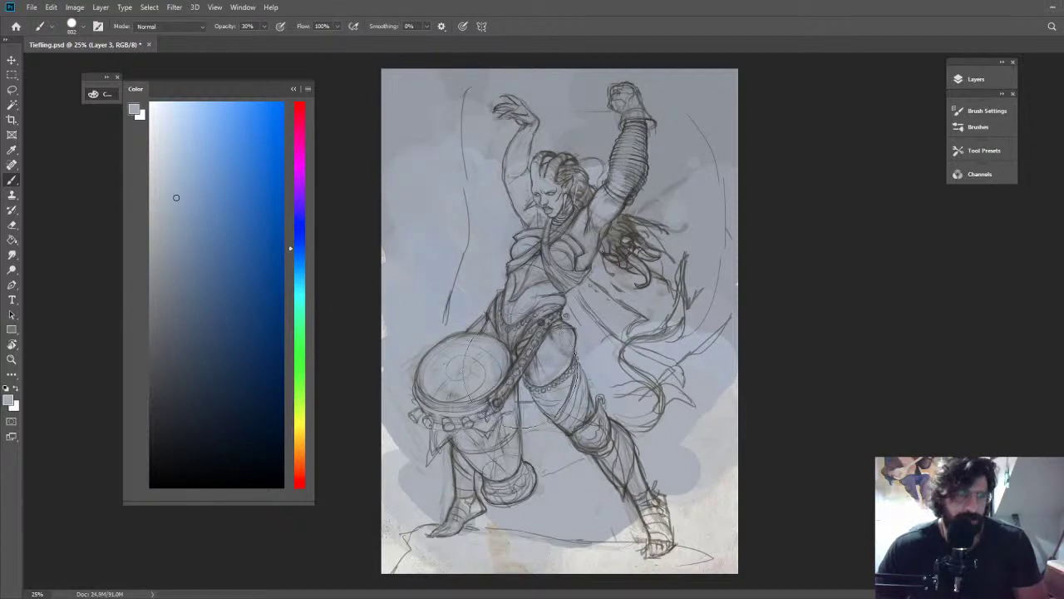
key("5")
left_click(698, 354, "alt")
mouse_move(705, 274)
left_mouse_down()
mouse_move(715, 444)
mouse_move(671, 491)
left_mouse_up()
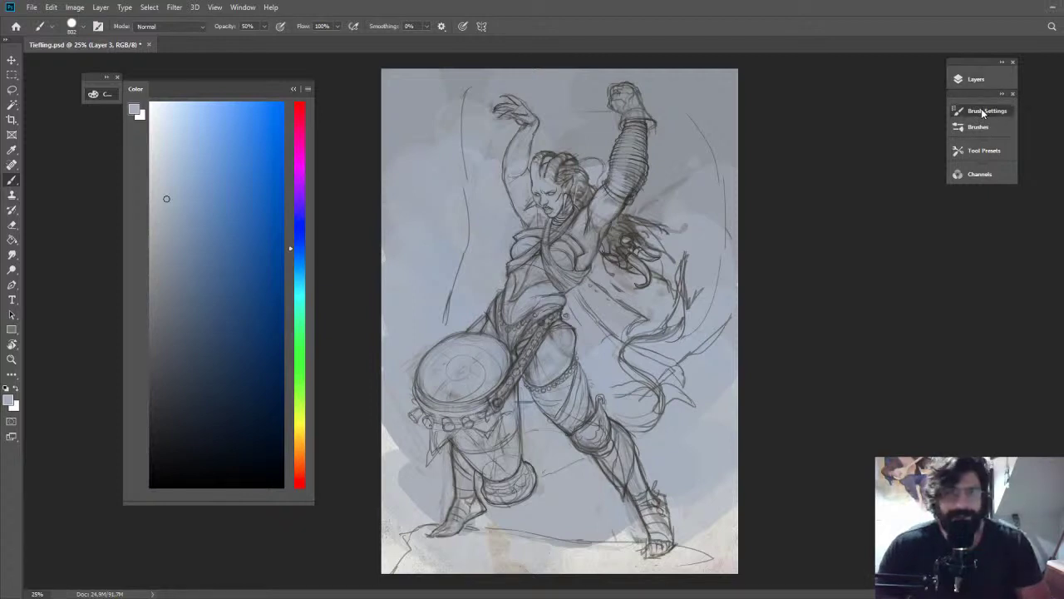
Check the brush's Color Dynamics settings
left_click(985, 113)
left_click(985, 114)
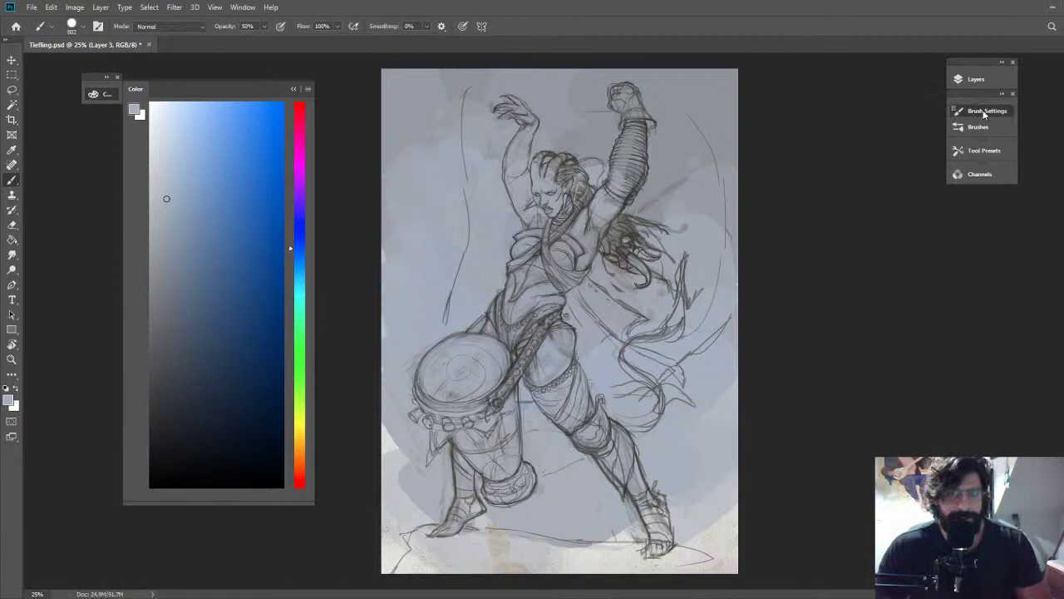
left_click(984, 114)
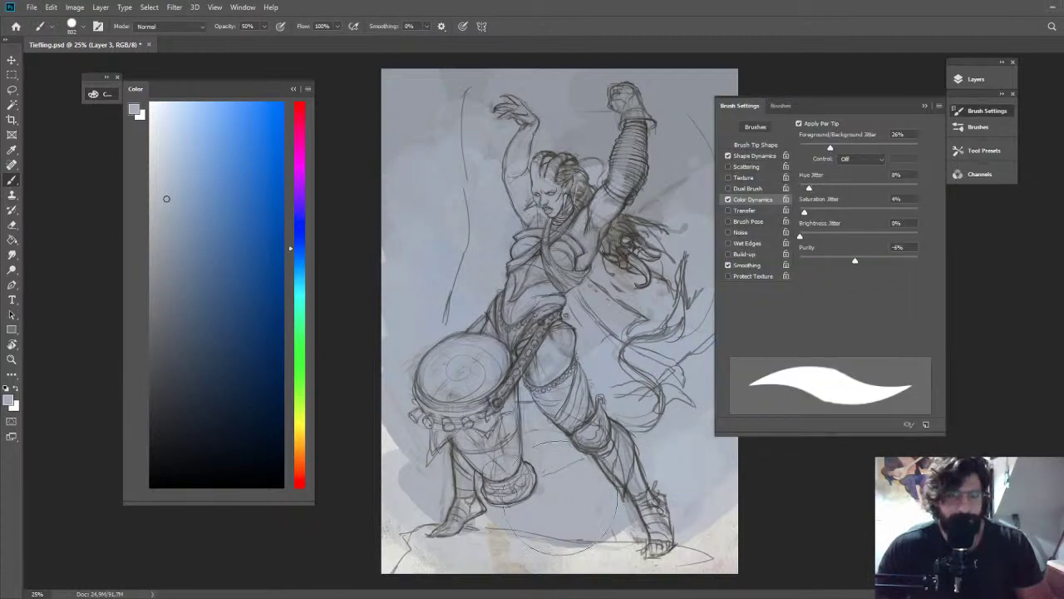
left_click(924, 106)
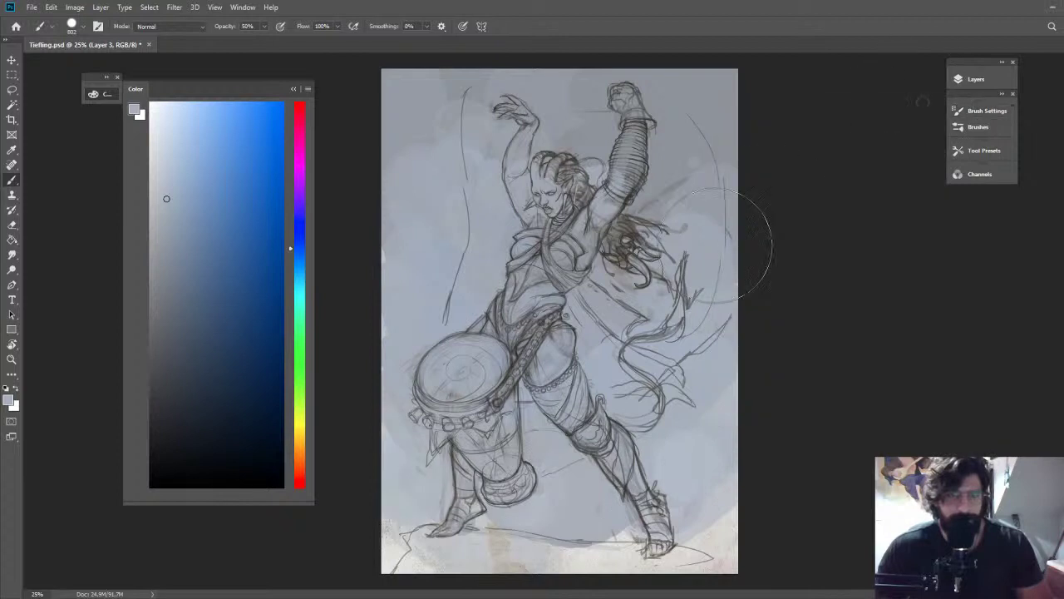
Choose a darker neutral grey and paint shadow tones in the background around the flowing hair
left_click(706, 210, "alt")
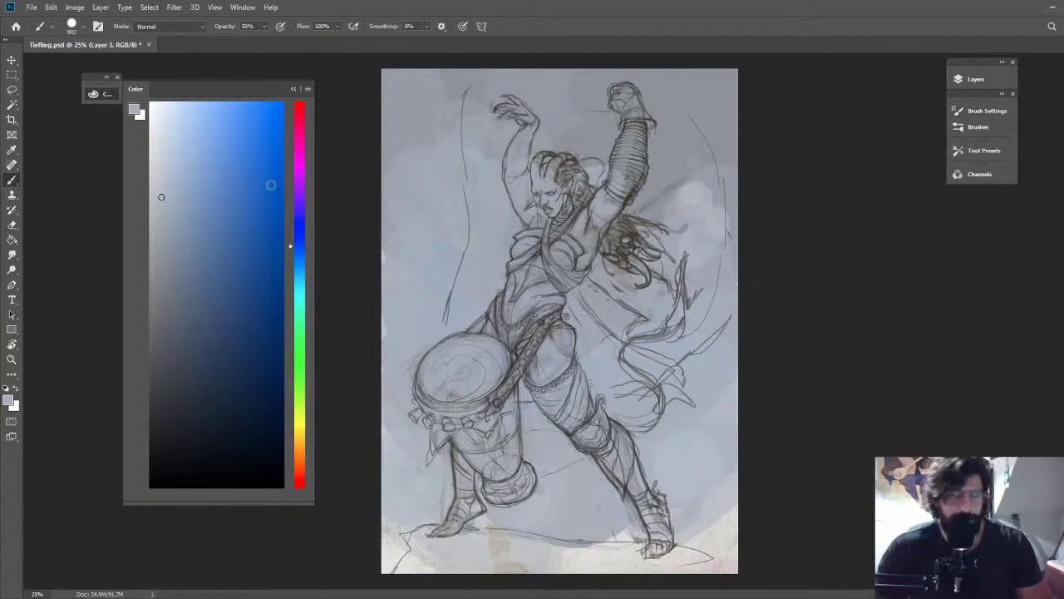
left_click(153, 301)
left_click_drag(721, 184, 695, 210)
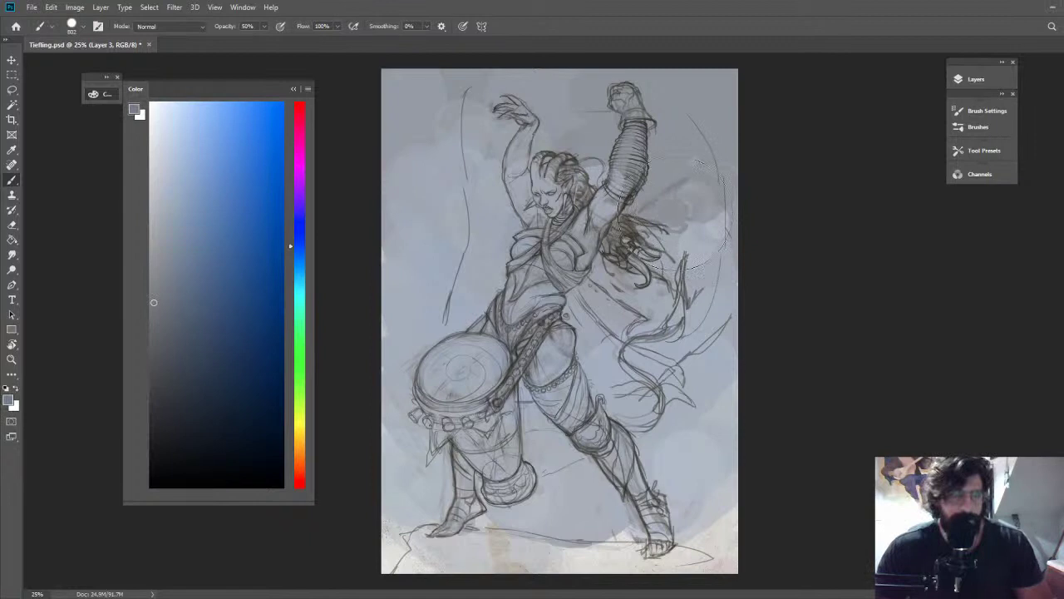
left_click_drag(674, 214, 713, 291)
Paint darker violet-grey patches beside the torso above the drum and carry the tone across the lower background
mouse_move(416, 197)
left_mouse_down()
mouse_move(419, 248)
mouse_move(429, 248)
mouse_move(413, 236)
left_mouse_up()
left_click(164, 310)
left_click(468, 273)
left_click(299, 241)
left_click(486, 247)
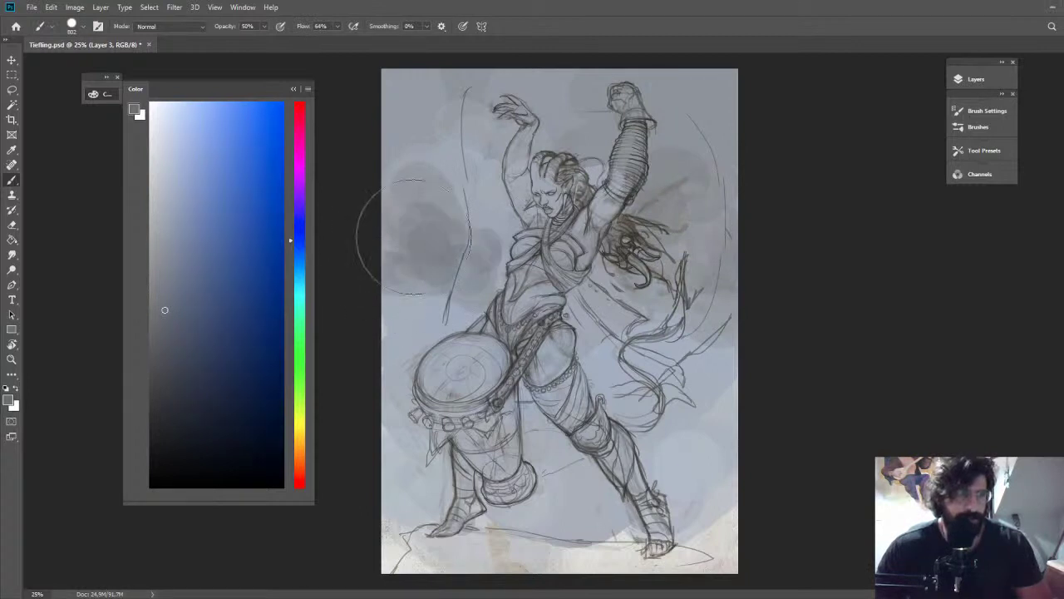
mouse_move(413, 236)
left_mouse_down()
mouse_move(737, 511)
mouse_move(646, 454)
mouse_move(548, 437)
mouse_move(715, 365)
mouse_move(671, 357)
mouse_move(628, 378)
mouse_move(608, 368)
mouse_move(502, 384)
mouse_move(470, 441)
mouse_move(574, 462)
mouse_move(420, 519)
mouse_move(705, 548)
left_mouse_up()
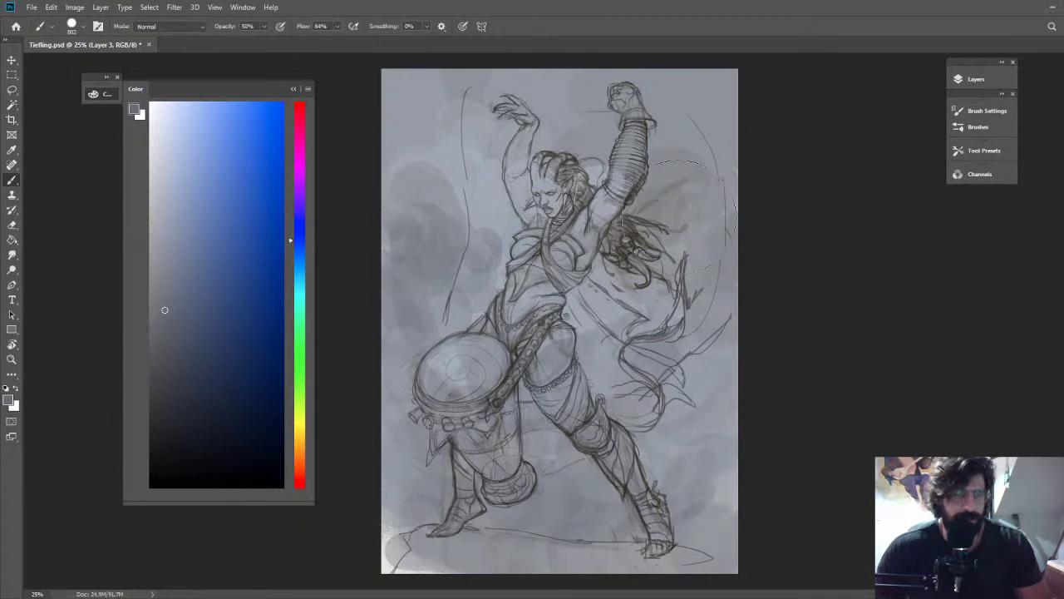
Sample the background grey and blend it above the drum and beside the wrapped arm
left_click(399, 214, "alt")
mouse_move(391, 213)
left_mouse_down()
mouse_move(381, 271)
mouse_move(473, 302)
left_mouse_up()
left_click_drag(610, 151, 697, 184)
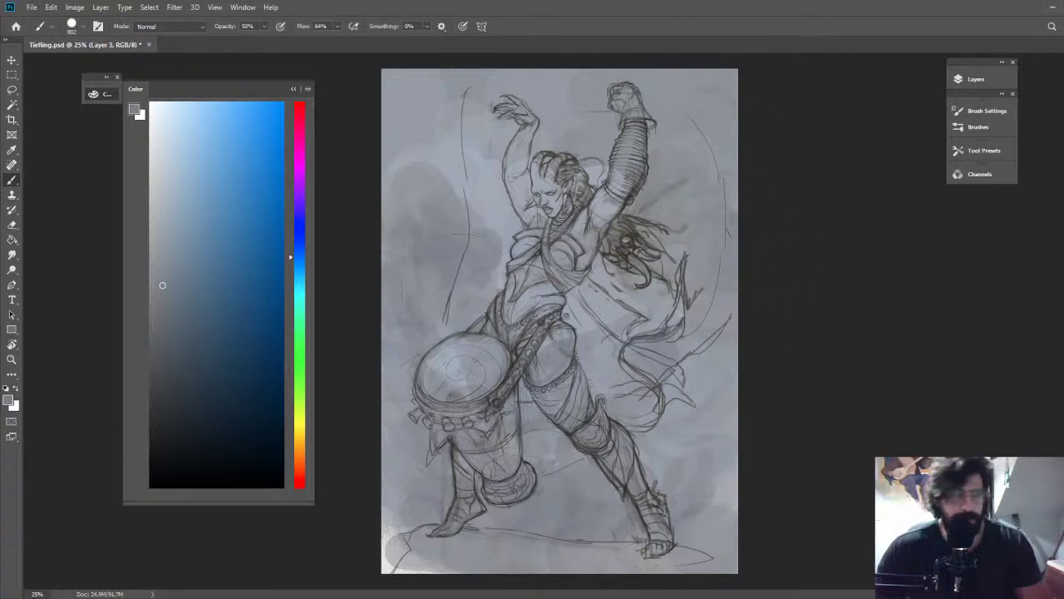
Darken the ground around the feet and the area beside the cloth with a sampled grey and a 1162 px brush
left_click(458, 289, "alt")
mouse_move(455, 333)
left_mouse_down()
mouse_move(435, 381)
mouse_move(468, 532)
left_mouse_up()
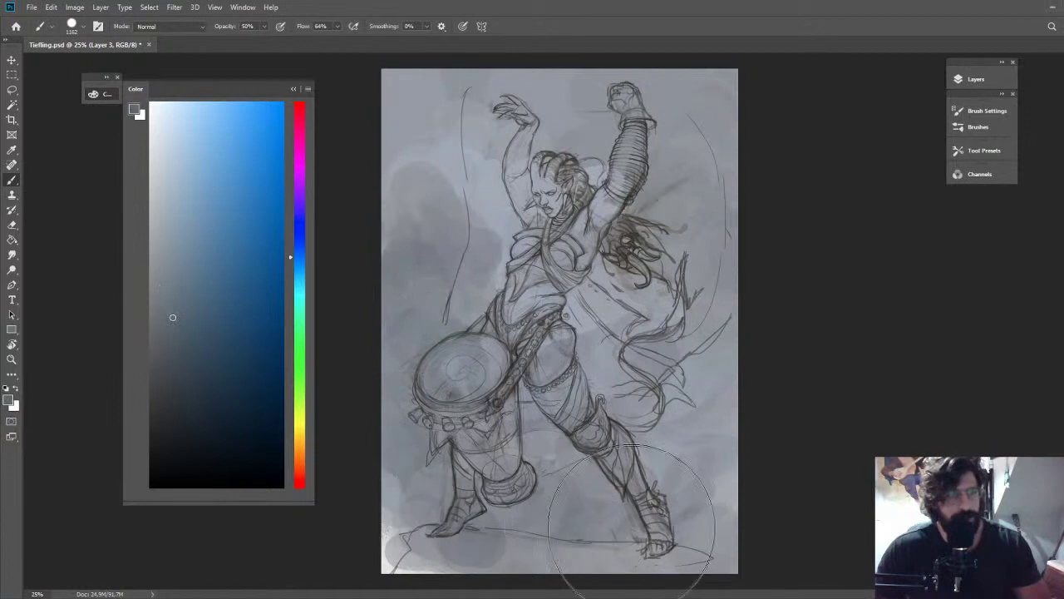
mouse_move(632, 527)
left_mouse_down()
mouse_move(619, 469)
mouse_move(712, 374)
mouse_move(697, 399)
mouse_move(721, 323)
mouse_move(685, 366)
mouse_move(720, 323)
left_mouse_up()
Shrink the brush to 234 px and paint light blue-grey cloud streaks in the upper background beside the open raised hand
left_click(459, 191, "alt")
left_click(409, 159, "alt")
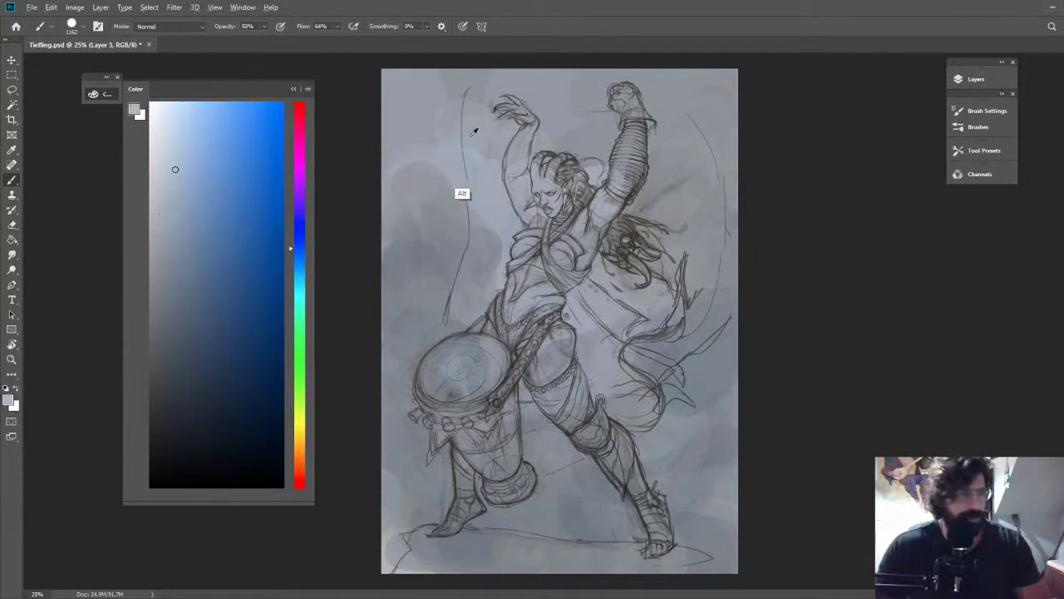
left_click_drag(467, 140, 402, 167)
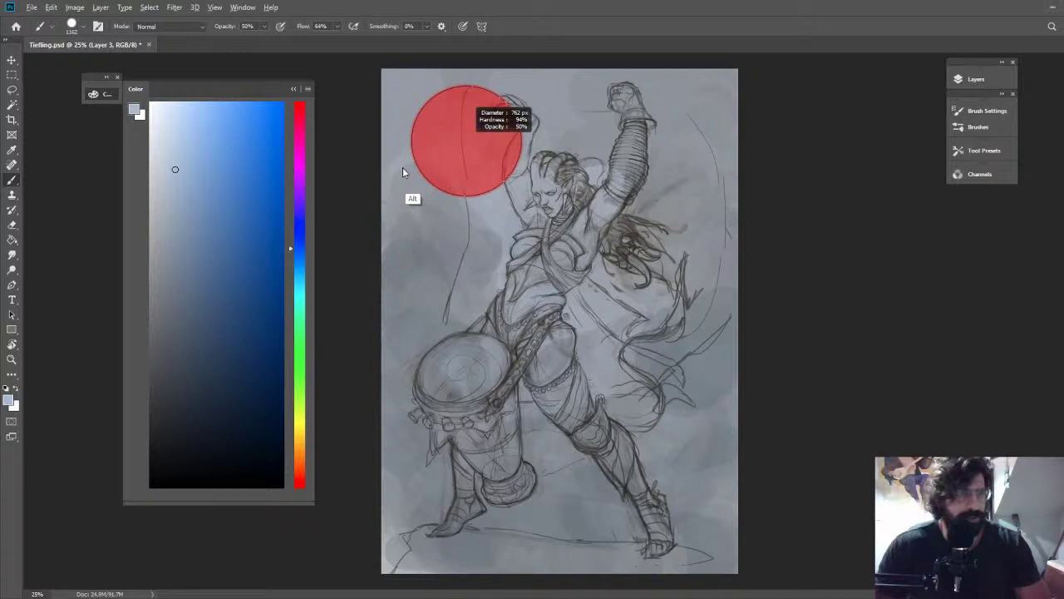
left_click_drag(403, 168, 319, 173)
left_click(180, 233)
left_click(169, 204)
mouse_move(464, 163)
left_mouse_down()
mouse_move(381, 97)
mouse_move(401, 98)
left_mouse_up()
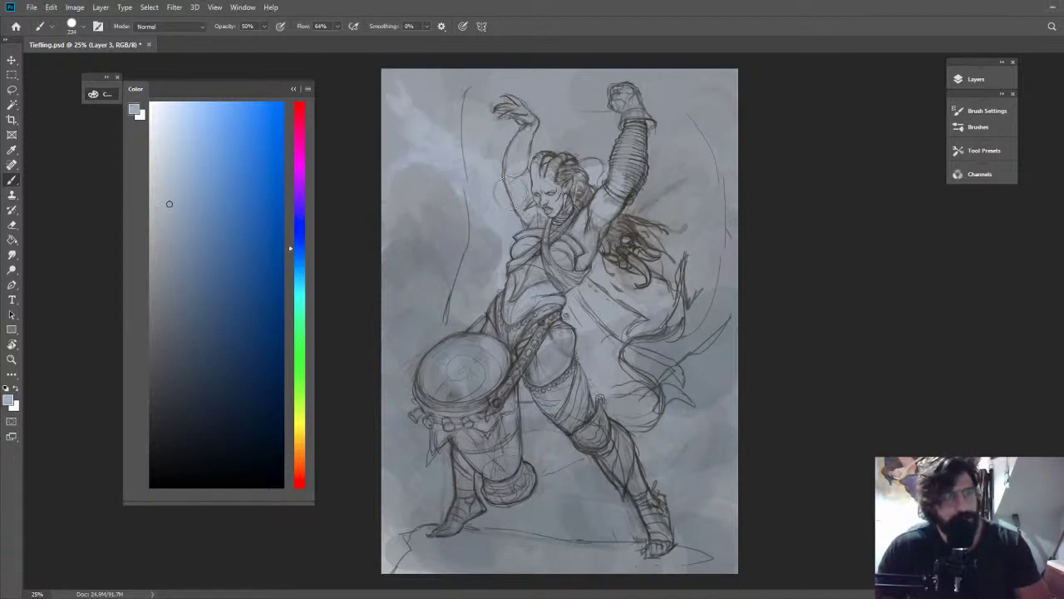
left_click_drag(463, 125, 450, 73)
left_click_drag(444, 185, 391, 171)
mouse_move(413, 135)
left_mouse_down()
mouse_move(504, 161)
mouse_move(394, 103)
left_mouse_up()
Sample a background blue-grey, darken it, and paint it around the drum and lower background with an 826 px brush
left_click(435, 200, "alt")
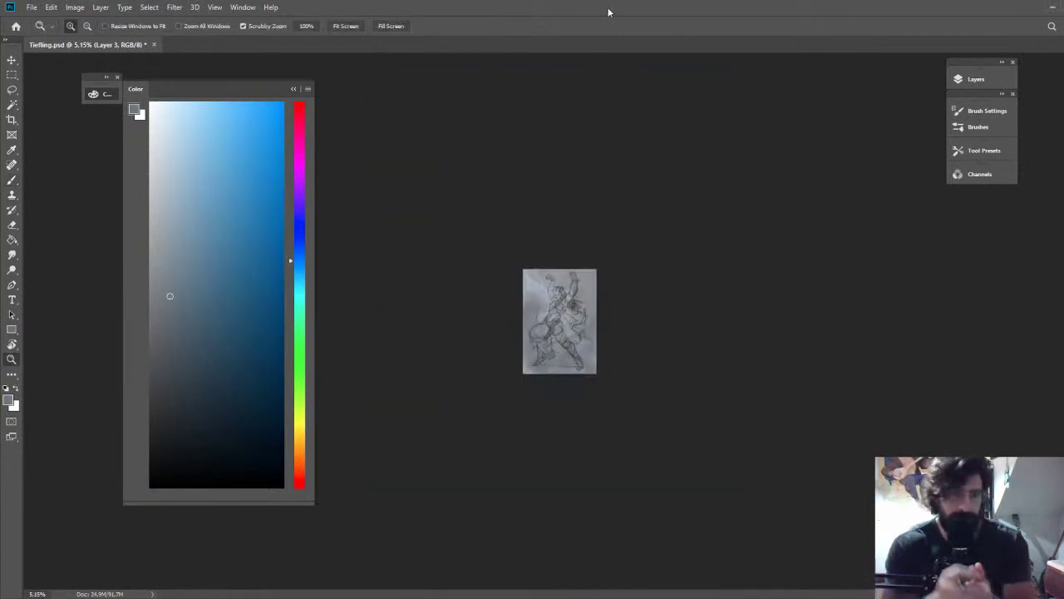
left_click_drag(641, 321, 692, 320)
left_click(180, 321)
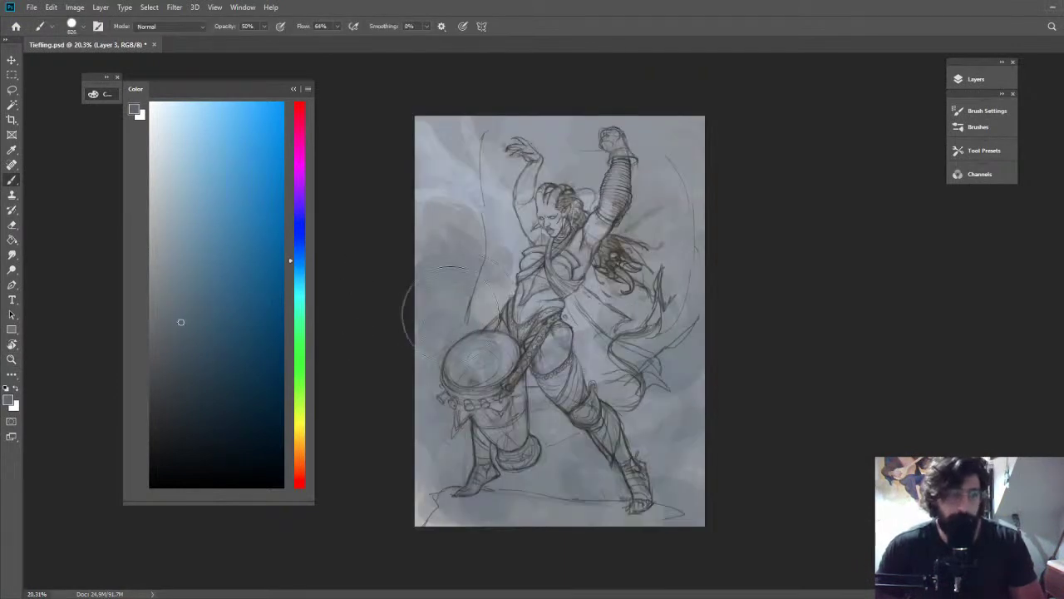
left_click_drag(451, 315, 538, 407)
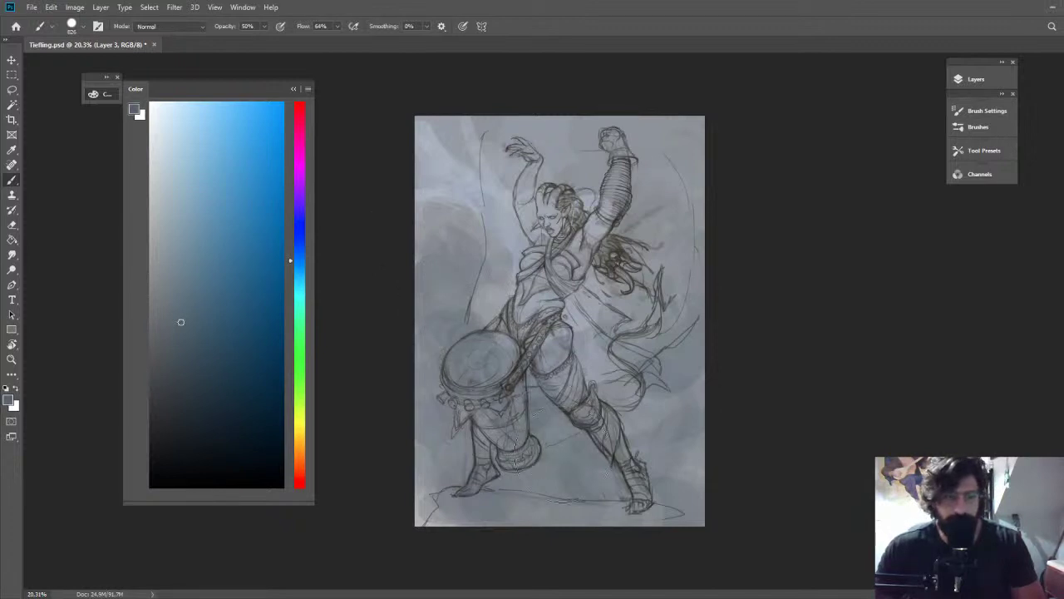
Darken the lower background beside the wrapped front leg with broad blue-grey brush strokes
mouse_move(663, 420)
left_mouse_down()
mouse_move(696, 459)
mouse_move(669, 455)
left_mouse_up()
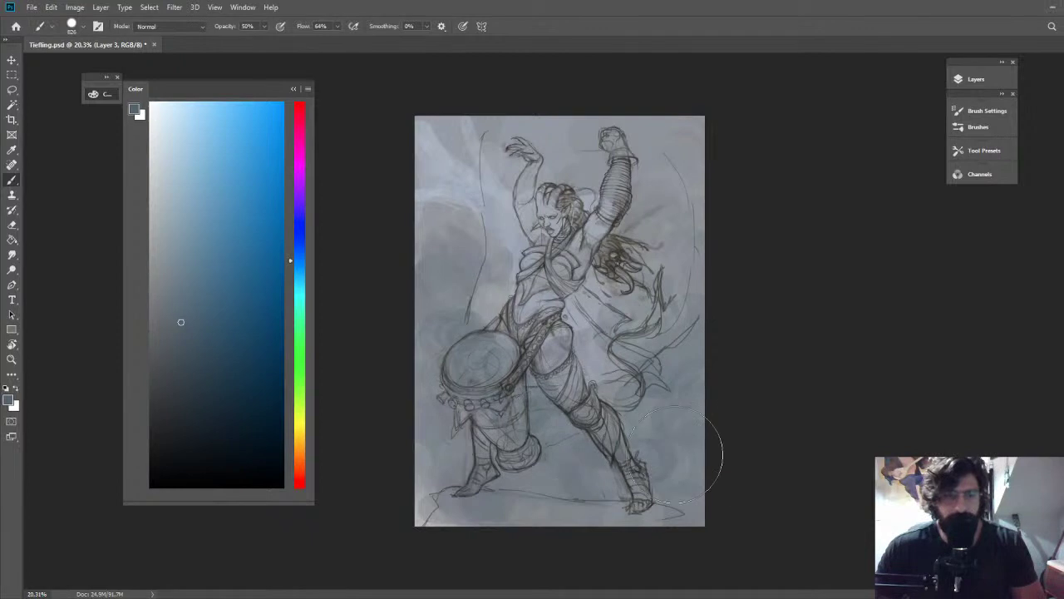
key("z")
left_click_drag(675, 370, 647, 366)
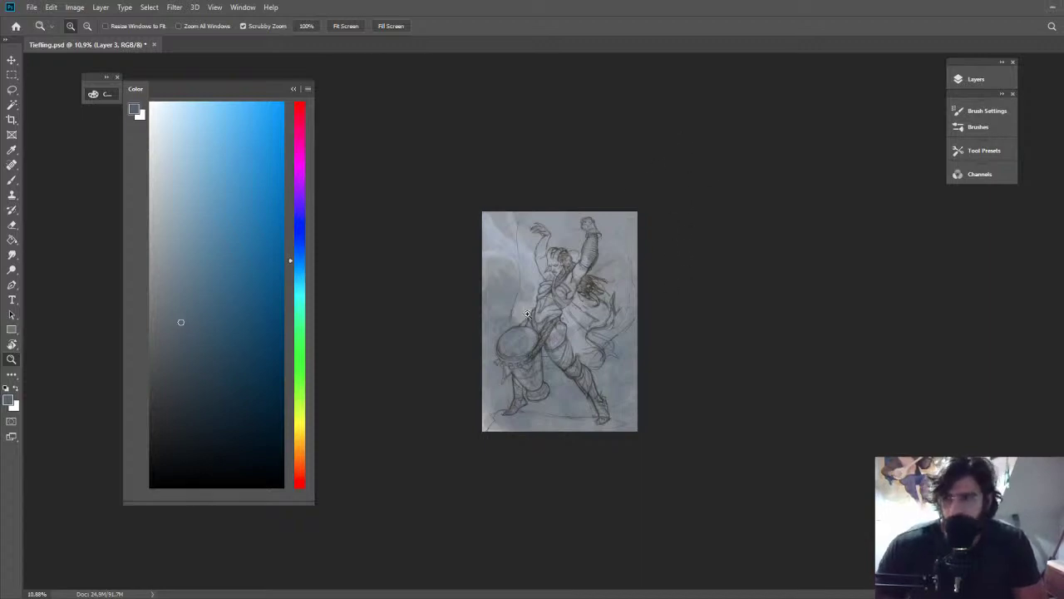
left_click_drag(557, 321, 596, 325)
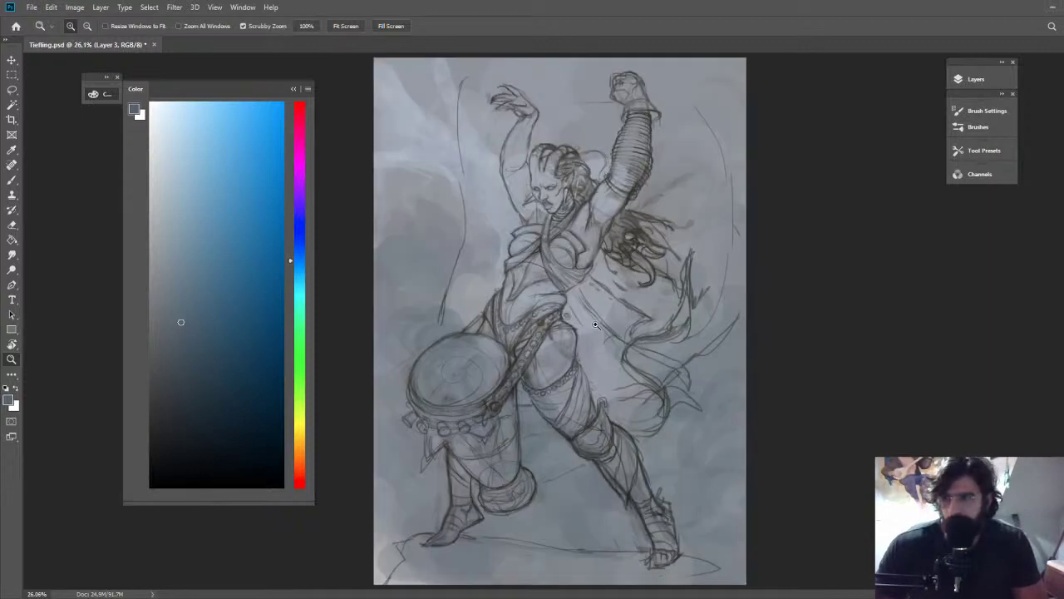
Shrink the brush to 262 px around the face and pick a pale yellow-green paint colour
left_click_drag(559, 164, 597, 166)
key("b")
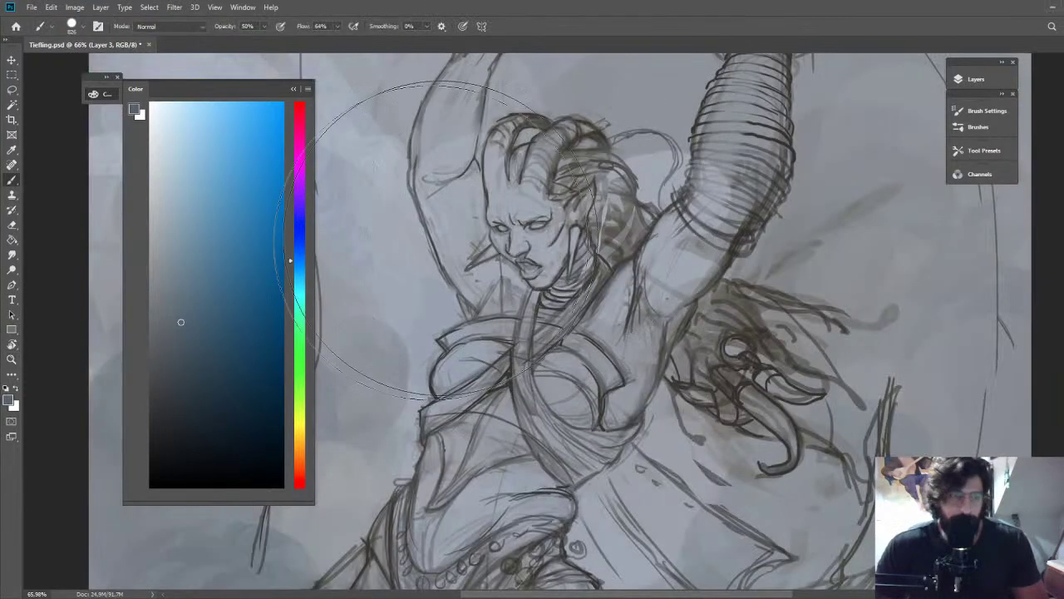
mouse_move(347, 258)
left_mouse_down()
mouse_move(238, 298)
mouse_move(146, 301)
left_mouse_up()
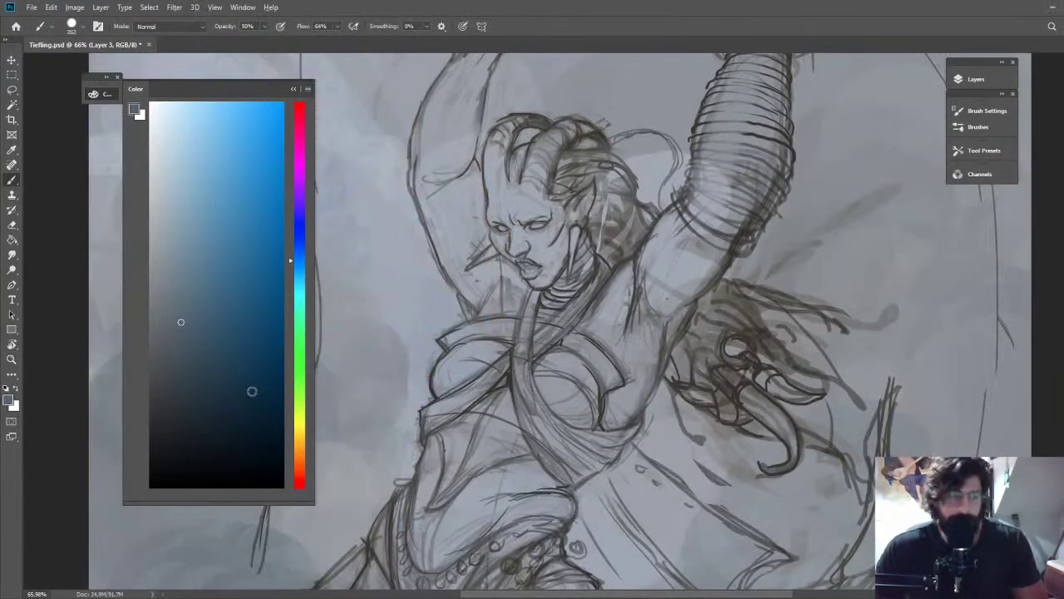
left_click(299, 389)
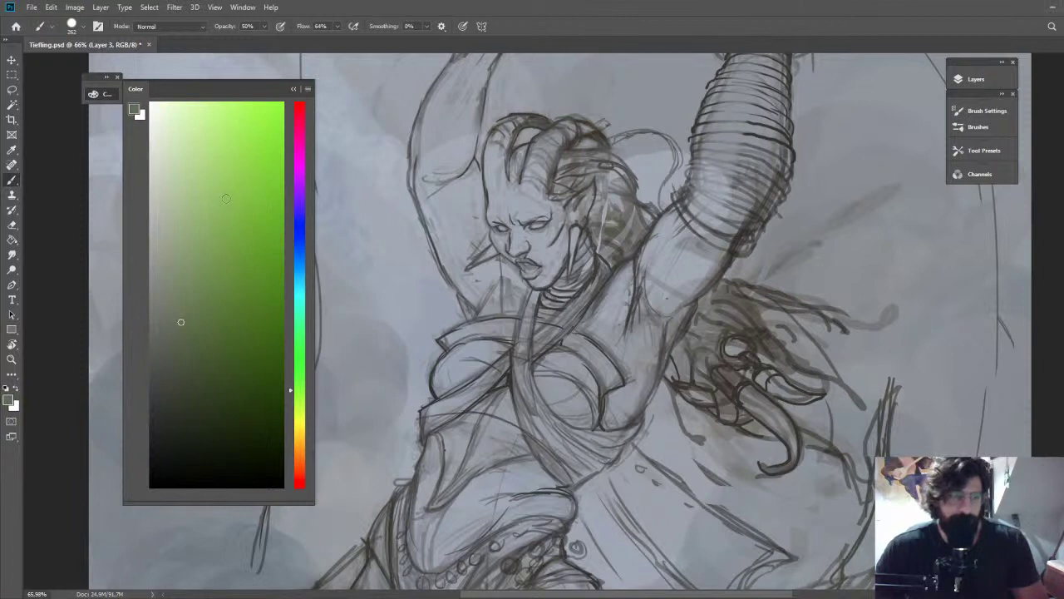
left_click(174, 101)
key("z")
left_click_drag(560, 225, 585, 222)
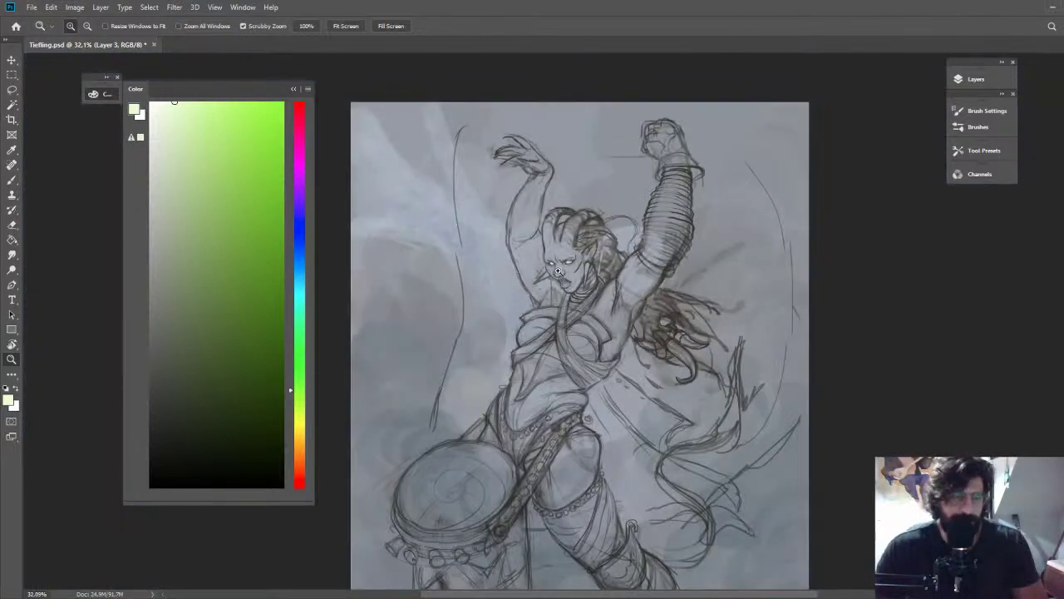
Paint blue-grey across the ground beneath the feet with a 1076 px brush and sample the upper background grey
left_click_drag(548, 250, 603, 248)
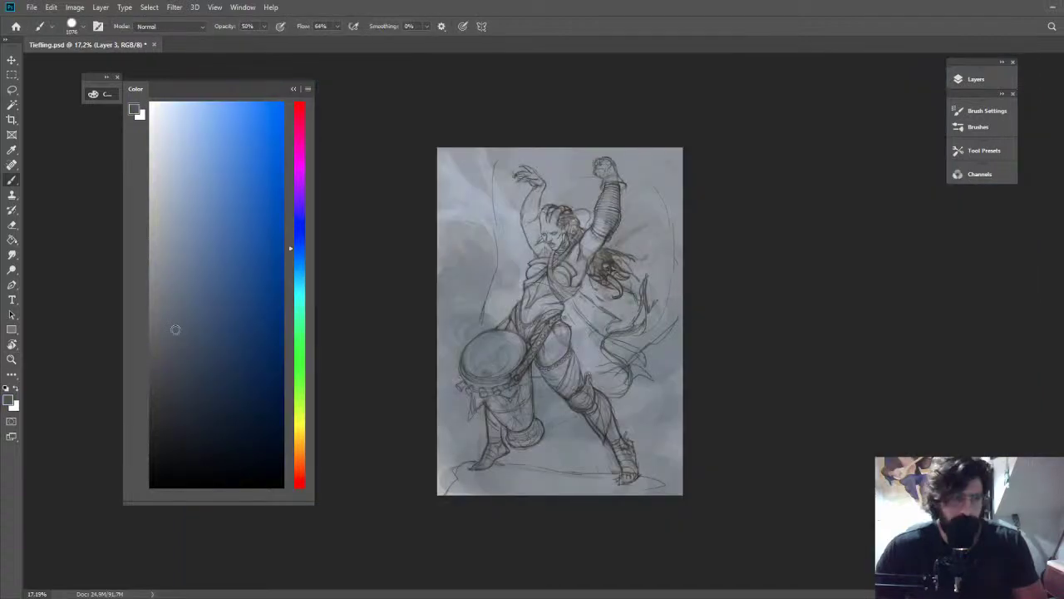
mouse_move(449, 474)
left_mouse_down()
mouse_move(521, 453)
mouse_move(515, 464)
mouse_move(553, 458)
mouse_move(573, 487)
mouse_move(643, 495)
mouse_move(686, 485)
mouse_move(653, 434)
mouse_move(654, 489)
left_mouse_up()
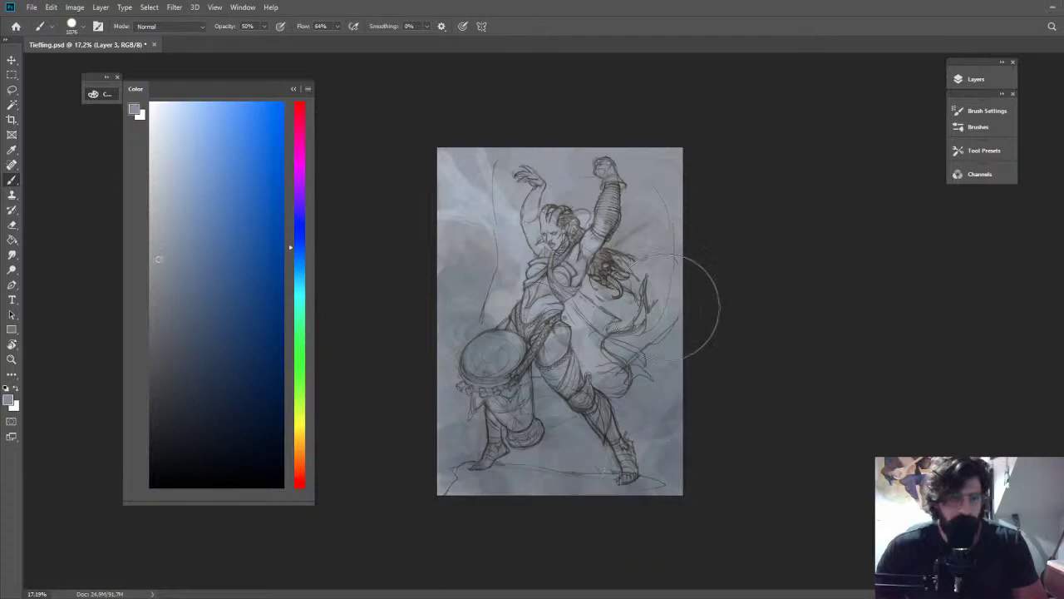
left_click(659, 174, "alt")
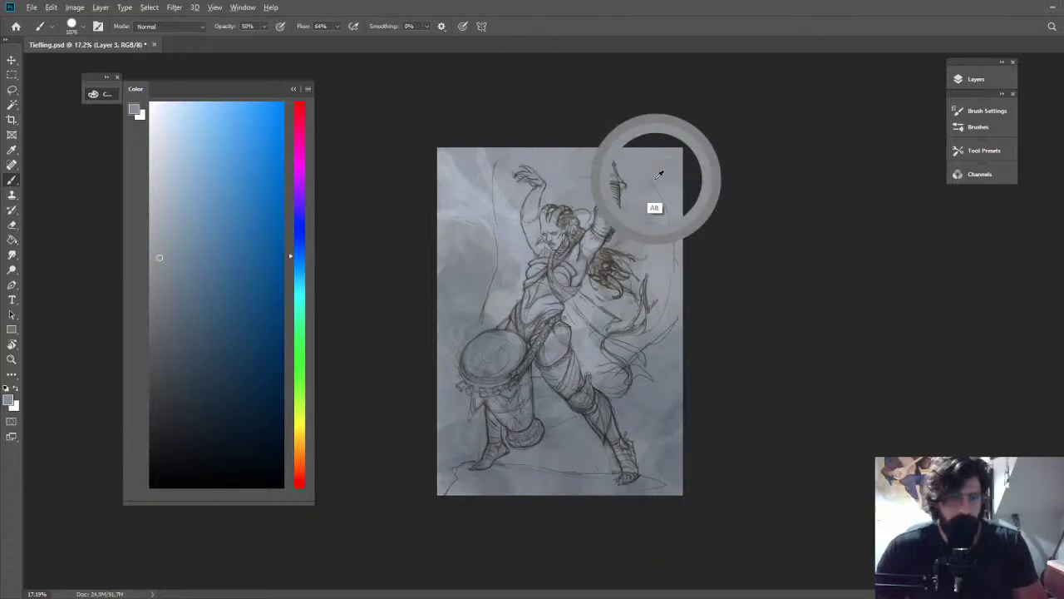
key("ctrl+space")
left_click_drag(565, 142, 594, 139)
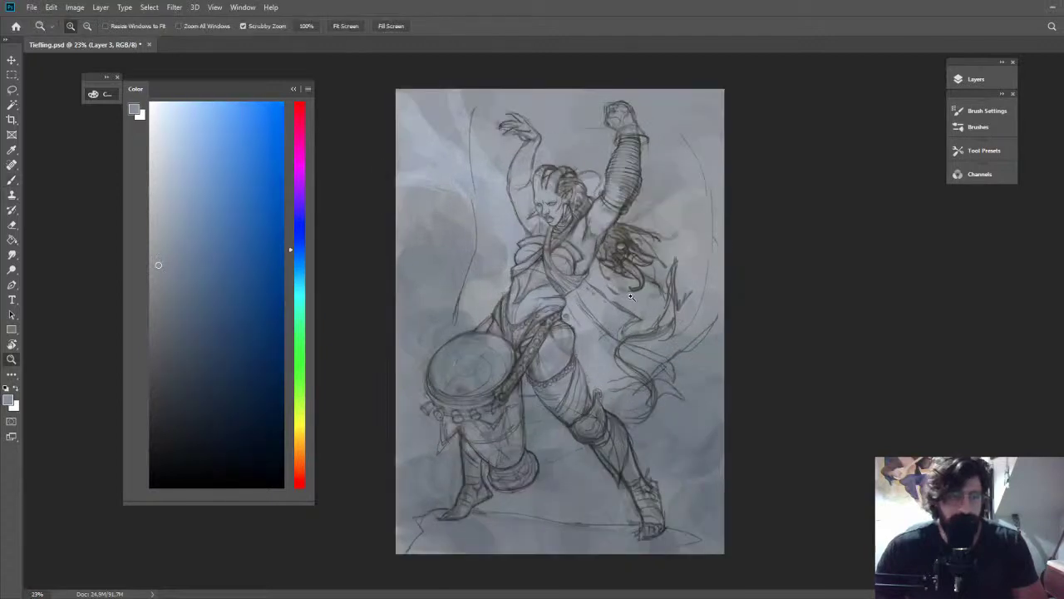
Sample the grey above the drum, darken it, and paint a shadow into the cloud there with a 259 px brush
left_click(418, 293, "alt")
left_click_drag(419, 302, 363, 314)
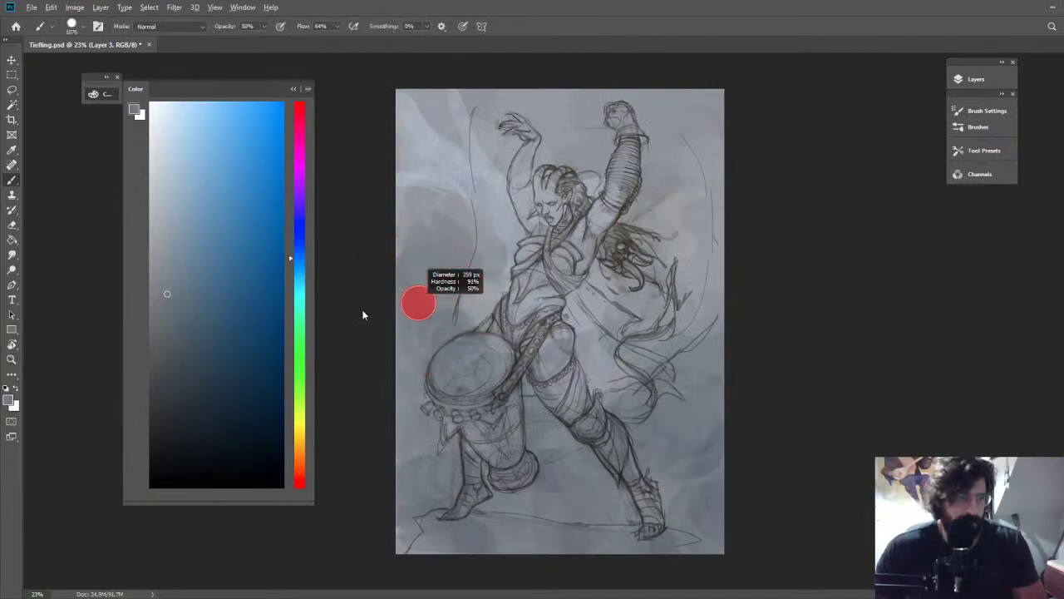
left_click_drag(189, 343, 181, 336)
left_click_drag(453, 251, 472, 271)
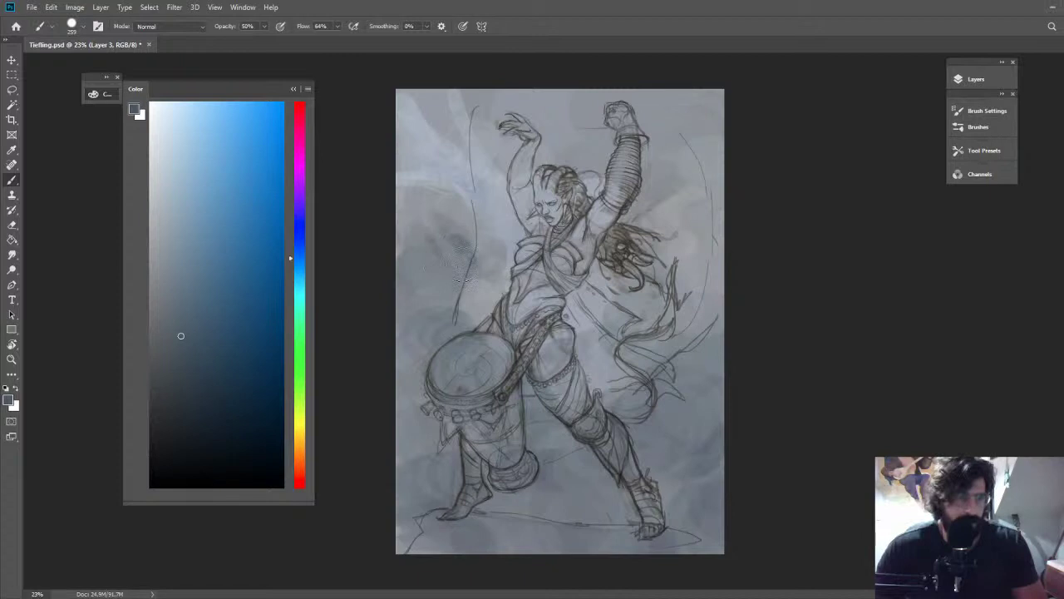
Set the brush flow to 100% and its opacity to 30%
left_click(265, 27)
left_click(337, 27)
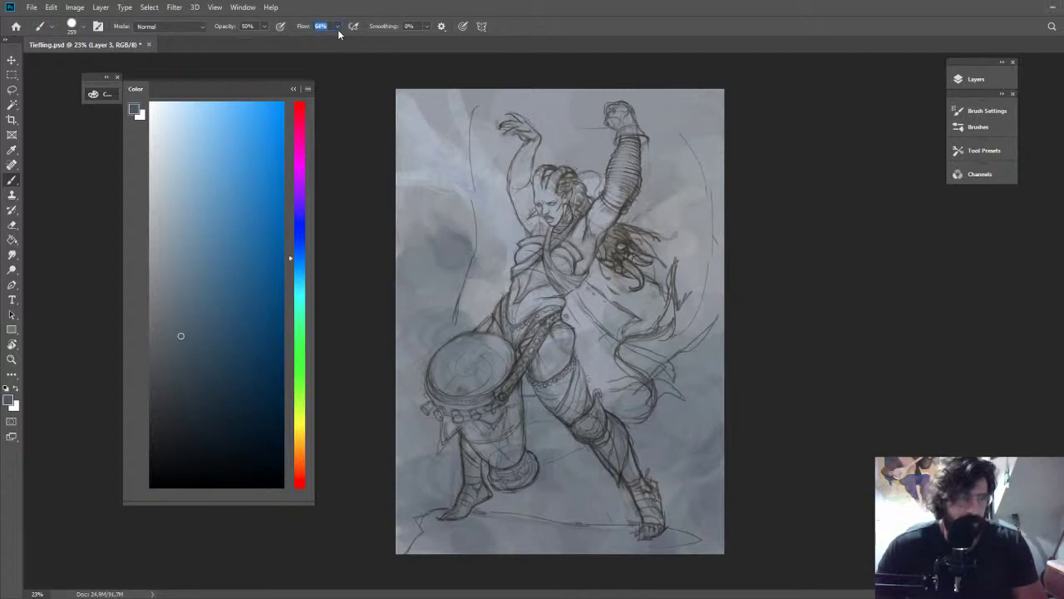
left_click(337, 29)
left_click_drag(338, 38, 360, 38)
key("3")
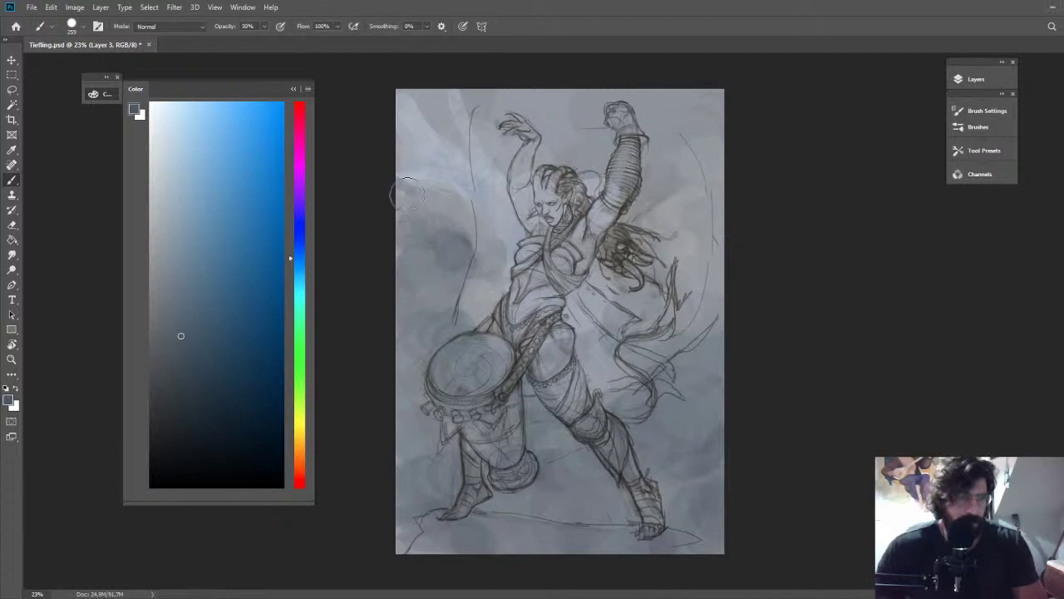
Try Color Dynamics with purity at -66% and hue jitter at 37% in test strokes on the cloud above the drum
left_click(987, 111)
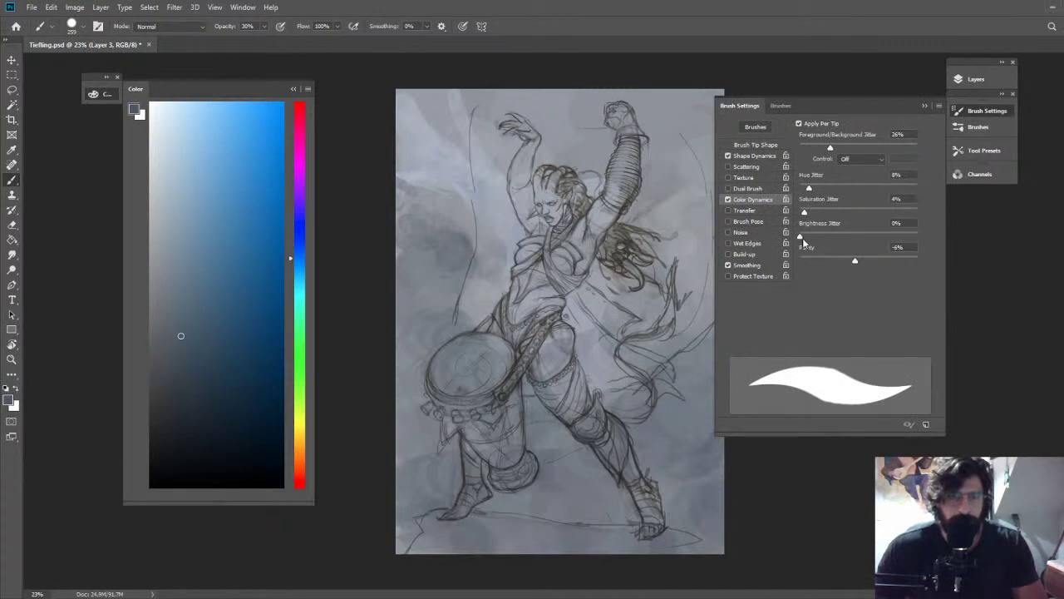
left_click_drag(800, 237, 817, 237)
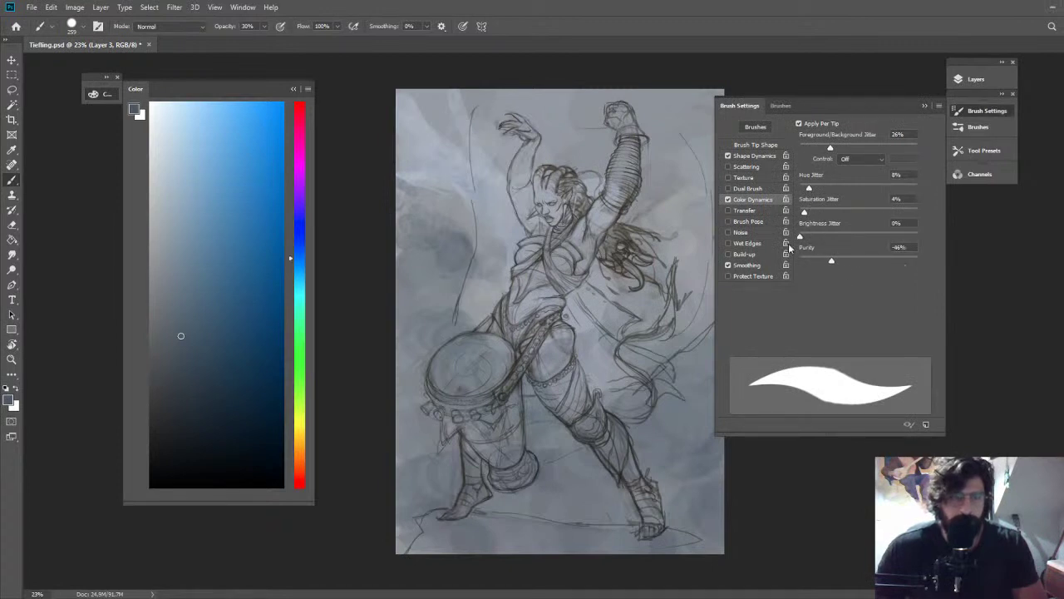
mouse_move(426, 198)
left_mouse_down()
mouse_move(465, 153)
mouse_move(463, 289)
left_mouse_up()
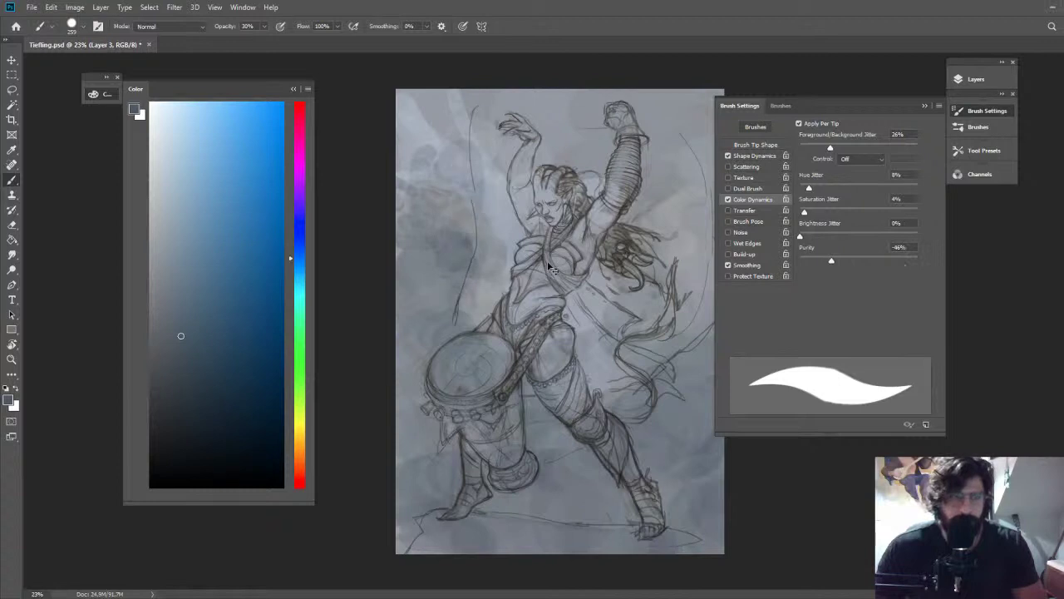
key("ctrl+z")
left_click_drag(821, 262, 820, 261)
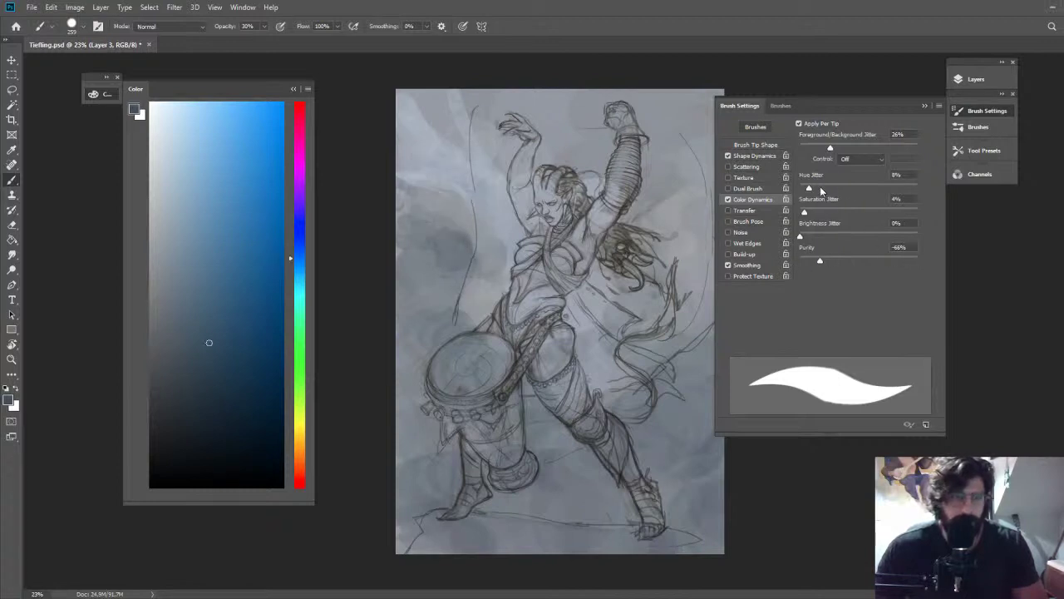
left_click_drag(809, 188, 843, 187)
left_click_drag(437, 214, 488, 249)
key("ctrl+z")
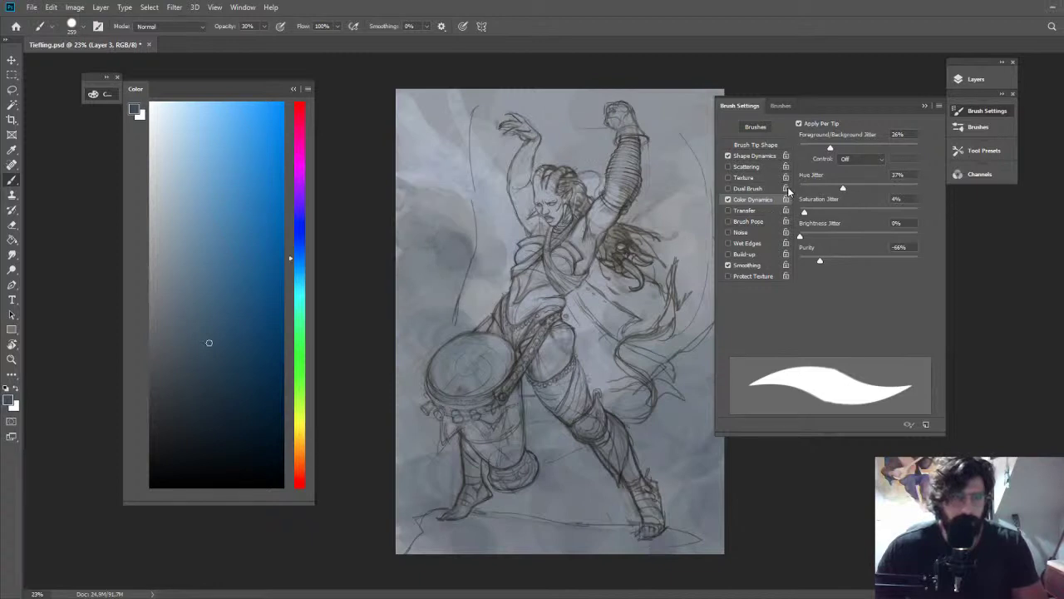
Turn off Color Dynamics and paint a sampled blue-grey between the raised hands at 40% opacity
left_click(434, 227, "alt")
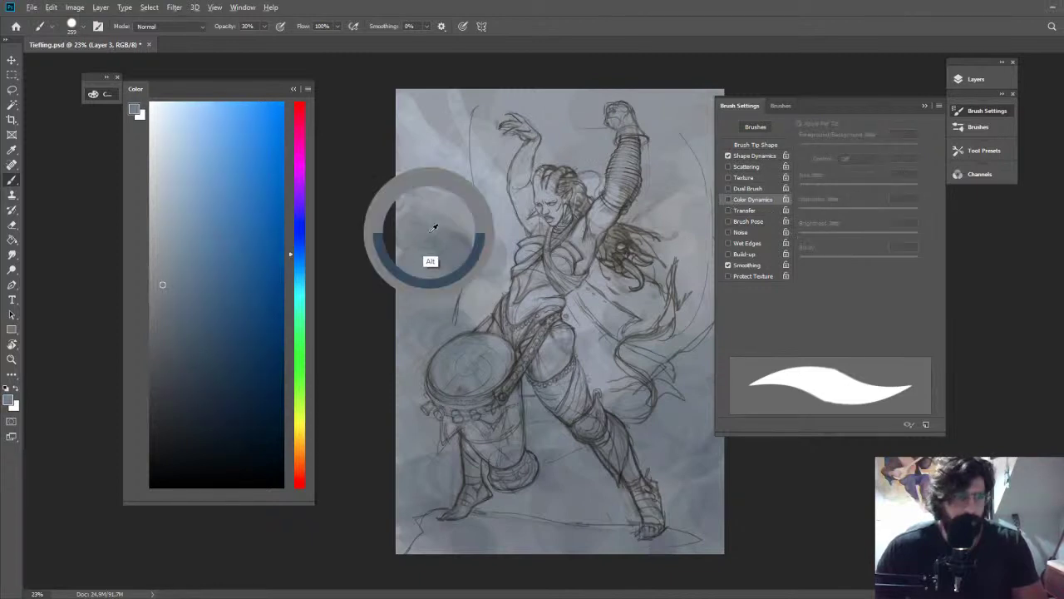
key("F5")
key("4")
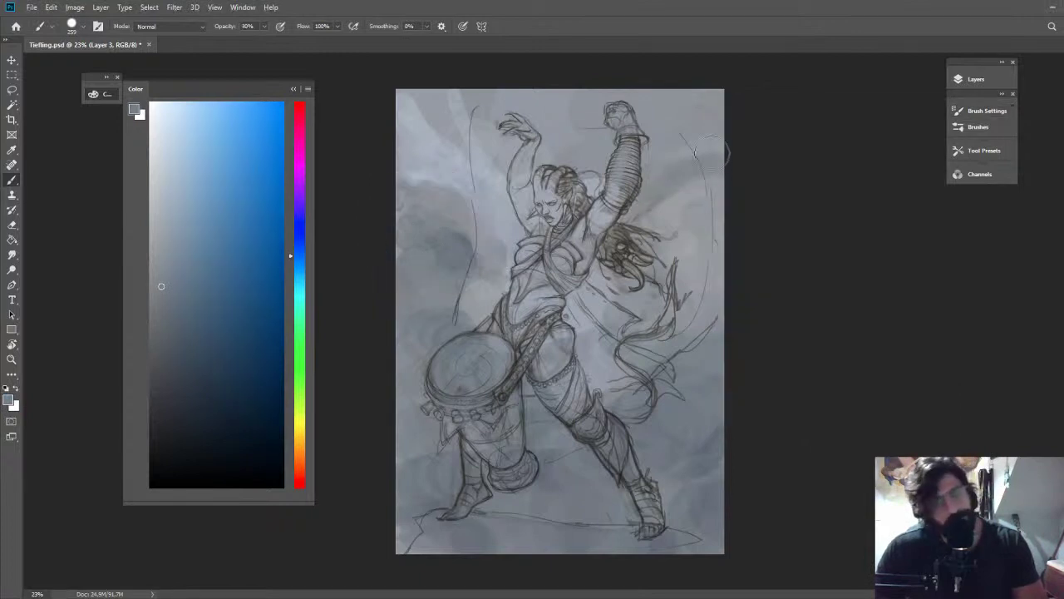
mouse_move(575, 133)
left_mouse_down()
mouse_move(567, 143)
mouse_move(549, 112)
mouse_move(567, 103)
left_mouse_up()
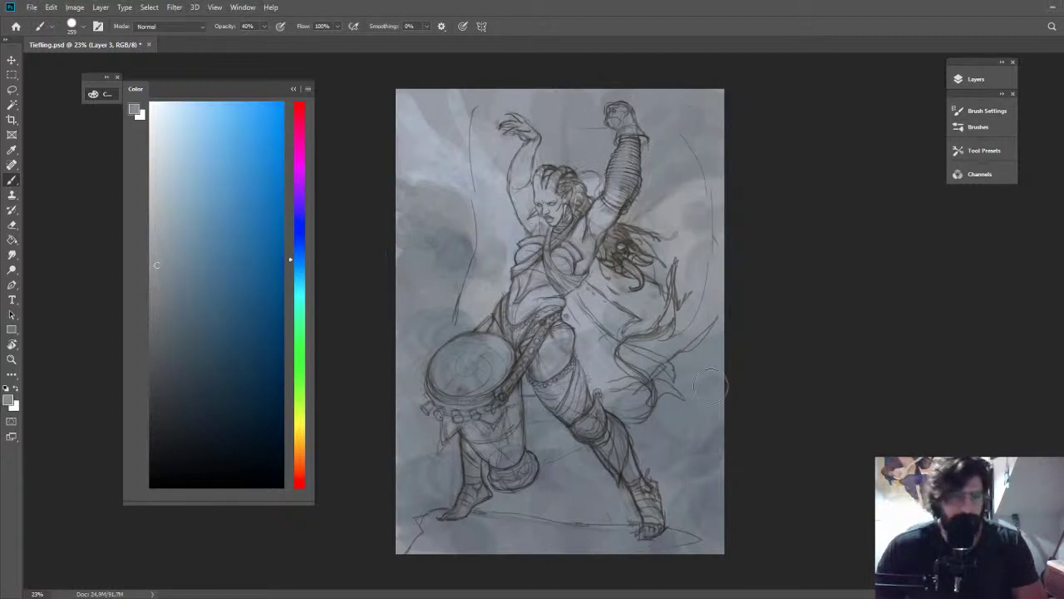
Sample darker blue-greys and deepen the cloud beneath the flowing cloth, beside the wrapped lower leg
left_click(703, 445, "alt")
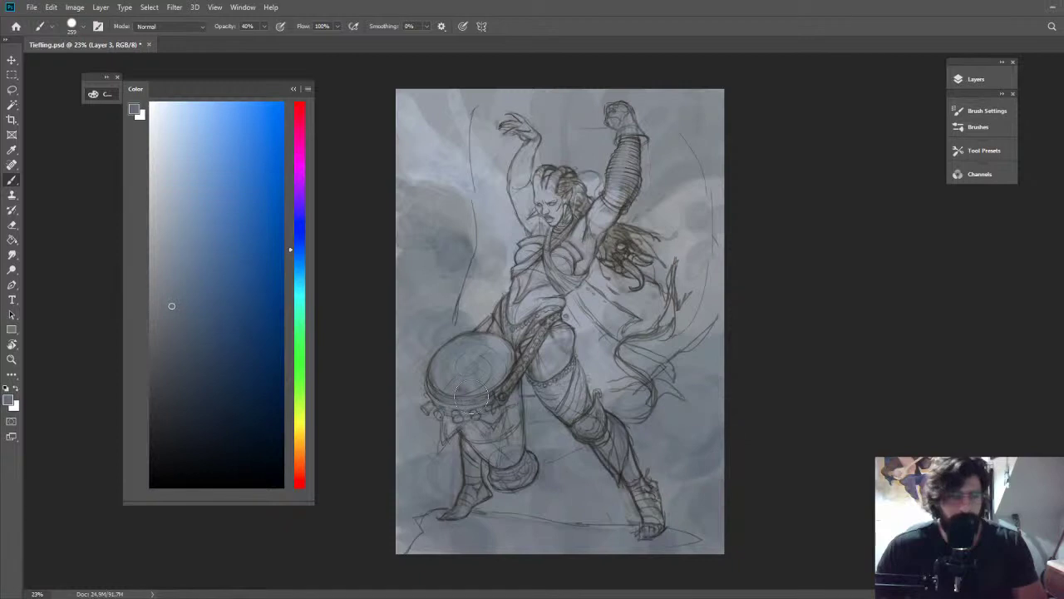
left_click(695, 426, "alt")
mouse_move(698, 424)
left_mouse_down()
mouse_move(726, 425)
mouse_move(716, 430)
left_mouse_up()
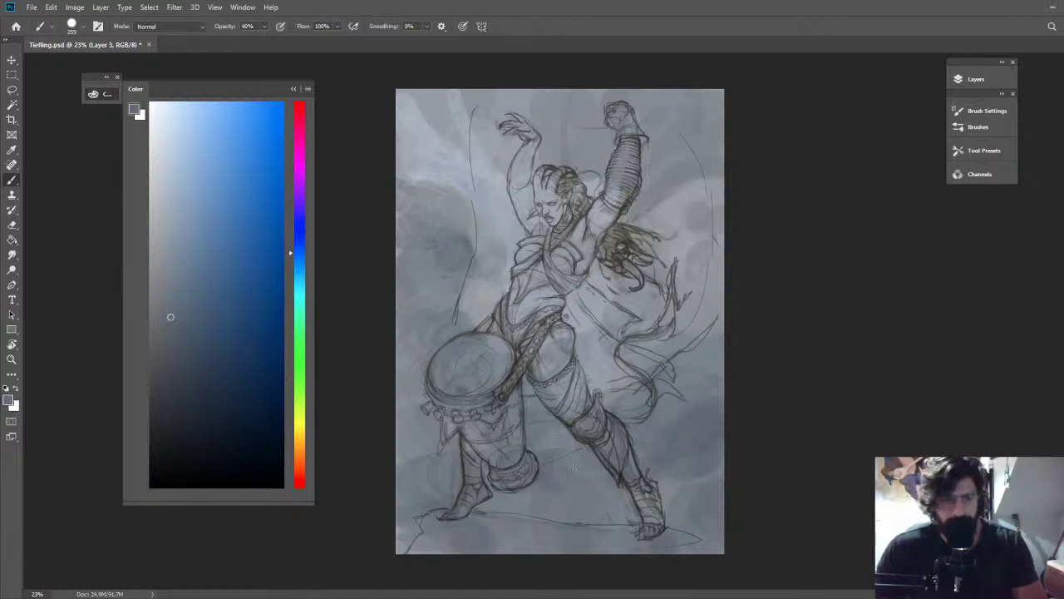
Paint a darker blue-grey into the cloud above the drum and sample the blended tone
scroll(432, 257, "down", 3)
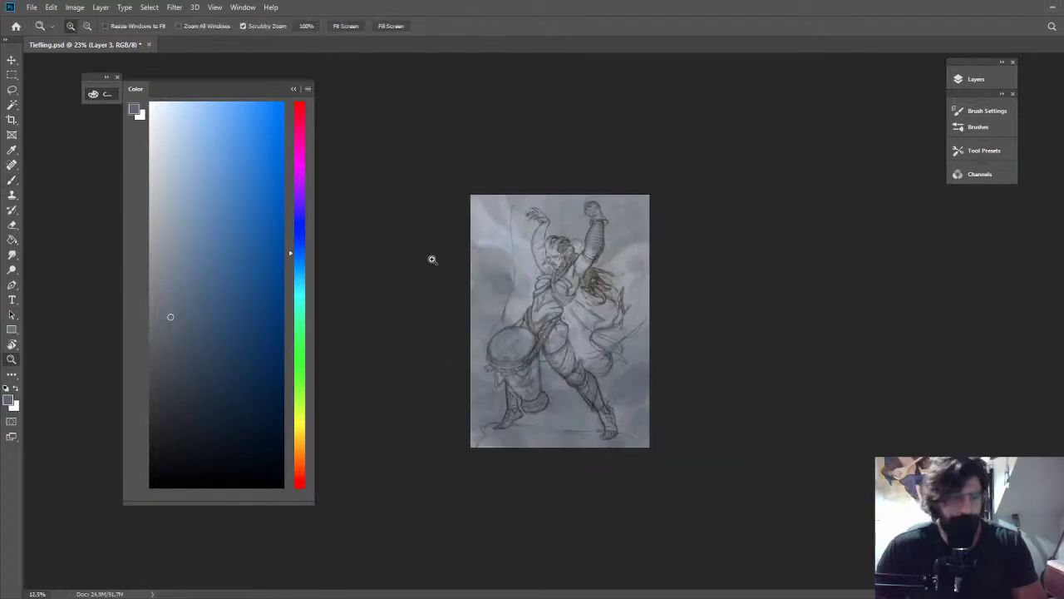
scroll(424, 349, "up", 5)
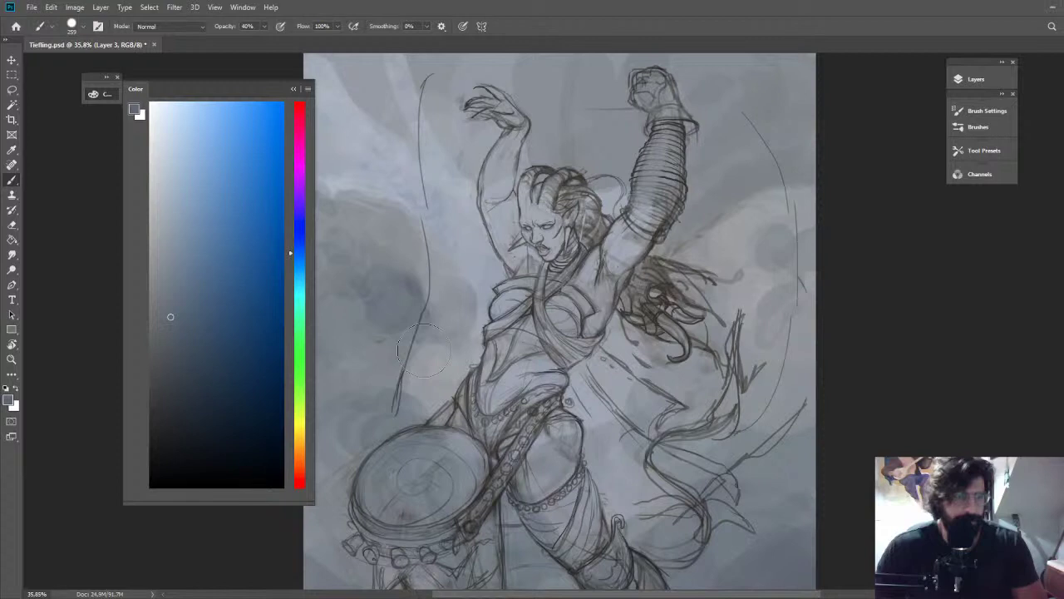
mouse_move(420, 341)
left_mouse_down()
mouse_move(450, 371)
mouse_move(441, 356)
mouse_move(419, 370)
left_mouse_up()
left_click(436, 366, "alt")
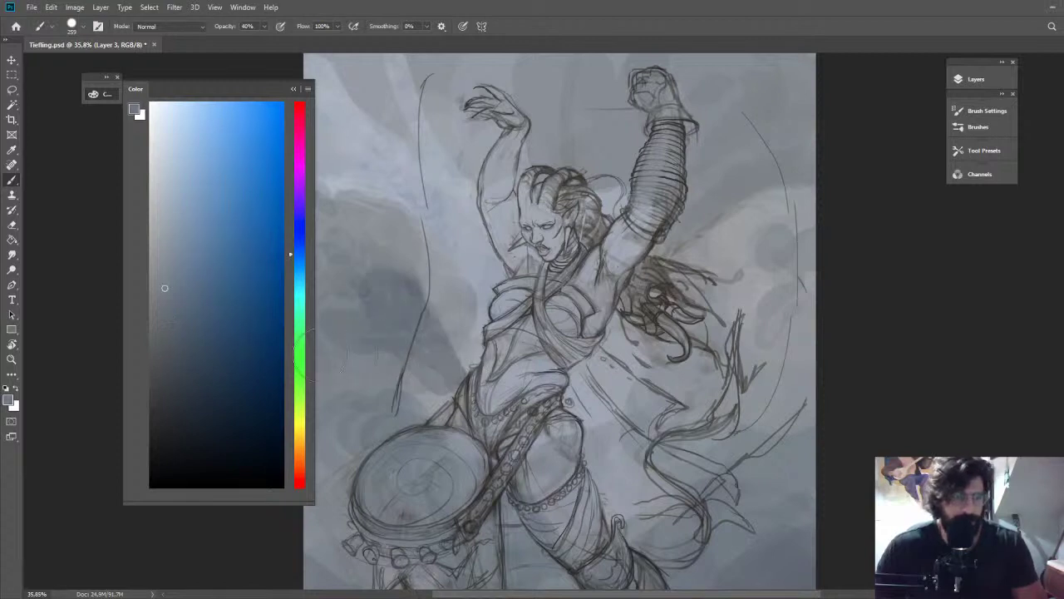
Sample a lighter grey beside the shoulder and paint it over the edge of the dark cloud near the torso
key("z")
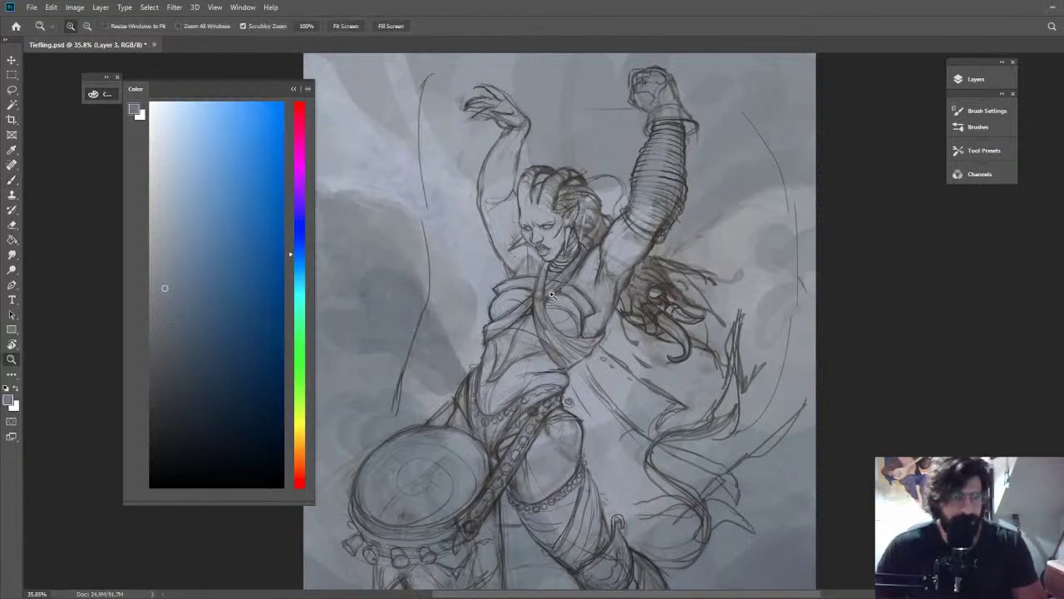
left_click_drag(551, 294, 501, 287)
key("b")
left_click(478, 270, "alt")
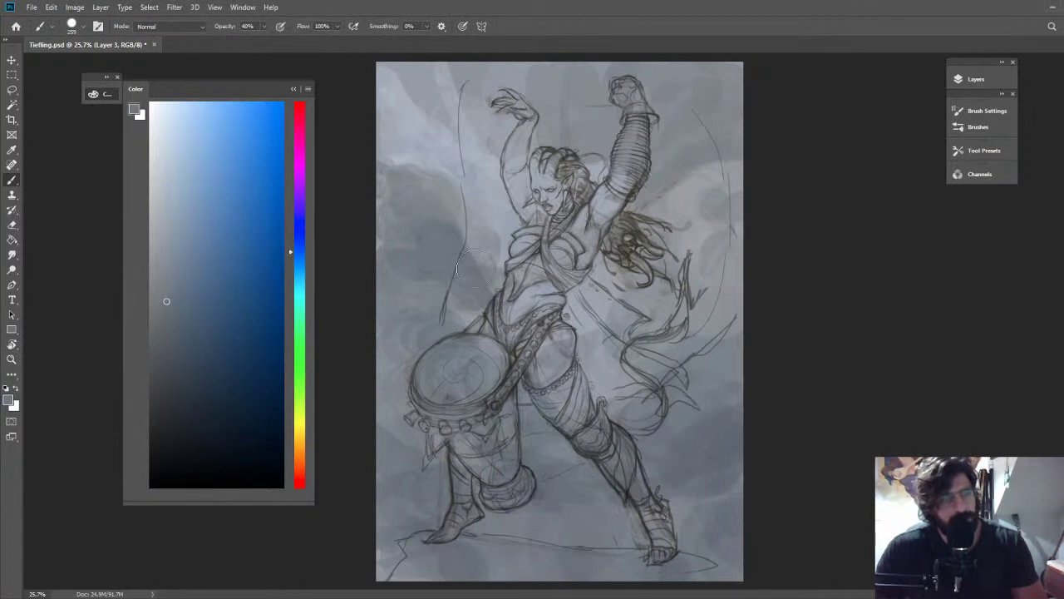
left_click(505, 242, "alt")
left_click_drag(504, 244, 477, 260)
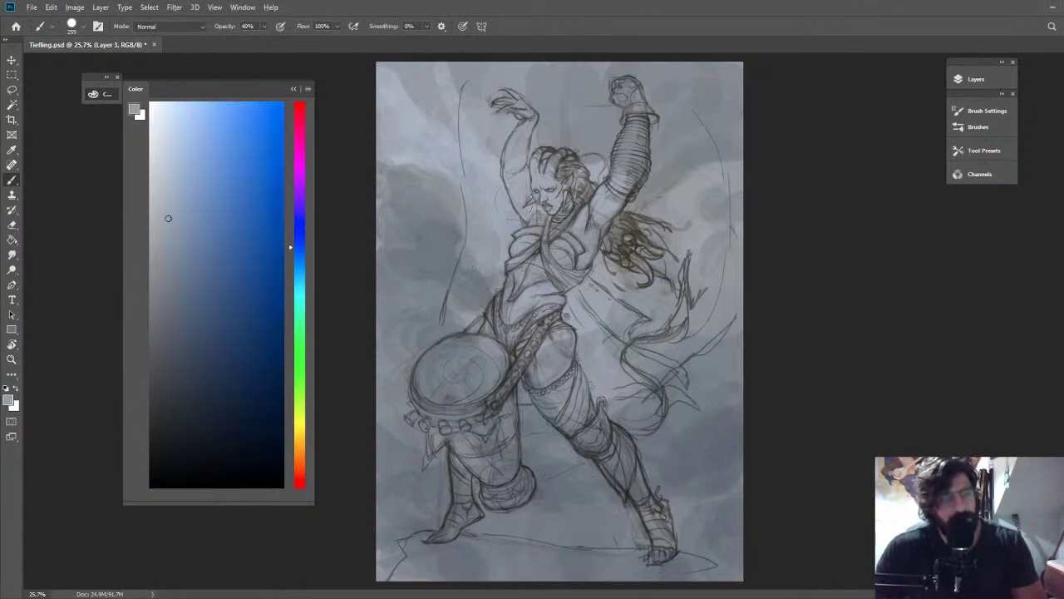
Blend the cloud edge beside the torso with a sampled grey and a larger brush, undoing the last stroke
left_click(481, 271, "alt")
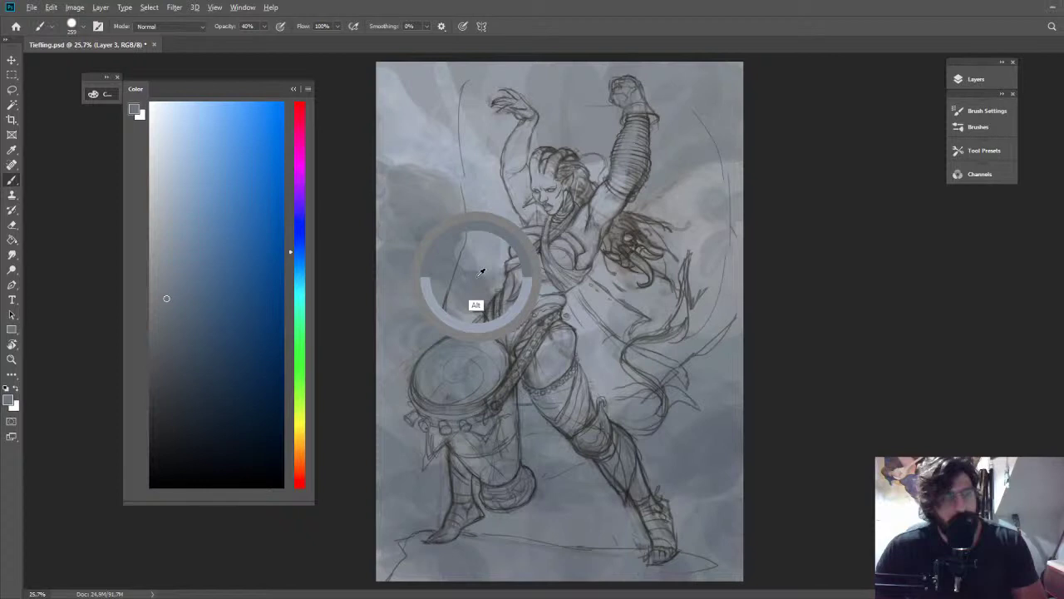
left_click(480, 272, "alt")
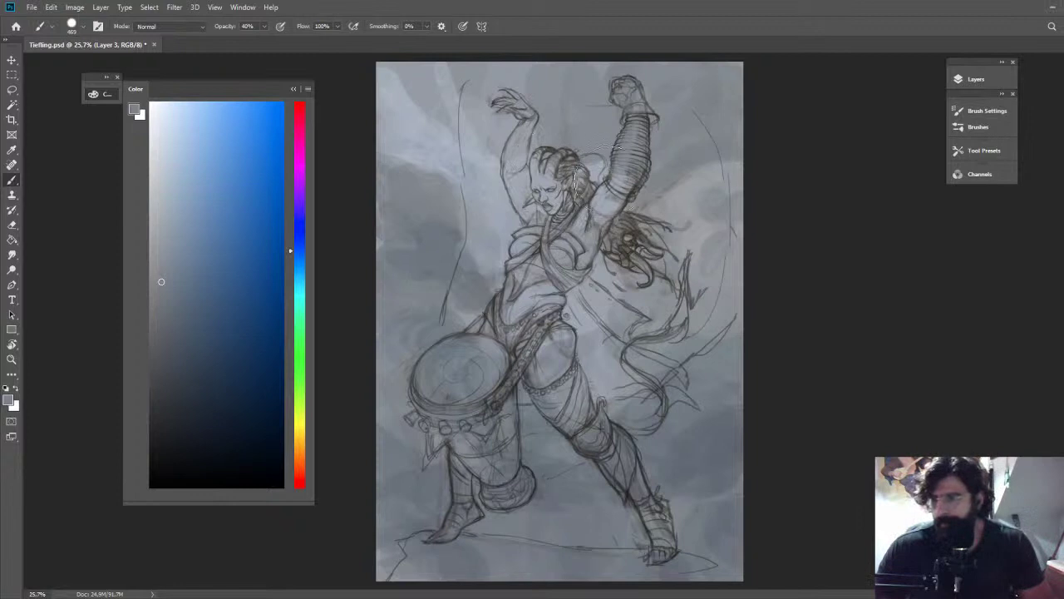
key("ctrl+z")
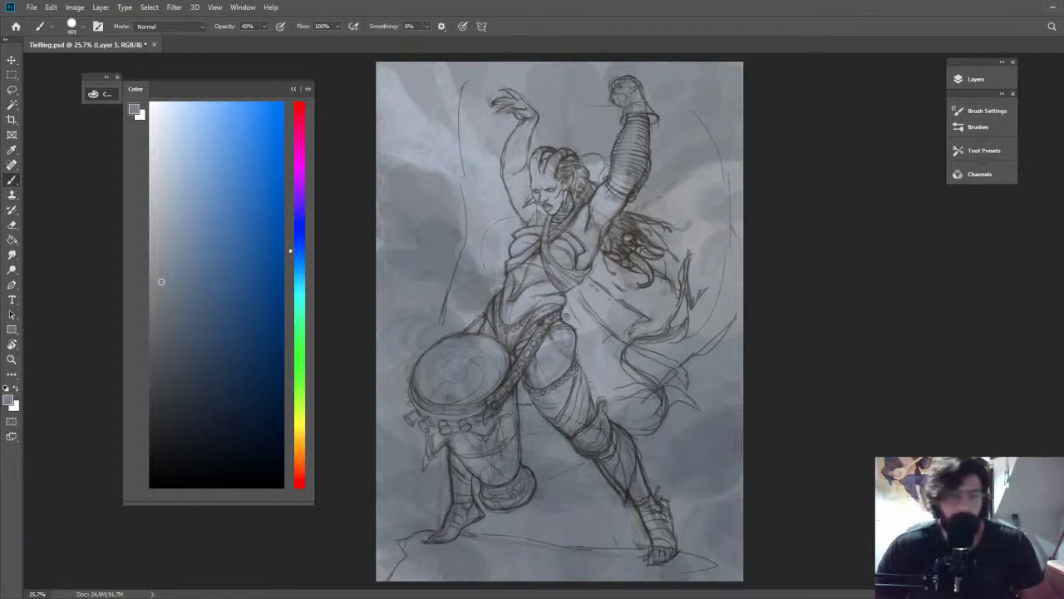
scroll(506, 250, "down", 2)
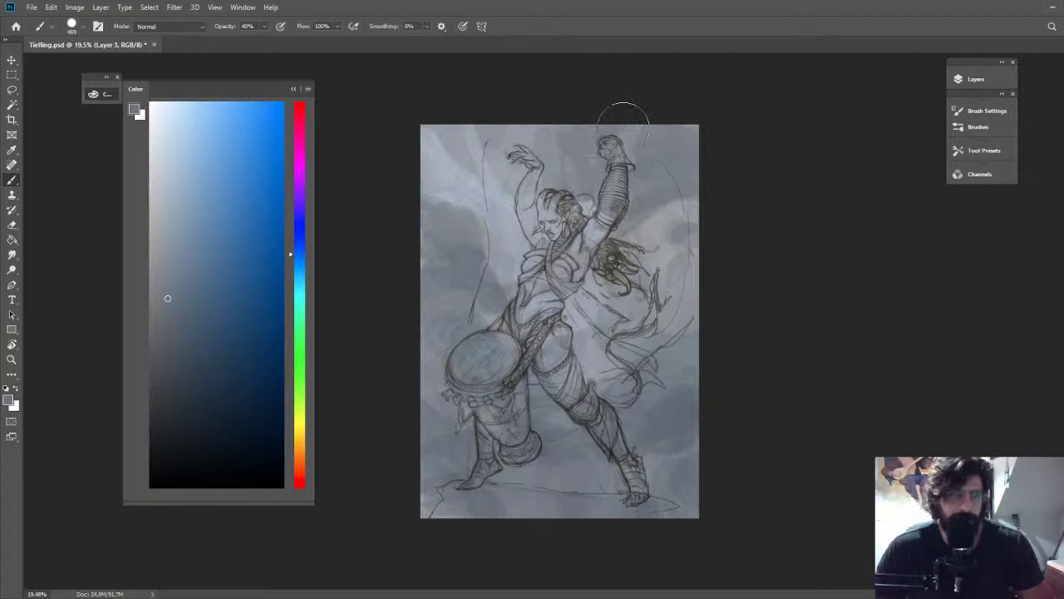
Sample darker blue-greys and paint them into the sky above the head and around the raised wrapped forearm
key("ctrl+space")
left_click_drag(611, 139, 674, 200)
left_click_drag(682, 275, 651, 350)
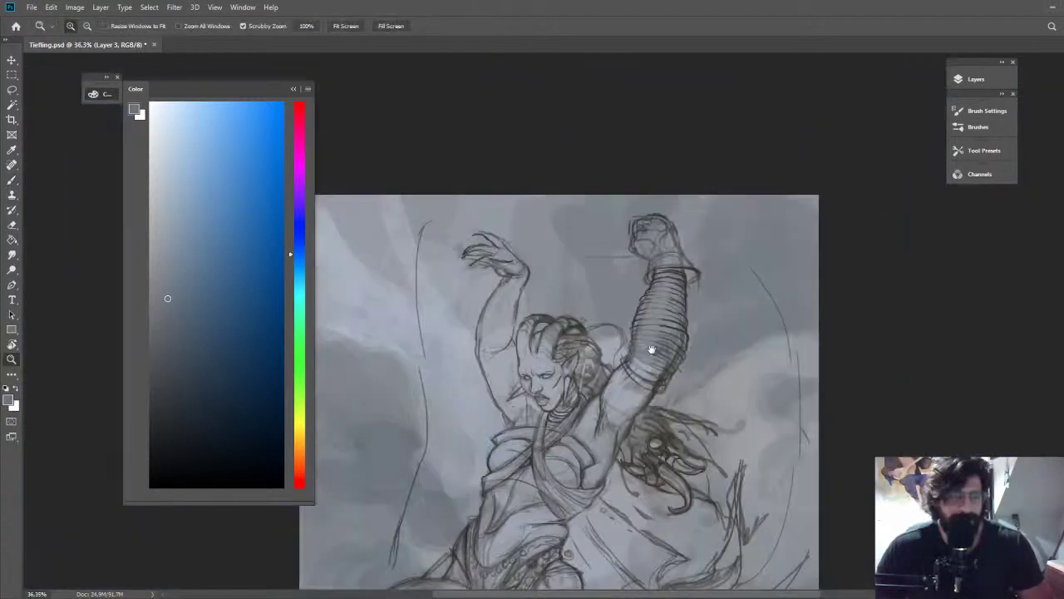
mouse_move(437, 191)
left_mouse_down()
mouse_move(536, 301)
mouse_move(533, 319)
mouse_move(565, 200)
mouse_move(567, 229)
mouse_move(528, 202)
left_mouse_up()
left_click(174, 348)
left_click(567, 236, "alt")
left_click(614, 285, "alt")
mouse_move(597, 266)
left_mouse_down()
mouse_move(573, 228)
mouse_move(600, 249)
mouse_move(726, 231)
left_mouse_up()
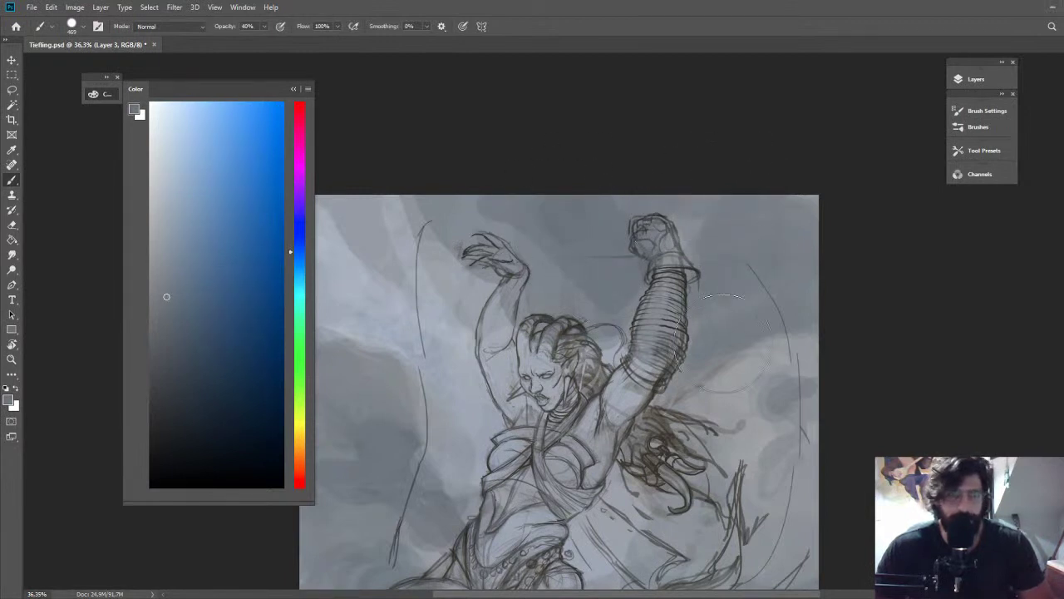
Sample cloud greys near the flowing cloth and choose a slightly darker blue-grey for the background
left_click(763, 359, "alt")
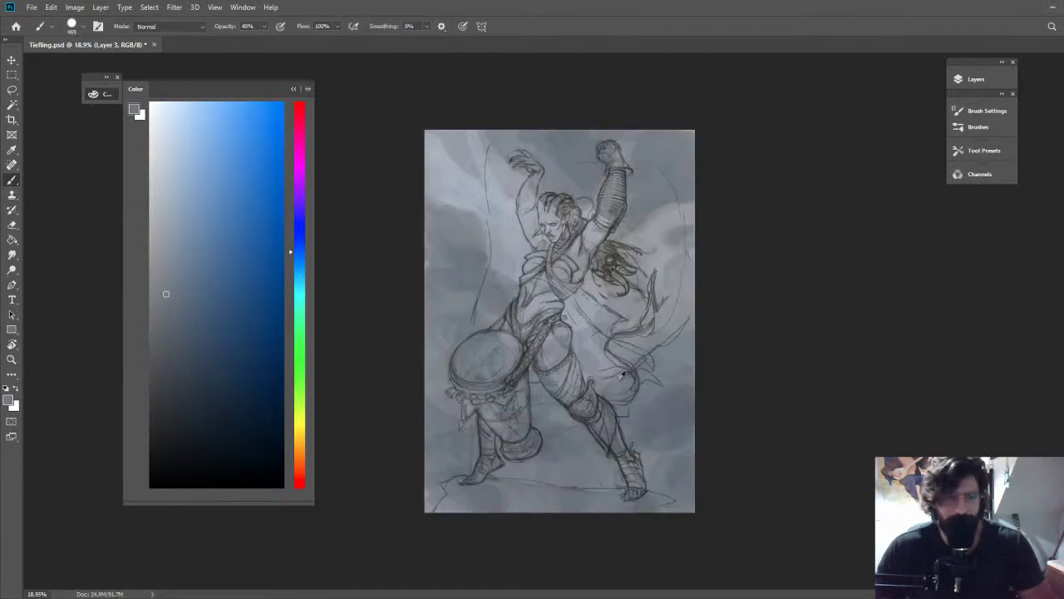
left_click(622, 376, "alt")
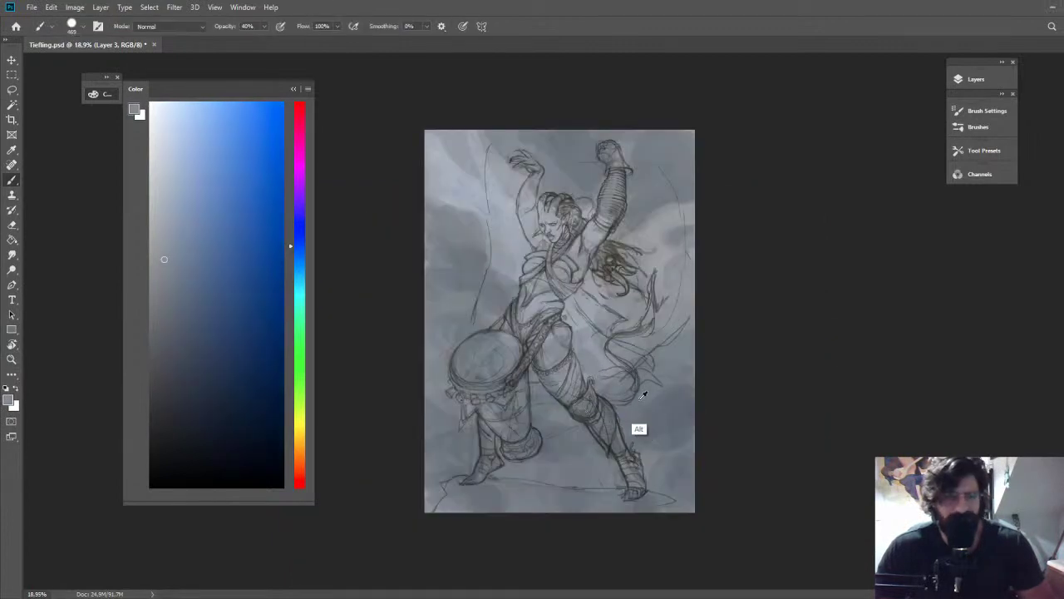
left_click(172, 316)
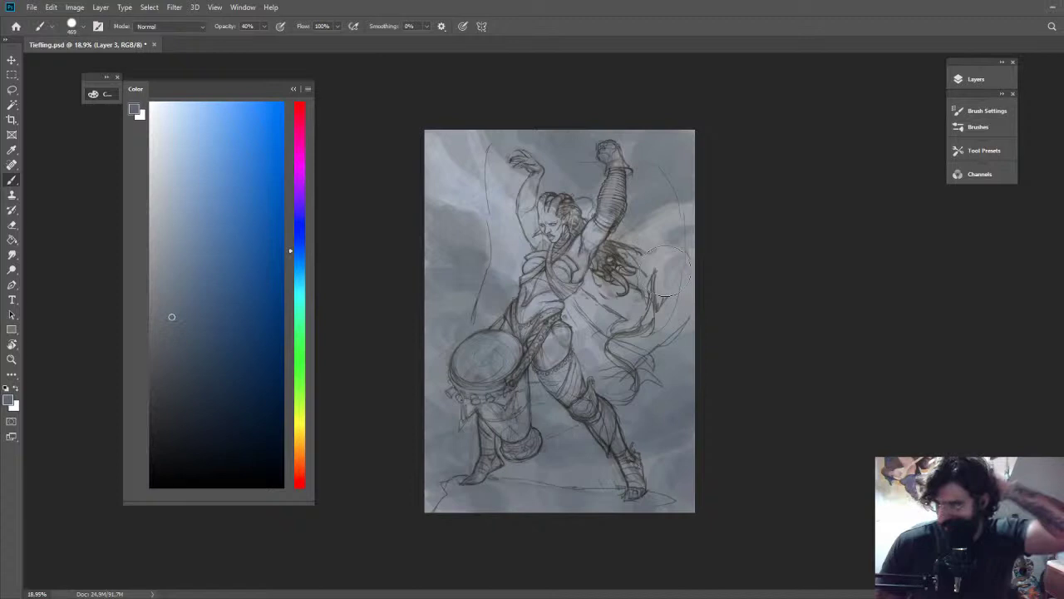
key("ctrl+space")
left_click_drag(573, 139, 601, 138)
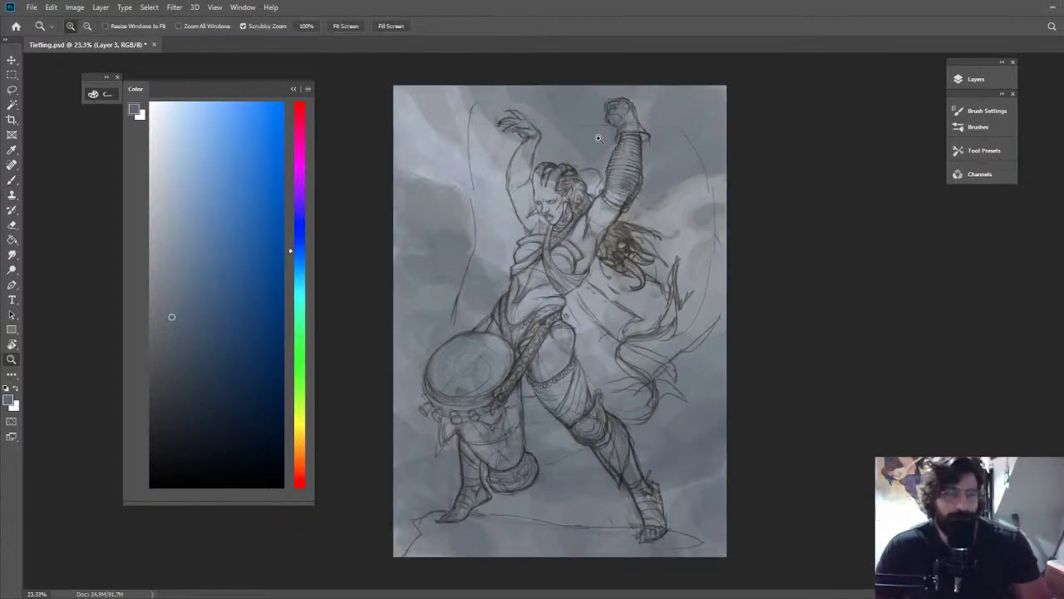
key("z")
left_click_drag(559, 204, 610, 205)
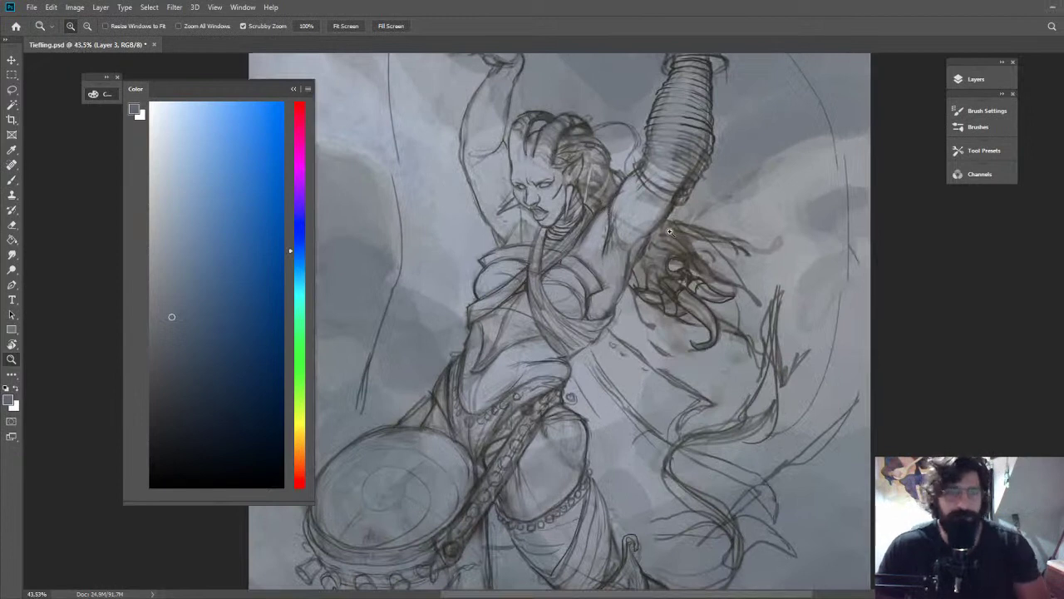
left_click_drag(682, 221, 630, 225)
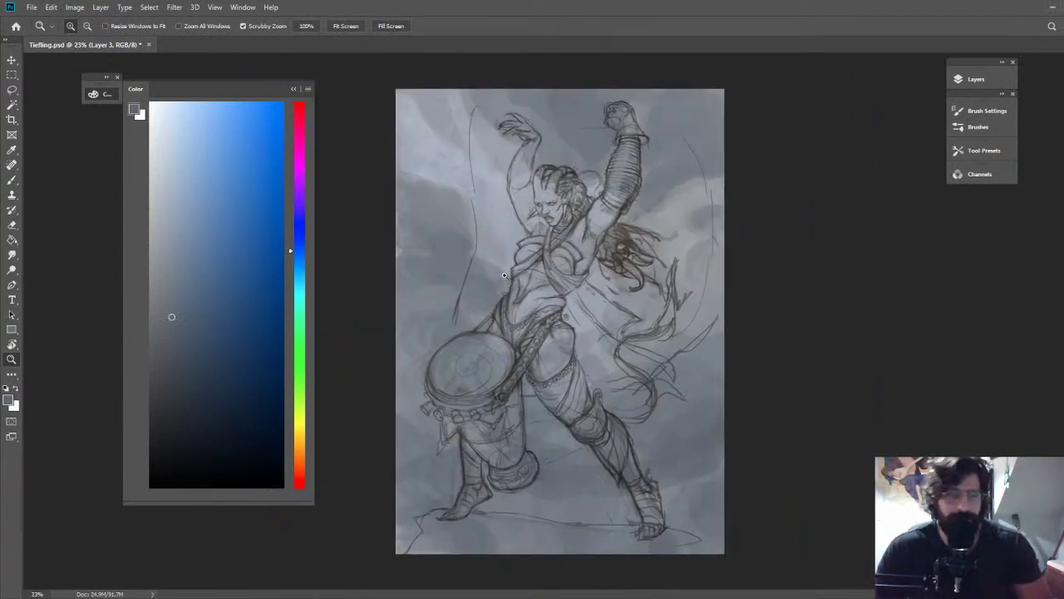
Paint darker, sampled blue-greys into the light cloud above the hanging hair and reduce the brush to 347 px
key("b")
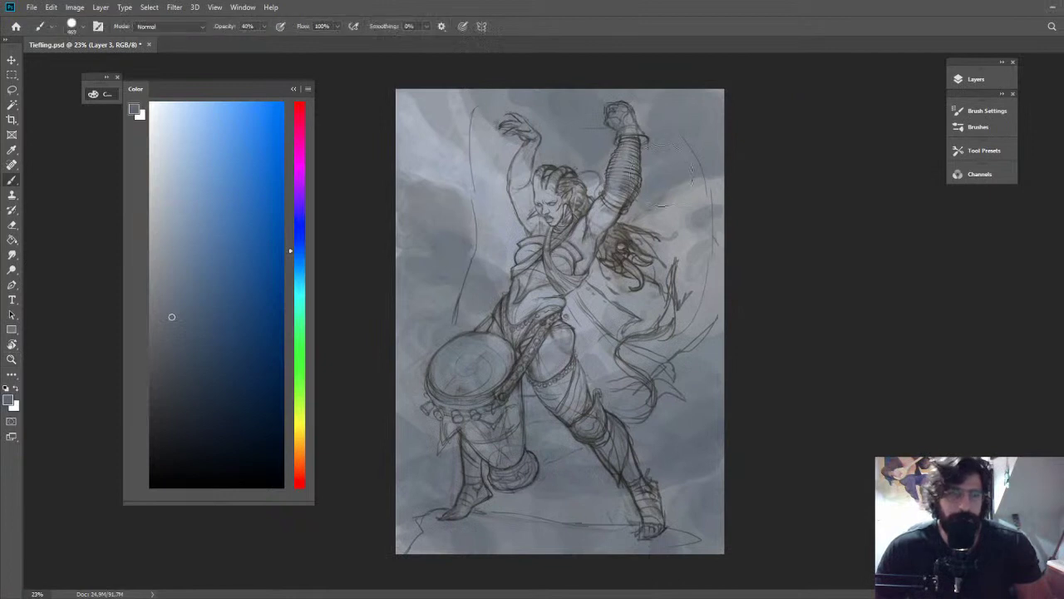
left_click(657, 215, "alt")
left_click(176, 333)
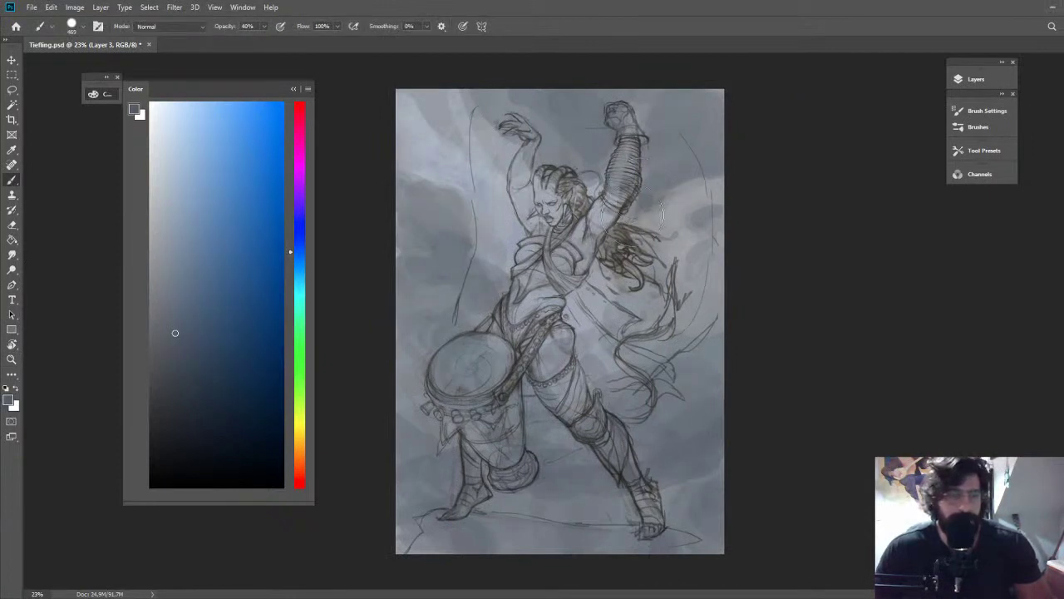
left_click(659, 218, "alt")
mouse_move(664, 211)
left_mouse_down()
mouse_move(698, 216)
mouse_move(652, 223)
left_mouse_up()
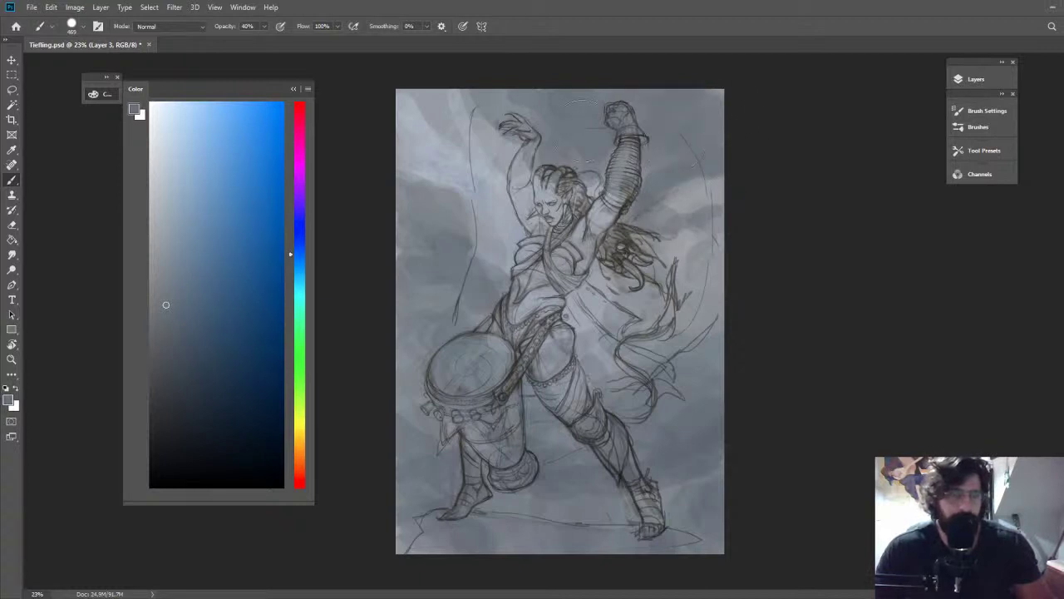
right_click(652, 227, "alt")
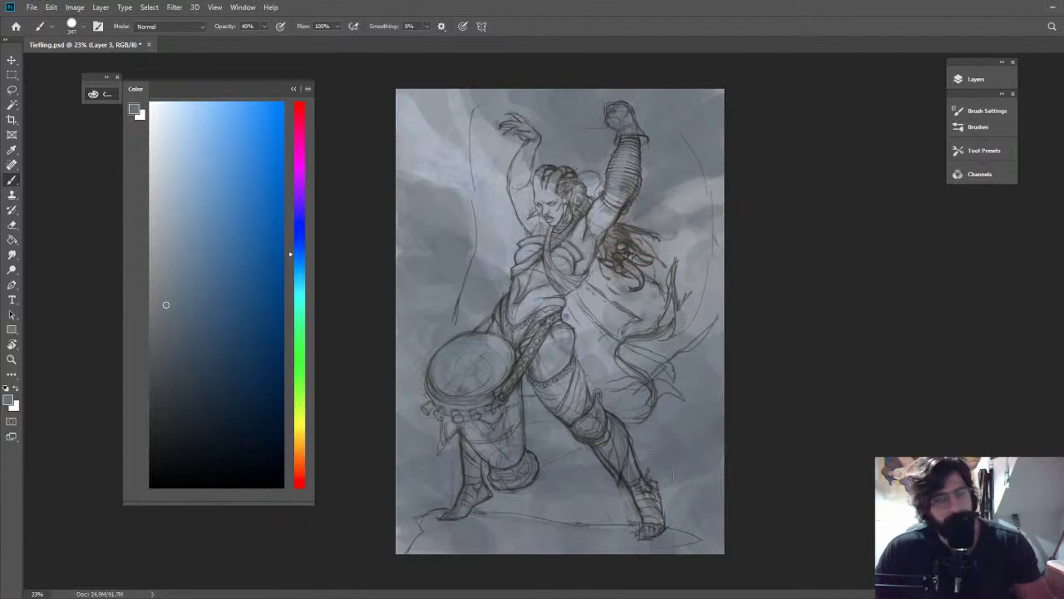
Hide and reshow Layer 3 to compare the painted background with the bare sketch
left_click(976, 79)
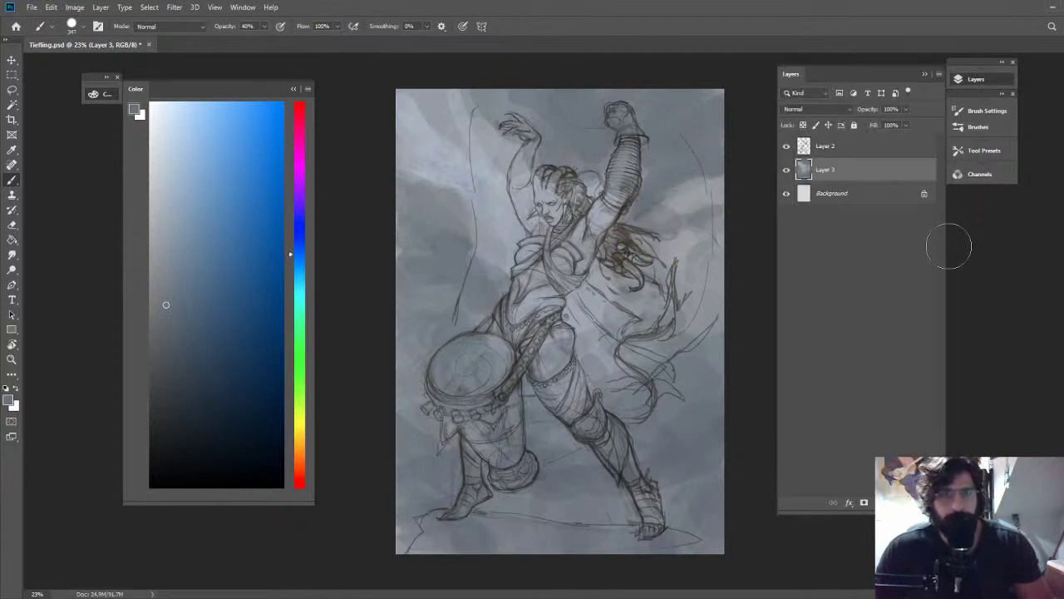
left_click(786, 170)
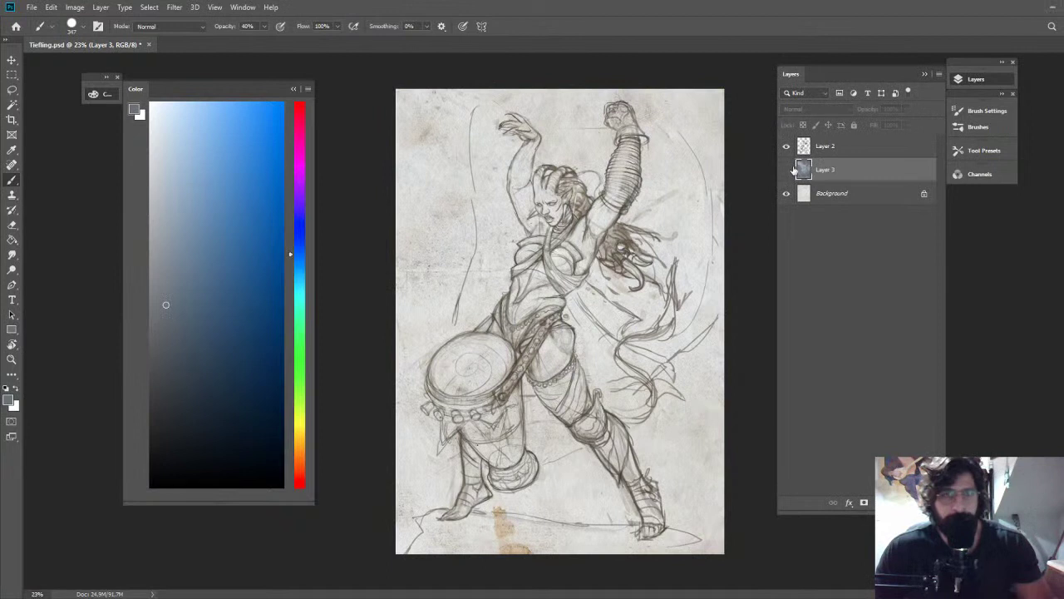
left_click(786, 169)
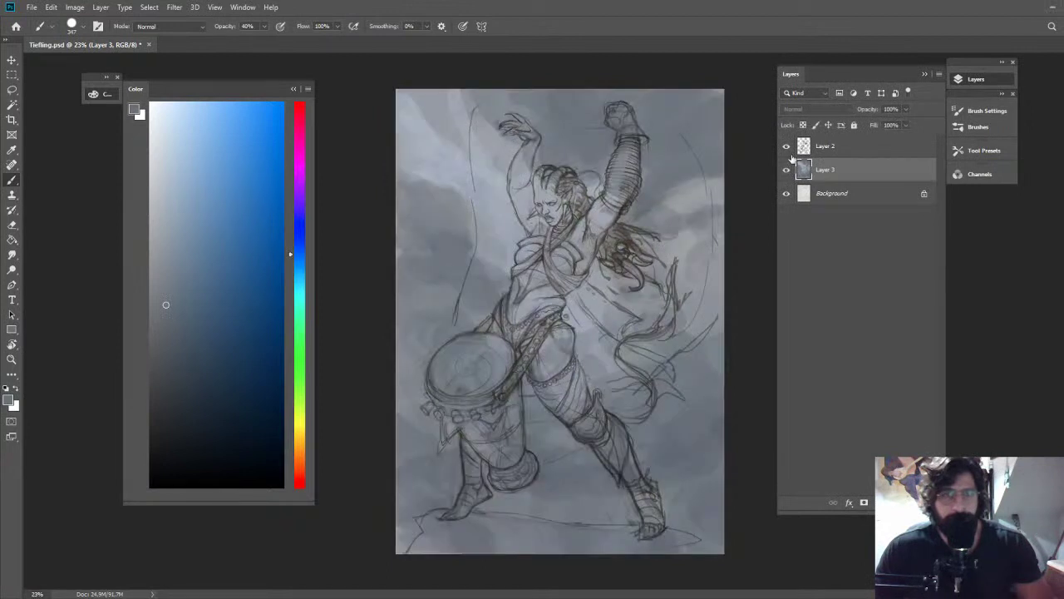
Add a new layer between the sketch and the background, pick a dark violet-grey, and reduce the brush to 139 px
key("ctrl+shift+alt+n")
left_click(296, 207)
left_click(165, 360)
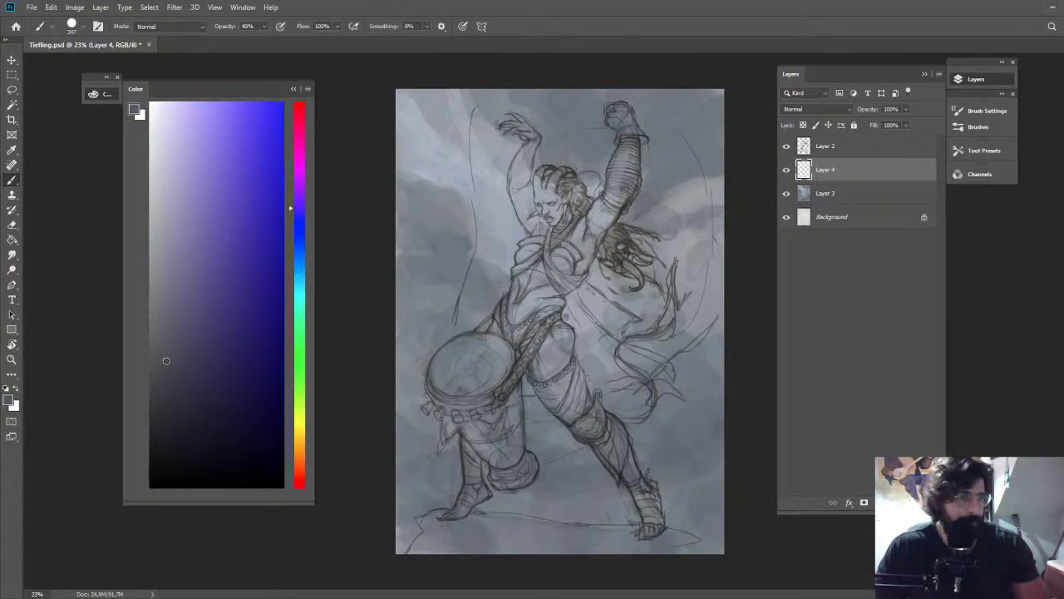
left_click(165, 362)
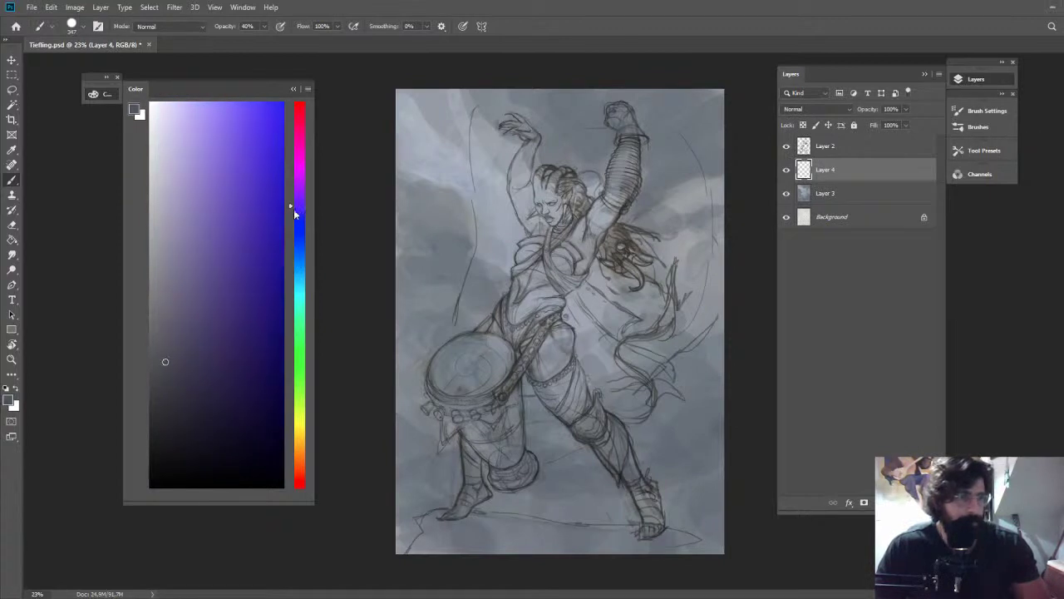
left_click(172, 414)
right_click(535, 261, "alt")
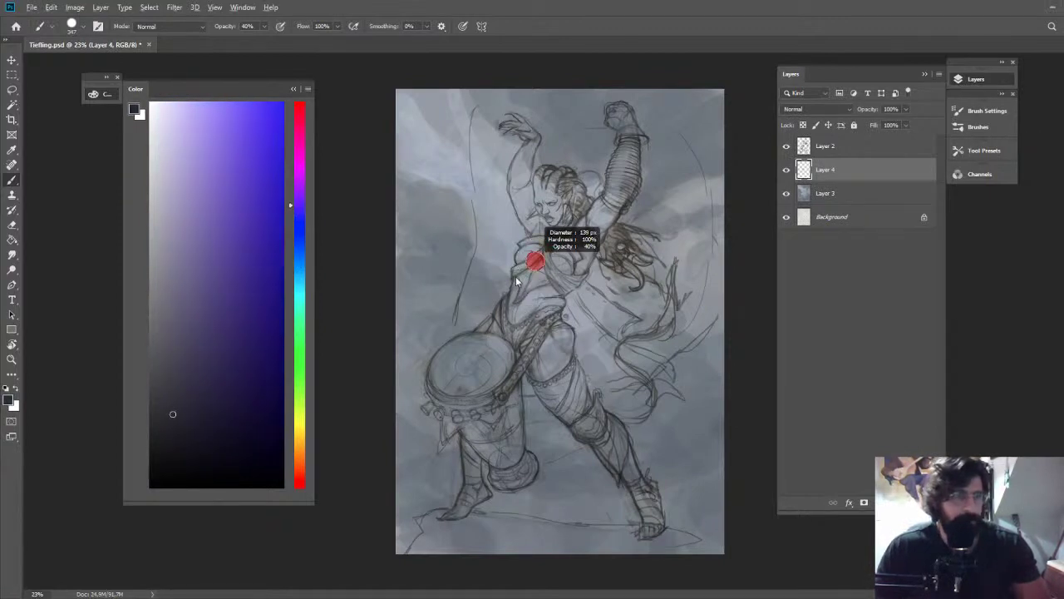
Enable Color Dynamics for the brush, test strokes on the bare raised arm with Hue Jitter up to 63%, and undo them
left_click(972, 81)
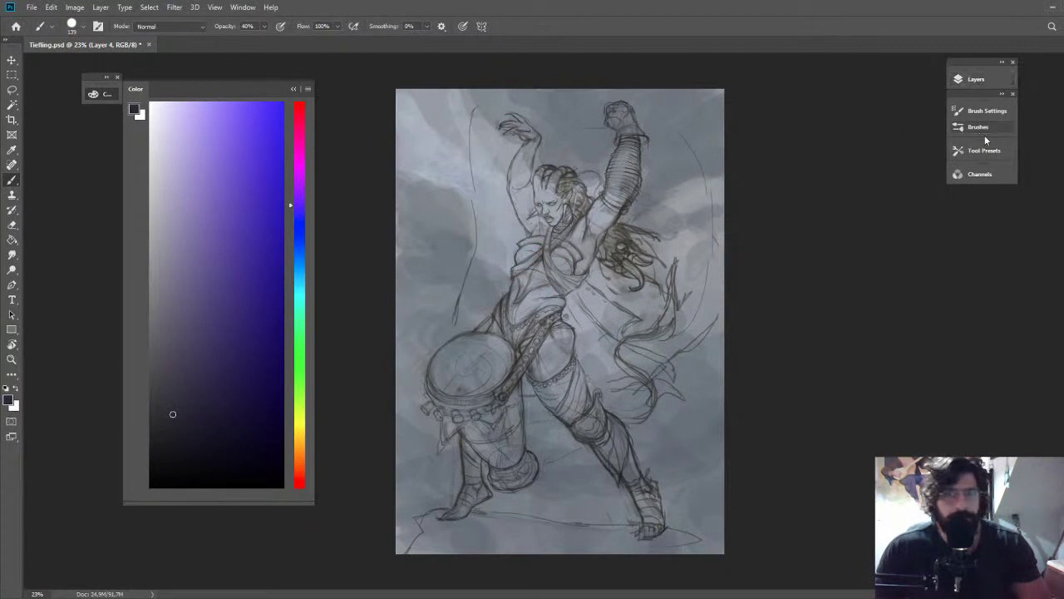
left_click(985, 111)
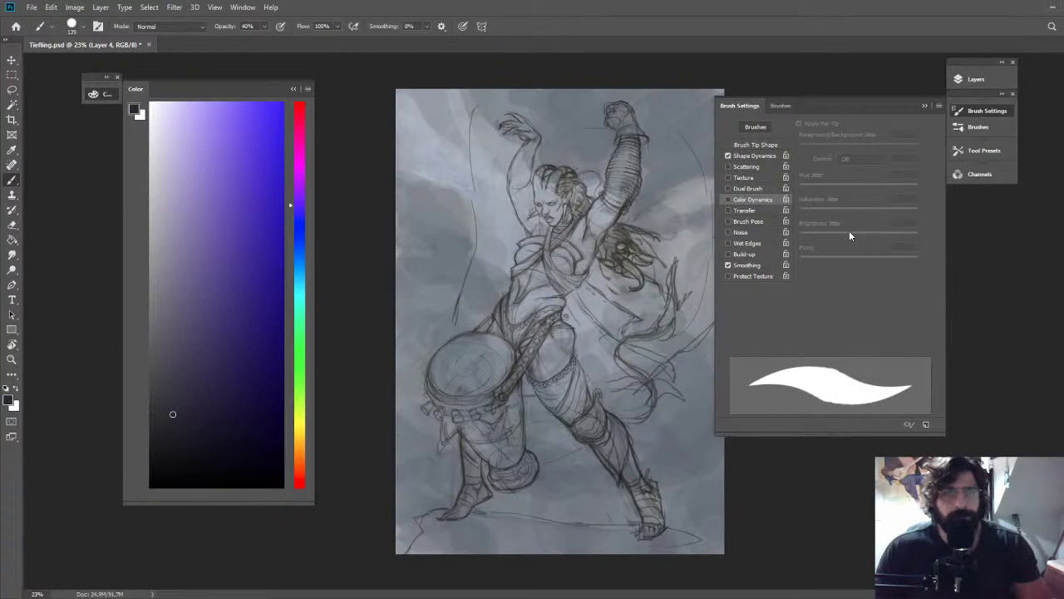
left_click(849, 230)
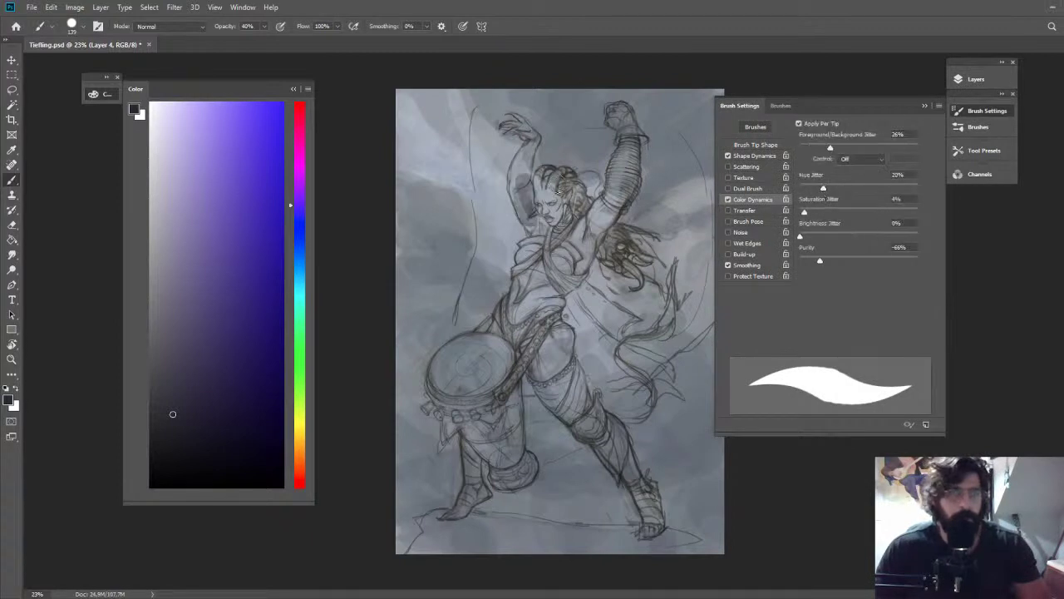
left_click_drag(529, 162, 519, 180)
mouse_move(525, 156)
left_mouse_down()
mouse_move(519, 202)
mouse_move(532, 220)
left_mouse_up()
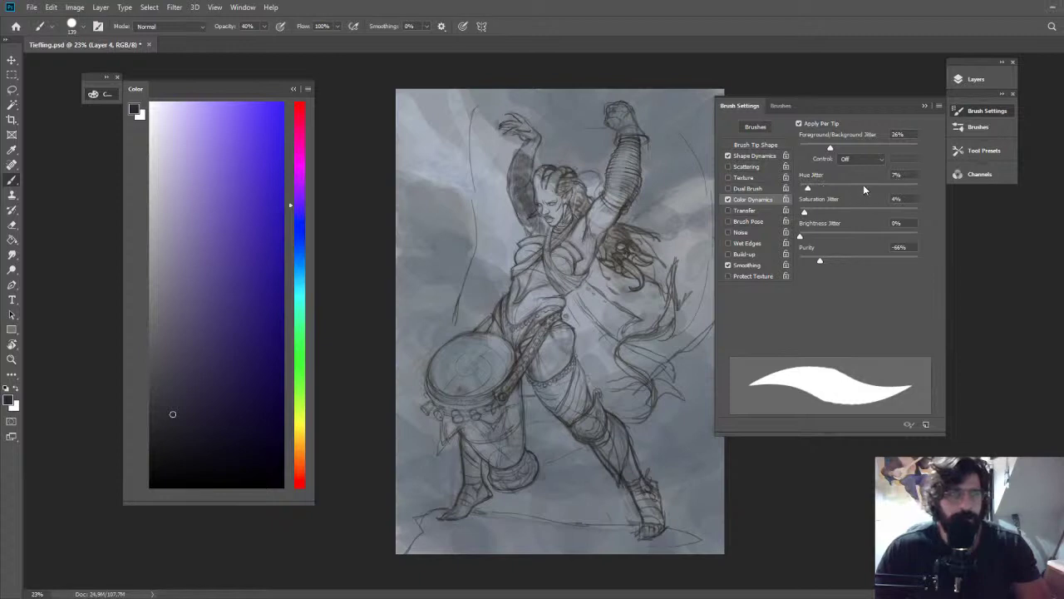
left_click_drag(505, 185, 536, 235)
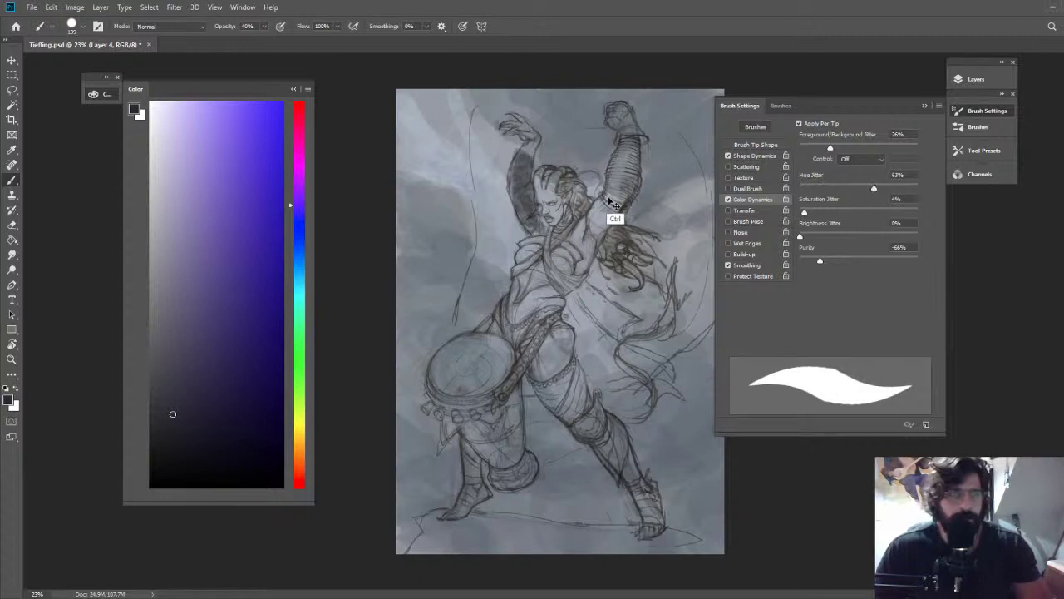
key("ctrl+z")
key("ctrl+z")
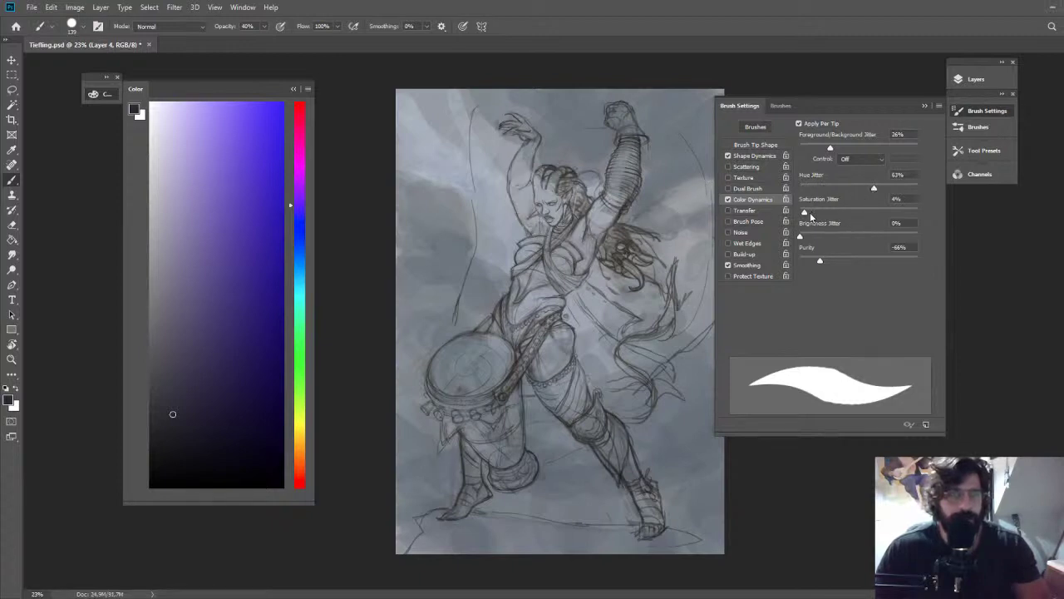
Try Brightness Jitter at 13% and at 0% with strokes on the bare raised arm, undoing each stroke
left_click_drag(800, 237, 816, 237)
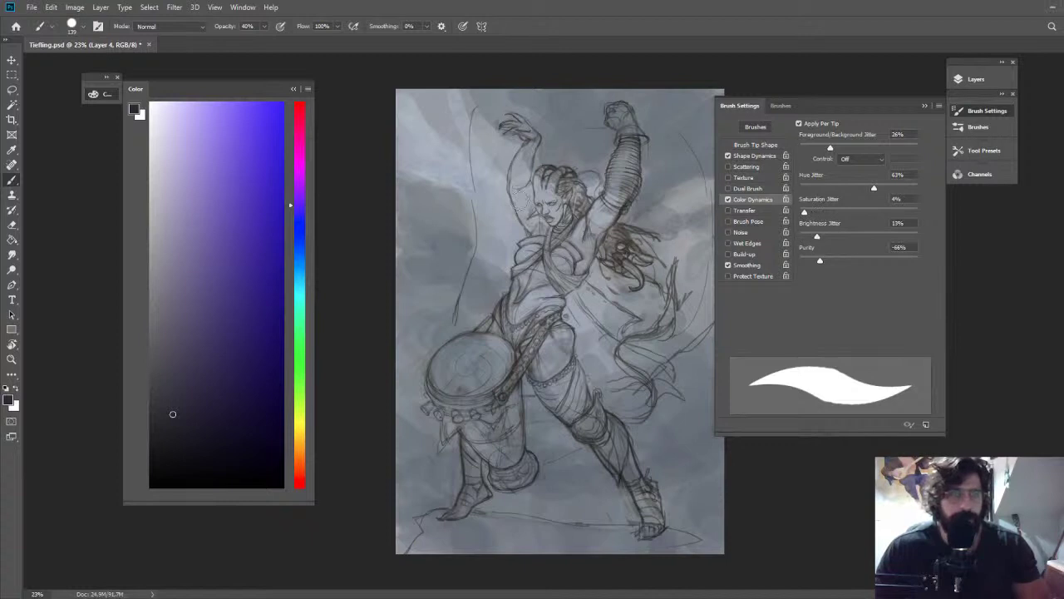
left_click_drag(514, 164, 538, 235)
key("ctrl+z")
left_click_drag(816, 237, 799, 237)
left_click_drag(515, 165, 541, 235)
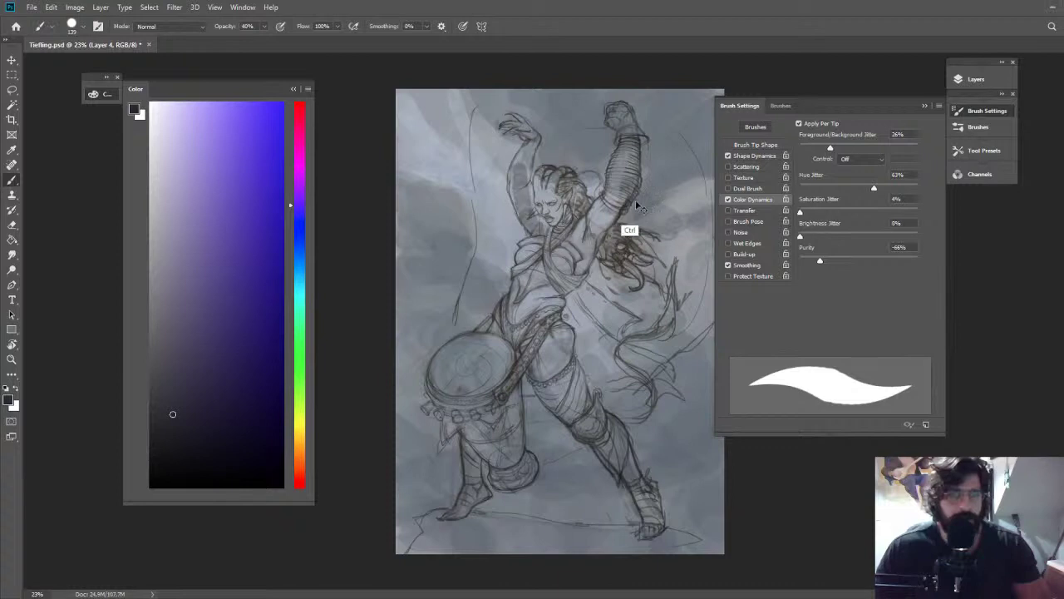
key("ctrl+z")
Set Saturation Jitter to 26%, test a stroke on the bare raised arm, and undo it
left_click(830, 213)
mouse_move(513, 169)
left_mouse_down()
mouse_move(534, 235)
mouse_move(523, 143)
left_mouse_up()
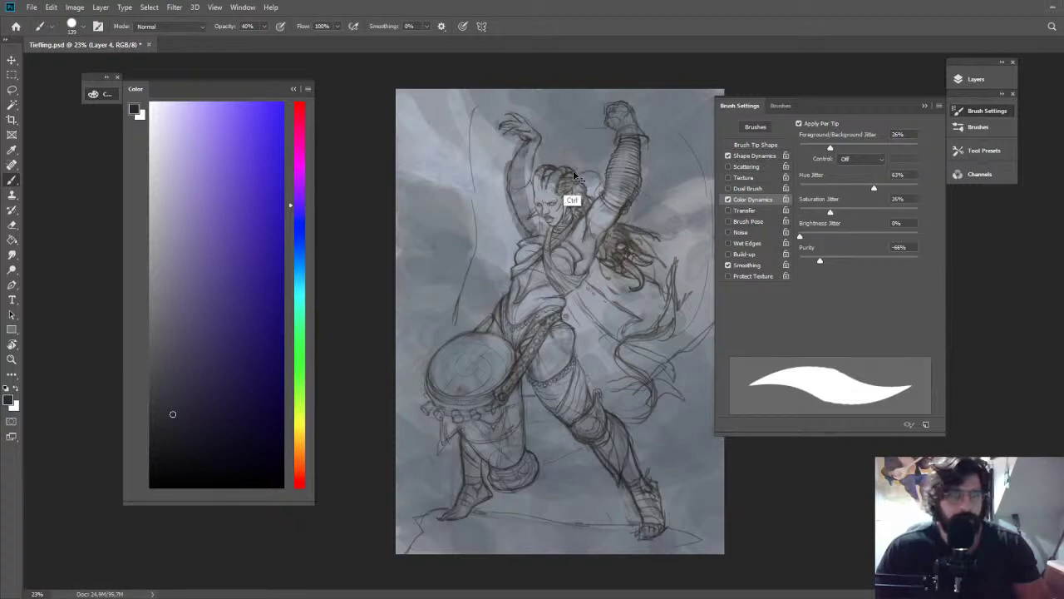
key("ctrl+z")
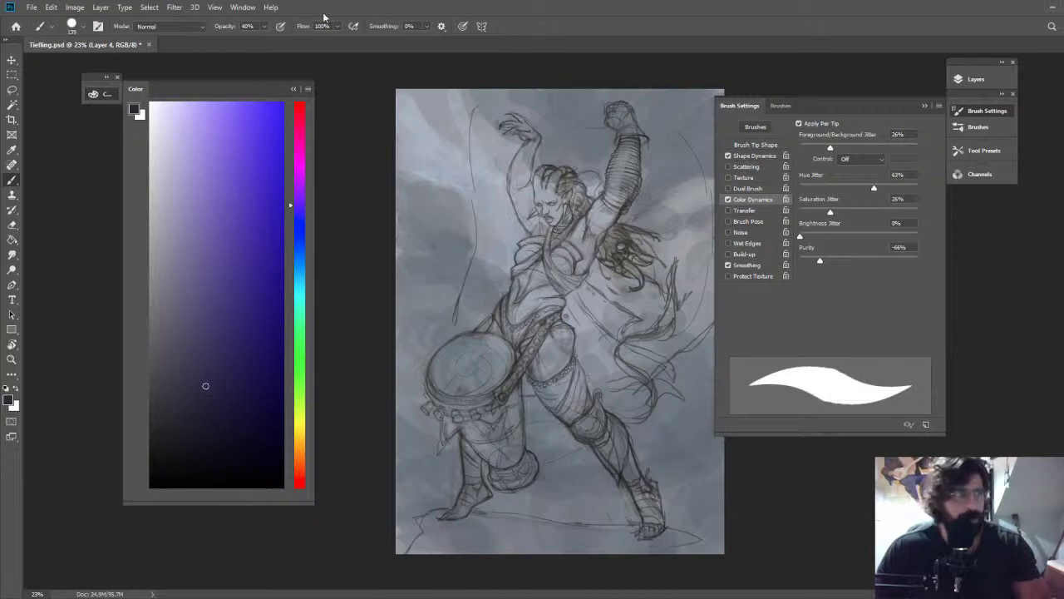
Choose a dark, more saturated blue and paint the bare raised arm from forearm to shoulder
left_click(337, 26)
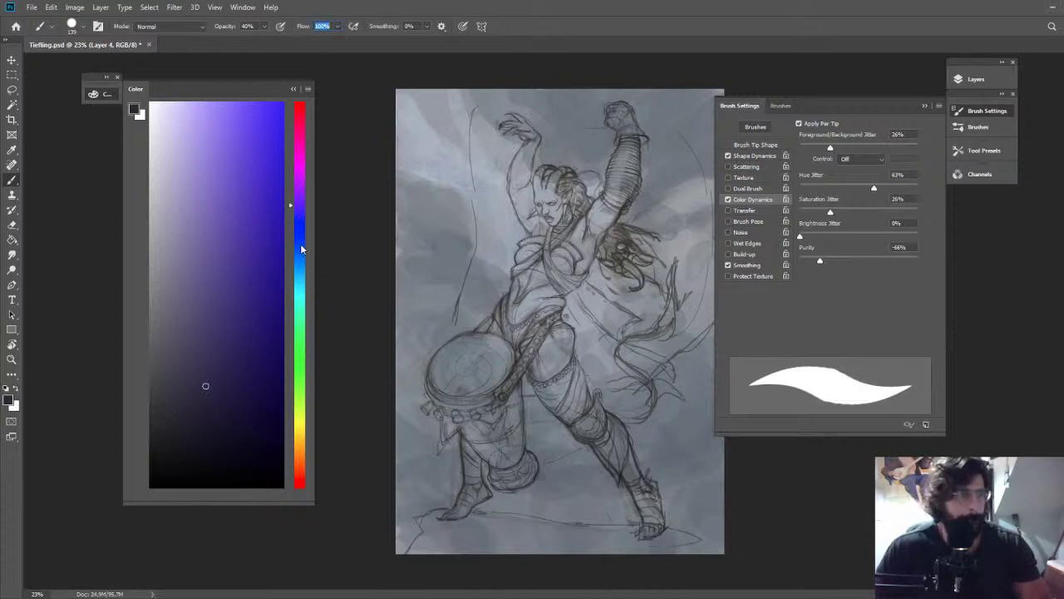
left_click(298, 209)
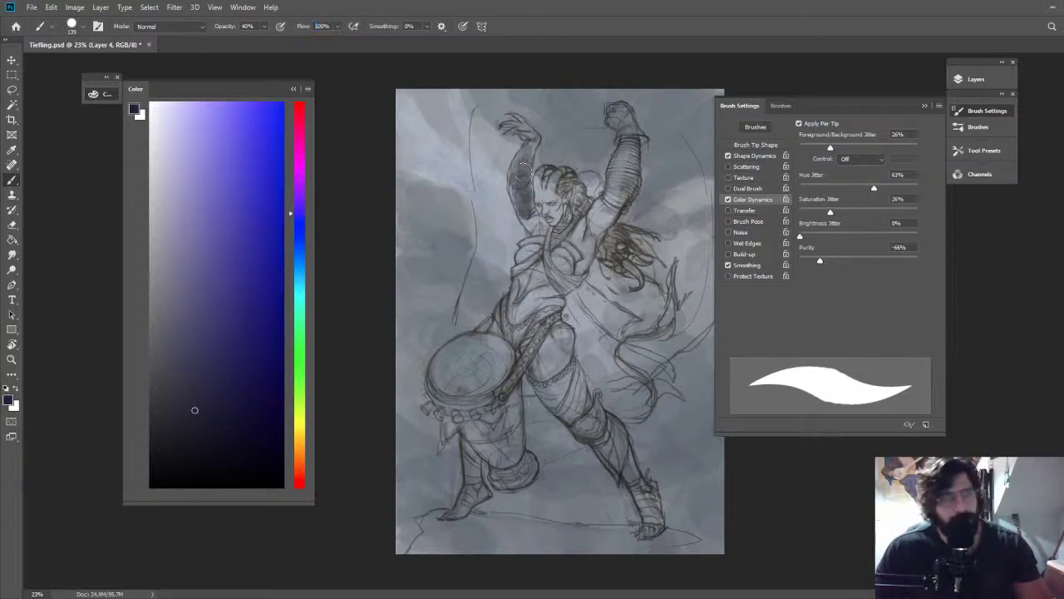
left_click_drag(523, 166, 522, 218)
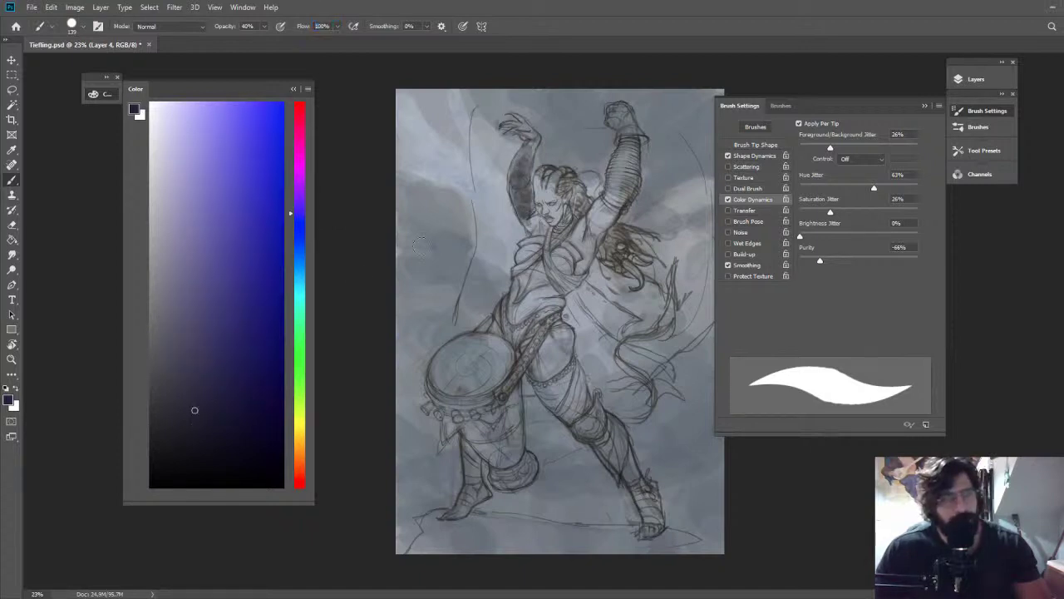
left_click(203, 405)
mouse_move(522, 170)
left_mouse_down()
mouse_move(514, 213)
mouse_move(542, 240)
left_mouse_up()
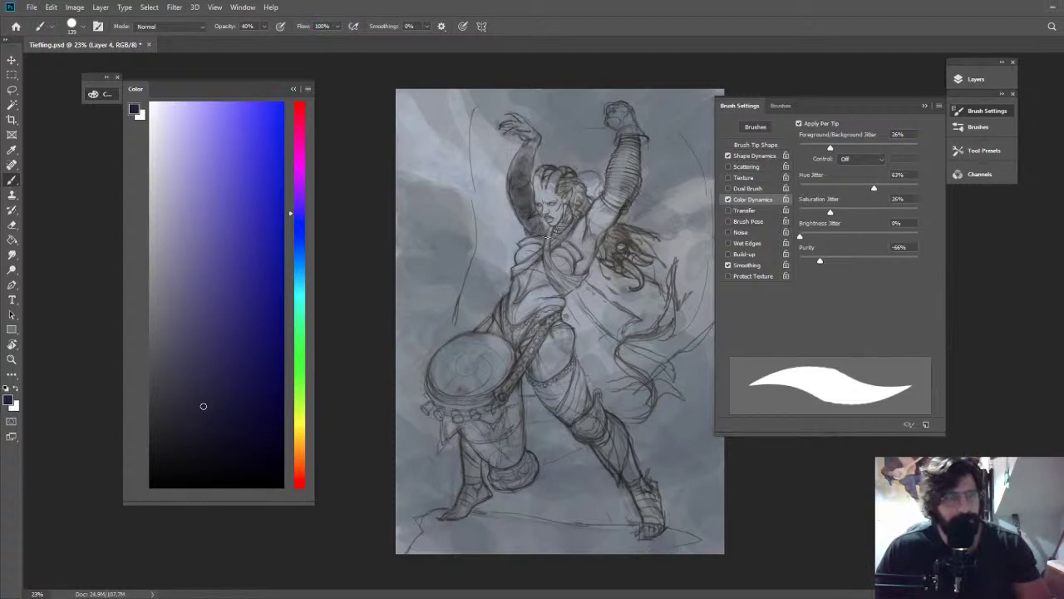
Turn off Color Dynamics and paint the dark blue over the upper arm, shoulder and face, sampling the painted tone
left_click(728, 201)
left_click_drag(517, 203, 538, 236)
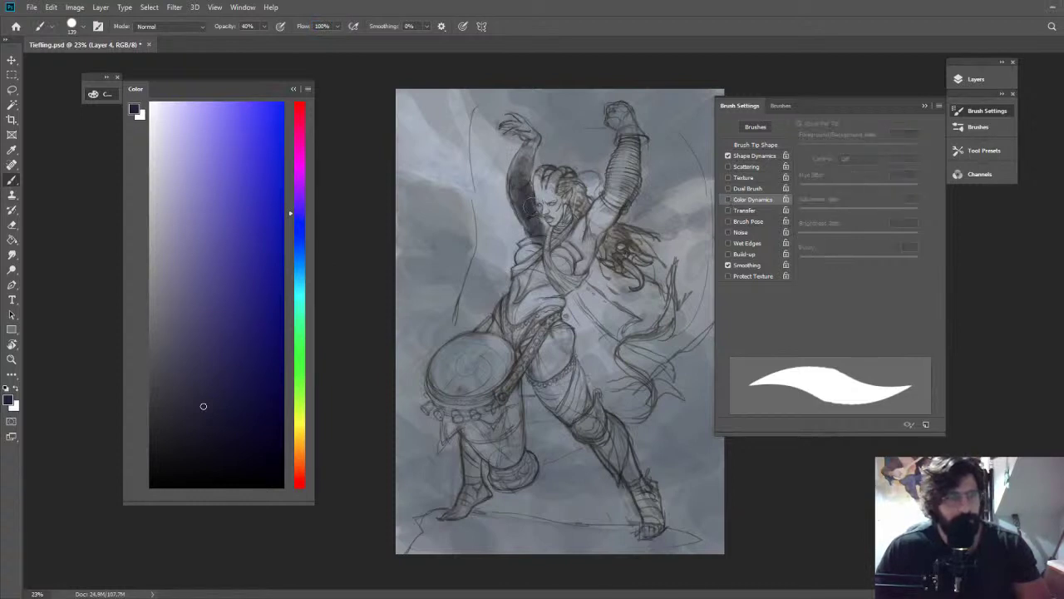
left_click(534, 221, "alt")
left_click_drag(545, 193, 545, 233)
Choose a dark greyish blue with a slightly cooler hue and paint over the Tiefling's face and upper chest
left_click(540, 217, "alt")
left_click(174, 379)
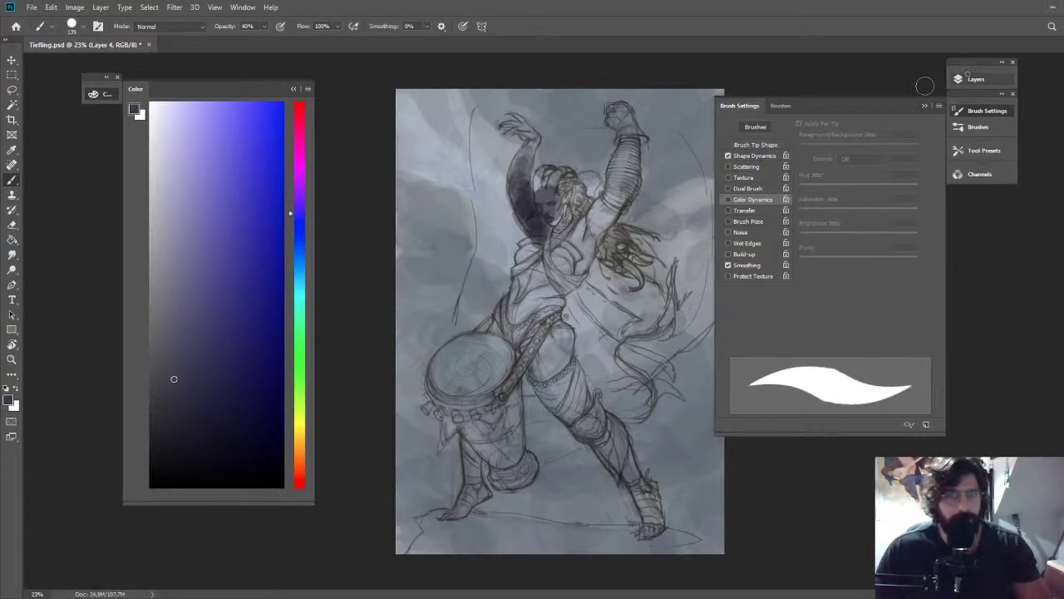
key("e")
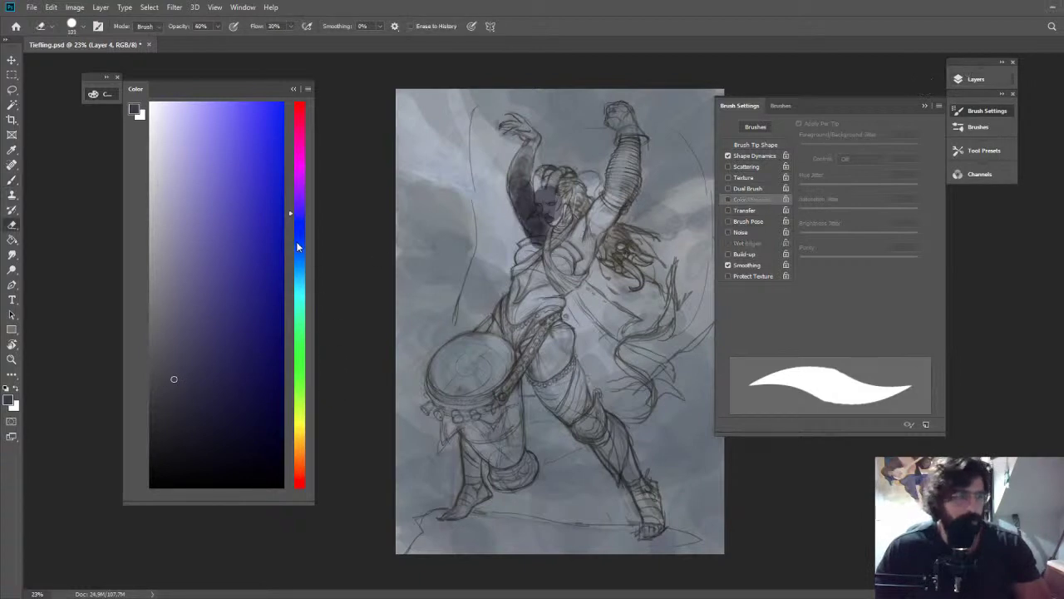
left_click(297, 246)
left_click(178, 401)
key("b")
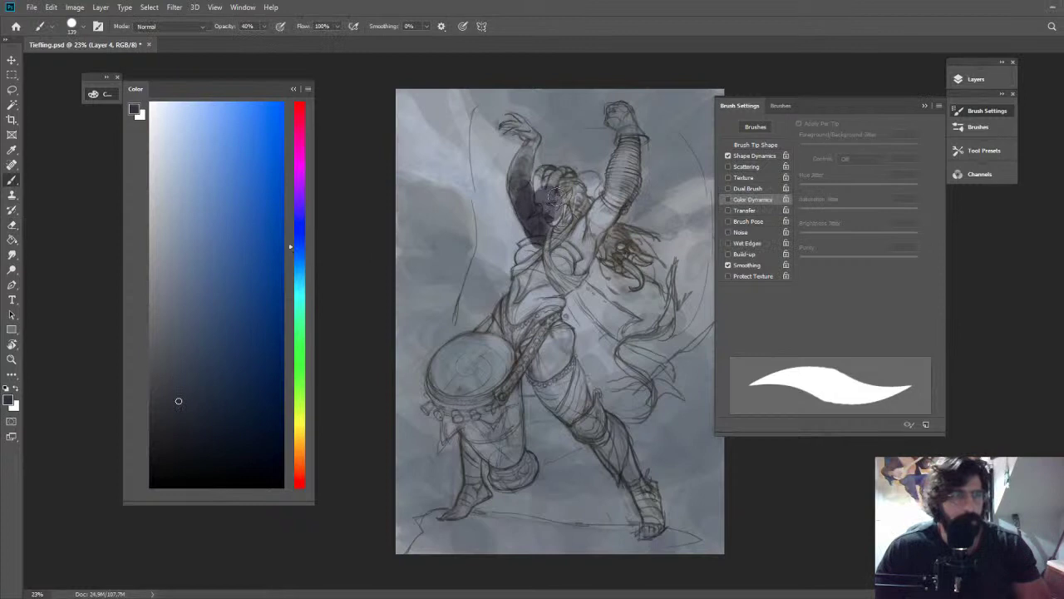
mouse_move(556, 196)
left_mouse_down()
mouse_move(520, 161)
mouse_move(522, 186)
mouse_move(556, 181)
mouse_move(561, 205)
mouse_move(550, 208)
mouse_move(582, 249)
mouse_move(589, 237)
mouse_move(559, 259)
mouse_move(571, 270)
mouse_move(524, 244)
left_mouse_up()
Sample the painted torso tones and extend the dark blue over the chest, shoulder wrap and braided hair
left_click(574, 240, "alt")
left_click(567, 233, "alt")
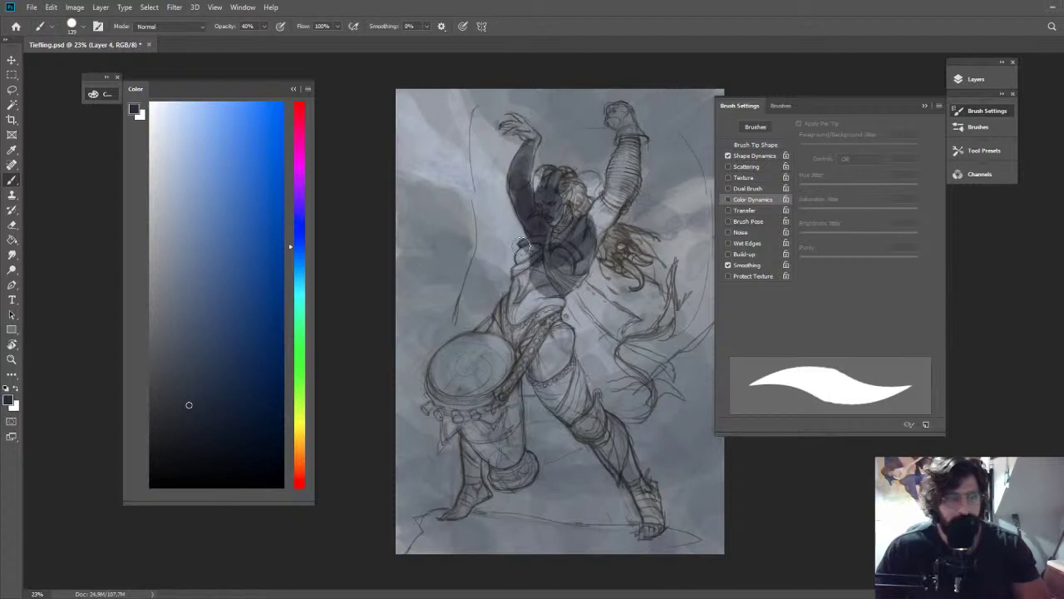
mouse_move(522, 246)
left_mouse_down()
mouse_move(568, 199)
mouse_move(560, 233)
left_mouse_up()
key("e")
key("b")
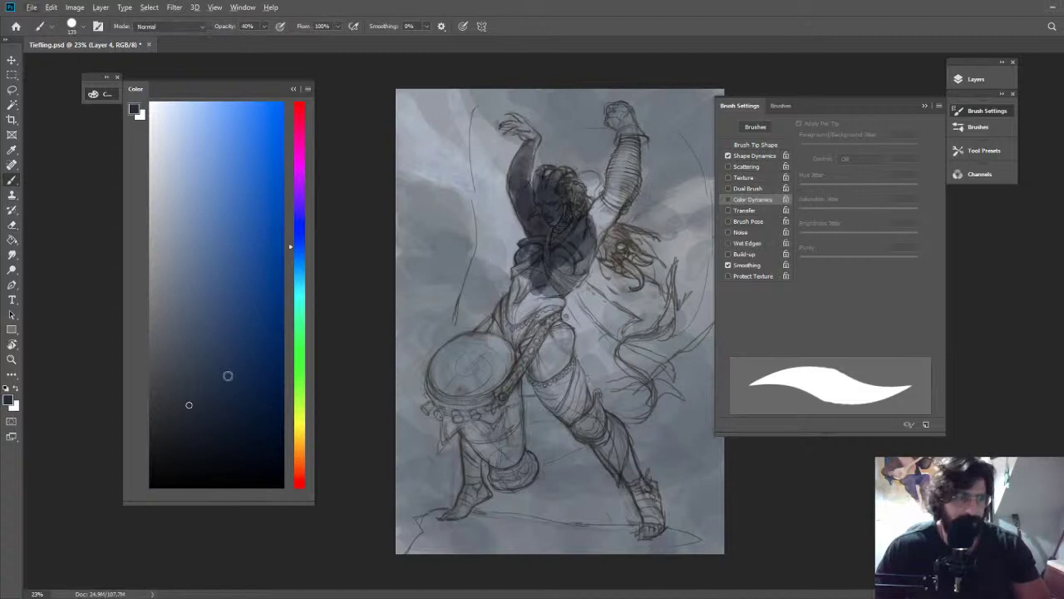
Sample the bare raised arm's tone, make it a purplish blue, and paint that forearm and the opposite upper arm
left_click(190, 378)
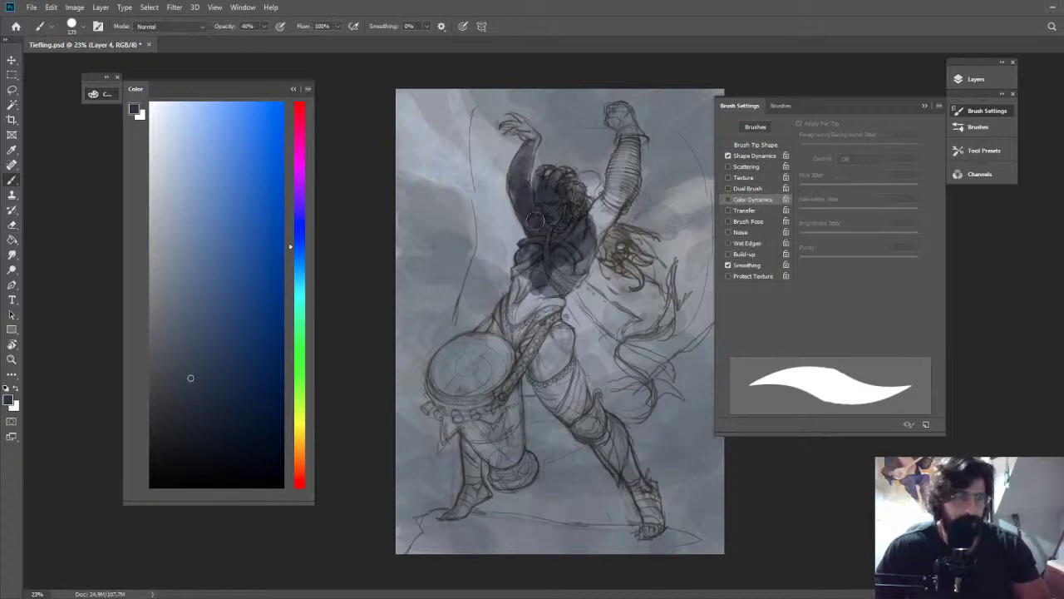
left_click(520, 164, "alt")
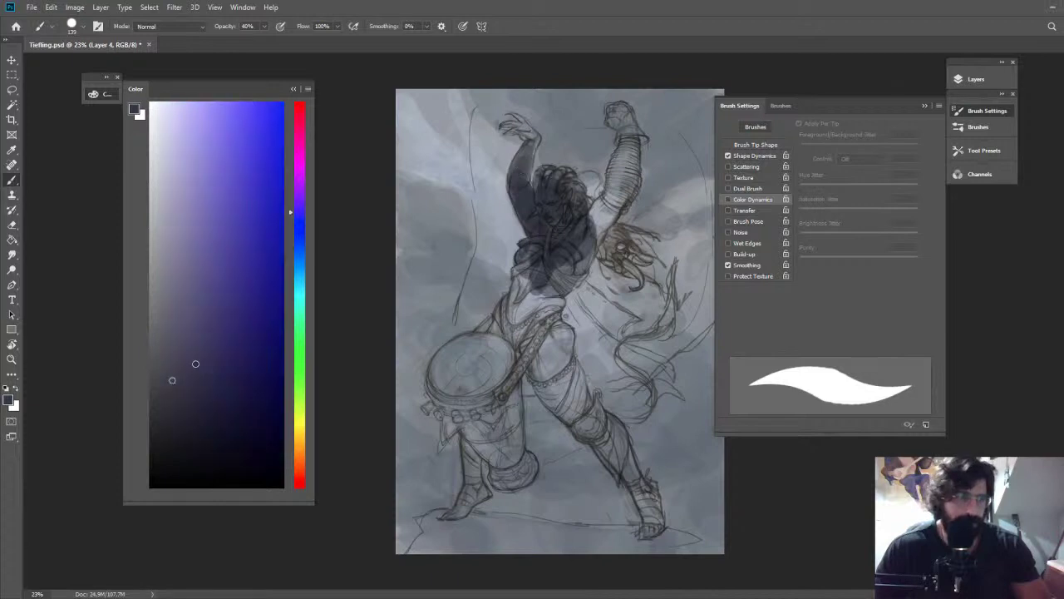
mouse_move(522, 164)
left_mouse_down()
mouse_move(541, 133)
mouse_move(517, 132)
mouse_move(524, 126)
mouse_move(547, 169)
left_mouse_up()
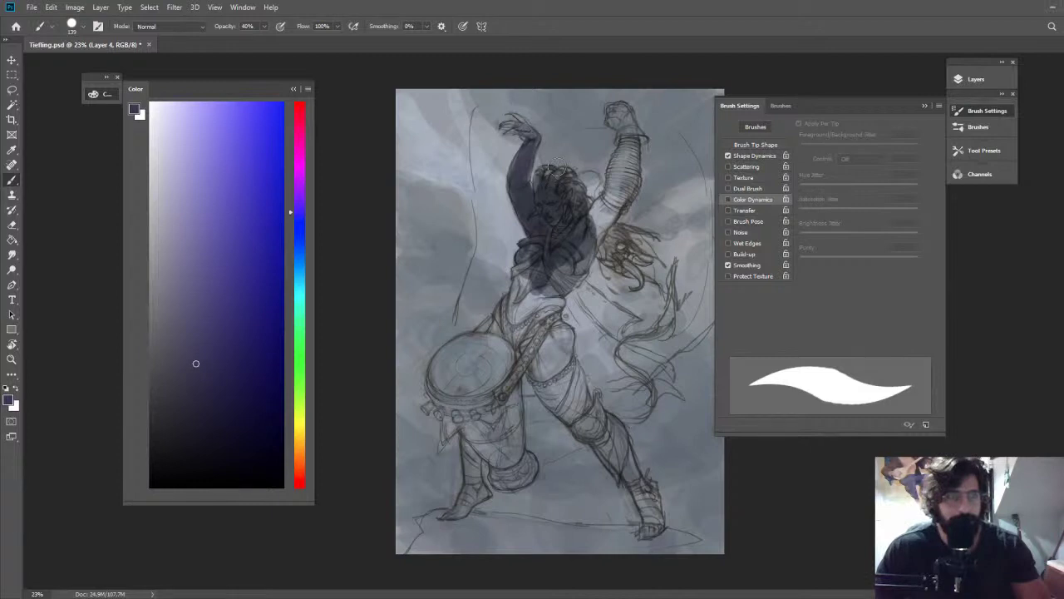
left_click_drag(556, 134, 559, 152)
mouse_move(588, 223)
left_mouse_down()
mouse_move(607, 208)
mouse_move(604, 227)
mouse_move(596, 218)
mouse_move(597, 246)
mouse_move(565, 281)
left_mouse_up()
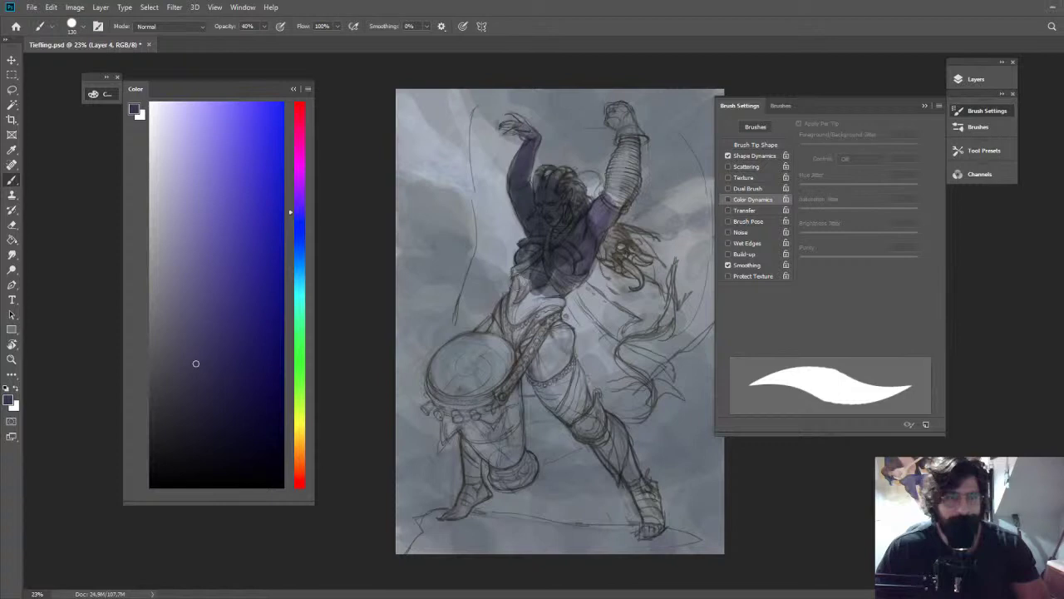
Sample the lower chest's tone and paint the waist, hips and the start of the trailing cloth
left_click(568, 278, "alt")
mouse_move(575, 281)
left_mouse_down()
mouse_move(525, 261)
mouse_move(525, 296)
mouse_move(540, 288)
mouse_move(537, 280)
mouse_move(512, 302)
mouse_move(492, 341)
mouse_move(508, 348)
mouse_move(526, 333)
mouse_move(539, 362)
mouse_move(541, 301)
left_mouse_up()
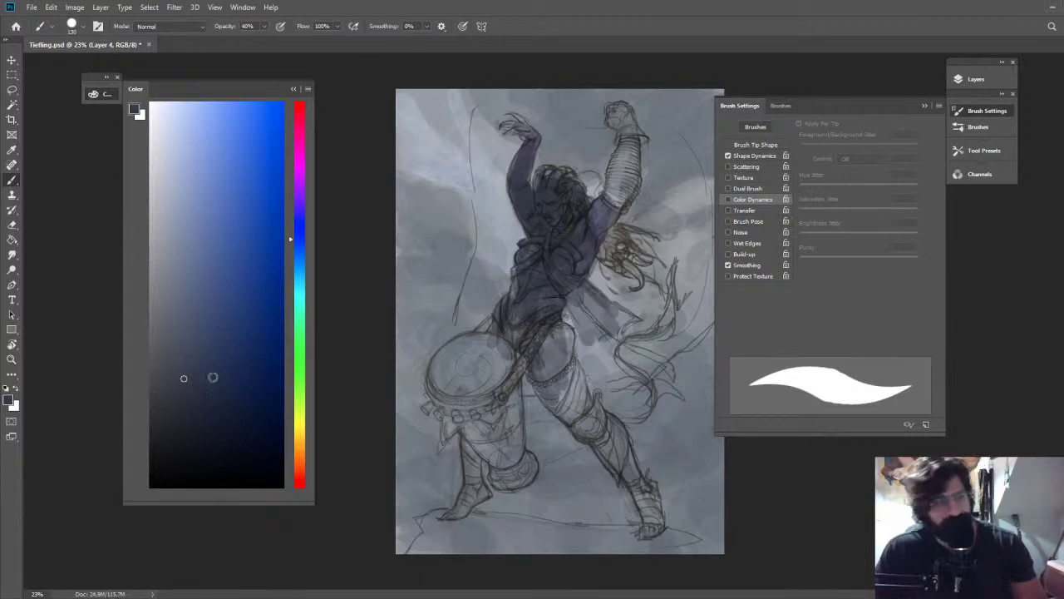
Choose a slightly lighter, more saturated blue and paint the drumhead and the drum's upper body
left_click(179, 382)
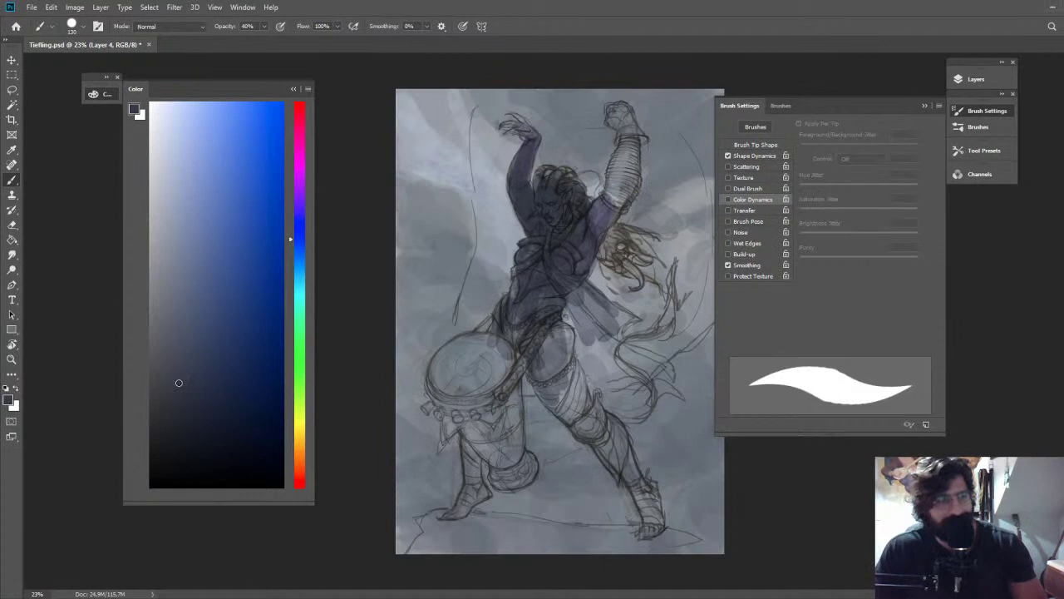
left_click_drag(179, 383, 185, 382)
mouse_move(443, 354)
left_mouse_down()
mouse_move(438, 385)
mouse_move(486, 340)
mouse_move(478, 374)
mouse_move(459, 371)
left_mouse_up()
left_click(219, 351)
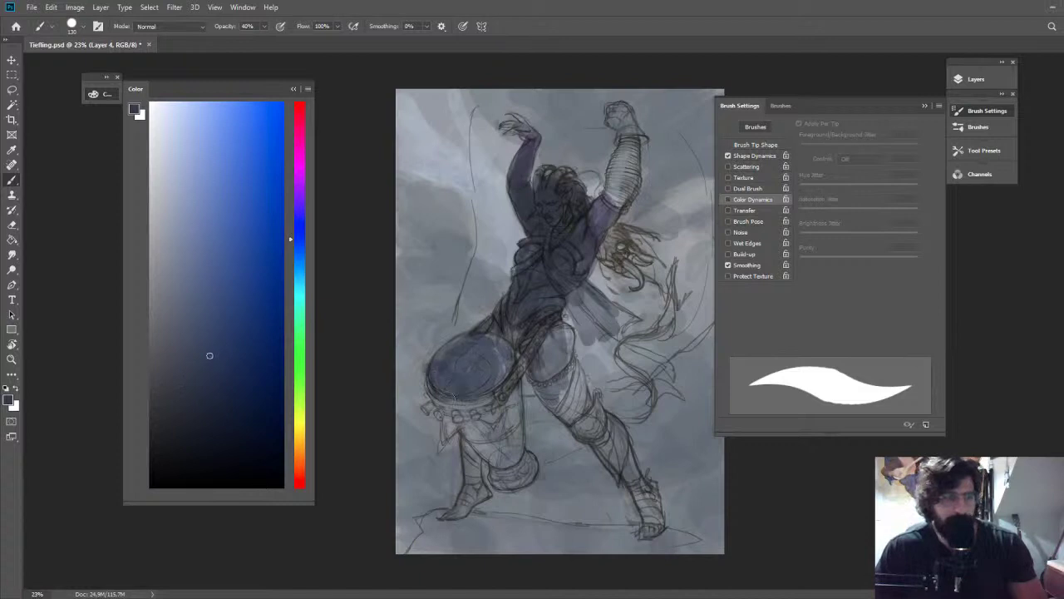
mouse_move(439, 399)
left_mouse_down()
mouse_move(507, 435)
mouse_move(504, 368)
mouse_move(523, 324)
mouse_move(508, 320)
mouse_move(518, 298)
mouse_move(484, 330)
left_mouse_up()
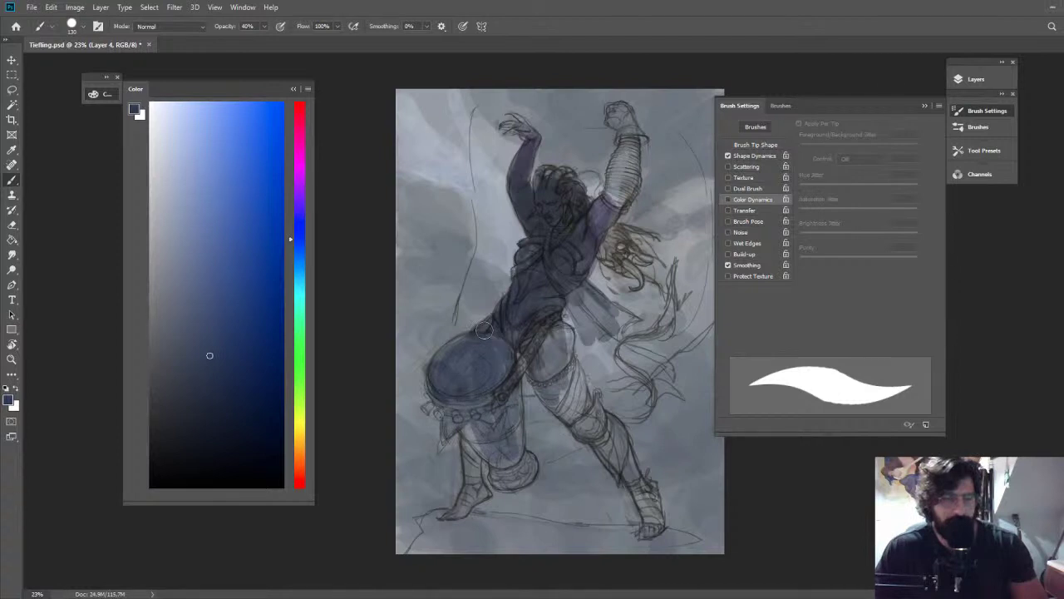
Paint the front thigh, wrapped forearm and fist blue, and use a darker, greyer blue on the bare raised hand
left_click_drag(484, 330, 557, 383)
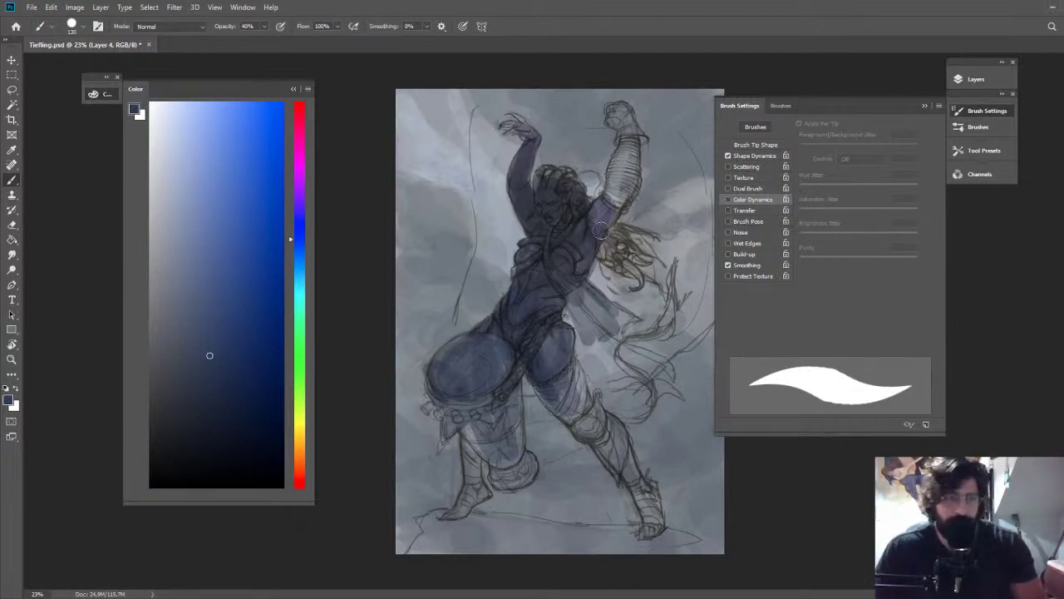
mouse_move(600, 231)
left_mouse_down()
mouse_move(627, 125)
mouse_move(636, 137)
mouse_move(624, 142)
mouse_move(618, 111)
mouse_move(626, 128)
left_mouse_up()
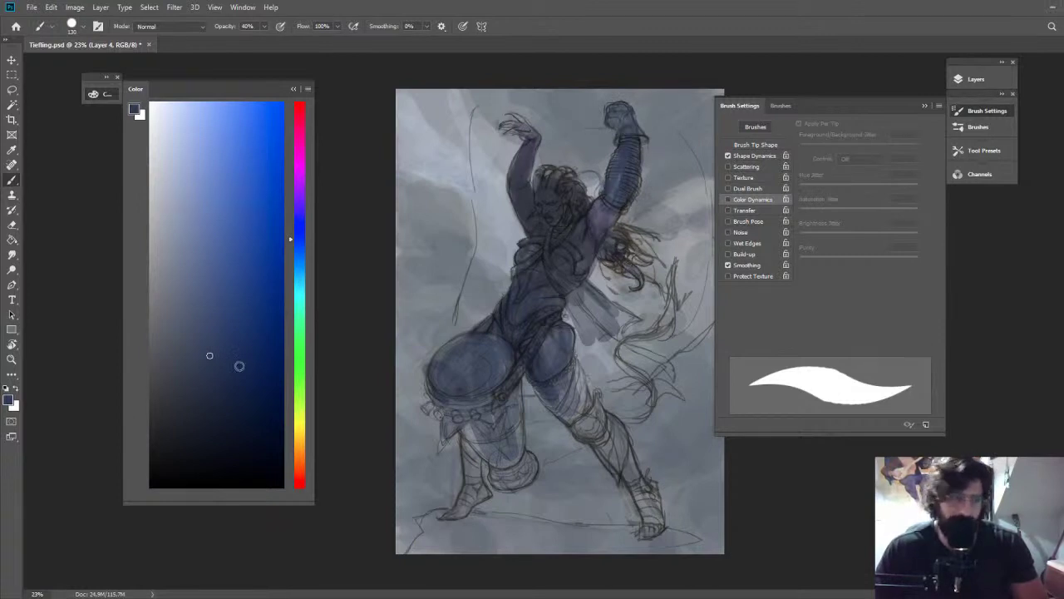
left_click(191, 379)
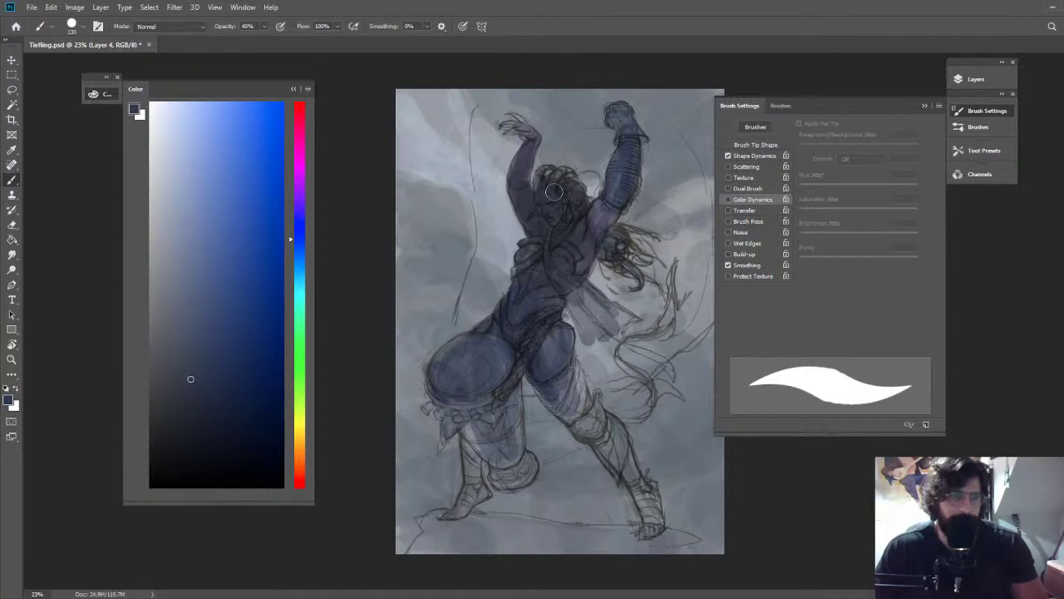
left_click_drag(527, 140, 517, 125)
Paint the dark greyish blue over the wrapped front leg, the trailing cloth and the drum's beaded rim
key("z")
left_click_drag(690, 217, 617, 198)
left_click_drag(573, 259, 620, 303)
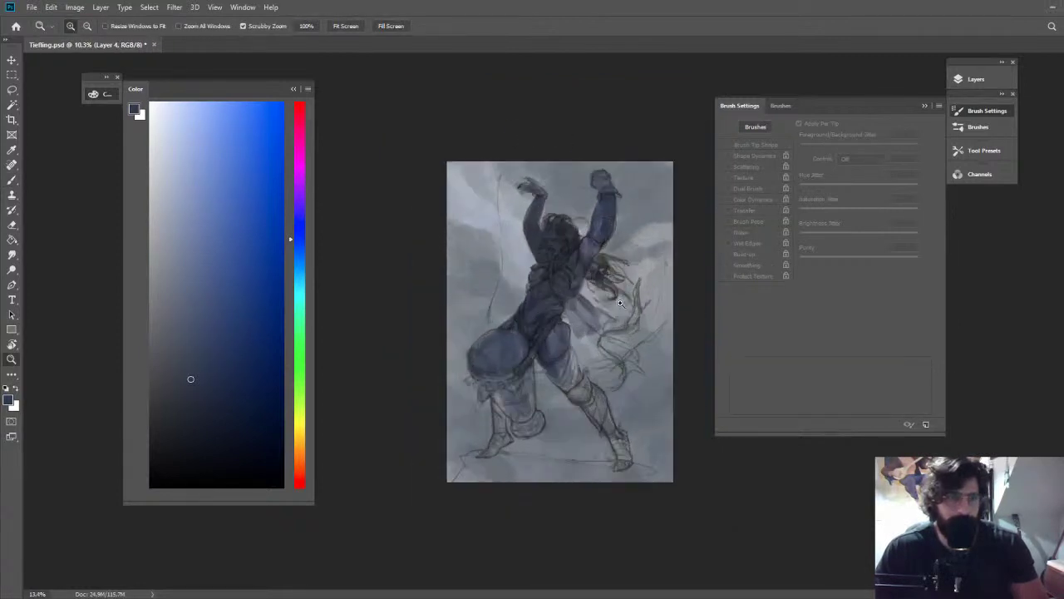
scroll(619, 303, "up", 1)
key("b")
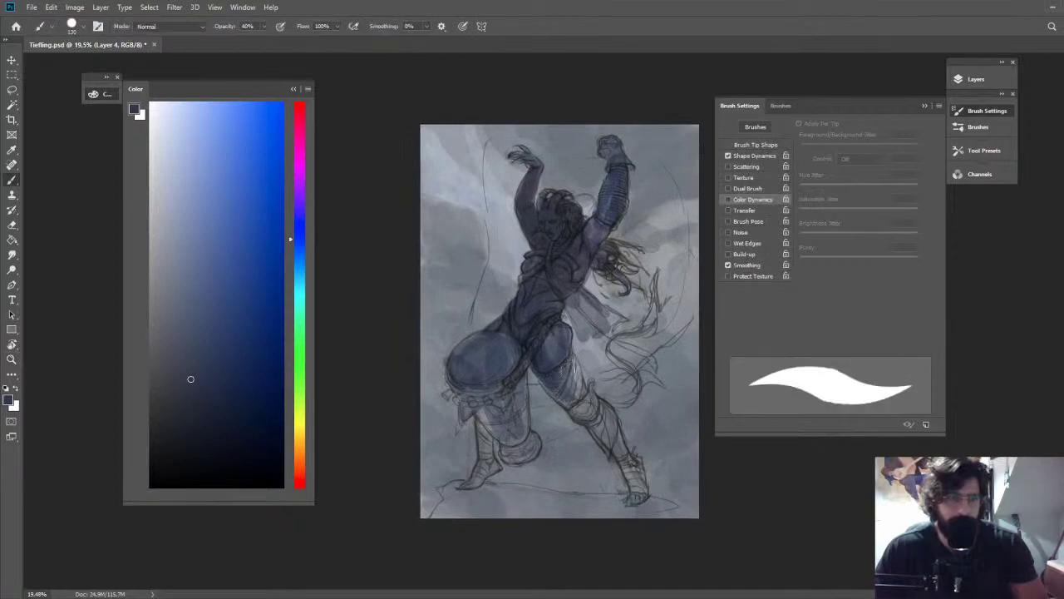
mouse_move(570, 366)
left_mouse_down()
mouse_move(582, 407)
mouse_move(571, 316)
mouse_move(592, 374)
mouse_move(589, 334)
mouse_move(617, 339)
left_mouse_up()
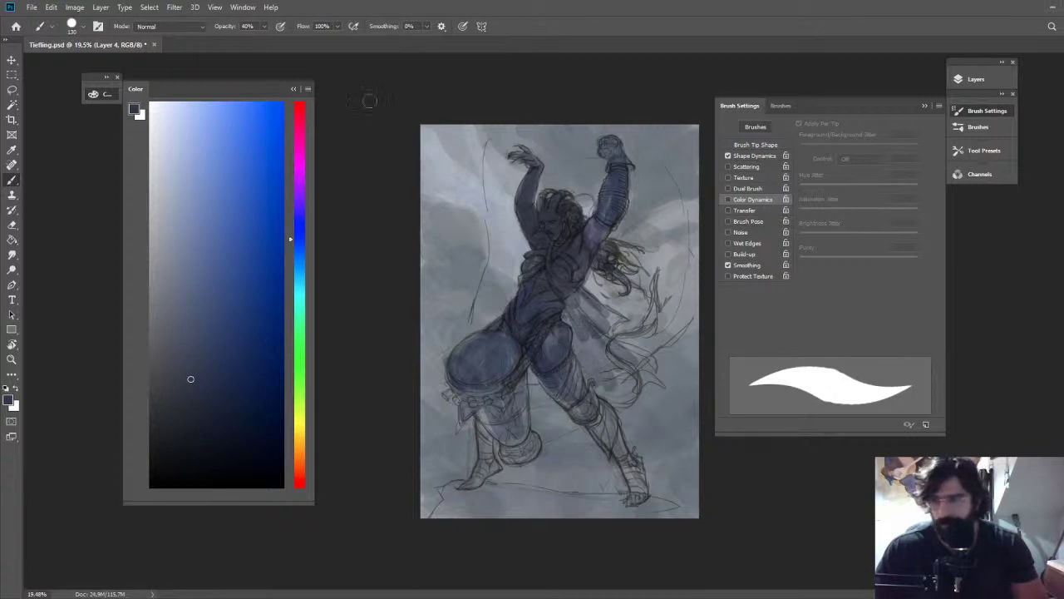
mouse_move(512, 351)
left_mouse_down()
mouse_move(470, 399)
mouse_move(576, 320)
left_mouse_up()
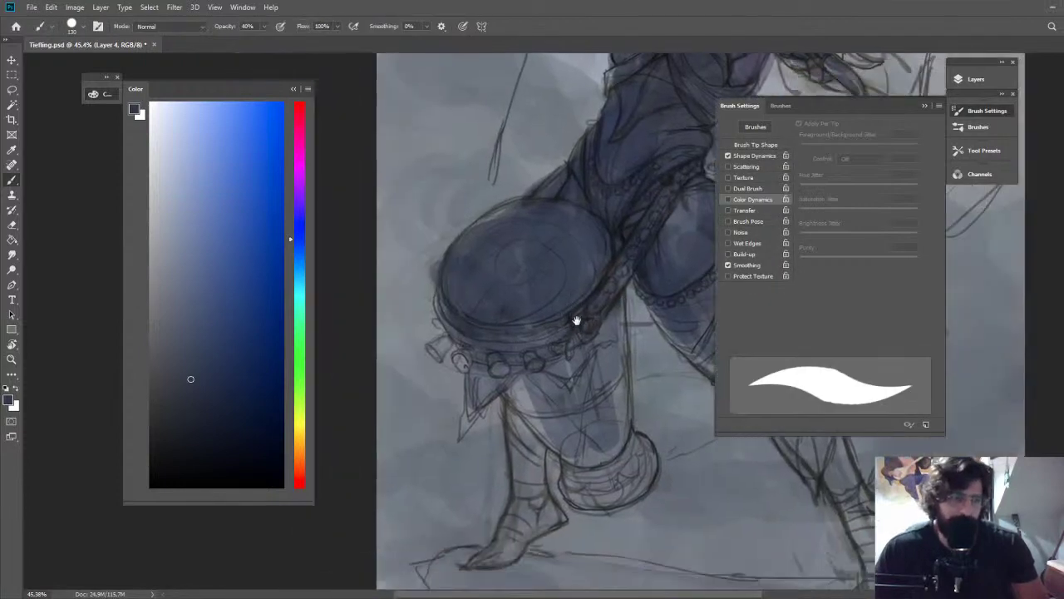
left_click_drag(577, 320, 580, 314)
mouse_move(436, 339)
left_mouse_down()
mouse_move(454, 313)
mouse_move(443, 314)
mouse_move(447, 281)
mouse_move(349, 274)
left_mouse_up()
Choose a lighter, greyer blue and paint the rear lower leg and the lower part of the drum
key("z")
left_click(297, 247)
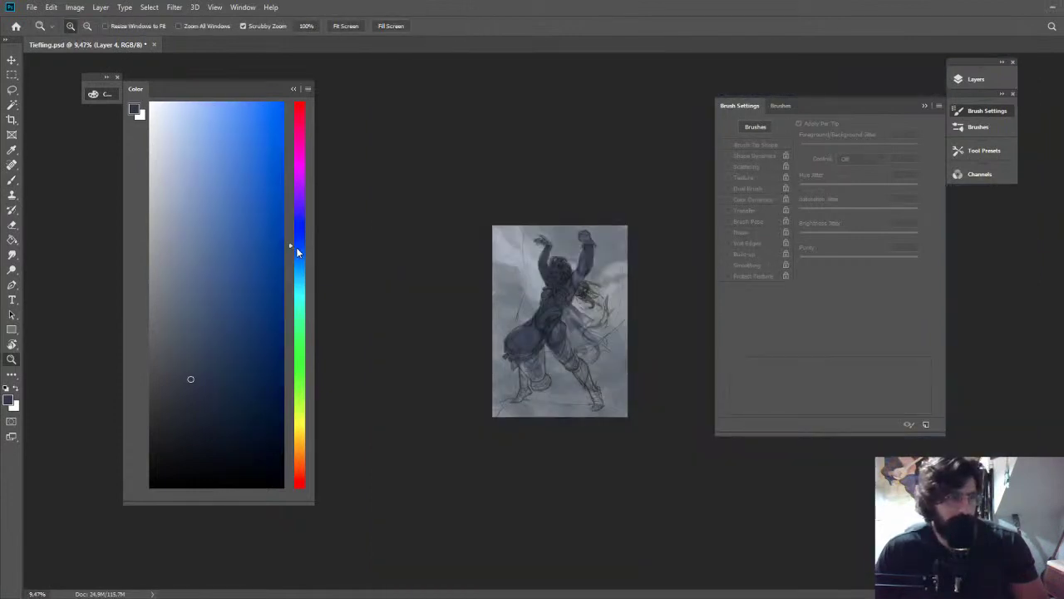
left_click_drag(180, 374, 167, 353)
mouse_move(604, 361)
left_mouse_down()
mouse_move(596, 366)
mouse_move(611, 367)
left_mouse_up()
key("b")
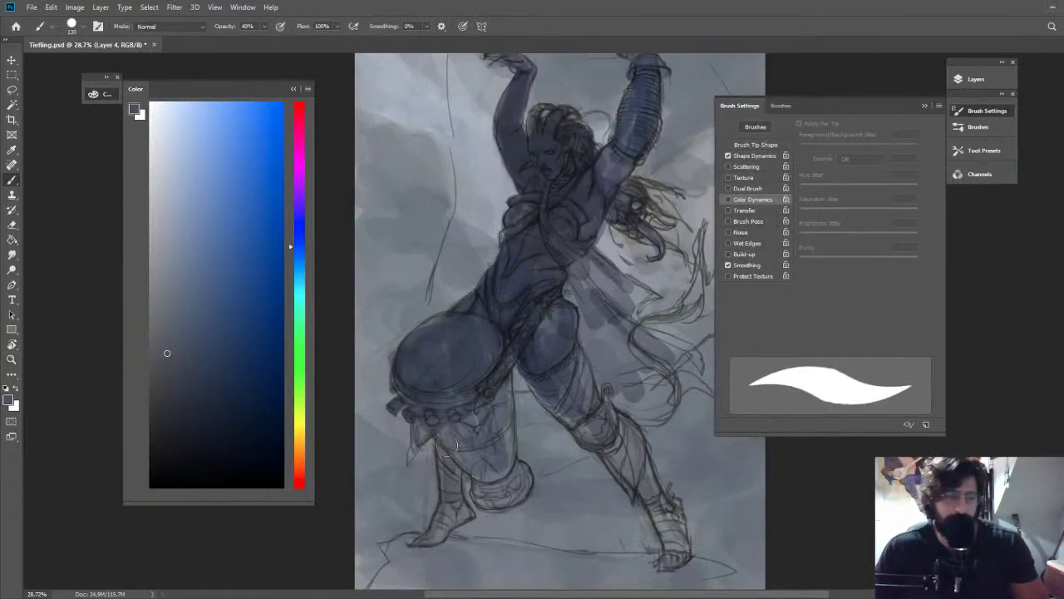
left_click_drag(445, 443, 460, 513)
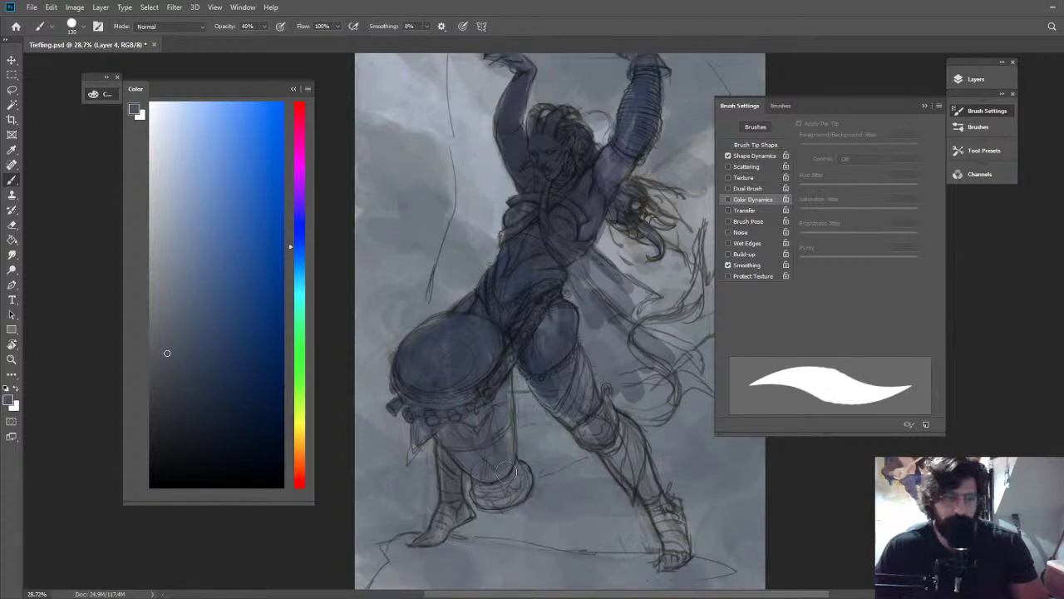
Sample darker tones from the figure and deepen the drum's body, the front thigh and its wrappings
left_click(507, 472, "alt")
mouse_move(509, 490)
left_mouse_down()
mouse_move(507, 435)
mouse_move(479, 430)
mouse_move(464, 402)
mouse_move(434, 406)
left_mouse_up()
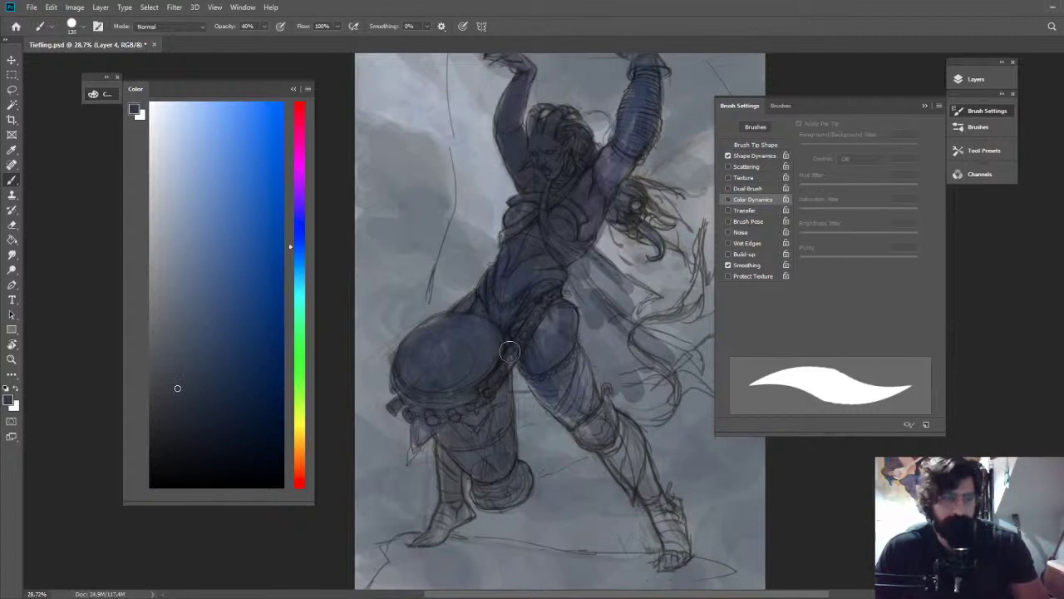
left_click_drag(568, 376, 582, 418)
left_click_drag(579, 354, 592, 413)
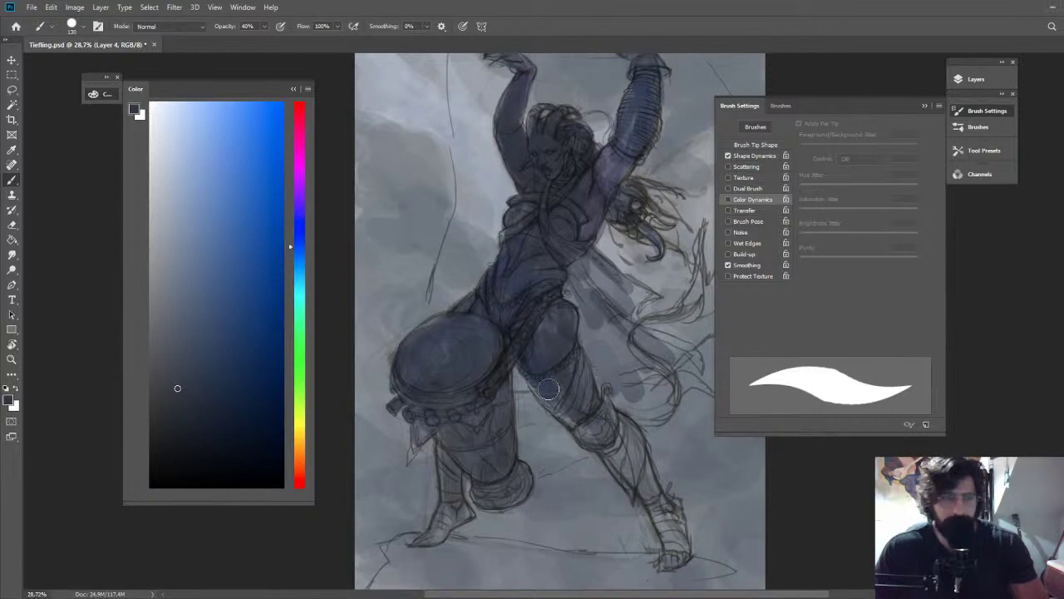
left_click_drag(549, 390, 582, 433)
left_click(529, 333, "alt")
mouse_move(529, 334)
left_mouse_down()
mouse_move(543, 315)
mouse_move(529, 366)
left_mouse_up()
Sample the face's tones and refine the forehead and the area around the eyes with a smaller brush
key("ctrl+space")
left_click_drag(594, 137, 514, 126)
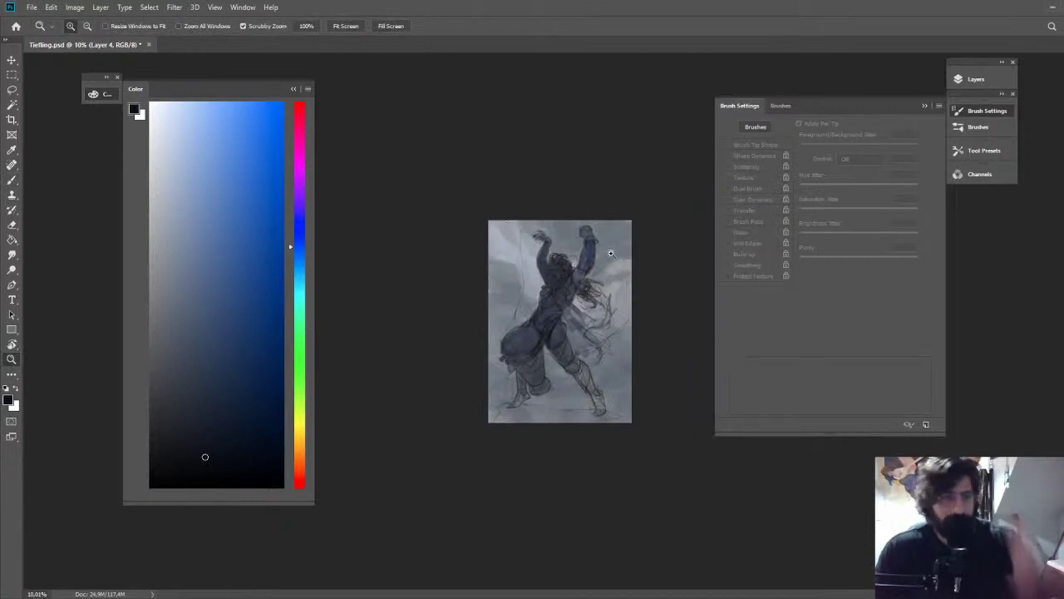
mouse_move(610, 253)
left_mouse_down()
mouse_move(642, 268)
mouse_move(690, 270)
left_mouse_up()
key("b")
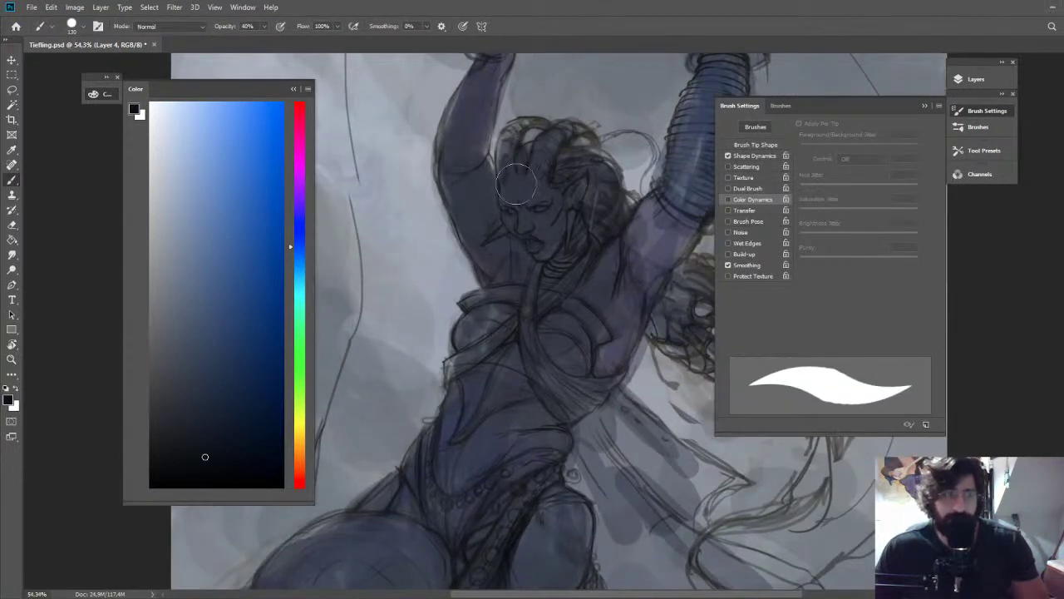
mouse_move(539, 188)
left_mouse_down()
mouse_move(533, 222)
mouse_move(512, 211)
left_mouse_up()
left_click(537, 194, "alt")
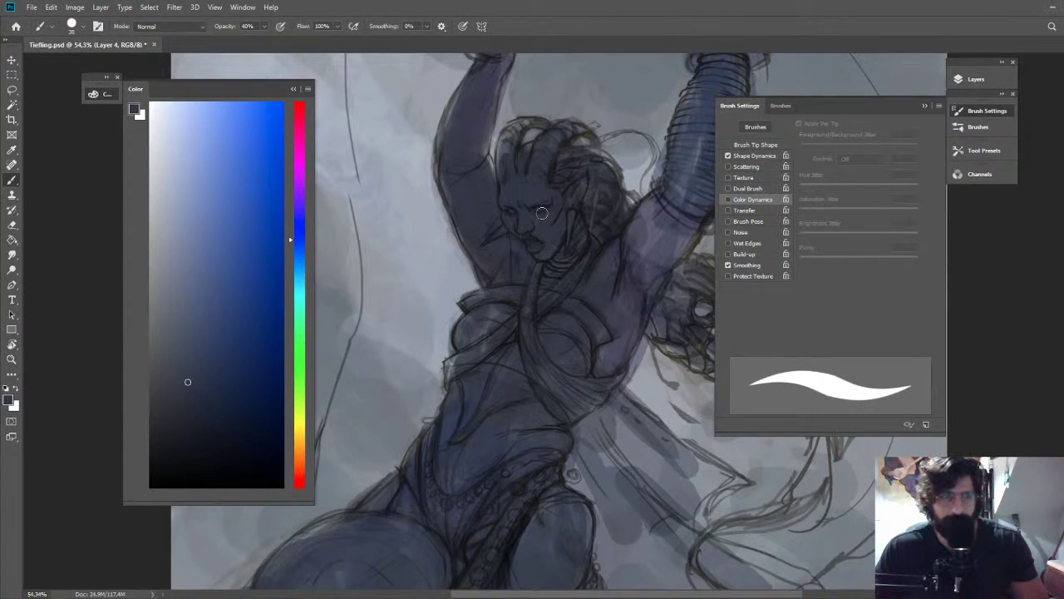
left_click(542, 213, "alt")
left_click_drag(545, 209, 513, 208)
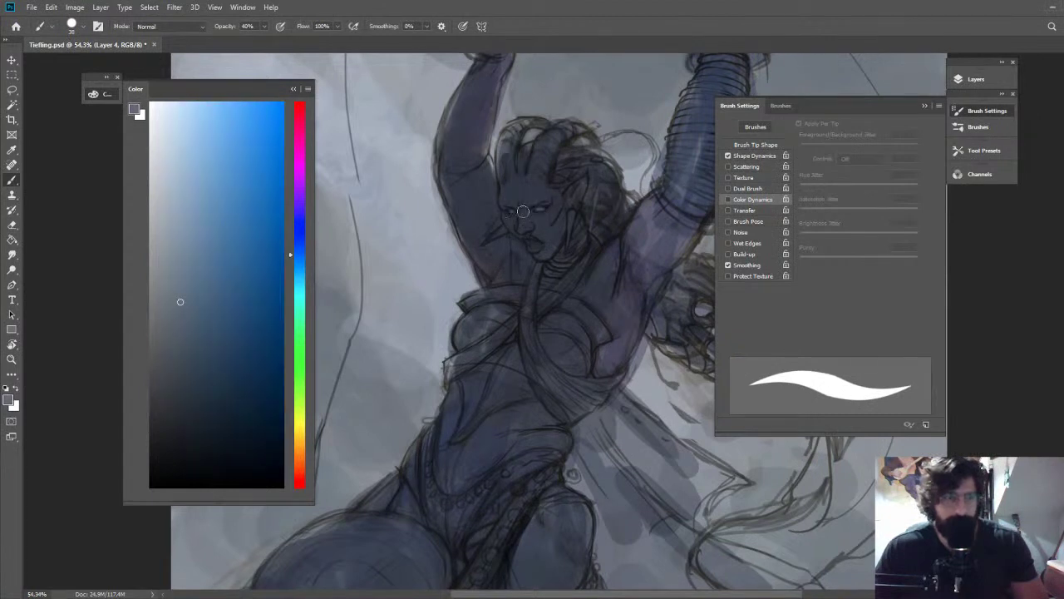
Erase the stray paint outside the silhouette along the bare arm, shoulder and back
key("z")
left_click_drag(597, 220, 541, 176)
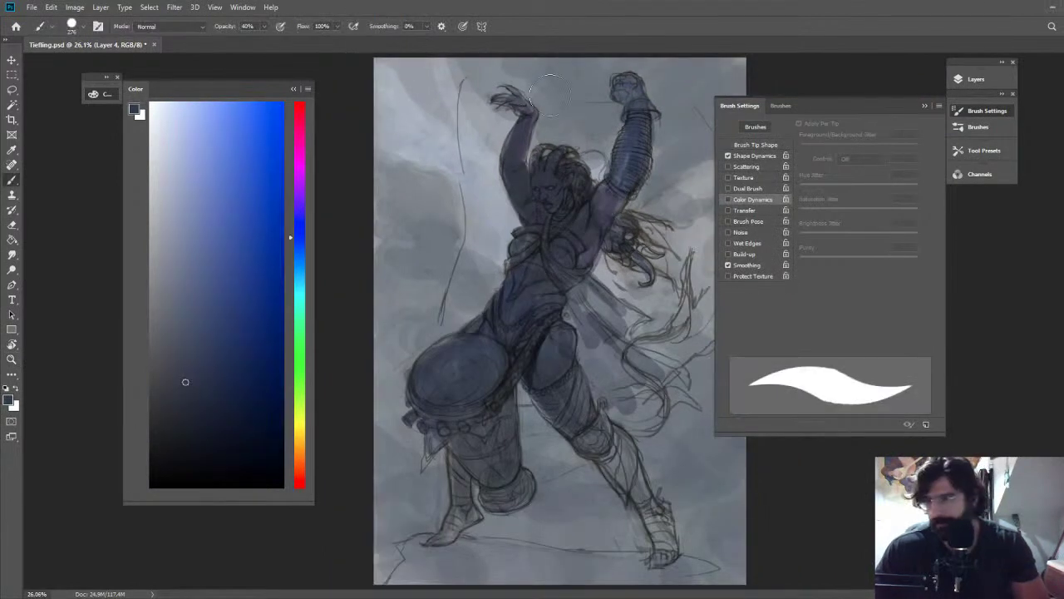
left_click(587, 173, "alt")
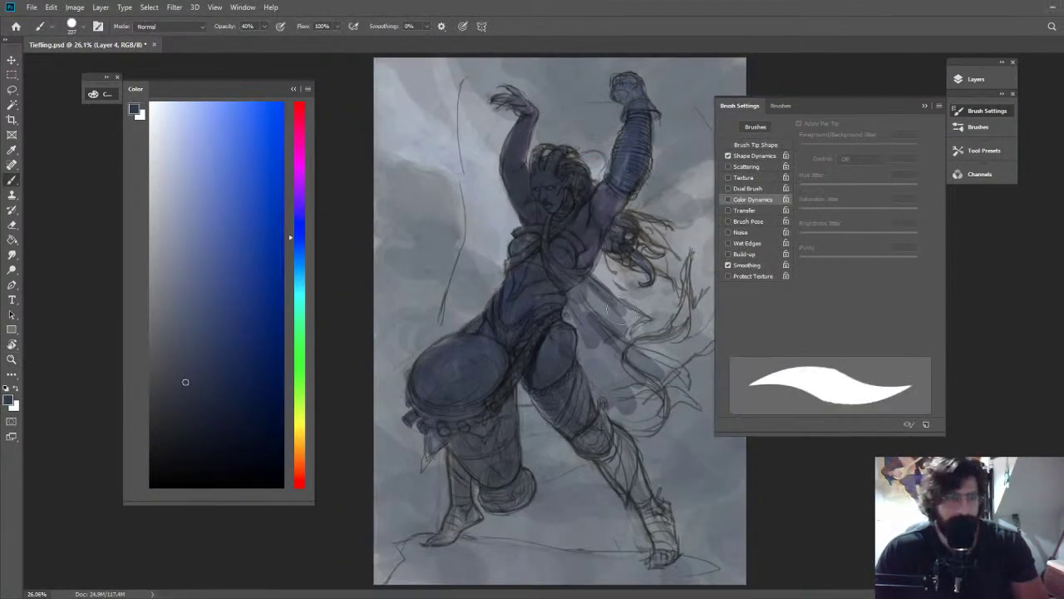
key("e")
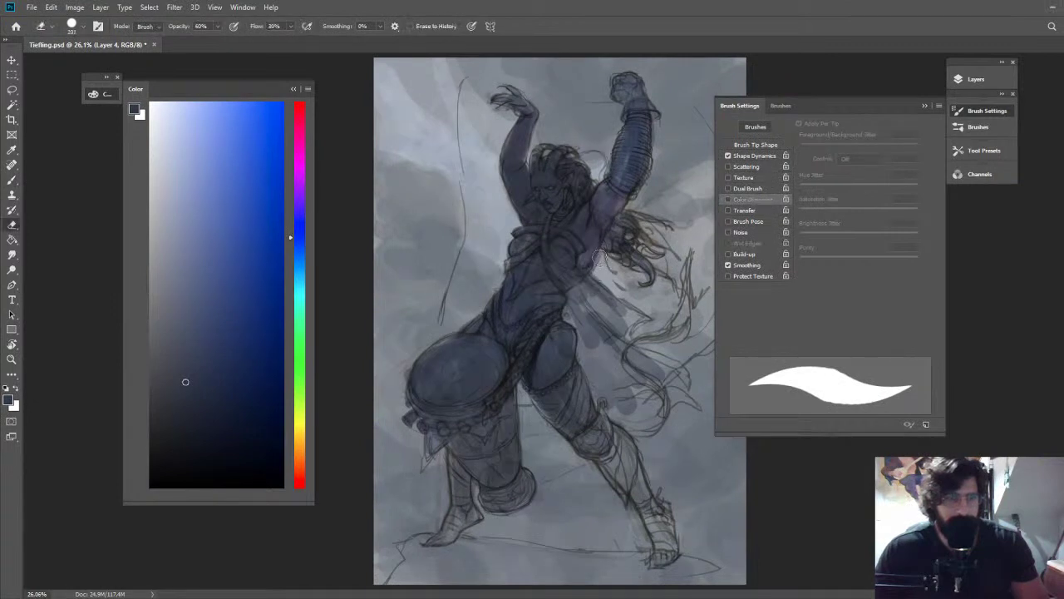
left_click_drag(501, 188, 512, 217)
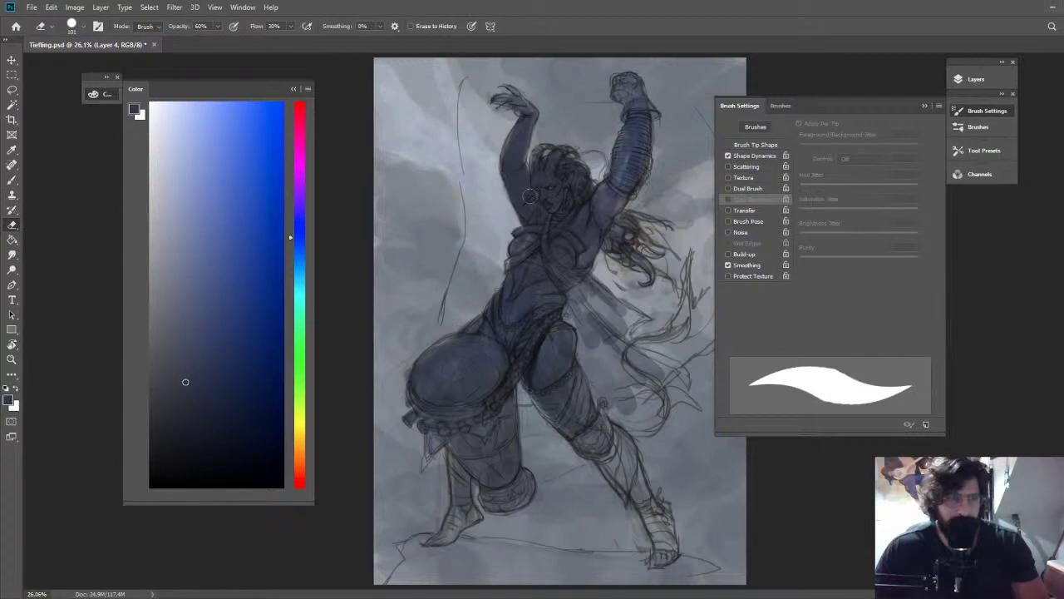
key("z")
mouse_move(609, 123)
left_mouse_down()
mouse_move(558, 328)
mouse_move(629, 327)
left_mouse_up()
key("e")
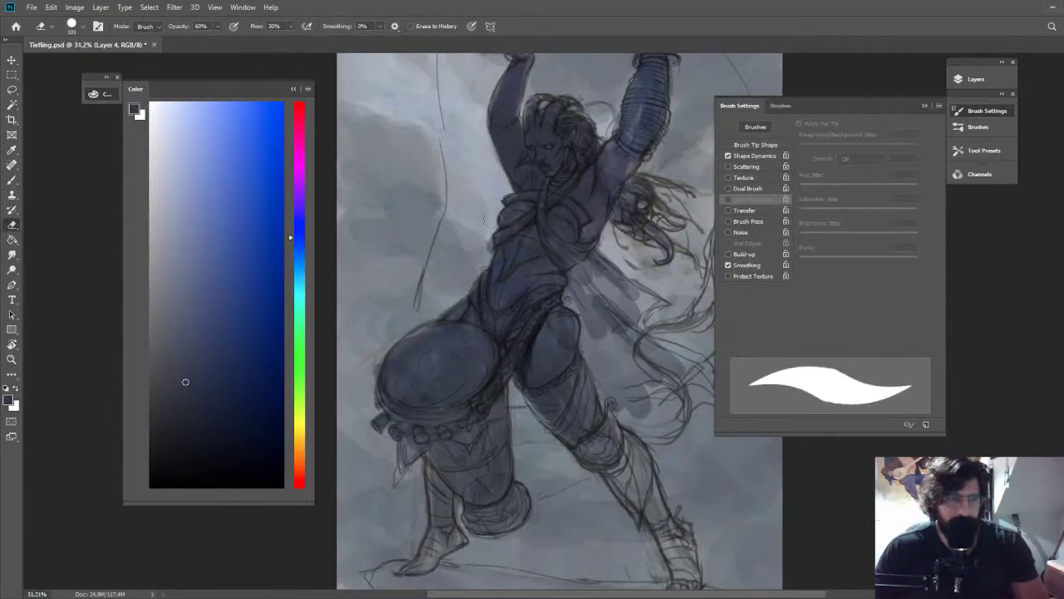
left_click_drag(484, 236, 490, 244)
key("z")
left_click_drag(594, 276, 536, 208)
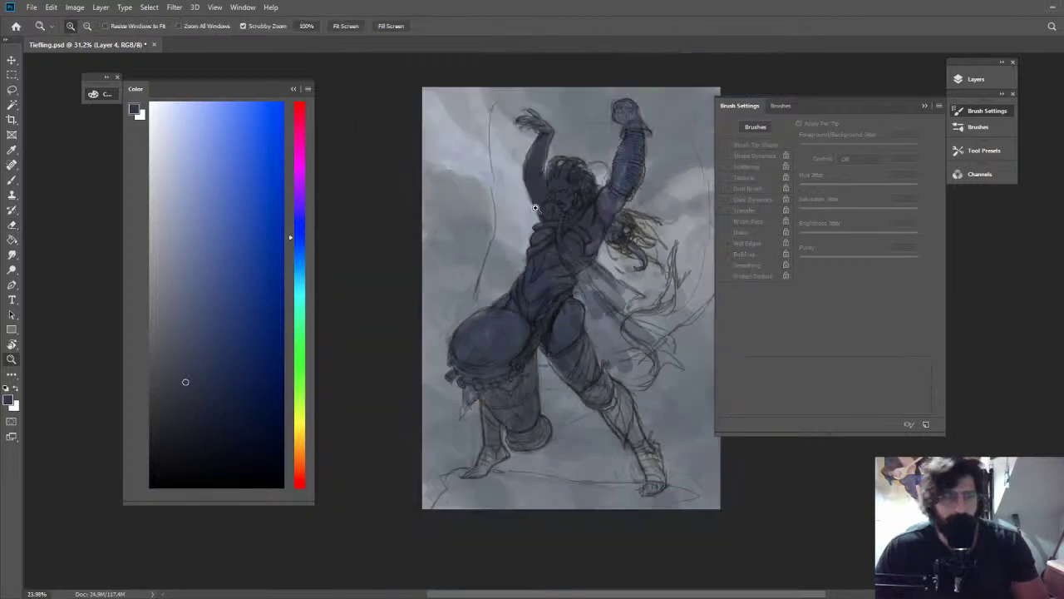
Paint the front lower leg in dark grey-blue from the knee down to the ankle at 40% opacity
left_click_drag(623, 399, 665, 399)
key("b")
mouse_move(548, 225)
left_mouse_down()
mouse_move(604, 281)
mouse_move(565, 223)
mouse_move(592, 251)
left_mouse_up()
mouse_move(602, 287)
left_mouse_down()
mouse_move(560, 222)
mouse_move(576, 269)
left_mouse_up()
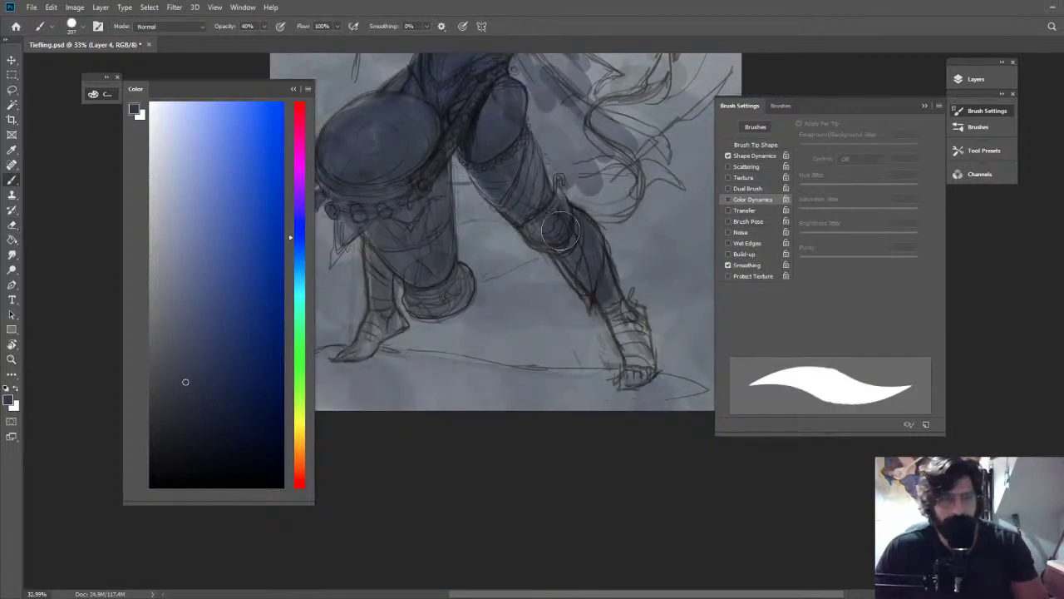
left_click_drag(620, 308, 624, 329)
left_click_drag(541, 233, 516, 176)
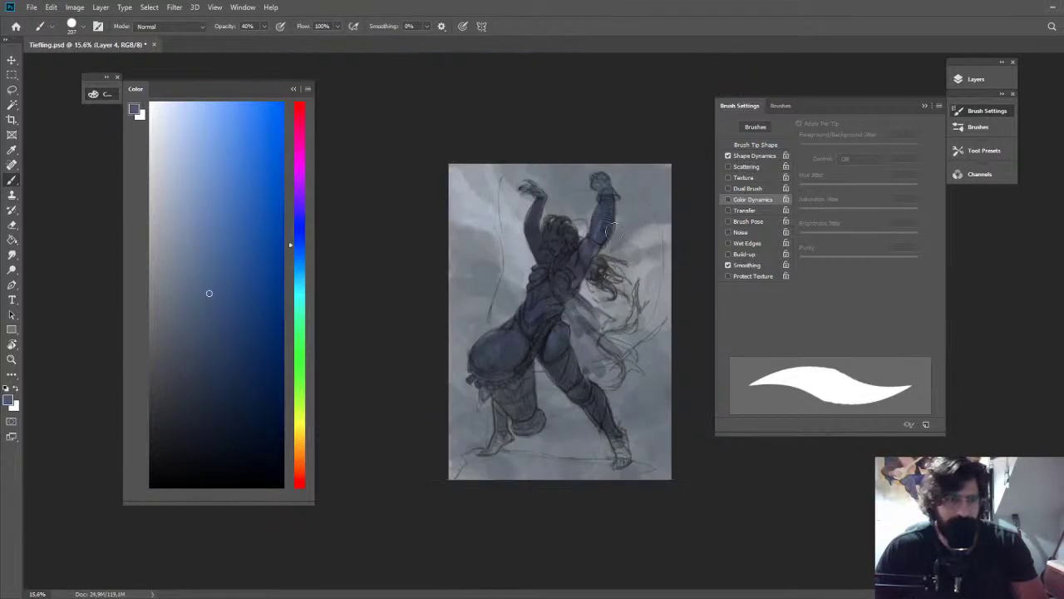
Sample a blue from the figure and paint the cloth trailing behind the hip
left_click(611, 275, "alt")
mouse_move(606, 268)
left_mouse_down()
mouse_move(610, 277)
mouse_move(605, 264)
left_mouse_up()
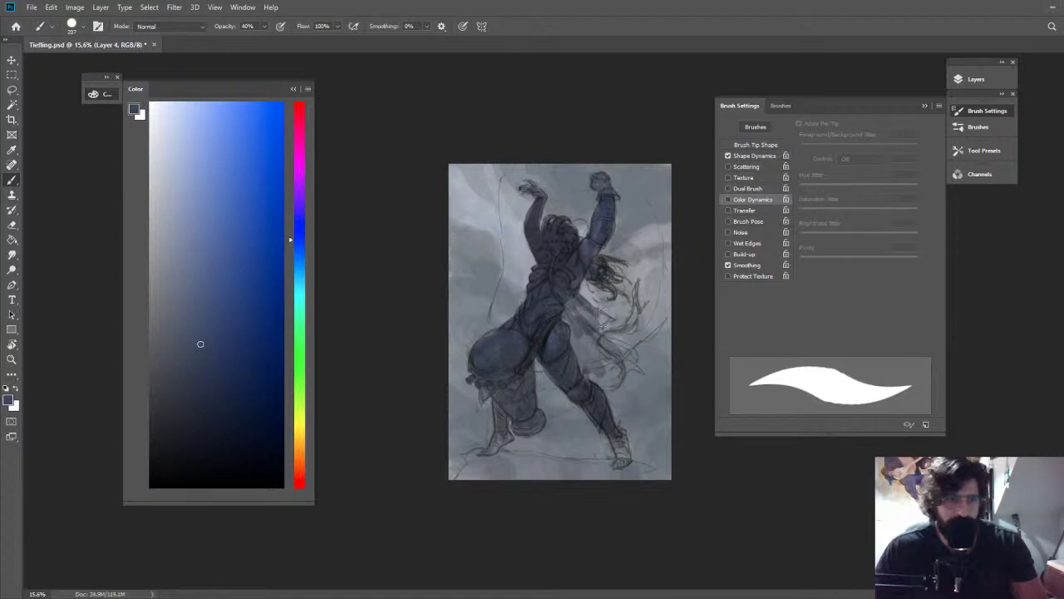
mouse_move(602, 316)
left_mouse_down()
mouse_move(592, 324)
mouse_move(558, 299)
mouse_move(592, 372)
left_mouse_up()
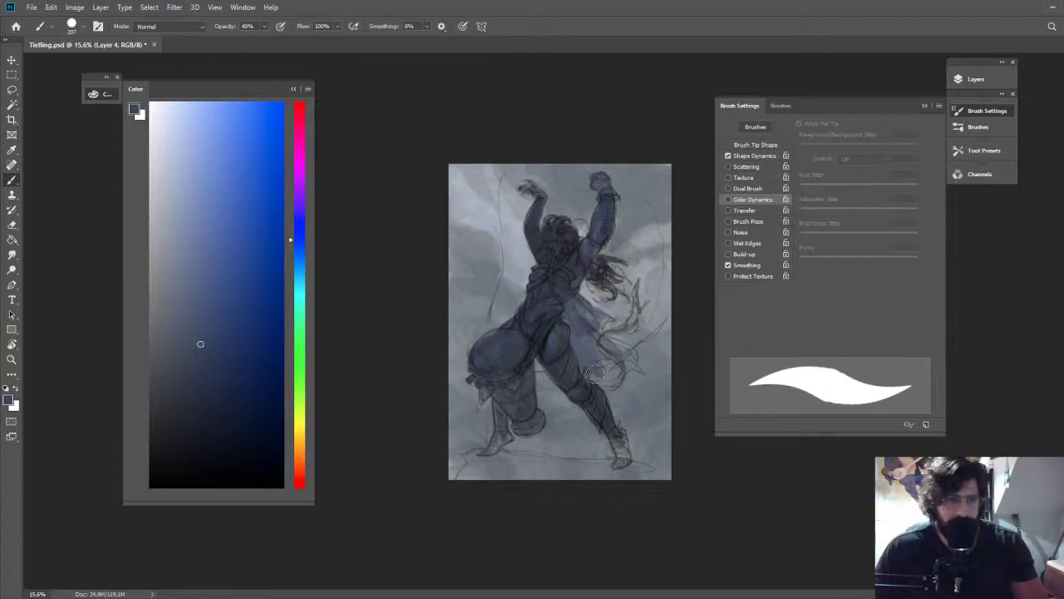
key("ctrl+space")
mouse_move(595, 374)
left_mouse_down()
mouse_move(632, 366)
mouse_move(611, 408)
mouse_move(657, 420)
left_mouse_up()
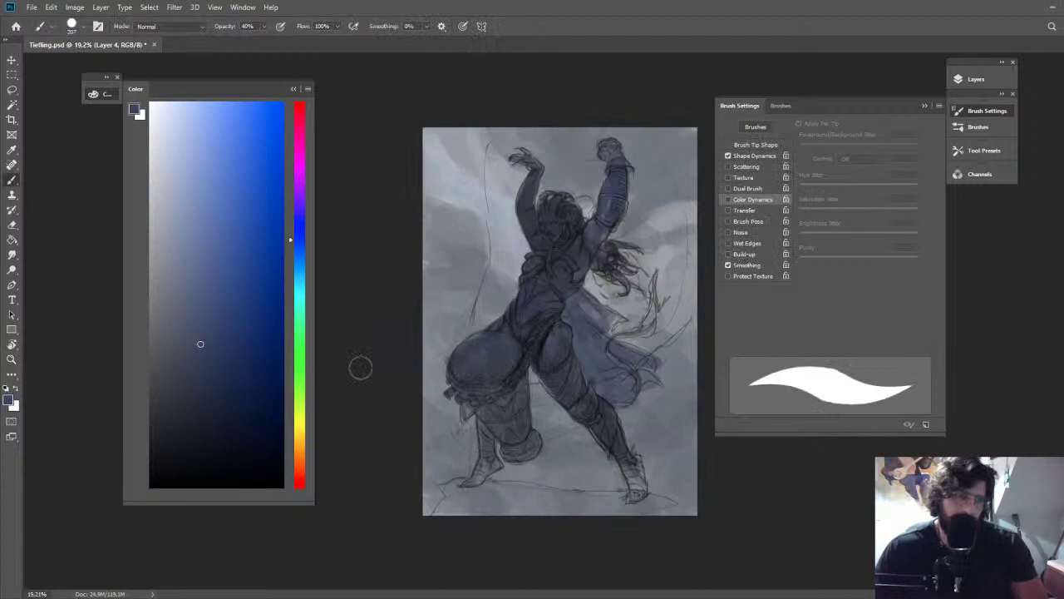
Choose darker, bluer tones to fill the rear lower leg and foot, and tint the torso and bare skin, lowering the brush opacity to 30%
left_click(206, 379)
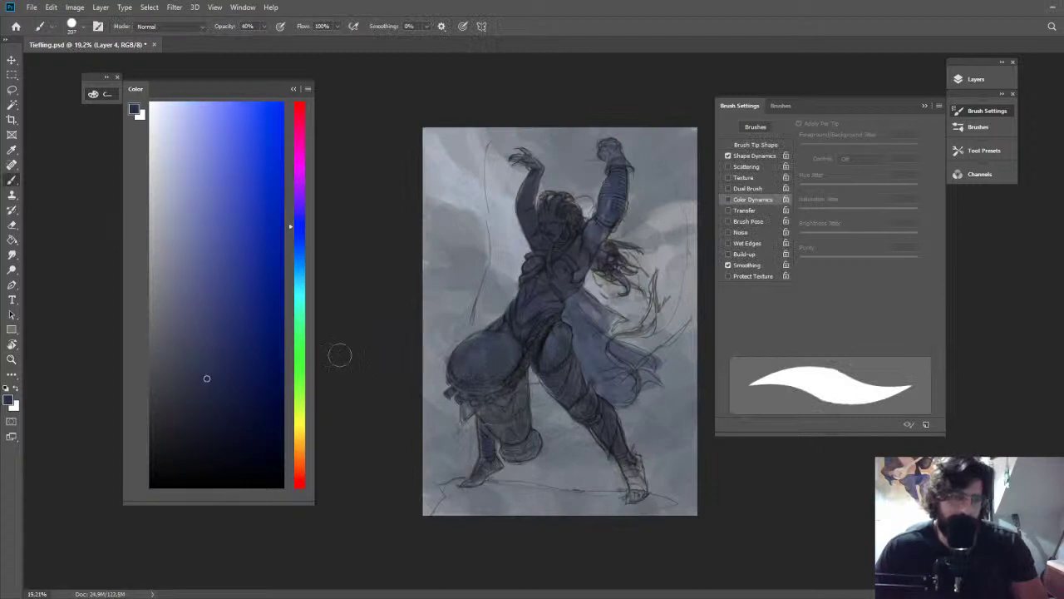
left_click(297, 252)
left_click(298, 258)
left_click(222, 368)
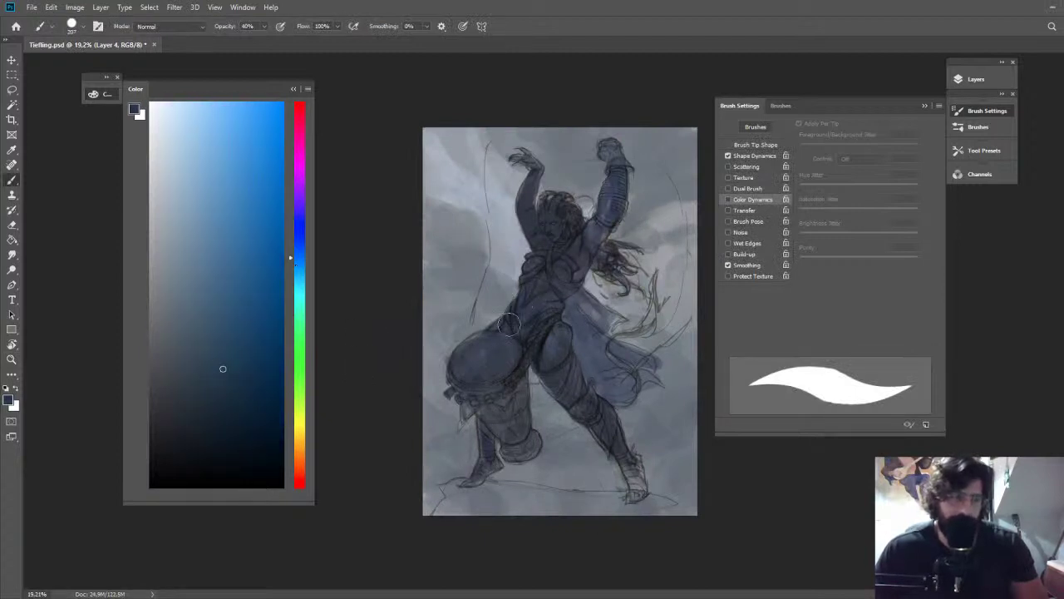
left_click_drag(510, 324, 532, 240)
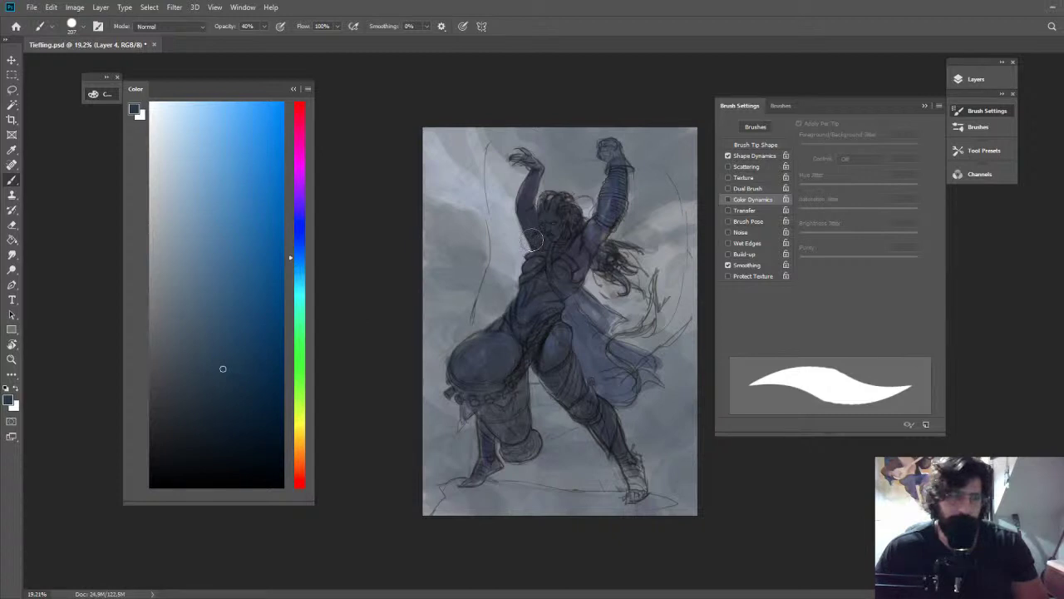
left_click(533, 240, "alt")
key("3")
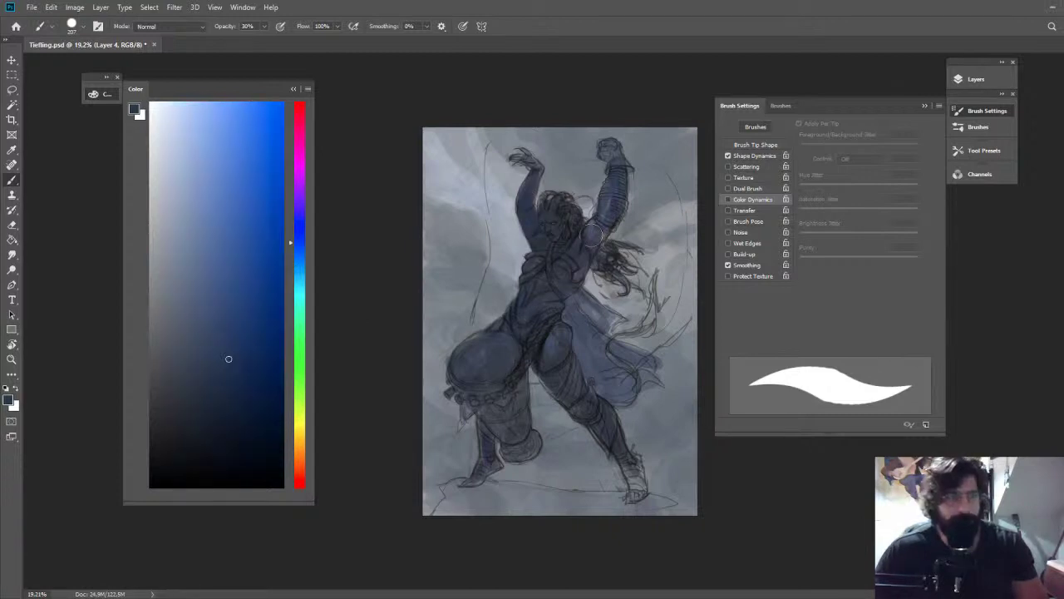
Shift the colour to a muted violet-blue and glaze it over the forehead and face
key("z")
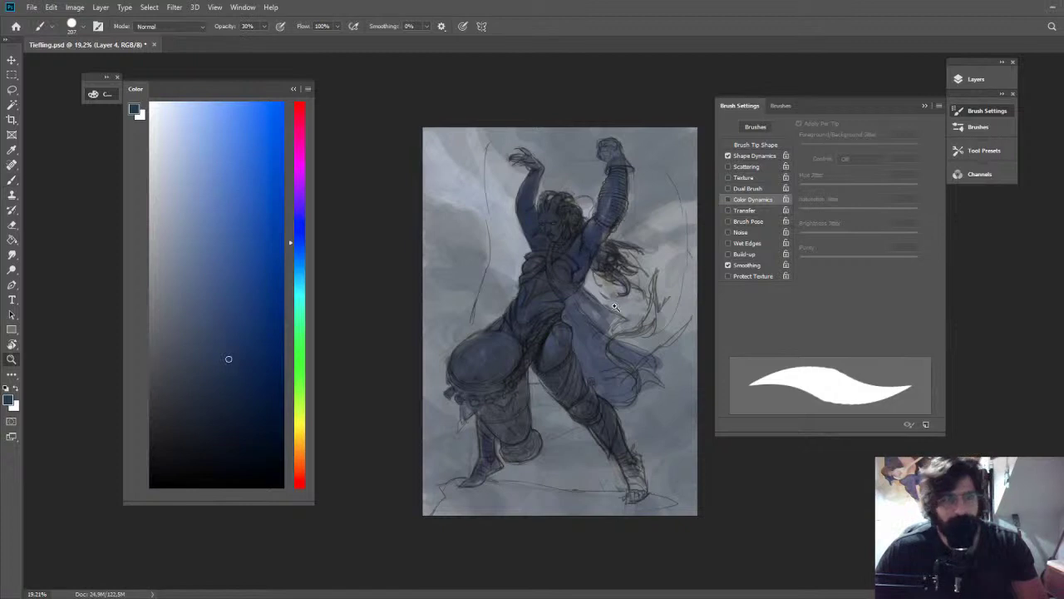
left_click_drag(615, 306, 508, 183)
key("b")
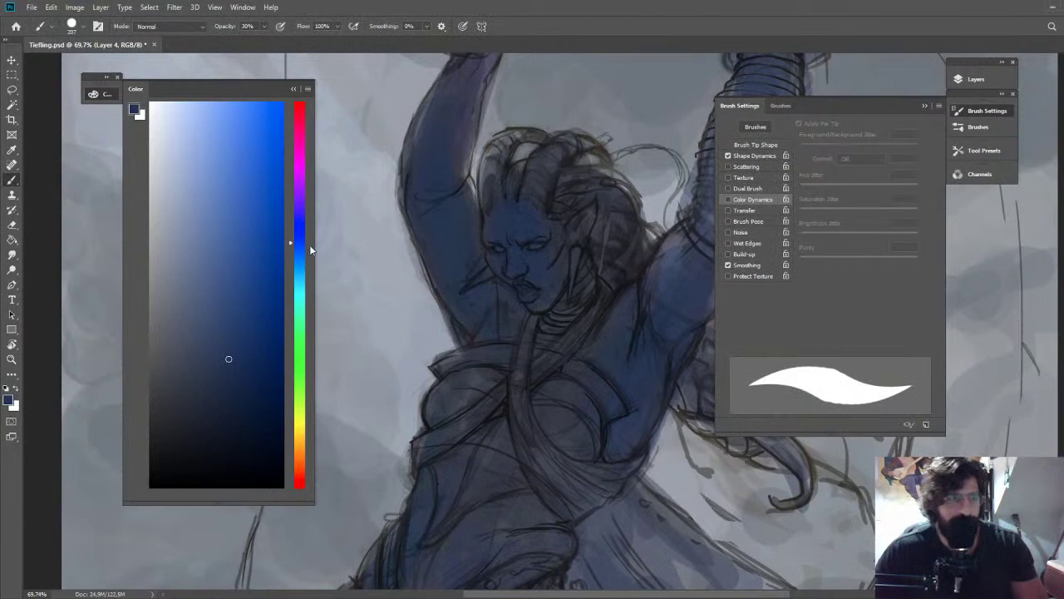
left_click_drag(301, 244, 299, 215)
left_click(211, 368)
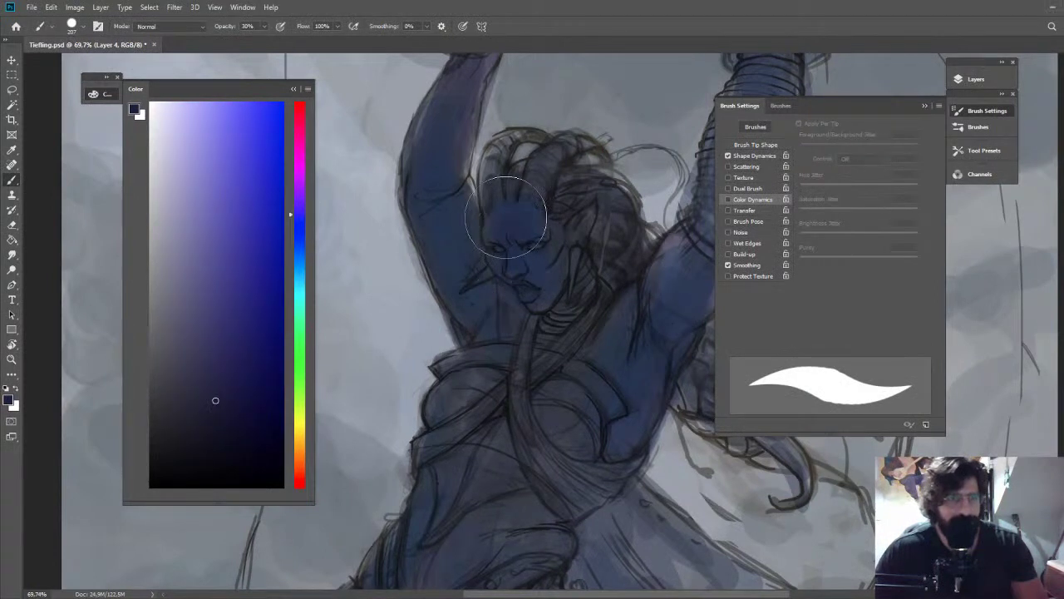
left_click_drag(211, 368, 199, 356)
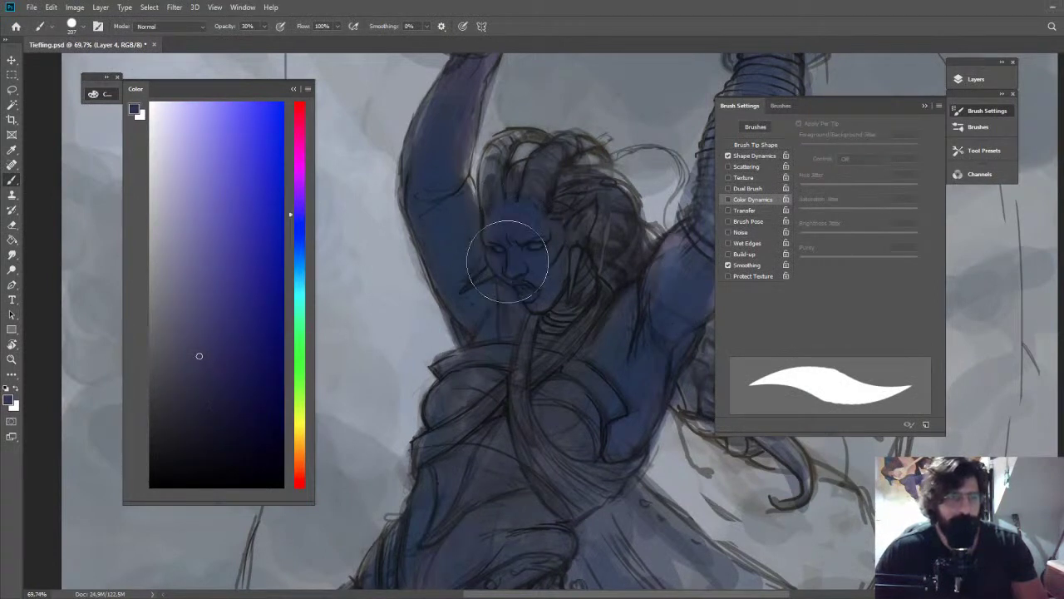
Sample a dark purple from the figure and deepen the hair and the side of the face
key("z")
left_click_drag(563, 280, 585, 254)
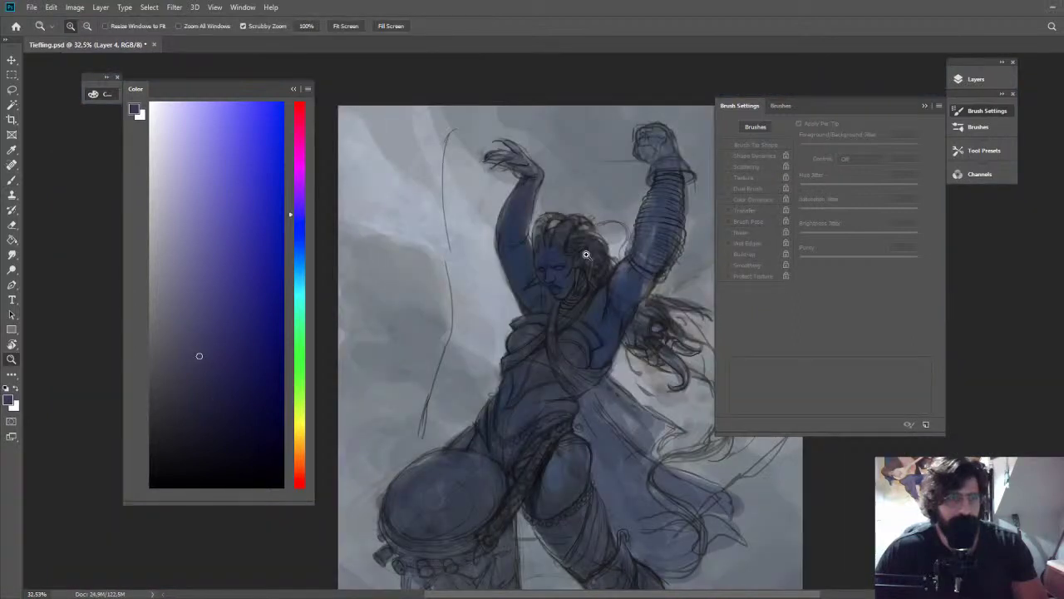
key("b")
left_click(604, 294, "alt")
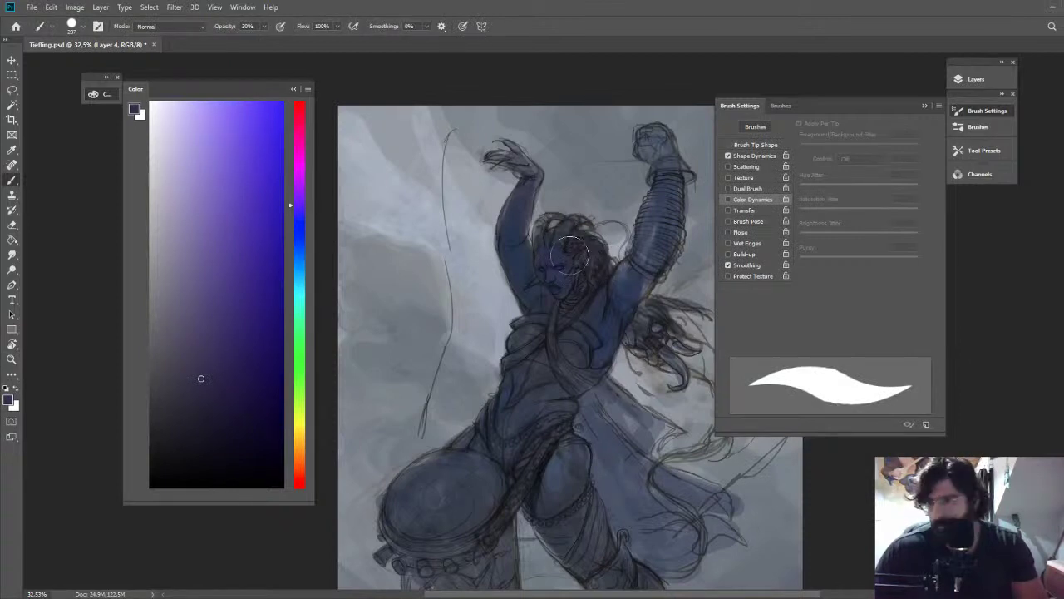
left_click_drag(587, 269, 558, 236)
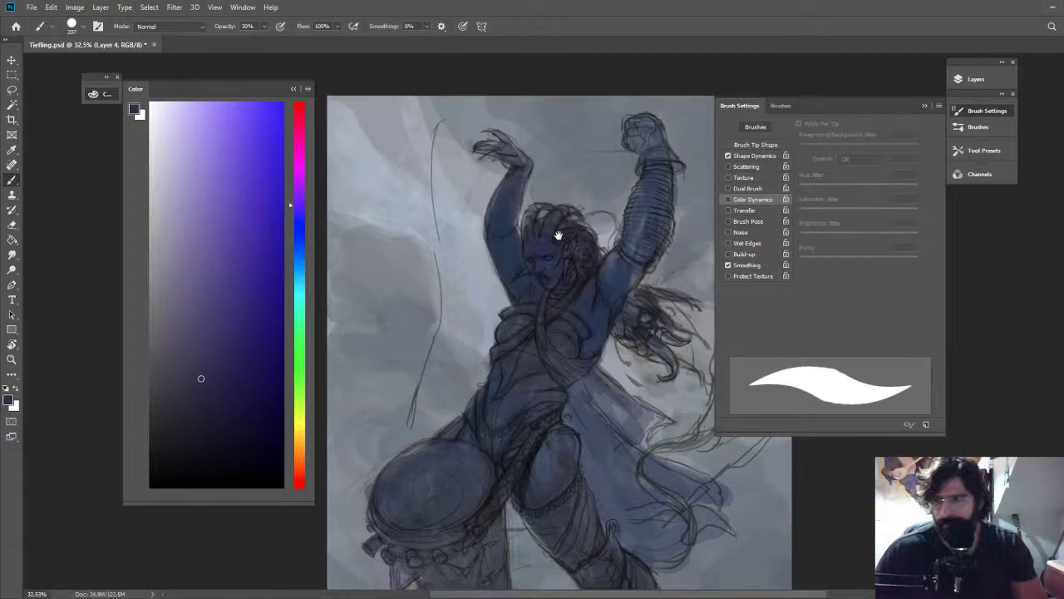
Sample the drum's dark grey and paint the front foot with a smaller brush
scroll(558, 235, "down", 3)
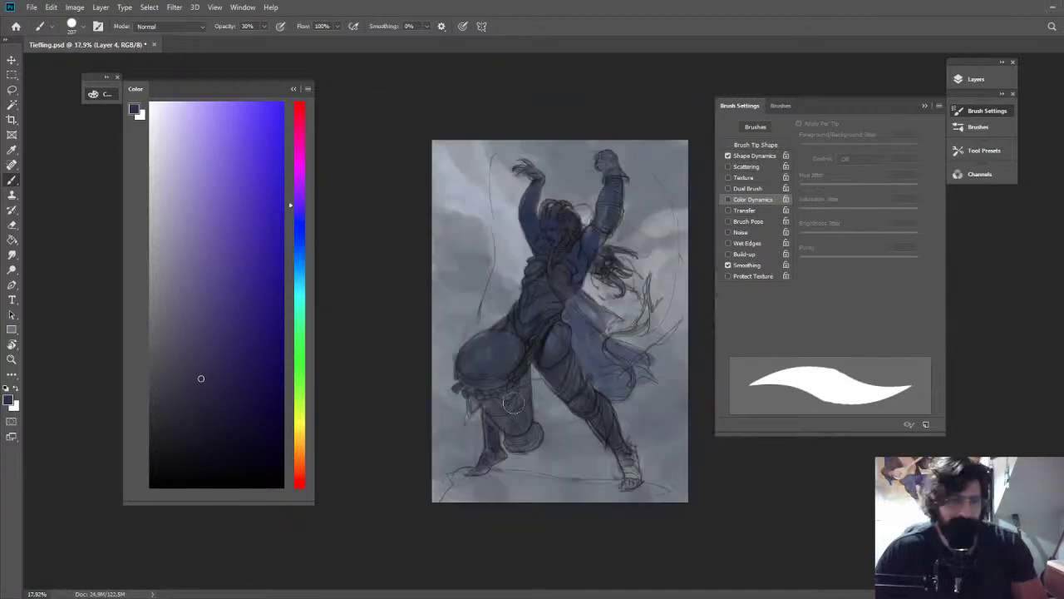
left_click(524, 434, "alt")
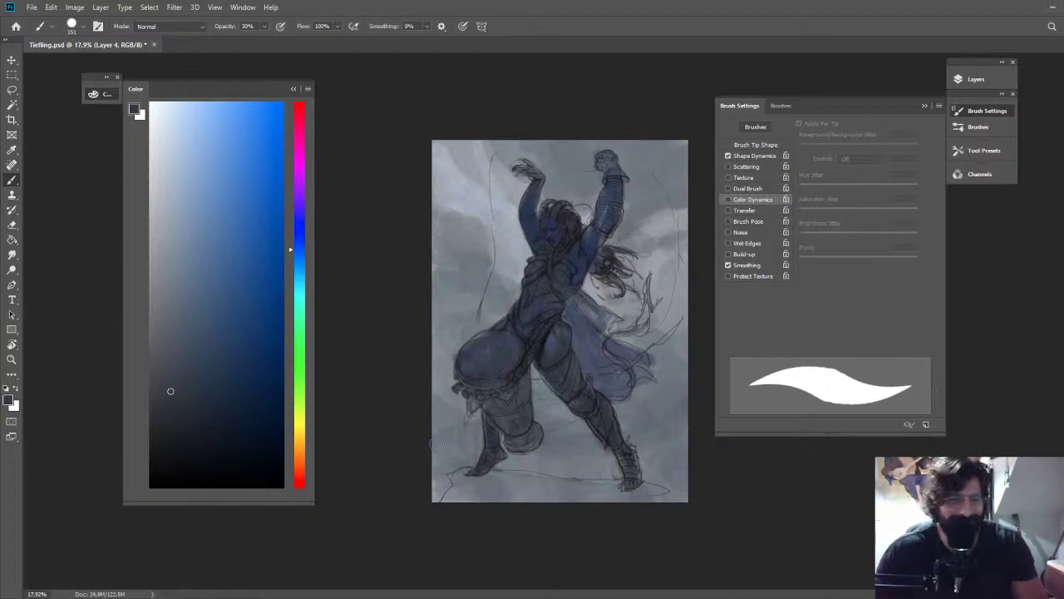
left_click(586, 379, "alt")
left_click(558, 355, "alt")
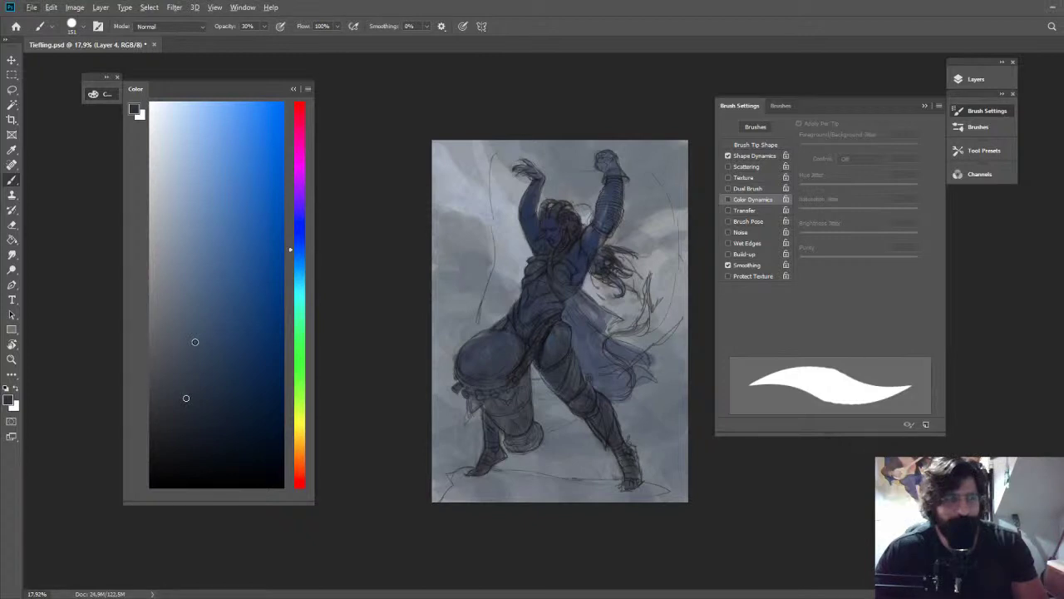
Choose a lighter blue, reduce the brush to size 57 at 100% opacity, and clean up the bare arm's inner edge with its sampled blue
left_click(219, 323)
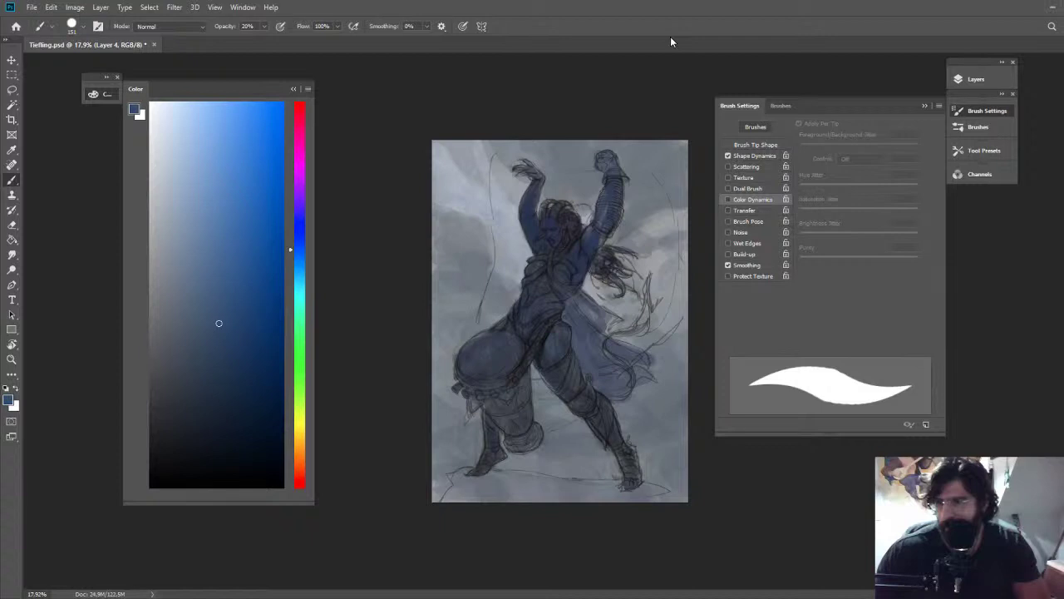
key("z")
left_click_drag(525, 183, 575, 186)
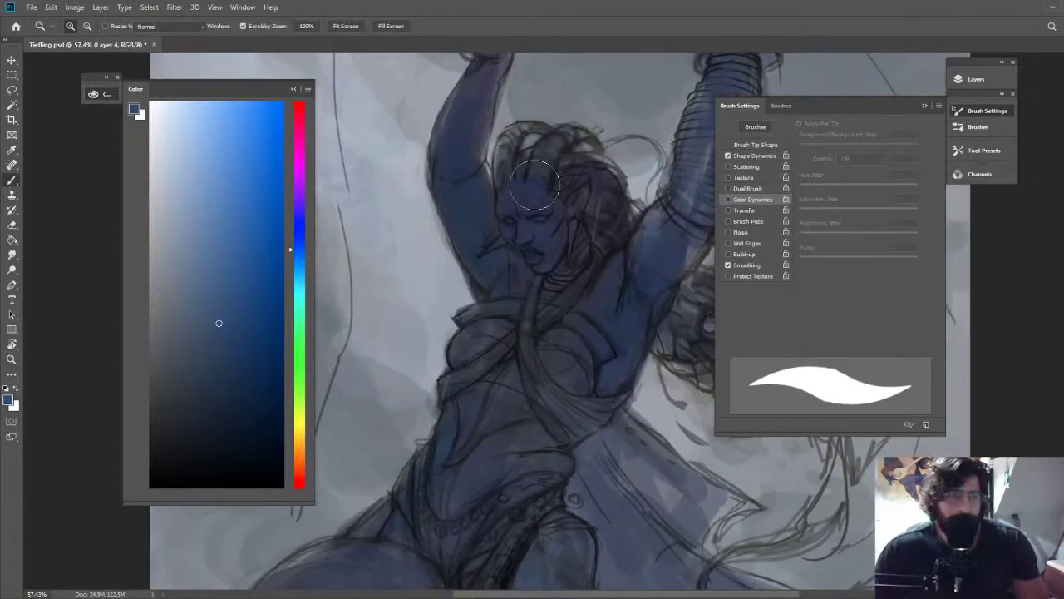
key("b")
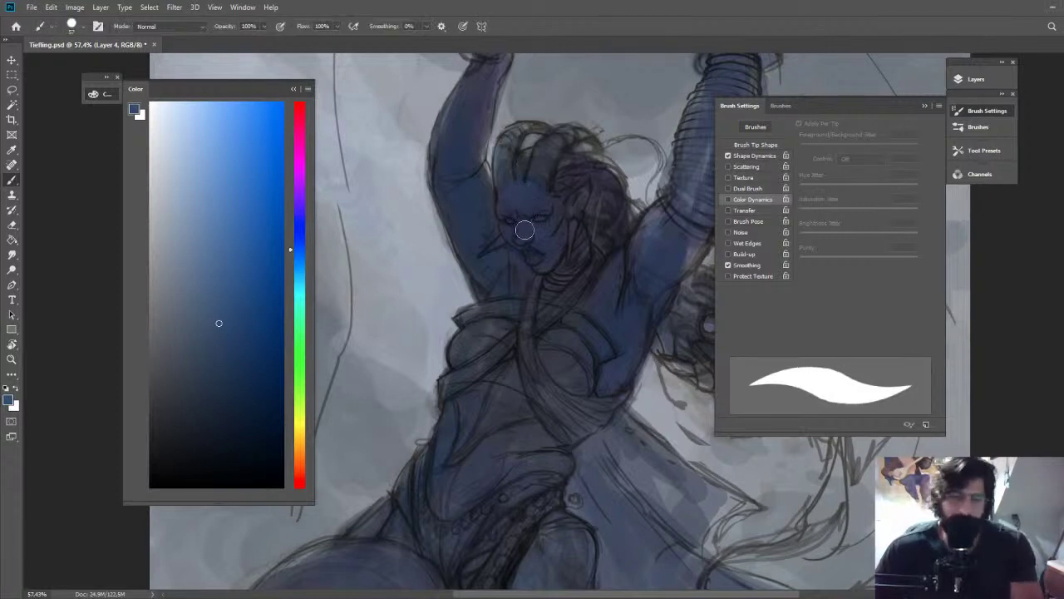
left_click(477, 208, "alt")
mouse_move(477, 169)
left_mouse_down()
mouse_move(481, 185)
mouse_move(488, 158)
left_mouse_up()
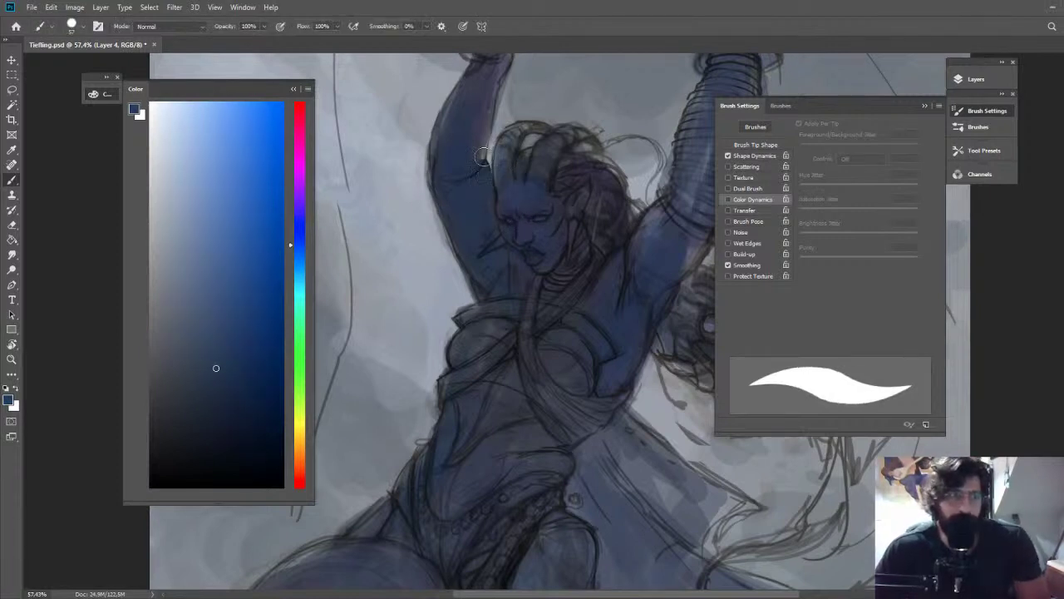
key("alt")
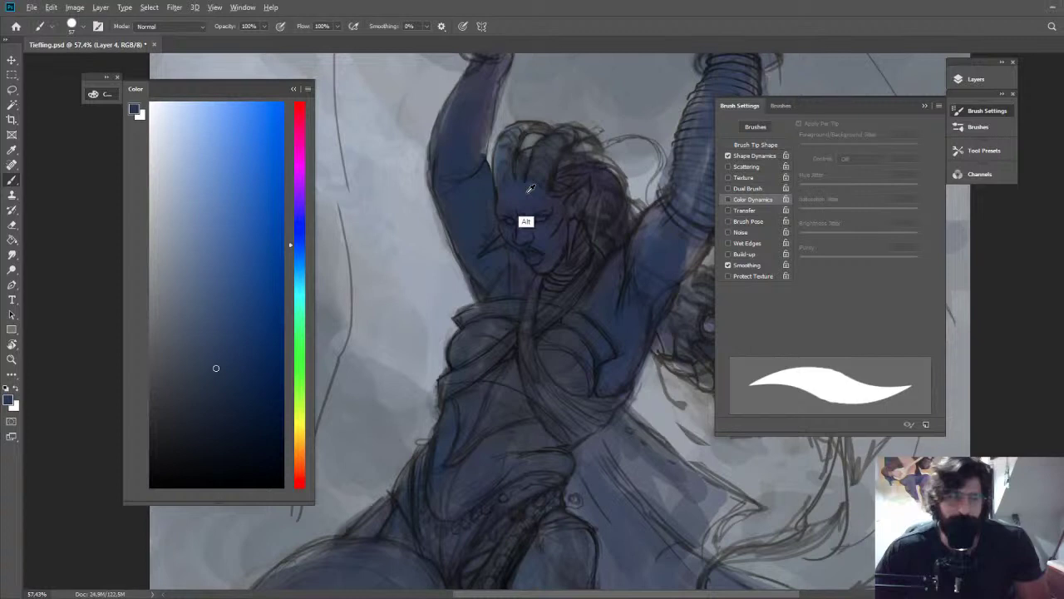
Sample the hair's dark tone and paint the dark curved tips of the horns above the blue bases
left_click(572, 161, "alt")
left_click_drag(574, 135, 600, 157)
left_click_drag(525, 125, 540, 130)
key("z")
mouse_move(589, 169)
left_mouse_down()
mouse_move(529, 78)
mouse_move(594, 40)
left_mouse_up()
key("b")
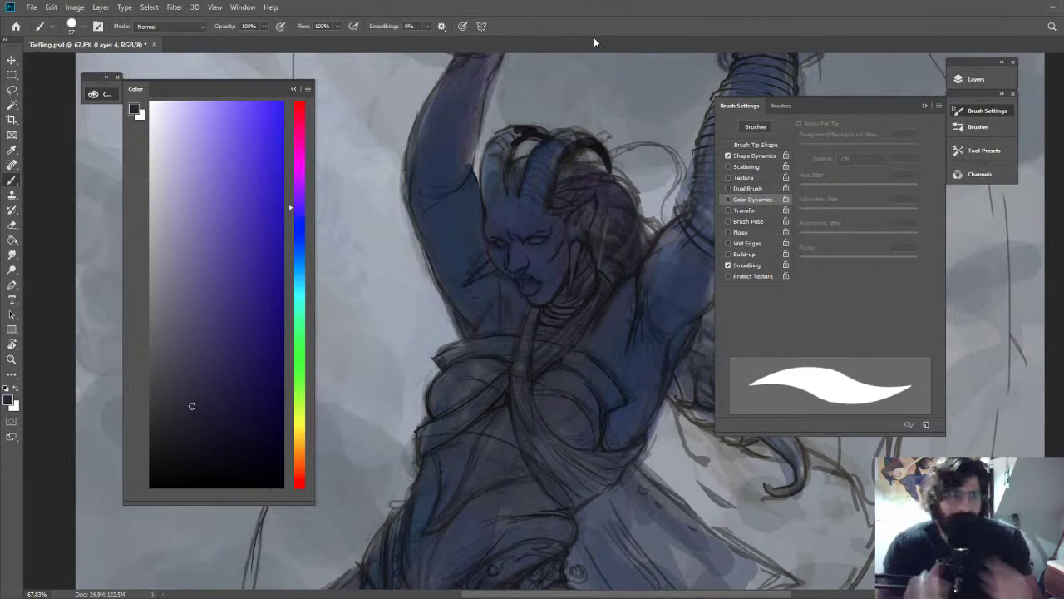
Darken the front horn's curve with sampled tones, blend at 40% opacity, and erase stray paint from the gap inside the rear horn
left_click(513, 134, "alt")
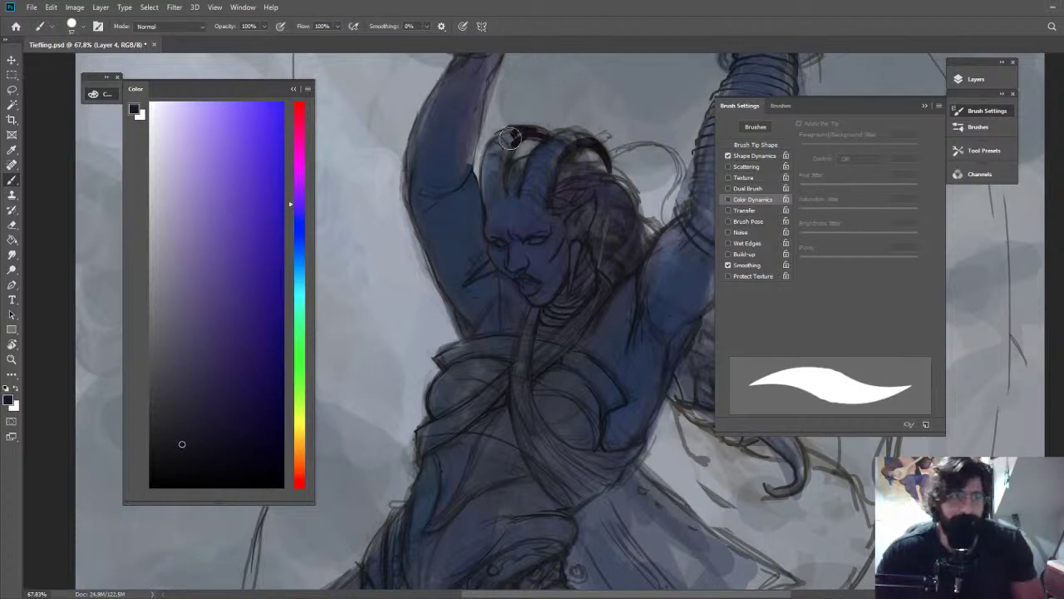
left_click(446, 161, "alt")
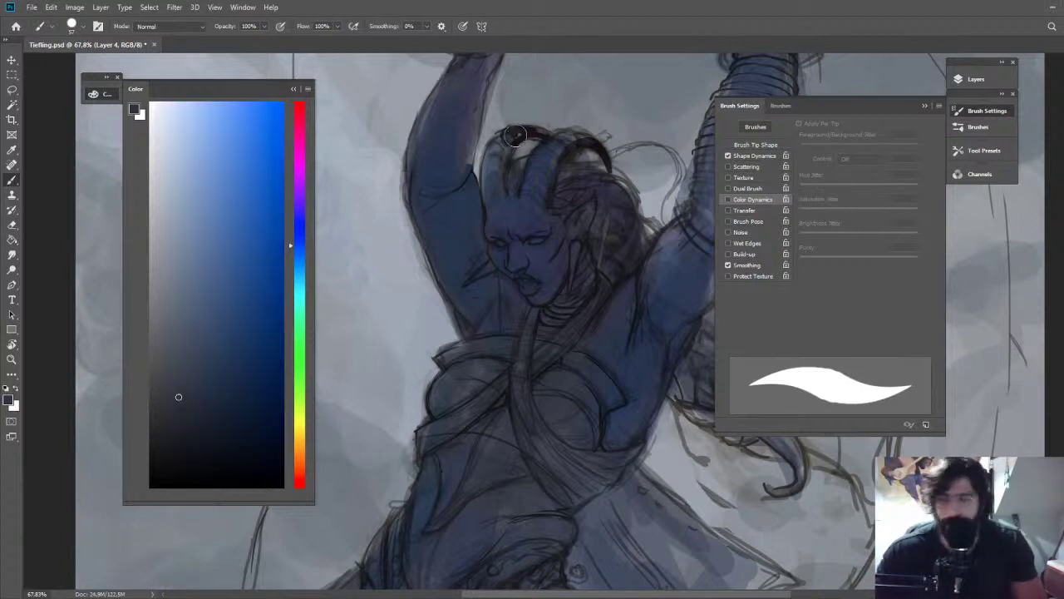
key("4")
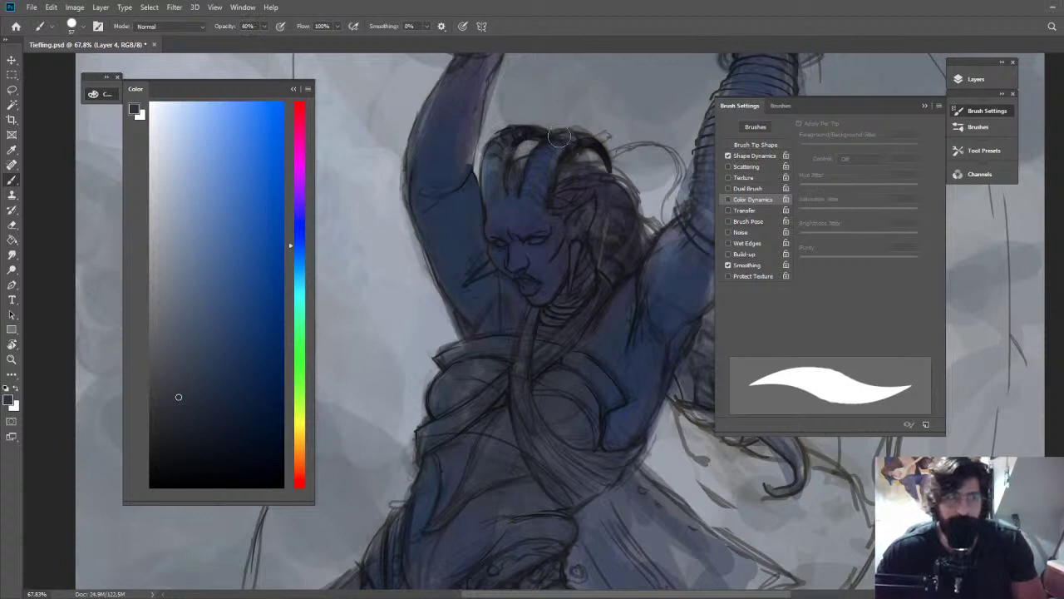
key("e")
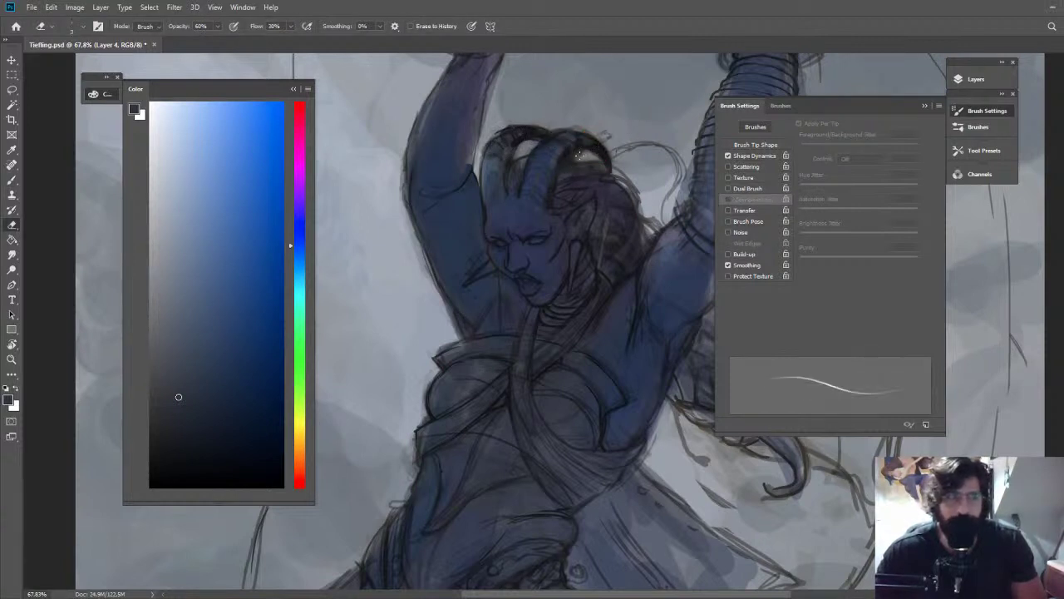
mouse_move(578, 155)
left_mouse_down()
mouse_move(585, 166)
mouse_move(597, 158)
mouse_move(572, 92)
left_mouse_up()
Choose a muted brownish orange and paint it on the palm of the open raised hand
key("z")
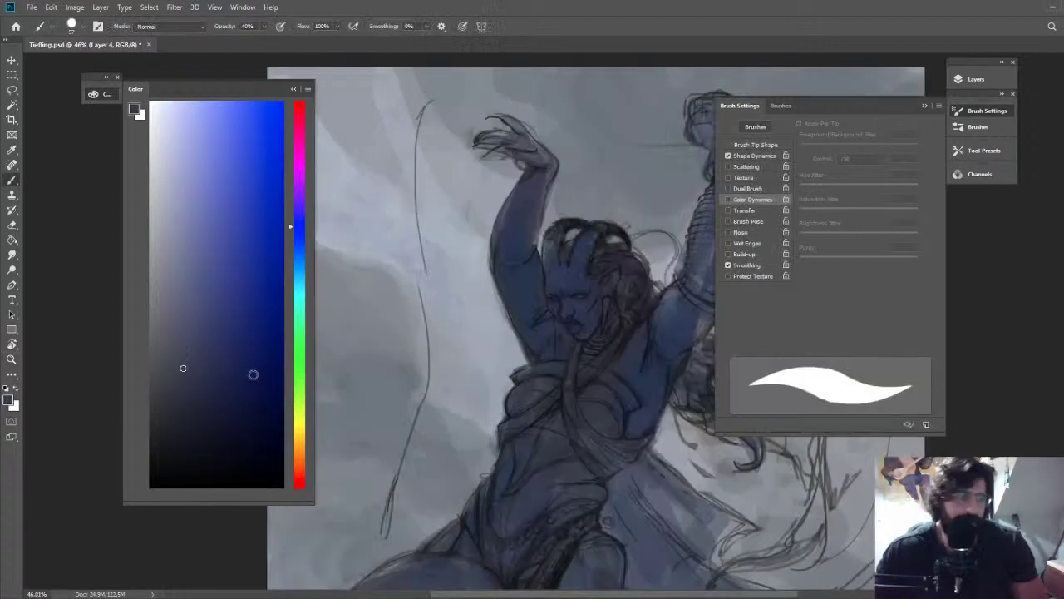
left_click_drag(301, 441, 302, 453)
left_click(184, 305)
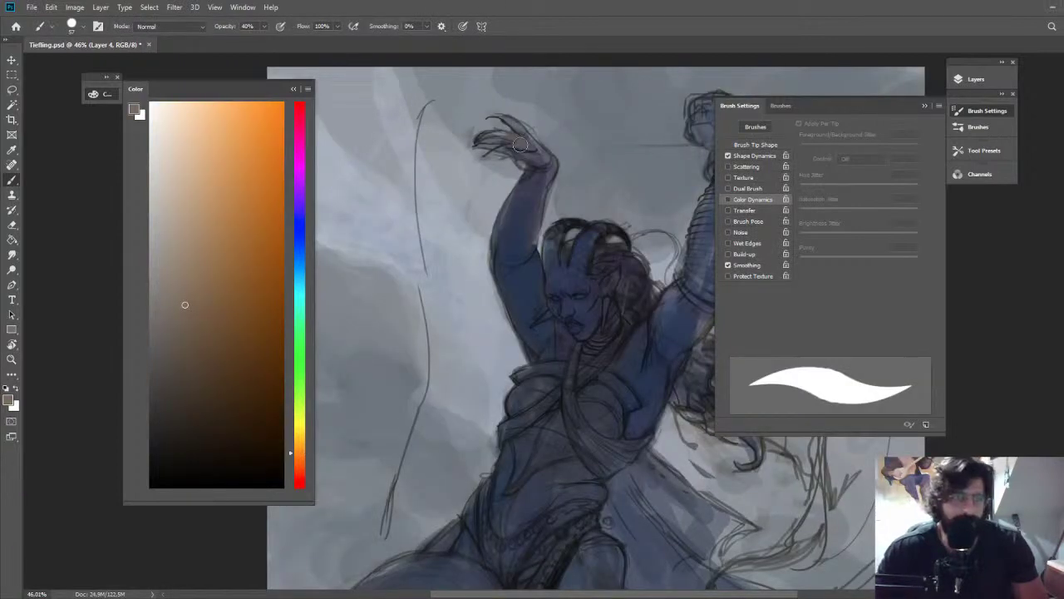
left_click_drag(520, 145, 511, 141)
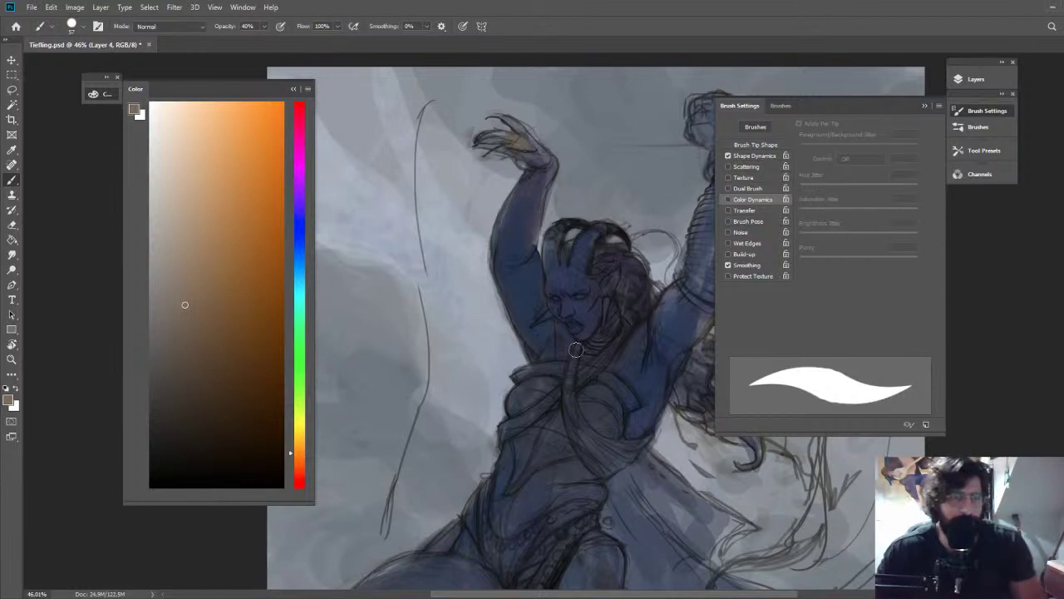
Pick darker blue and purple tones at 50% opacity and refine the horns and hair
left_click(555, 240, "alt")
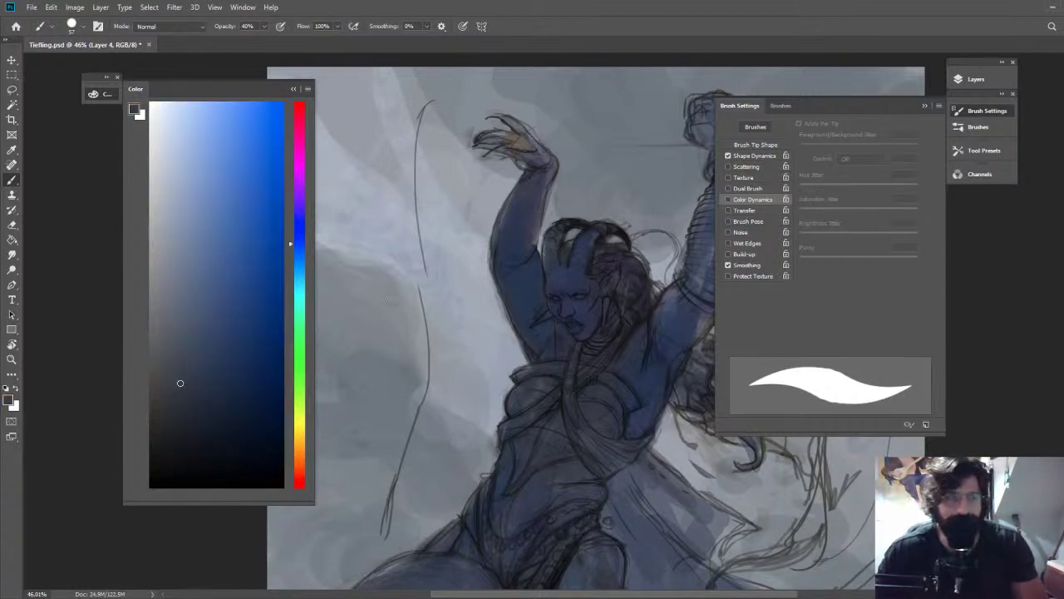
left_click_drag(262, 346, 240, 357)
key("6")
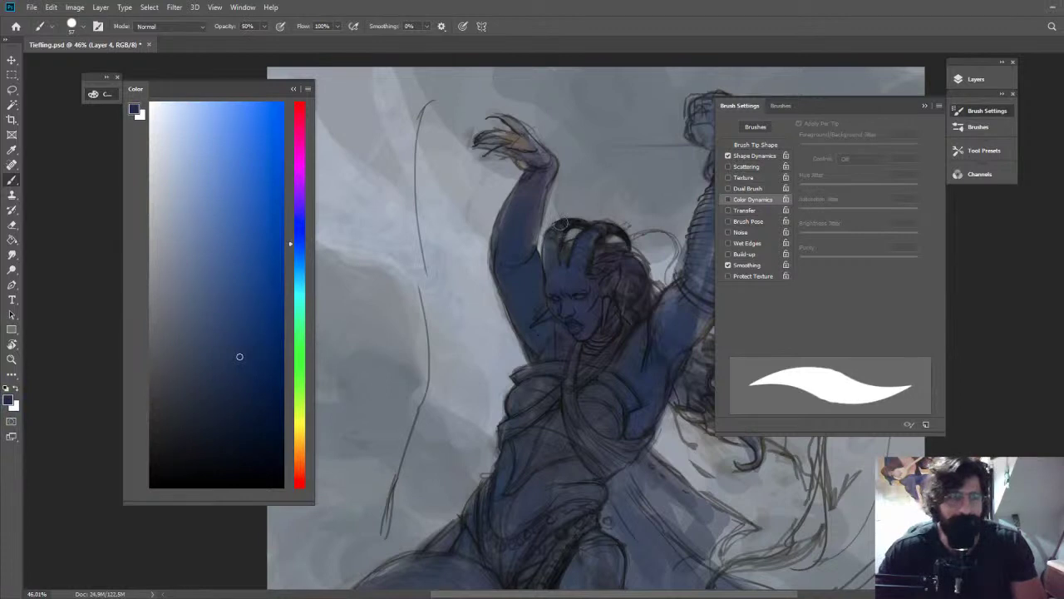
left_click(590, 250, "alt")
key("ctrl+space")
left_click_drag(624, 243, 616, 256)
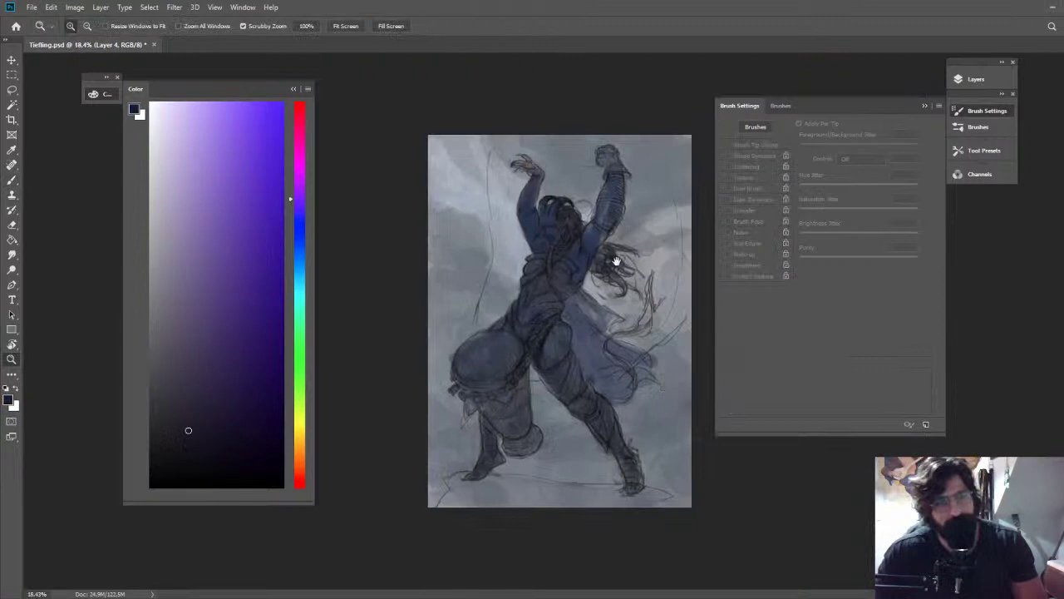
Sample the raised bare arm's blue and darken its forearm down to the elbow
left_click_drag(566, 220, 625, 216)
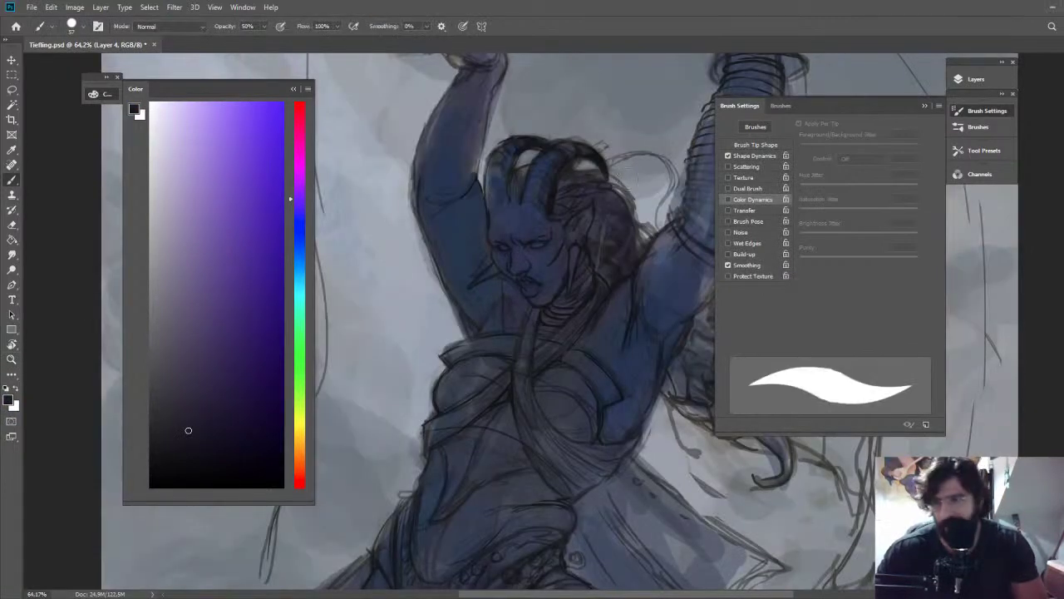
left_click(451, 191, "alt")
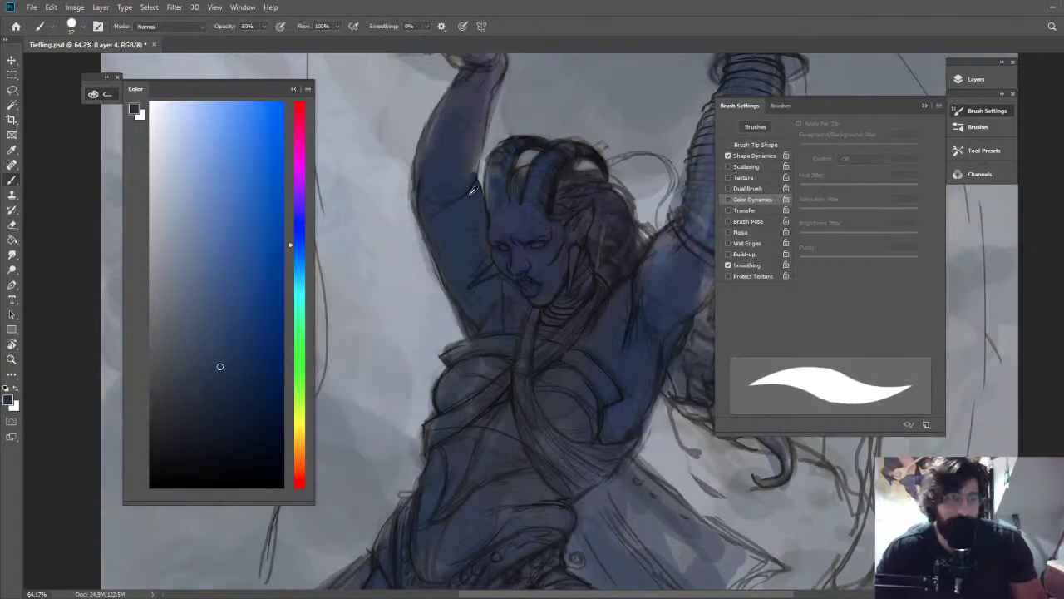
left_click_drag(454, 194, 455, 182)
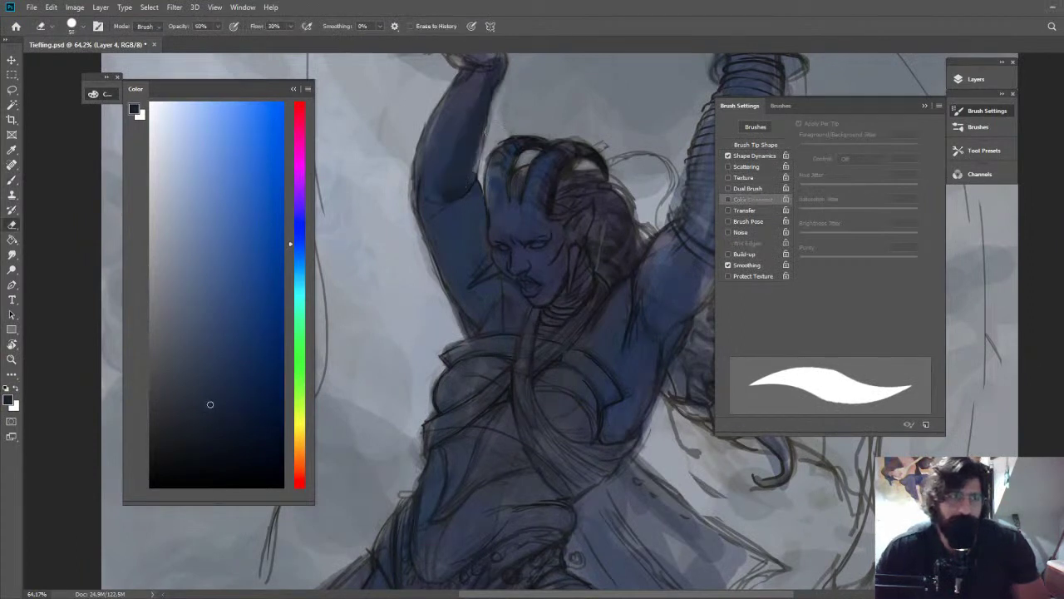
left_click_drag(551, 105, 472, 18)
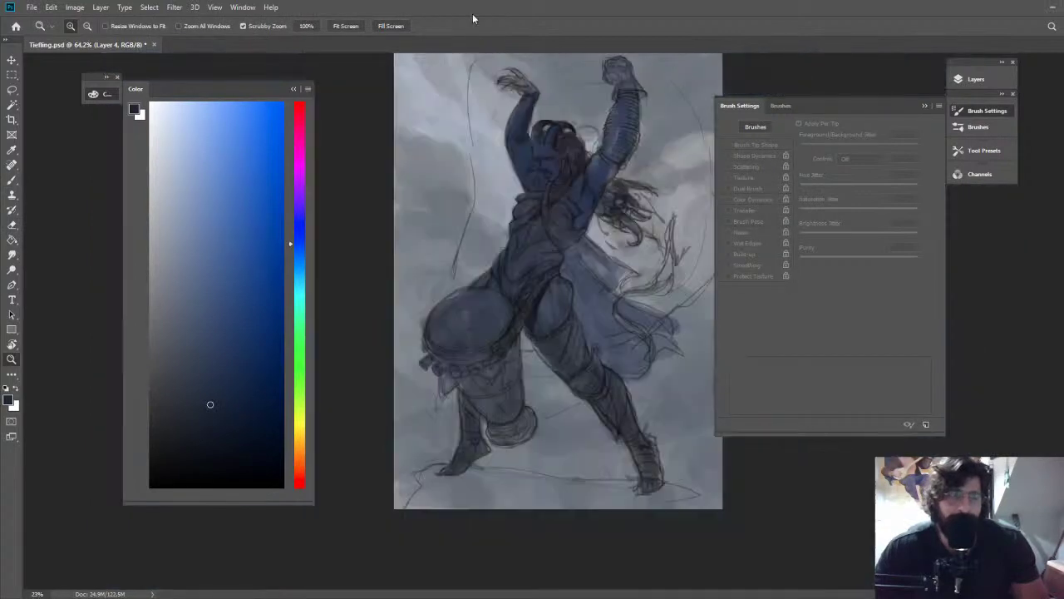
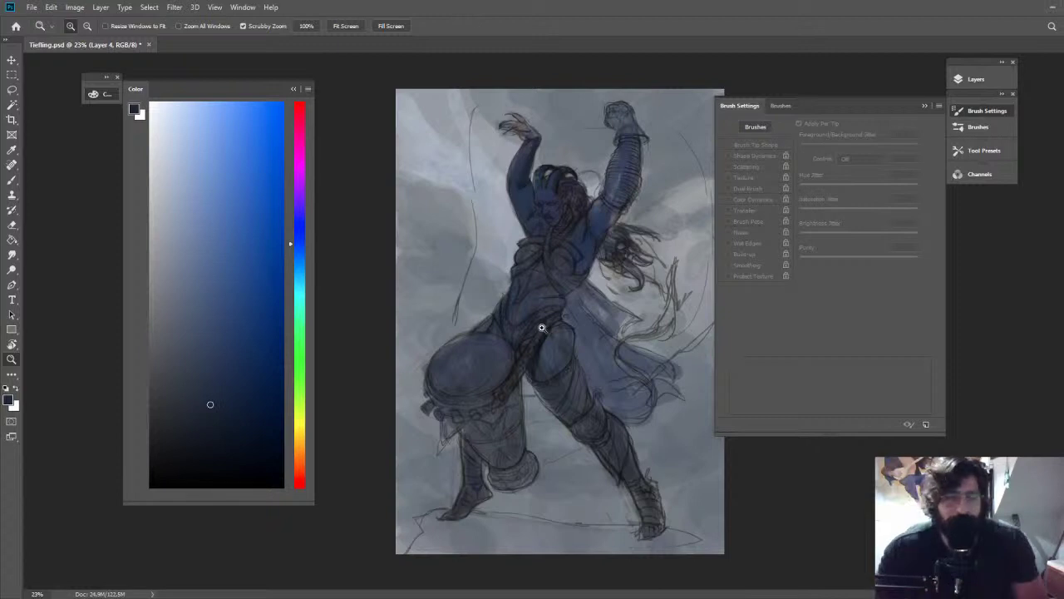
Paint sampled blue tones over the bare belly and the hip beside the drum at 50% opacity
left_click_drag(541, 326, 612, 322)
key("b")
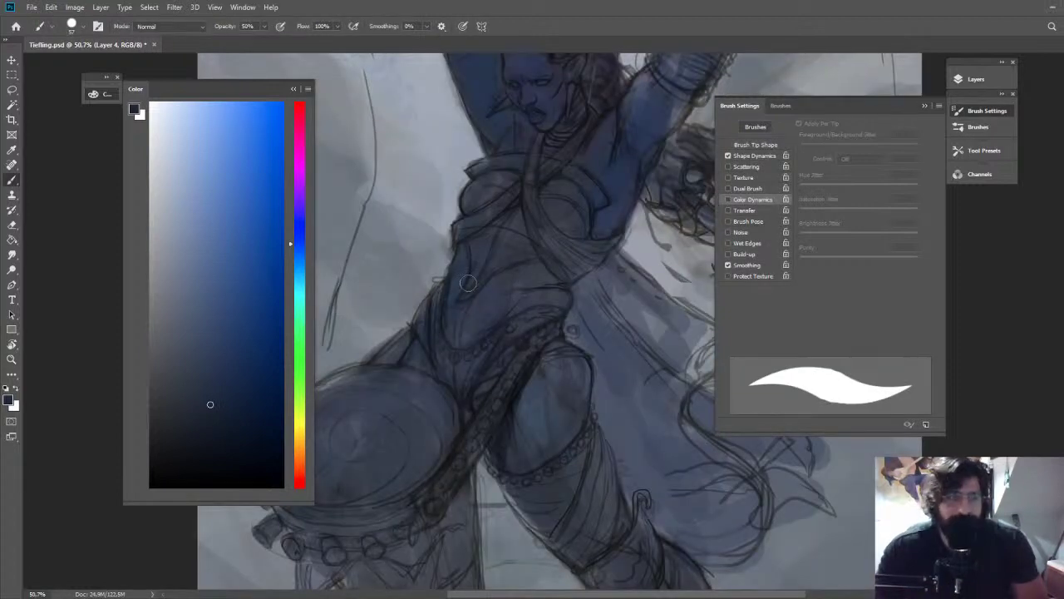
left_click(463, 301, "alt")
mouse_move(484, 324)
left_mouse_down()
mouse_move(459, 319)
mouse_move(556, 293)
mouse_move(544, 274)
mouse_move(446, 329)
left_mouse_up()
left_click(560, 286, "alt")
left_click_drag(406, 366, 416, 345)
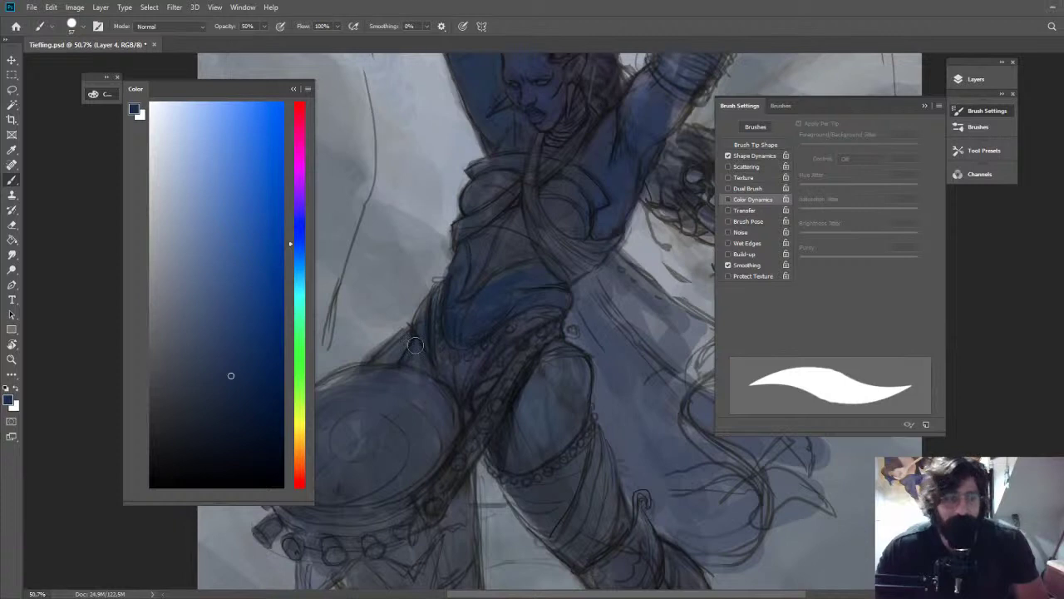
key("e")
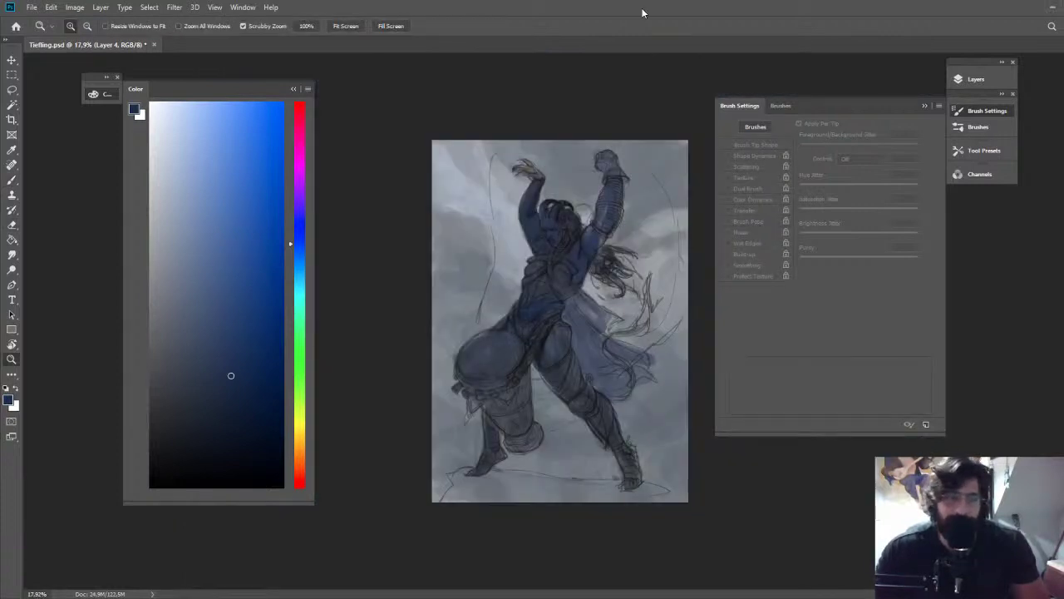
Pick a darker desaturated blue and shade the upper arm and shoulder below the wrapped forearm
left_click_drag(568, 202, 590, 180)
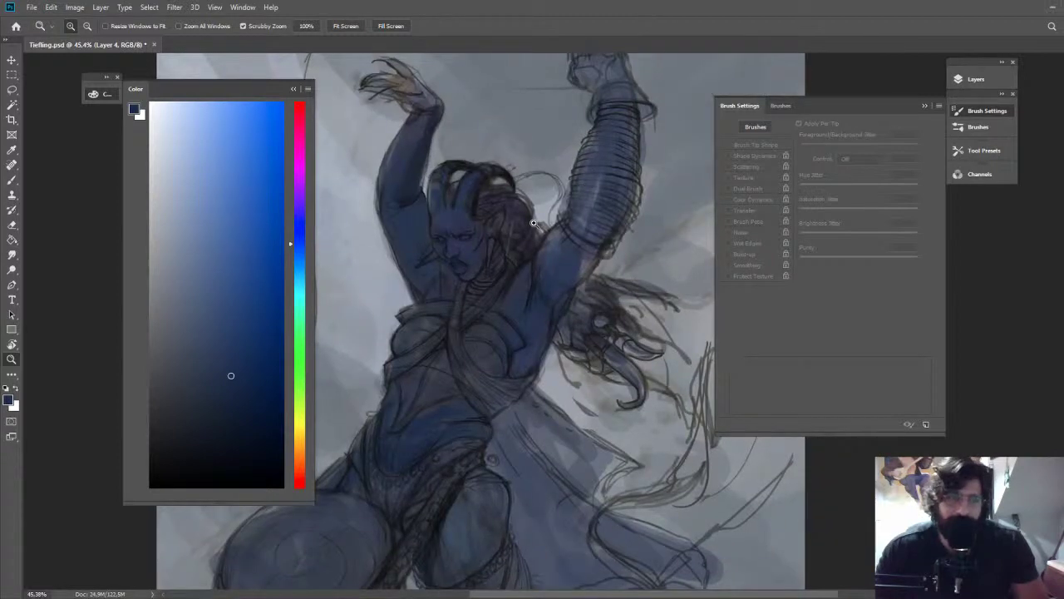
key("b")
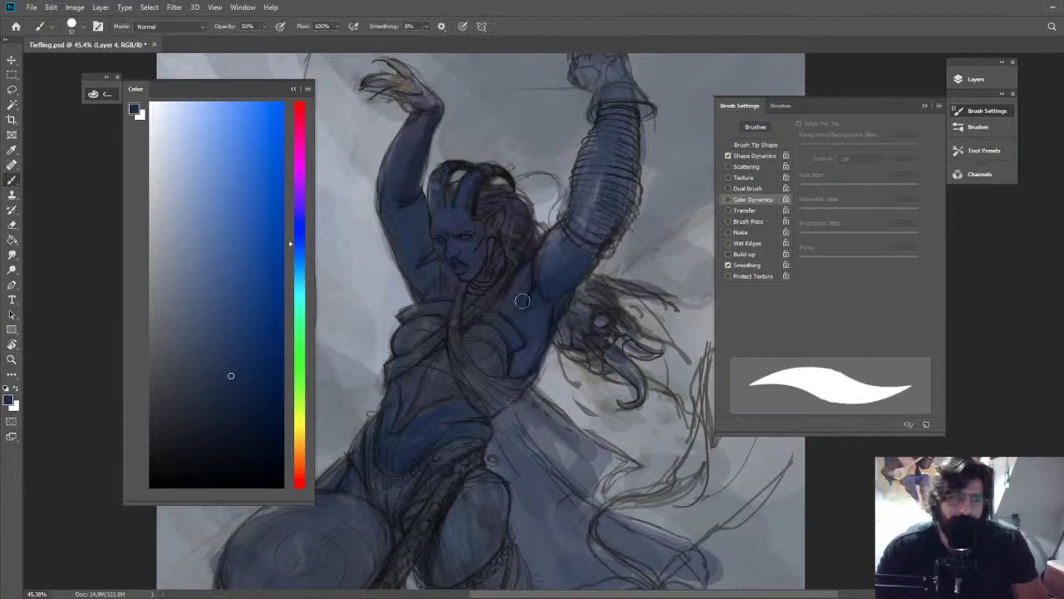
left_click(209, 401)
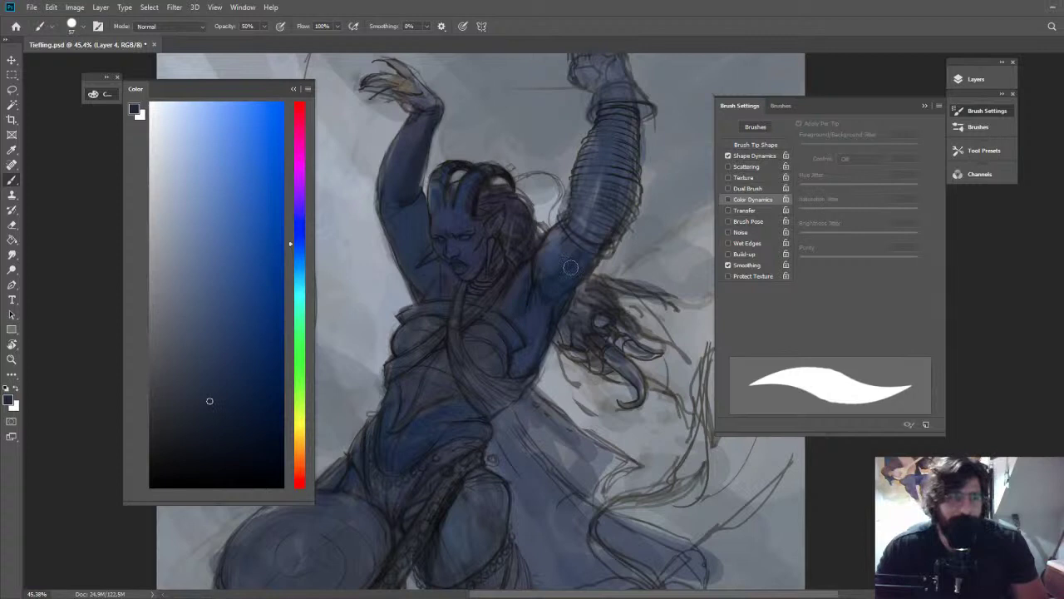
key("e")
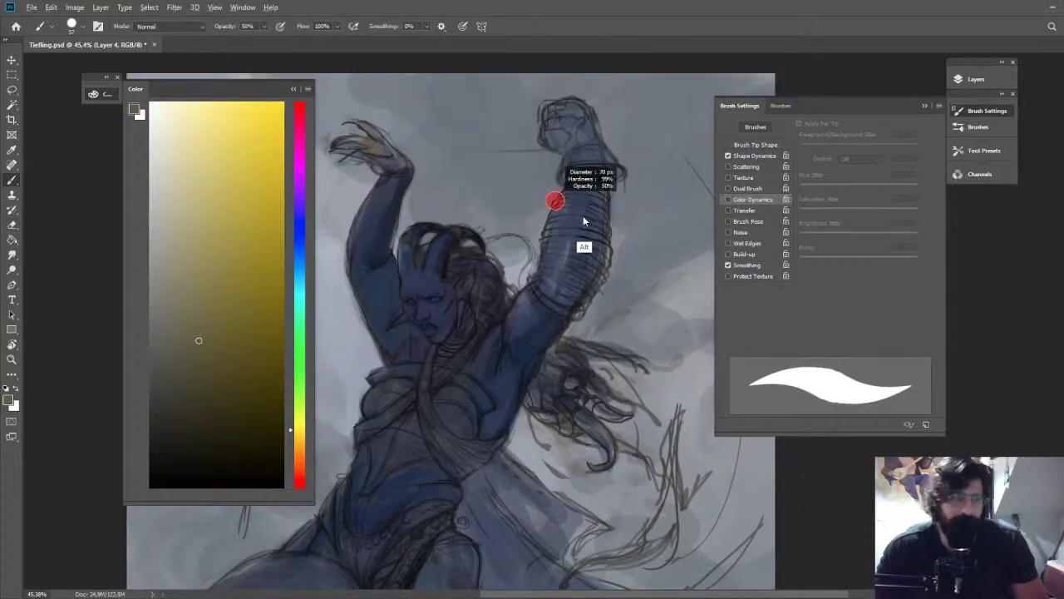
Enlarge the brush and paint a muted olive yellow over the wrapped forearm and fist at 30% opacity
mouse_move(583, 183)
left_mouse_down()
mouse_move(553, 268)
mouse_move(563, 215)
mouse_move(548, 290)
mouse_move(596, 176)
mouse_move(583, 260)
mouse_move(593, 190)
left_mouse_up()
left_click(592, 188, "alt")
mouse_move(582, 124)
left_mouse_down()
mouse_move(572, 119)
mouse_move(567, 143)
mouse_move(580, 161)
left_mouse_up()
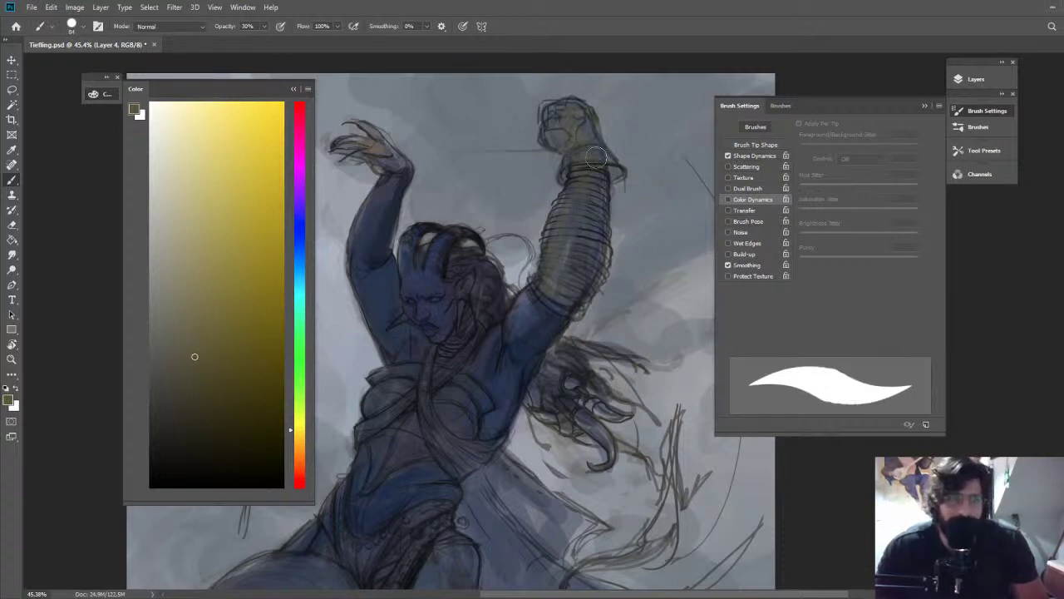
key("z")
left_click_drag(642, 164, 596, 64)
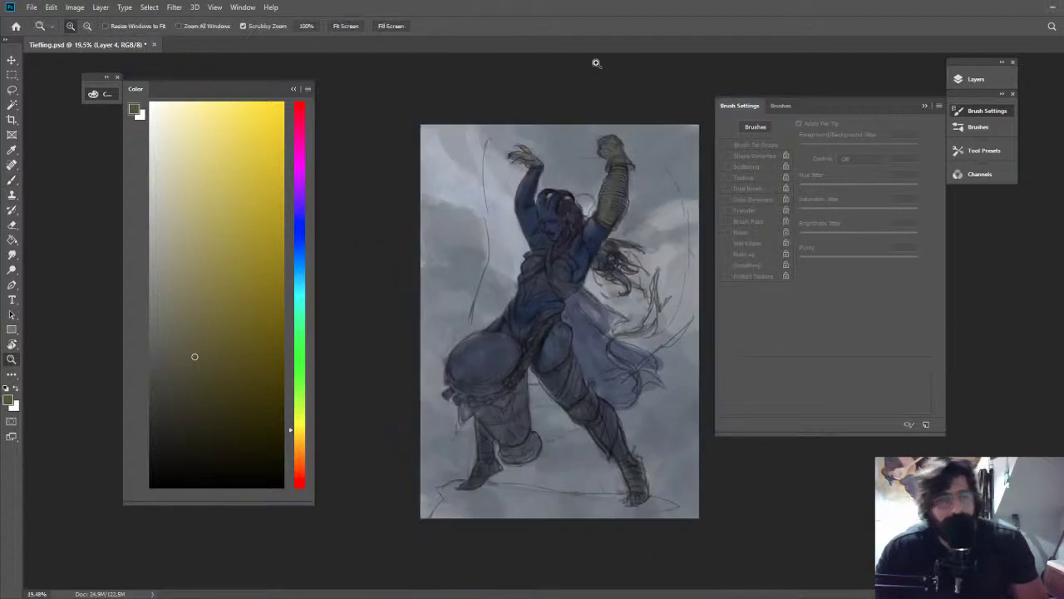
Flip the canvas horizontally and darken the hair with a near-black blue, raising the brush opacity to 40%
key("ctrl+shift+h")
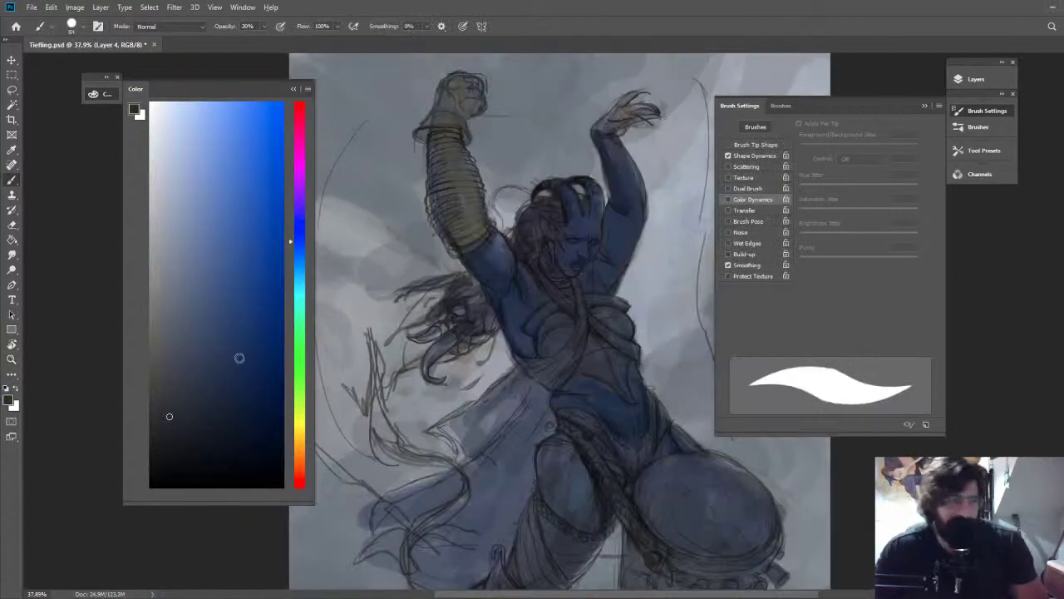
left_click(178, 444)
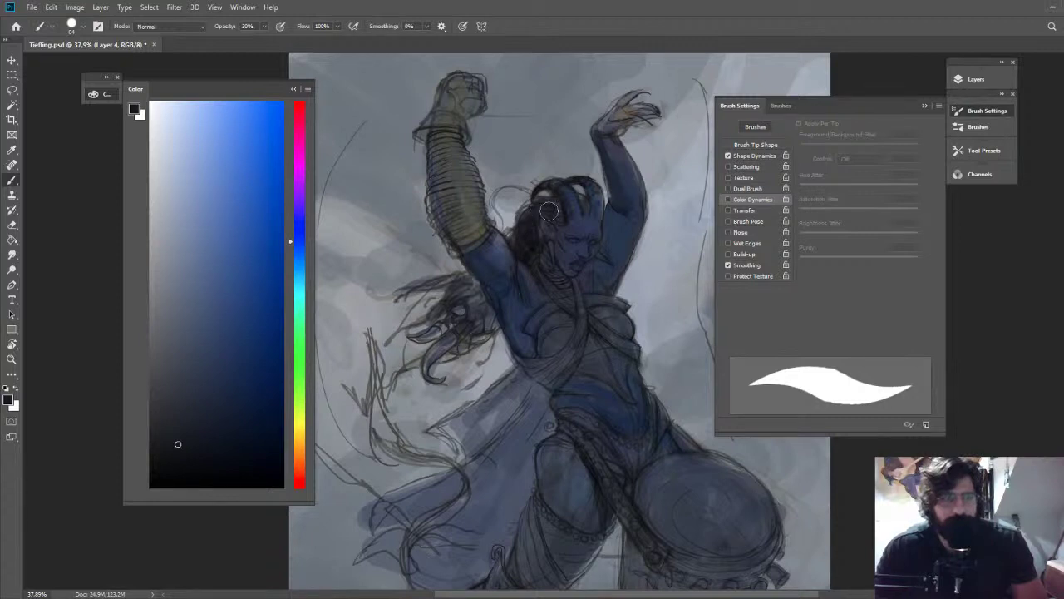
key("4")
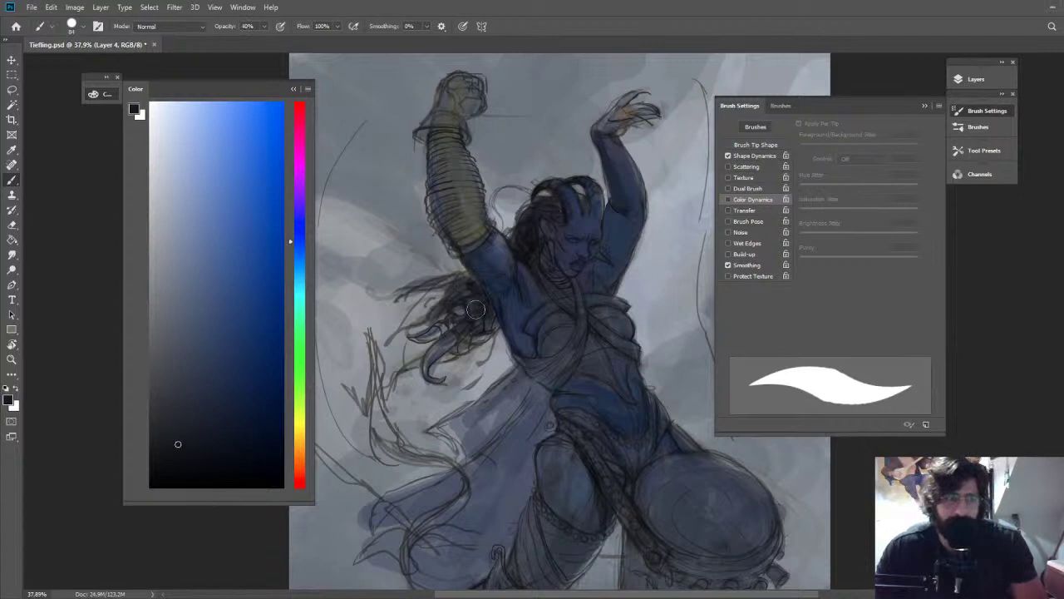
Warm the wrapped forearm and fist with a brownish orange, and deepen the hair beside the neck with a smaller dark brush
left_click(460, 163, "alt")
mouse_move(448, 202)
left_mouse_down()
mouse_move(465, 173)
mouse_move(444, 128)
mouse_move(456, 132)
mouse_move(450, 102)
mouse_move(457, 106)
mouse_move(463, 80)
left_mouse_up()
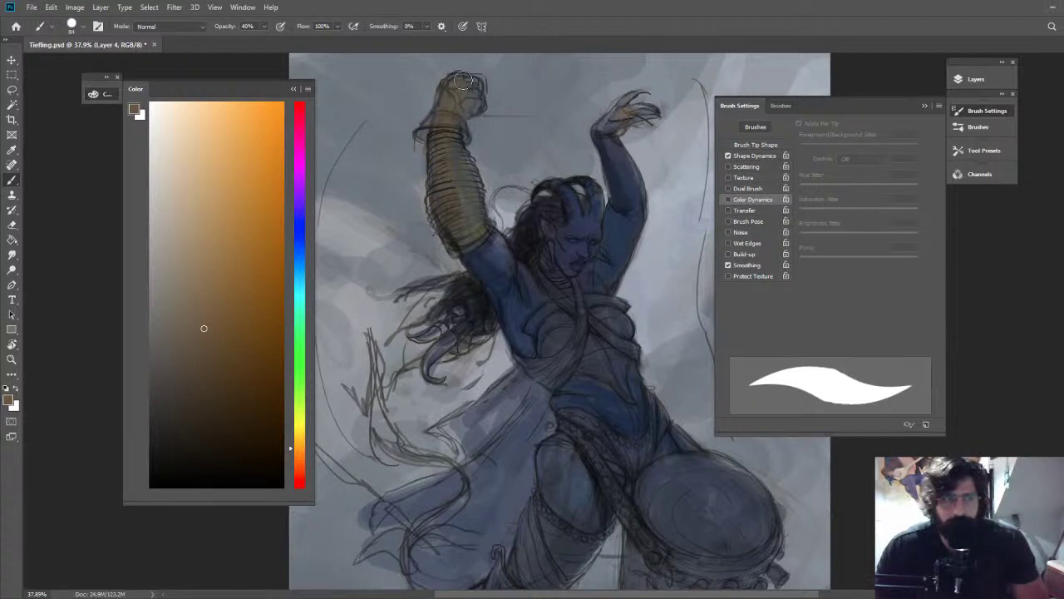
left_click(509, 216, "alt")
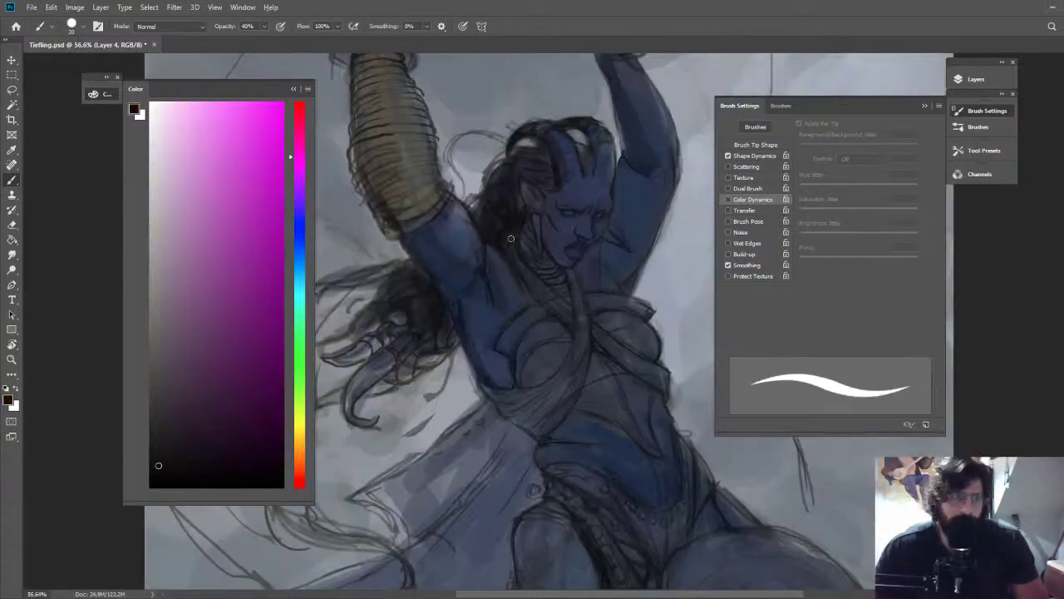
key("z")
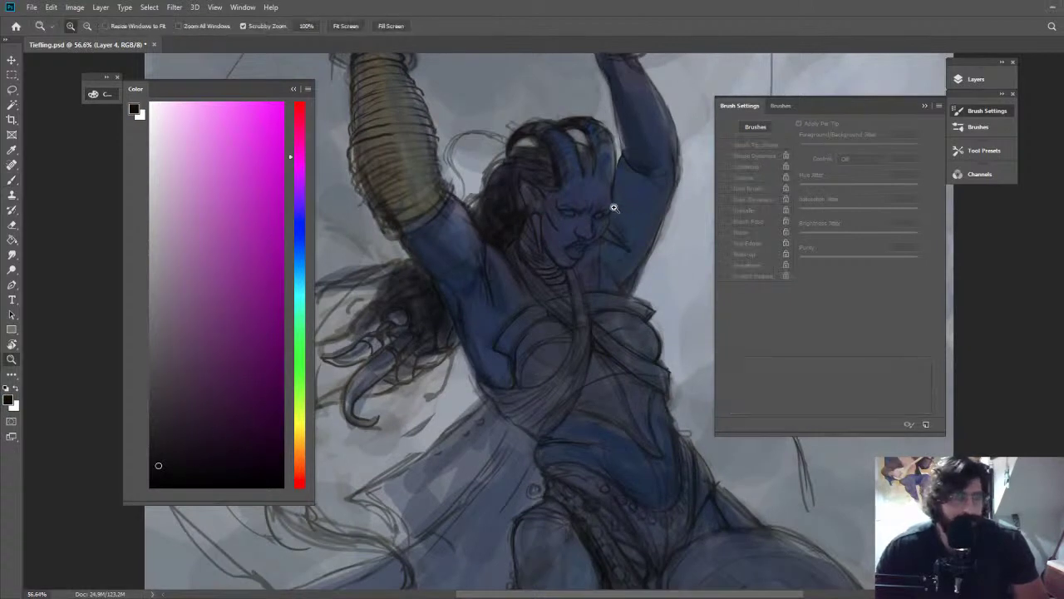
left_click_drag(613, 207, 548, 136)
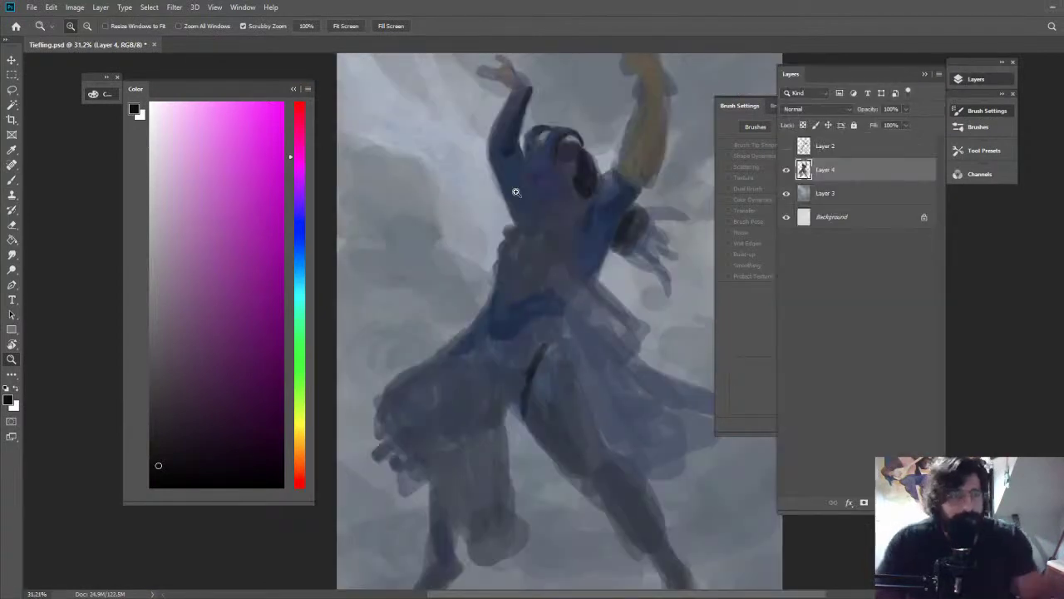
Check the silhouette with the Layer 2 sketch hidden and paint sampled dark blue over the front thigh
left_click_drag(665, 209, 627, 210)
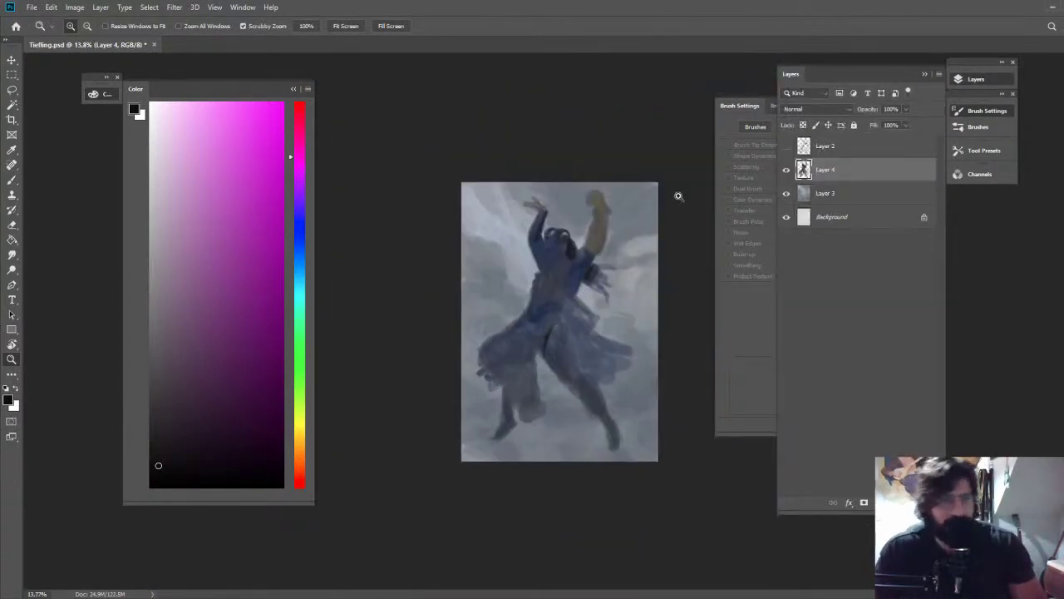
left_click_drag(586, 184, 611, 180)
left_click_drag(472, 339, 501, 331)
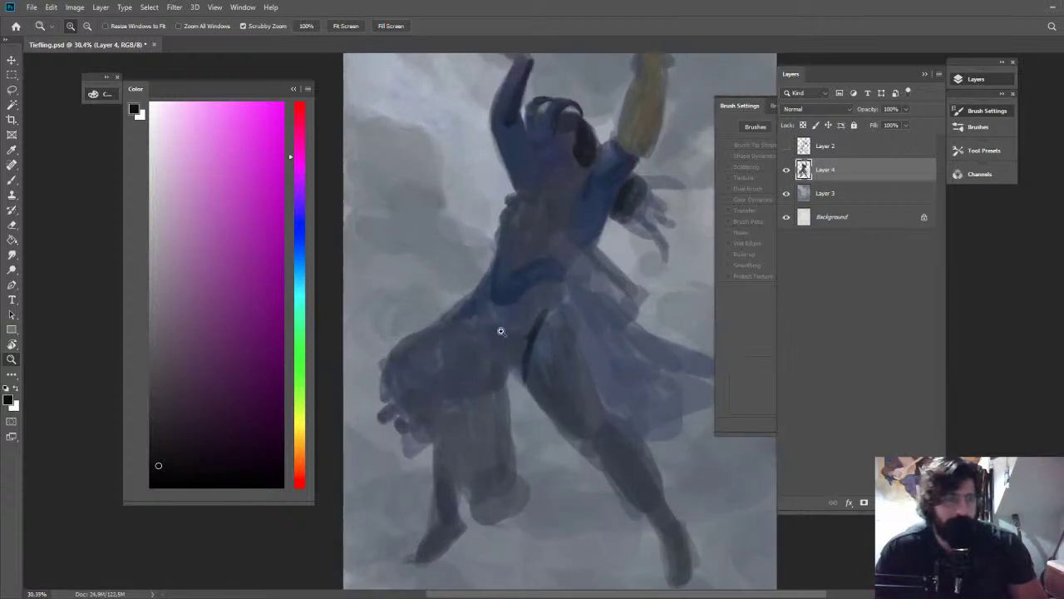
left_click_drag(605, 334, 570, 334)
key("b")
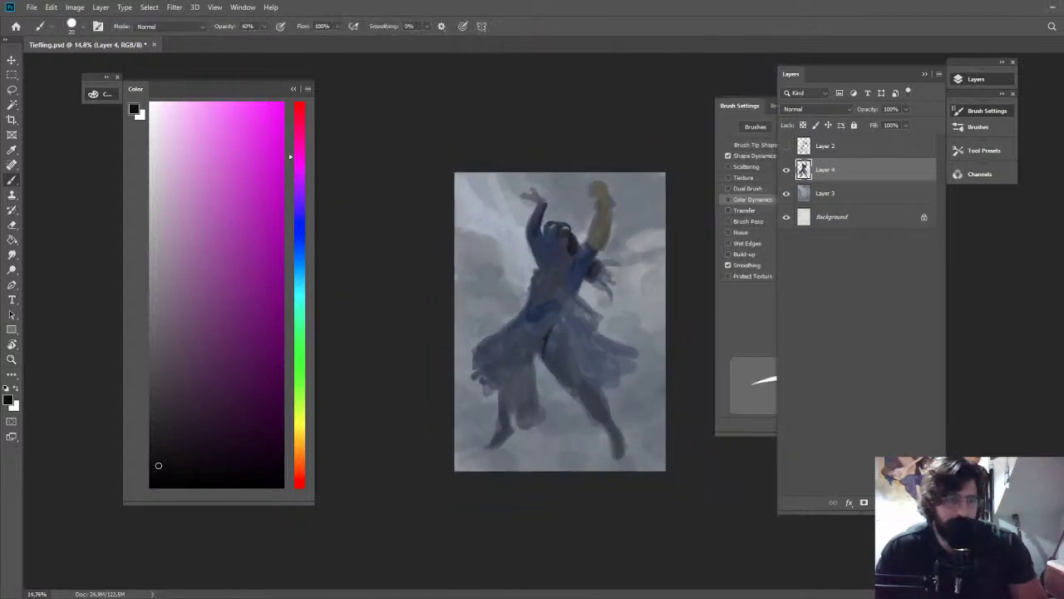
left_click(556, 322, "alt")
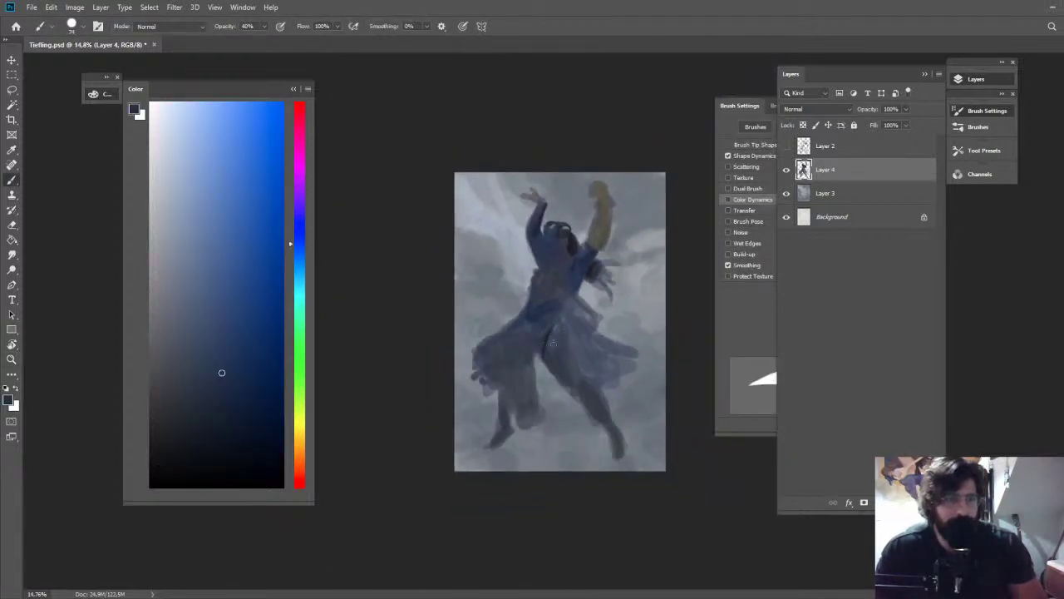
key("z")
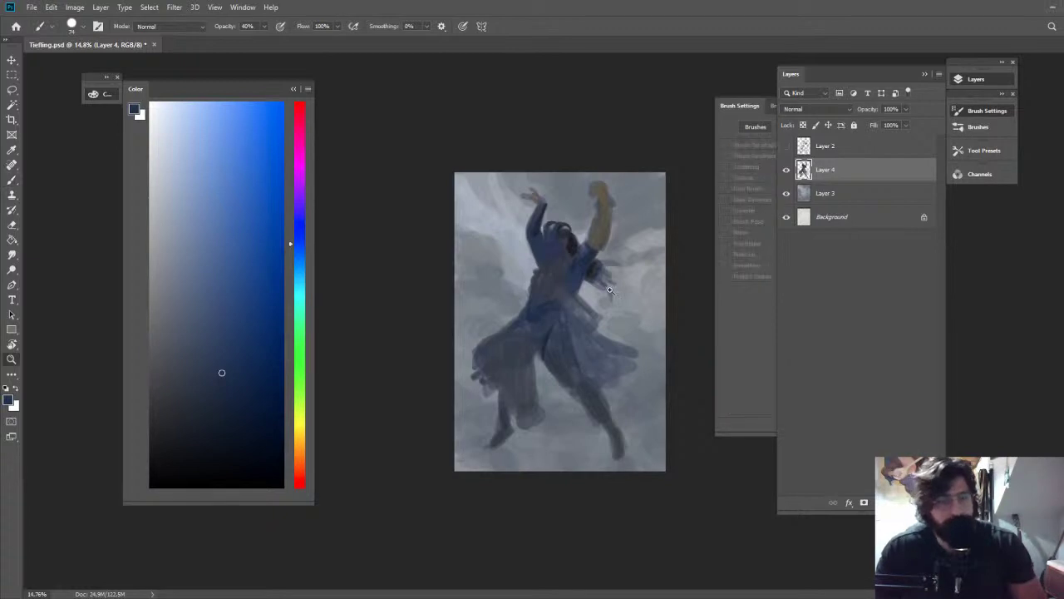
left_click_drag(609, 289, 591, 195)
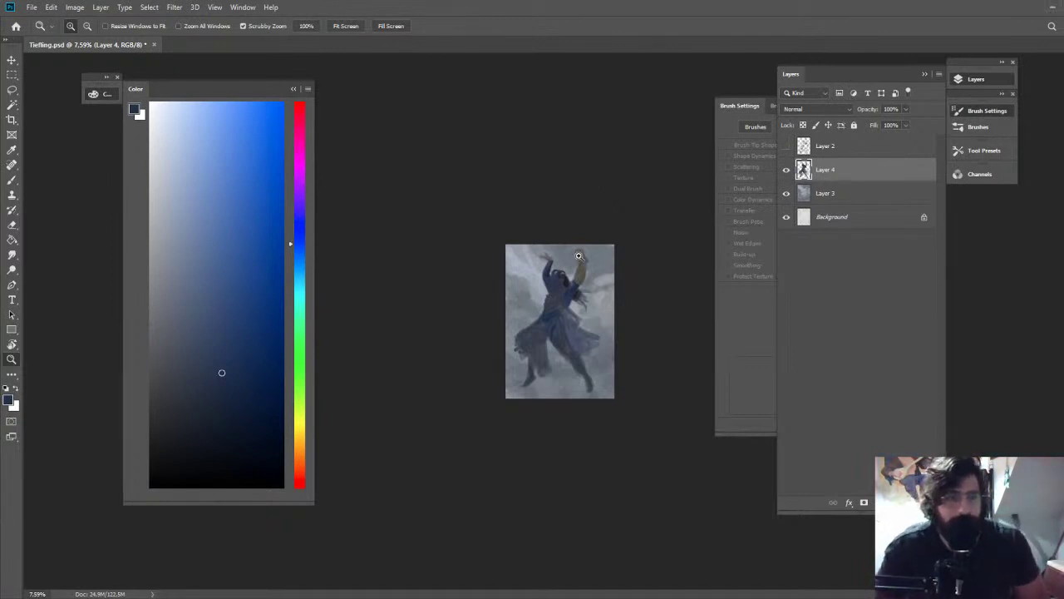
Clean up the outer edge of the golden forearm and wrist with the eraser and a sampled colour
left_click_drag(577, 256, 653, 250)
key("e")
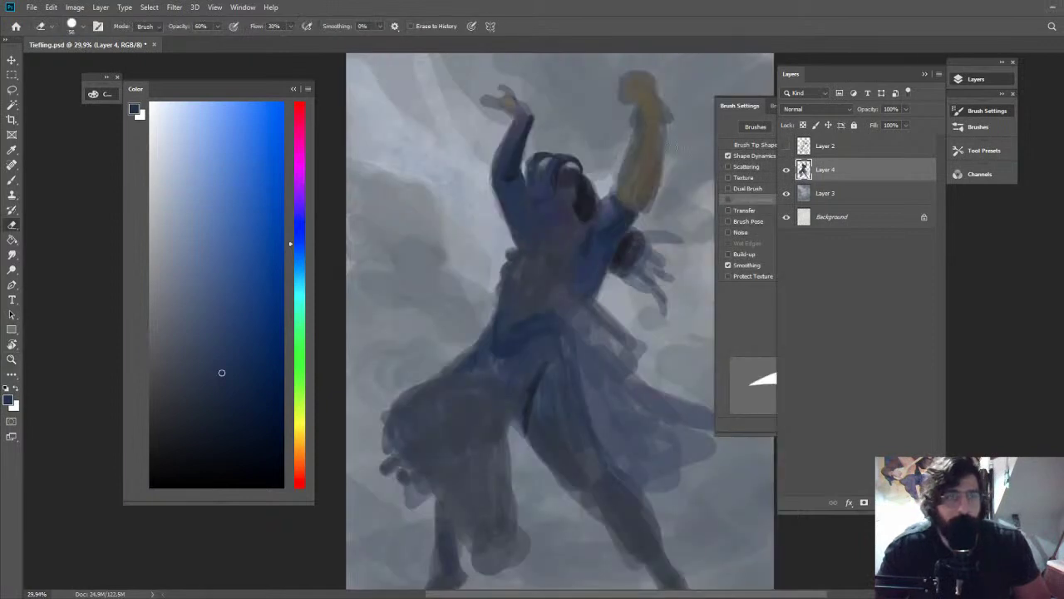
key("b")
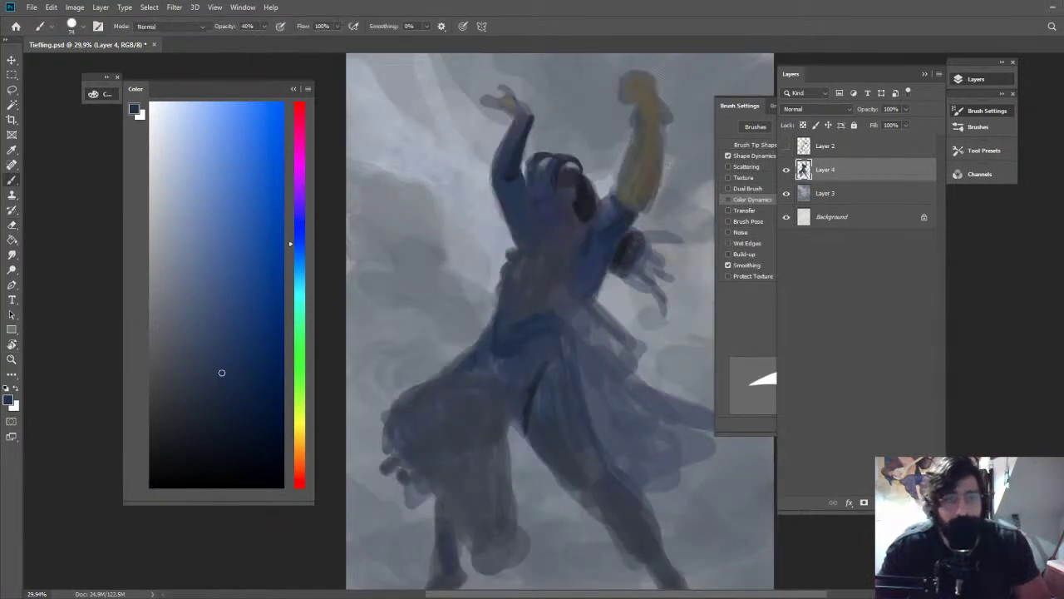
left_click(661, 91, "alt")
key("e")
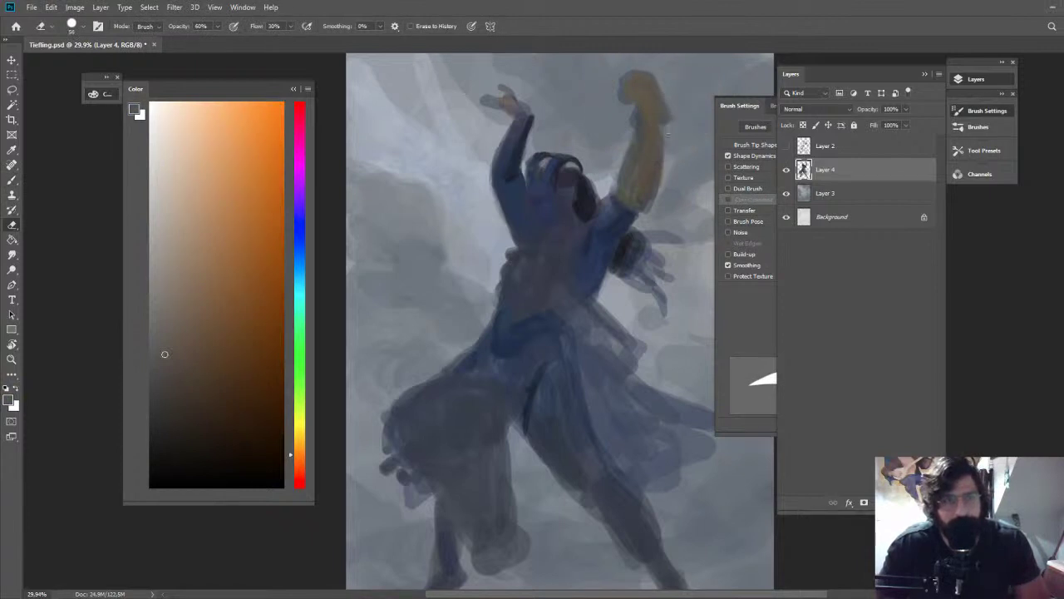
left_click_drag(664, 169, 654, 200)
key("b")
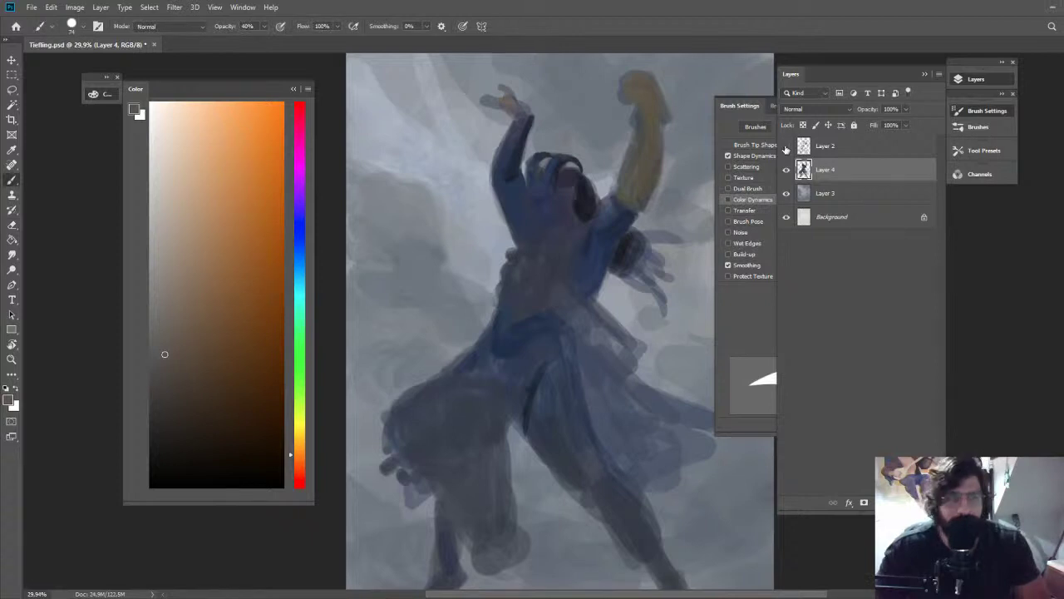
Show the Layer 2 sketch and use sampled dark blues to shade the horns and paint the thin curved strand behind the head
left_click(787, 146)
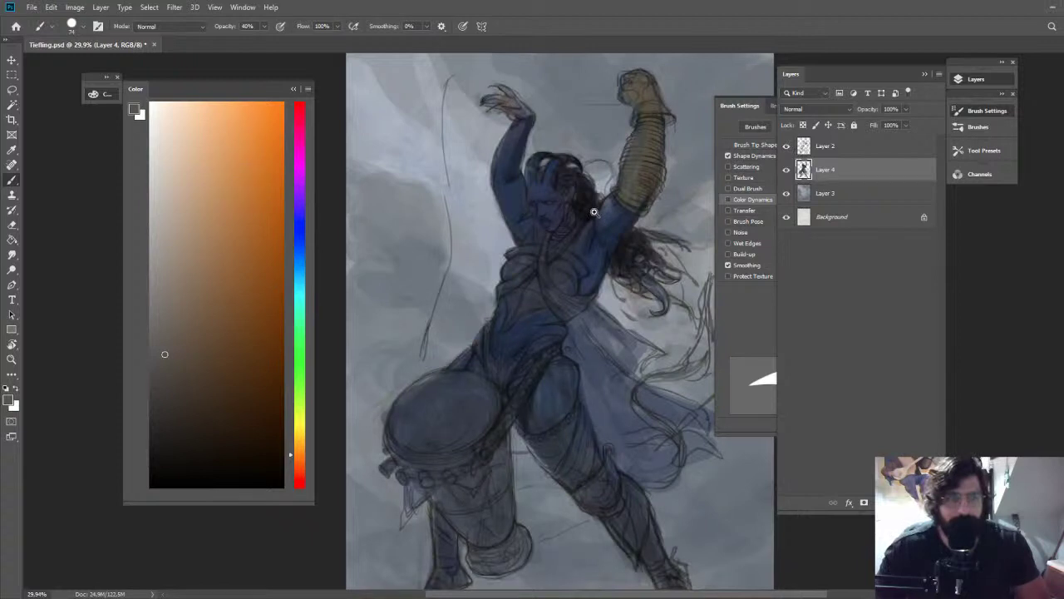
scroll(582, 208, "up", 4)
left_click(527, 202, "alt")
left_click(541, 221, "alt")
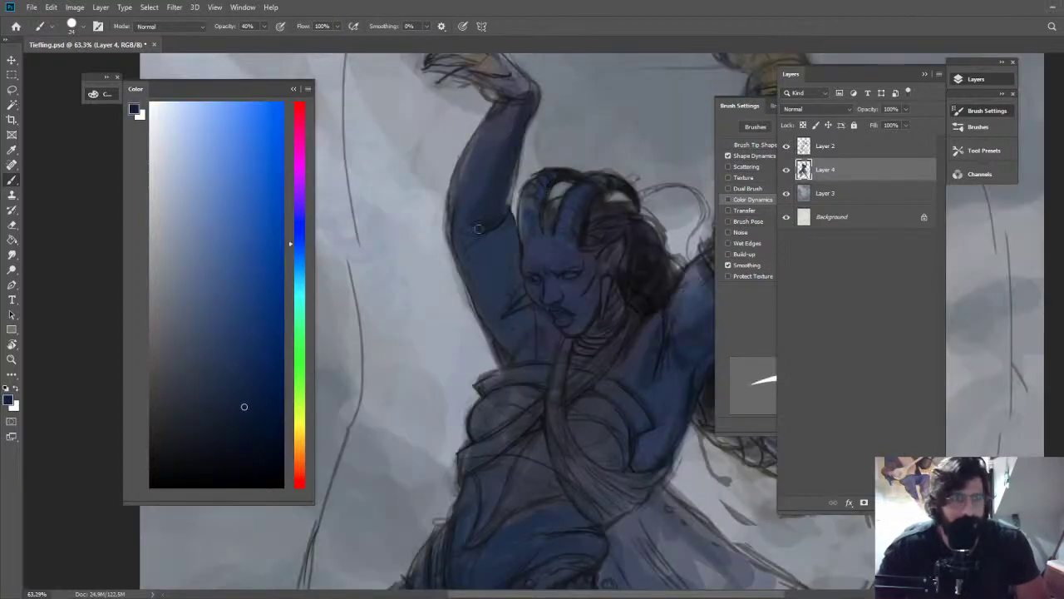
mouse_move(532, 204)
left_mouse_down()
mouse_move(532, 191)
mouse_move(575, 233)
left_mouse_up()
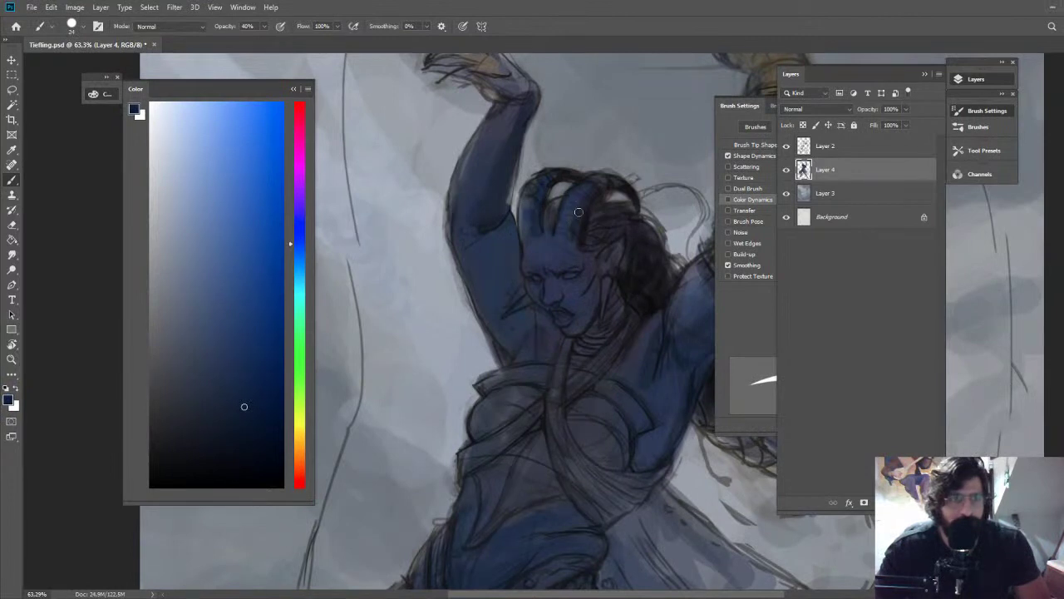
left_click(636, 202, "alt")
mouse_move(646, 193)
left_mouse_down()
mouse_move(698, 197)
mouse_move(697, 236)
mouse_move(676, 271)
left_mouse_up()
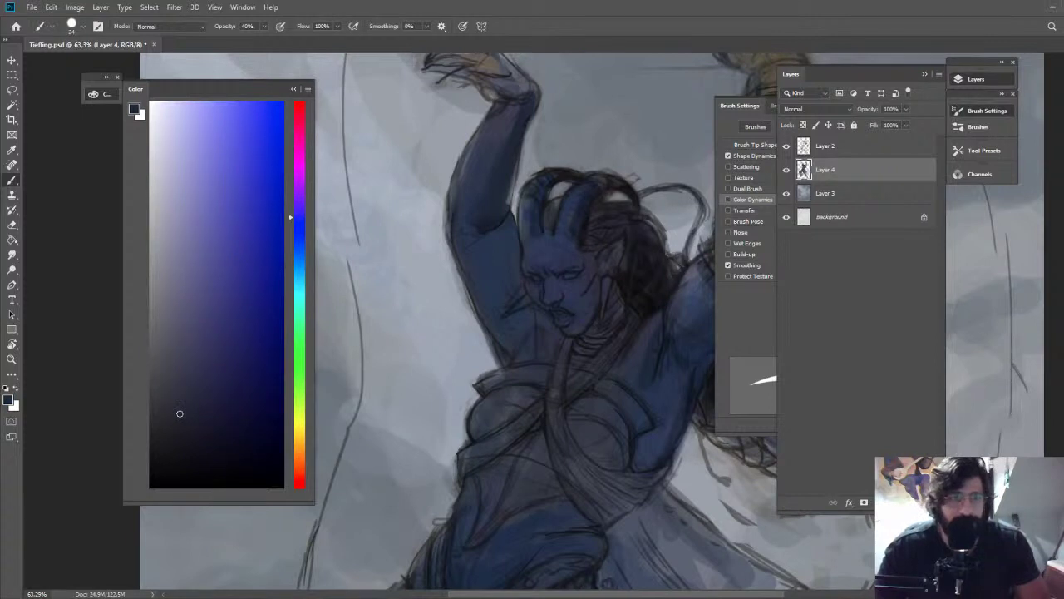
Darken the loose hair behind the raised arm with a near-black blue and clean up its strands with the eraser
key("z")
left_click_drag(545, 184, 453, 186)
left_click(924, 75)
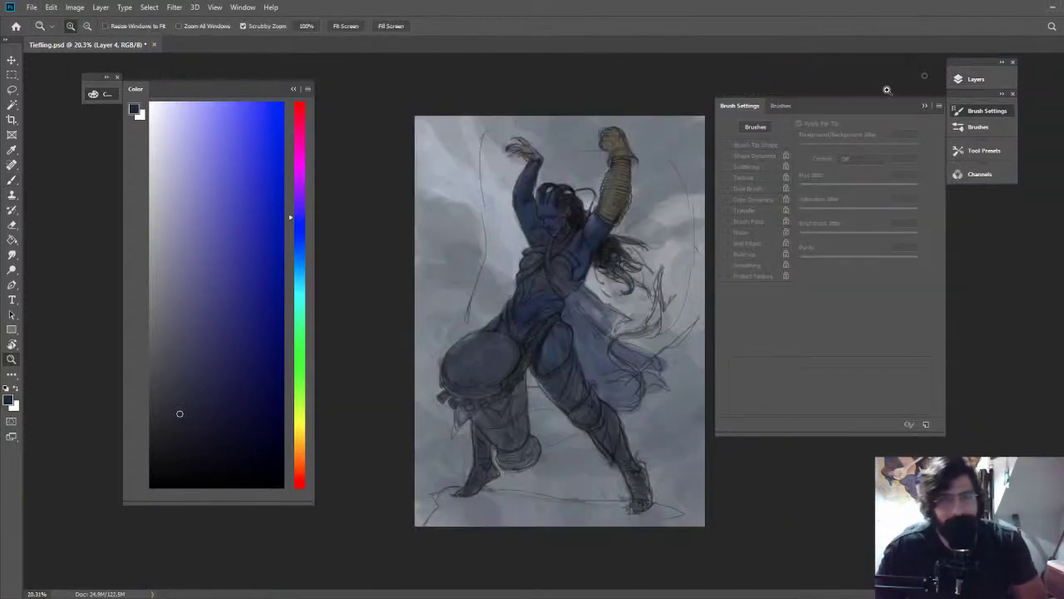
mouse_move(661, 265)
left_mouse_down()
mouse_move(683, 263)
mouse_move(534, 273)
mouse_move(558, 316)
mouse_move(552, 308)
mouse_move(640, 348)
left_mouse_up()
key("b")
left_click(192, 429)
left_click(199, 448)
key("e")
left_click_drag(579, 324, 594, 357)
key("b")
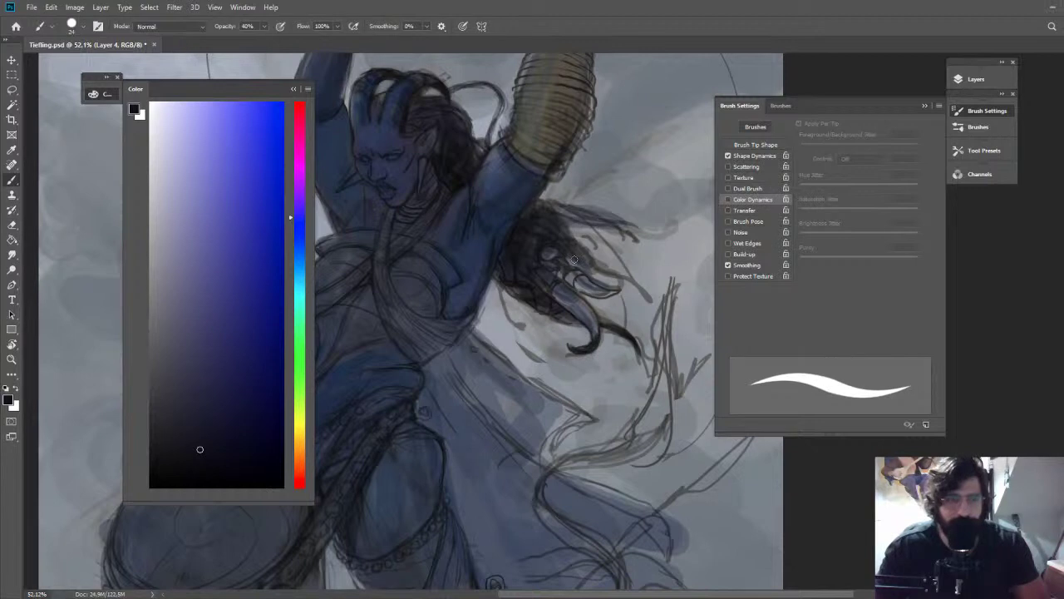
Touch up the golden forearm edge with a sampled colour and eraser, checking it against the Layer 4 and Layer 2 visibility
left_click(534, 159, "alt")
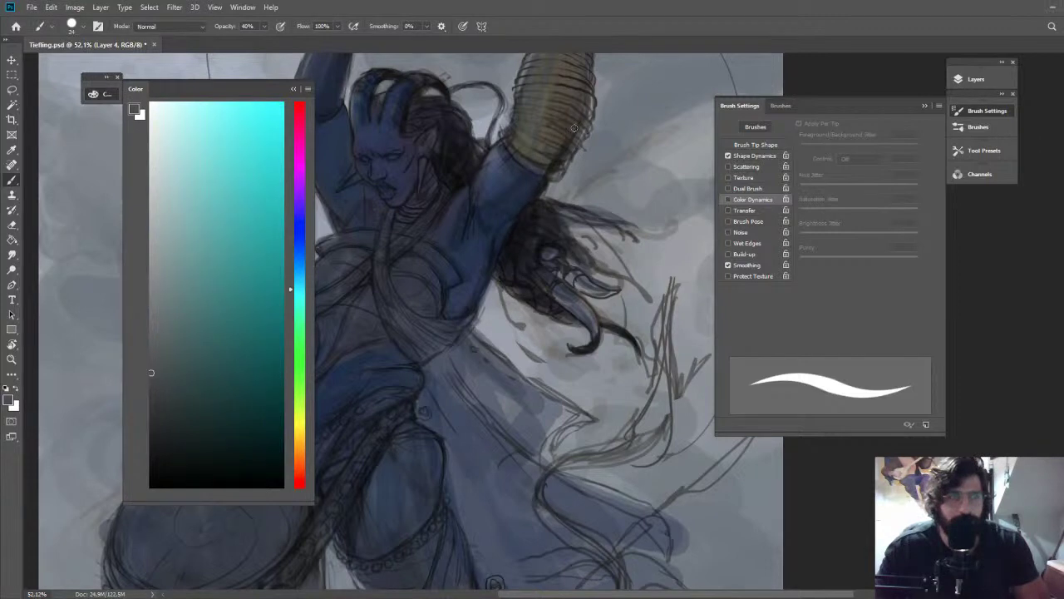
key("F7")
left_click(786, 169)
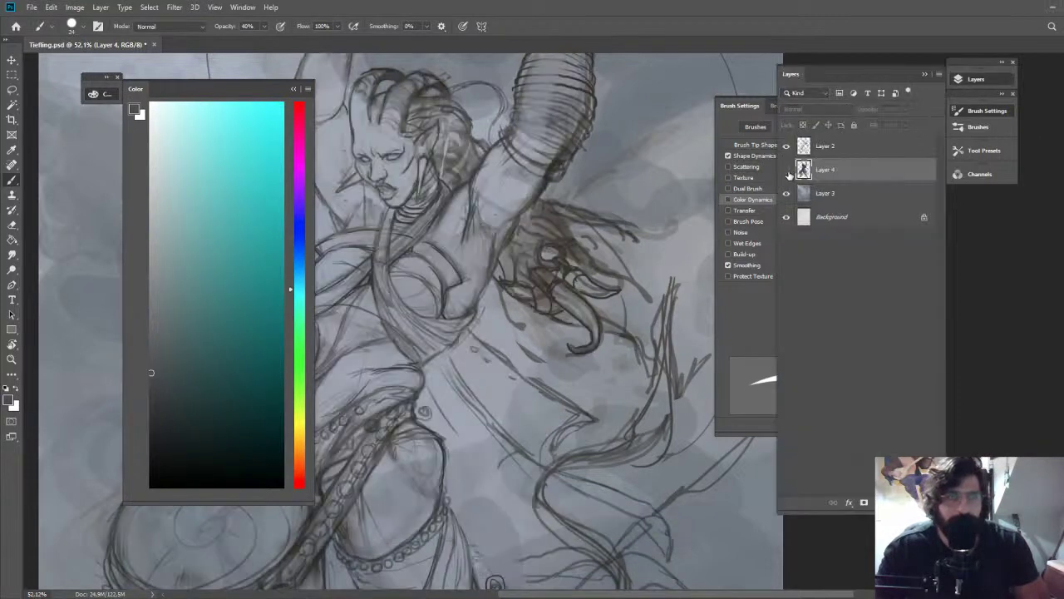
left_click(787, 169)
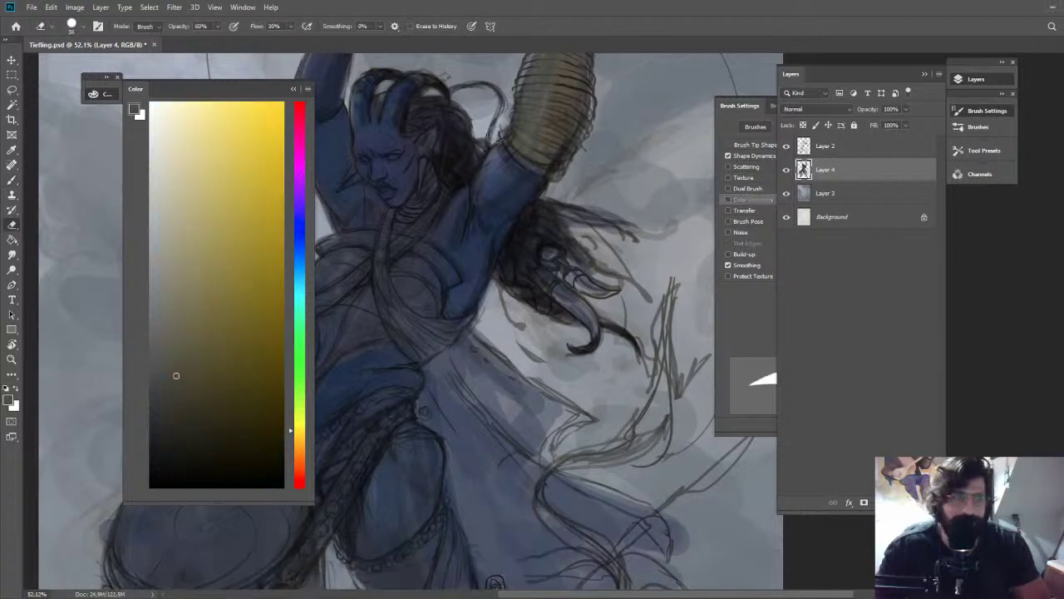
key("b")
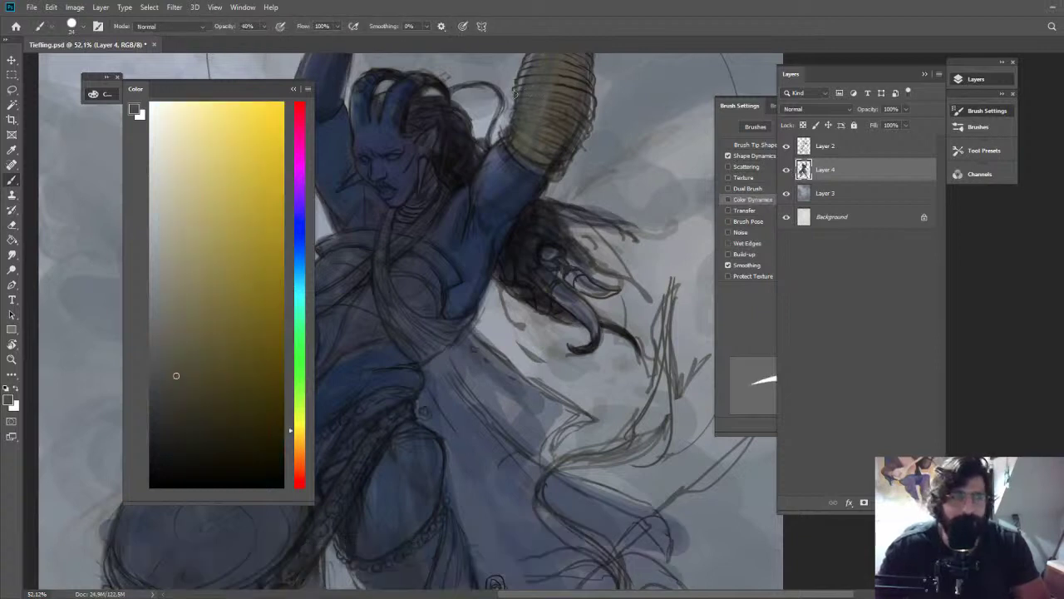
left_click(793, 145)
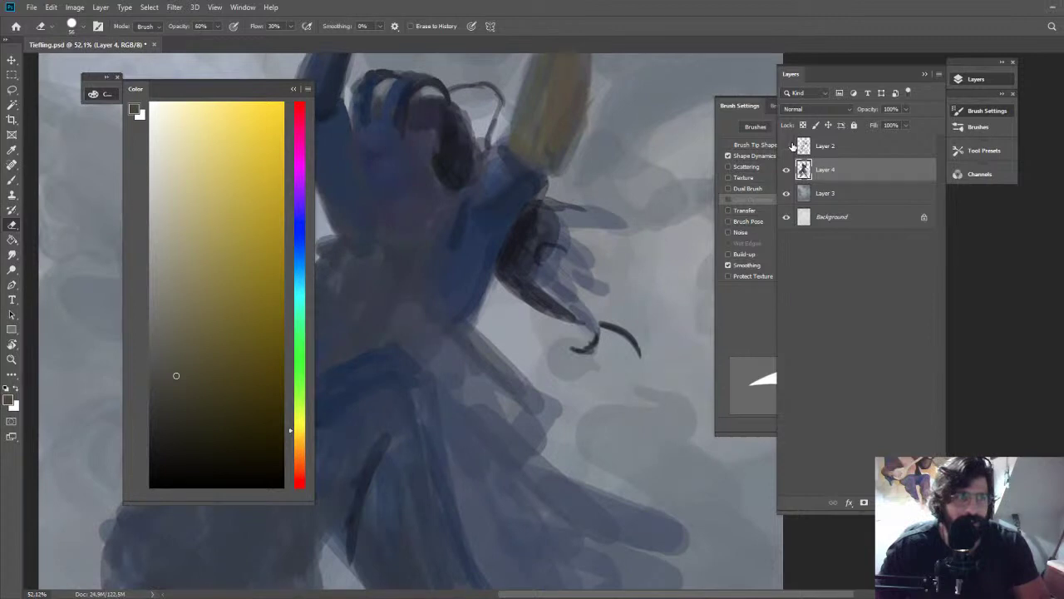
left_click_drag(561, 228, 491, 79)
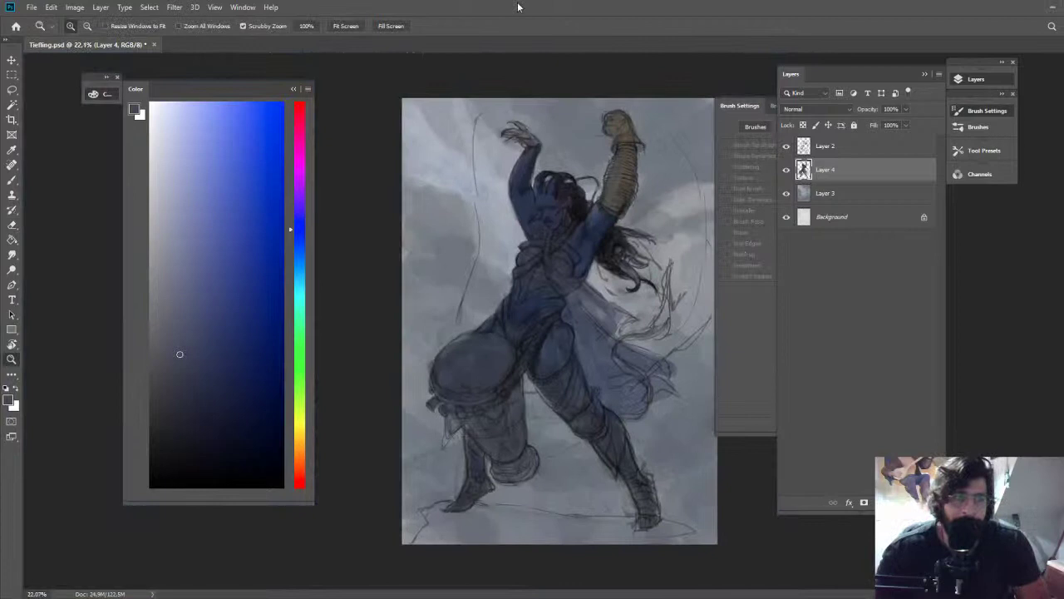
Deepen the shadow at the bent elbow beside the horns with sampled dark blues
left_click_drag(559, 137, 624, 134)
key("b")
left_click(492, 192, "alt")
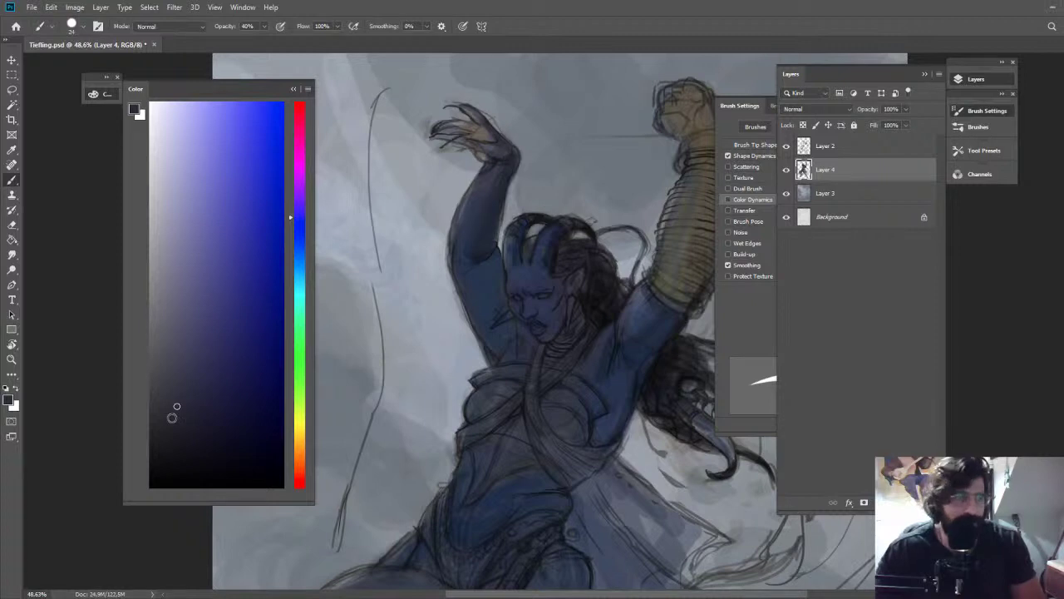
left_click(490, 252, "alt")
left_click_drag(470, 261, 499, 275)
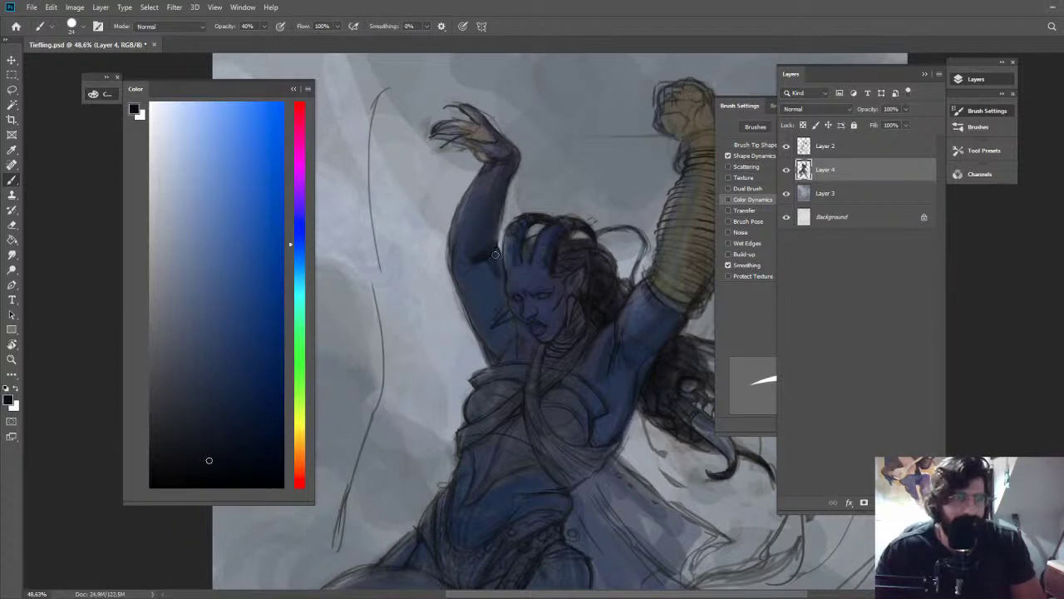
key("z")
left_click_drag(574, 125, 518, 113)
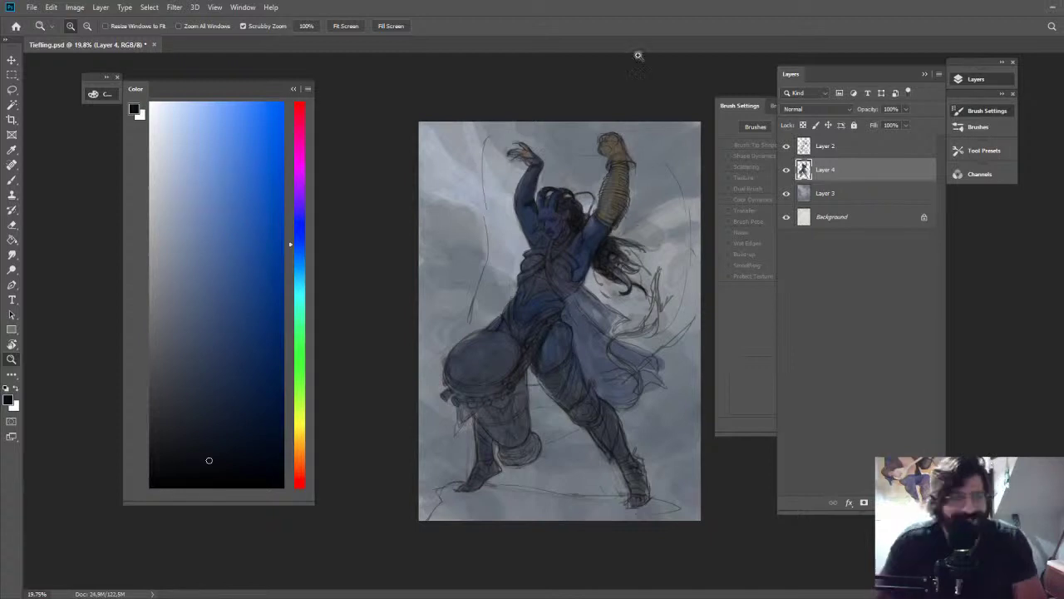
Darken the facial features around the eyes and mouth with a sampled deep blue
left_click_drag(541, 226, 593, 213)
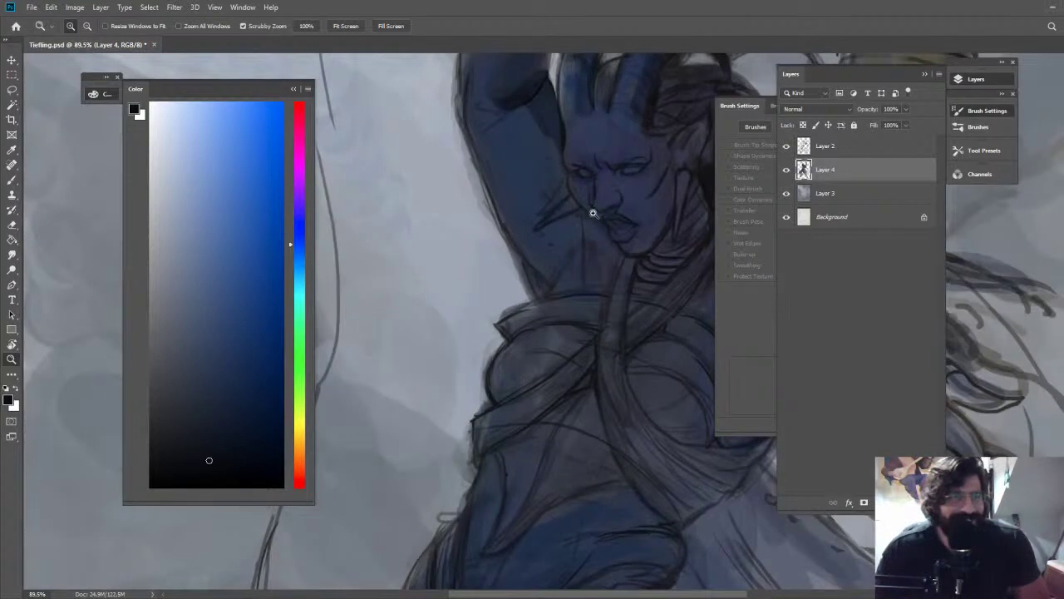
key("b")
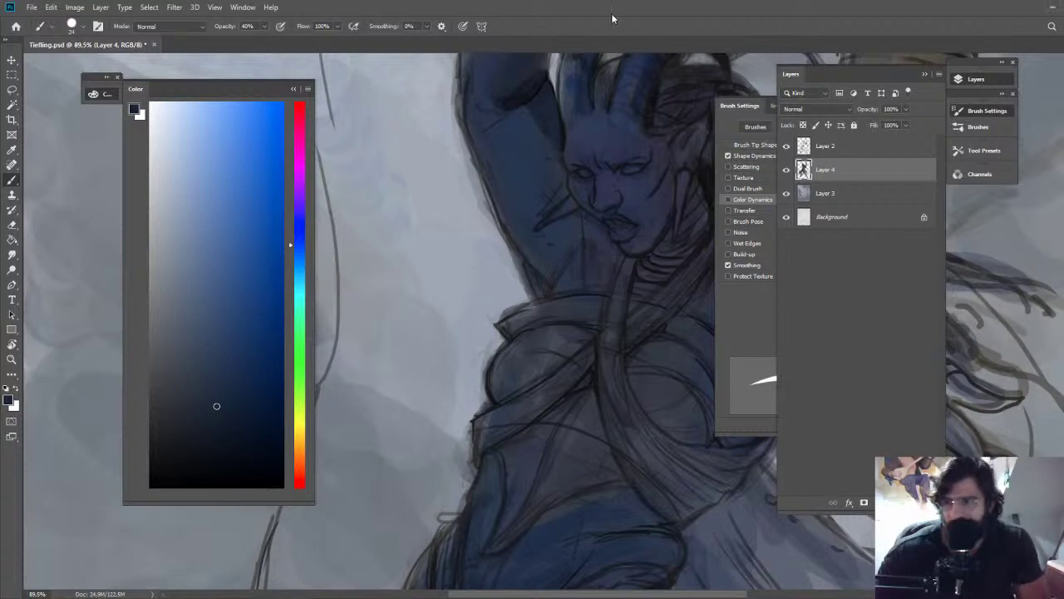
key("z")
mouse_move(648, 114)
left_mouse_down()
mouse_move(575, 75)
mouse_move(667, 117)
left_mouse_up()
left_click(659, 206, "alt")
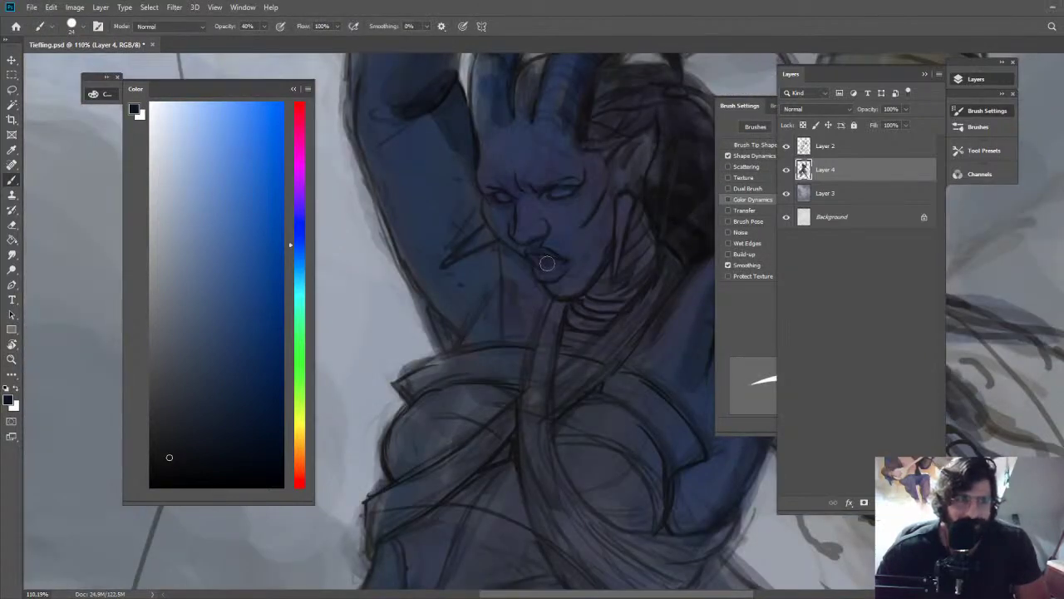
key("z")
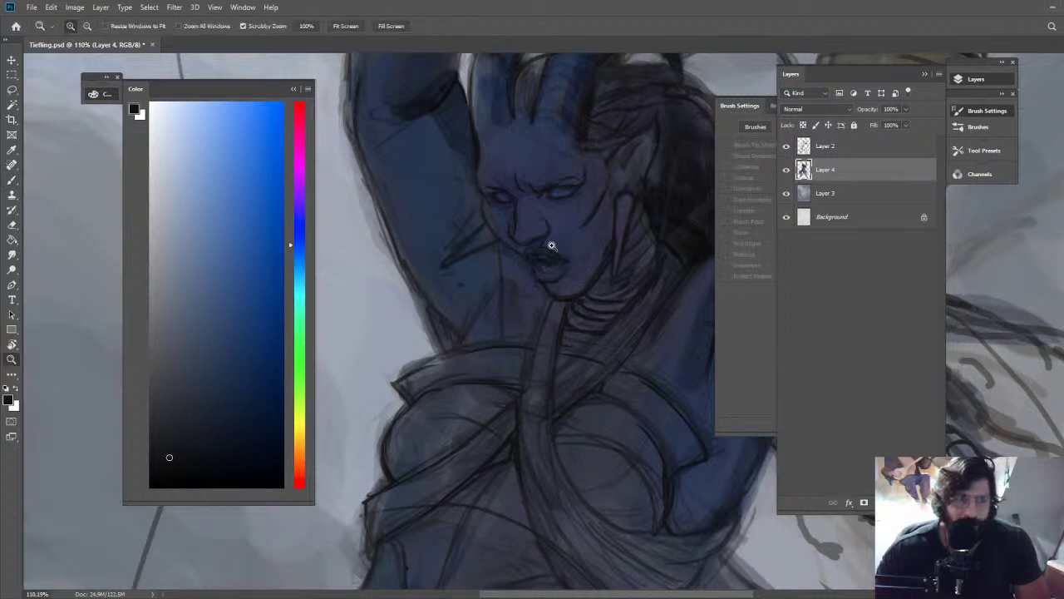
left_click_drag(551, 245, 465, 170)
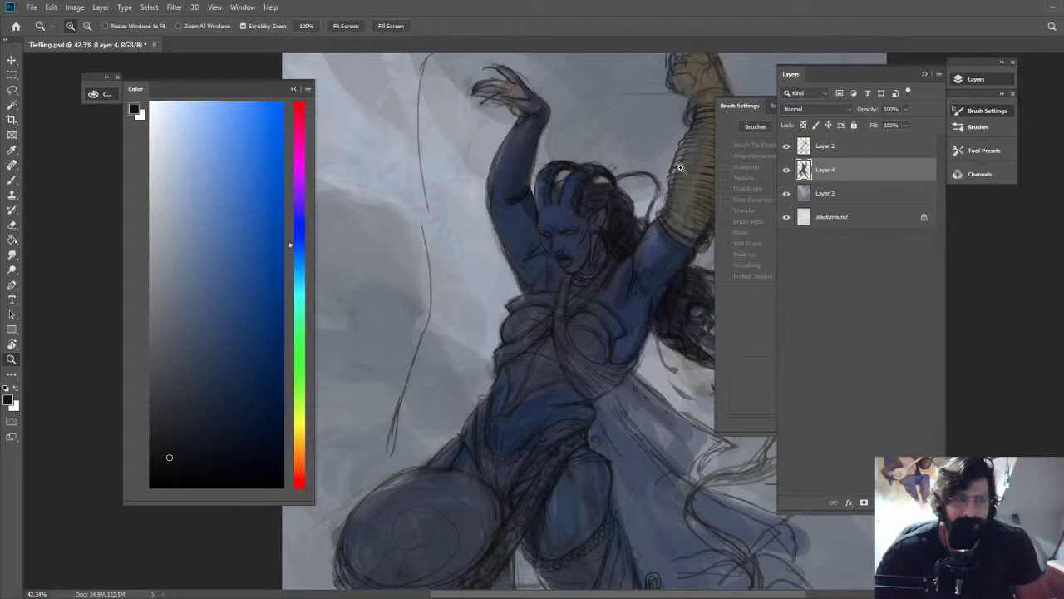
Shade the fist and wrapped forearm with a larger dark brown brush and paint a lighter golden streak along the wraps
left_click_drag(680, 168, 711, 158)
left_click(703, 105, "alt")
left_click_drag(682, 86, 557, 104)
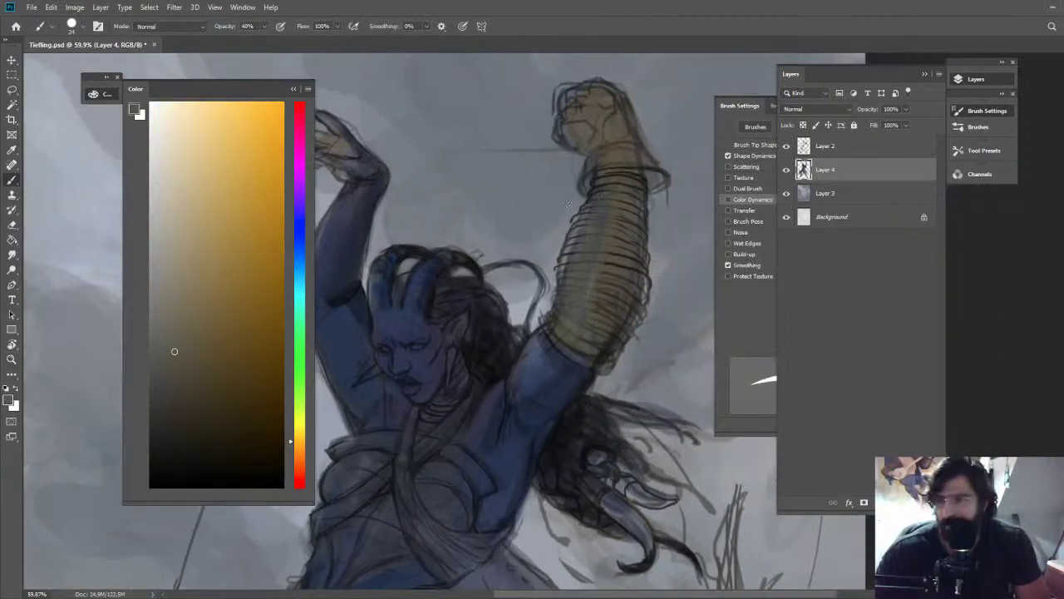
left_click_drag(567, 203, 606, 203)
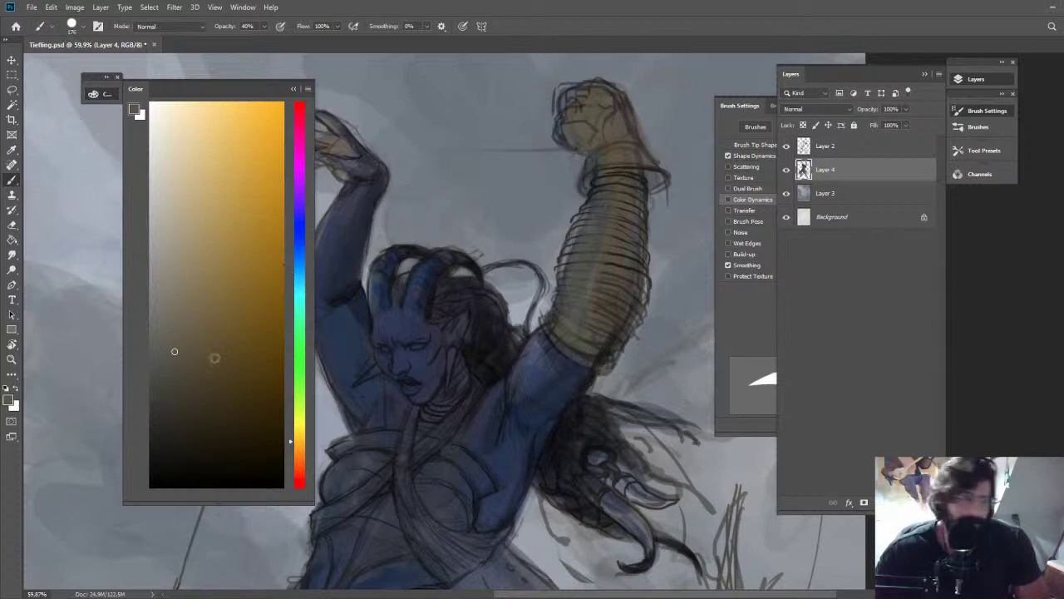
left_click(176, 385)
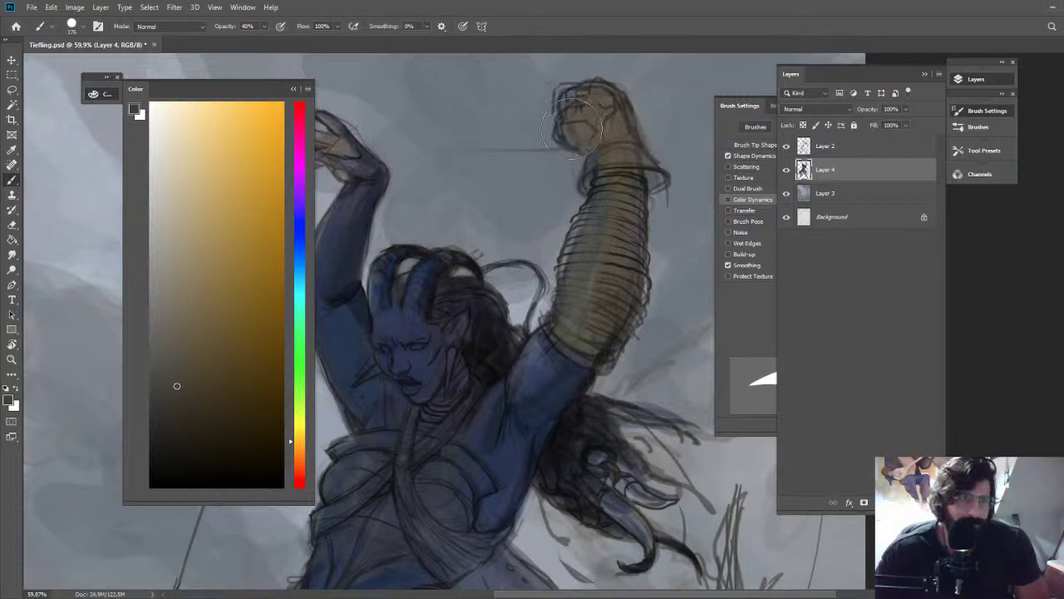
left_click_drag(572, 129, 544, 129)
left_click_drag(575, 134, 586, 165)
left_click_drag(642, 264, 636, 322)
left_click_drag(581, 219, 569, 266)
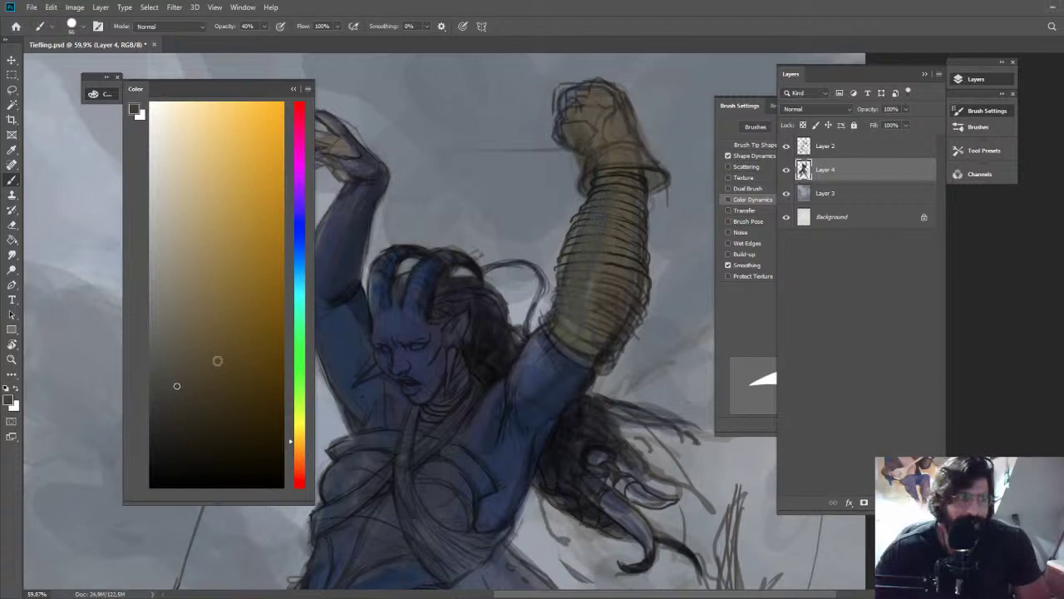
left_click(197, 302)
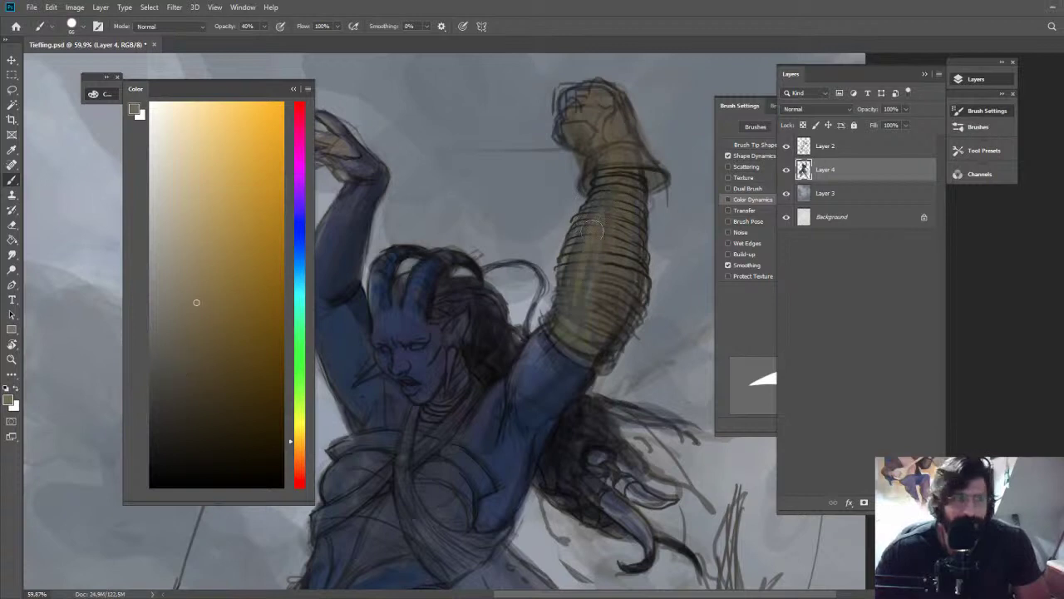
left_click(572, 297, "alt")
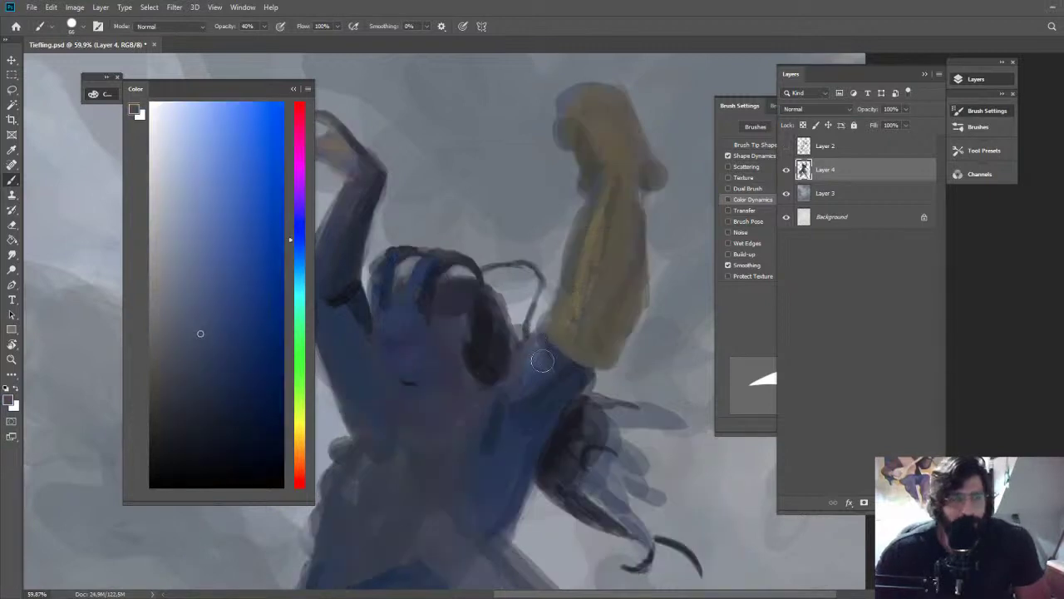
Blend sampled dark blues into the hair beside the face with the sketch hidden, and show Layer 2 again
scroll(509, 64, "down", 3)
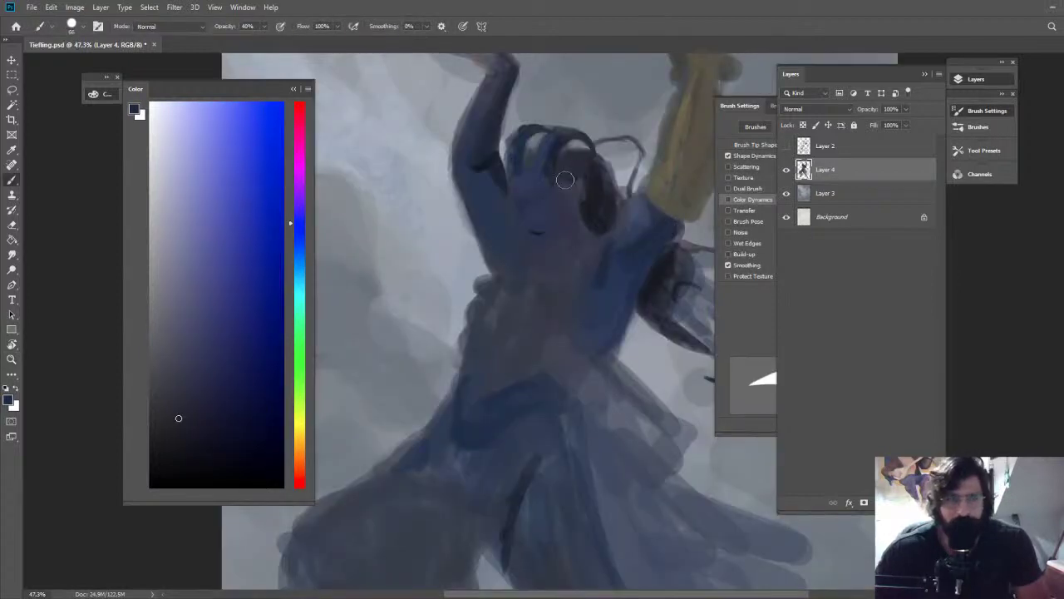
left_click(574, 180, "alt")
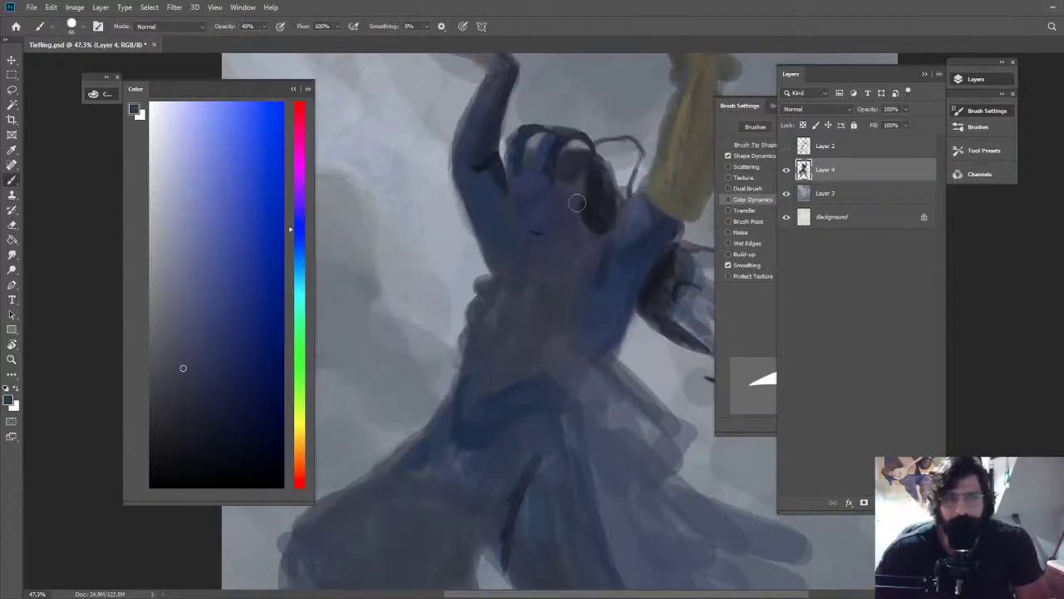
left_click(579, 205, "alt")
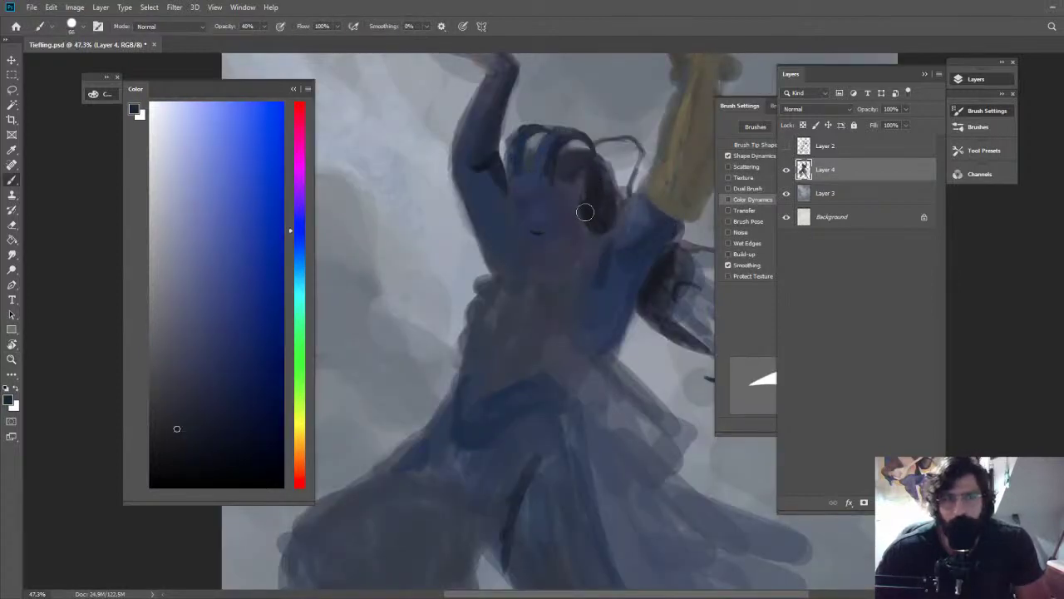
left_click(786, 146)
Model the upper arm below the golden wraps with sampled lighter and darker blues
left_click(634, 215, "alt")
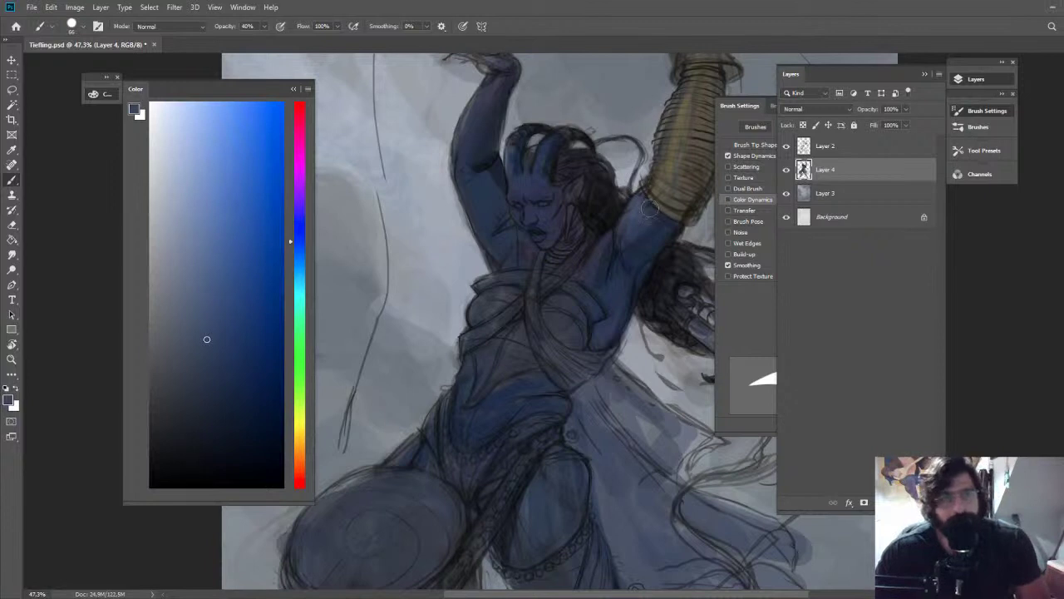
left_click(644, 207, "alt")
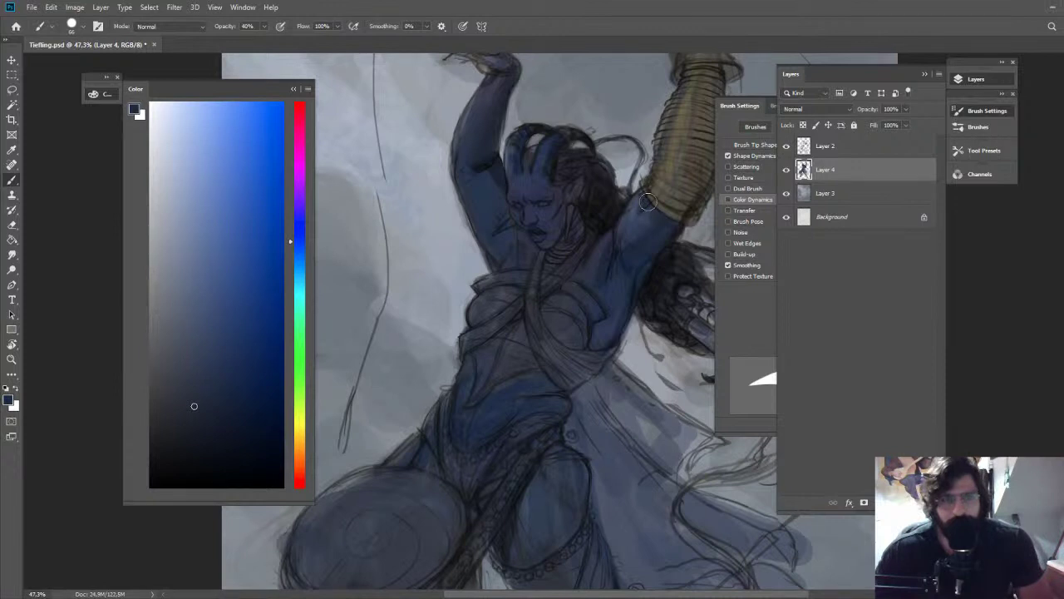
left_click(611, 273, "alt")
left_click_drag(616, 259, 637, 247)
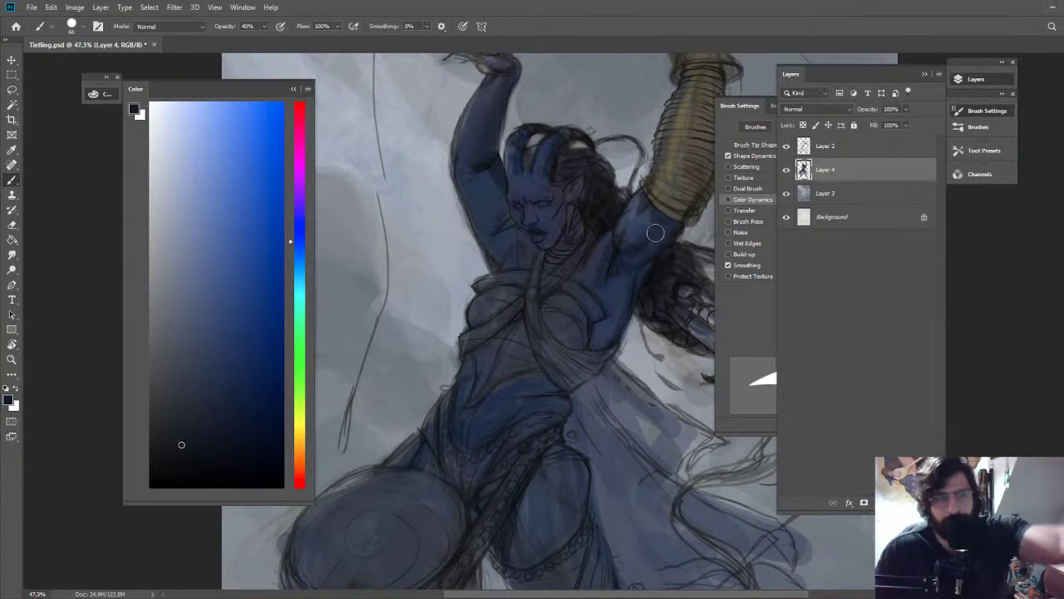
Paint pale yellow highlights along the golden wraps from the elbow up the forearm
left_click(659, 189, "alt")
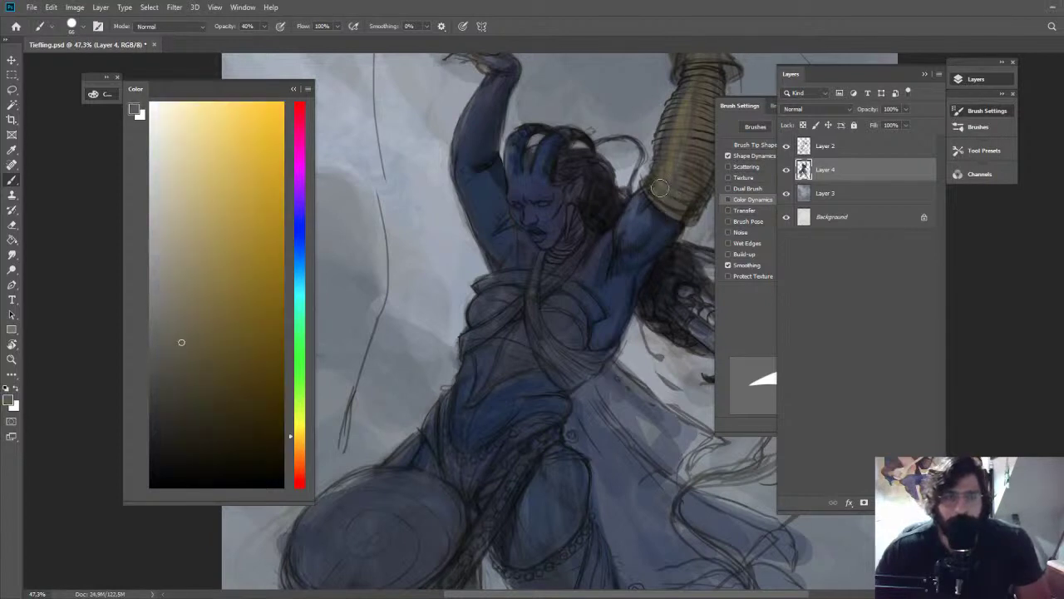
left_click(200, 182)
left_click_drag(654, 191, 680, 128)
key("z")
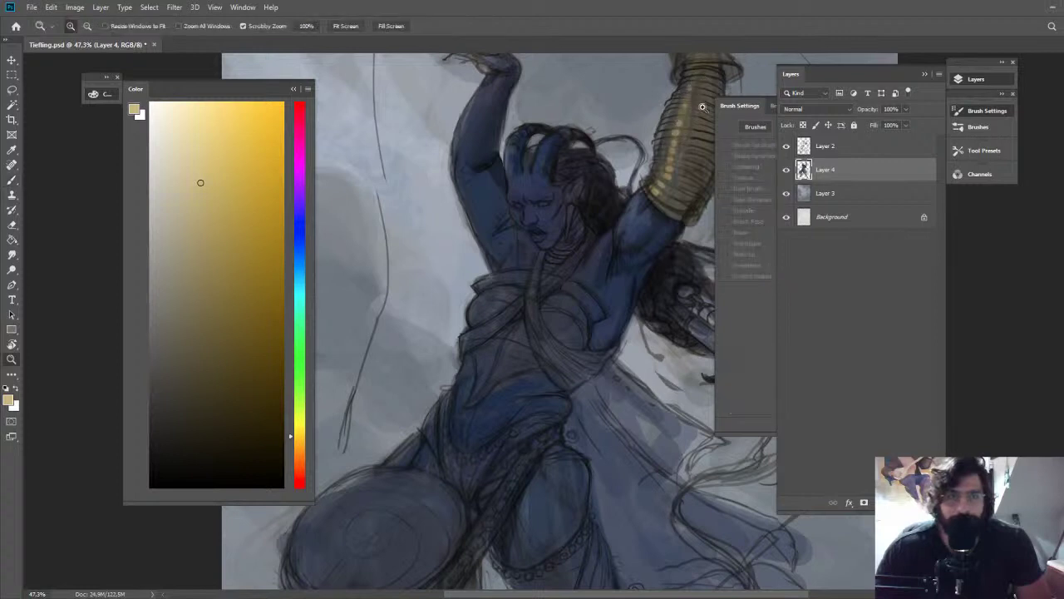
left_click_drag(702, 106, 668, 20)
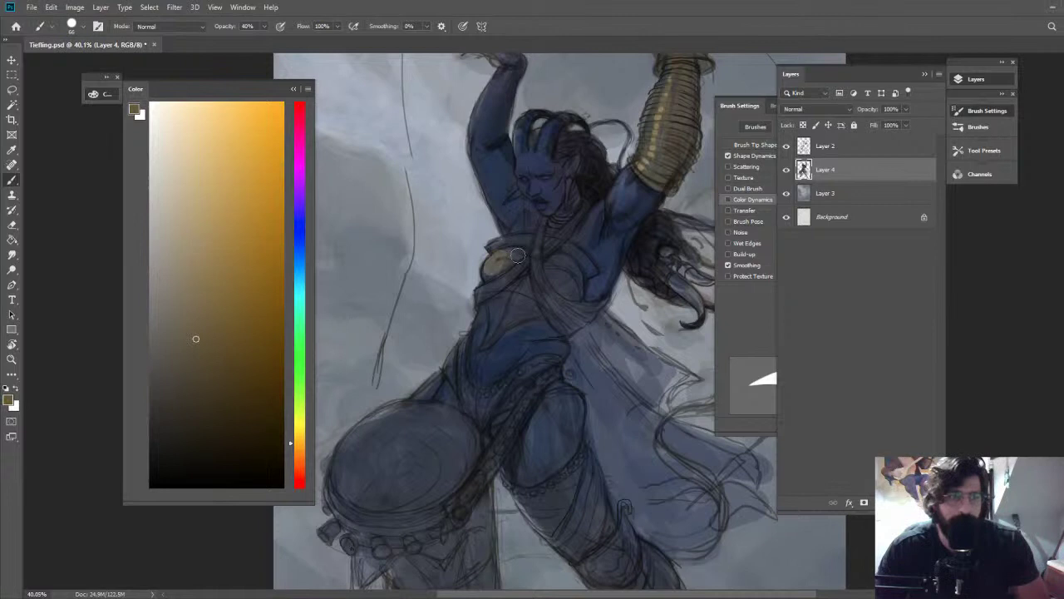
Fill the bodice's cups and midriff panel with muted golden brown, and choose a greyer brown for its edges
left_click_drag(517, 255, 505, 260)
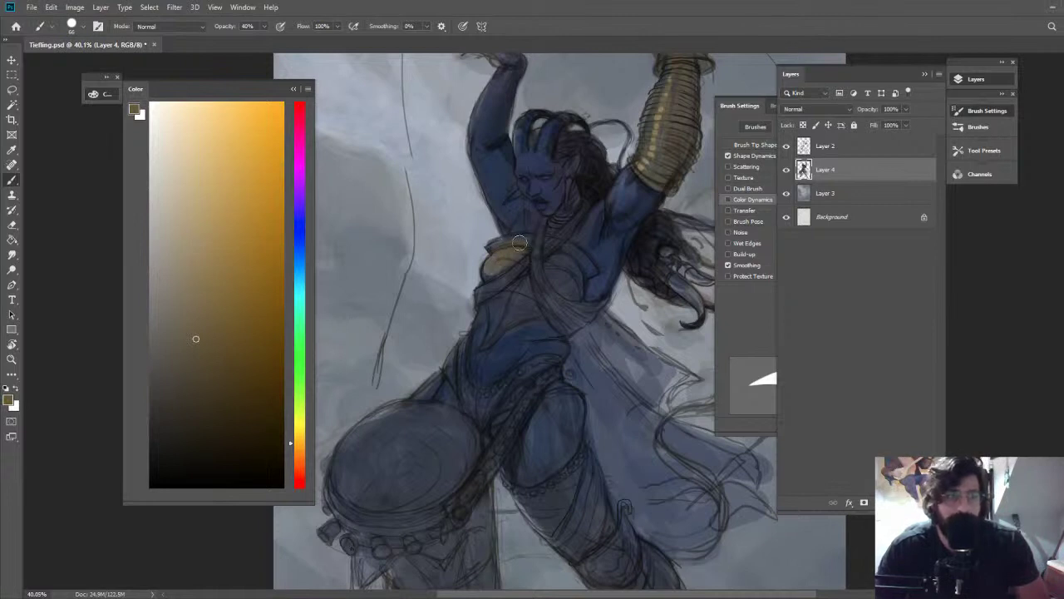
left_click_drag(519, 242, 503, 320)
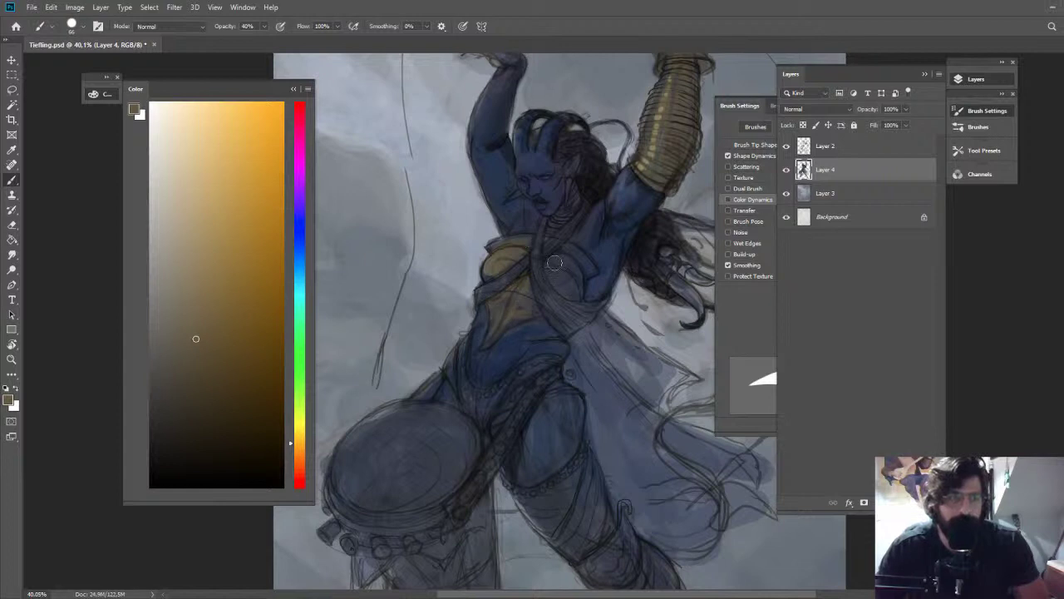
left_click_drag(549, 280, 569, 253)
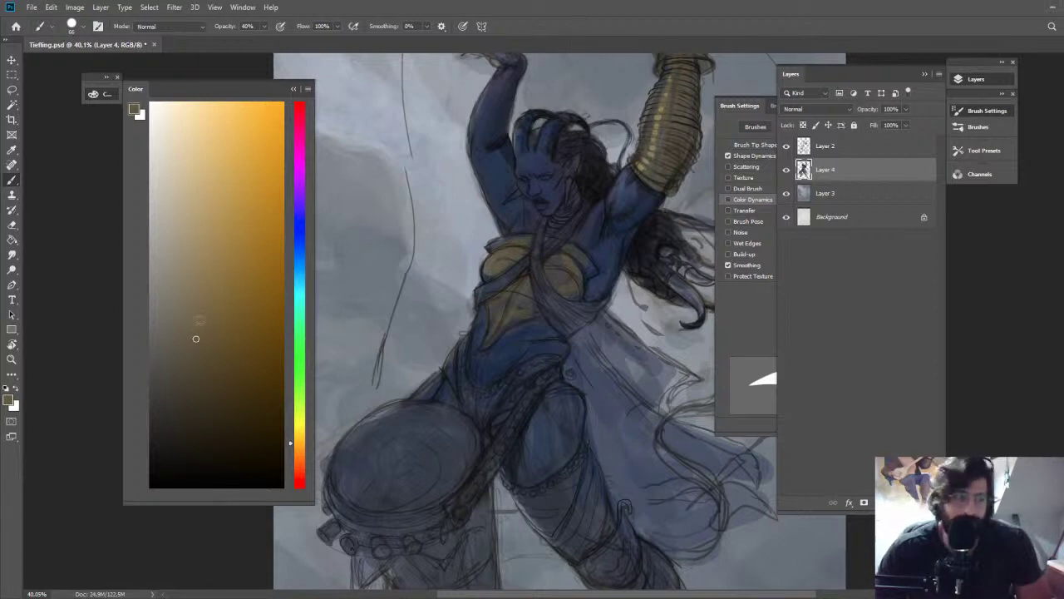
left_click(181, 364)
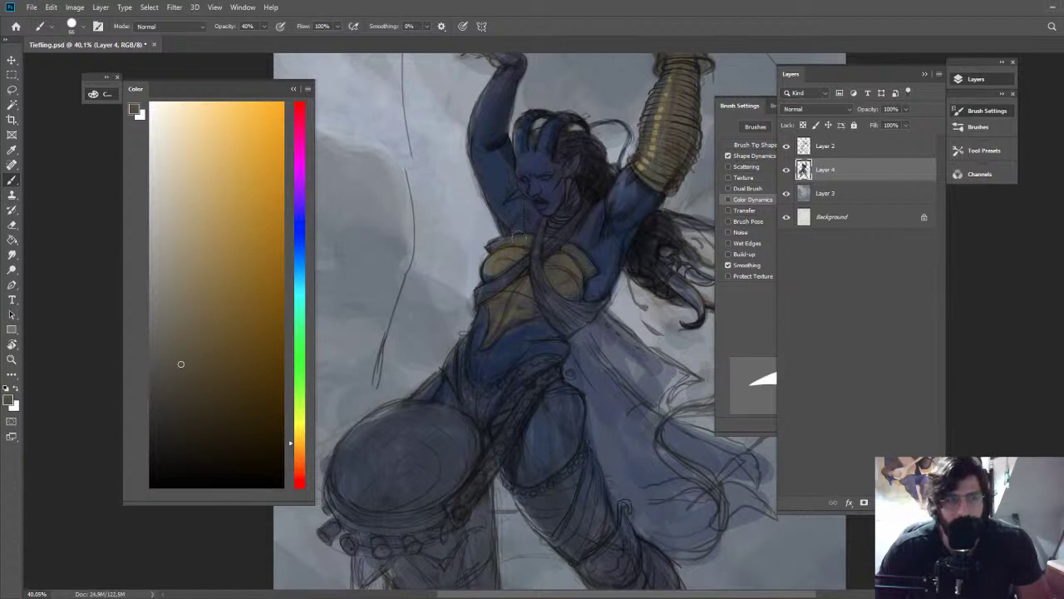
key("z")
mouse_move(665, 257)
left_mouse_down()
mouse_move(607, 236)
mouse_move(598, 256)
left_mouse_up()
key("b")
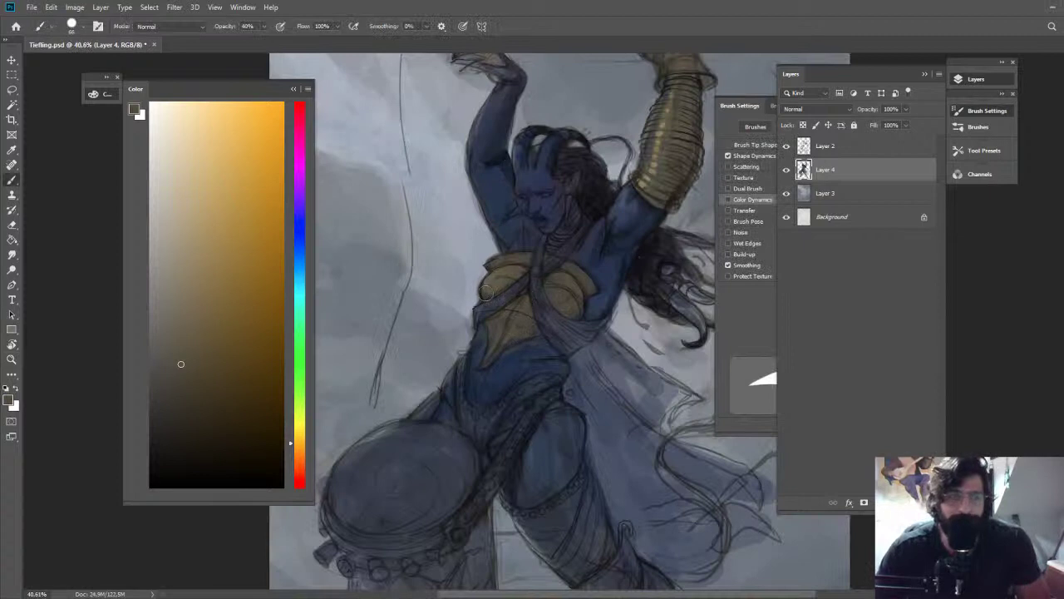
Paint the open raised hand orange-brown and shade its wrist and forearm with a darker blue
key("z")
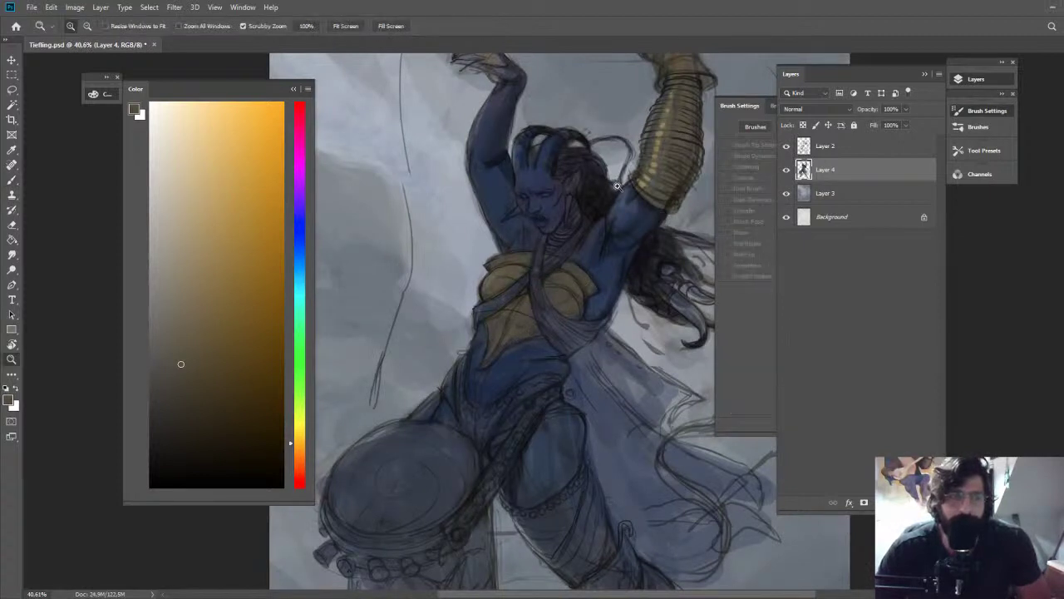
left_click_drag(617, 186, 616, 176)
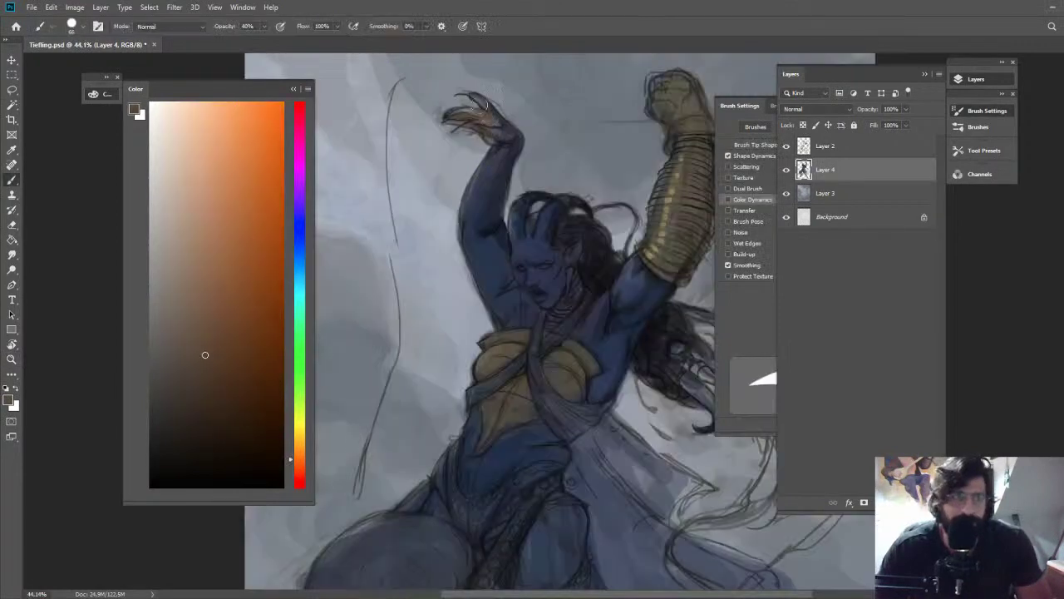
mouse_move(482, 105)
left_mouse_down()
mouse_move(490, 119)
mouse_move(474, 122)
left_mouse_up()
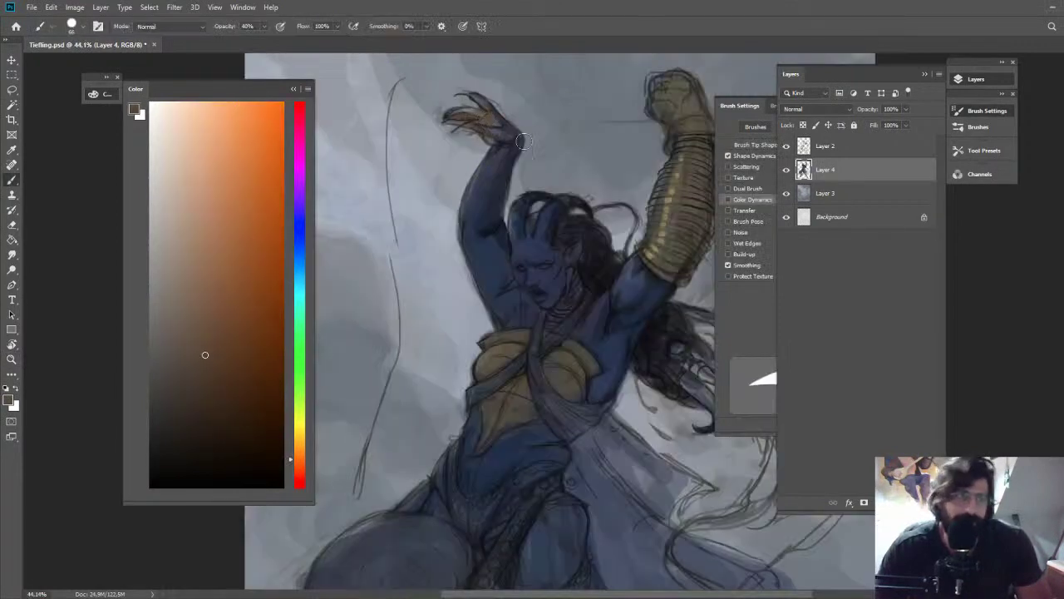
left_click(512, 162, "alt")
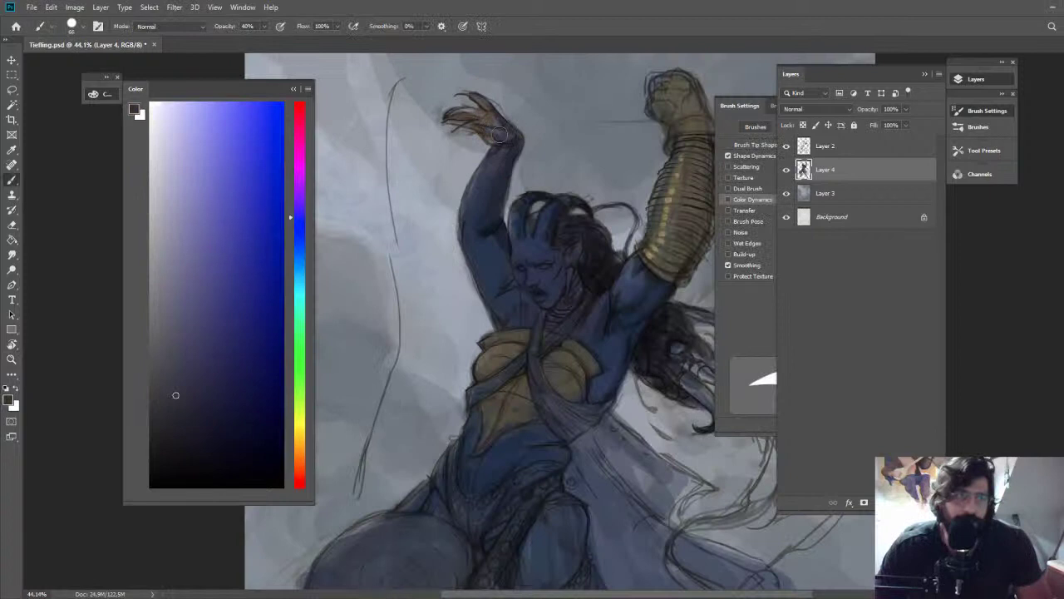
left_click(489, 255, "alt")
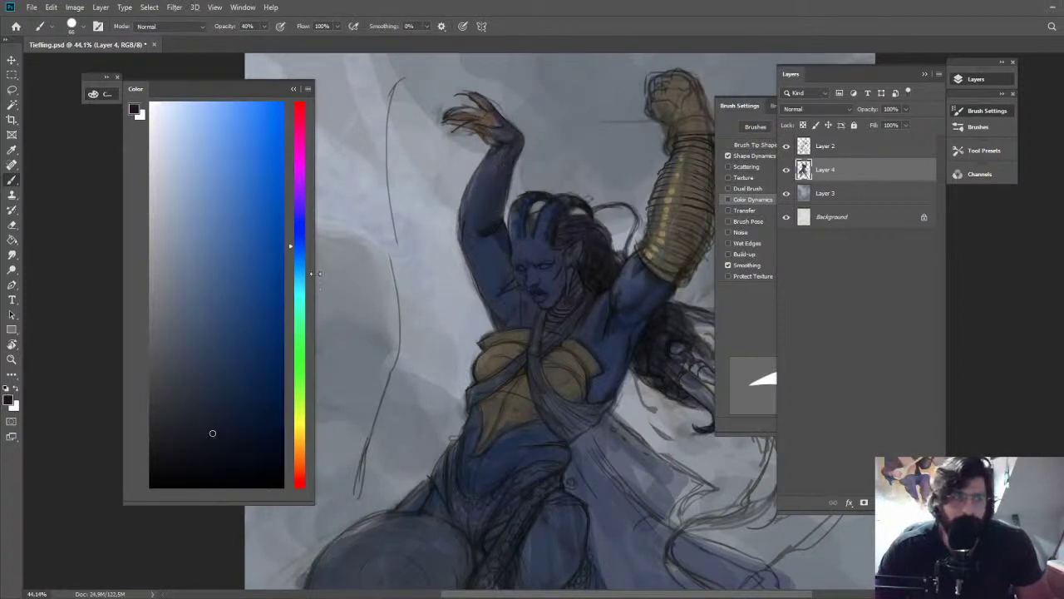
left_click(237, 424)
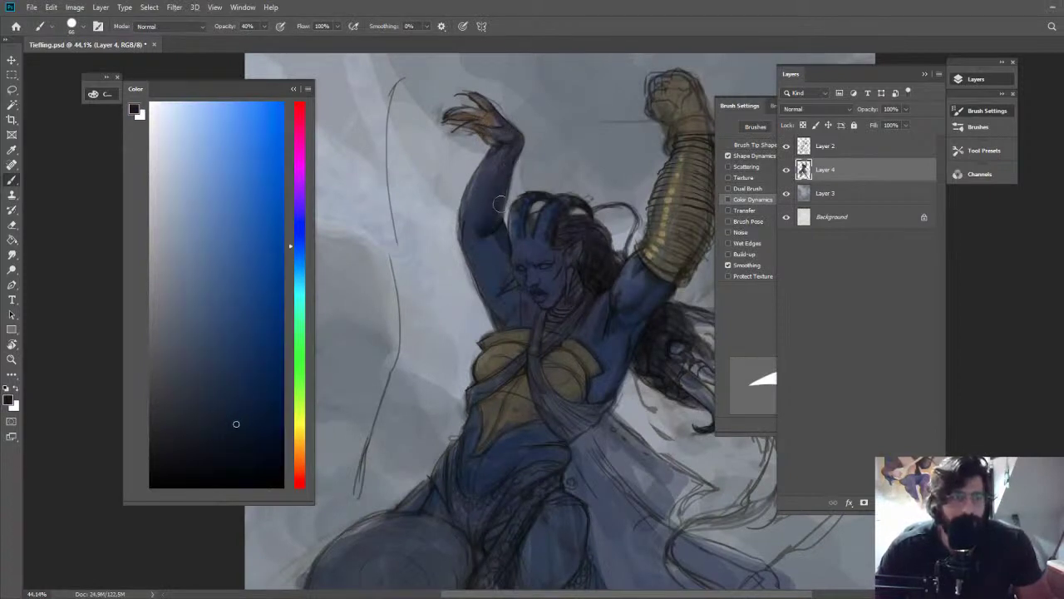
mouse_move(499, 203)
left_mouse_down()
mouse_move(492, 226)
mouse_move(512, 161)
left_mouse_up()
Paint the cloth straps crossing the bodice and wrapping under the chest in a saturated dark blue
key("z")
left_click_drag(665, 204, 613, 205)
left_click_drag(540, 260, 666, 264)
key("b")
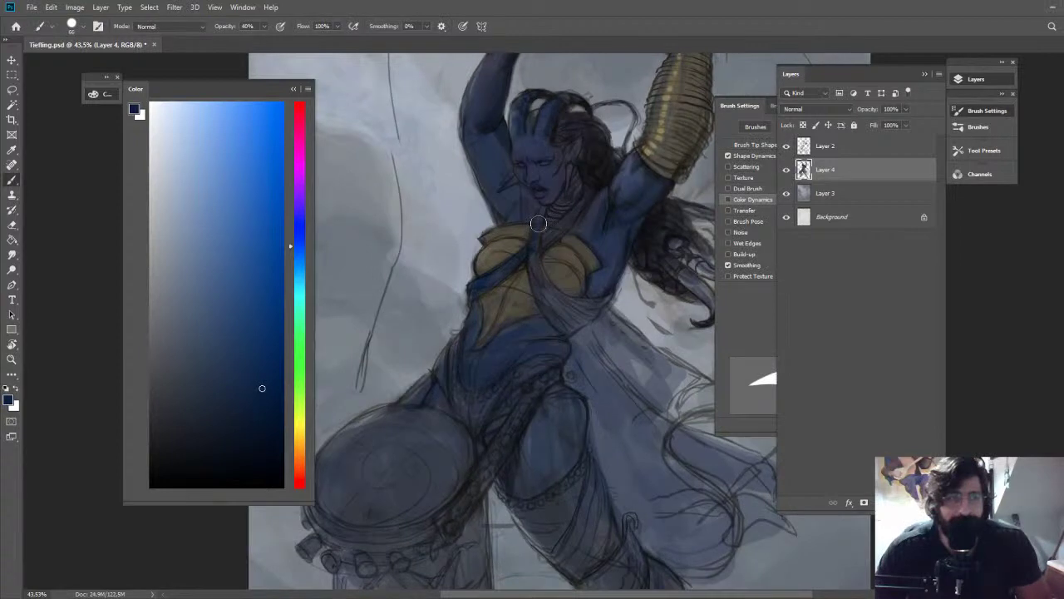
mouse_move(538, 223)
left_mouse_down()
mouse_move(562, 303)
mouse_move(544, 297)
mouse_move(559, 317)
mouse_move(582, 319)
mouse_move(596, 306)
mouse_move(559, 305)
mouse_move(597, 300)
left_mouse_up()
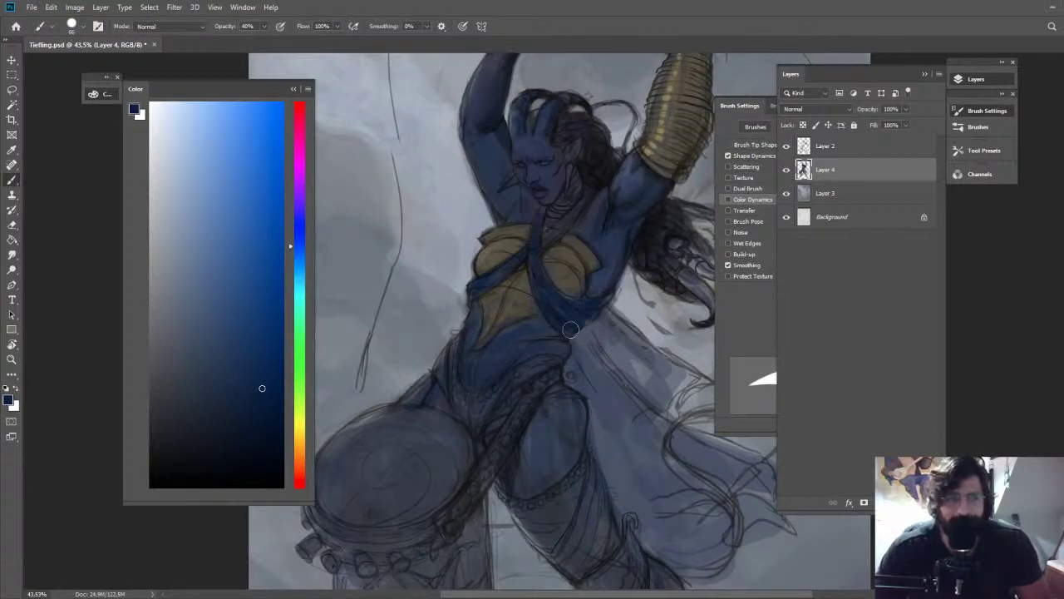
left_click(518, 336, "alt")
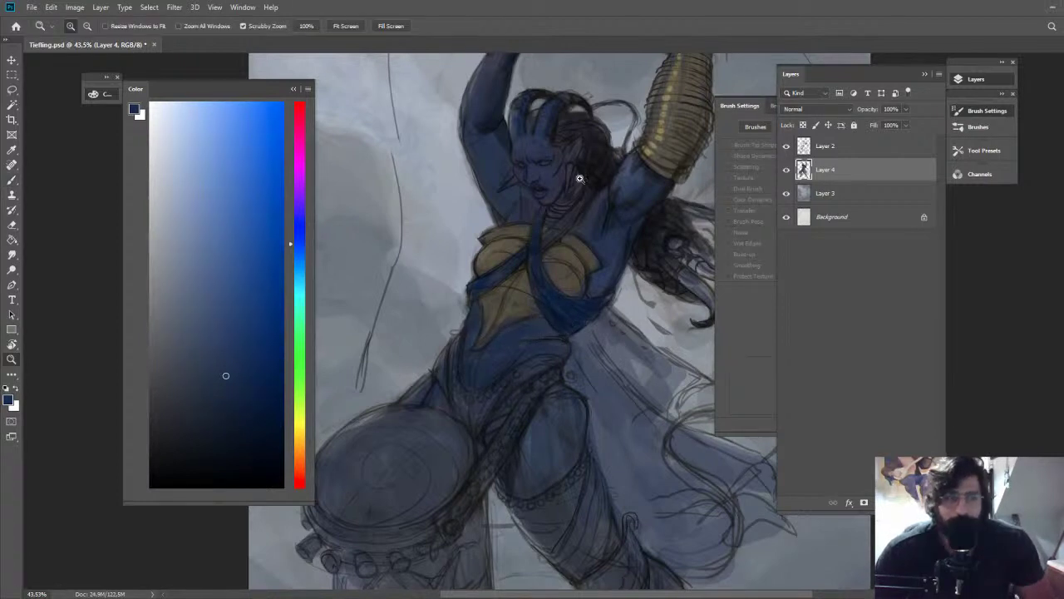
Blend sampled blues into the horns and forehead, checking the whole figure with the Layer 2 sketch toggled
scroll(590, 225, "up", 2)
left_click(598, 236, "alt")
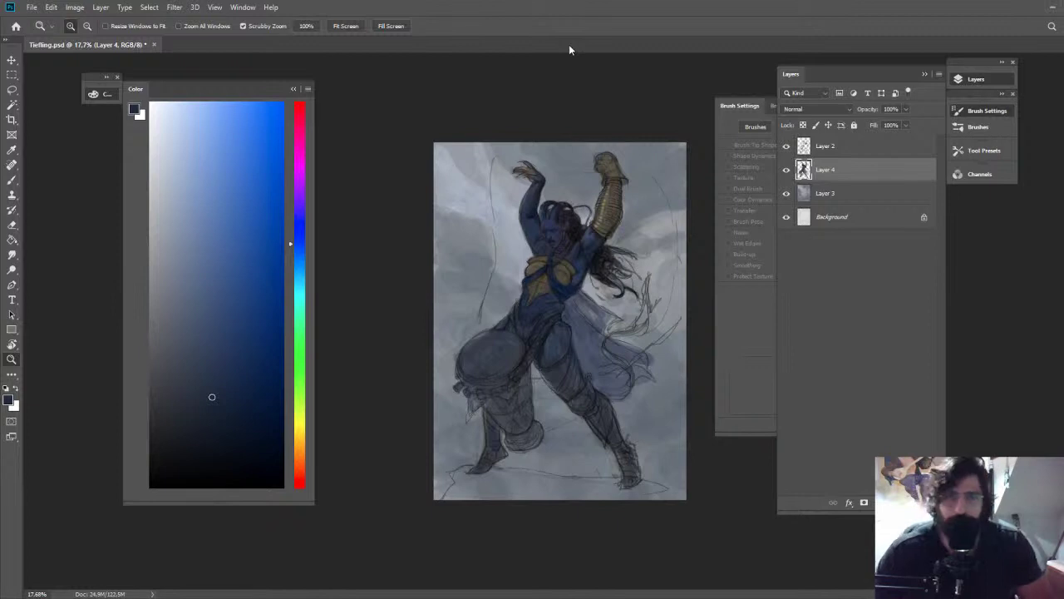
scroll(574, 170, "up", 8)
key("b")
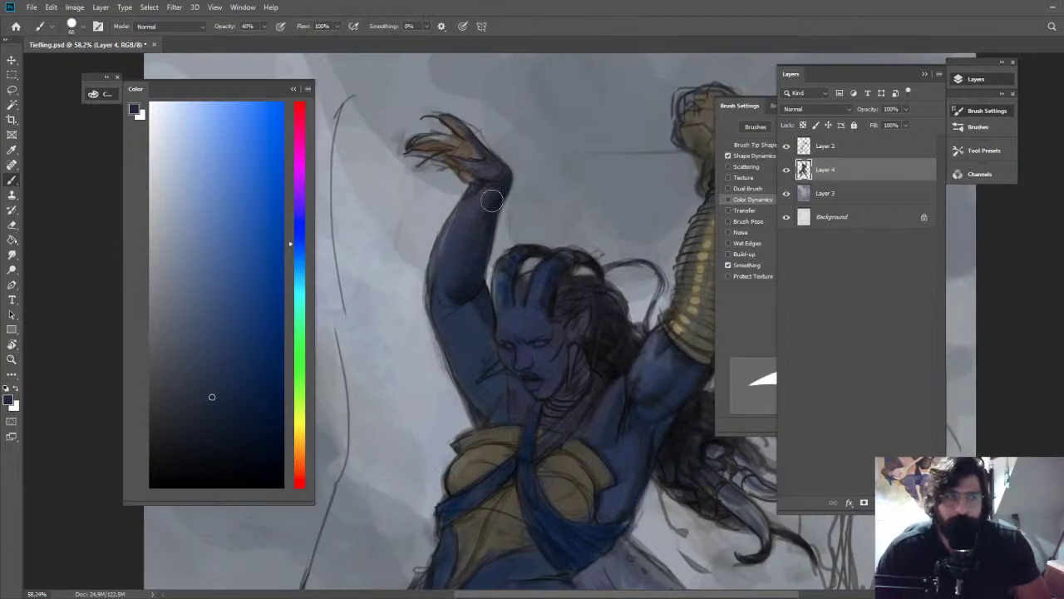
left_click_drag(492, 200, 460, 102)
left_click(471, 218, "alt")
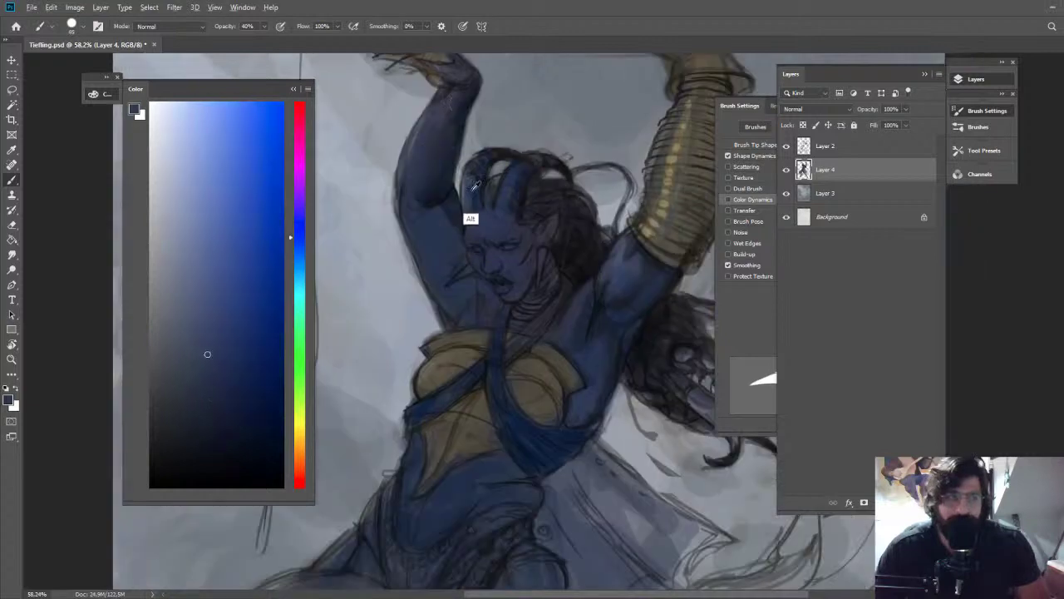
left_click(472, 208, "alt")
left_click_drag(473, 178, 470, 173)
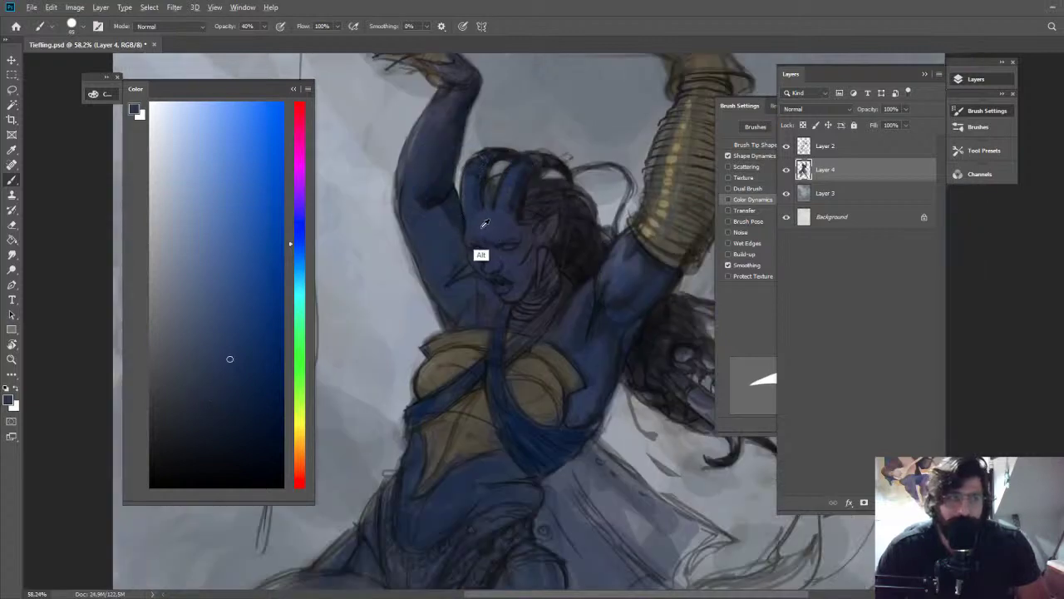
left_click(482, 254, "alt")
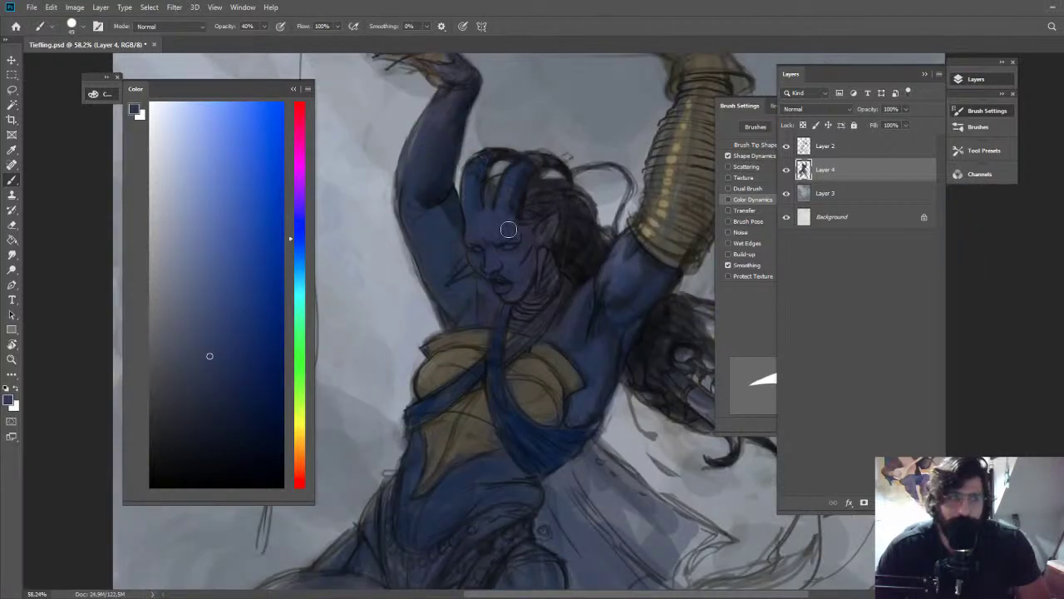
key("z")
key("ctrl+0")
left_click(787, 147)
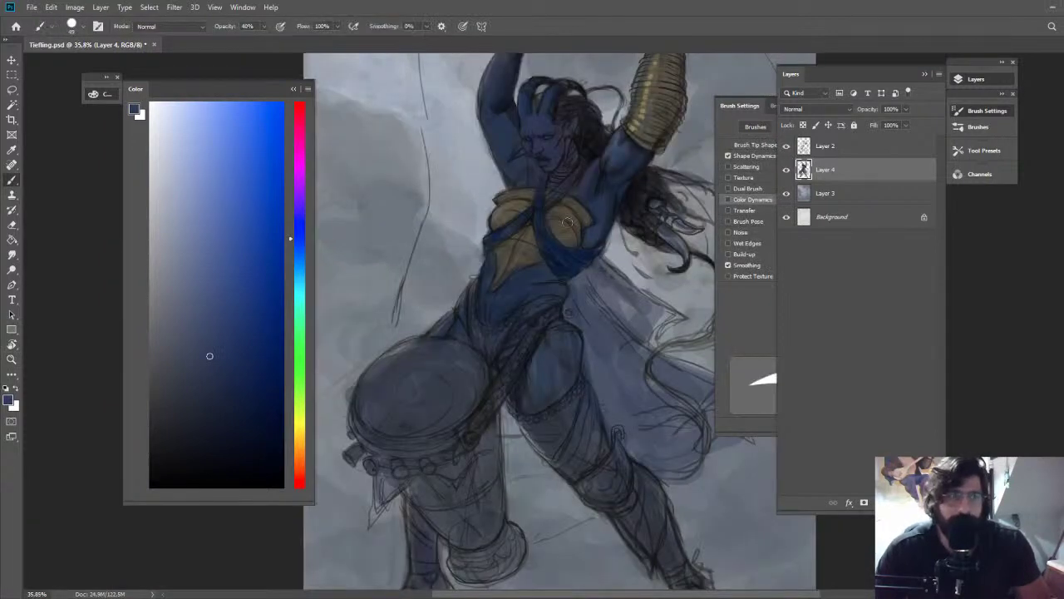
Paint the neck rings golden brown, starting from colours sampled off the bodice and a darker brown
key("z")
mouse_move(574, 222)
left_mouse_down()
mouse_move(564, 229)
mouse_move(629, 217)
left_mouse_up()
key("b")
left_click(572, 229, "alt")
left_click(586, 285, "alt")
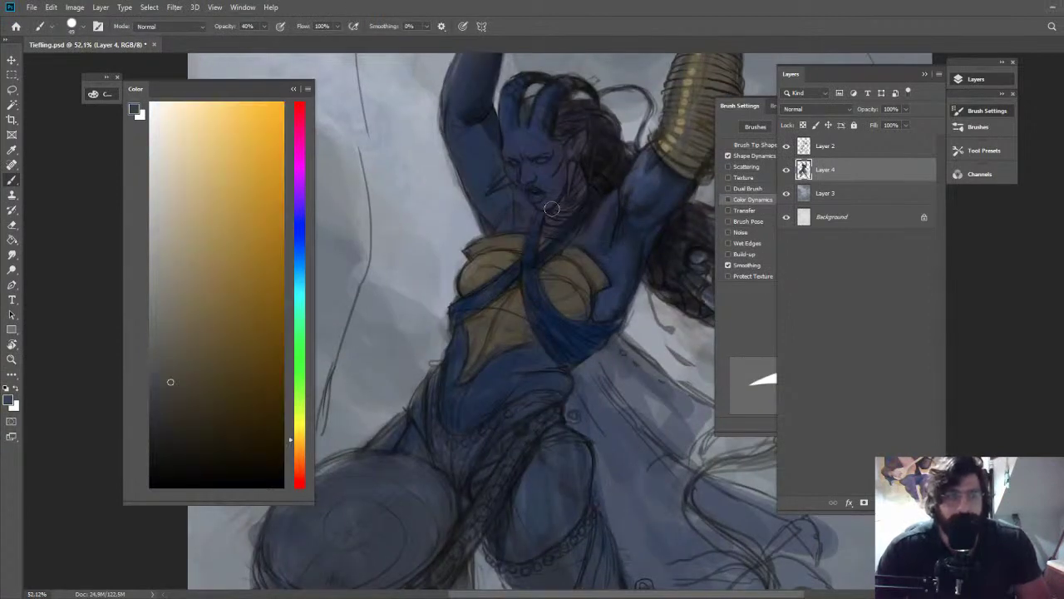
left_click(204, 399)
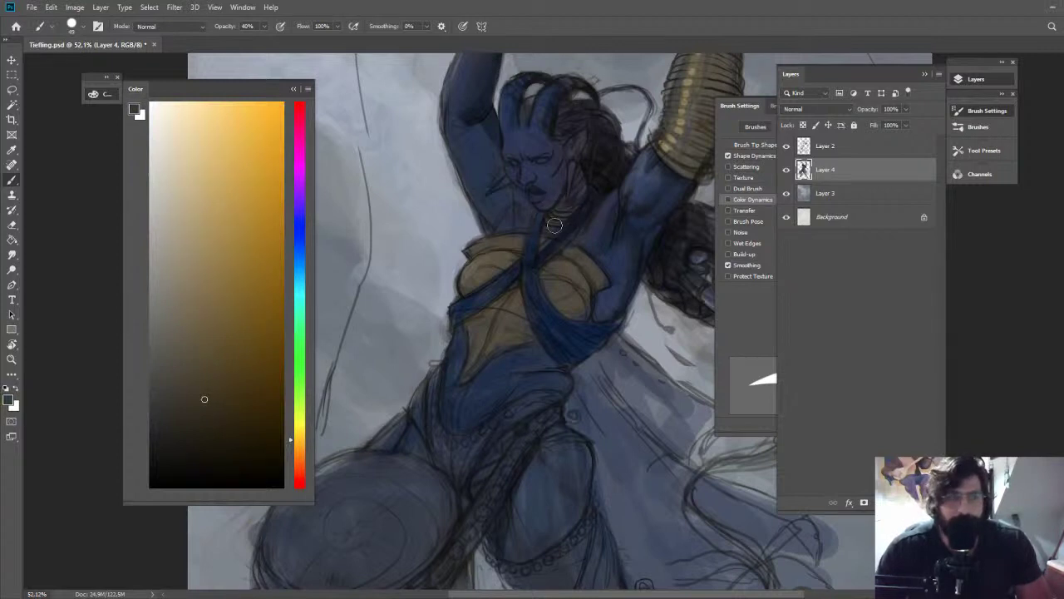
left_click(583, 260, "alt")
Shade the bodice under the chest and between the straps with a dark brown
left_click(510, 256, "alt")
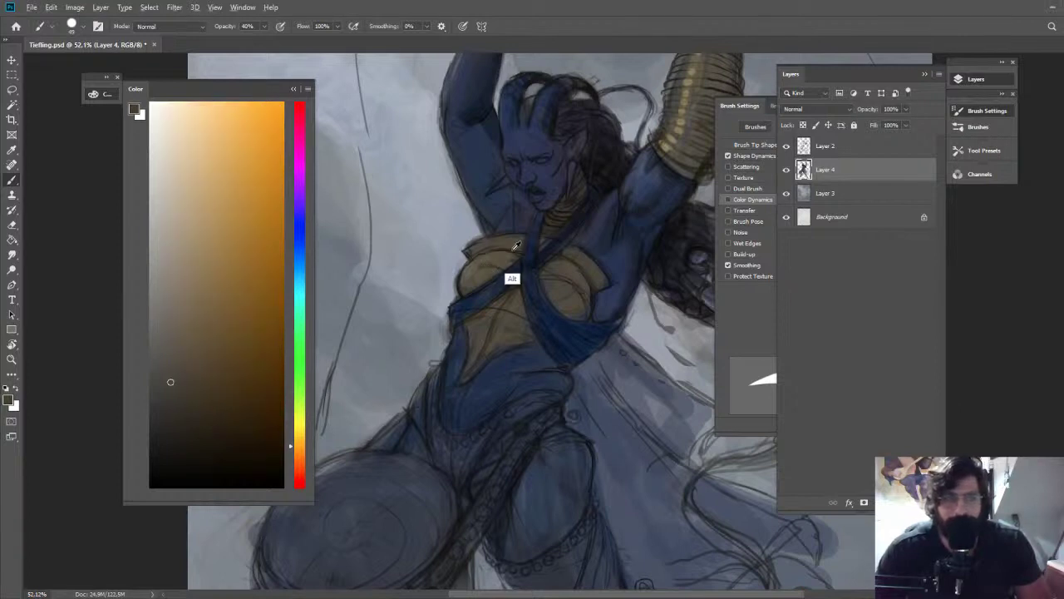
left_click(205, 413)
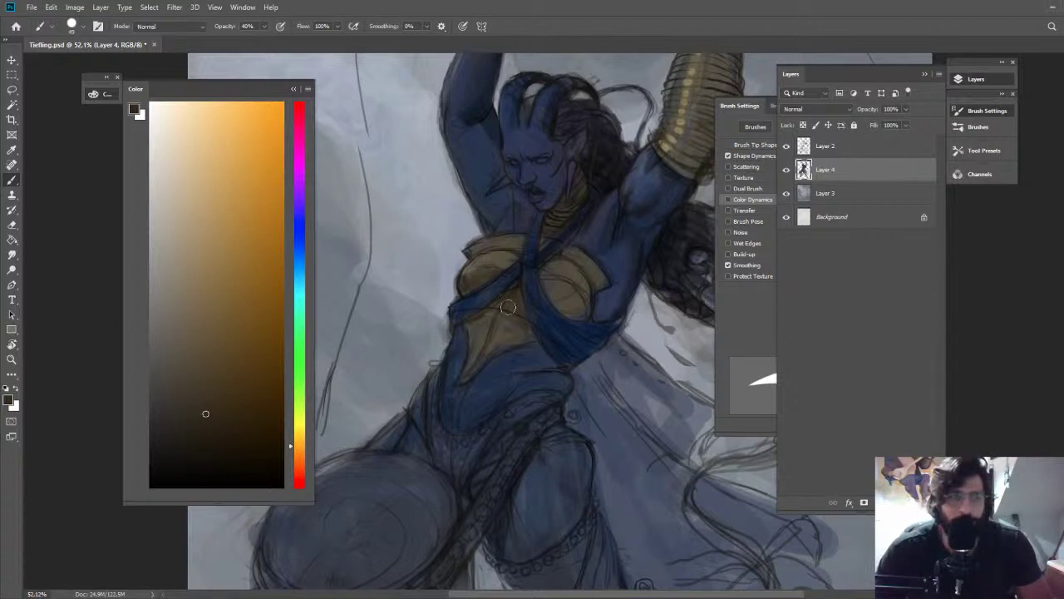
key("z")
left_click_drag(568, 286, 536, 189)
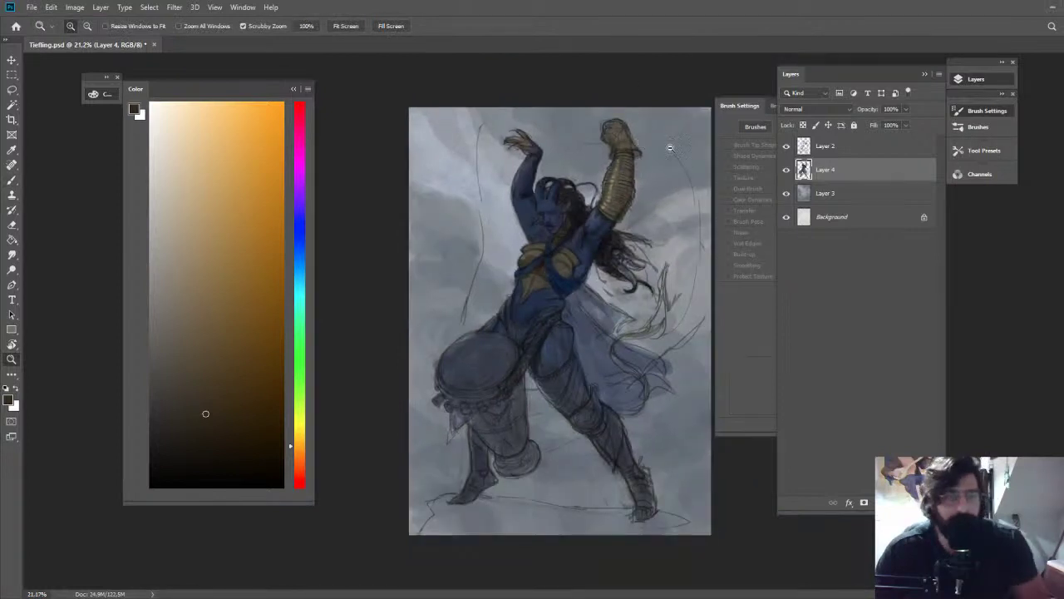
Shade the clenched fist and wrist dark brown, then hide Layer 2 and clean up the fist's edge with the Eraser
left_click_drag(668, 148, 697, 141)
key("b")
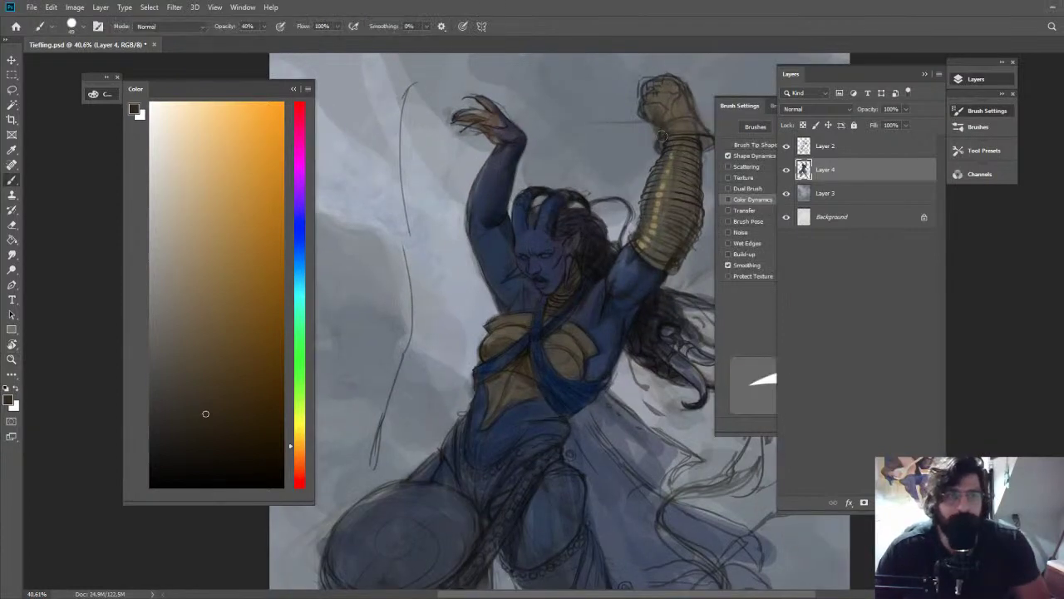
mouse_move(662, 136)
left_mouse_down()
mouse_move(681, 89)
mouse_move(693, 111)
mouse_move(655, 141)
left_mouse_up()
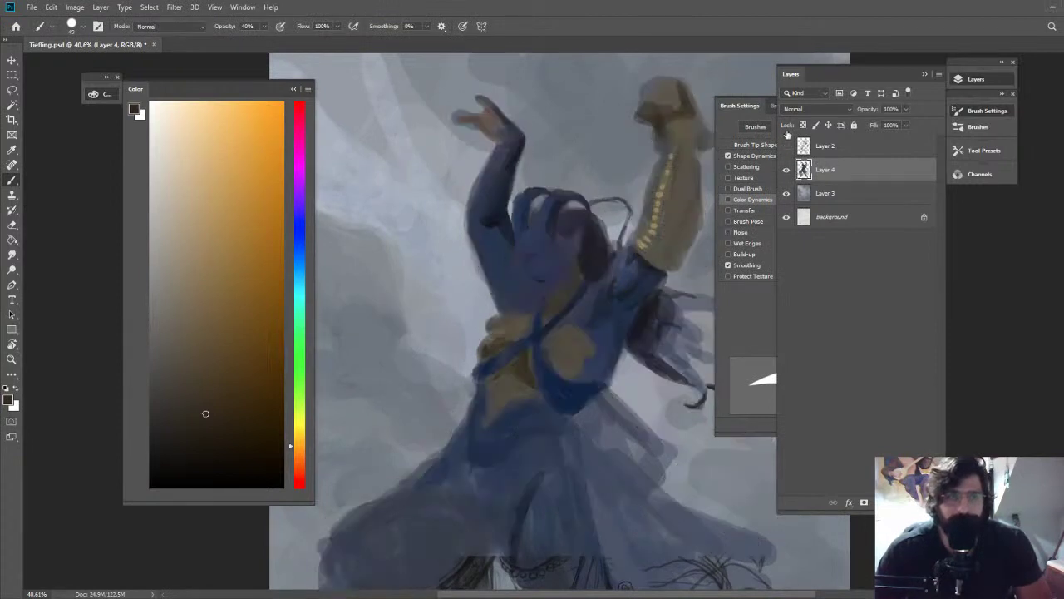
key("e")
mouse_move(647, 124)
left_mouse_down()
mouse_move(654, 152)
mouse_move(645, 82)
left_mouse_up()
key("b")
left_click(654, 166, "alt")
Flip the canvas horizontally to check the figure's silhouette with the sketch hidden
key("z")
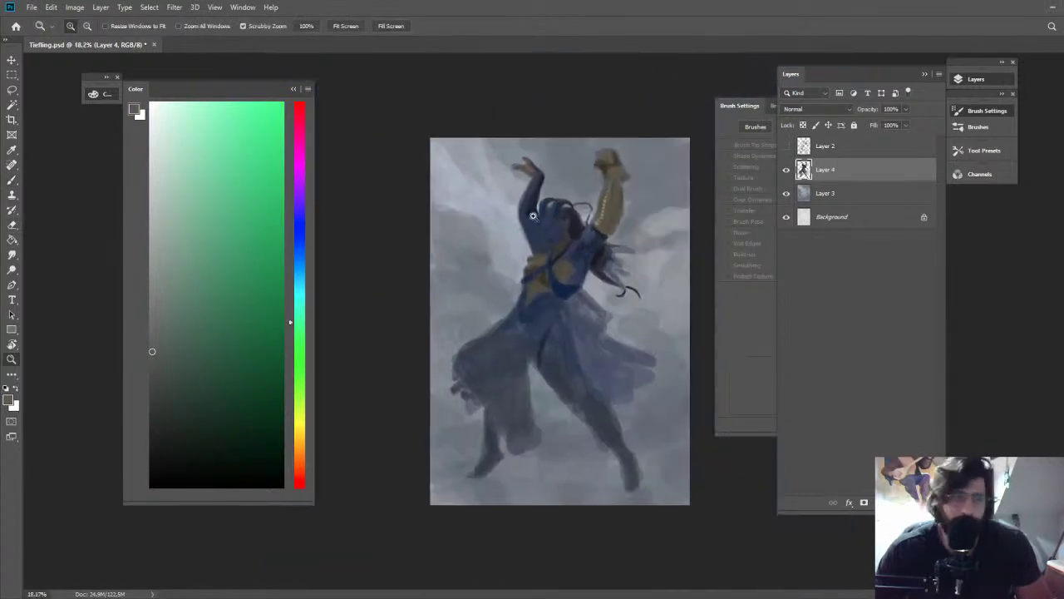
left_click_drag(493, 198, 552, 197)
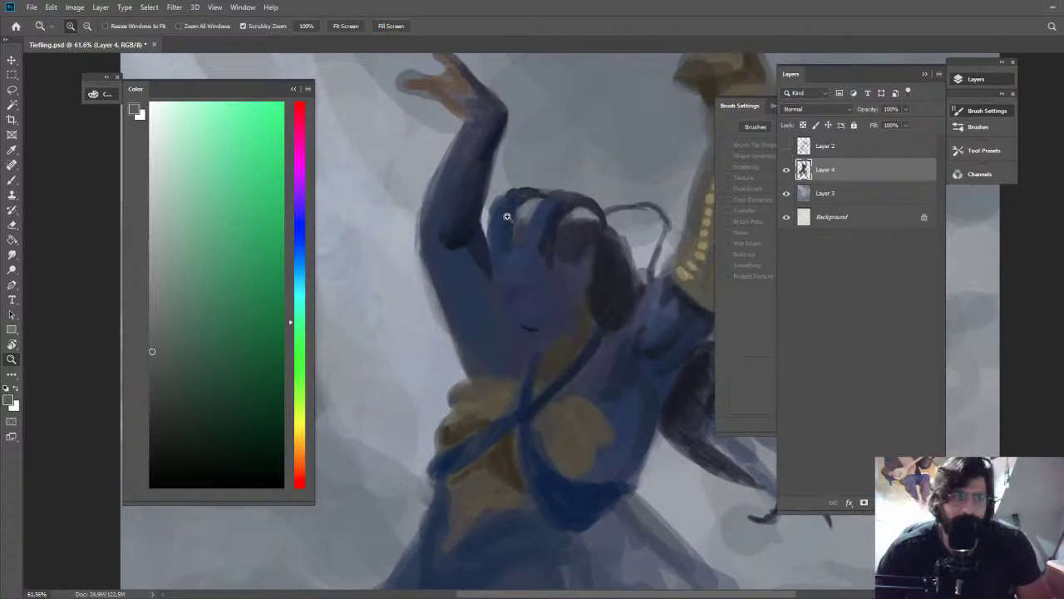
left_click_drag(507, 217, 470, 218)
key("ctrl+shift+h")
left_click_drag(605, 234, 651, 247)
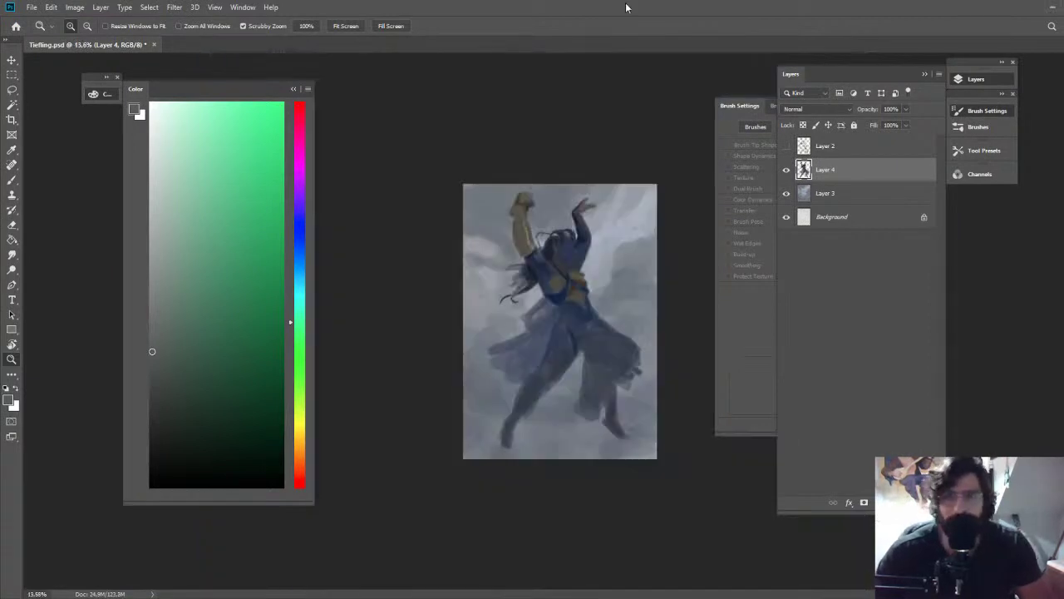
left_click_drag(499, 216, 574, 216)
Touch up the wrist below the clenched fist with a sampled golden brown
key("b")
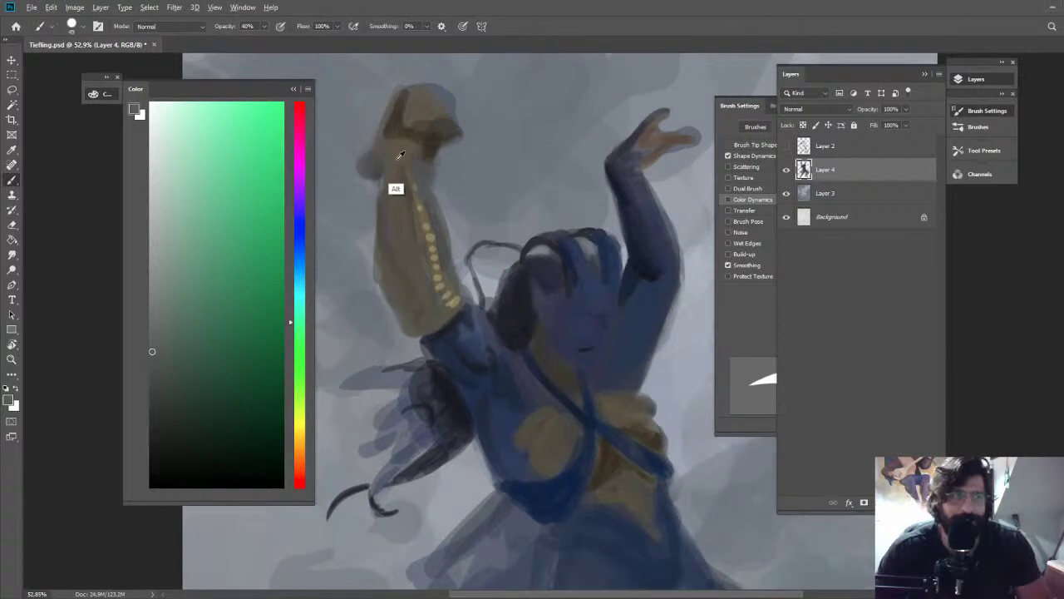
left_click(399, 156, "alt")
key("z")
mouse_move(653, 245)
left_mouse_down()
mouse_move(578, 247)
mouse_move(637, 232)
left_mouse_up()
key("b")
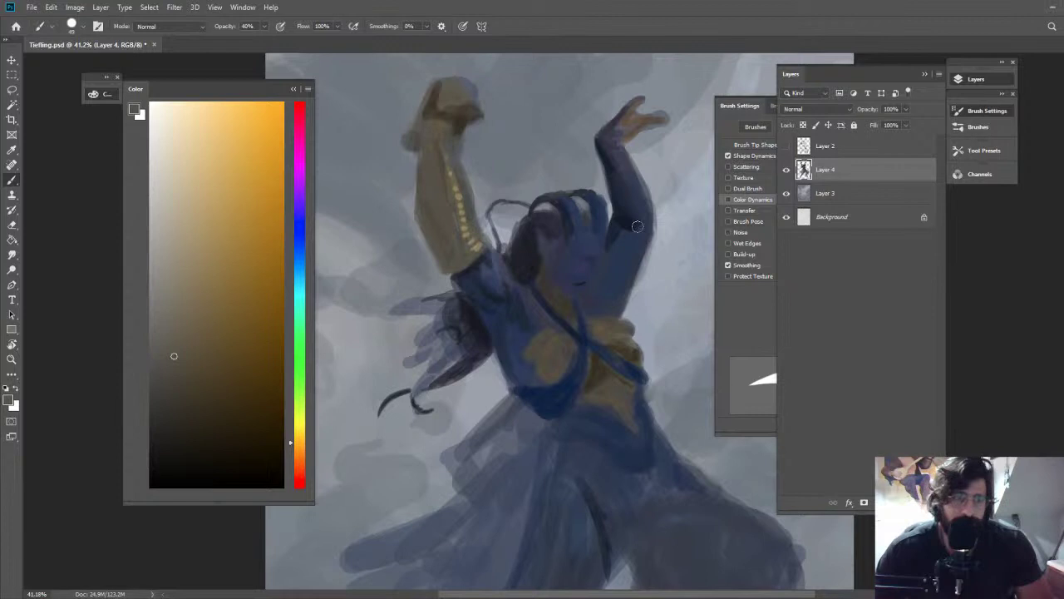
Show Layer 2 again and darken the upper arm's underside and the hair behind the shoulder with sampled near-black blues
left_click(471, 283, "alt")
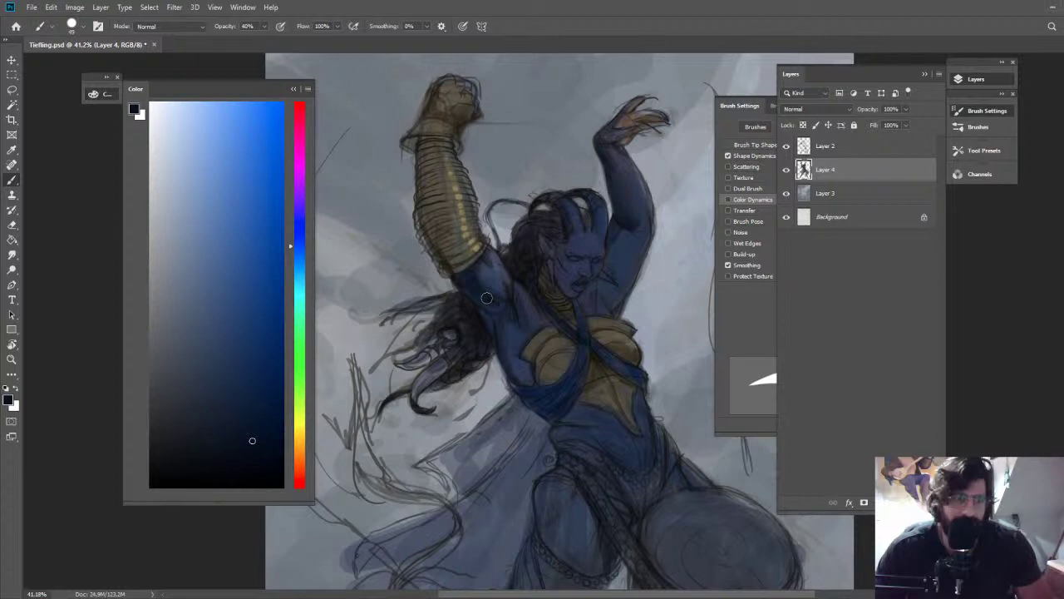
left_click(482, 335, "alt")
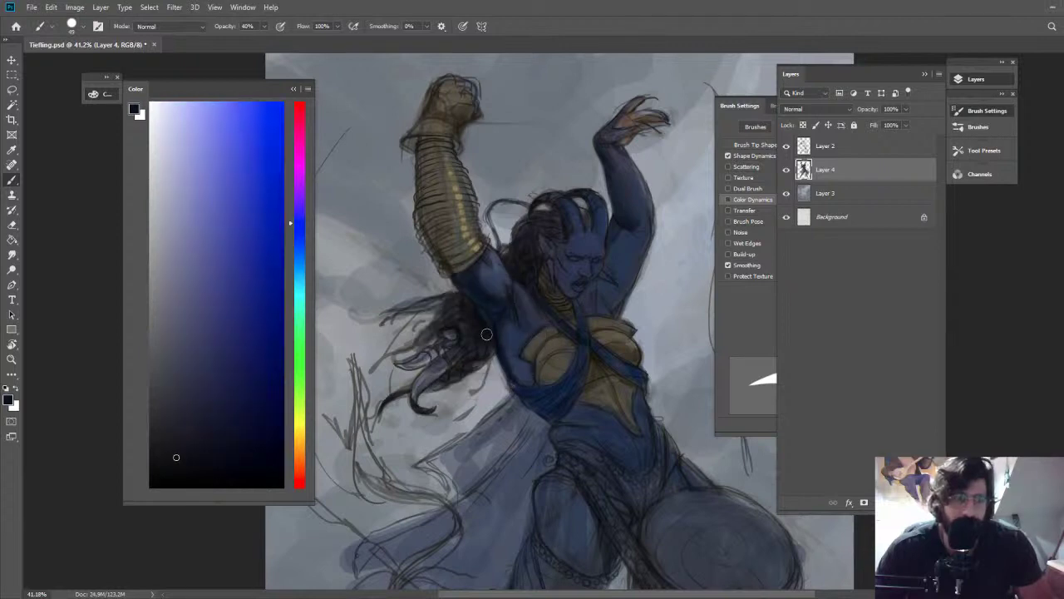
mouse_move(491, 349)
left_mouse_down()
mouse_move(484, 382)
mouse_move(461, 400)
mouse_move(493, 352)
left_mouse_up()
key("z")
left_click_drag(617, 124, 539, 108)
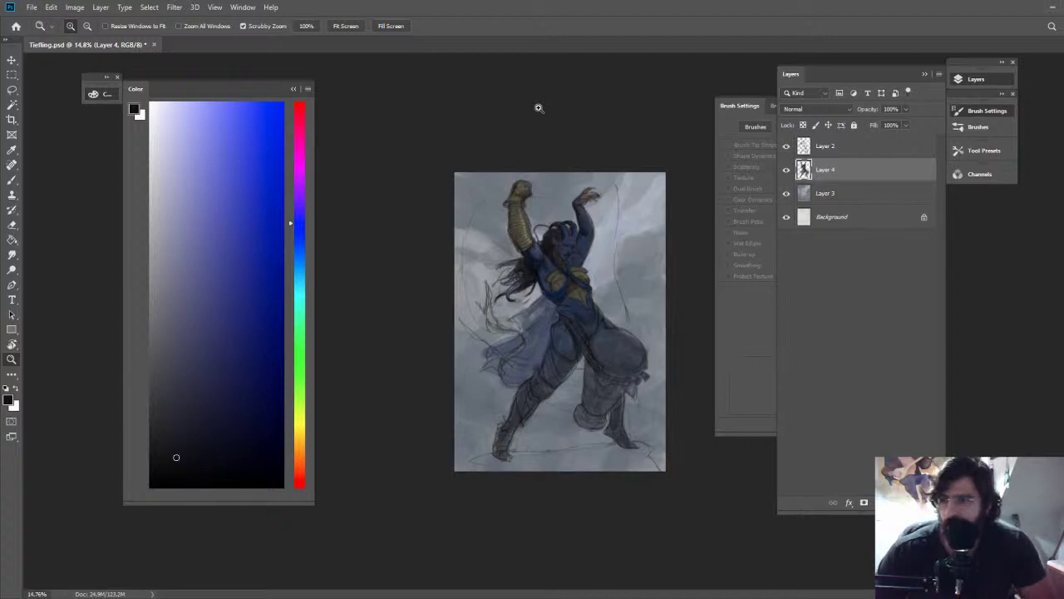
Deepen the shadow on the wrapped arm's upper arm with a sampled dark blue, then check the figure with Layer 2 briefly hidden
left_click(496, 272, "alt")
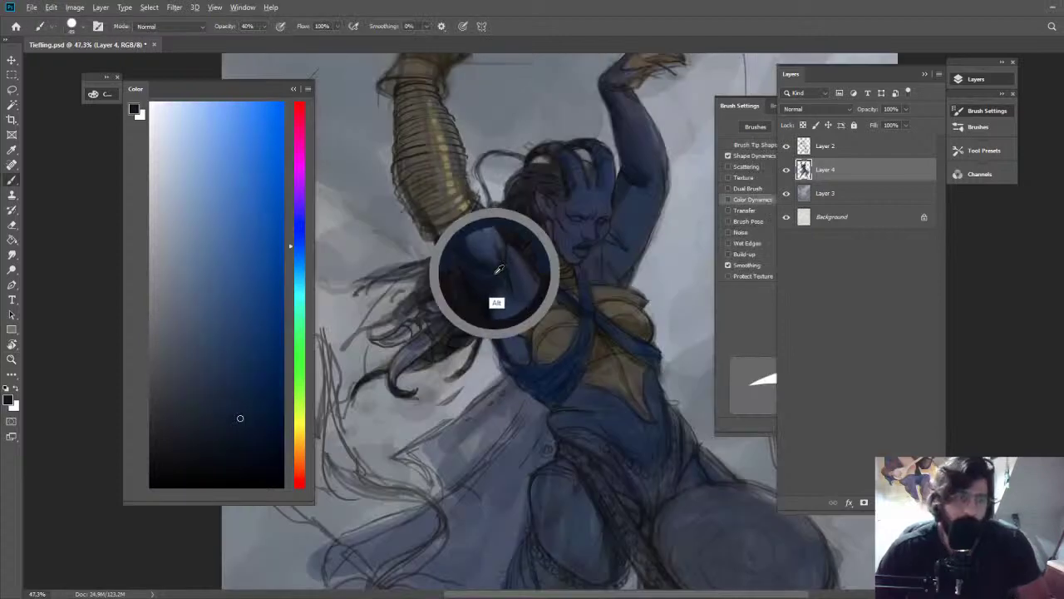
mouse_move(500, 291)
left_mouse_down()
mouse_move(504, 264)
mouse_move(499, 291)
mouse_move(504, 264)
mouse_move(432, 258)
left_mouse_up()
key("z")
left_click_drag(573, 171, 789, 176)
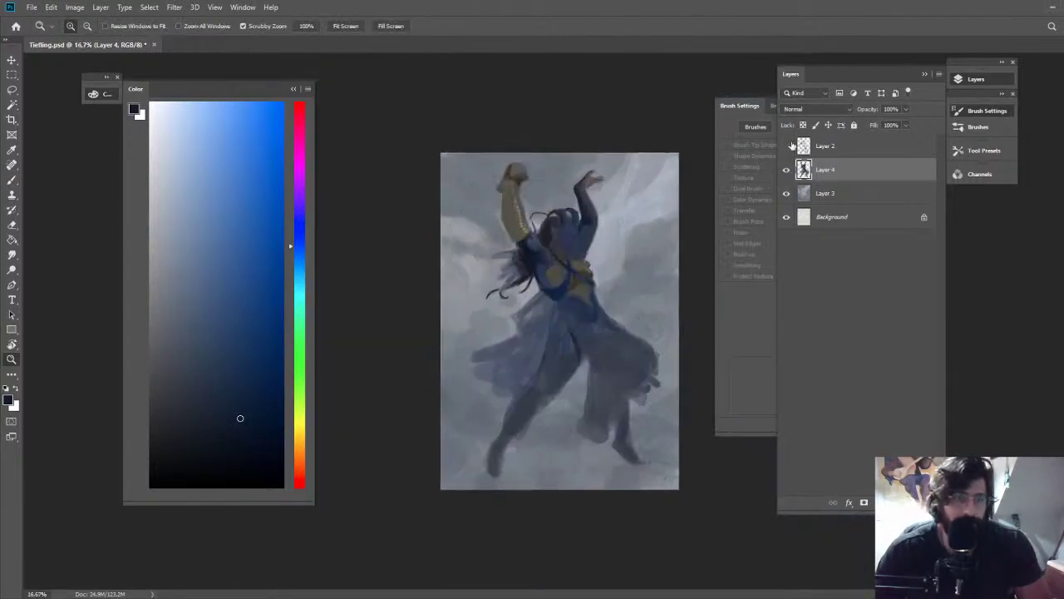
left_click(791, 147)
left_click(786, 147)
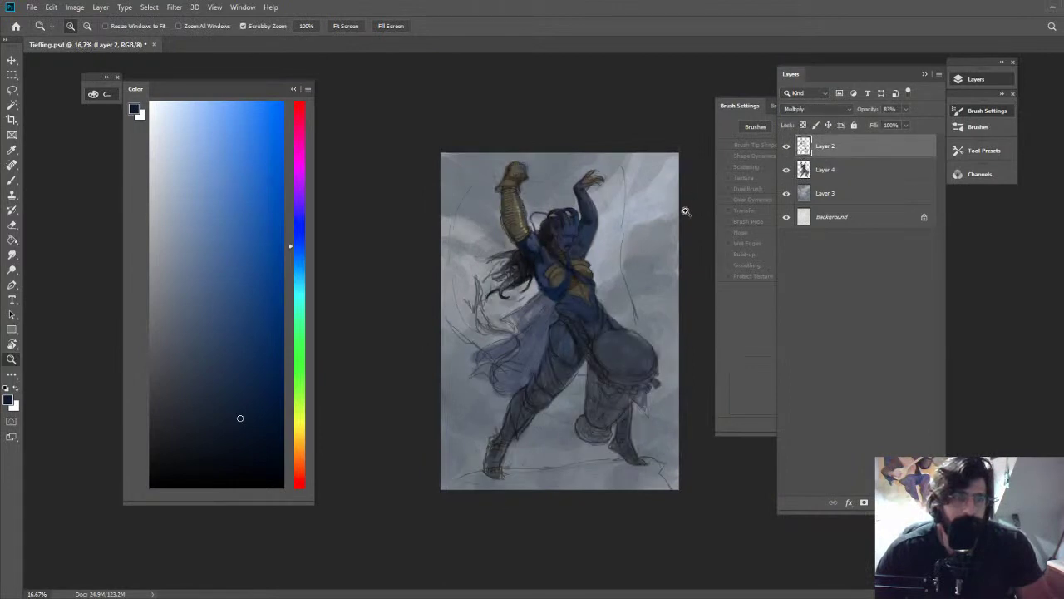
Paint the drummer's nearer eye a pale grey-blue on Layer 4 with the Brush
left_click_drag(630, 278, 682, 278)
left_click_drag(496, 158, 570, 186)
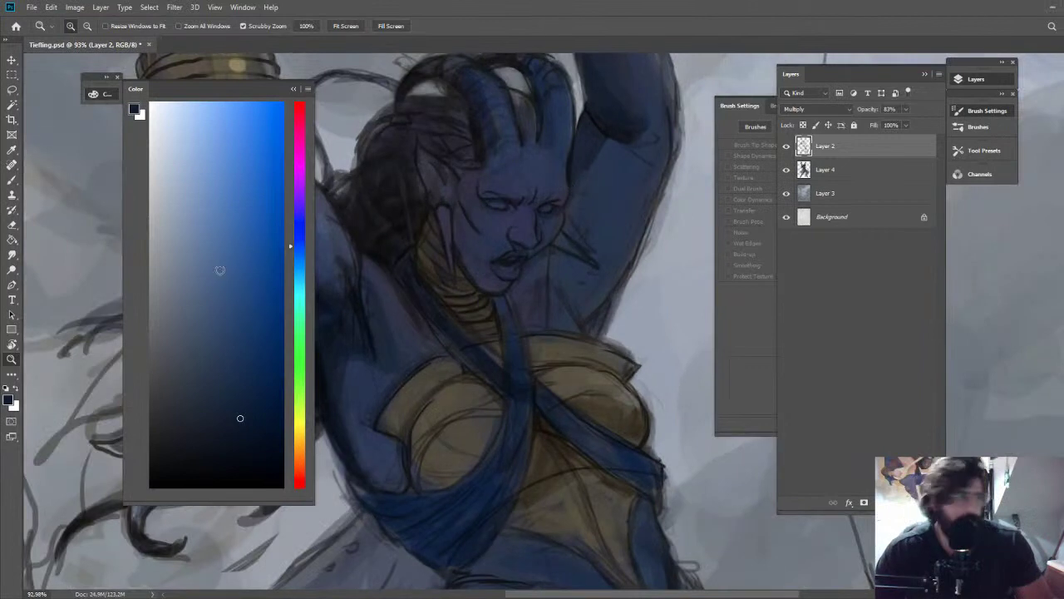
left_click(299, 260)
left_click(171, 195)
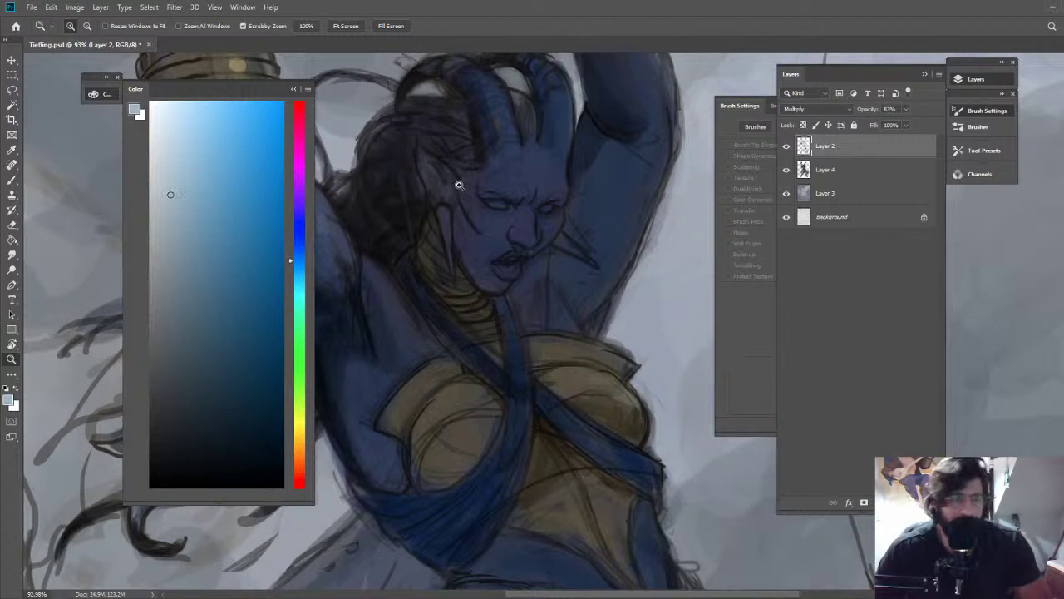
key("b")
left_click(812, 170)
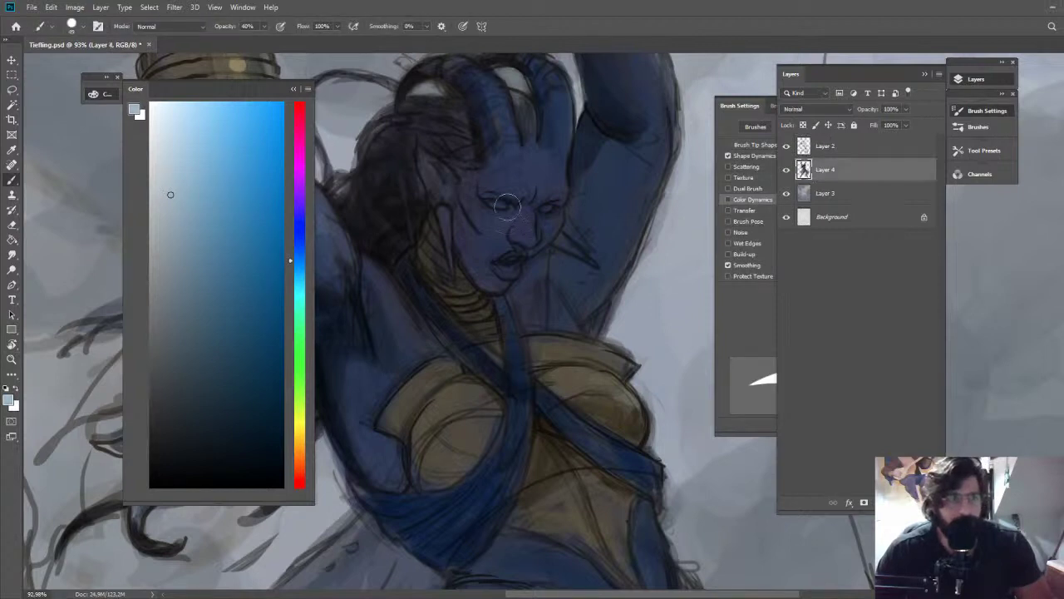
left_click_drag(507, 204, 492, 201)
Touch up the eyes with darker, greyer blues, then toggle Layer 2 off and on to check the face without the sketch
left_click(183, 251)
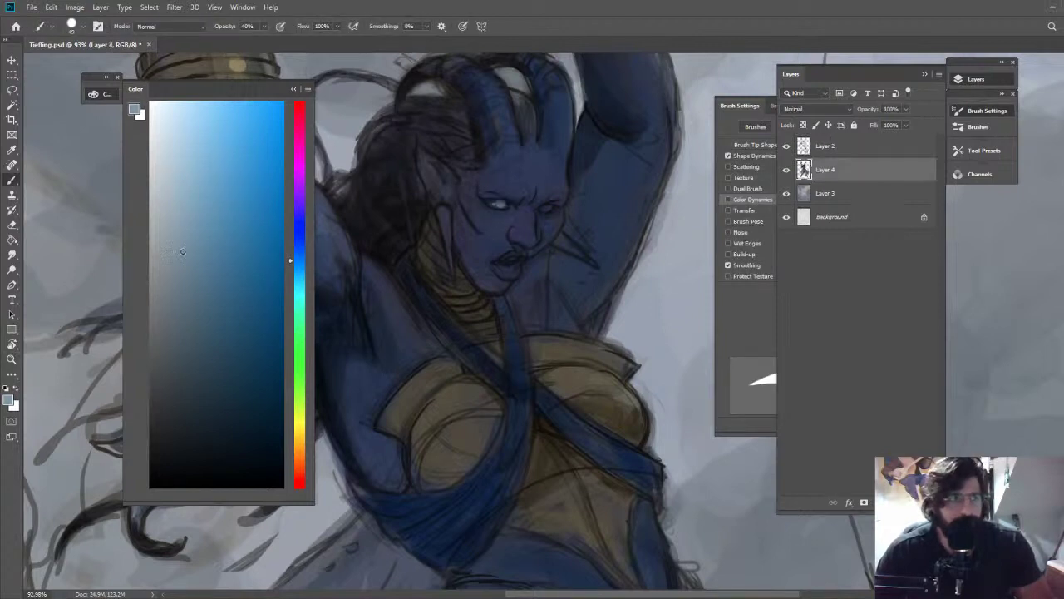
left_click_drag(183, 251, 177, 276)
mouse_move(498, 203)
left_mouse_down()
mouse_move(548, 207)
mouse_move(453, 214)
left_mouse_up()
key("z")
left_click(787, 147)
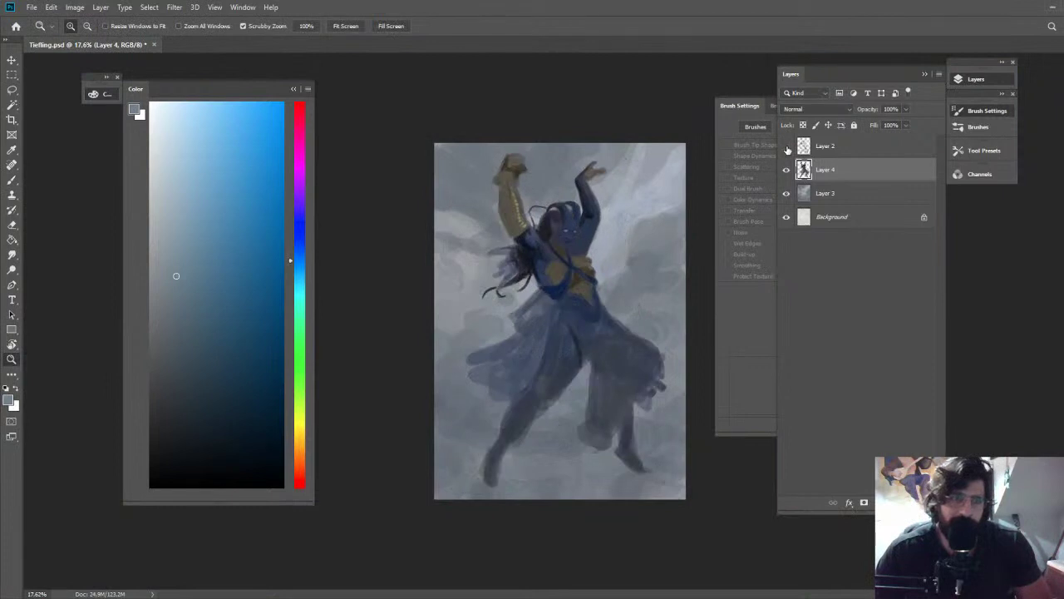
left_click(787, 147)
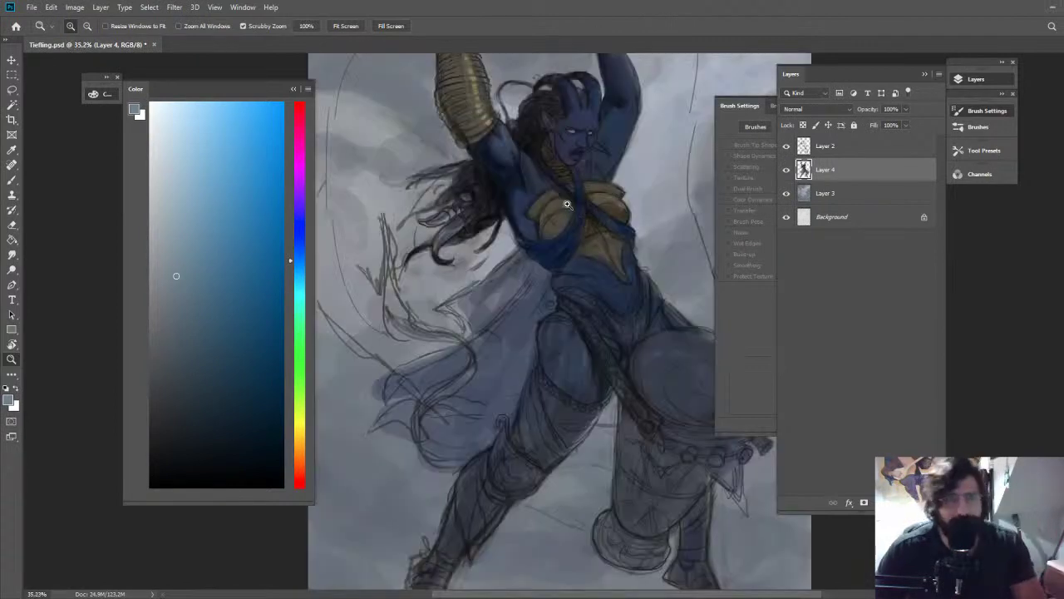
Shade the blue cloth crossing the chest with a darker blue and touch the nearer bodice cup with a sampled brown
key("b")
left_click(551, 288, "alt")
left_click(257, 390)
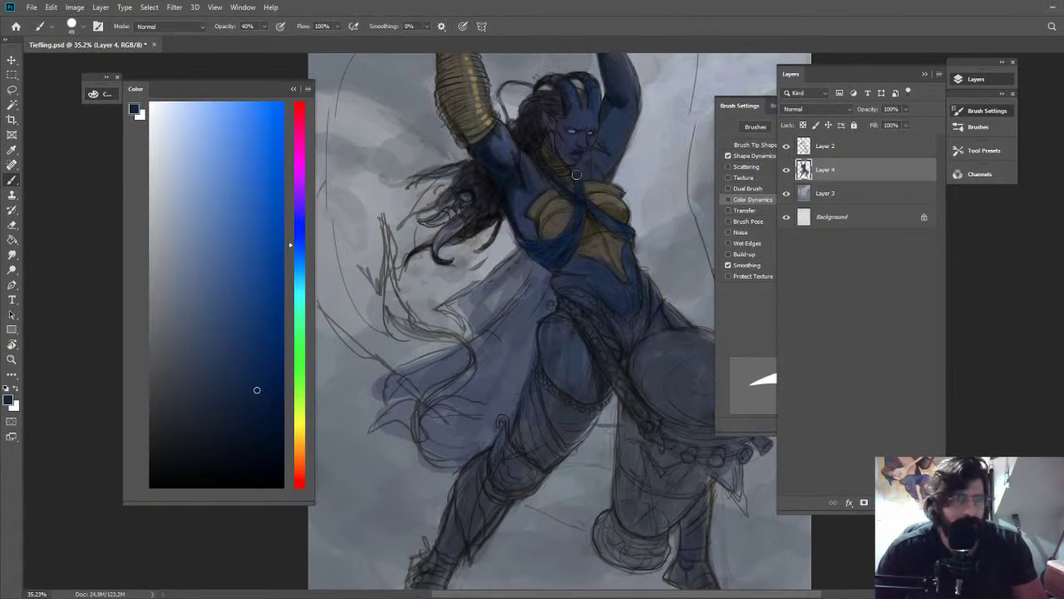
left_click(549, 230, "alt")
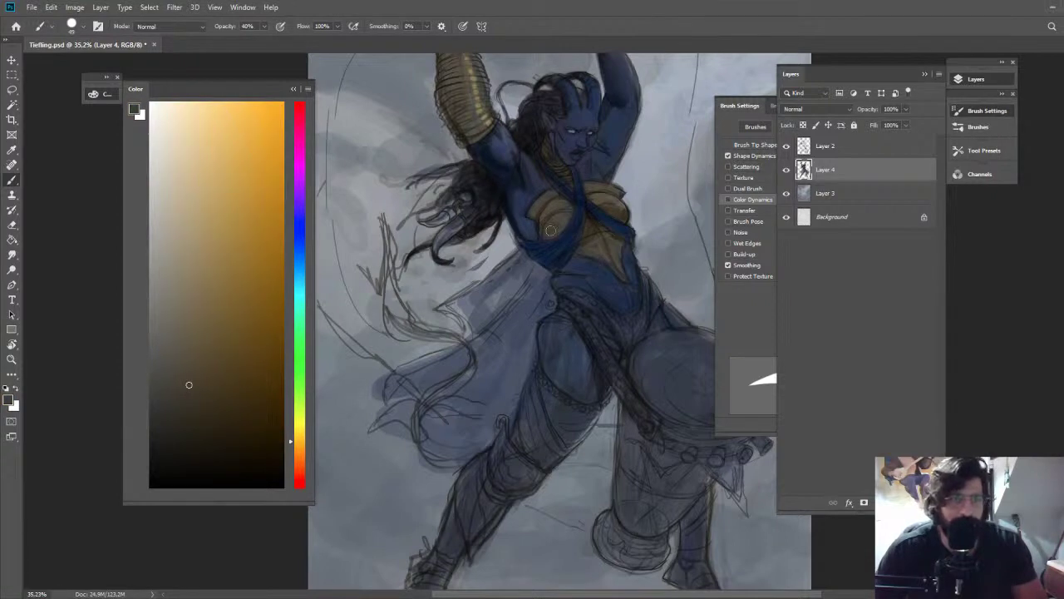
key("z")
left_click_drag(542, 241, 466, 237)
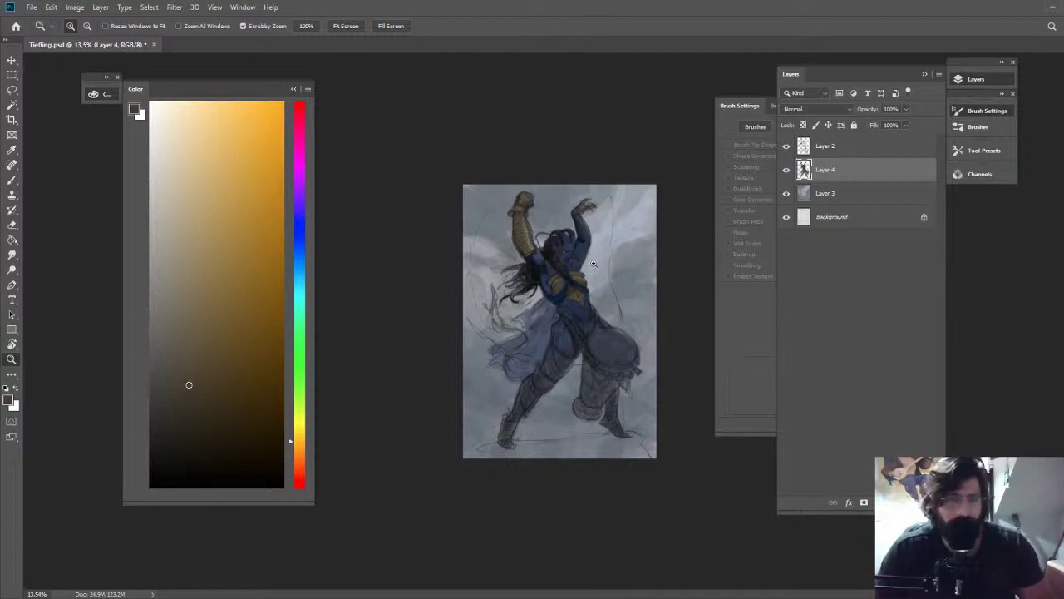
Paint light gold highlights on both cups of the golden bodice
left_click_drag(547, 276, 685, 283)
key("b")
left_click(653, 270, "alt")
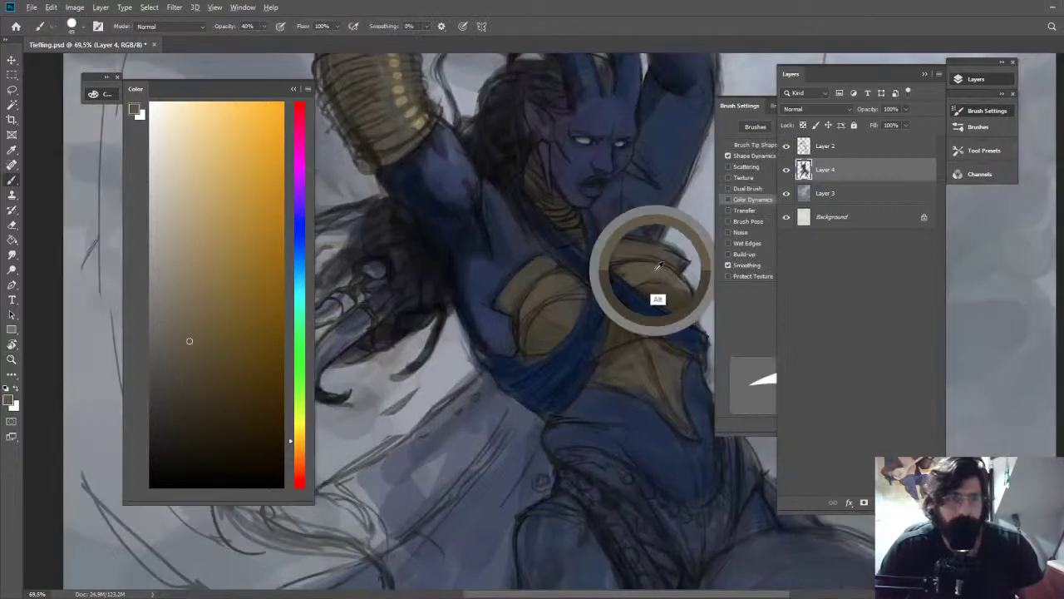
left_click(211, 203)
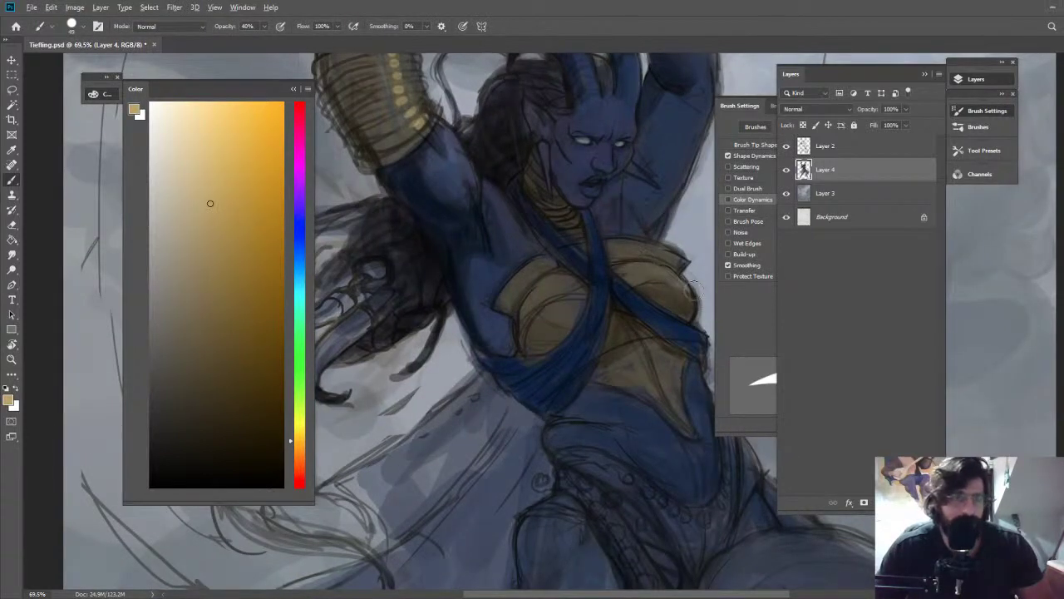
left_click_drag(663, 281, 667, 276)
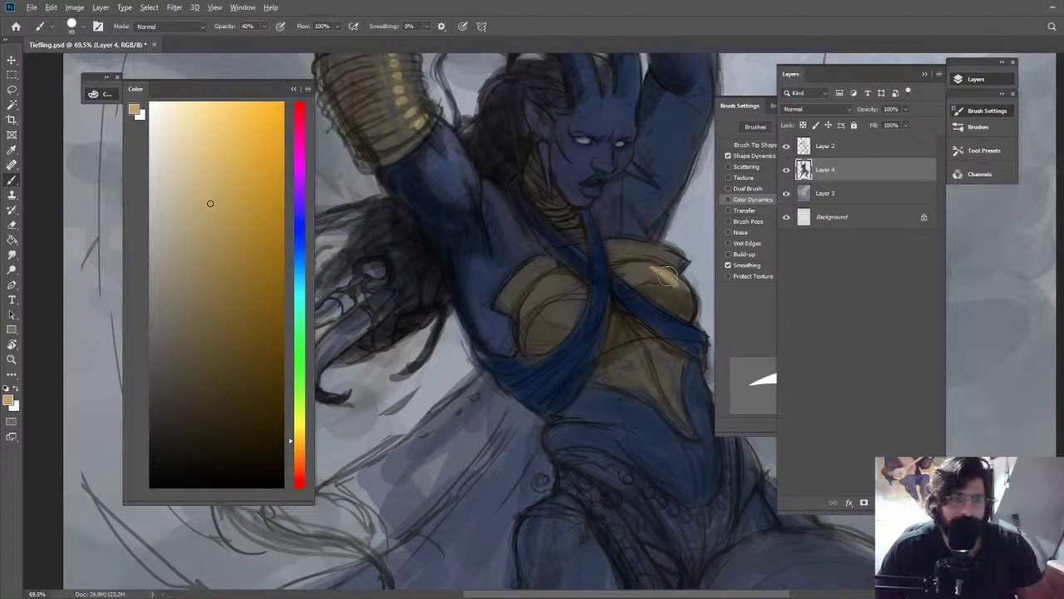
left_click_drag(559, 276, 550, 296)
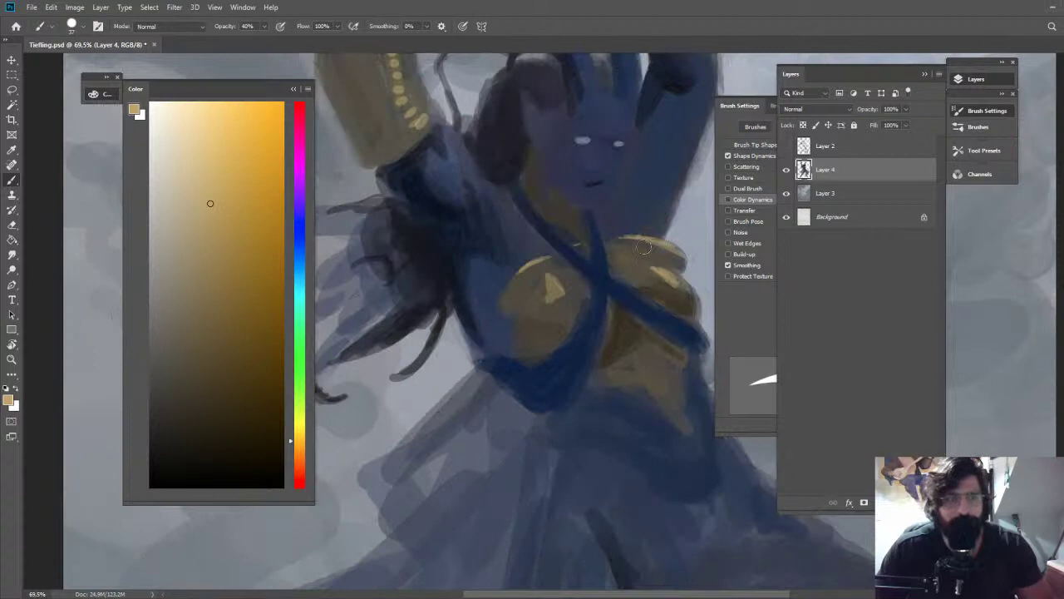
Shade below the bodice's upper rim with a sampled dark brown, then show Layer 2 again
left_click(644, 247, "alt")
left_click_drag(644, 246, 686, 256)
key("z")
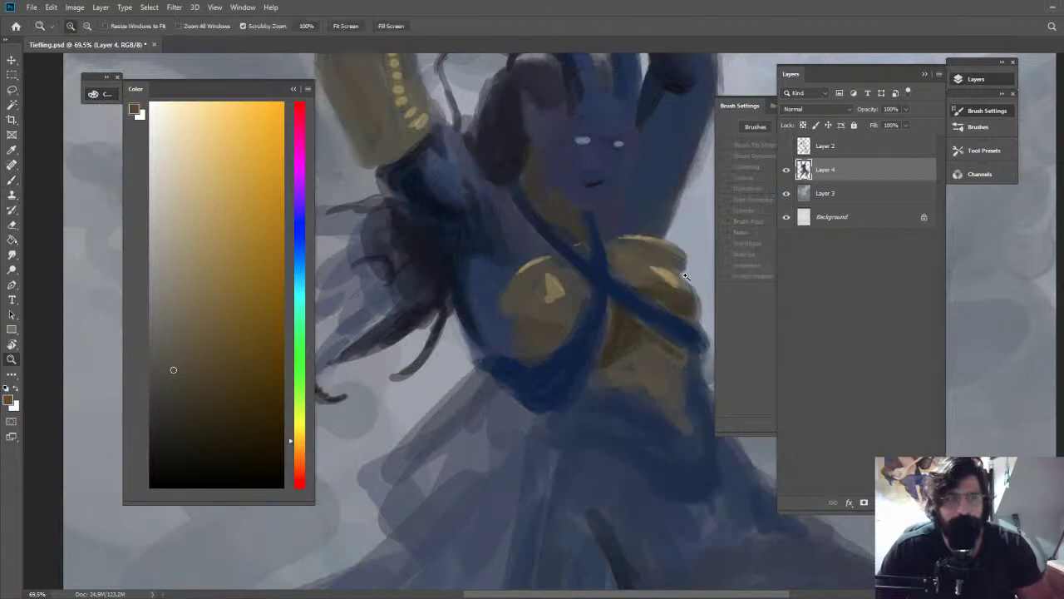
left_click_drag(687, 191, 617, 91)
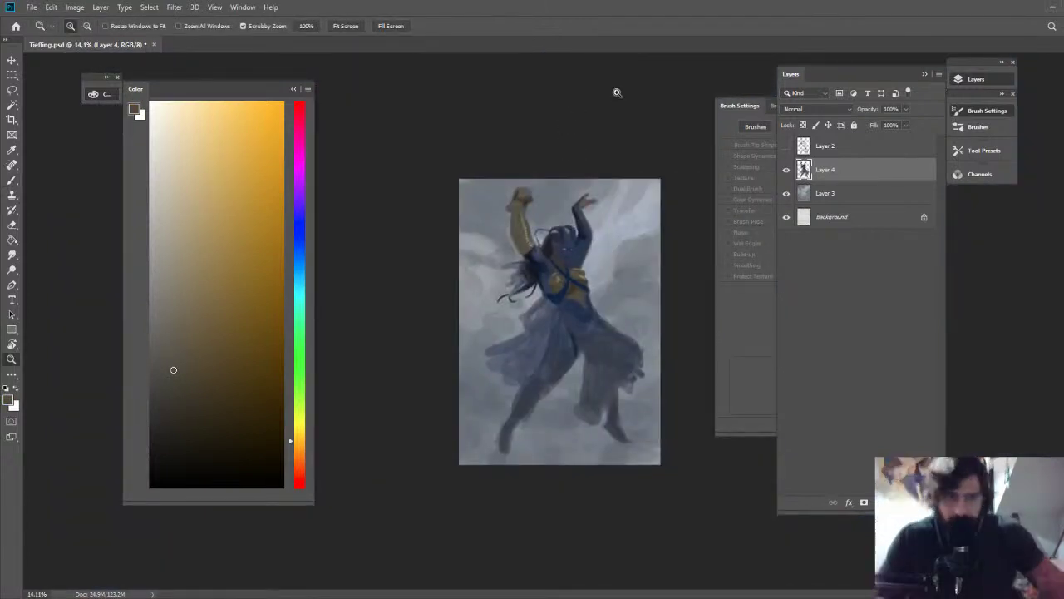
left_click(787, 147)
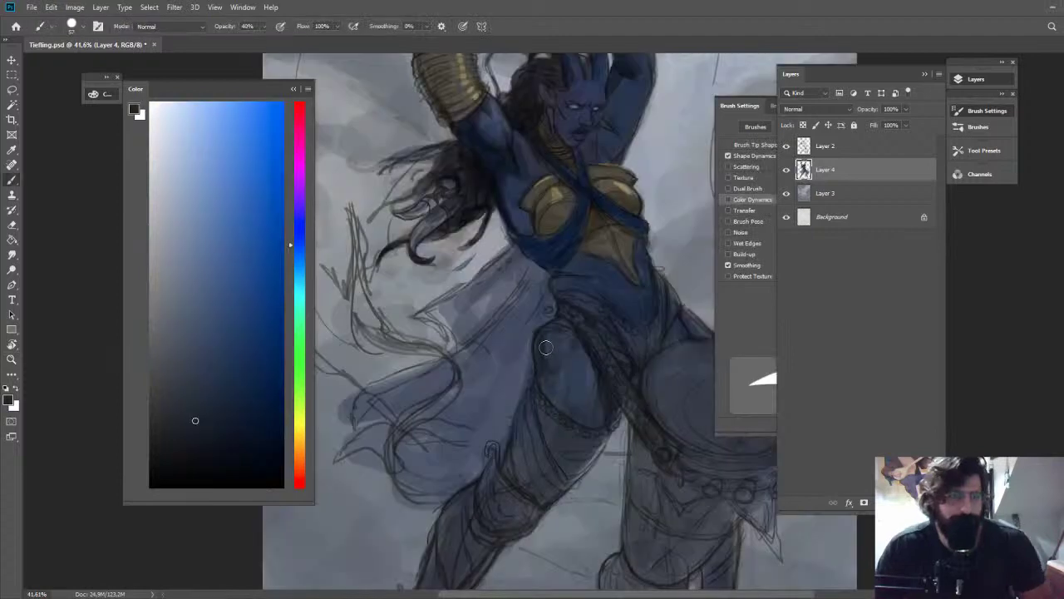
Shade the bare thigh and the belly below the bodice with near-black blues
mouse_move(545, 347)
left_mouse_down()
mouse_move(557, 362)
mouse_move(548, 387)
left_mouse_up()
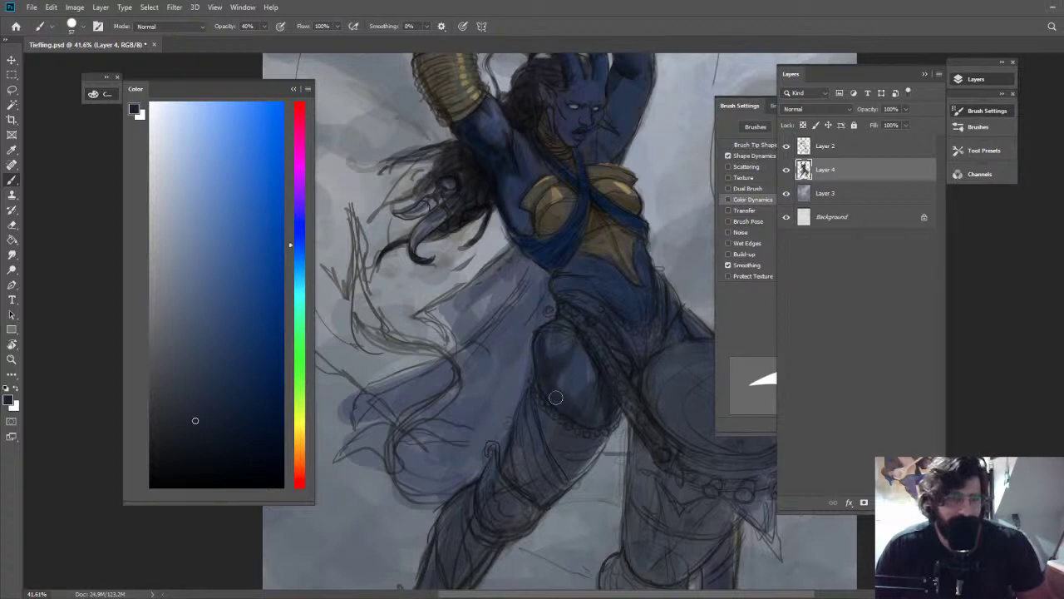
left_click(572, 266, "alt")
left_click_drag(594, 265, 566, 268)
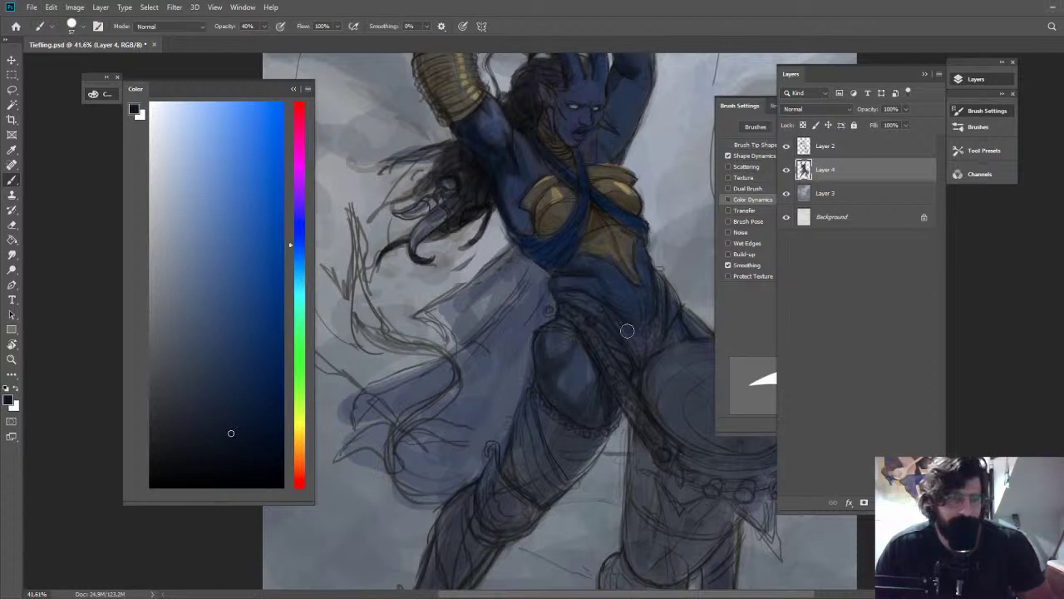
left_click_drag(556, 281, 582, 282)
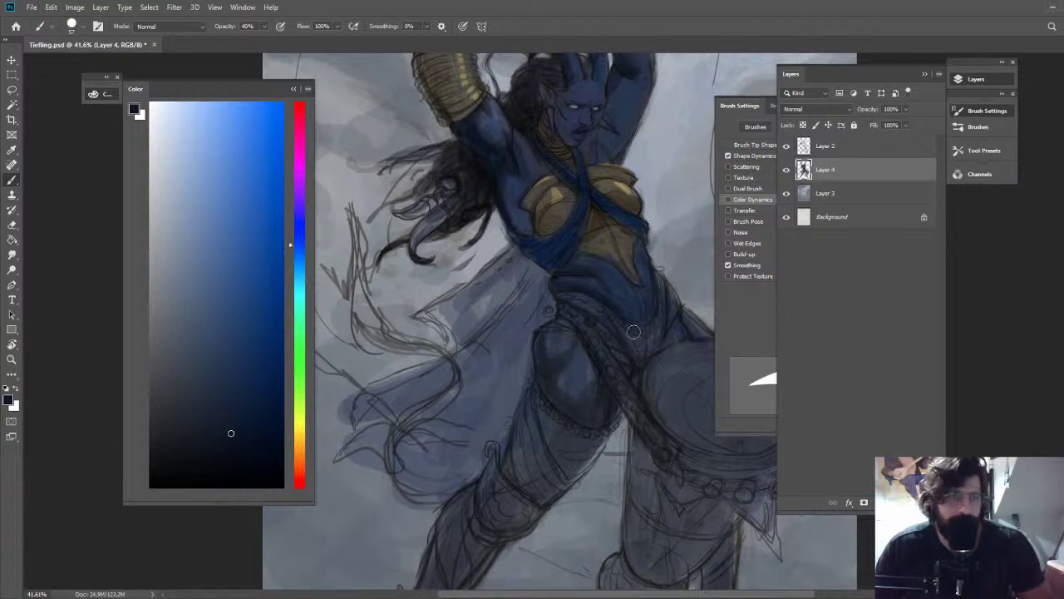
Darken the outer edge of the bare raised arm and the armpit below the wrapped arm with near-black blue
scroll(634, 332, "up", 2)
left_click_drag(637, 305, 665, 253)
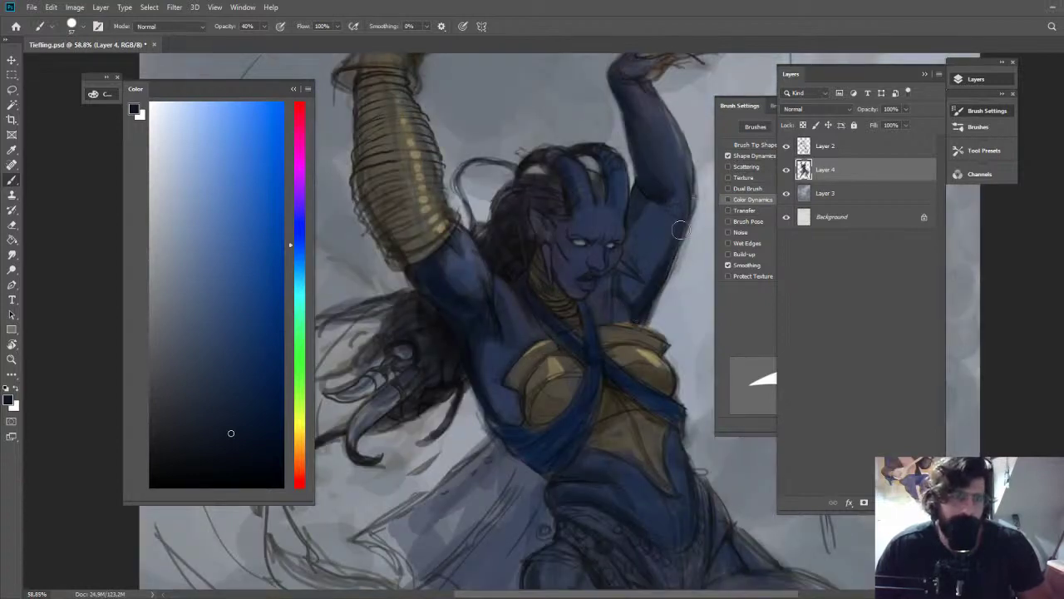
mouse_move(690, 206)
left_mouse_down()
mouse_move(624, 330)
mouse_move(639, 305)
left_mouse_up()
key("z")
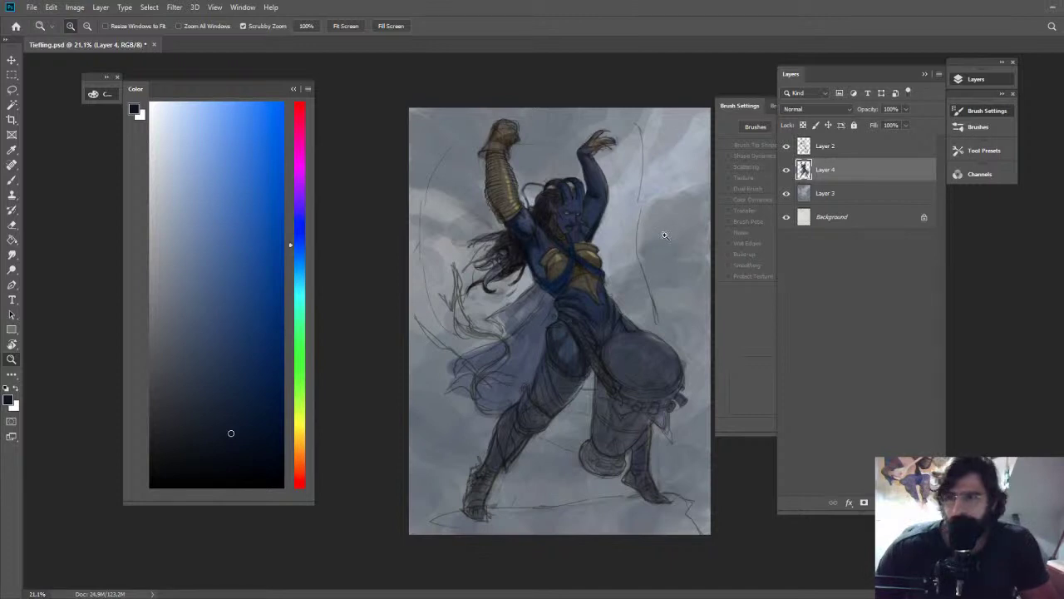
scroll(563, 222, "up", 6)
key("b")
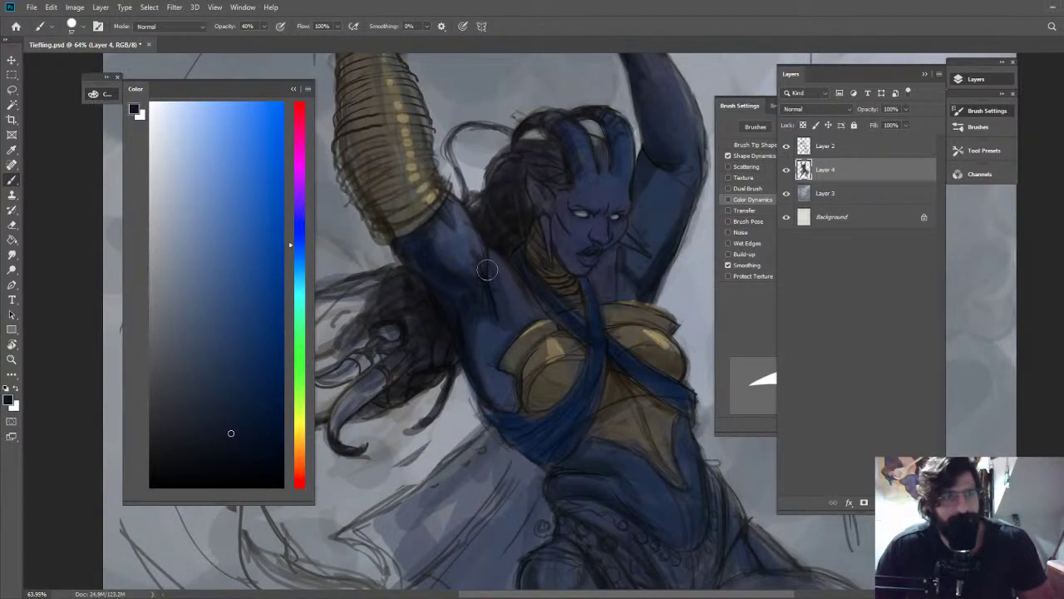
left_click_drag(487, 270, 499, 320)
Flip the canvas horizontally and darken the area between the nose and mouth with near-black blue
key("z")
left_click_drag(667, 309, 610, 253)
mouse_move(589, 194)
left_mouse_down()
mouse_move(653, 251)
mouse_move(630, 231)
left_mouse_up()
key("ctrl+shift+h")
left_click_drag(552, 191, 605, 239)
key("b")
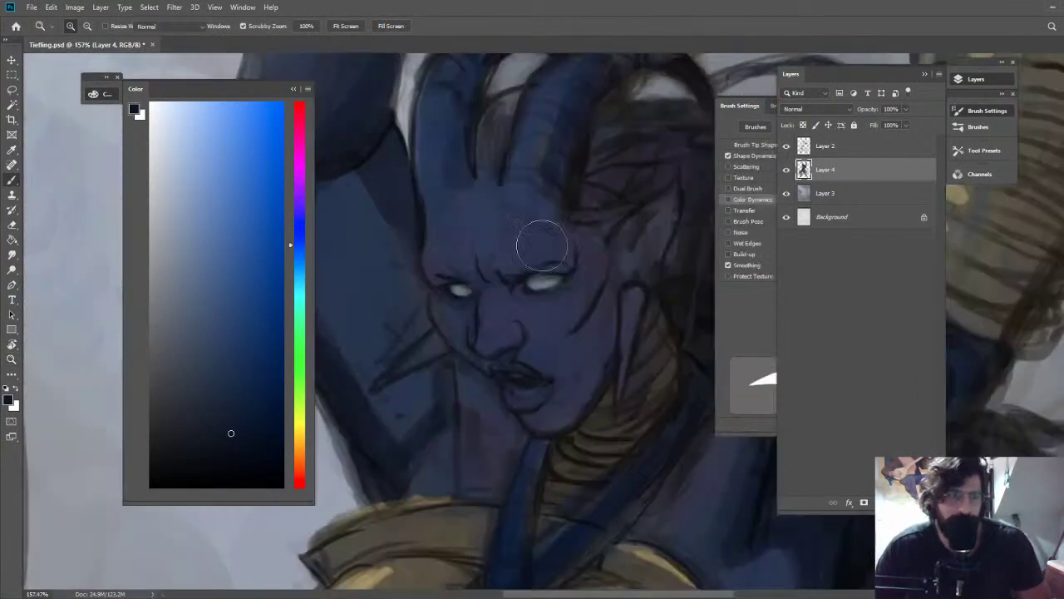
mouse_move(542, 343)
left_mouse_down()
mouse_move(527, 376)
mouse_move(517, 371)
left_mouse_up()
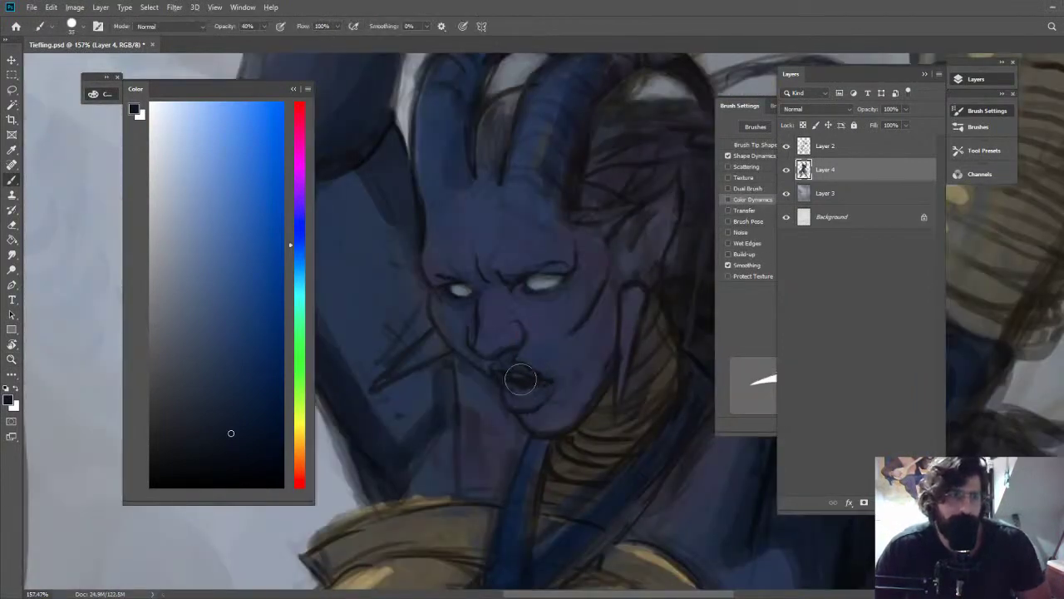
Shade the lips with a sampled dark violet-blue and deepen the mouth opening with near-black blue
left_click(298, 235)
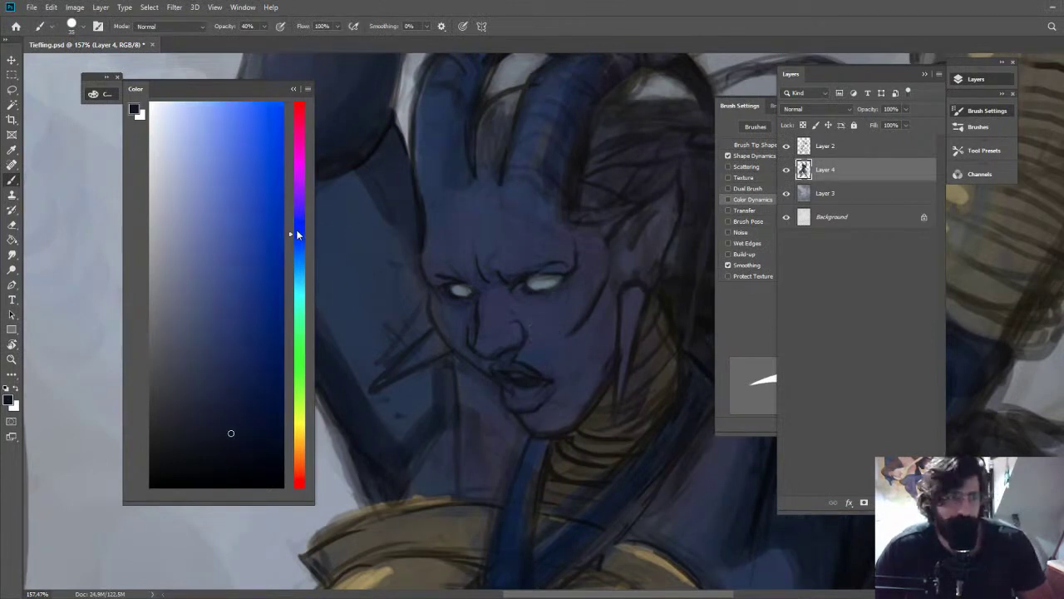
left_click(523, 405, "alt")
mouse_move(523, 405)
left_mouse_down()
mouse_move(539, 398)
mouse_move(512, 392)
mouse_move(517, 368)
mouse_move(552, 388)
left_mouse_up()
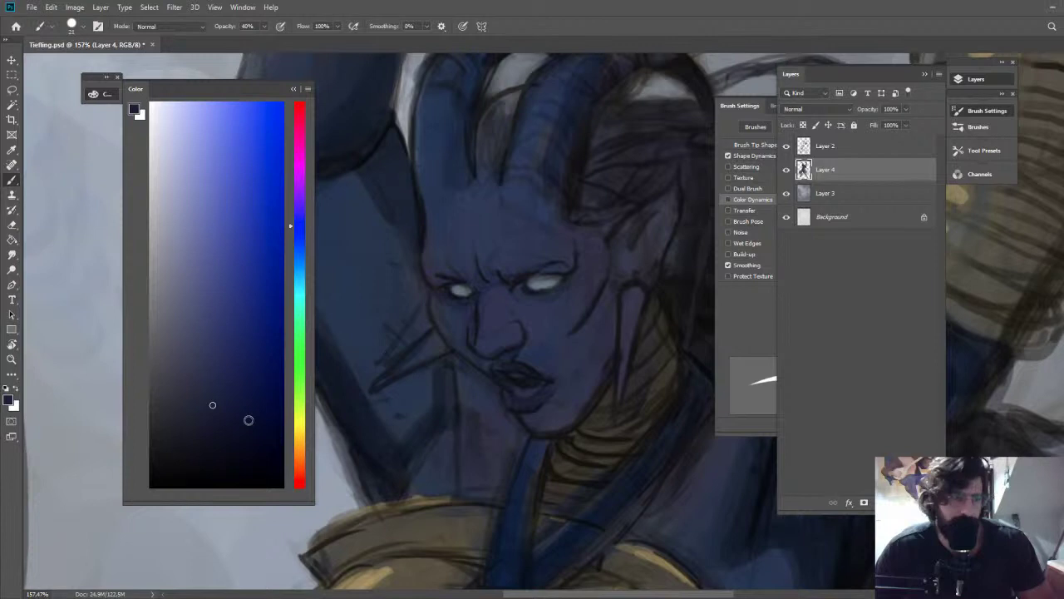
left_click(532, 387, "alt")
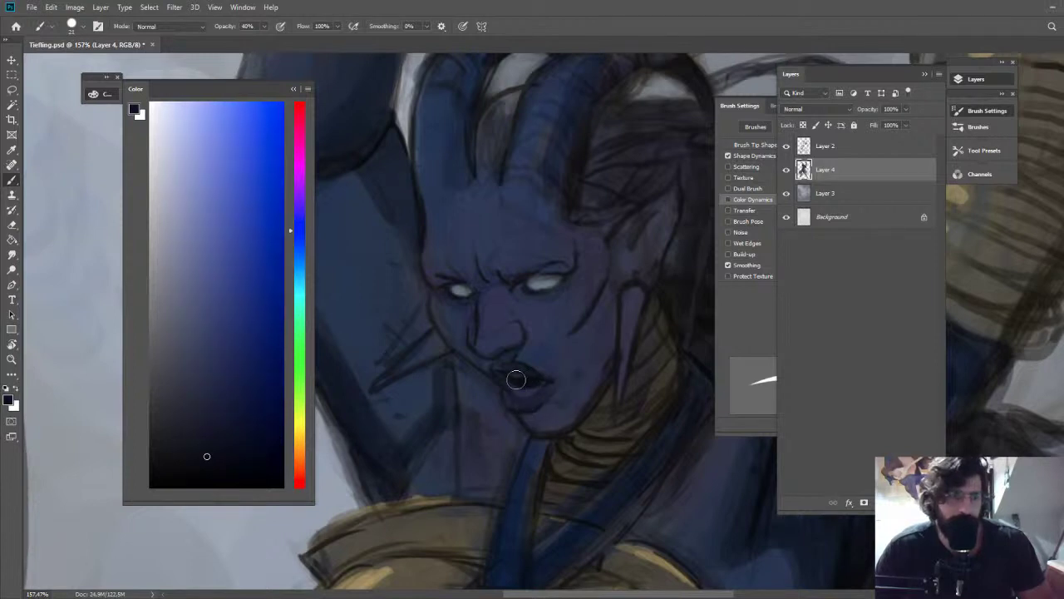
key("z")
left_click_drag(568, 392, 538, 389)
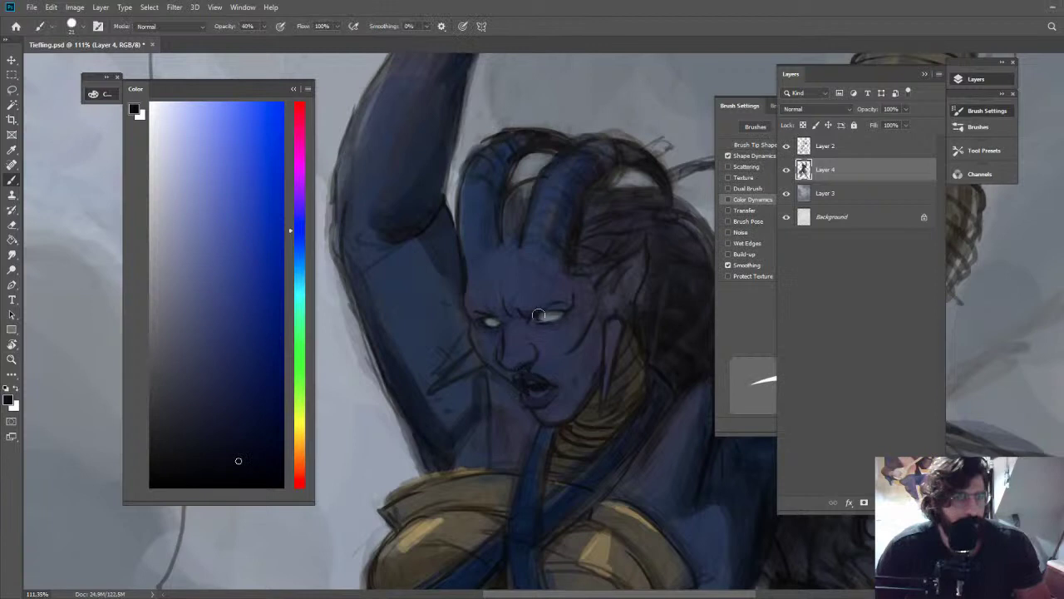
Darken the inner side of the bare upper arm beside the horns and face with dark blues
key("z")
left_click_drag(566, 313, 459, 218)
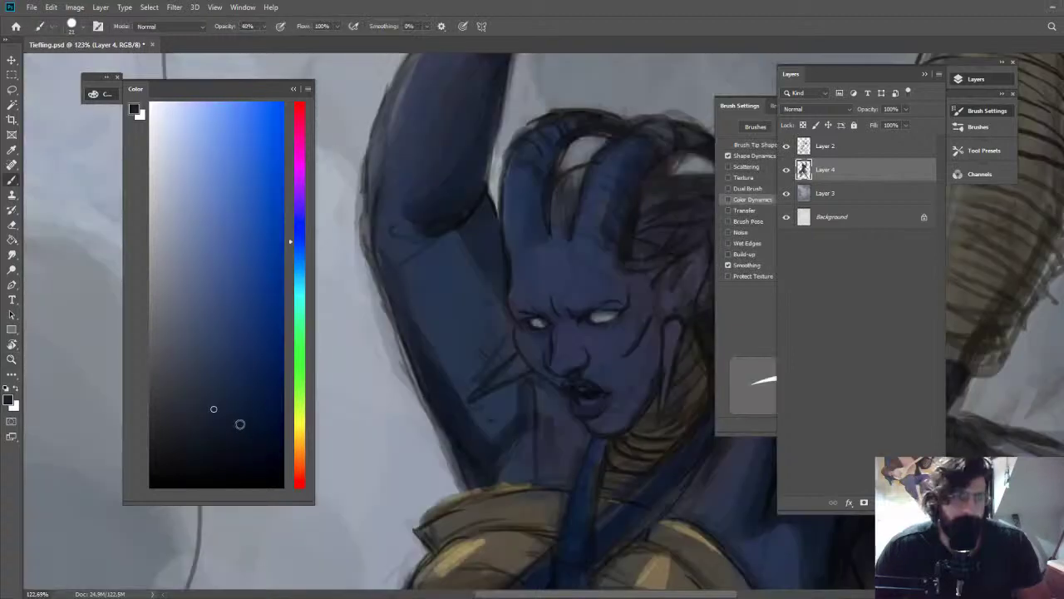
left_click(234, 434)
mouse_move(476, 237)
left_mouse_down()
mouse_move(467, 222)
mouse_move(471, 239)
left_mouse_up()
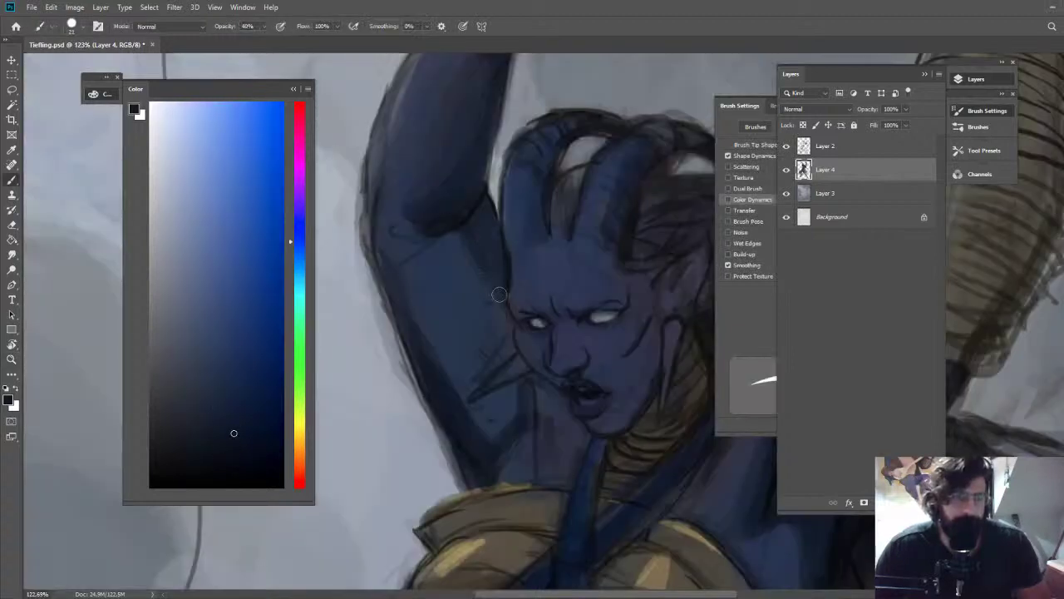
mouse_move(615, 208)
left_mouse_down()
mouse_move(565, 187)
mouse_move(590, 199)
left_mouse_up()
left_click(524, 290, "alt")
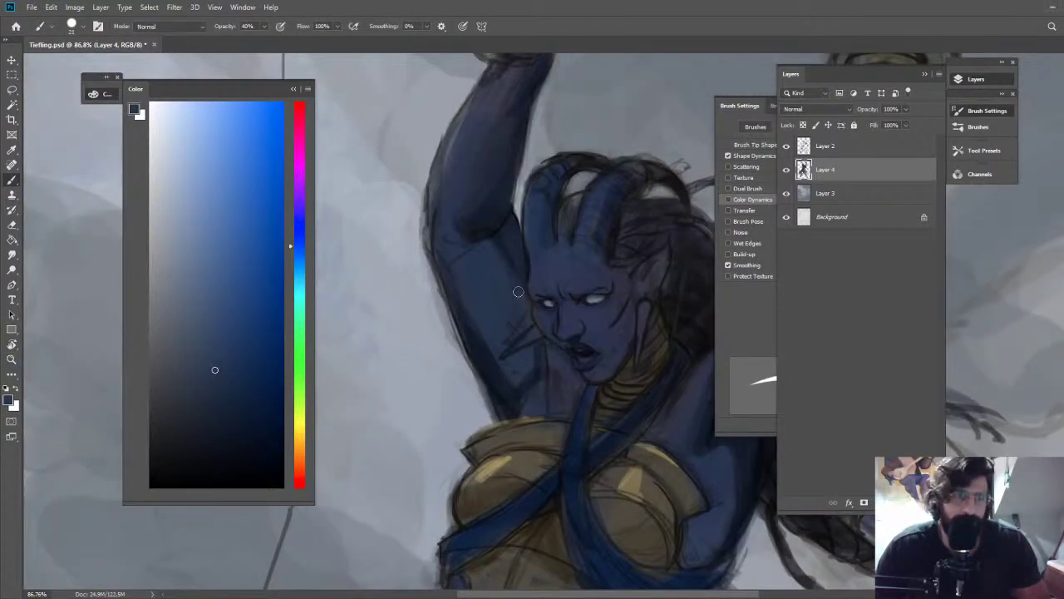
left_click(518, 291, "alt")
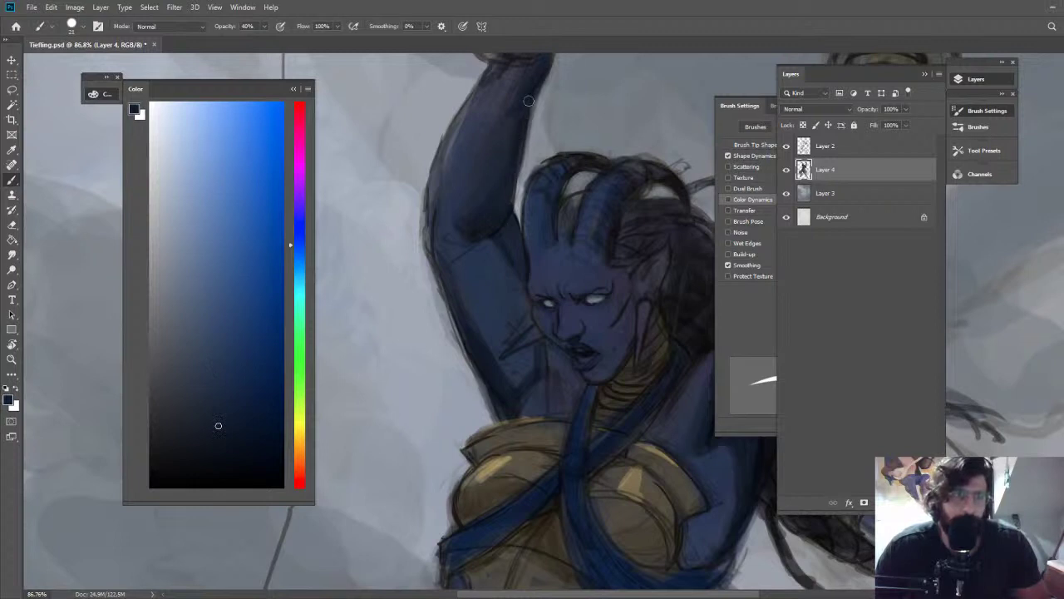
Touch up the outer elbow edge of the bare raised arm with its sampled blue at 90% opacity
left_click(466, 143, "alt")
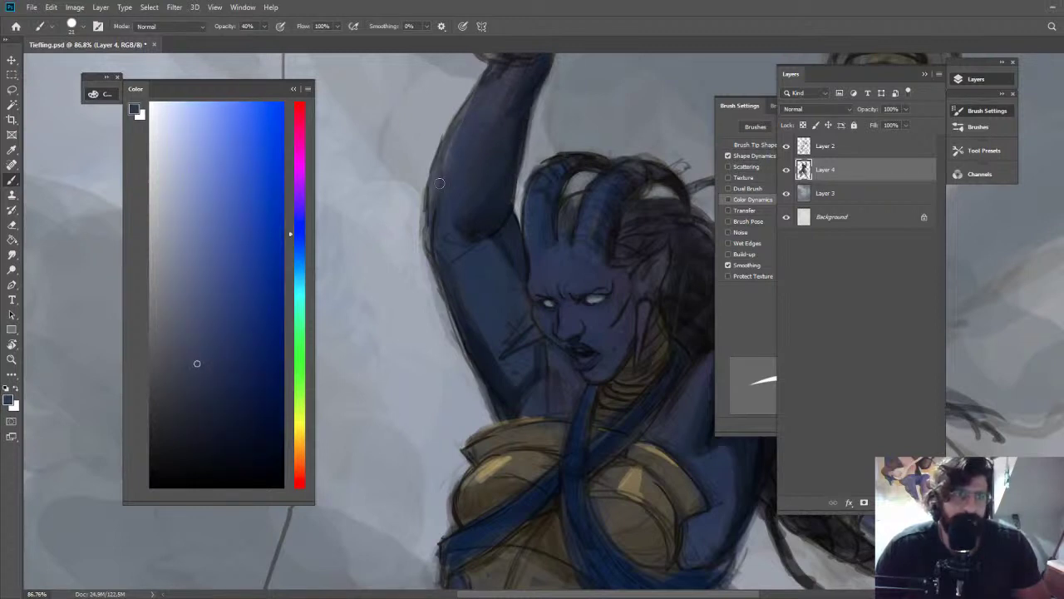
key("9")
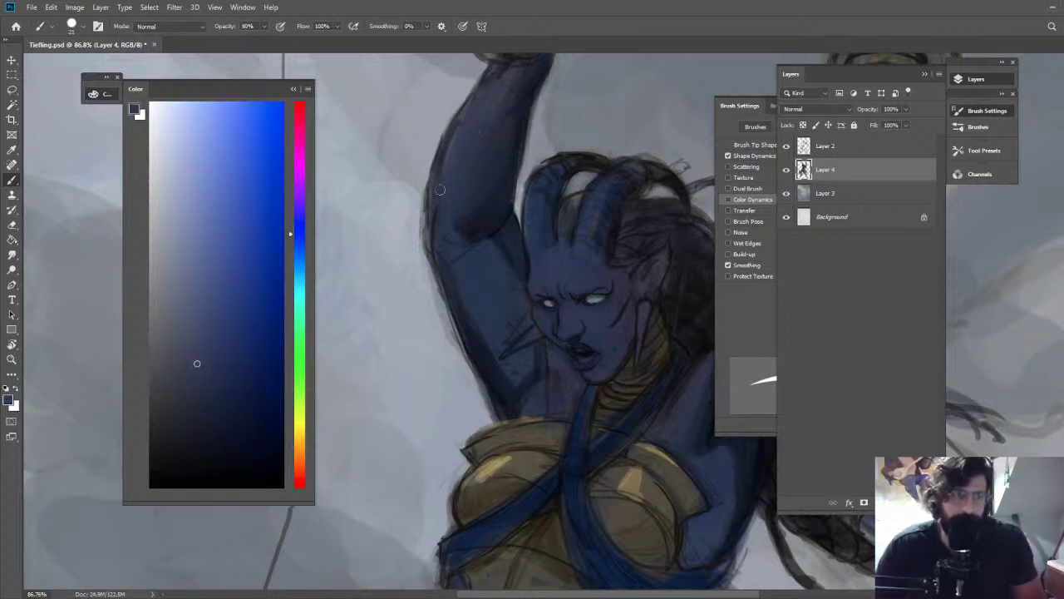
left_click_drag(430, 223, 432, 260)
key("z")
left_click_drag(497, 258, 400, 77)
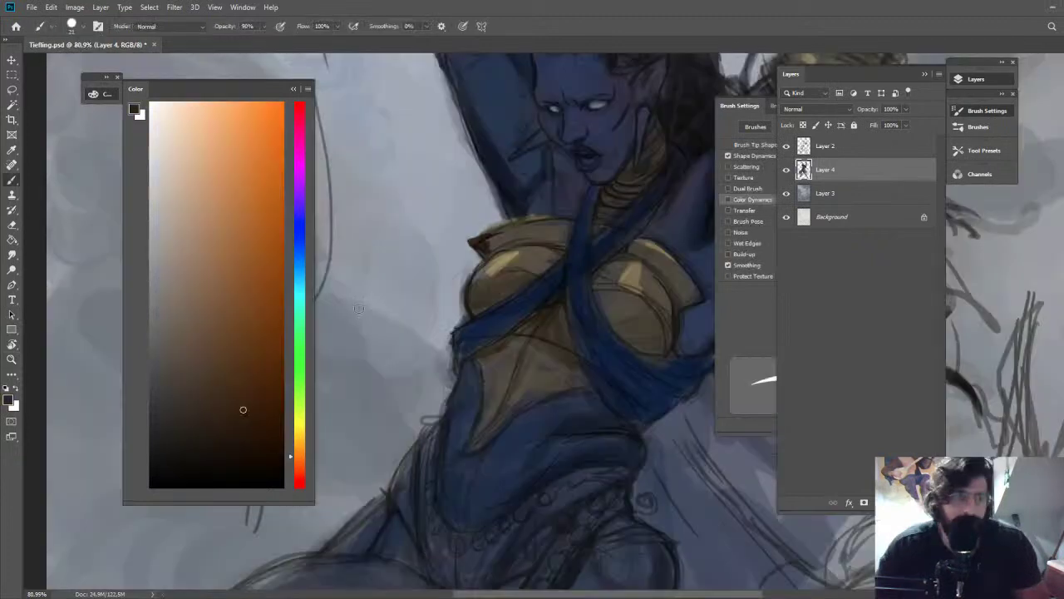
Shade the bodice's upper rim with brown and the cup below it with dark brown at 30% opacity
left_click(259, 351)
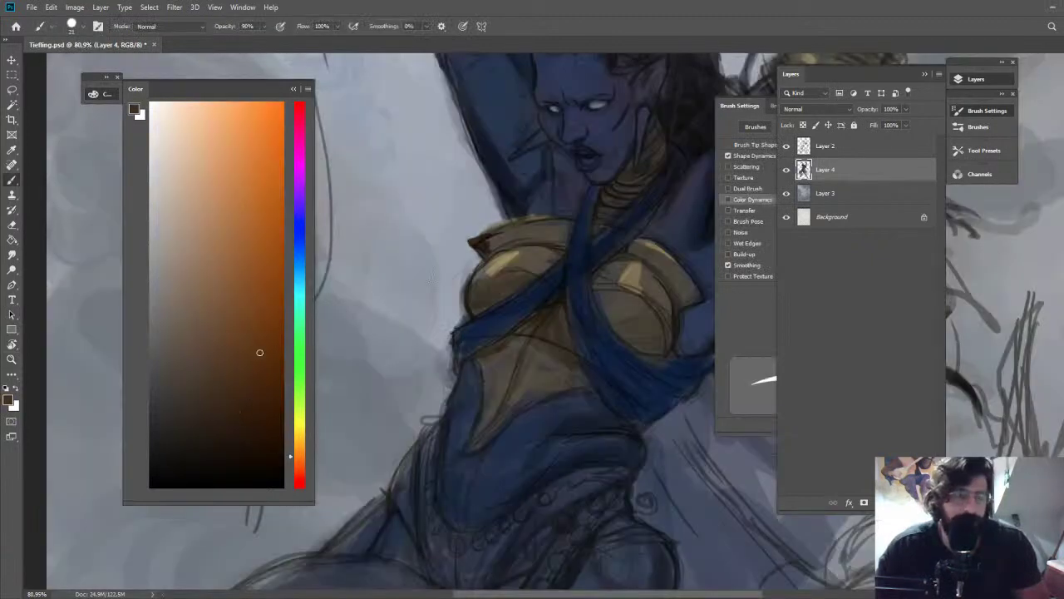
left_click(486, 248, "alt")
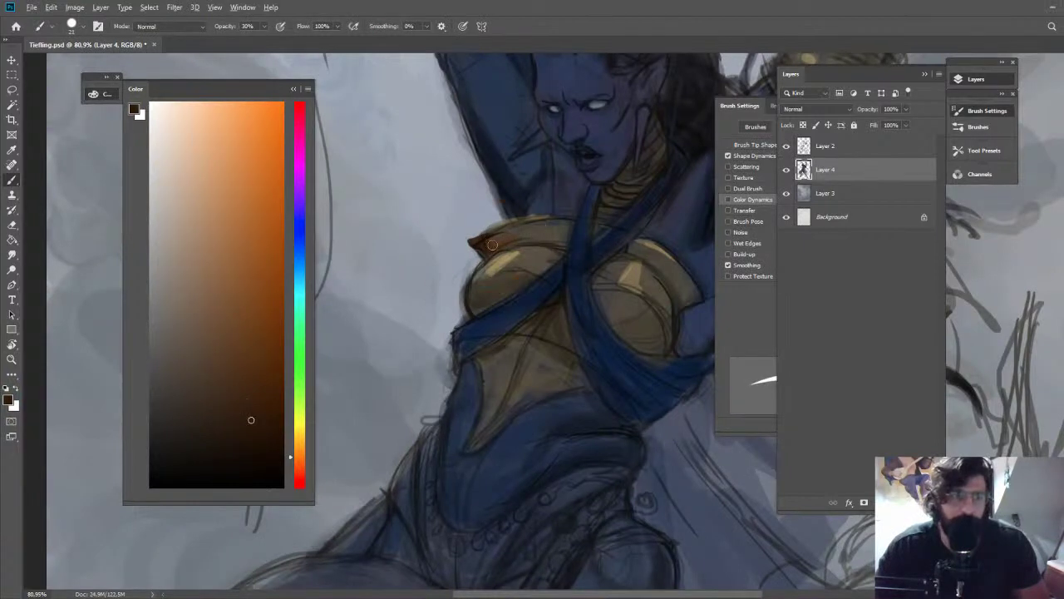
left_click_drag(498, 248, 526, 240)
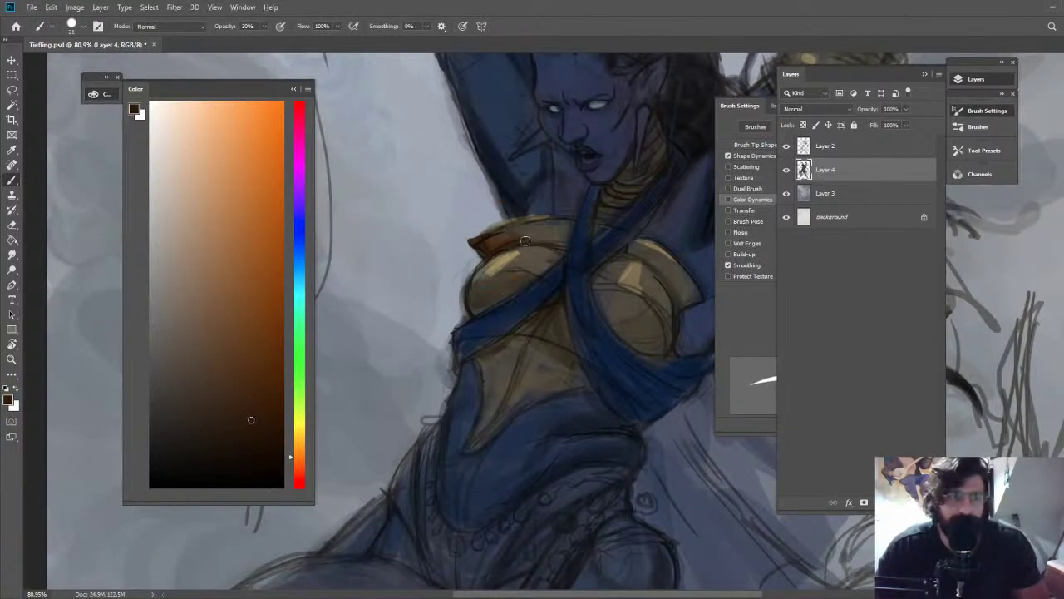
left_click(492, 282, "alt")
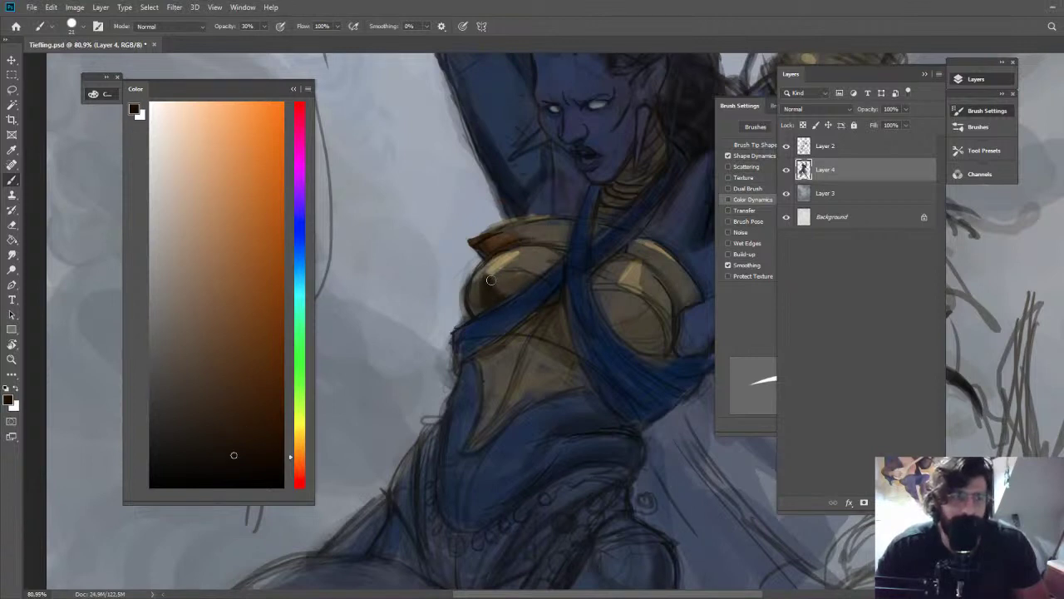
key("e")
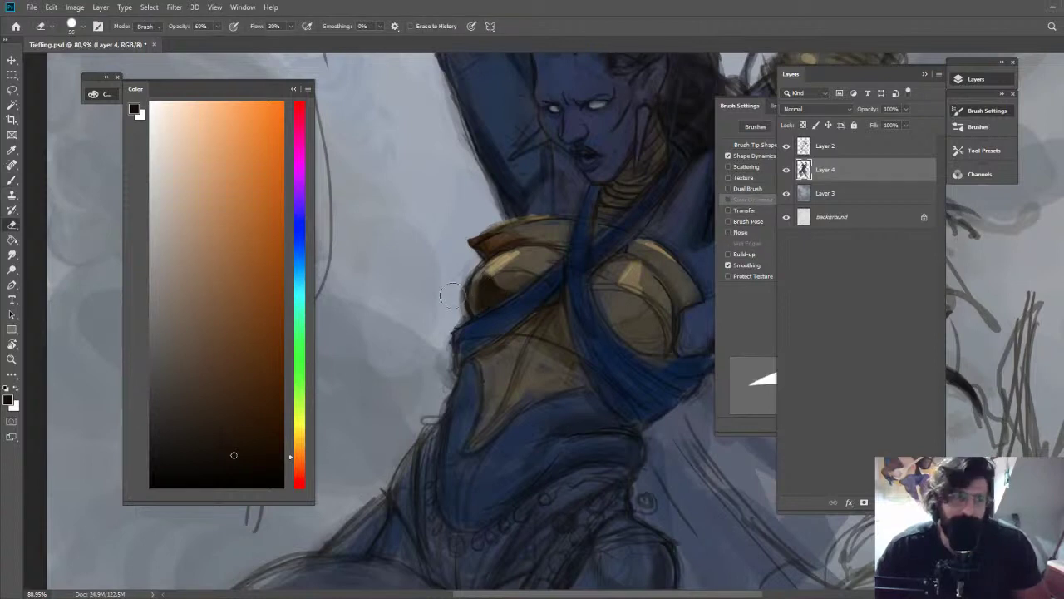
Paint an orange highlight along the top edge of the bodice's rim beneath the bare arm
left_click(256, 206)
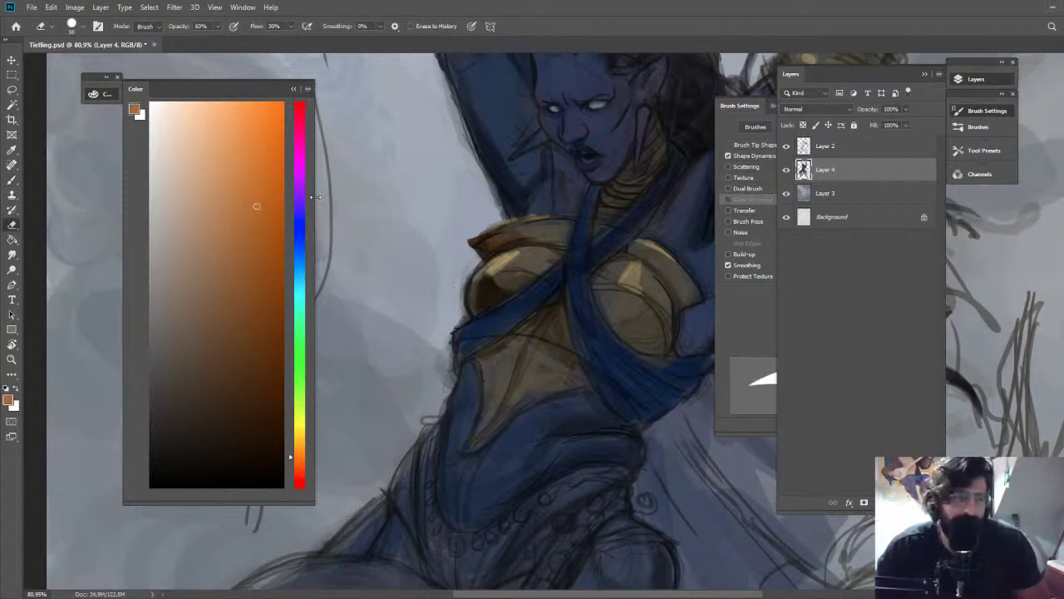
key("b")
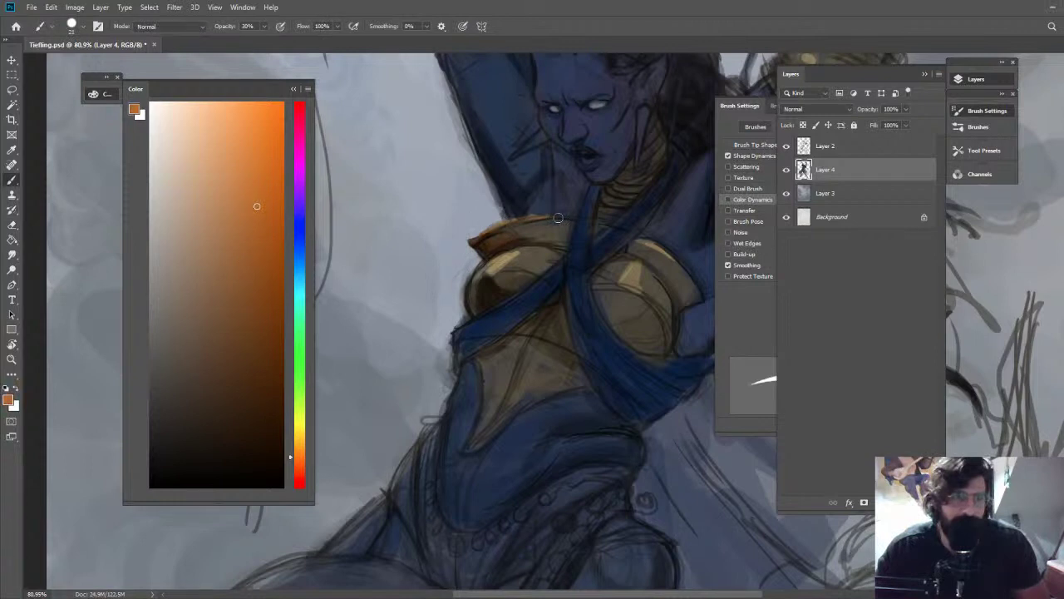
left_click(558, 218, "alt")
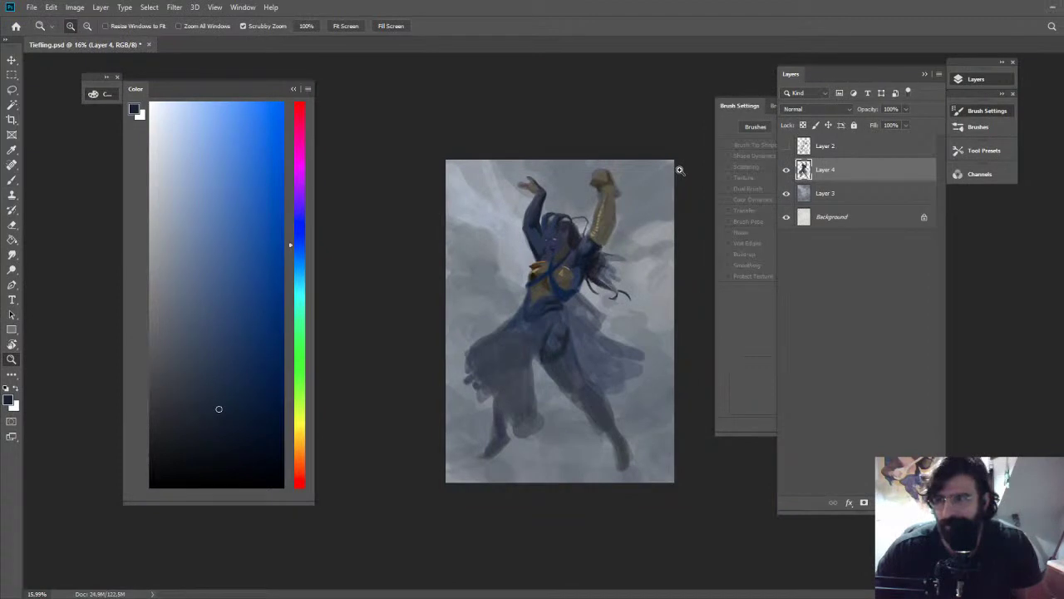
Refine the pointed corner of the bodice's rim and the cup shadow with sampled browns, without the sketch layer
left_click_drag(680, 171, 701, 171)
left_click_drag(579, 237, 637, 237)
key("b")
left_click(497, 305, "alt")
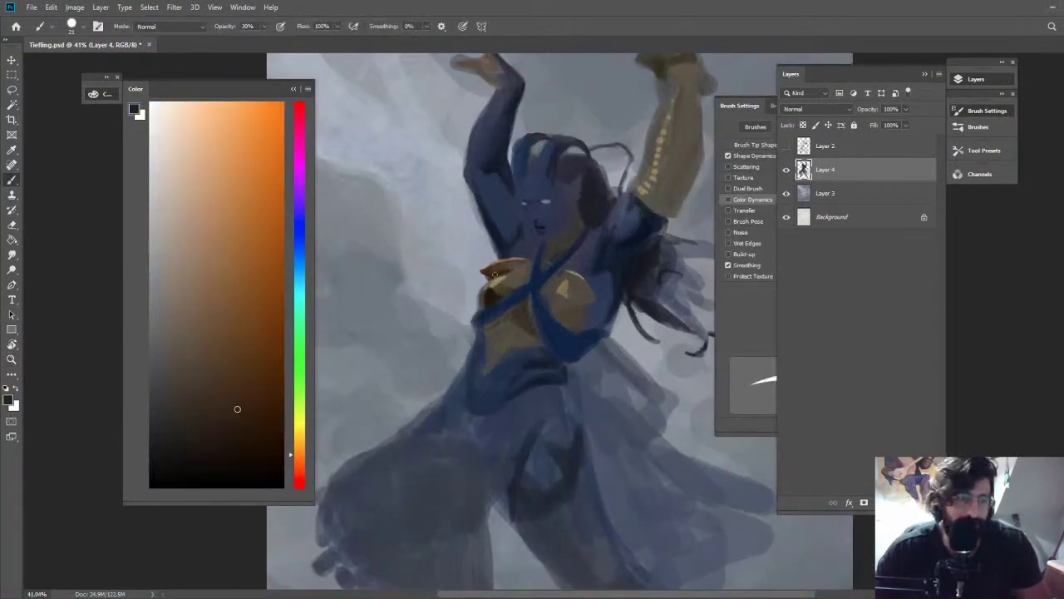
key("z")
left_click_drag(493, 274, 497, 275)
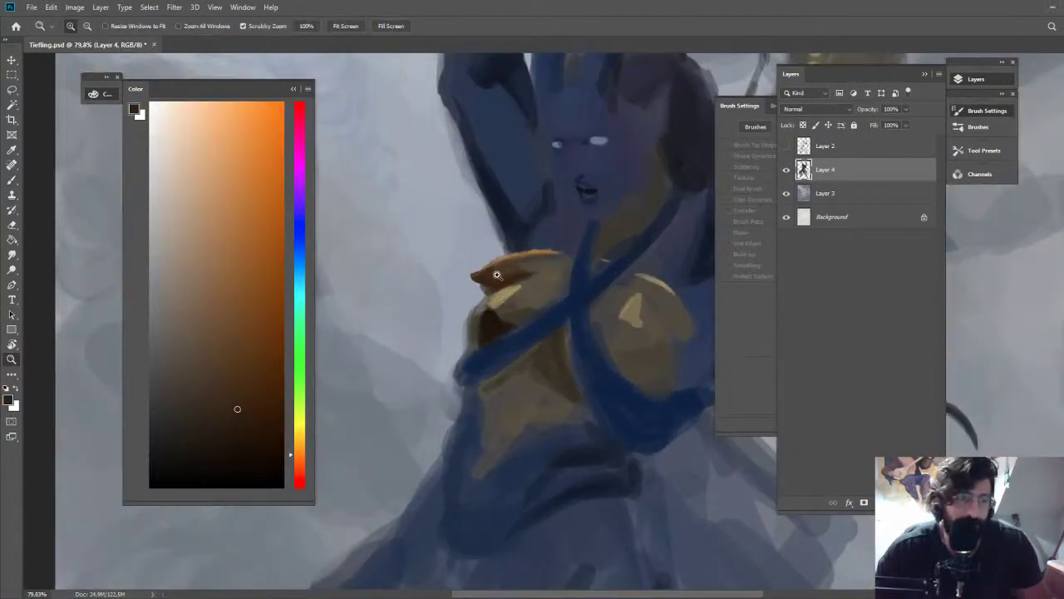
key("b")
left_click(494, 318, "alt")
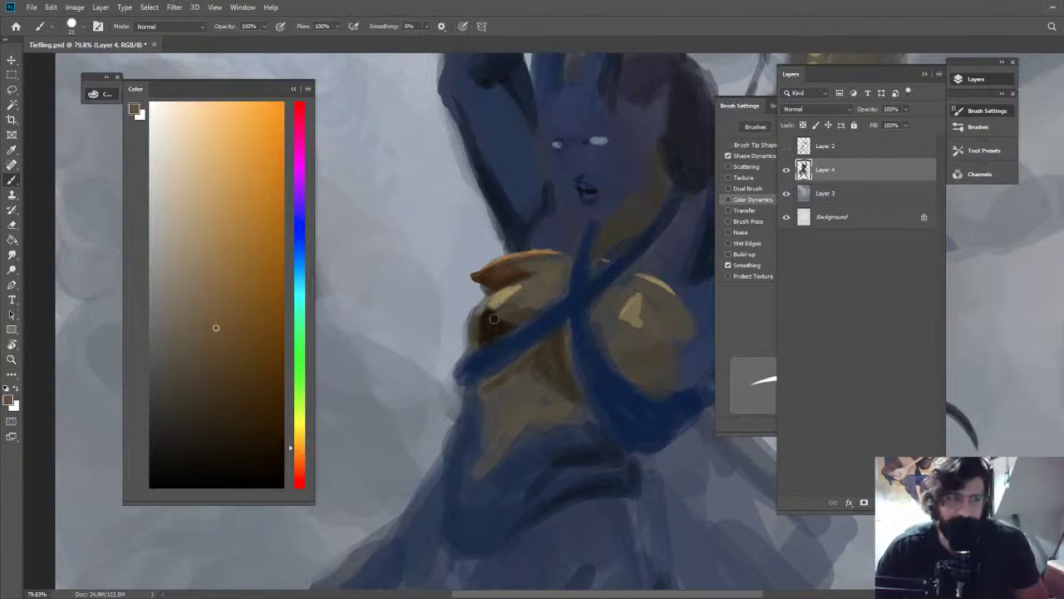
left_click(488, 284, "alt")
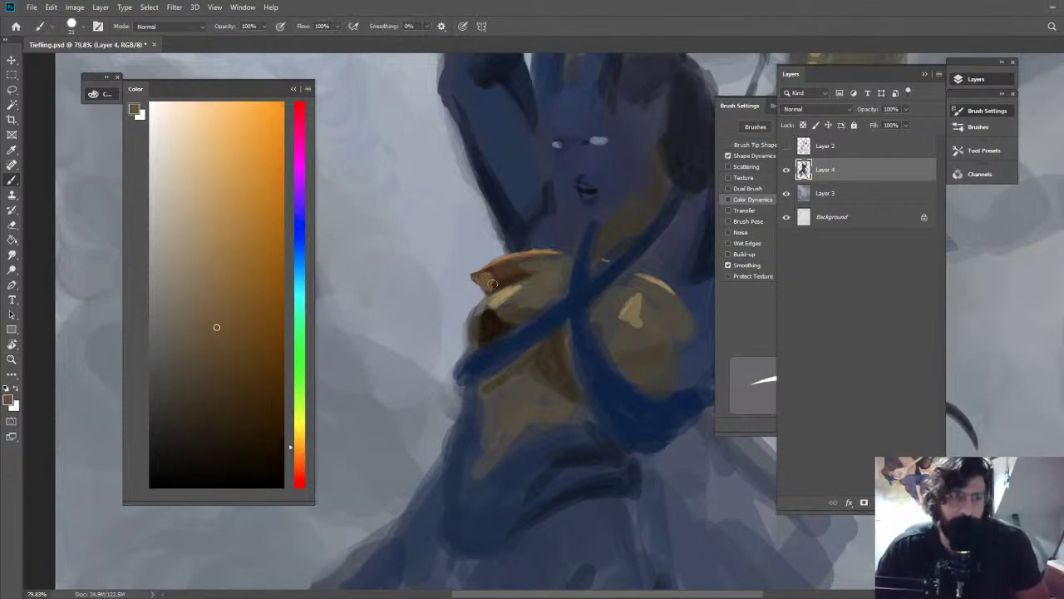
left_click(492, 282, "alt")
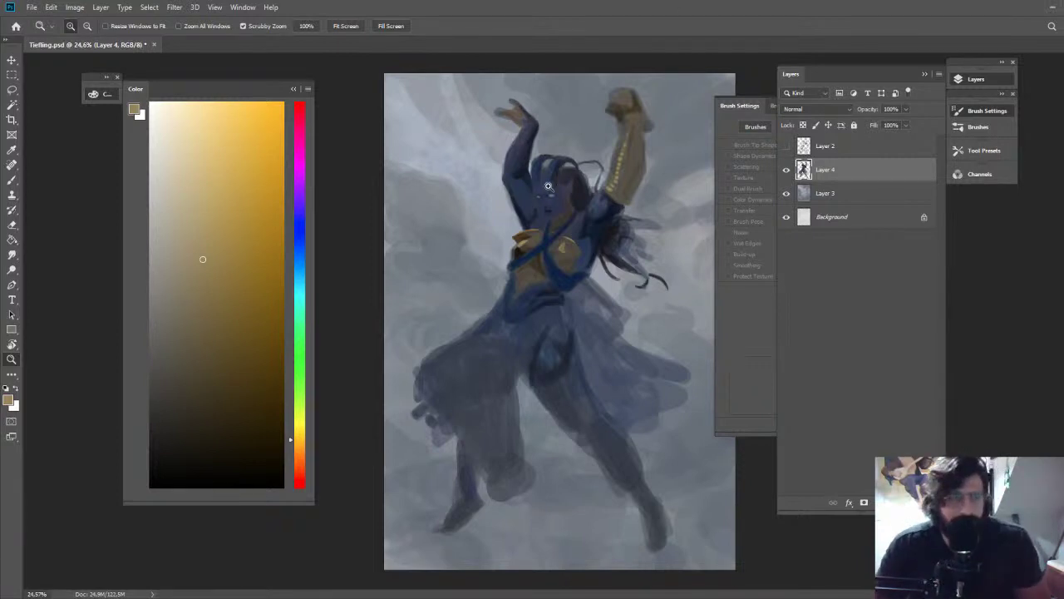
Show the sketch in Layer 2 and darken the mouth opening and lips with a deep violet-blue
left_click(786, 145)
left_click_drag(548, 186, 612, 233)
key("b")
left_click(593, 348, "alt")
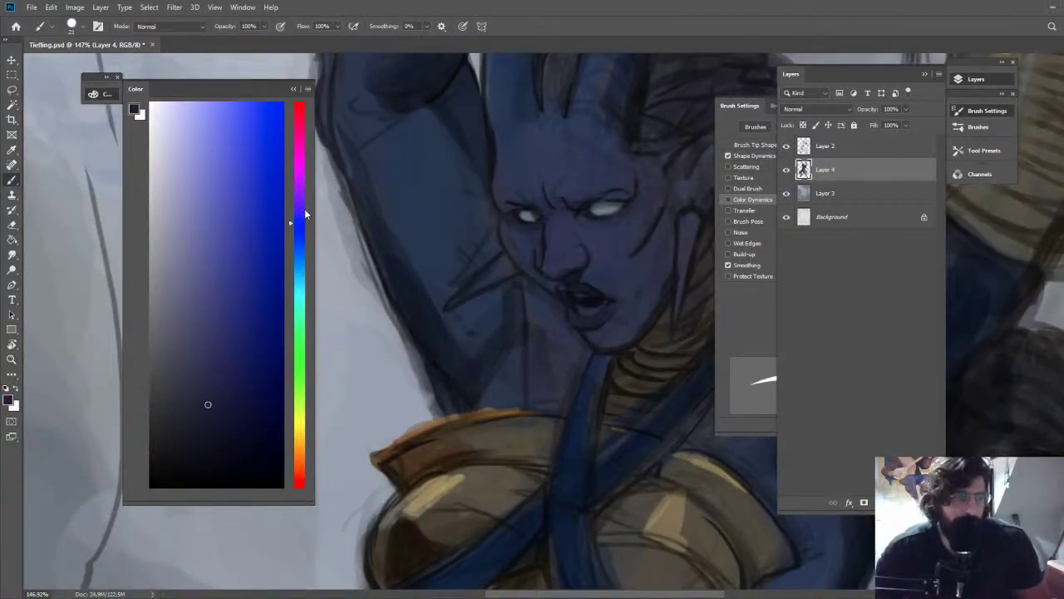
left_click_drag(299, 208, 300, 201)
left_click(229, 419)
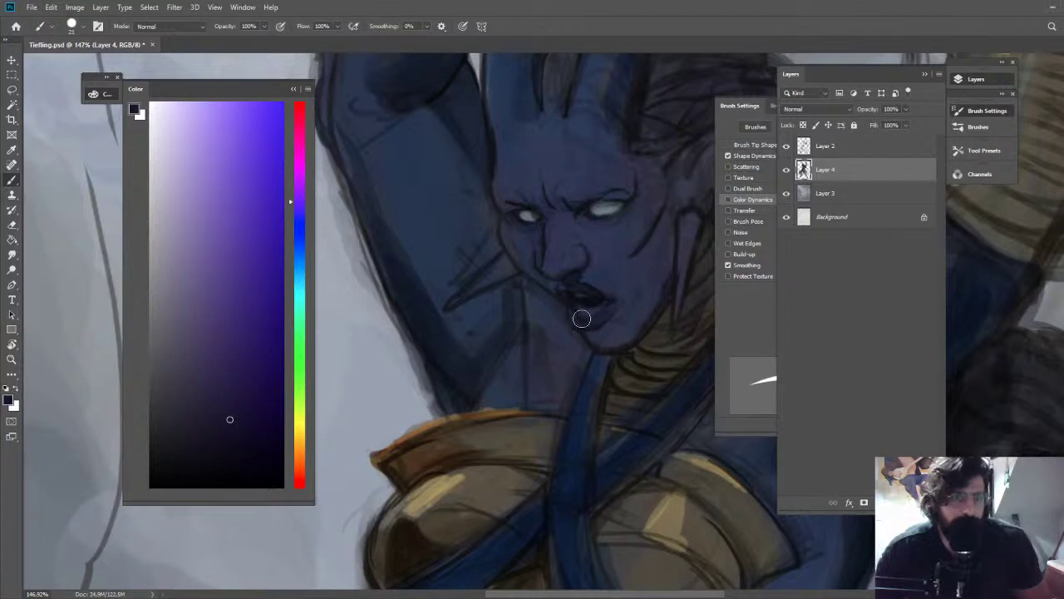
left_click(582, 324, "alt")
mouse_move(578, 322)
left_mouse_down()
mouse_move(594, 324)
mouse_move(532, 247)
left_mouse_up()
Darken the armpit of the bare arm just above the bodice's rim with a sampled near-black blue
key("z")
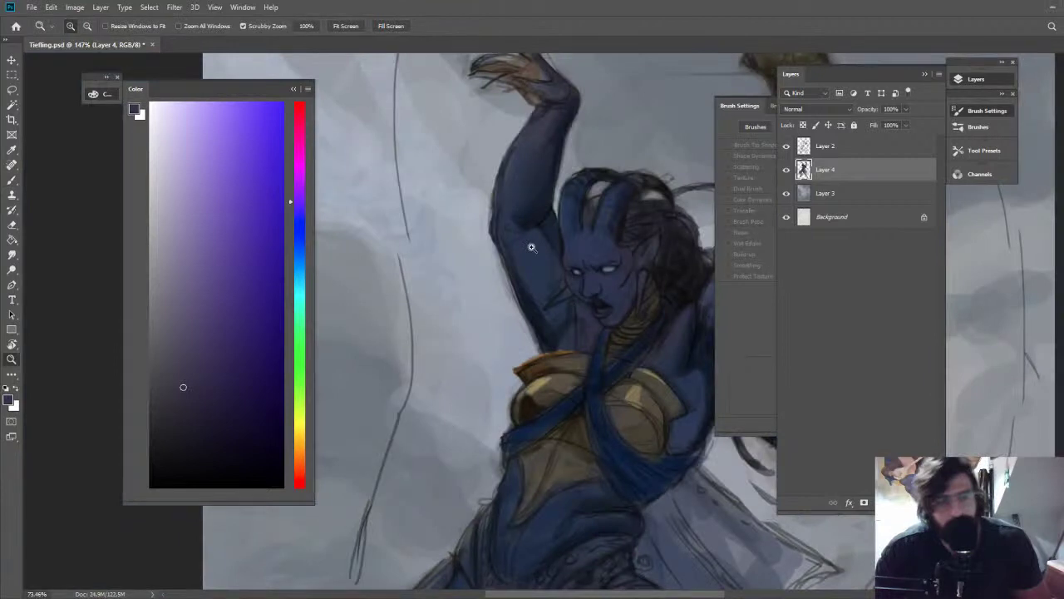
left_click(532, 247, "alt")
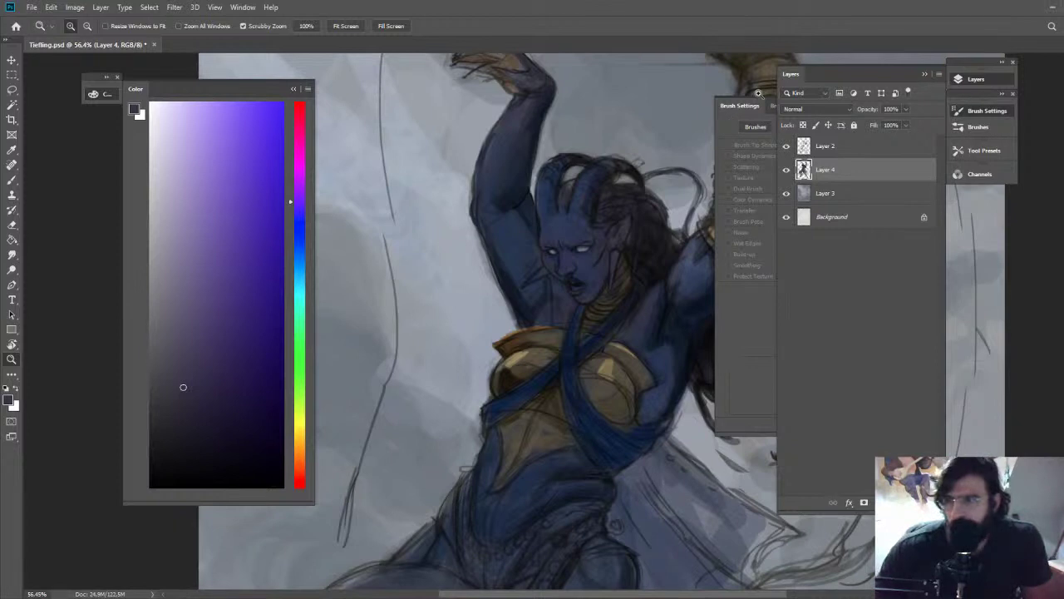
left_click_drag(497, 259, 544, 268)
key("b")
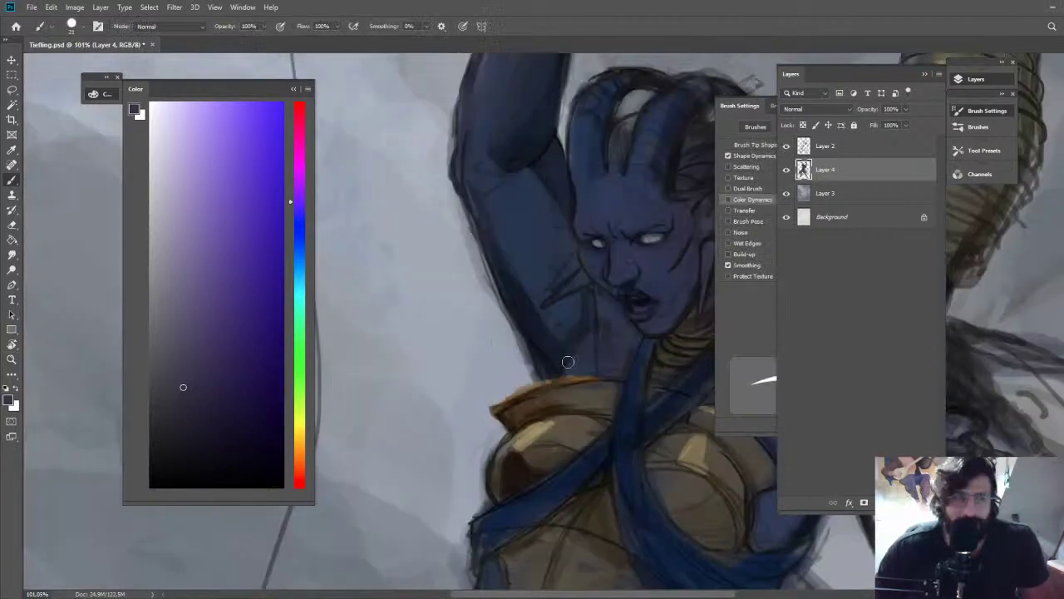
left_click(556, 364, "alt")
left_click_drag(566, 364, 577, 341)
Shade the outer side of the bare arm's wrist with dark blue at 100% opacity
key("z")
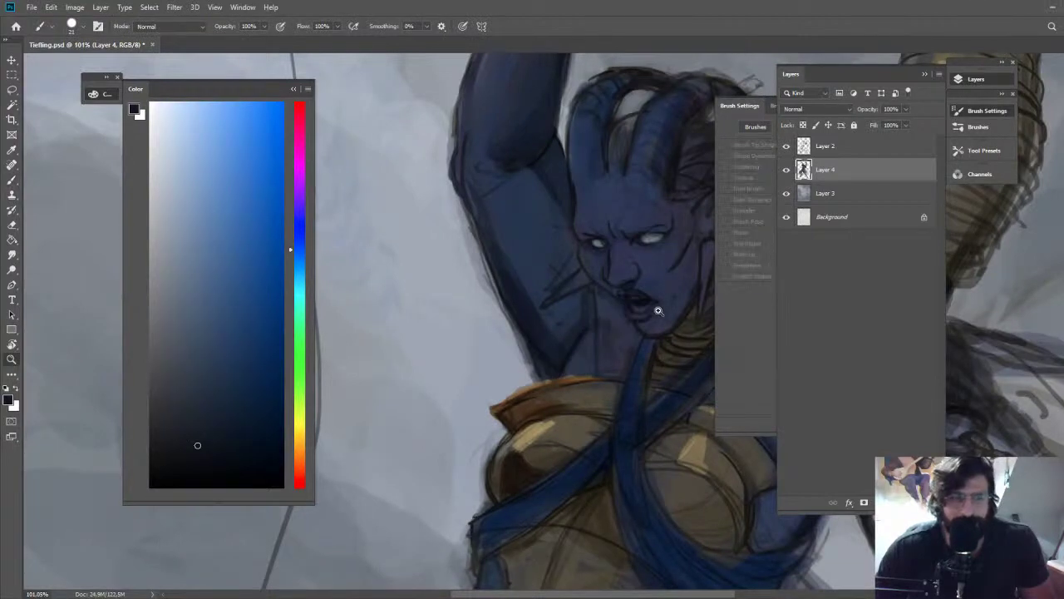
left_click_drag(659, 309, 587, 290)
mouse_move(641, 264)
left_mouse_down()
mouse_move(616, 247)
mouse_move(659, 264)
left_mouse_up()
key("b")
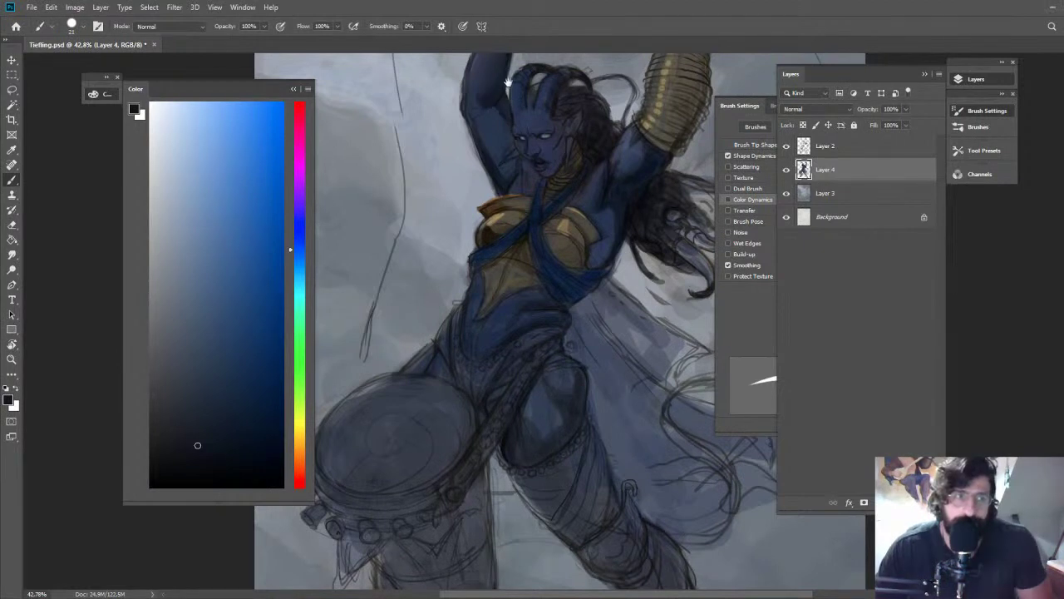
left_click_drag(508, 80, 515, 215)
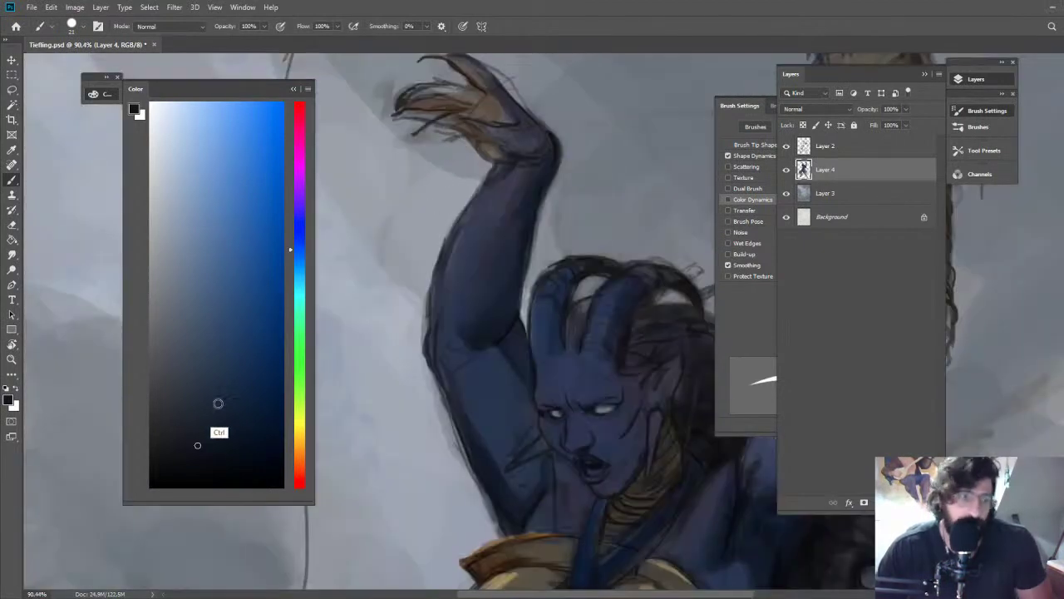
mouse_move(218, 404)
left_mouse_down()
mouse_move(238, 373)
mouse_move(221, 392)
left_mouse_up()
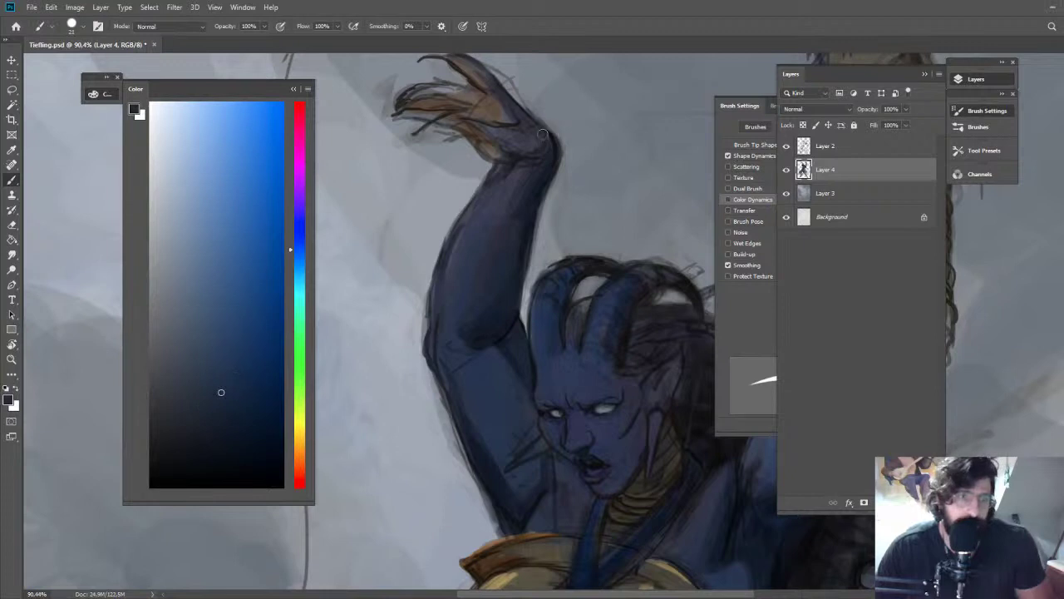
left_click_drag(530, 116, 552, 138)
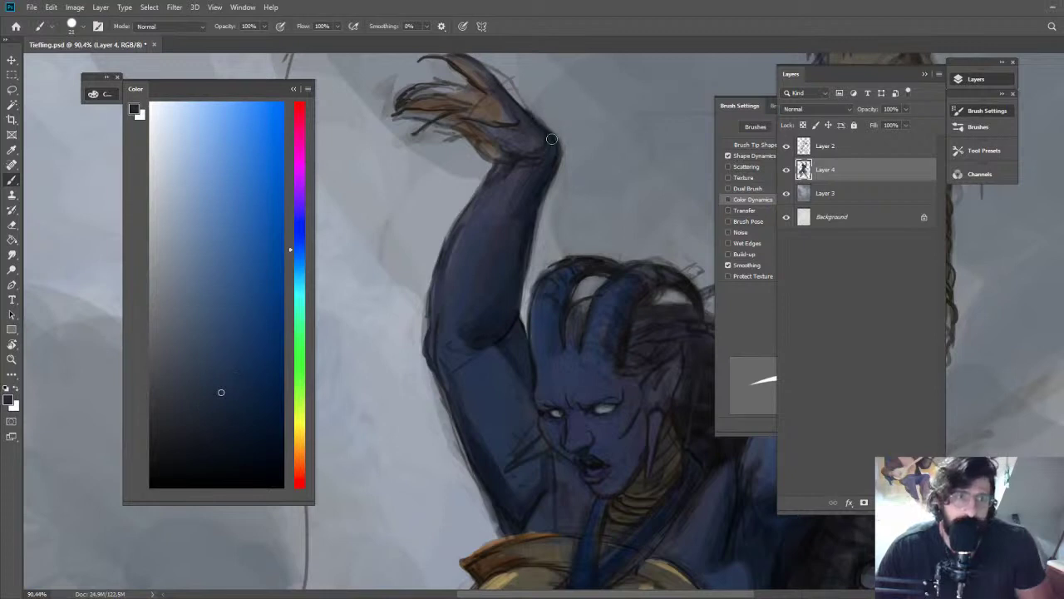
key("z")
key("ctrl+0")
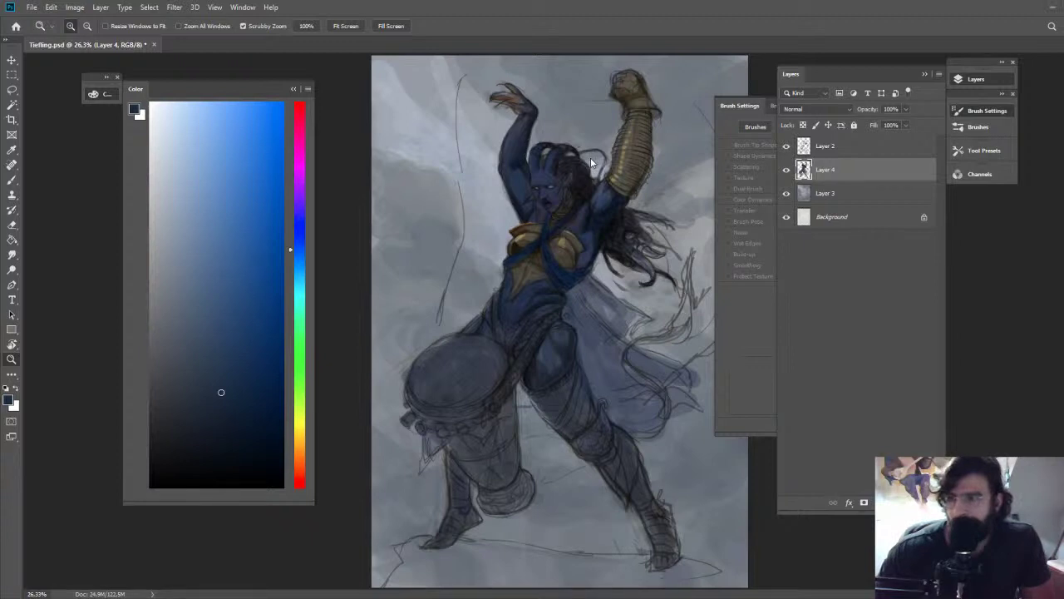
Refine the shading around the far eye and the face's edge with sampled blues and violets, lowering the brush opacity to 30%
left_click_drag(543, 183, 630, 185)
key("b")
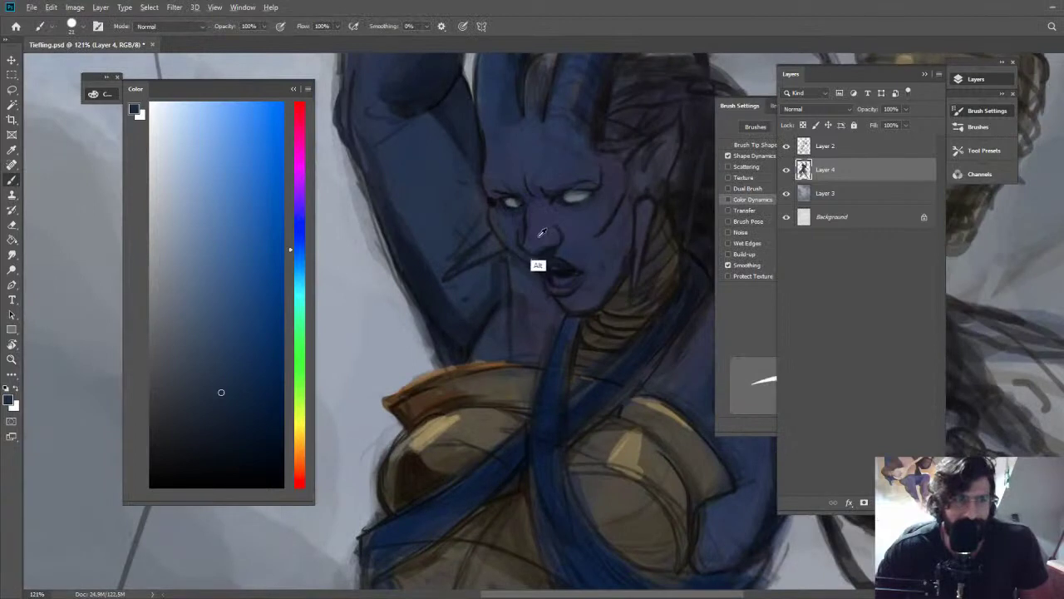
left_click(537, 265, "alt")
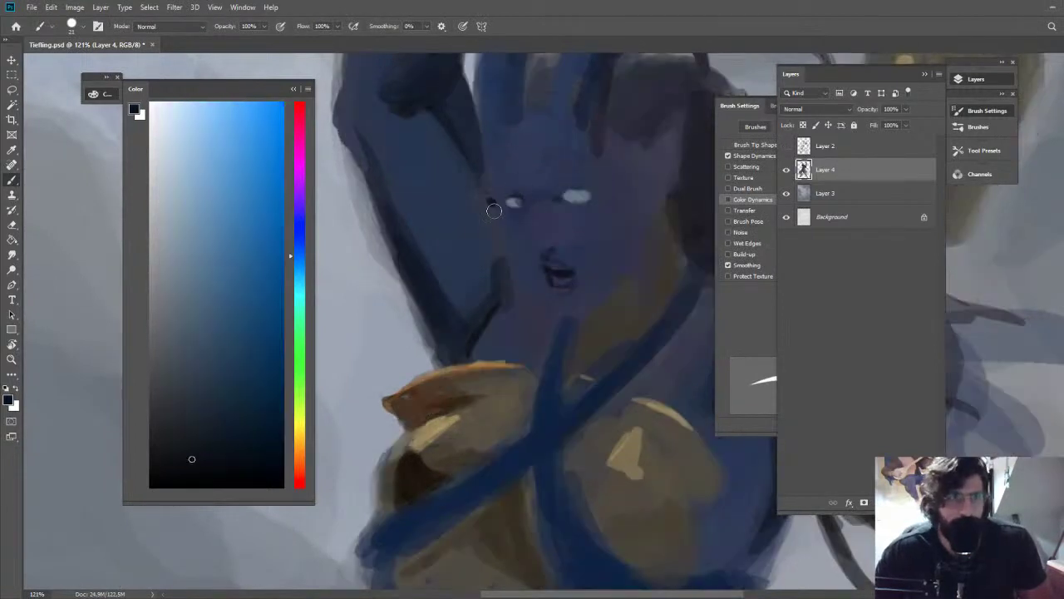
left_click(495, 199, "alt")
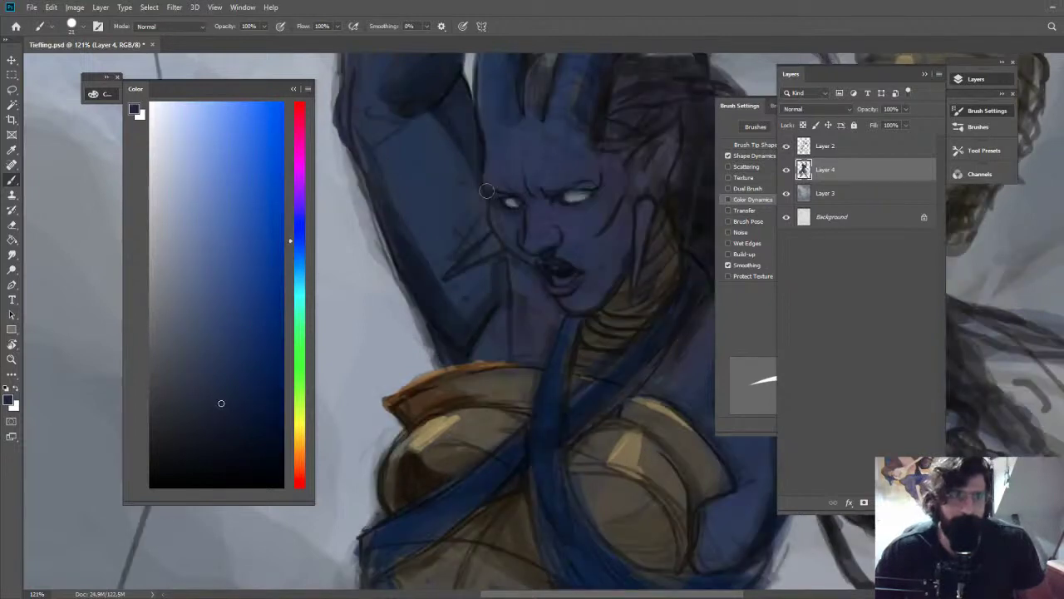
left_click(491, 191, "alt")
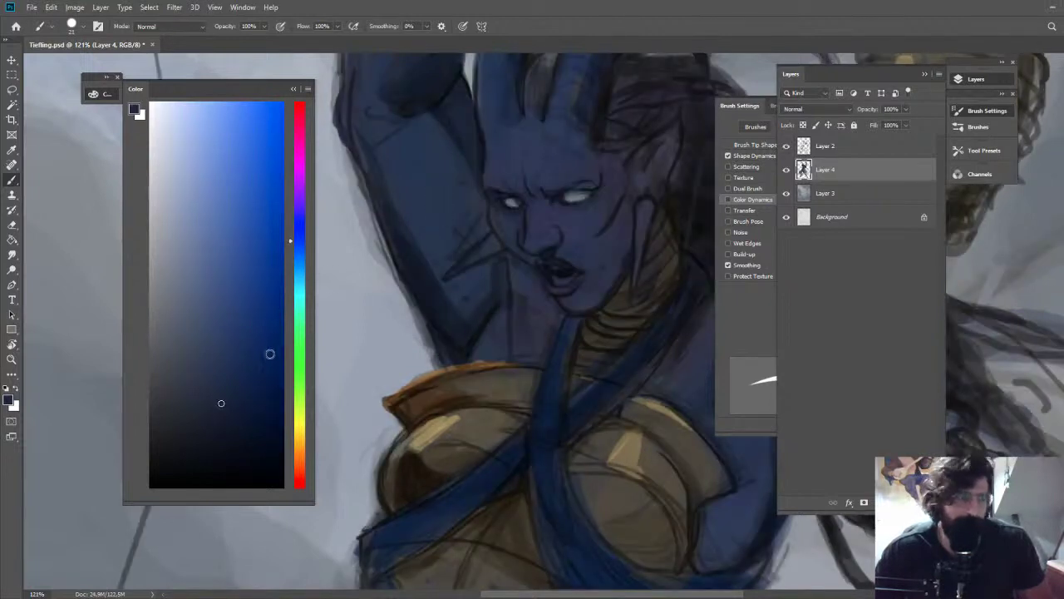
left_click(489, 188, "alt")
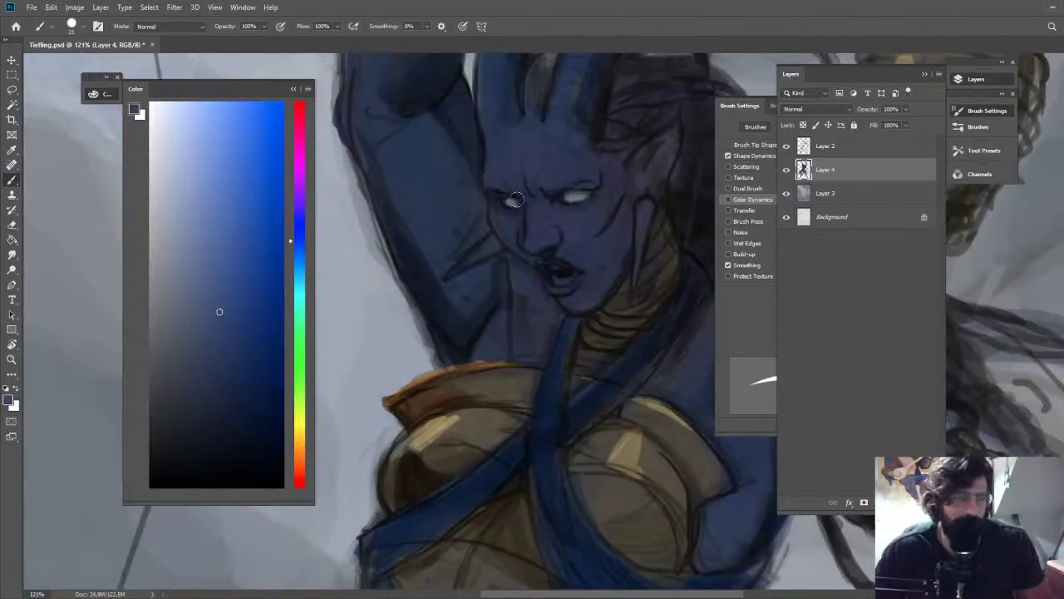
left_click(222, 342)
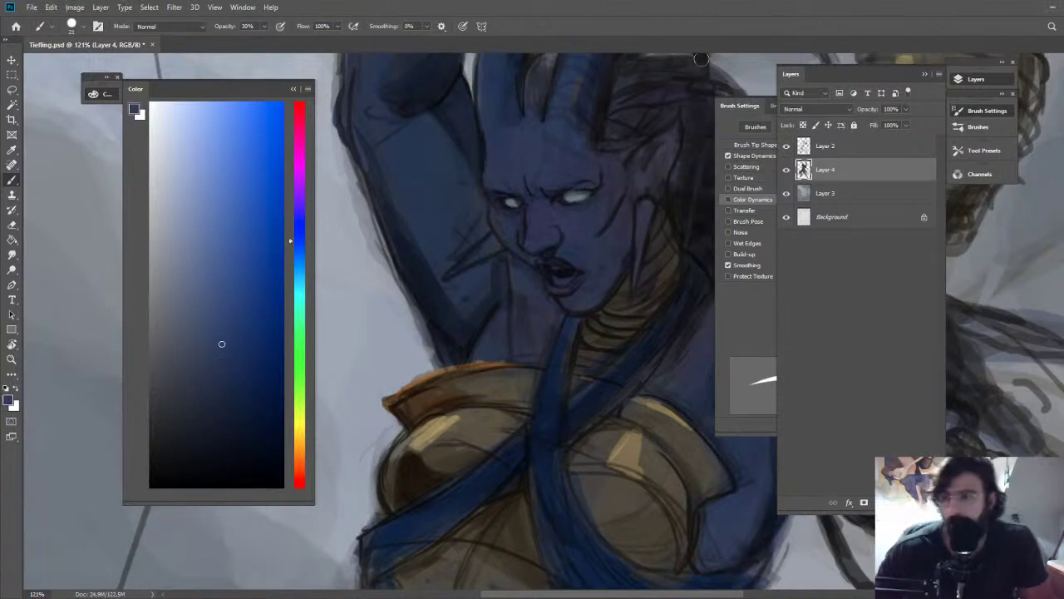
key("3")
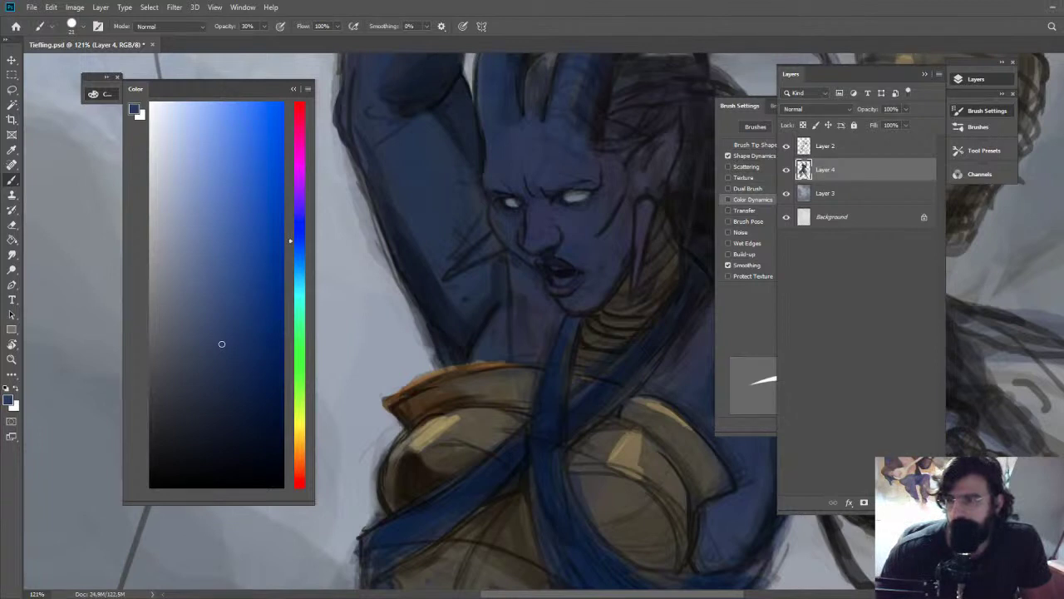
left_click(510, 247, "alt")
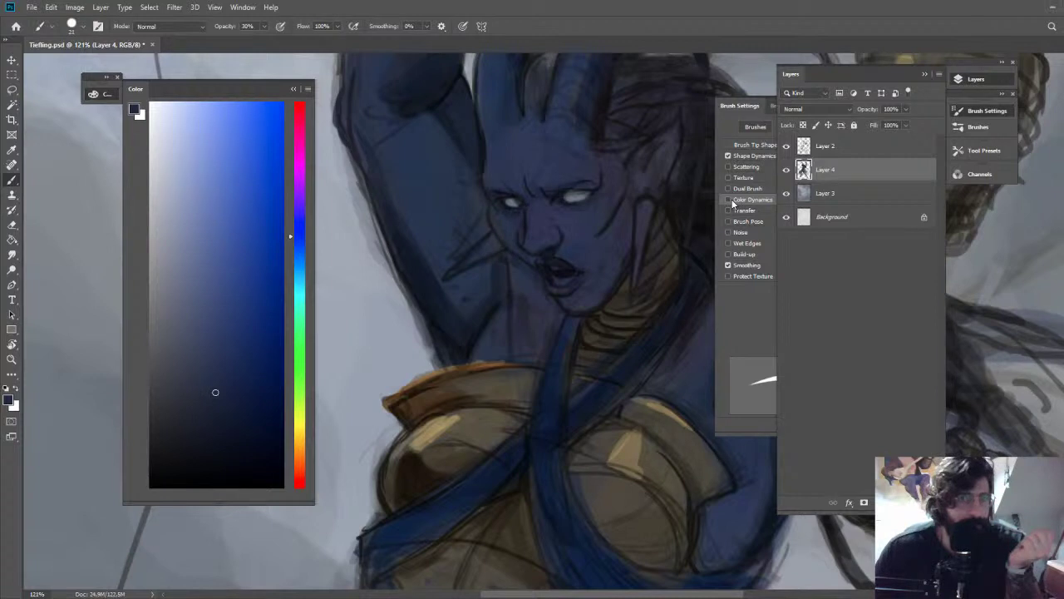
Deepen the shading around the base of the horn and the adjoining hairline with sampled dark blues at 30% opacity
key("z")
key("ctrl+0")
left_click_drag(557, 190, 610, 211)
key("b")
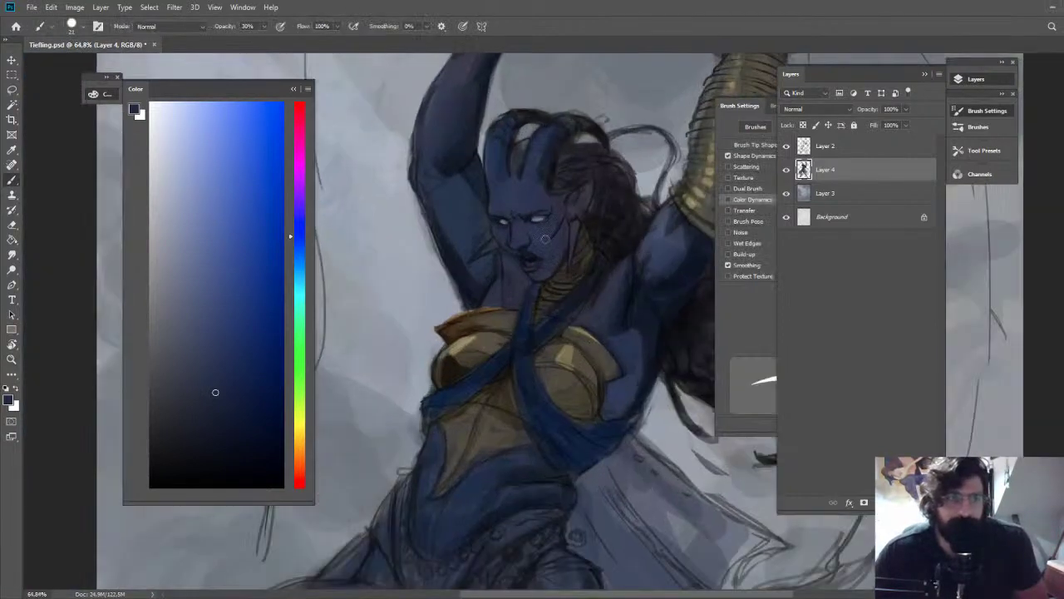
scroll(532, 229, "up", 4)
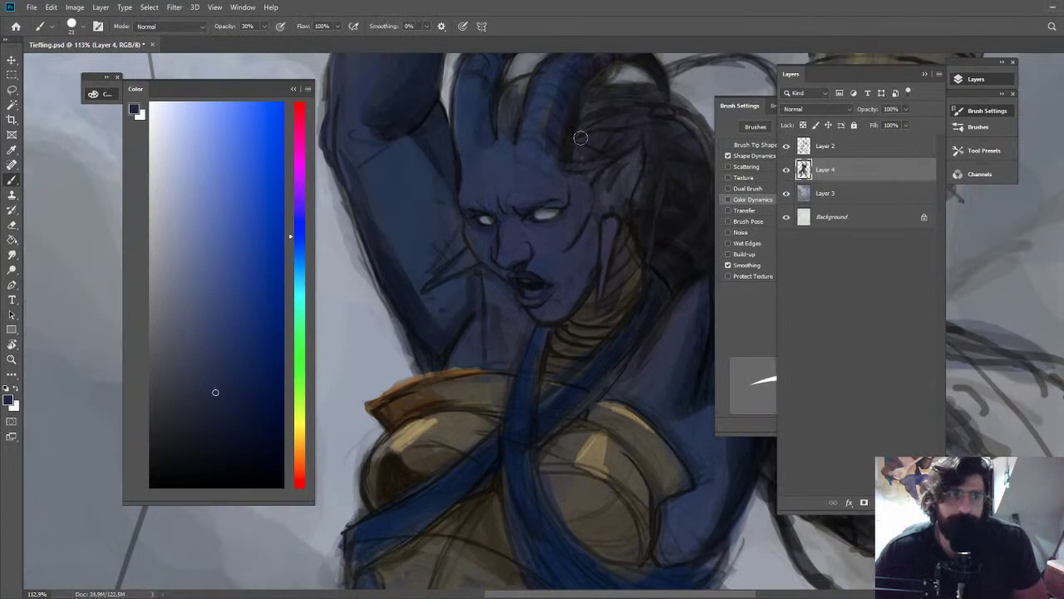
left_click(552, 108, "alt")
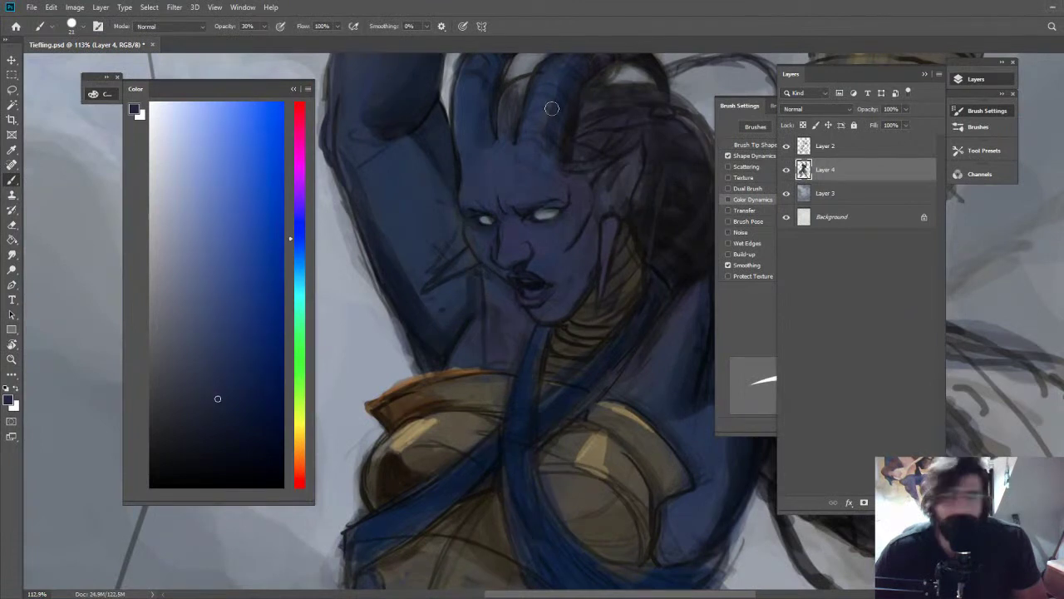
Shade the bodice's raised rim on both sides with sampled browns at 50% brush opacity
scroll(515, 293, "down", 6)
left_click(466, 370, "alt")
left_click(487, 336, "alt")
left_click(486, 337, "alt")
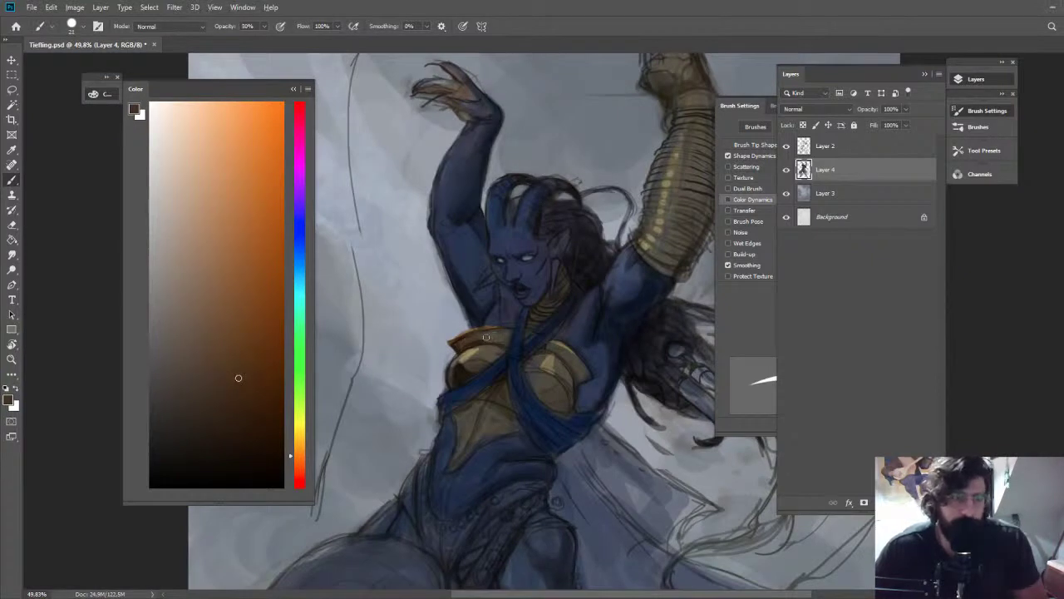
key("5")
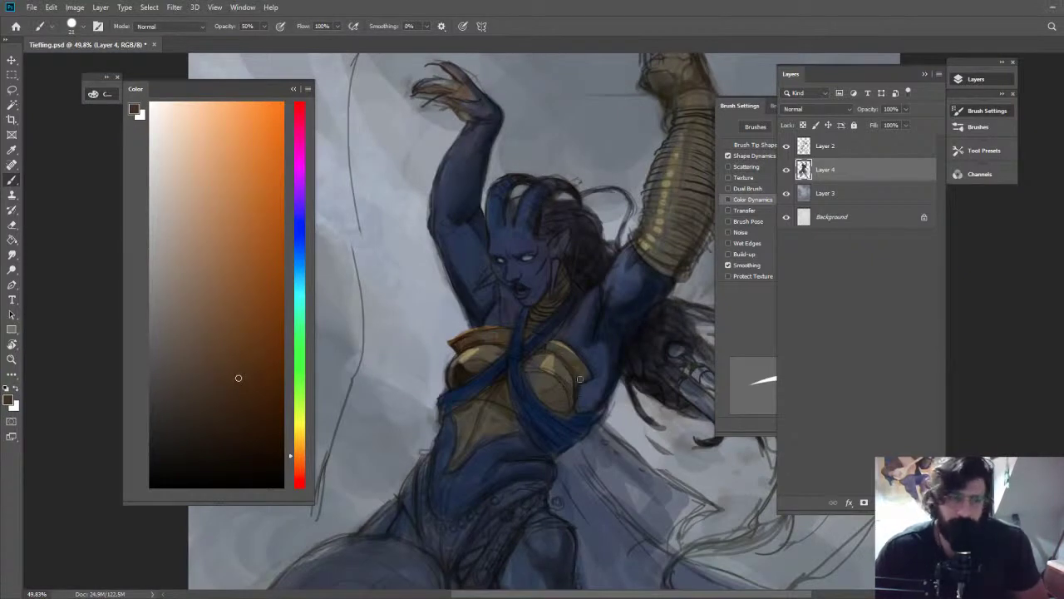
Darken the shadow reflections on the bodice's two rounded cups with sampled dark browns
left_click(469, 365, "alt")
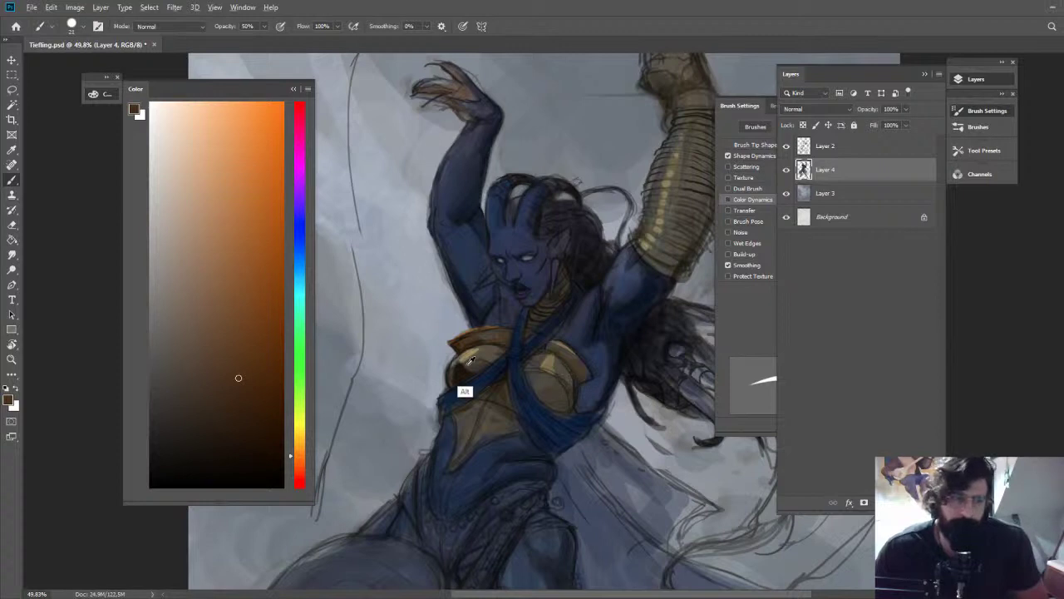
left_click(470, 359, "alt")
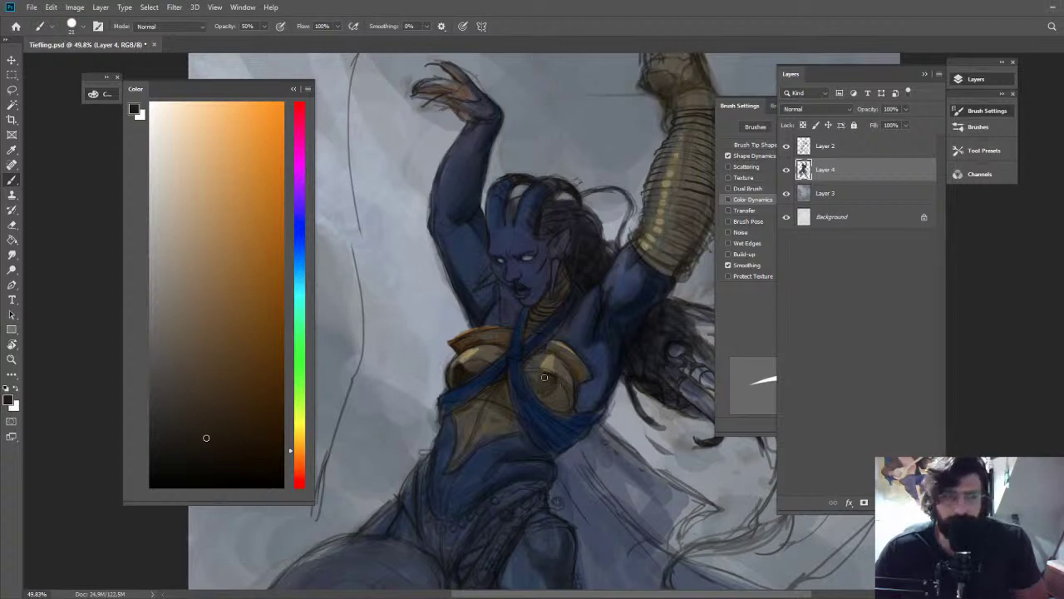
left_click(545, 374, "alt")
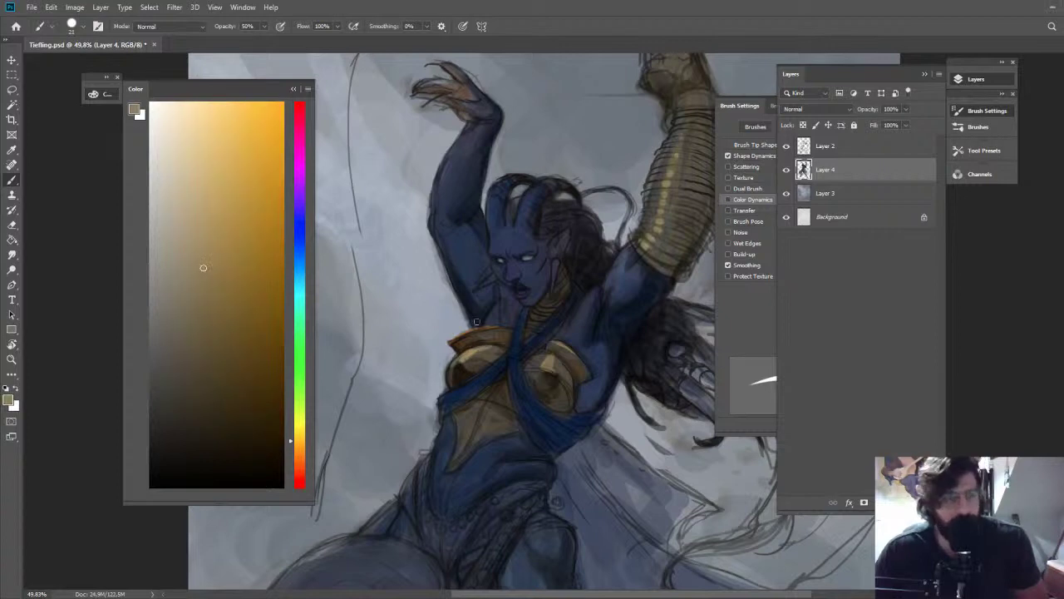
Brighten and reshape the metallic highlights on the bodice cups with sampled pale gold and tan
left_click(470, 359, "alt")
left_click(470, 361, "alt")
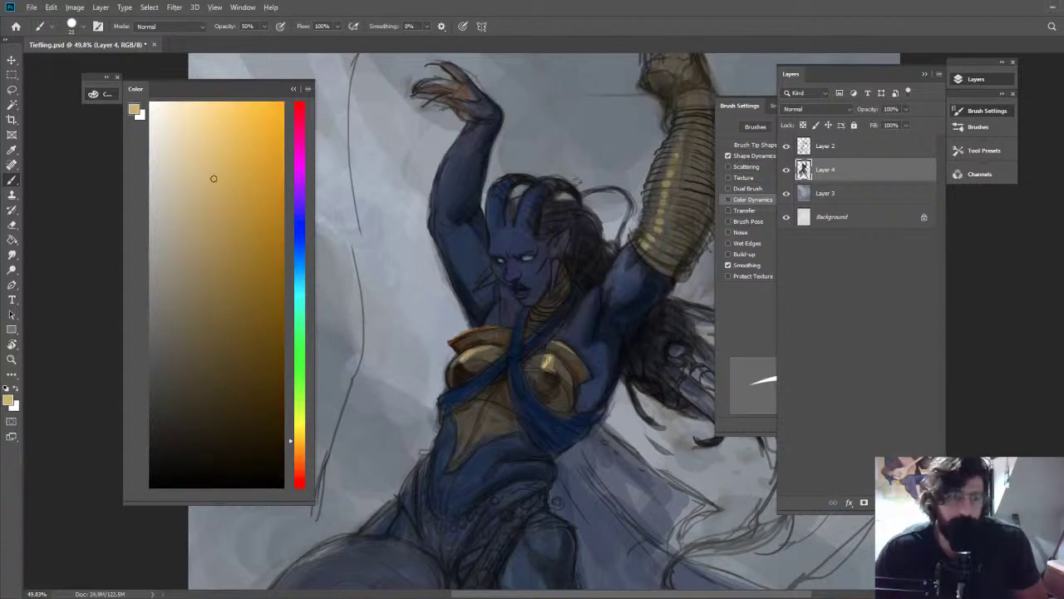
left_click(545, 361, "alt")
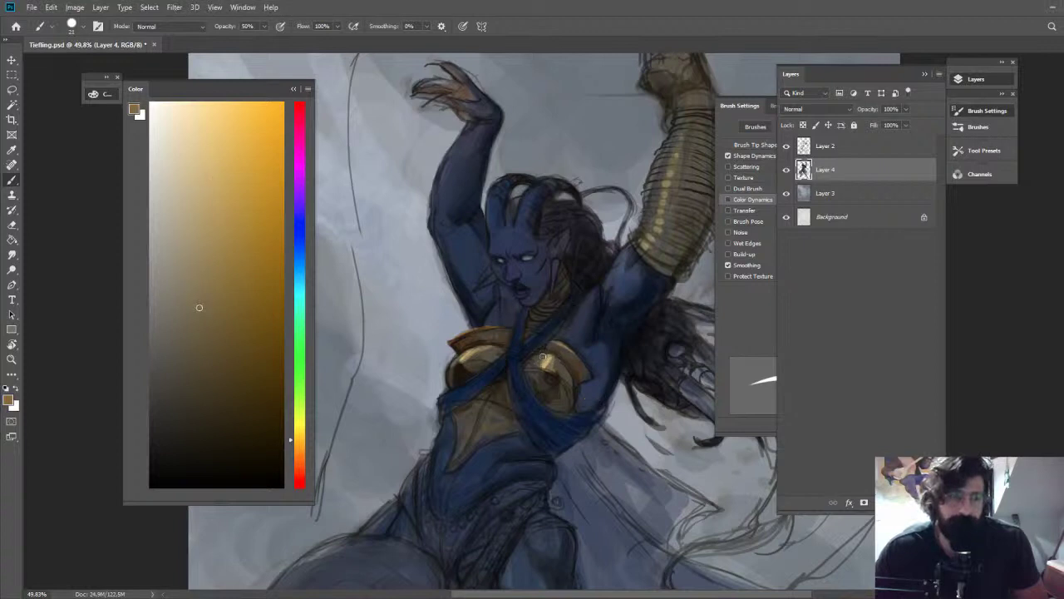
left_click(545, 362, "alt")
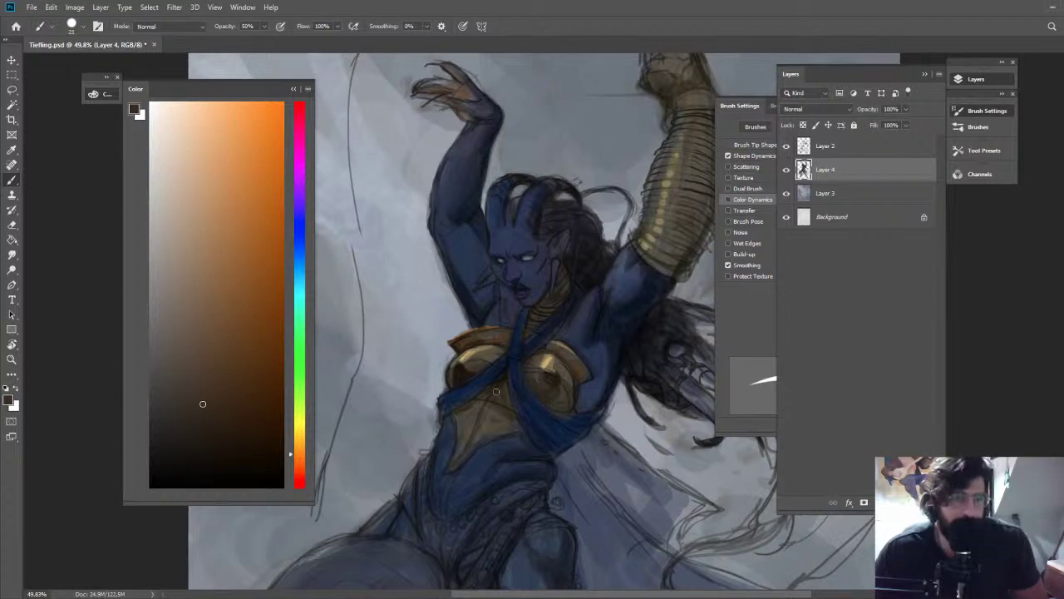
Shade the bodice's centre panel beneath the crossed cloth in brown and darken the belly just below the bodice with sampled blues
left_click(519, 373, "alt")
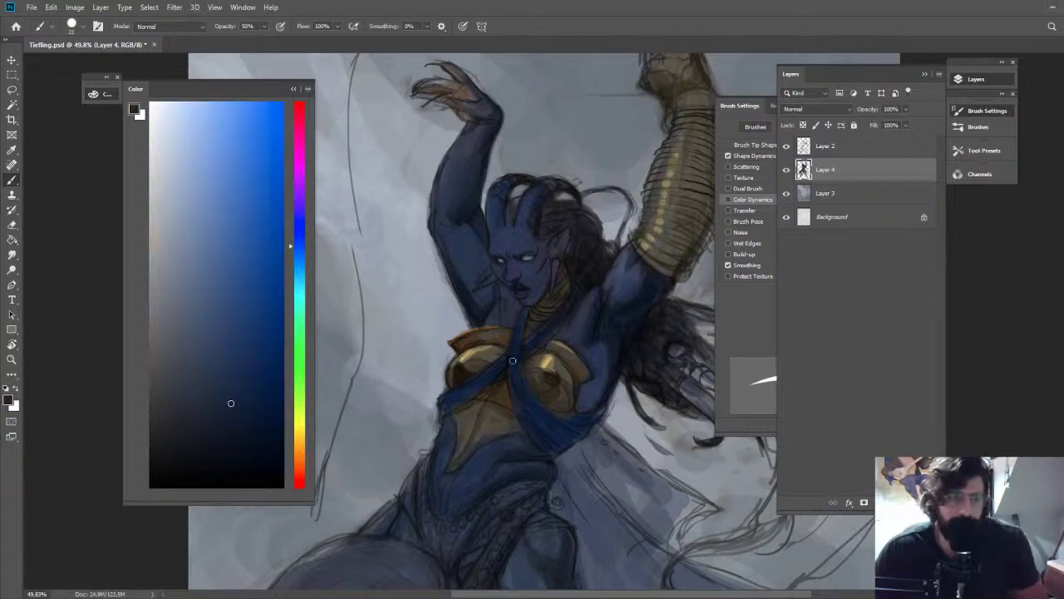
left_click(481, 463, "alt")
left_click_drag(518, 442, 527, 436)
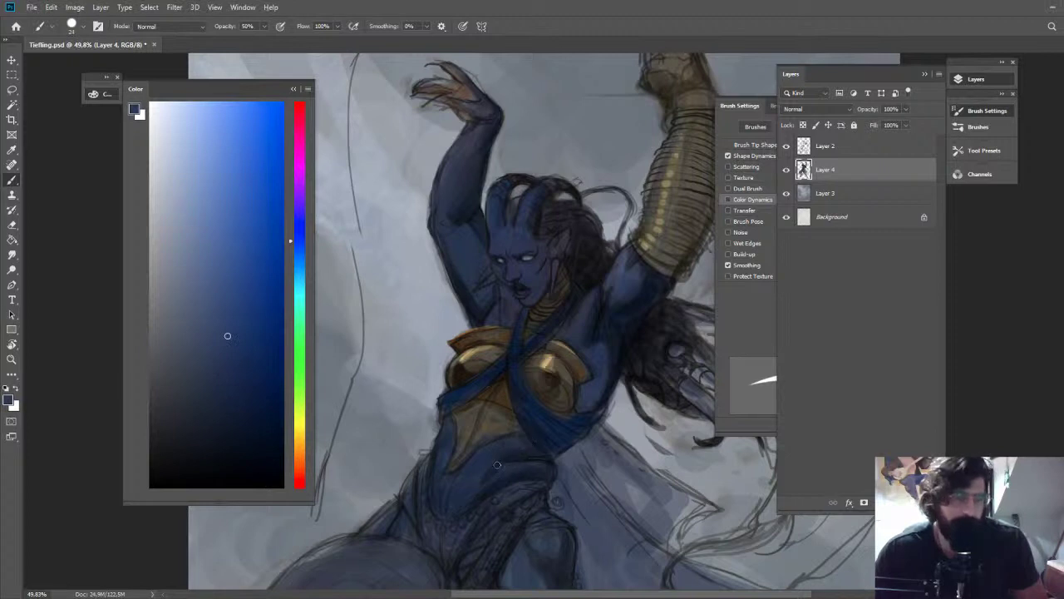
left_click(495, 460, "alt")
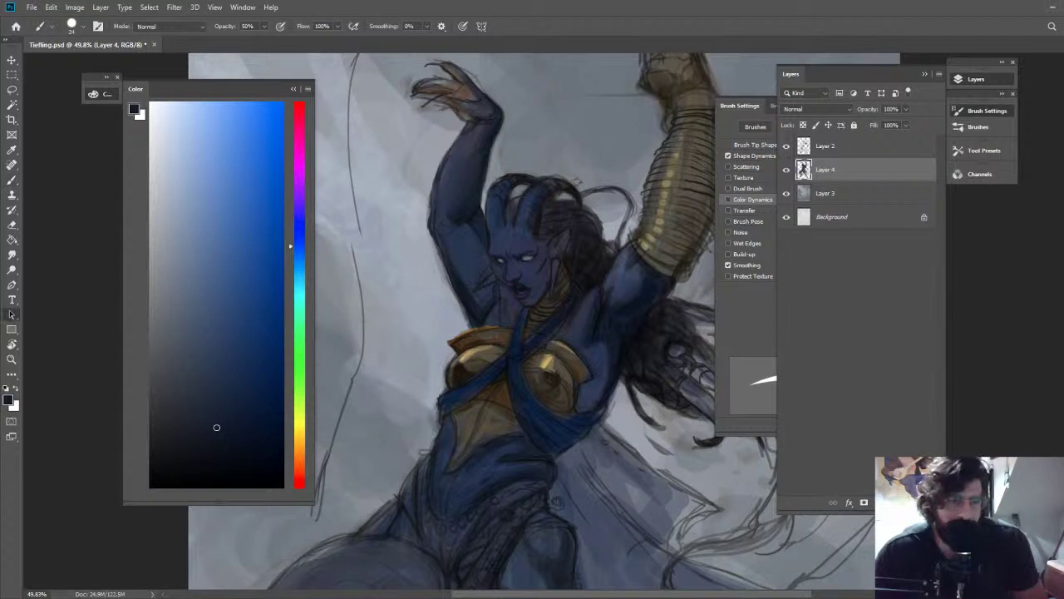
Paint a dark brown shadow along the bodice rim above the cup nearest the wrapped arm
key("z")
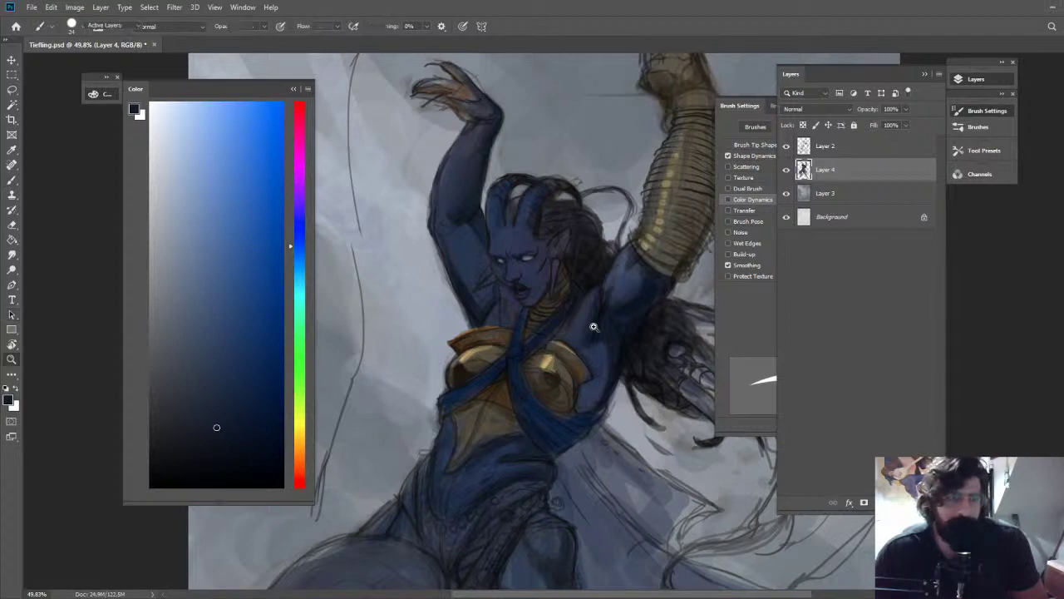
left_click_drag(593, 327, 649, 263)
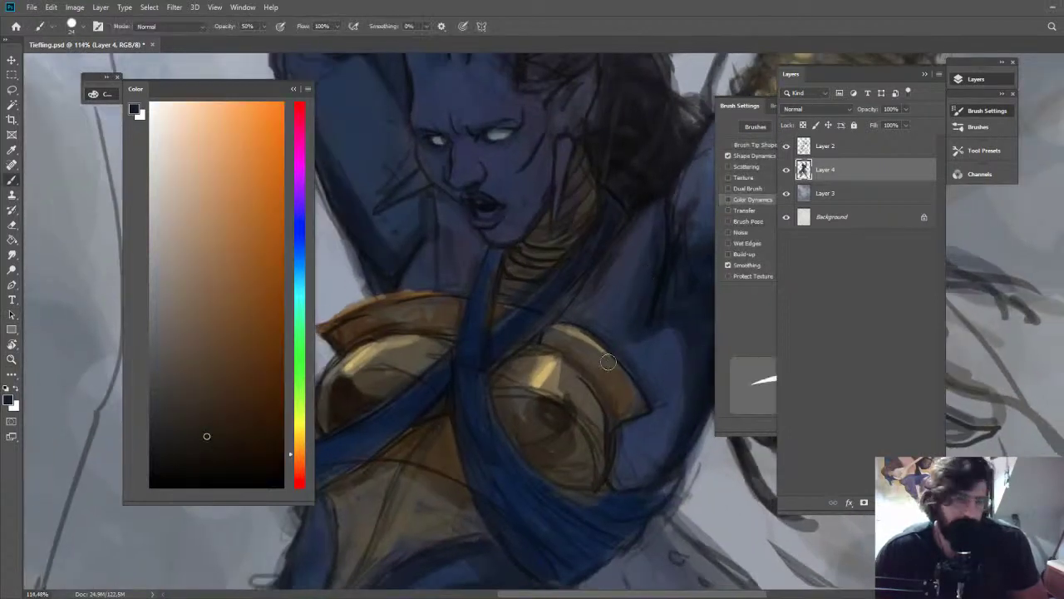
left_click_drag(587, 370, 595, 383)
mouse_move(555, 349)
left_mouse_down()
mouse_move(602, 376)
mouse_move(565, 338)
mouse_move(587, 355)
left_mouse_up()
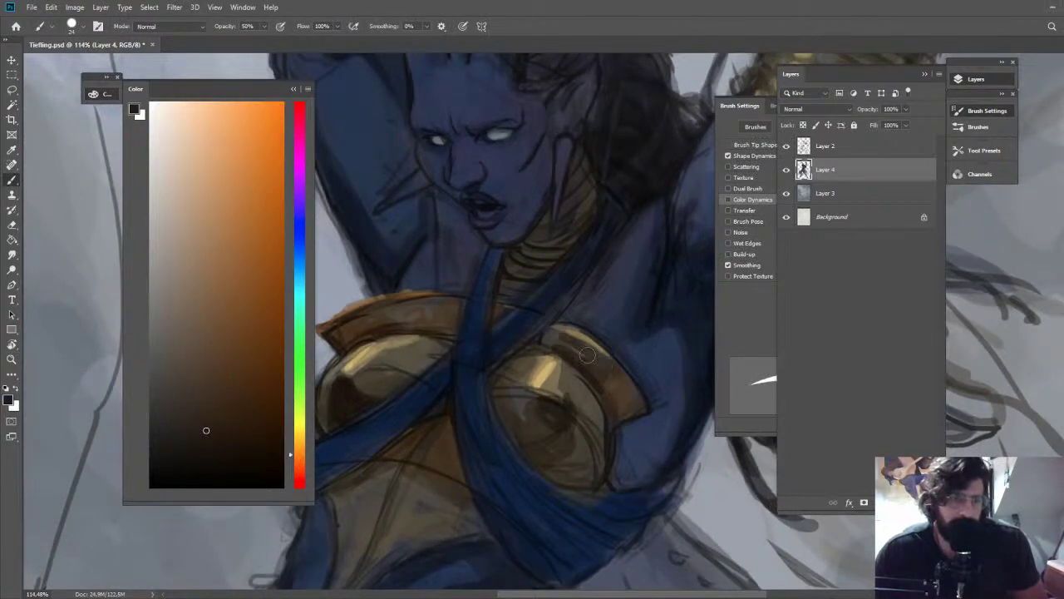
Darken the outer end of the blue cloth at the side of the ribcage with a sampled deep blue
left_click(508, 353, "alt")
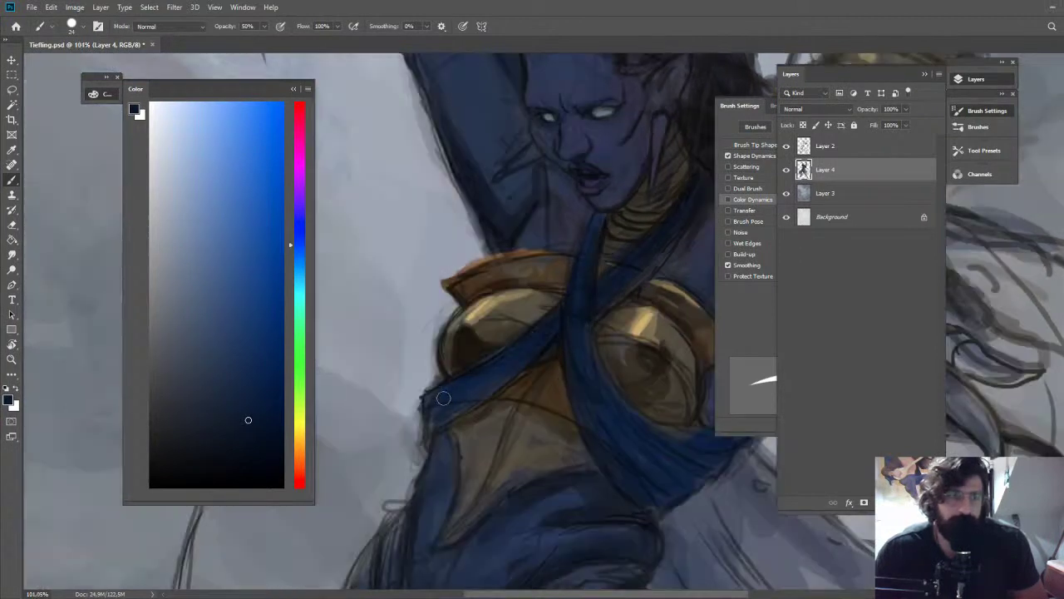
left_click_drag(429, 409, 429, 439)
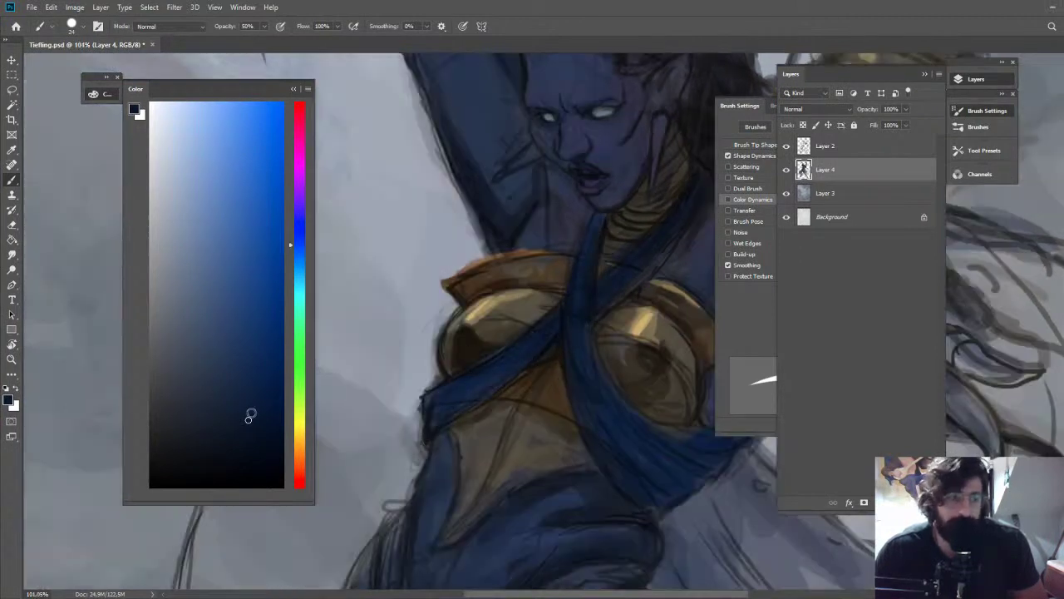
Brighten the folds of the blue cloth straps across the chest with saturated blue at 40% brush opacity
left_click(262, 379)
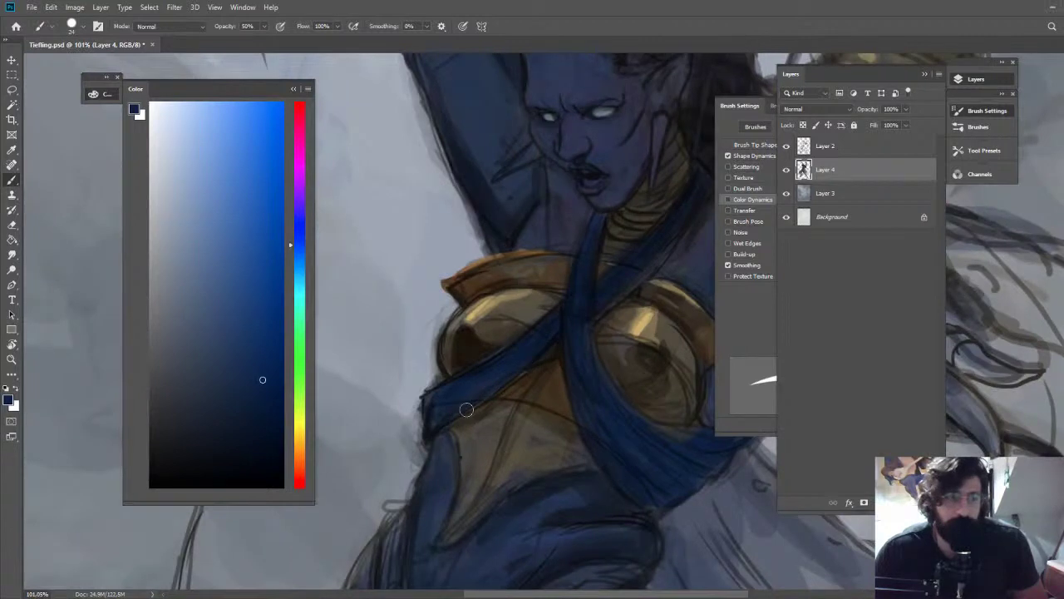
key("4")
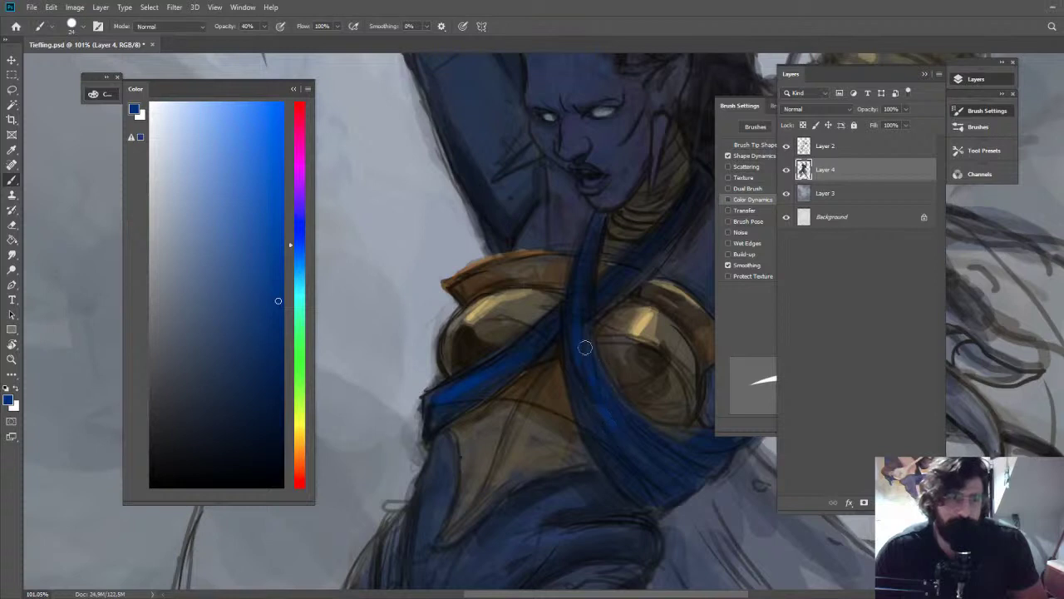
left_click(572, 356, "alt")
Deepen the shadows on the gold breastplate using dark tones sampled from its shaded areas
left_click(471, 350, "alt")
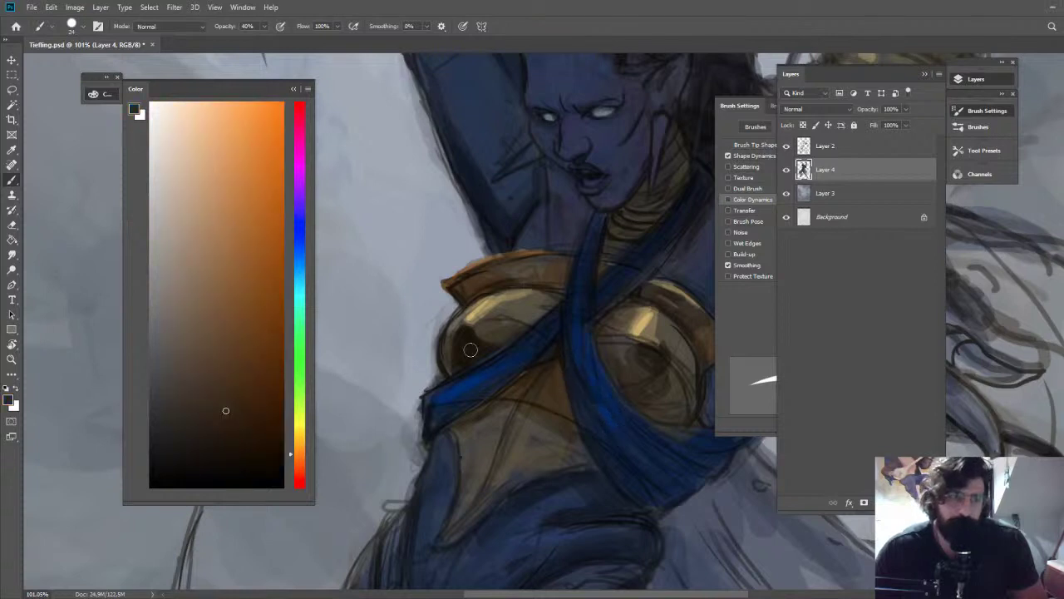
left_click(469, 346, "alt")
mouse_move(623, 386)
left_mouse_down()
mouse_move(611, 317)
mouse_move(559, 331)
left_mouse_up()
key("z")
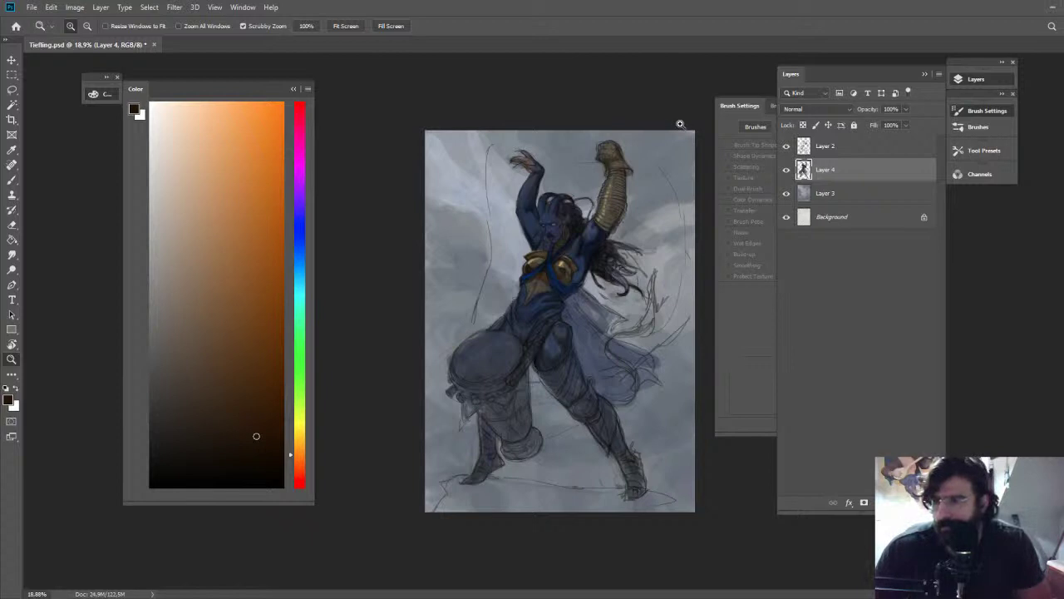
Refine the edges where the blue straps cross the gold abdomen plate, using sampled brown and blue tones
left_click_drag(554, 259, 627, 261)
key("b")
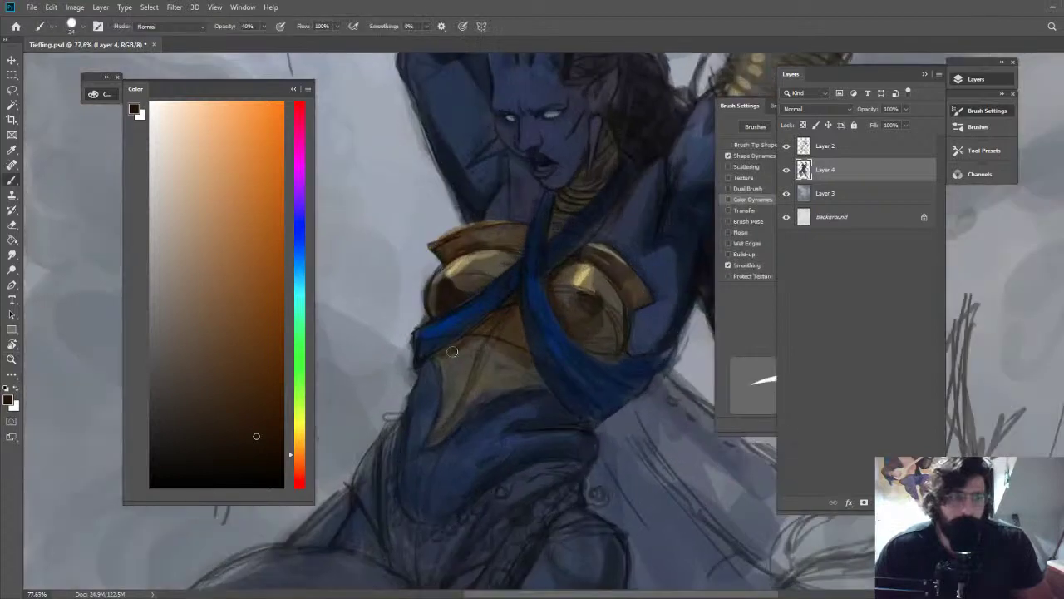
left_click(484, 332, "alt")
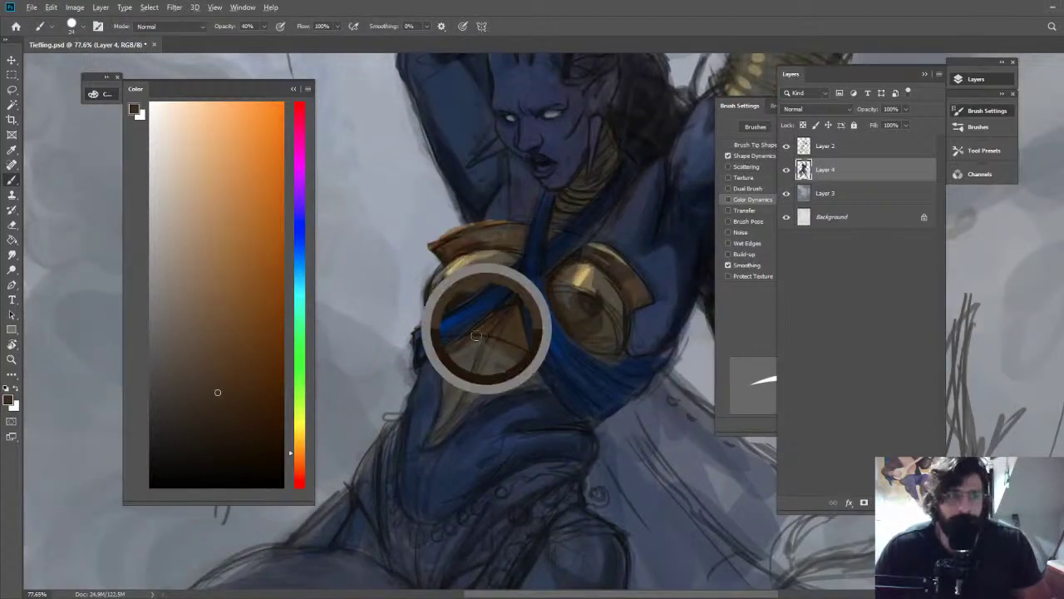
left_click(515, 350, "alt")
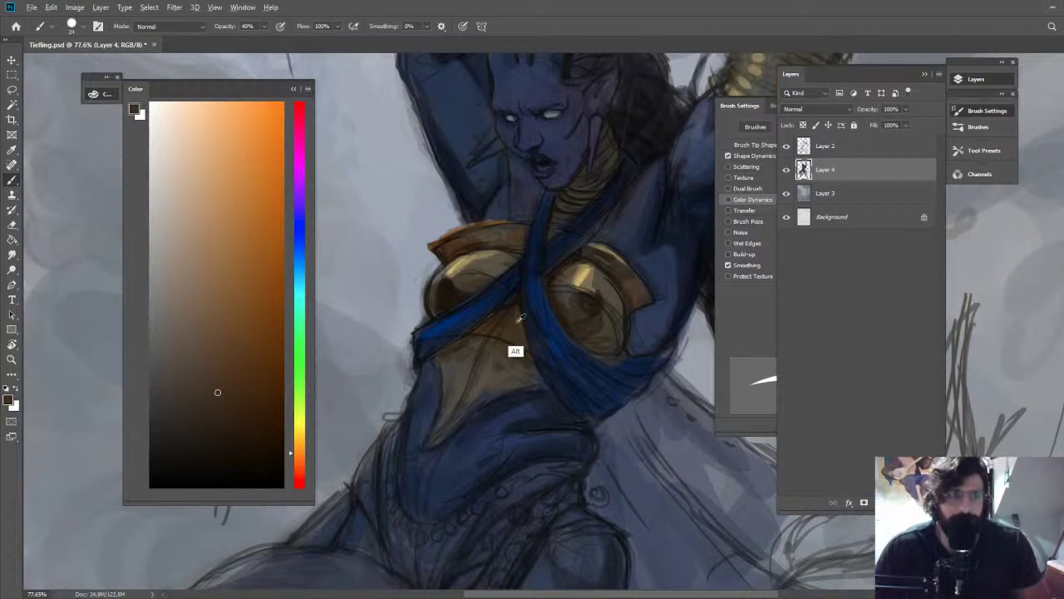
left_click(493, 316, "alt")
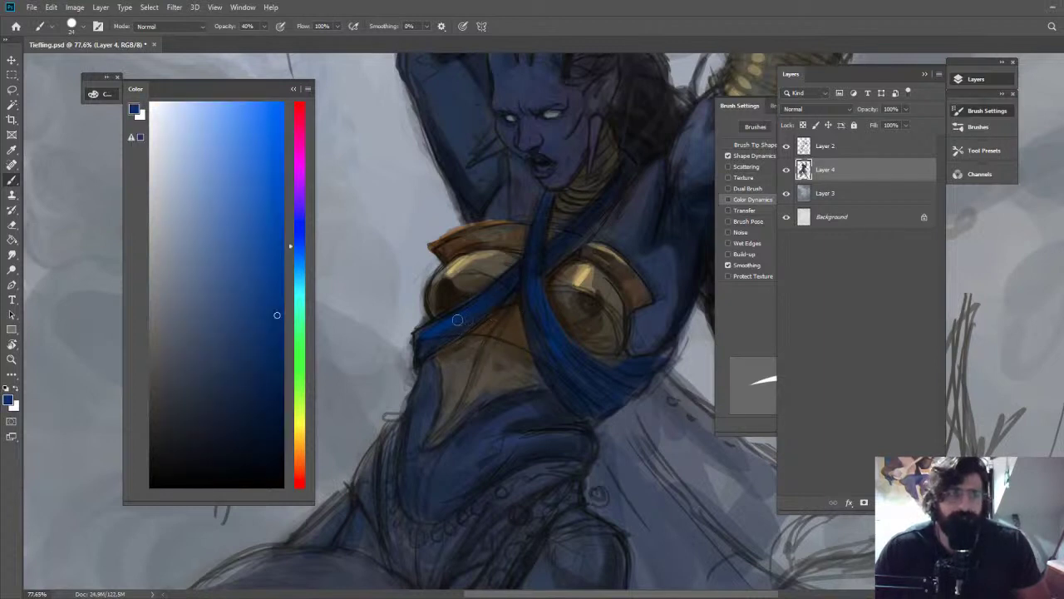
mouse_move(542, 218)
left_mouse_down()
mouse_move(539, 278)
mouse_move(586, 240)
left_mouse_up()
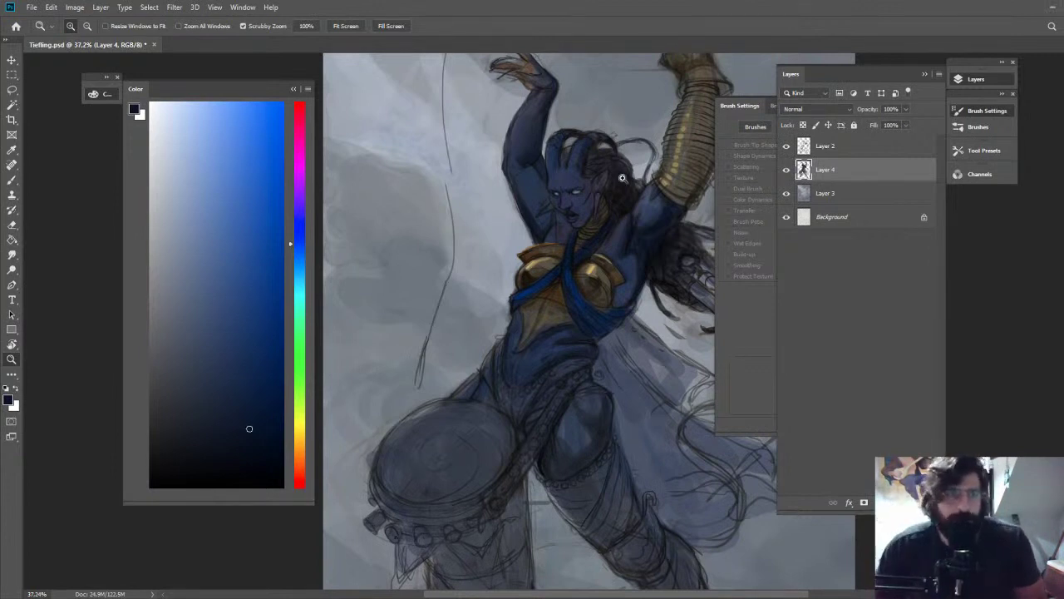
Paint lighter grey-blue highlights along the upper arm and forearm of the bare raised arm
left_click_drag(537, 149, 581, 157)
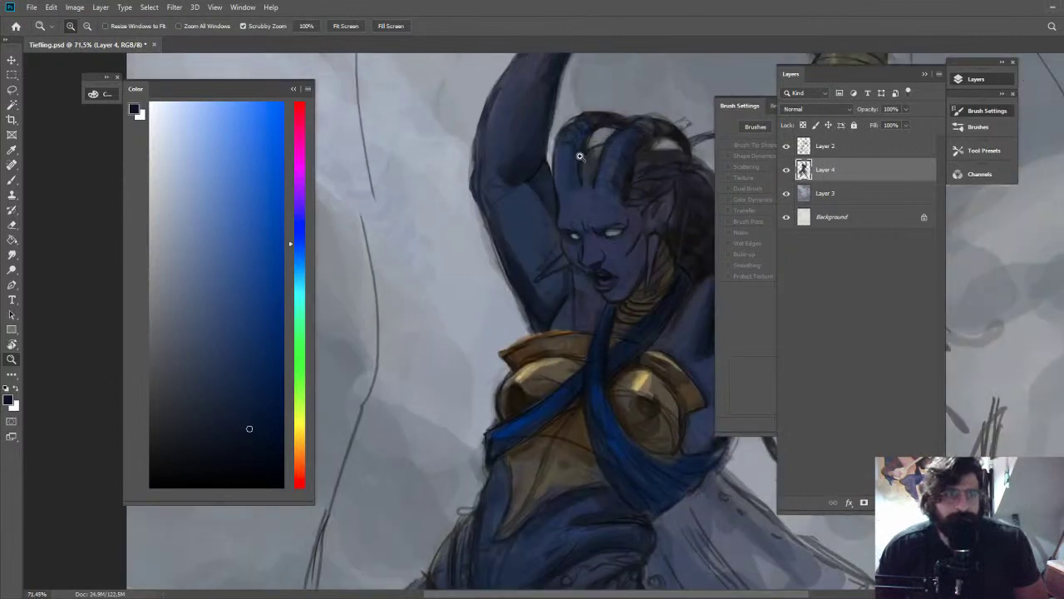
key("b")
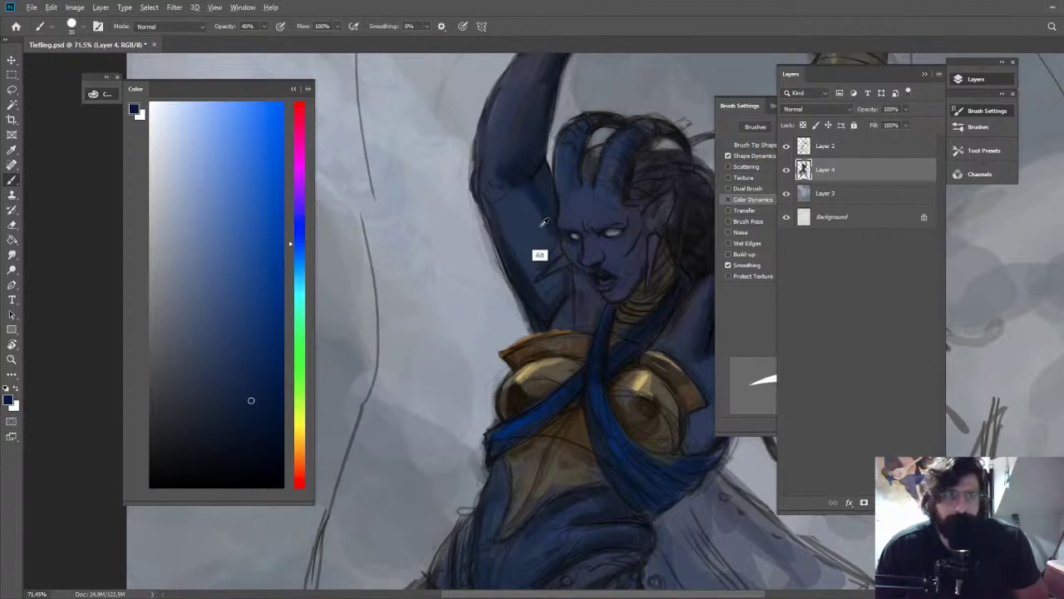
left_click(534, 261, "alt")
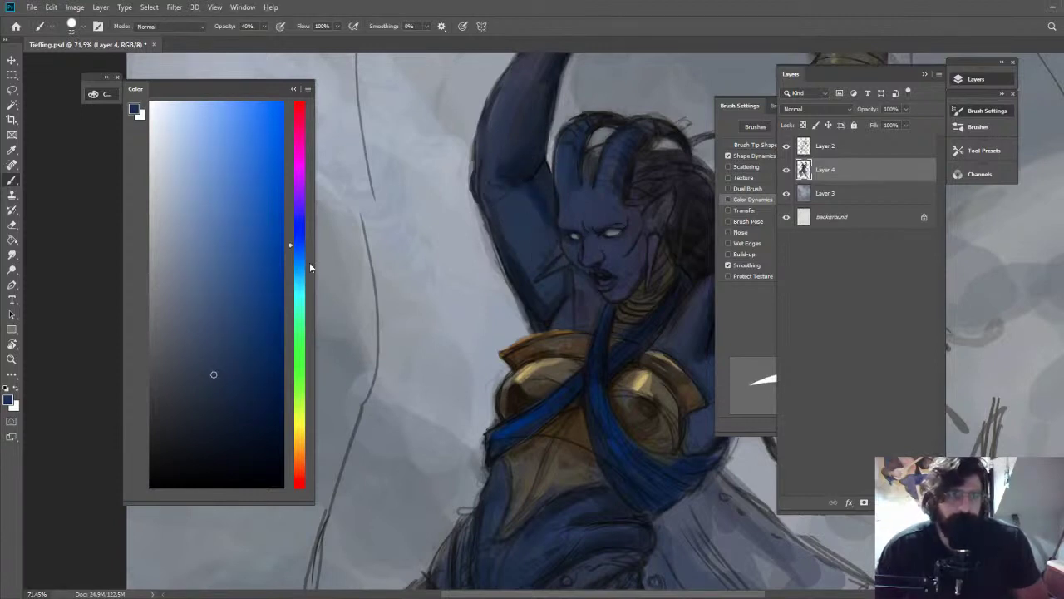
left_click(202, 287)
left_click_drag(510, 198, 530, 250)
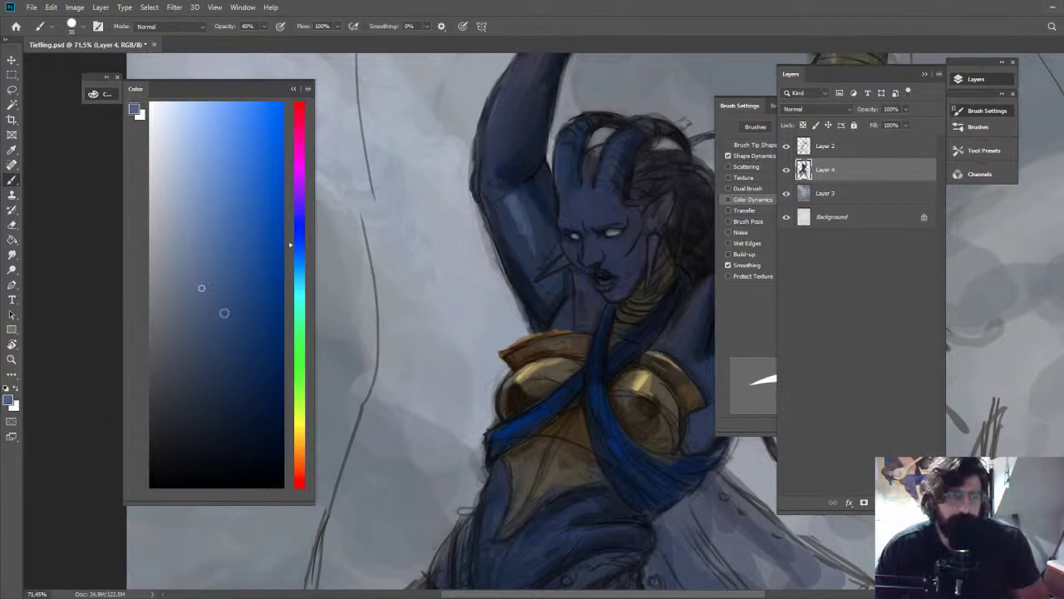
left_click(204, 334)
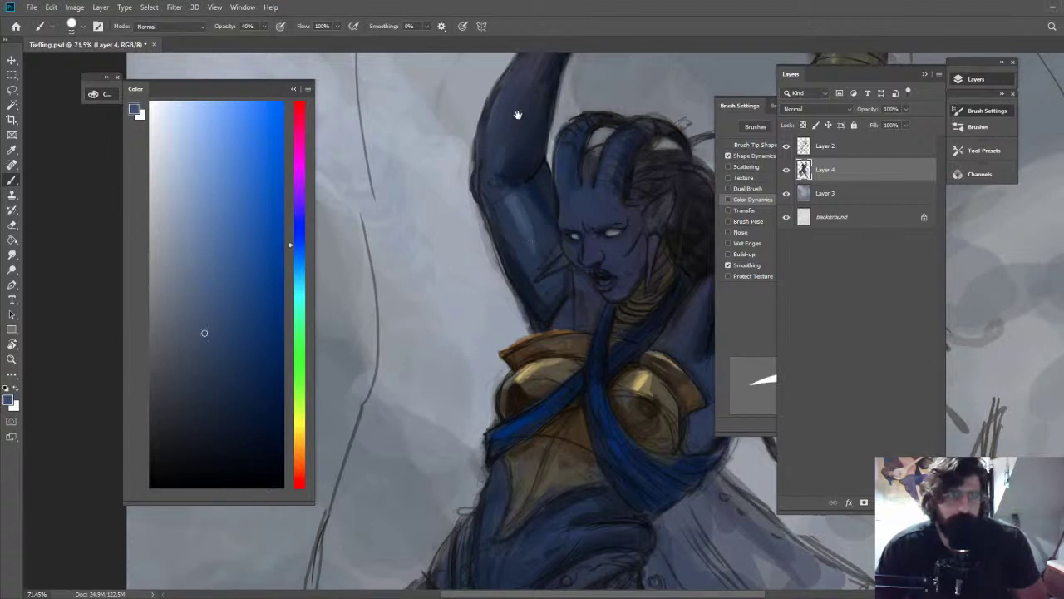
left_click_drag(499, 167, 476, 293)
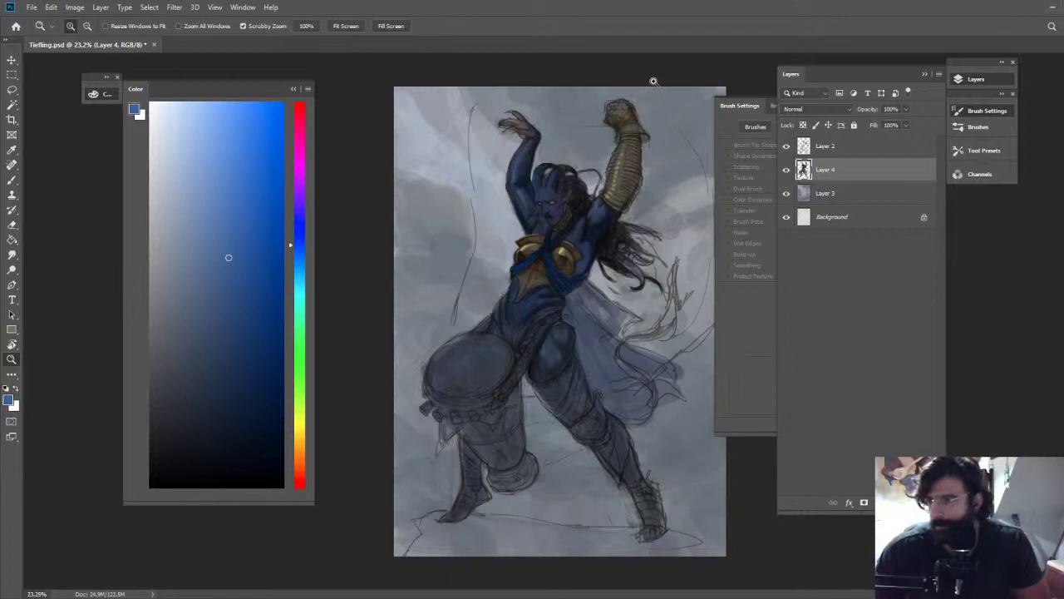
Paint a soft blue highlight down the neck beside the jaw using a sampled skin tone
left_click_drag(555, 215, 648, 214)
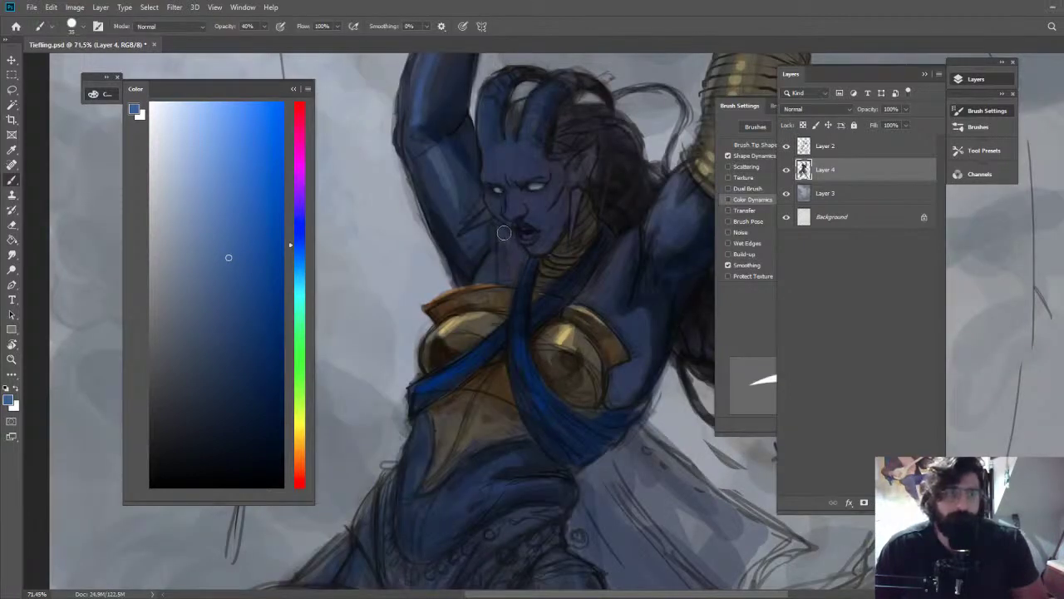
left_click(507, 247, "alt")
left_click_drag(504, 241, 500, 267)
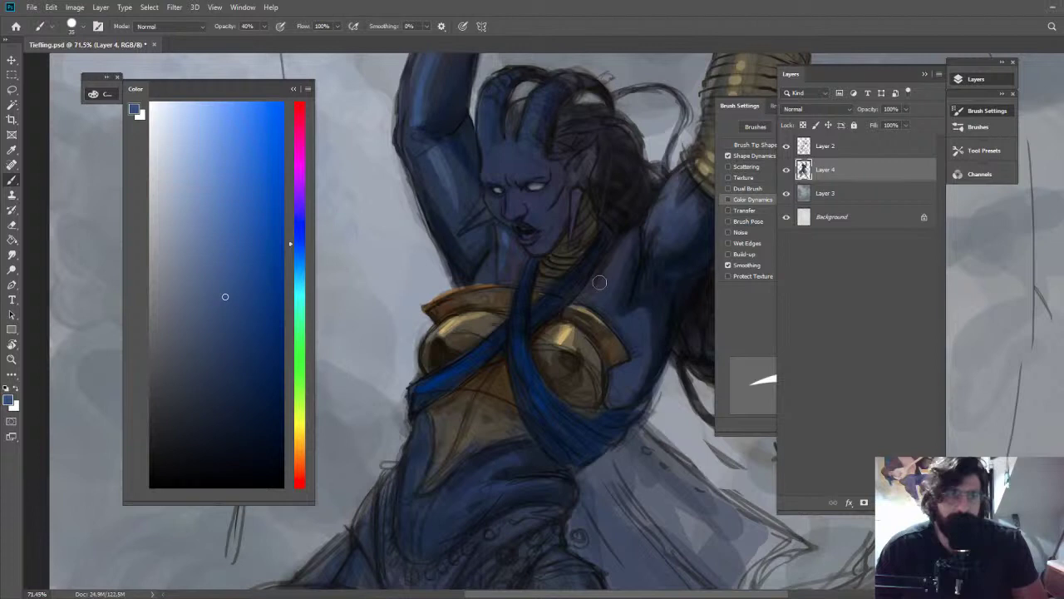
Add blue highlights to the collarbone and armpit area beside the gold-sleeved arm, with darker blue near the breastplate
left_click(600, 283, "alt")
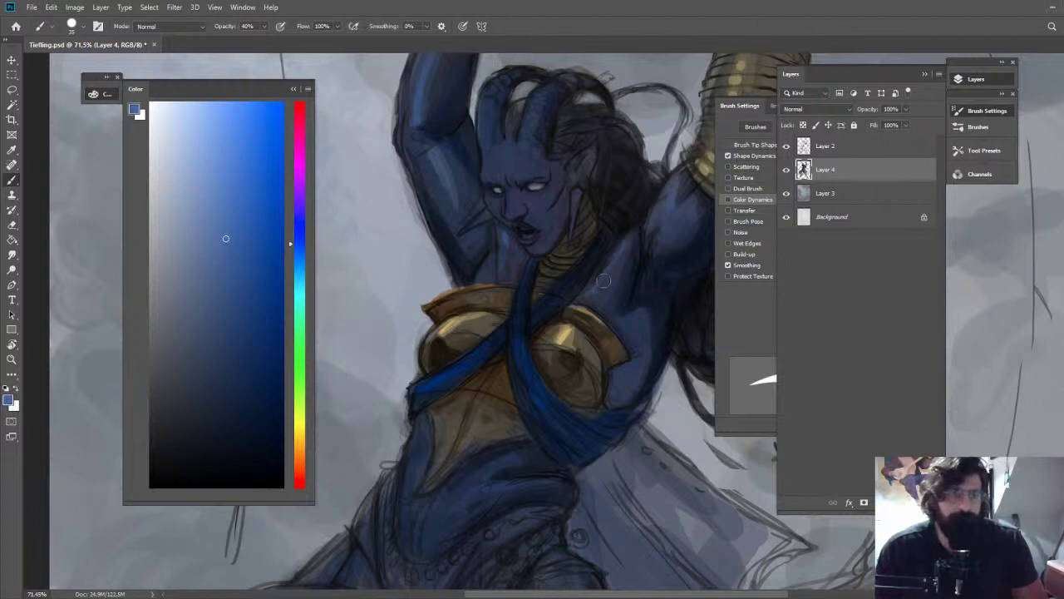
left_click(625, 321, "alt")
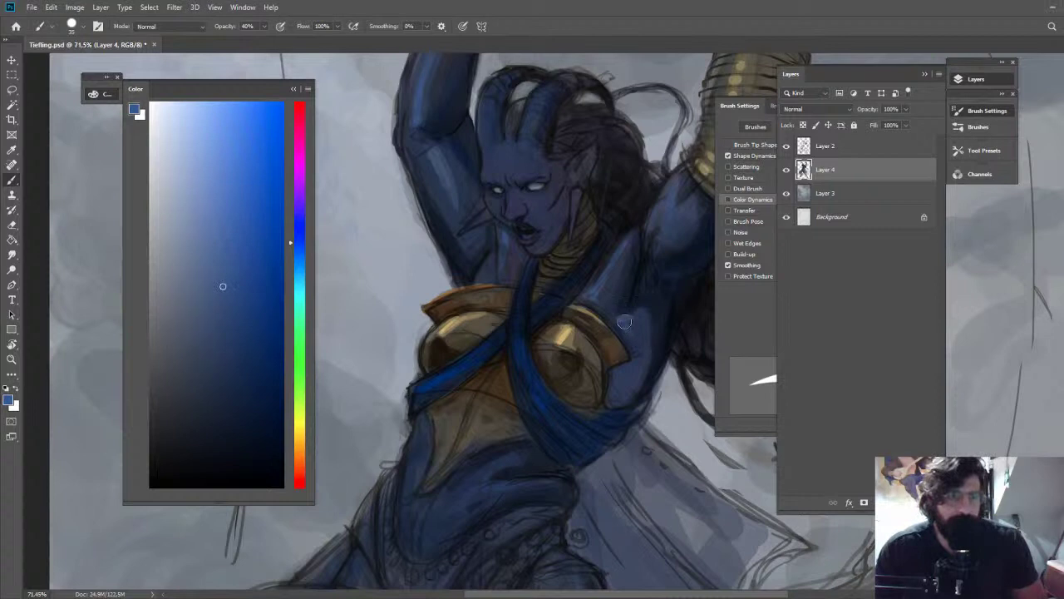
left_click(619, 395, "alt")
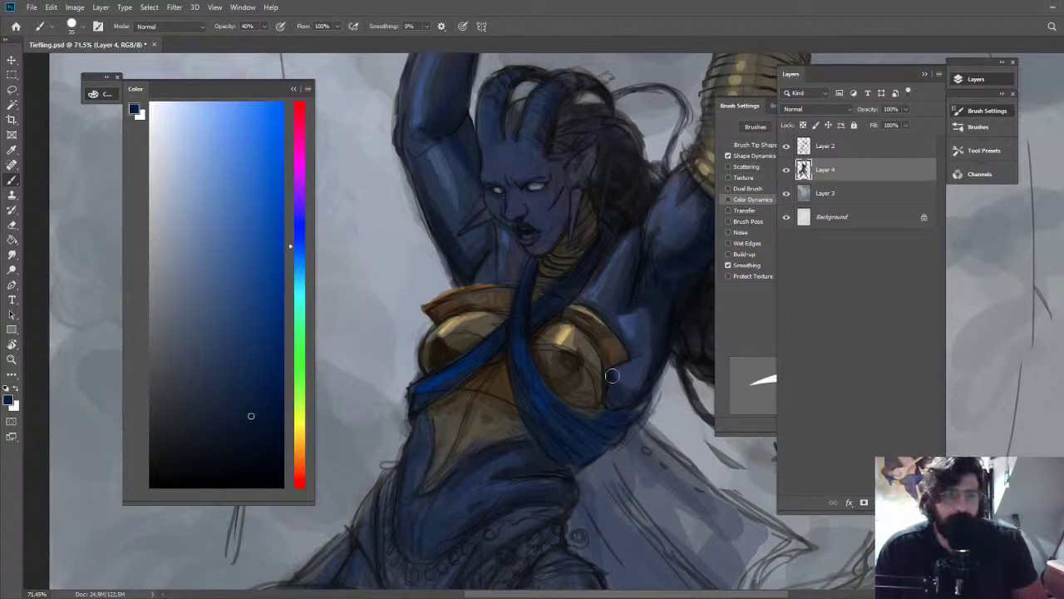
Blend the skin between the neck and the bare raised arm with sampled mid and dark blues
key("z")
mouse_move(655, 301)
left_mouse_down()
mouse_move(583, 283)
mouse_move(714, 277)
left_mouse_up()
key("b")
left_click(540, 279, "alt")
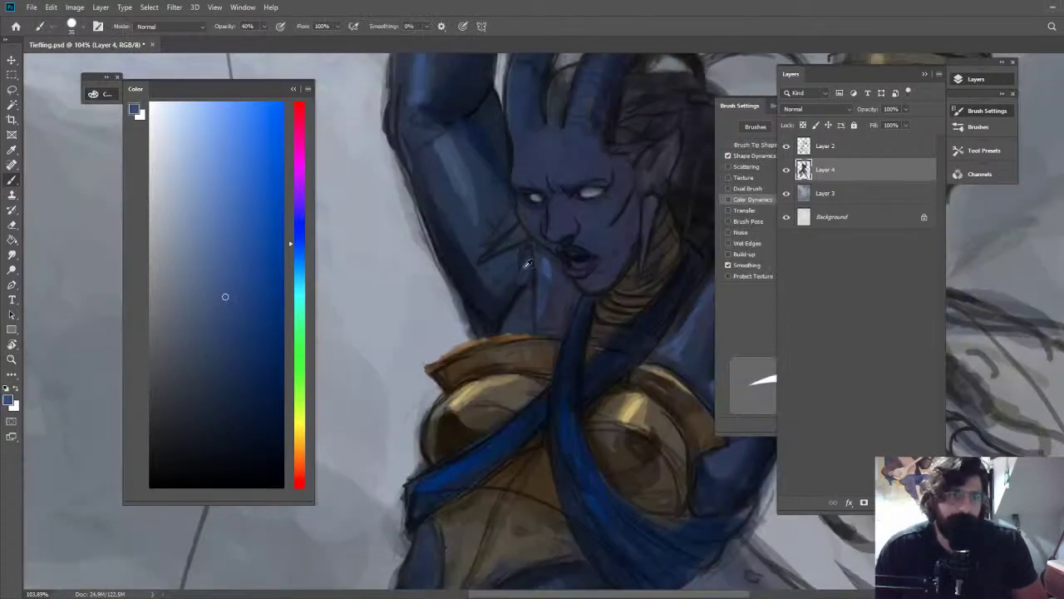
left_click(502, 293, "alt")
key("z")
left_click_drag(558, 285, 532, 146)
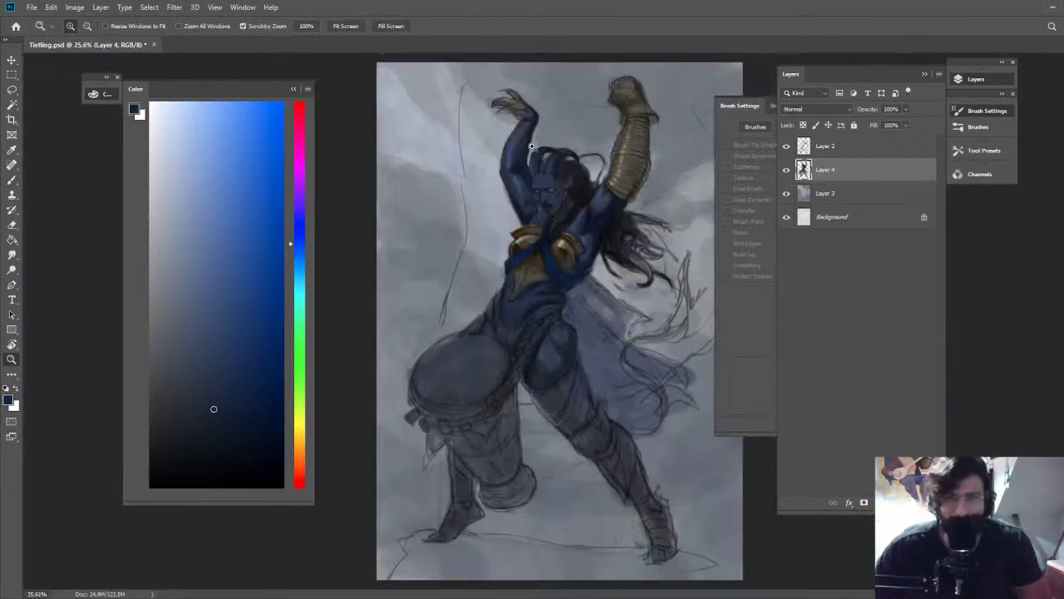
Darken the shadow side and outer contour of the bare raised upper arm with deep blue
left_click_drag(532, 146, 661, 185)
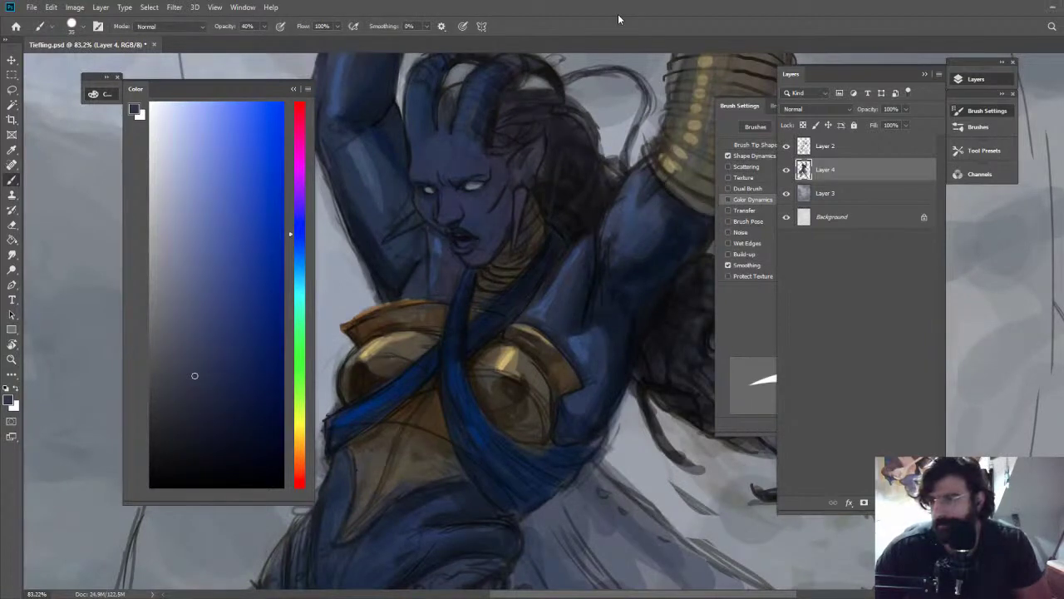
left_click_drag(563, 208, 490, 208)
left_click_drag(510, 163, 636, 179)
left_click(347, 259, "alt")
mouse_move(340, 236)
left_mouse_down()
mouse_move(331, 209)
mouse_move(360, 308)
left_mouse_up()
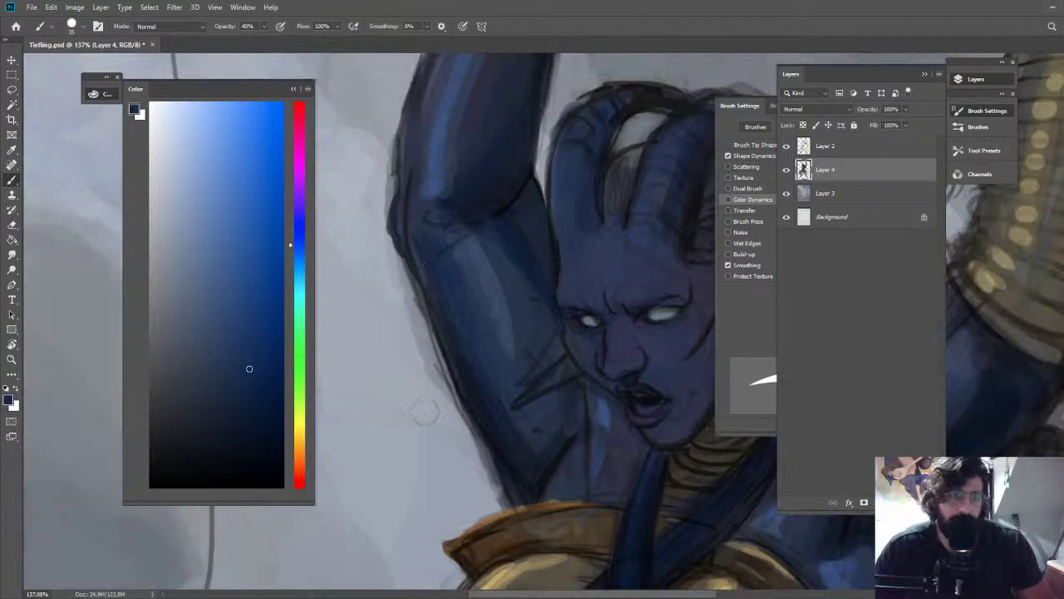
left_click(257, 421)
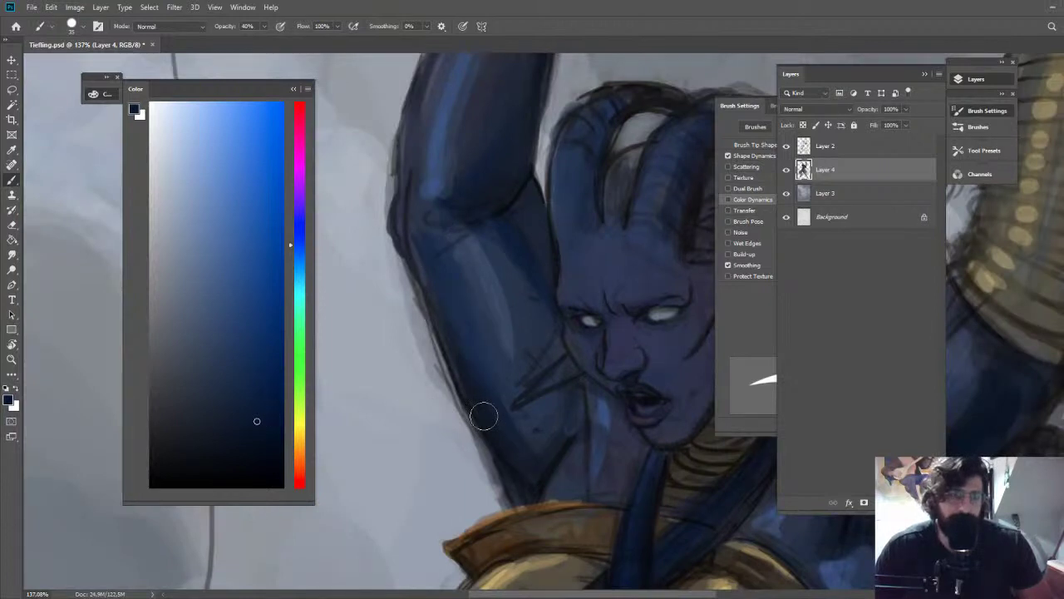
left_click(486, 418, "alt")
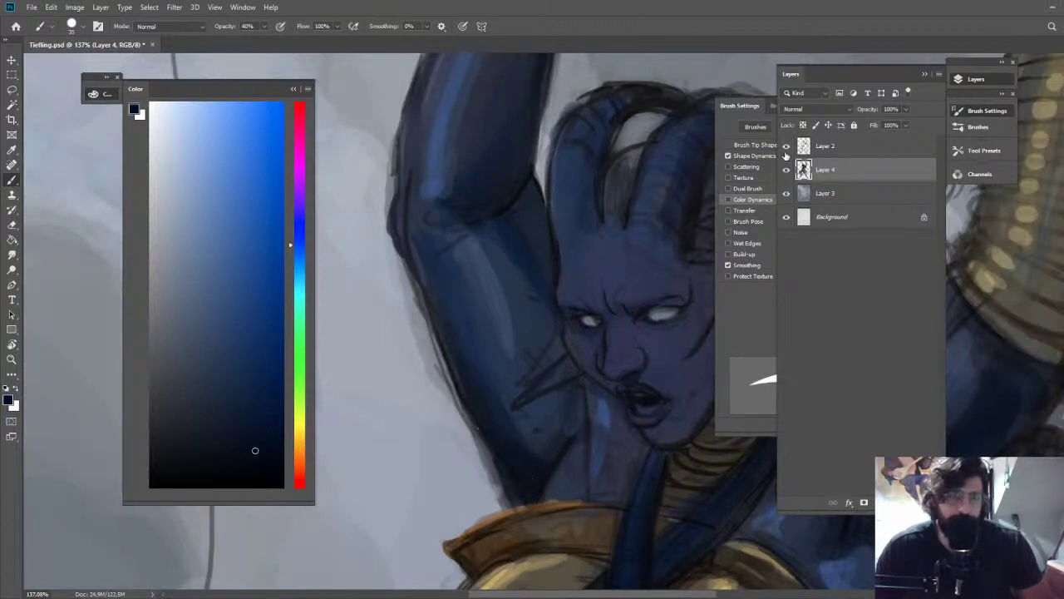
With the Layer 2 line art hidden, darken the armpit shadow and erase paint spilling outside the arm's edge
left_click(786, 146)
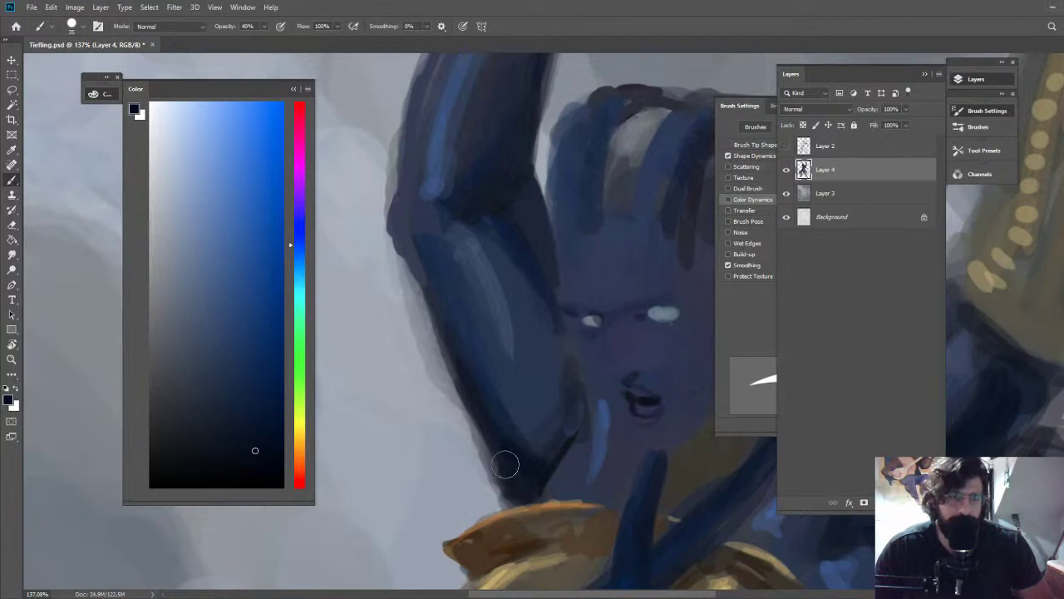
left_click_drag(505, 465, 549, 453)
key("e")
mouse_move(469, 441)
left_mouse_down()
mouse_move(485, 476)
mouse_move(464, 430)
mouse_move(357, 408)
left_mouse_up()
key("z")
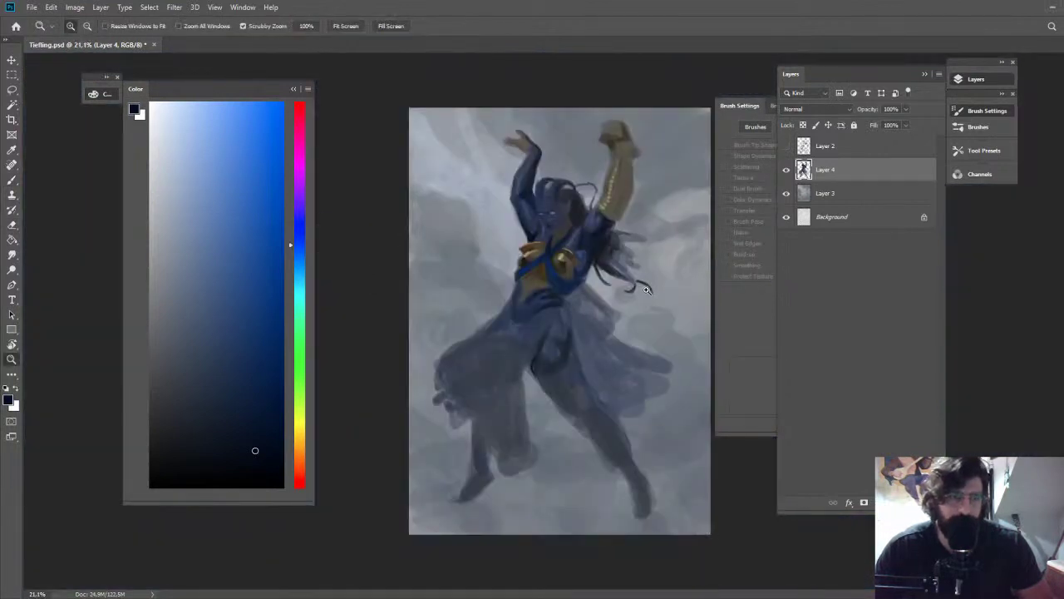
Shade the elbow crease and inner edge of the bare raised arm with sampled dark blues
left_click_drag(560, 216, 701, 193)
left_click_drag(480, 159, 540, 158)
key("b")
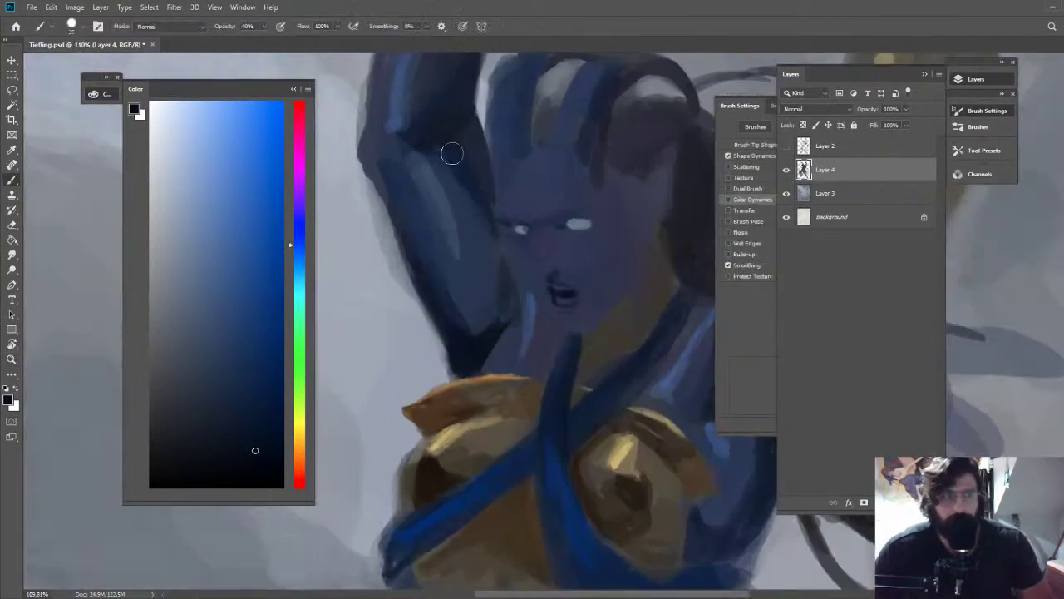
left_click(444, 151, "alt")
left_click(443, 137, "alt")
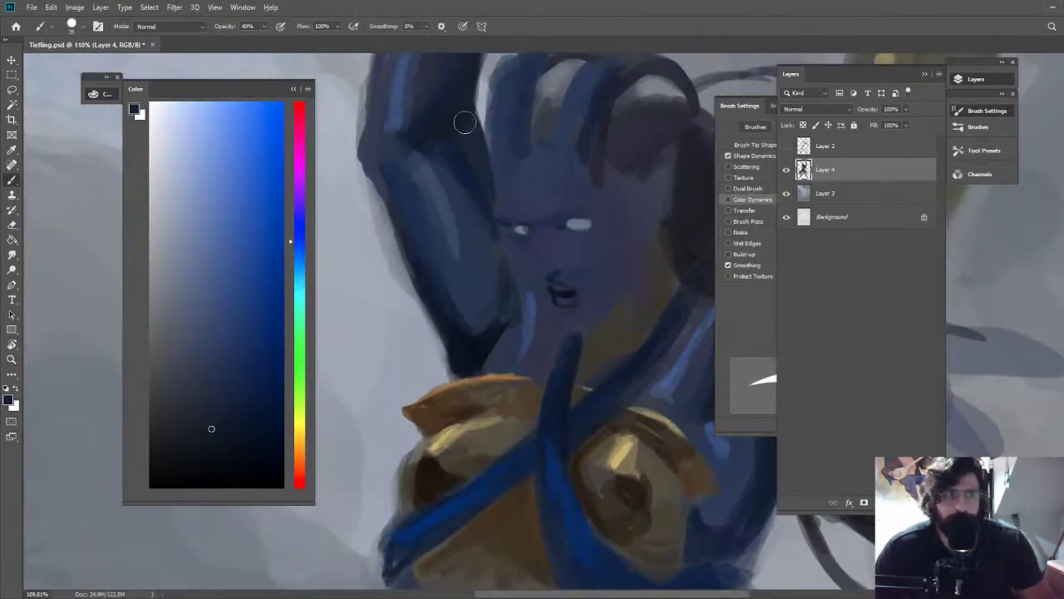
left_click_drag(465, 123, 482, 163)
key("ctrl+0")
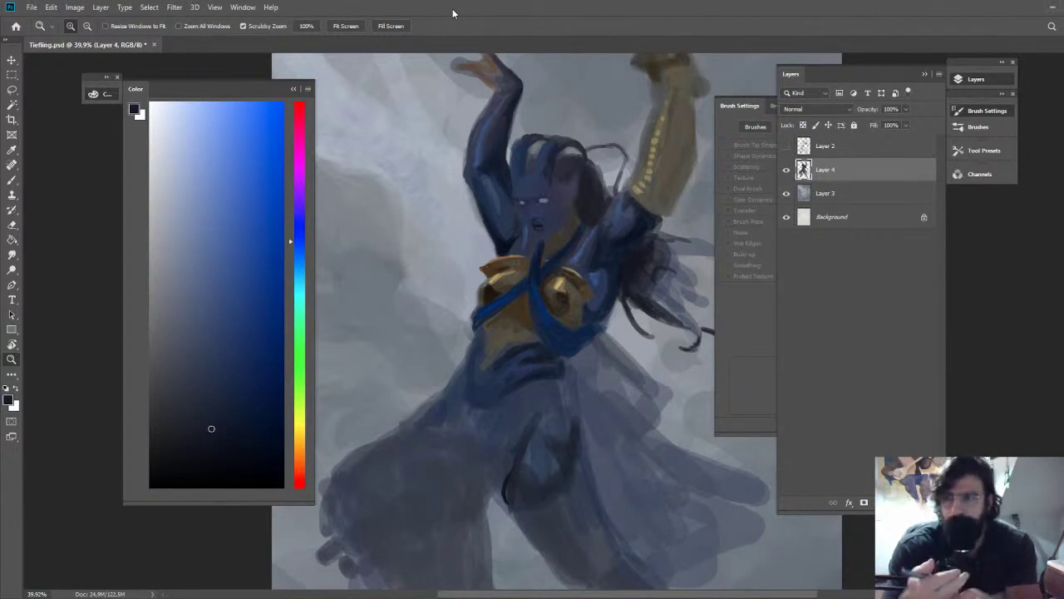
Deepen the shadow where the bare raised arm meets the shoulder above the breastplate with near-black blue
left_click_drag(488, 229, 562, 240)
left_click(537, 252, "alt")
left_click(247, 430)
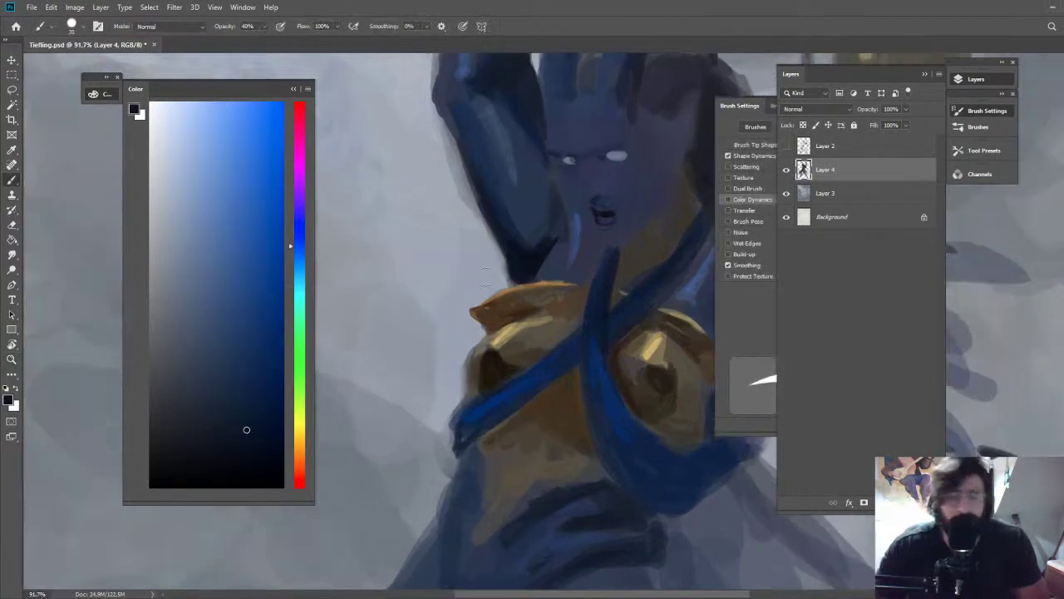
left_click(565, 243, "alt")
key("z")
left_click_drag(612, 234, 575, 138)
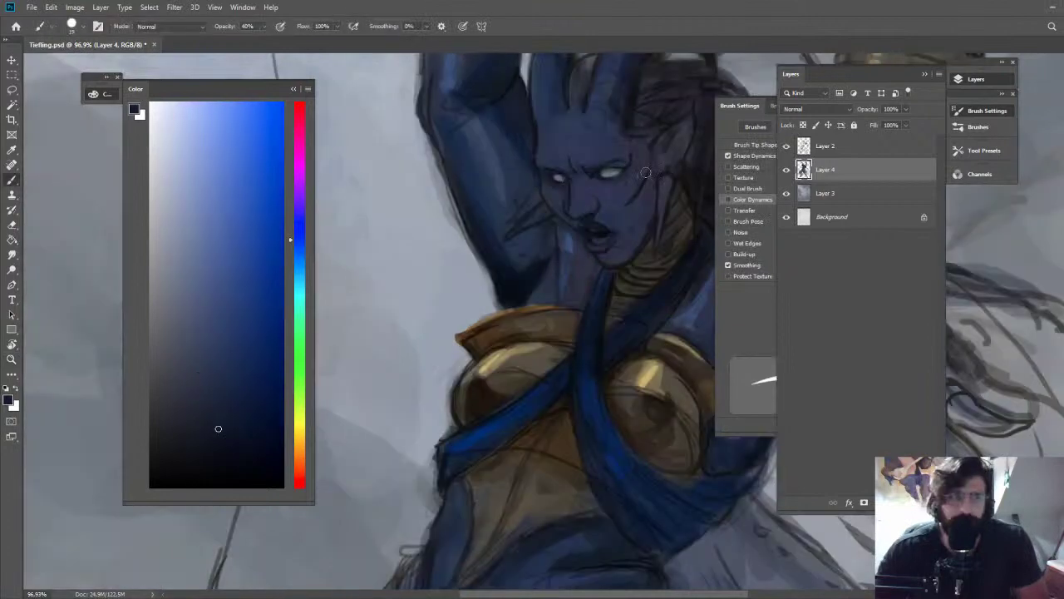
Darken the shadows around the cheek, mouth and jaw of the face with sampled dark blues and violet-blues
left_click(336, 266, "alt")
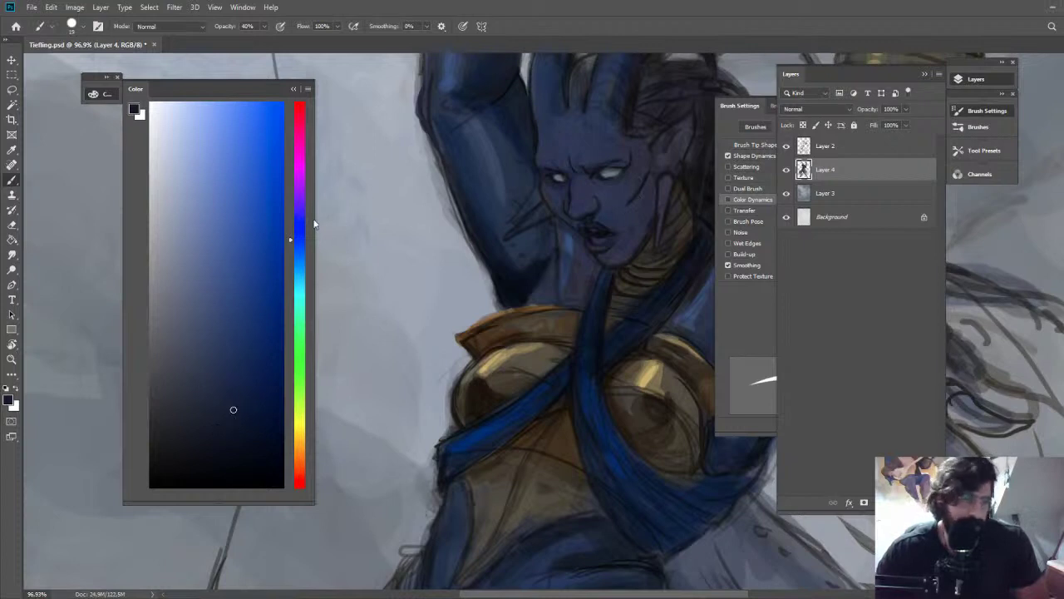
left_click(590, 174, "alt")
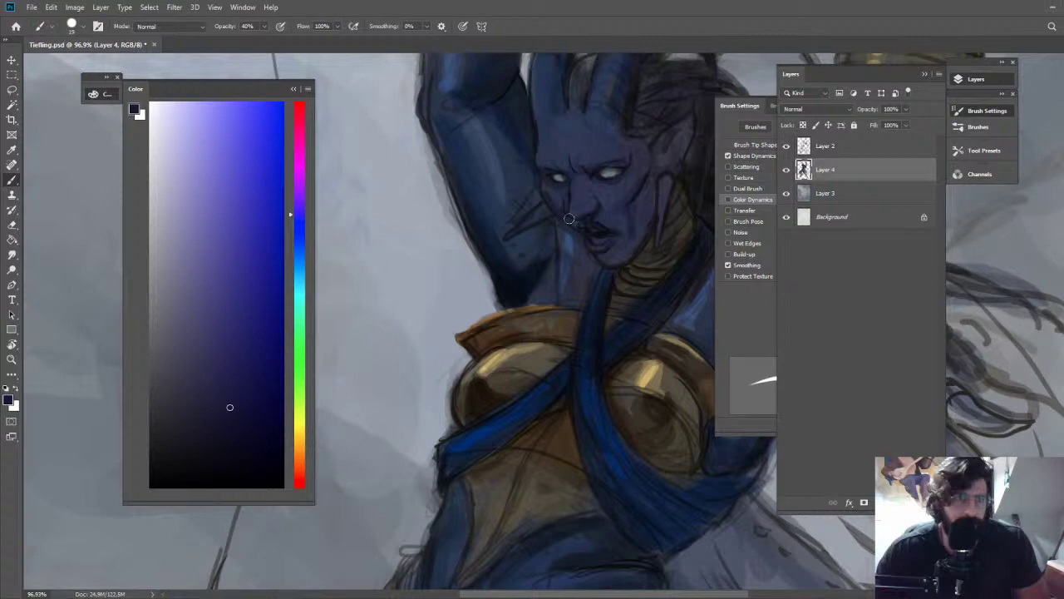
mouse_move(611, 258)
left_mouse_down()
mouse_move(631, 240)
mouse_move(632, 208)
left_mouse_up()
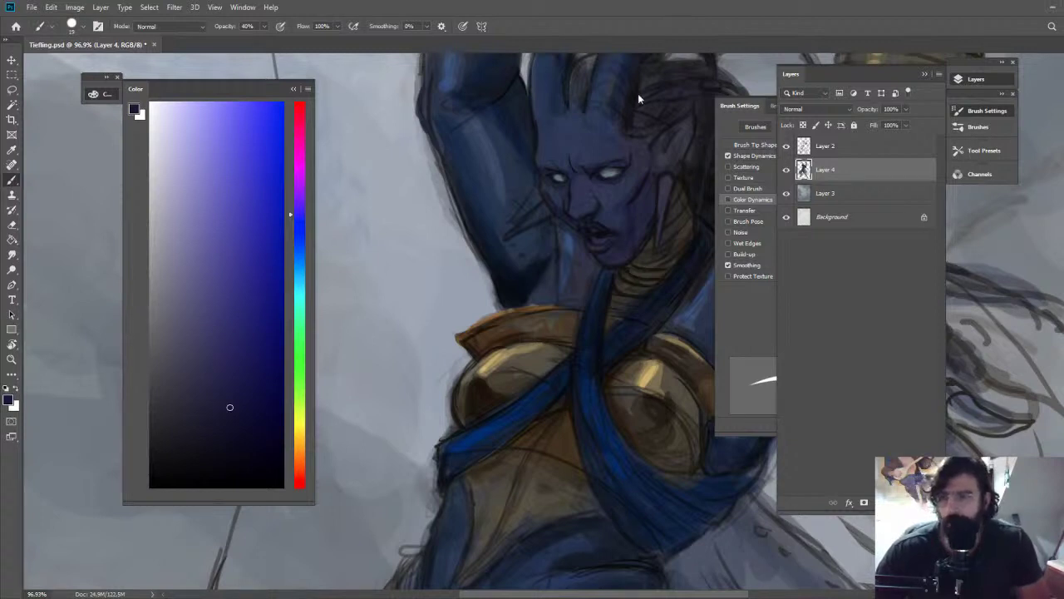
key("z")
left_click_drag(616, 216, 648, 210)
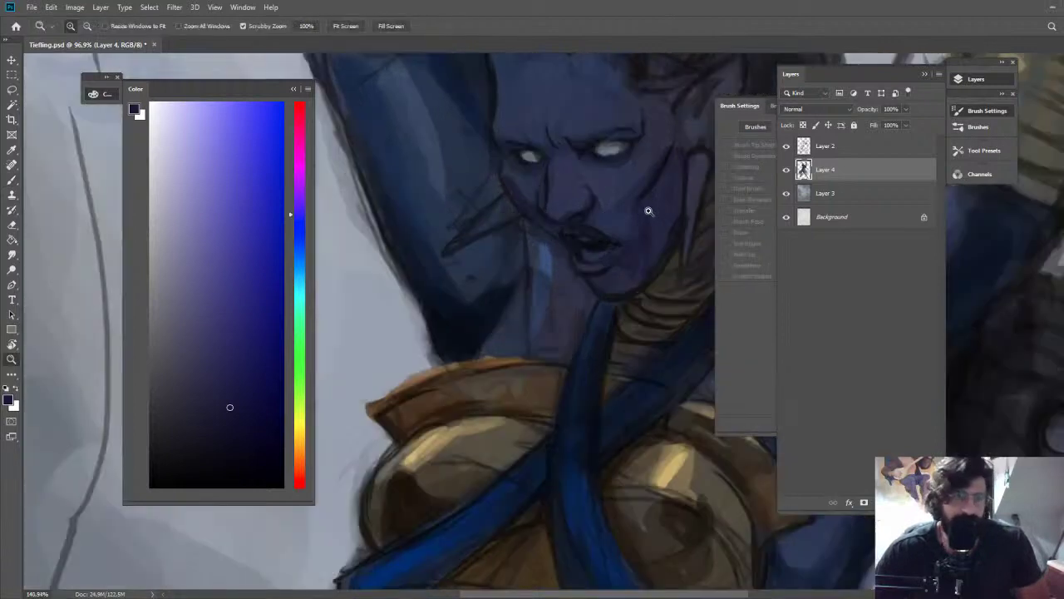
key("b")
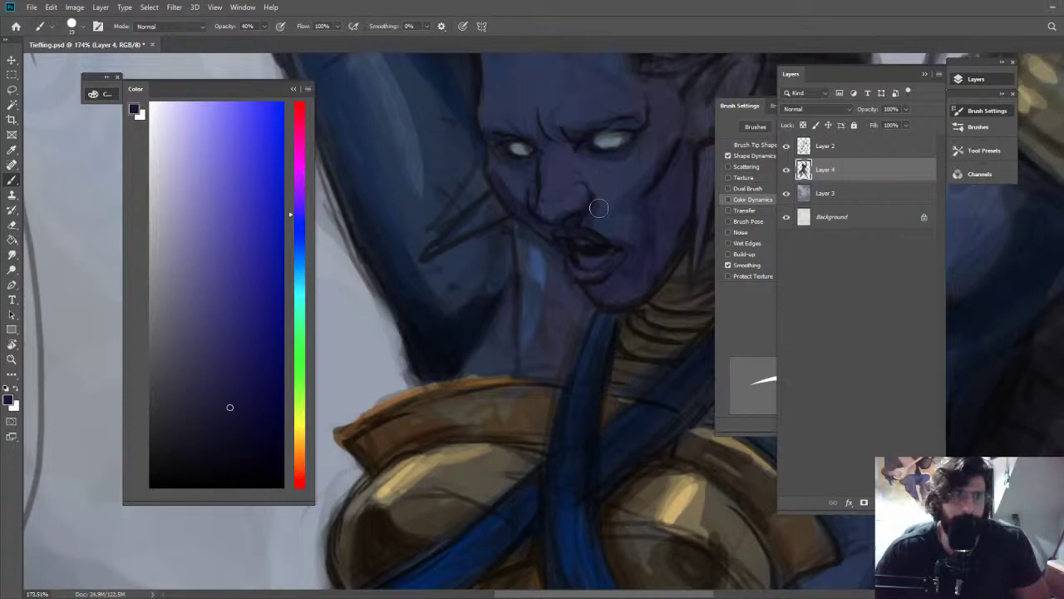
Refine the shading around the nose and mid-face with dark blue tones sampled from the skin
left_click(600, 206, "alt")
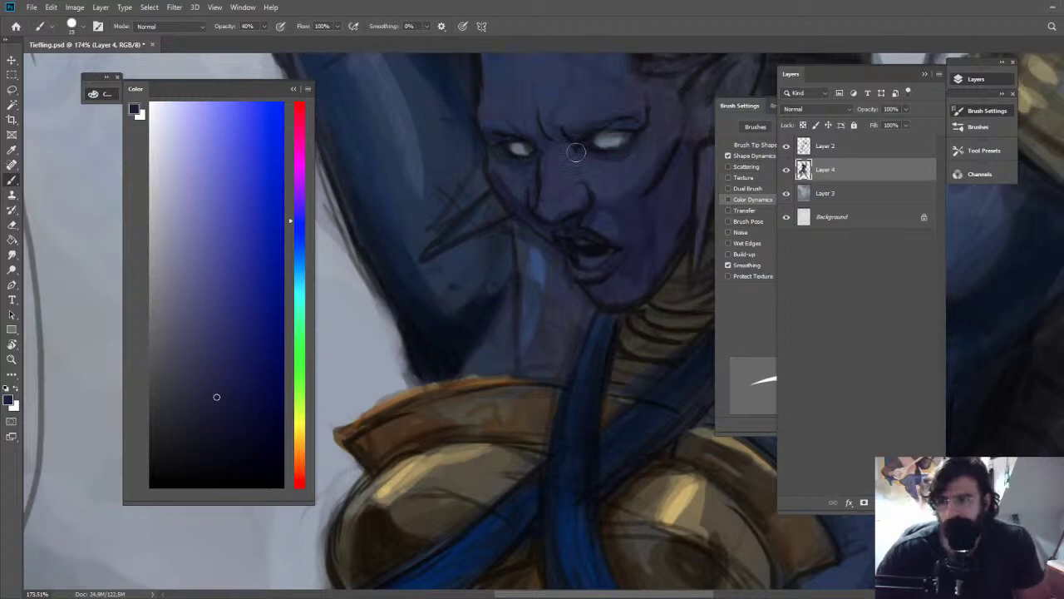
key("z")
left_click_drag(599, 176, 574, 152)
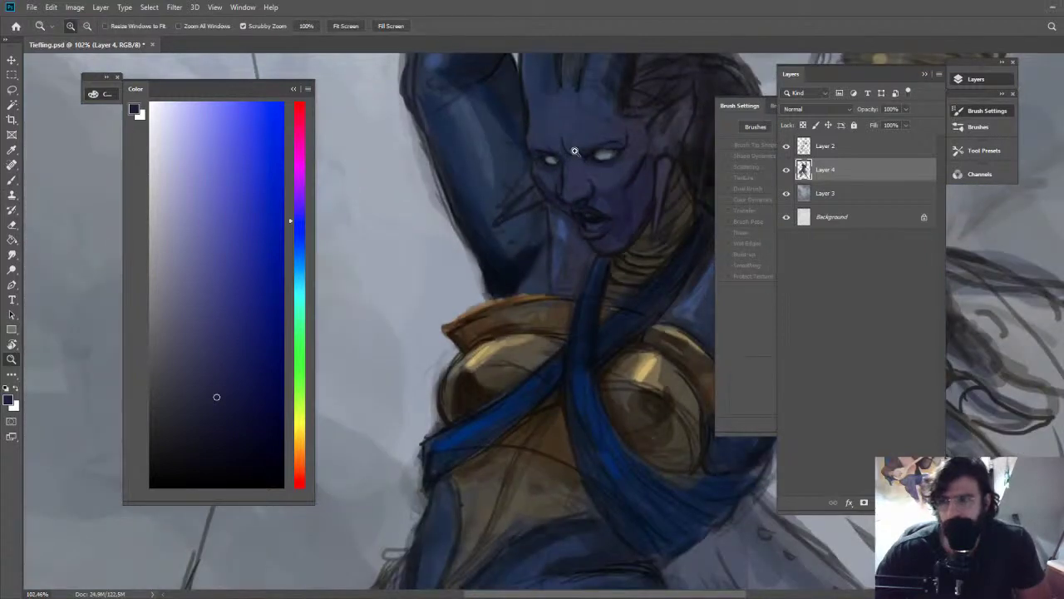
key("z")
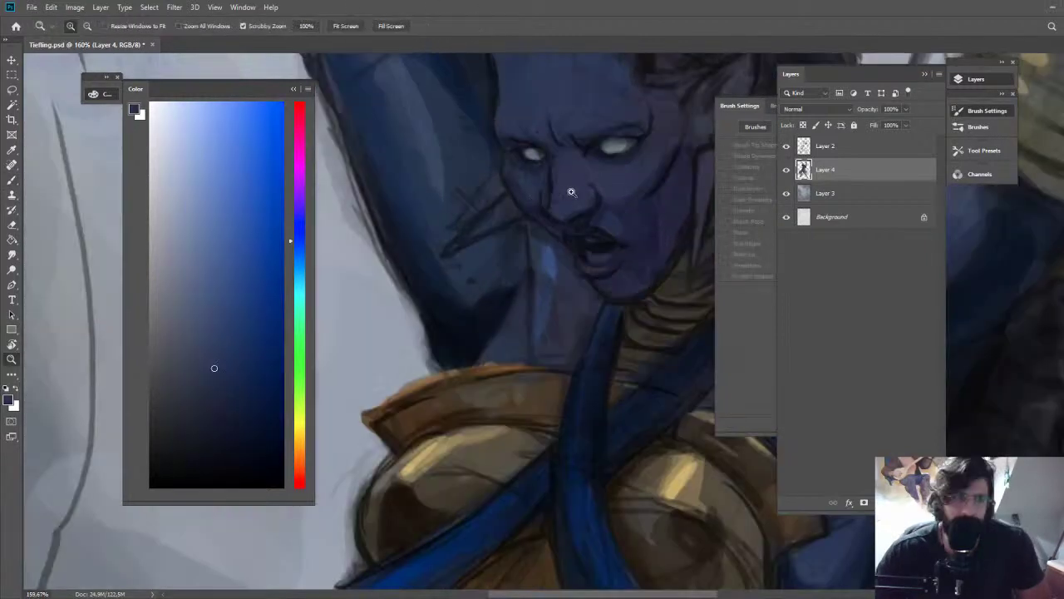
left_click_drag(571, 192, 545, 124)
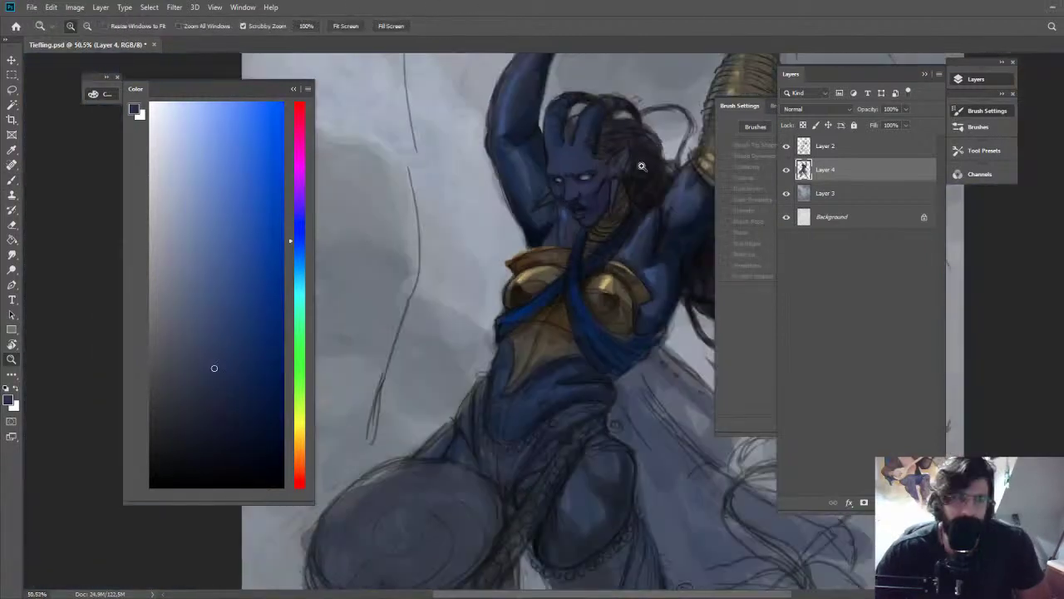
Check the face and whole figure without the Layer 2 line art, and restore the line art
key("r")
left_click_drag(515, 163, 674, 199)
left_click_drag(588, 252, 429, 192)
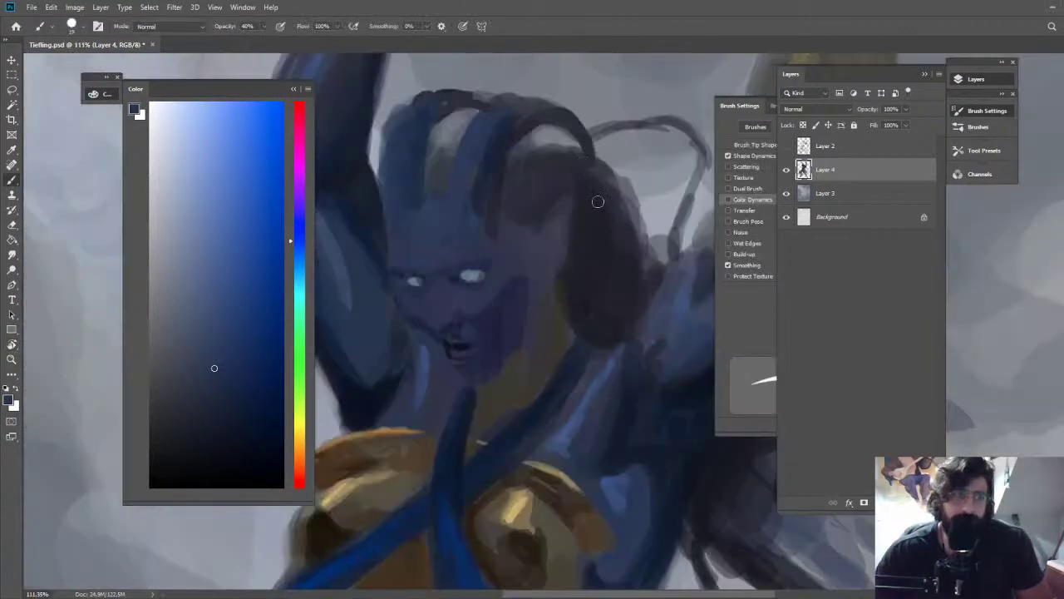
key("z")
left_click_drag(599, 202, 536, 170)
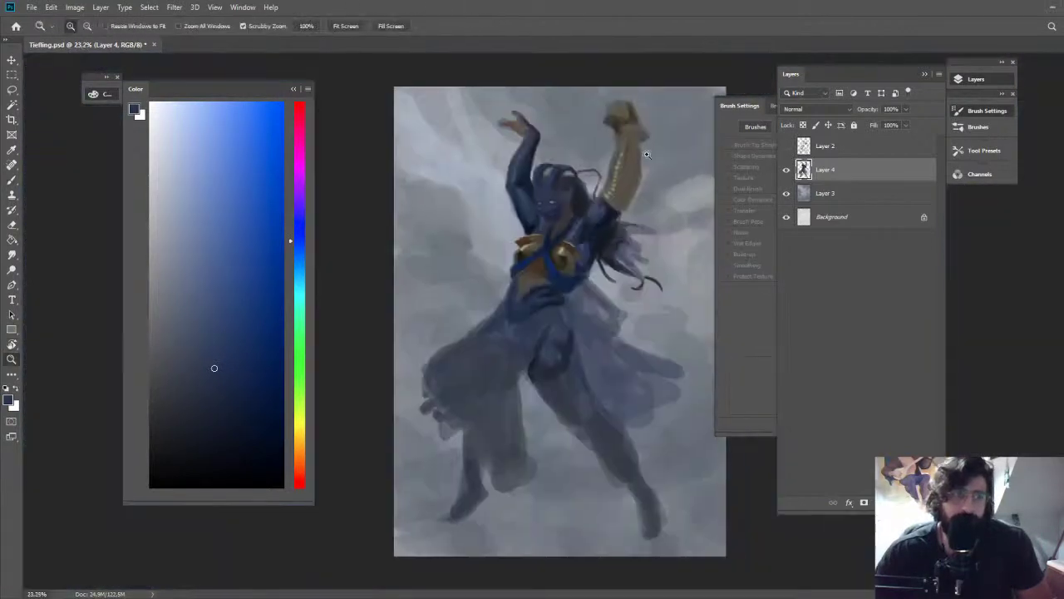
left_click(787, 147)
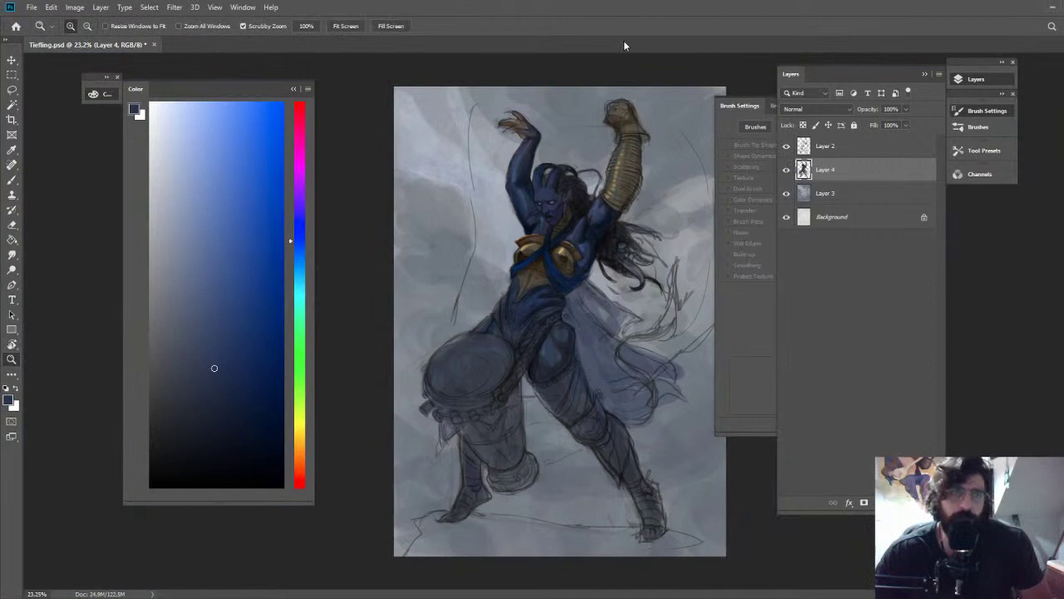
Shade the raised gold gauntlet's fist and flared wrist with a dark brown sampled from the fist
left_click(685, 107)
left_click(685, 107)
key("b")
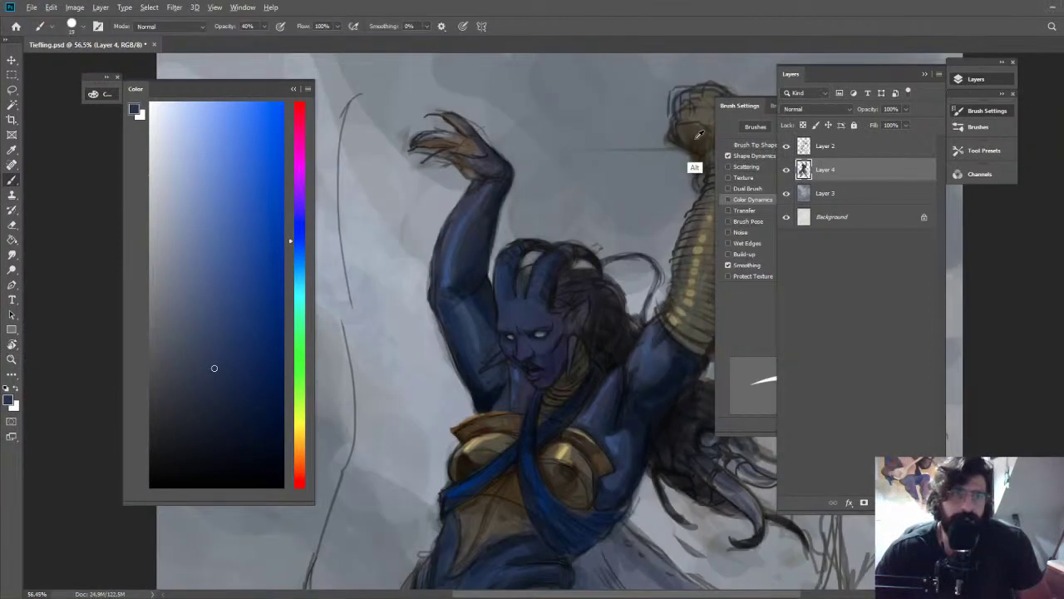
left_click(699, 137, "alt")
mouse_move(697, 138)
left_mouse_down()
mouse_move(603, 127)
mouse_move(628, 100)
mouse_move(607, 169)
left_mouse_up()
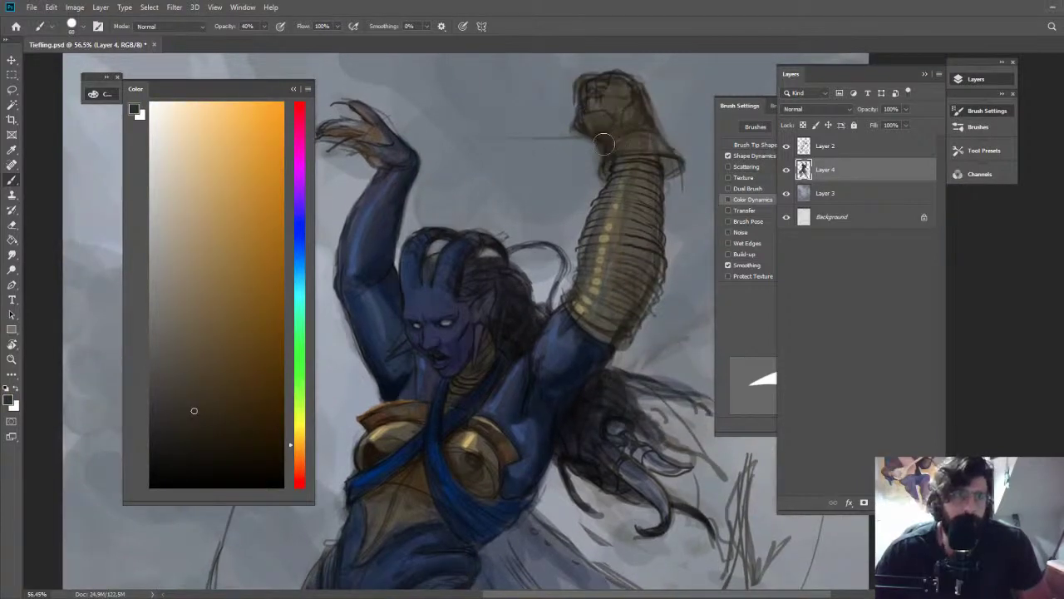
key("e")
key("b")
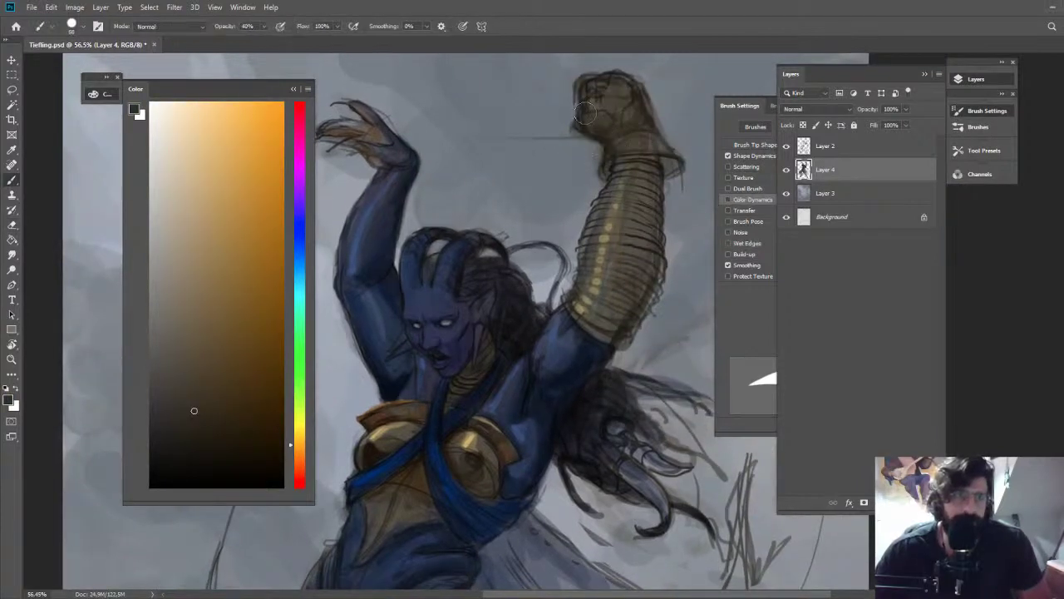
mouse_move(586, 109)
left_mouse_down()
mouse_move(651, 131)
mouse_move(627, 142)
mouse_move(671, 167)
mouse_move(645, 191)
left_mouse_up()
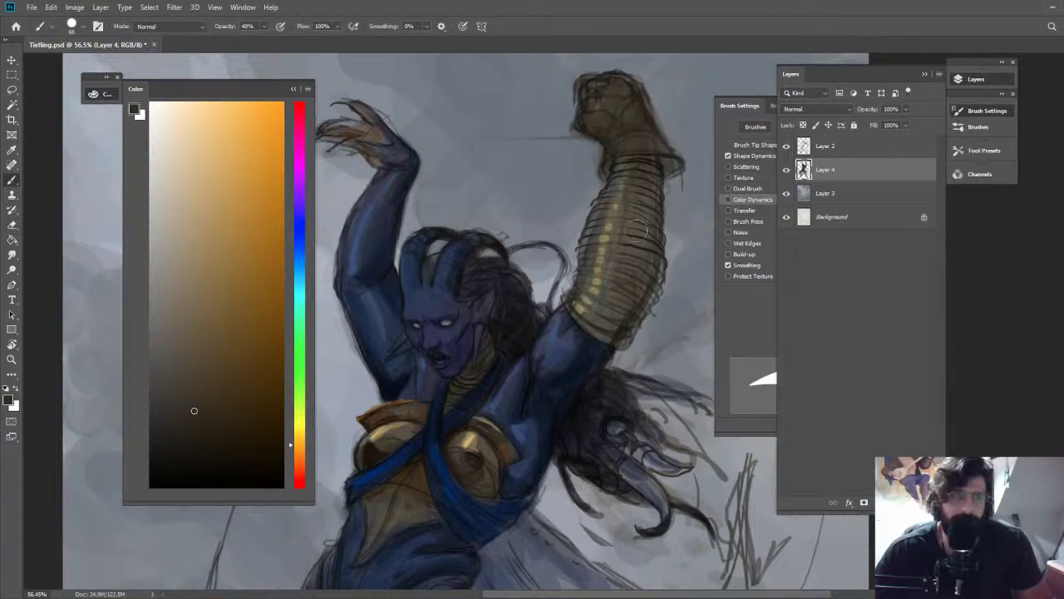
left_click_drag(651, 155, 652, 187)
Deepen the shadow along the gauntlet's banded forearm with a more saturated dark brown
left_click(211, 410)
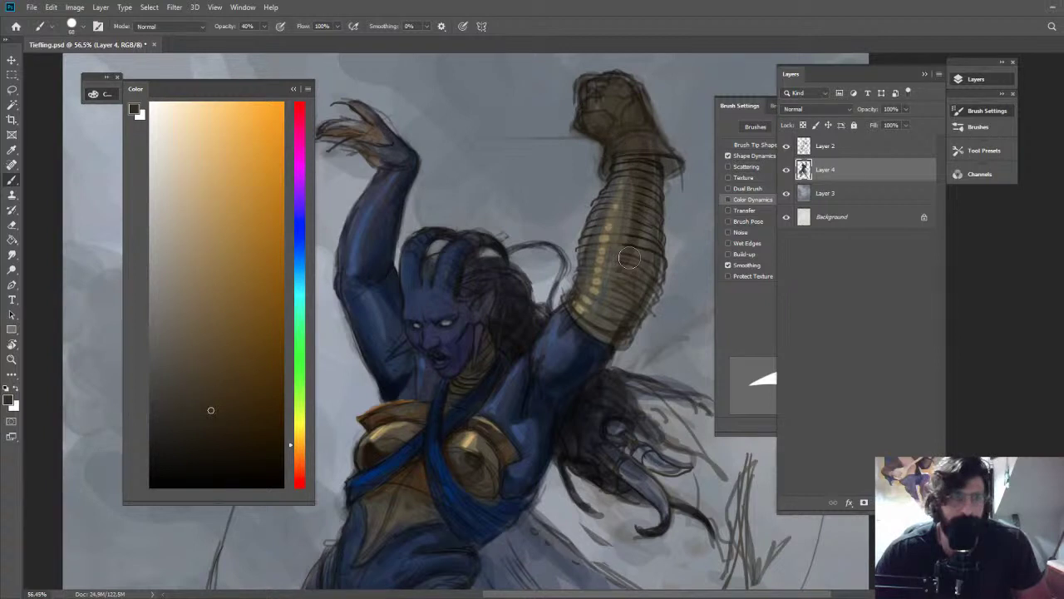
left_click_drag(632, 198, 604, 314)
key("e")
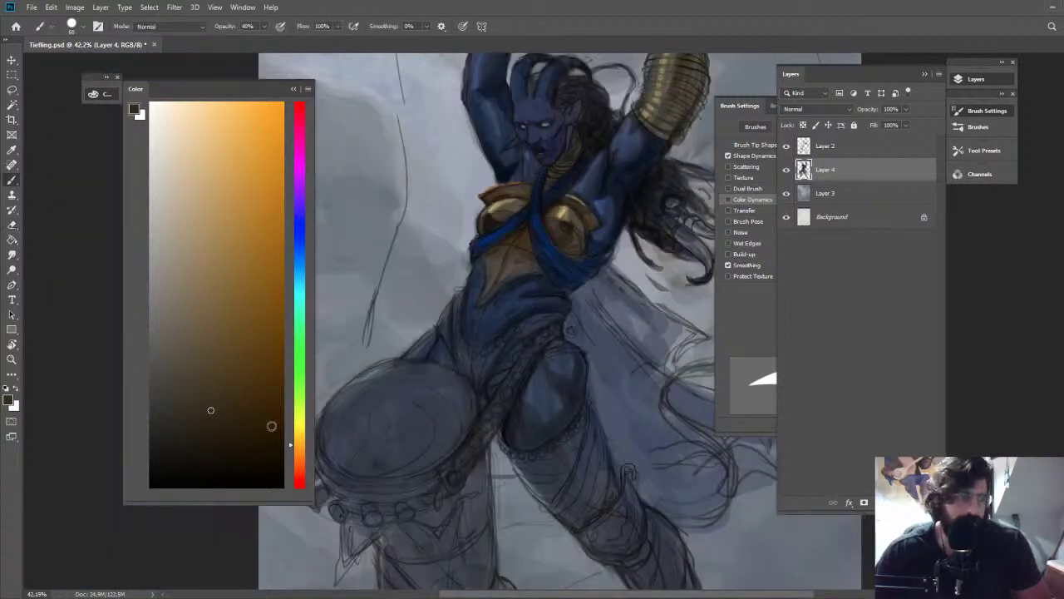
Shade the waist and abdomen below the gold breastplate with dark blues
left_click_drag(301, 346, 304, 260)
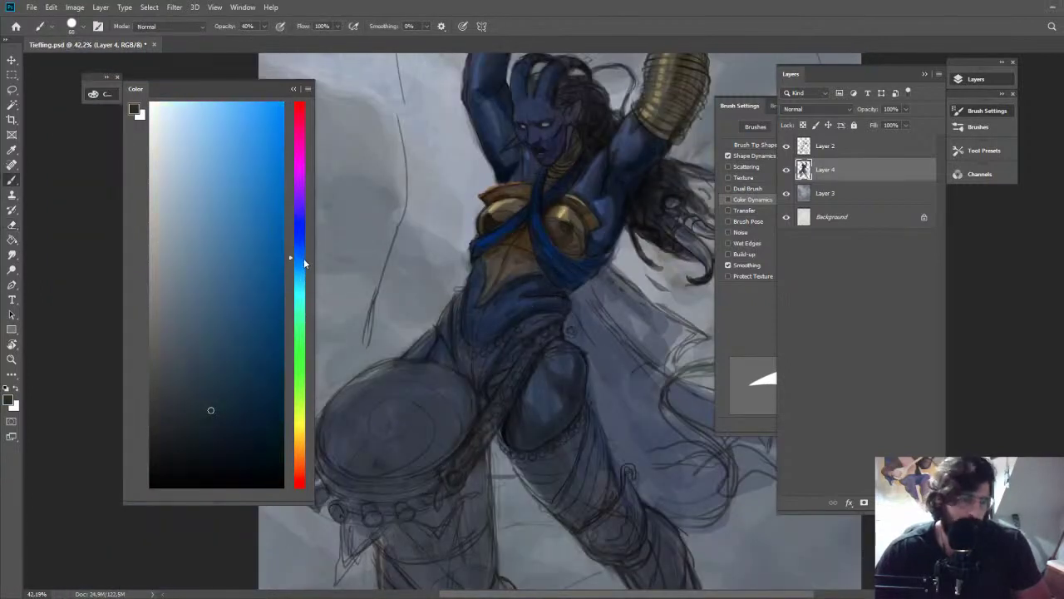
left_click(229, 428)
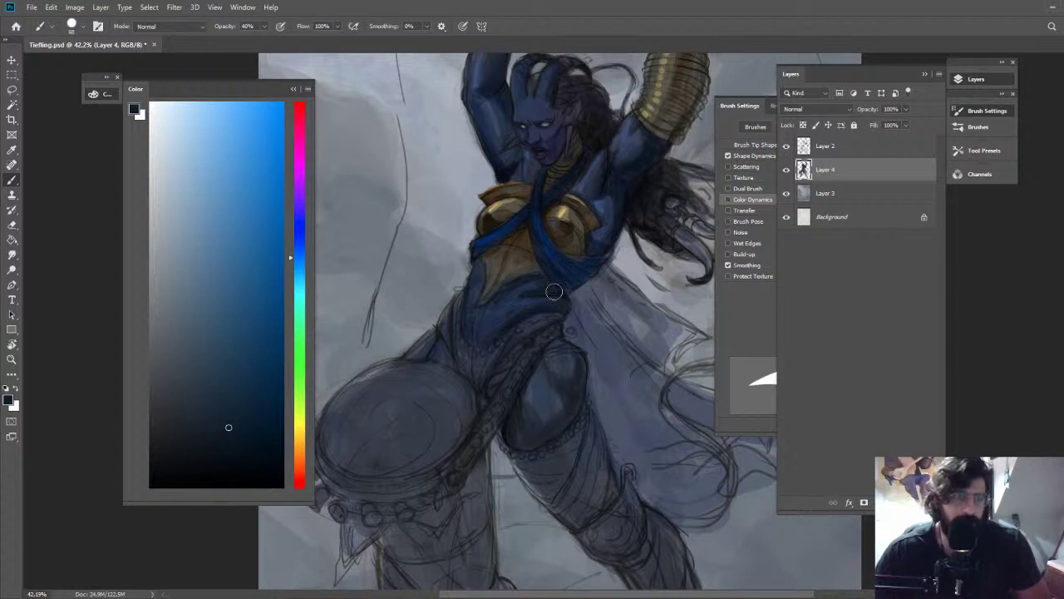
left_click(492, 327, "alt")
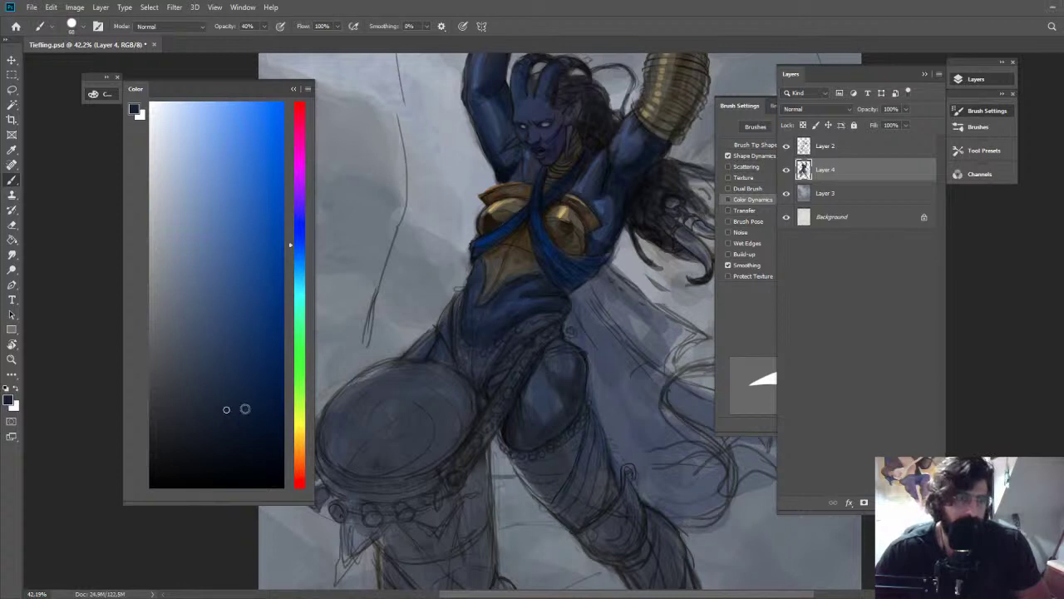
left_click(233, 442)
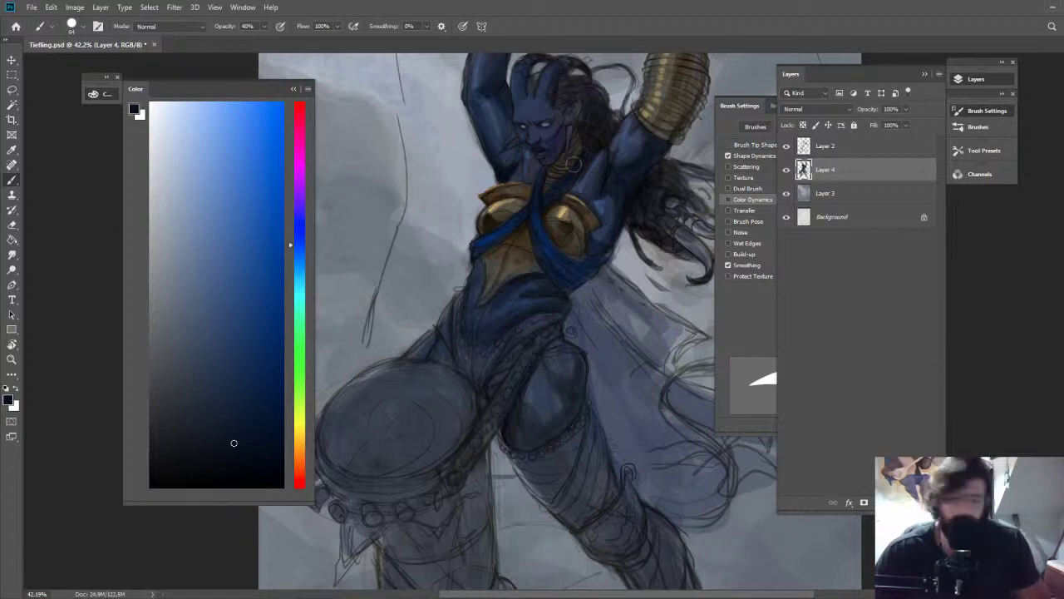
Refine the outer end of the blue cloth strap at the torso's side with sampled dark blue and background grey
key("z")
mouse_move(566, 226)
left_mouse_down()
mouse_move(515, 196)
mouse_move(585, 200)
left_mouse_up()
key("b")
left_click(453, 308, "alt")
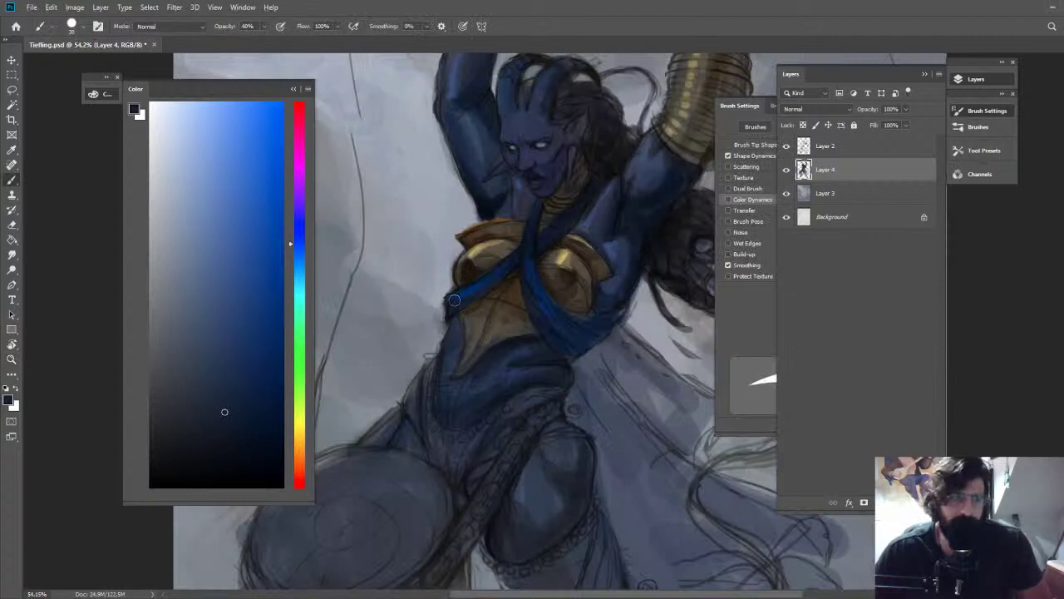
left_click(445, 286, "alt")
Hide the Layer 2 line art and review the whole painted figure
left_click(786, 146)
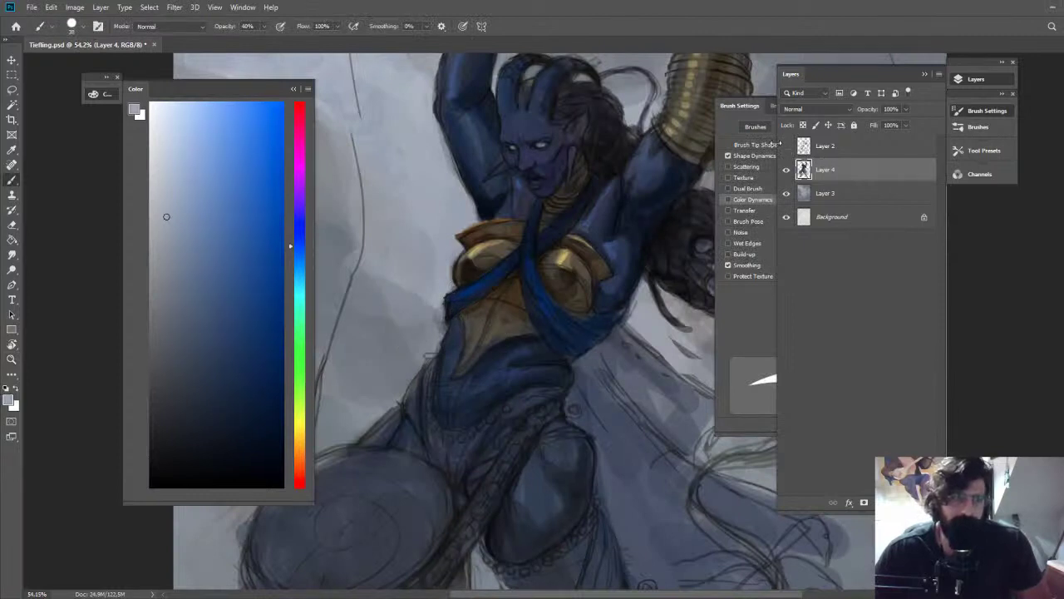
key("z")
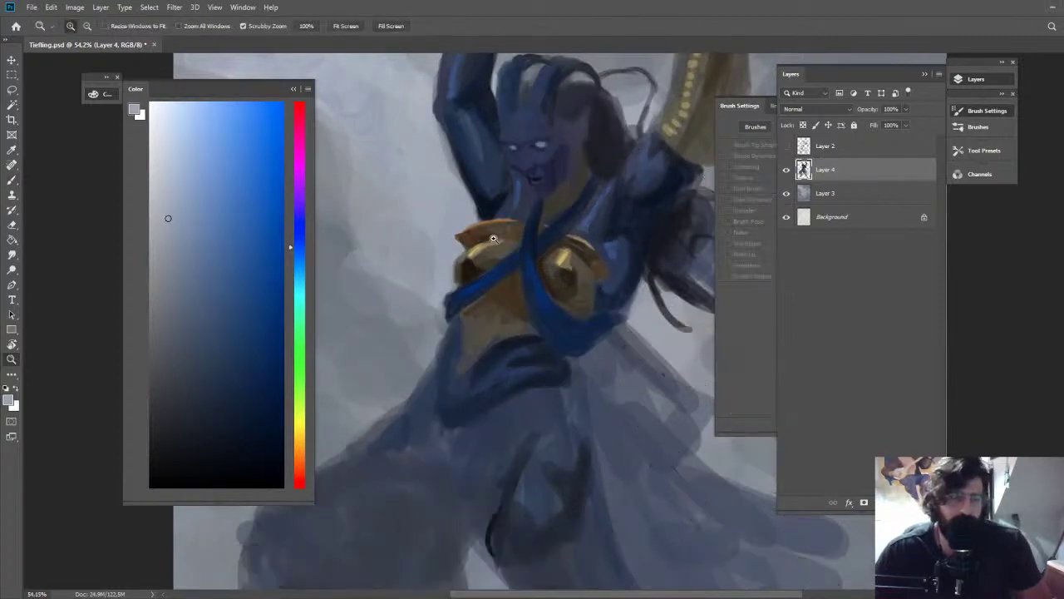
left_click_drag(555, 116, 487, 110)
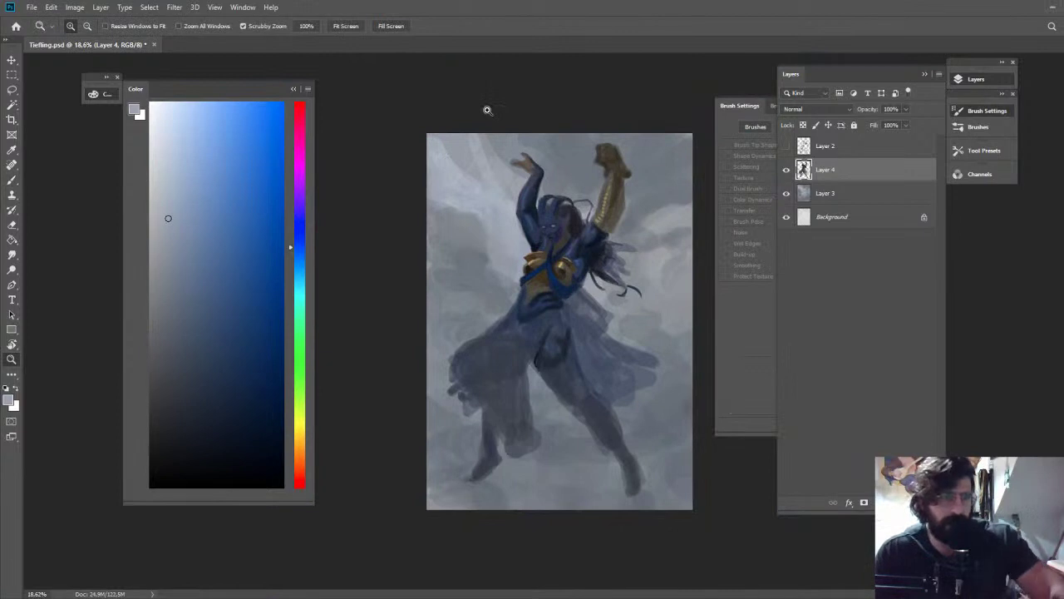
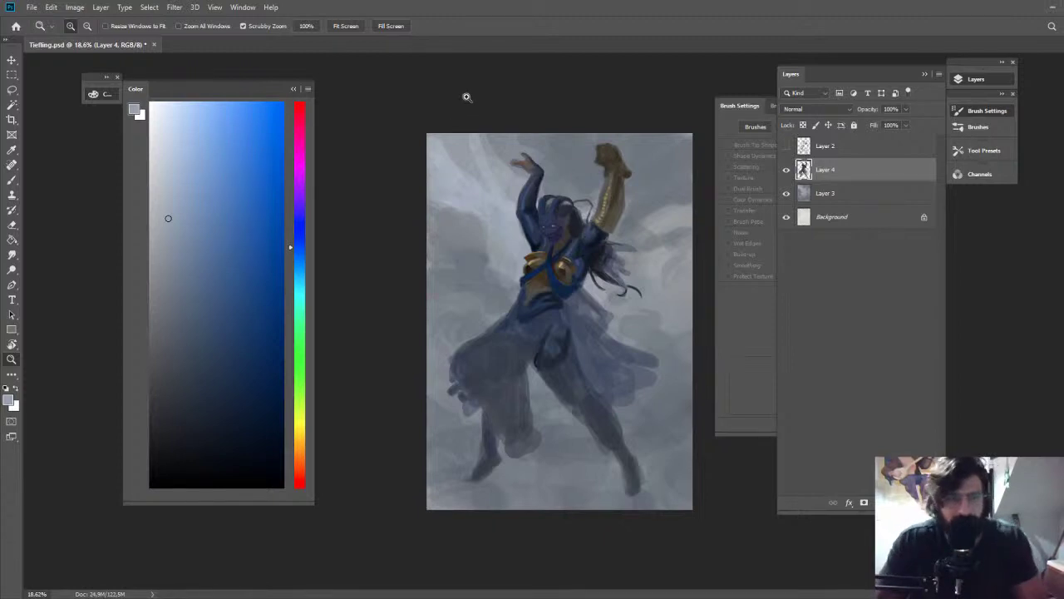
Reshape the pointed outer tip of the breastplate's collar with sampled brown, erasing the spill at 100% eraser opacity
left_click(475, 285, "alt")
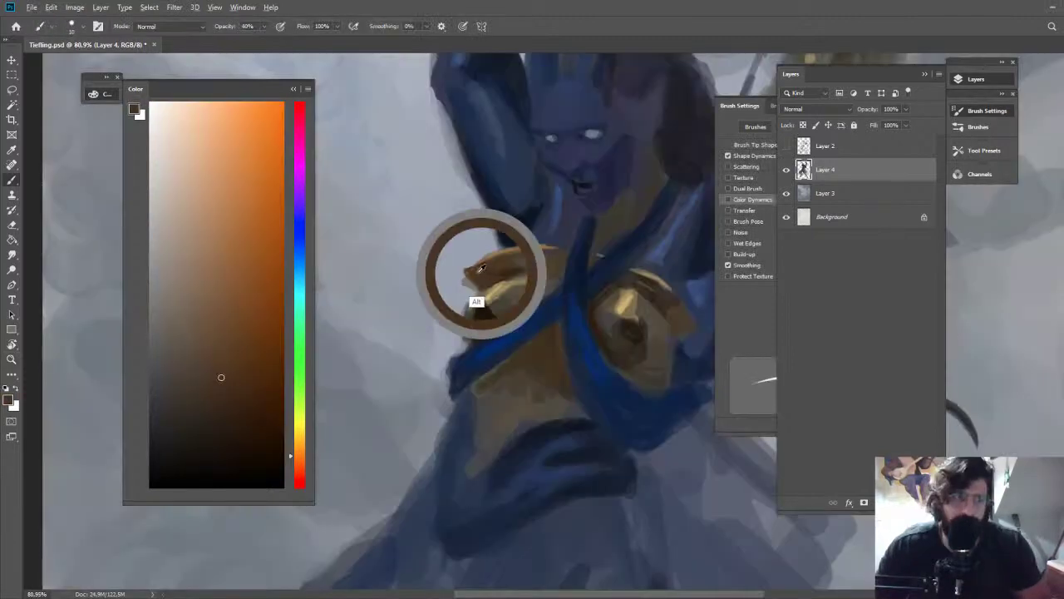
left_click_drag(471, 288, 462, 259)
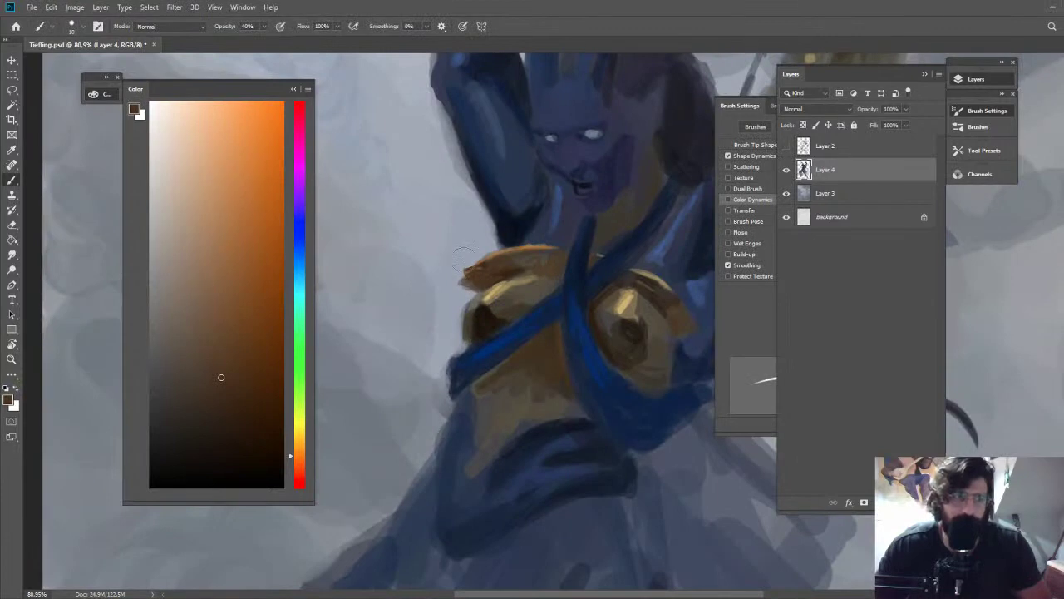
key("e")
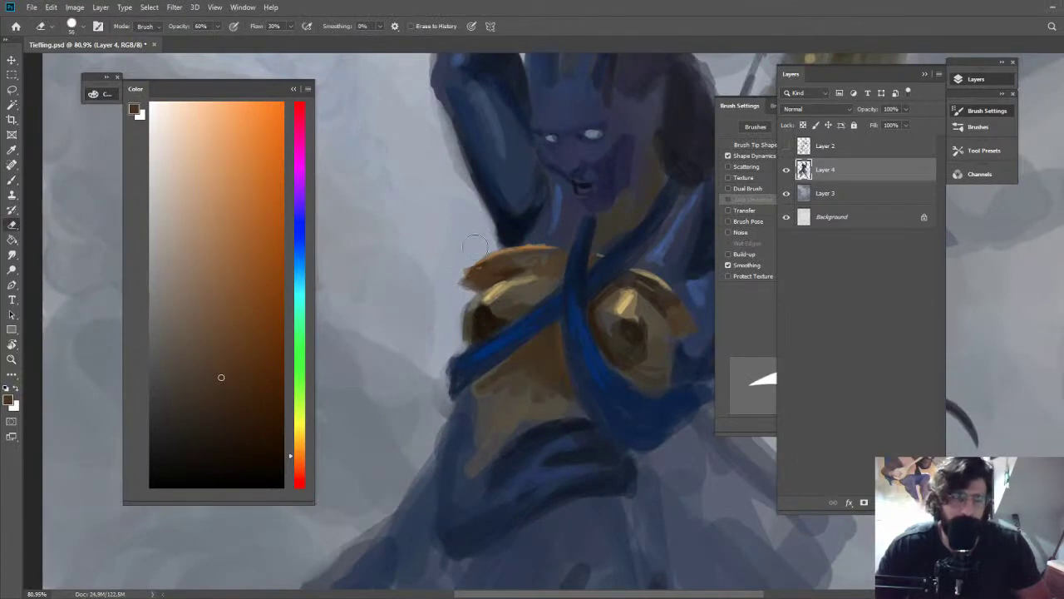
key("0")
mouse_move(450, 277)
left_mouse_down()
mouse_move(461, 267)
mouse_move(453, 281)
mouse_move(462, 288)
left_mouse_up()
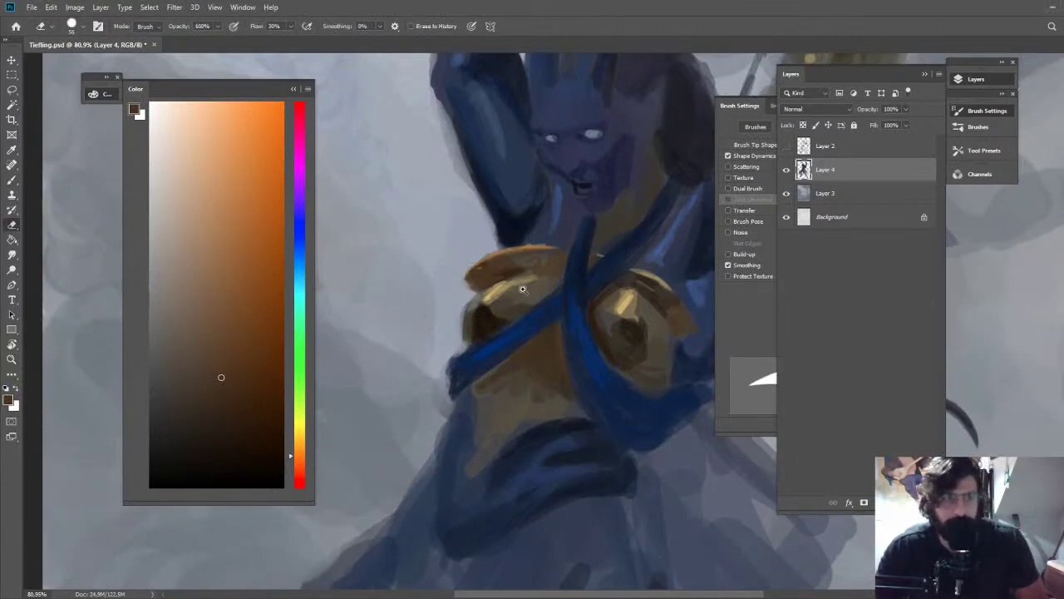
left_click_drag(527, 289, 562, 281)
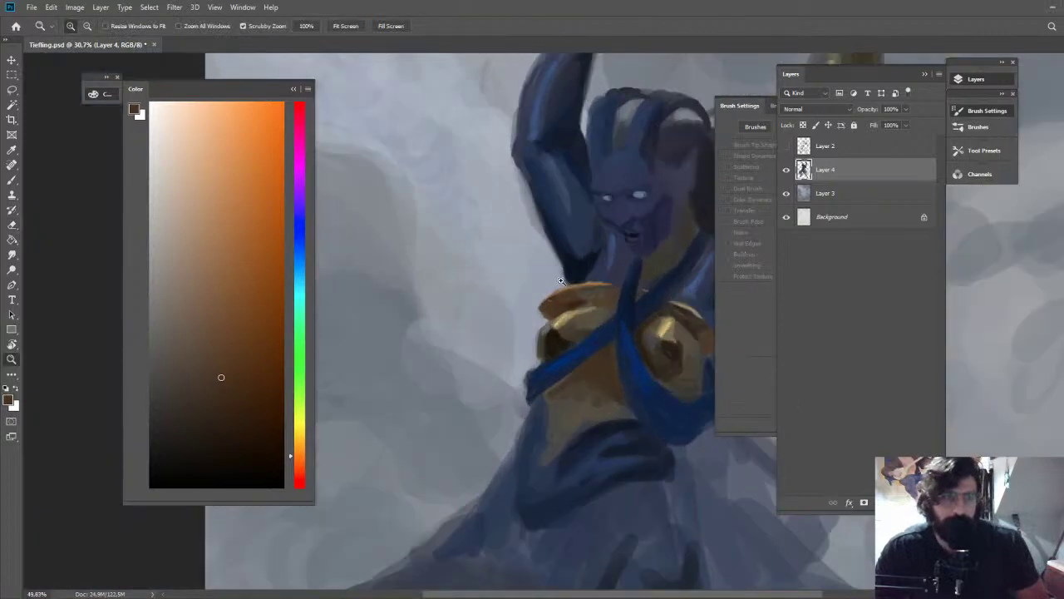
key("e")
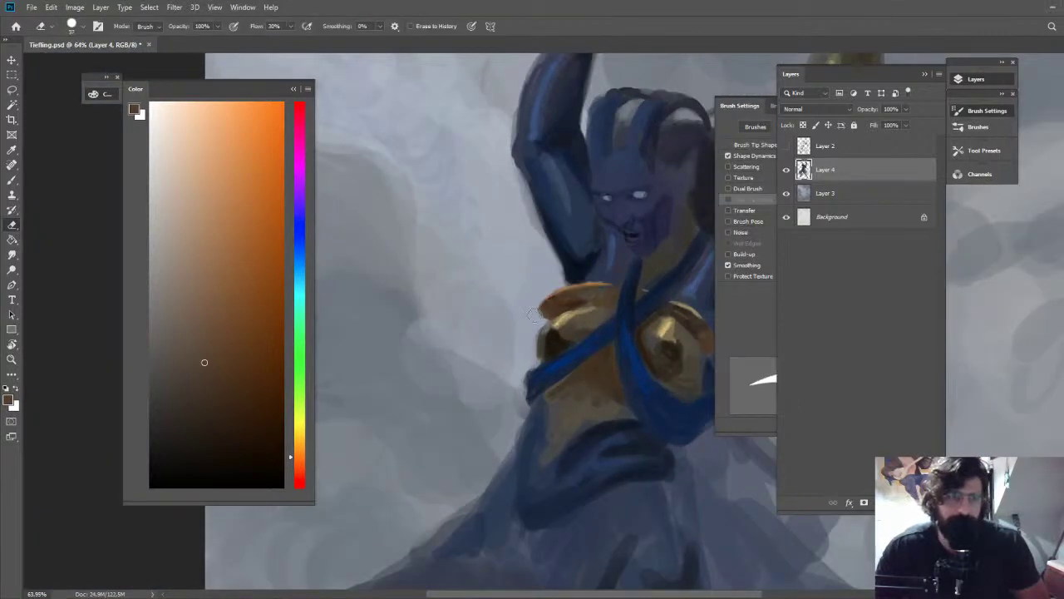
Deepen the shadow where the blue cloth straps cross on the chest, using sampled dark blue at 40% brush opacity
key("z")
left_click_drag(565, 307, 455, 202)
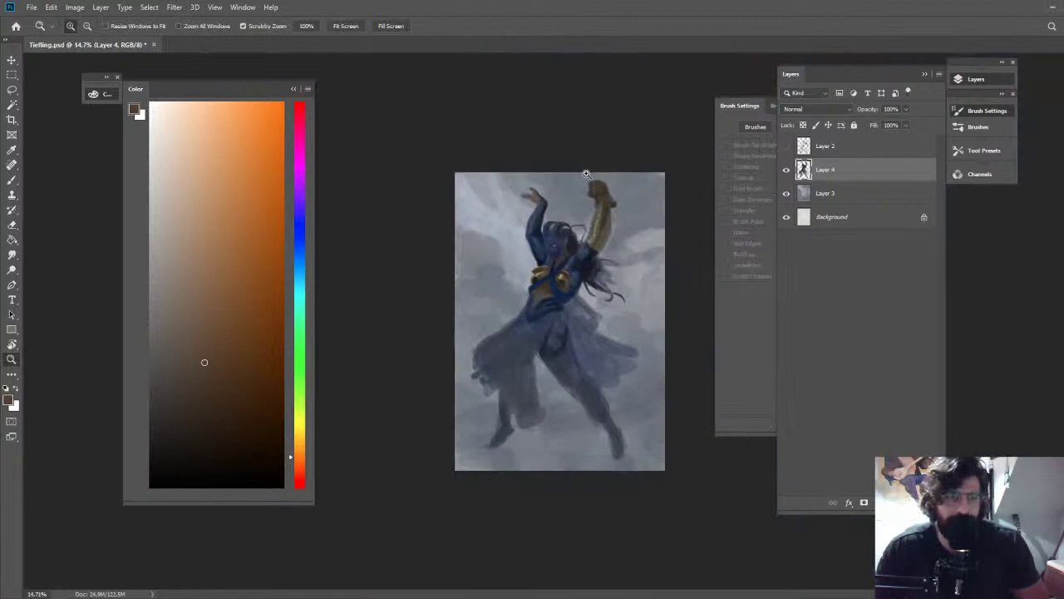
left_click_drag(561, 241, 652, 245)
key("b")
left_click(512, 354, "alt")
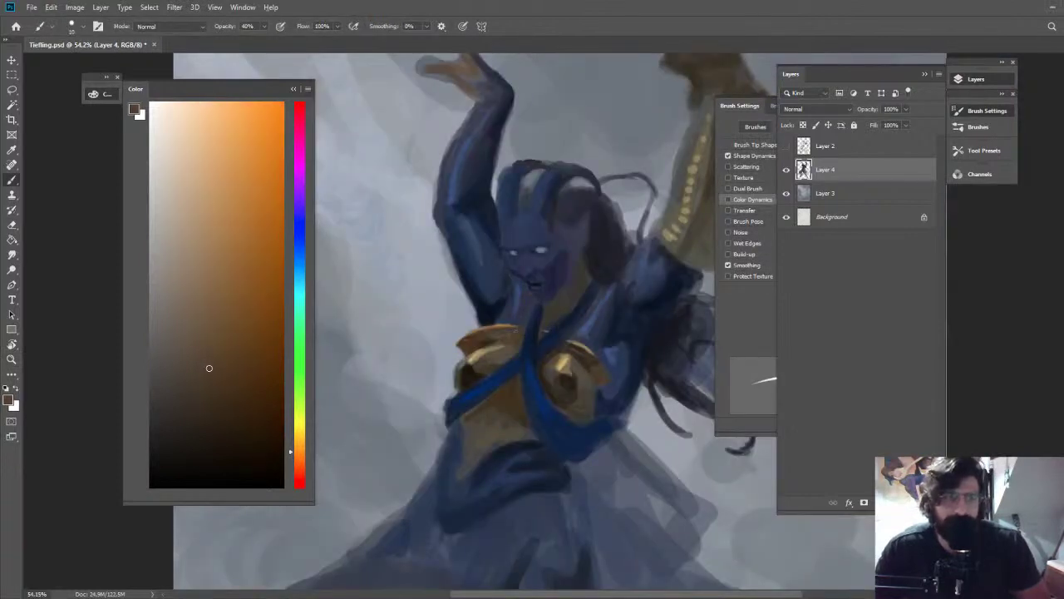
left_click(569, 382, "alt")
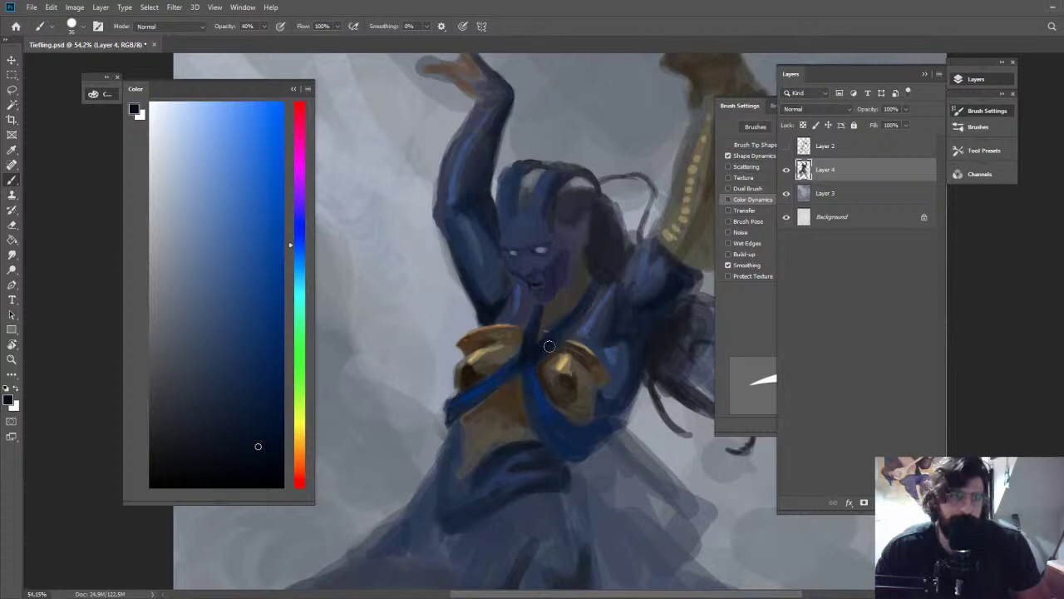
Shade the gold abdomen plate with sampled browns and paint a pale tan highlight along its pointed lower tip
left_click(470, 438, "alt")
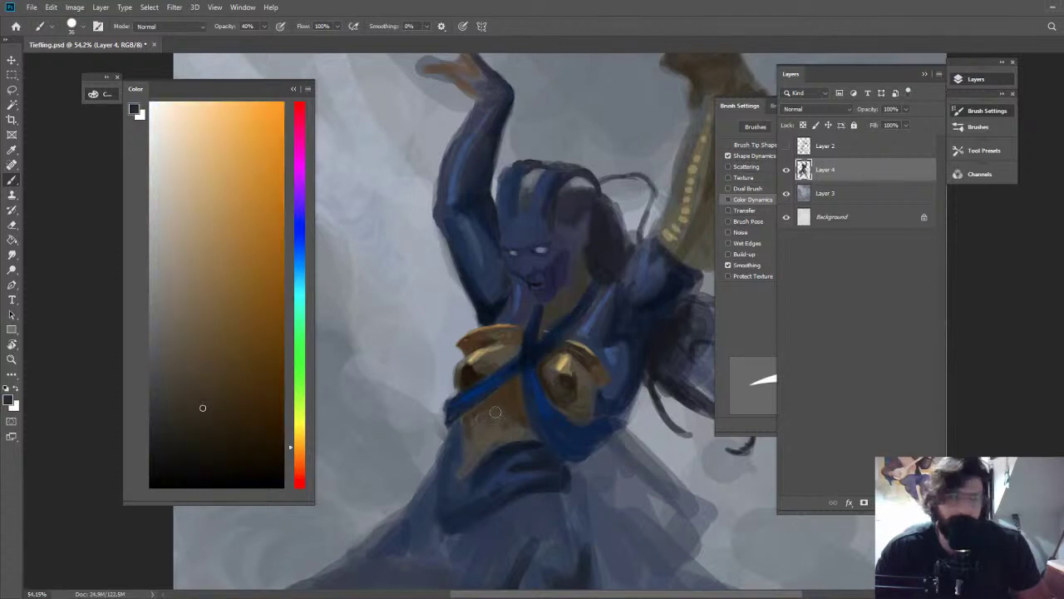
left_click(468, 431, "alt")
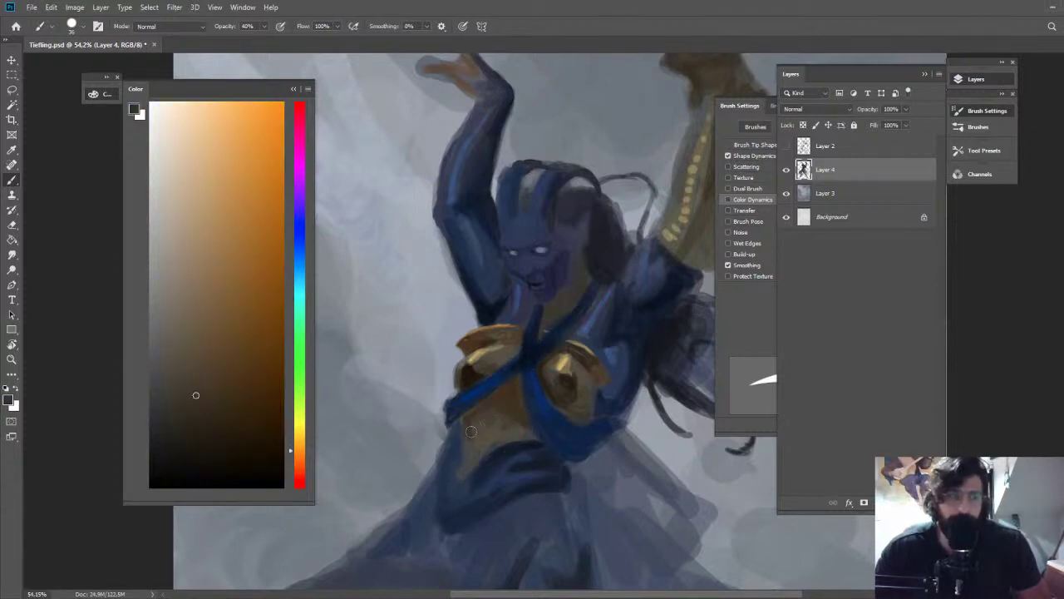
left_click(478, 449, "alt")
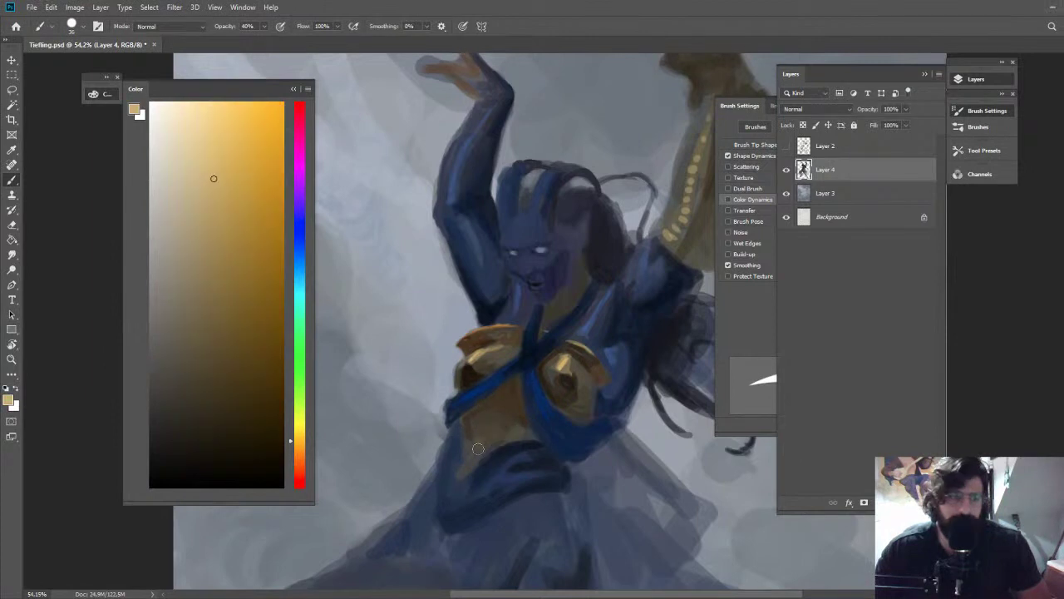
left_click(477, 451, "alt")
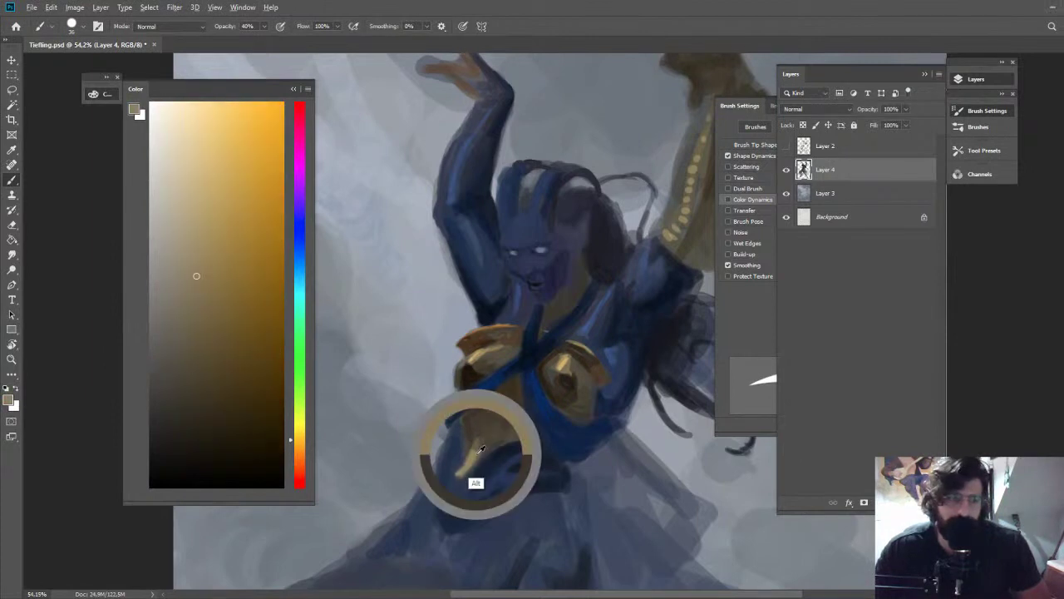
left_click_drag(459, 475, 477, 431)
left_click(476, 429, "alt")
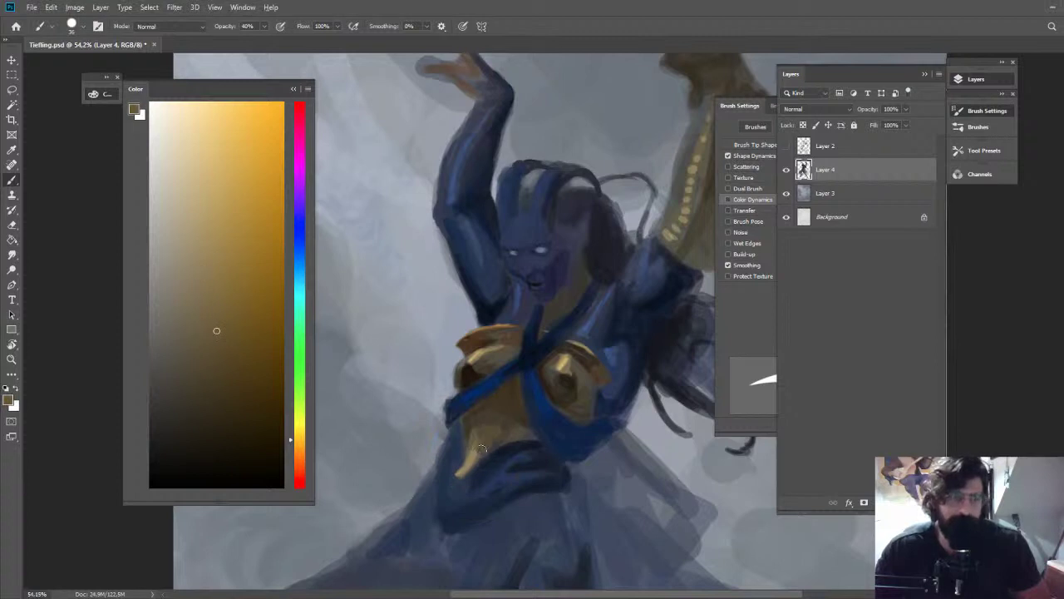
Darken and sharpen the outer end of the blue strap at the torso's side with sampled near-black blue
key("z")
left_click_drag(491, 441, 451, 224)
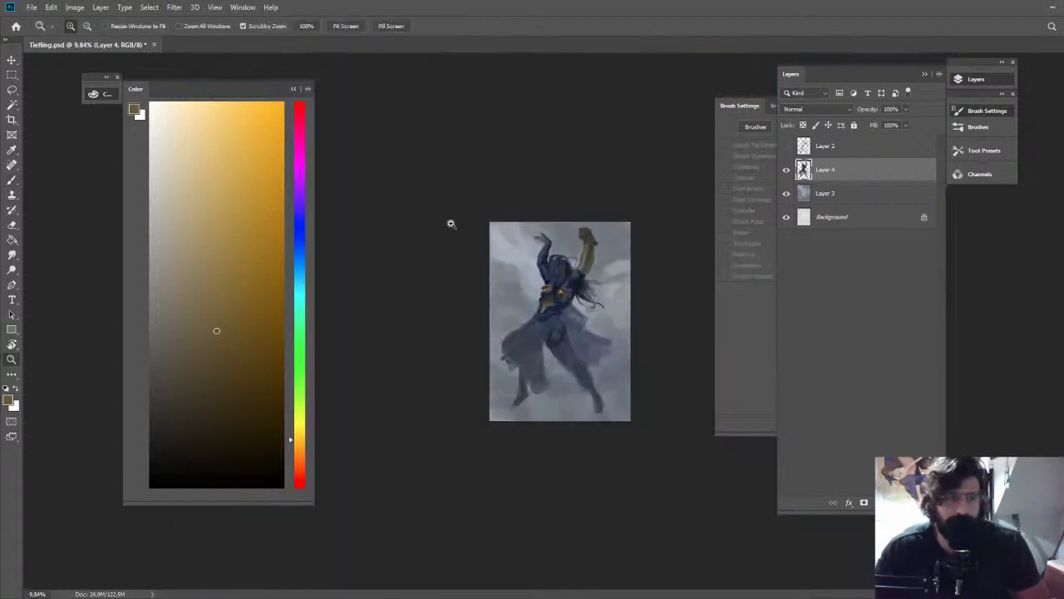
left_click_drag(559, 311, 639, 311)
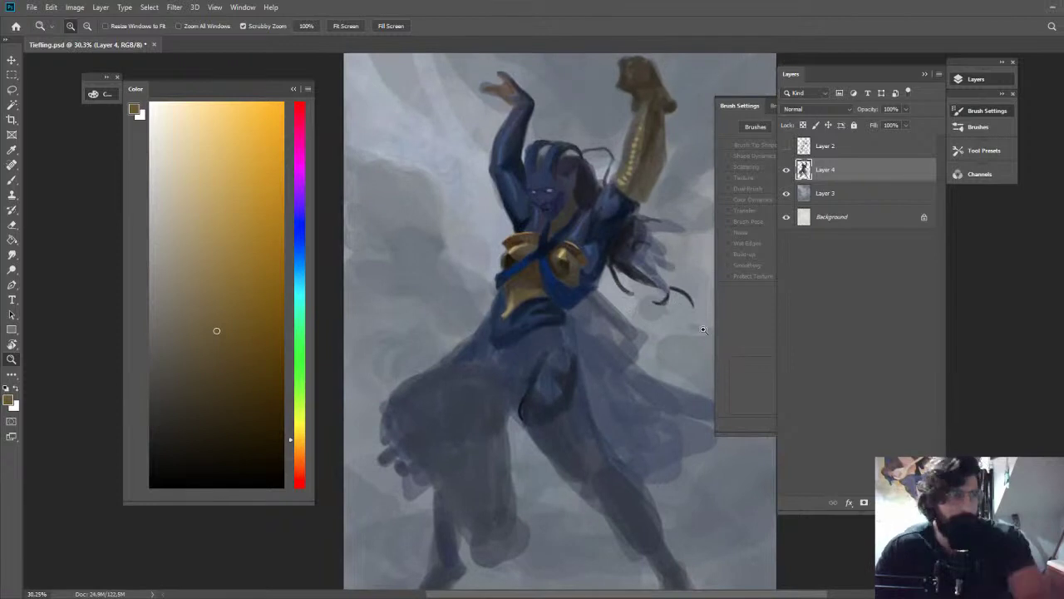
left_click_drag(526, 280, 570, 274)
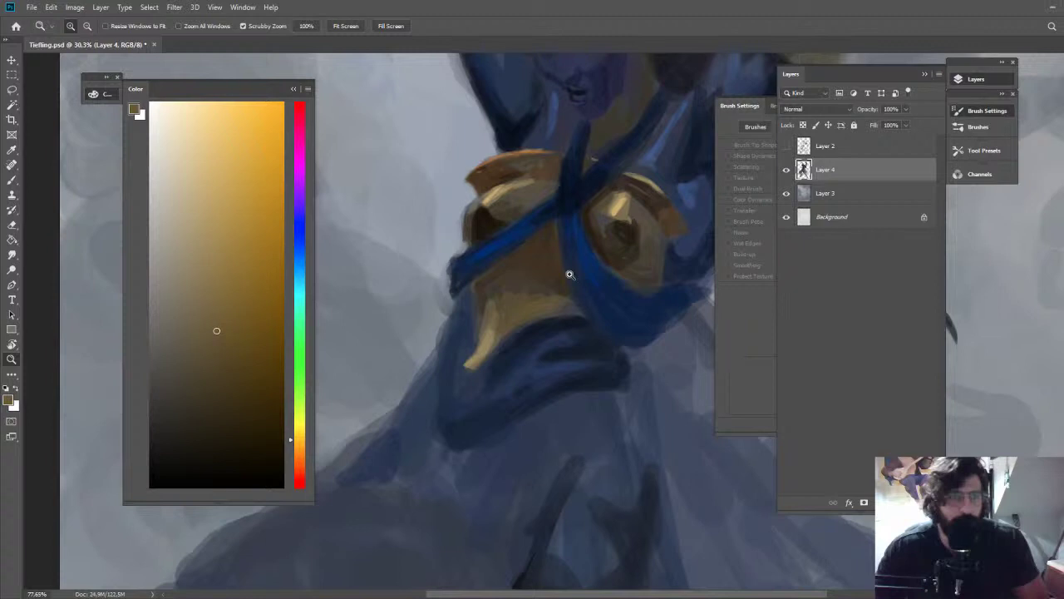
key("b")
left_click(466, 340, "alt")
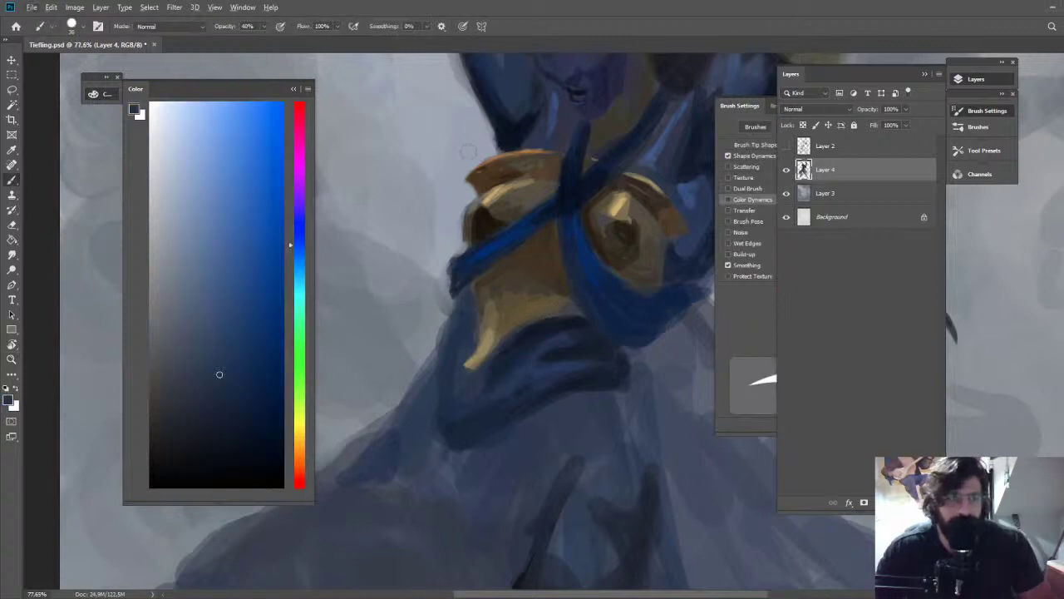
left_click(456, 288, "alt")
left_click(456, 290, "alt")
mouse_move(484, 288)
left_mouse_down()
mouse_move(478, 300)
mouse_move(453, 265)
left_mouse_up()
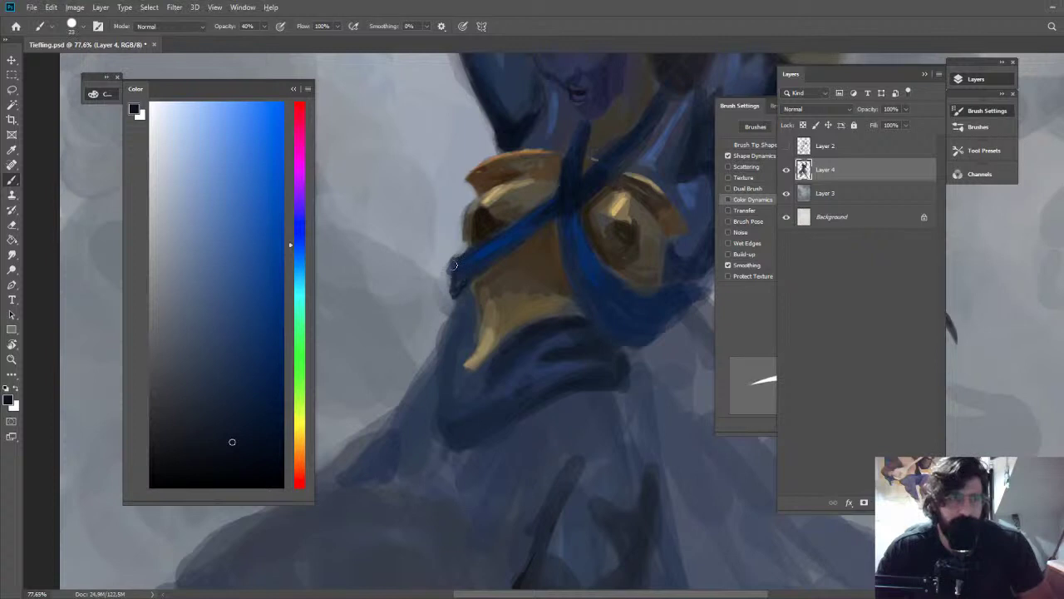
Shade the tiefling's face and throat with sampled dark blue and purple-blue tones
key("z")
left_click_drag(517, 262, 466, 263)
left_click_drag(549, 183, 604, 214)
key("b")
left_click(508, 354, "alt")
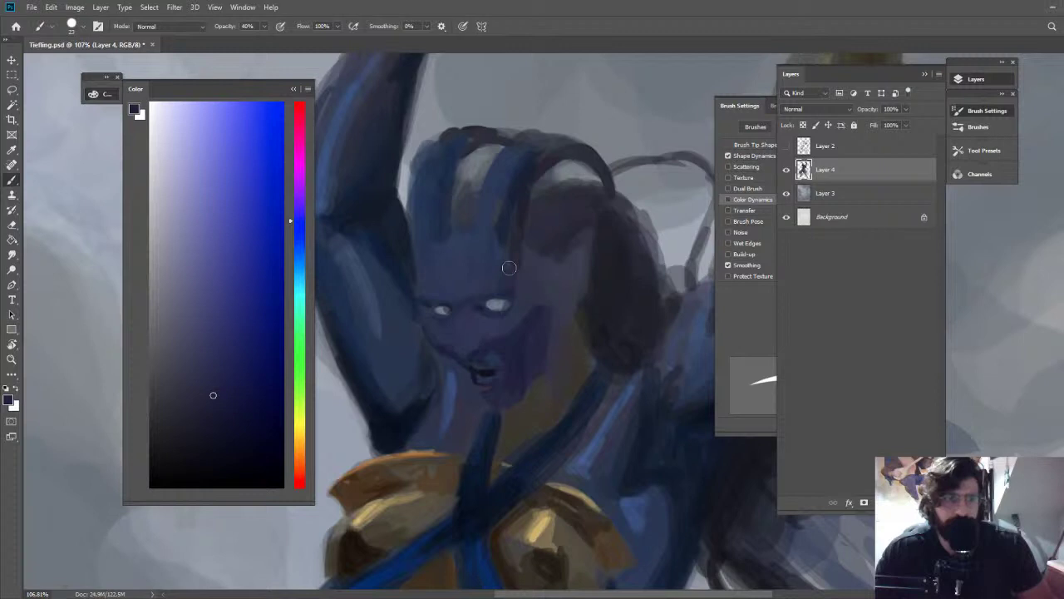
scroll(509, 268, "down", 5)
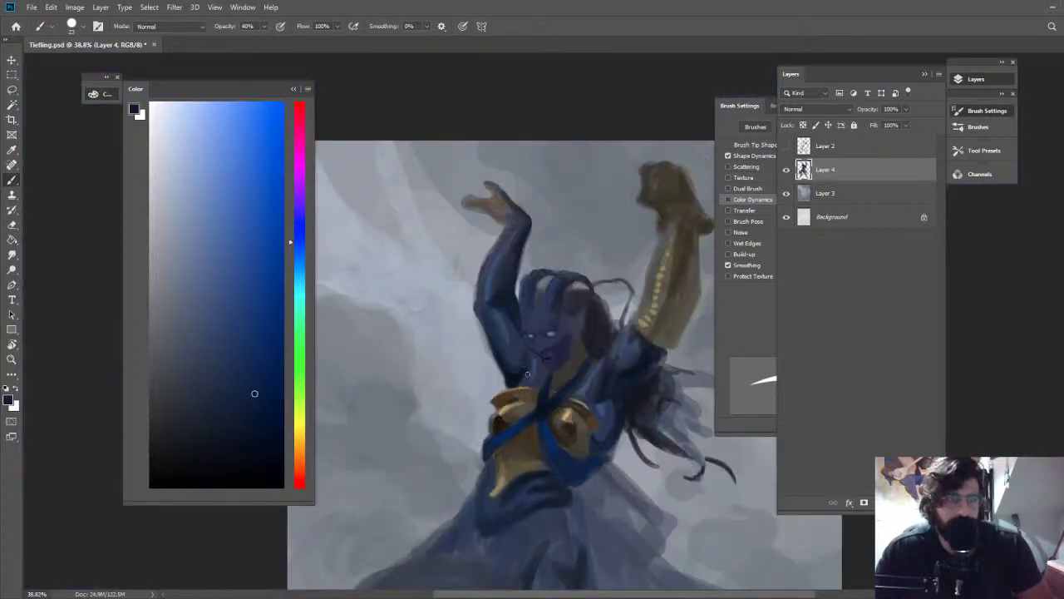
left_click(529, 363, "alt")
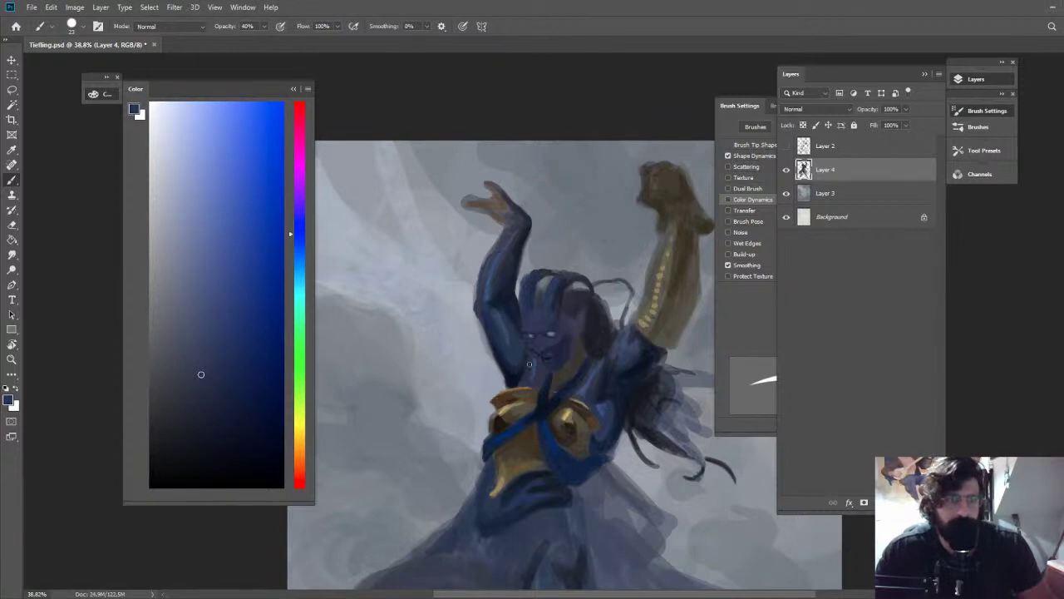
key("z")
left_click_drag(528, 364, 466, 364)
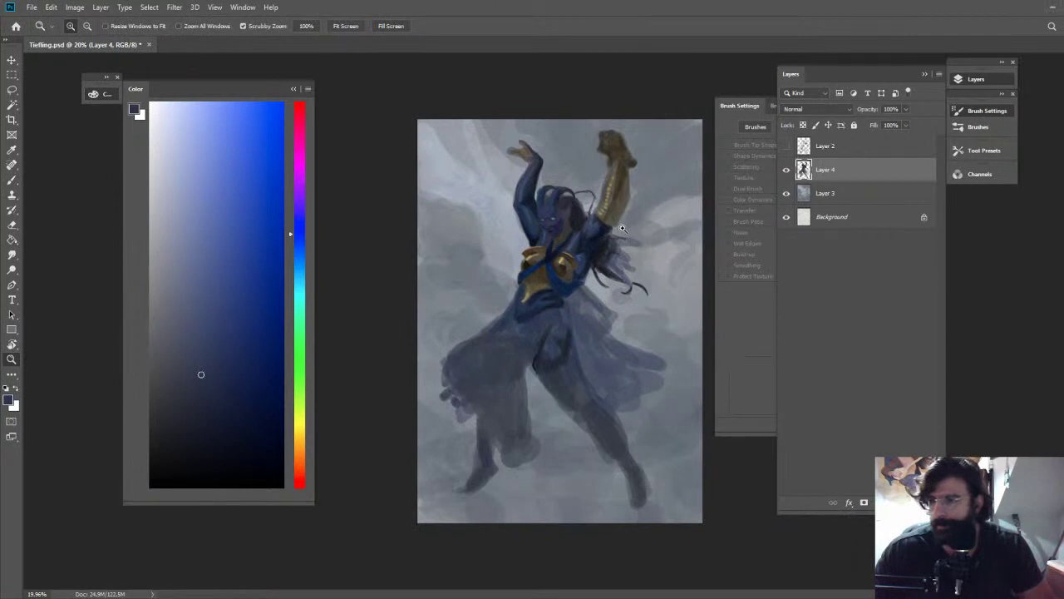
Define the lower rim of the fully visible gold breast cup with dark brown and clean the strap's edge below the armpit
key("b")
left_click(591, 239, "alt")
mouse_move(565, 265)
left_mouse_down()
mouse_move(624, 264)
mouse_move(615, 284)
mouse_move(572, 312)
left_mouse_up()
left_click(229, 424)
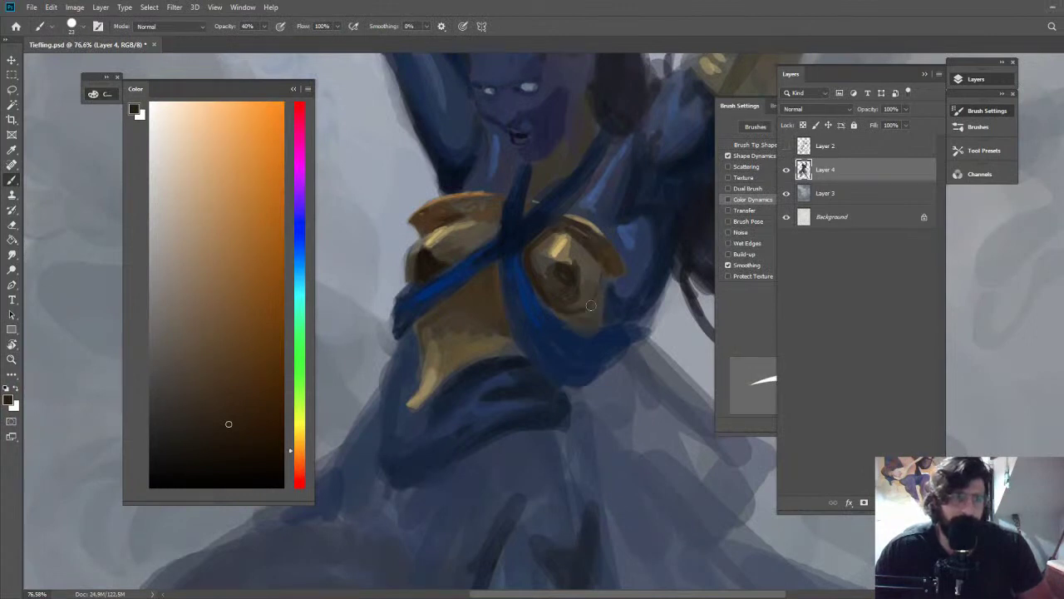
mouse_move(653, 324)
left_mouse_down()
mouse_move(652, 341)
mouse_move(651, 326)
left_mouse_up()
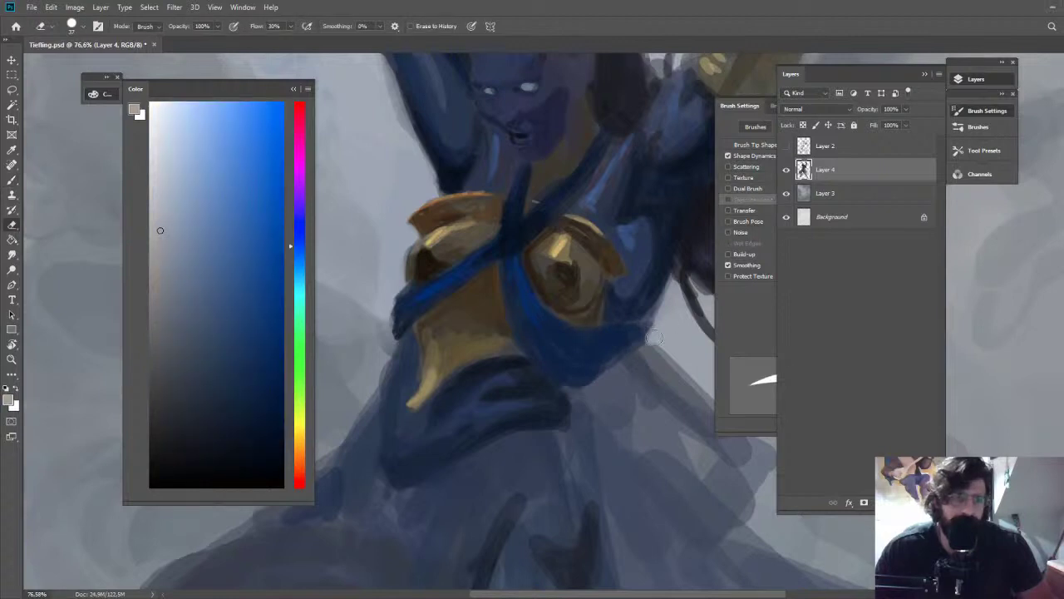
Show the Layer 2 line art and refine the larger white eye on Layer 4 with a small brush and sampled grey
key("z")
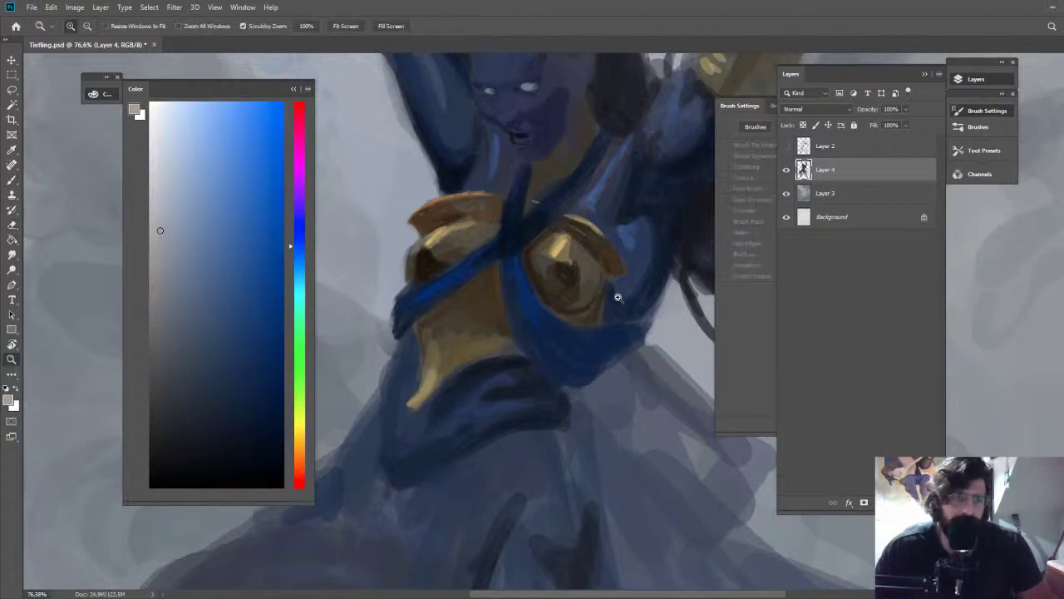
left_click_drag(565, 259, 508, 260)
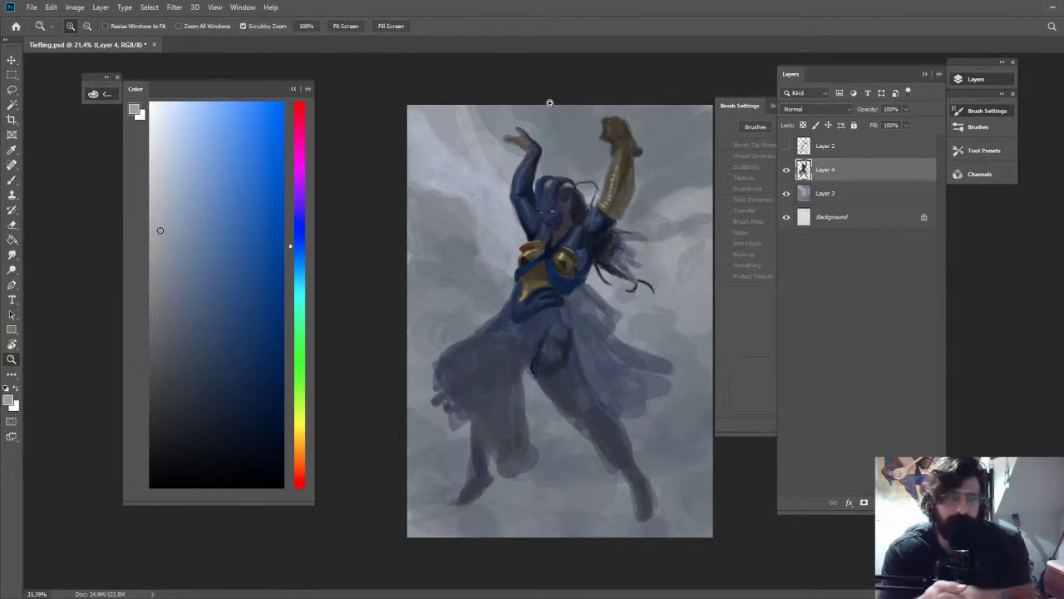
key("b")
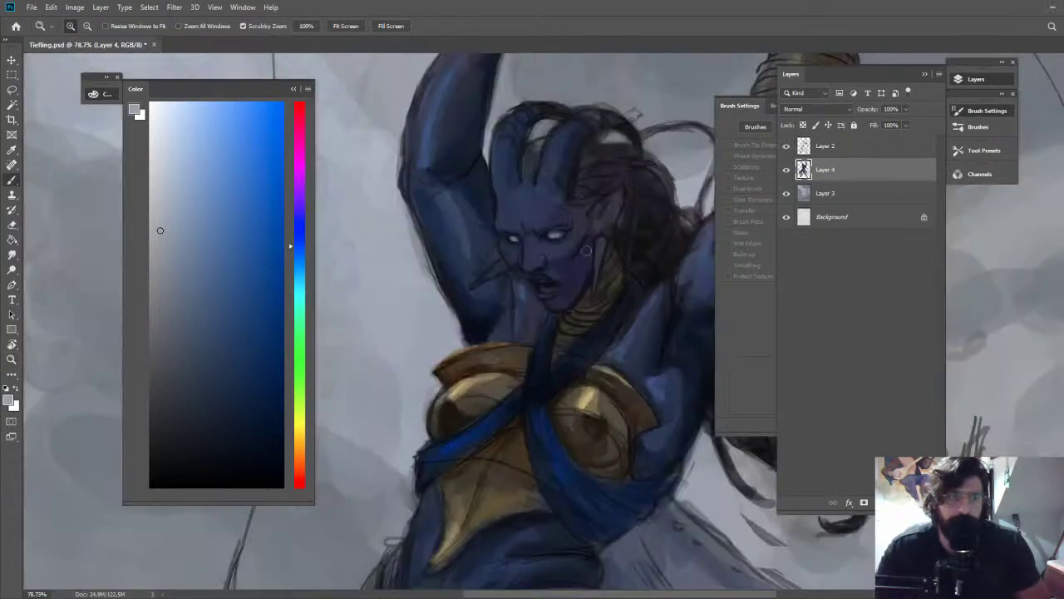
left_click_drag(559, 264, 570, 285)
key("z")
key("z")
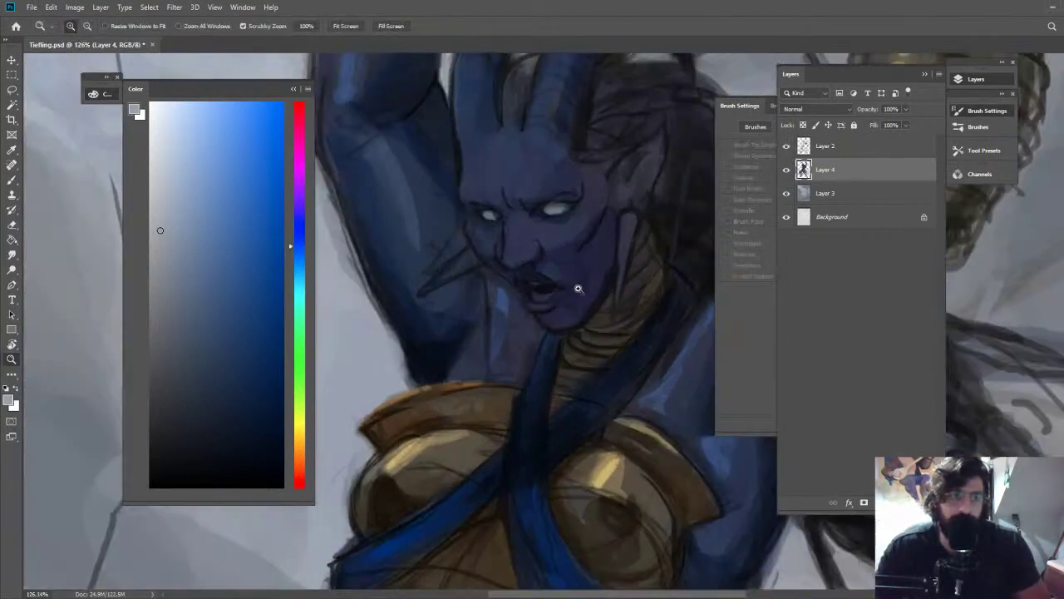
key("b")
left_click(561, 214, "alt")
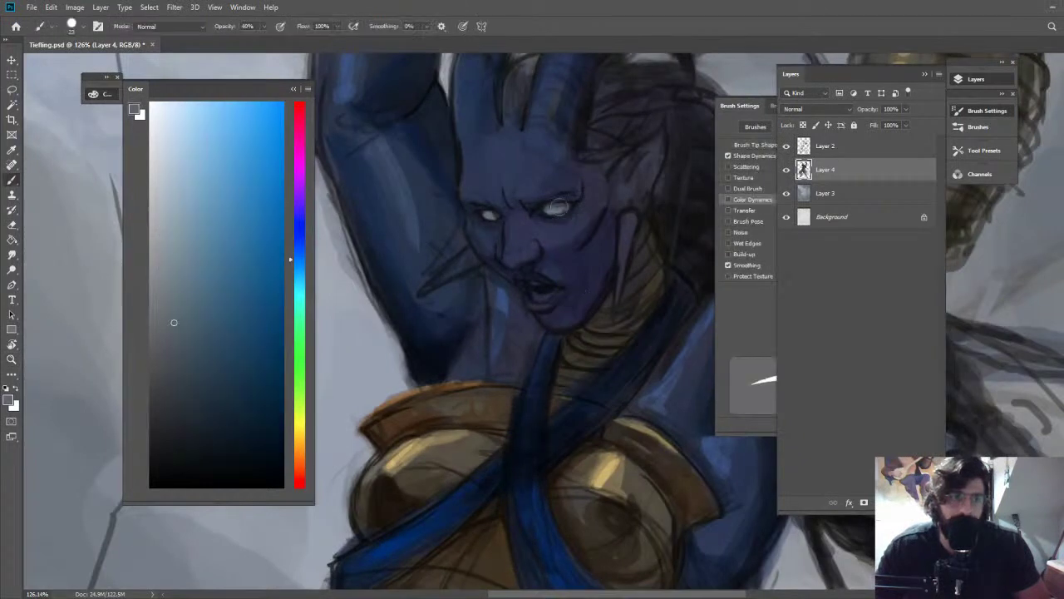
mouse_move(552, 212)
left_mouse_down()
mouse_move(574, 202)
mouse_move(577, 180)
left_mouse_up()
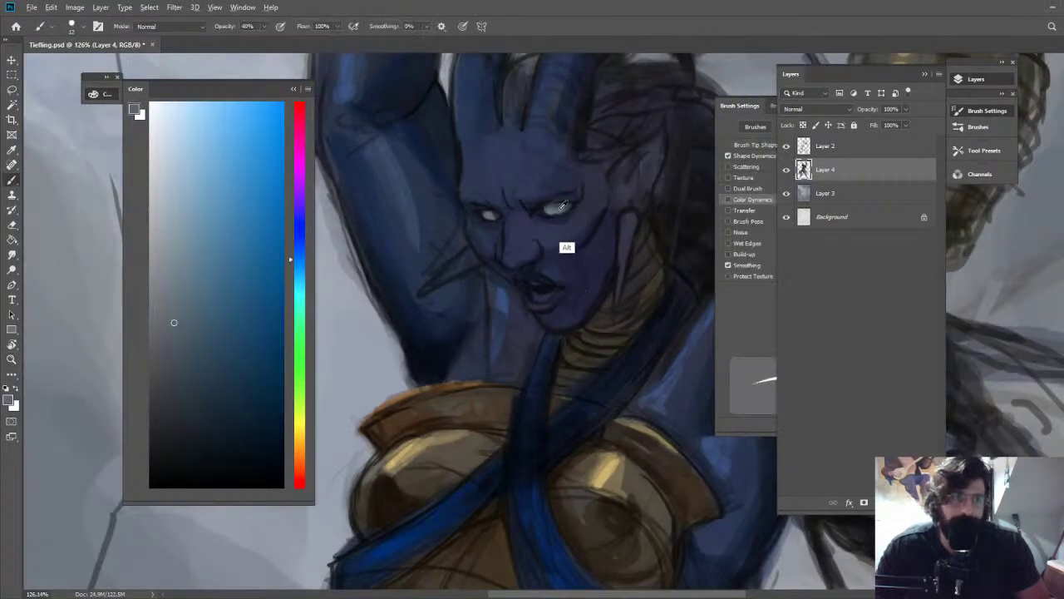
Model the planes of the nose, cheeks and brow with sampled muted blues
left_click(509, 268, "alt")
left_click(385, 227, "alt")
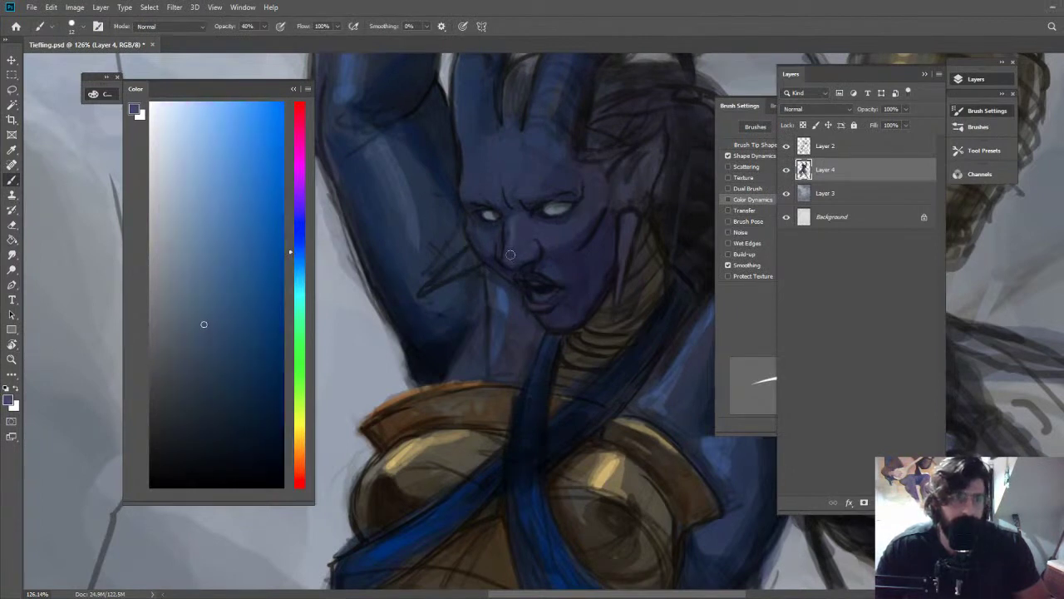
left_click_drag(545, 241, 583, 219)
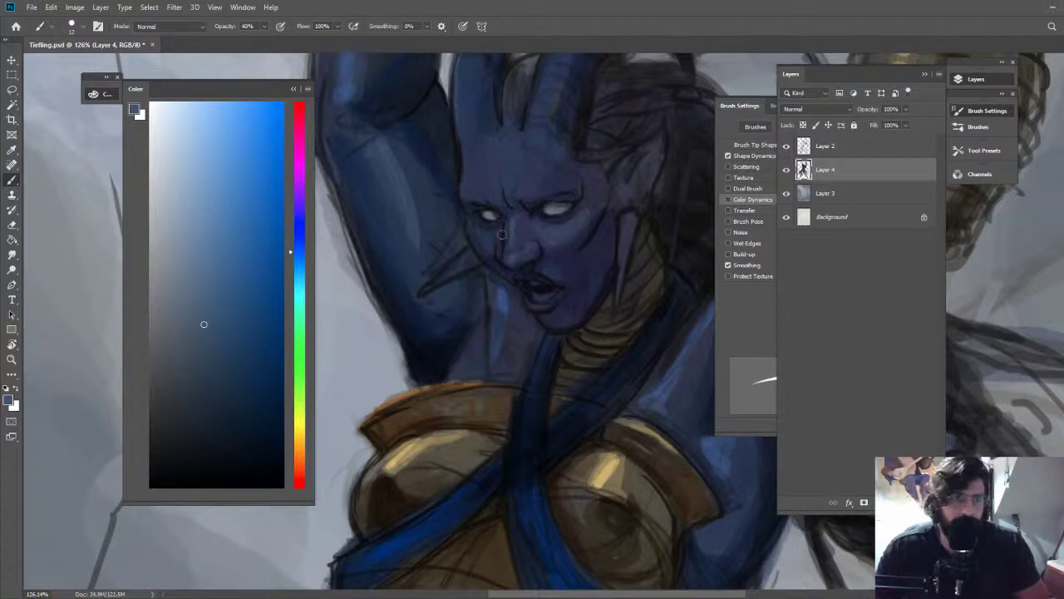
left_click_drag(485, 238, 476, 237)
left_click_drag(516, 176, 482, 192)
Block in the extended leg's thigh wrap, between the beaded band and the knee, with very dark blue
key("z")
left_click_drag(584, 194, 491, 196)
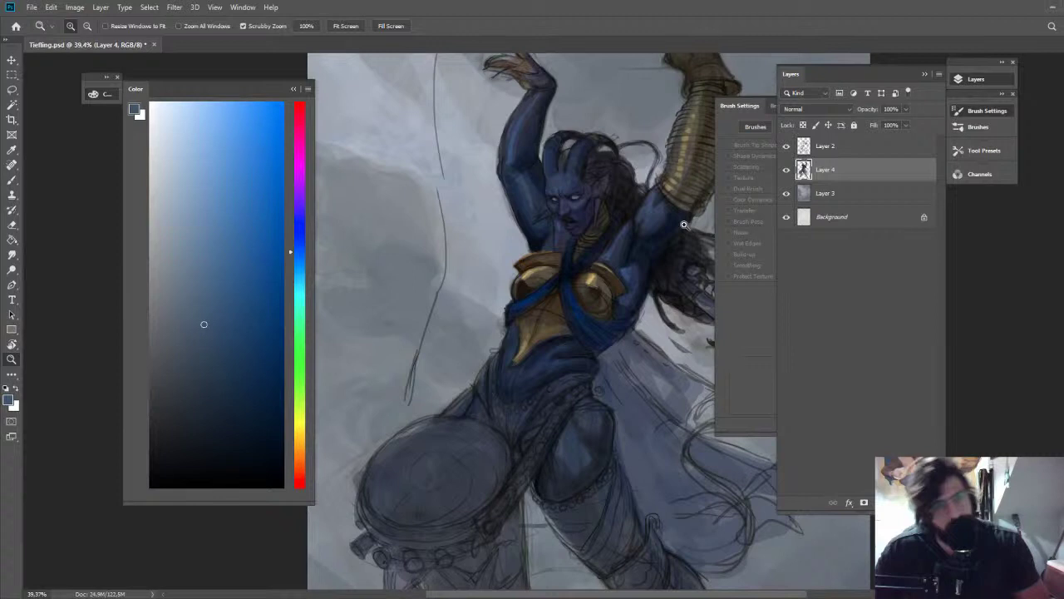
left_click_drag(684, 225, 695, 225)
left_click_drag(644, 292, 591, 263)
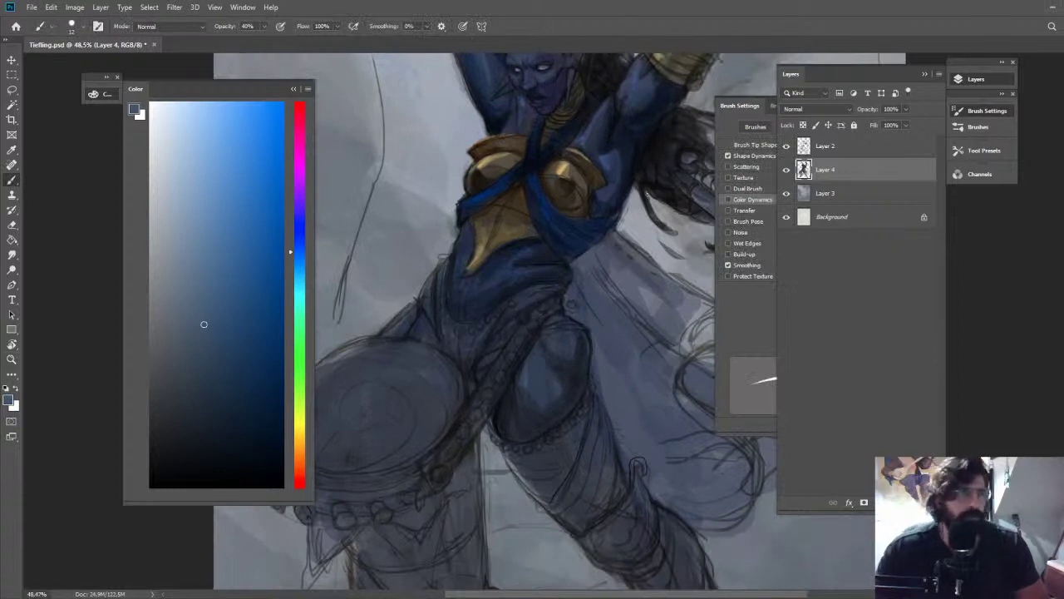
key("z")
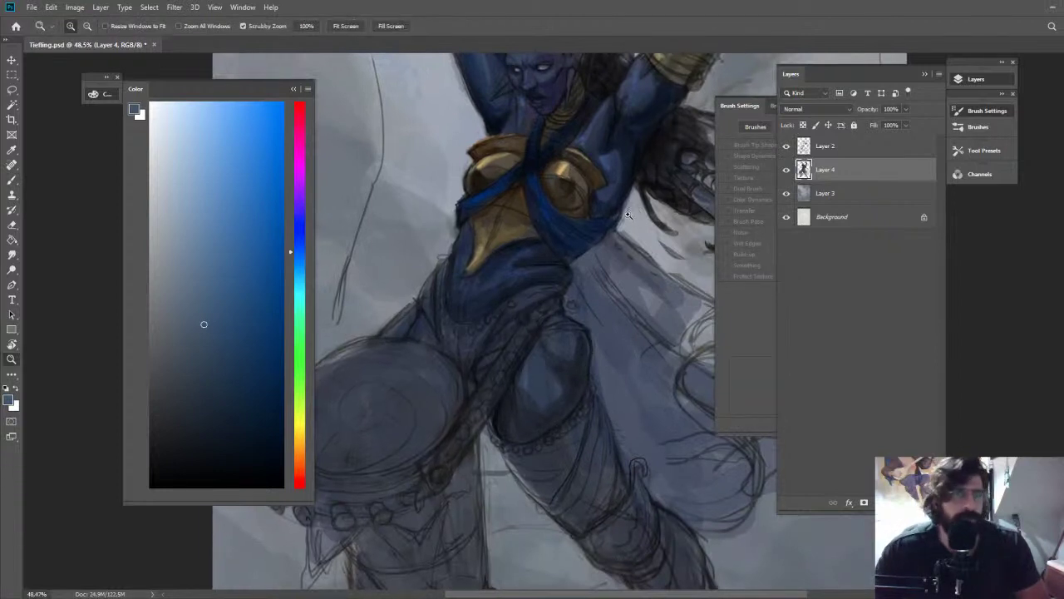
left_click(623, 247)
left_click_drag(623, 247, 621, 253)
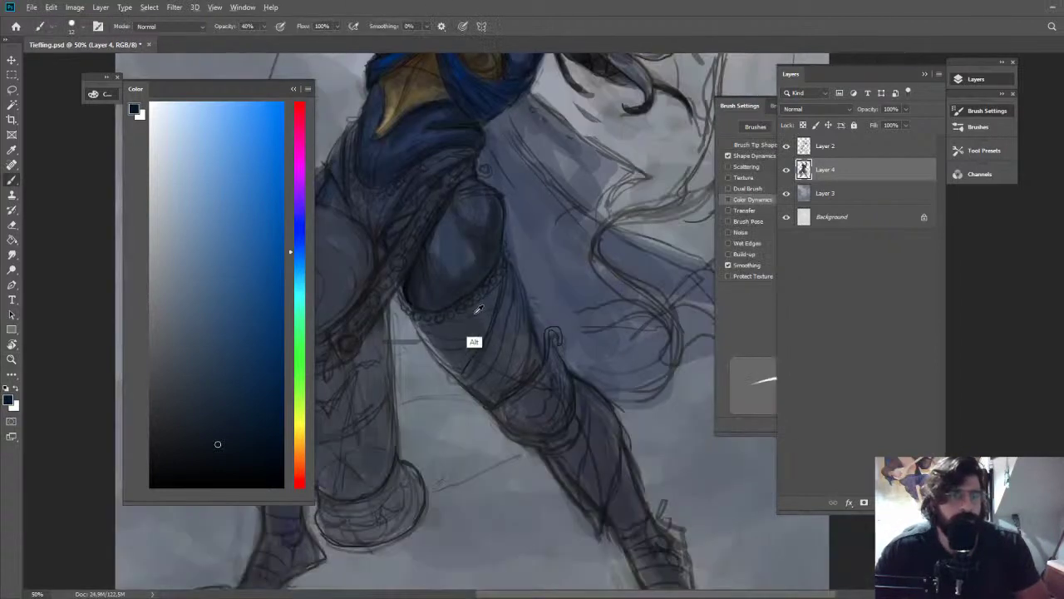
left_click_drag(474, 308, 496, 310)
mouse_move(496, 356)
left_mouse_down()
mouse_move(435, 326)
mouse_move(498, 349)
mouse_move(499, 300)
mouse_move(521, 355)
mouse_move(498, 275)
left_mouse_up()
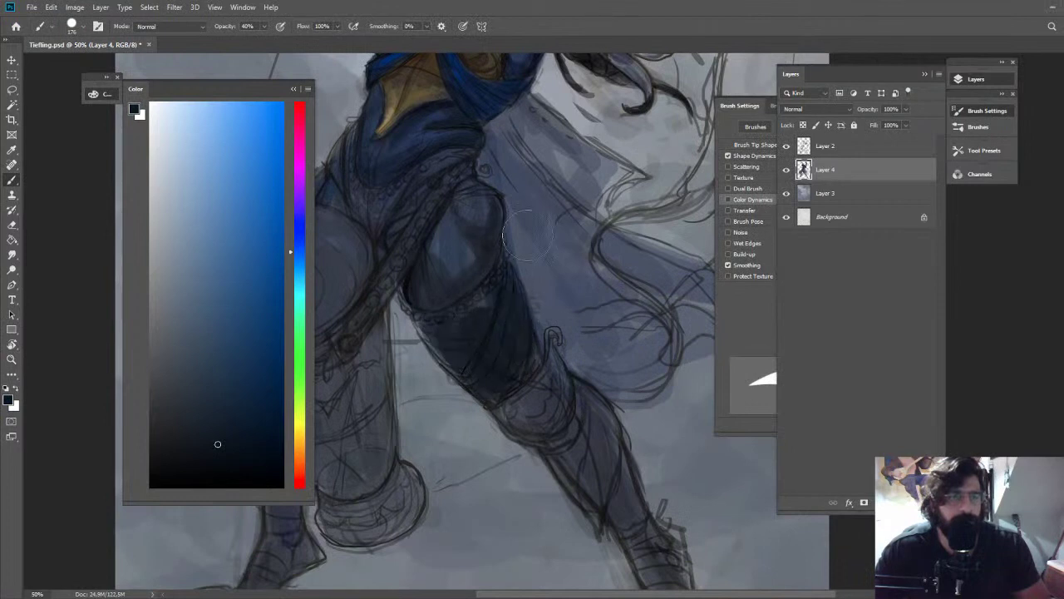
key("e")
key("b")
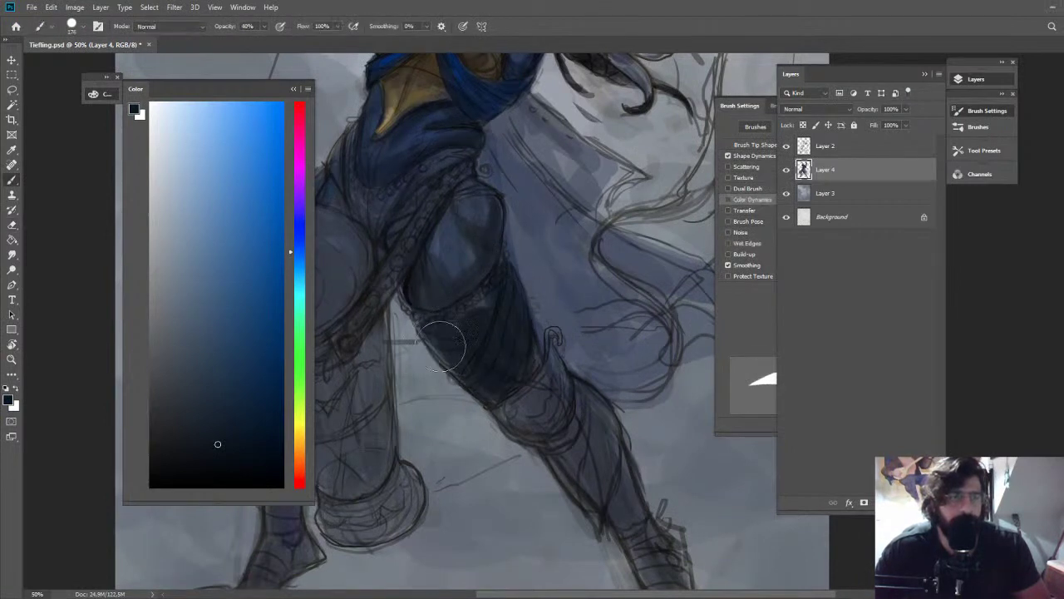
mouse_move(427, 344)
left_mouse_down()
mouse_move(468, 368)
mouse_move(468, 315)
mouse_move(481, 312)
mouse_move(525, 349)
left_mouse_up()
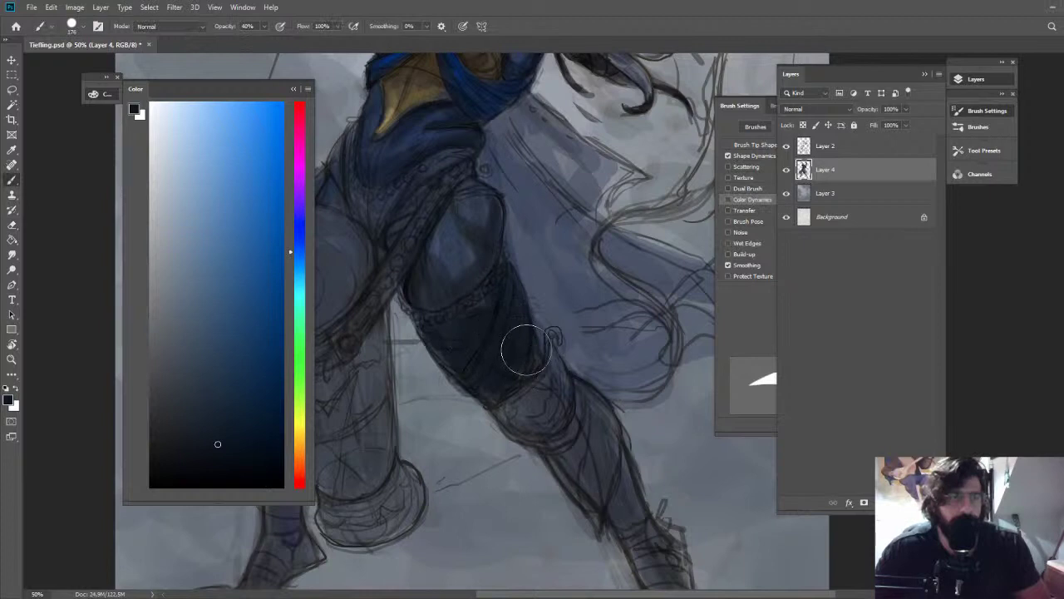
Block in the extended leg's knee guard and shin armor with dark brown, up to the hooked tip above the knee
left_click(425, 108, "alt")
mouse_move(517, 409)
left_mouse_down()
mouse_move(584, 487)
mouse_move(574, 400)
mouse_move(607, 436)
mouse_move(595, 496)
mouse_move(558, 446)
mouse_move(570, 389)
mouse_move(556, 372)
mouse_move(546, 400)
left_mouse_up()
left_click(219, 426)
right_click(558, 337, "alt")
left_click_drag(553, 363, 526, 364)
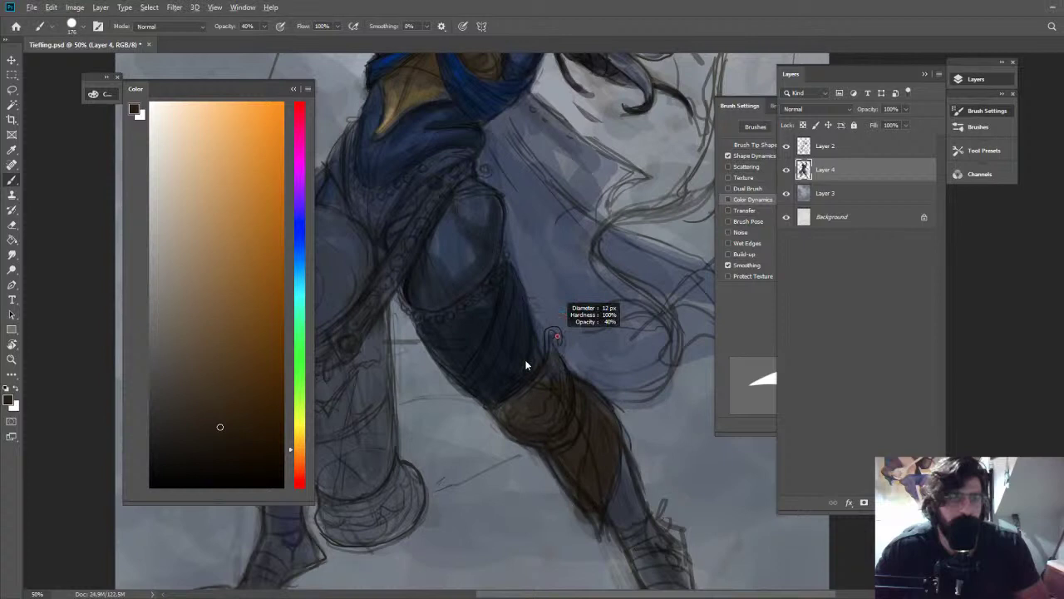
Lighten the front planes of the horns, the forehead and the cheek with a lighter muted blue
left_click_drag(507, 175, 592, 495)
left_click_drag(592, 495, 577, 494)
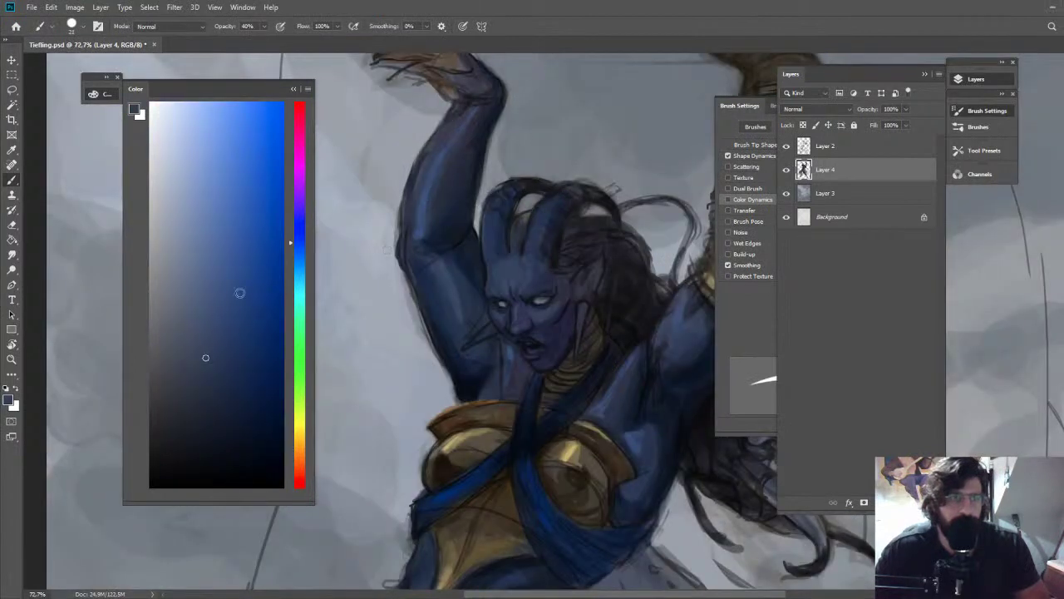
left_click(230, 312)
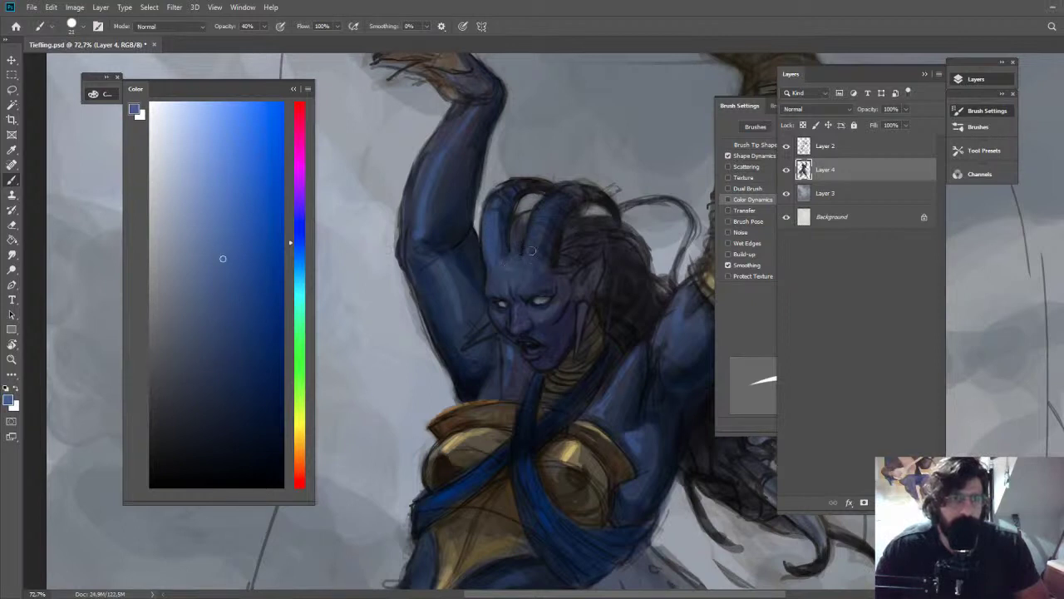
mouse_move(550, 208)
left_mouse_down()
mouse_move(533, 253)
mouse_move(504, 267)
left_mouse_up()
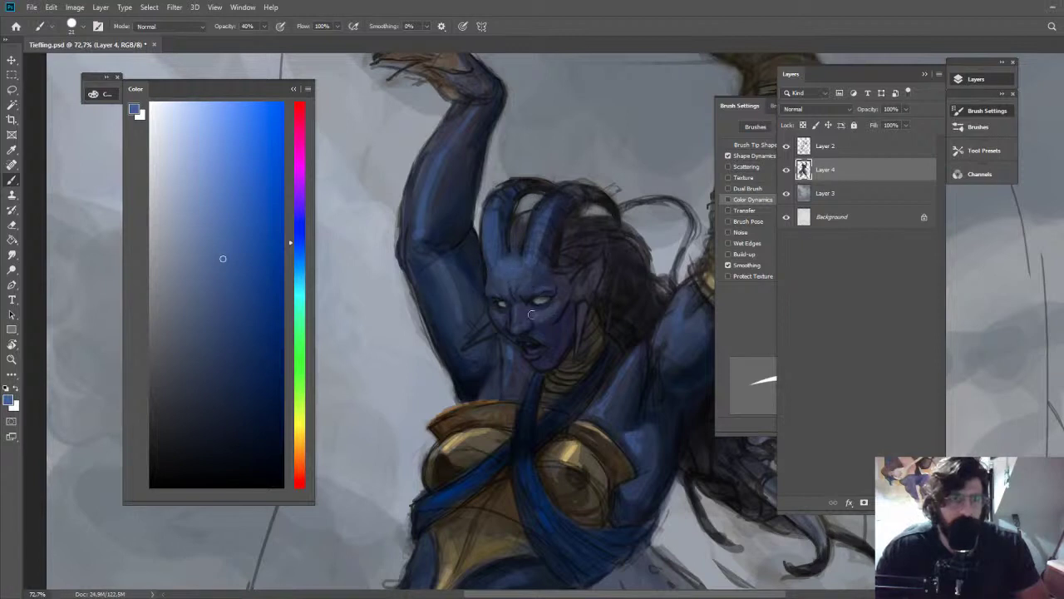
left_click_drag(533, 315, 553, 311)
Paint the two long spiked earrings beside the face with gold sampled from the breastplate and a darker gold
key("z")
left_click_drag(581, 288, 520, 209)
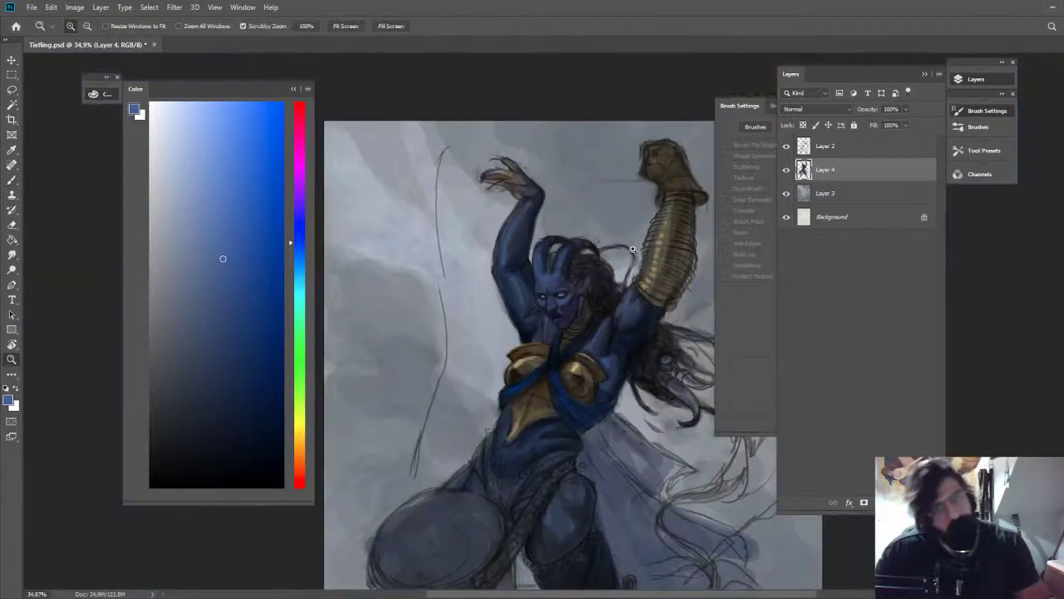
left_click_drag(632, 249, 616, 236)
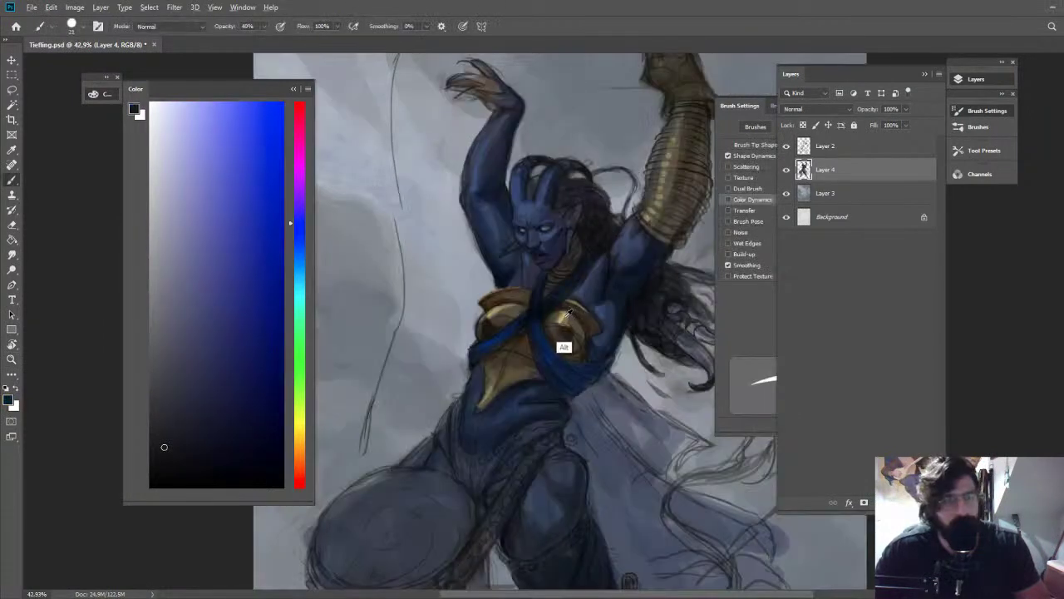
left_click(565, 344, "alt")
key("z")
left_click_drag(520, 250, 581, 242)
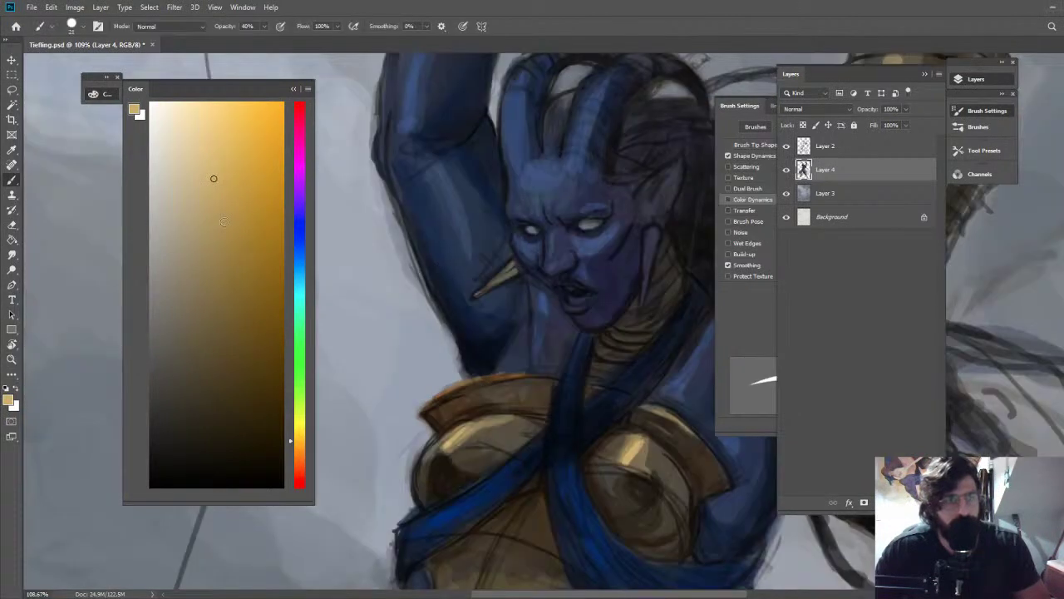
left_click(219, 261)
left_click_drag(657, 232, 643, 287)
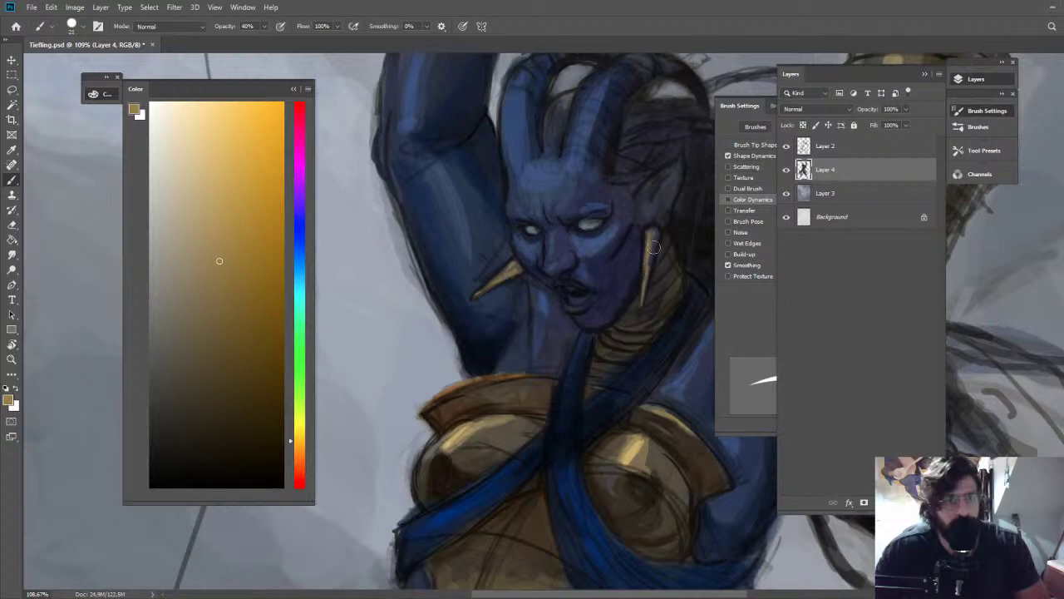
left_click_drag(653, 233, 646, 266)
key("z")
left_click_drag(642, 308, 506, 308)
Hide the Layer 2 line art and touch up the mouth and neck area on Layer 4 with sampled dark blues
left_click(786, 147)
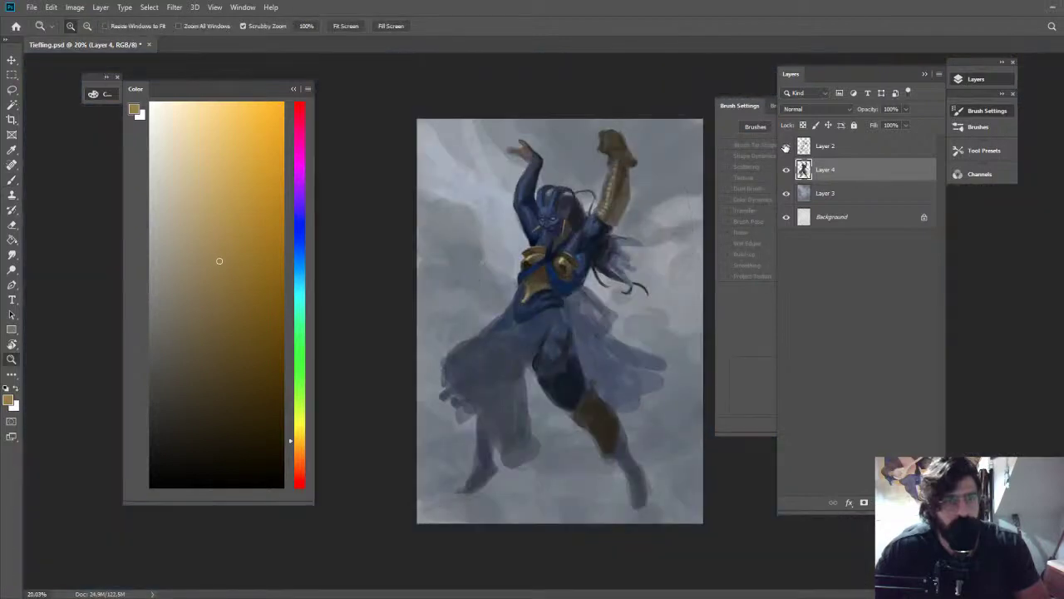
left_click(786, 147)
left_click_drag(596, 182, 678, 159)
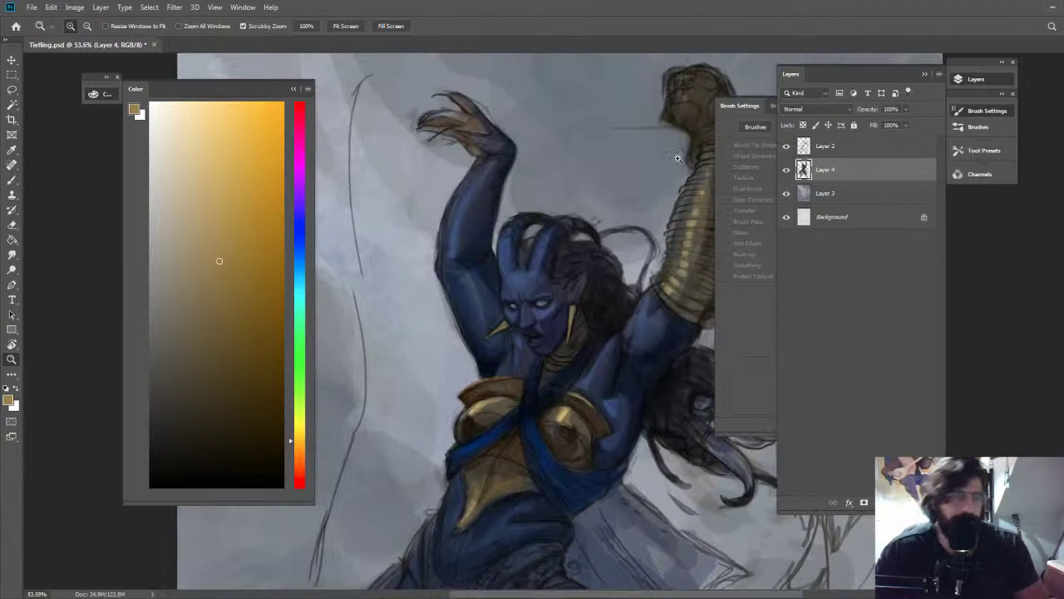
key("b")
left_click(510, 339, "alt")
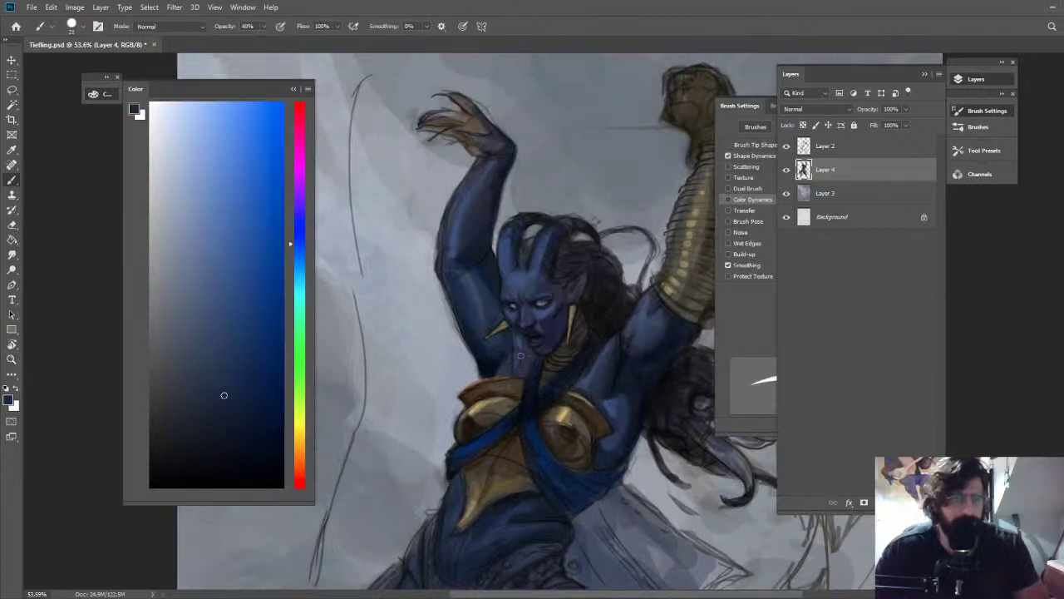
left_click(786, 146)
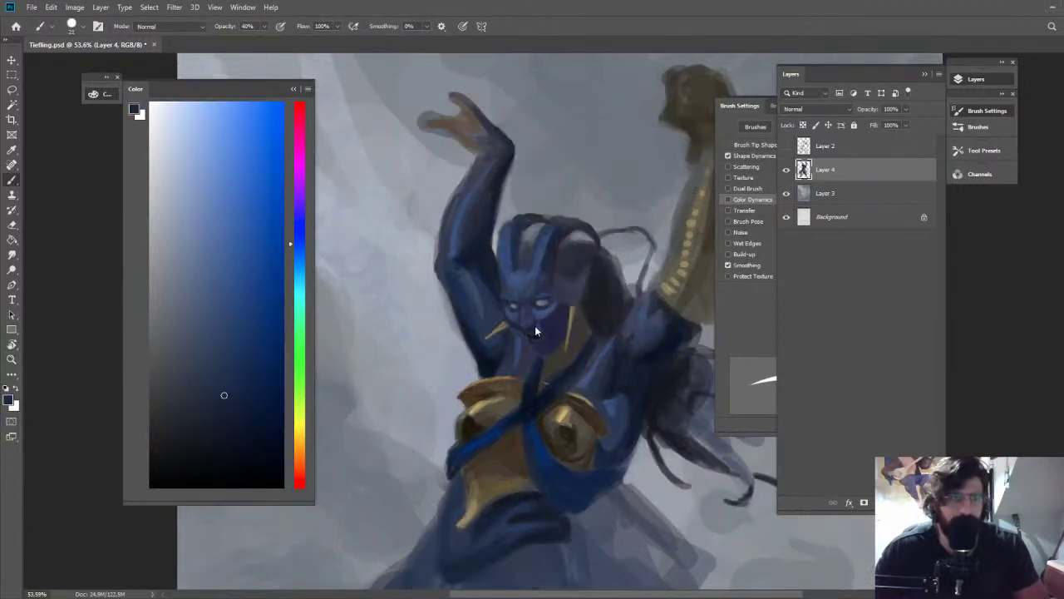
left_click(534, 329, "alt")
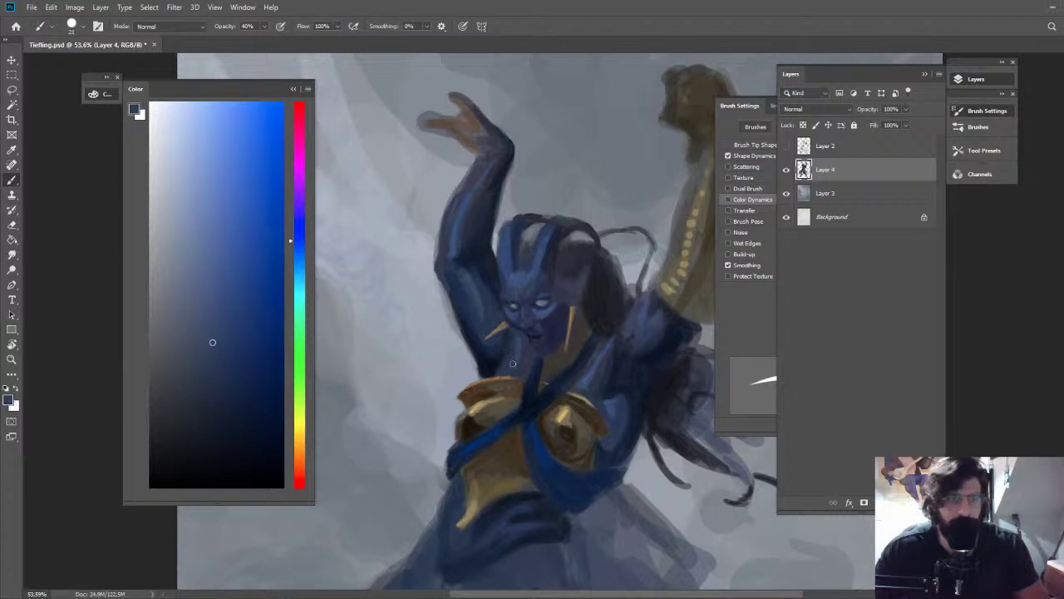
key("z")
left_click_drag(632, 283, 503, 282)
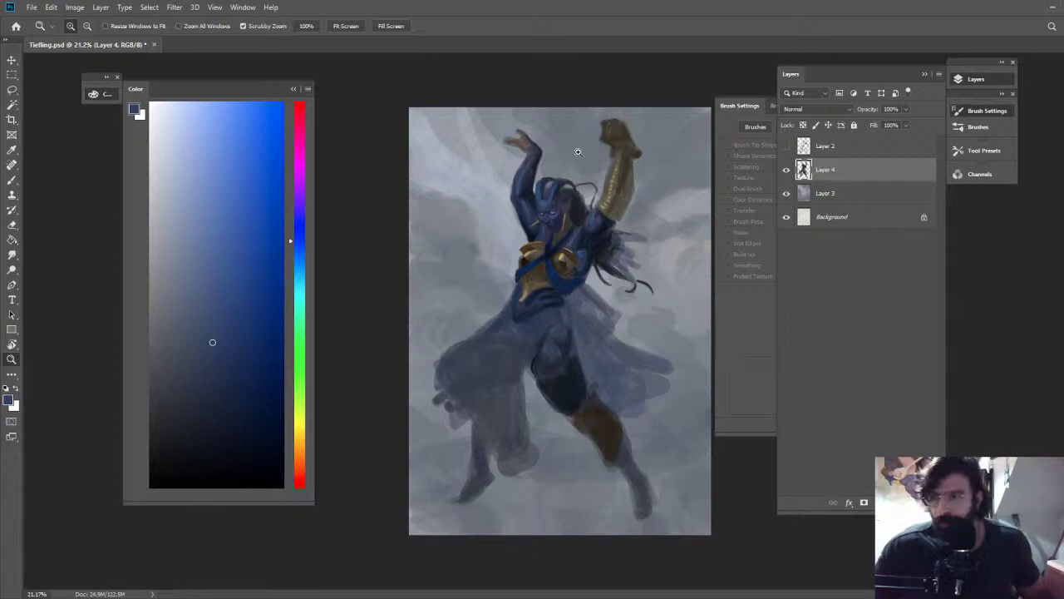
Lasso the chest muscle between the strap and the armpit, paint it with a more saturated blue, and clear the selection
left_click_drag(559, 232, 623, 188)
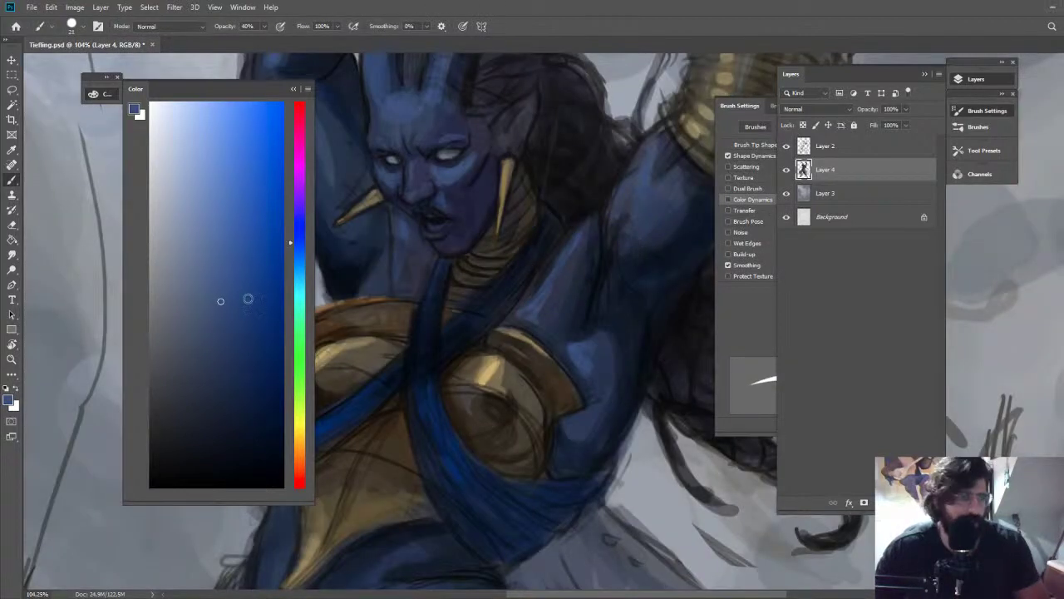
left_click(238, 293)
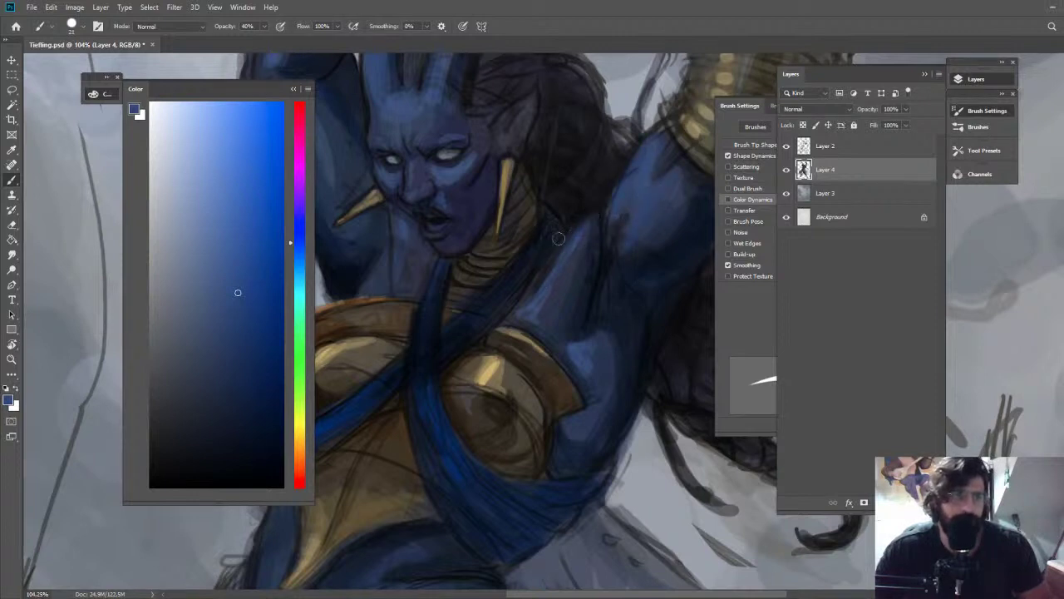
left_click(256, 266)
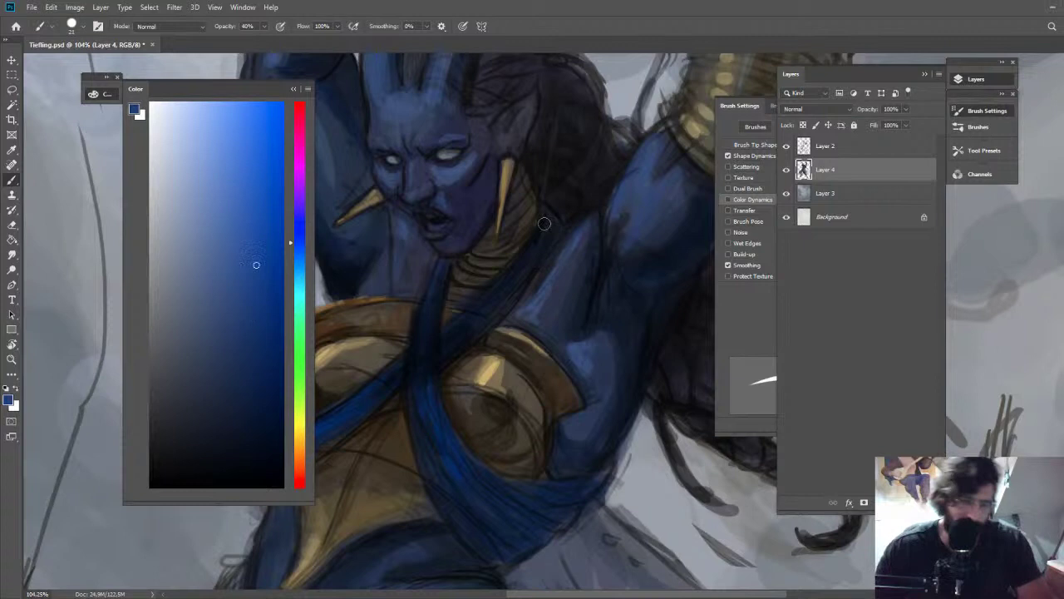
key("l")
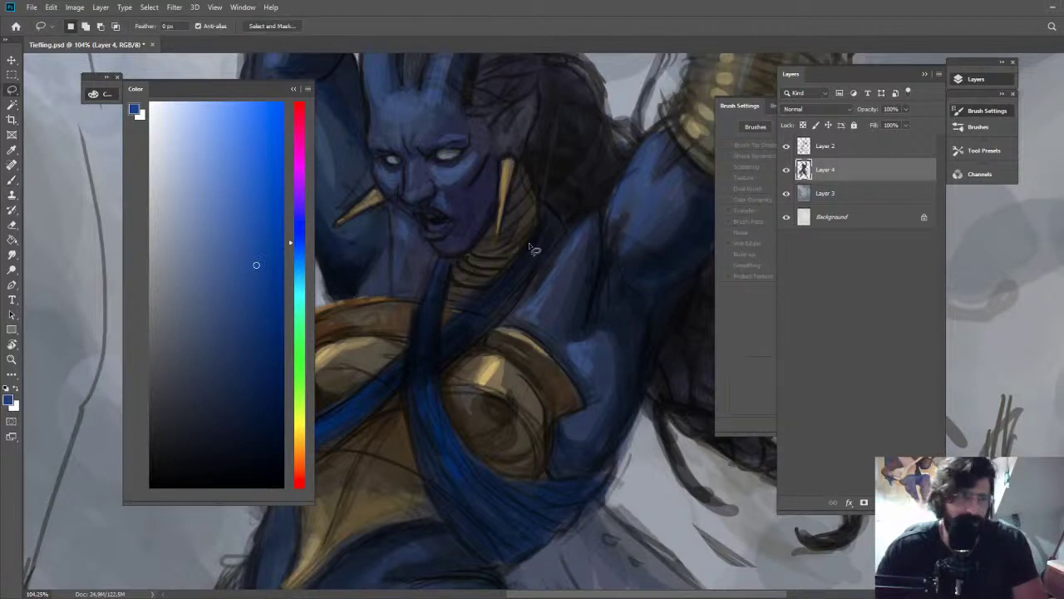
mouse_move(507, 315)
left_mouse_down()
mouse_move(571, 273)
mouse_move(529, 335)
left_mouse_up()
key("v")
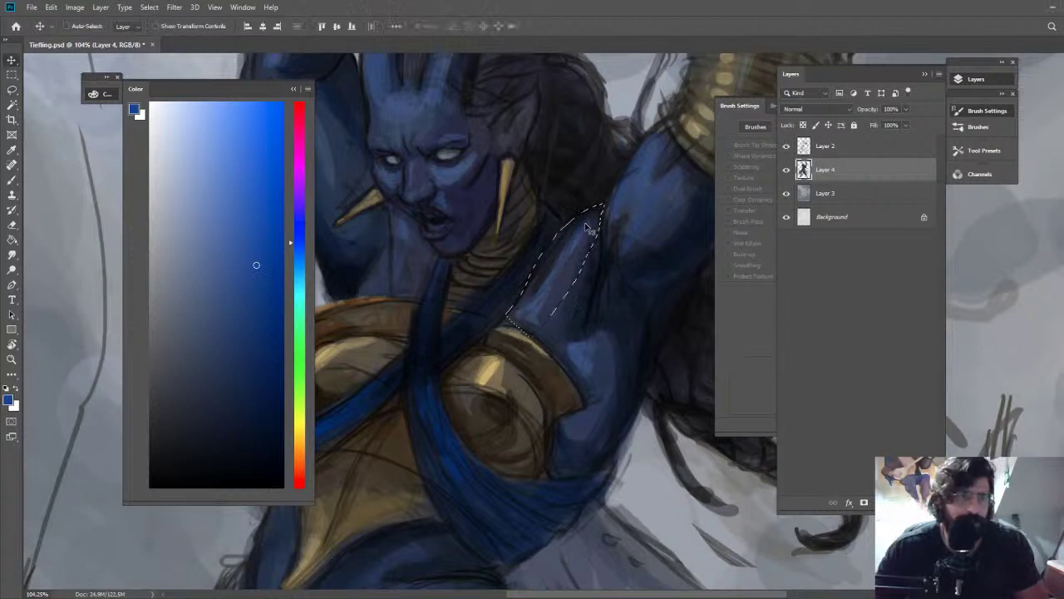
key("b")
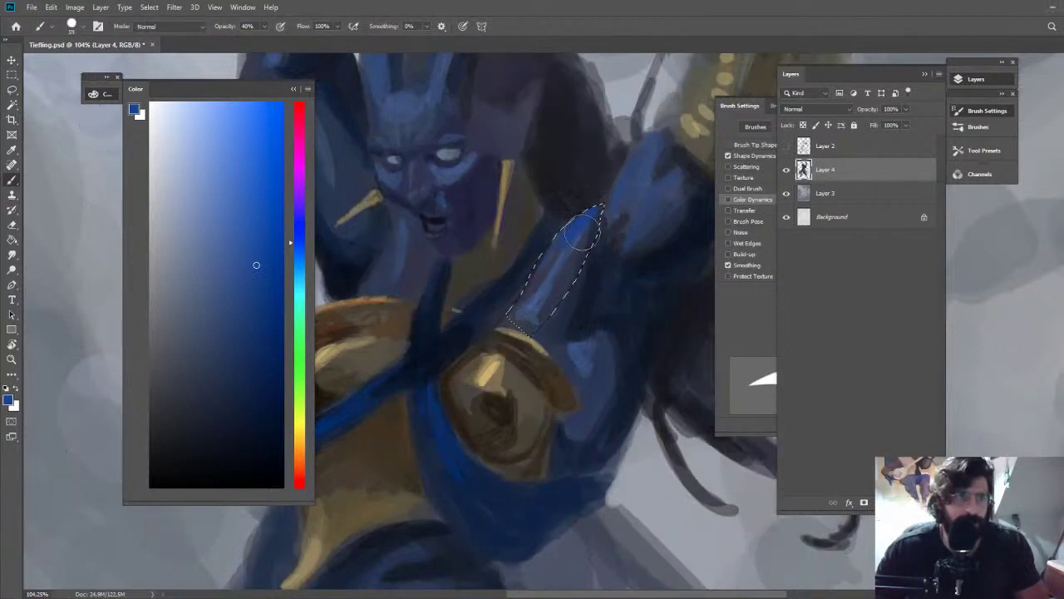
key("ctrl+0")
key("z")
left_click_drag(561, 196, 692, 259)
Darken the hair behind the neck and the strands flying out behind the armored arm with sampled near-black
key("b")
left_click(636, 250, "alt")
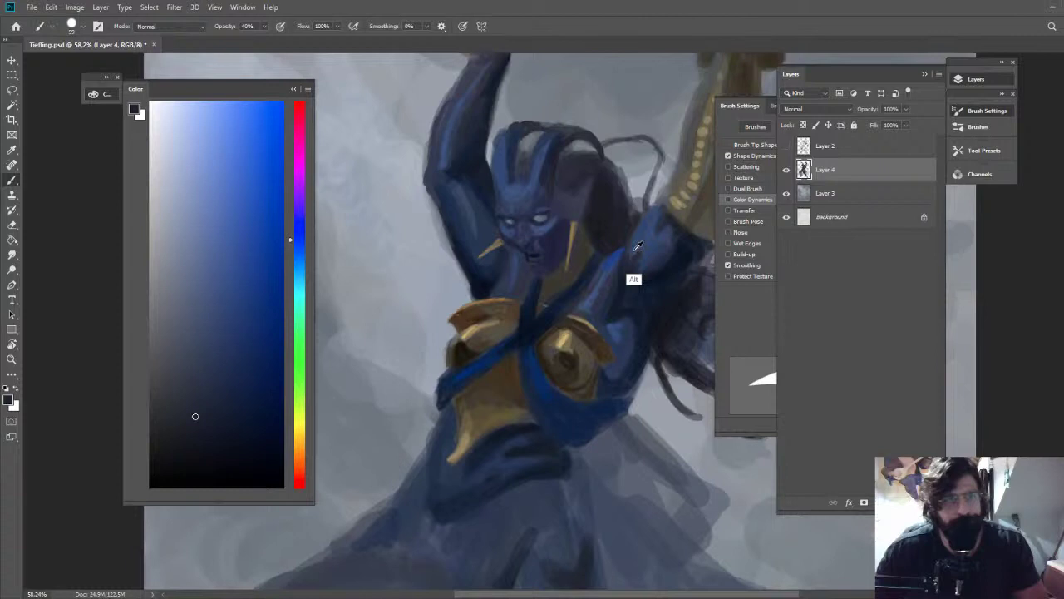
left_click(590, 229, "alt")
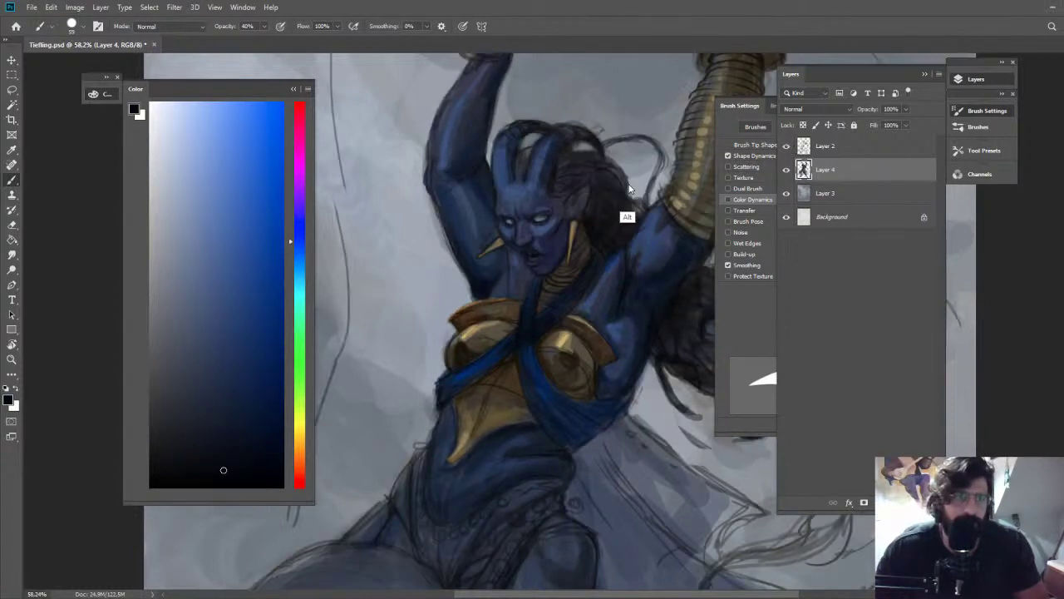
mouse_move(609, 247)
left_mouse_down()
mouse_move(637, 208)
mouse_move(607, 185)
mouse_move(574, 187)
mouse_move(570, 171)
mouse_move(591, 157)
mouse_move(628, 205)
mouse_move(581, 26)
left_mouse_up()
key("z")
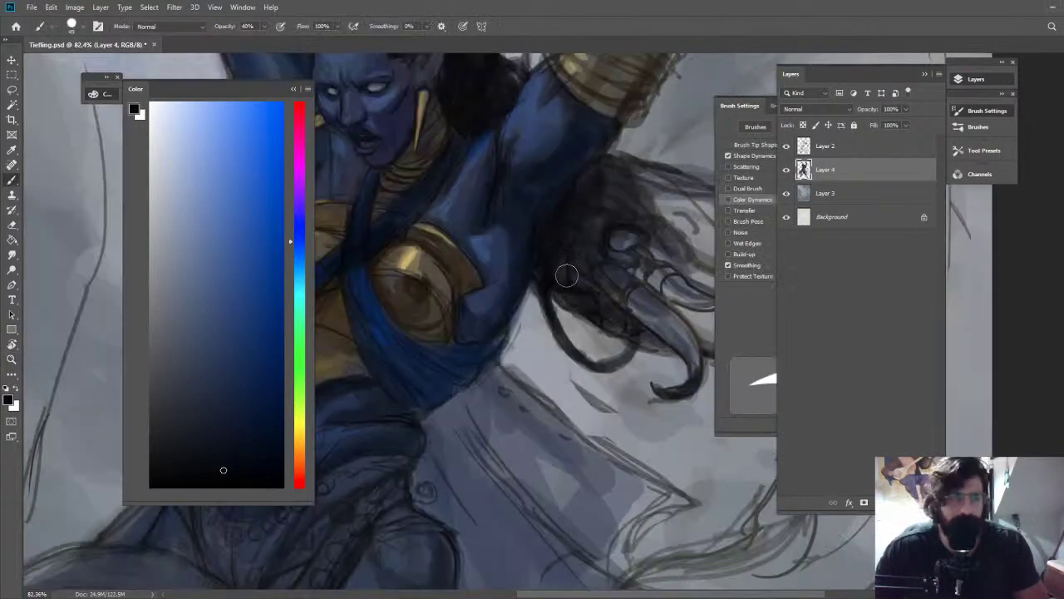
left_click_drag(592, 291, 657, 338)
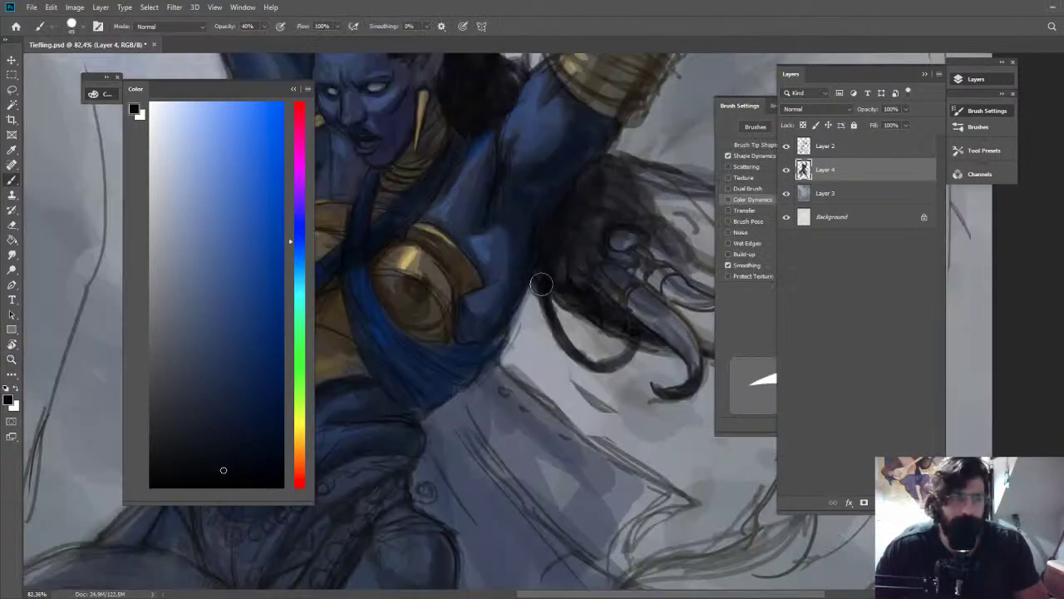
left_click_drag(542, 284, 687, 360)
Fill the hair between and behind the horns with near-black and add a dark red accent behind the larger horn
key("z")
left_click_drag(687, 249, 567, 104)
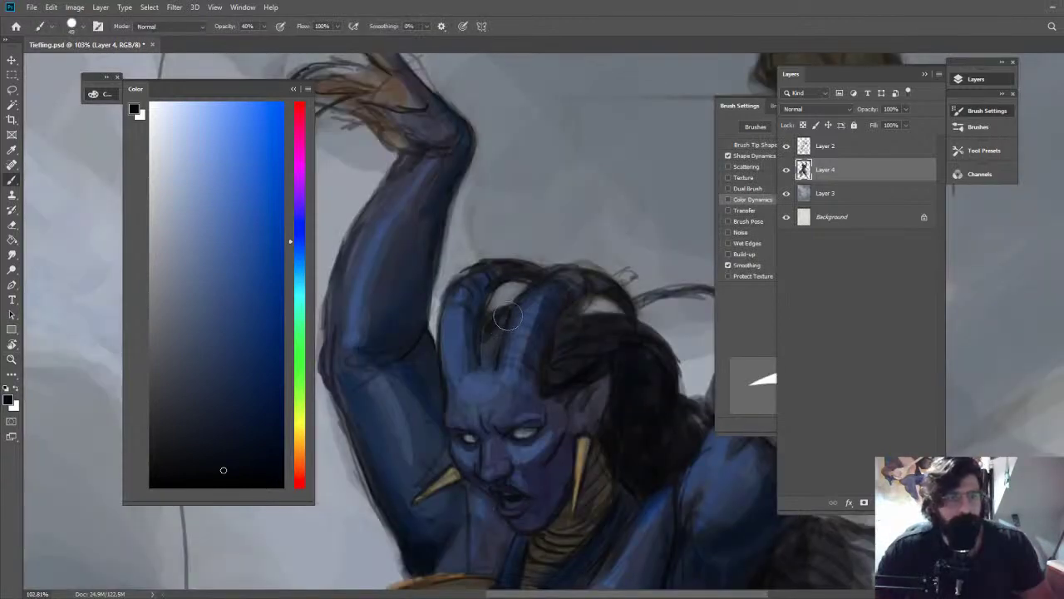
mouse_move(507, 316)
left_mouse_down()
mouse_move(547, 331)
mouse_move(599, 297)
left_mouse_up()
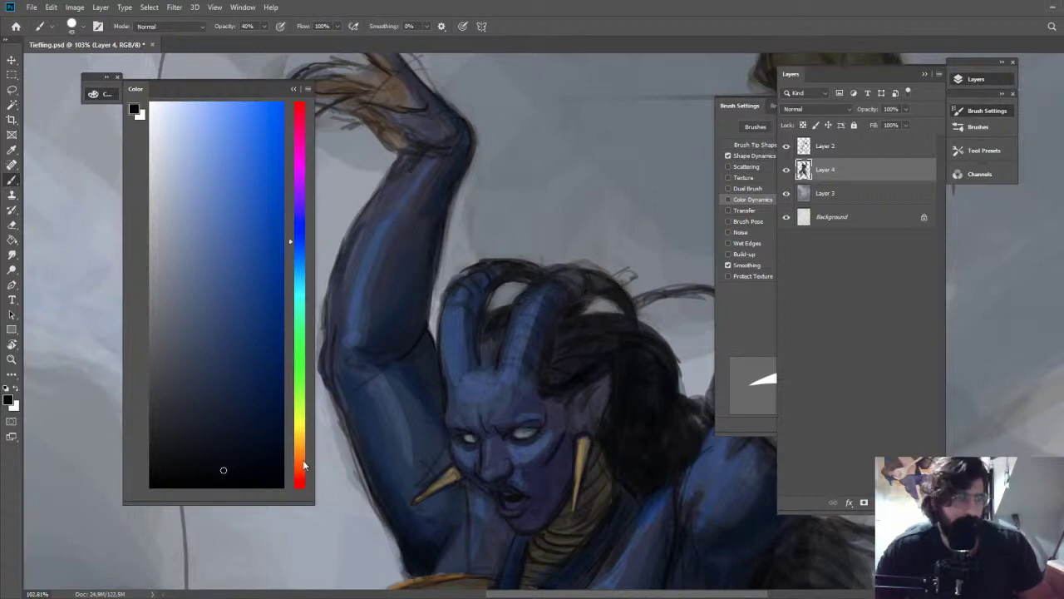
mouse_move(552, 281)
left_mouse_down()
mouse_move(566, 286)
mouse_move(513, 23)
left_mouse_up()
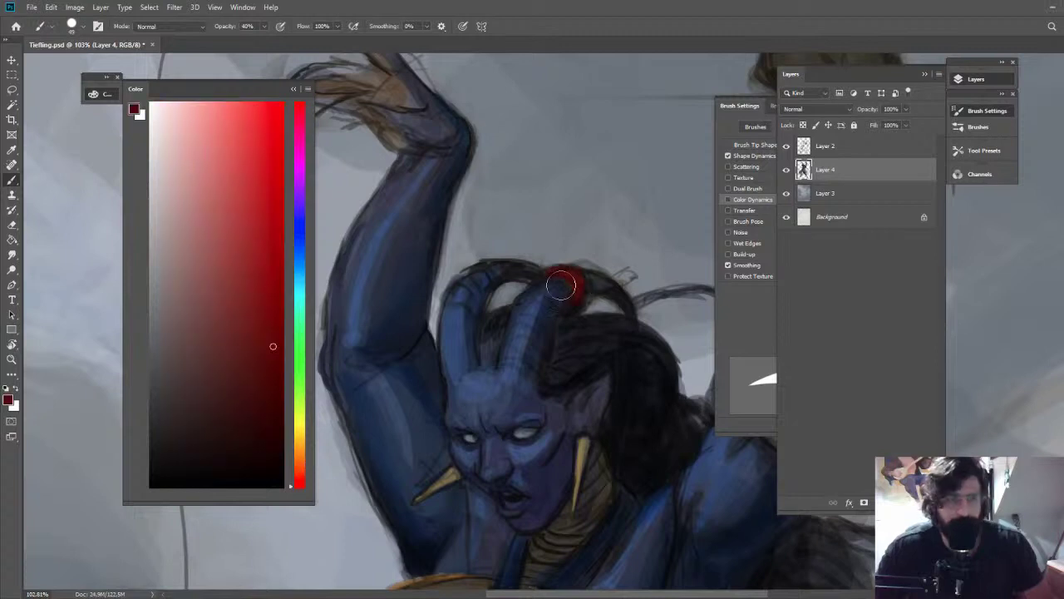
Shade the lower folds of the blue sash below the fully visible breast cup with near-black
key("z")
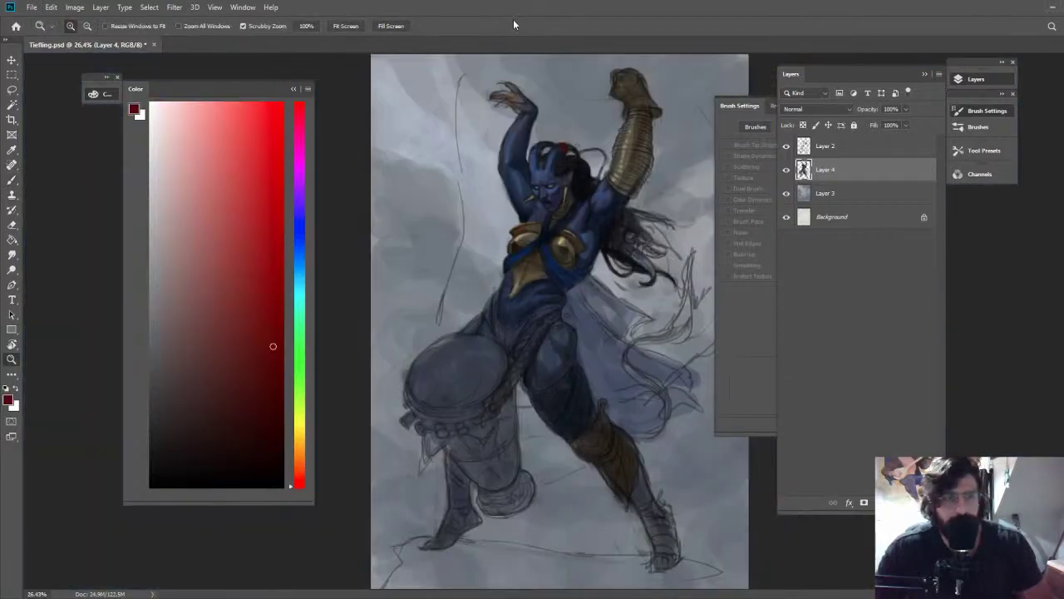
left_click_drag(568, 207, 635, 202)
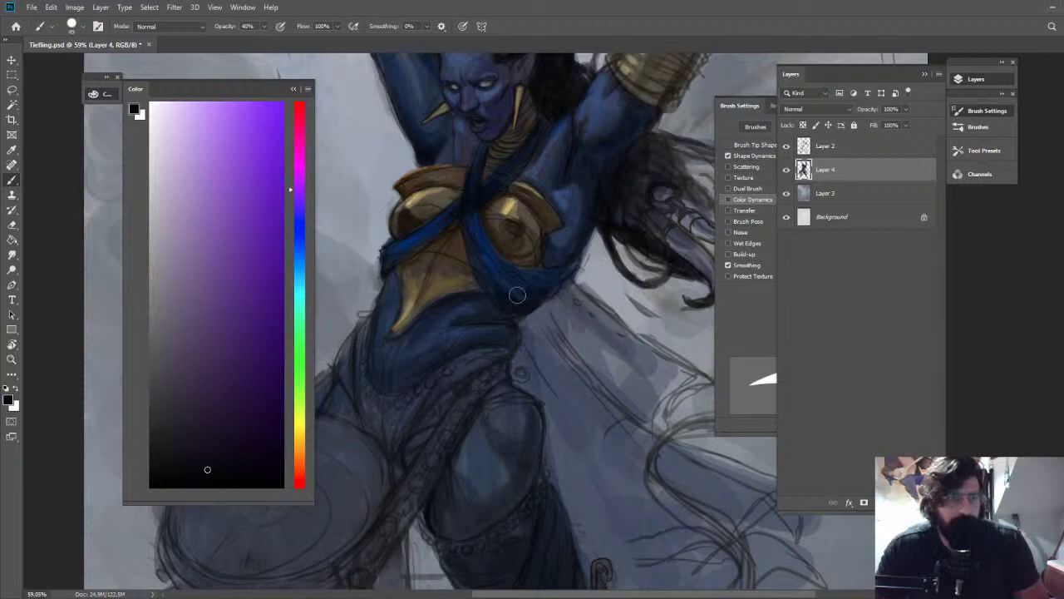
key("z")
left_click_drag(517, 295, 500, 257)
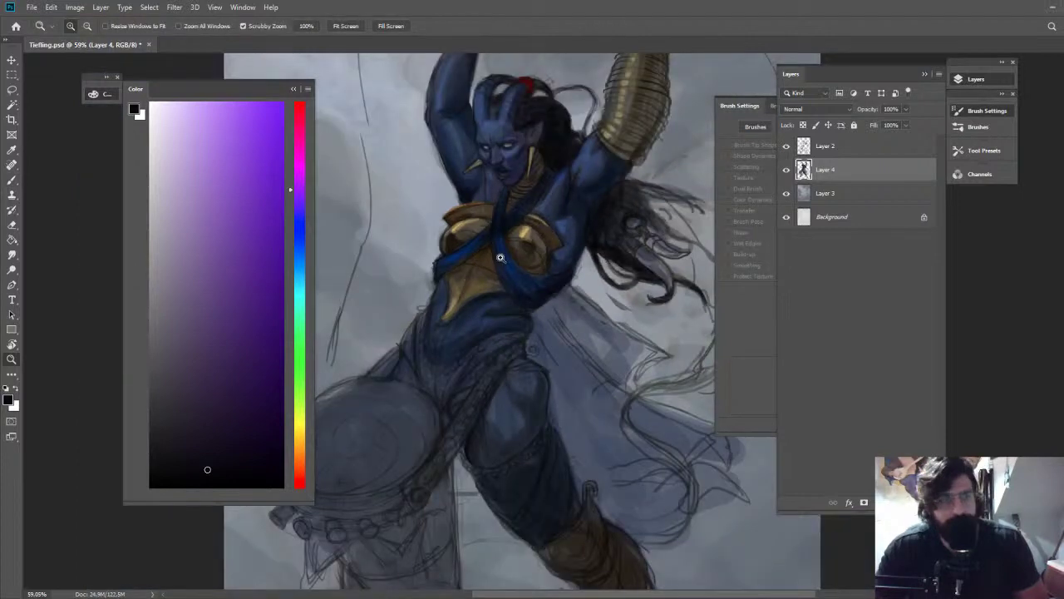
left_click_drag(500, 257, 479, 259)
Brighten and sharpen the pointed lower tip of the stomach plate with a sampled light gold
key("b")
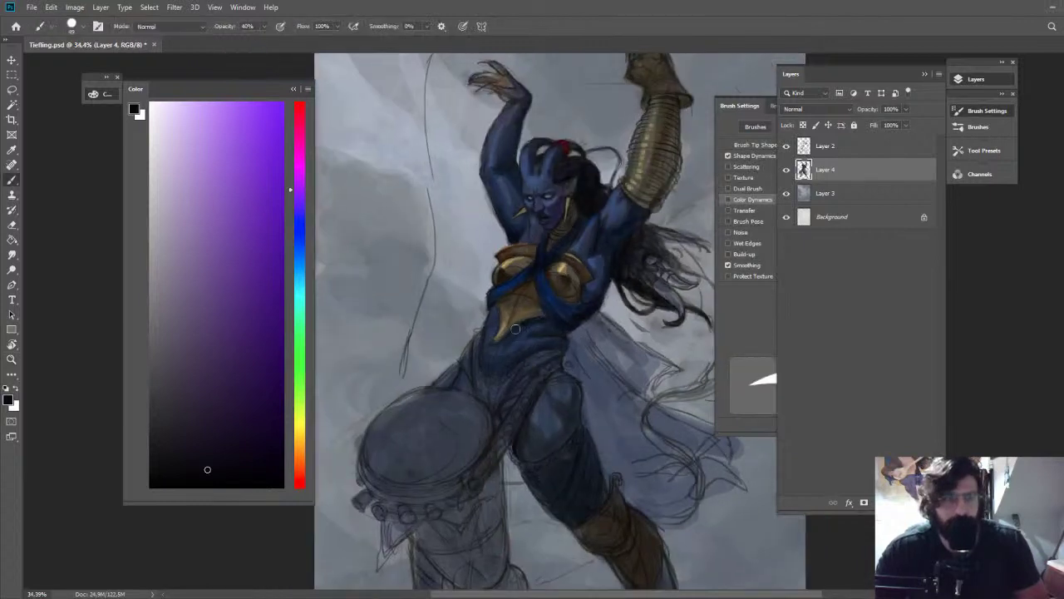
key("z")
left_click_drag(516, 328, 573, 324)
key("b")
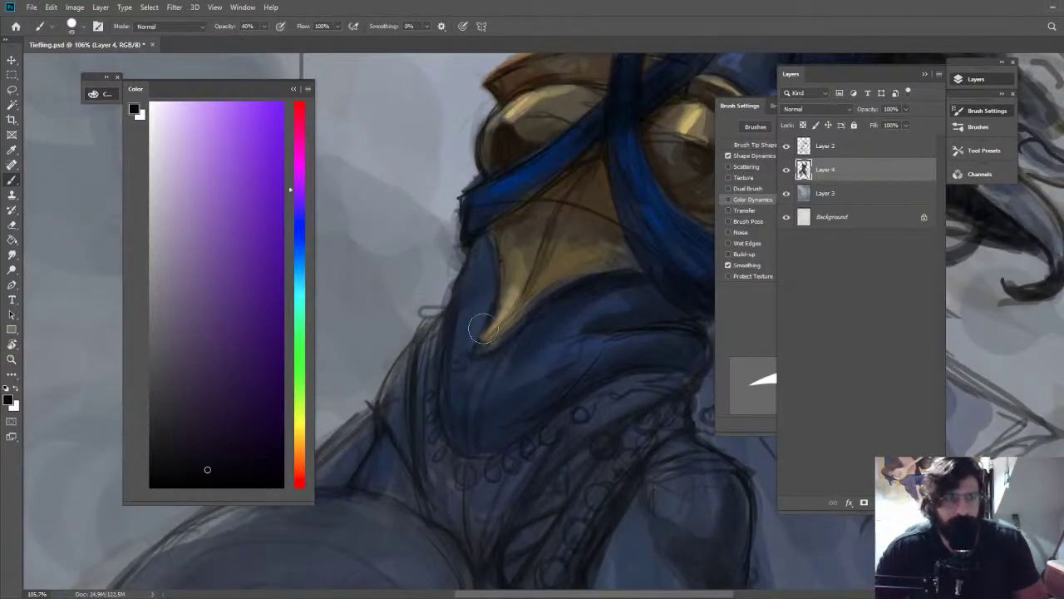
left_click(483, 329, "alt")
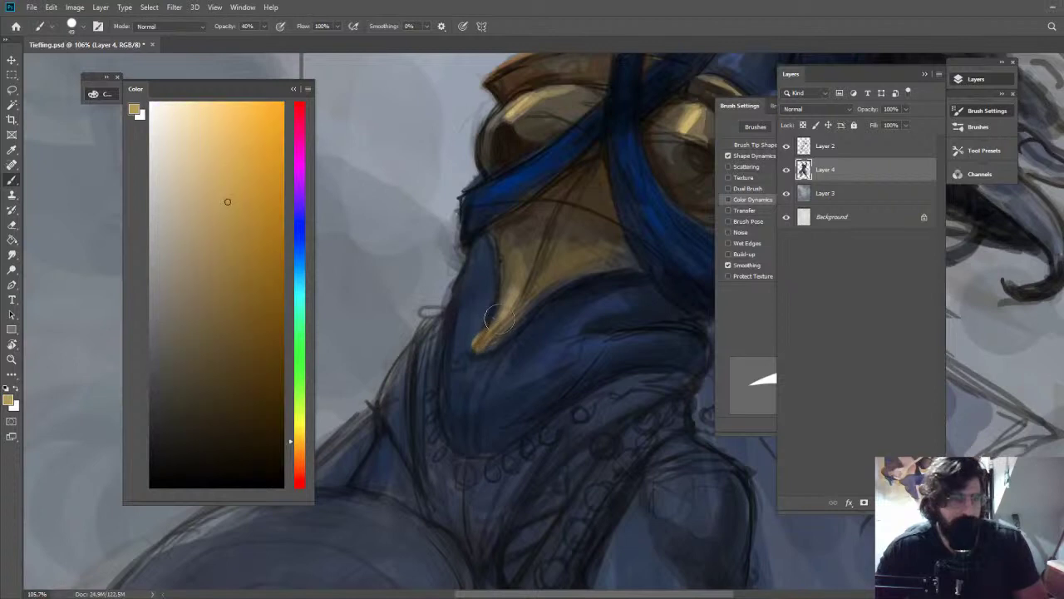
left_click_drag(476, 302, 468, 331)
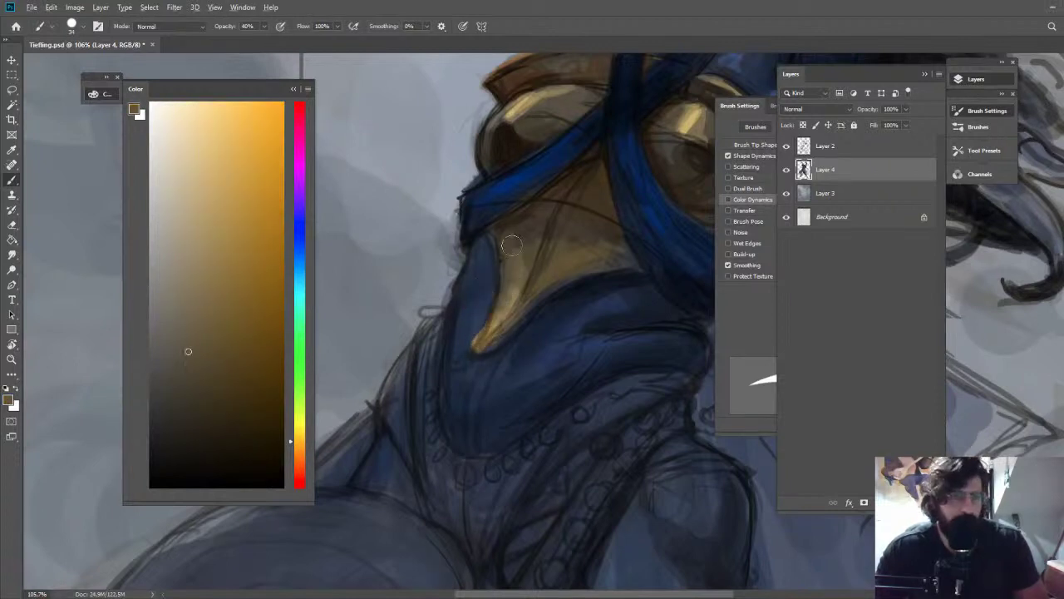
Shade the stomach plate and the adjoining blue strap with sampled dark brown and near-black, and save the document
left_click(572, 233, "alt")
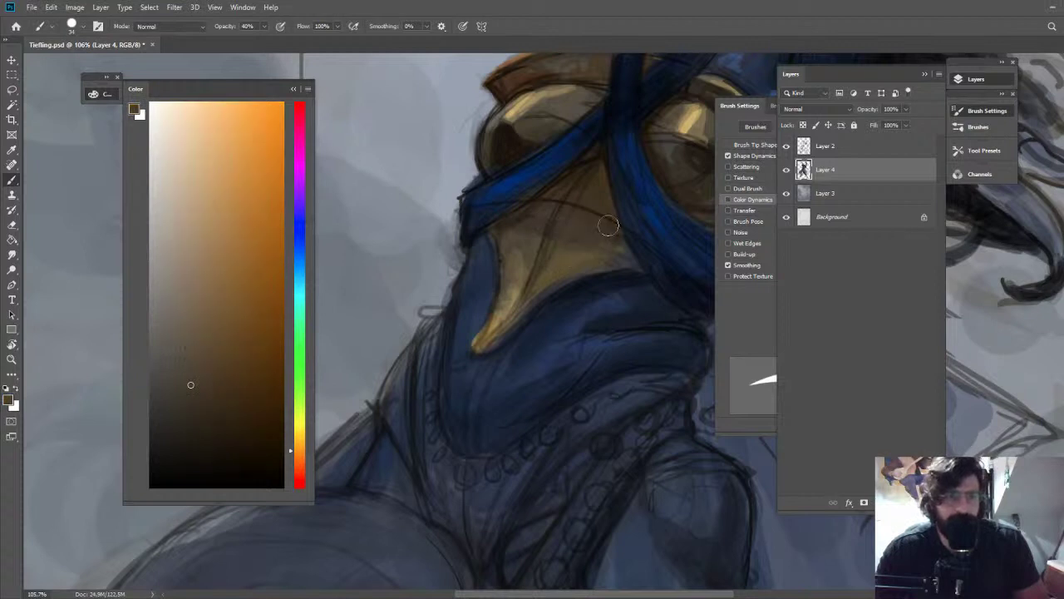
left_click(612, 148, "alt")
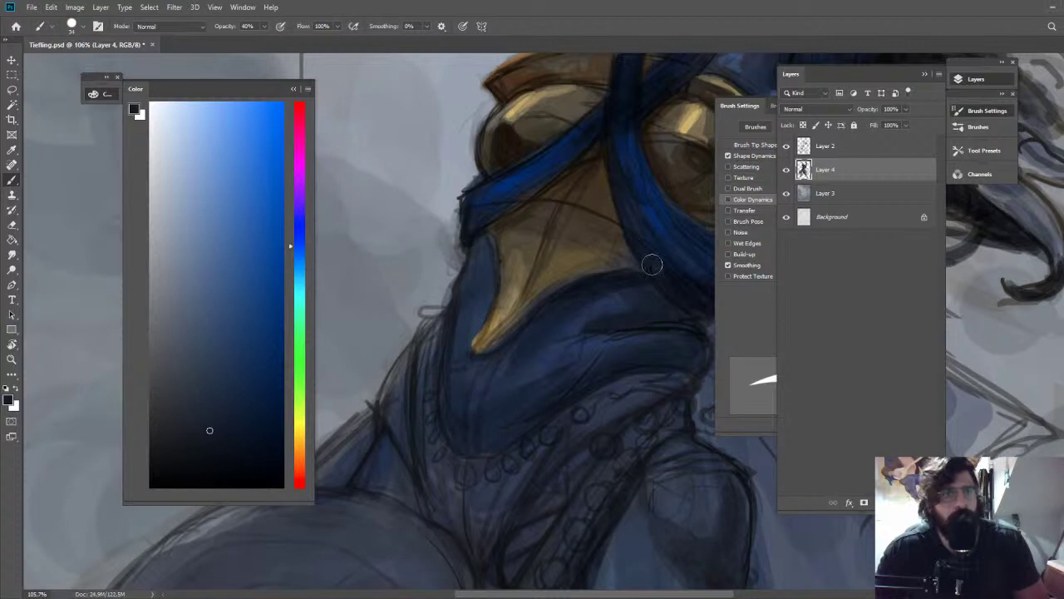
left_click(644, 265, "alt")
mouse_move(635, 114)
left_mouse_down()
mouse_move(628, 88)
mouse_move(645, 180)
left_mouse_up()
left_click_drag(641, 187, 557, 191)
left_click_drag(659, 207, 682, 209)
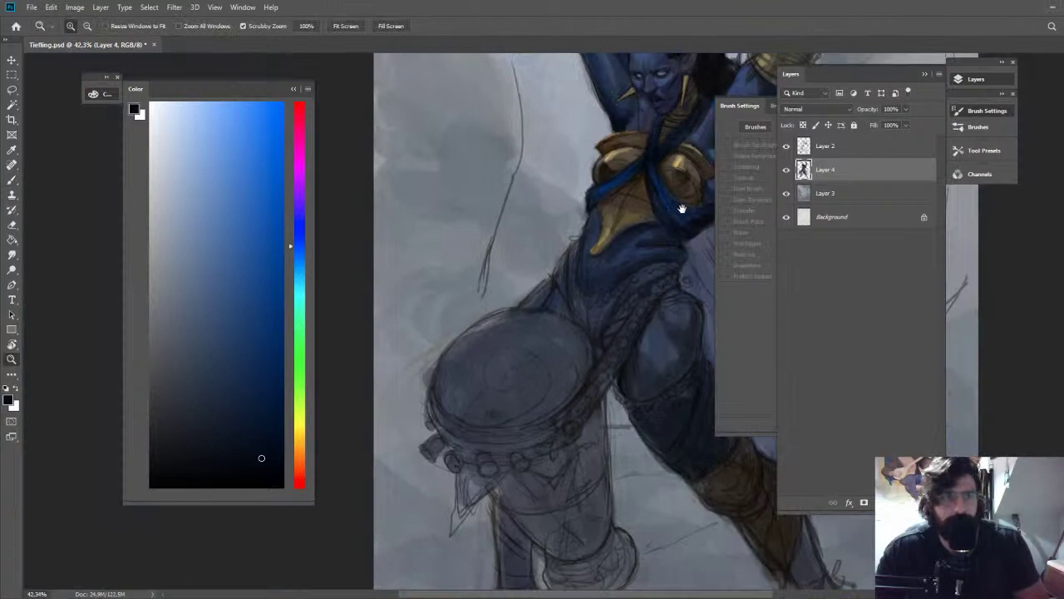
key("ctrl+s")
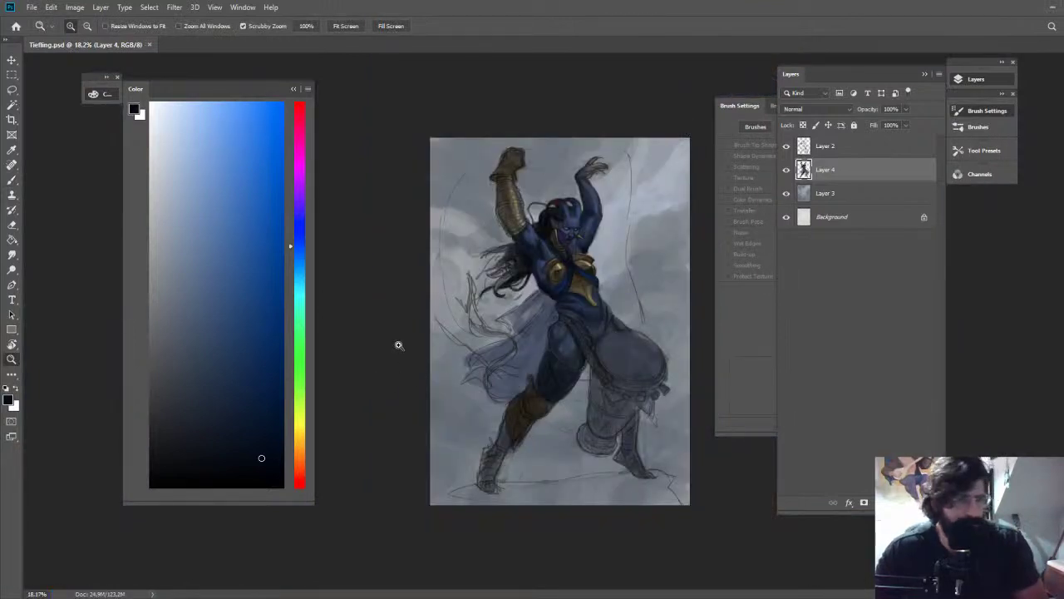
Darken the top of the stomach plate just below the crossing straps with a deep, more saturated brown
left_click(598, 270, "alt")
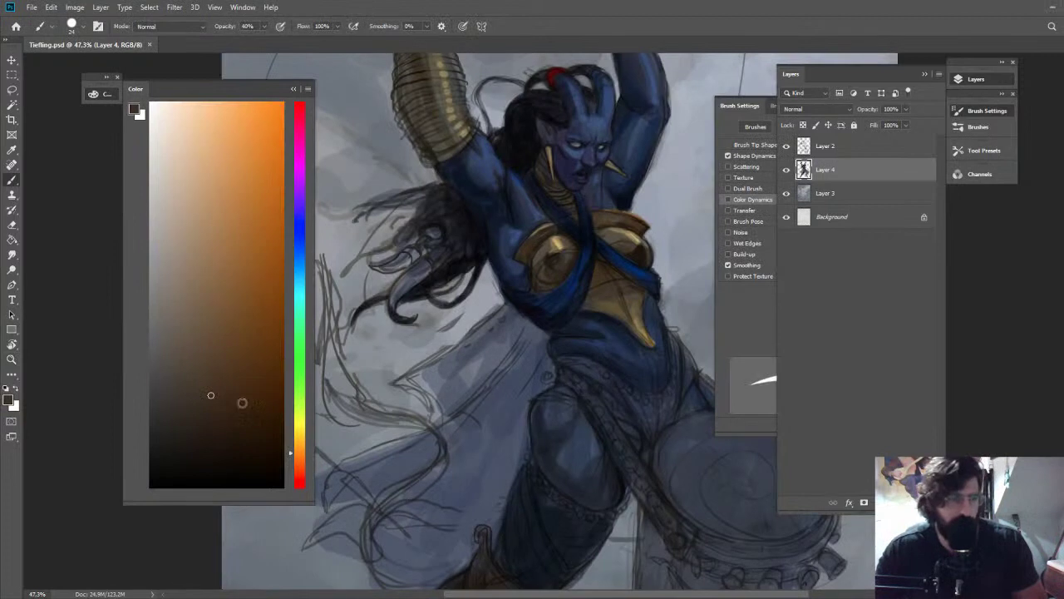
left_click(246, 424)
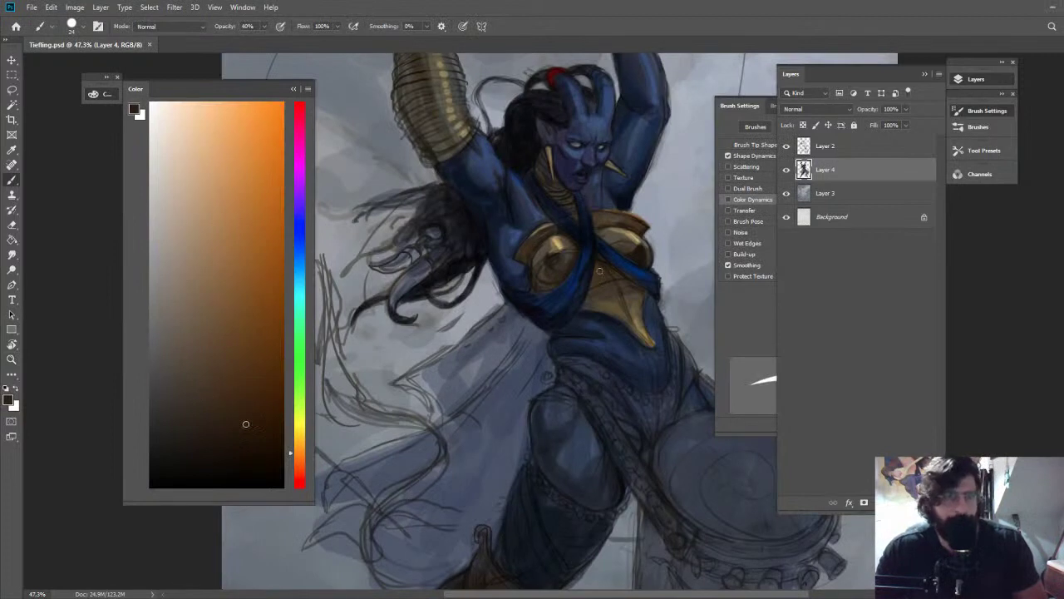
left_click_drag(599, 271, 596, 278)
left_click(256, 409)
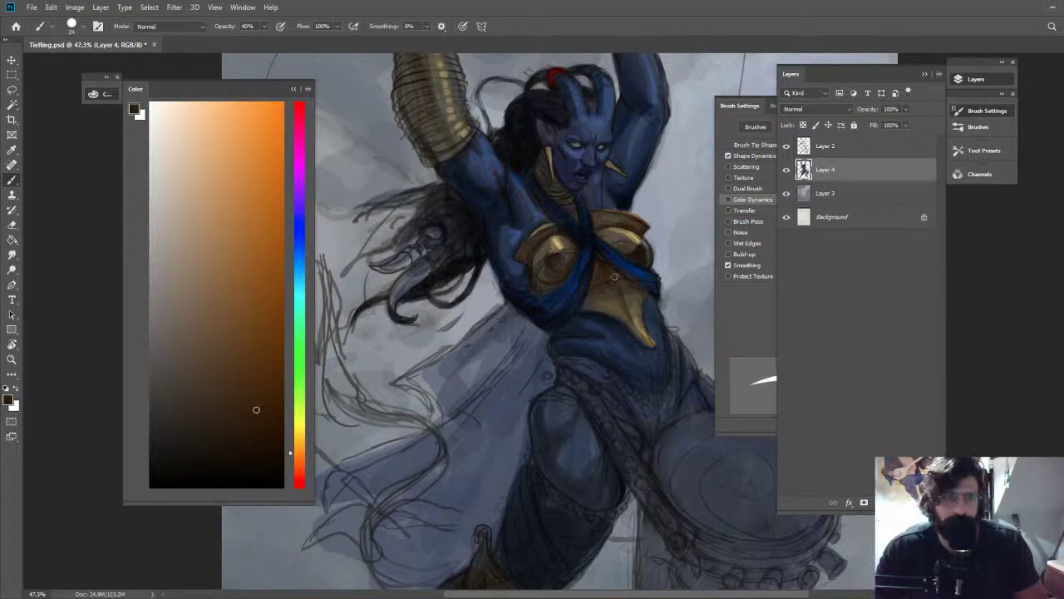
left_click(613, 276, "alt")
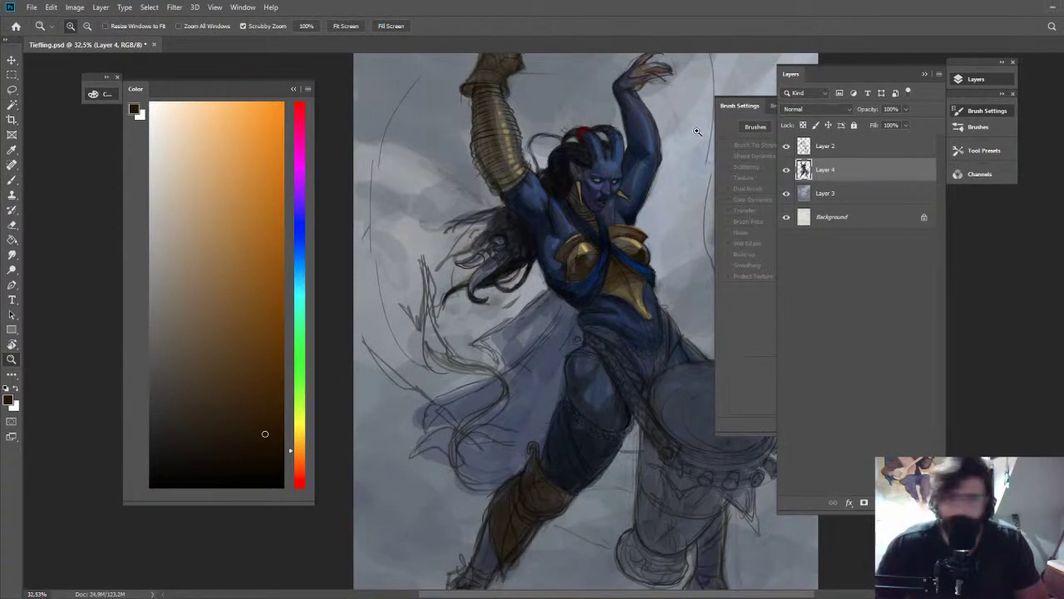
Hide the sketch on Layer 2 and darken the strap crossing and the adjacent breast cup edge with sampled dark tones
left_click(549, 210, "alt")
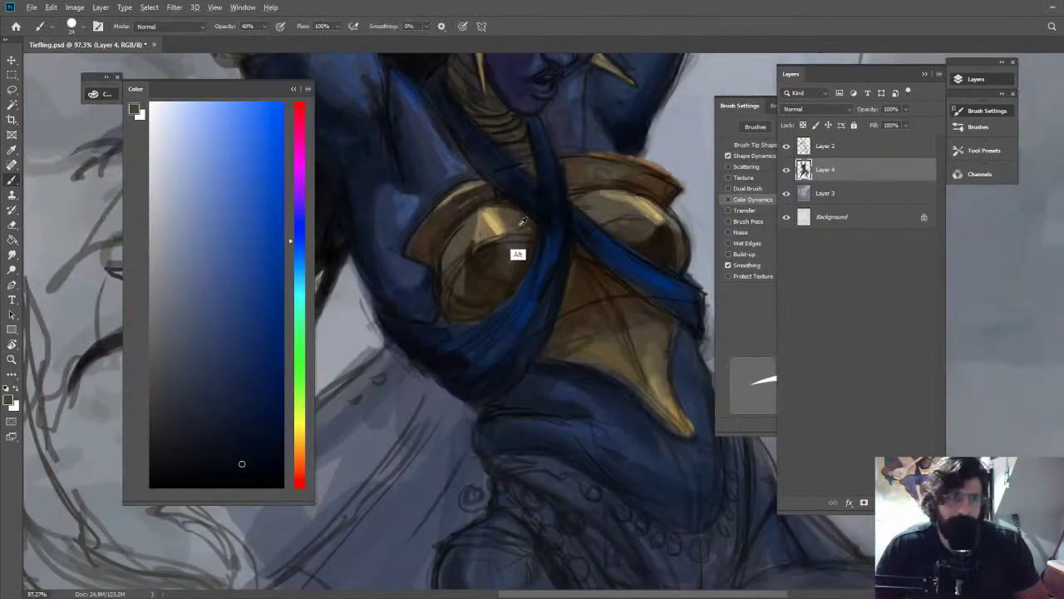
left_click(525, 220, "alt")
left_click(787, 147)
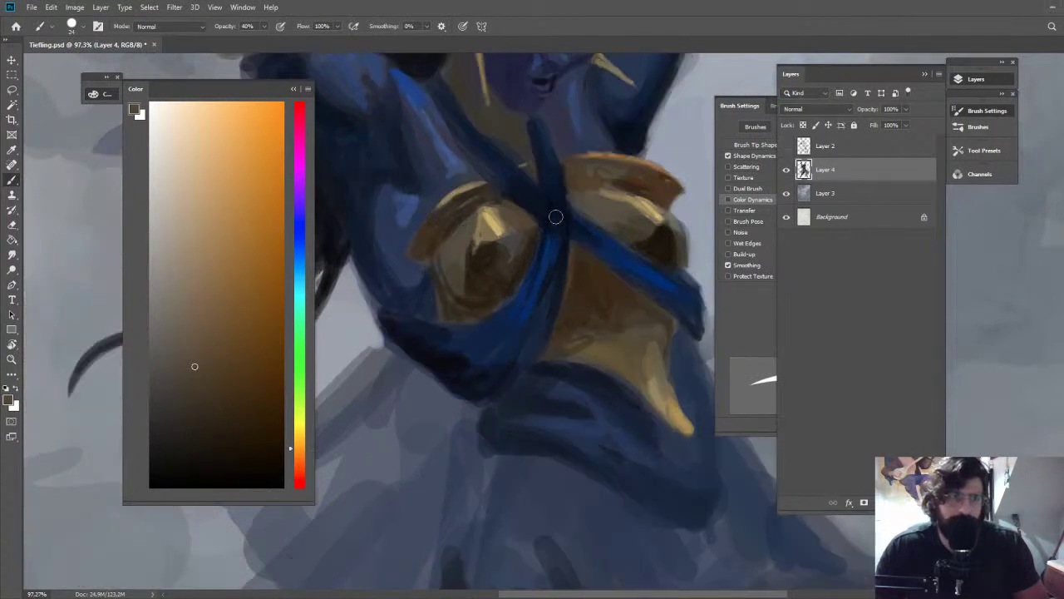
left_click(555, 217, "alt")
left_click_drag(446, 94, 544, 220)
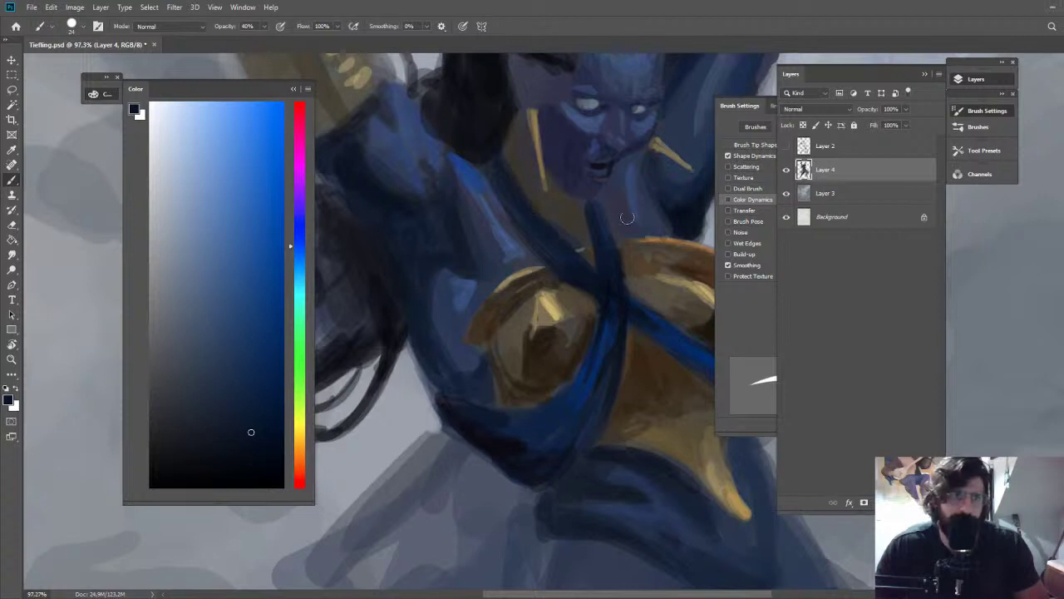
left_click(608, 292, "alt")
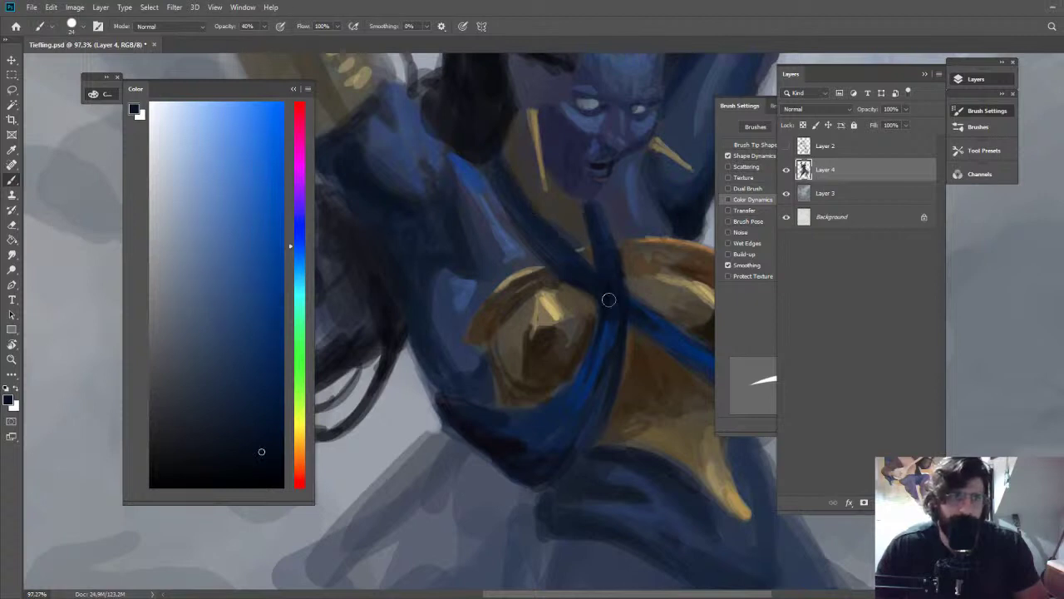
left_click(578, 358, "alt")
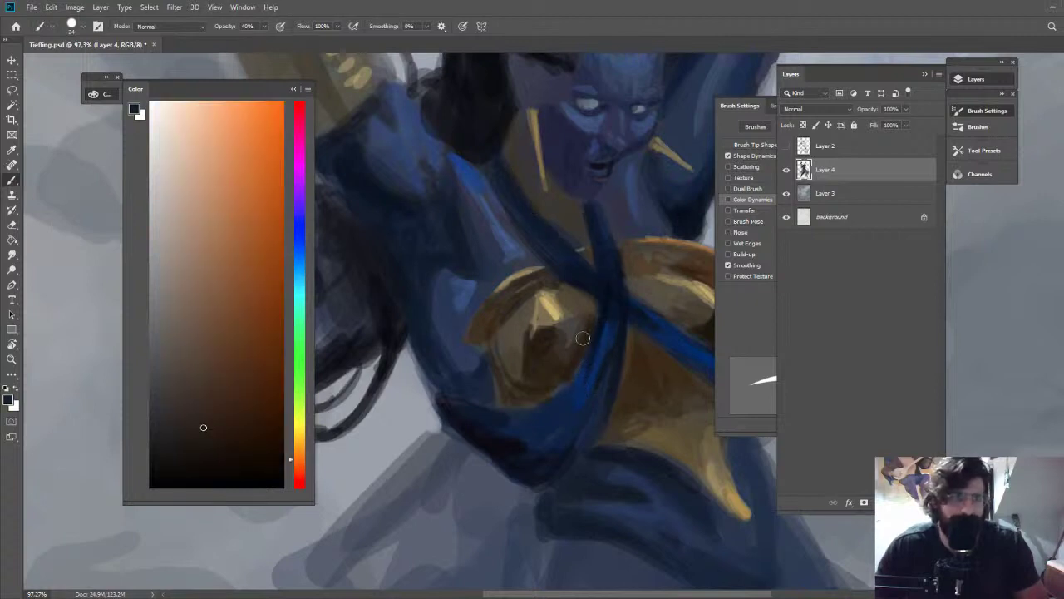
key("z")
left_click_drag(605, 340, 532, 337)
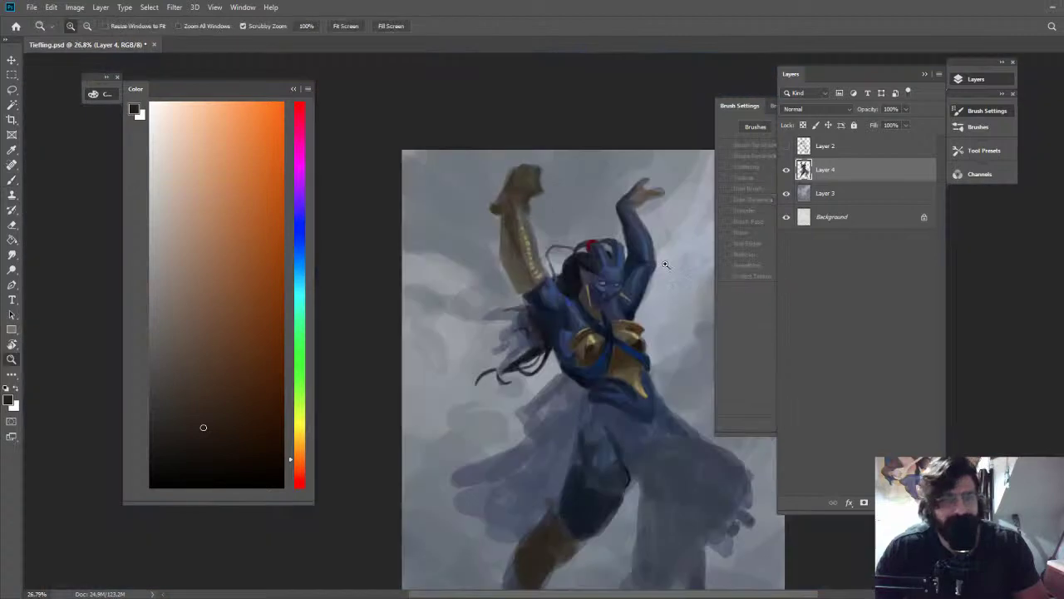
Deepen the strap's cast shadow on the upper stomach plate with near-black brown and warm it with orange-brown
left_click_drag(594, 296, 464, 148)
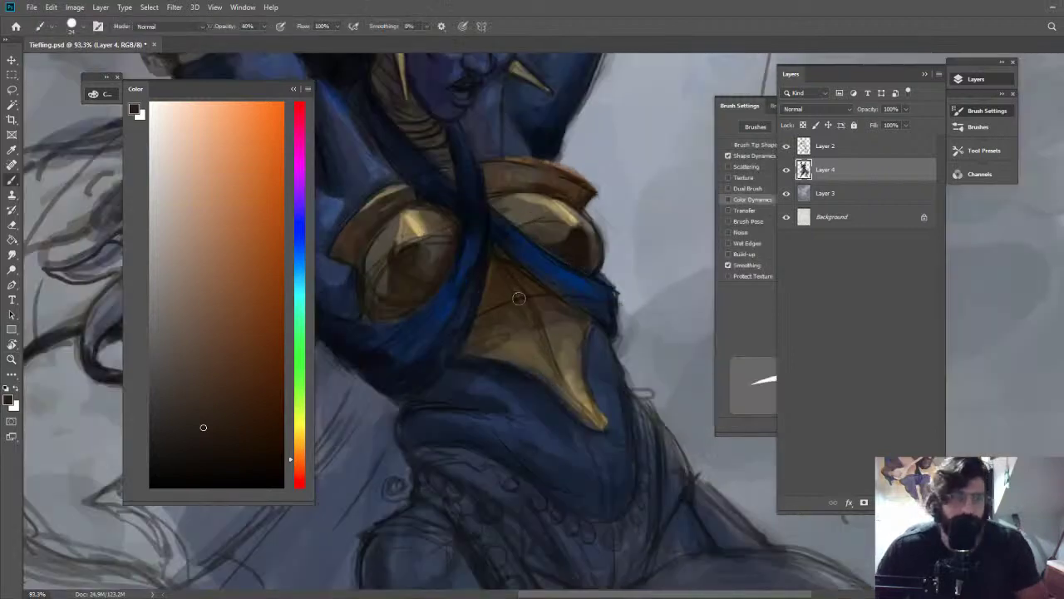
left_click(494, 275, "alt")
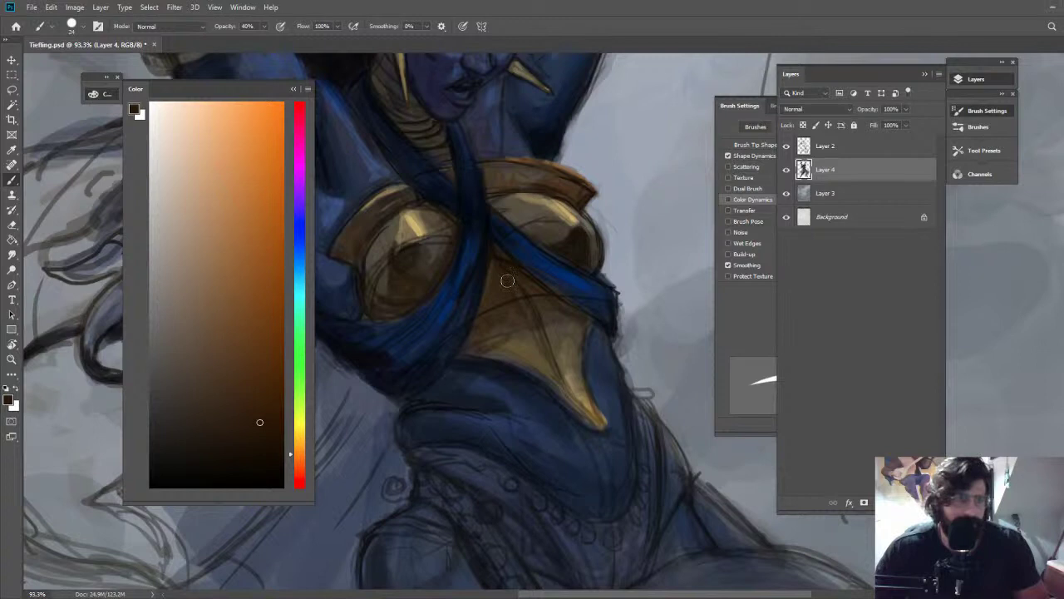
left_click(575, 247, "alt")
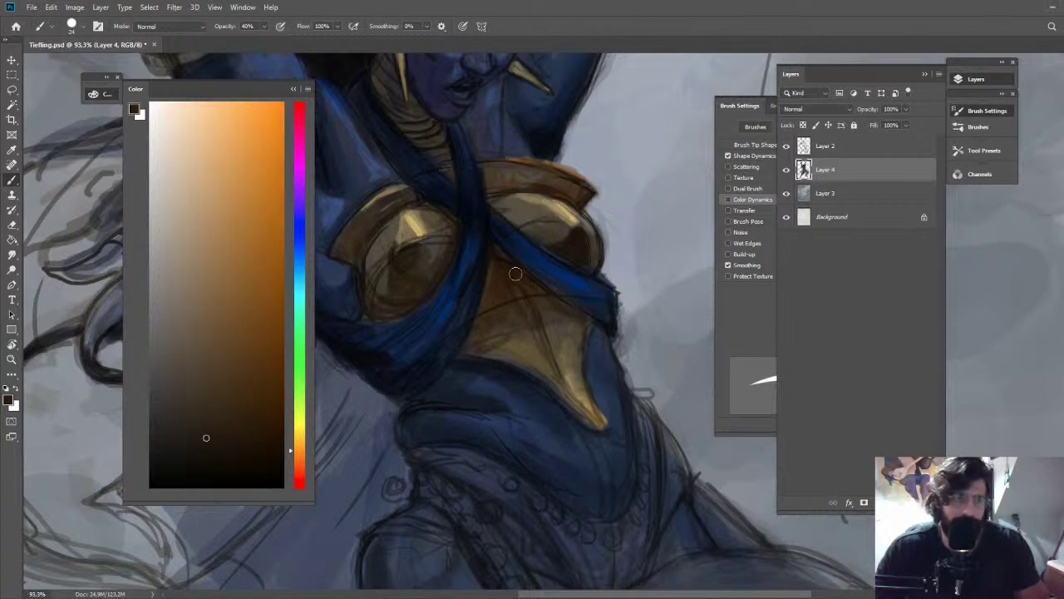
left_click(506, 266, "alt")
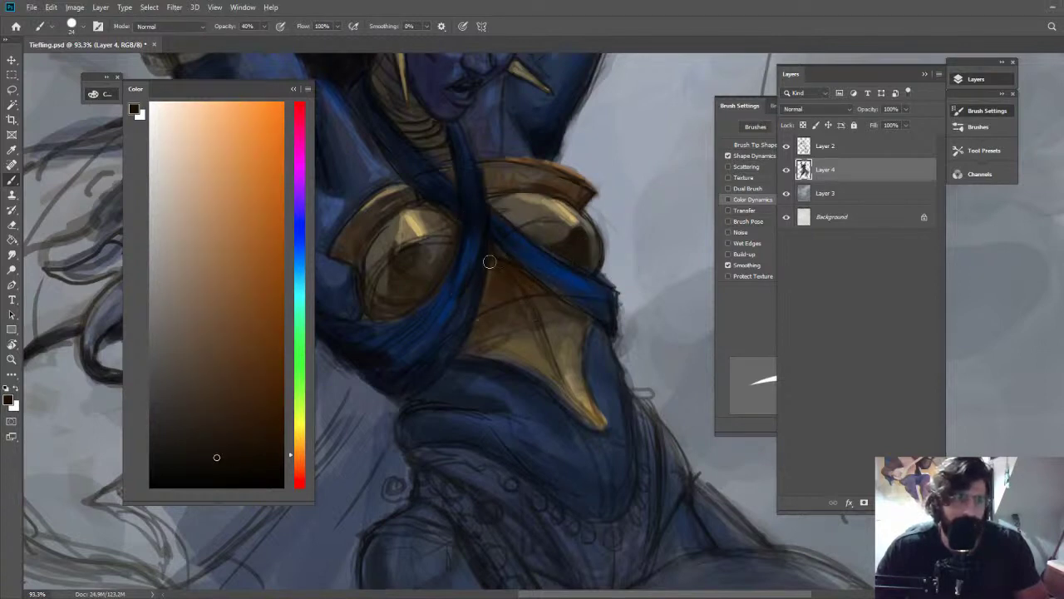
left_click(490, 264, "alt")
left_click_drag(497, 266, 509, 287)
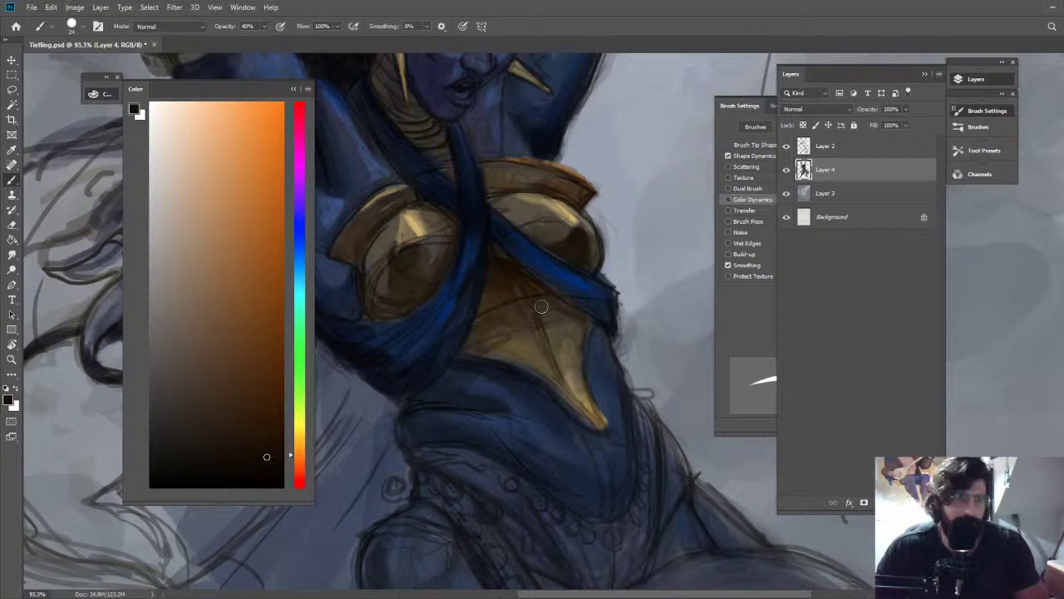
left_click(508, 264, "alt")
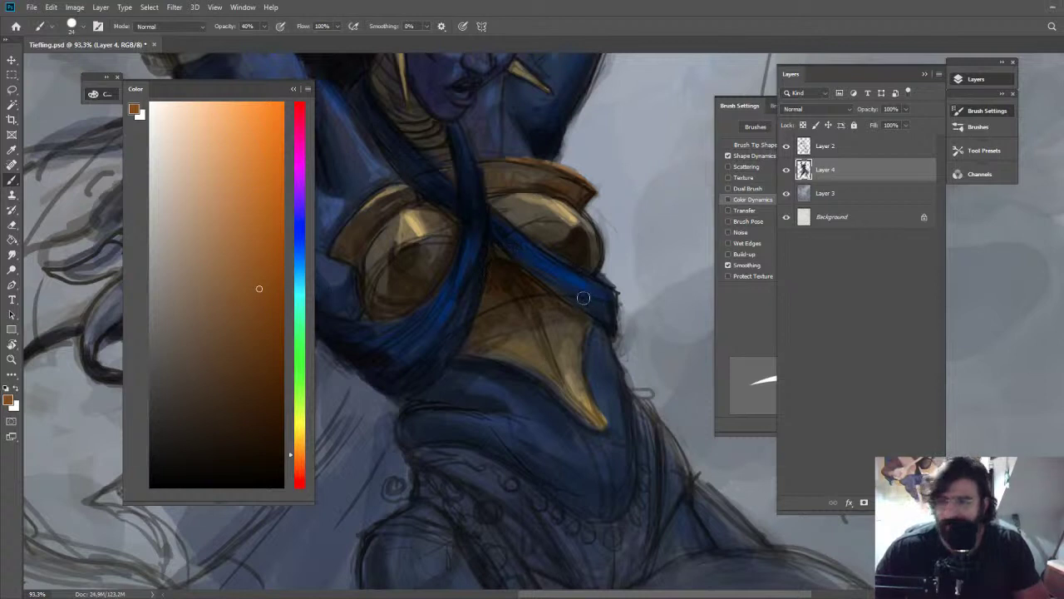
Define the lower edge of the stomach plate's point with sampled gold and dark brown strokes
left_click(601, 422, "alt")
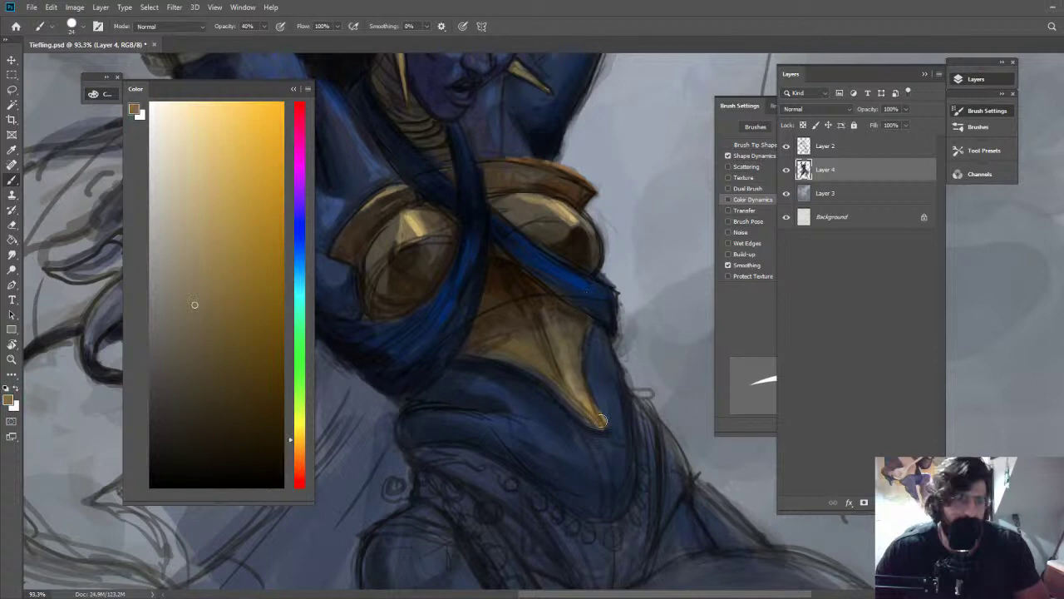
left_click(527, 369, "alt")
left_click_drag(532, 371, 586, 417)
left_click_drag(532, 369, 589, 418)
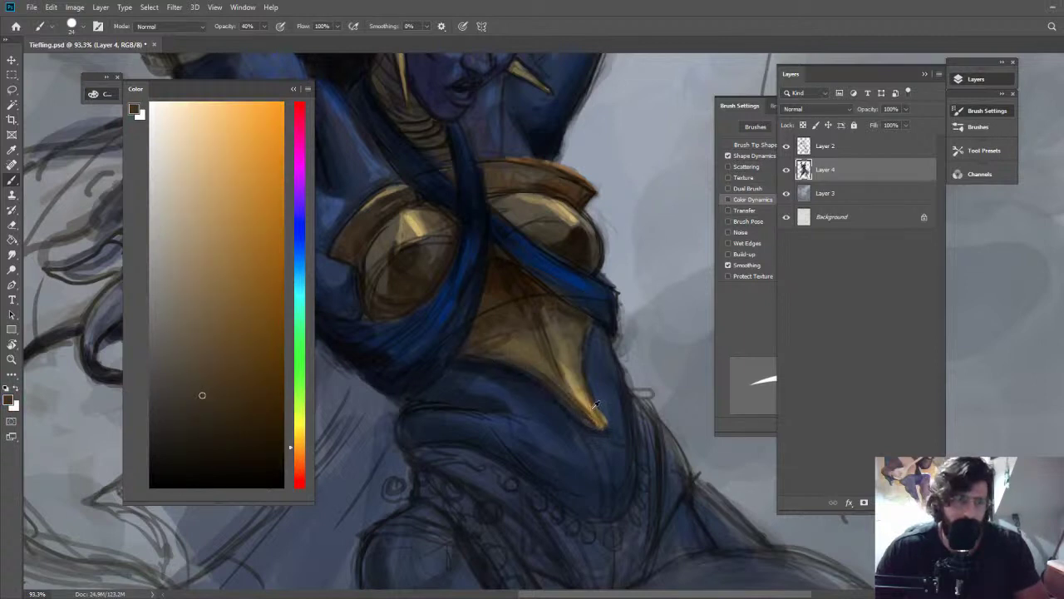
Paint a light gold highlight down the central ridge of the stomach plate toward its tip
left_click(593, 408, "alt")
left_click_drag(534, 292, 570, 375)
key("z")
left_click_drag(570, 335, 399, 332)
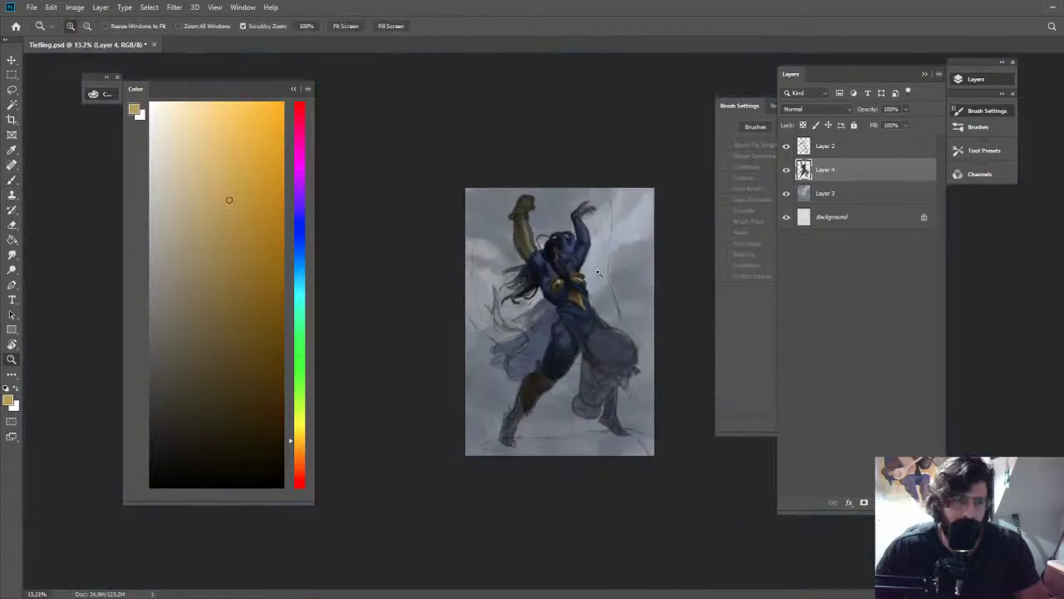
left_click_drag(559, 254, 674, 237)
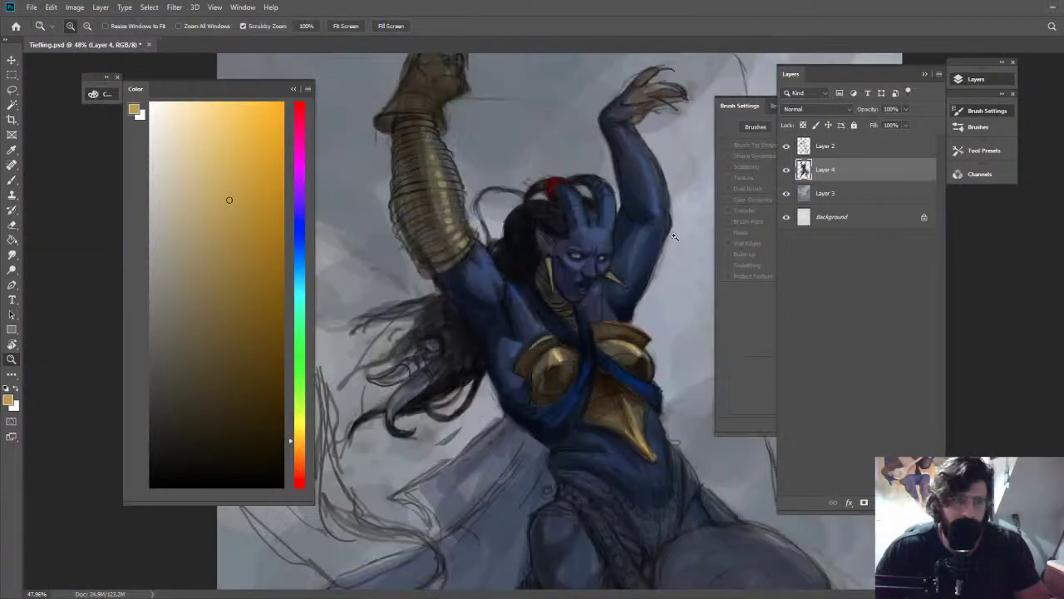
Shade the inner edge of the gold arm guard near the elbow with sampled grey-brown, and choose a dark yellow-brown
key("b")
left_click(465, 219, "alt")
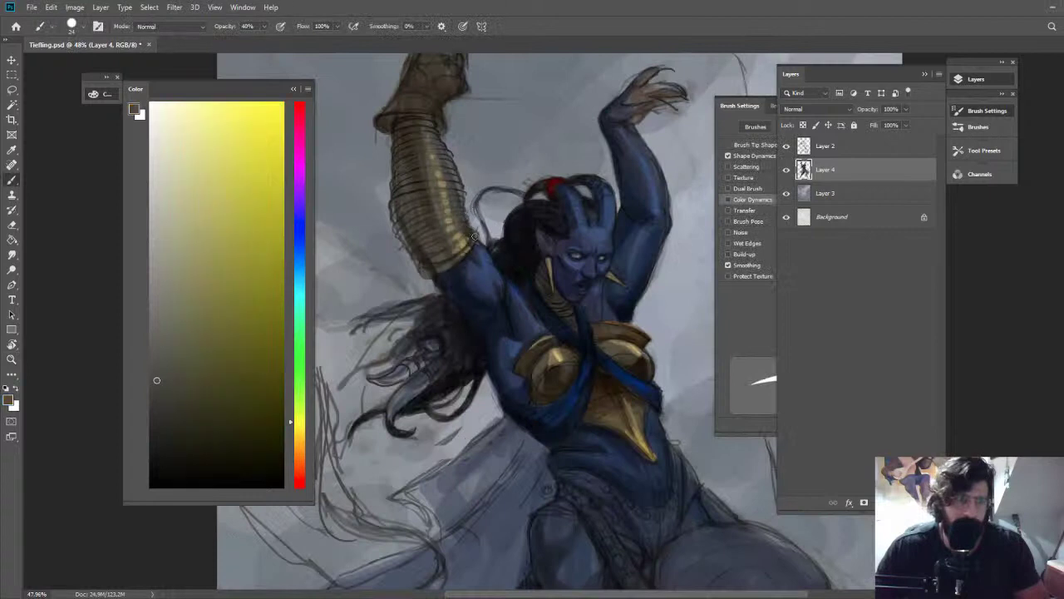
mouse_move(475, 231)
left_mouse_down()
mouse_move(472, 242)
mouse_move(461, 201)
left_mouse_up()
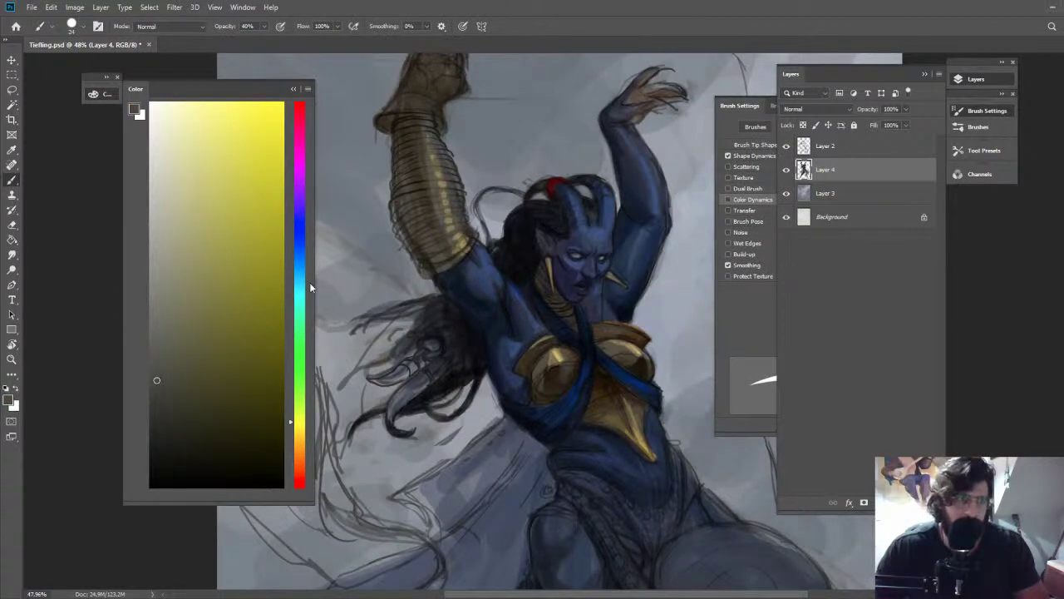
left_click(190, 402)
left_click(295, 438)
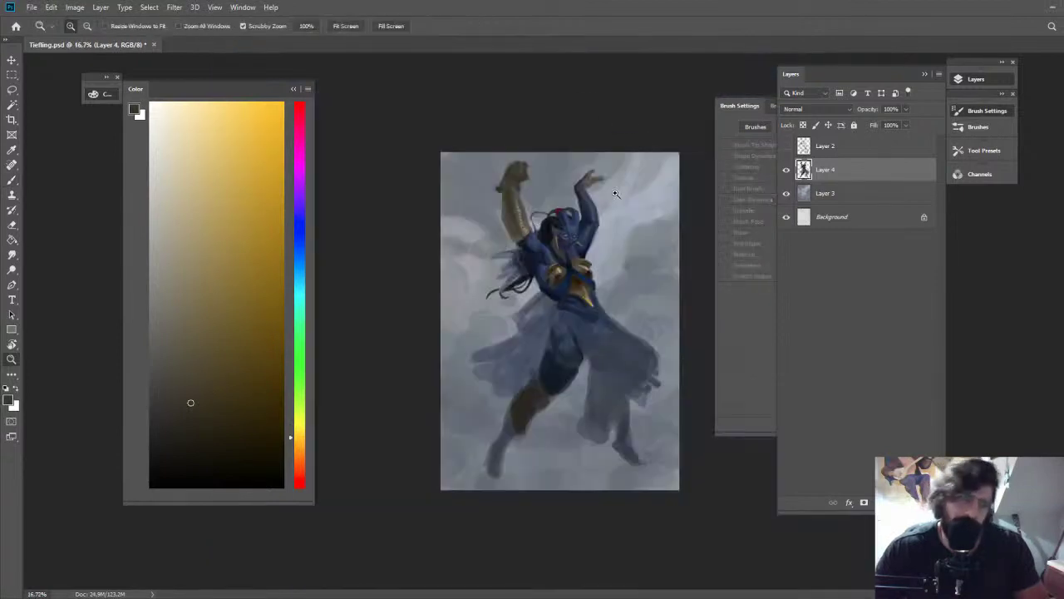
Examine the whole figure and the gold chest and stomach armor, both from afar and up close
left_click(560, 274)
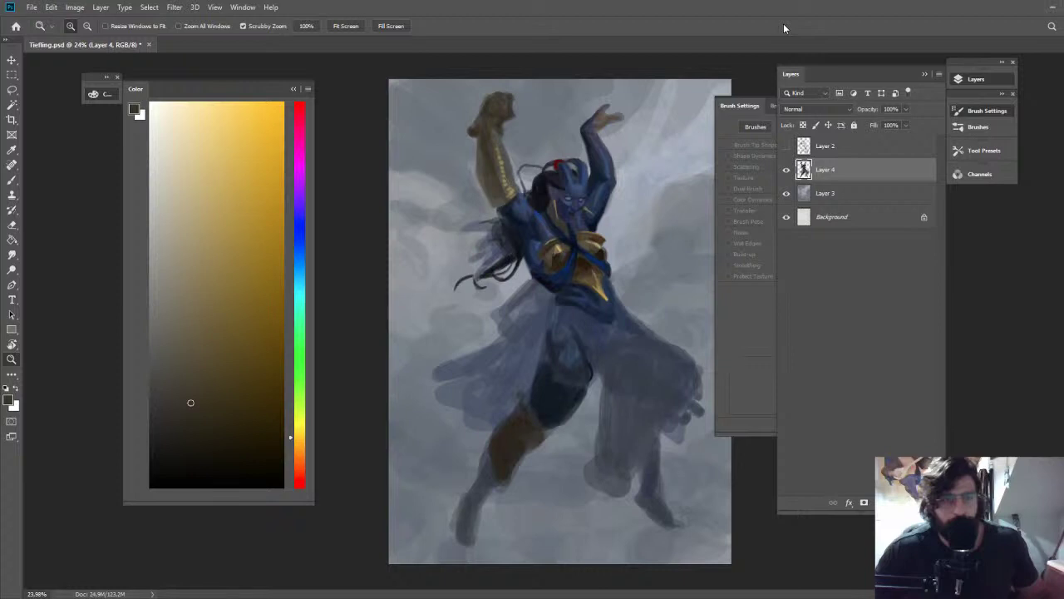
scroll(592, 156, "up", 3)
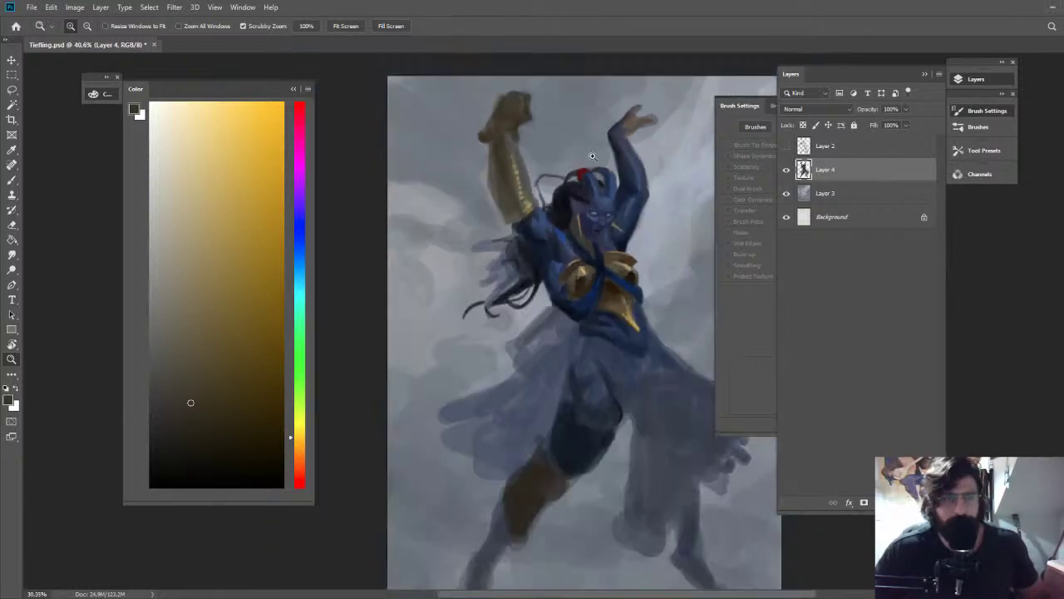
scroll(592, 155, "down", 3)
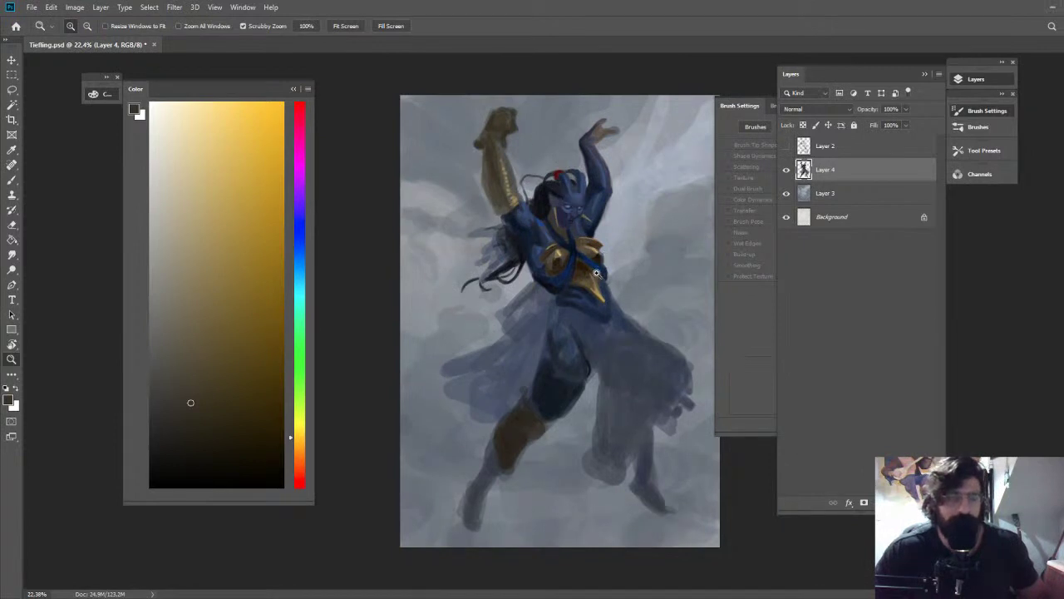
left_click_drag(564, 243, 568, 230)
key("b")
left_click(593, 283, "alt")
right_click(530, 270, "alt")
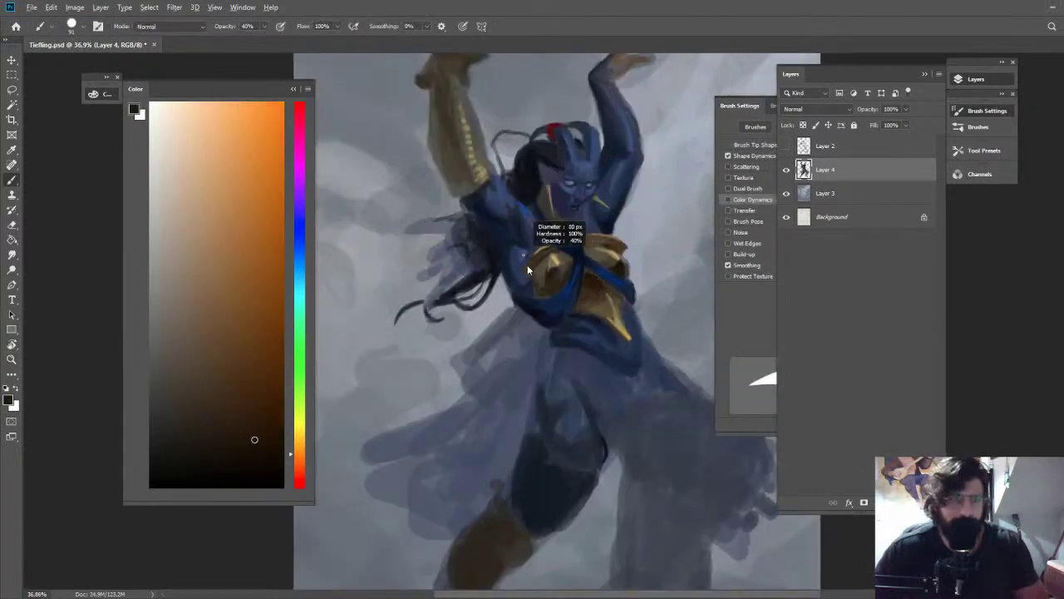
key("z")
scroll(569, 271, "up", 1)
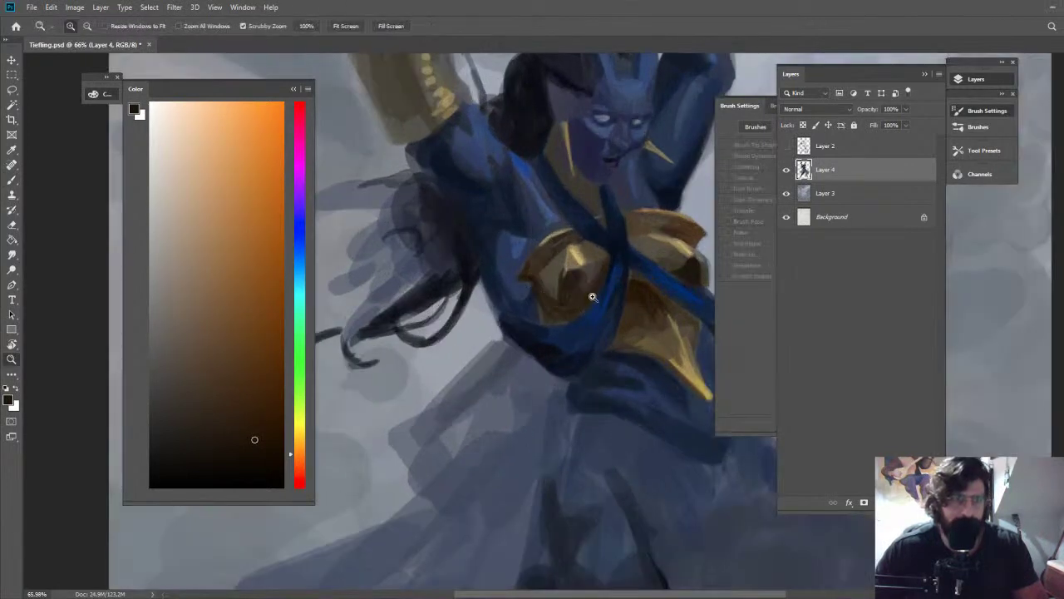
key("ctrl+0")
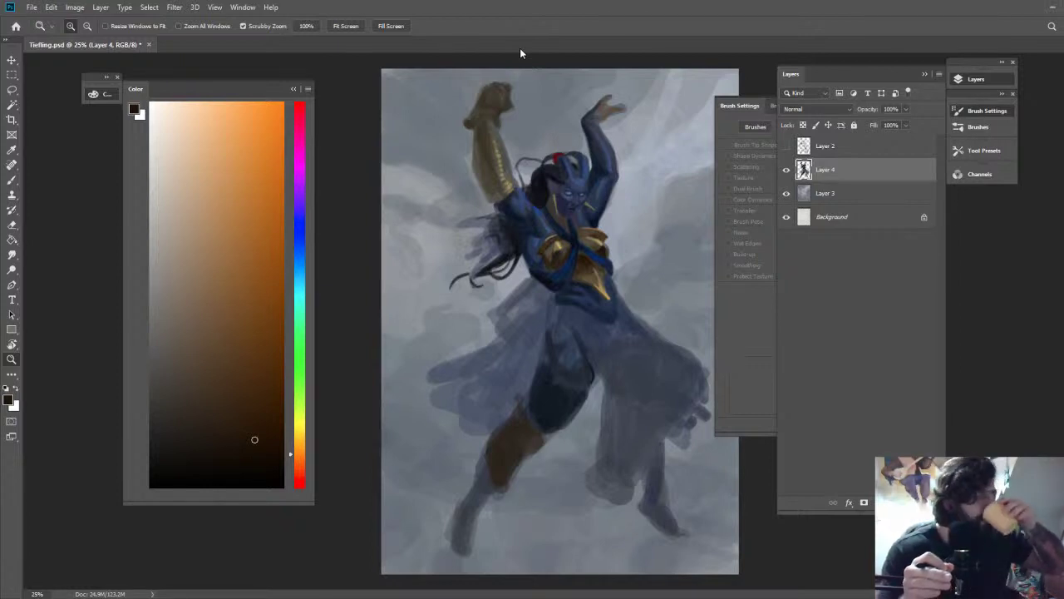
left_click_drag(554, 275, 637, 258)
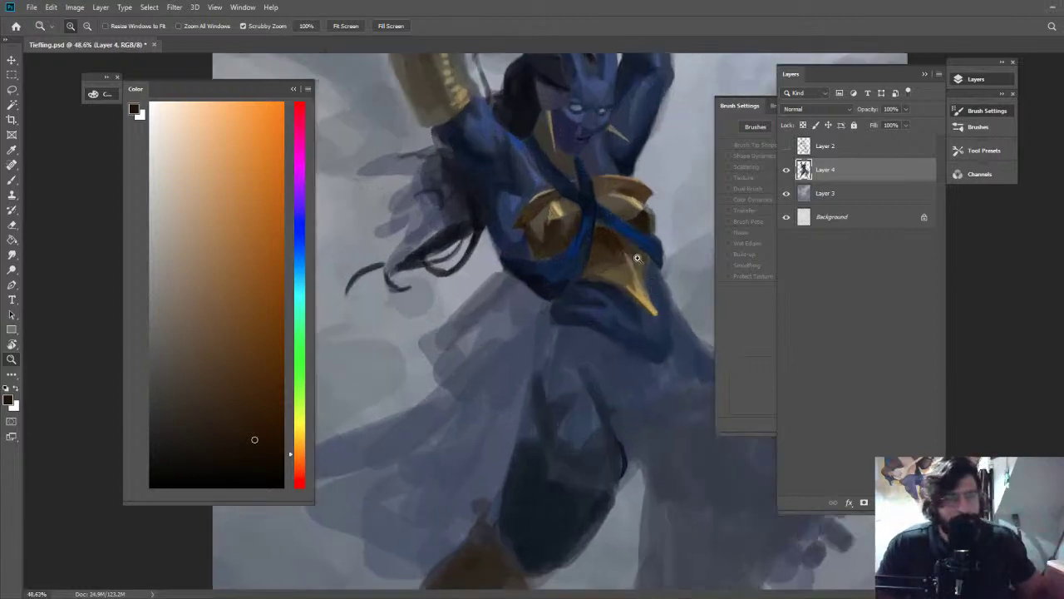
Refine the strap crossing and adjoining inner edge of the chest plate with sampled dark brown and dark blue
key("b")
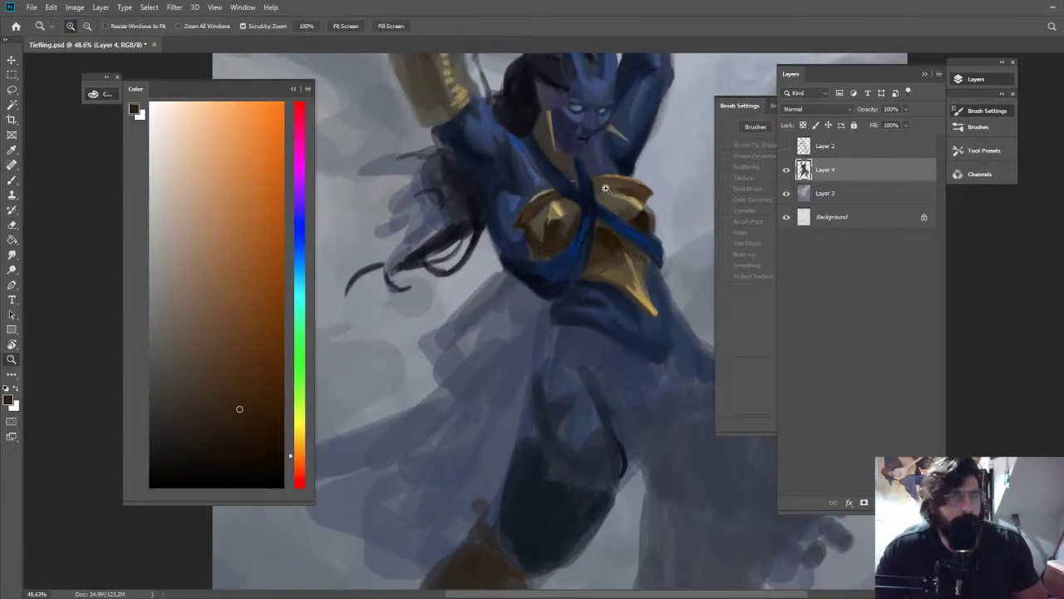
scroll(616, 190, "up", 2)
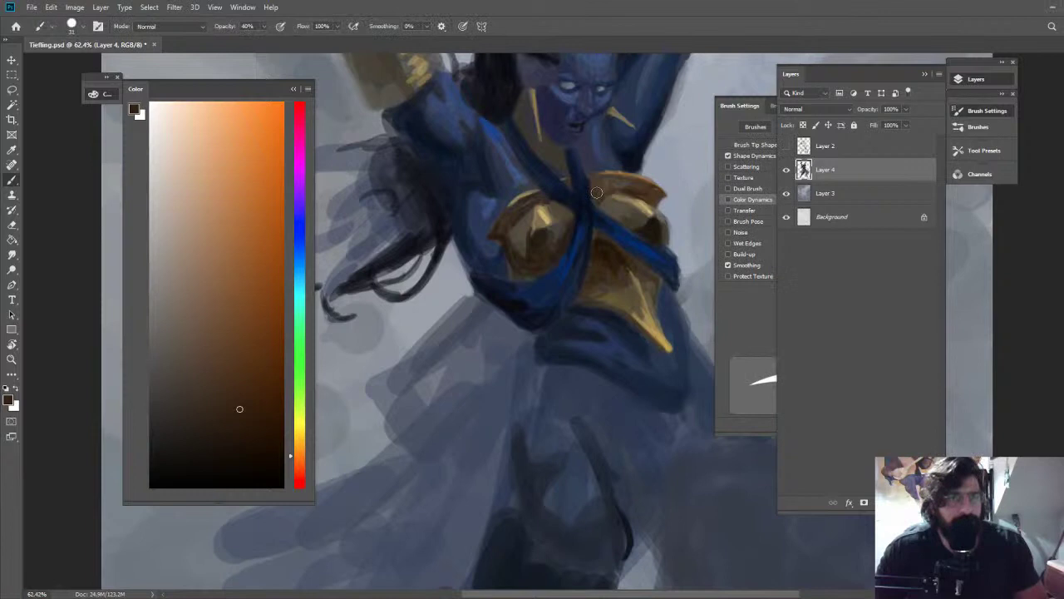
left_click(593, 193, "alt")
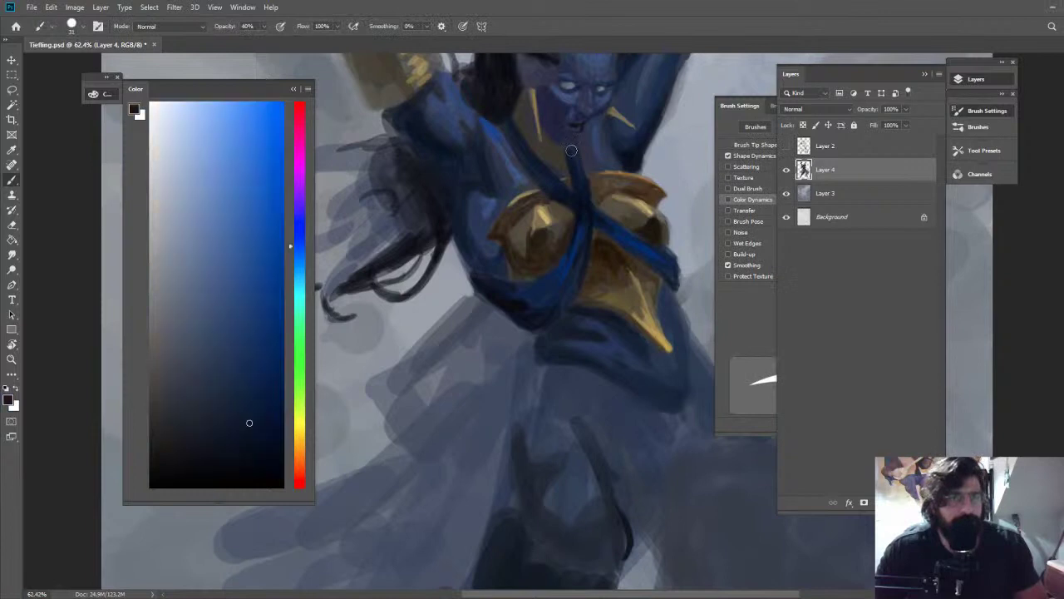
left_click(584, 197, "alt")
Edge the upper rim of the chest plate beside the raised bare arm in light gold, then shade it with sampled browns
left_click(530, 230, "alt")
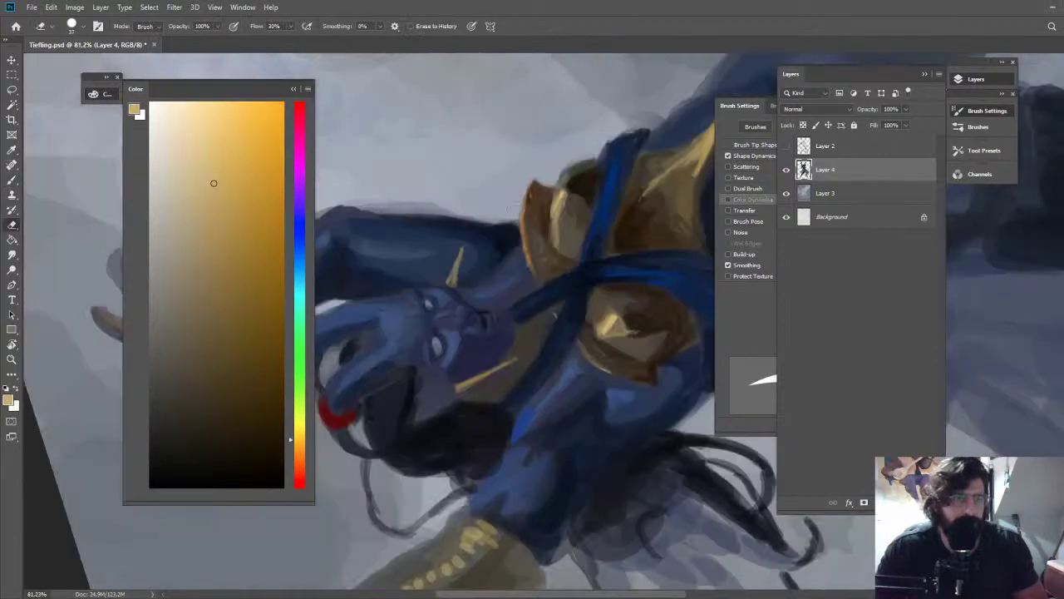
right_click(533, 223, "alt")
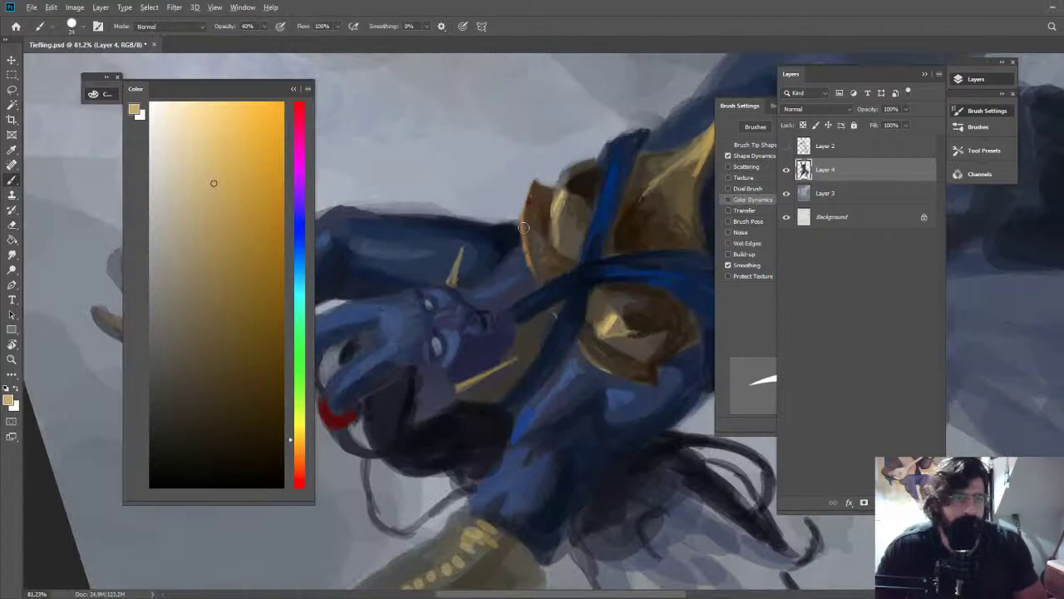
left_click(525, 247, "alt")
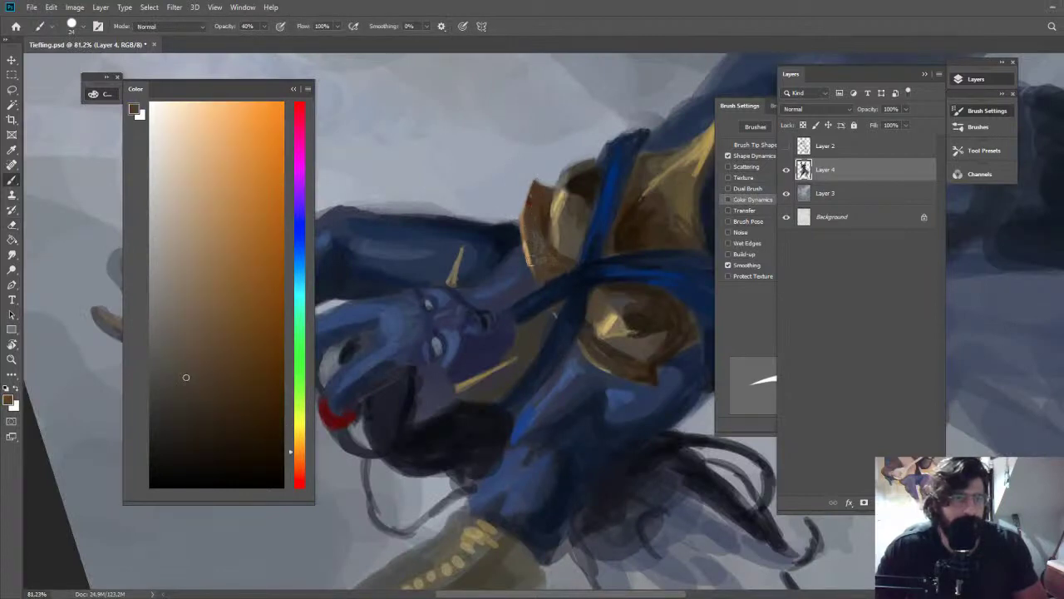
left_click(544, 211, "alt")
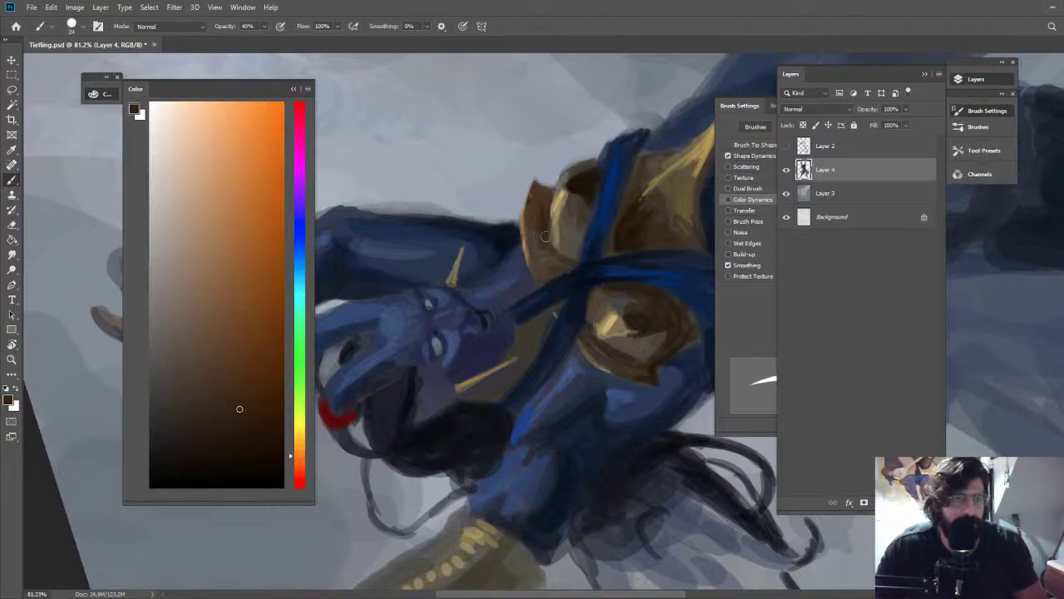
Paint a light gold highlight along the ridge of the chest cup beneath that rim
left_click(562, 197, "alt")
left_click_drag(563, 203, 559, 242)
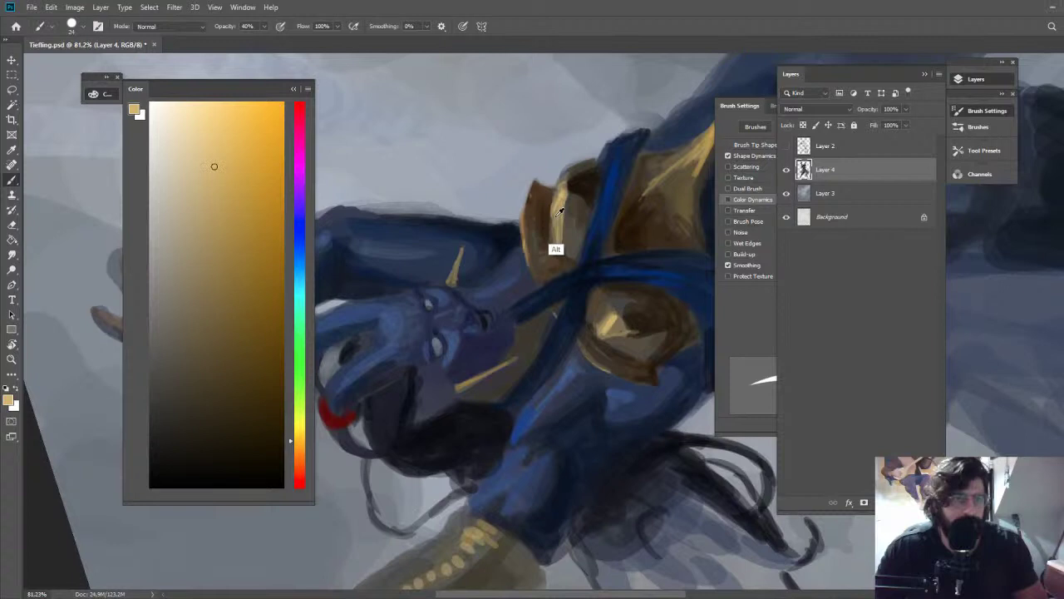
left_click(559, 211, "alt")
key("Escape")
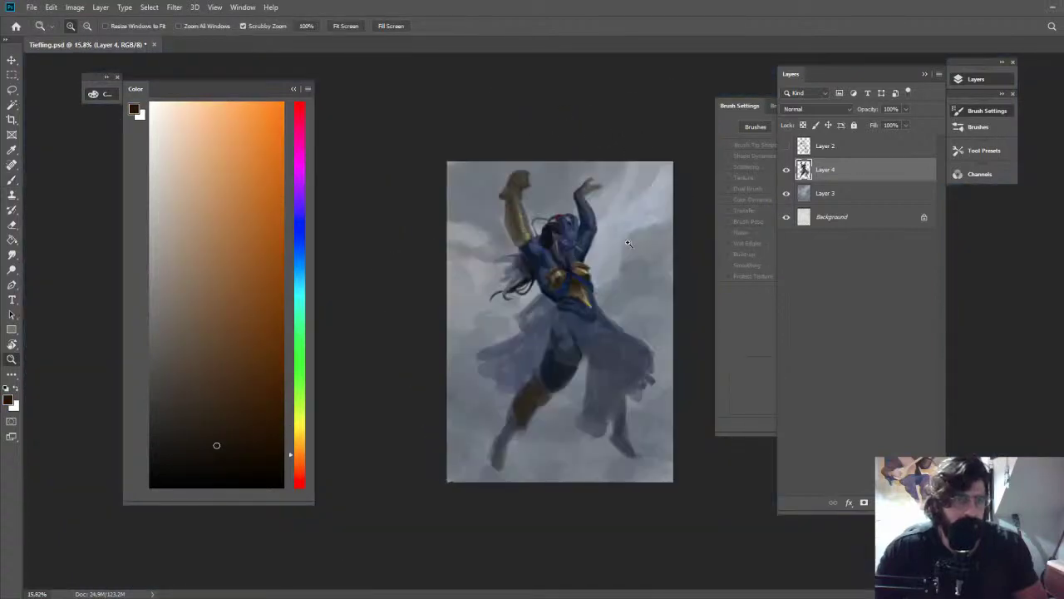
Build up the gold highlight facets on the chest cup nearer the loose hair, and shade the other cup with a darkened brown
left_click_drag(546, 231, 589, 192)
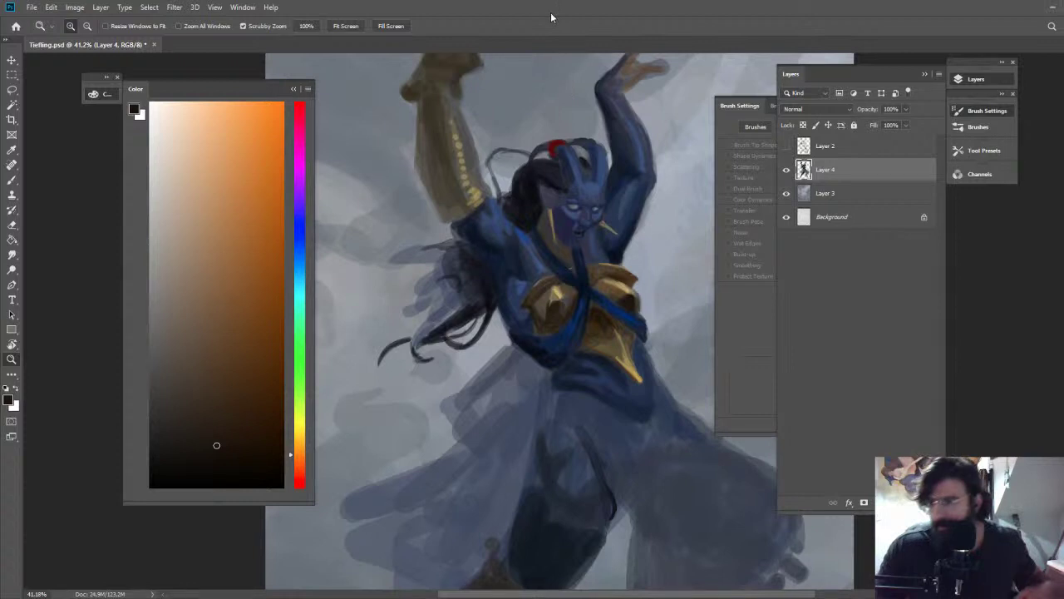
left_click_drag(578, 287, 588, 309)
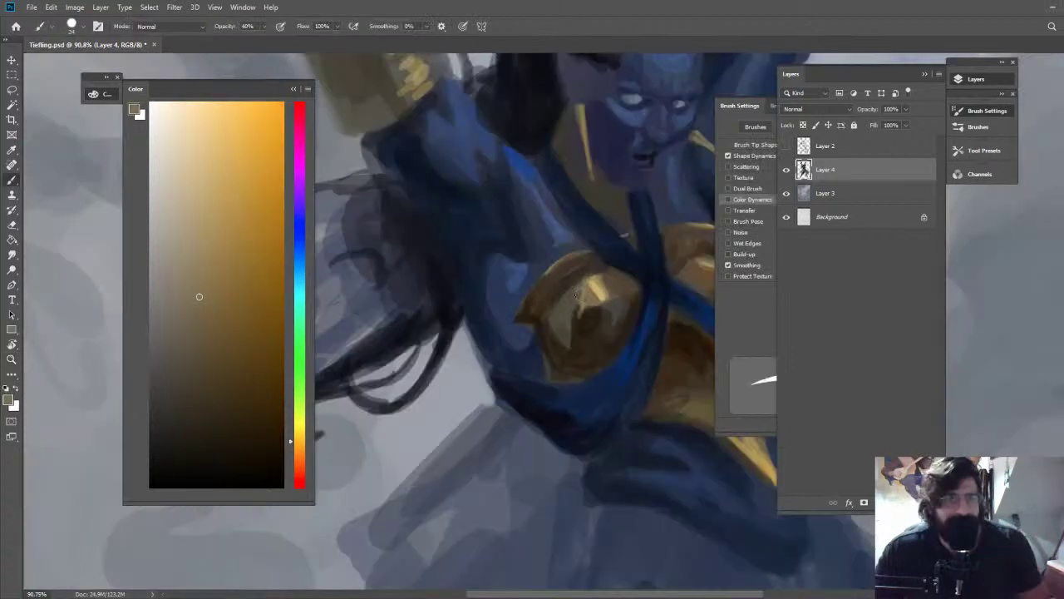
left_click(603, 285, "alt")
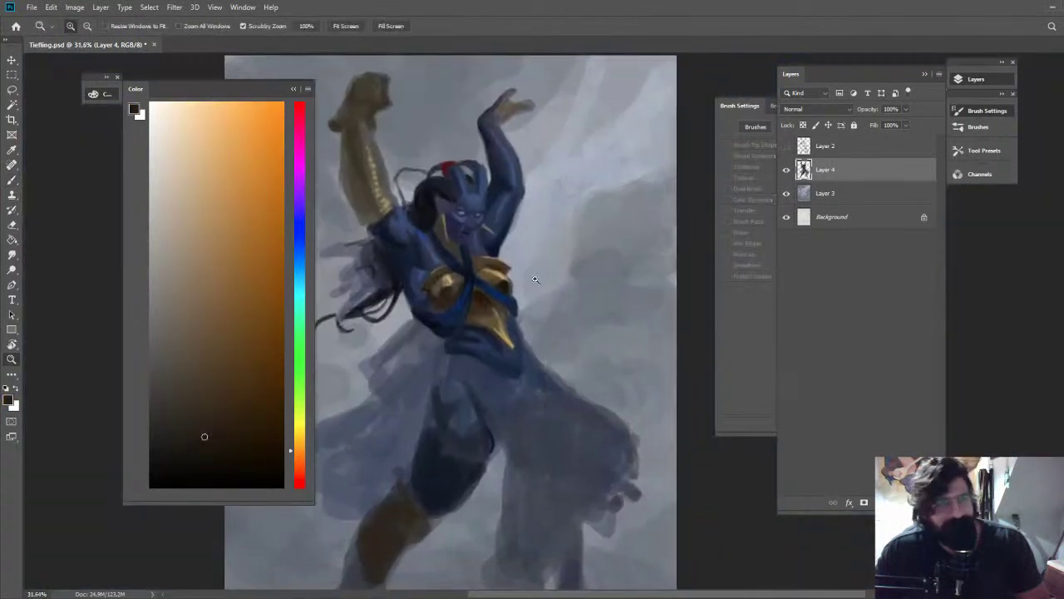
left_click_drag(535, 269, 598, 271)
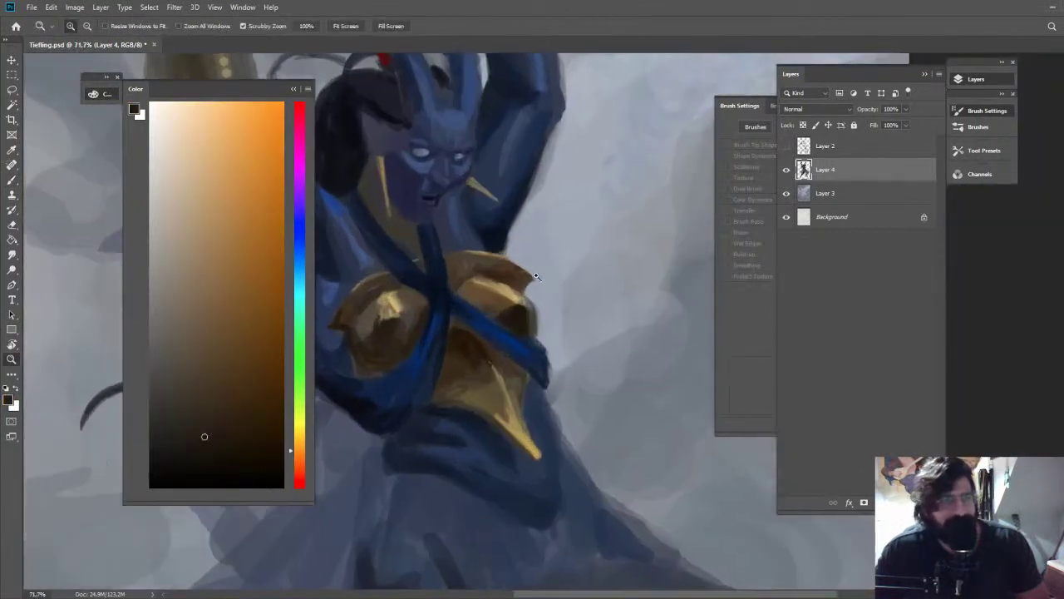
left_click(462, 279, "alt")
left_click_drag(252, 415, 246, 426)
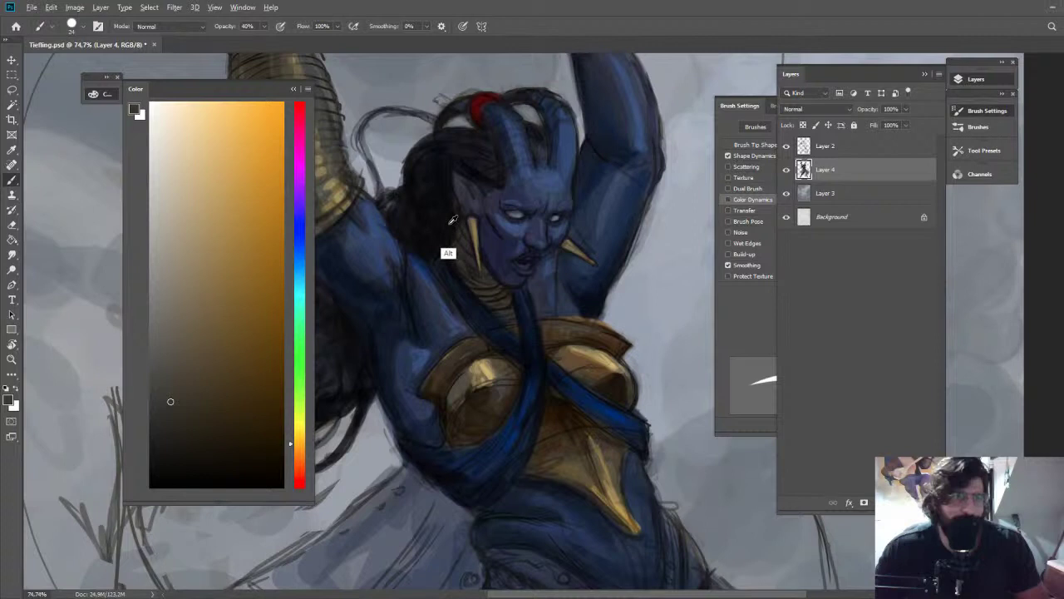
Darken the hair behind the neck with sampled near-black and refine the adjoining shoulder with sampled blues
left_click(446, 250, "alt")
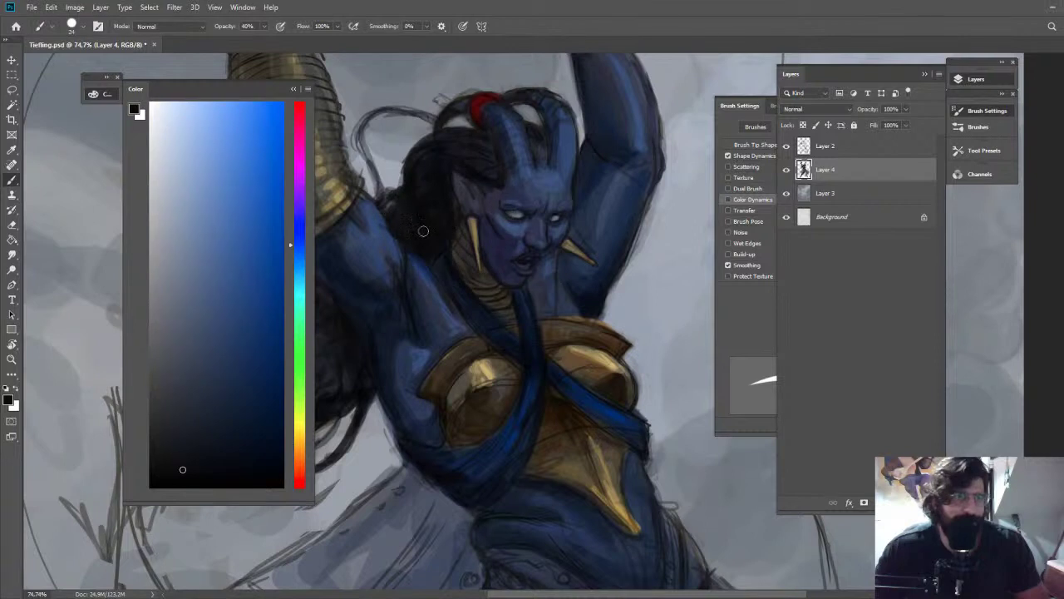
left_click(409, 252, "alt")
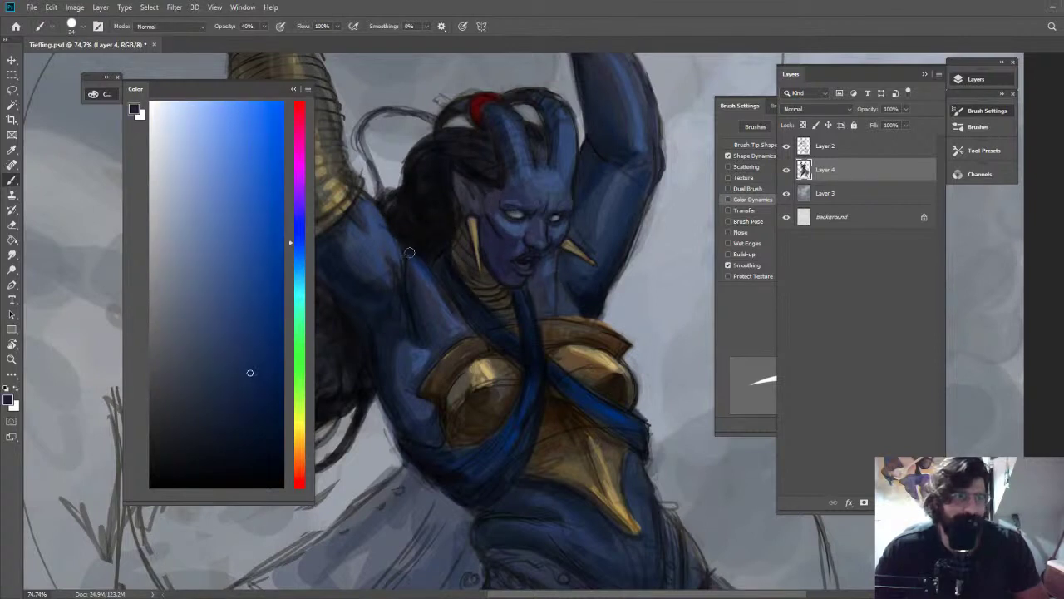
left_click(374, 222, "alt")
mouse_move(370, 206)
left_mouse_down()
mouse_move(391, 238)
mouse_move(369, 244)
mouse_move(340, 48)
left_mouse_up()
Paint a light blue highlight down the raised bare forearm and define the elbow with sampled dark blues
key("z")
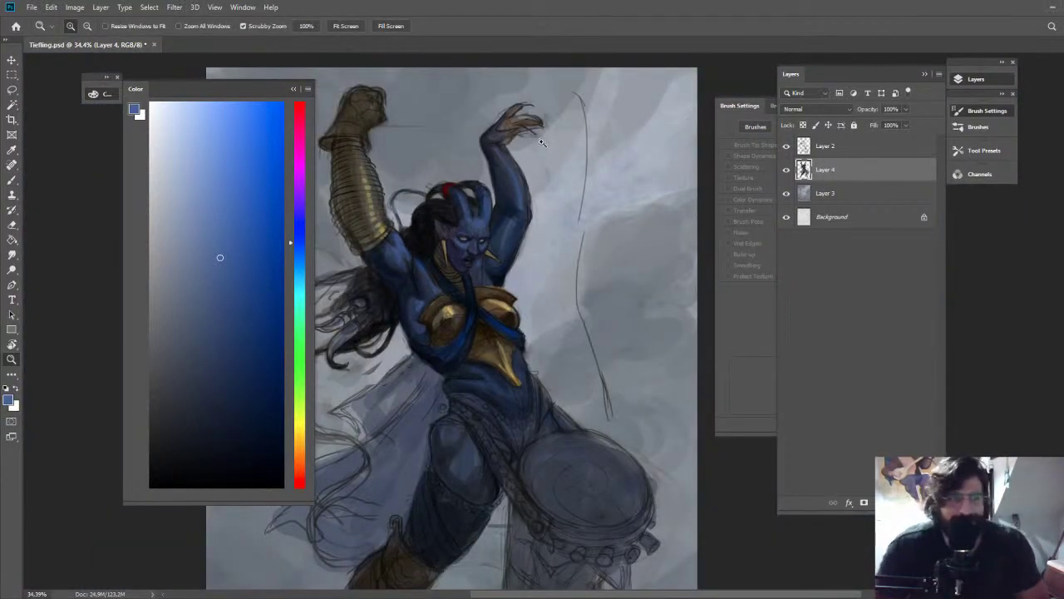
left_click_drag(532, 148, 545, 151)
key("b")
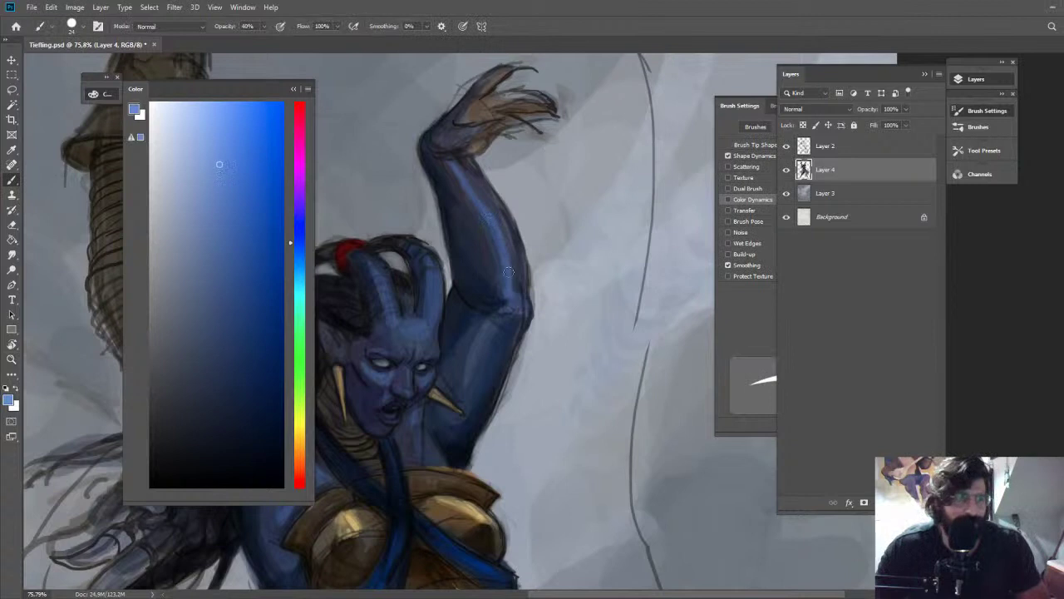
left_click(512, 353, "alt")
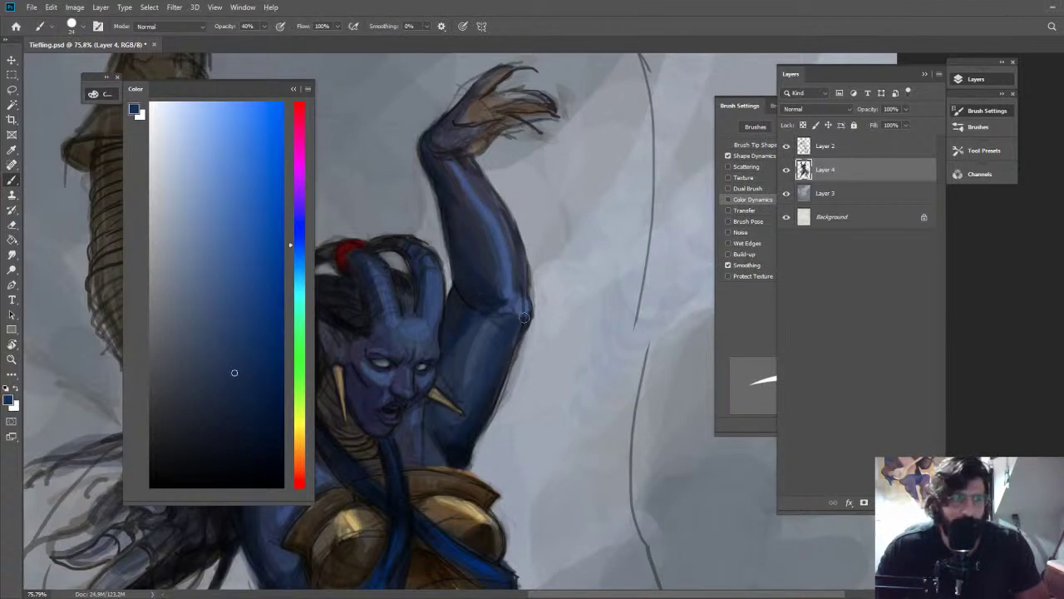
left_click(526, 318, "alt")
left_click(525, 324, "alt")
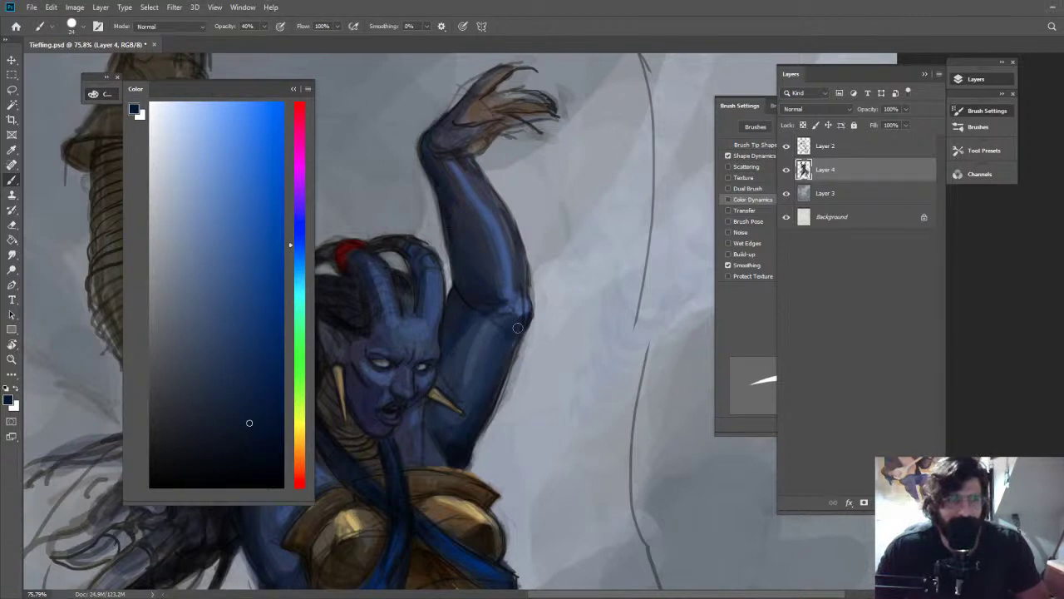
Refine the cheek and the shadow around the mouth with sampled mid and dark blues
scroll(517, 327, "up", 4)
left_click(464, 229, "alt")
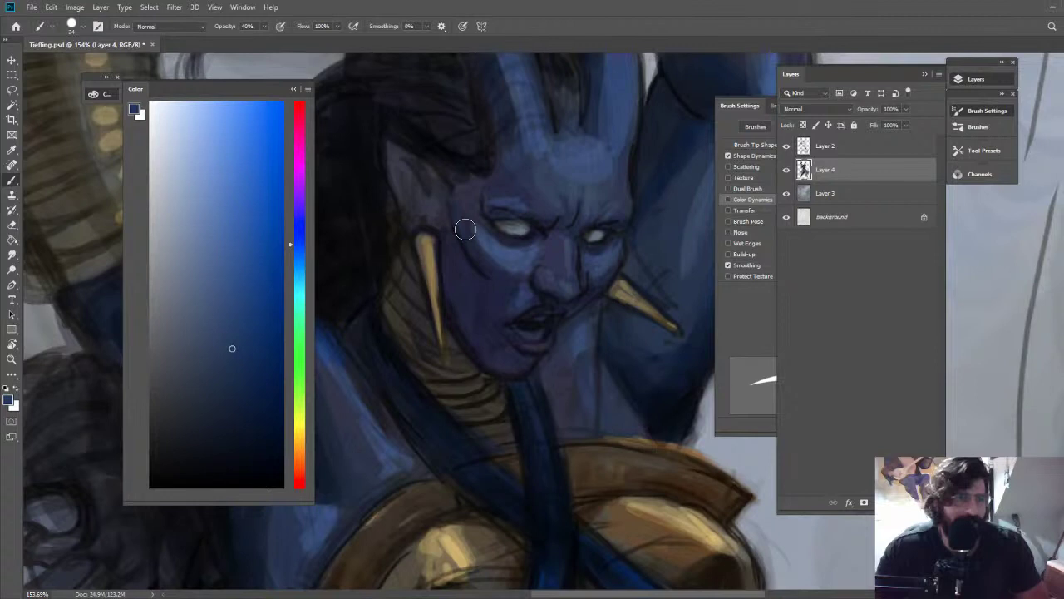
left_click(506, 334, "alt")
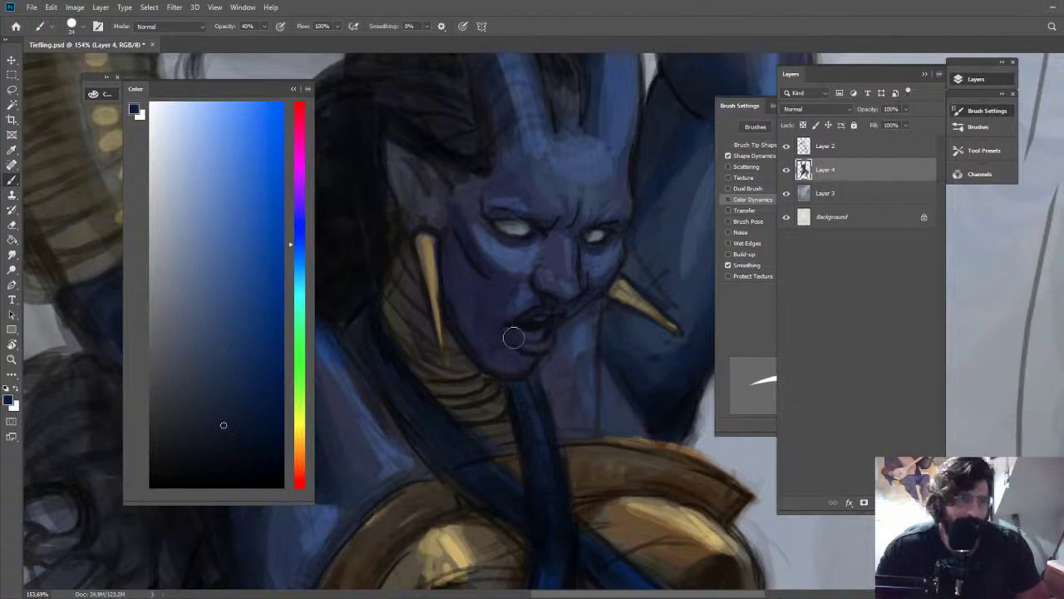
left_click(481, 244, "alt")
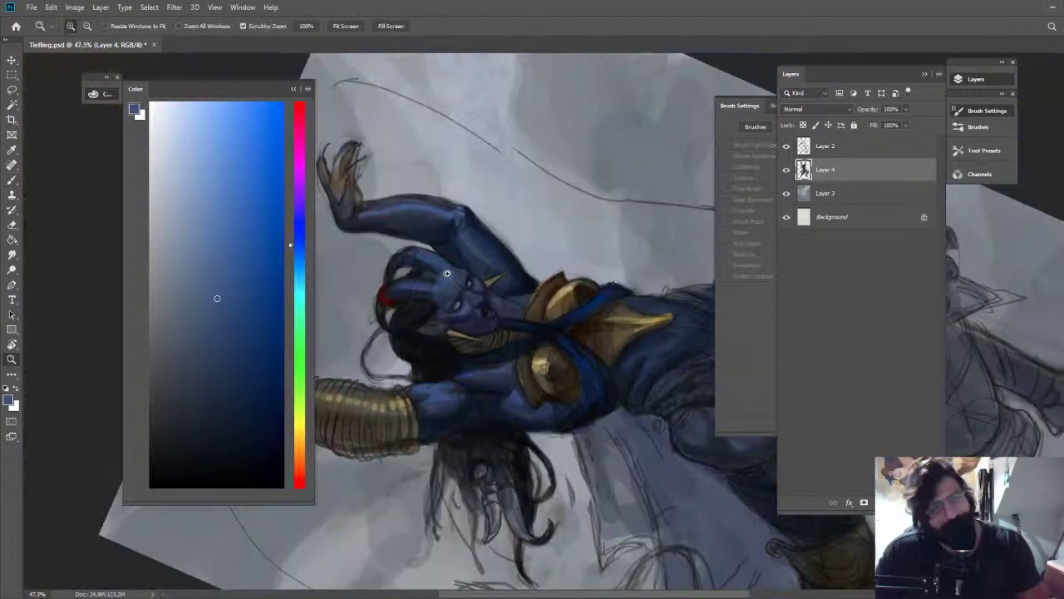
Refine the horn ridges with sampled blues and deepen the hairline beside the horn and ear with near-black
left_click_drag(447, 276, 492, 249)
key("Escape")
key("b")
left_click(503, 184, "alt")
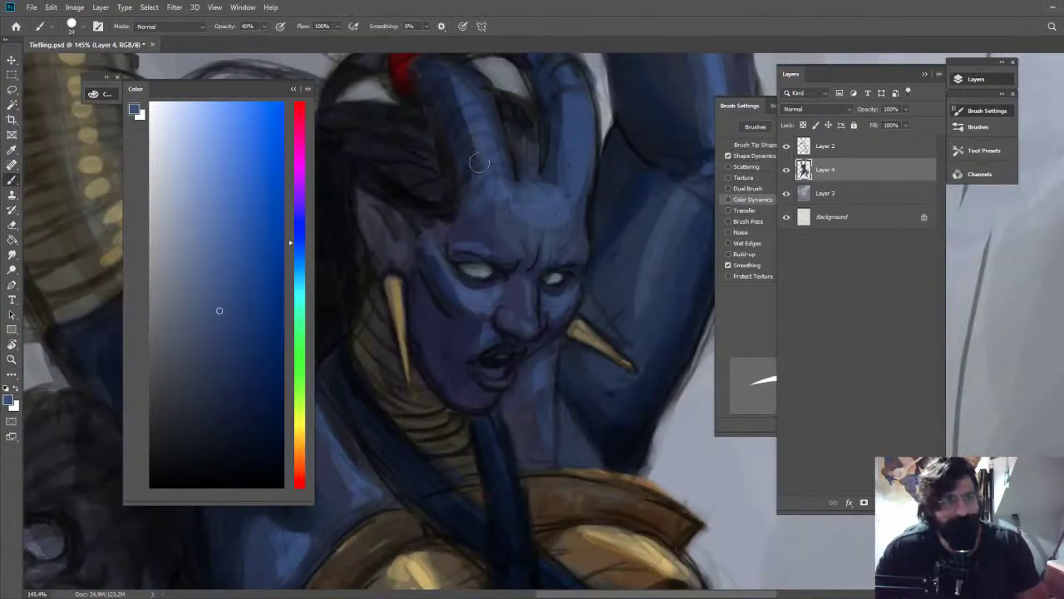
left_click(447, 112, "alt")
left_click(424, 203, "alt")
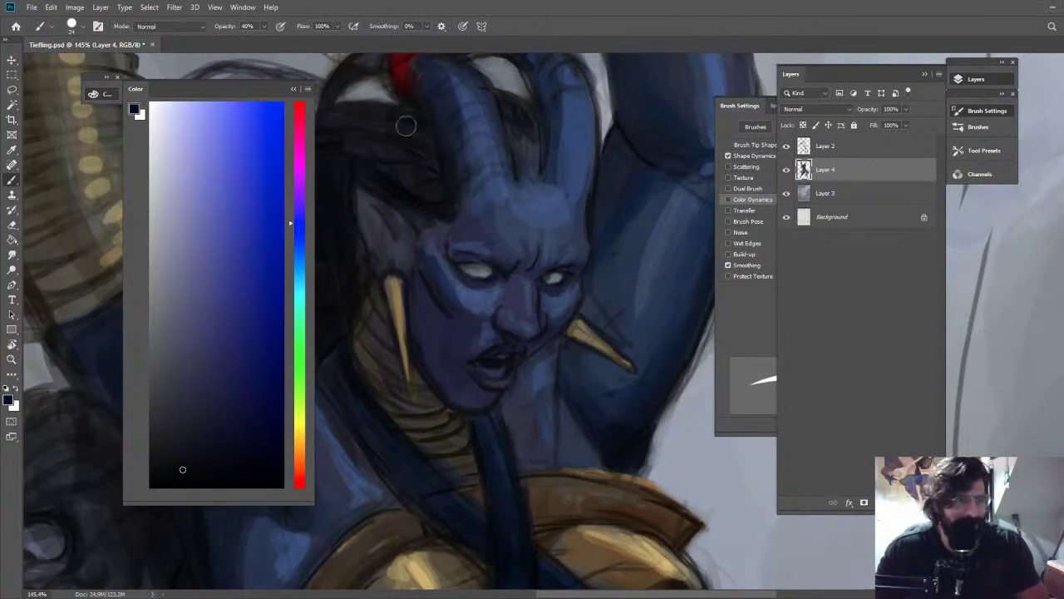
left_click(380, 203, "alt")
Darken the hair above the pointed ear with a sampled near-black blue
key("z")
left_click_drag(431, 218, 412, 202)
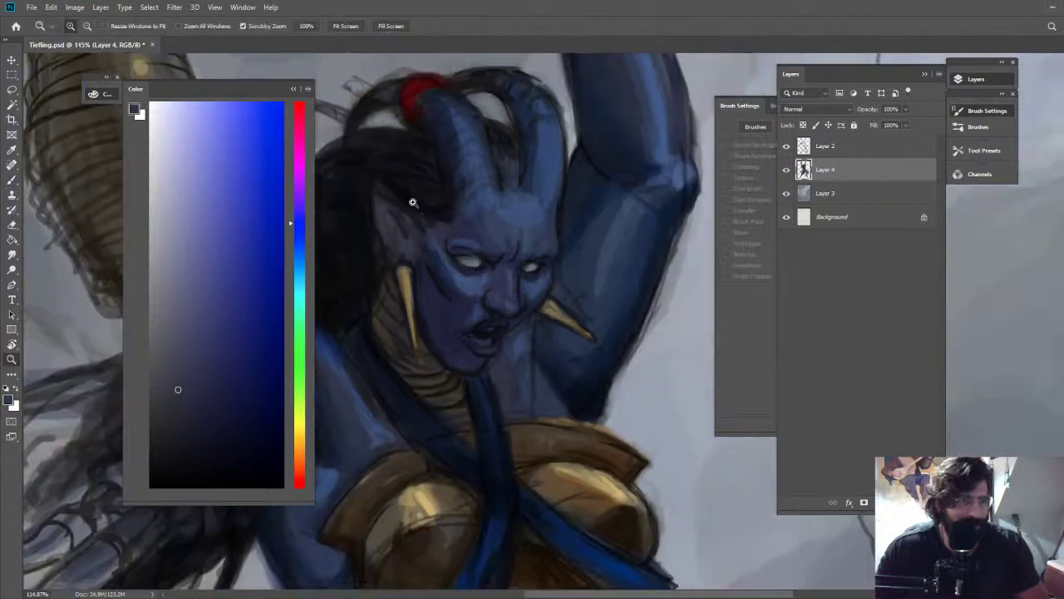
key("b")
left_click(396, 190, "alt")
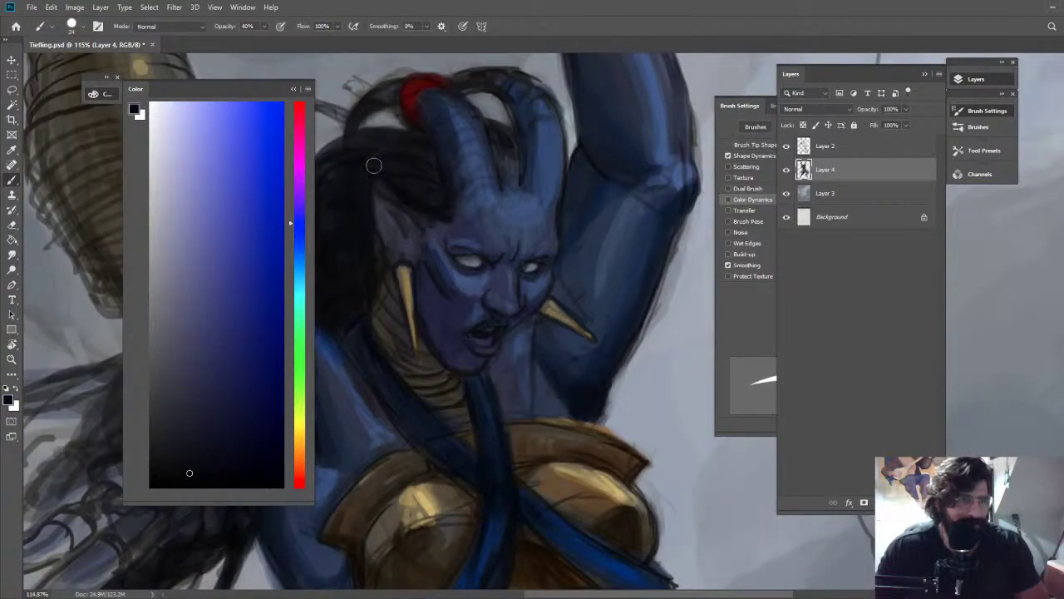
key("z")
left_click_drag(514, 173, 494, 104)
left_click_drag(596, 194, 660, 138)
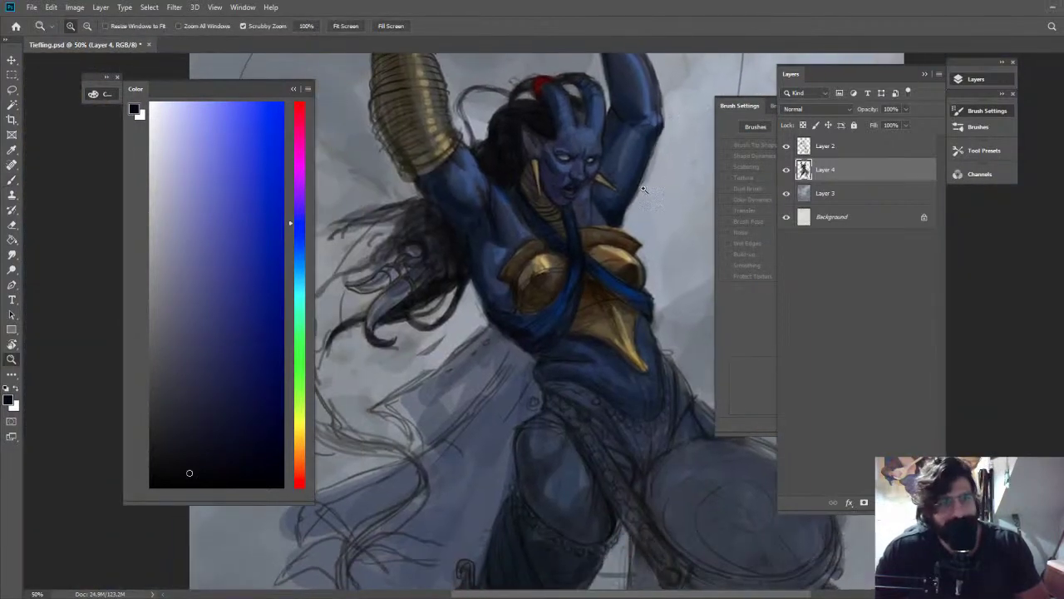
Refine the cheek below the eye with a sampled mid blue and sample a blue from the upper chest
left_click_drag(642, 190, 642, 193)
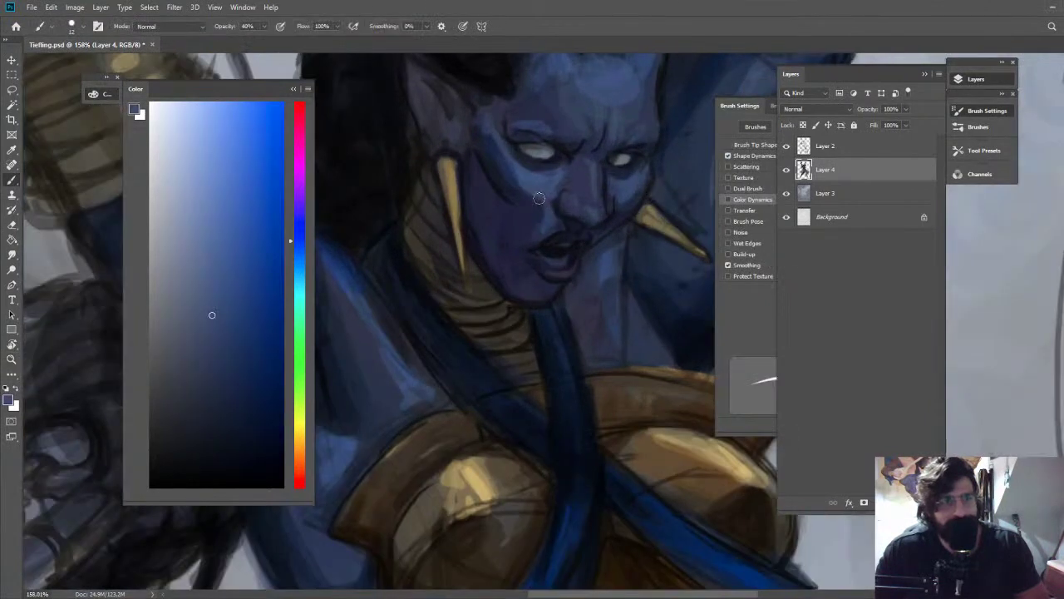
left_click_drag(537, 186, 535, 213)
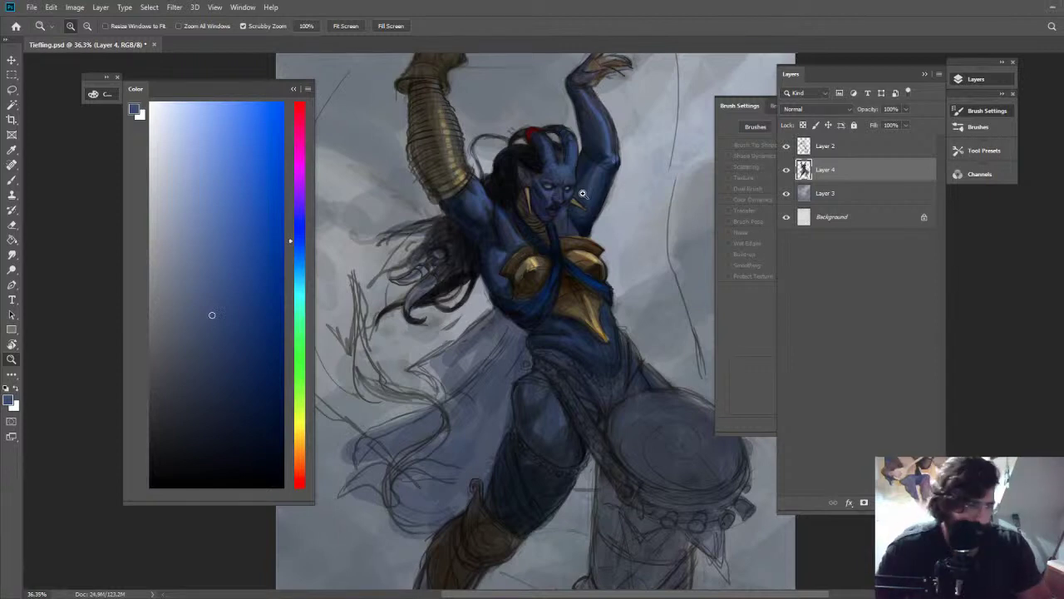
scroll(599, 196, "up", 3)
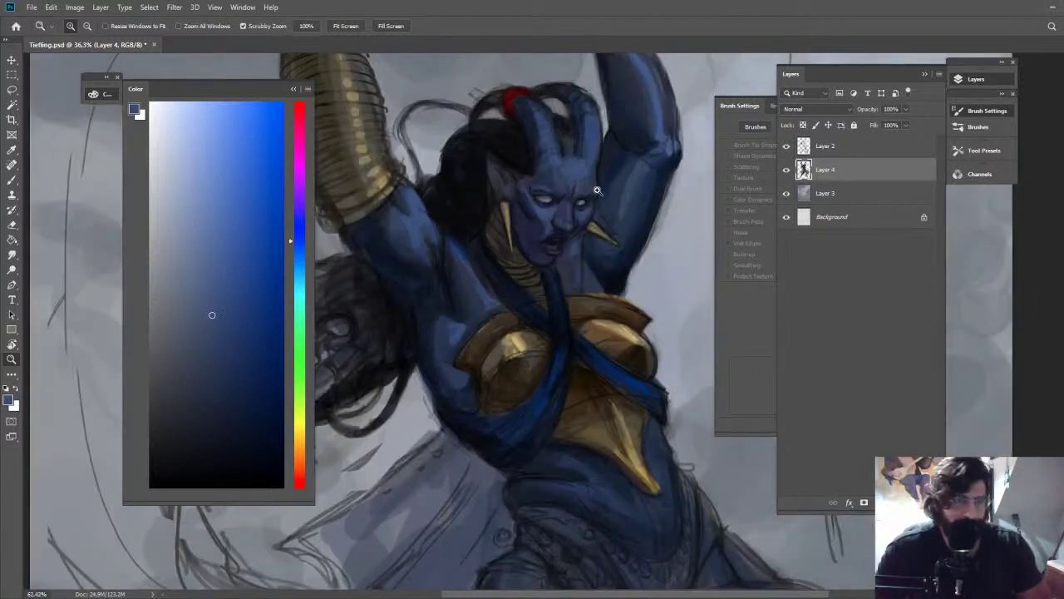
scroll(482, 316, "down", 2)
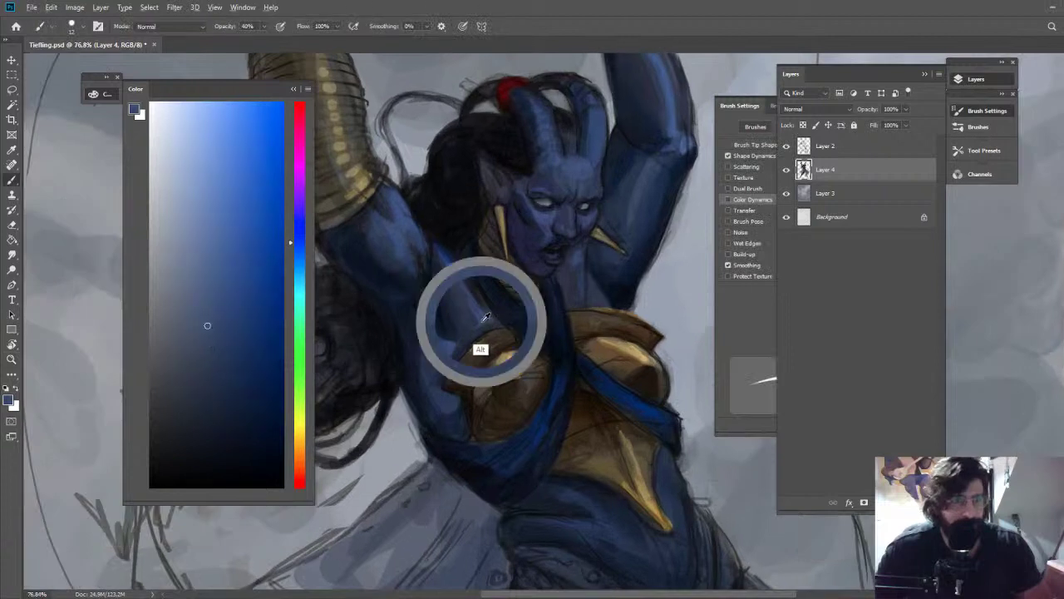
scroll(642, 224, "down", 2)
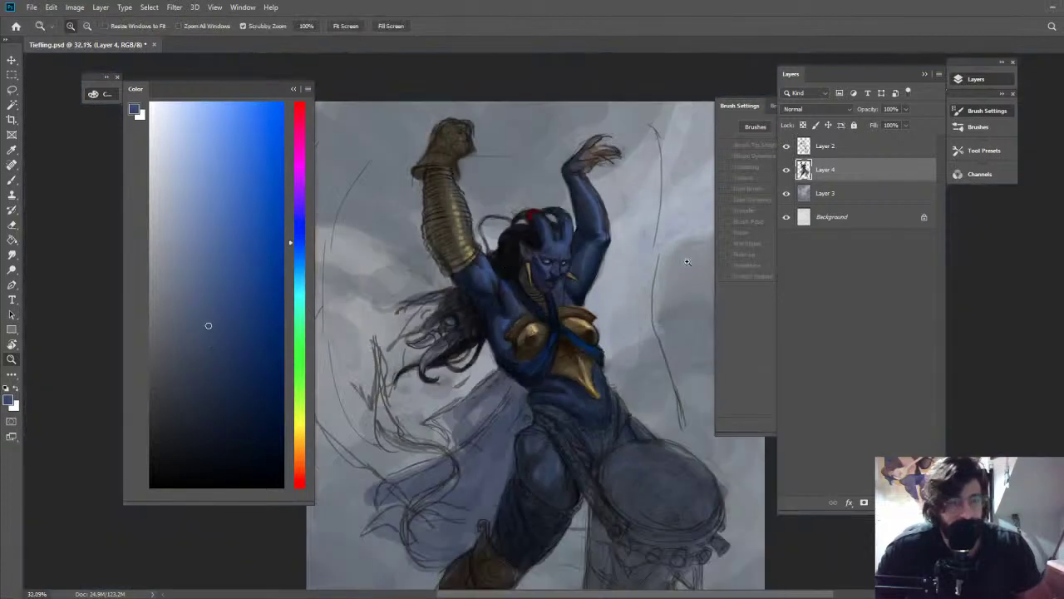
Deepen the fold line at the side of the waist with near-black
key("b")
key("d")
scroll(499, 316, "up", 4)
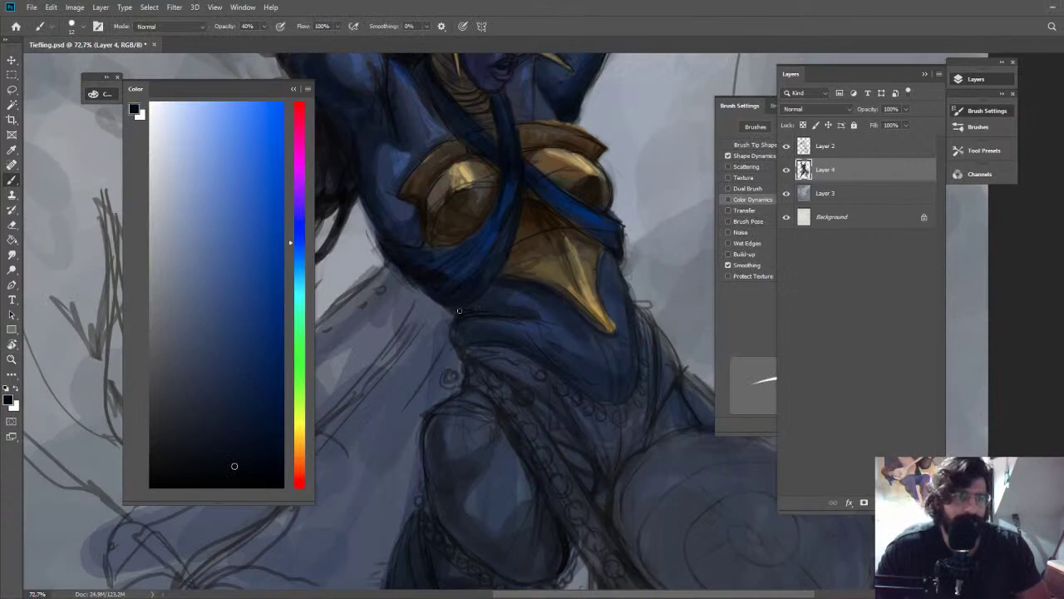
mouse_move(459, 311)
left_mouse_down()
mouse_move(510, 314)
mouse_move(492, 312)
mouse_move(480, 344)
left_mouse_up()
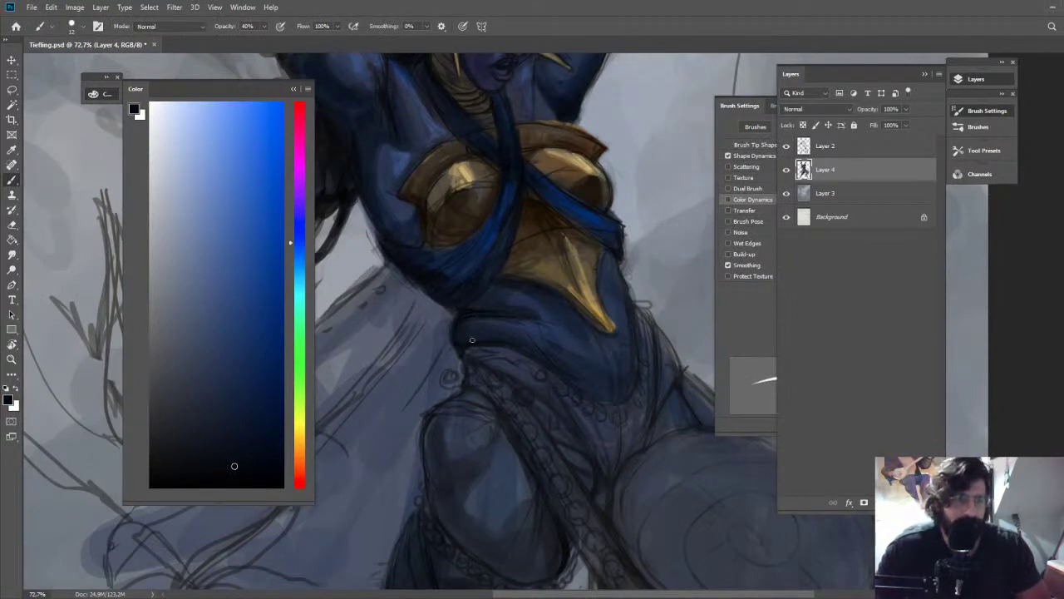
key("z")
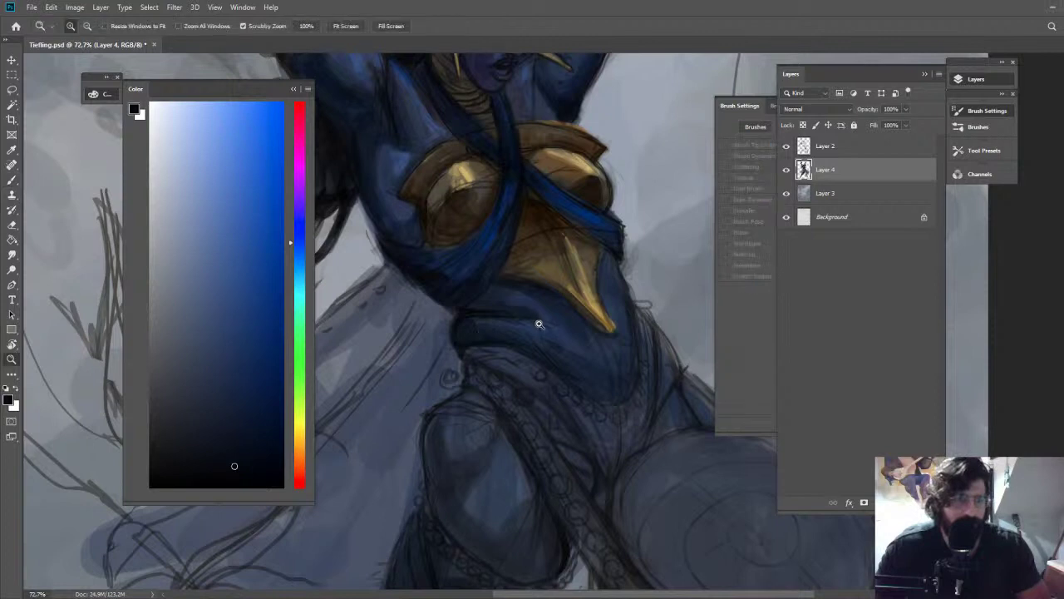
Shade the waist and belly folds below the gold stomach plate with dark blues picked and sampled from the painting
mouse_move(300, 243)
left_mouse_down()
mouse_move(311, 508)
mouse_move(294, 158)
mouse_move(311, 247)
mouse_move(307, 211)
mouse_move(305, 279)
mouse_move(297, 226)
mouse_move(304, 308)
mouse_move(301, 237)
left_mouse_up()
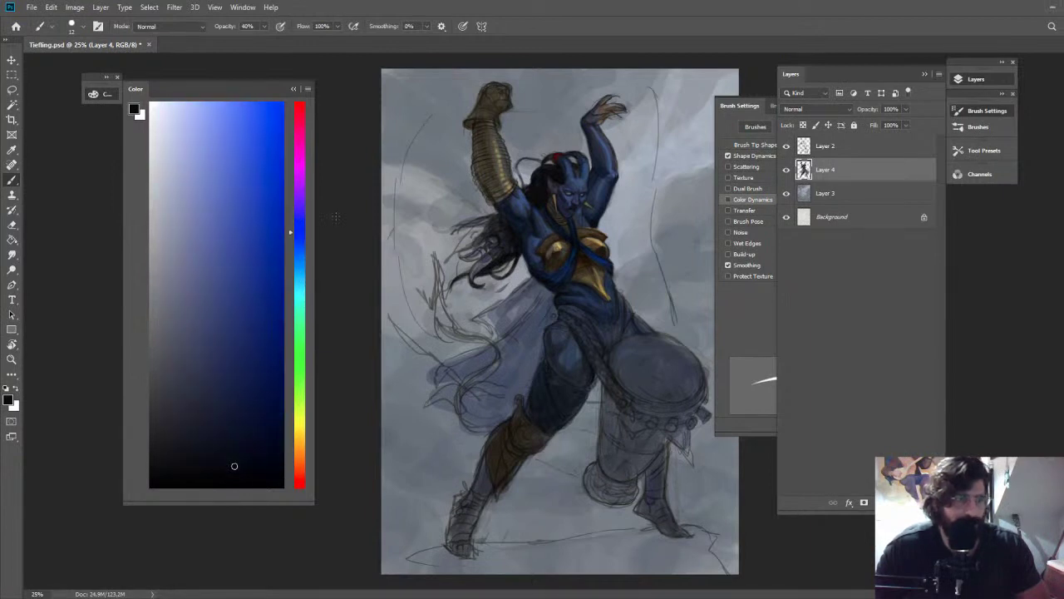
left_click(212, 402)
left_click_drag(466, 278, 517, 278)
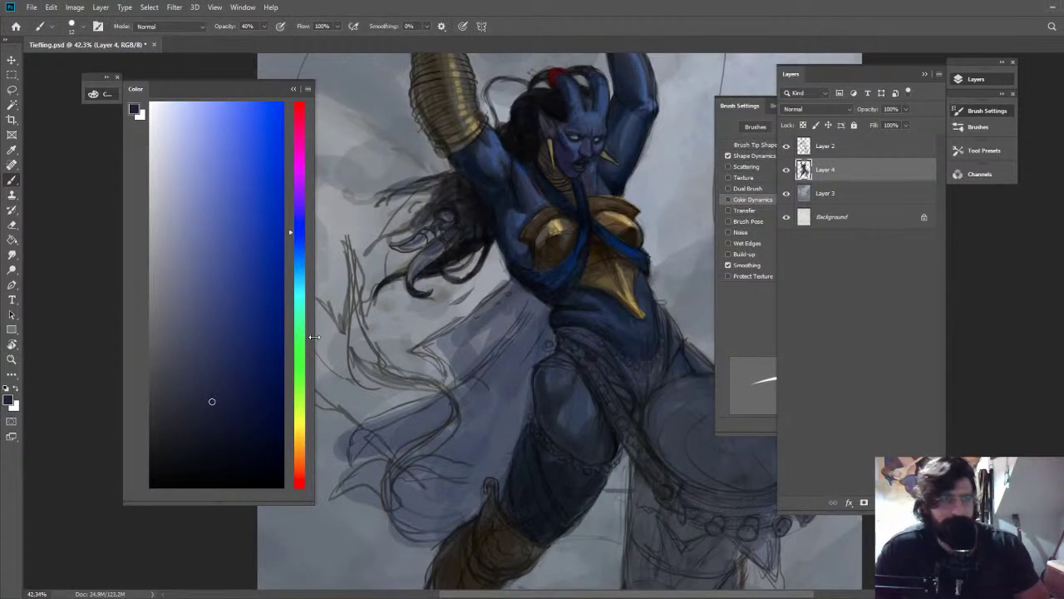
scroll(541, 339, "up", 2)
left_click(539, 342, "alt")
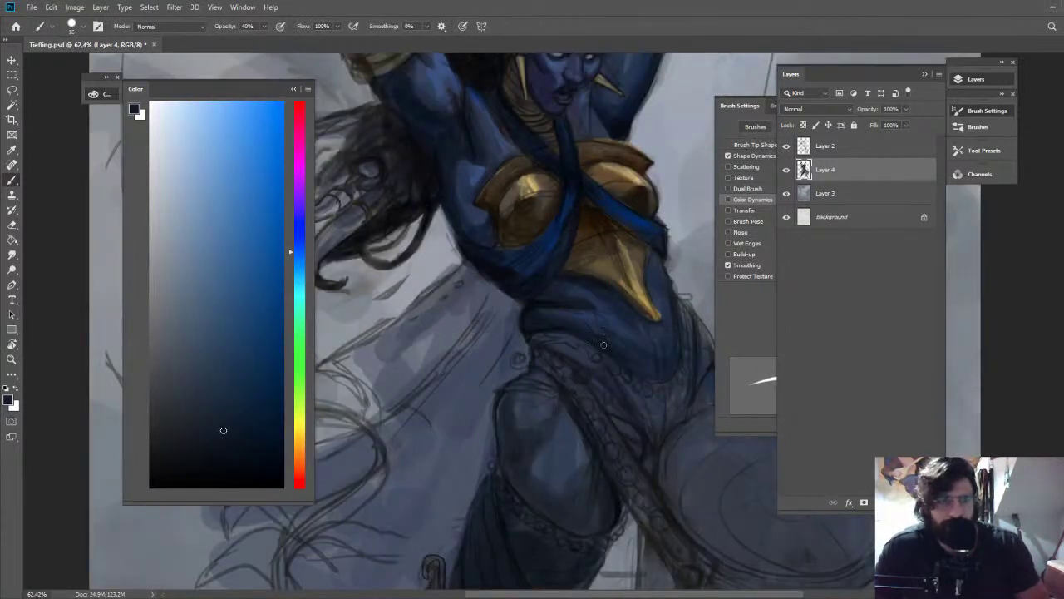
left_click(541, 326, "alt")
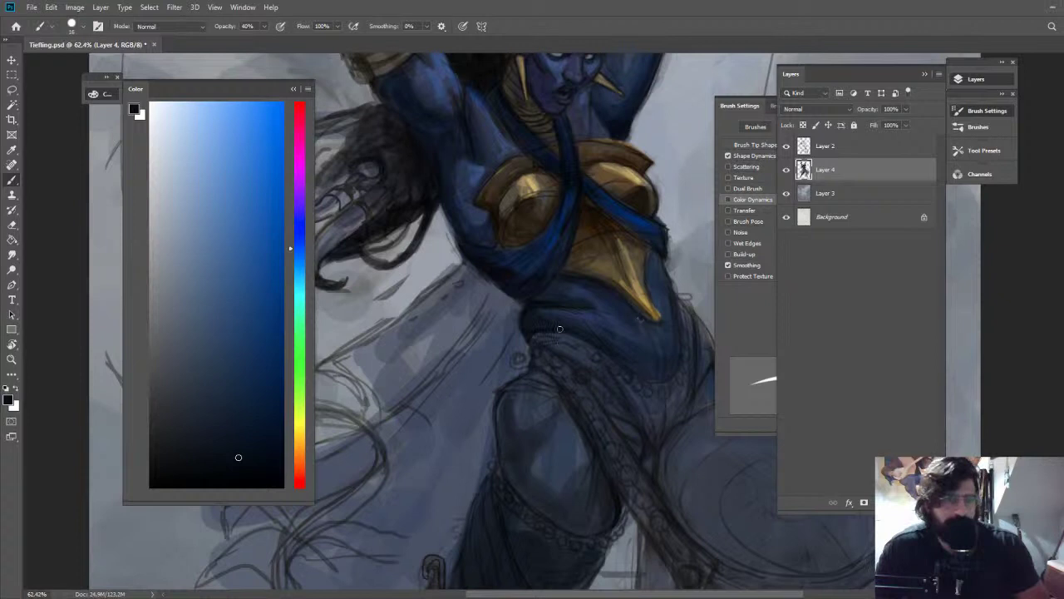
left_click(628, 321, "alt")
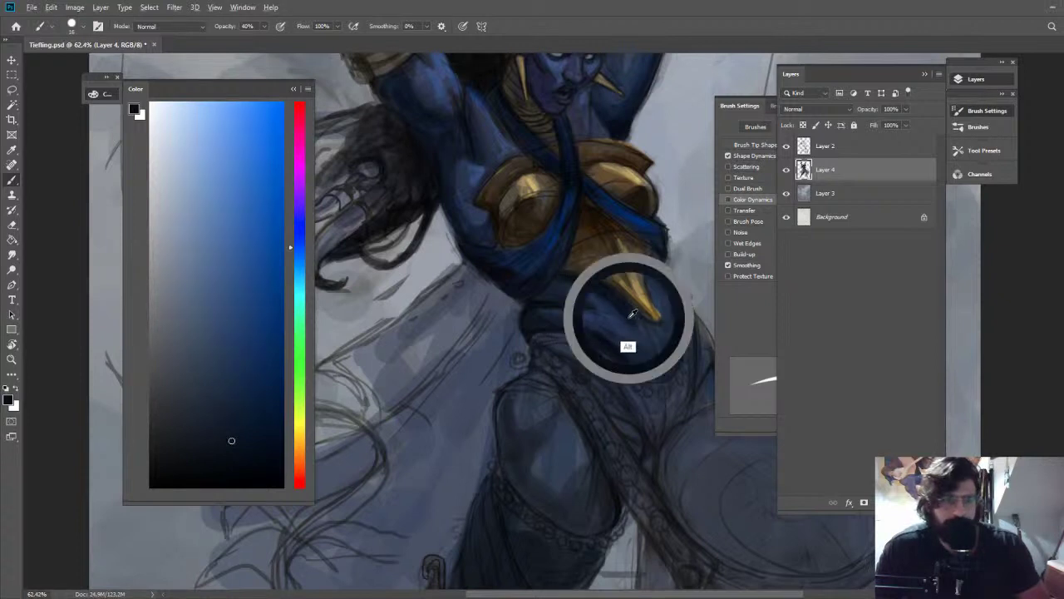
Check the whole painting with the Layer 2 line art hidden and shown again
key("z")
left_click_drag(657, 333, 637, 275)
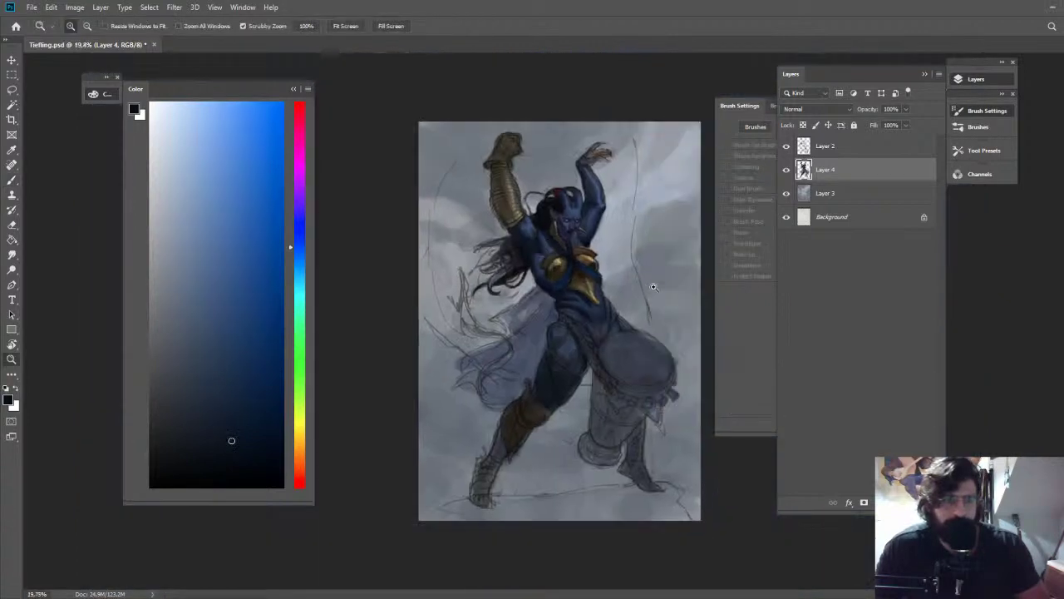
left_click(786, 146)
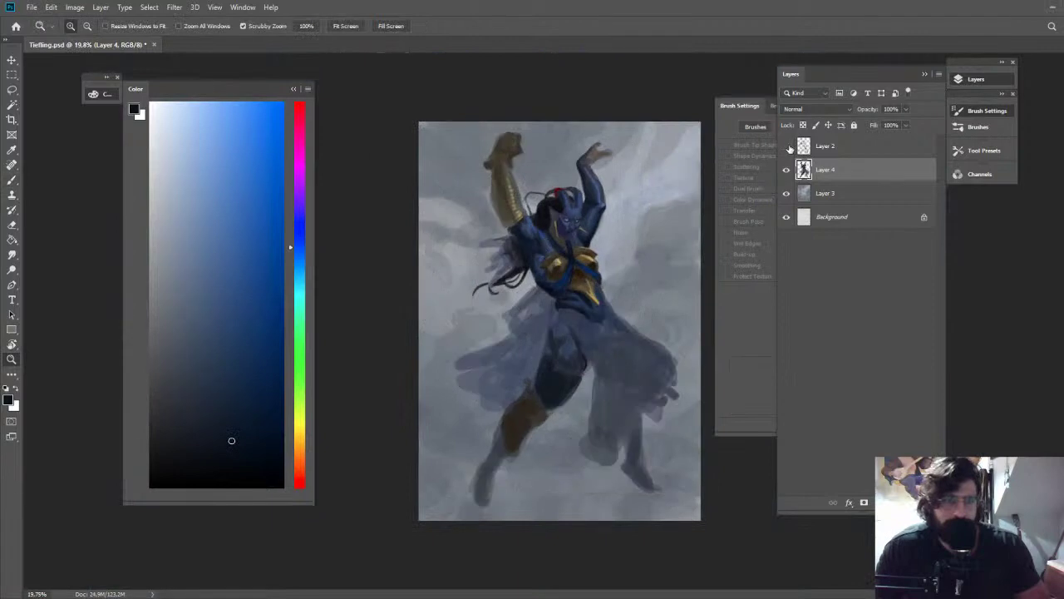
left_click(786, 146)
left_click_drag(612, 234, 652, 214)
right_click(620, 175)
key("Escape")
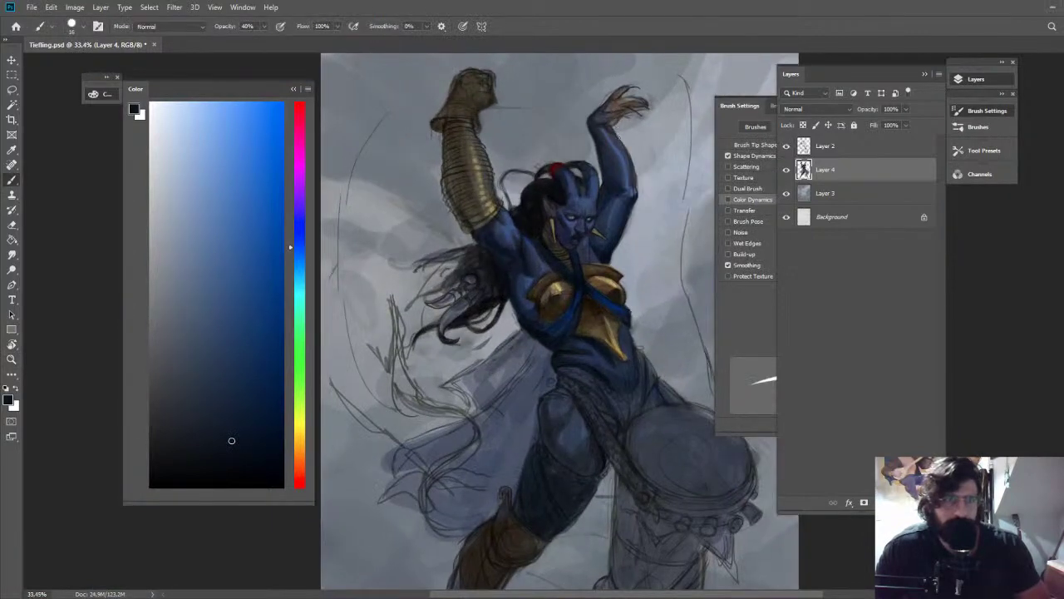
Paint more saturated blue on the cheek and the side of the forehead
key("z")
left_click_drag(574, 206, 602, 257)
key("b")
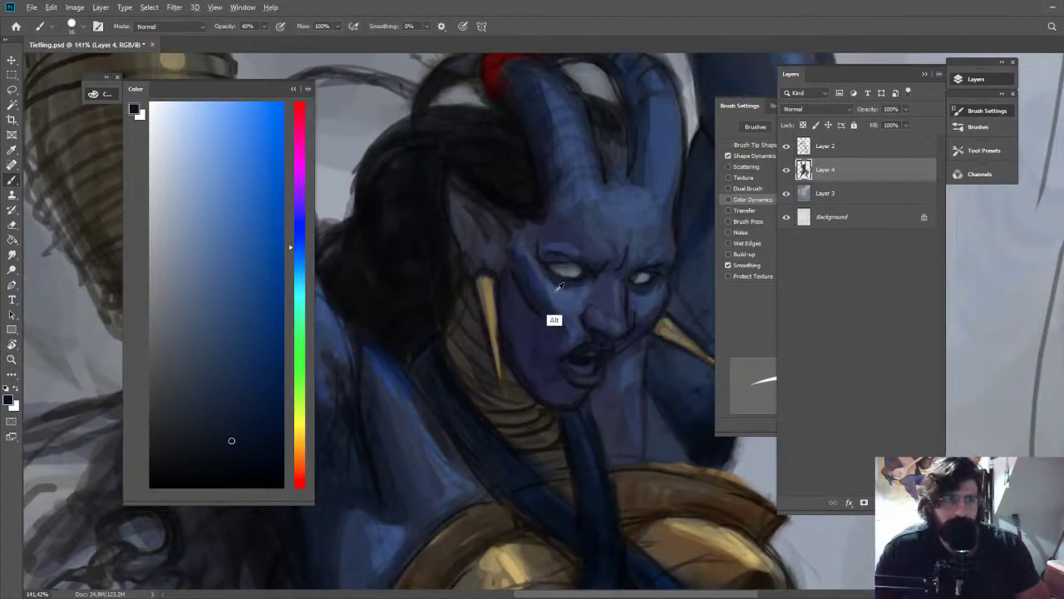
left_click(558, 286, "alt")
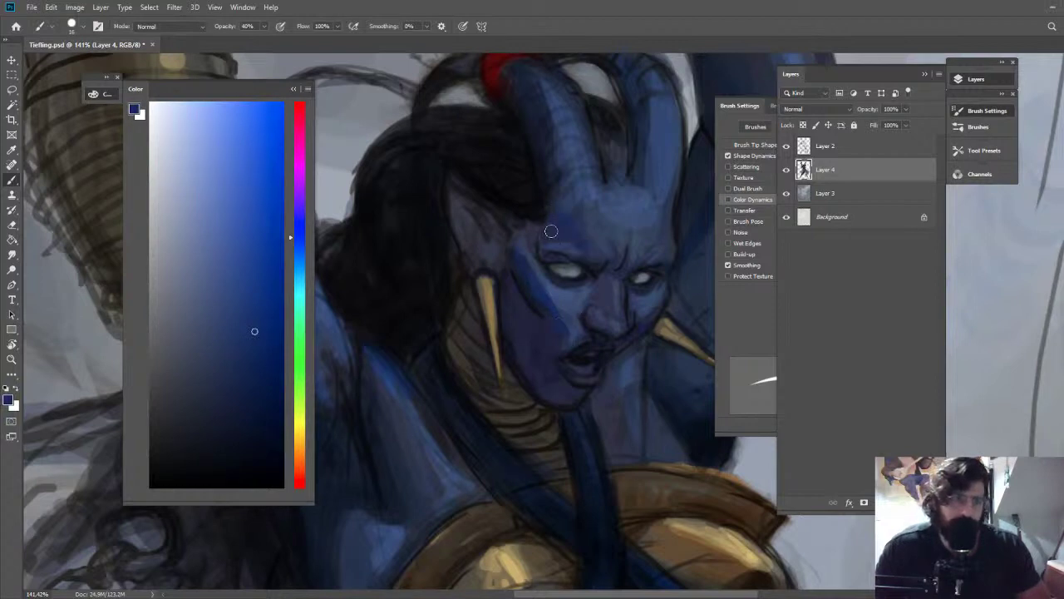
Flip the canvas horizontally while checking the figure with the Layer 2 line art hidden, and show the line art again
key("z")
left_click_drag(611, 235, 399, 233)
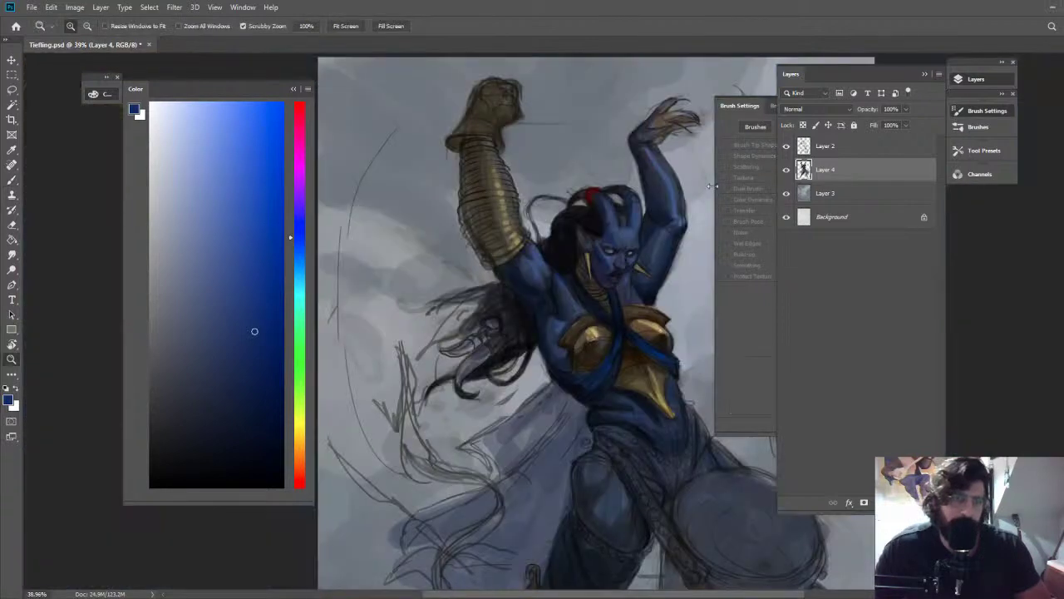
left_click(786, 147)
left_click_drag(674, 247, 591, 226)
key("ctrl+shift+h")
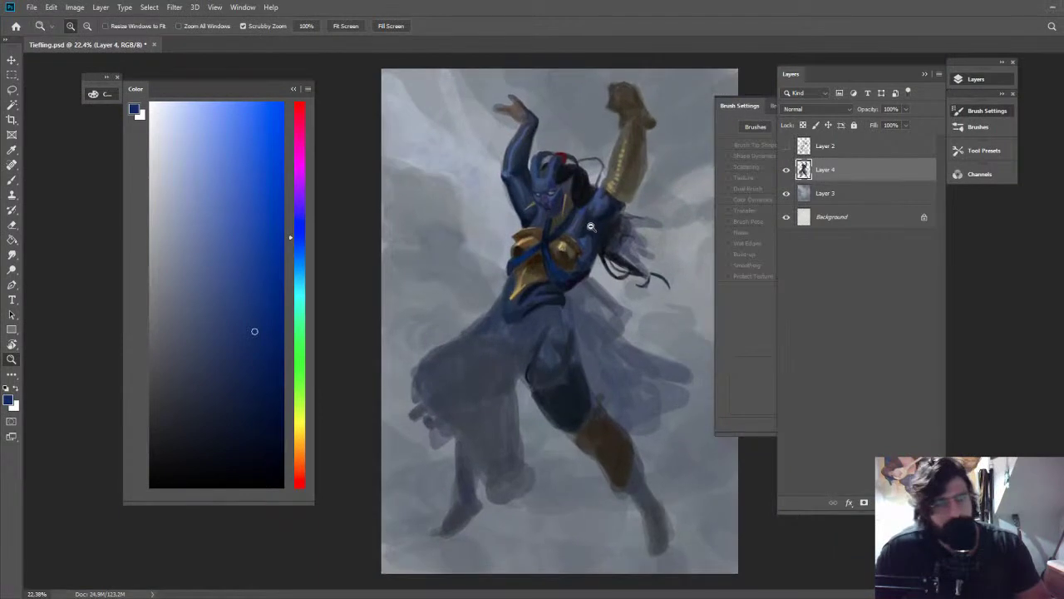
left_click_drag(592, 227, 744, 218)
left_click(786, 147)
Refine the shoulder and upper arm beside the hair with sampled blues
left_click_drag(706, 169, 761, 172)
key("b")
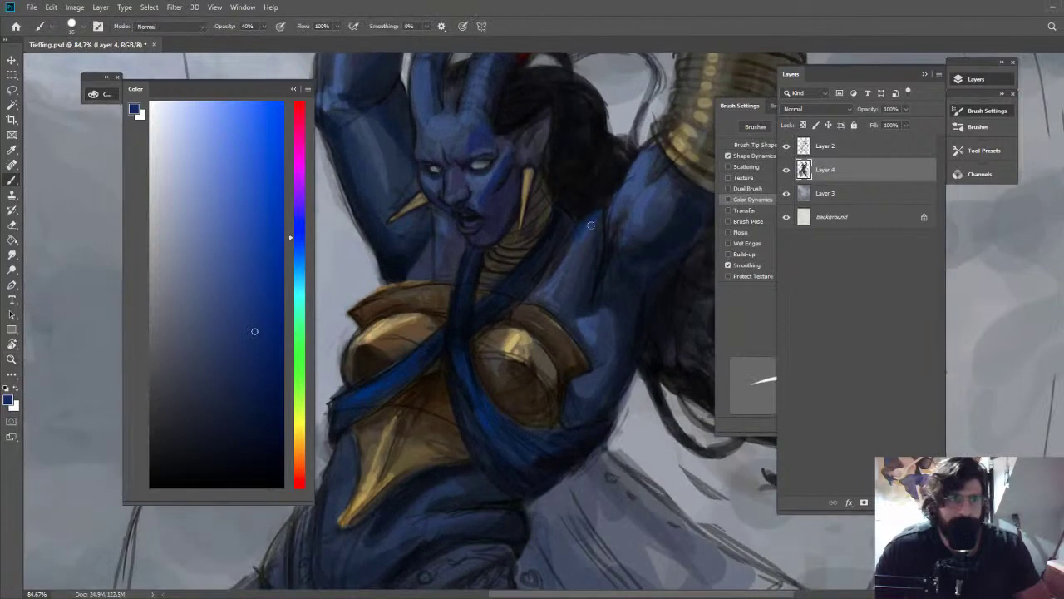
left_click(591, 226, "alt")
left_click(622, 194, "alt")
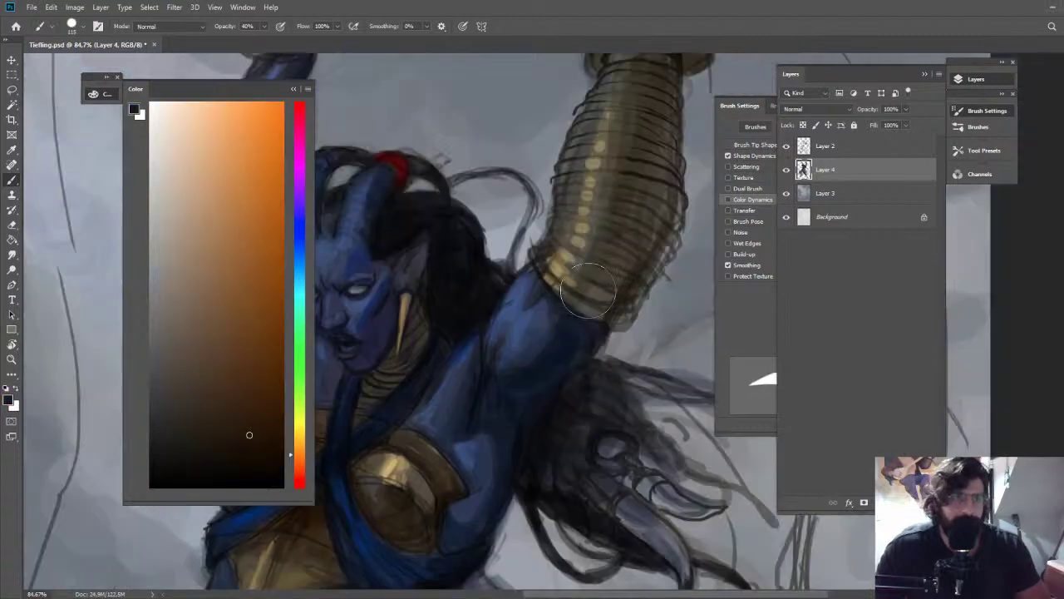
Darken the shaded side of the ringed gold arm guard up to the wrist with dark brown and a 115 px brush
mouse_move(573, 312)
left_mouse_down()
mouse_move(640, 146)
mouse_move(649, 61)
mouse_move(653, 76)
left_mouse_up()
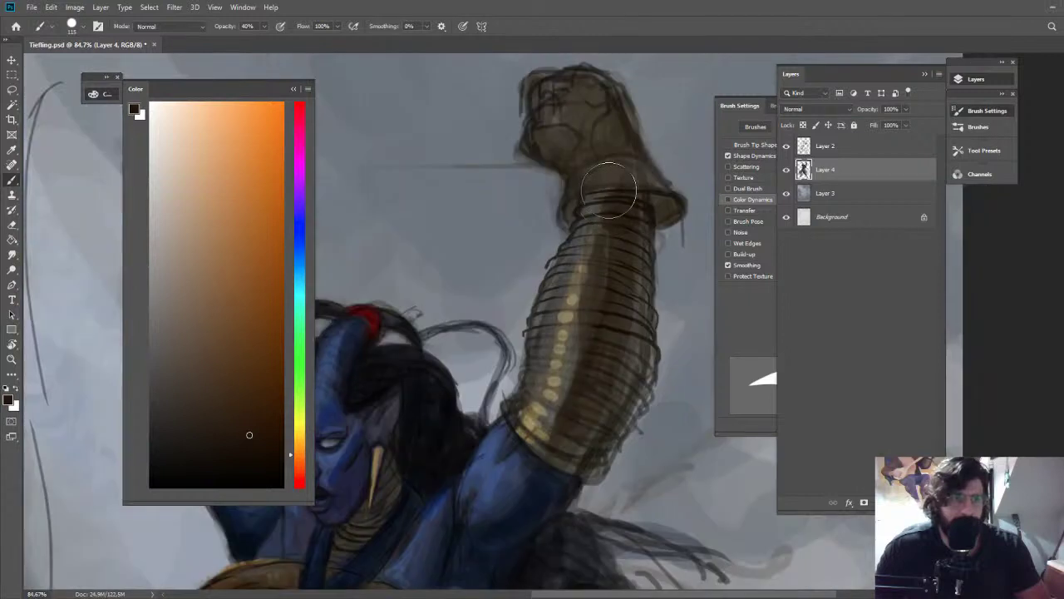
left_click_drag(582, 167, 630, 202)
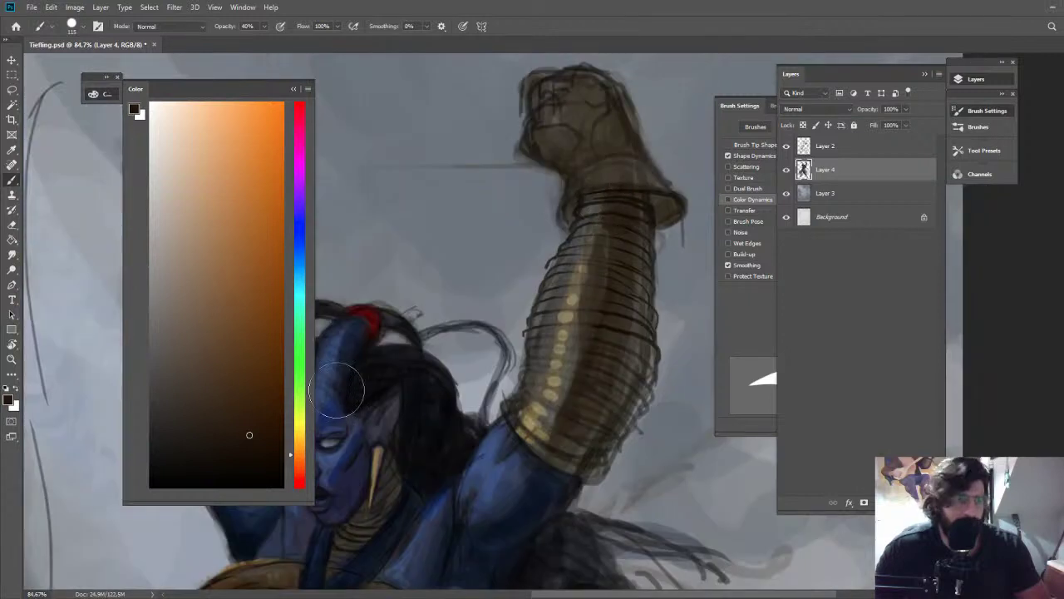
key("z")
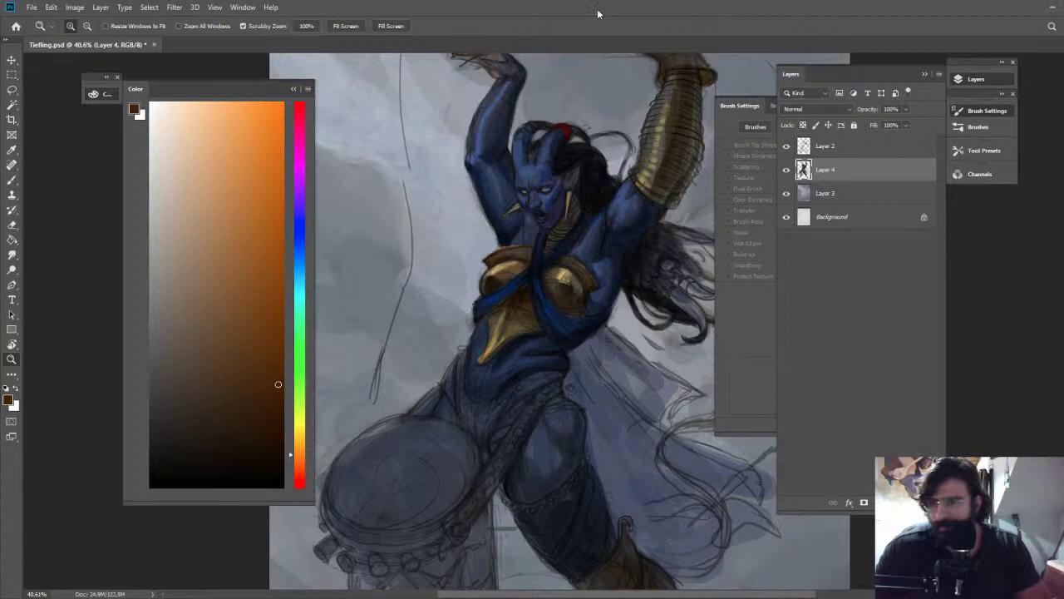
Deepen the shadow on the outer gold chest cup with dark brown and sample a dark blue from the adjoining strap
key("b")
mouse_move(502, 269)
left_mouse_down()
mouse_move(557, 270)
mouse_move(483, 281)
mouse_move(473, 316)
left_mouse_up()
left_click(483, 288, "alt")
left_click(264, 434)
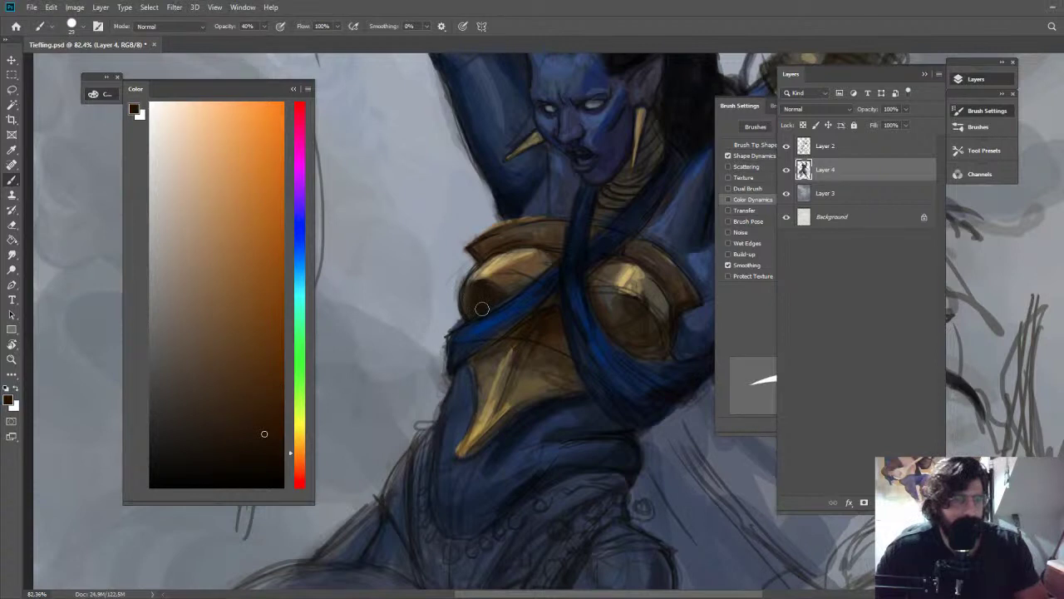
left_click(489, 319, "alt")
key("z")
left_click_drag(626, 365, 589, 315)
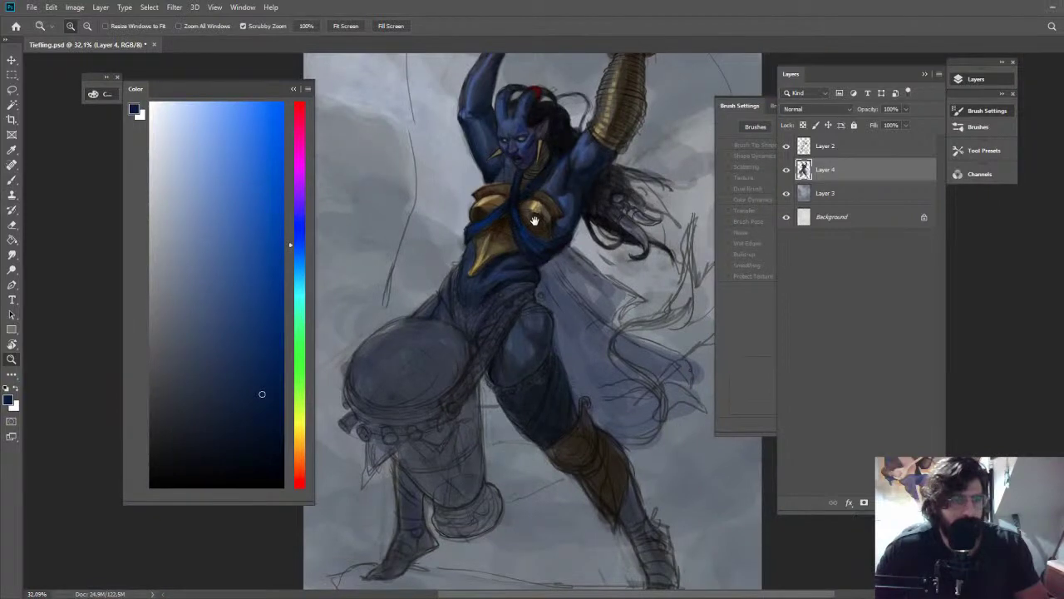
key("ctrl+z")
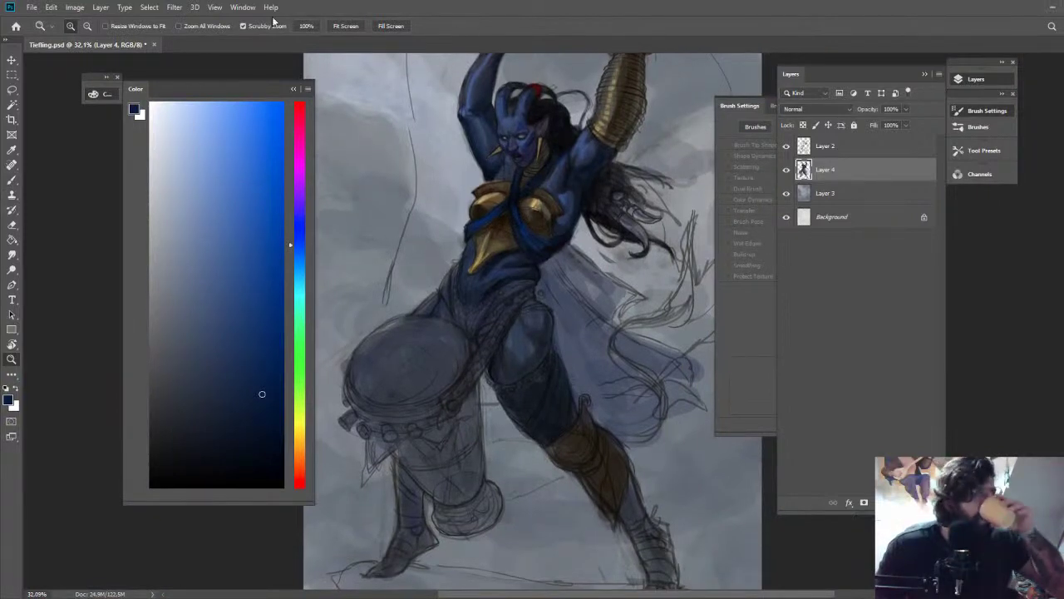
Open the recent Matriz_Aula.psd costume reference and toggle the visibility of Layer 588 to examine the armor and drum design
left_click(31, 7)
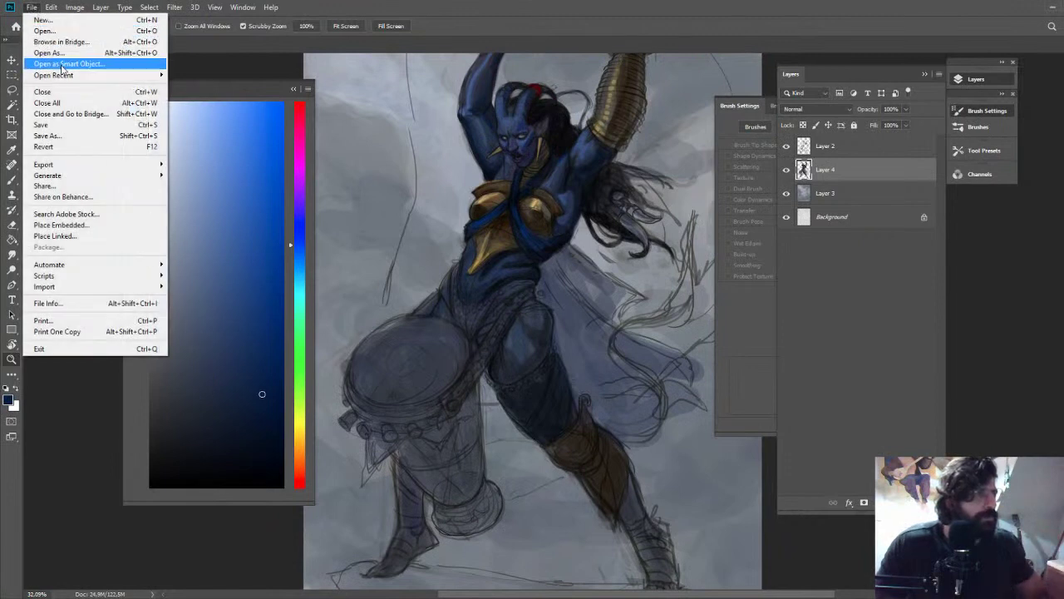
mouse_move(63, 75)
left_click(281, 85)
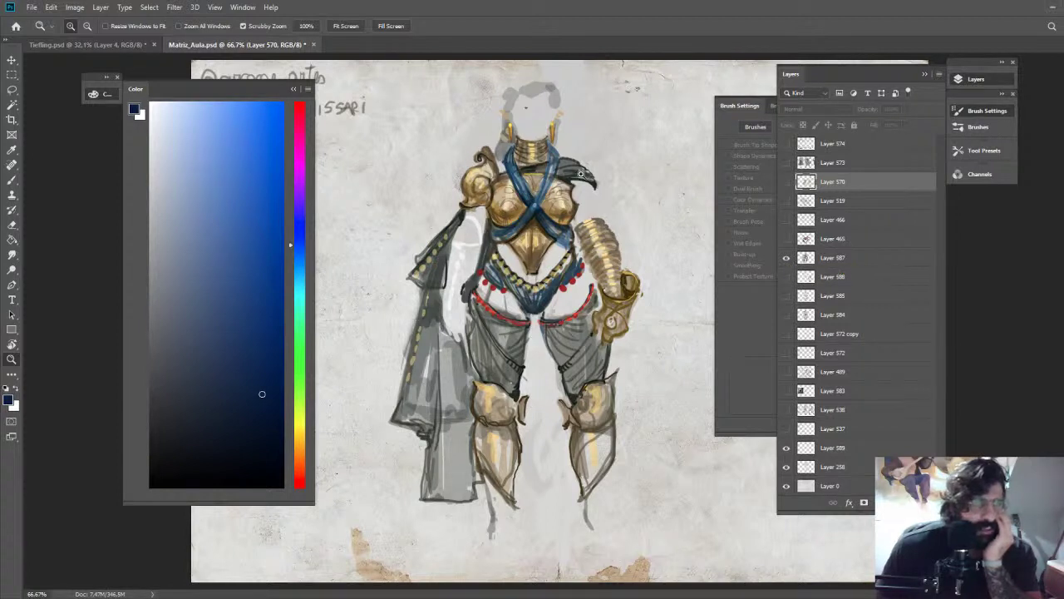
left_click(787, 277)
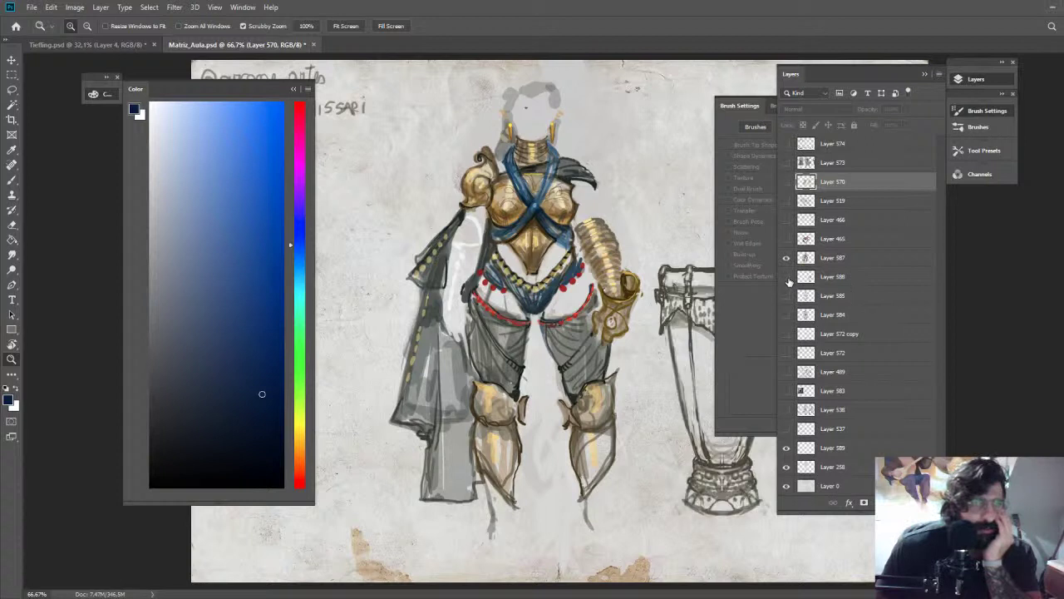
left_click(788, 278)
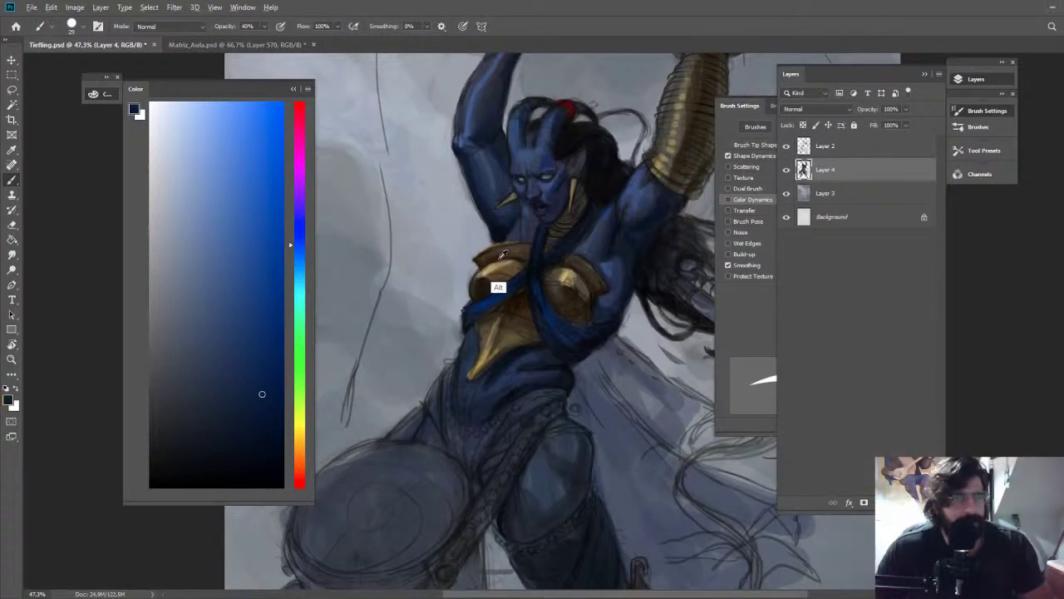
Paint the waist cloth across the hips and its folds in dark blue sampled from the costume, using 60% brush opacity
left_click(498, 287, "alt")
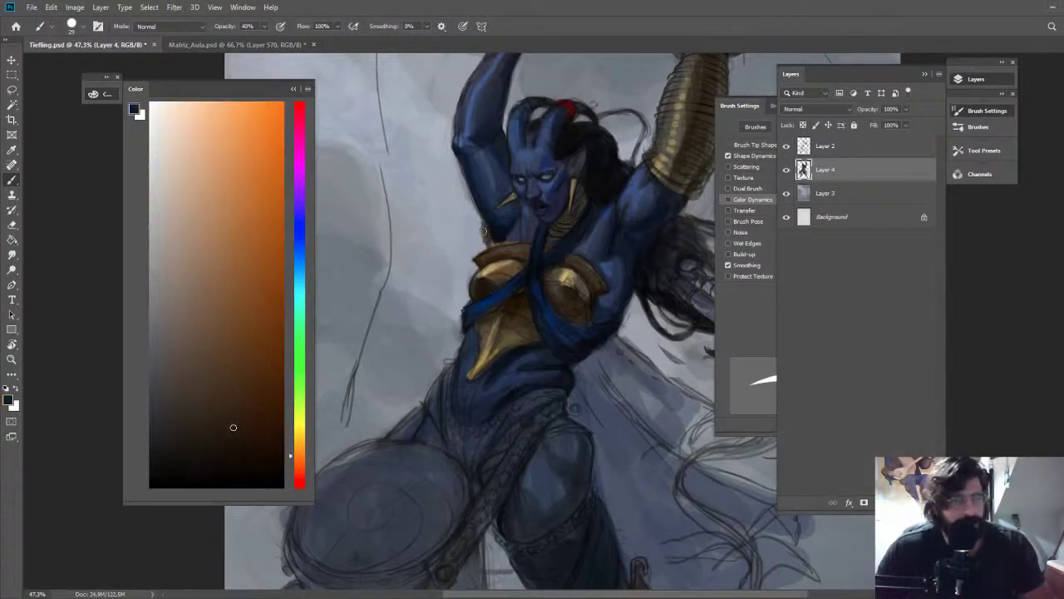
key("e")
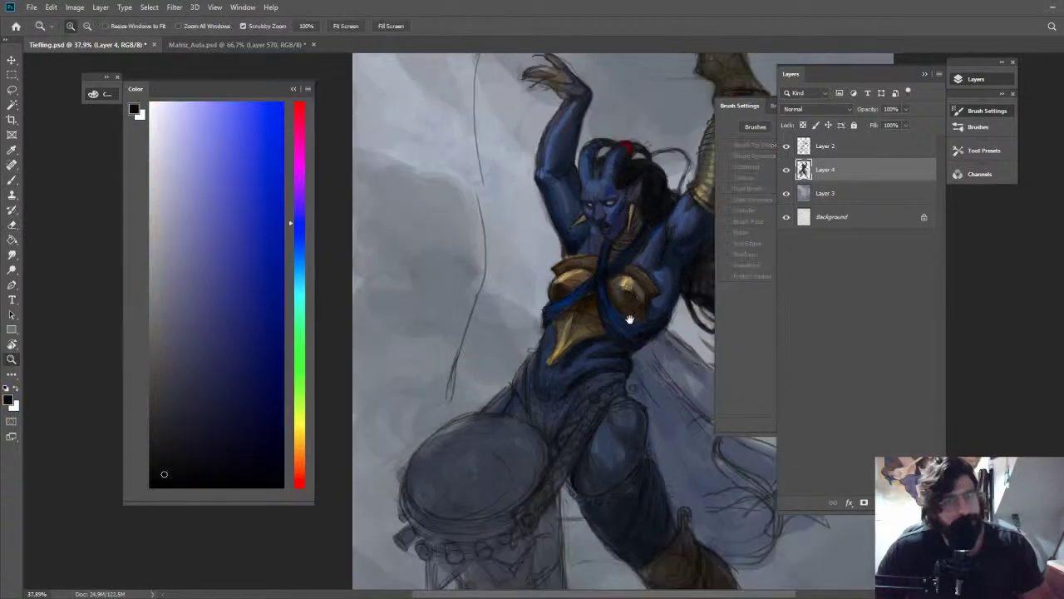
mouse_move(630, 319)
left_mouse_down()
mouse_move(542, 150)
mouse_move(517, 265)
left_mouse_up()
key("b")
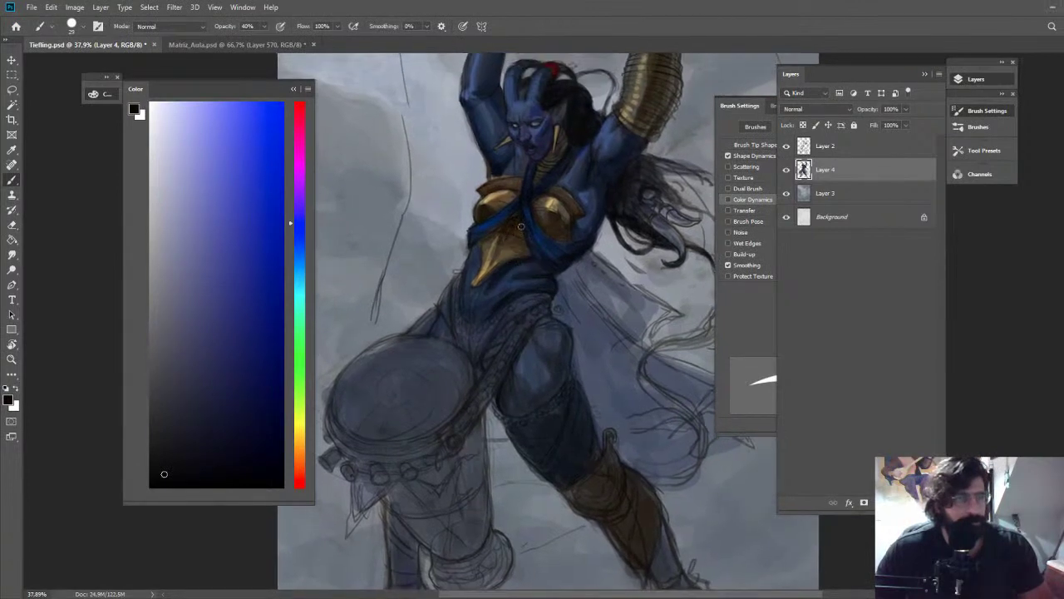
left_click(541, 238, "alt")
left_click(261, 405)
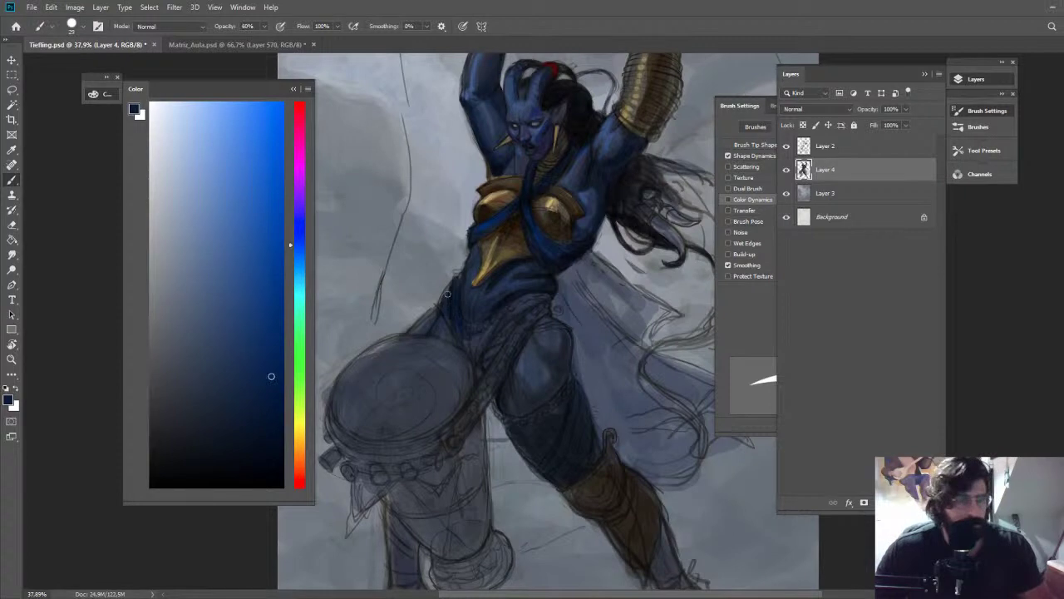
mouse_move(448, 293)
left_mouse_down()
mouse_move(462, 276)
mouse_move(449, 290)
left_mouse_up()
mouse_move(471, 327)
left_mouse_down()
mouse_move(543, 301)
mouse_move(496, 335)
left_mouse_up()
left_click(522, 301, "alt")
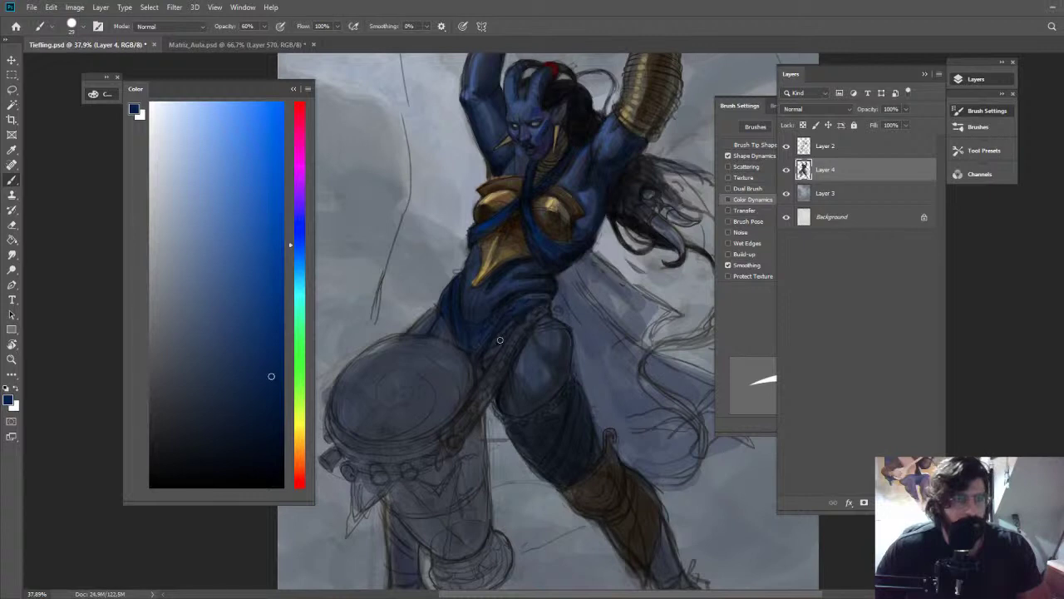
left_click_drag(538, 319, 565, 327)
left_click_drag(543, 296, 523, 299)
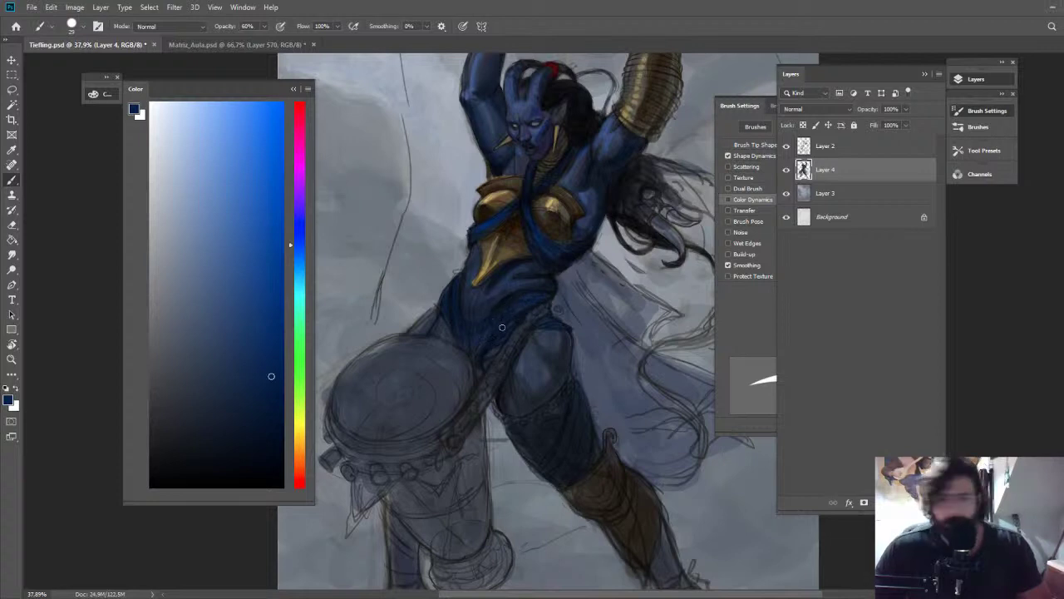
Hide the Layer 2 line sketch and shade the belly and waist folds with sampled dark blues
key("alt")
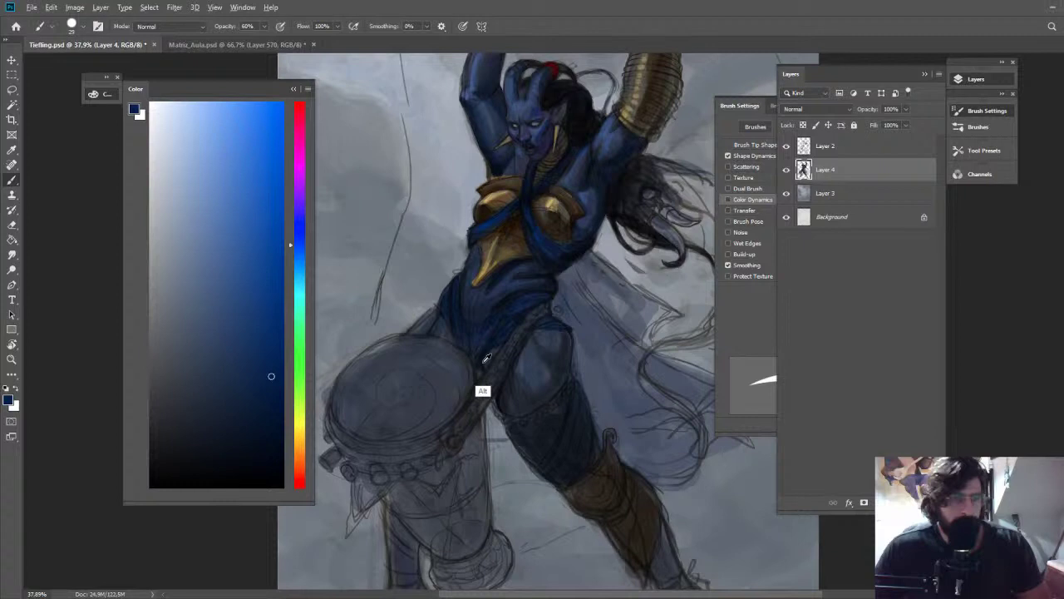
scroll(487, 358, "up", 3)
left_click(464, 327, "alt")
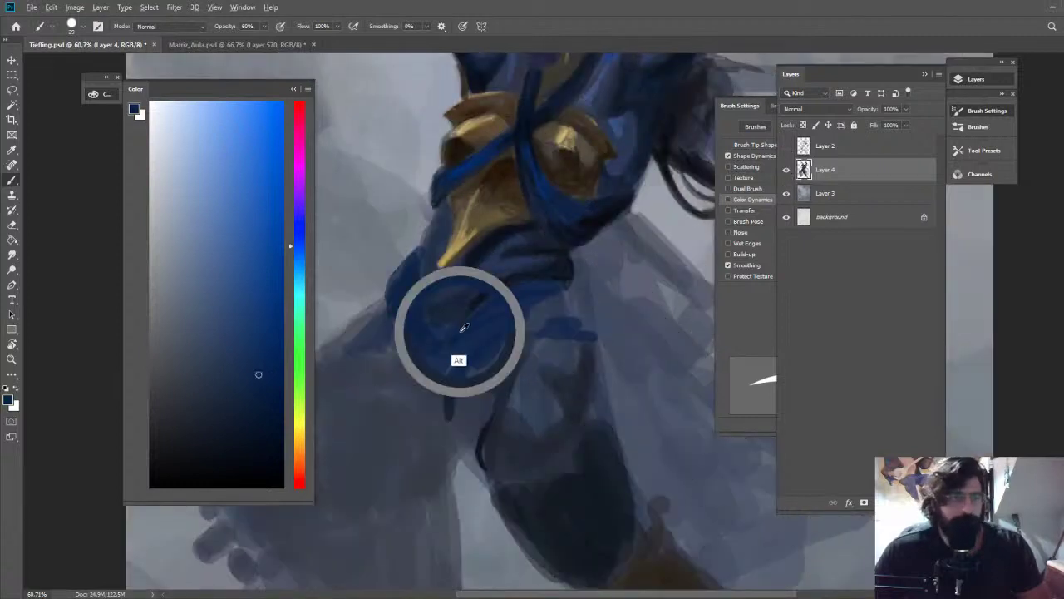
left_click(474, 302, "alt")
left_click(479, 283, "alt")
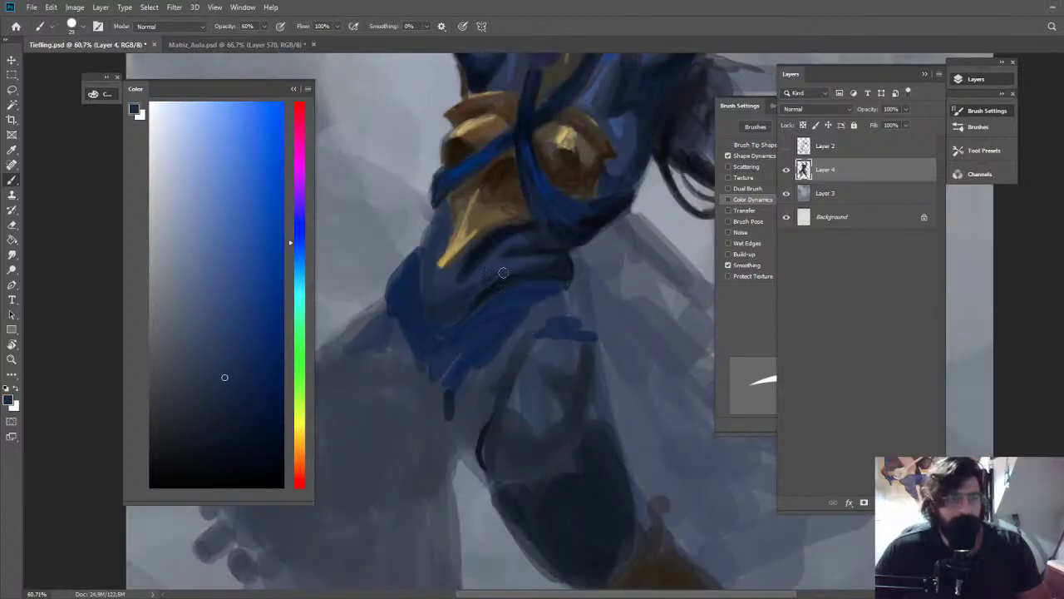
key("alt")
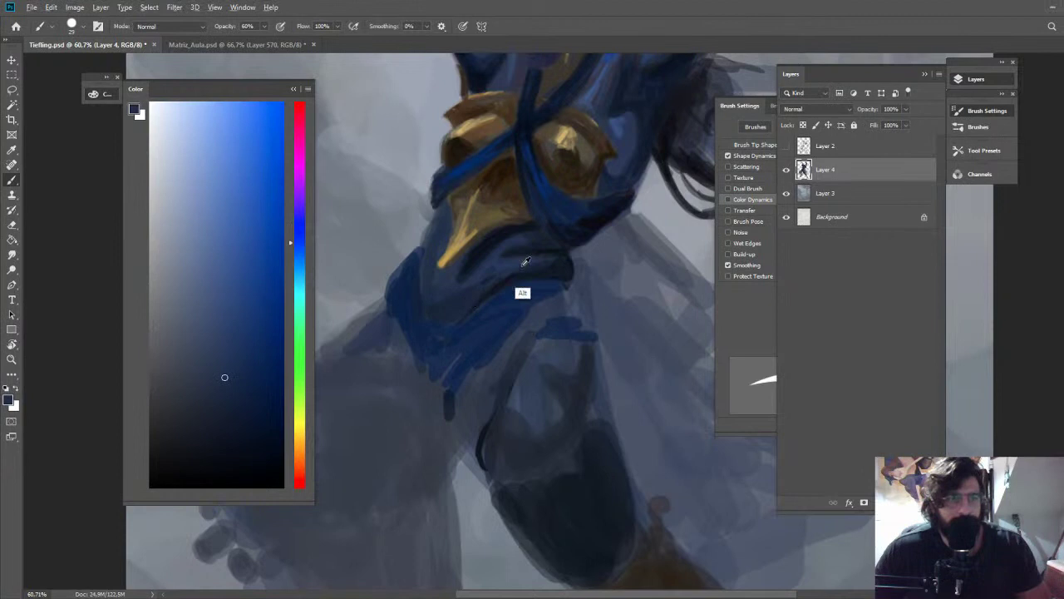
left_click(525, 262, "alt")
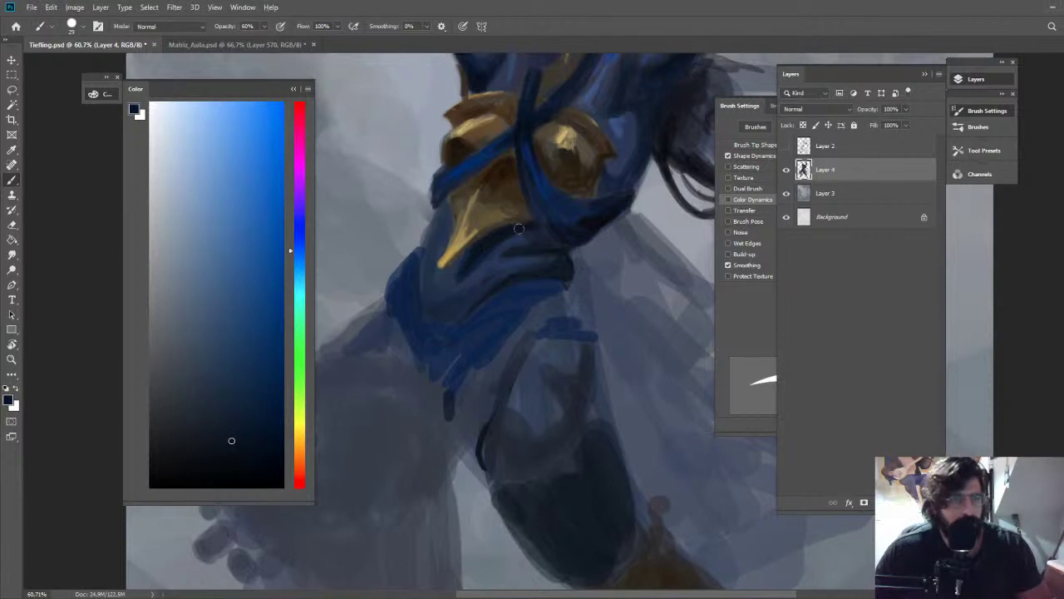
left_click(525, 193, "alt")
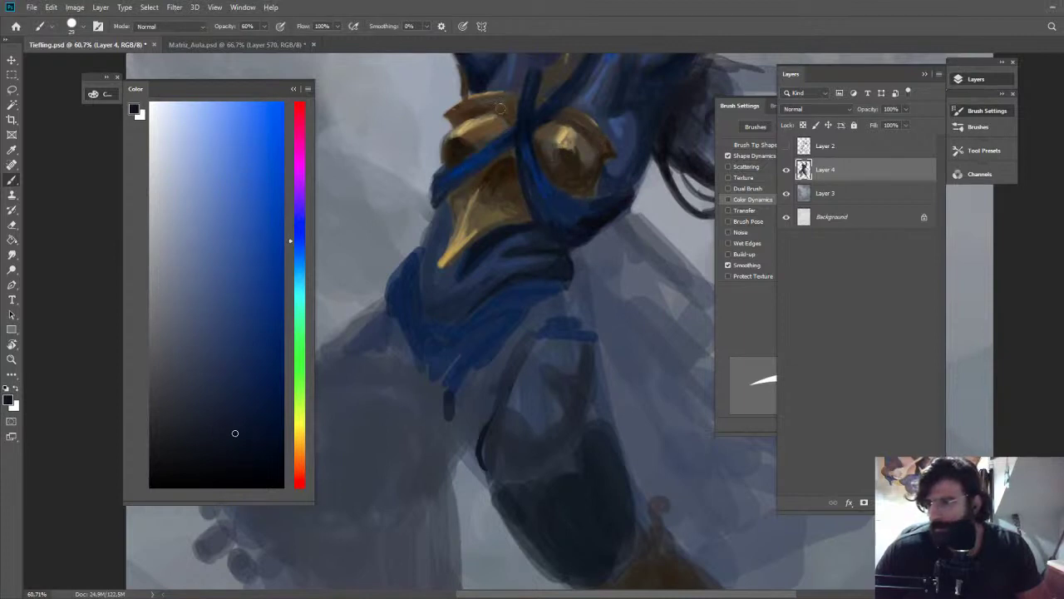
Check the torso with the sketch shown, hide Layer 2 again and refine the belly edge against the waist cloth with sampled blues
key("z")
left_click_drag(553, 150, 548, 249)
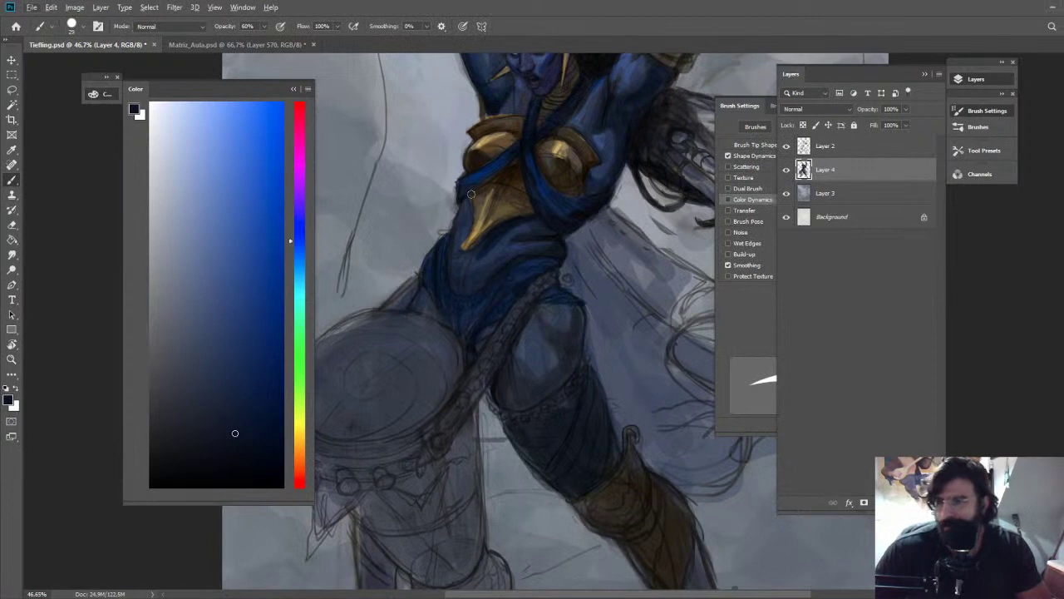
scroll(503, 231, "down", 1)
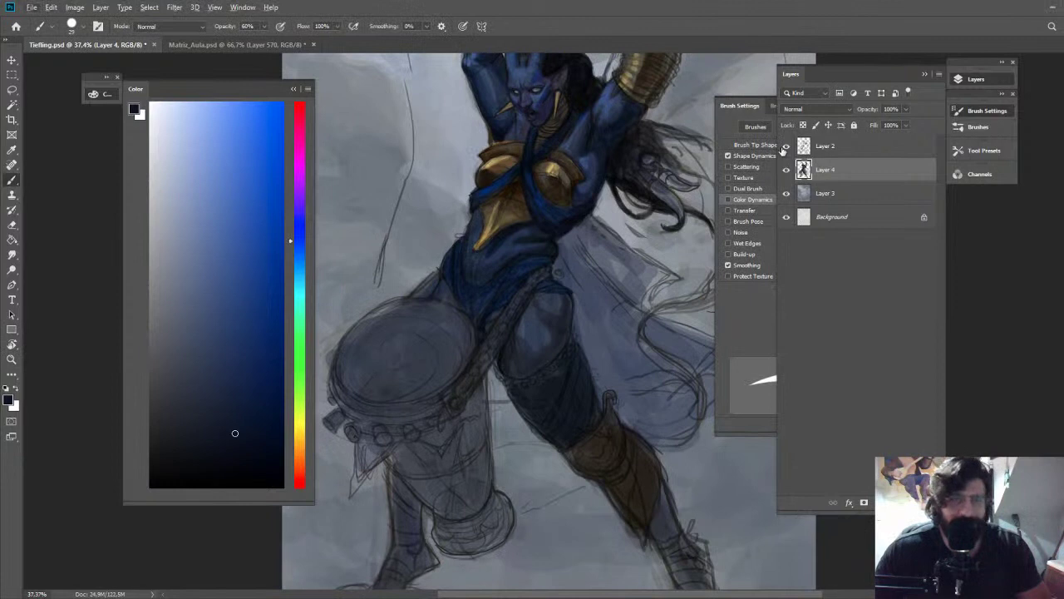
left_click(786, 145)
key("z")
scroll(474, 255, "up", 2)
key("b")
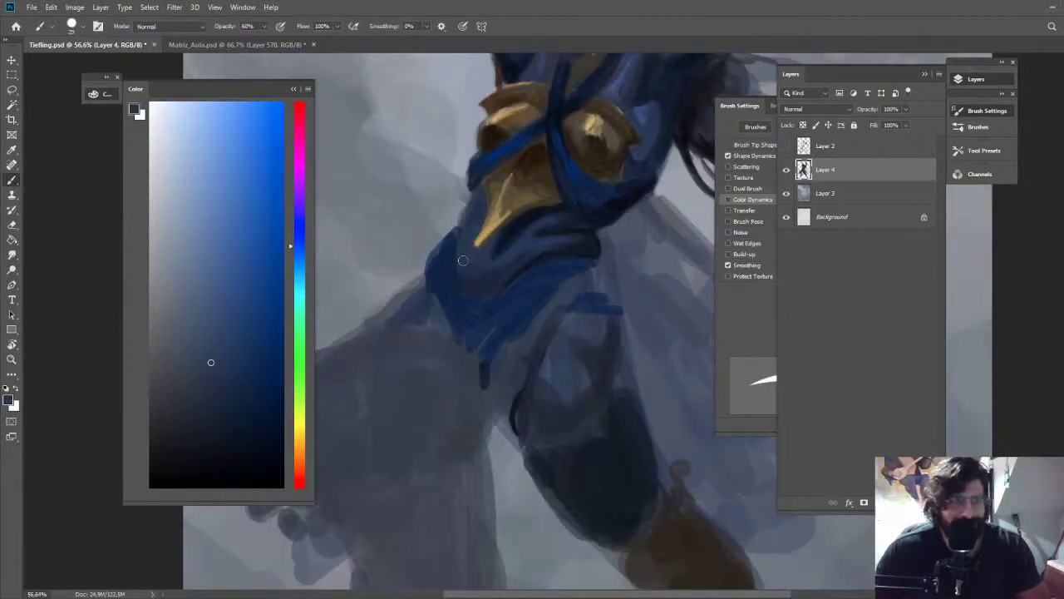
left_click(501, 241, "alt")
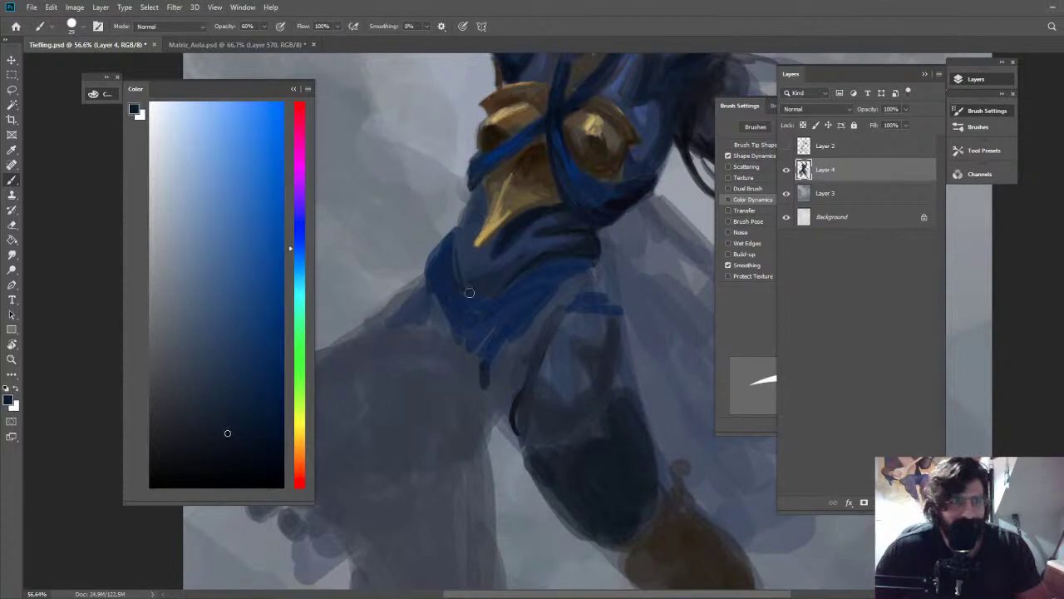
Paint the drum strap running from hip to drum in dark brown with a 112 px brush, showing Layer 2 as a guide
scroll(469, 293, "down", 2)
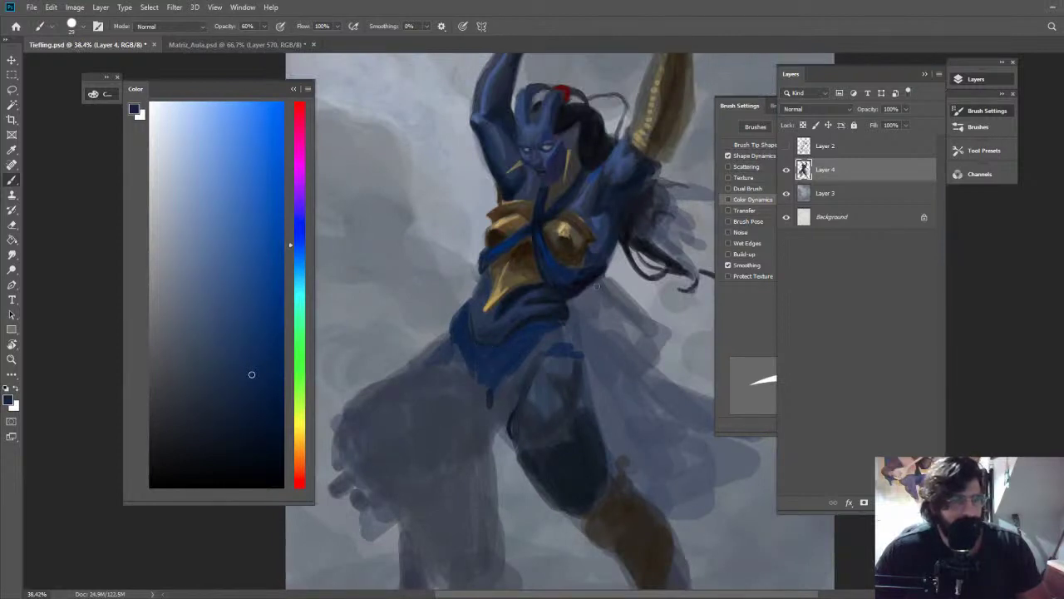
left_click(296, 447)
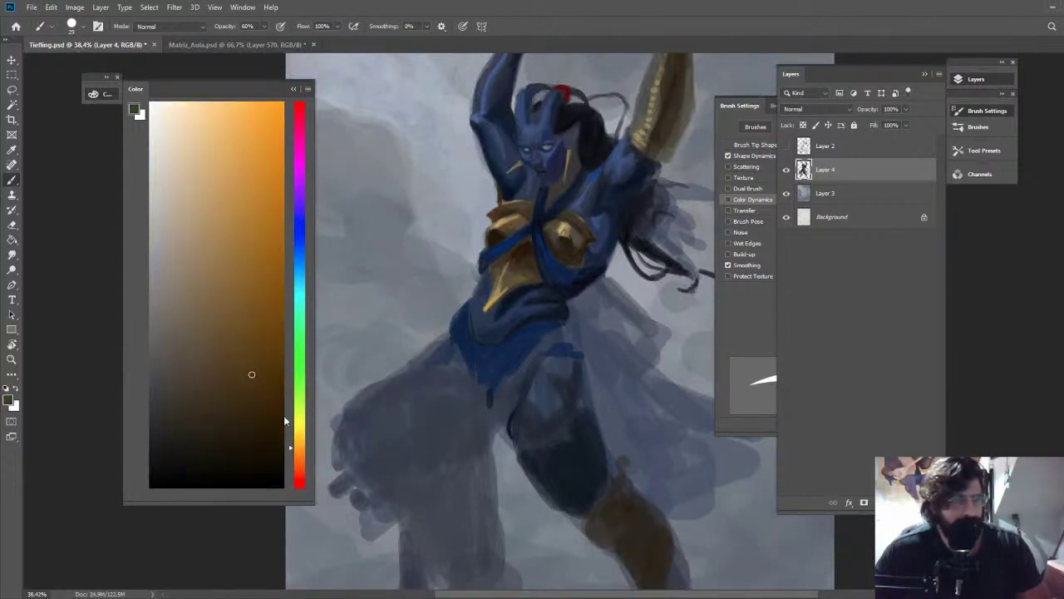
left_click(303, 456)
left_click(240, 395)
left_click_drag(463, 456, 525, 368)
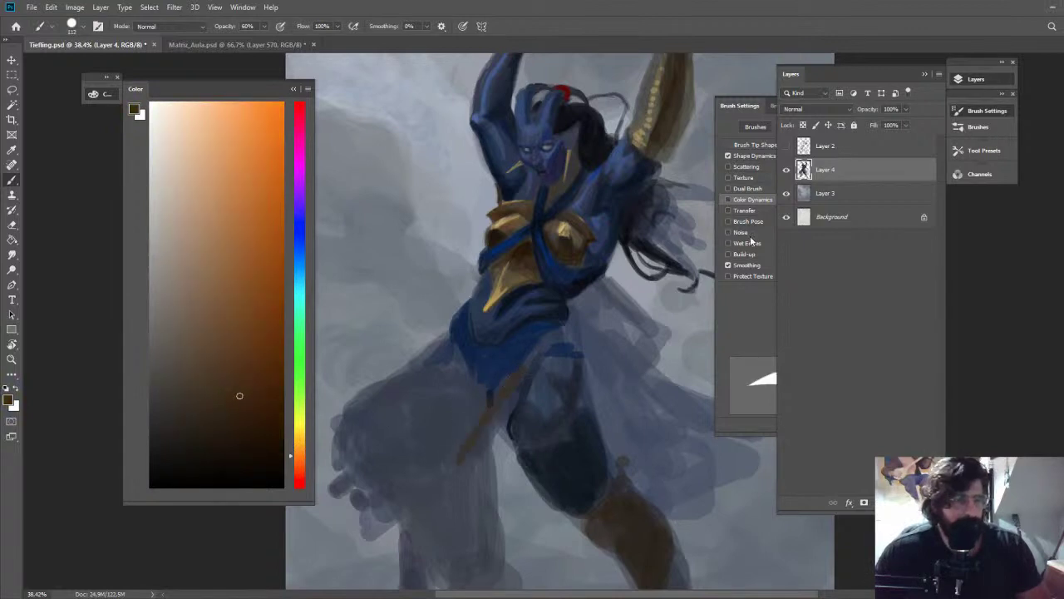
left_click(787, 146)
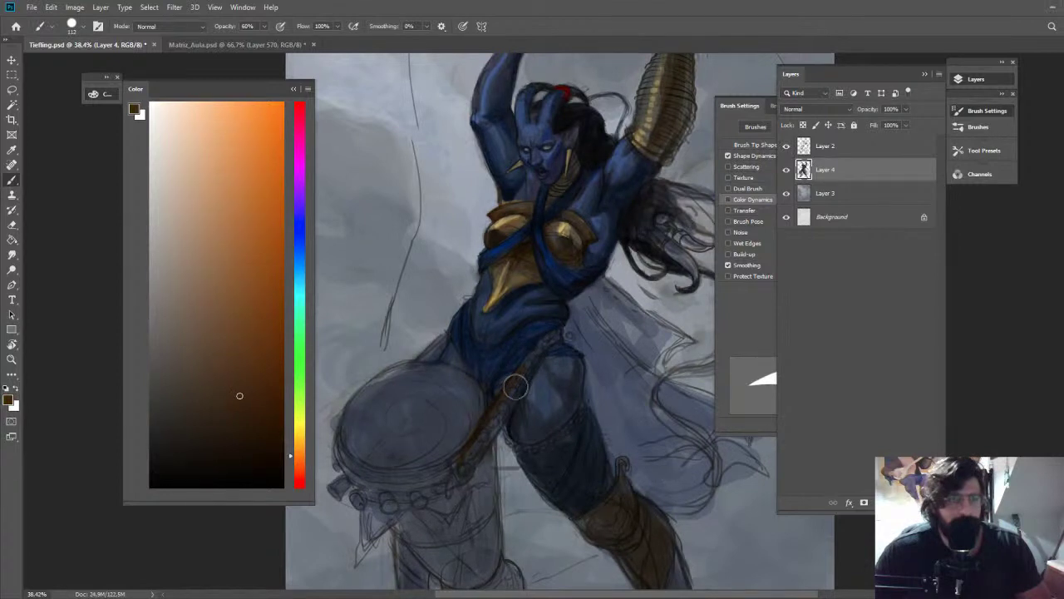
left_click_drag(515, 385, 461, 471)
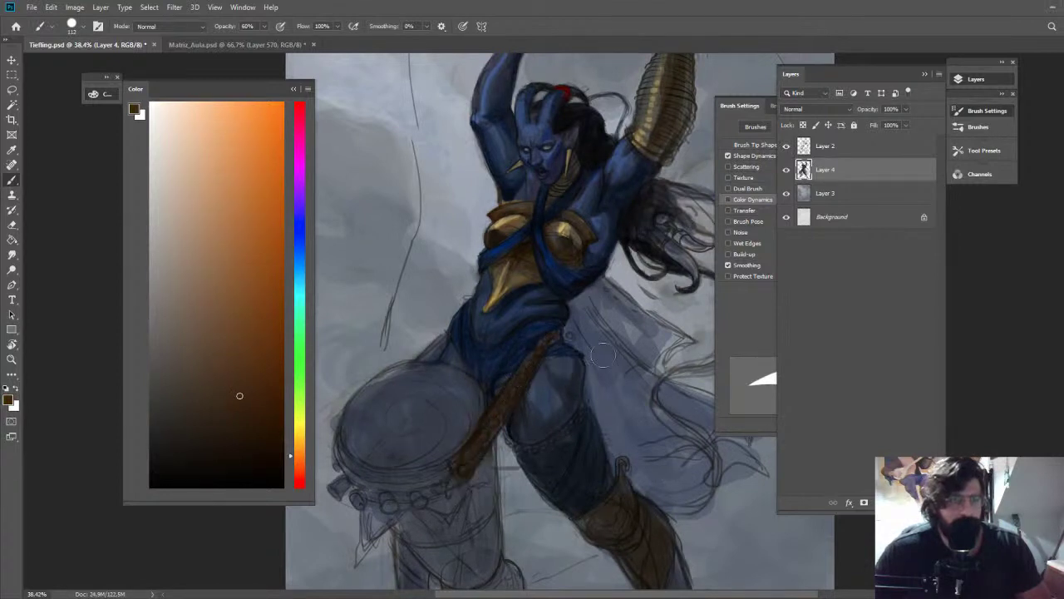
Paint a red trim along the stocking's upper edge with a 24 px brush and darken the stocking's outer side in near-black
left_click_drag(298, 459, 297, 488)
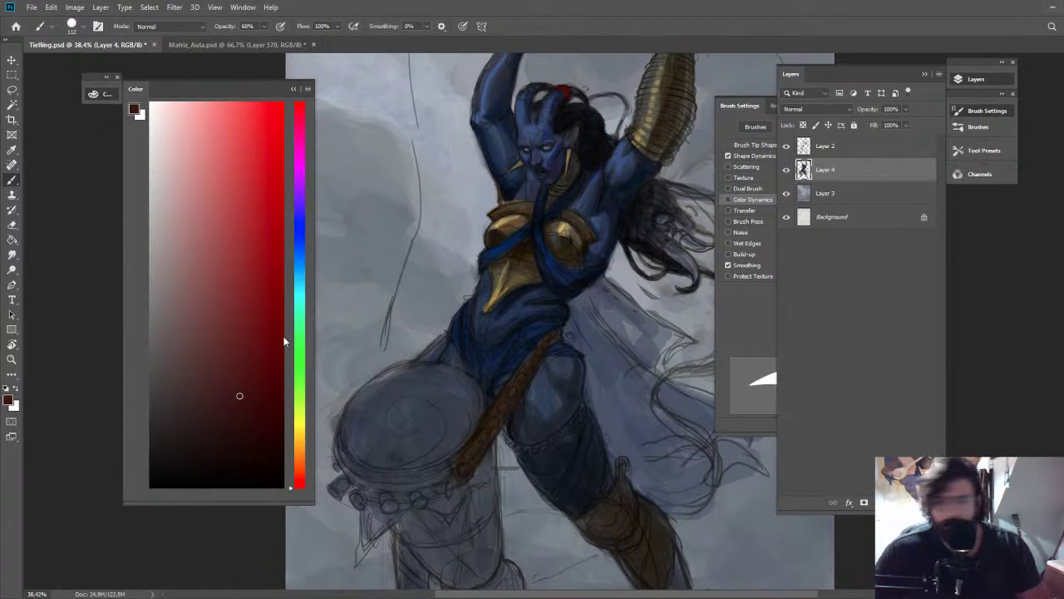
left_click(509, 426, "alt")
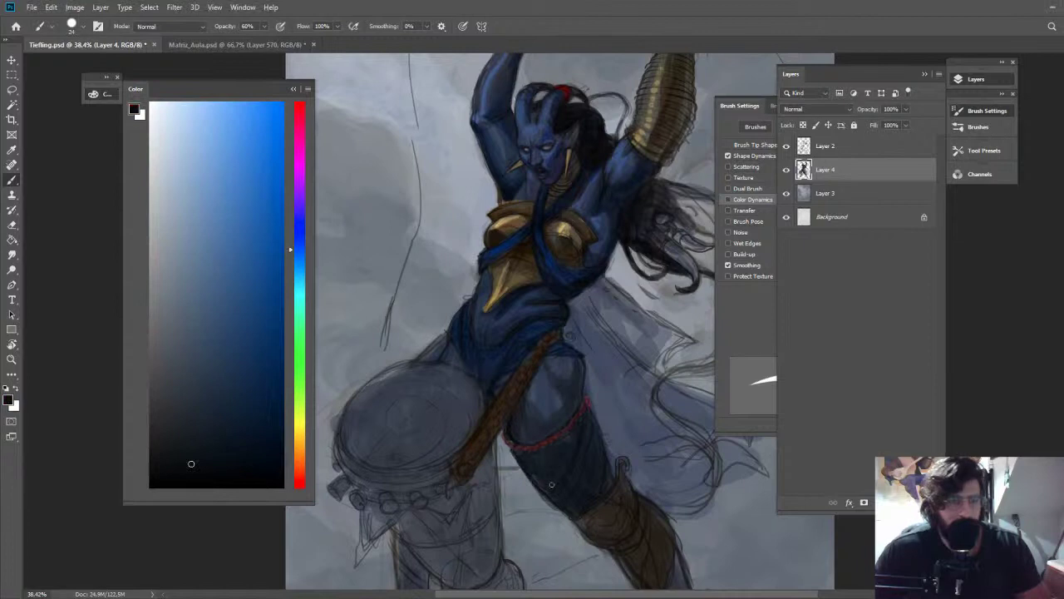
left_click_drag(536, 469, 562, 318)
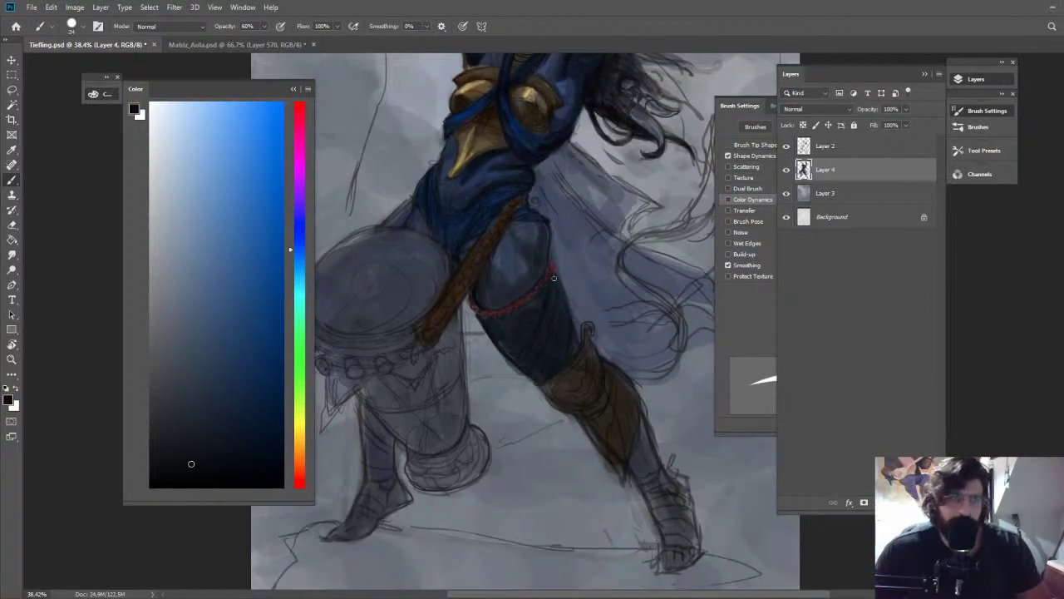
left_click_drag(555, 279, 577, 354)
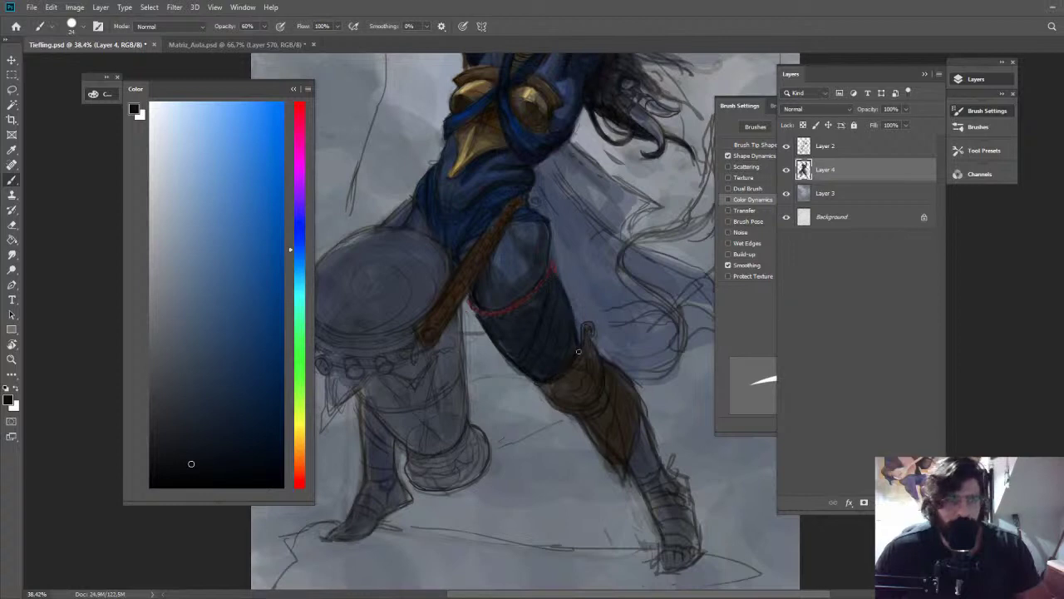
Add lighter blue highlights to the upper thigh above the red trim with a 32 px brush
key("z")
left_click_drag(626, 297, 563, 94)
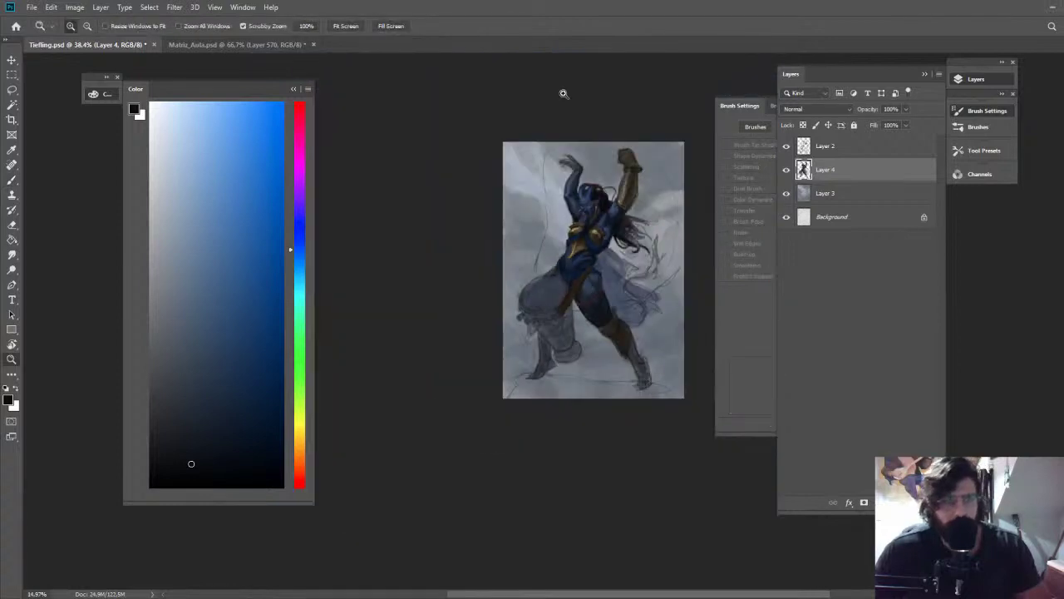
left_click_drag(563, 94, 641, 167)
left_click(534, 404, "alt")
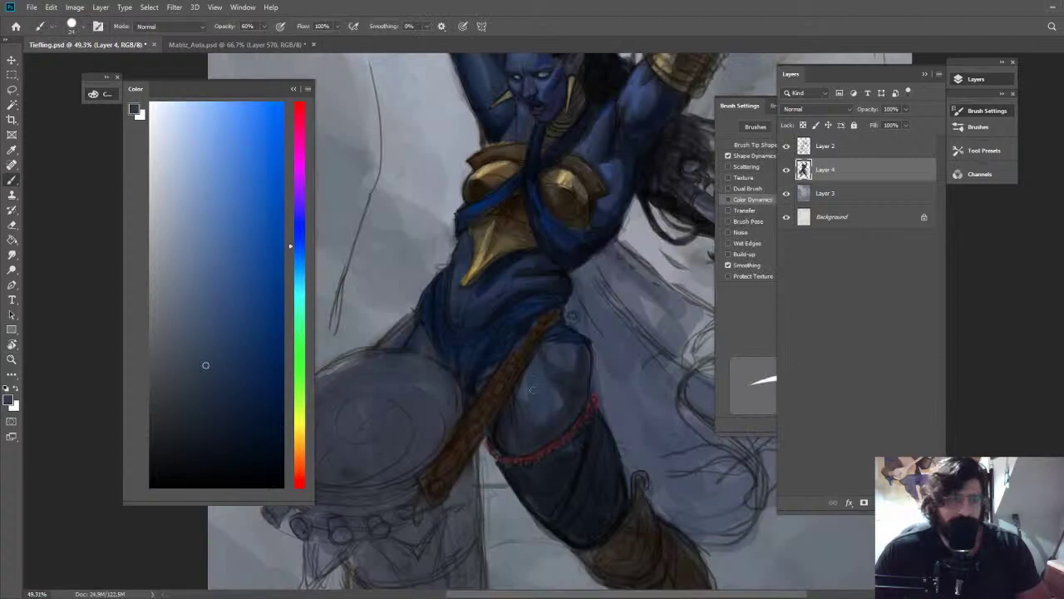
left_click(526, 390, "alt")
left_click(231, 272)
left_click_drag(499, 340, 531, 368)
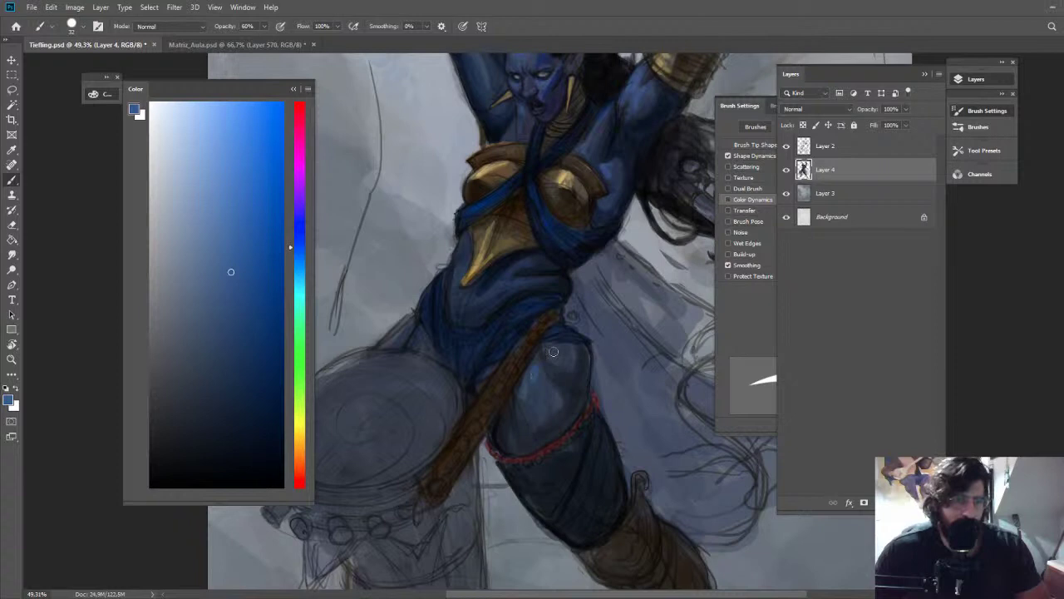
Refine the hip and waist contour above the strap with sampled cape grey and near-black blues
left_click(561, 320, "alt")
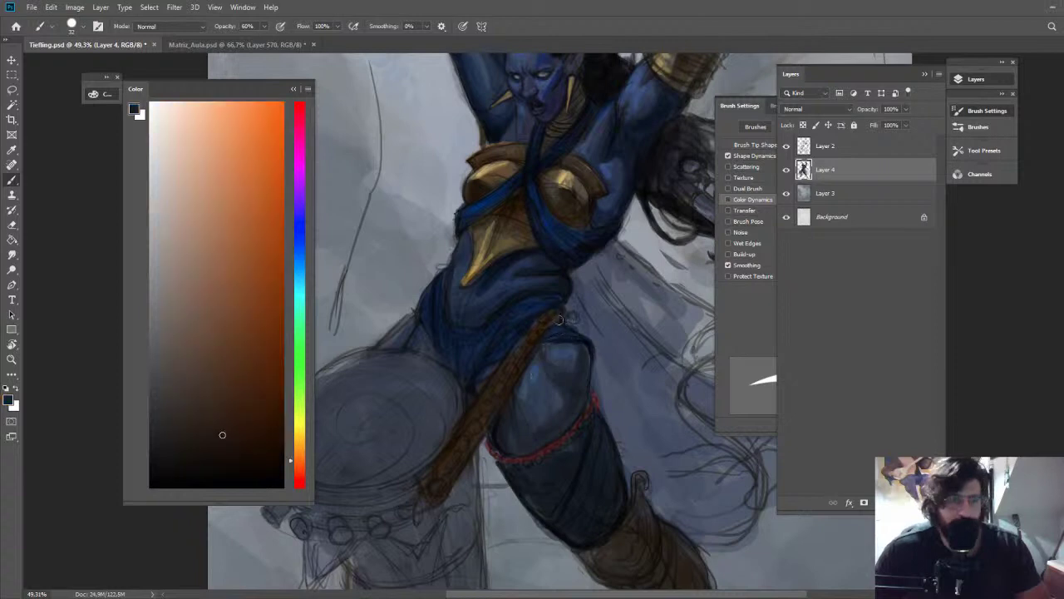
left_click(577, 301, "alt")
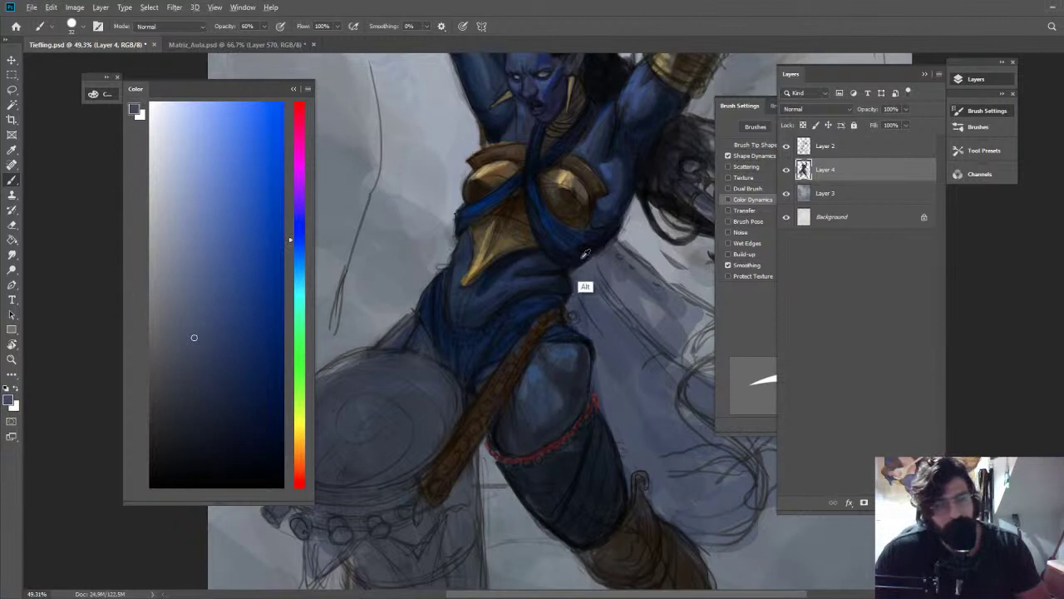
left_click(583, 256, "alt")
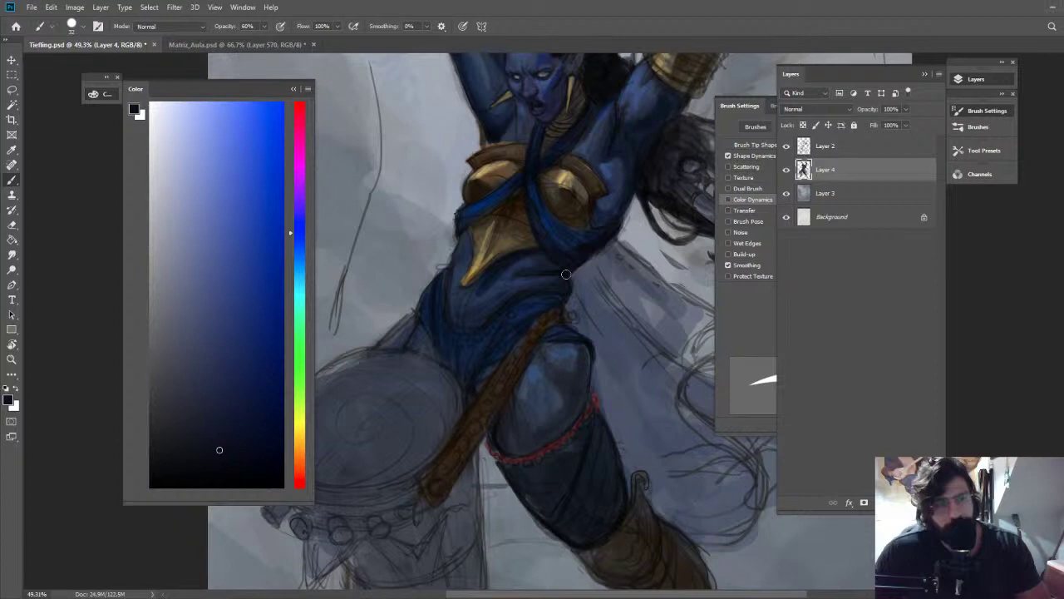
left_click(594, 262, "alt")
left_click(580, 241, "alt")
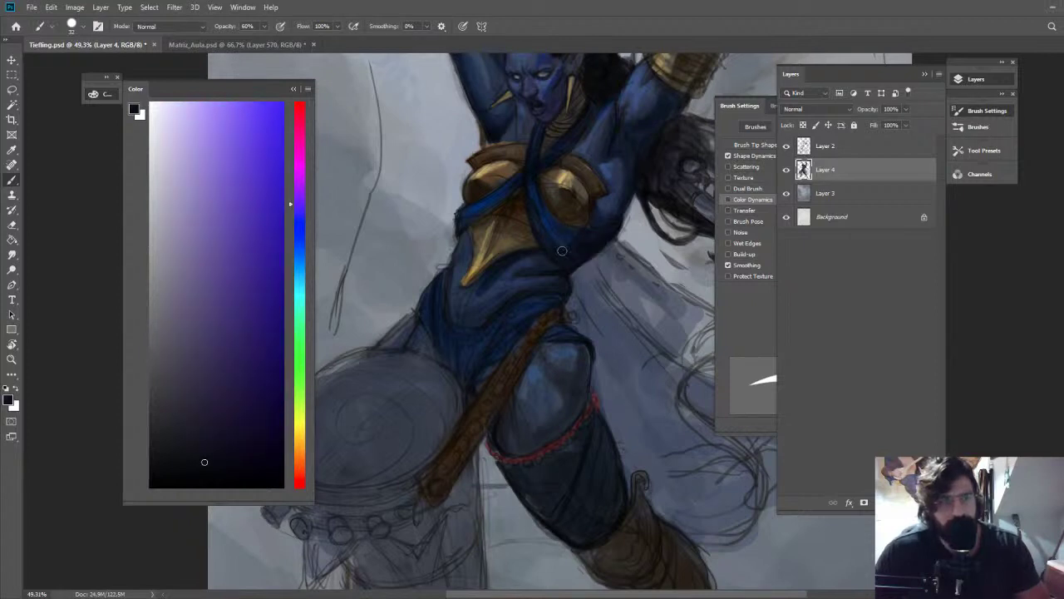
Flip the canvas horizontally and hide the Layer 2 sketch to check the whole figure's pose and values in mirrored view
key("ctrl+space")
left_click_drag(597, 236, 514, 138)
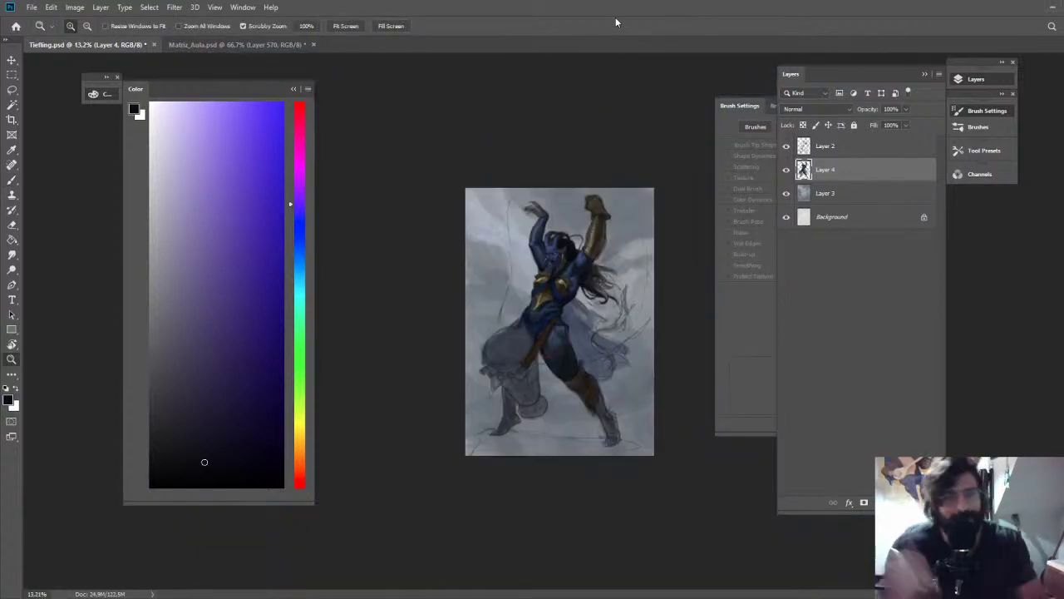
key("ctrl+shift+h")
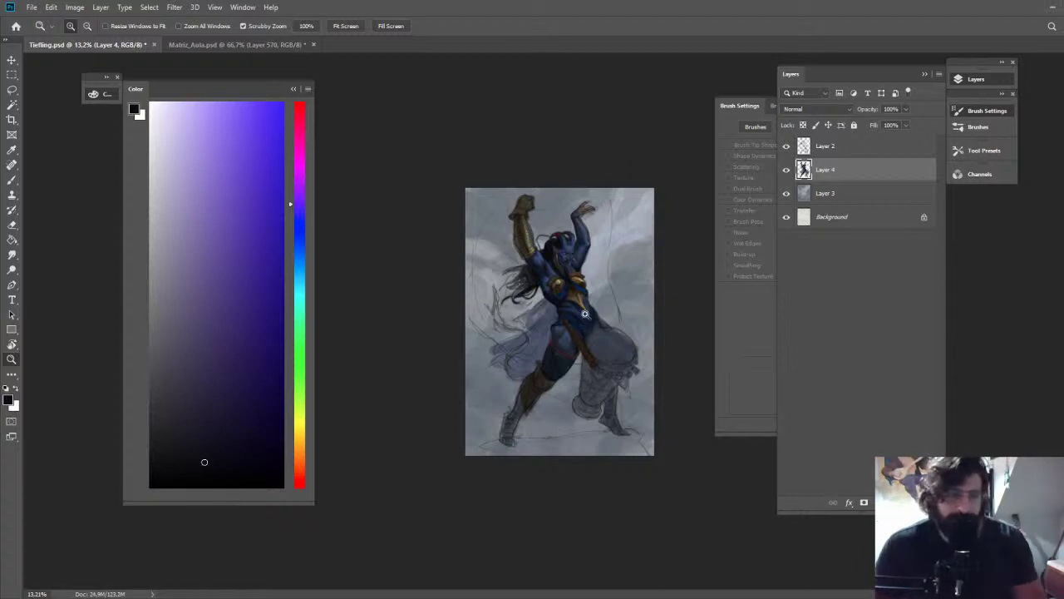
left_click_drag(573, 311, 620, 313)
key("b")
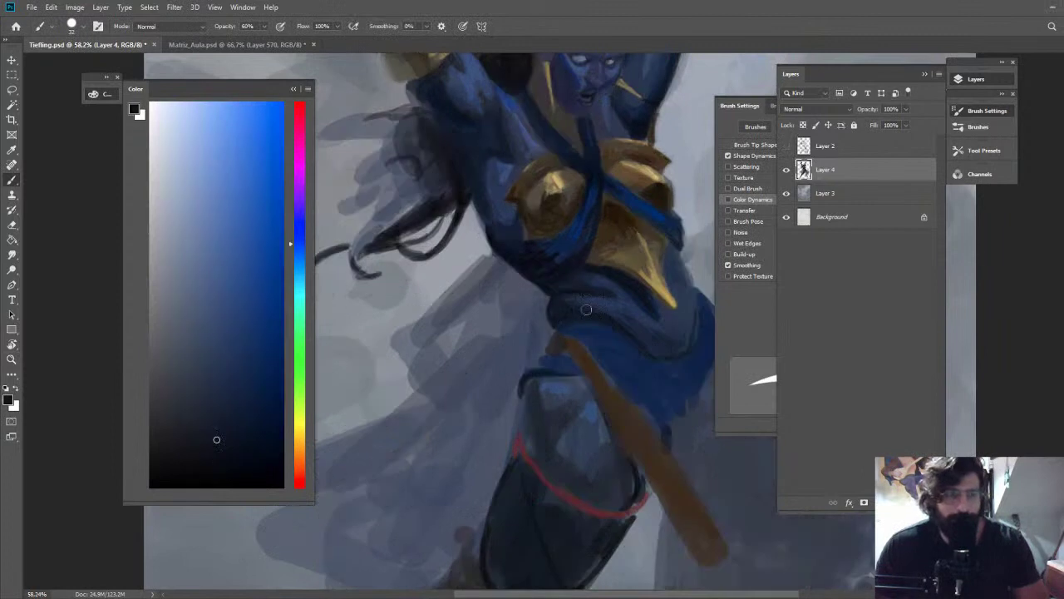
key("z")
left_click_drag(587, 308, 511, 114)
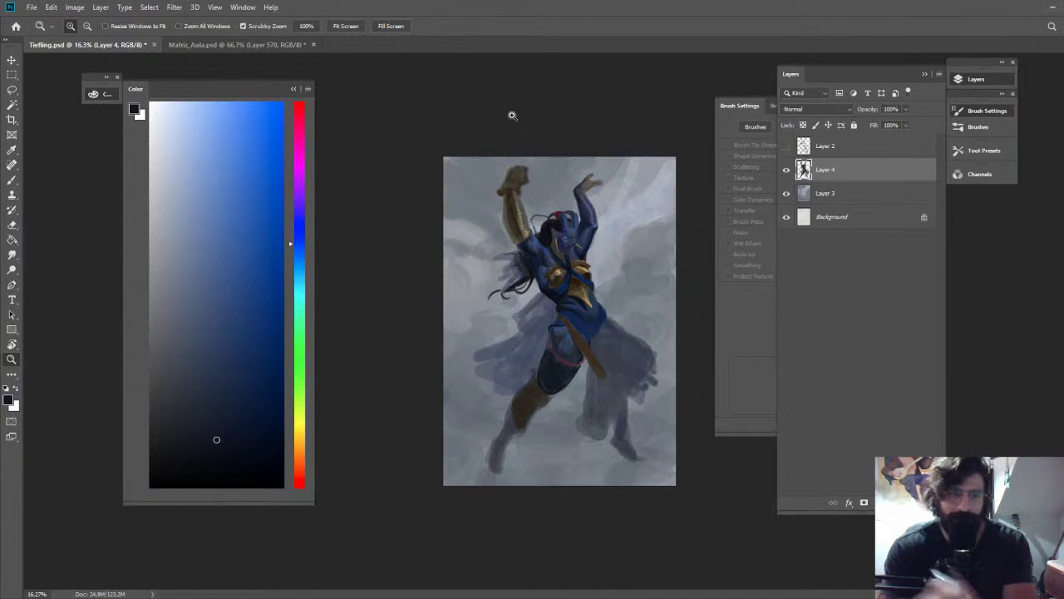
left_click_drag(560, 301, 653, 291)
Refine the edges of the blue strap crossing the far gold cup with sampled near-black blue
key("e")
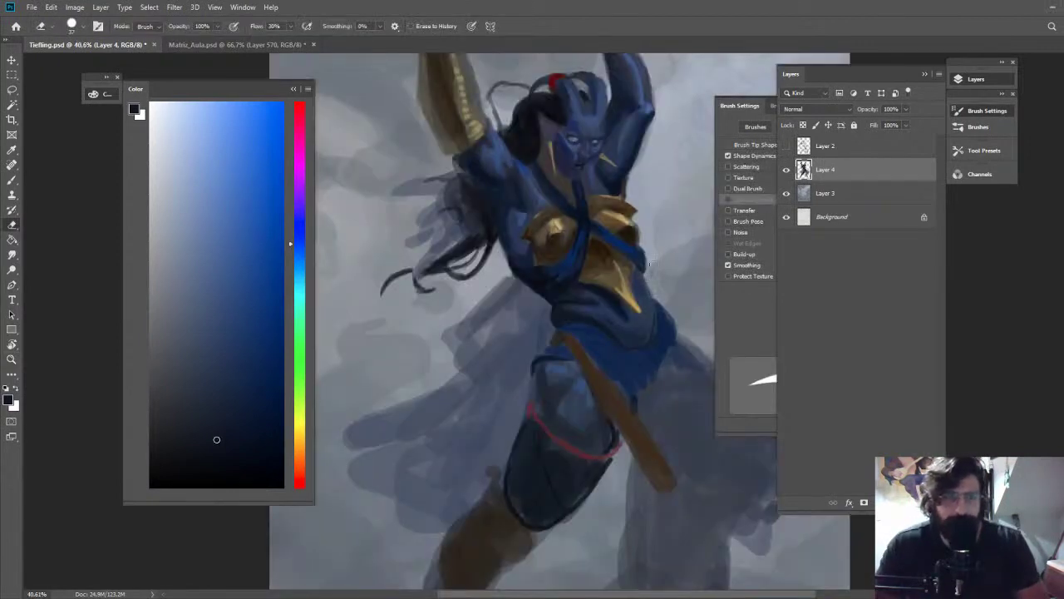
key("b")
left_click(613, 230, "alt")
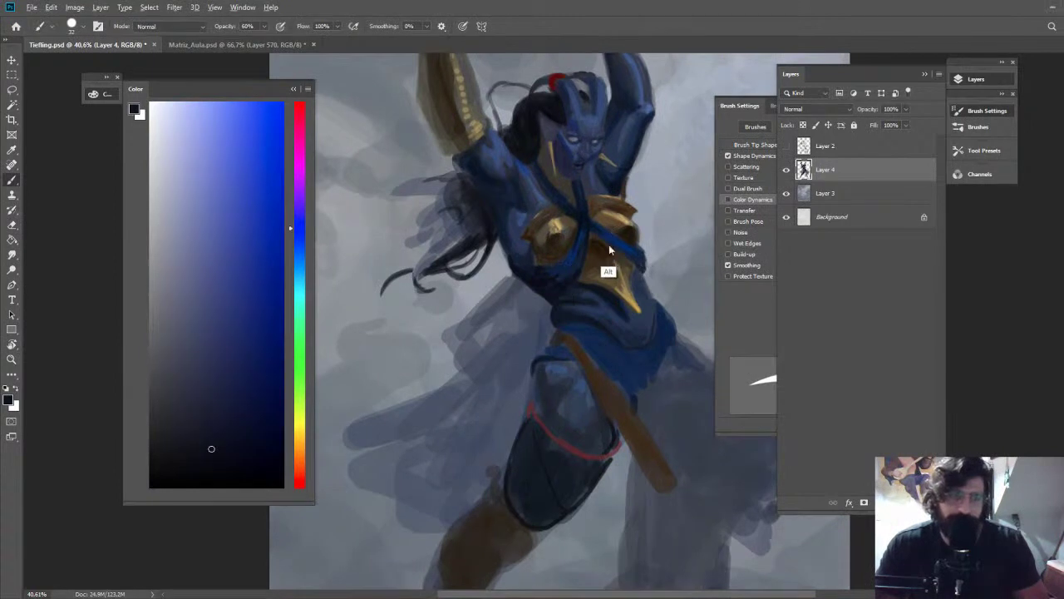
left_click(608, 244, "alt")
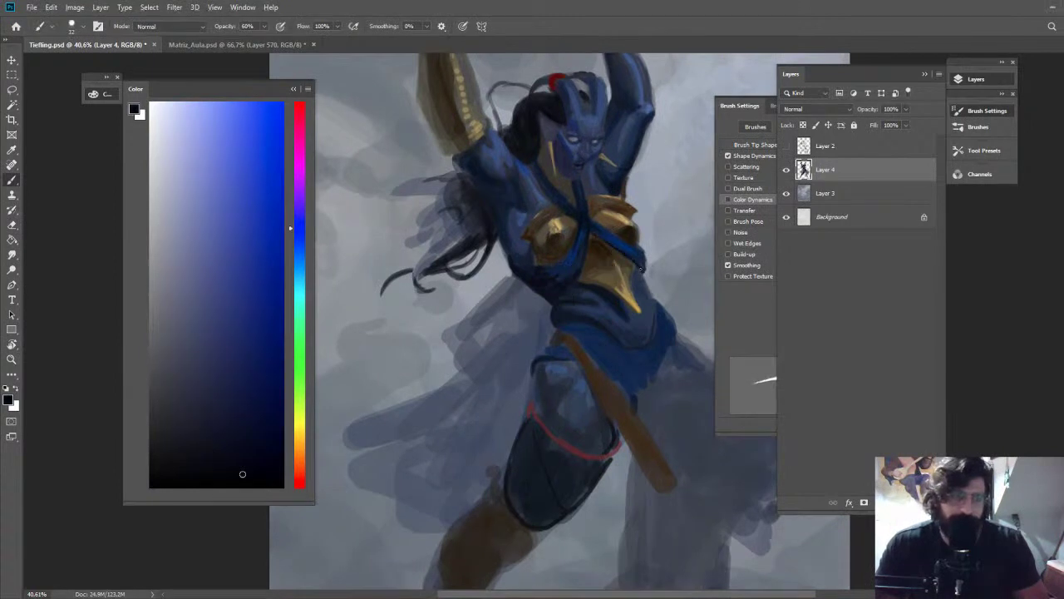
key("e")
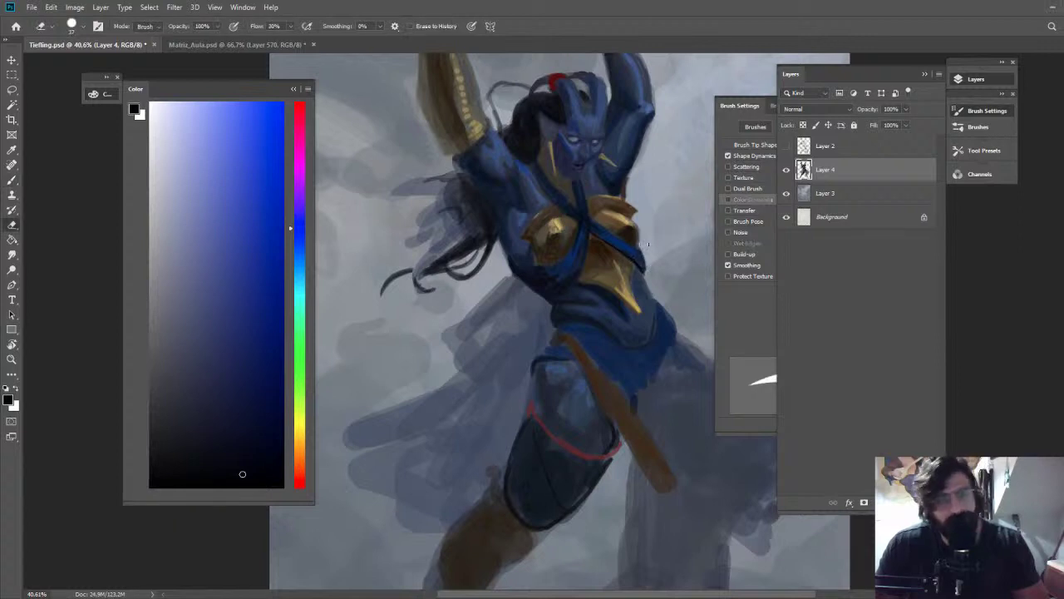
Rework the gold belly plate's shading below the crossed straps with sampled dark brown, muted gold and torso blue
key("z")
mouse_move(649, 245)
left_mouse_down()
mouse_move(541, 249)
mouse_move(611, 279)
left_mouse_up()
key("b")
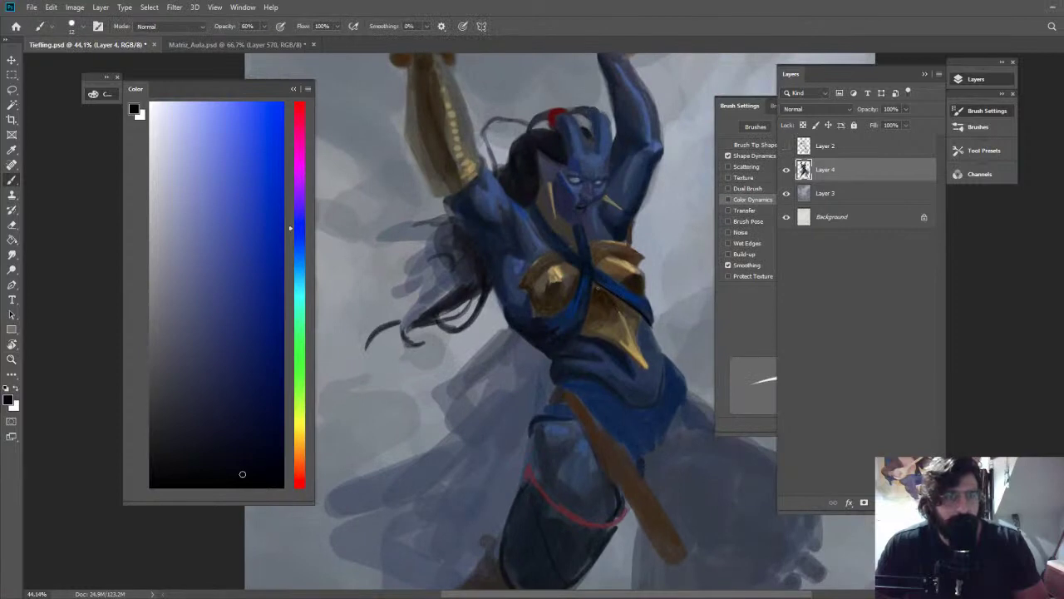
left_click(608, 287, "alt")
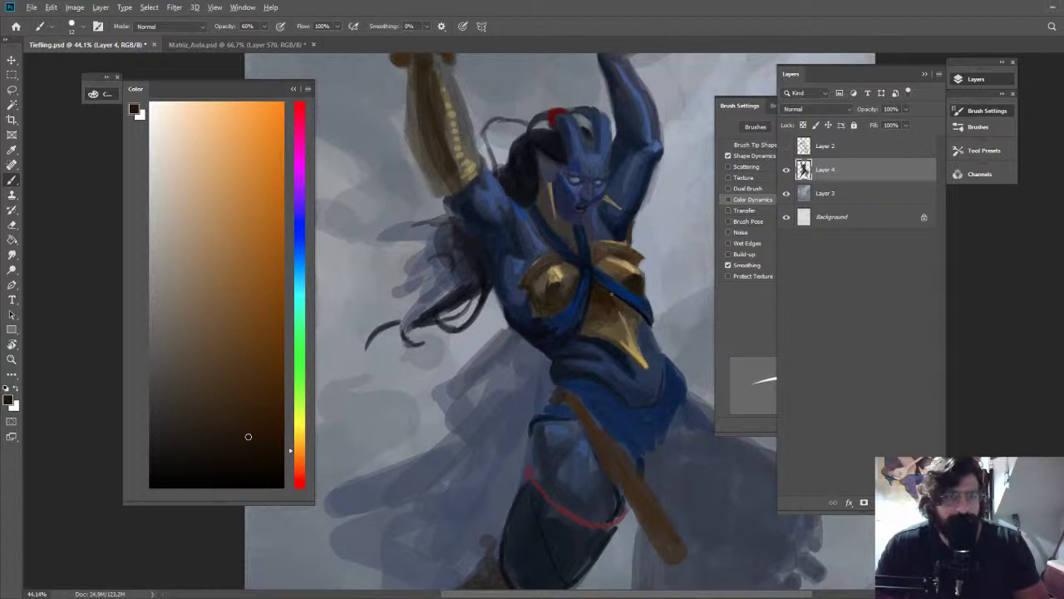
scroll(612, 294, "up", 2)
mouse_move(621, 266)
left_mouse_down()
mouse_move(651, 284)
mouse_move(603, 293)
left_mouse_up()
left_click(645, 293, "alt")
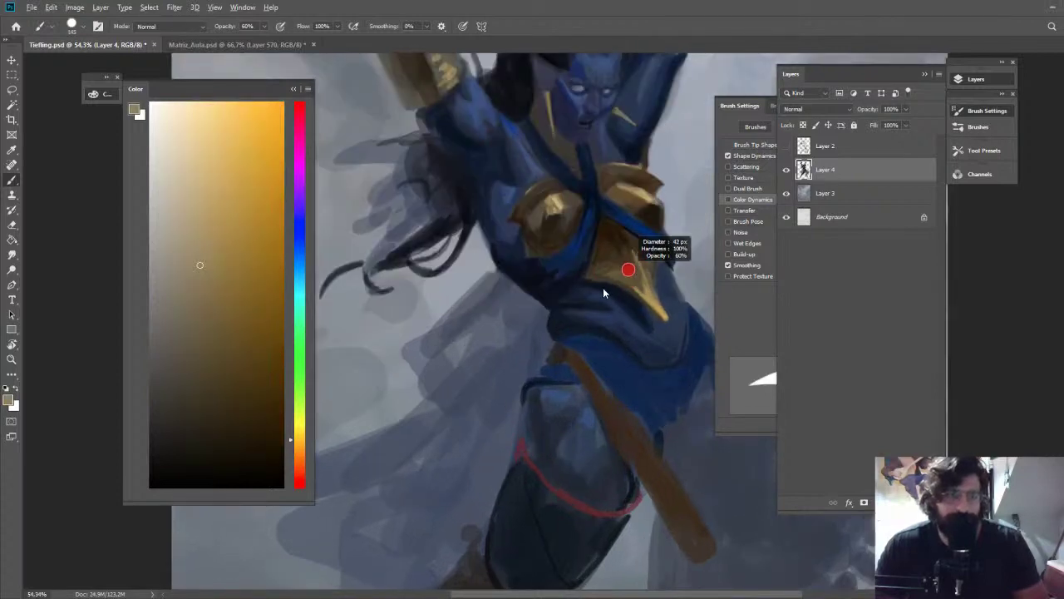
left_click(660, 311, "alt")
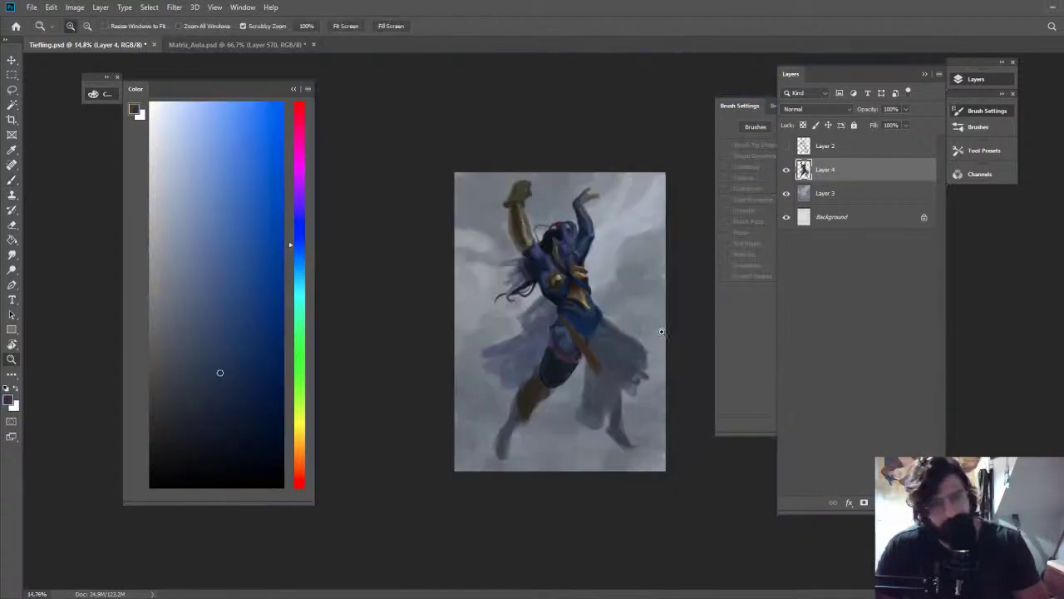
Reshape the highlight on the nearer gold breast cup with sampled dark brown and pale gold, using a 23 px brush
scroll(665, 304, "up", 2)
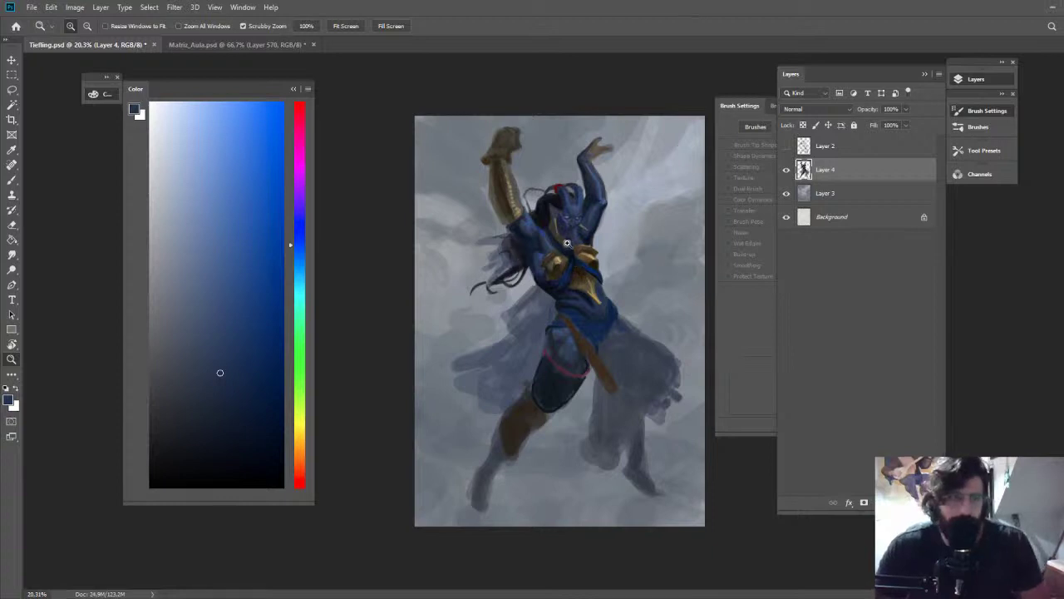
scroll(636, 264, "up", 5)
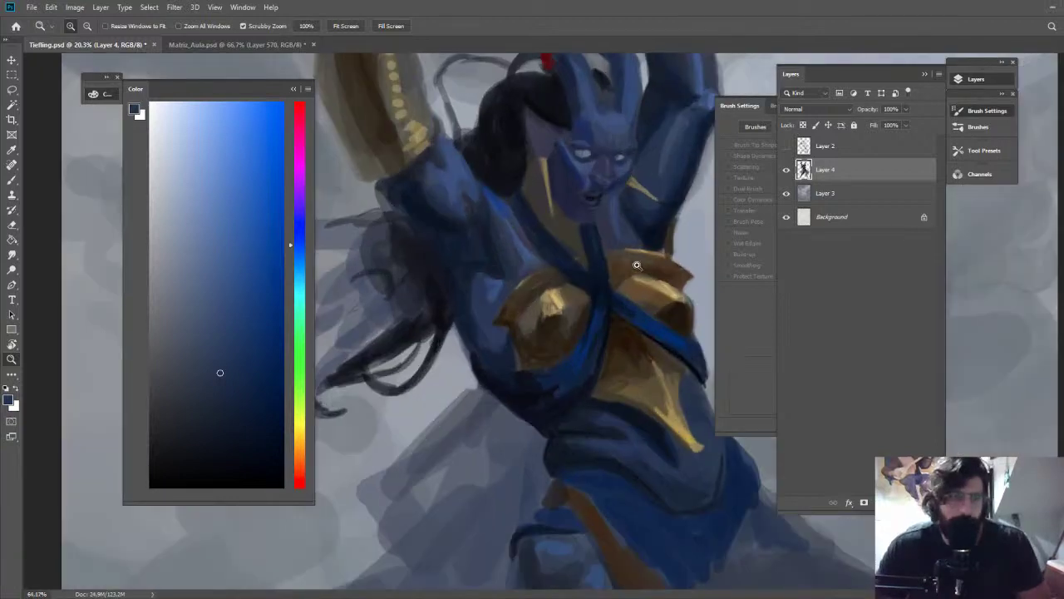
left_click_drag(637, 266, 645, 265)
left_click(560, 330, "alt")
left_click_drag(560, 330, 562, 361)
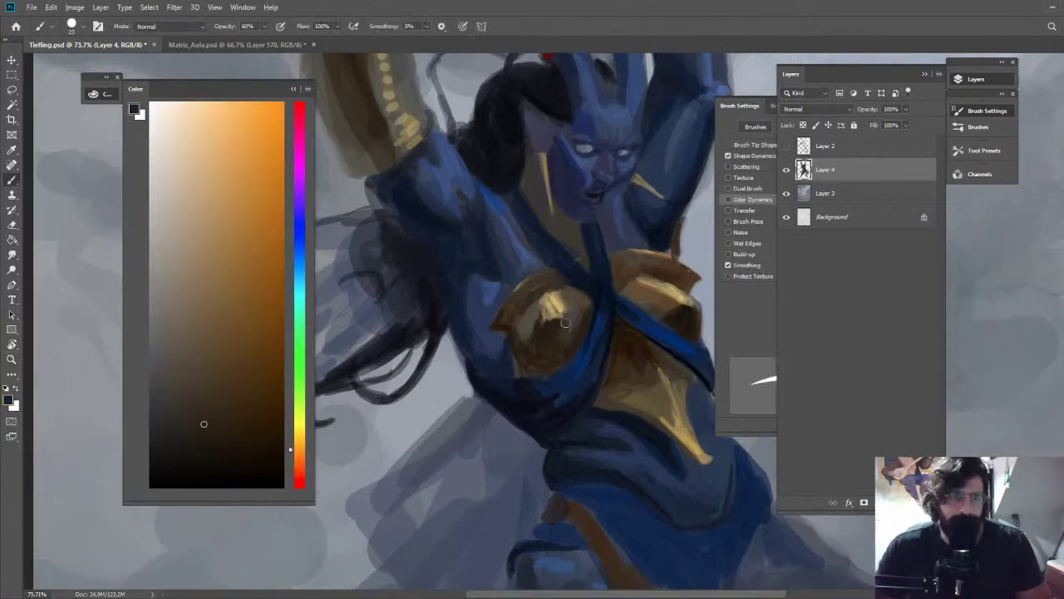
left_click(555, 324, "alt")
left_click_drag(556, 324, 560, 317)
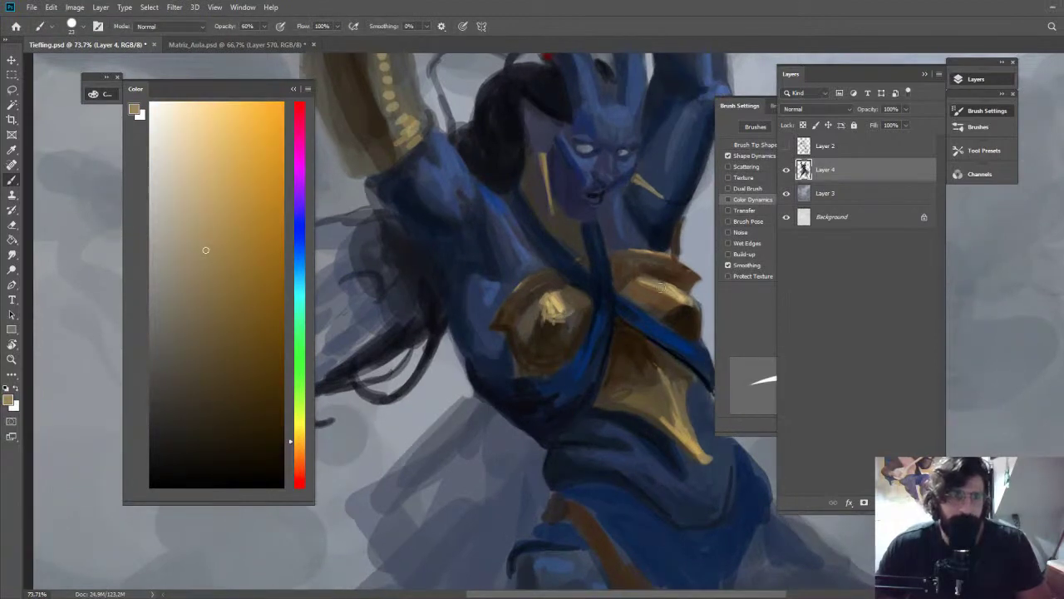
Deepen the shading beside and below the nearer cup's highlight with sampled mid and dark browns
left_click(540, 321, "alt")
left_click(538, 318, "alt")
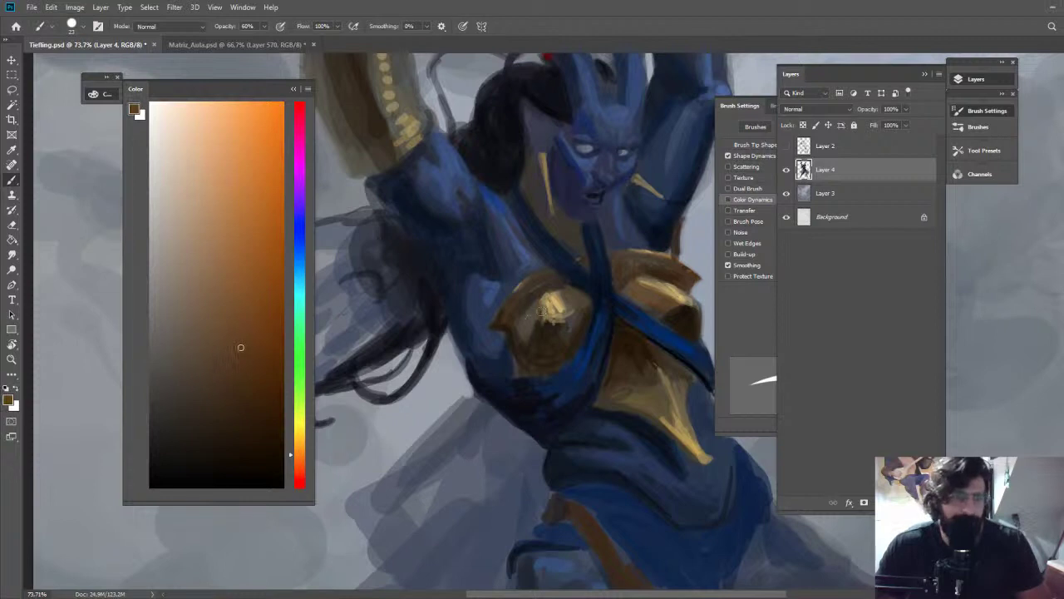
left_click_drag(542, 310, 533, 326)
left_click(539, 328, "alt")
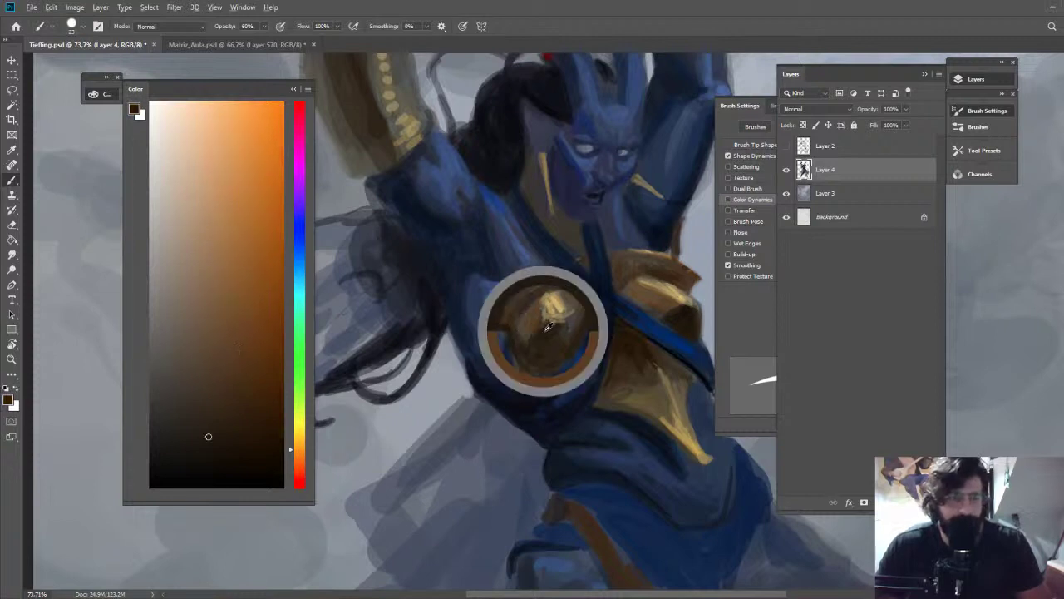
left_click(538, 347, "alt")
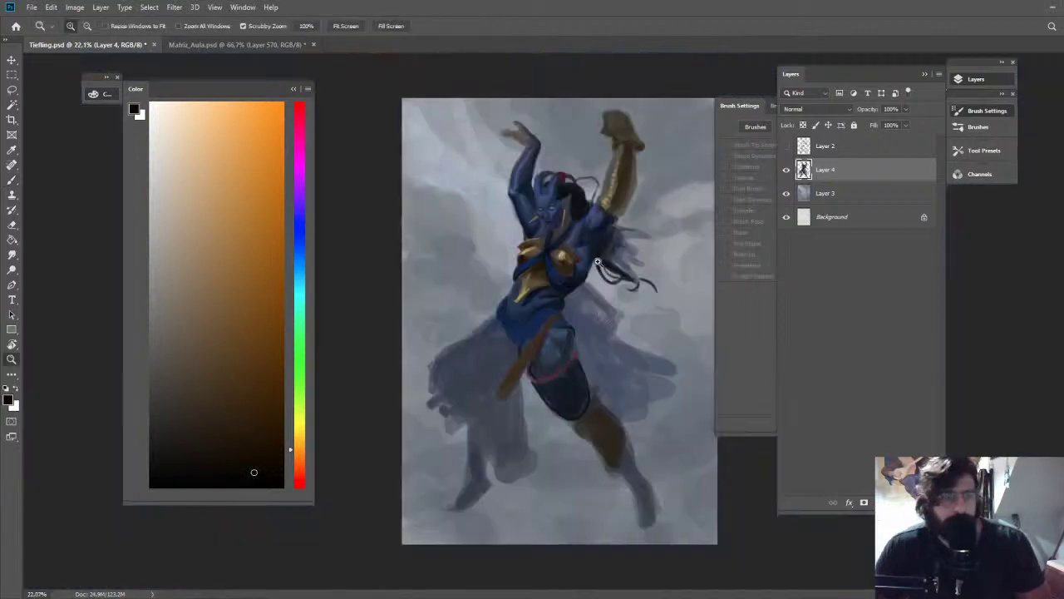
Refine the horns and the dark gap between them with sampled near-black and lighter skin blue in the unflipped view
left_click_drag(600, 262, 623, 290)
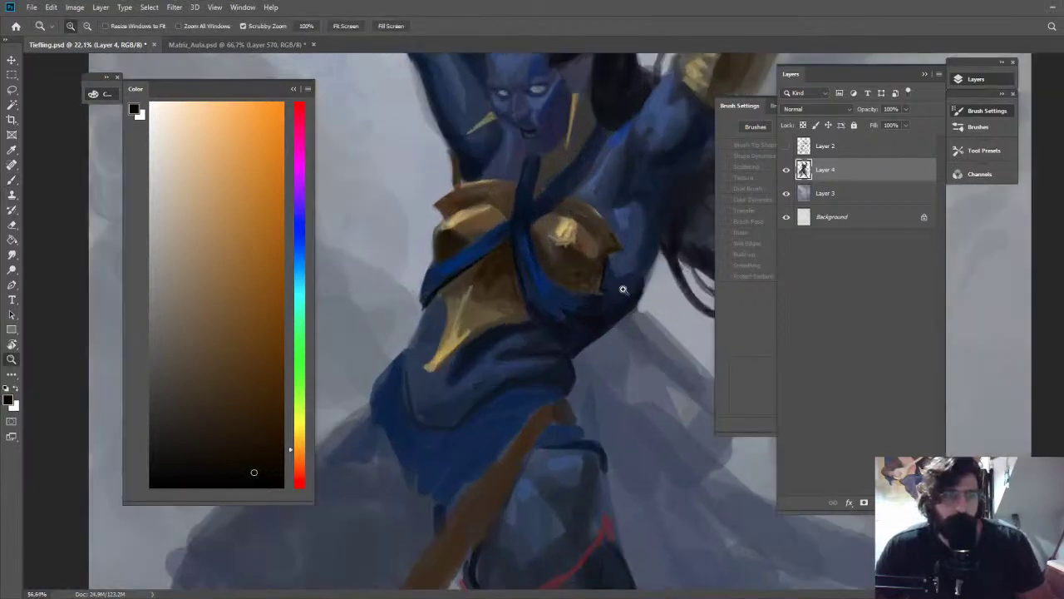
left_click_drag(622, 289, 607, 273)
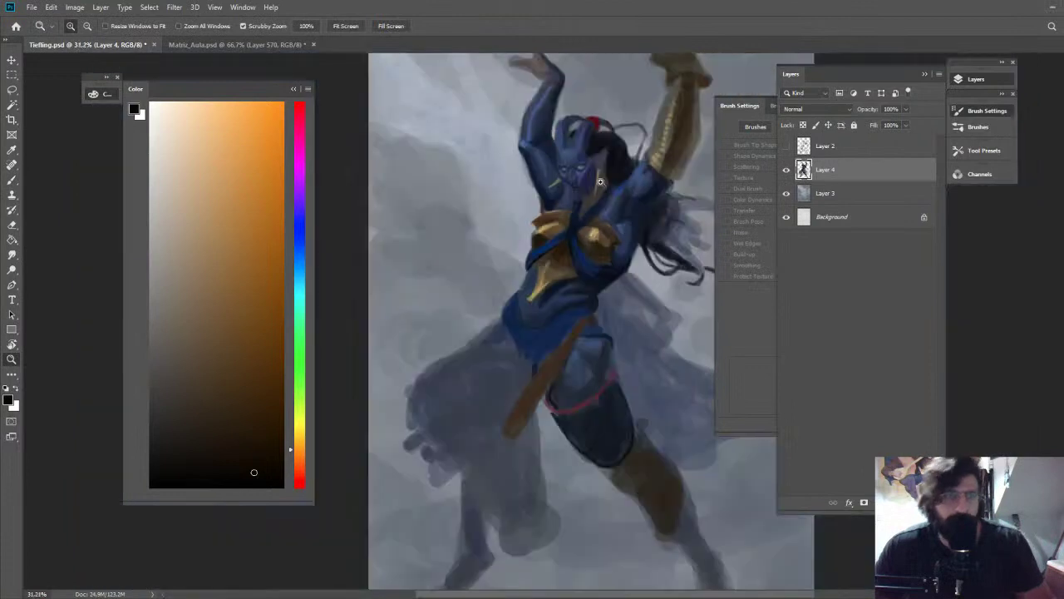
left_click_drag(585, 125, 612, 131)
key("b")
left_click(540, 240, "alt")
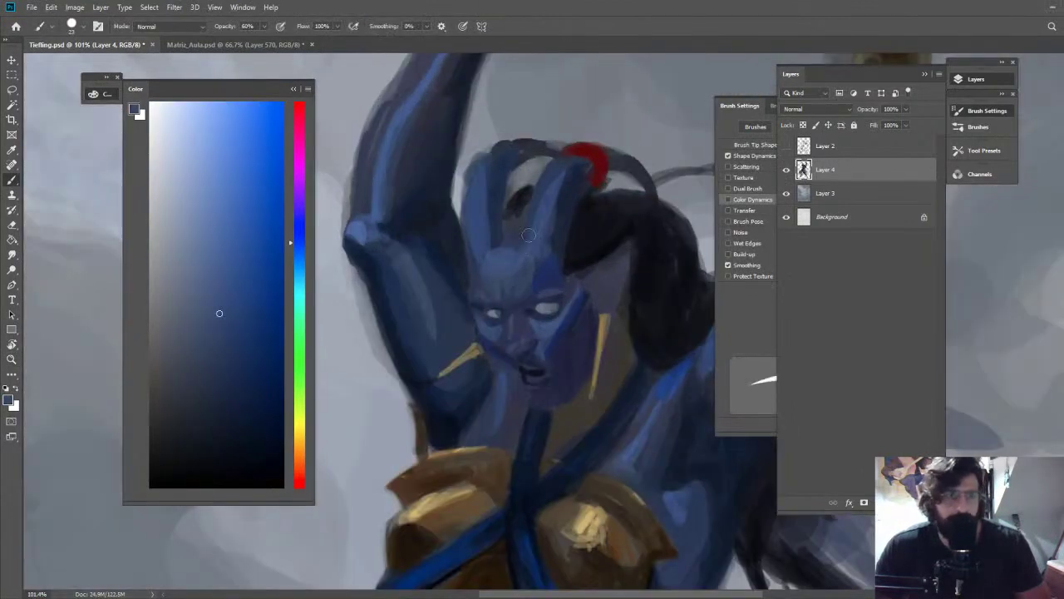
left_click(593, 236, "alt")
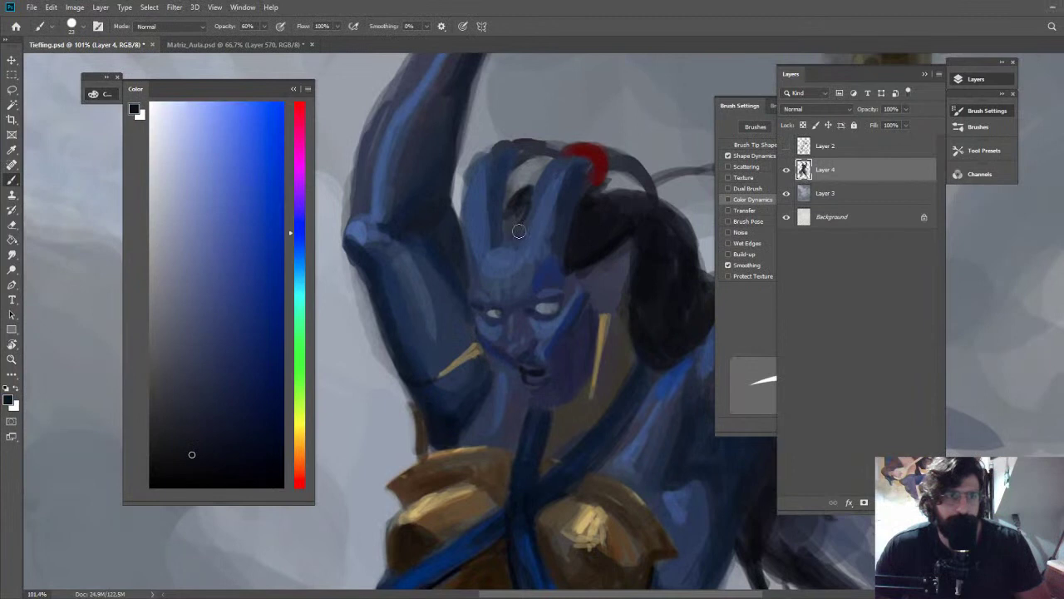
left_click(556, 182, "alt")
left_click_drag(498, 248, 497, 203)
Define the jaw, chin and neck strap with sampled dark blues, using a 23 px brush
key("z")
left_click_drag(558, 260, 525, 108)
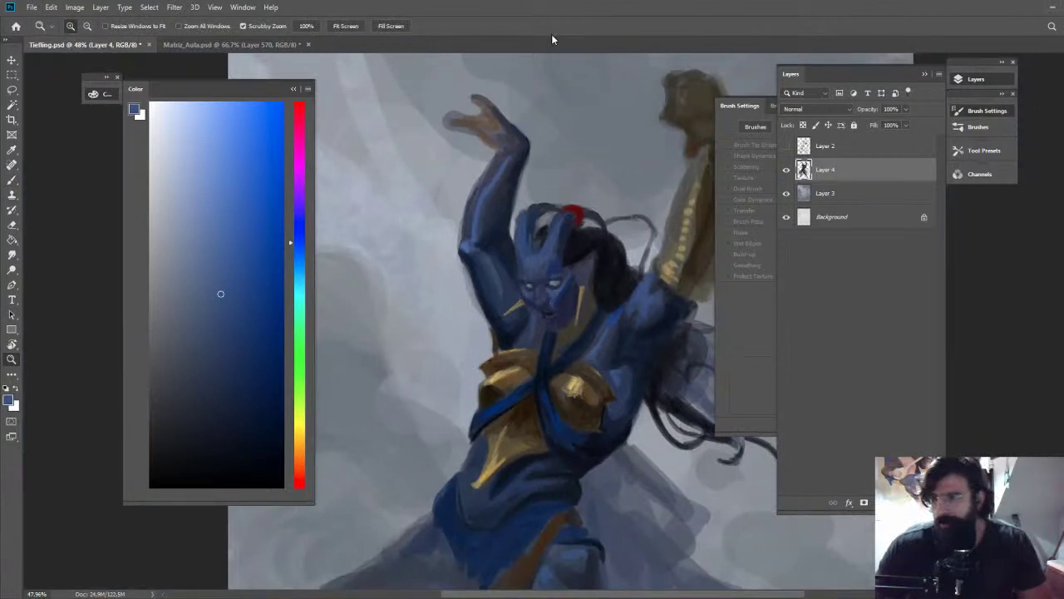
left_click_drag(620, 255, 595, 256)
left_click_drag(598, 298, 603, 164)
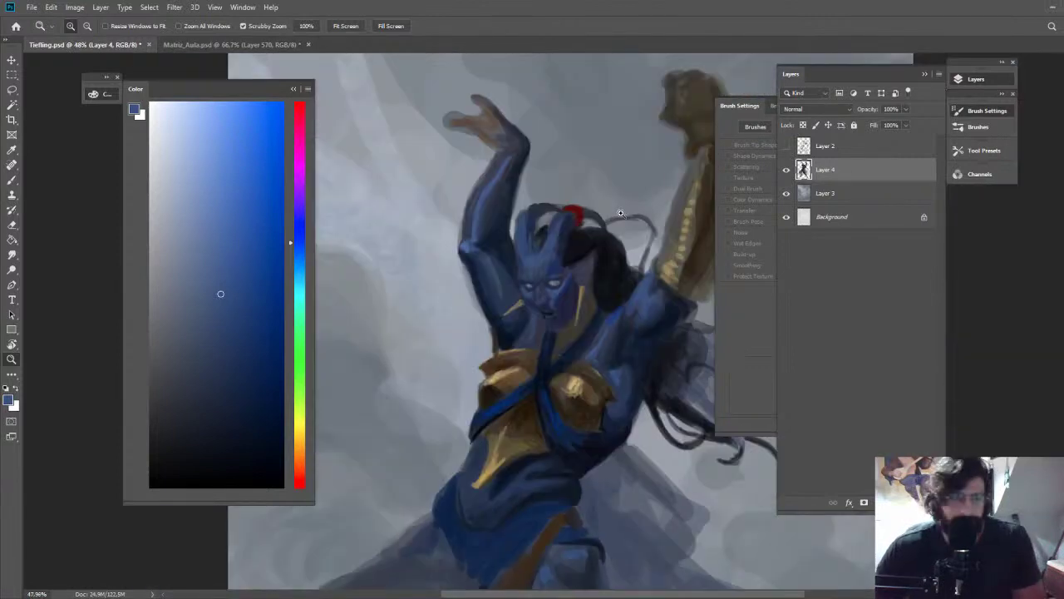
left_click_drag(621, 255, 594, 257)
left_click_drag(598, 298, 603, 163)
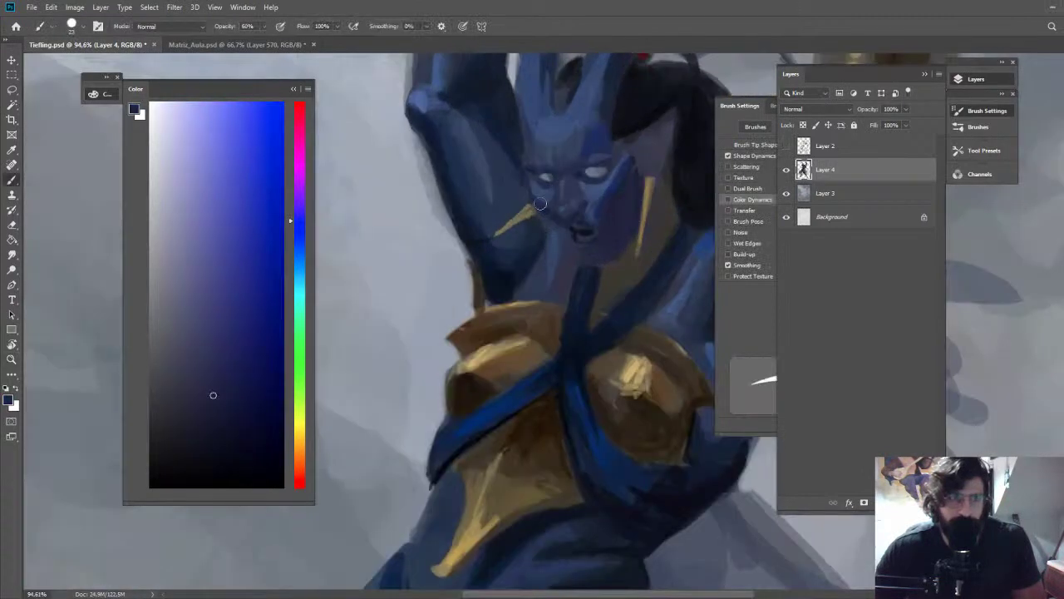
left_click(588, 273, "alt")
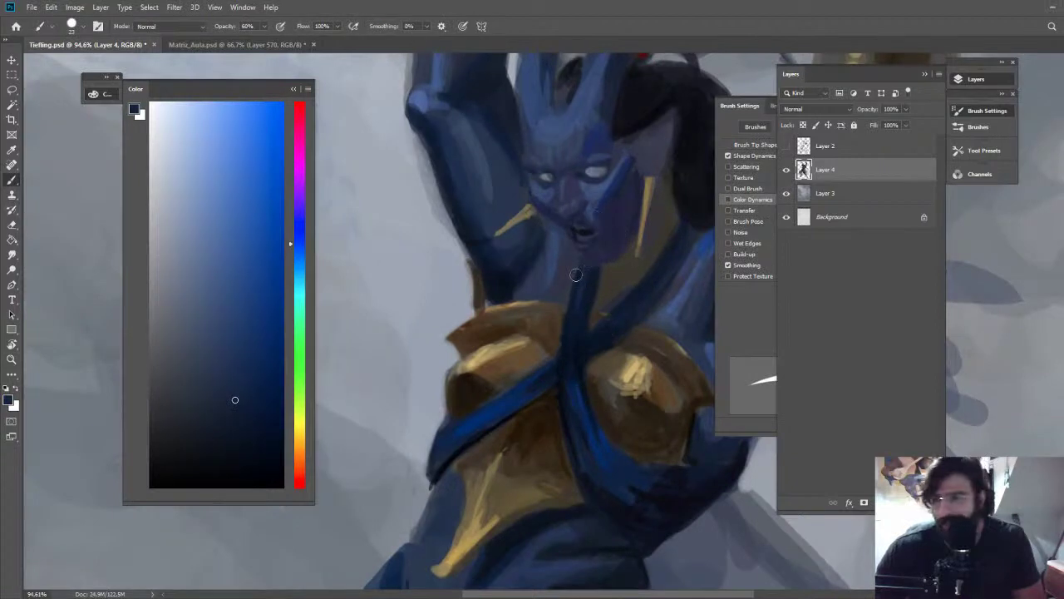
left_click_drag(576, 274, 573, 305)
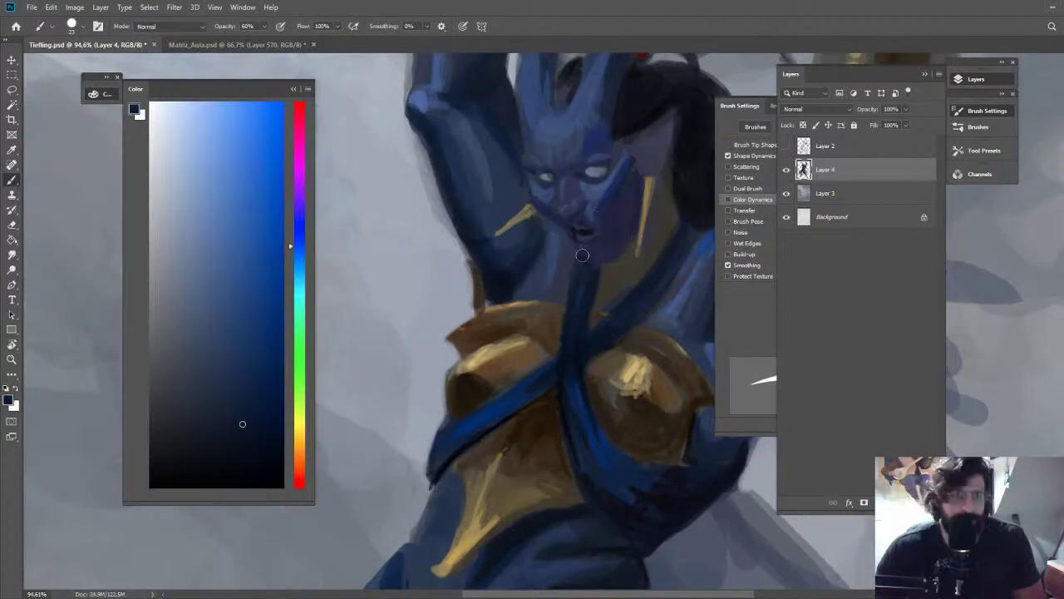
left_click(642, 143, "alt")
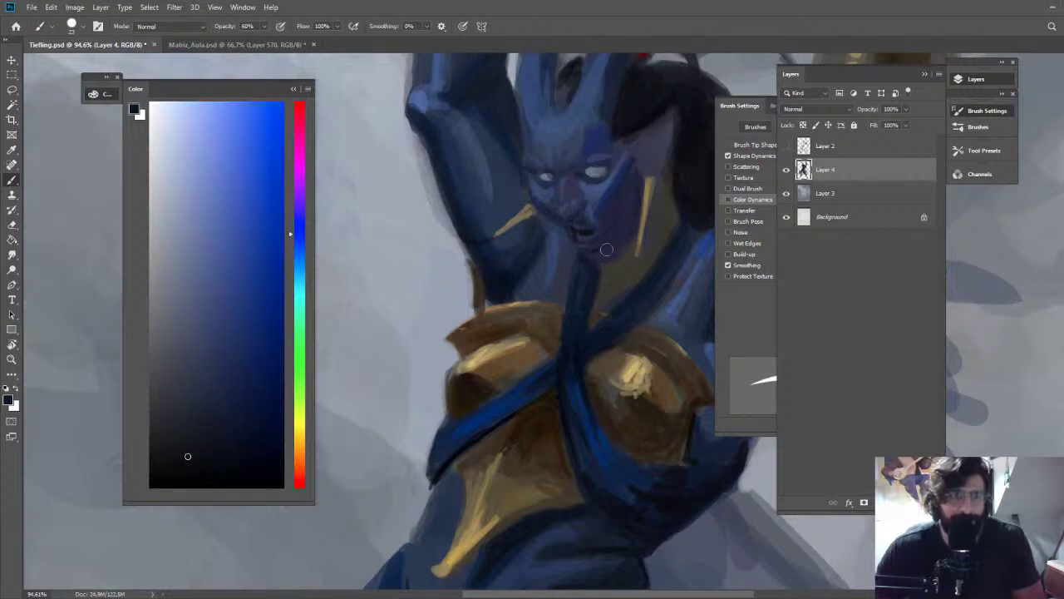
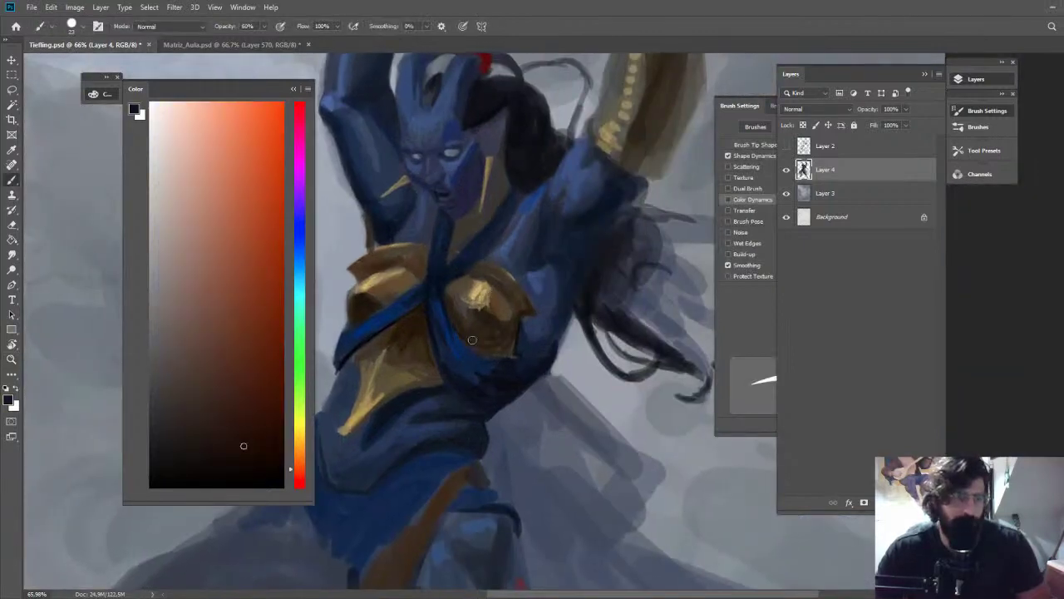
Deepen the shadows along the nearer gold cup's upper rim and below the crossed straps with near-black red and blue
left_click(257, 461)
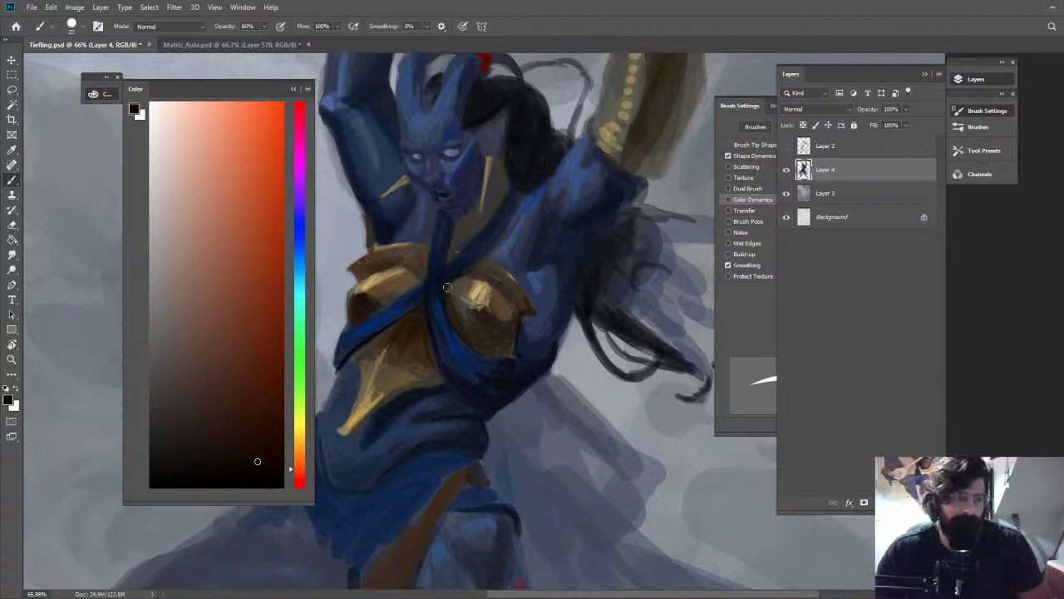
left_click_drag(466, 276, 503, 287)
left_click(524, 158, "alt")
left_click(517, 194, "alt")
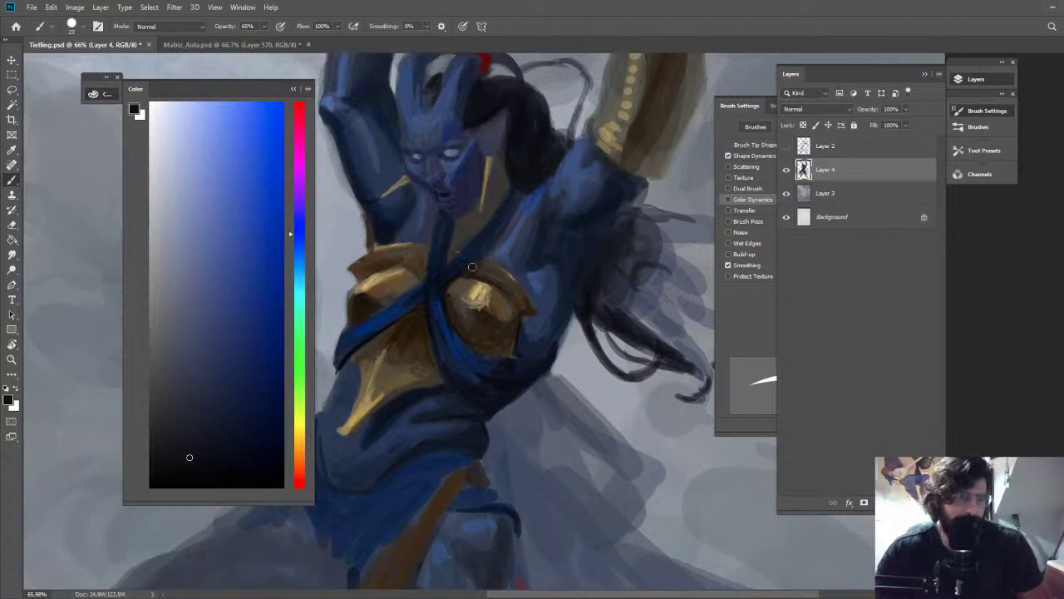
left_click(238, 460)
left_click(301, 472)
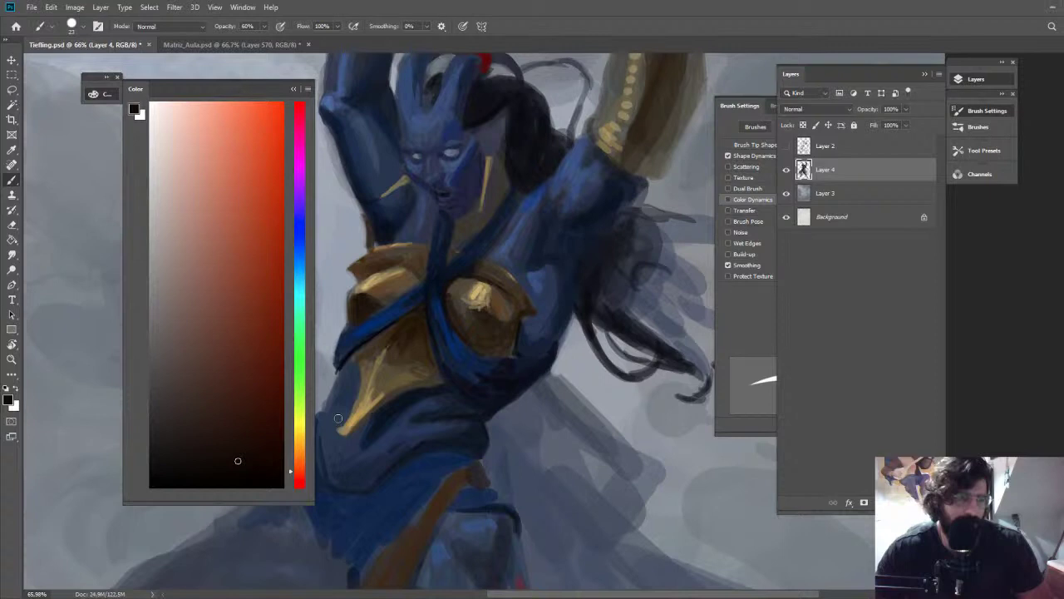
left_click(412, 317, "alt")
left_click_drag(409, 318, 424, 303)
Refine the outer corner and rim of the nearer gold cup with sampled dark browns
key("z")
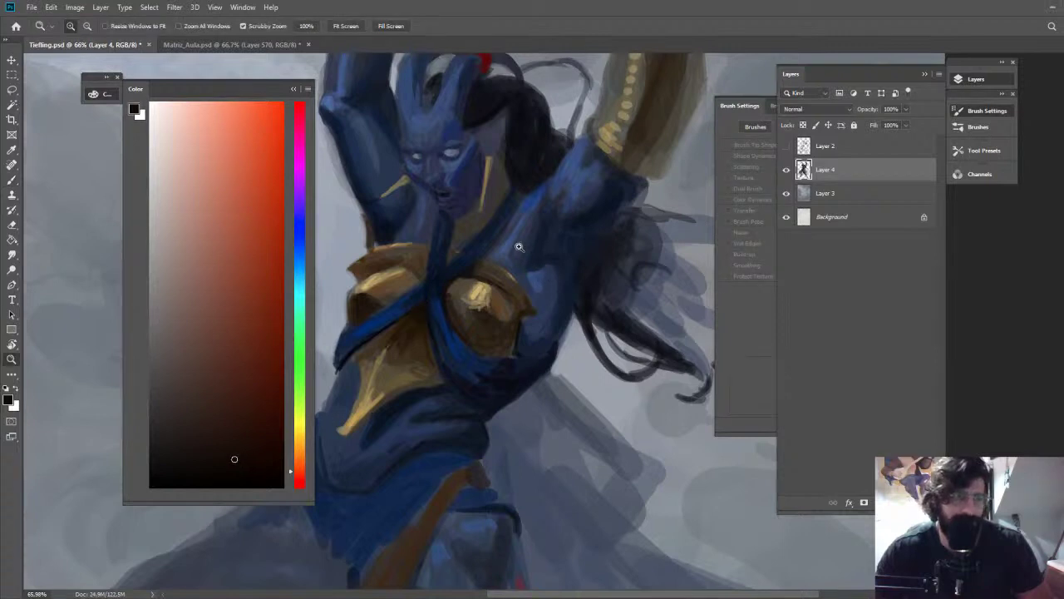
left_click_drag(554, 276, 521, 249)
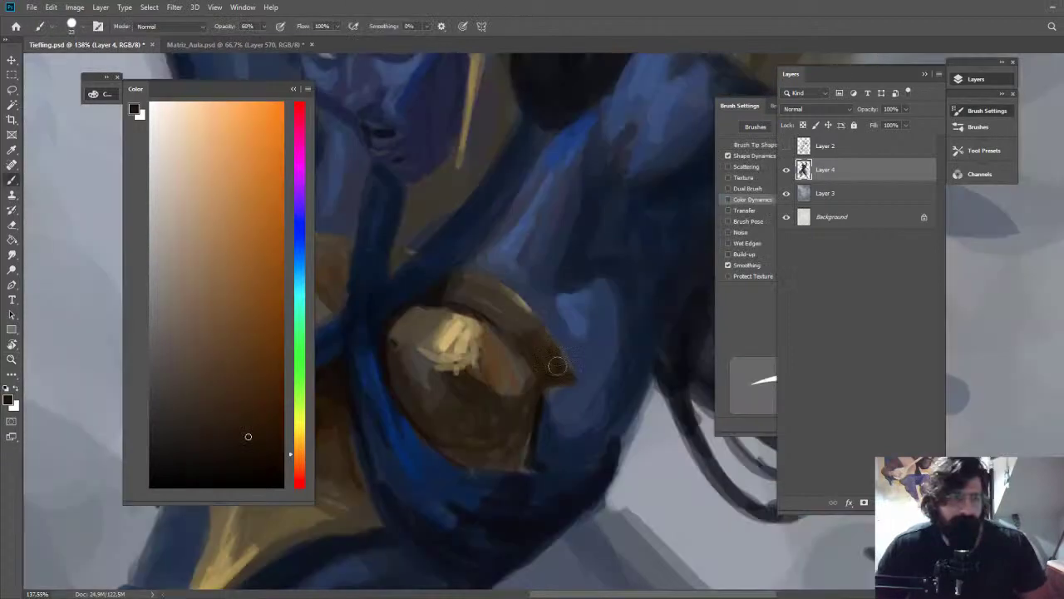
mouse_move(541, 328)
left_mouse_down()
mouse_move(581, 393)
mouse_move(451, 255)
mouse_move(389, 249)
left_mouse_up()
left_click(539, 380, "alt")
left_click(538, 395, "alt")
key("z")
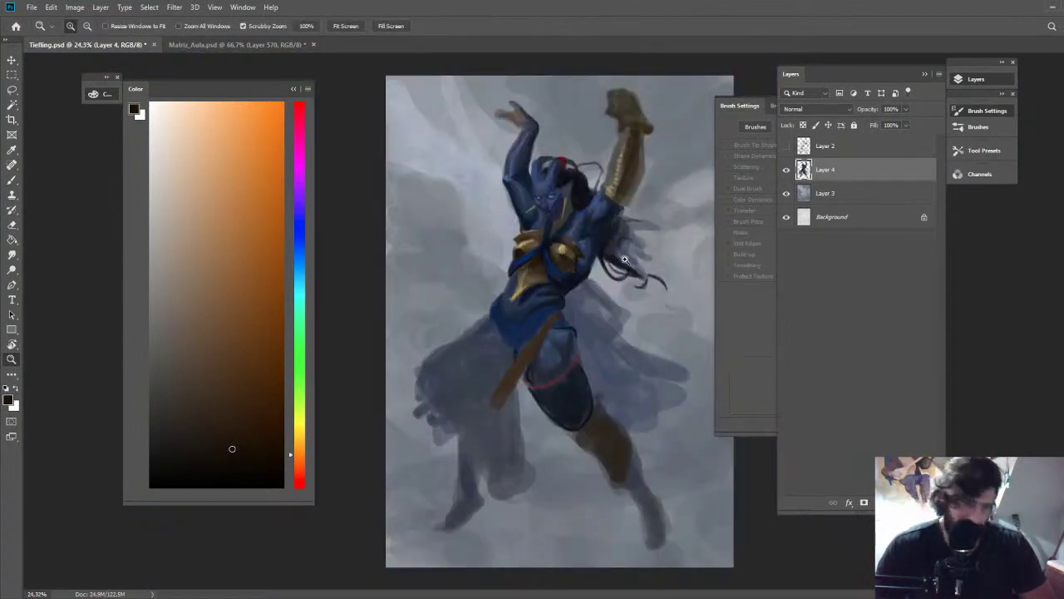
Model the blue skin of the side beside the nearer cup with sampled mid blues at 40% opacity
key("b")
mouse_move(561, 257)
left_mouse_down()
mouse_move(624, 248)
mouse_move(624, 229)
left_mouse_up()
left_click(626, 219, "alt")
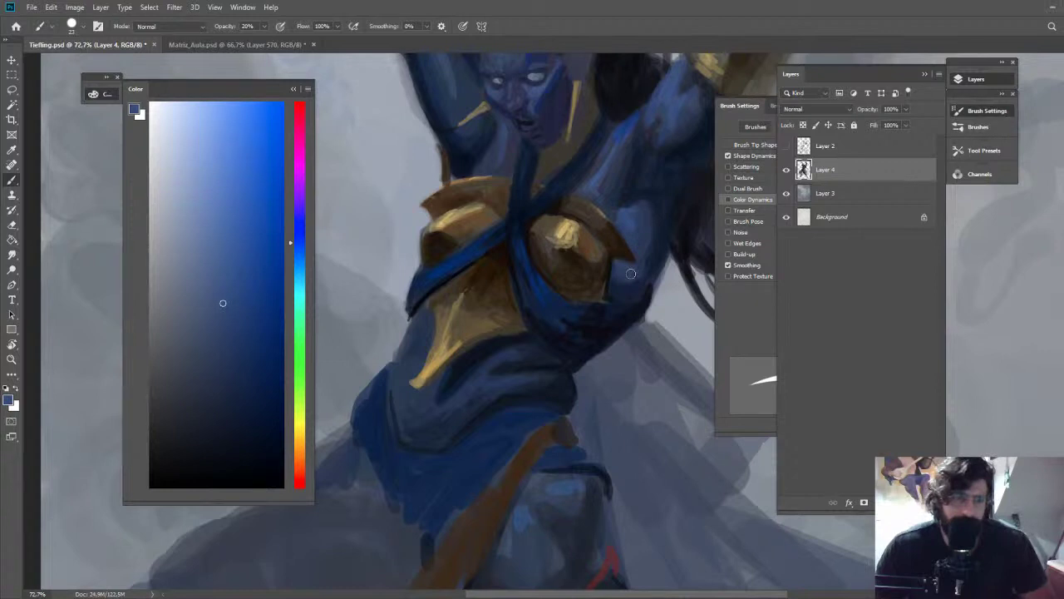
key("4")
left_click(623, 274, "alt")
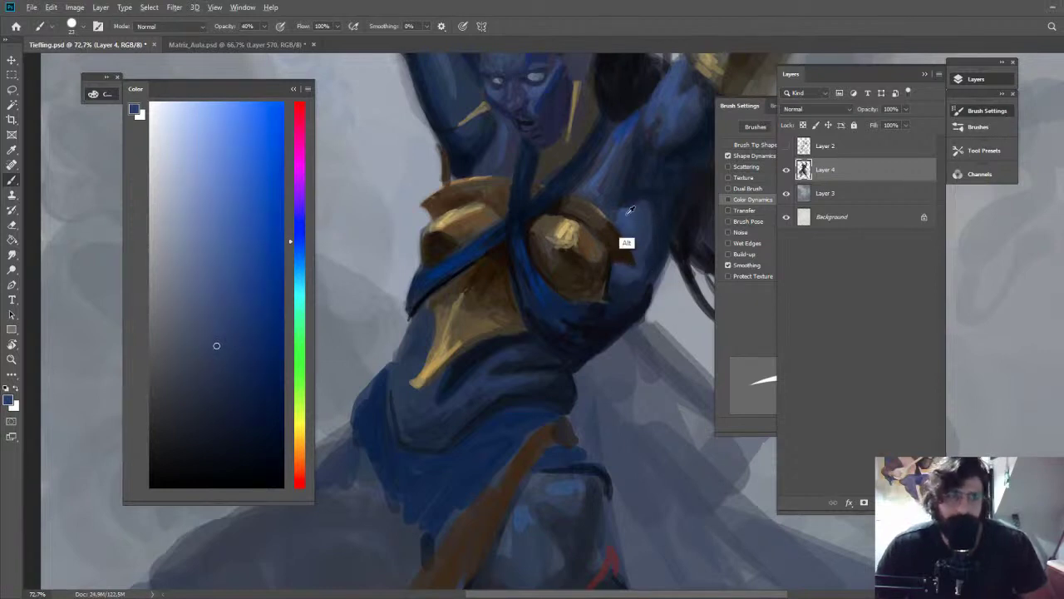
left_click(627, 213, "alt")
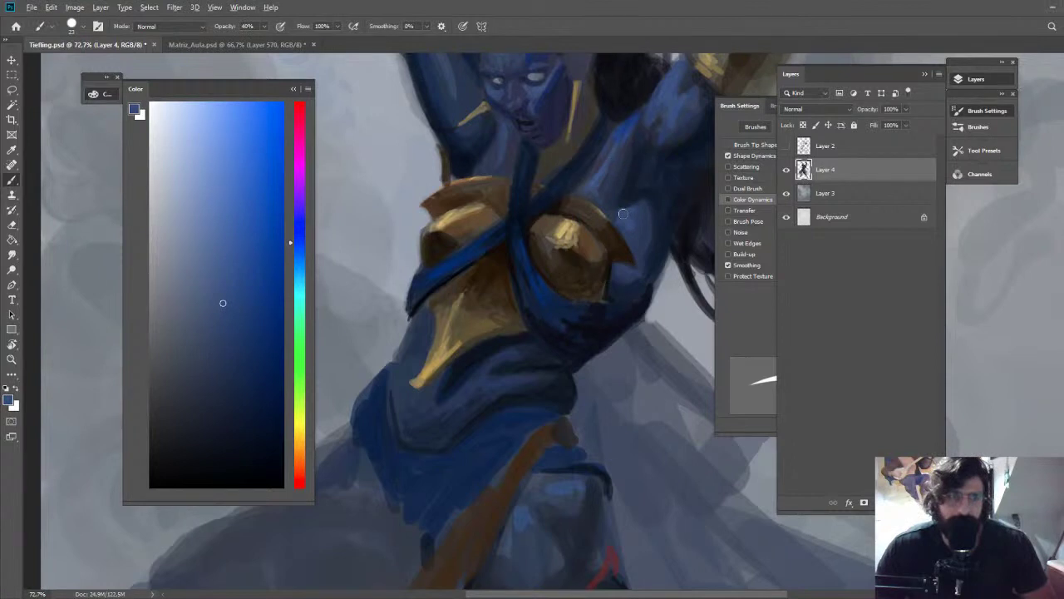
mouse_move(623, 214)
left_mouse_down()
mouse_move(524, 208)
mouse_move(664, 236)
left_mouse_up()
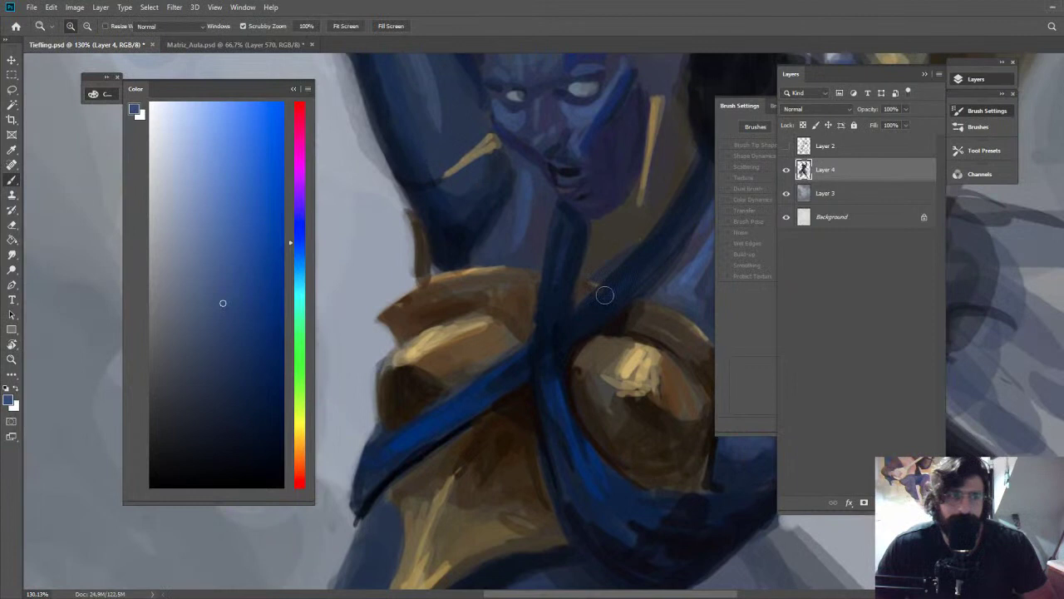
Darken the farther gold cup's inner edge beside the strap crossing with sampled dark brown, and flip the view horizontally
left_click(512, 319, "alt")
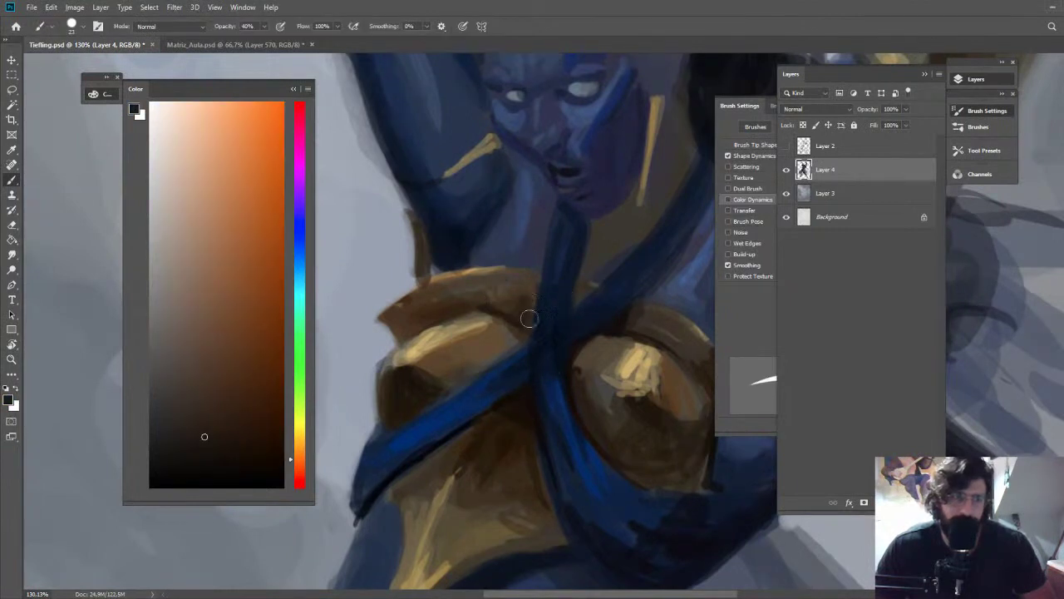
key("ctrl+0")
key("z")
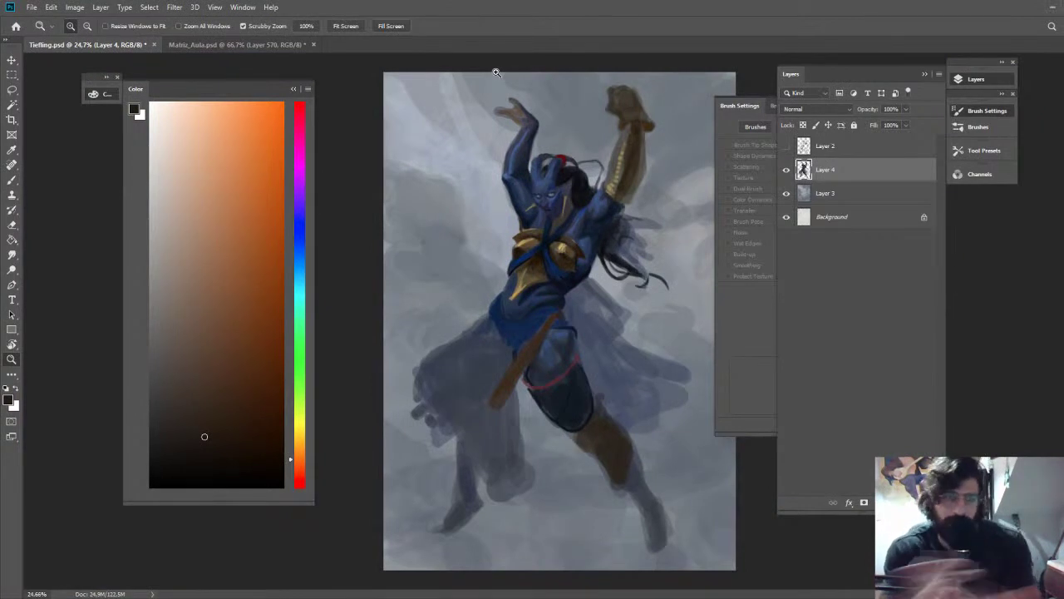
key("ctrl+shift+h")
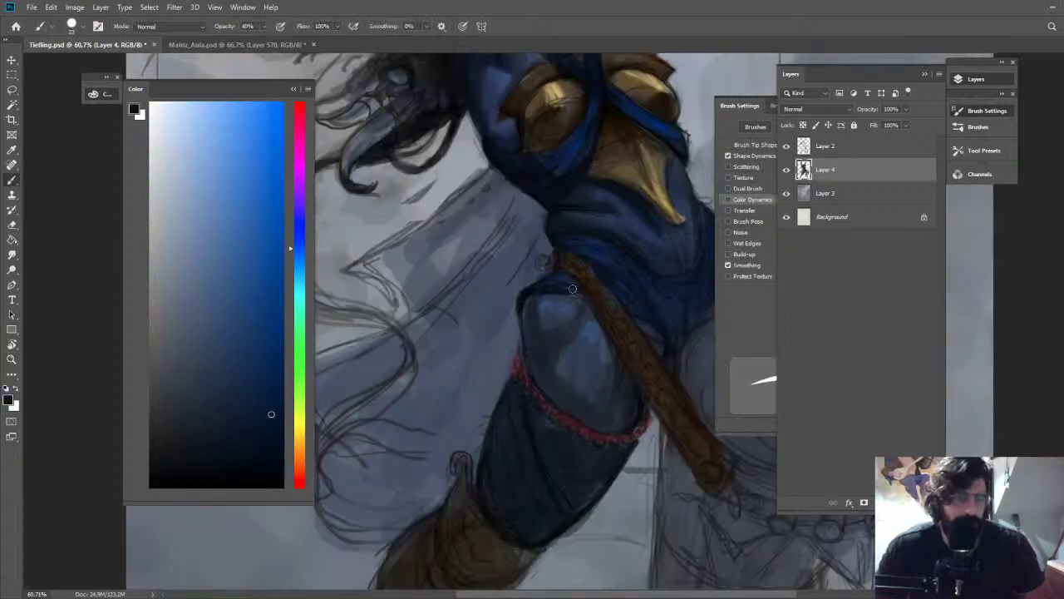
Compare the waist, cloth and thigh with the Layer 2 line sketch, and hide that sketch layer
left_click(671, 345, "alt")
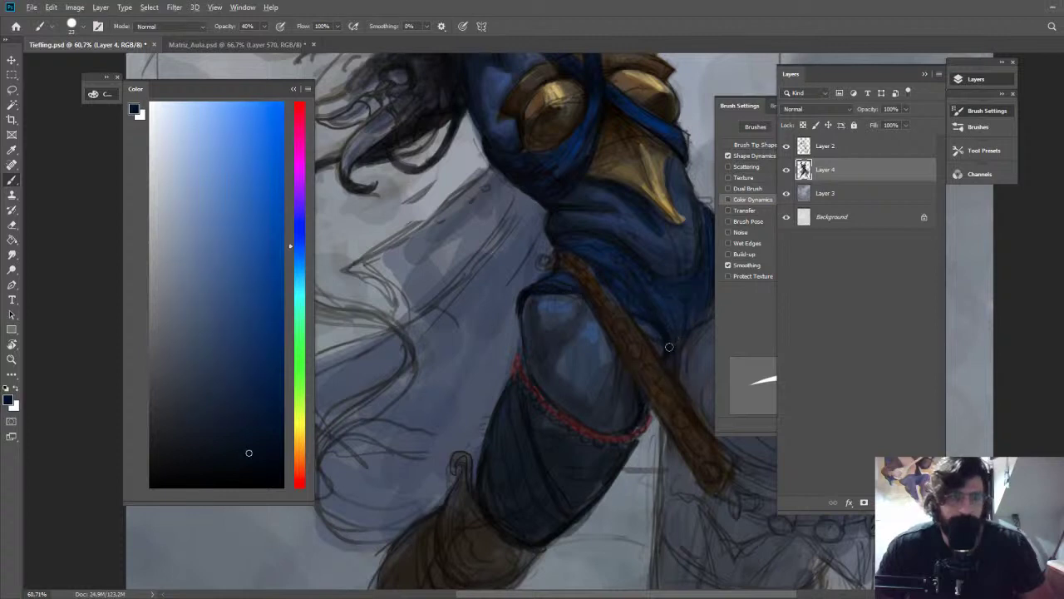
key("z")
mouse_move(686, 316)
left_mouse_down()
mouse_move(639, 253)
mouse_move(687, 279)
left_mouse_up()
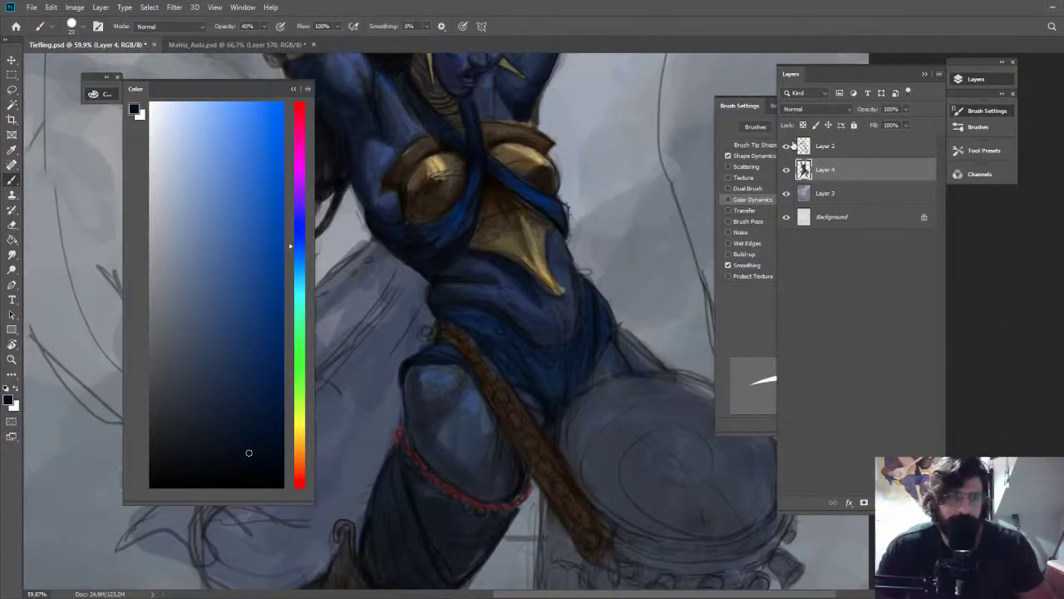
left_click(786, 145)
Shade the abdomen along the gold belly plate's lower edge with sampled blue and dark brown at 30% opacity
left_click(524, 309, "alt")
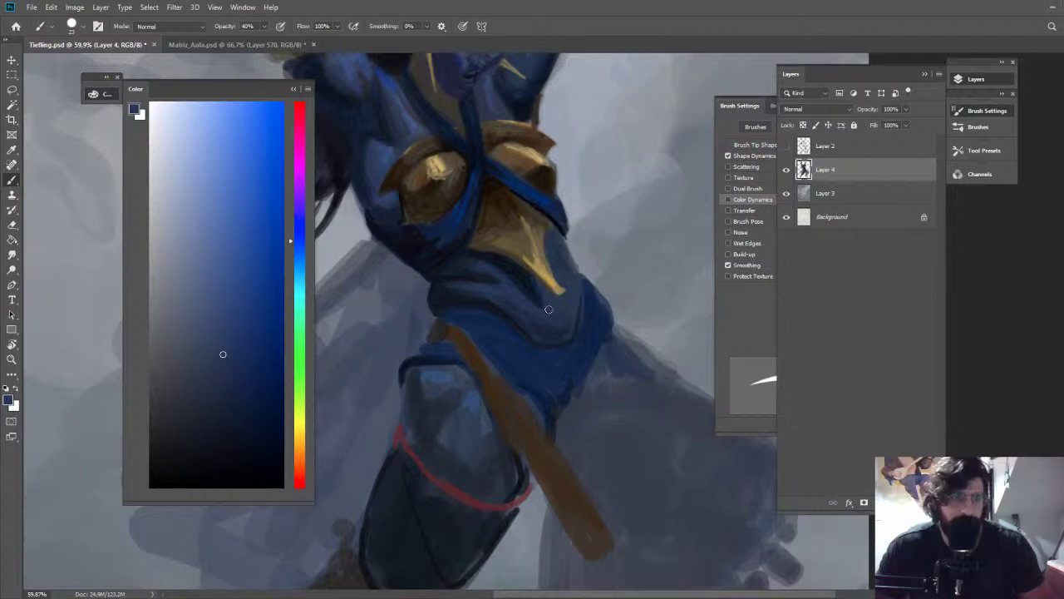
left_click(515, 272, "alt")
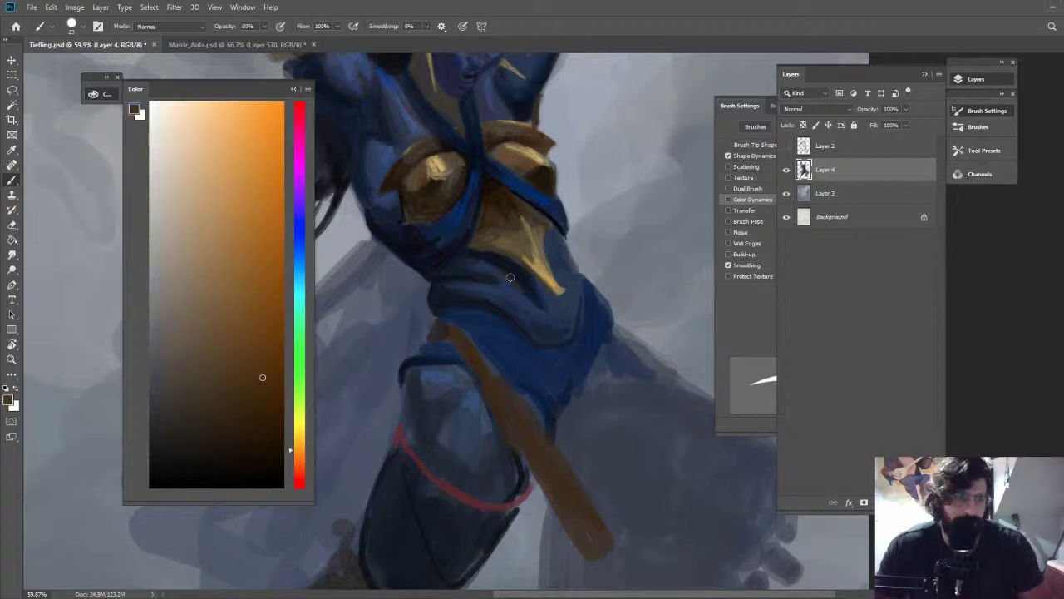
left_click(514, 276, "alt")
key("3")
left_click(508, 275, "alt")
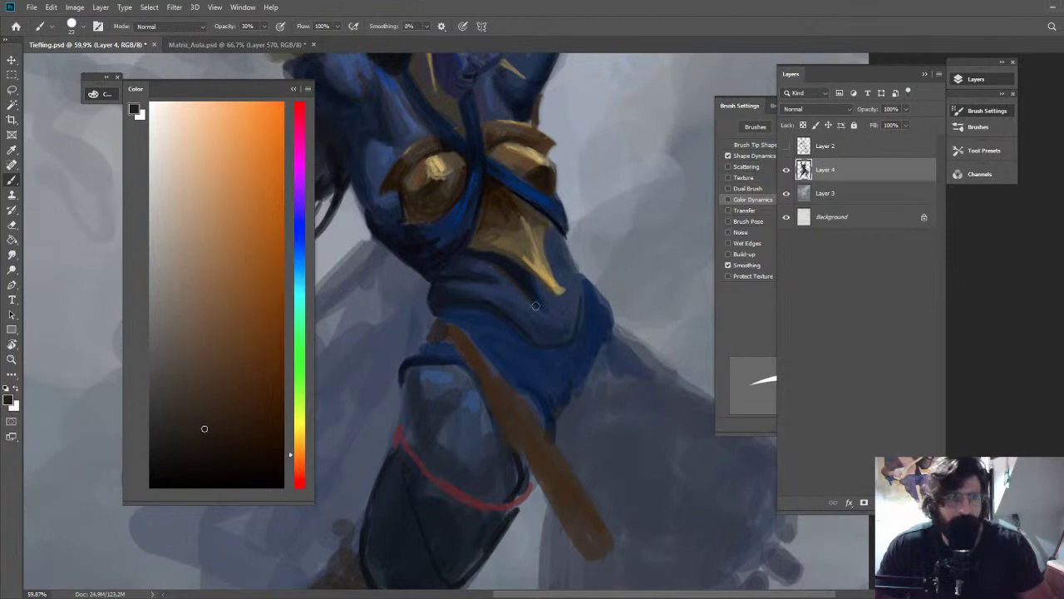
key("ctrl+space")
left_click_drag(572, 273, 528, 54)
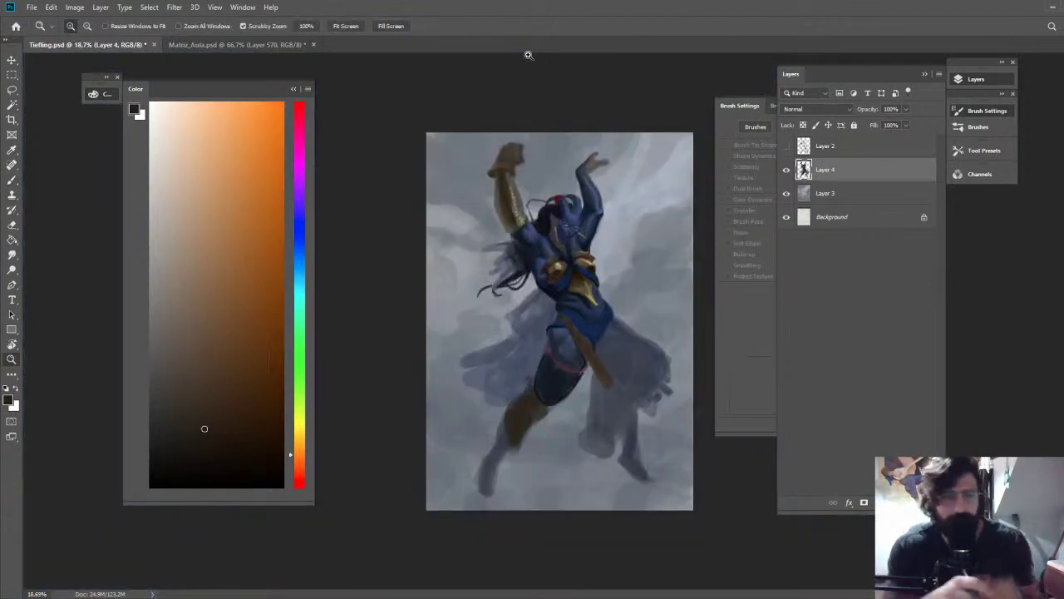
Refine the skin folds at the waist and lower ribs beside the belly plate with sampled mid and dark blues
key("b")
left_click_drag(586, 290, 748, 298)
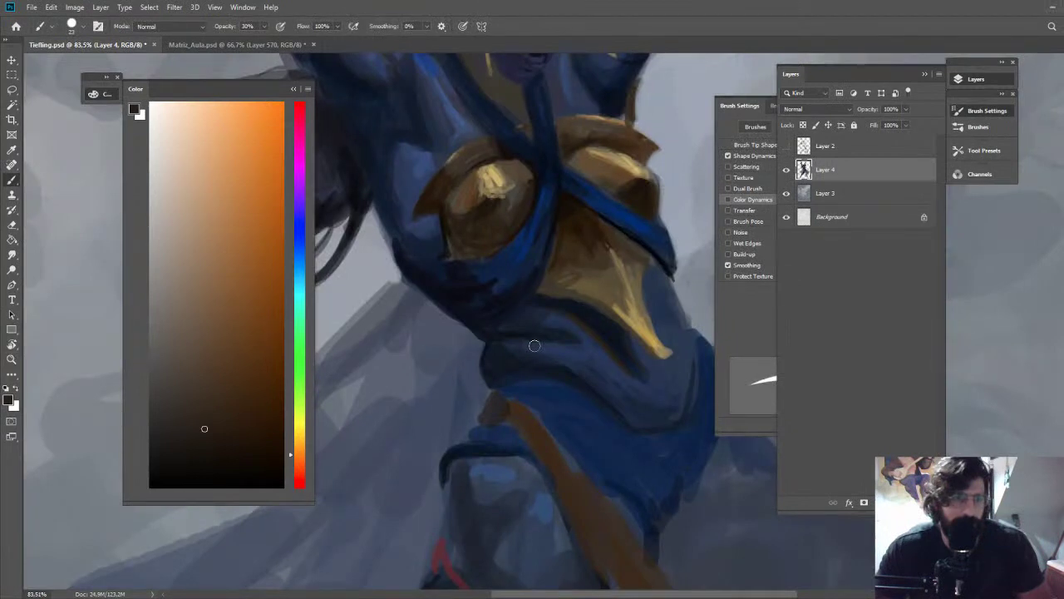
left_click(535, 345, "alt")
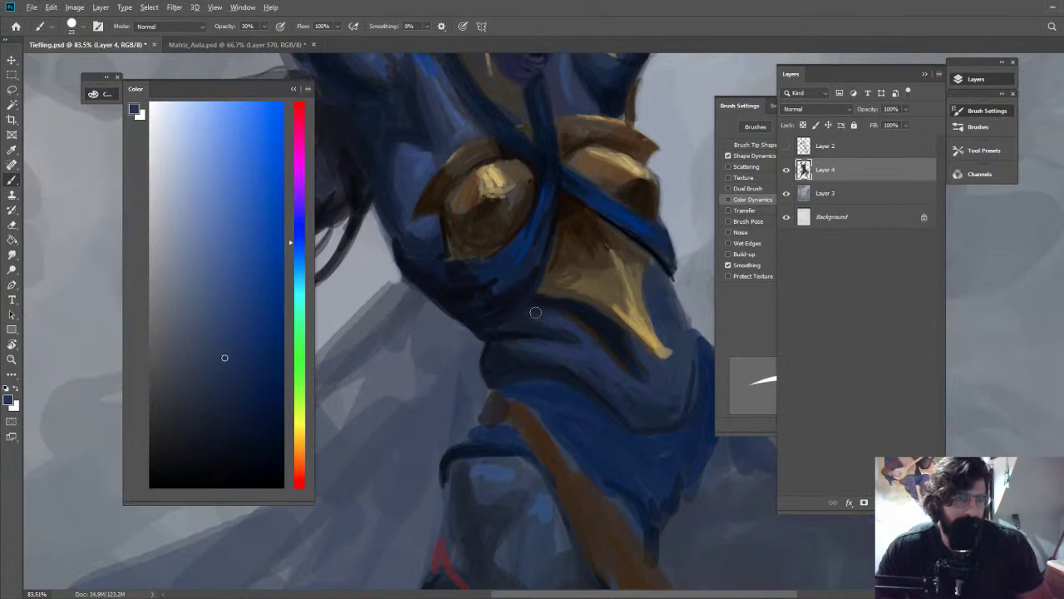
left_click(535, 326, "alt")
left_click(508, 311, "alt")
key("z")
left_click_drag(625, 214, 629, 81)
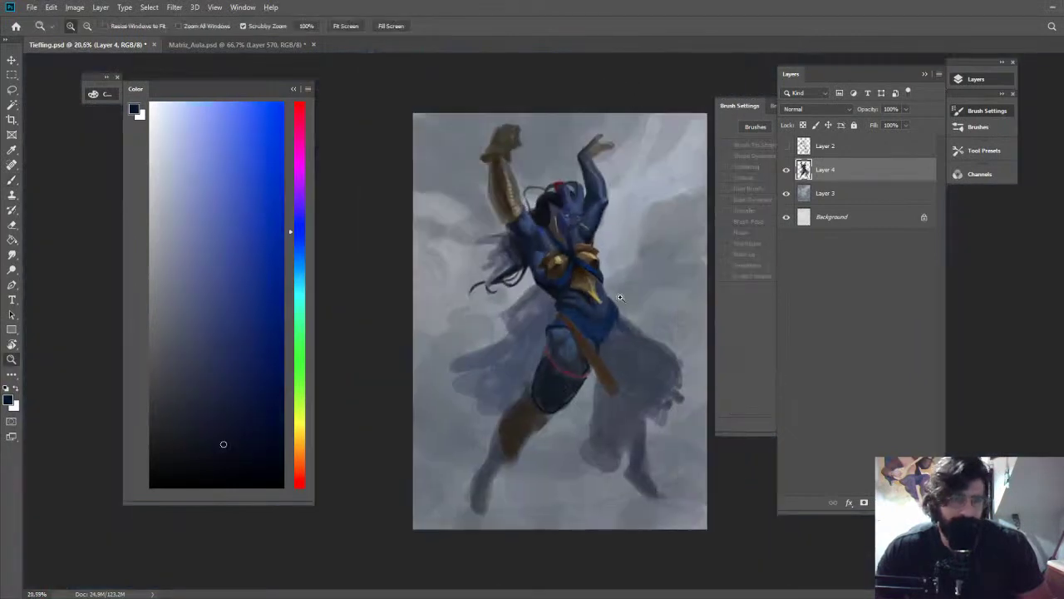
Blend the gold belly plate's central highlight and upper shadow with sampled golds and dark browns, checking the whole figure in a rotated view
left_click_drag(620, 297, 657, 296)
key("b")
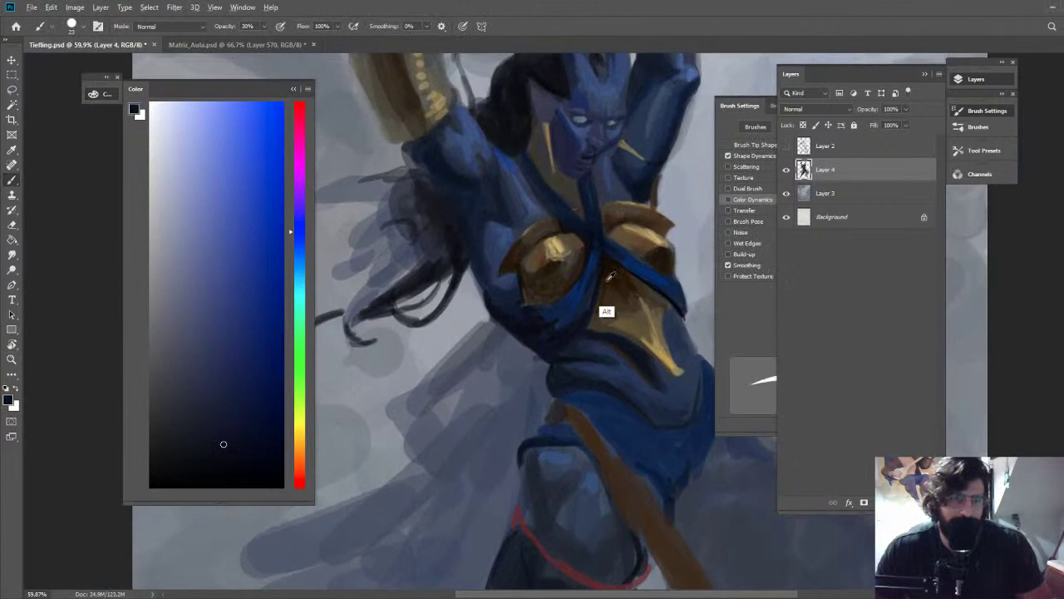
left_click(649, 322, "alt")
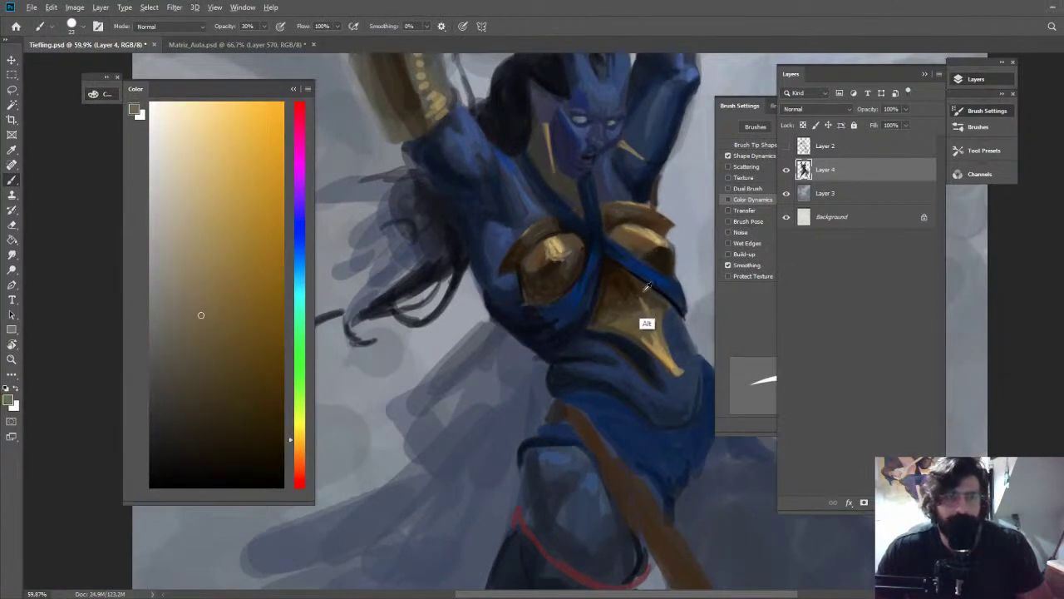
left_click(631, 289, "alt")
left_click(650, 333, "alt")
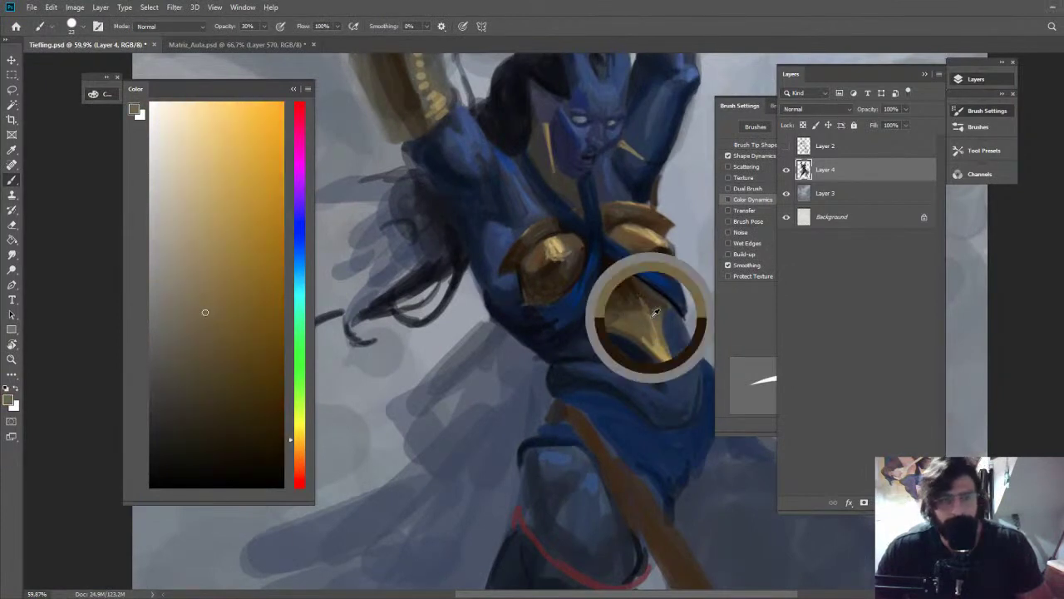
left_click(655, 312, "alt")
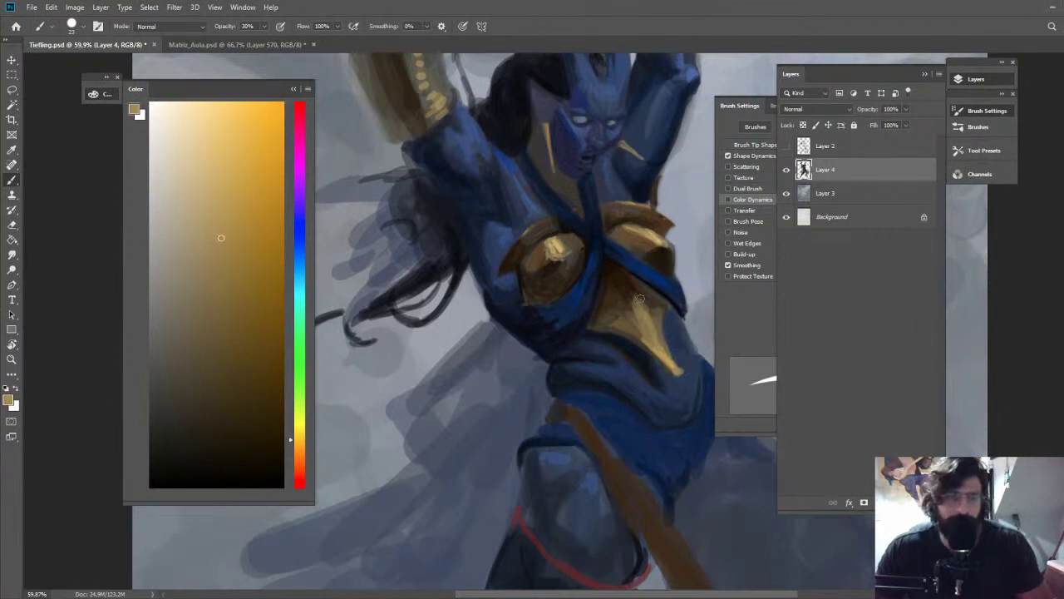
left_click(643, 320, "alt")
left_click(614, 265, "alt")
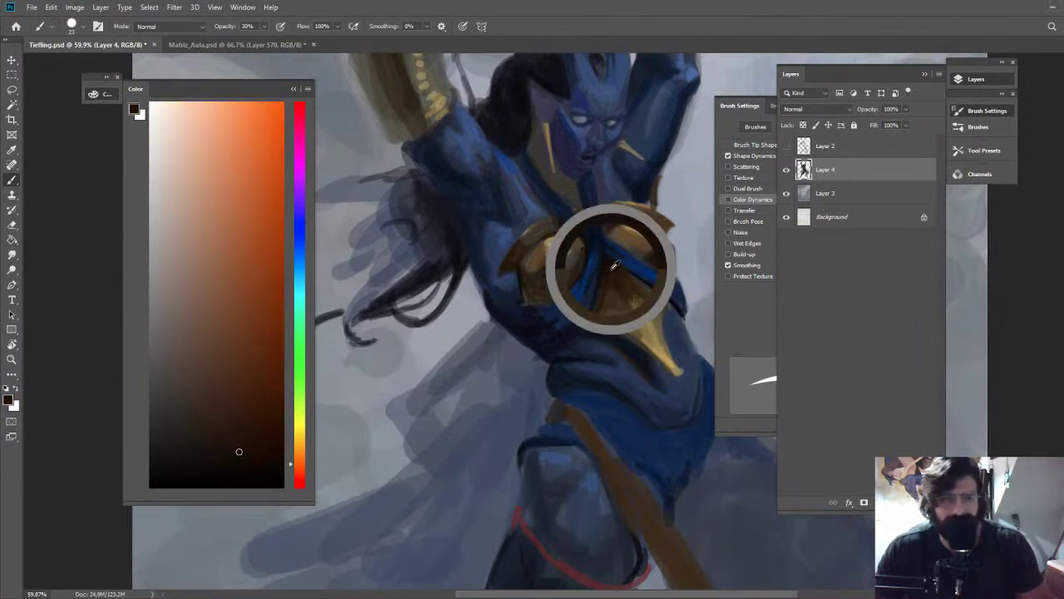
key("z")
left_click_drag(613, 264, 469, 295)
key("r")
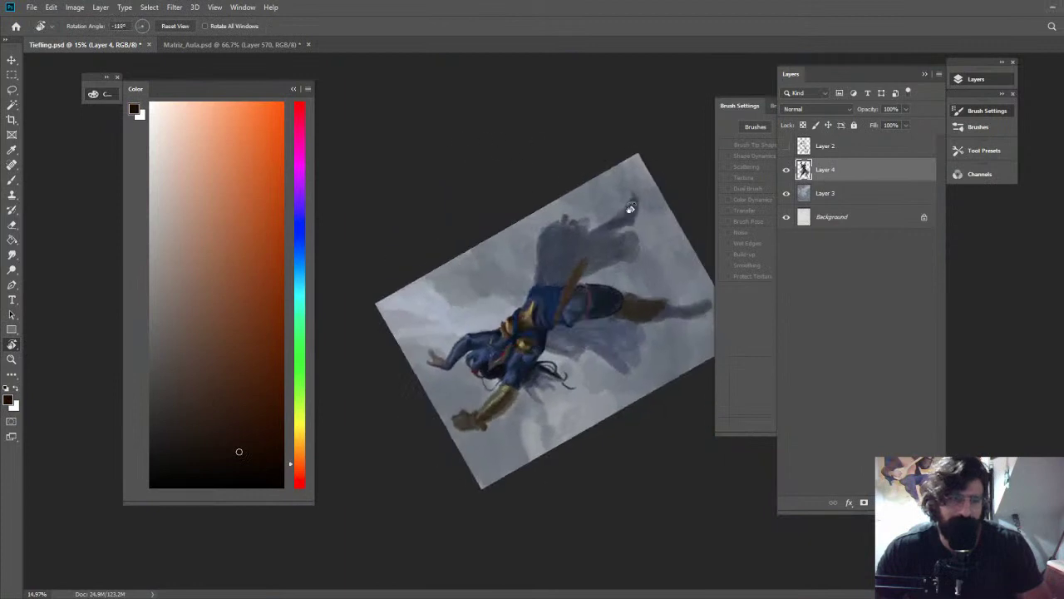
key("Escape")
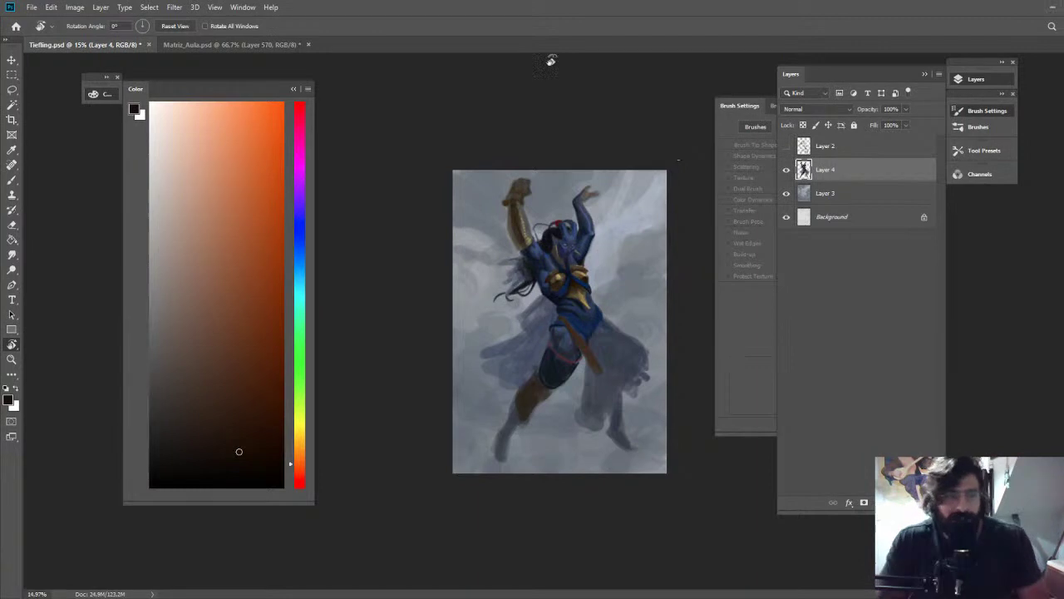
Deepen the shadow under the strap crossing with near-black red, and define the farther strap with sampled dark blue
left_click(605, 216, "alt")
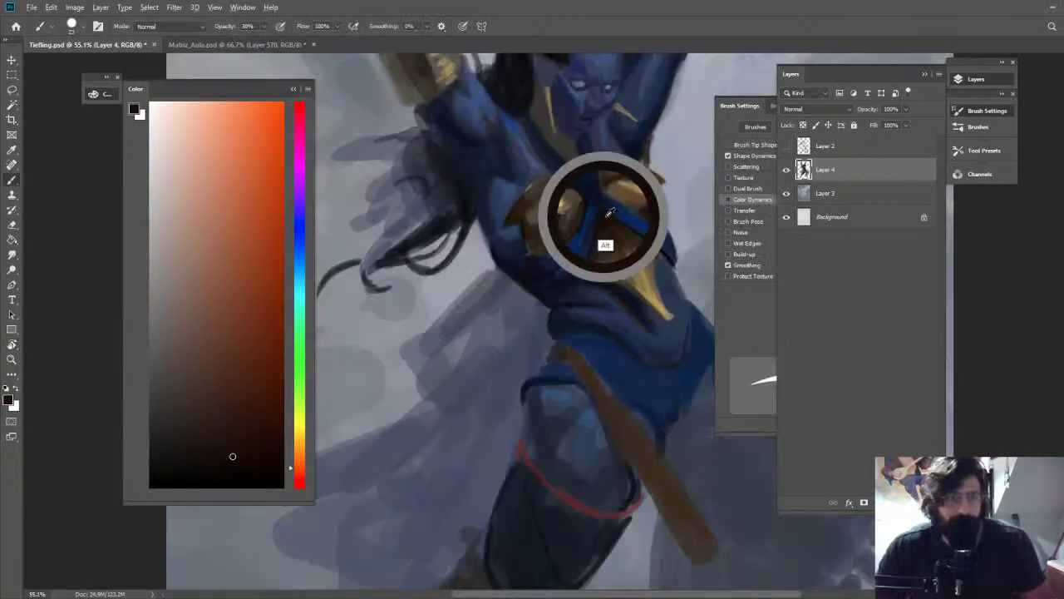
left_click(251, 469)
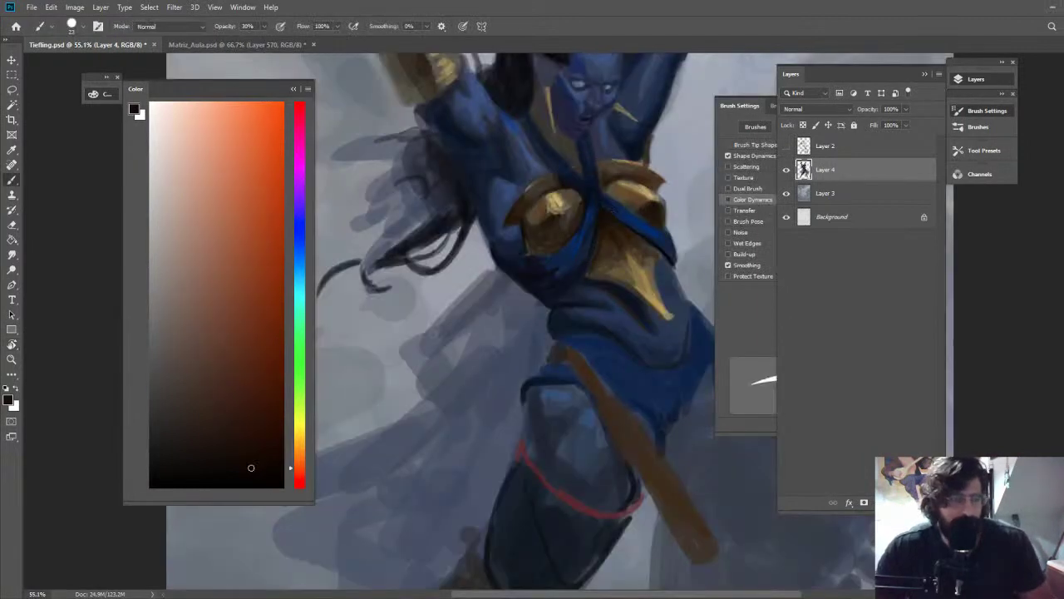
left_click(631, 220, "alt")
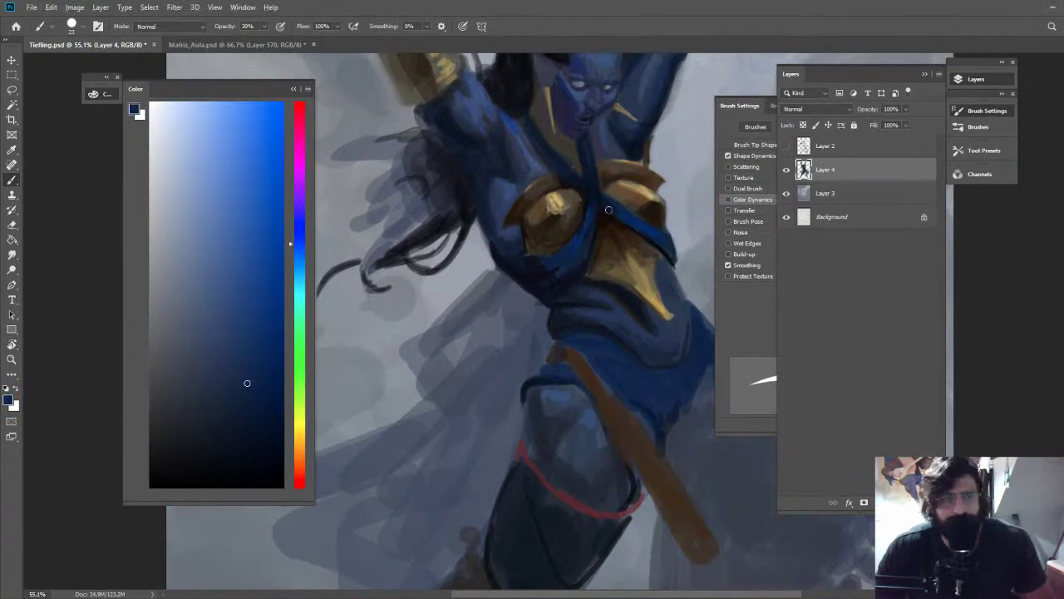
left_click(609, 210, "alt")
key("z")
left_click_drag(611, 203, 532, 199)
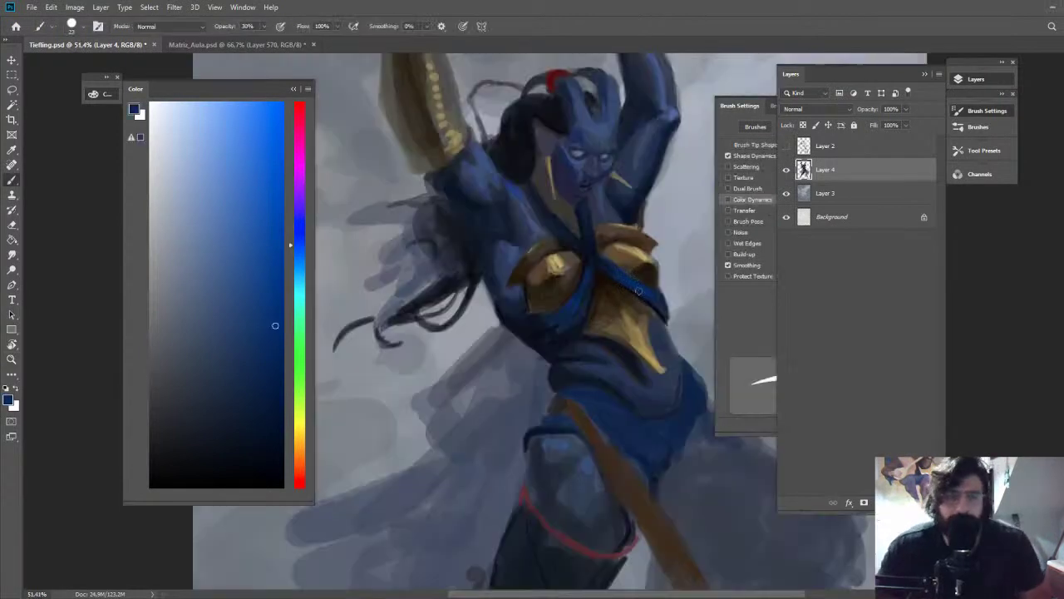
Erase along the figure's outer edge beside the farther cup and the strap's end to clean the silhouette
key("e")
key("e")
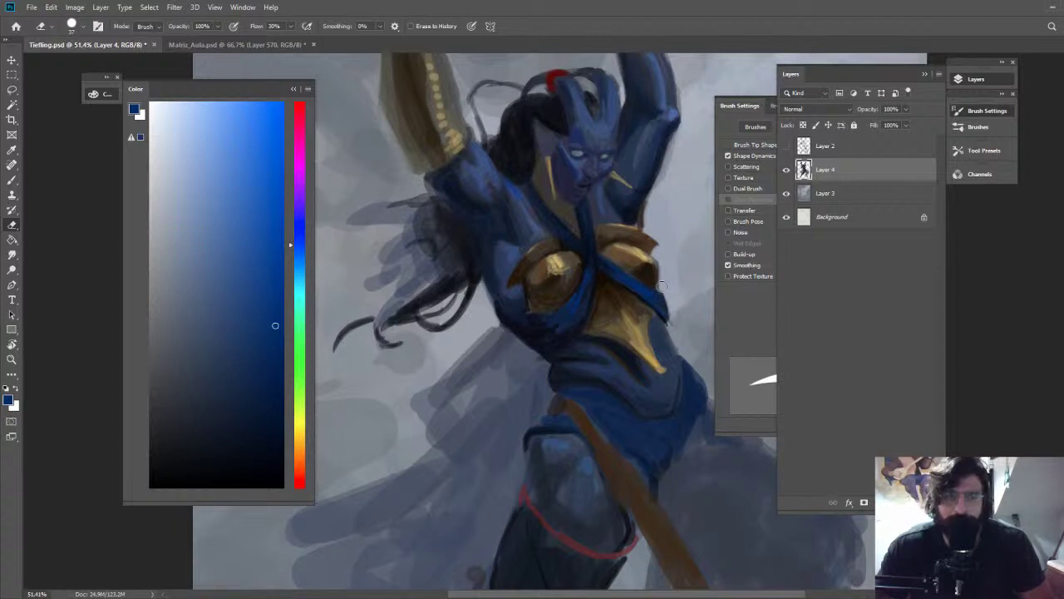
left_click_drag(662, 286, 672, 315)
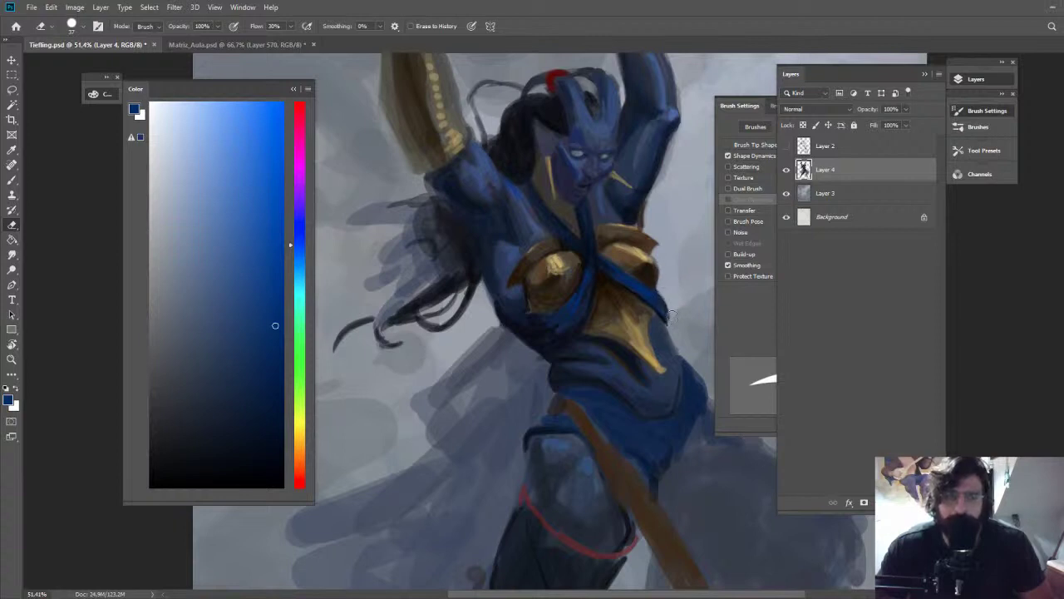
key("b")
Shade the abdomen's far side and hip contour beside the belly plate with sampled dark blues
left_click(656, 363, "alt")
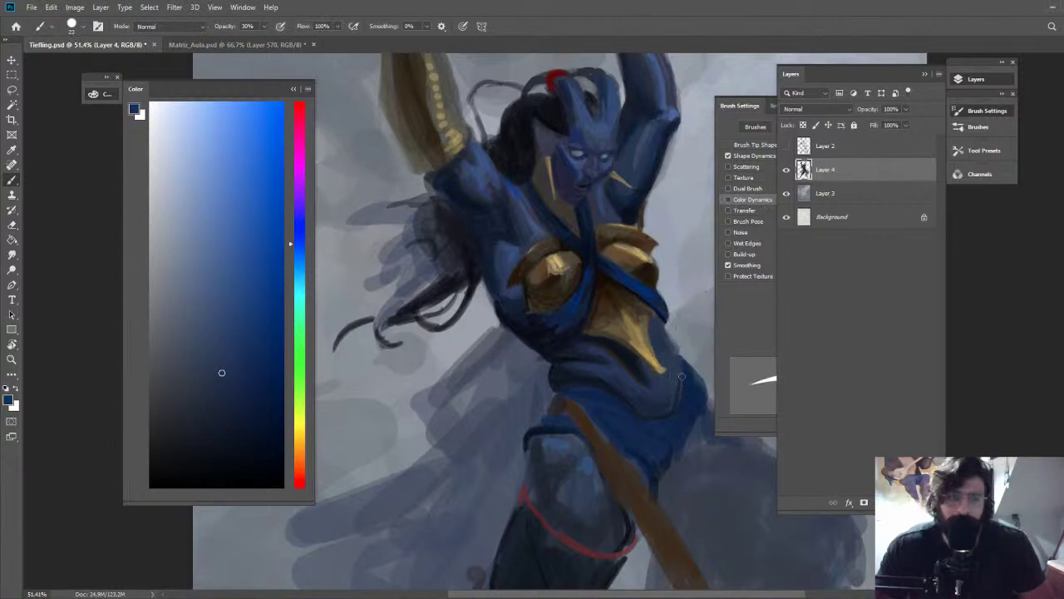
left_click(675, 333, "alt")
key("z")
left_click_drag(674, 304, 642, 304)
left_click_drag(715, 281, 680, 279)
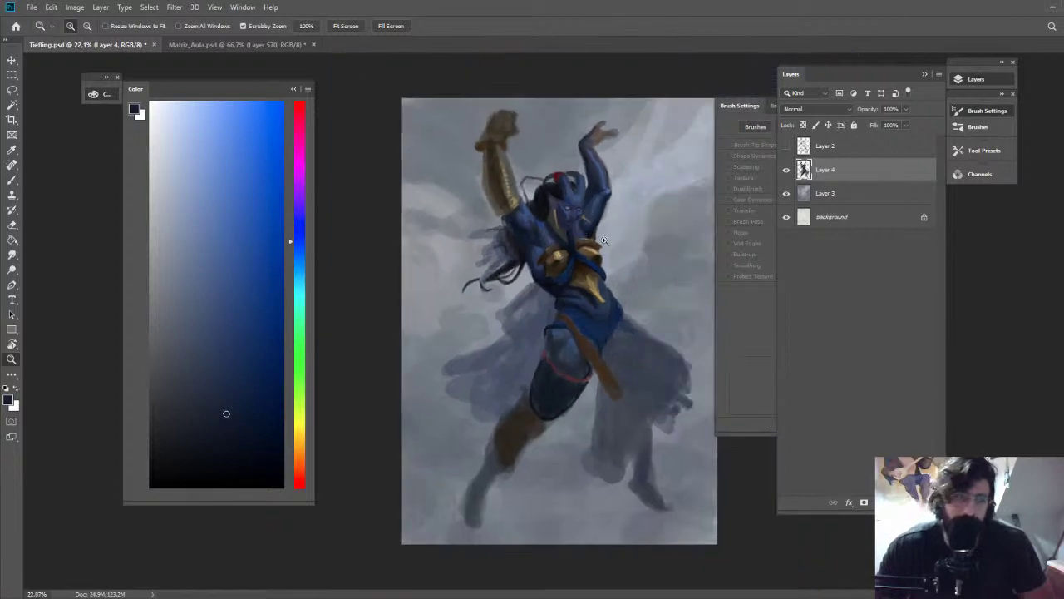
left_click(604, 240)
key("b")
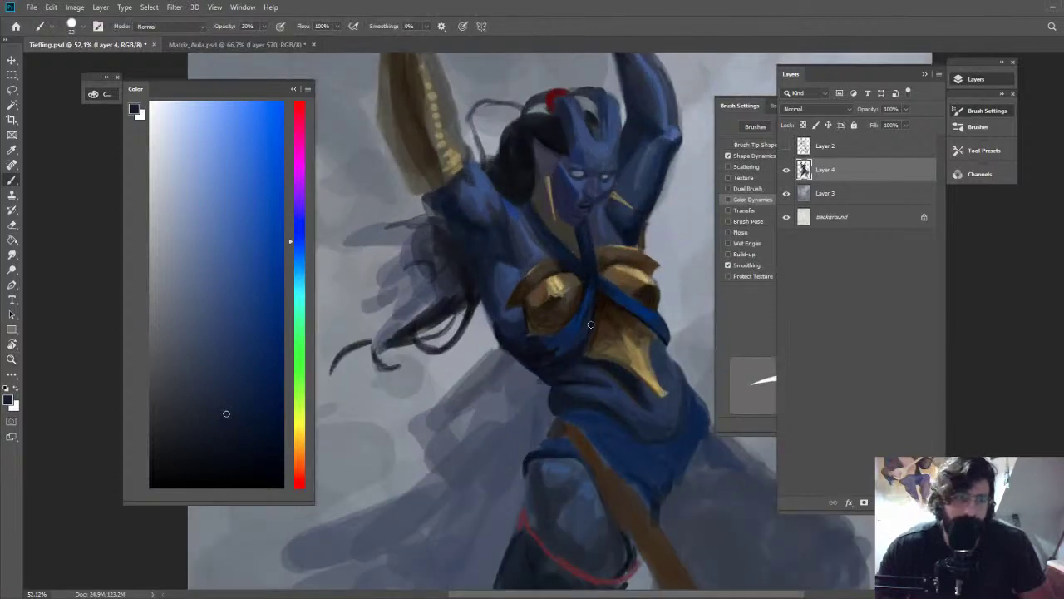
Deepen the lower shadow of the near gold cup with dark brown and browns sampled from the armor
mouse_move(590, 324)
left_mouse_down()
mouse_move(576, 312)
mouse_move(598, 325)
left_mouse_up()
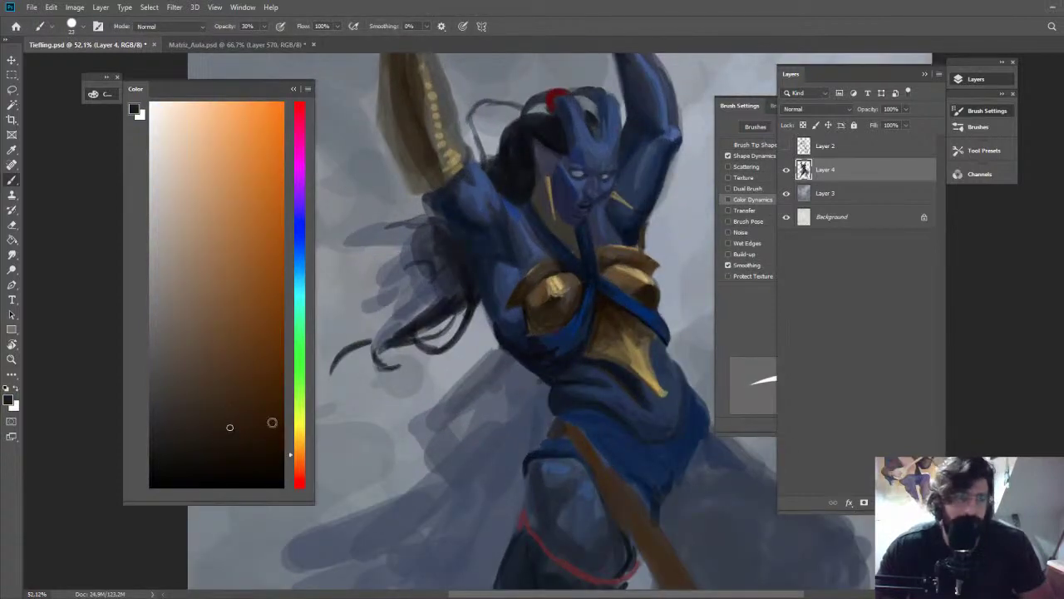
left_click(240, 456)
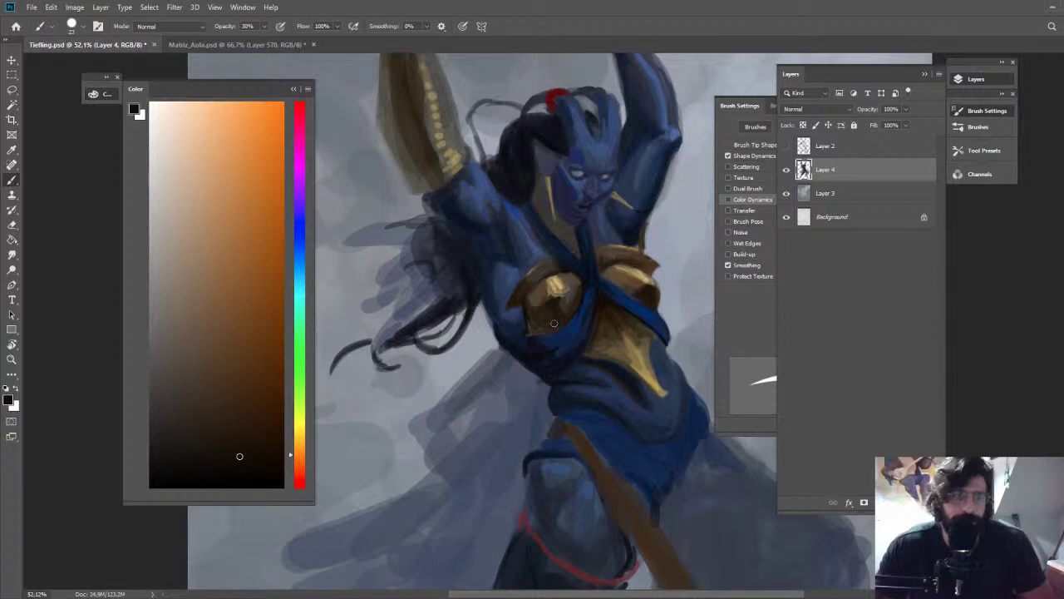
left_click(535, 287, "alt")
left_click(536, 288, "alt")
left_click(550, 301, "alt")
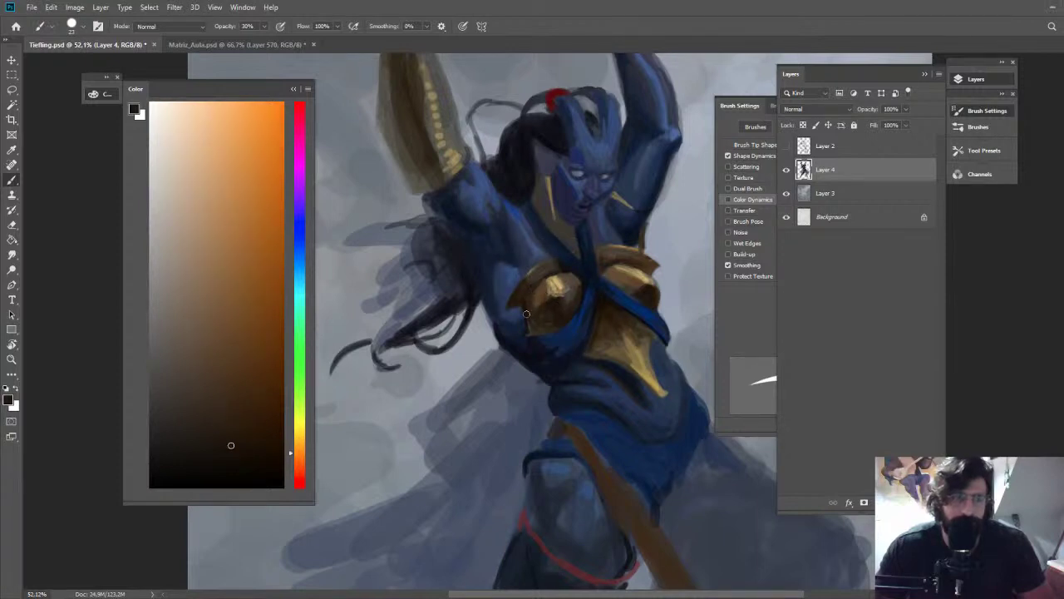
Darken the upper rim of the near gold cup with near-black brown where it meets the strap
key("z")
left_click_drag(661, 181, 670, 321)
mouse_move(672, 359)
left_mouse_down()
mouse_move(630, 339)
mouse_move(564, 195)
mouse_move(609, 172)
left_mouse_up()
key("b")
left_click(369, 322, "alt")
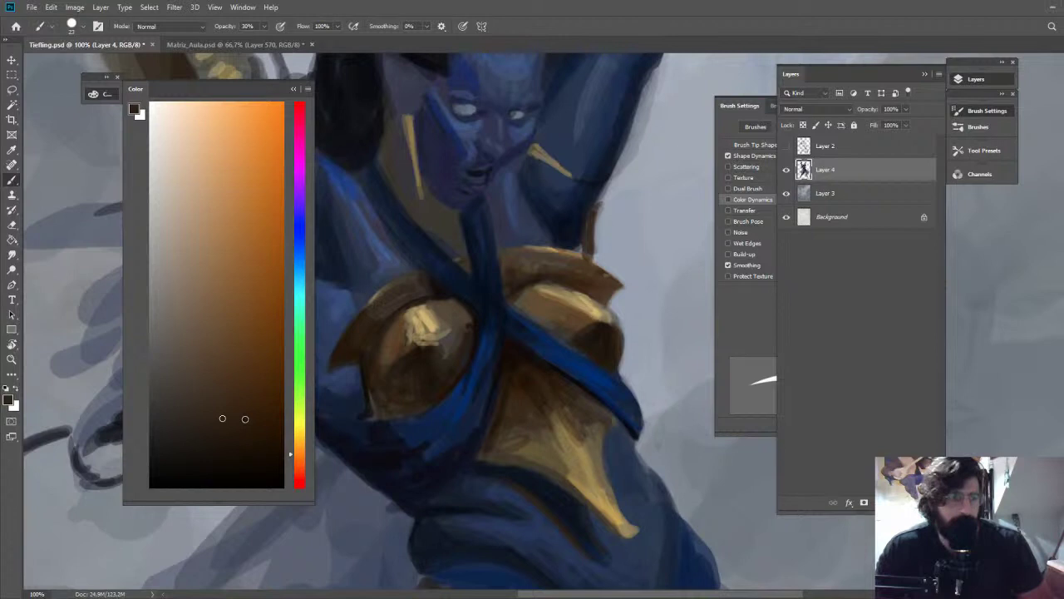
left_click(242, 457)
left_click_drag(377, 314, 421, 287)
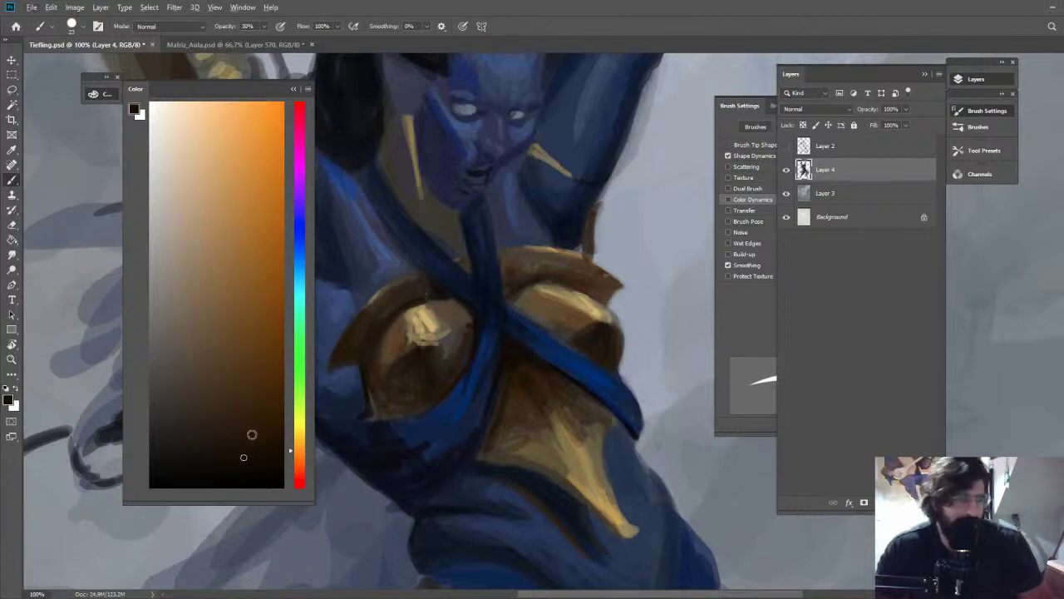
left_click(271, 375)
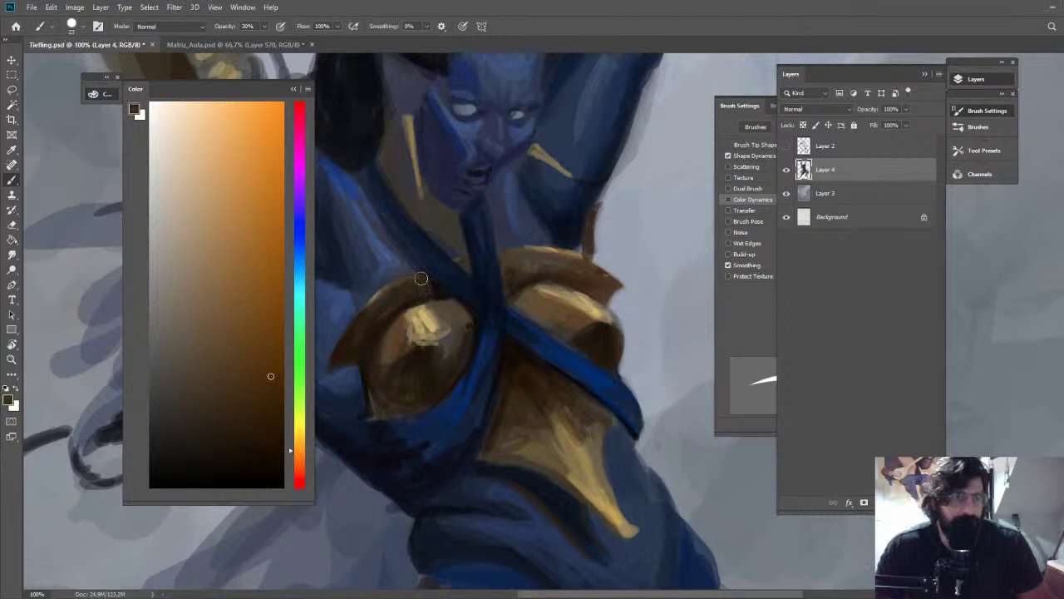
Paint a thin highlight along the near cup's upper rim with a smaller brush and sampled light gold
left_click(425, 319, "alt")
key("bracketleft")
key("bracketleft")
key("bracketleft")
key("bracketleft")
key("bracketleft")
key("bracketleft")
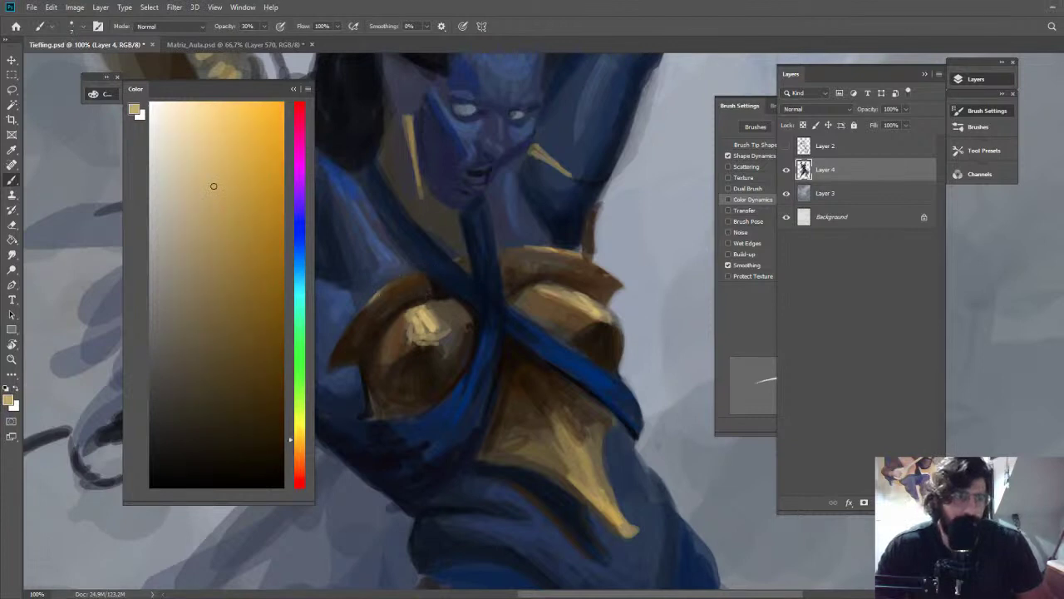
left_click_drag(386, 288, 420, 274)
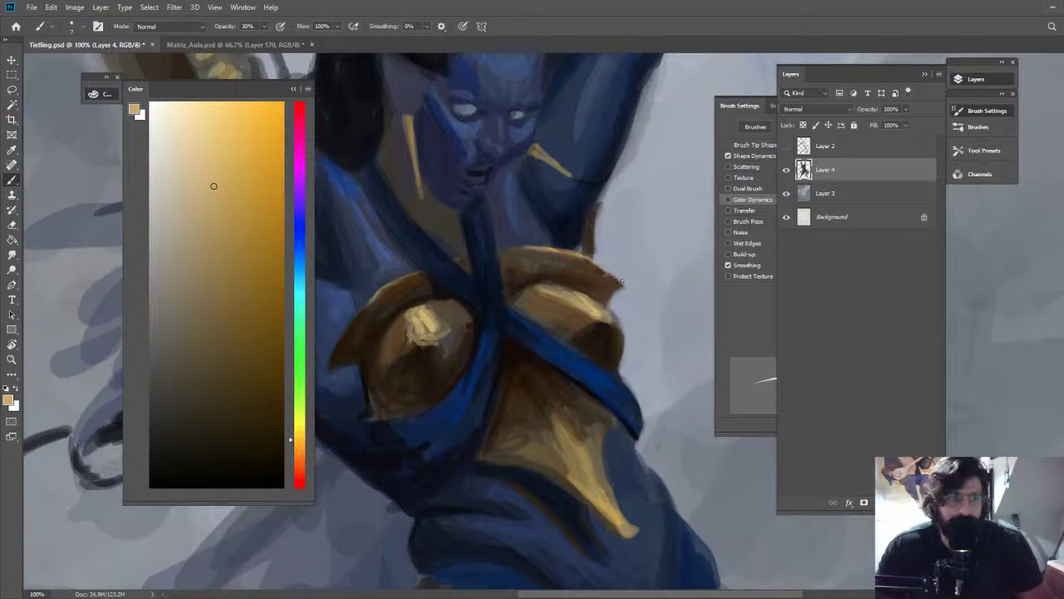
Refine the farther cup's outer rim and highlight with sampled dark brown and gold, erasing stray paint along its edge
left_click(592, 266, "alt")
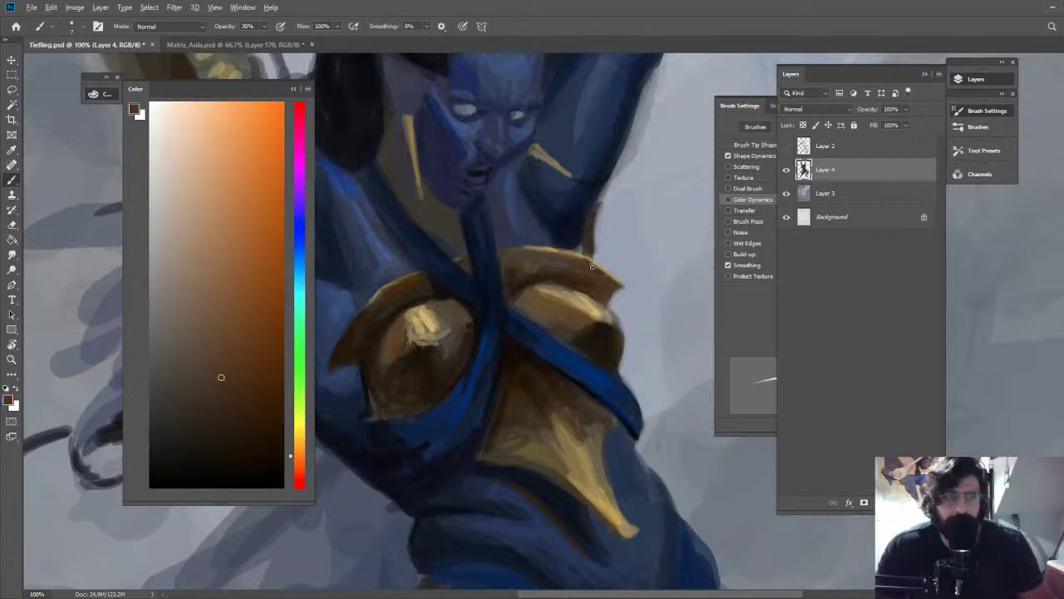
key("e")
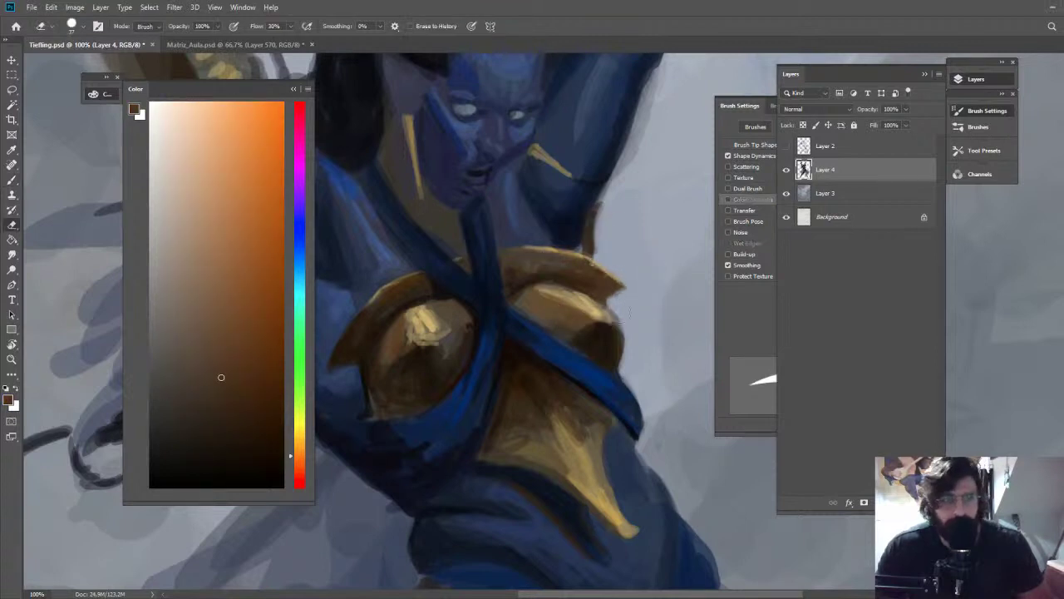
key("b")
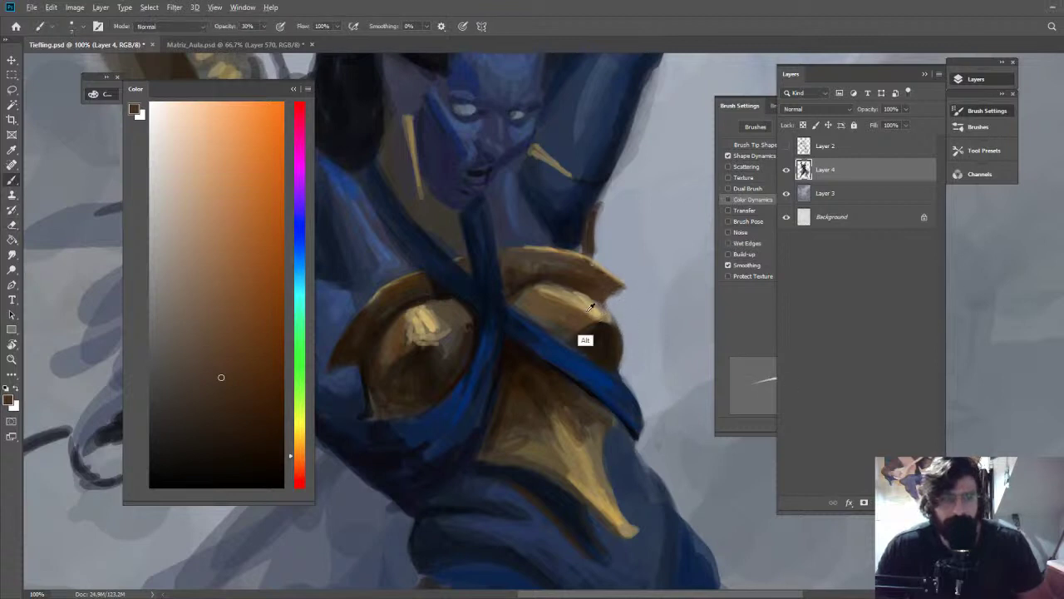
left_click(595, 309, "alt")
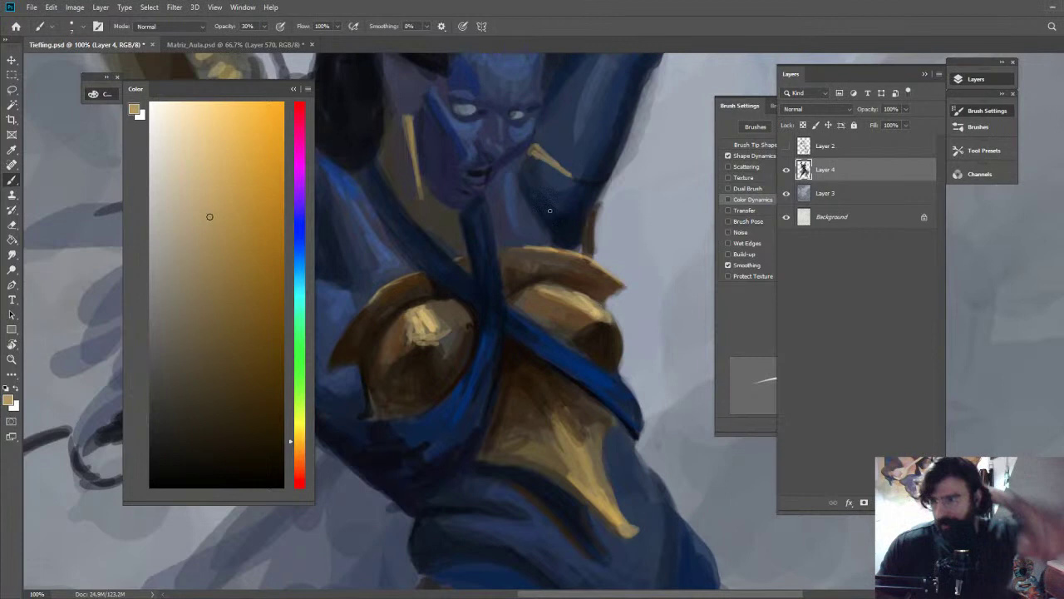
Shade and highlight the raised arm's golden bracer with sampled browns and muted golds
scroll(550, 211, "down", 5)
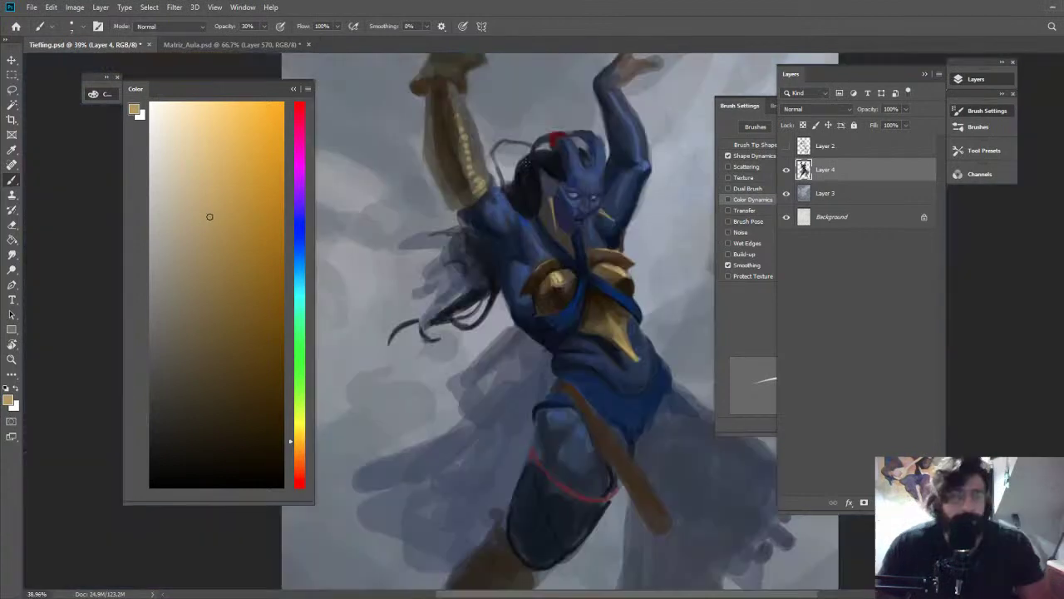
left_click(457, 204, "alt")
left_click_drag(454, 205, 447, 208)
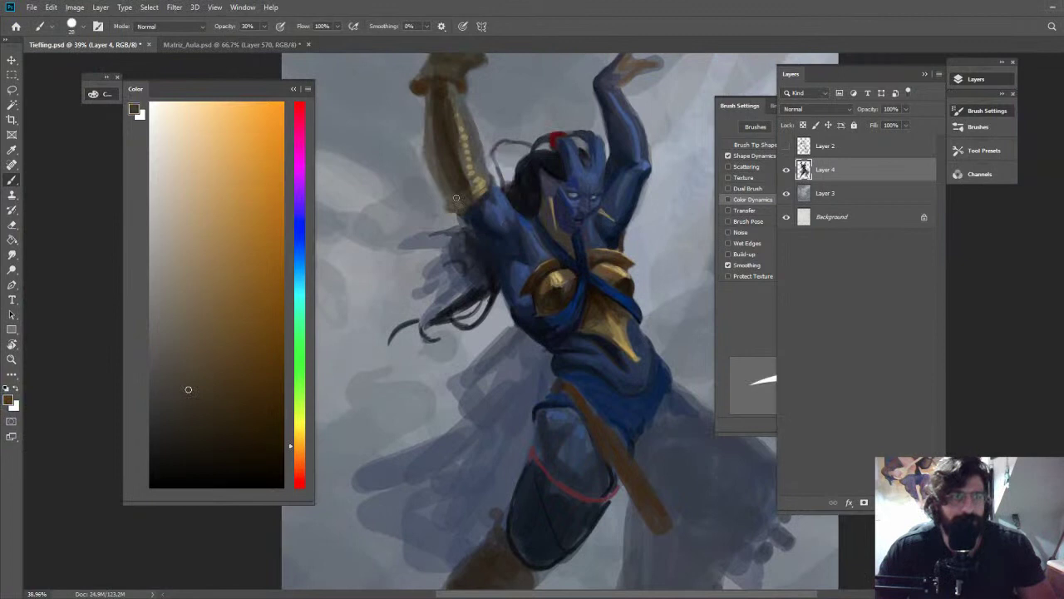
left_click(476, 214, "alt")
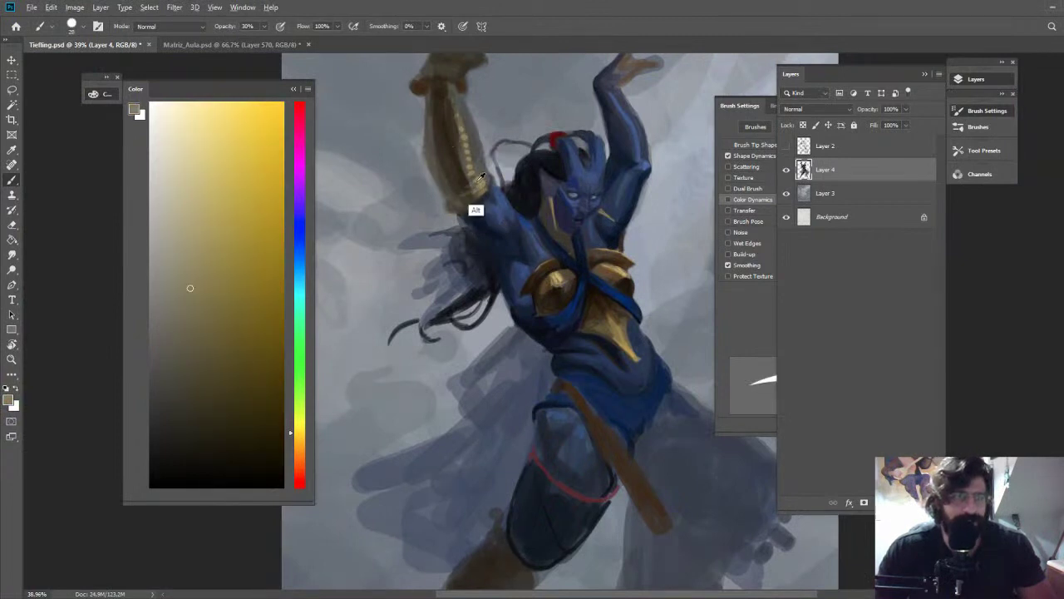
left_click(476, 179, "alt")
left_click_drag(457, 115, 453, 102)
left_click(457, 97, "alt")
left_click(461, 86, "alt")
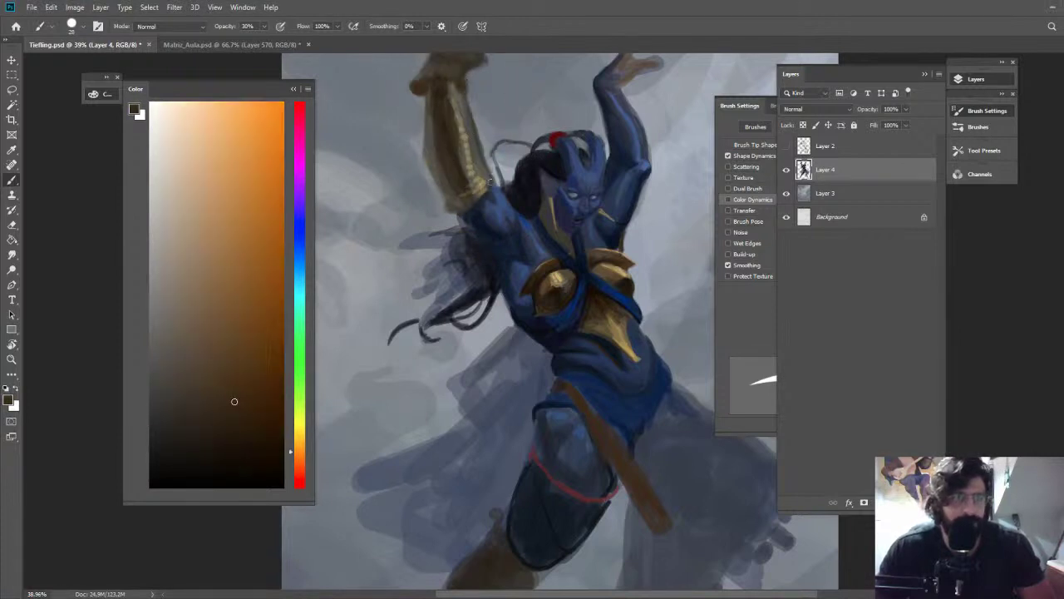
Deepen the thigh's inner shadow beside the brown strap with near-black blue
left_click_drag(526, 181, 464, 98)
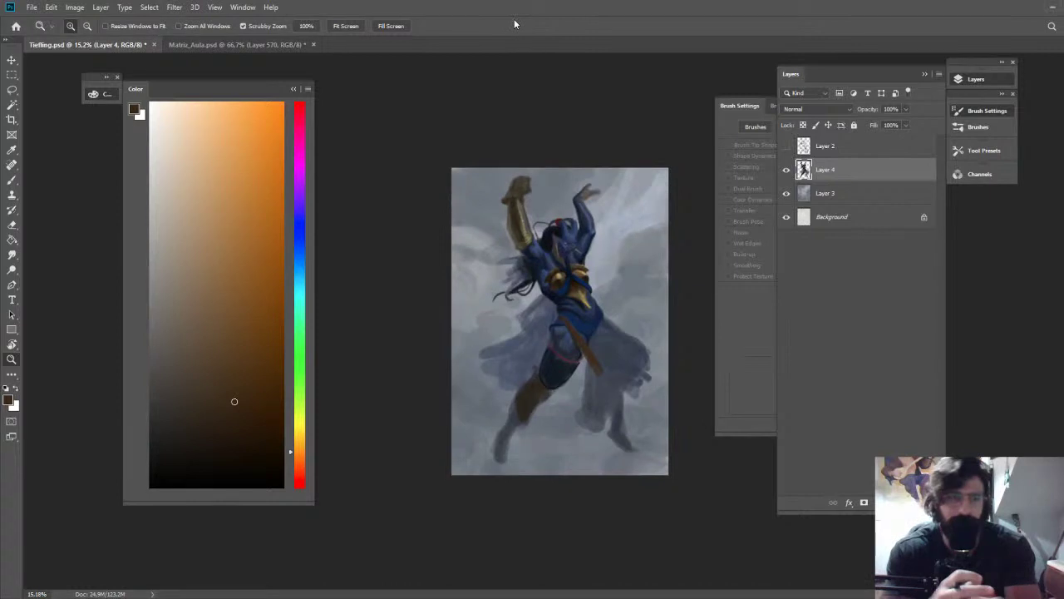
left_click_drag(620, 372, 674, 364)
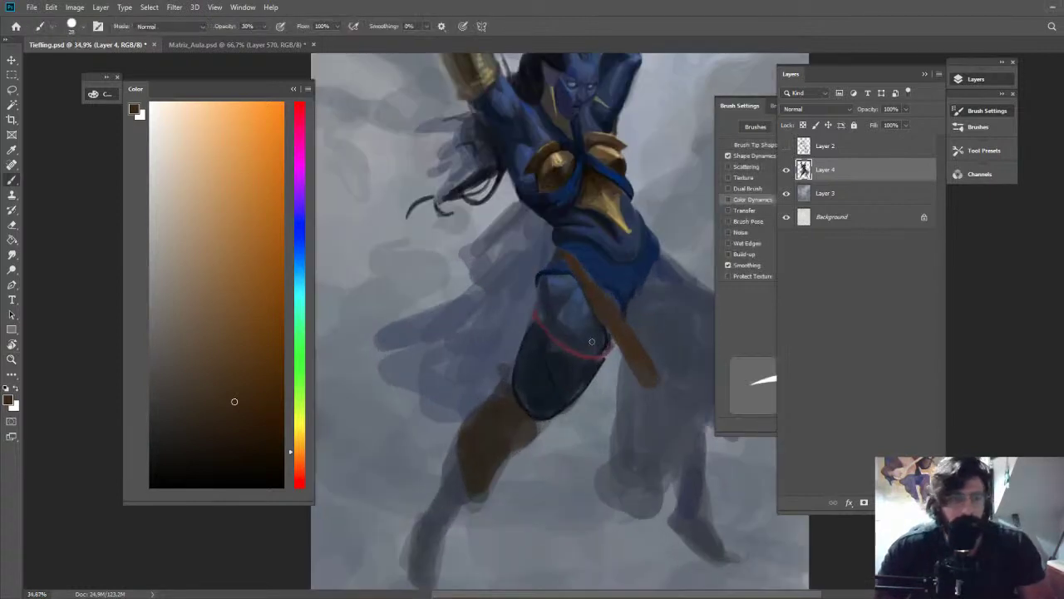
left_click(592, 340, "alt")
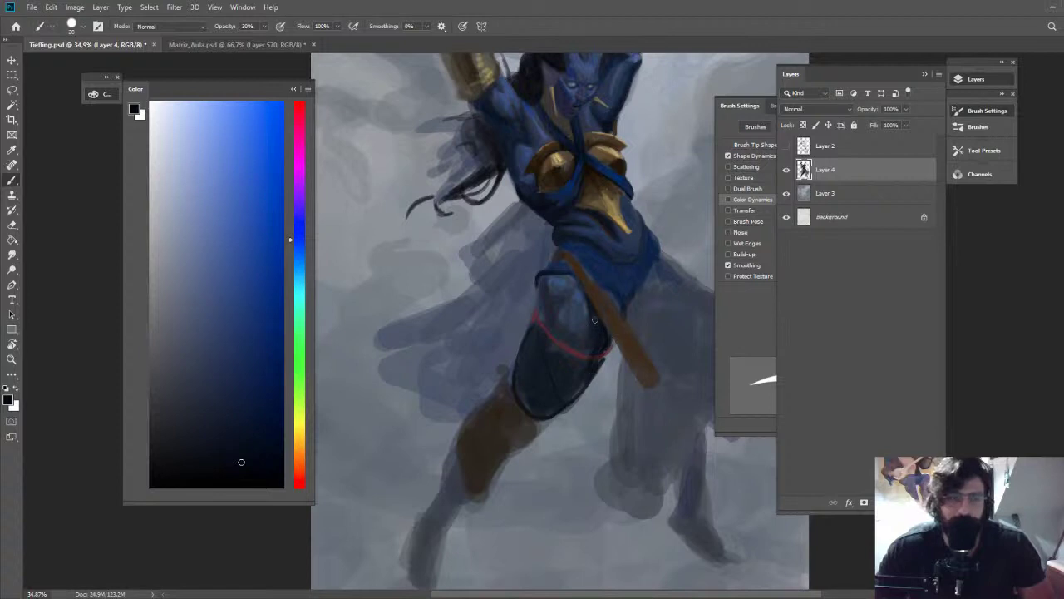
Flip the canvas horizontally and refine the abdomen's outer contour and shading beside the belly plate with sampled dark blues
key("ctrl+shift+h")
key("z")
left_click_drag(596, 320, 666, 309)
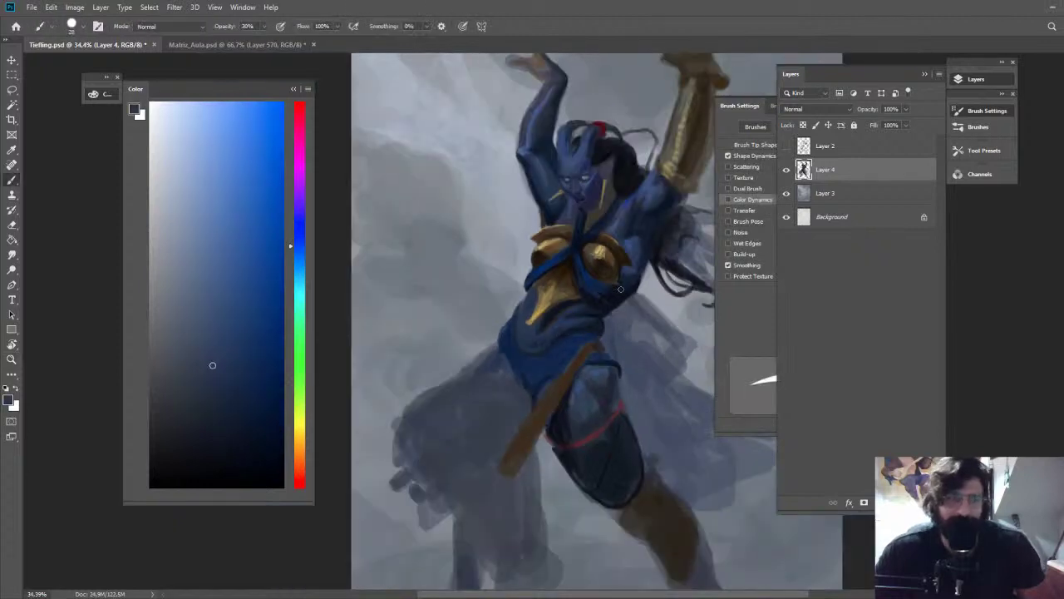
key("z")
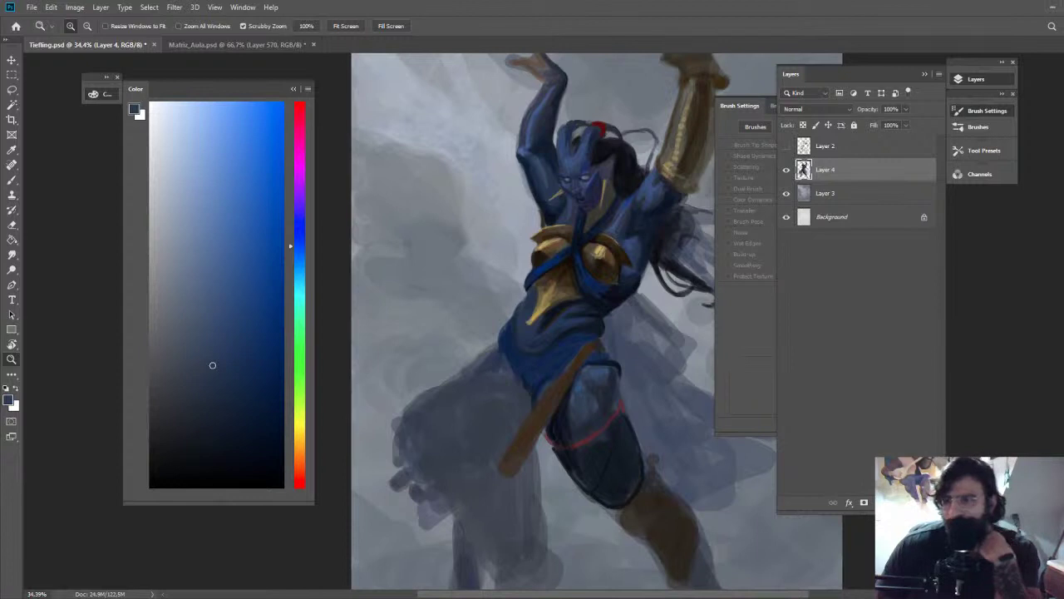
left_click_drag(532, 320, 550, 331)
key("b")
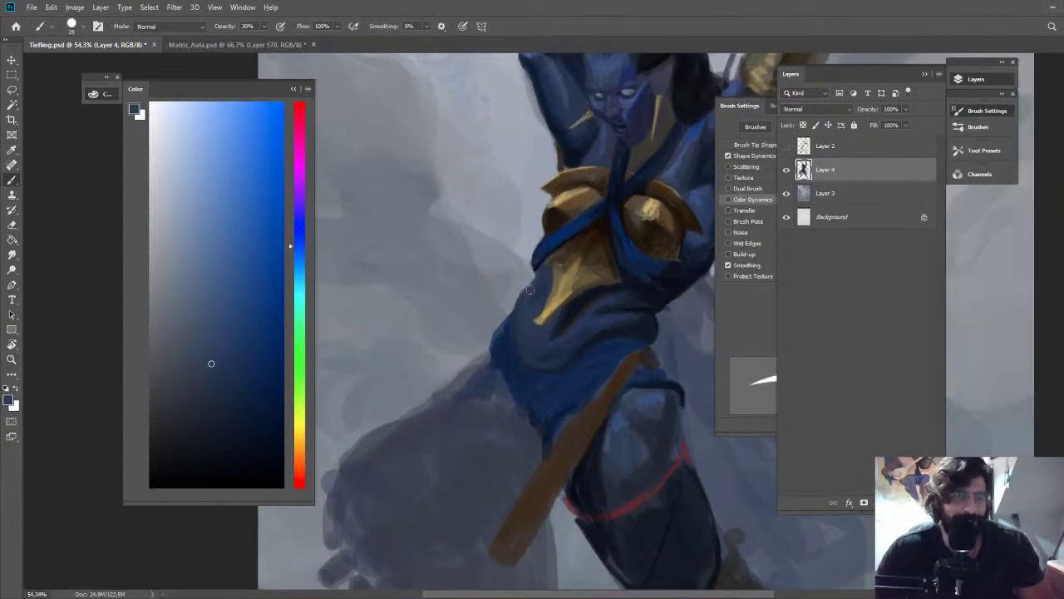
left_click_drag(530, 288, 518, 304)
left_click(578, 303, "alt")
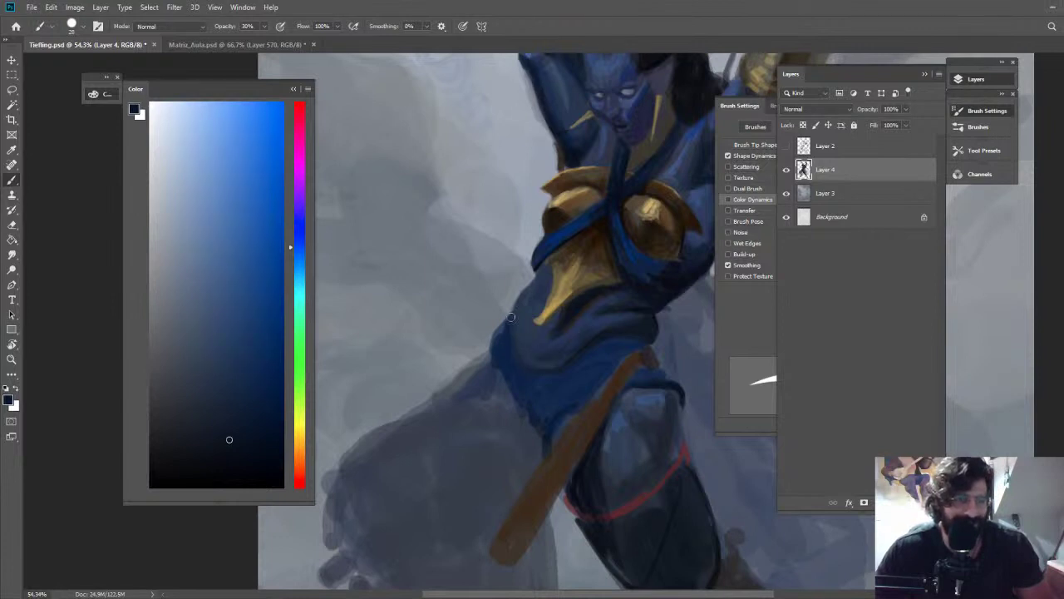
Show the Layer 2 sketch and paint the short strap piece behind the hip in very dark brown at 66% opacity
left_click(481, 418, "alt")
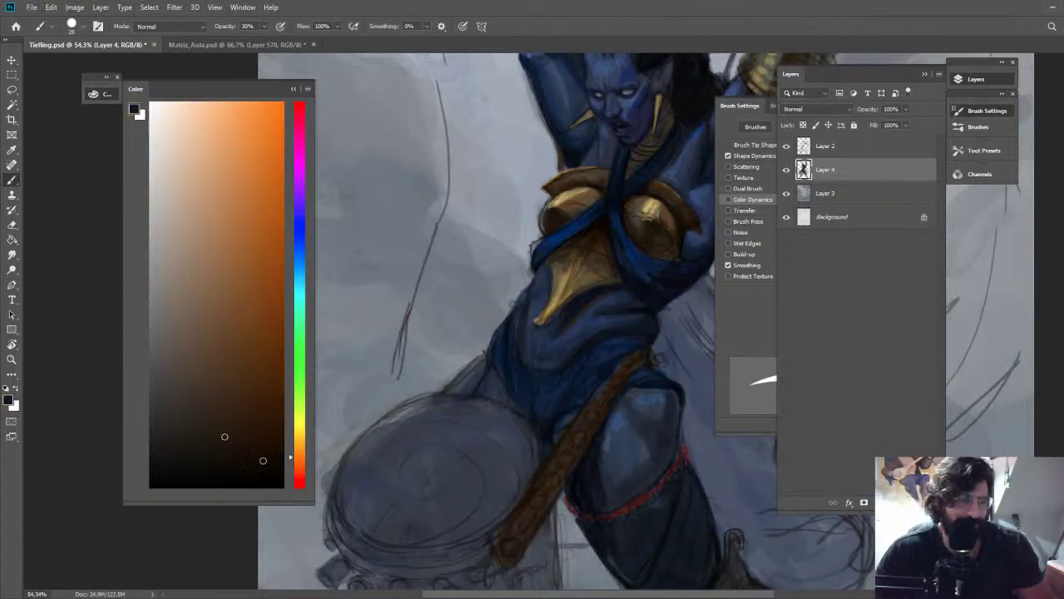
left_click(263, 459)
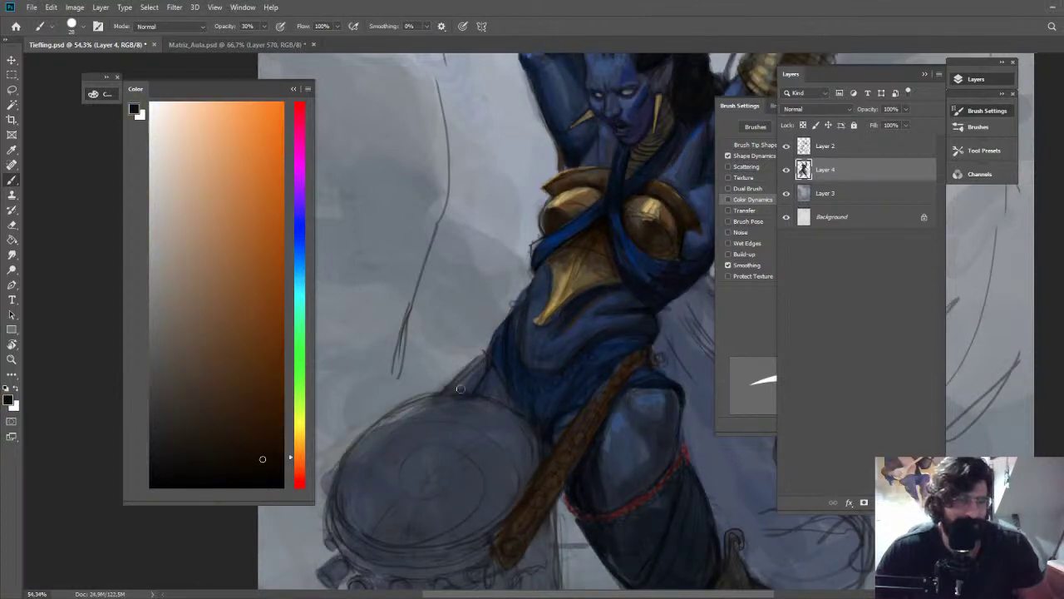
key("5")
key("6")
mouse_move(471, 371)
left_mouse_down()
mouse_move(457, 389)
mouse_move(483, 359)
mouse_move(476, 377)
left_mouse_up()
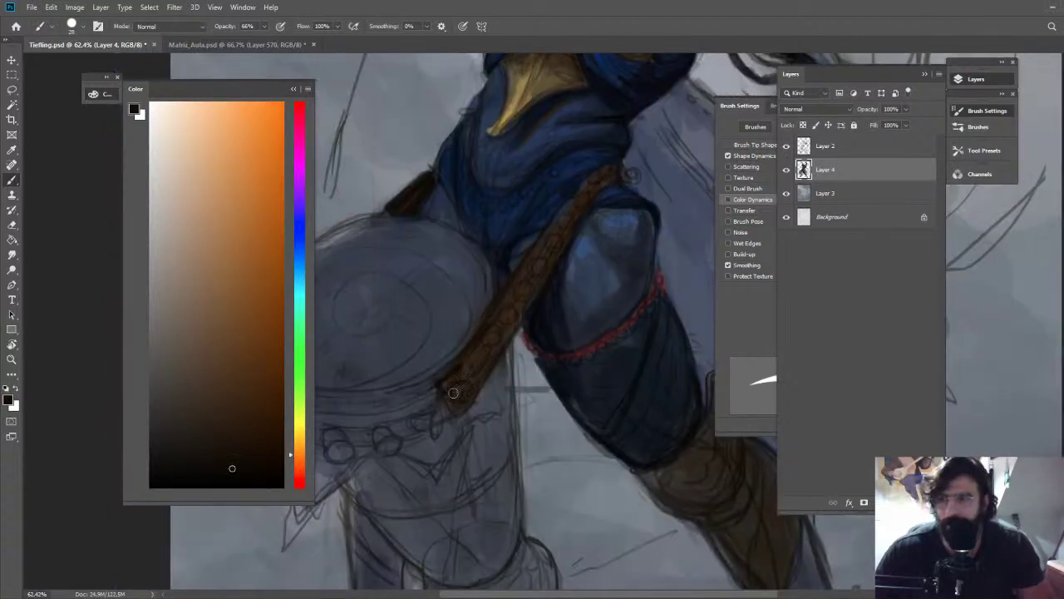
Shade the drum strap's lower end and length with dark browns at 40% brush opacity, following the sketch
key("4")
mouse_move(452, 380)
left_mouse_down()
mouse_move(459, 394)
mouse_move(466, 385)
left_mouse_up()
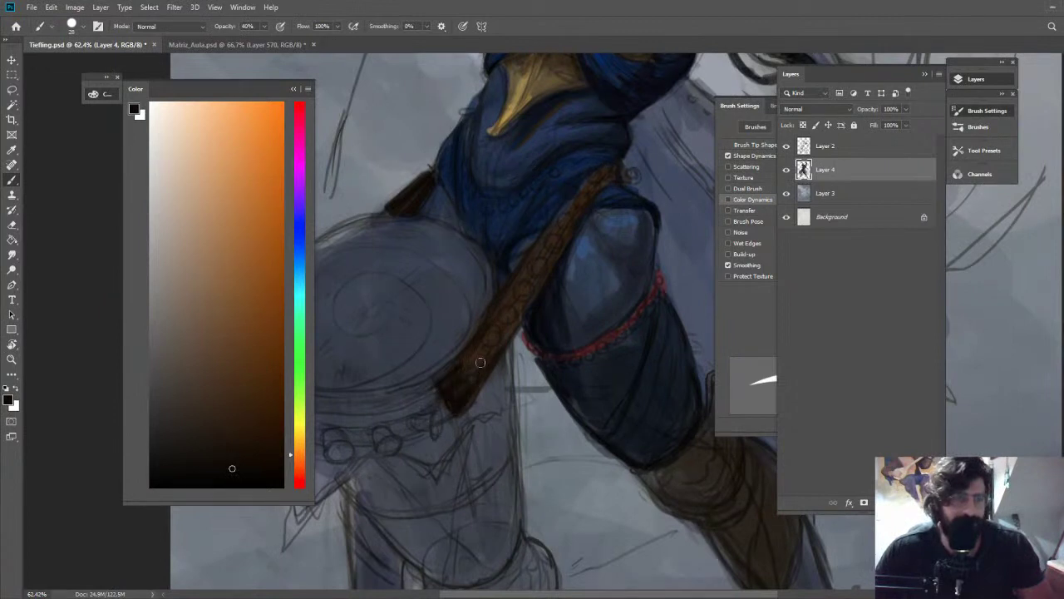
left_click(480, 362, "alt")
left_click_drag(605, 173, 556, 236)
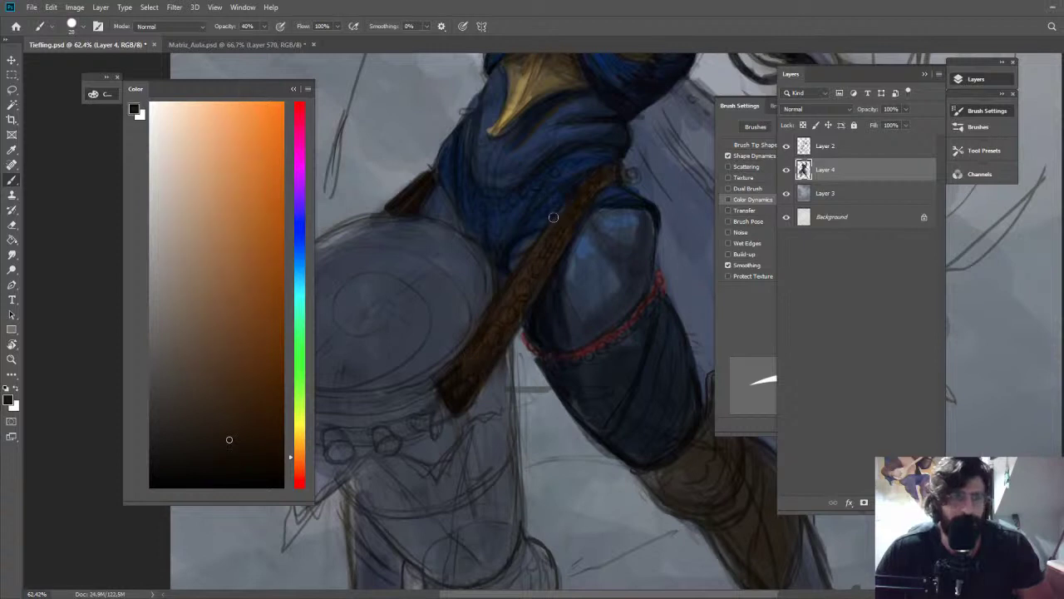
Hide the Layer 2 sketch and highlight the drum strap's end and outer edge with grayish browns
left_click_drag(615, 183, 548, 158)
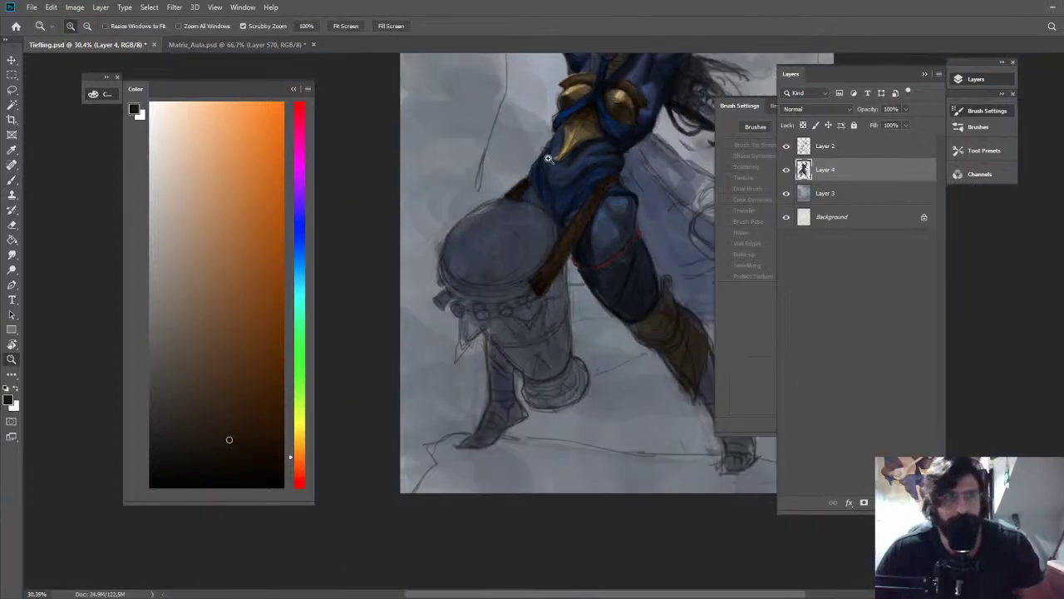
left_click_drag(548, 158, 428, 318)
left_click(787, 146)
left_click_drag(537, 316, 526, 318)
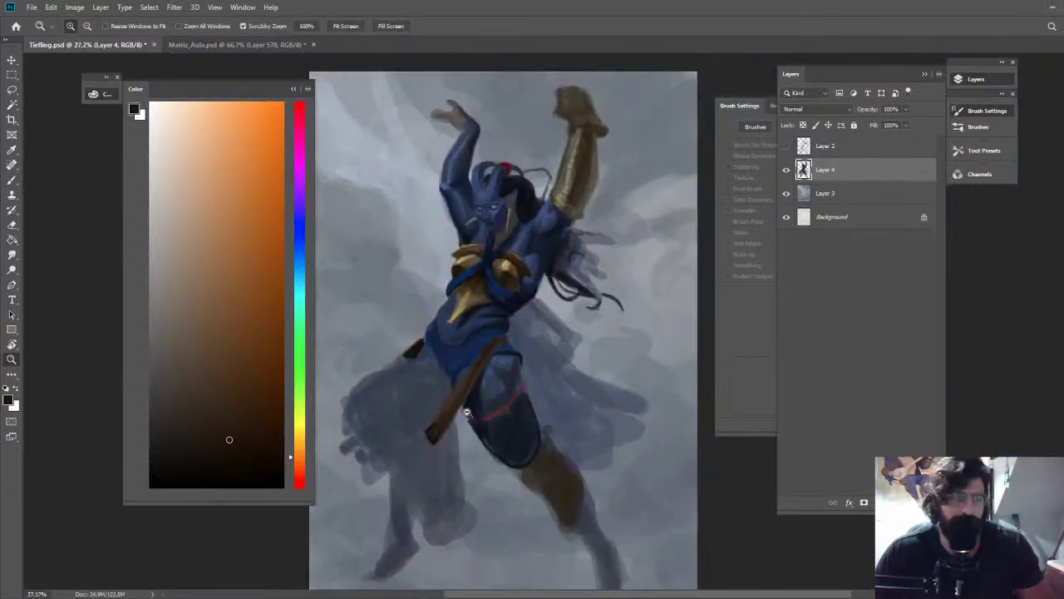
left_click_drag(432, 415, 510, 416)
left_click(265, 386)
left_click(190, 379)
left_click_drag(421, 449, 422, 445)
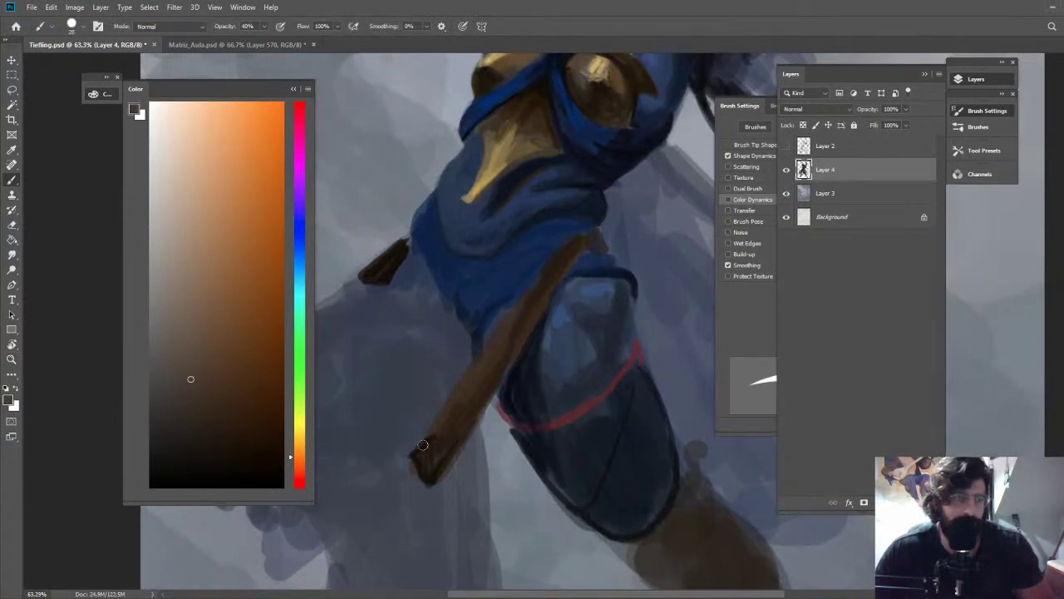
left_click(420, 445, "alt")
mouse_move(417, 445)
left_mouse_down()
mouse_move(474, 361)
mouse_move(470, 369)
left_mouse_up()
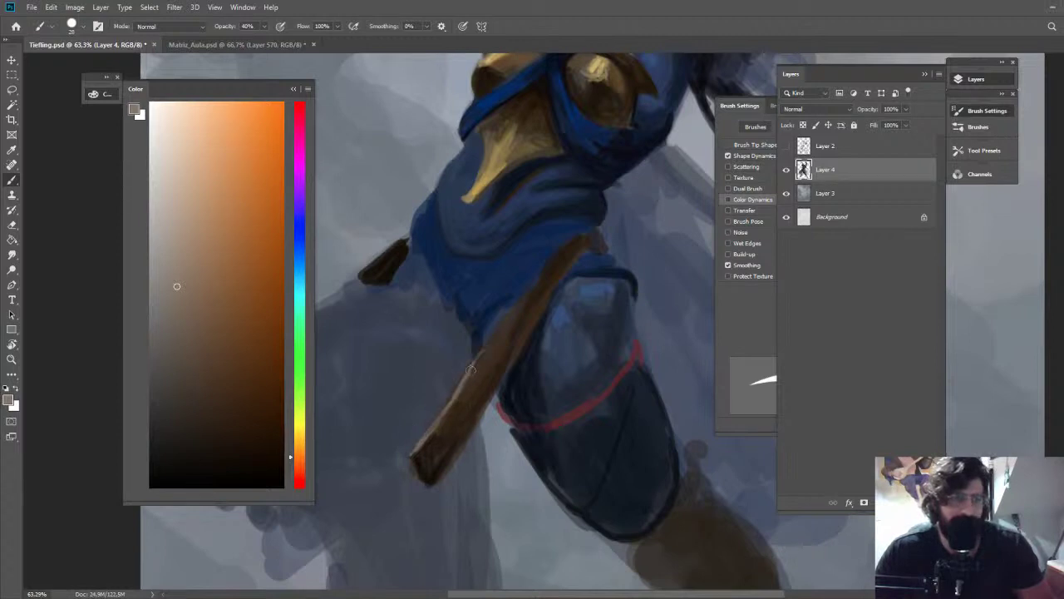
left_click_drag(471, 369, 504, 318)
Darken the drum strap's upper end at the hip with sampled dark browns, comparing it against the whole figure
left_click(529, 279, "alt")
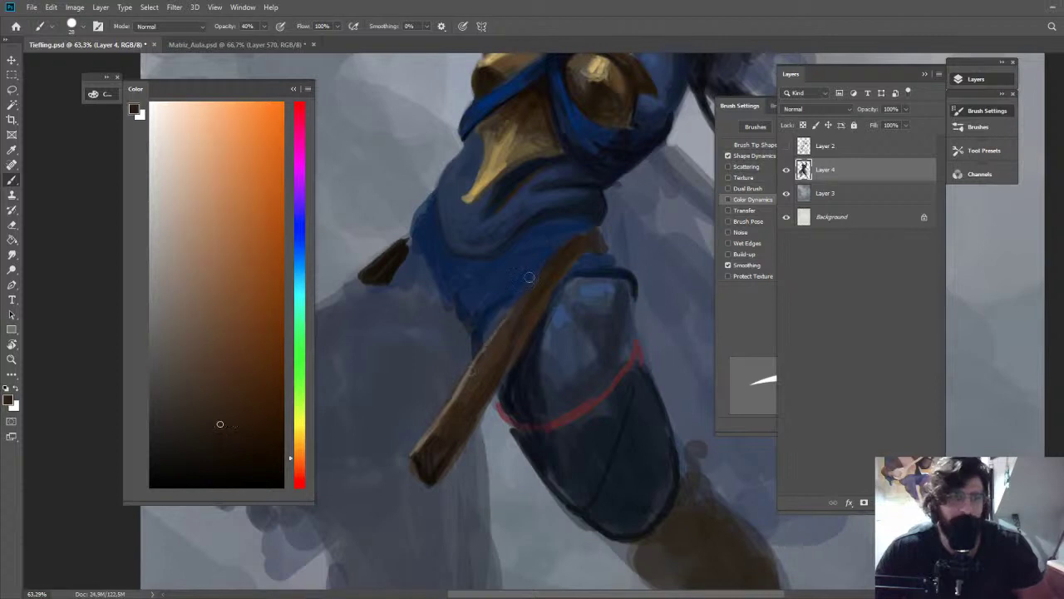
left_click(521, 303, "alt")
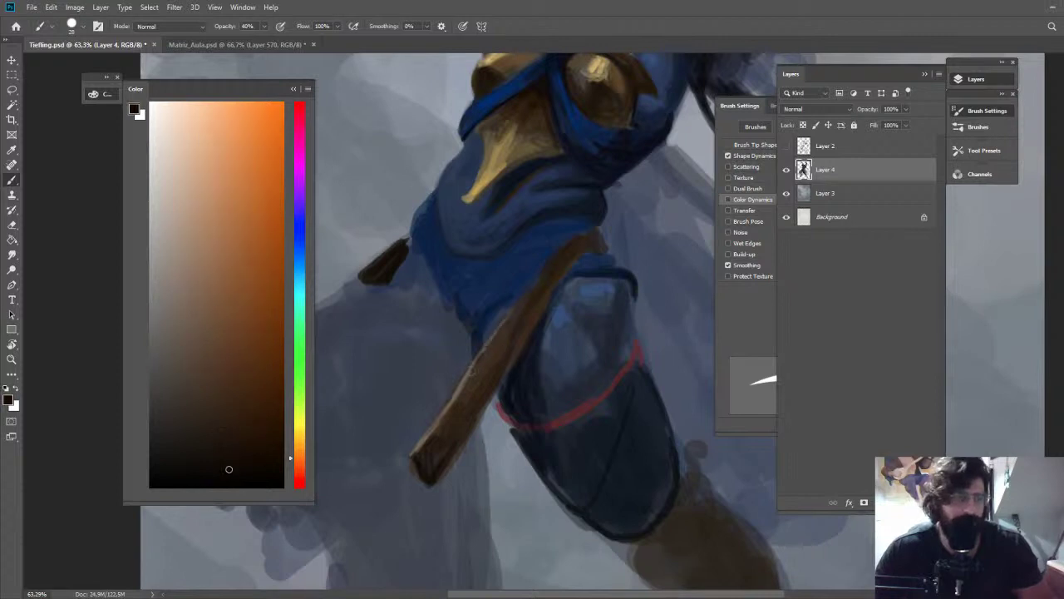
left_click(599, 233, "alt")
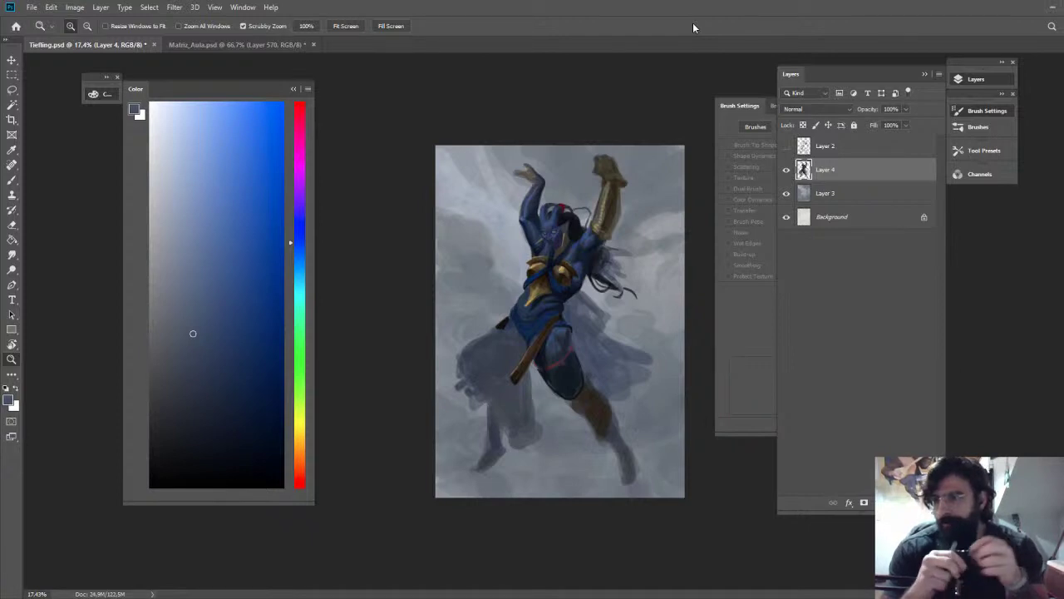
left_click_drag(558, 335, 611, 336)
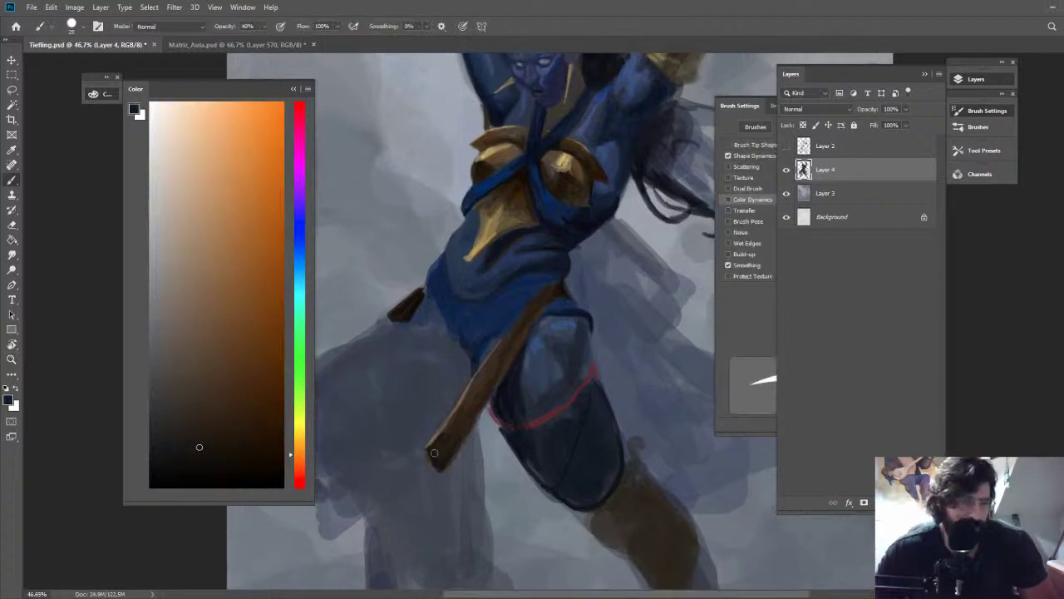
Paint a pale yellow highlight on the pointed lower tip of the gold abdominal plate at 40% brush opacity
key("z")
left_click_drag(514, 399, 451, 394)
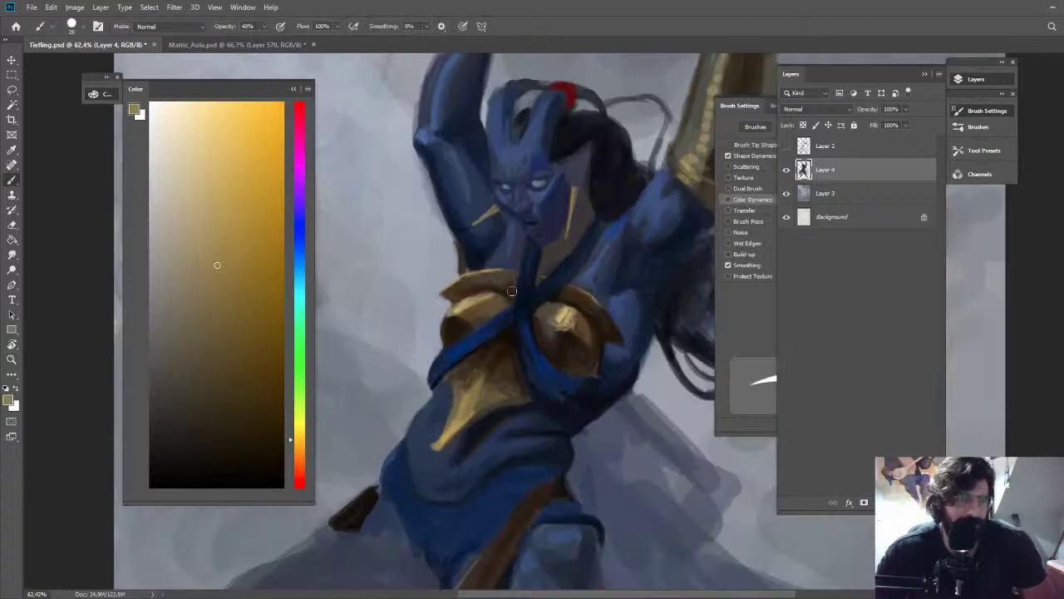
left_click(463, 310, "alt")
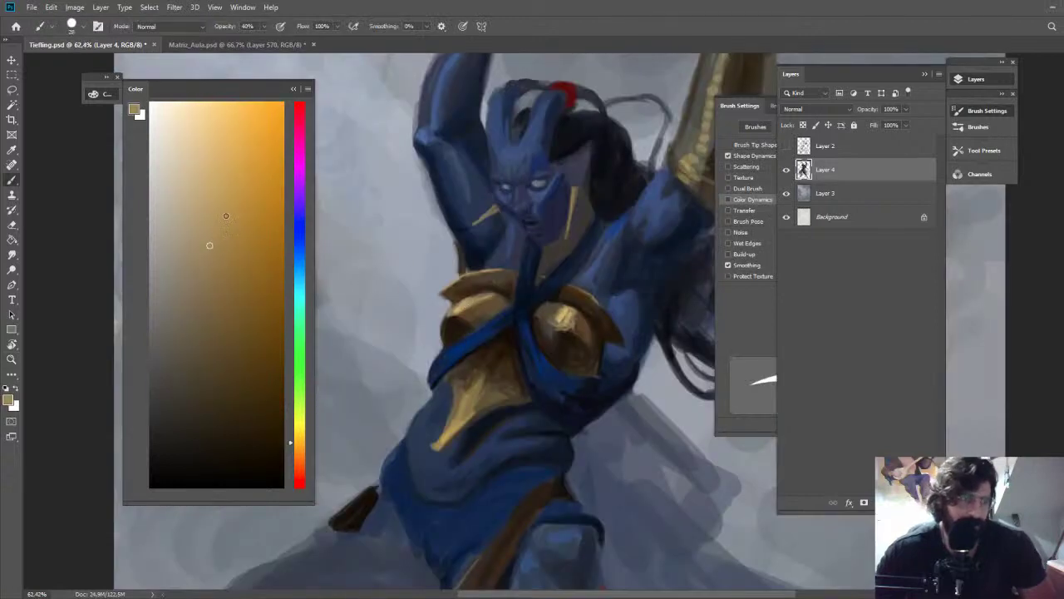
left_click_drag(226, 216, 192, 101)
left_click_drag(300, 443, 300, 429)
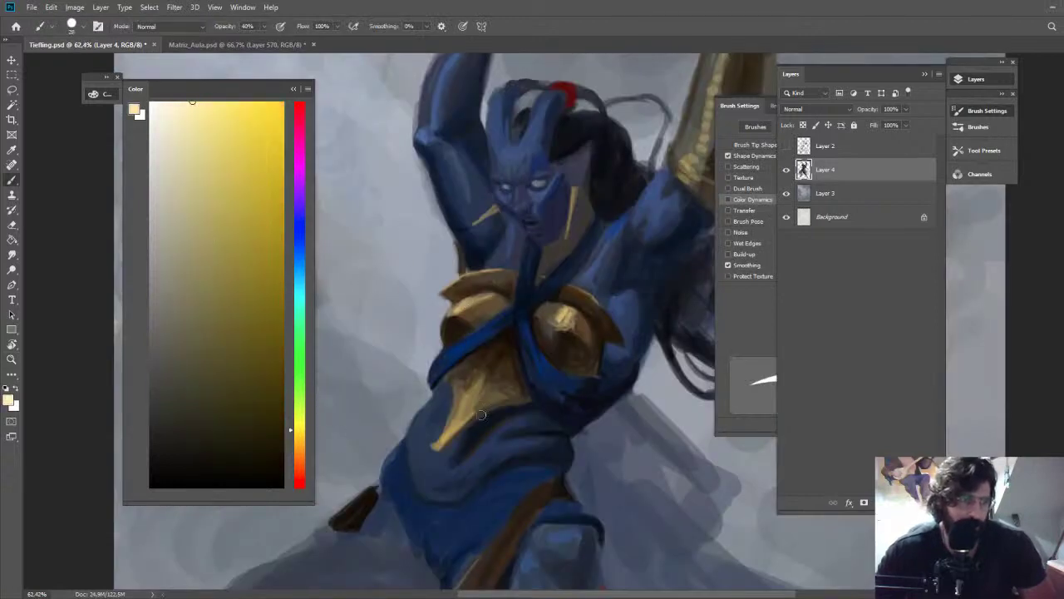
left_click_drag(444, 436, 434, 445)
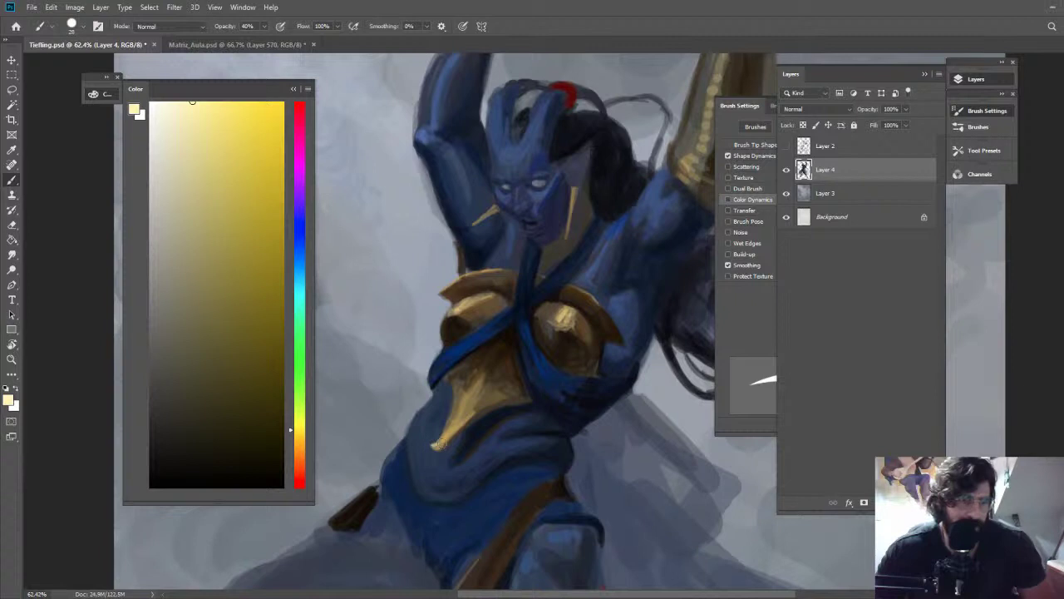
Blend the shadows and rim of the gold breastplate with browns and golds sampled from the armor, at 20% brush opacity
scroll(430, 384, "up", 1)
left_click(463, 328, "alt")
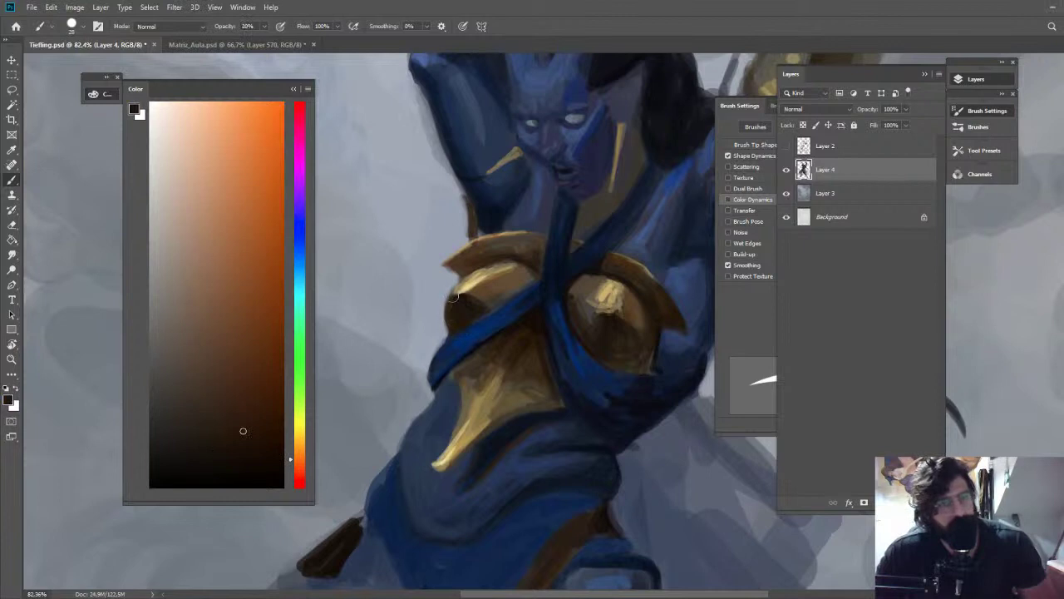
left_click(453, 297, "alt")
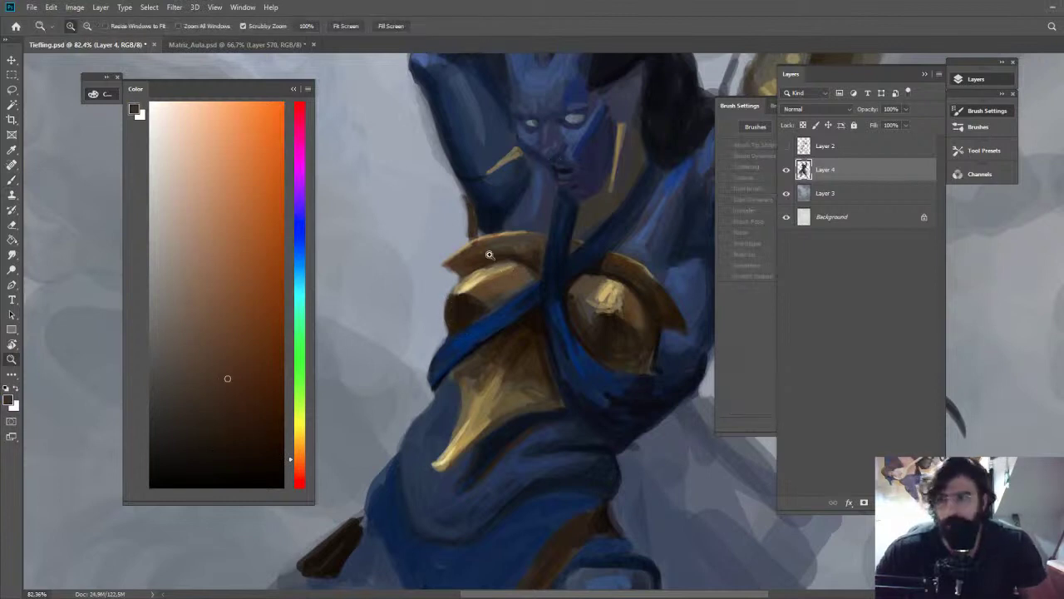
scroll(465, 253, "up", 2)
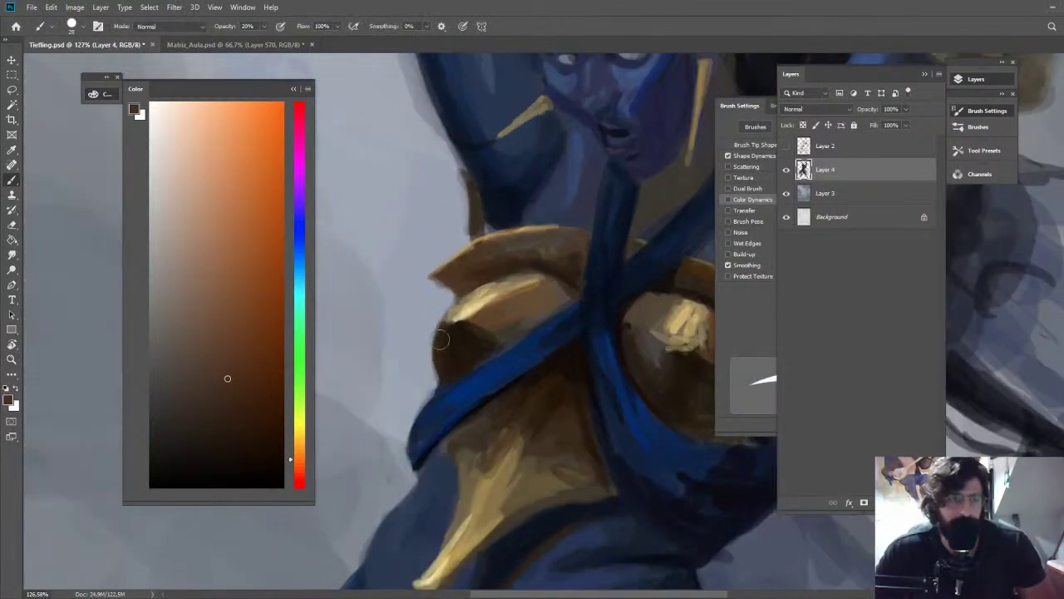
left_click(475, 299, "alt")
left_click(492, 271, "alt")
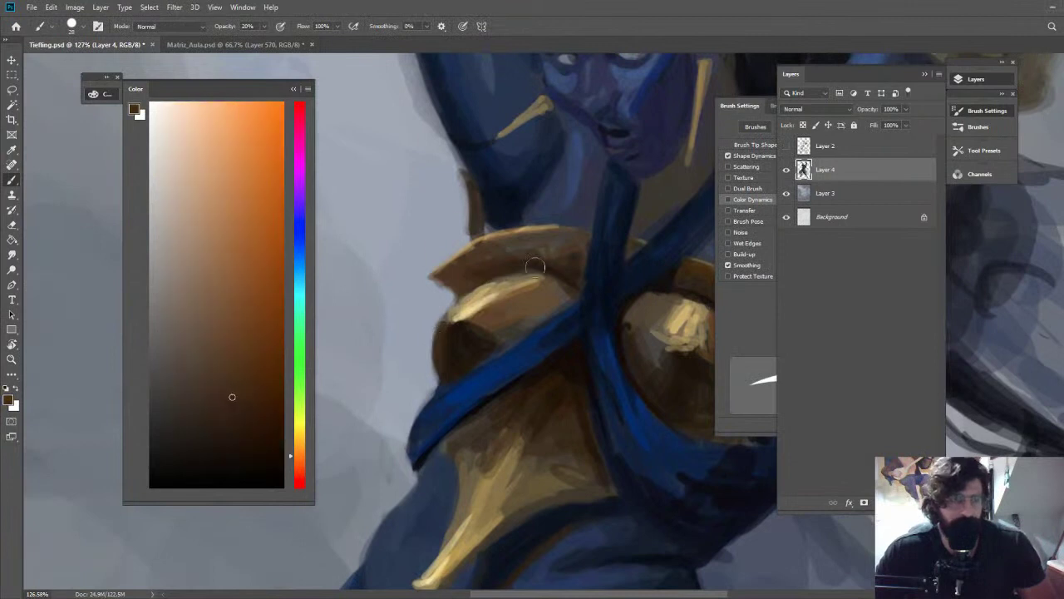
left_click(480, 292, "alt")
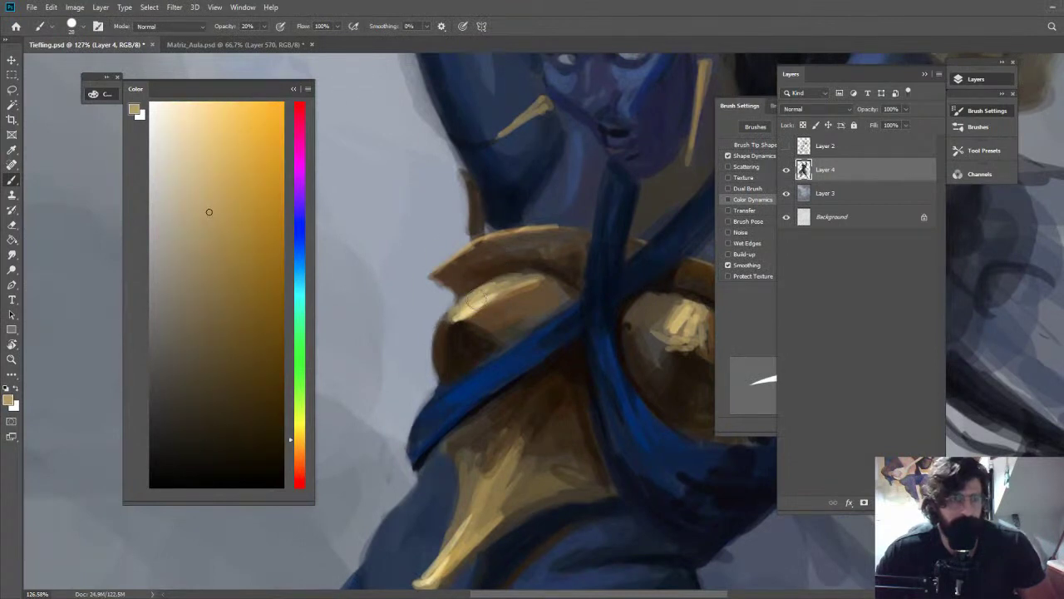
Define the cuff of the raised gauntlet with dark brown lines in sampled colors, at 80% brush opacity
left_click_drag(432, 367, 368, 367)
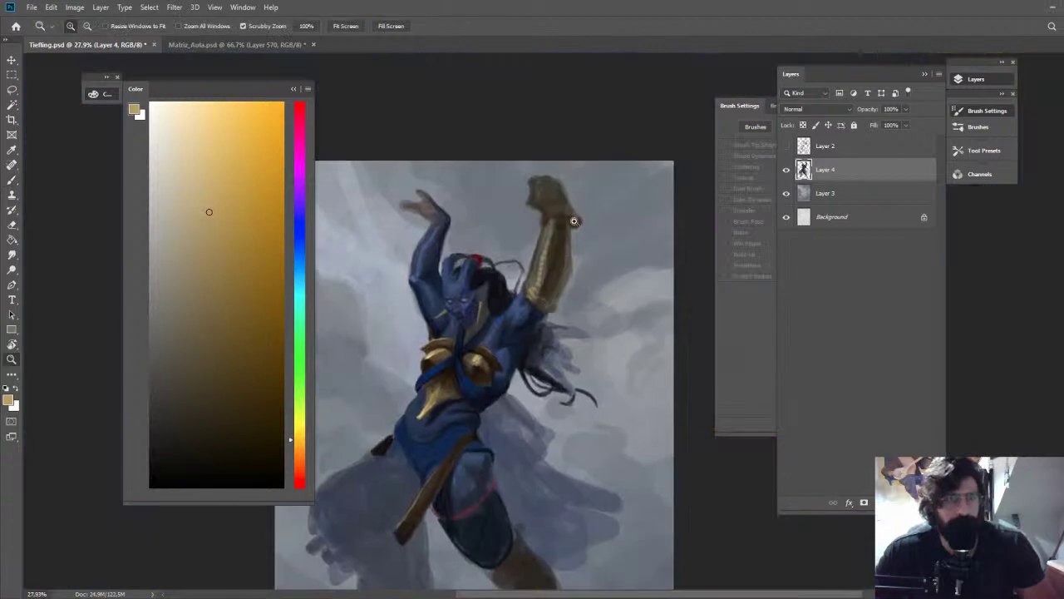
left_click_drag(586, 216, 612, 264)
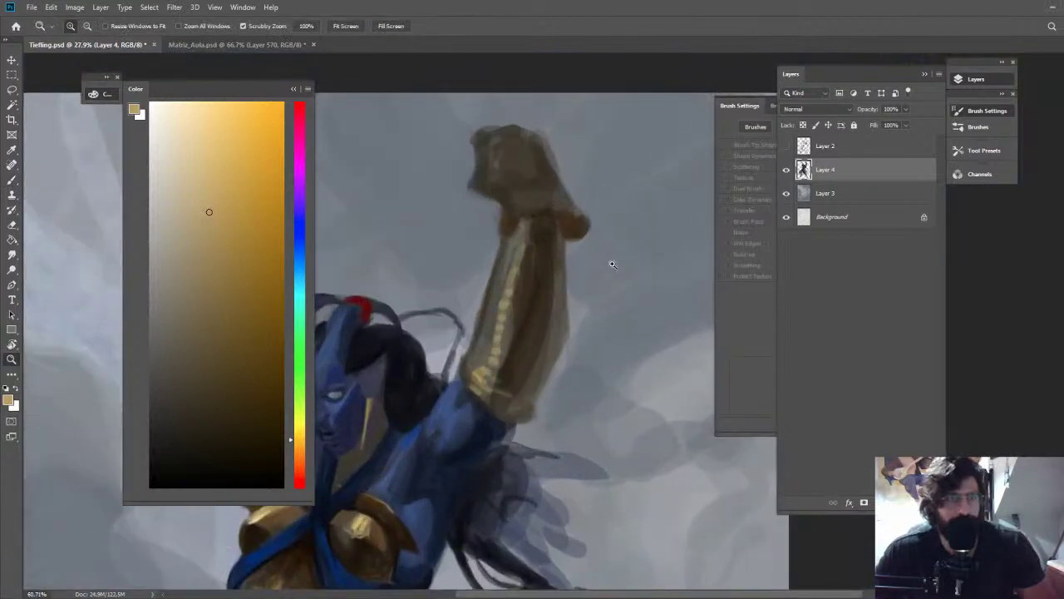
mouse_move(666, 154)
left_mouse_down()
mouse_move(613, 158)
mouse_move(694, 217)
left_mouse_up()
left_click_drag(597, 265, 389, 273)
left_click(550, 241, "alt")
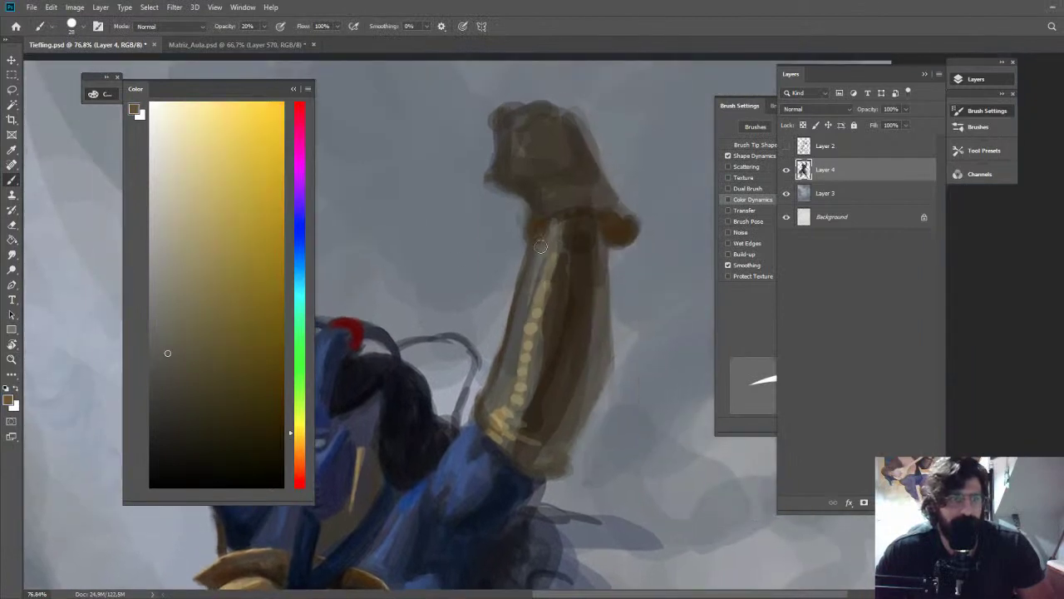
left_click(586, 237, "alt")
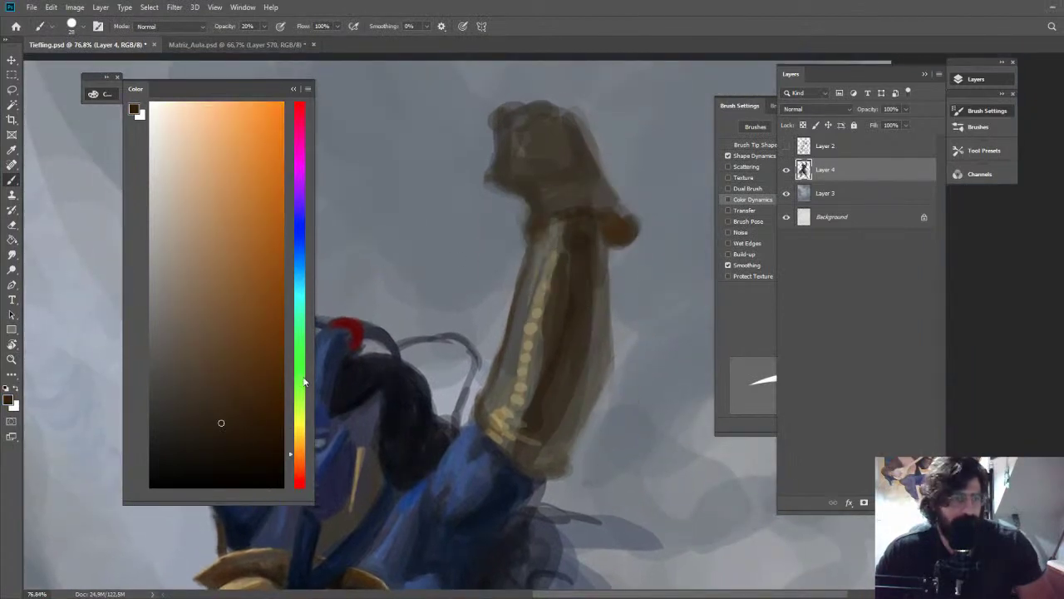
key("8")
mouse_move(545, 218)
left_mouse_down()
mouse_move(575, 207)
mouse_move(533, 215)
mouse_move(600, 173)
mouse_move(630, 212)
mouse_move(619, 208)
mouse_move(633, 232)
mouse_move(617, 243)
left_mouse_up()
left_click(538, 261, "alt")
left_click(532, 230, "alt")
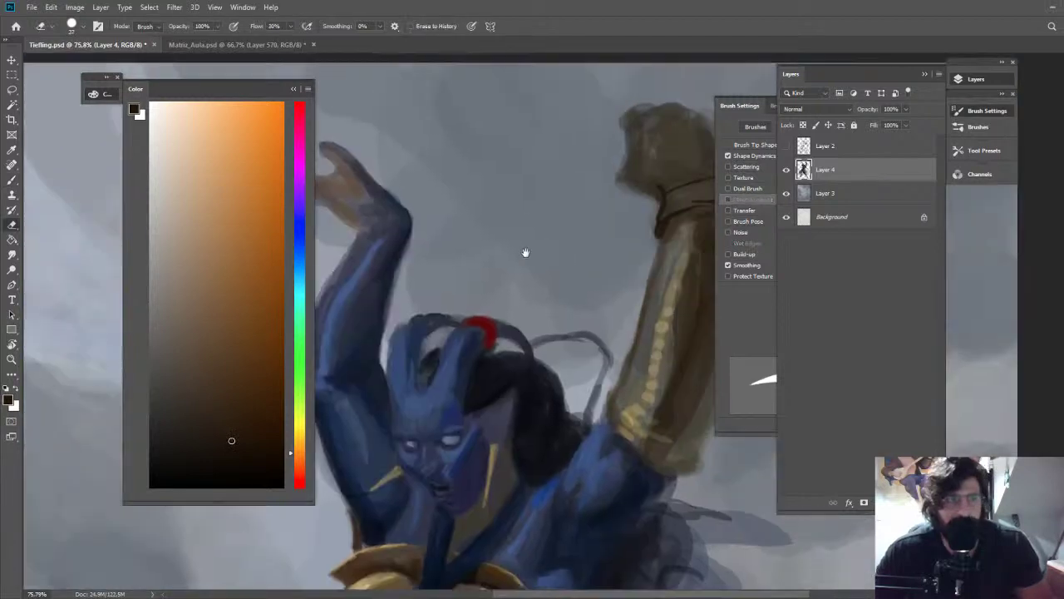
Clean up the flared outer edge of the gauntlet cuff with the Eraser, and sample a dark brown beside it for the brush
left_click_drag(524, 254, 452, 285)
left_click_drag(662, 204, 700, 260)
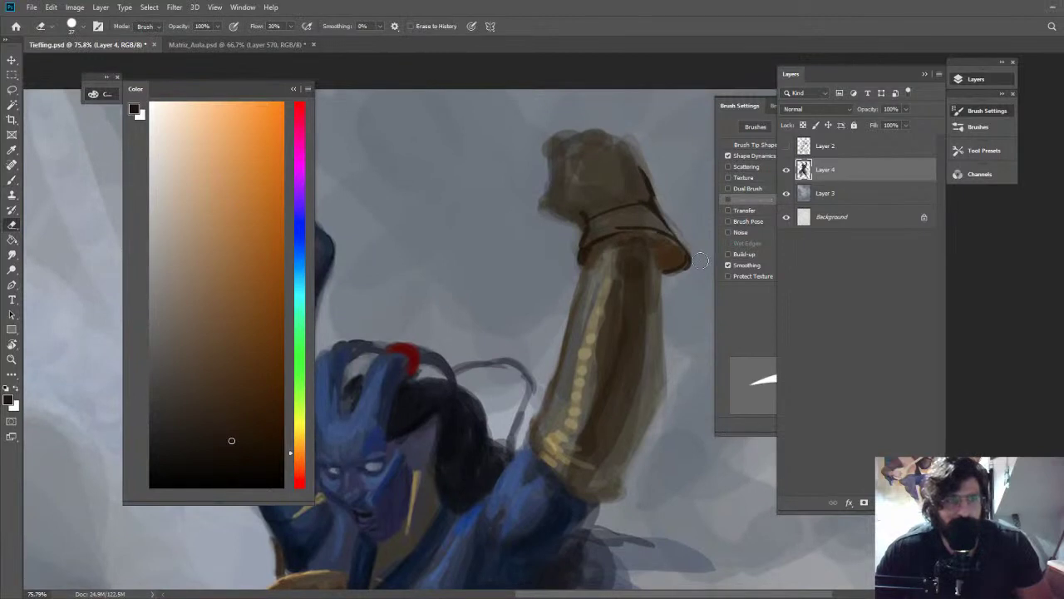
key("b")
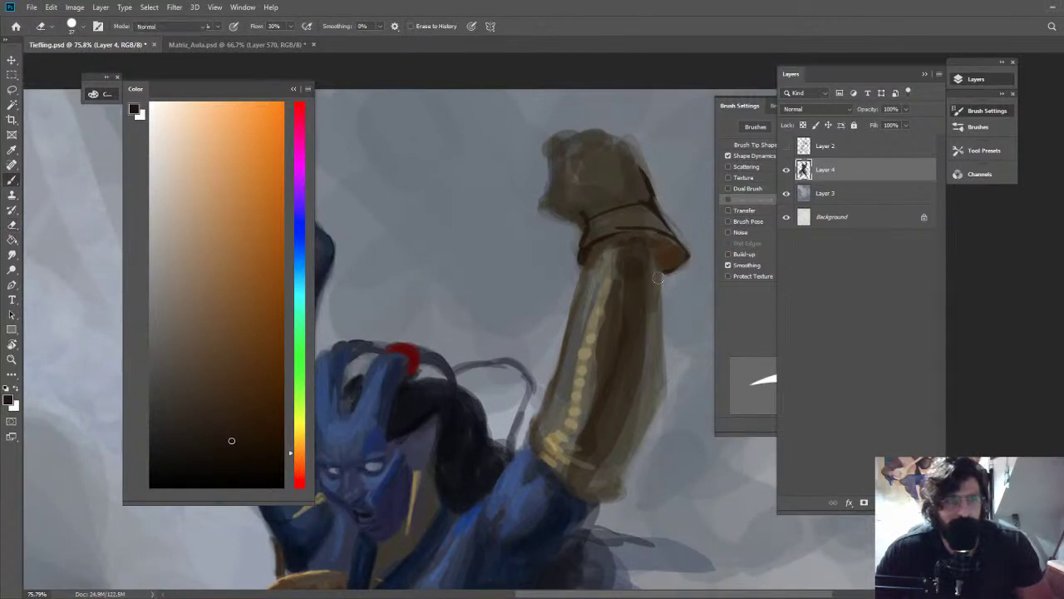
left_click(655, 275, "alt")
Darken the shadowed cheek and jaw of the face with a sampled dark blue at 20% brush opacity
key("ctrl+space")
mouse_move(657, 269)
left_mouse_down()
mouse_move(613, 221)
mouse_move(619, 200)
left_mouse_up()
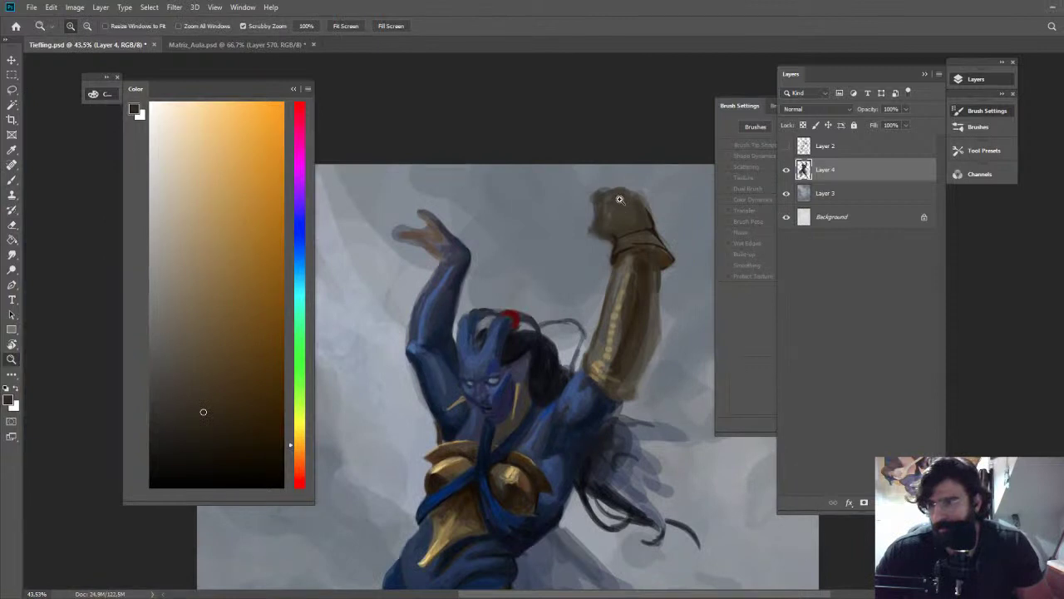
key("ctrl+0")
left_click_drag(532, 223, 592, 226)
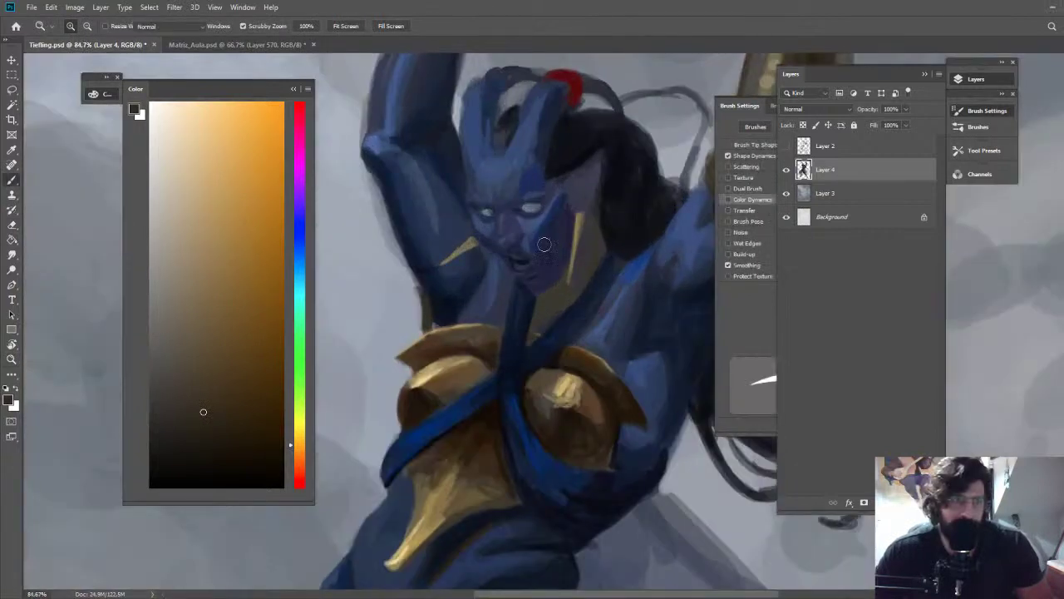
left_click(536, 241, "alt")
key("3")
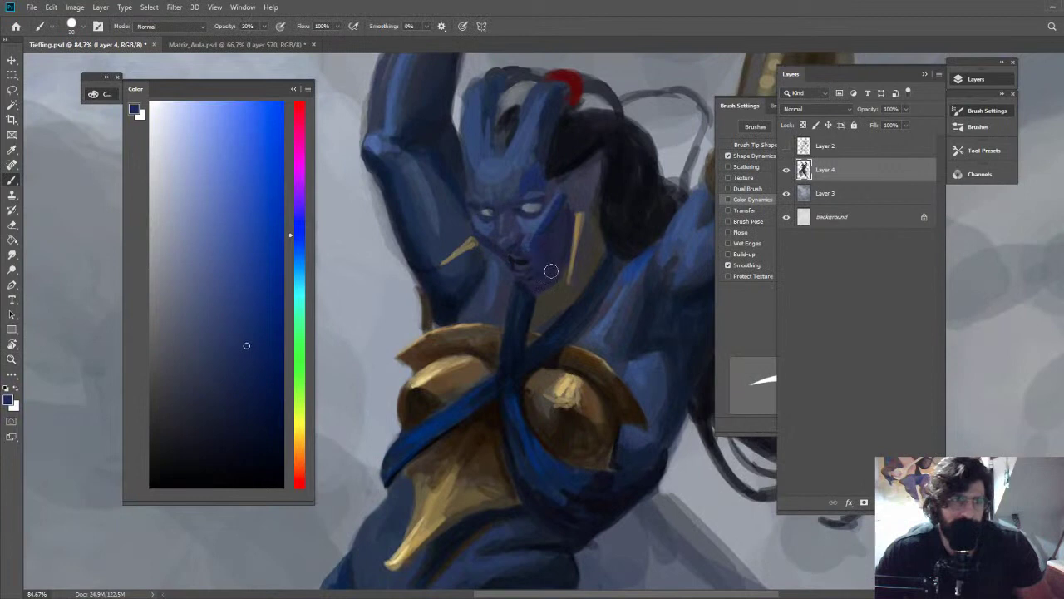
key("2")
left_click_drag(558, 239, 535, 257)
Refine the upper edge of the gold abdominal plate below the blue strap with brown sampled from the armor
left_click_drag(667, 227, 634, 256)
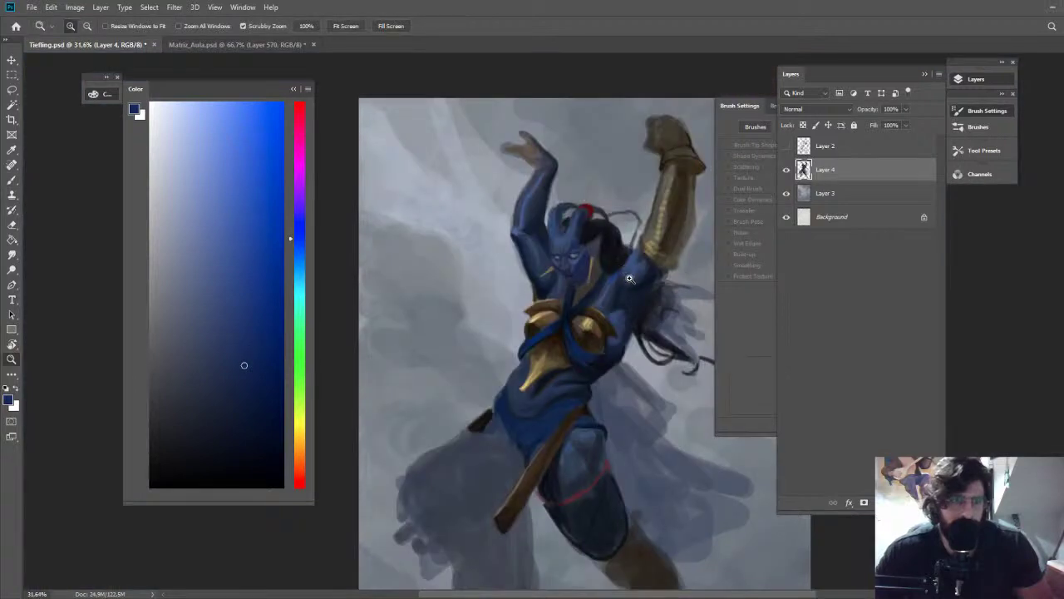
key("ctrl+0")
scroll(626, 280, "up", 2)
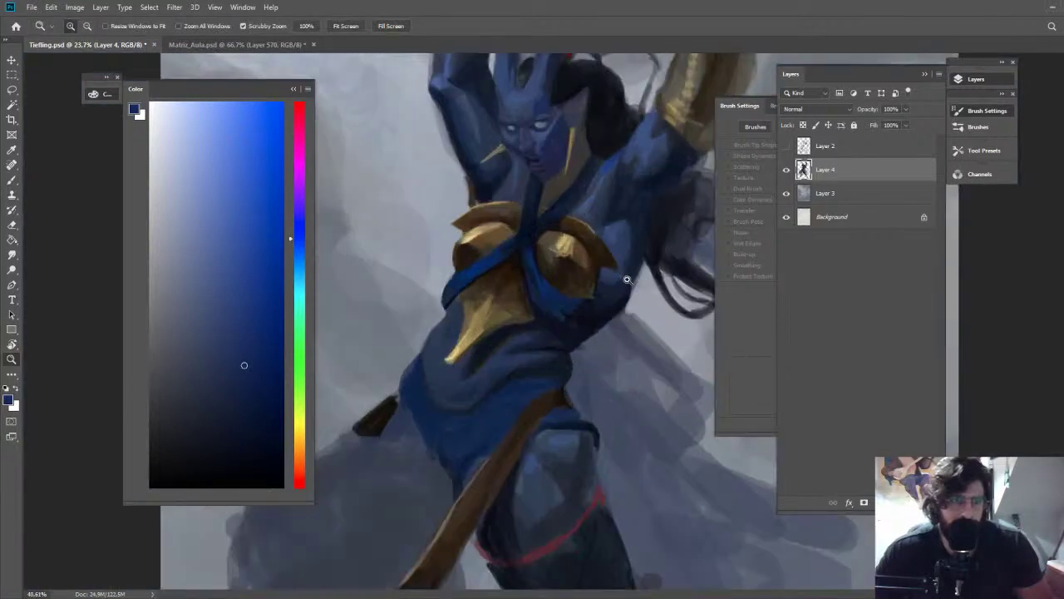
left_click_drag(627, 279, 663, 280)
left_click(463, 307, "alt")
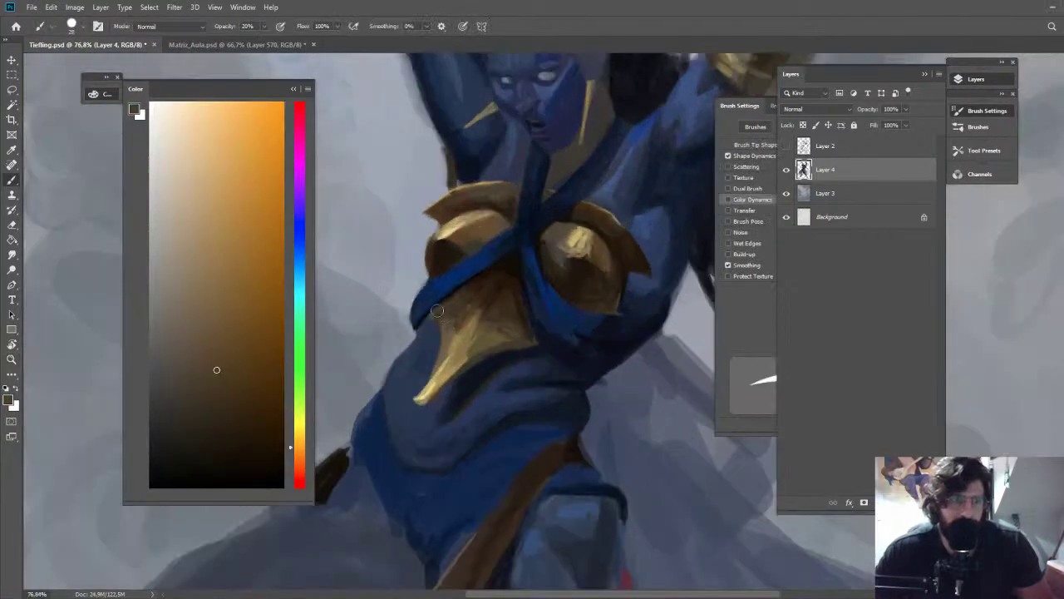
right_click(465, 359, "alt")
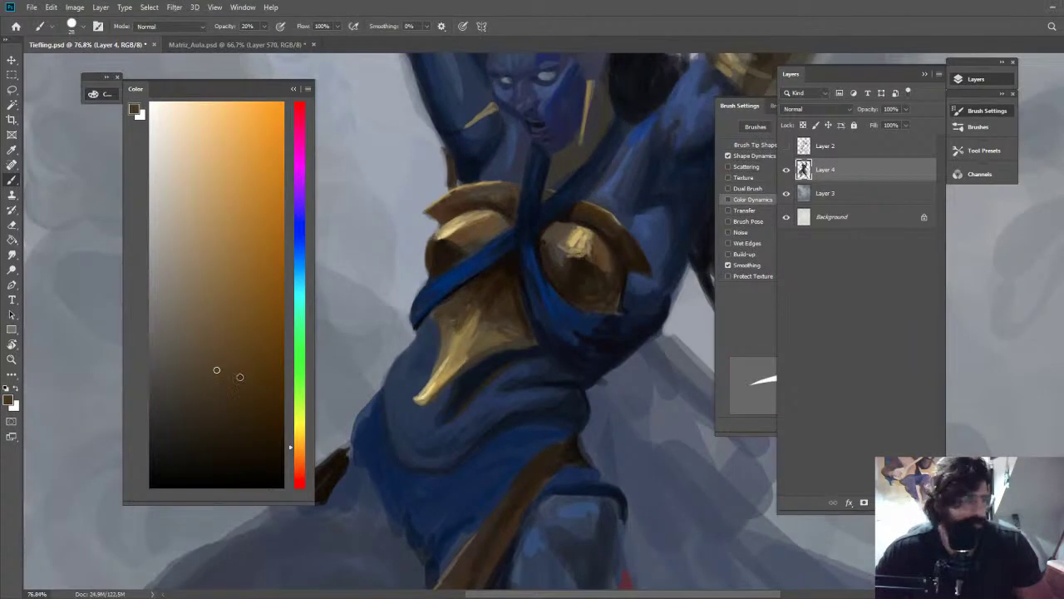
Paint pale yellow highlights along the lower edge and tip of the gold abdominal plate
left_click(185, 172)
left_click(194, 111)
left_click(305, 431)
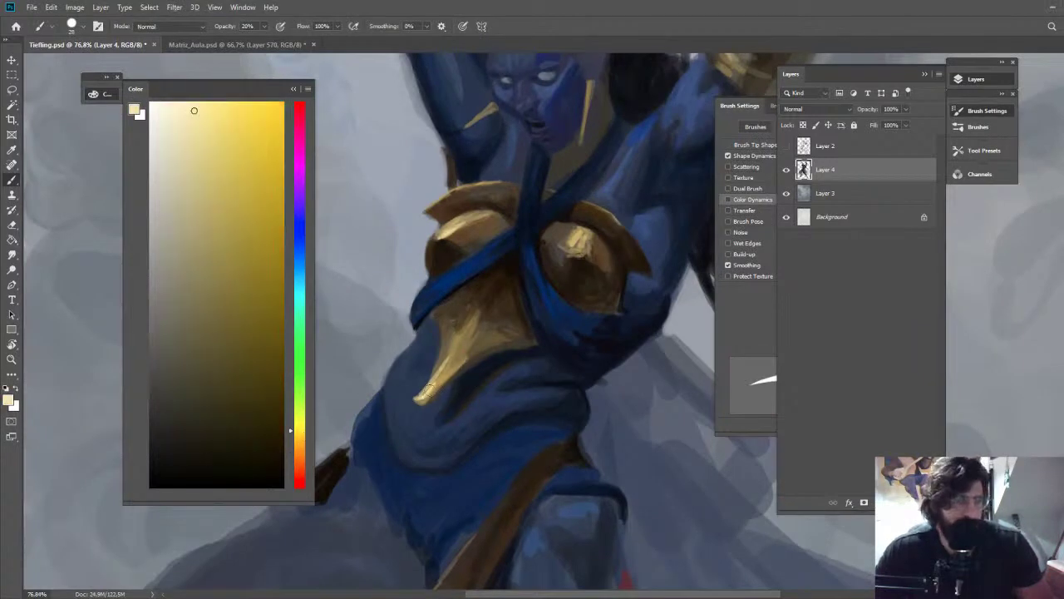
left_click_drag(430, 396, 453, 374)
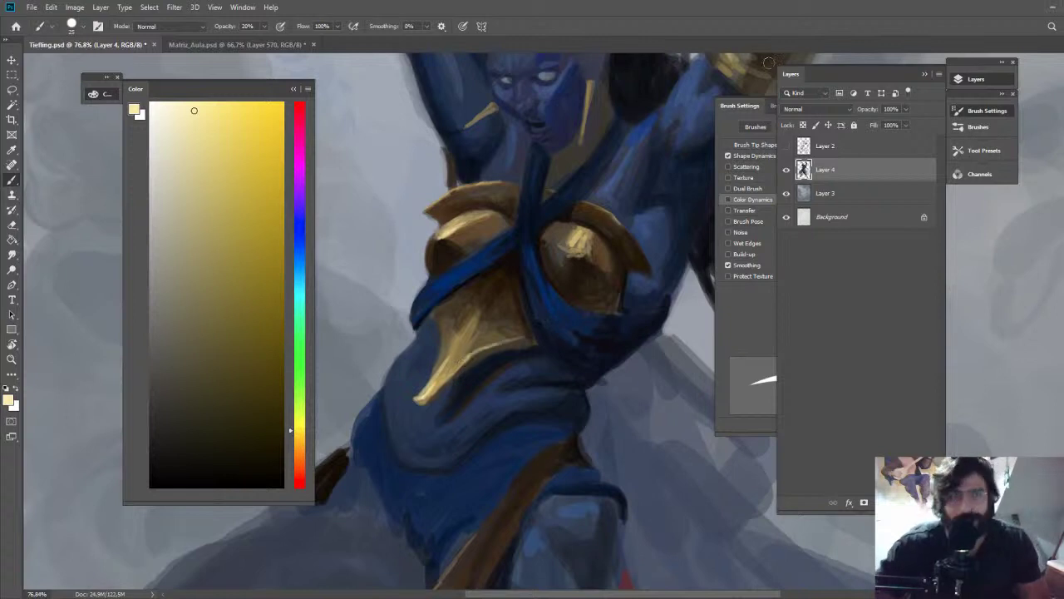
Deepen the shadows of the blue chest strap with a near-black blue, and tidy its outer end with the Eraser
key("z")
left_click_drag(563, 201, 527, 186)
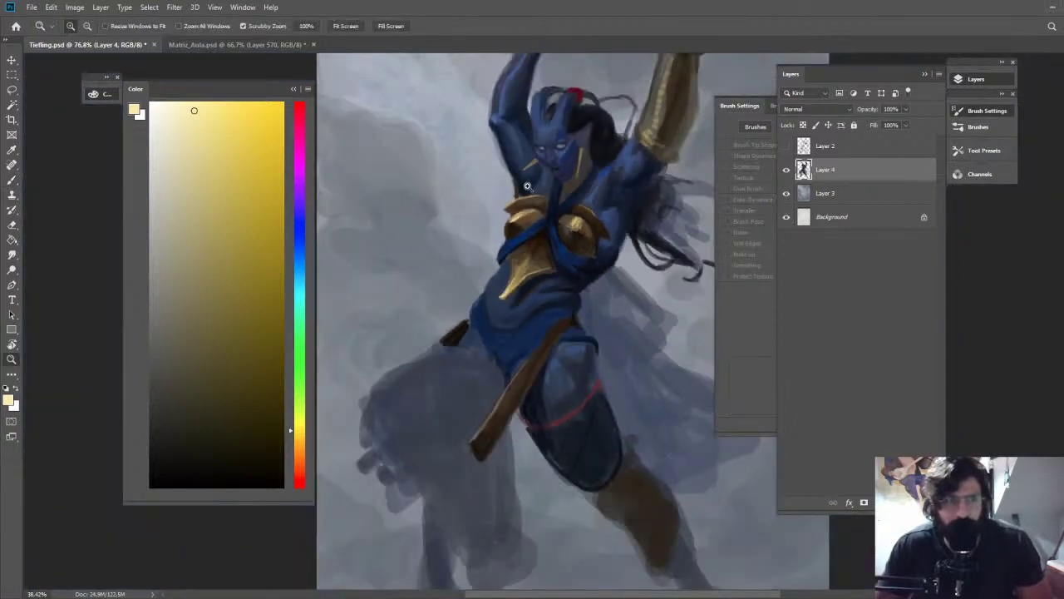
left_click_drag(528, 186, 518, 186)
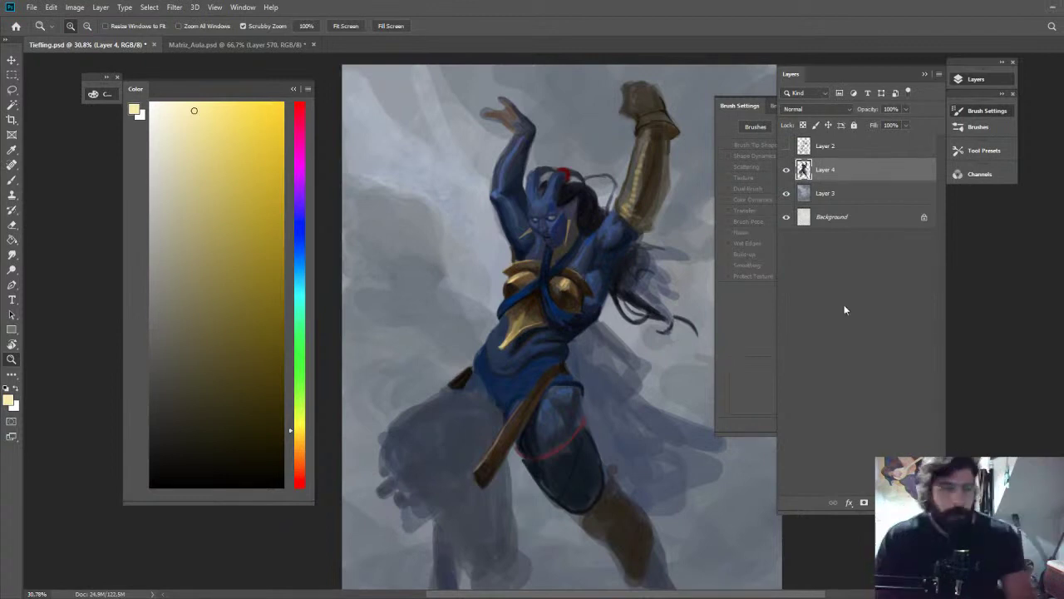
left_click_drag(480, 338, 526, 321)
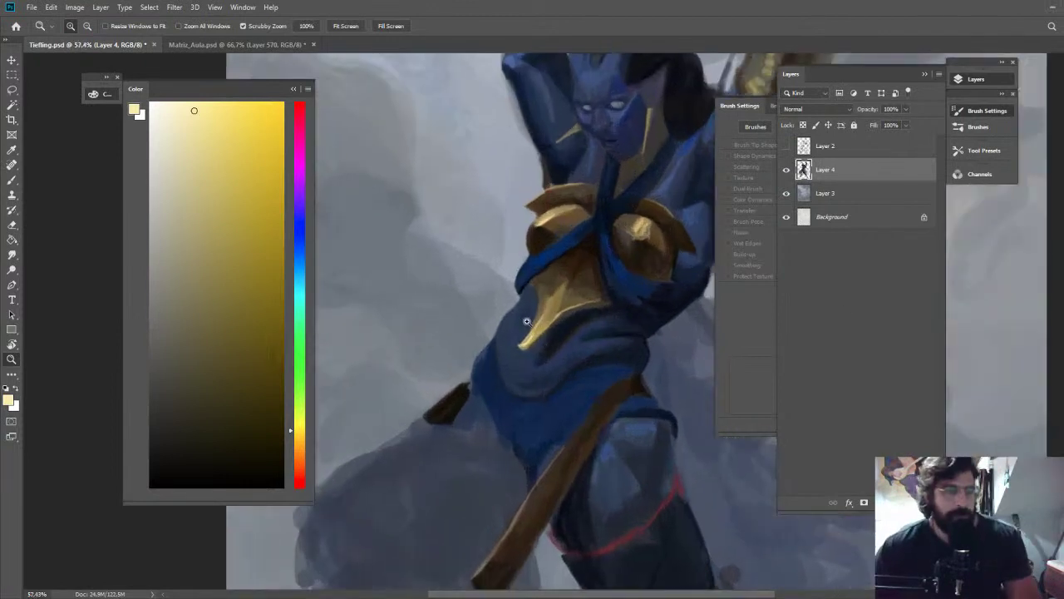
key("b")
left_click(672, 291, "alt")
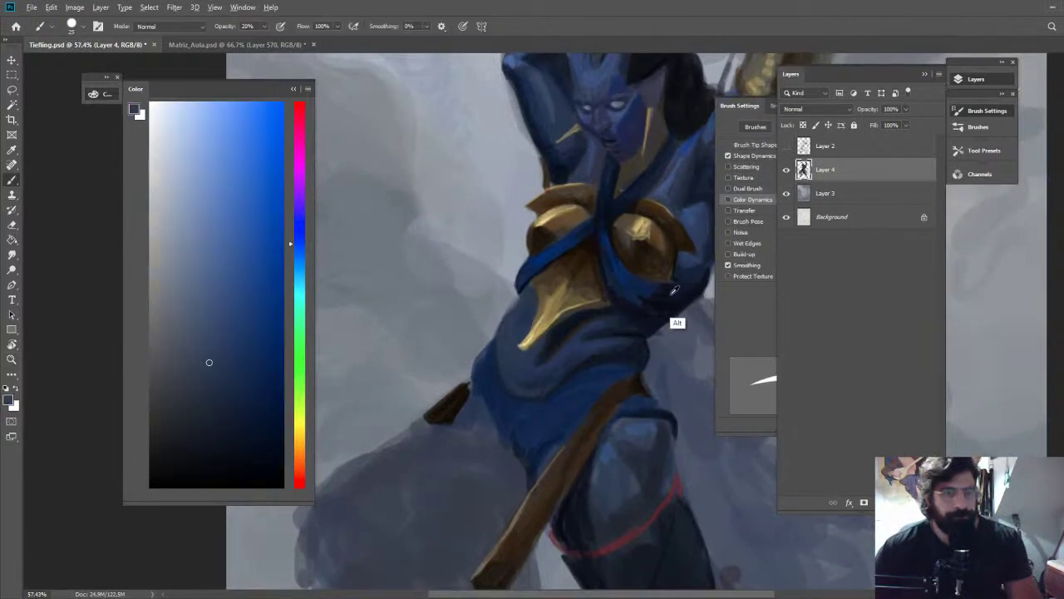
left_click(663, 300, "alt")
left_click(256, 468)
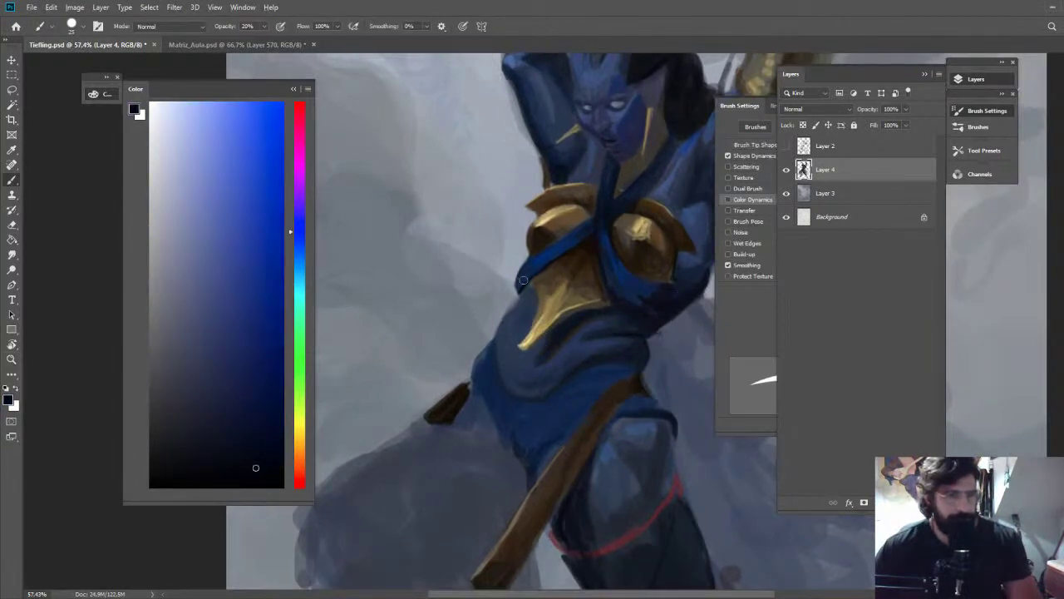
key("e")
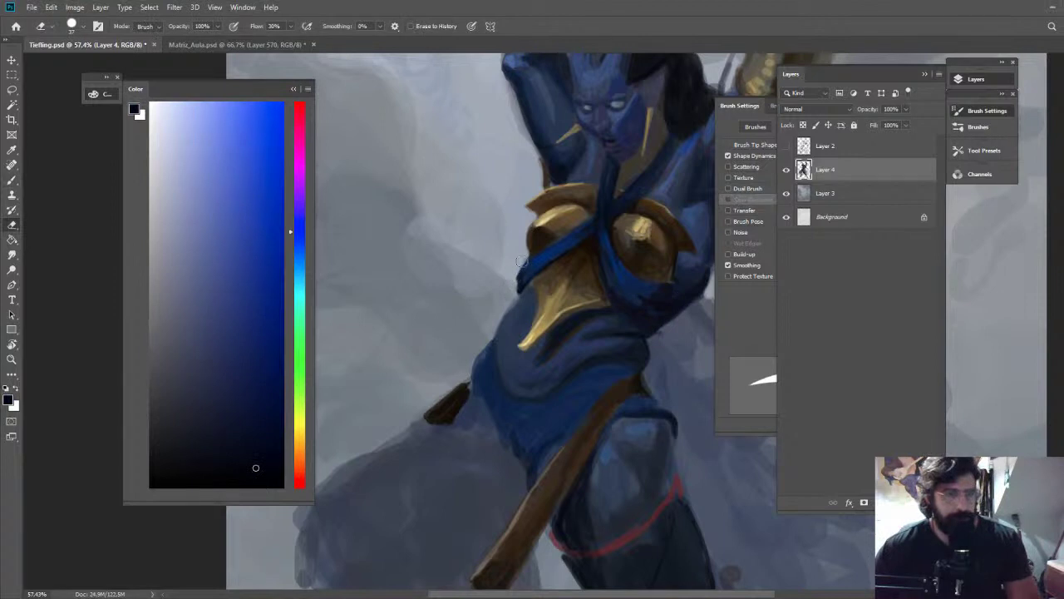
Flip the canvas horizontally and save Tiefling.psd
key("z")
left_click_drag(690, 275, 607, 280)
key("ctrl+s")
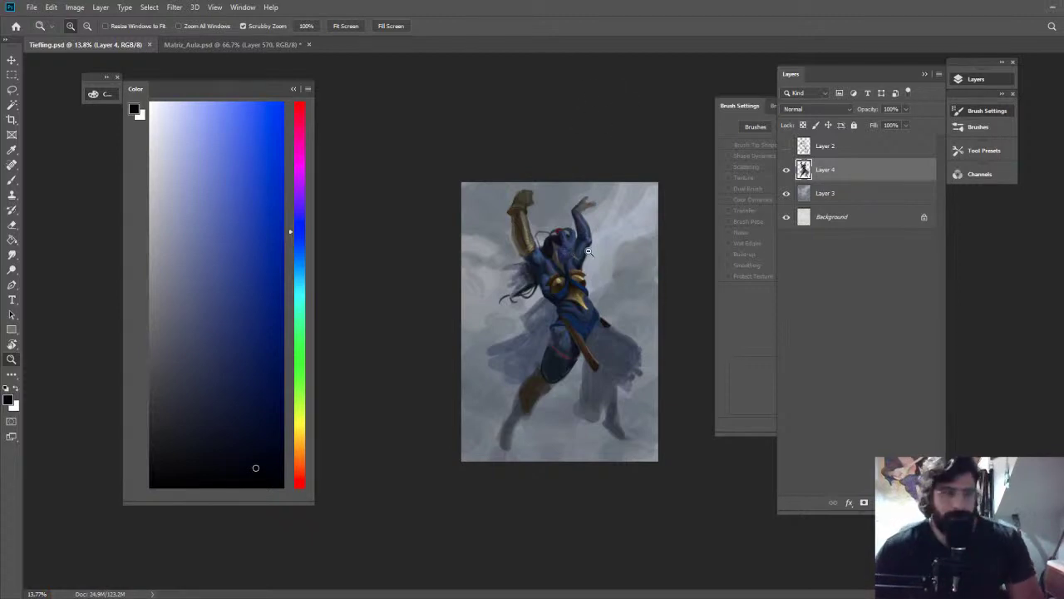
Touch up the shading of the gold breastplate on the mirrored figure with a sampled dark brown
left_click_drag(556, 241, 638, 266)
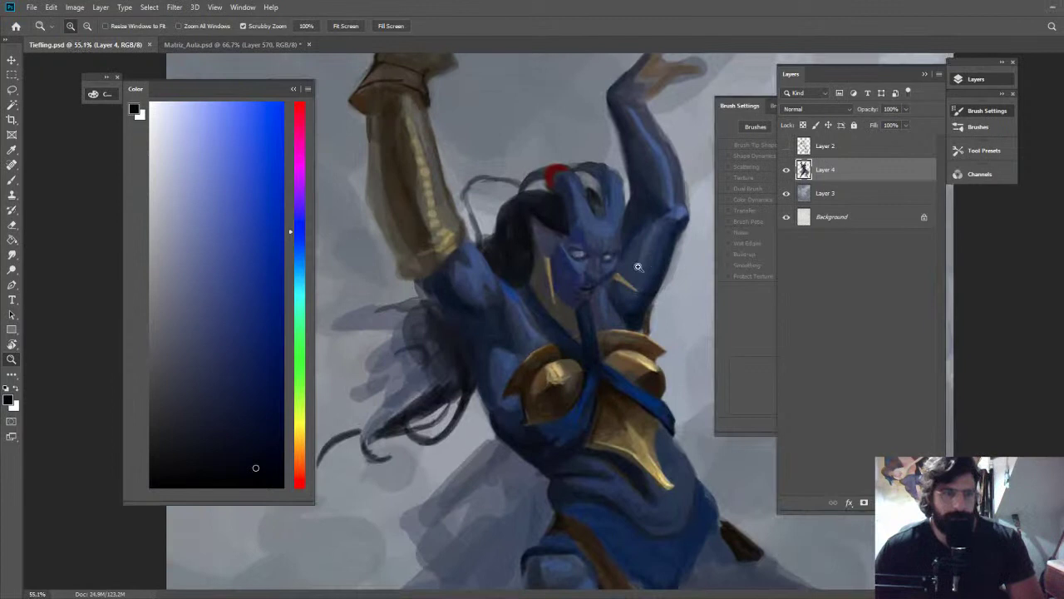
key("b")
left_click(547, 405, "alt")
left_click(548, 409, "alt")
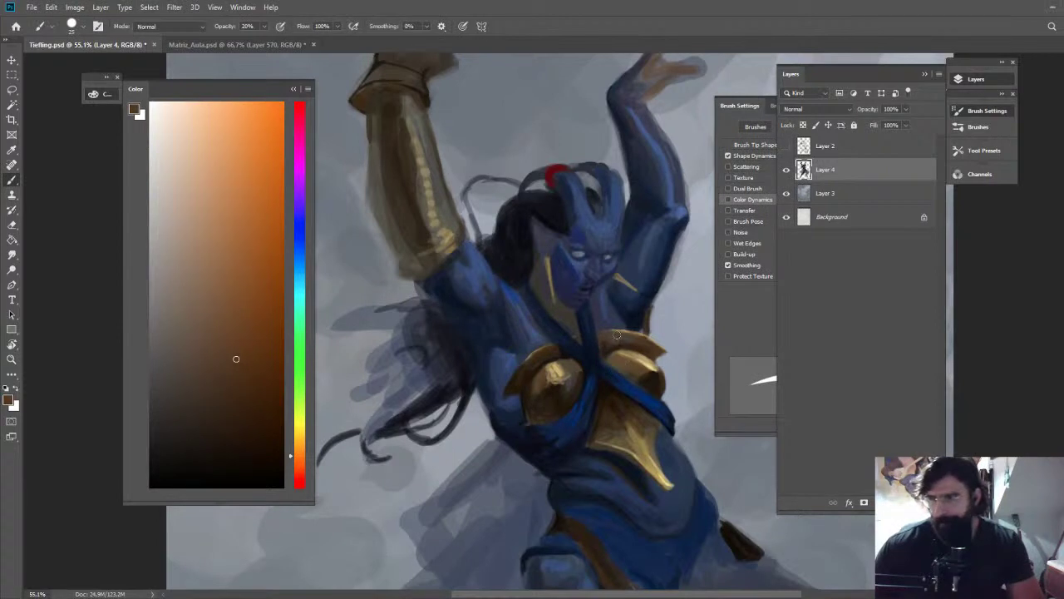
key("z")
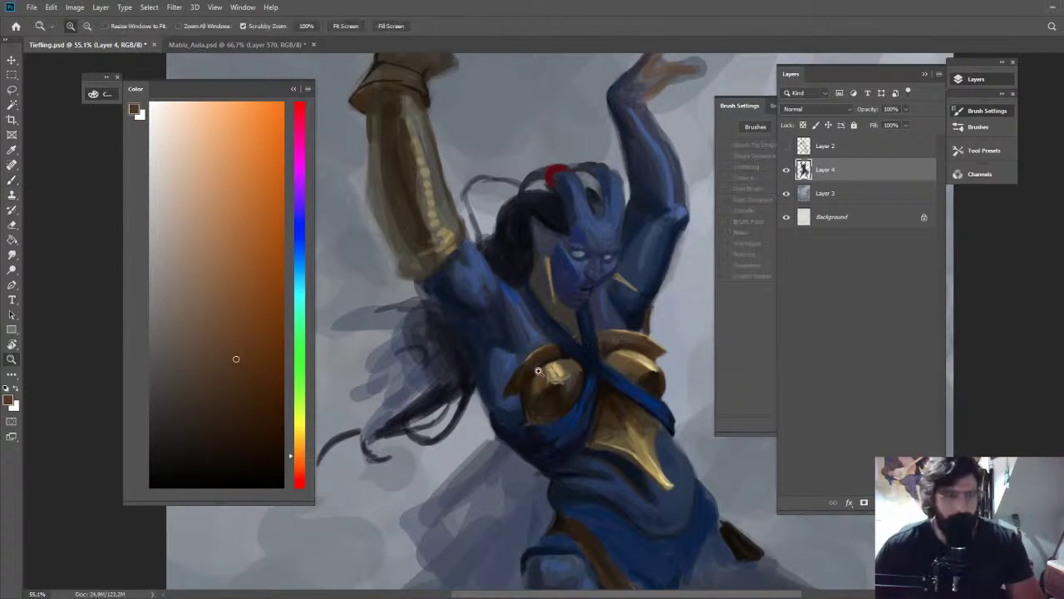
Refine the shading on the rim and inner edge of the gold breast cup below the gauntleted arm with sampled browns
left_click_drag(539, 371, 580, 371)
left_click(499, 399, "alt")
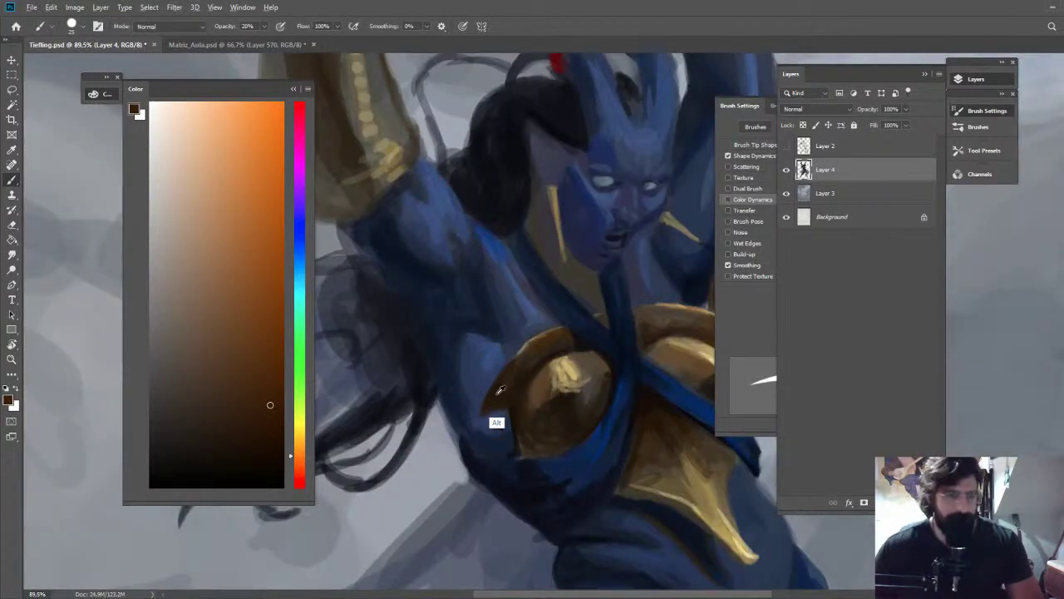
left_click_drag(230, 433, 261, 443)
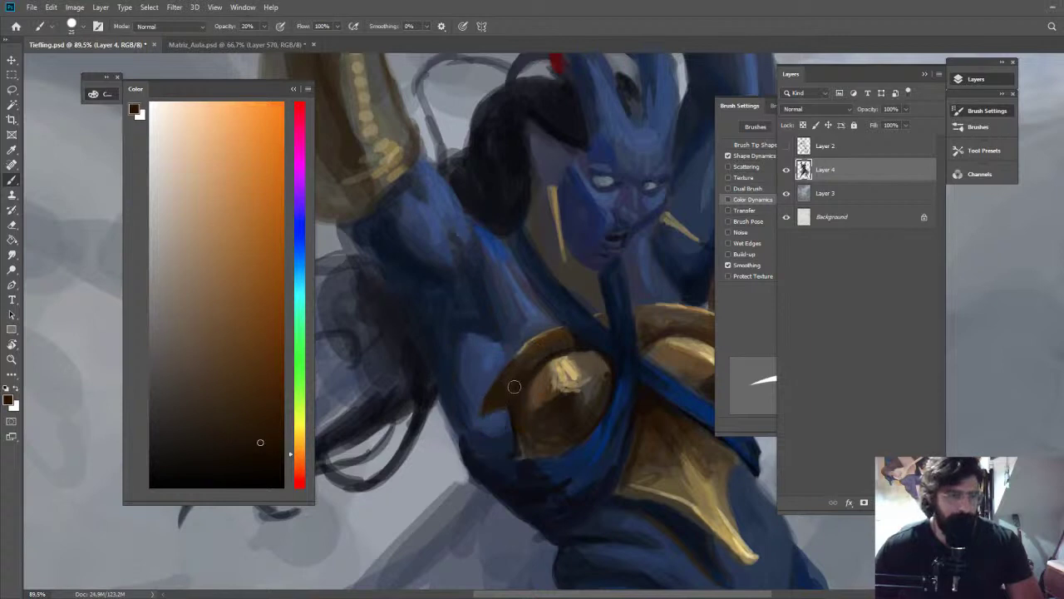
left_click(546, 372, "alt")
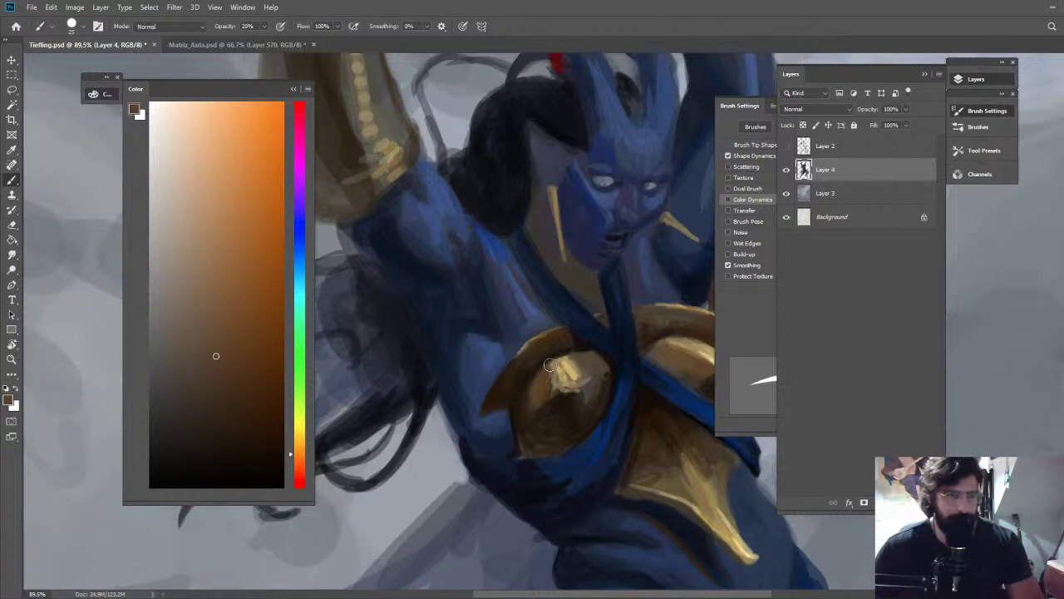
key("ctrl+z")
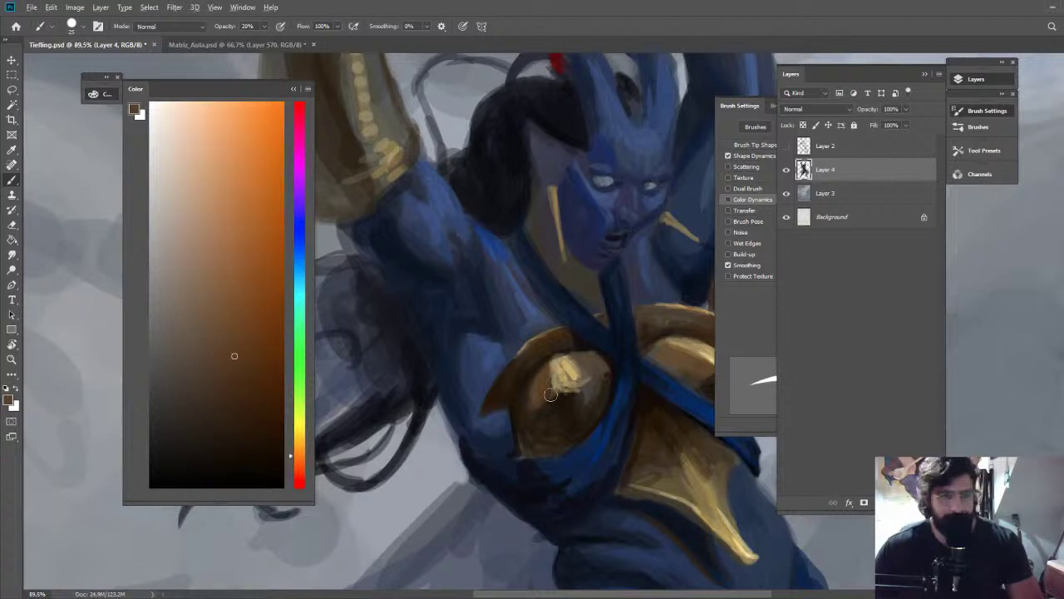
left_click(523, 390, "alt")
Darken the blue strap where it passes over the gold cup's inner rim, using a near-black blue and sampled edge colors
key("ctrl+space")
left_click_drag(585, 386, 580, 121)
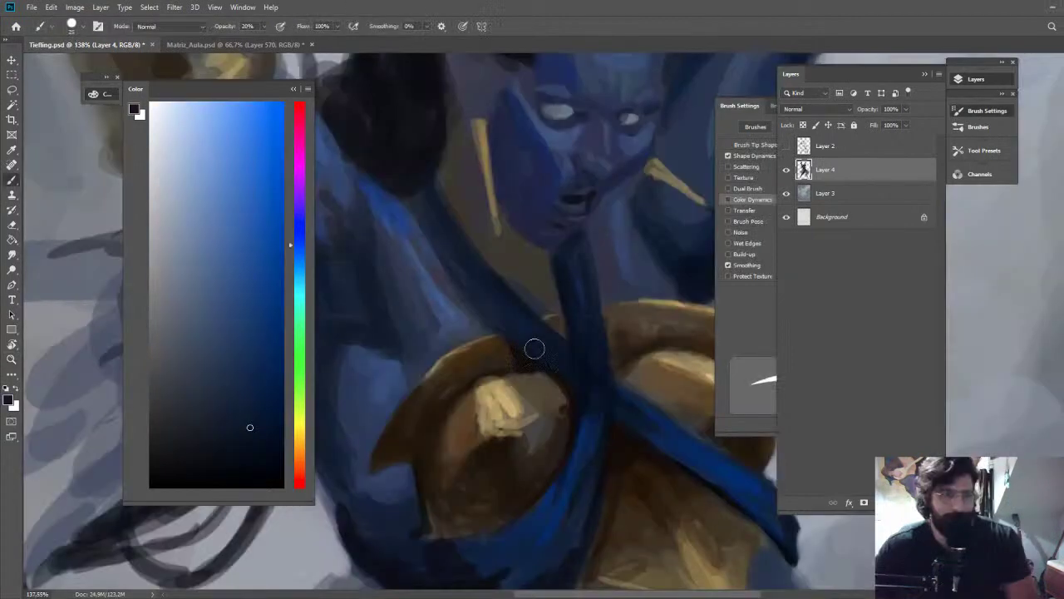
left_click(258, 458)
mouse_move(536, 346)
left_mouse_down()
mouse_move(549, 341)
mouse_move(534, 328)
left_mouse_up()
left_click(562, 320, "alt")
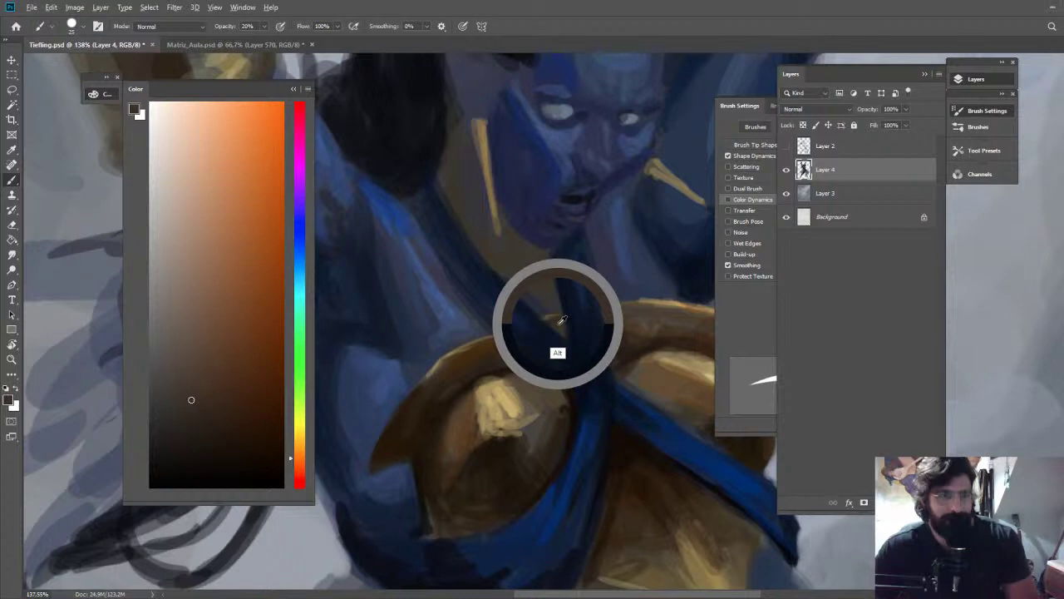
left_click(550, 379, "alt")
Flip the canvas horizontally to check the whole figure
key("z")
left_click_drag(596, 392, 516, 392)
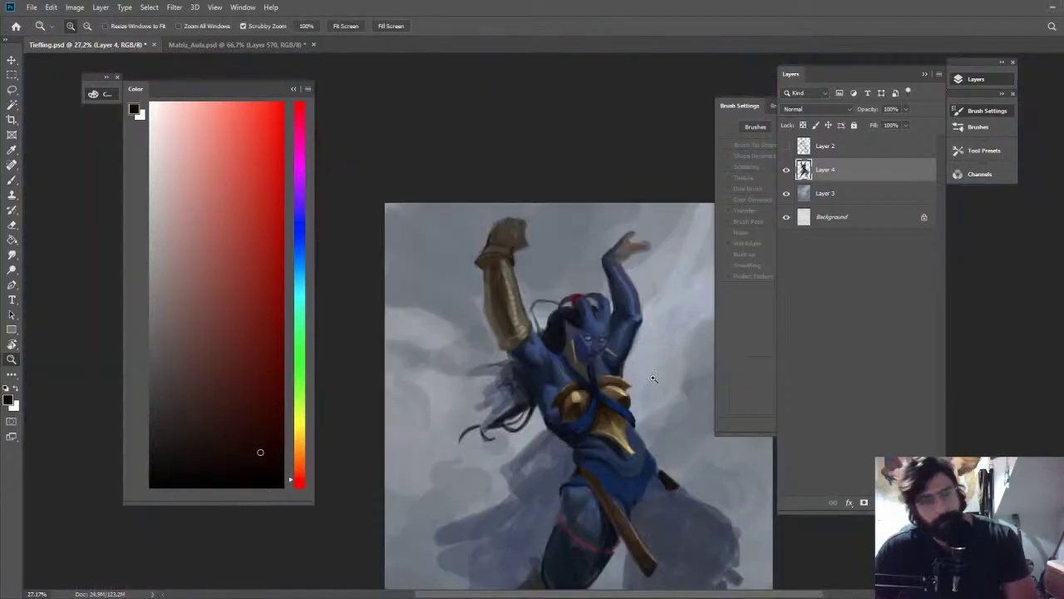
key("ctrl+shift+h")
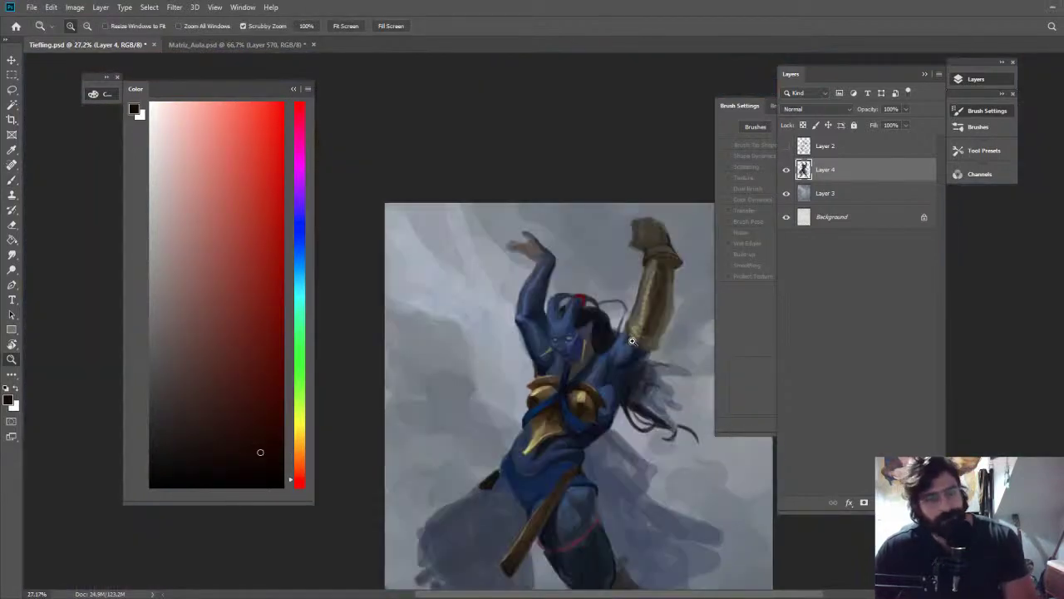
Deepen the shadows where the blue chest straps cross below the neck with sampled dark blues
left_click_drag(632, 341, 649, 392)
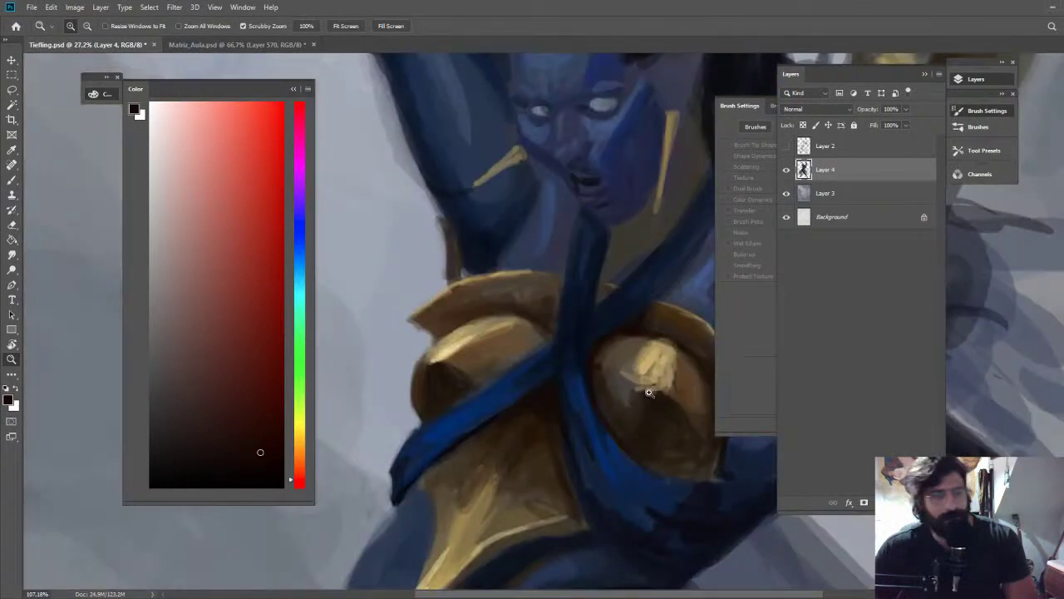
left_click(499, 362, "alt")
left_click(562, 339, "alt")
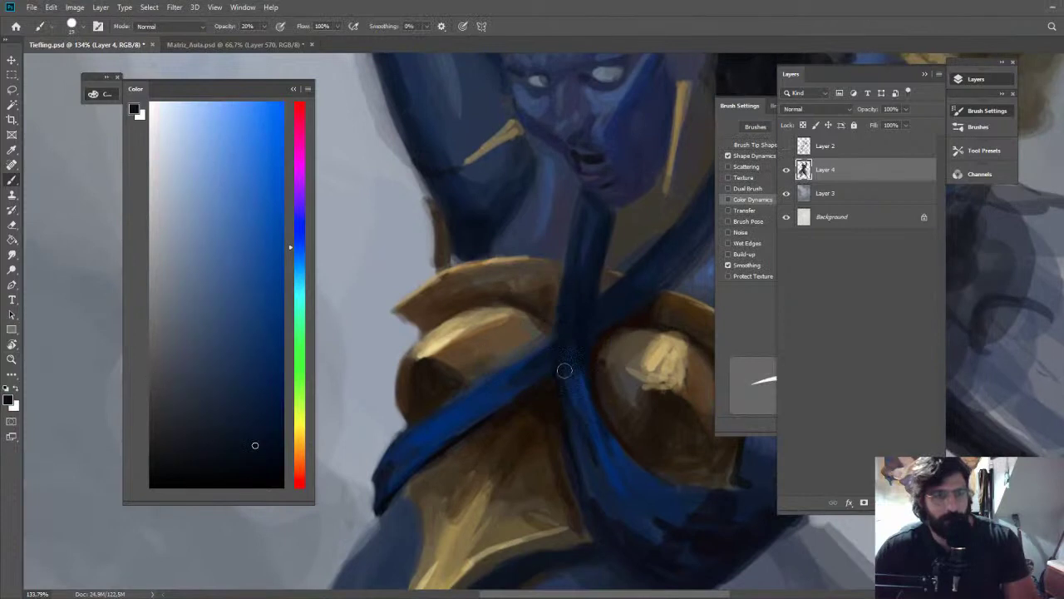
left_click_drag(610, 390, 565, 209)
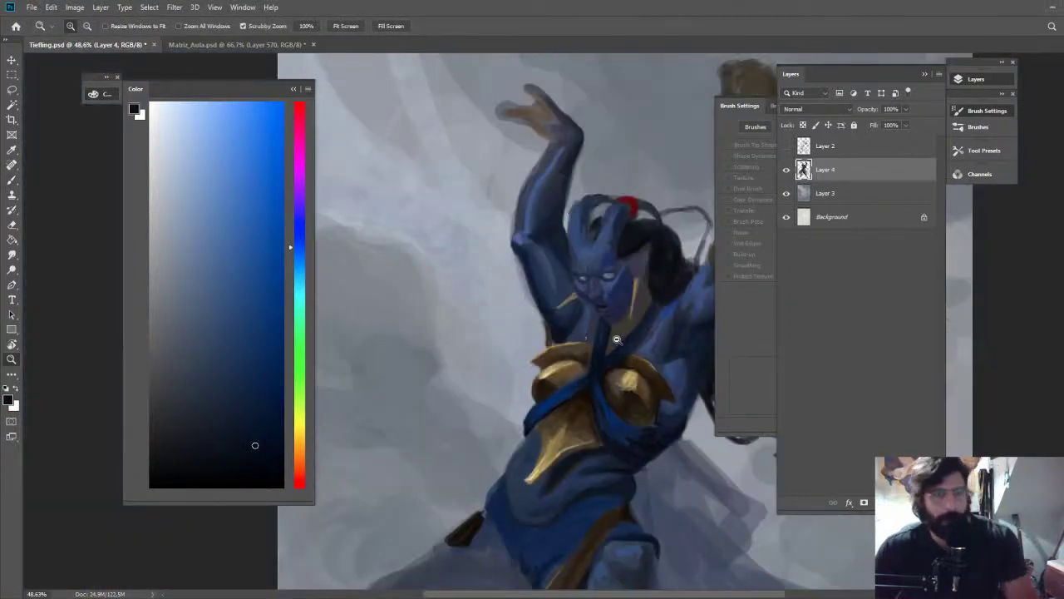
left_click_drag(633, 348, 646, 366)
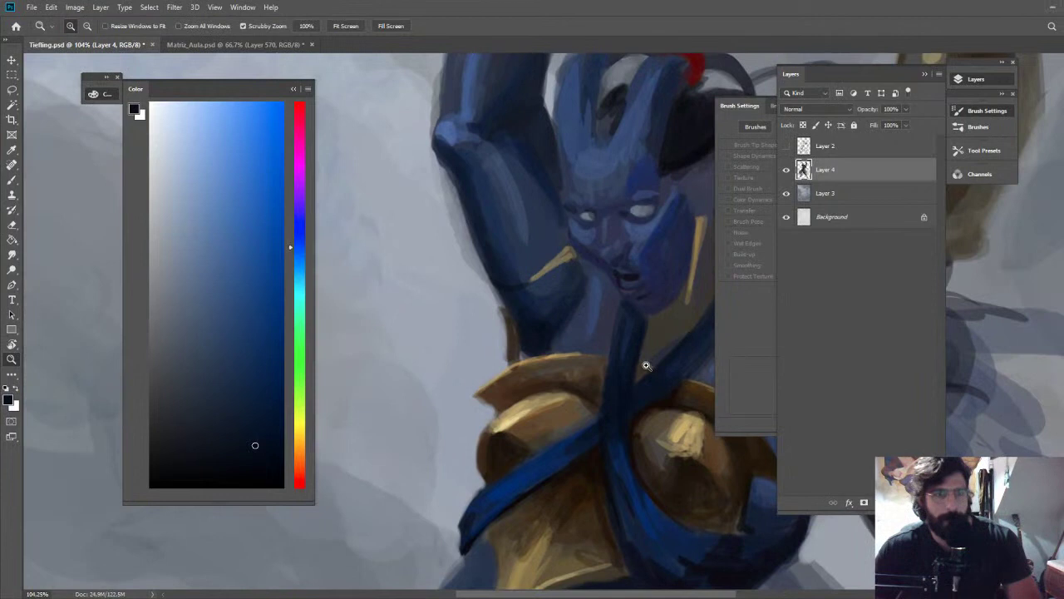
key("b")
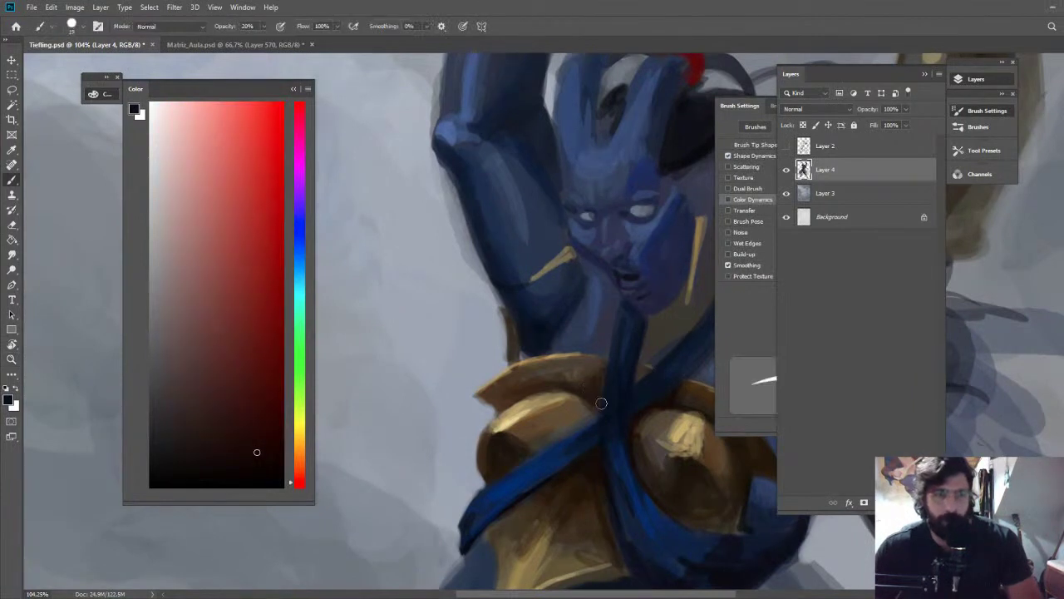
left_click(619, 331, "alt")
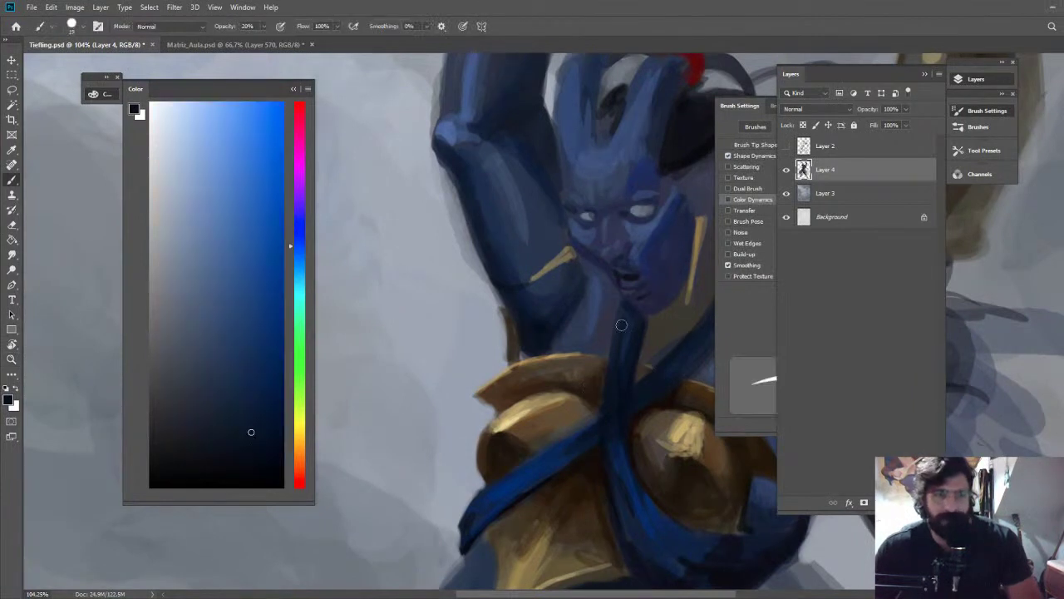
left_click(627, 426, "alt")
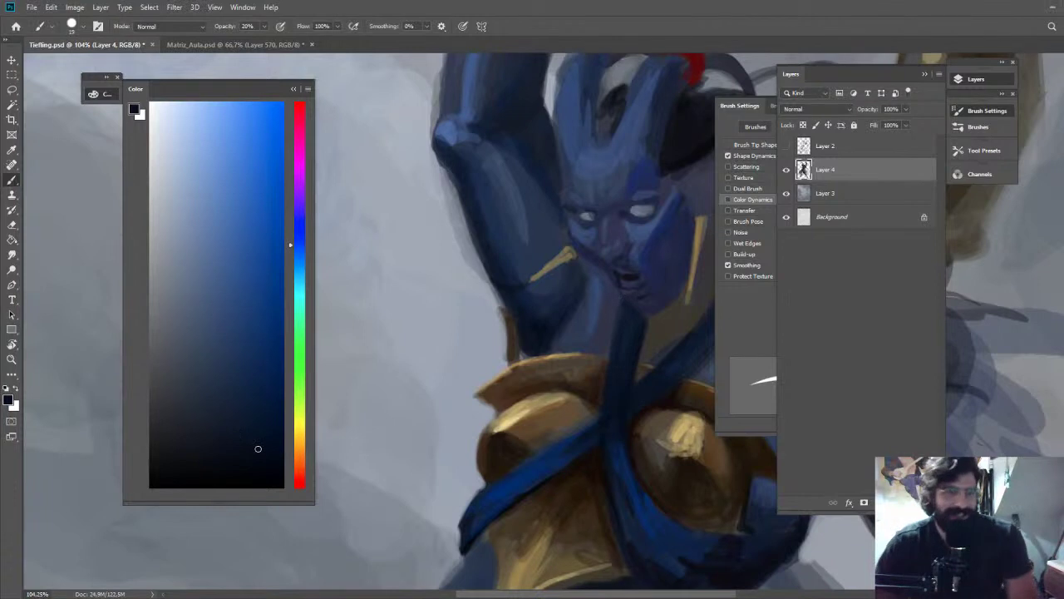
Touch up the inner end of the gold breastplate's upper rim beside the strap with a sampled brown at 66% brush opacity
key("z")
left_click_drag(622, 362, 556, 356)
key("b")
left_click(567, 371, "alt")
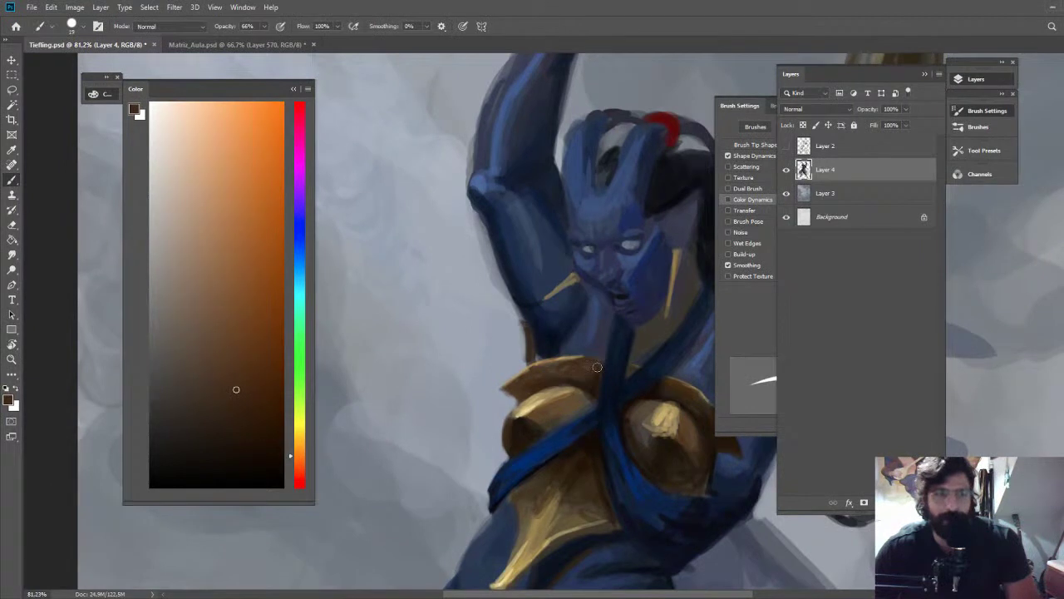
left_click_drag(597, 367, 507, 361)
left_click_drag(536, 249, 611, 257)
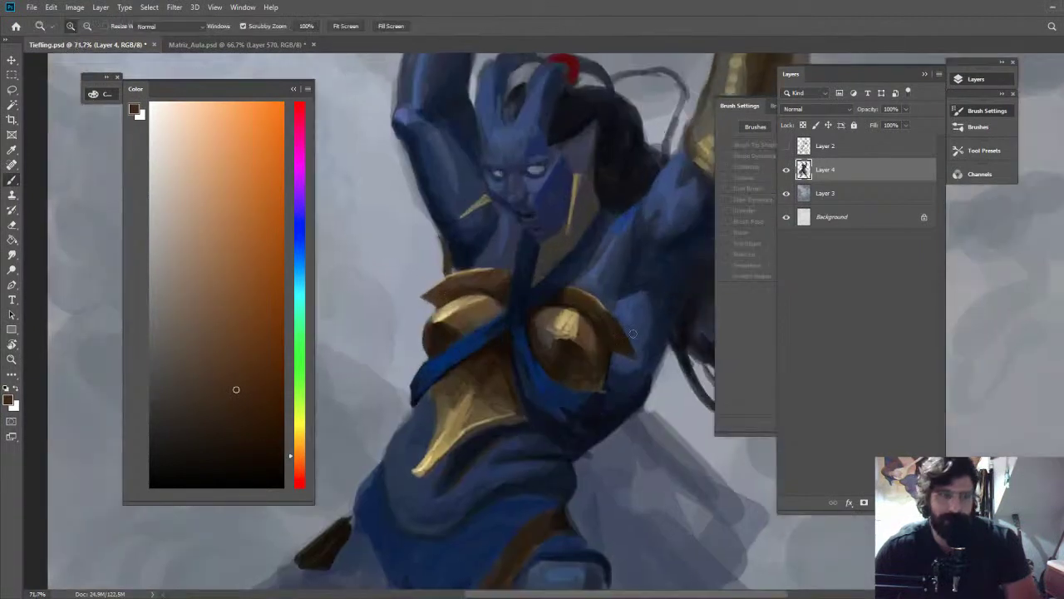
Clean up the edge between the gold cup below the gauntleted arm and the blue strap with sampled dark browns and blues
left_click(559, 343, "alt")
left_click_drag(559, 341, 552, 345)
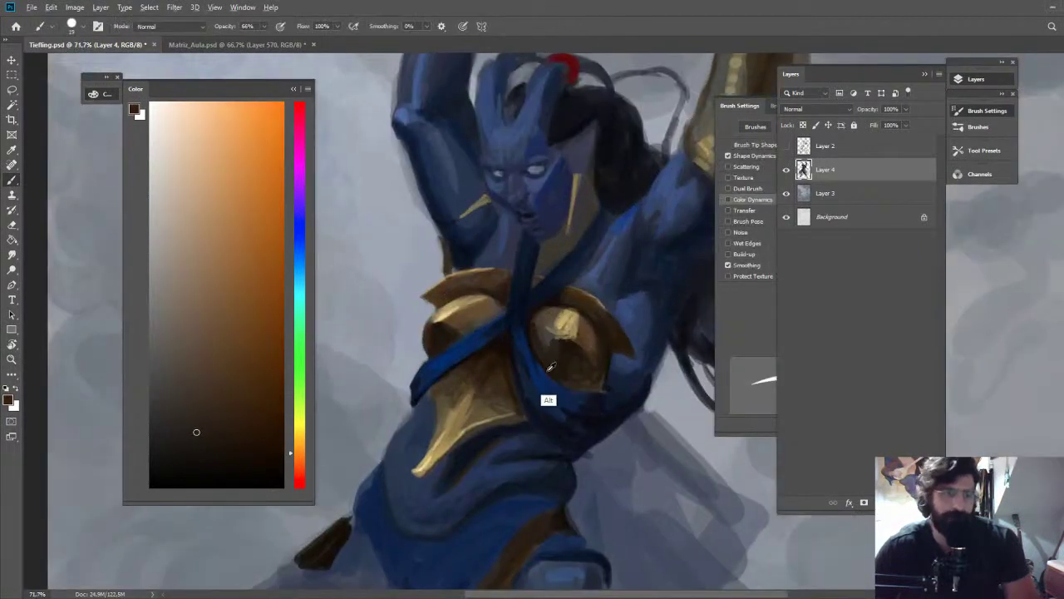
left_click(545, 361, "alt")
left_click(541, 359, "alt")
left_click(543, 367, "alt")
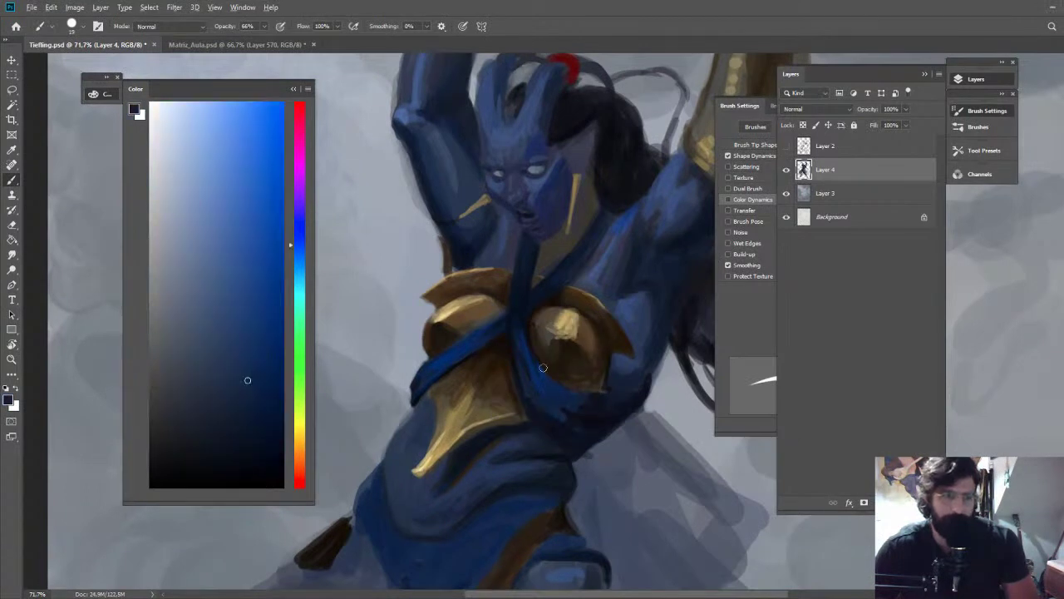
left_click_drag(535, 360, 582, 364)
left_click(551, 449, "alt")
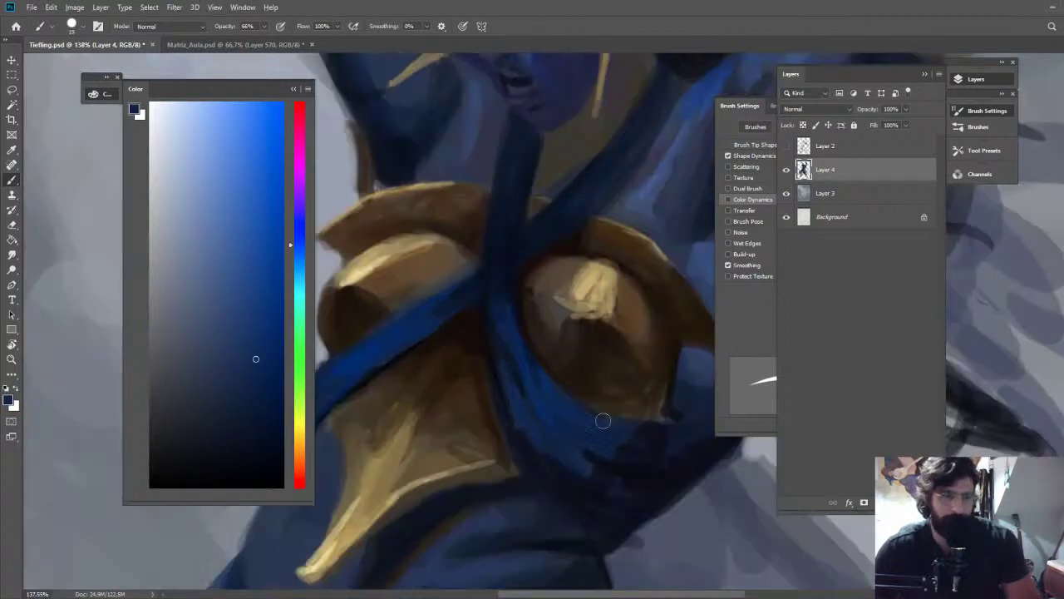
Darken the blue cloth at the side of the torso under the gold cup, and trim the silhouette with the Eraser
left_click_drag(602, 421, 458, 375)
left_click(541, 382, "alt")
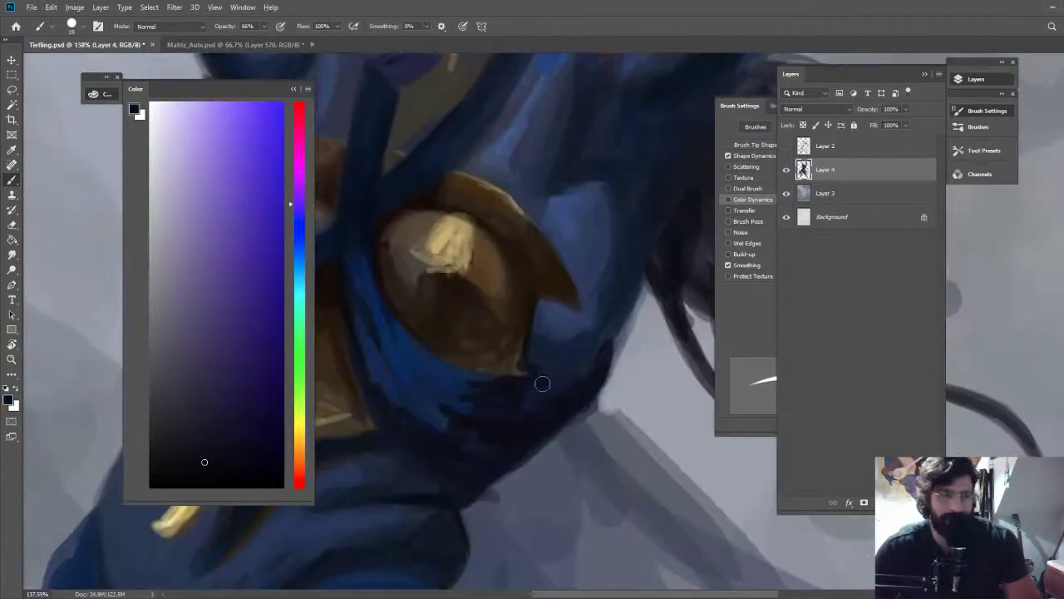
left_click_drag(603, 371, 622, 338)
left_click(591, 343, "alt")
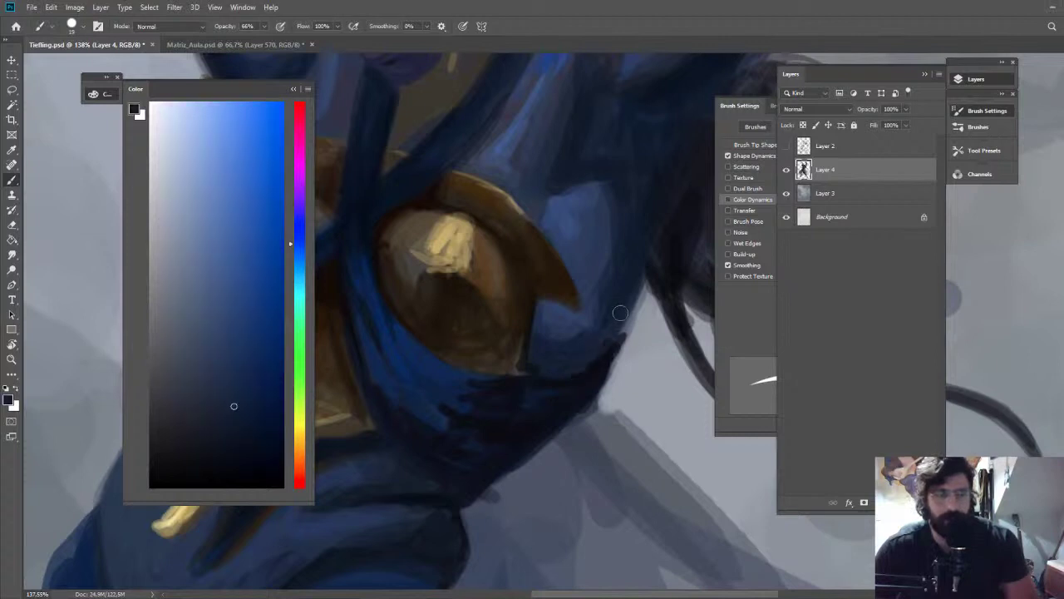
key("e")
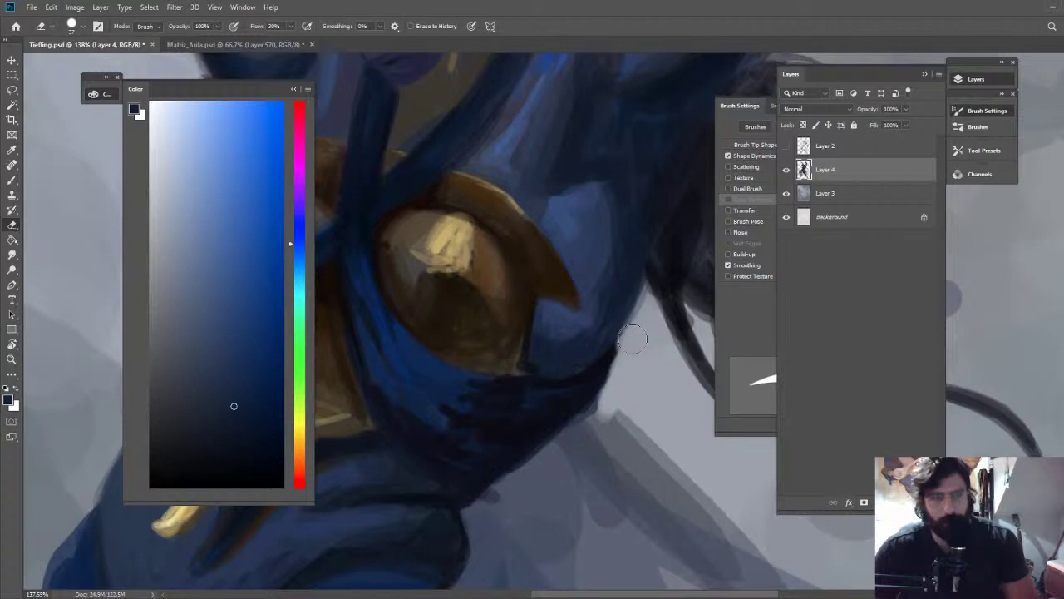
Model the temple and cheek of the face with sampled blues, lowering the brush opacity to 20% for soft blending
key("ctrl+0")
left_click_drag(609, 289, 678, 290)
key("b")
left_click(581, 304, "alt")
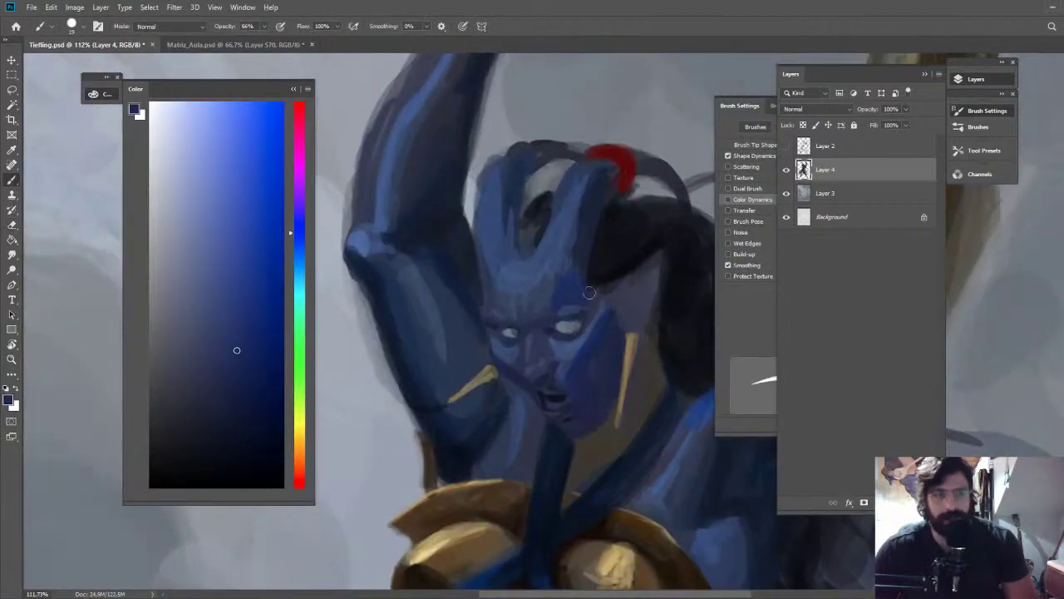
left_click(607, 359, "alt")
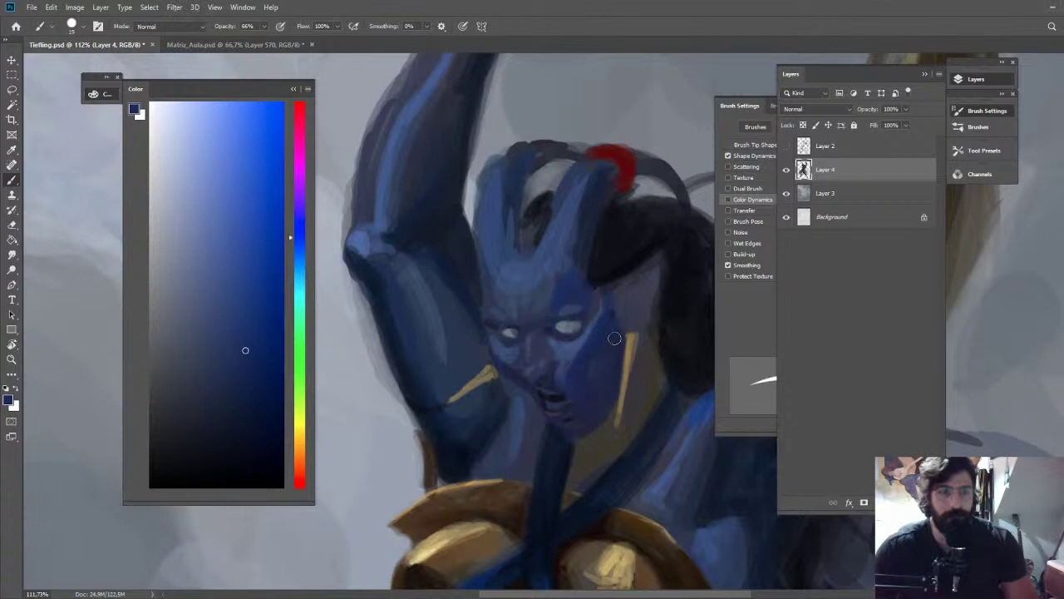
left_click(573, 352, "alt")
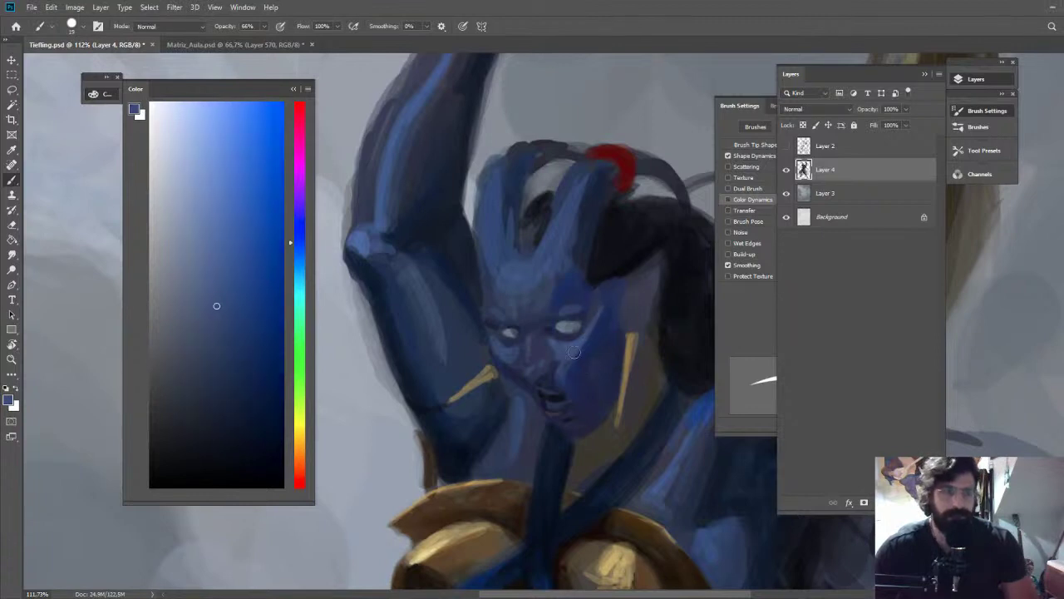
key("2")
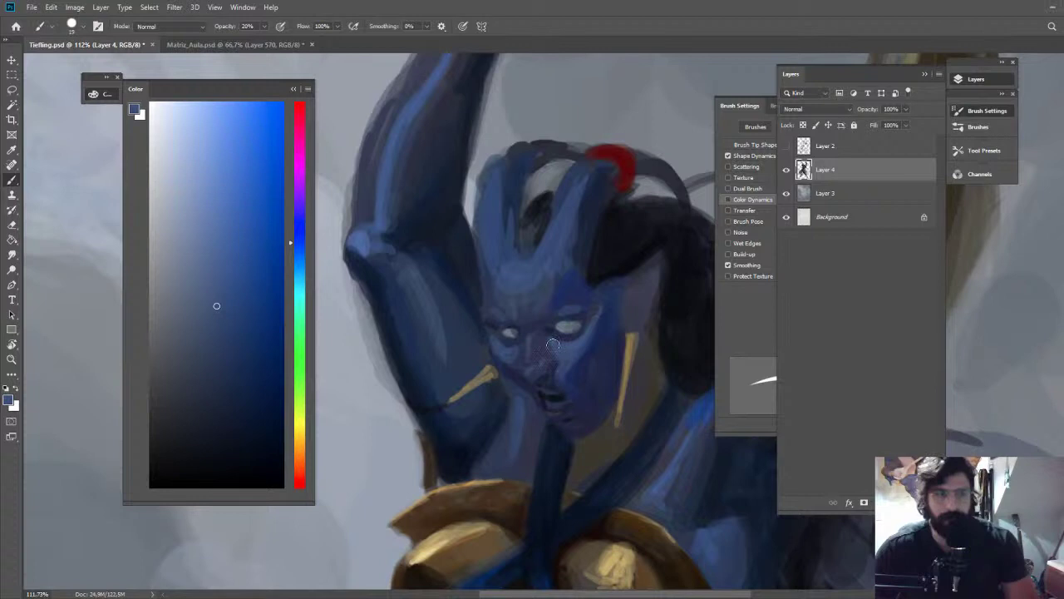
Shade the blue torso beside the gold abdominal plate with a near-black blue, and sample tan from the plate's edge
key("z")
left_click_drag(702, 311, 665, 304)
left_click_drag(582, 270, 618, 301)
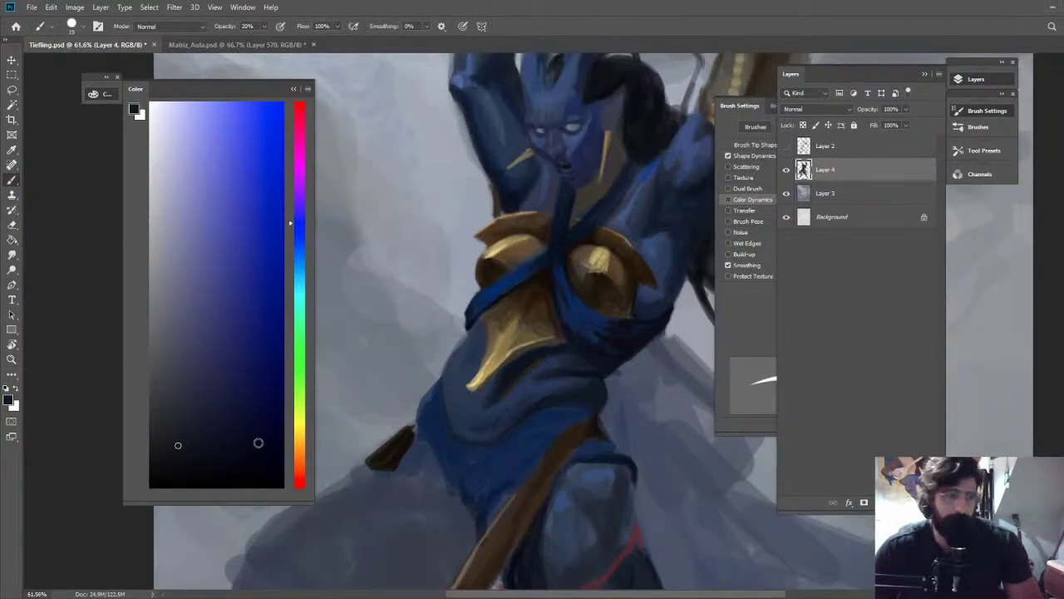
left_click(255, 444)
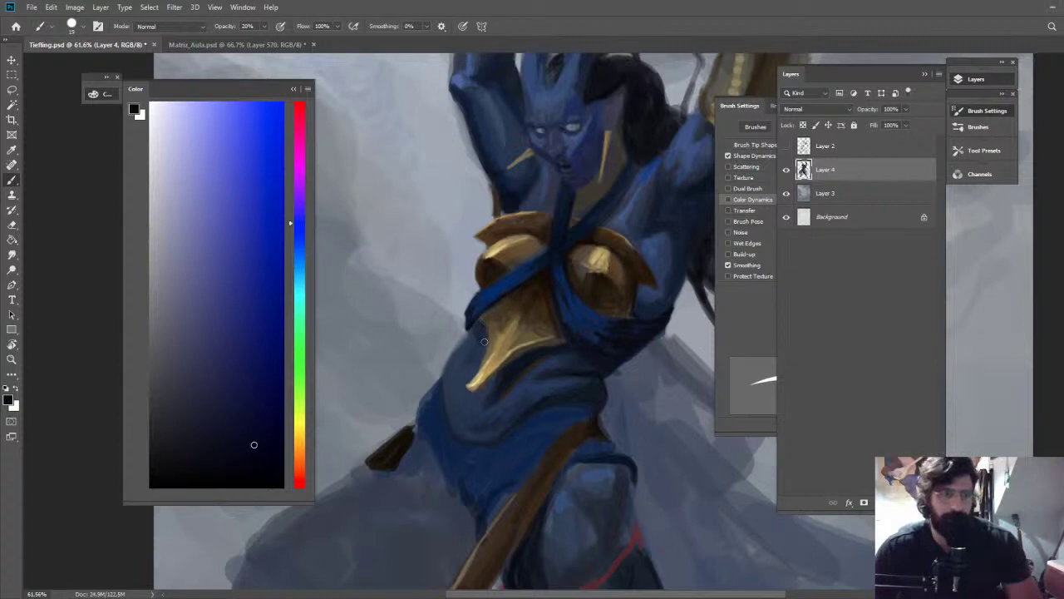
left_click(497, 341, "alt")
Blend the shadows and midtones of the gold cup beneath the outer end of the breastplate rim with sampled dark browns
key("z")
left_click_drag(542, 255, 504, 230)
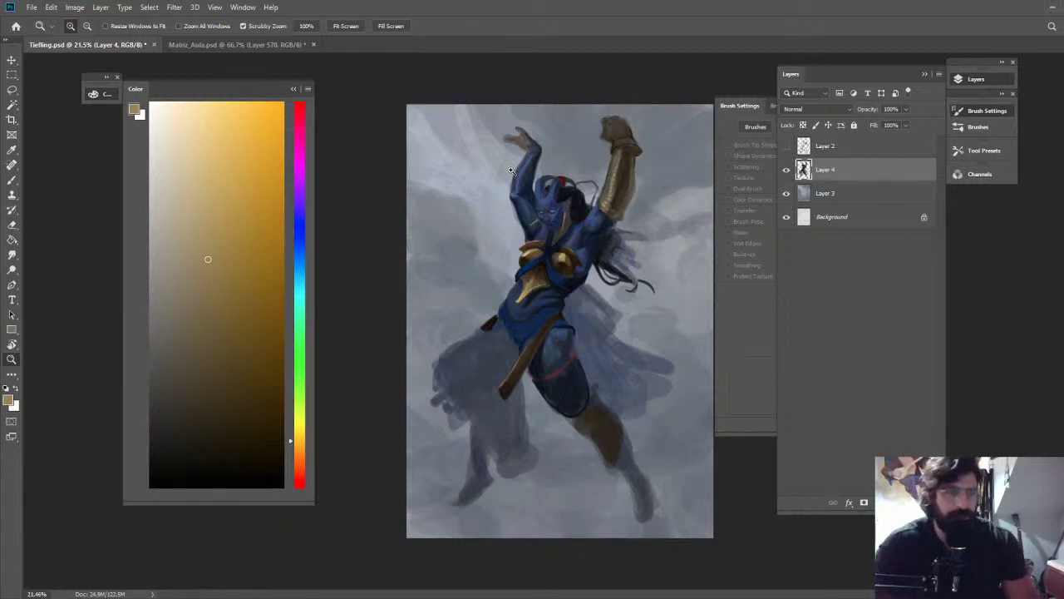
left_click_drag(537, 241, 634, 242)
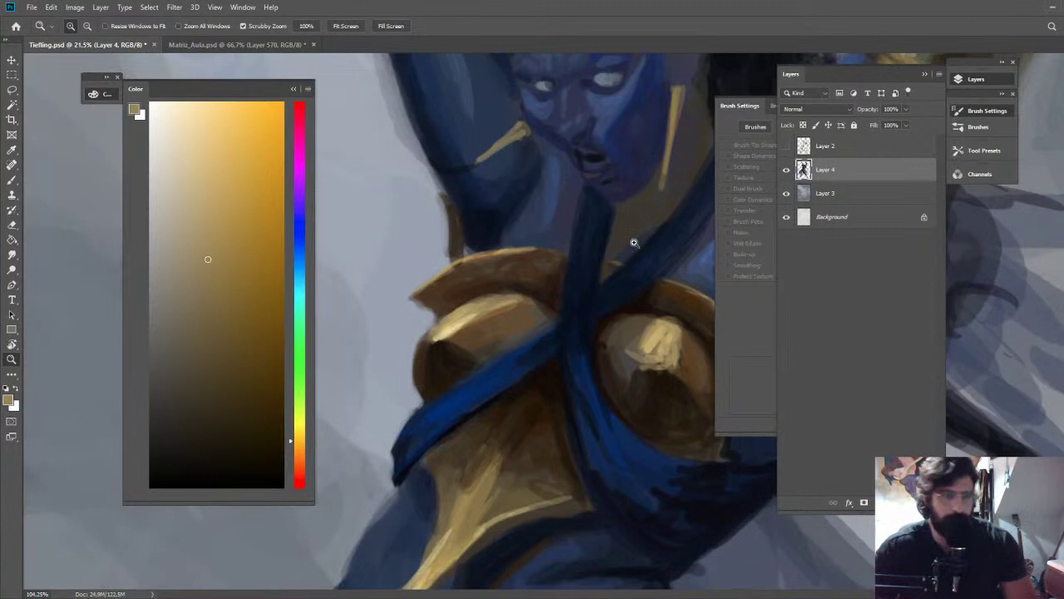
left_click(434, 354, "alt")
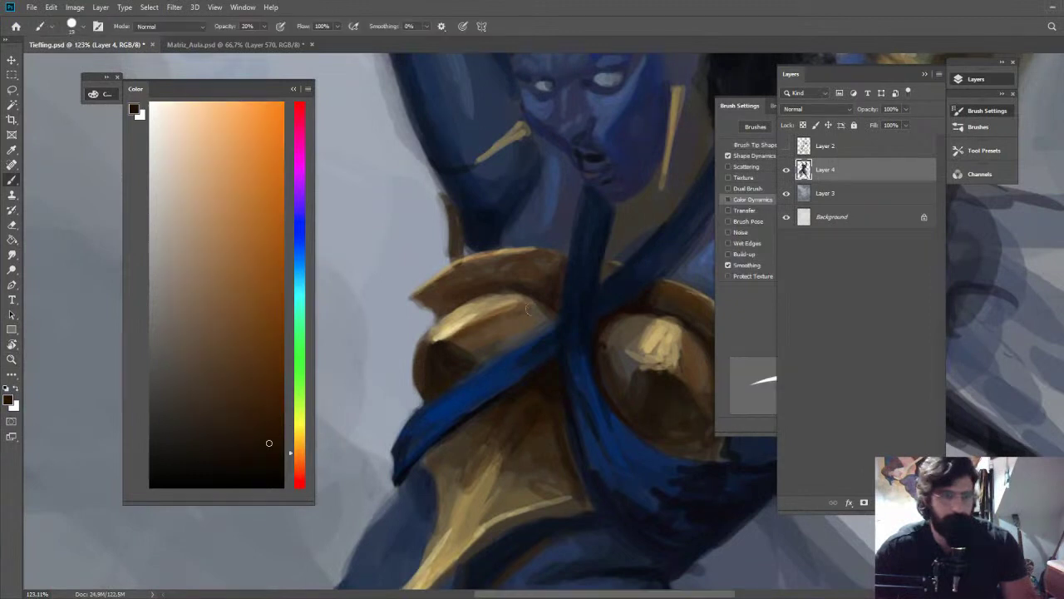
left_click_drag(482, 329, 529, 305)
left_click(461, 369, "alt")
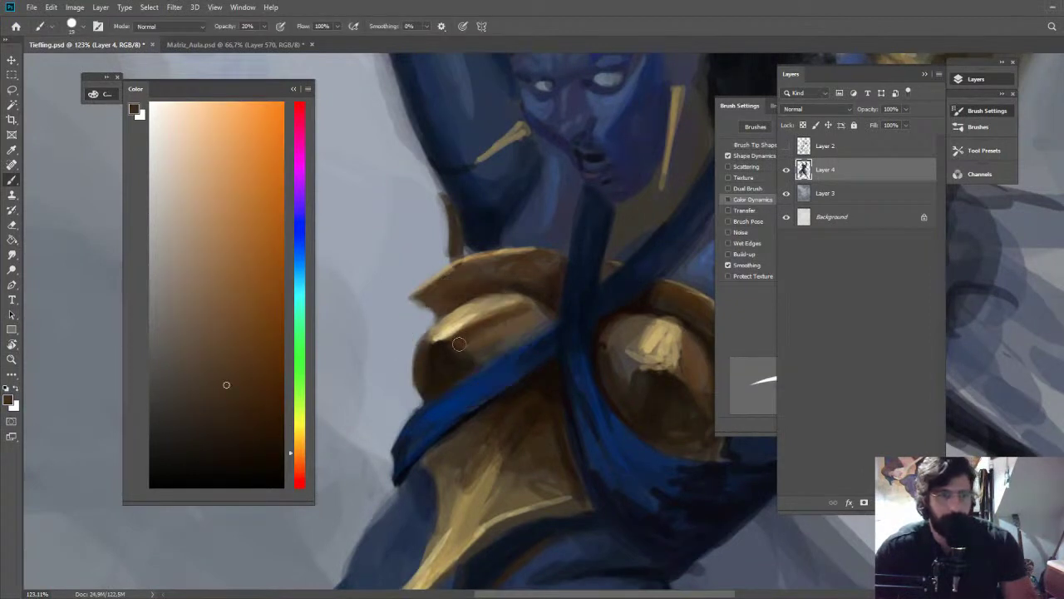
left_click(484, 351, "alt")
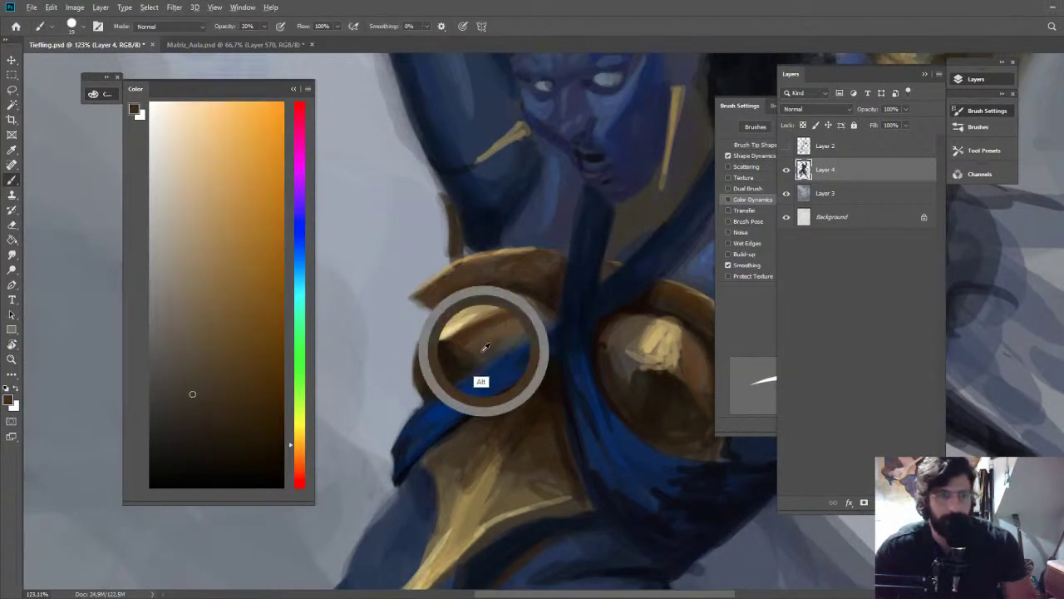
left_click(550, 303, "alt")
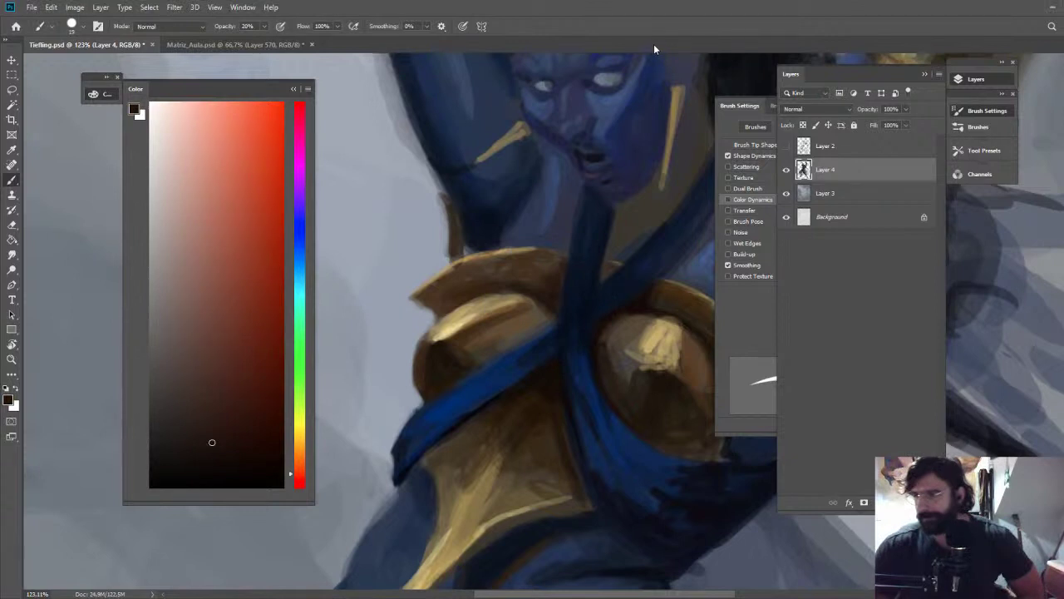
Shade the side of the face and the hairline around the temple with sampled dark blues, setting the brush opacity to 40%
scroll(602, 280, "down", 3)
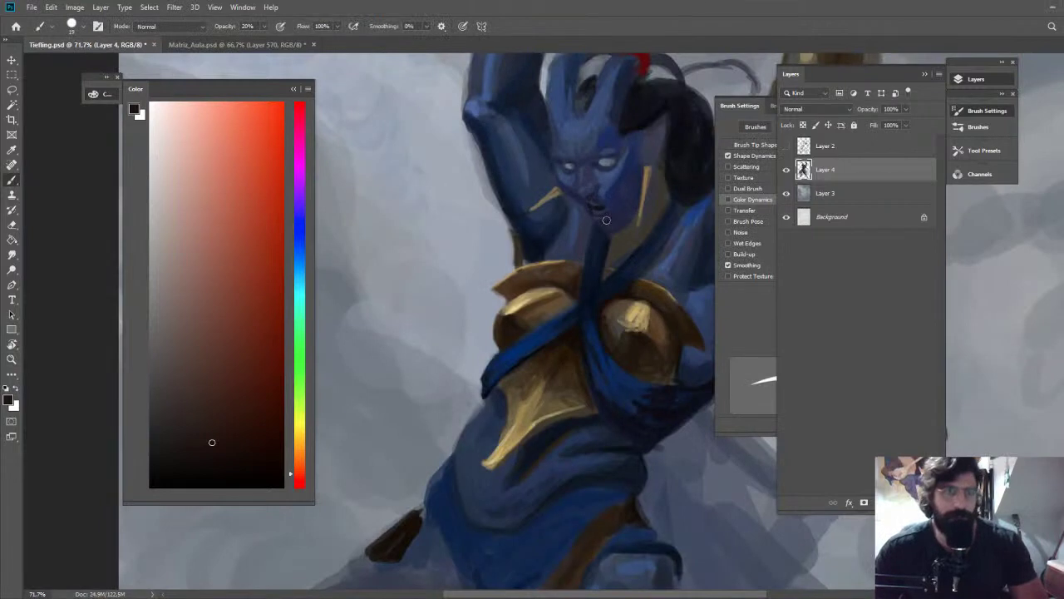
key("z")
mouse_move(606, 221)
left_mouse_down()
mouse_move(579, 180)
mouse_move(558, 171)
left_mouse_up()
left_click_drag(633, 183, 694, 193)
key("b")
left_click(618, 221, "alt")
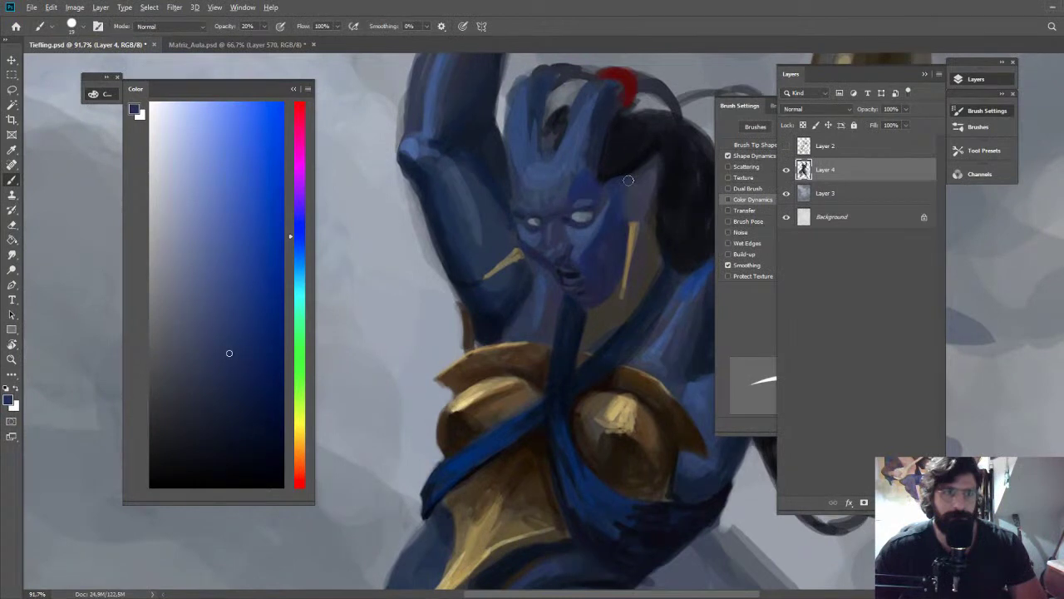
left_click(622, 172, "alt")
left_click(596, 184, "alt")
mouse_move(629, 179)
left_mouse_down()
mouse_move(594, 168)
mouse_move(571, 56)
left_mouse_up()
key("4")
left_click(610, 163, "alt")
key("z")
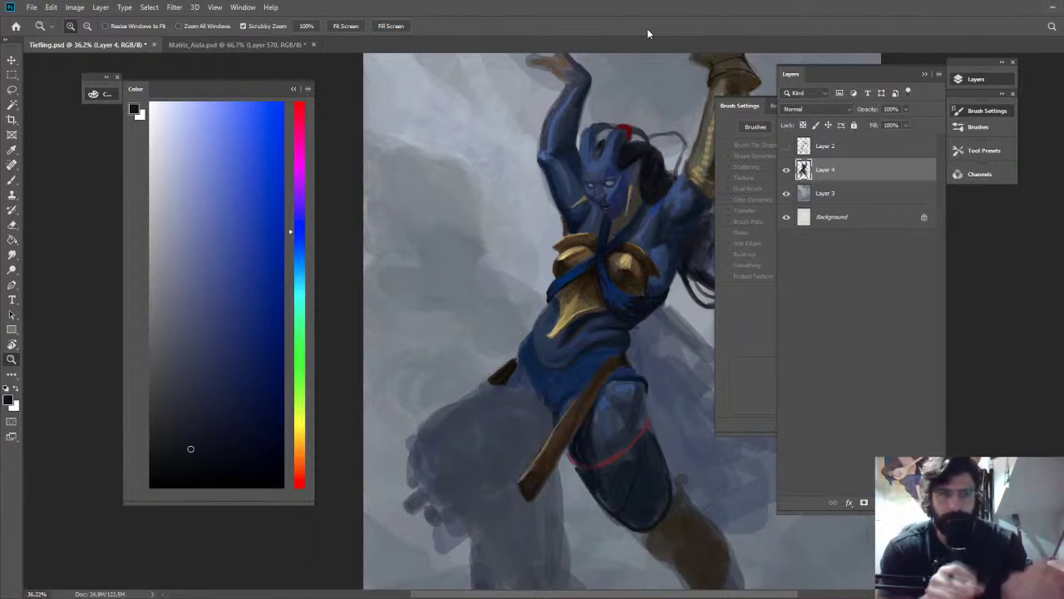
Paint brighter blue accents on the crossed straps above the breastplate, and rework the strap toward the shoulder with a sampled dark blue
left_click(613, 233, "alt")
mouse_move(594, 235)
left_mouse_down()
mouse_move(665, 233)
mouse_move(624, 238)
mouse_move(565, 209)
left_mouse_up()
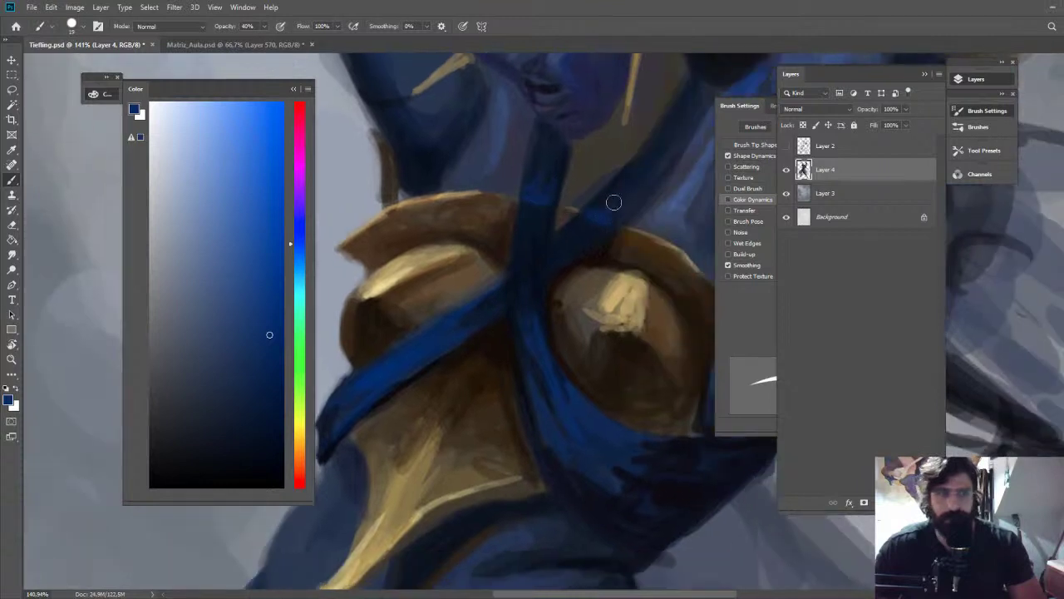
left_click_drag(697, 88, 685, 129)
left_click(687, 108, "alt")
left_click_drag(651, 162, 555, 291)
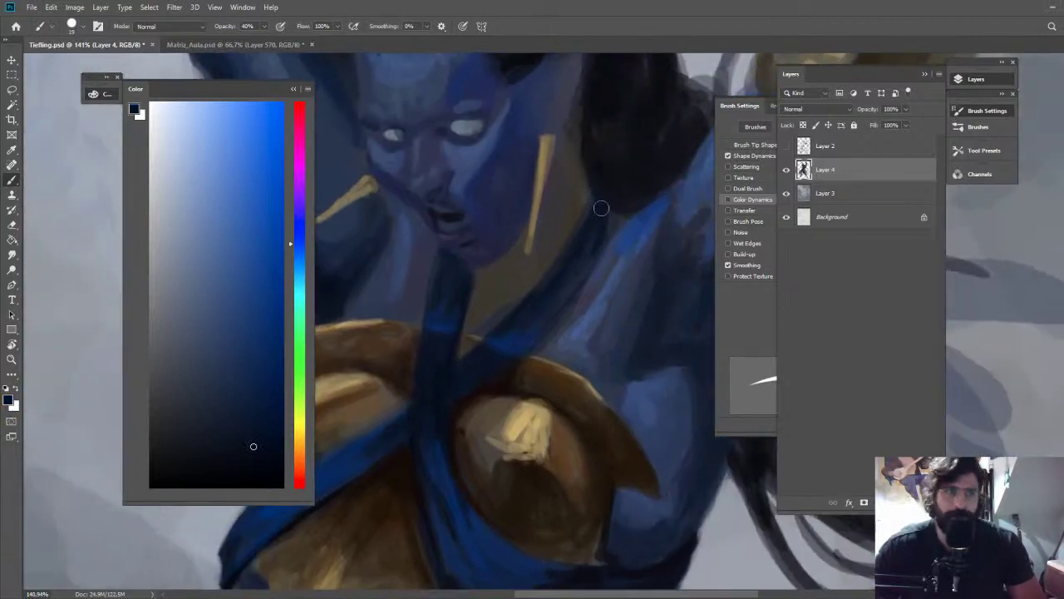
Refine the lit blue skin of the shoulder beside the strap with a sampled mid blue
left_click(638, 223, "alt")
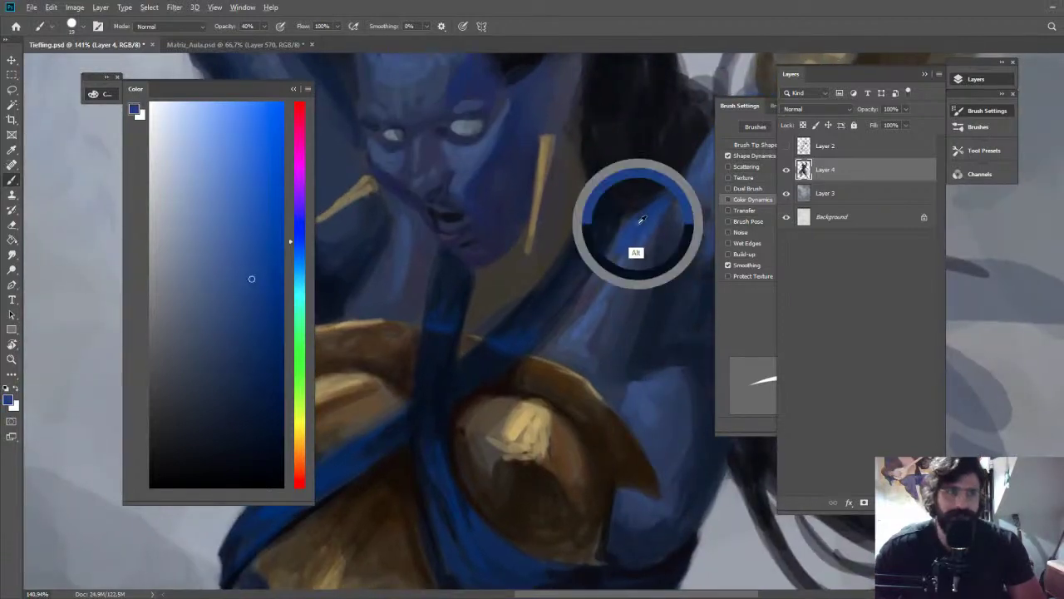
key("z")
key("ctrl+0")
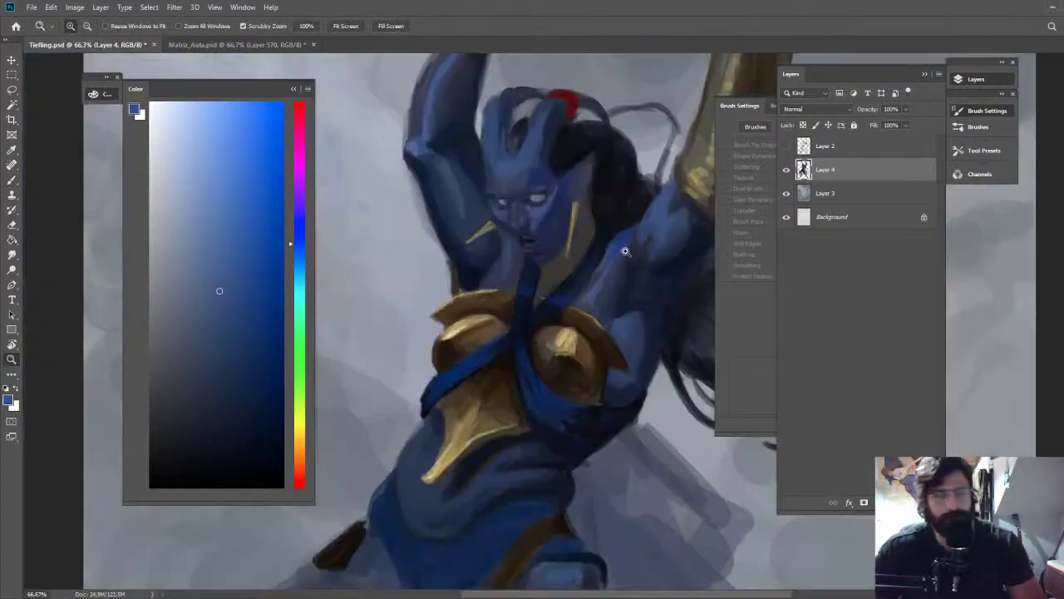
left_click_drag(624, 249, 540, 241)
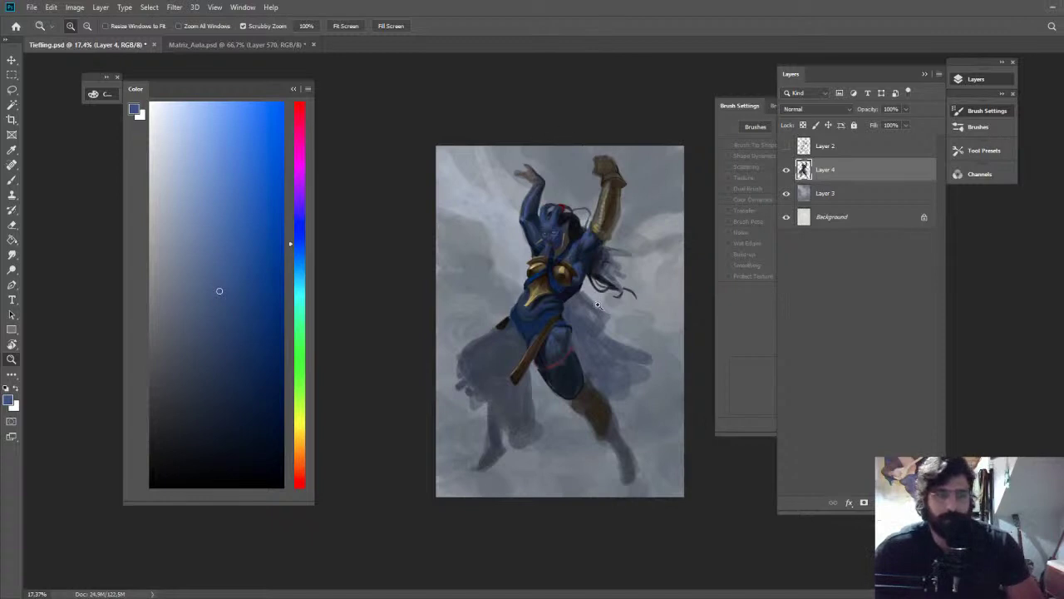
Blend the blue folds across the abdomen below the gold plate with sampled blues
left_click_drag(586, 310, 665, 311)
key("b")
left_click(463, 312, "alt")
left_click(454, 333, "alt")
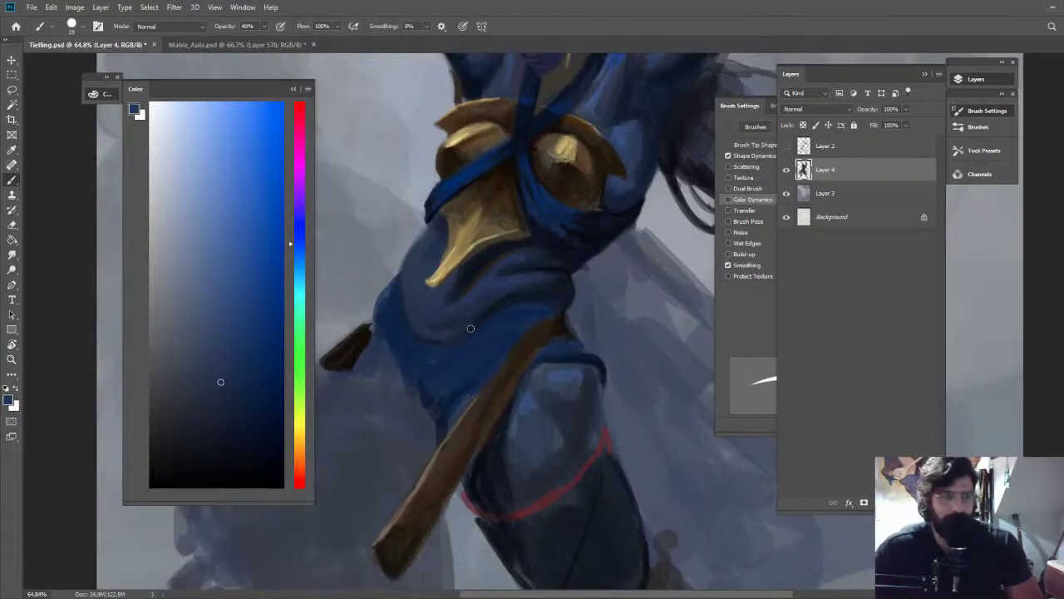
left_click(464, 346, "alt")
key("z")
left_click_drag(541, 330, 491, 277)
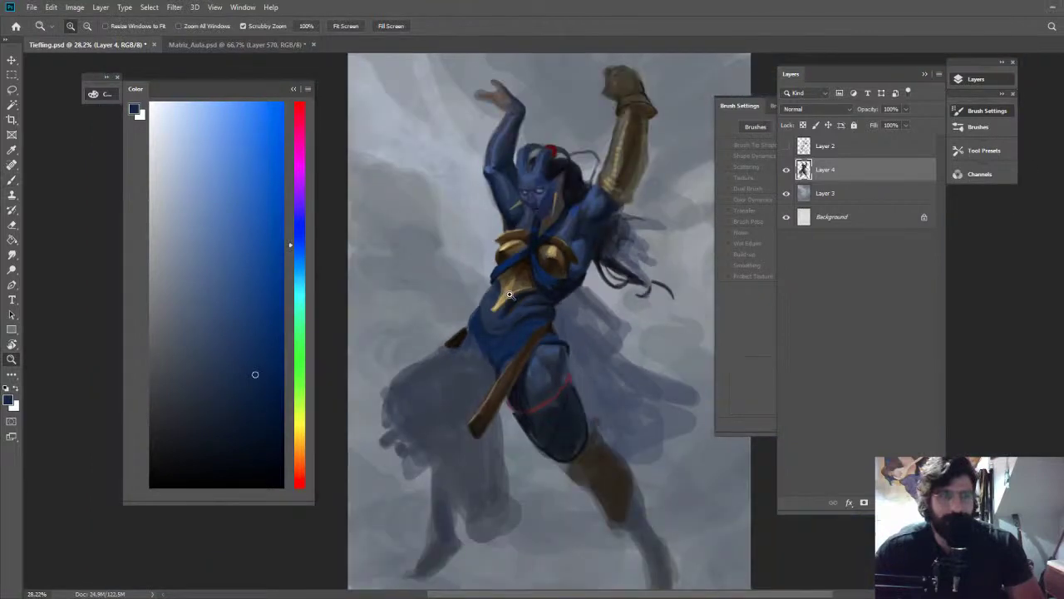
Flip the canvas horizontally and paint a very dark purple shadow between the strap and the lit chest above the gold rim
left_click_drag(510, 295, 573, 296)
key("b")
left_click(301, 187)
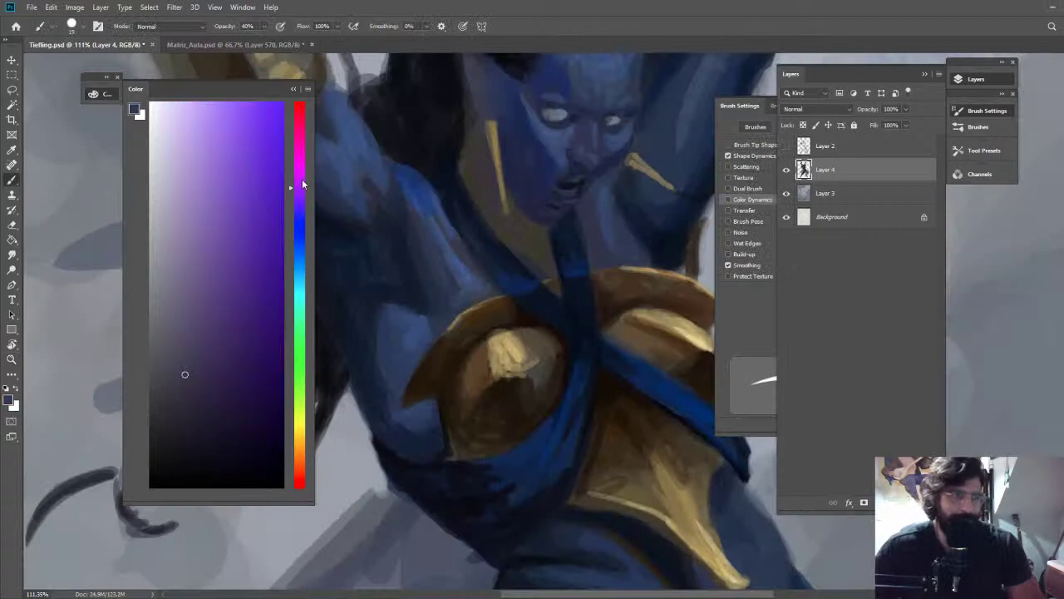
left_click(301, 177)
left_click(236, 413)
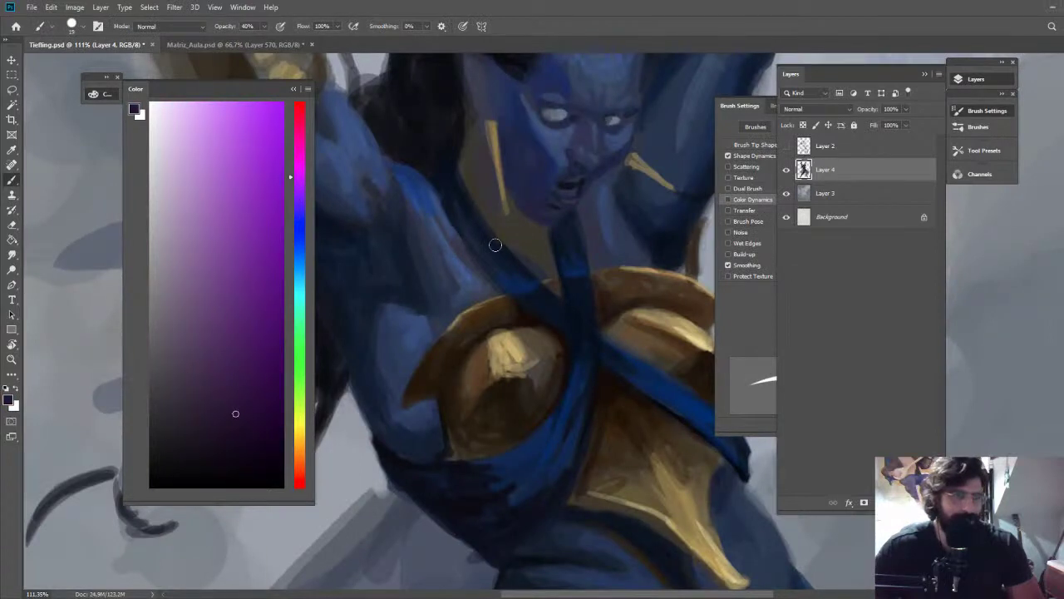
left_click_drag(472, 258, 485, 293)
left_click(245, 458)
mouse_move(471, 255)
left_mouse_down()
mouse_move(499, 291)
mouse_move(465, 242)
left_mouse_up()
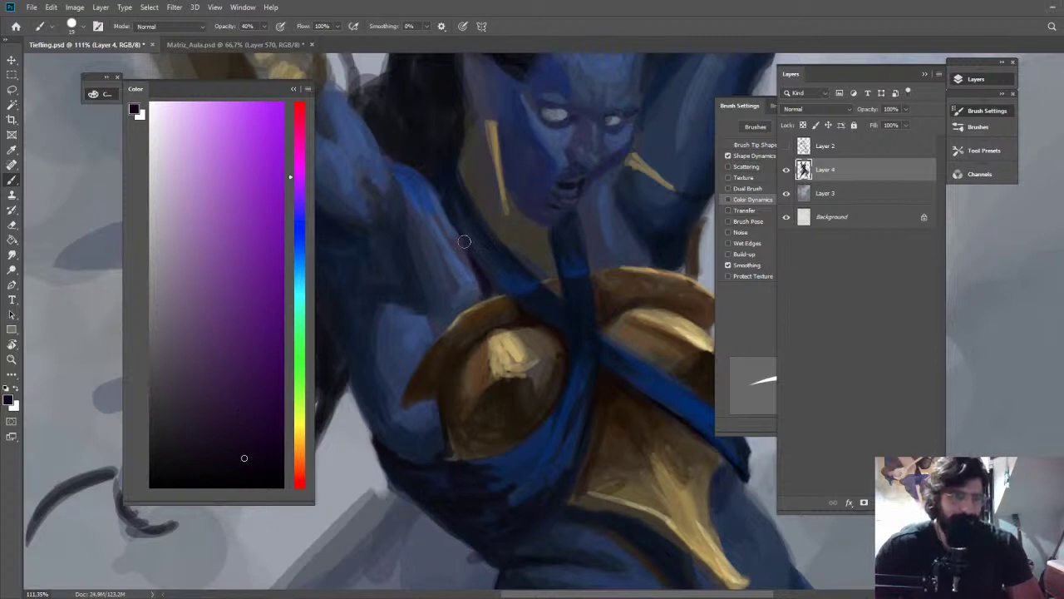
left_click(488, 277, "alt")
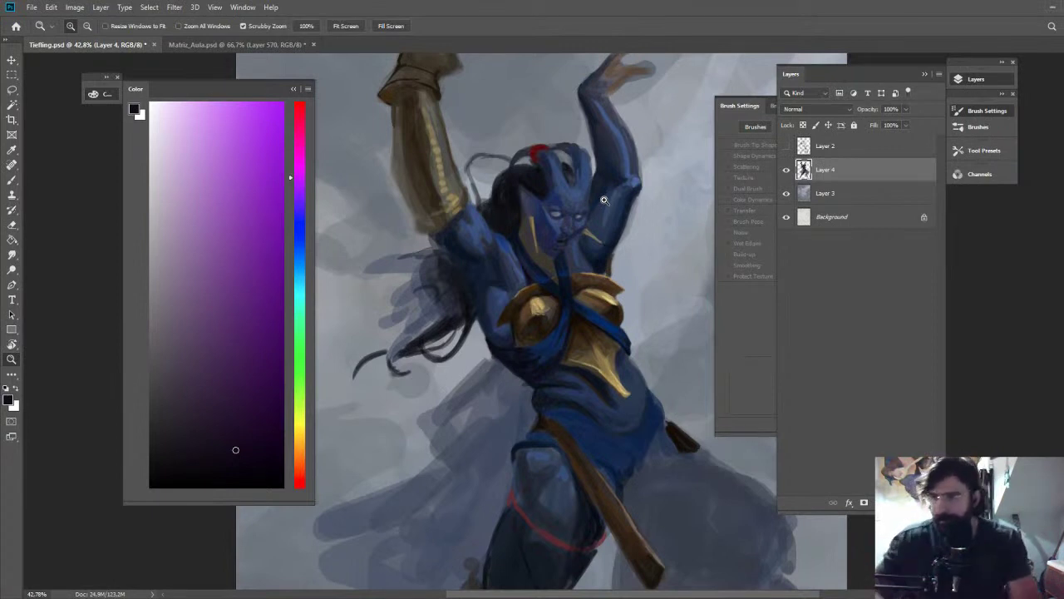
Shade the neck beneath the chin, around the top of the strap, with sampled dark gray-blues
left_click_drag(627, 266, 601, 247)
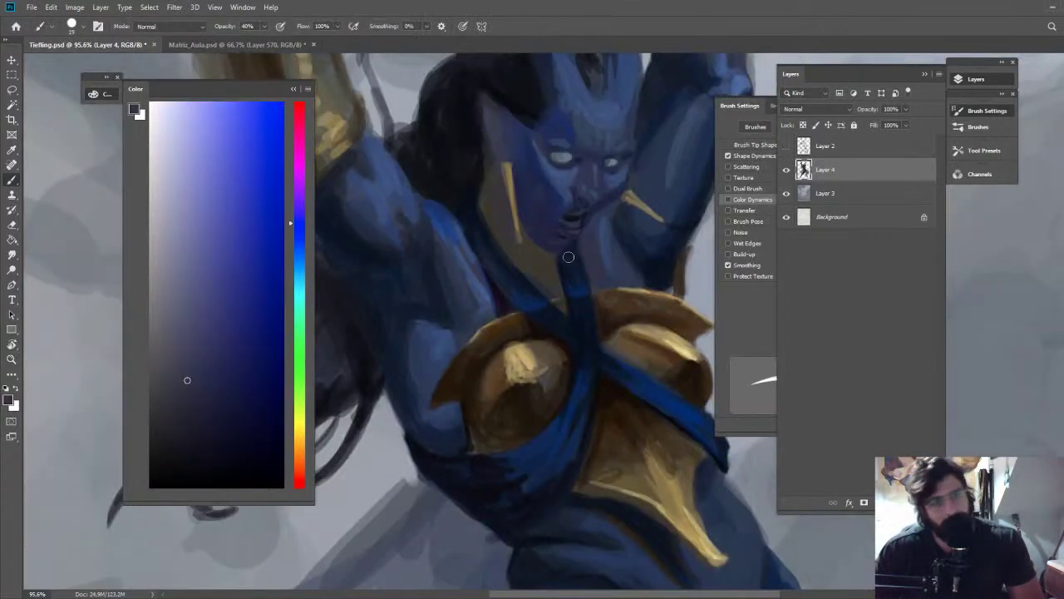
left_click(555, 290, "alt")
left_click(538, 241, "alt")
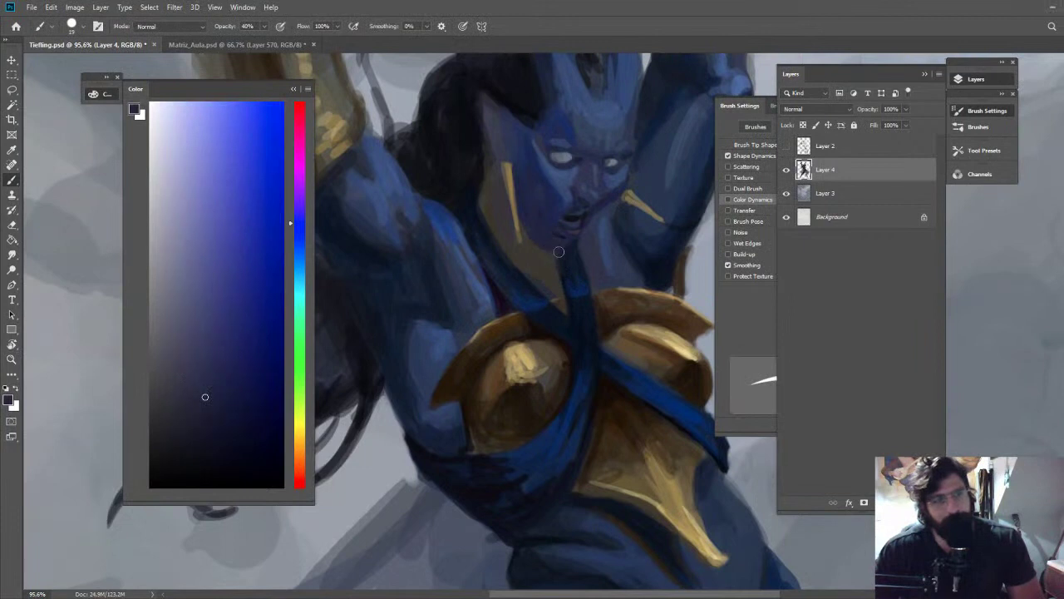
left_click_drag(590, 240, 537, 237)
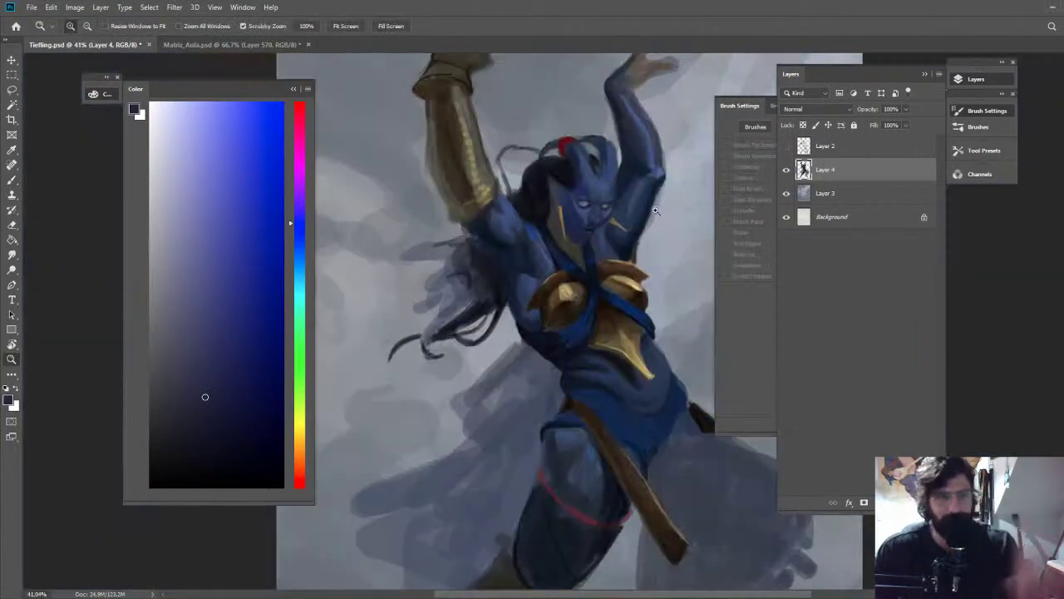
Deepen the crossing point of the blue straps between the gold cups with a sampled near-black blue
left_click_drag(580, 331, 629, 278)
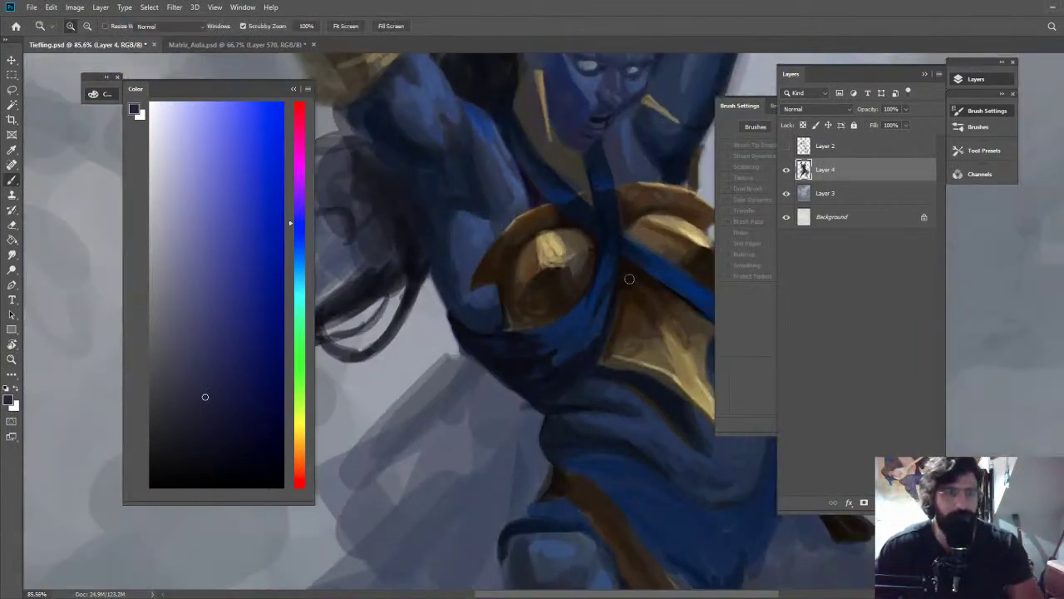
key("b")
left_click(599, 221, "alt")
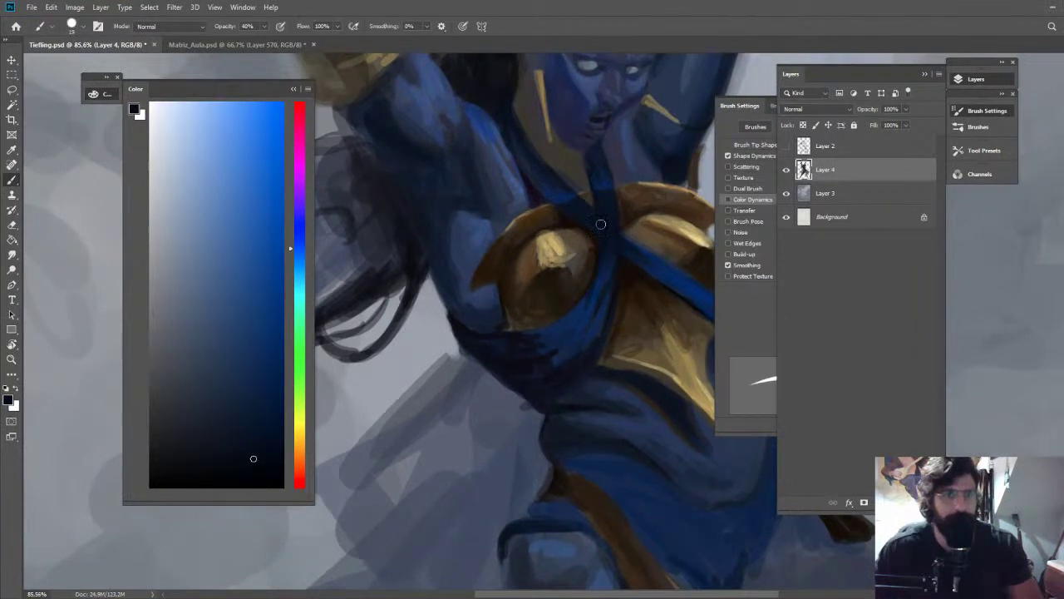
left_click(622, 202, "alt")
Blend the upper surface of the outer gold cup below the breastplate rim with sampled browns
key("z")
mouse_move(635, 213)
left_mouse_down()
mouse_move(587, 157)
mouse_move(656, 186)
left_mouse_up()
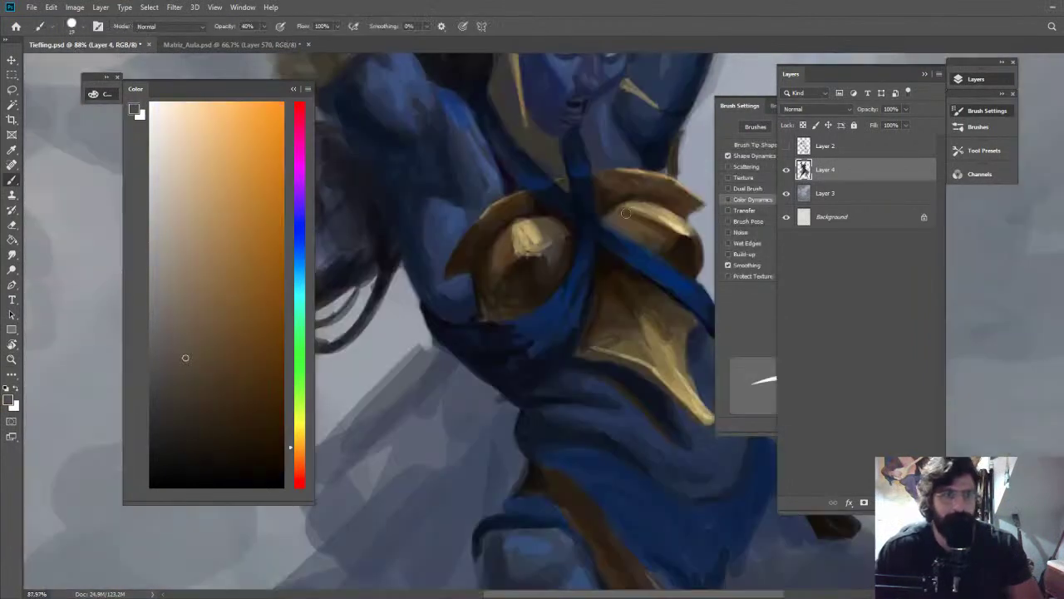
left_click(630, 213, "alt")
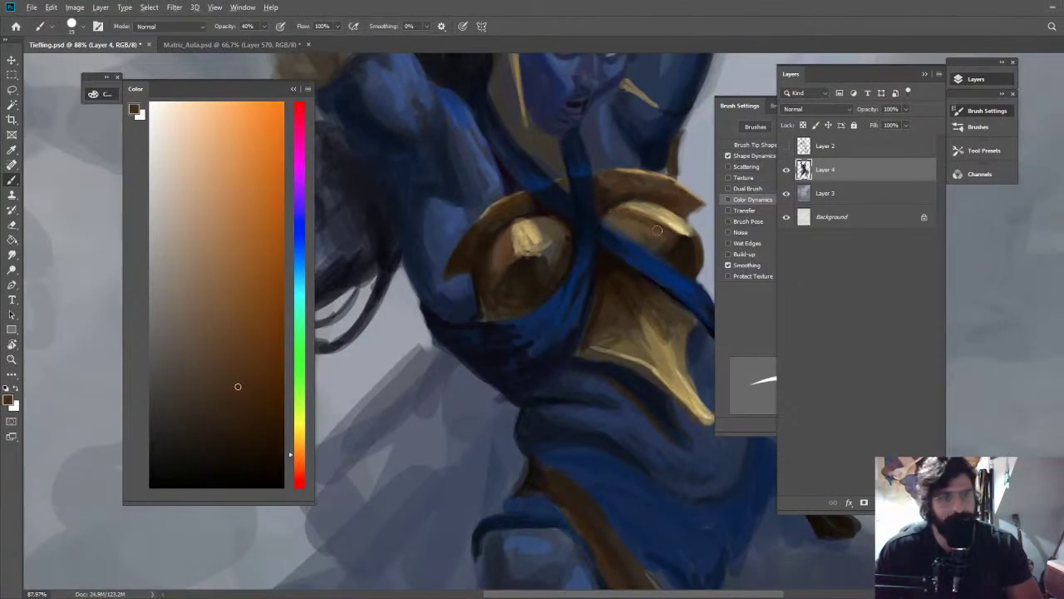
key("z")
left_click_drag(653, 226, 547, 205)
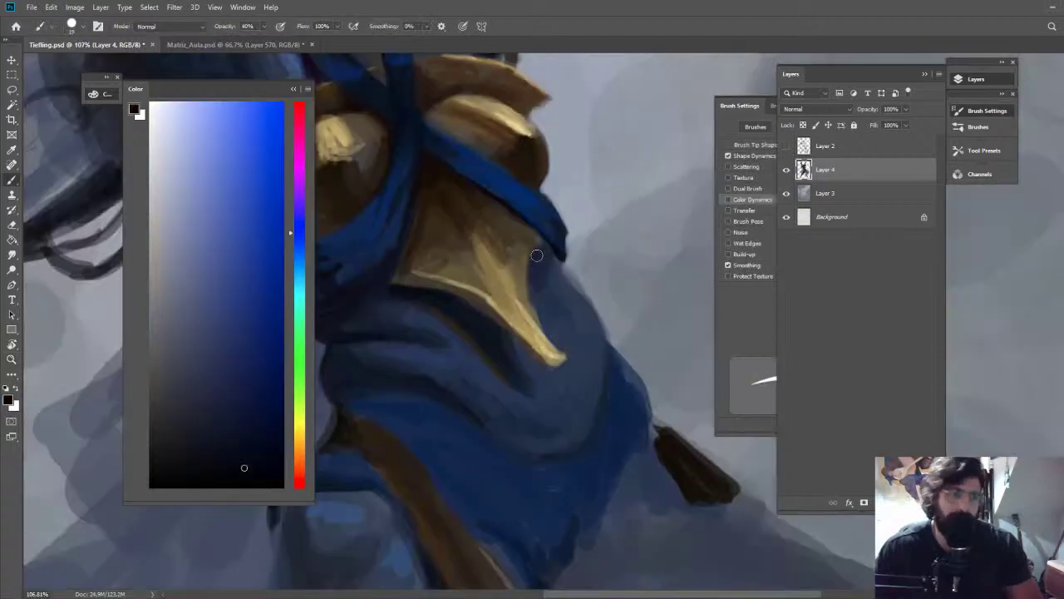
Lighten the blue fold beneath the gold abdominal plate with sampled gray-blues, using a larger brush at 30% opacity
left_click(434, 353, "alt")
left_click(406, 318, "alt")
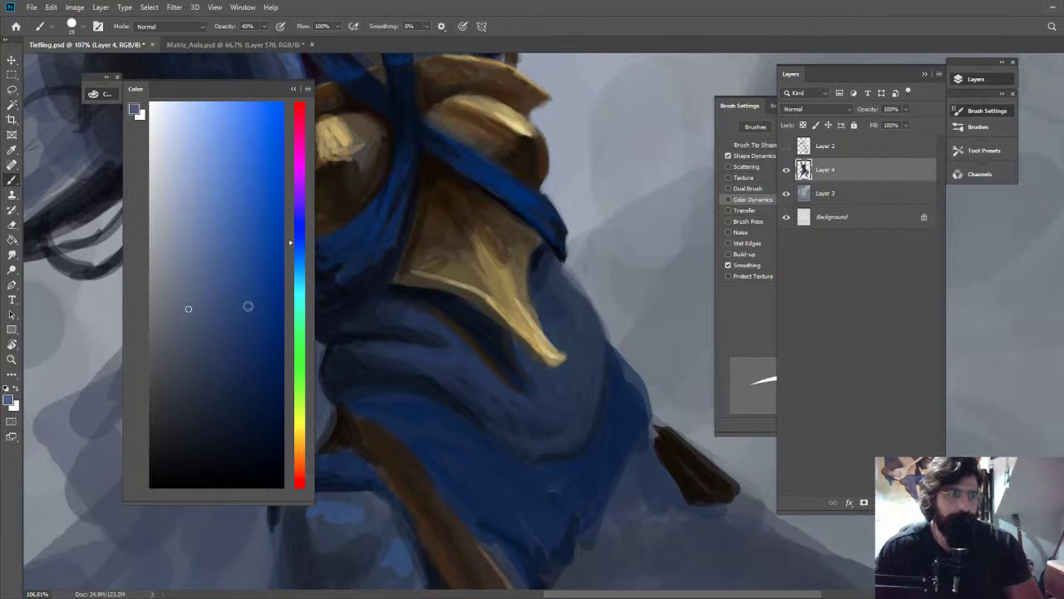
scroll(425, 279, "down", 3)
right_click(422, 280)
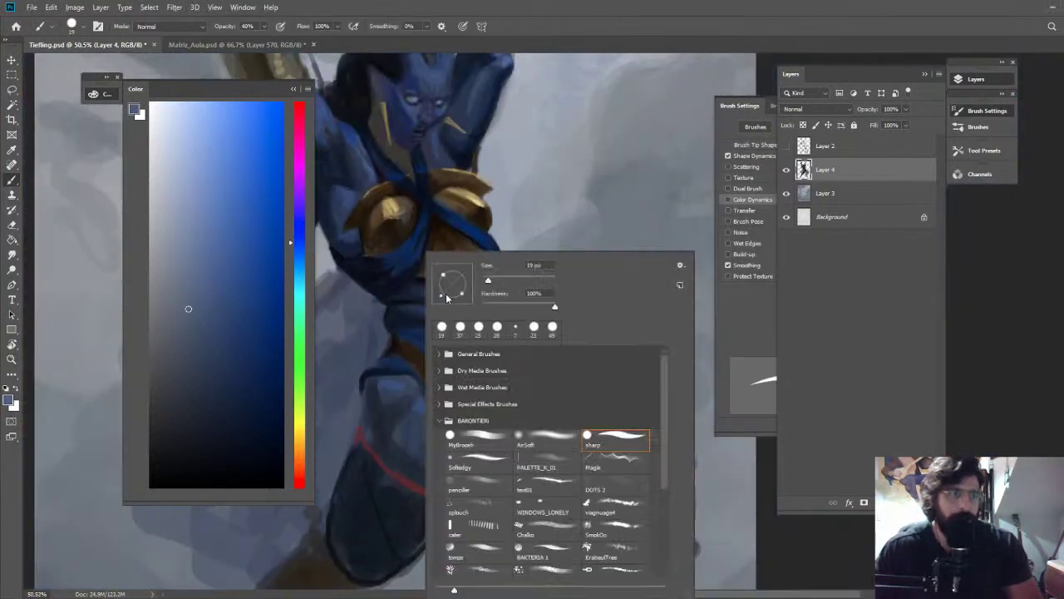
key("Escape")
scroll(435, 283, "up", 2)
key("3")
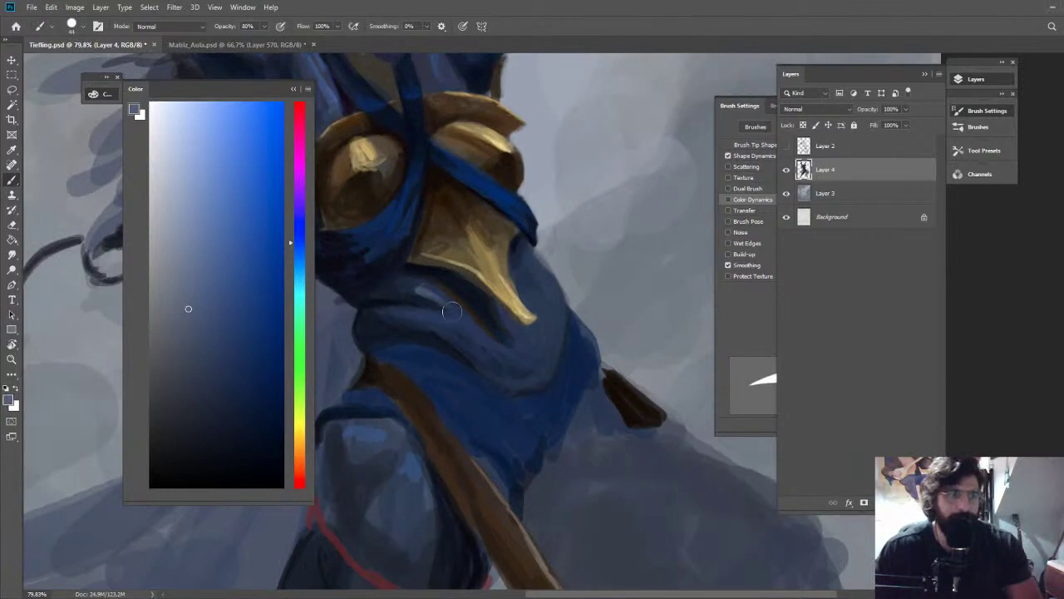
left_click(429, 309, "alt")
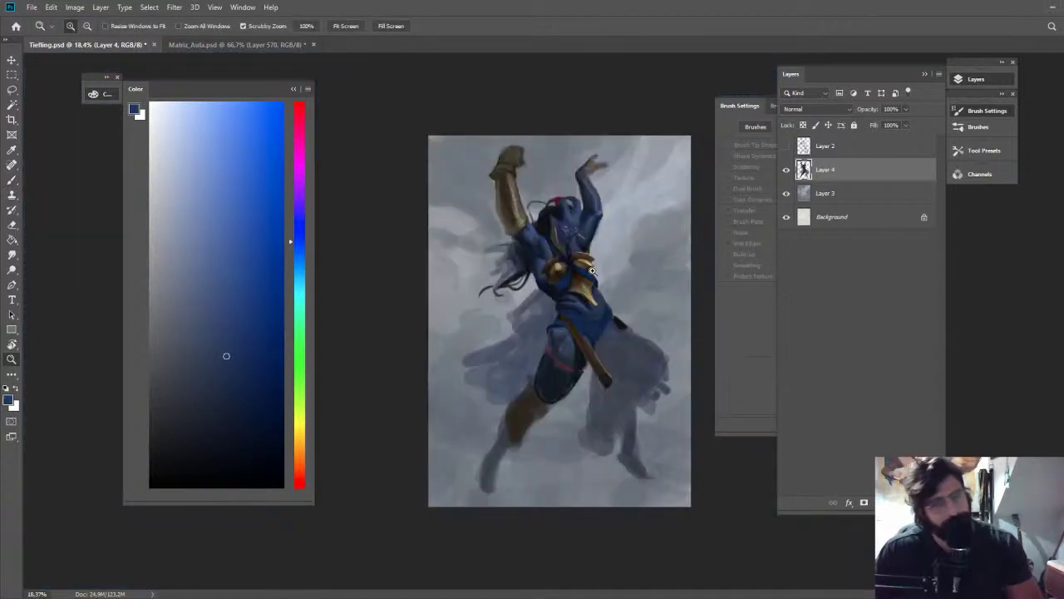
Soften the shading of the shoulder beside the dark hair with a sampled dark blue at 30% opacity
left_click_drag(502, 194, 530, 194)
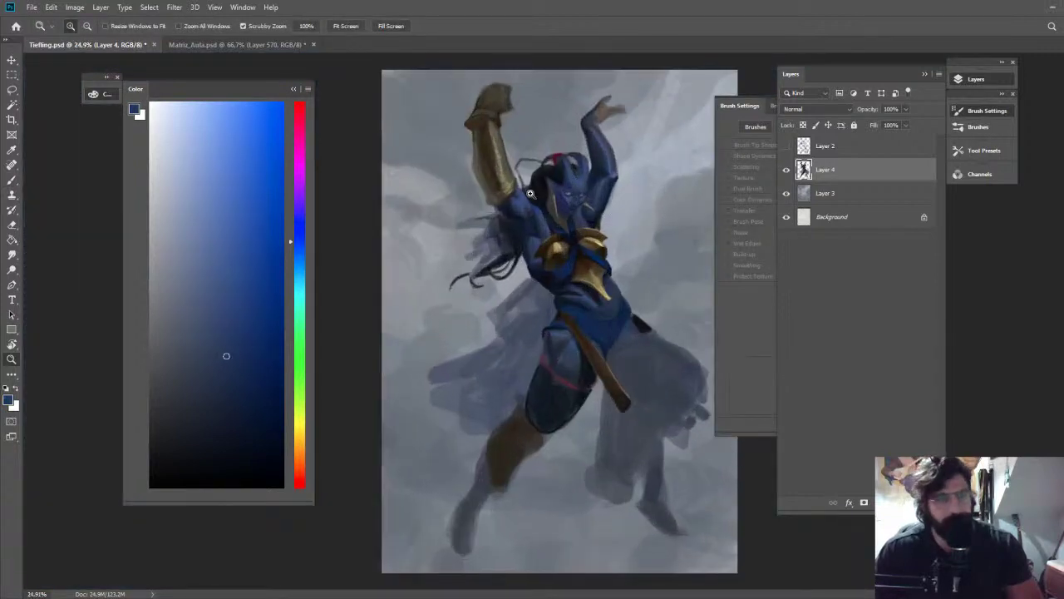
scroll(530, 193, "up", 3)
key("b")
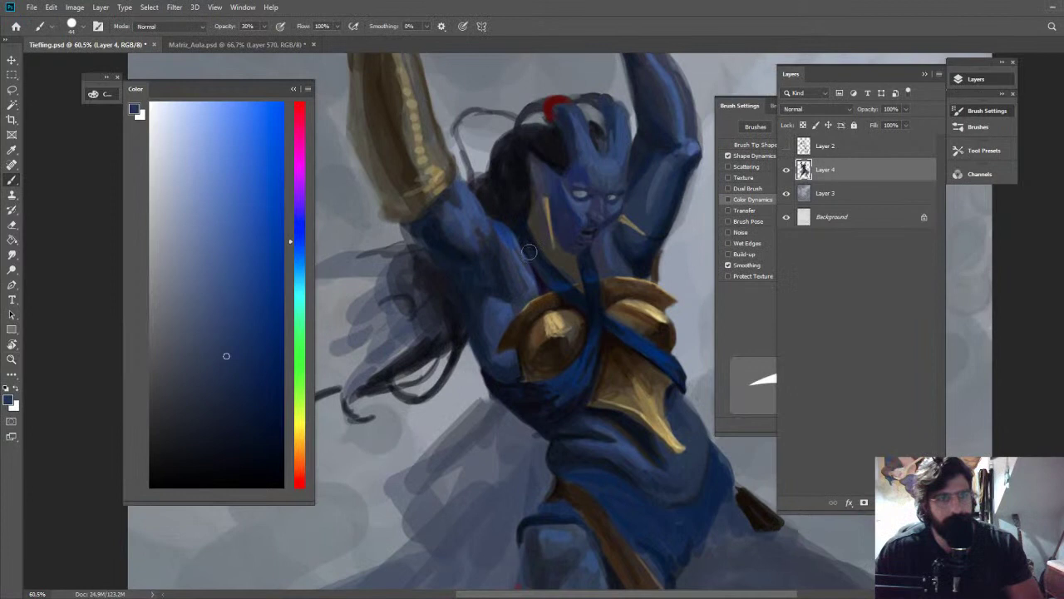
left_click(501, 230, "alt")
mouse_move(571, 239)
left_mouse_down()
mouse_move(582, 238)
mouse_move(523, 199)
left_mouse_up()
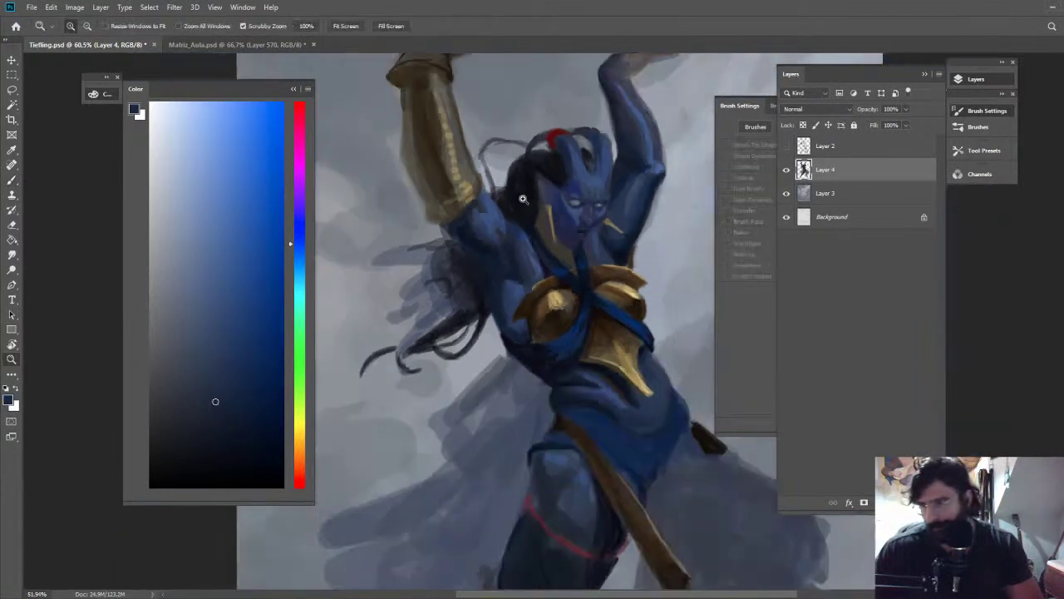
Darken and reshape the outer edge of the blue wrap beneath the gold cup with near-black blue at 70% opacity
scroll(519, 195, "down", 1)
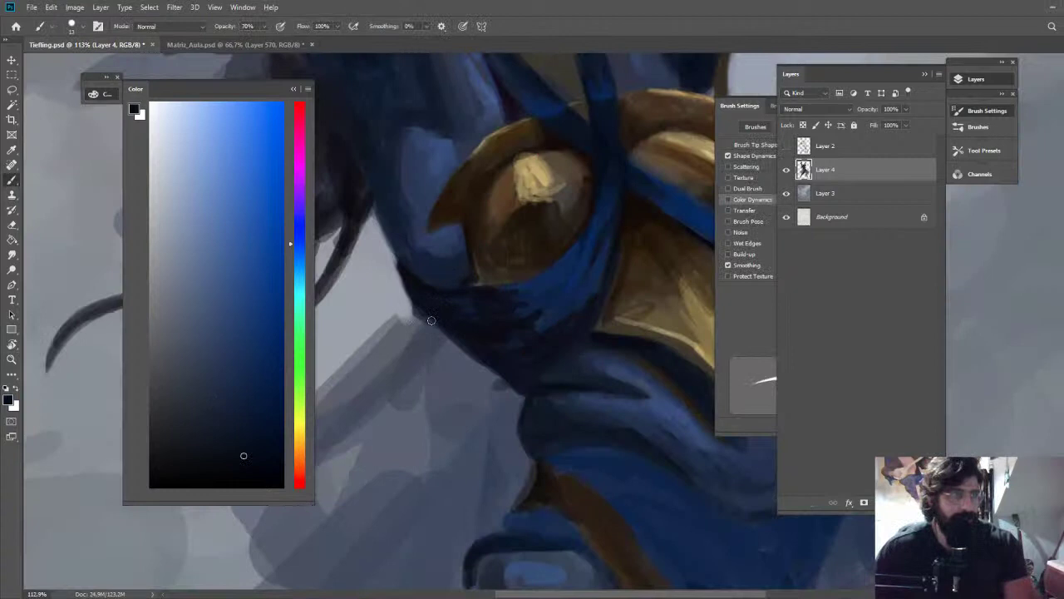
mouse_move(430, 321)
left_mouse_down()
mouse_move(406, 263)
mouse_move(460, 289)
mouse_move(442, 290)
mouse_move(522, 273)
left_mouse_up()
key("ctrl")
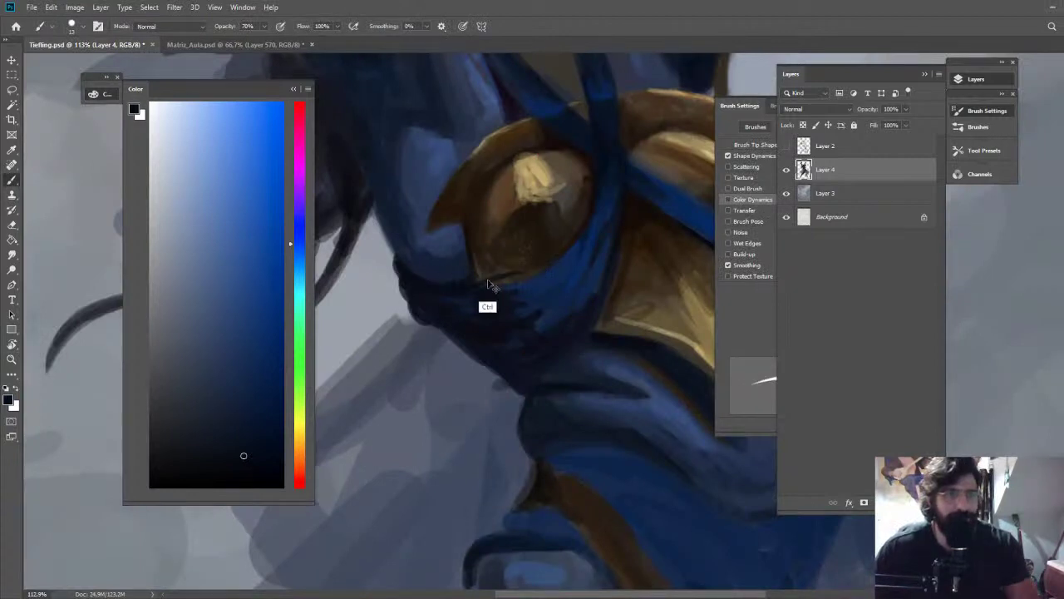
key("ctrl+0")
left_click_drag(628, 205, 657, 214, "ctrl")
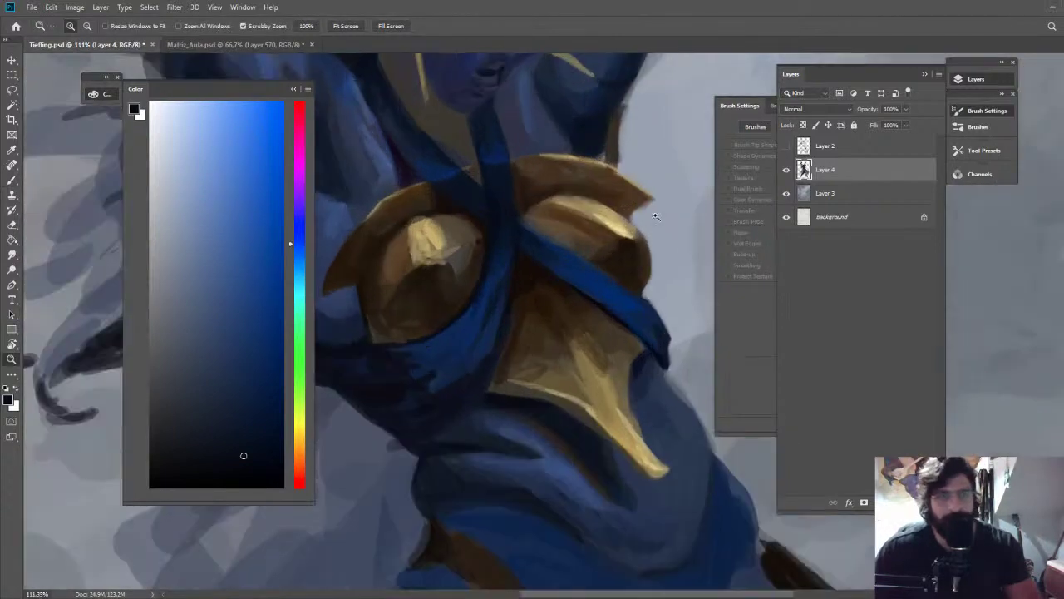
Reinforce the shadows where the blue straps meet the gold abdominal plate with sampled near-black brown and dark blue
left_click(533, 268, "alt")
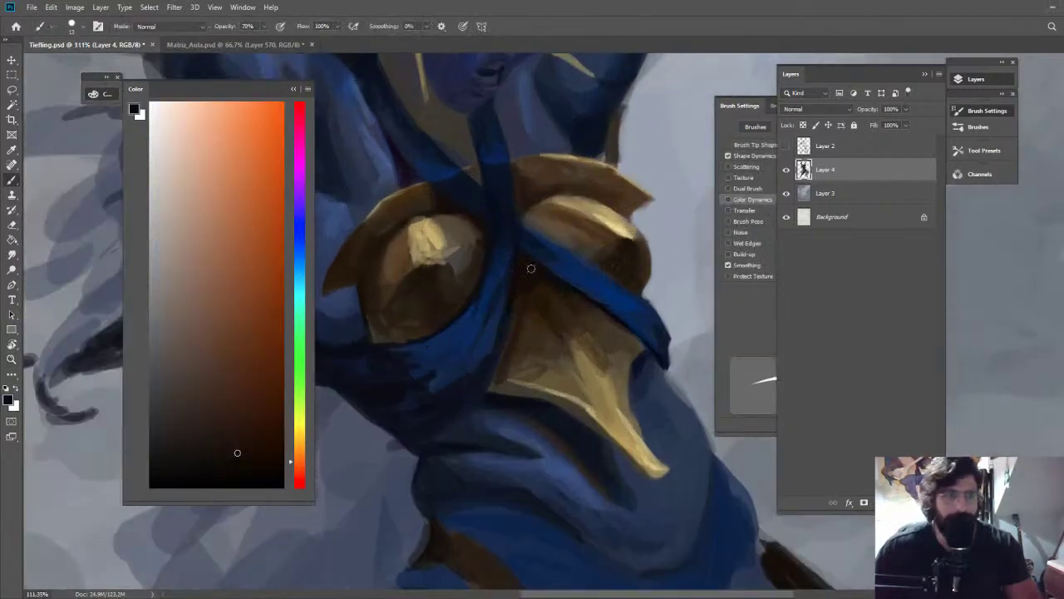
left_click(499, 366, "alt")
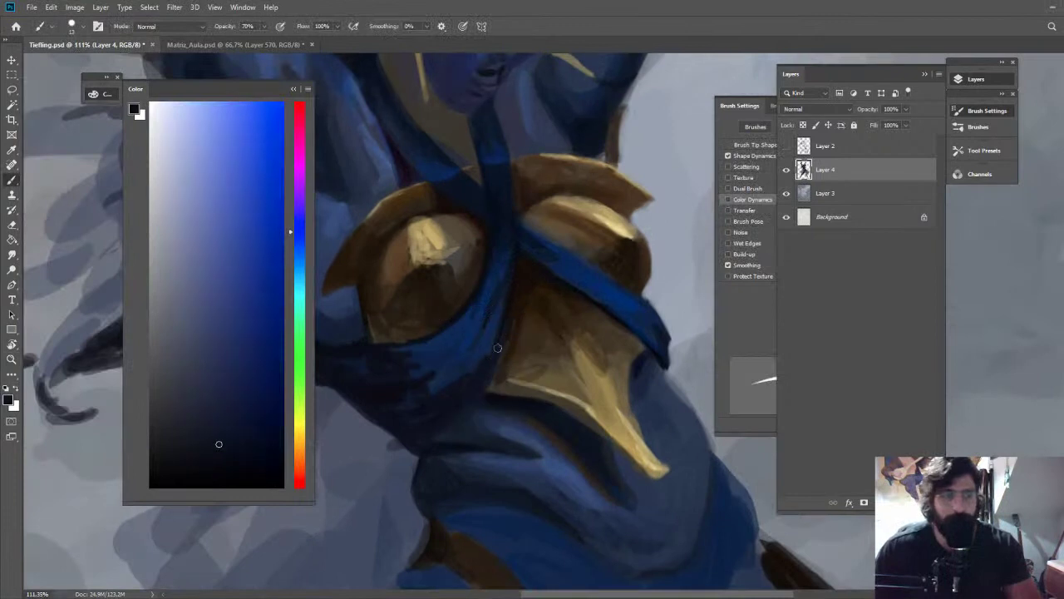
key("z")
mouse_move(512, 252)
left_mouse_down()
mouse_move(471, 229)
mouse_move(511, 241)
left_mouse_up()
key("b")
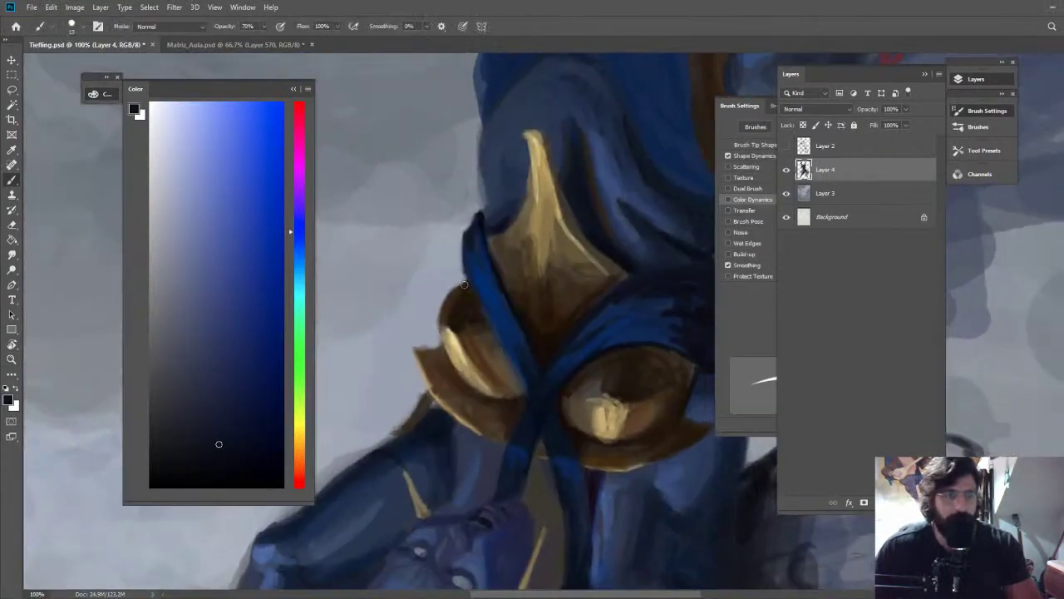
Refine the edge where the blue strap meets the gold cup and plate with sampled dark browns and blue at 70% opacity
left_click(460, 319, "alt")
left_click_drag(461, 276, 463, 287)
left_click(462, 291, "alt")
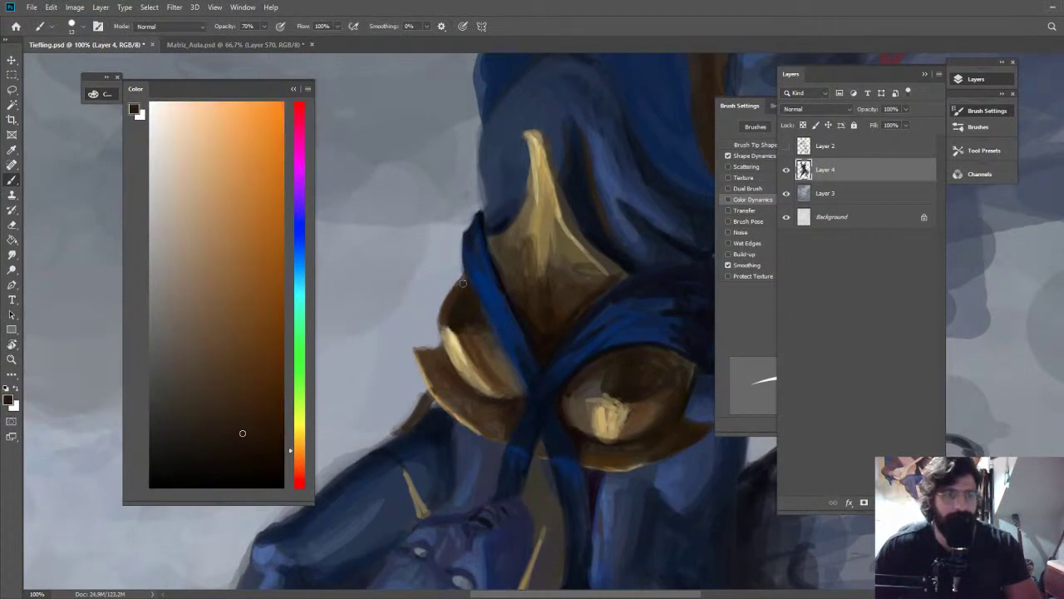
left_click(498, 302, "alt")
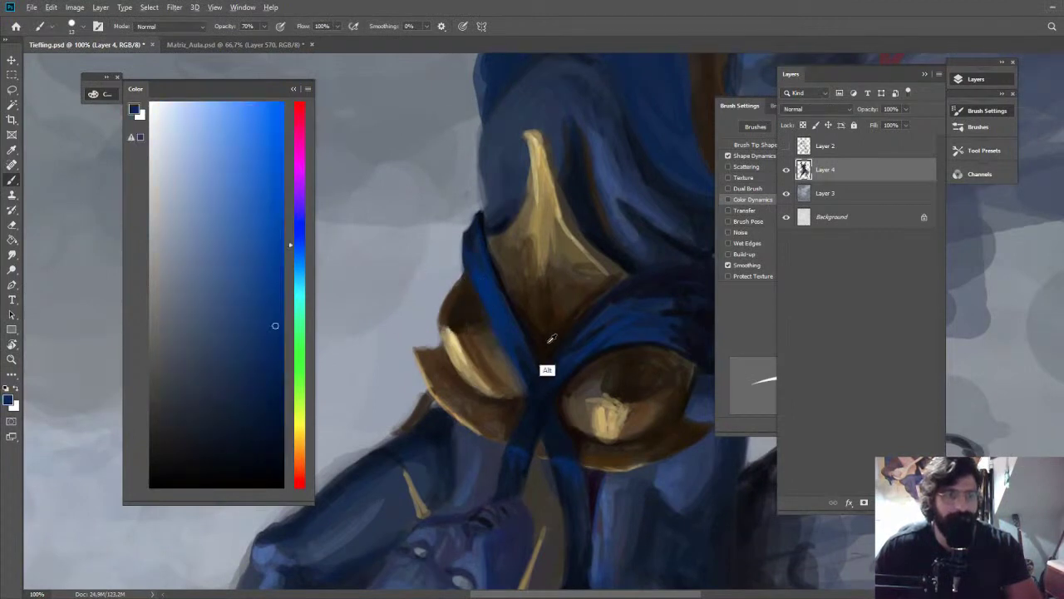
left_click(551, 337, "alt")
left_click(268, 470)
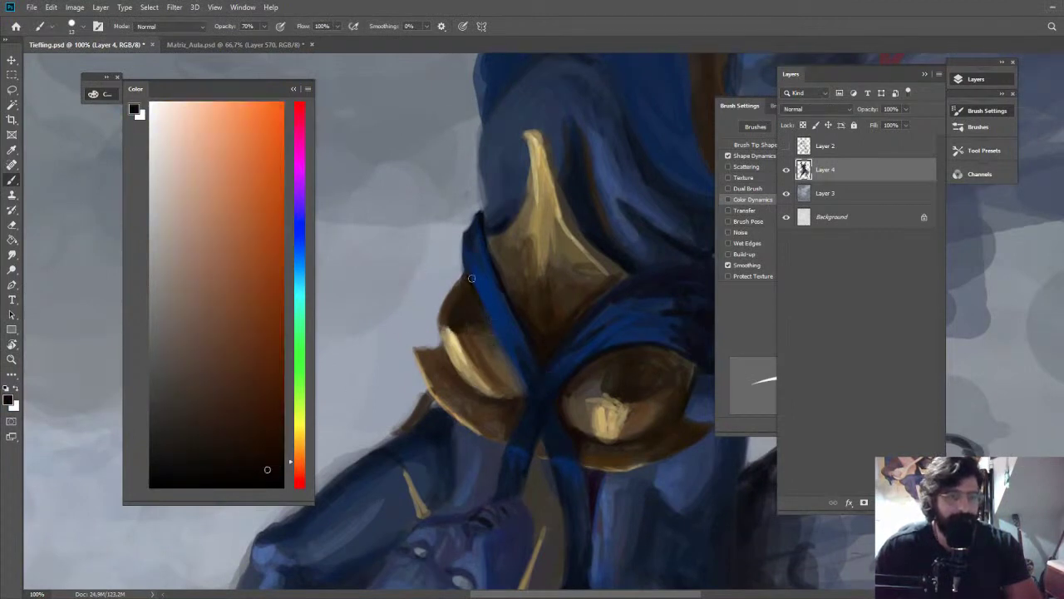
Brighten the blue strap between the gold cup and abdominal plate with sampled blues, and darken its inner edge
left_click(488, 287, "alt")
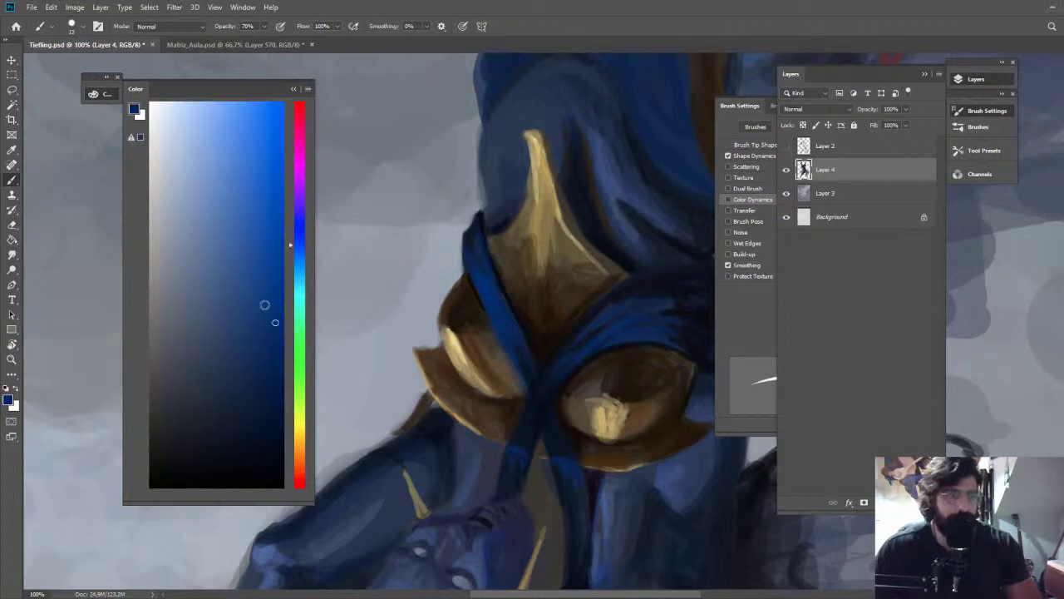
left_click(494, 309, "alt")
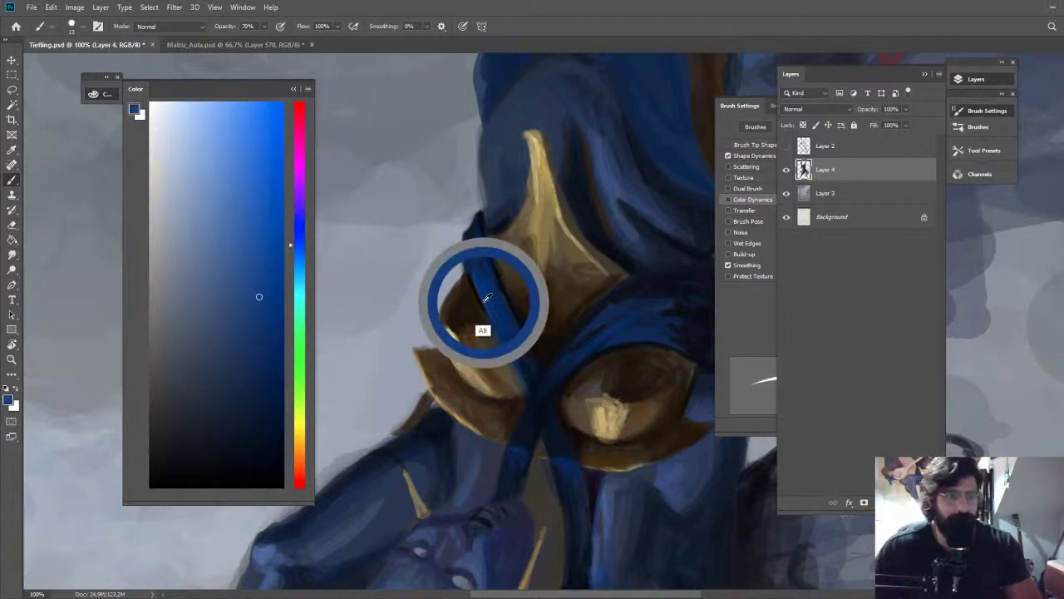
left_click(495, 306, "alt")
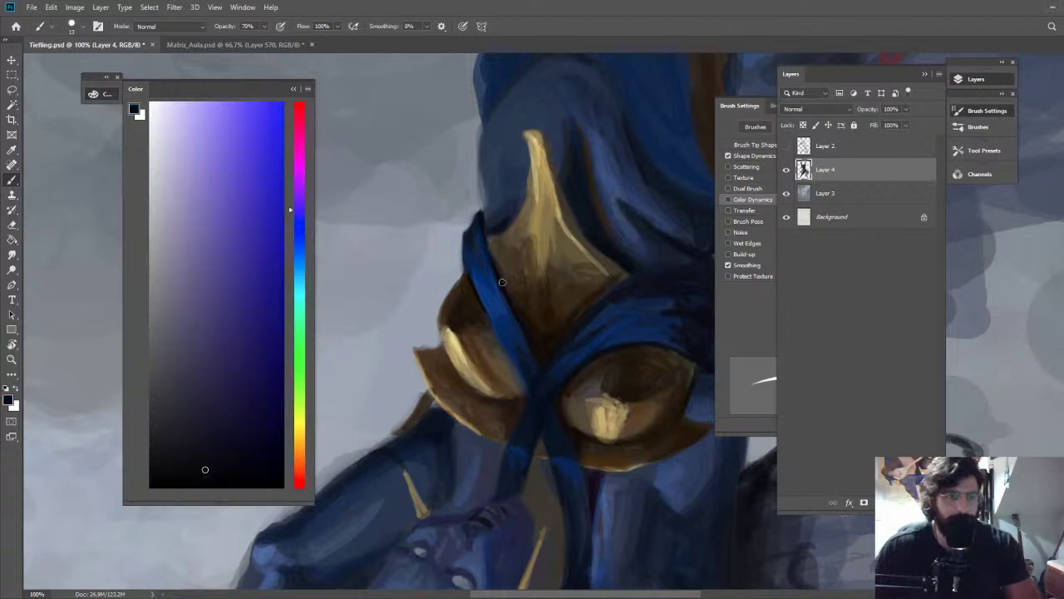
key("Escape")
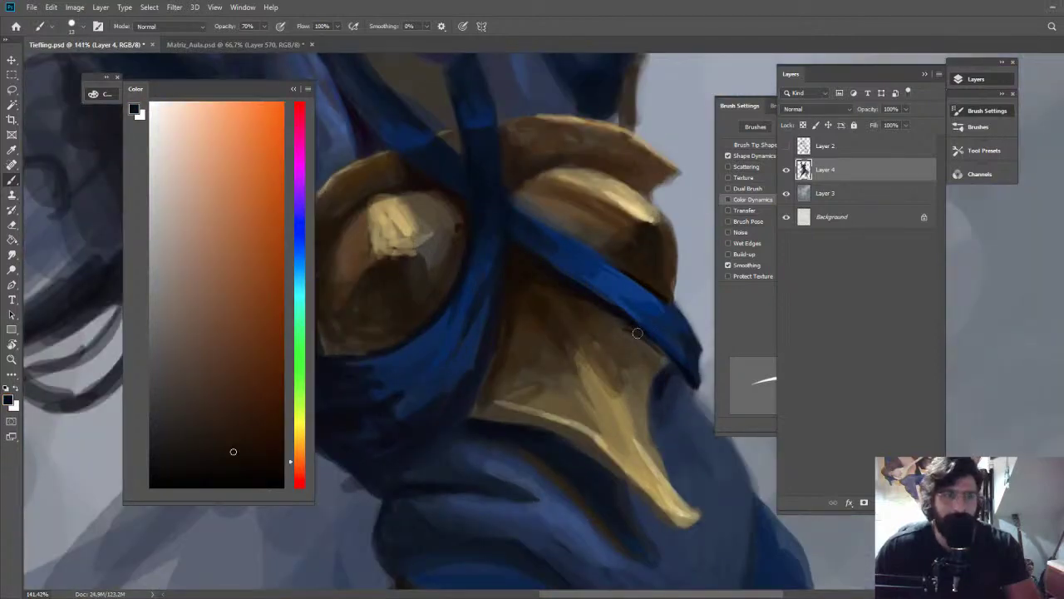
Deepen the shadows along the borders between the blue straps and the gold abdominal plate with sampled dark browns
left_click_drag(649, 340, 671, 358)
left_click(637, 333, "alt")
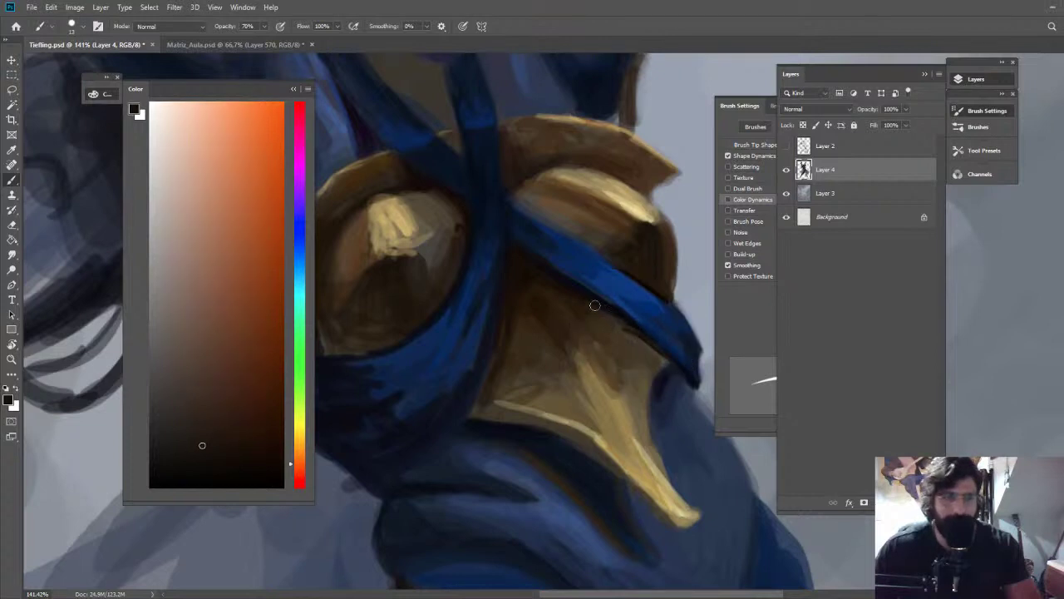
left_click(499, 344, "alt")
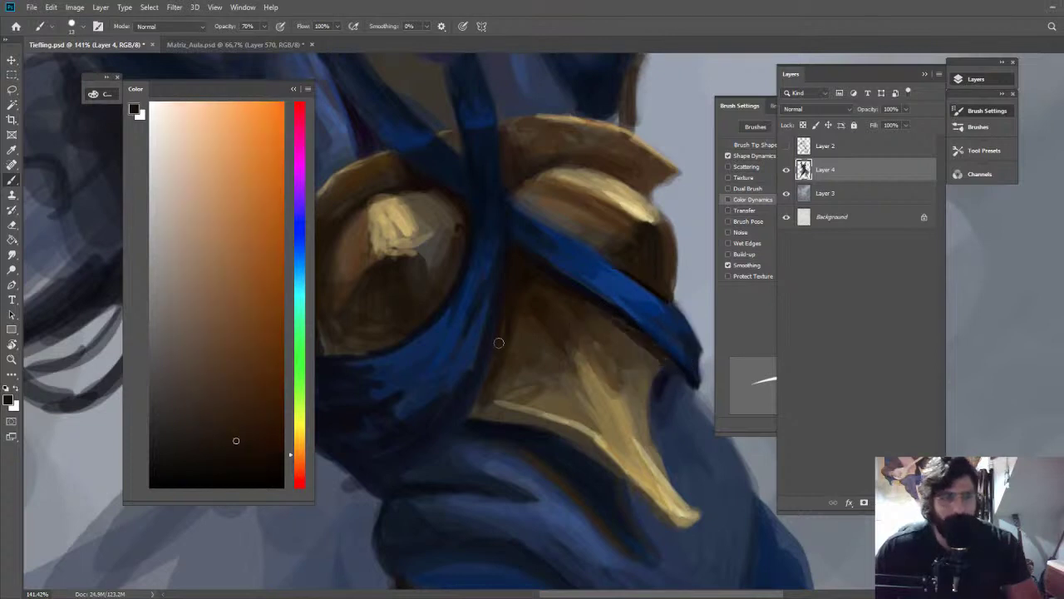
left_click(486, 406, "alt")
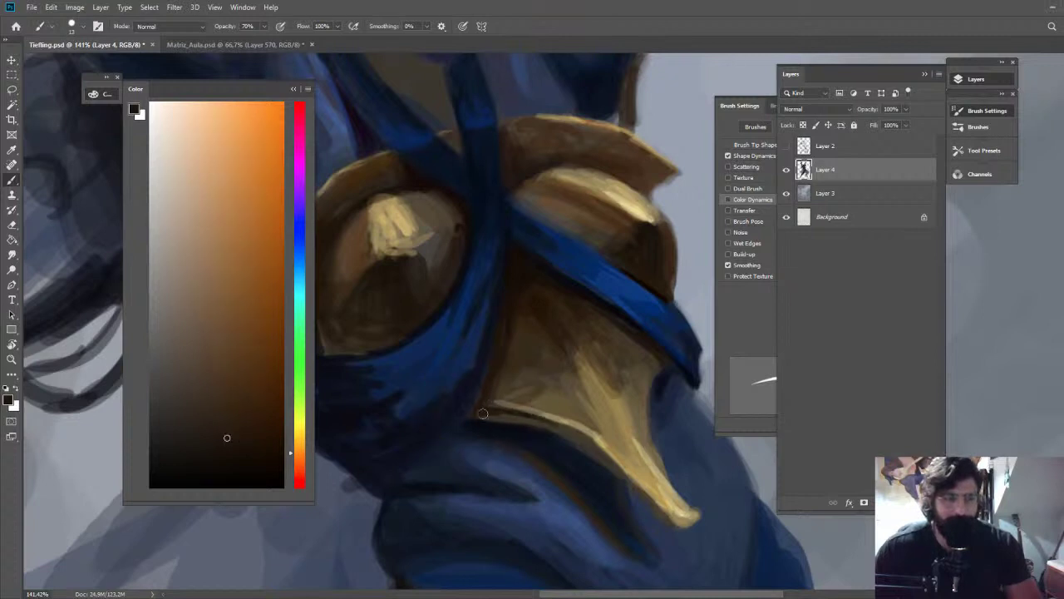
left_click(494, 407, "alt")
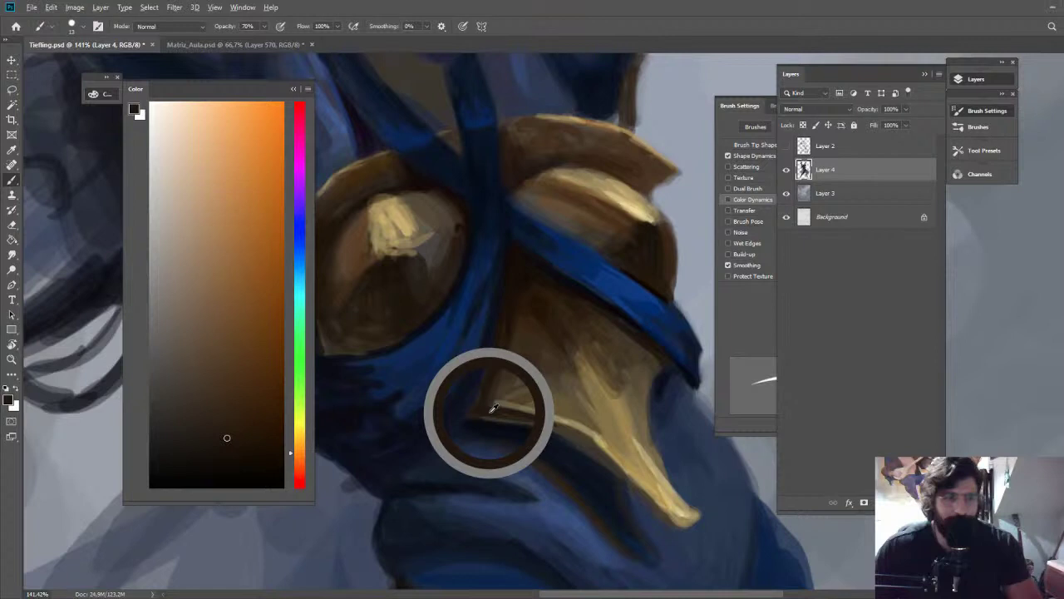
Paint pale gold highlight strokes down the central ridge of the abdominal plate with sampled golds
left_click(592, 407, "alt")
left_click_drag(581, 357, 602, 431)
left_click_drag(605, 401, 618, 438)
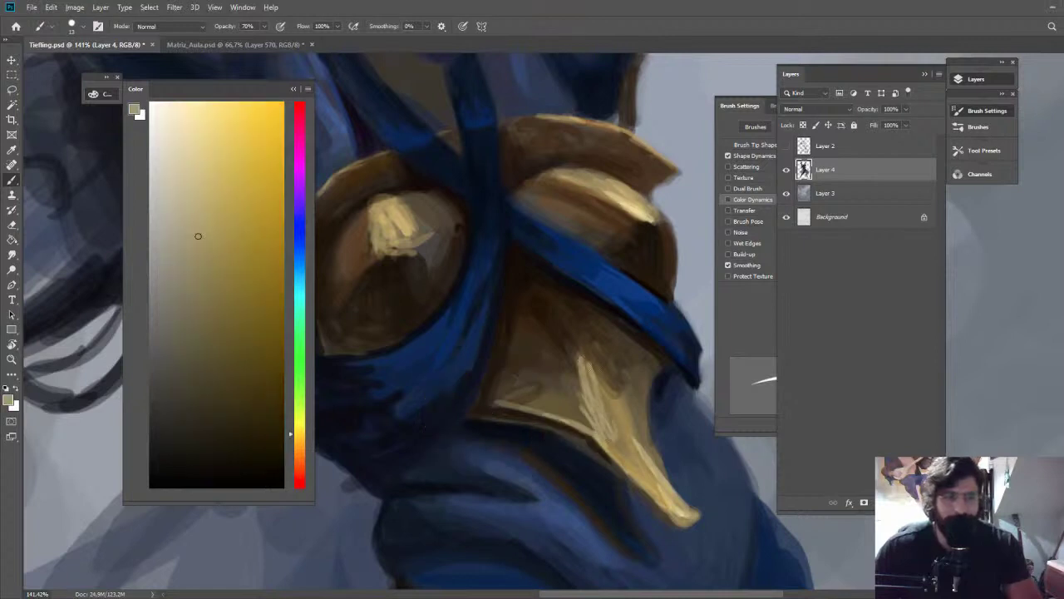
left_click_drag(588, 364, 604, 424)
left_click(577, 354, "alt")
left_click(572, 349, "alt")
left_click_drag(572, 349, 574, 392)
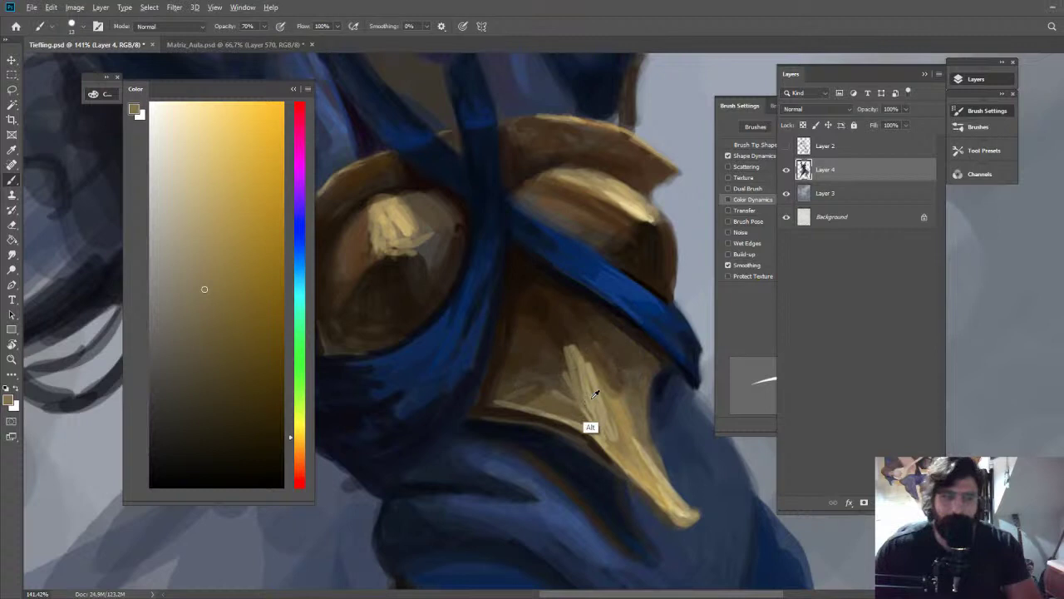
left_click(592, 398, "alt")
Flip the canvas horizontally
key("z")
left_click_drag(624, 291, 499, 291)
key("ctrl+shift+h")
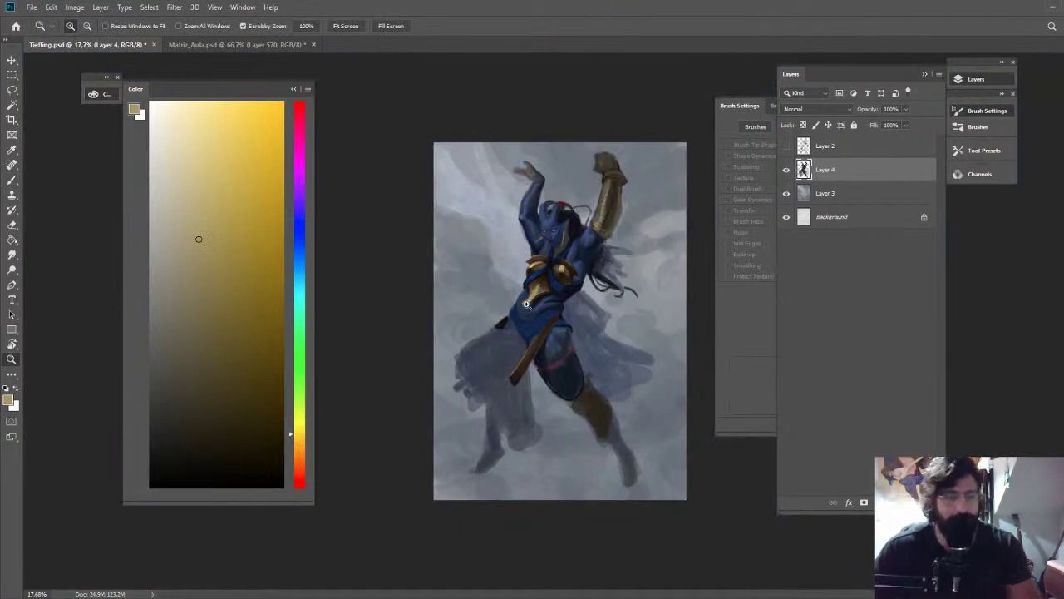
mouse_move(549, 306)
left_mouse_down()
mouse_move(565, 296)
mouse_move(661, 293)
left_mouse_up()
Define the lower edge of the gold plate's pointed tip with medium and dark browns
key("b")
left_click_drag(256, 392, 230, 381)
left_click_drag(300, 443, 299, 449)
left_click(254, 349)
key("z")
left_click_drag(476, 300, 548, 294)
key("b")
mouse_move(432, 320)
left_mouse_down()
mouse_move(453, 324)
mouse_move(515, 269)
left_mouse_up()
left_click(475, 303, "alt")
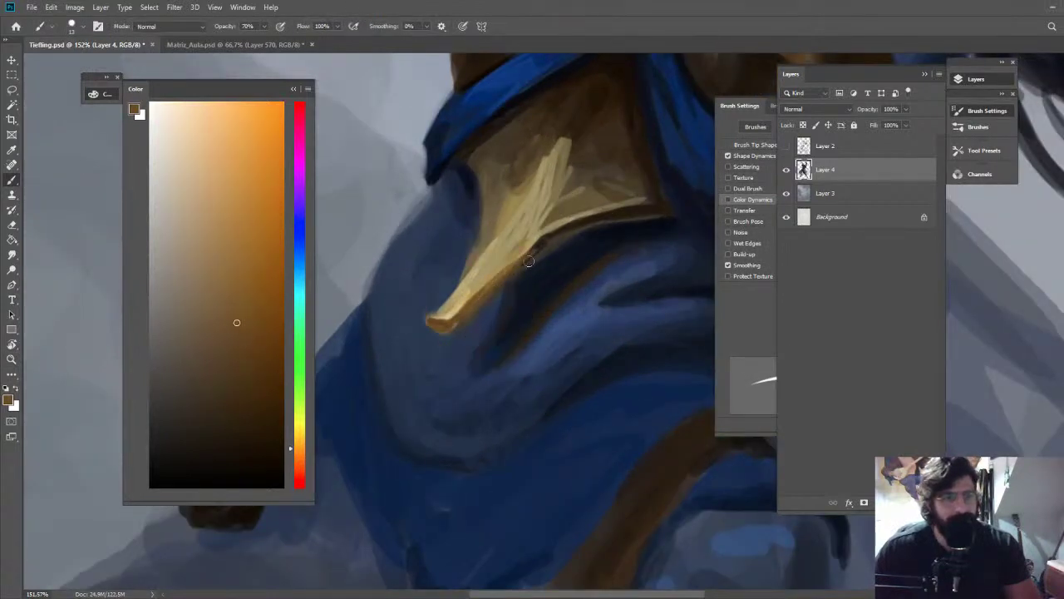
left_click(512, 291, "alt")
Smooth the blue waist beside the gold plate's tip with a larger brush and sampled gray-blues
key("z")
mouse_move(535, 307)
left_mouse_down()
mouse_move(491, 309)
mouse_move(509, 292)
mouse_move(502, 285)
left_mouse_up()
key("b")
left_click(540, 316, "alt")
right_click(487, 279, "alt")
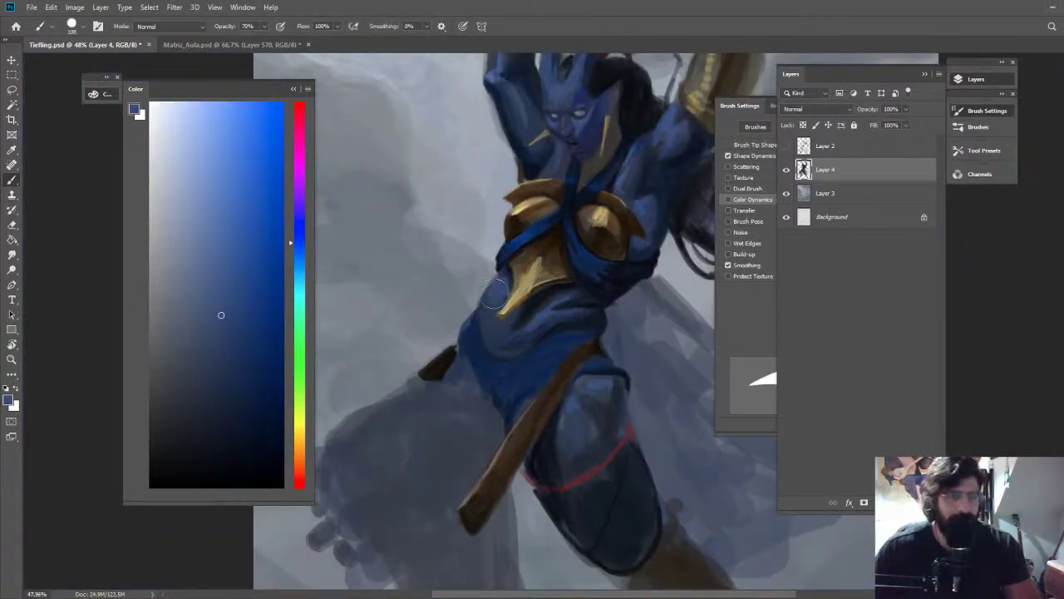
left_click(485, 304, "alt")
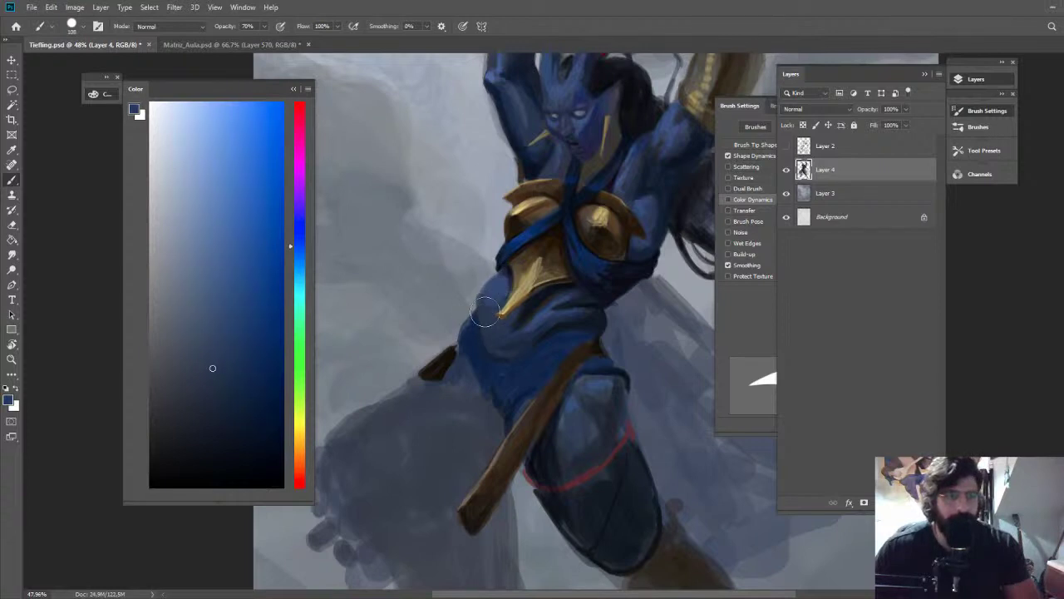
left_click(484, 312, "alt")
key("z")
left_click_drag(529, 287, 501, 47)
key("r")
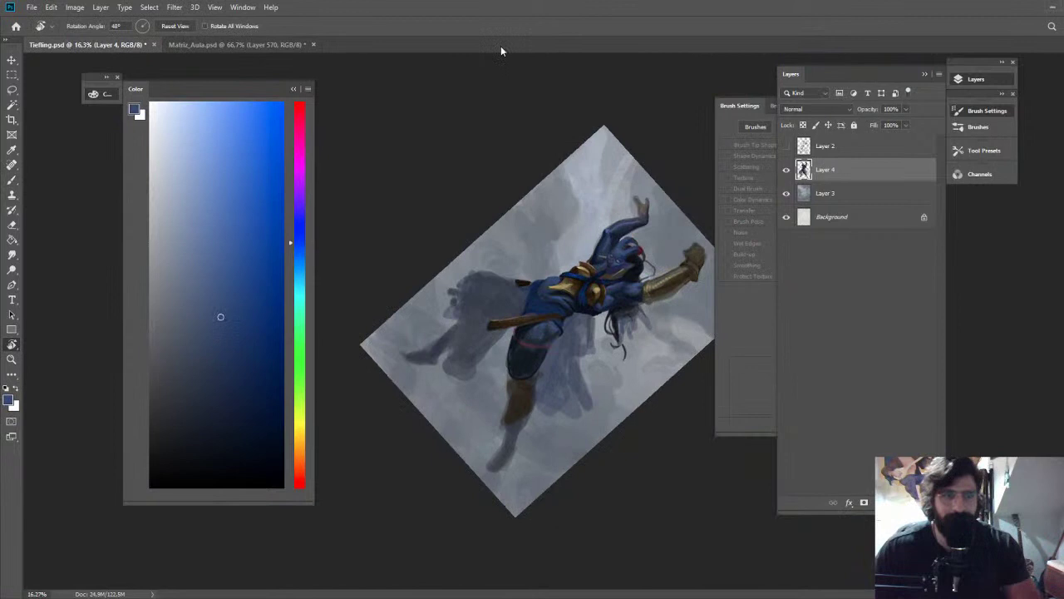
key("Escape")
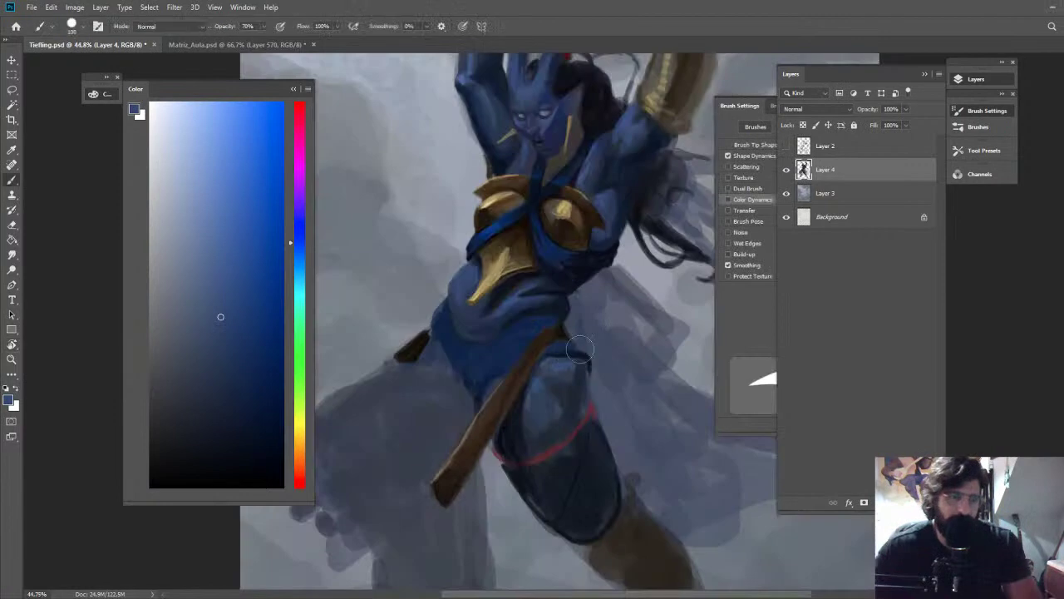
Reshape the blue cloth over the hip beside the brown belt with a smaller brush, using sampled dark blues and gray-blue
left_click(578, 352, "alt")
mouse_move(558, 328)
left_mouse_down()
mouse_move(566, 346)
mouse_move(540, 341)
mouse_move(583, 359)
left_mouse_up()
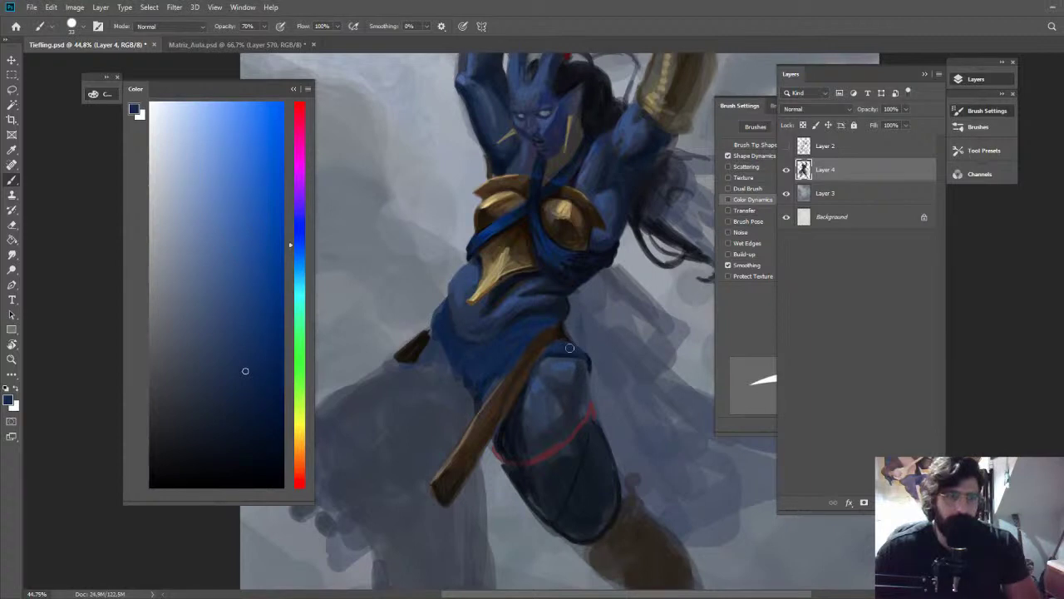
scroll(570, 348, "up", 3)
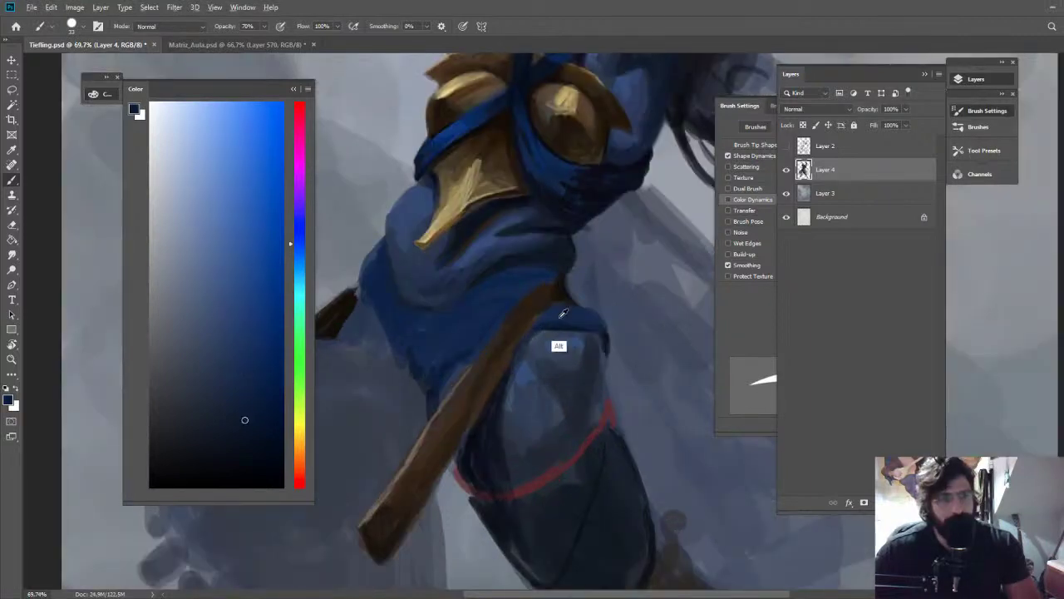
left_click(617, 365, "alt")
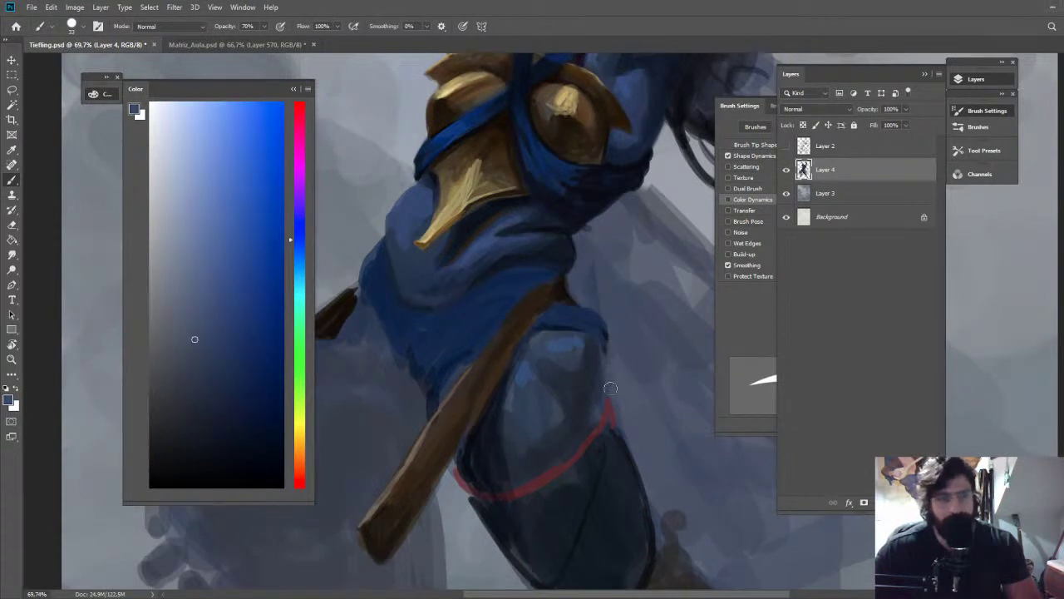
left_click(580, 314, "alt")
Deepen the shadows of the blue folds above the brown belt with sampled near-black at 20% opacity
key("z")
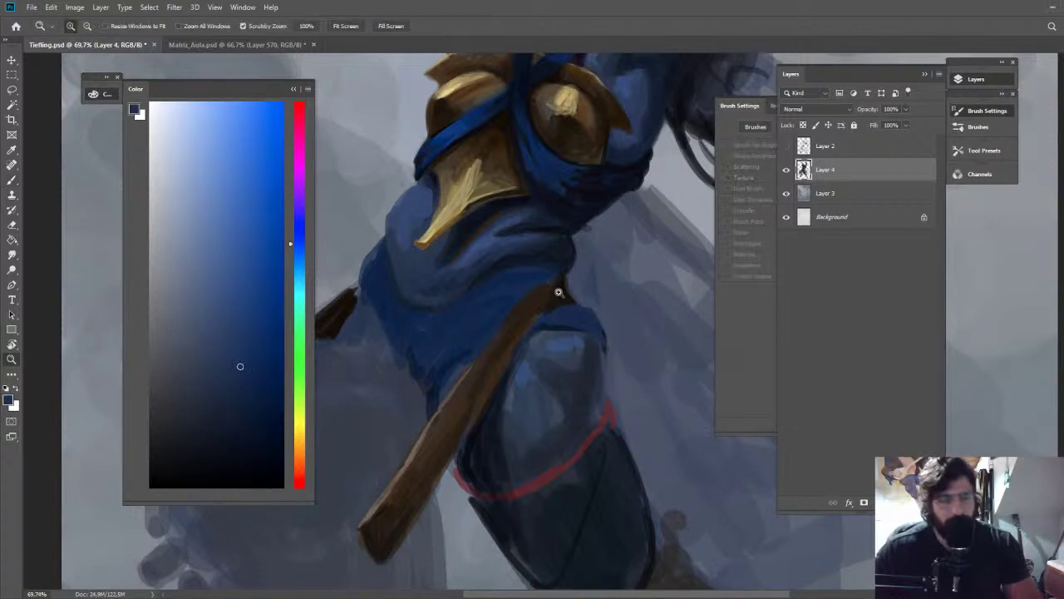
left_click_drag(560, 292, 532, 255)
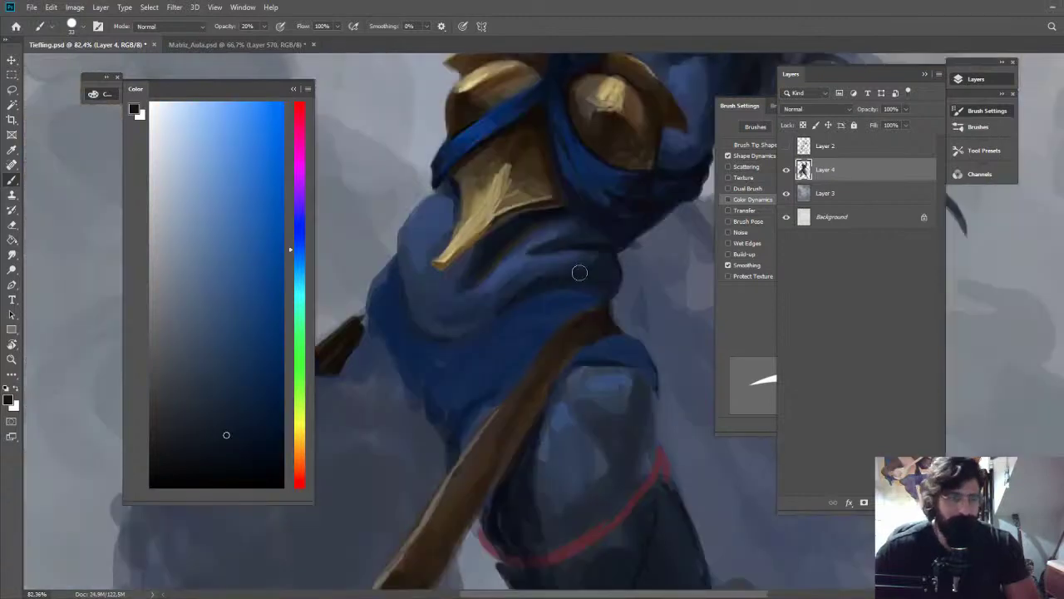
left_click(674, 202, "alt")
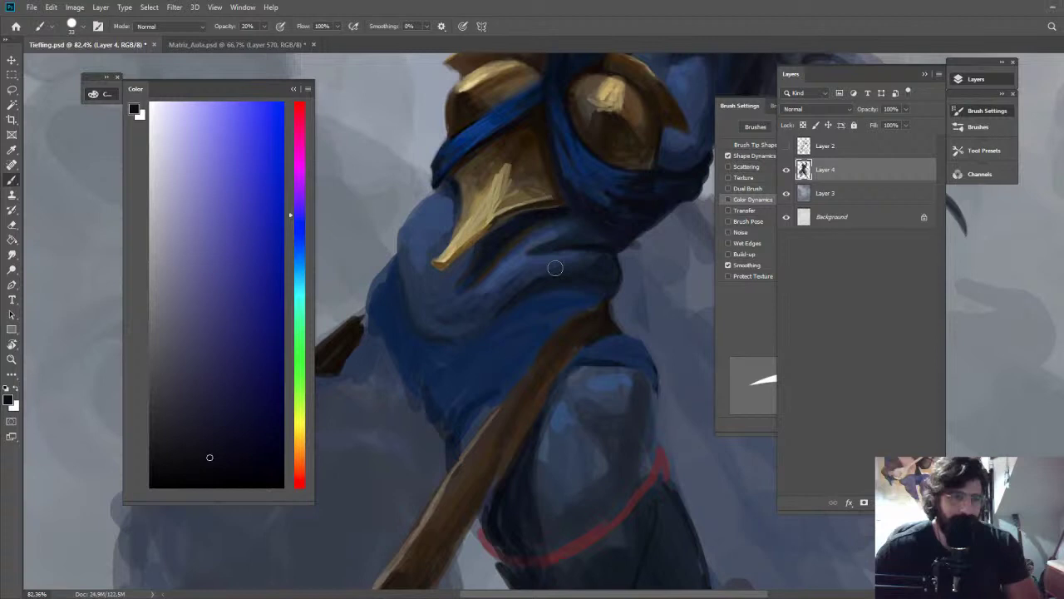
Clean up the outer contour of the waist with the sampled background gray-blue at 66% opacity
left_click(629, 274, "alt")
key("z")
left_click_drag(634, 276, 565, 213)
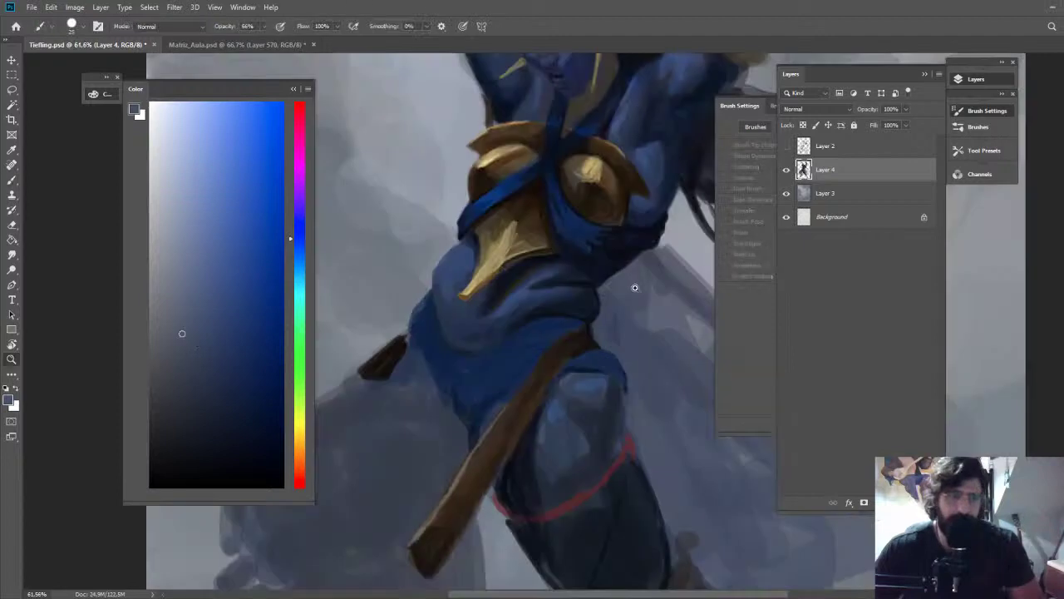
Blend the lighter fold below the gold abdominal plate with sampled blues at 20% opacity
key("z")
left_click_drag(635, 287, 668, 232)
left_click_drag(595, 304, 656, 297)
key("b")
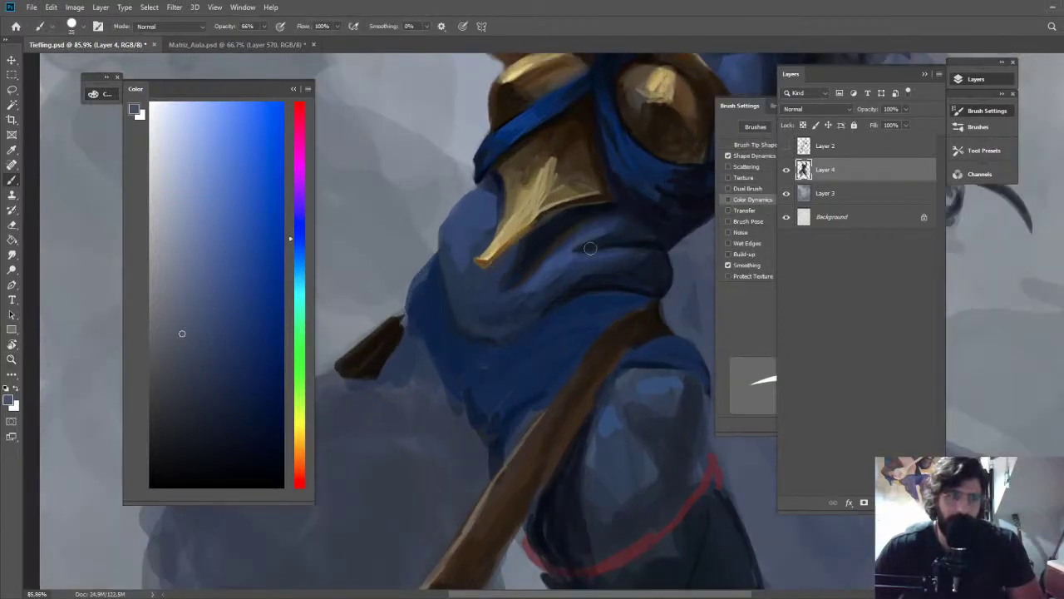
left_click(571, 288, "alt")
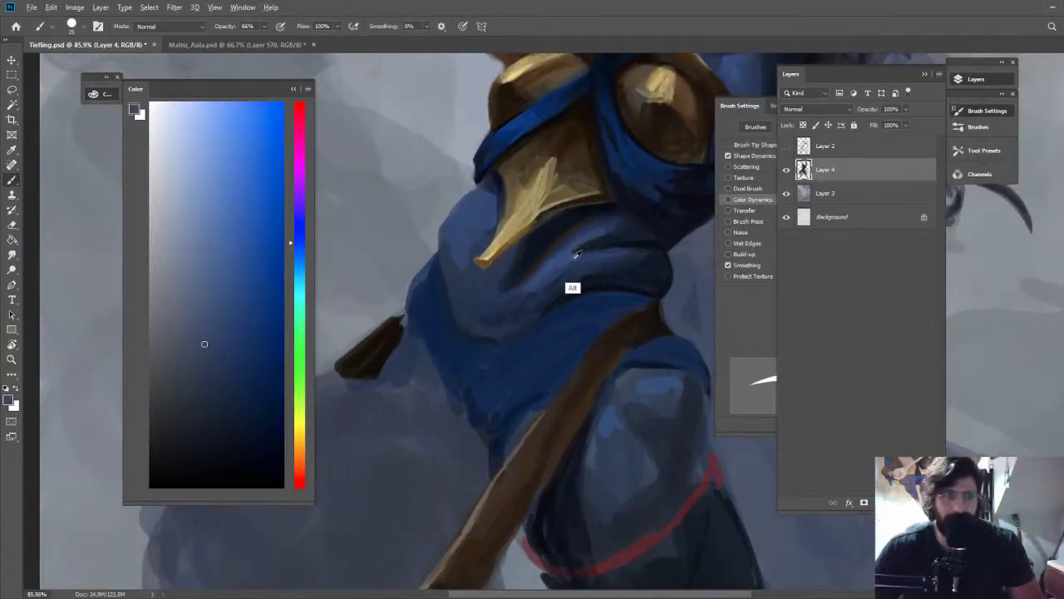
key("2")
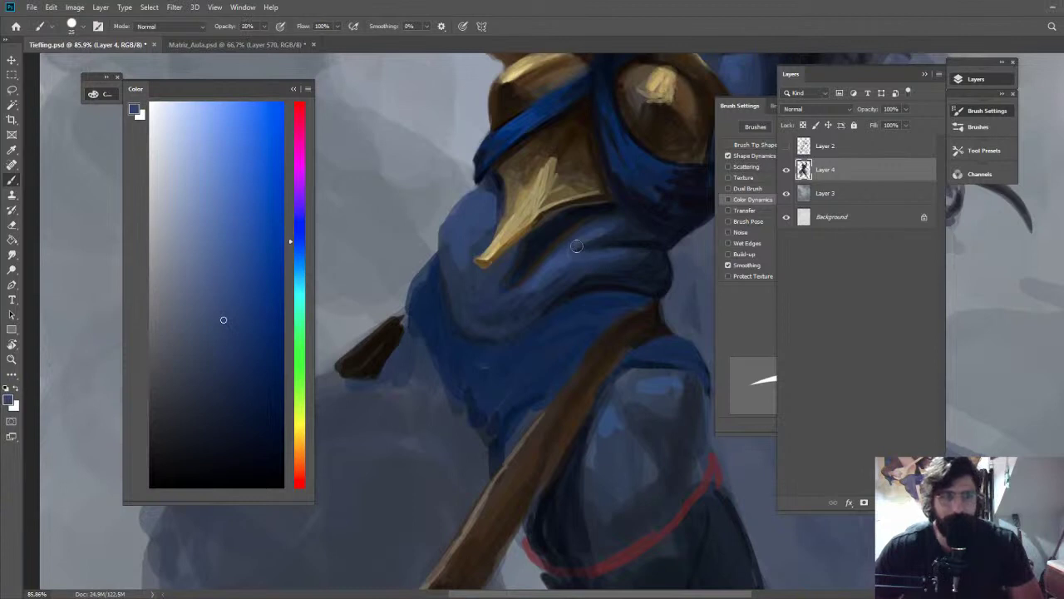
Soften the blue shading around the tip of the gold plate with sampled mid-blues at 20% opacity
key("z")
left_click_drag(576, 246, 596, 74)
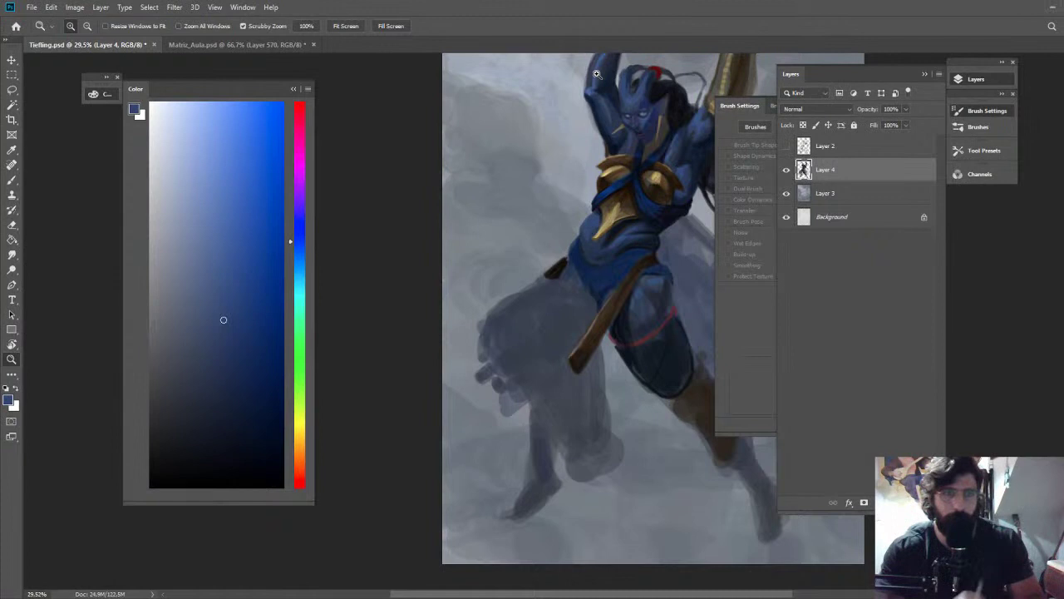
left_click_drag(585, 240, 639, 241)
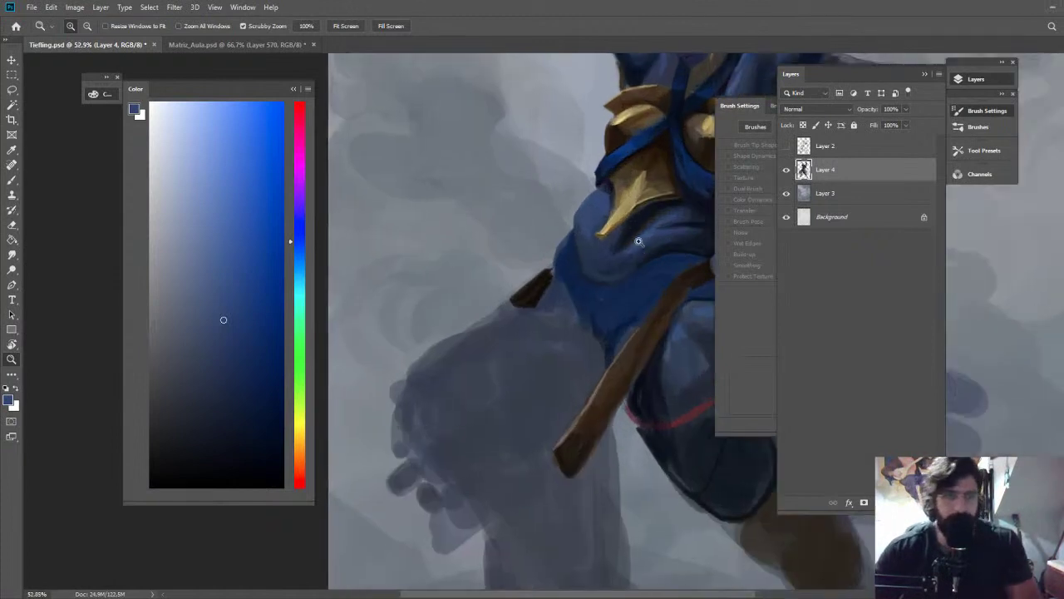
key("b")
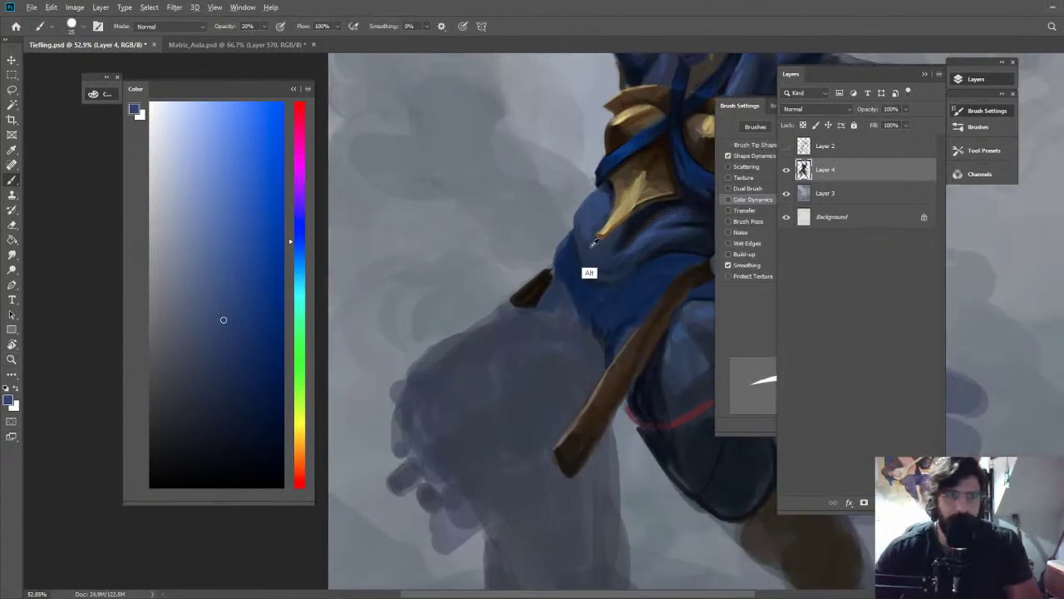
left_click(592, 246, "alt")
left_click(591, 230, "alt")
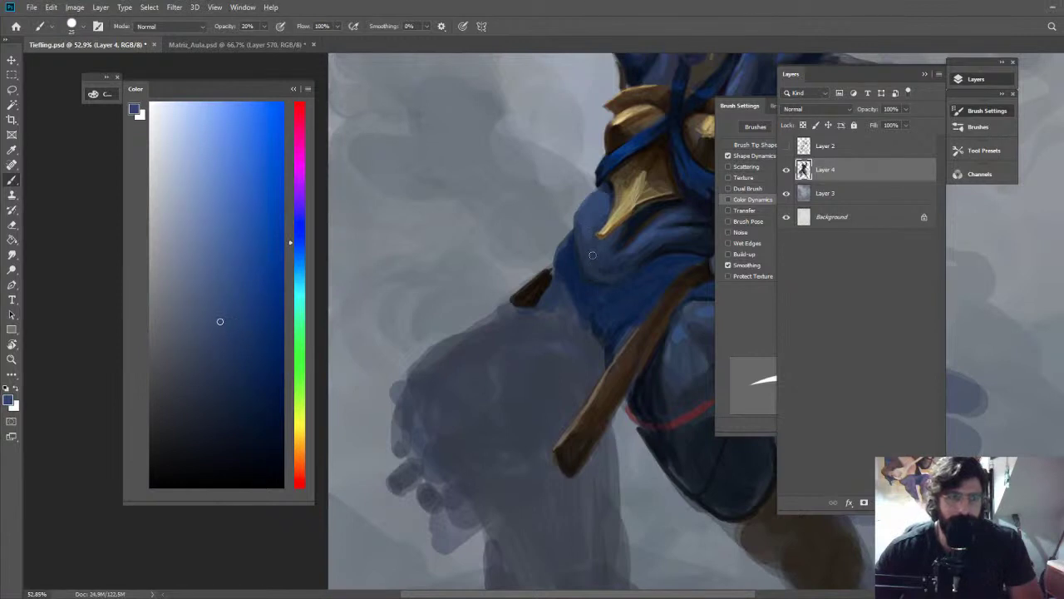
left_click(635, 244, "alt")
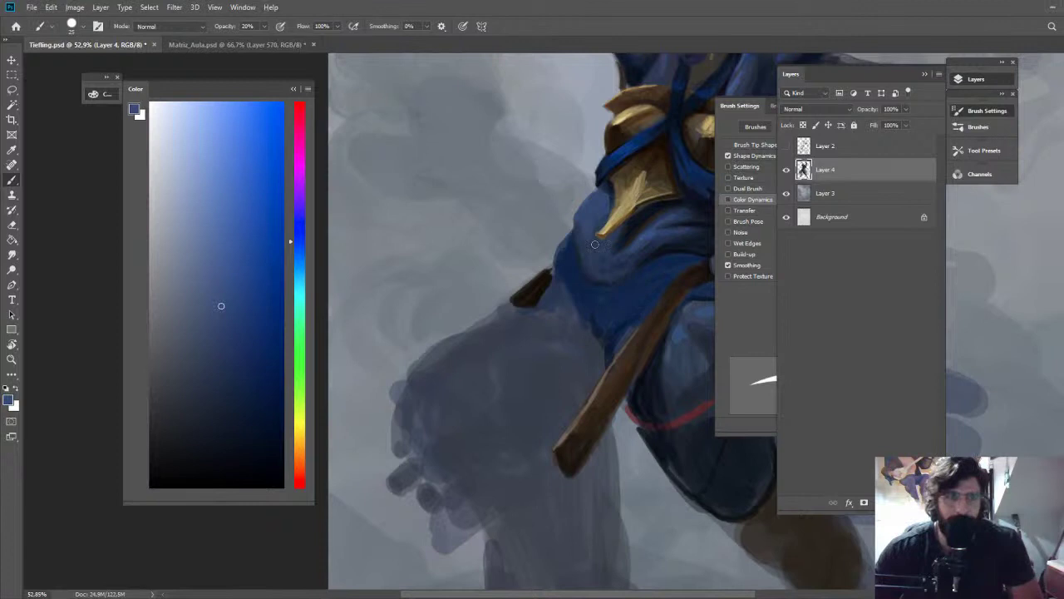
Shade the upper part of the gold abdominal plate under the blue strap with dark brown and a redder near-black at 20% opacity
left_click(625, 187, "alt")
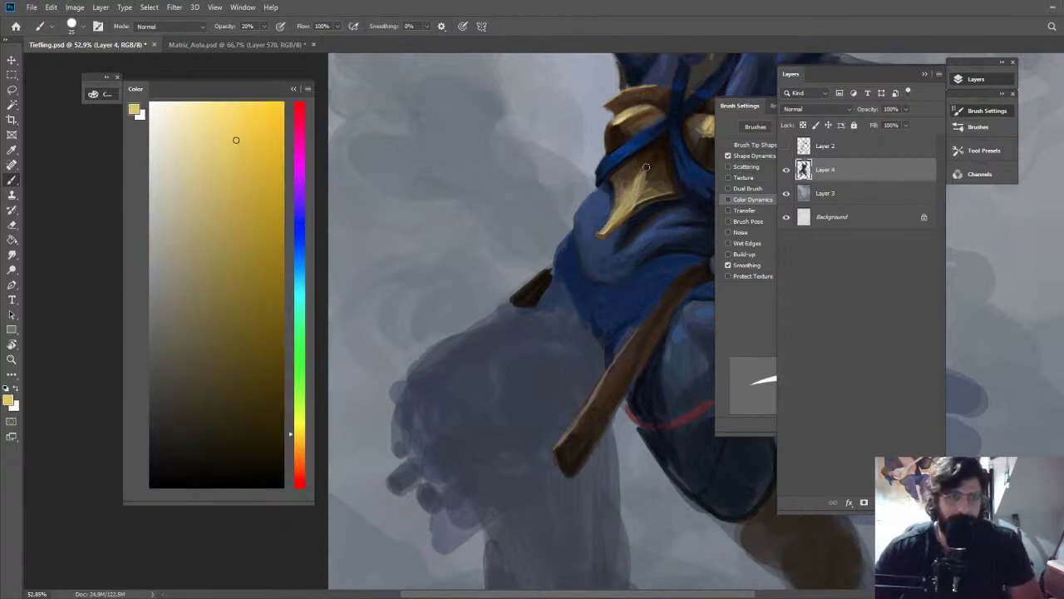
key("z")
left_click_drag(670, 176, 655, 132)
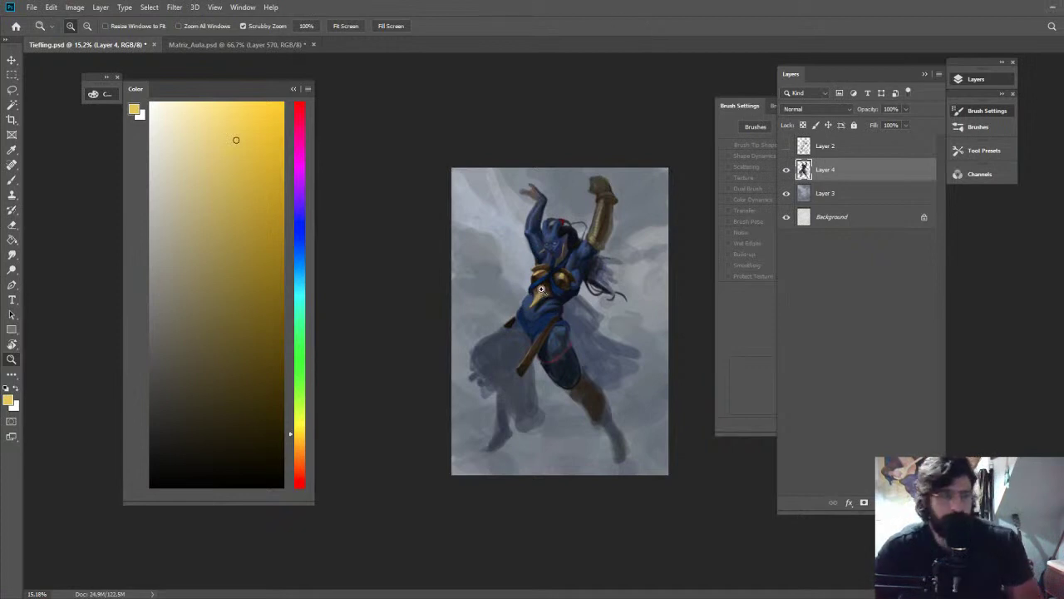
left_click_drag(543, 279, 650, 280)
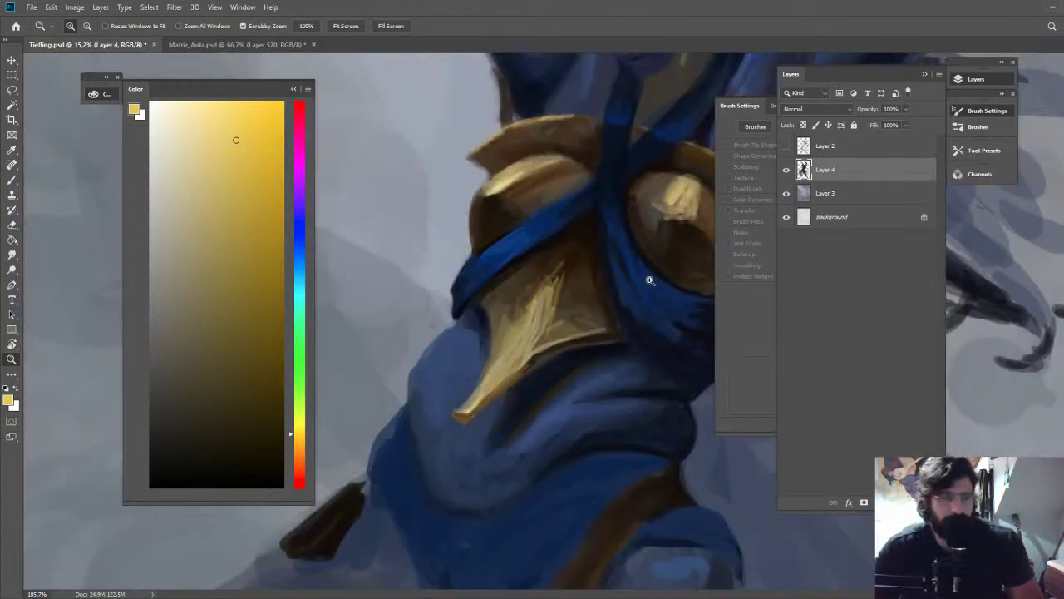
left_click(566, 304, "alt")
left_click(581, 242, "alt")
mouse_move(564, 301)
left_mouse_down()
mouse_move(580, 256)
mouse_move(556, 309)
left_mouse_up()
left_click_drag(582, 272, 555, 244)
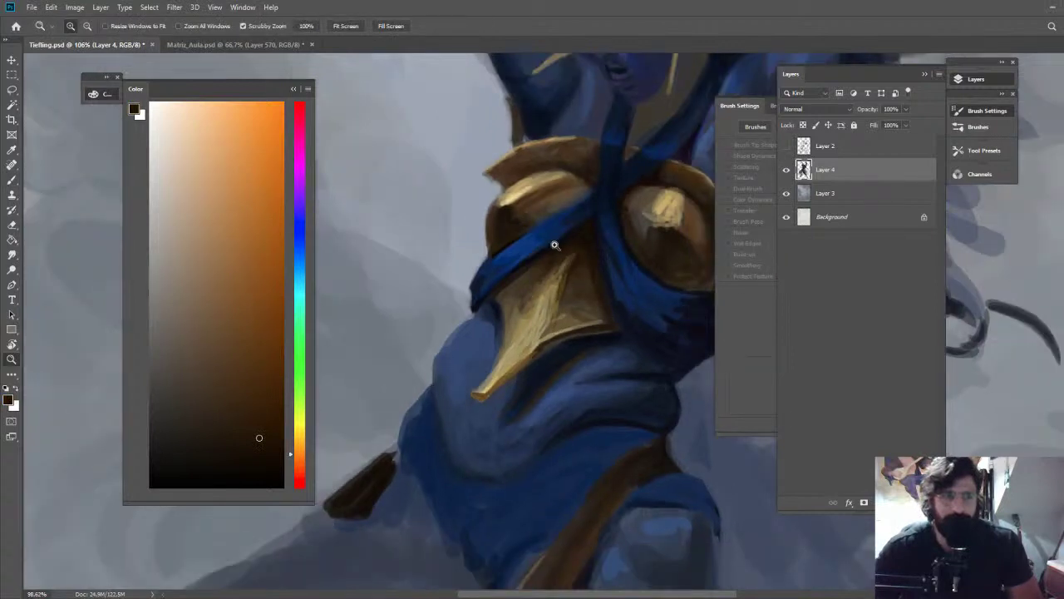
left_click_drag(555, 244, 557, 274)
left_click(557, 273, "alt")
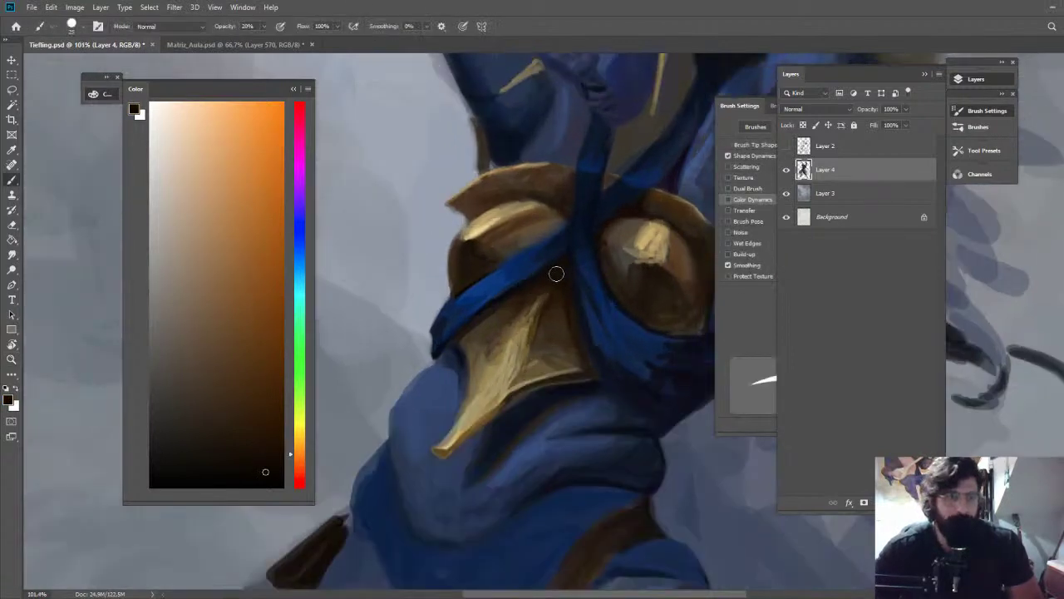
left_click(297, 470)
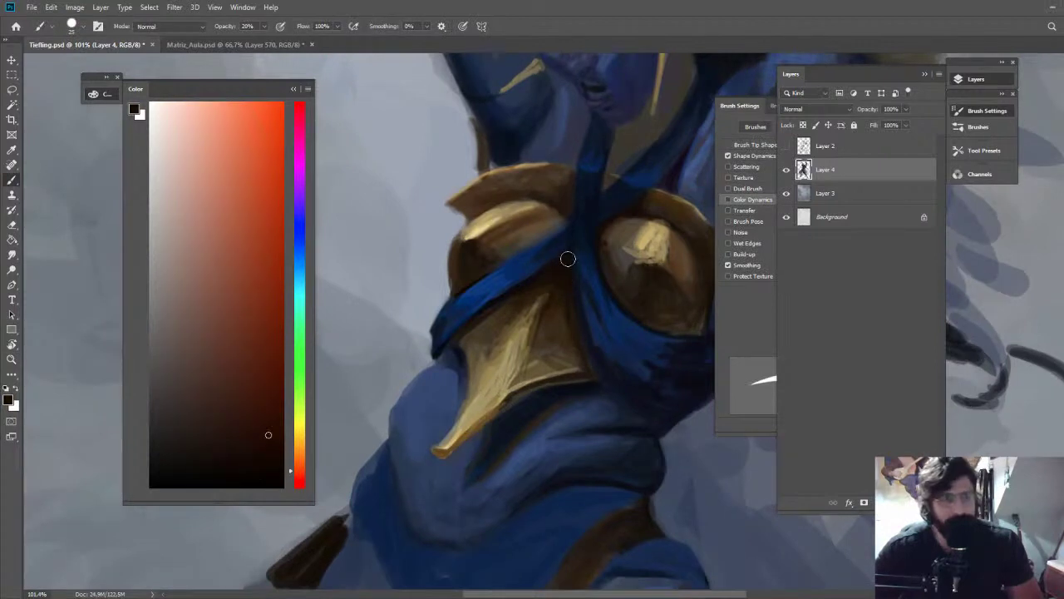
key("z")
left_click_drag(573, 303, 557, 199)
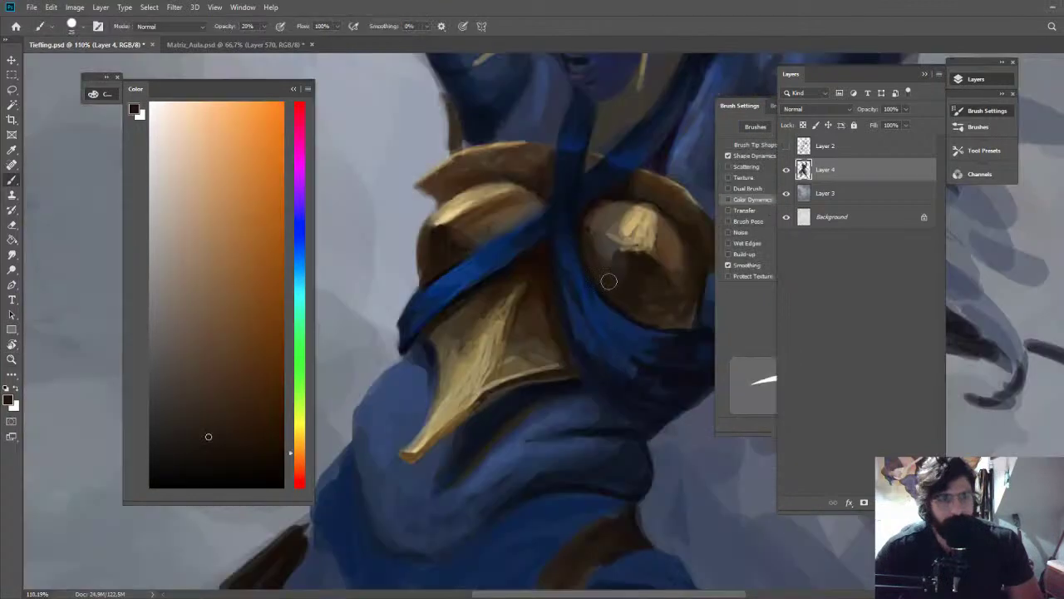
Refine the blue strap curving around the larger gold chest cup with sampled blues at 20% opacity and a smaller brush
left_click(583, 285, "alt")
left_click(574, 276, "alt")
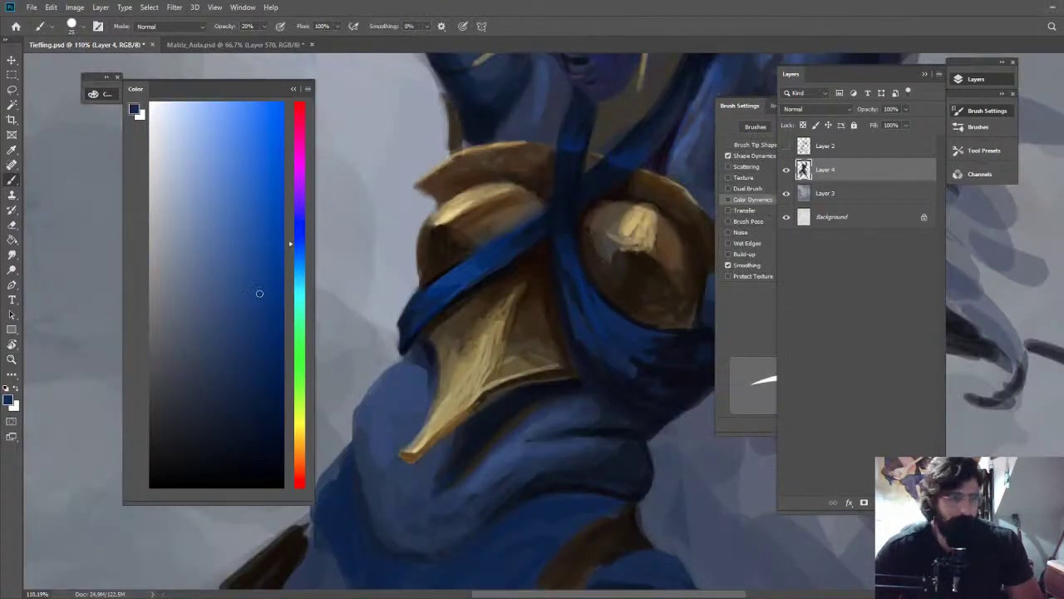
right_click(611, 265, "alt")
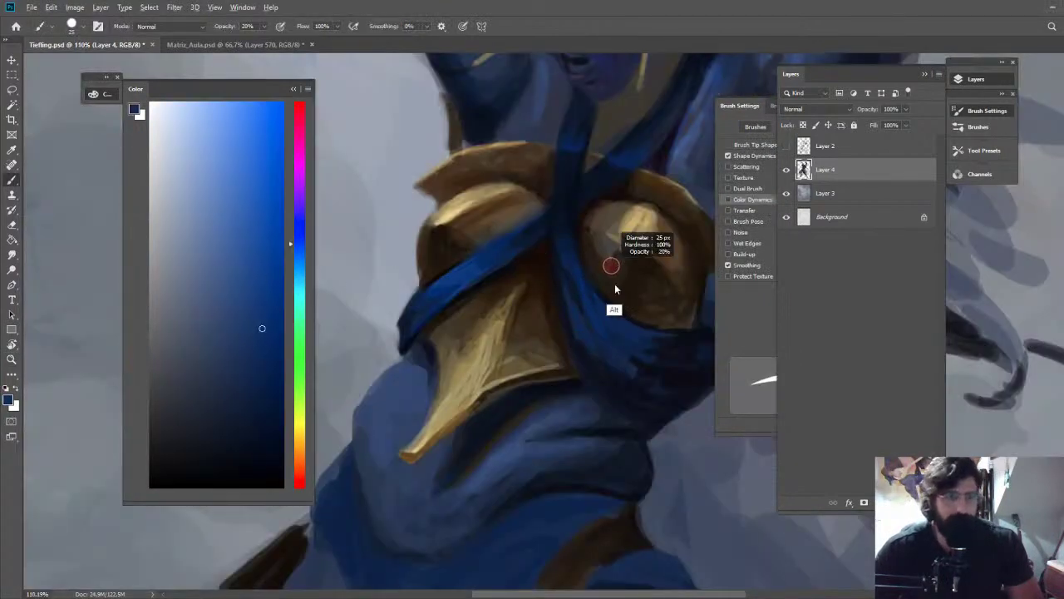
left_click(582, 351, "alt")
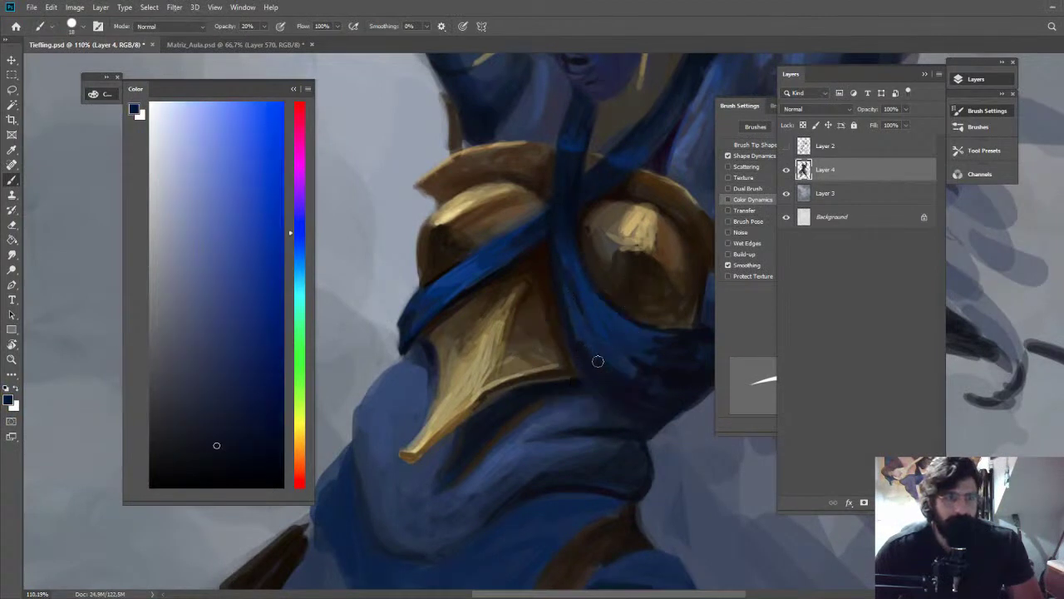
Deepen the blue cloth shadows beneath the chest and beside the abdominal plate with sampled near-black blue at 50% opacity
key("3")
left_click(558, 390, "alt")
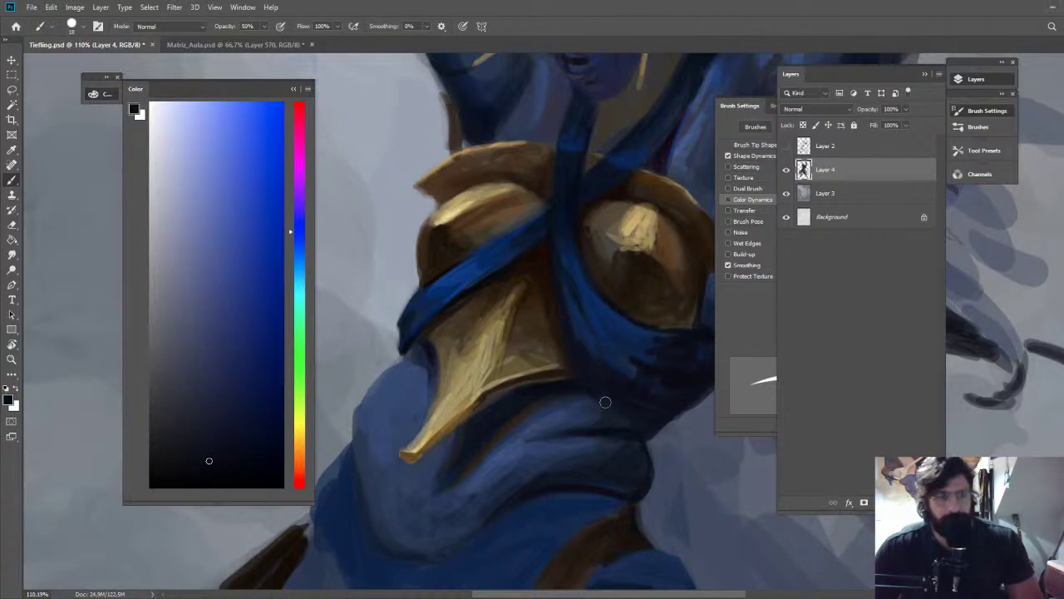
left_click(612, 401, "alt")
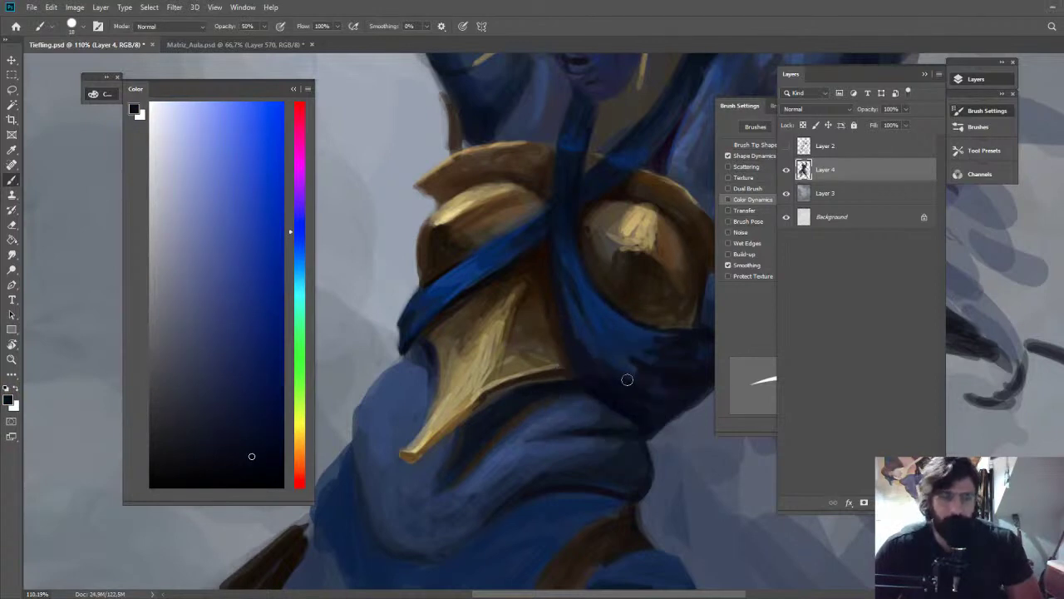
left_click_drag(646, 425, 687, 411)
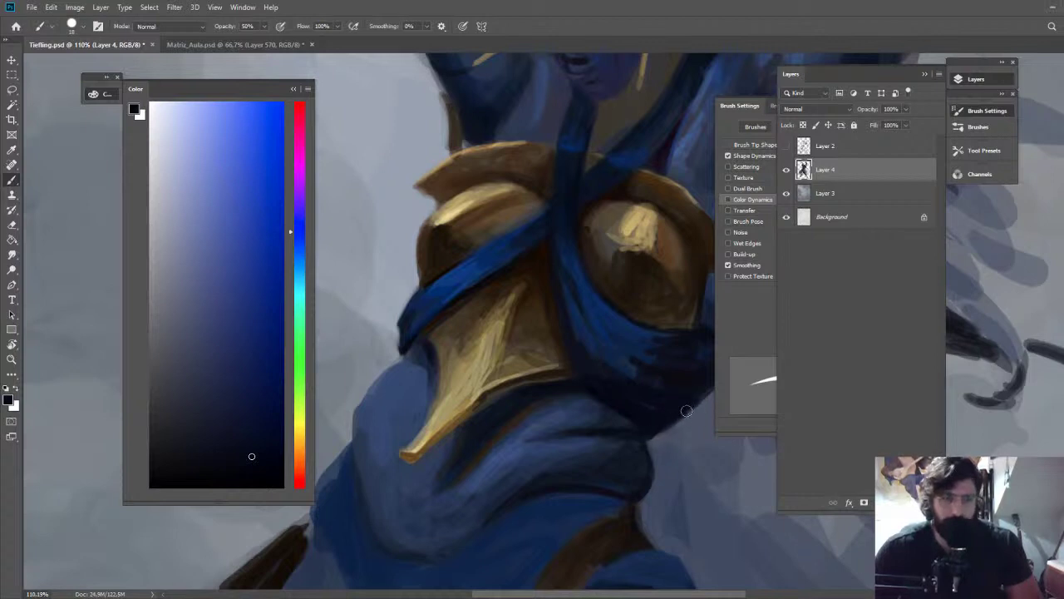
left_click(671, 466, "alt")
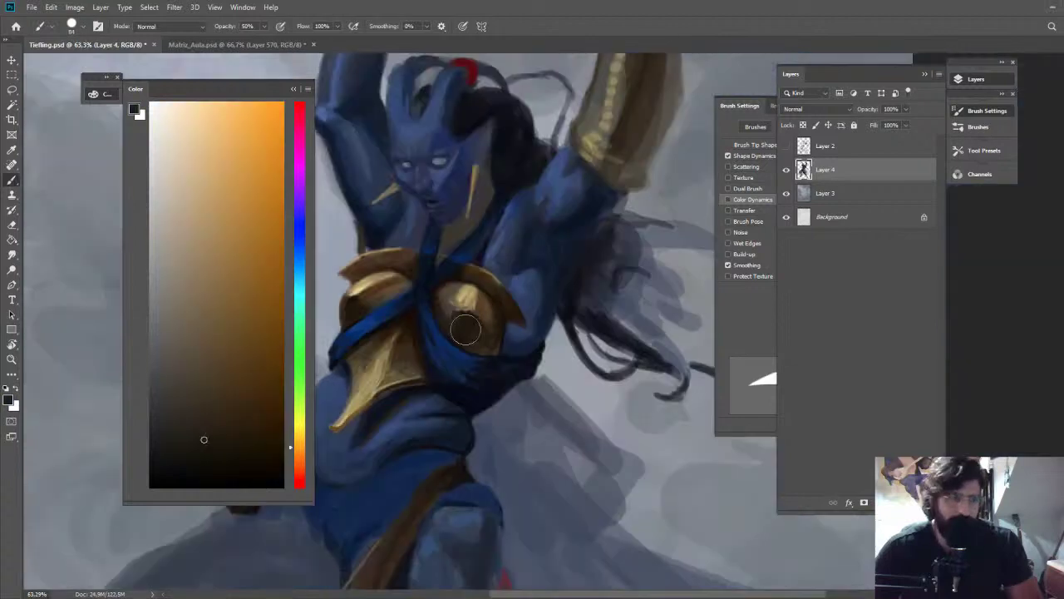
Paint darker gold around the highlight of the larger chest cup at 40% opacity
left_click(469, 304, "alt")
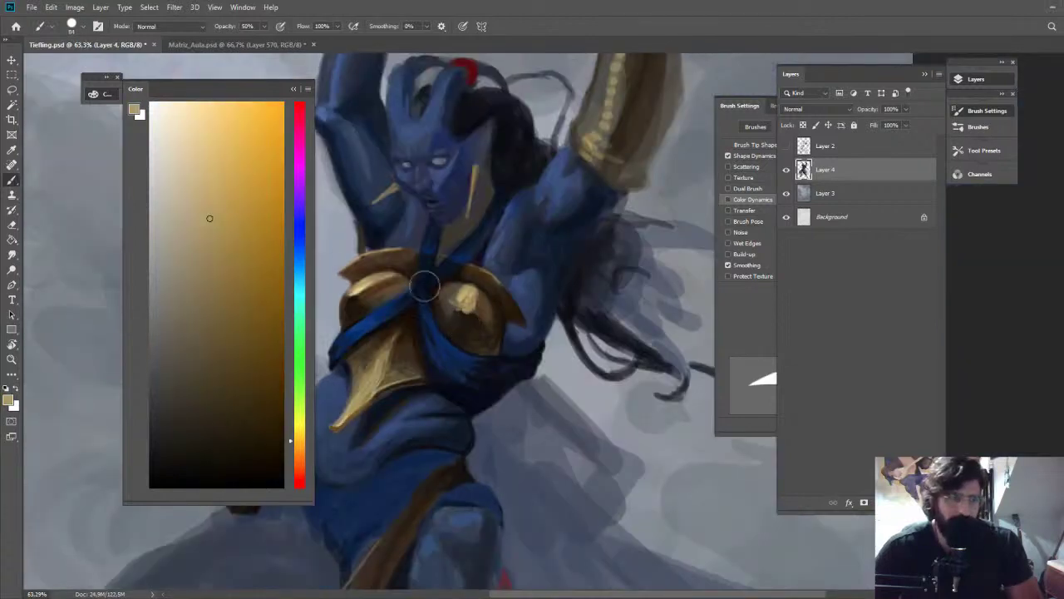
left_click(224, 285)
key("4")
mouse_move(469, 316)
left_mouse_down()
mouse_move(474, 288)
mouse_move(464, 313)
left_mouse_up()
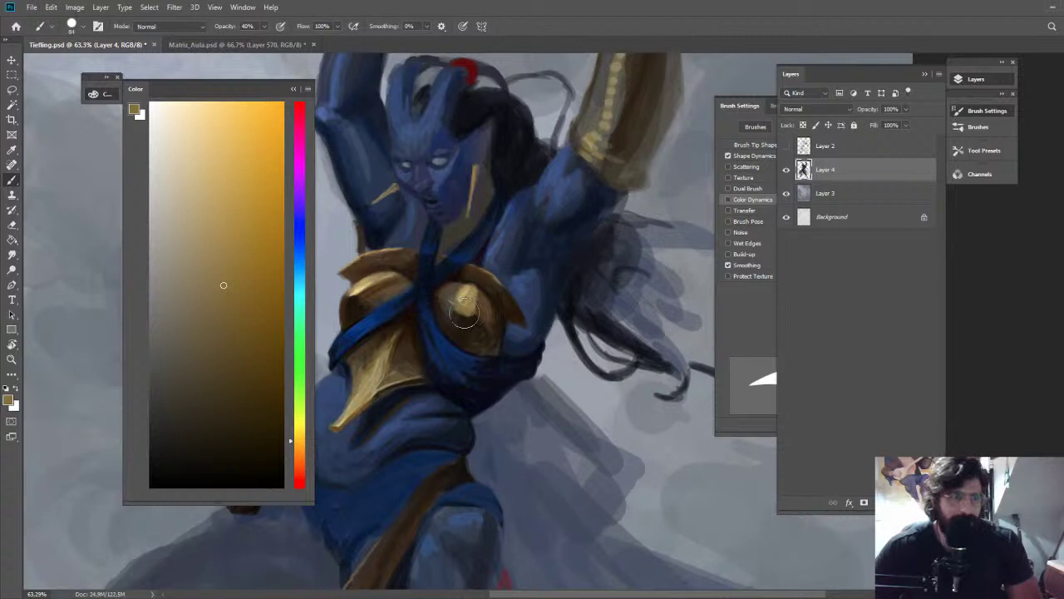
Add a dark reddish-brown shadow along the inner upper edge of the larger chest cup at 40% opacity
left_click(475, 276, "alt")
left_click_drag(478, 275, 437, 296)
left_click(440, 290, "alt")
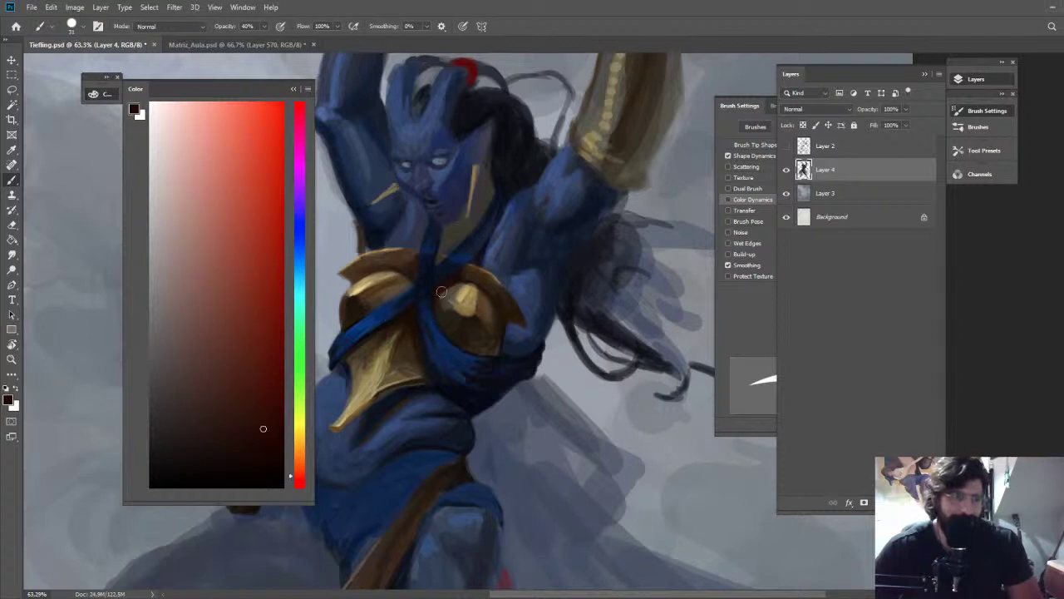
left_click(469, 288, "alt")
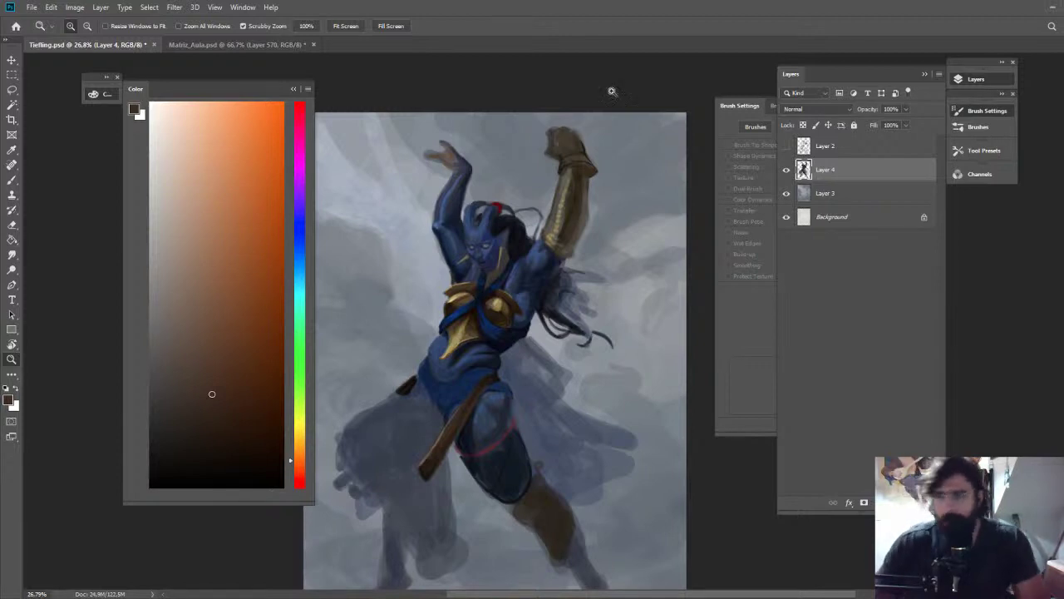
Blend the chest cup's highlight into its shaded sides with sampled browns, lowering the brush opacity from 40% to 20%
left_click_drag(496, 289, 551, 319)
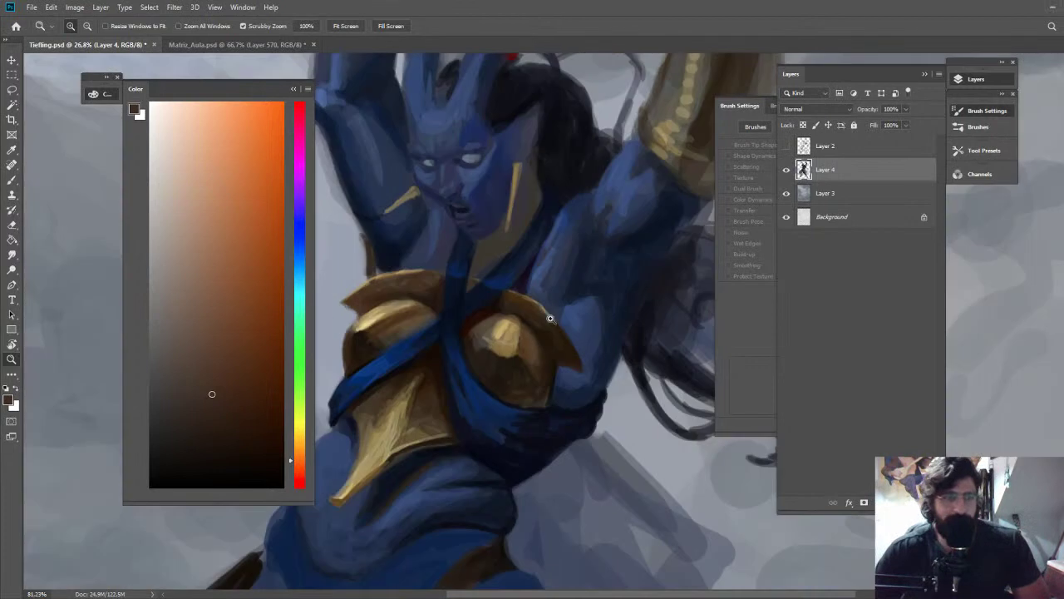
key("b")
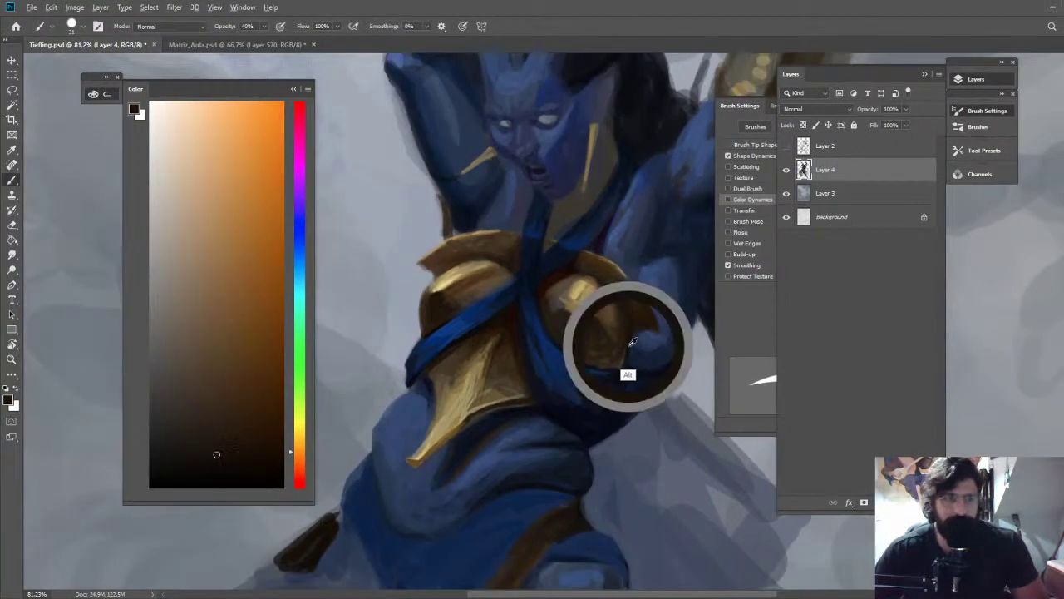
left_click(582, 304, "alt")
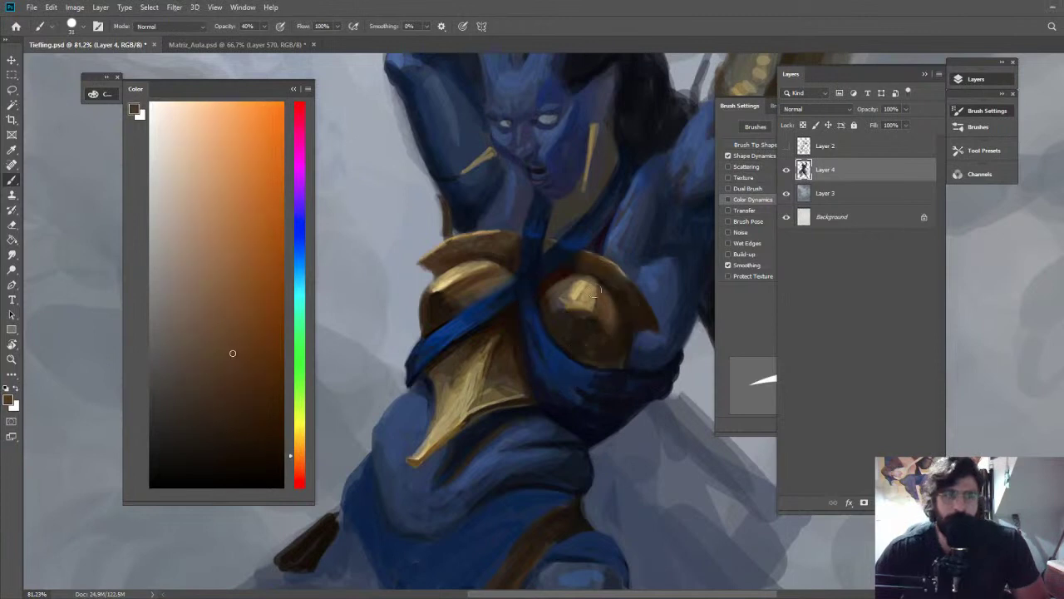
left_click(583, 301, "alt")
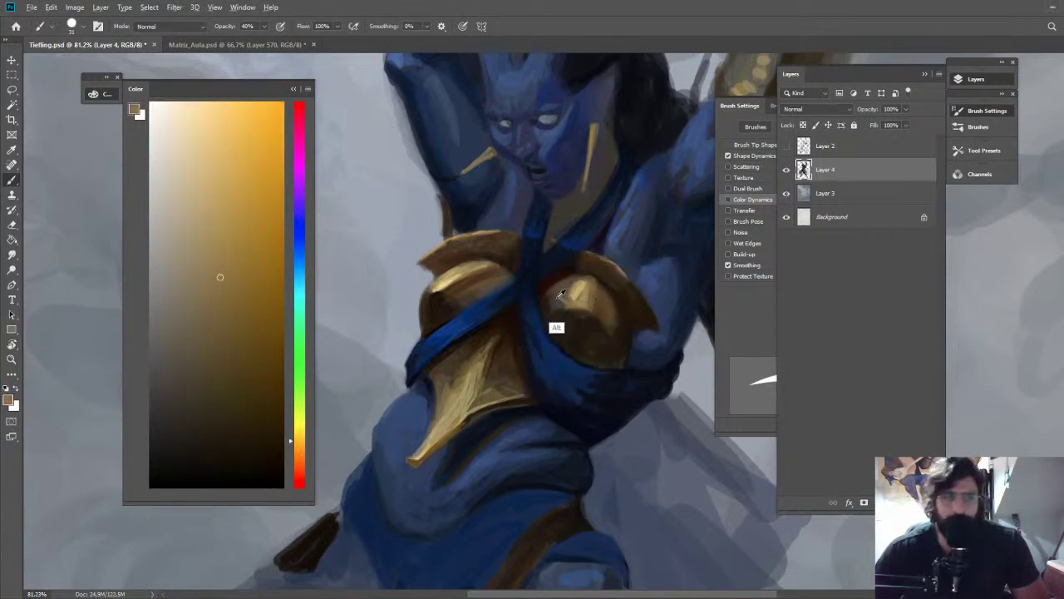
left_click(562, 299, "alt")
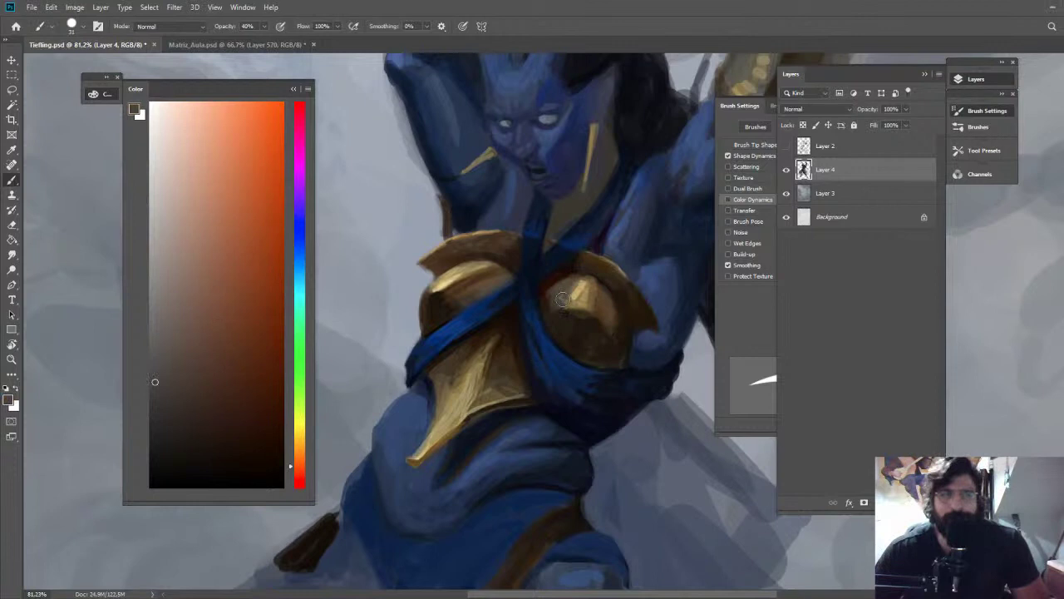
left_click(567, 342, "alt")
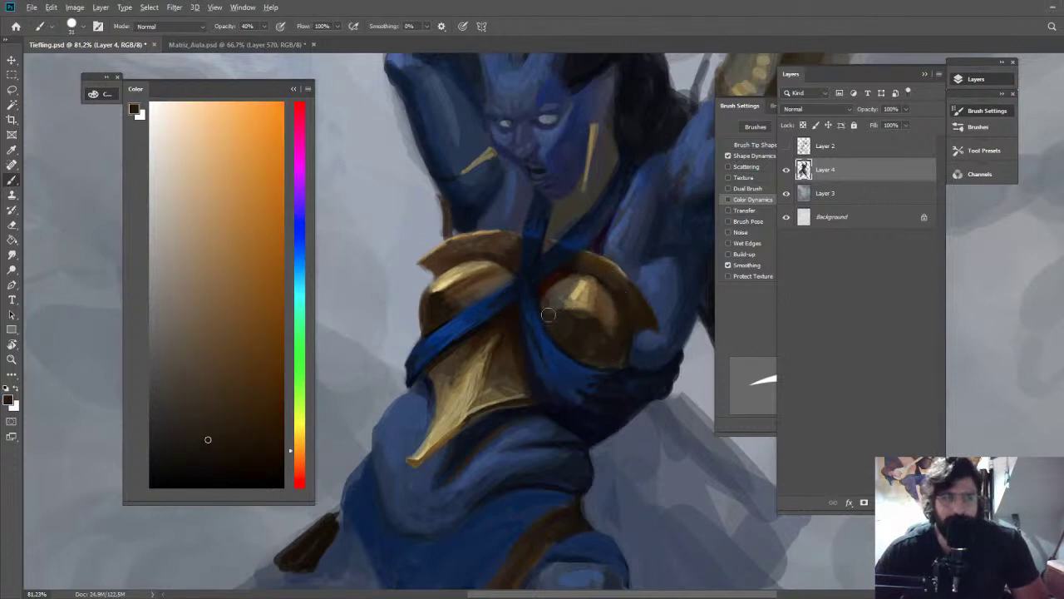
left_click(611, 329, "alt")
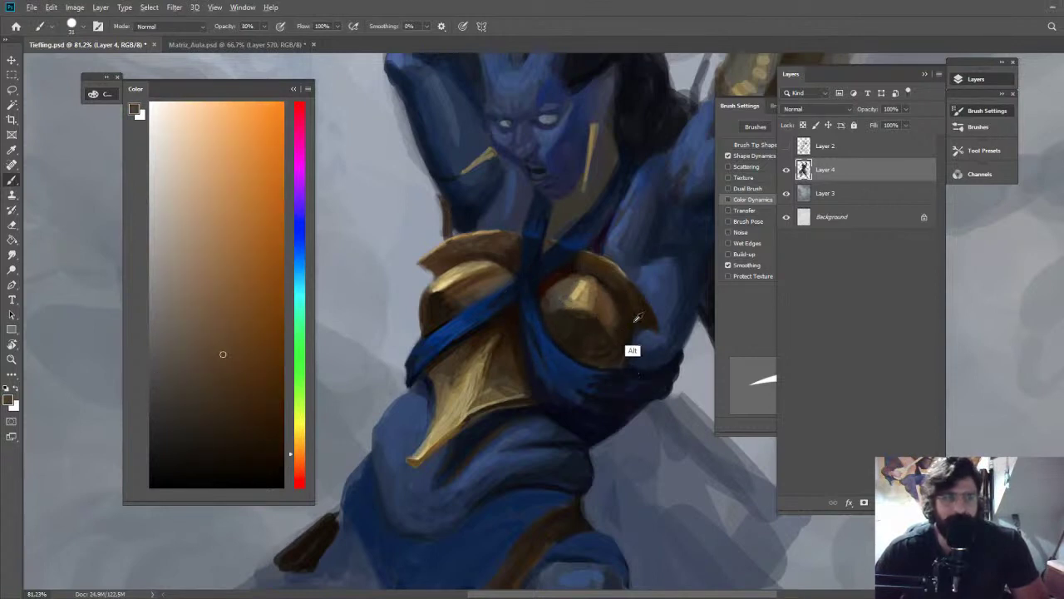
left_click(632, 326, "alt")
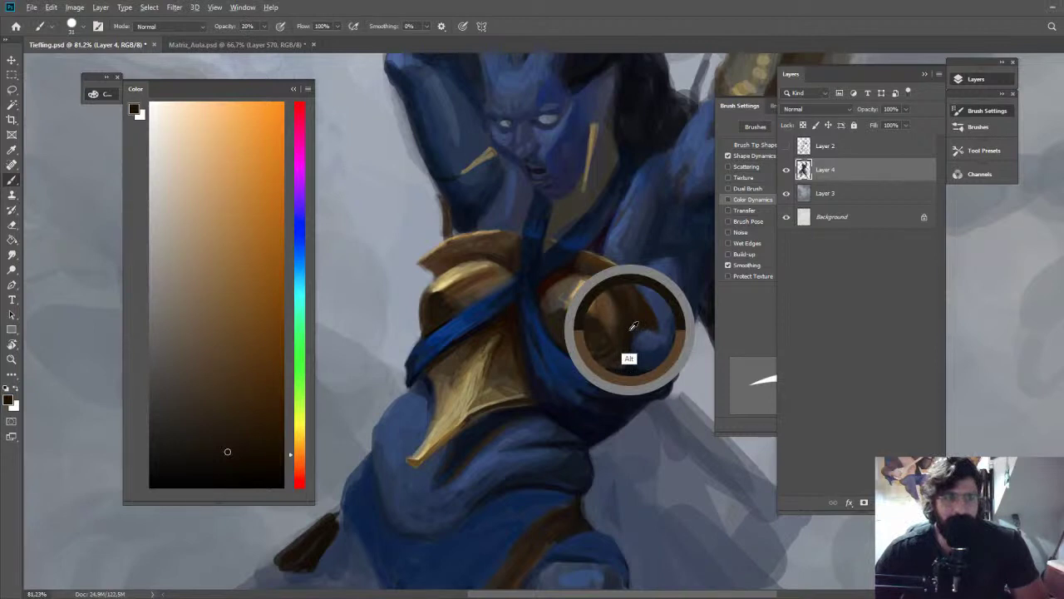
Brush sampled light blue highlights onto the skin beside the chest cup and the upper arm at 20% opacity
left_click(677, 320, "alt")
left_click(681, 314, "alt")
key("ctrl+space")
left_click_drag(673, 323, 628, 267)
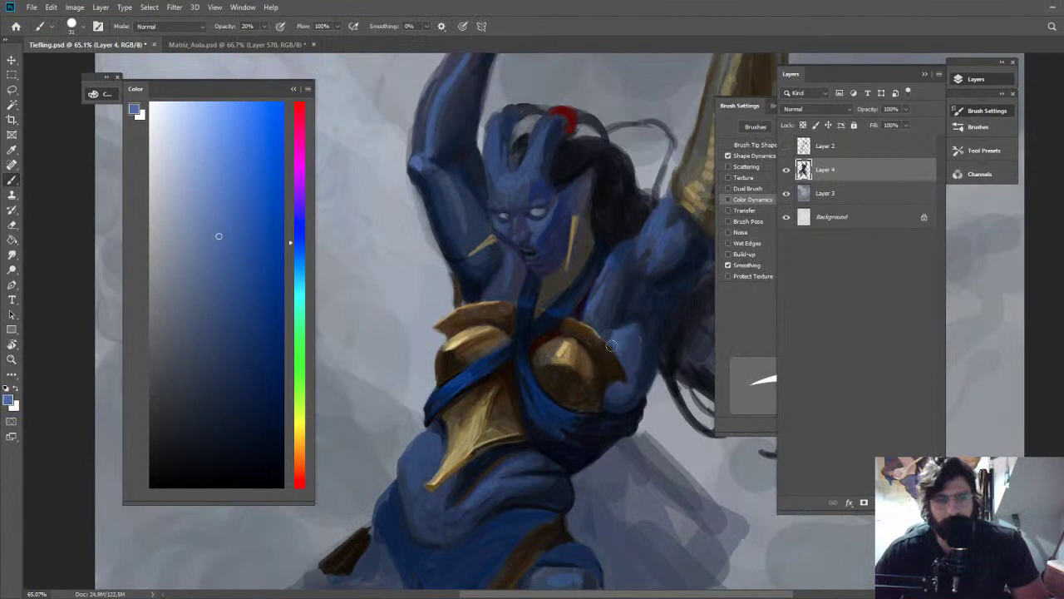
key("z")
key("ctrl+0")
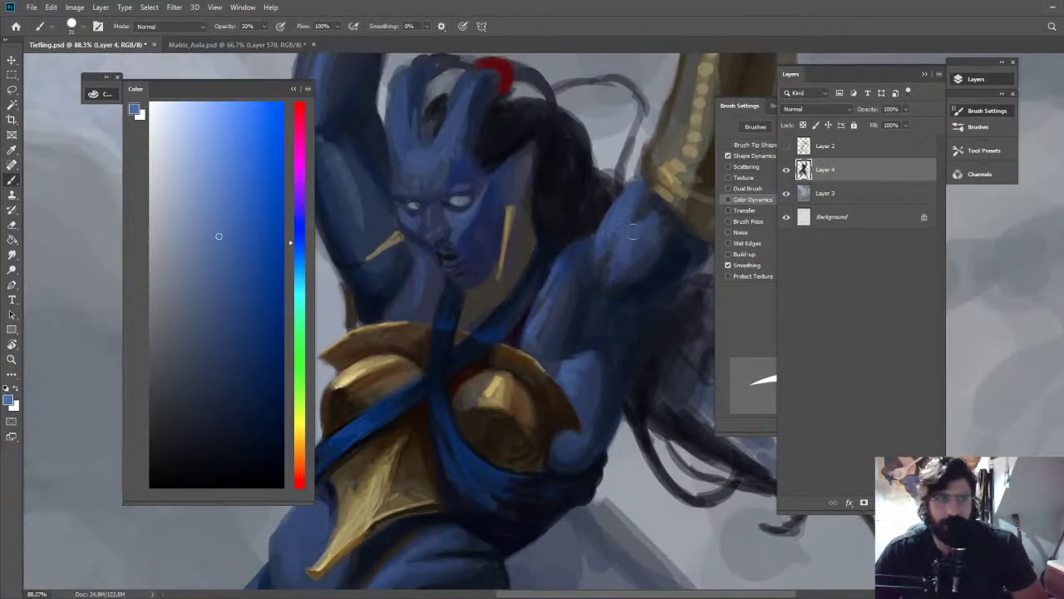
Define the gold bracer's lower rim and outer edge above the elbow with sampled muted golds at 66% opacity
key("z")
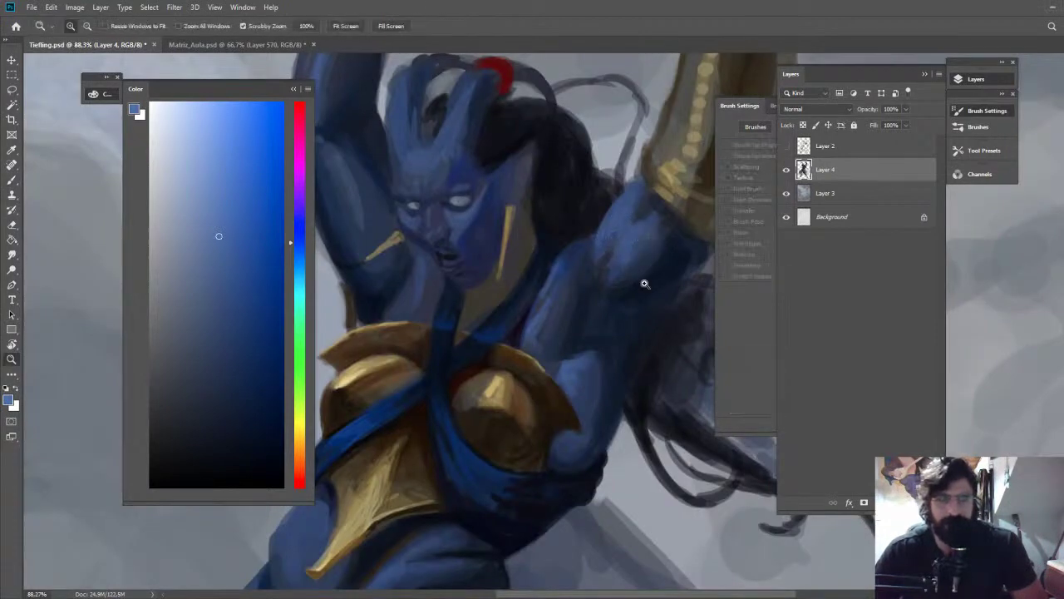
left_click_drag(645, 284, 633, 75)
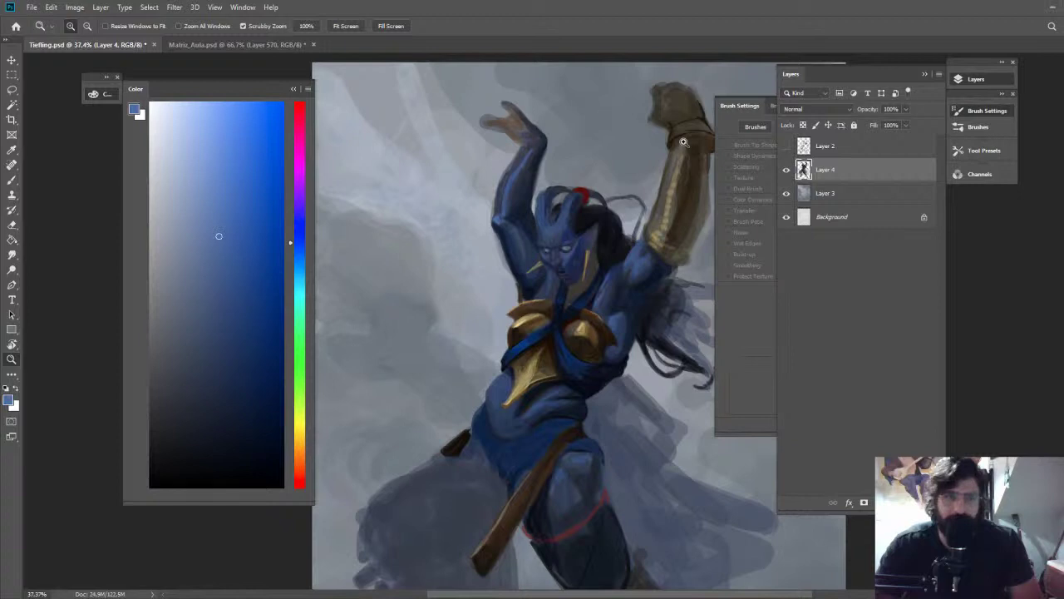
left_click_drag(646, 218, 707, 220)
left_click(668, 311, "alt")
left_click(669, 283, "alt")
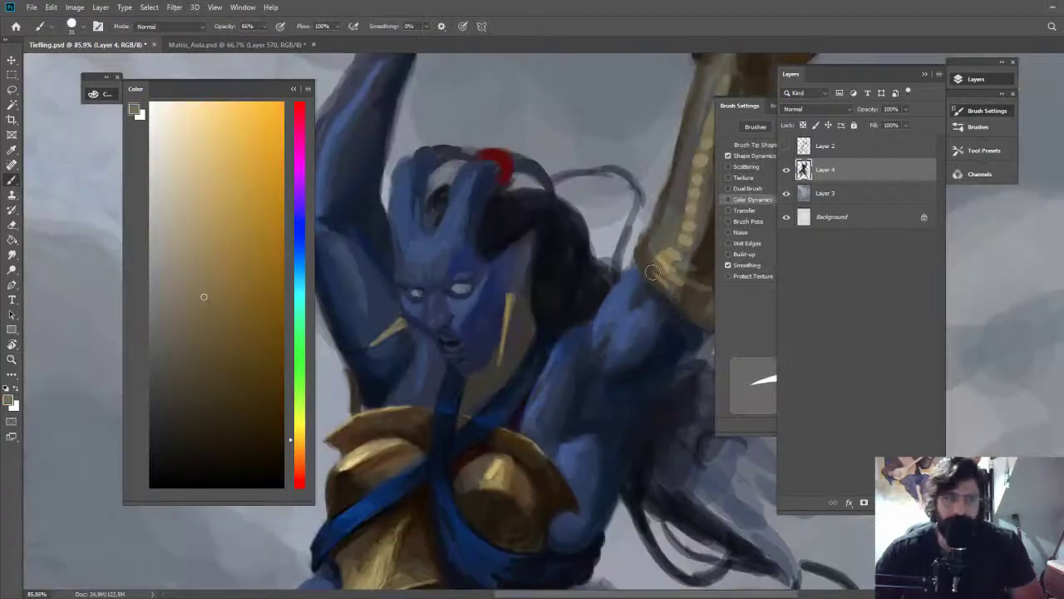
mouse_move(654, 272)
left_mouse_down()
mouse_move(673, 291)
mouse_move(654, 269)
left_mouse_up()
left_click(682, 268, "alt")
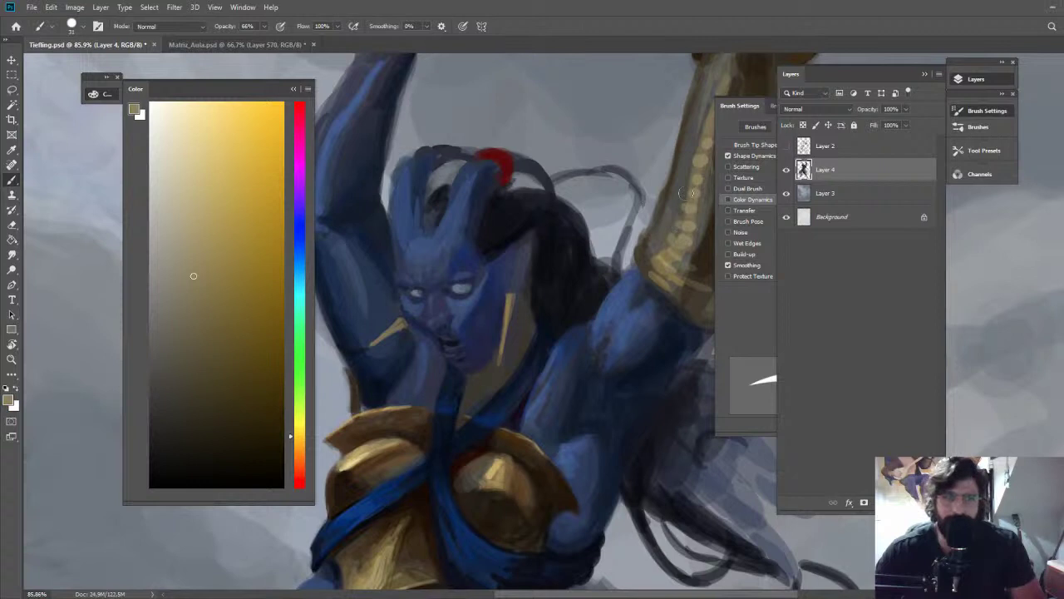
left_click_drag(686, 194, 642, 235)
mouse_move(674, 153)
left_mouse_down()
mouse_move(687, 149)
mouse_move(691, 124)
left_mouse_up()
left_click_drag(672, 93, 642, 89)
key("ctrl+0")
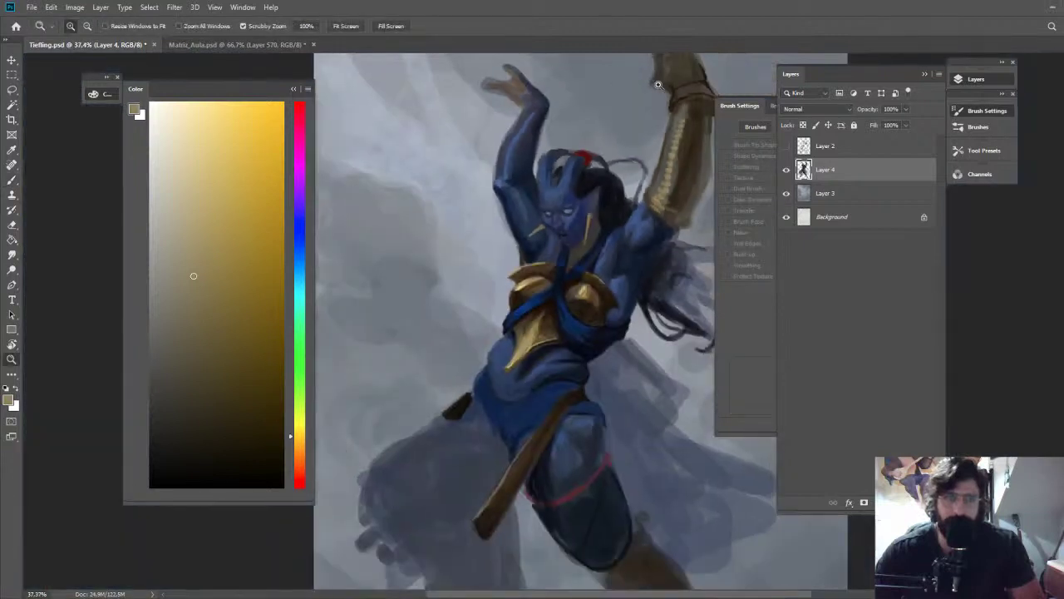
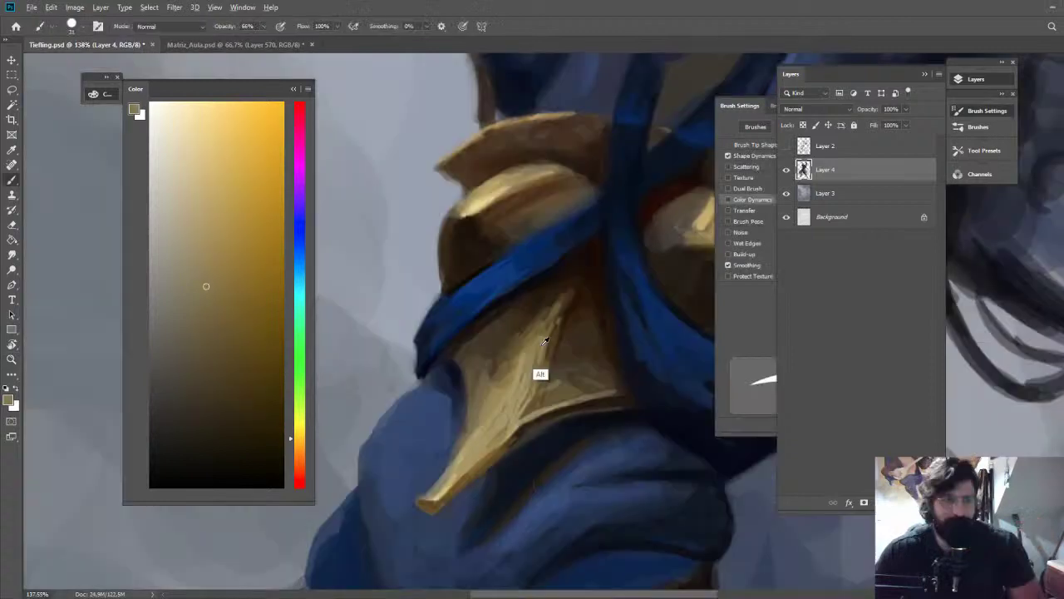
Blend the shaded side of the gold abdomen plate with sampled olive golds and browns at 30% opacity
left_click(540, 375, "alt")
left_click_drag(567, 303, 548, 366)
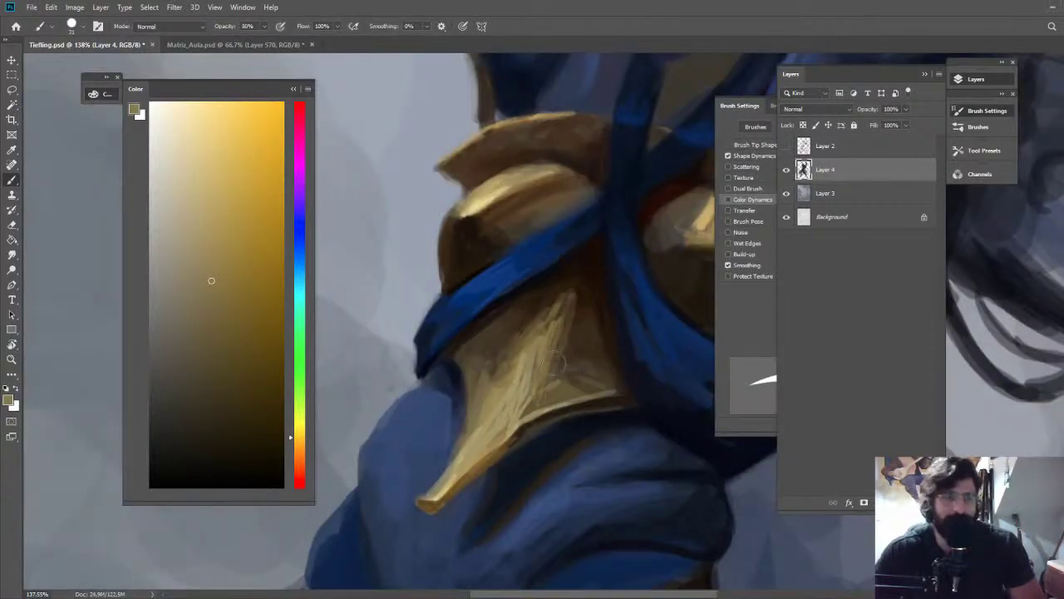
left_click(576, 298, "alt")
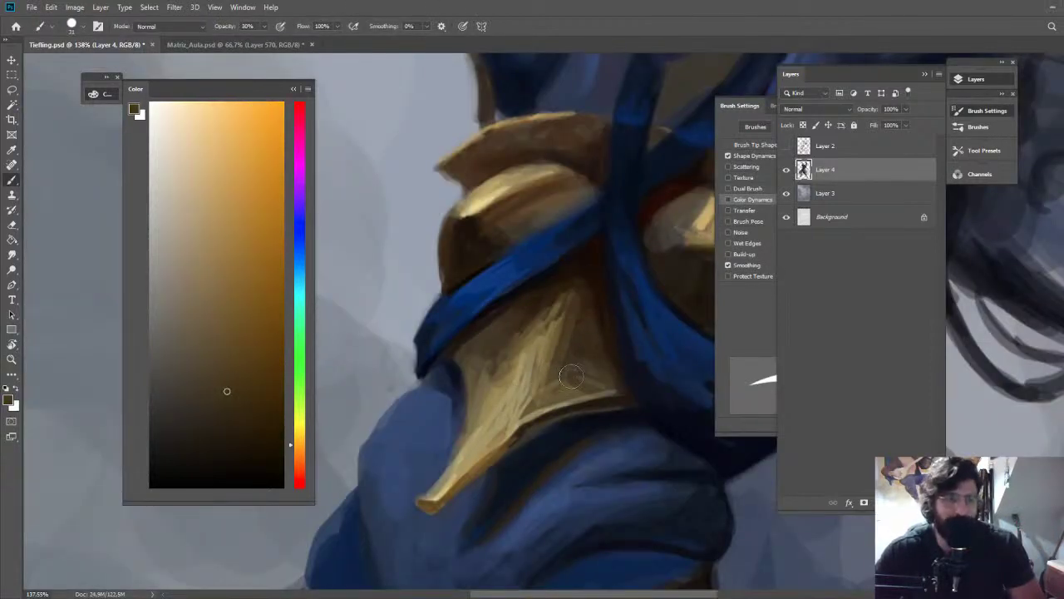
left_click(549, 379, "alt")
Paint bright yellow highlights along the pointed tip of the abdomen plate with a 10 px brush at 30% opacity
left_click_drag(219, 143, 225, 149)
mouse_move(433, 440)
left_mouse_down()
mouse_move(445, 482)
mouse_move(426, 488)
mouse_move(441, 504)
left_mouse_up()
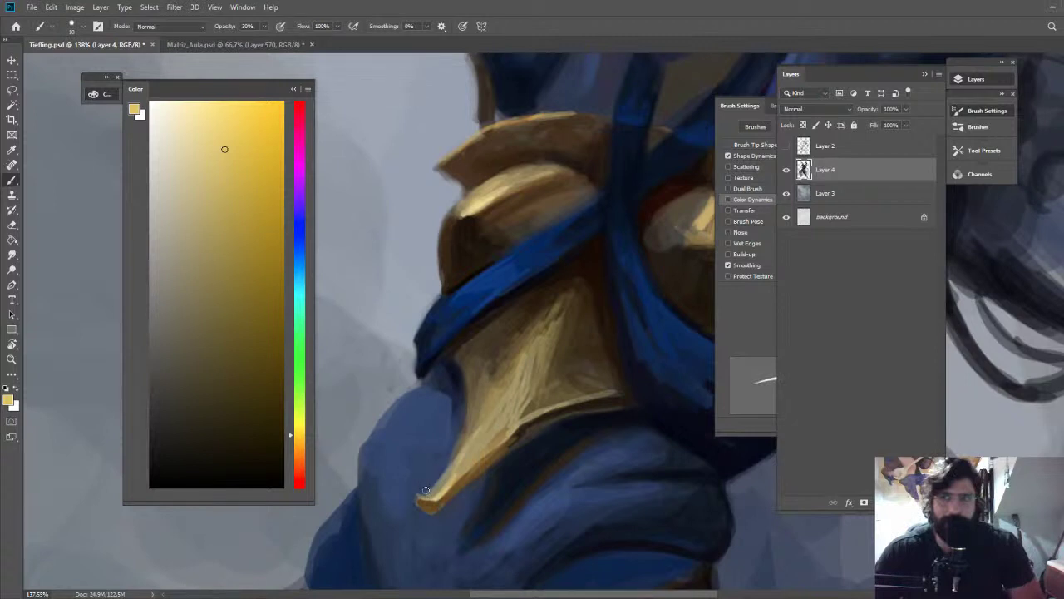
mouse_move(424, 497)
left_mouse_down()
mouse_move(459, 471)
mouse_move(464, 439)
mouse_move(649, 219)
mouse_move(607, 287)
mouse_move(642, 295)
mouse_move(604, 327)
left_mouse_up()
left_click(452, 474, "alt")
Flip the canvas horizontally to check the figure mirrored
key("h")
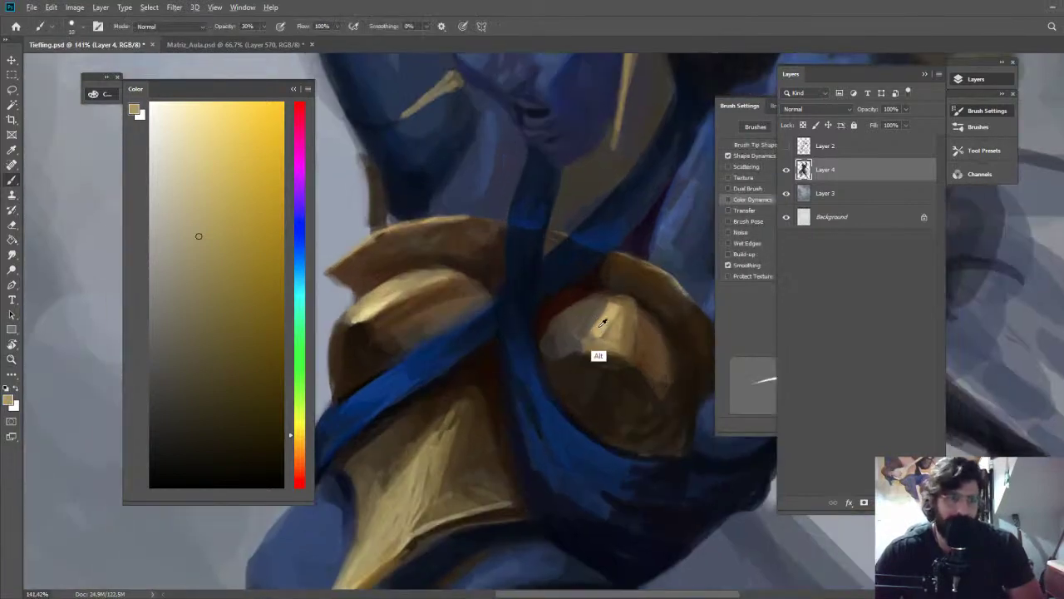
left_click(532, 321, "alt")
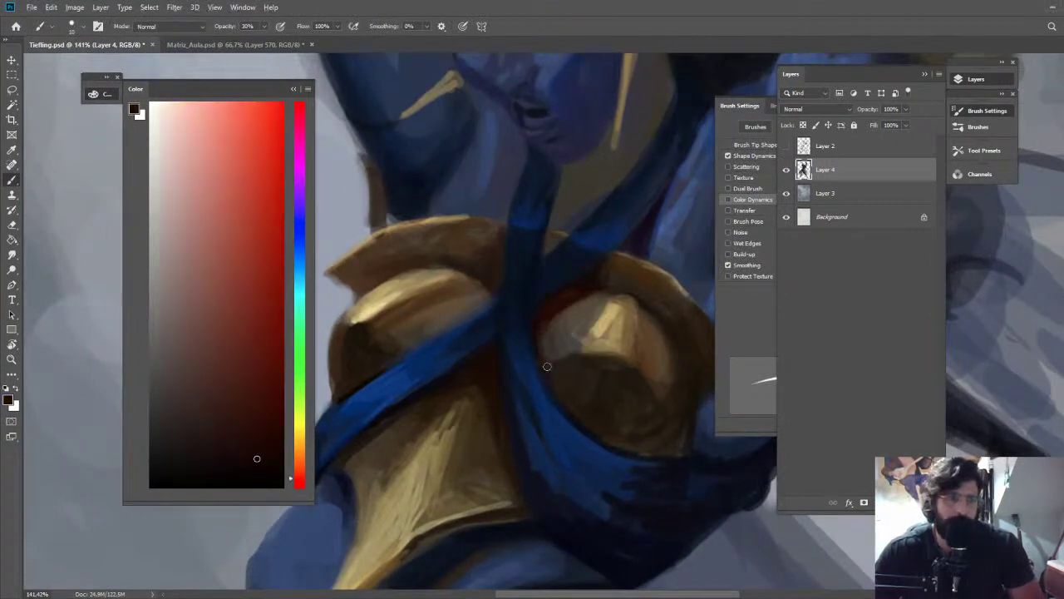
key("z")
left_click_drag(602, 303, 503, 283)
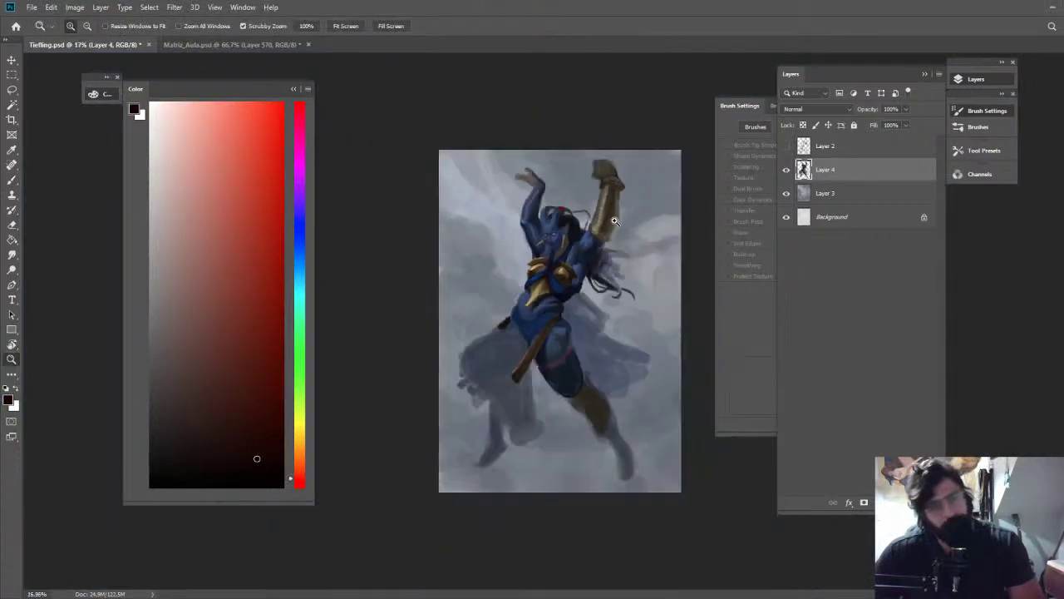
key("ctrl+shift+h")
left_click_drag(607, 254, 656, 284)
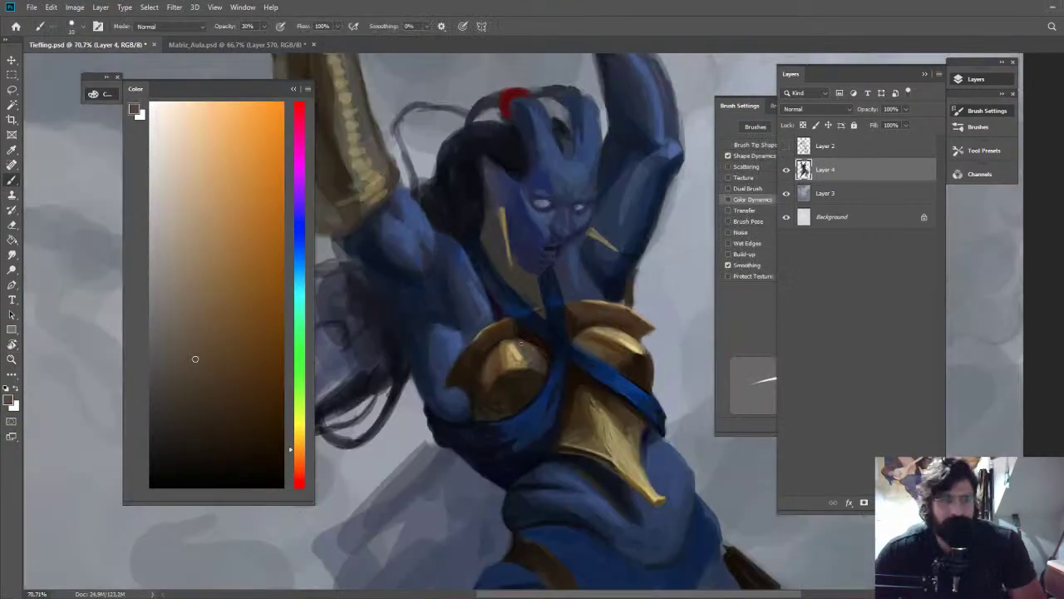
Deepen the shadow along the inner upper edge of the larger chest cup with a saturated dark reddish brown at 30% opacity
left_click(542, 346, "alt")
left_click_drag(303, 474, 301, 463)
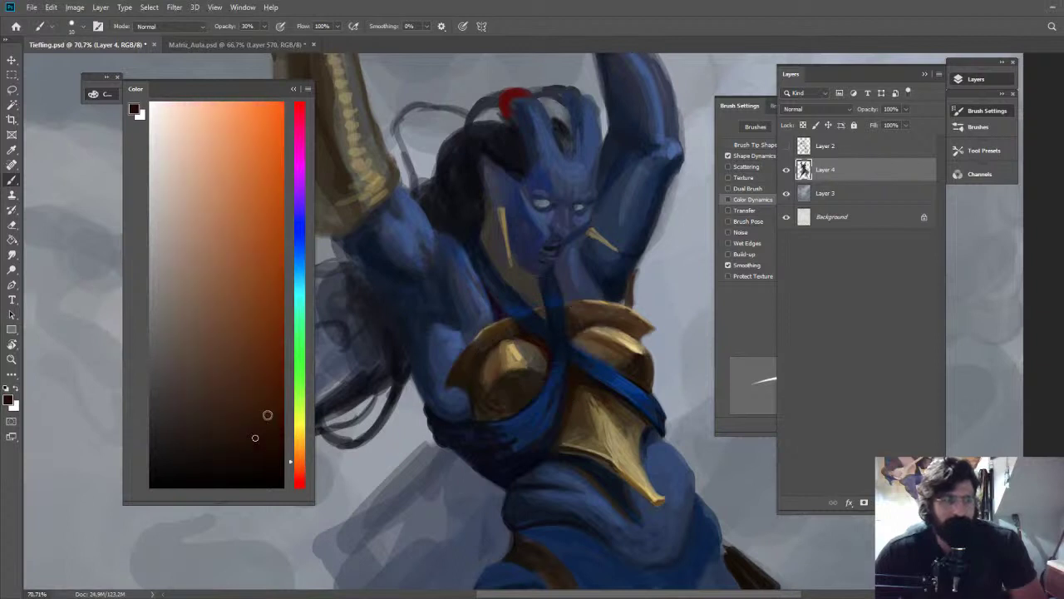
left_click(269, 400)
key("bracketright")
key("bracketright")
key("bracketright")
key("bracketright")
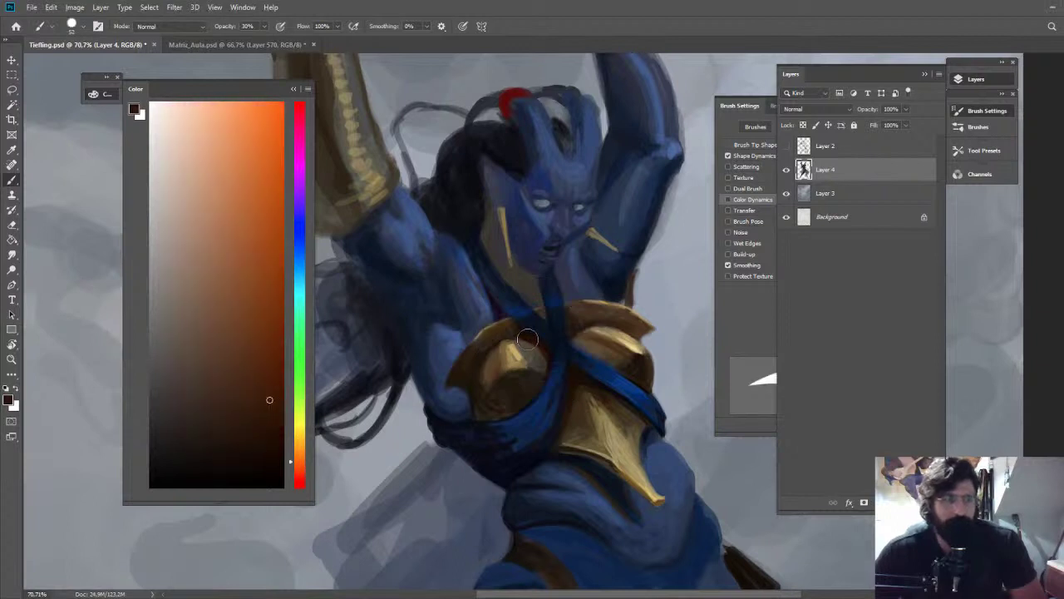
right_click(555, 324)
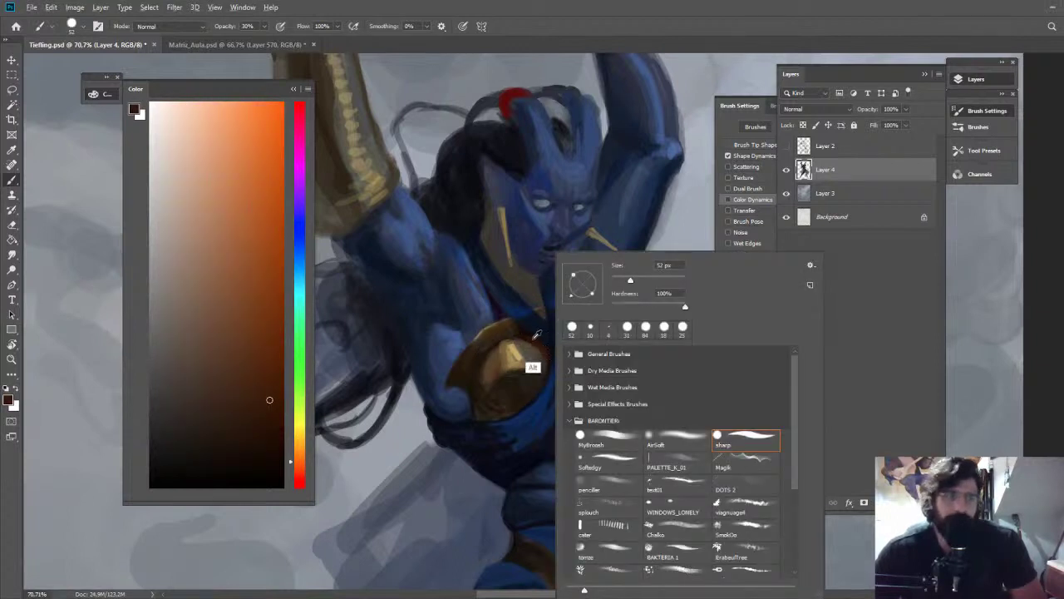
left_click(534, 336)
left_click_drag(543, 343, 536, 354)
Add dark bluish-gray reflected light along the outer rim of the smaller chest cup at 40% opacity
left_click(531, 339, "alt")
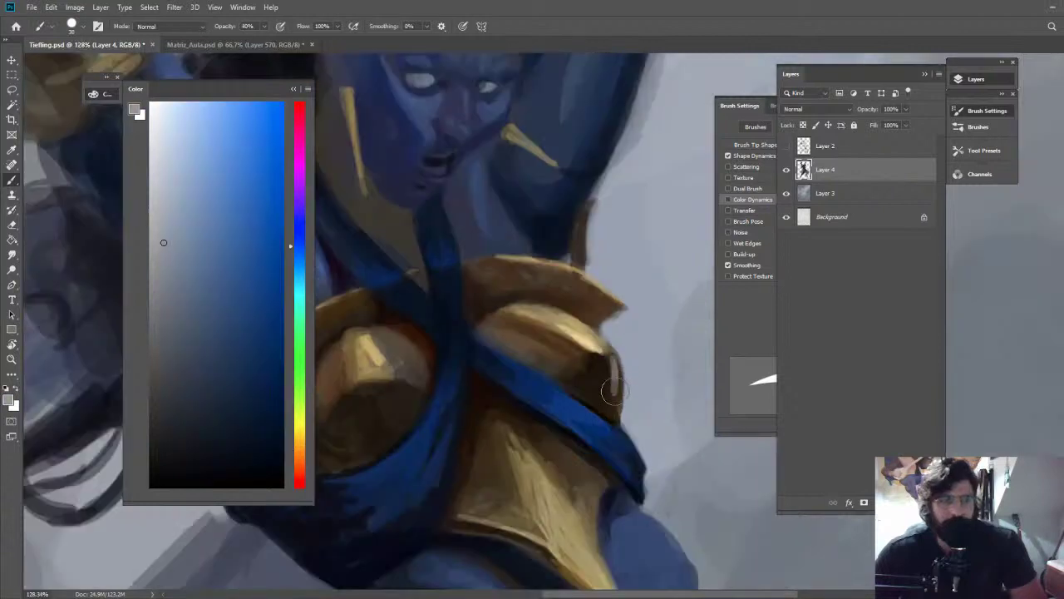
left_click(179, 331)
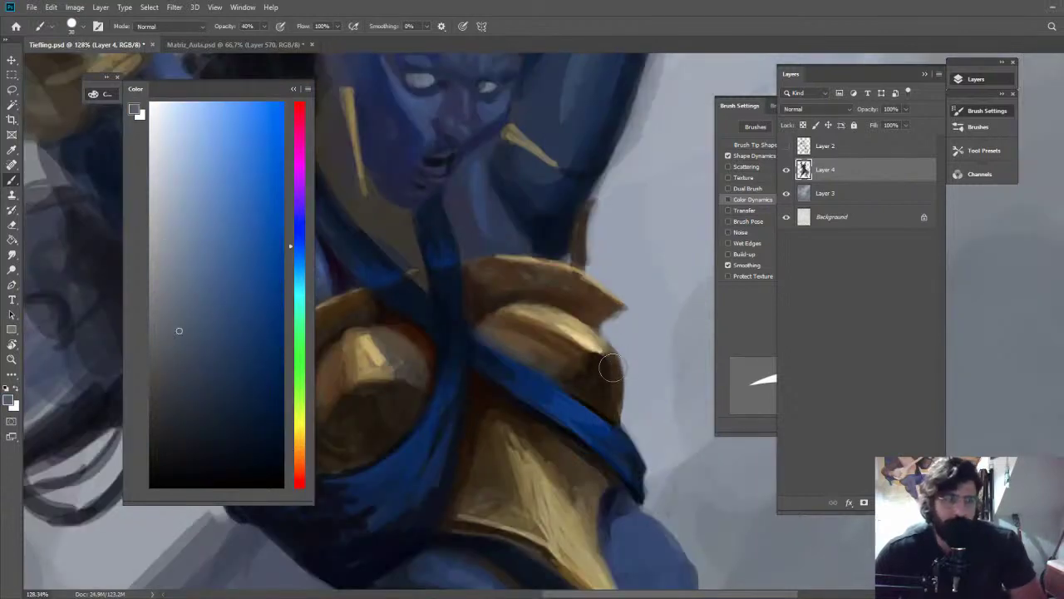
mouse_move(613, 361)
left_mouse_down()
mouse_move(613, 404)
mouse_move(631, 383)
left_mouse_up()
left_click(182, 369)
key("e")
left_click_drag(593, 292, 564, 275)
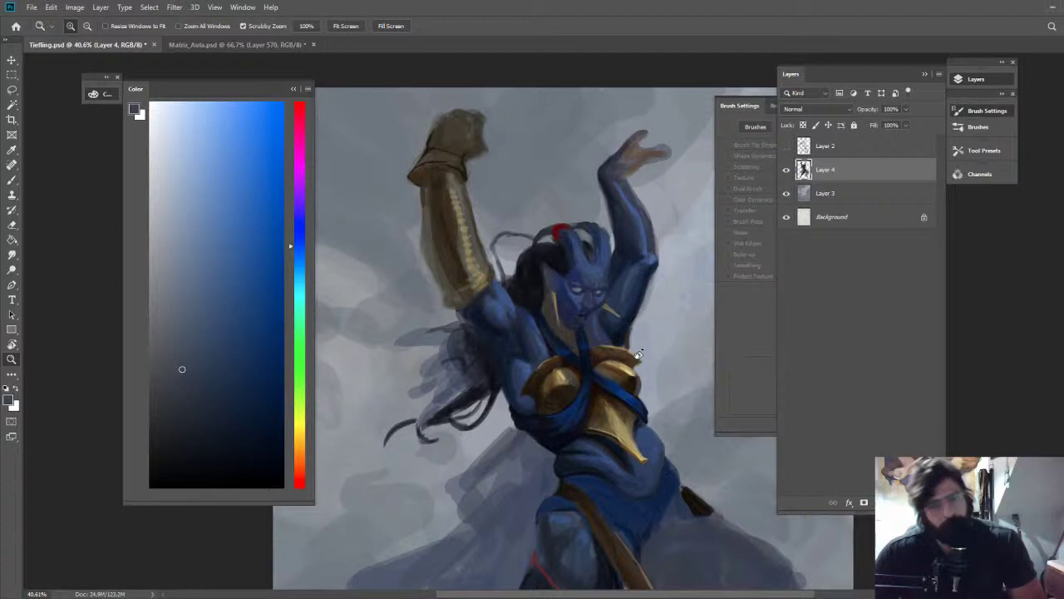
Work bluish-gray reflected light and sampled dark browns into the outer side of the larger chest cup at 40% opacity
scroll(639, 355, "up", 3)
key("b")
left_click(512, 374, "alt")
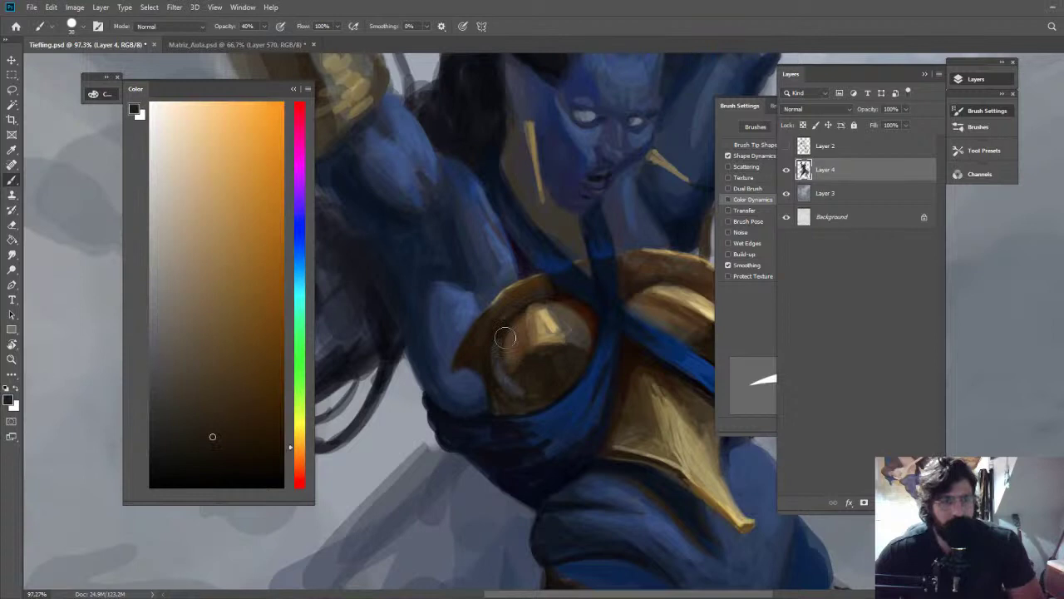
left_click(527, 418, "alt")
left_click(526, 380, "alt")
left_click(487, 375, "alt")
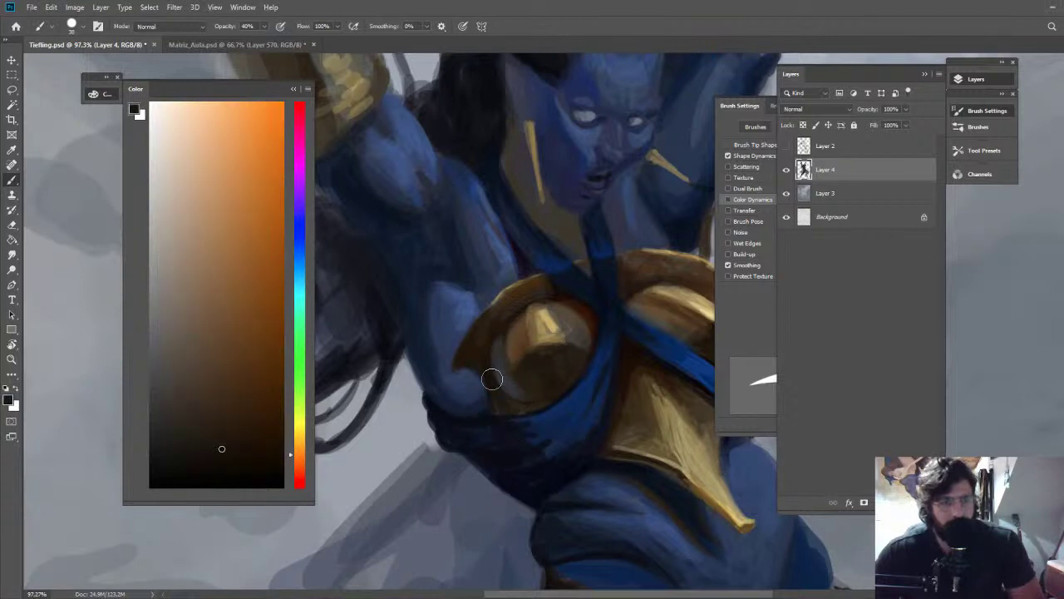
left_click(515, 400, "alt")
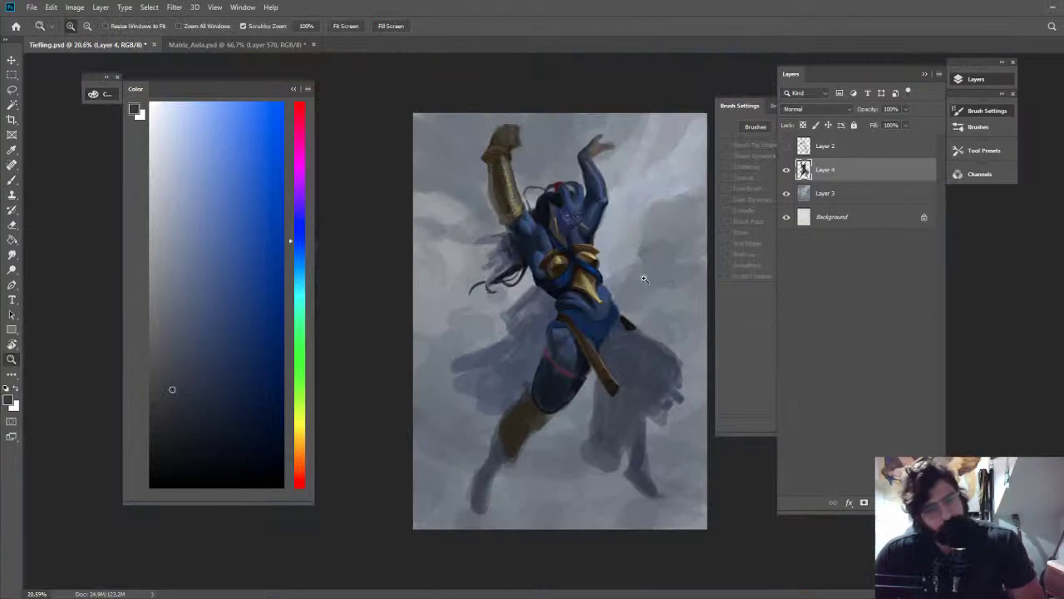
Shade the upper arm just below the gold bracer with sampled dark blues at 40% opacity
mouse_move(637, 282)
left_mouse_down()
mouse_move(678, 234)
mouse_move(665, 232)
left_mouse_up()
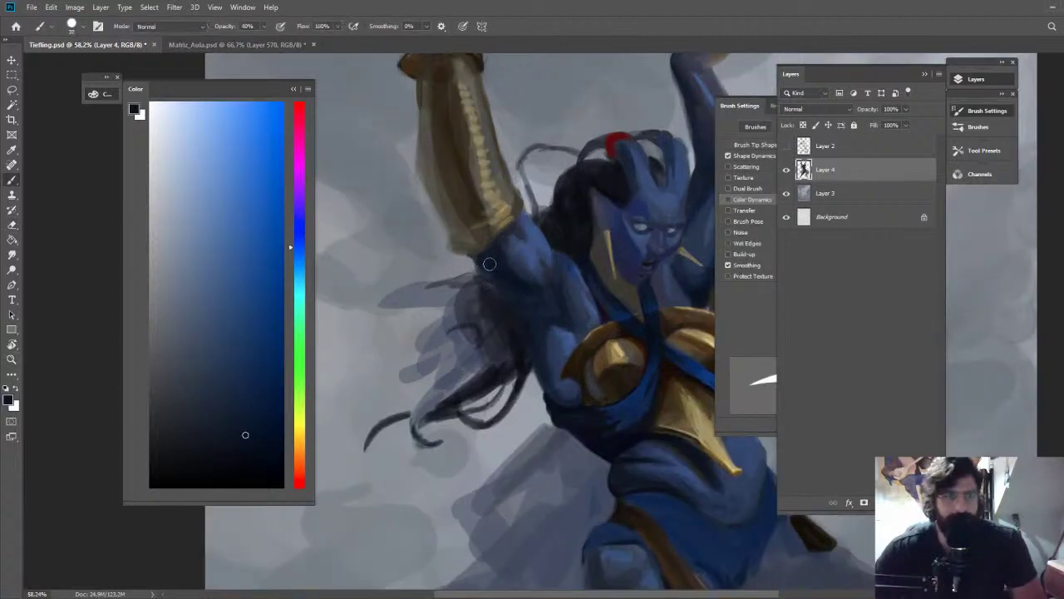
left_click(488, 290, "alt")
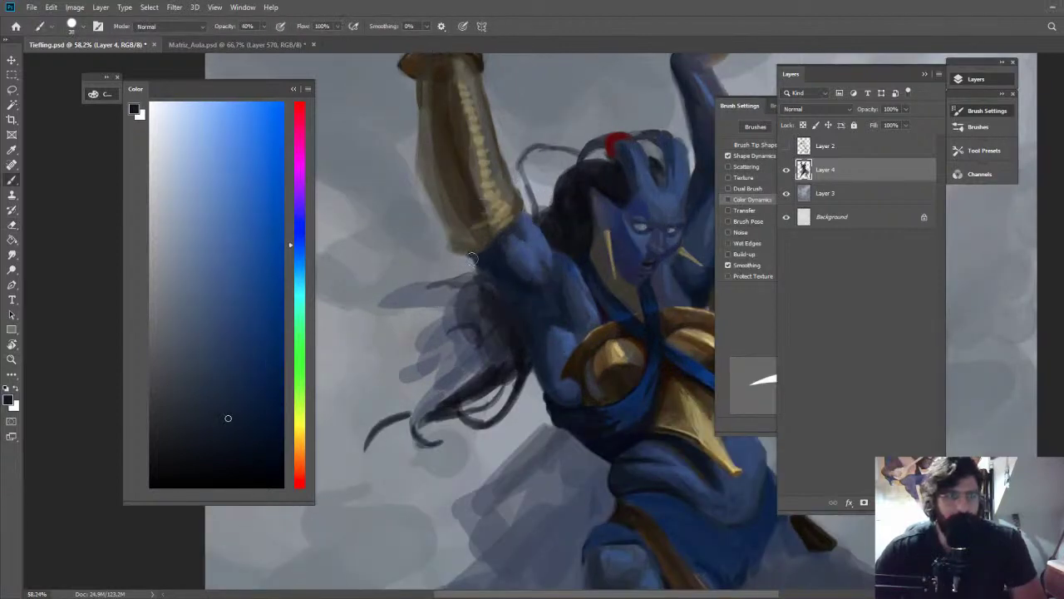
left_click_drag(491, 259, 475, 259)
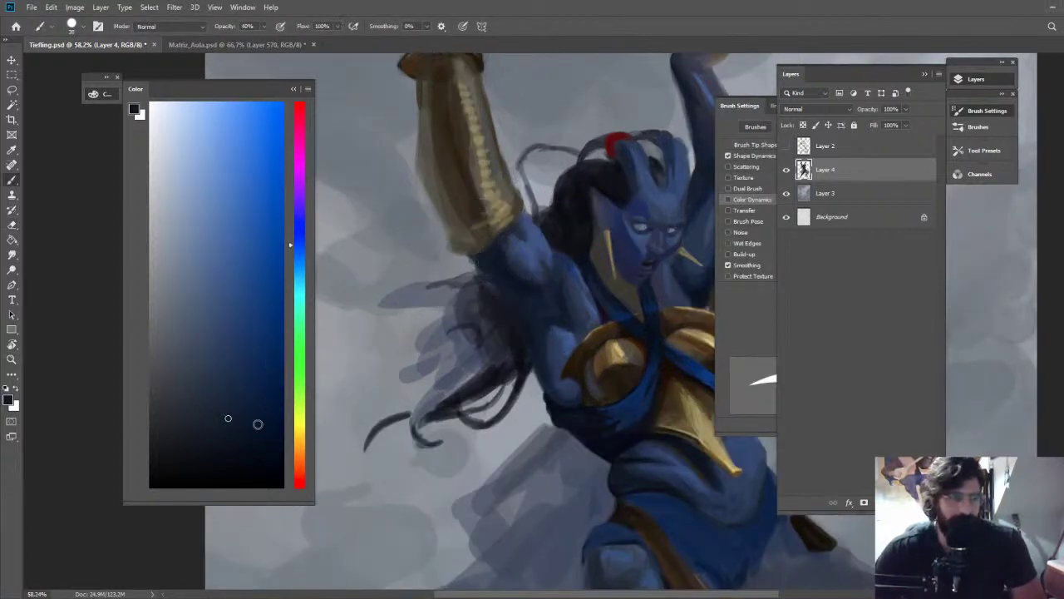
left_click(519, 298, "alt")
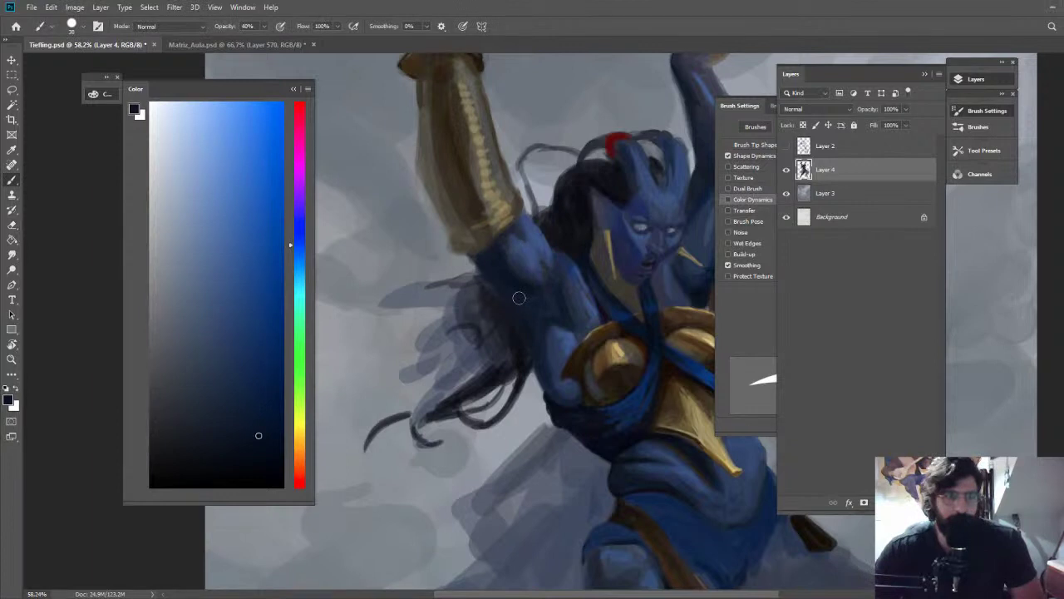
key("z")
left_click_drag(519, 298, 416, 291)
left_click_drag(565, 66, 635, 55)
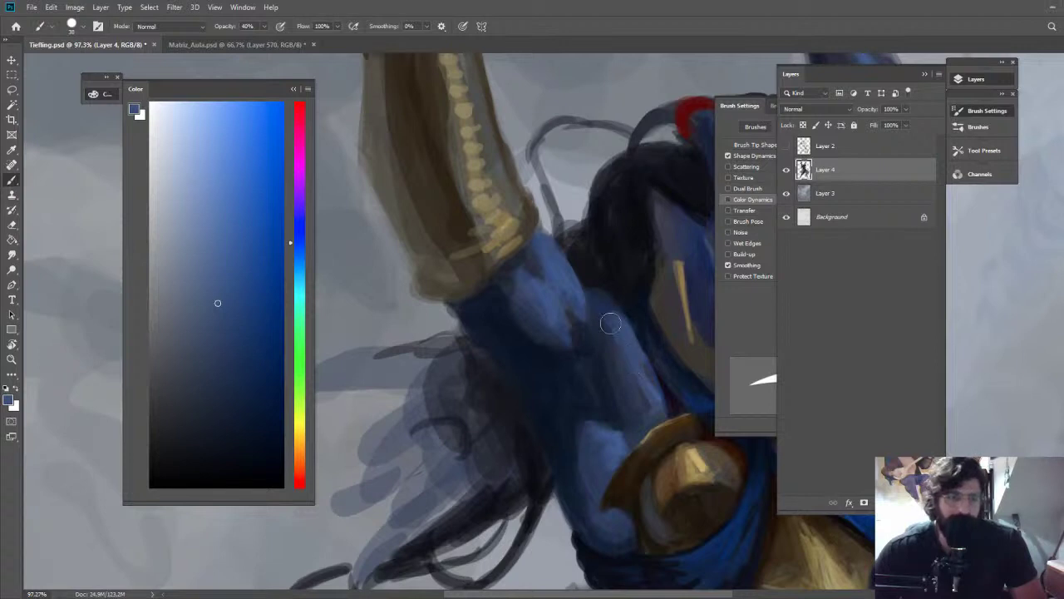
Darken the inner side of the bare raised arm, from elbow to forearm, with a near-black navy at 40% opacity
key("ctrl+0")
left_click_drag(640, 250, 667, 246)
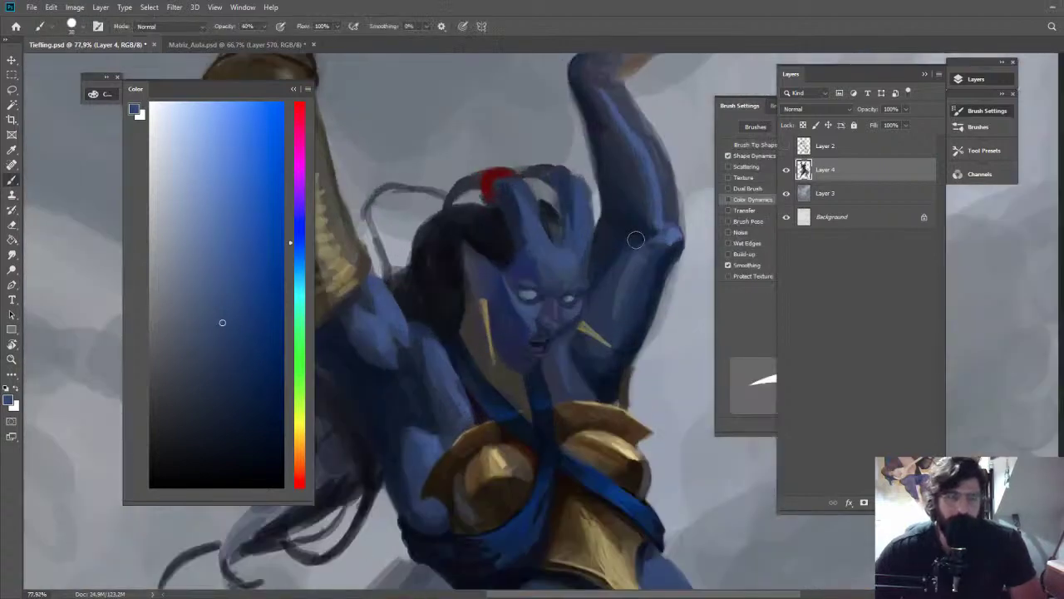
left_click(613, 218, "alt")
left_click(253, 445)
left_click(262, 461)
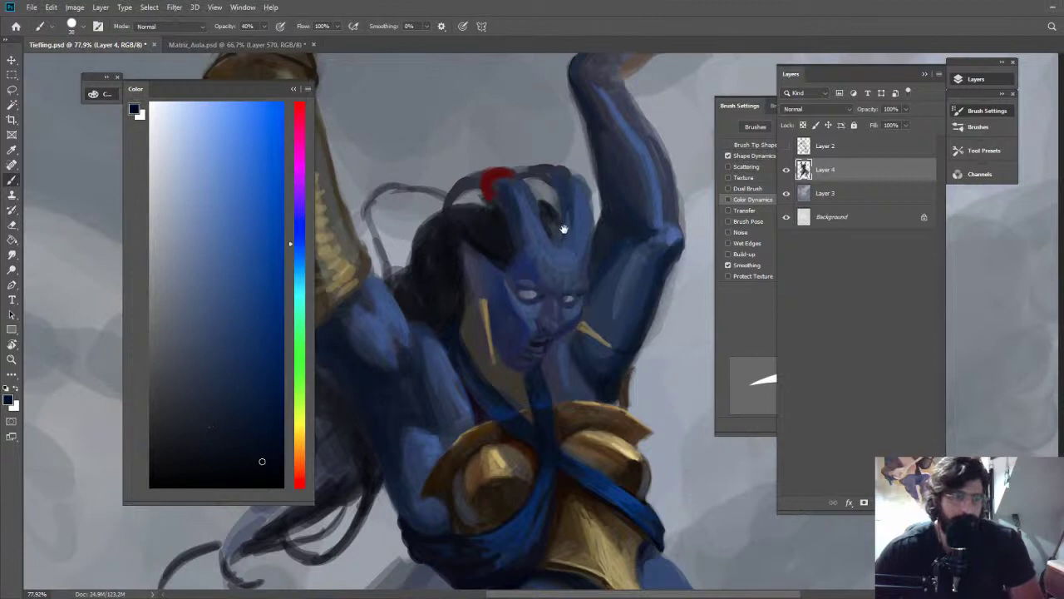
left_click_drag(572, 228, 531, 313)
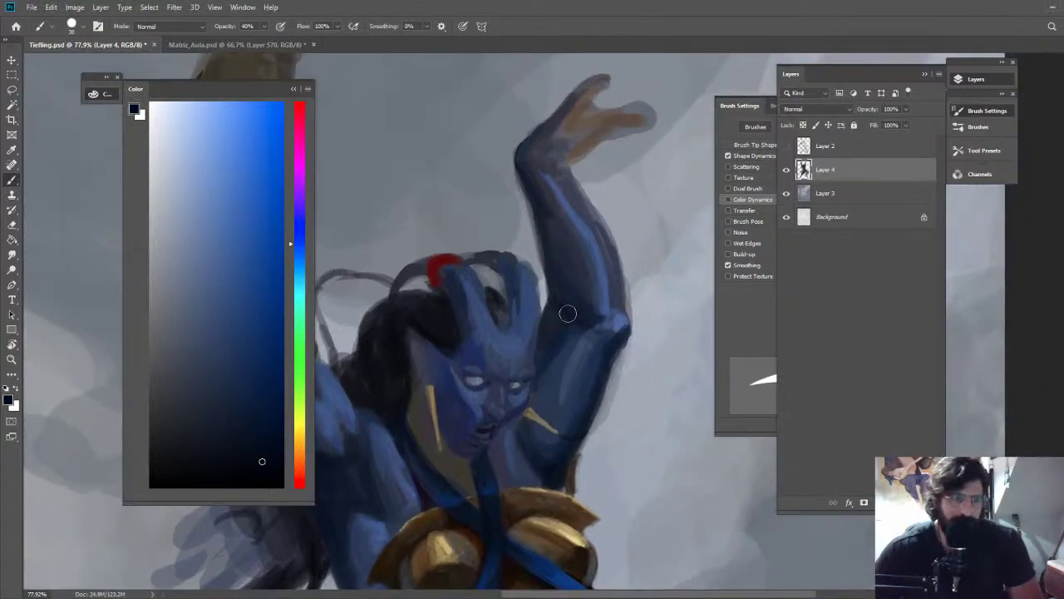
left_click(568, 314, "alt")
left_click_drag(568, 313, 528, 184)
Erase along the inner contour of the bare forearm to clean up its silhouette
key("e")
left_click_drag(531, 196, 536, 236)
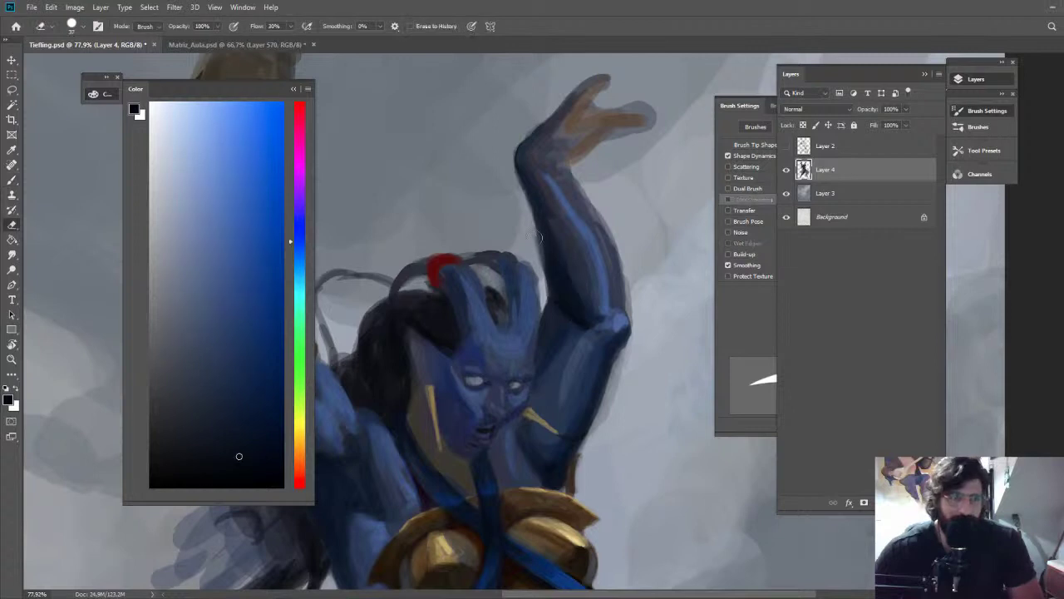
left_click_drag(582, 266, 521, 142)
mouse_move(605, 154)
left_mouse_down()
mouse_move(678, 178)
mouse_move(645, 196)
left_mouse_up()
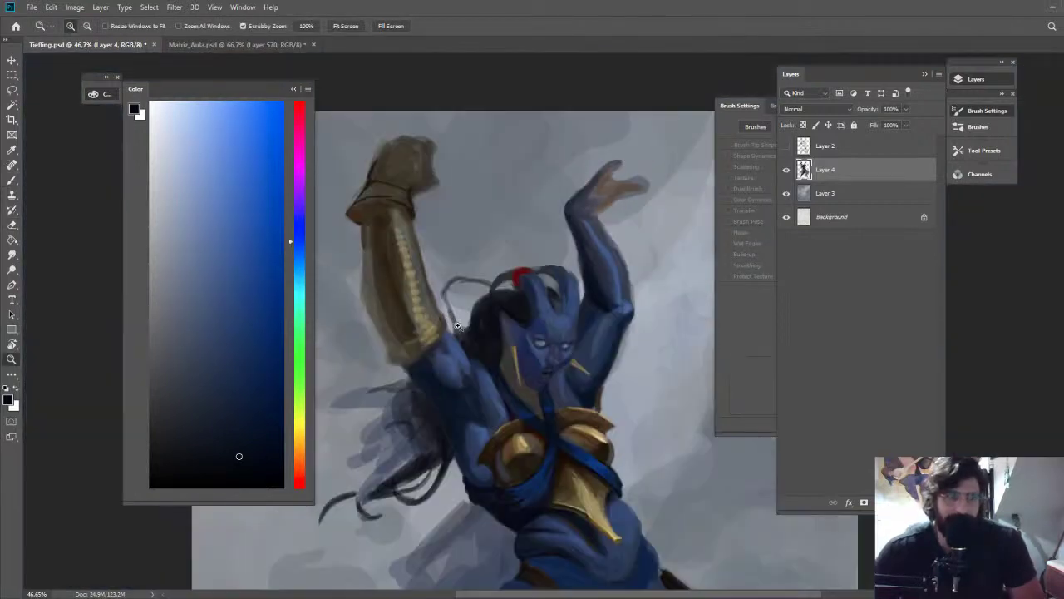
Paint the hair beside the bracer and its thin loose strand with a sampled near-black blue at 30% opacity
left_click_drag(459, 318, 471, 322)
key("b")
left_click(476, 348, "alt")
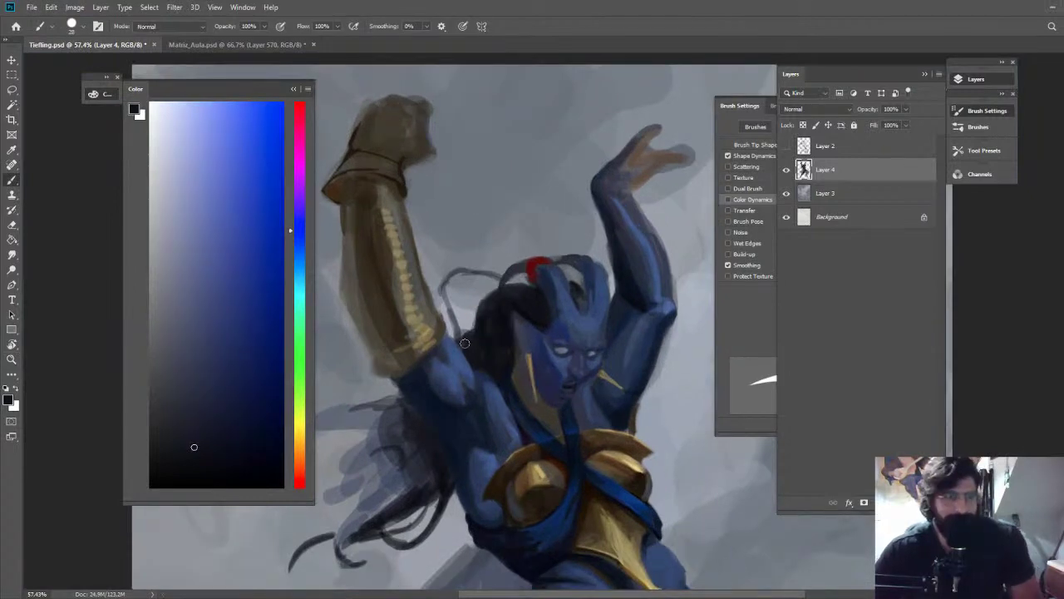
key("0")
key("3")
left_click_drag(464, 340, 445, 273)
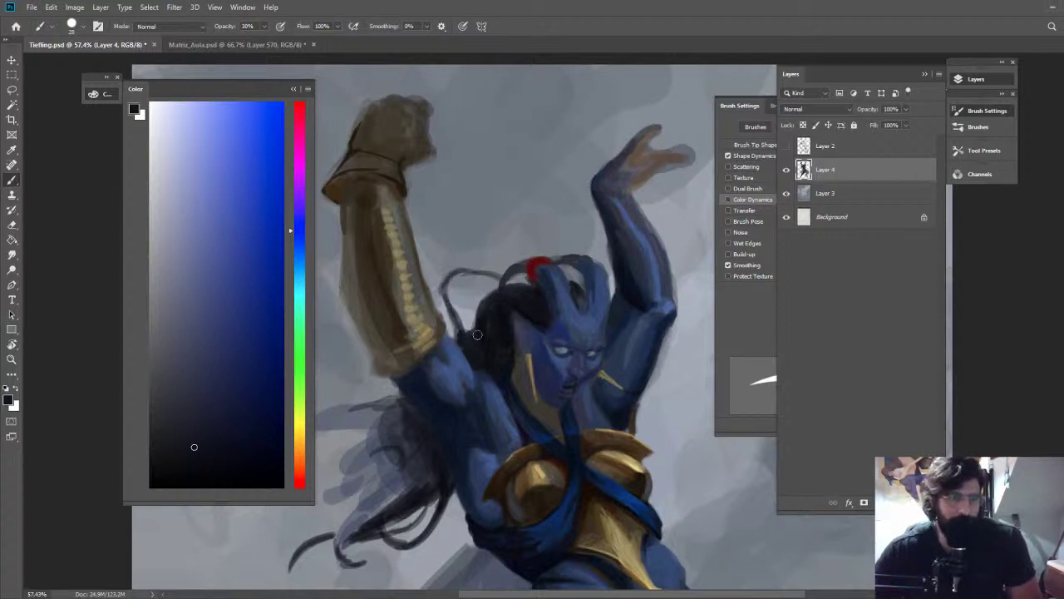
left_click(478, 334, "alt")
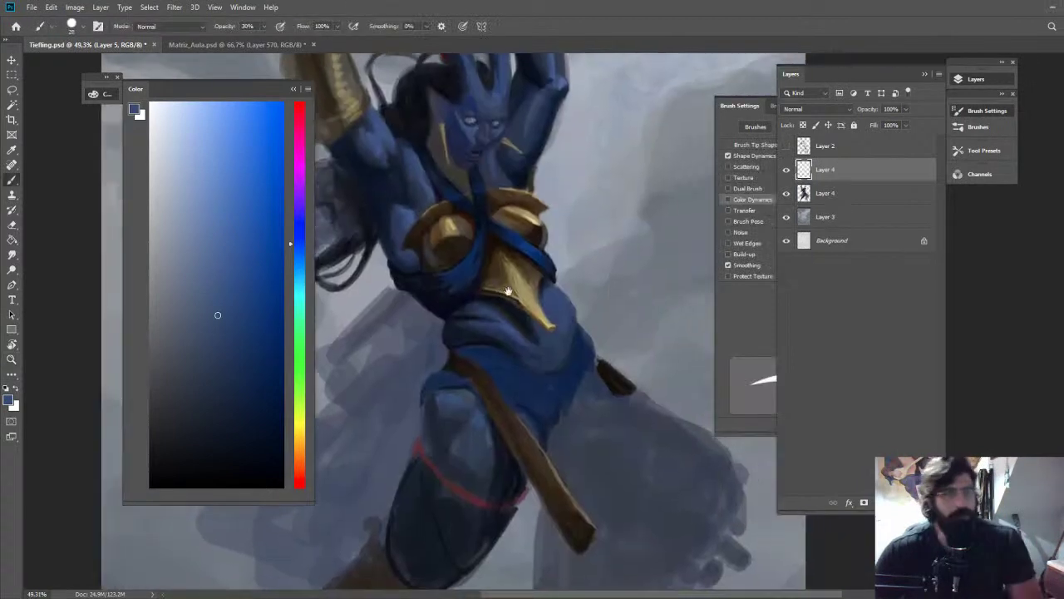
Stamp a grayish-blue dot on Layer 5 over the abdomen plate, then shrink and rotate it into a small stud
key("ctrl+space")
left_click_drag(537, 263, 582, 265)
left_click(174, 262)
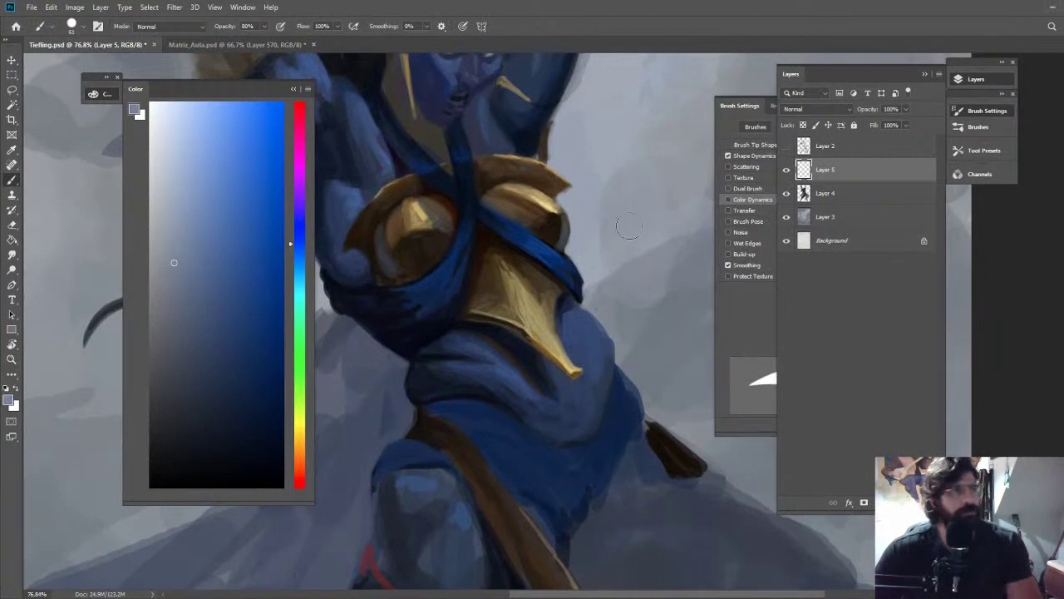
left_click(499, 280)
key("ctrl+t")
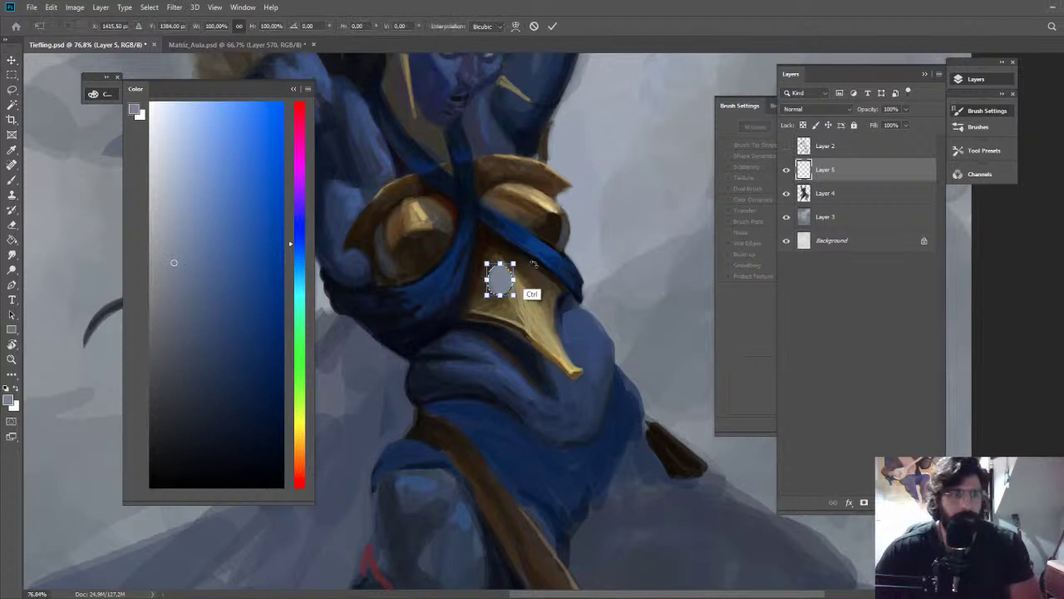
mouse_move(533, 263)
left_mouse_down()
mouse_move(517, 252)
mouse_move(495, 277)
left_mouse_up()
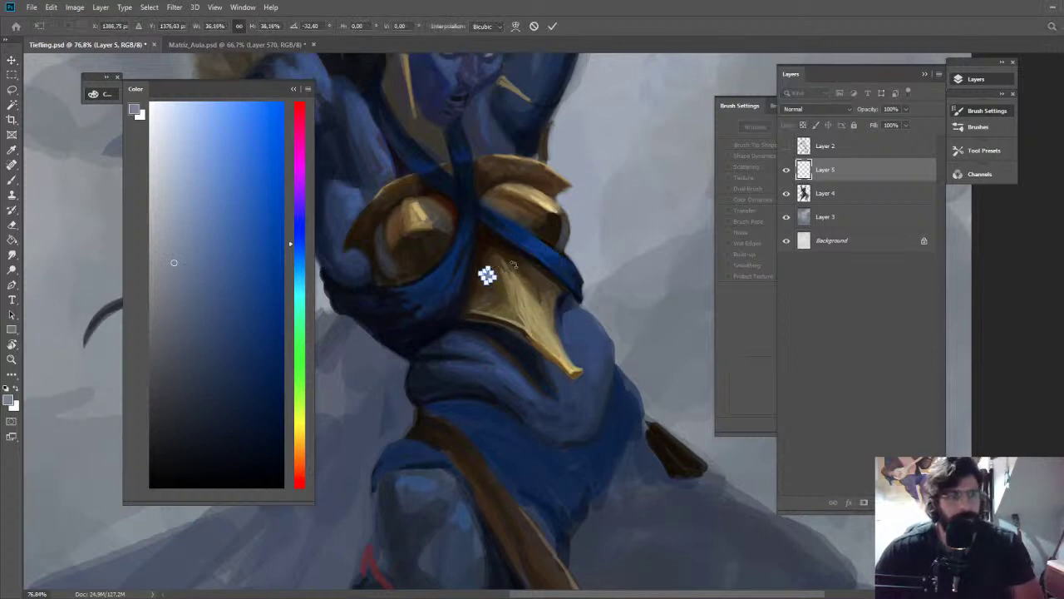
key("Return")
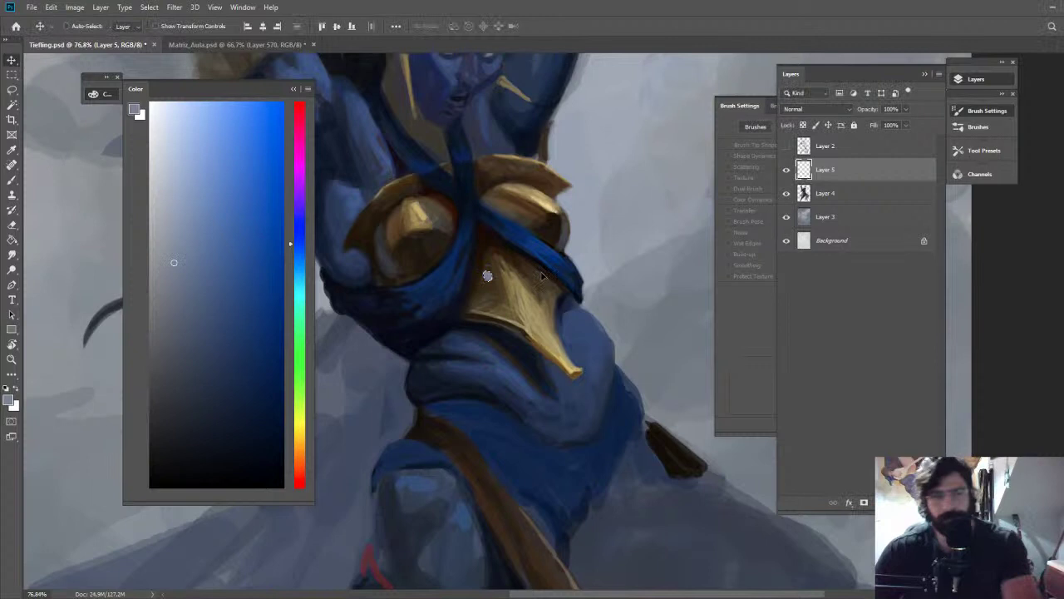
Duplicate the grayish-blue stud repeatedly to build a staggered cluster of twelve dots across the upper abdomen plate
mouse_move(491, 282)
left_mouse_down()
mouse_move(476, 260)
mouse_move(496, 264)
mouse_move(497, 241)
left_mouse_up()
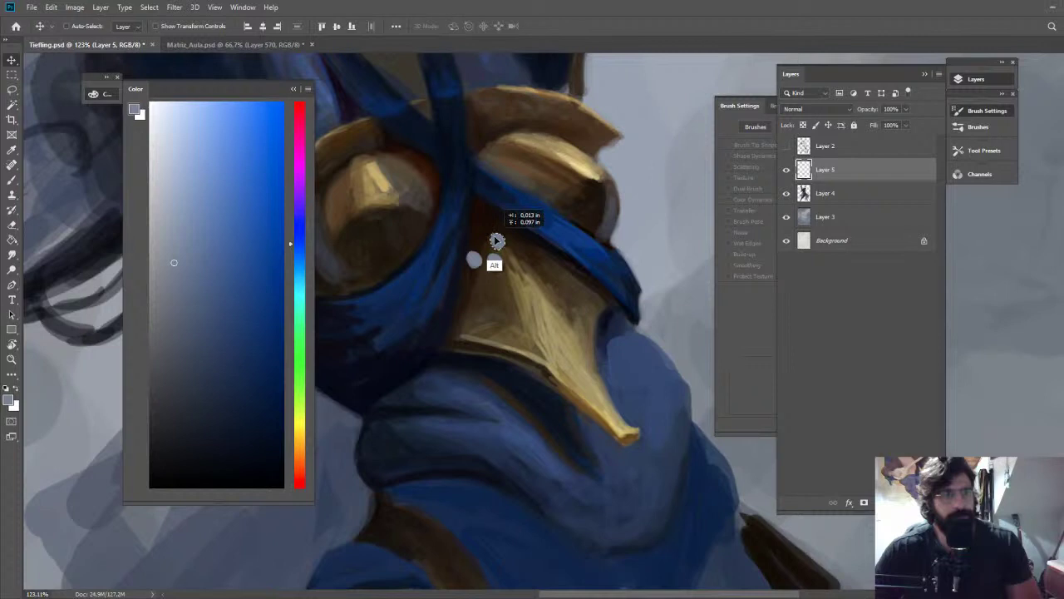
mouse_move(498, 241)
left_mouse_down()
mouse_move(489, 284)
mouse_move(511, 283)
left_mouse_up()
mouse_move(511, 282)
left_mouse_down()
mouse_move(519, 259)
mouse_move(542, 269)
mouse_move(528, 240)
left_mouse_up()
left_click_drag(528, 240, 476, 232)
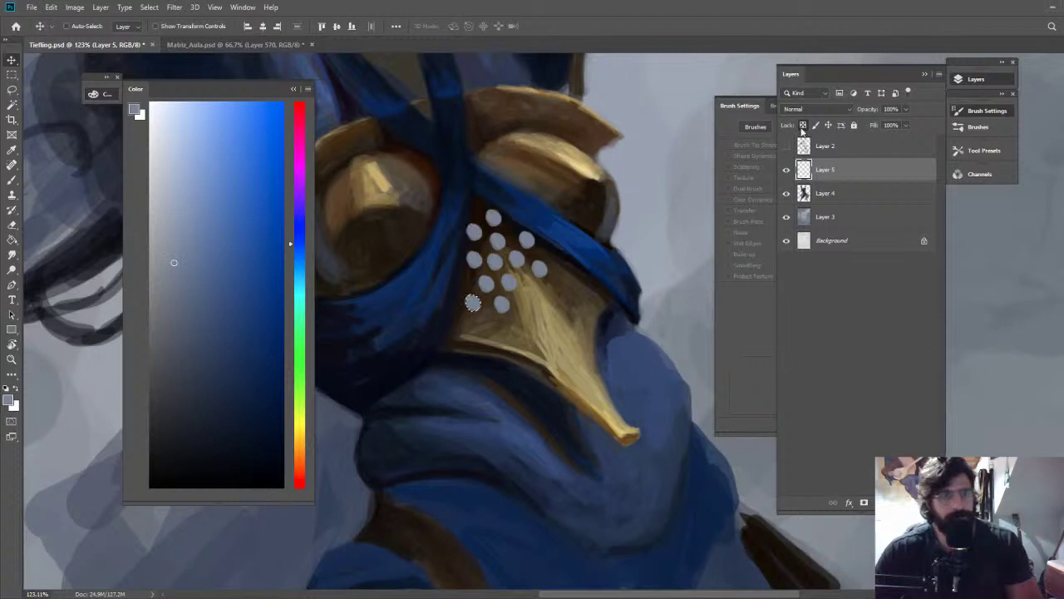
Erase the parts of the studs that overlap the blue straps around the abdomen plate
left_click(803, 126)
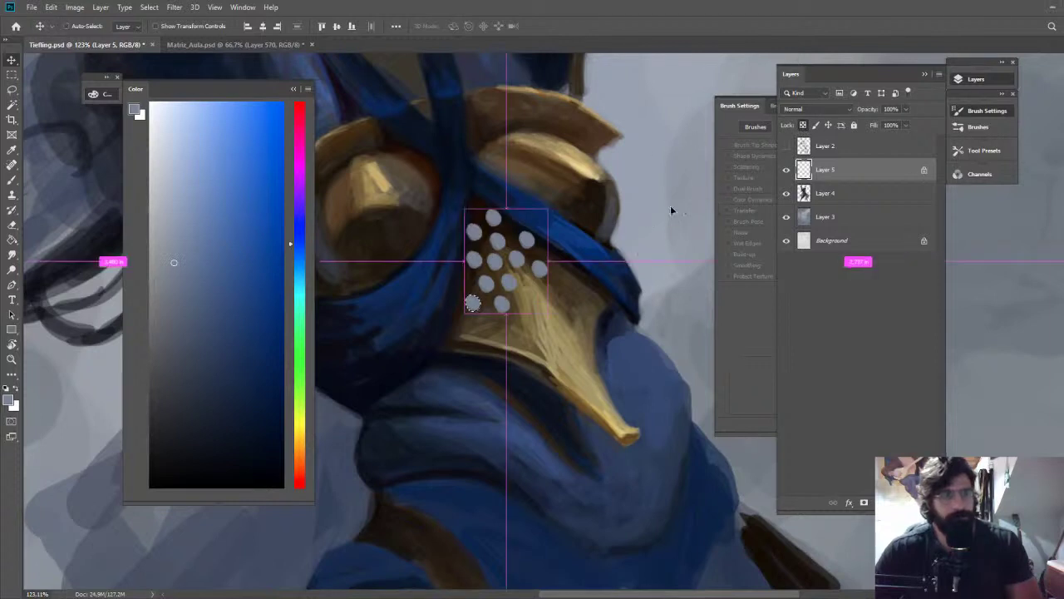
left_click(802, 125)
key("e")
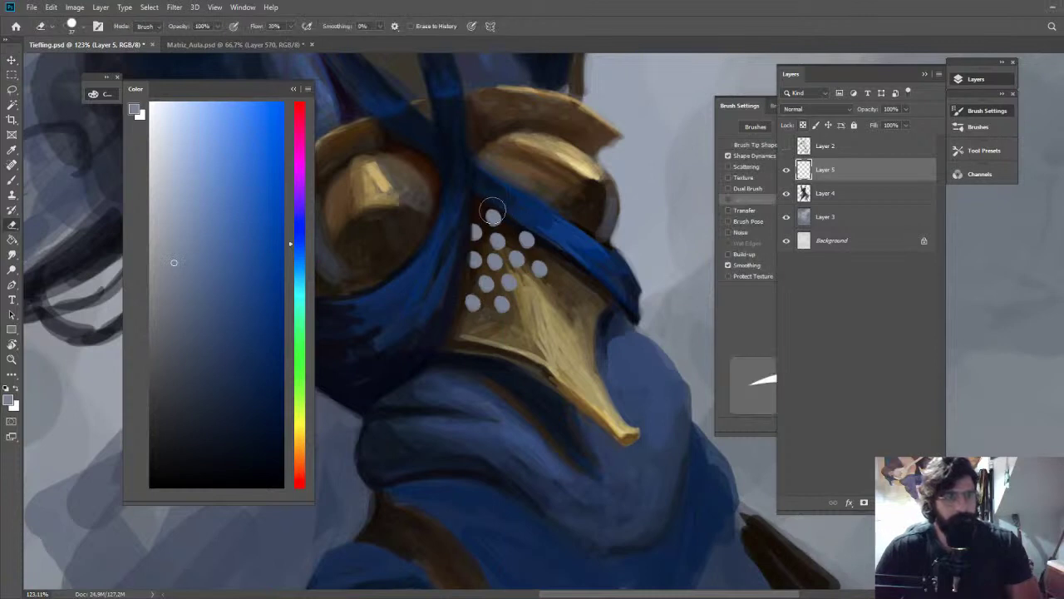
Paint short grayish-blue stems at the upper ends of the studs on Layer 5 at 80% opacity
key("z")
left_click_drag(590, 262, 567, 263)
key("b")
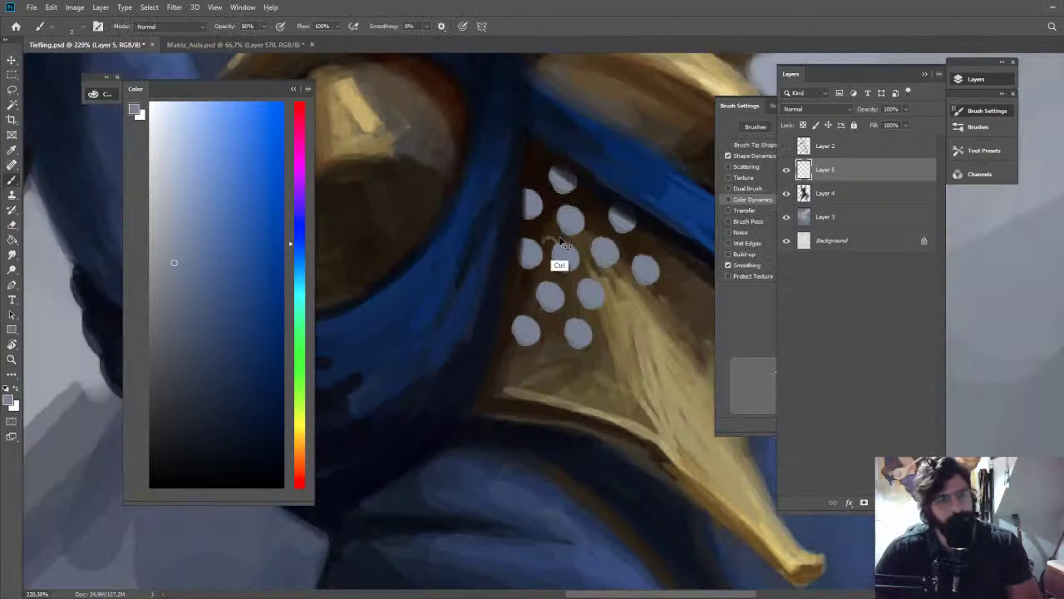
left_click_drag(557, 252, 570, 258)
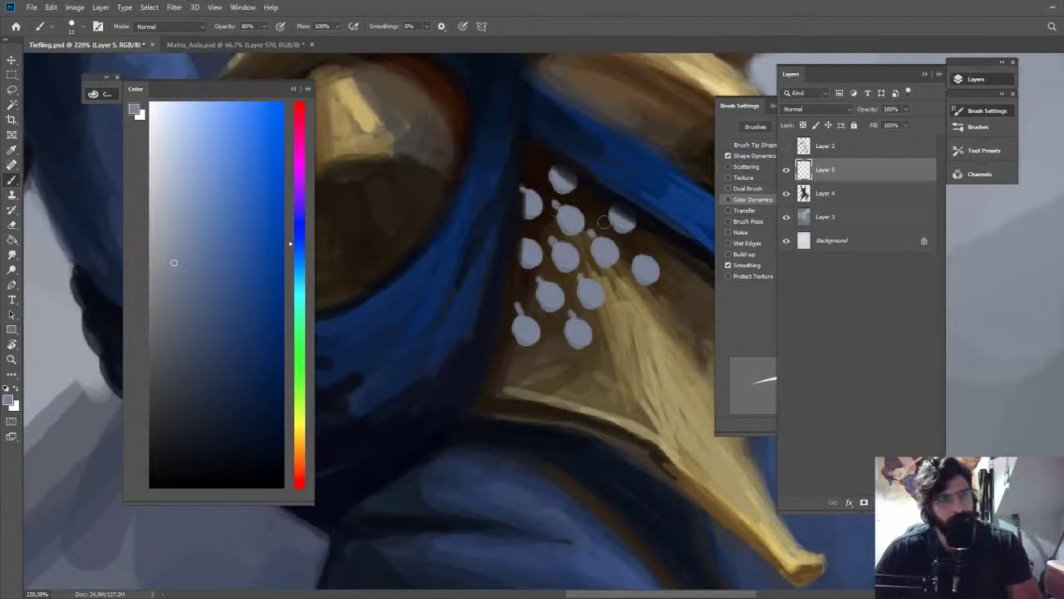
left_click_drag(632, 252, 639, 260)
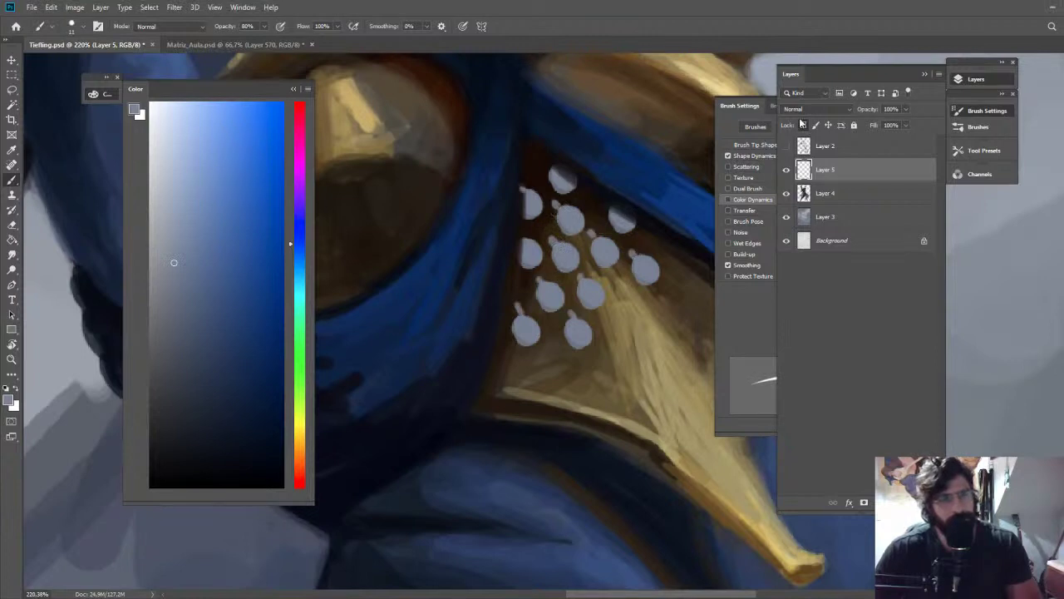
Lock Layer 5's transparent pixels and shade the outer studs with a sampled dark brown at 30% opacity
left_click(803, 123)
left_click(513, 325, "alt")
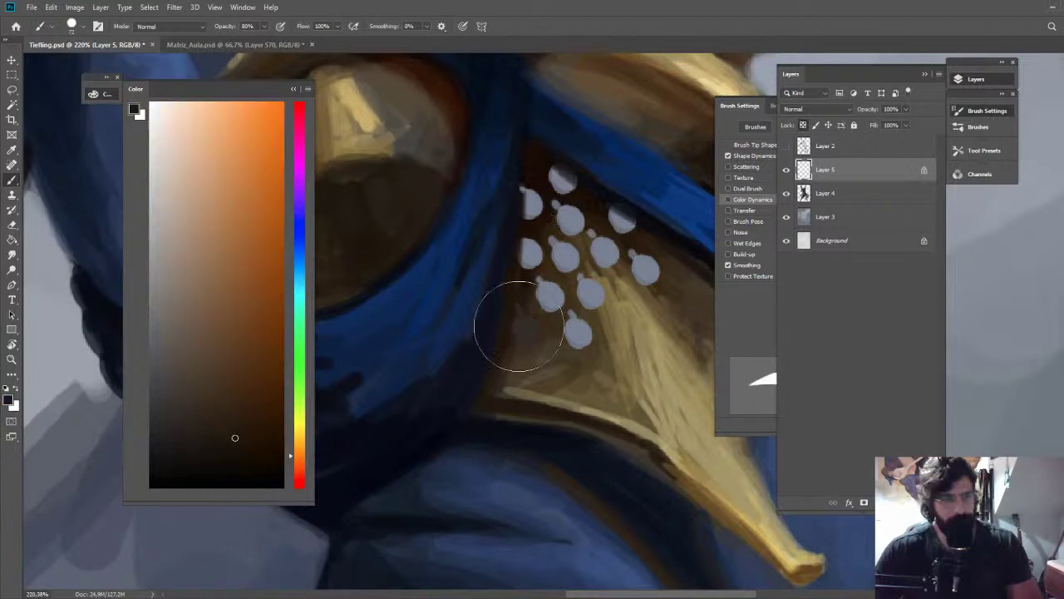
mouse_move(483, 282)
left_mouse_down()
mouse_move(563, 367)
mouse_move(497, 224)
mouse_move(552, 322)
left_mouse_up()
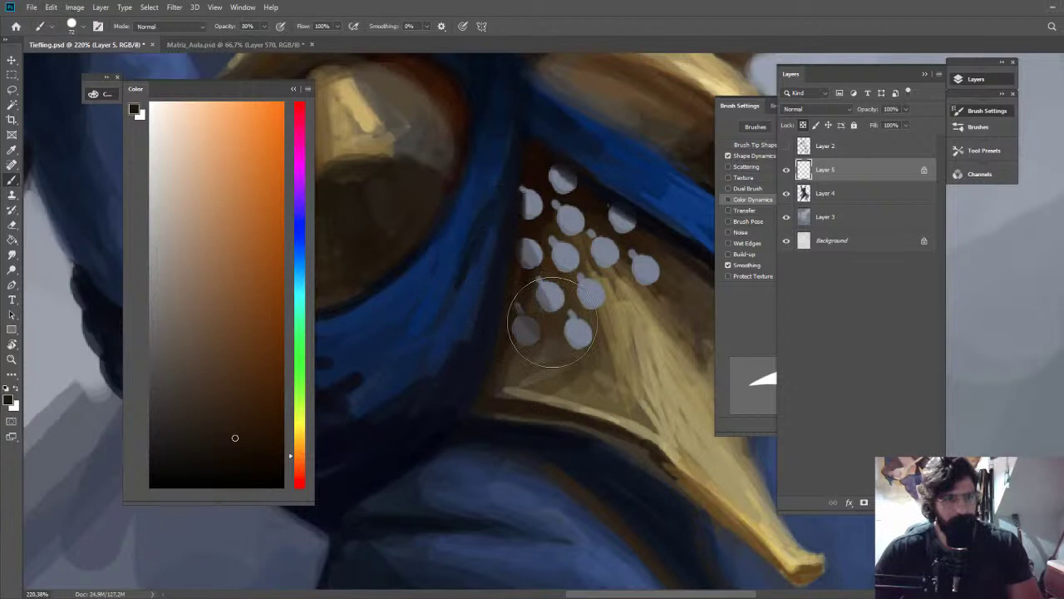
key("z")
mouse_move(625, 225)
left_mouse_down()
mouse_move(651, 243)
mouse_move(566, 251)
left_mouse_up()
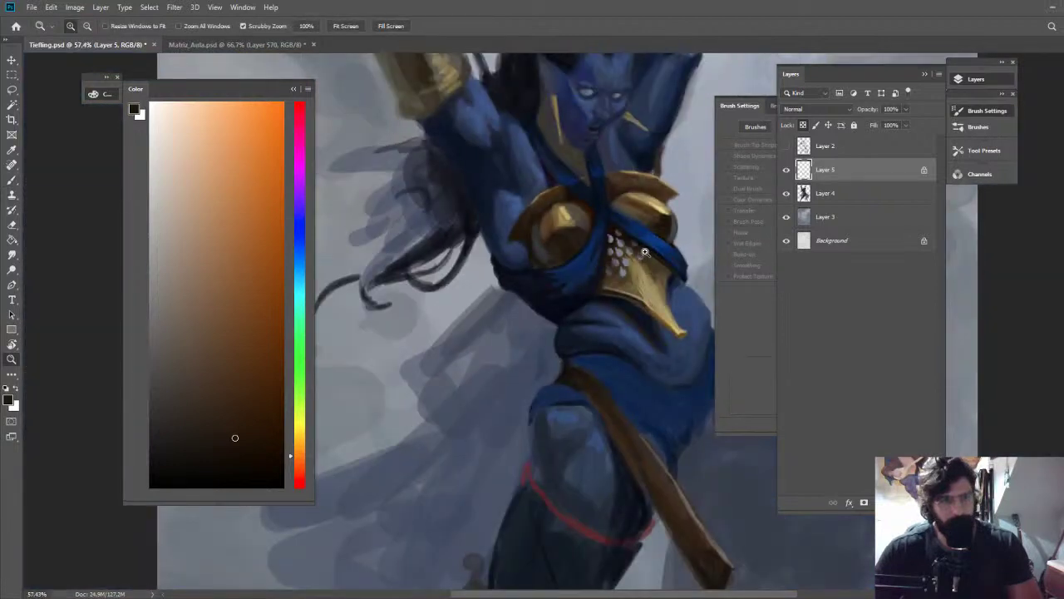
Brighten the more exposed studs with light periwinkle-blue highlights, building up to 60% brush opacity
left_click_drag(629, 226, 677, 226)
left_click(587, 258, "alt")
mouse_move(578, 214)
left_mouse_down()
mouse_move(577, 237)
mouse_move(551, 239)
mouse_move(506, 179)
mouse_move(559, 172)
left_mouse_up()
left_click(196, 135)
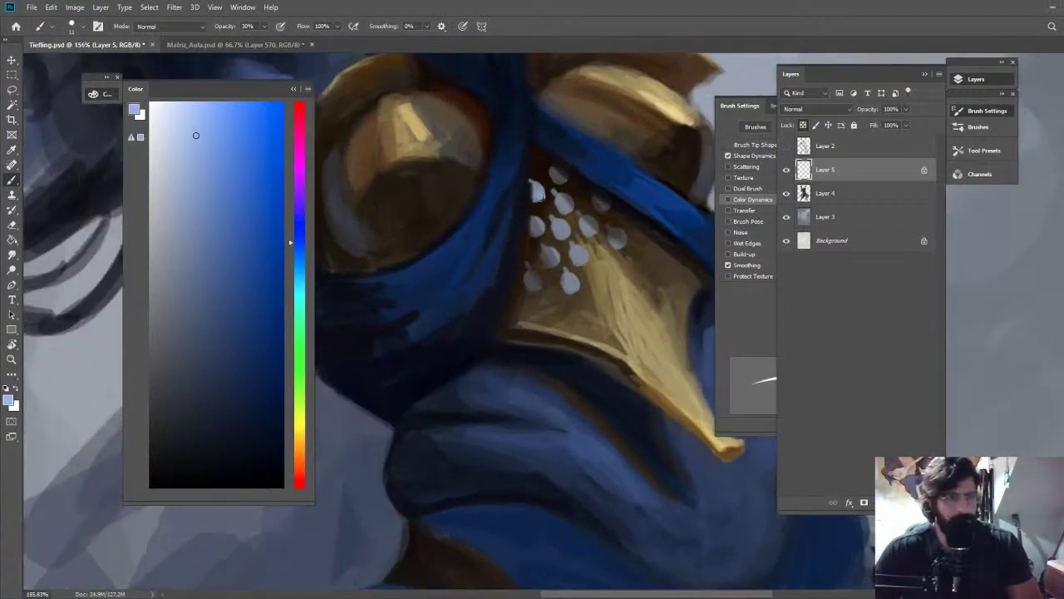
left_click(538, 193)
left_click(534, 162, "alt")
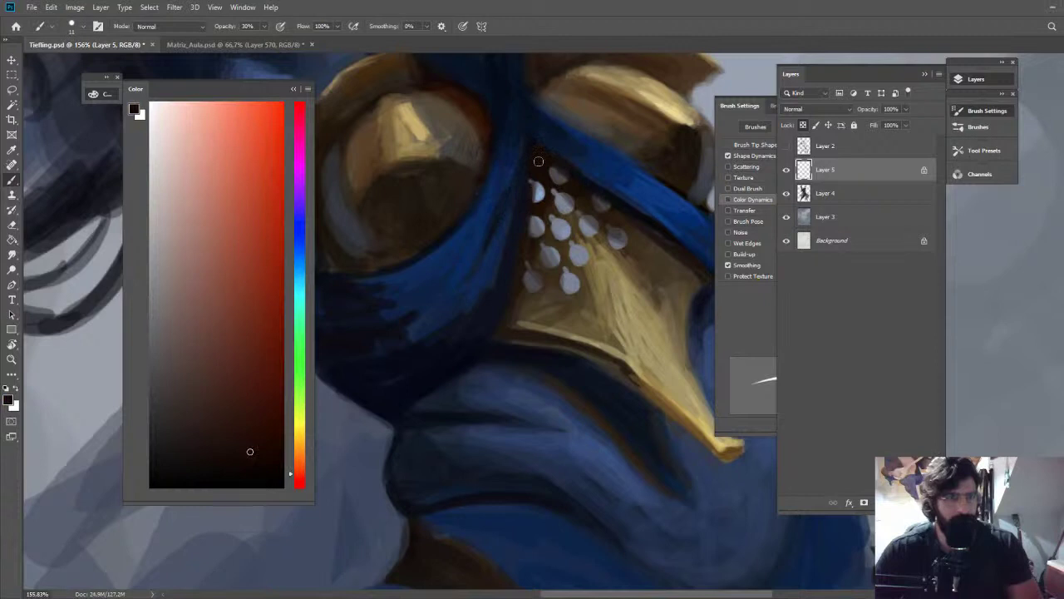
left_click(545, 253, "alt")
key("5")
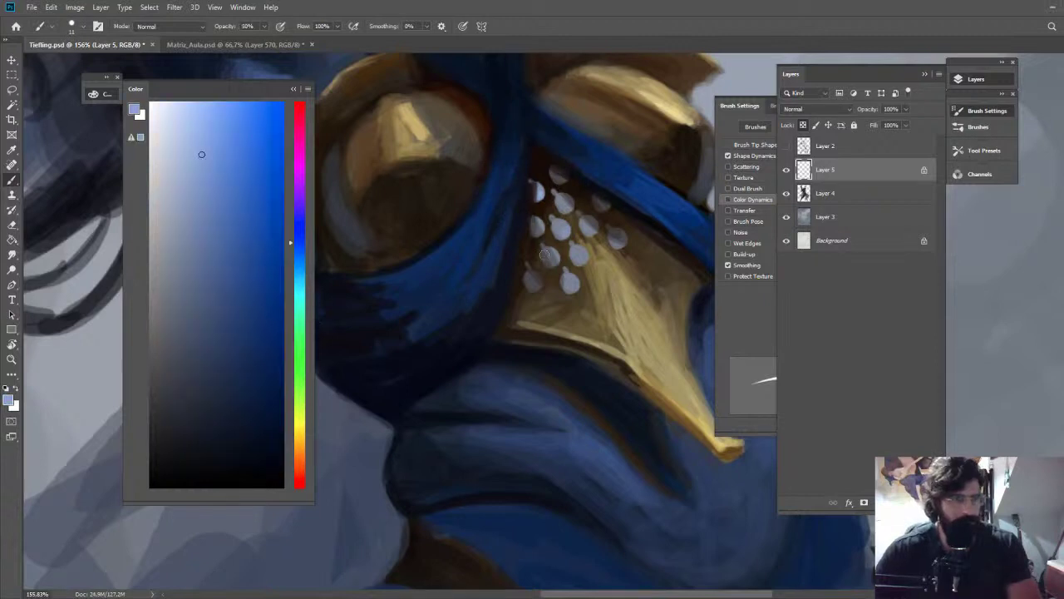
key("6")
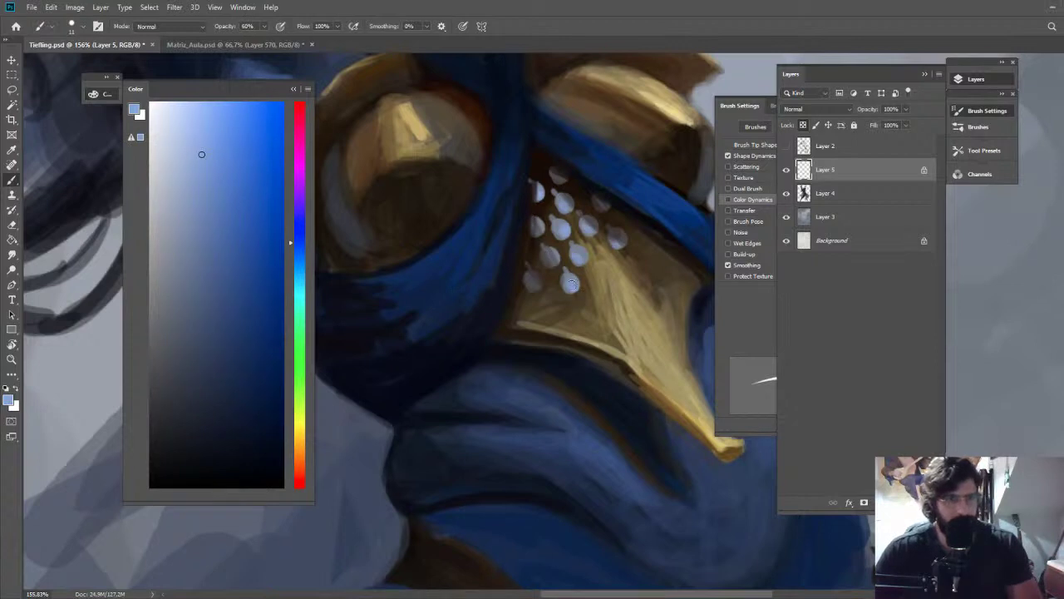
Add a new layer beneath the studs and paint their shadows in a sampled near-black brown at 50% opacity
left_click(582, 228, "alt")
key("alt+bracketleft")
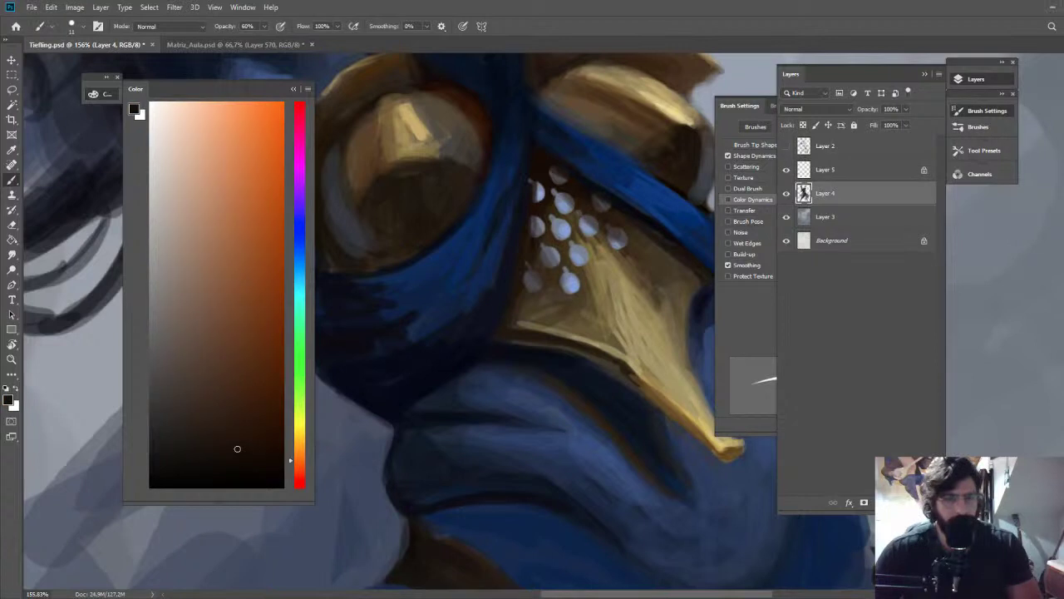
key("ctrl+shift+alt+n")
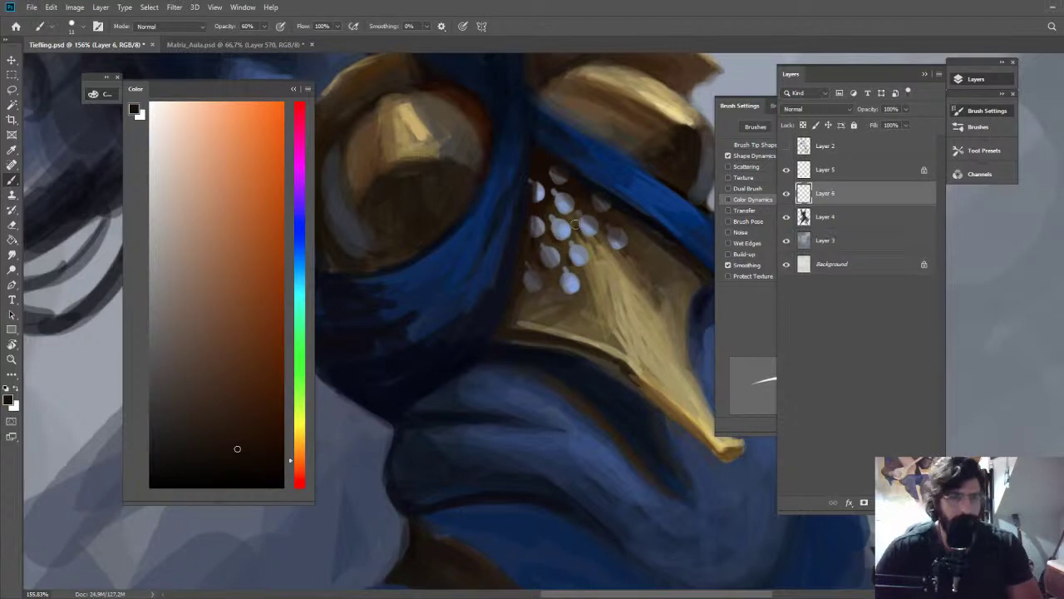
key("5")
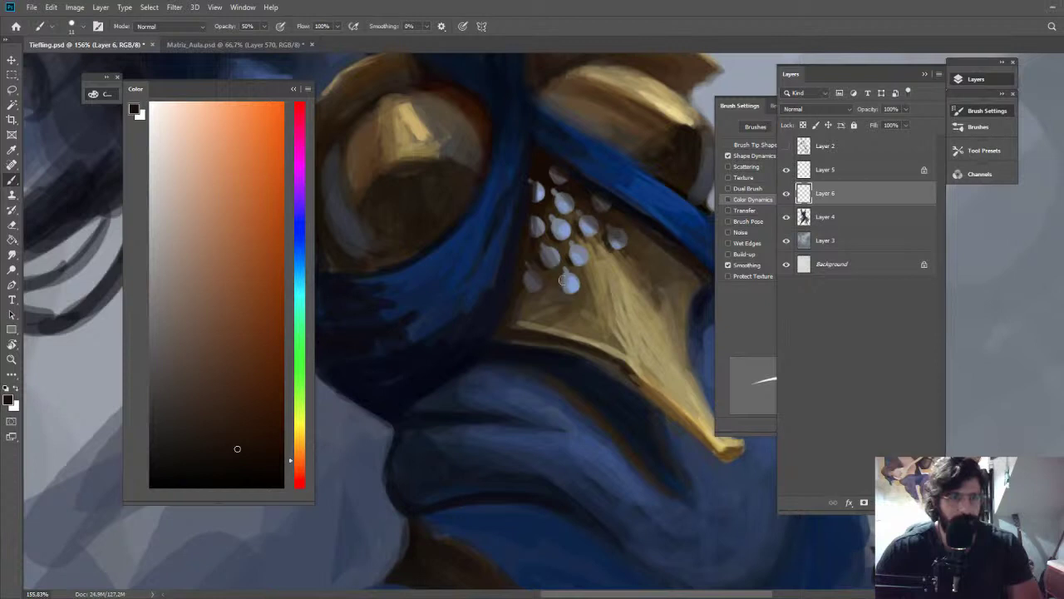
key("z")
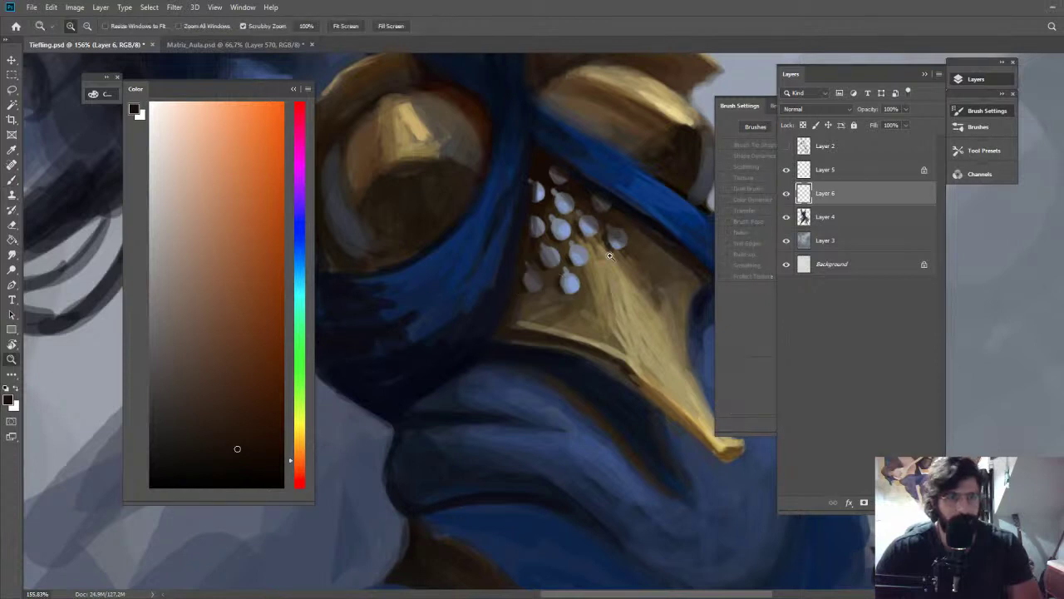
Unlock Layer 5's transparency and paint curved hooks on two upper studs with a sampled grayish blue at 100% opacity
key("ctrl+0")
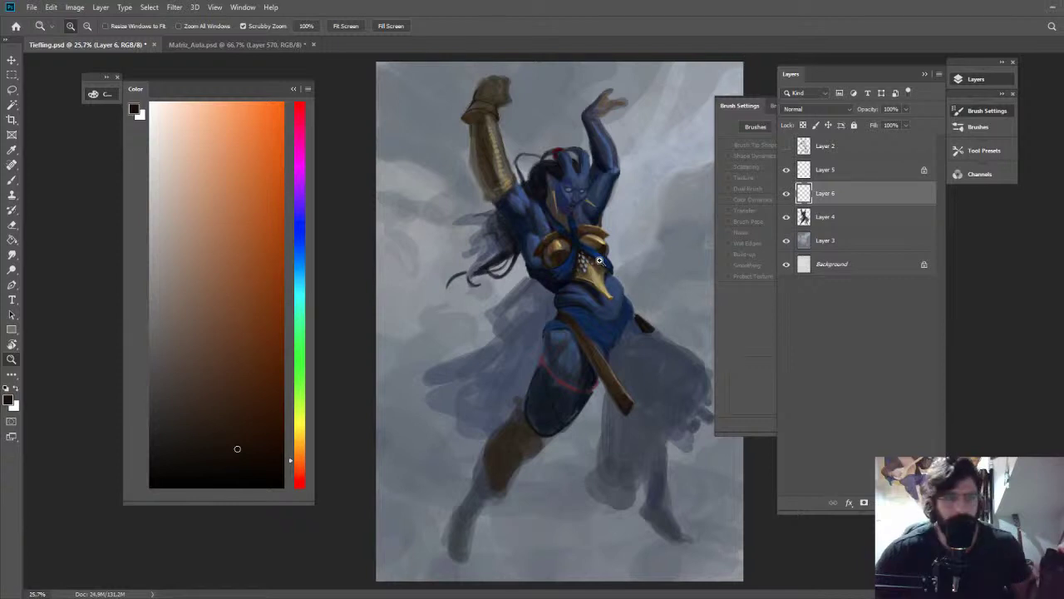
left_click_drag(528, 252, 670, 262)
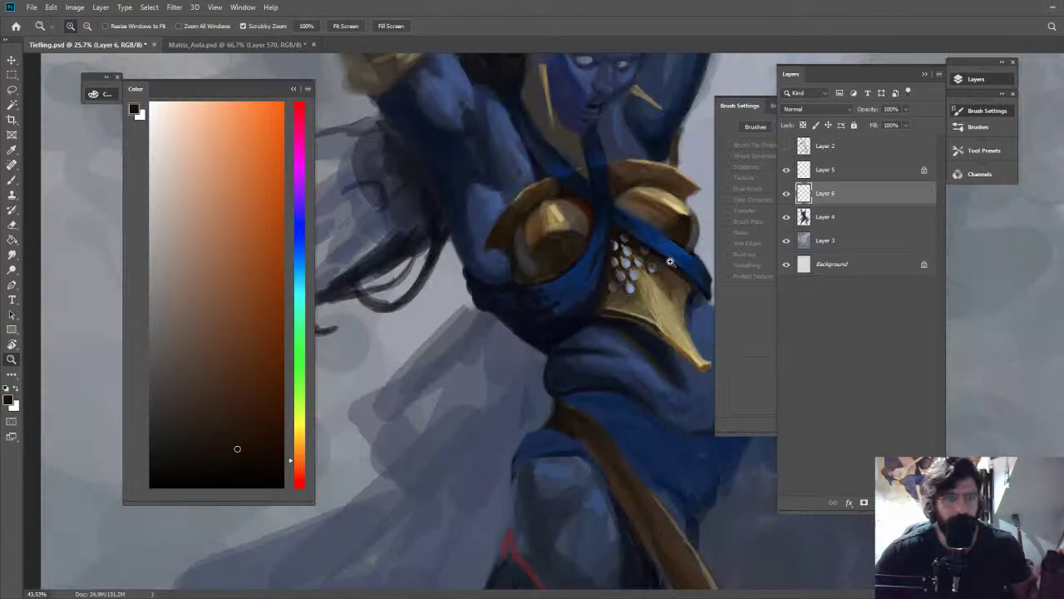
left_click_drag(670, 262, 650, 219)
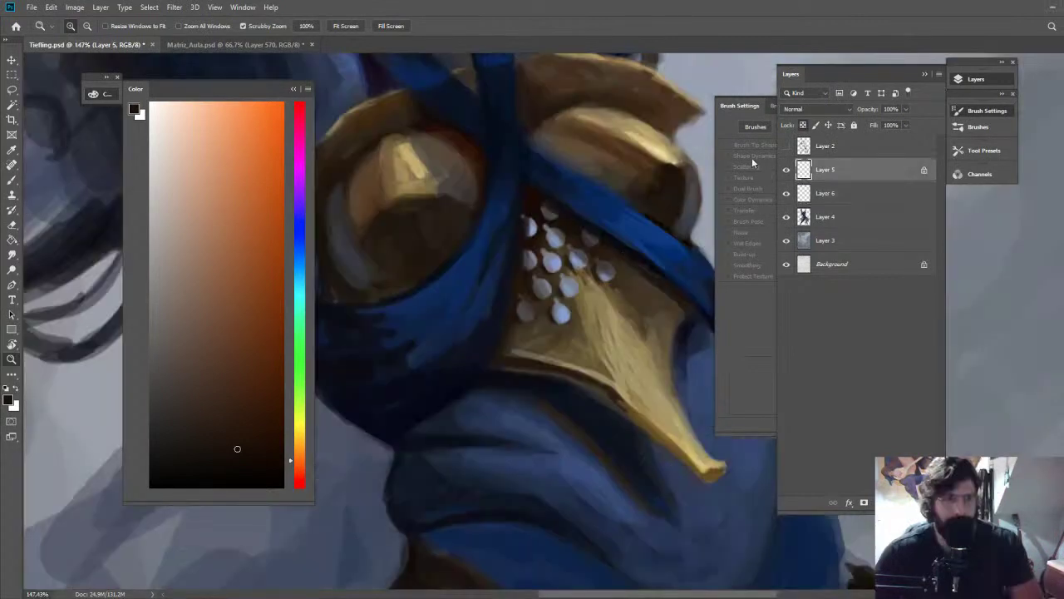
left_click_drag(562, 233, 614, 249)
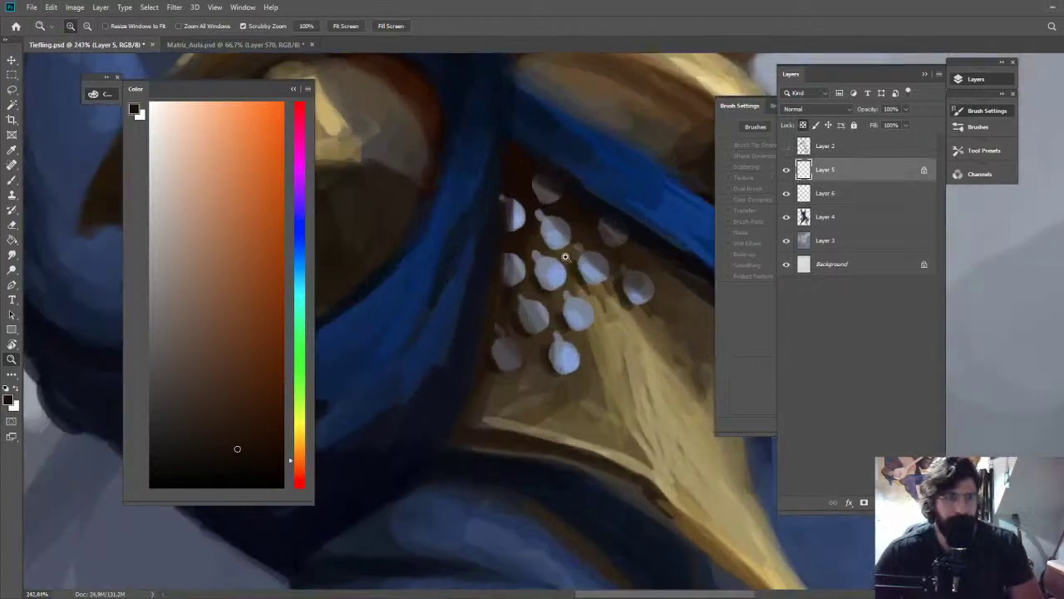
key("e")
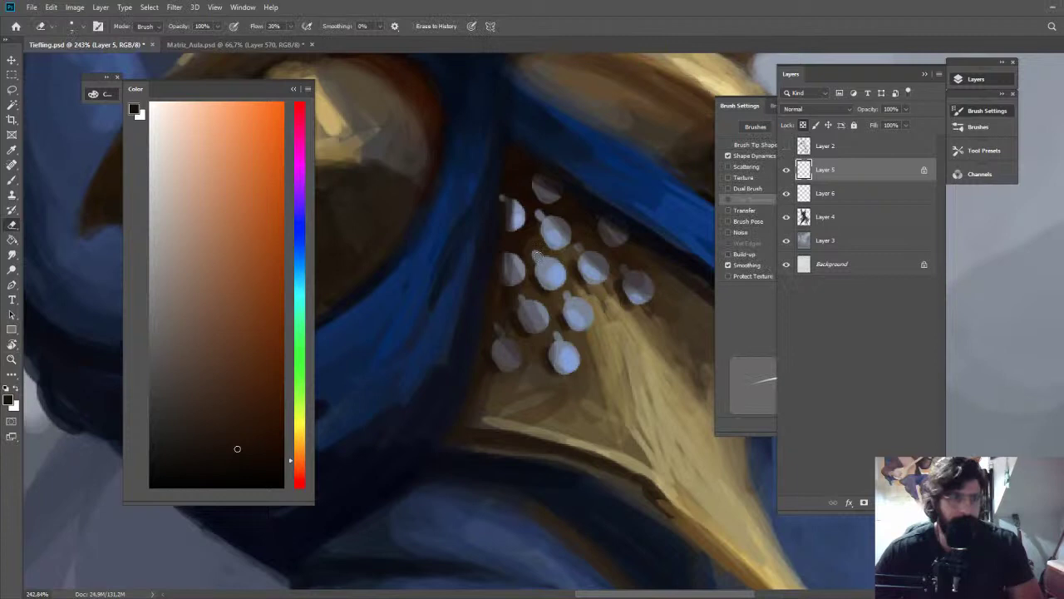
key("b")
left_click(536, 256, "alt")
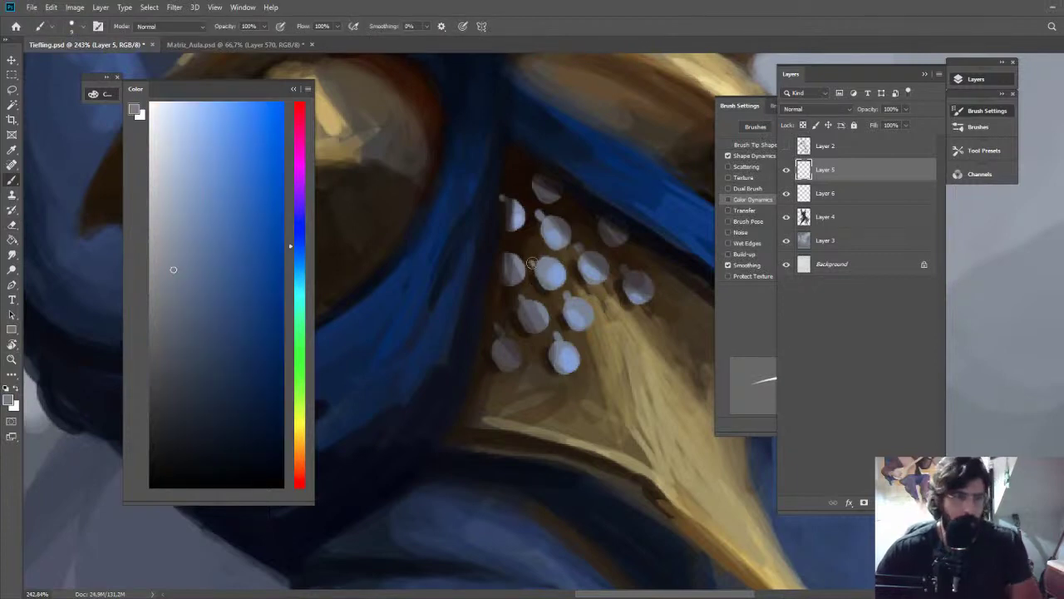
left_click_drag(532, 262, 544, 250)
left_click_drag(539, 212, 532, 225)
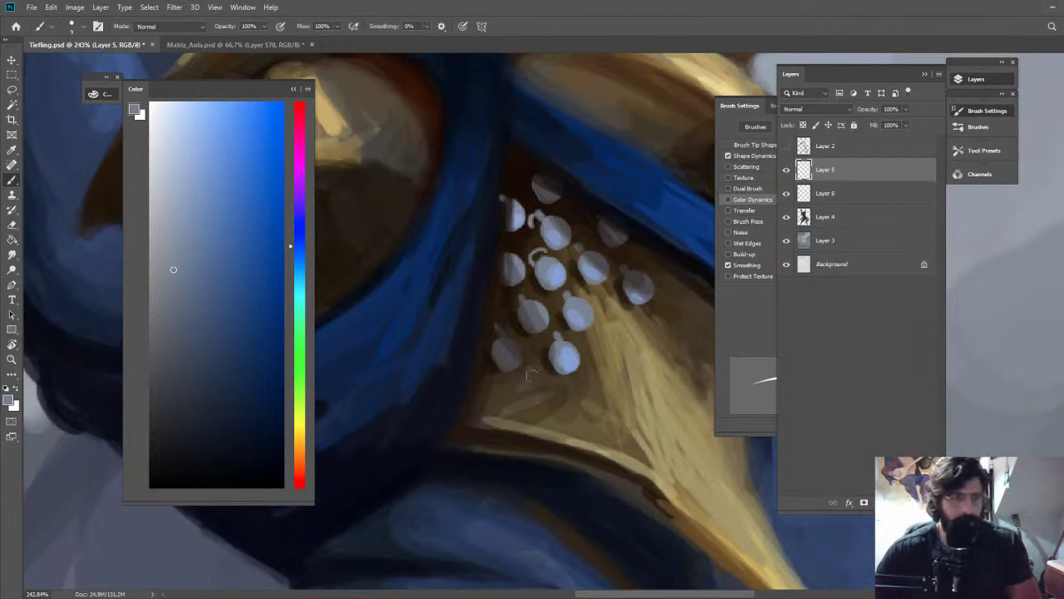
Paint an elongated grayish-blue drop below the lowest studs and edge it with a sampled light periwinkle
left_click_drag(532, 376, 533, 402)
left_click(564, 358, "alt")
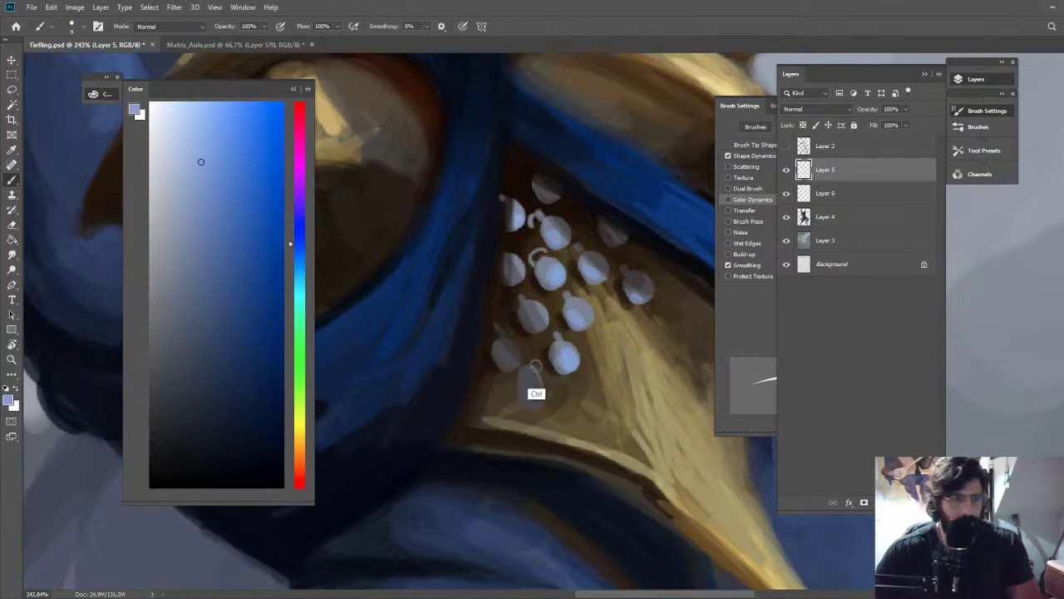
left_click_drag(535, 366, 530, 401)
key("2")
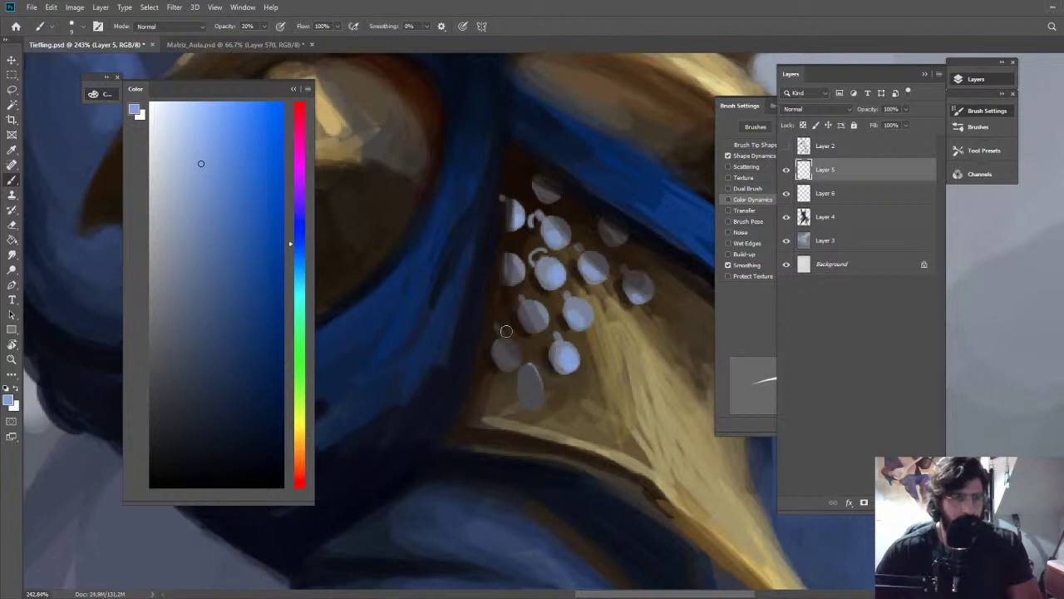
Erase excess from the stud stems and reshape them into small curved hooks with periwinkle blue at 40% opacity
key("e")
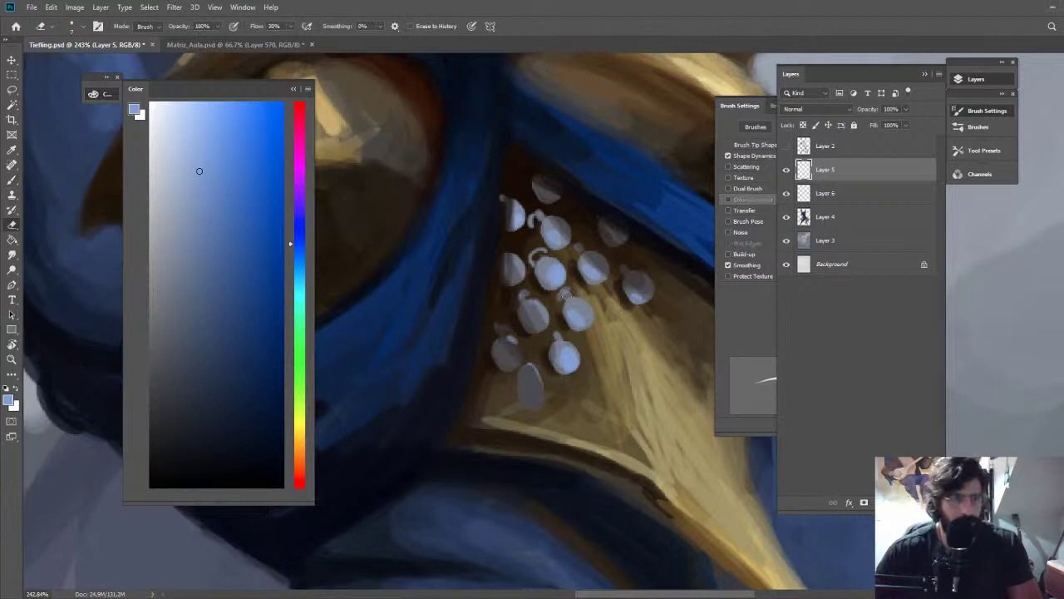
key("z")
left_click_drag(614, 277, 545, 190)
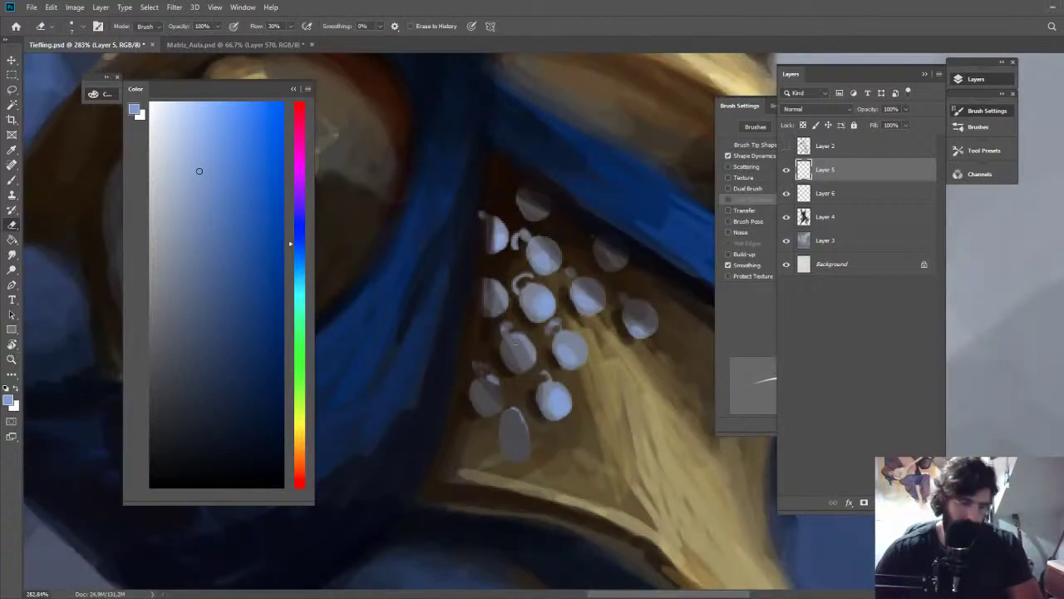
key("b")
right_click(548, 366, "alt")
left_click_drag(549, 377, 535, 384)
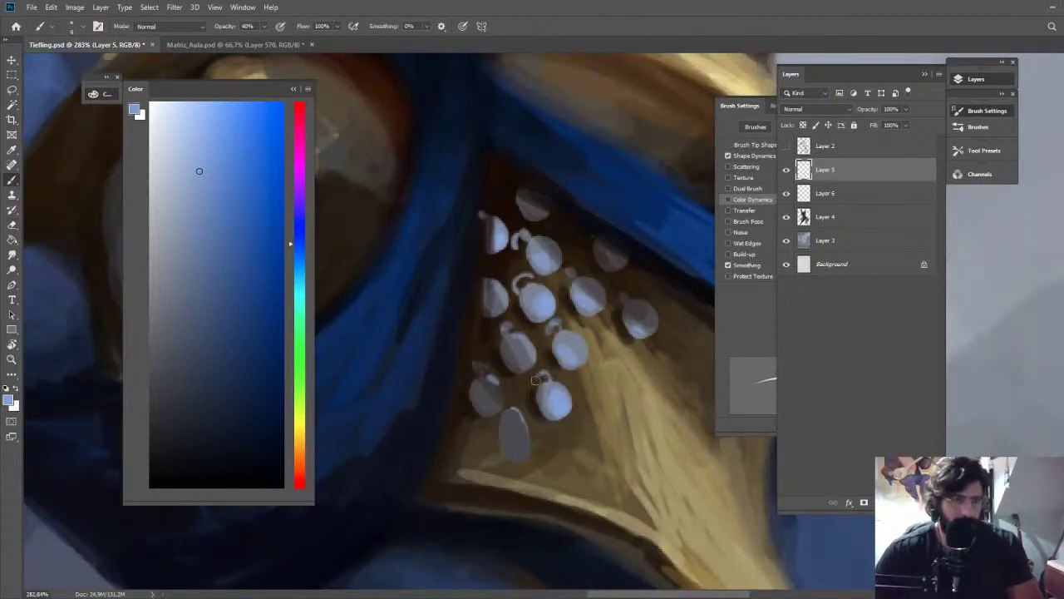
left_click_drag(553, 323, 547, 336)
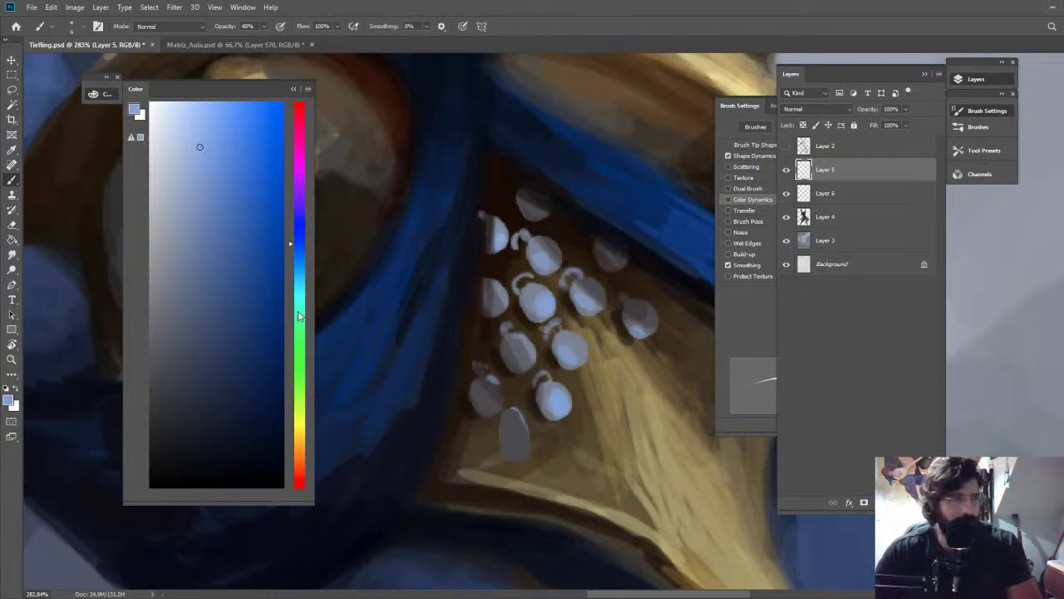
Add small light cyan accents where the hooks meet the studs, at 50% brush opacity
left_click(302, 285)
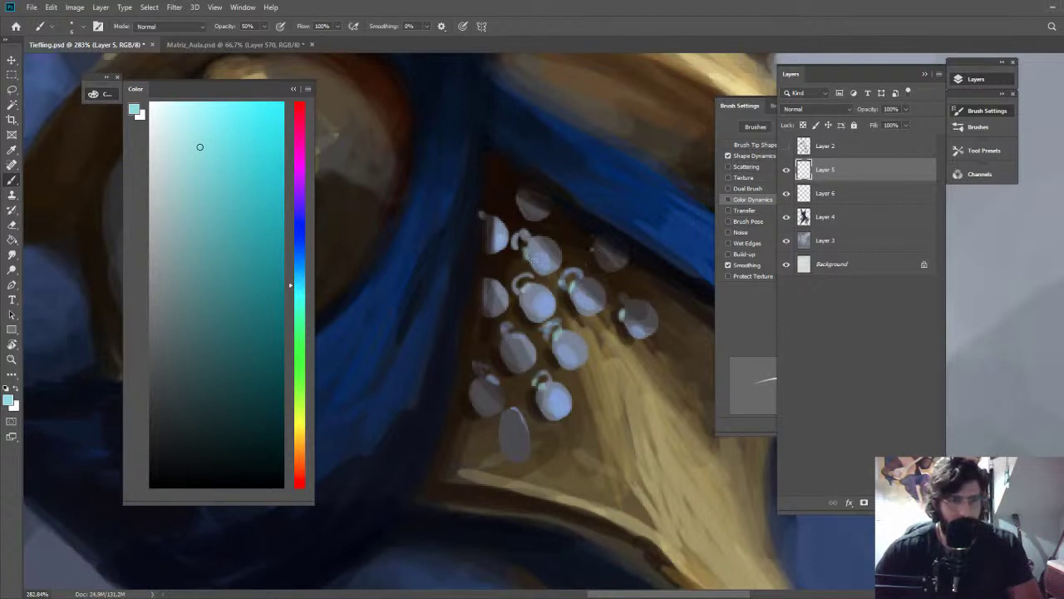
key("z")
left_click_drag(595, 268, 532, 271)
key("r")
left_click_drag(649, 349, 698, 331)
key("z")
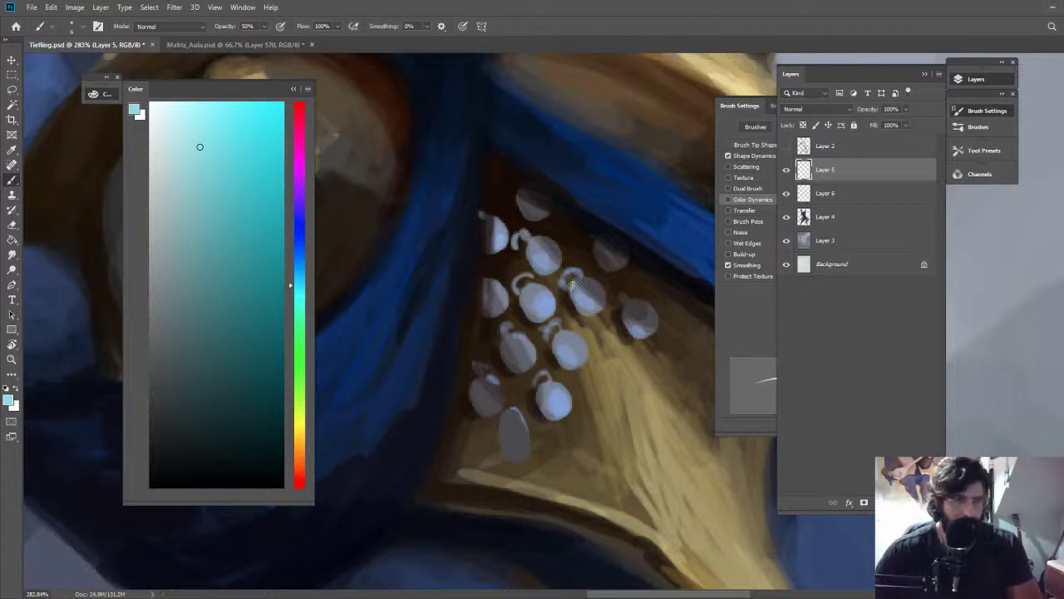
left_click_drag(573, 284, 570, 289)
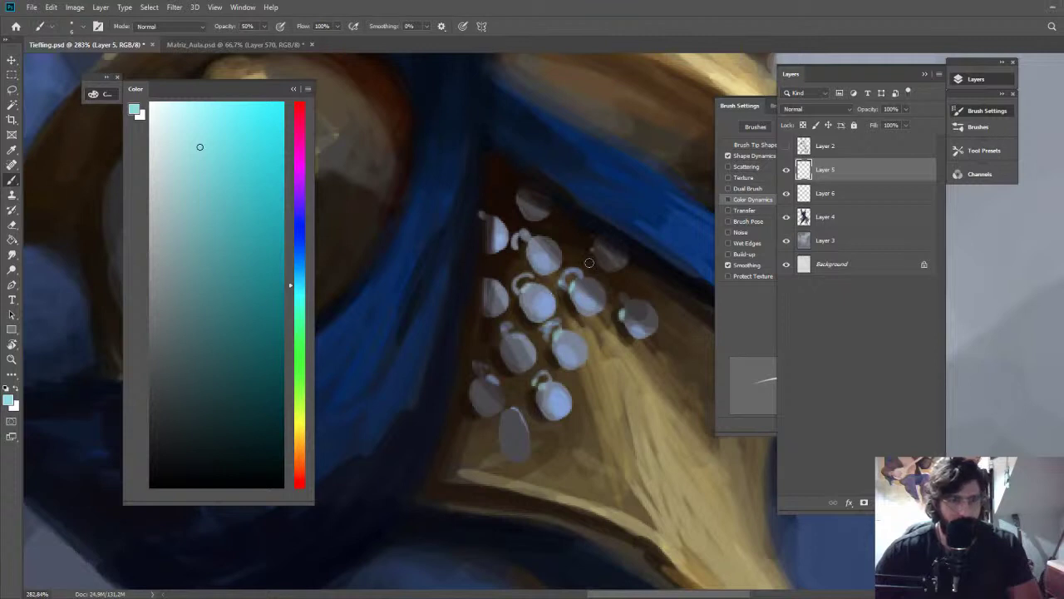
left_click_drag(524, 252, 534, 260)
Paint soft shadows around the studs on Layer 6 with a near-black at 50% brush opacity
key("z")
left_click_drag(598, 291, 524, 291)
key("r")
left_click_drag(672, 316, 697, 331)
key("z")
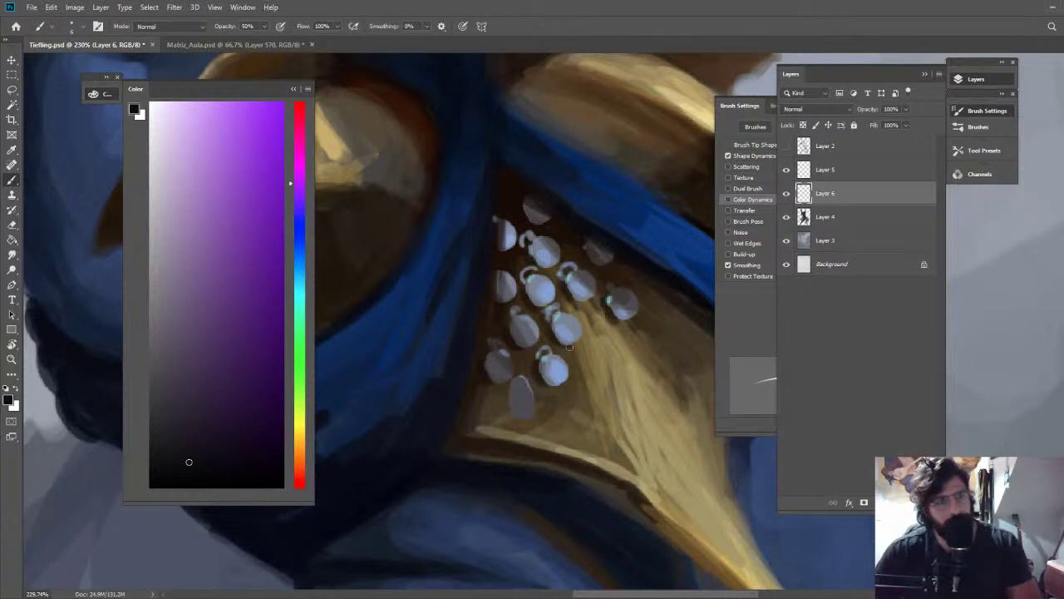
left_click_drag(509, 386, 500, 407)
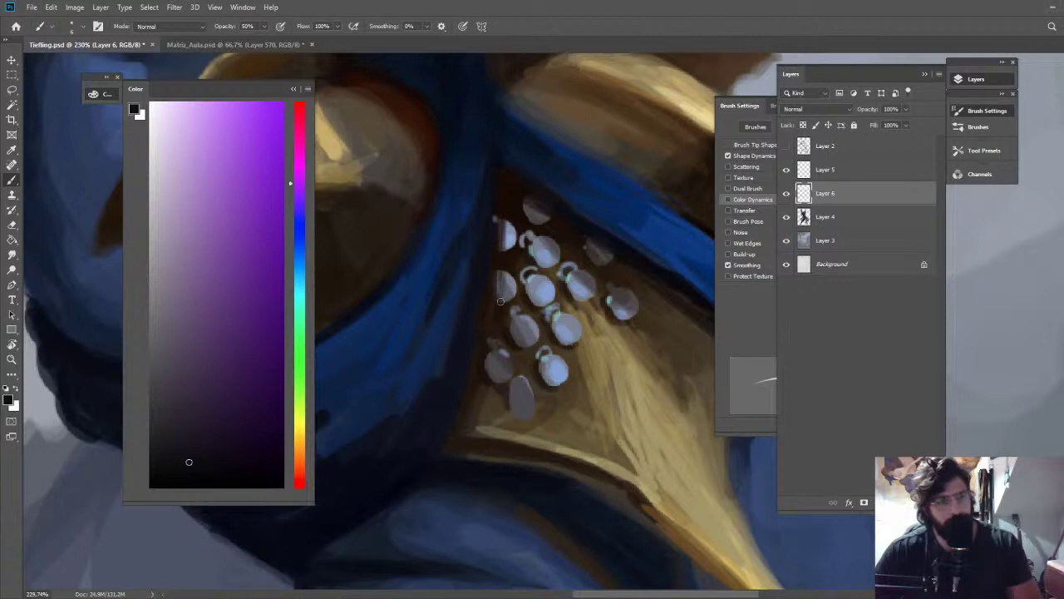
key("z")
left_click_drag(562, 310, 453, 315)
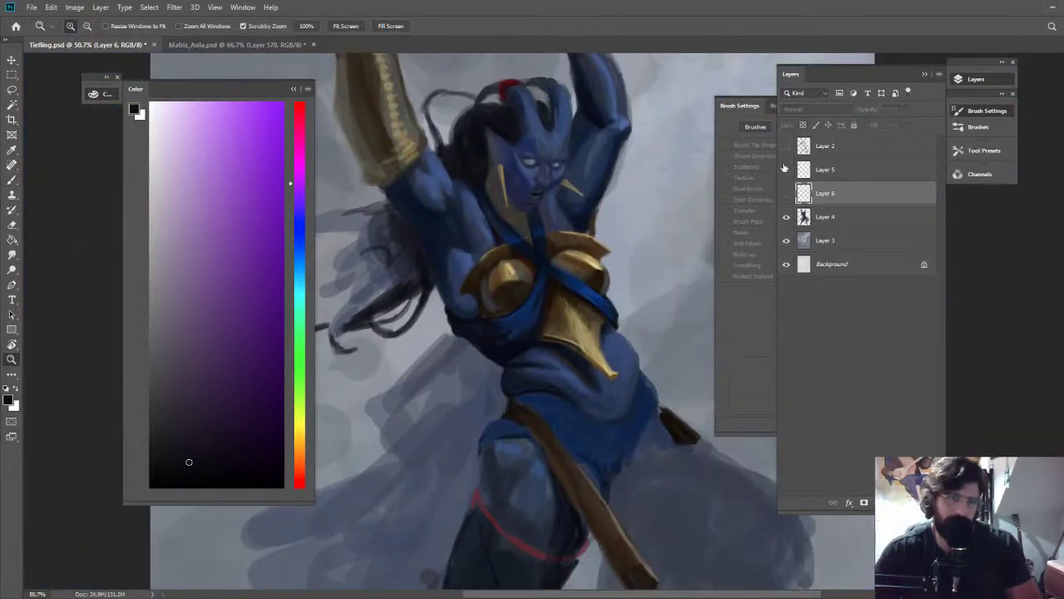
scroll(677, 265, "down", 2)
scroll(686, 238, "down", 1)
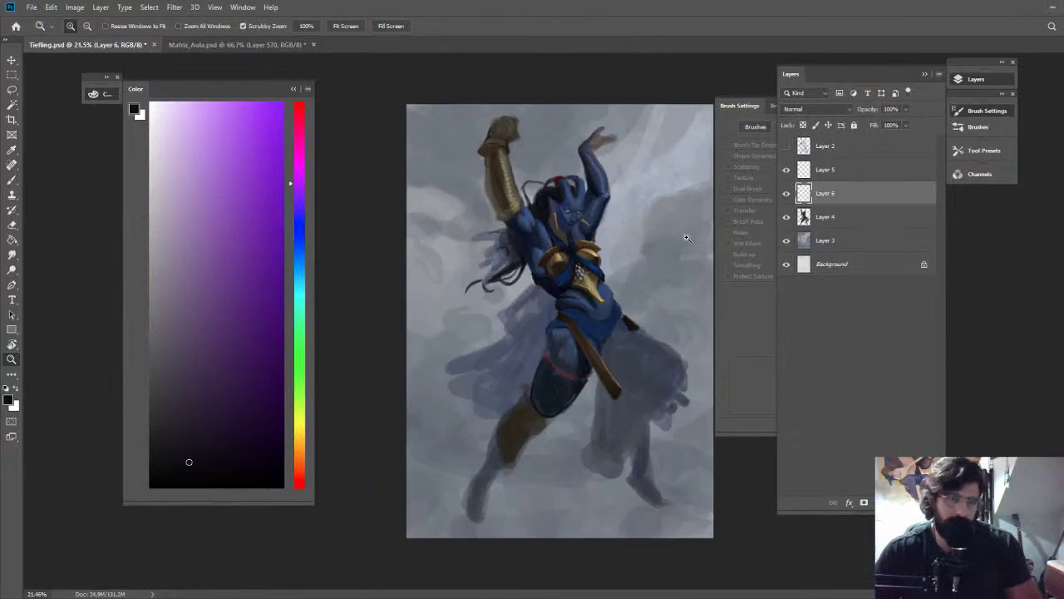
key("b")
mouse_move(583, 264)
left_mouse_down()
mouse_move(665, 263)
mouse_move(611, 219)
left_mouse_up()
Select Layer 4 and show the Layer 2 sketch over the legs
left_click(817, 214)
key("z")
left_click_drag(660, 186, 516, 155)
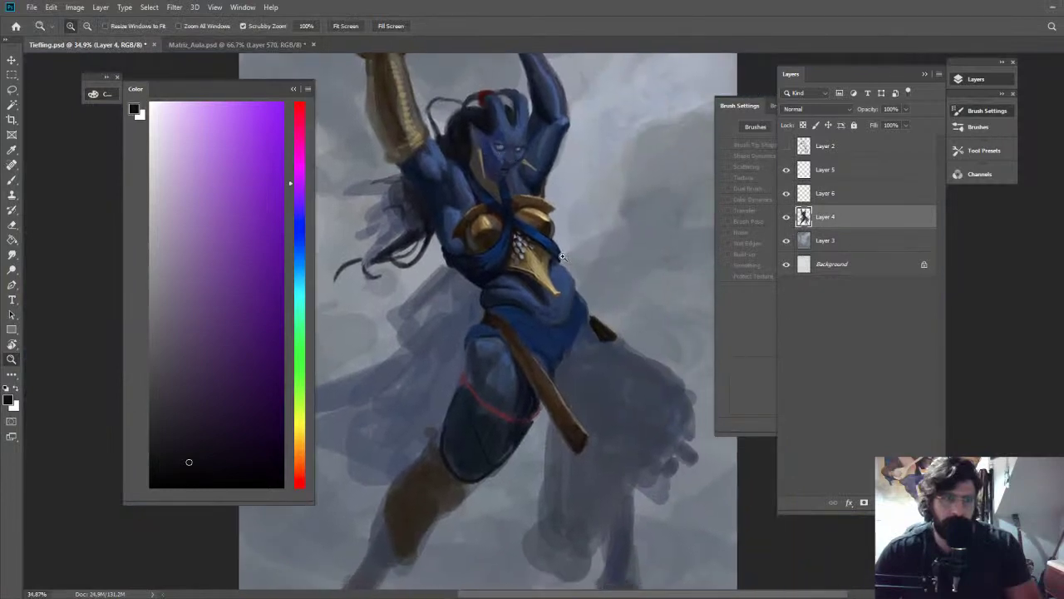
left_click_drag(562, 256, 672, 120)
left_click(787, 146)
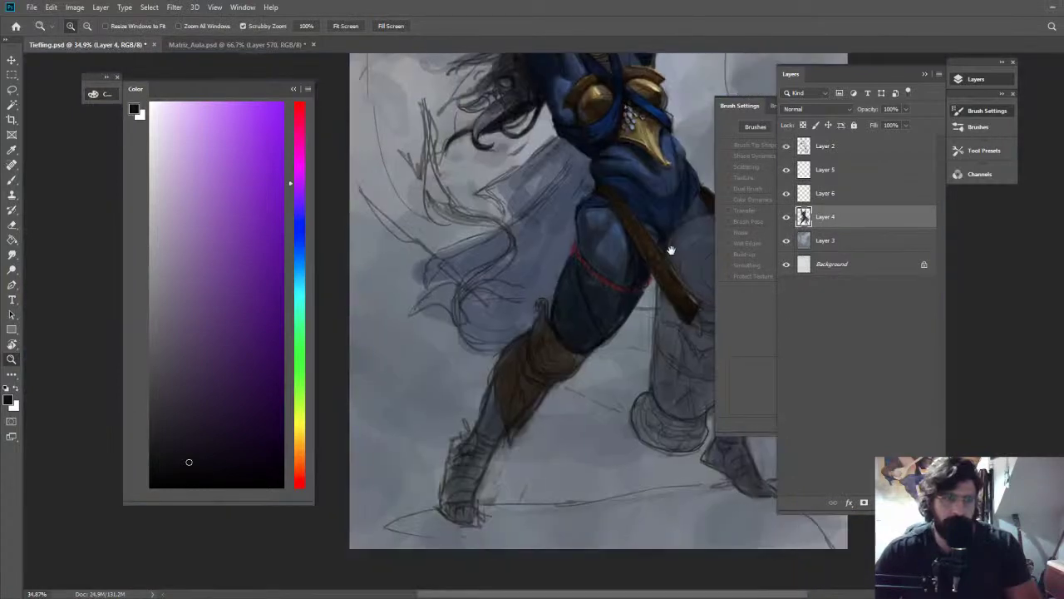
left_click_drag(626, 238, 670, 266)
Shade the thigh above the red garter on Layer 4 with sampled dark blues at 50% brush opacity
key("b")
left_click(648, 268, "alt")
left_click_drag(547, 256, 567, 278)
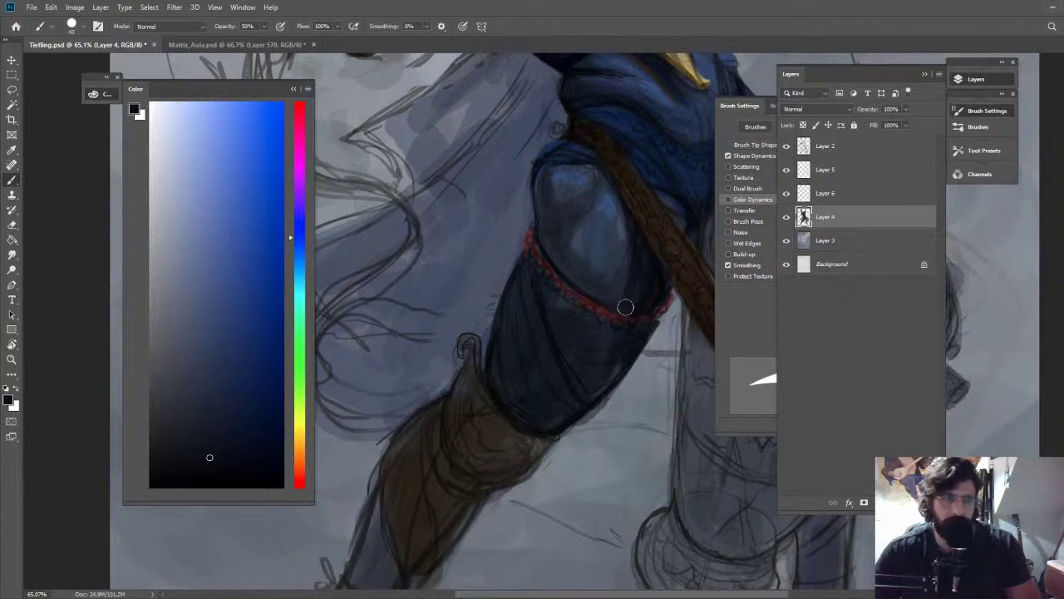
left_click(625, 307, "alt")
left_click_drag(625, 305, 627, 285)
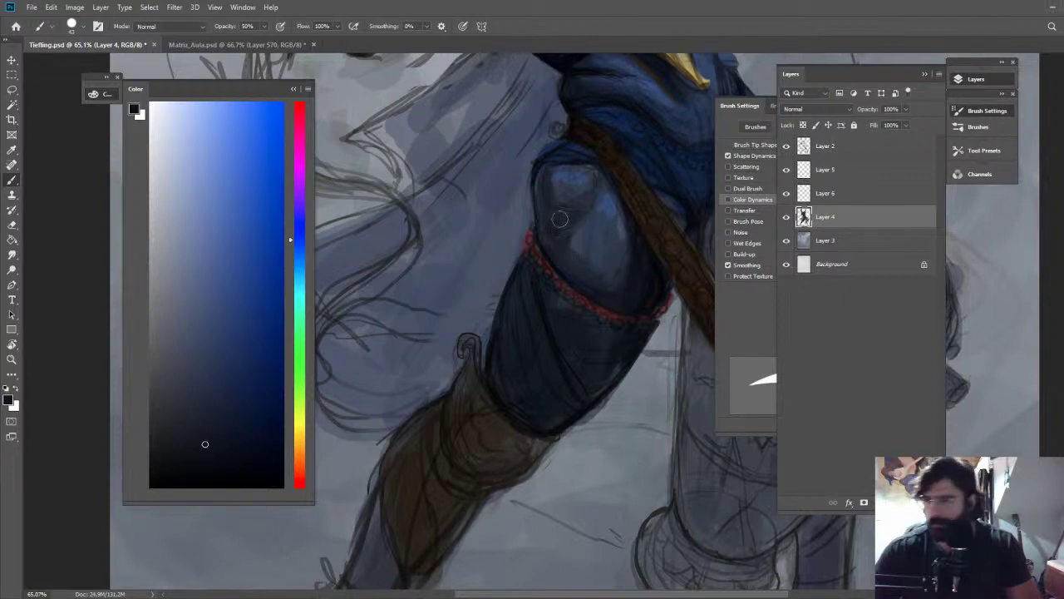
mouse_move(569, 253)
left_mouse_down()
mouse_move(568, 231)
mouse_move(550, 227)
mouse_move(545, 209)
left_mouse_up()
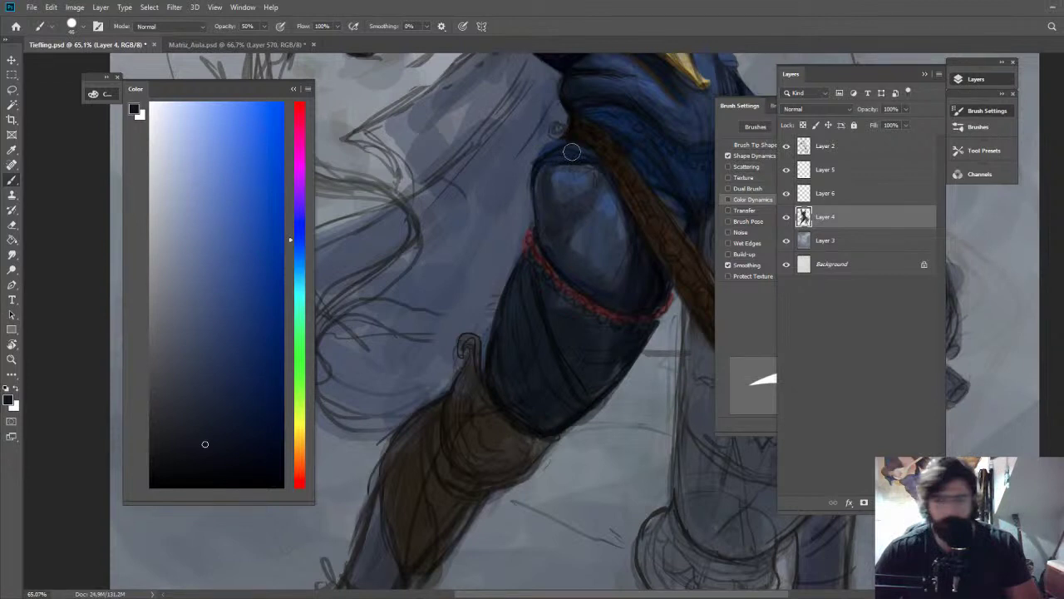
left_click(570, 166, "alt")
left_click(561, 202, "alt")
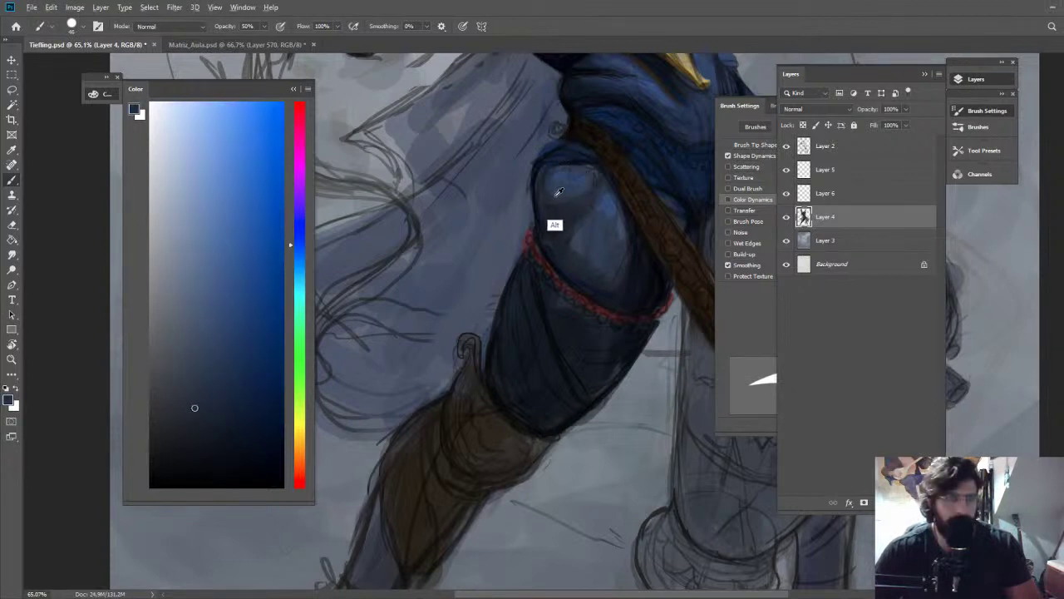
left_click(568, 268, "alt")
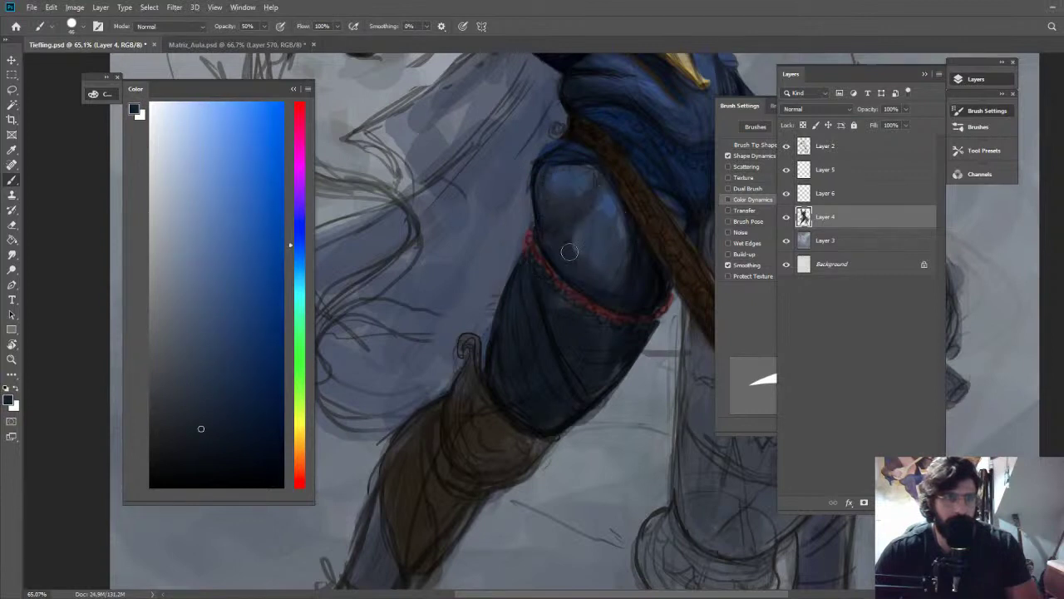
Dot a curved string of muted gold beads across the lower belly on Layer 4 at 50% brush opacity
key("z")
left_click_drag(660, 180, 618, 172)
left_click_drag(651, 259, 606, 256)
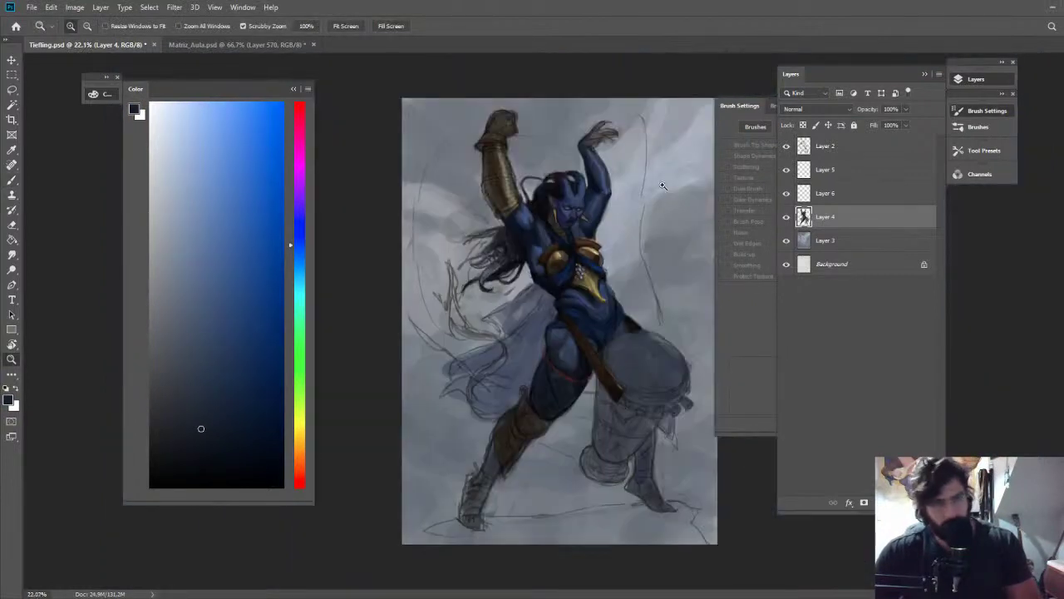
scroll(651, 302, "up", 1)
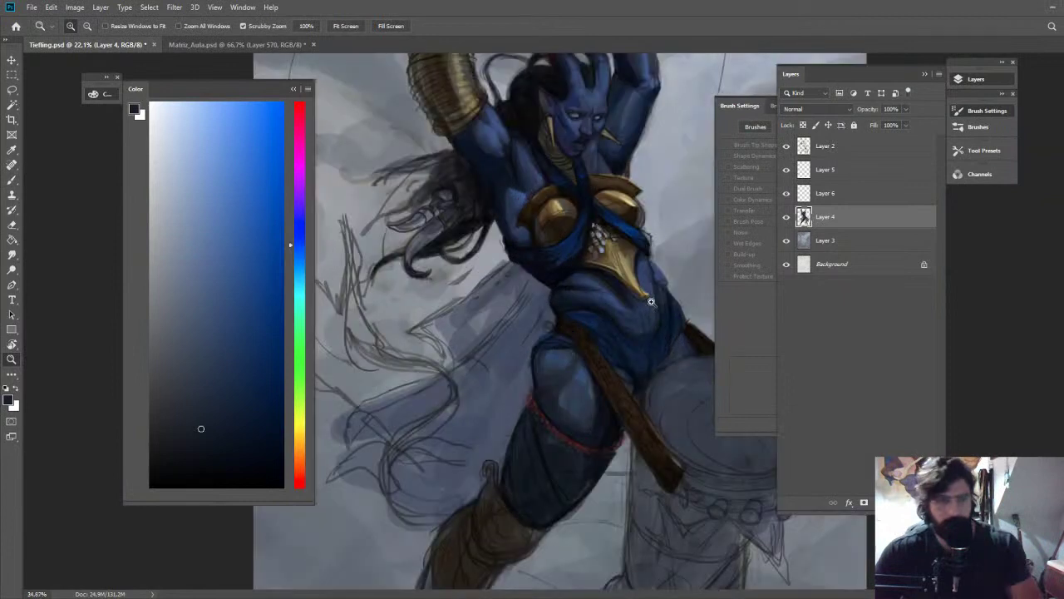
scroll(651, 302, "up", 2)
key("b")
left_click(536, 239, "alt")
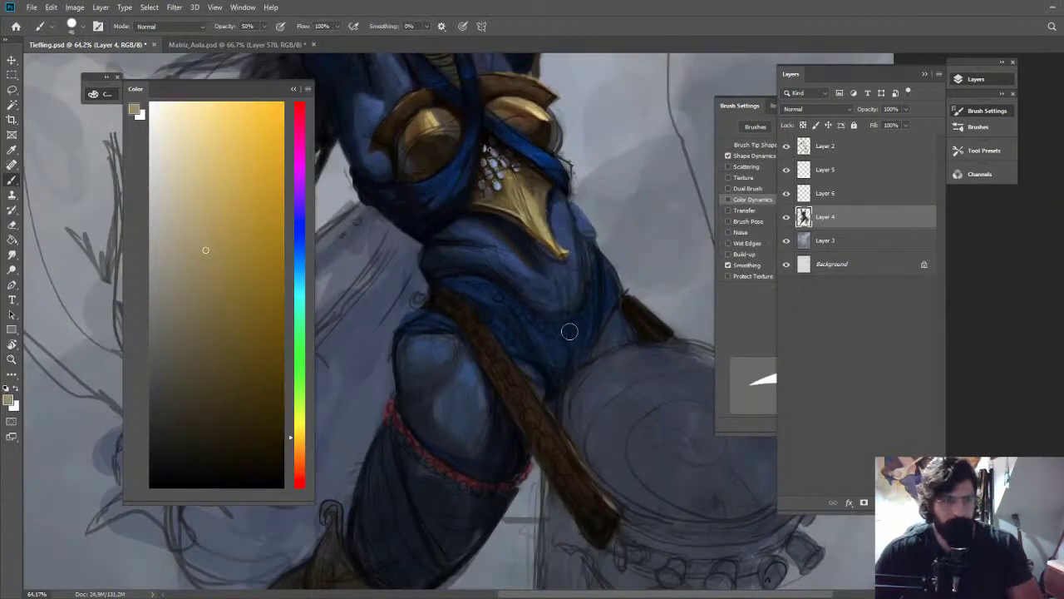
left_click(568, 334)
left_click(580, 325)
left_click(587, 308)
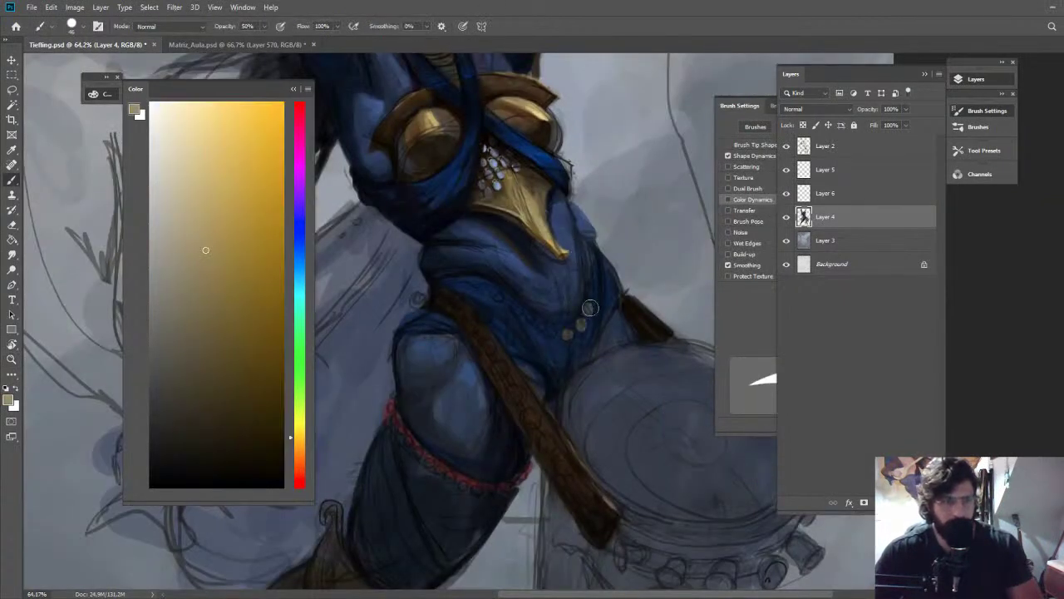
left_click(590, 291)
left_click(591, 278)
left_click(590, 258)
left_click(549, 333)
left_click(538, 329)
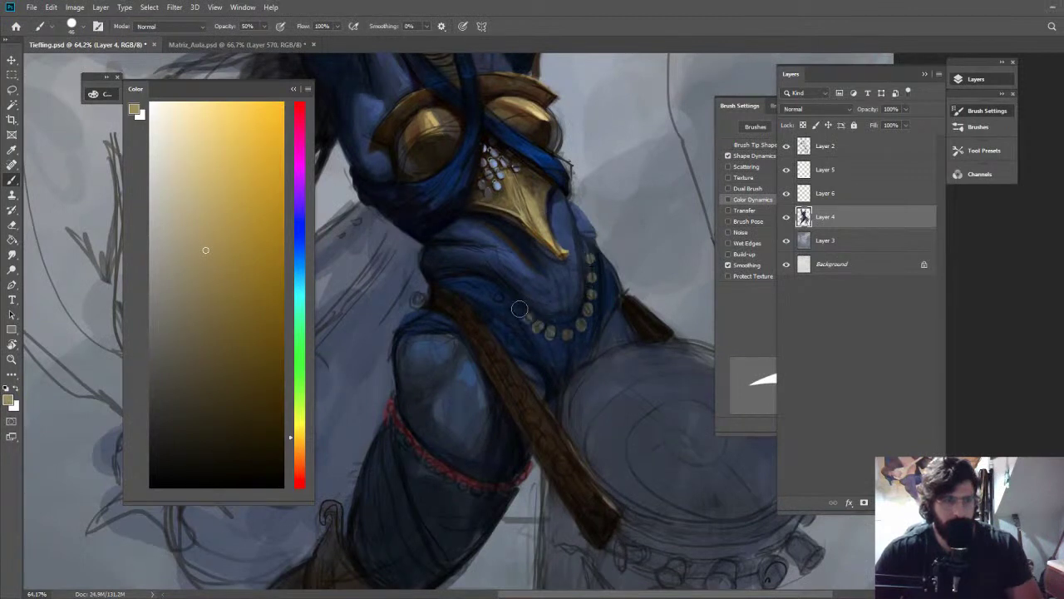
left_click(528, 323)
left_click(518, 314)
left_click(509, 306)
left_click(501, 298)
left_click(484, 287)
Toggle Layer 5 to check the studs, hide the Layer 2 sketch and select Layer 6
key("z")
left_click_drag(673, 312, 614, 319)
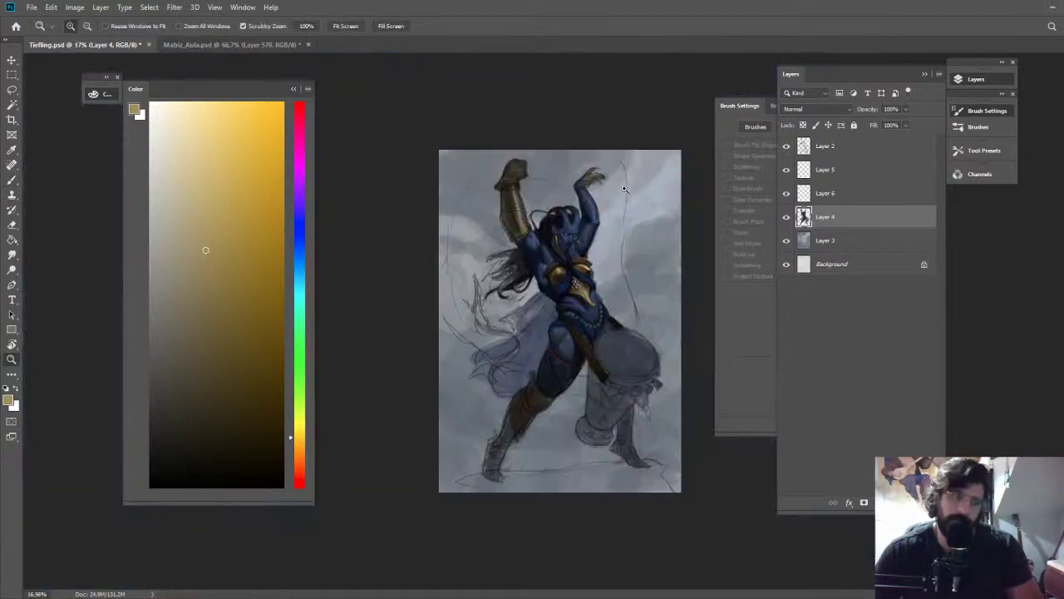
left_click_drag(605, 258, 639, 155)
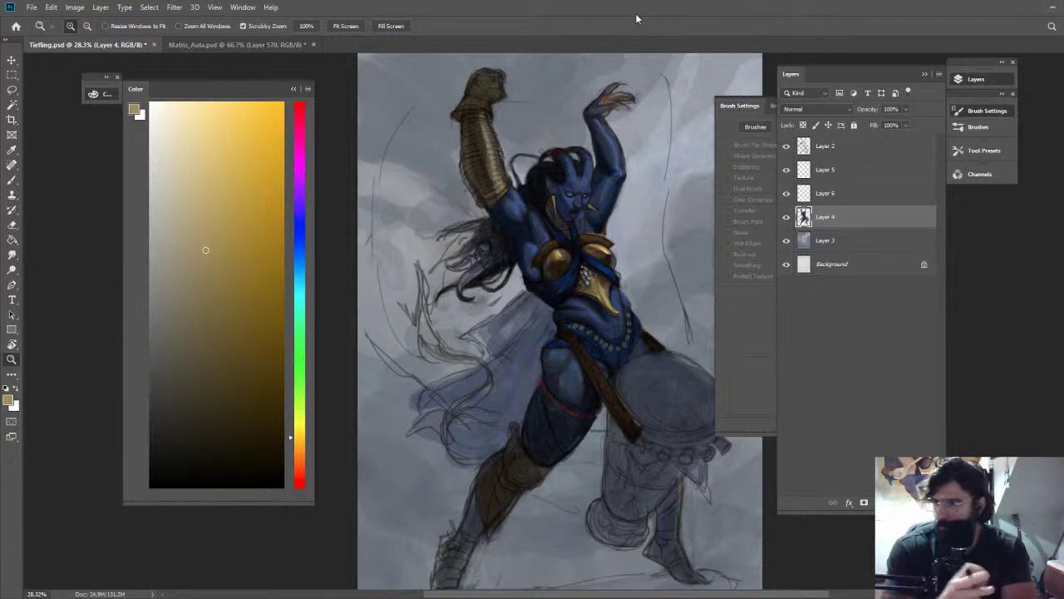
left_click_drag(588, 290, 669, 289)
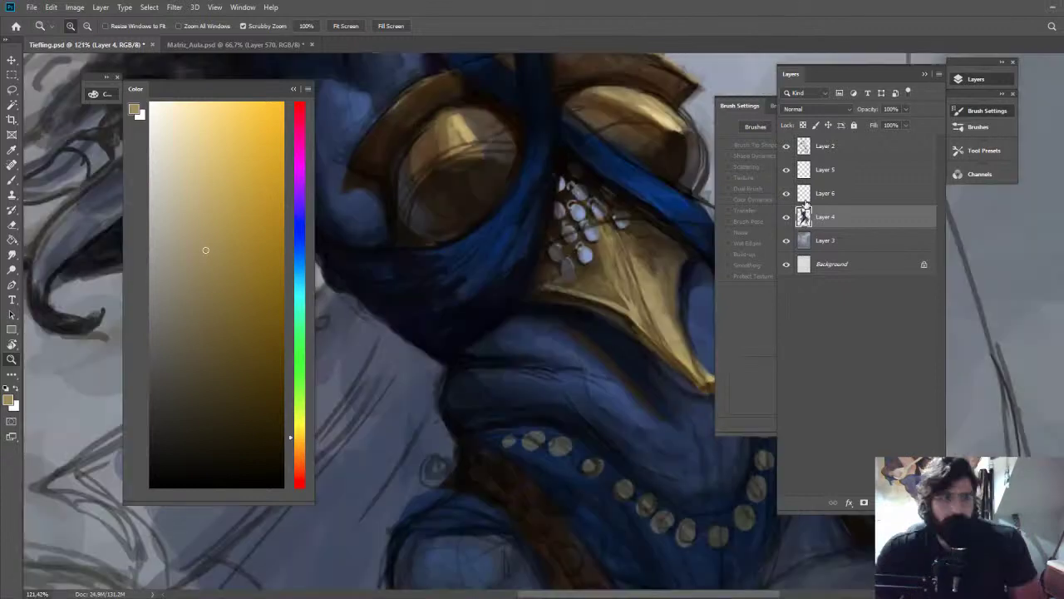
left_click(787, 171)
left_click(787, 171)
left_click(786, 170)
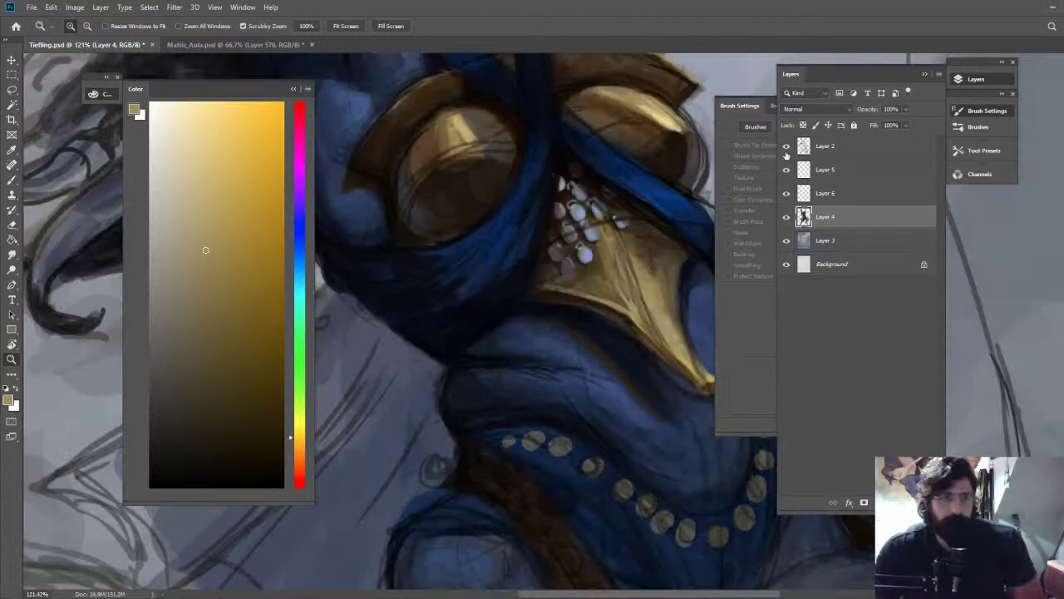
left_click(786, 146)
left_click(824, 194)
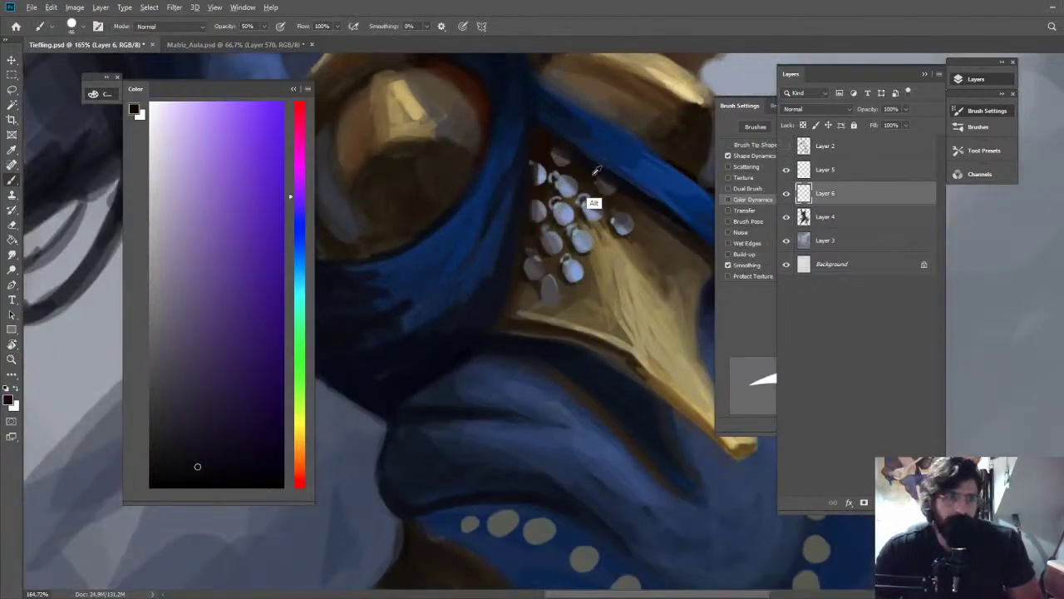
Deepen the shadows around the upper and lower studs on Layer 6 with sampled near-black and dark brown
left_click_drag(575, 164, 557, 166)
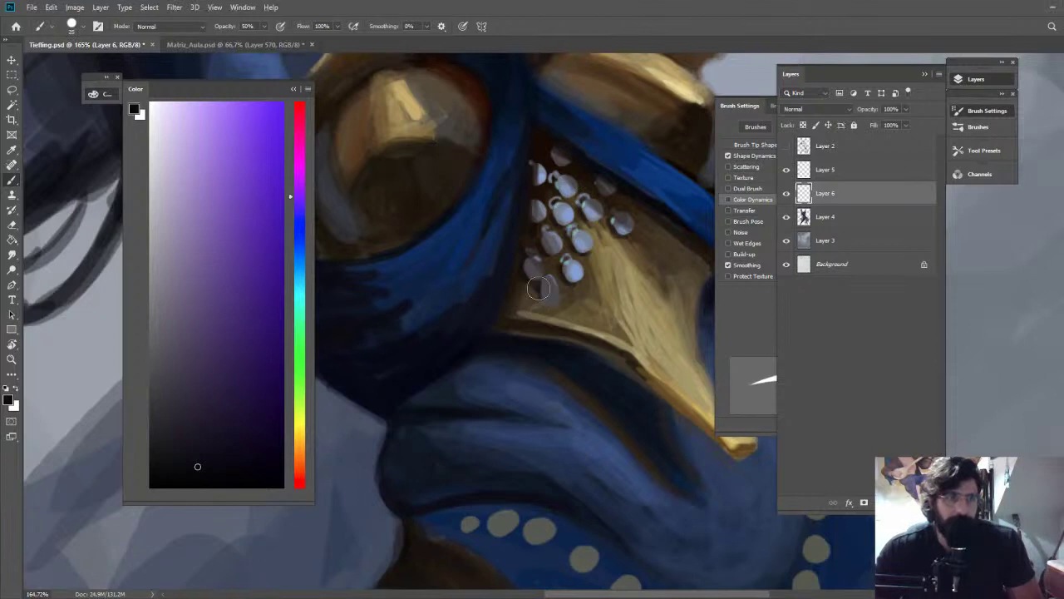
left_click(538, 190, "alt")
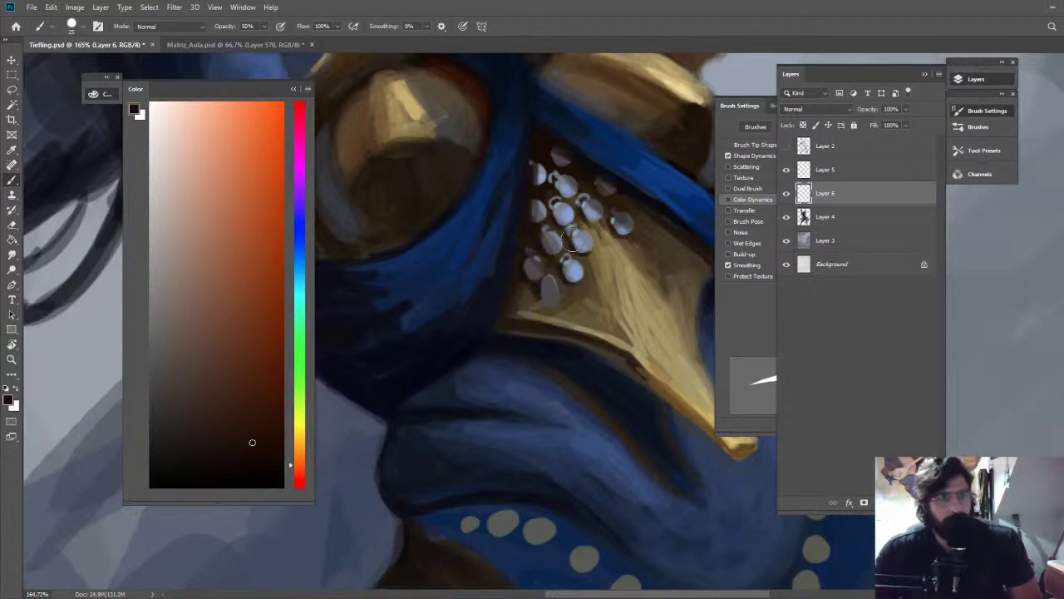
key("z")
left_click_drag(649, 217, 690, 211)
Paint thin curved hooks for the studs along the plate's inner edge on Layer 5 with sampled blues at 90% opacity
left_click(822, 171)
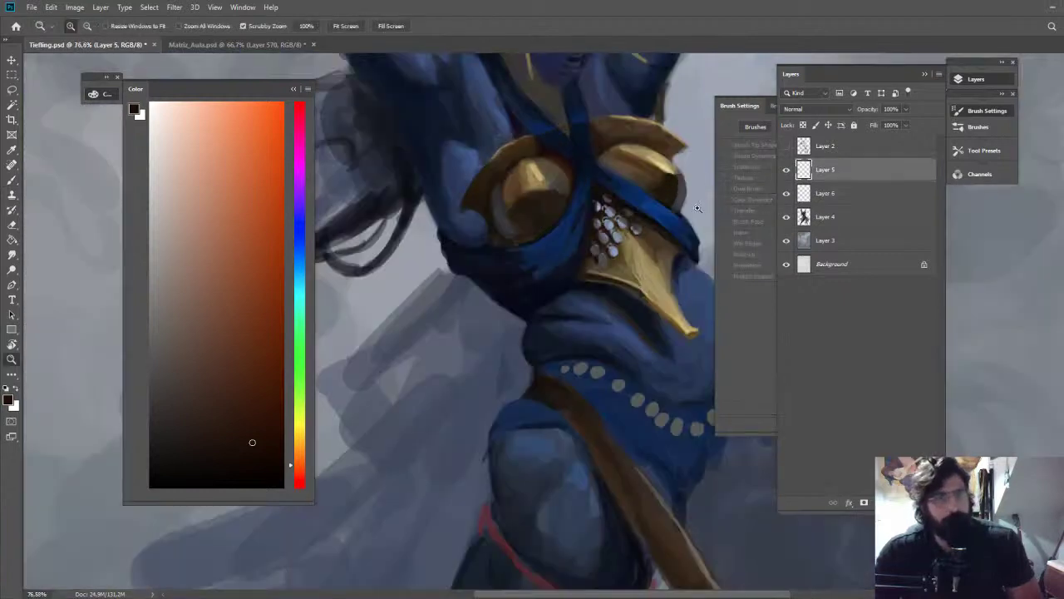
left_click_drag(616, 218, 703, 214)
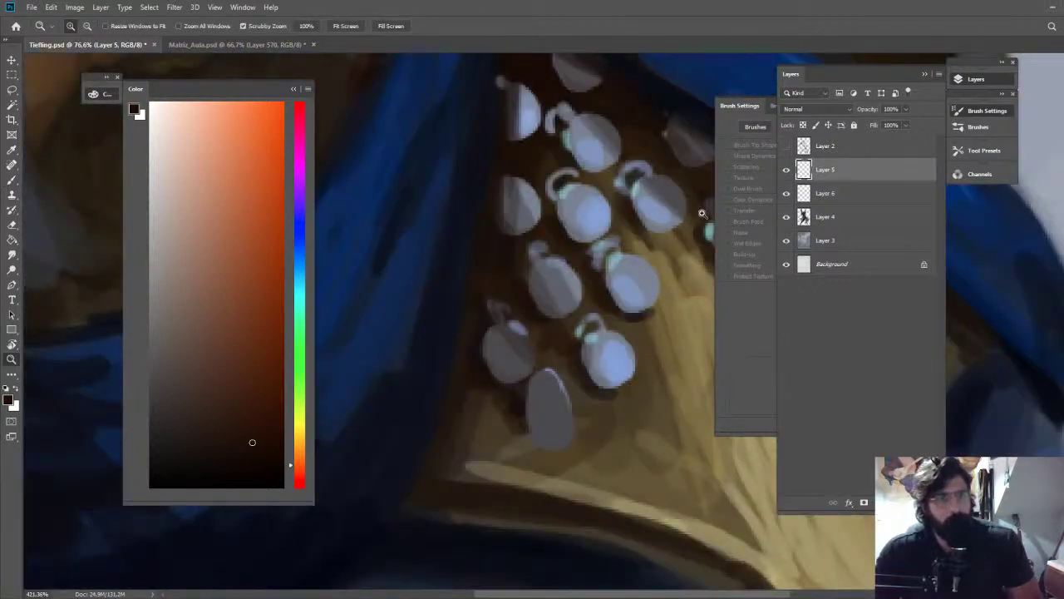
key("b")
left_click(708, 228, "alt")
left_click(623, 184, "alt")
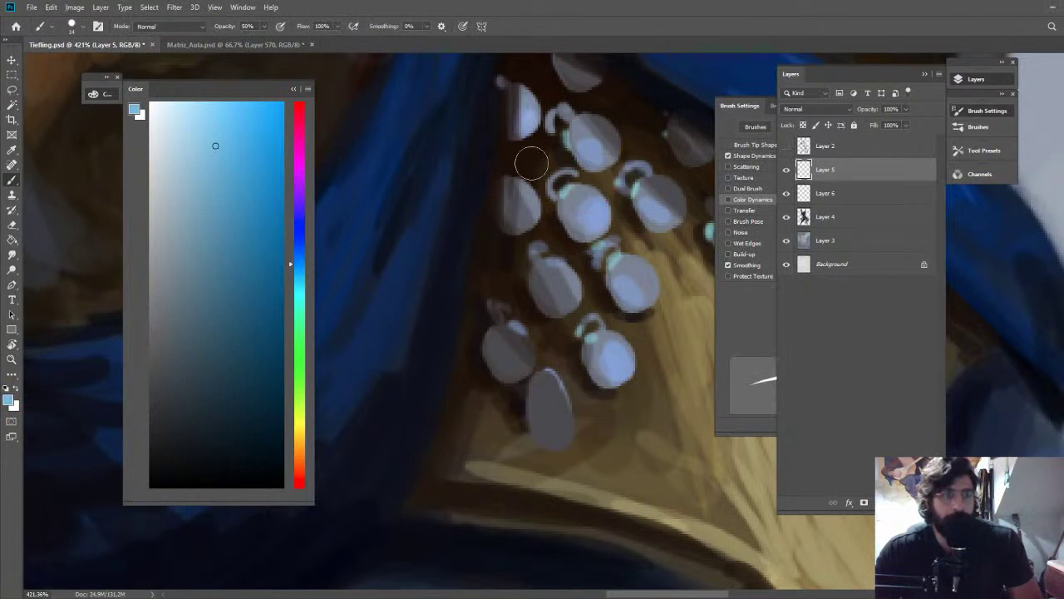
mouse_move(536, 172)
left_mouse_down()
mouse_move(522, 174)
mouse_move(553, 166)
left_mouse_up()
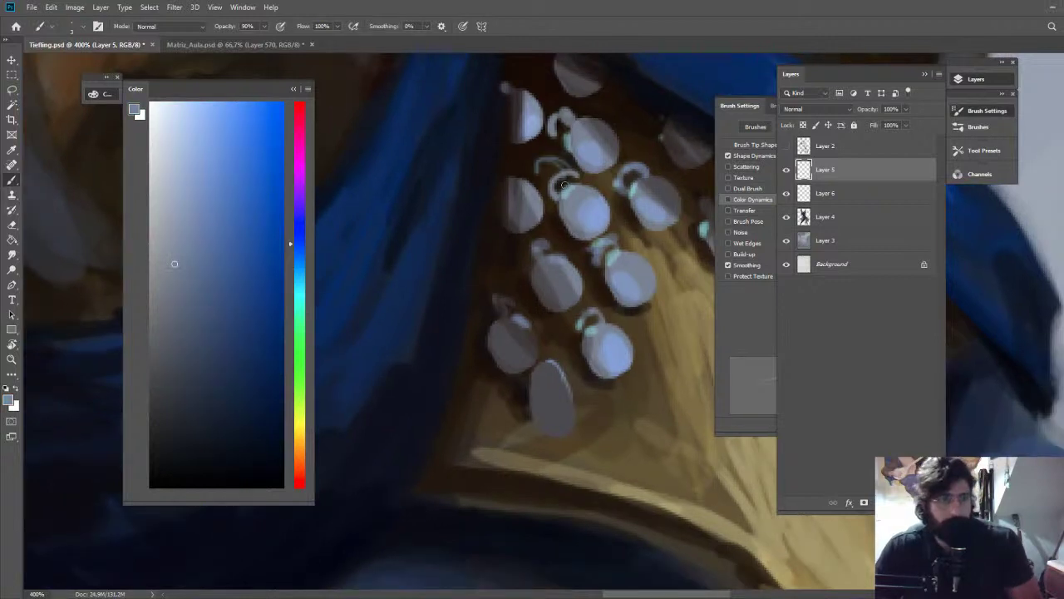
mouse_move(567, 171)
left_mouse_down()
mouse_move(546, 156)
mouse_move(534, 171)
mouse_move(563, 181)
mouse_move(528, 127)
left_mouse_up()
key("ctrl+space")
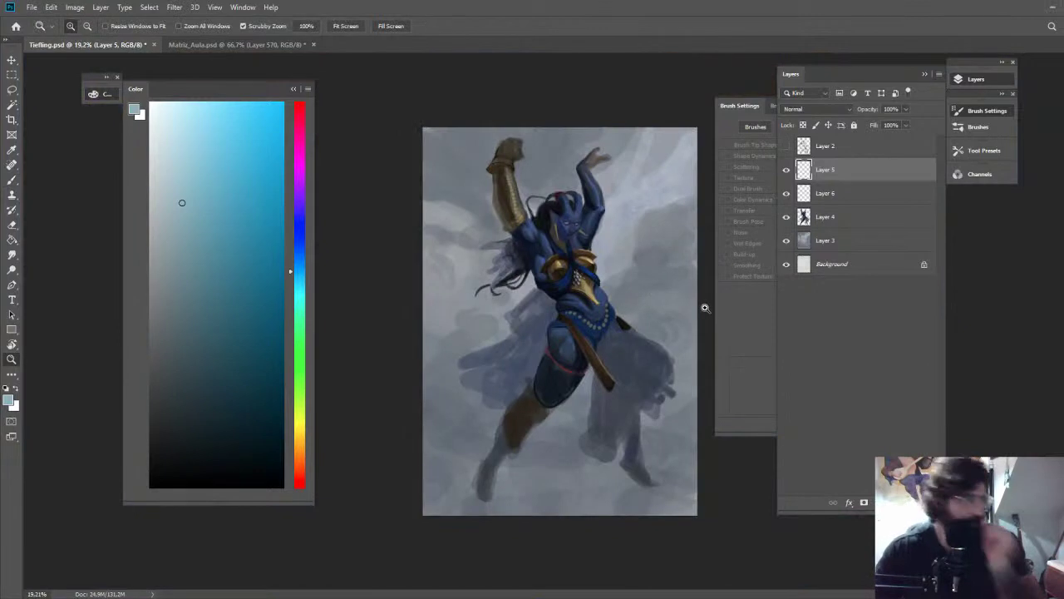
Add a small curved periwinkle hook to the top of the elongated drop below the lowest studs at 90% opacity
left_click_drag(577, 245, 672, 289)
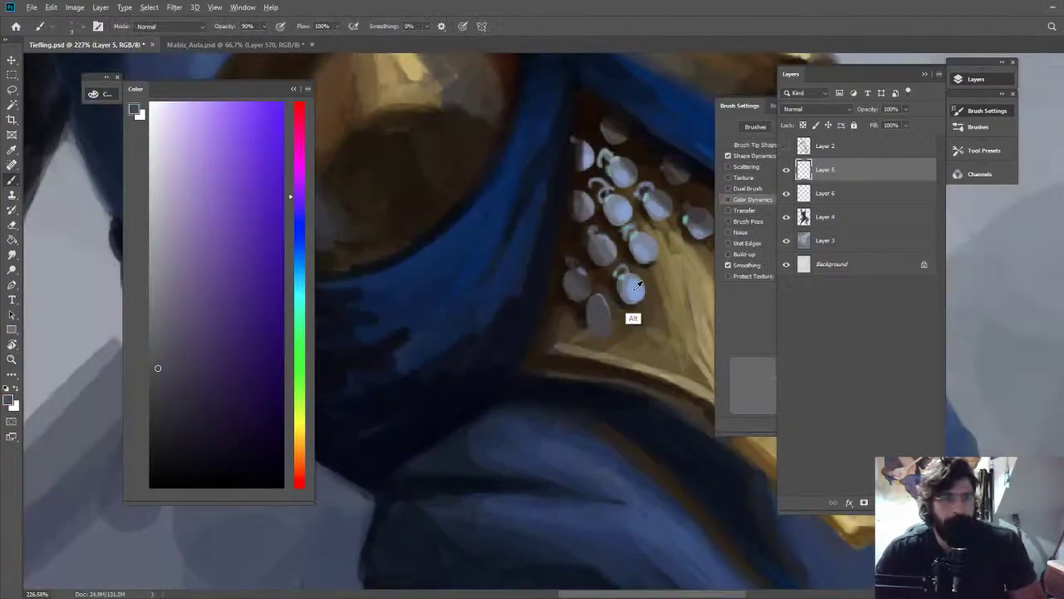
left_click(200, 161)
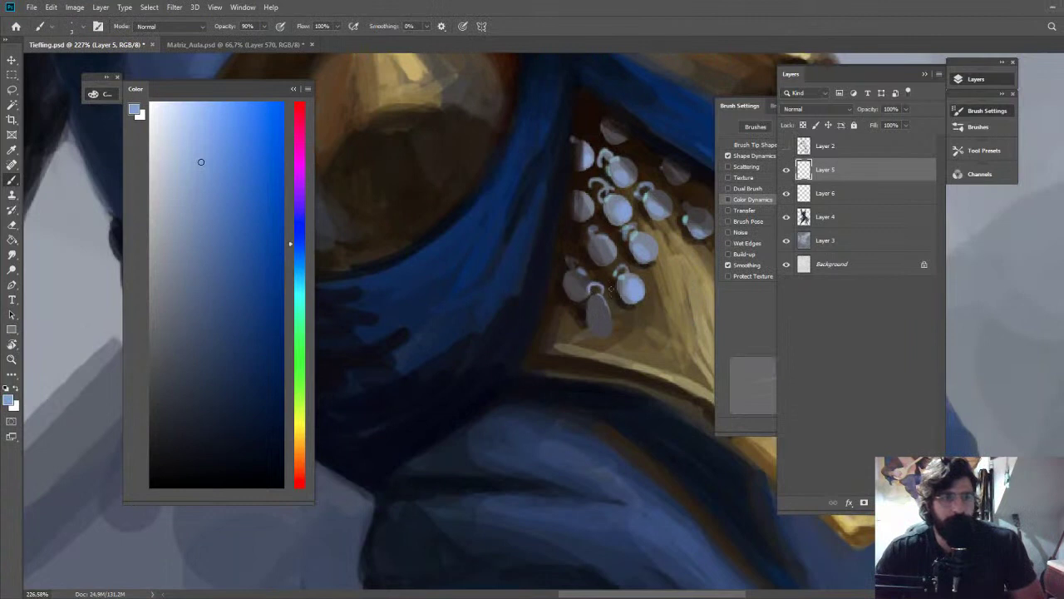
key("z")
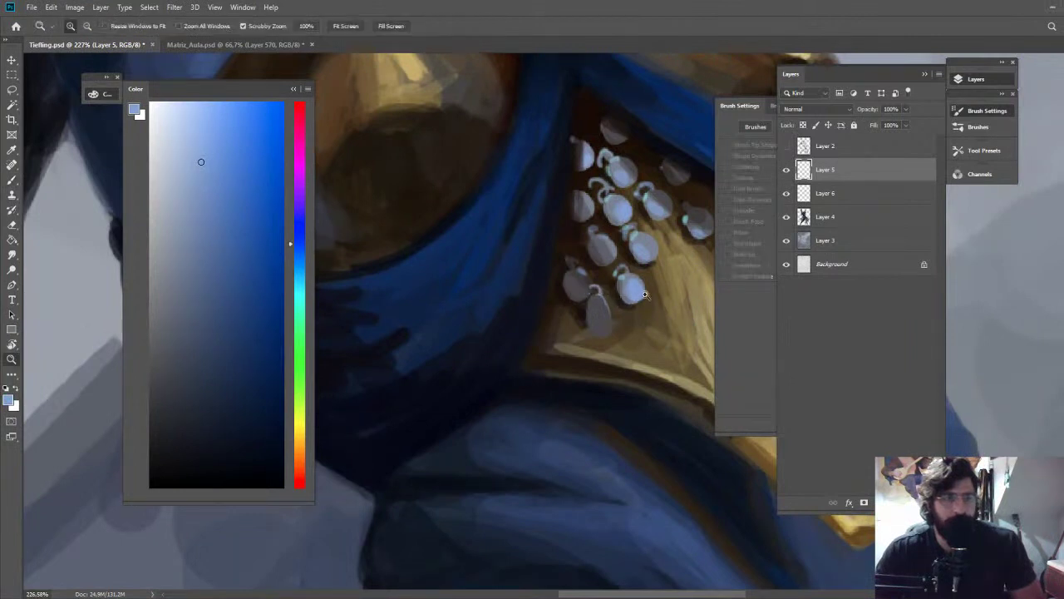
left_click_drag(647, 293, 526, 291)
left_click_drag(658, 276, 749, 270)
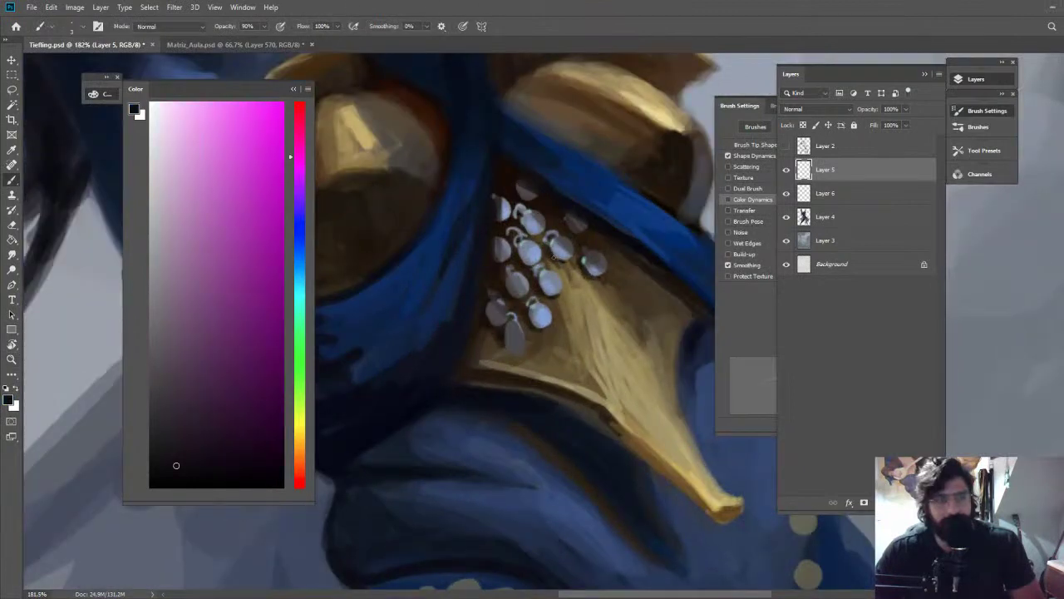
Merge Layer 5 and Layer 6 into a single stud layer
left_click(821, 193, "ctrl")
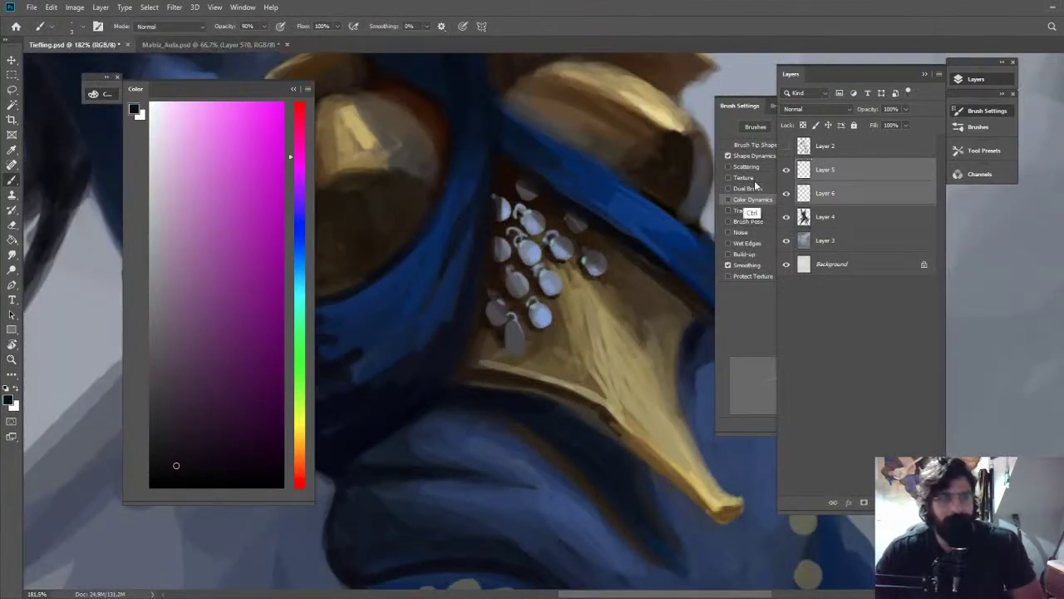
key("ctrl+e")
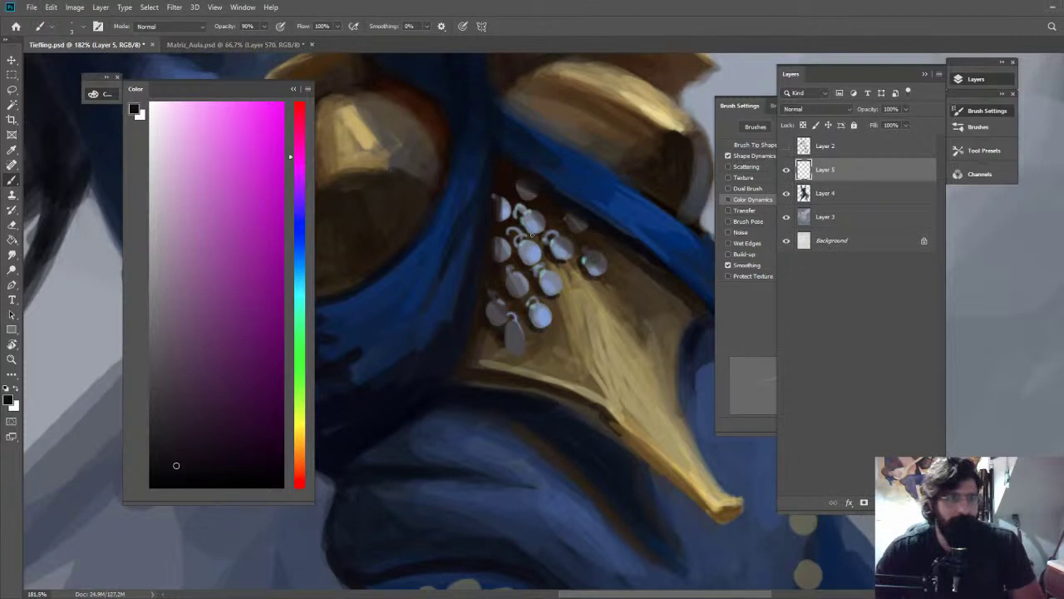
key("z")
scroll(582, 239, "down", 4)
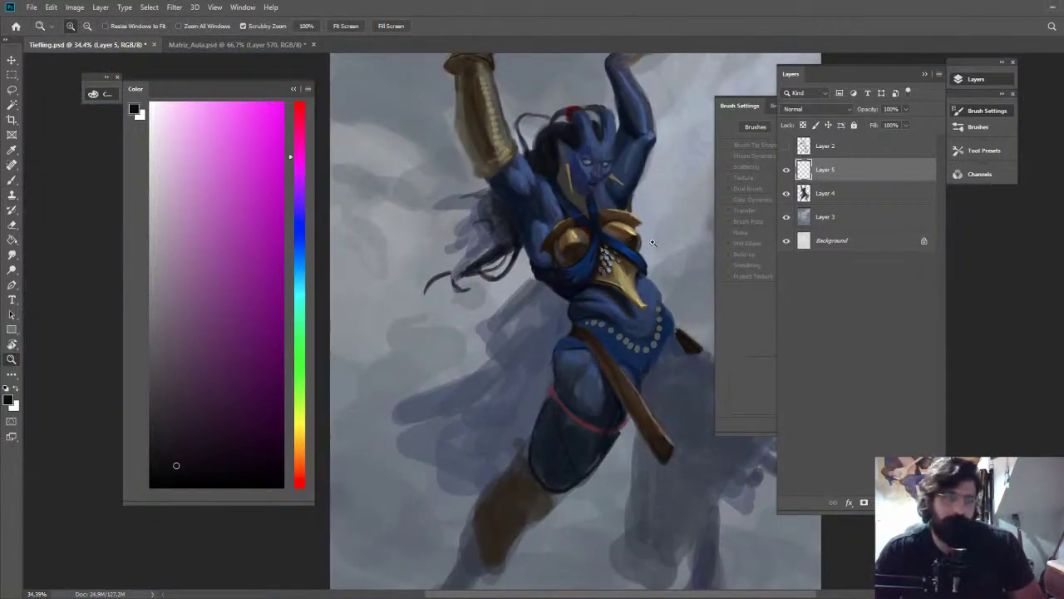
Add small bright sky-blue reflected highlights to the metal studs on Layer 5 at 90% opacity
scroll(652, 242, "up", 6)
key("b")
left_click(490, 503, "alt")
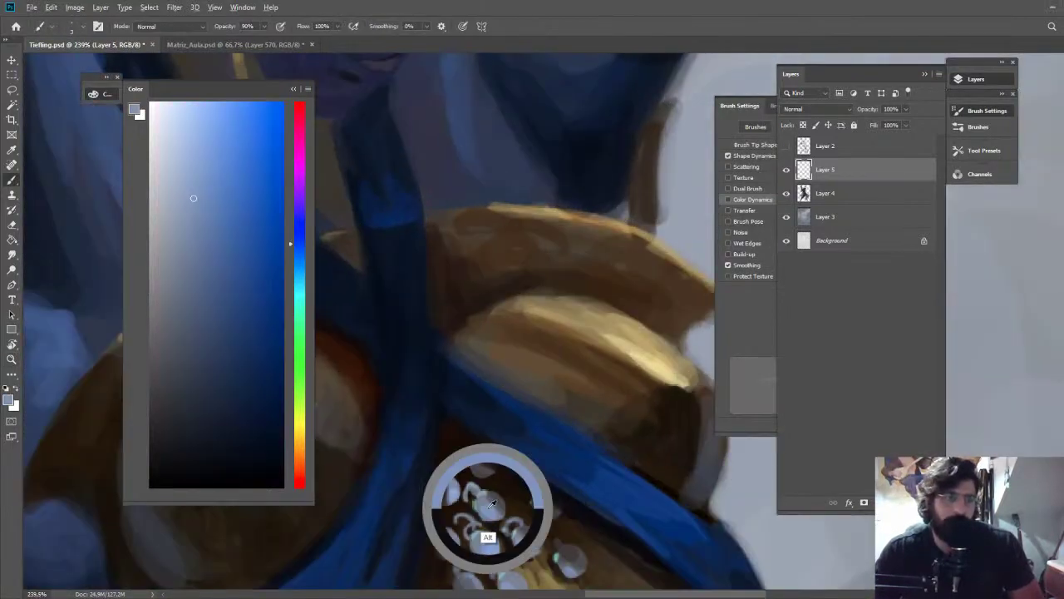
left_click(213, 134)
left_click(300, 268)
left_click_drag(479, 298, 535, 200)
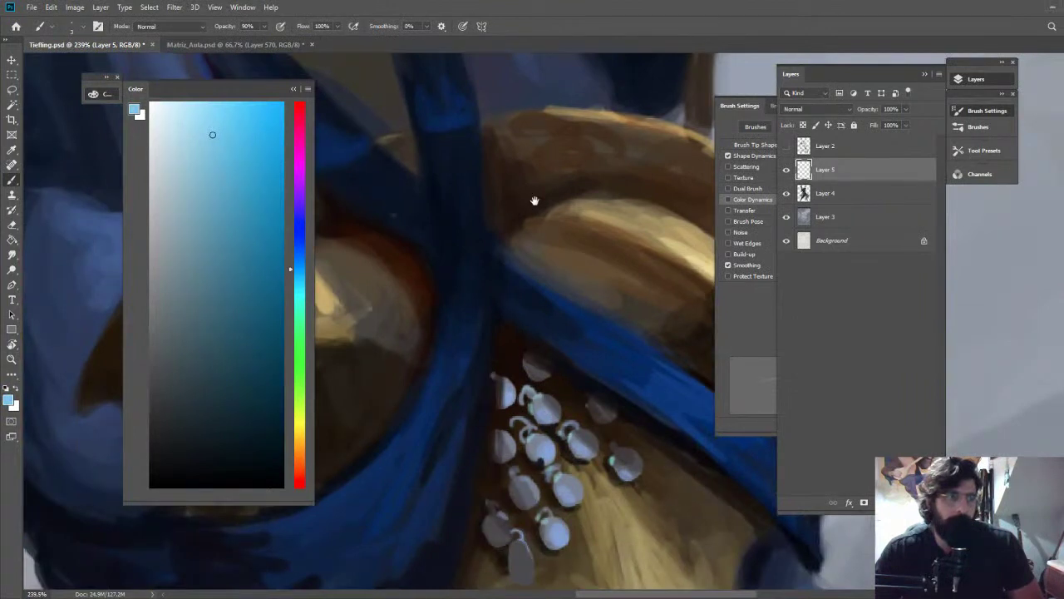
left_click_drag(535, 200, 558, 145)
mouse_move(561, 439)
left_mouse_down()
mouse_move(552, 450)
mouse_move(604, 441)
mouse_move(593, 446)
left_mouse_up()
Refine the shading and dark gaps around the studs and their hooks on Layer 5 with sampled near-black, brown and grey
left_click(596, 439, "alt")
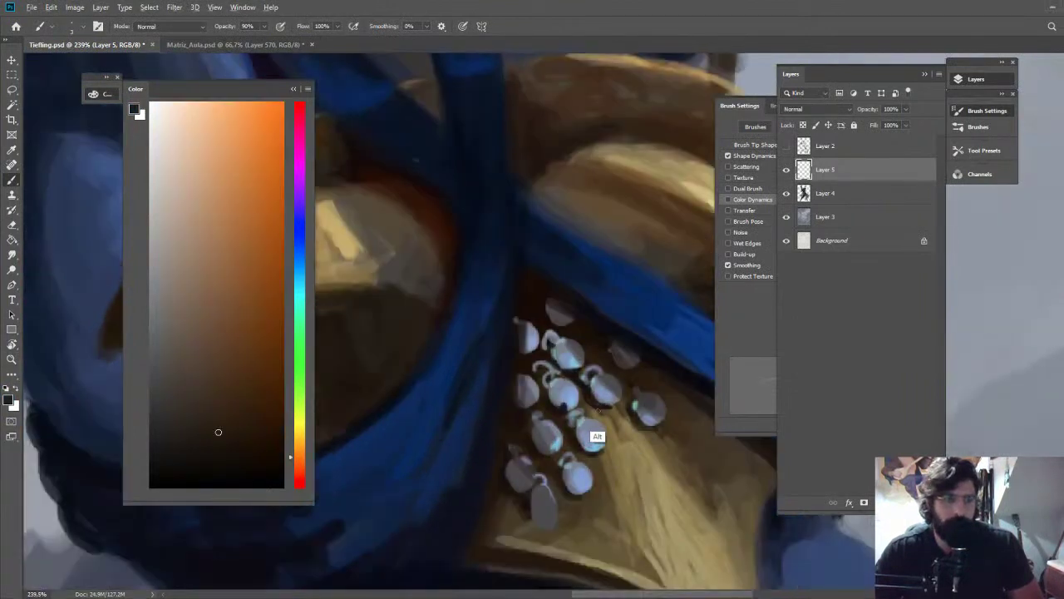
left_click(592, 430, "alt")
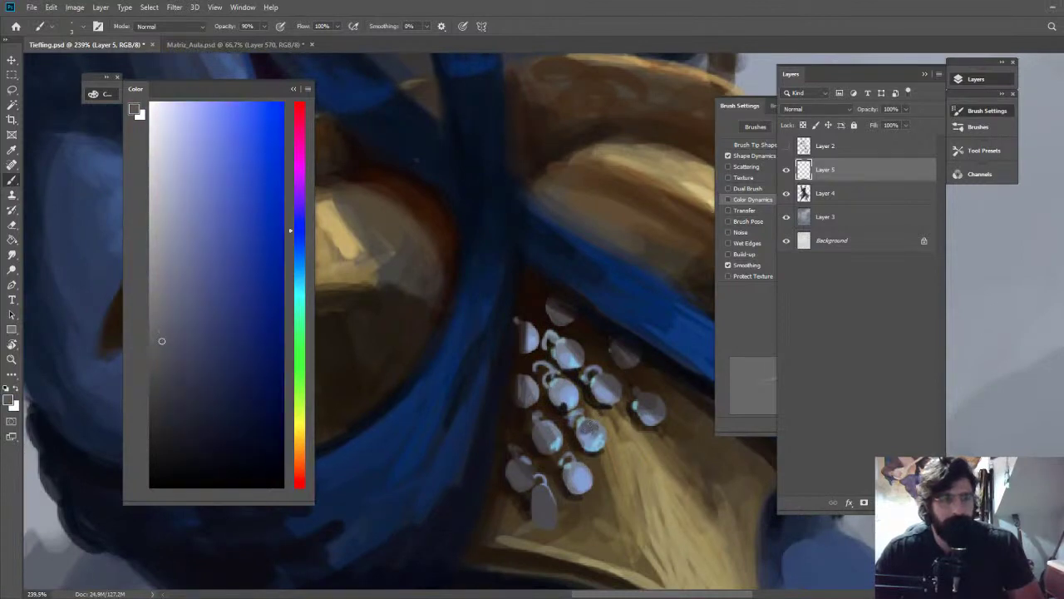
left_click(602, 413, "alt")
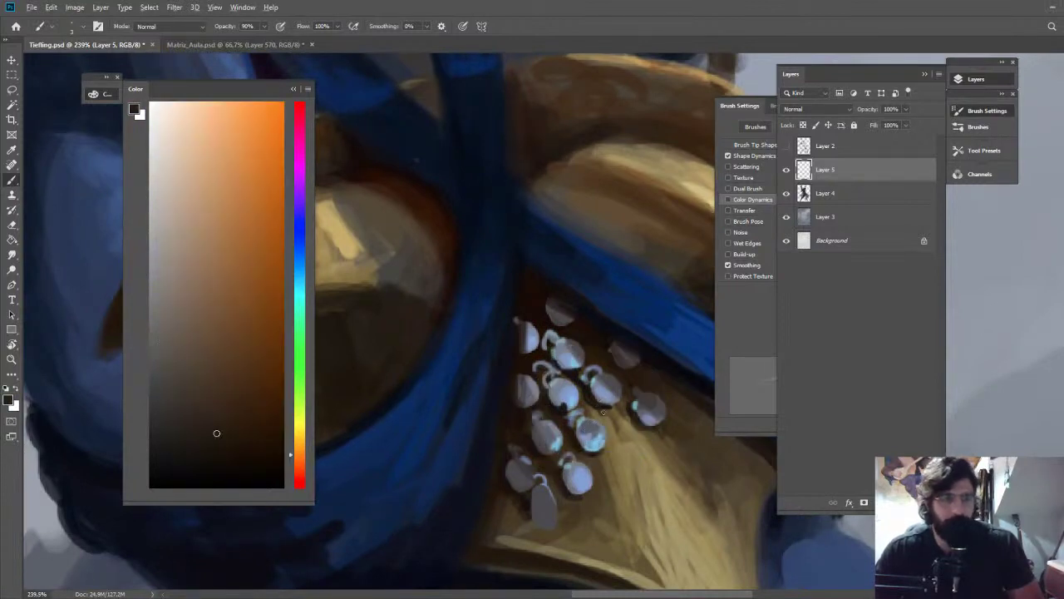
key("z")
left_click_drag(603, 412, 547, 307)
mouse_move(663, 407)
left_mouse_down()
mouse_move(659, 445)
mouse_move(703, 431)
left_mouse_up()
left_click_drag(485, 334, 547, 325)
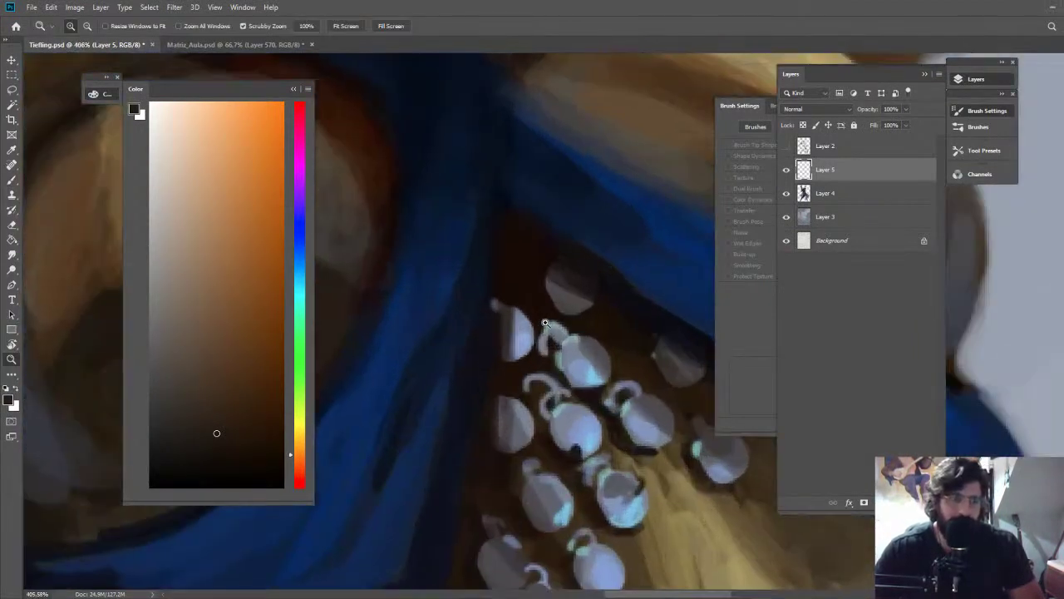
key("b")
key("alt")
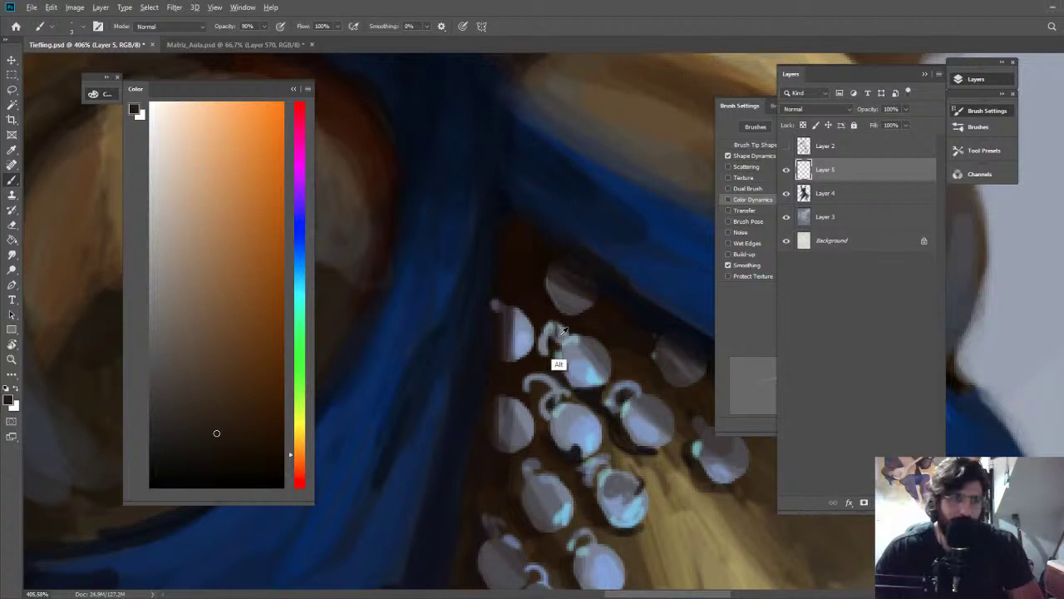
left_click(562, 331, "alt")
Brighten the highlight on the gold breast cup beside the raised gauntlet arm on Layer 4 with pale gold at 40% opacity
key("z")
left_click_drag(561, 331, 502, 284)
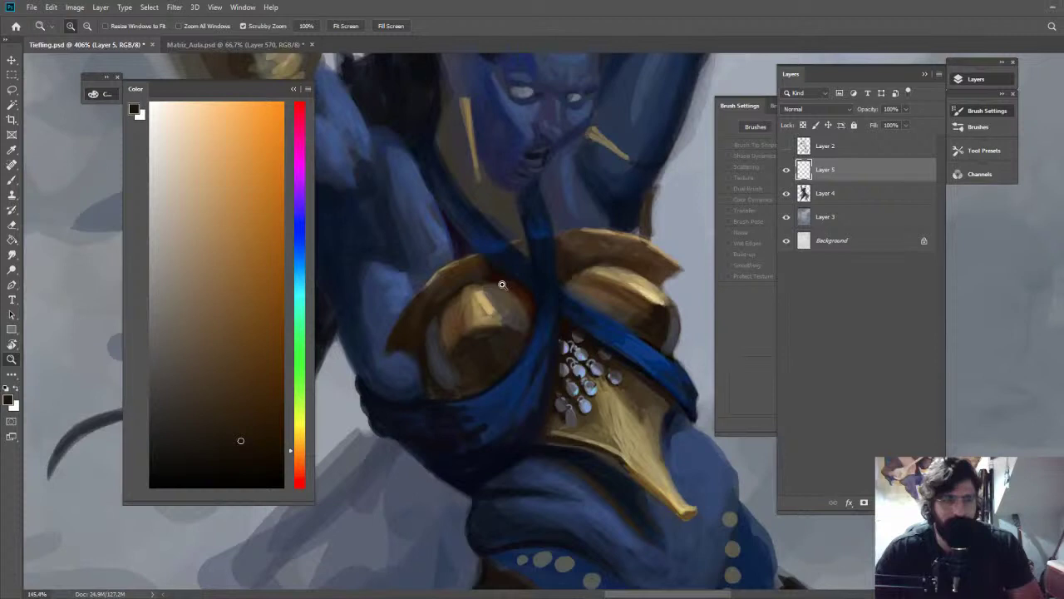
left_click_drag(501, 285, 495, 281)
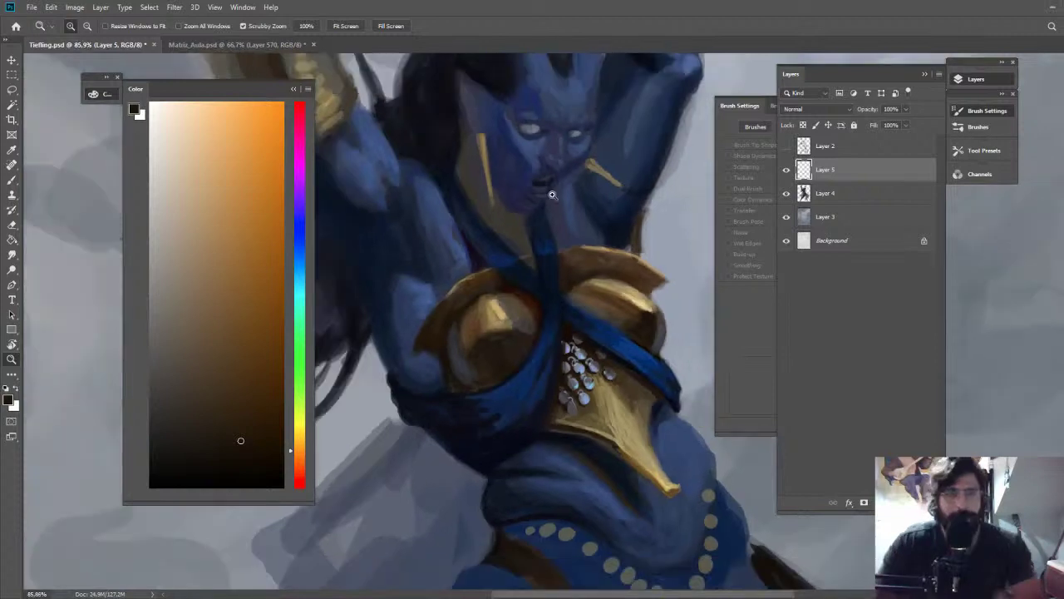
left_click(824, 196)
key("b")
left_click(498, 300, "alt")
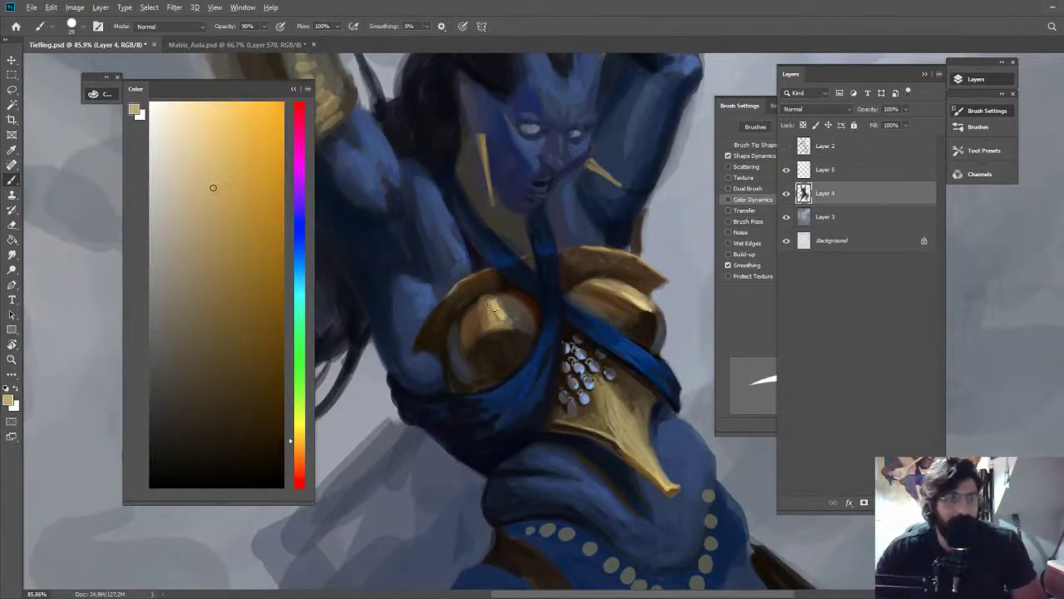
key("4")
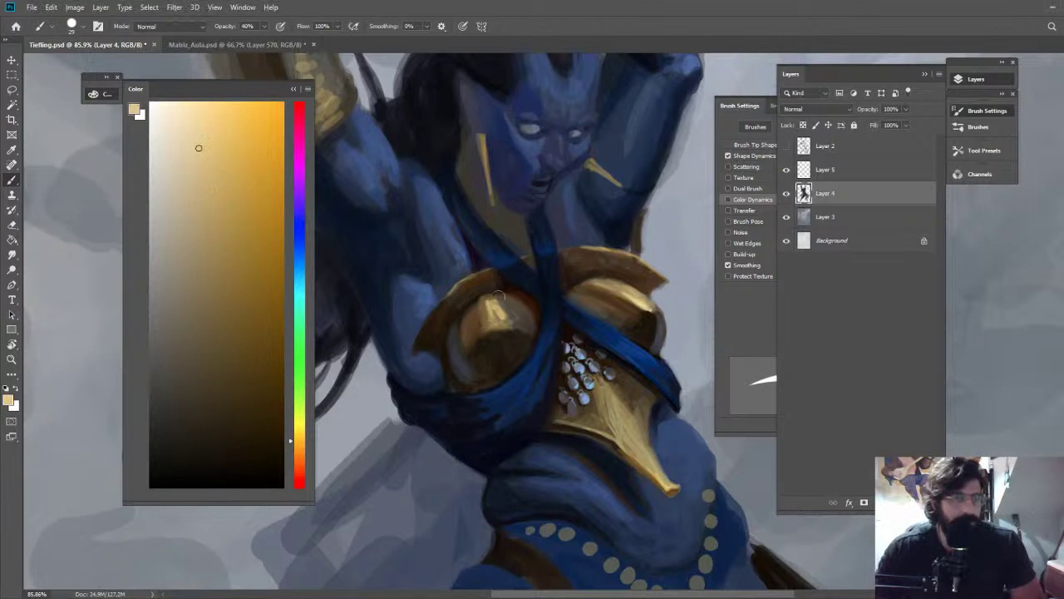
Blend the cup's highlight into its upper rim using sampled browns, golds and near-black at 40% opacity
left_click(501, 299, "alt")
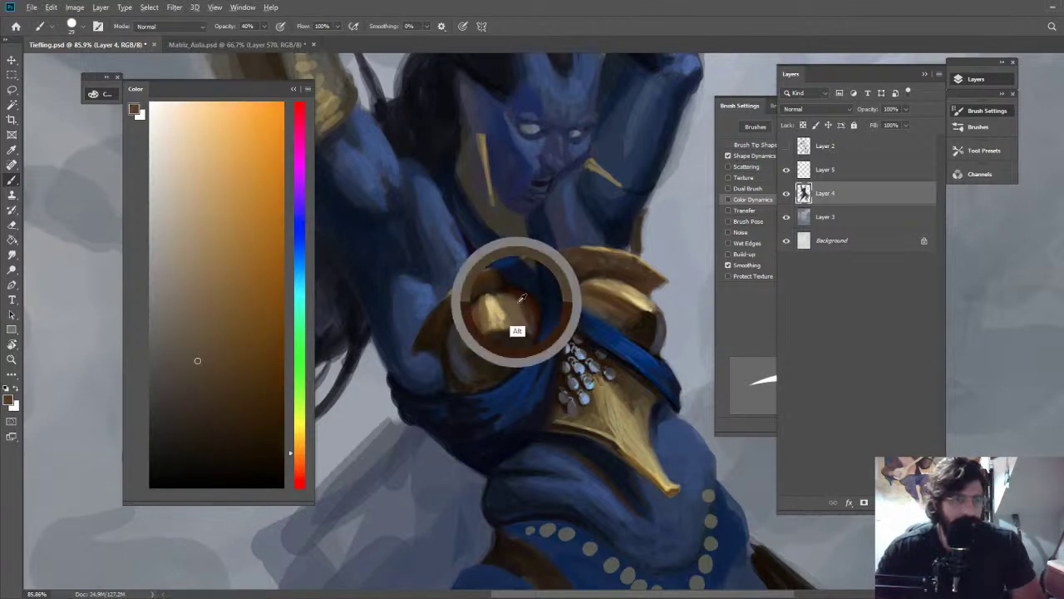
left_click(502, 306, "alt")
left_click(502, 306, "alt")
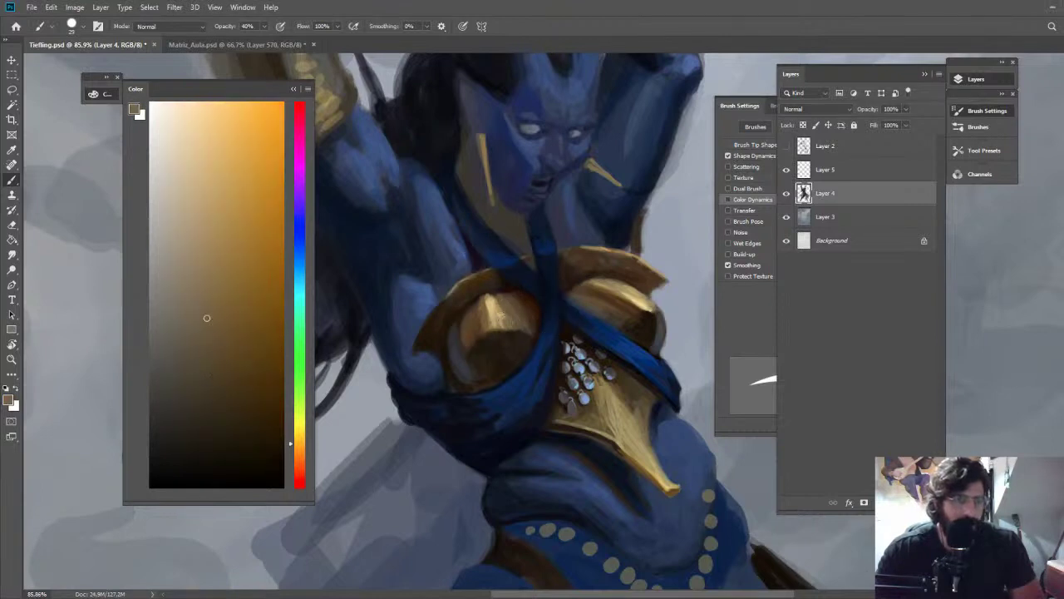
left_click(490, 299, "alt")
mouse_move(489, 294)
left_mouse_down()
mouse_move(465, 301)
mouse_move(501, 289)
left_mouse_up()
left_click(478, 292, "alt")
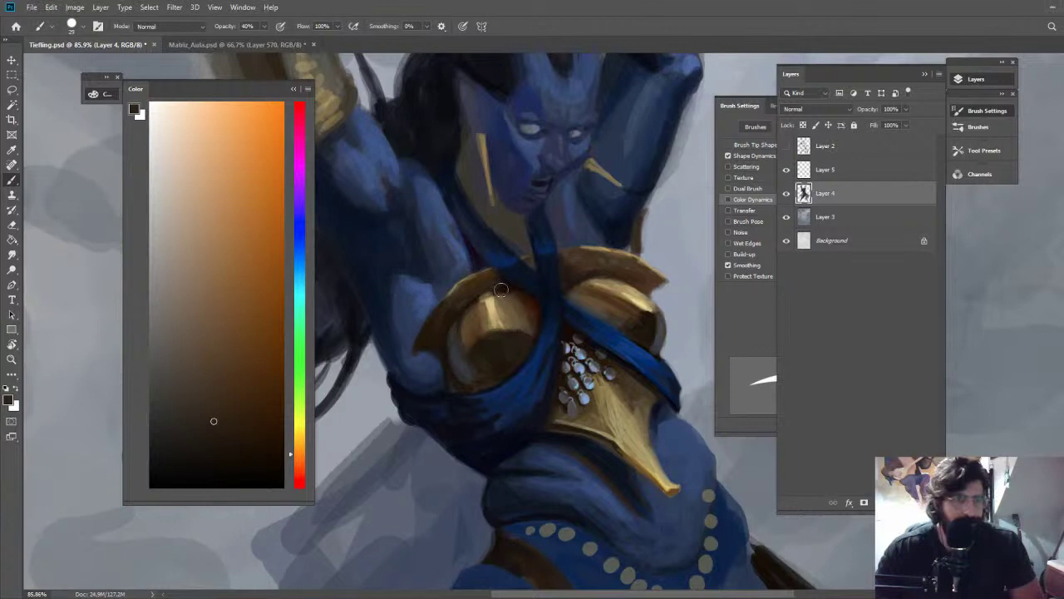
Inspect the torso with the stud layer, Layer 5, hidden and shown again
left_click_drag(707, 188, 672, 188)
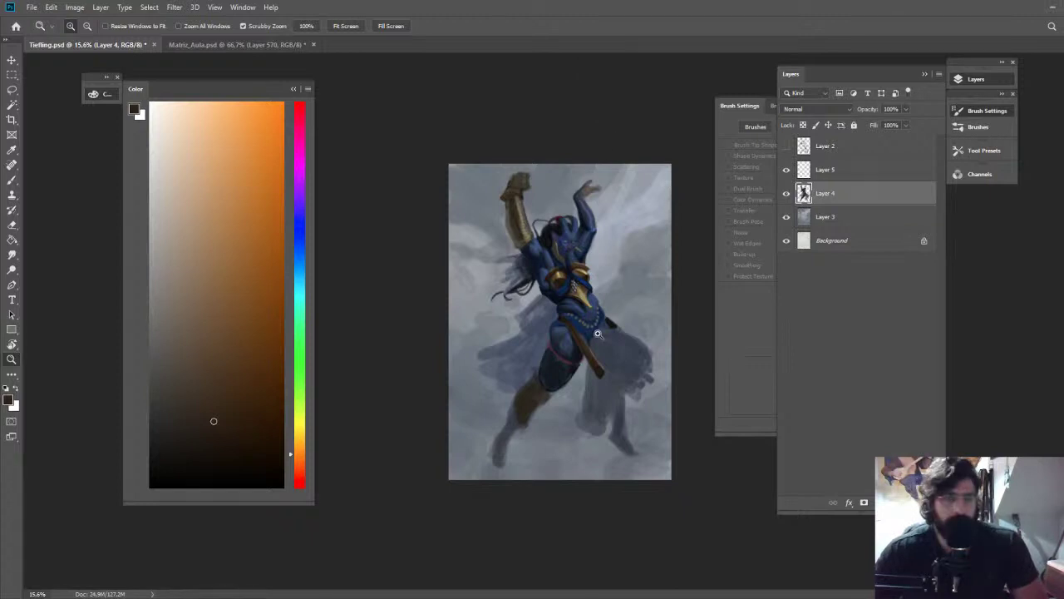
left_click_drag(597, 334, 657, 334)
key("b")
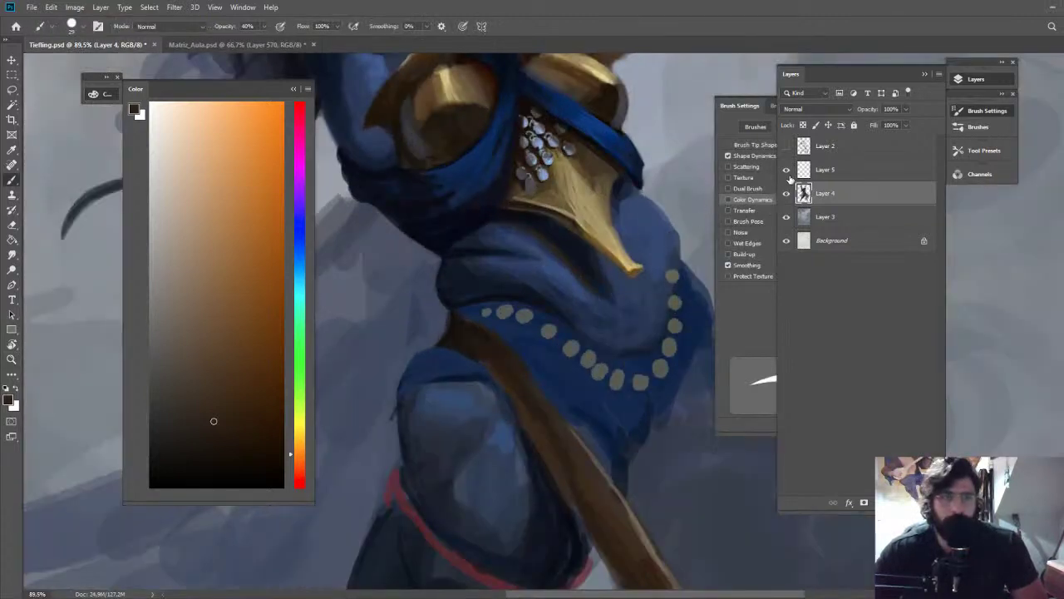
left_click(787, 150)
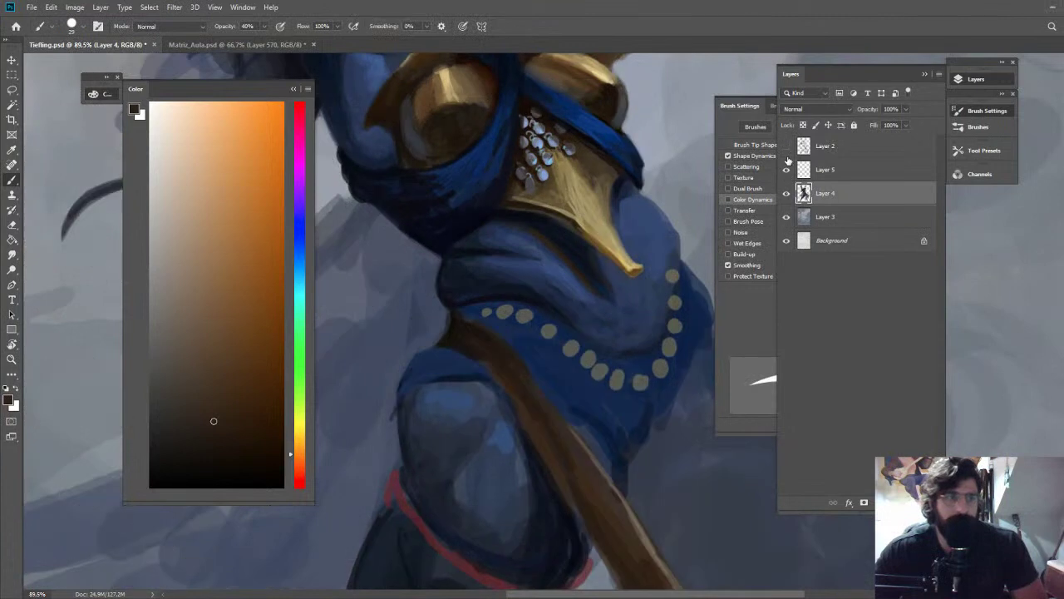
left_click(786, 169)
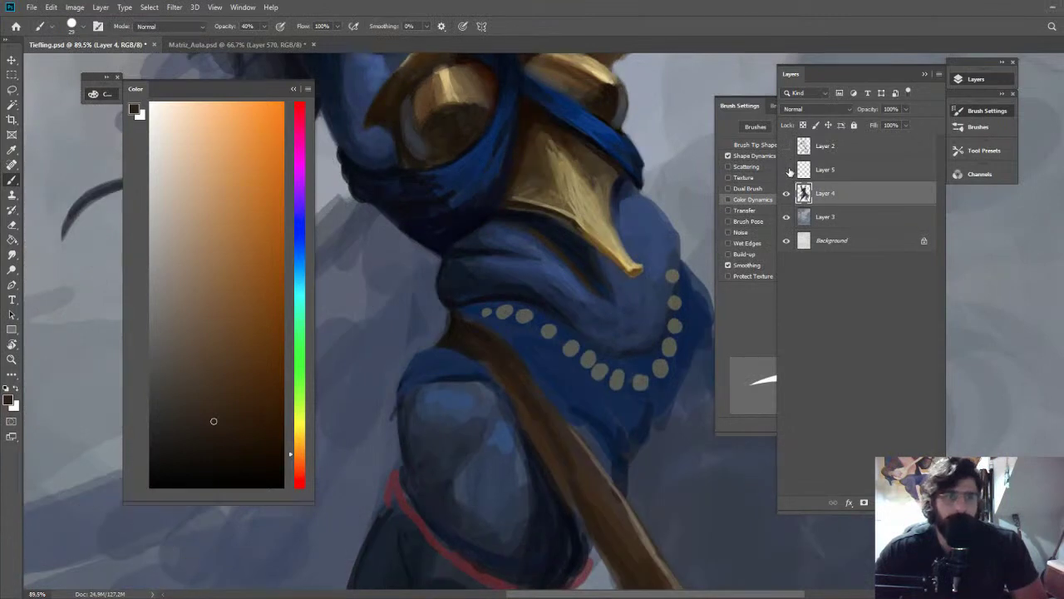
left_click(786, 170)
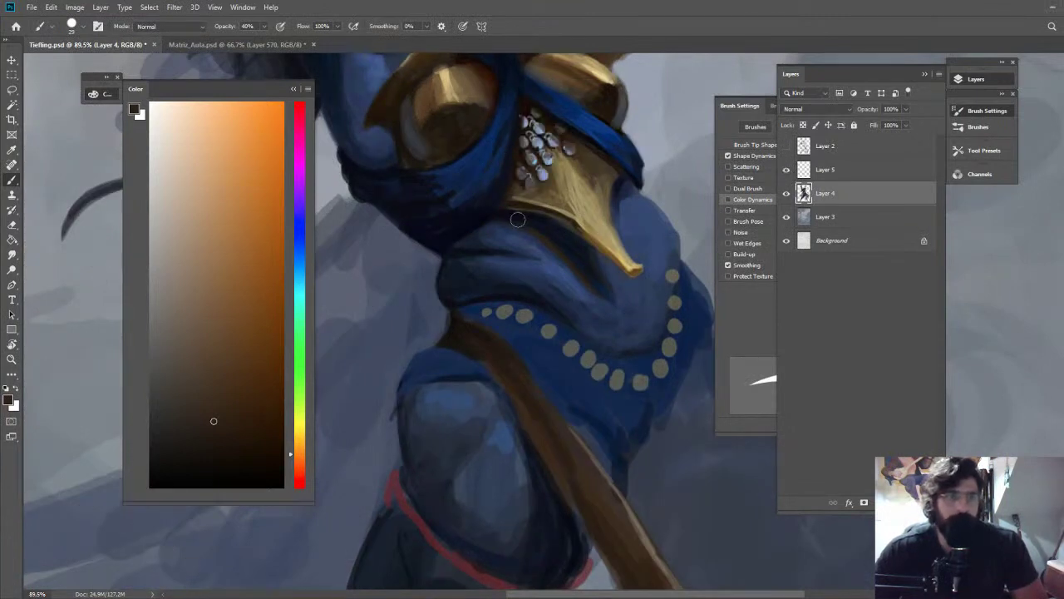
Deepen the shadow under the chest wrap with sampled near-black and brighten the belly fold with lighter blue at 40% opacity
left_click(470, 240, "alt")
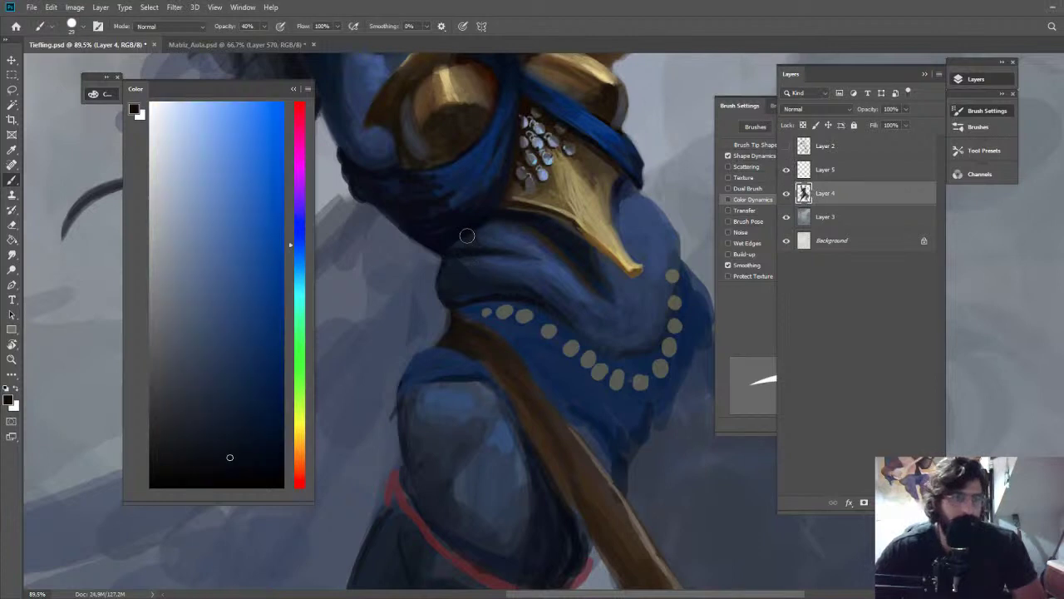
left_click_drag(467, 236, 492, 232)
left_click(555, 268, "alt")
left_click(224, 299)
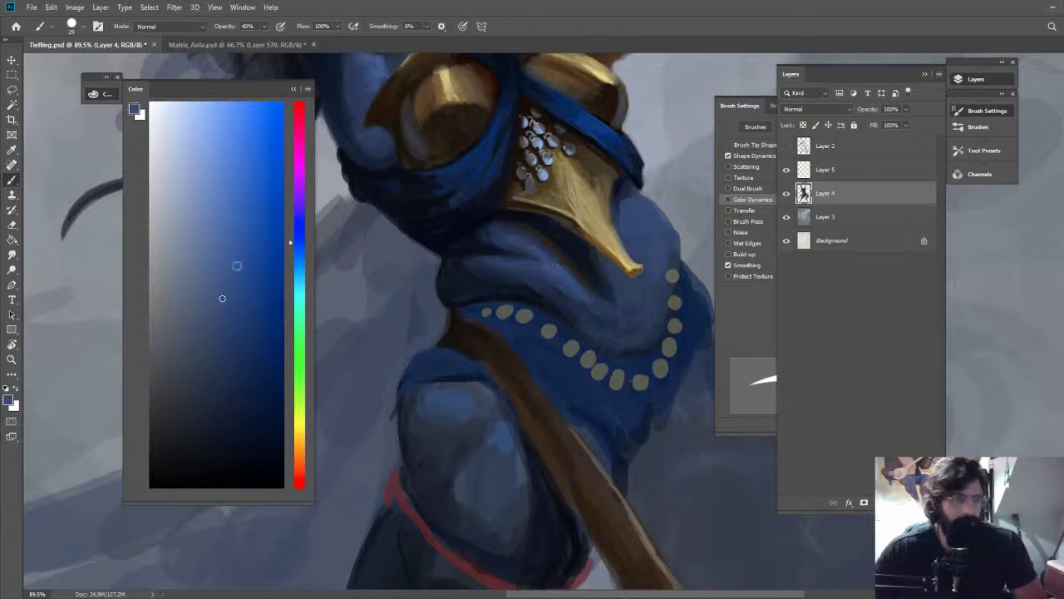
left_click(226, 227)
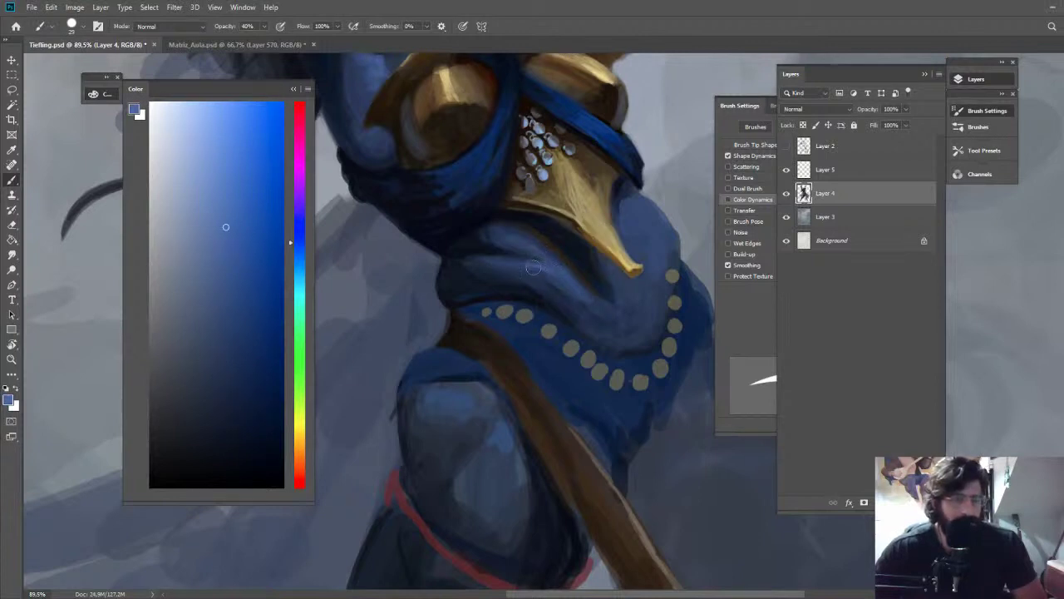
left_click_drag(535, 251, 575, 285)
left_click(559, 268, "alt")
Brighten the gold belly plate's pointed ridge with sampled pale gold and refine its side edge with sampled gold and dark blue
key("z")
mouse_move(621, 320)
left_mouse_down()
mouse_move(563, 242)
mouse_move(491, 207)
left_mouse_up()
key("r")
mouse_move(696, 288)
left_mouse_down()
mouse_move(548, 144)
mouse_move(661, 280)
mouse_move(740, 275)
left_mouse_up()
key("z")
key("b")
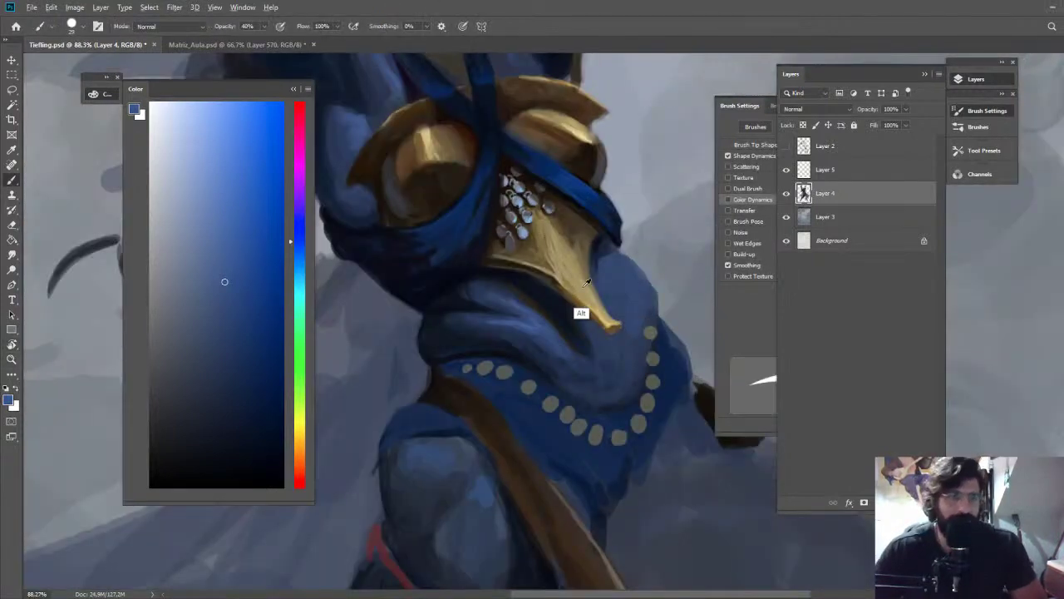
left_click(586, 282, "alt")
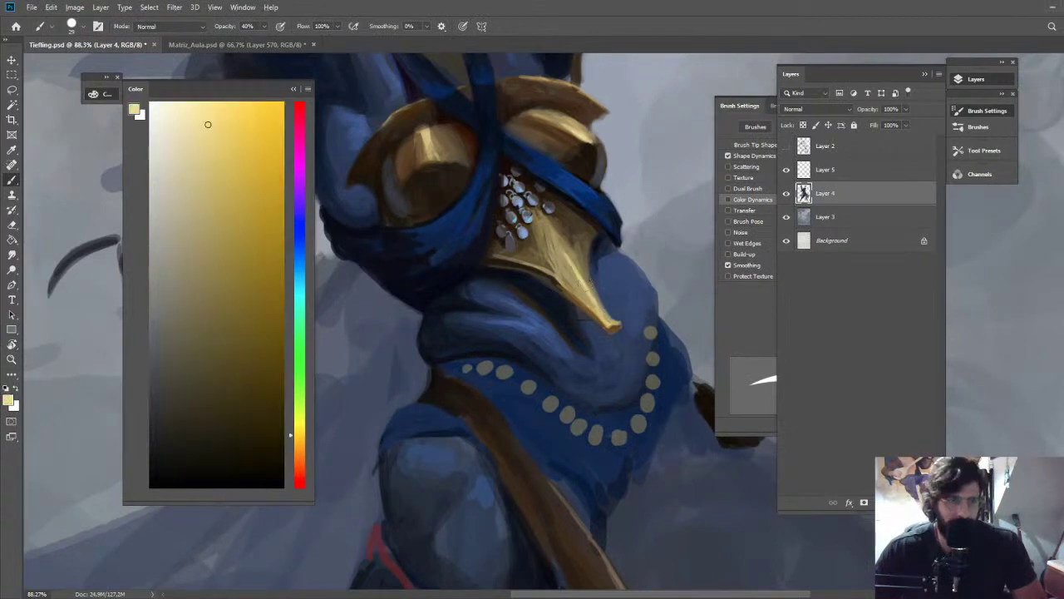
left_click(559, 242, "alt")
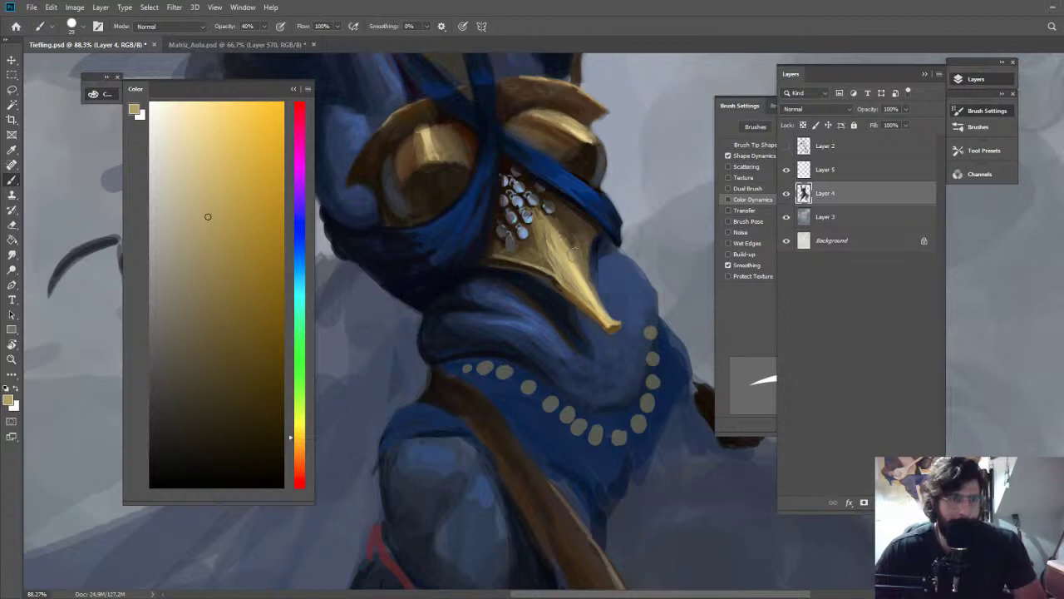
left_click(614, 241, "alt")
Darken the inner rim above the breast cup on the lit side with sampled dark browns at 40% opacity
key("z")
left_click_drag(620, 252, 532, 254)
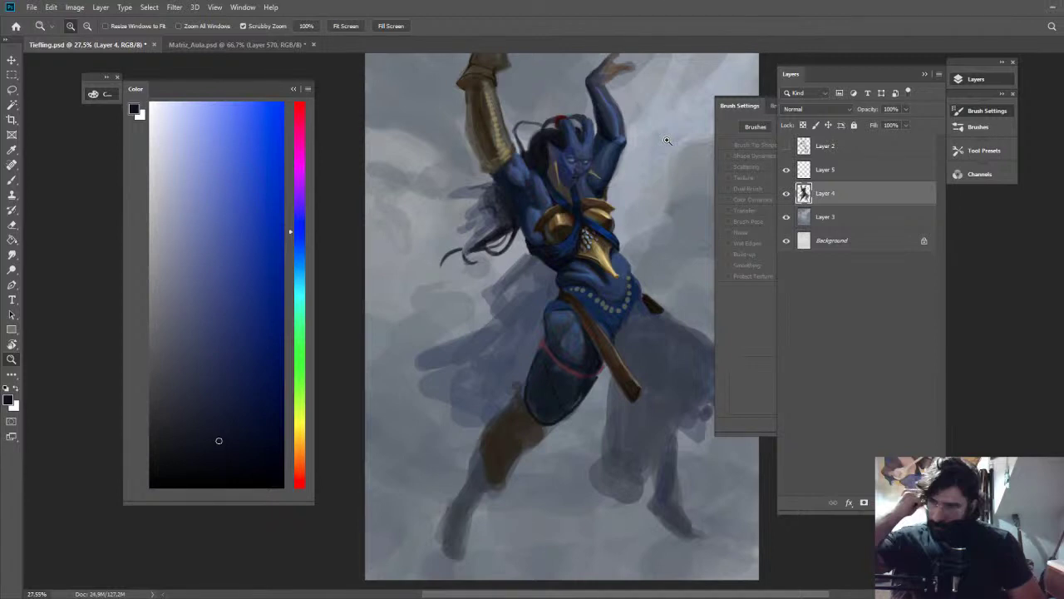
left_click_drag(599, 207, 657, 218)
key("b")
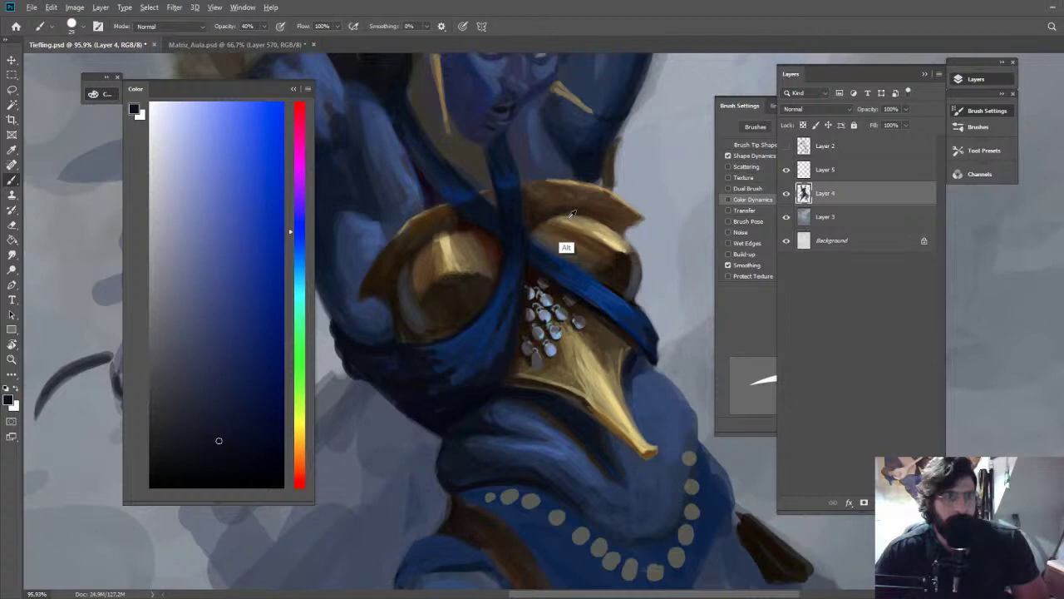
left_click(571, 213, "alt")
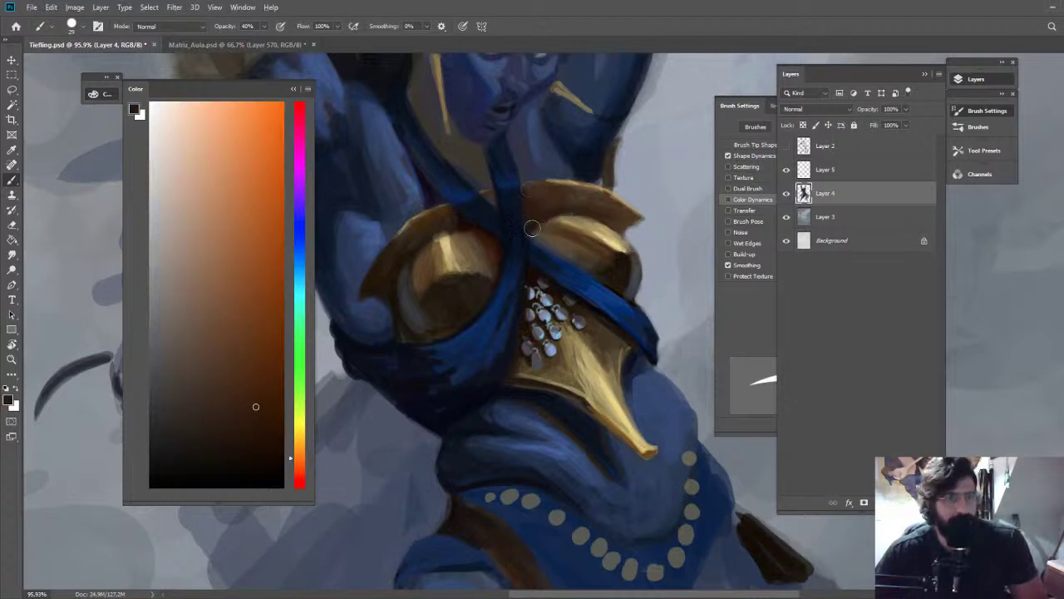
left_click(587, 232, "alt")
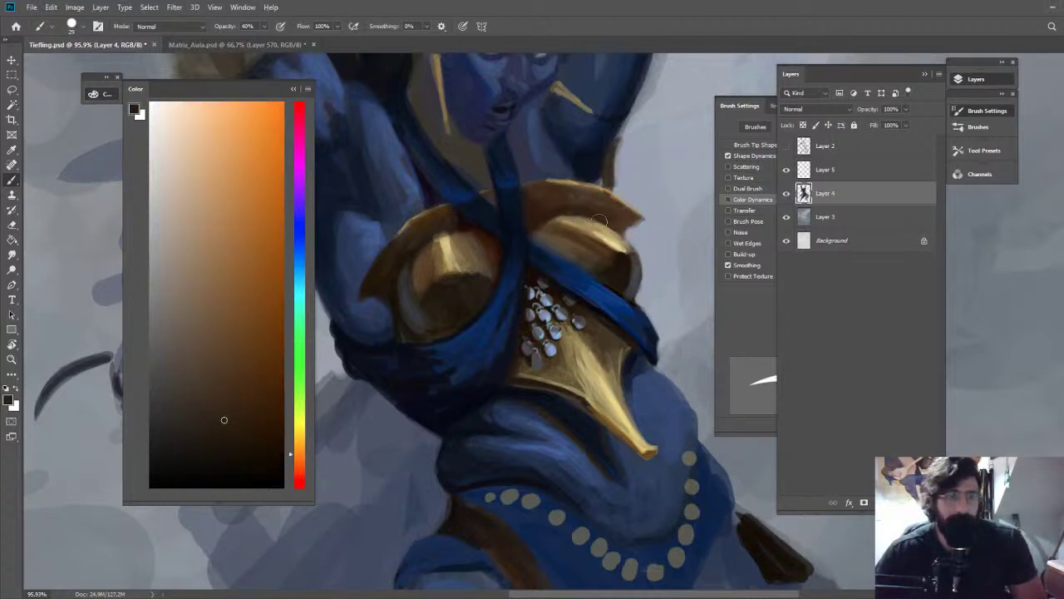
Paint the belly's side edge over the uppermost beads of the strand with sampled blue at 40% opacity
key("z")
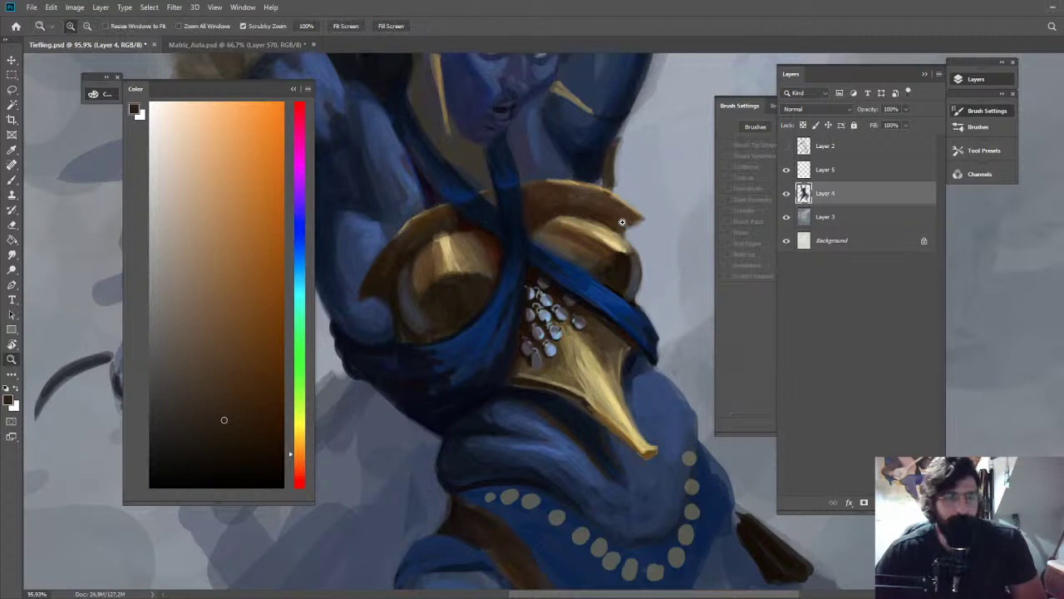
left_click_drag(622, 222, 584, 249)
key("r")
key("z")
left_click_drag(644, 305, 697, 304)
key("b")
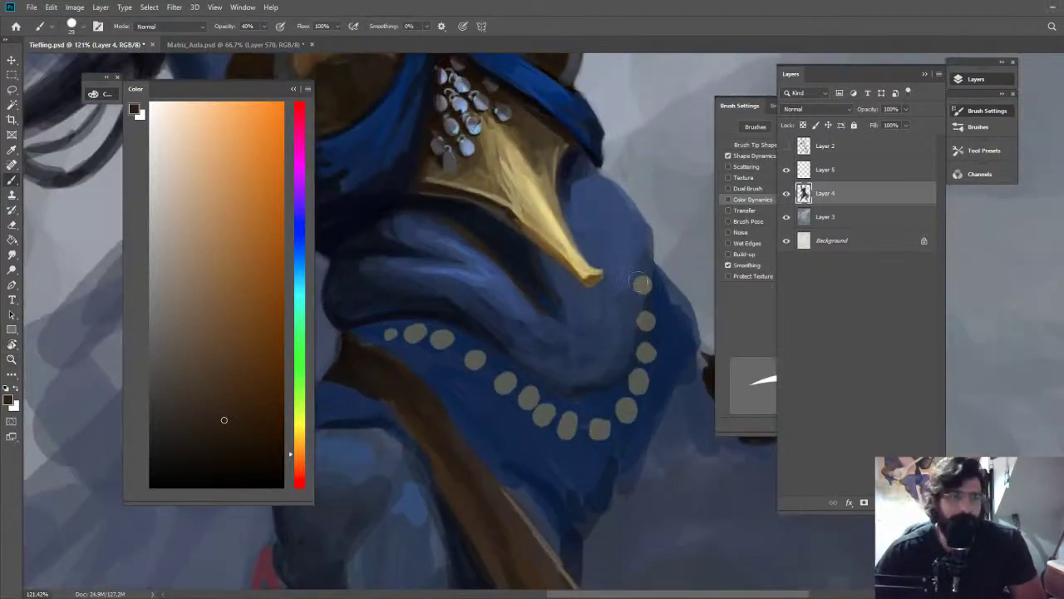
left_click(640, 284, "alt")
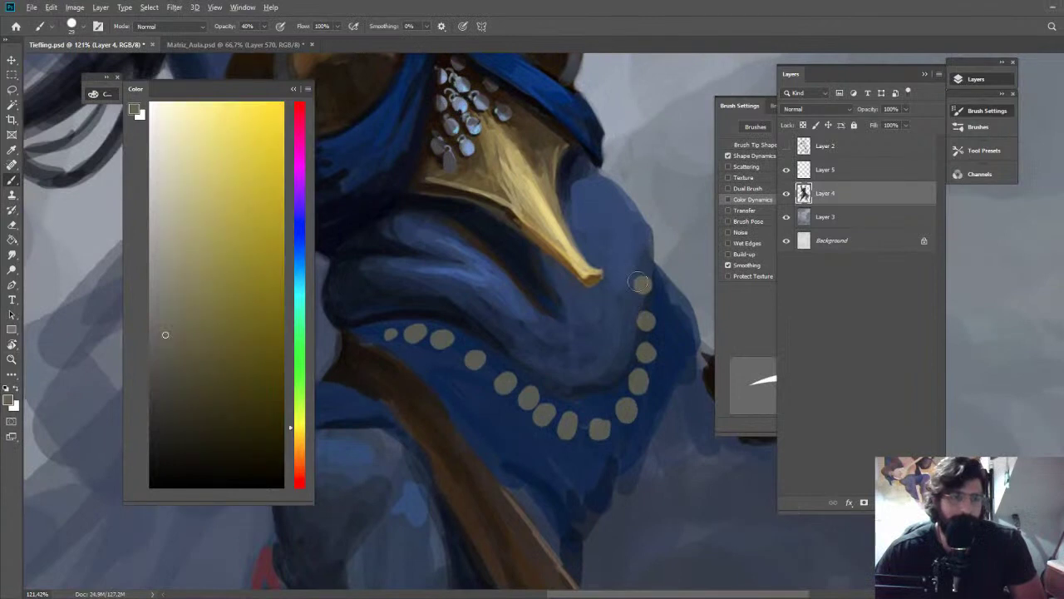
left_click(653, 323, "alt")
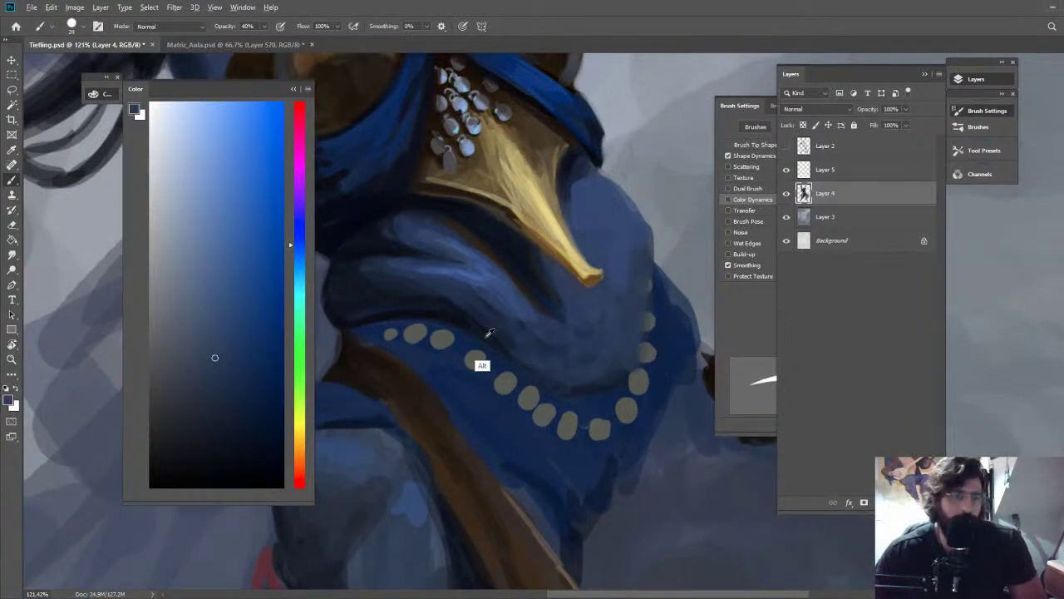
Shade the belly's lower contour and side edge beside the beads with sampled dark blue at 30% opacity
key("3")
left_click(591, 375, "alt")
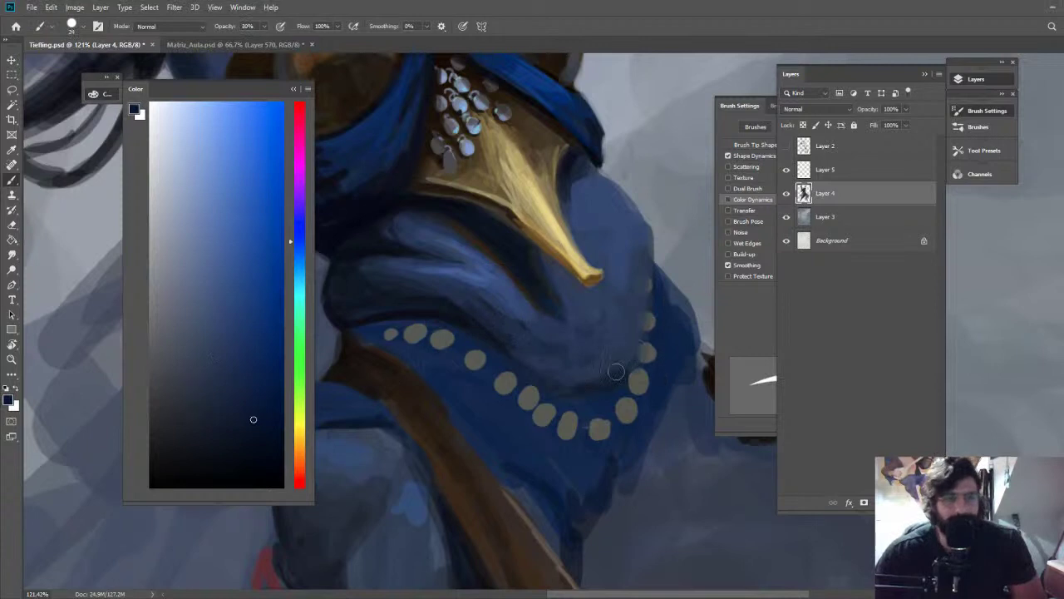
left_click_drag(648, 241, 642, 335)
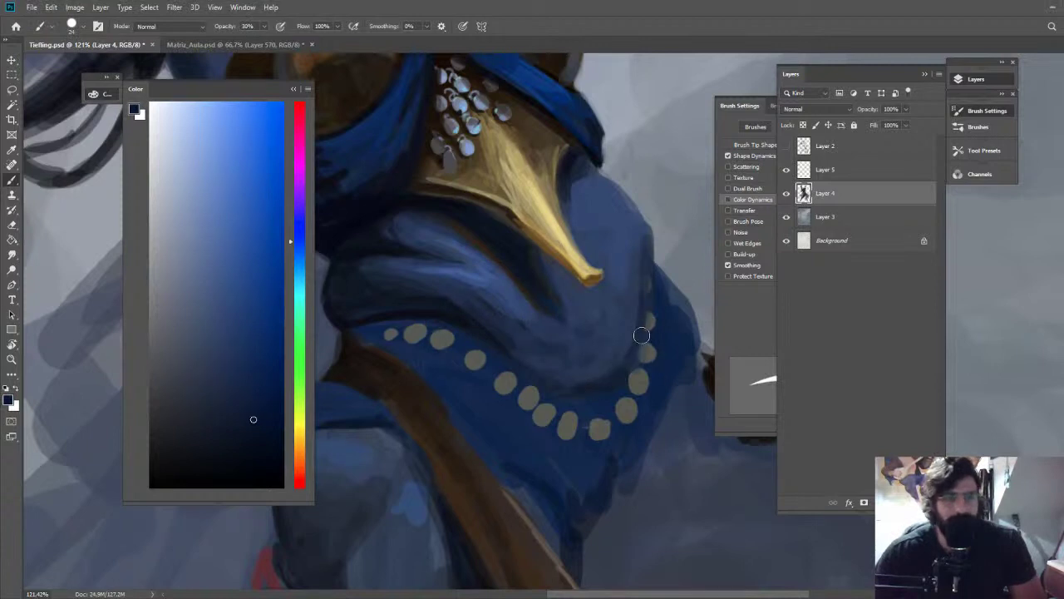
Blend the belly around the gold plate's tip and side edge with sampled blues at 30% opacity
left_click(473, 300, "alt")
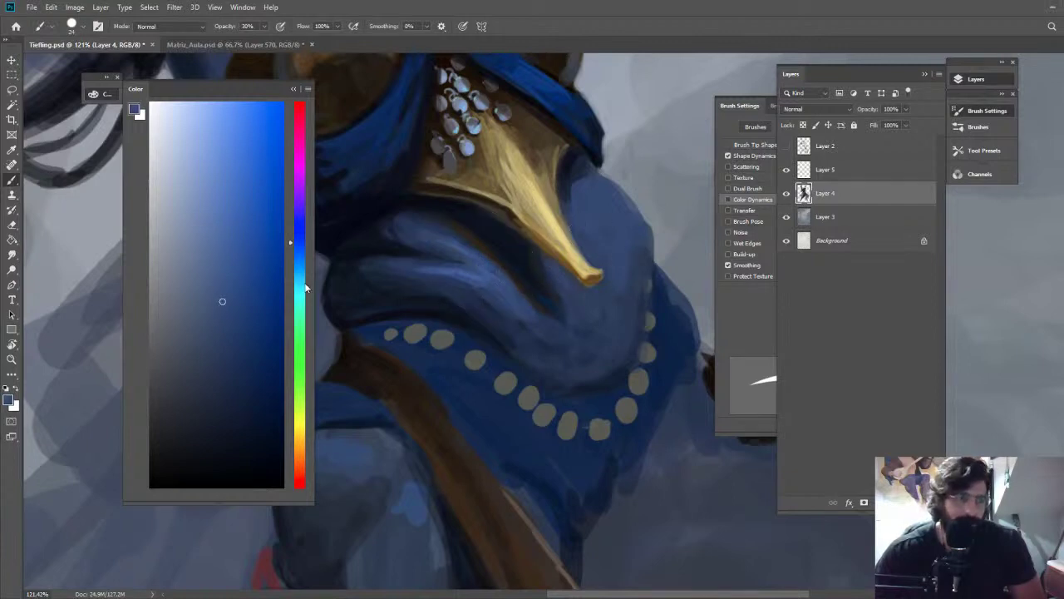
left_click(586, 293, "alt")
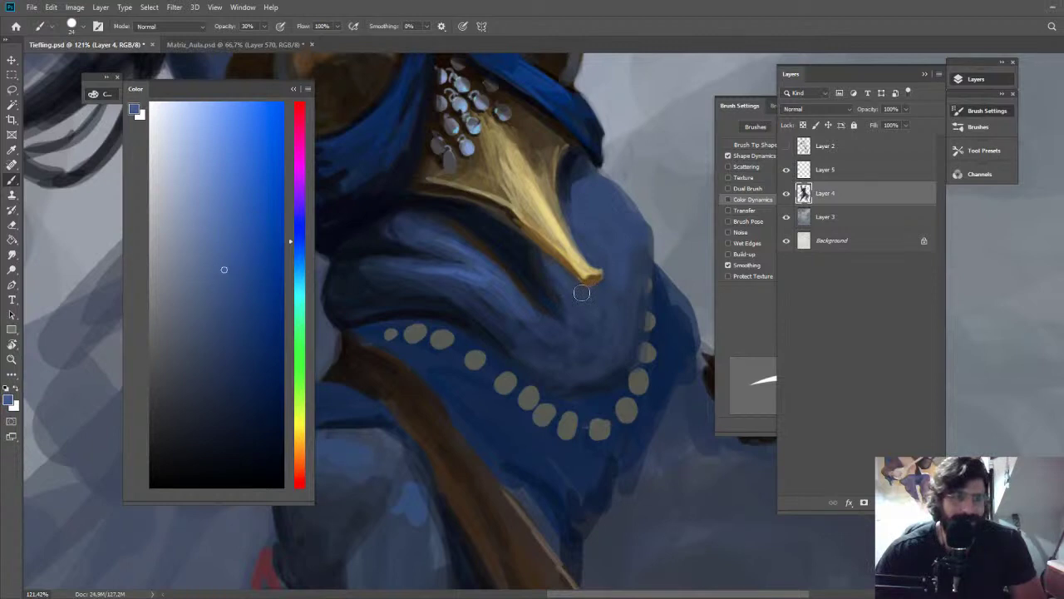
key("ctrl+z")
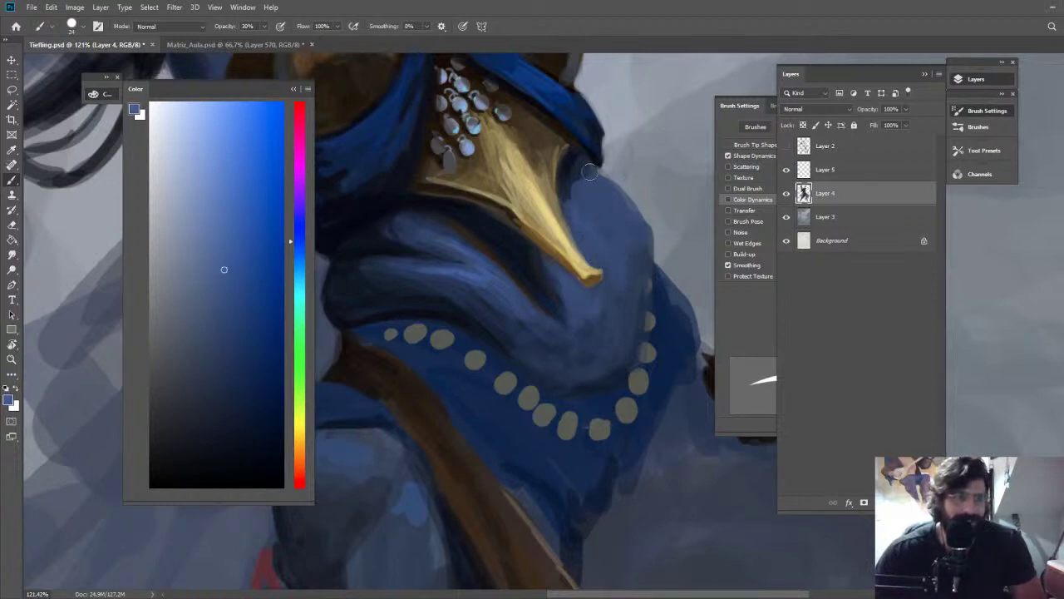
left_click(567, 179, "alt")
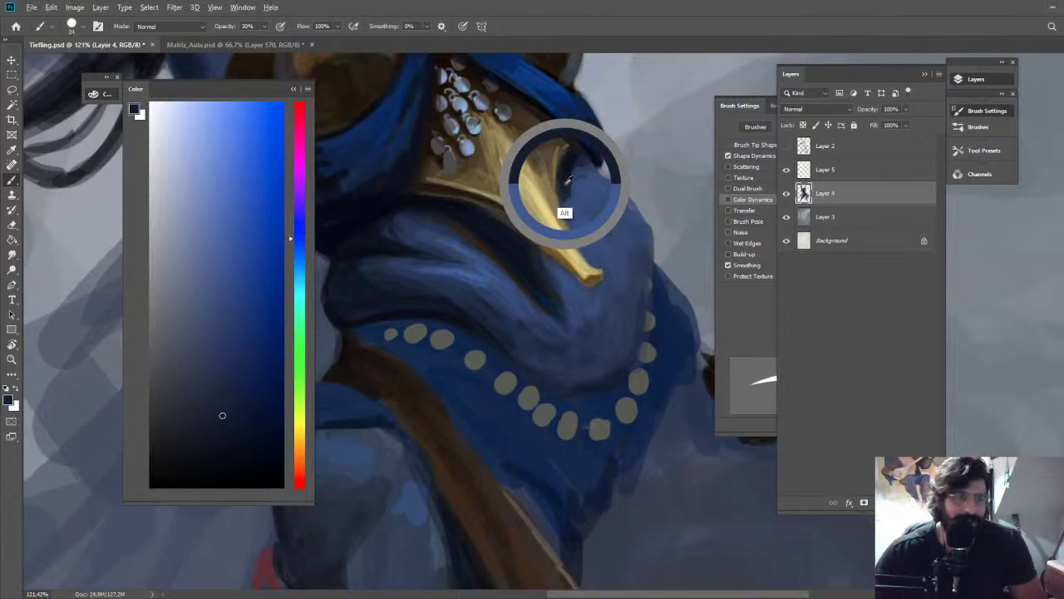
Darken the chest beside the neck strap and above the breast cup with sampled dark blues at 30% opacity
key("z")
left_click_drag(705, 271, 663, 277)
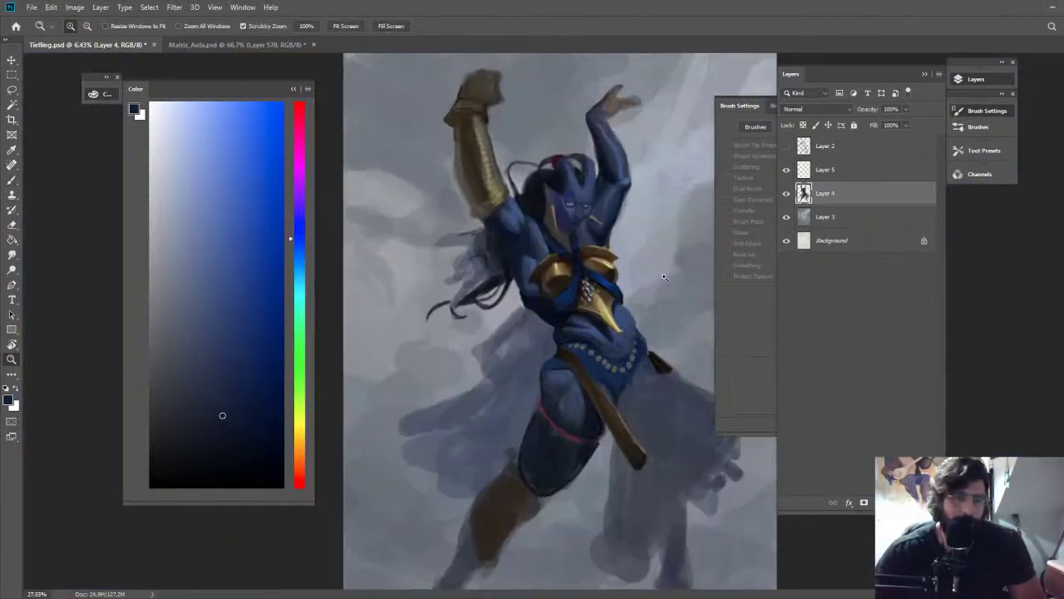
left_click_drag(558, 226, 595, 225)
key("b")
left_click(394, 288, "alt")
left_click(539, 268, "alt")
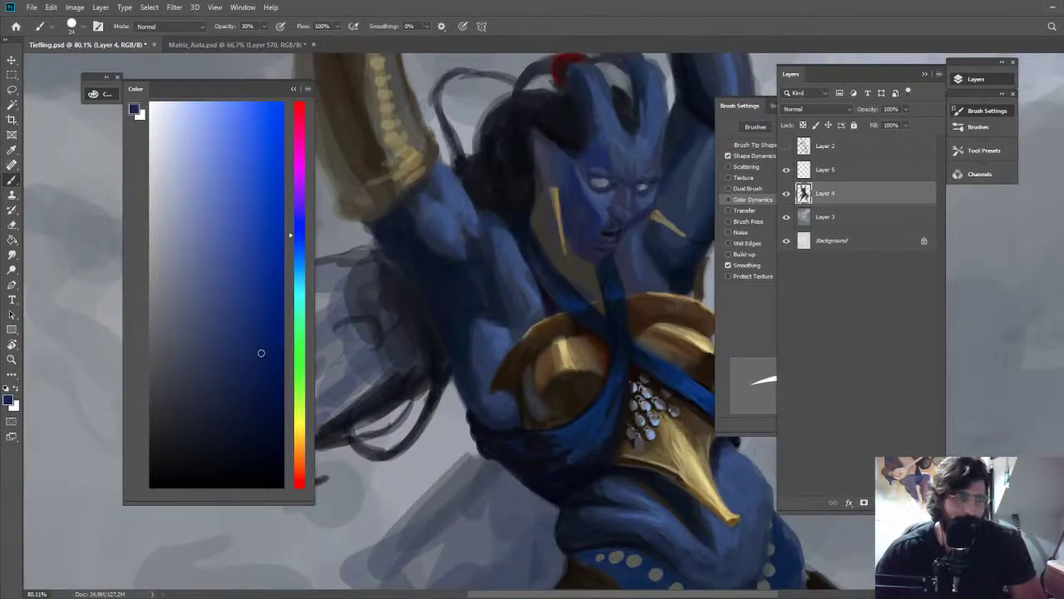
left_click(544, 305, "alt")
Shade the breast cup's outer edge and the area beneath the crossed straps with sampled dark gray-blue and dark brown
key("z")
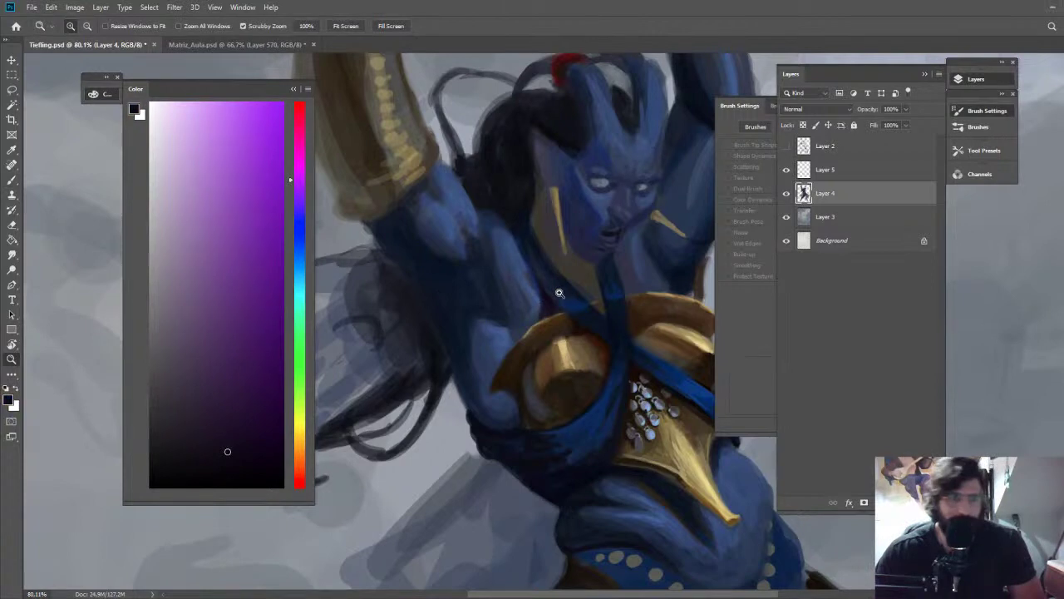
left_click_drag(559, 292, 522, 296)
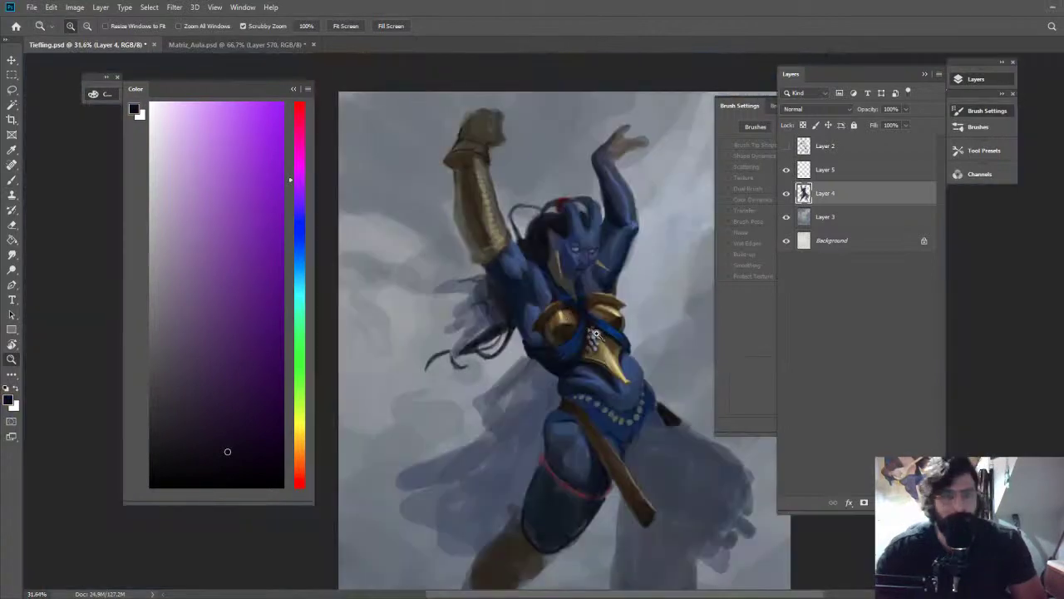
left_click_drag(579, 322, 615, 323)
key("b")
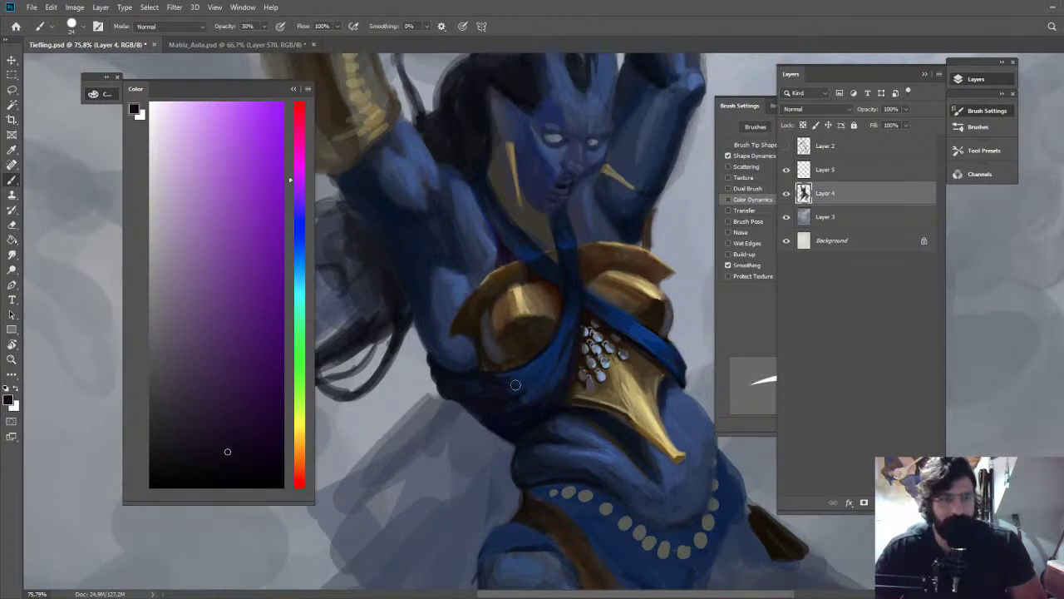
left_click(486, 332, "alt")
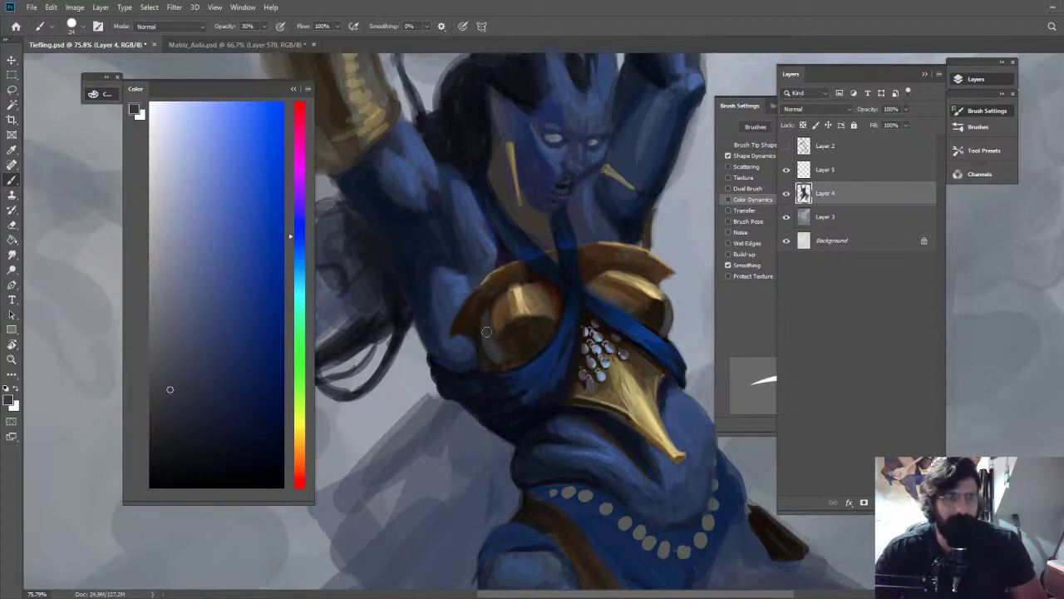
left_click(547, 284, "alt")
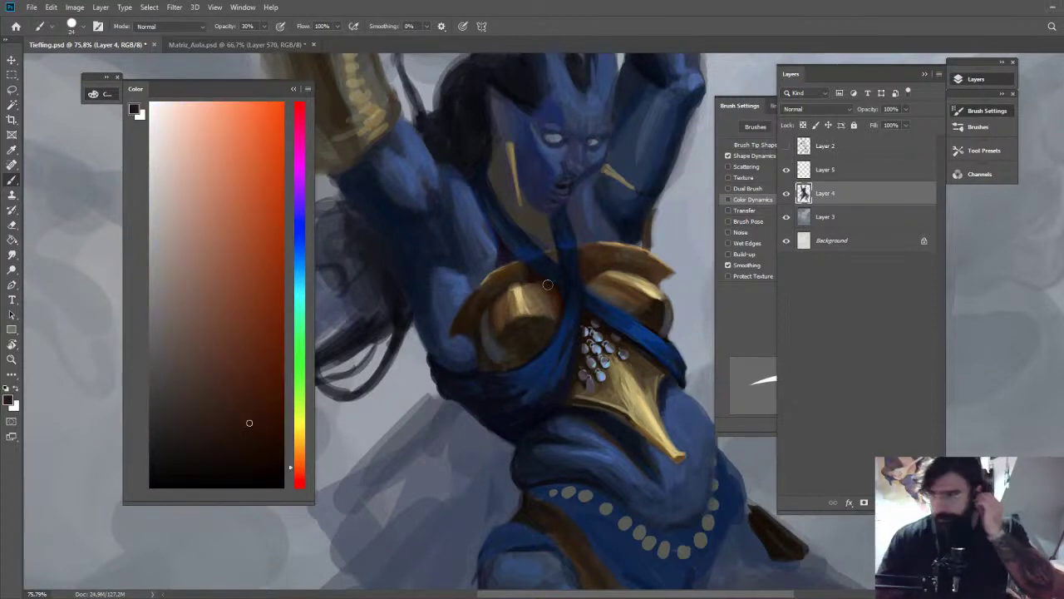
Examine the whole figure at reduced size to judge the chest armor and shading within the composition
key("z")
left_click_drag(603, 170, 541, 160)
left_click_drag(674, 161, 534, 155)
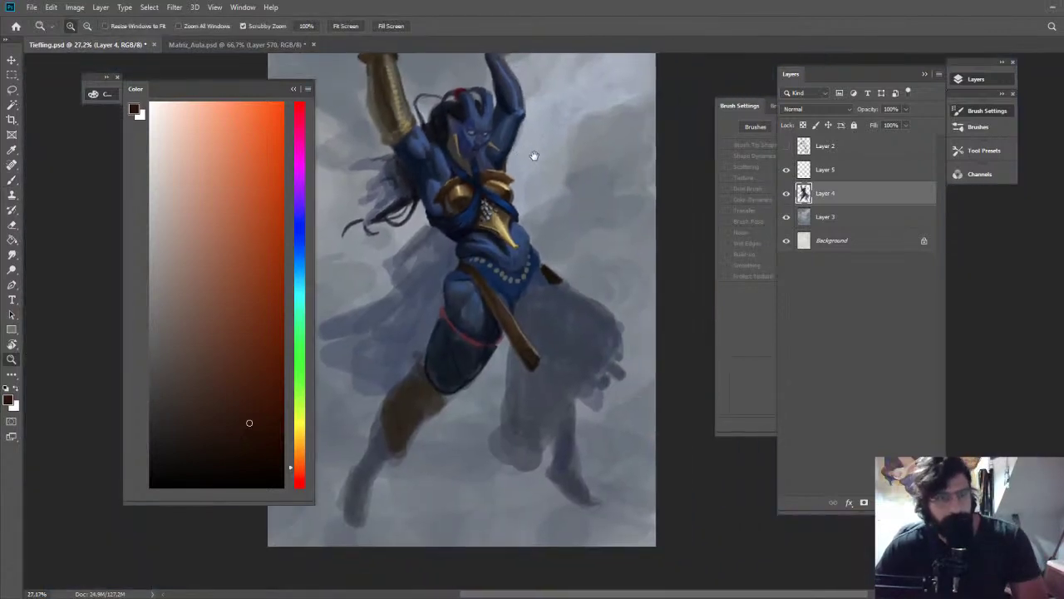
left_click_drag(657, 212, 618, 214)
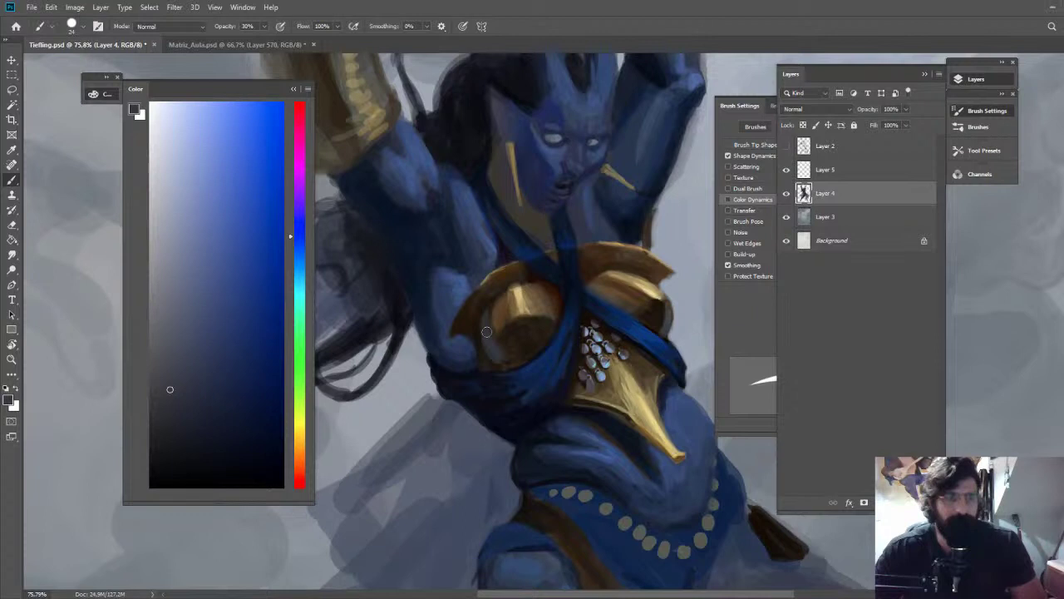
left_click(548, 284, "alt")
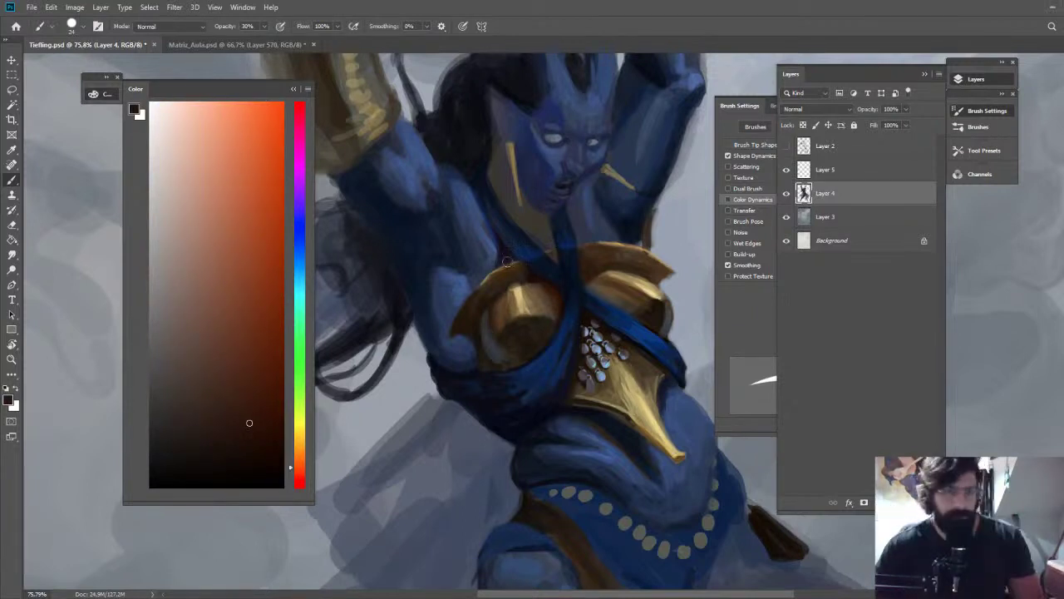
key("z")
left_click_drag(557, 226, 526, 158)
left_click_drag(623, 167, 595, 159)
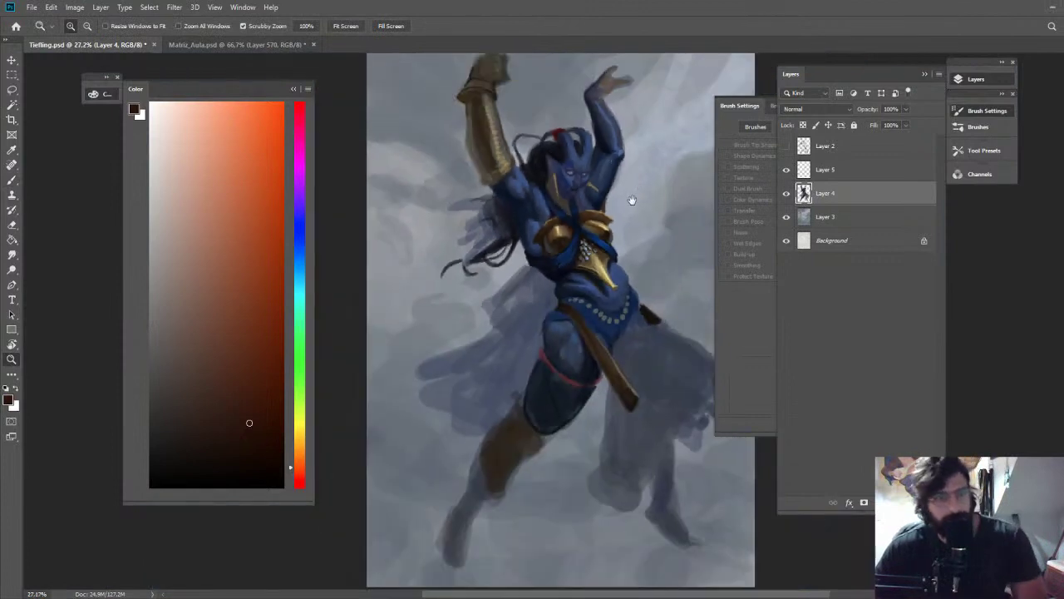
left_click_drag(629, 197, 535, 157)
left_click_drag(657, 222, 617, 218)
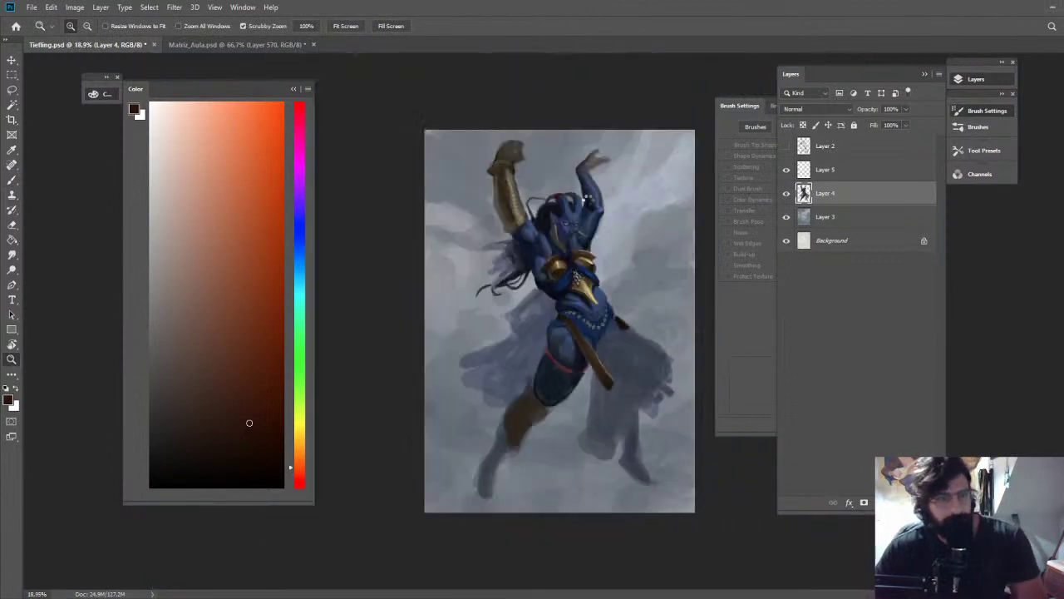
Flip the canvas horizontally, show the Layer 2 sketch over the face and select Layer 4 for painting
key("ctrl+shift+h")
left_click_drag(624, 147, 674, 150)
scroll(665, 163, "up", 1)
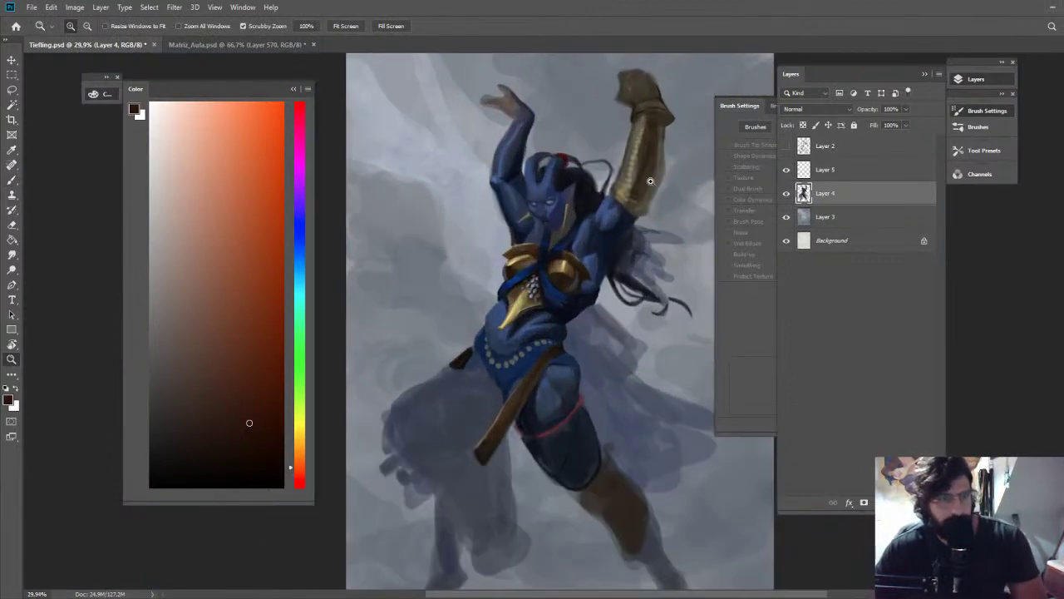
scroll(532, 204, "up", 2)
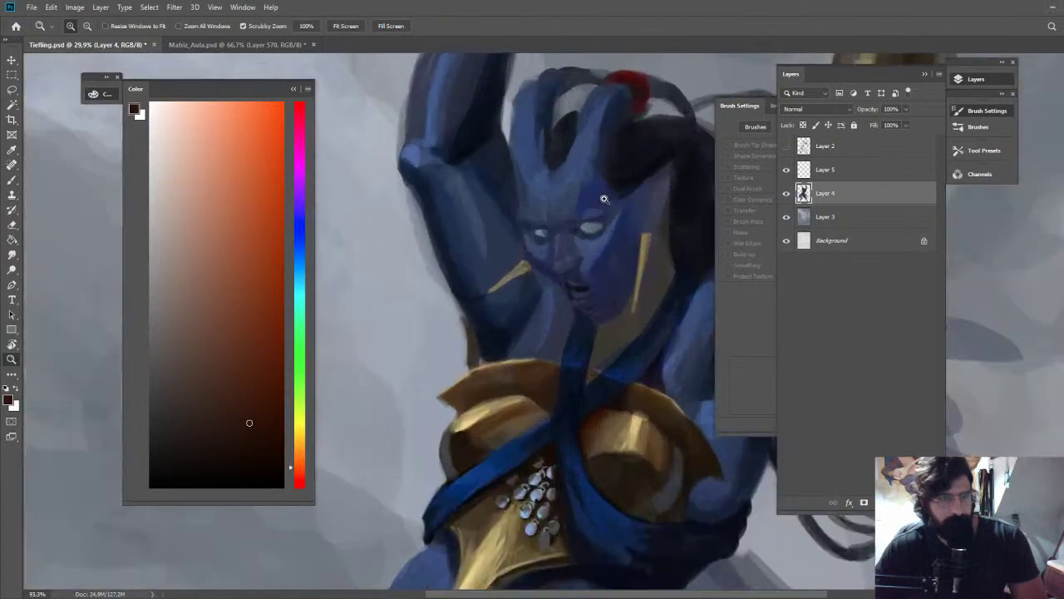
scroll(604, 198, "up", 1)
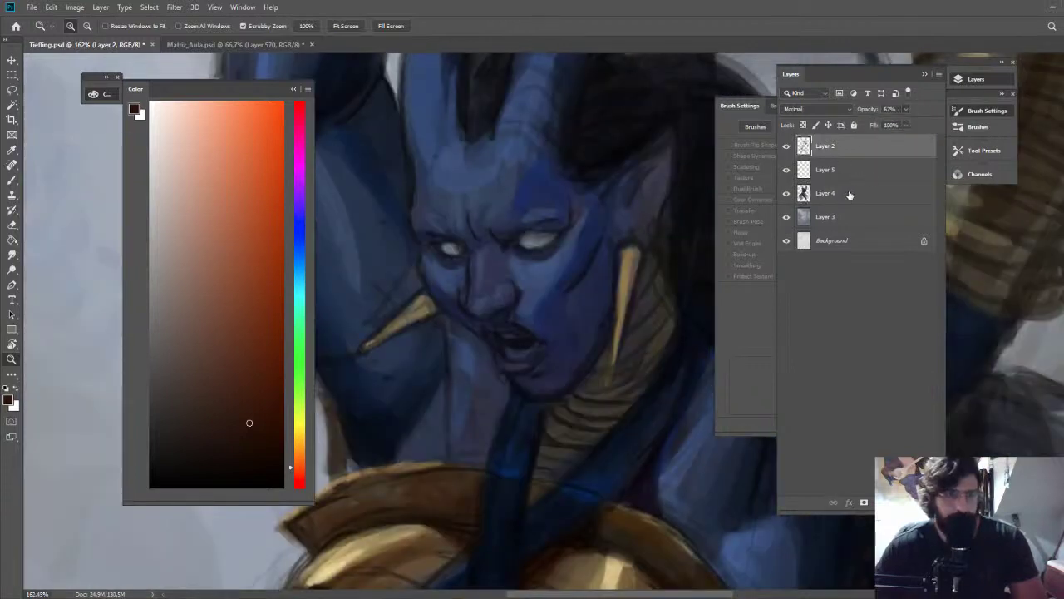
left_click(849, 195)
key("b")
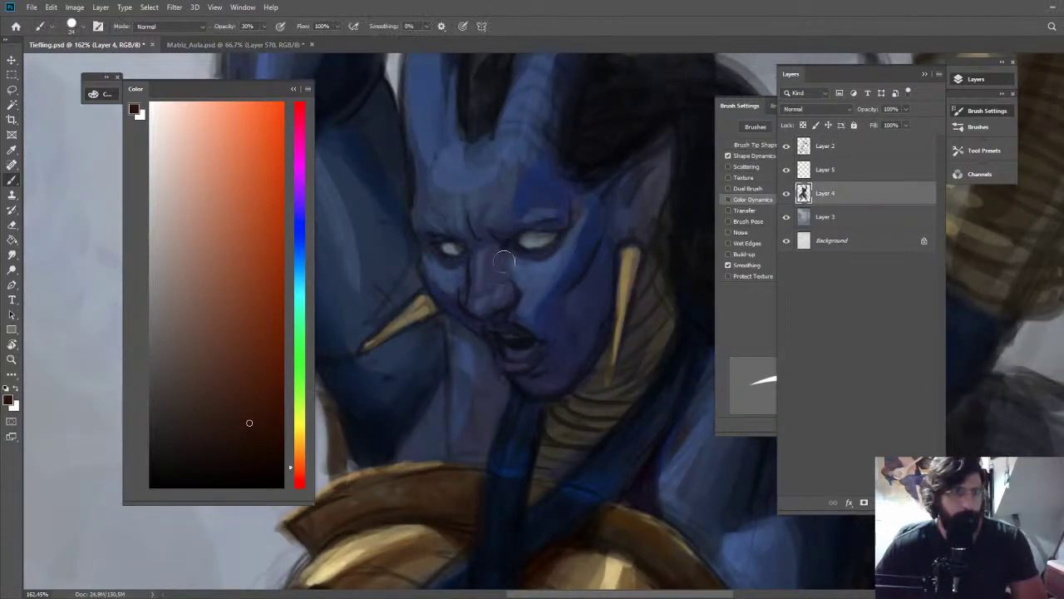
Brighten the forehead below the horn, the far brow and the cheek under the far eye with lighter blue at 50% opacity
left_click(507, 249, "alt")
left_click(516, 244, "alt")
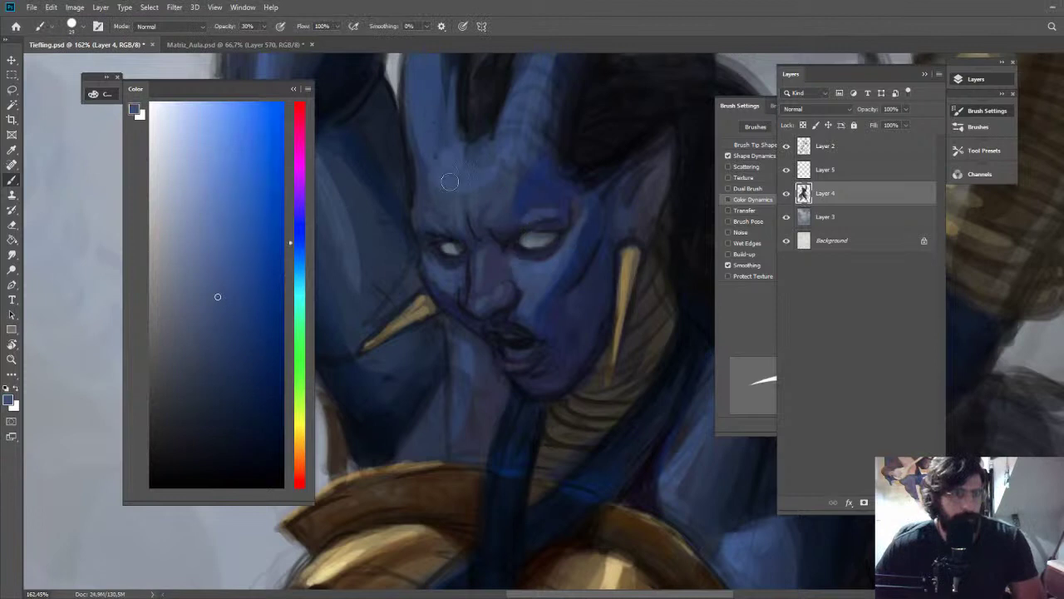
left_click_drag(265, 229, 226, 262)
key("5")
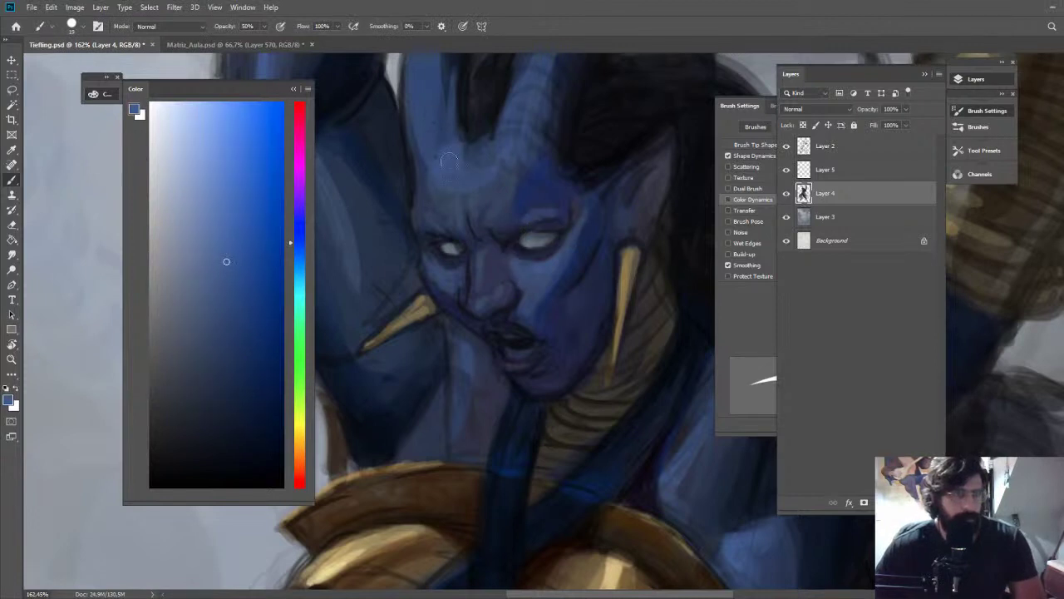
mouse_move(449, 160)
left_mouse_down()
mouse_move(457, 138)
mouse_move(462, 155)
left_mouse_up()
left_click_drag(432, 166, 421, 219)
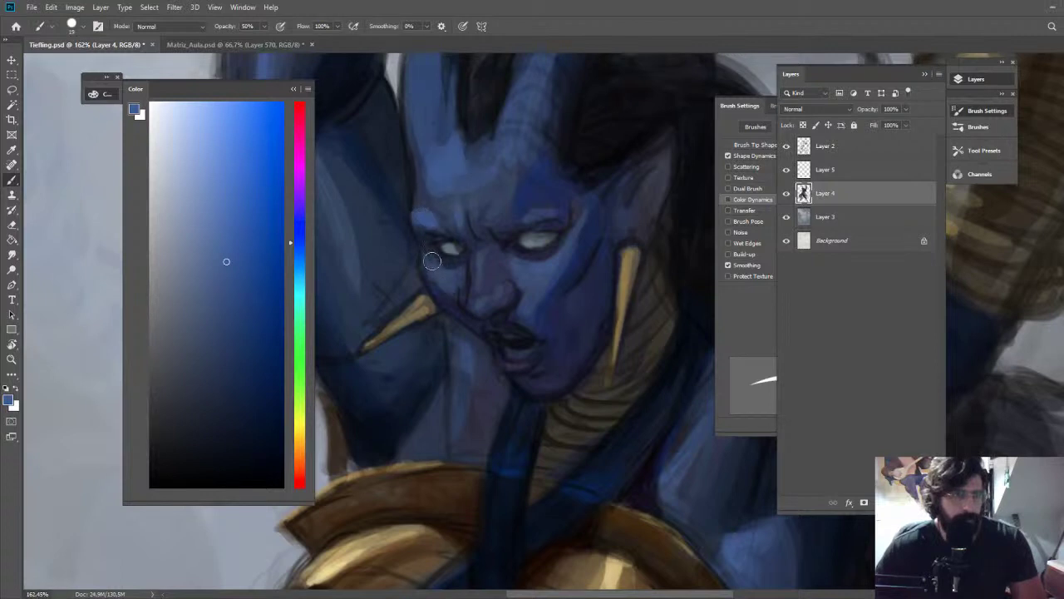
left_click_drag(441, 269, 454, 267)
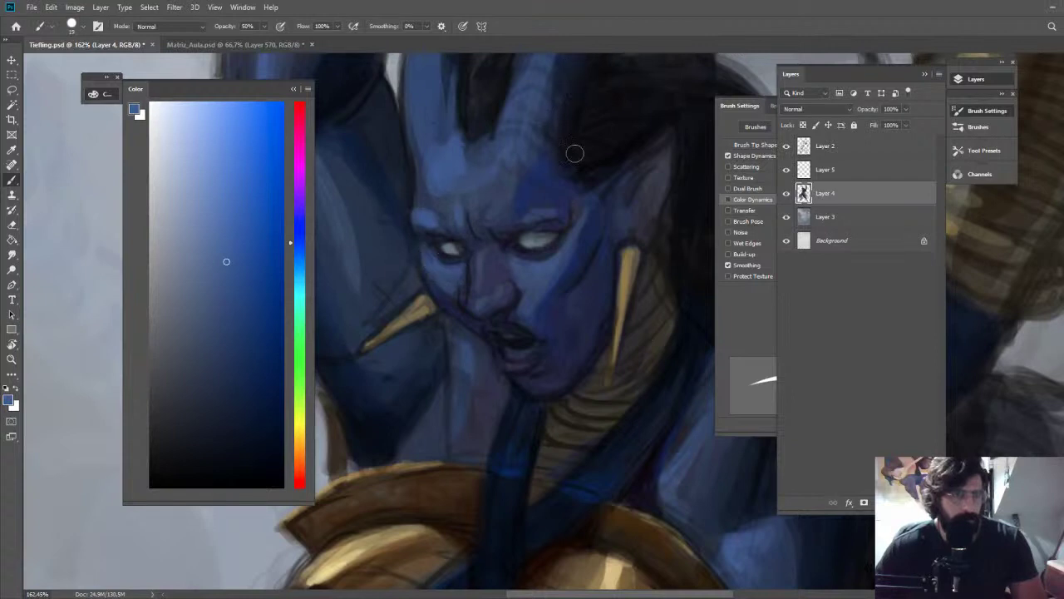
Darken the near eye's upper lid and inner corner with dark blue at 50% opacity using a smaller brush
right_click(507, 255, "alt")
left_click_drag(548, 239, 529, 242)
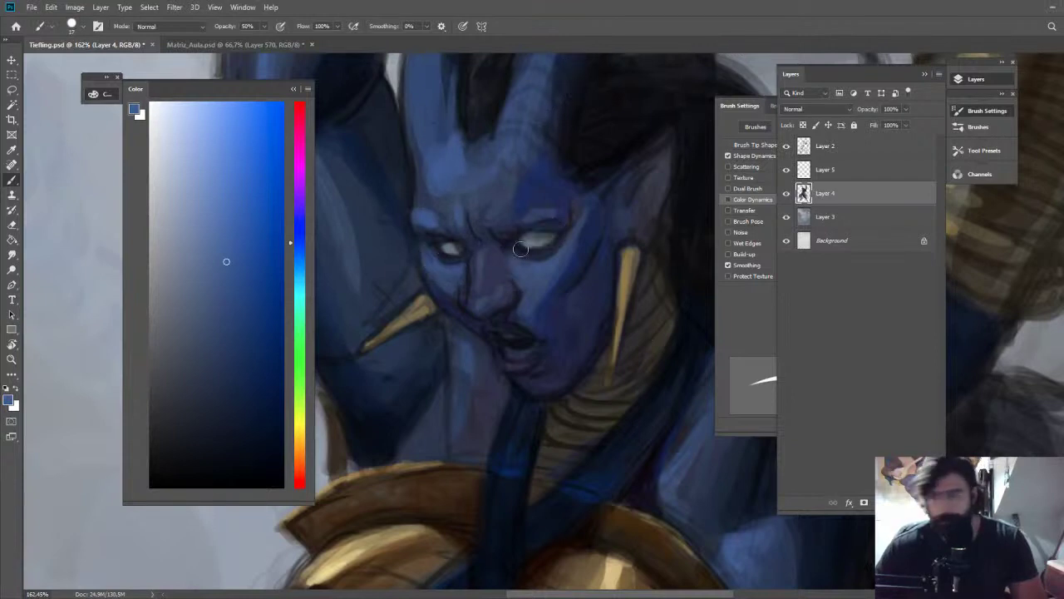
left_click(252, 392)
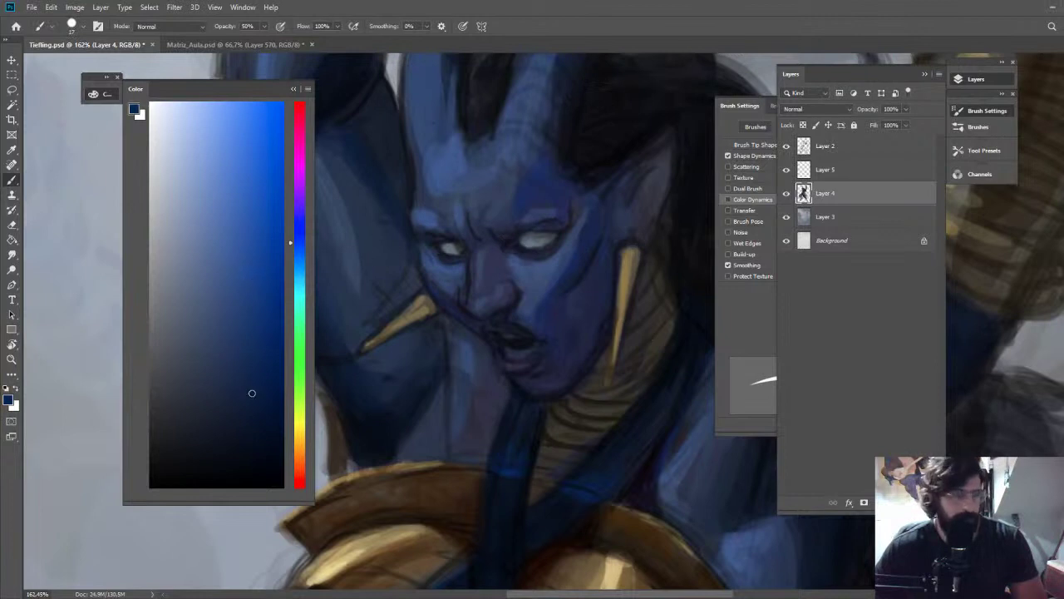
mouse_move(499, 239)
left_mouse_down()
mouse_move(541, 218)
mouse_move(546, 230)
left_mouse_up()
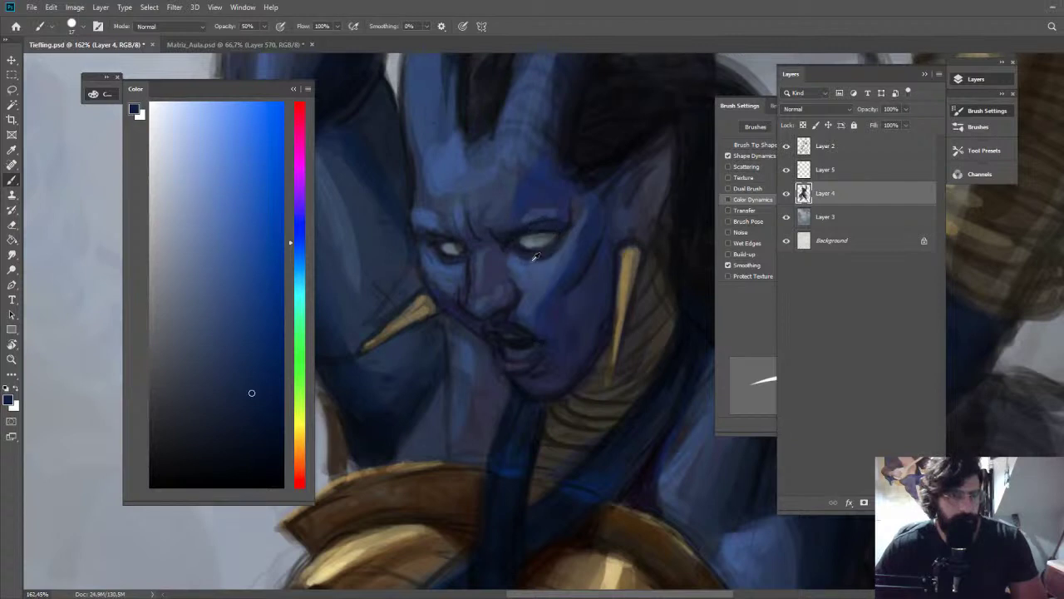
Brighten the near eye's brow ridge with a lighter blue and blend the forehead with sampled blues at 50% opacity
right_click(536, 256, "alt")
left_click(223, 247)
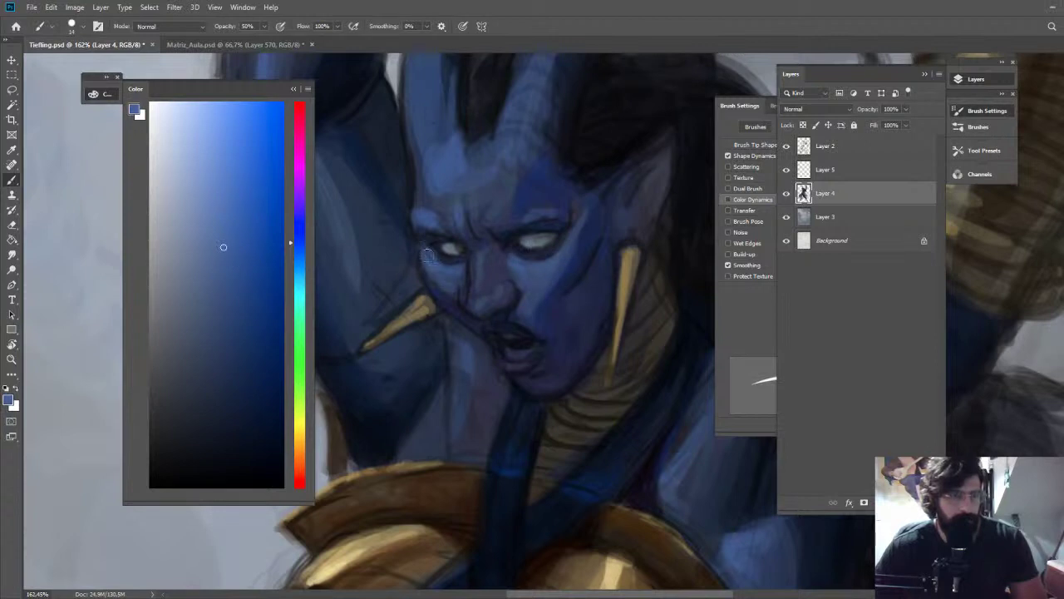
left_click_drag(526, 217, 547, 212)
left_click(469, 204, "alt")
left_click(484, 199, "alt")
Refine the upper lip and the area beneath the nose with sampled blue at 50% opacity
key("z")
left_click_drag(548, 183, 466, 190)
left_click_drag(546, 184, 615, 184)
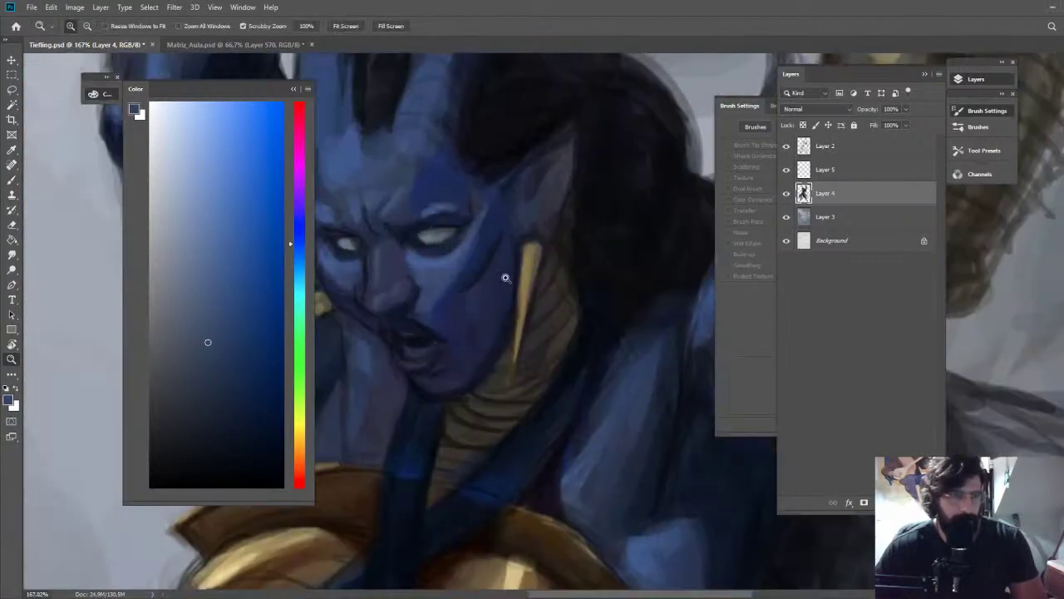
key("b")
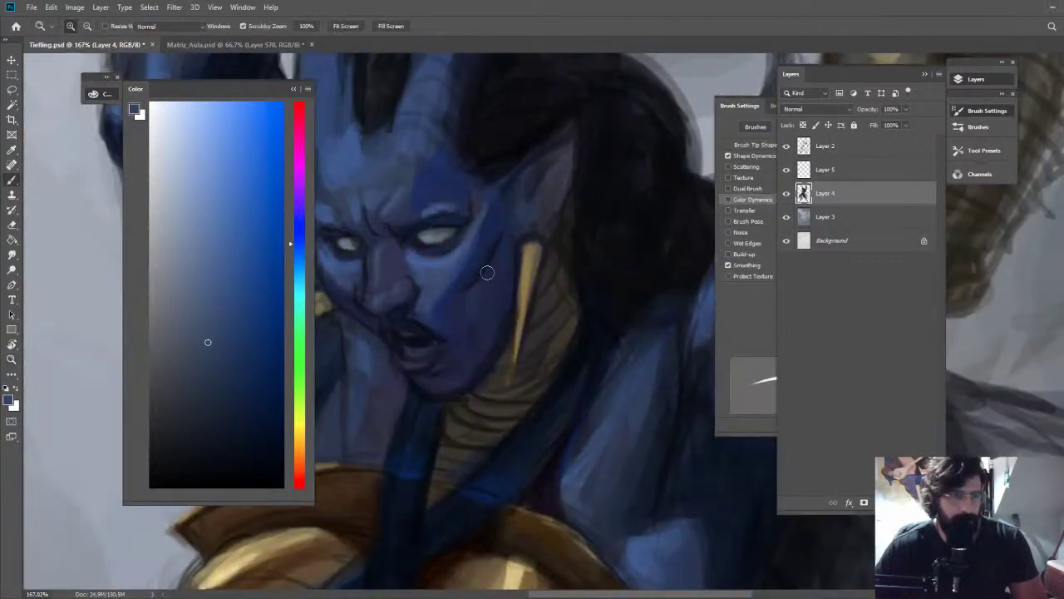
left_click_drag(487, 273, 628, 224)
left_click(537, 263, "alt")
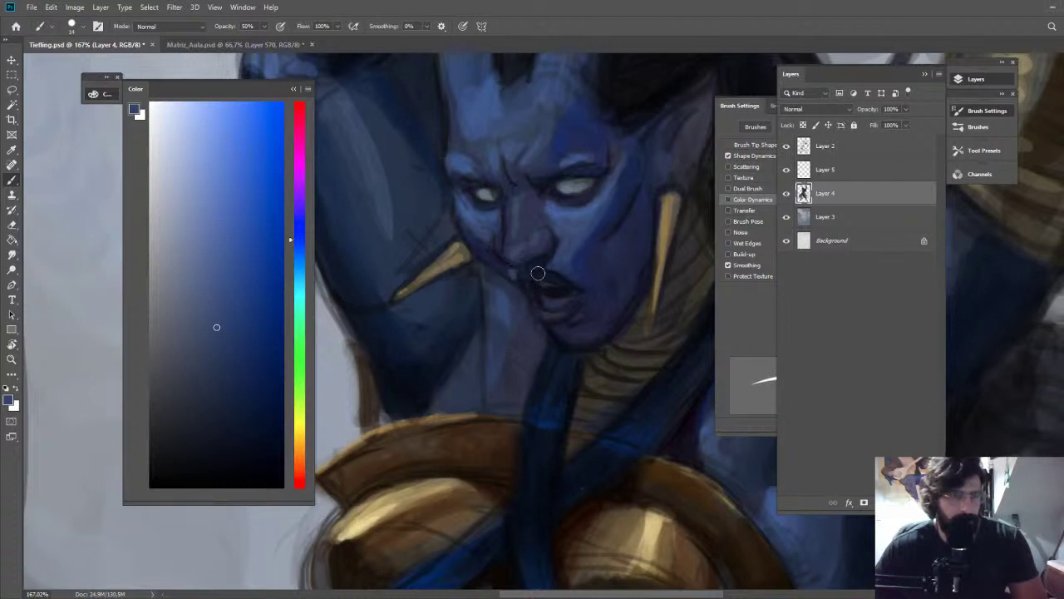
Refine the edge of the far cheek and temple with sampled dark and mid blues at 50% opacity
key("z")
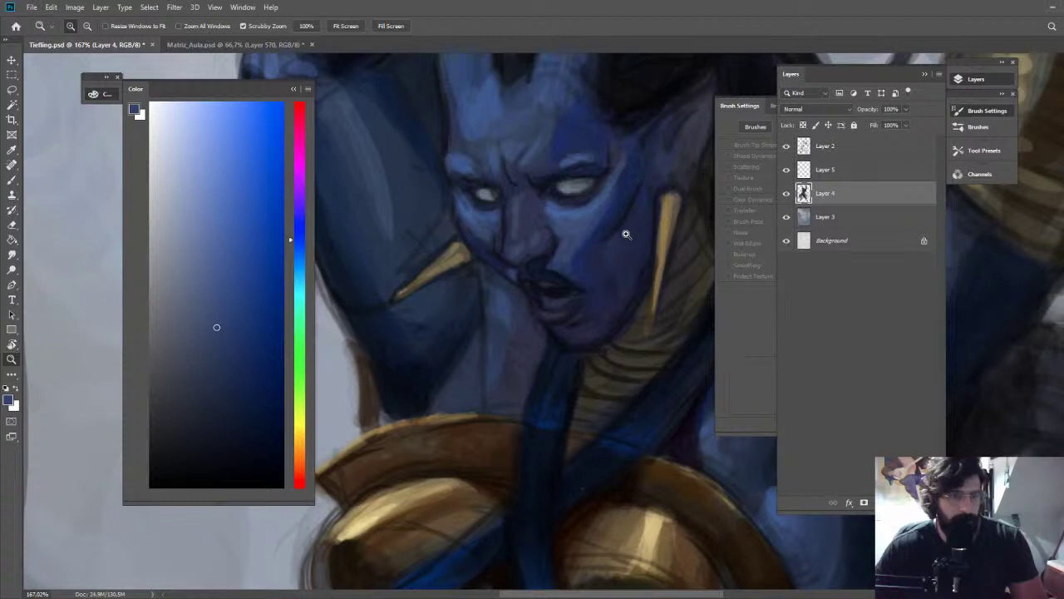
left_click_drag(626, 234, 615, 236)
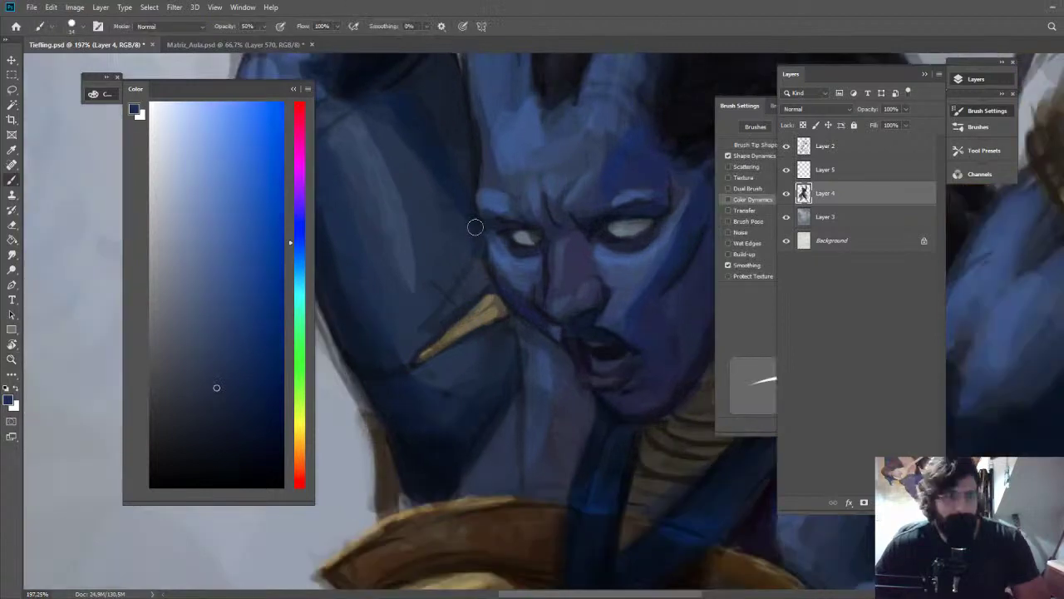
left_click(473, 225, "alt")
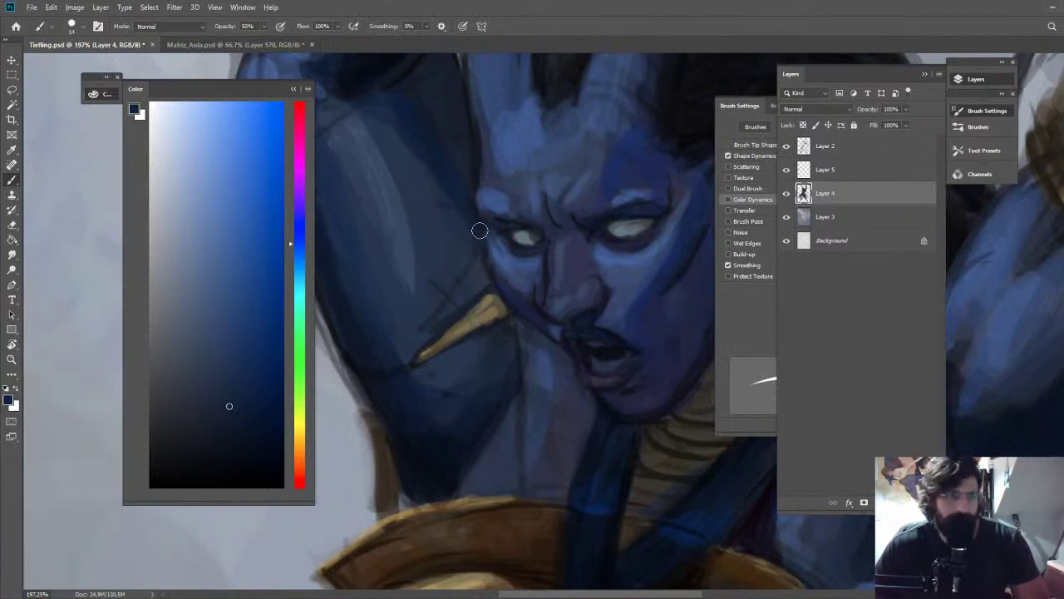
left_click(506, 286, "alt")
left_click(505, 266, "alt")
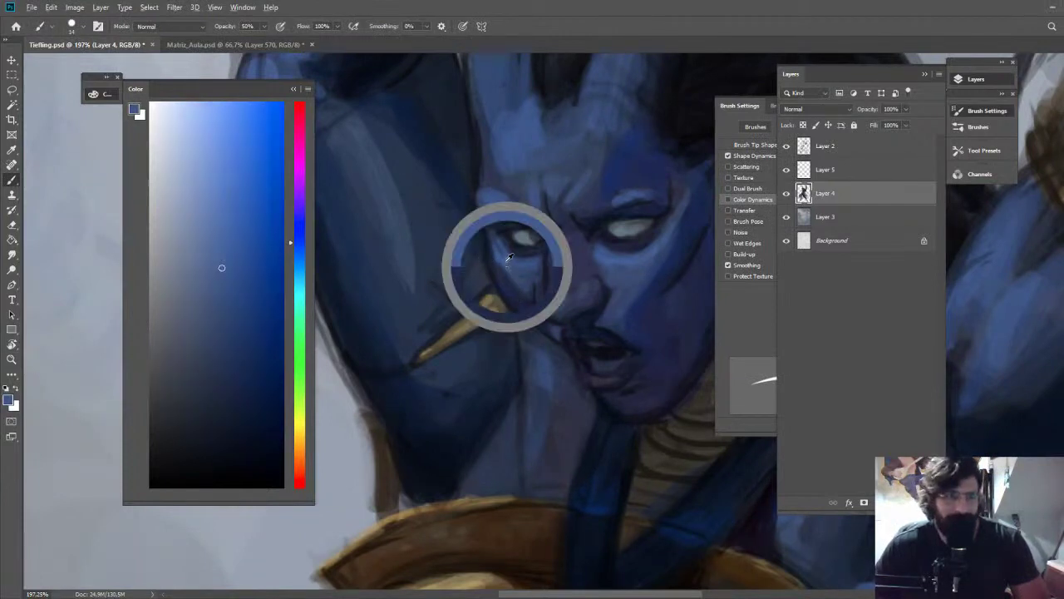
Paint the lower teeth inside the open mouth in a light desaturated grey at 50% opacity
key("z")
left_click_drag(530, 264, 494, 234)
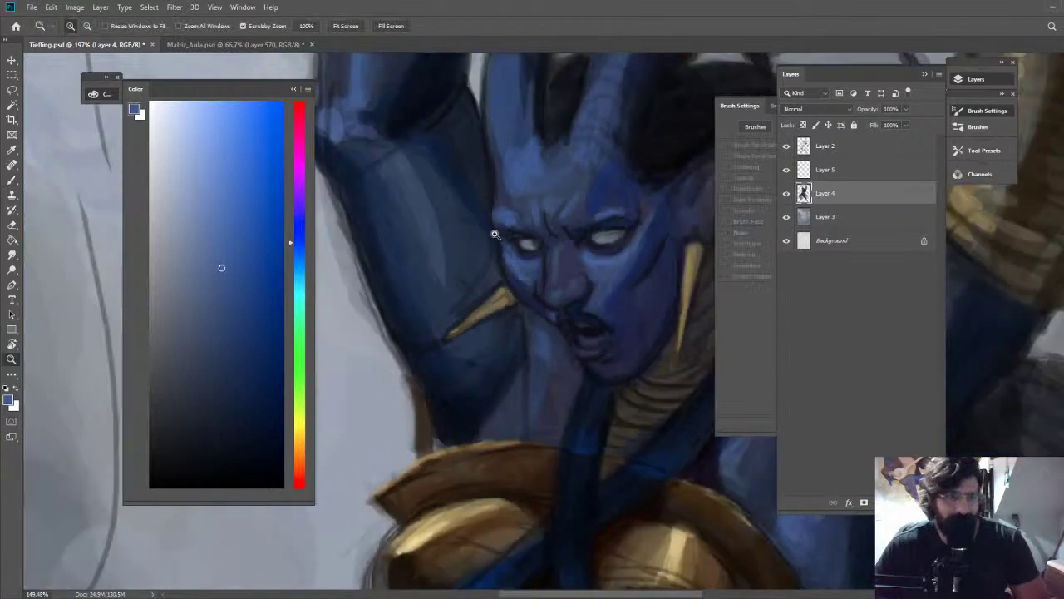
key("r")
left_click_drag(472, 276, 537, 238)
key("Escape")
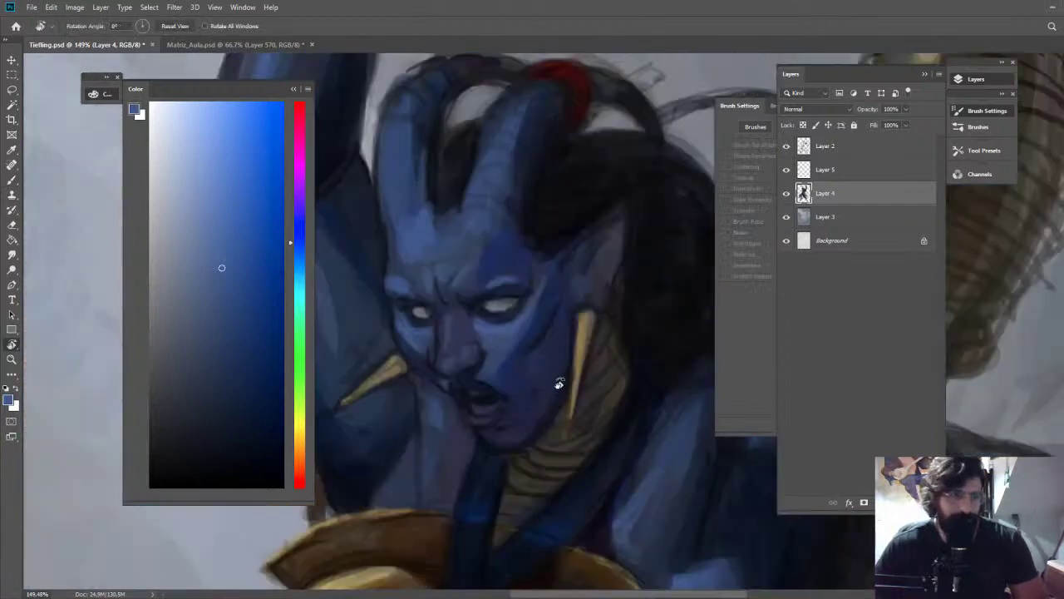
key("z")
left_click_drag(492, 414, 513, 399)
key("b")
left_click(300, 400)
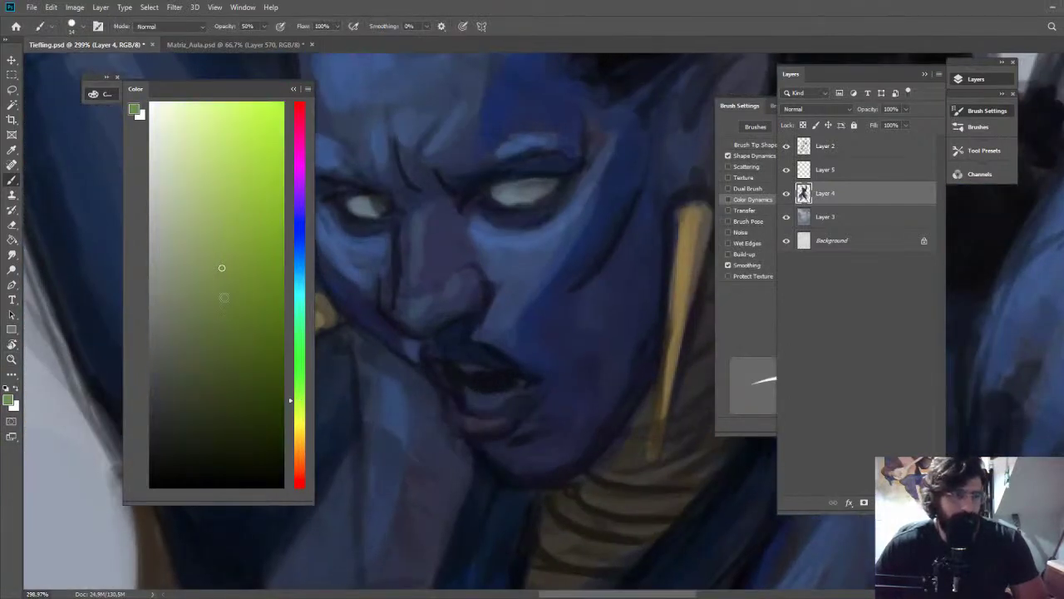
left_click(163, 250)
left_click_drag(484, 399, 481, 402)
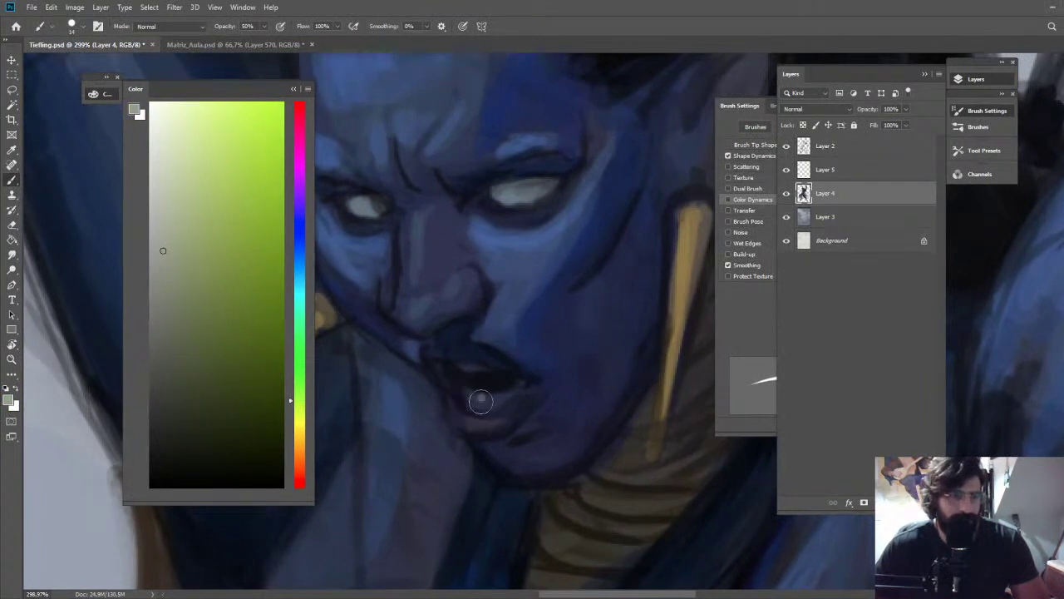
left_click(480, 400, "alt")
mouse_move(521, 386)
left_mouse_down()
mouse_move(478, 406)
mouse_move(496, 387)
left_mouse_up()
Add the upper teeth in sampled grey and darken the mouth interior around them with sampled near-black
left_click(484, 382, "alt")
left_click(481, 404, "alt")
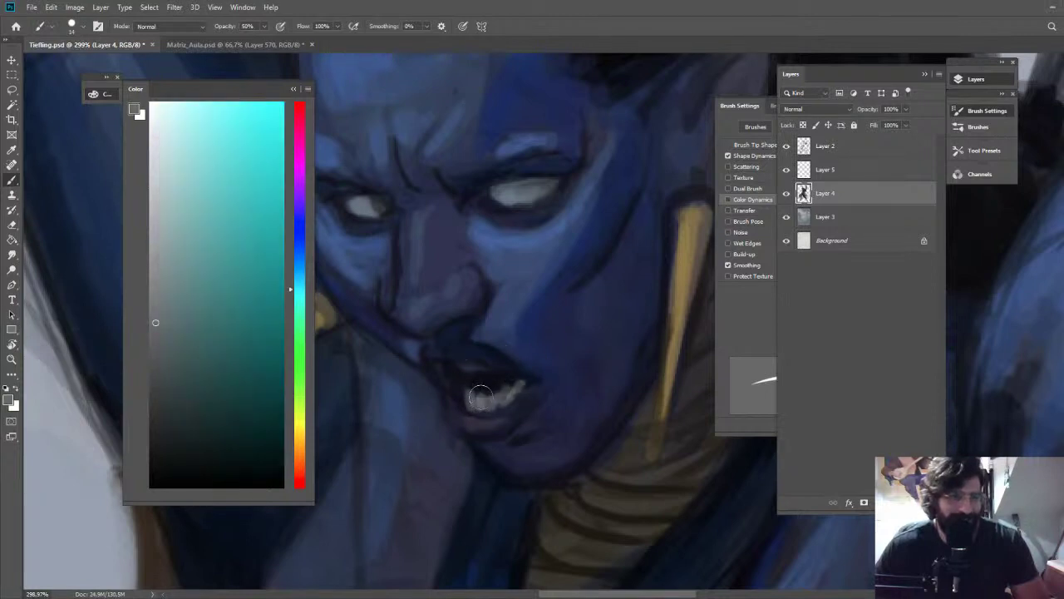
left_click(466, 373, "alt")
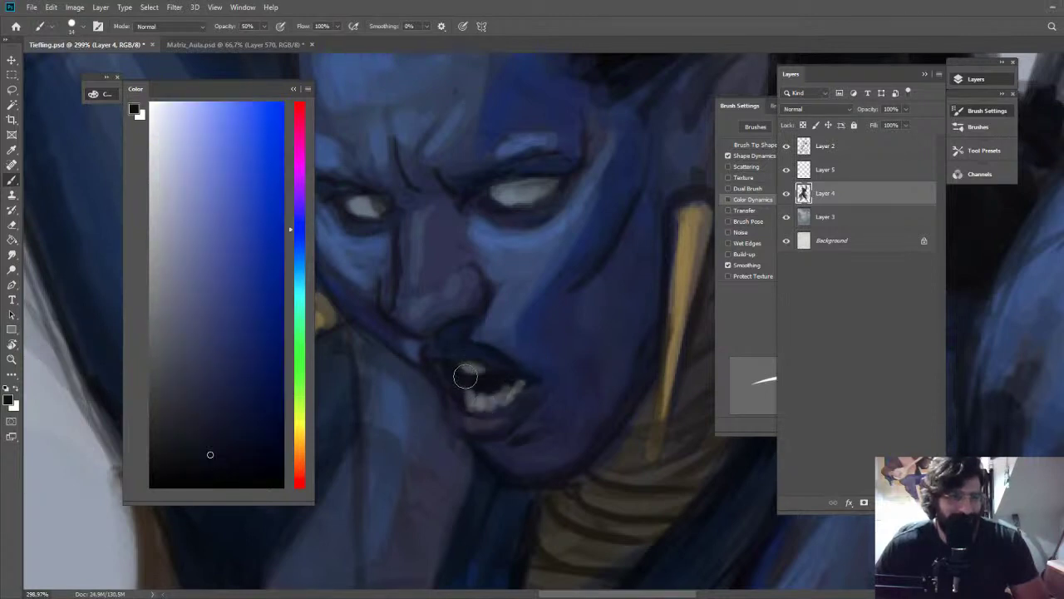
left_click(456, 368, "alt")
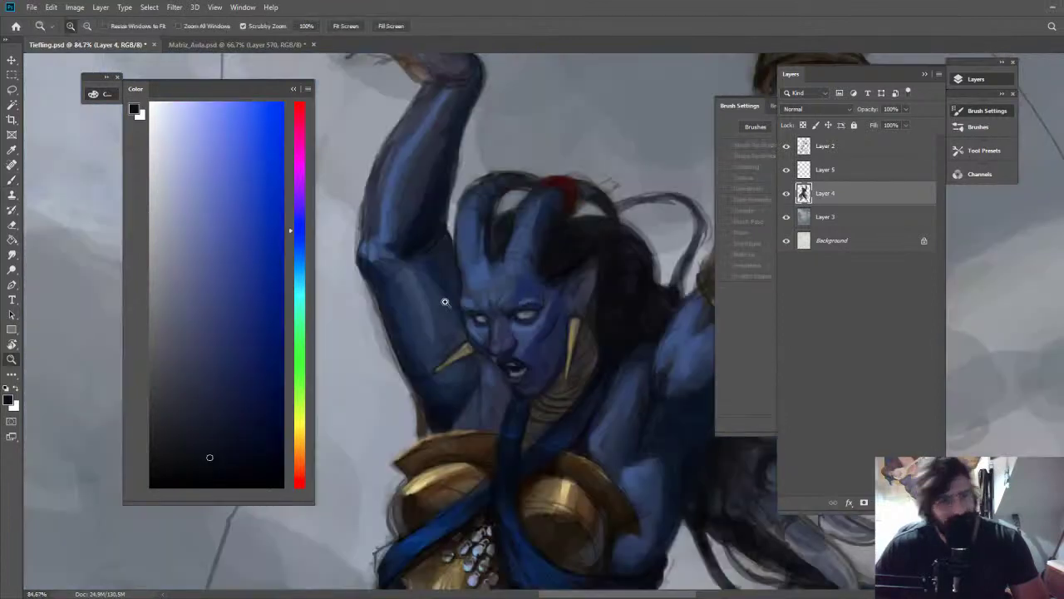
Paint the gum line along the base of the lower teeth in dark reddish brown on the rotated canvas
key("r")
left_click_drag(550, 316, 617, 391)
left_click_drag(636, 223, 413, 158)
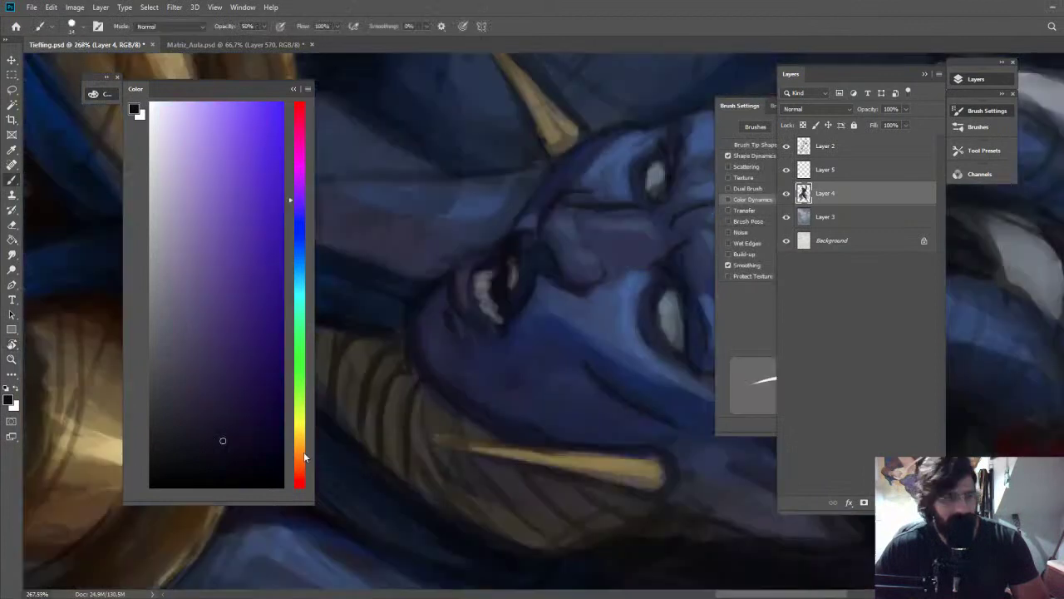
left_click(301, 462)
left_click(237, 424)
left_click(297, 471)
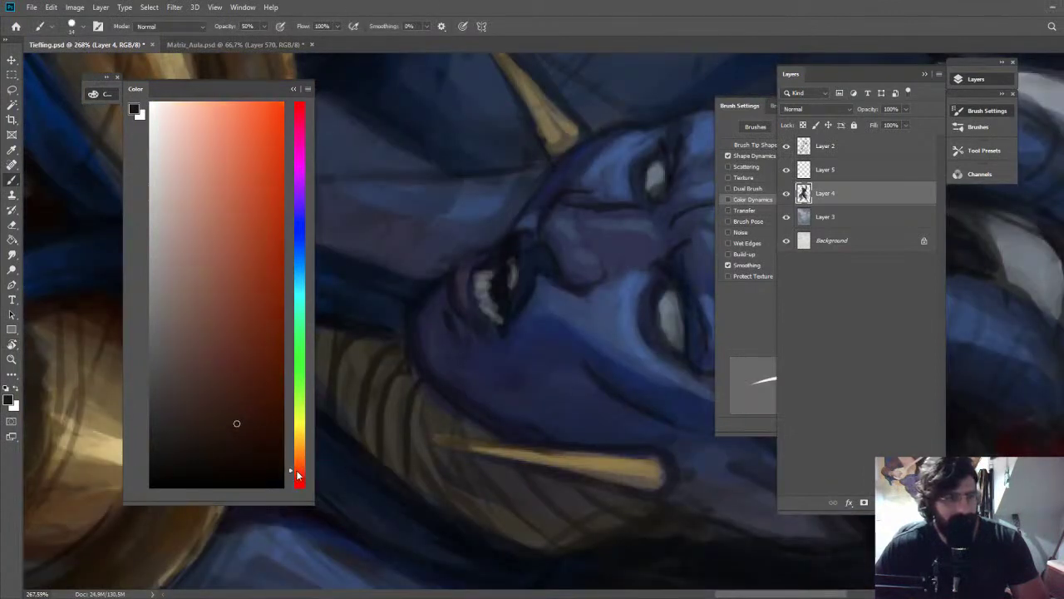
left_click(233, 352)
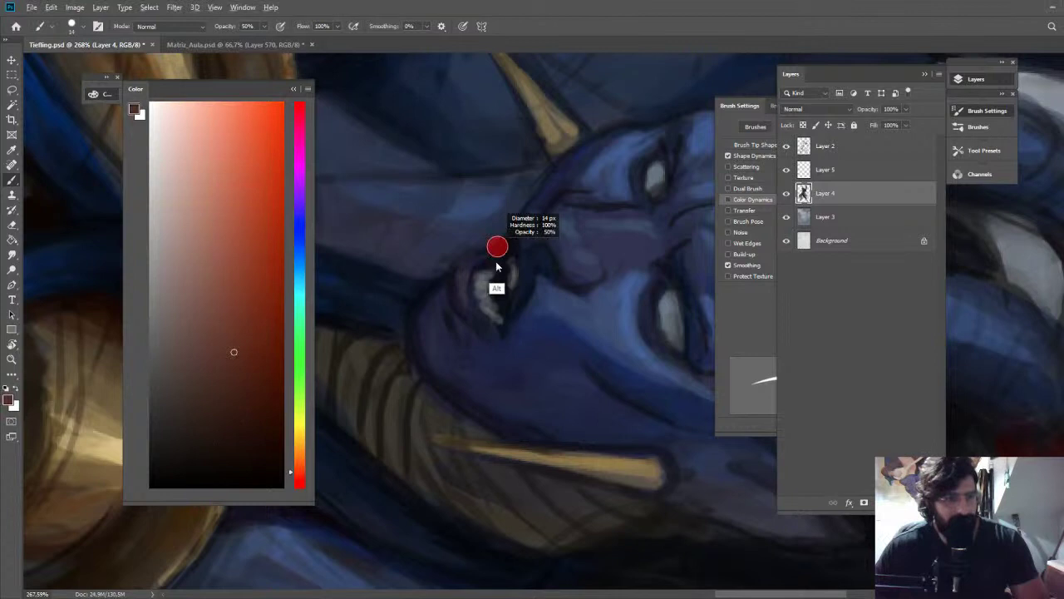
Refine the teeth, lower lip and mouth corner with sampled near-black, muted purple and dark blue using a smaller brush
left_click(495, 287, "alt")
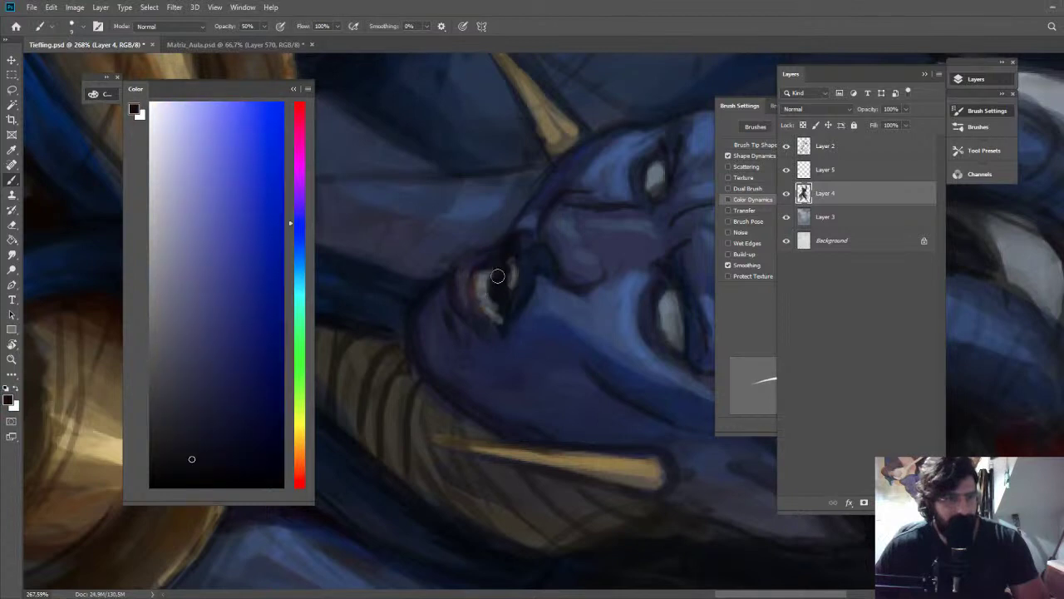
left_click(512, 374, "alt")
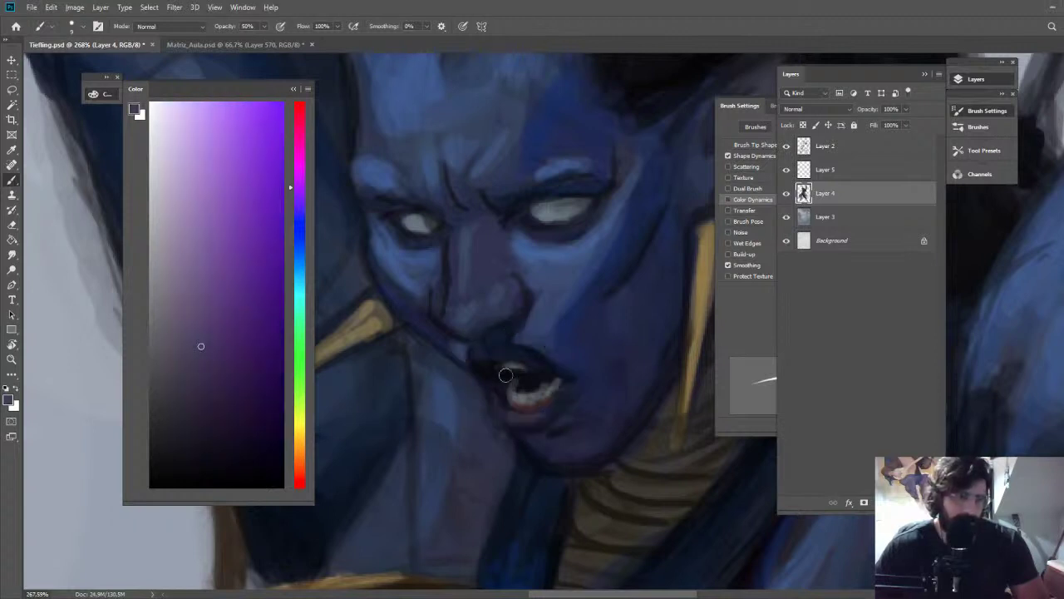
mouse_move(503, 410)
left_mouse_down()
mouse_move(534, 421)
mouse_move(554, 412)
left_mouse_up()
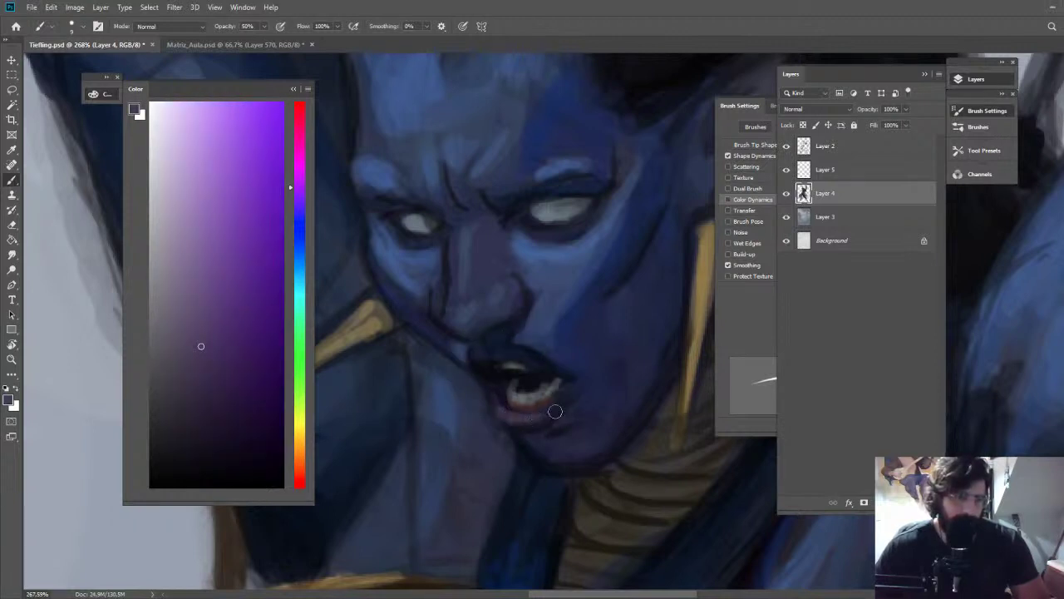
key("alt")
left_click(547, 371, "alt")
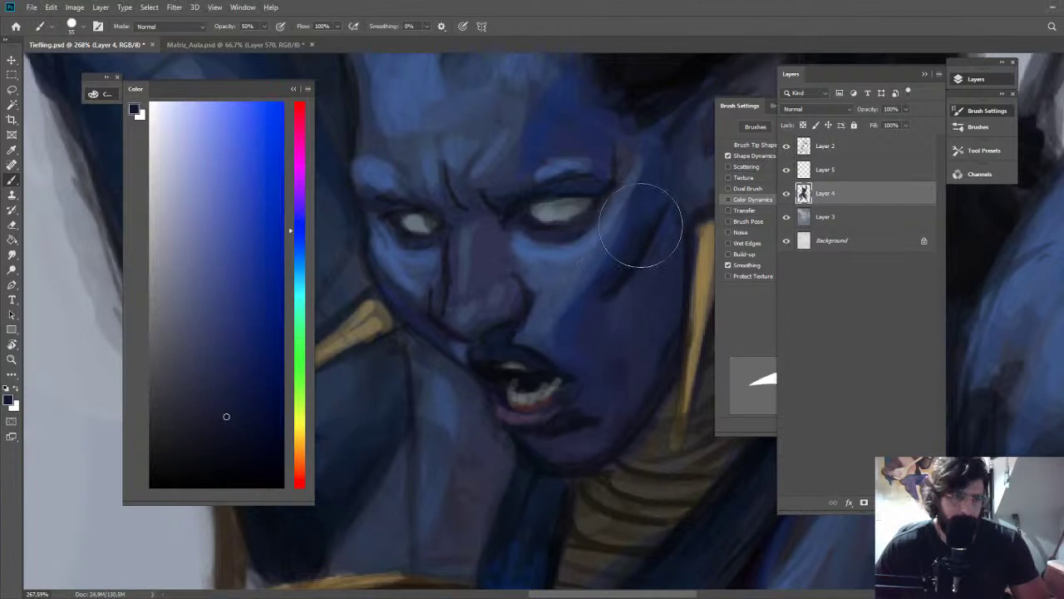
Hide Layer 2 and paint a muted grey-green patch on the near cheekbone beside the earring at 50% opacity
left_click_drag(297, 439, 290, 180)
key("alt")
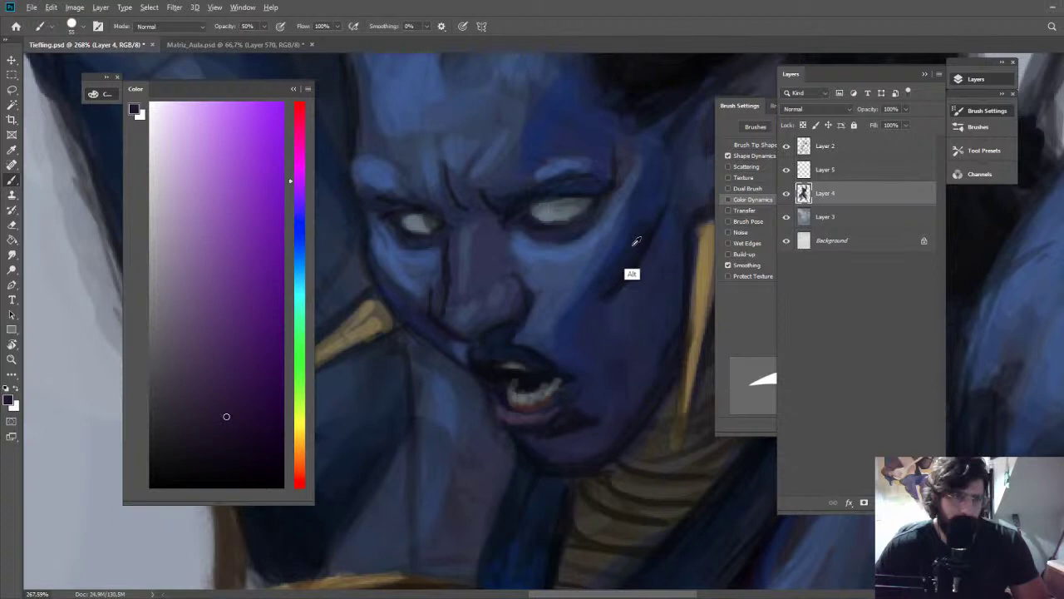
left_click(636, 241, "alt")
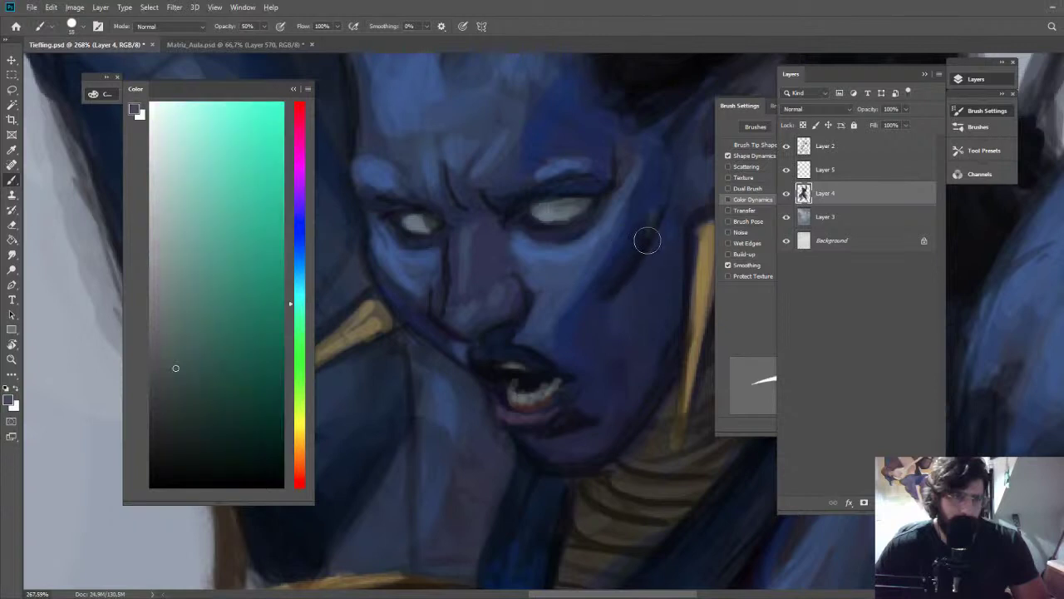
left_click(787, 146)
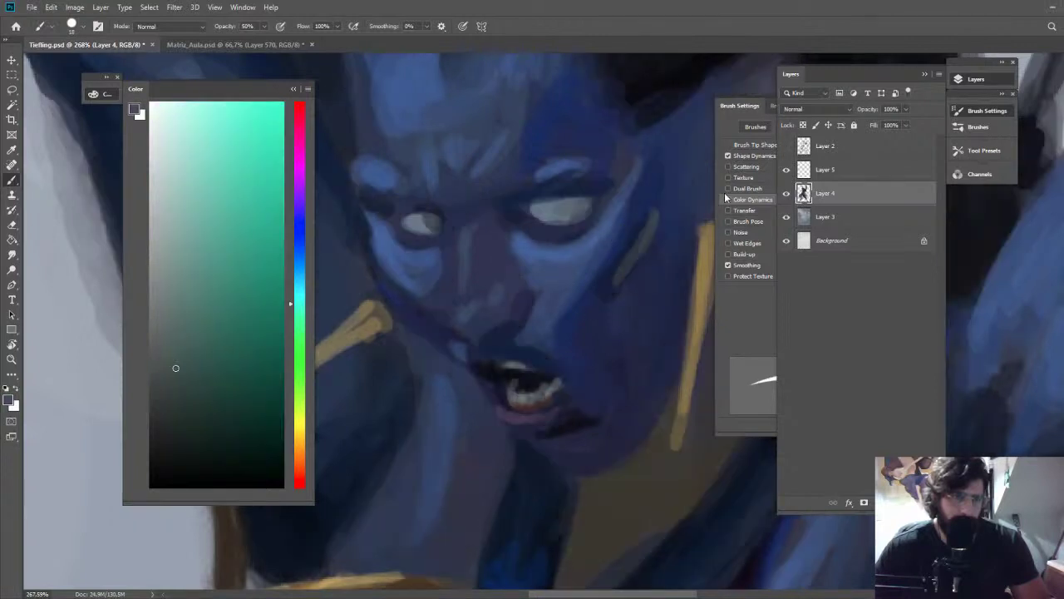
left_click(643, 261, "alt")
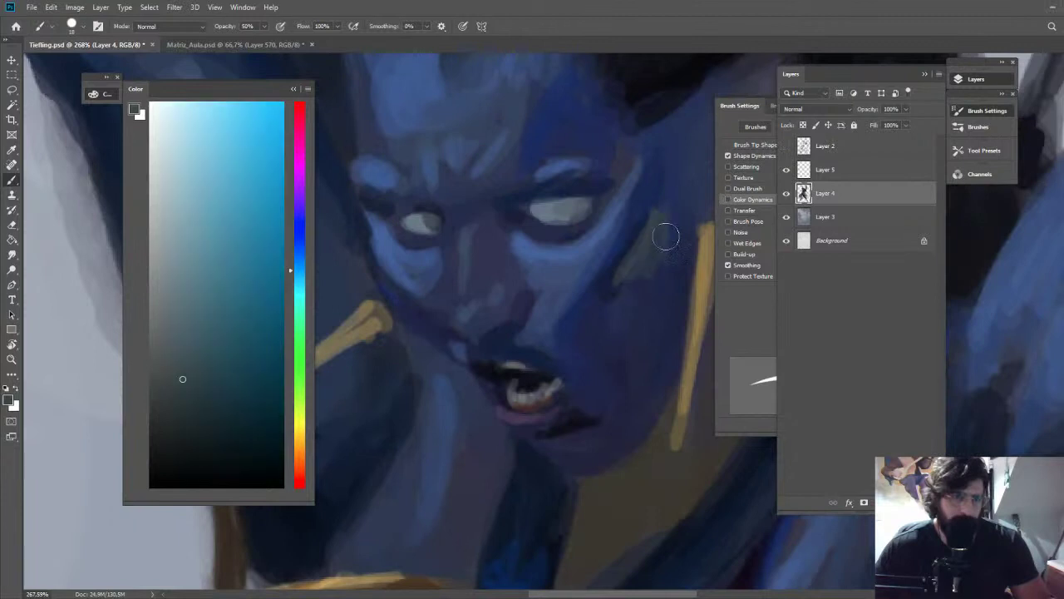
Blend the mark on the cheekbone on Layer 4 with sampled blue skin tones and muted gold strokes
left_click(650, 260, "alt")
mouse_move(650, 260)
left_mouse_down()
mouse_move(656, 280)
mouse_move(668, 219)
mouse_move(679, 282)
left_mouse_up()
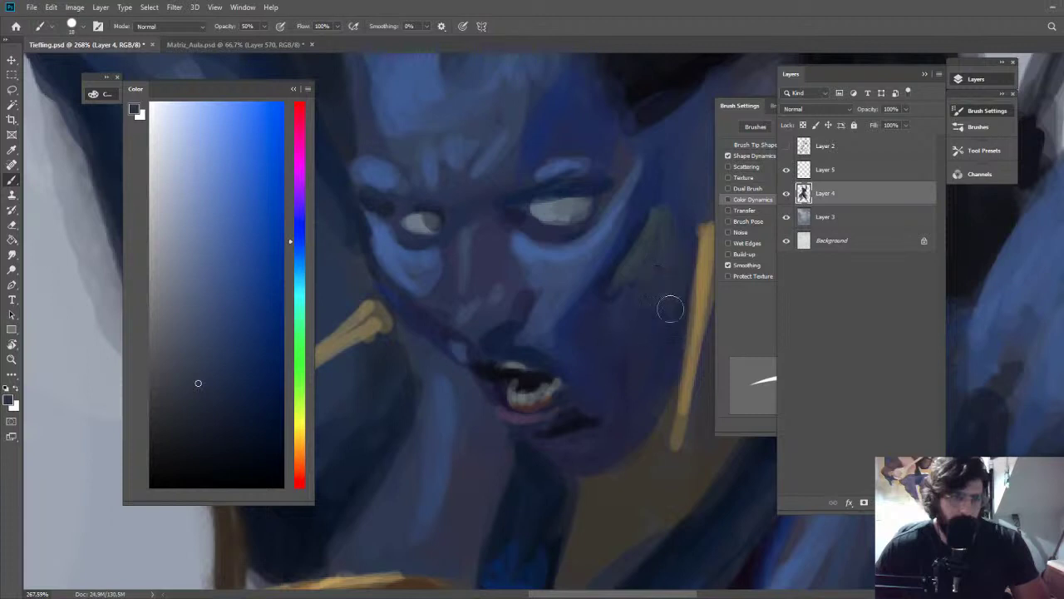
left_click(701, 310, "alt")
left_click(642, 250, "alt")
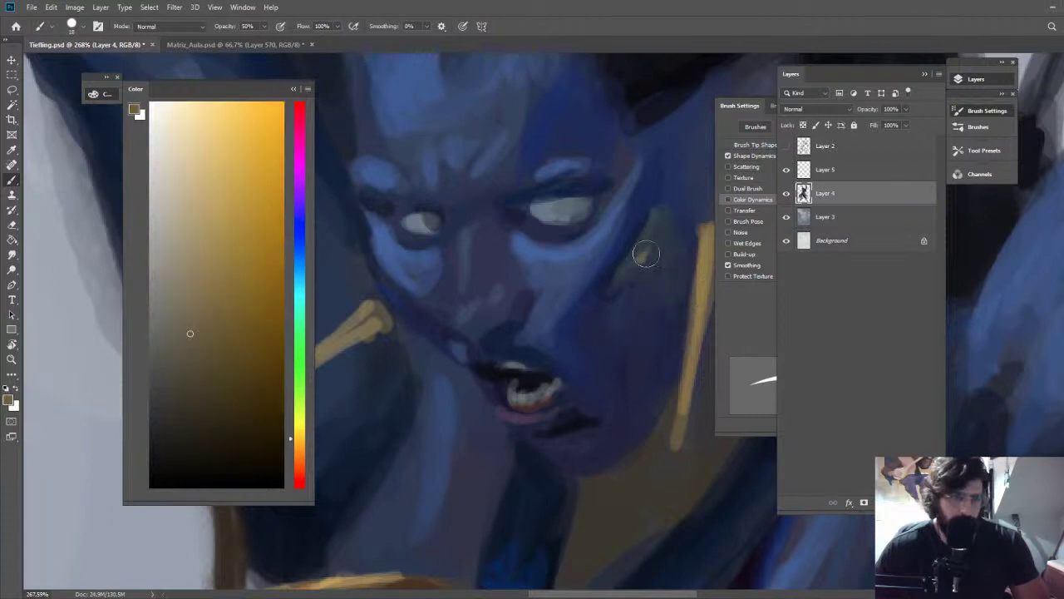
left_click(645, 250, "alt")
left_click(649, 251, "alt")
left_click_drag(654, 229, 637, 271)
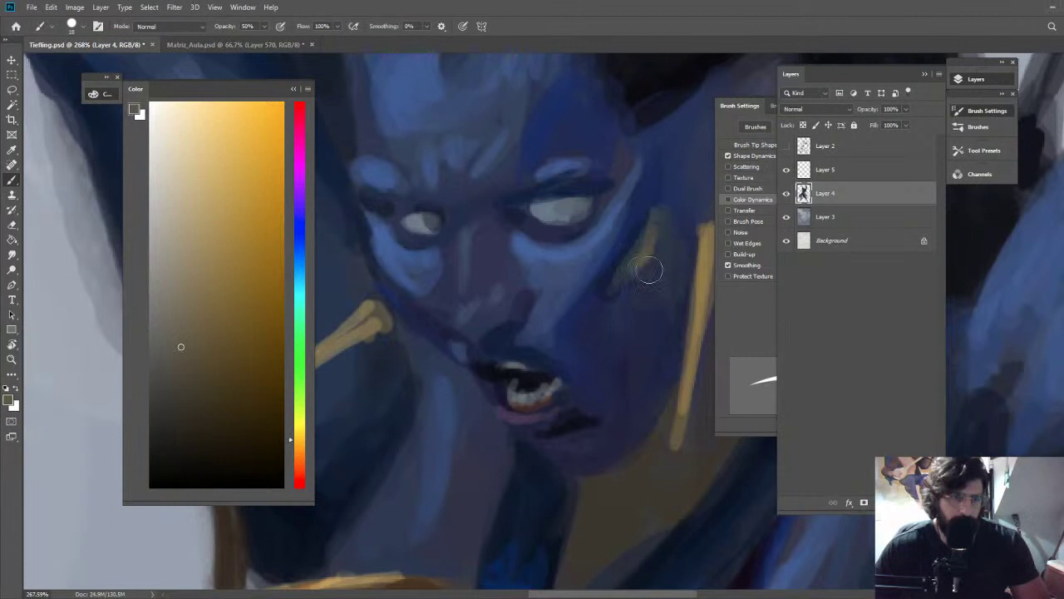
Show Layer 2 and refine the face on Layer 4 with dark tones around the eyes and blue on the nose bridge
key("z")
left_click_drag(579, 160, 624, 174)
left_click(787, 146)
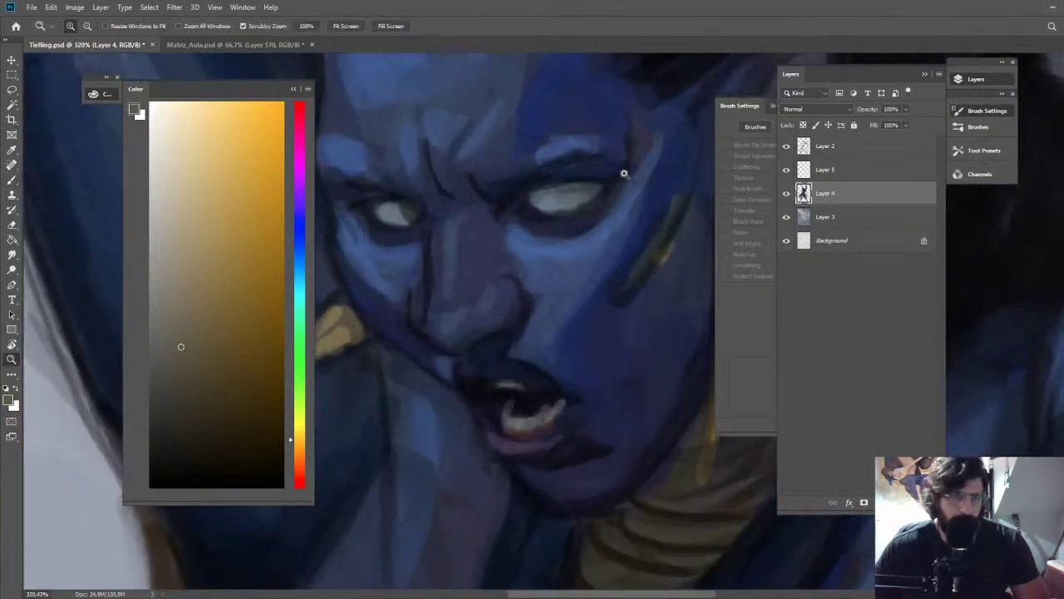
key("b")
left_click(623, 174, "alt")
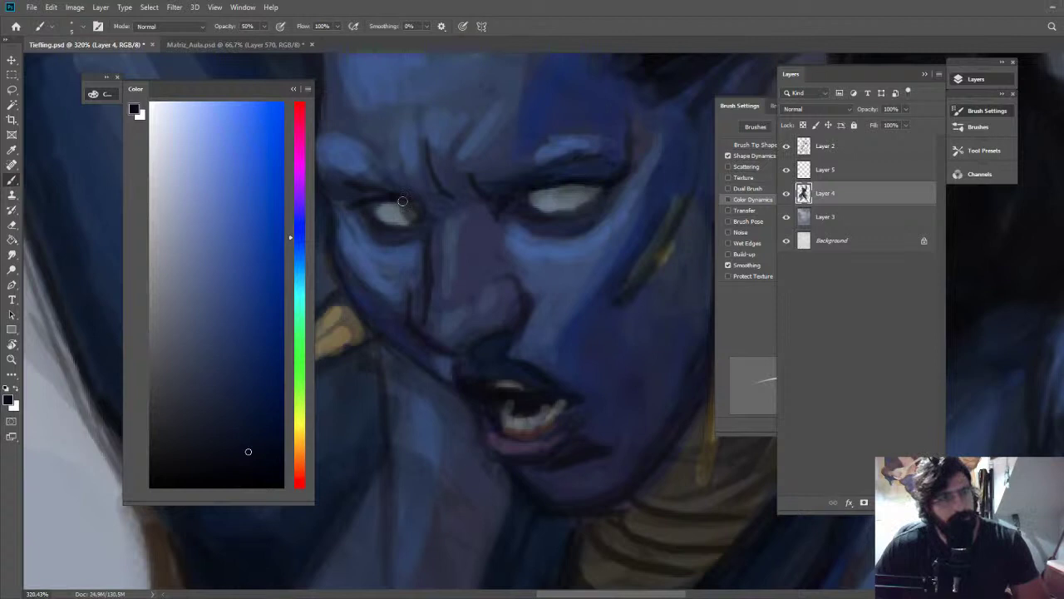
left_click(453, 228, "alt")
left_click(471, 217, "alt")
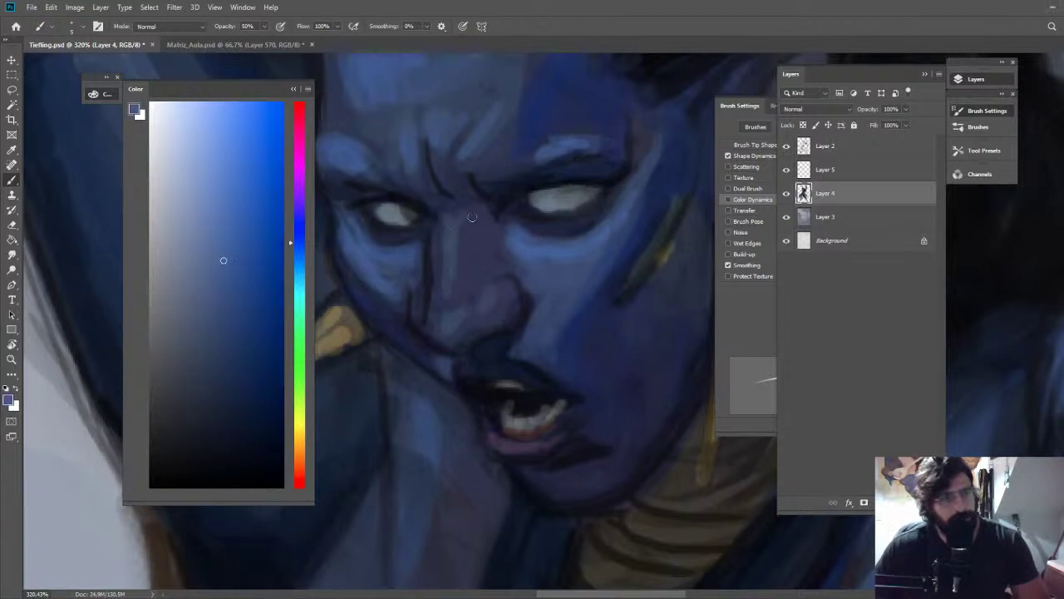
mouse_move(452, 225)
left_mouse_down()
mouse_move(445, 259)
mouse_move(454, 216)
left_mouse_up()
left_click(446, 232, "alt")
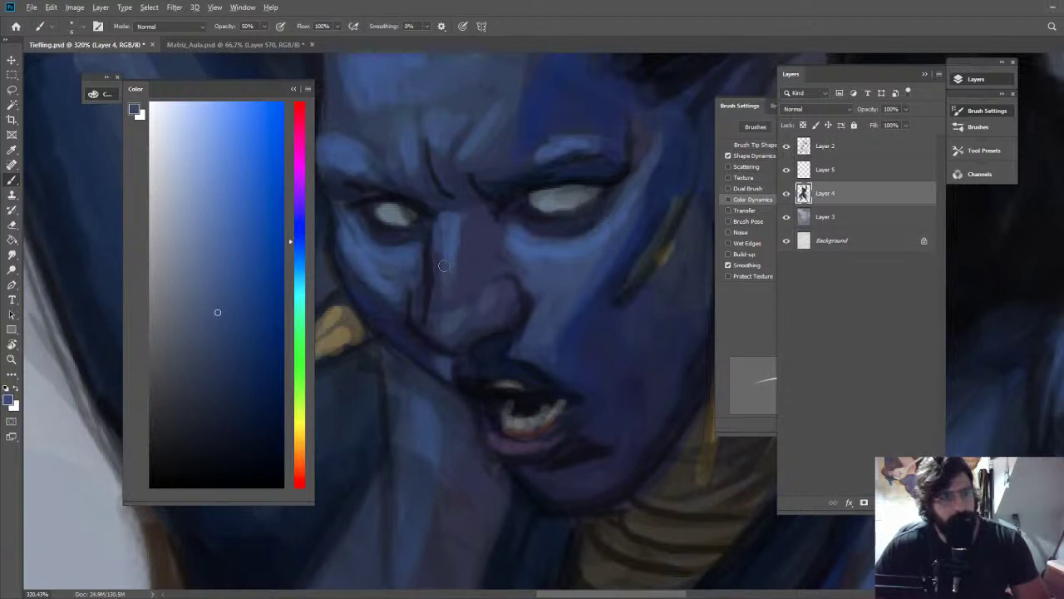
Flip the canvas horizontally and frame the character's head and raised arm
key("ctrl+0")
key("z")
key("ctrl+shift+h")
left_click_drag(591, 165, 684, 182)
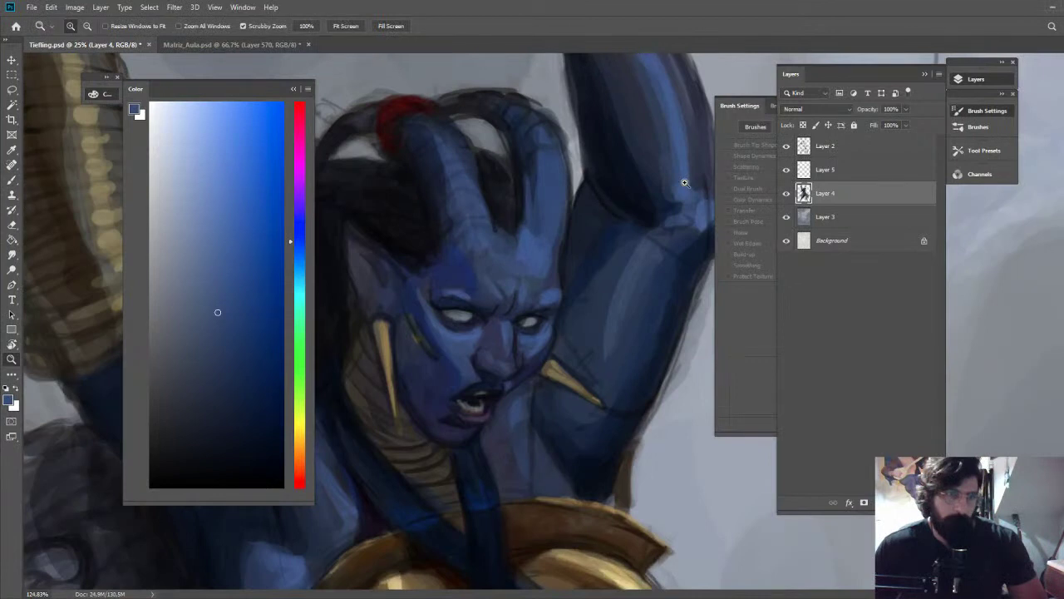
left_click_drag(684, 182, 692, 184)
Paint over the gold cheek mark and shade the cheek and jaw with sampled dark blues
key("b")
left_click(422, 331, "alt")
mouse_move(415, 318)
left_mouse_down()
mouse_move(416, 354)
mouse_move(409, 346)
mouse_move(407, 386)
mouse_move(394, 331)
mouse_move(412, 405)
left_mouse_up()
left_click(405, 307, "alt")
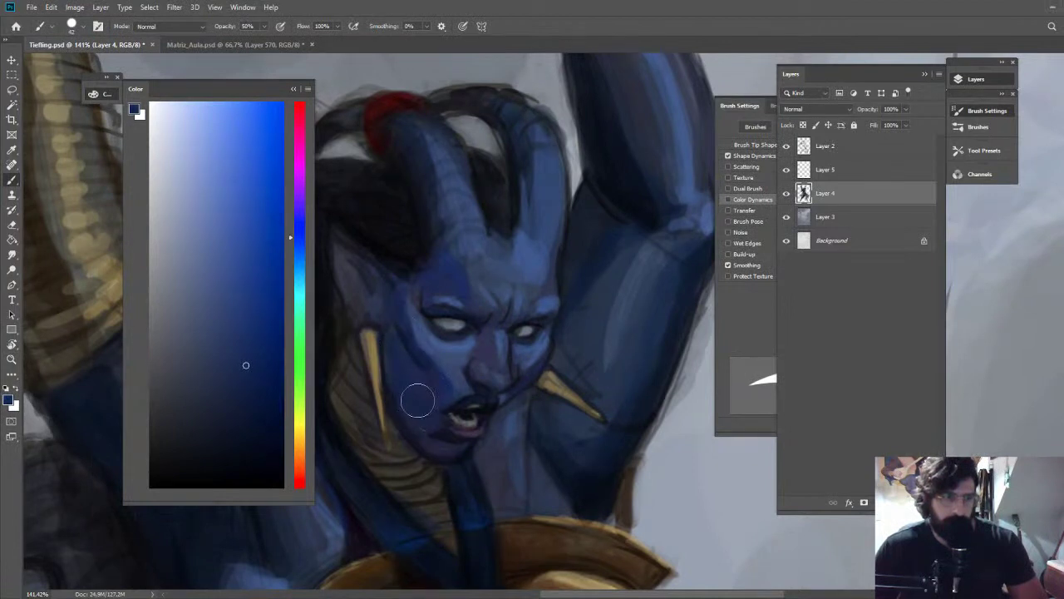
left_click(418, 401, "alt")
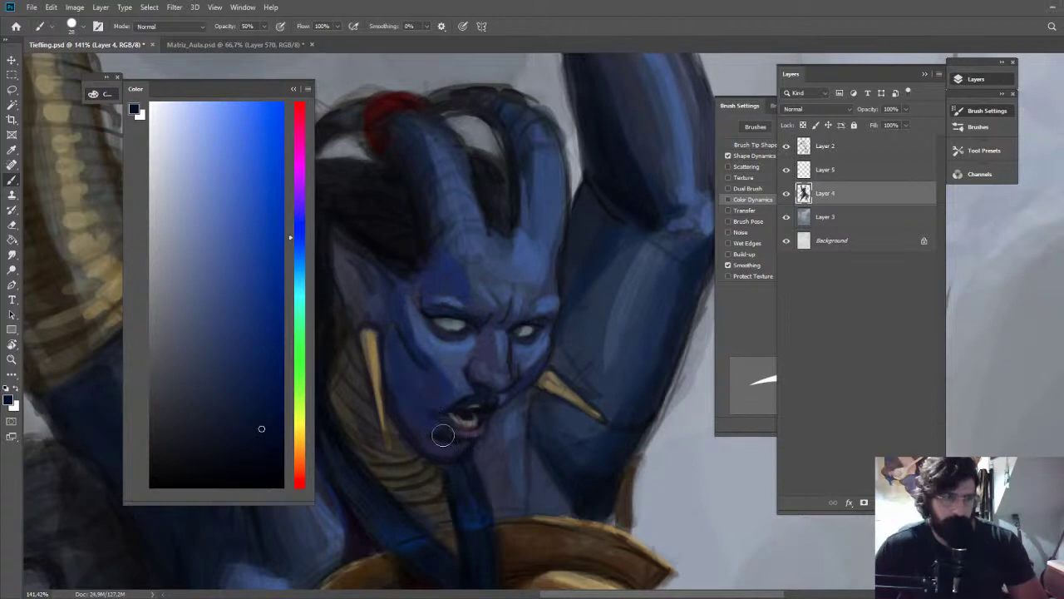
left_click(428, 410, "alt")
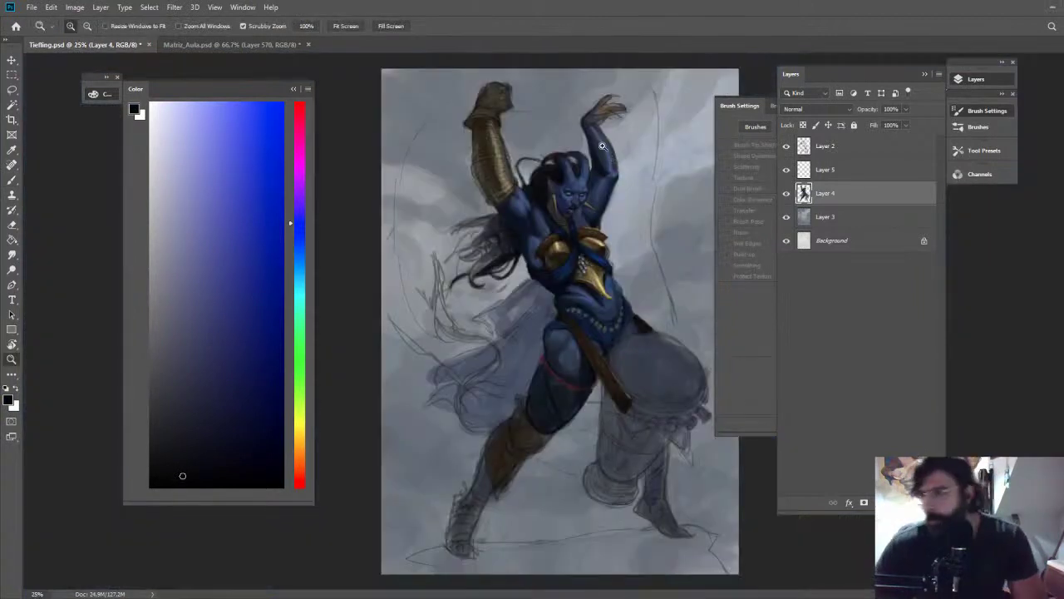
left_click_drag(565, 175, 649, 173)
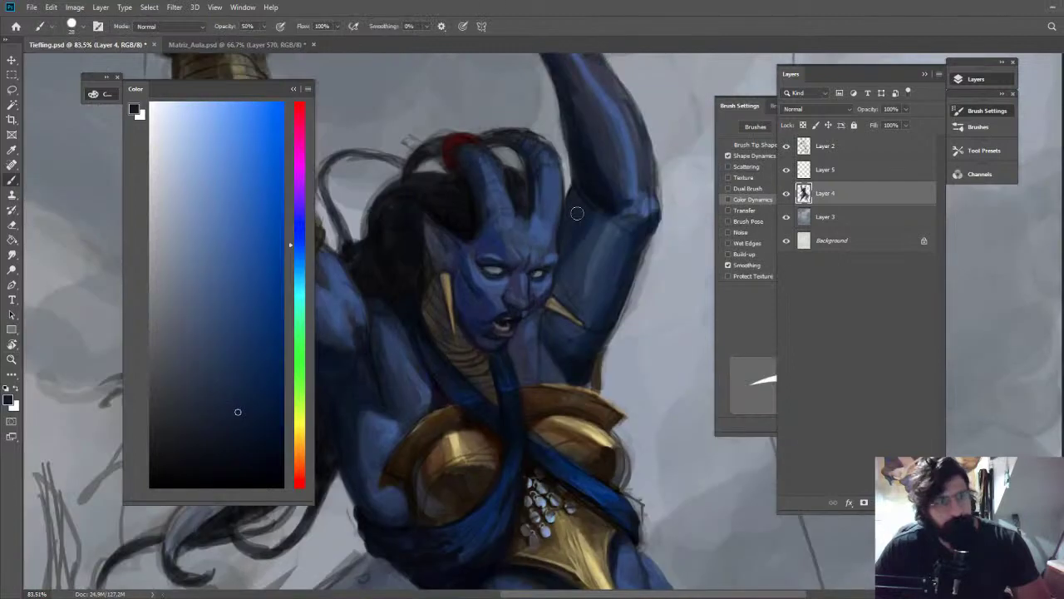
left_click(546, 240, "alt")
key("z")
left_click_drag(594, 228, 514, 158)
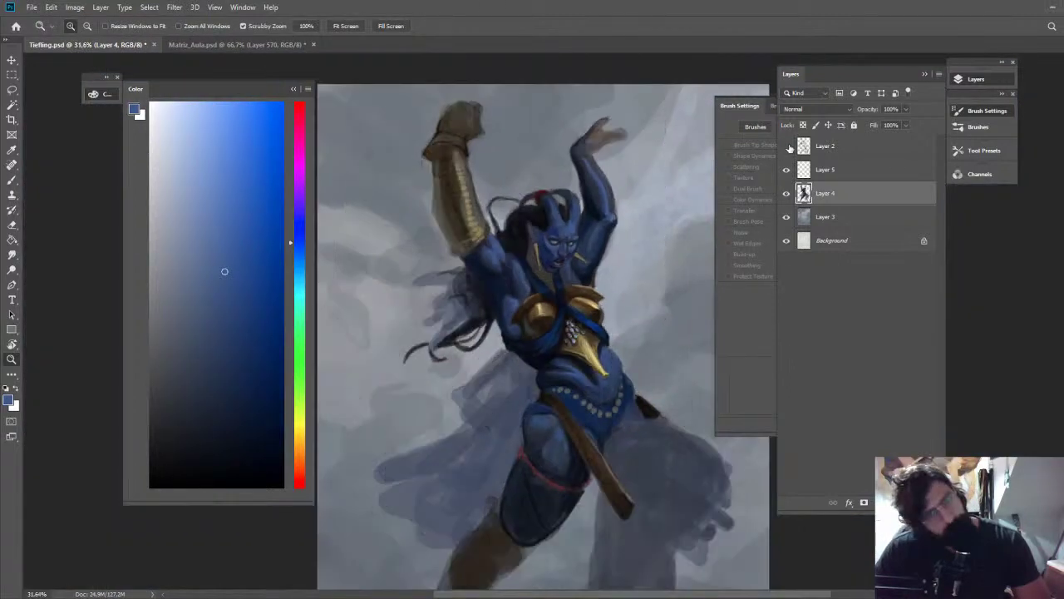
left_click_drag(587, 256, 655, 260)
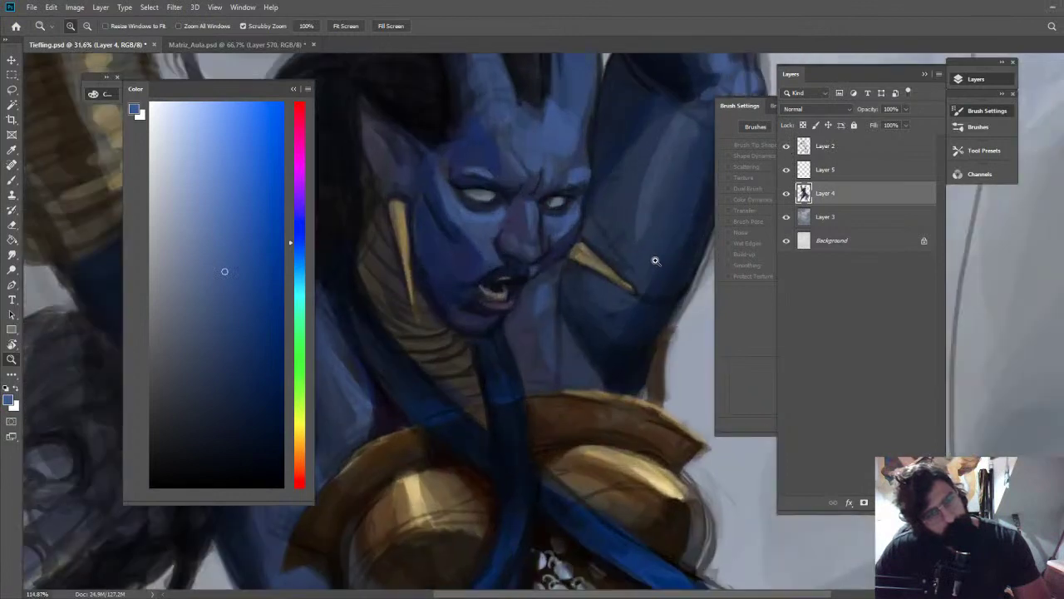
Darken the golden neck rings beneath the chin and jaw with sampled dark brown strokes
key("b")
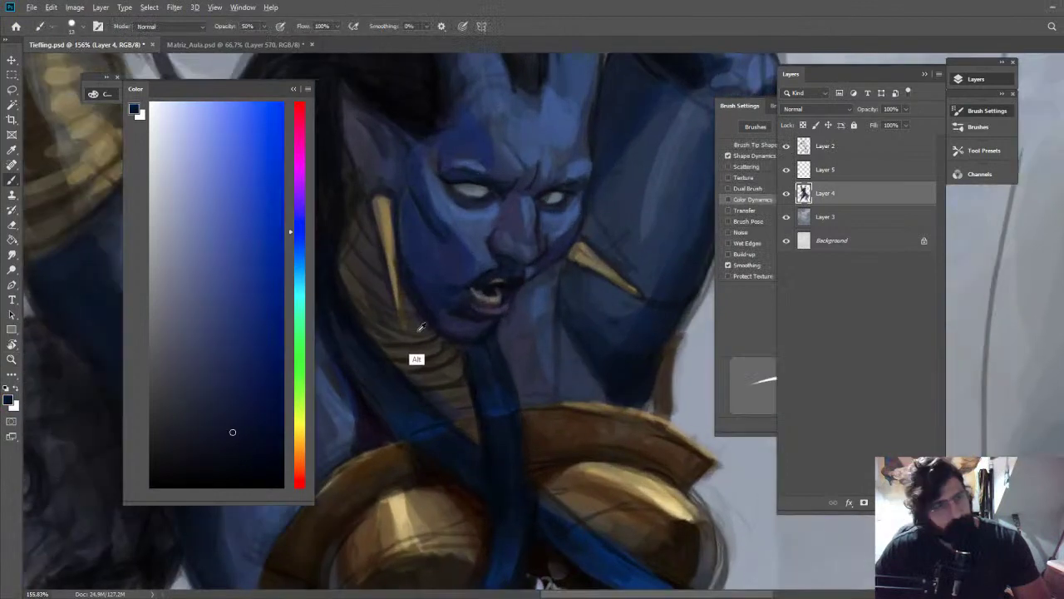
left_click(572, 438, "alt")
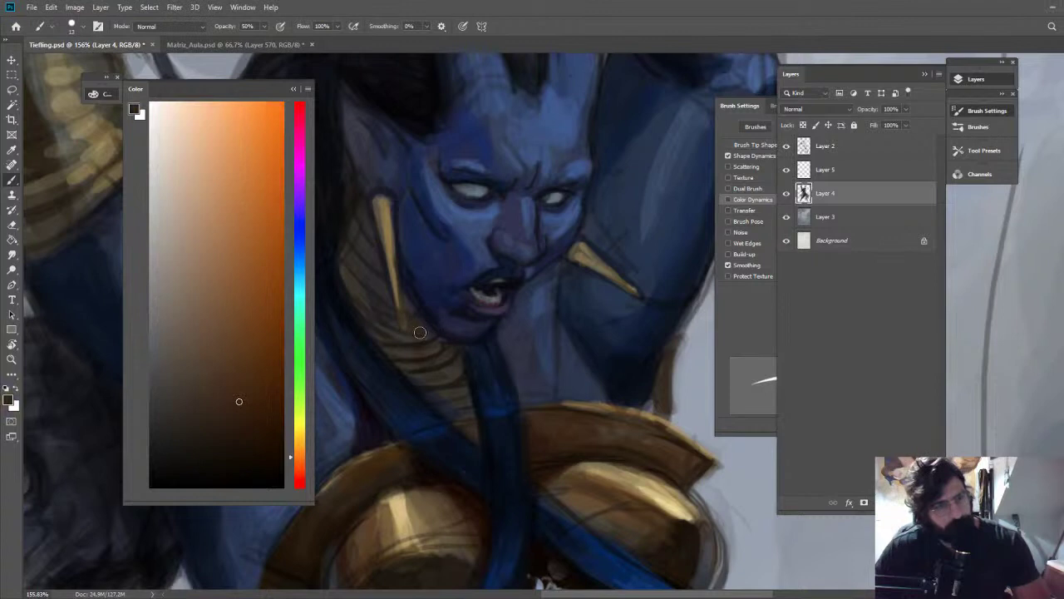
left_click(449, 396, "alt")
mouse_move(444, 399)
left_mouse_down()
mouse_move(458, 388)
mouse_move(468, 411)
mouse_move(458, 408)
left_mouse_up()
left_click(460, 418, "alt")
left_click_drag(438, 346, 430, 332)
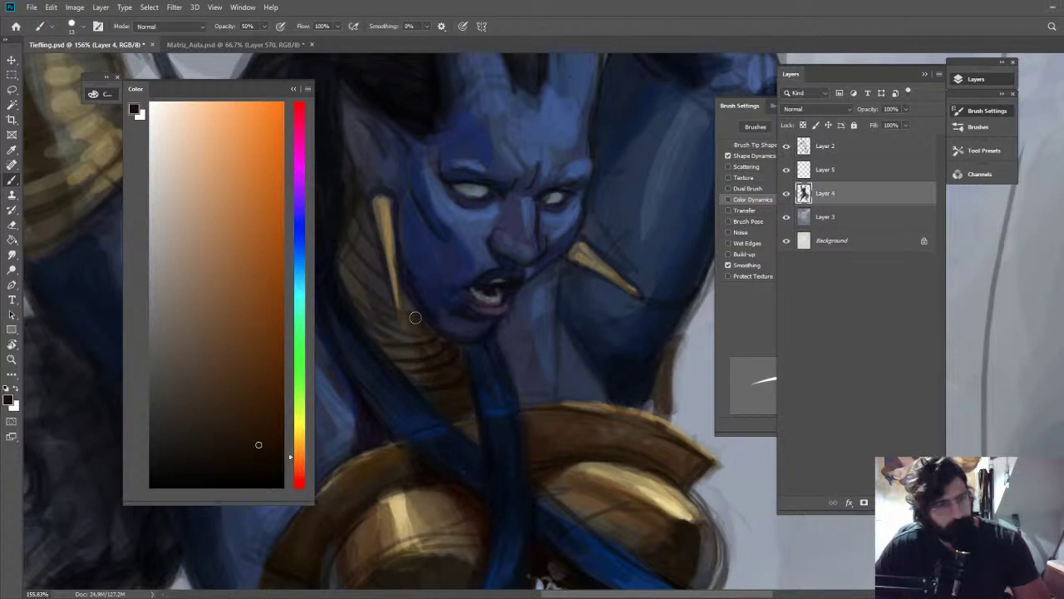
left_click_drag(415, 317, 385, 290)
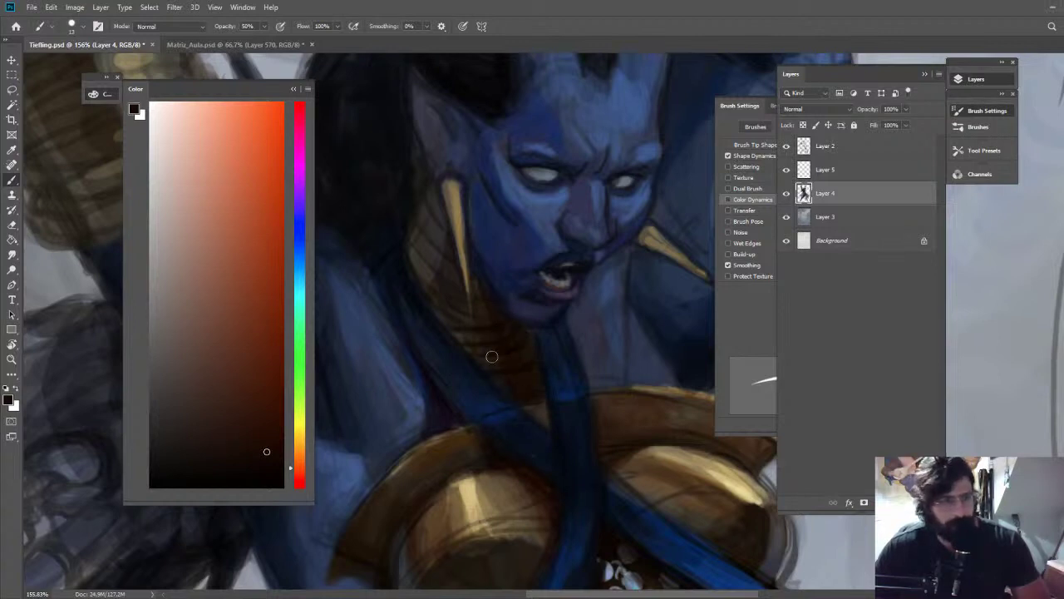
Paint a dark blue shadow on the upper thigh along the edge of the hanging brown strap
key("z")
left_click_drag(491, 356, 366, 357)
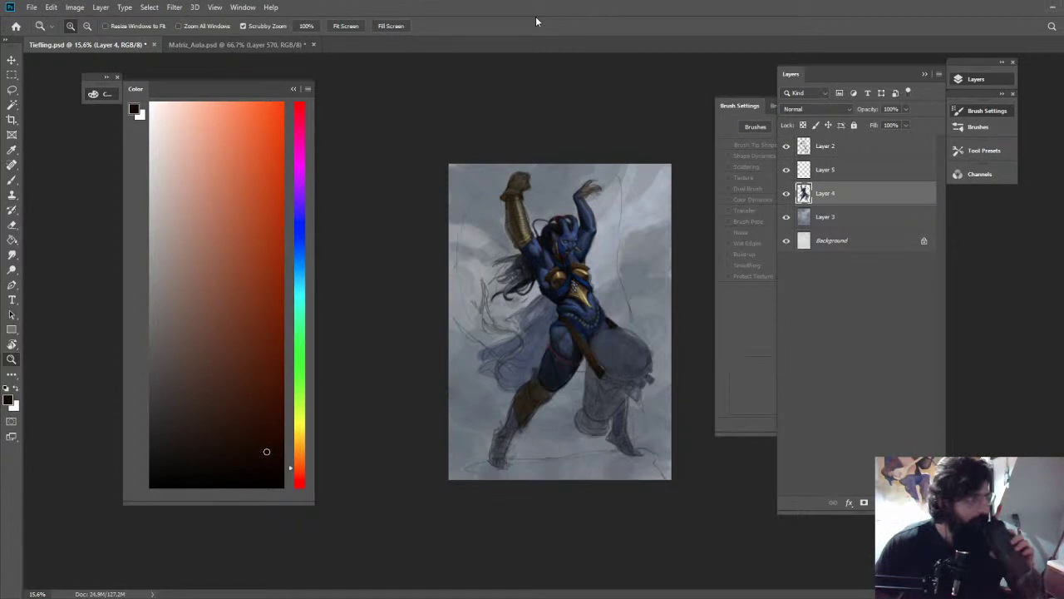
left_click_drag(594, 327, 681, 315)
left_click(595, 336, "alt")
left_click(592, 341, "alt")
mouse_move(592, 341)
left_mouse_down()
mouse_move(616, 356)
mouse_move(609, 376)
mouse_move(603, 356)
left_mouse_up()
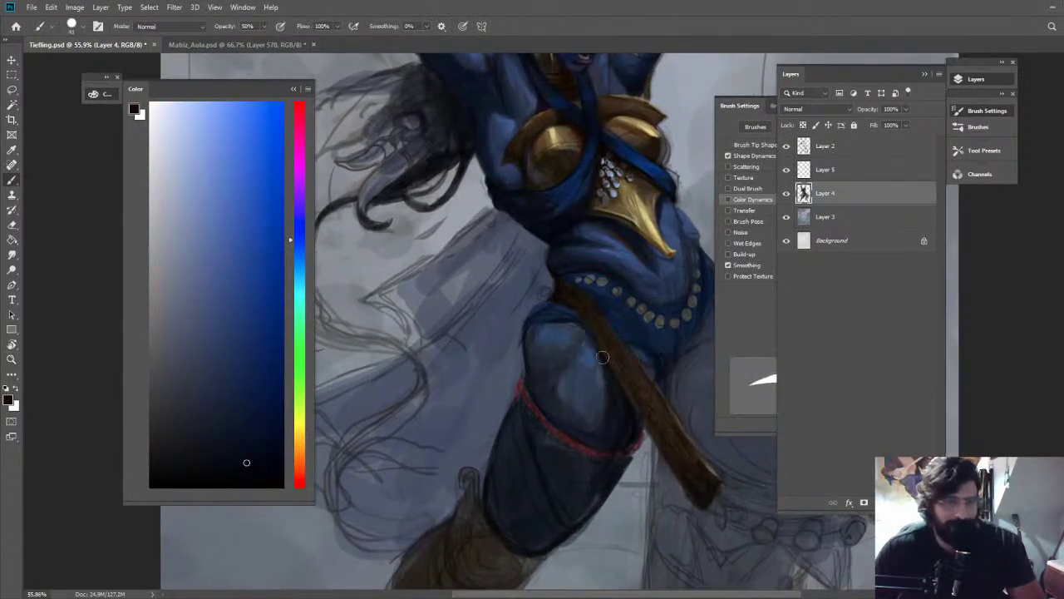
Lower the brush opacity to 30% and deepen the thigh shading beside the strap with darker blues
left_click(613, 407, "alt")
left_click(264, 404)
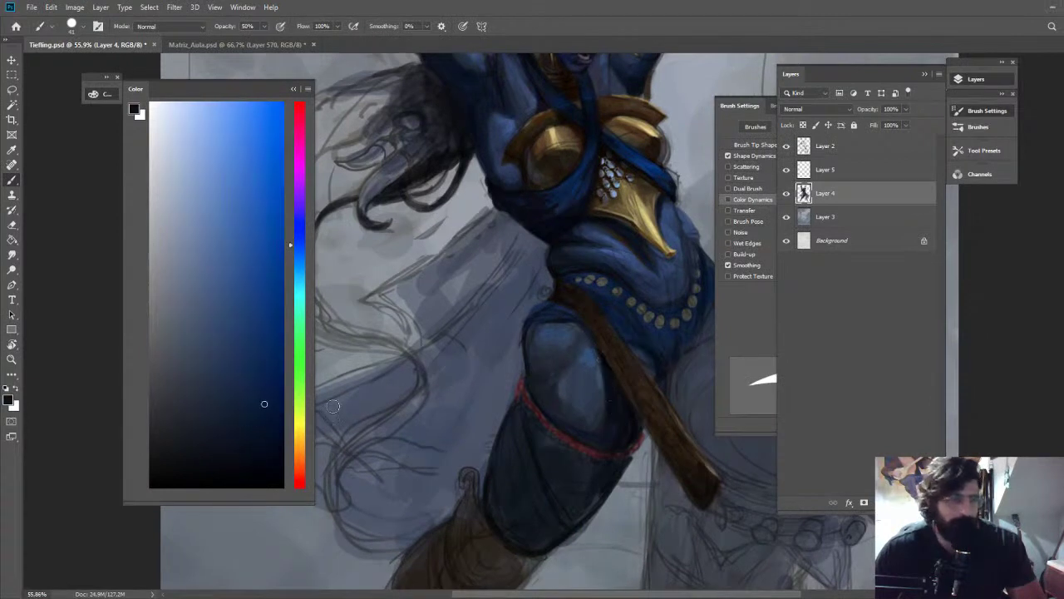
left_click(630, 420, "alt")
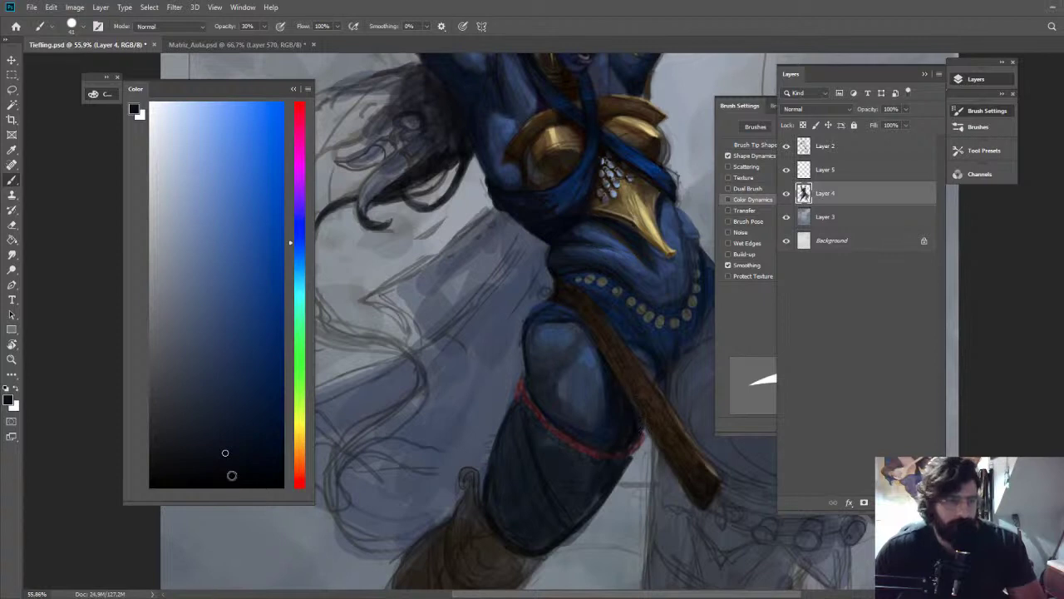
left_click(297, 229)
left_click(244, 450)
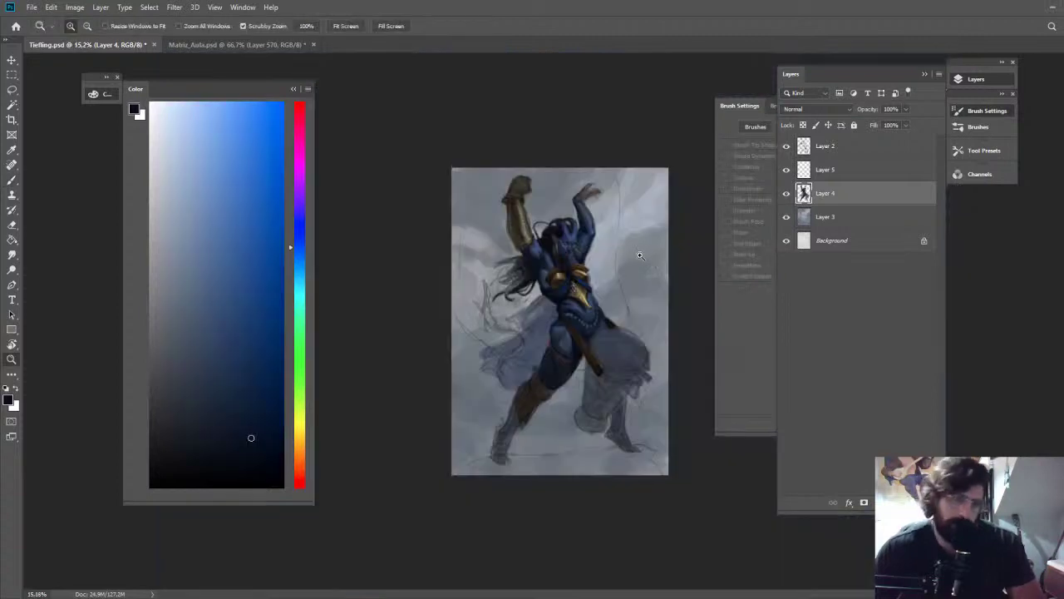
Flip the canvas horizontally again and frame the character's head and torso
key("ctrl+shift+h")
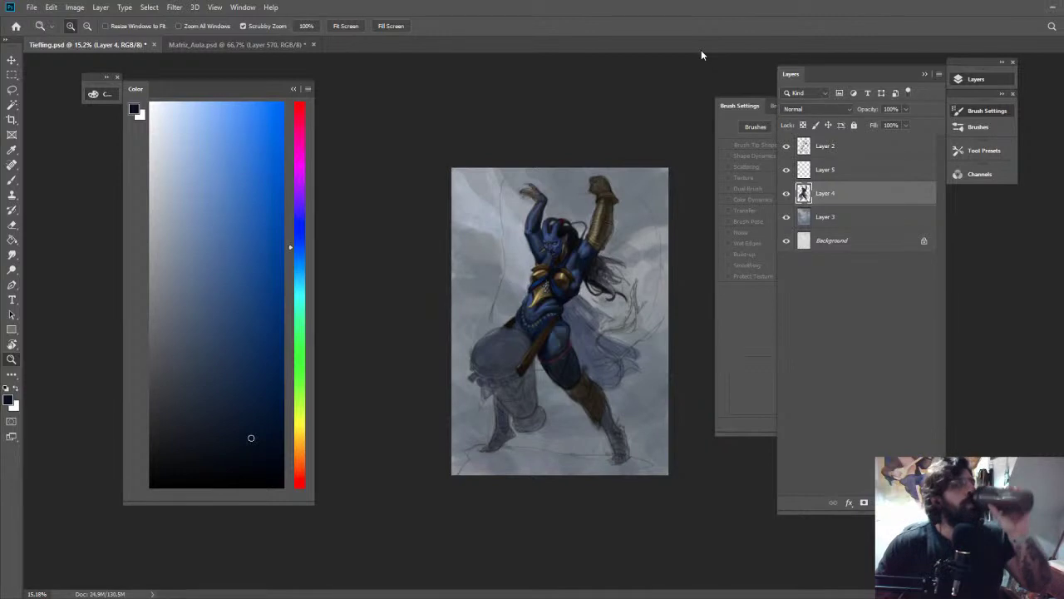
left_click_drag(529, 246, 643, 235)
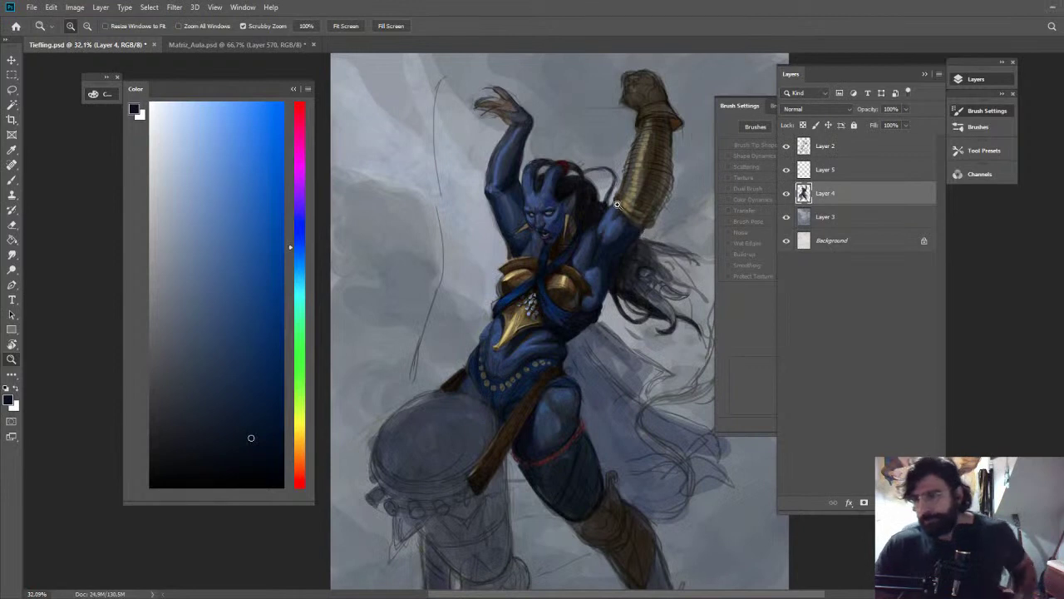
left_click(577, 188)
left_click_drag(525, 263, 594, 264)
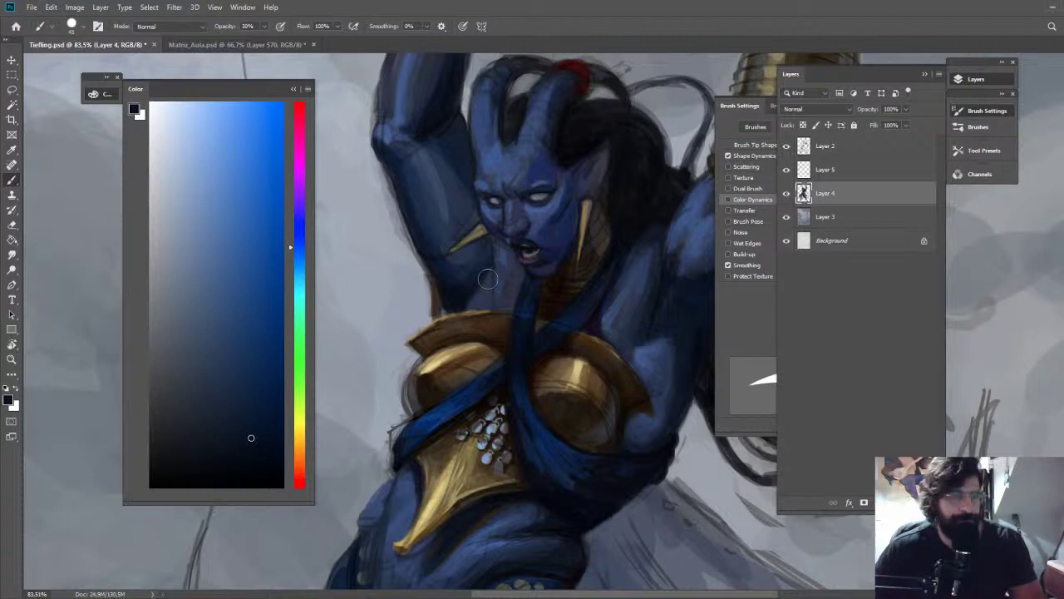
Hide Layer 2, smooth the shoulder area under the chin with sampled blue, and darken the mouth corner at 60% brush opacity
left_click(481, 289, "alt")
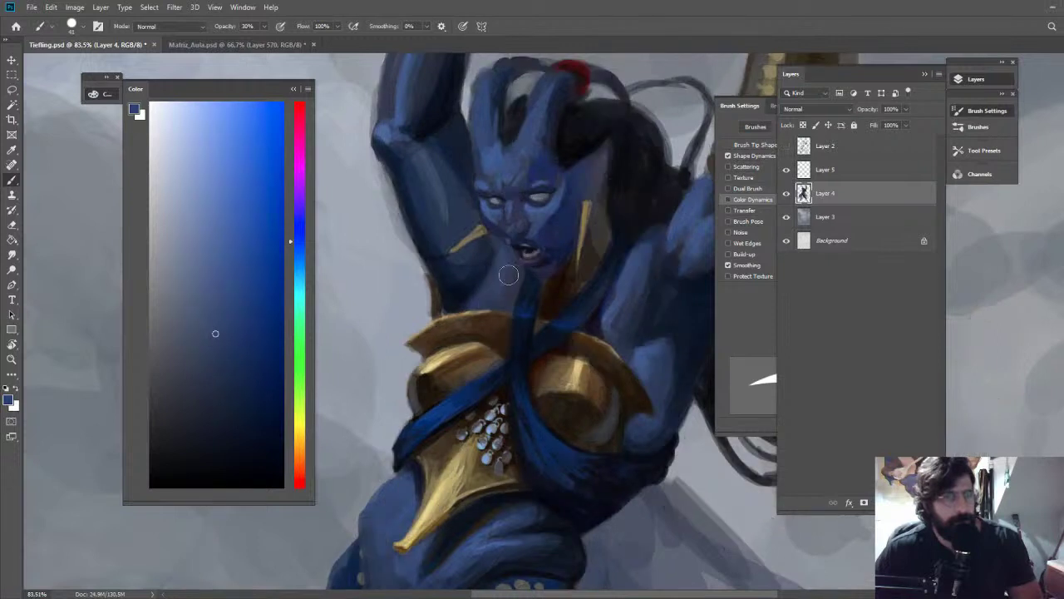
mouse_move(523, 247)
left_mouse_down()
mouse_move(520, 275)
mouse_move(496, 273)
left_mouse_up()
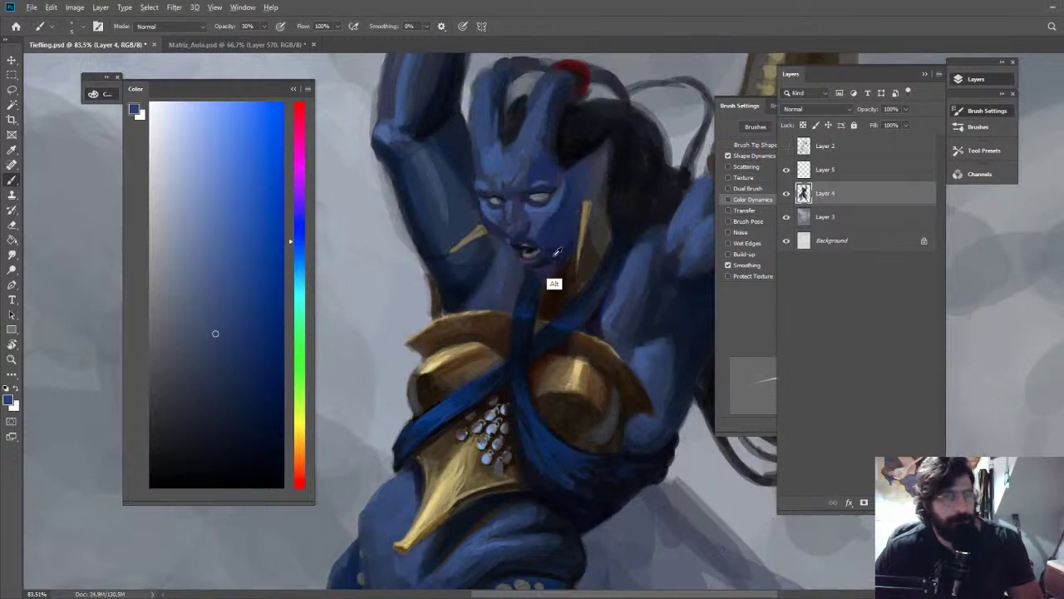
left_click(545, 253, "alt")
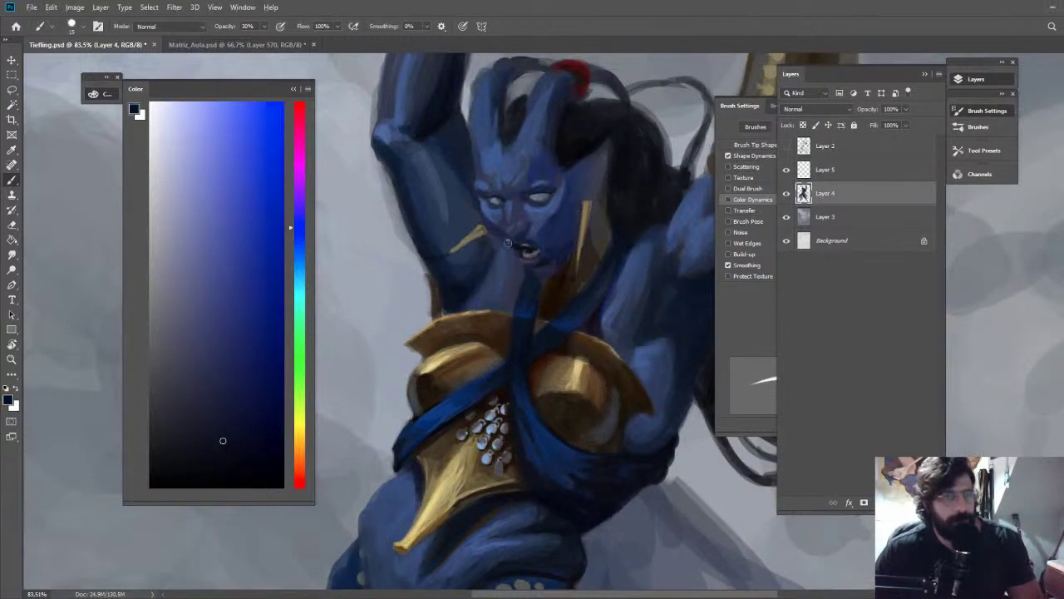
key("5")
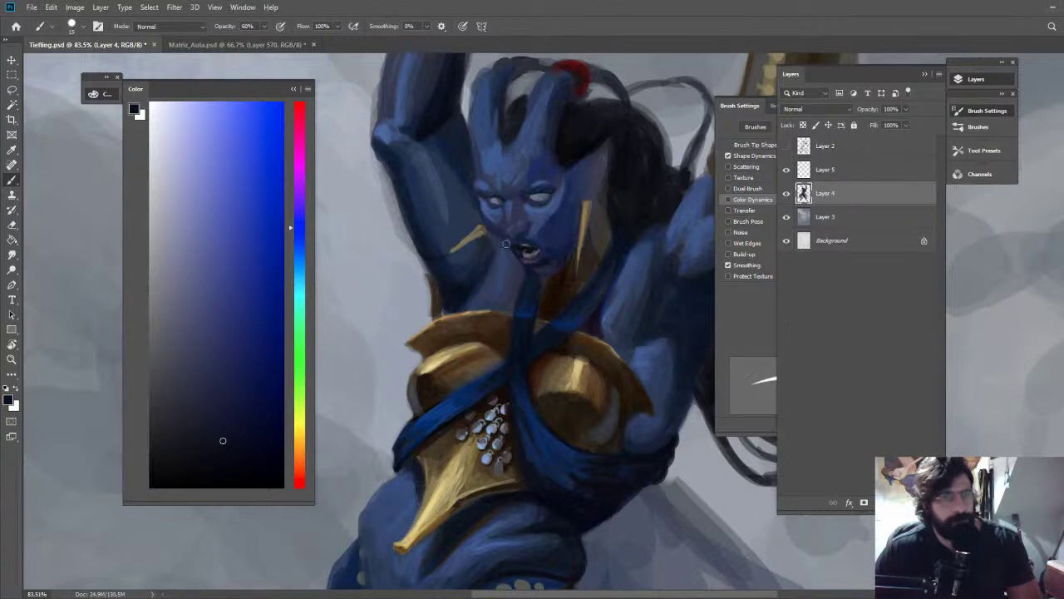
Paint dark brown shadows on the golden waist plate just below the blue sash
key("z")
left_click_drag(506, 243, 482, 125)
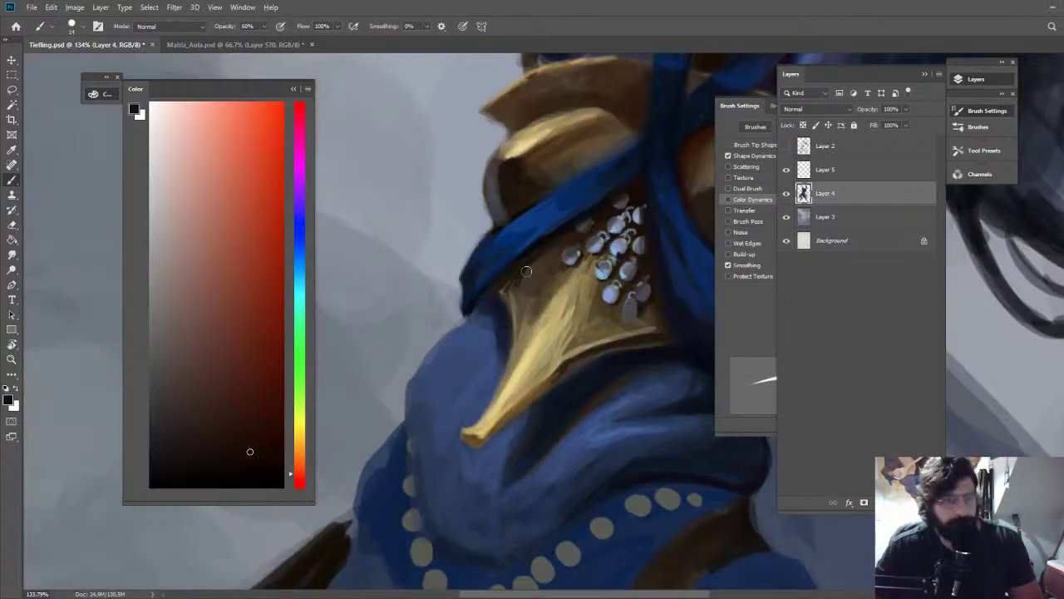
left_click(514, 286, "alt")
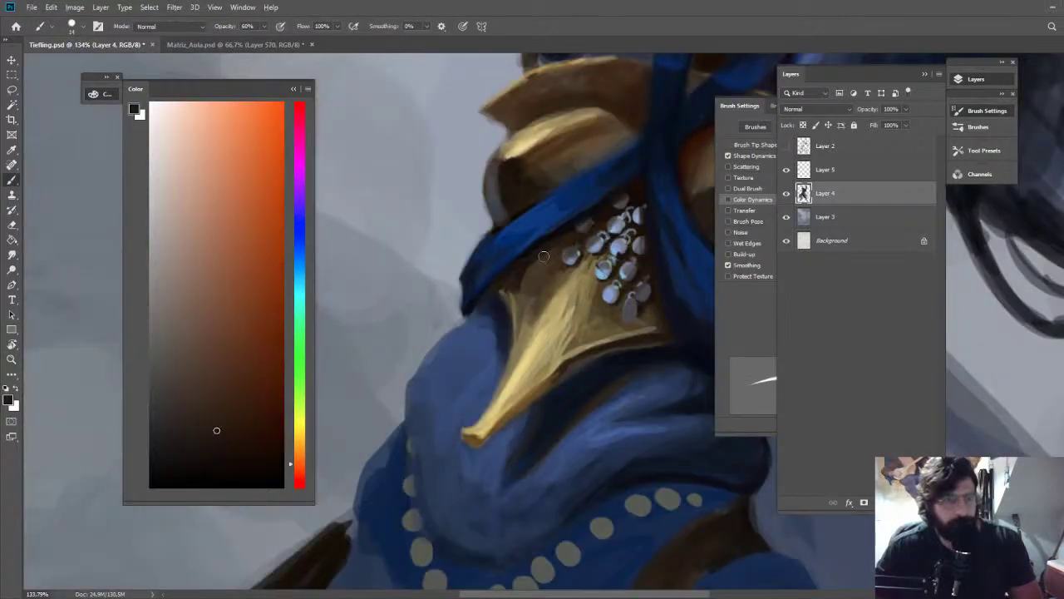
left_click(604, 218, "alt")
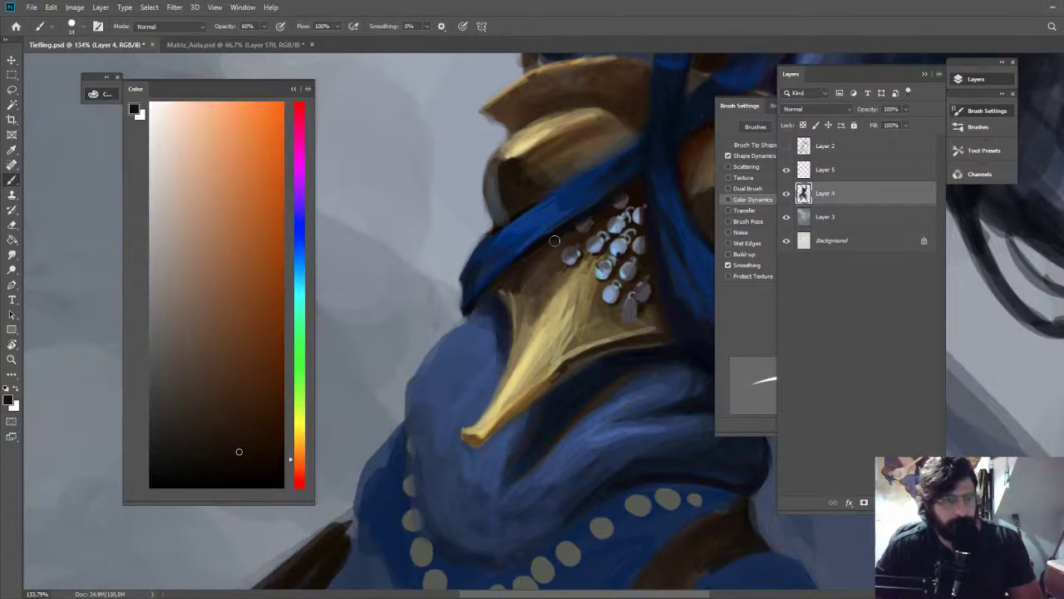
Rotate the canvas and touch up the edges of the crossed blue sash beside the golden breast cups with sampled dark blues
left_click(566, 306, "alt")
key("z")
left_click_drag(586, 273, 519, 116)
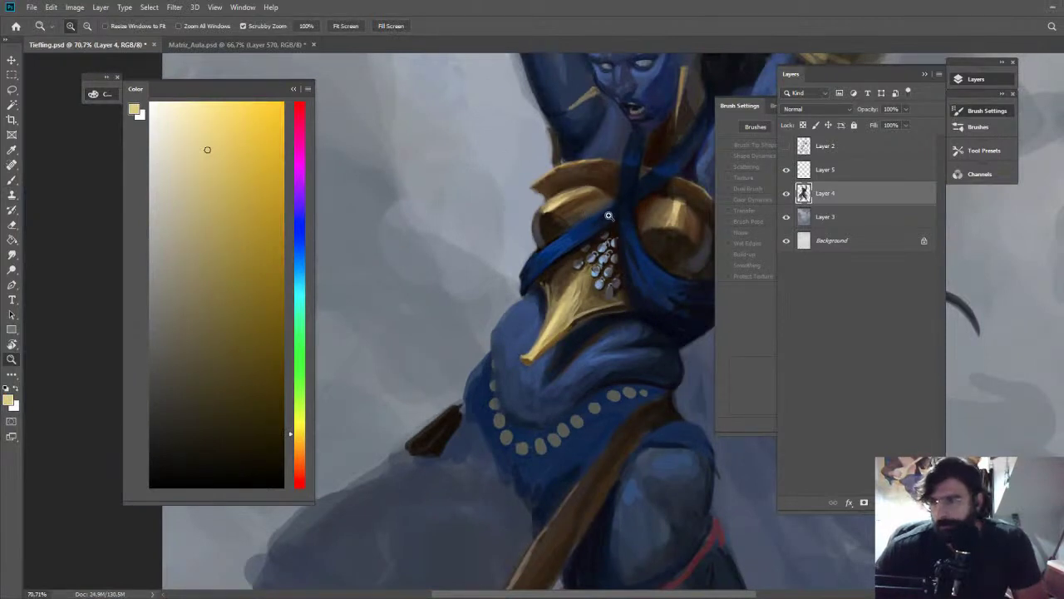
left_click_drag(616, 237, 563, 199)
key("r")
left_click_drag(672, 184, 529, 147)
key("z")
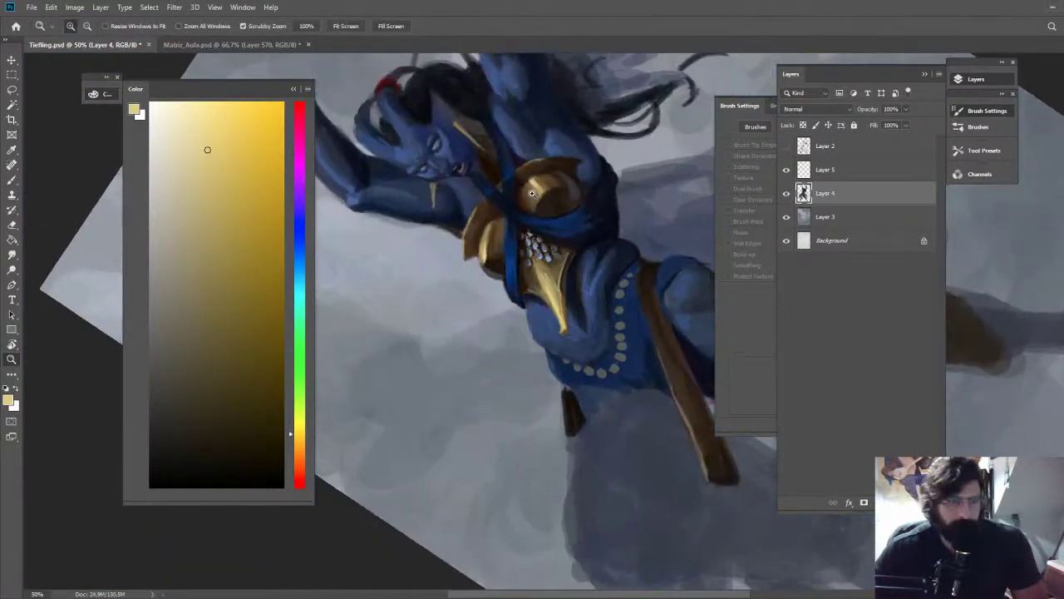
left_click_drag(544, 215, 644, 199)
key("b")
left_click(502, 182, "alt")
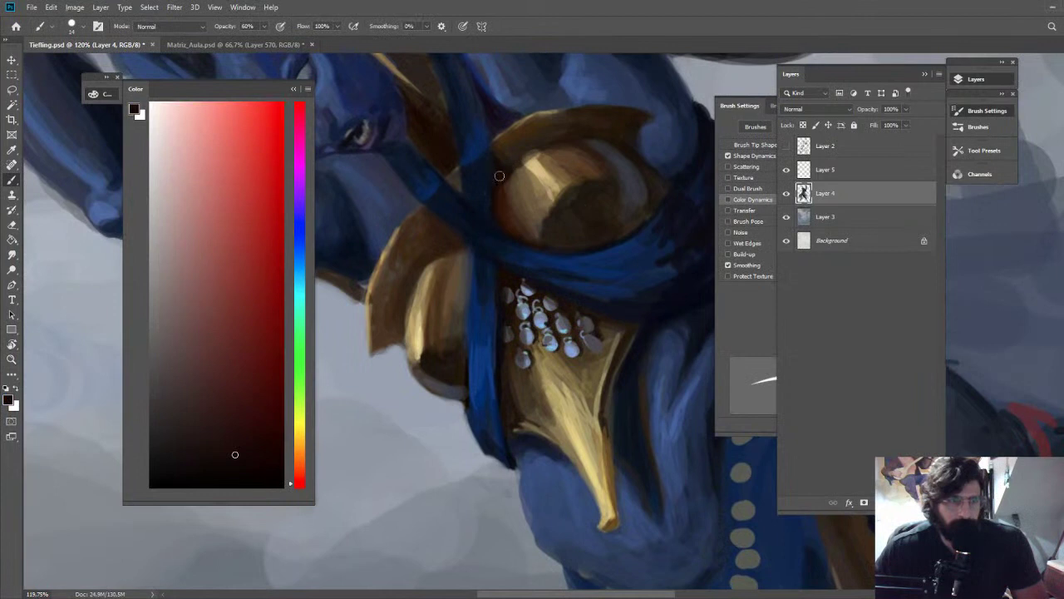
left_click(477, 268, "alt")
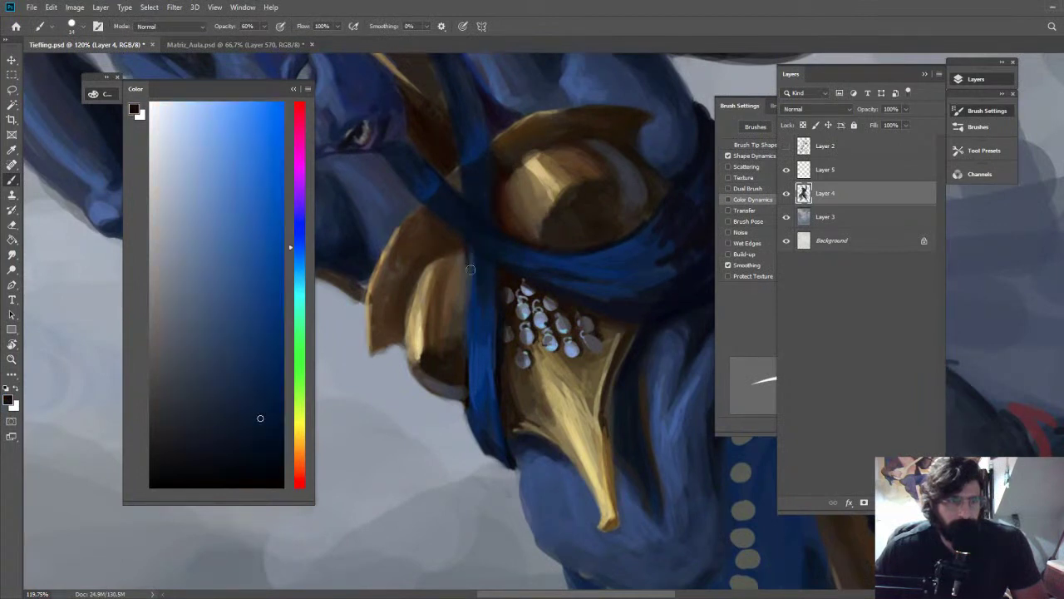
mouse_move(475, 288)
left_mouse_down()
mouse_move(471, 251)
mouse_move(430, 223)
left_mouse_up()
key("z")
key("Escape")
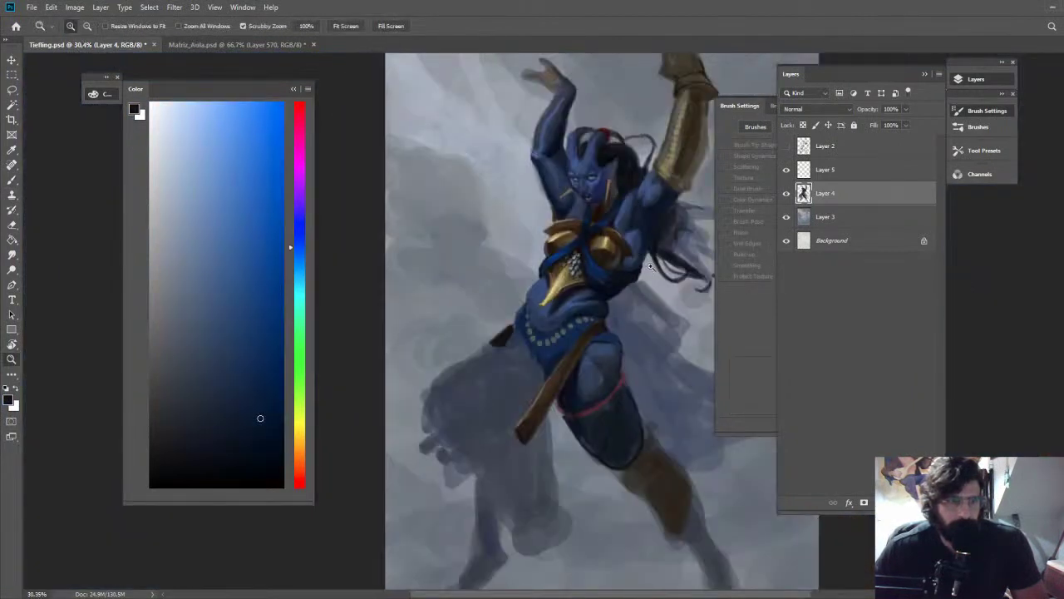
Refine the shadowed rim of the larger golden breast cup and the adjoining skin with sampled dark blue and grey-blue
key("ctrl+1")
key("b")
left_click(541, 264, "alt")
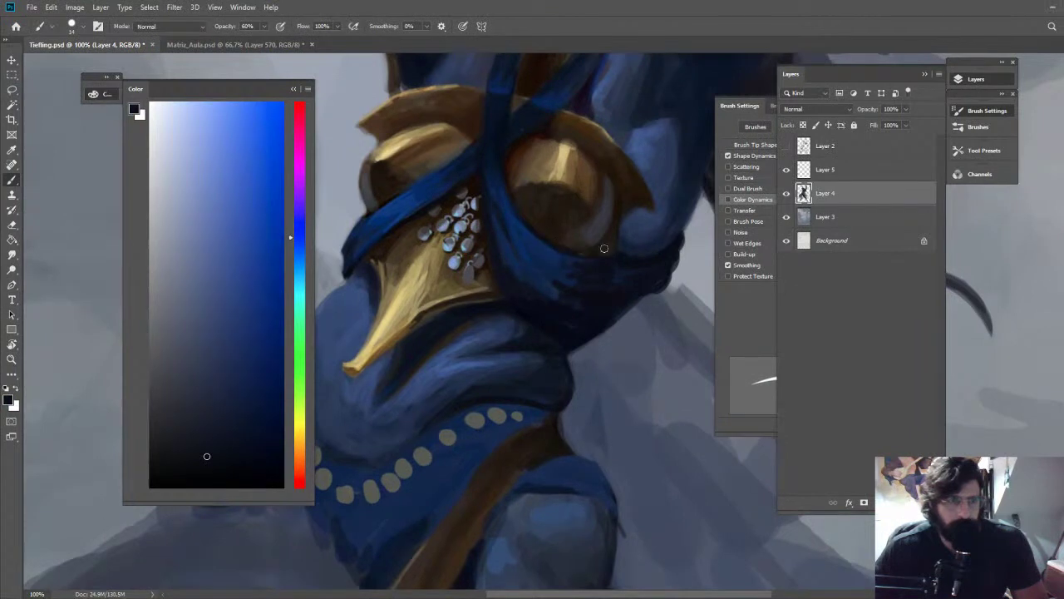
left_click(640, 248, "alt")
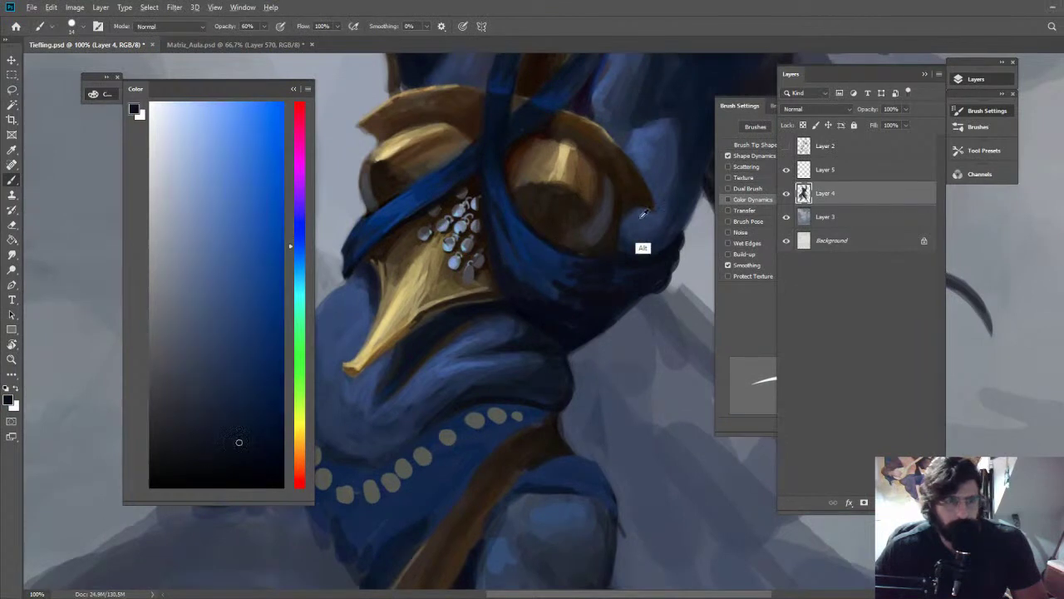
left_click(589, 223, "alt")
left_click(207, 356)
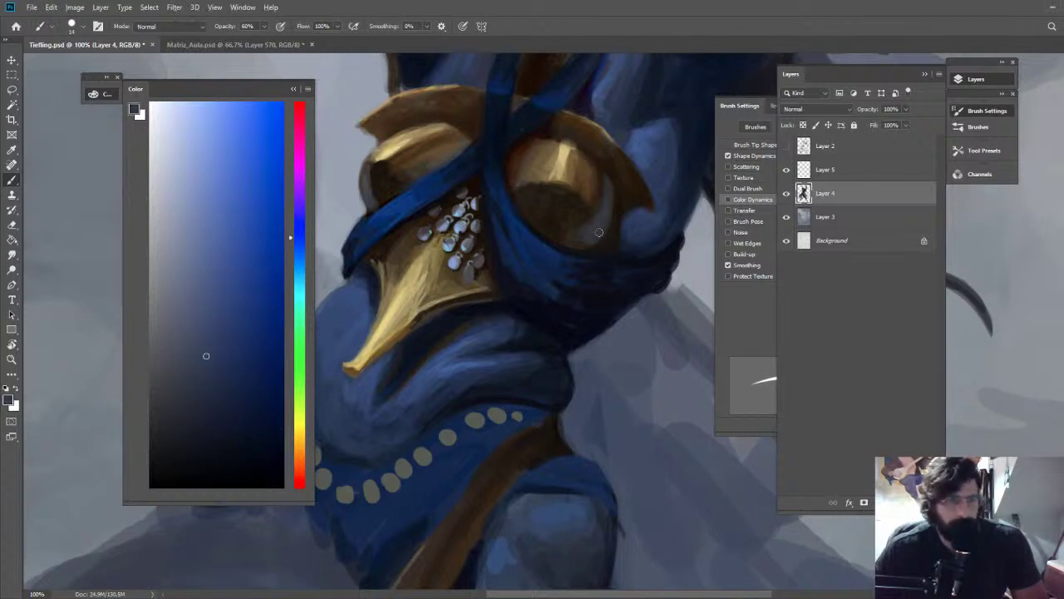
left_click(597, 234, "alt")
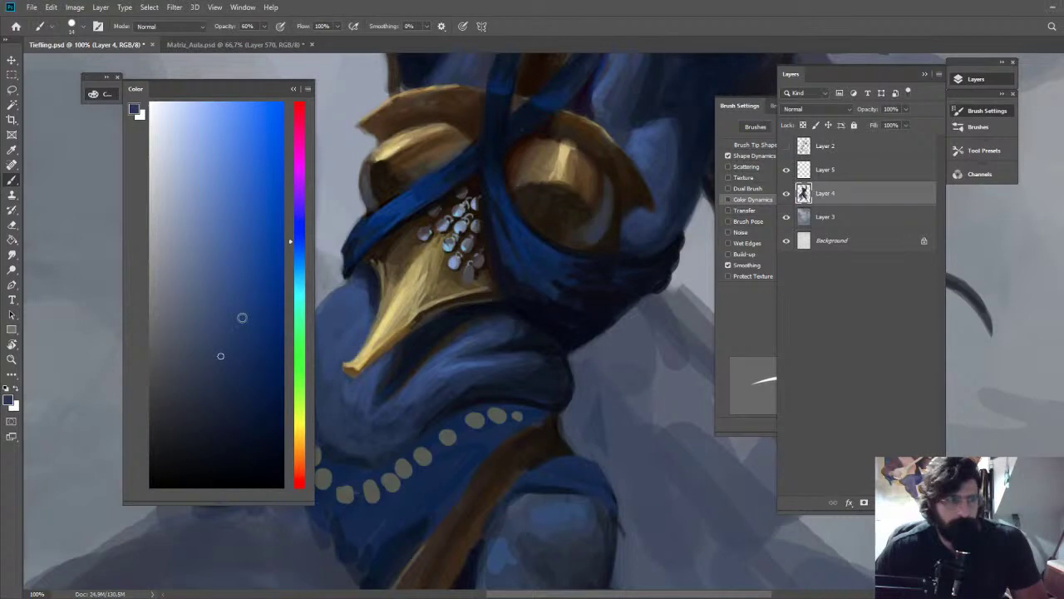
Enlarge the brush, lower its opacity to 20%, and deepen the underarm shading with sampled dark blue
key("z")
key("ctrl+0")
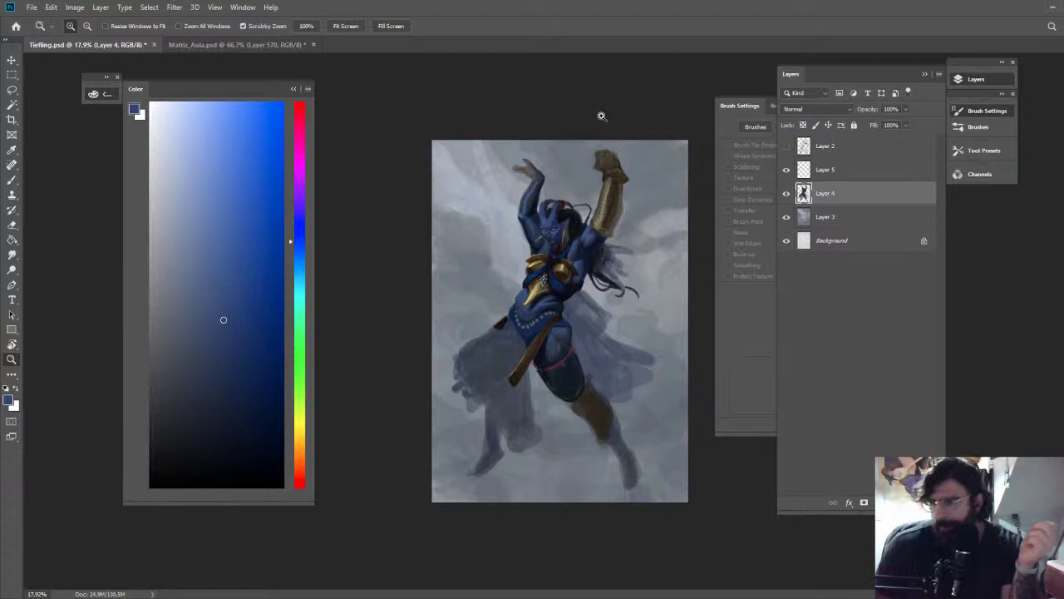
left_click_drag(560, 272, 637, 247)
key("b")
left_click(618, 221, "alt")
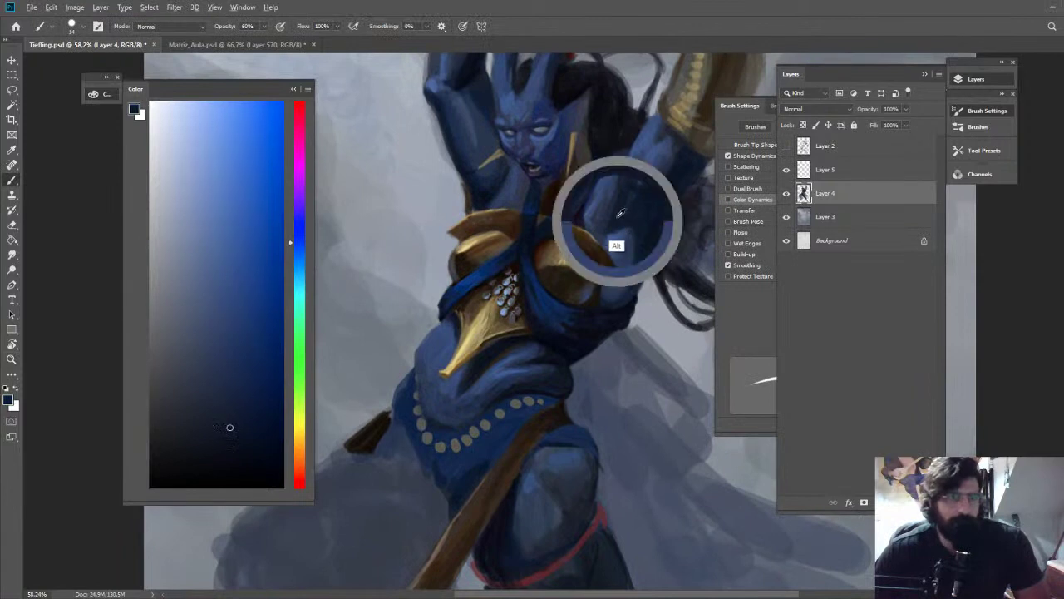
mouse_move(612, 191)
left_mouse_down()
mouse_move(643, 209)
mouse_move(679, 157)
mouse_move(652, 191)
left_mouse_up()
left_click(653, 182, "alt")
key("3")
key("2")
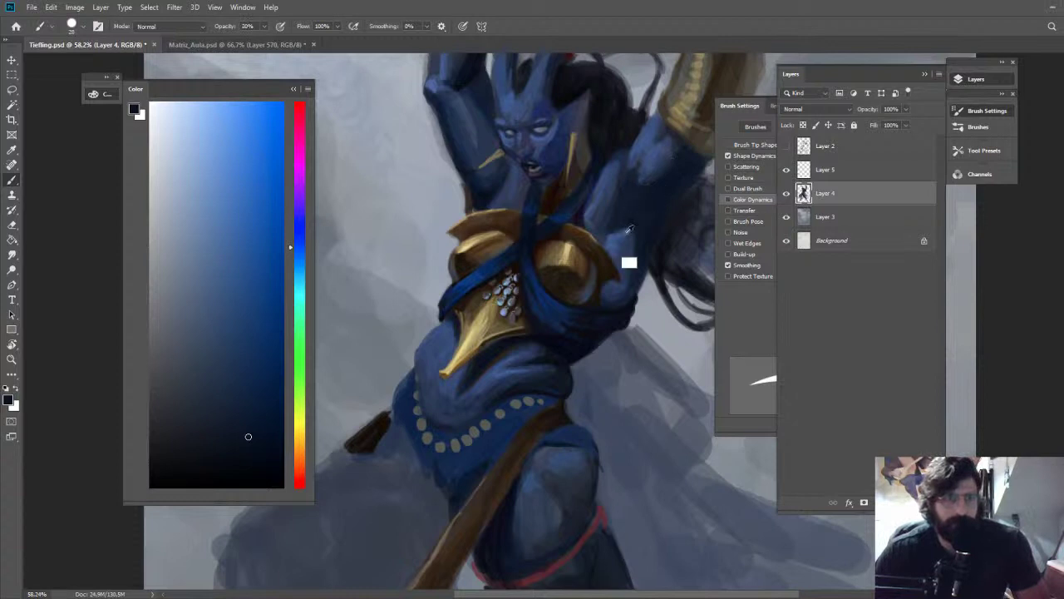
Soften the skin highlights near the armpit and on the neck with sampled lighter blues
left_click(624, 225, "alt")
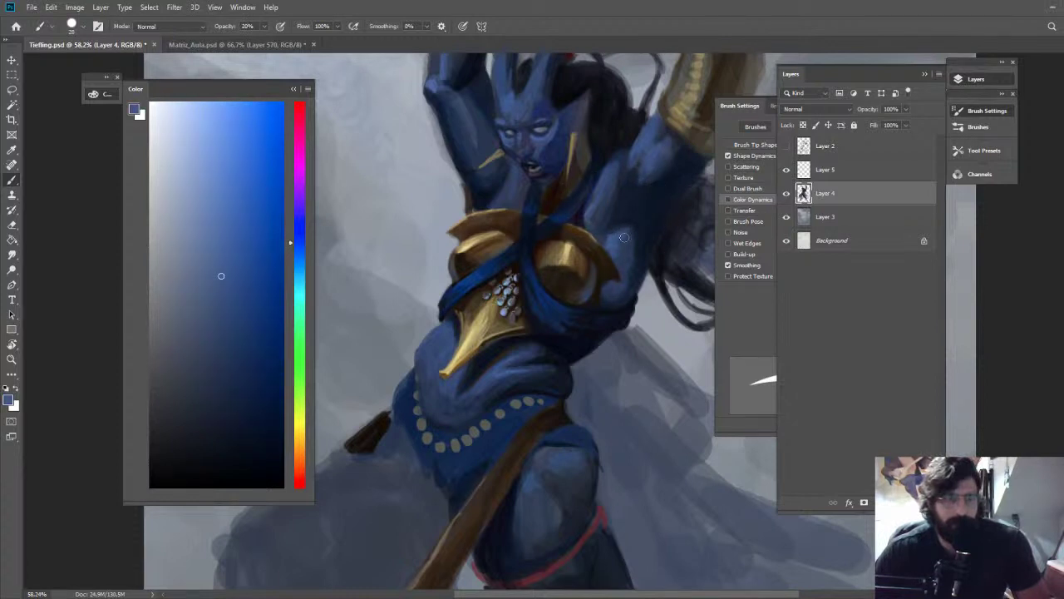
left_click(523, 172, "alt")
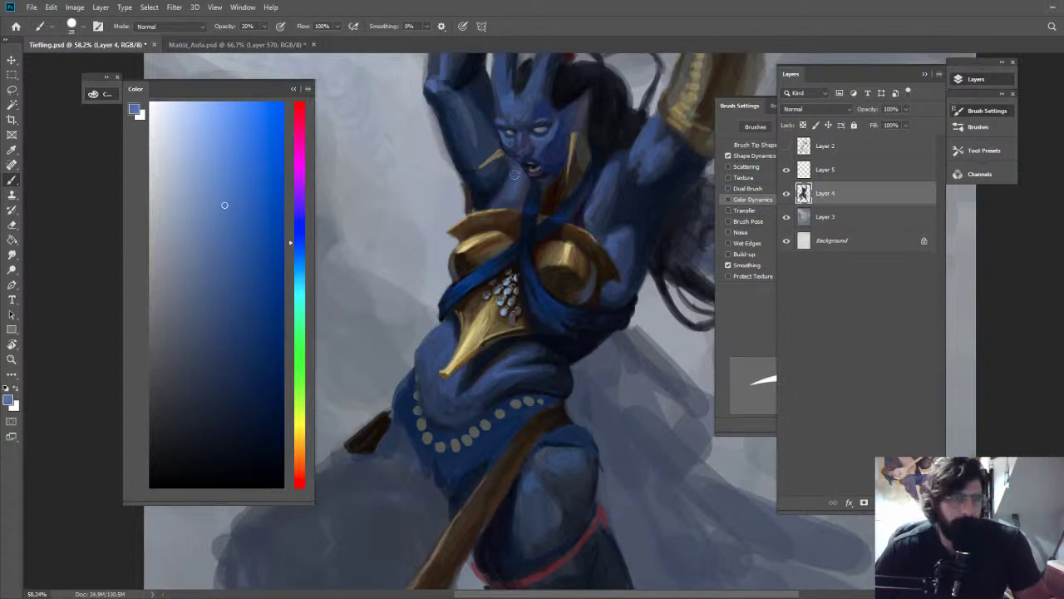
left_click(520, 165, "alt")
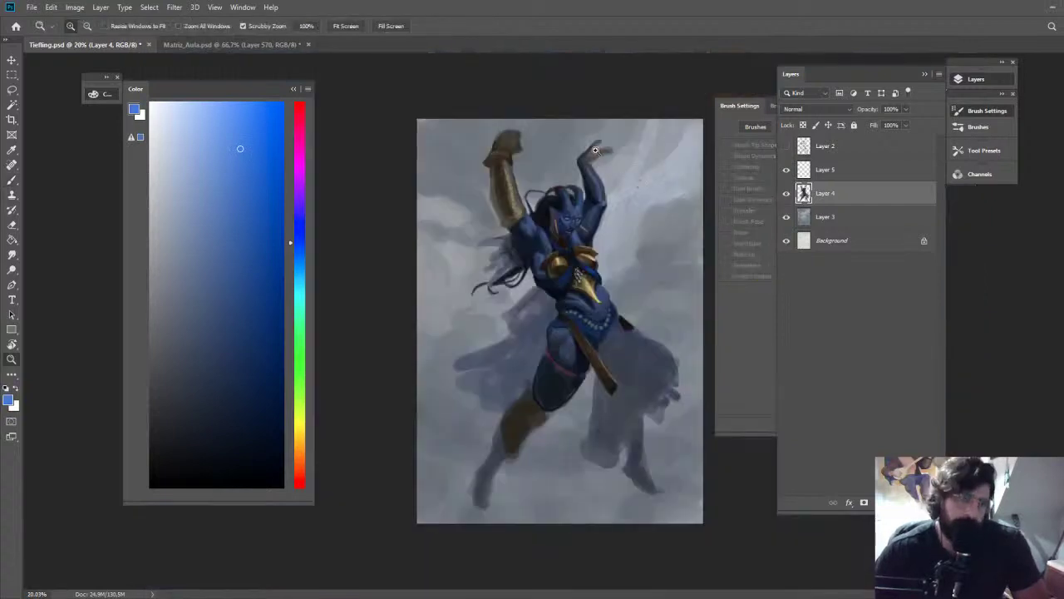
Darken the area under the chin and along the collar with sampled dark blue and reddish brown
left_click_drag(579, 237, 647, 230)
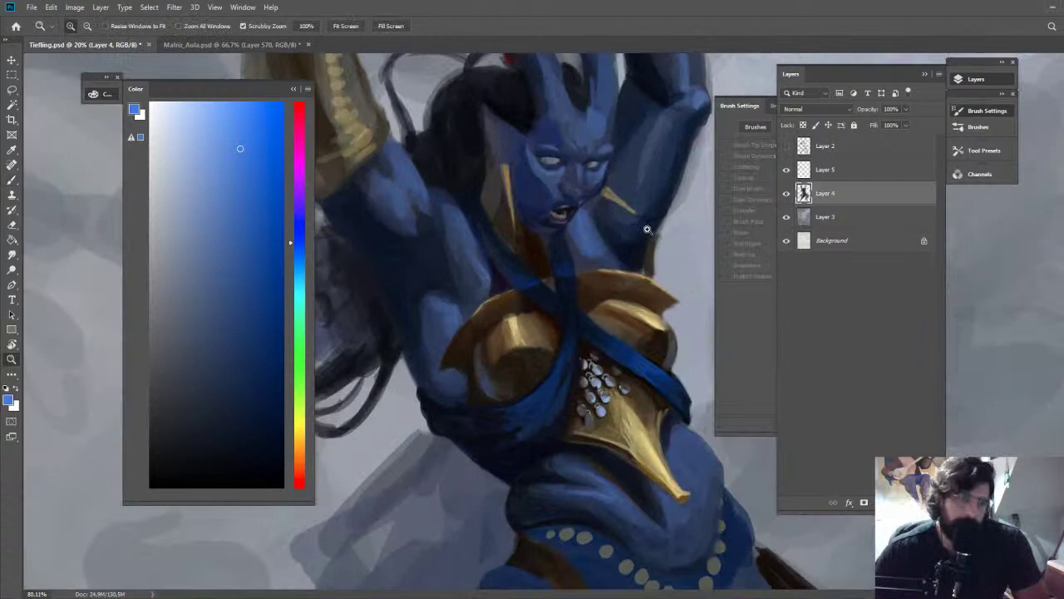
key("b")
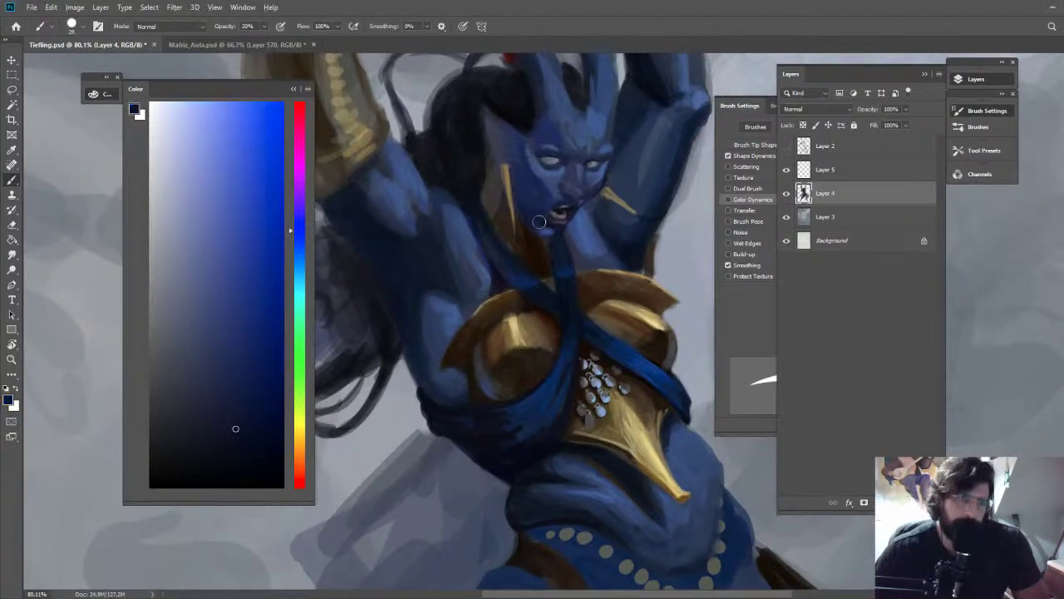
left_click(547, 248, "alt")
left_click(518, 237, "alt")
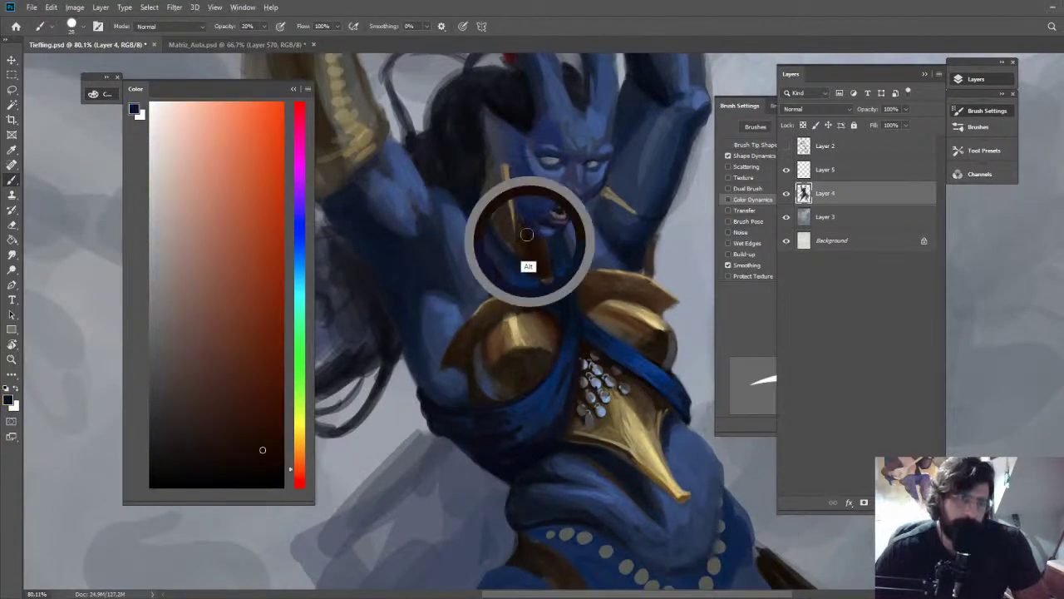
Paint tan highlight dabs on the collar piece behind the jaw
left_click(495, 179, "alt")
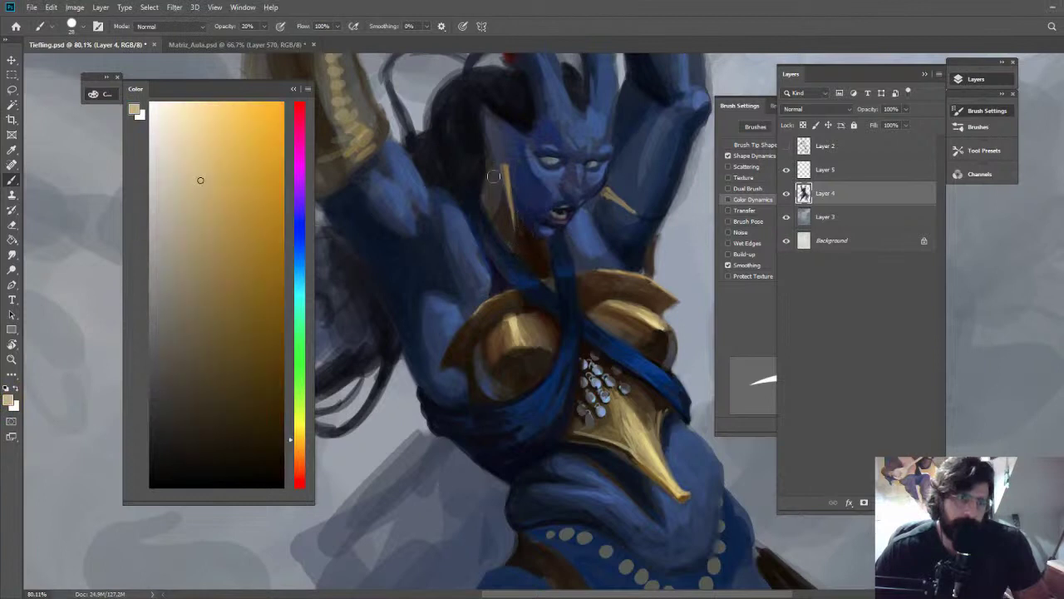
left_click_drag(488, 178, 491, 192)
key("z")
left_click_drag(541, 164, 465, 166)
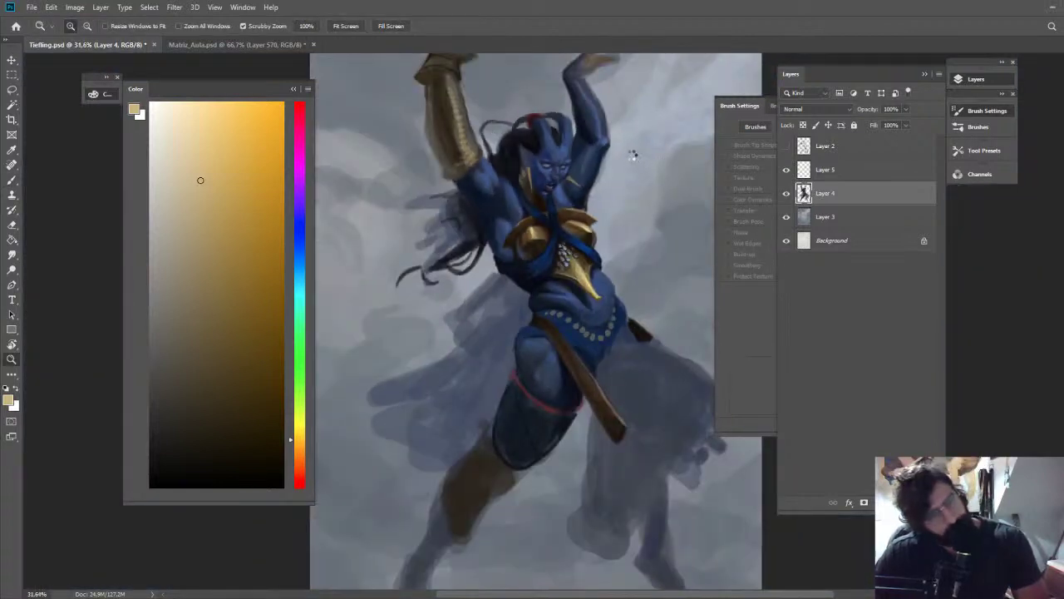
Flip the canvas horizontally and touch up the sash and breastplate shadows with a sampled dark blue-grey
key("ctrl+shift+h")
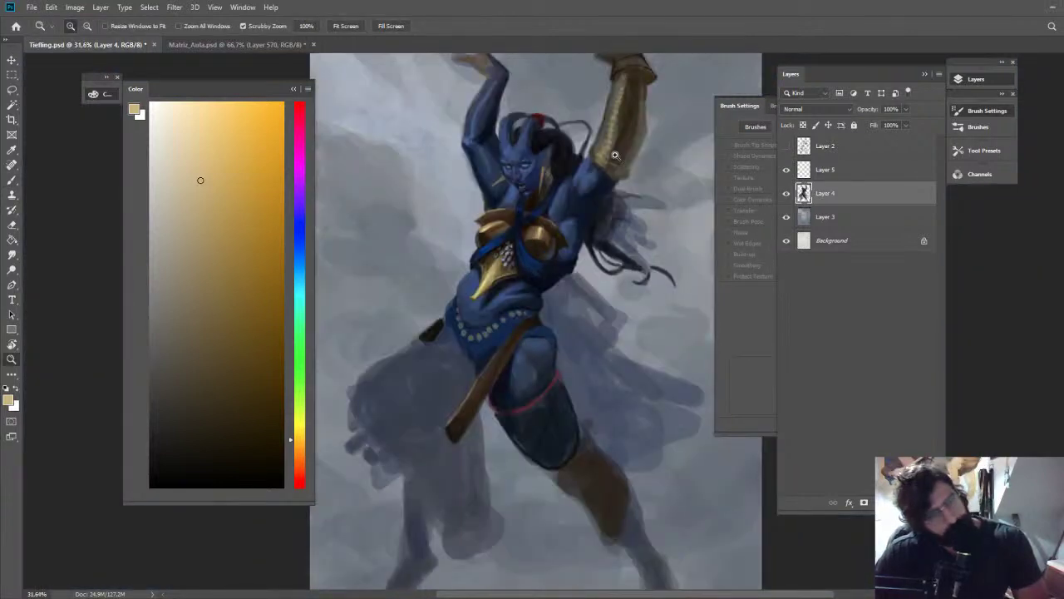
scroll(558, 165, "up", 5)
key("b")
left_click(487, 267, "alt")
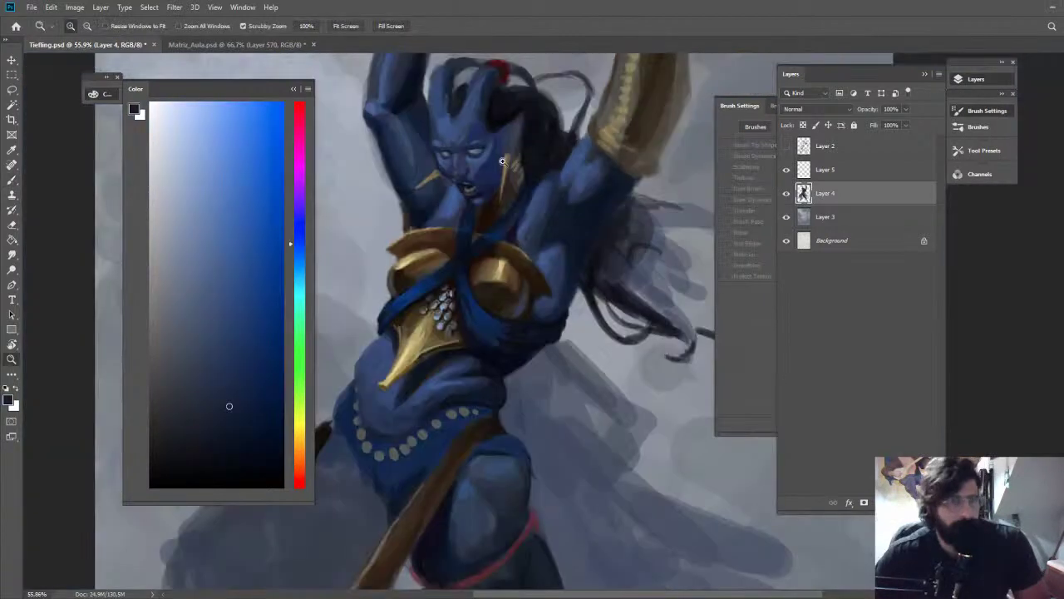
Reduce the brush to 12 px and refine the shading around the character's larger eye with sampled blues
left_click_drag(549, 141, 399, 288)
key("b")
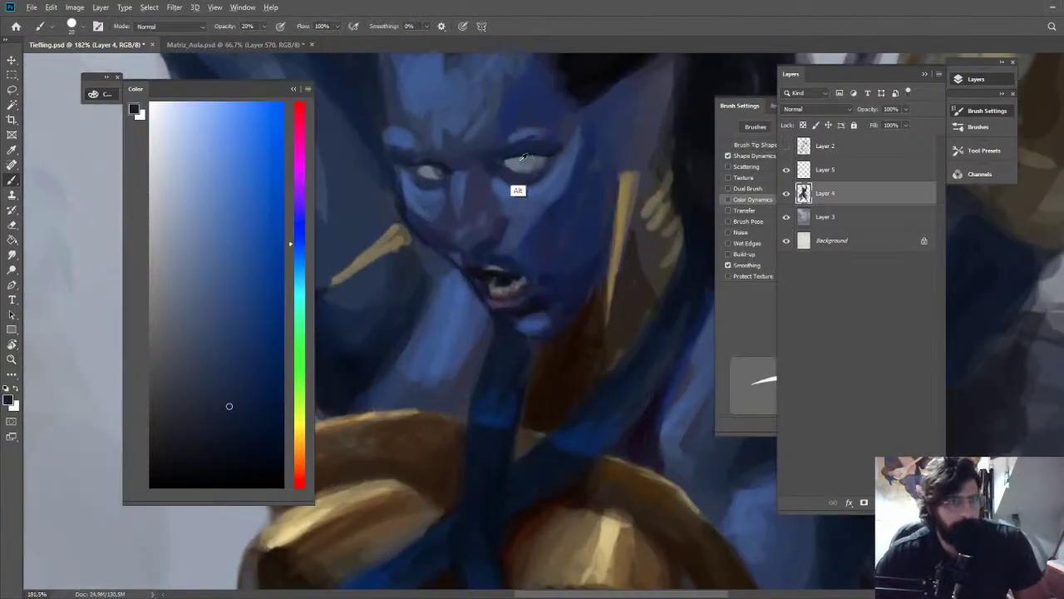
left_click(519, 163, "alt")
right_click(536, 154, "alt")
left_click(528, 174, "alt")
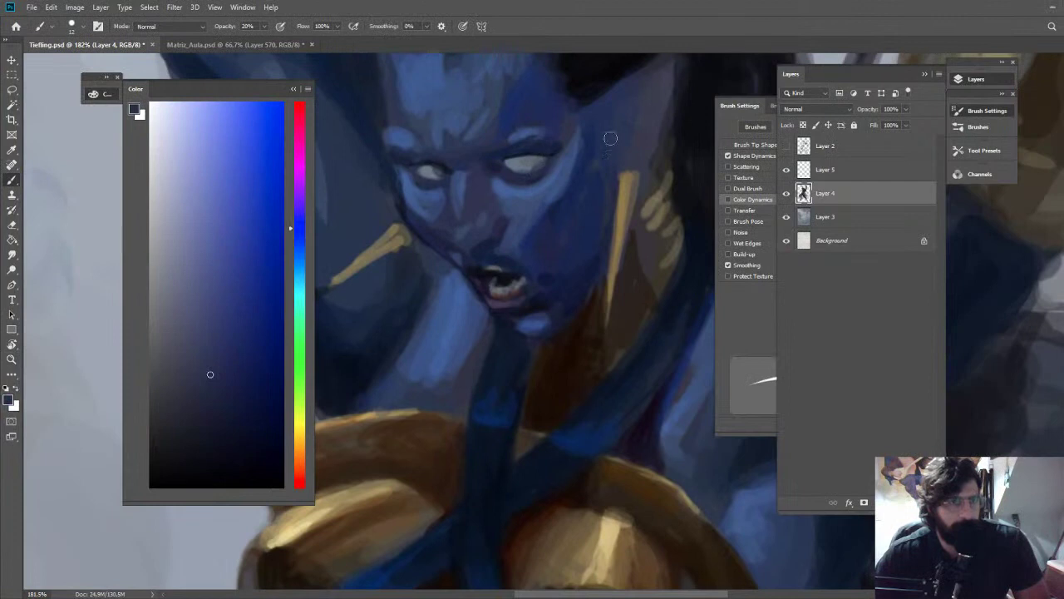
key("shift+alt+m")
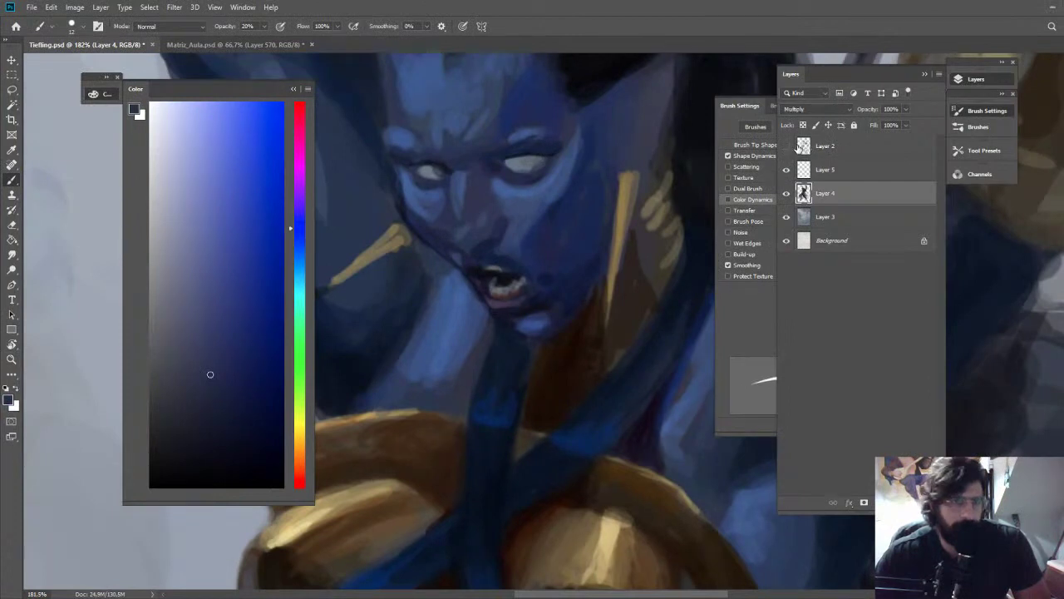
Show Layer 2 and darken the brow crease and inner eye corner with a smaller brush in deep blue
left_click(786, 146)
mouse_move(209, 397)
left_mouse_down()
mouse_move(237, 394)
mouse_move(238, 423)
left_mouse_up()
right_click(509, 156, "alt")
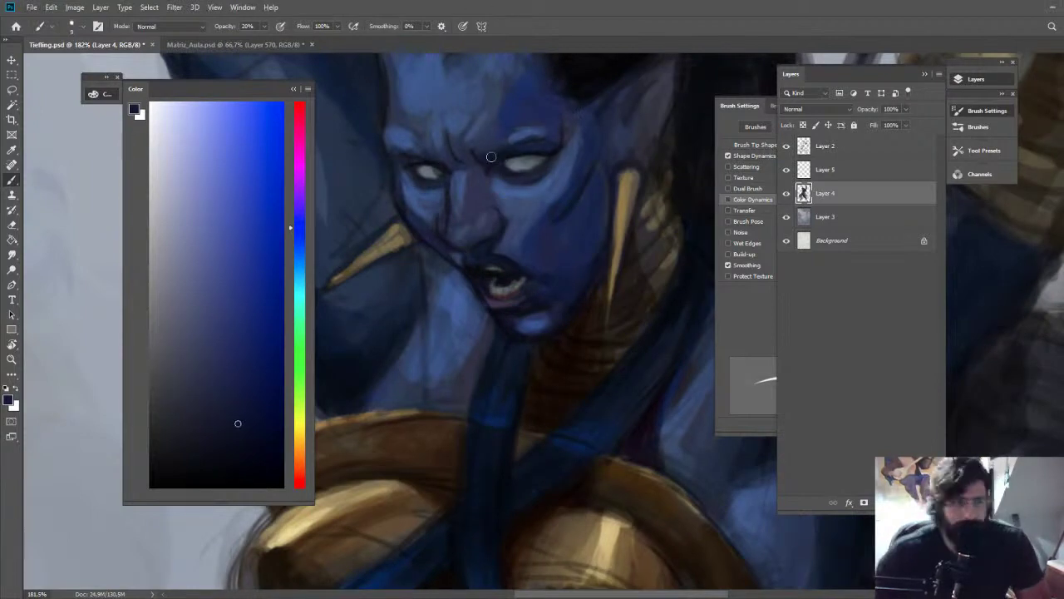
left_click(487, 159, "alt")
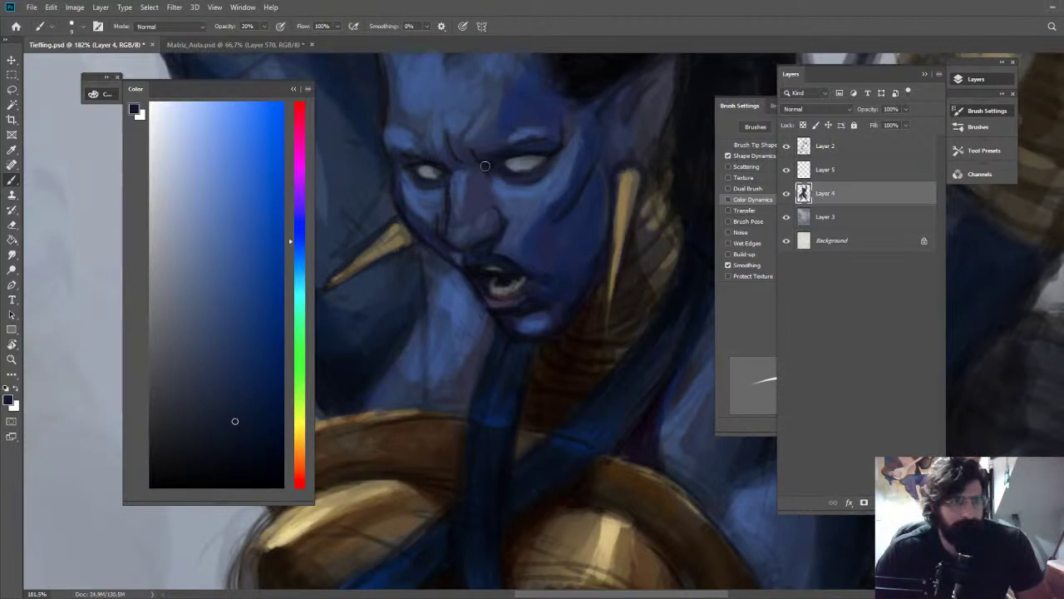
Shift the sampled light blue slightly toward cyan and paint highlights on the forehead and face
left_click(530, 132, "alt")
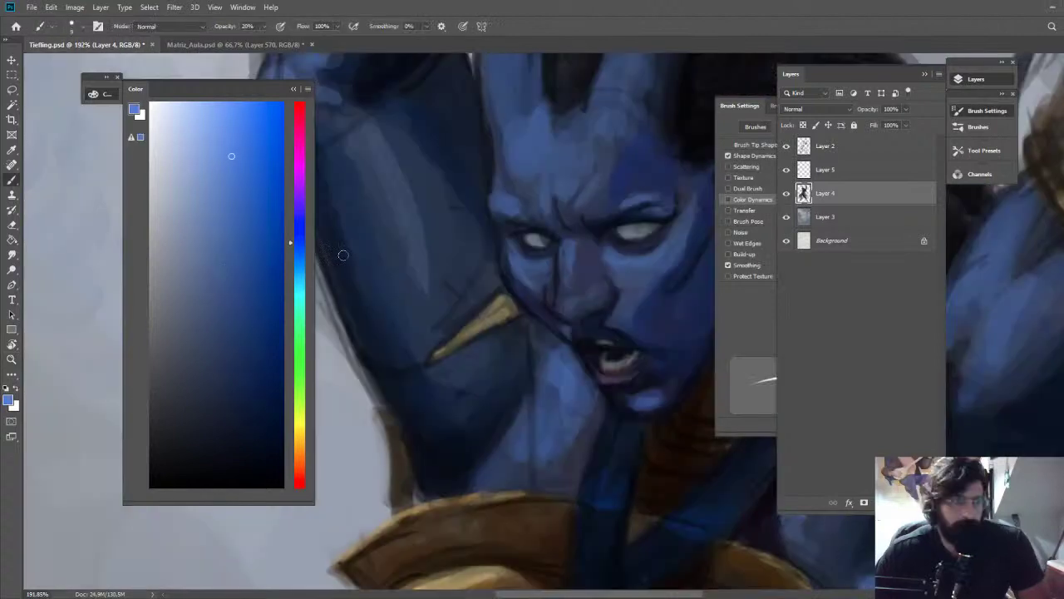
left_click(300, 251)
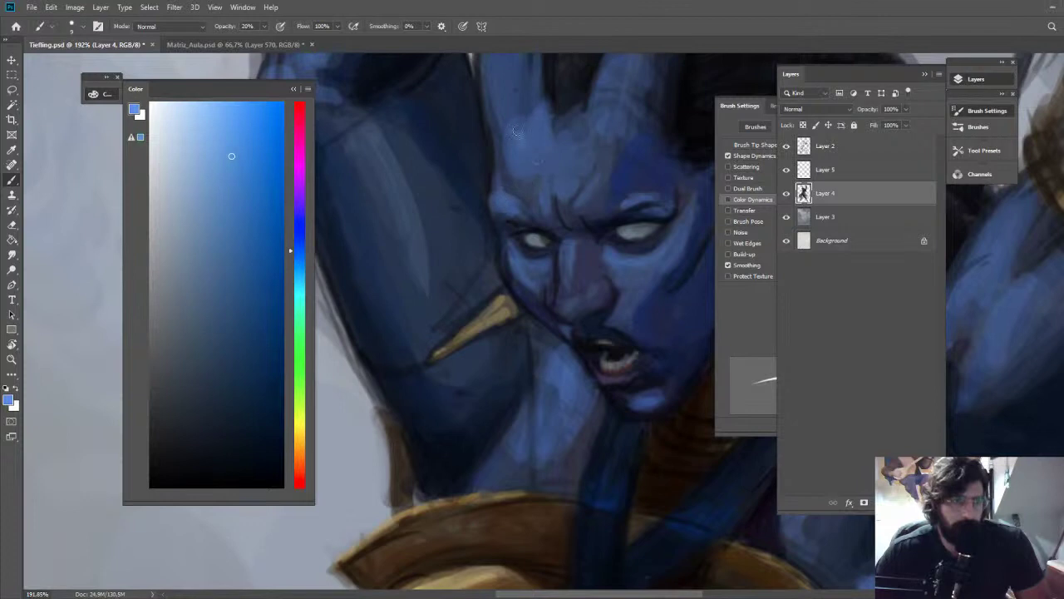
key("z")
left_click_drag(590, 148, 565, 116)
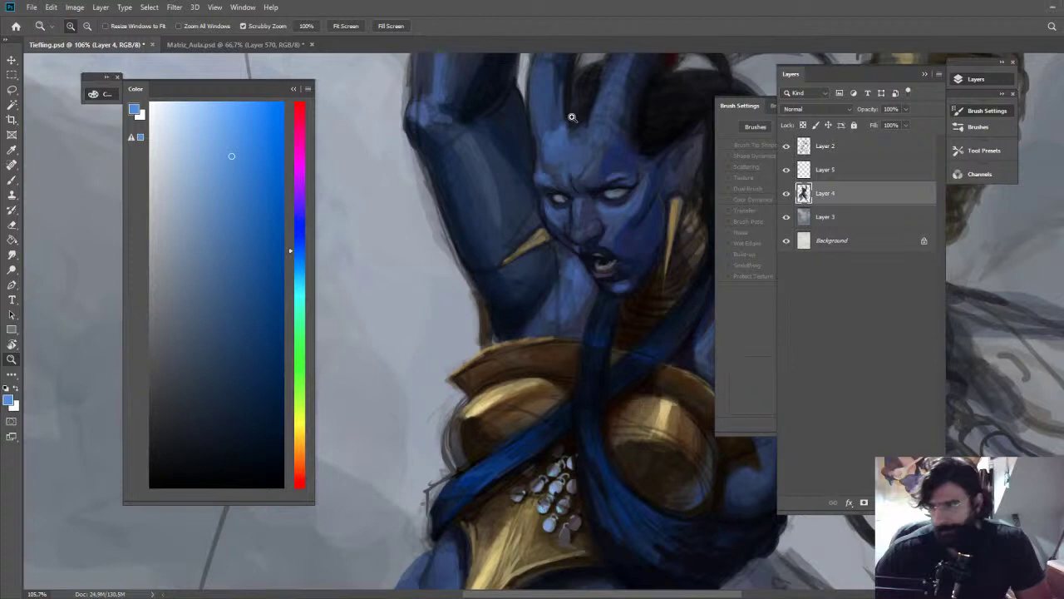
mouse_move(572, 117)
left_mouse_down()
mouse_move(549, 125)
mouse_move(618, 194)
left_mouse_up()
key("b")
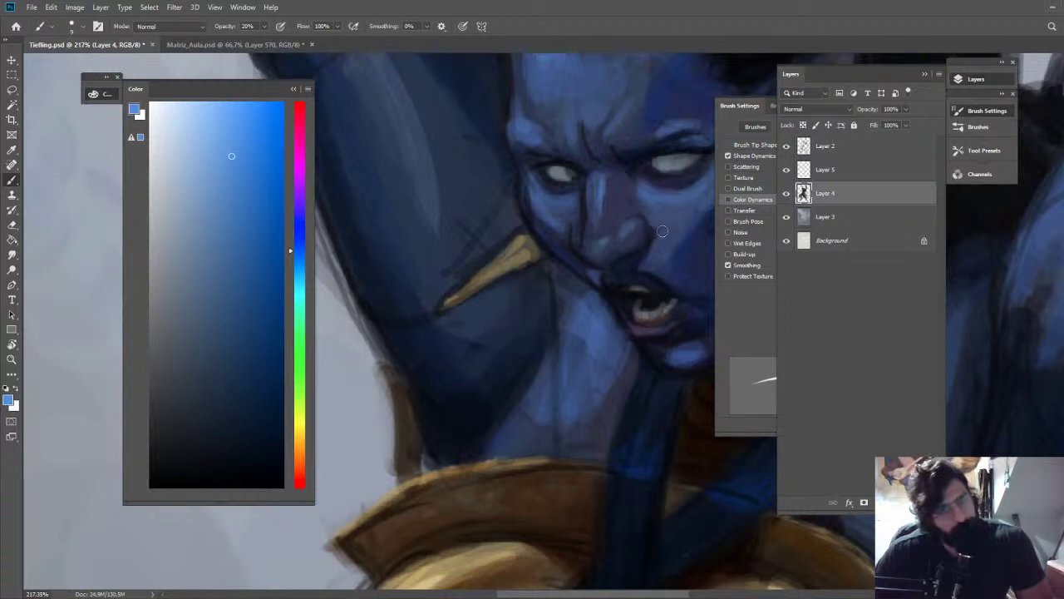
Flip the canvas horizontally, hide Layer 2, and blend the cheek and nose area with sampled mid-blues
key("z")
left_click_drag(663, 231, 614, 154)
key("ctrl+shift+h")
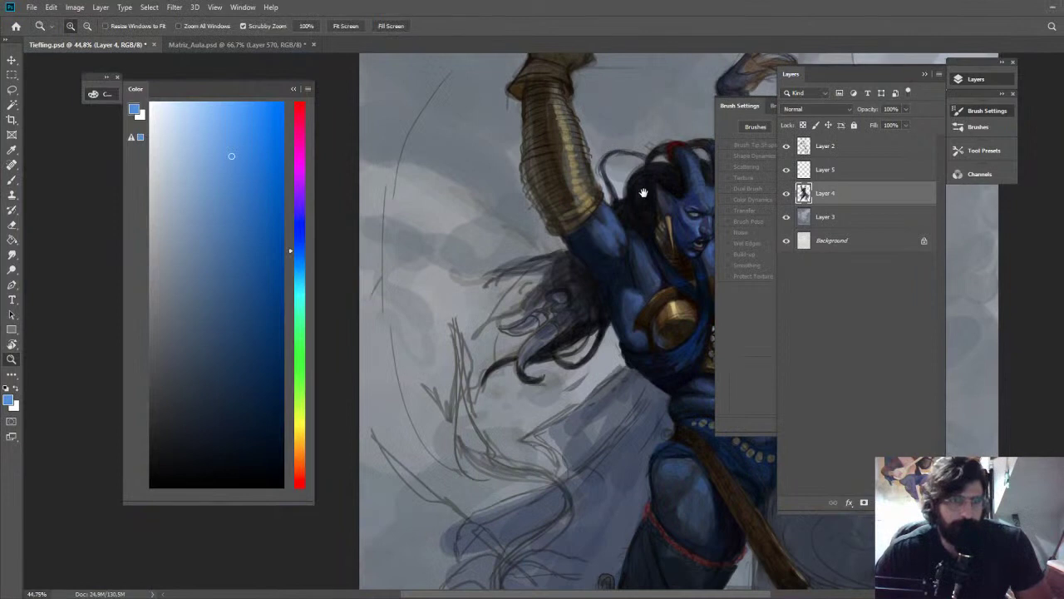
mouse_move(647, 192)
left_mouse_down()
mouse_move(513, 184)
mouse_move(660, 206)
left_mouse_up()
left_click(787, 145)
key("b")
left_click(563, 268, "alt")
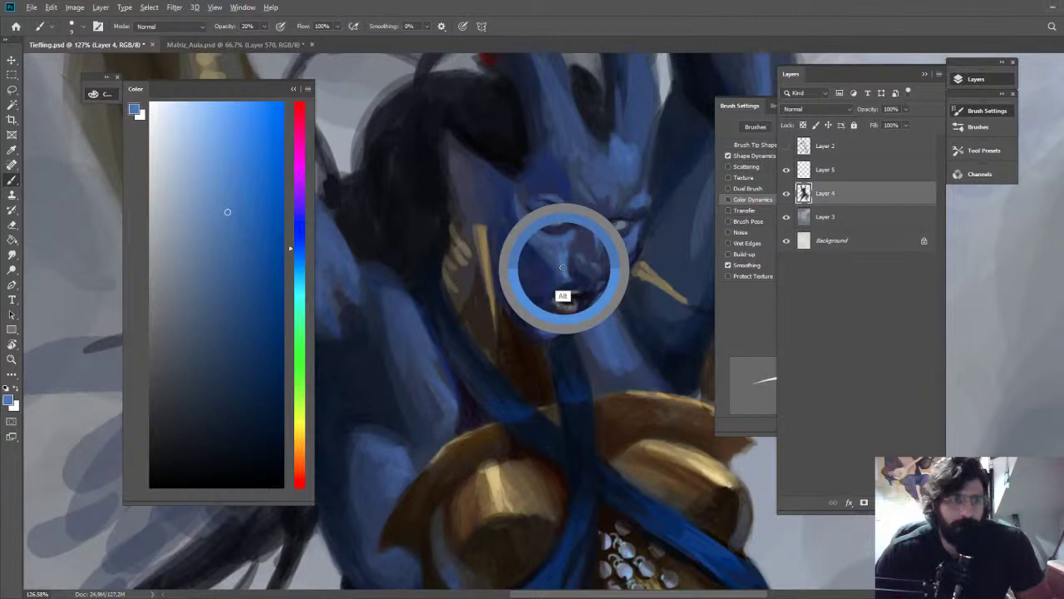
key("z")
key("ctrl+0")
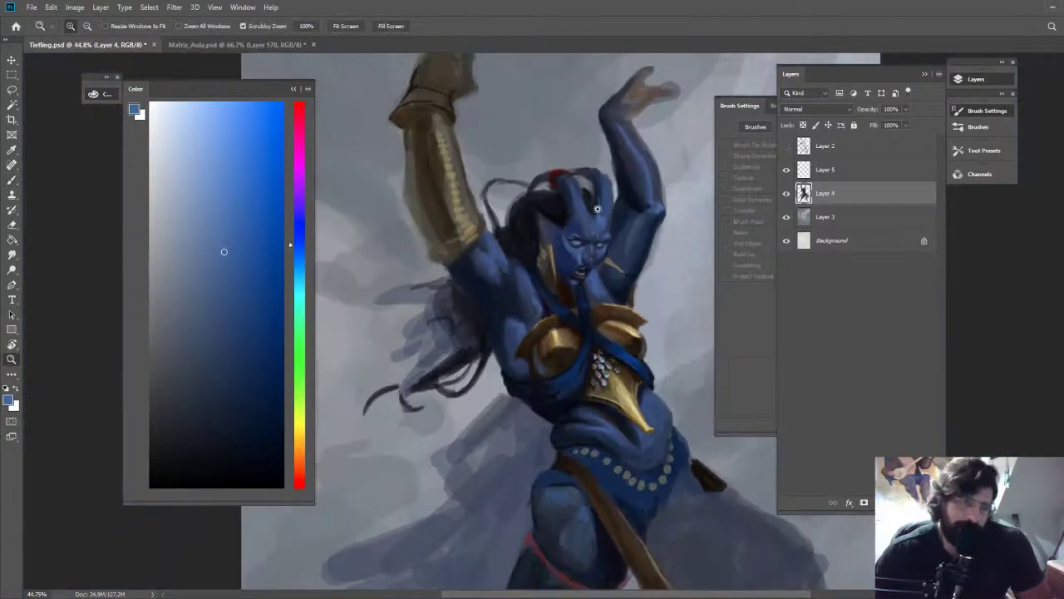
left_click_drag(597, 209, 715, 208)
key("b")
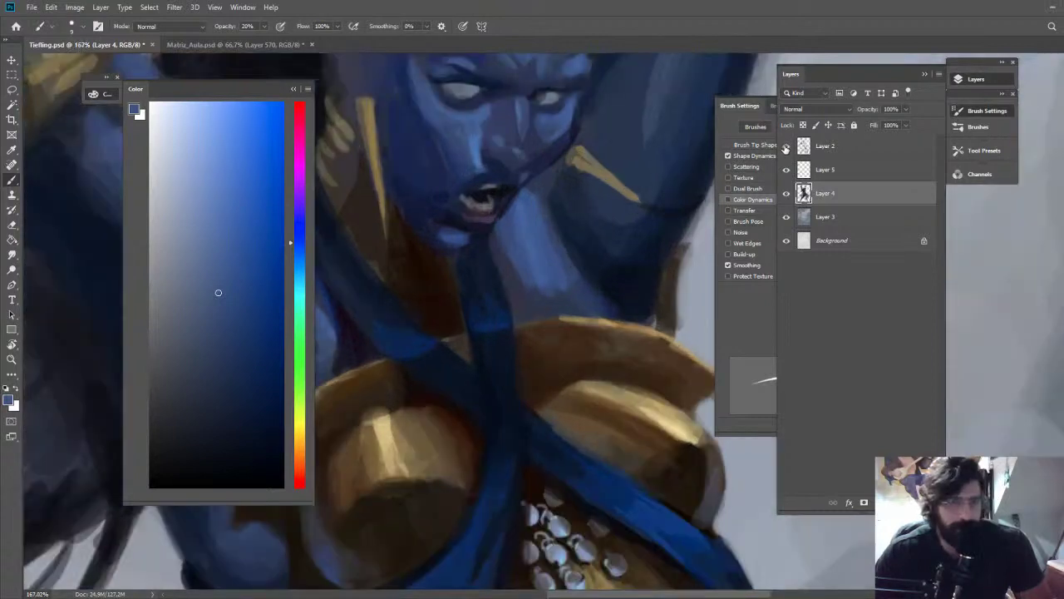
Show Layer 2 and shade the narrow far cheek beside the nose with sampled dark and mid-blues
left_click(787, 147)
key("ctrl+space")
left_click_drag(539, 122, 601, 139)
left_click(566, 154, "alt")
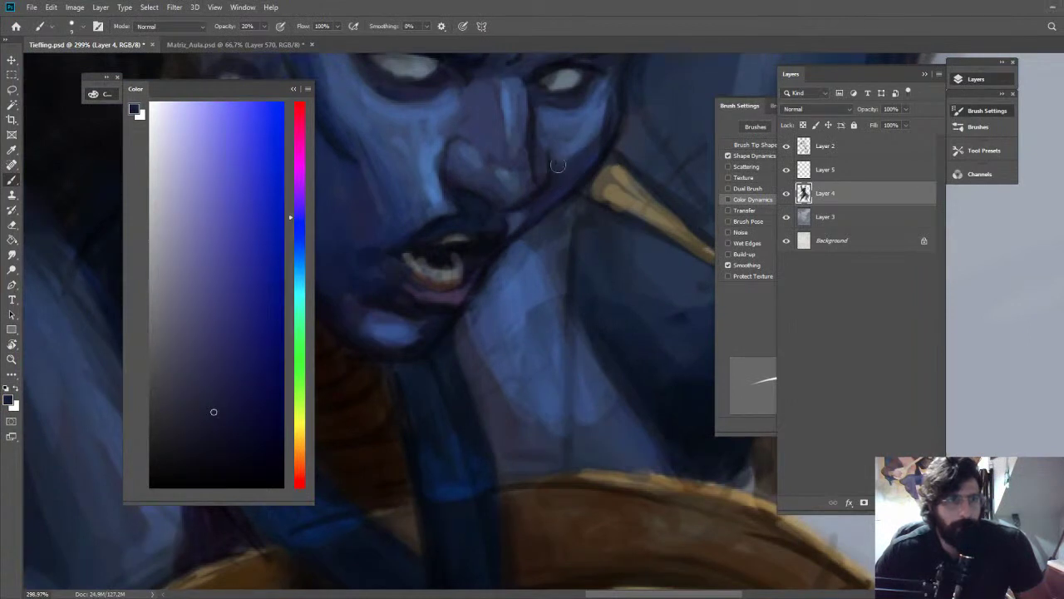
left_click(542, 133, "alt")
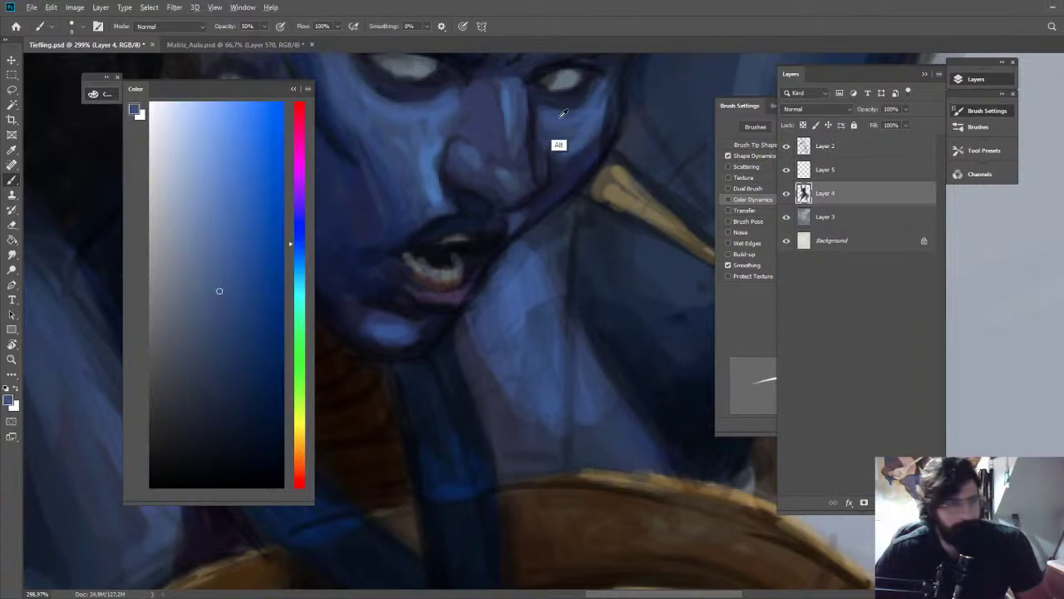
left_click(555, 135, "alt")
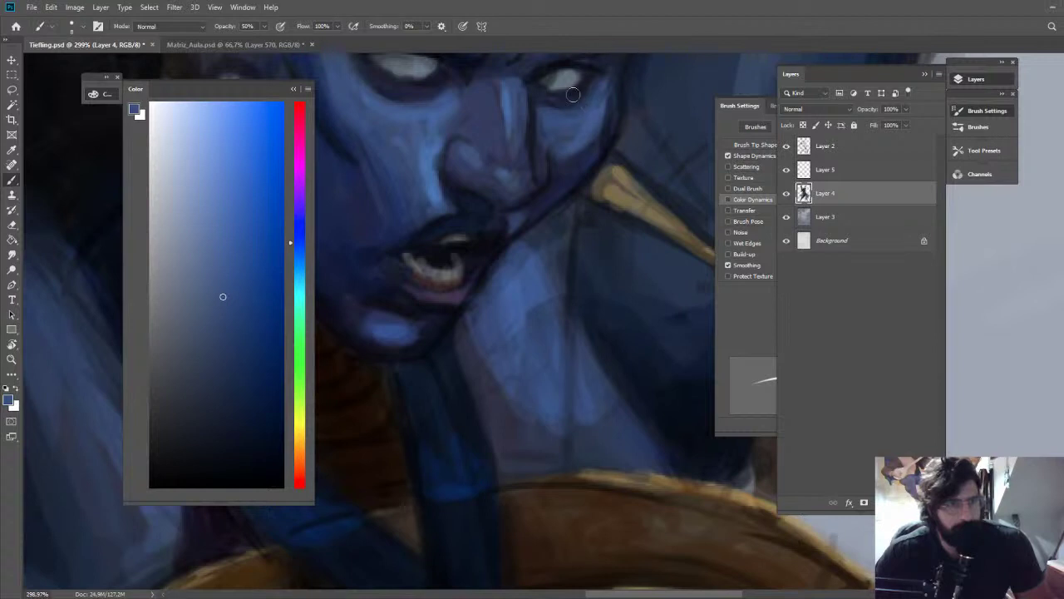
Tone the smaller eye and its lower lid with a grey-blue sampled from that area
left_click(559, 97, "alt")
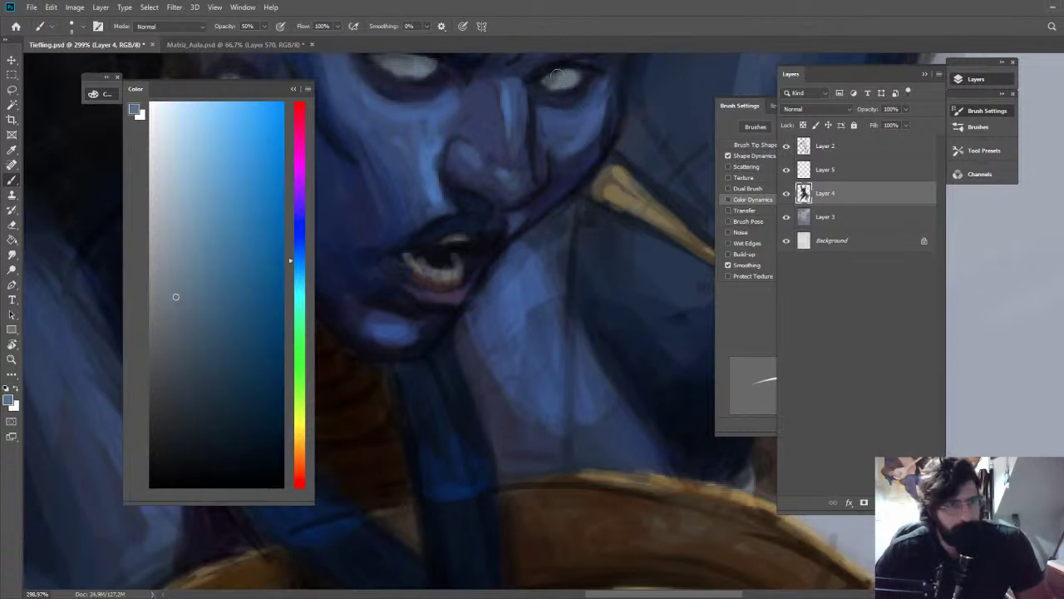
left_click_drag(594, 113, 532, 125)
left_click_drag(592, 168, 589, 221)
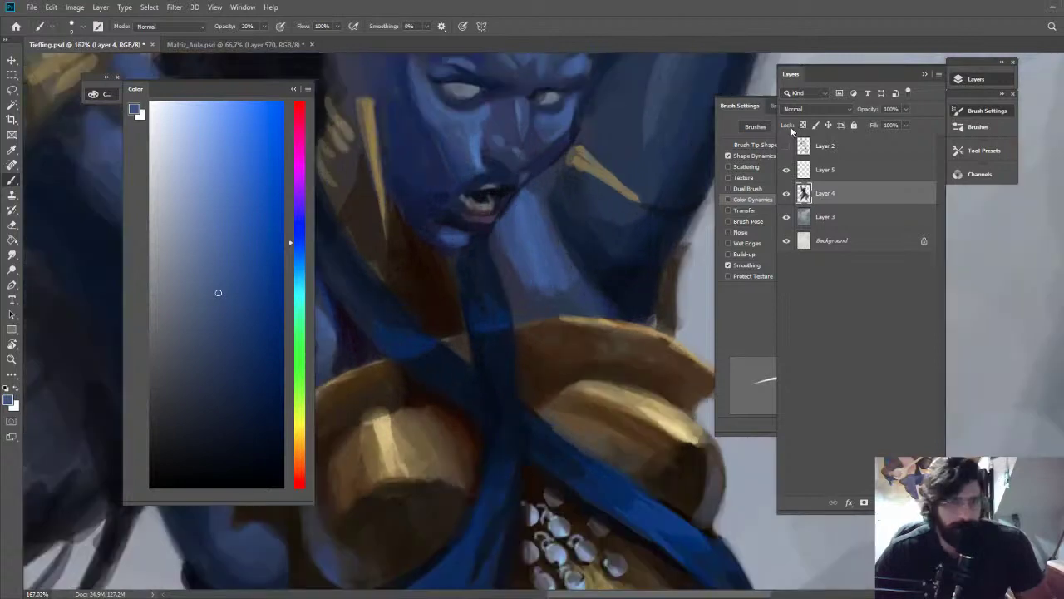
Make Layer 2 visible and blend the far cheek's shadow edge with sampled blues at 50% brush opacity
left_click(786, 147)
left_click_drag(540, 109, 562, 142)
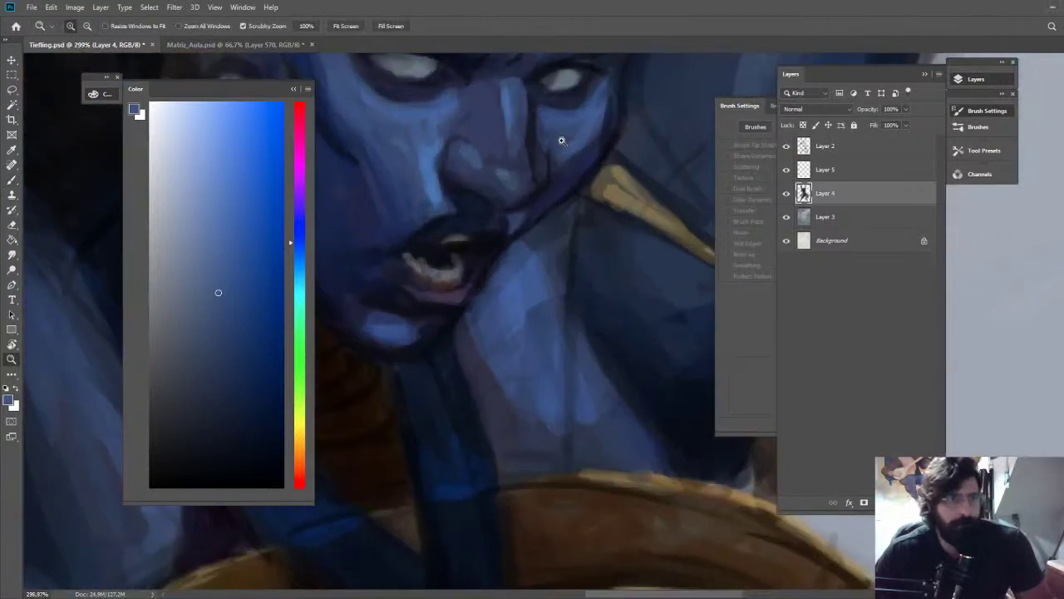
left_click(557, 208, "alt")
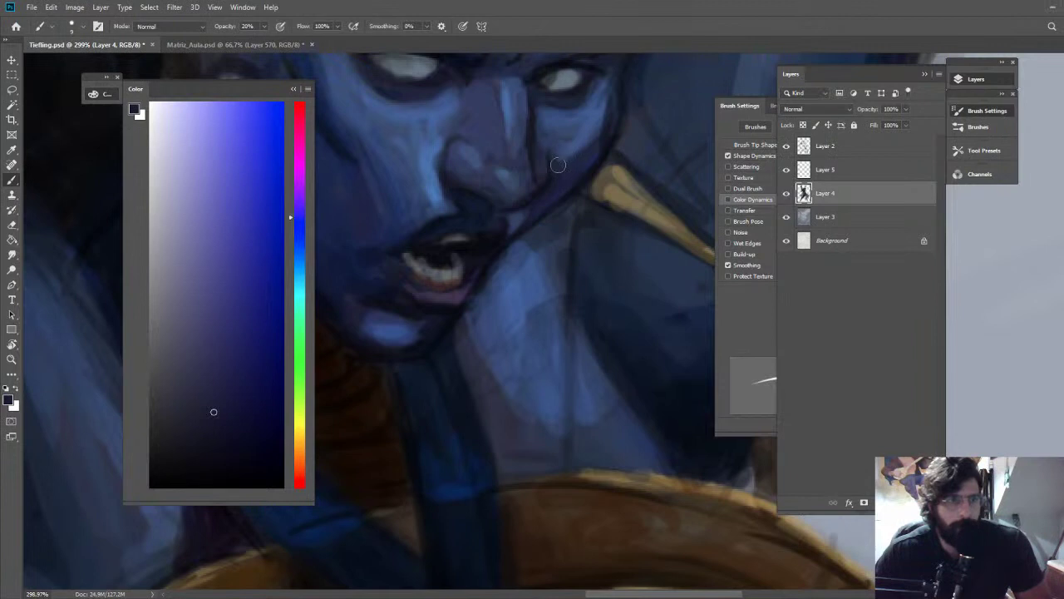
left_click(557, 165, "alt")
key("5")
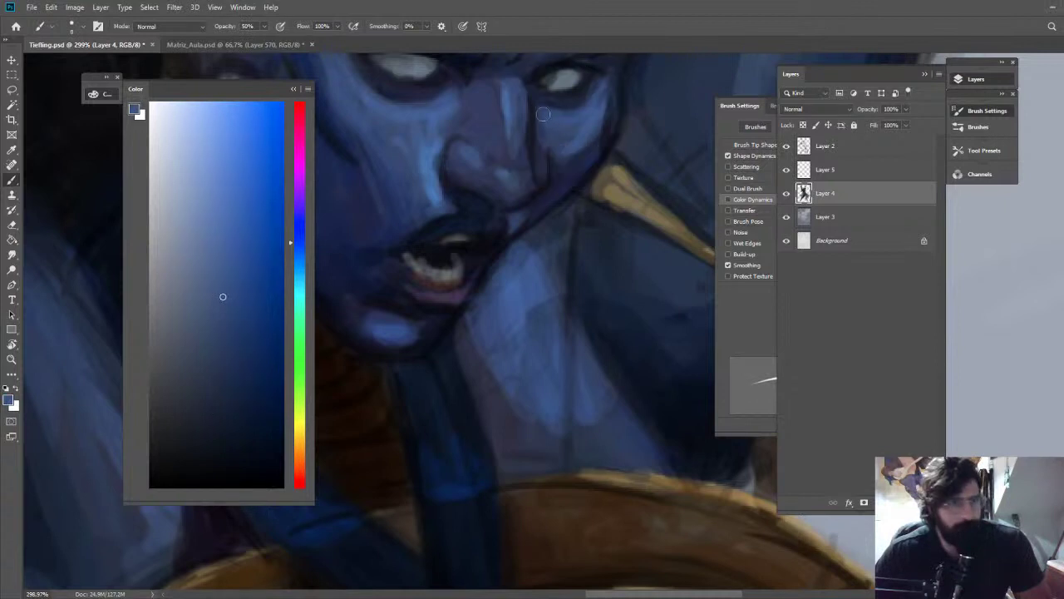
Touch up the whites of the eyes with sampled grey-blue, and sample the lighter blue beside the nose
left_click(563, 78, "alt")
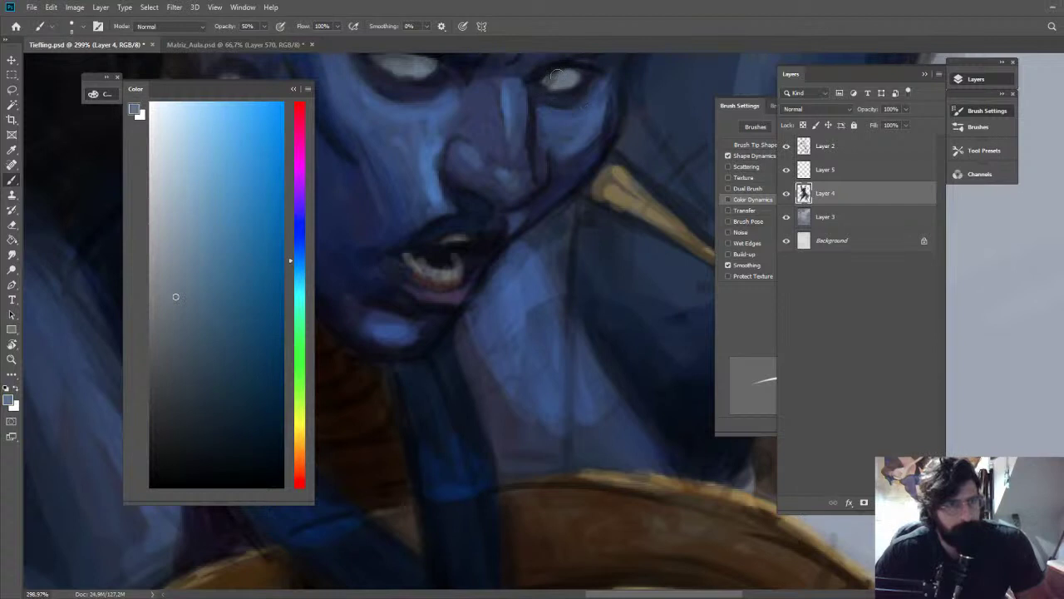
key("z")
left_click(593, 117, "alt")
mouse_move(594, 175)
left_mouse_down()
mouse_move(589, 224)
mouse_move(619, 220)
left_mouse_up()
left_click(600, 231, "alt")
key("b")
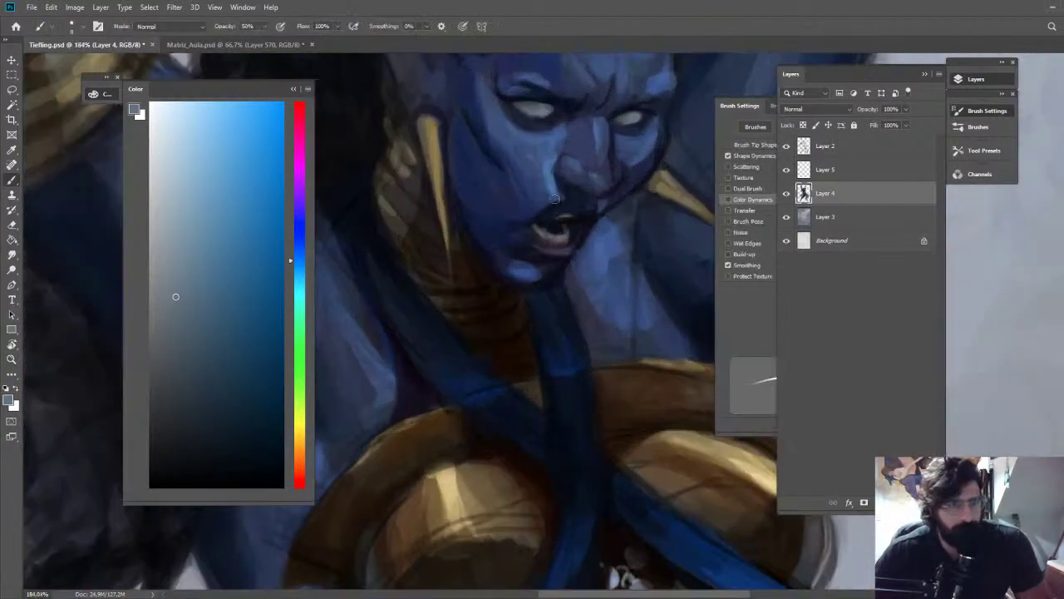
left_click(550, 190, "alt")
Select Layer 5 and brighten the skin between the nose and upper lip with a sampled light blue
left_click(838, 150)
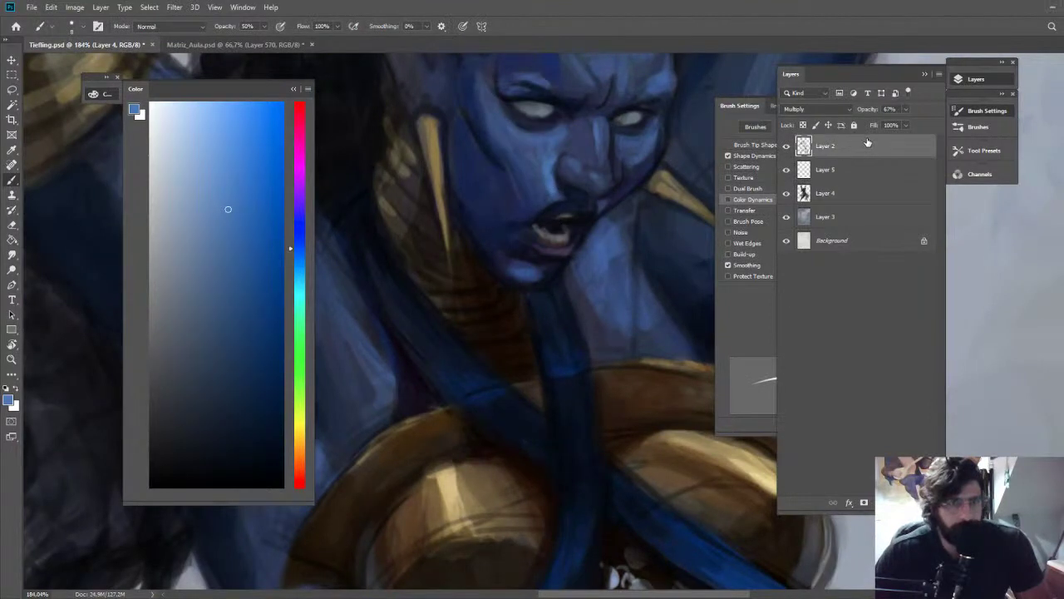
left_click(865, 169)
key("z")
left_click_drag(583, 179, 503, 176)
left_click_drag(657, 168, 551, 159)
scroll(549, 159, "down", 1)
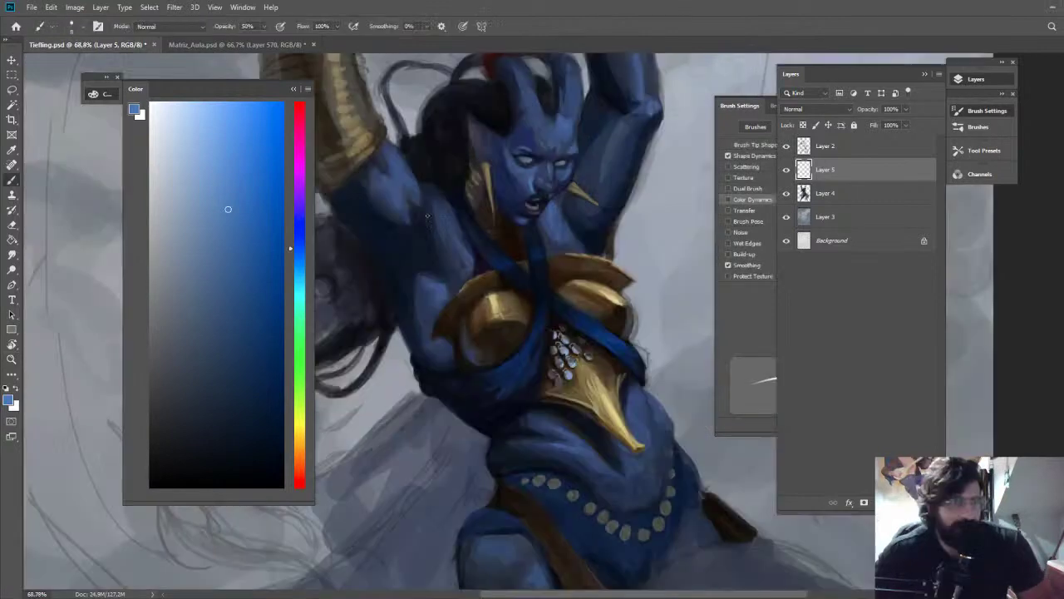
left_click(403, 170, "alt")
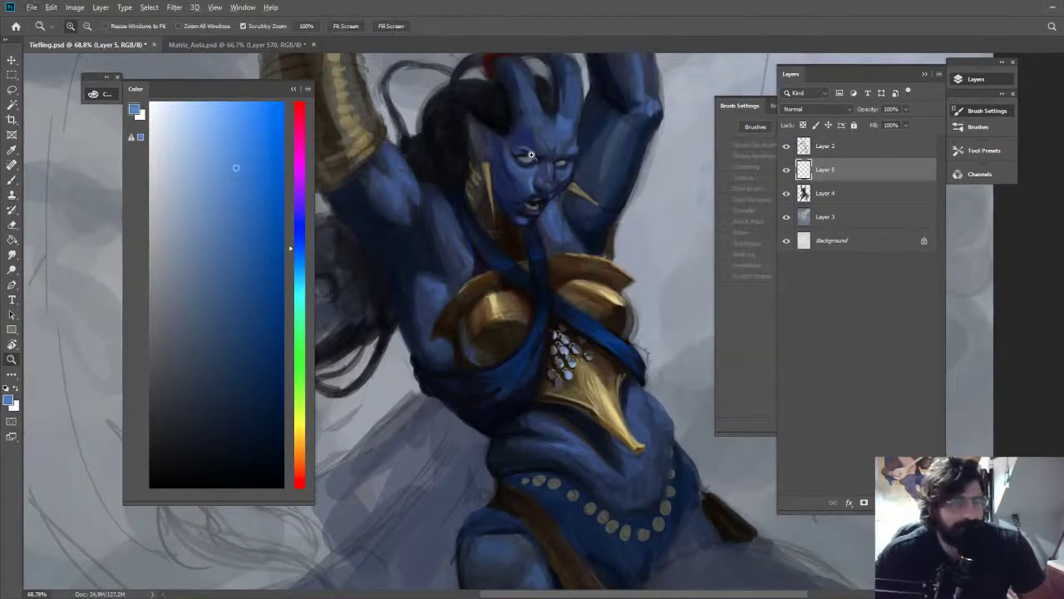
key("z")
left_click_drag(530, 151, 600, 162)
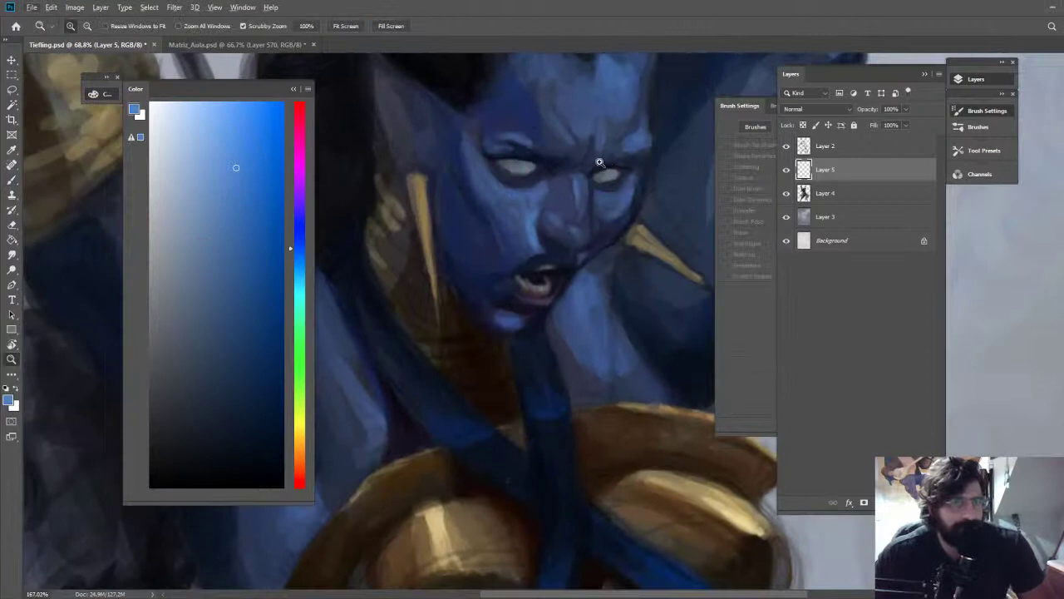
key("b")
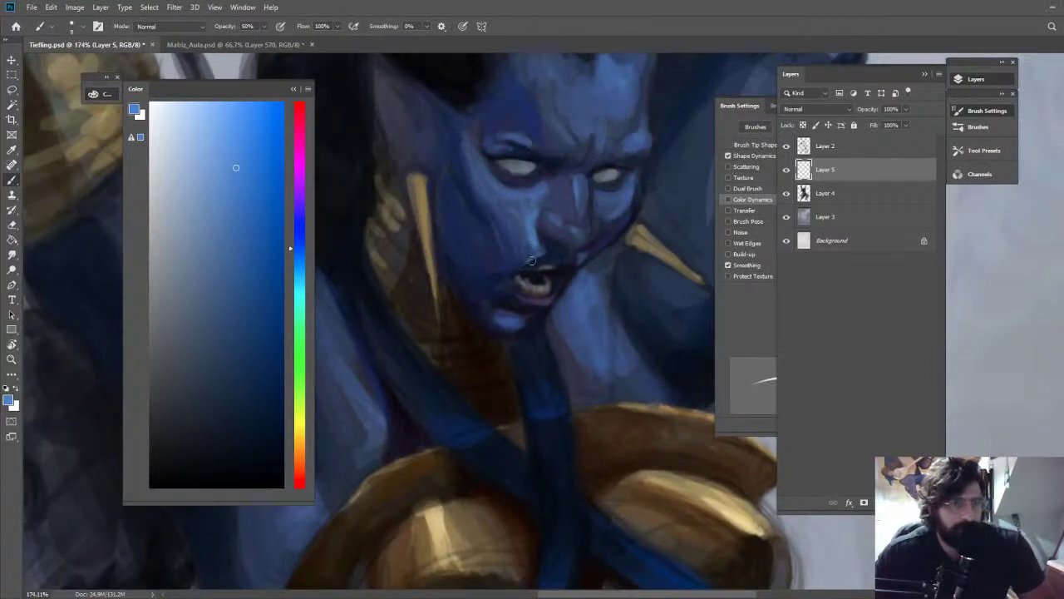
Rotate the canvas to shade the lips and mouth edge with sampled muted purple and near-black, and restore the upright view
left_click_drag(515, 323, 592, 326)
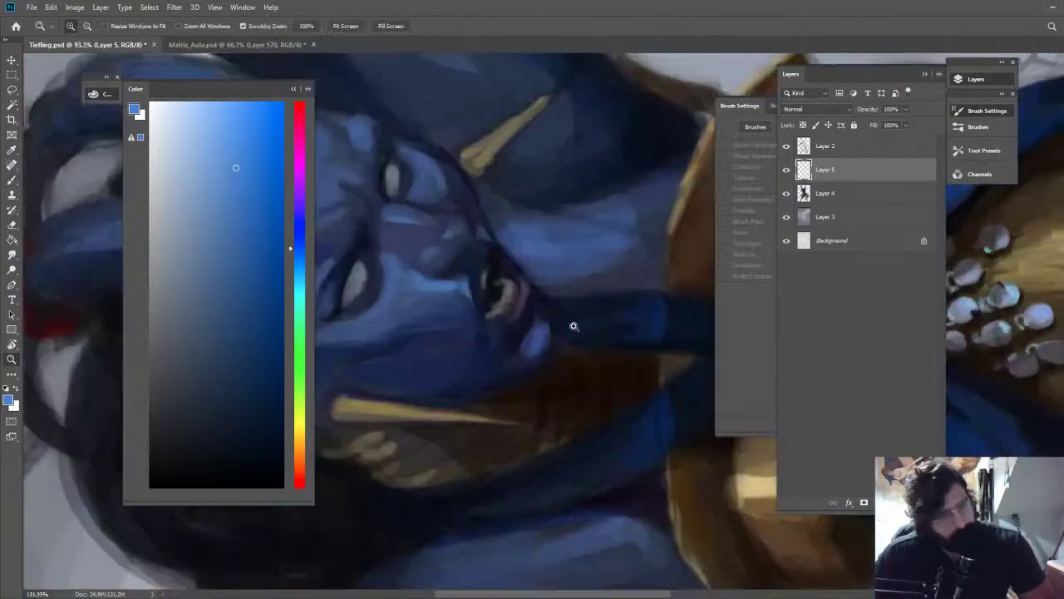
key("b")
left_click(528, 297, "alt")
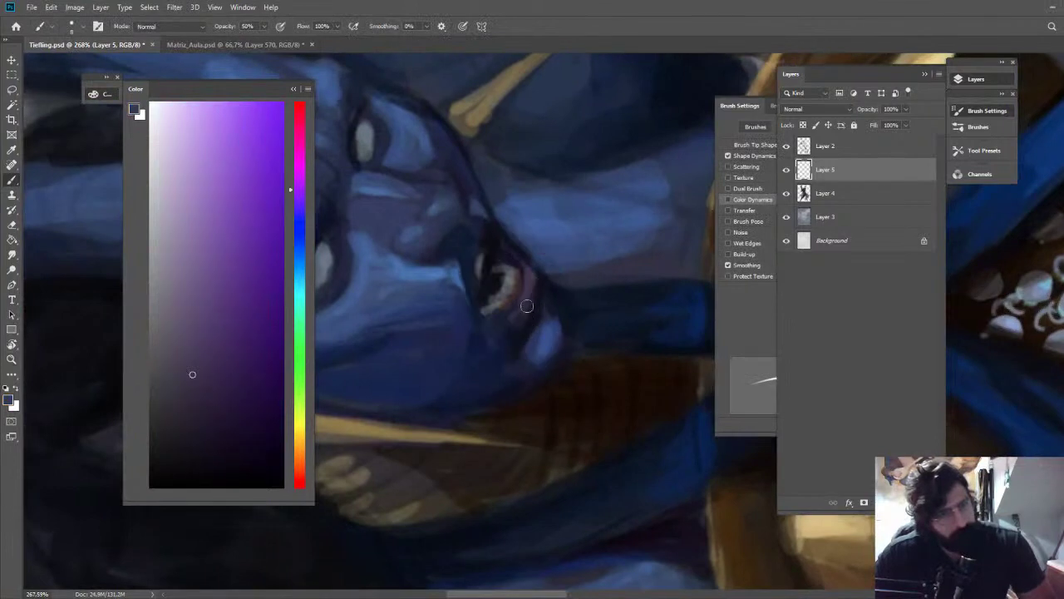
left_click_drag(527, 306, 499, 326)
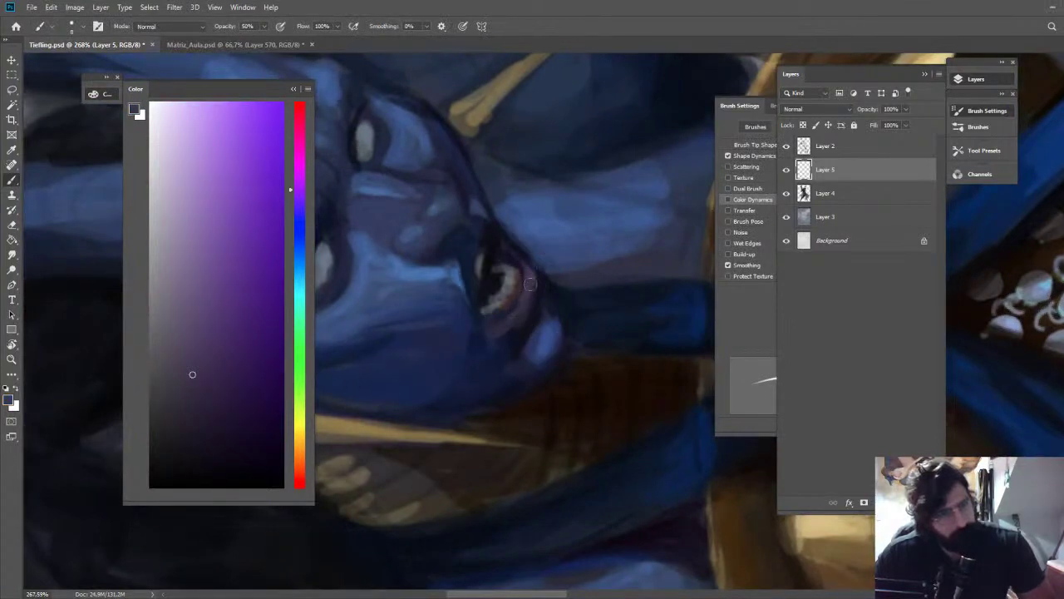
left_click(530, 285, "alt")
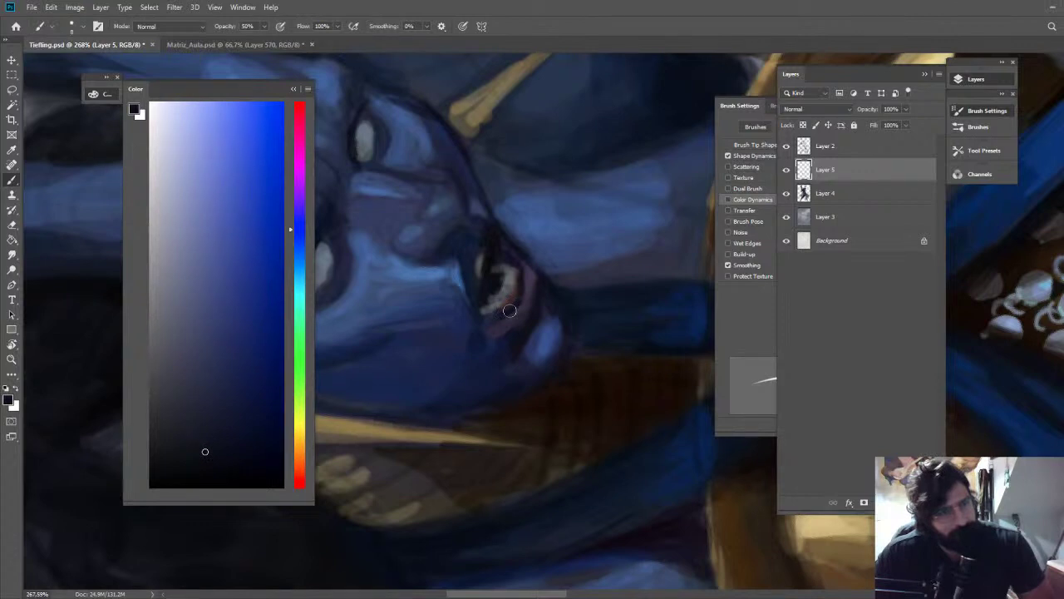
key("z")
left_click_drag(551, 285, 494, 223)
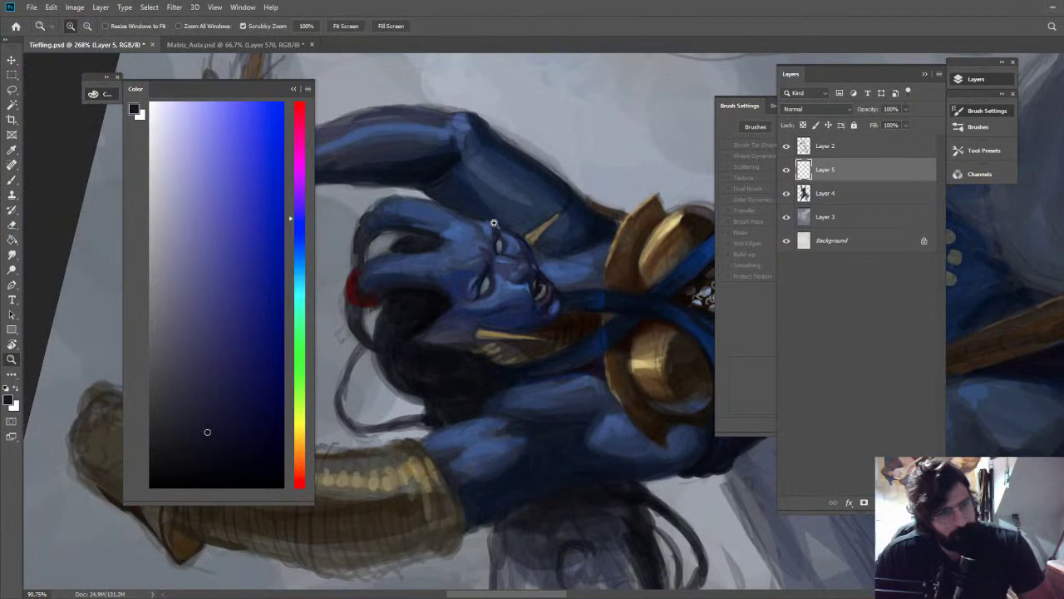
left_click_drag(493, 223, 479, 200)
key("Escape")
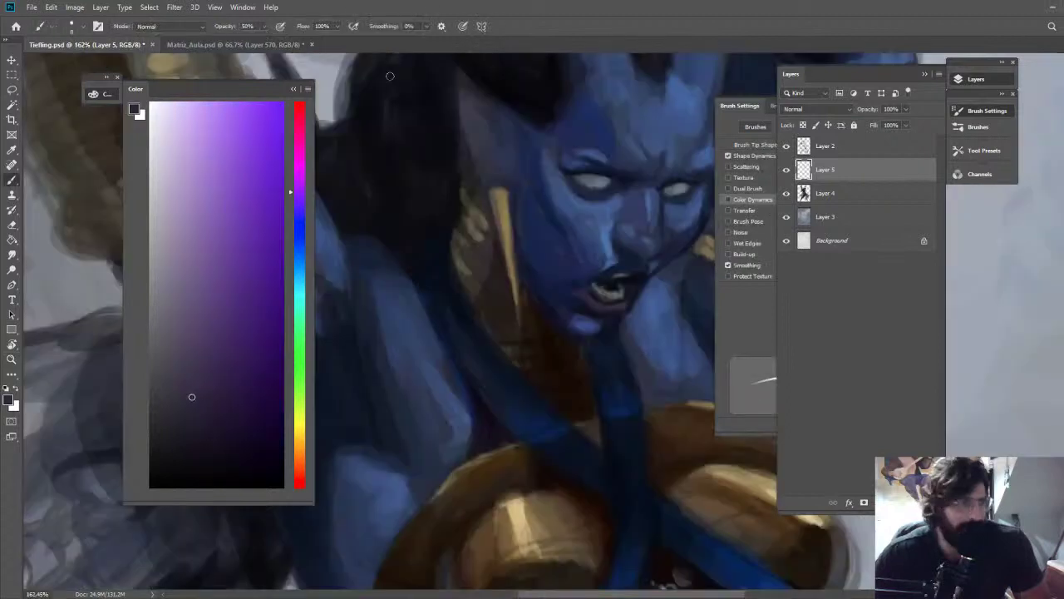
Switch to Matriz_Aula.psd and look through the sketches on Layers 489, 538 and 537, leaving Layer 587 hidden
left_click(242, 45)
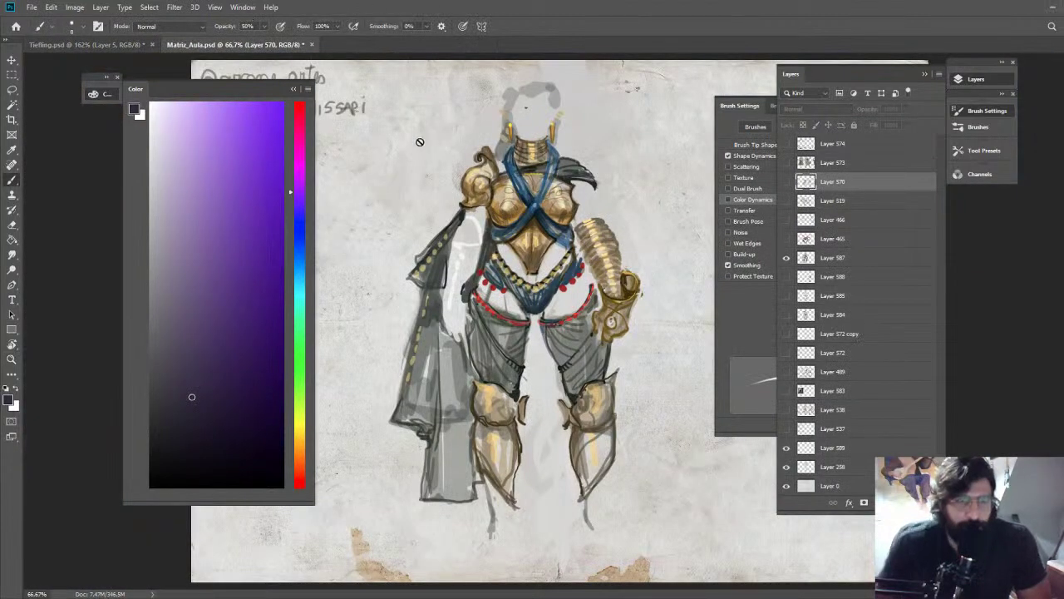
left_click(786, 257)
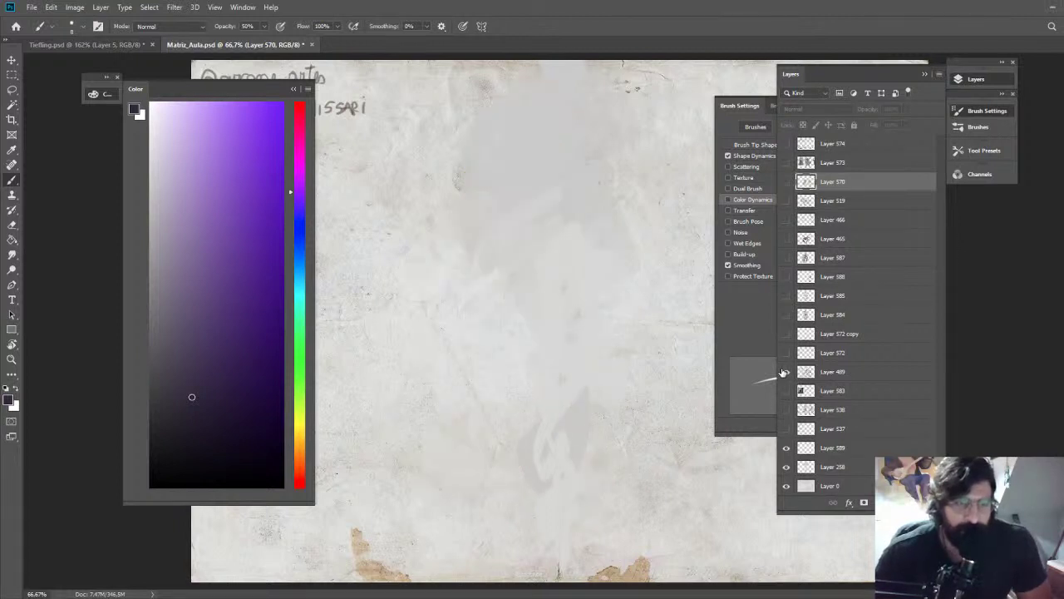
left_click(785, 372)
left_click(785, 372)
left_click(785, 410)
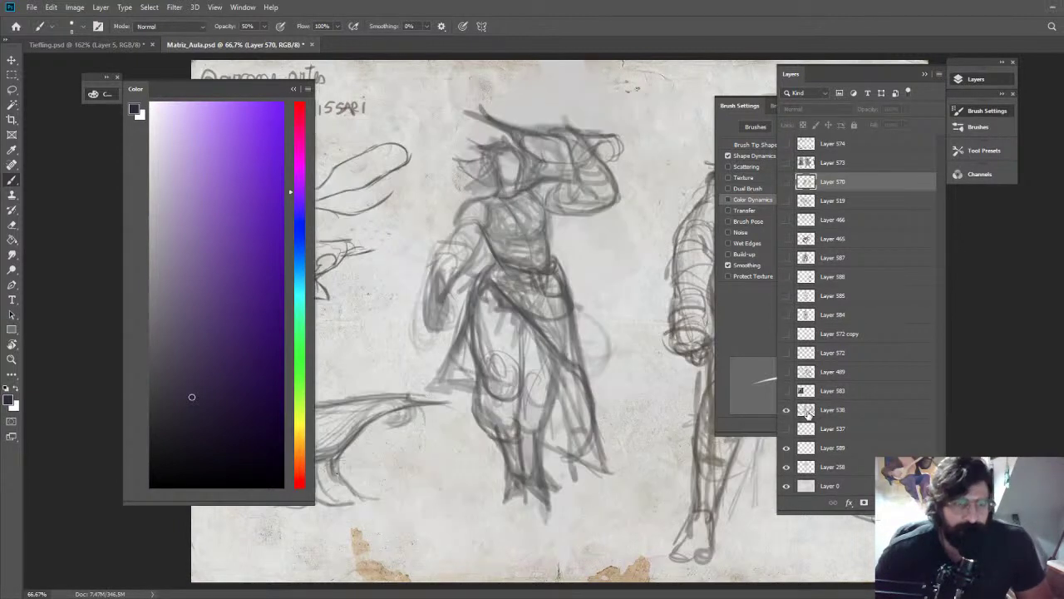
left_click(807, 412)
left_click(786, 411)
left_click(786, 430)
left_click(787, 429)
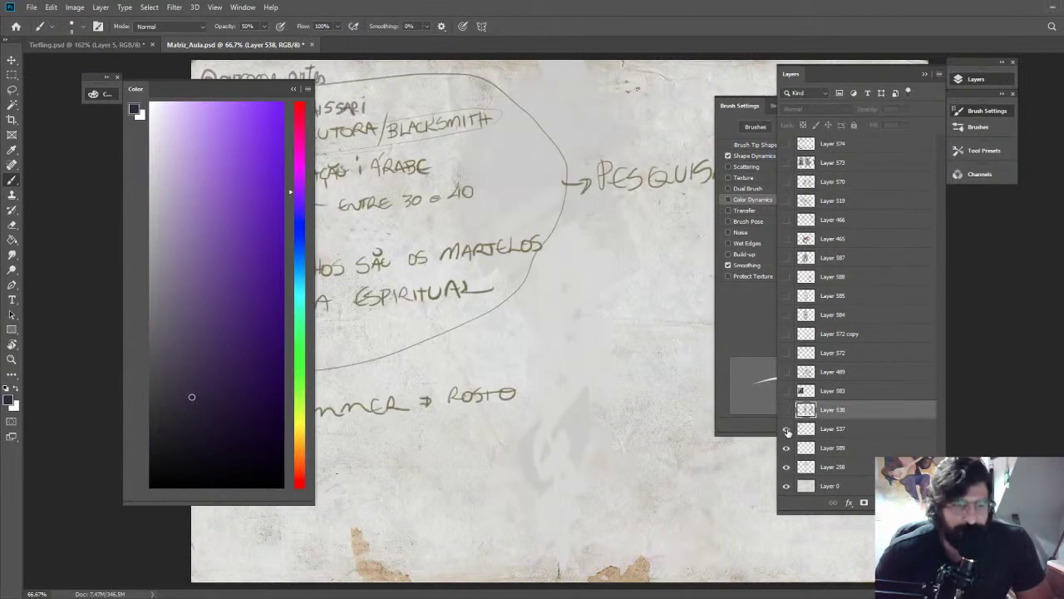
left_click(786, 429)
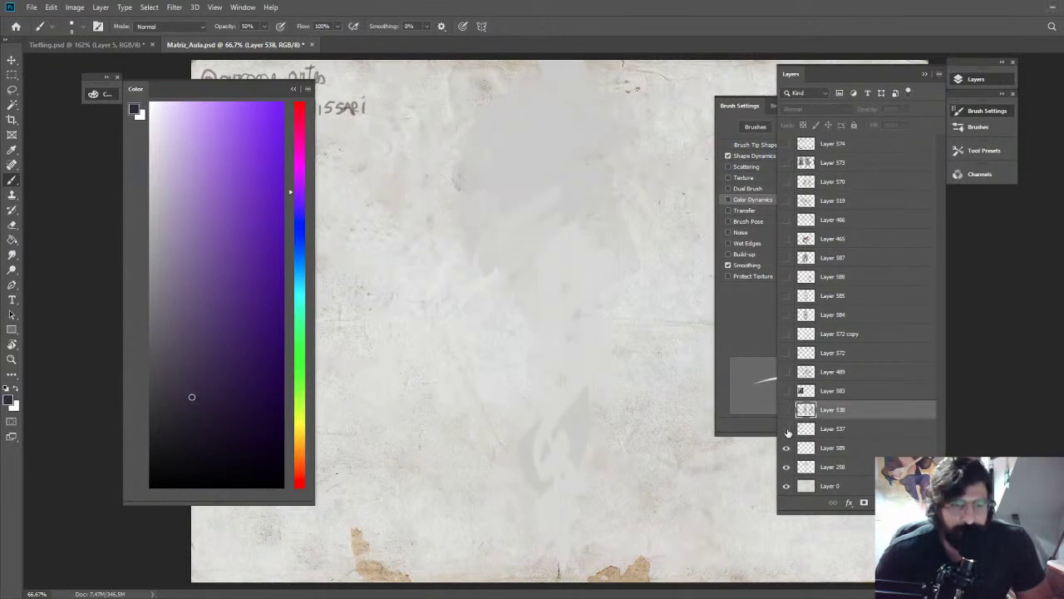
Show Layer 572, collapse the brush settings, and shift its sketches across the canvas to examine the seated figure drawing
left_click(786, 353)
left_click(787, 352)
left_click(786, 339)
left_click(785, 337)
left_click(786, 352)
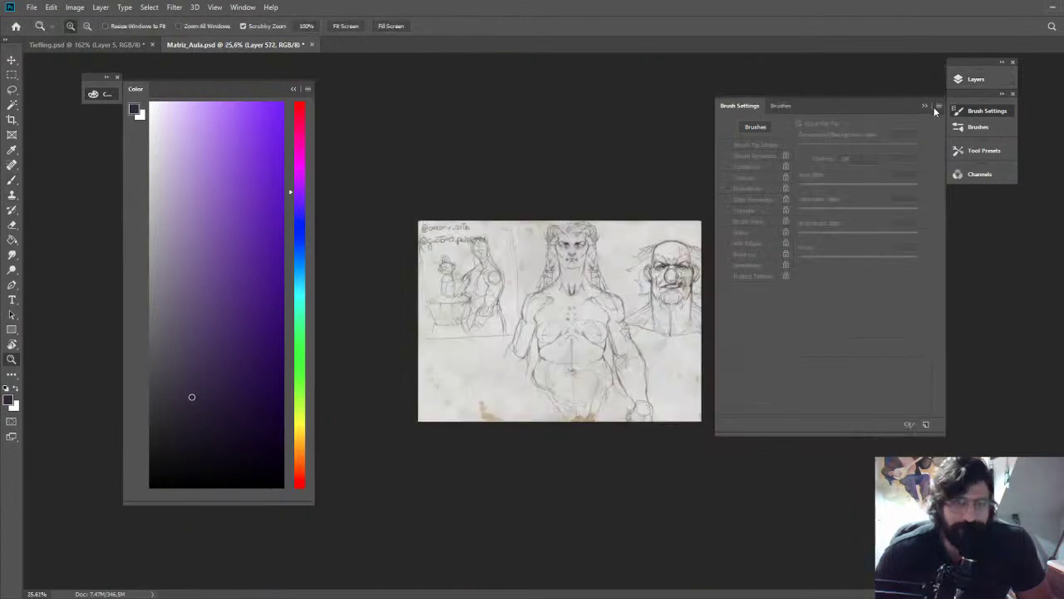
left_click(925, 106)
key("v")
mouse_move(665, 270)
left_mouse_down()
mouse_move(298, 304)
mouse_move(567, 333)
mouse_move(369, 309)
left_mouse_up()
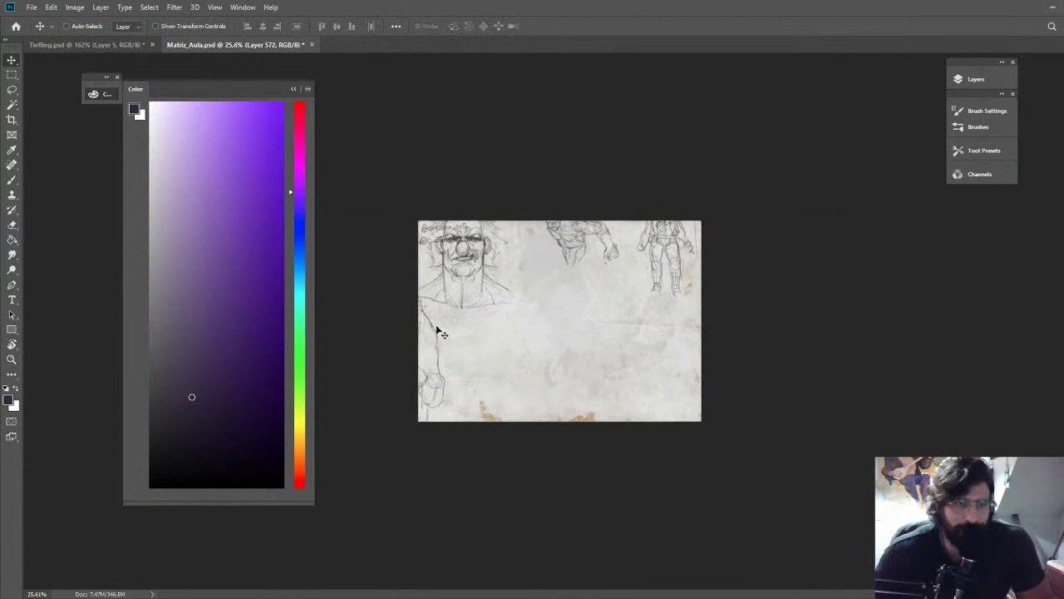
mouse_move(832, 318)
left_mouse_down()
mouse_move(568, 329)
mouse_move(590, 280)
left_mouse_up()
key("z")
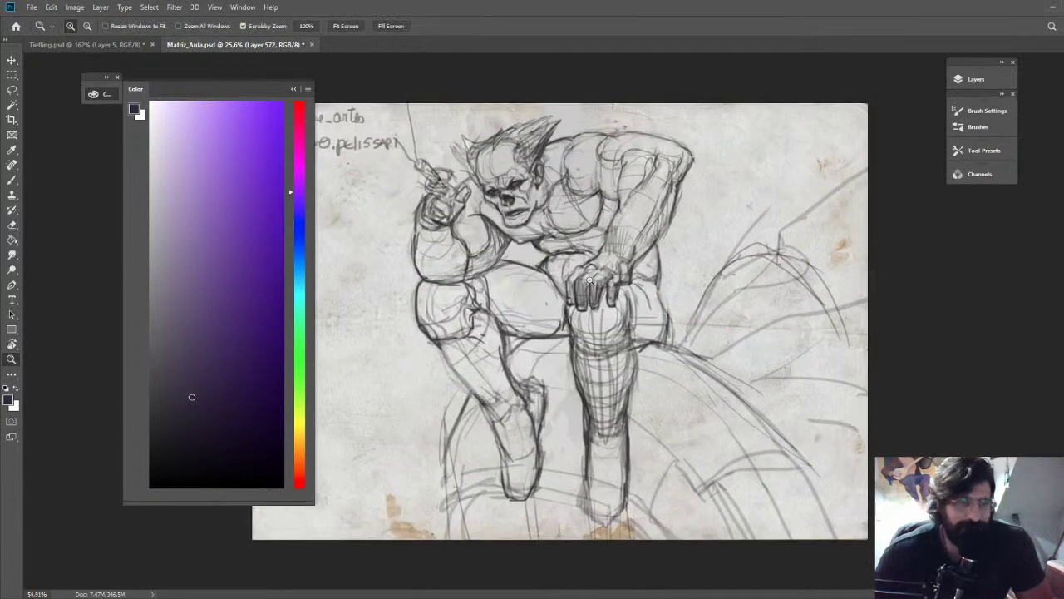
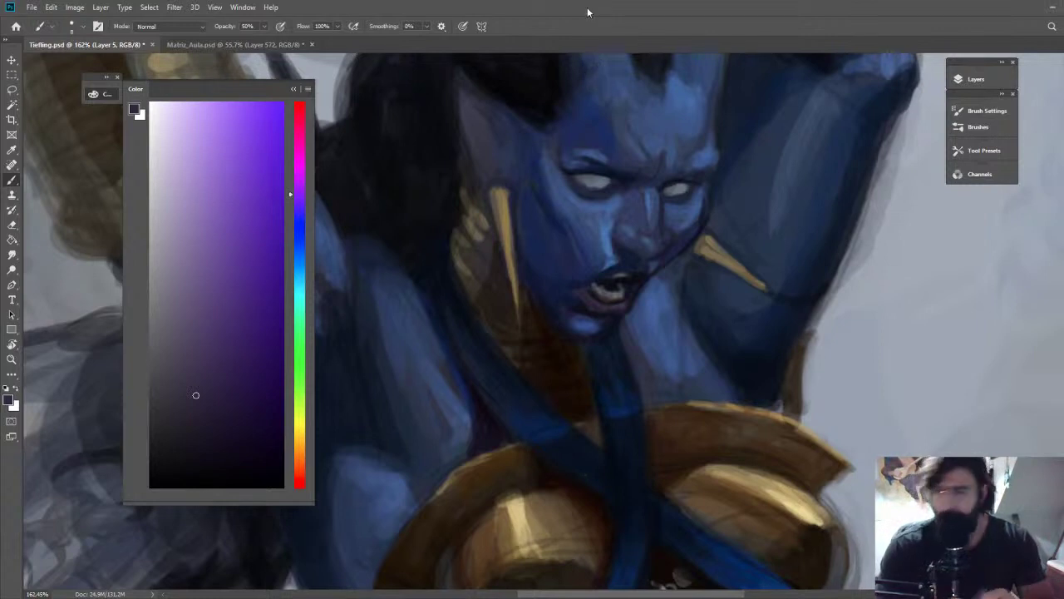
Darken the side of the tiefling's face along the long gold earring with sampled deep blues
left_click(542, 193, "alt")
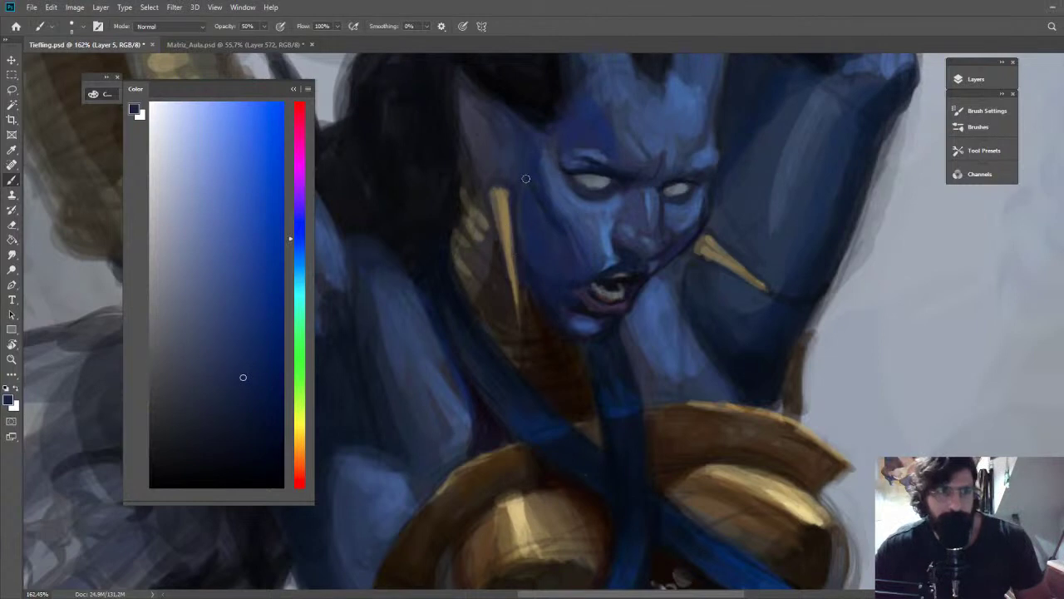
left_click(536, 167, "alt")
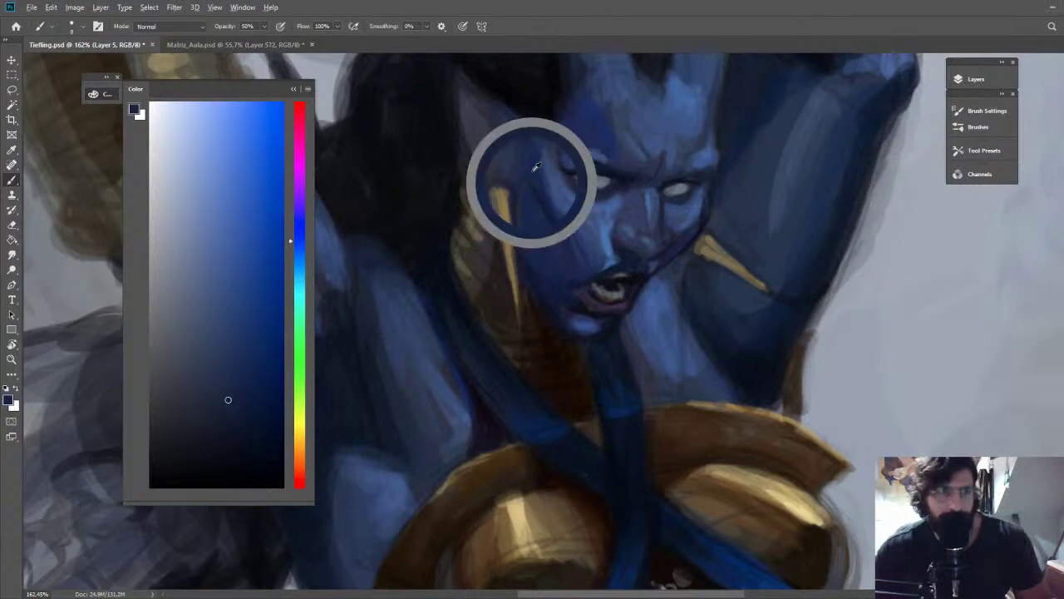
left_click(537, 121, "alt")
left_click_drag(516, 196, 524, 250)
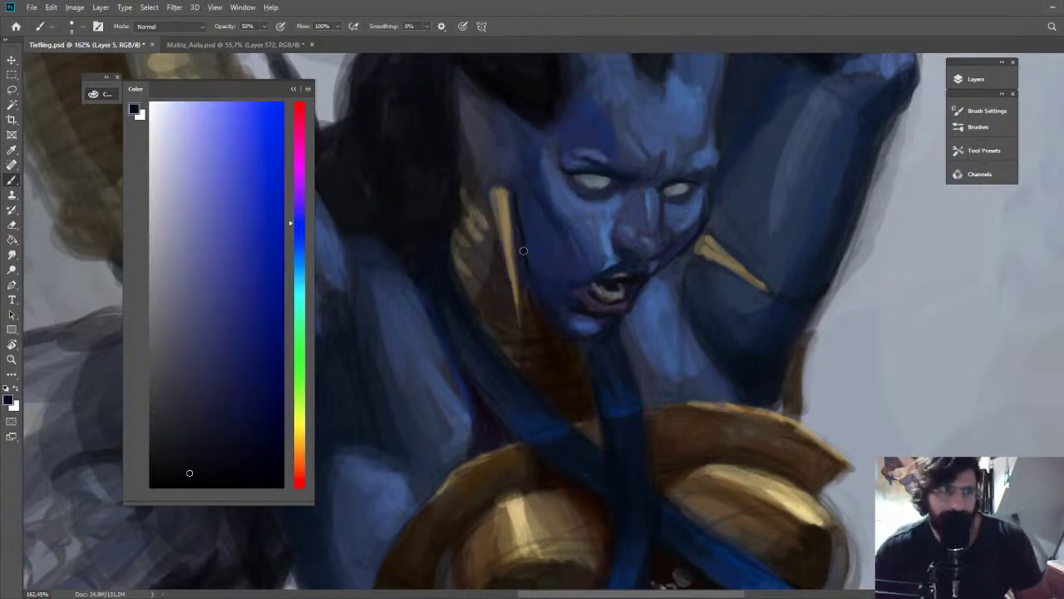
Refine the outer edge of the far cheek and smaller eye with sampled dark and mid-blues
left_click(696, 229, "alt")
left_click(701, 194, "alt")
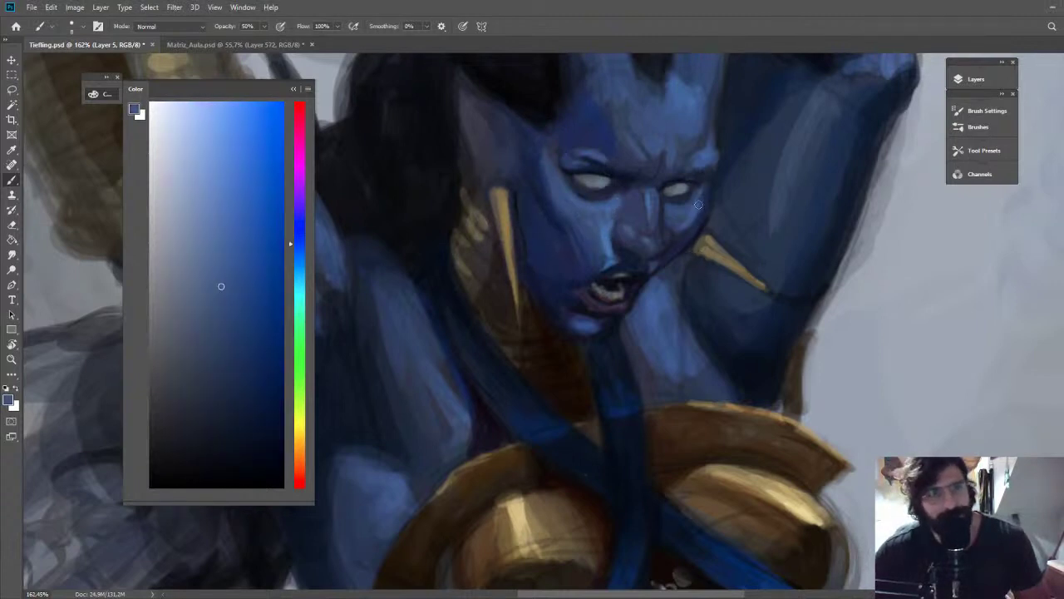
left_click(700, 198, "alt")
key("z")
left_click_drag(705, 184, 526, 132)
key("r")
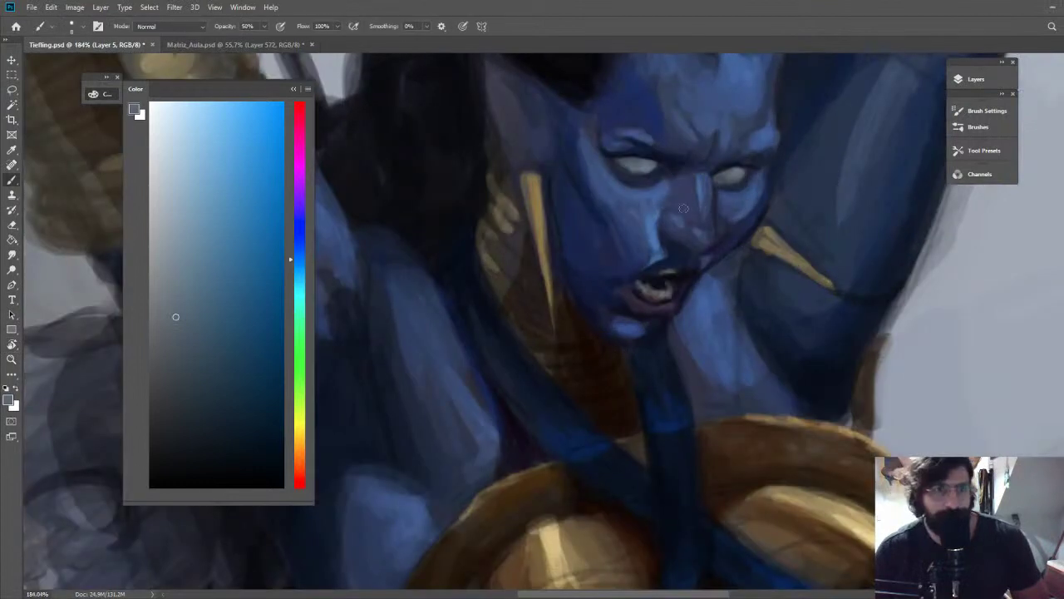
Brighten the fold between the nose, cheek and upper lip with sampled mid-blue and a lighter saturated blue
left_click(654, 219, "alt")
left_click(658, 207, "alt")
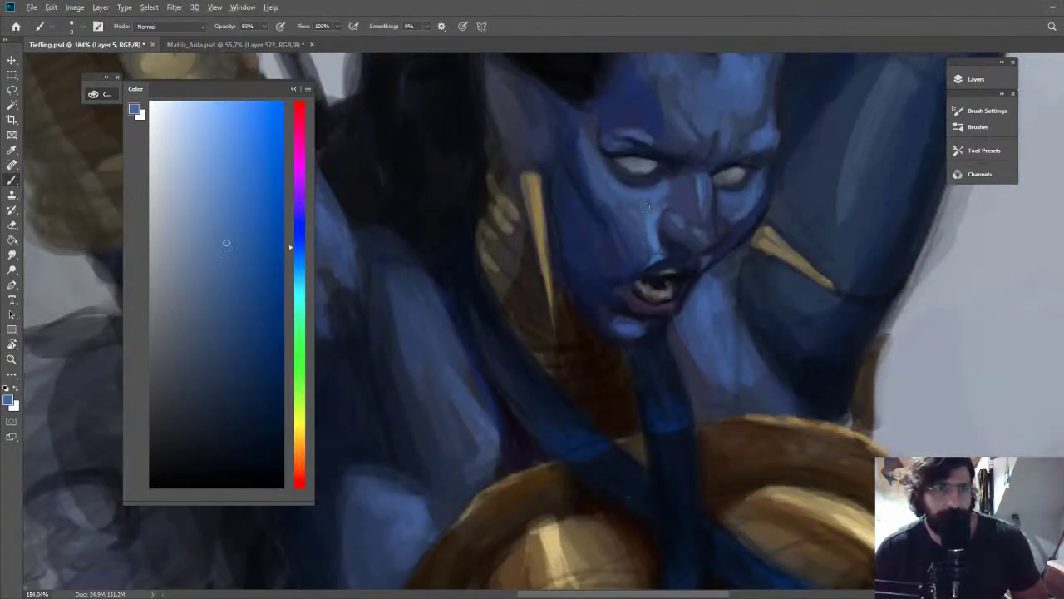
left_click_drag(643, 218, 646, 254)
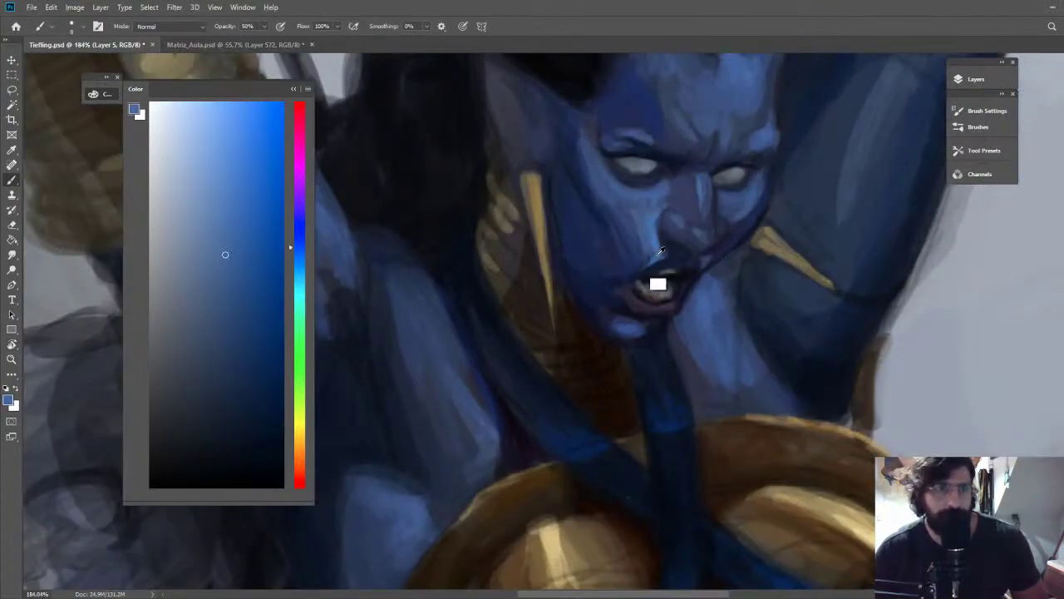
left_click(239, 111)
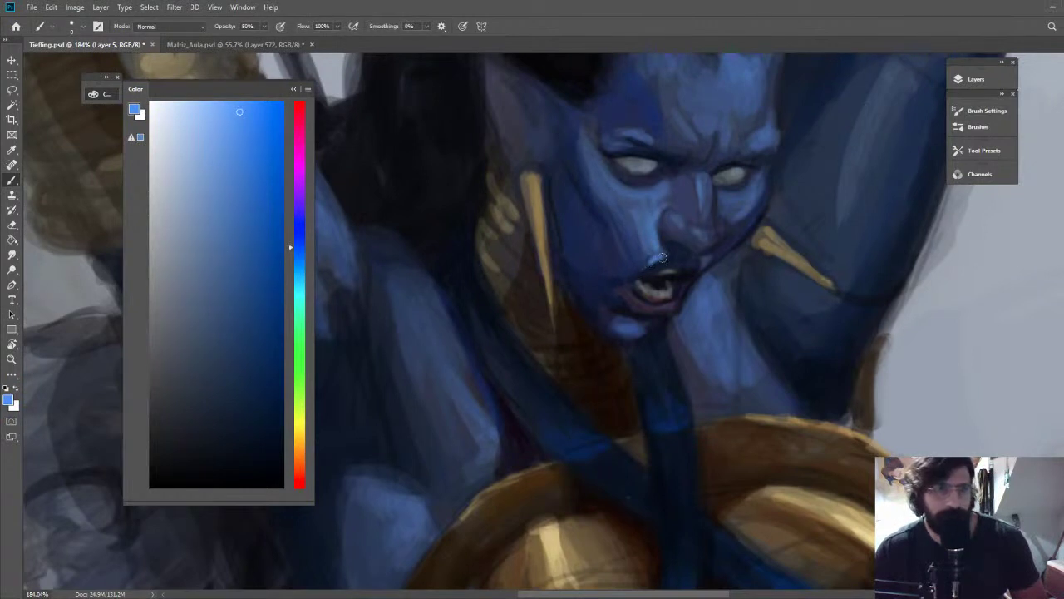
key("alt")
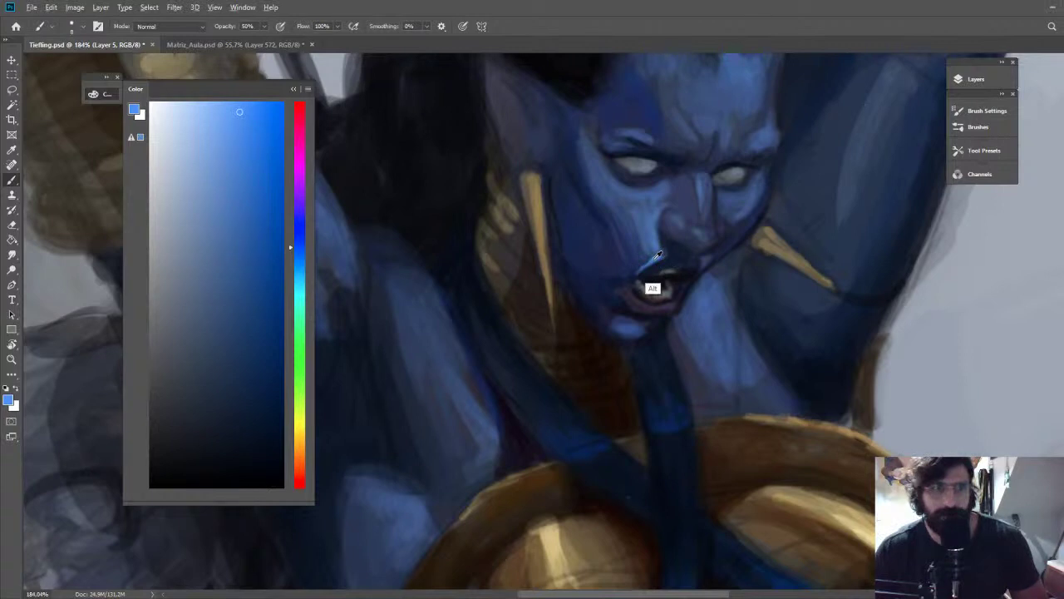
left_click_drag(657, 254, 557, 255)
Flip the canvas horizontally and refine the mouth corner and the cheek beside the nose with sampled dark and light blues
key("r")
key("z")
left_click_drag(630, 214, 630, 178)
key("ctrl+shift+h")
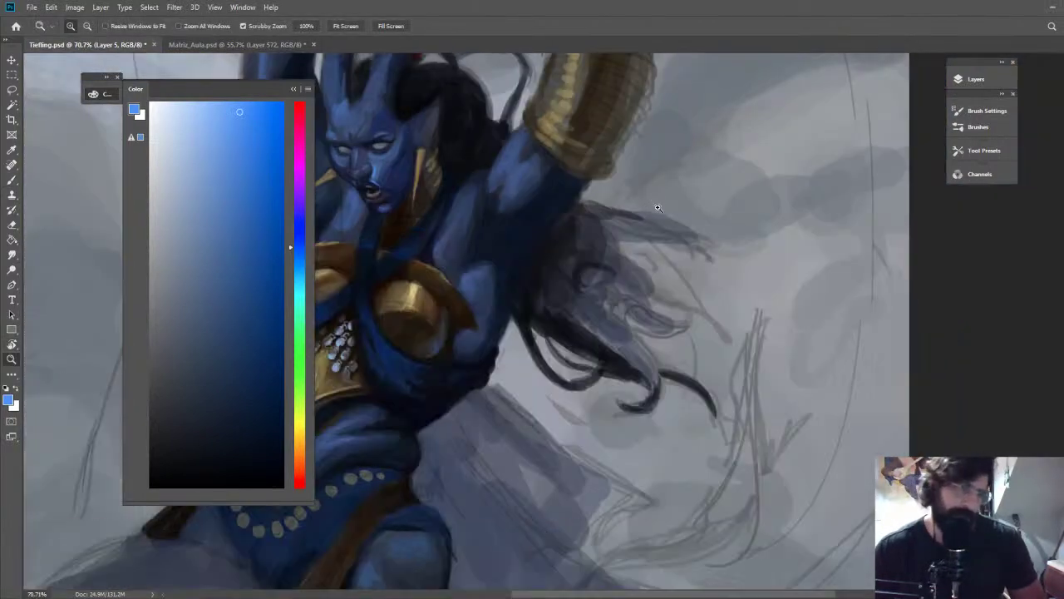
left_click_drag(404, 168, 640, 197)
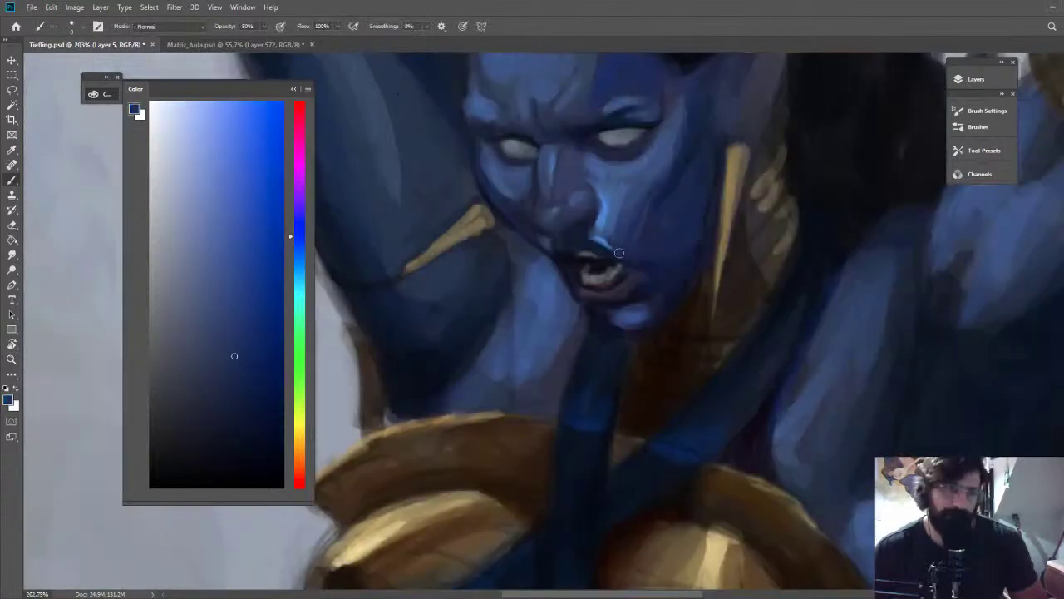
left_click(602, 294, "alt")
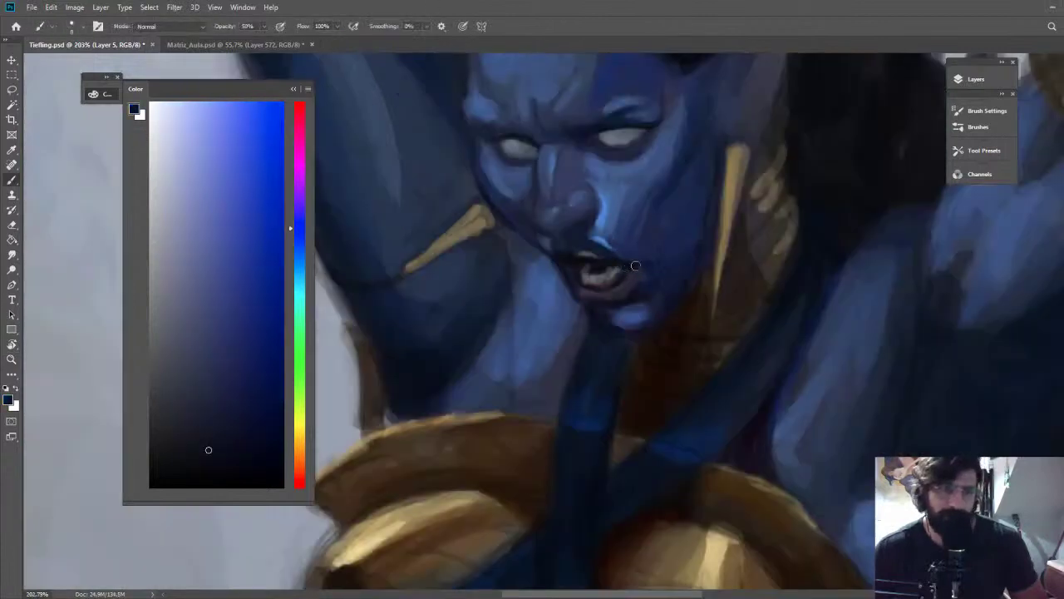
left_click(605, 217, "alt")
left_click(611, 200, "alt")
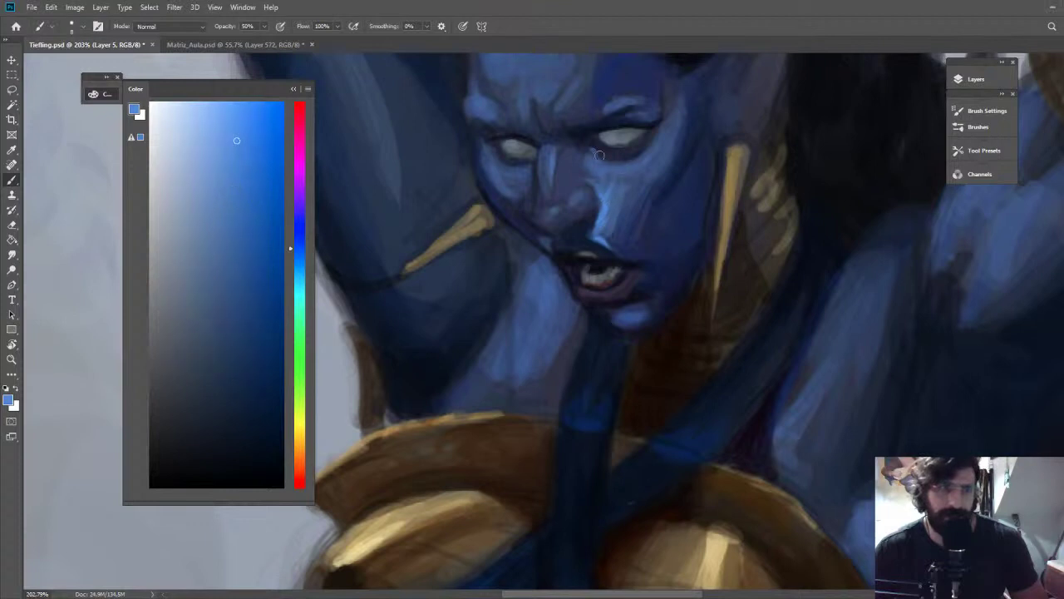
Refine the lower eyelid and white of the larger eye with sampled mid-blue and grey-blue
left_click(599, 155, "alt")
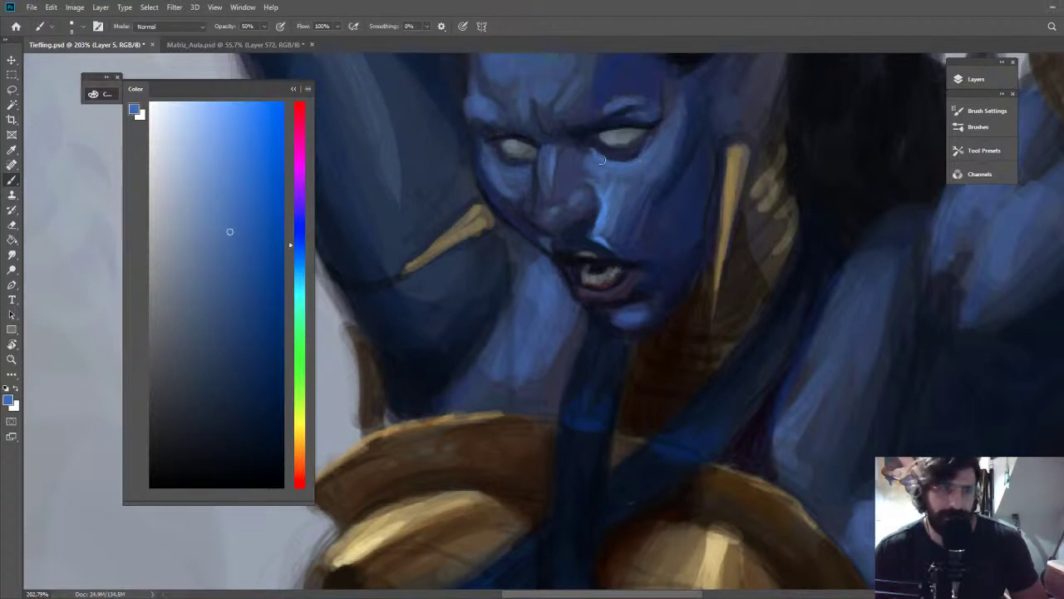
left_click_drag(606, 156, 639, 151)
left_click(608, 134, "alt")
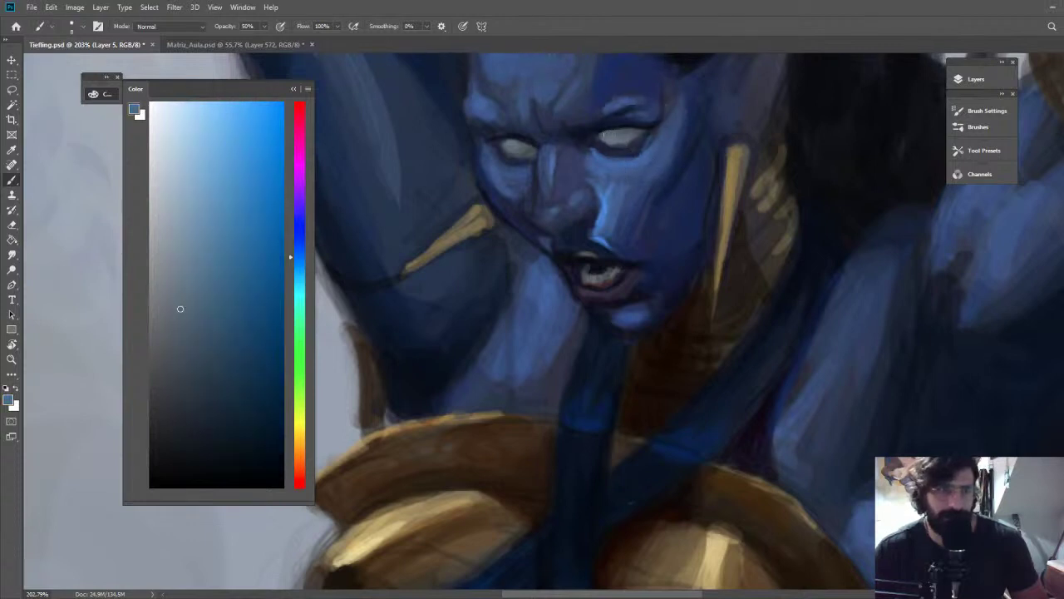
left_click_drag(715, 145, 613, 95)
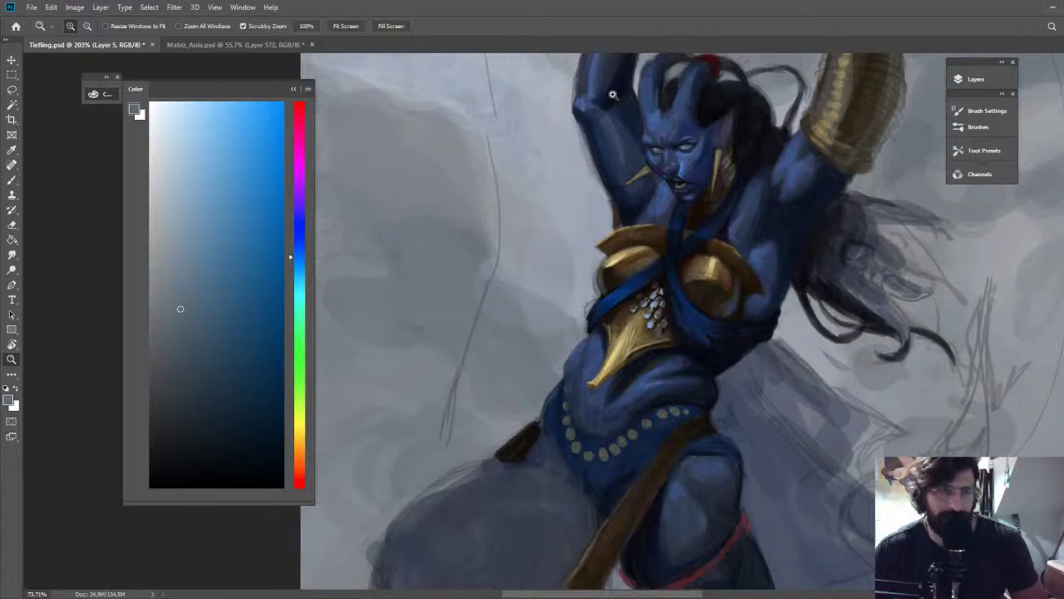
left_click_drag(613, 95, 620, 97)
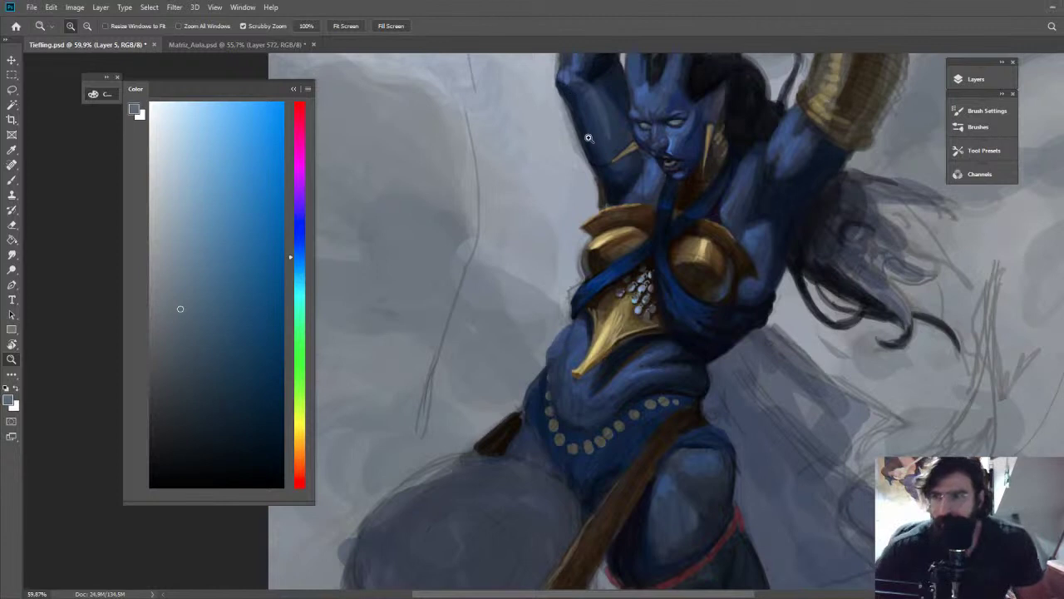
Clean up the raised arm around the far earring and the outer edge of the brow and forehead with sampled blues
left_click_drag(640, 139, 687, 143)
key("b")
left_click(644, 177, "alt")
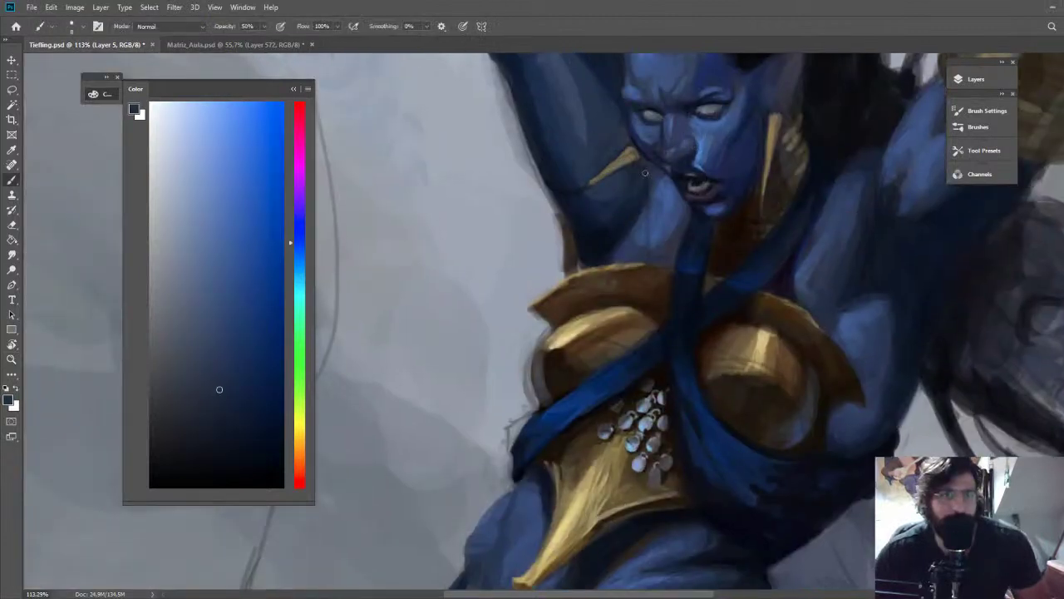
left_click(592, 171, "alt")
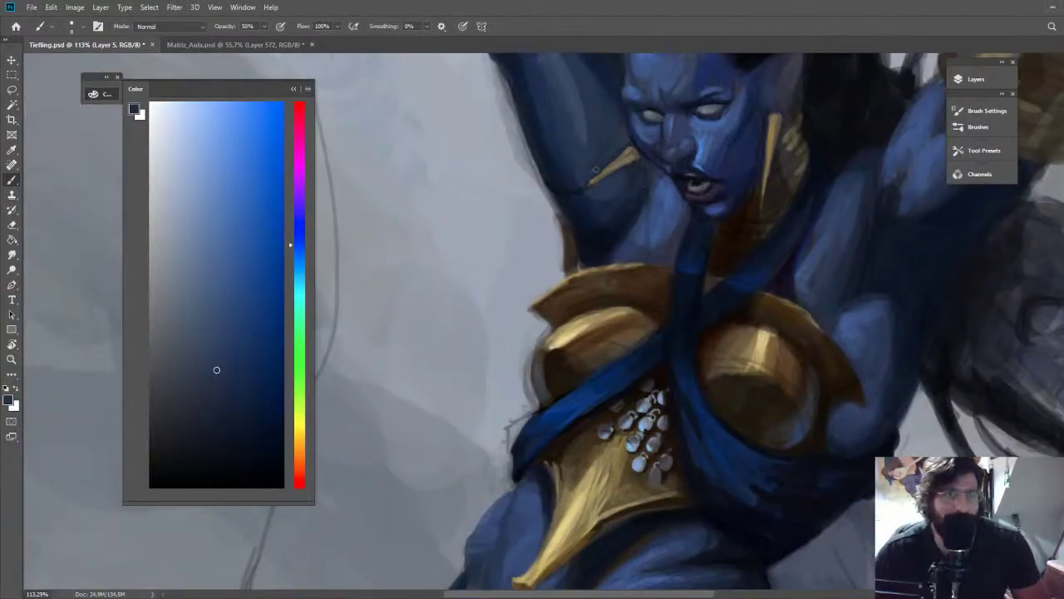
scroll(595, 169, "up", 2)
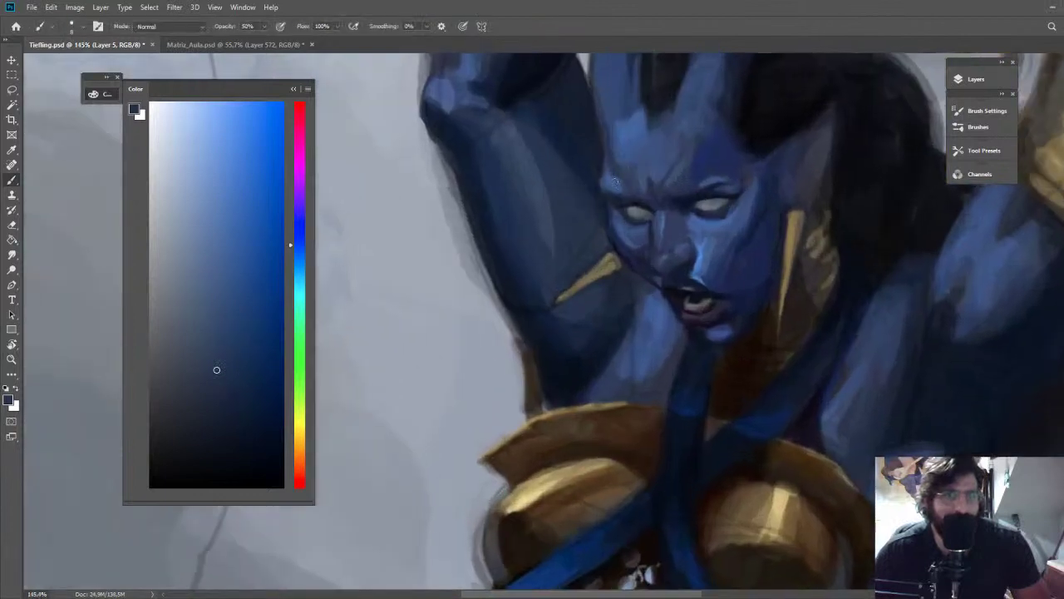
left_click(604, 171, "alt")
left_click_drag(604, 172, 604, 153)
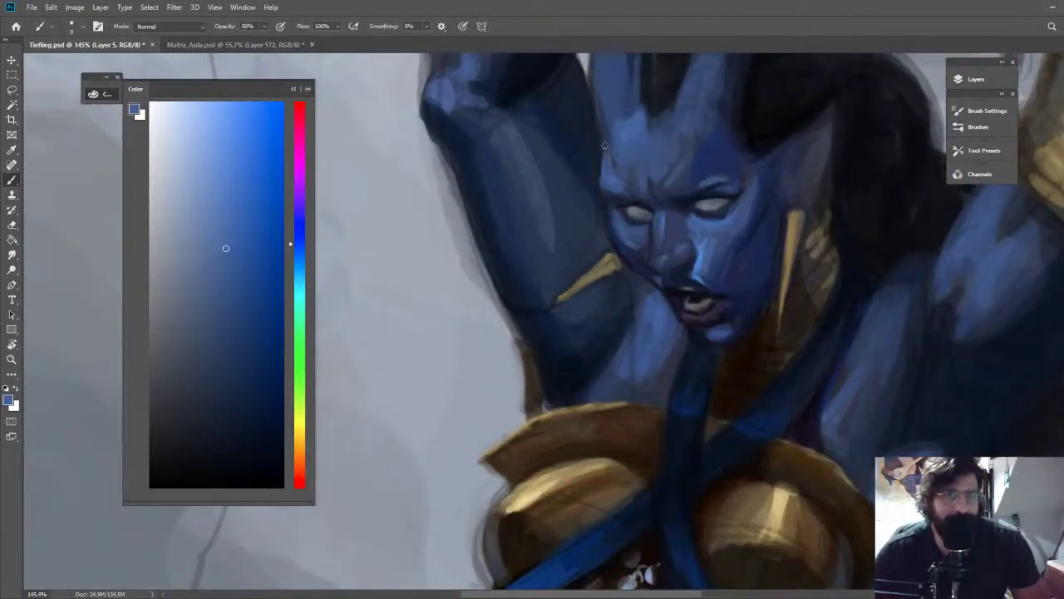
left_click(627, 122, "alt")
Examine the whole figure from a distance, tilting the canvas and returning it upright
left_click_drag(723, 162, 632, 163)
key("r")
left_click_drag(632, 163, 752, 88)
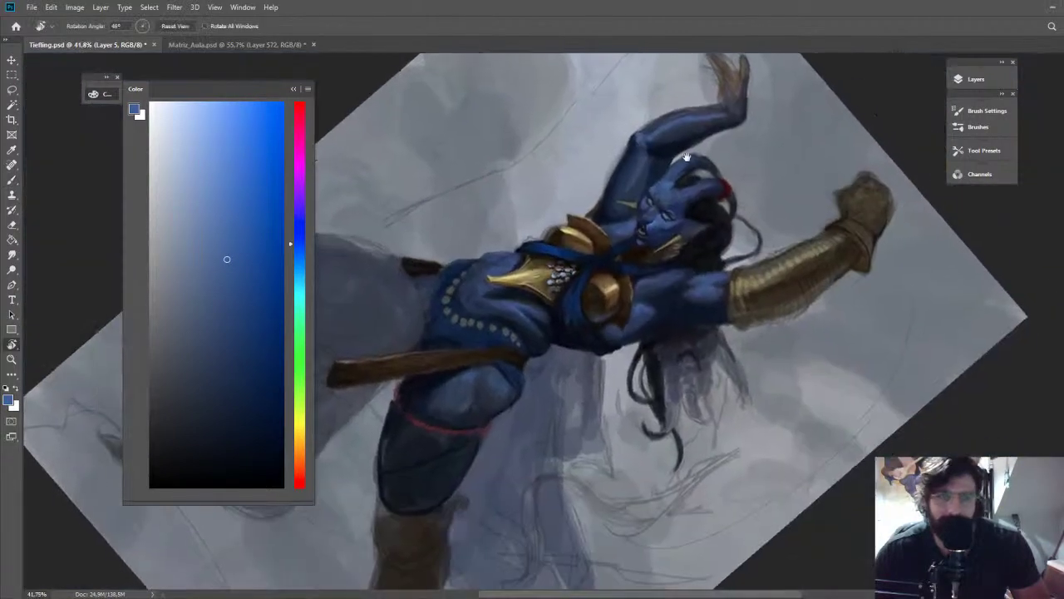
key("Escape")
key("z")
left_click_drag(648, 123, 674, 124)
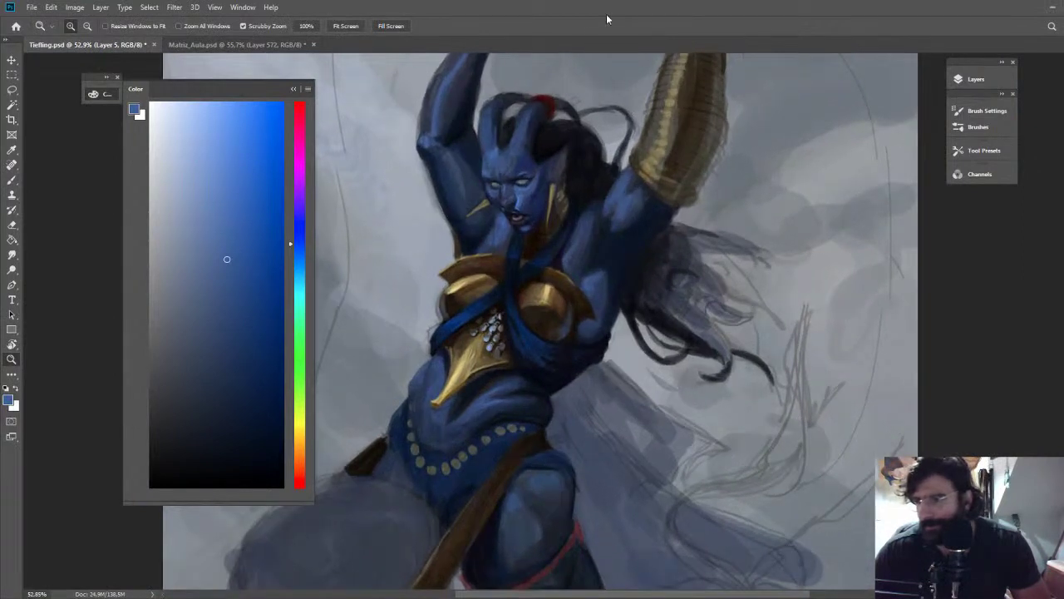
Blend the temple, cheek and jaw shadows with sampled deep blues, using a size 30 brush at 20% opacity
left_click_drag(503, 183, 560, 164)
left_click_drag(560, 164, 623, 169)
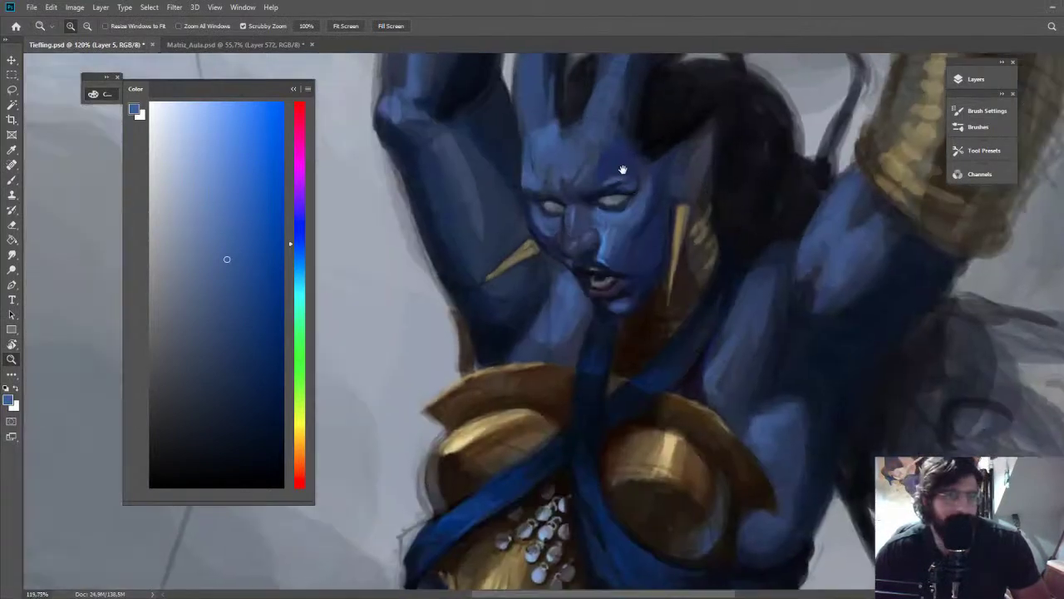
key("b")
left_click(644, 173, "alt")
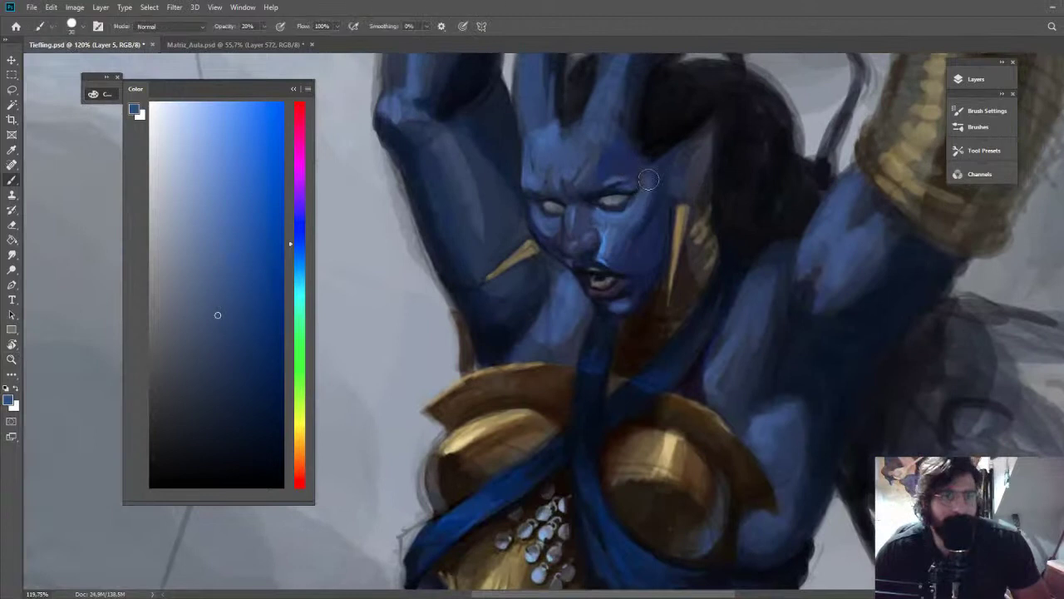
left_click(642, 226, "alt")
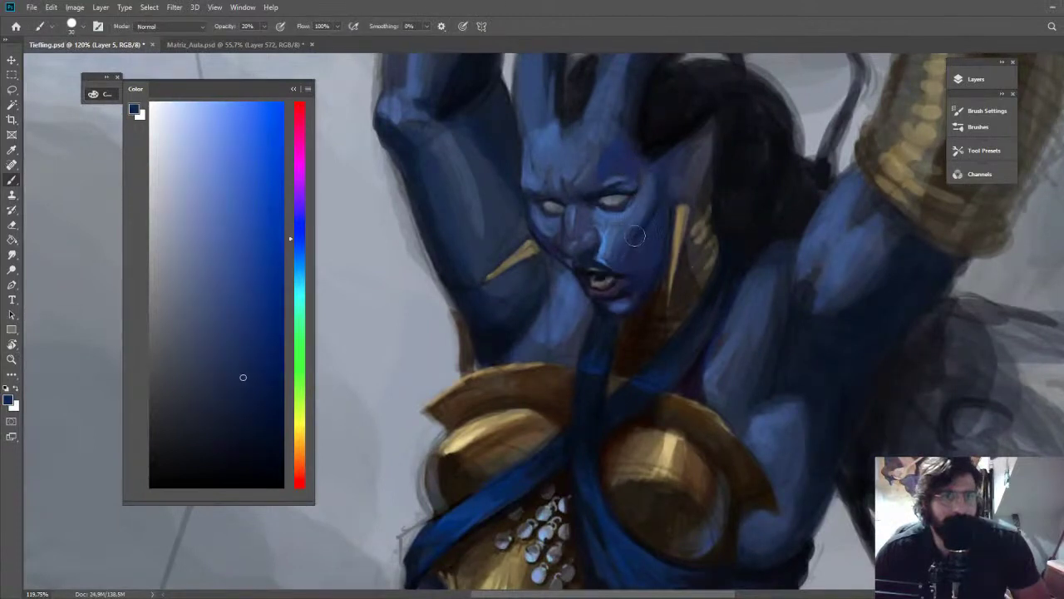
left_click(638, 244, "alt")
left_click(638, 284, "alt")
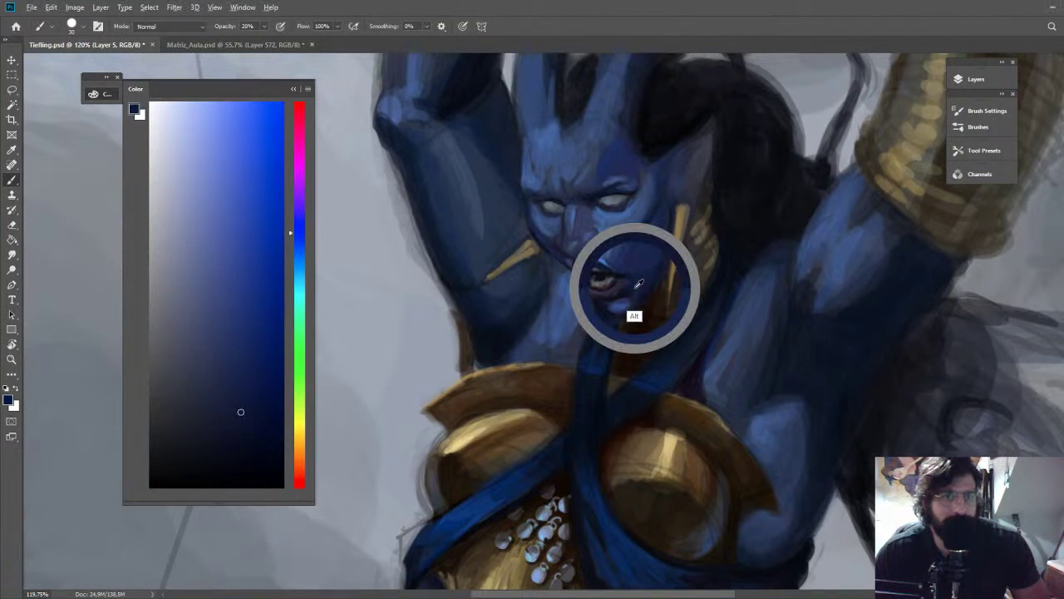
Flip the canvas horizontally and shade around the elbow of the bare raised arm with a sampled dark blue
key("z")
key("ctrl+0")
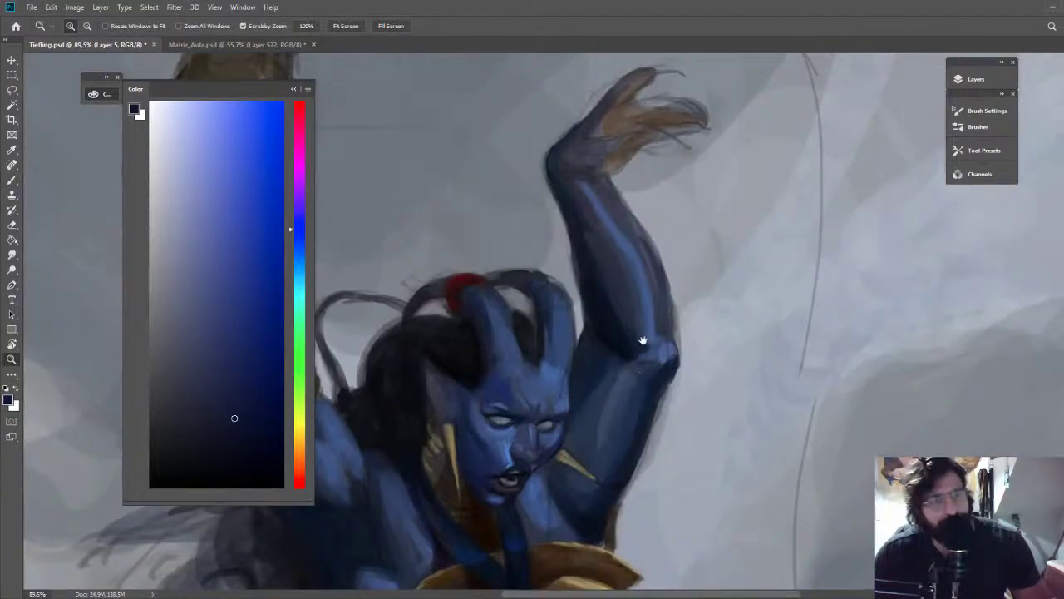
left_click_drag(641, 340, 699, 230)
key("b")
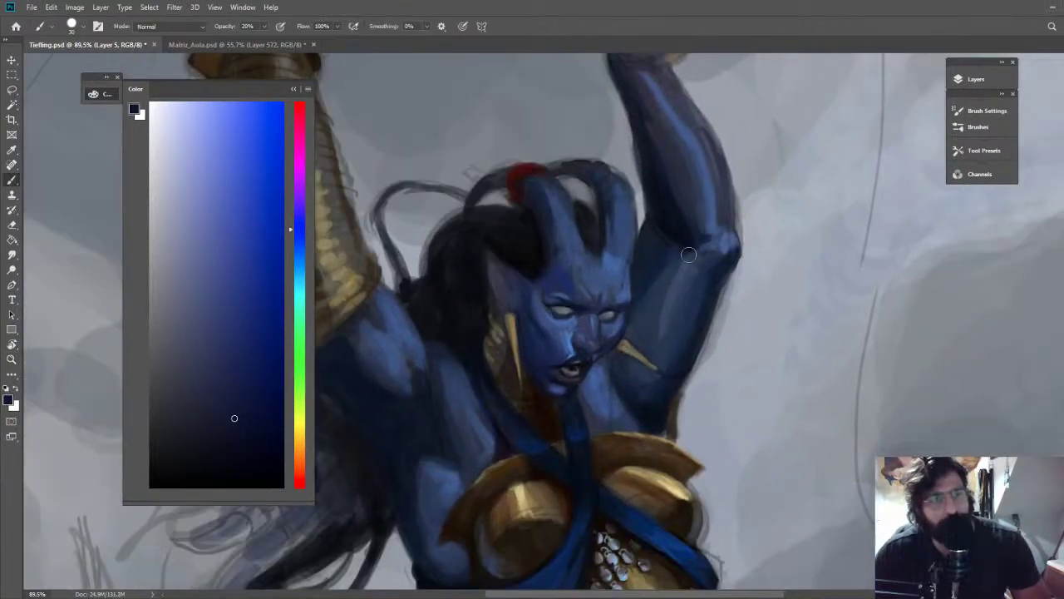
left_click(688, 255, "alt")
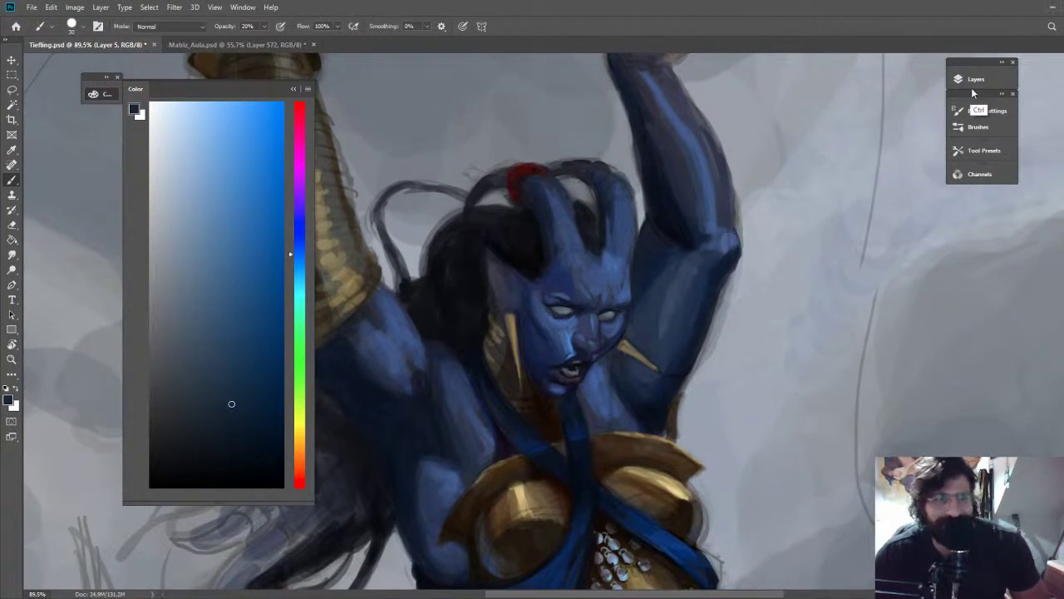
Hide the Layer 2 sketch lines and toggle Layer 5 off and on to compare the painted corrections
left_click(974, 82)
left_click(786, 148)
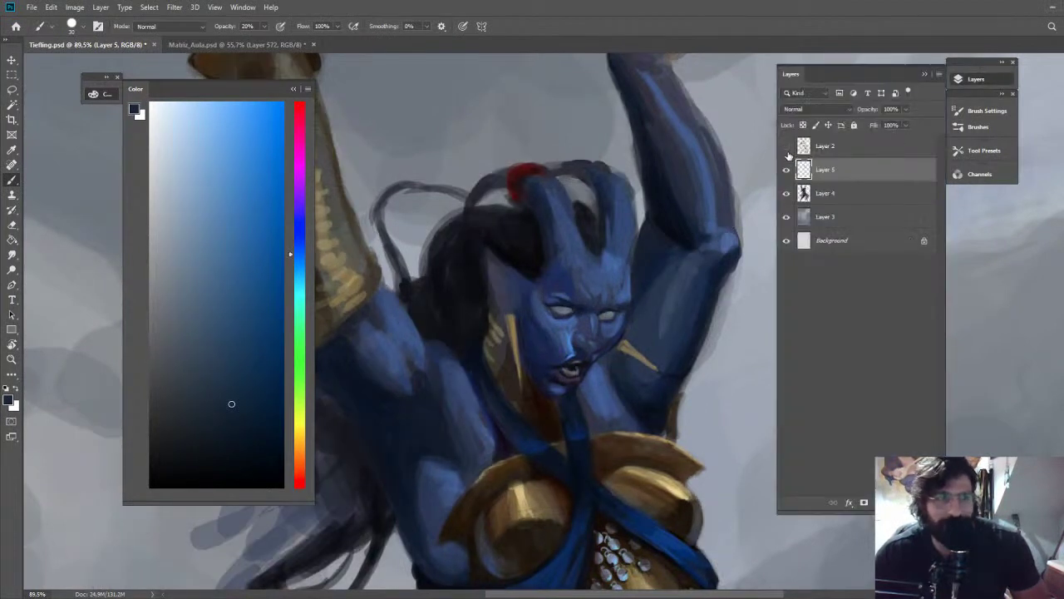
left_click(787, 169)
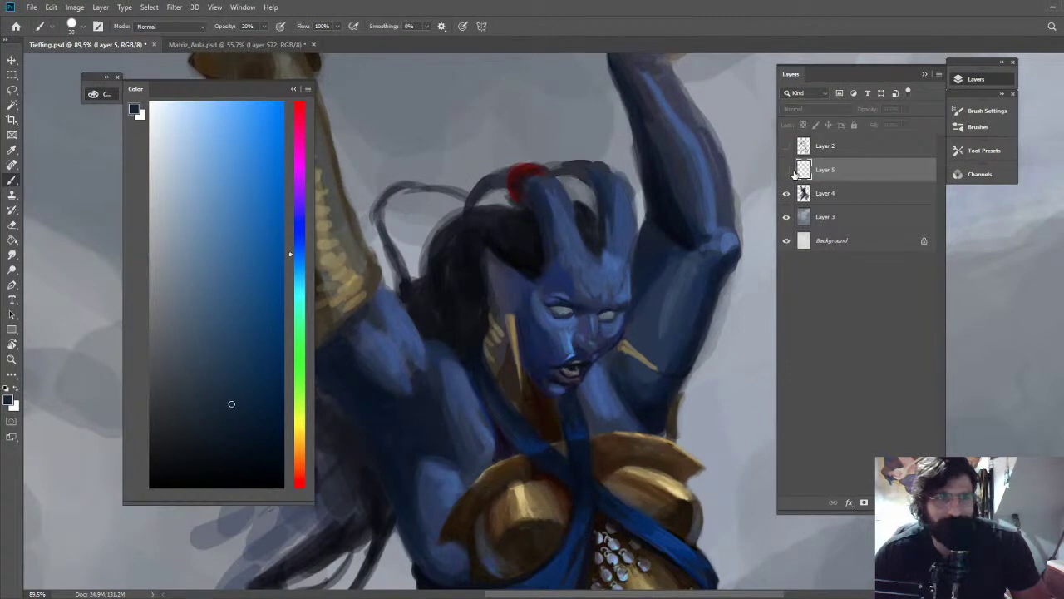
left_click(794, 173)
Soften the brow above the larger eye with sampled mid and deep blues at 20% opacity
mouse_move(722, 326)
left_mouse_down()
mouse_move(703, 325)
mouse_move(717, 324)
left_mouse_up()
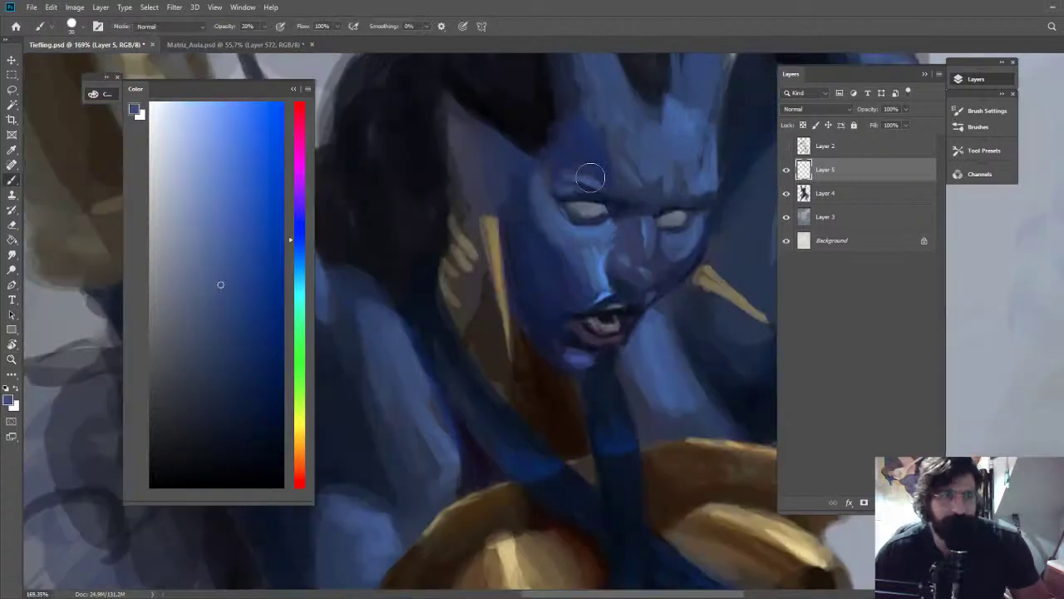
mouse_move(589, 175)
left_mouse_down()
mouse_move(613, 191)
mouse_move(570, 170)
left_mouse_up()
left_click(599, 169, "alt")
left_click_drag(699, 169, 619, 158)
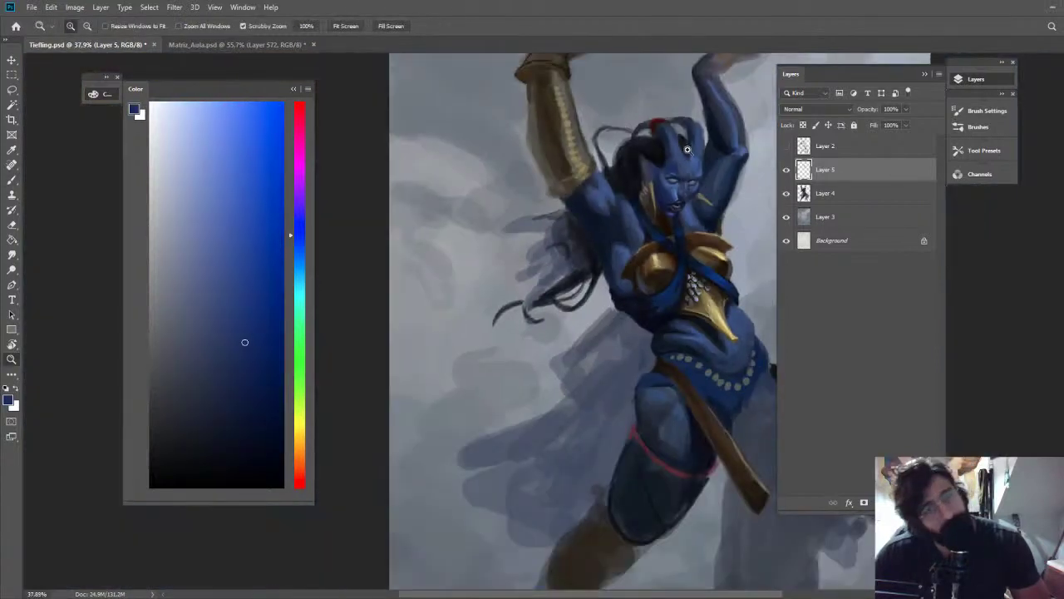
key("r")
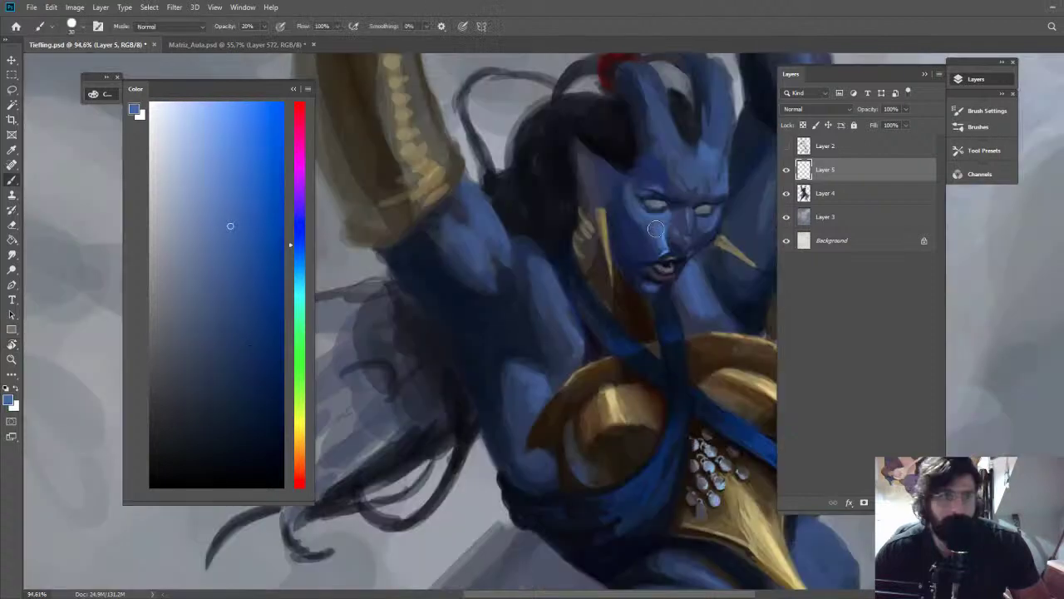
Blend the cheek below the larger eye with sampled blues using a size 20 brush, and tint the eyeball grey-blue
left_click_drag(654, 224, 668, 245)
right_click(668, 242, "alt")
left_click(647, 216, "alt")
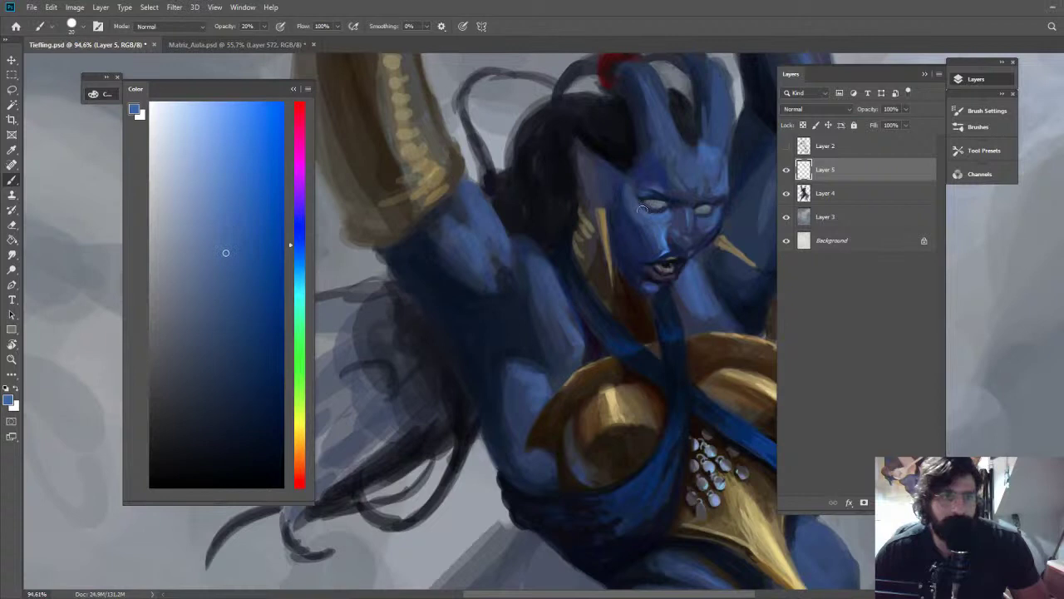
scroll(642, 209, "up", 3)
left_click(713, 208, "alt")
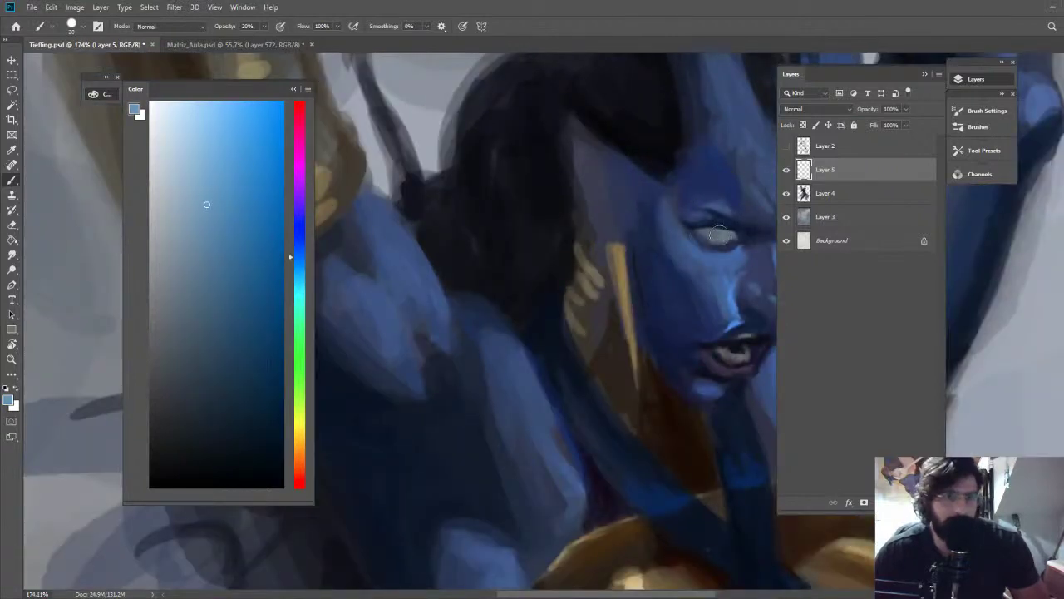
left_click_drag(719, 235, 717, 237)
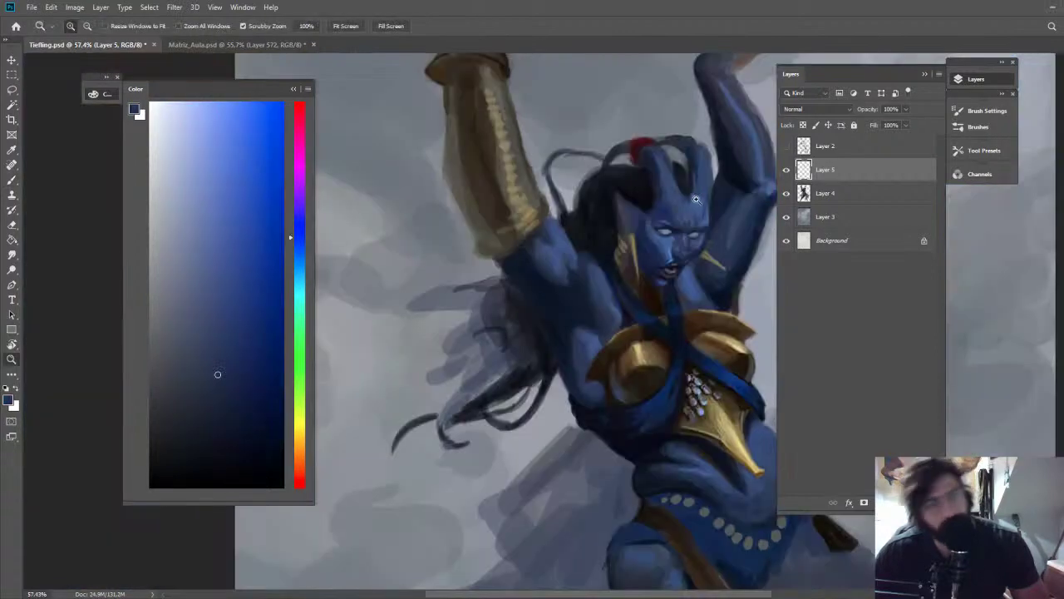
key("r")
left_click_drag(718, 225, 554, 88)
key("Escape")
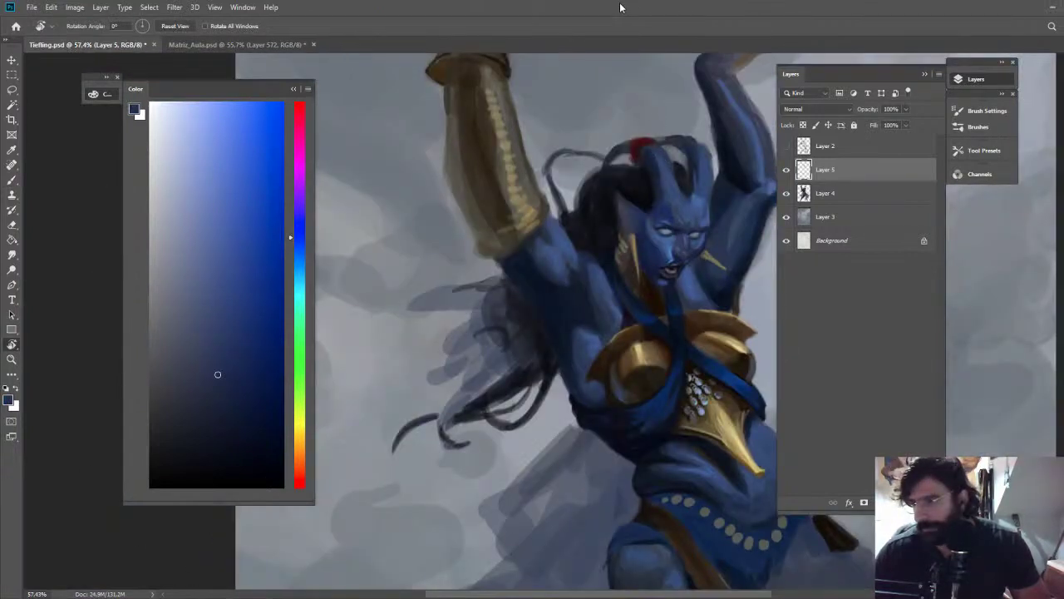
key("z")
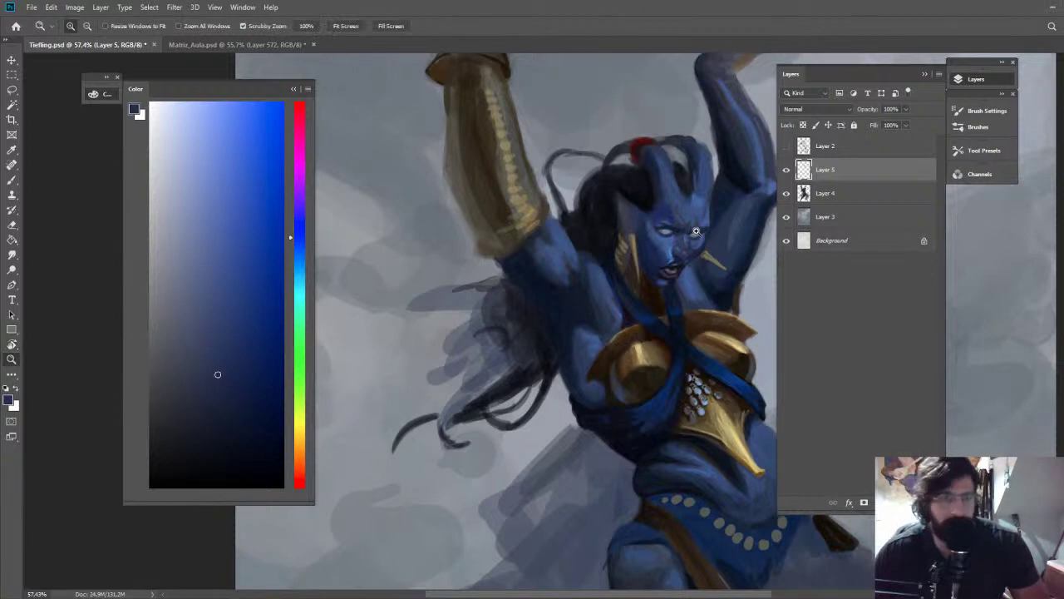
Sample a mid blue from the forehead, flip the canvas horizontally and show the Layer 2 sketch lines again
left_click_drag(696, 231, 749, 233)
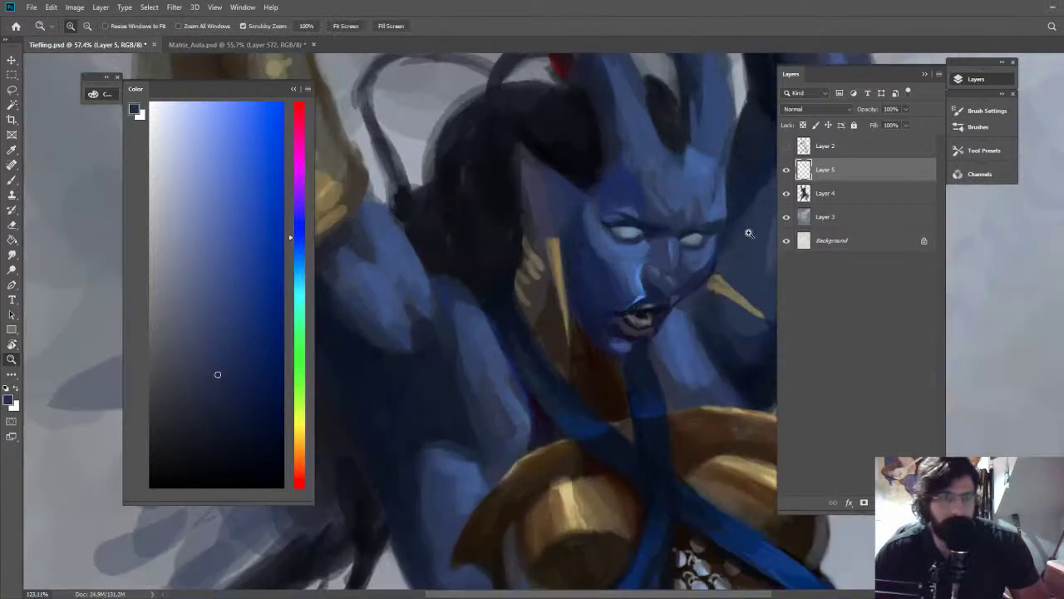
key("b")
left_click(650, 172, "alt")
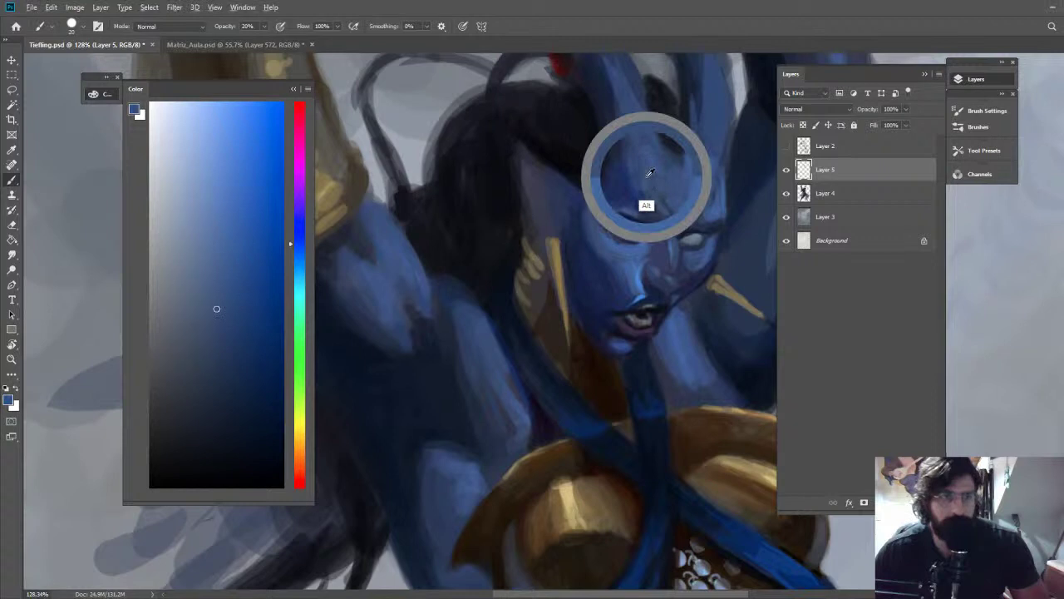
key("z")
left_click_drag(678, 133, 637, 85)
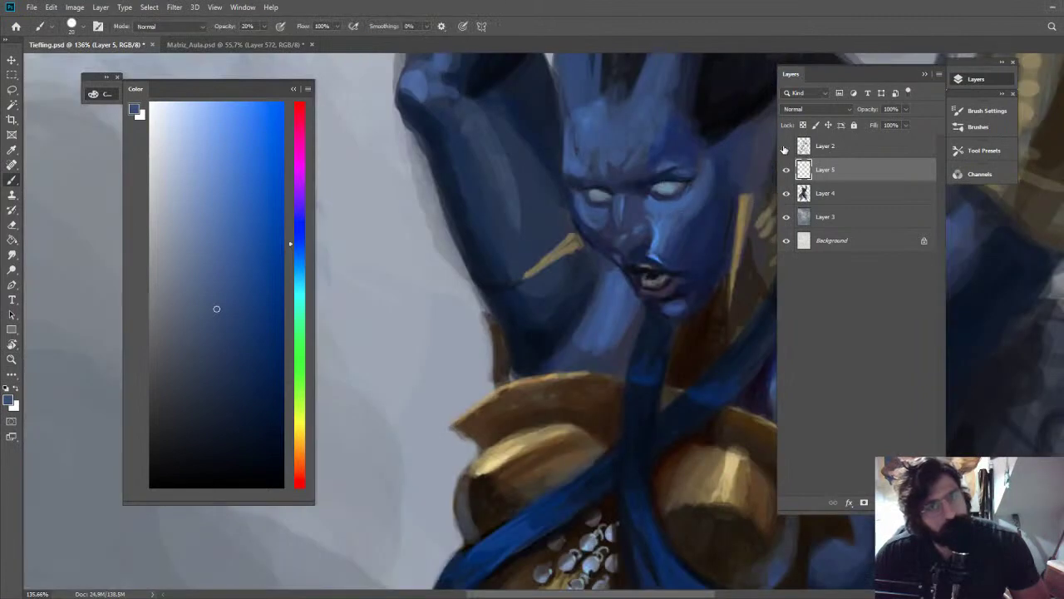
left_click(786, 146)
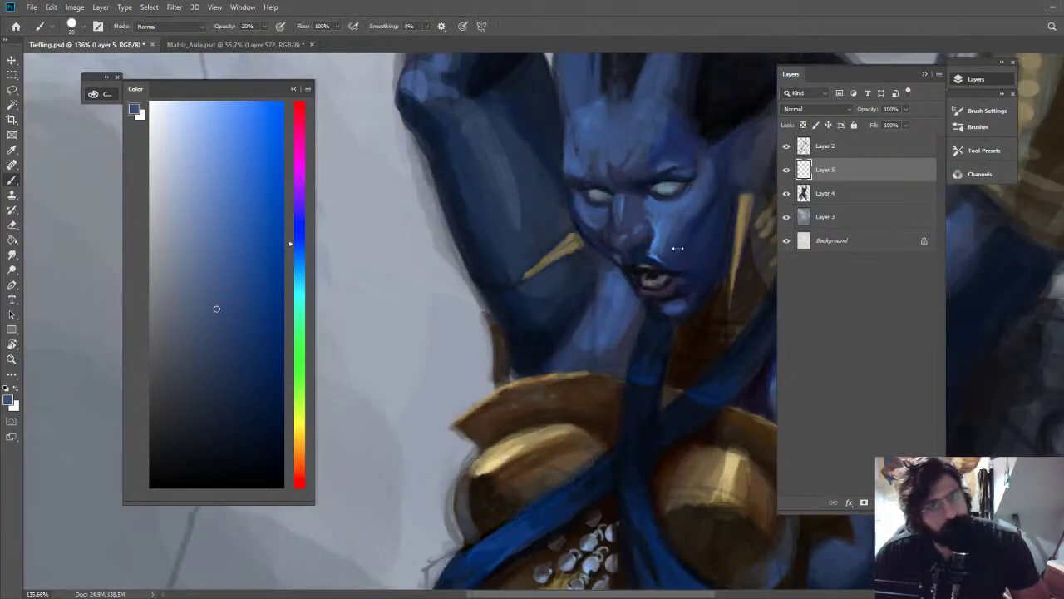
Sample a near-black from beside the mouth and lasso the area from the nostril down to the lips
key("z")
left_click_drag(675, 247, 700, 245)
key("b")
left_click(629, 289, "alt")
left_click_drag(634, 233, 624, 247)
key("l")
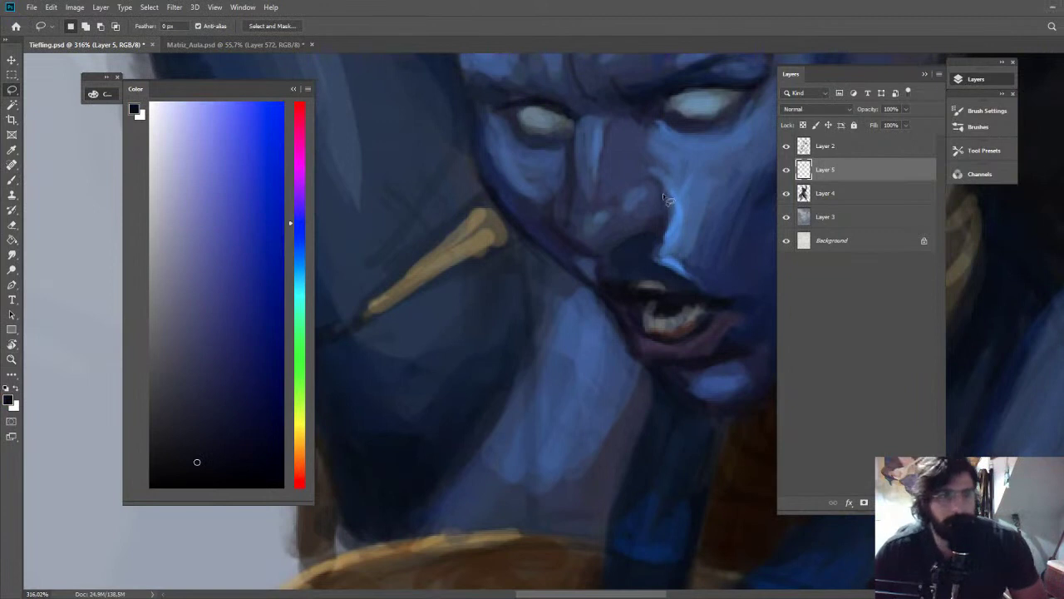
mouse_move(663, 193)
left_mouse_down()
mouse_move(658, 237)
mouse_move(611, 253)
left_mouse_up()
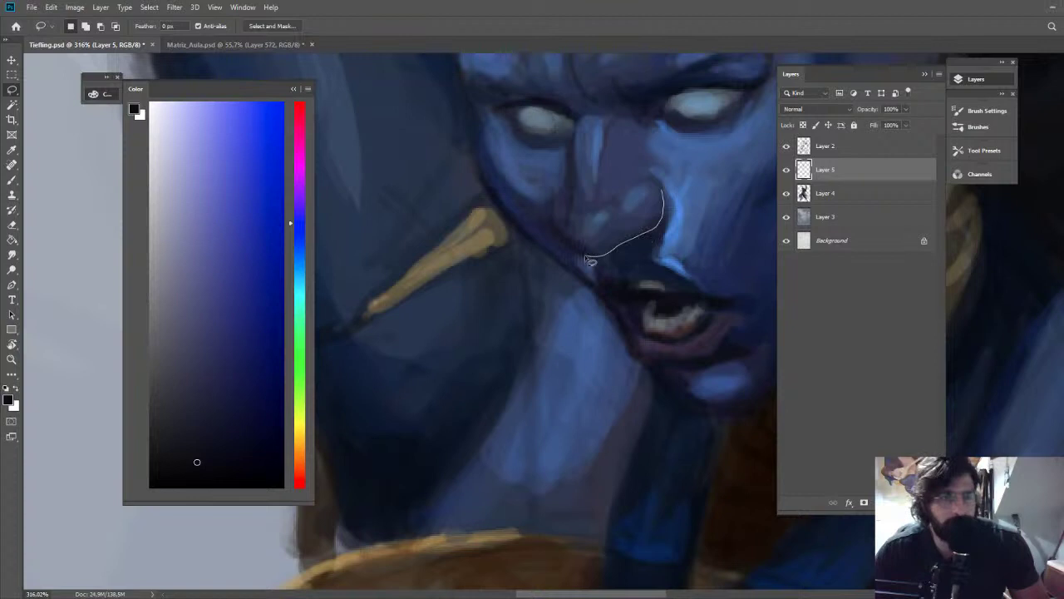
left_click_drag(584, 254, 664, 192)
Darken the nostril and the shadow under the nose inside the selection with near-black navy at 50% opacity, and deselect
key("b")
mouse_move(669, 199)
left_mouse_down()
mouse_move(645, 240)
mouse_move(662, 223)
mouse_move(649, 241)
mouse_move(653, 227)
left_mouse_up()
left_click(654, 268, "alt")
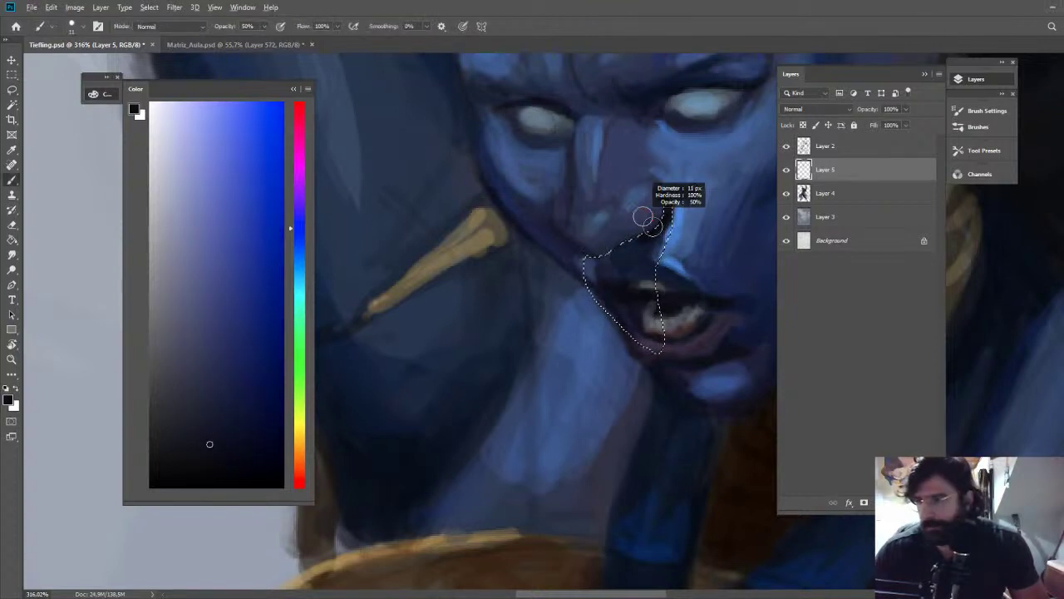
left_click(655, 267, "alt")
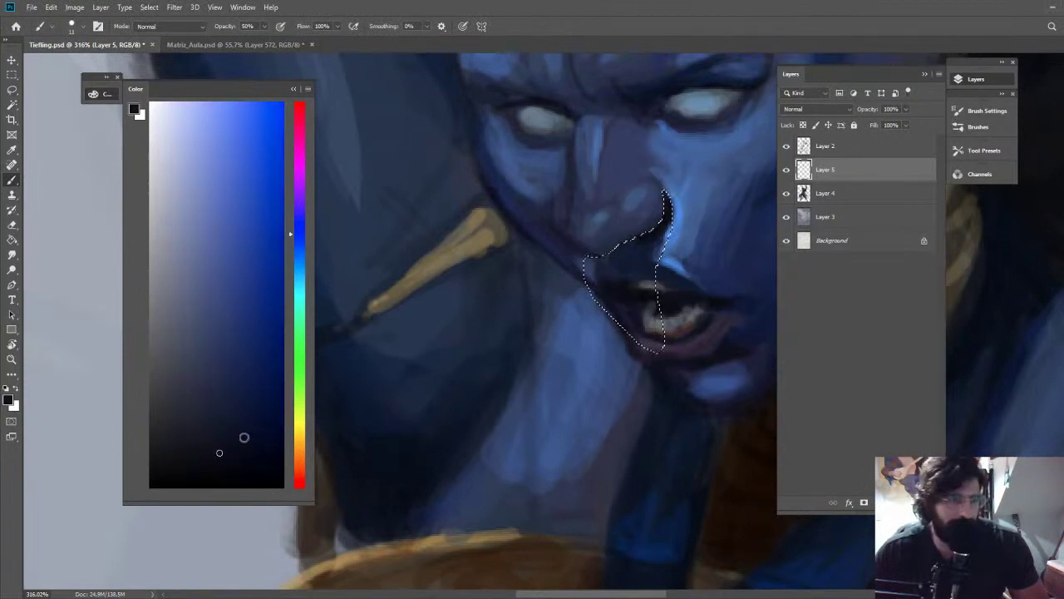
left_click(242, 436)
mouse_move(637, 233)
left_mouse_down()
mouse_move(620, 245)
mouse_move(644, 253)
mouse_move(652, 240)
left_mouse_up()
left_click(641, 242, "alt")
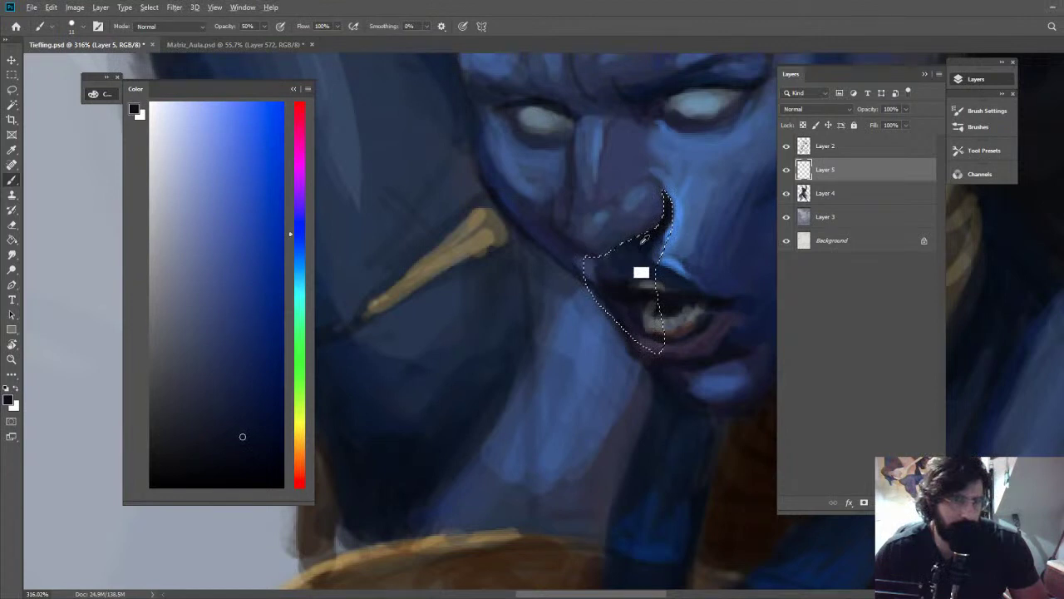
key("ctrl+d")
Clean up the nostril's edge with a sampled light blue and add a blue accent beside the upper lip on the far side
left_click(677, 223, "alt")
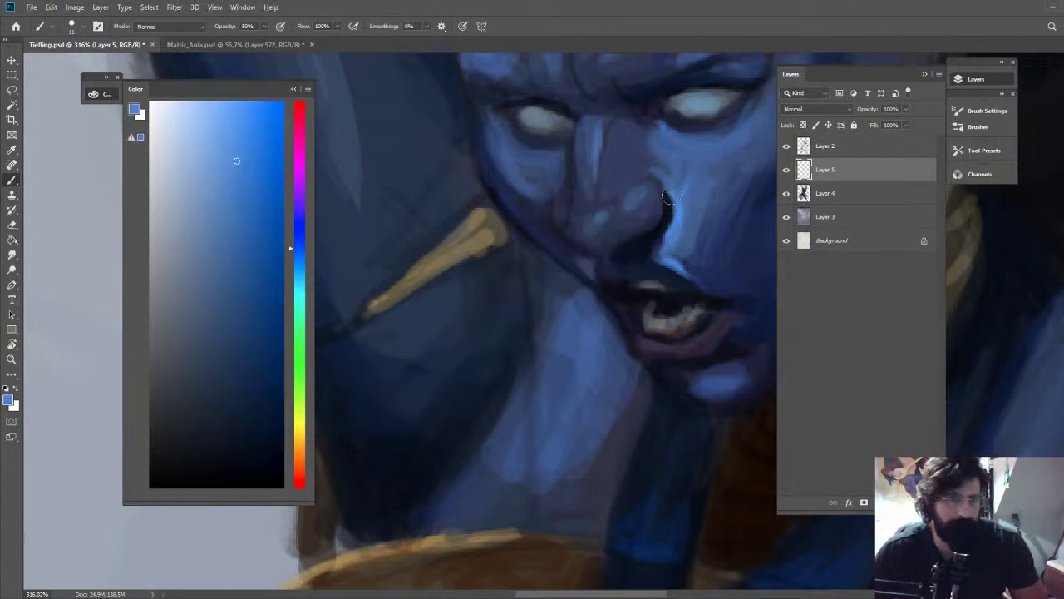
mouse_move(669, 193)
left_mouse_down()
mouse_move(668, 236)
mouse_move(651, 103)
left_mouse_up()
key("z")
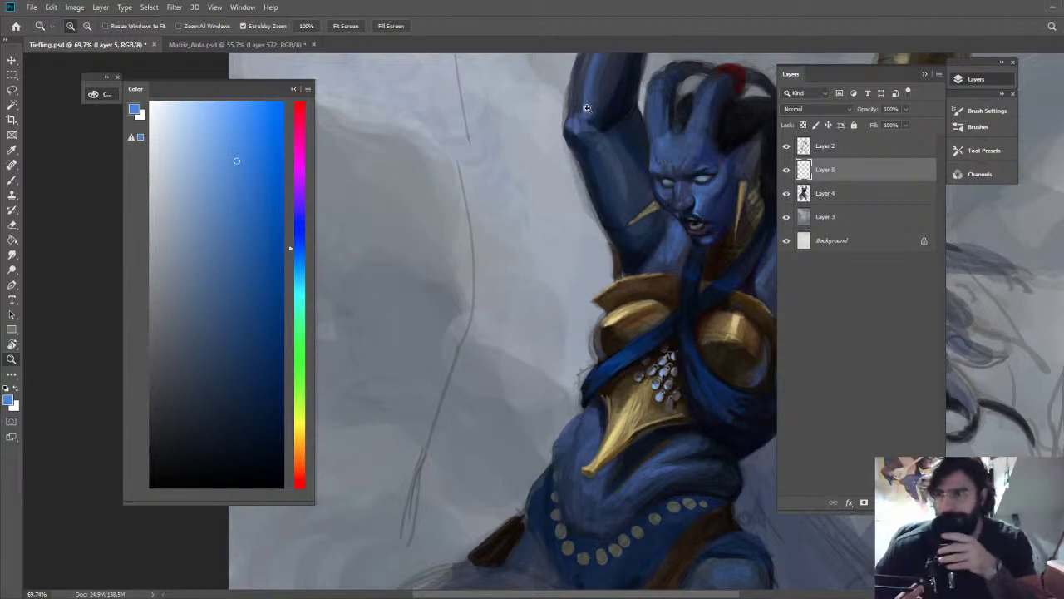
left_click_drag(682, 205, 703, 206)
key("b")
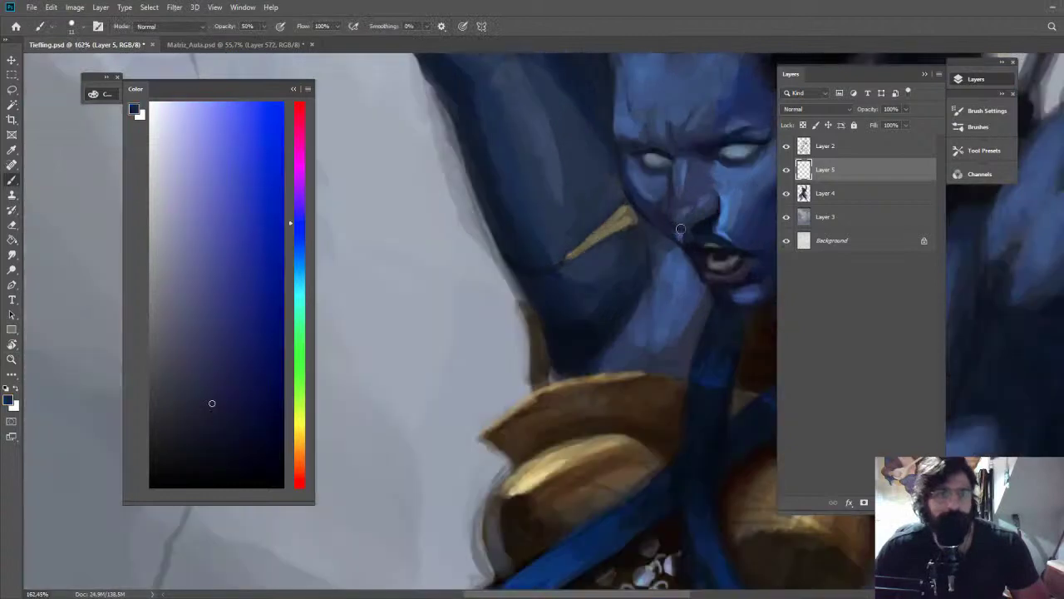
left_click(681, 236, "alt")
key("z")
left_click_drag(700, 224, 647, 173)
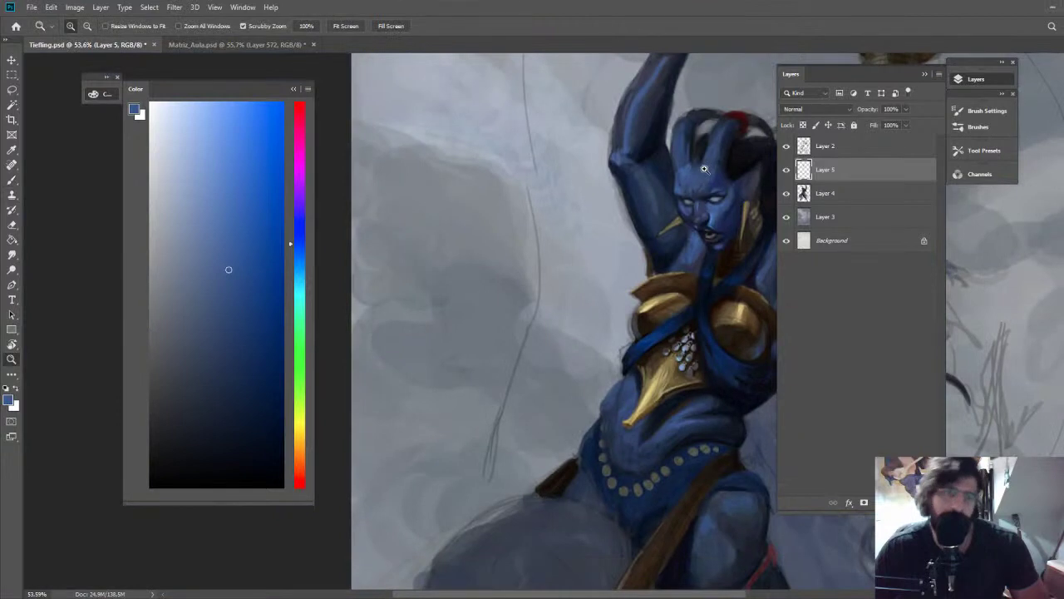
Flip the canvas horizontally and retouch the cheek below the smaller eye and the larger eye's outer corner with sampled blues
left_click_drag(705, 169, 765, 172)
key("b")
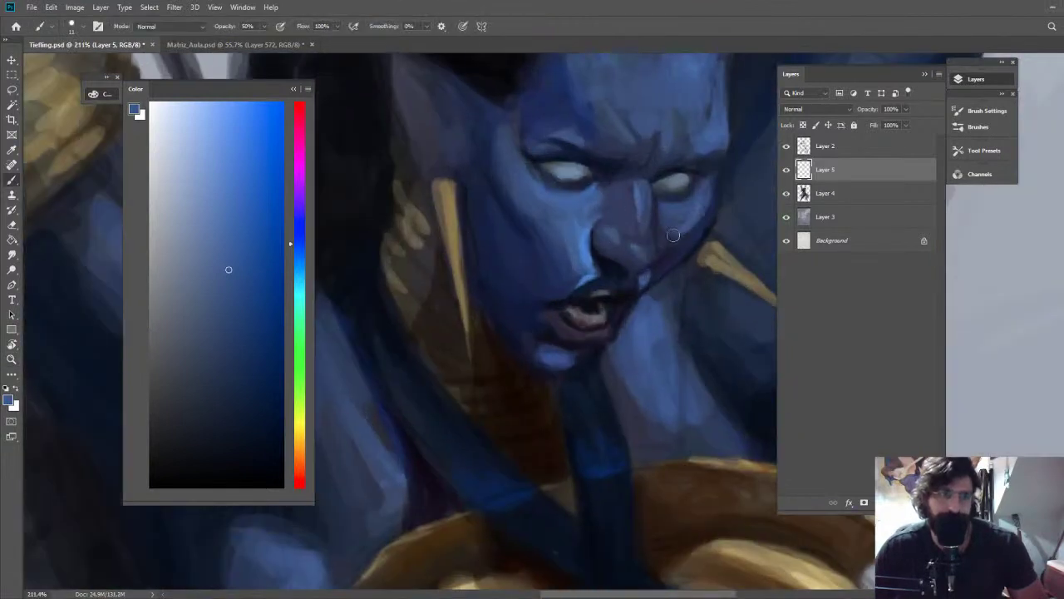
left_click(674, 223, "alt")
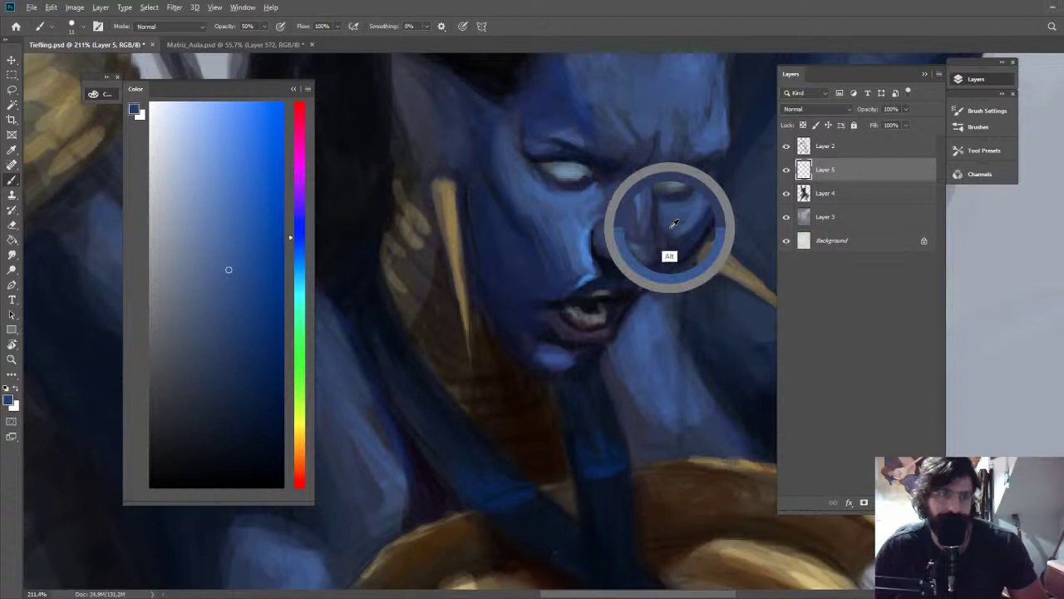
left_click(674, 223, "alt")
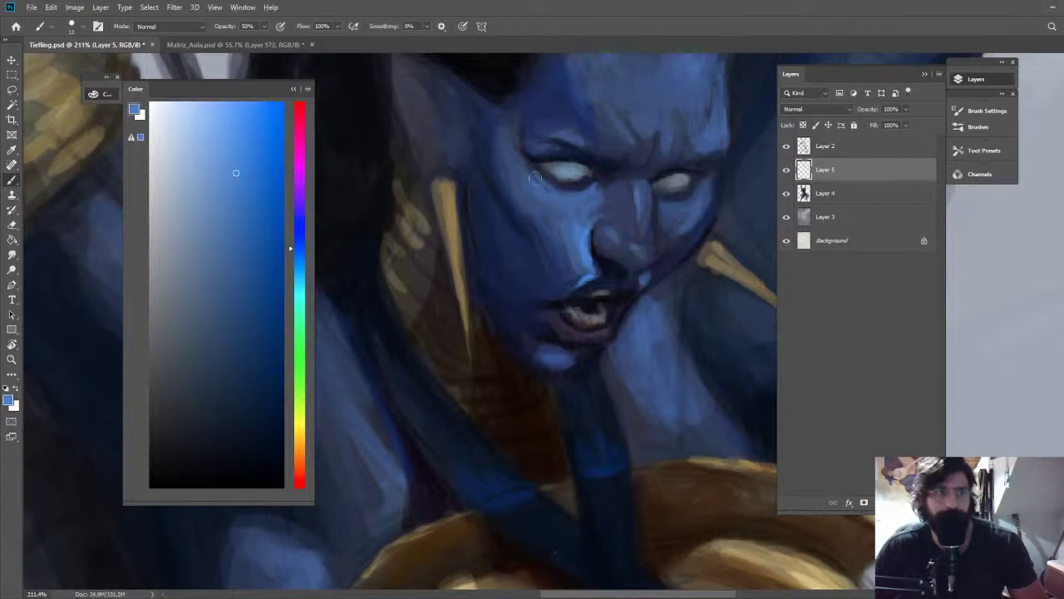
key("z")
left_click_drag(597, 203, 514, 148)
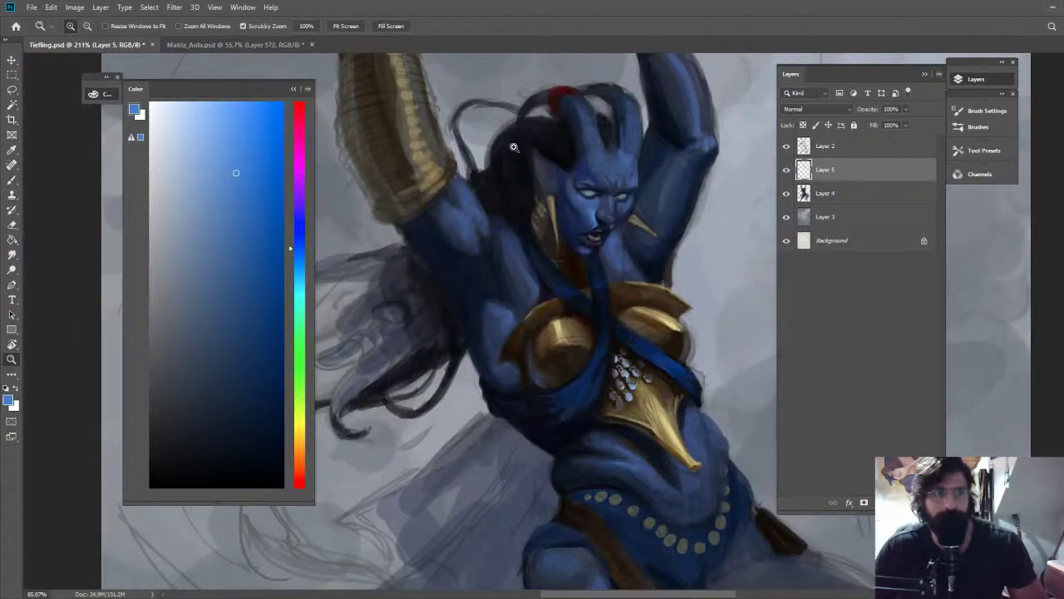
Blend the side of the nose into the cheek below the smaller eye with sampled mid blues at 50% opacity
key("r")
key("z")
left_click_drag(604, 173, 686, 178)
key("b")
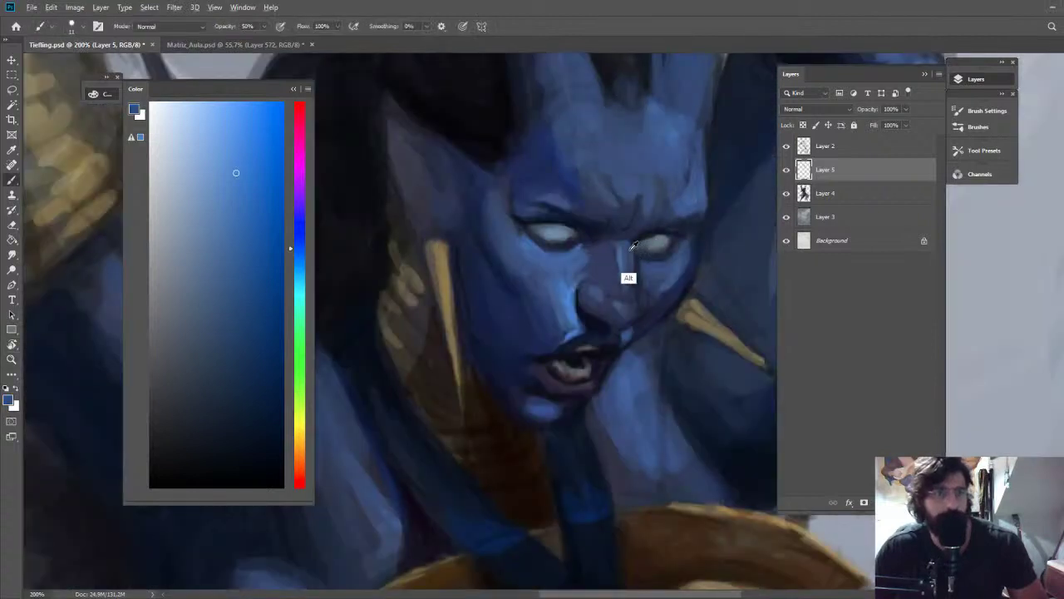
left_click(631, 256, "alt")
left_click(646, 274, "alt")
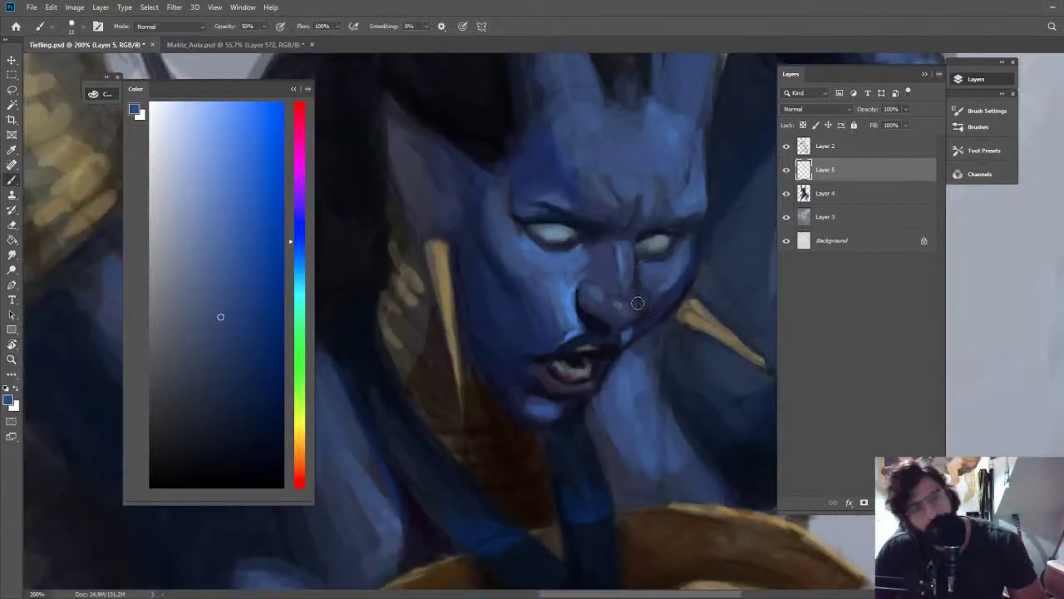
left_click(626, 260, "alt")
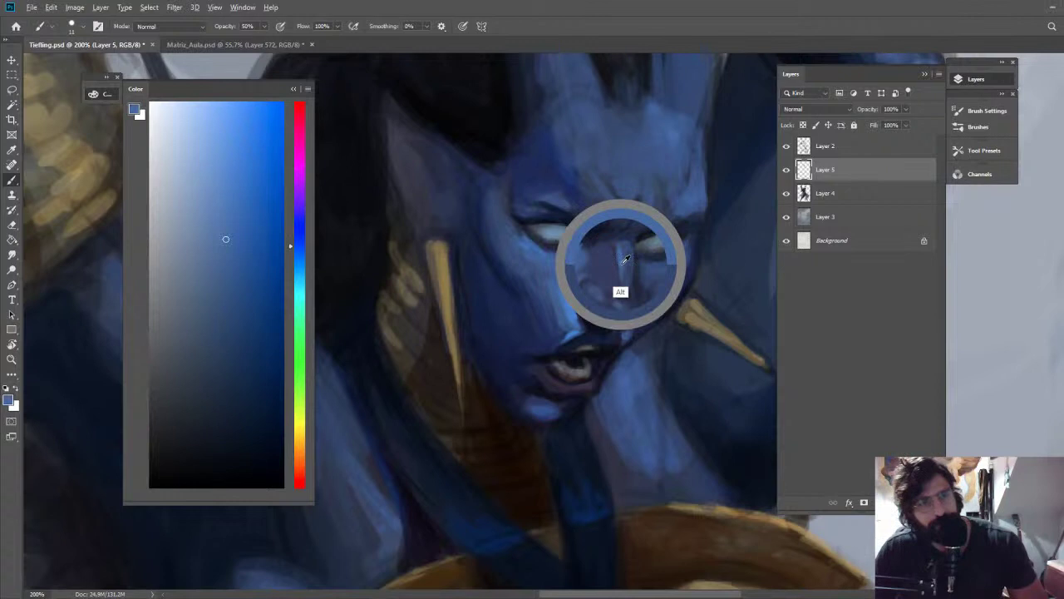
Shade between the brows and the larger eye's inner corner with sampled navy, and retouch the cheek beside the nostril
left_click(613, 219, "alt")
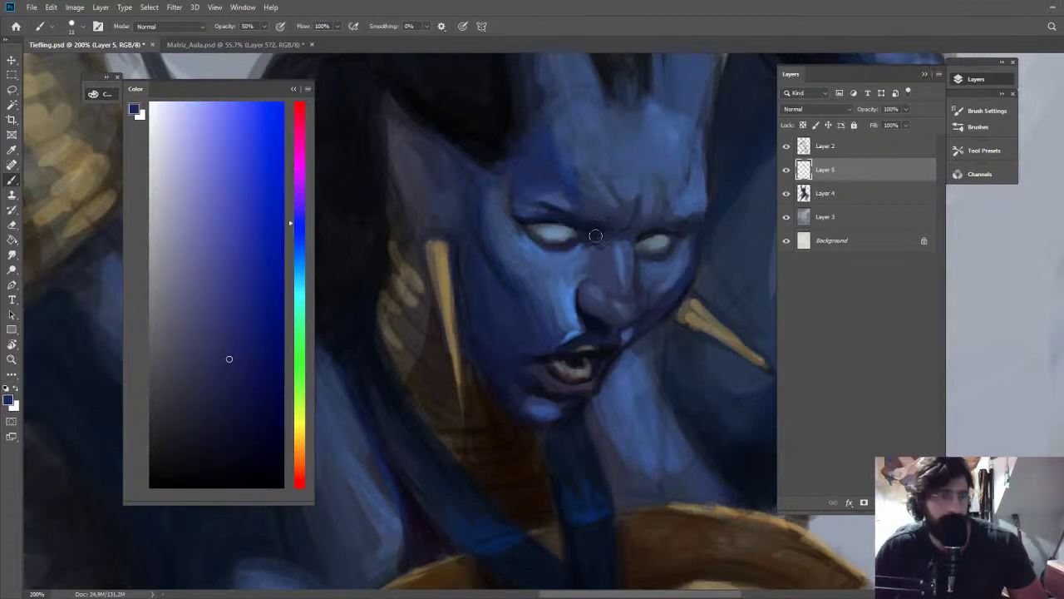
left_click_drag(594, 235, 601, 241)
left_click(598, 247, "alt")
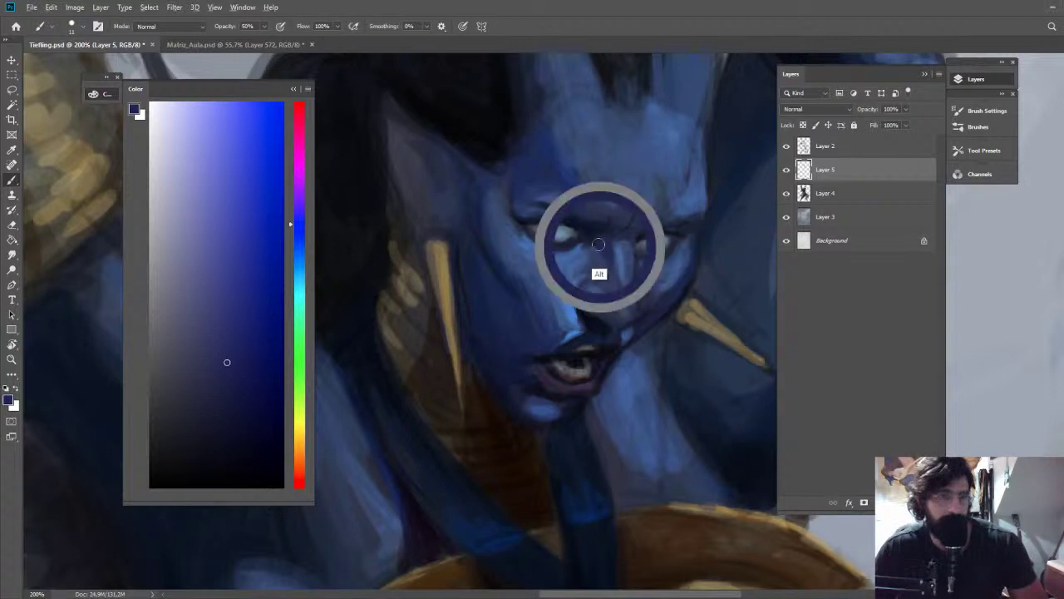
left_click(584, 247, "alt")
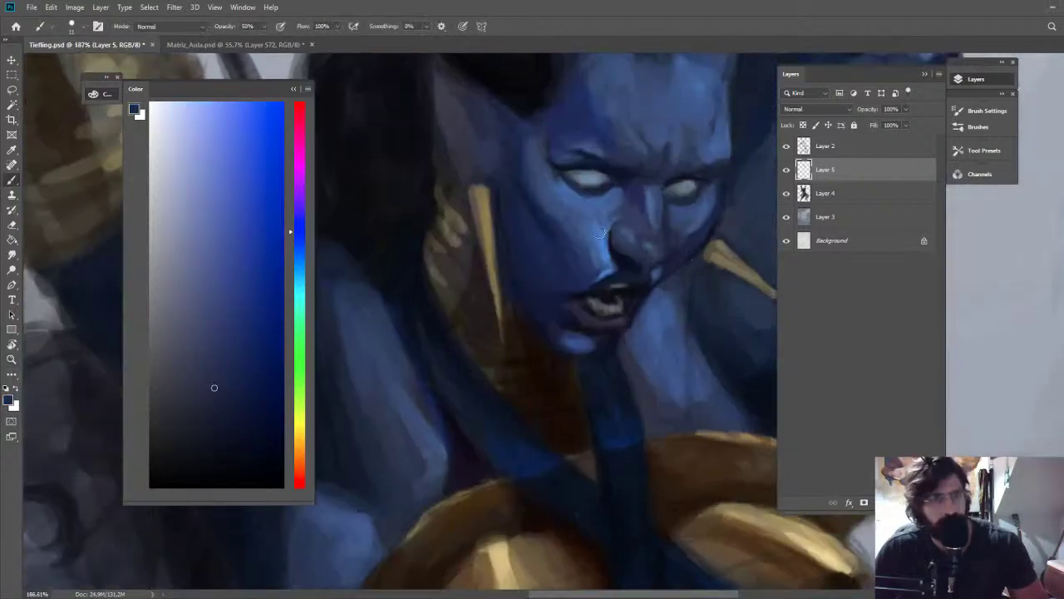
left_click(601, 237, "alt")
left_click_drag(572, 233, 590, 266)
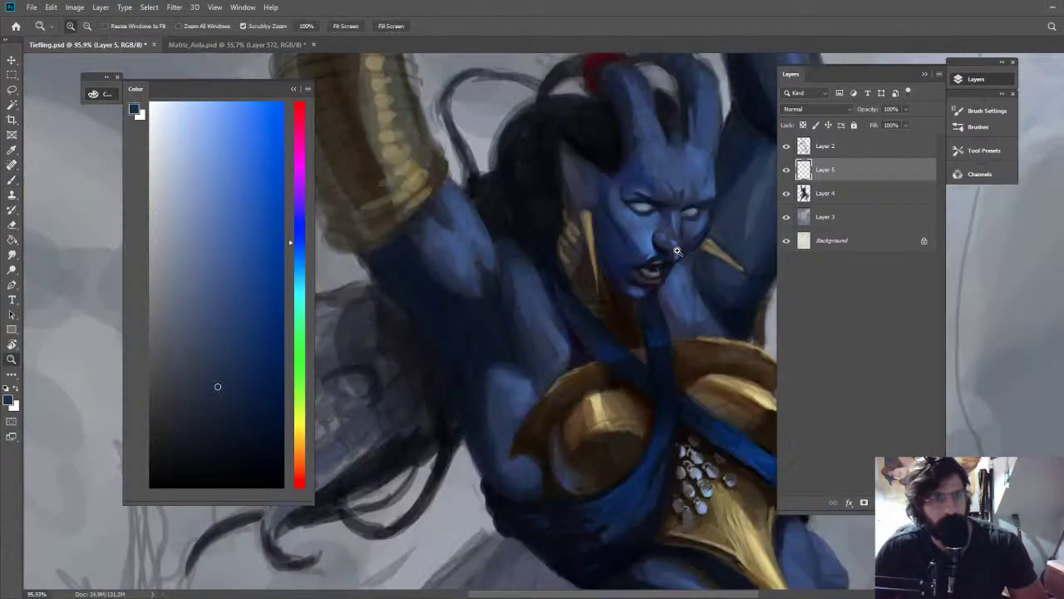
Refine the upper lip's dark edge and the far-side accent beside it with sampled blues at 30% opacity
left_click_drag(652, 258, 695, 266)
left_click(653, 287, "alt")
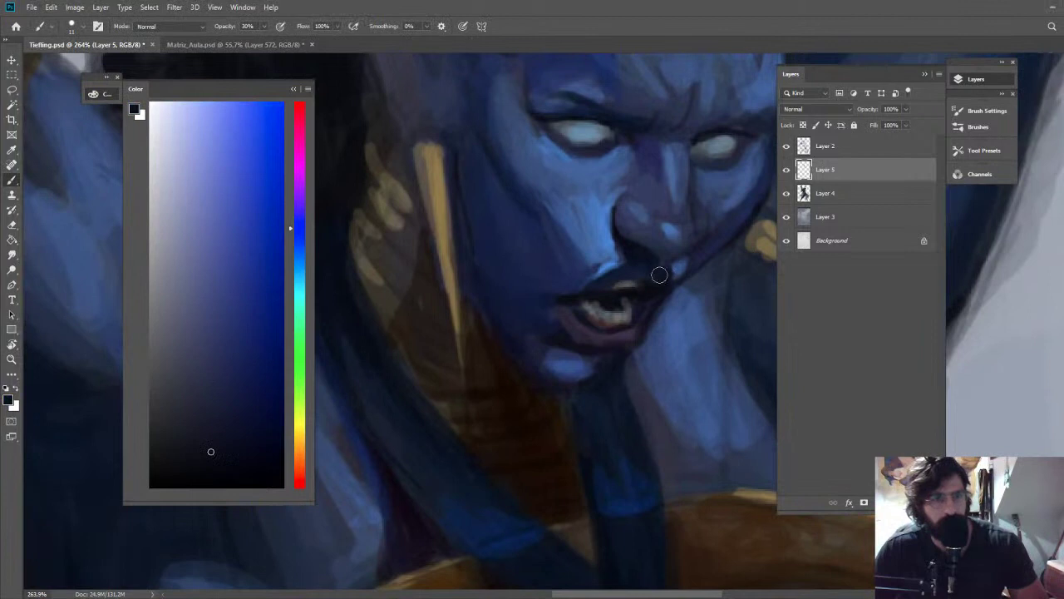
left_click(678, 269, "alt")
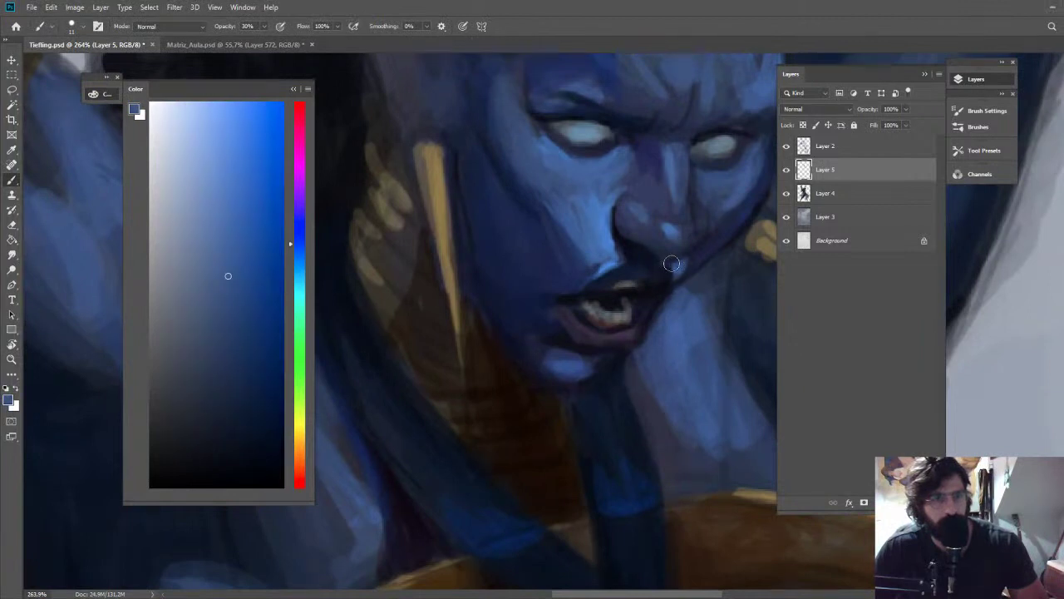
left_click(701, 259, "alt")
key("z")
left_click_drag(699, 277, 642, 270)
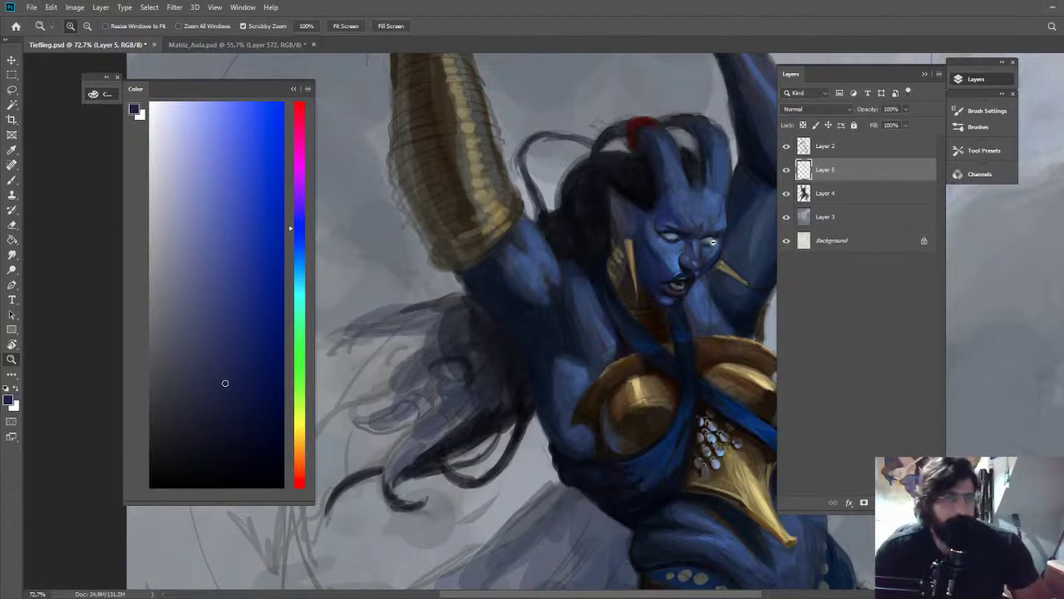
Blend the temple beside the larger eye with a sampled mid blue at 30% opacity
left_click_drag(694, 237, 737, 237)
mouse_move(708, 274)
left_mouse_down()
mouse_move(632, 257)
mouse_move(639, 264)
left_mouse_up()
left_click(588, 278, "alt")
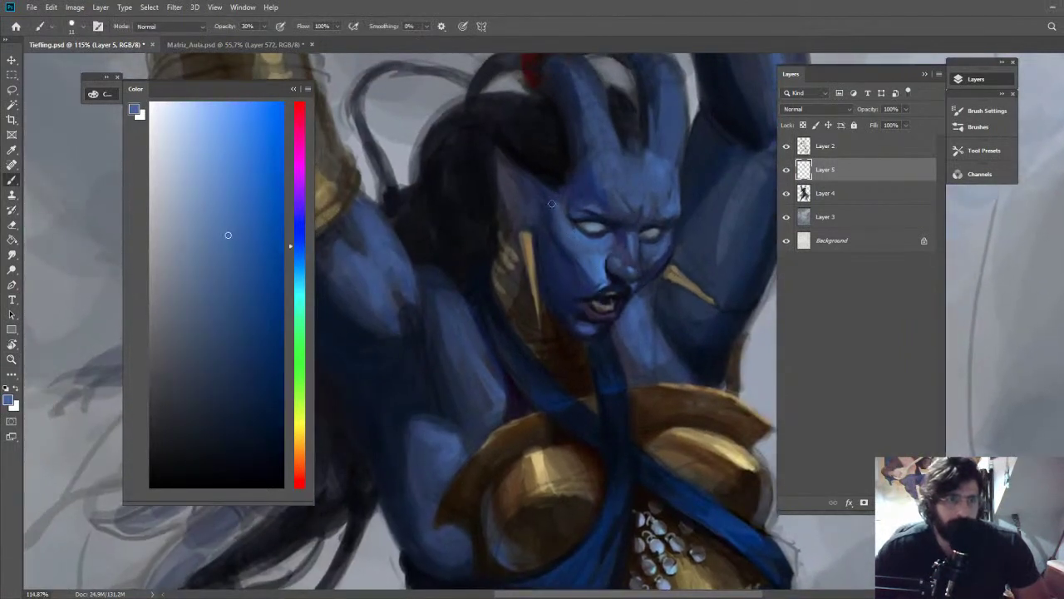
left_click_drag(471, 364, 473, 364)
left_click_drag(473, 363, 422, 319)
Shift the sampled blue towards cyan and tint the cheek below the larger eye with a size 21 brush at 30% opacity
left_click(422, 319, "alt")
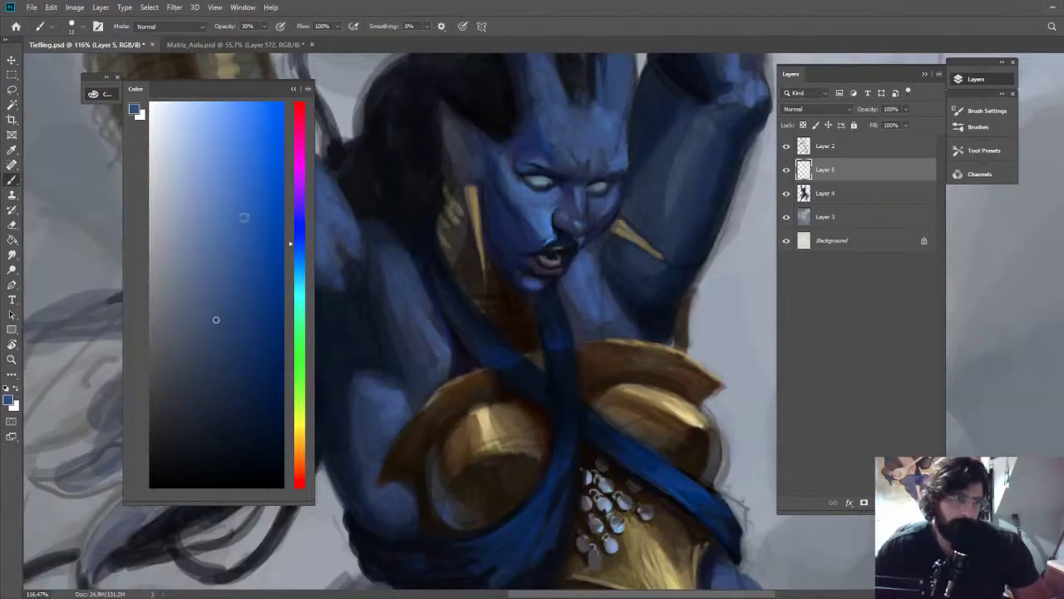
left_click(295, 266)
left_click(229, 244)
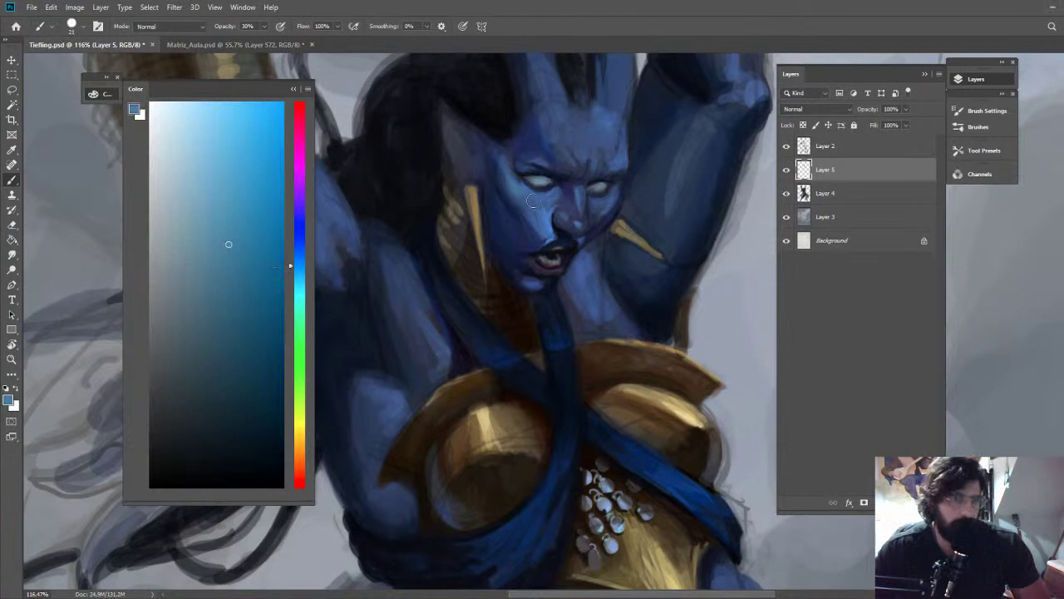
key("z")
left_click_drag(536, 200, 414, 199)
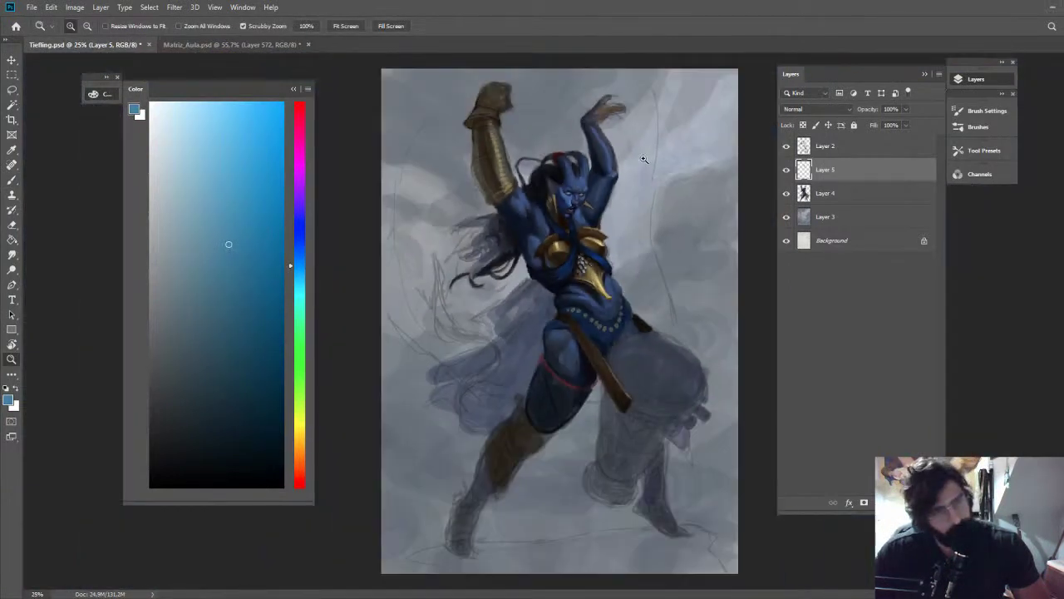
Darken the neck guard below the chin with sampled dark brown, and highlight its scales beside the earring with a lighter ochre brown
left_click_drag(551, 209, 699, 228)
key("b")
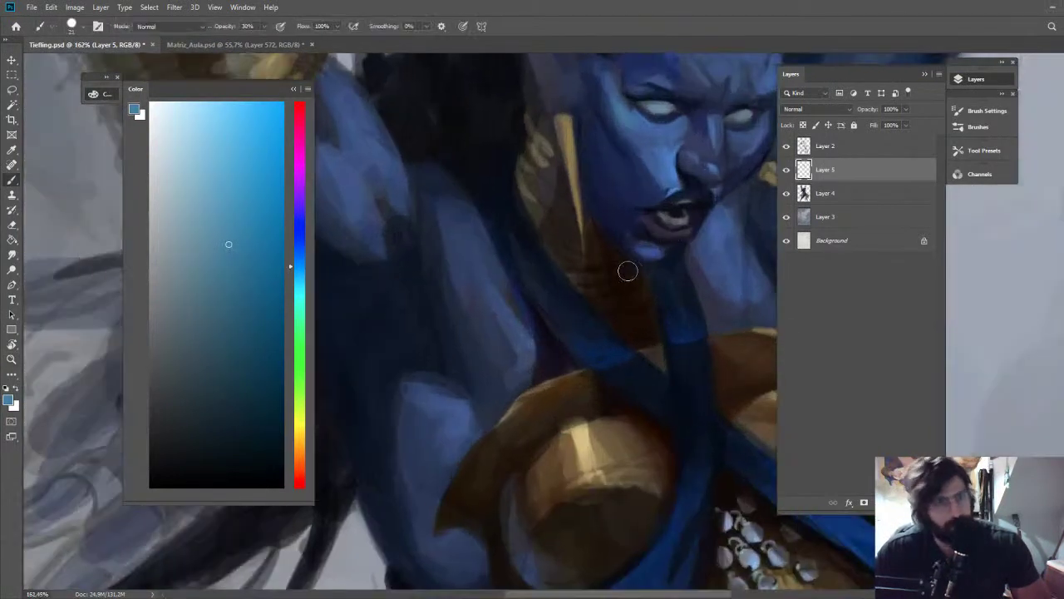
left_click(612, 265, "alt")
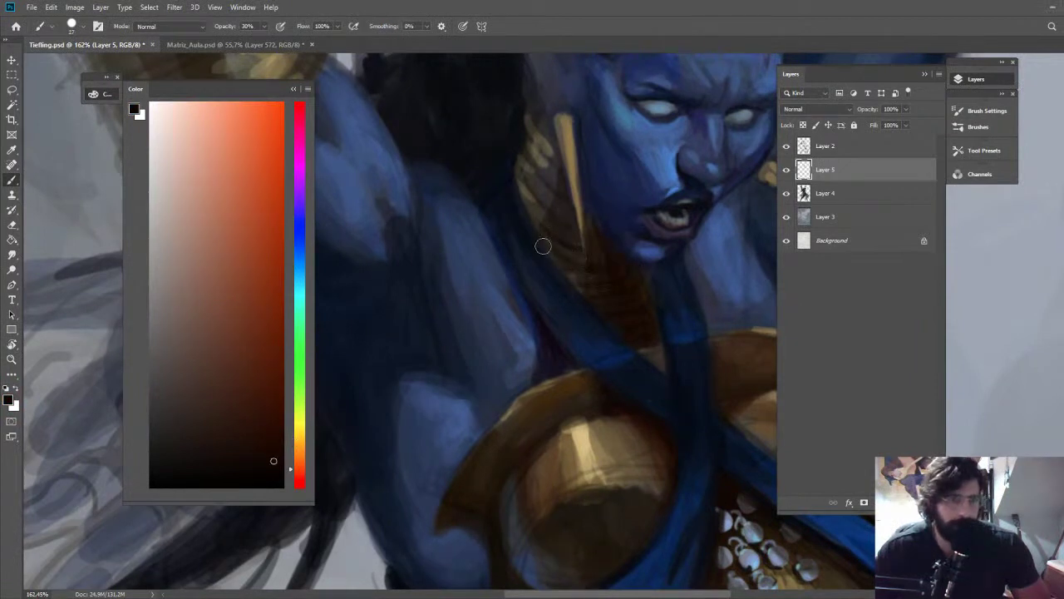
left_click(625, 266, "alt")
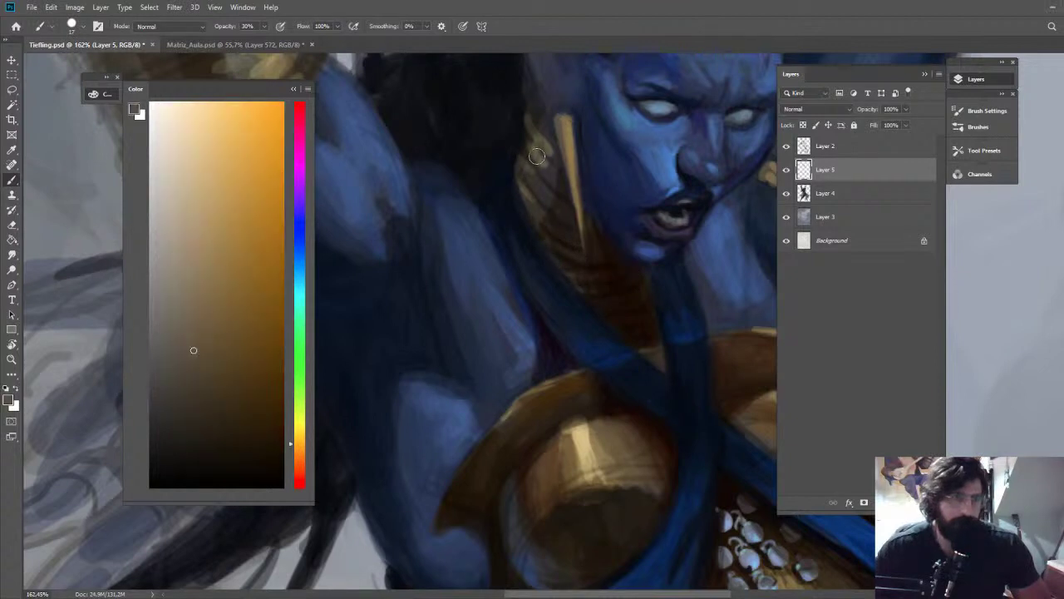
left_click(226, 307)
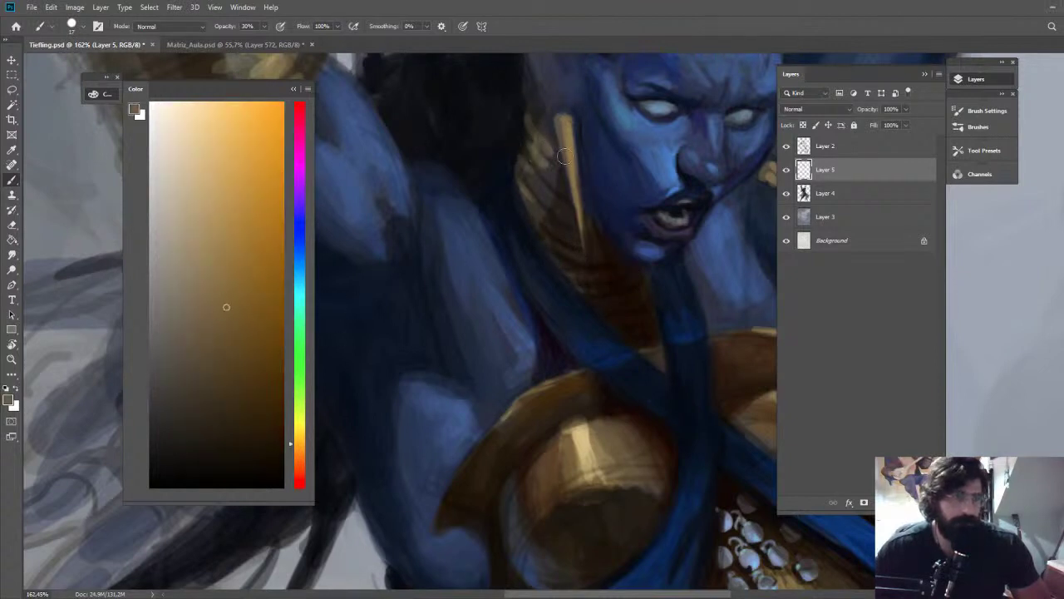
Hide Layer 2 and refine the blue sash's shadowed folds beneath the breastplate cup with sampled navy and near-black tones
key("ctrl+space")
left_click_drag(596, 195, 506, 127)
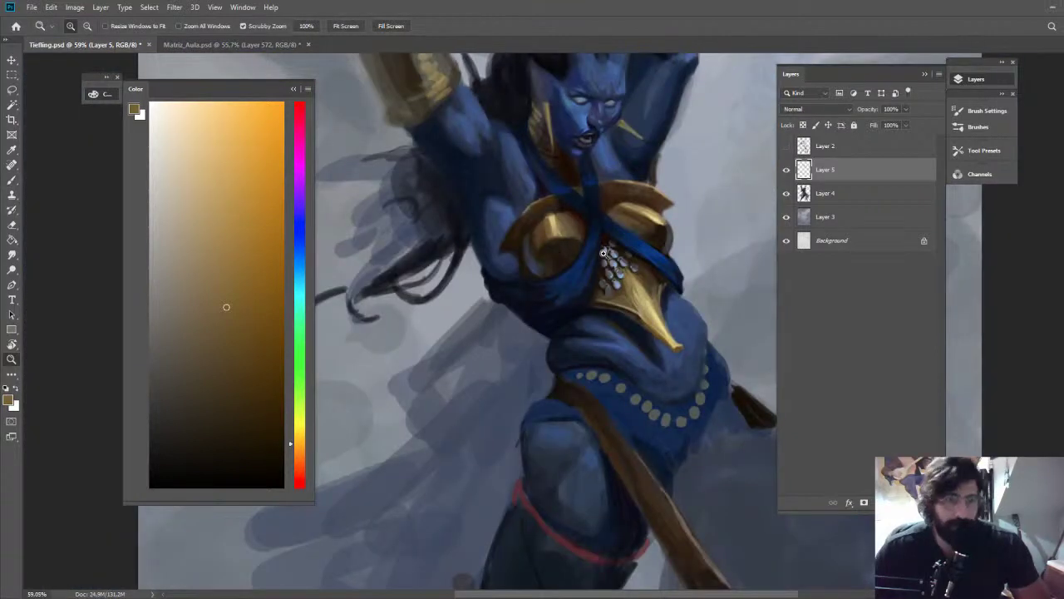
left_click(580, 267)
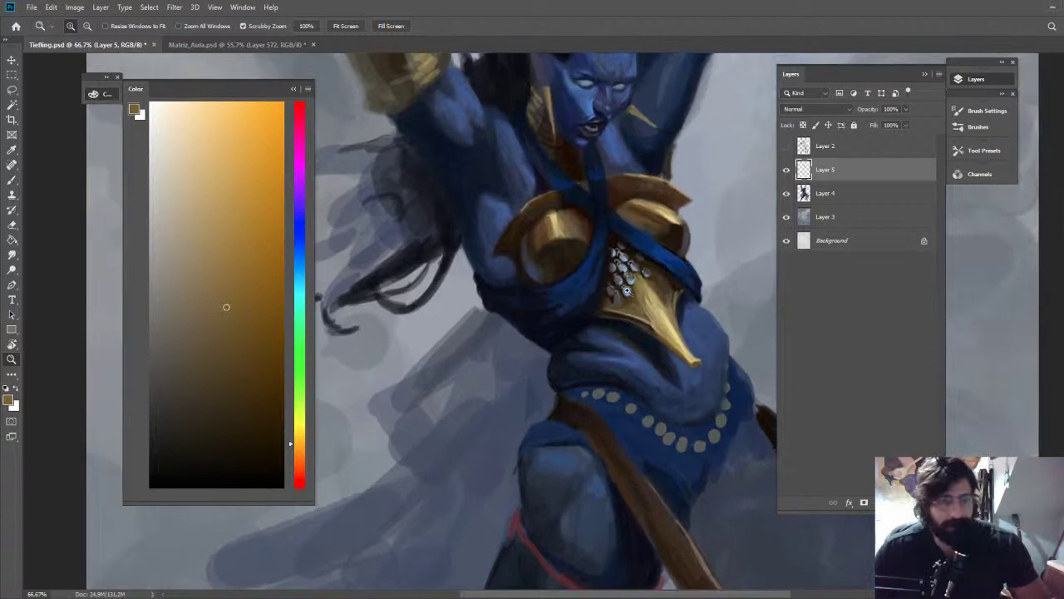
left_click(579, 275, "alt")
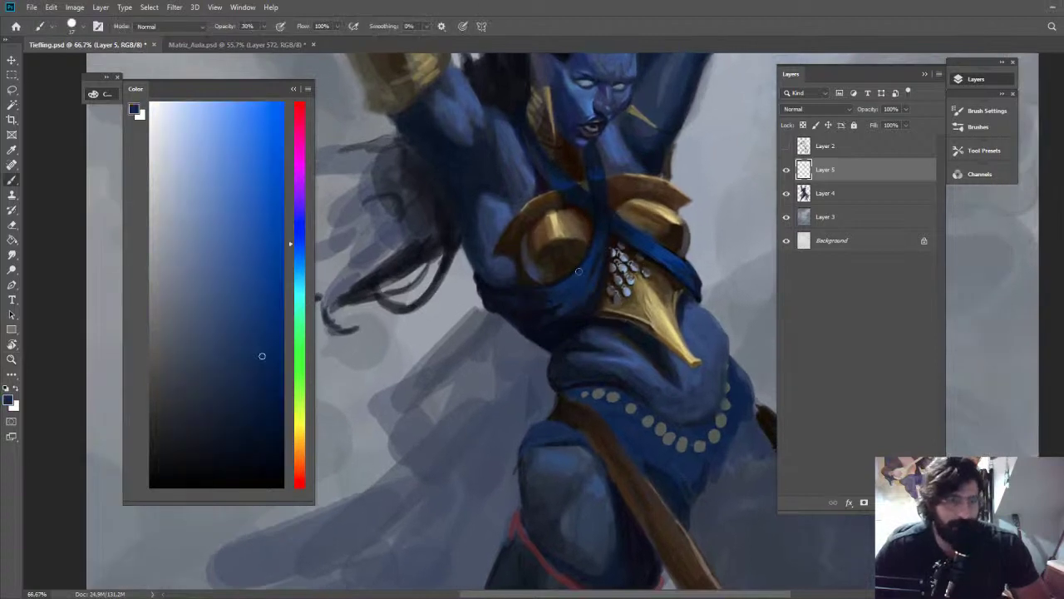
left_click(552, 276, "alt")
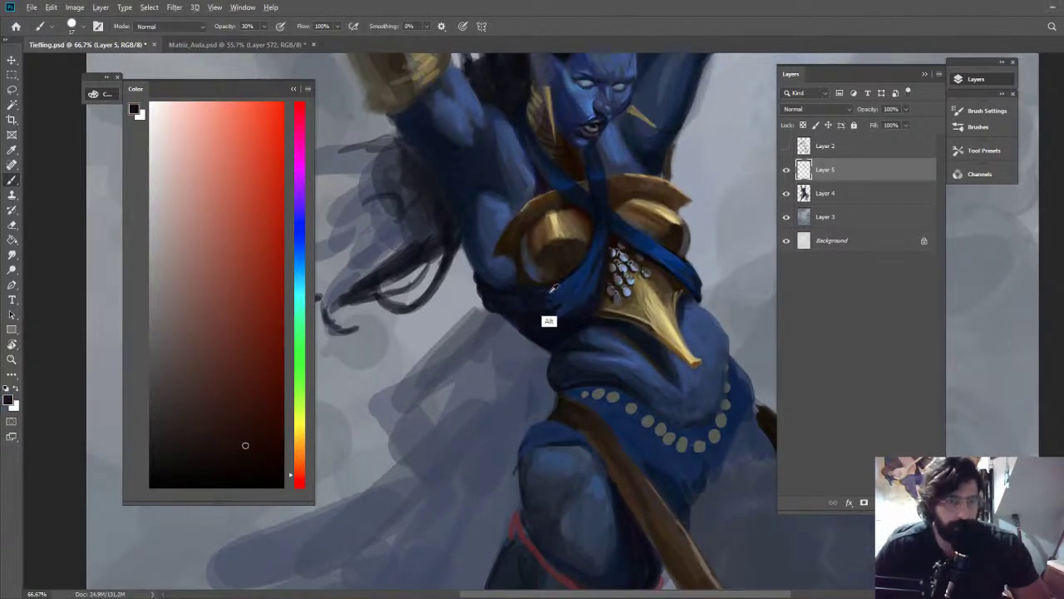
left_click(549, 321, "alt")
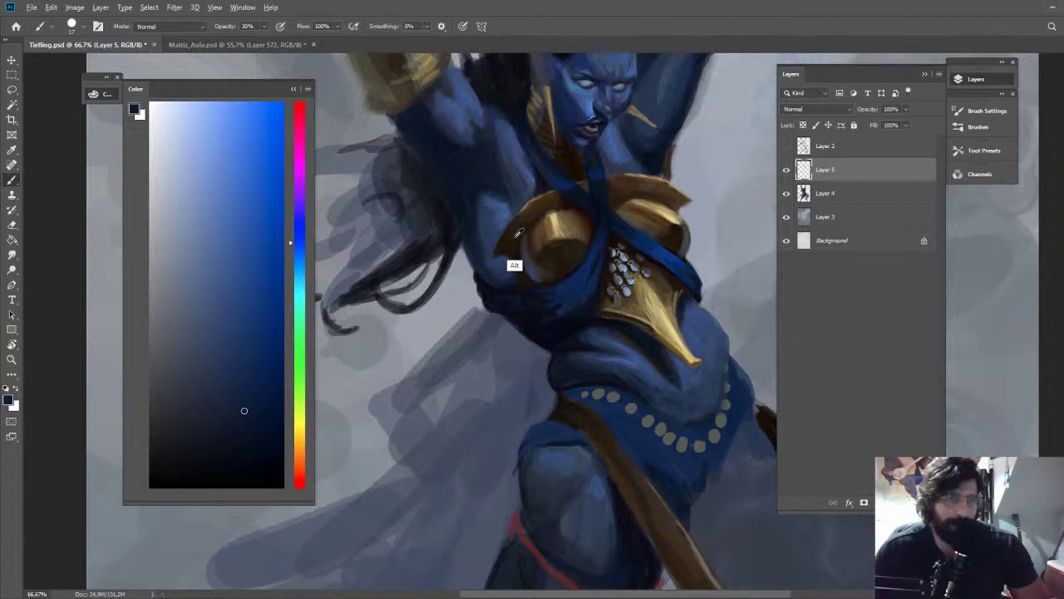
Clean up the breastplate's pointed outer edge and the skin beneath it with sampled dark brown and muted blue
left_click(516, 233, "alt")
scroll(516, 233, "up", 2)
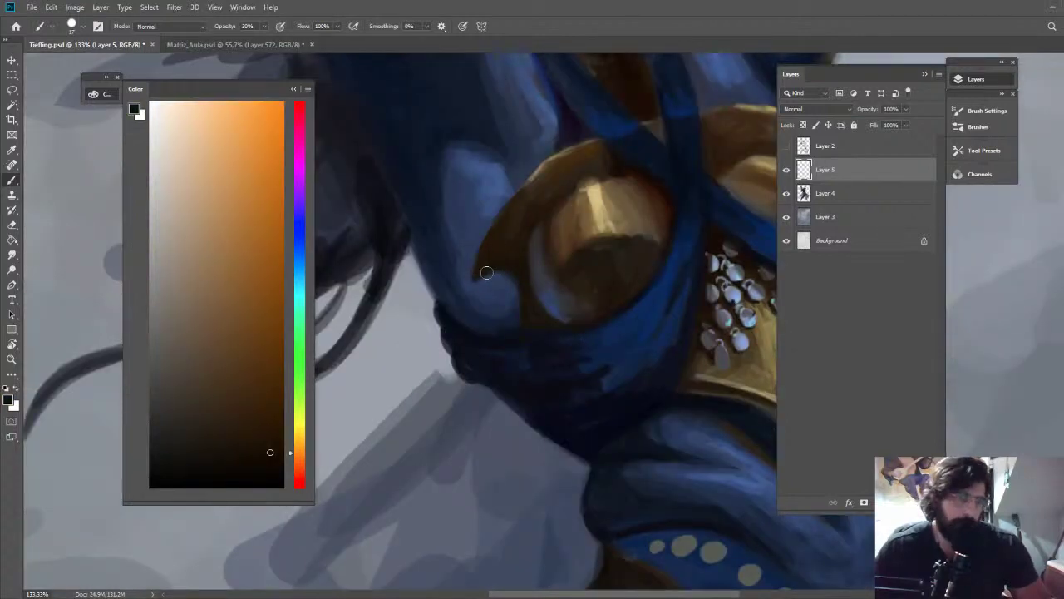
left_click(489, 281, "alt")
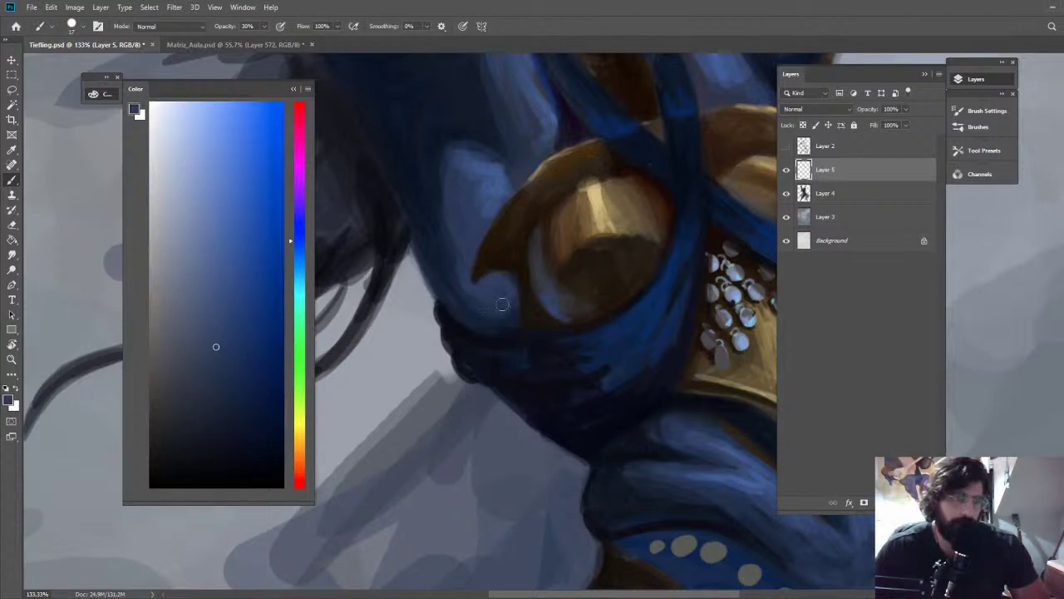
key("ctrl+space")
left_click_drag(503, 301, 457, 203)
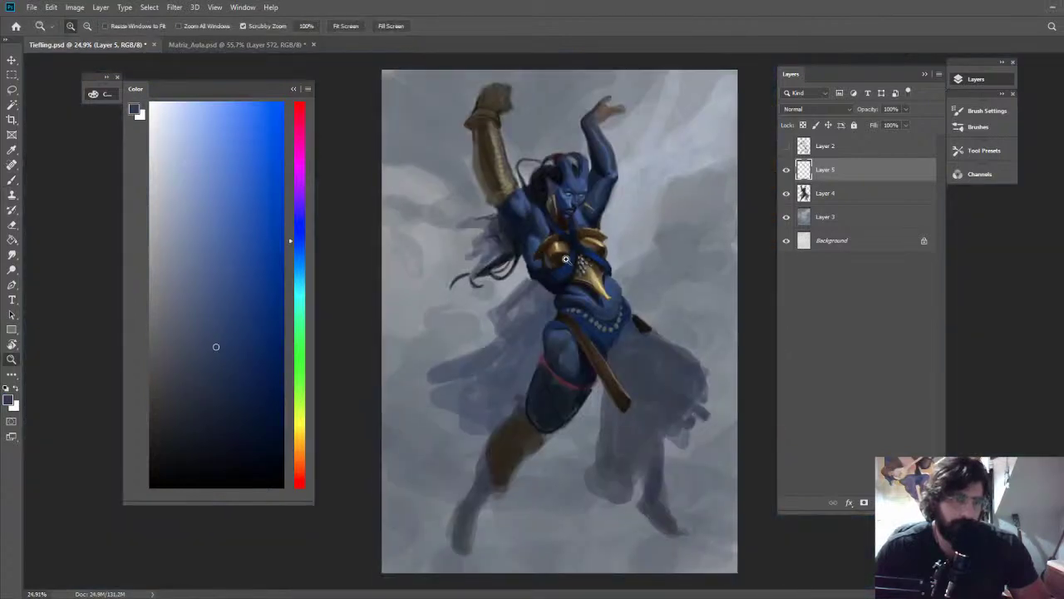
Refine the edge of the chest muscle beside the neck strap with sampled dark violet and mid blue at 30% opacity
left_click_drag(559, 202, 605, 218)
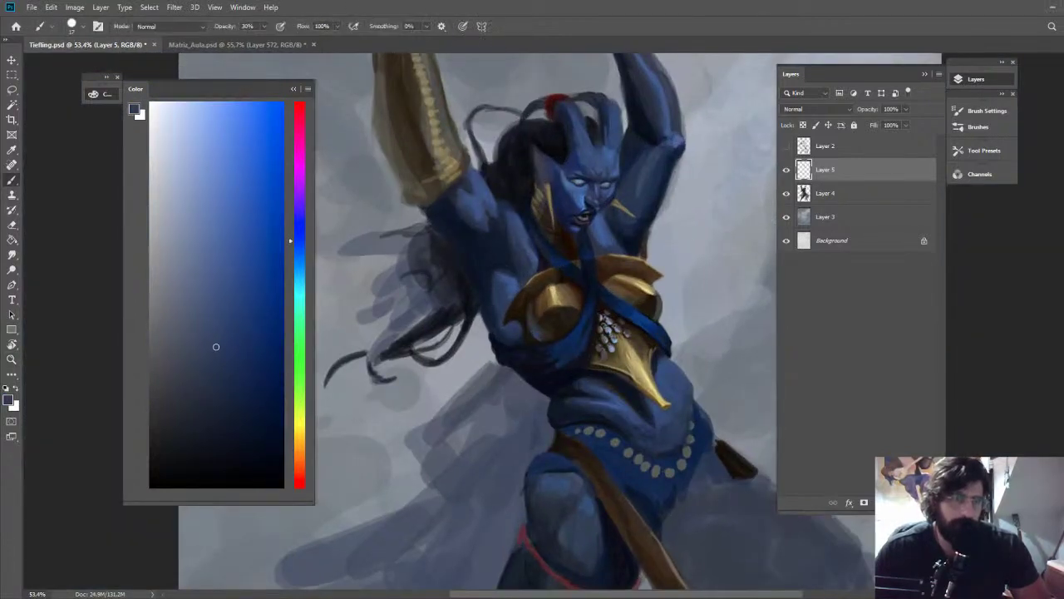
key("ctrl+space")
left_click_drag(613, 280, 668, 286)
left_click(462, 243, "alt")
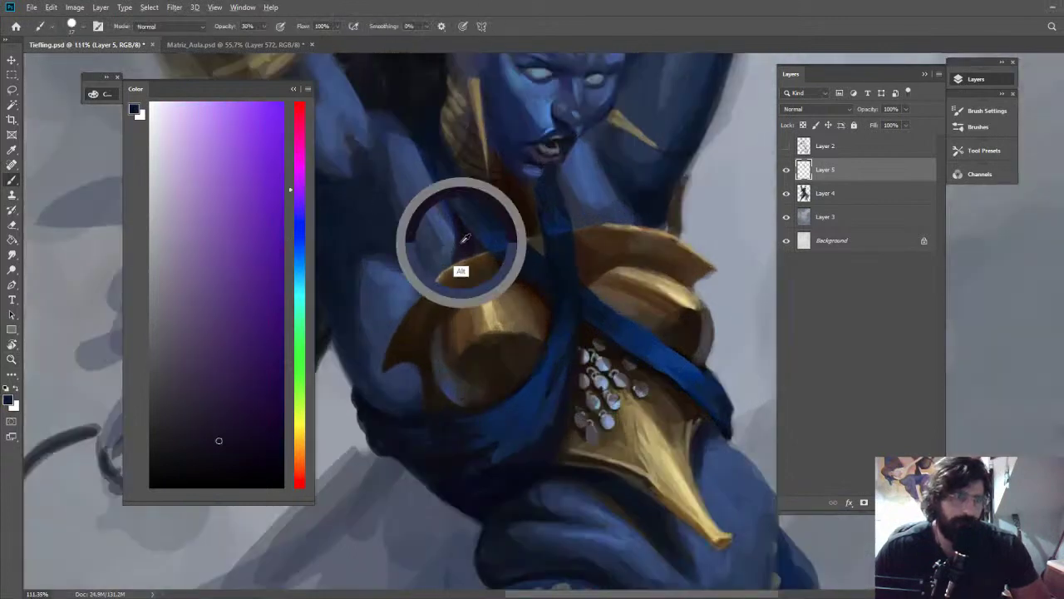
left_click(441, 229, "alt")
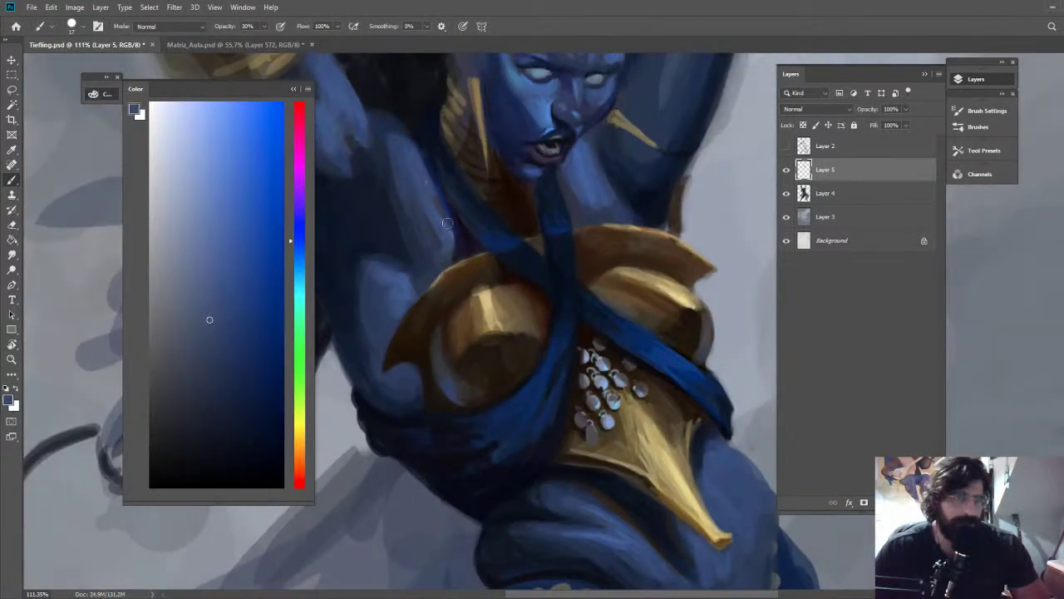
Show Layer 2 again and shade the armpit and the crease between chest and shoulder with sampled dark navy
left_click(386, 212, "alt")
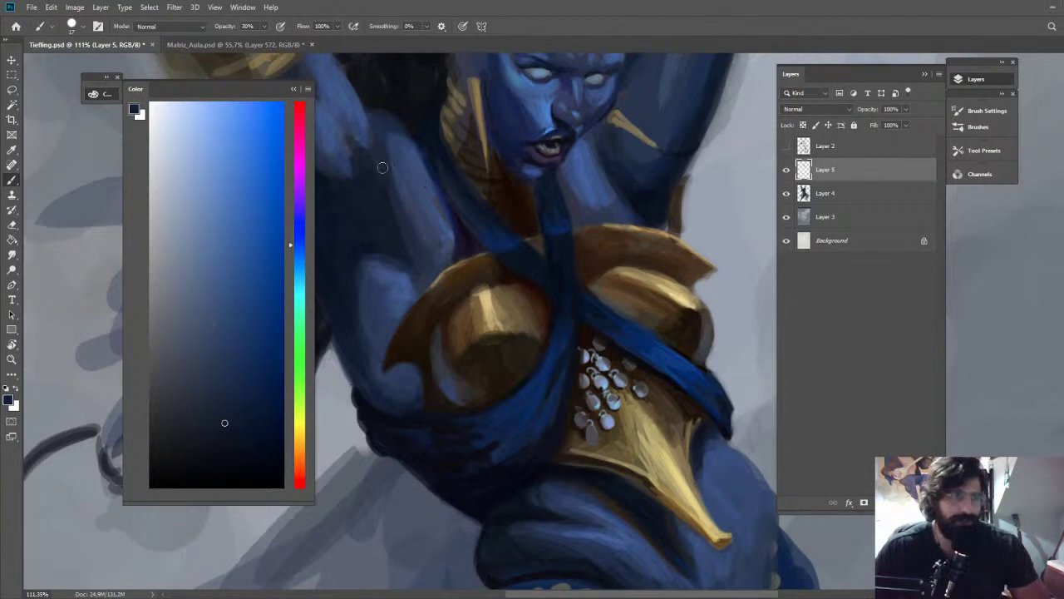
left_click(427, 143, "alt")
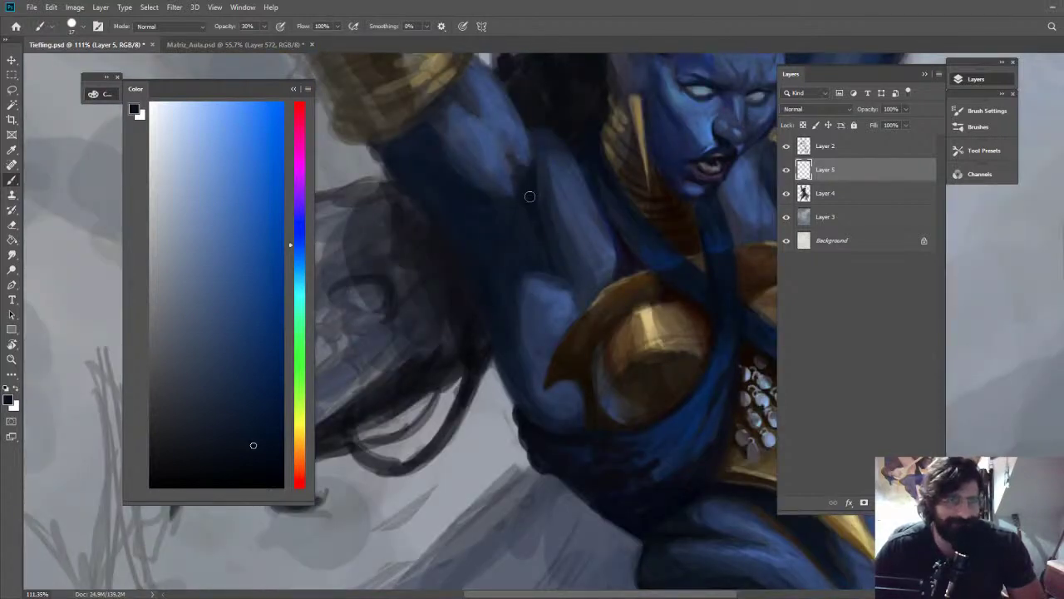
left_click(532, 203, "alt")
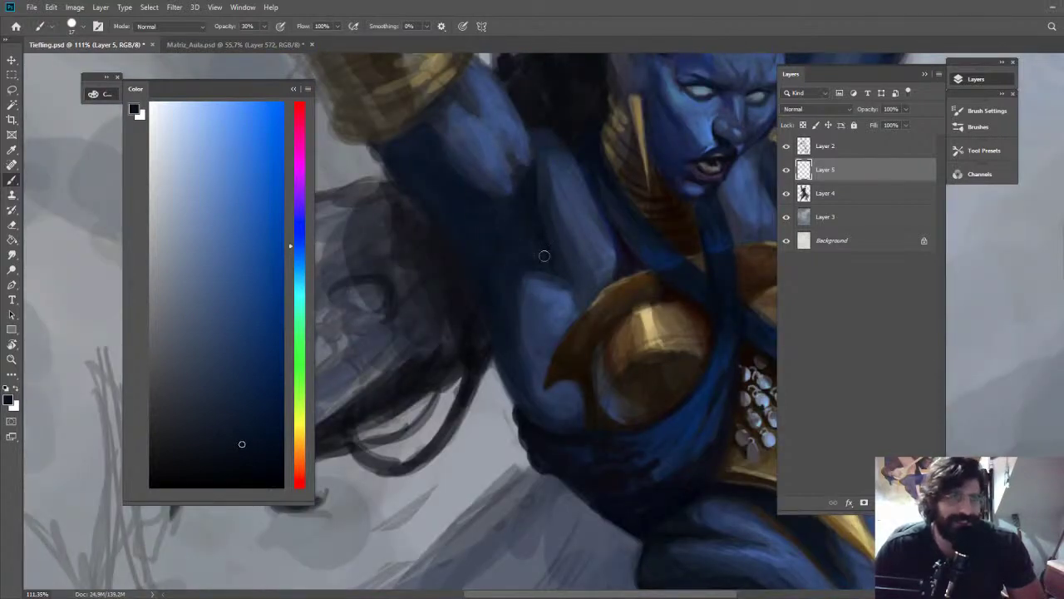
Flip the canvas horizontally and brighten the lit chest and shoulder planes with a lighter, more saturated blue
key("z")
left_click_drag(546, 200, 479, 183)
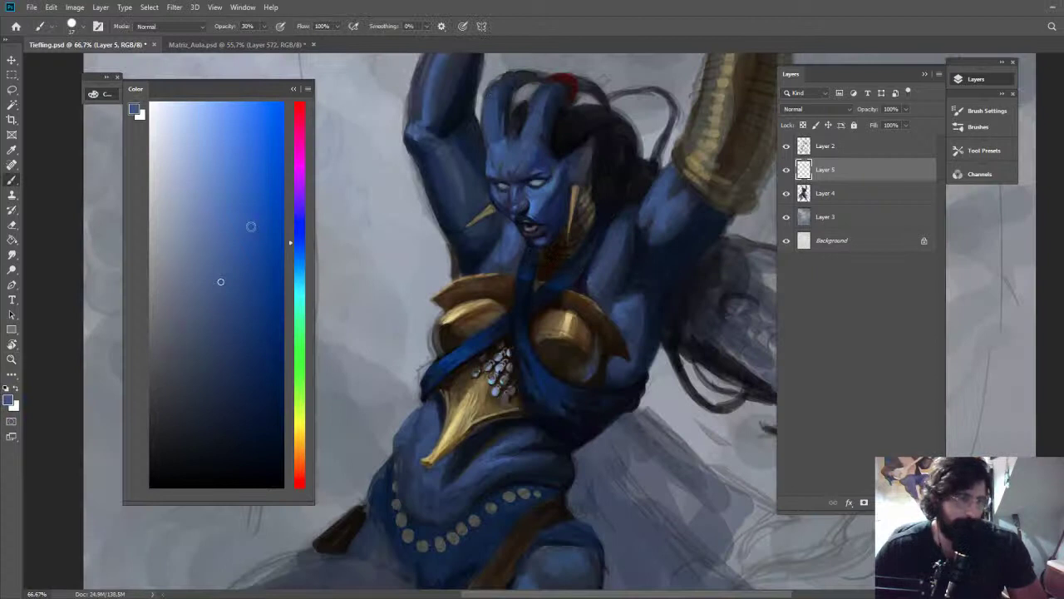
left_click(248, 227)
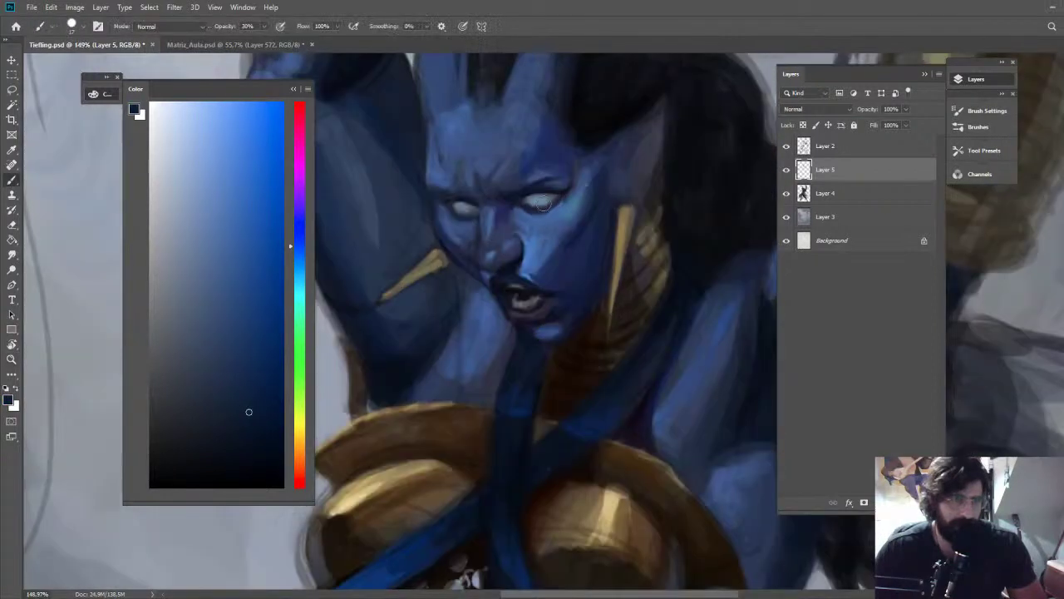
Refine the larger eye's lids and outer corner with sampled dark and mid blues at 30% opacity
left_click(539, 200, "alt")
left_click(553, 187, "alt")
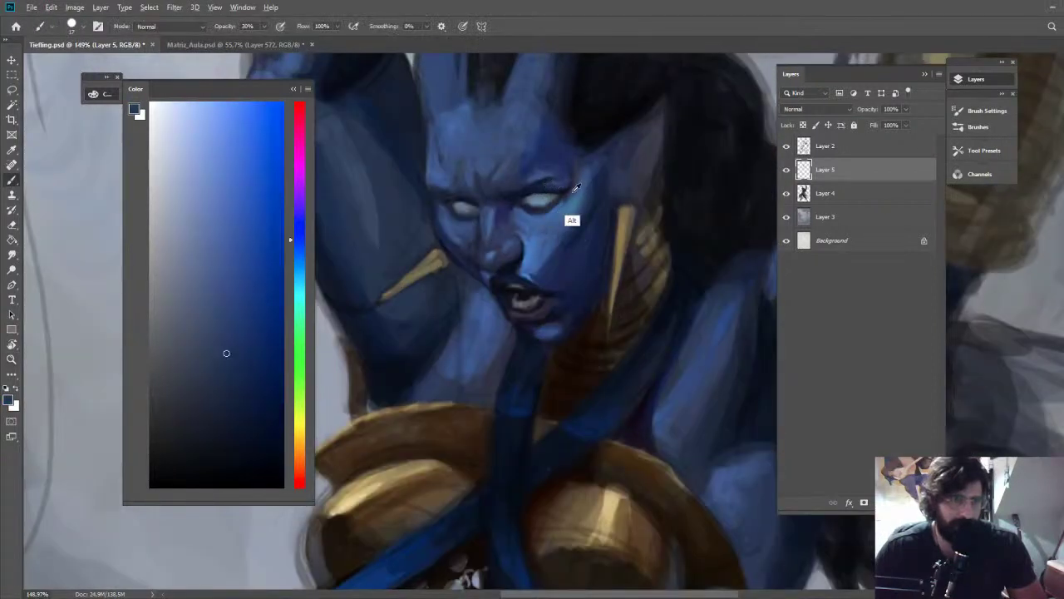
left_click(573, 192, "alt")
key("z")
left_click_drag(603, 212, 547, 155)
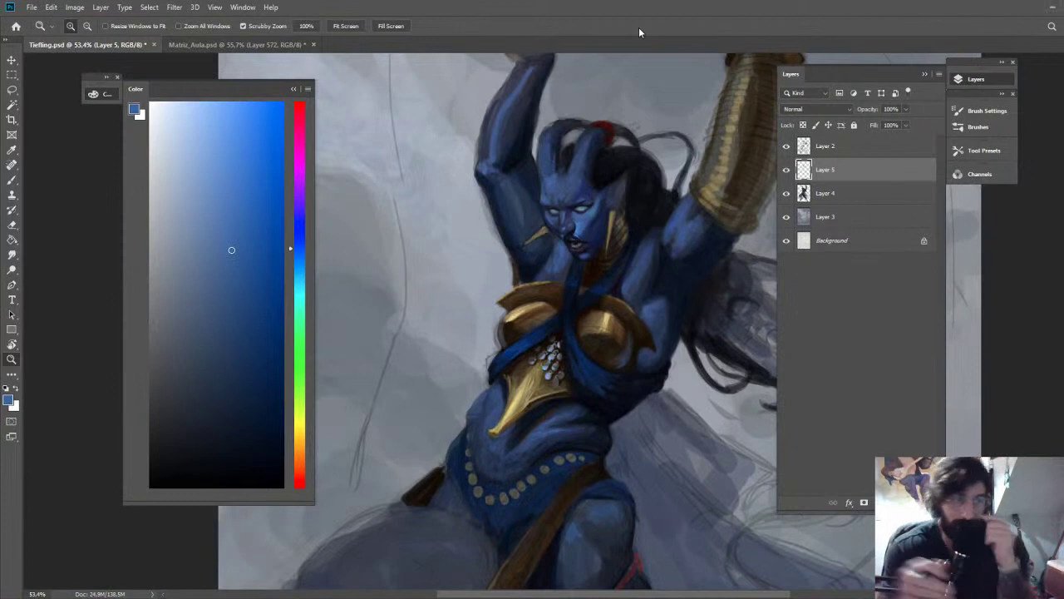
Switch to Matriz_Aula.psd, examine the crouching figure, and slide Layer 572's sketches sideways to study the front-view bald head
left_click(215, 45)
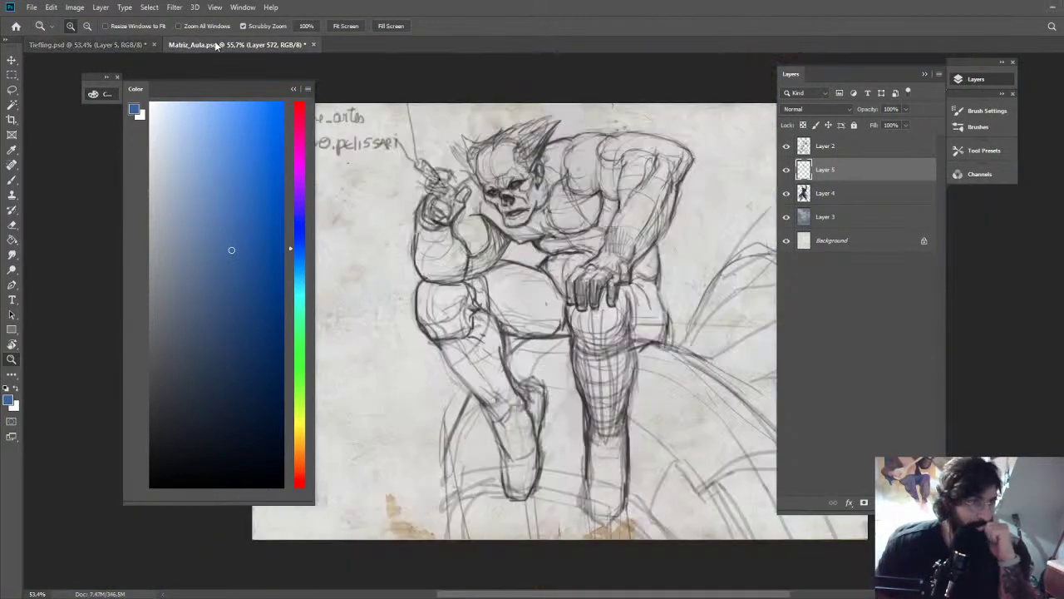
mouse_move(595, 265)
left_mouse_down()
mouse_move(673, 264)
mouse_move(591, 265)
left_mouse_up()
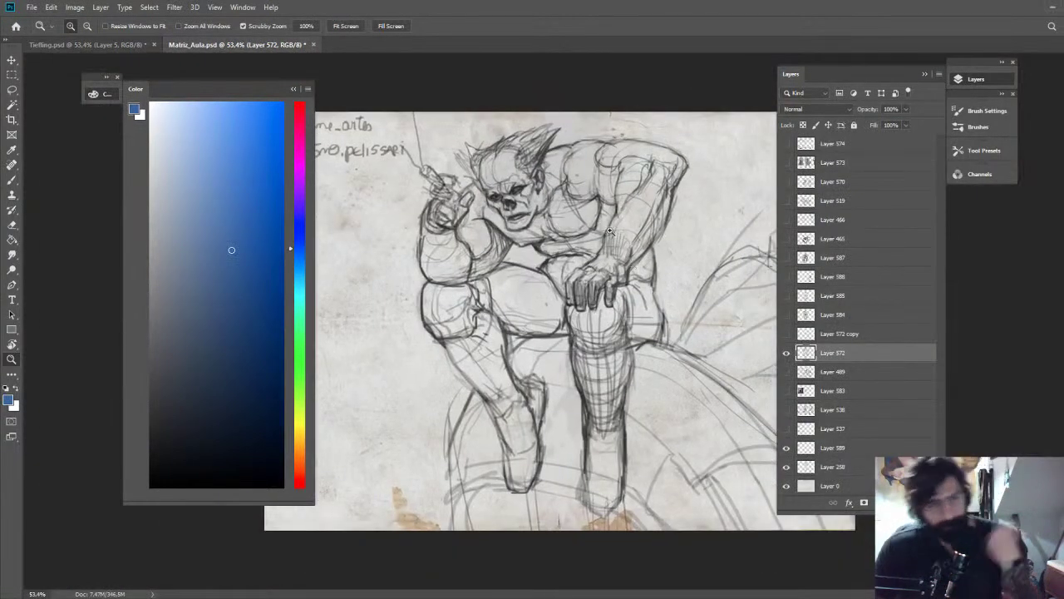
scroll(573, 250, "up", 3)
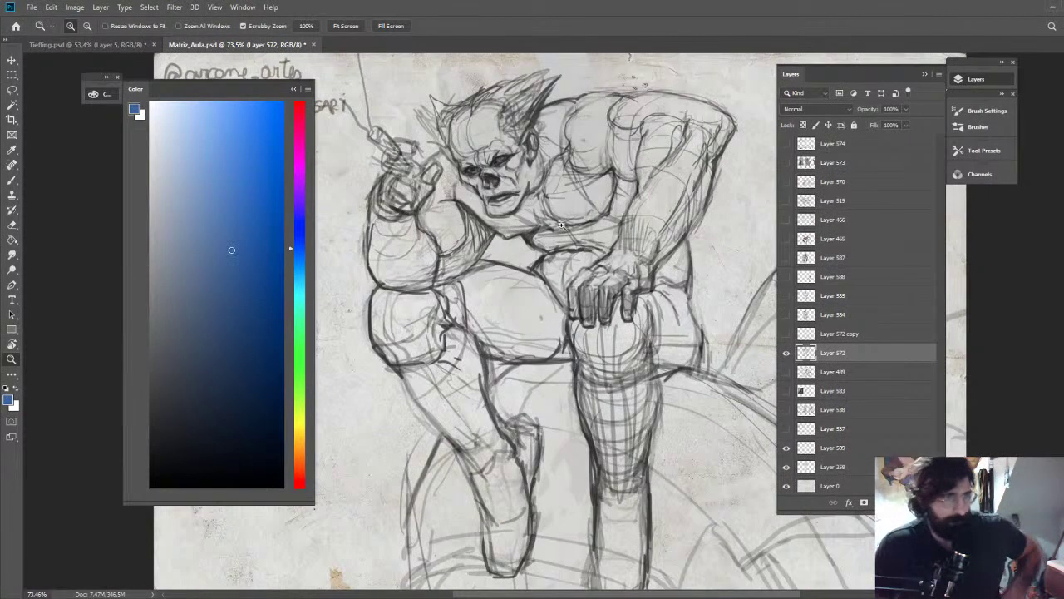
key("v")
mouse_move(519, 179)
left_mouse_down()
mouse_move(595, 156)
mouse_move(709, 170)
left_mouse_up()
left_click_drag(468, 191, 660, 212)
mouse_move(399, 222)
left_mouse_down()
mouse_move(672, 249)
mouse_move(380, 215)
mouse_move(621, 220)
left_mouse_up()
key("z")
left_click_drag(466, 233, 548, 234)
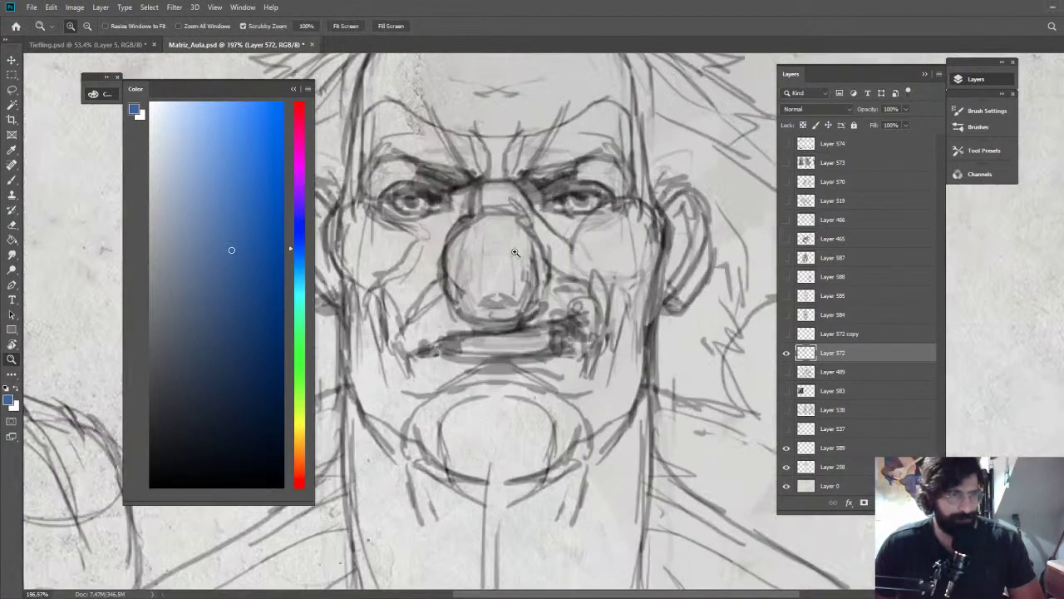
left_click_drag(532, 285, 399, 285)
left_click(928, 74)
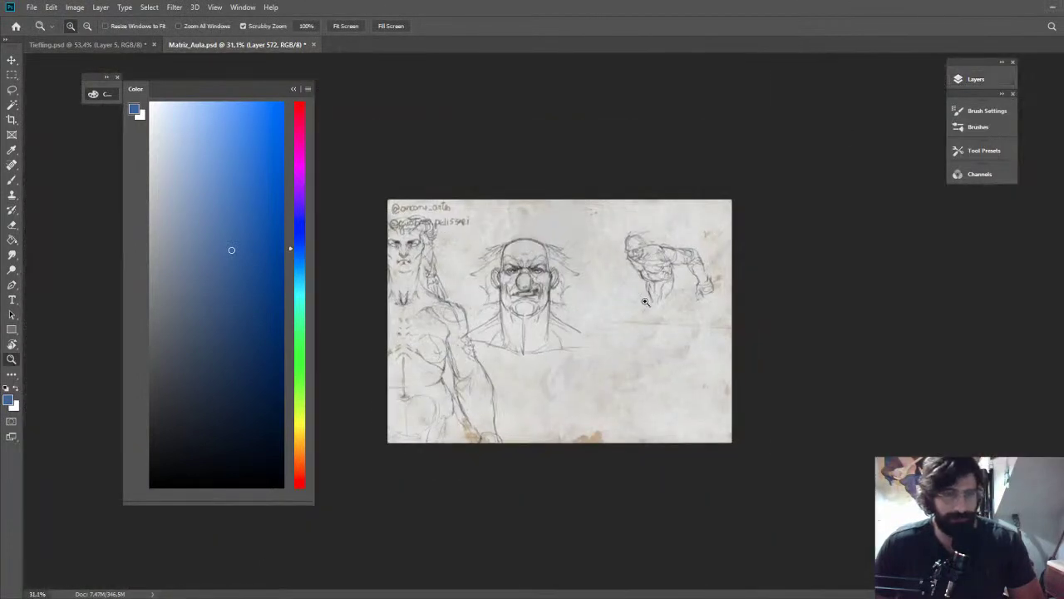
Slide Layer 572's sketches back to the crouching figure to review it, and return to Tiefling.psd
left_click_drag(644, 301, 675, 300)
key("v")
mouse_move(752, 306)
left_mouse_down()
mouse_move(497, 300)
mouse_move(553, 301)
left_mouse_up()
left_click_drag(747, 308, 683, 280)
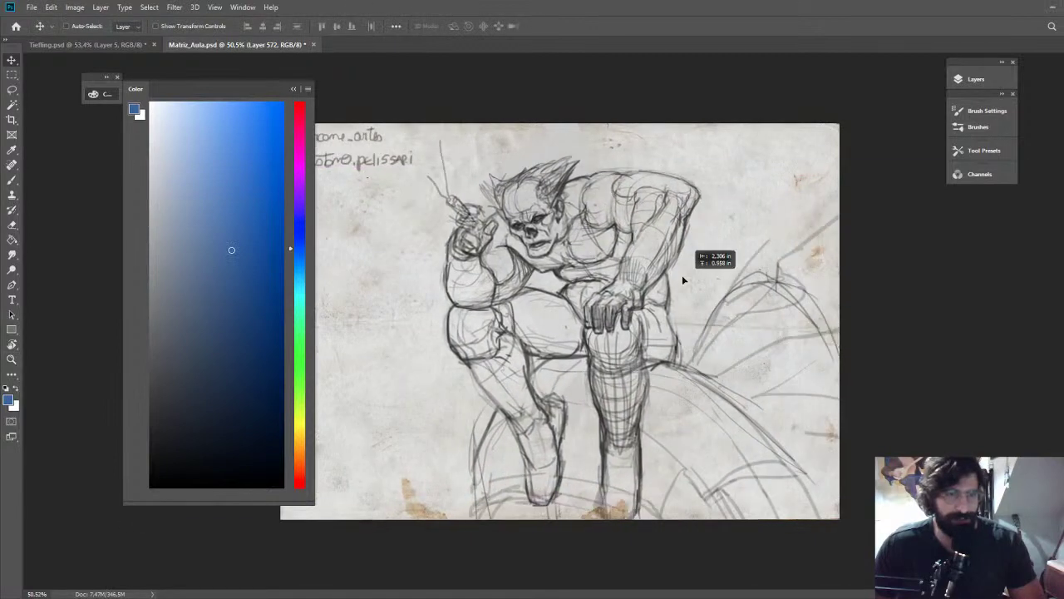
key("ctrl+Tab")
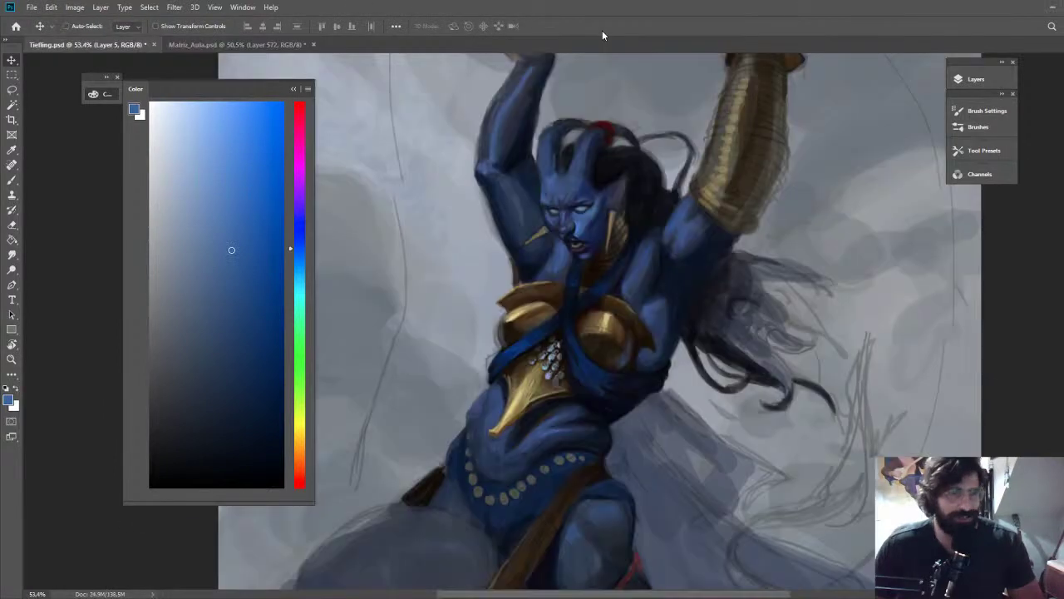
Refine the nose and the far cheek's contour with sampled dark blues using a small brush at 30% opacity
key("z")
left_click_drag(562, 215, 661, 216)
key("b")
left_click(600, 200, "alt")
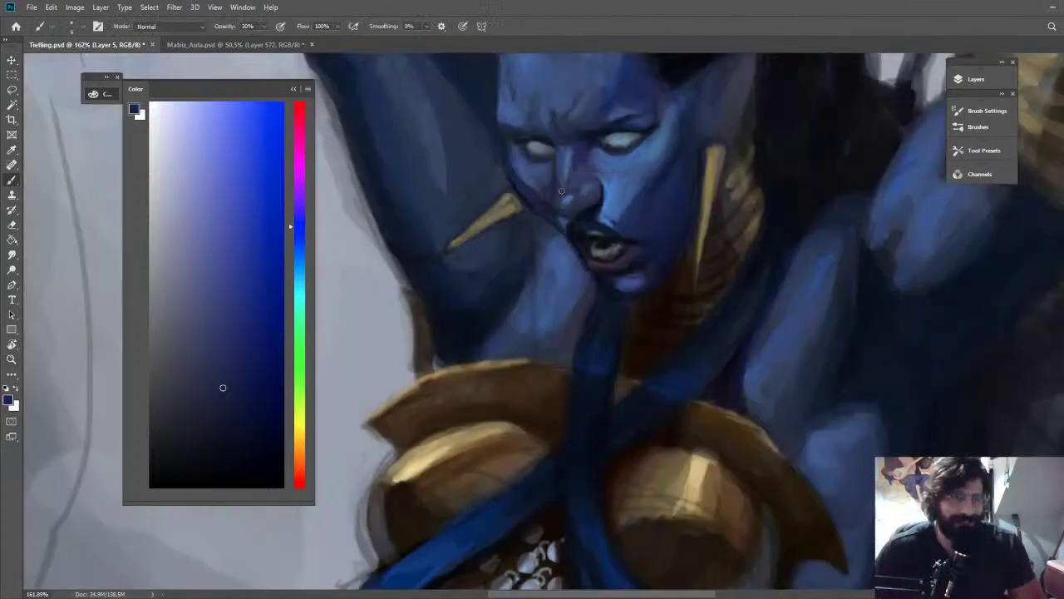
left_click(612, 181, "alt")
left_click(545, 238, "alt")
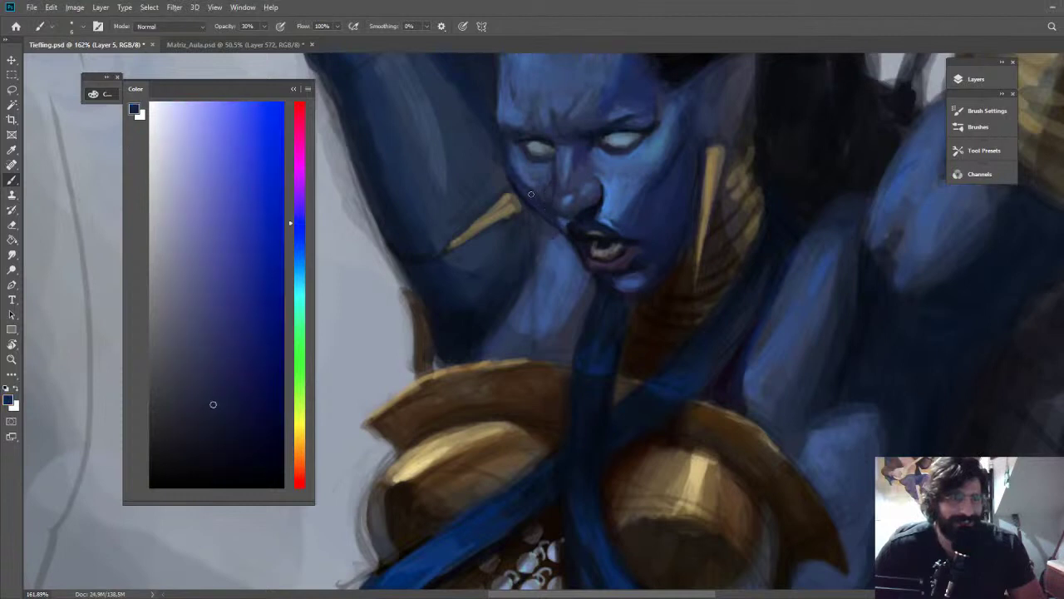
Paint a saturated bright blue accent under the larger eye with a small brush at 50% opacity
left_click(601, 150, "alt")
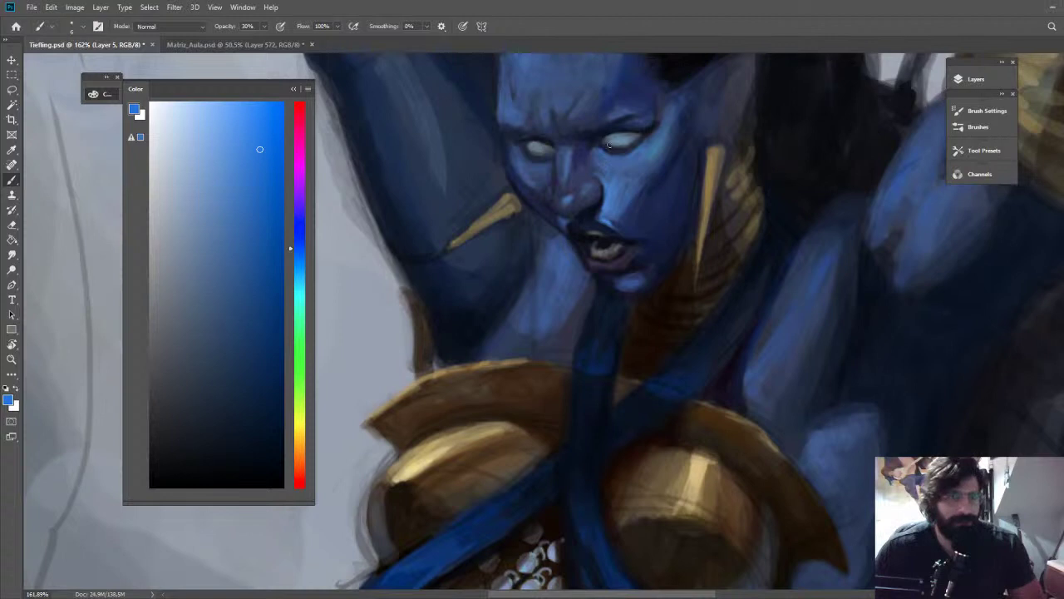
left_click(618, 151, "alt")
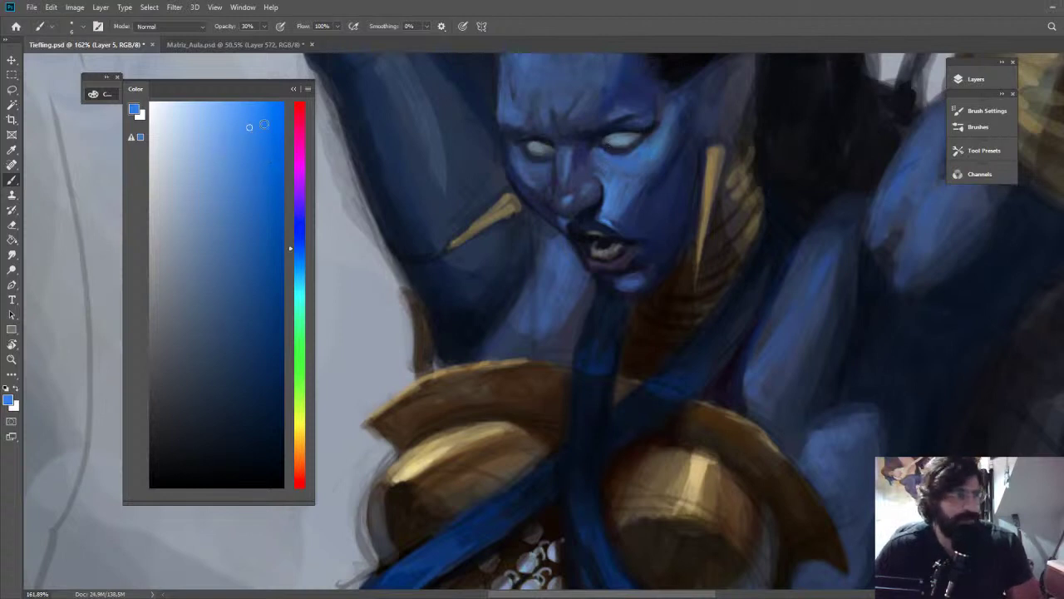
key("5")
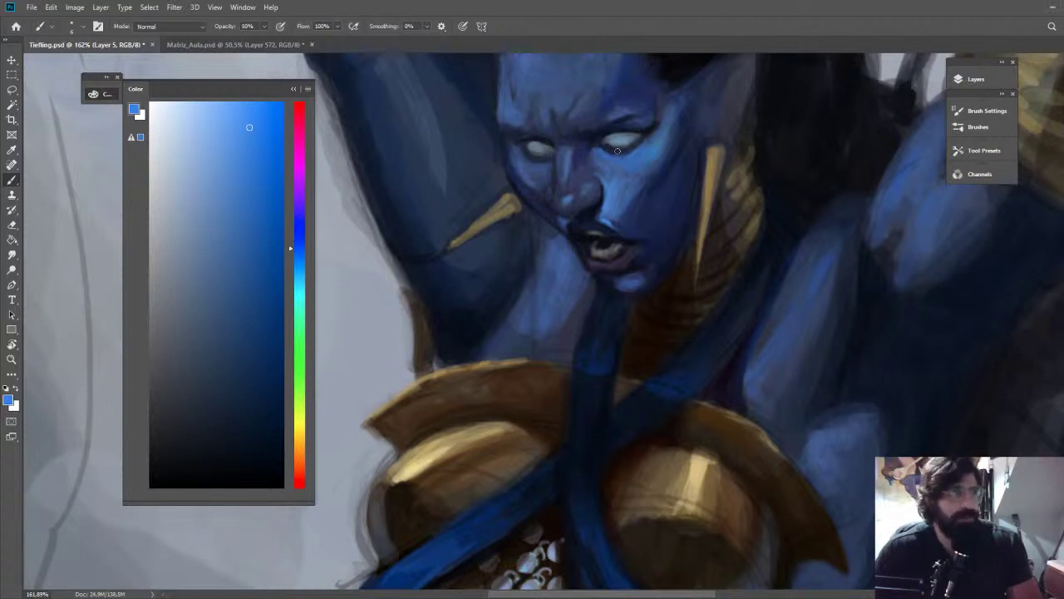
left_click_drag(636, 156, 616, 162)
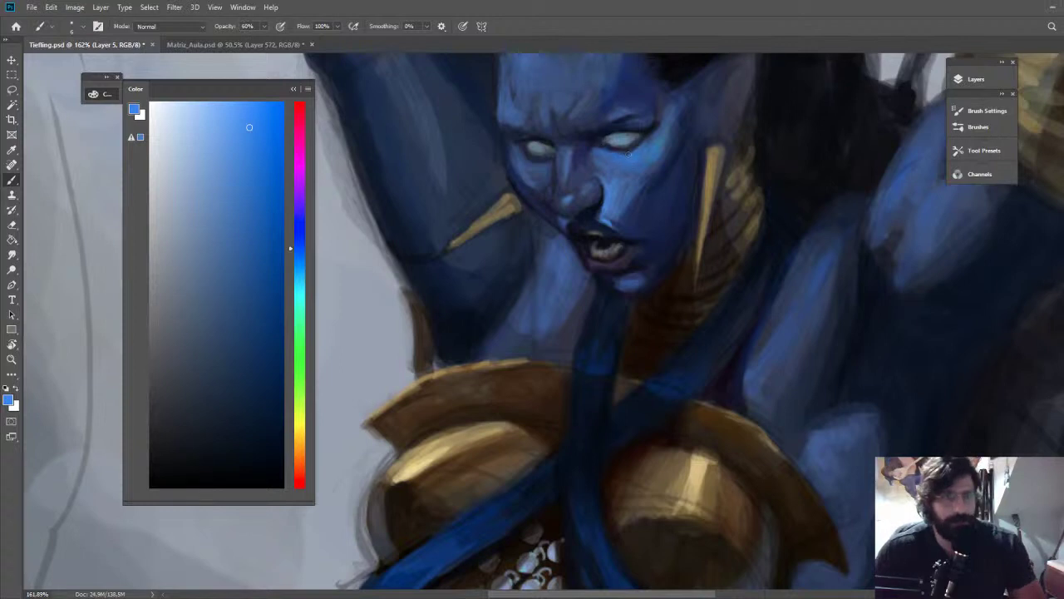
Examine the face and the whole figure at different magnifications and canvas rotations
key("z")
left_click_drag(582, 142, 483, 145)
key("r")
left_click_drag(524, 125, 754, 125)
key("Escape")
key("z")
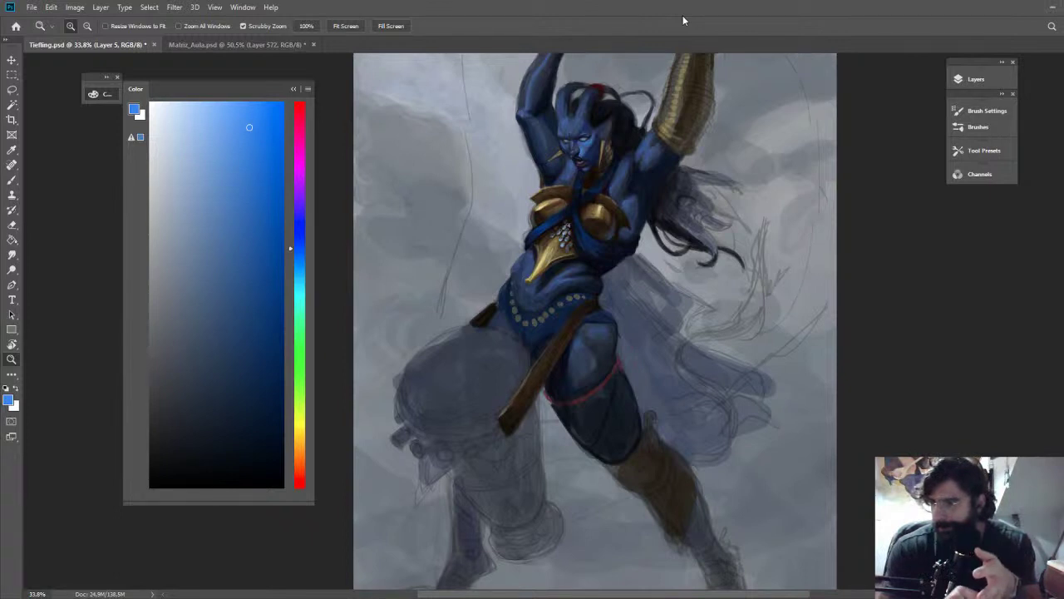
left_click_drag(600, 152, 656, 167)
key("b")
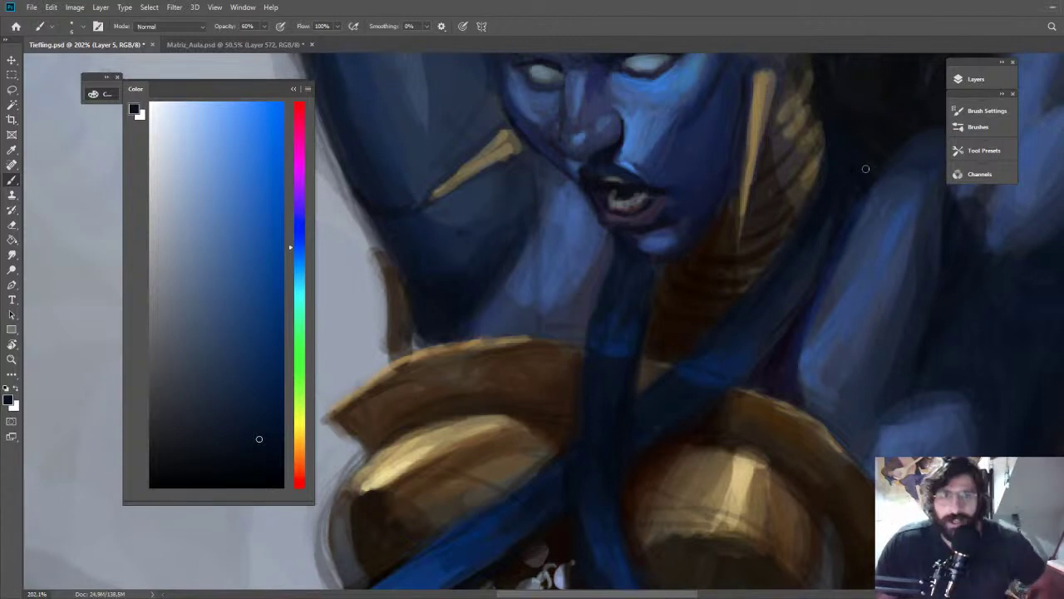
Add the tiger-tamer photo on Layer 6, enlarge it over the figure, and place its layer above Layer 2
key("z")
key("ctrl+0")
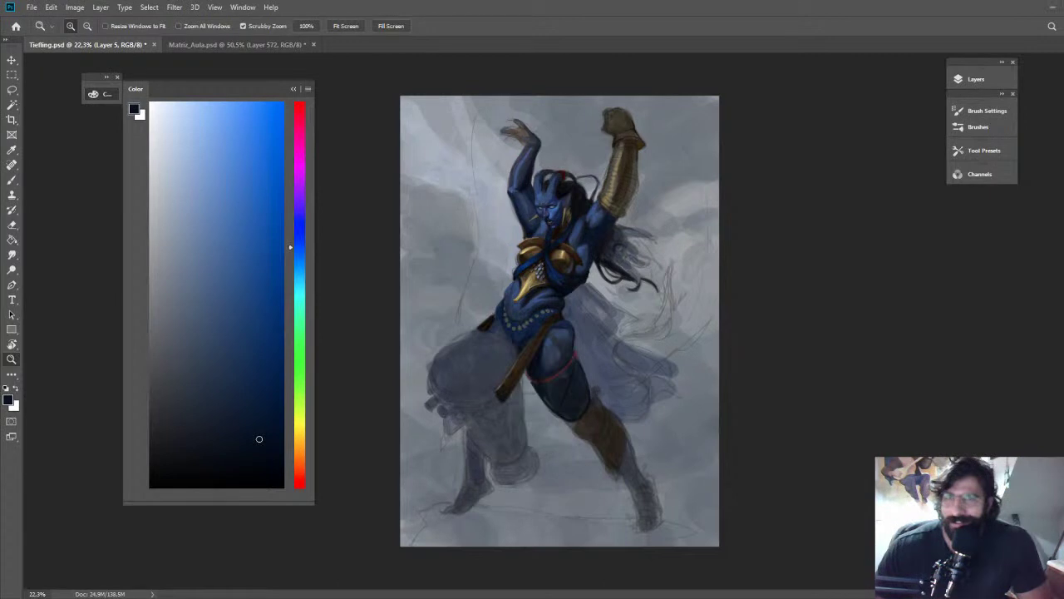
left_click_drag(596, 373, 666, 443)
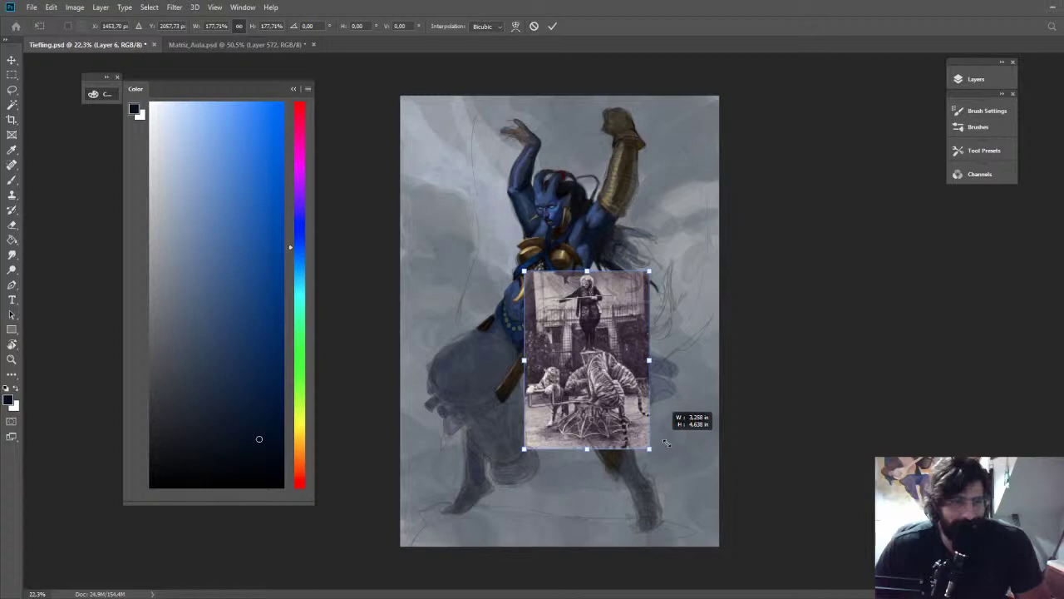
key("Return")
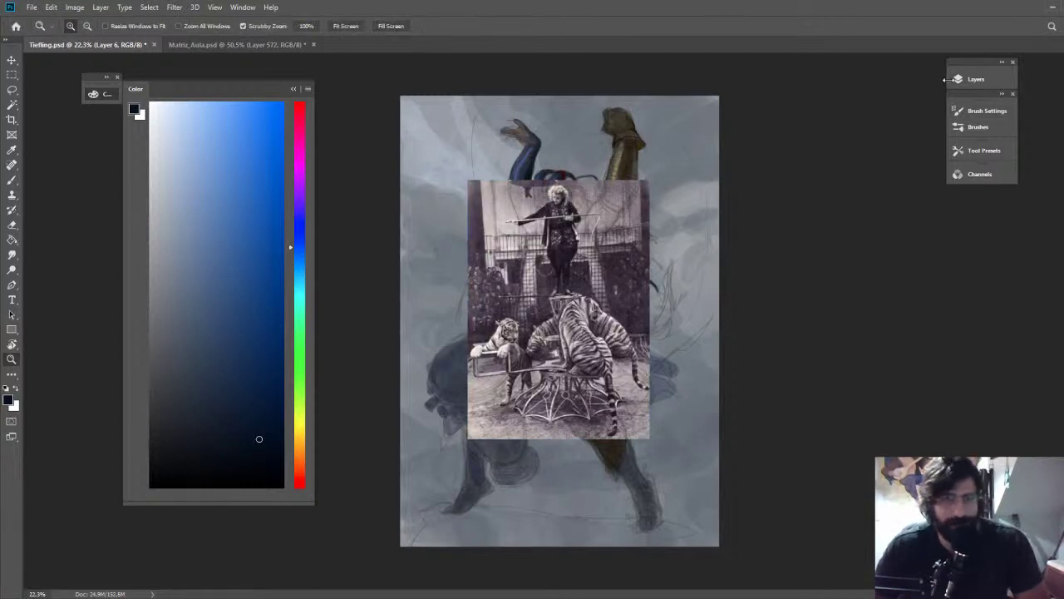
left_click(966, 79)
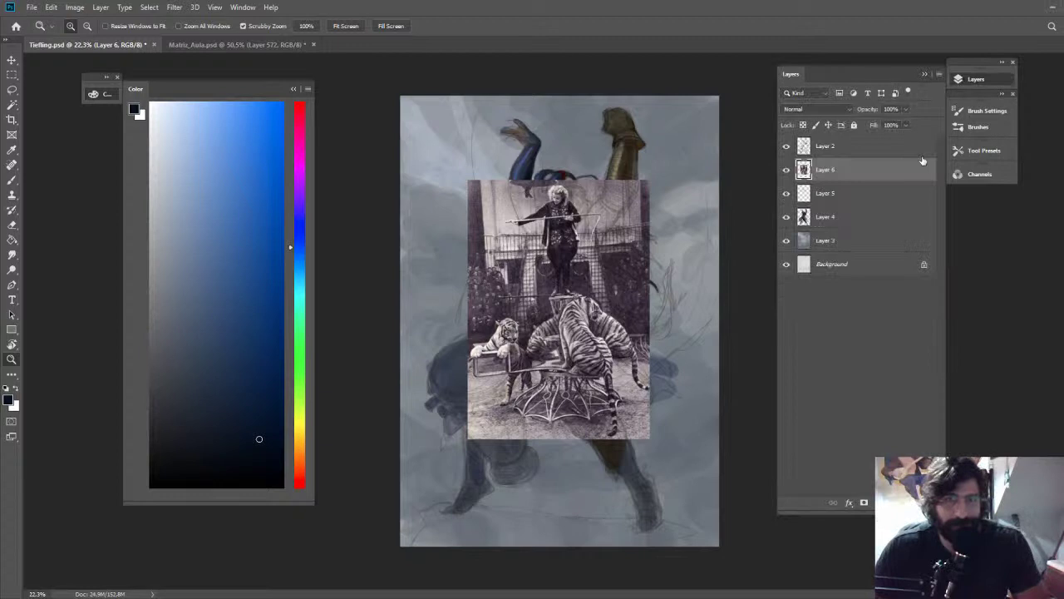
left_click_drag(922, 161, 915, 139)
left_click_drag(565, 210, 598, 212)
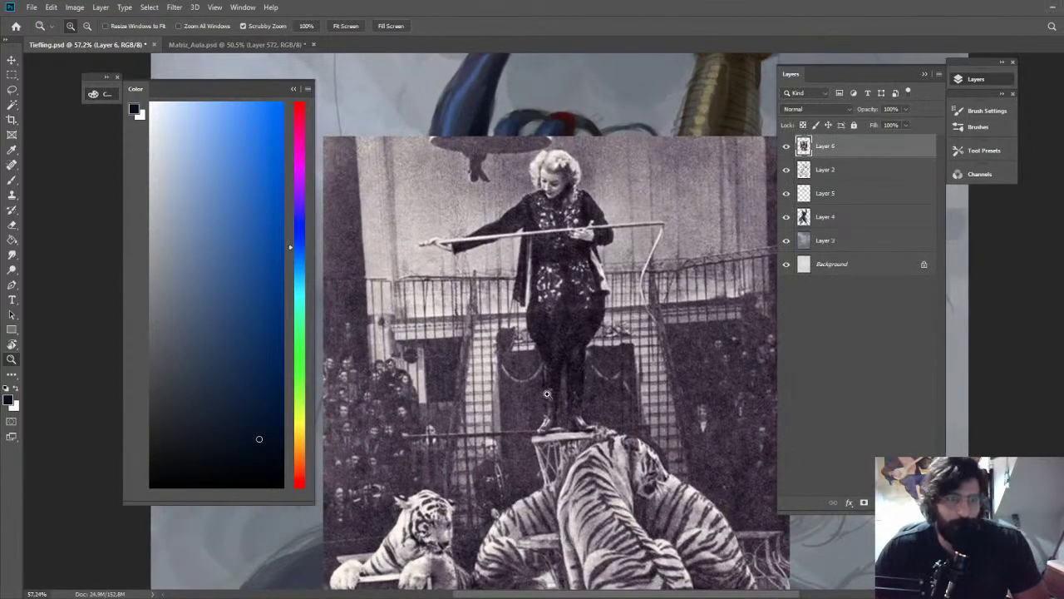
left_click_drag(609, 341, 610, 211)
left_click_drag(610, 211, 595, 212)
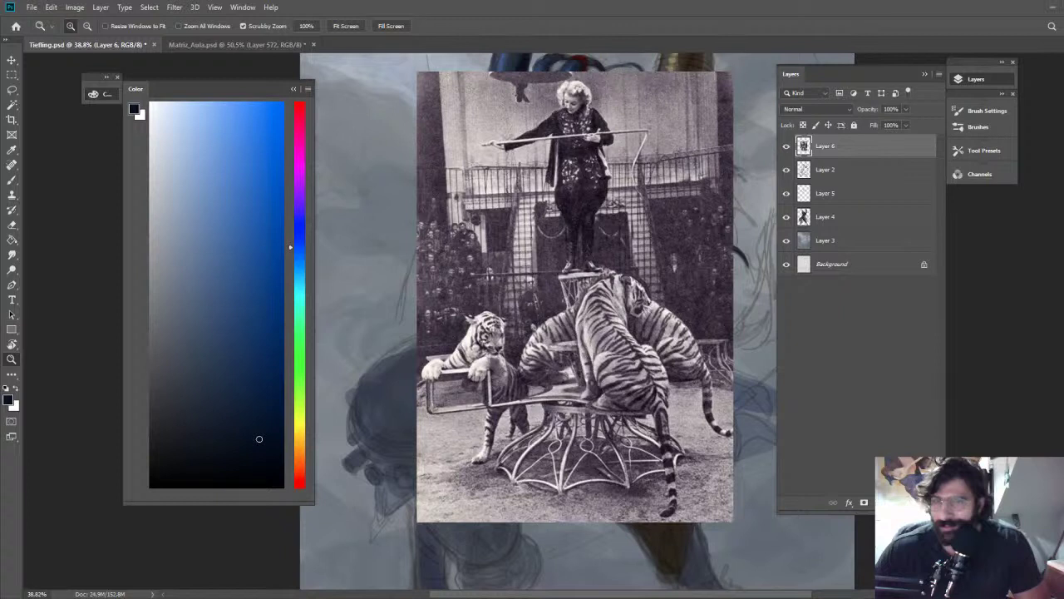
Paste the strongman photo on a new layer and scale it up to cover most of the tiger-tamer photo
key("ctrl+v")
key("ctrl+t")
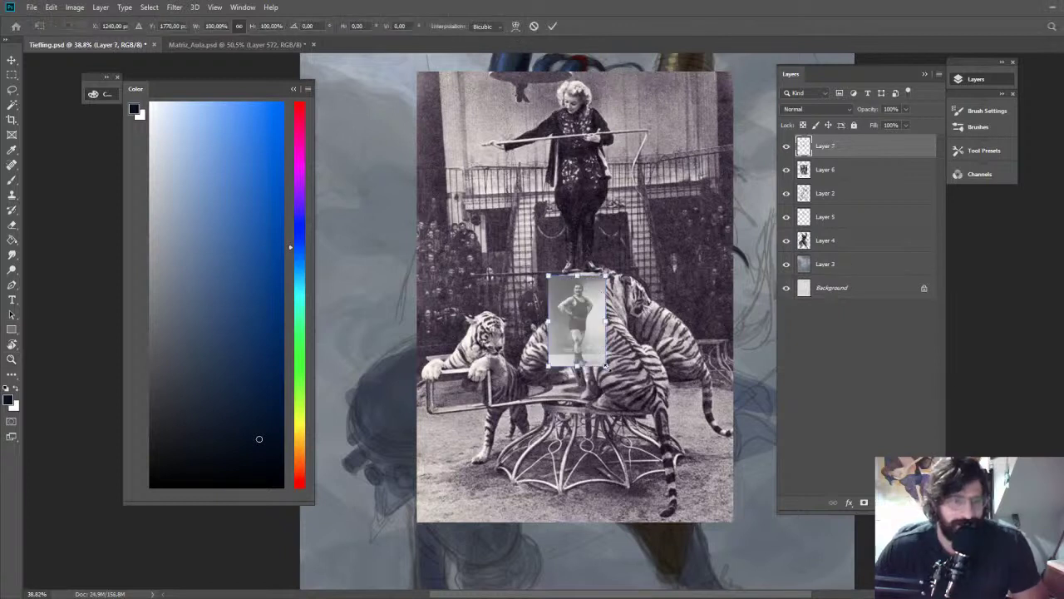
left_click_drag(608, 367, 750, 502)
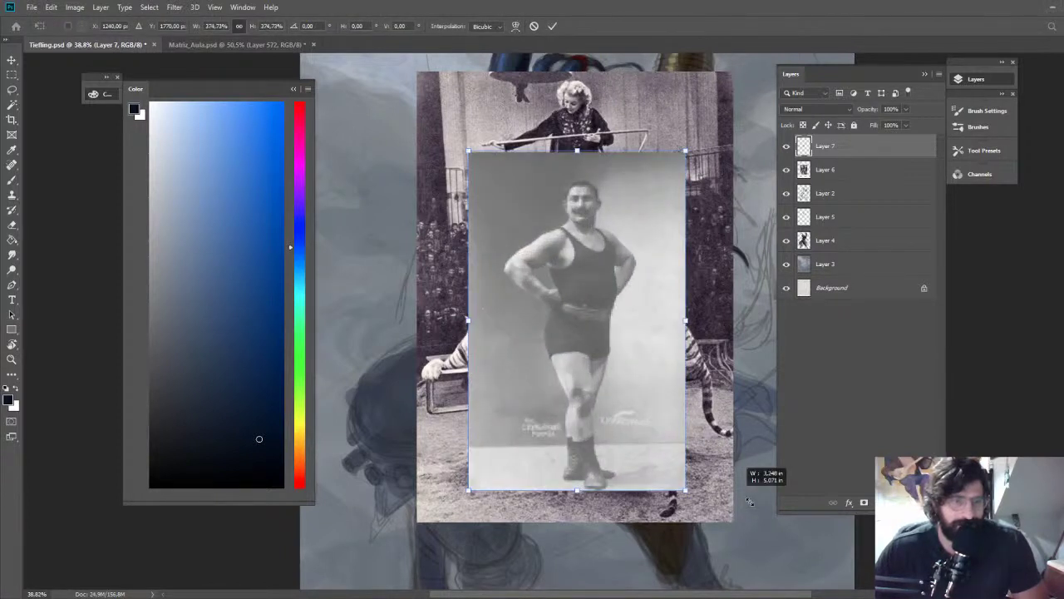
key("Return")
key("z")
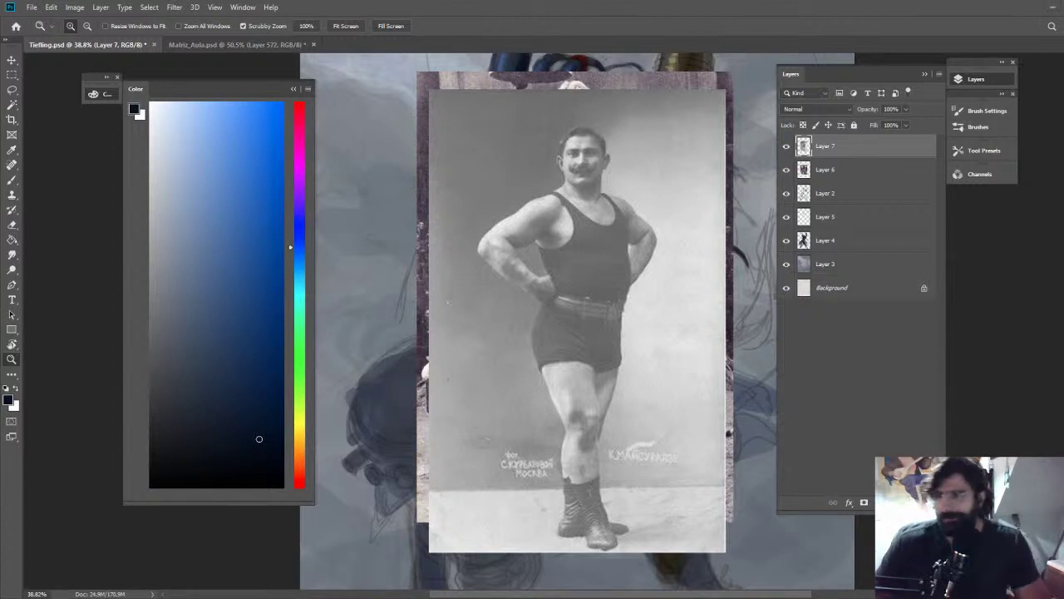
Compare the two reference photos by toggling the strongman's Layer 7, and leave that layer hidden
left_click_drag(696, 192, 670, 192)
left_click(787, 146)
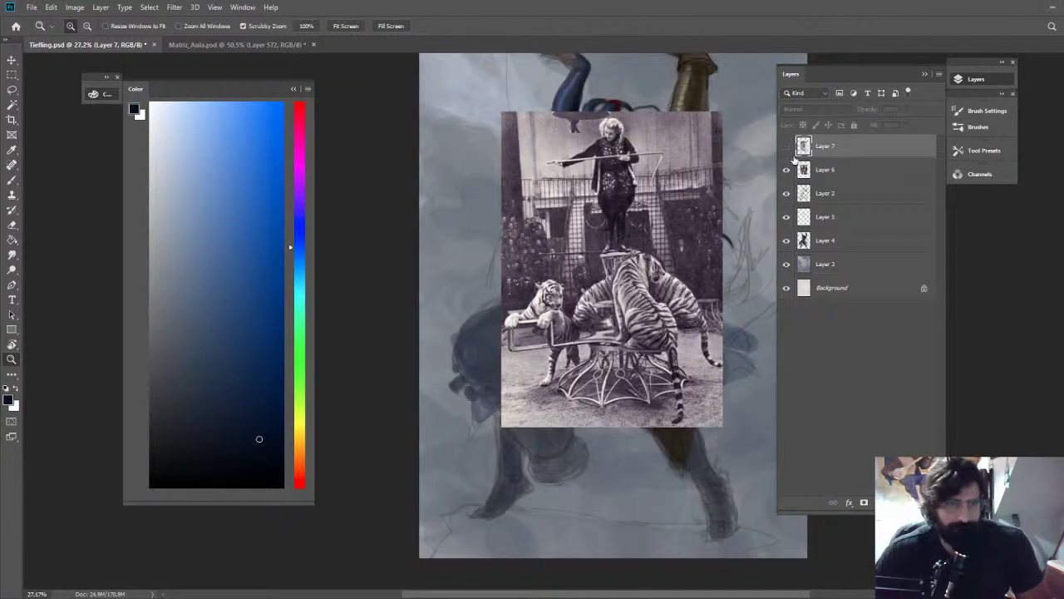
left_click(787, 146)
left_click(787, 147)
left_click_drag(627, 170, 664, 184)
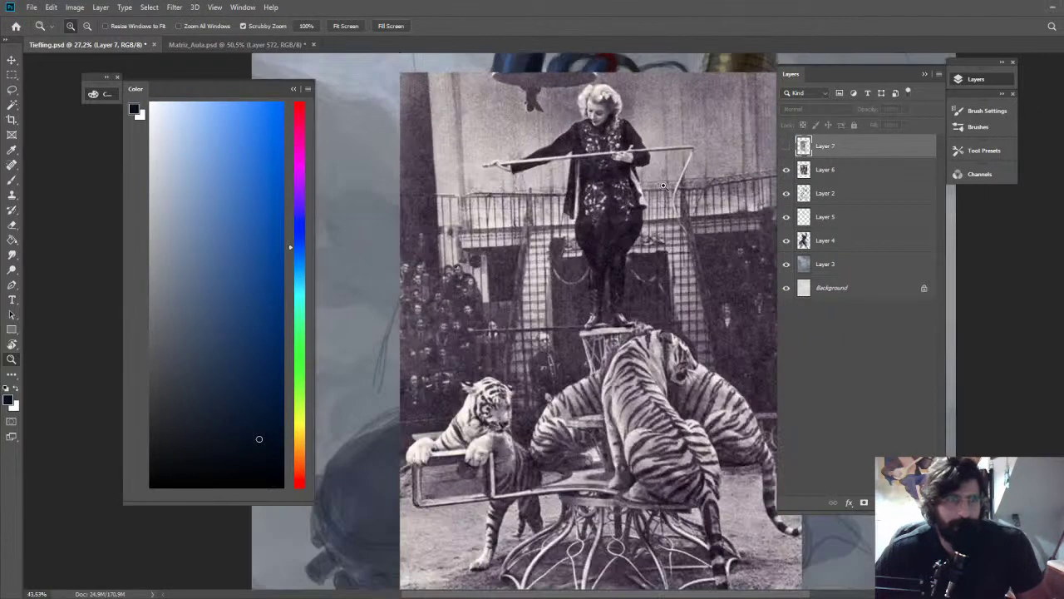
left_click_drag(663, 186, 628, 185)
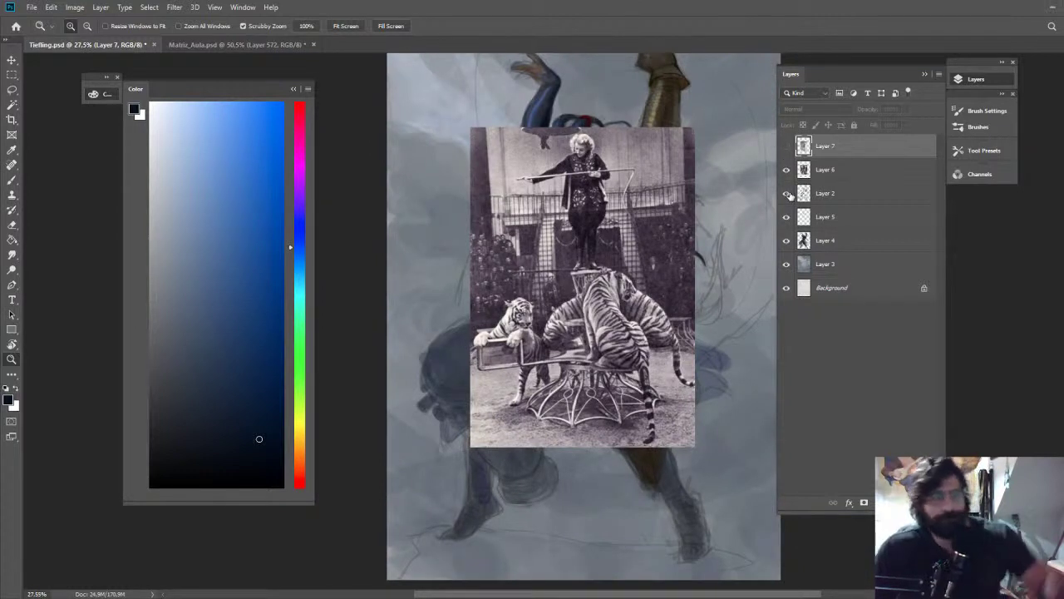
Hide the tiger-tamer photo's Layer 6 and the sketch on Layer 2, and make Layer 5 active
left_click(787, 170)
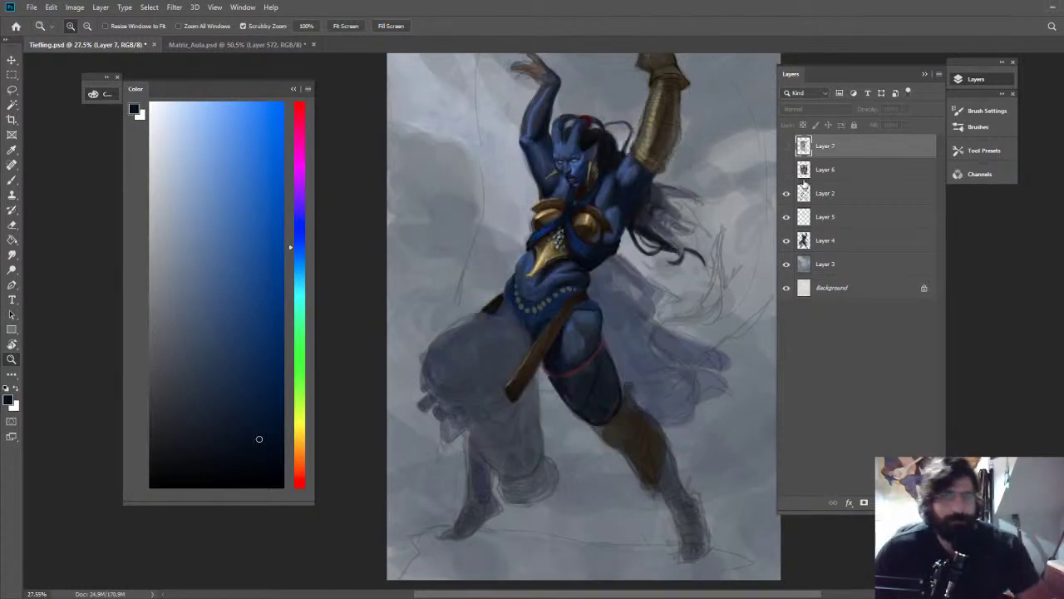
left_click(786, 193)
left_click(819, 217)
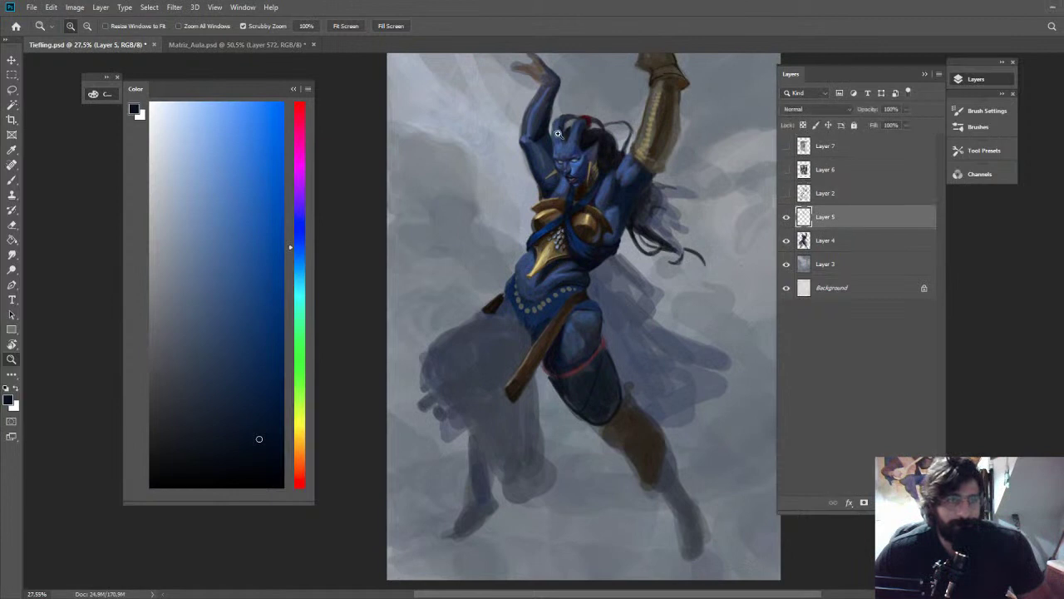
Refine the skin around the larger eye's inner corner and lower lid with sampled blues at 60% opacity
left_click_drag(558, 133, 688, 182)
left_click(626, 349, "alt")
left_click(624, 319, "alt")
left_click(646, 320, "alt")
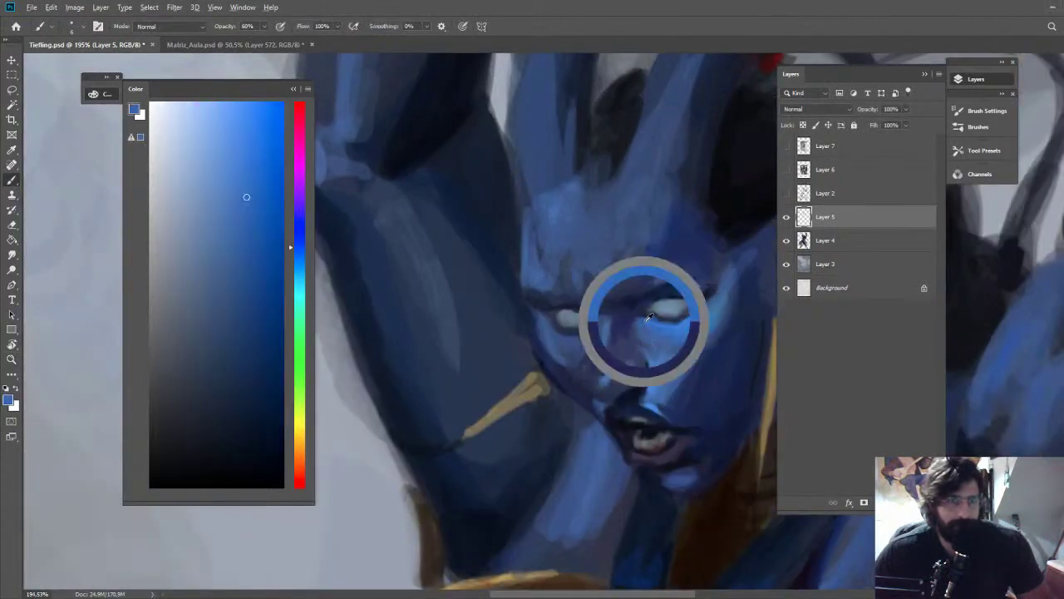
left_click(663, 309, "alt")
left_click(652, 314, "alt")
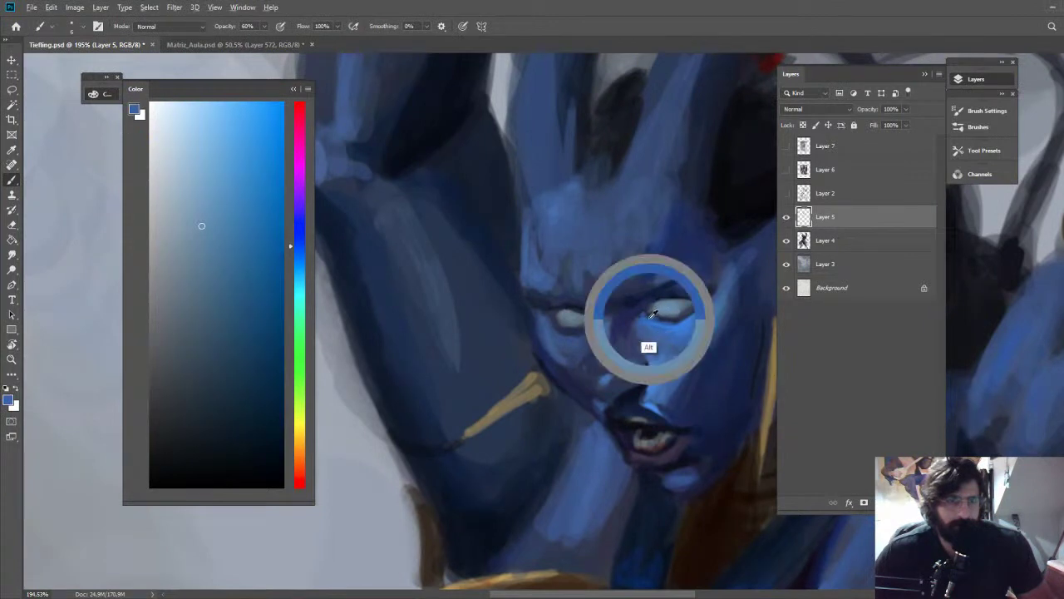
left_click(662, 326, "alt")
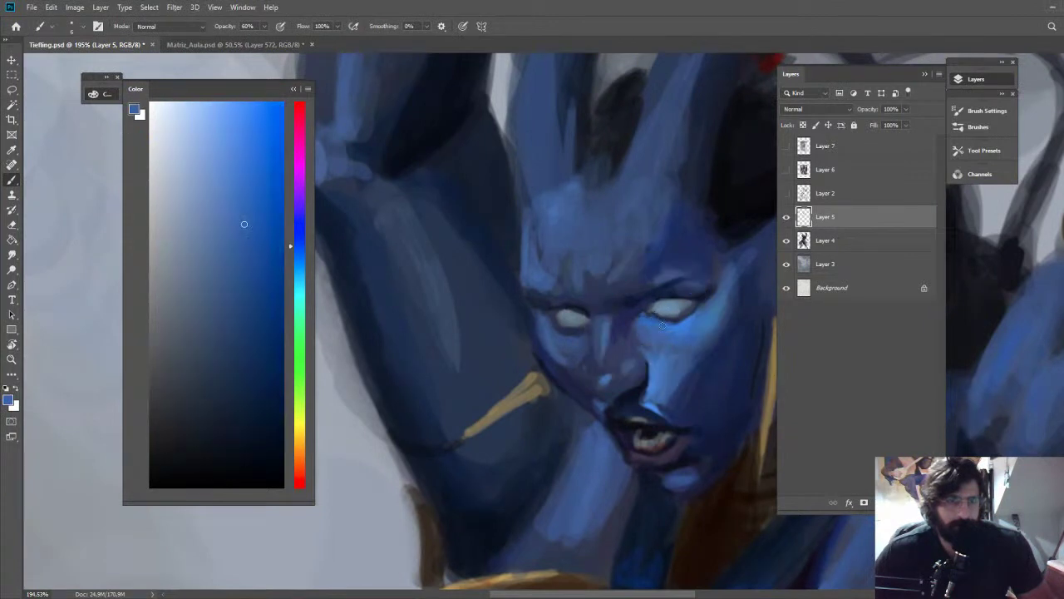
Touch up the larger eye's dark lid lines with sampled deep blues, lowering the brush opacity to 20%
left_click(663, 326, "alt")
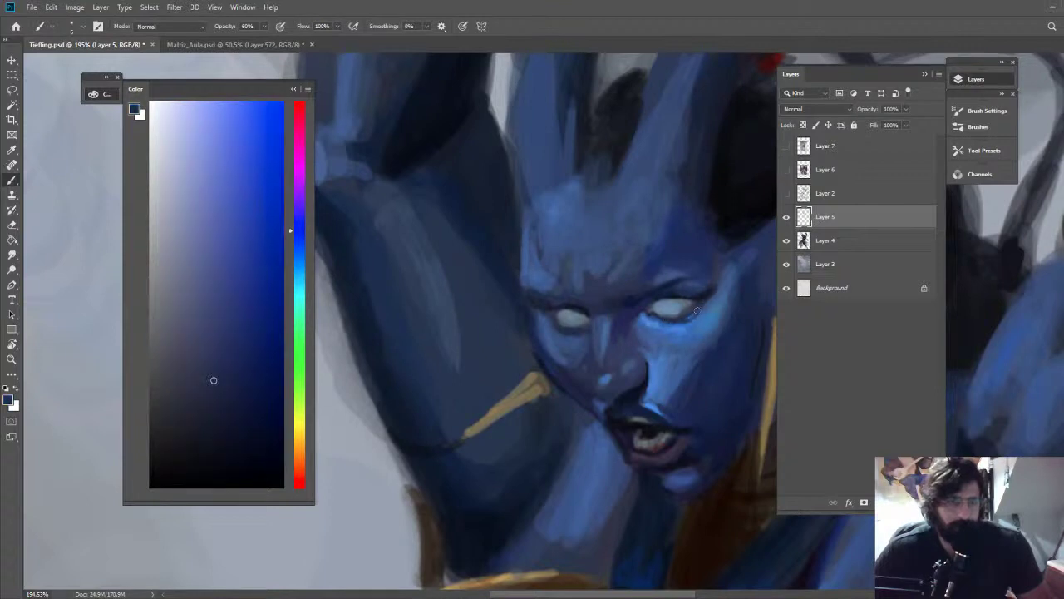
left_click(675, 297, "alt")
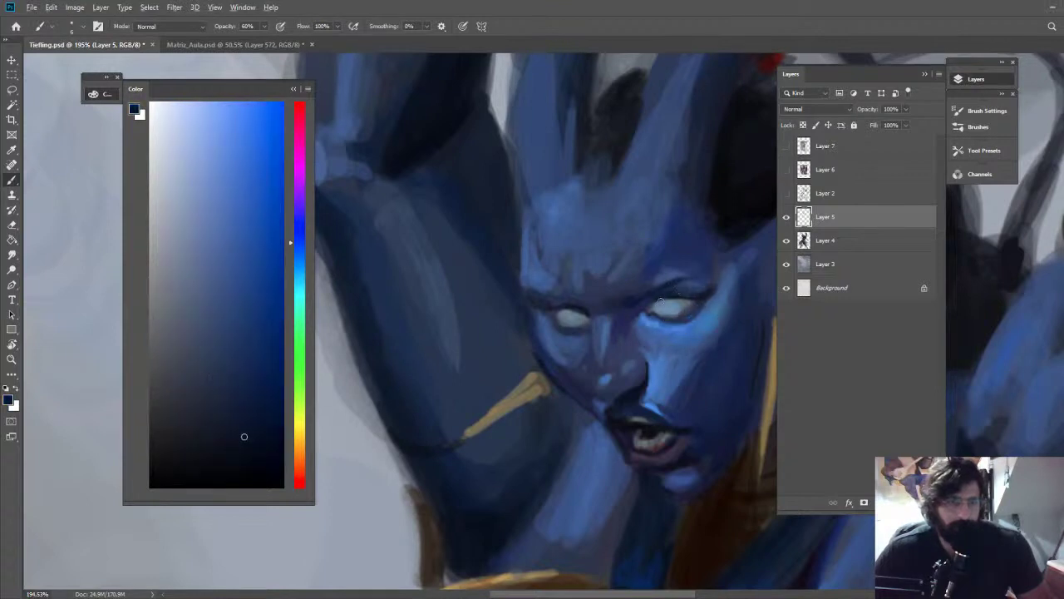
key("3")
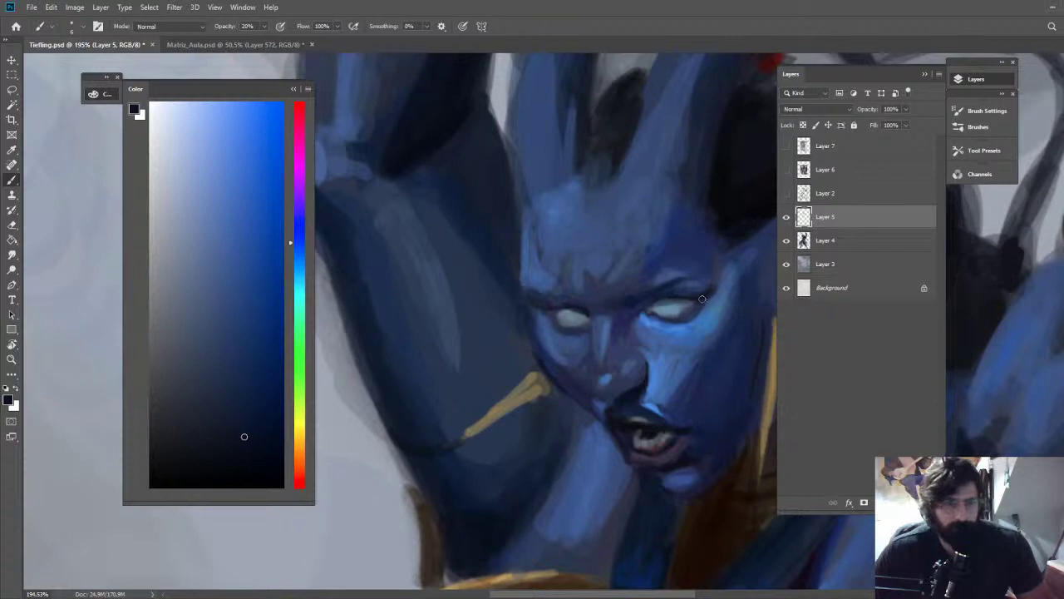
Refine the nose bridge and inner brows with sampled light and dark blues, raising the brush opacity to 40%
key("z")
left_click_drag(711, 292, 645, 274)
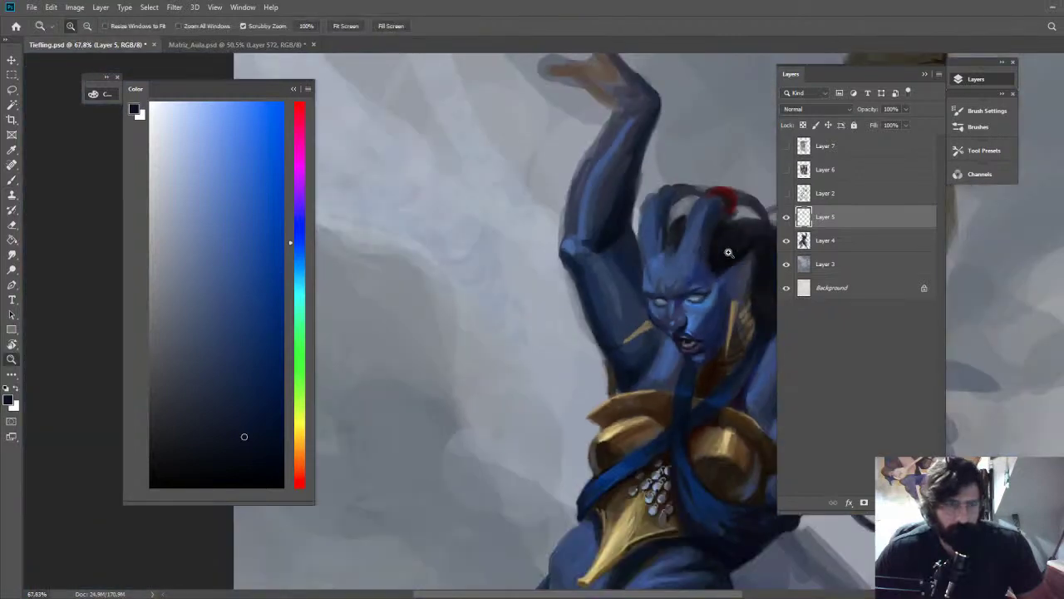
left_click_drag(728, 252, 606, 267)
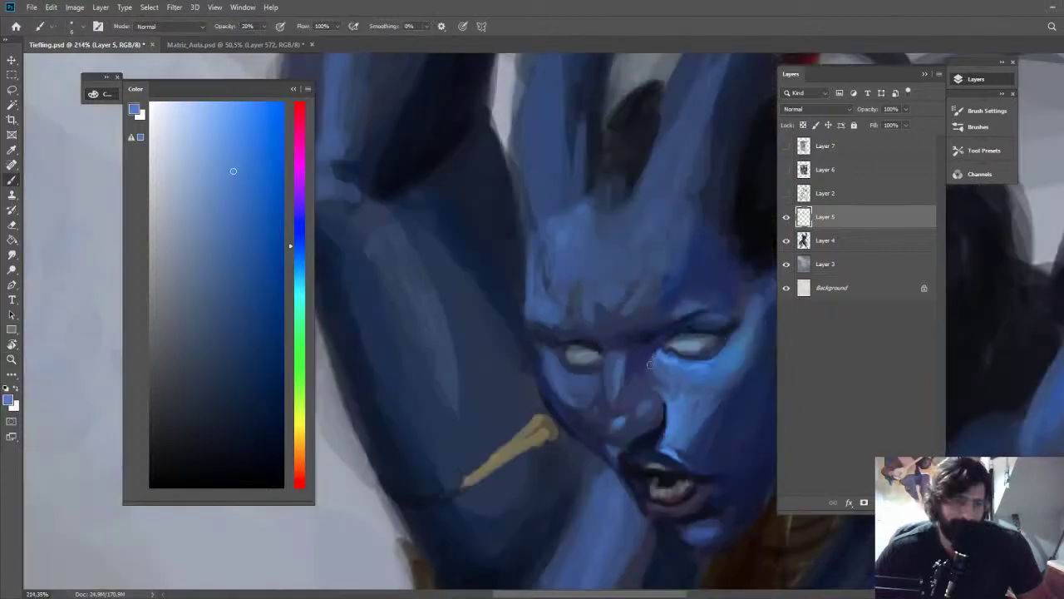
left_click(650, 345, "alt")
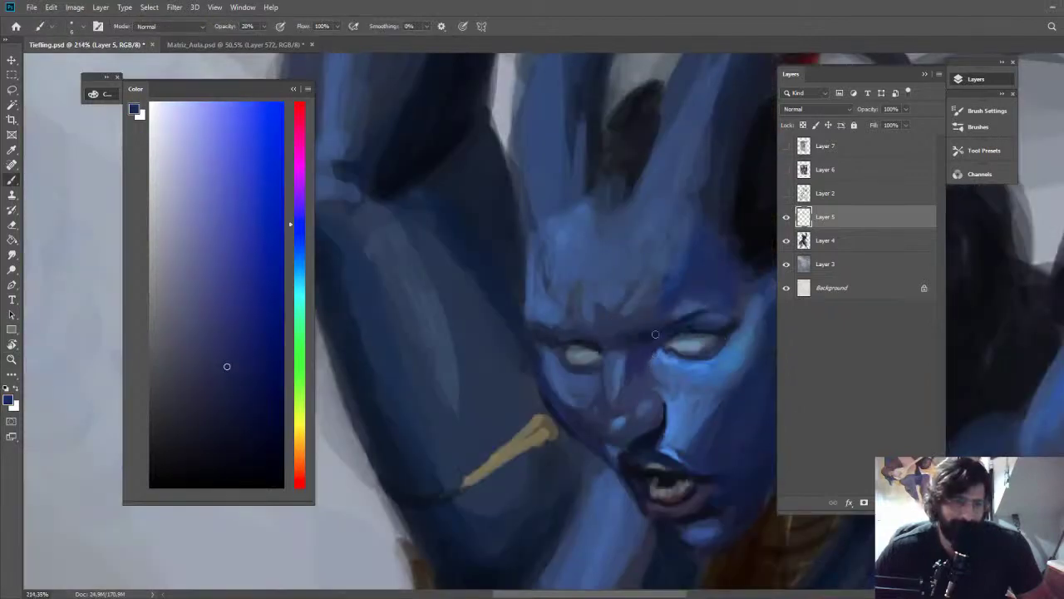
left_click(623, 372, "alt")
key("4")
left_click(649, 333, "alt")
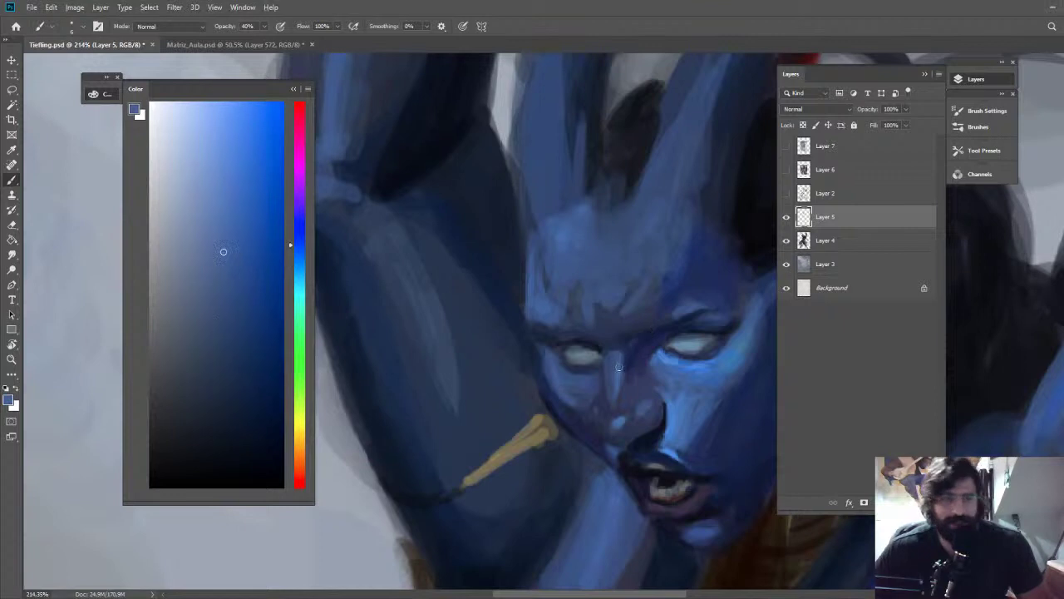
left_click(605, 341, "alt")
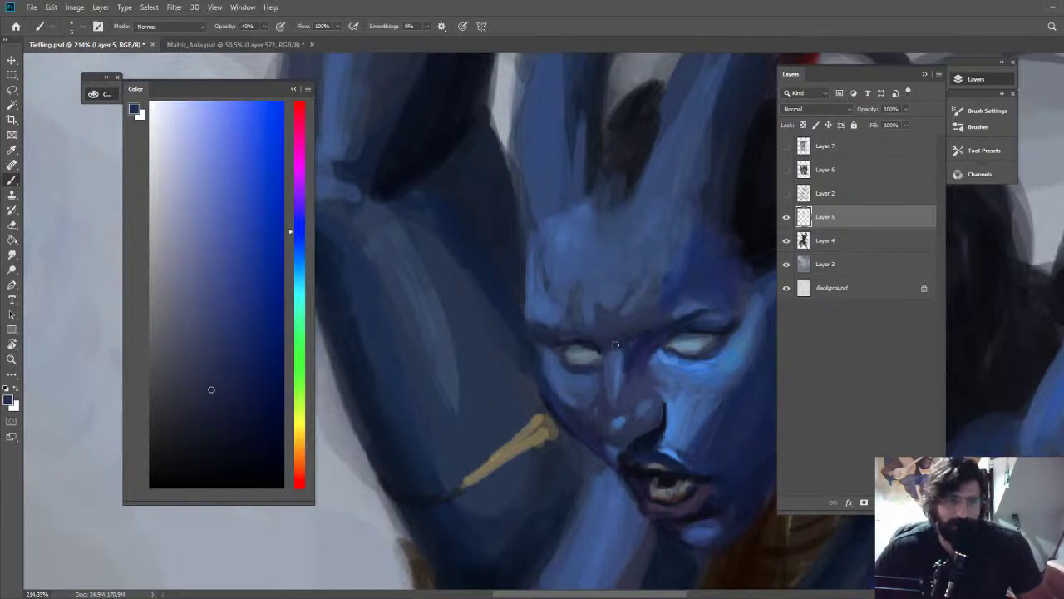
left_click(612, 359, "alt")
Rotate the canvas and refine the larger eyeball and its lids with sampled blues at 40% opacity
key("z")
left_click_drag(642, 348, 619, 279)
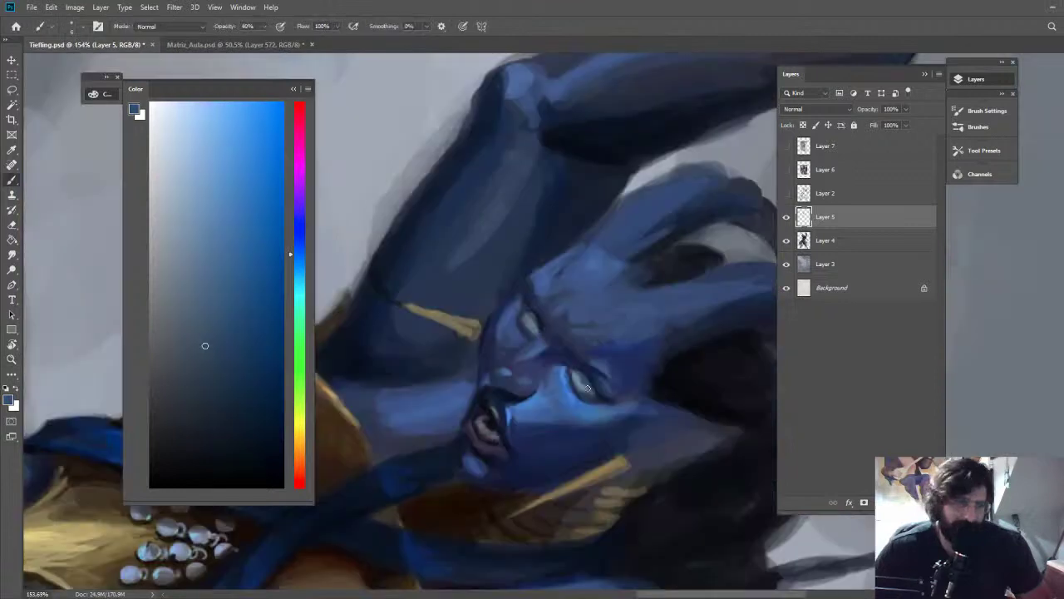
left_click(586, 383, "alt")
left_click(584, 408, "alt")
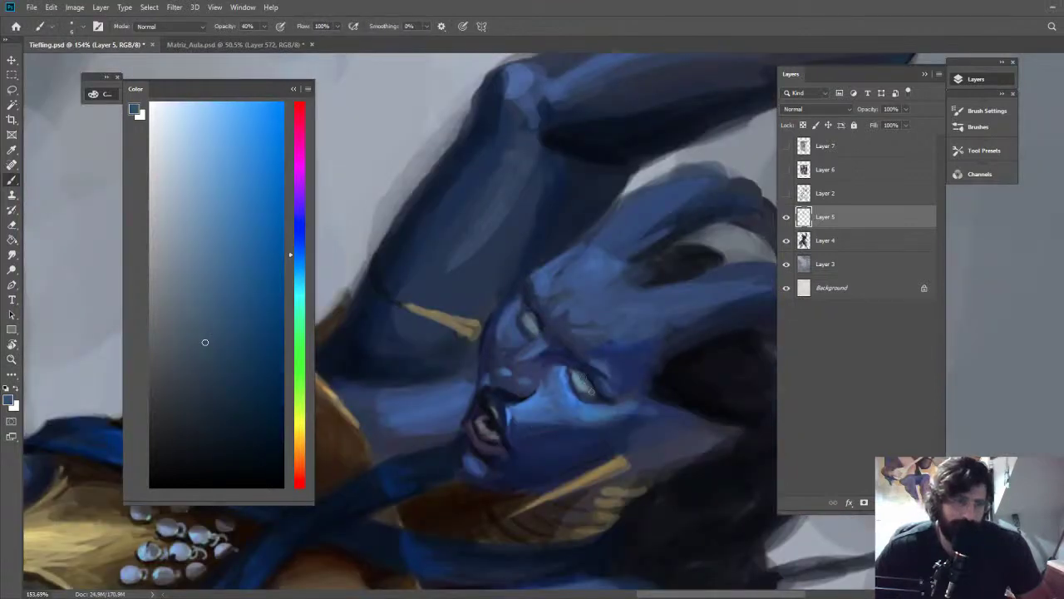
left_click(594, 411, "alt")
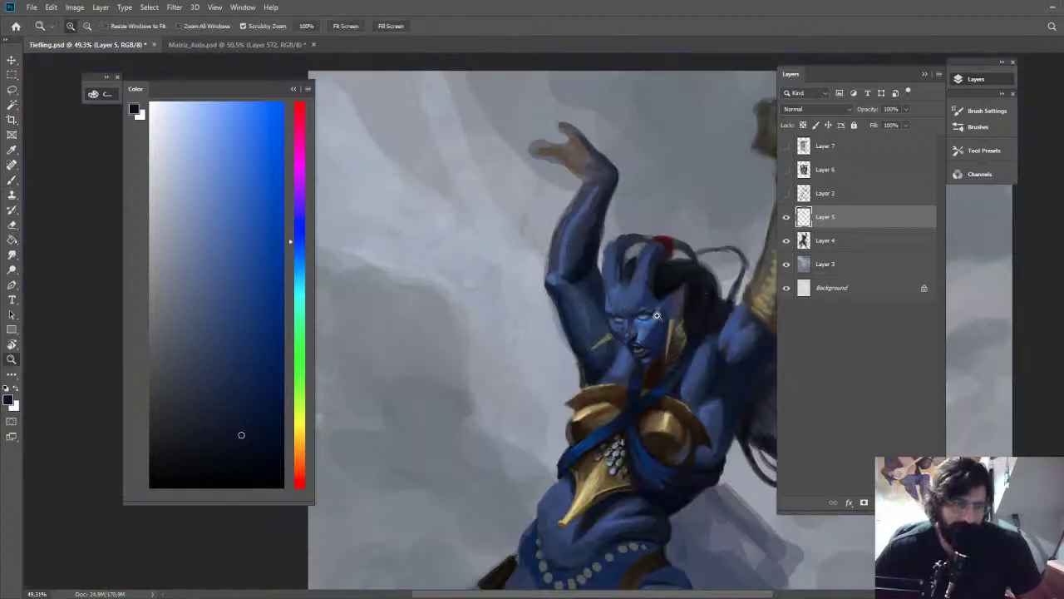
Refine the upper lip and the area beneath the nose with sampled bright and dark blues at 40% opacity
scroll(625, 357, "up", 5)
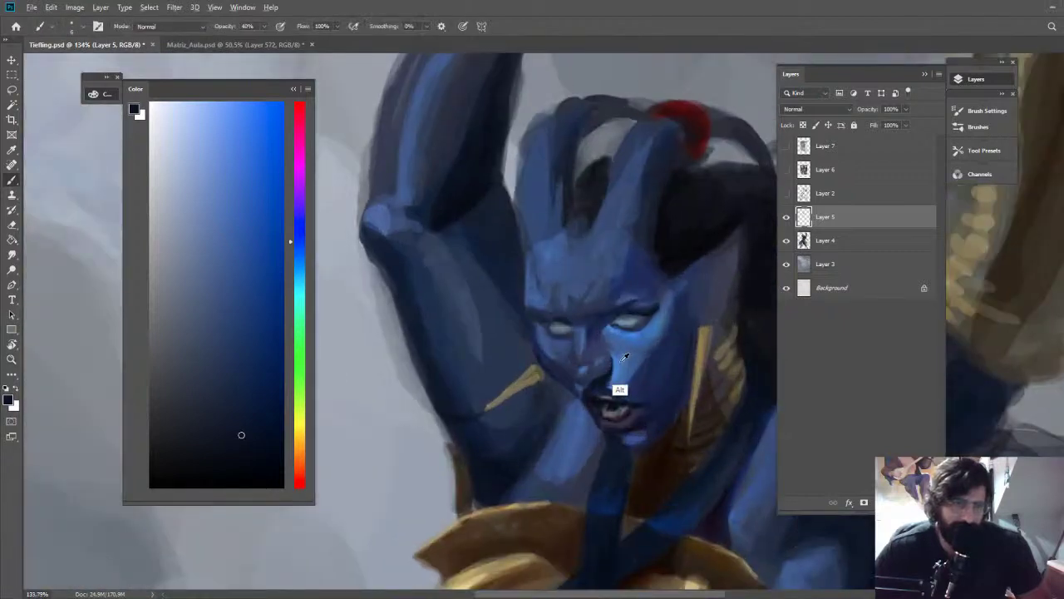
left_click(611, 396, "alt")
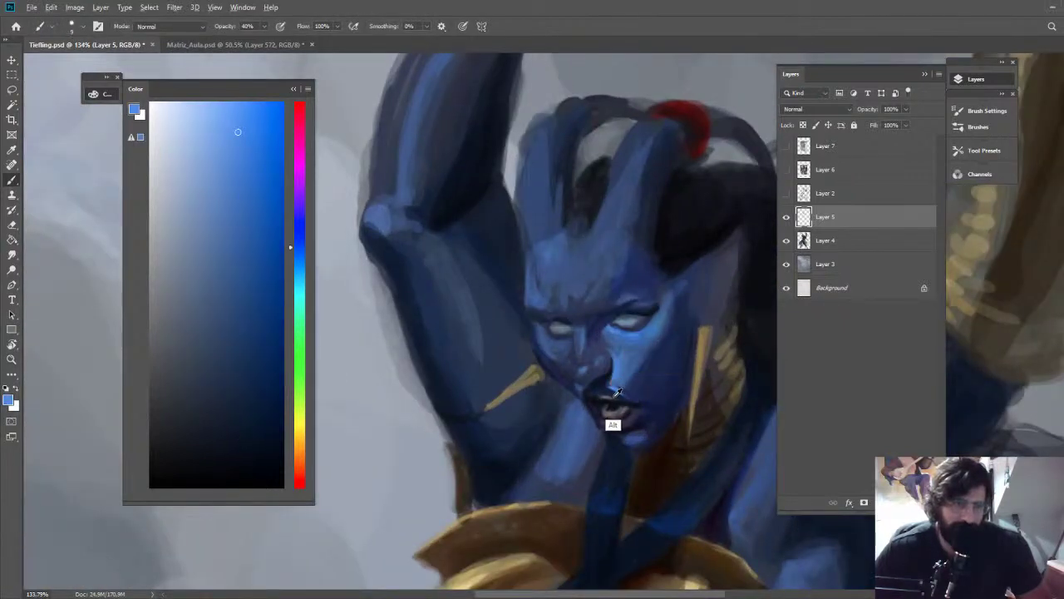
left_click(612, 396, "alt")
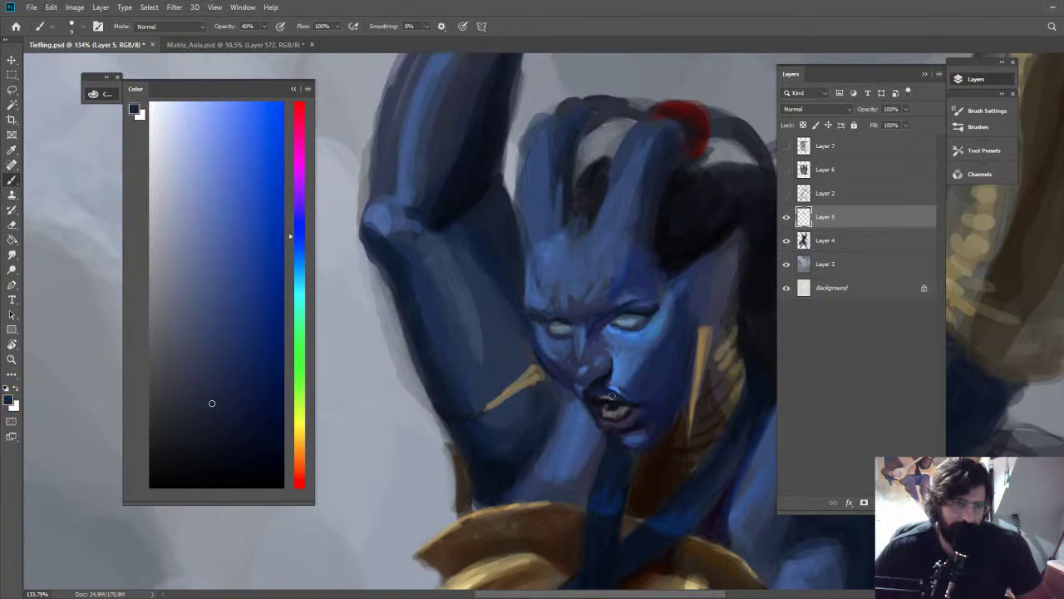
left_click(612, 396, "alt")
Touch up the forehead below the larger horn with a sampled mid blue at 40% brush opacity
key("z")
left_click_drag(592, 384, 566, 383)
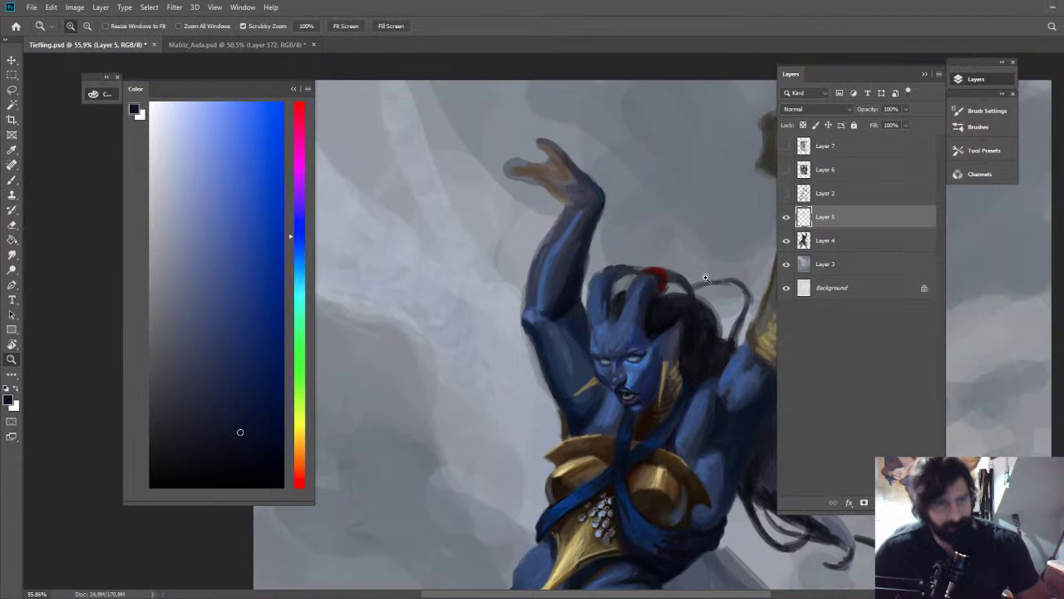
left_click_drag(622, 351, 717, 353)
key("b")
left_click(649, 416, "alt")
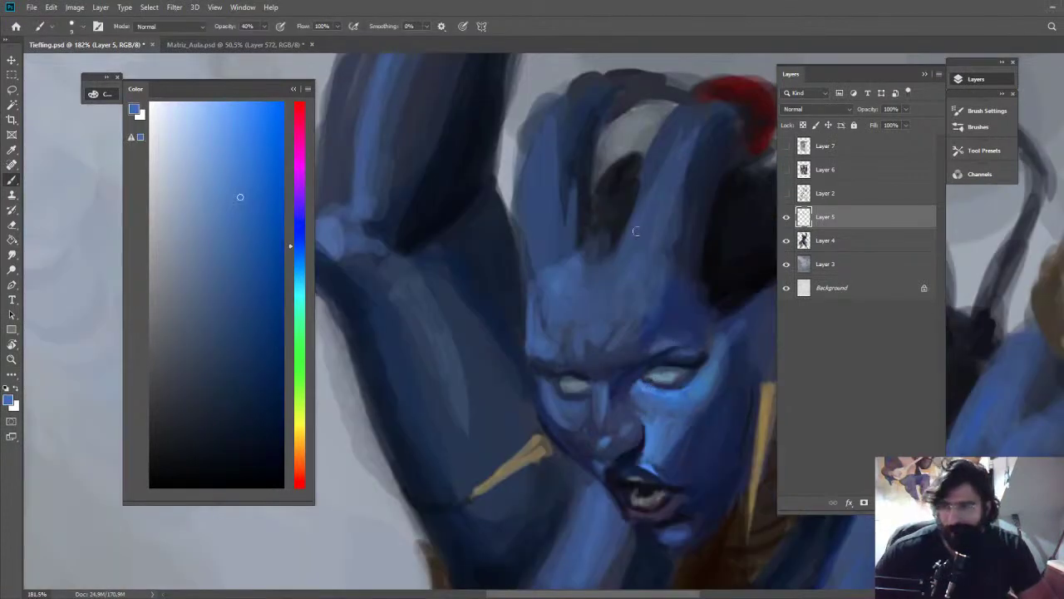
left_click_drag(632, 308, 625, 270)
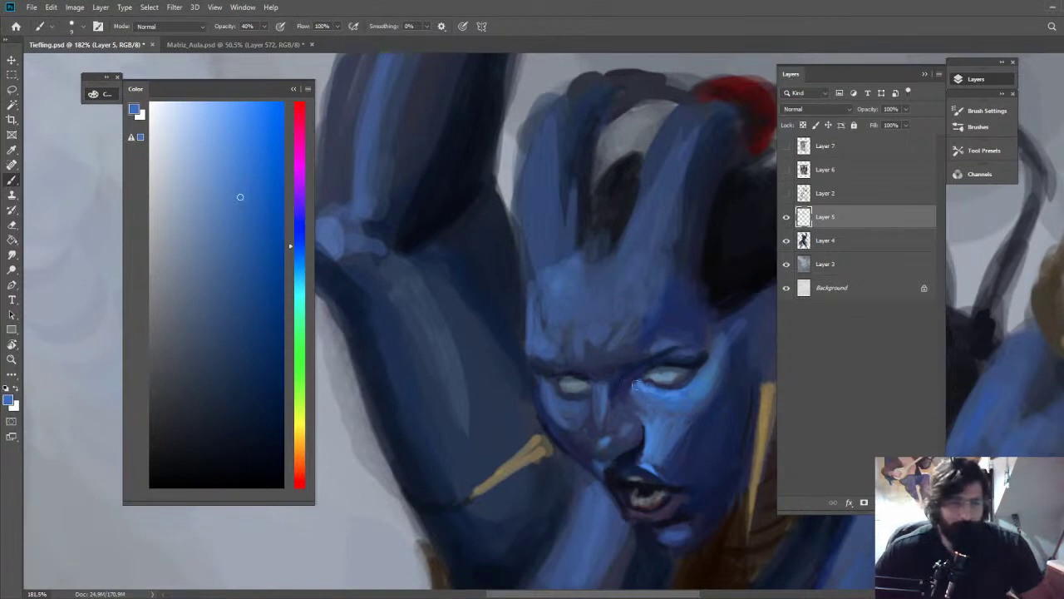
Refine the nose bridge with sampled muted and pale blues, briefly showing the Layer 2 sketch for comparison
left_click(630, 387, "alt")
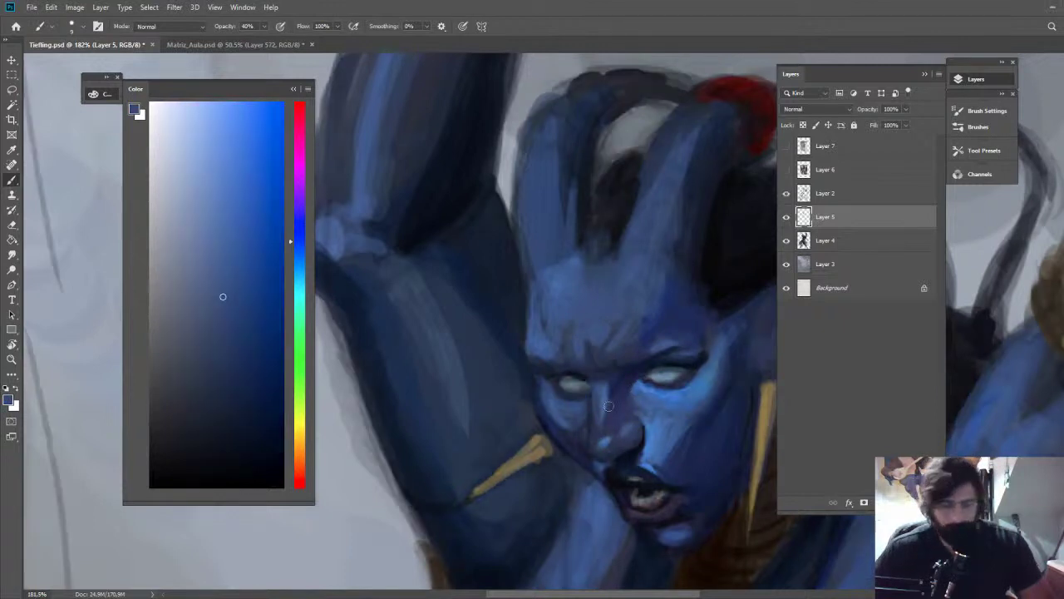
key("l")
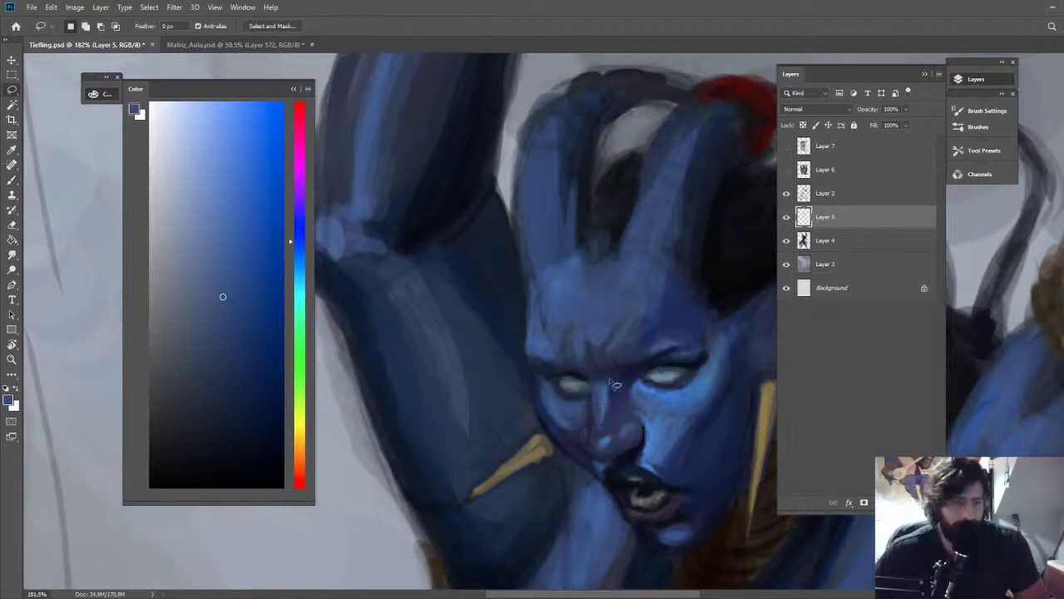
key("b")
left_click(636, 377, "alt")
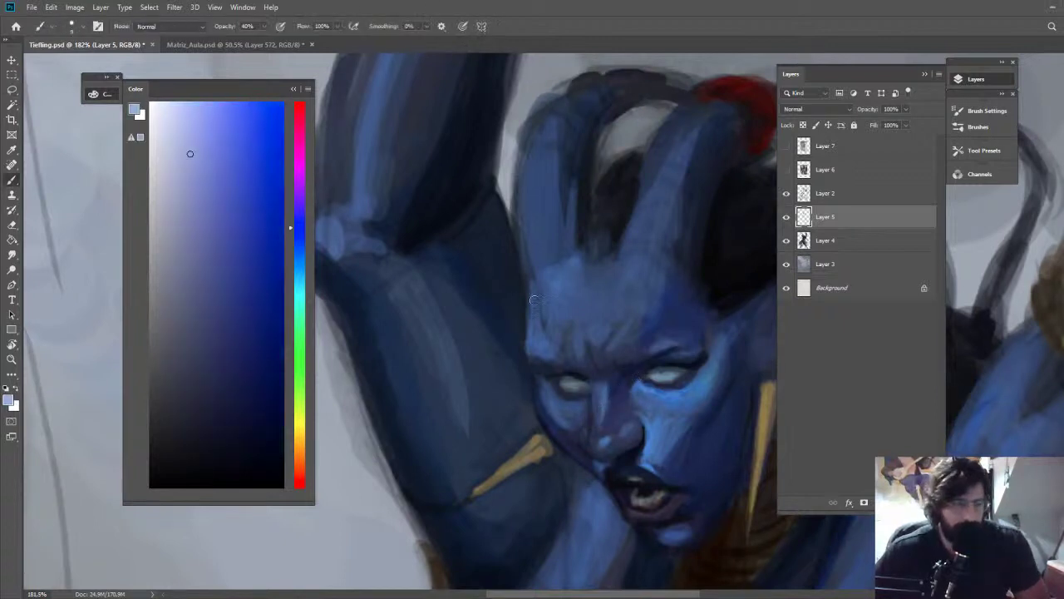
left_click(607, 394, "alt")
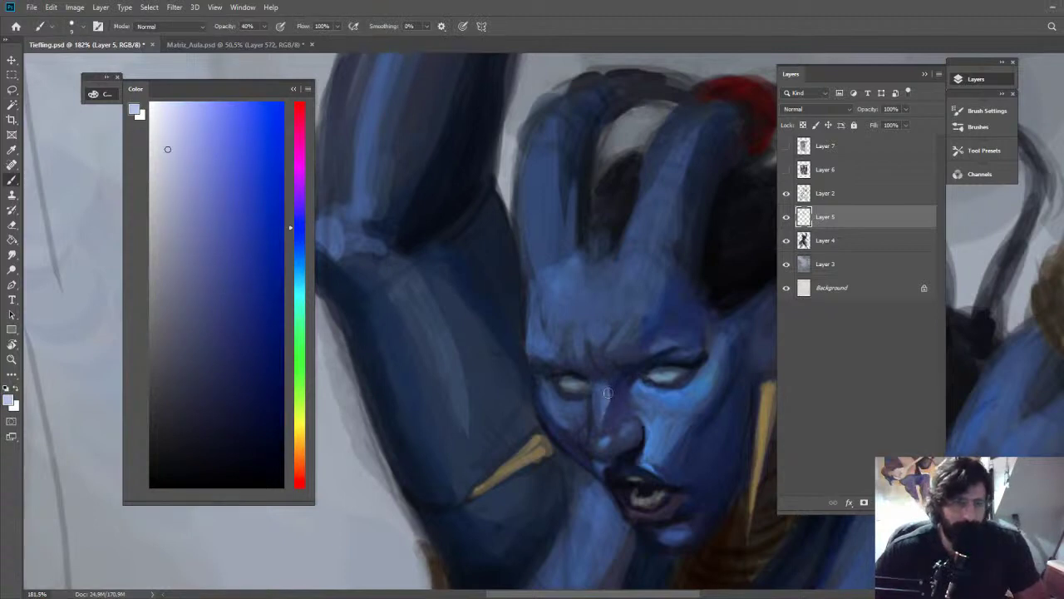
mouse_move(607, 389)
left_mouse_down()
mouse_move(605, 442)
mouse_move(604, 345)
left_mouse_up()
key("z")
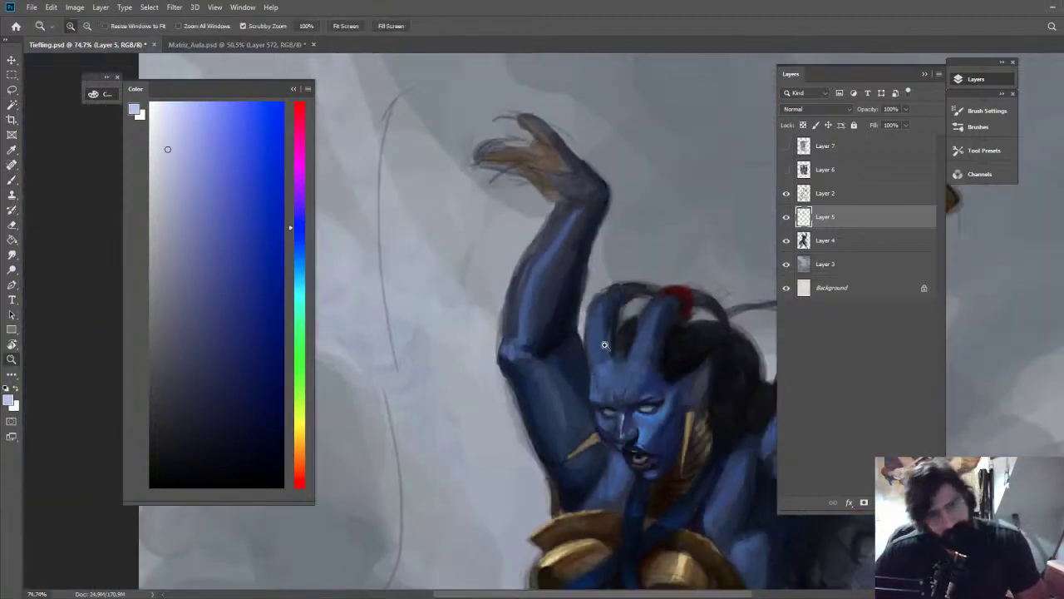
left_click_drag(700, 346, 661, 341)
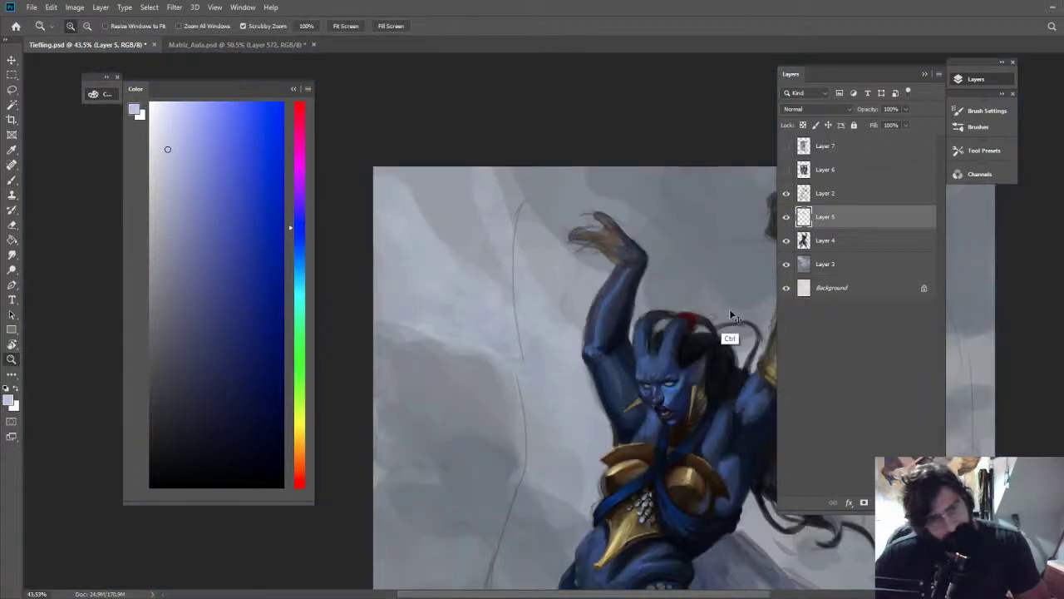
left_click_drag(692, 387, 590, 279)
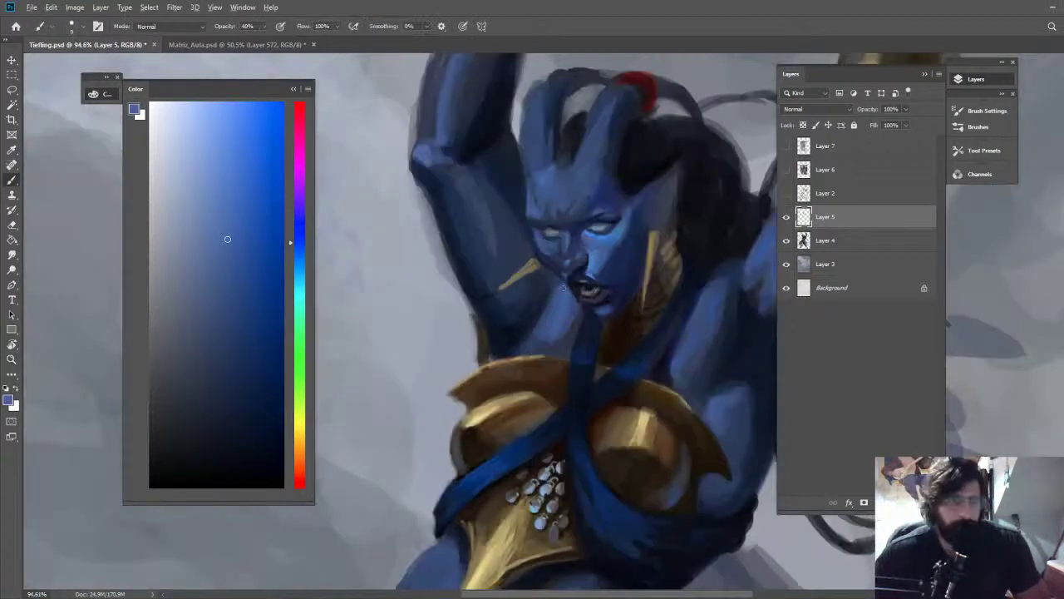
Shade the raised upper arm behind the face and its outer edge with sampled dark blues at 40% opacity
left_click_drag(541, 273, 545, 270)
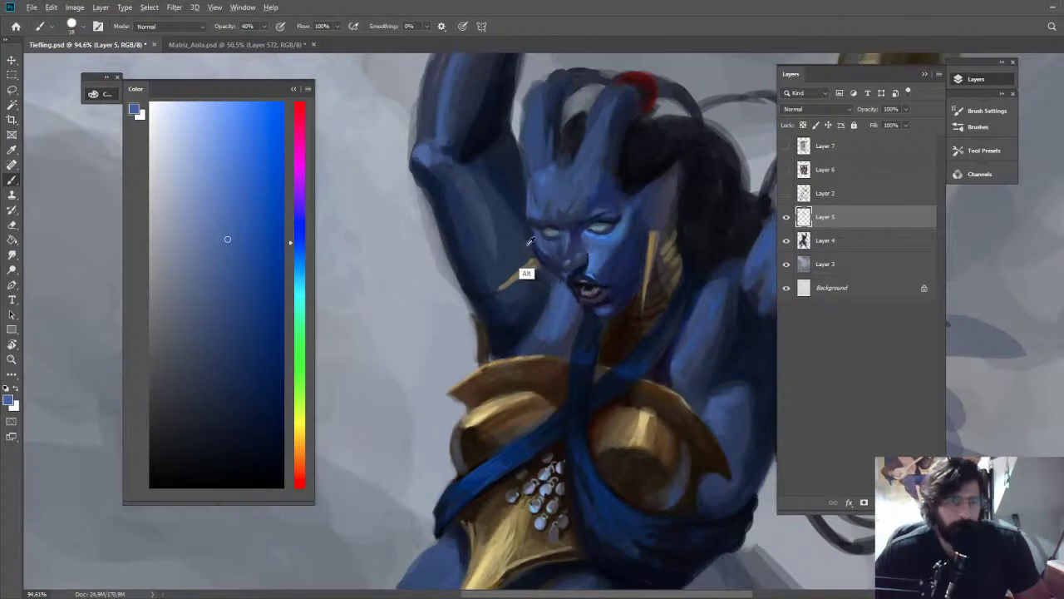
left_click(523, 246, "alt")
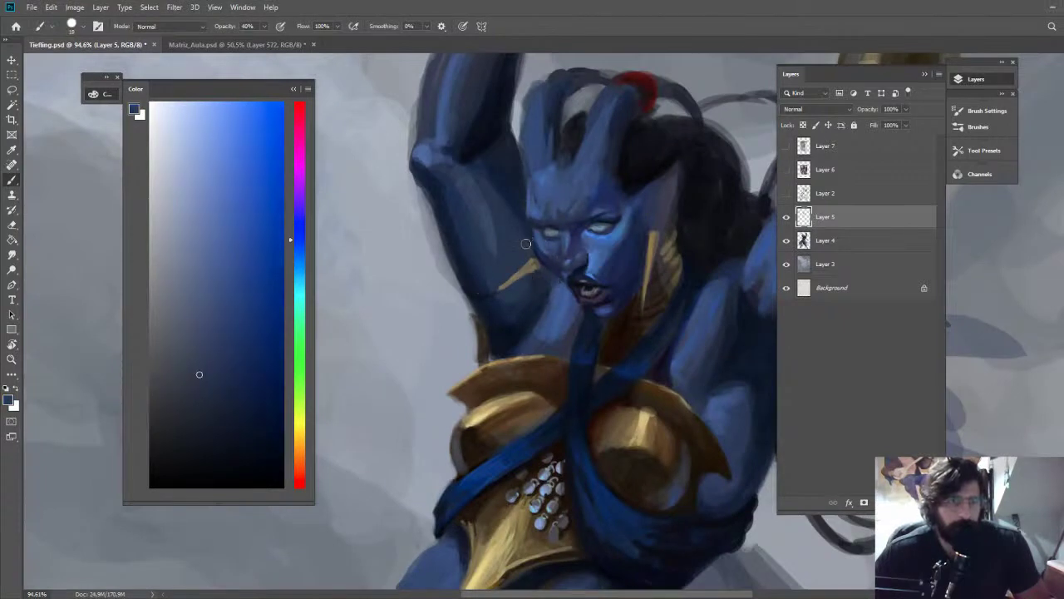
left_click(514, 284, "alt")
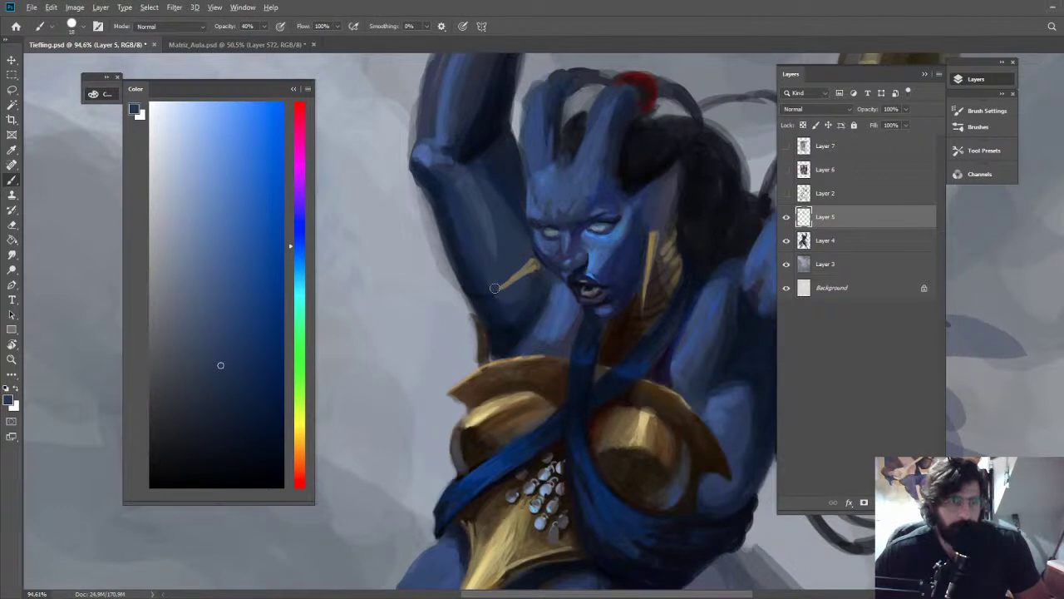
left_click_drag(464, 288, 482, 332)
left_click(496, 336, "alt")
left_click_drag(536, 297, 516, 264)
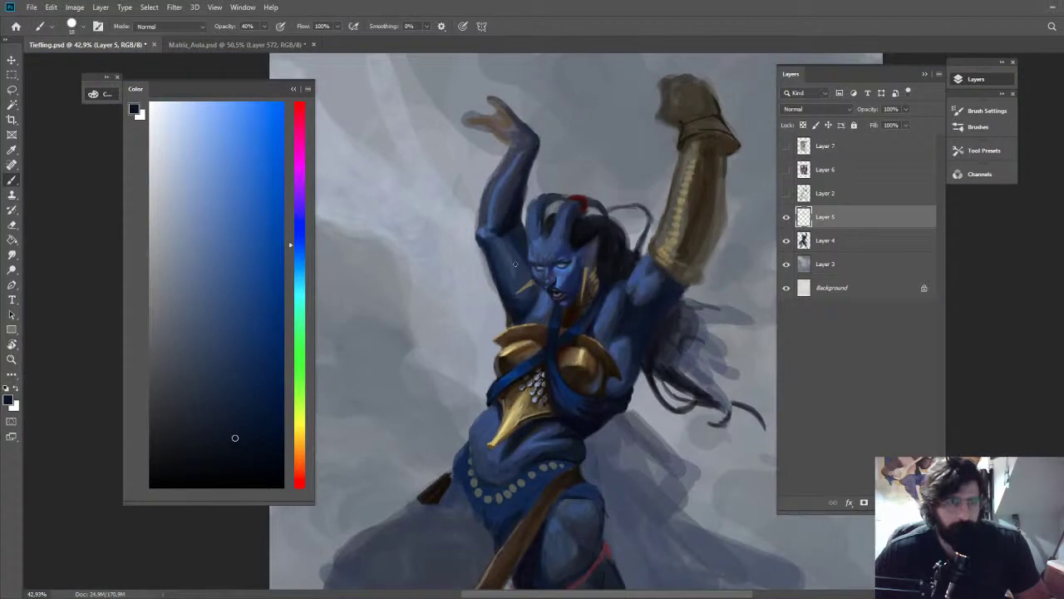
scroll(514, 264, "up", 3)
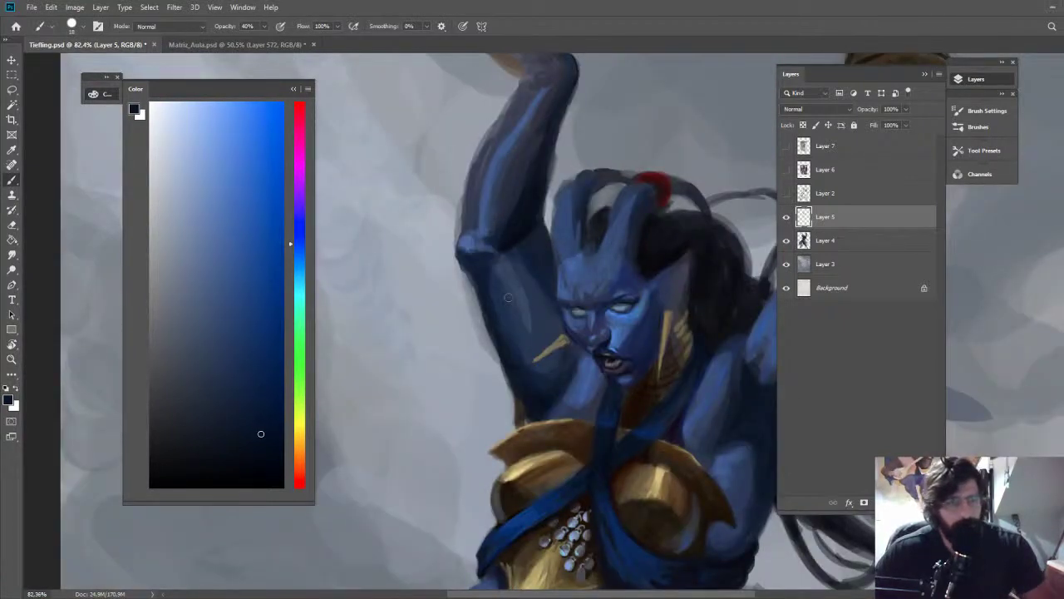
left_click(524, 328, "alt")
key("z")
left_click_drag(524, 328, 457, 328)
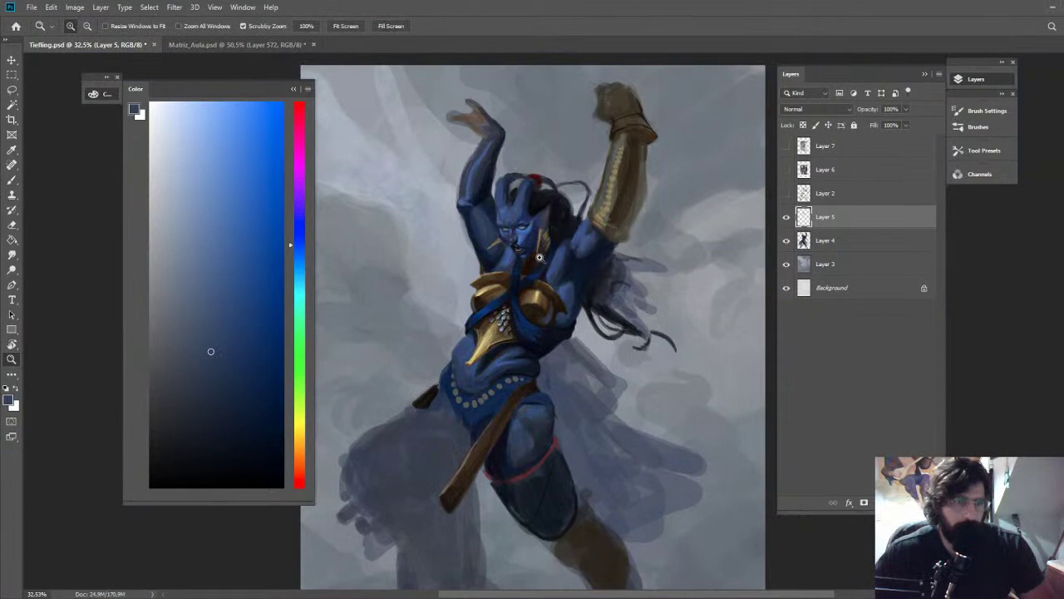
left_click(577, 220)
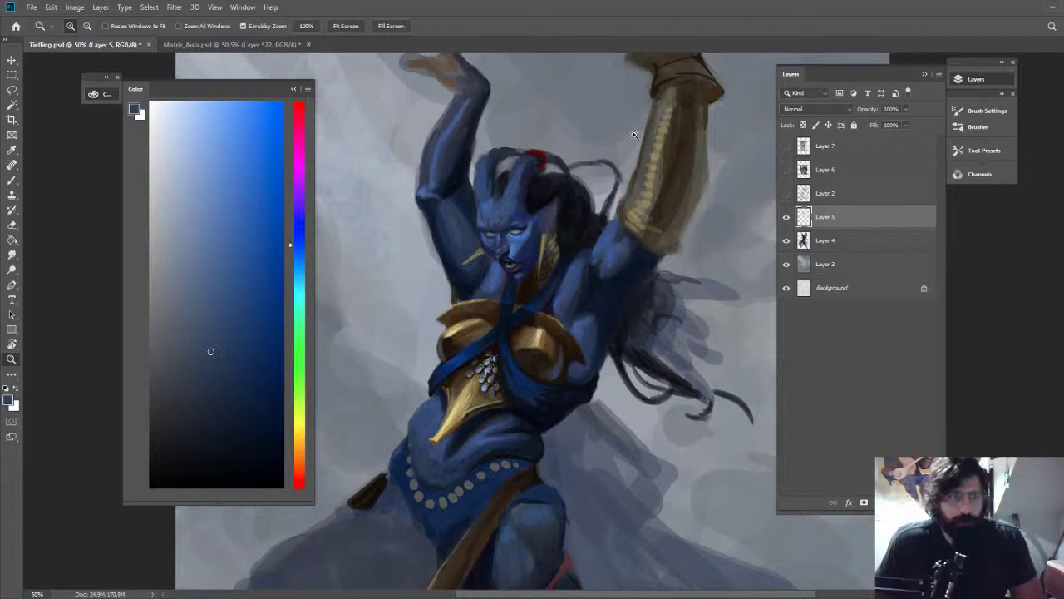
Blend the temple and pointed ear beside the larger eye with sampled deep blues at 40% opacity
scroll(545, 187, "up", 3)
key("b")
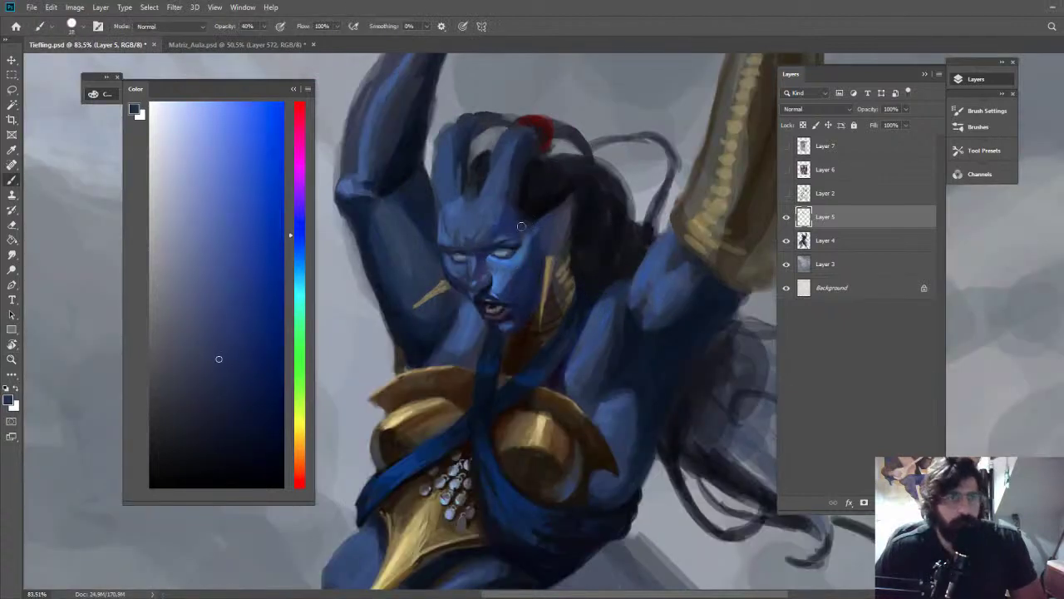
left_click(520, 225, "alt")
left_click(543, 218, "alt")
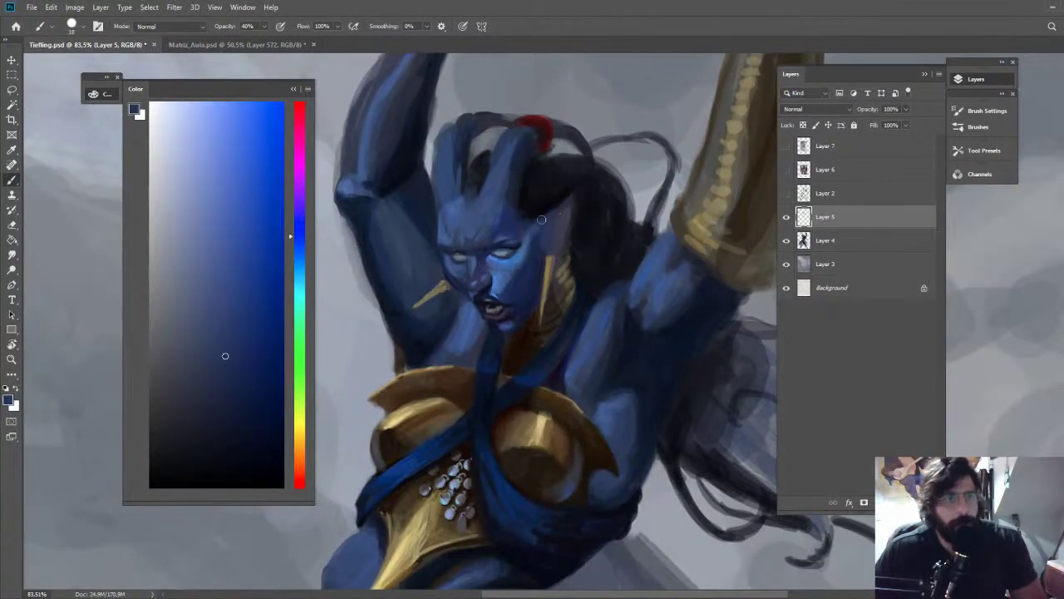
left_click(544, 238, "alt")
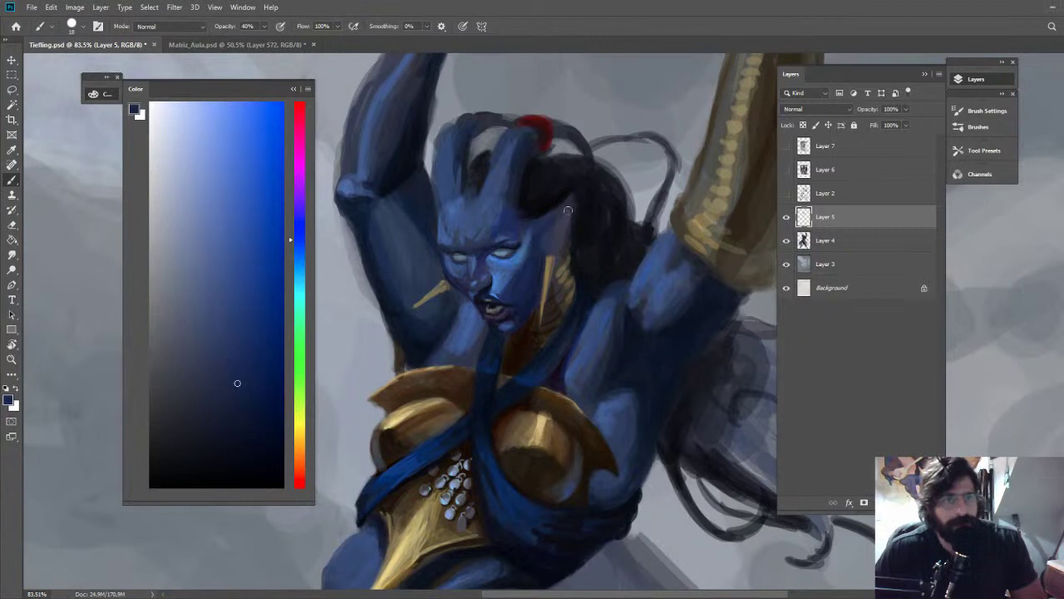
left_click(539, 249, "alt")
left_click_drag(545, 216, 542, 226)
key("z")
scroll(541, 224, "down", 3)
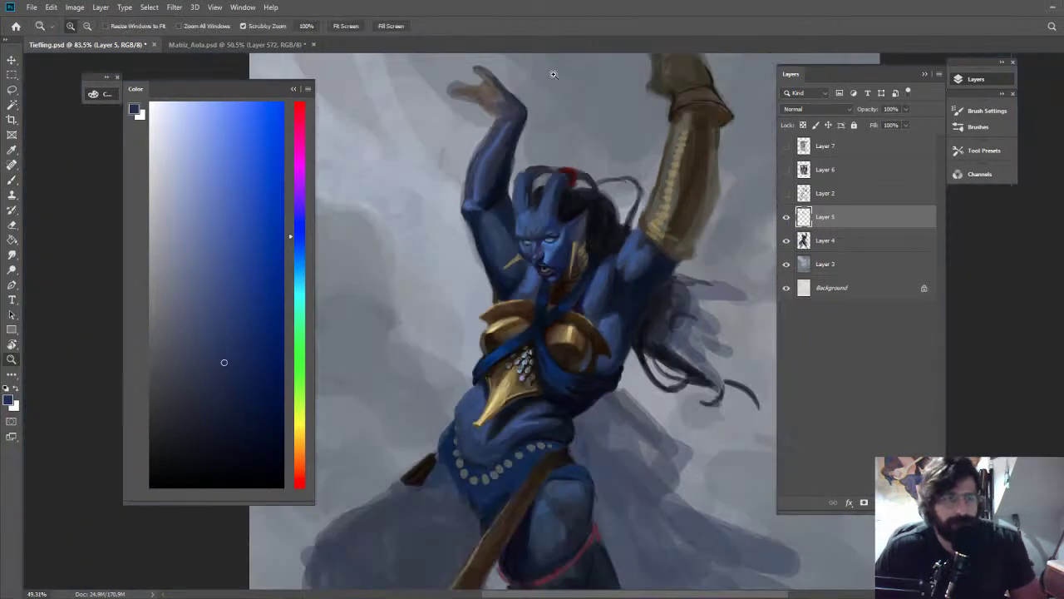
scroll(554, 74, "down", 1)
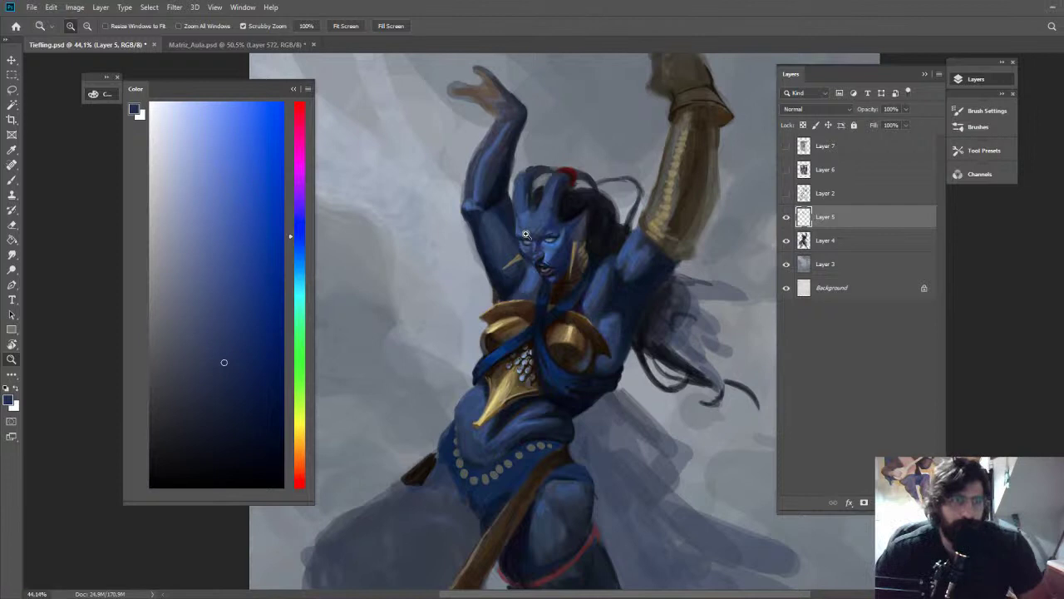
Rotate the canvas and repaint the smaller eye's brow and the adjoining forehead with sampled mid blues
scroll(526, 235, "up", 5)
key("b")
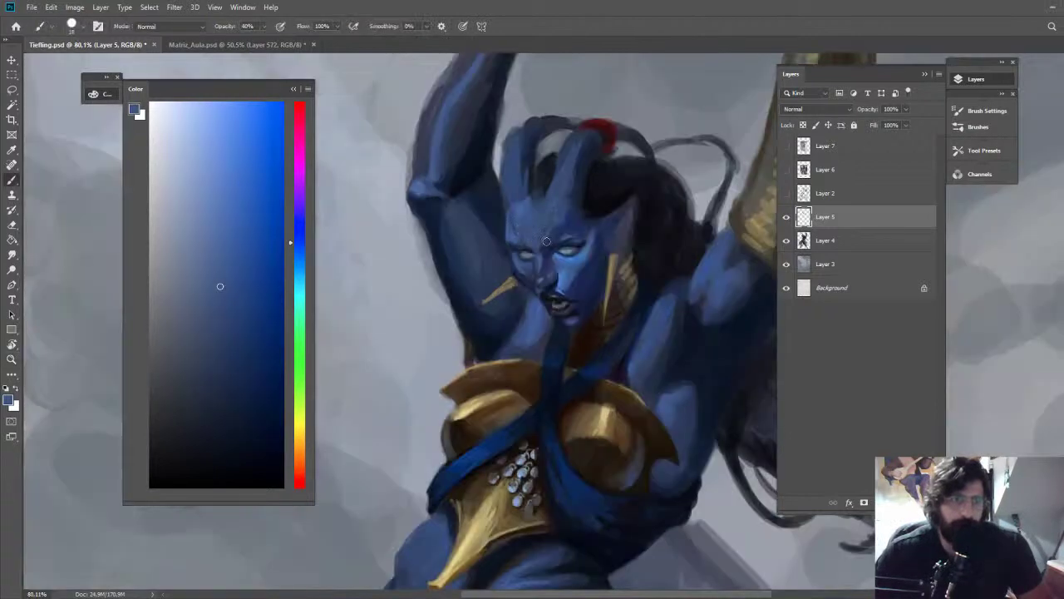
key("r")
left_click_drag(499, 233, 715, 235)
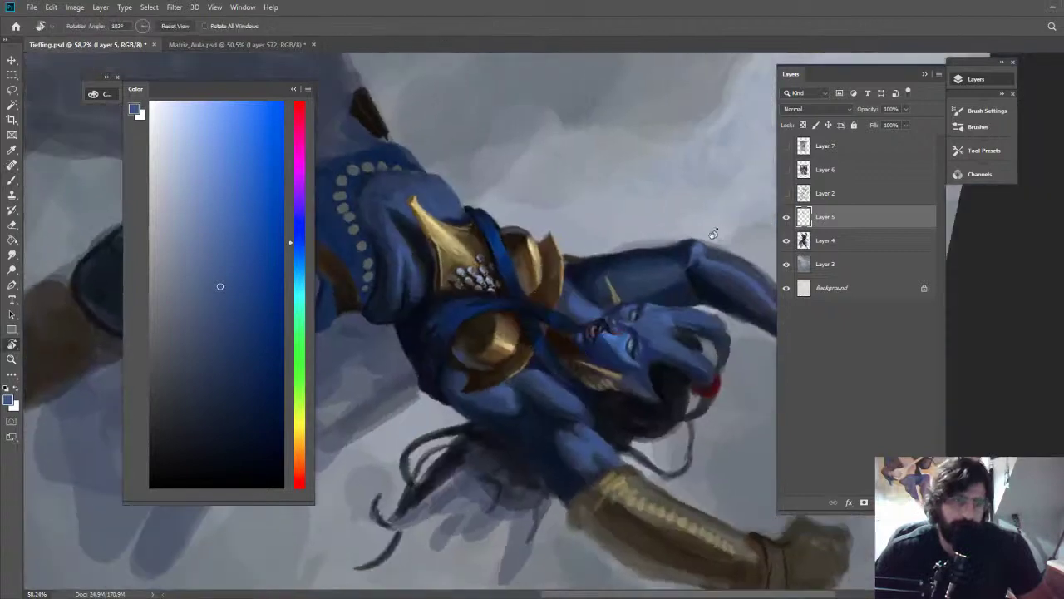
key("space")
left_click_drag(649, 264, 516, 147)
key("z")
left_click_drag(445, 143, 498, 158)
key("b")
left_click(522, 195, "alt")
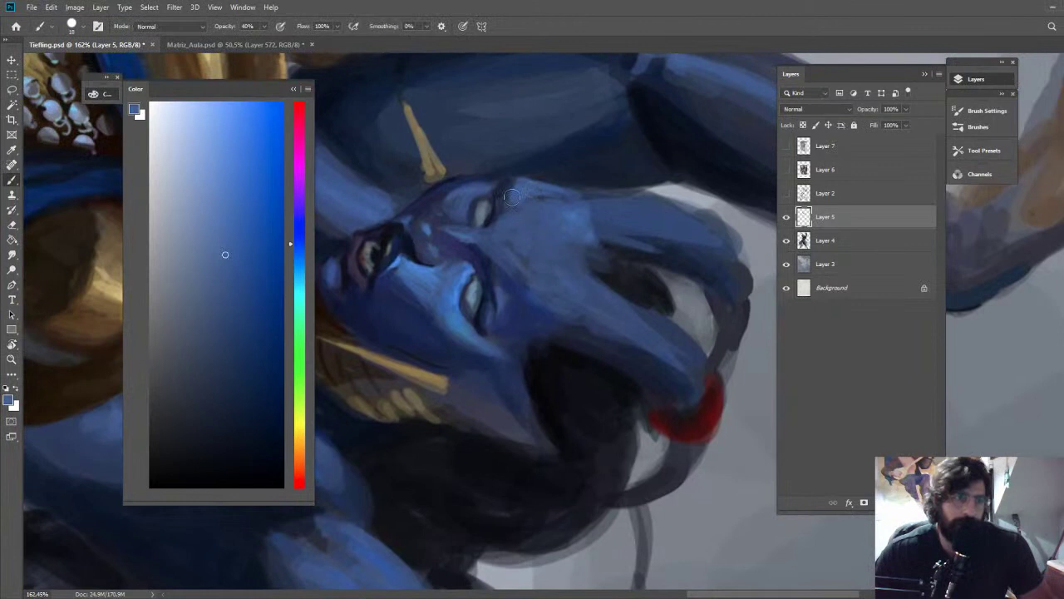
left_click(502, 184, "alt")
left_click(512, 196, "alt")
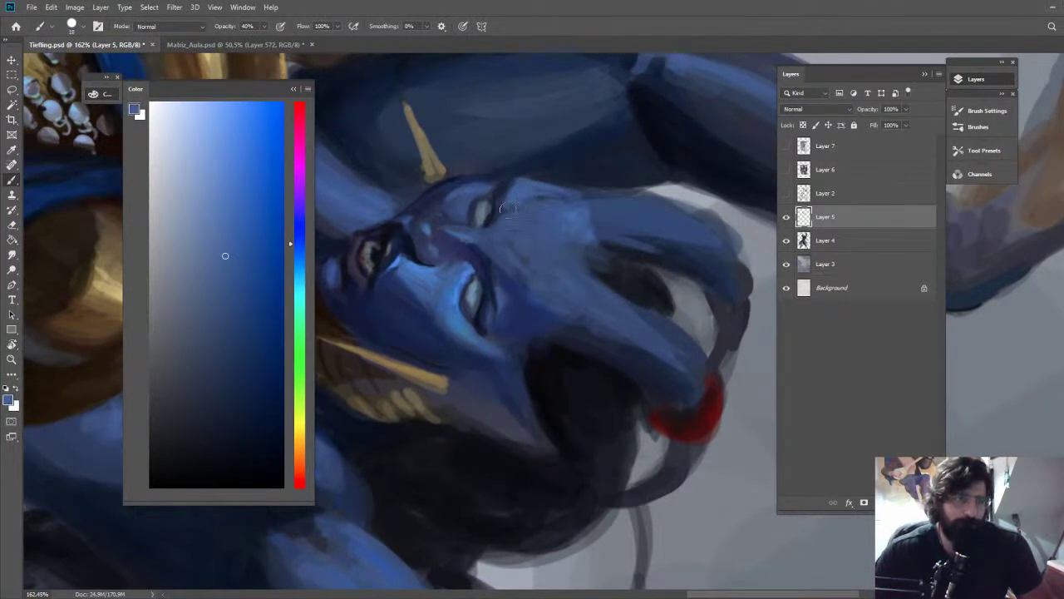
left_click_drag(507, 207, 490, 171)
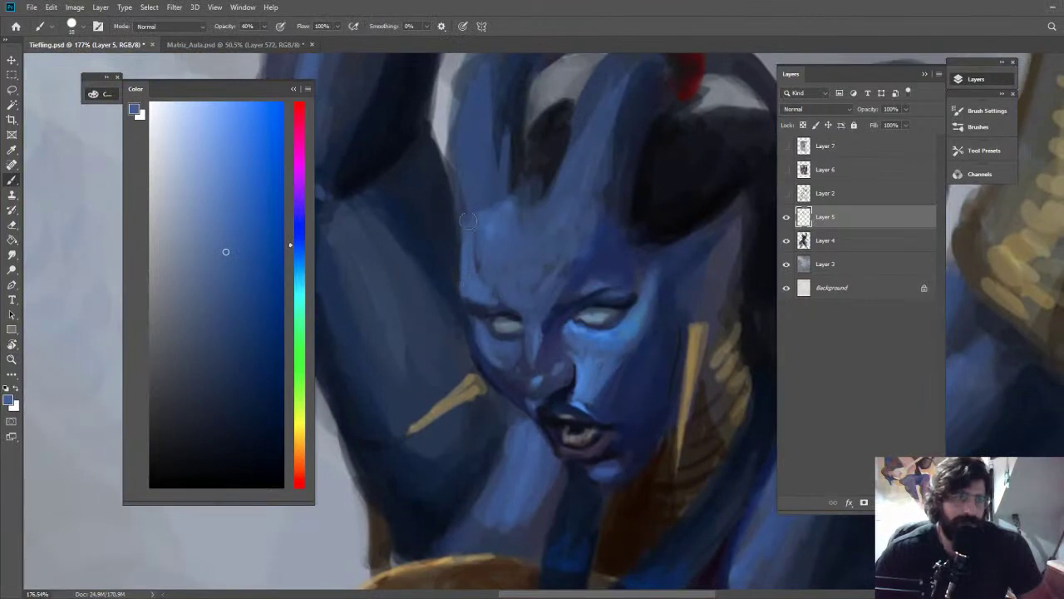
Clean up the forehead's outer contour above the smaller eye with blues sampled from the brow and the arm behind
key("z")
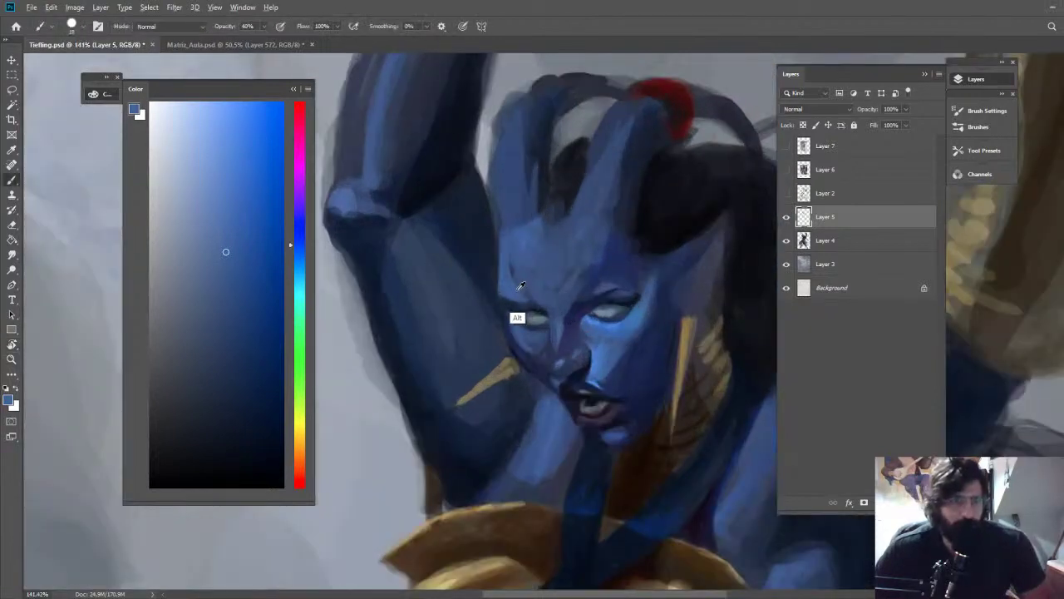
left_click(516, 283, "alt")
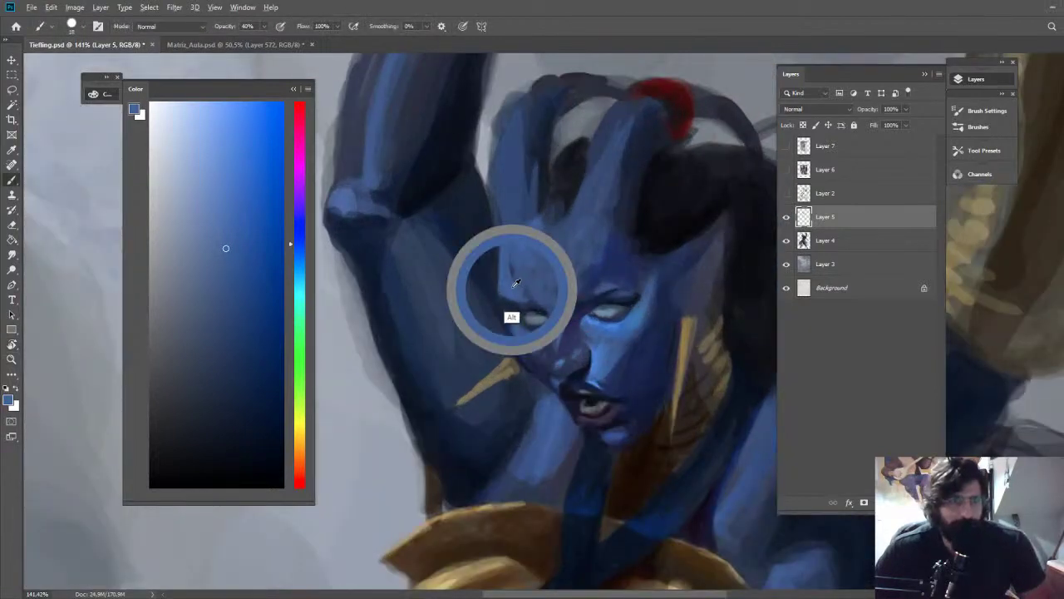
left_click(494, 273, "alt")
mouse_move(500, 303)
left_mouse_down()
mouse_move(508, 311)
mouse_move(513, 203)
left_mouse_up()
Flip the canvas horizontally and rework the inner brows and nose bridge with blues sampled around the larger eye
key("z")
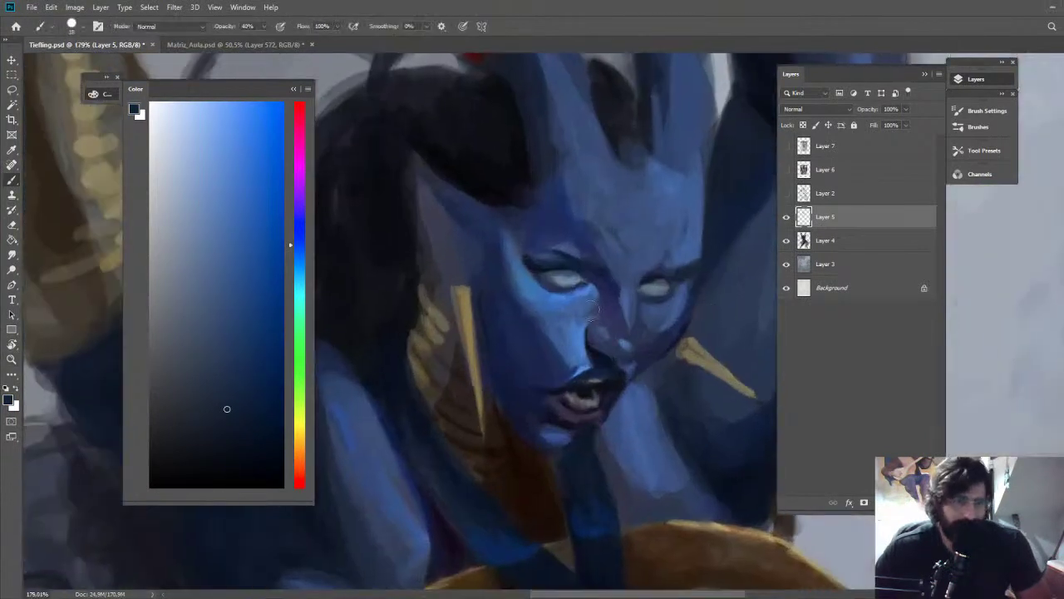
left_click(582, 325, "alt")
left_click(574, 273, "alt")
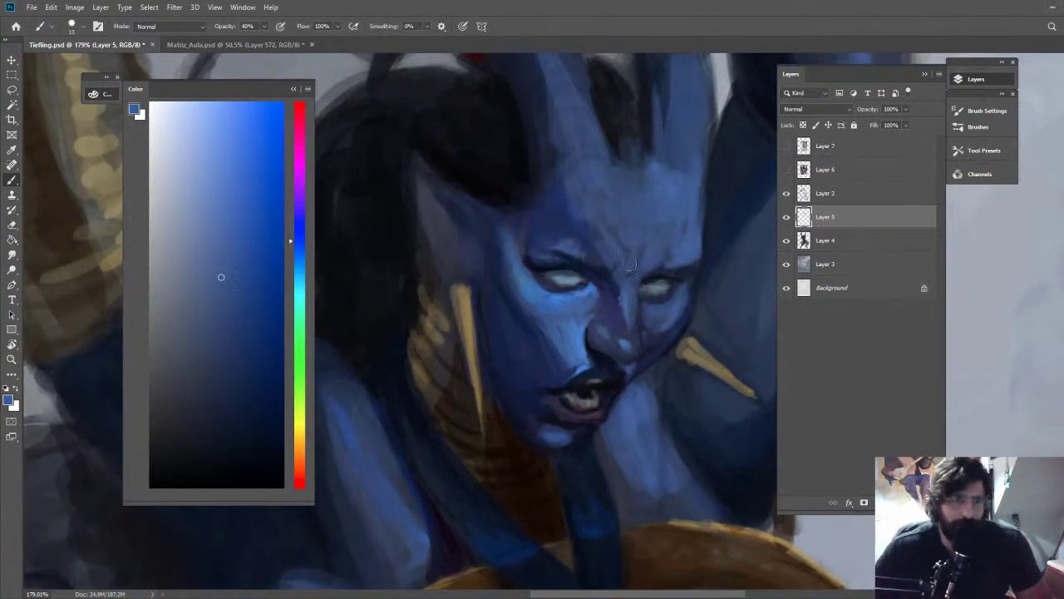
Paint a light cyan highlight on the forehead above the smaller eye and define the outer brow edge with sampled navy tones
left_click(228, 192)
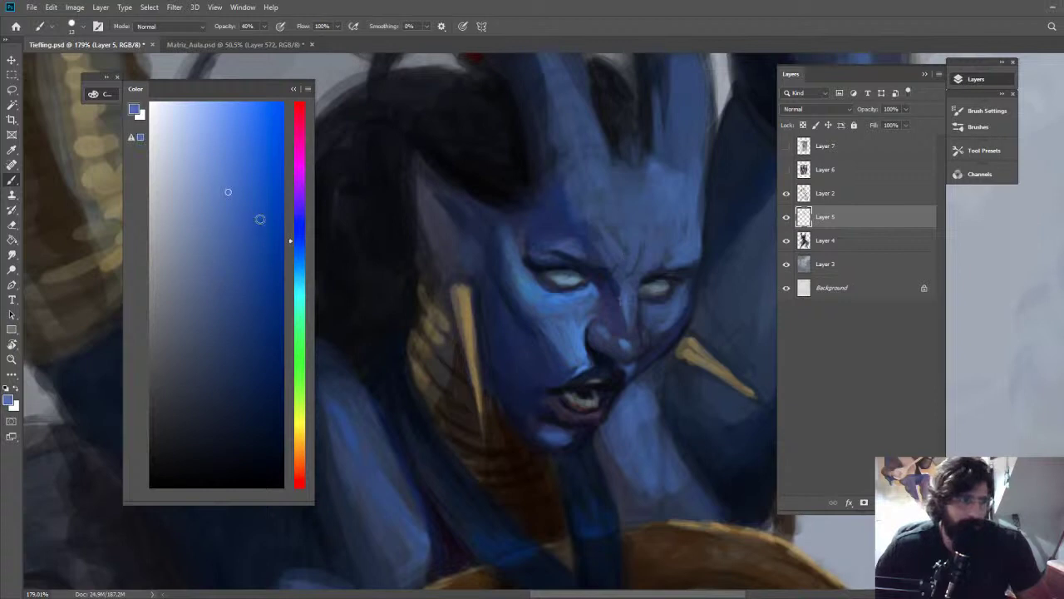
left_click(299, 266)
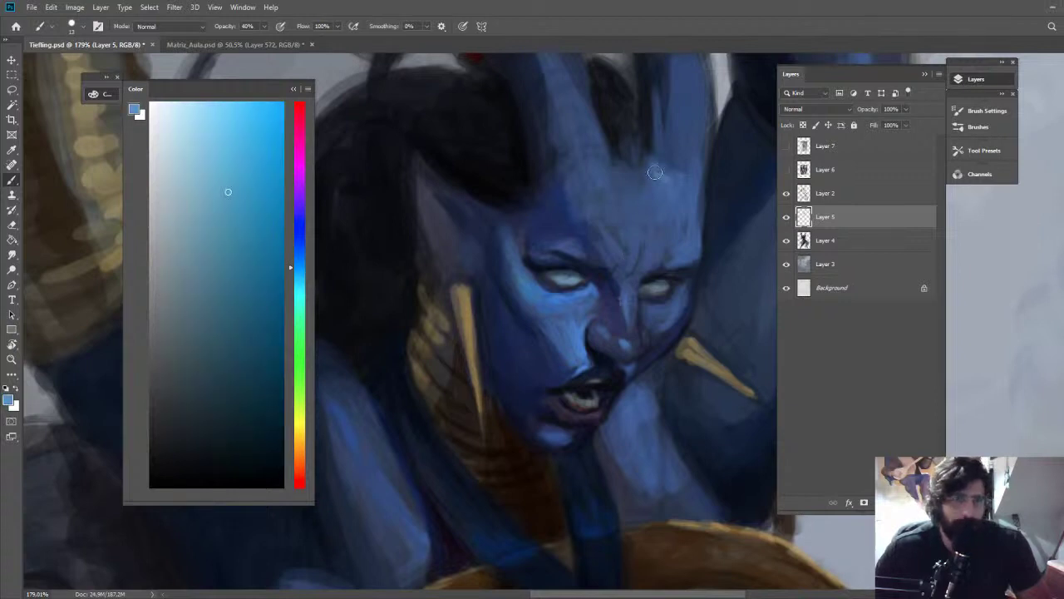
left_click_drag(655, 173, 657, 227)
left_click(655, 223, "alt")
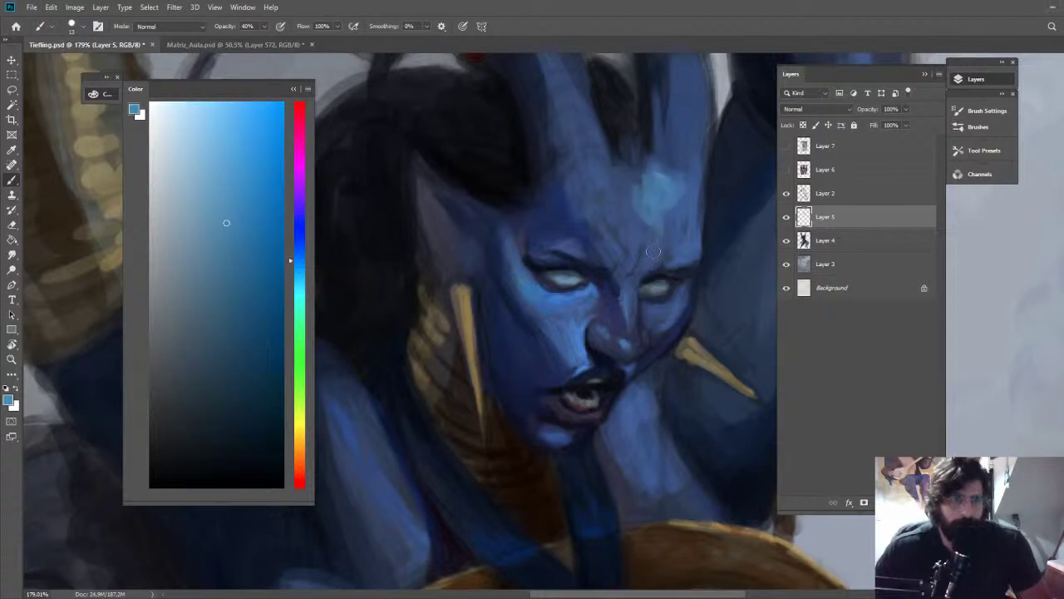
left_click(659, 200, "alt")
mouse_move(638, 178)
left_mouse_down()
mouse_move(632, 202)
mouse_move(607, 193)
mouse_move(670, 196)
left_mouse_up()
left_click(662, 225, "alt")
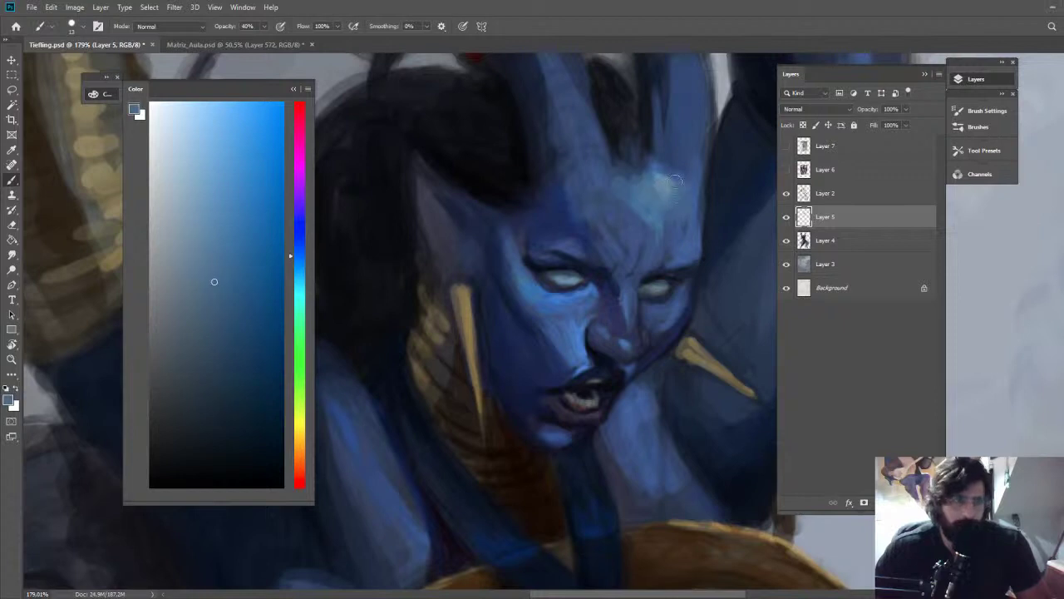
left_click(711, 212, "alt")
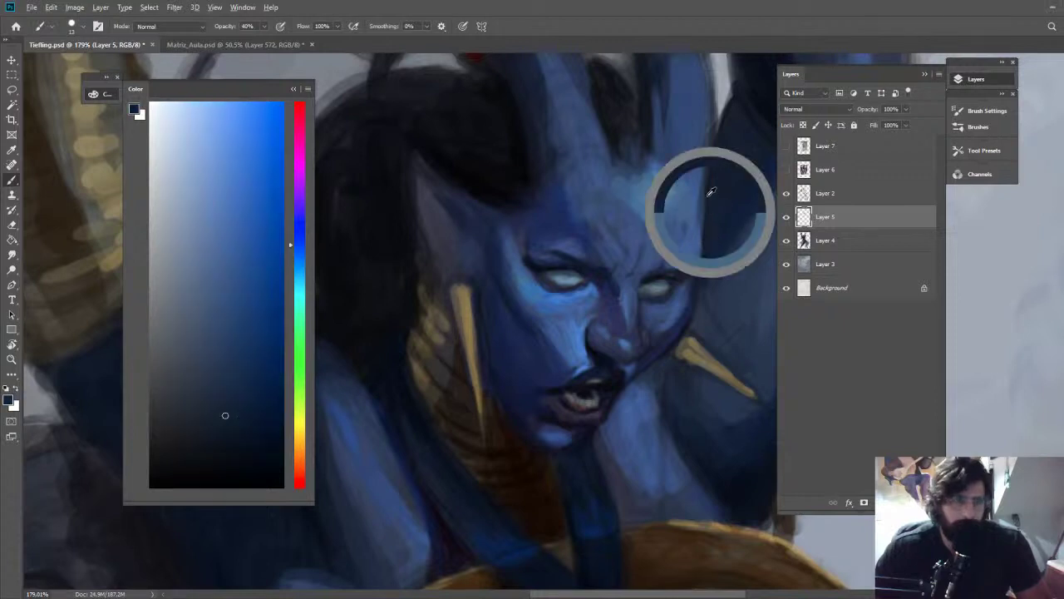
left_click(705, 255, "alt")
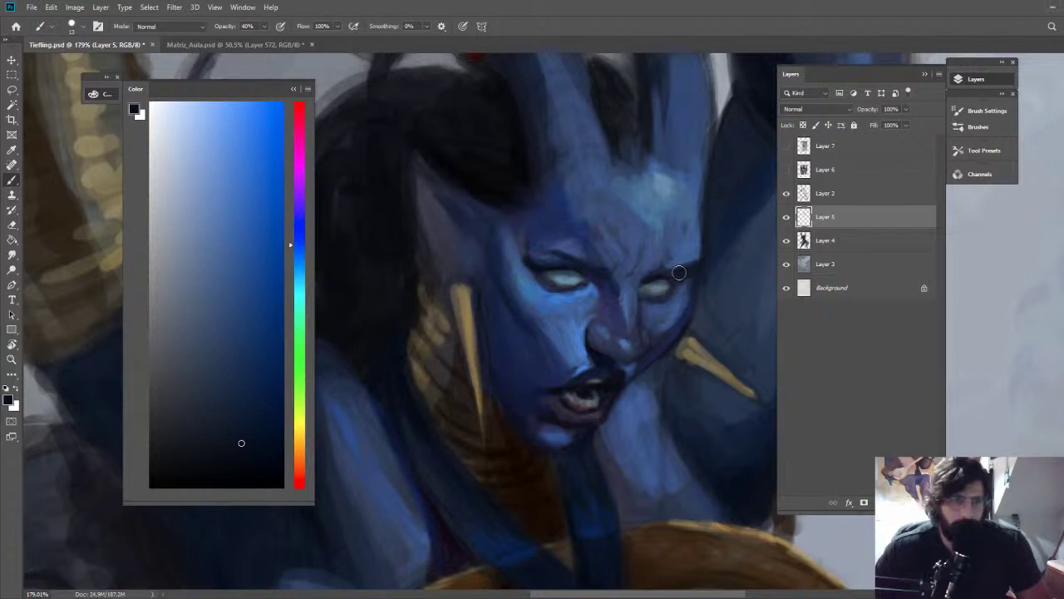
Refine the larger eye's lower lid with muted purples and blues sampled around the eye
scroll(589, 305, "up", 2)
left_click(587, 287, "alt")
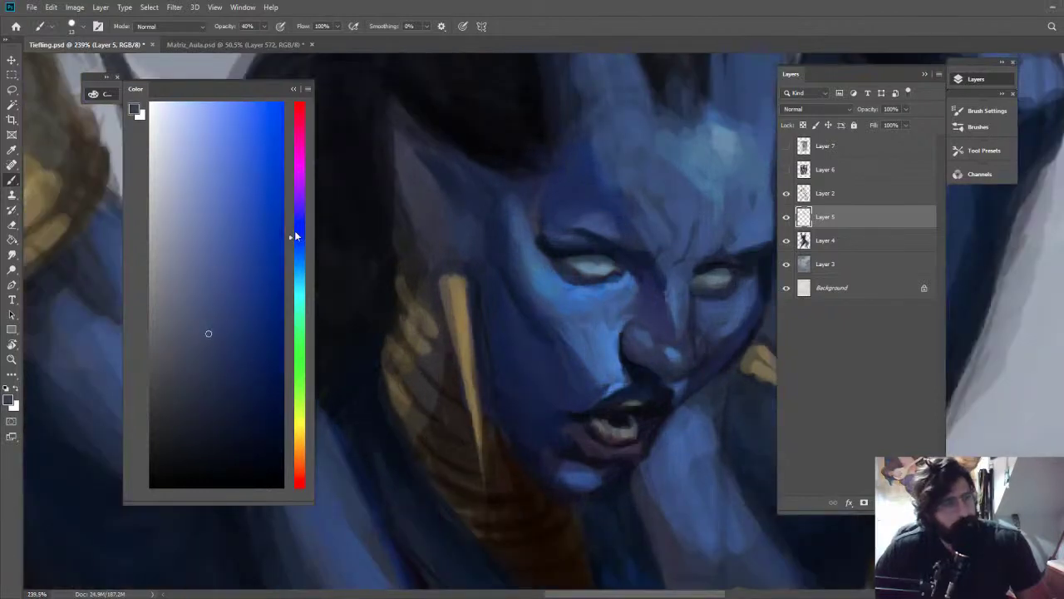
left_click(573, 274, "alt")
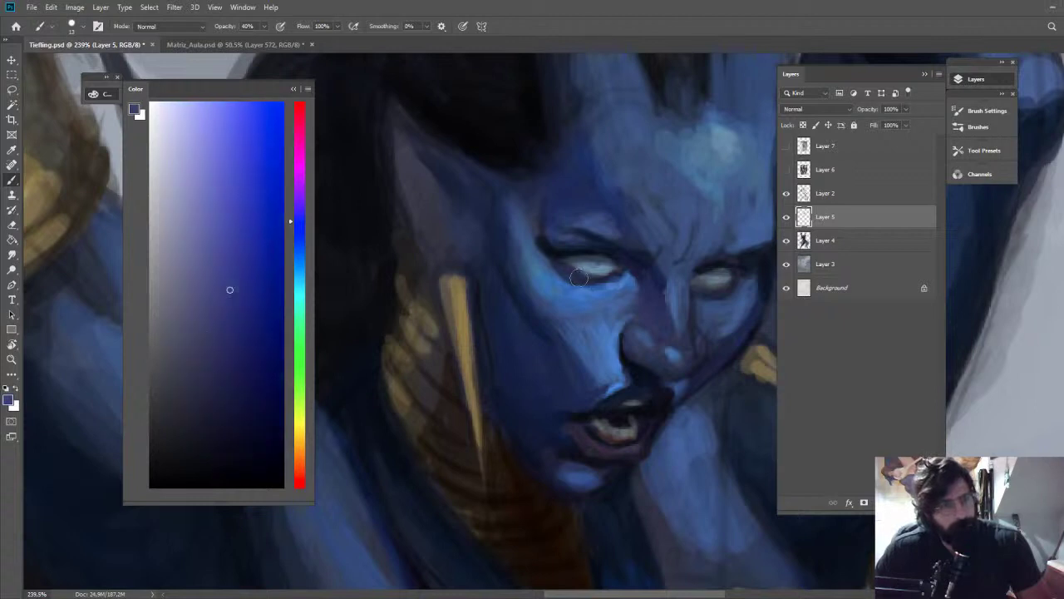
left_click(602, 283, "alt")
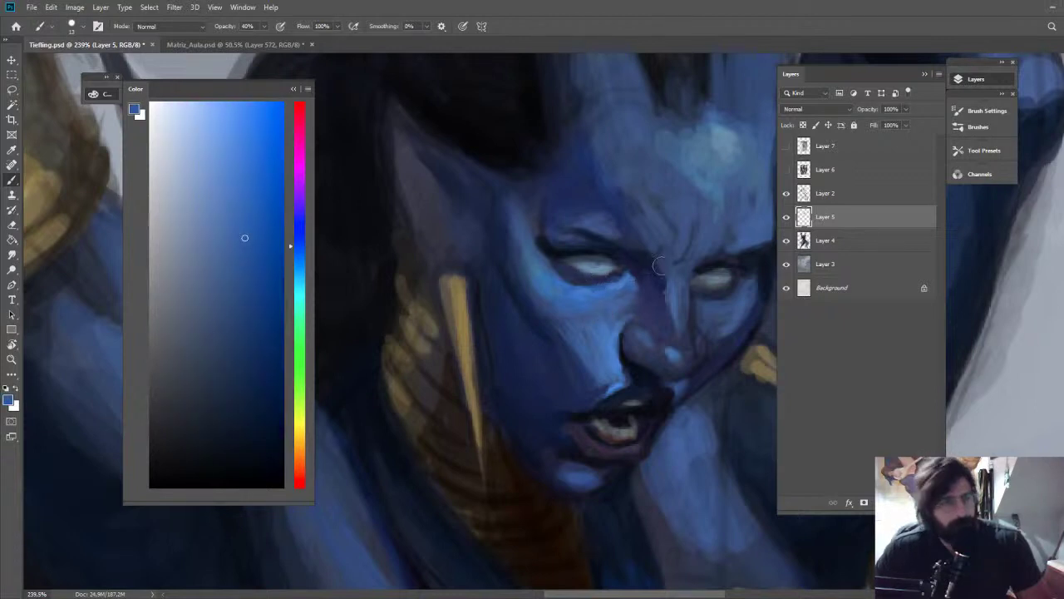
Tint the larger eye's inner corner with a muted purple and blend it into the lower lid and nose bridge with sampled colours
key("z")
mouse_move(717, 263)
left_mouse_down()
mouse_move(657, 264)
mouse_move(732, 261)
left_mouse_up()
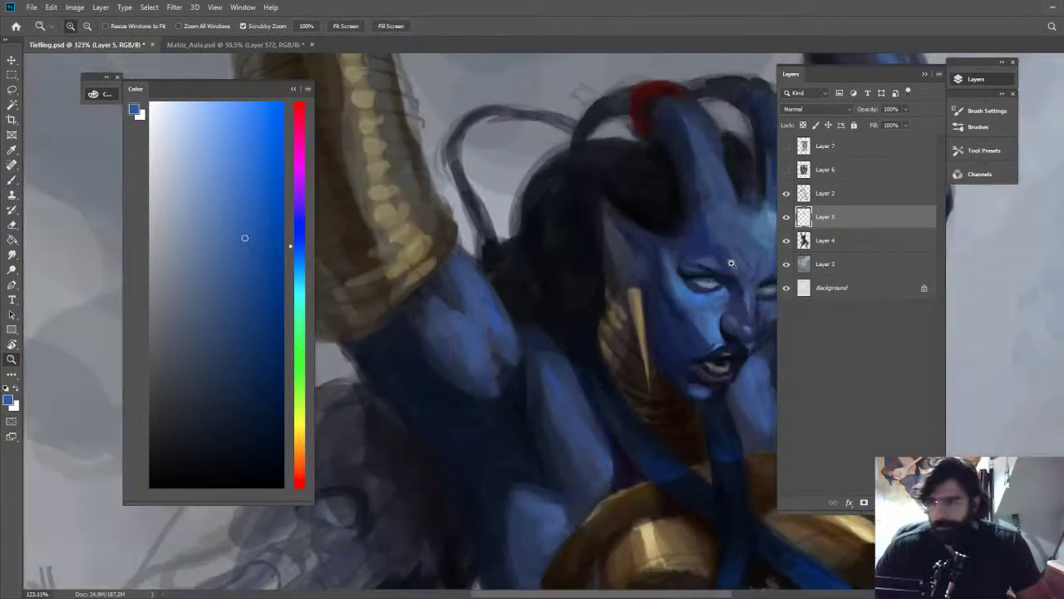
left_click_drag(661, 280, 574, 191)
left_click_drag(643, 200, 680, 202)
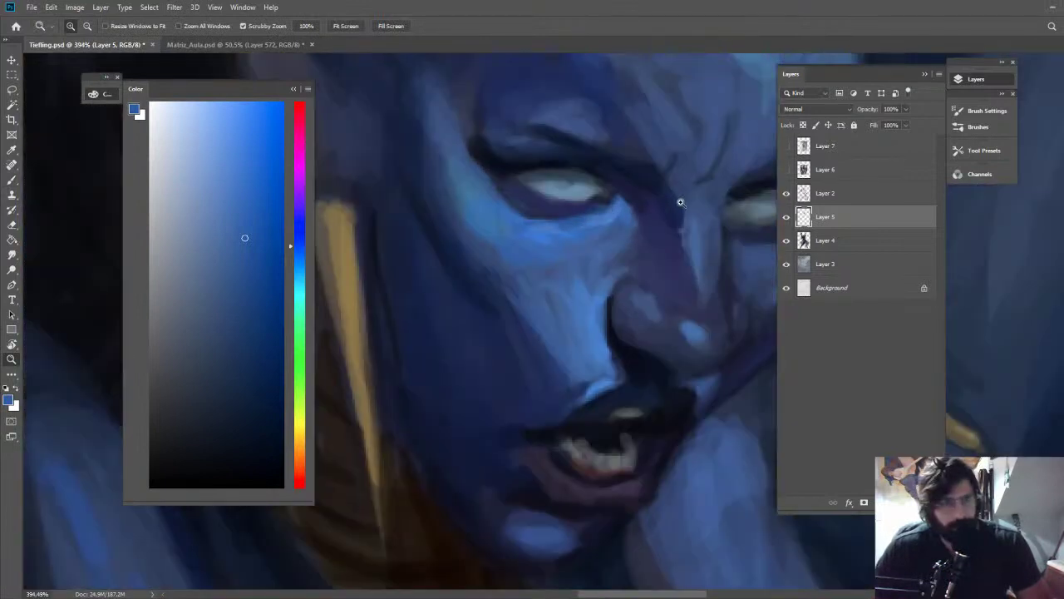
key("b")
left_click(678, 204, "alt")
left_click_drag(301, 207, 300, 177)
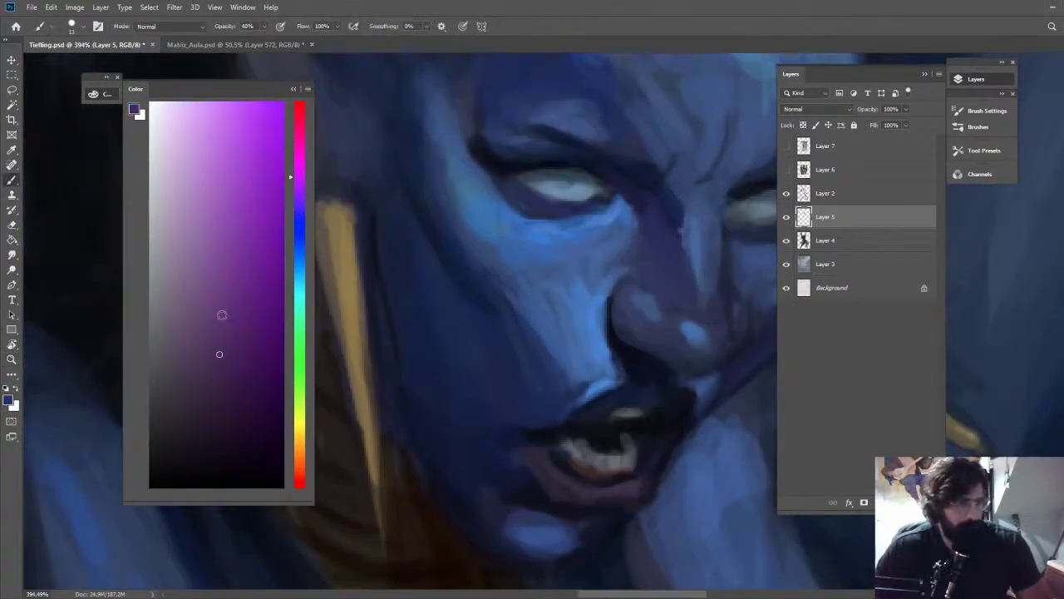
left_click(207, 319)
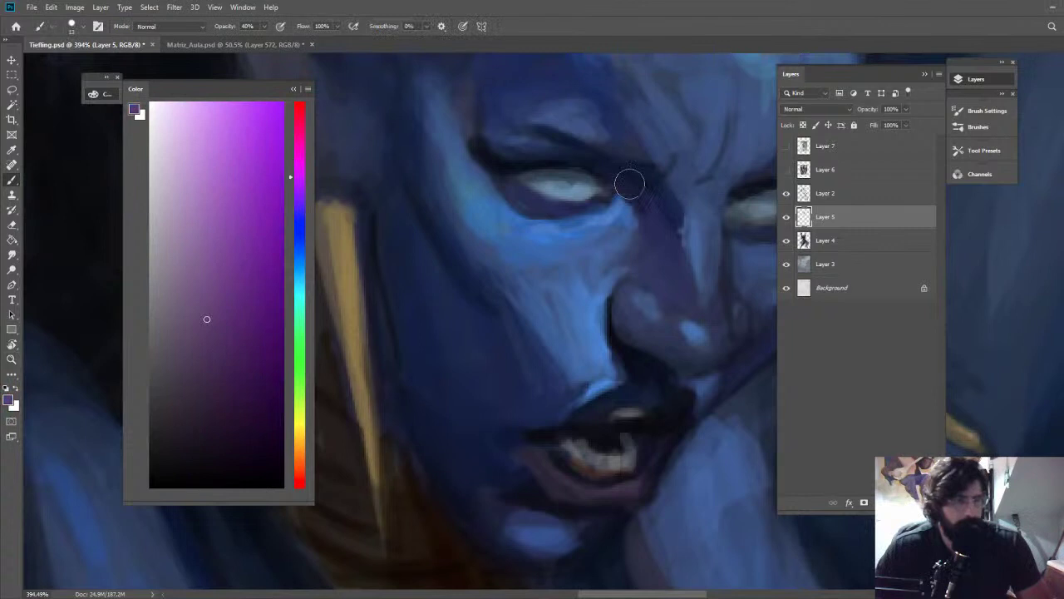
left_click(590, 194, "alt")
left_click(608, 186, "alt")
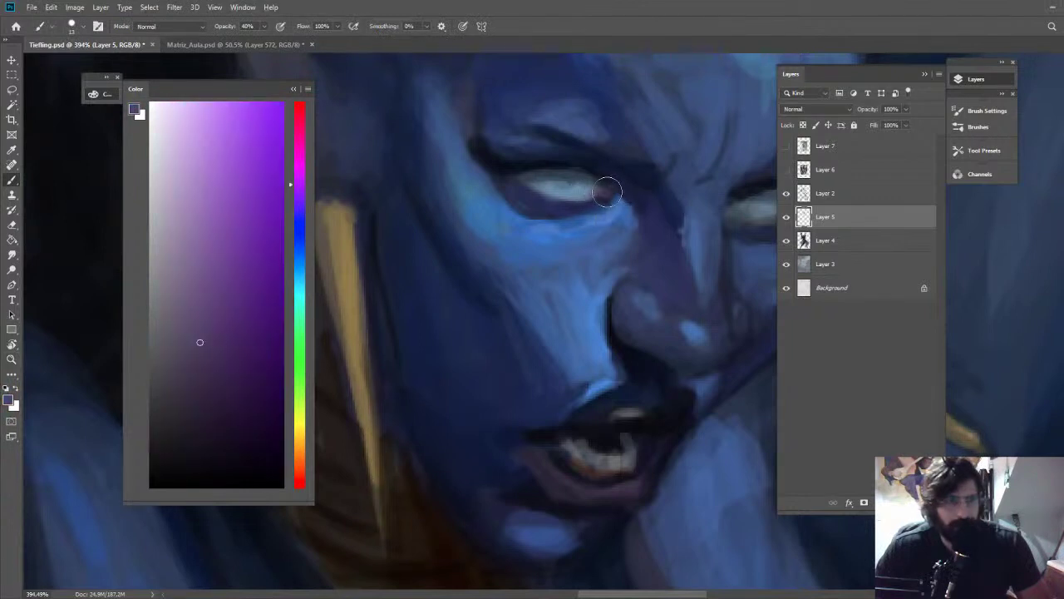
left_click(617, 207, "alt")
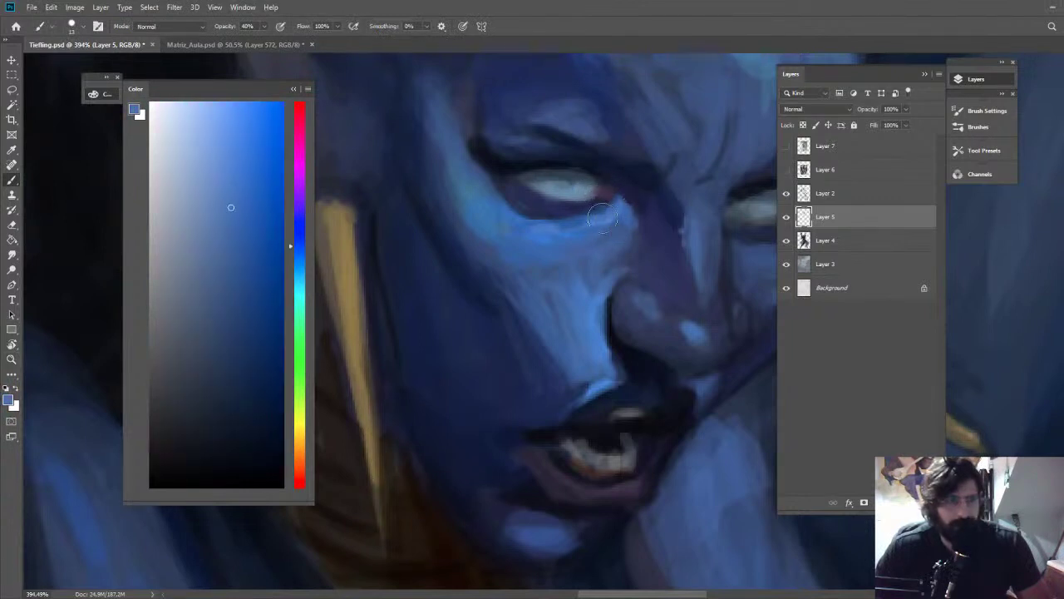
left_click(653, 208, "alt")
Define the smaller eye's inner corner with a dark purple and reshape its eyeball with sampled grey-blues
left_click_drag(702, 243, 549, 244)
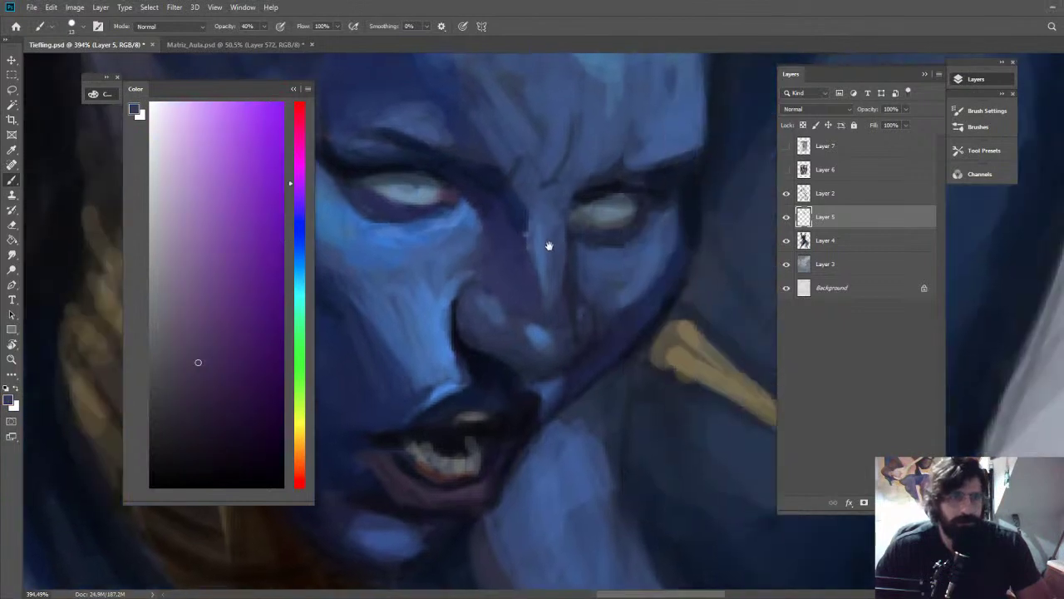
left_click(259, 372)
left_click(633, 205, "alt")
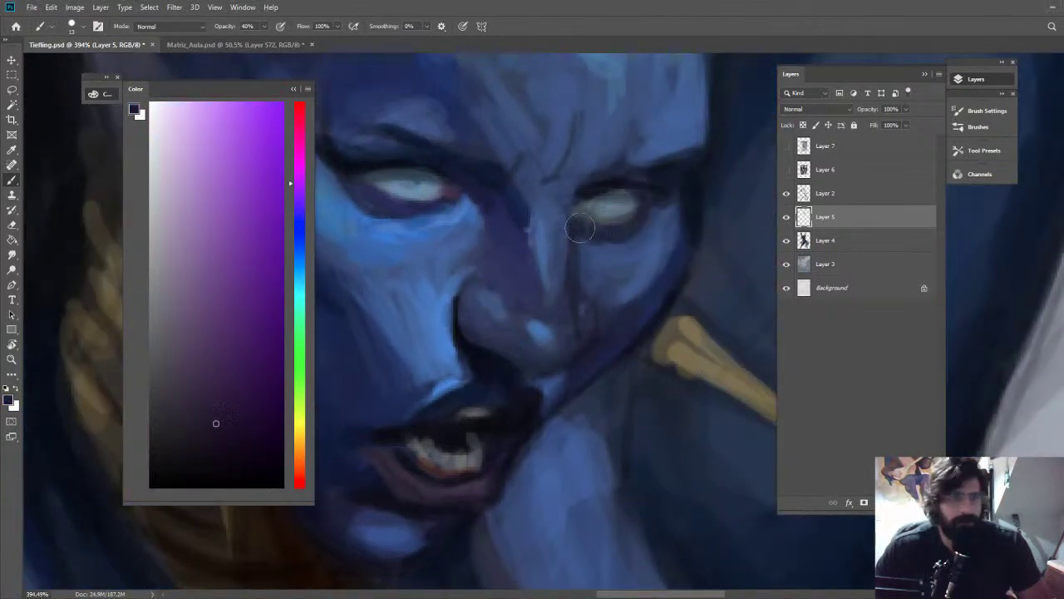
left_click(597, 203, "alt")
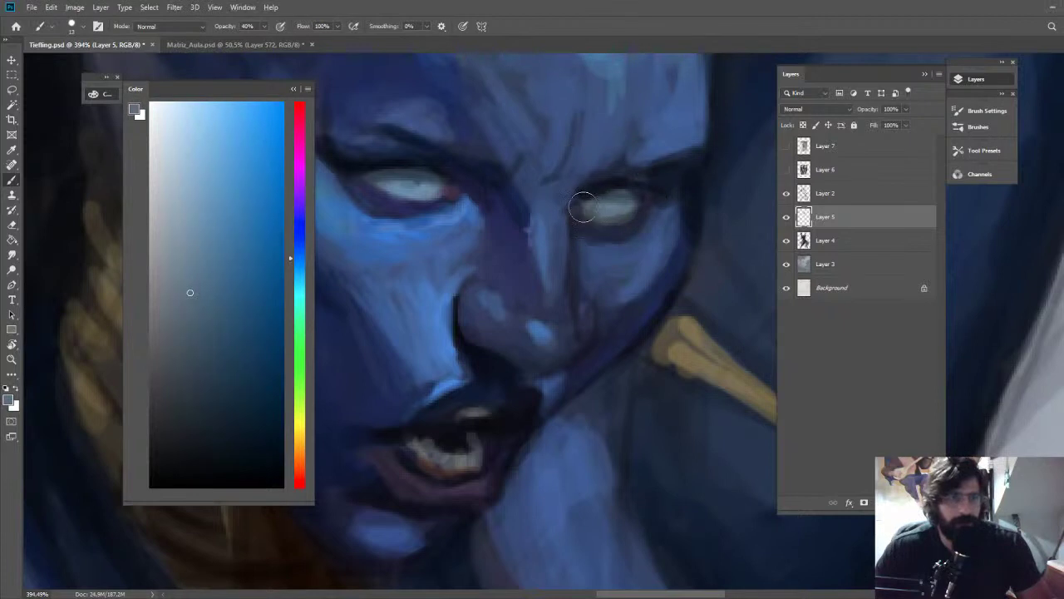
left_click(613, 209, "alt")
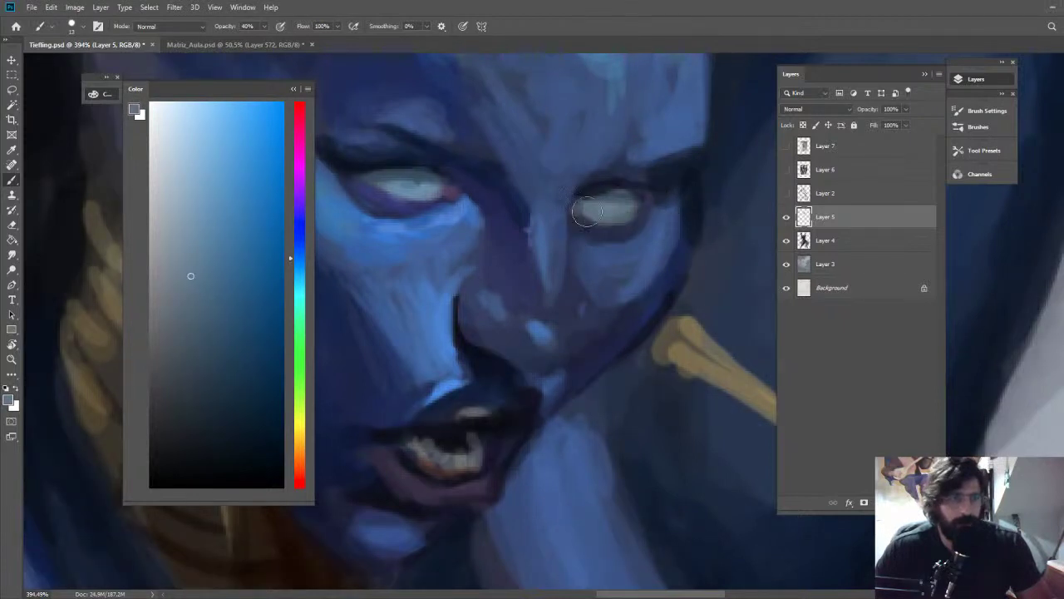
Brighten both eyeballs with a light blue and soften the smaller eye's lower lid with a sampled mid blue
left_click(210, 160)
left_click_drag(382, 179, 412, 197)
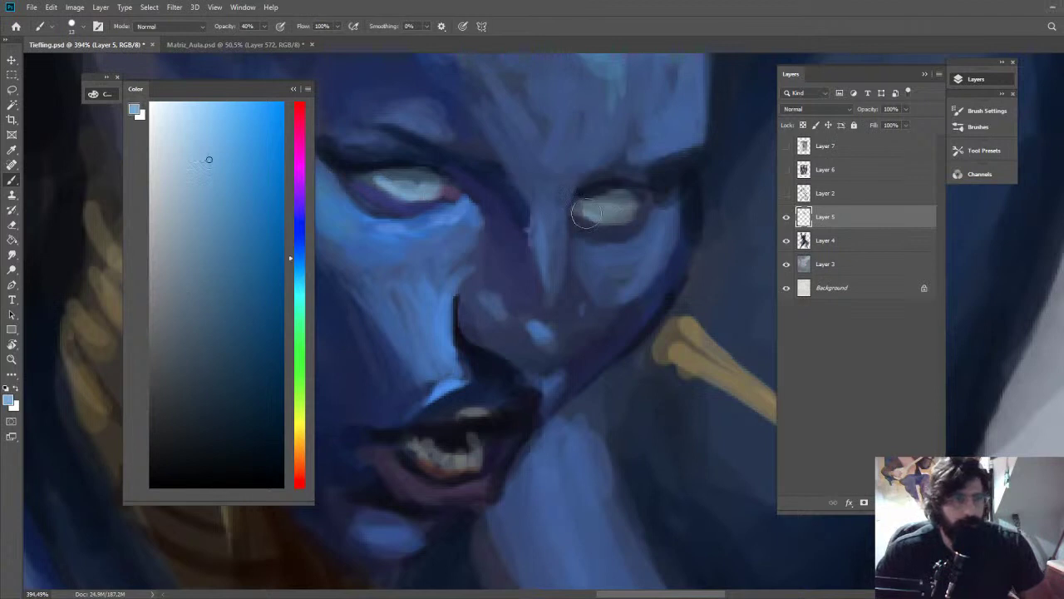
left_click(653, 216, "alt")
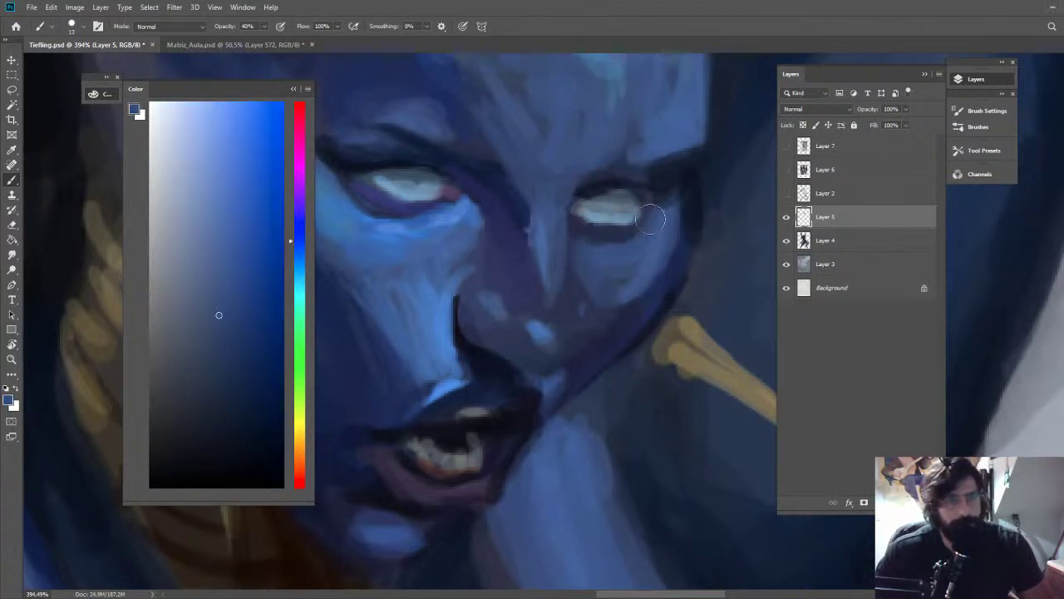
left_click_drag(643, 226, 603, 251)
Blend the skin around the larger eye's outer corner with bright blues sampled from the cheek
key("z")
left_click_drag(683, 247, 603, 146)
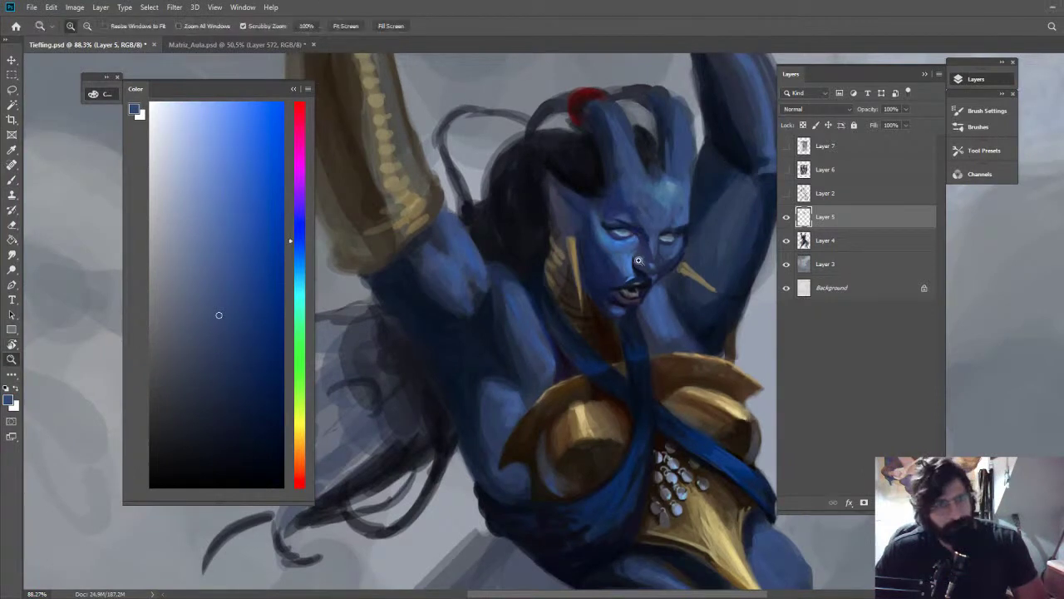
left_click_drag(639, 256, 682, 252)
key("b")
left_click(594, 229, "alt")
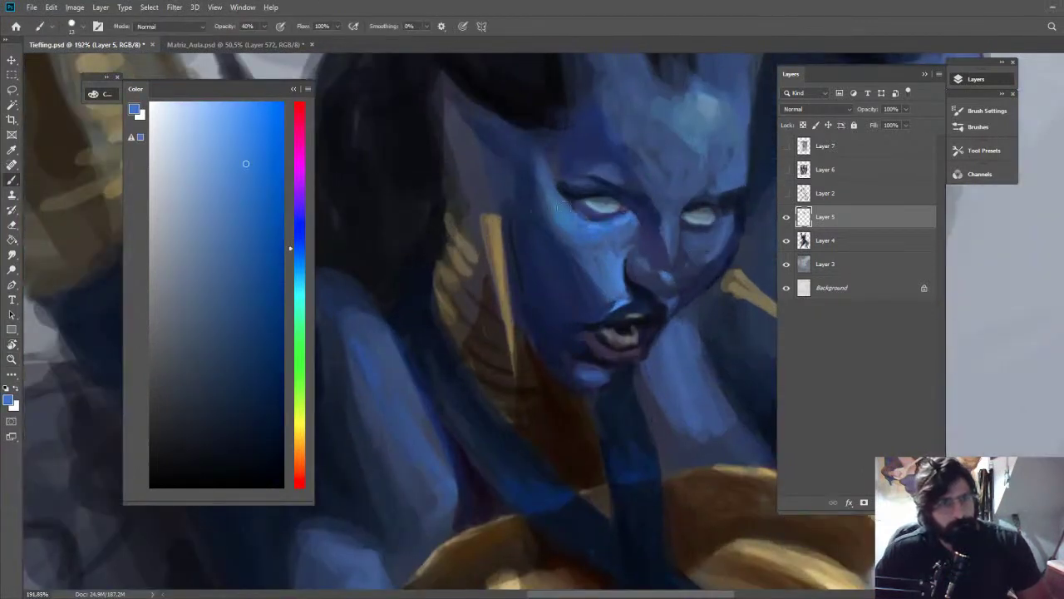
left_click(584, 211, "alt")
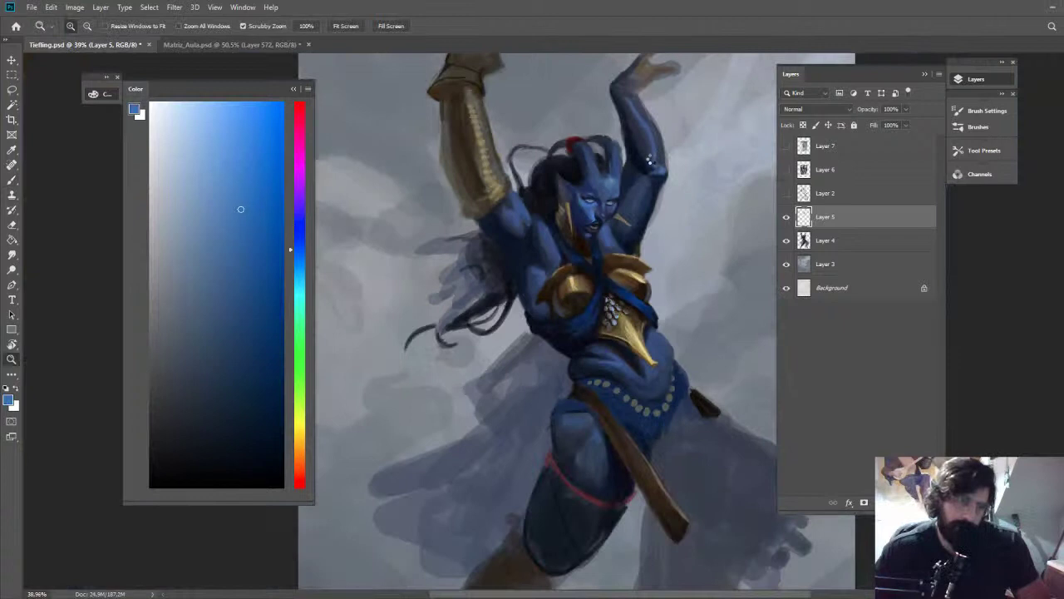
Rework the skin under the smaller eye in the mirrored view with blues sampled from its lower lid and cheek
left_click_drag(566, 63, 660, 46)
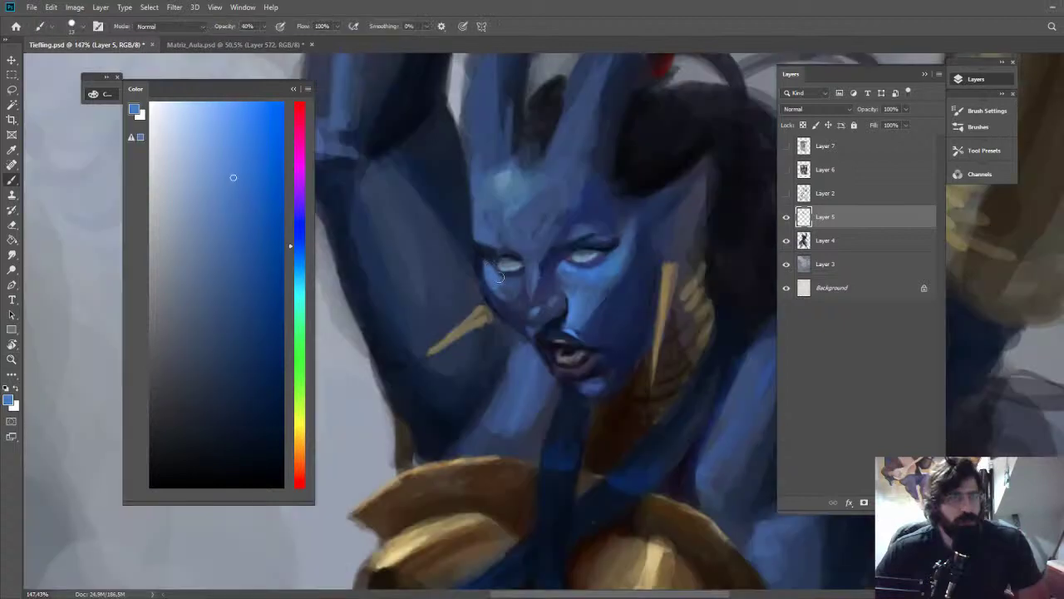
left_click(504, 272, "alt")
left_click(490, 268, "alt")
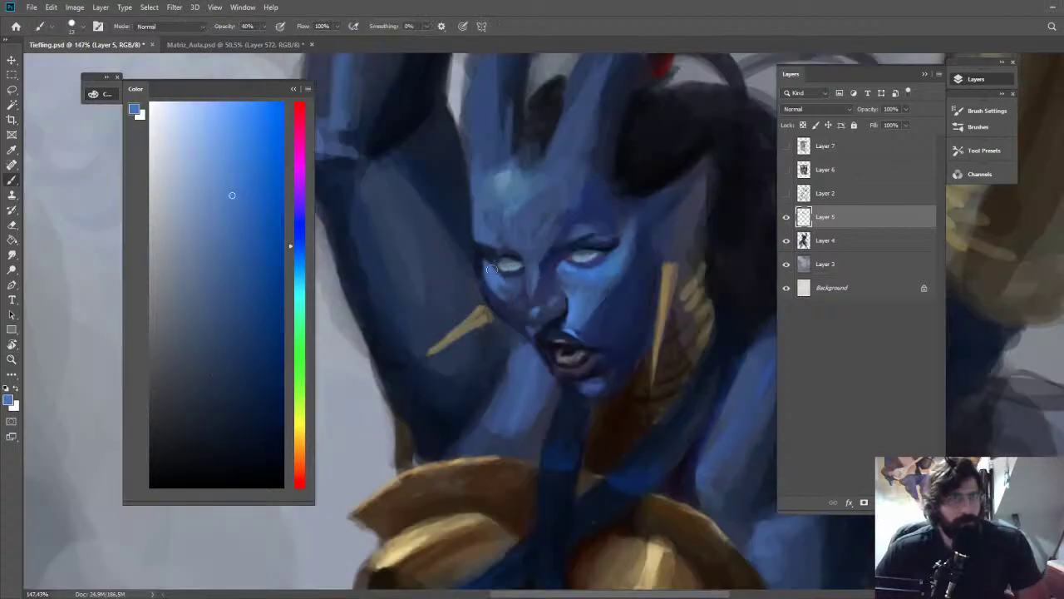
key("z")
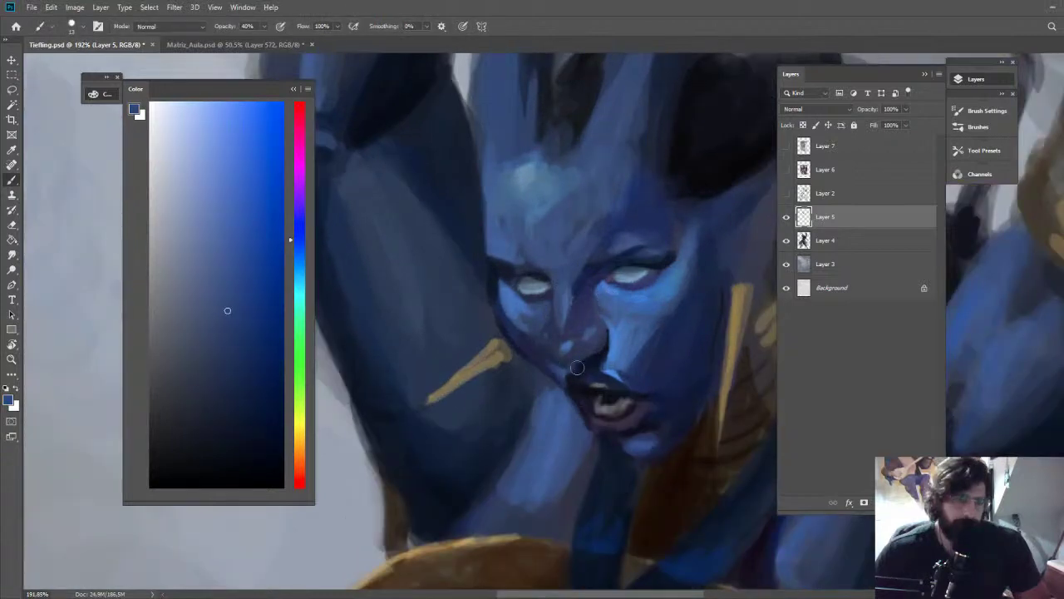
Flip the canvas horizontally back to its original orientation and check the face within the full figure
key("z")
left_click_drag(642, 321, 549, 321)
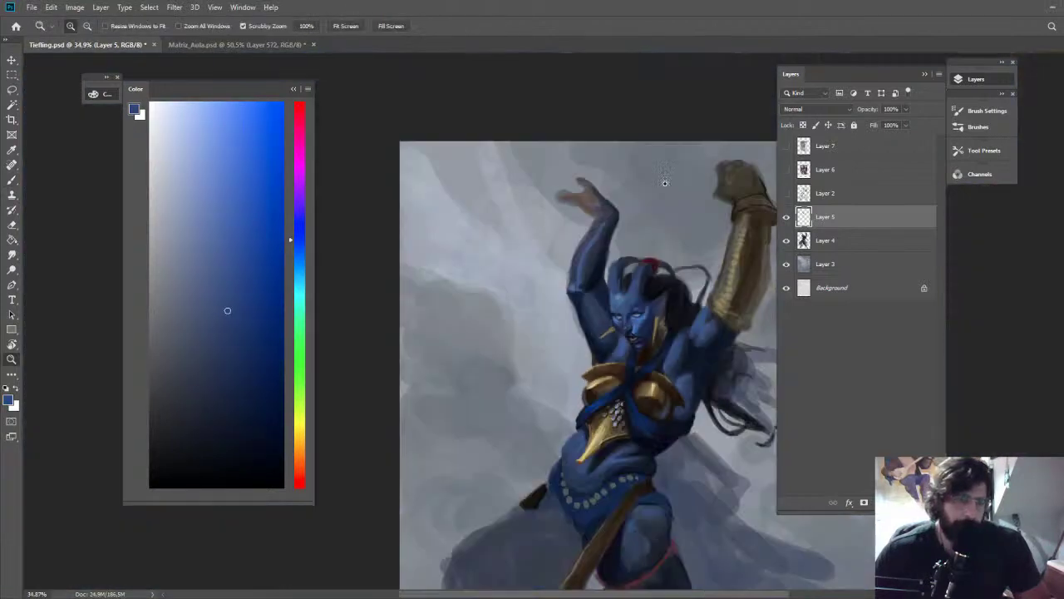
key("ctrl+shift+h")
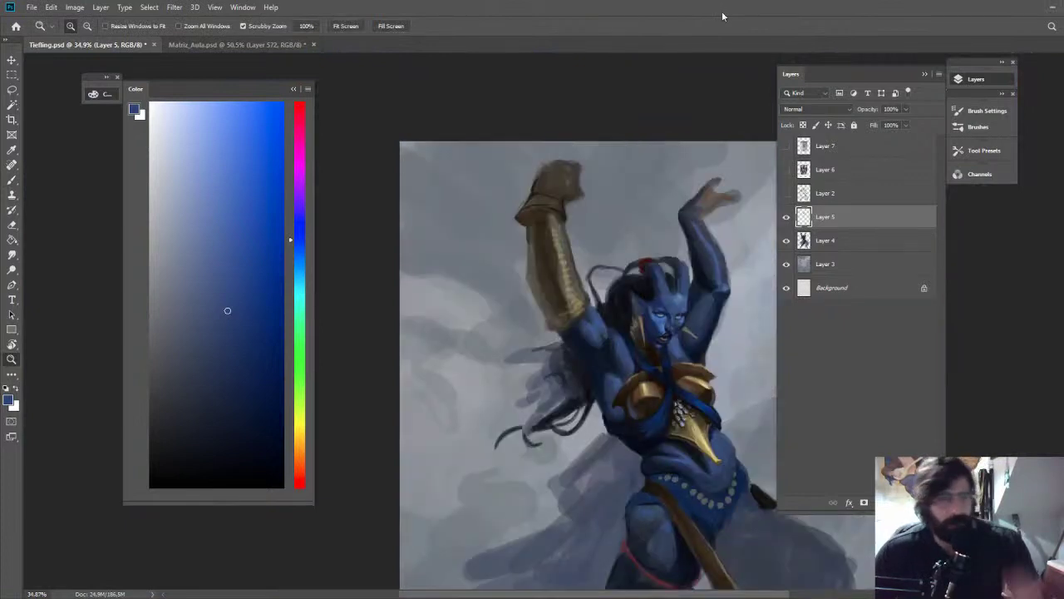
left_click_drag(698, 352, 737, 292)
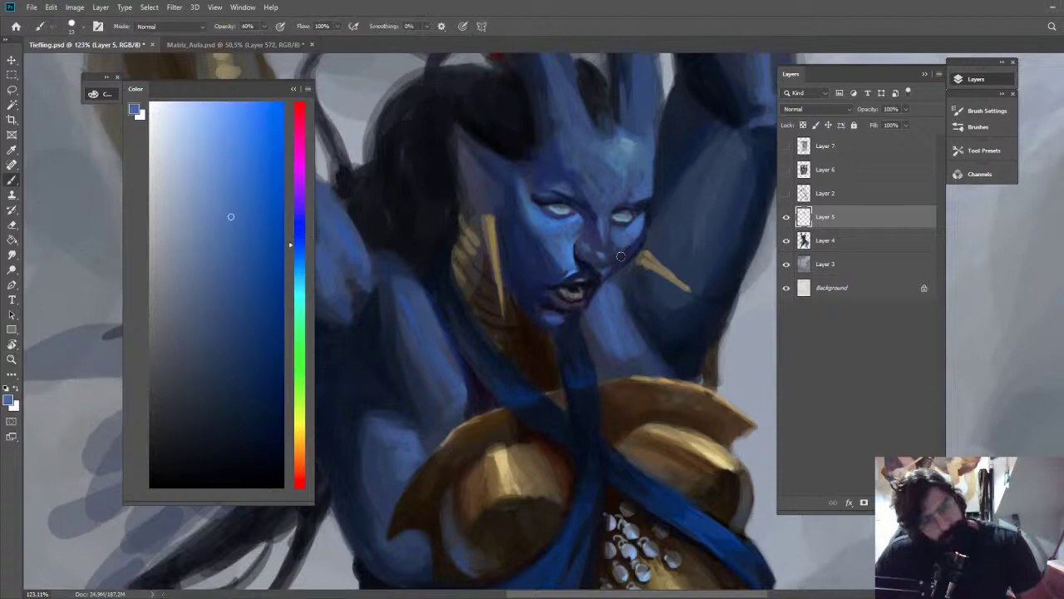
Darken the base of the smaller earring beside the cheek with dark brown and clean its underside with the surrounding dark blue
key("z")
scroll(683, 227, "down", 4)
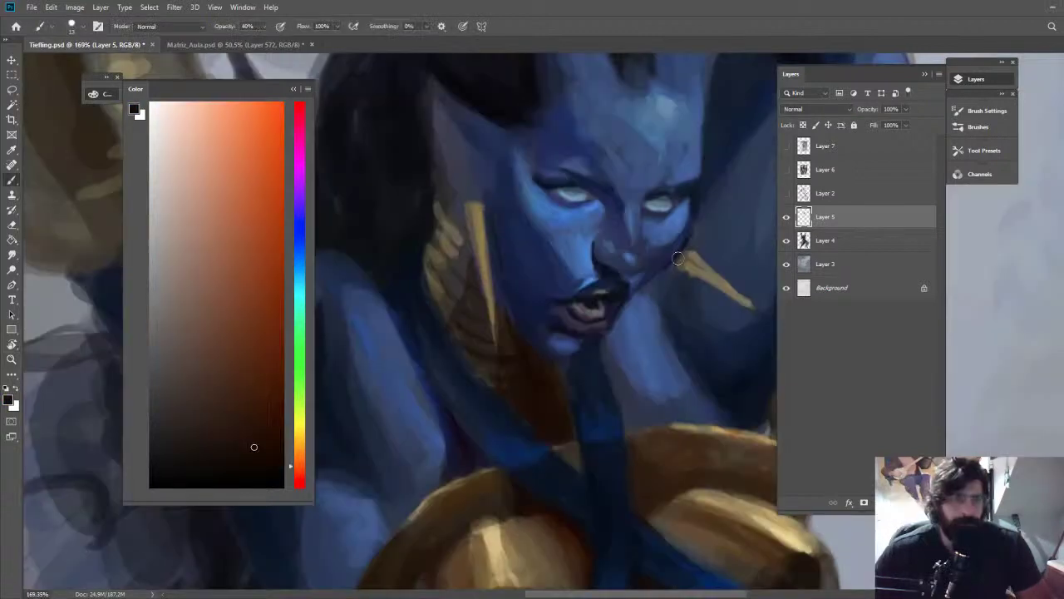
left_click_drag(683, 255, 676, 264)
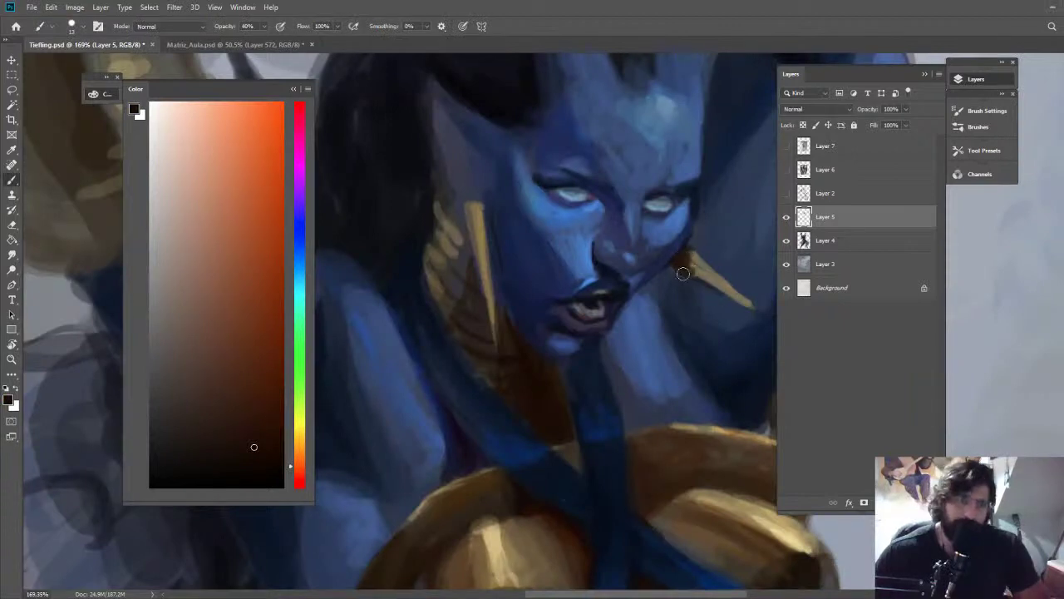
left_click(698, 287, "alt")
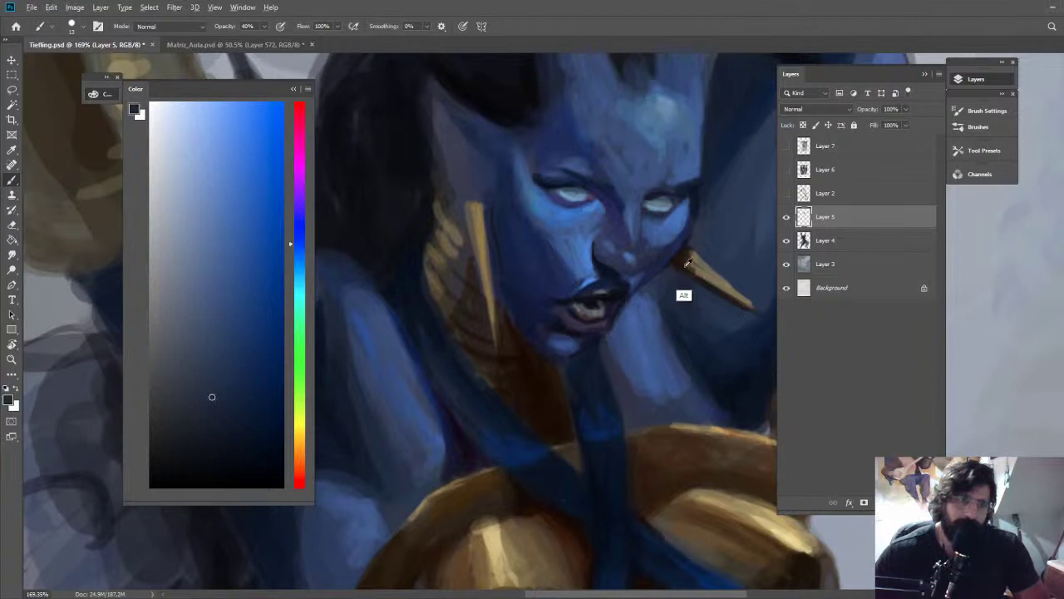
left_click(683, 262, "alt")
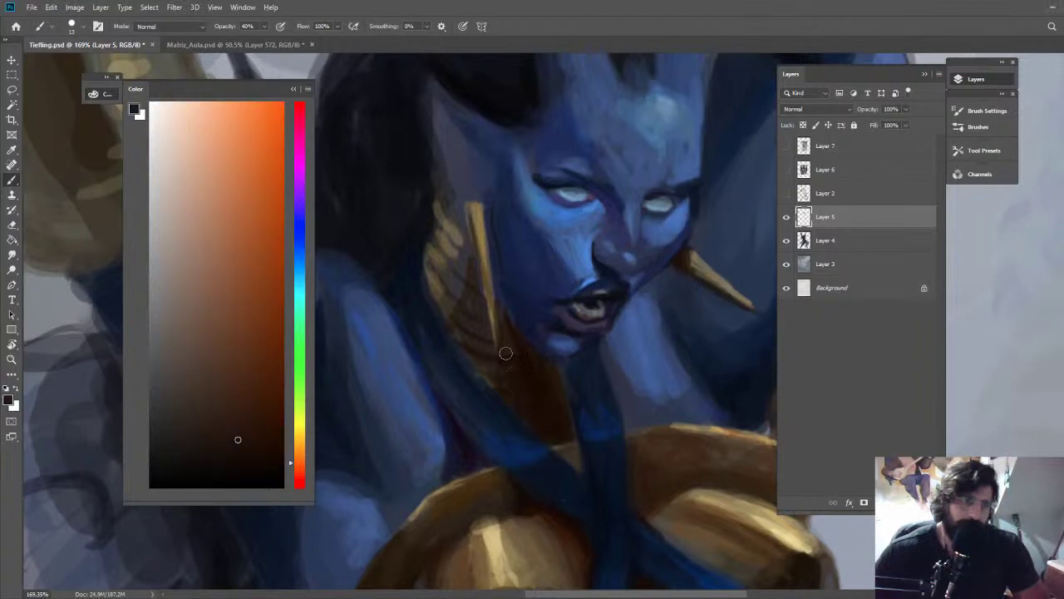
Brighten the long earring beside the neck with a sampled light gold and soften it with a darker gold at 20% opacity
left_click(481, 256, "alt")
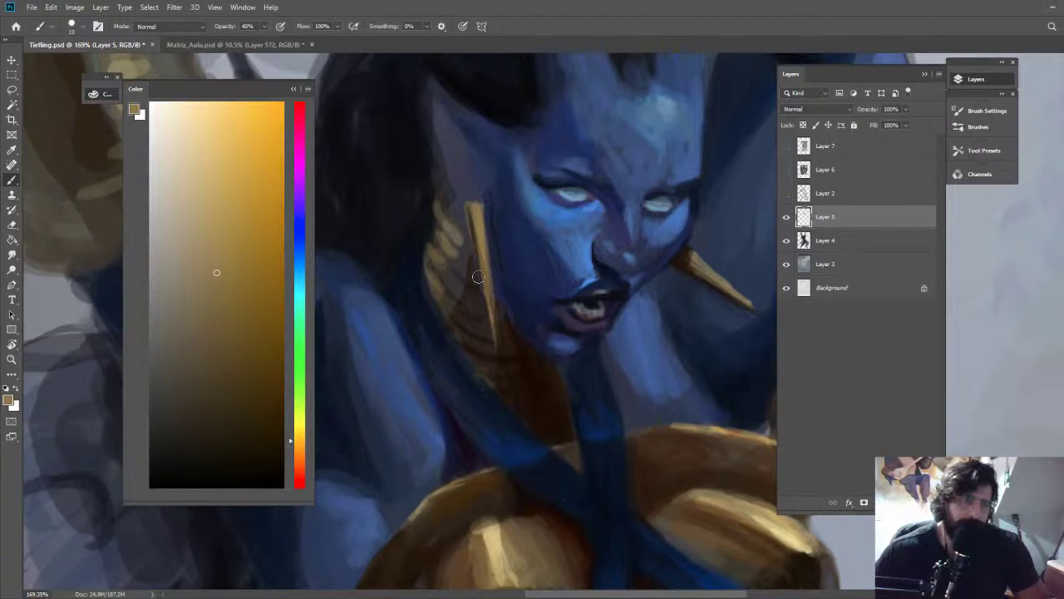
right_click(477, 261, "alt")
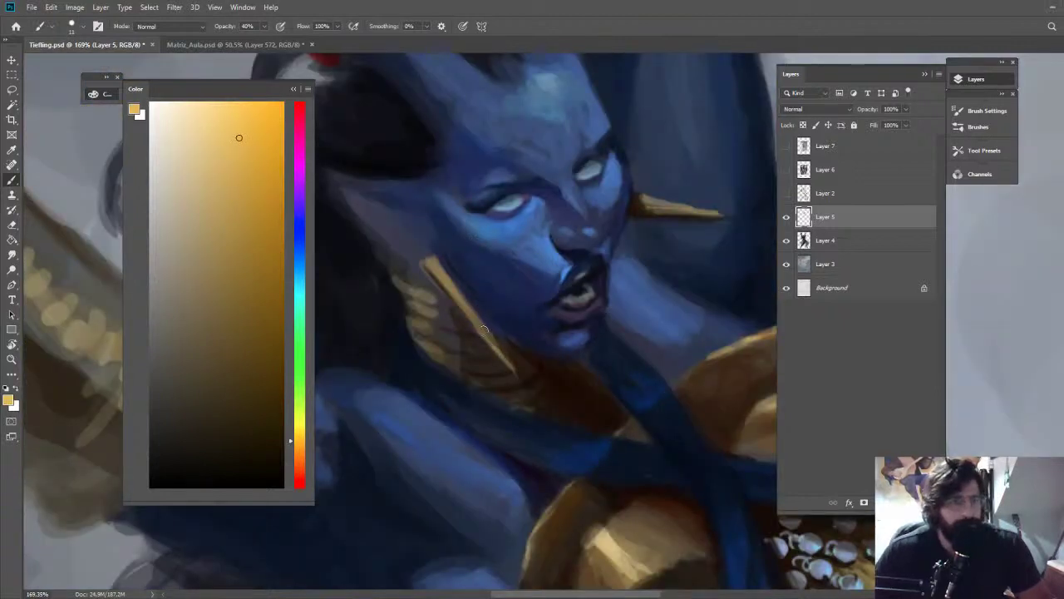
mouse_move(483, 331)
left_mouse_down()
mouse_move(511, 364)
mouse_move(482, 326)
left_mouse_up()
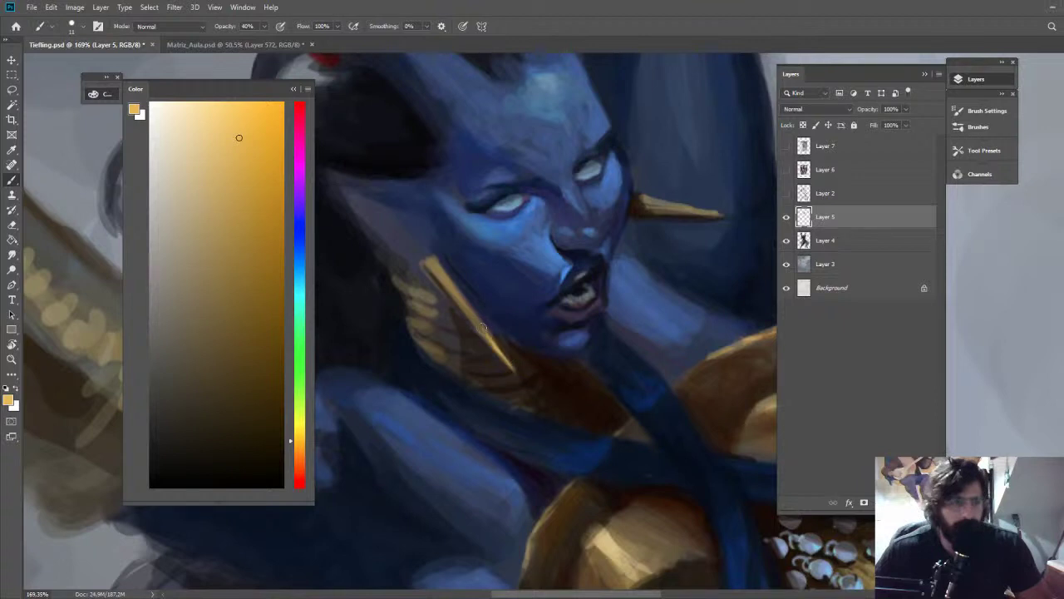
left_click_drag(474, 314, 501, 355)
left_click(238, 303)
key("2")
mouse_move(472, 308)
left_mouse_down()
mouse_move(491, 338)
mouse_move(441, 247)
mouse_move(477, 107)
left_mouse_up()
key("z")
key("Escape")
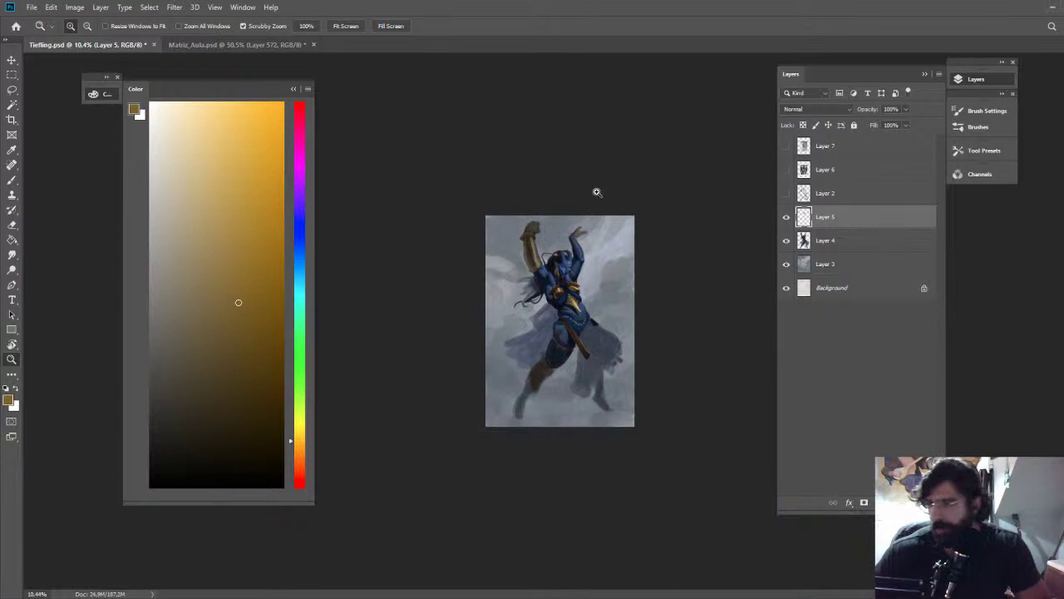
Highlight the upper edge and tip of the smaller earring with its sampled light gold at 20% opacity
mouse_move(596, 192)
left_mouse_down()
mouse_move(634, 114)
mouse_move(653, 135)
left_mouse_up()
key("b")
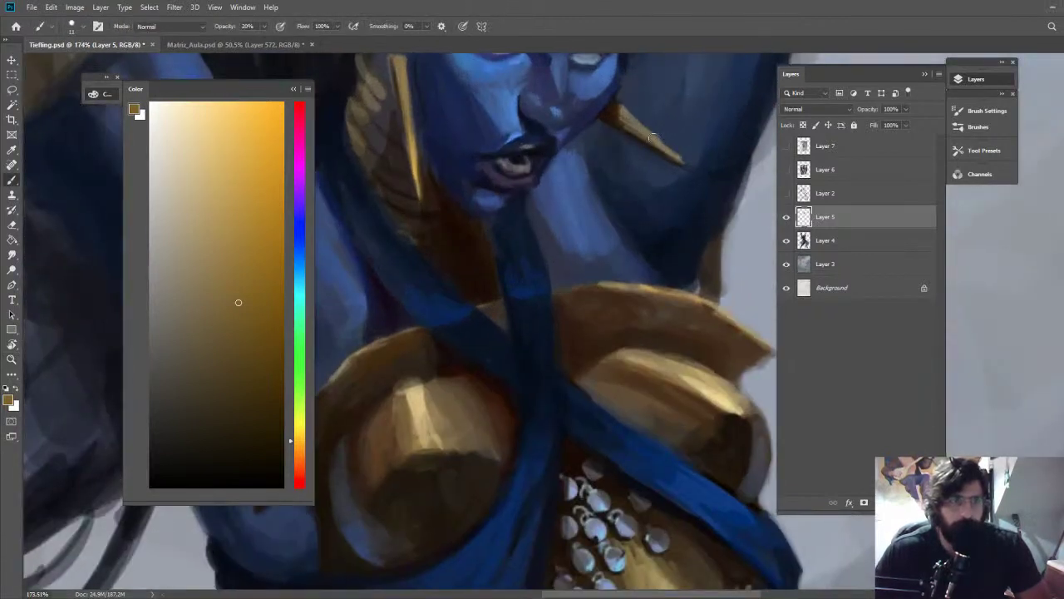
left_click(653, 135, "alt")
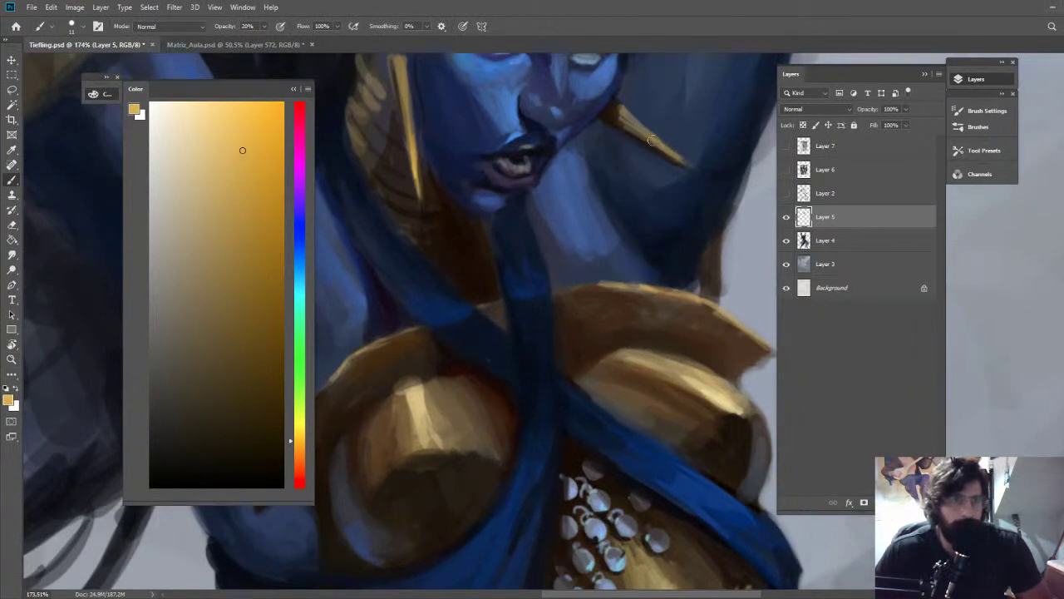
mouse_move(684, 163)
left_mouse_down()
mouse_move(699, 172)
mouse_move(208, 131)
left_mouse_up()
Touch up the torso's dark edge below the armpit and merge Layer 5 with Layer 4
key("z")
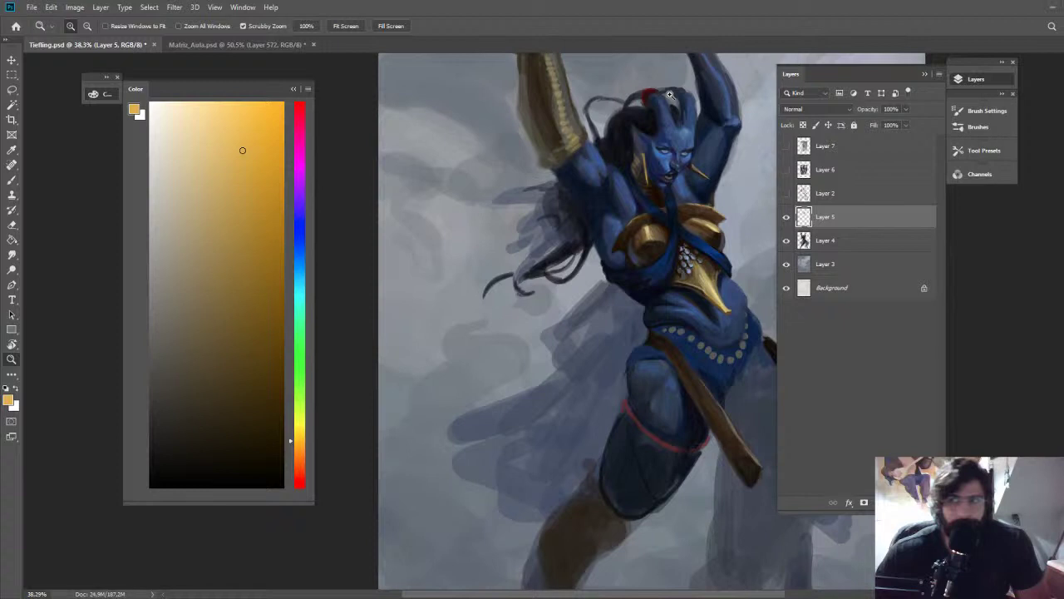
left_click_drag(611, 241, 674, 268)
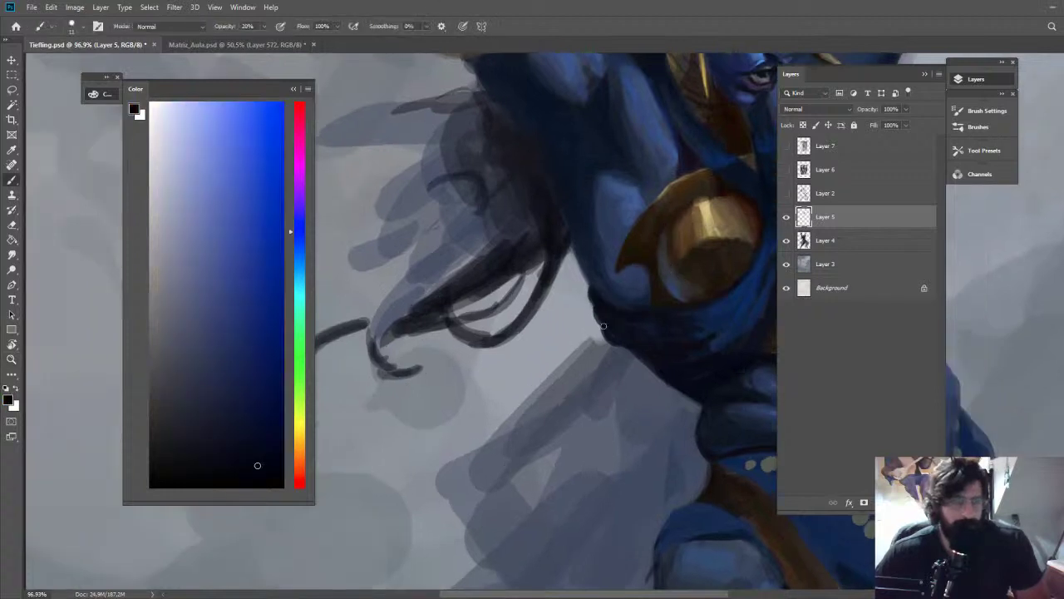
key("e")
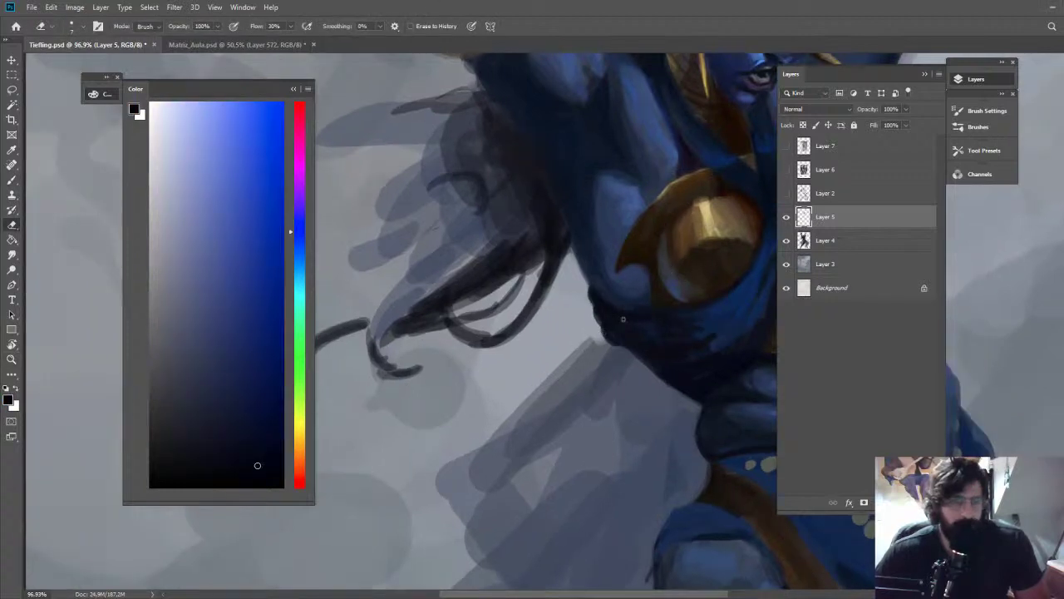
left_click(825, 240)
left_click(826, 217, "ctrl")
key("ctrl+e")
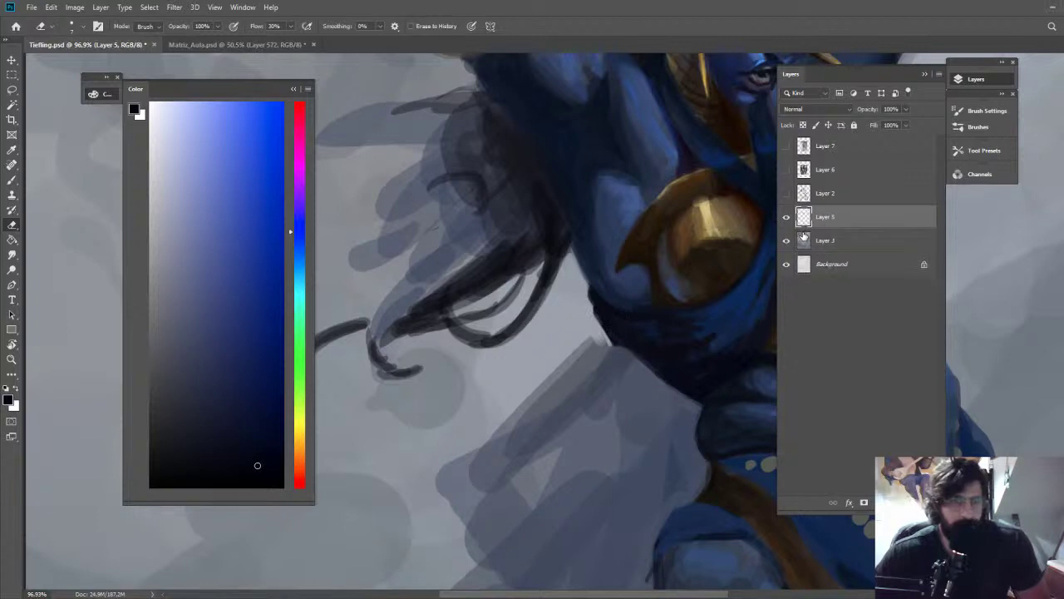
Refine the outermost metal disc on the golden chest piece with a sampled grey-blue and a light blue highlight
key("z")
left_click_drag(648, 284, 573, 263)
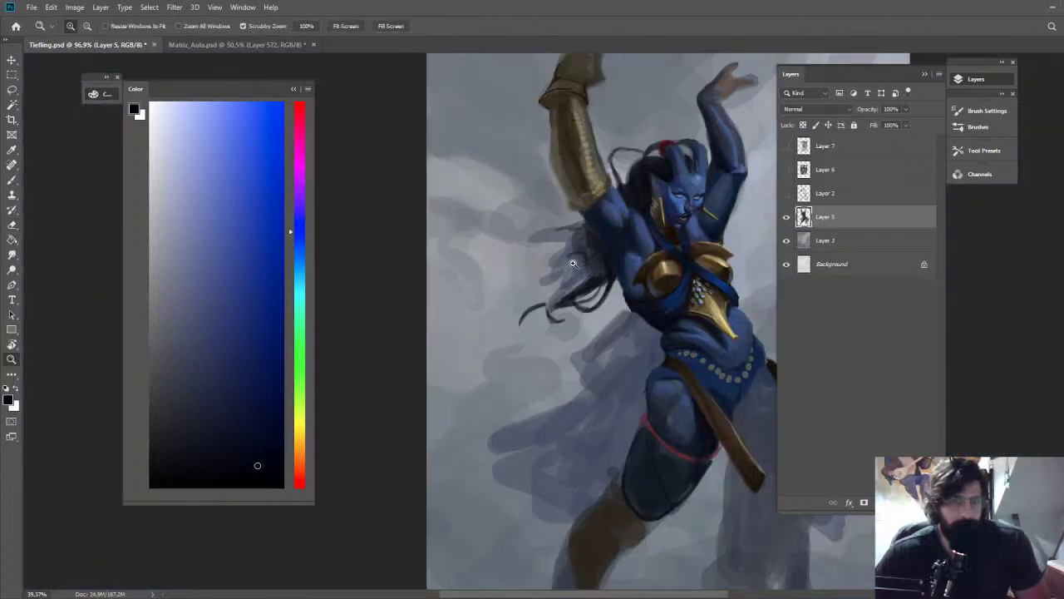
left_click(626, 344, "alt")
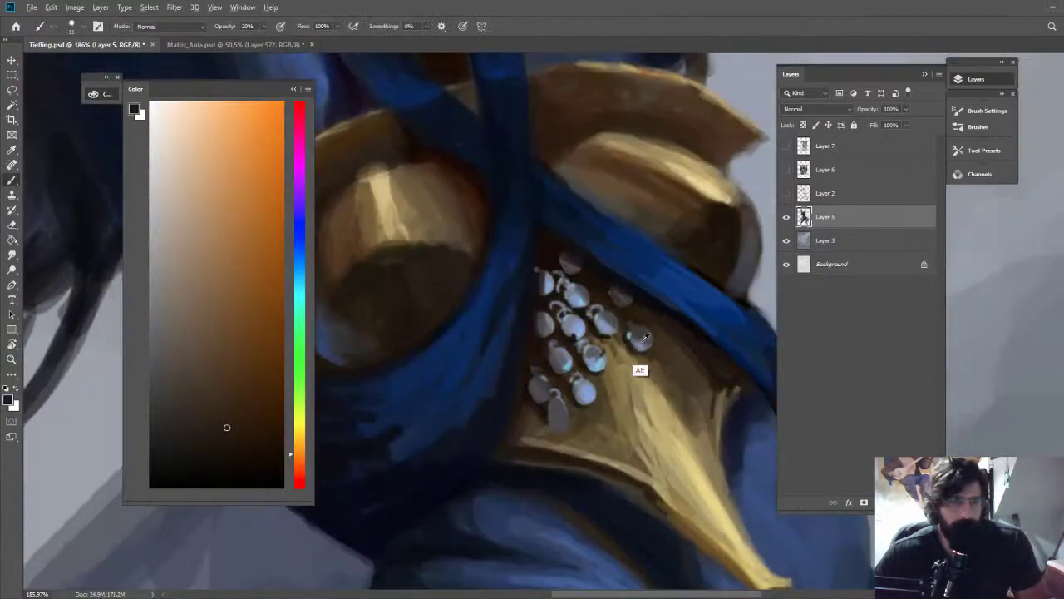
left_click(640, 343, "alt")
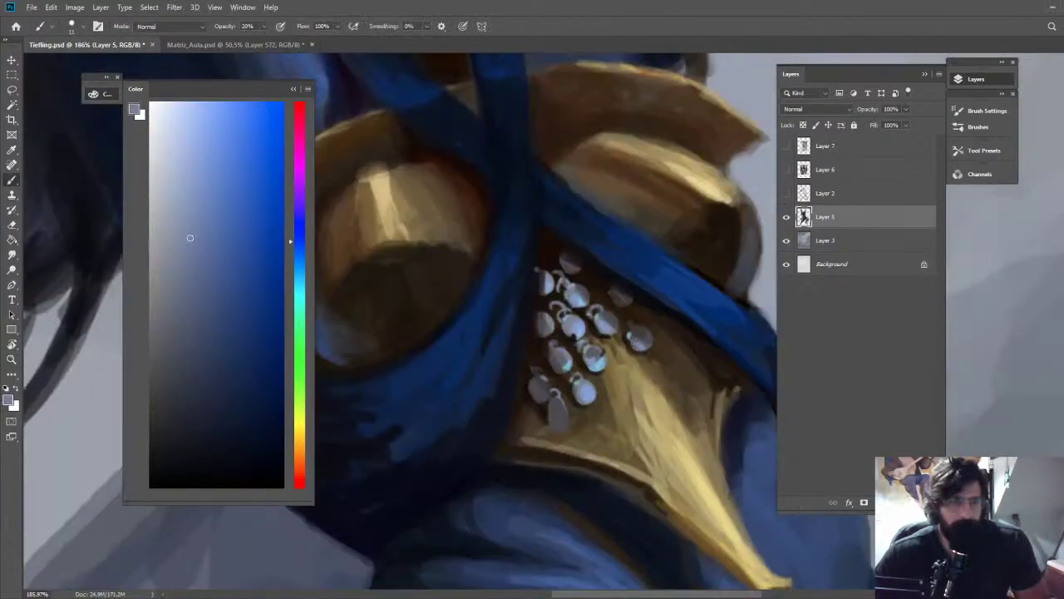
left_click_drag(632, 343, 644, 346)
left_click(599, 364, "alt")
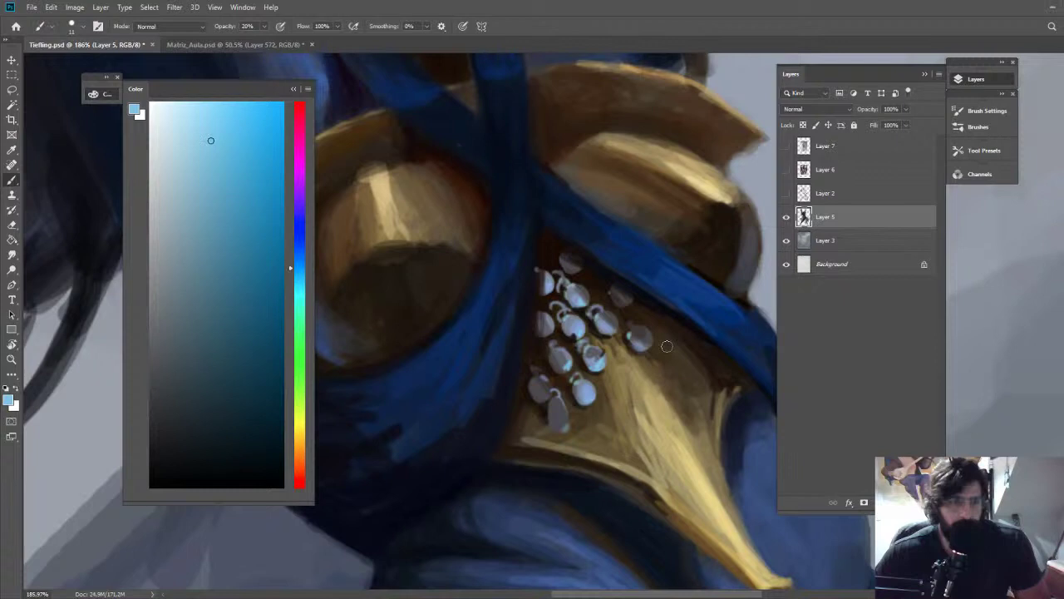
Darken the gap between the metal discs and the blue sash with sampled dark browns at 40% opacity
left_click(618, 335, "alt")
key("4")
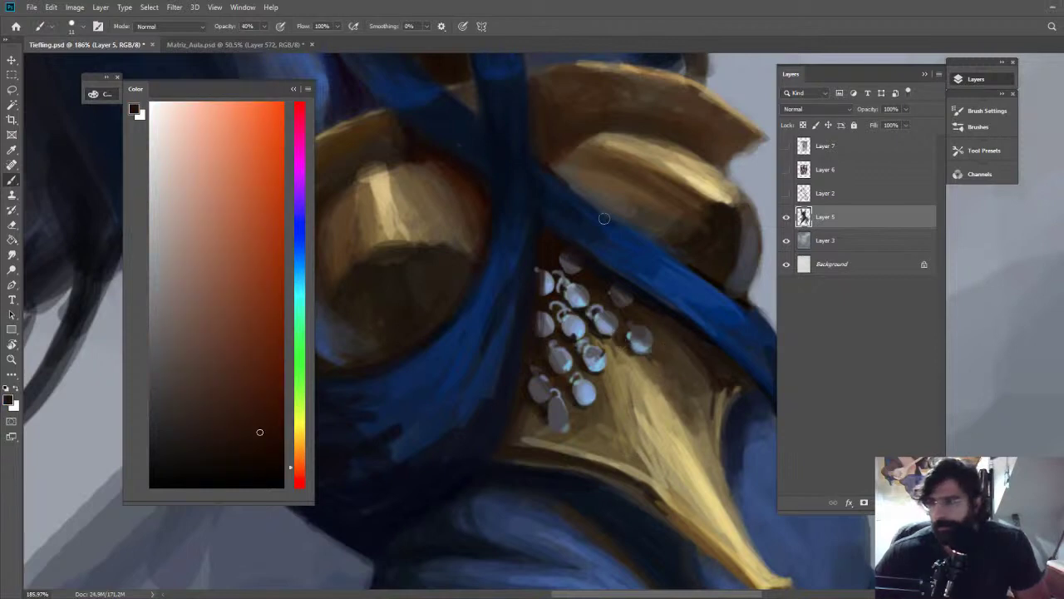
key("ctrl+space")
left_click_drag(683, 314, 659, 304)
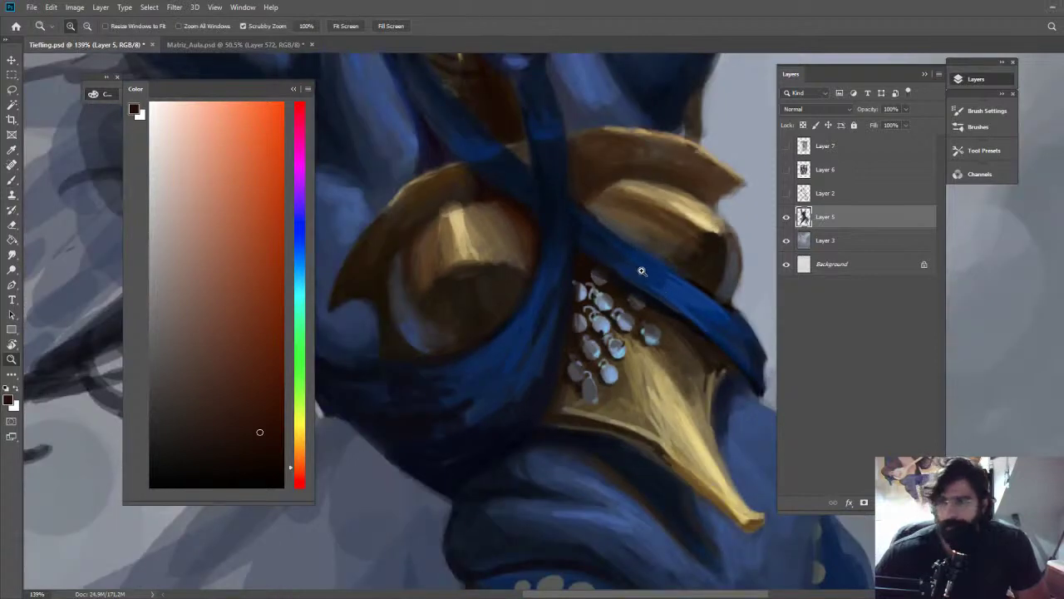
key("b")
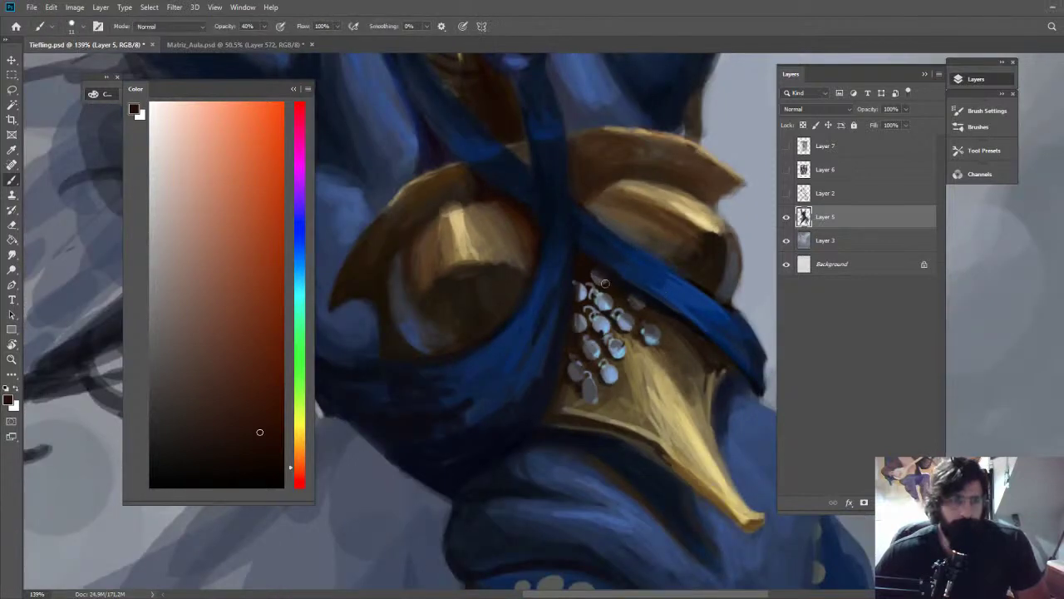
left_click(582, 268, "alt")
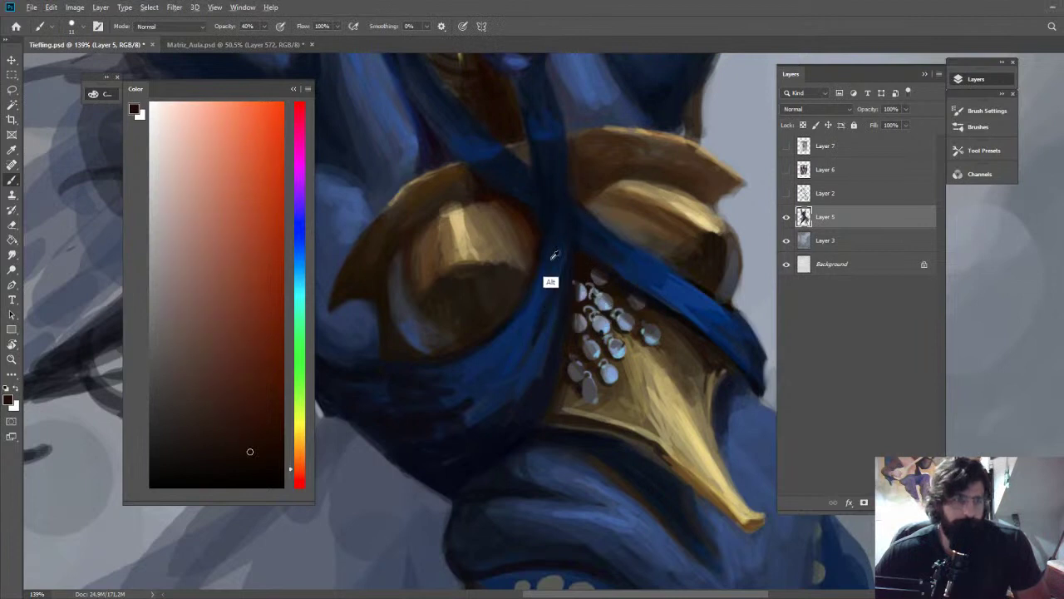
Rework the sash crossing the chest with its sampled blue and deepen the shadows along its lower edge with near-black blue
left_click(553, 257, "alt")
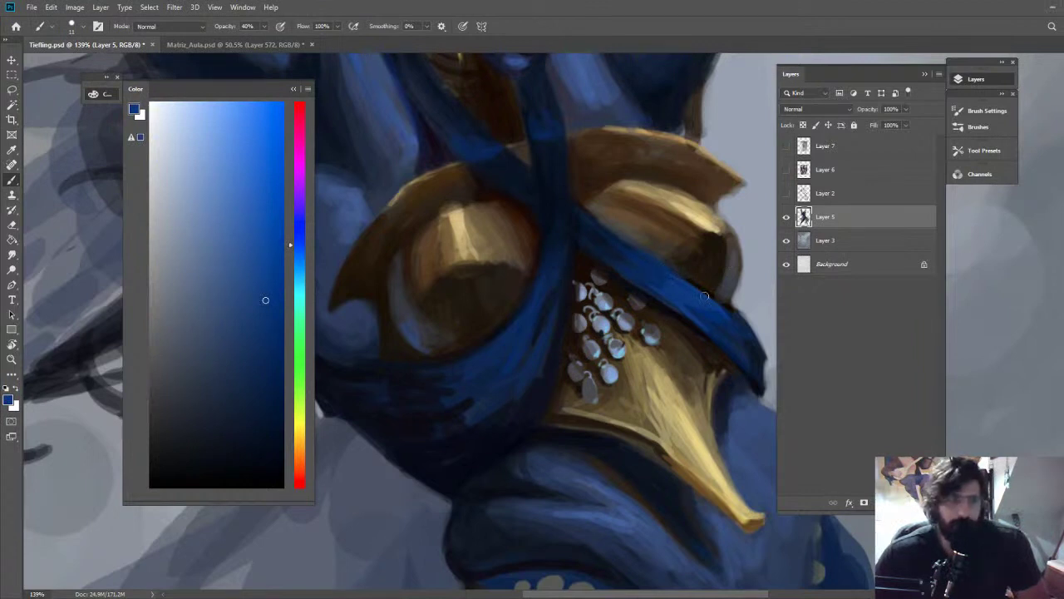
left_click(658, 299, "alt")
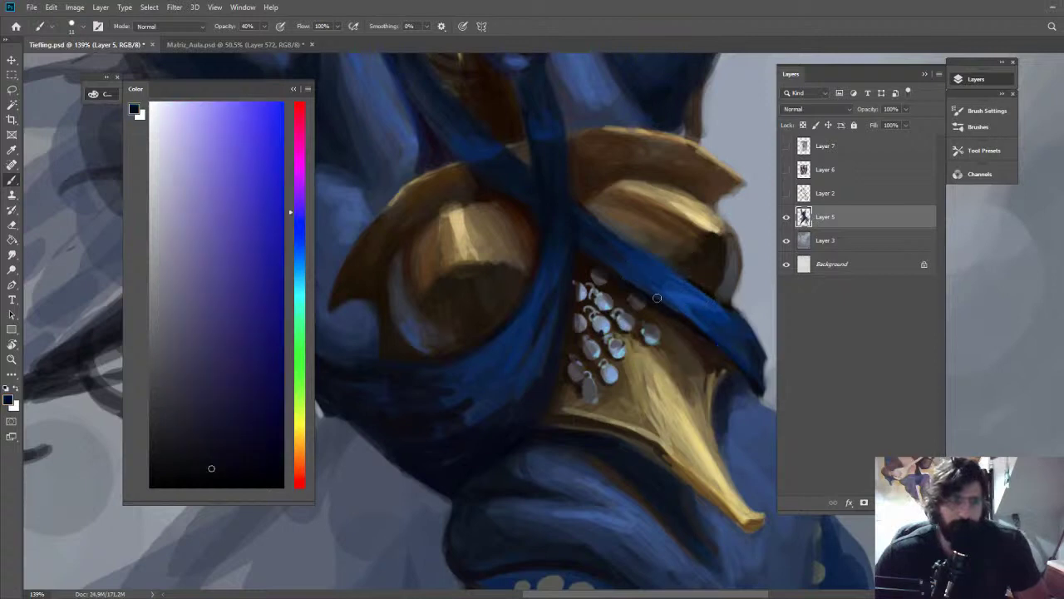
left_click(669, 310, "alt")
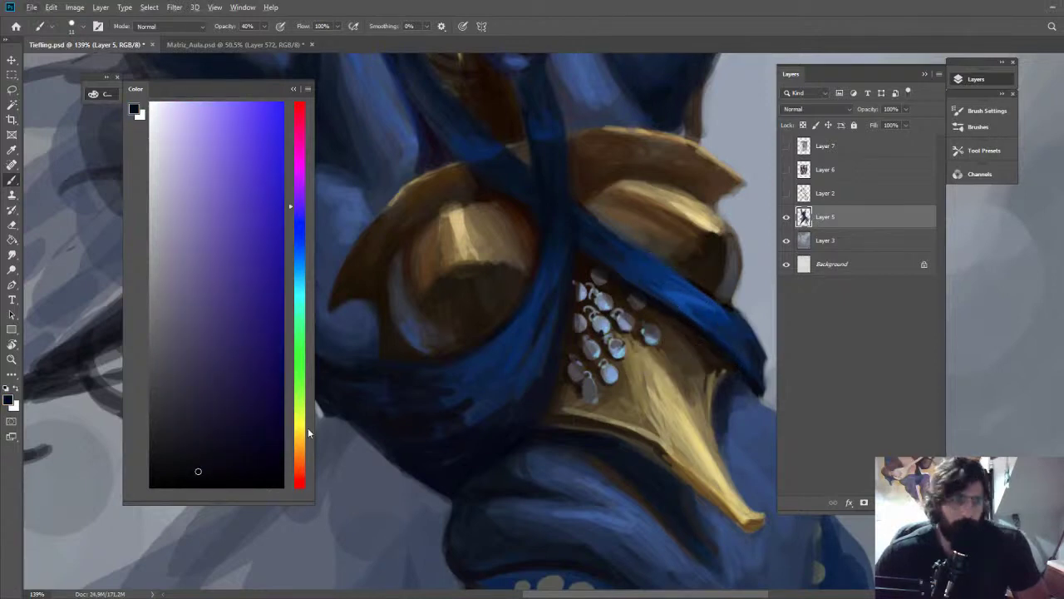
left_click_drag(232, 459, 242, 466)
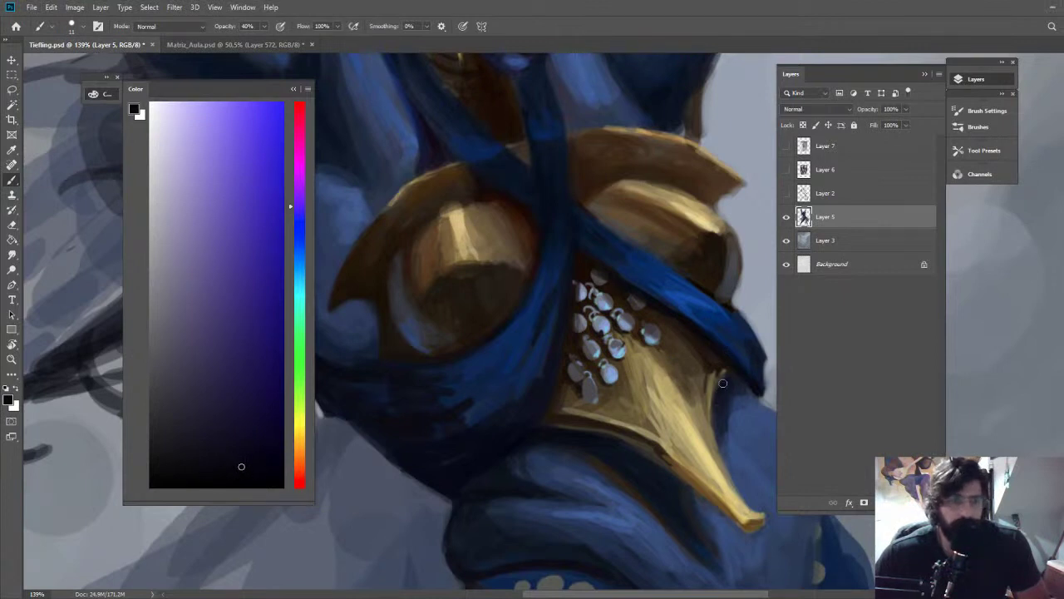
Blend the cheek beside the nose and mouth with sampled mid blues using a 22 px brush at 20% opacity
key("z")
left_click_drag(739, 389, 676, 300)
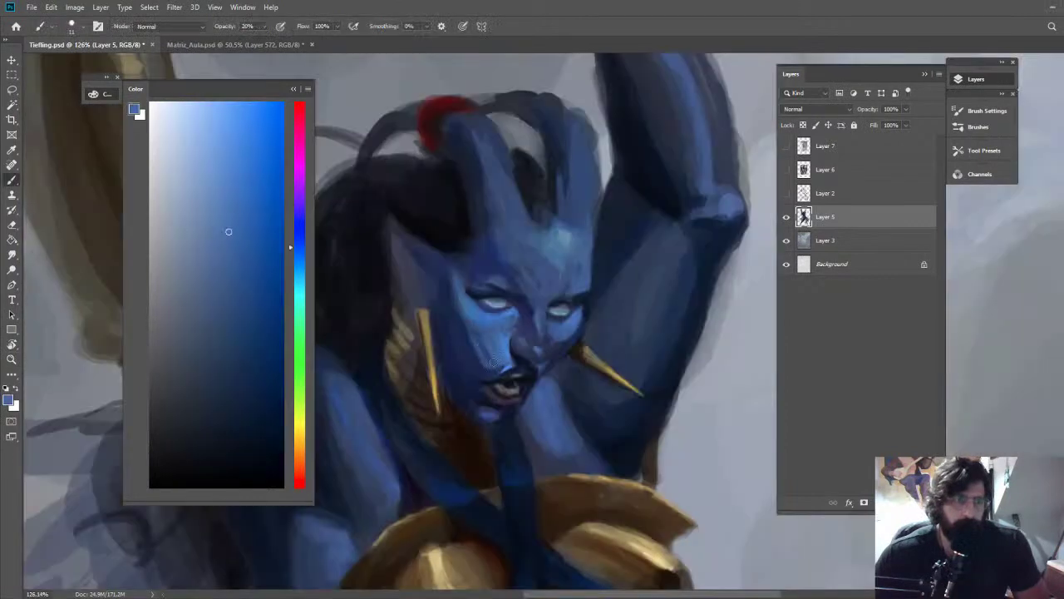
left_click(491, 364, "alt")
right_click(492, 344)
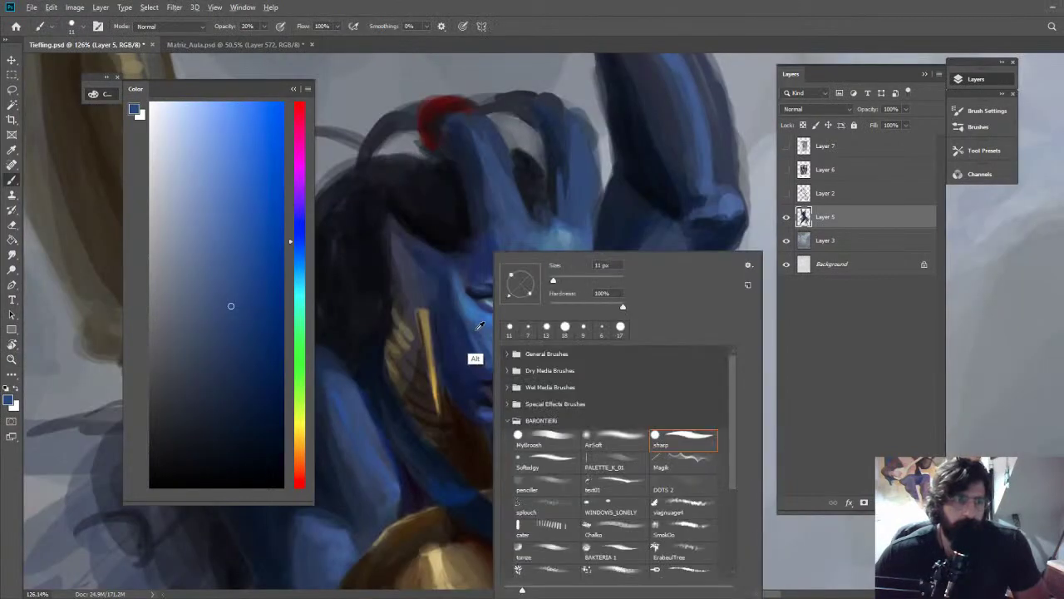
left_click_drag(476, 332, 501, 350)
left_click(494, 345, "alt")
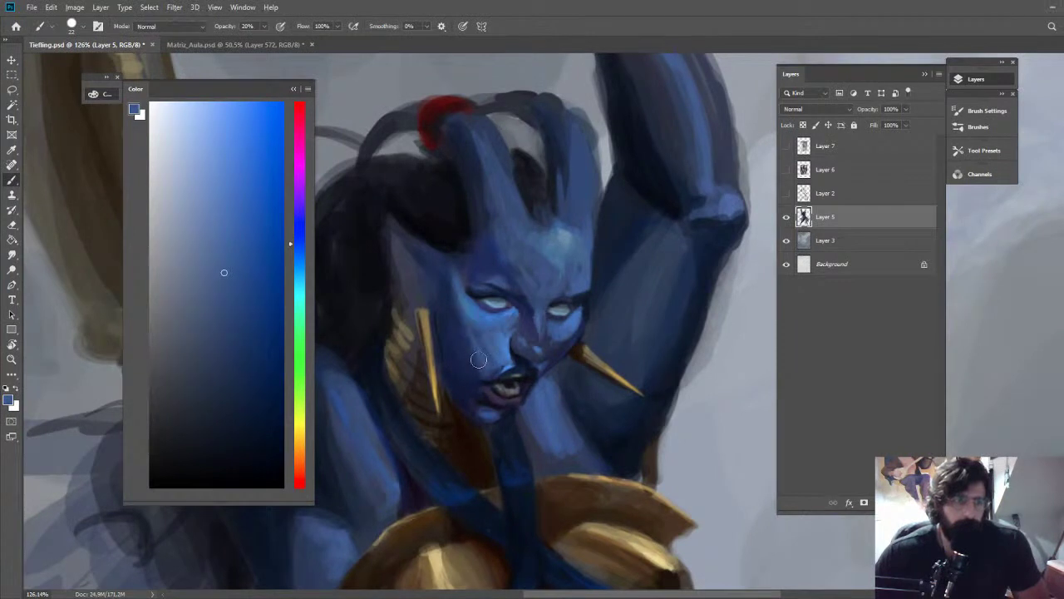
Paint a more saturated blue over the forehead around the pale highlight between the horns
key("z")
left_click_drag(535, 337, 454, 331)
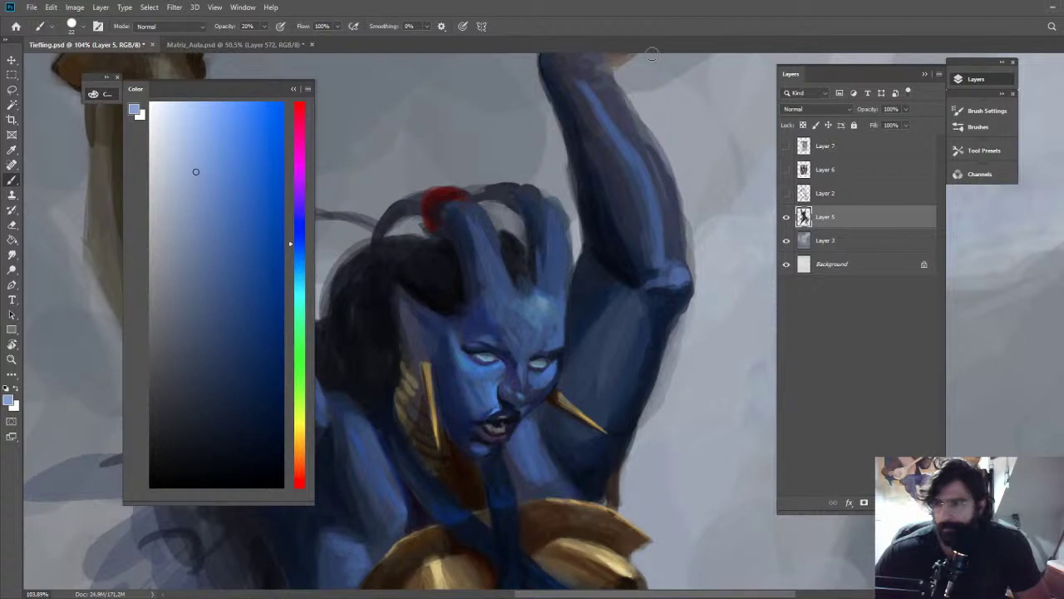
left_click(526, 318, "alt")
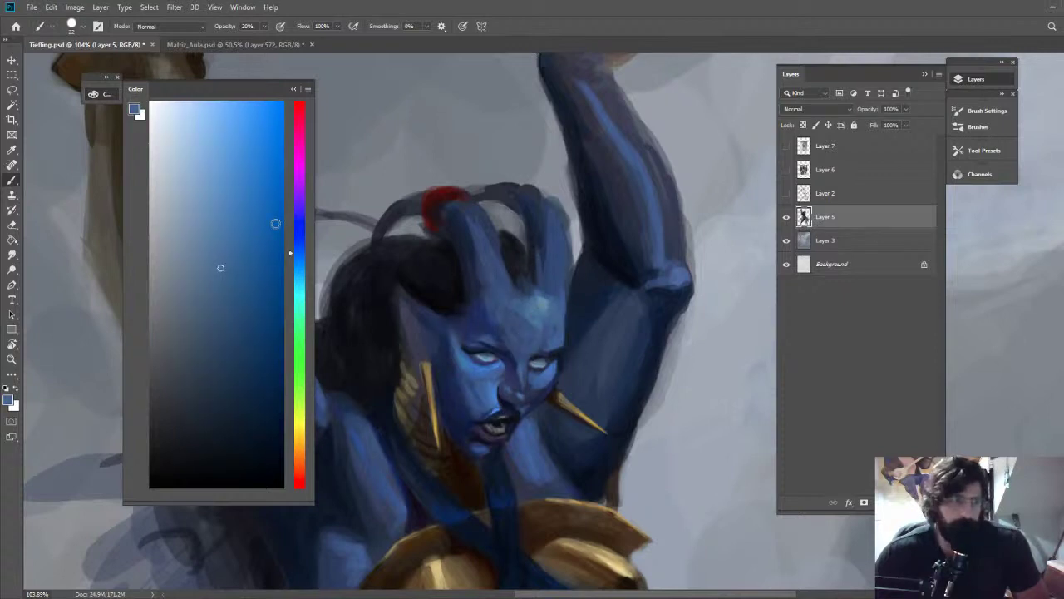
left_click(515, 309, "alt")
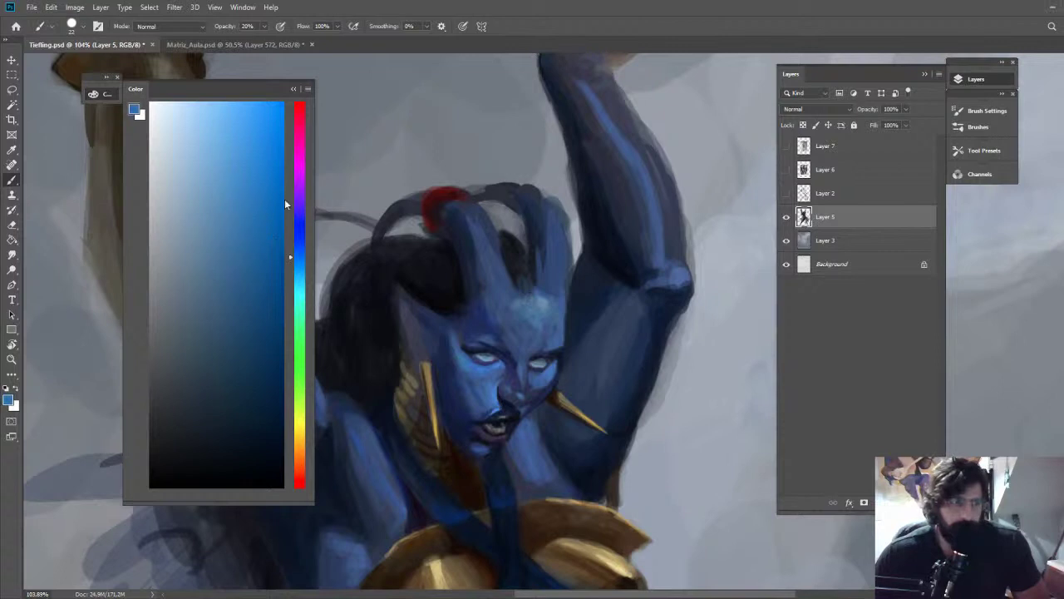
mouse_move(514, 312)
left_mouse_down()
mouse_move(528, 311)
mouse_move(534, 333)
left_mouse_up()
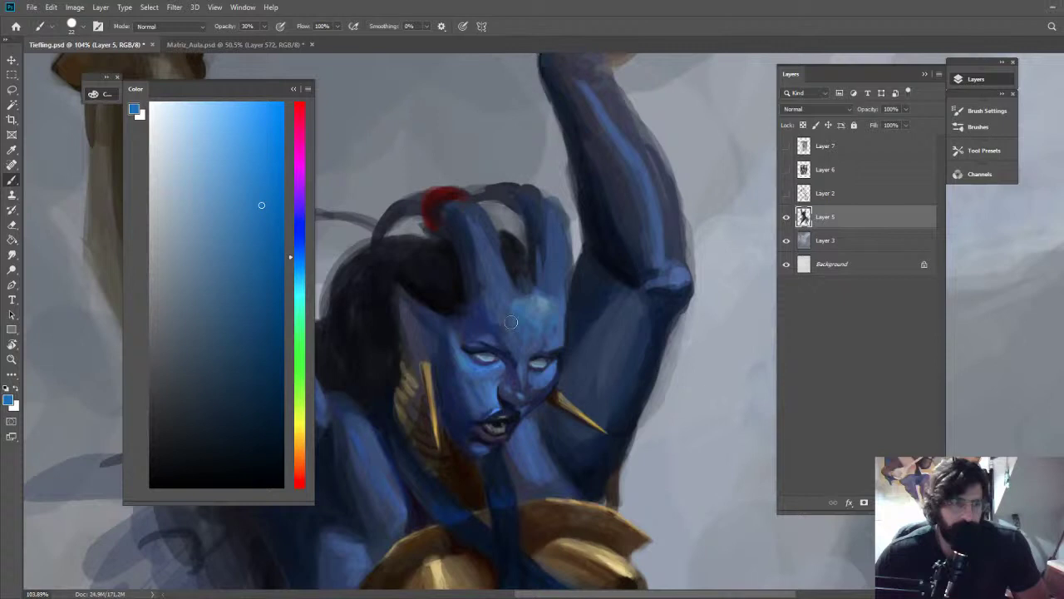
Soften the skin around the brows and just above the eyes with sampled muted blues at 30% opacity
left_click(480, 349, "alt")
left_click(472, 377, "alt")
left_click_drag(482, 342, 476, 342)
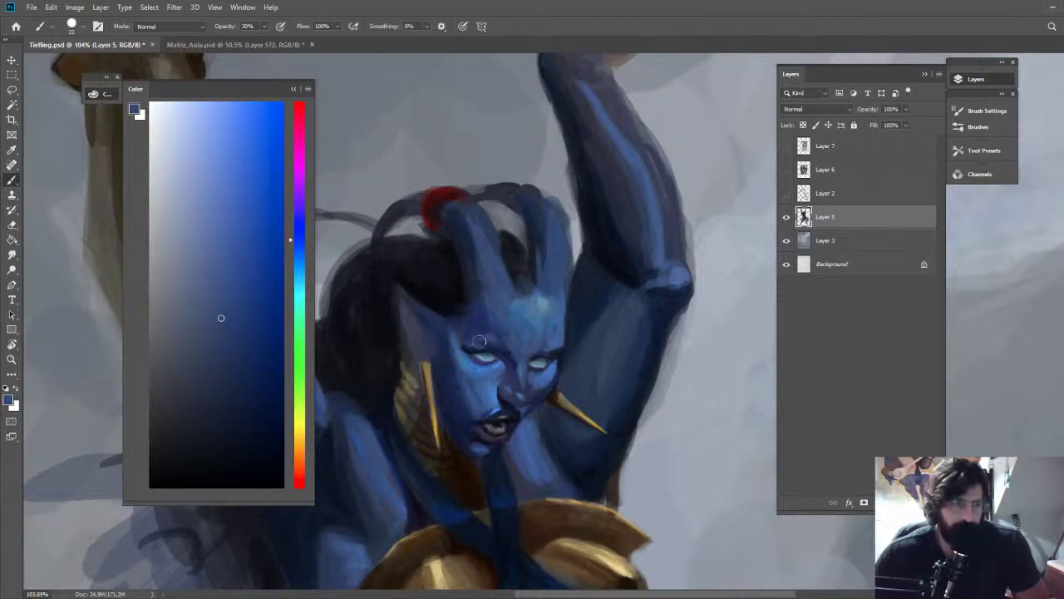
key("ctrl+space")
left_click_drag(541, 311, 490, 277)
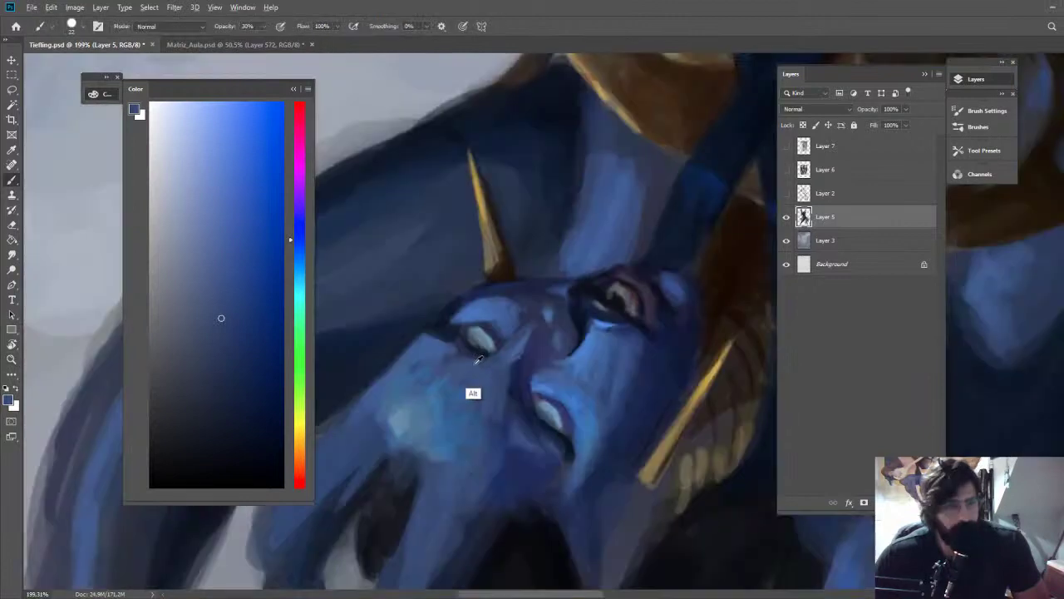
left_click(474, 362, "alt")
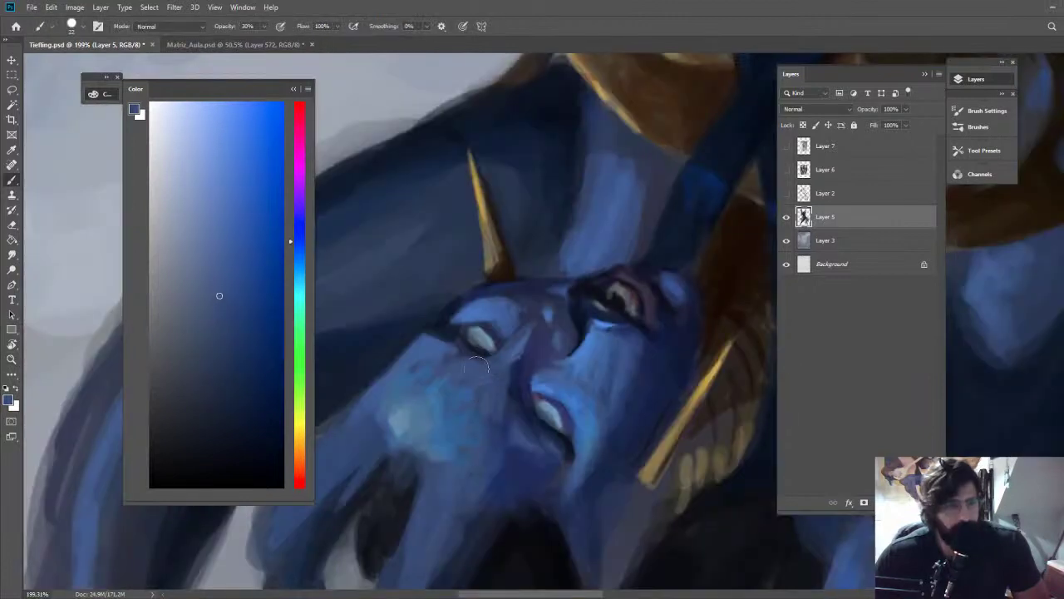
left_click_drag(474, 364, 482, 360)
Blend the edge of the pale forehead highlight with a light blue sampled from the face
left_click(404, 412, "alt")
left_click(582, 407, "alt")
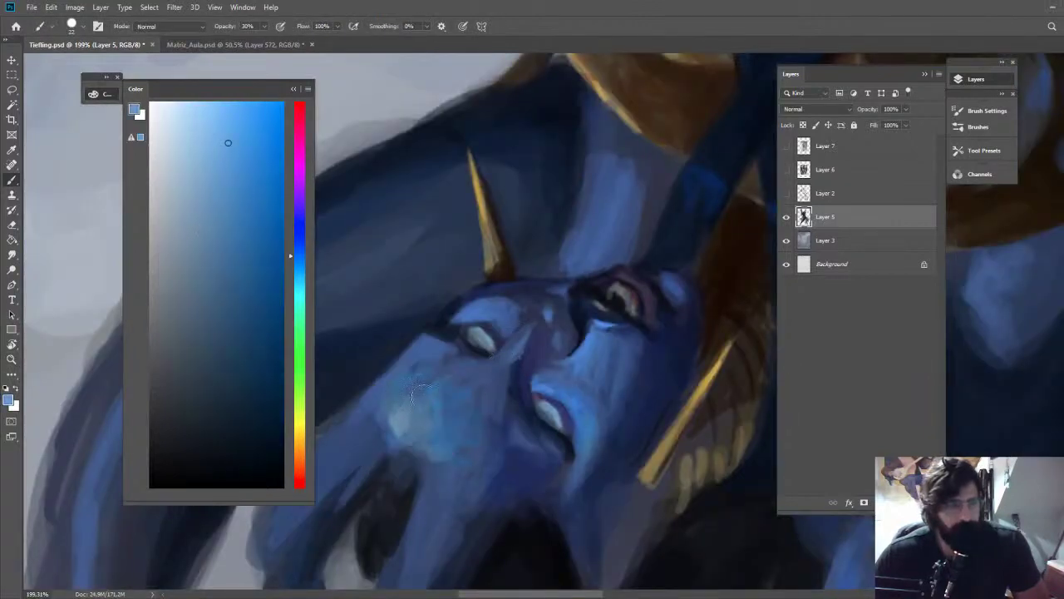
left_click_drag(409, 399, 404, 413)
Shade the horns with sampled dark blue and add mid-blue highlights along their shafts and bases
left_click(503, 214, "alt")
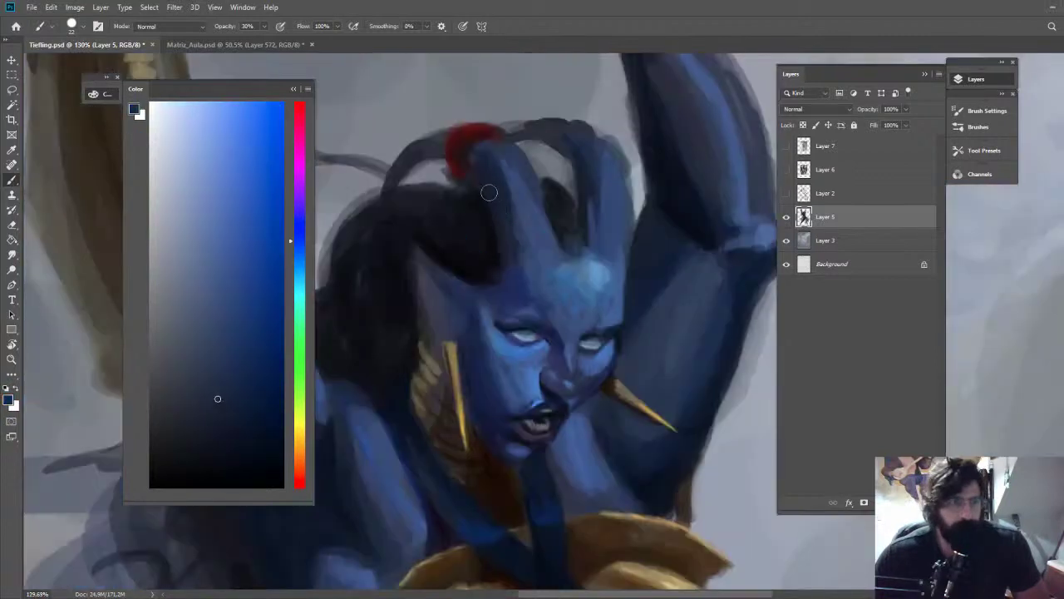
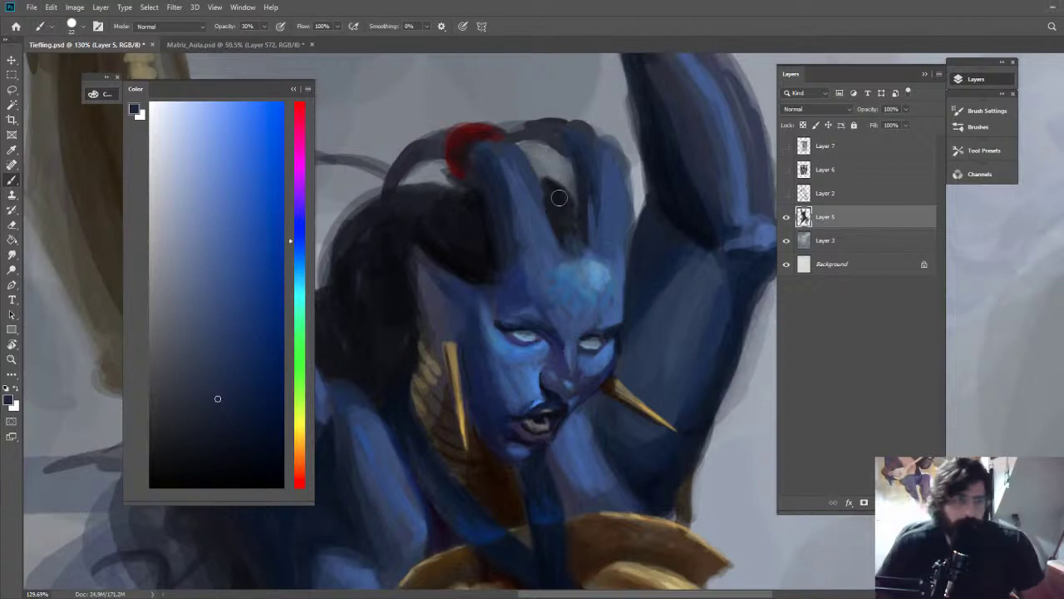
left_click(589, 272, "alt")
left_click(540, 237, "alt")
mouse_move(537, 214)
left_mouse_down()
mouse_move(544, 232)
mouse_move(527, 247)
left_mouse_up()
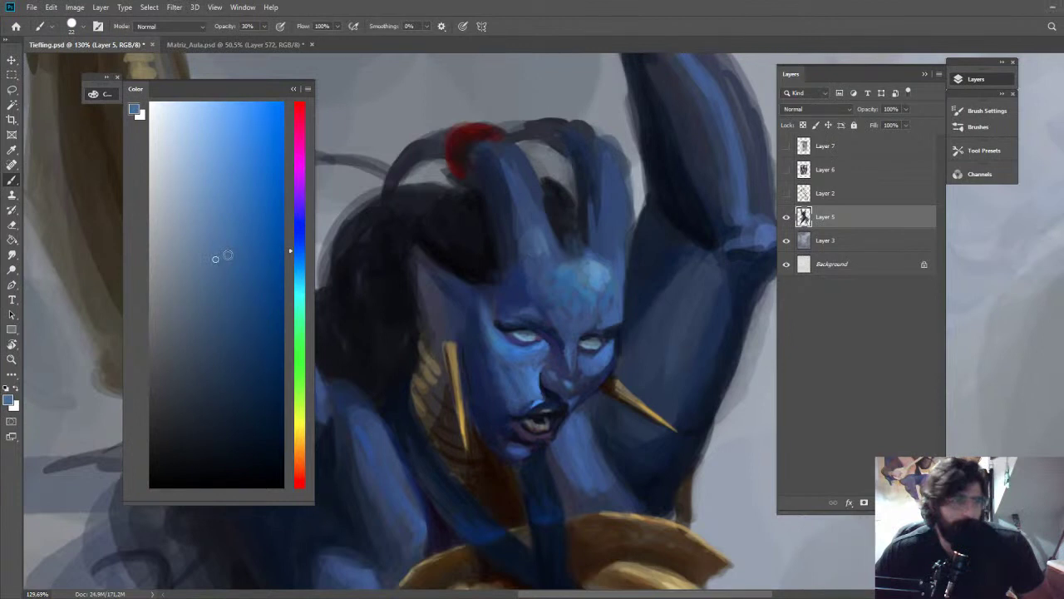
left_click(235, 215)
mouse_move(619, 226)
left_mouse_down()
mouse_move(617, 256)
mouse_move(609, 248)
left_mouse_up()
mouse_move(622, 198)
left_mouse_down()
mouse_move(611, 208)
mouse_move(592, 119)
left_mouse_up()
Flip the canvas horizontally, then darken the far brow with deep blue and brighten both eyes with pale blue
key("z")
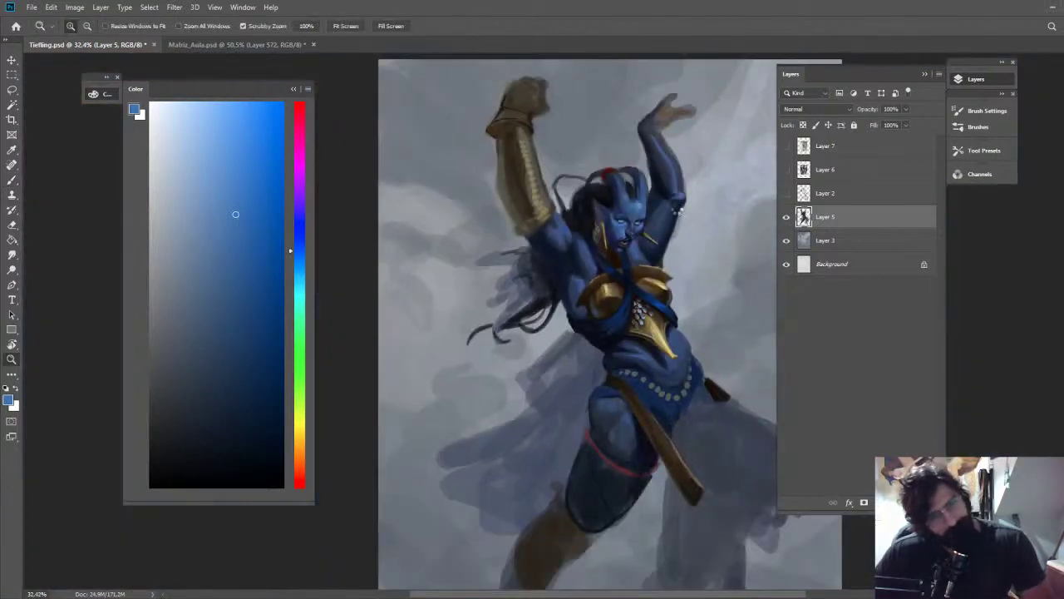
key("ctrl+shift+h")
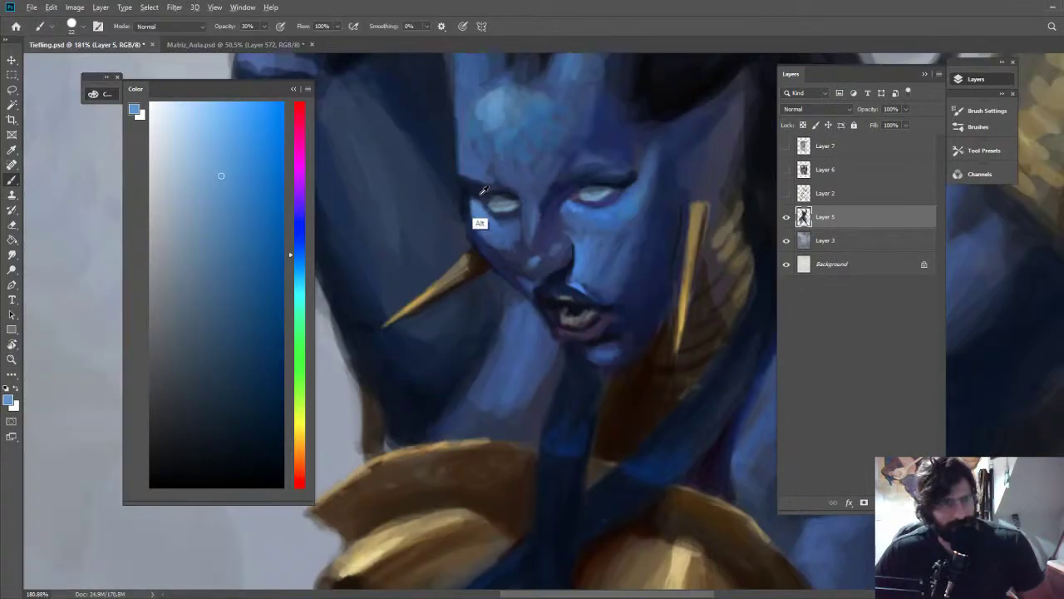
left_click(470, 204, "alt")
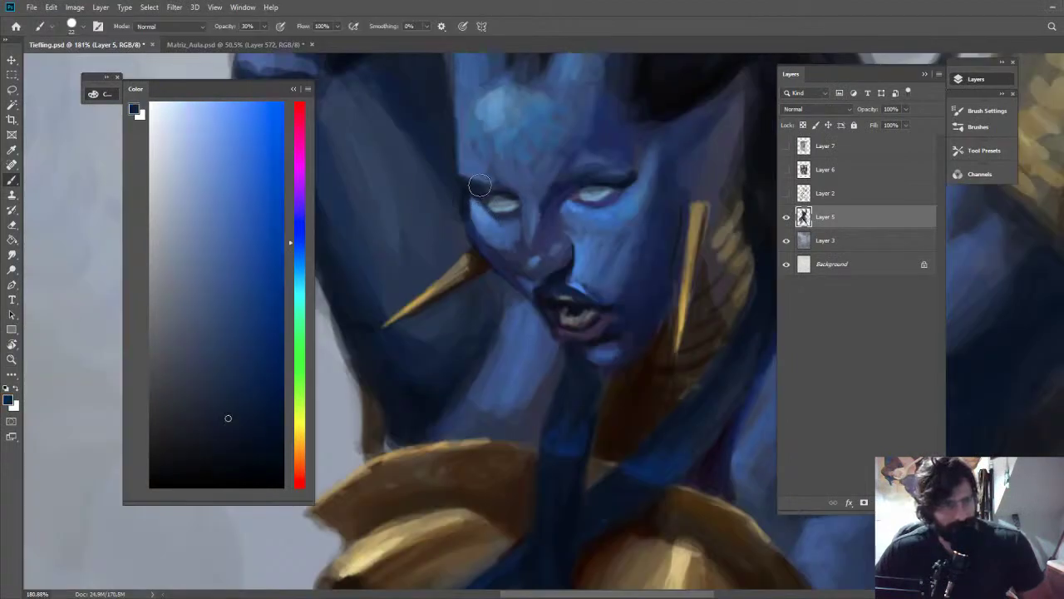
left_click_drag(477, 185, 491, 190)
left_click(499, 205, "alt")
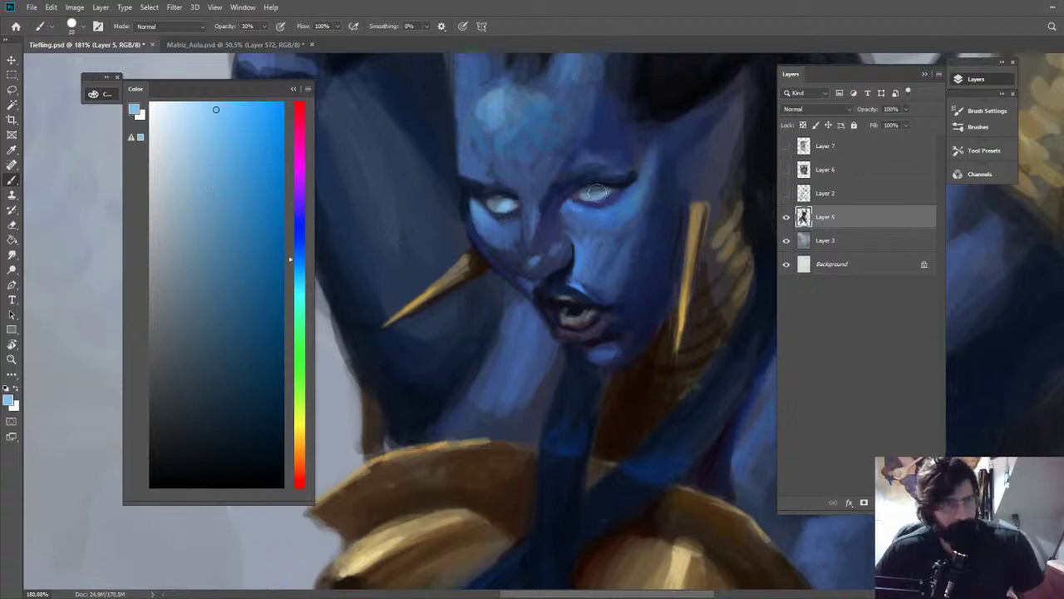
left_click_drag(597, 192, 603, 192)
left_click(591, 189, "alt")
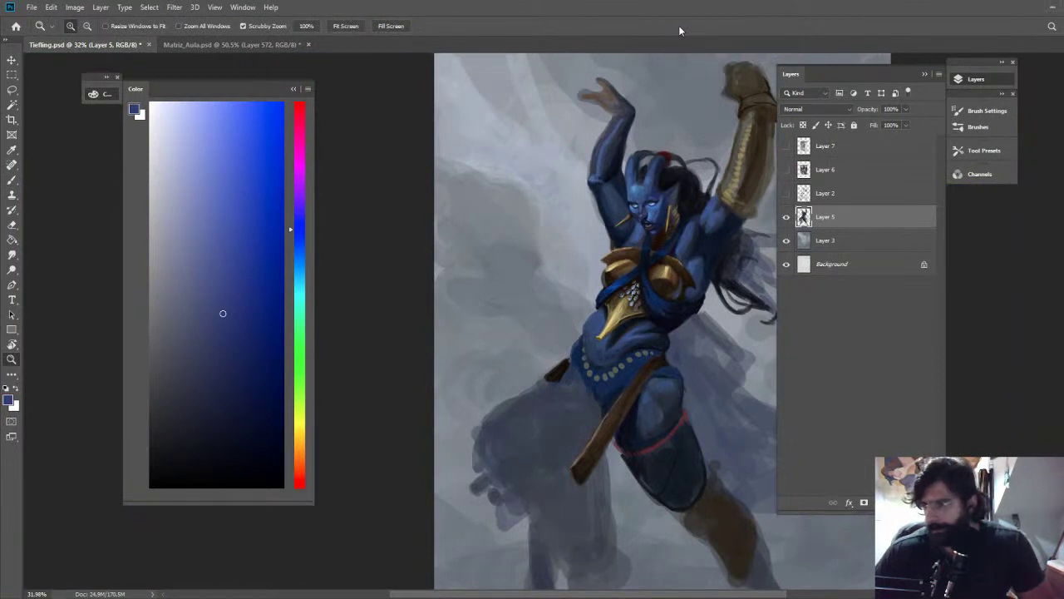
Refine the near eye's inner corner and the side of the nose with sampled blues at 30% opacity
left_click_drag(710, 216, 753, 203)
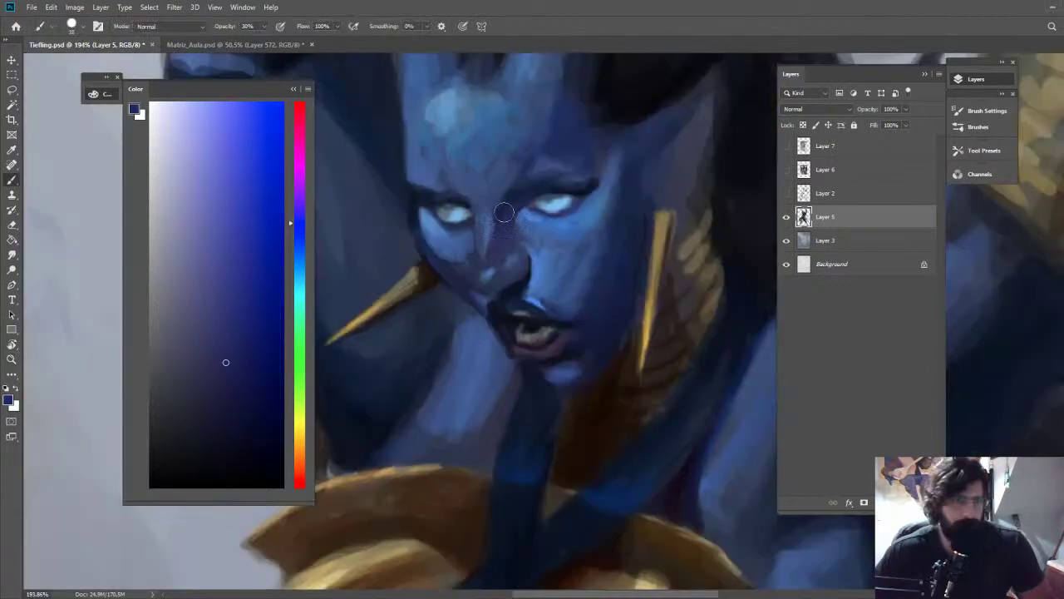
left_click(532, 236, "alt")
left_click_drag(522, 204, 517, 207)
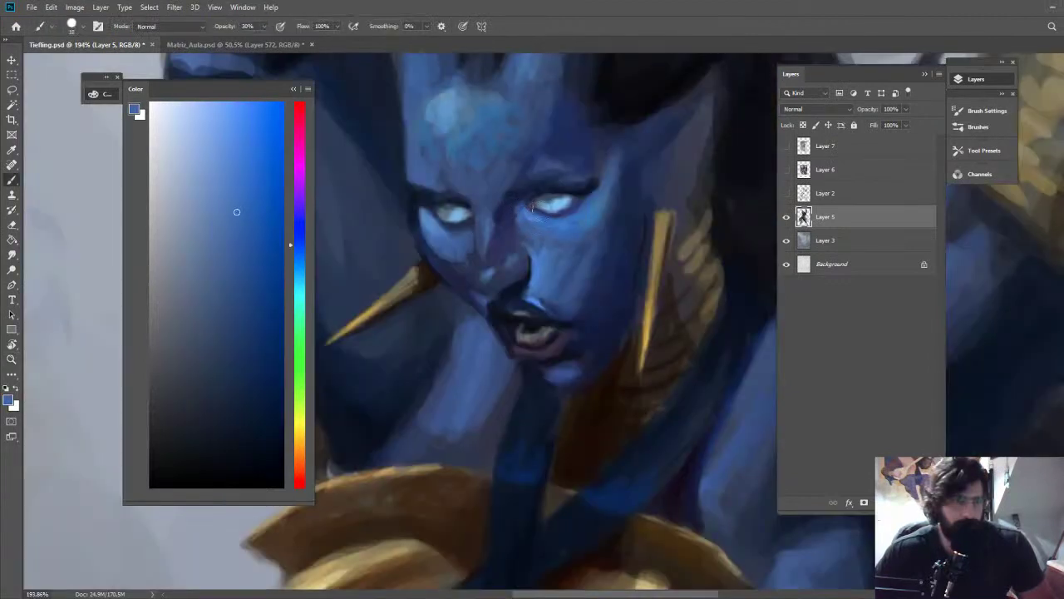
right_click(531, 207, "alt")
left_click(520, 218, "alt")
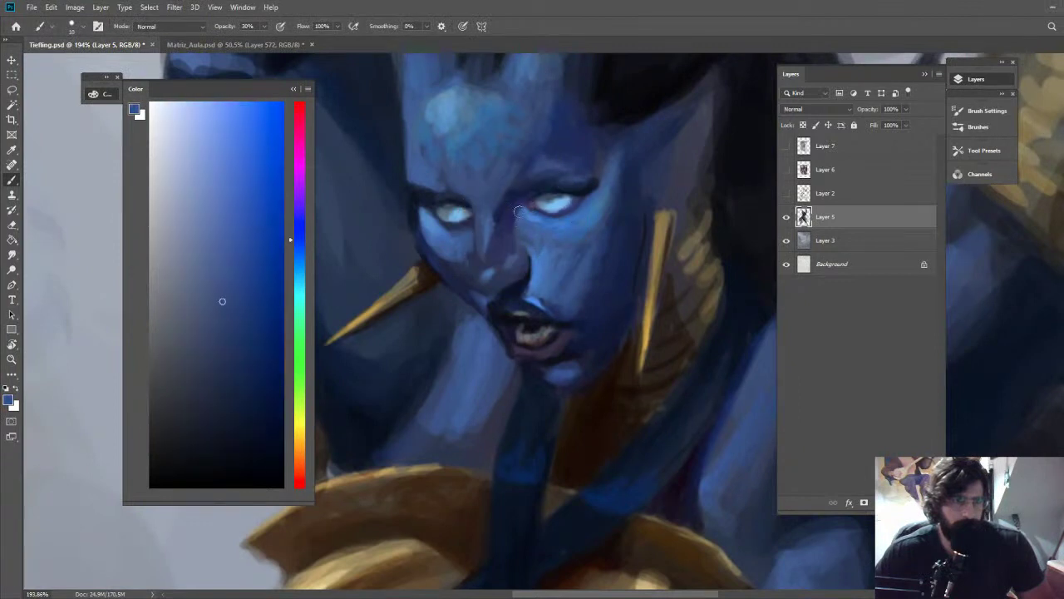
left_click(501, 268, "alt")
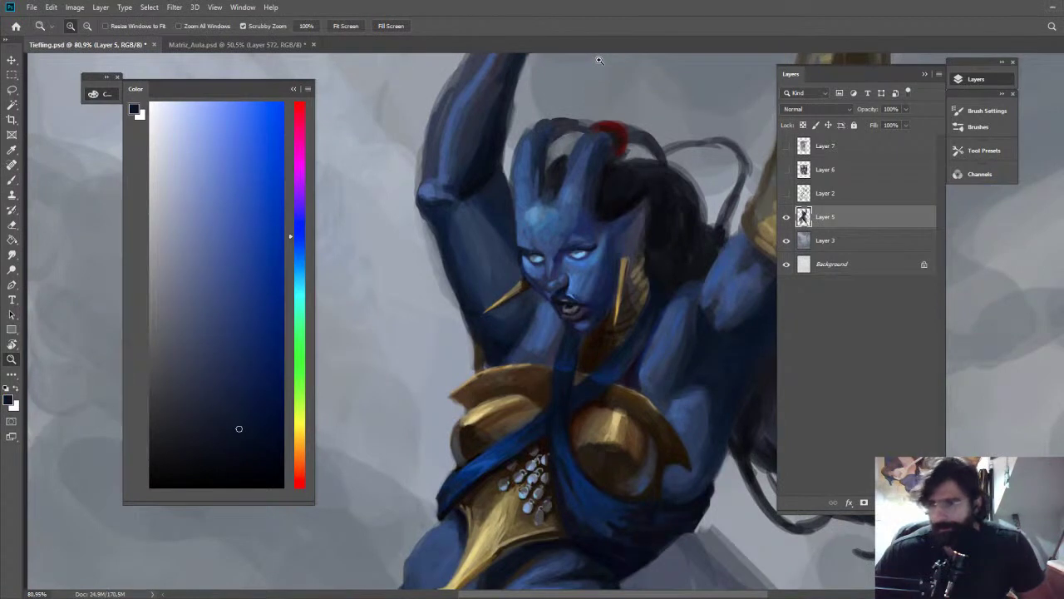
Brighten the forehead highlight with a light cyan-blue and blend its edges with sampled blues
left_click_drag(561, 242, 595, 251)
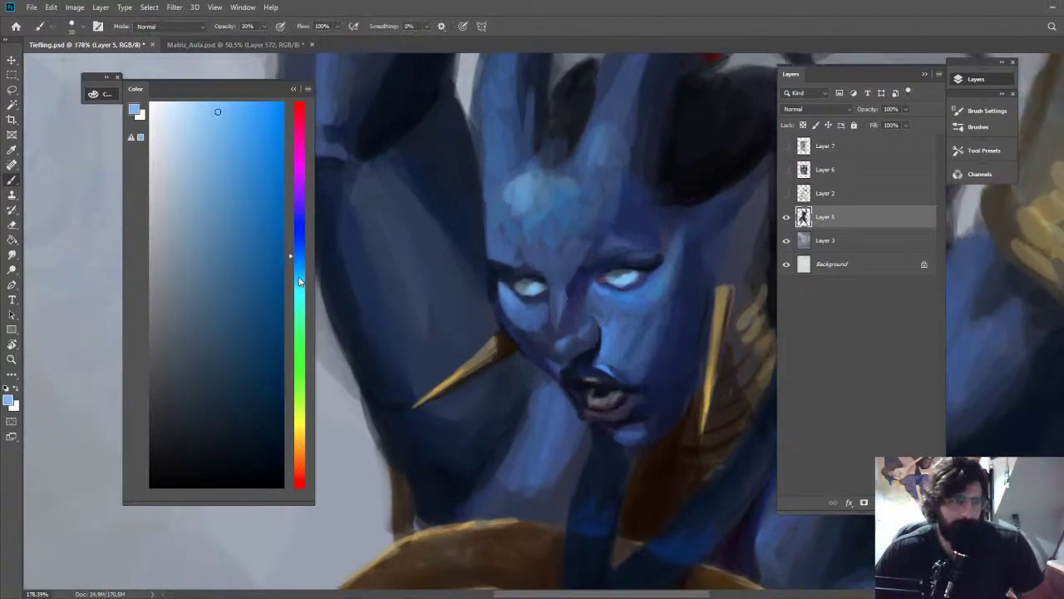
left_click(299, 278)
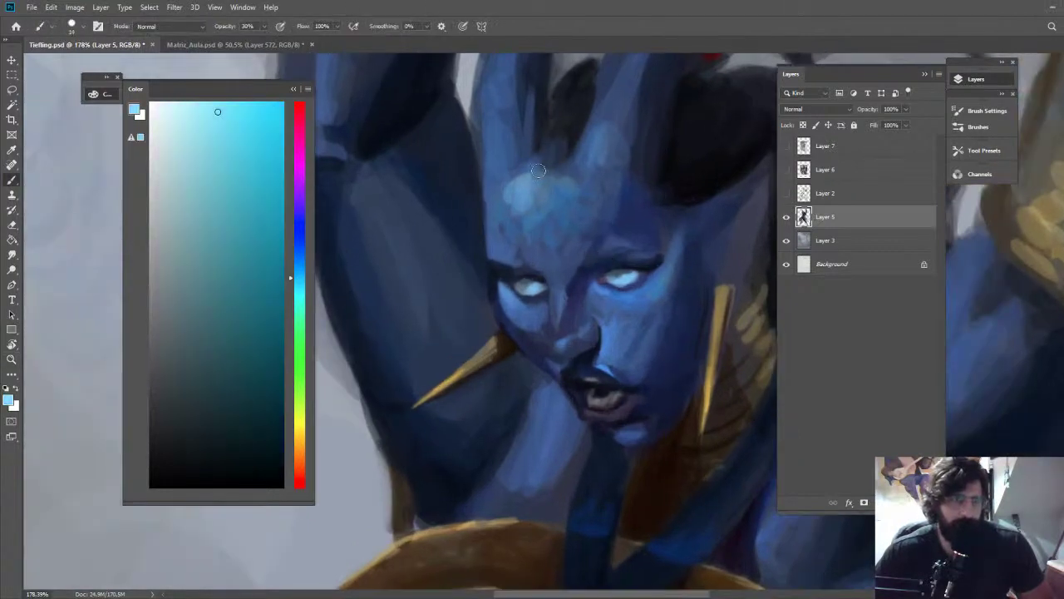
left_click(521, 187, "alt")
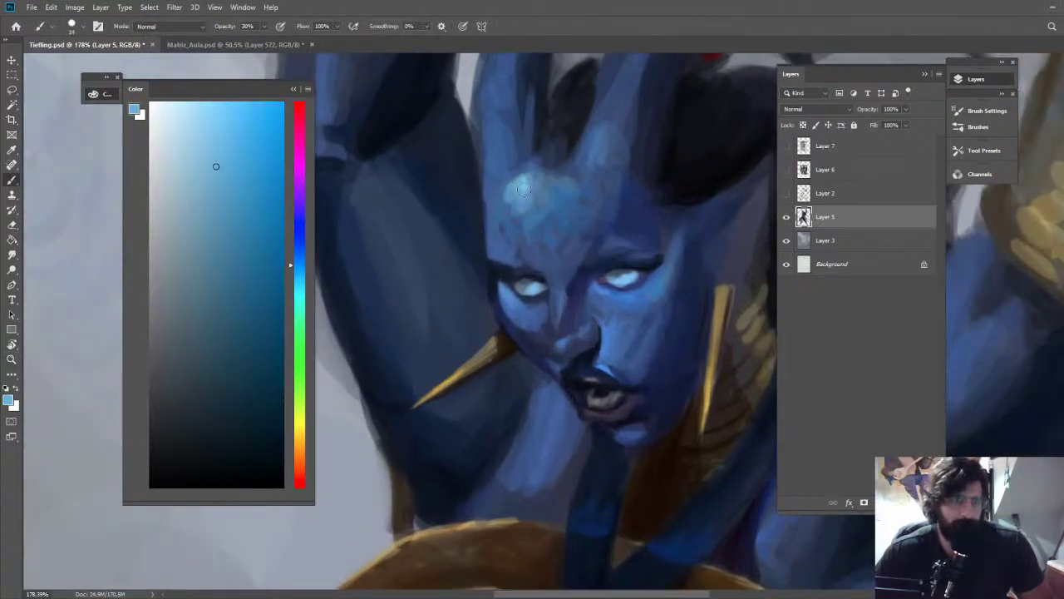
left_click_drag(524, 188, 522, 194)
left_click(490, 179, "alt")
mouse_move(486, 179)
left_mouse_down()
mouse_move(499, 263)
mouse_move(521, 261)
mouse_move(499, 247)
mouse_move(708, 228)
left_mouse_up()
Paint frown lines between the brows with dark blue using a 14 px brush and rework the brow shapes
key("z")
key("r")
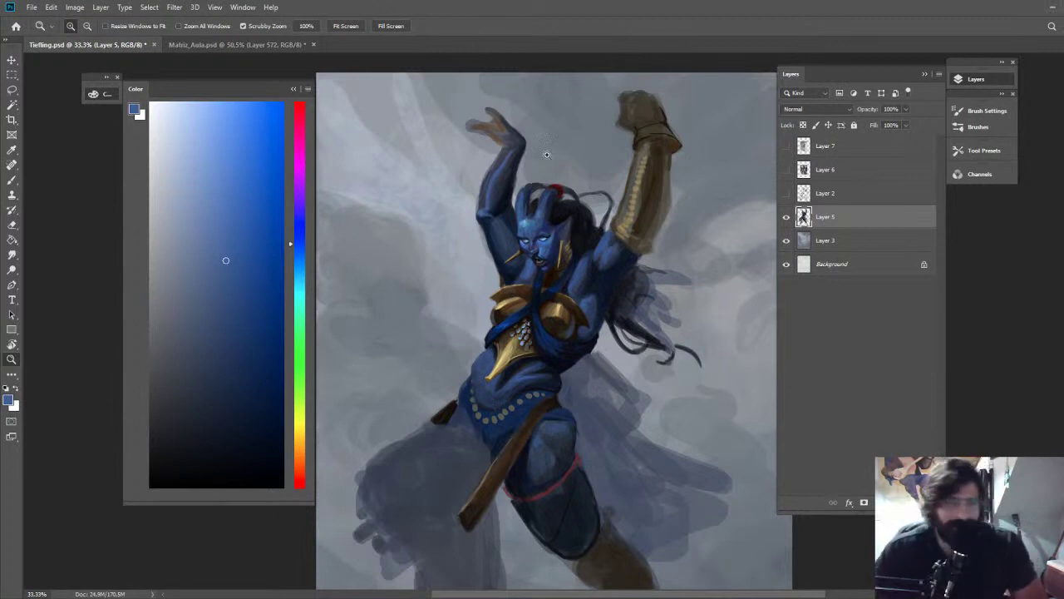
left_click_drag(528, 225, 629, 241)
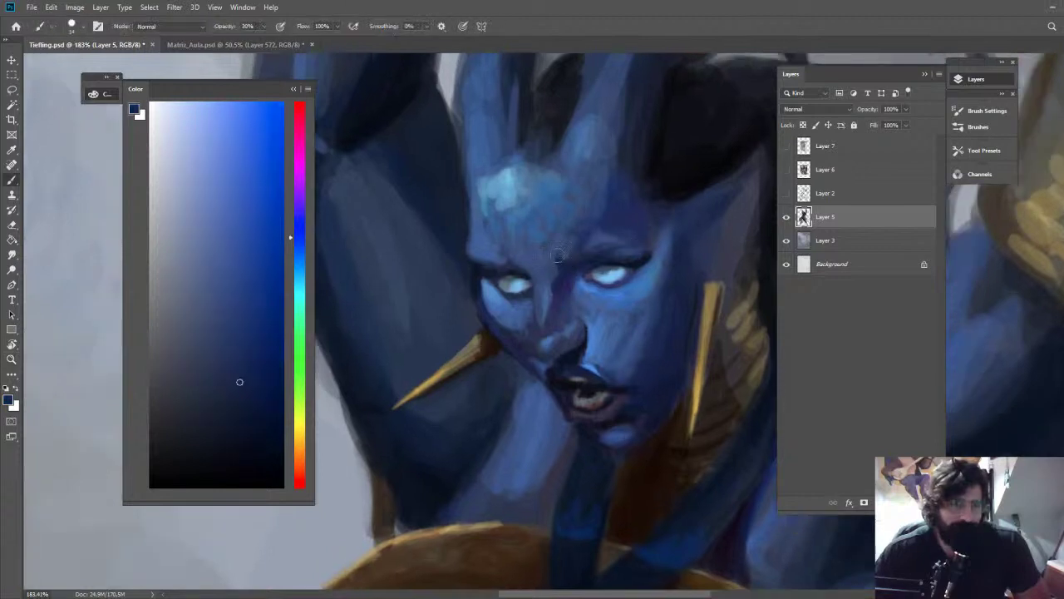
left_click_drag(530, 276, 527, 269)
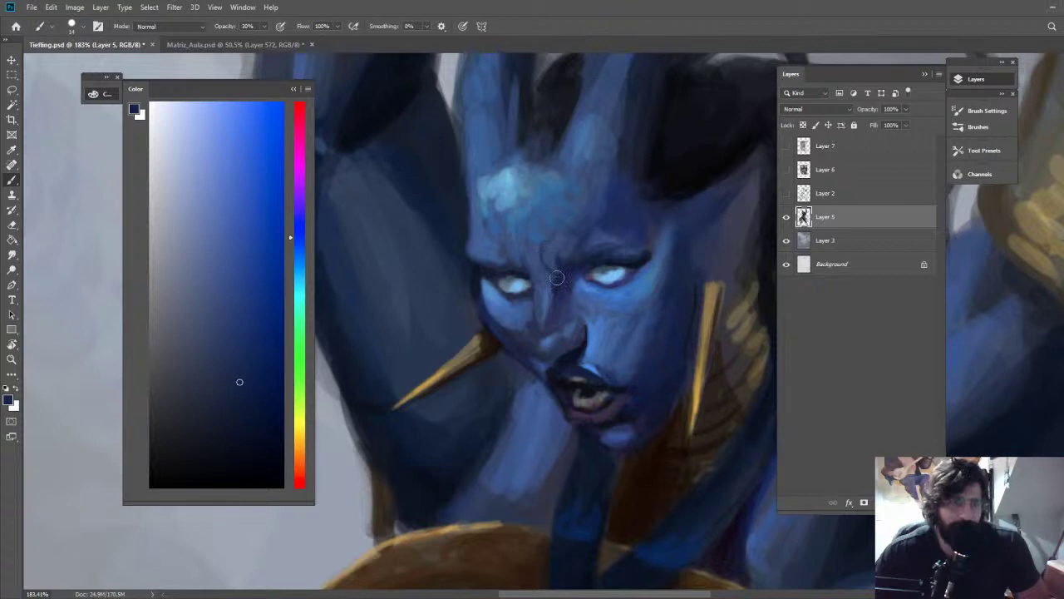
left_click(523, 294, "alt")
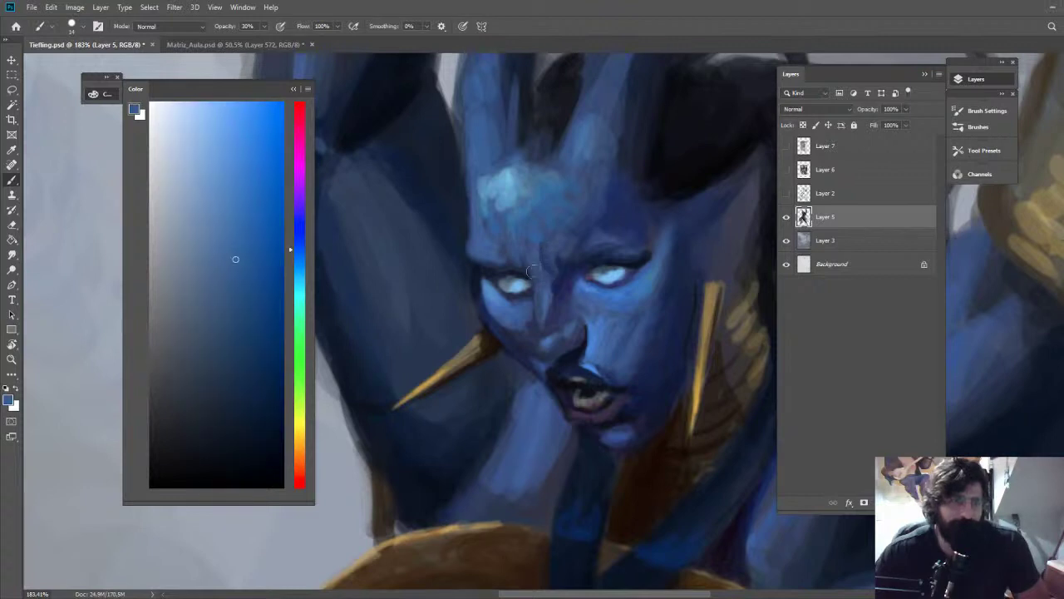
left_click(522, 267, "alt")
mouse_move(591, 270)
left_mouse_down()
mouse_move(547, 238)
mouse_move(502, 235)
mouse_move(658, 247)
left_mouse_up()
left_click(587, 263, "alt")
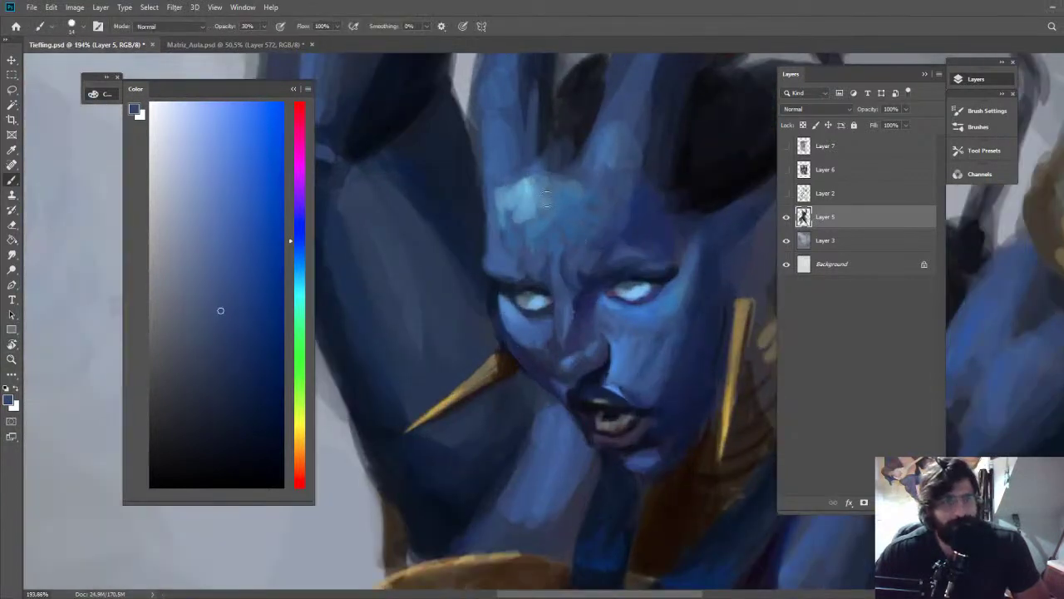
Blend the lower forehead into the frown lines with sampled mid blues
left_click(537, 241, "alt")
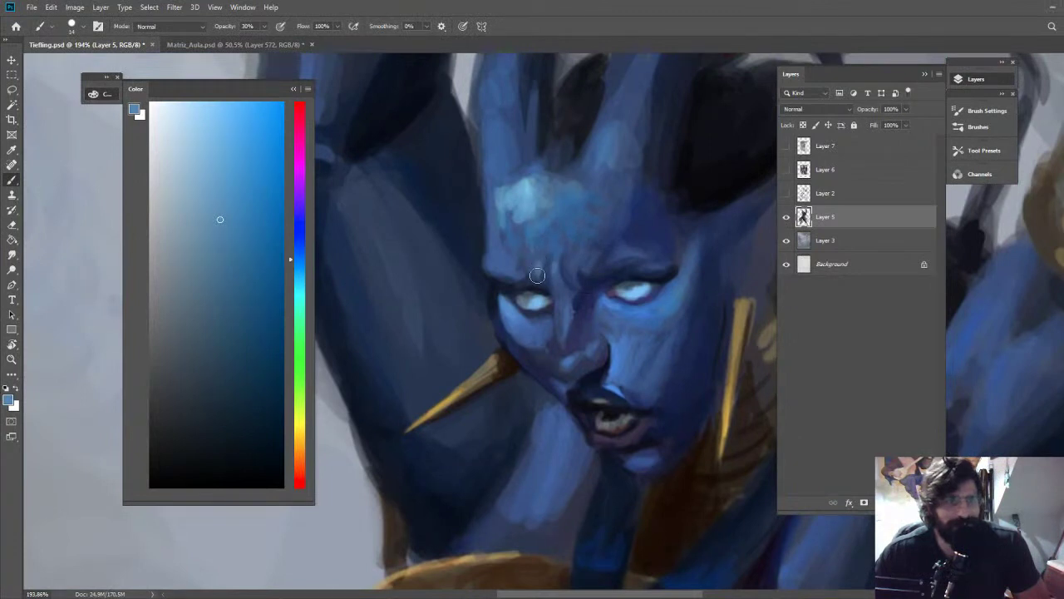
left_click(509, 277, "alt")
left_click_drag(555, 279, 546, 268)
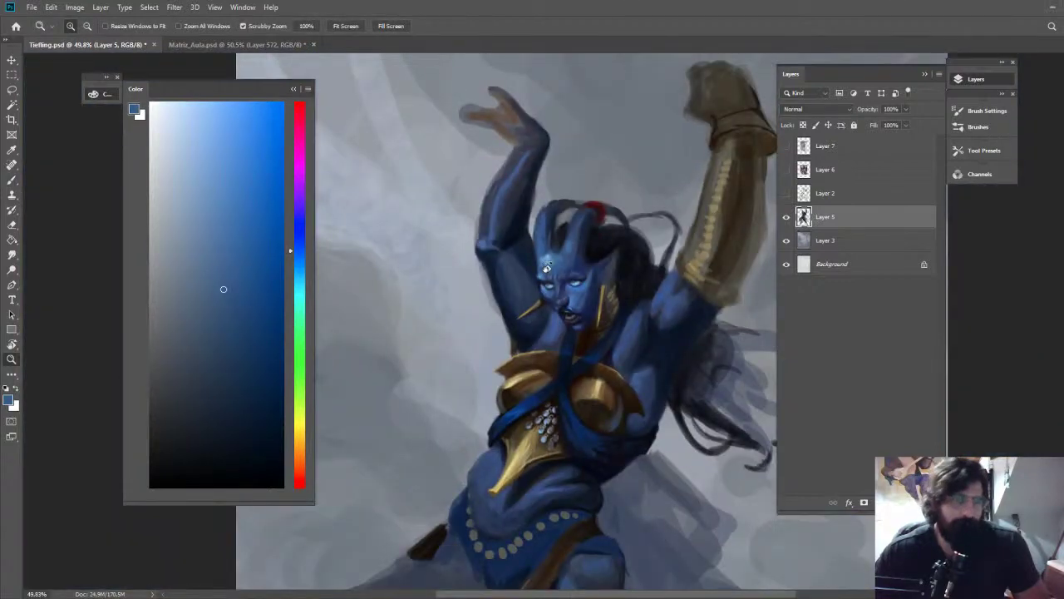
Add a cyan-blue highlight along the outer edge of the far horn at 30% opacity
key("r")
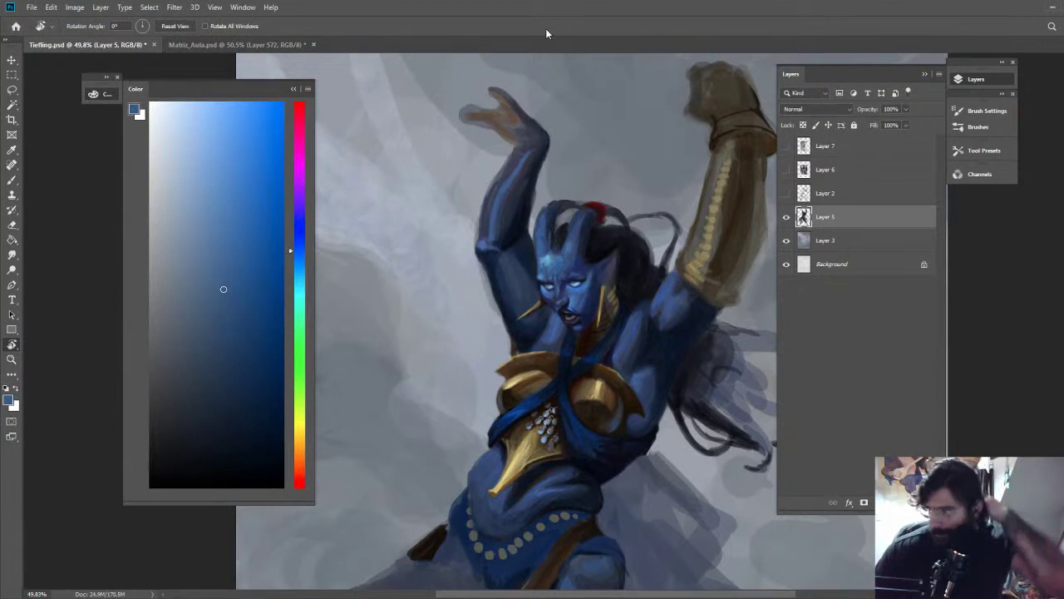
key("z")
left_click_drag(528, 271, 582, 264)
key("b")
left_click(584, 218, "alt")
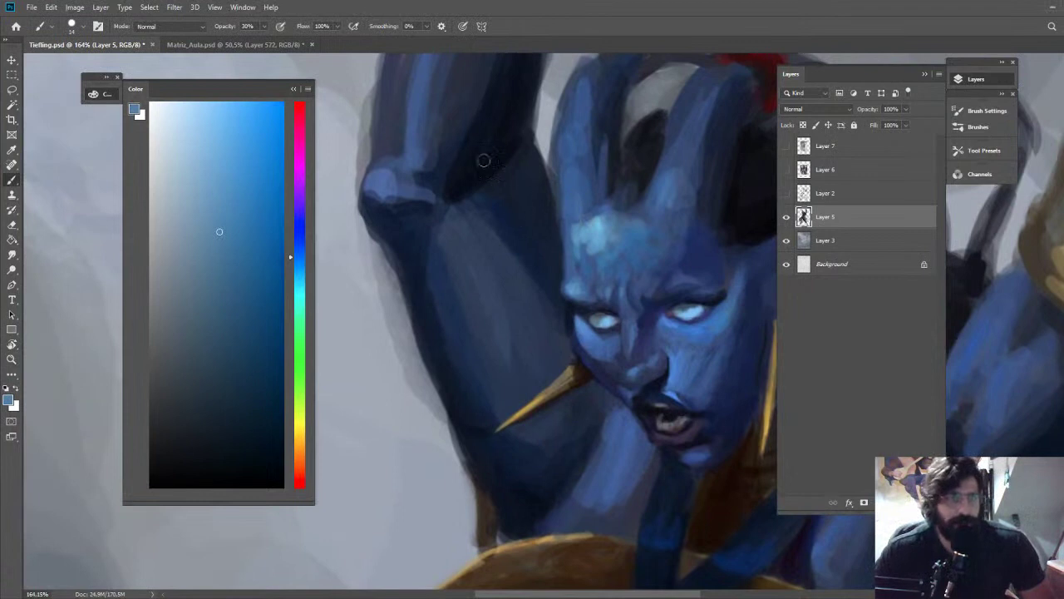
left_click(299, 267)
left_click(230, 178)
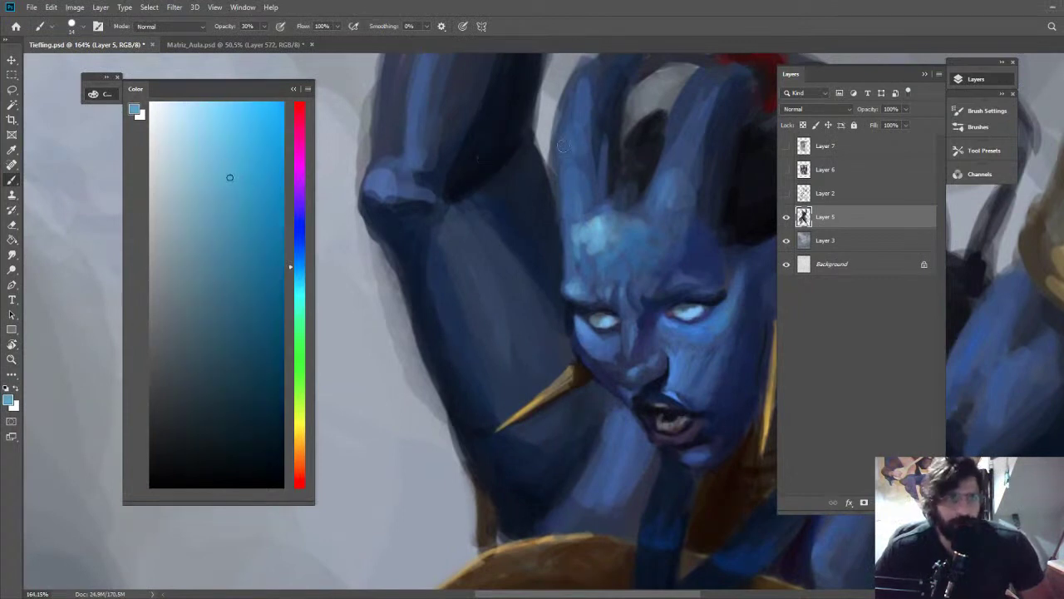
left_click_drag(561, 141, 560, 175)
left_click(561, 179, "alt")
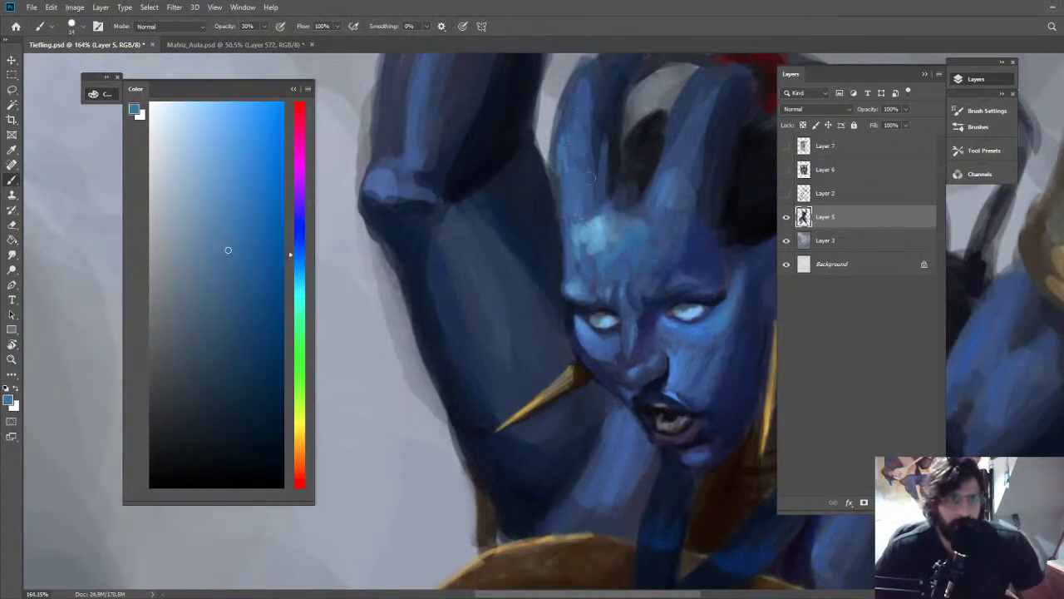
Darken the facing inner edges of both horns and the hair between them with sampled dark blues
left_click(593, 158, "alt")
left_click_drag(592, 123, 606, 180)
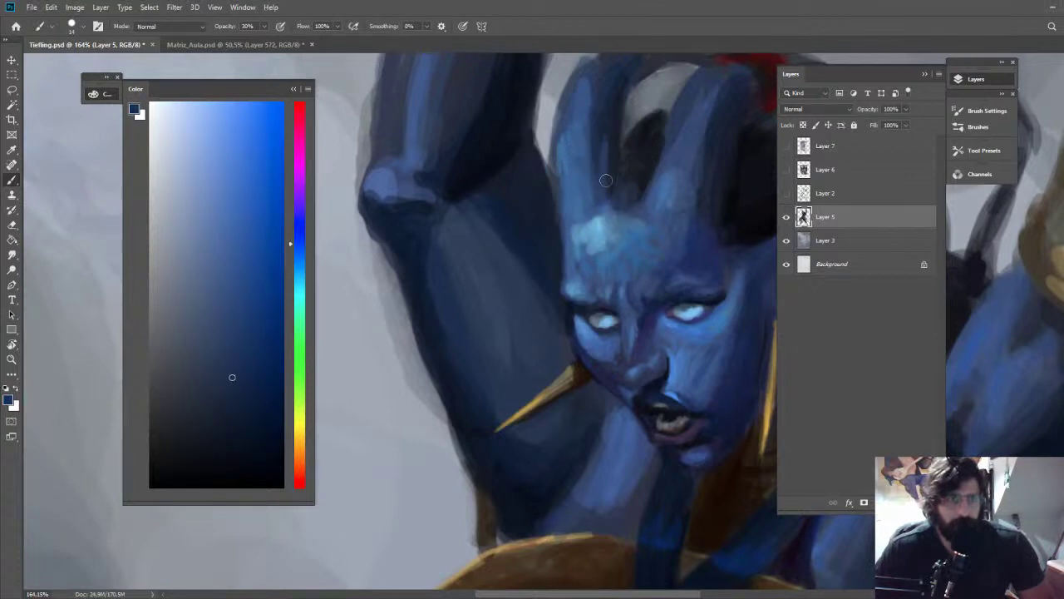
left_click_drag(676, 99, 662, 181)
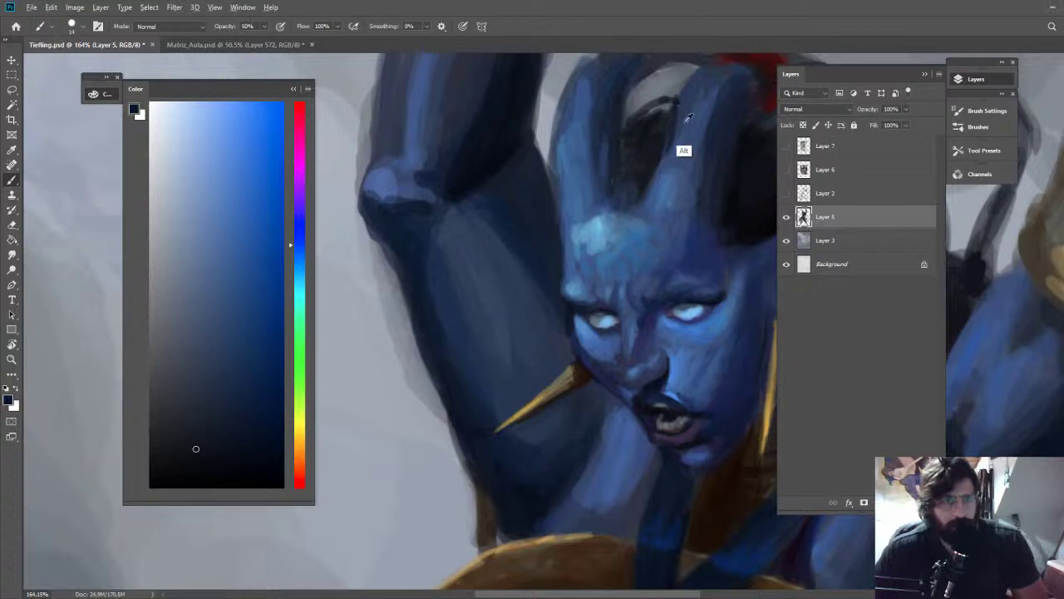
Refine the edge and base of the horn beside the hair with sampled light and dark blues
left_click(686, 121, "alt")
left_click(669, 182, "alt")
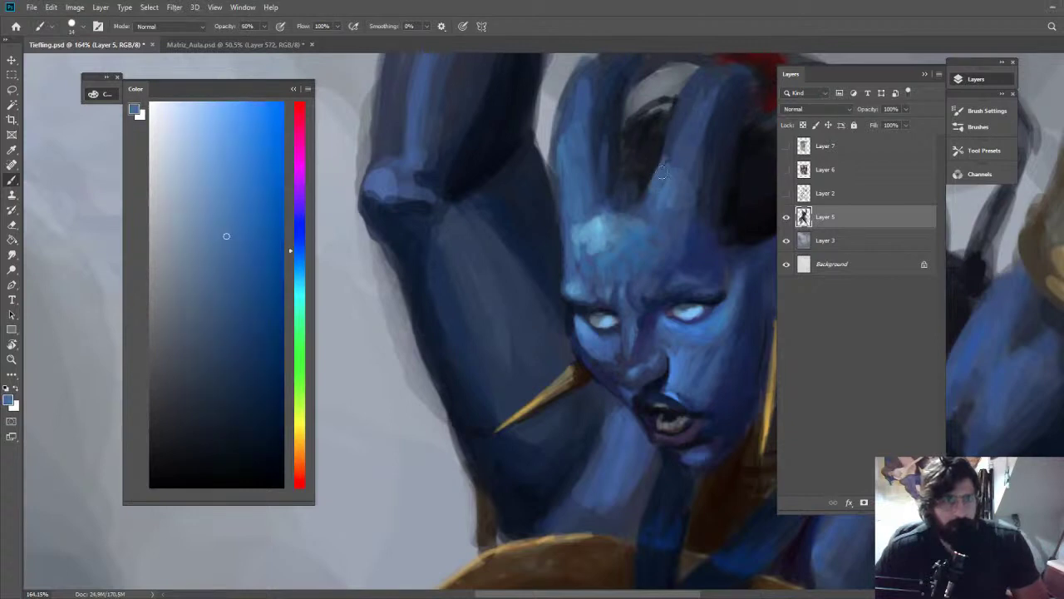
left_click(663, 172, "alt")
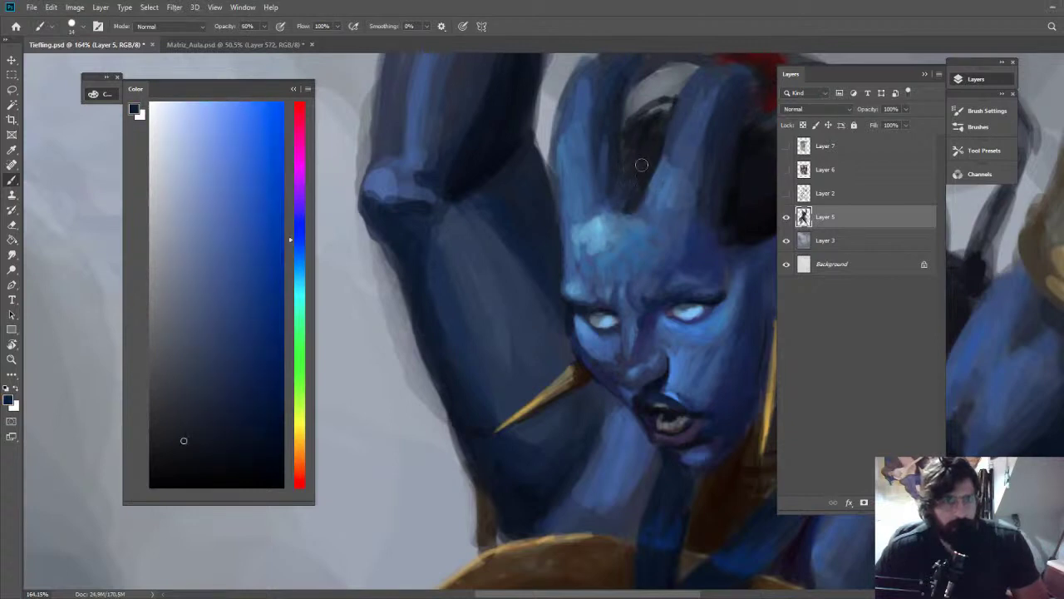
left_click_drag(682, 210, 615, 181)
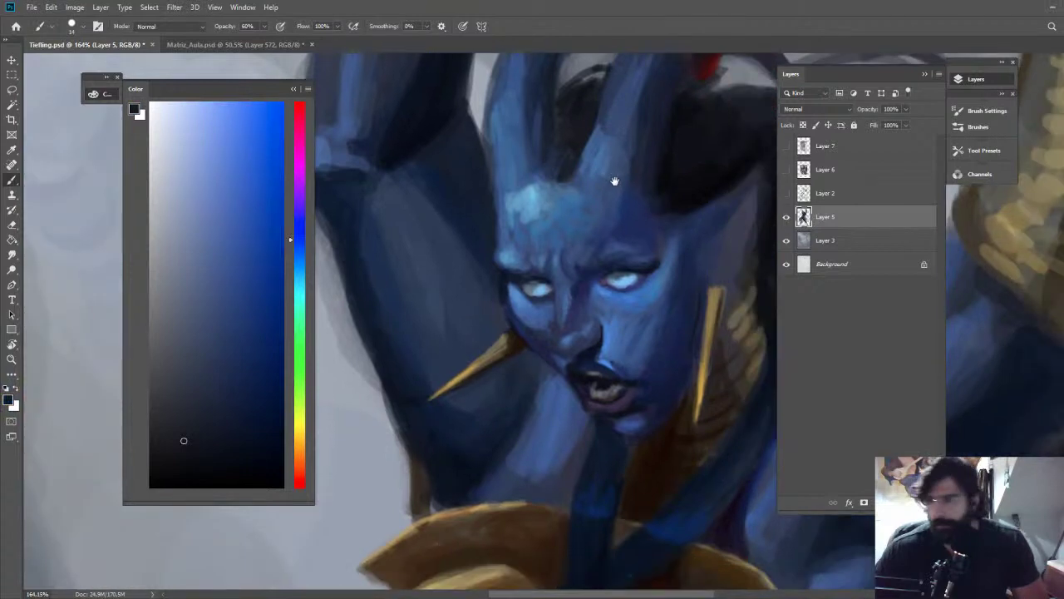
left_click_drag(615, 181, 592, 169)
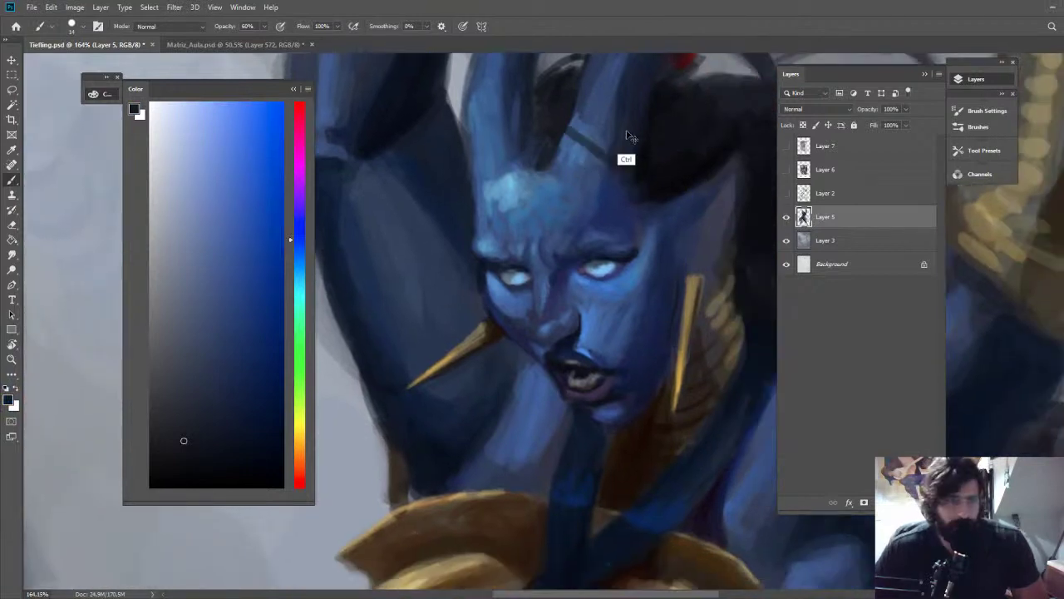
key("z")
left_click_drag(662, 196, 565, 107)
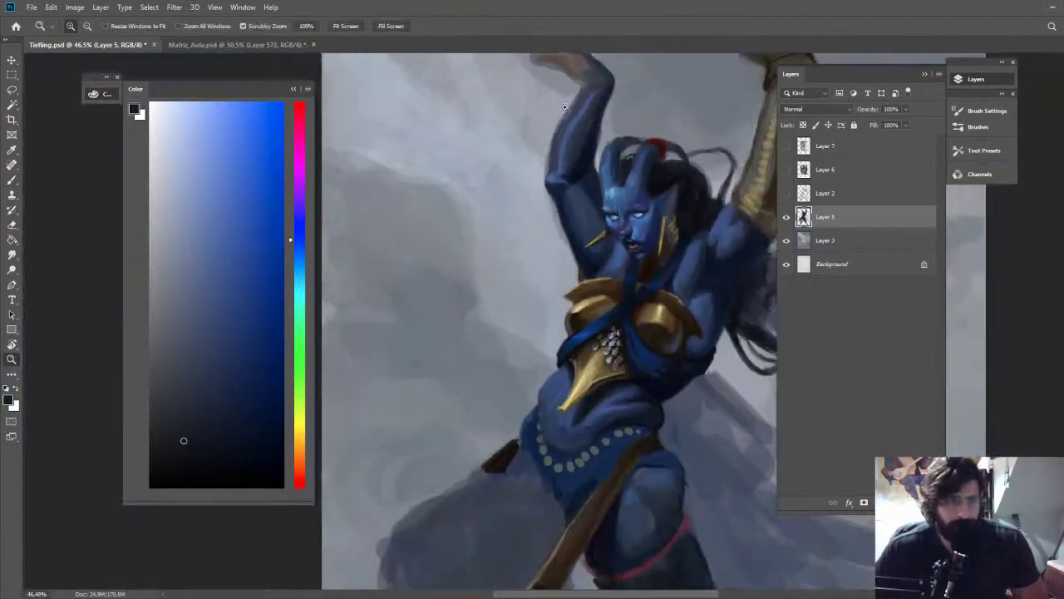
mouse_move(564, 107)
left_mouse_down()
mouse_move(605, 192)
mouse_move(525, 175)
mouse_move(522, 193)
left_mouse_up()
Soften the shading along the bridge of the nose with sampled blues at 30% brush opacity
key("b")
left_click(529, 188, "alt")
left_click(562, 192, "alt")
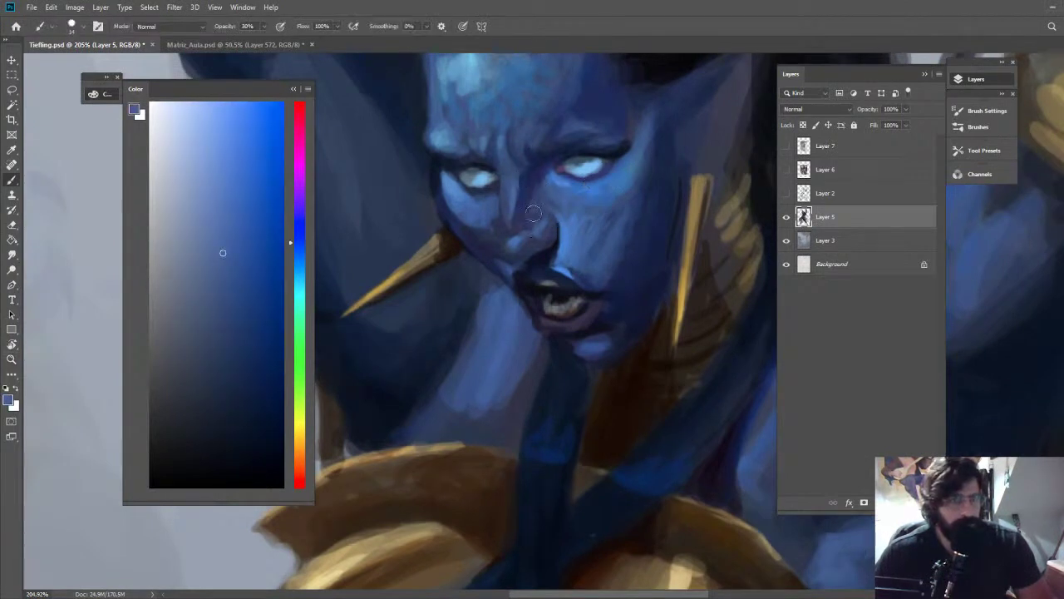
key("3")
left_click_drag(532, 199, 531, 223)
left_click(569, 260, "alt")
Blend the cheek and chin shading with sampled blues at 20% brush opacity
key("2")
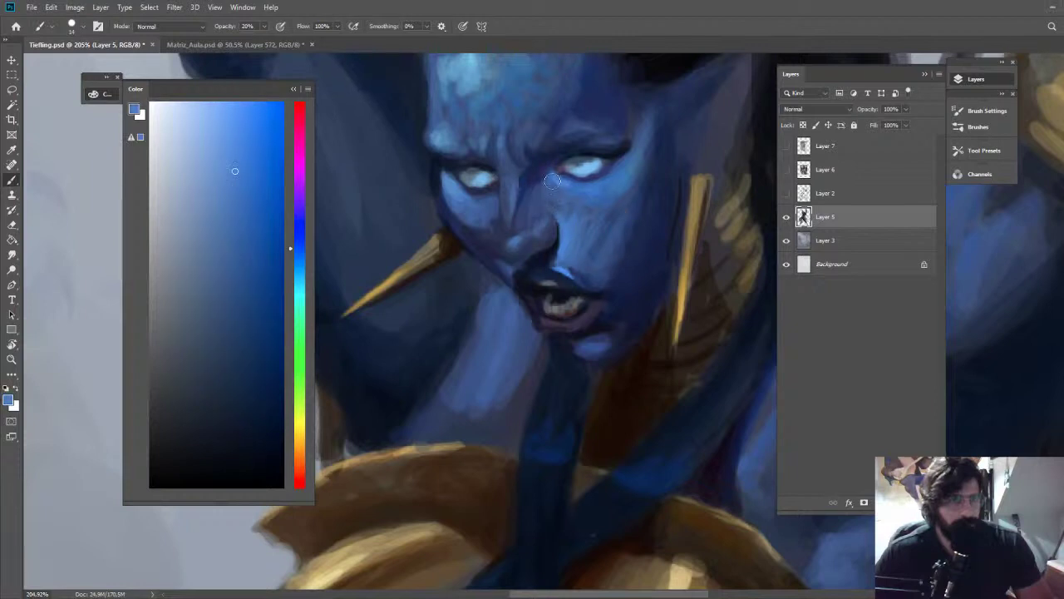
left_click(552, 181, "alt")
left_click(655, 184, "alt")
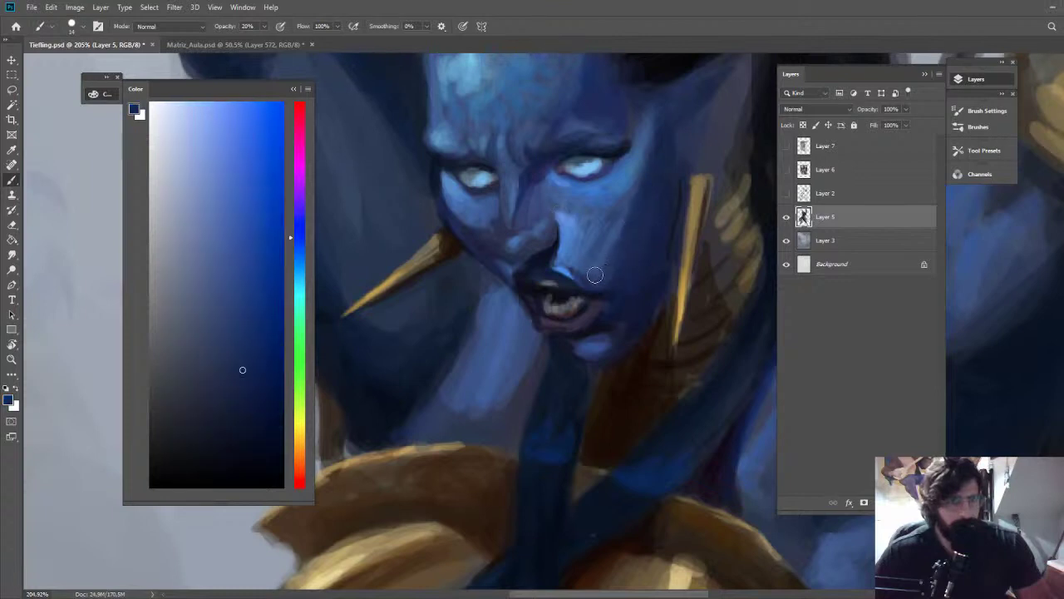
left_click(584, 345, "alt")
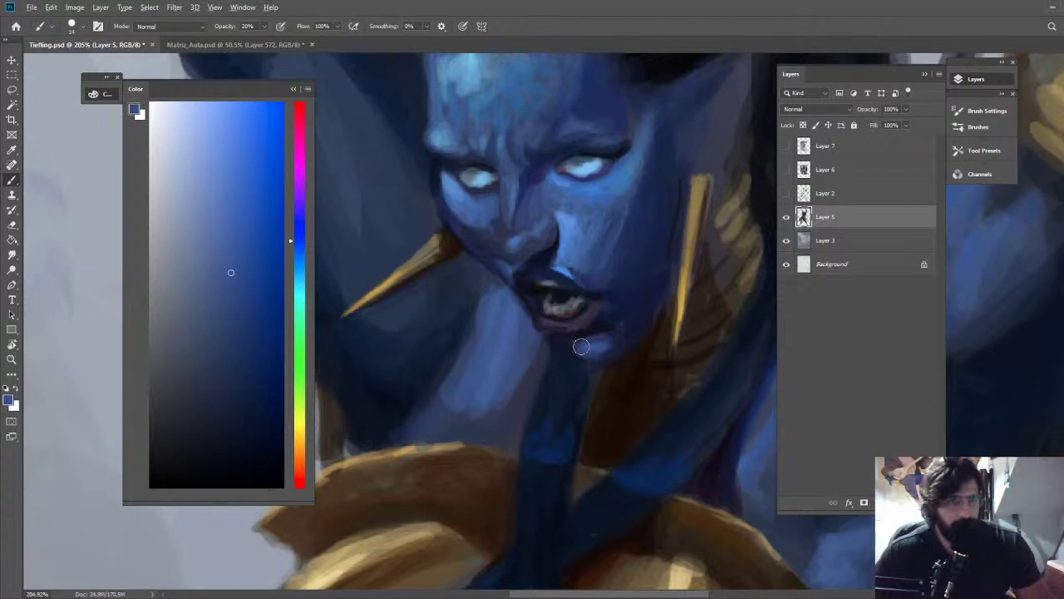
left_click(635, 331, "ctrl")
Paint a small gold spike below the lower lip with sampled jewellery gold and set the brush opacity to 55%
left_click(715, 206, "alt")
mouse_move(557, 316)
left_mouse_down()
mouse_move(534, 372)
mouse_move(552, 321)
left_mouse_up()
key("5")
key("5")
key("z")
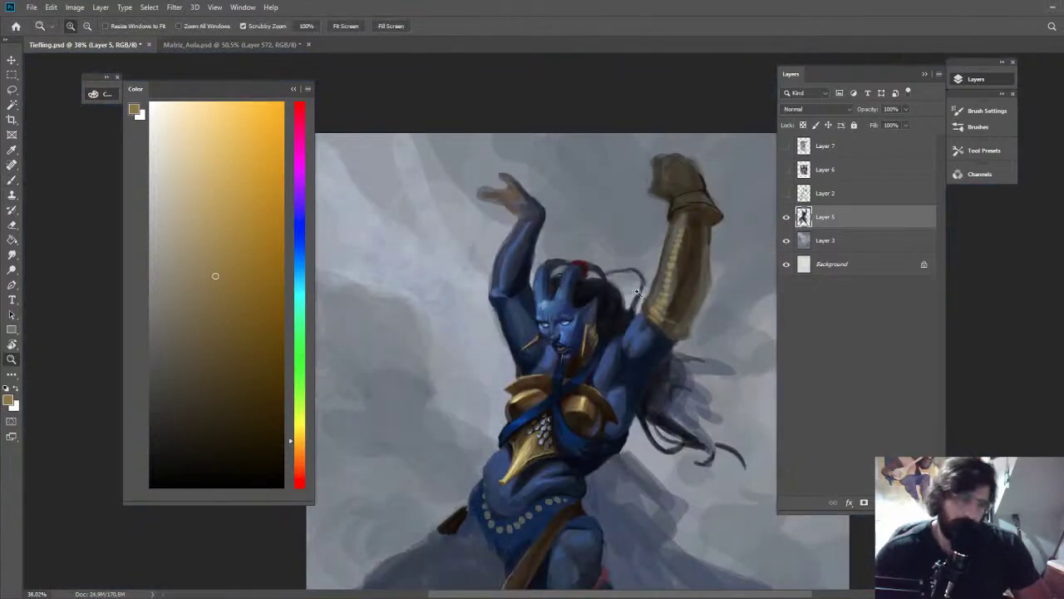
scroll(551, 319, "up", 3)
key("b")
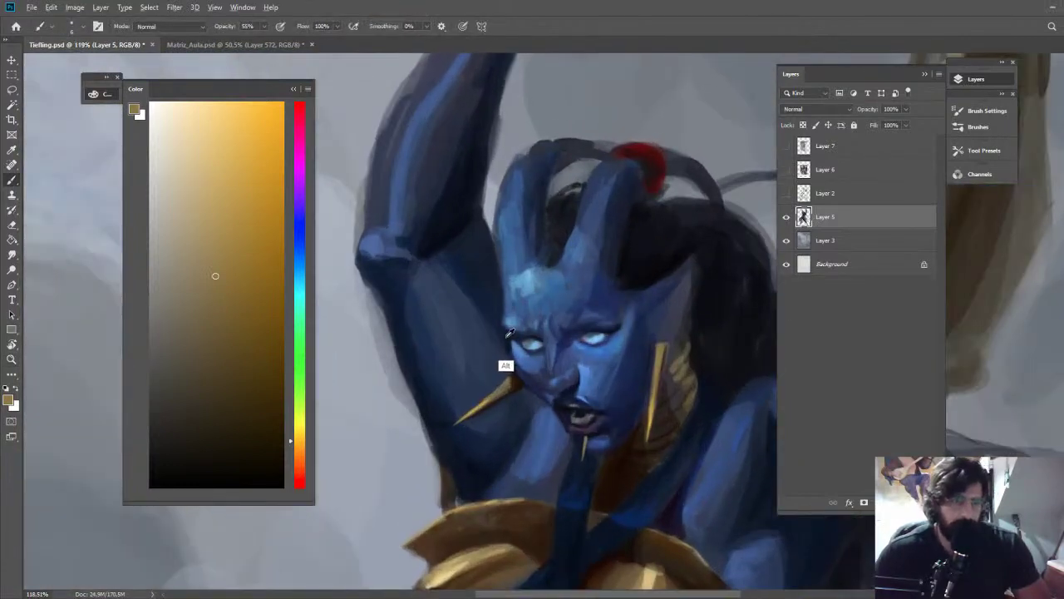
Darken the outer end of the brow with sampled near-black blue and dab the forehead's light blue as highlights along the outer horn
left_click(505, 337, "alt")
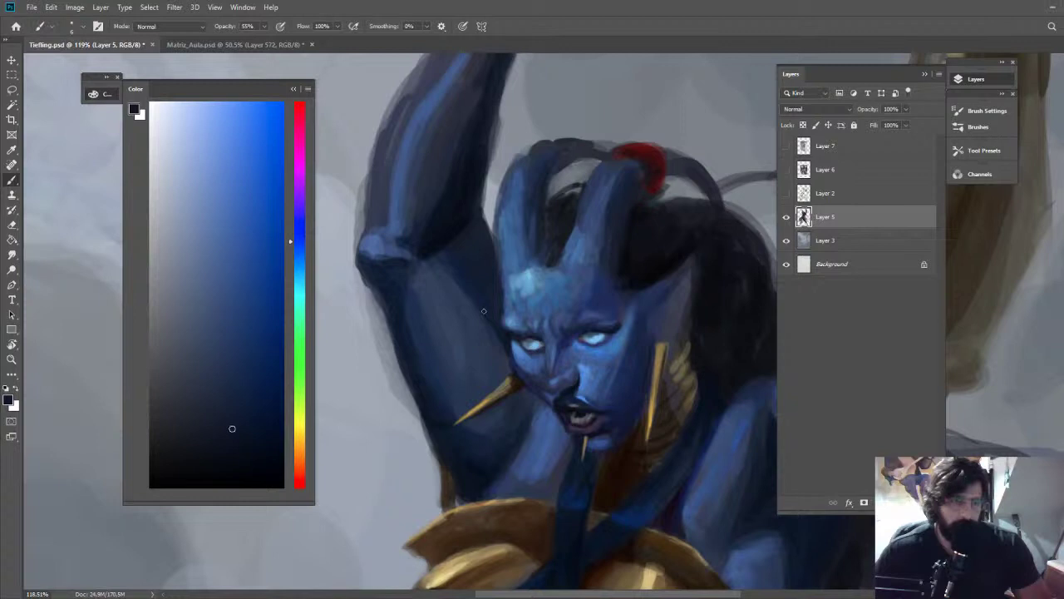
key("bracketright")
key("bracketright")
key("bracketright")
key("bracketright")
key("bracketright")
key("bracketright")
key("bracketright")
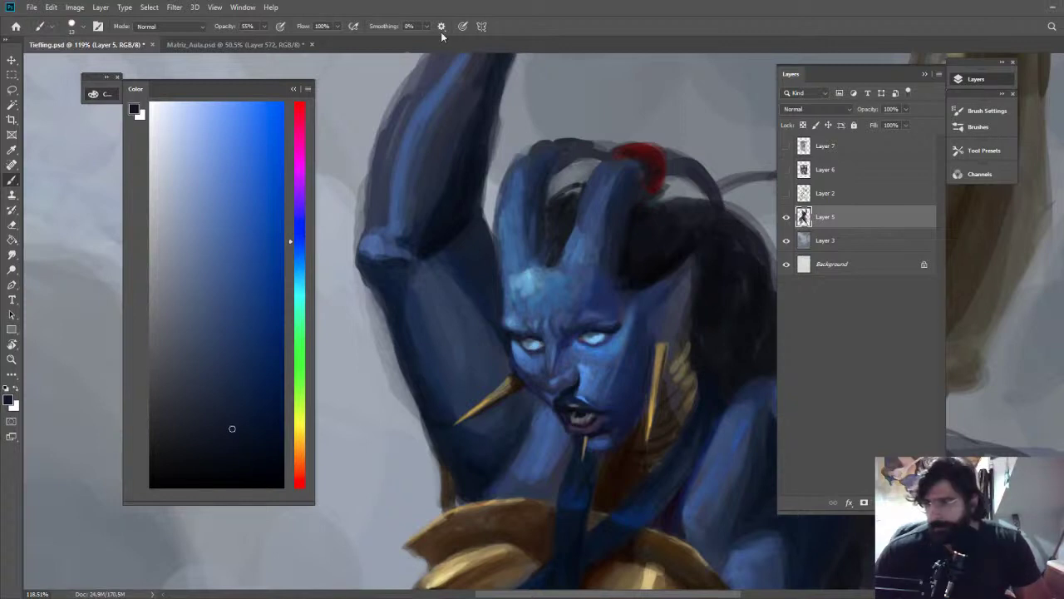
left_click(526, 276, "alt")
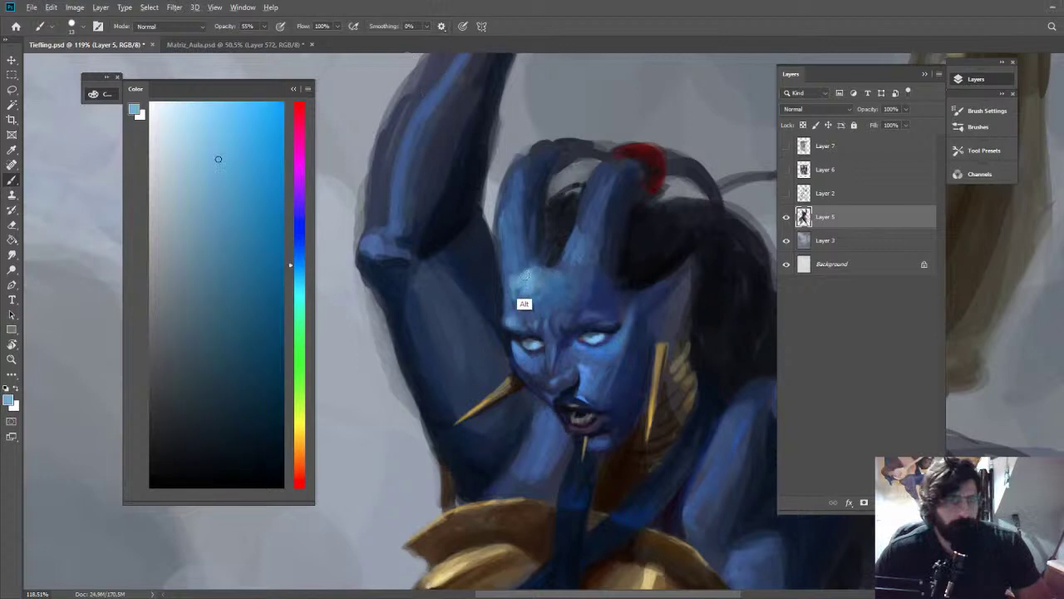
left_click_drag(526, 276, 513, 260)
mouse_move(508, 218)
left_mouse_down()
mouse_move(526, 233)
mouse_move(510, 229)
mouse_move(506, 201)
mouse_move(519, 175)
mouse_move(506, 215)
left_mouse_up()
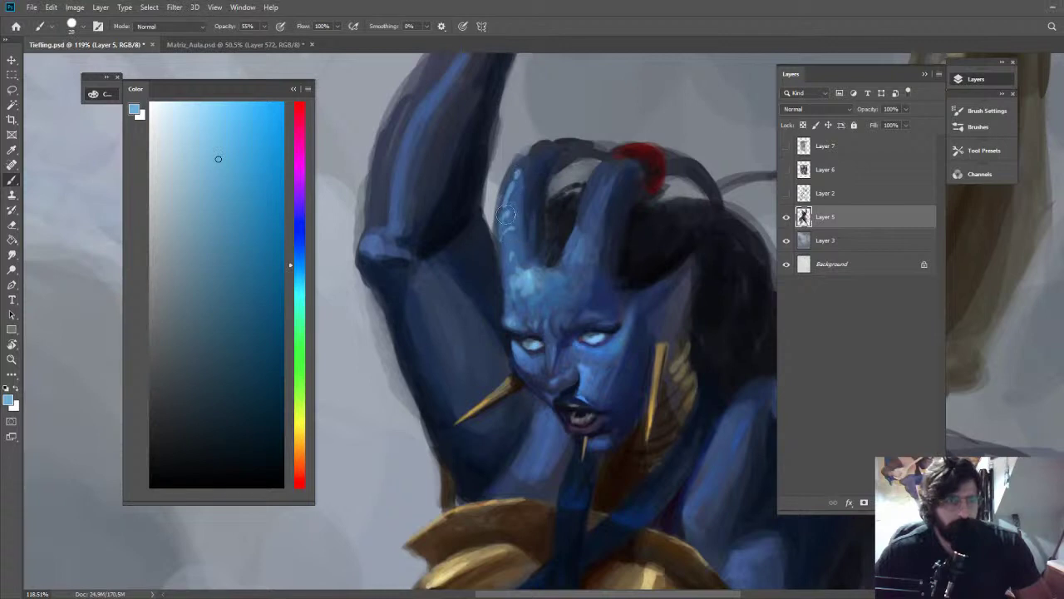
Fit the whole painting in view and save the document
key("z")
key("ctrl+0")
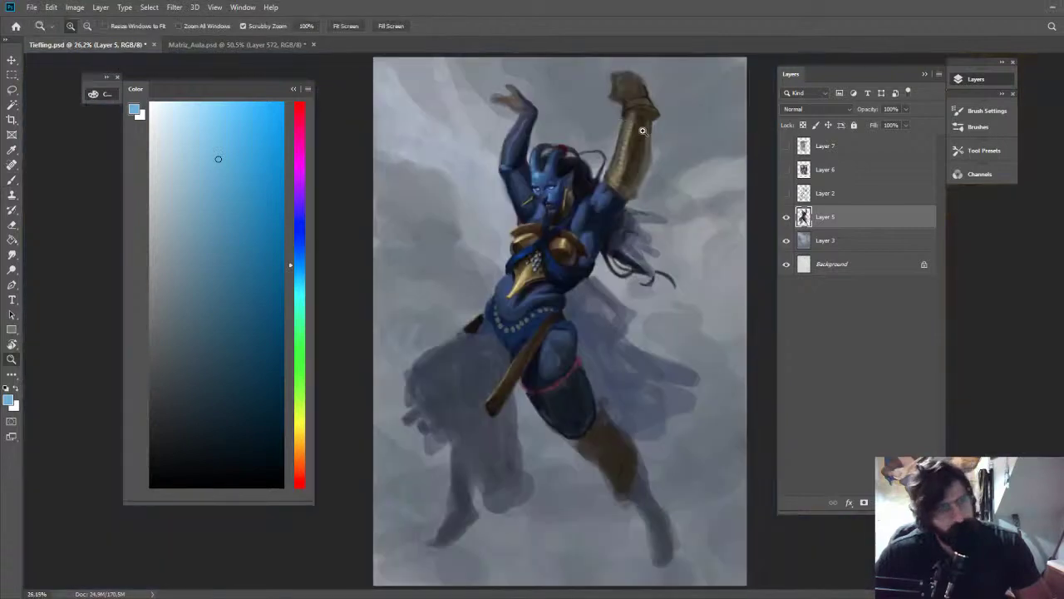
key("ctrl+s")
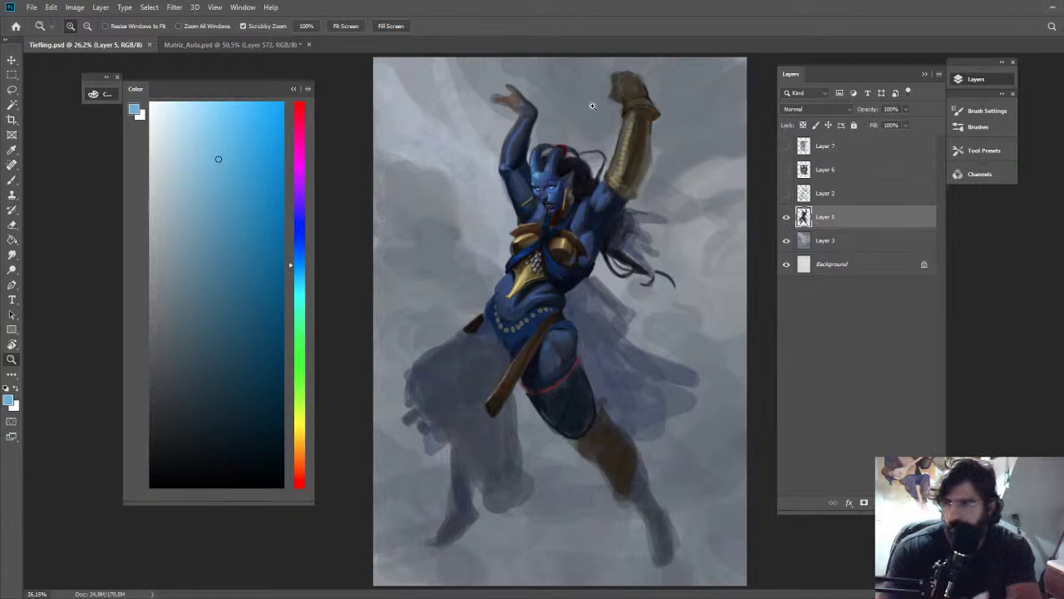
Rework the forehead highlight with sampled light blue and pick a darker mid blue for blending
left_click_drag(548, 176, 621, 175)
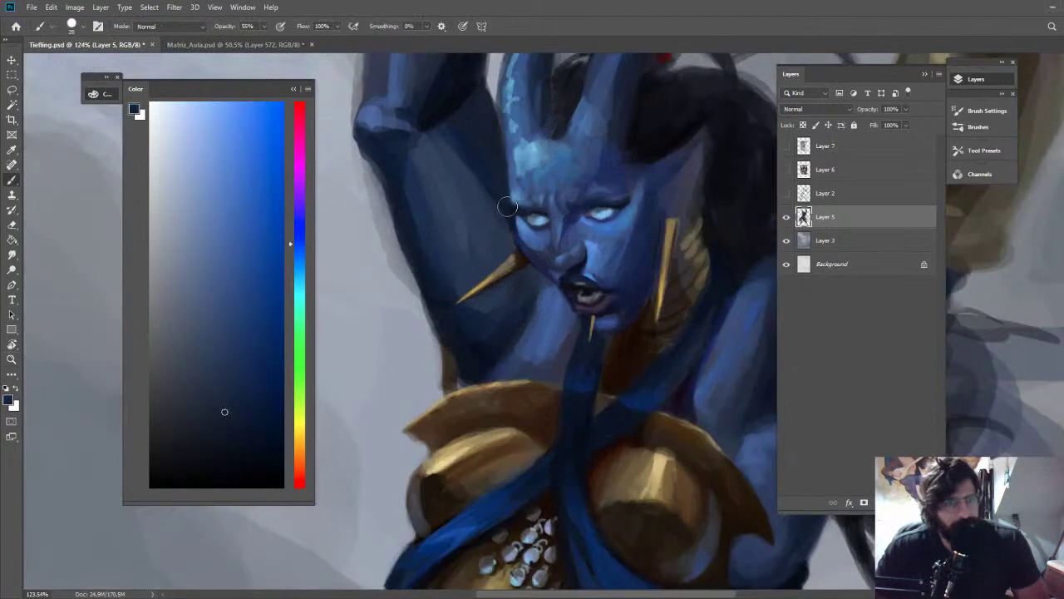
key("z")
left_click_drag(497, 176, 470, 87)
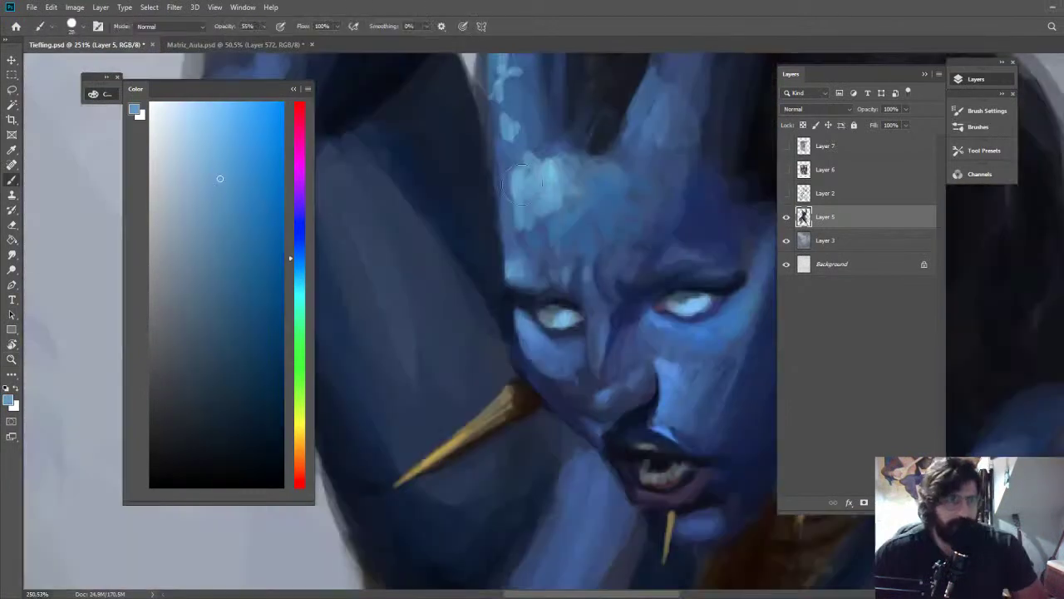
left_click(527, 202, "alt")
mouse_move(525, 211)
left_mouse_down()
mouse_move(544, 235)
mouse_move(542, 221)
mouse_move(596, 232)
mouse_move(539, 225)
mouse_move(546, 218)
mouse_move(534, 233)
mouse_move(546, 258)
mouse_move(521, 216)
left_mouse_up()
left_click(244, 269)
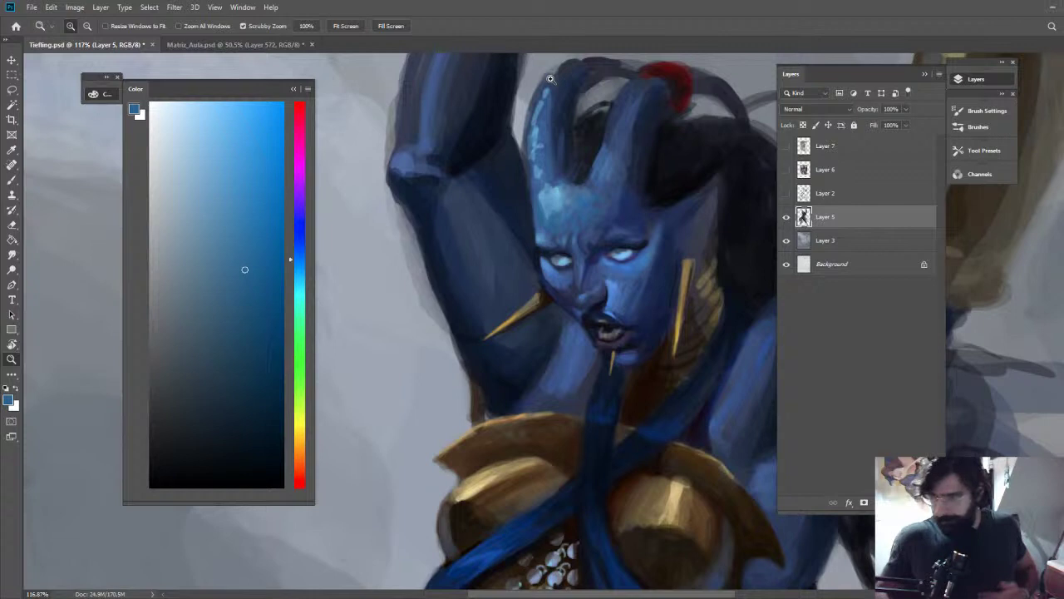
Paint saturated dark blue strokes on the far cheek beside the nose
left_click(557, 301)
key("b")
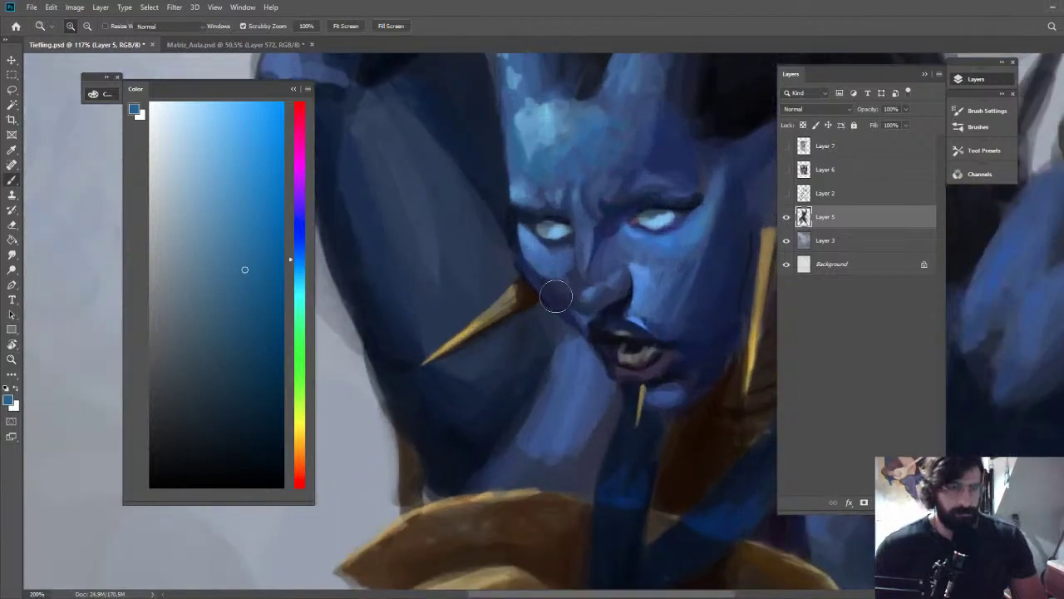
left_click(553, 287, "alt")
left_click(546, 273, "alt")
left_click_drag(542, 281, 557, 291)
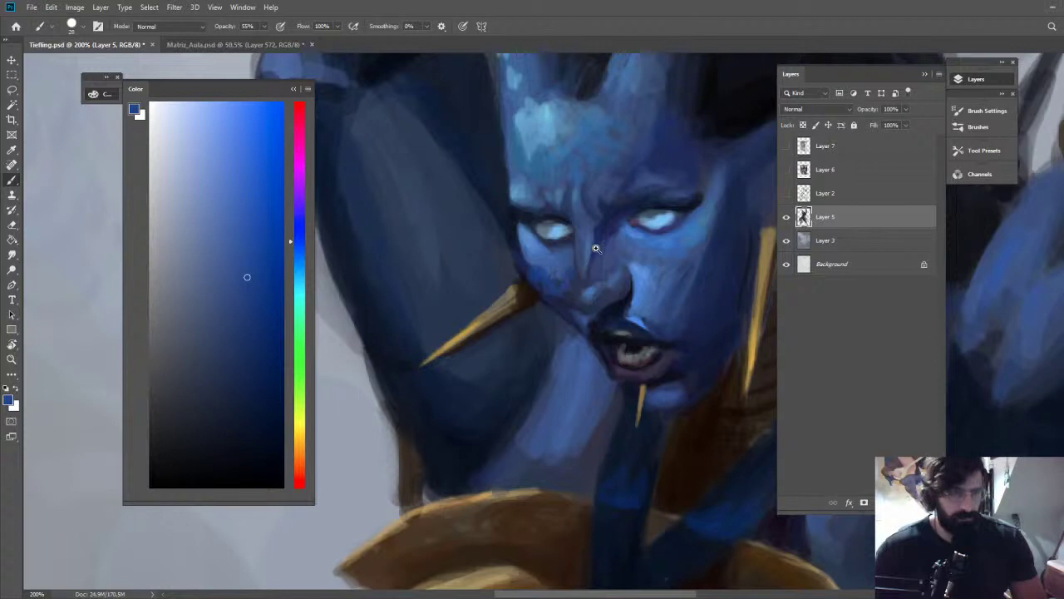
Flip the canvas horizontally to work on the mirrored face
left_click_drag(597, 249, 524, 250)
key("r")
key("ctrl+shift+h")
key("z")
left_click_drag(692, 251, 769, 252)
Lasso the lower part of the nose, paint dark red reflected light along its underside, and deselect
key("l")
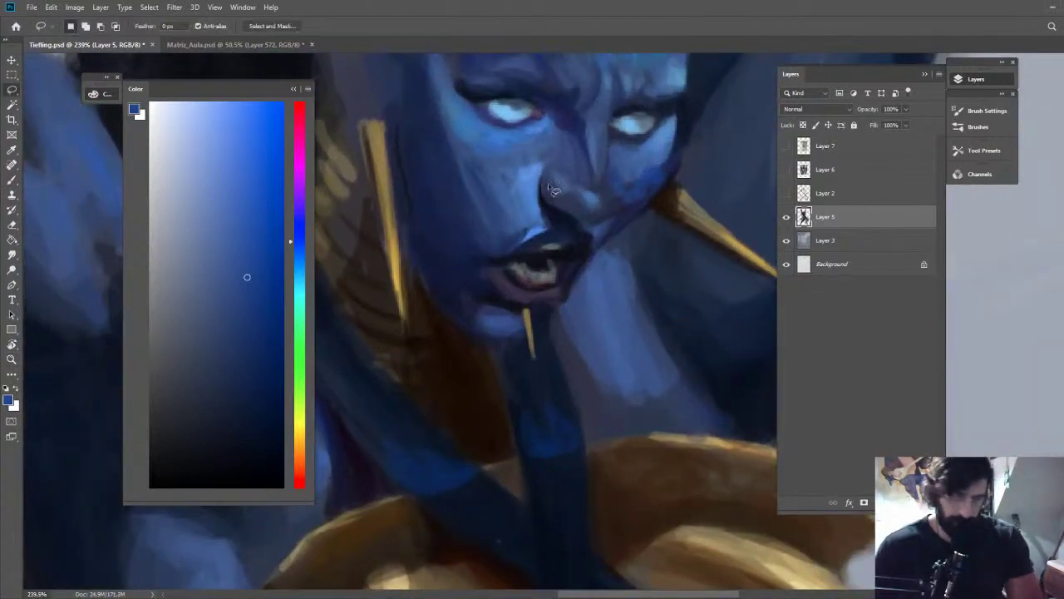
mouse_move(548, 169)
left_mouse_down()
mouse_move(545, 200)
mouse_move(568, 217)
mouse_move(593, 229)
mouse_move(619, 222)
mouse_move(585, 143)
mouse_move(551, 206)
mouse_move(599, 236)
left_mouse_up()
key("shift")
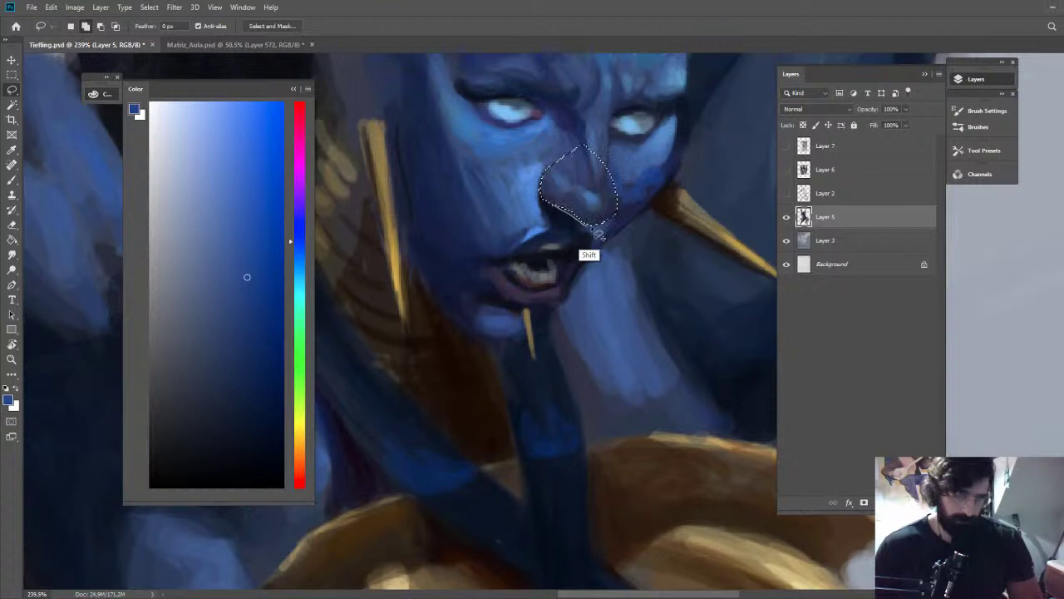
key("b")
left_click(456, 374, "alt")
mouse_move(598, 236)
left_mouse_down()
mouse_move(619, 204)
mouse_move(549, 201)
left_mouse_up()
left_click(299, 471)
left_click(265, 382)
left_click(256, 333)
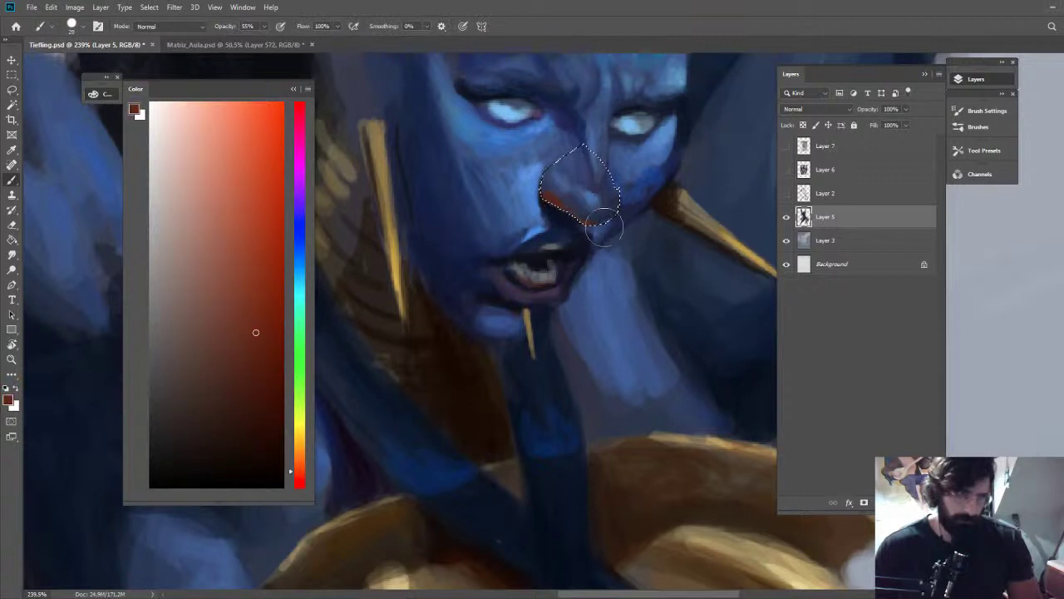
left_click(567, 201, "alt")
key("ctrl+d")
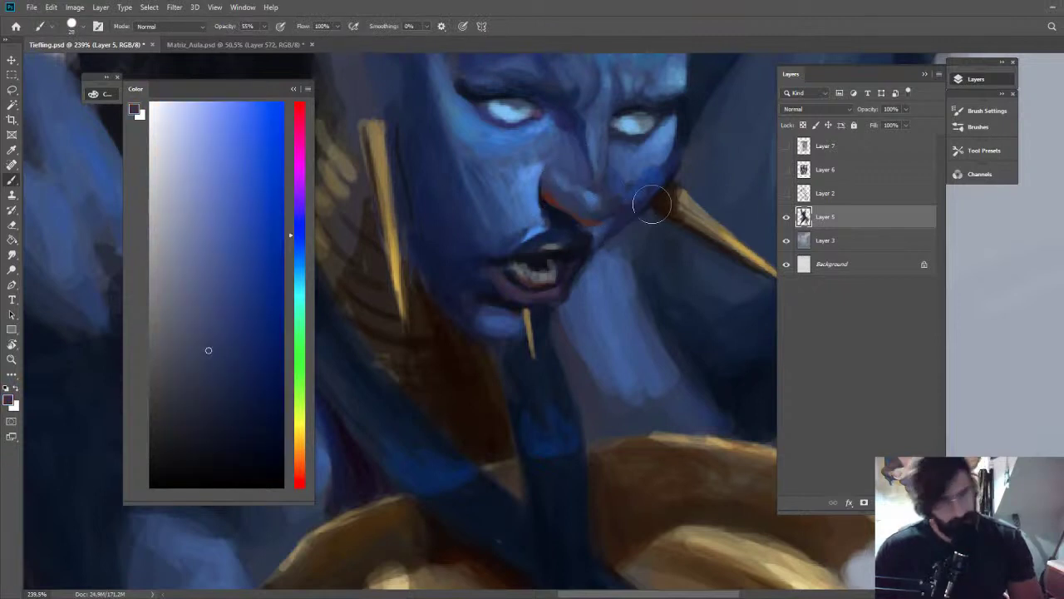
Lighten the lower lip with a muted violet at 20% brush opacity
key("z")
mouse_move(651, 204)
left_mouse_down()
mouse_move(613, 194)
mouse_move(675, 217)
left_mouse_up()
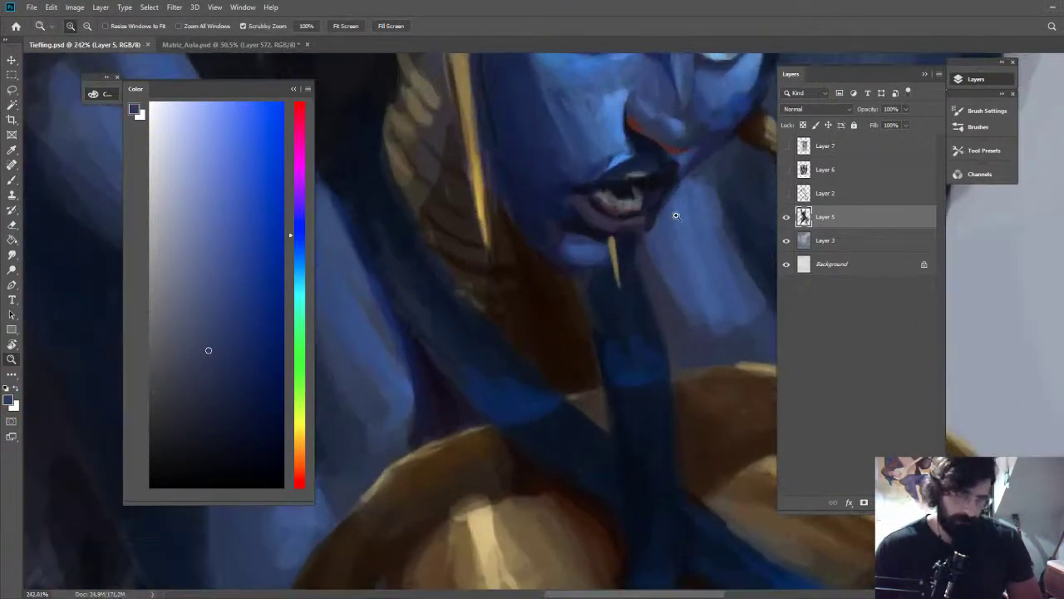
key("b")
left_click(599, 219, "alt")
key("2")
key("8")
mouse_move(607, 229)
left_mouse_down()
mouse_move(618, 234)
mouse_move(595, 222)
left_mouse_up()
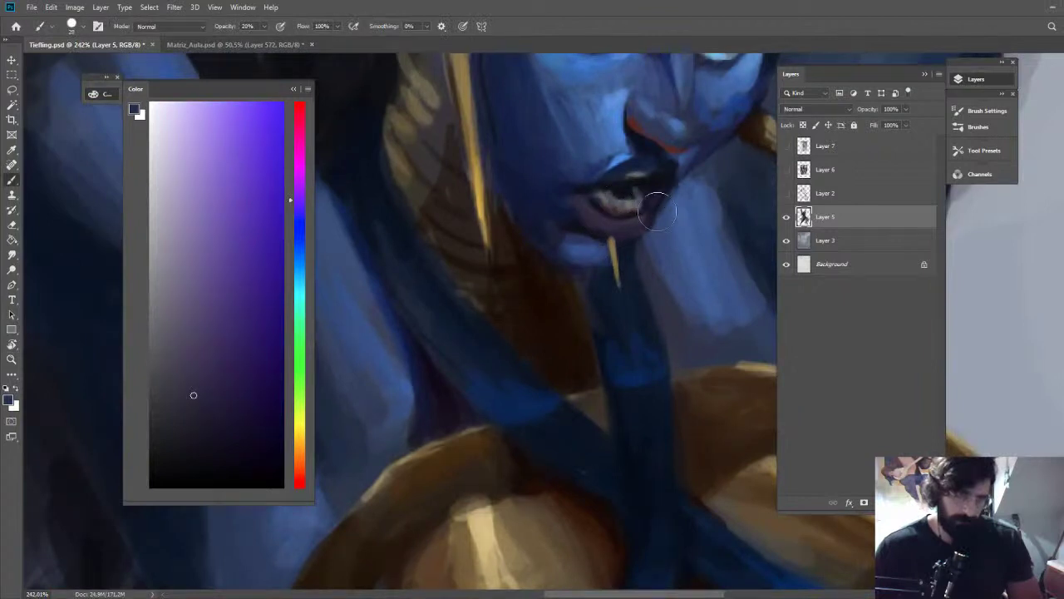
mouse_move(250, 327)
left_mouse_down()
mouse_move(207, 311)
mouse_move(198, 281)
left_mouse_up()
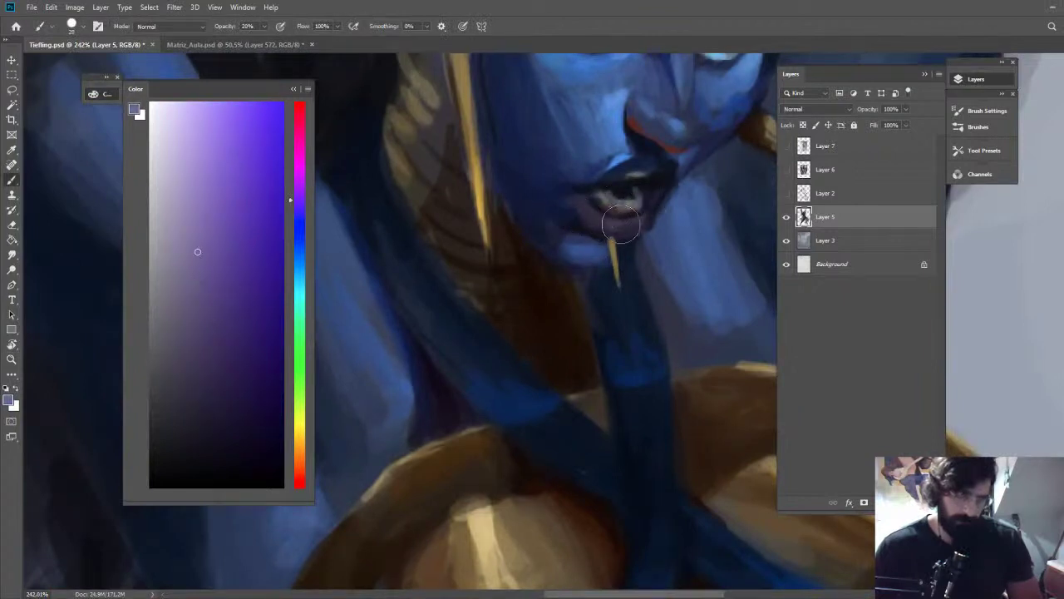
left_click(605, 237, "alt")
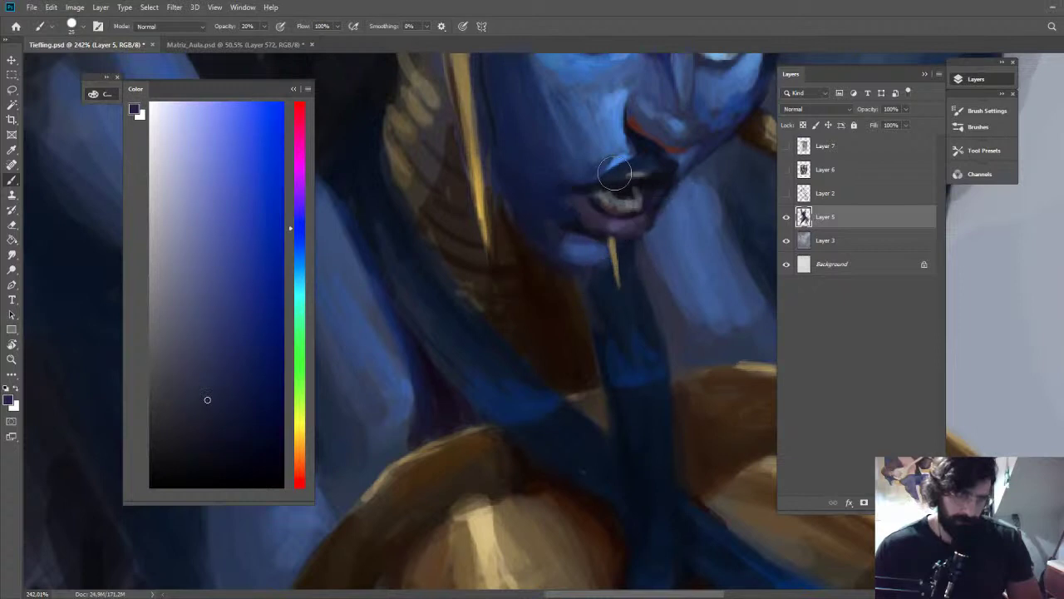
Add light violet highlights to the lower lip with a smaller brush and refine the shading around the mouth
left_click(616, 241, "alt")
left_click(620, 237, "alt")
left_click(239, 182)
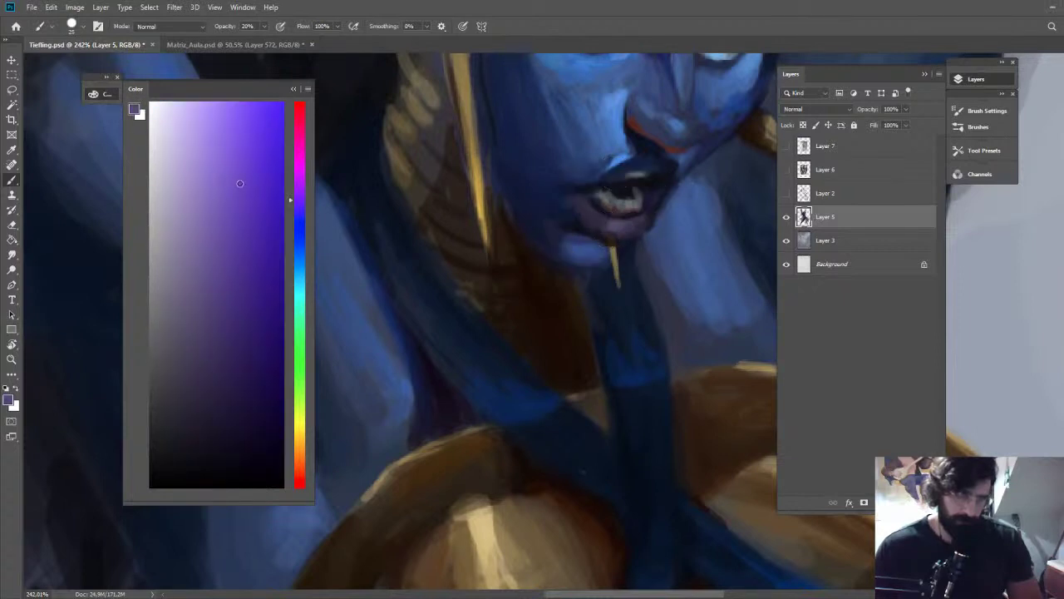
left_click(230, 199)
left_click(195, 191)
right_click(619, 213, "alt")
mouse_move(607, 226)
left_mouse_down()
mouse_move(590, 220)
mouse_move(584, 156)
left_mouse_up()
Blend the cheek beside the nose with sampled mid and dark blues at 20% brush opacity
key("z")
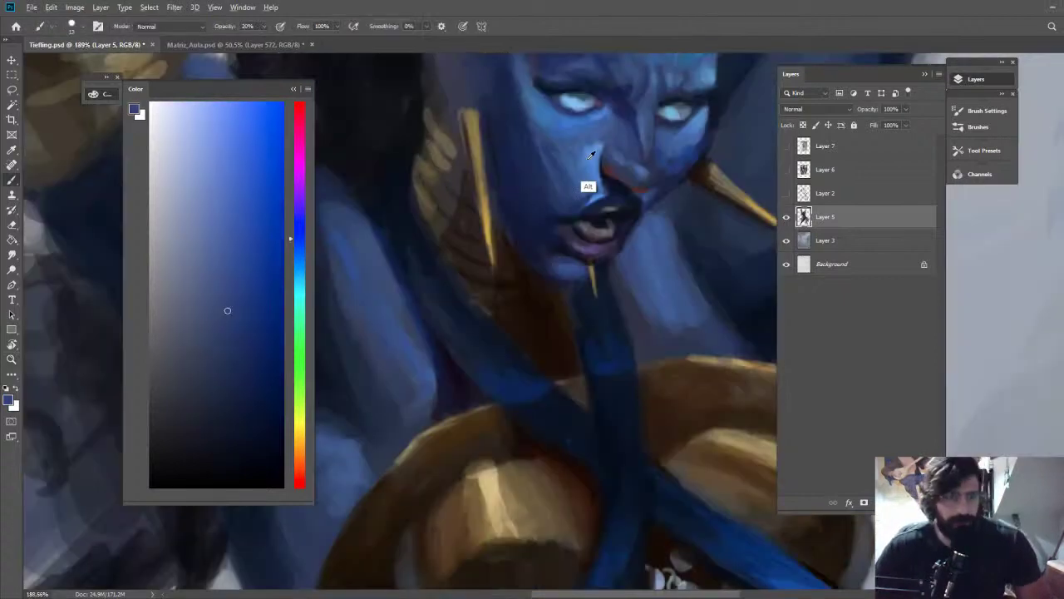
left_click(589, 160, "alt")
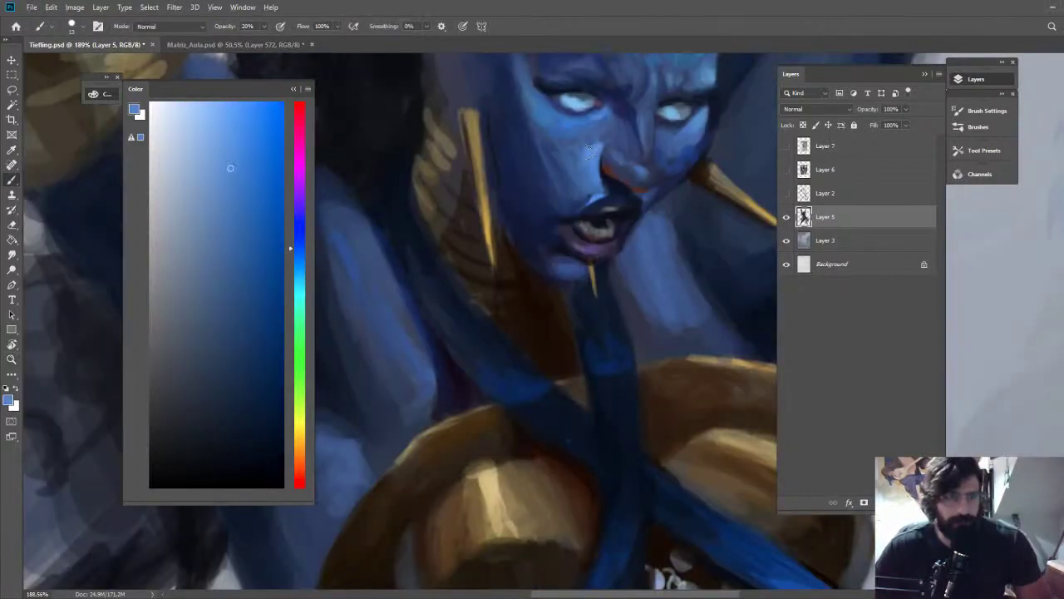
left_click(589, 156, "alt")
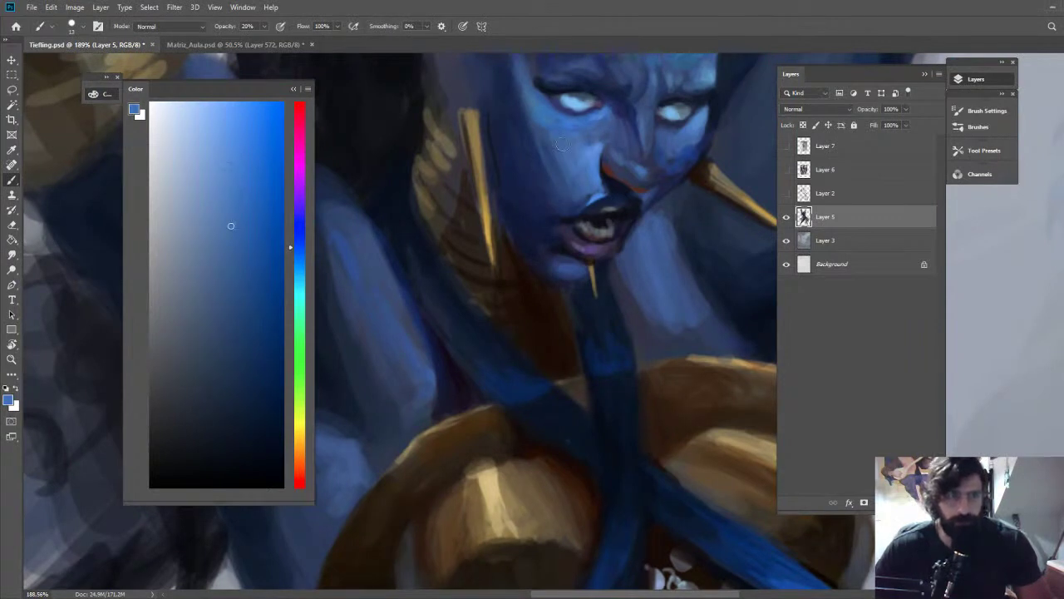
left_click(574, 148, "alt")
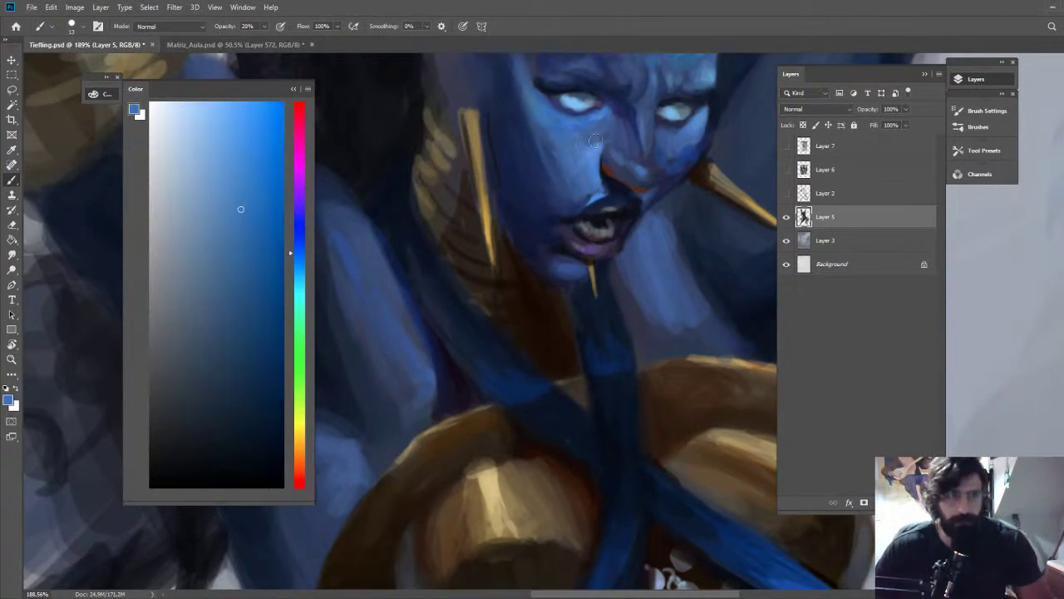
left_click(622, 126, "alt")
left_click(619, 126, "alt")
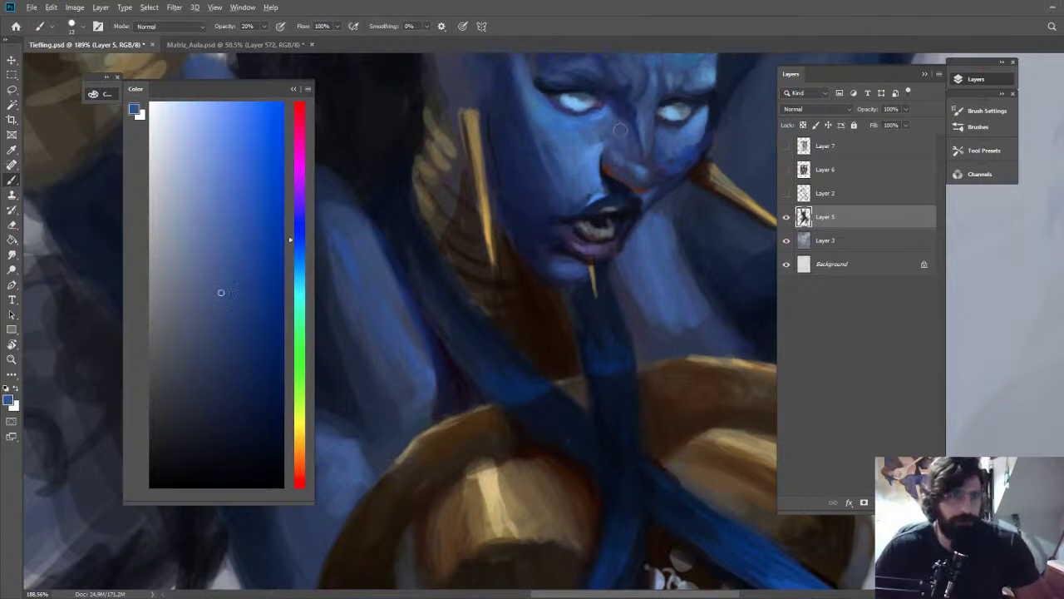
Lighten the area under the eye and the upper cheek with sampled light blues
left_click(591, 119, "alt")
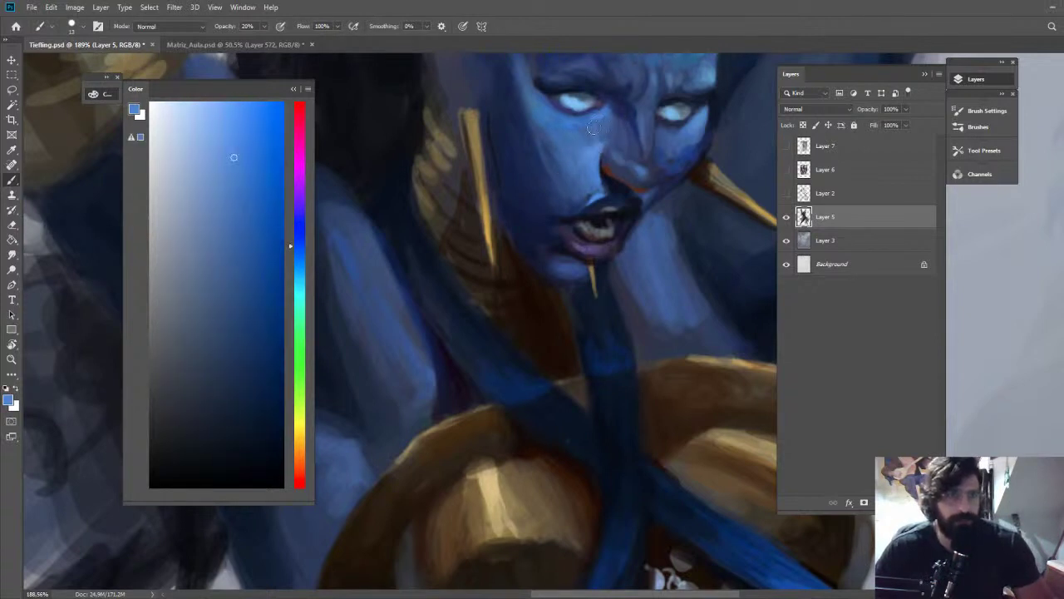
left_click(593, 128, "alt")
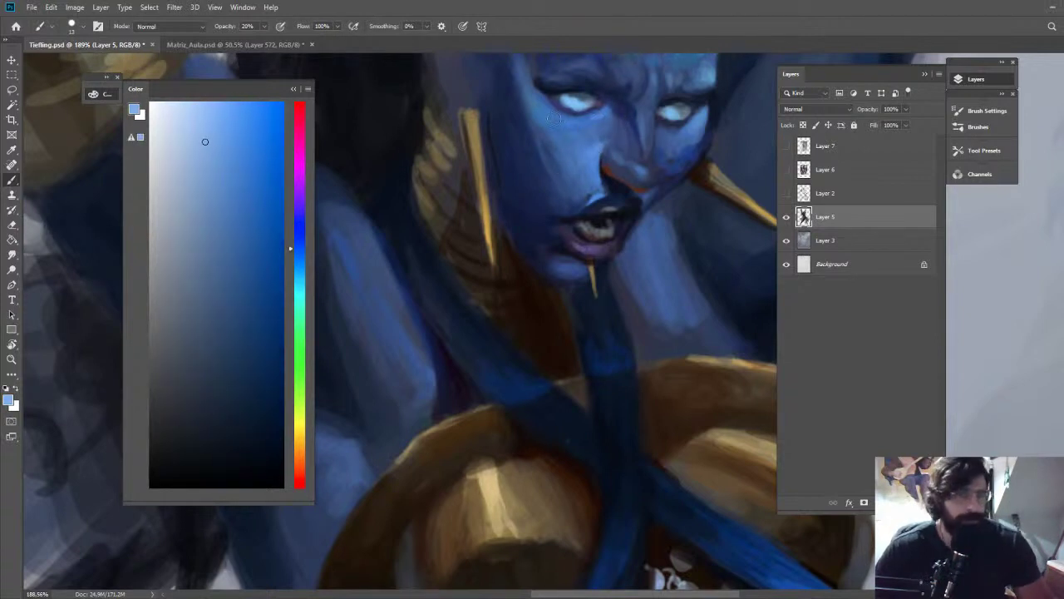
key("alt")
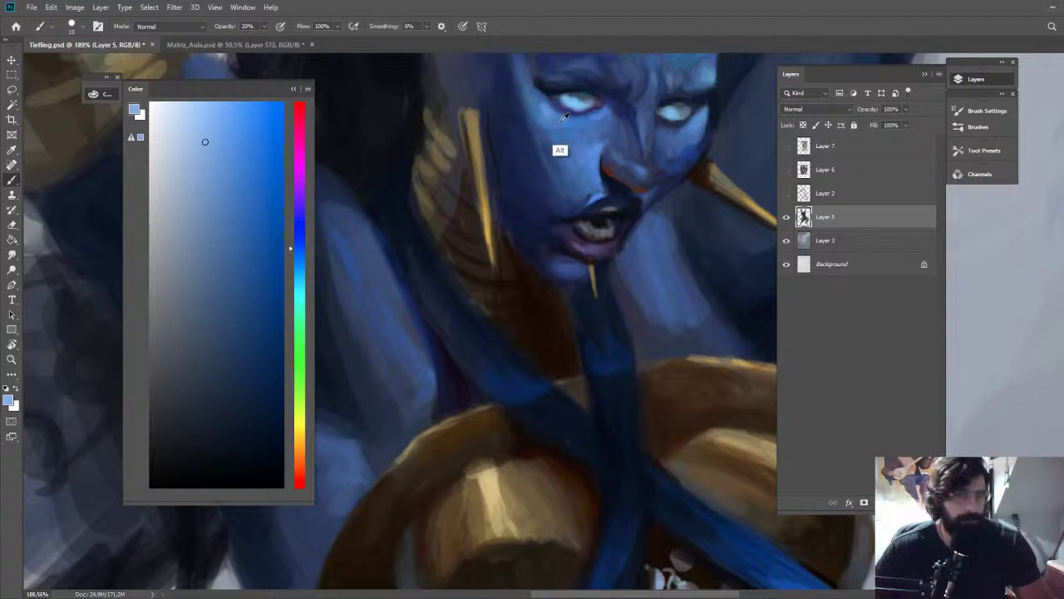
left_click(562, 119, "alt")
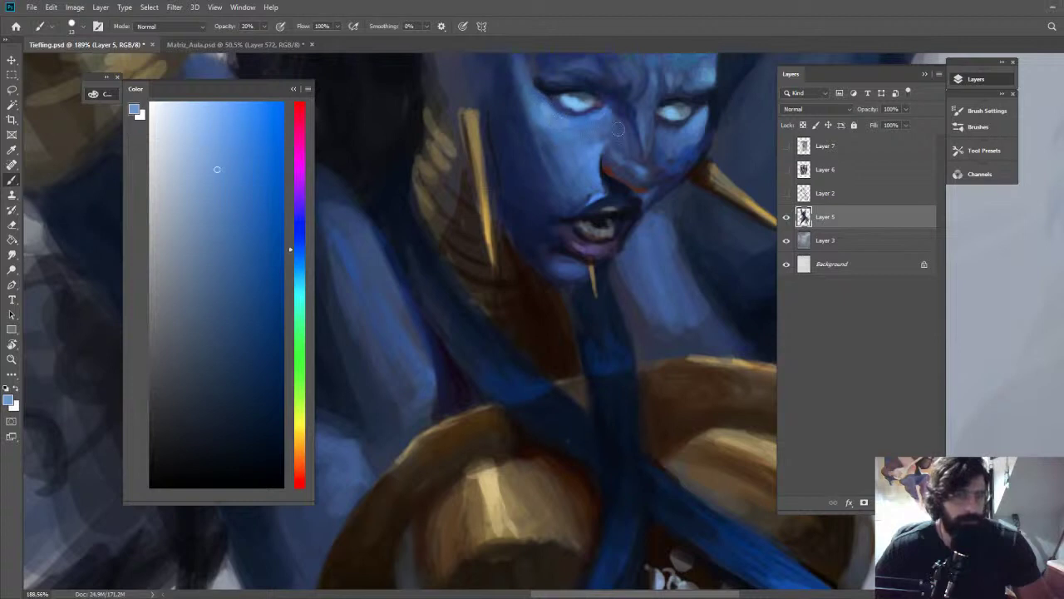
Flip the canvas horizontally and touch up the forehead with a sampled light blue
key("ctrl+space")
left_click_drag(647, 133, 553, 136)
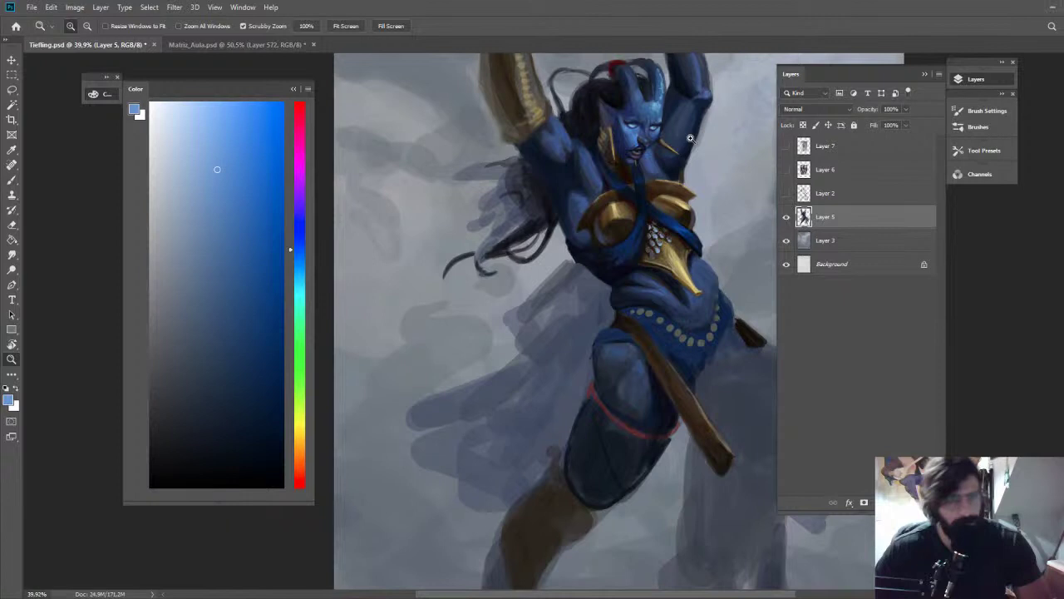
key("ctrl+shift+h")
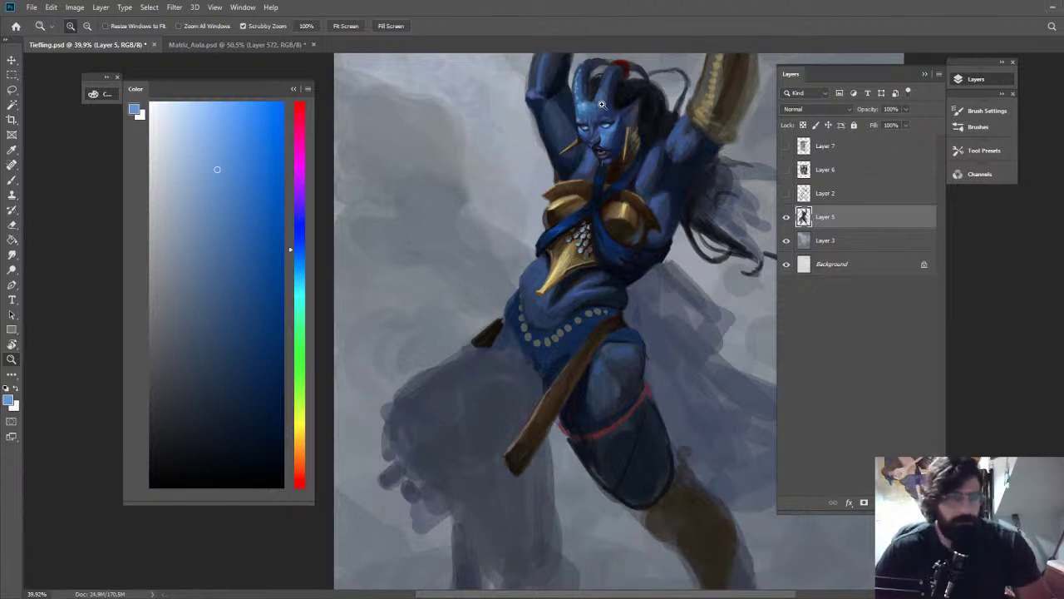
left_click_drag(611, 111, 666, 115)
left_click(547, 101, "alt")
key("z")
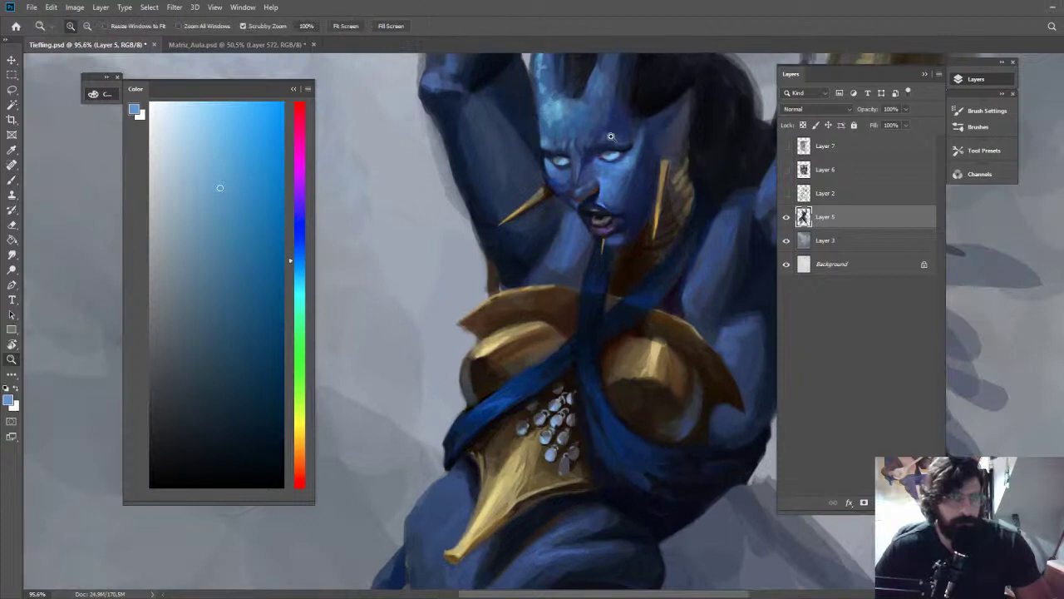
Refine the tip and side of the nose with blues sampled from the face
left_click_drag(613, 137, 590, 87)
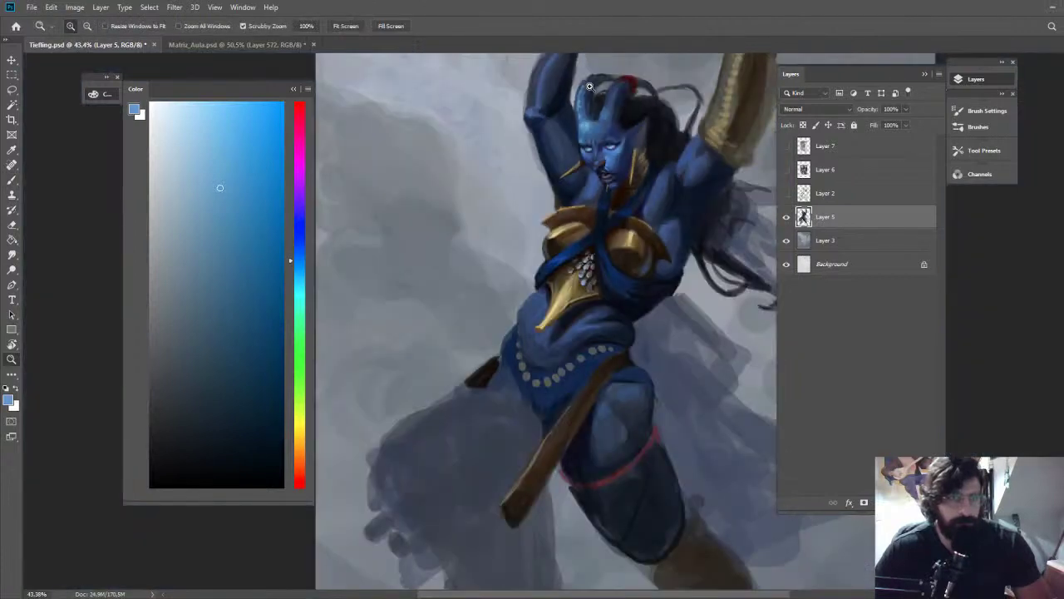
mouse_move(604, 159)
left_mouse_down()
mouse_move(661, 163)
mouse_move(582, 164)
left_mouse_up()
left_click(569, 221, "alt")
key("z")
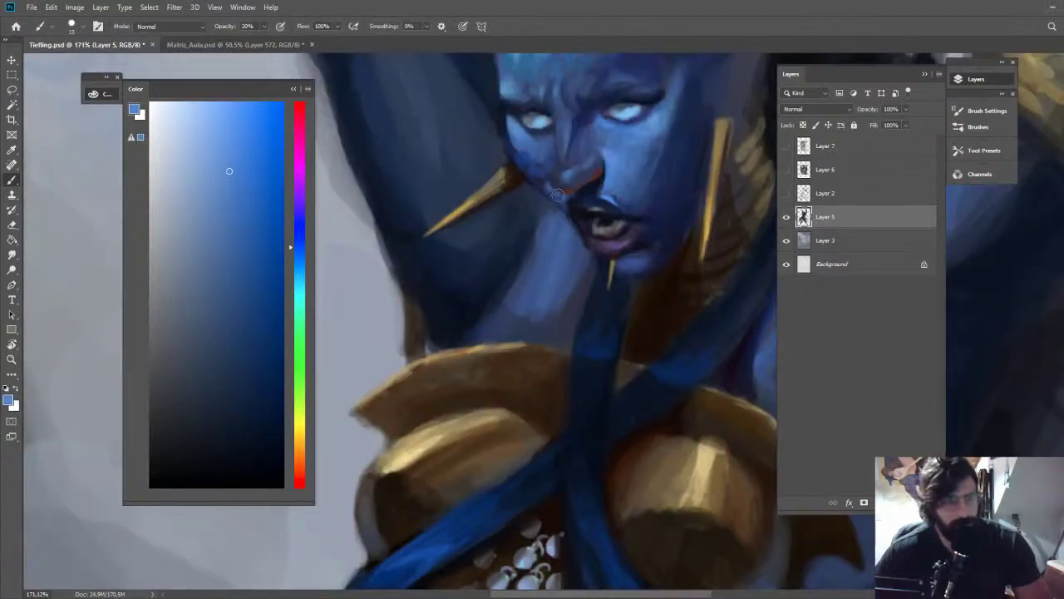
left_click(573, 170, "alt")
left_click(581, 175, "alt")
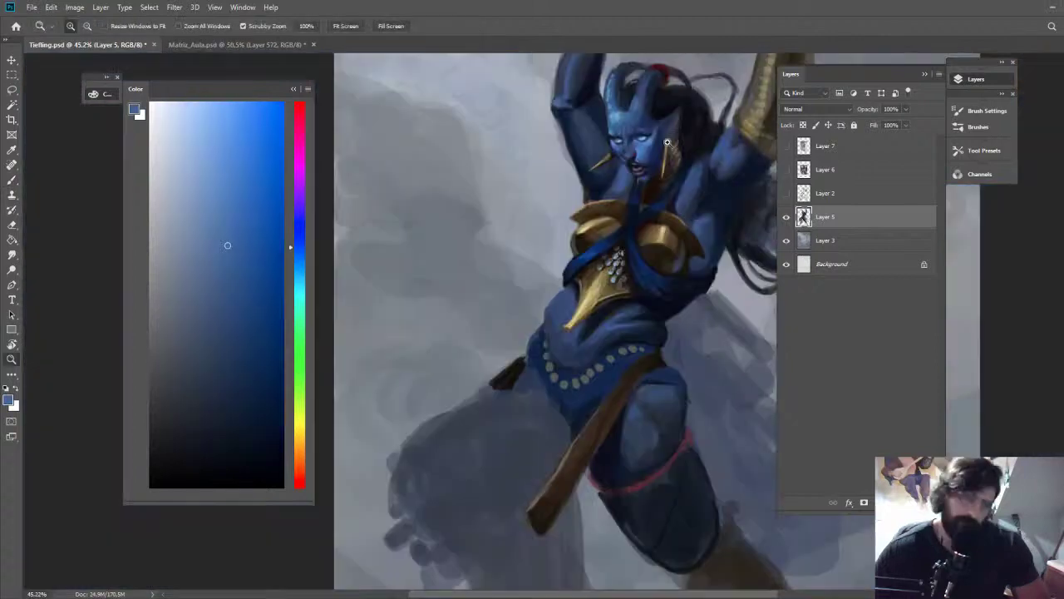
key("r")
left_click_drag(627, 116, 728, 190)
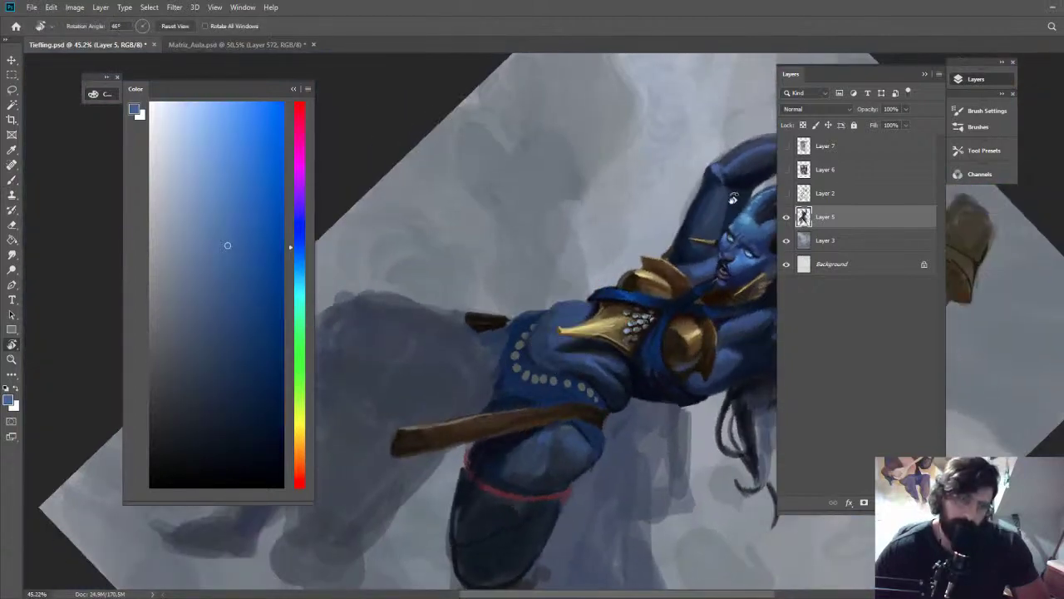
key("Escape")
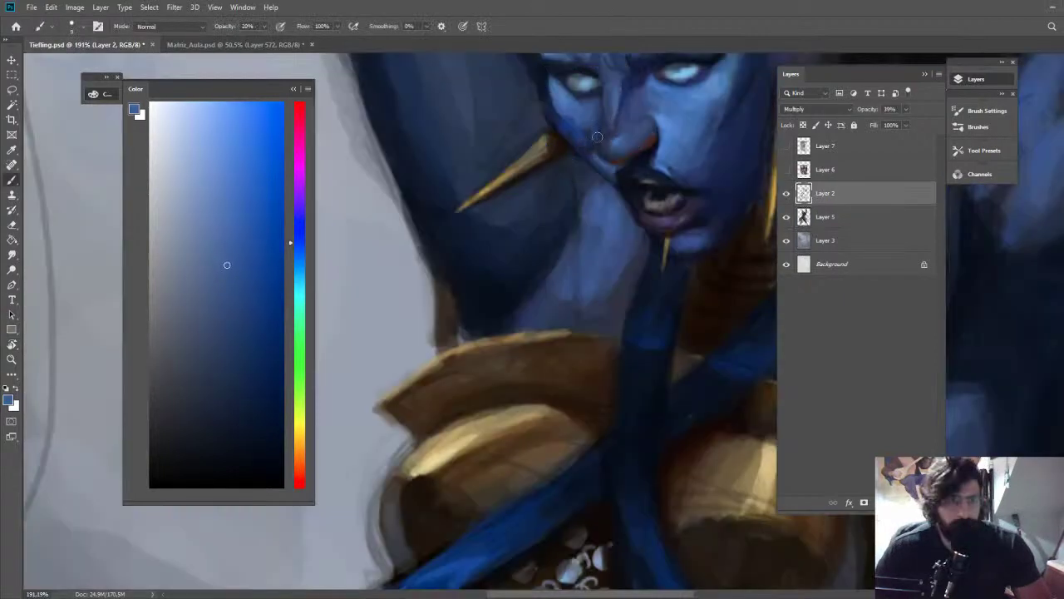
Sample blues from the far cheek, touch up the nose on Layer 5, and hide the Layer 2 sketch
left_click(596, 141, "alt")
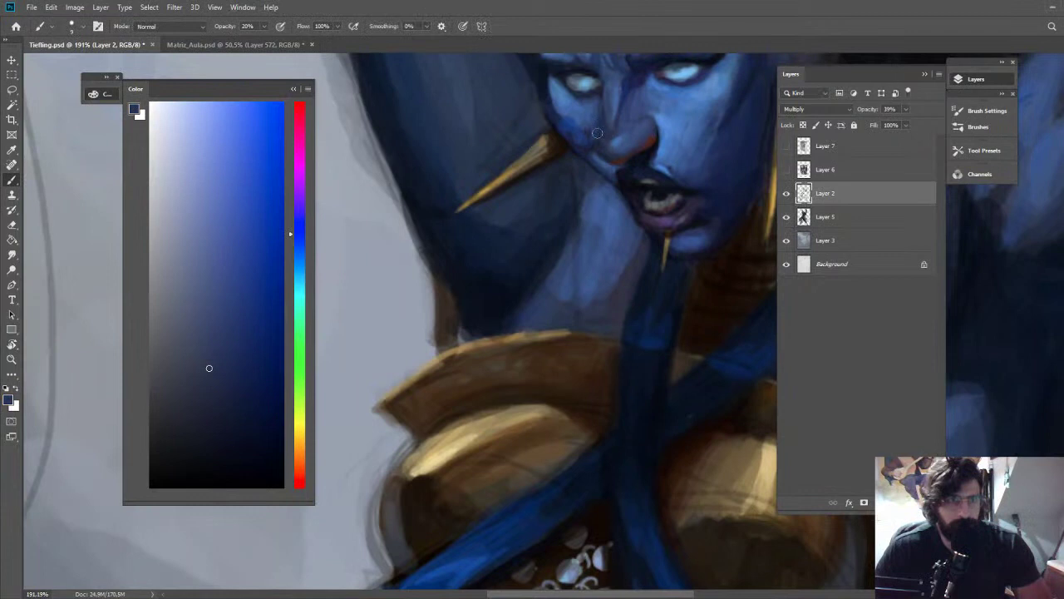
left_click(600, 106, "alt")
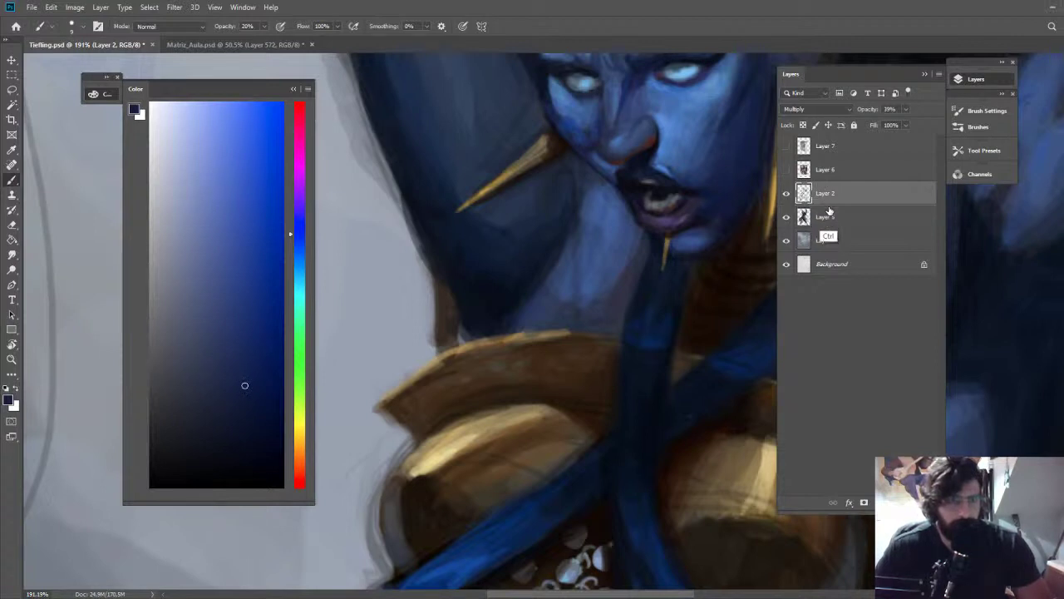
left_click(829, 210)
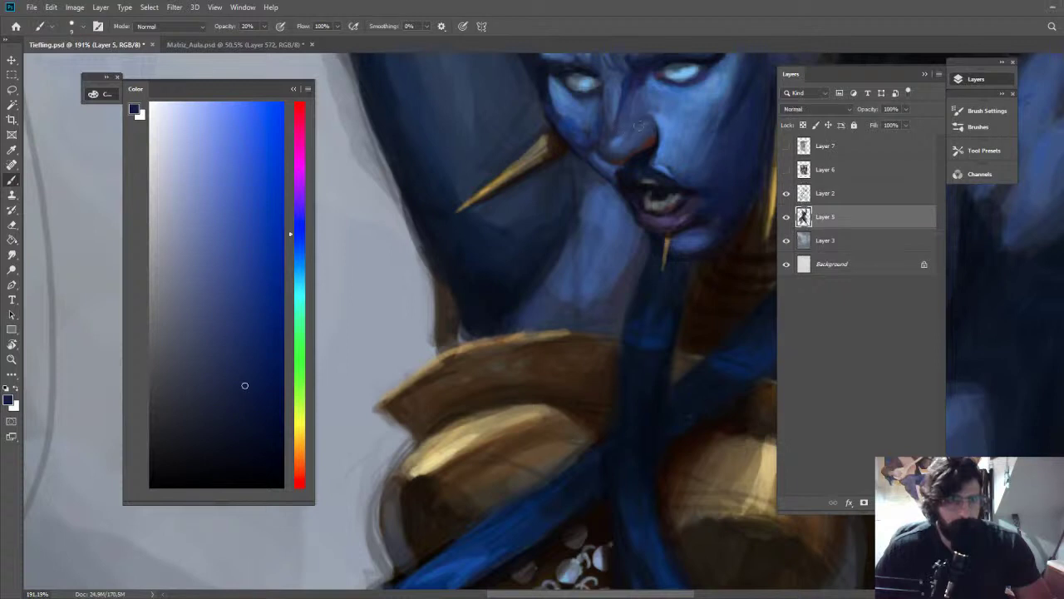
left_click(625, 135, "alt")
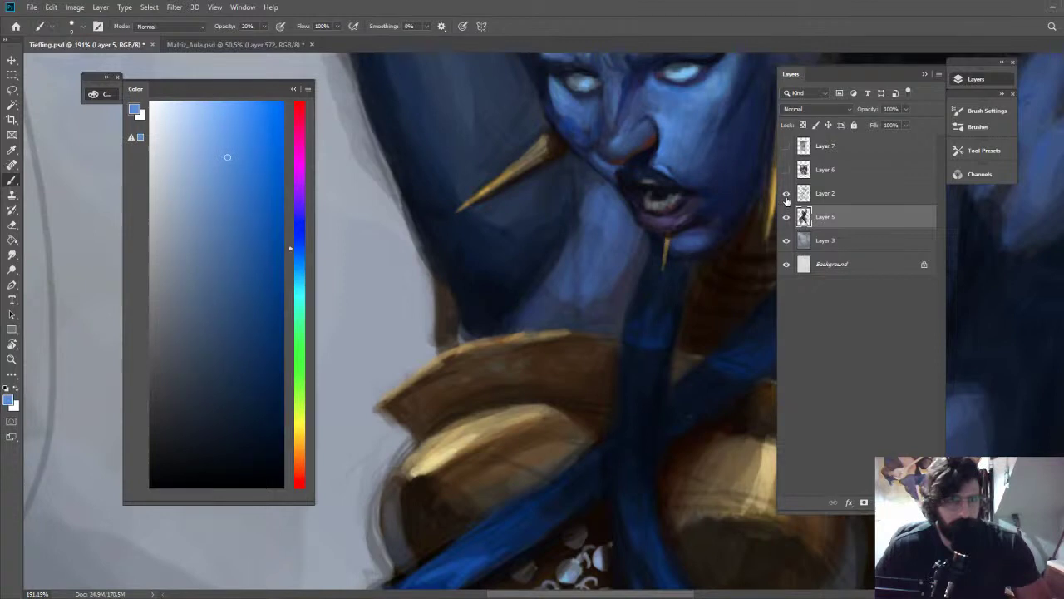
left_click(786, 192)
Refine the nostril and the underside of the nose with sampled dark and light blues
scroll(723, 241, "up", 2)
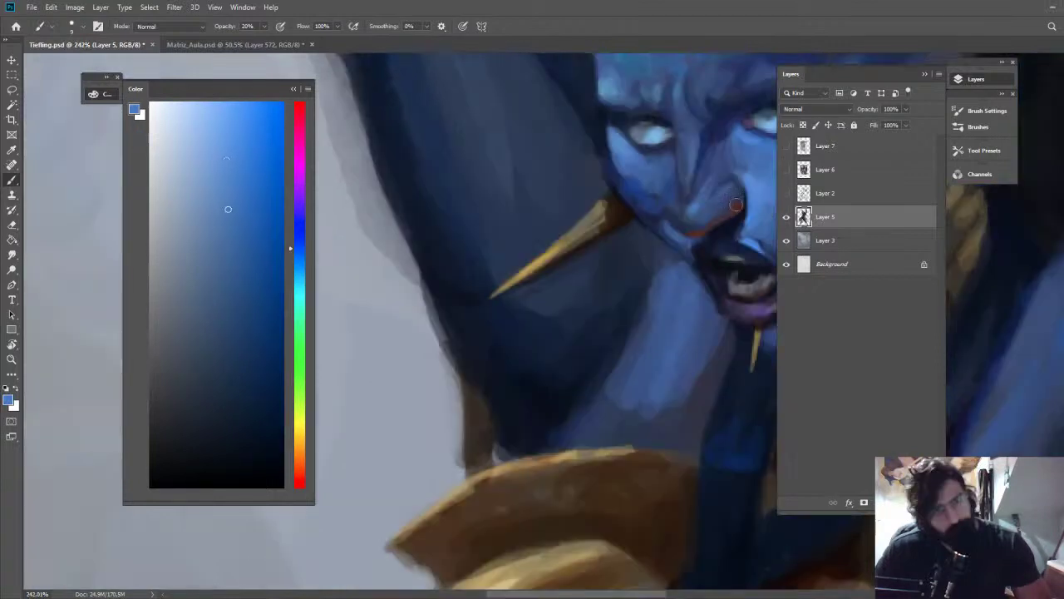
left_click(721, 254, "alt")
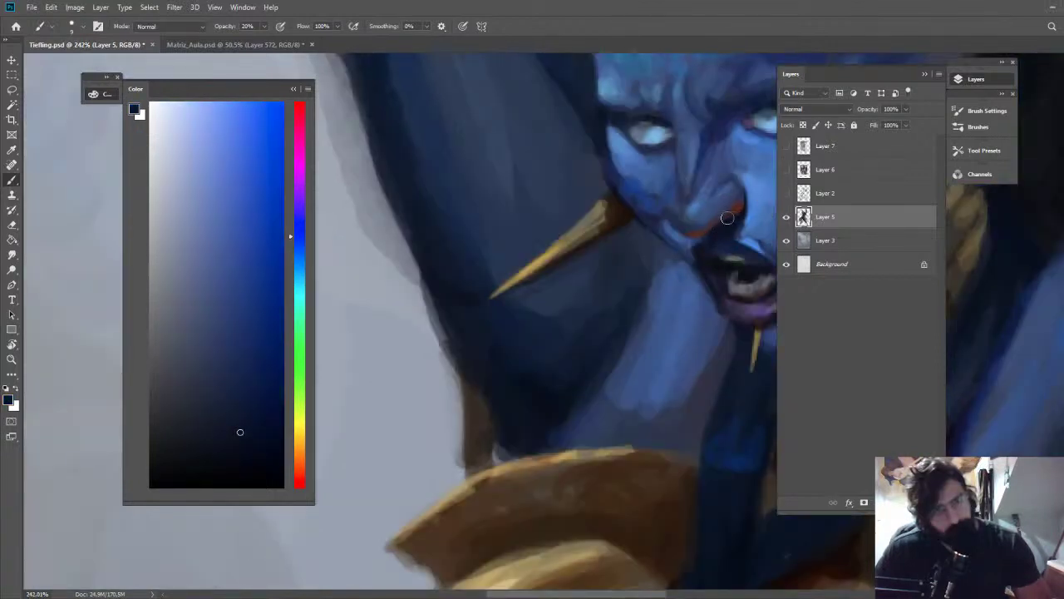
left_click(743, 234, "alt")
left_click(724, 211, "alt")
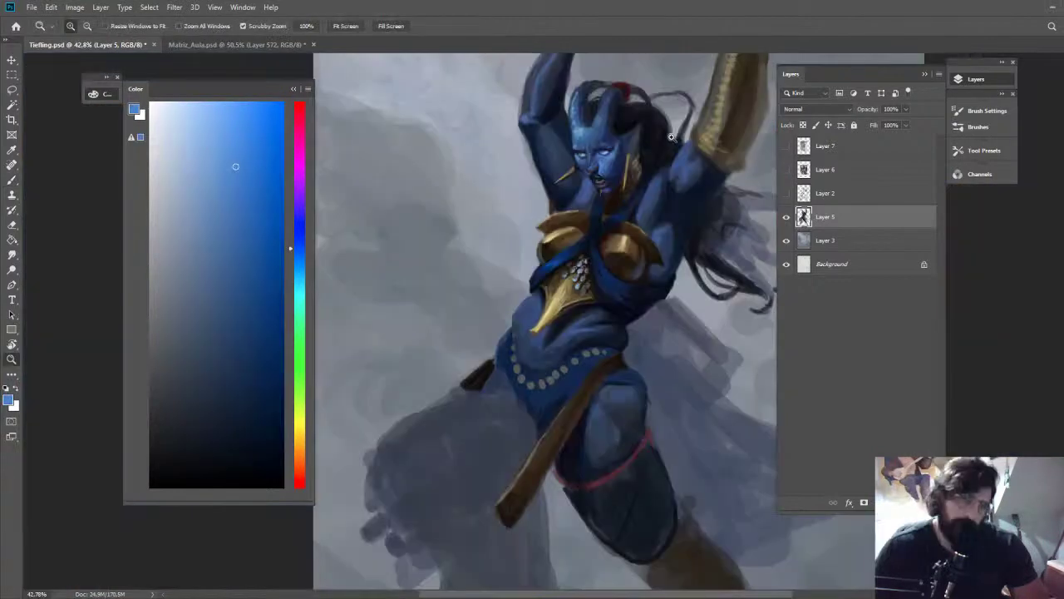
Flip the canvas horizontally and darken the far cheek's contour beside the mouth with sampled dark blues at 40% brush opacity
key("ctrl+shift+h")
left_click_drag(674, 139, 711, 168)
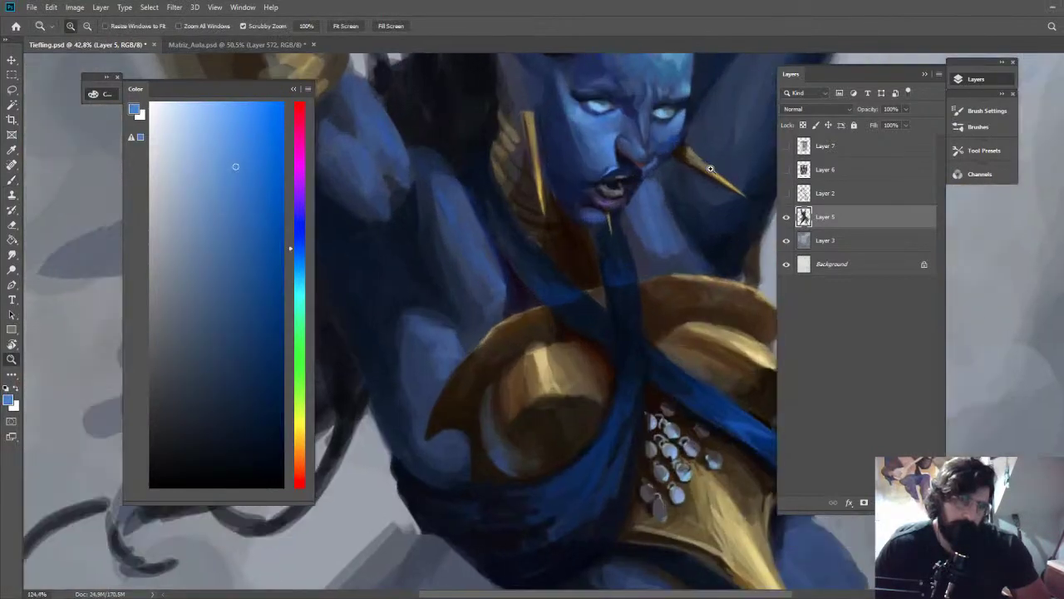
key("b")
left_click(660, 180, "alt")
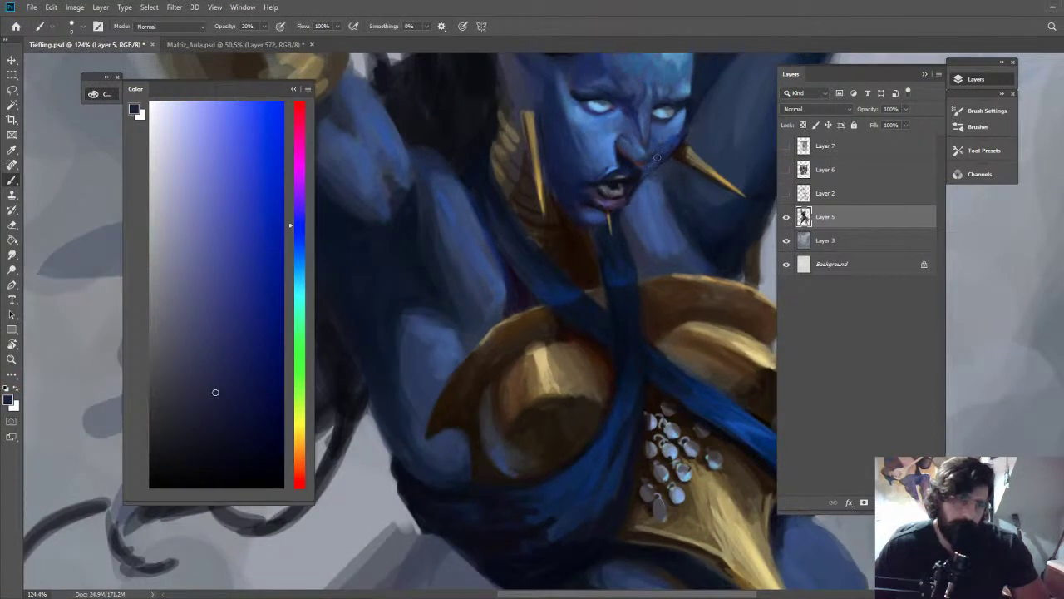
key("4")
left_click(645, 170, "alt")
left_click_drag(651, 169, 661, 150)
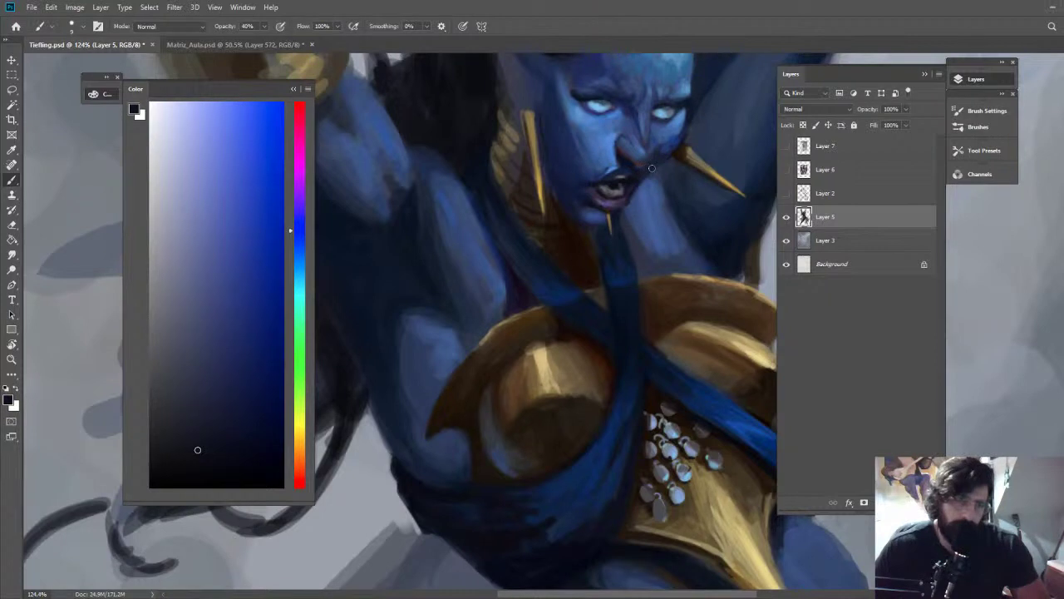
left_click(655, 170, "alt")
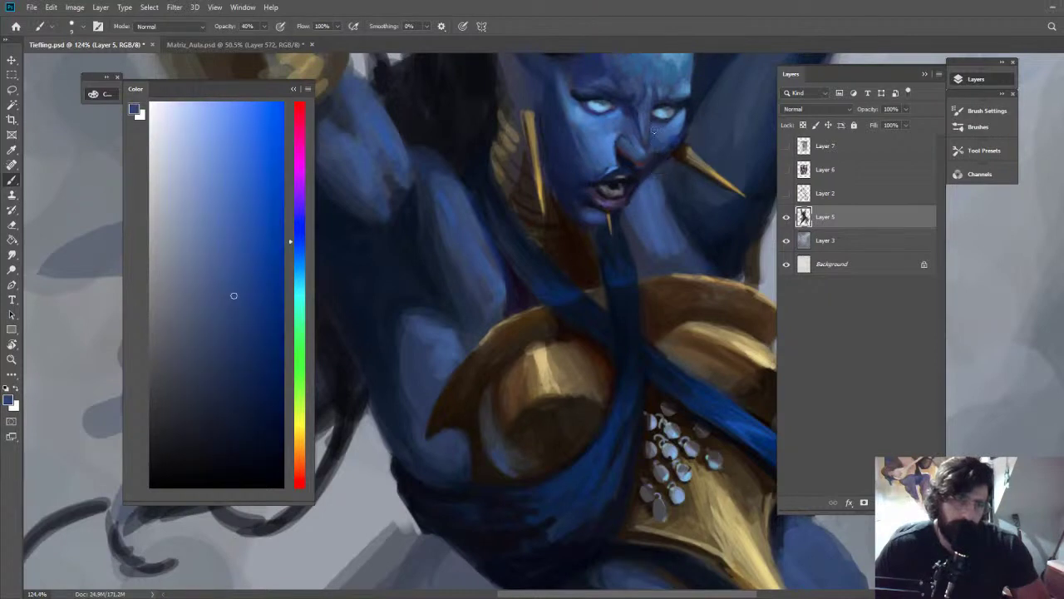
Flip the canvas back and paint a second small gold spike under the chin with gold sampled from the breastplate
key("z")
scroll(702, 131, "down", 5)
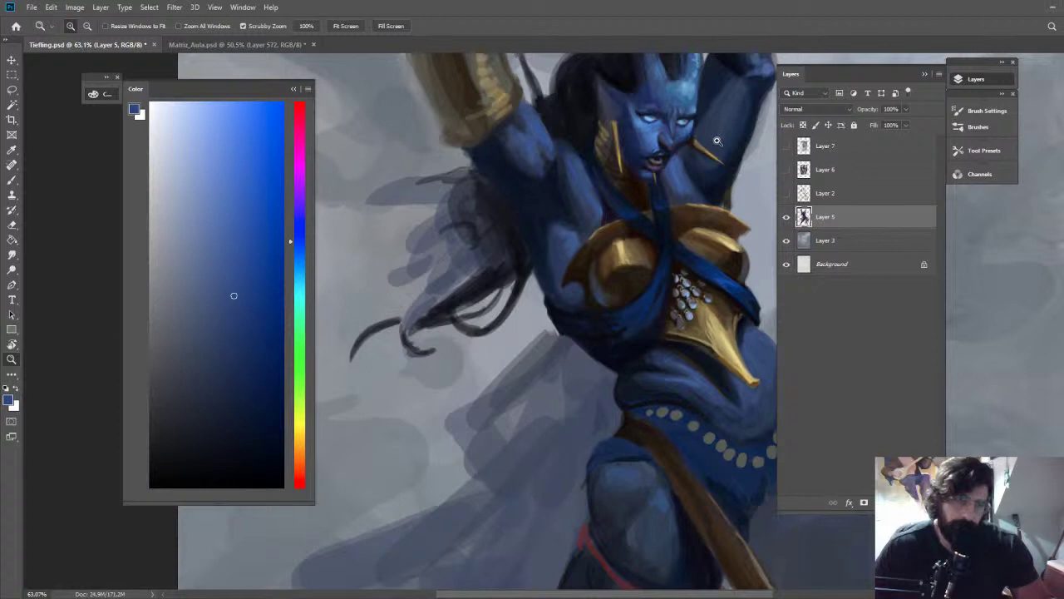
scroll(717, 141, "down", 2)
scroll(715, 139, "up", 6)
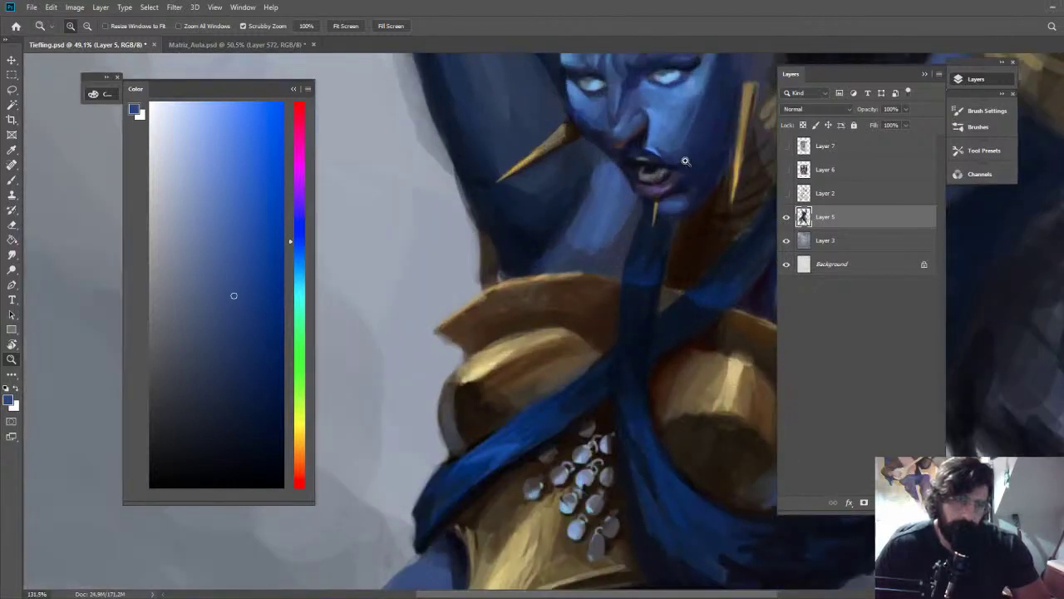
scroll(685, 160, "up", 1)
key("b")
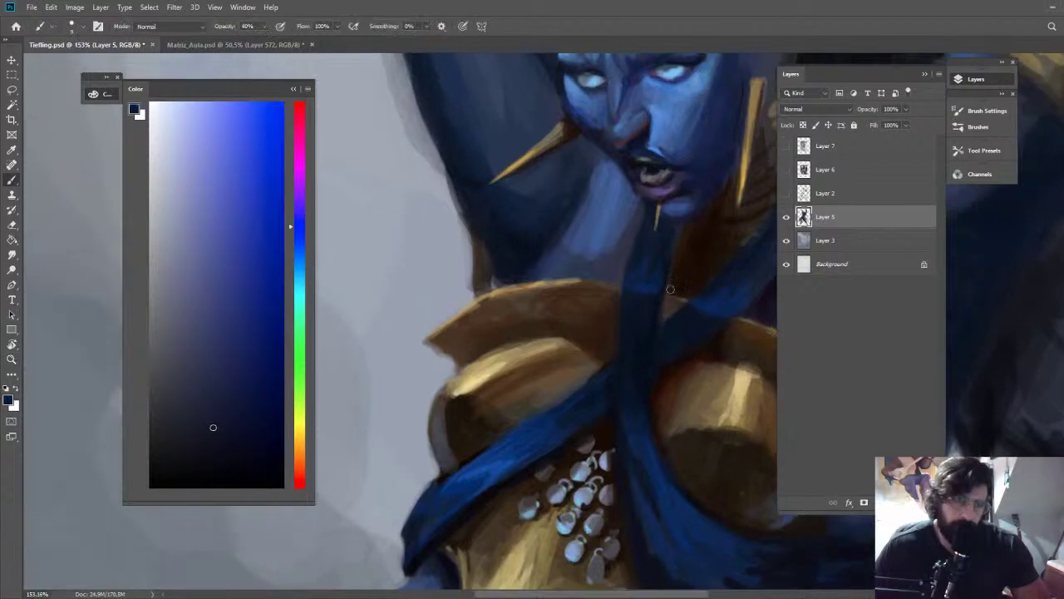
left_click(531, 387, "alt")
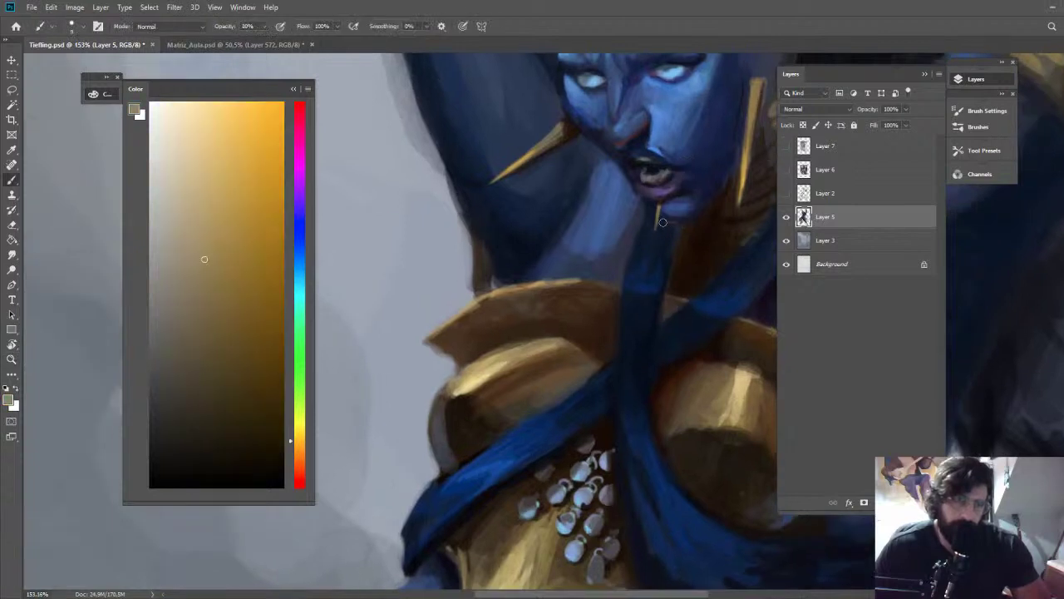
left_click(676, 219, "alt")
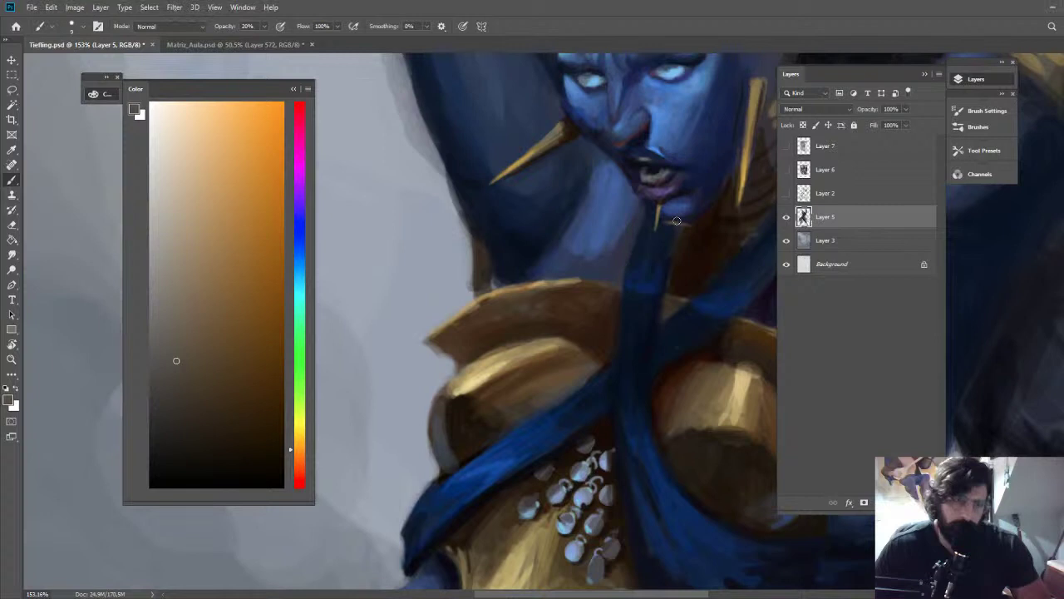
left_click(680, 226, "alt")
Rotate the canvas about 67° and touch up the rim under the chin with a warm brown
key("z")
left_click_drag(711, 193, 657, 304)
key("r")
left_click_drag(608, 295, 451, 212)
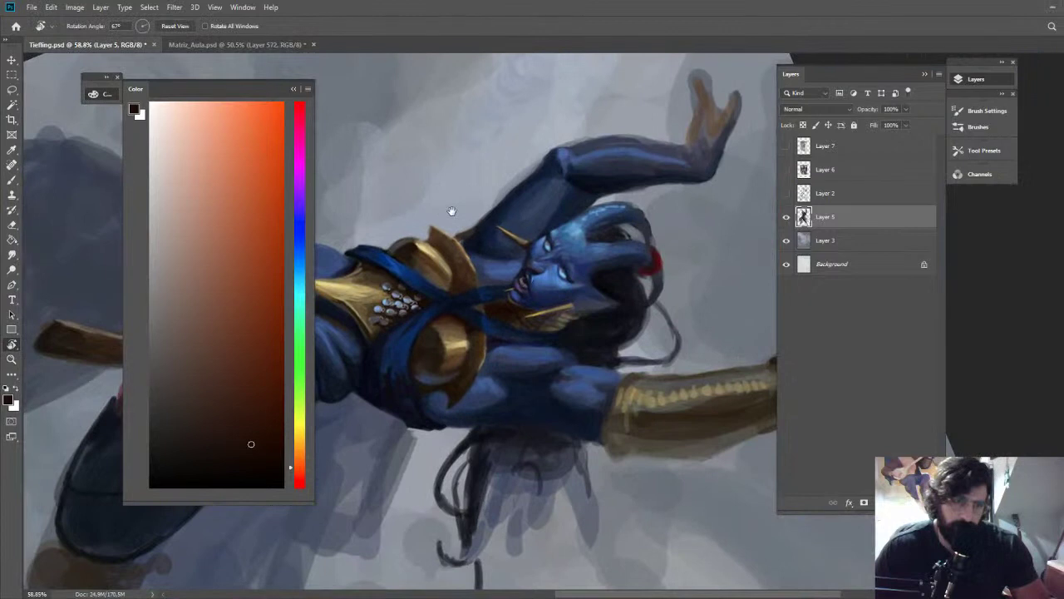
left_click(484, 364, "alt")
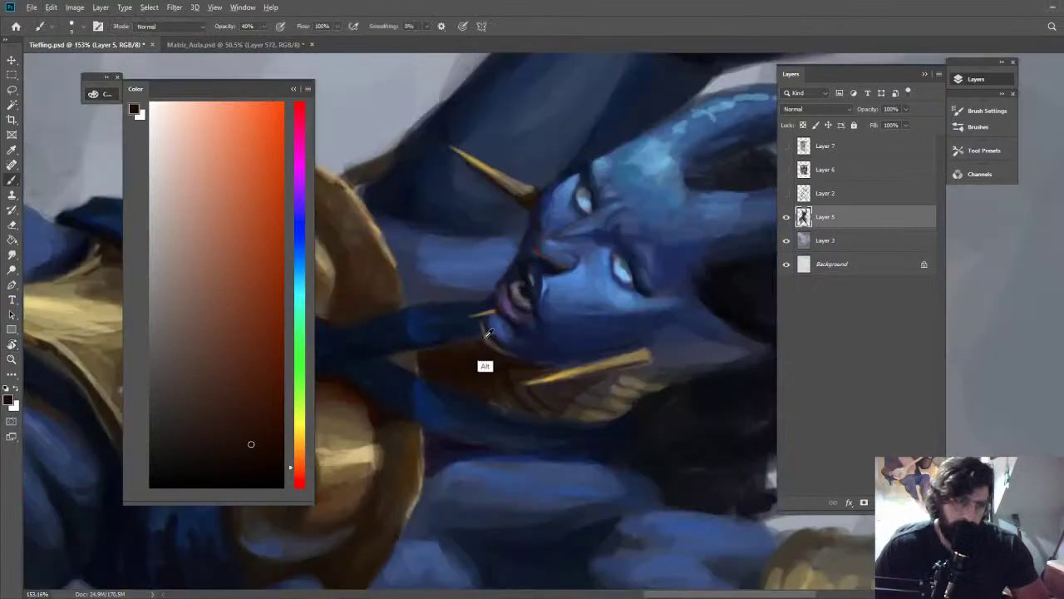
left_click(210, 331)
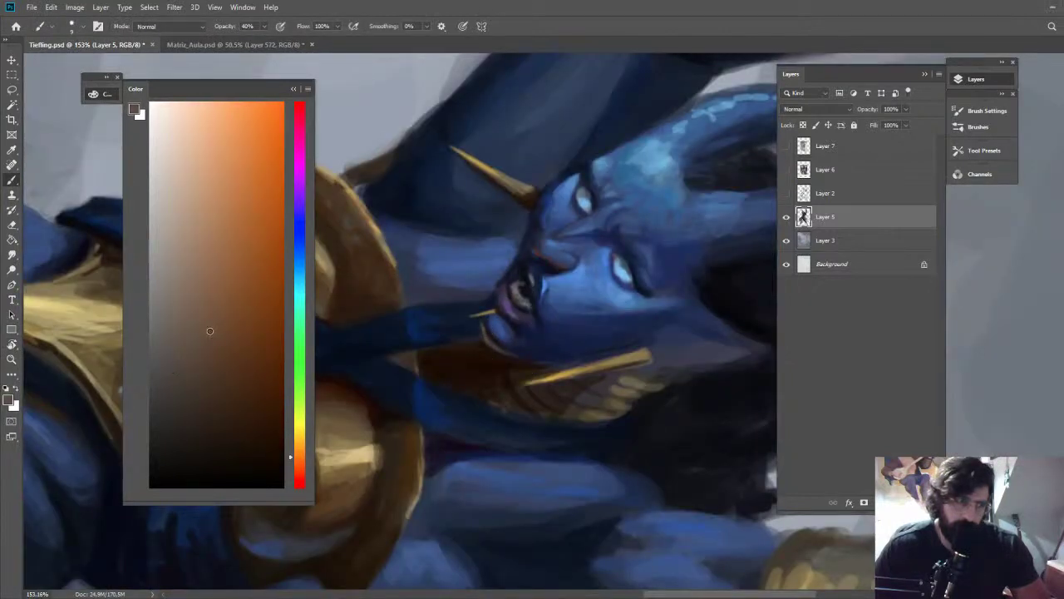
Refine the nose tip and nostril with sampled dark blues and reddish brown at 40% brush opacity
left_click(530, 243, "alt")
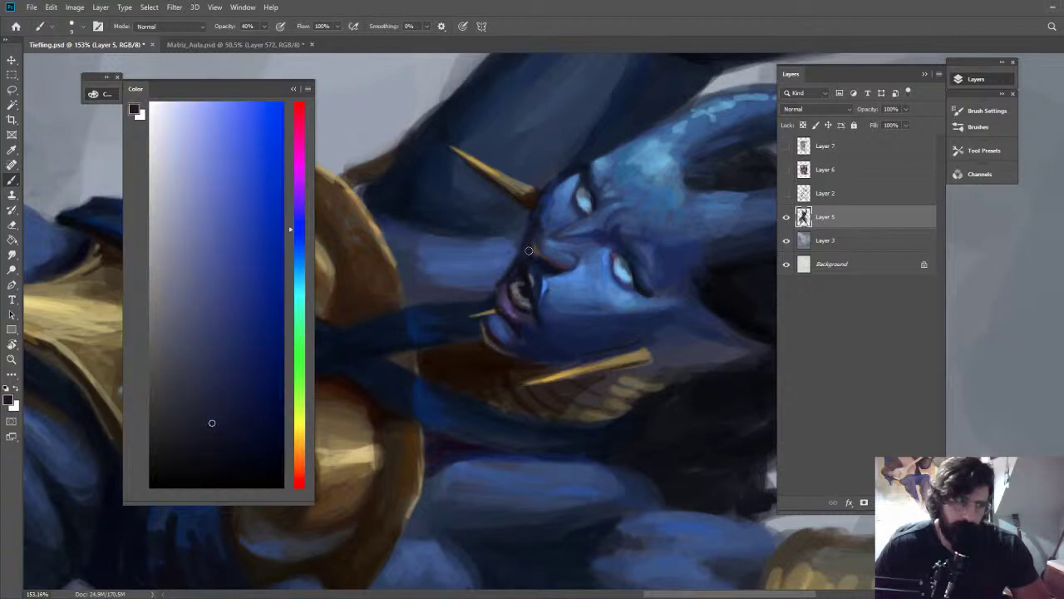
left_click(539, 253, "alt")
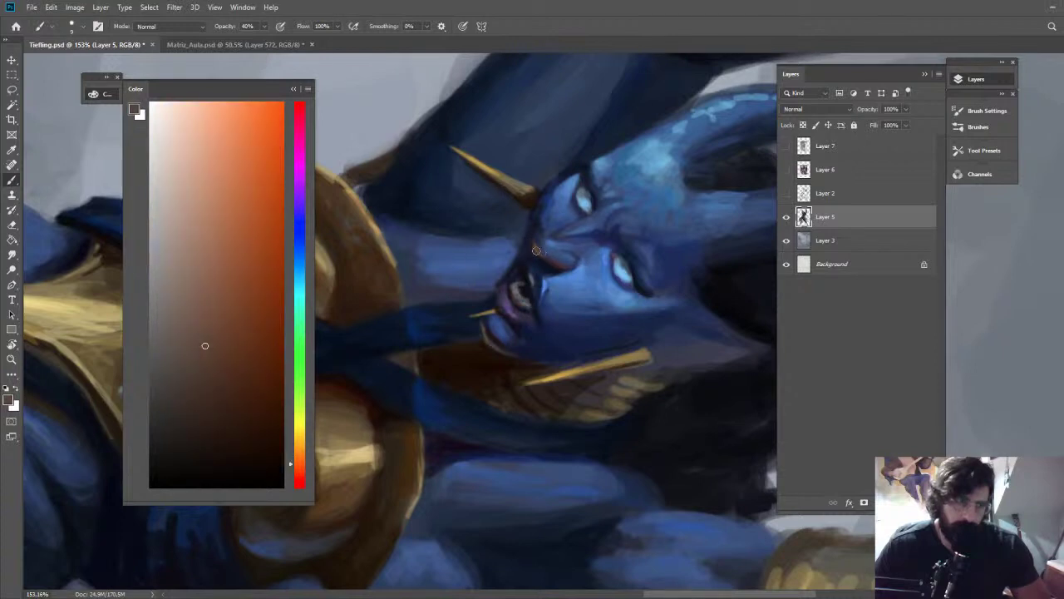
left_click(536, 287, "alt")
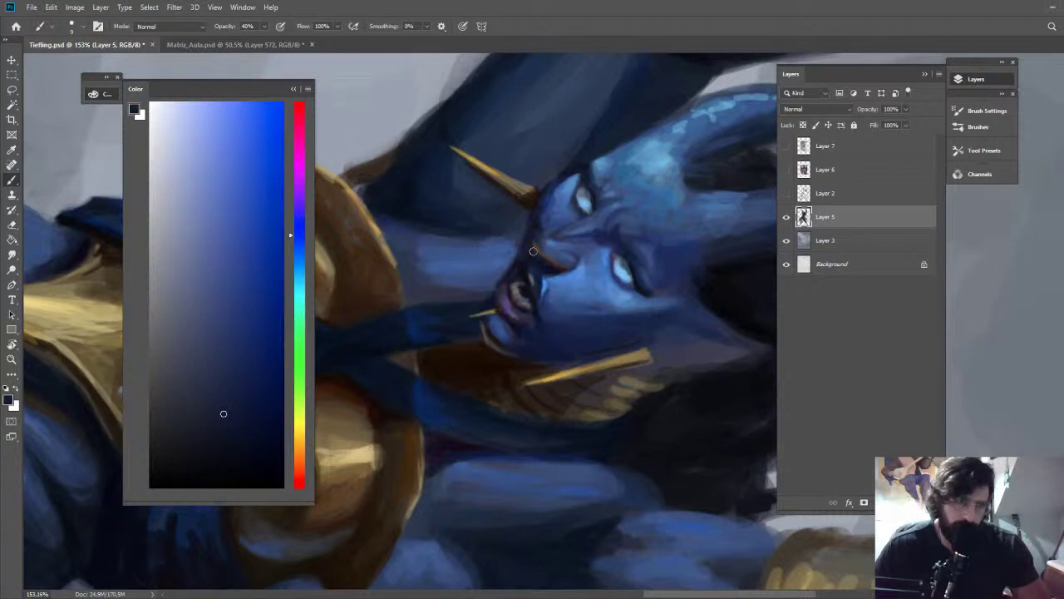
left_click(572, 308, "alt")
mouse_move(563, 274)
left_mouse_down()
mouse_move(551, 271)
mouse_move(520, 196)
left_mouse_up()
Rework the far cheek and the side of the nose with light and mid blues sampled from the face
key("z")
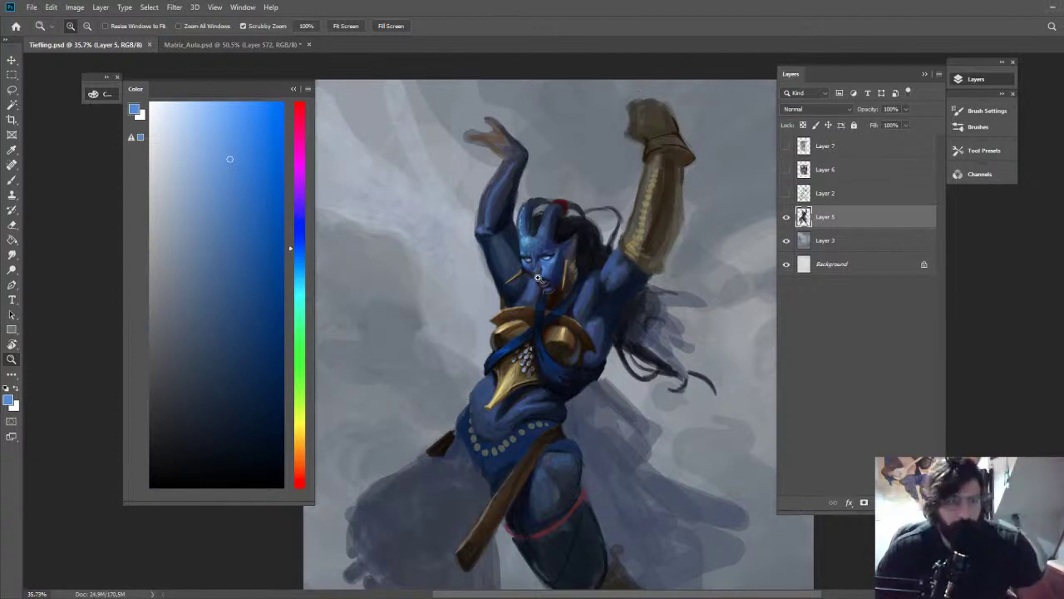
left_click_drag(540, 276, 620, 276)
key("b")
left_click(523, 250, "alt")
left_click_drag(520, 247, 518, 254)
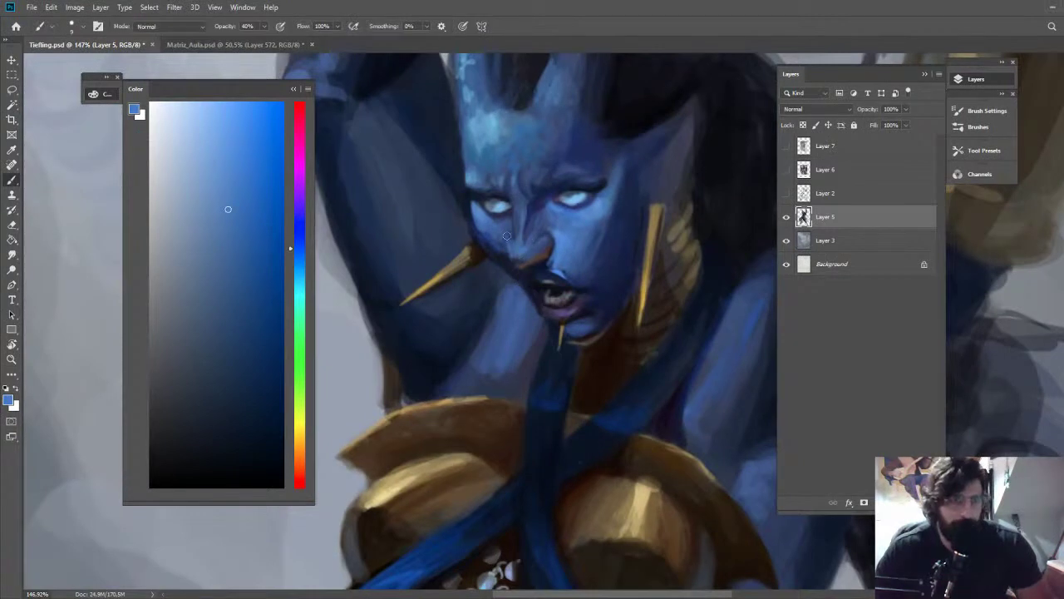
left_click(512, 257, "alt")
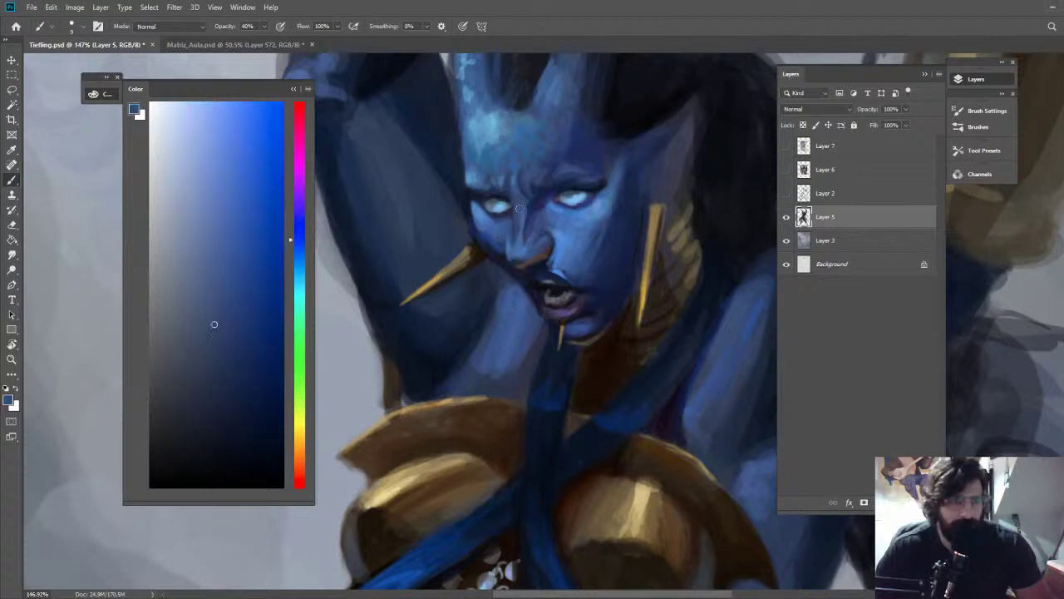
key("z")
left_click_drag(556, 221, 510, 221)
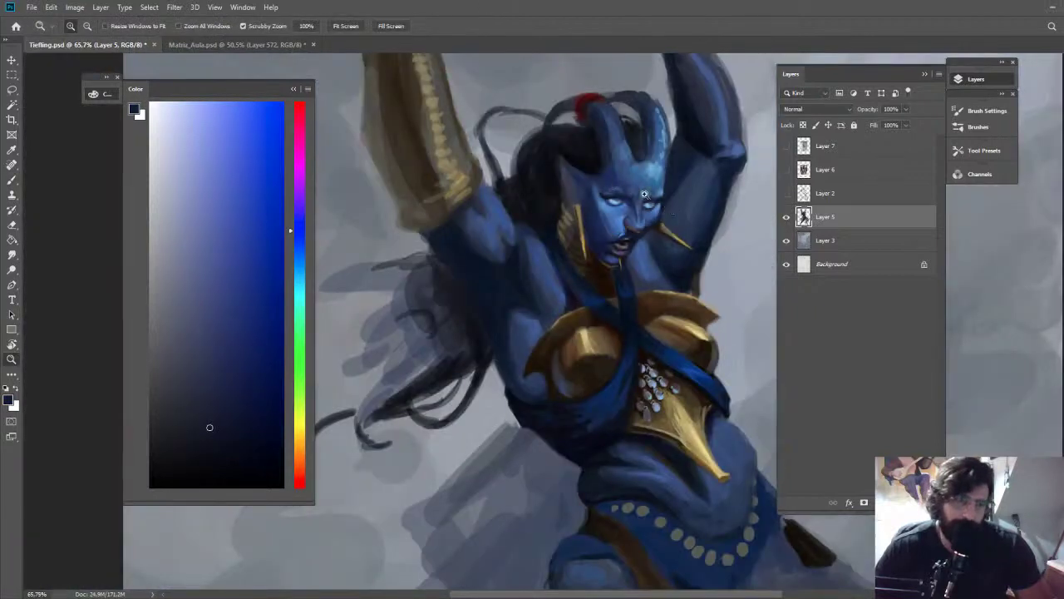
Lighten the far cheek under the eye with light blues sampled from the forehead and cheek on the flipped canvas
left_click(645, 194, "alt")
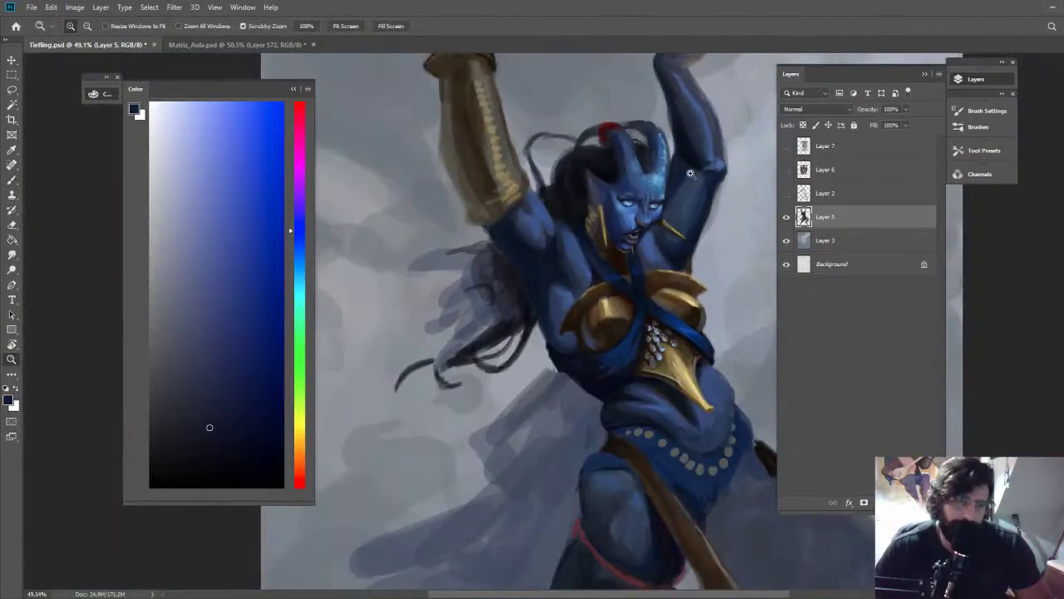
left_click_drag(655, 205, 702, 205)
key("b")
left_click(658, 143, "alt")
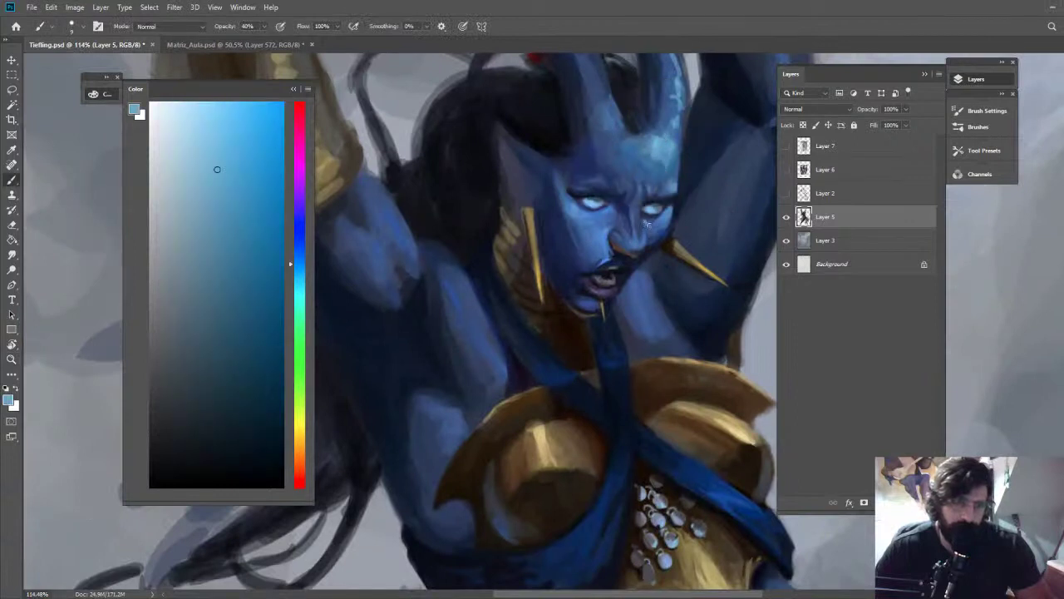
left_click(647, 223, "alt")
mouse_move(642, 212)
left_mouse_down()
mouse_move(650, 207)
mouse_move(613, 144)
mouse_move(582, 144)
left_mouse_up()
Compare the painted face with the original sketch by showing Layer 2 and hiding Layer 5
key("z")
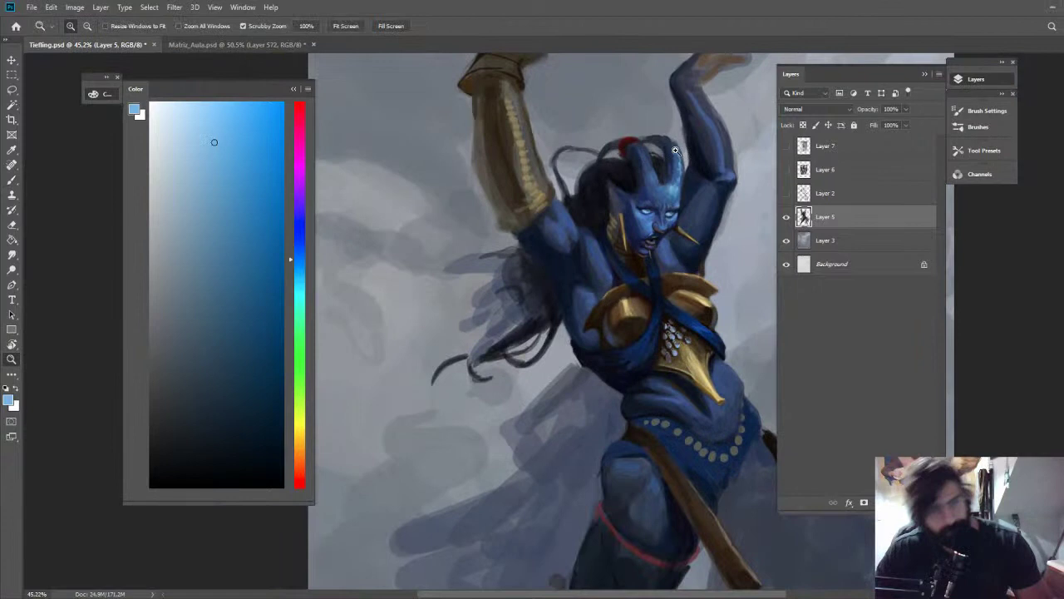
left_click_drag(675, 150, 680, 151)
mouse_move(665, 217)
left_mouse_down()
mouse_move(601, 166)
mouse_move(650, 208)
left_mouse_up()
key("b")
key("z")
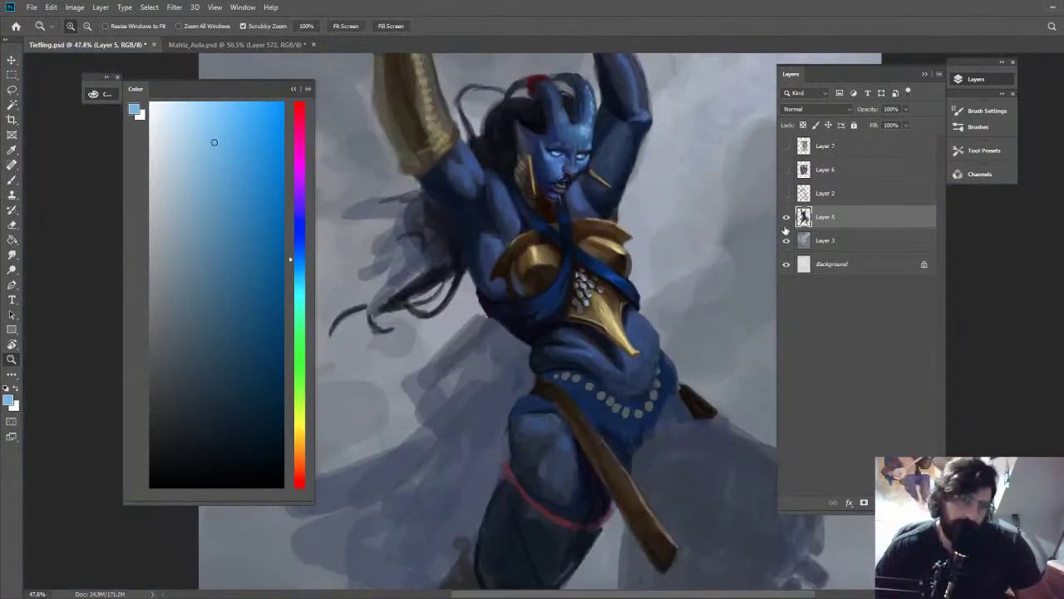
left_click(787, 193)
left_click(786, 216)
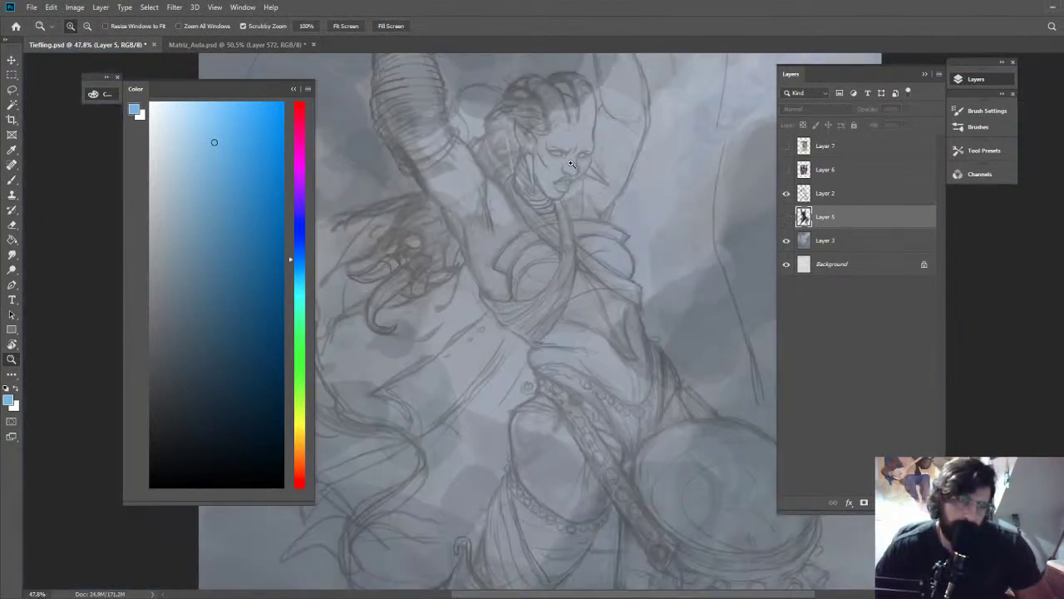
left_click_drag(572, 164, 671, 172)
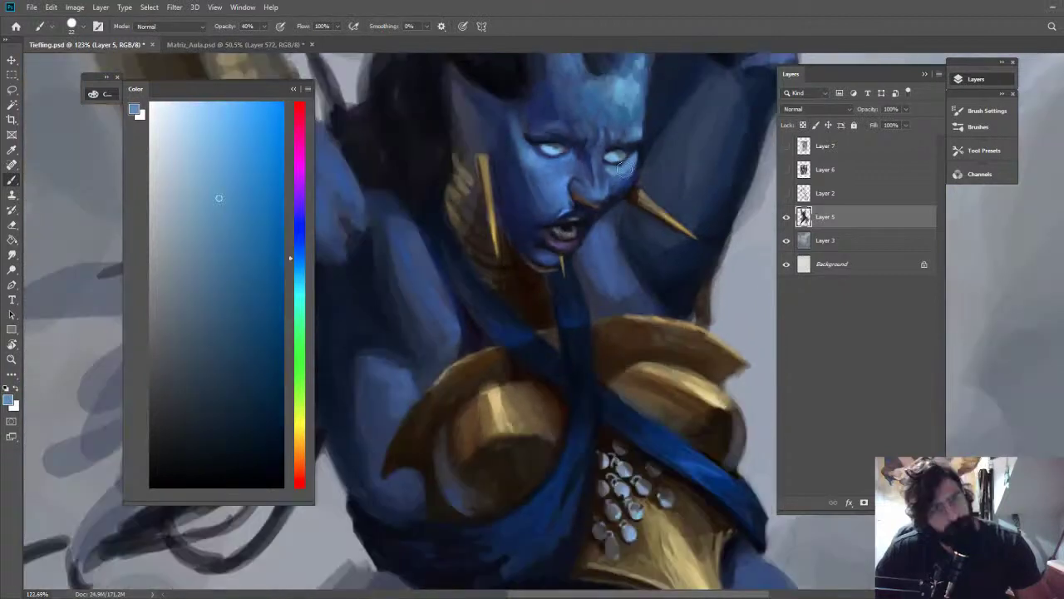
Refine the far eye and the cheek contour below it with sampled dark blues at 40% opacity
left_click(630, 154, "alt")
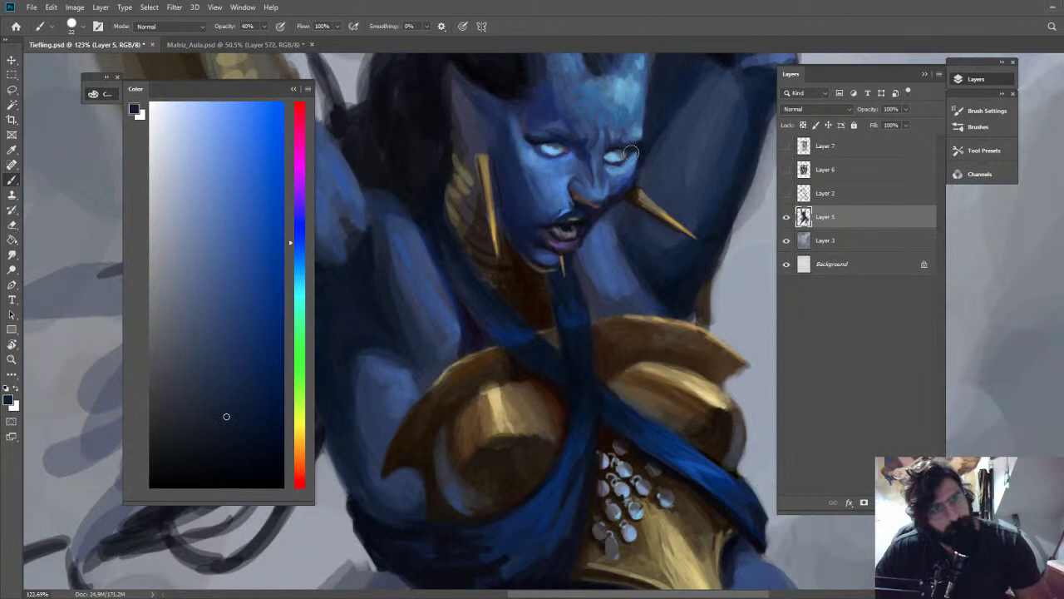
left_click(610, 231, "alt")
left_click(608, 231, "alt")
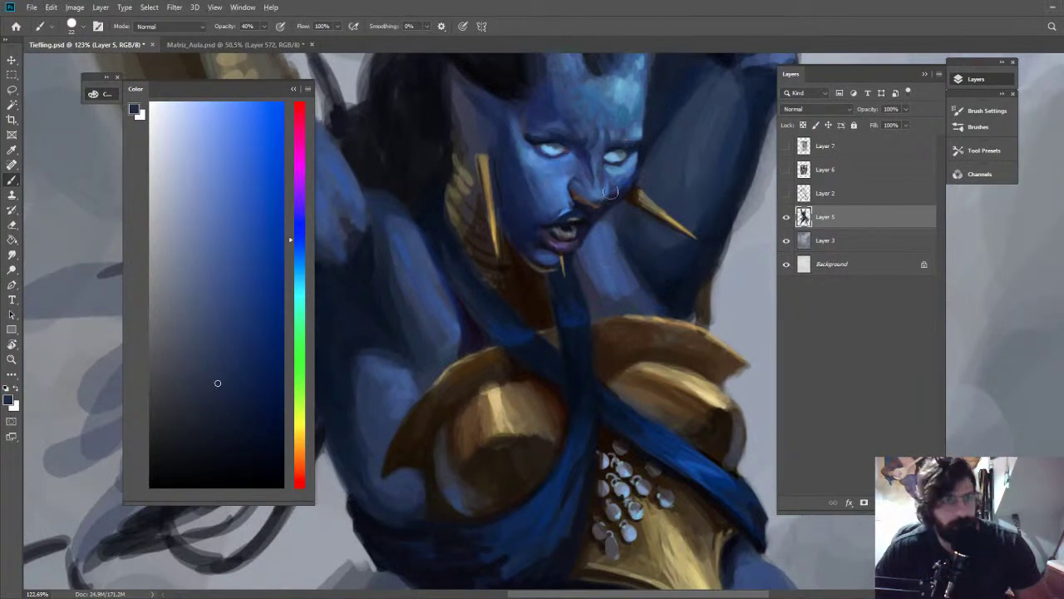
key("z")
left_click_drag(604, 159, 560, 102)
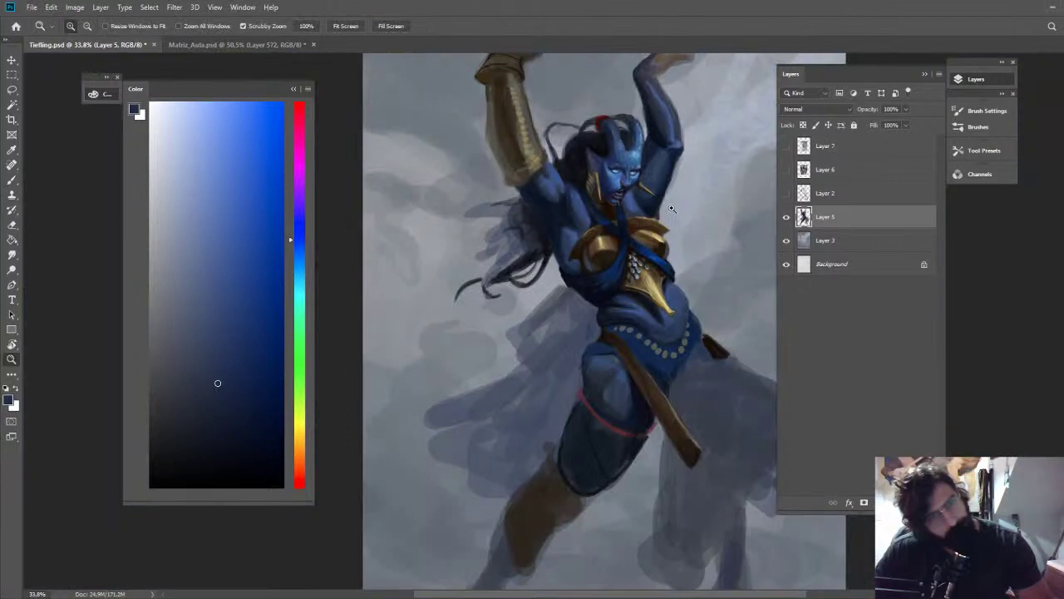
Brighten the shoulder behind the mouth and chin with more saturated blues based on sampled skin tones
left_click_drag(642, 185, 683, 173)
key("b")
left_click(622, 189, "alt")
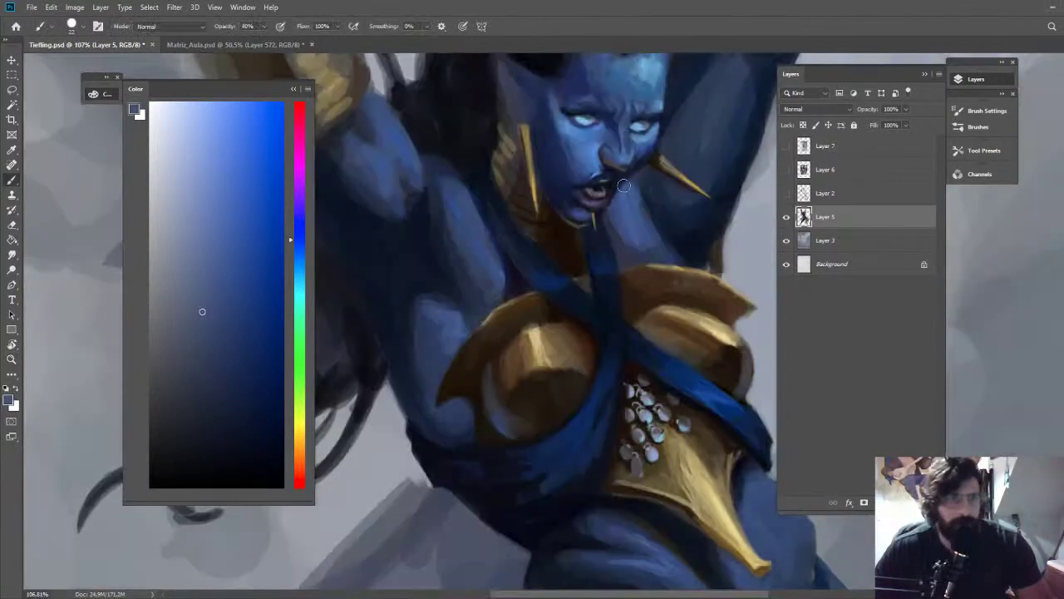
left_click(223, 244)
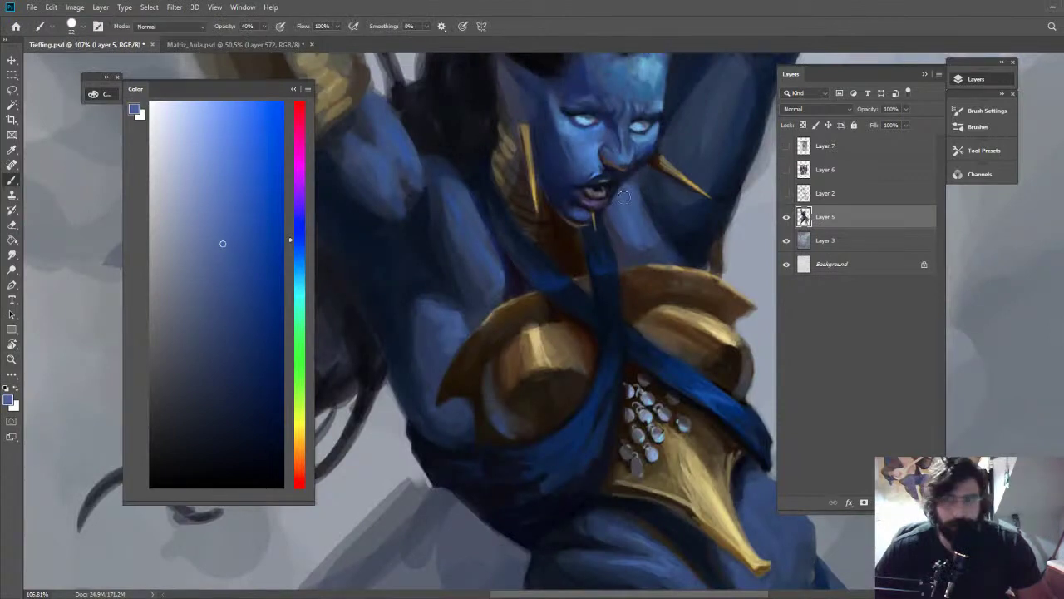
left_click(620, 198, "alt")
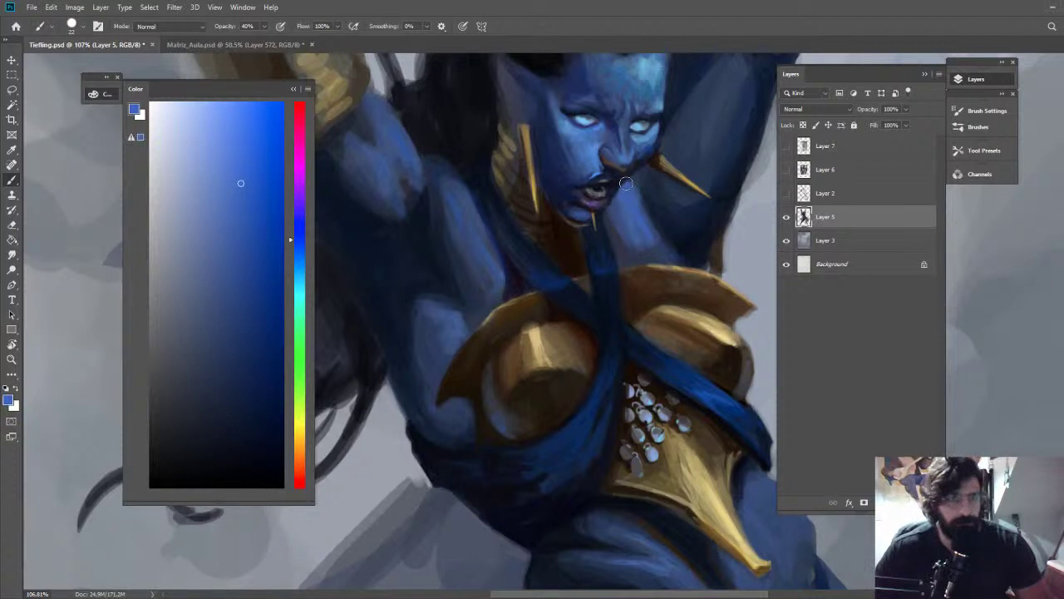
left_click(650, 243, "alt")
key("z")
left_click_drag(665, 231, 615, 226)
Paint ridges along the armguard's outer edge in dark brown following the Layer 2 sketch, and darken the arm below its cuff
left_click_drag(671, 191, 639, 239)
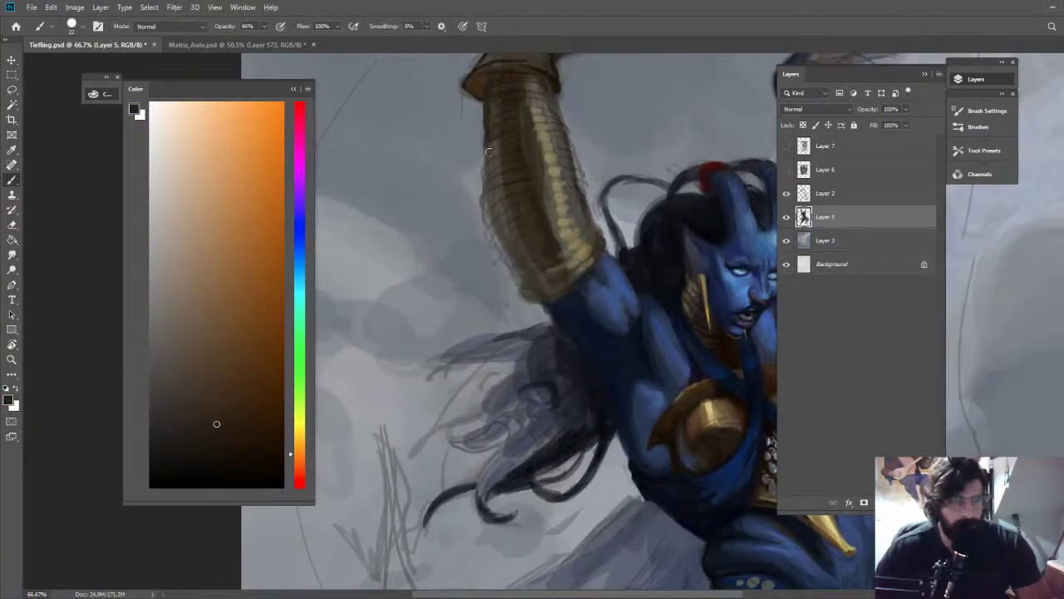
mouse_move(489, 153)
left_mouse_down()
mouse_move(485, 189)
mouse_move(514, 170)
mouse_move(483, 194)
mouse_move(506, 188)
mouse_move(486, 205)
mouse_move(495, 209)
mouse_move(503, 255)
left_mouse_up()
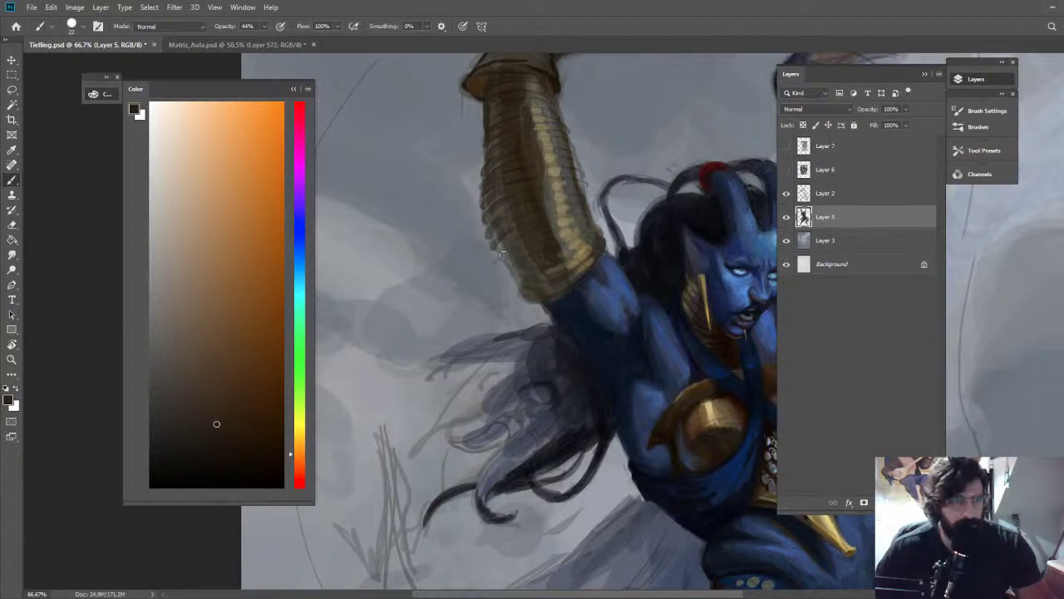
left_click(553, 317, "alt")
left_click_drag(545, 303, 552, 320)
key("z")
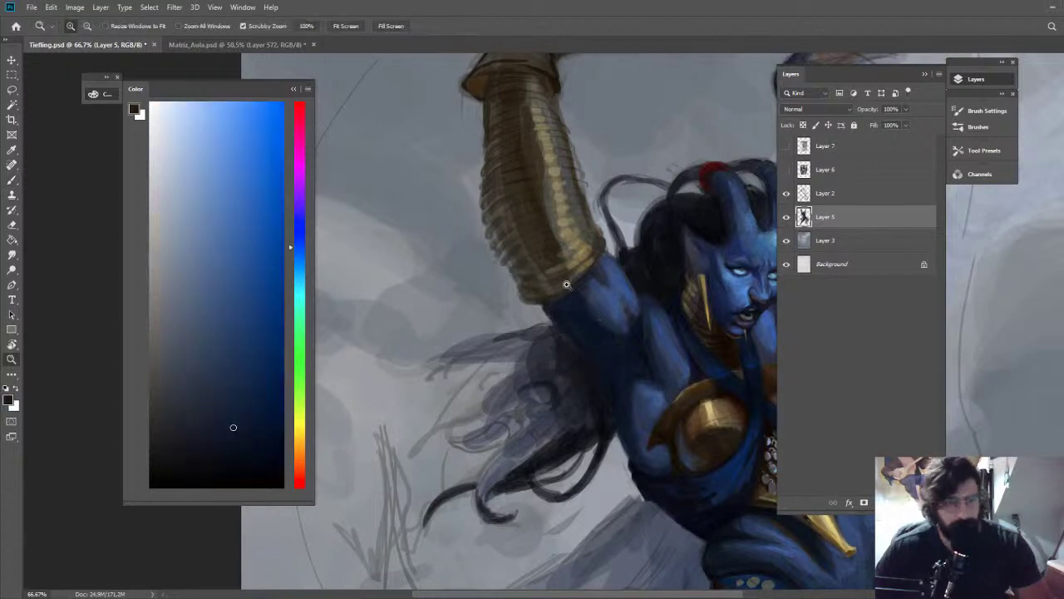
left_click_drag(707, 188, 620, 178)
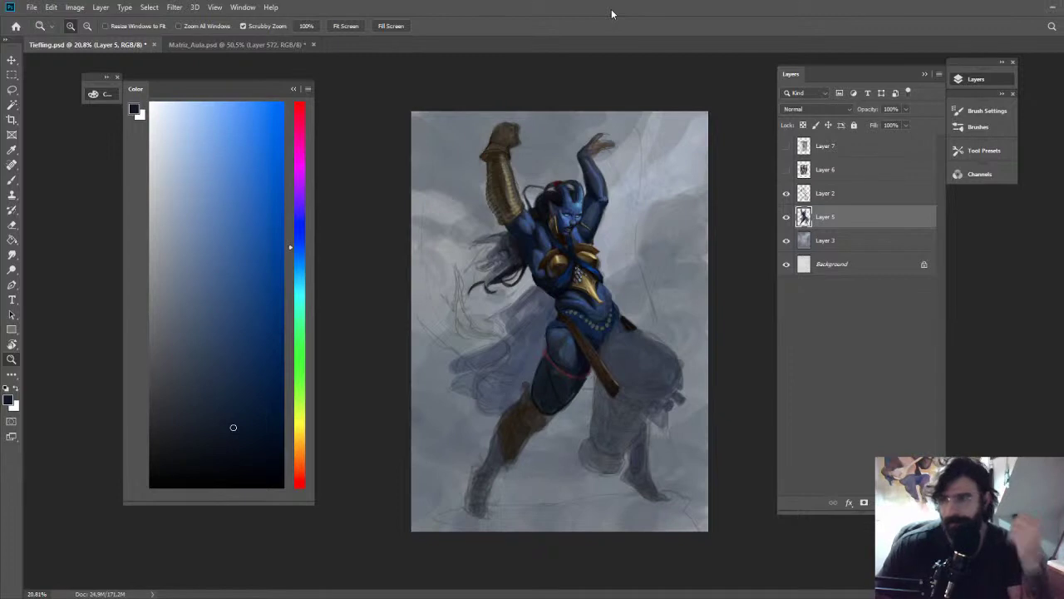
Deepen the shadow on the upper arm's underside just below the armguard with a very dark blue
left_click_drag(555, 191, 558, 193)
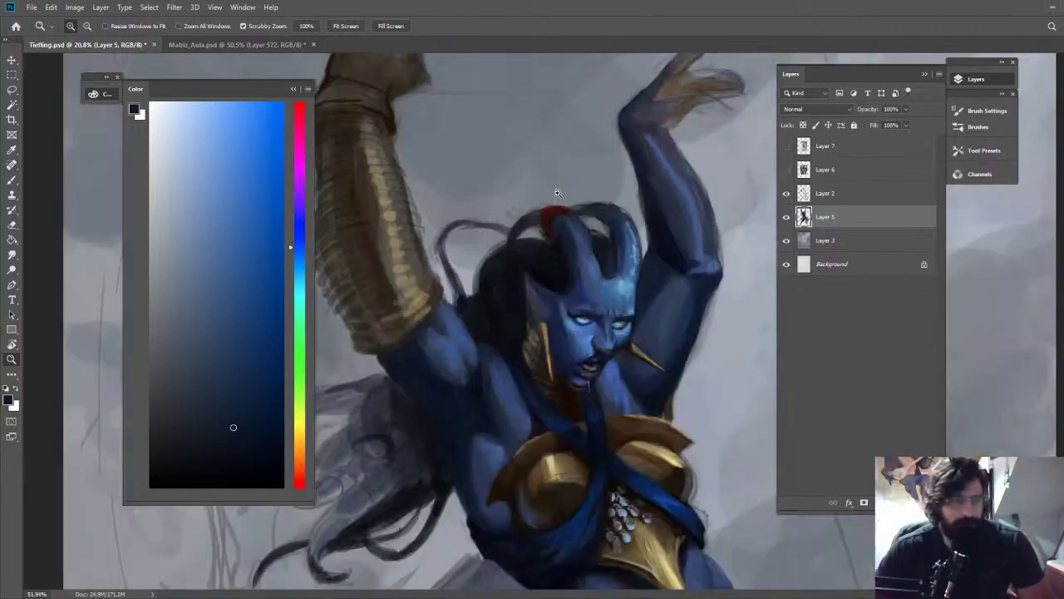
key("b")
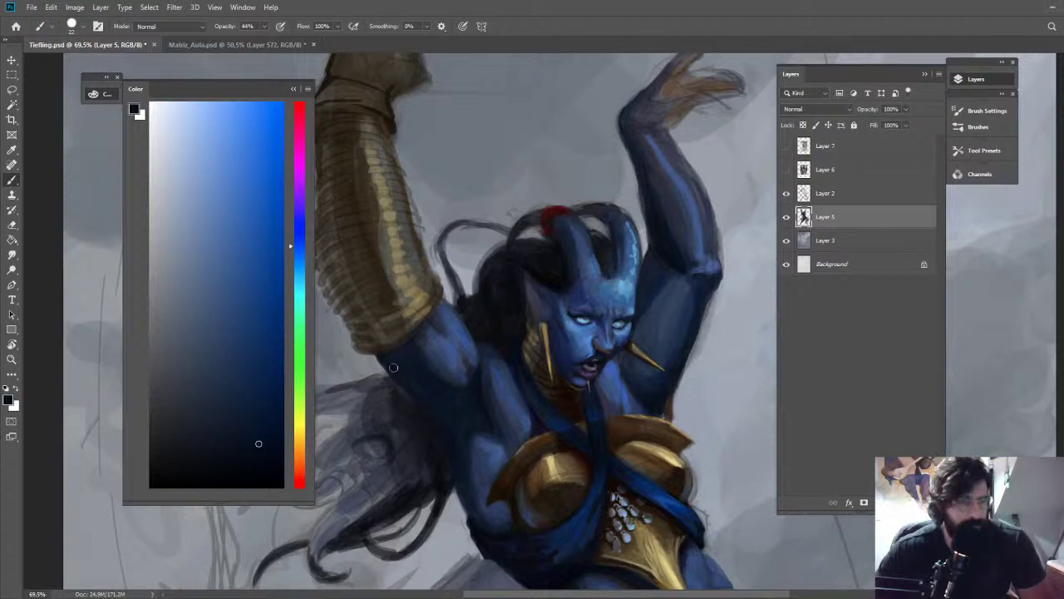
key("z")
left_click_drag(487, 303, 378, 308)
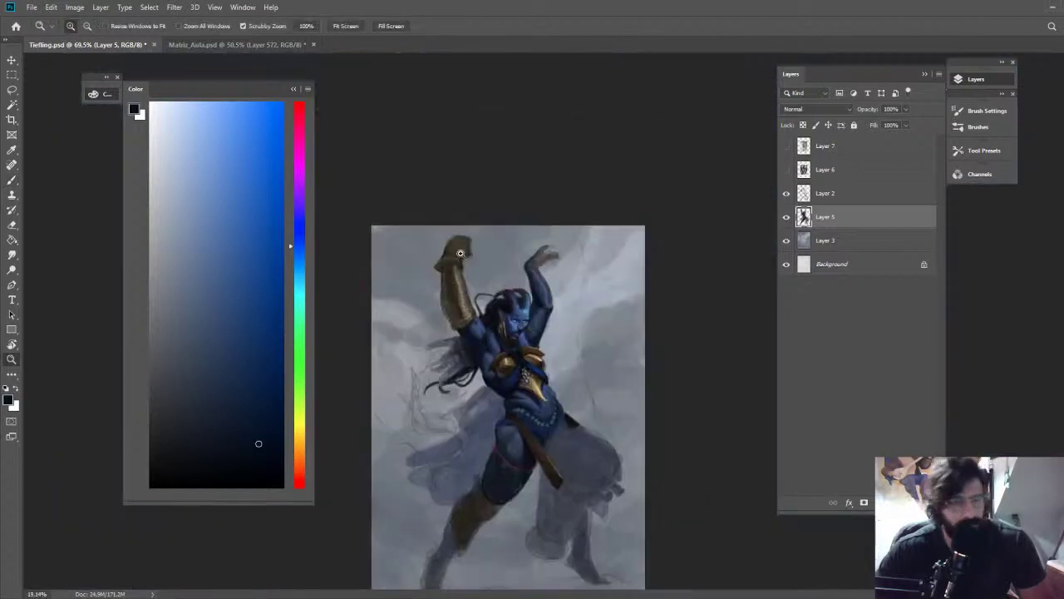
Soften the pointed ear with a greyish blue sampled from it at 20% brush opacity
left_click_drag(562, 204, 692, 241)
key("b")
left_click(495, 252, "alt")
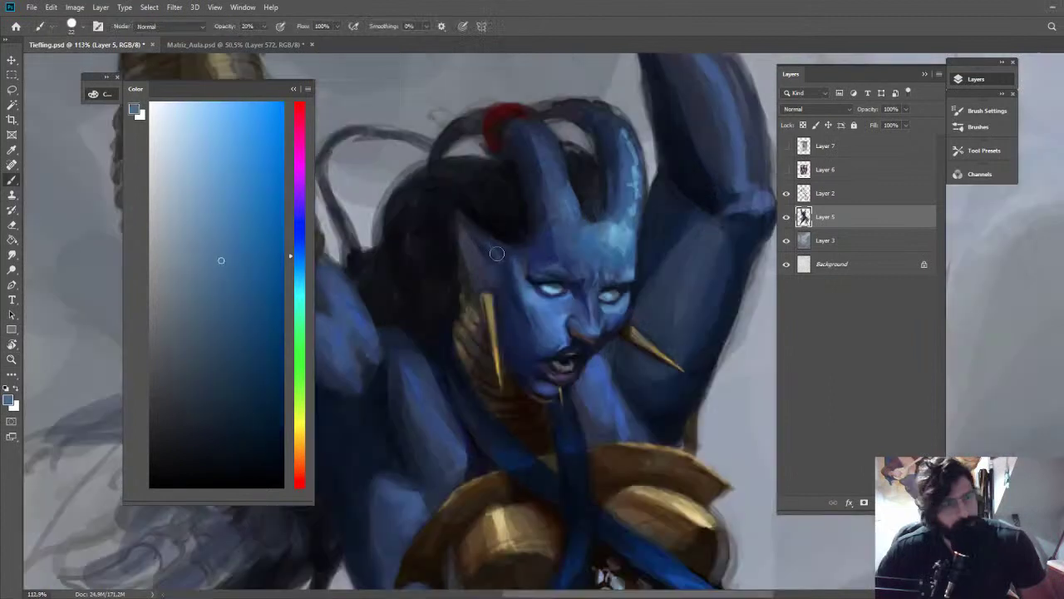
key("z")
left_click_drag(558, 249, 541, 176)
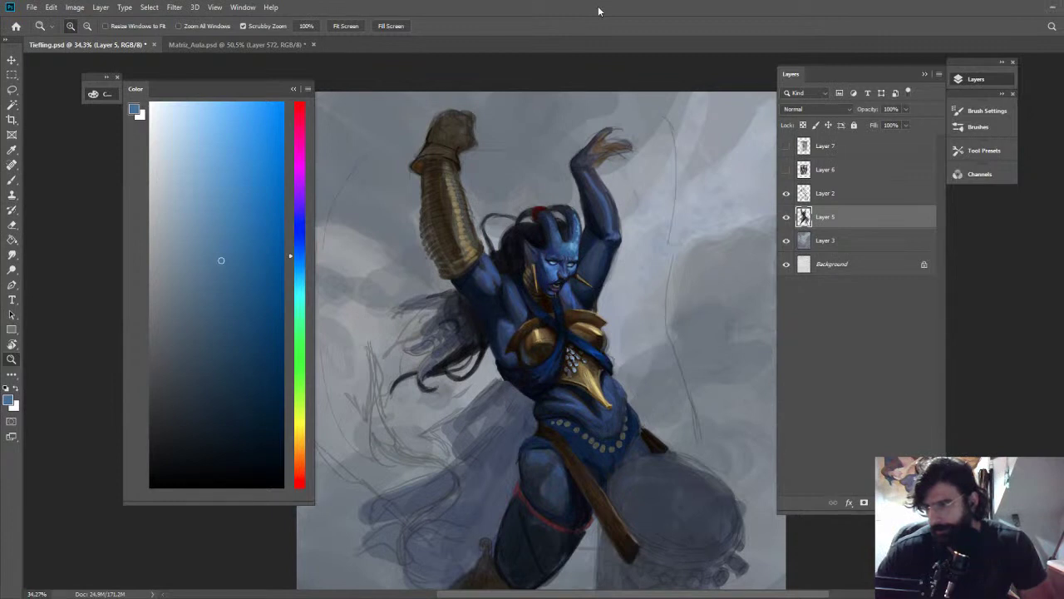
Hide the Layer 2 sketch and flip the canvas horizontally to work on the face
left_click(787, 194)
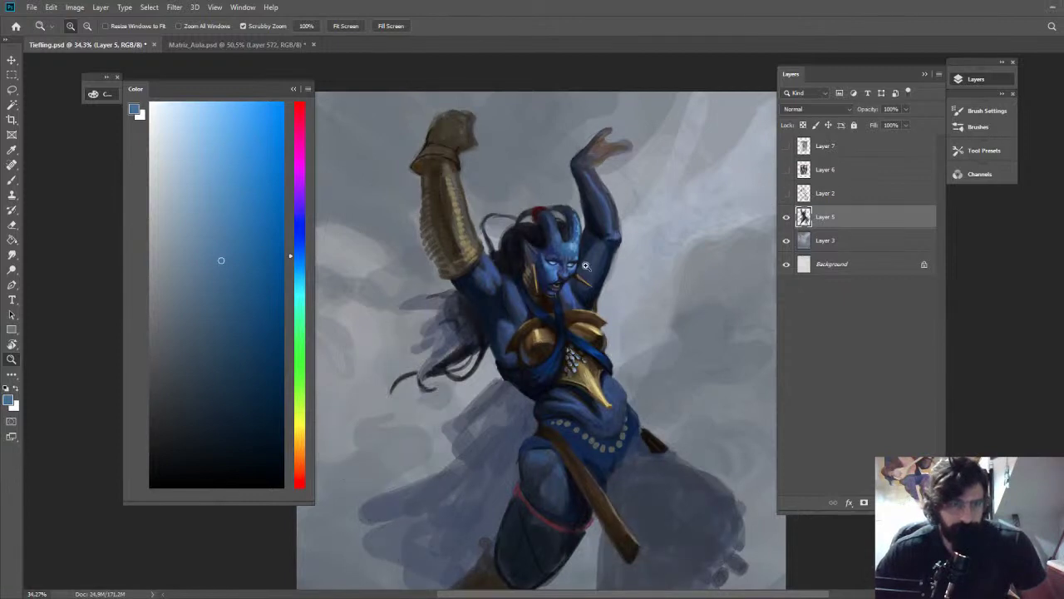
left_click_drag(587, 266, 648, 252)
key("F2")
left_click_drag(666, 212, 563, 167)
left_click_drag(561, 231, 651, 245)
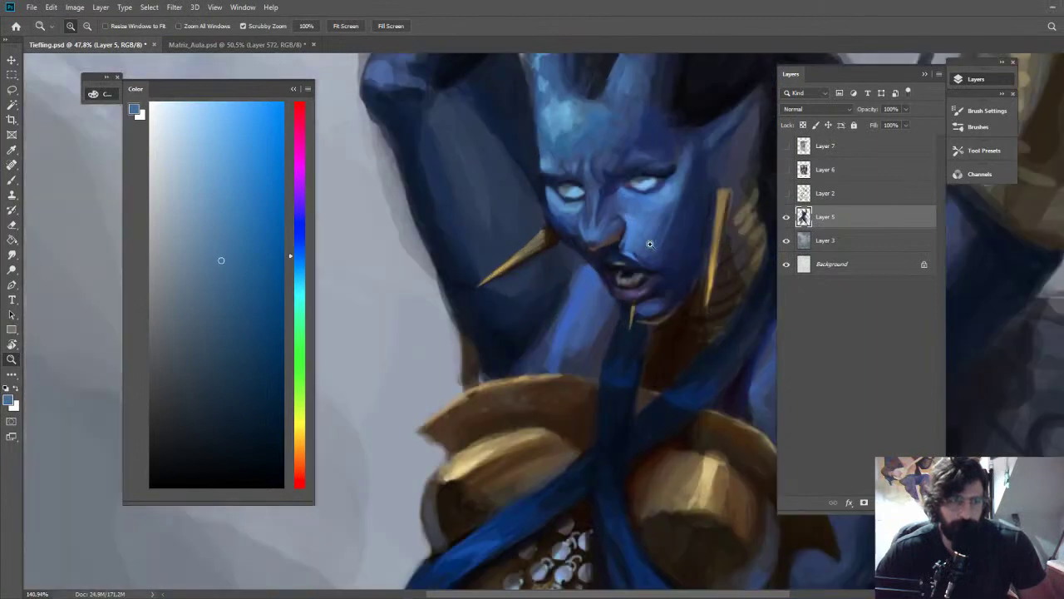
Shade the far cheek beside the nose with sampled dark and mid blues, using a 19 px brush at 20% opacity
left_click(586, 221, "alt")
mouse_move(585, 234)
left_mouse_down()
mouse_move(590, 200)
mouse_move(524, 216)
left_mouse_up()
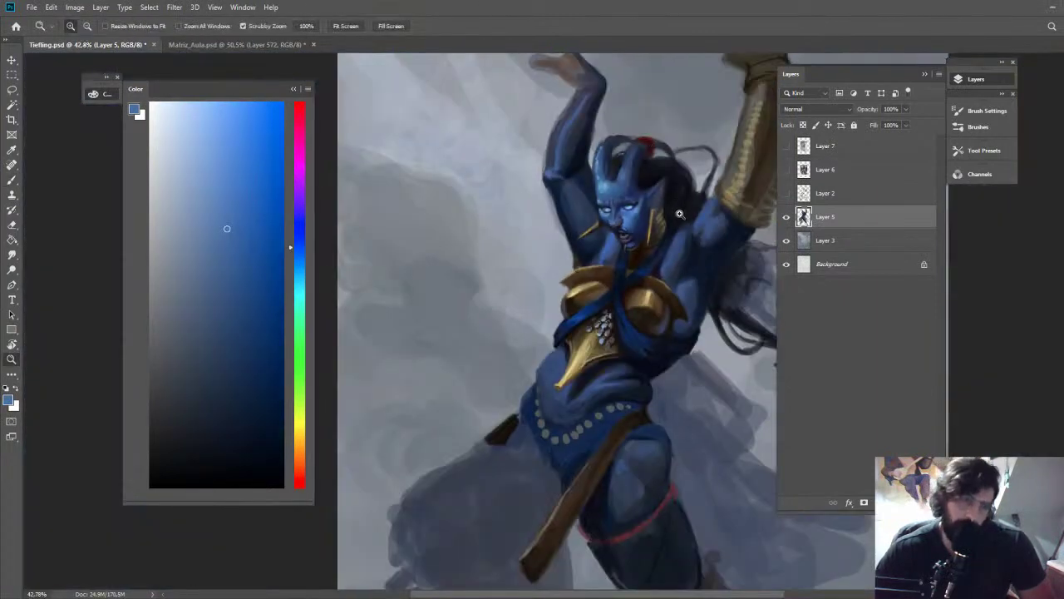
mouse_move(679, 213)
left_mouse_down()
mouse_move(658, 193)
mouse_move(759, 207)
left_mouse_up()
left_click(568, 174, "alt")
left_click_drag(603, 239, 606, 250)
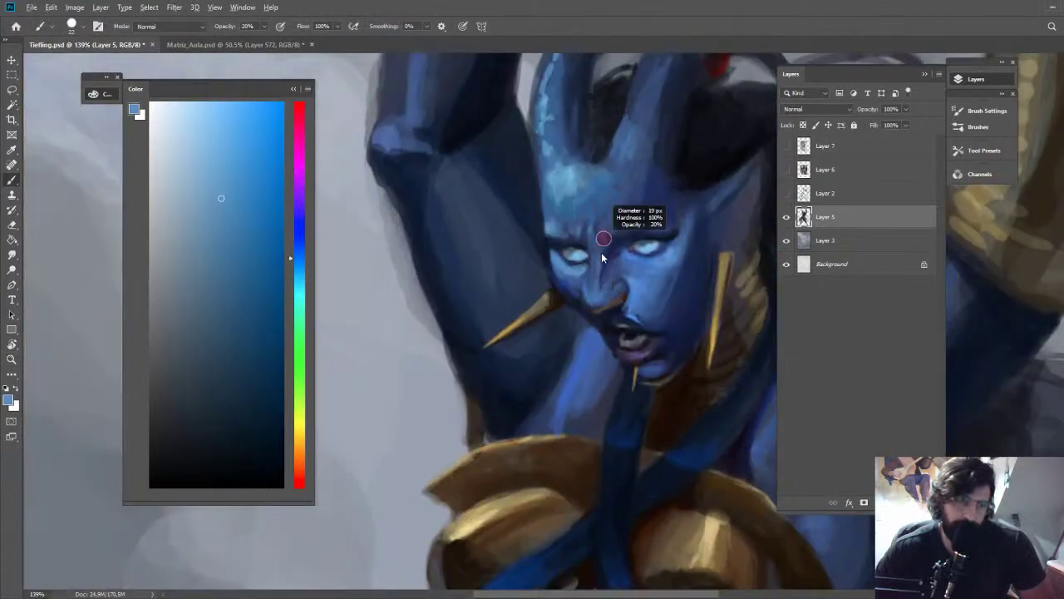
left_click(580, 282, "alt")
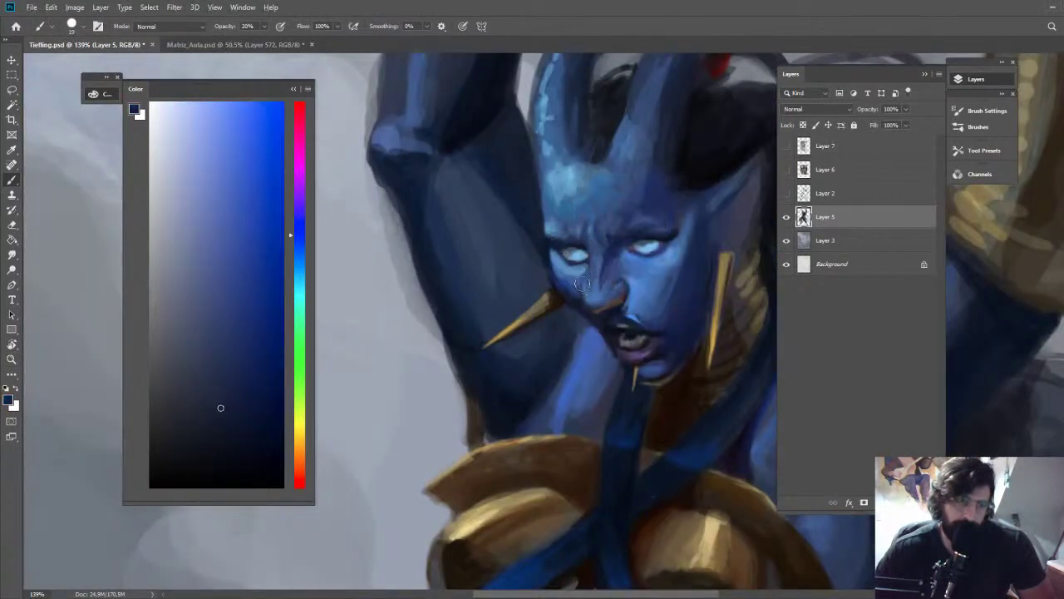
left_click(573, 283, "alt")
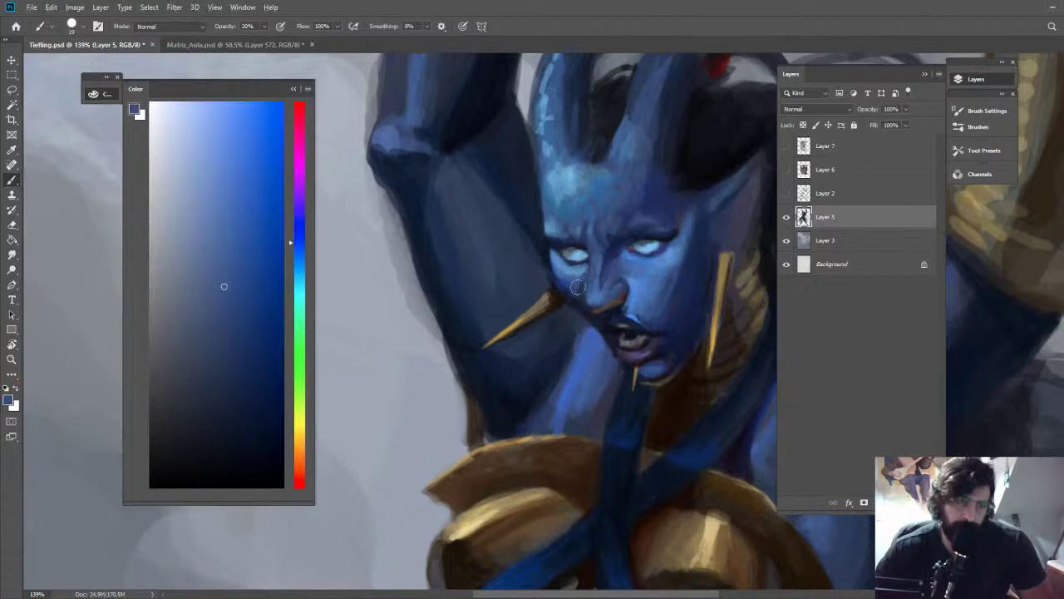
key("alt")
left_click(595, 318, "alt")
left_click(580, 322, "alt")
left_click(580, 293, "alt")
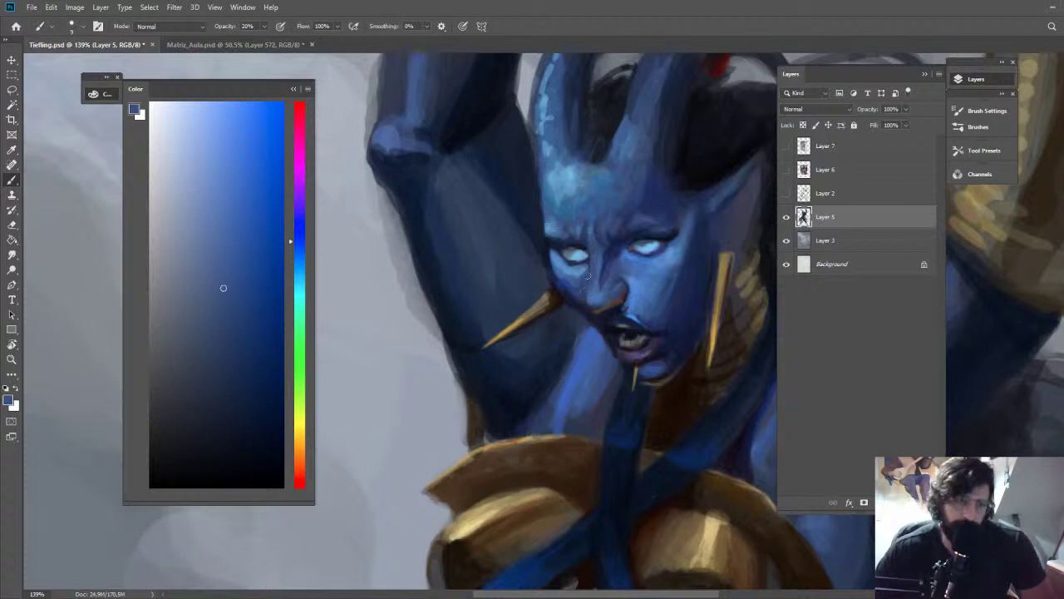
left_click(587, 274, "alt")
Flip the canvas horizontally and blend the far cheek beside the nose with sampled blues at 30% brush opacity
key("z")
left_click_drag(657, 252, 582, 252)
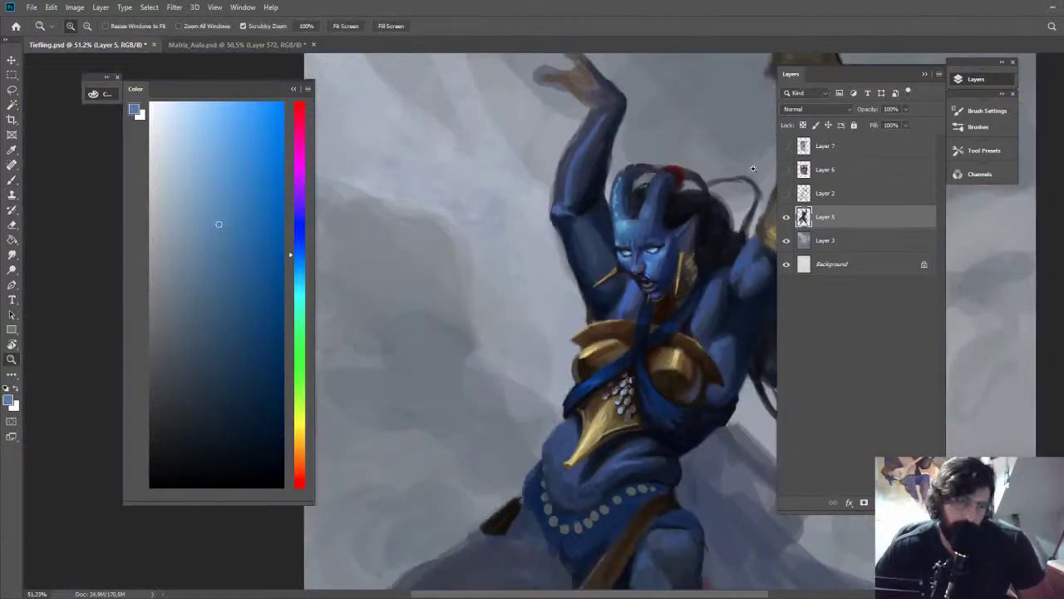
key("ctrl+shift+h")
left_click_drag(713, 257, 789, 257)
key("b")
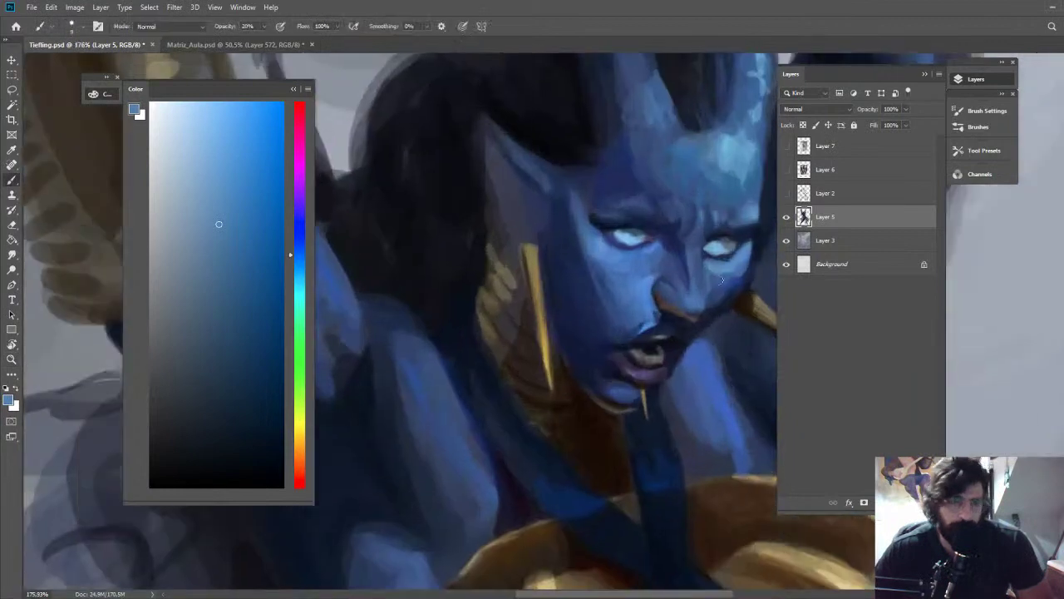
left_click(717, 297, "alt")
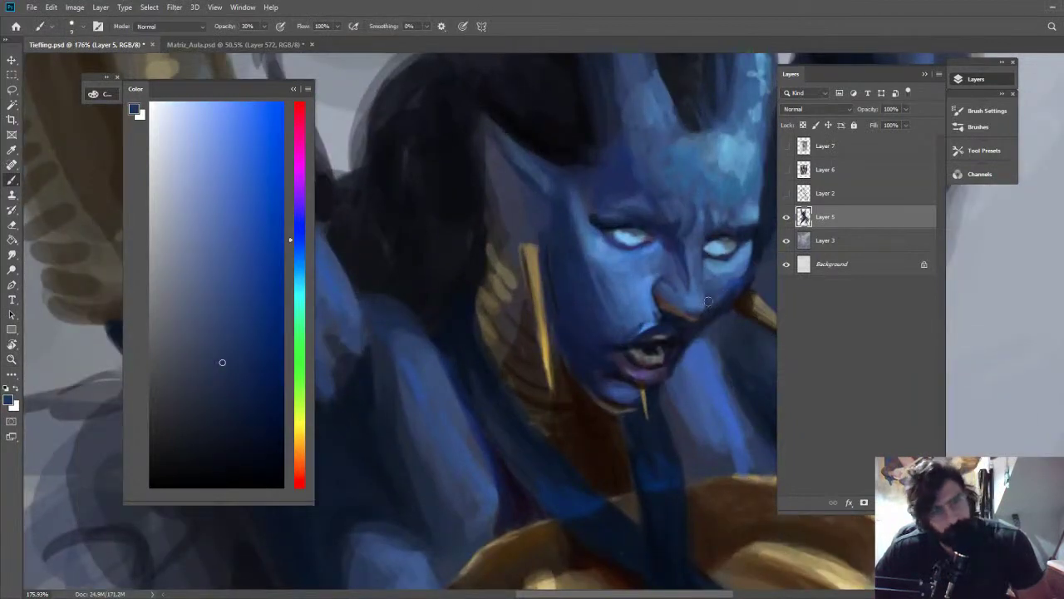
left_click(706, 287, "alt")
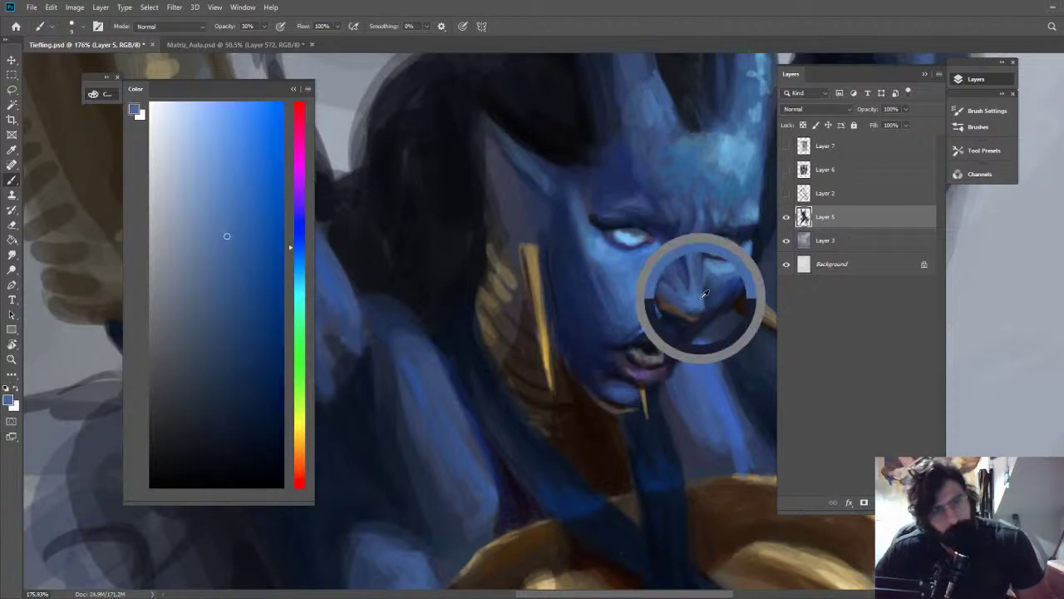
left_click(707, 296, "alt")
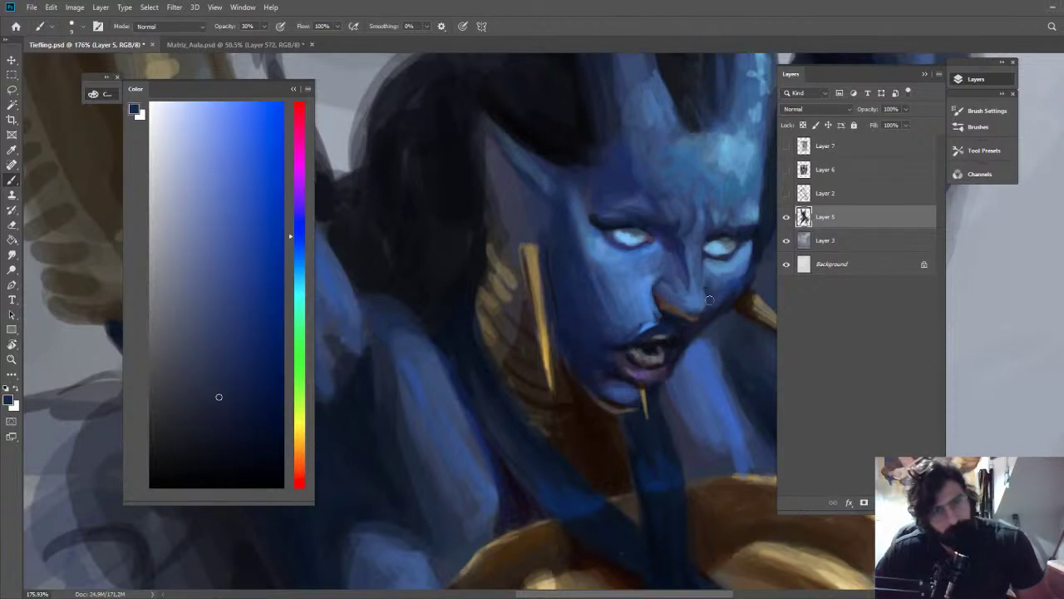
left_click(709, 299, "alt")
Thin the orange rim under the nose by painting sampled very dark blue shadow along its lower edge
key("z")
left_click_drag(755, 295, 663, 206)
left_click_drag(766, 275, 636, 199)
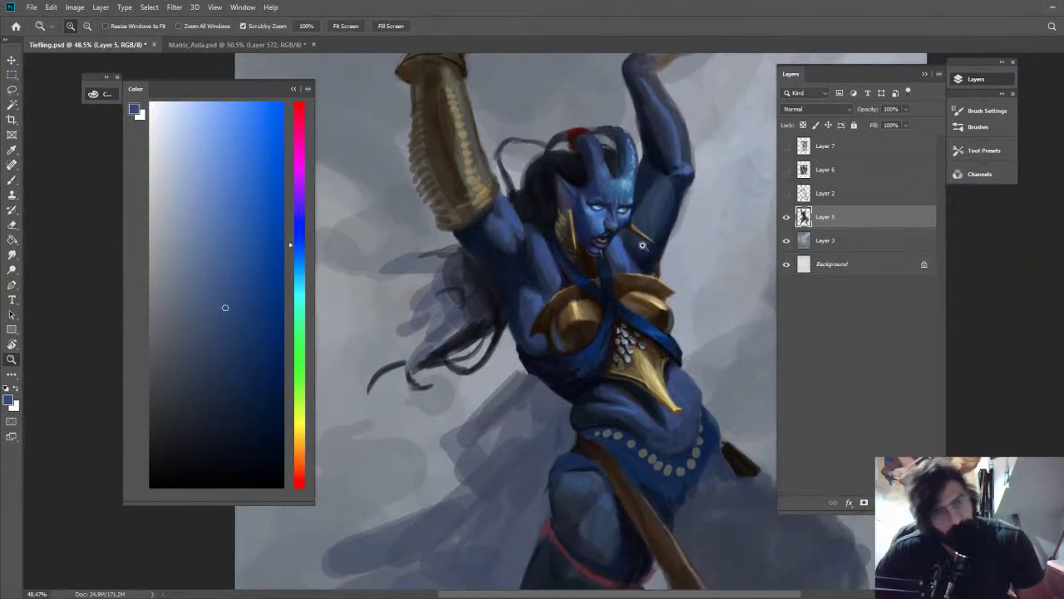
key("b")
scroll(582, 233, "up", 8)
left_click(551, 259, "alt")
mouse_move(758, 231)
left_mouse_down()
mouse_move(494, 283)
mouse_move(549, 283)
mouse_move(566, 303)
left_mouse_up()
left_click(565, 290, "alt")
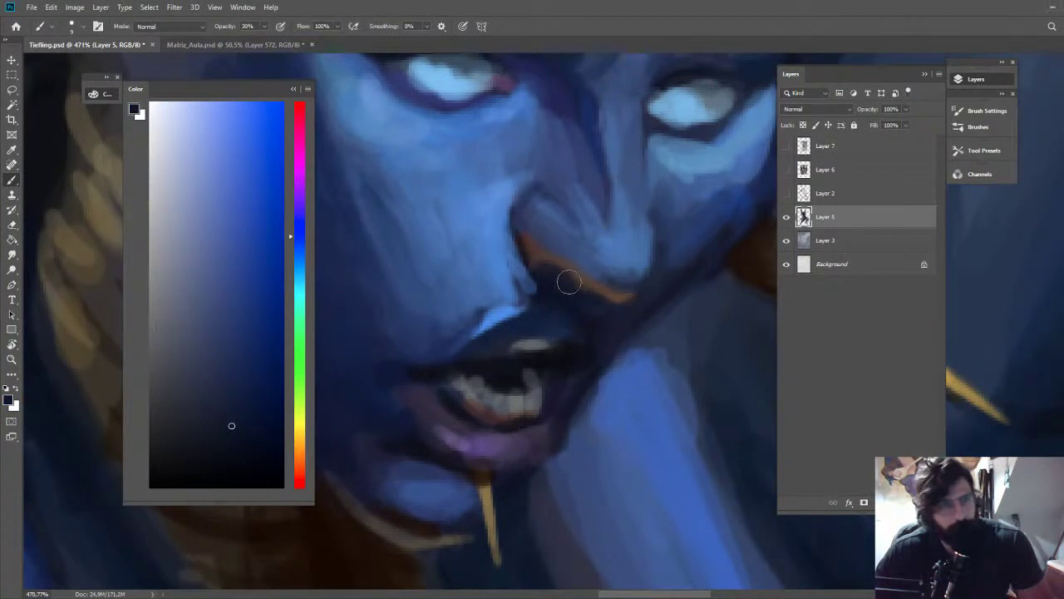
mouse_move(539, 266)
left_mouse_down()
mouse_move(569, 300)
mouse_move(569, 284)
mouse_move(606, 314)
mouse_move(566, 292)
mouse_move(622, 316)
left_mouse_up()
left_click(569, 283, "alt")
left_click(566, 293, "alt")
mouse_move(564, 289)
left_mouse_down()
mouse_move(639, 308)
mouse_move(643, 297)
left_mouse_up()
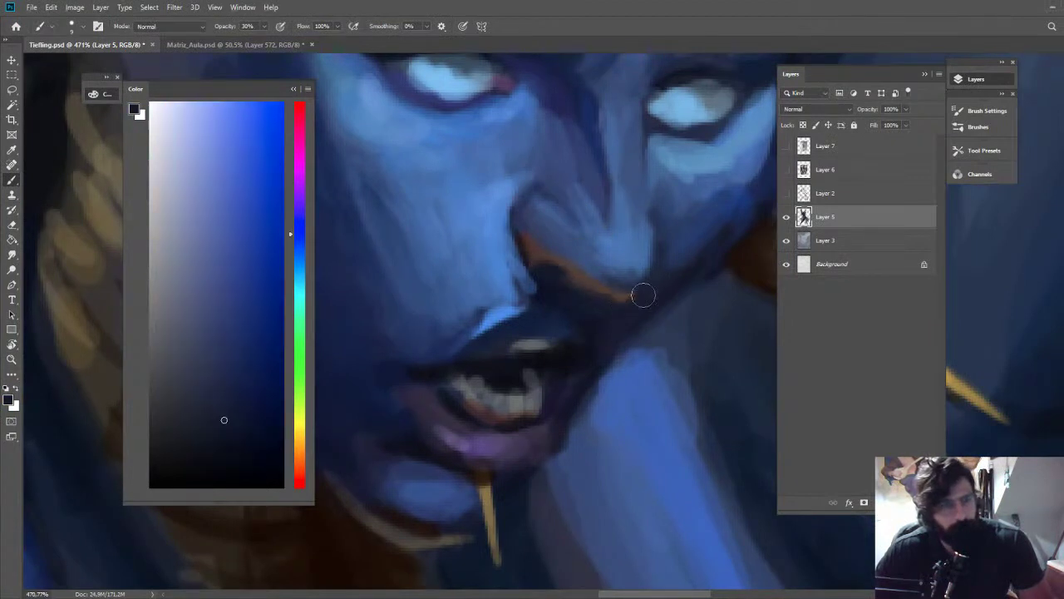
Paint a more saturated dark blue below the nose tip and touch up the tip with a sampled mid blue
left_click_drag(274, 400, 244, 412)
left_click_drag(663, 311, 631, 328)
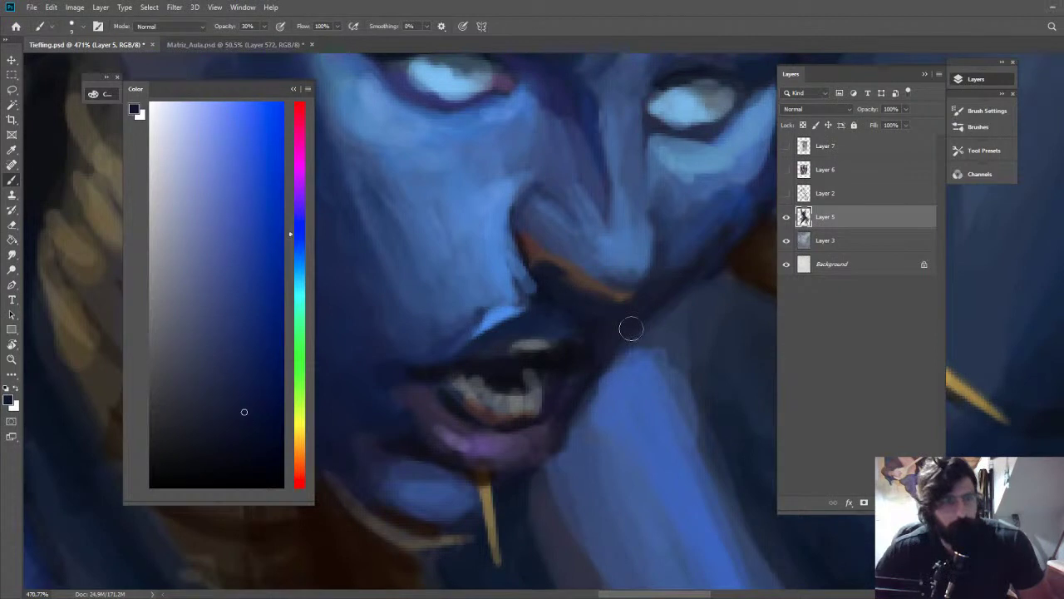
left_click(644, 241, "alt")
left_click_drag(648, 258, 637, 287)
key("ctrl+space")
left_click_drag(694, 263, 553, 133)
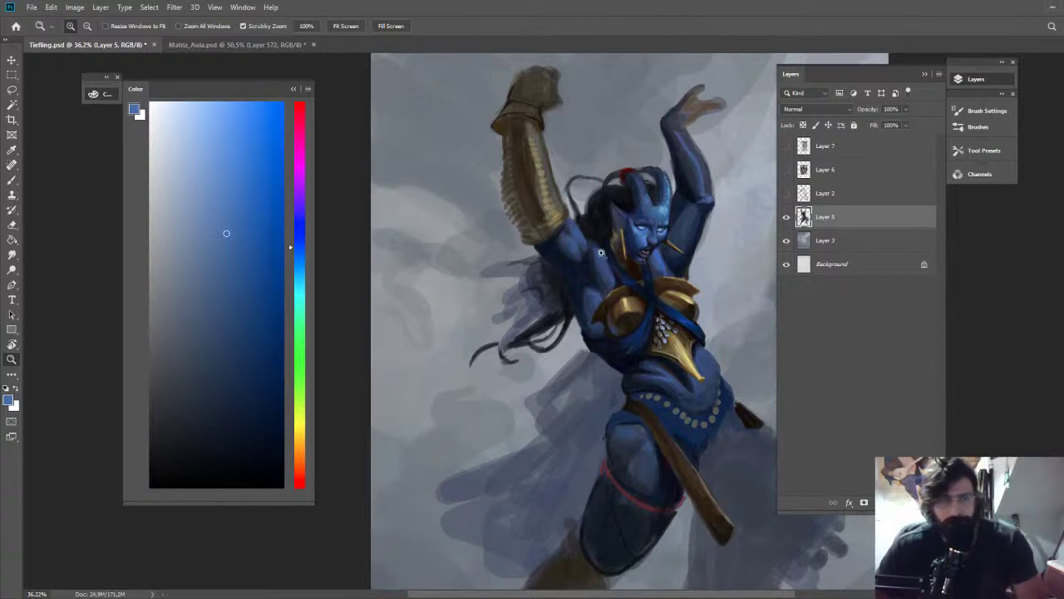
Blend the nostril and the orange rim under the nose with sampled dark blue and reddish brown
left_click_drag(676, 231, 769, 233)
key("b")
left_click(530, 299, "alt")
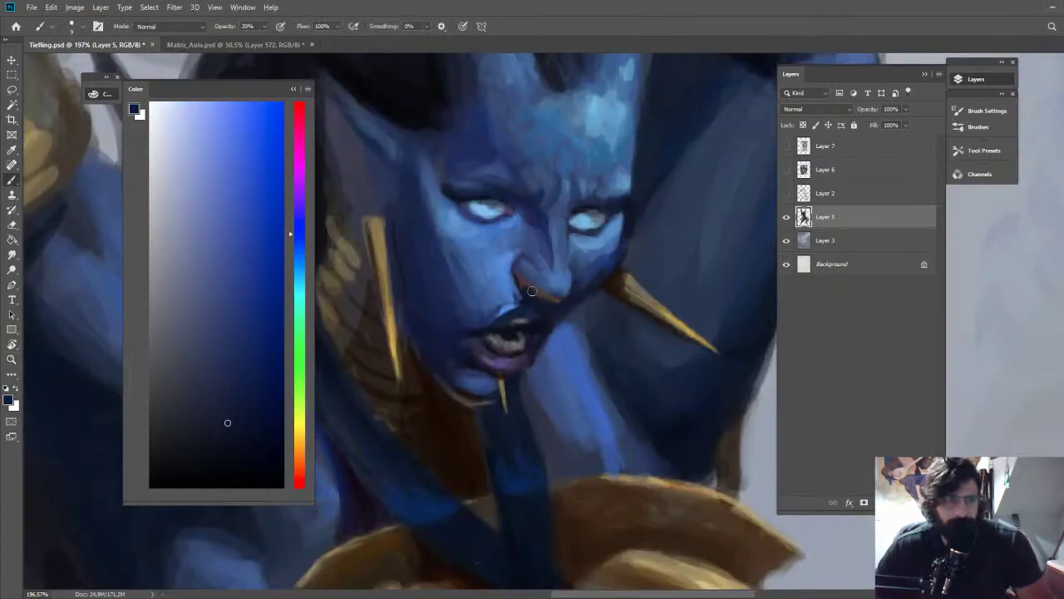
left_click(532, 286, "alt")
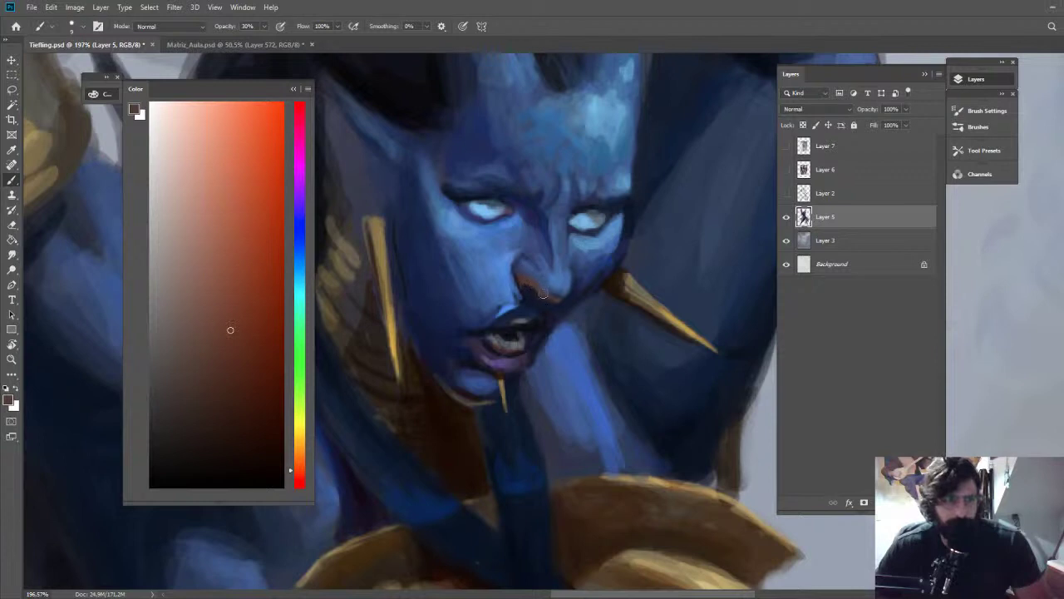
left_click(535, 289, "alt")
left_click(532, 291, "alt")
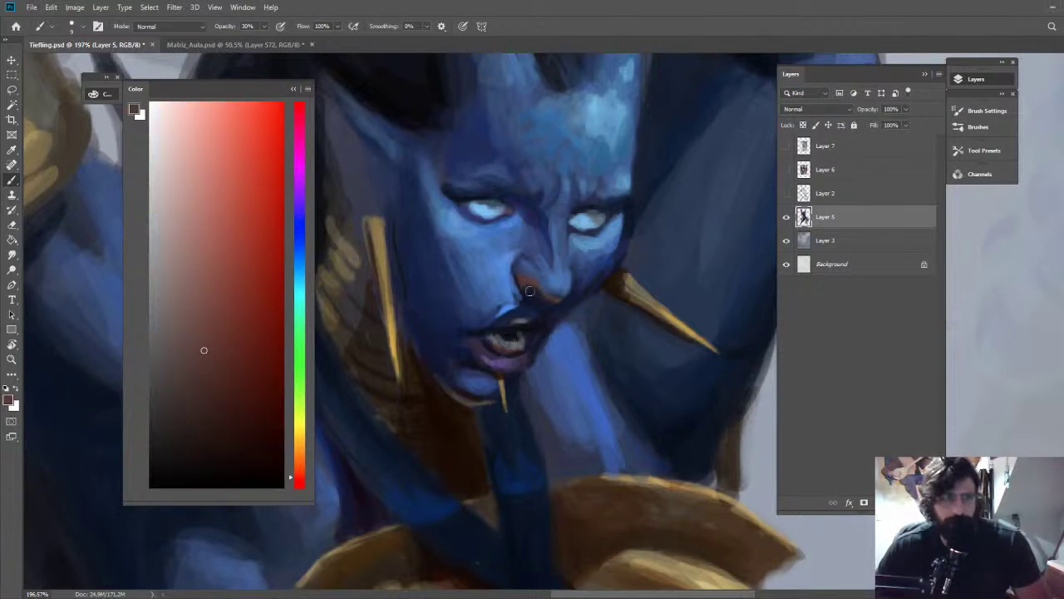
left_click(533, 291, "alt")
left_click(536, 289, "alt")
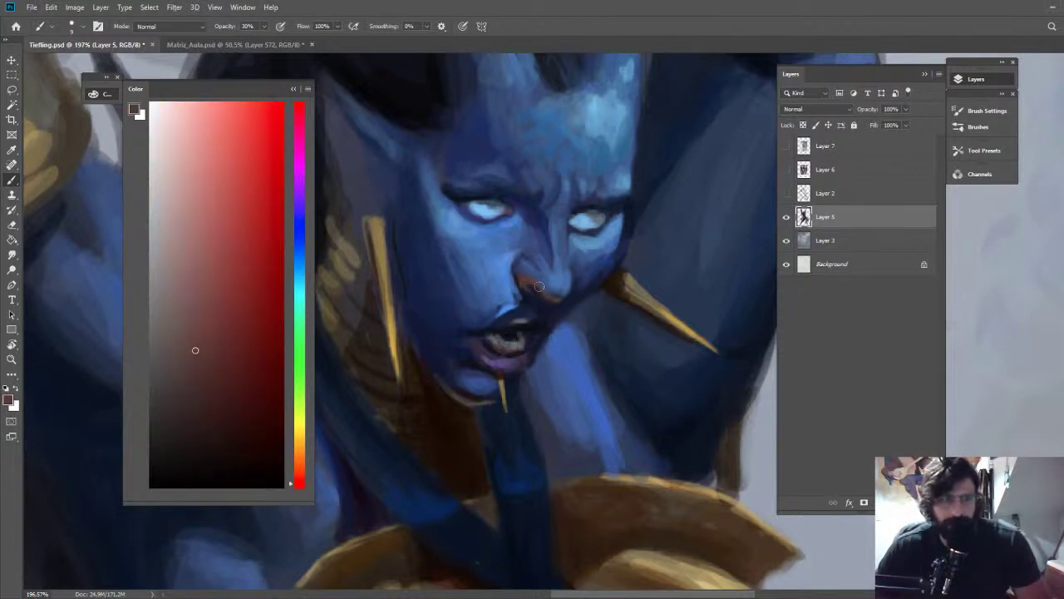
Deepen the shadow between the nostril and upper lip with sampled near-black blues, cleaning its edge against the near cheek
left_click(540, 292, "alt")
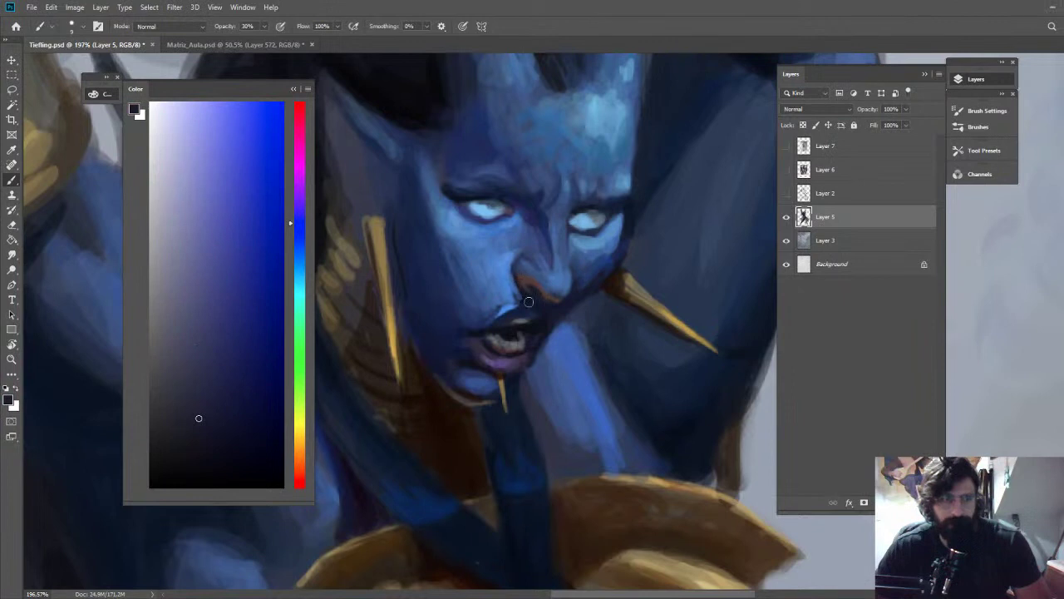
left_click(524, 320, "alt")
left_click(520, 330, "alt")
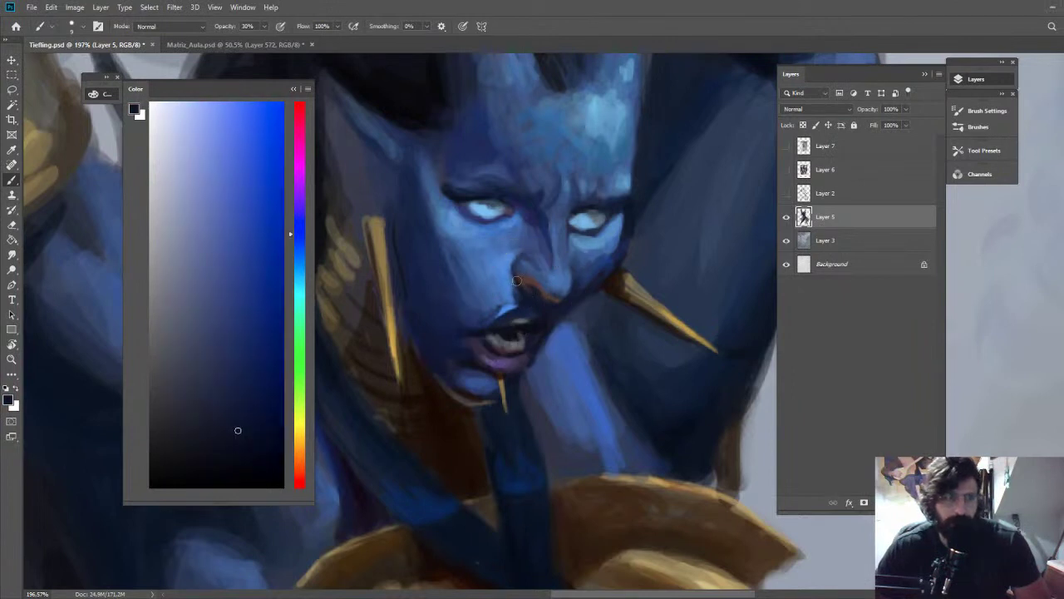
left_click(514, 291, "alt")
Flip the canvas horizontally and define the dark nostril opening and its edge against the near cheek
key("z")
left_click_drag(544, 295, 499, 201)
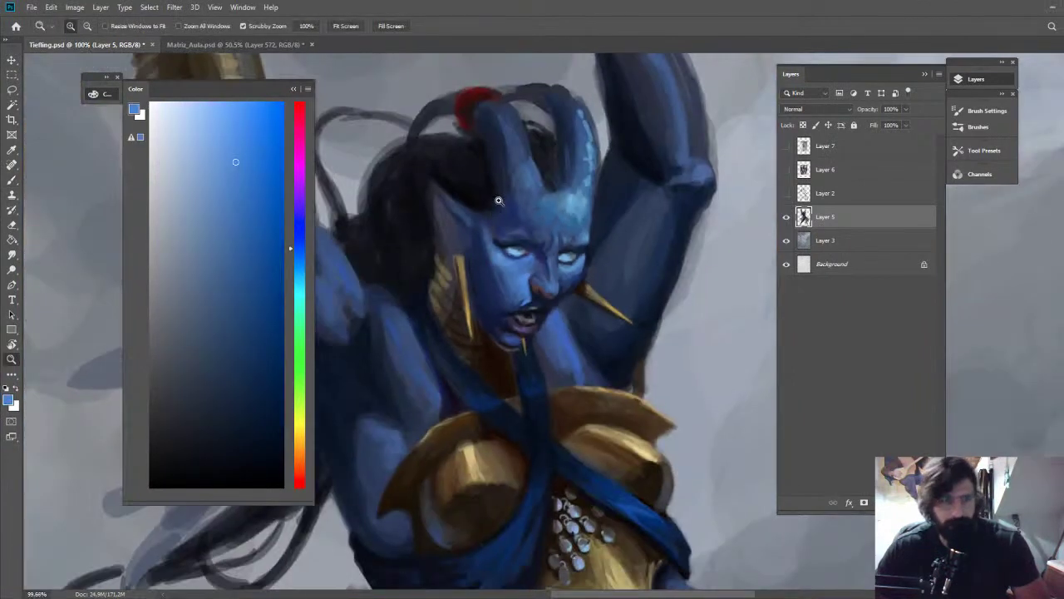
key("F2")
left_click_drag(440, 291, 544, 303)
key("b")
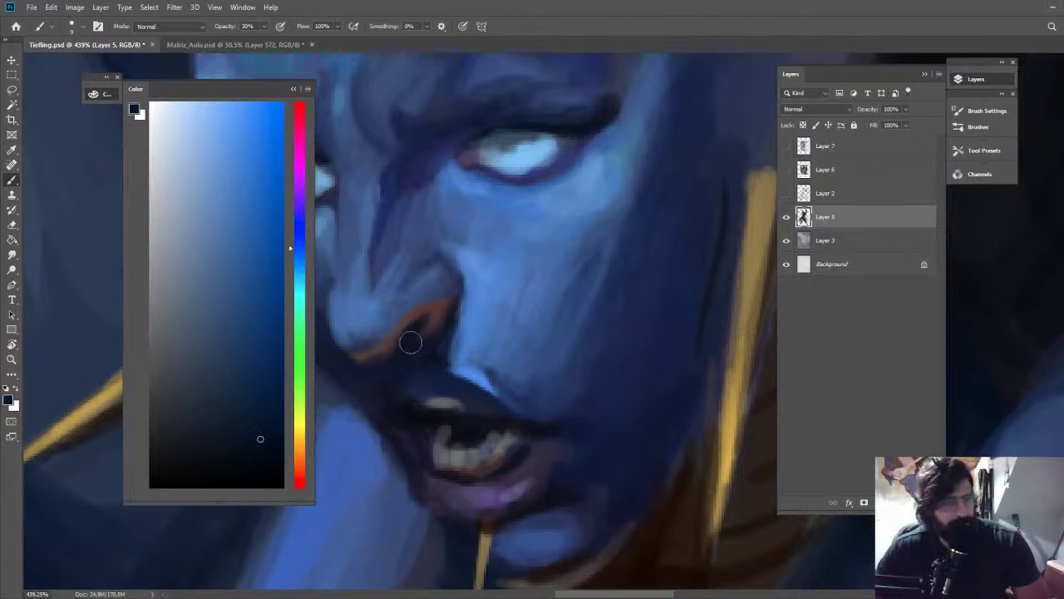
left_click(437, 310, "alt")
left_click(465, 327, "alt")
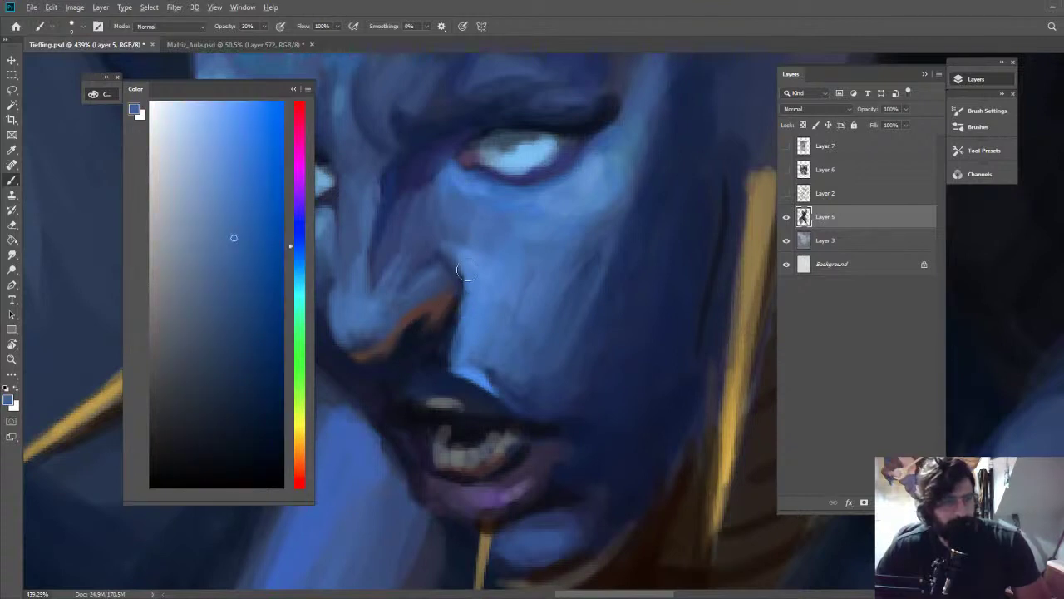
Highlight the nostril wing with bright light blues and blend it into the surrounding skin with sampled mid blues
left_click(256, 130)
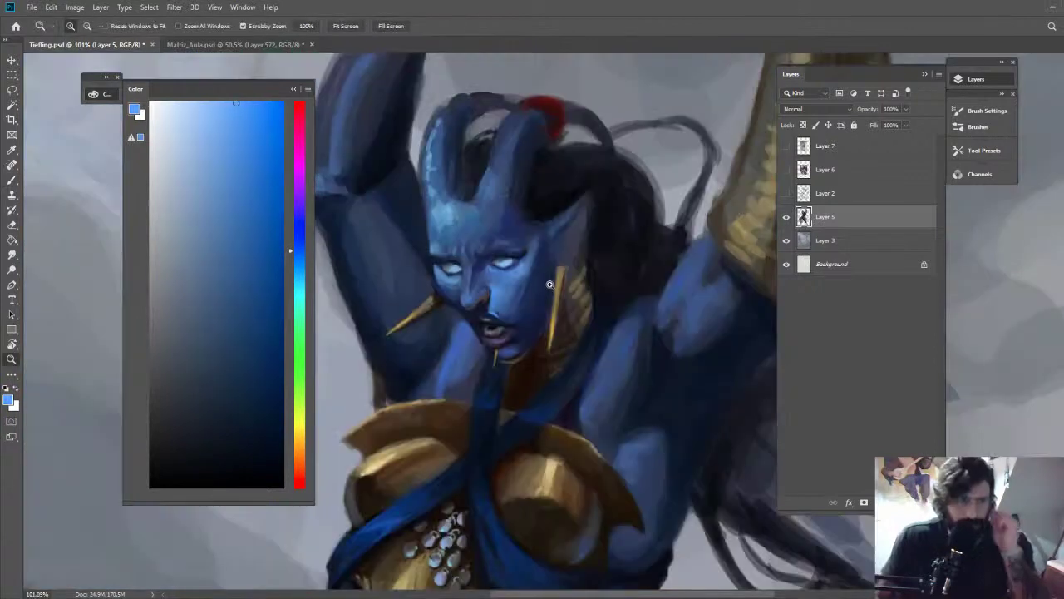
left_click_drag(549, 283, 525, 254)
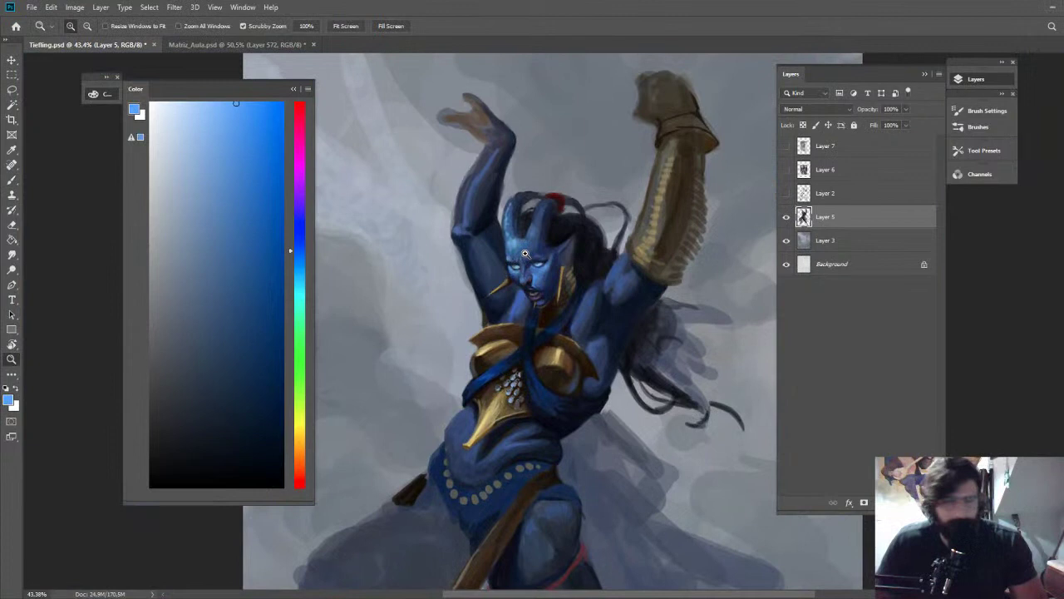
left_click_drag(524, 252, 607, 252)
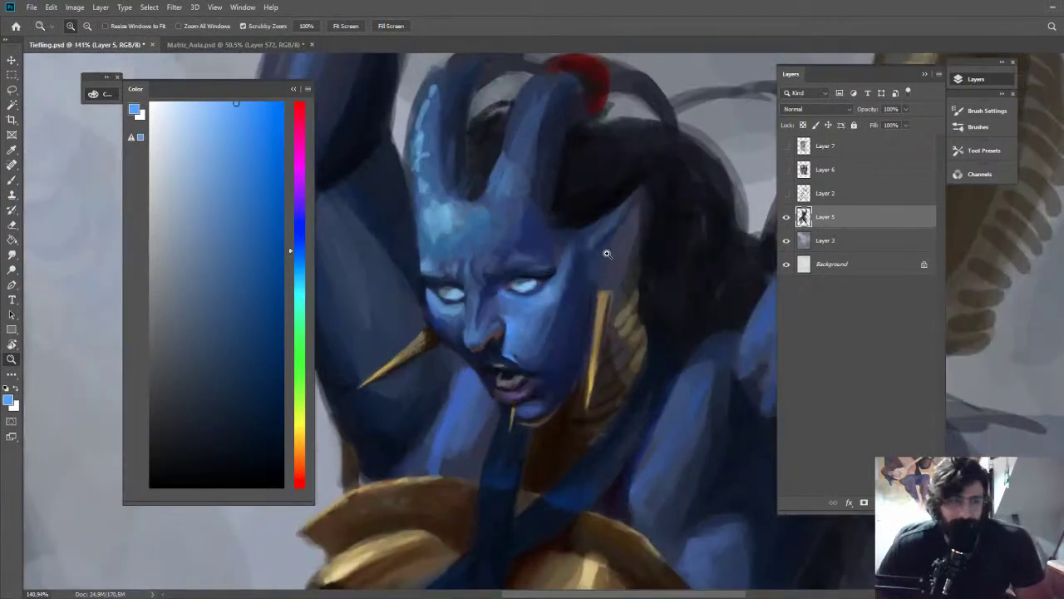
scroll(531, 314, "up", 3)
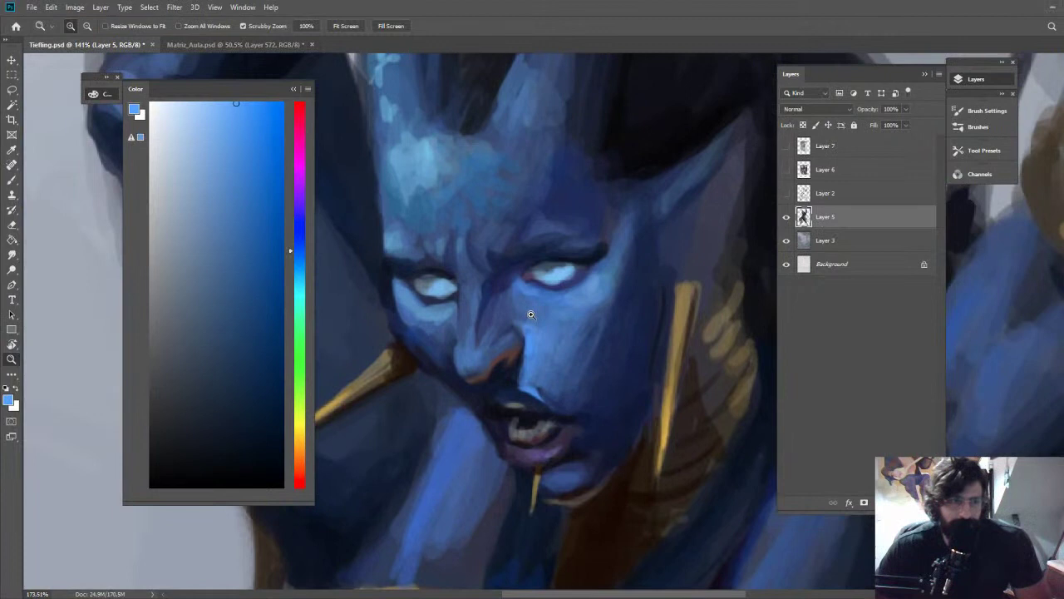
scroll(531, 314, "up", 3)
key("b")
left_click(533, 277, "alt")
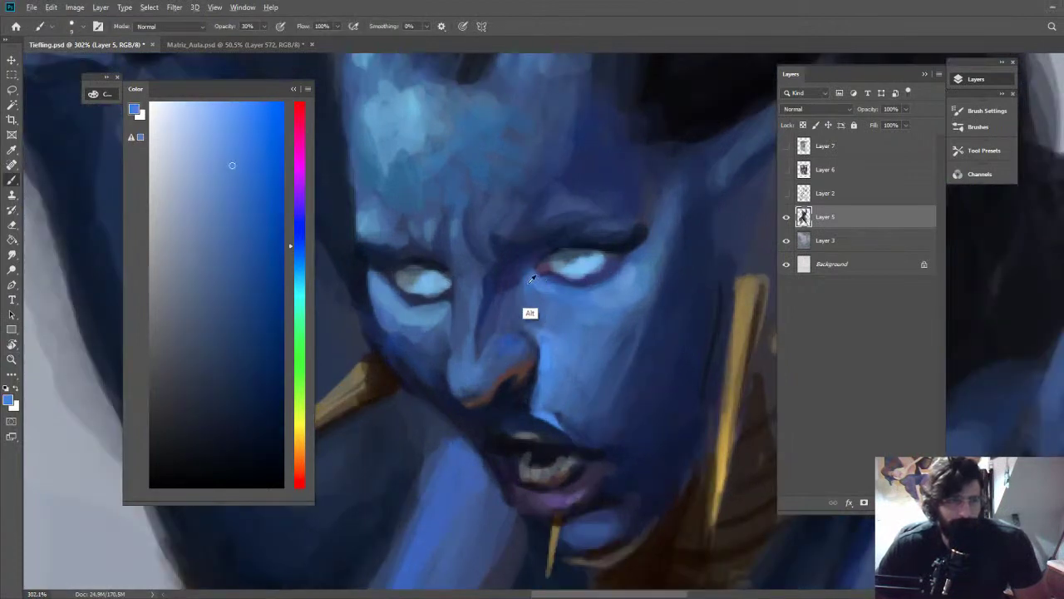
left_click(218, 103)
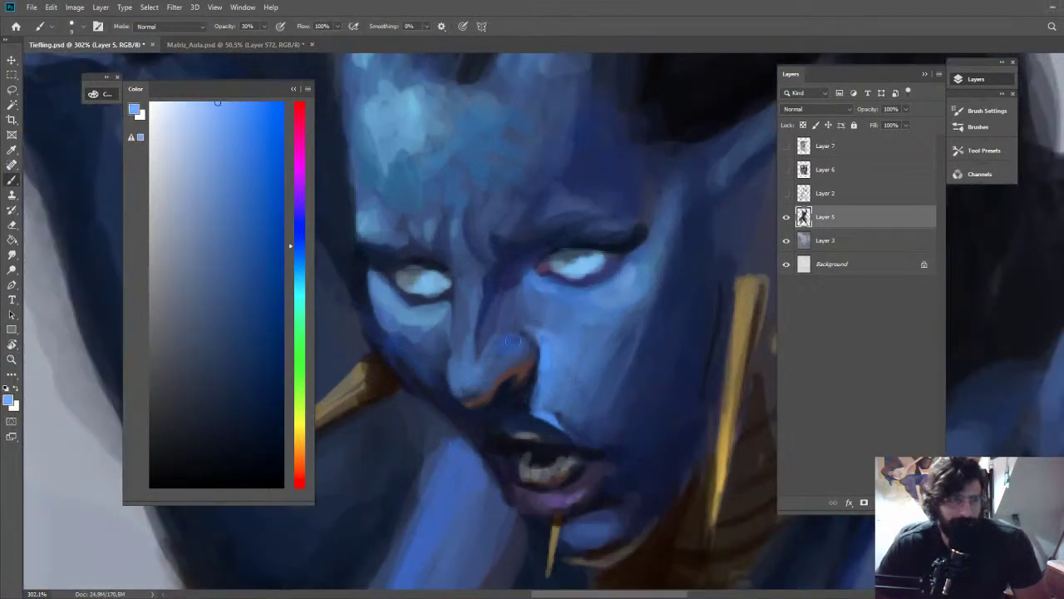
left_click(530, 367, "alt")
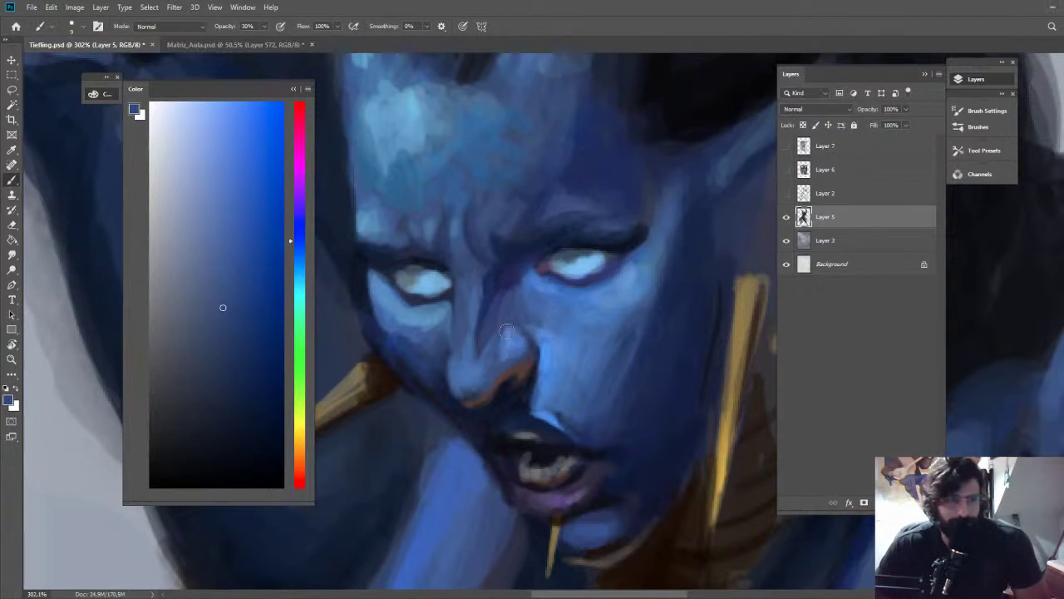
left_click(517, 335, "alt")
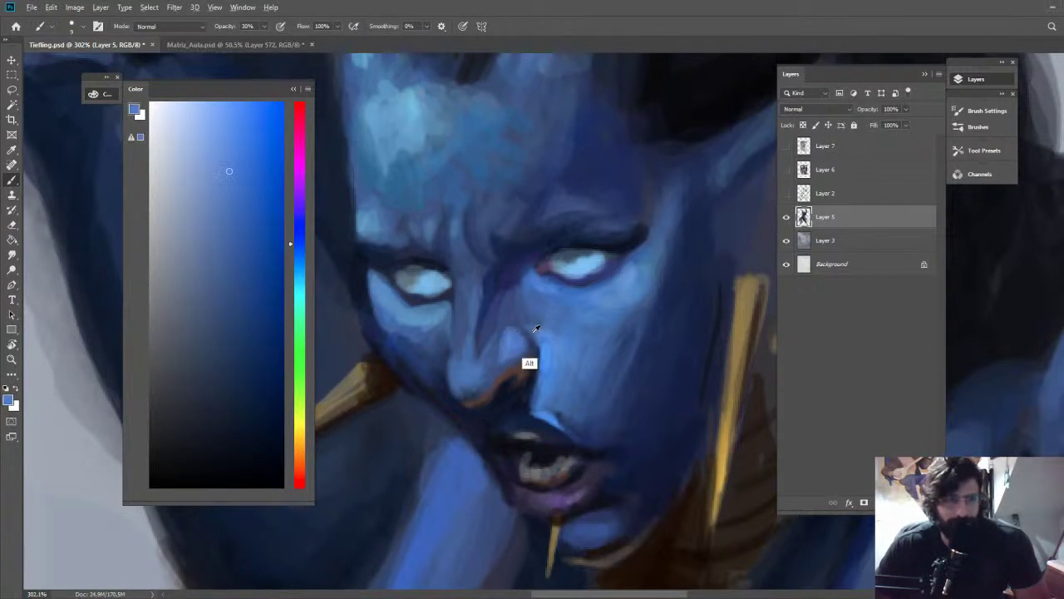
left_click(542, 345, "alt")
Soften the shaded side of the nose bridge beside the near eye with sampled dark blues
key("z")
mouse_move(537, 341)
left_mouse_down()
mouse_move(537, 356)
mouse_move(497, 276)
left_mouse_up()
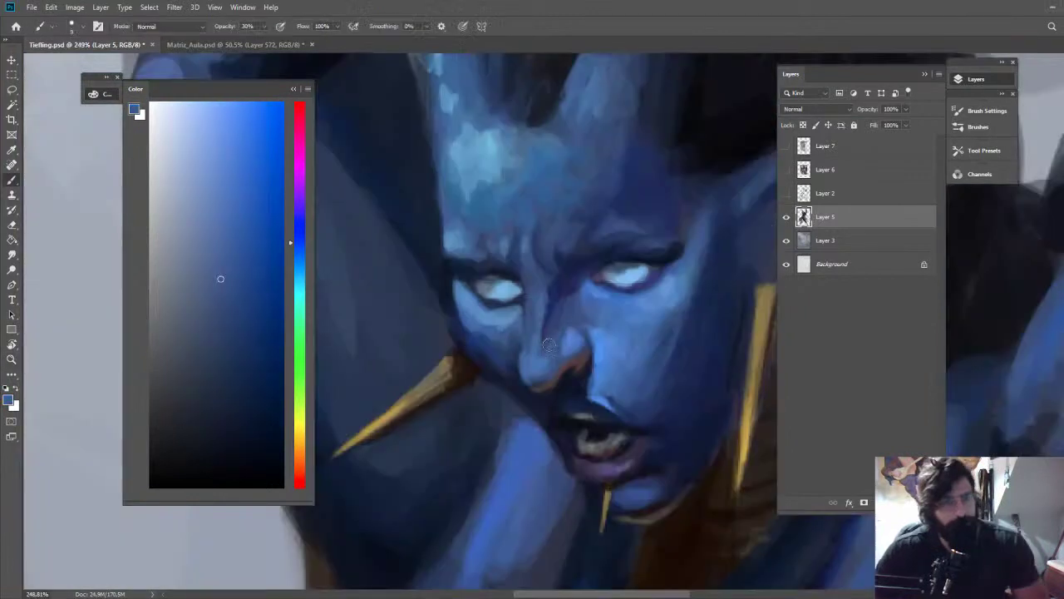
left_click(554, 328, "alt")
left_click(547, 318, "alt")
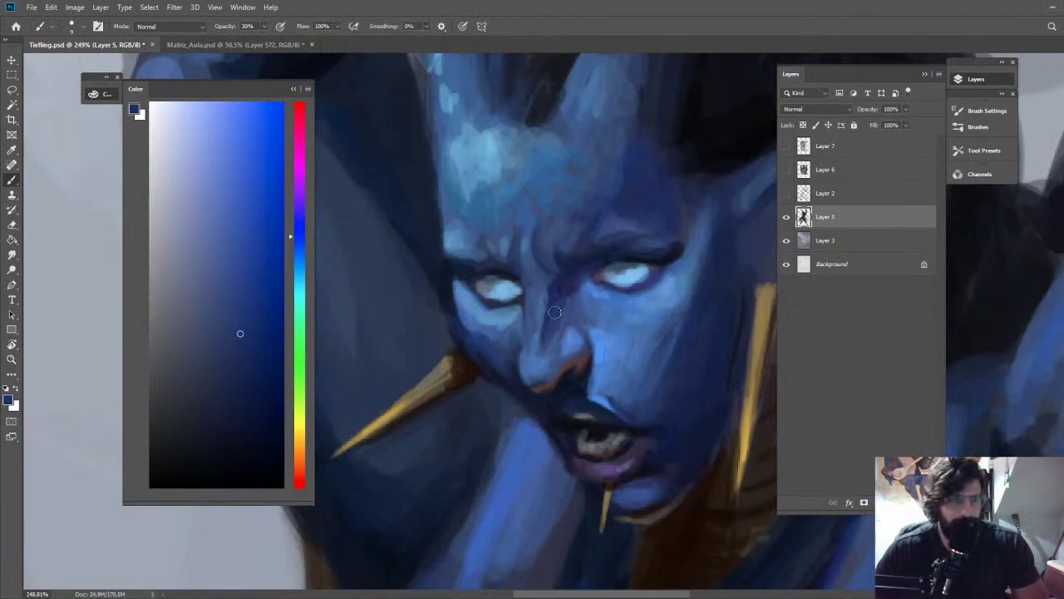
left_click(608, 284, "alt")
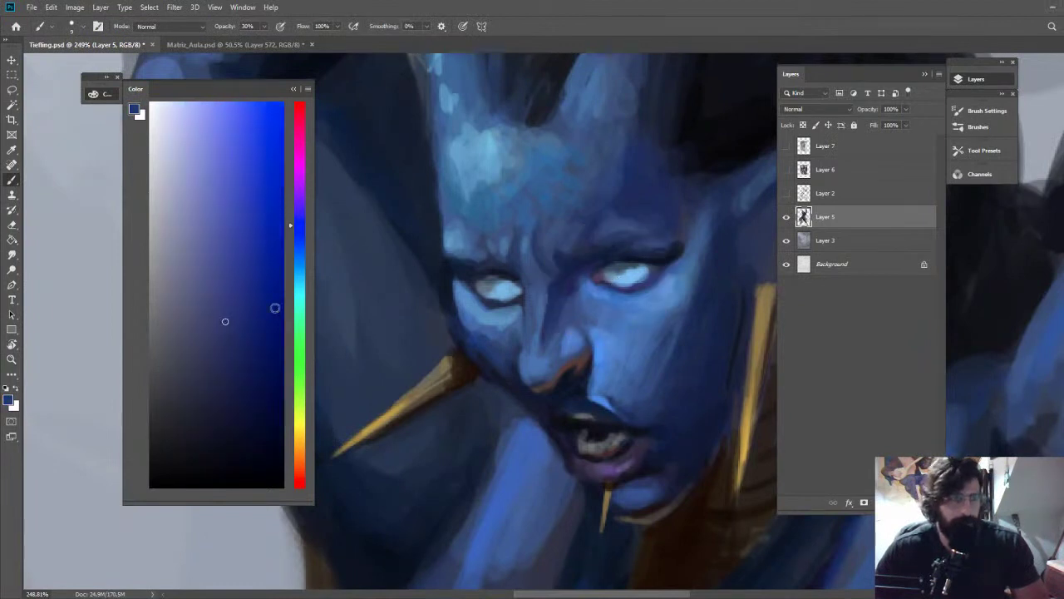
Darken the near eye's inner corner with a picked dark blue and shade its lower lid with sampled violet-blue at 40% opacity
left_click(247, 294)
left_click_drag(304, 245, 303, 259)
left_click(255, 274)
left_click(253, 258)
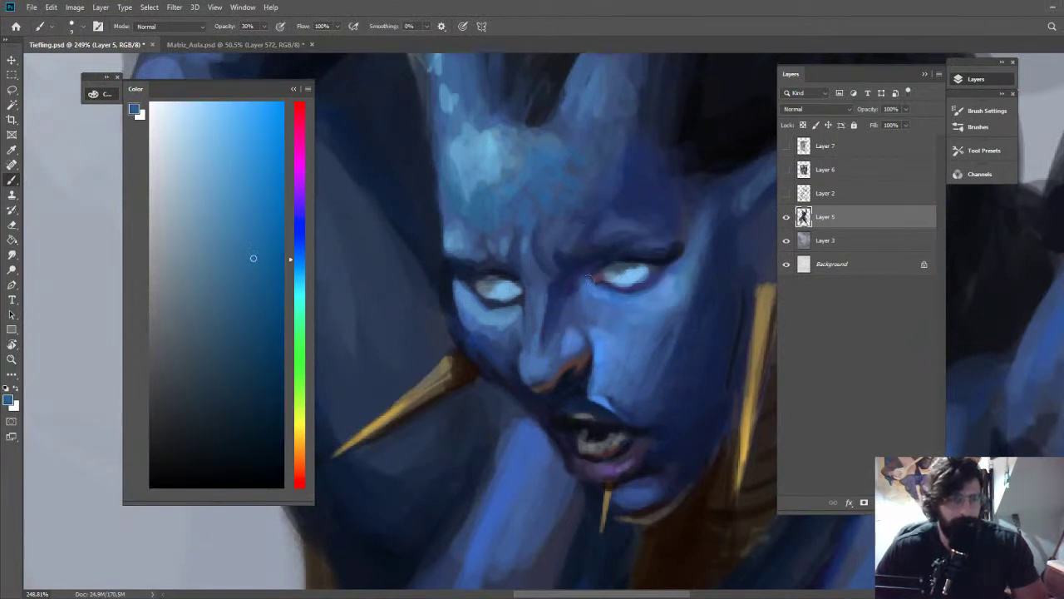
left_click(250, 357)
left_click(290, 233)
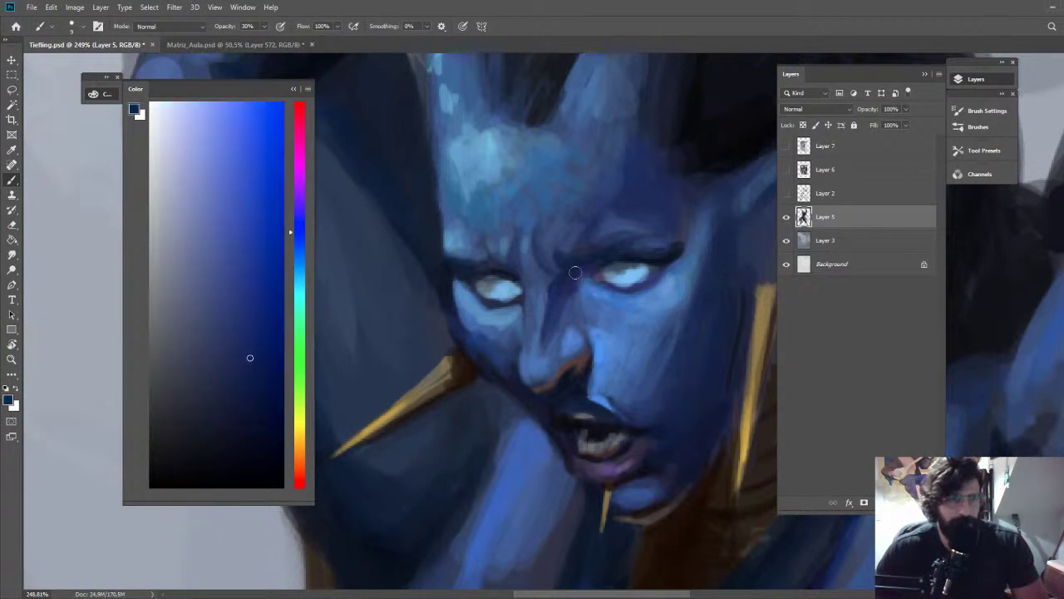
left_click(631, 287, "alt")
key("4")
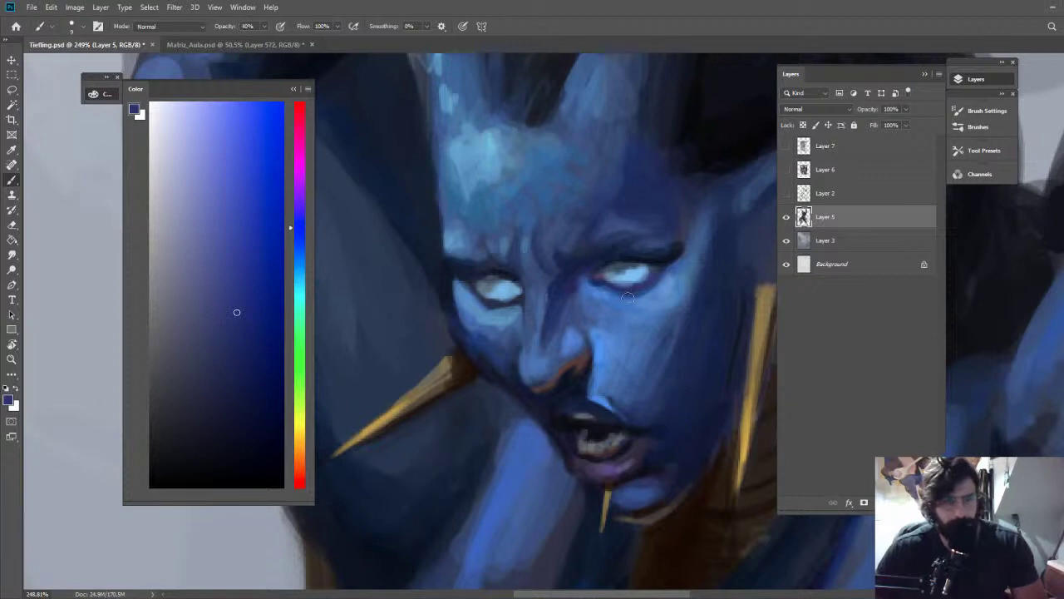
Refine the nostril's reddish-brown rim and its edge against the near cheek with sampled colours
key("z")
left_click_drag(689, 304, 594, 198)
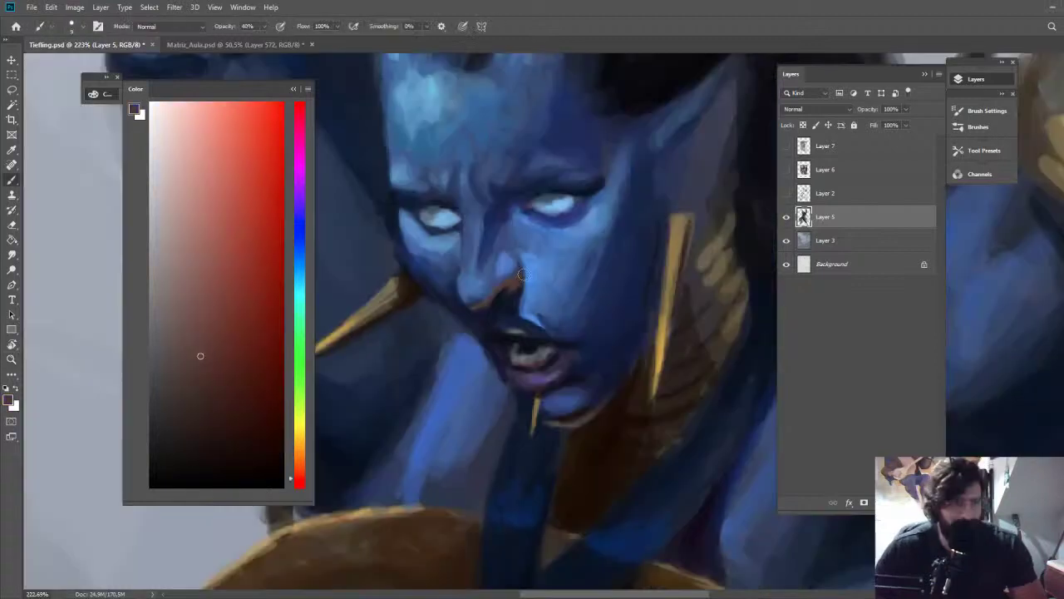
left_click(515, 325, "alt")
left_click_drag(523, 284, 515, 292)
left_click(533, 279, "alt")
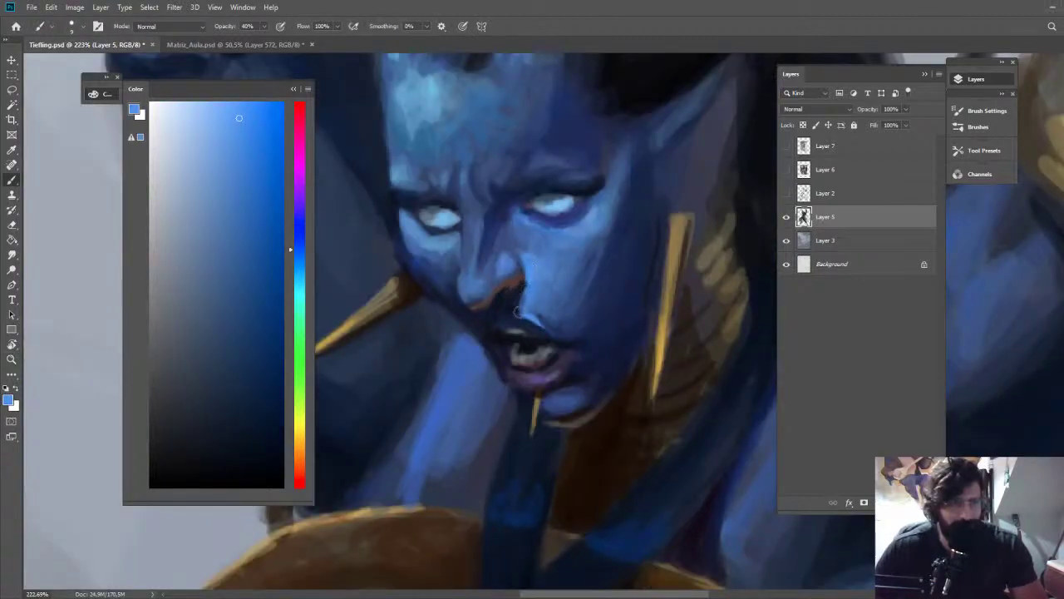
Blend the underside of the nose tip with sampled dark reddish brown and near-black blue
key("z")
mouse_move(624, 267)
left_mouse_down()
mouse_move(488, 175)
mouse_move(513, 174)
left_mouse_up()
key("b")
left_click(615, 390, "alt")
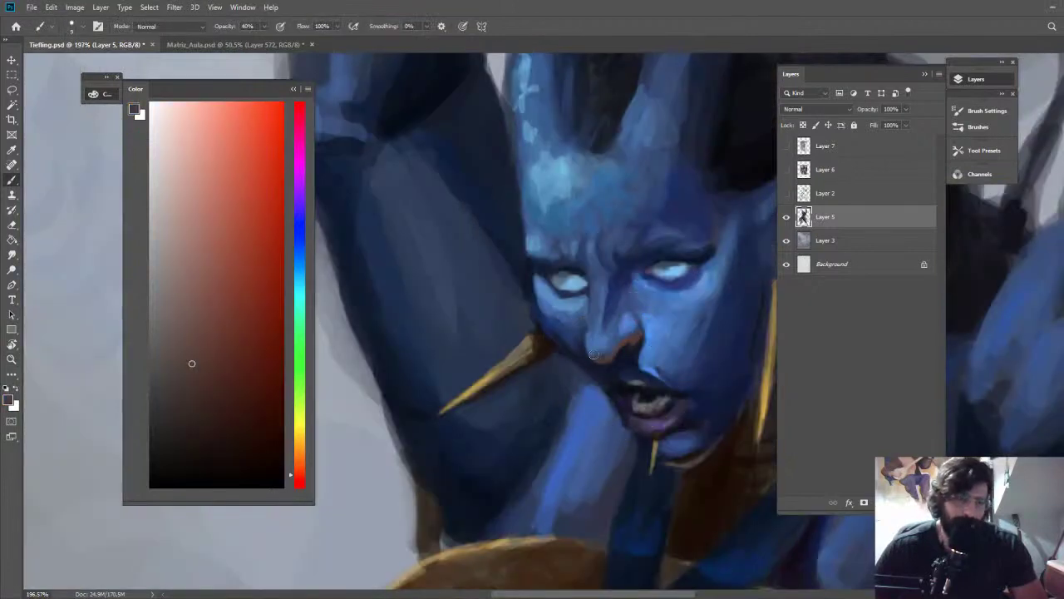
left_click(608, 367, "alt")
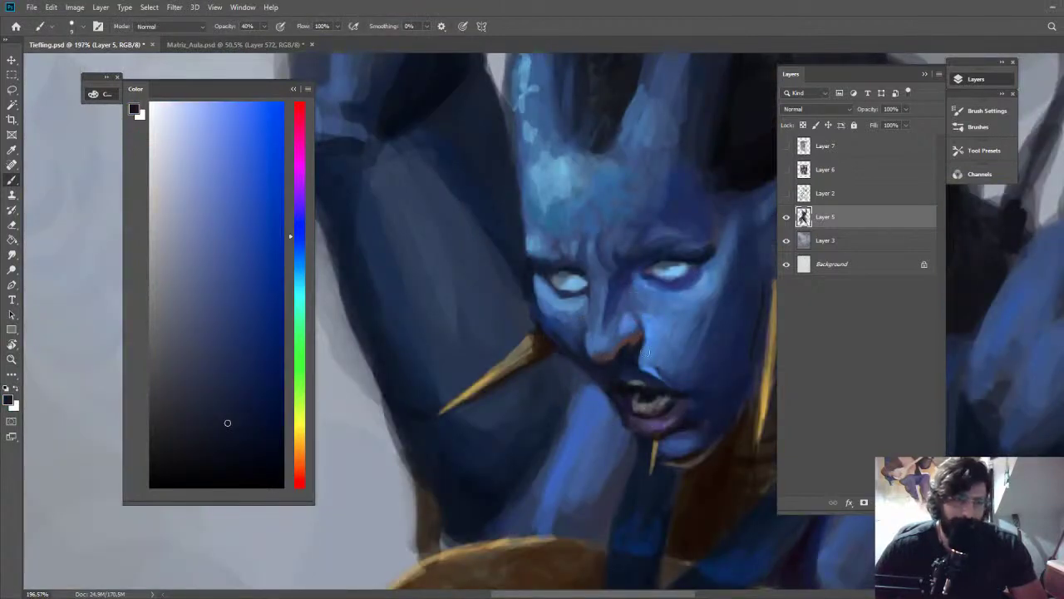
Touch up the shadow between the nose and upper lip with sampled near-black blue
key("z")
left_click_drag(651, 346, 573, 337)
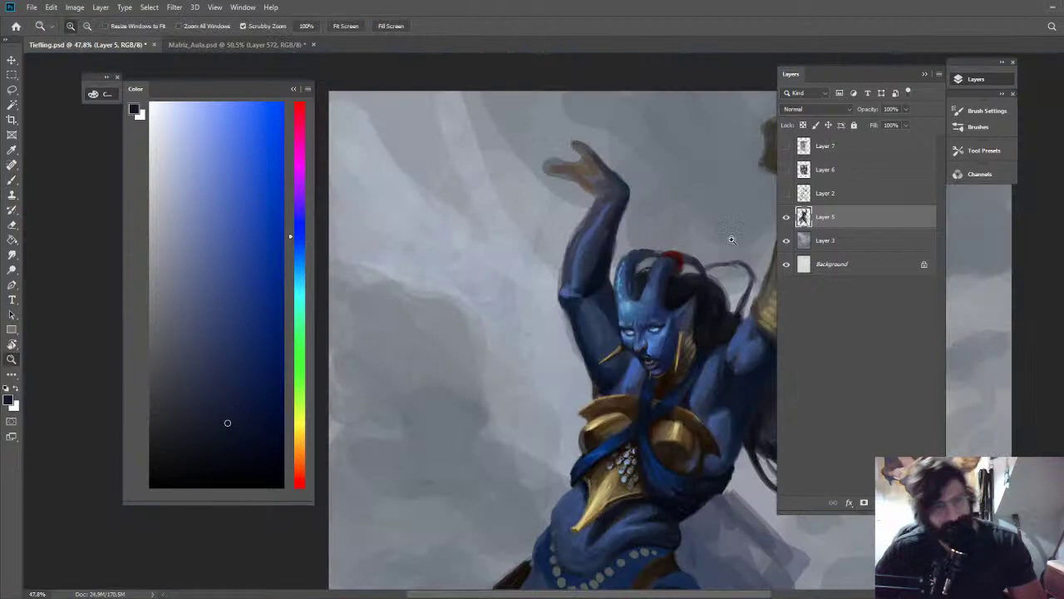
left_click_drag(649, 311, 695, 311)
key("b")
left_click(657, 341, "alt")
Flip the canvas horizontally and refine the shadow edge under the nose tip with sampled muted brown and near-black blue
key("z")
left_click_drag(748, 237, 665, 230)
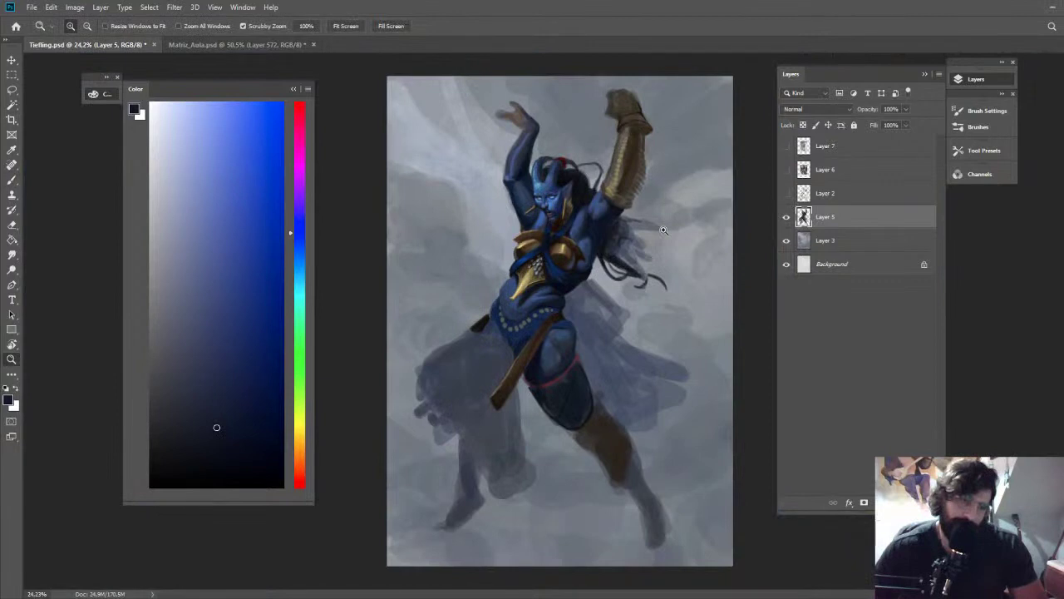
left_click_drag(664, 229, 765, 42)
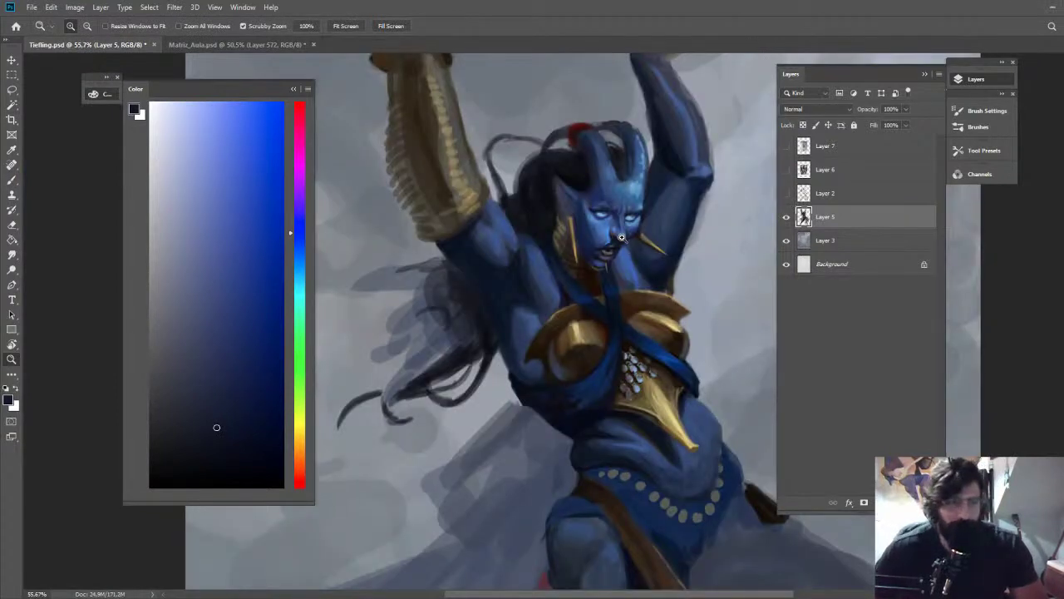
left_click_drag(620, 238, 719, 255)
key("b")
left_click(619, 246, "alt")
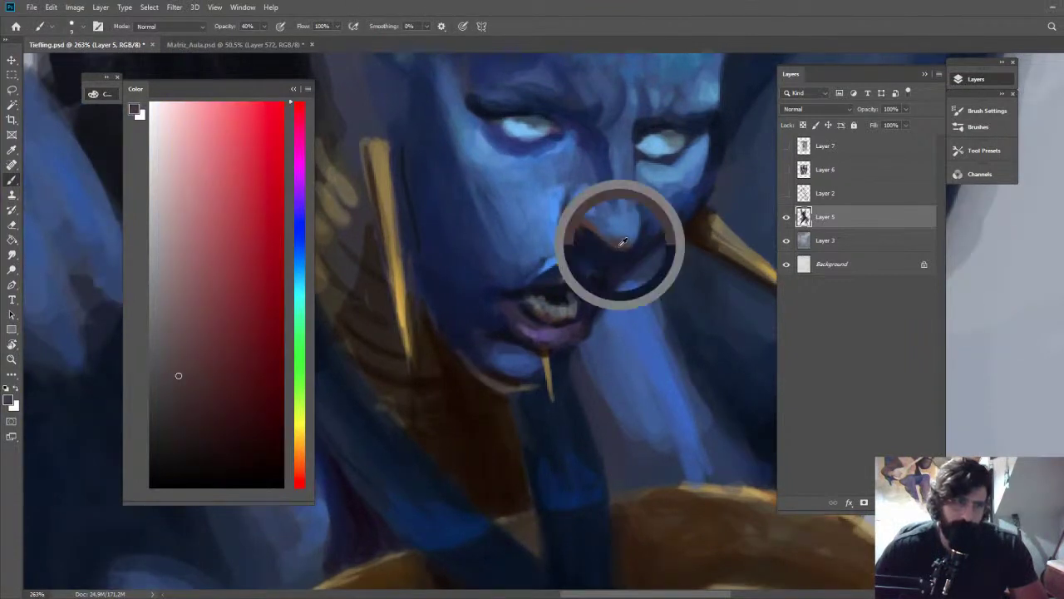
left_click(608, 252, "alt")
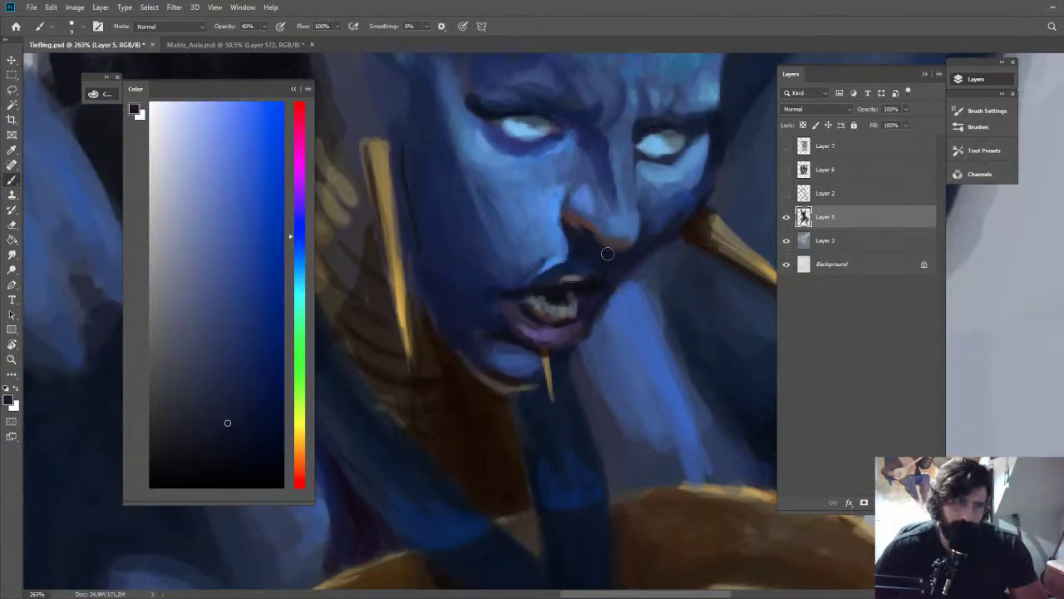
Model the temple and cheekbone beside the near eye's outer corner with sampled mid and dark blues, using a larger brush
key("z")
left_click_drag(716, 214, 659, 228)
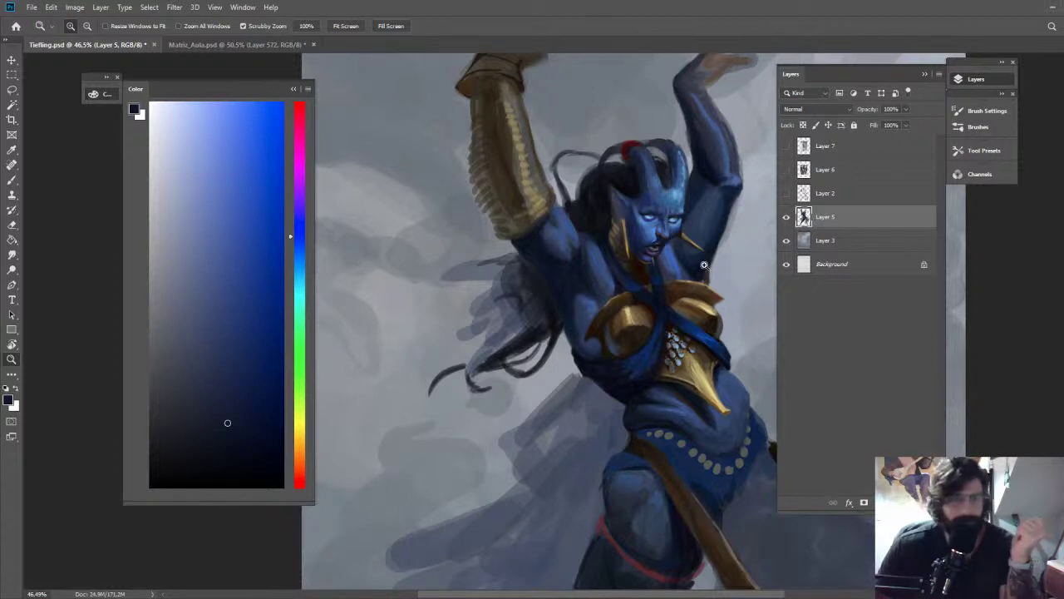
left_click_drag(709, 226, 773, 233)
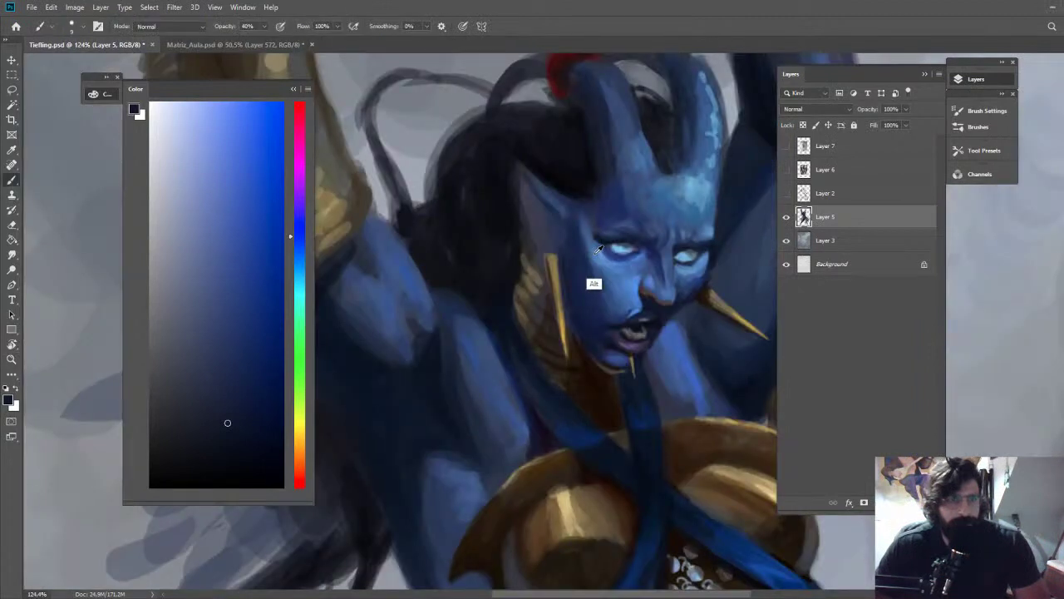
left_click(595, 251, "alt")
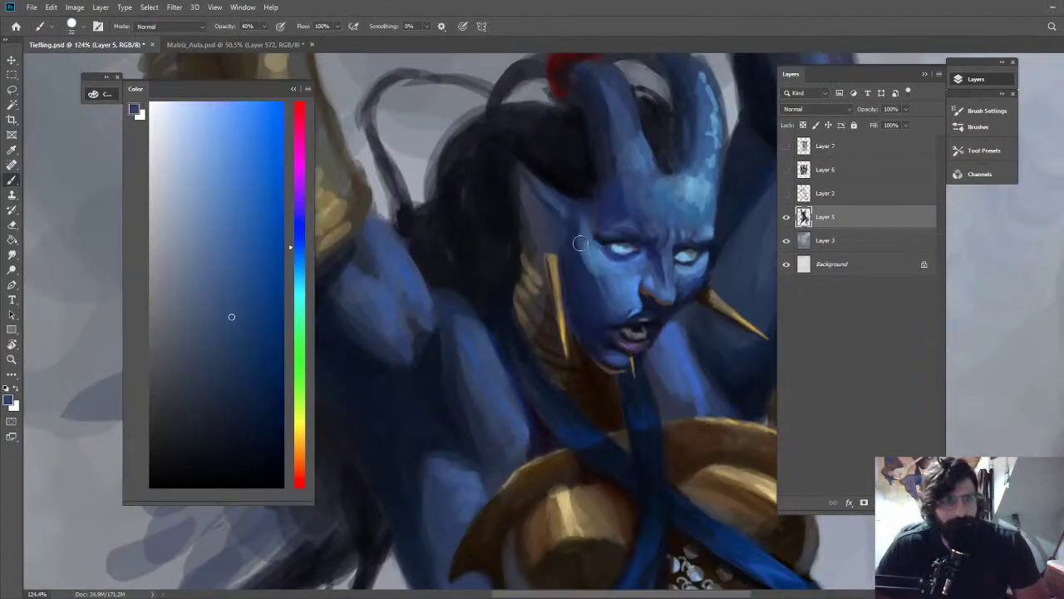
left_click(592, 254, "alt")
left_click(589, 256, "alt")
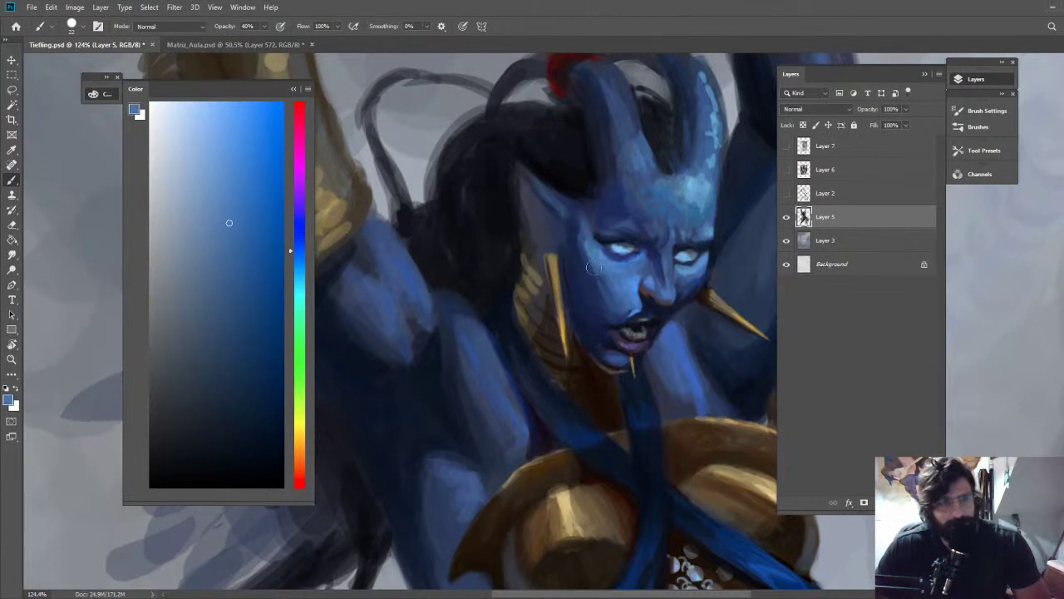
left_click(587, 291, "alt")
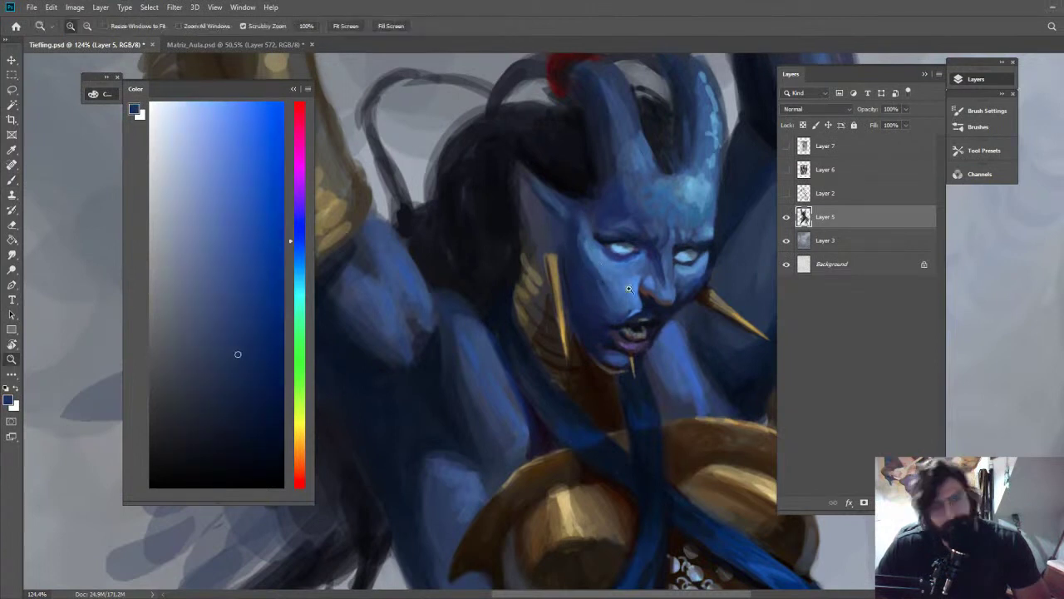
Rotate the canvas view and redefine the near eye's lower lid and outer corner with sampled mid blue, light blue and near-black
left_click_drag(628, 290, 564, 290)
mouse_move(636, 266)
left_mouse_down()
mouse_move(698, 290)
mouse_move(761, 295)
left_mouse_up()
left_click(615, 304, "alt")
mouse_move(600, 296)
left_mouse_down()
mouse_move(624, 304)
mouse_move(586, 238)
left_mouse_up()
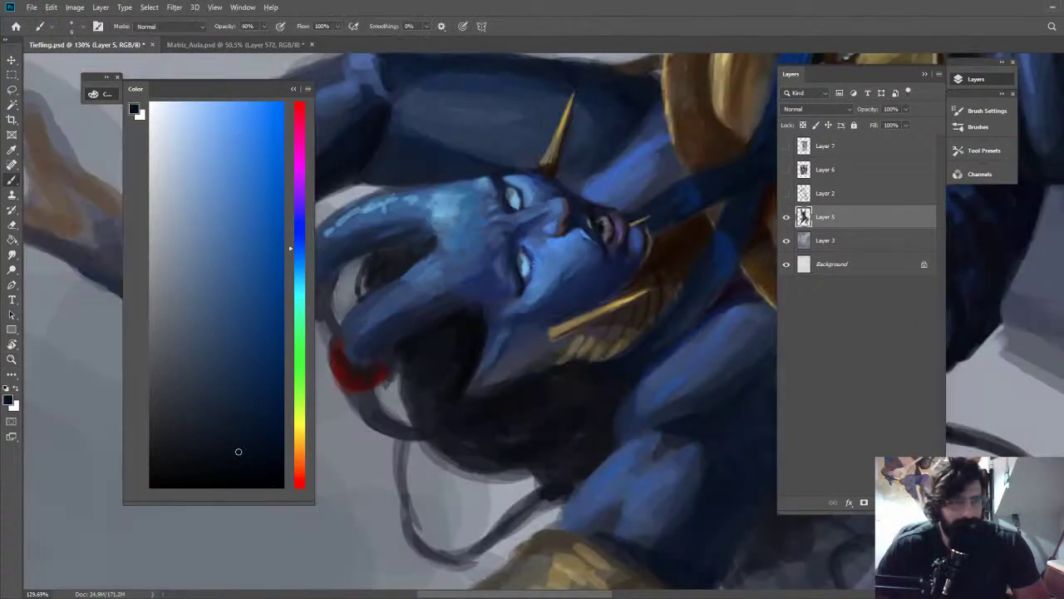
key("z")
left_click_drag(533, 245, 574, 292)
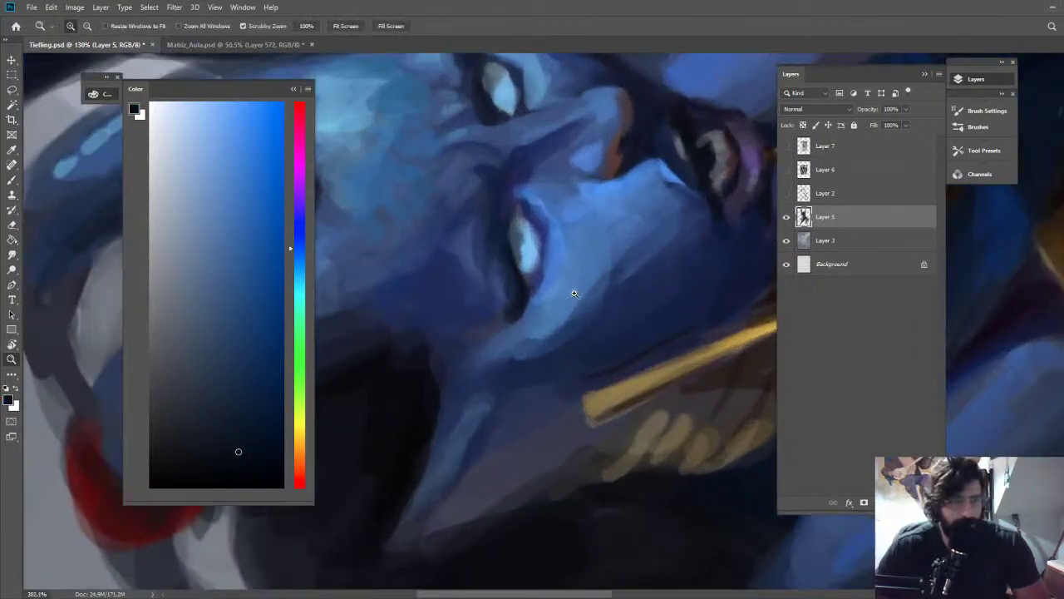
key("b")
left_click(541, 230, "alt")
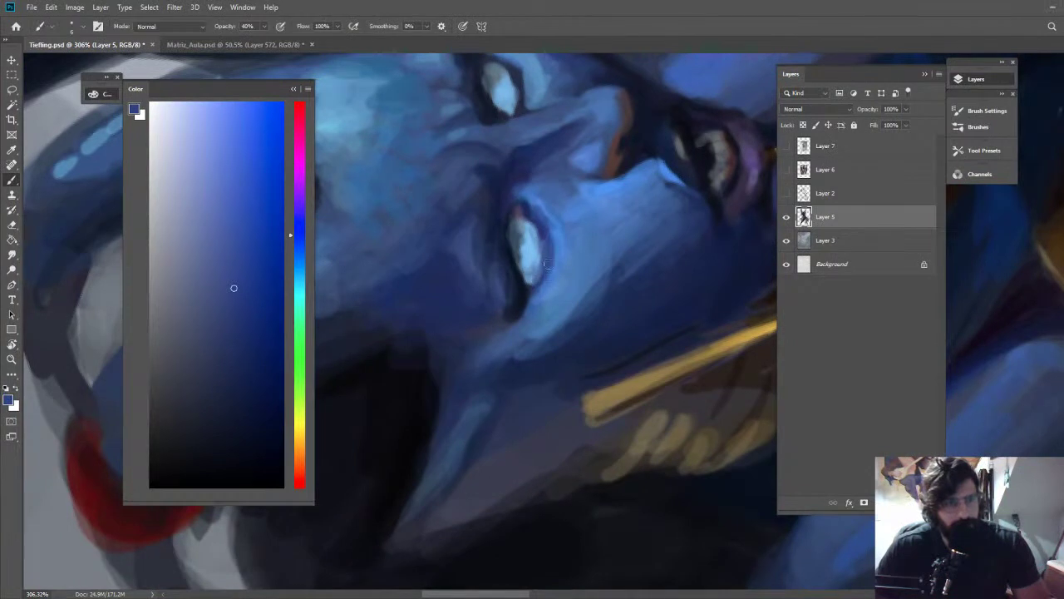
left_click(532, 227, "alt")
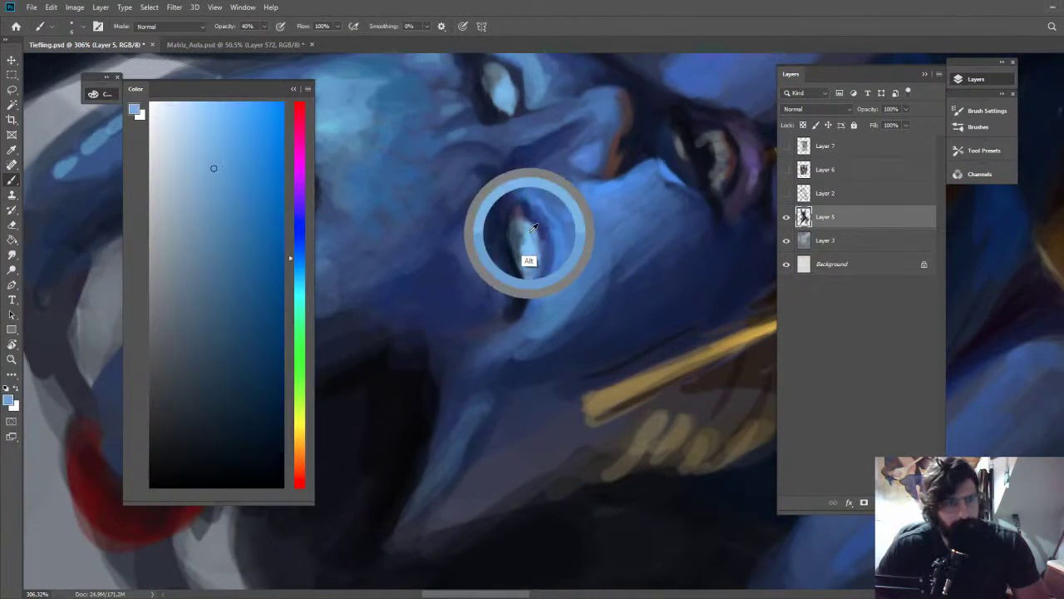
left_click(517, 304, "alt")
left_click_drag(526, 301, 520, 321)
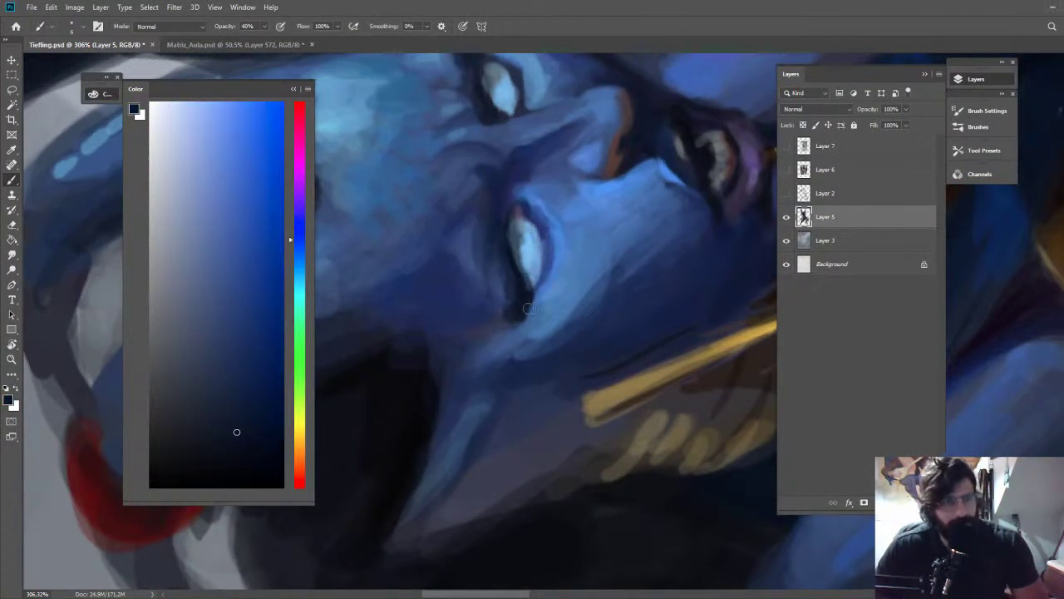
Restore the upright view and strengthen the dark lid lines of both eyes with near-black blue, raising the brush opacity to 60%
key("z")
left_click_drag(591, 300, 525, 193)
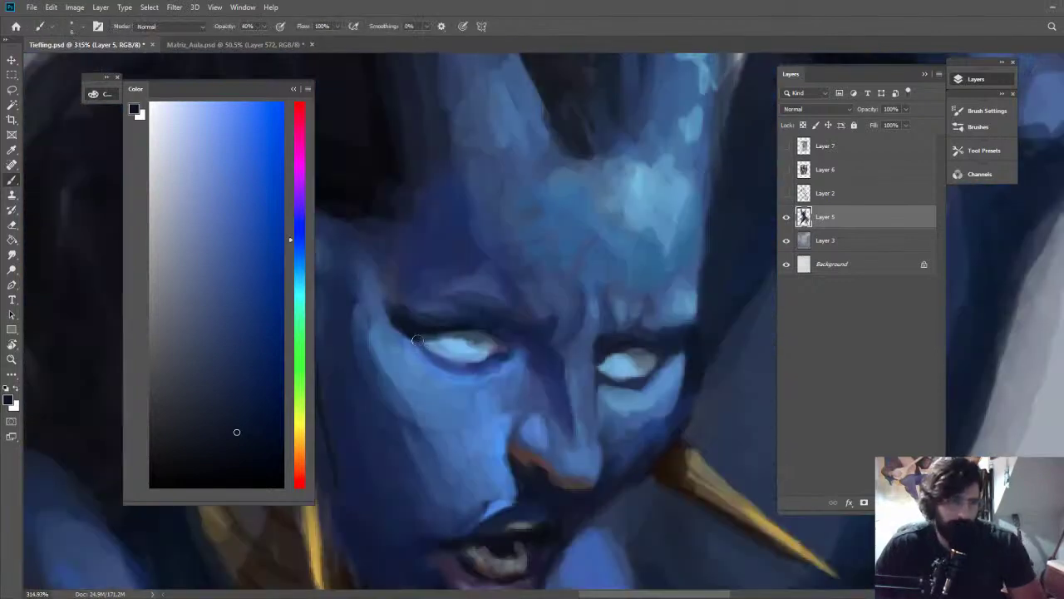
mouse_move(419, 340)
left_mouse_down()
mouse_move(442, 358)
mouse_move(433, 355)
left_mouse_up()
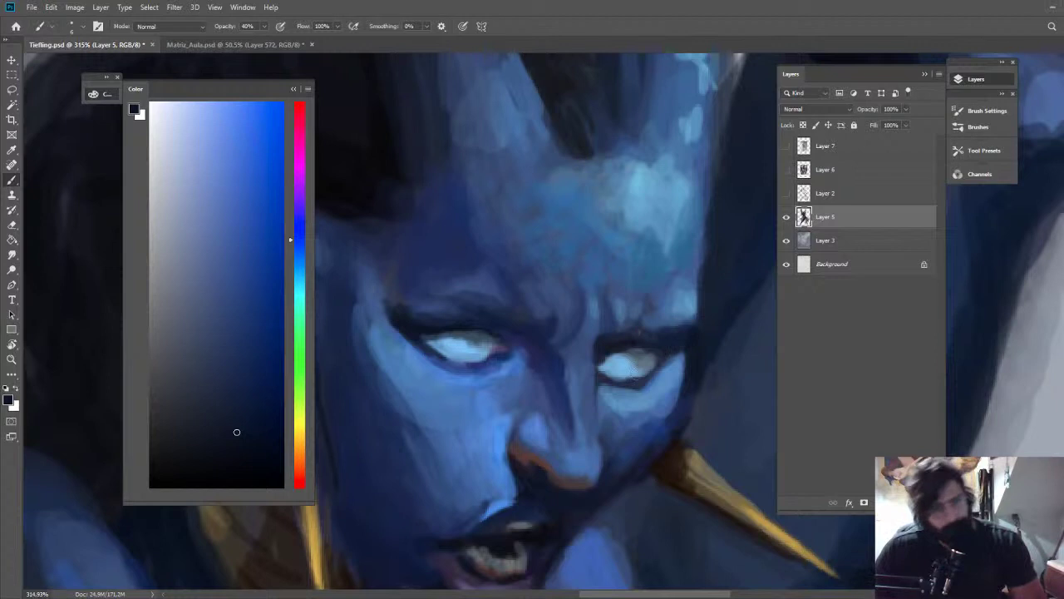
left_click_drag(675, 355, 636, 379)
left_click_drag(266, 425, 249, 452)
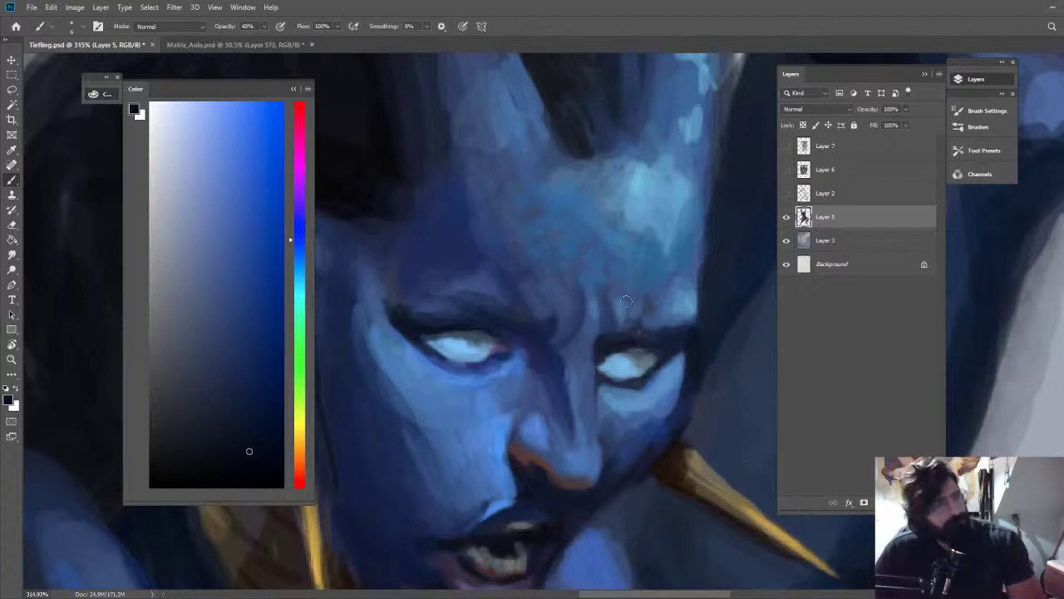
key("6")
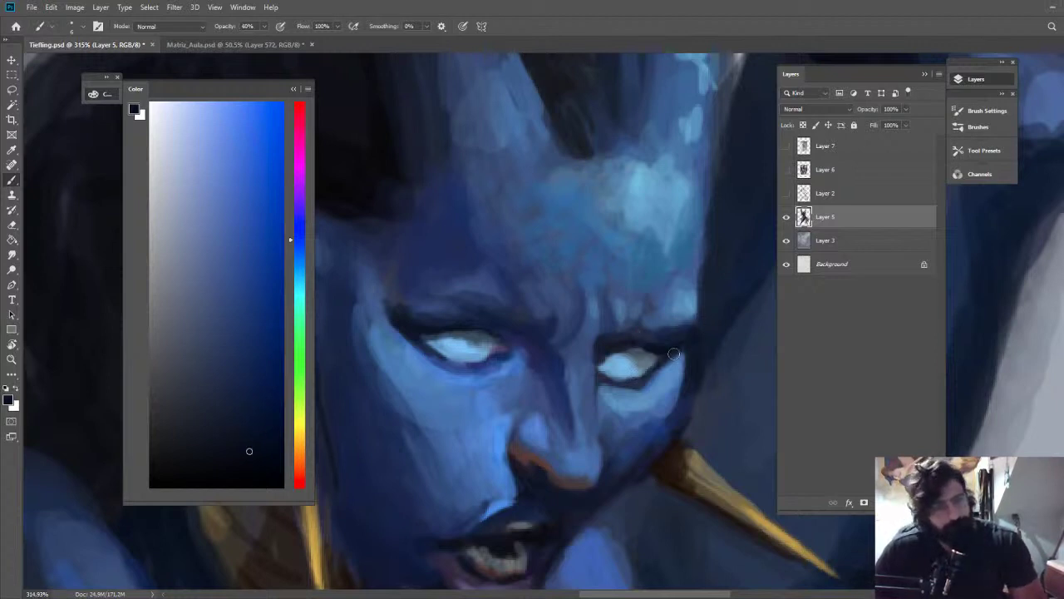
left_click(674, 393, "alt")
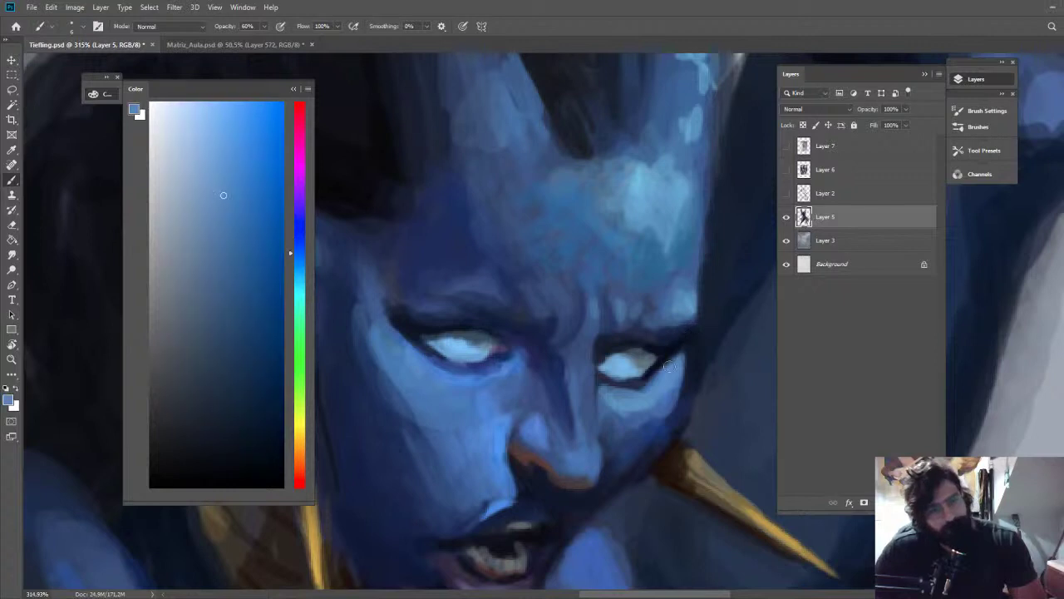
Extend the near eye's glowing white toward its outer corner with sampled light blue and clean up the surrounding lid edge
key("z")
left_click_drag(689, 347, 609, 250)
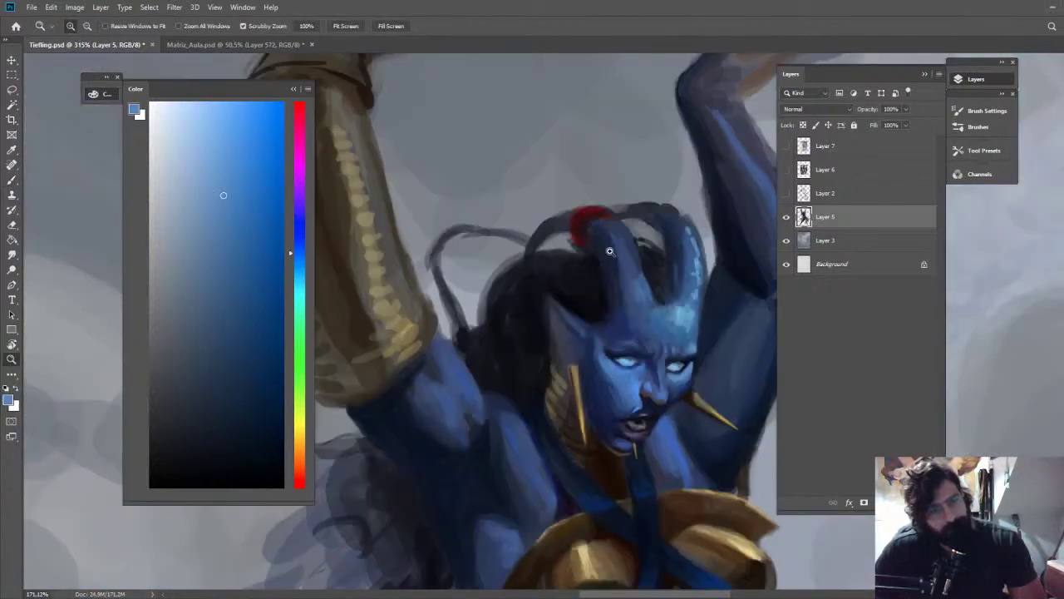
left_click_drag(636, 352, 711, 352)
key("b")
left_click(573, 385, "alt")
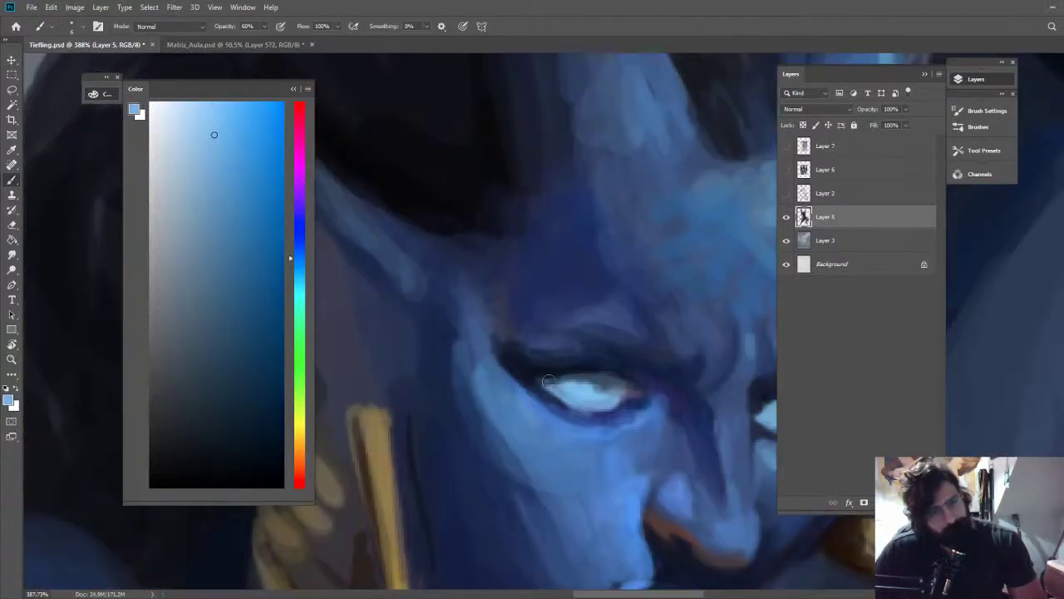
mouse_move(558, 384)
left_mouse_down()
mouse_move(548, 382)
mouse_move(567, 383)
mouse_move(542, 383)
left_mouse_up()
left_click(542, 381, "alt")
left_click(561, 413, "alt")
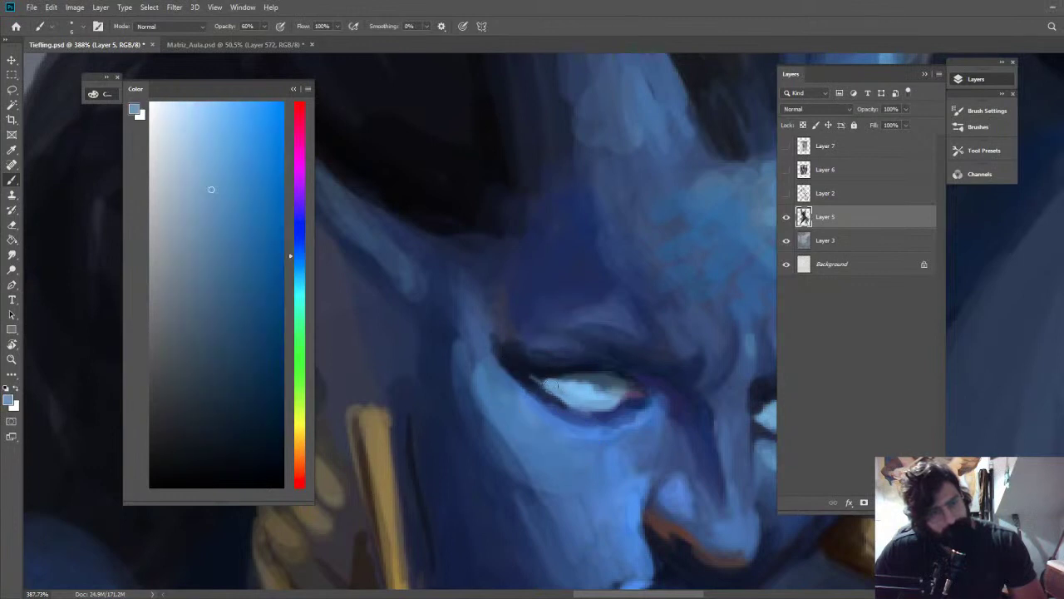
key("z")
left_click_drag(609, 389, 521, 303)
left_click_drag(663, 380, 643, 266)
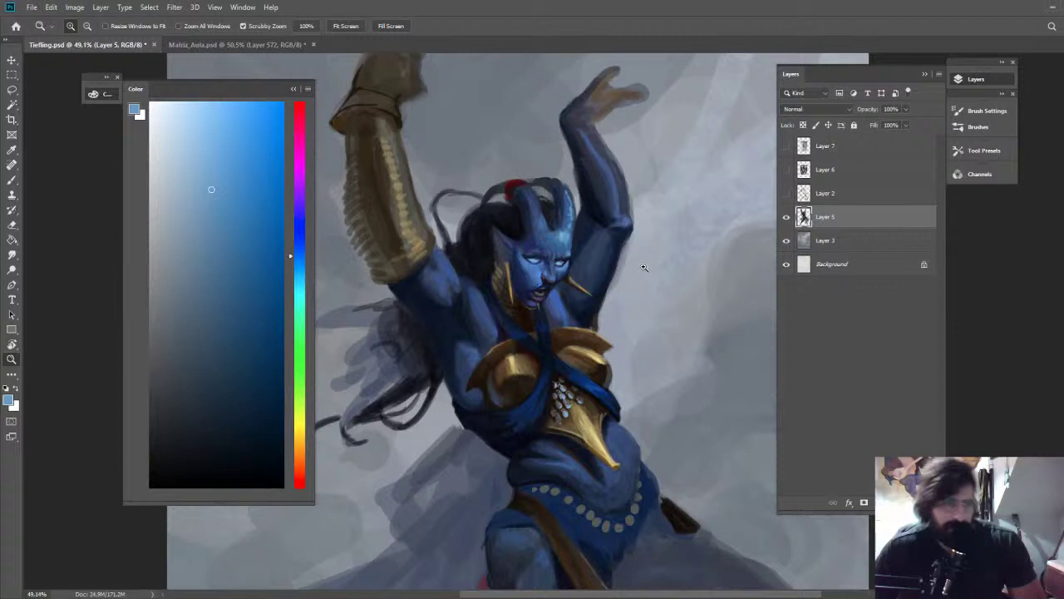
left_click_drag(643, 266, 620, 266)
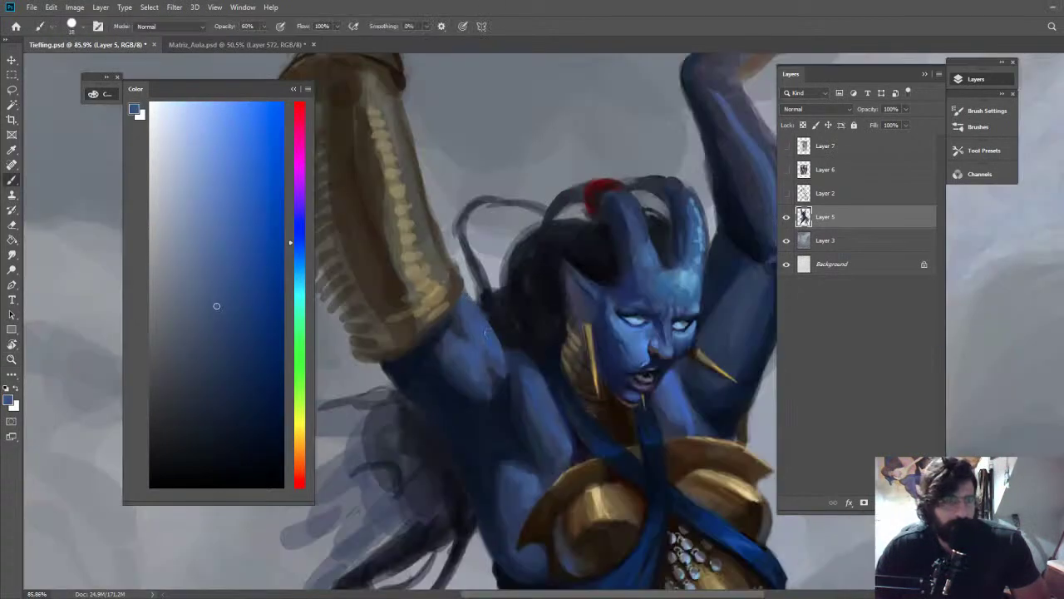
Darken the hair's lower edge where it meets the shoulder with sampled dark blue and near-black strokes
left_click(514, 345, "alt")
left_click_drag(506, 347, 521, 360)
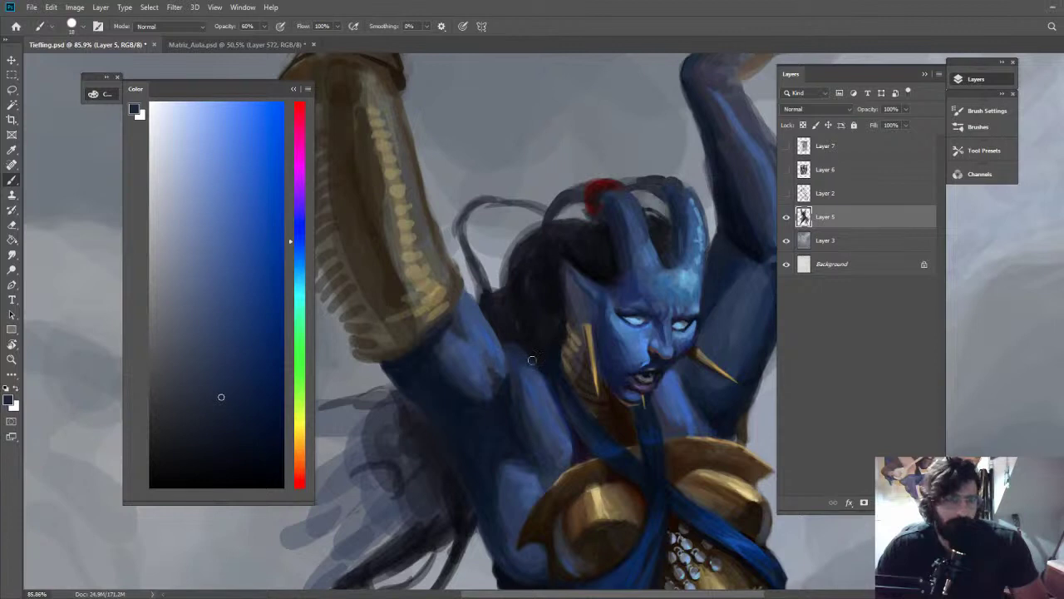
left_click(510, 339, "alt")
left_click(553, 357, "alt")
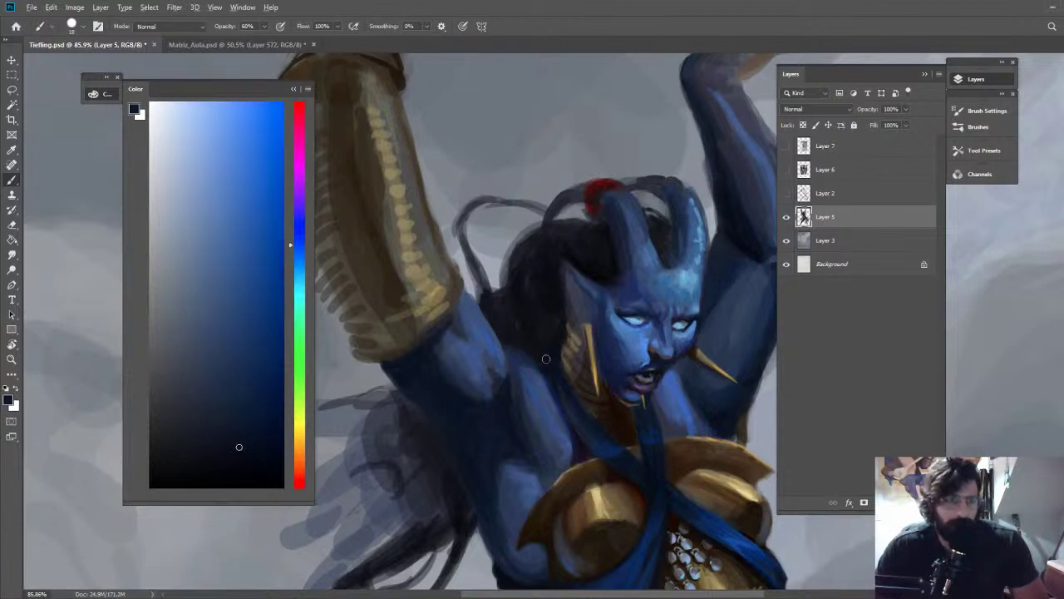
Paint the cloth strap running from the neck over the chest with saturated blue sampled from it
key("z")
left_click_drag(546, 360, 439, 341)
mouse_move(562, 218)
left_mouse_down()
mouse_move(640, 209)
mouse_move(632, 188)
left_mouse_up()
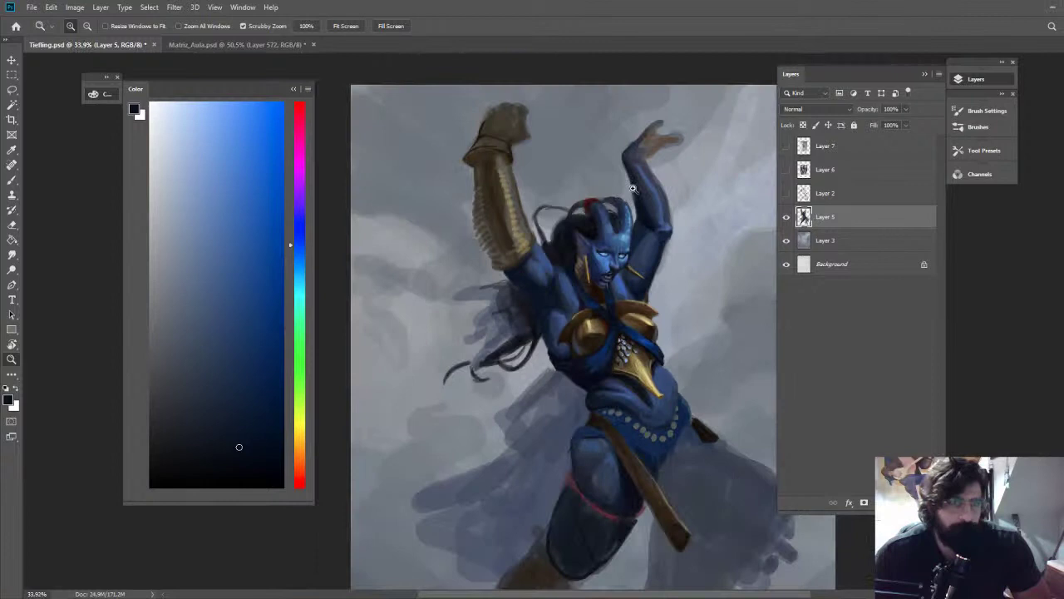
left_click_drag(611, 347, 657, 345)
key("z")
left_click_drag(638, 259, 675, 259)
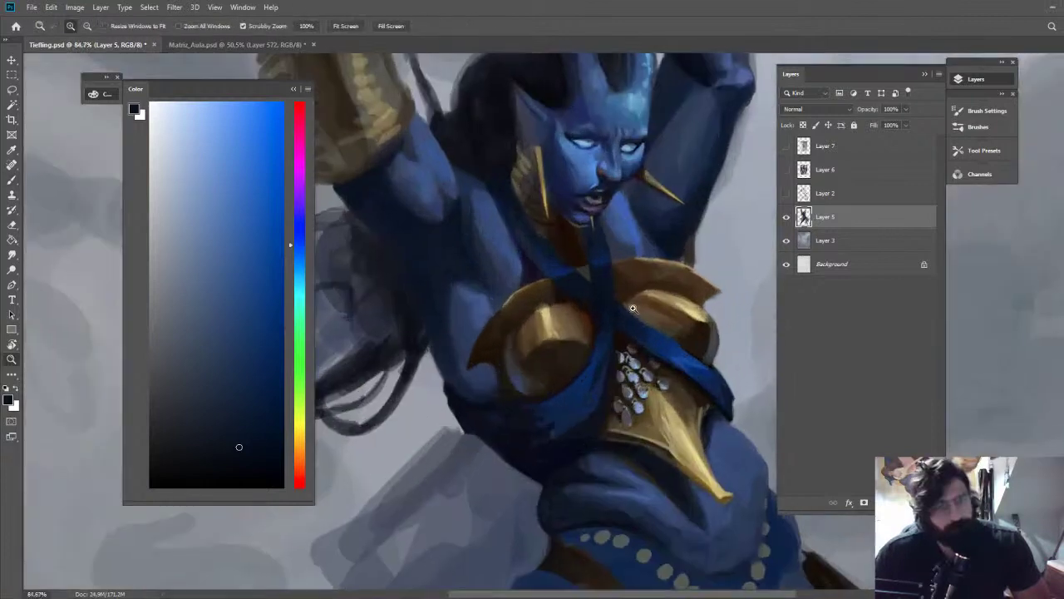
left_click(563, 268, "alt")
left_click(559, 267, "alt")
key("z")
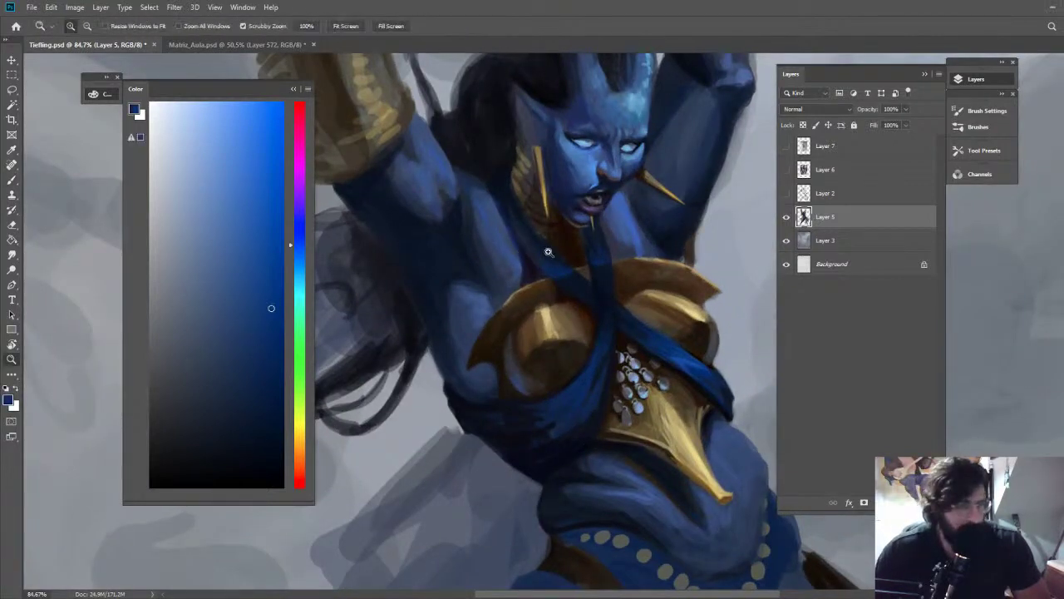
left_click_drag(526, 249, 550, 251)
mouse_move(575, 289)
left_mouse_down()
mouse_move(633, 267)
mouse_move(562, 284)
left_mouse_up()
Choose a near-black blue and shade the straps where they cross below the neck
key("z")
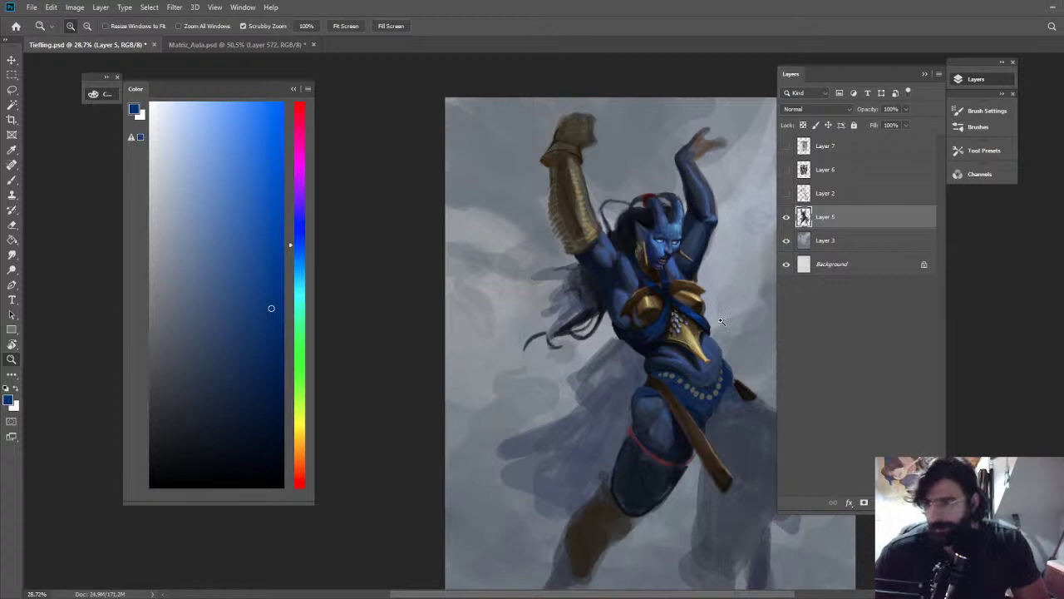
left_click_drag(671, 309, 736, 311)
key("b")
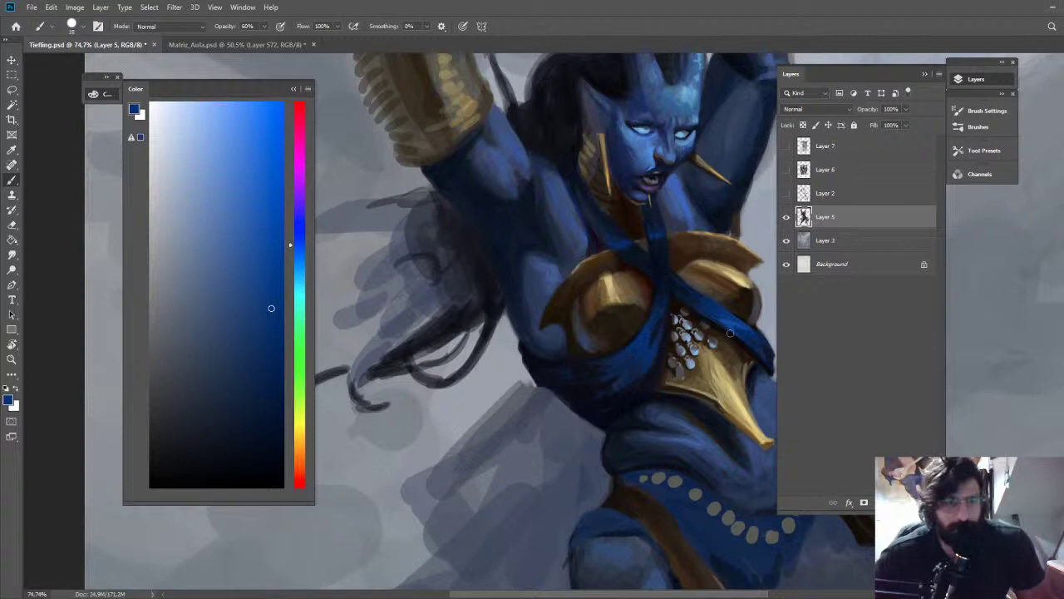
left_click_drag(729, 333, 613, 374)
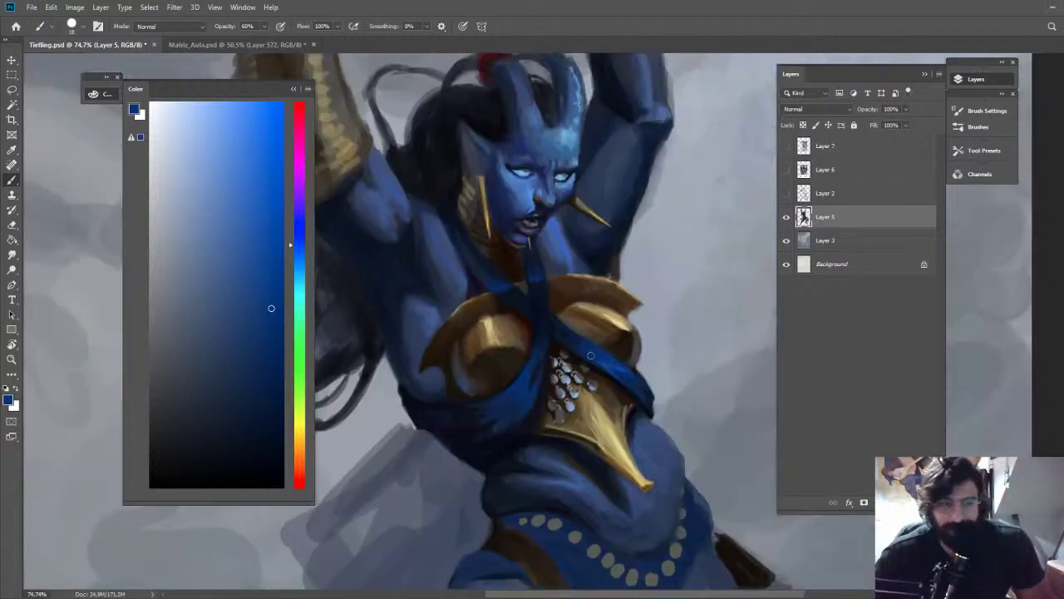
left_click(250, 459)
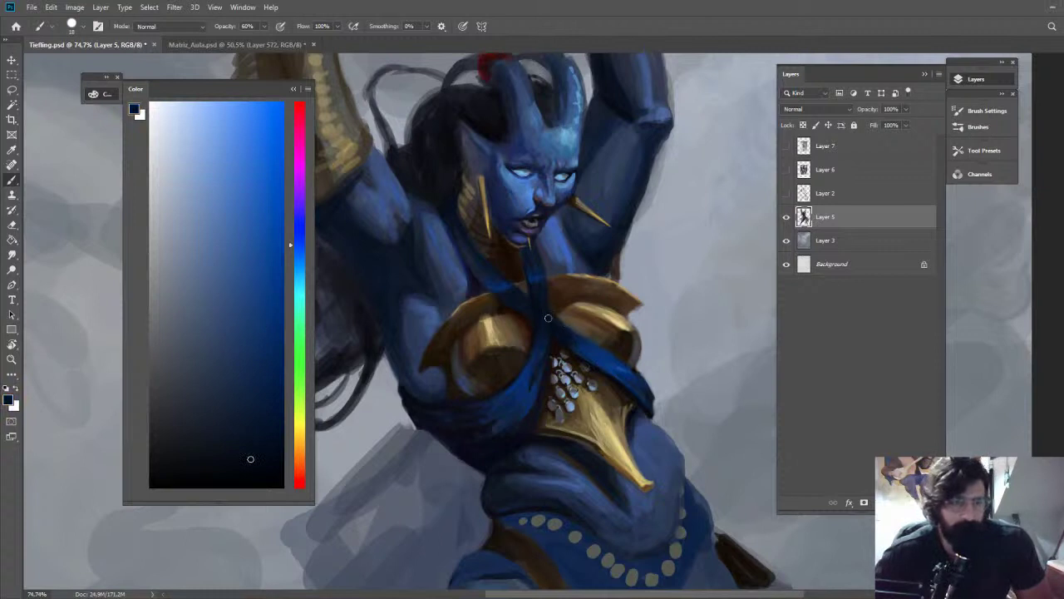
Refine the jawline and neck shadow beside the long earring with sampled dark blue and brown, using a smaller brush
key("ctrl+space")
double_click(565, 183, "ctrl")
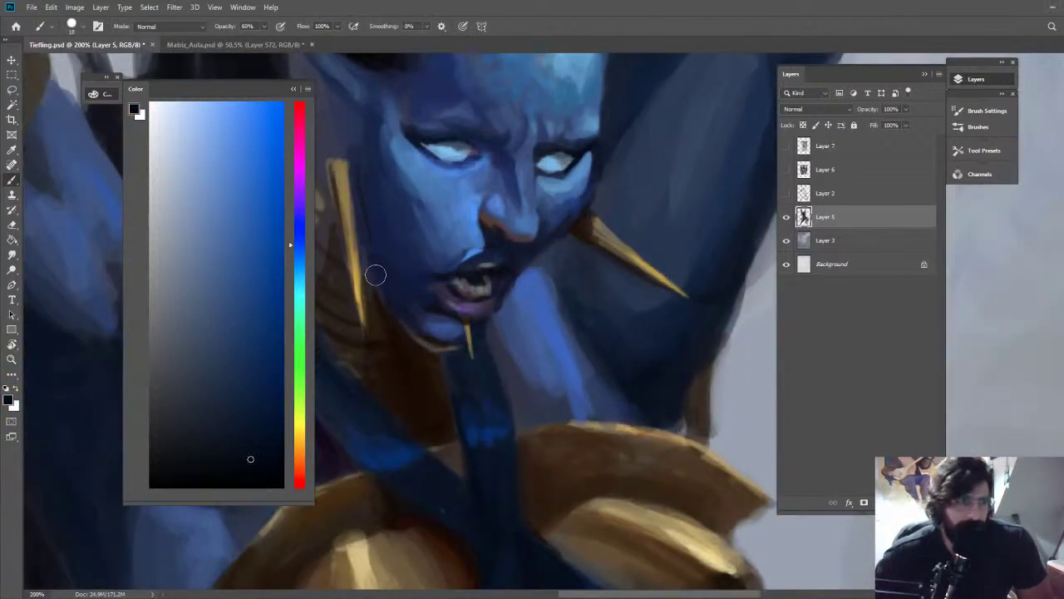
left_click(356, 276, "alt")
key("space")
left_click_drag(442, 278, 642, 257)
key("[")
key("[")
left_click(577, 183, "alt")
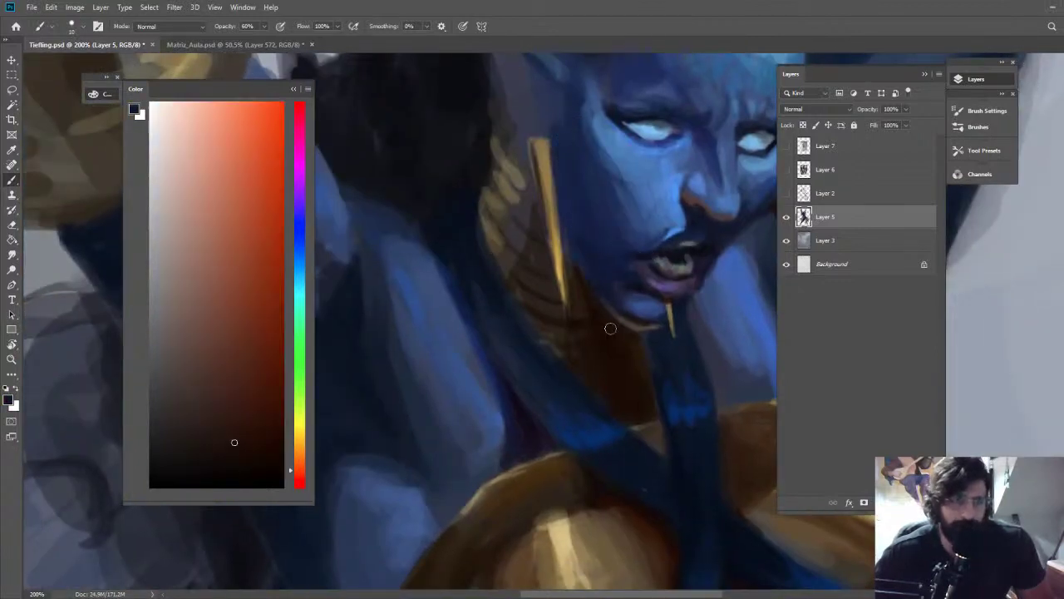
left_click(584, 266, "alt")
left_click(591, 279, "alt")
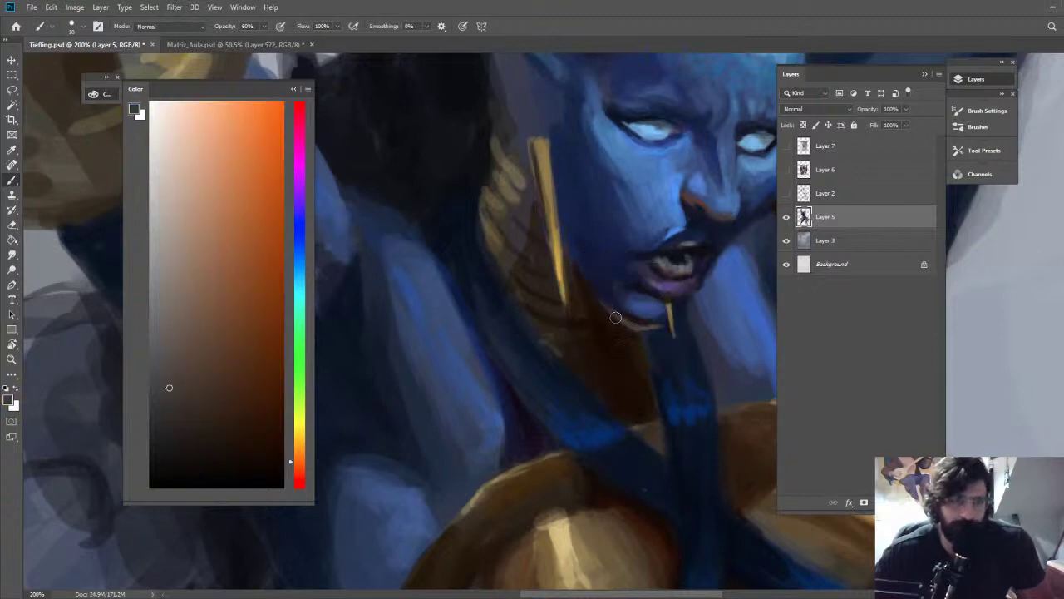
left_click(600, 301, "alt")
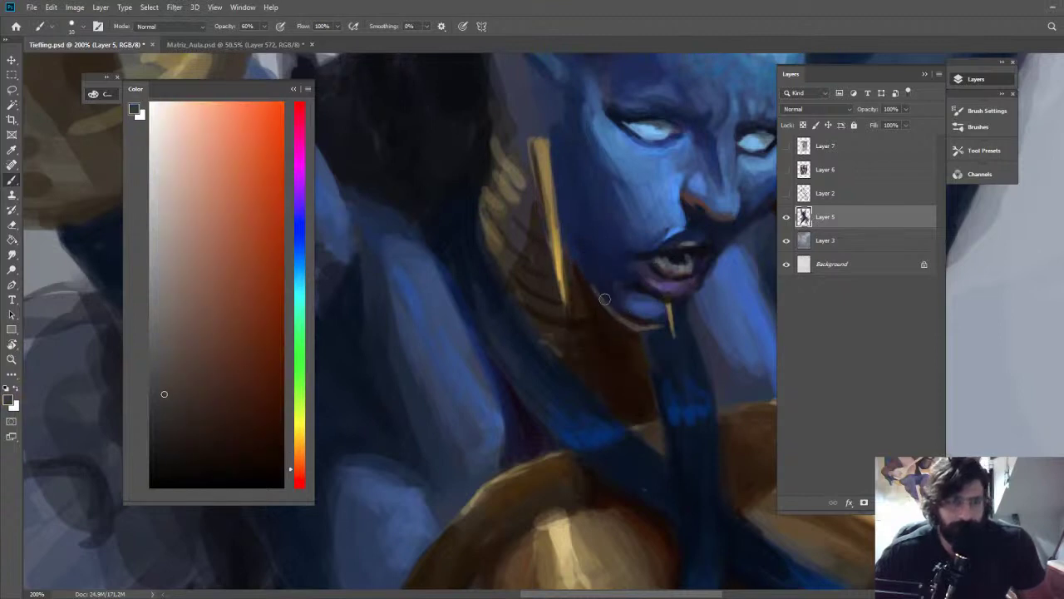
left_click(585, 266, "alt")
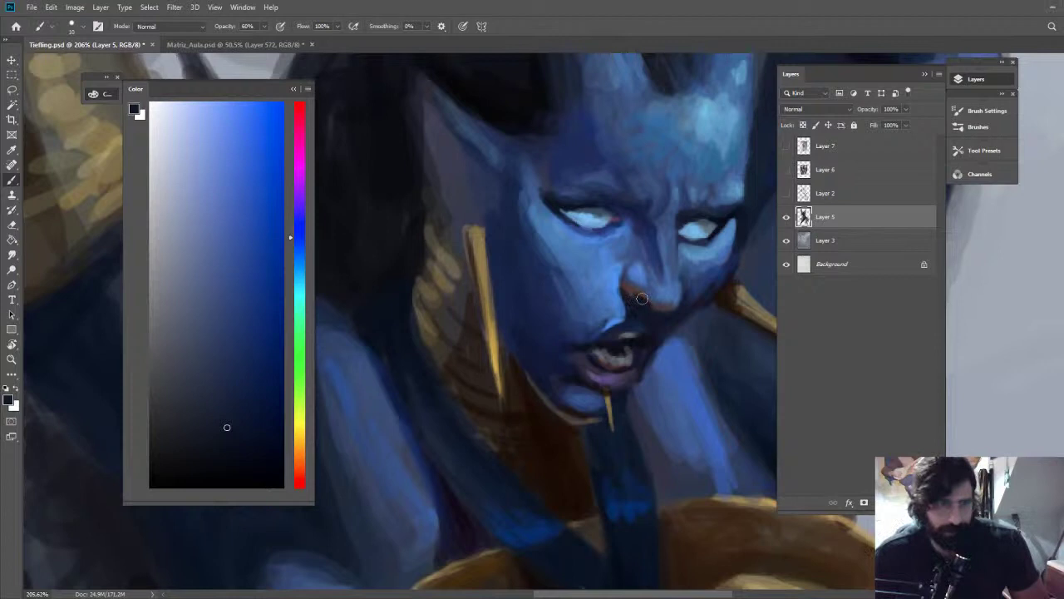
Soften the shadows under the nose and around its bridge with sampled dark and mid blues at 20% brush opacity
left_click(644, 299, "alt")
key("2")
left_click(663, 317, "alt")
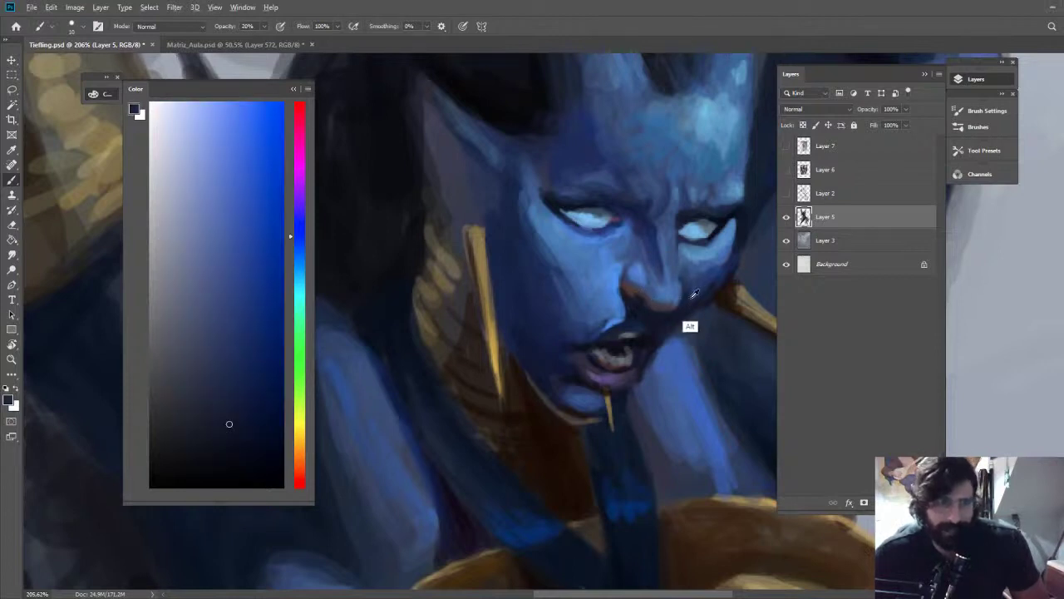
left_click(656, 266, "alt")
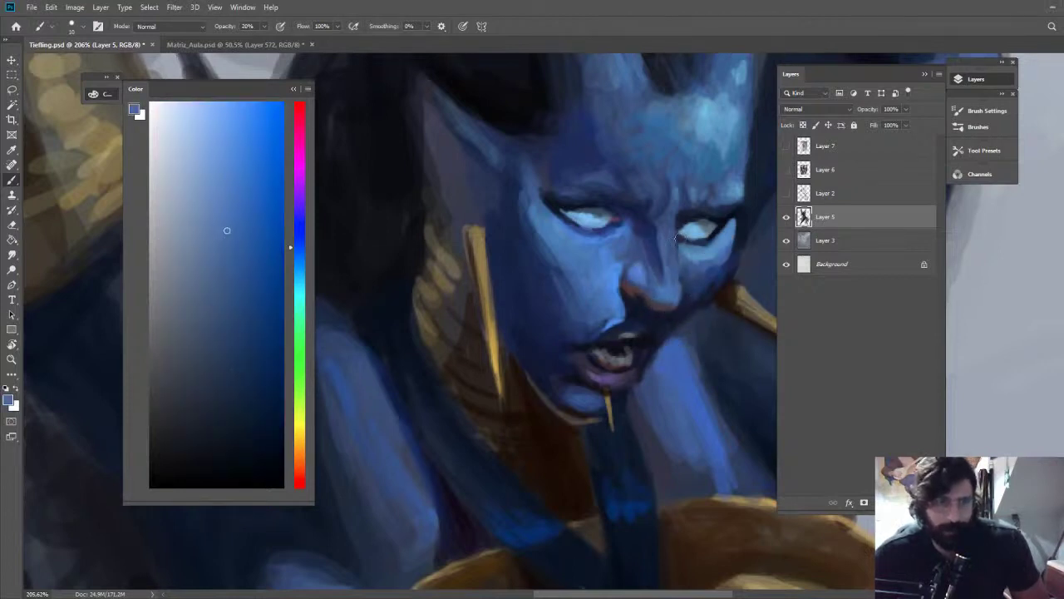
left_click(680, 214, "alt")
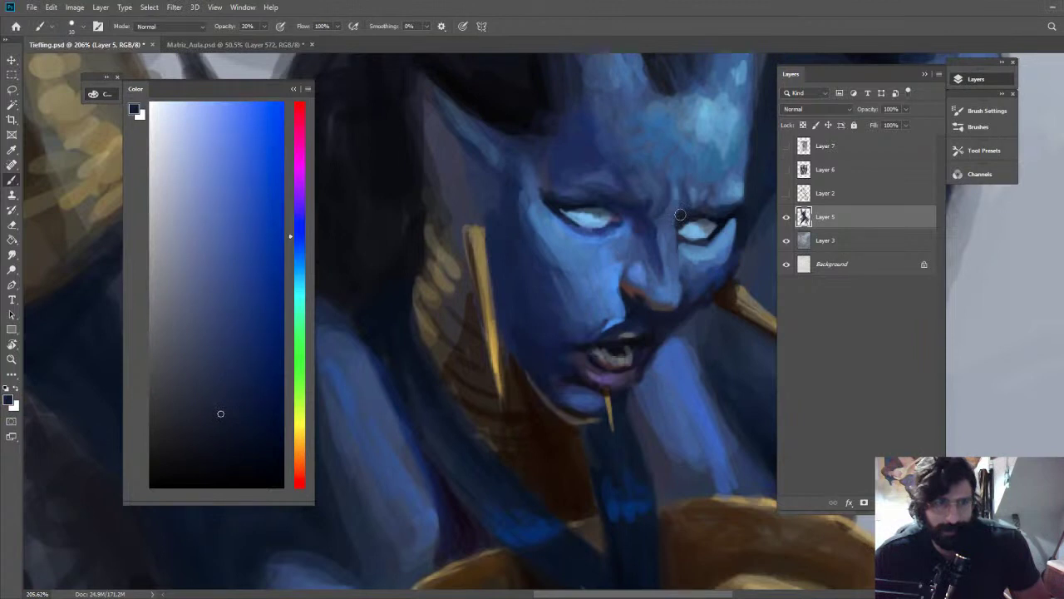
left_click_drag(732, 158, 698, 162)
left_click(658, 295, "alt")
left_click_drag(657, 265, 651, 261)
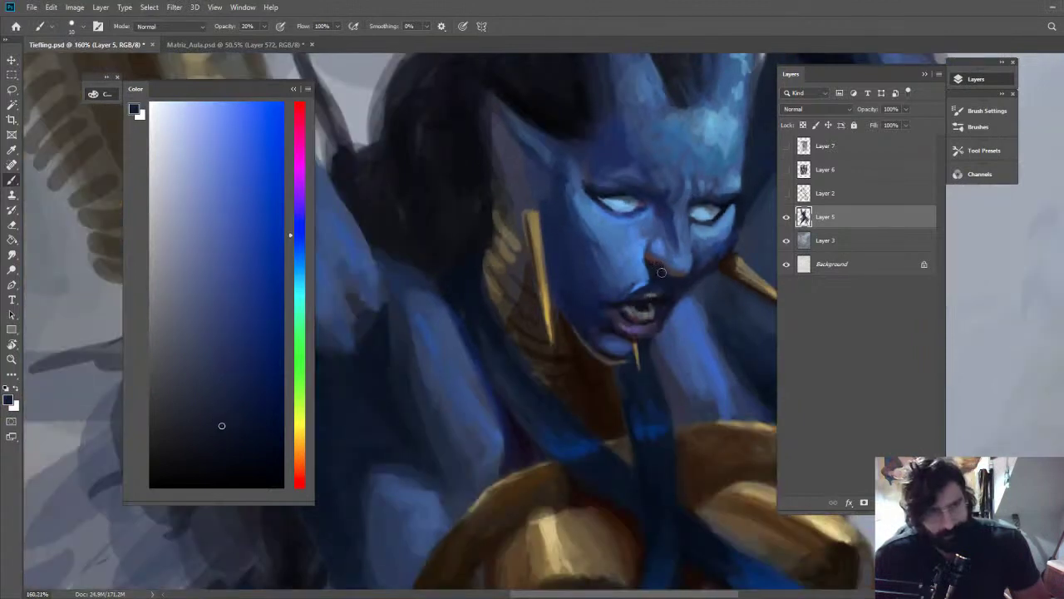
left_click(652, 285, "alt")
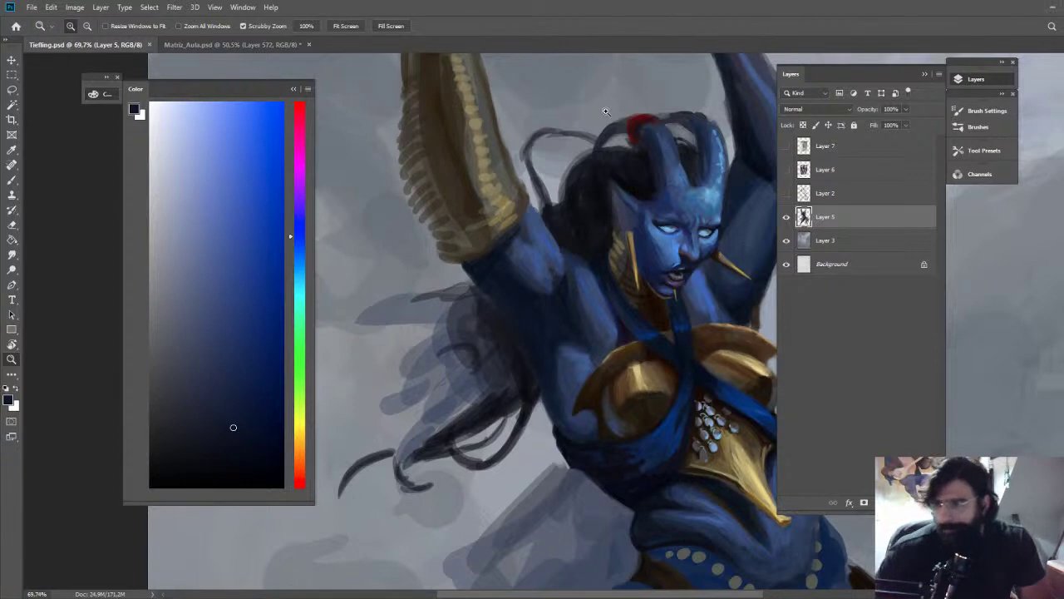
Mirror the canvas view and rework the nostril and nose underside with sampled light blue, muted purple and dark tones at 40% opacity
left_click_drag(701, 226, 752, 237)
key("b")
left_click(560, 274, "alt")
left_click(592, 287, "alt")
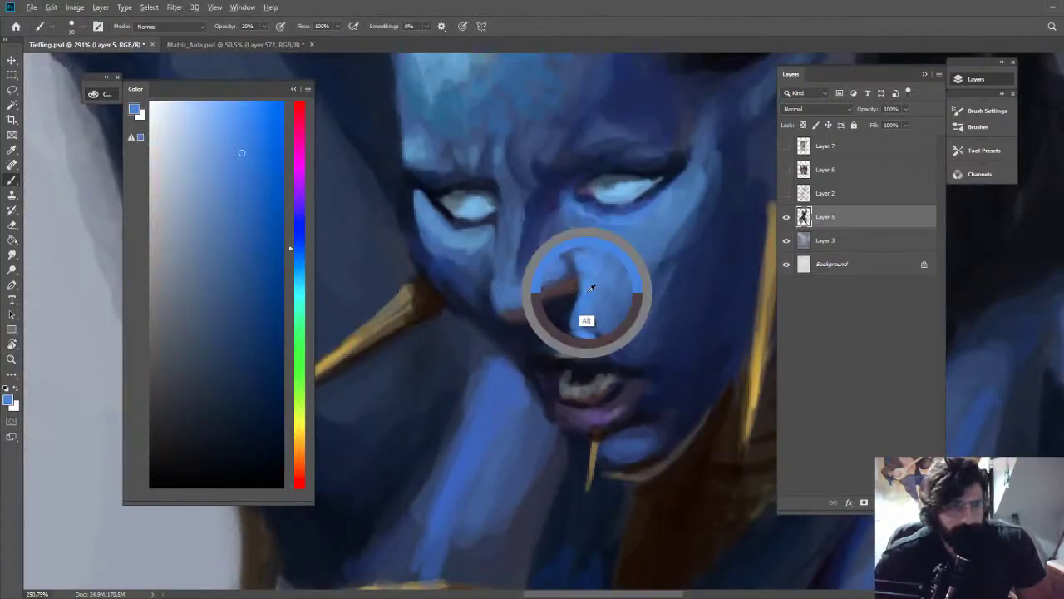
key("4")
left_click(545, 303, "alt")
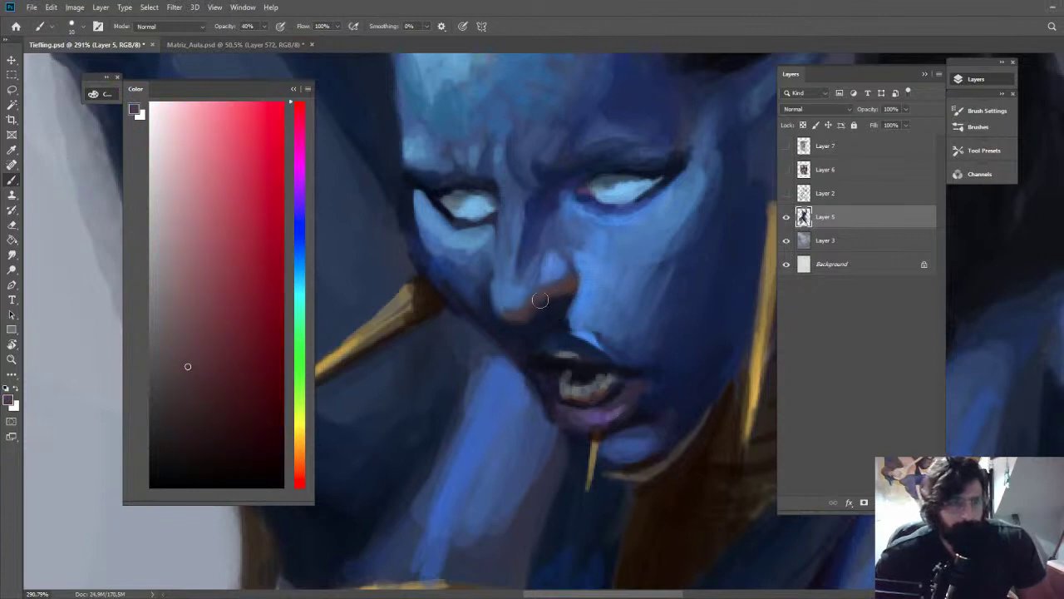
left_click(534, 309, "alt")
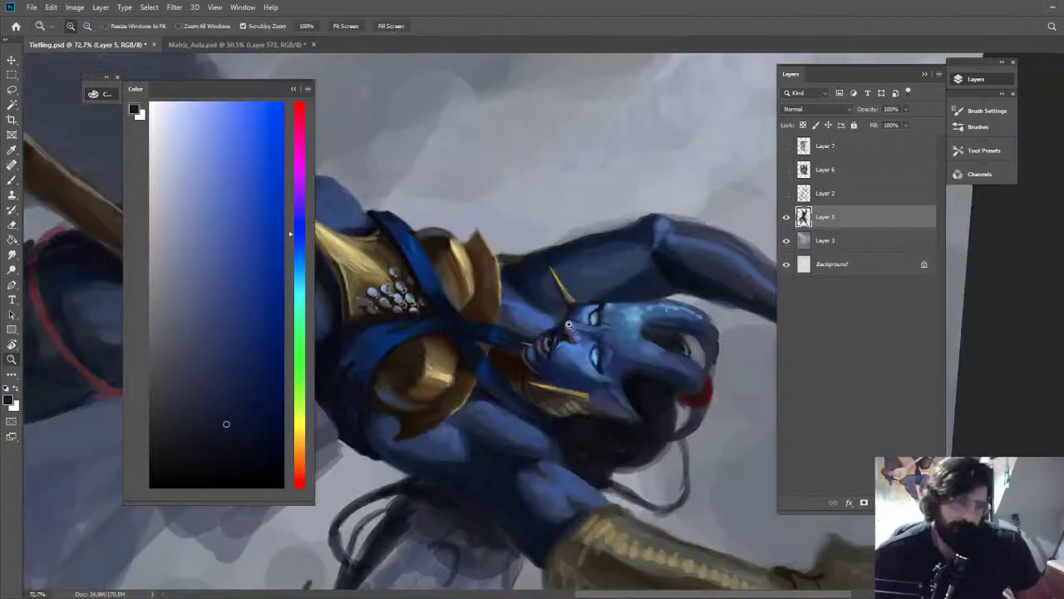
Rotate the canvas view, paint mid blue along the nose tip and nostril wing, and restore the upright view
left_click_drag(580, 324, 609, 326)
key("b")
left_click(589, 379, "alt")
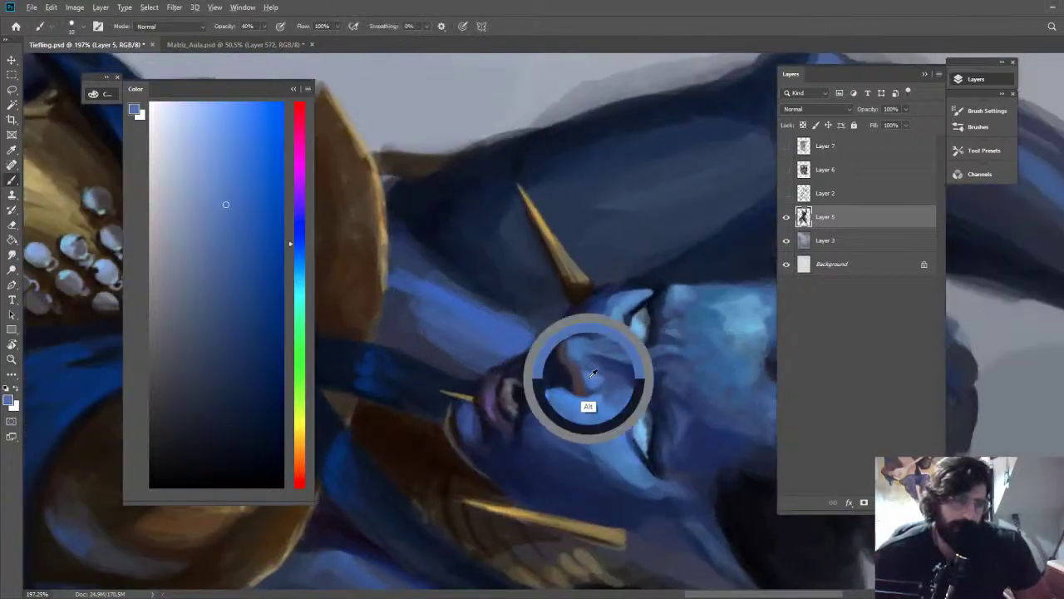
left_click_drag(574, 357, 596, 388)
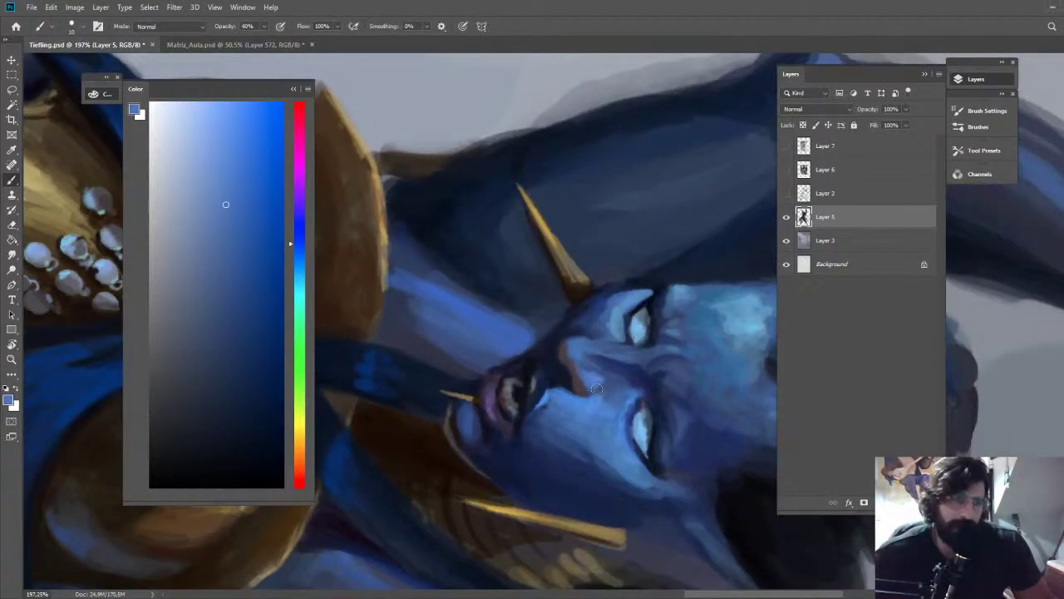
key("Escape")
Define the nostril and nose wing with sampled near-black blue, muted purple and mid blue
left_click(626, 300, "alt")
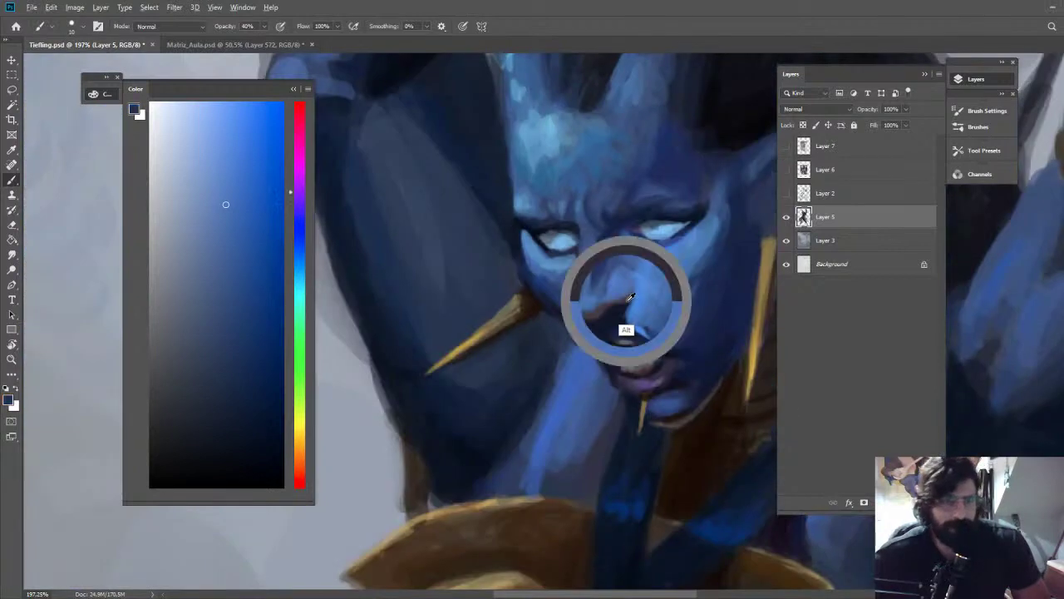
left_click(634, 327, "alt")
left_click(617, 315, "alt")
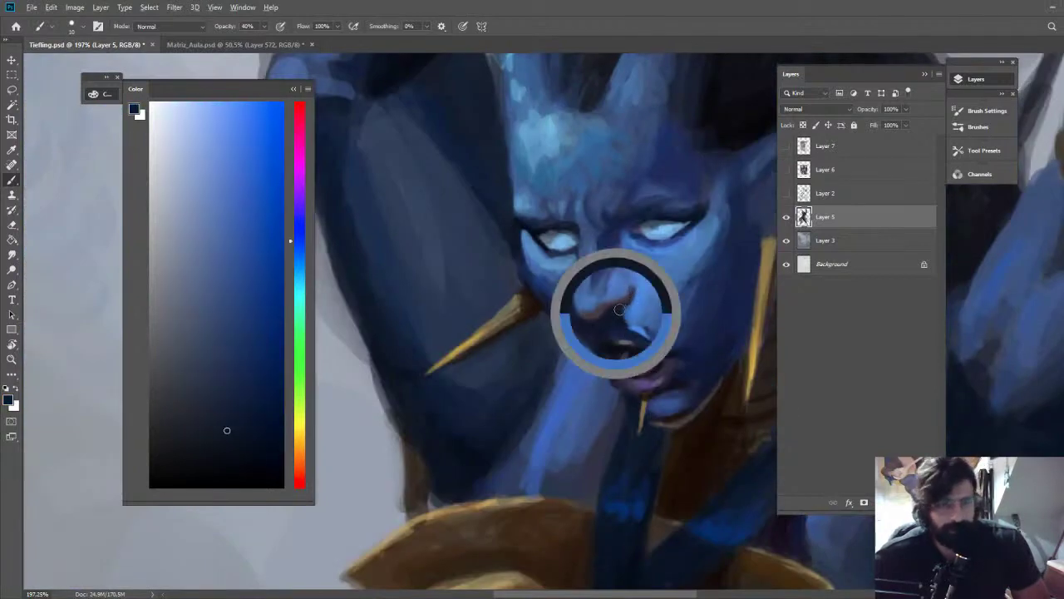
left_click(628, 295, "alt")
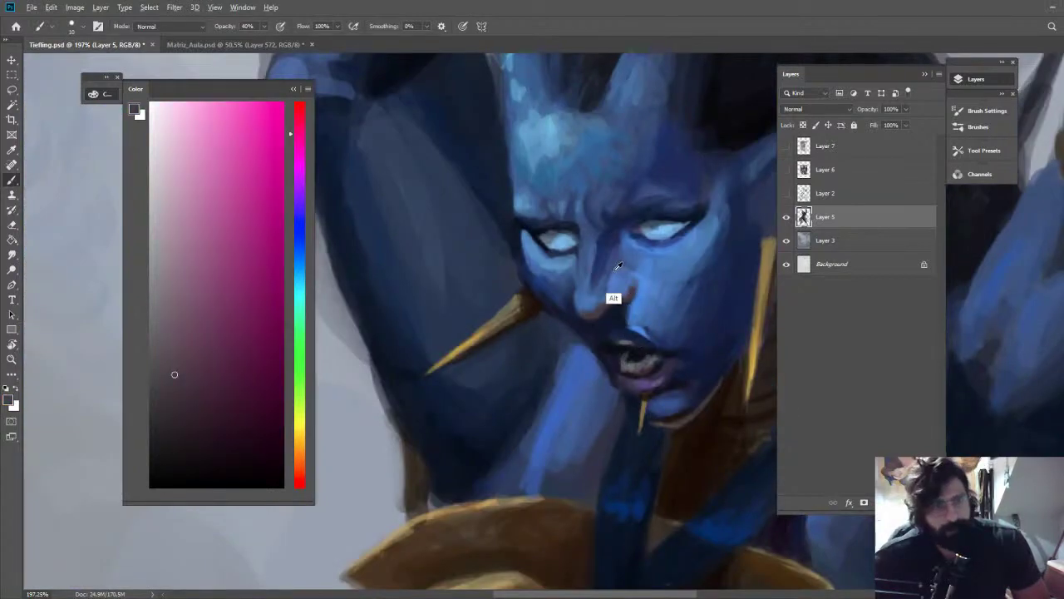
left_click(612, 277, "alt")
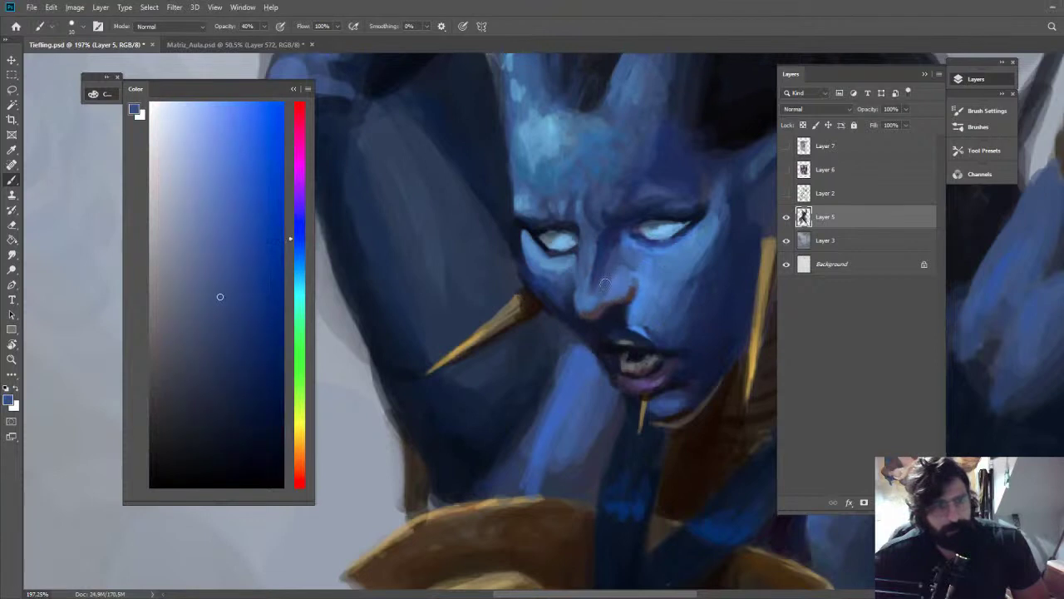
Blend the far side of the nose into the cheek with sampled mid blue
scroll(604, 284, "down", 5)
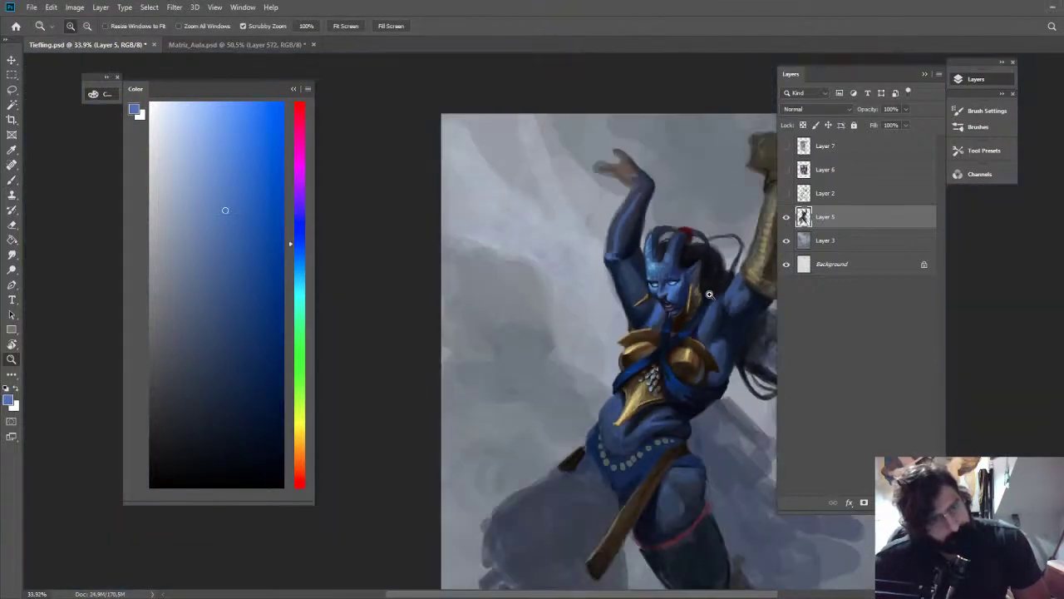
scroll(634, 326, "up", 6)
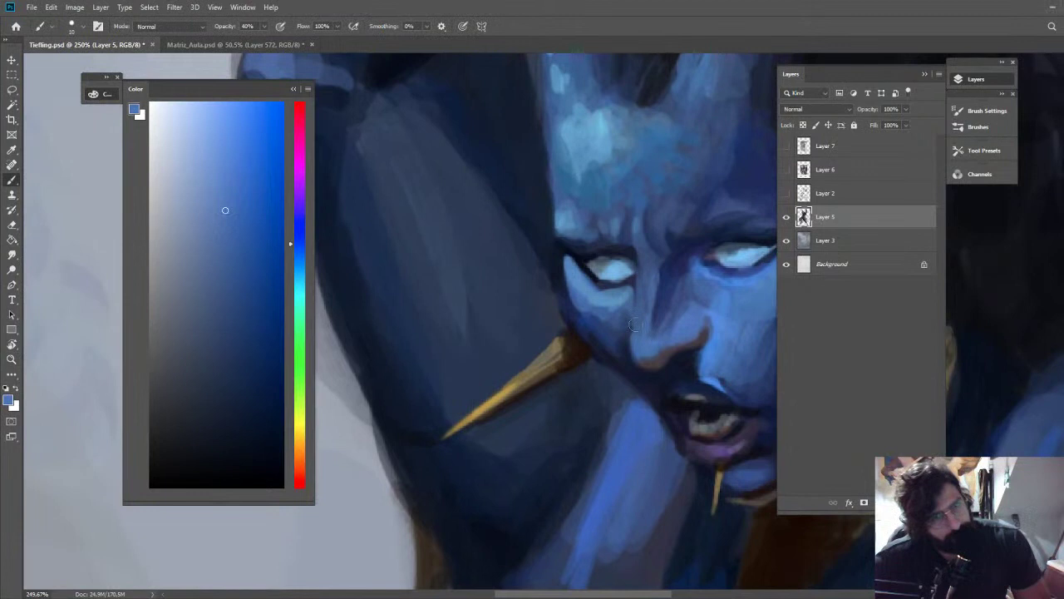
left_click(631, 336, "alt")
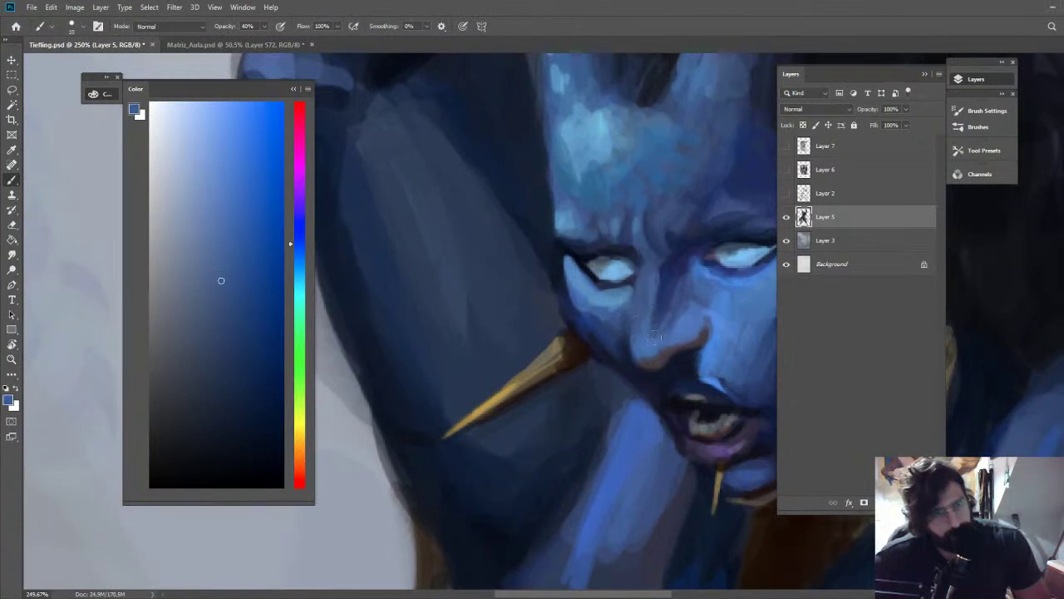
key("z")
left_click_drag(694, 321, 628, 323)
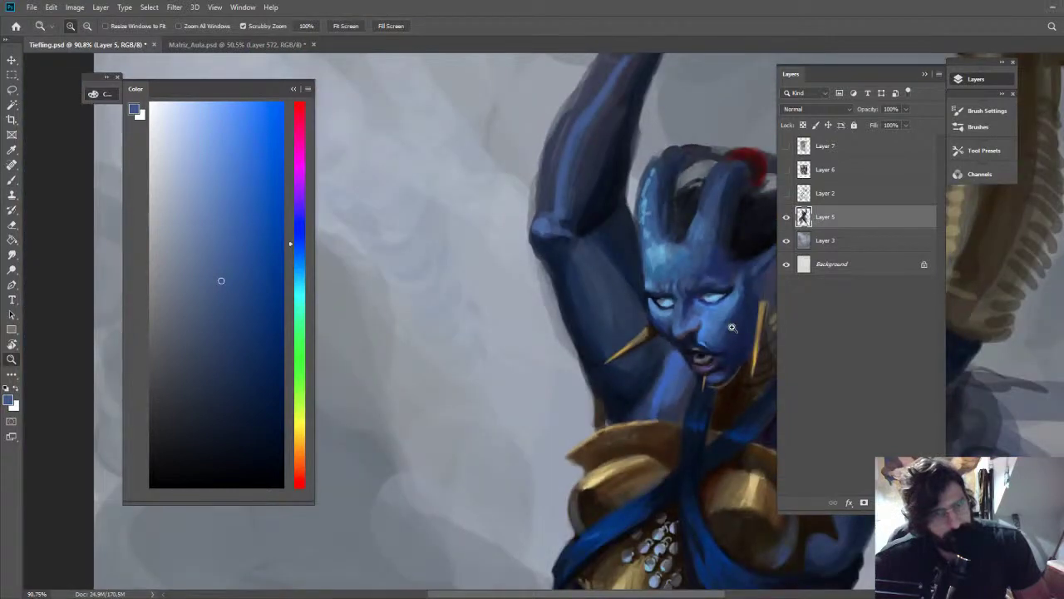
left_click_drag(732, 328, 760, 333)
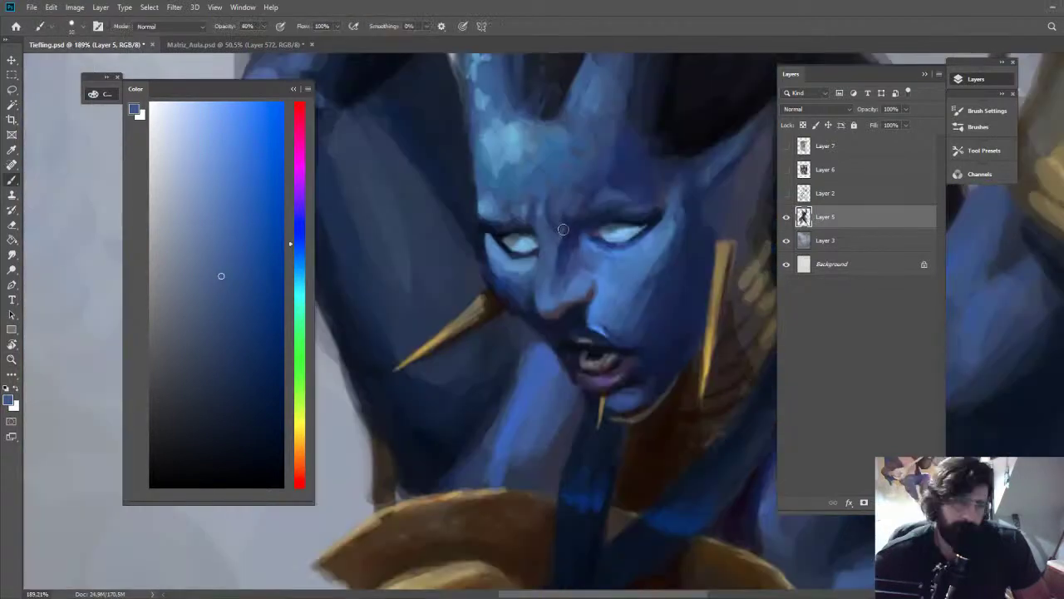
Touch up the nose bridge between the eyes with sampled blue and save the file
left_click(548, 233, "alt")
left_click_drag(556, 230, 568, 237)
key("z")
left_click_drag(587, 202, 491, 116)
key("ctrl+s")
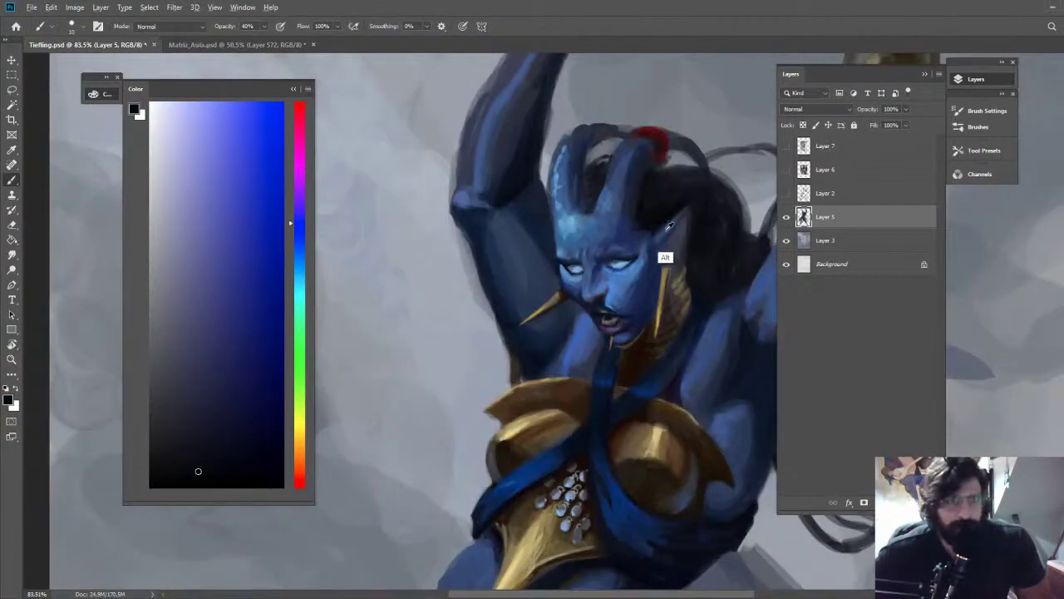
Touch up the pointed ear and the temple beside it with sampled muted blue and dark blue
left_click(662, 234, "alt")
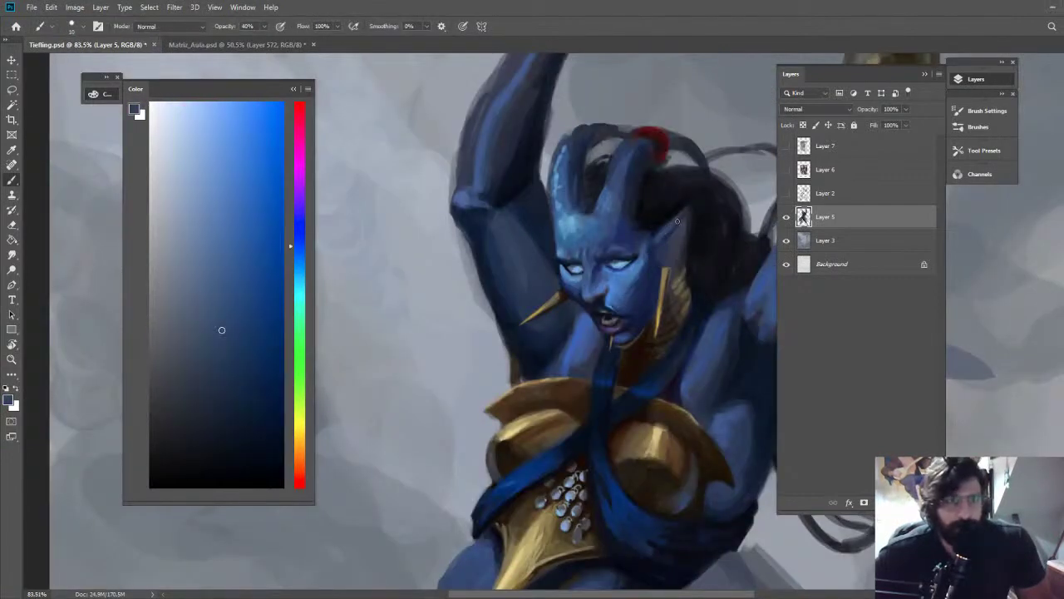
left_click(653, 245, "alt")
left_click(647, 267, "alt")
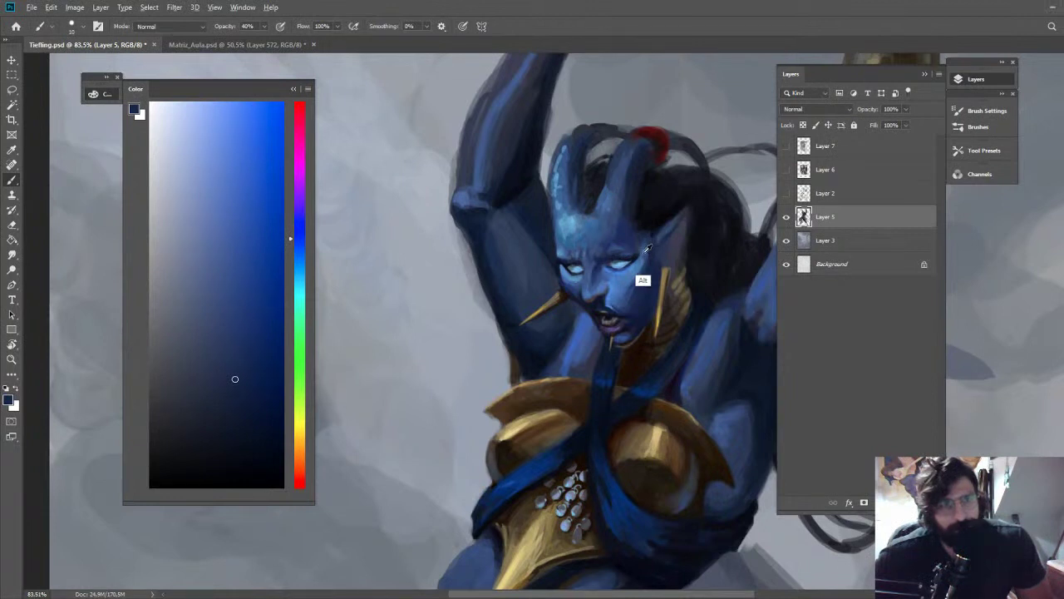
Refine the face contour beside the far eye with sampled light blue and dark navy
scroll(647, 247, "up", 2)
left_click(556, 347, "alt")
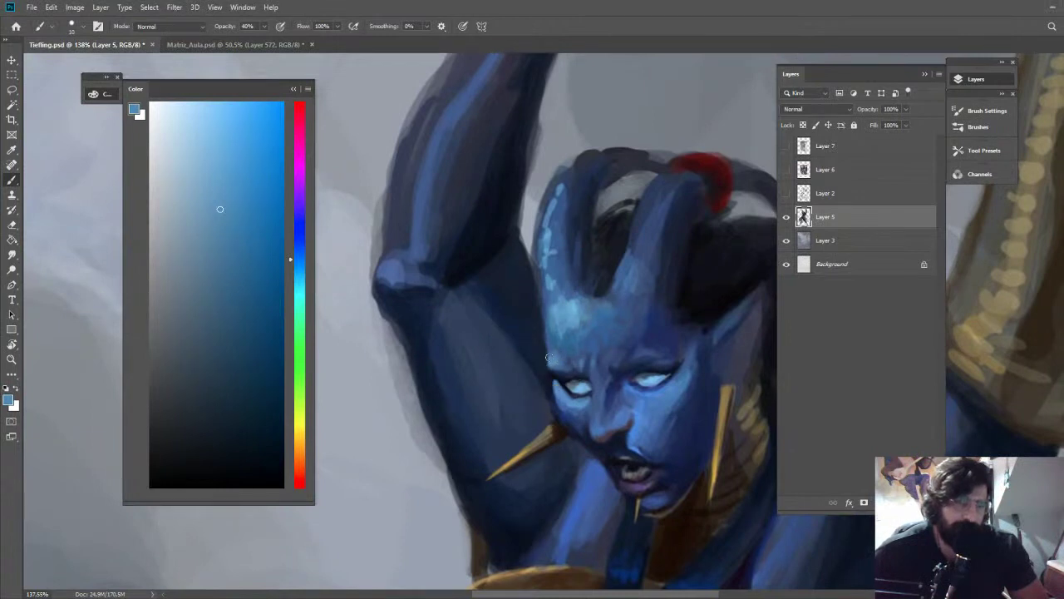
left_click(552, 363, "alt")
left_click(551, 412, "alt")
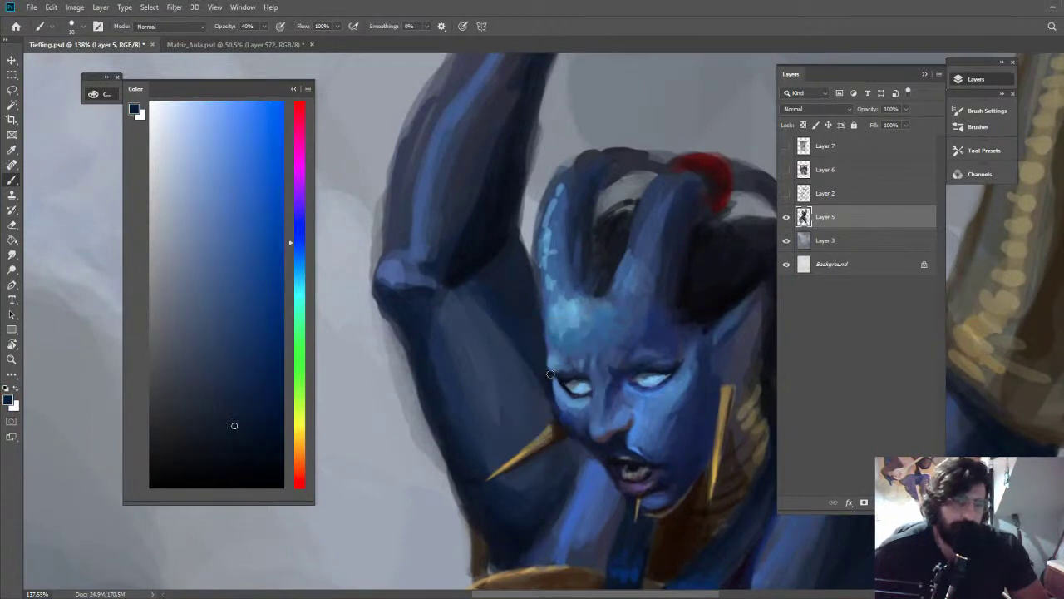
mouse_move(551, 370)
left_mouse_down()
mouse_move(552, 387)
mouse_move(510, 281)
mouse_move(459, 276)
left_mouse_up()
key("ctrl+space")
left_click_drag(587, 387, 484, 267)
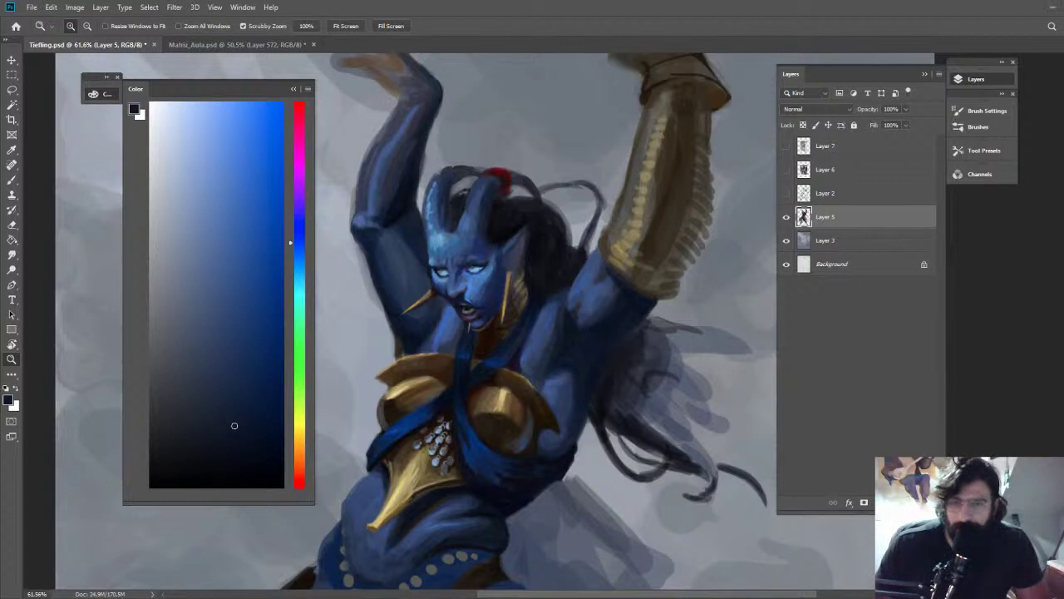
Touch up the shadows on the face with sampled near-black blue
mouse_move(420, 267)
left_mouse_down()
mouse_move(463, 273)
mouse_move(470, 289)
mouse_move(491, 286)
left_mouse_up()
left_click(455, 285, "alt")
left_click(462, 277, "alt")
Rotate the canvas view and touch up the inner corner of the near eye and the adjoining cheek with sampled mid blue
left_click_drag(501, 273, 416, 257)
key("r")
left_click_drag(416, 257, 626, 227)
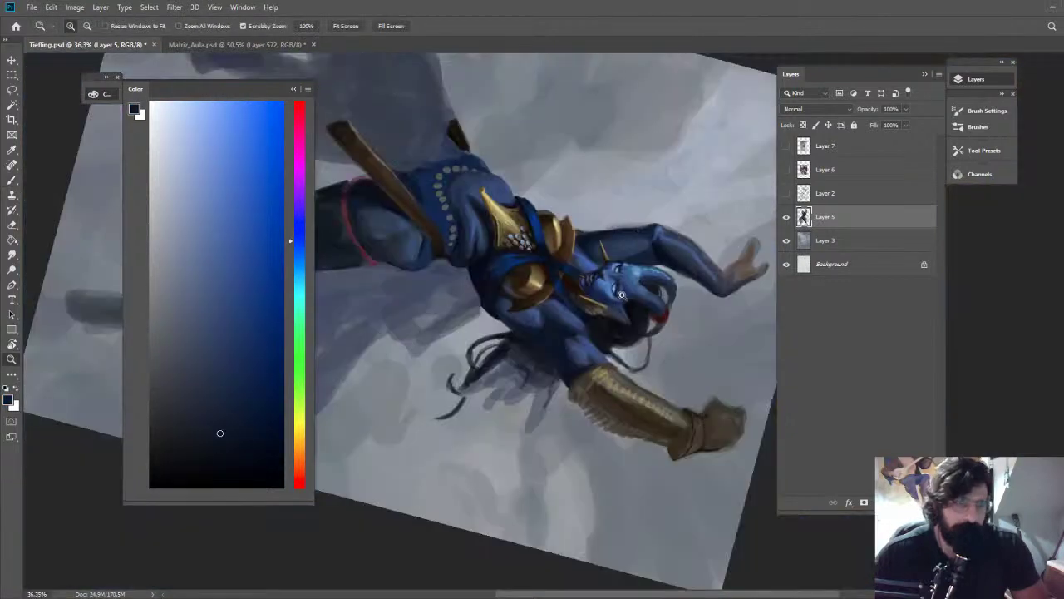
left_click_drag(630, 304, 685, 299)
left_click(568, 223, "alt")
mouse_move(568, 226)
left_mouse_down()
mouse_move(557, 237)
mouse_move(581, 229)
left_mouse_up()
left_click(578, 256, "alt")
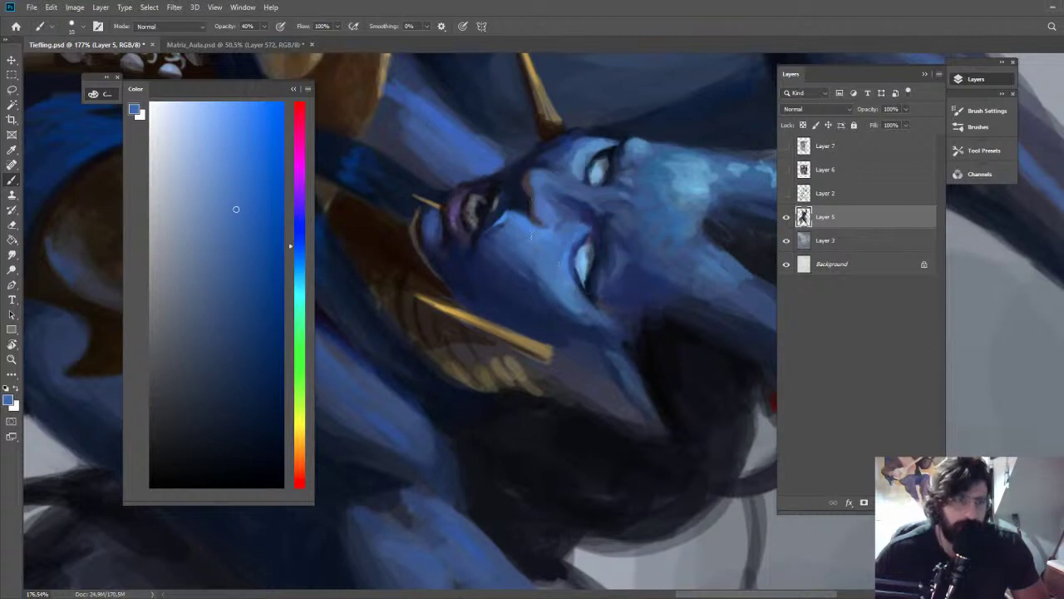
left_click(511, 221, "alt")
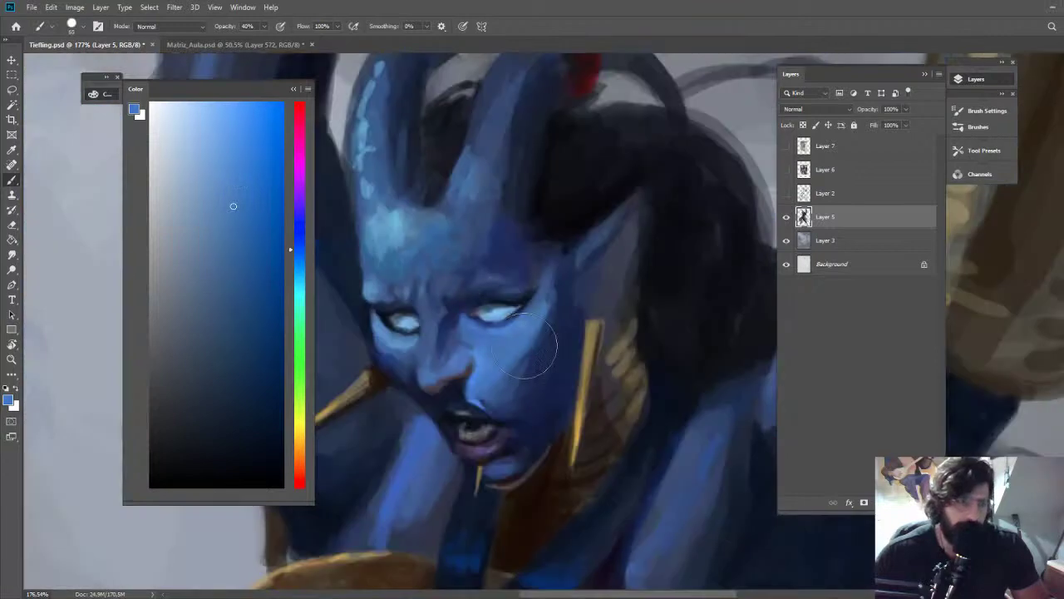
Blend the near cheek below the eye with sampled mid and dark blues, using a brush of about 65 px
left_click(526, 346, "alt")
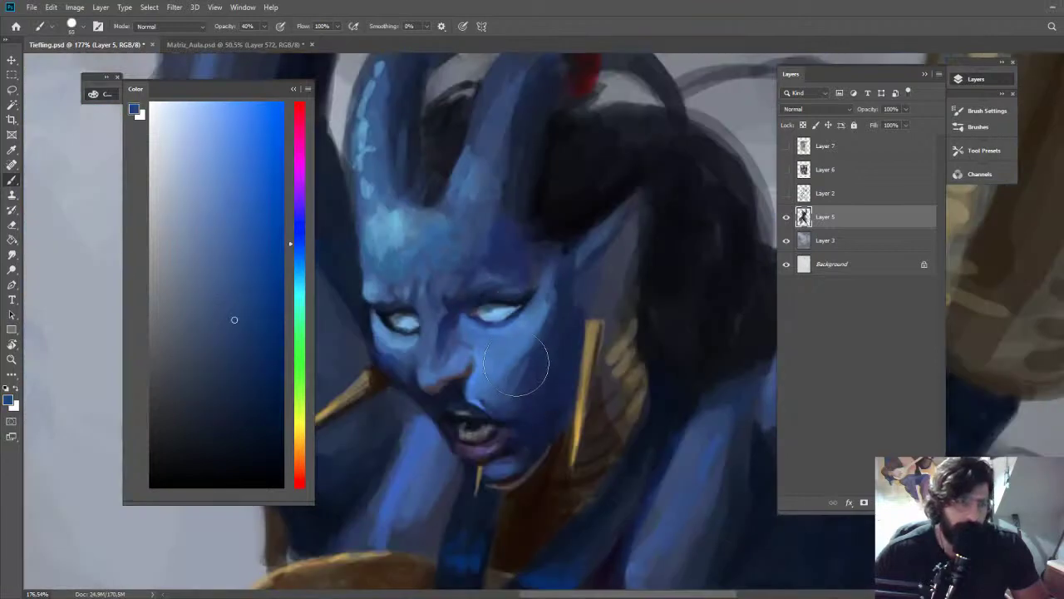
left_click(530, 342, "alt")
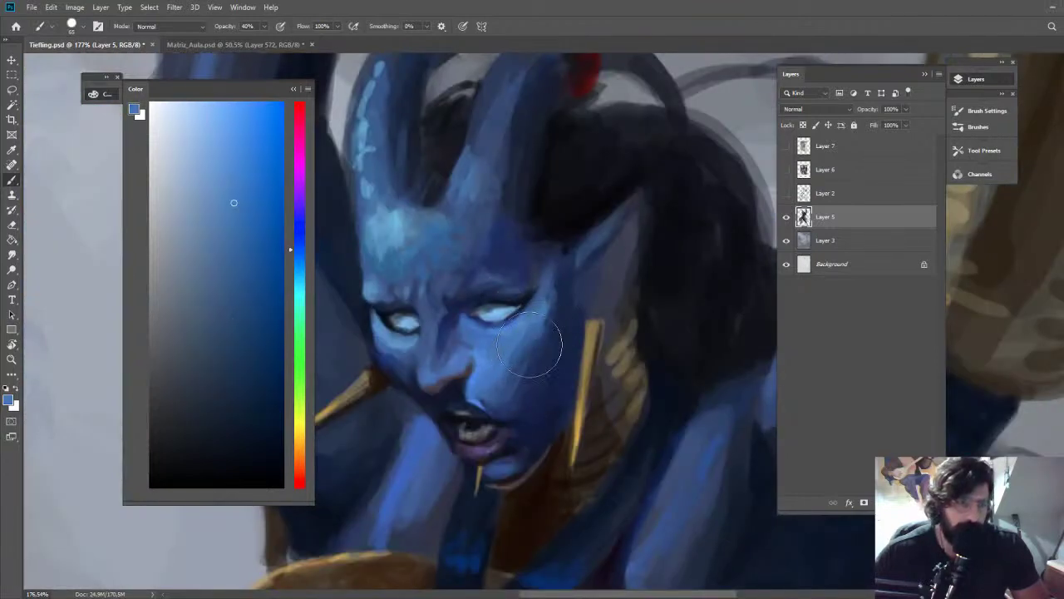
left_click(530, 343, "alt")
left_click(528, 348, "alt")
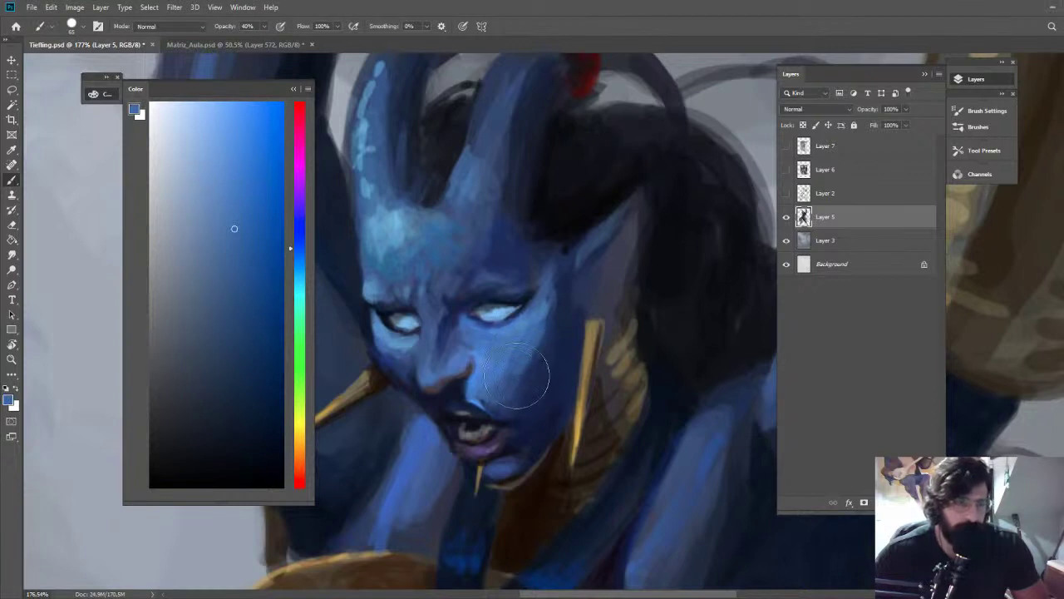
left_click(525, 374, "alt")
Flip the canvas horizontally and reduce the brush diameter to 22 px
key("z")
key("ctrl+0")
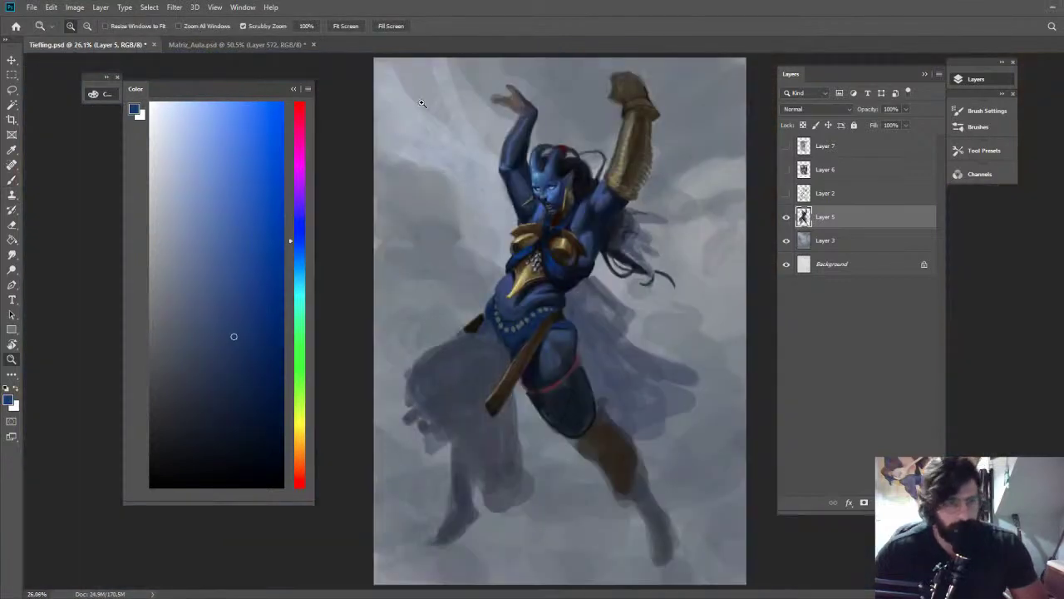
key("ctrl+shift+h")
left_click_drag(573, 171, 651, 197)
key("b")
left_click_drag(569, 253, 549, 267)
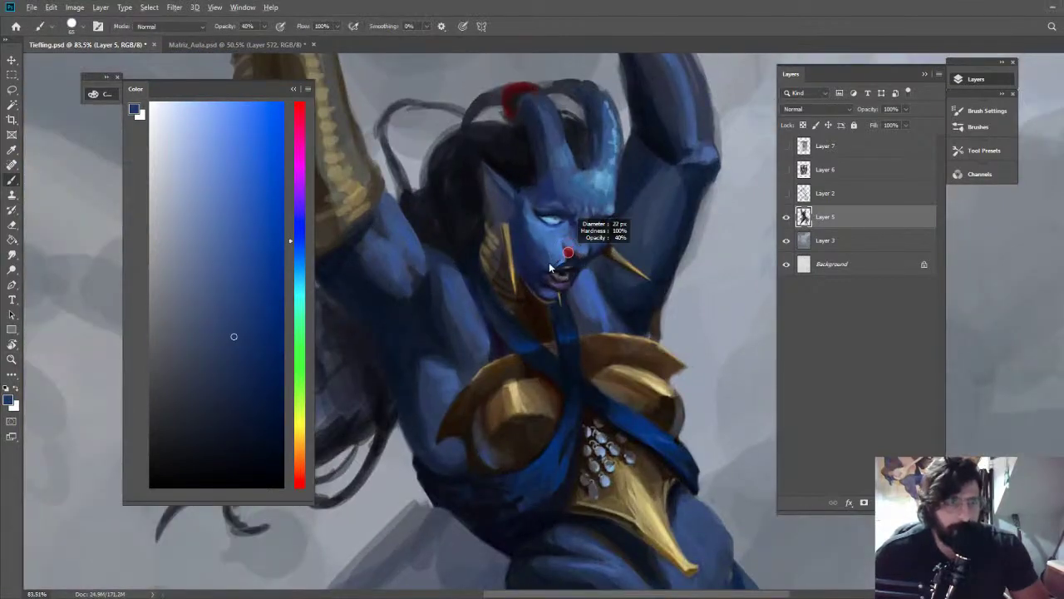
Soften the outer corner of the near eye with sampled mid blue and dark blue
key("z")
left_click_drag(559, 200, 625, 221)
key("b")
left_click(500, 244, "alt")
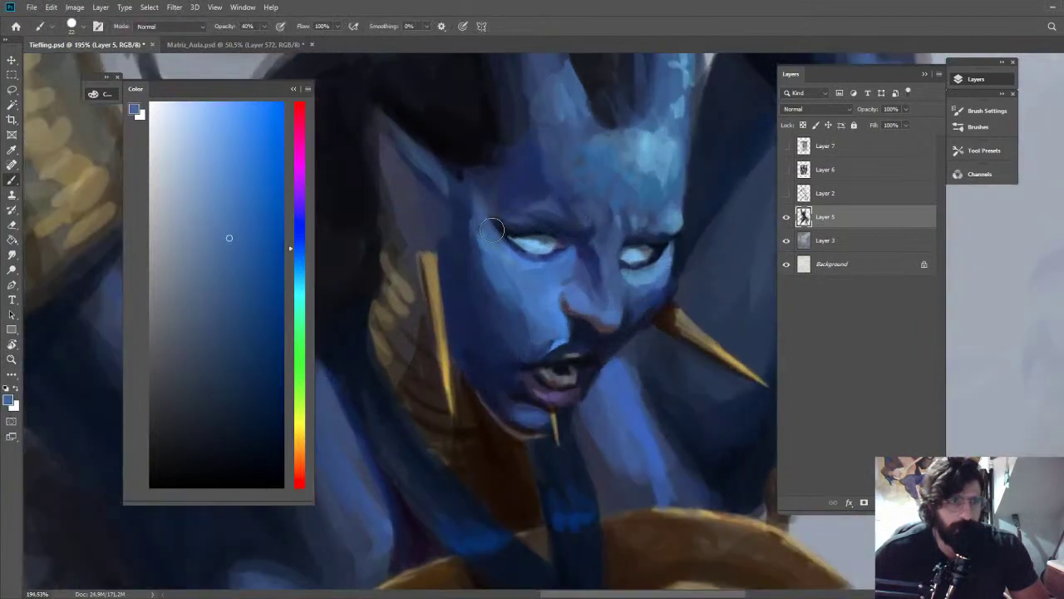
left_click(508, 225, "alt")
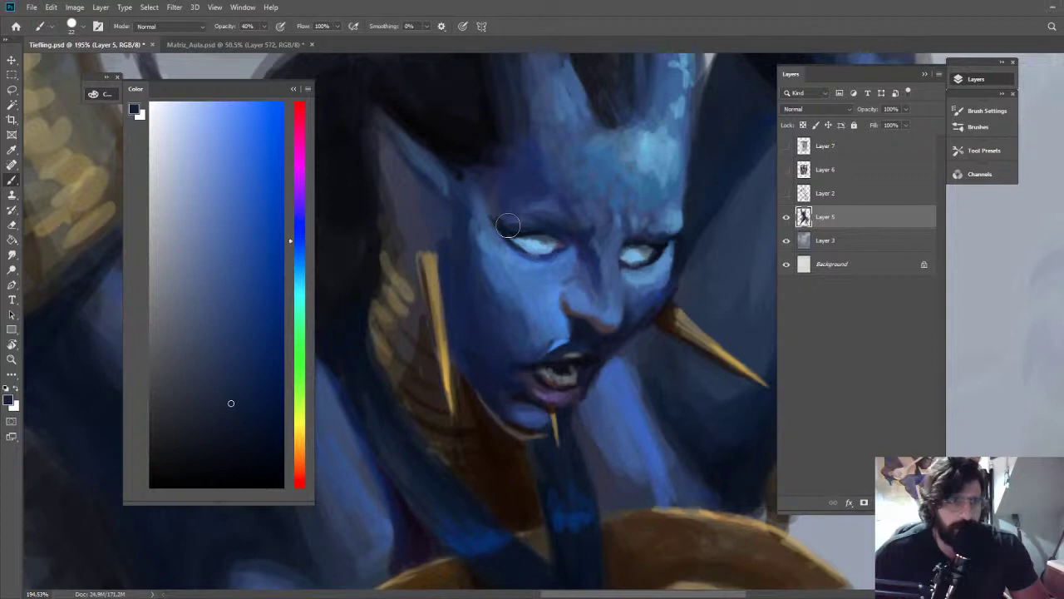
Refine the near eye's upper lid and outer corner at 20% brush opacity with sampled light blue, grey-blue and navy
key("2")
left_click(523, 231, "alt")
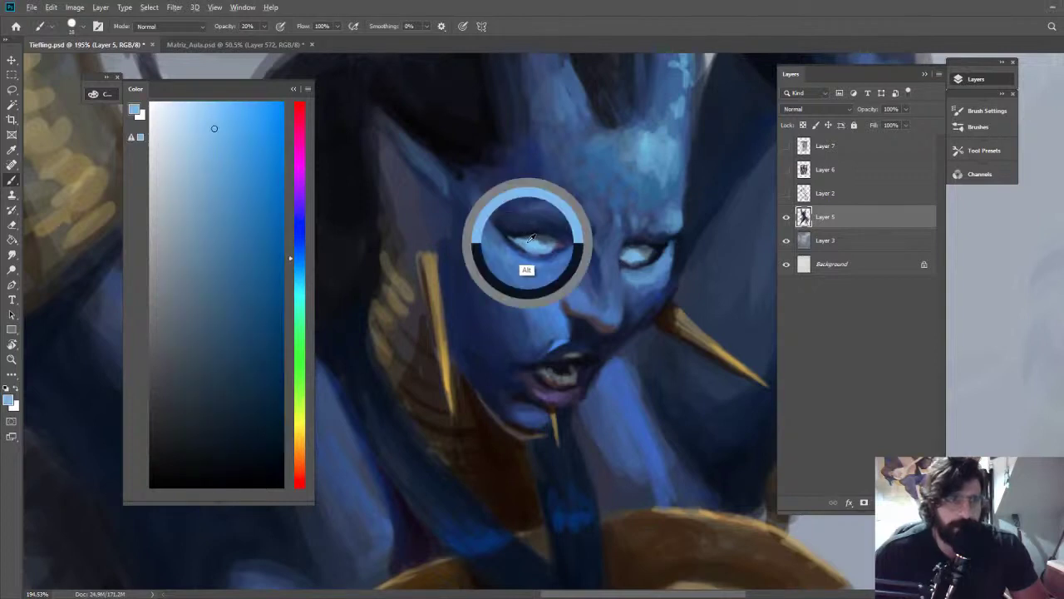
left_click(509, 233, "alt")
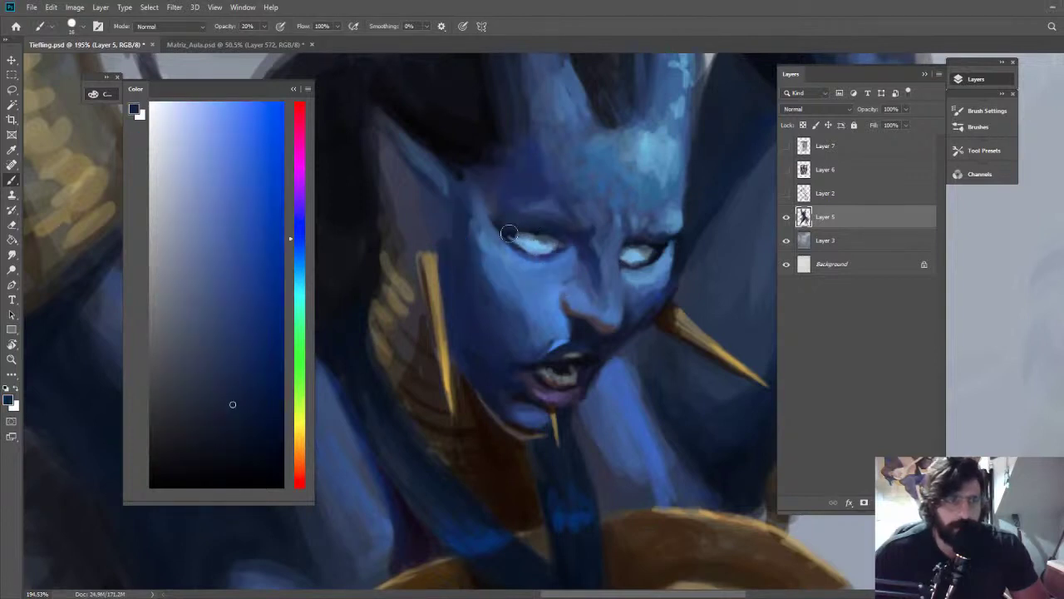
left_click(543, 266, "alt")
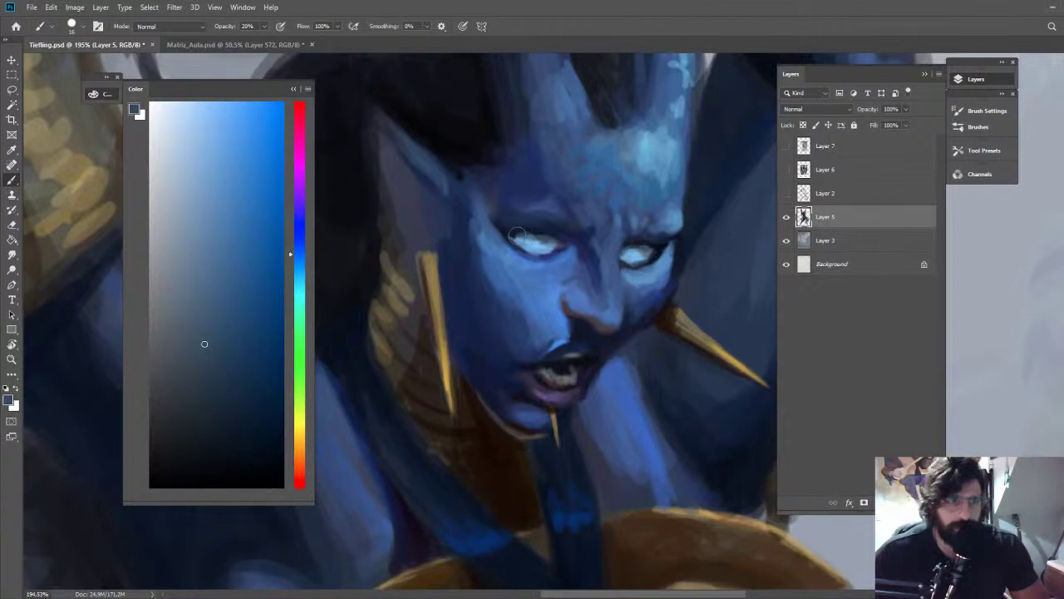
left_click(513, 234, "alt")
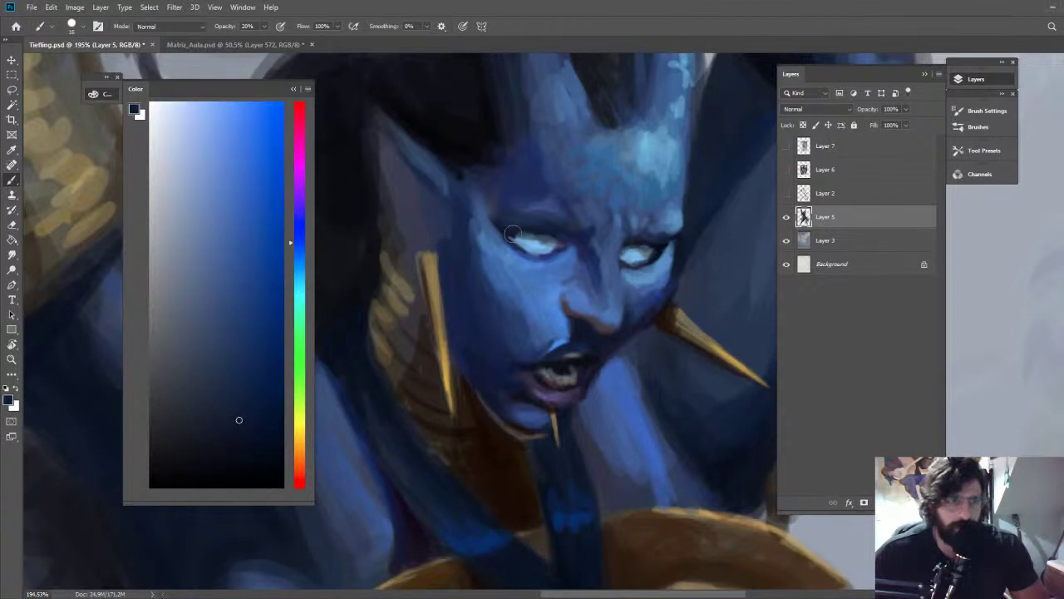
Rotate the canvas view and shade the upper part of both eyeballs with muted grey-blue and grey-brown
key("ctrl+space")
left_click_drag(665, 224, 572, 225)
key("r")
left_click_drag(713, 164, 472, 104)
key("ctrl+space")
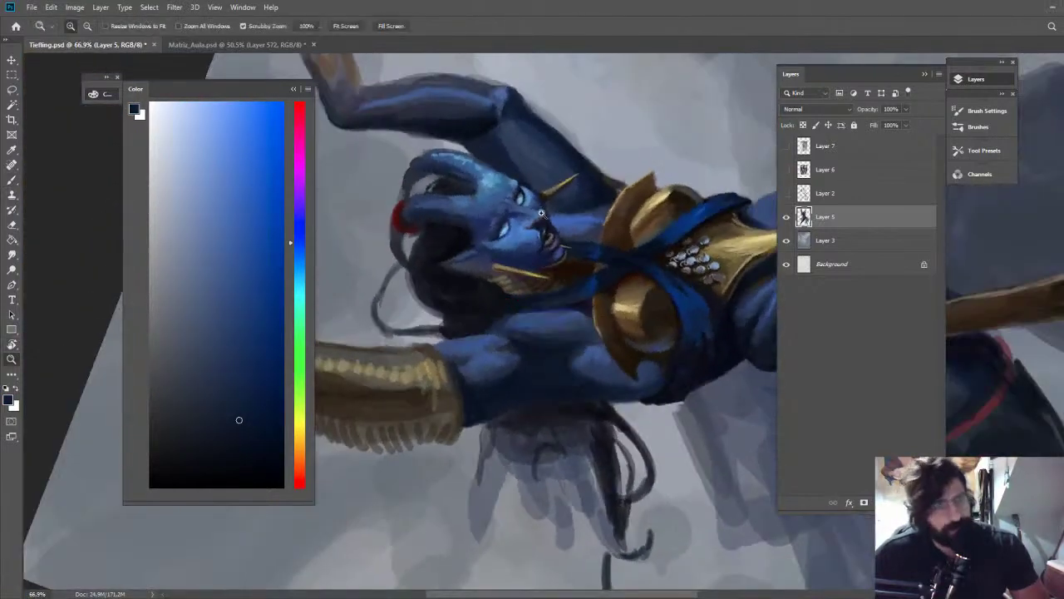
left_click_drag(543, 213, 663, 211)
left_click(557, 226, "alt")
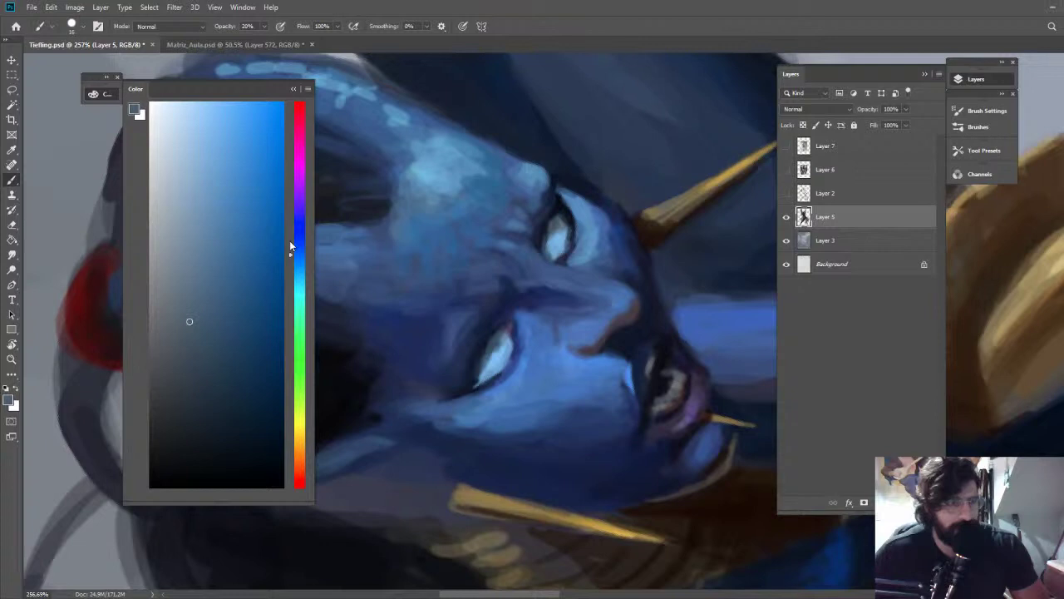
left_click(488, 346, "alt")
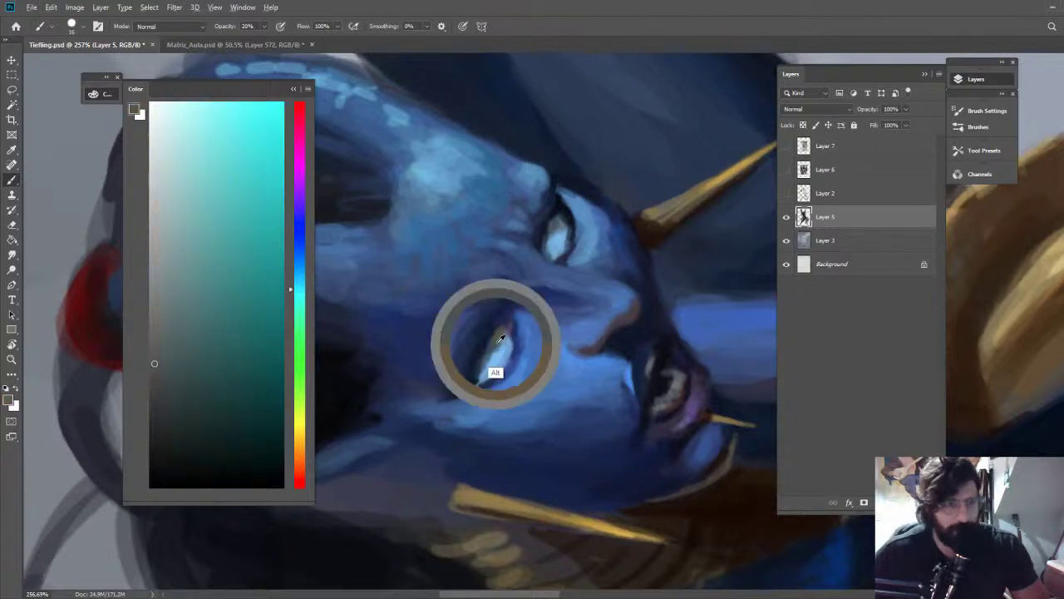
left_click_drag(494, 347, 498, 340)
mouse_move(555, 227)
left_mouse_down()
mouse_move(549, 240)
mouse_move(556, 218)
left_mouse_up()
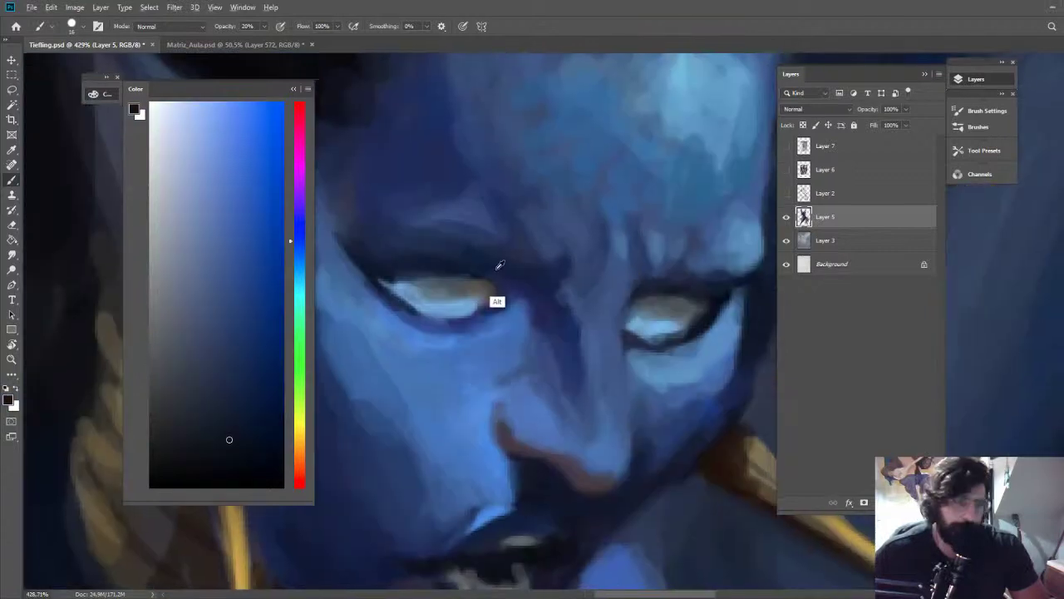
Darken the near eye's inner corner with sampled near-black blue at 40% opacity and blend the nose bridge with muted blue
mouse_move(499, 267)
left_mouse_down()
mouse_move(475, 269)
mouse_move(490, 274)
left_mouse_up()
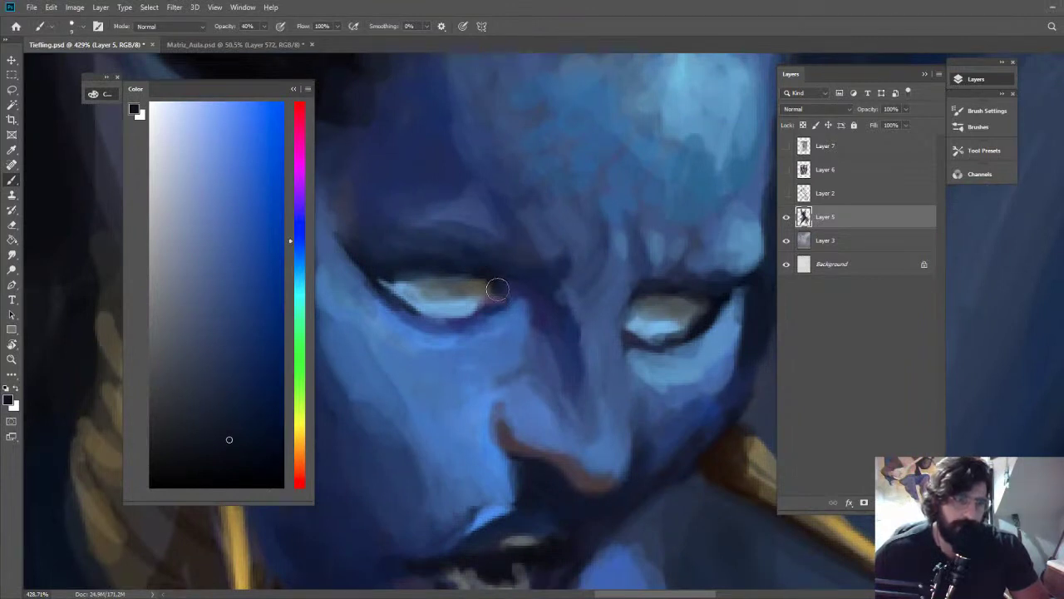
left_click(504, 286, "alt")
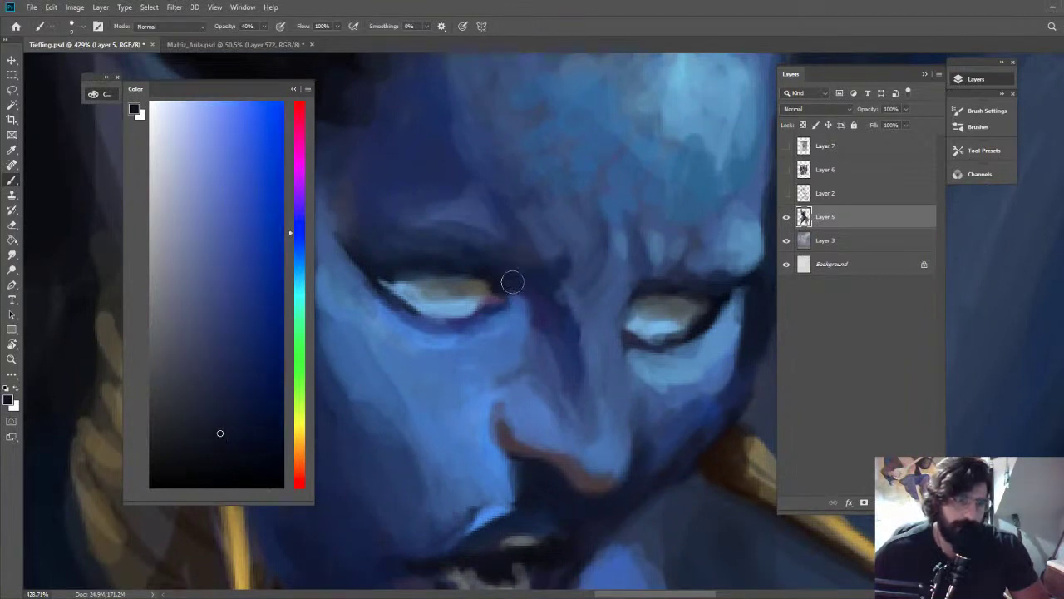
left_click(529, 293, "alt")
left_click_drag(564, 301, 567, 330)
left_click(580, 300, "alt")
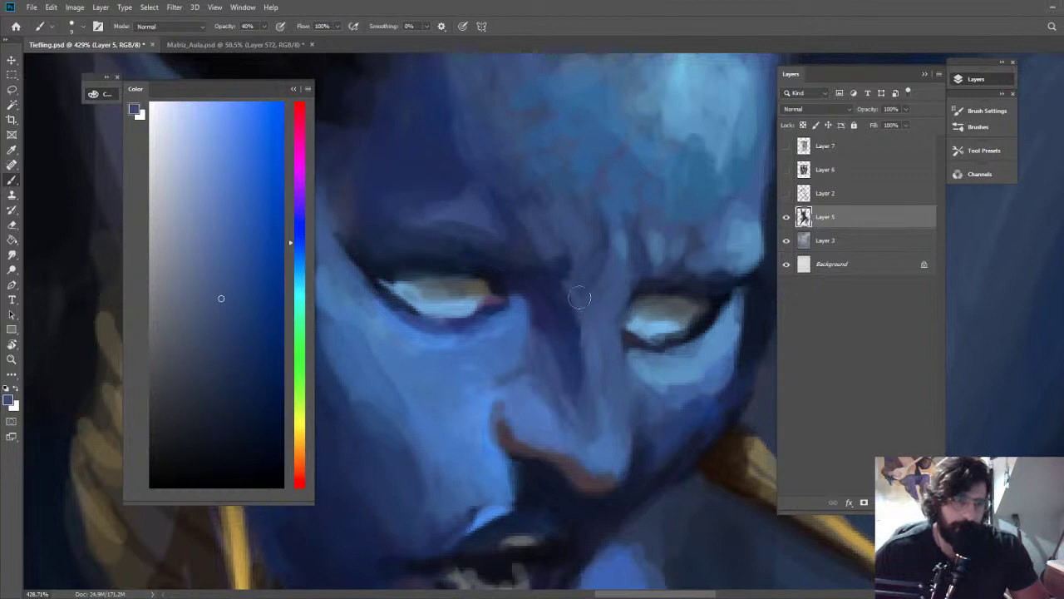
Touch up the inner corner and lower white of the far eye with sampled dark grey-blue and light blue
left_click(637, 301, "alt")
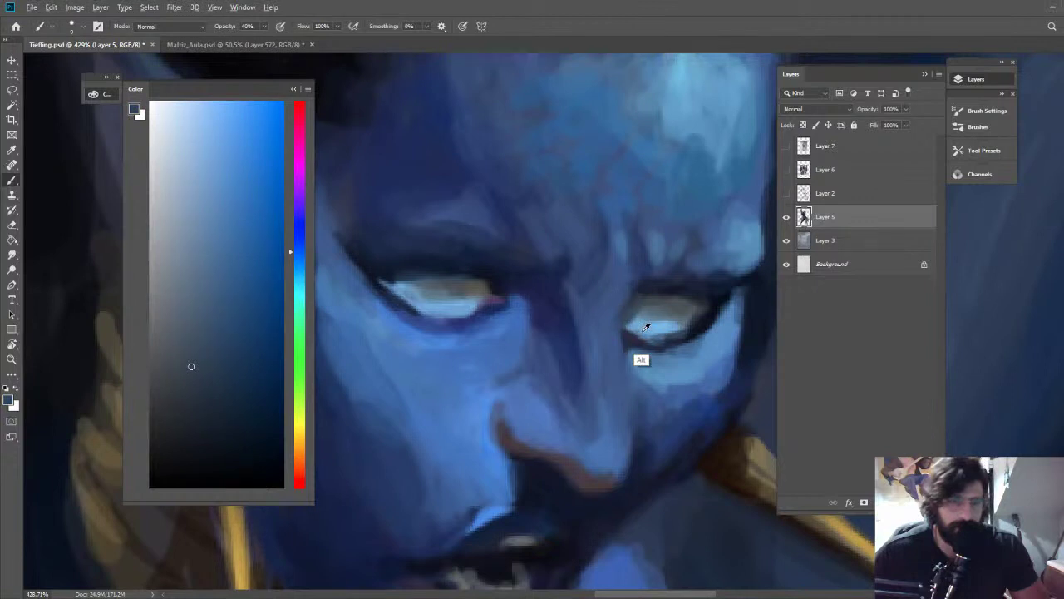
left_click(646, 326, "alt")
key("z")
key("ctrl+0")
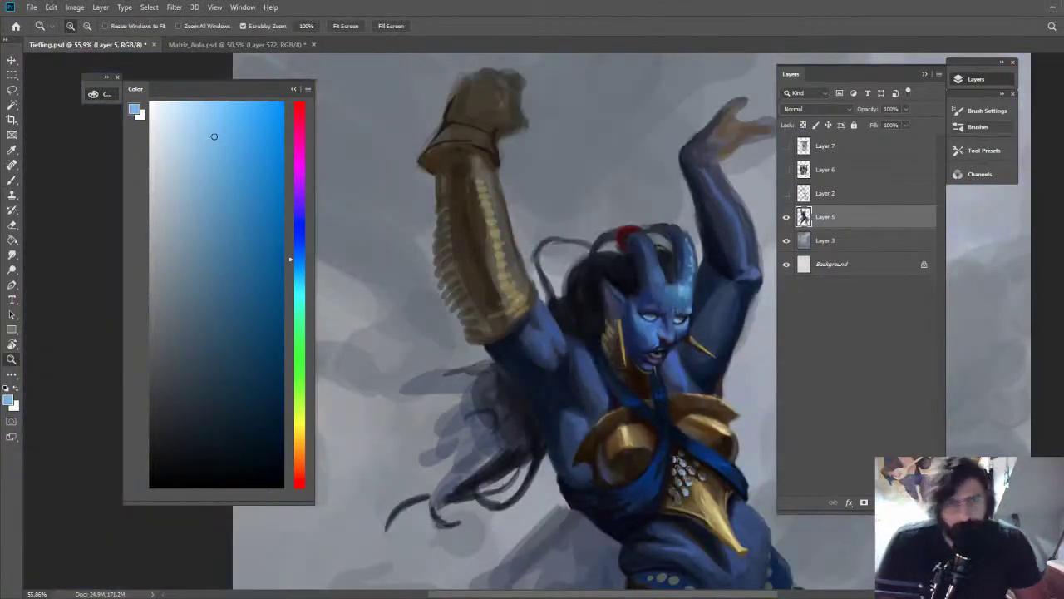
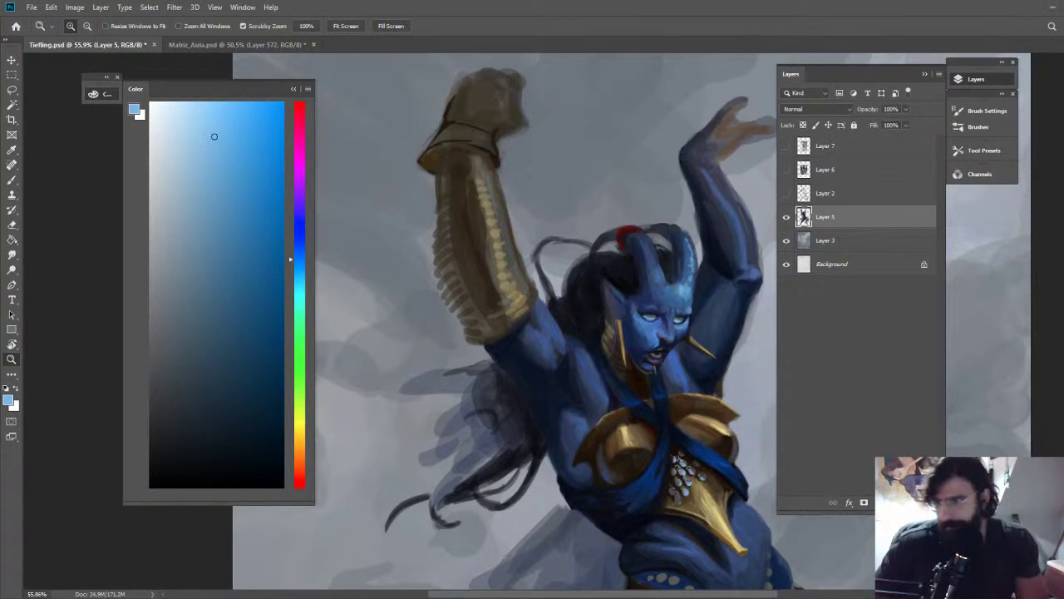
Refine the near eye at 20% opacity with light blue on the eyeball and dark navy along the upper lid
left_click_drag(735, 365, 811, 366)
left_click_drag(493, 229, 540, 229)
left_click(493, 235, "alt")
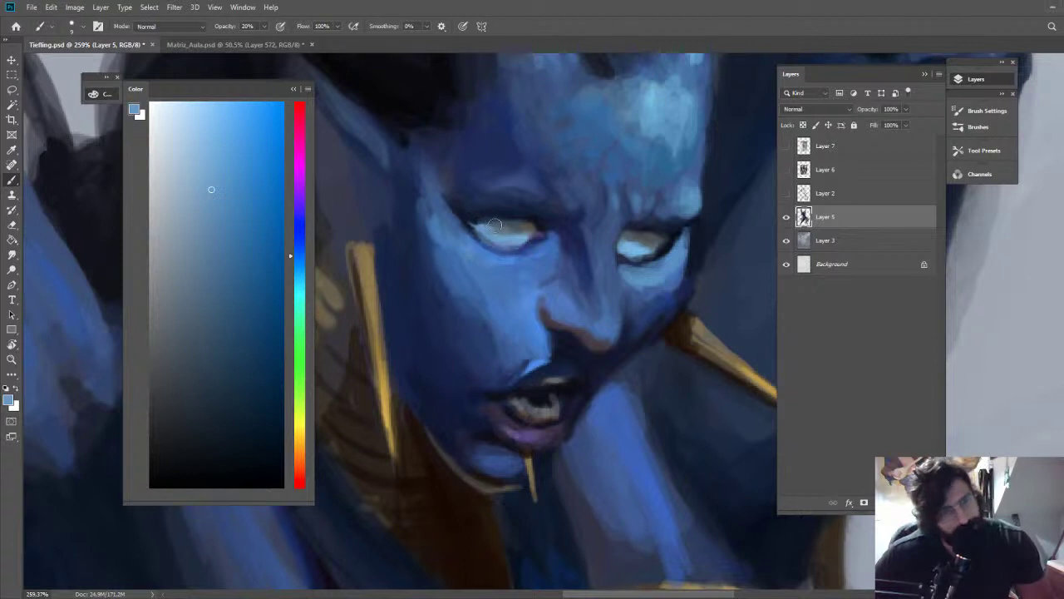
left_click(532, 212, "alt")
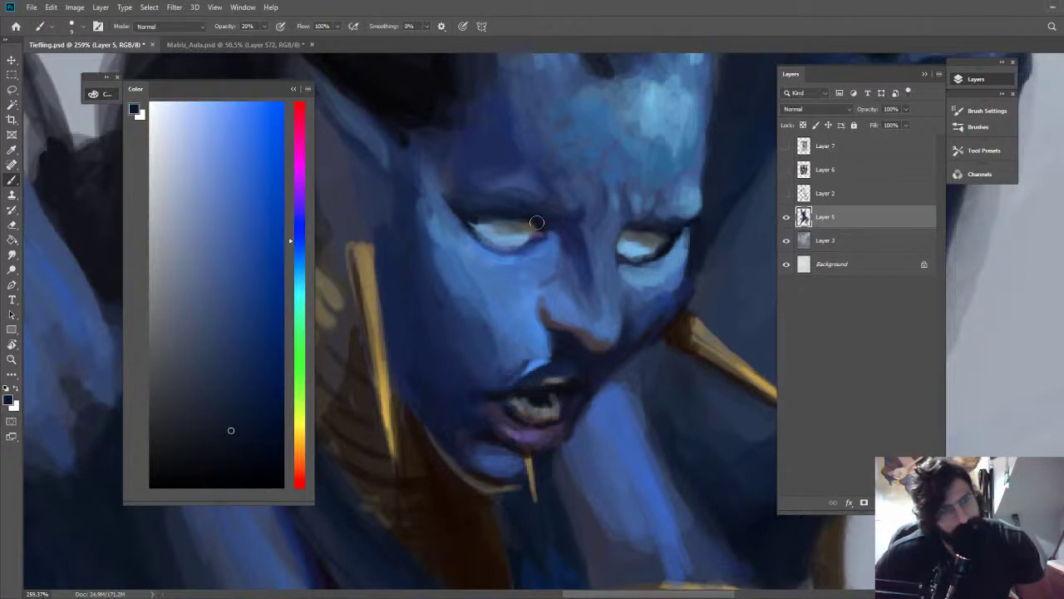
Define the furrowed brow and the side of the nose bridge with sampled mid blue and dark indigo
left_click(616, 196, "alt")
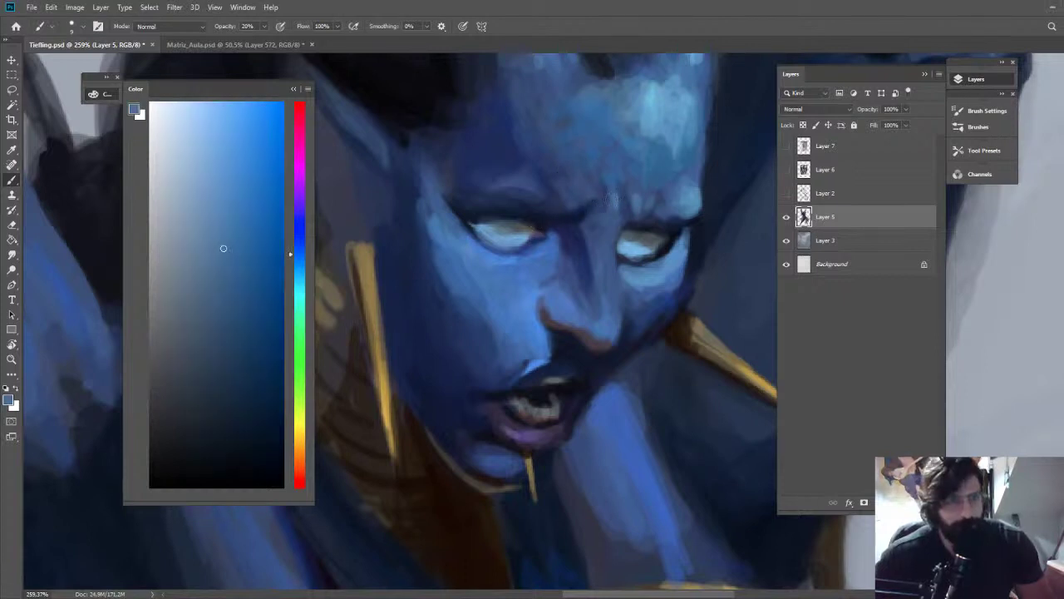
left_click(586, 261, "alt")
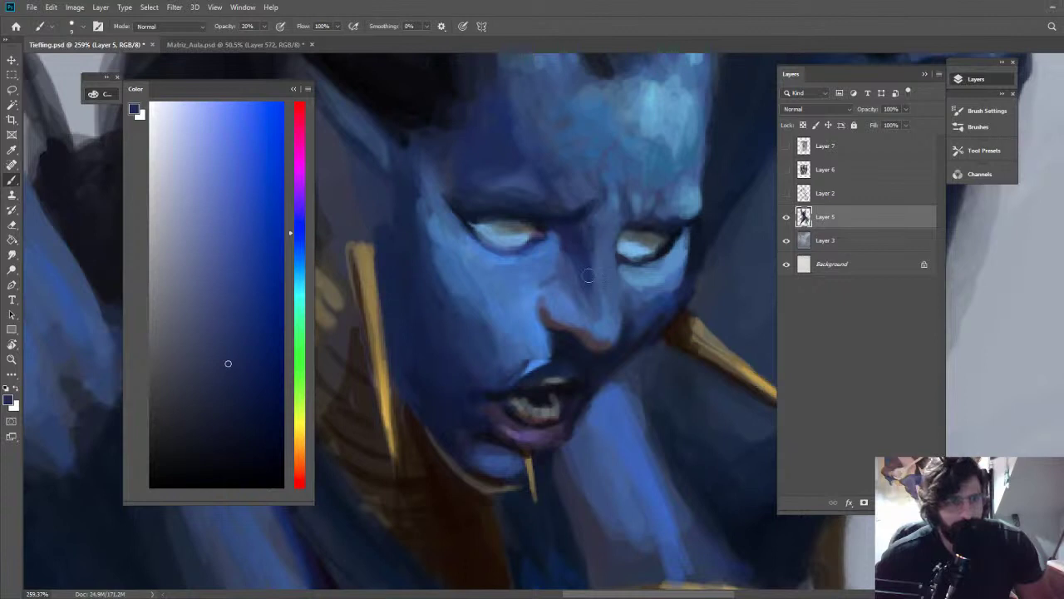
left_click(602, 255, "alt")
Refine the cheek below the far eye with sampled muted blue and light blue at 20% opacity
key("z")
mouse_move(612, 274)
left_mouse_down()
mouse_move(558, 150)
mouse_move(533, 146)
left_mouse_up()
left_click_drag(625, 148, 686, 154)
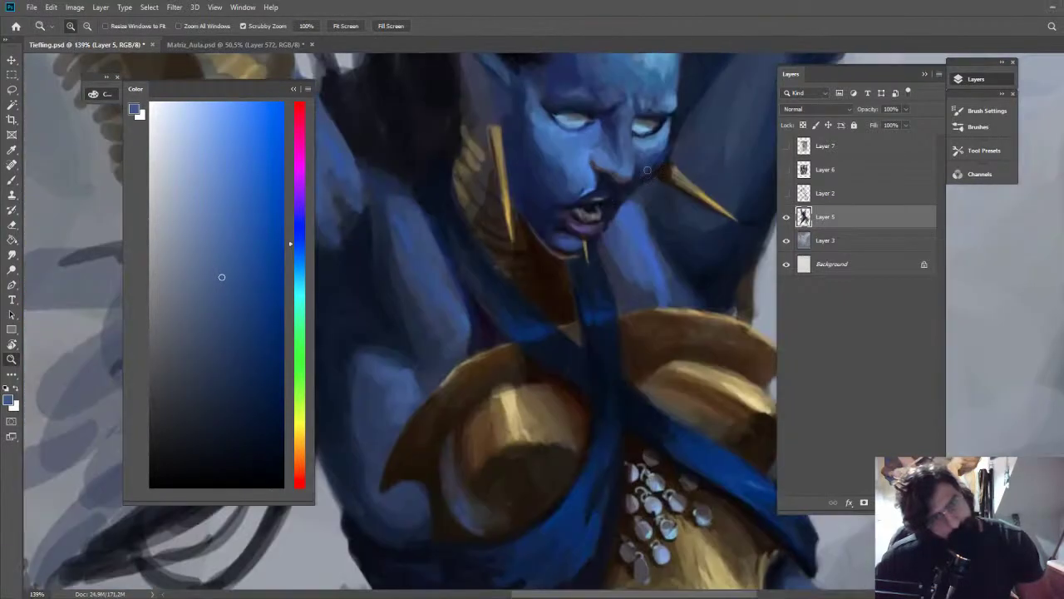
key("b")
left_click(645, 159, "alt")
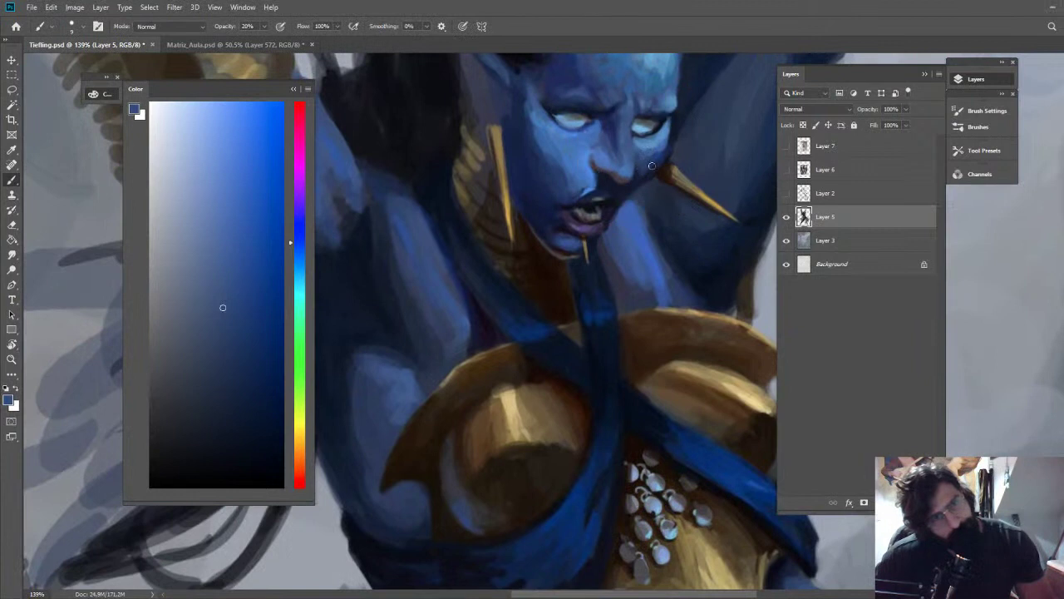
left_click(641, 170, "alt")
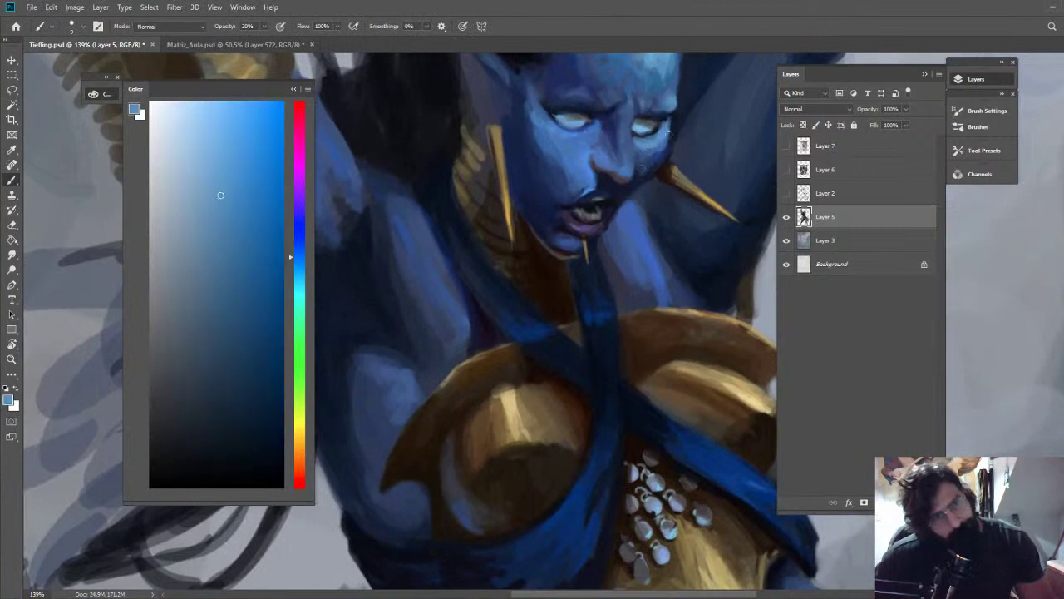
Try painting near-black streaks running down the cheeks from both eyes at 50% opacity
key("z")
left_click_drag(679, 148, 662, 152)
left_click_drag(657, 84, 712, 162)
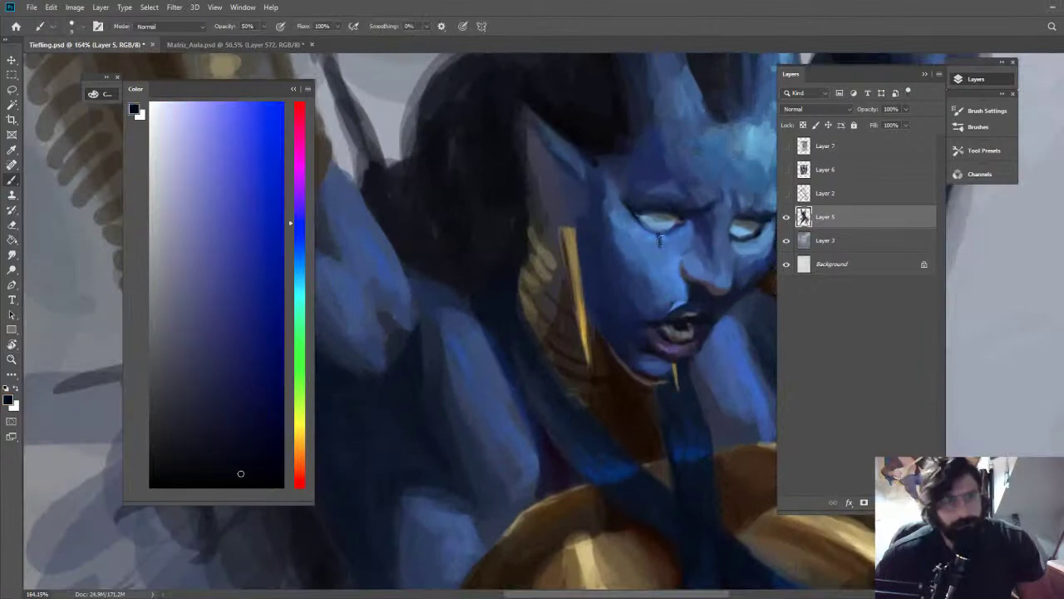
mouse_move(660, 234)
left_mouse_down()
mouse_move(651, 294)
mouse_move(658, 235)
left_mouse_up()
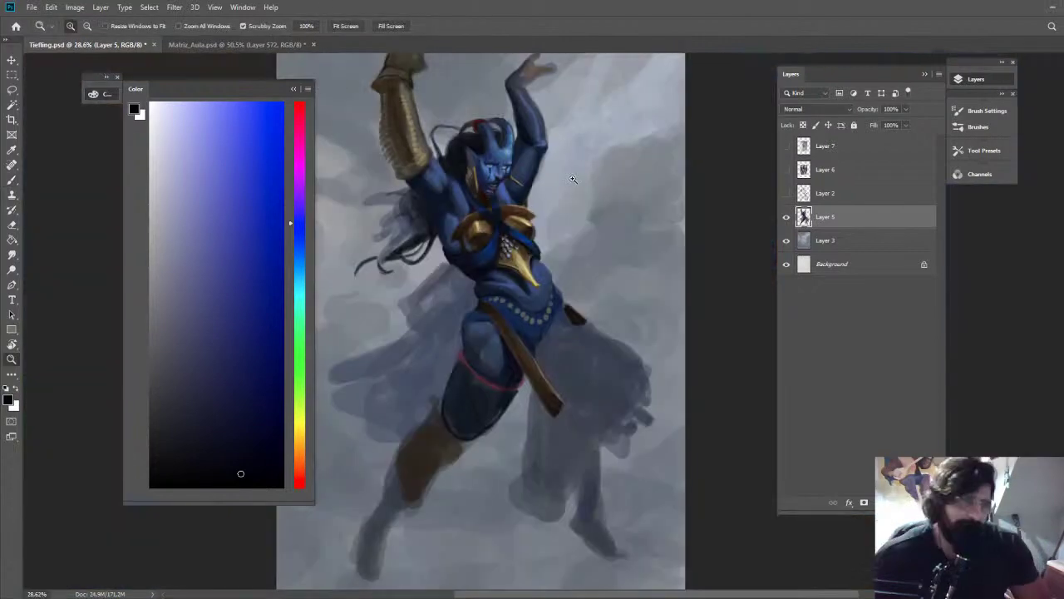
left_click_drag(507, 189, 569, 192)
key("ctrl")
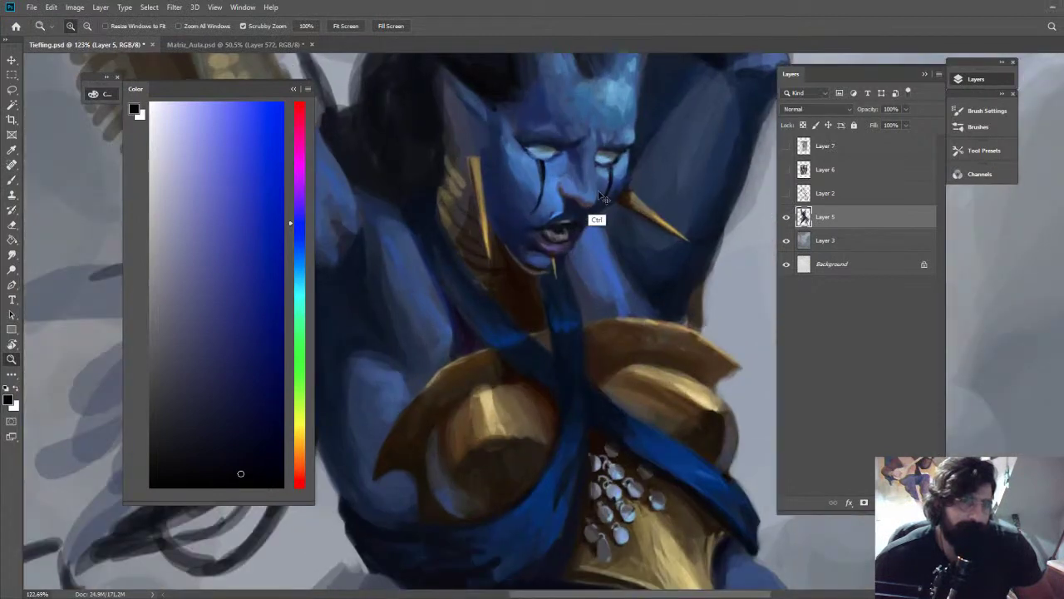
Touch up the near eye's lower lid and eyeball with sampled mid blue, light blue and grey-blue at 50% opacity
key("b")
scroll(565, 166, "up", 3)
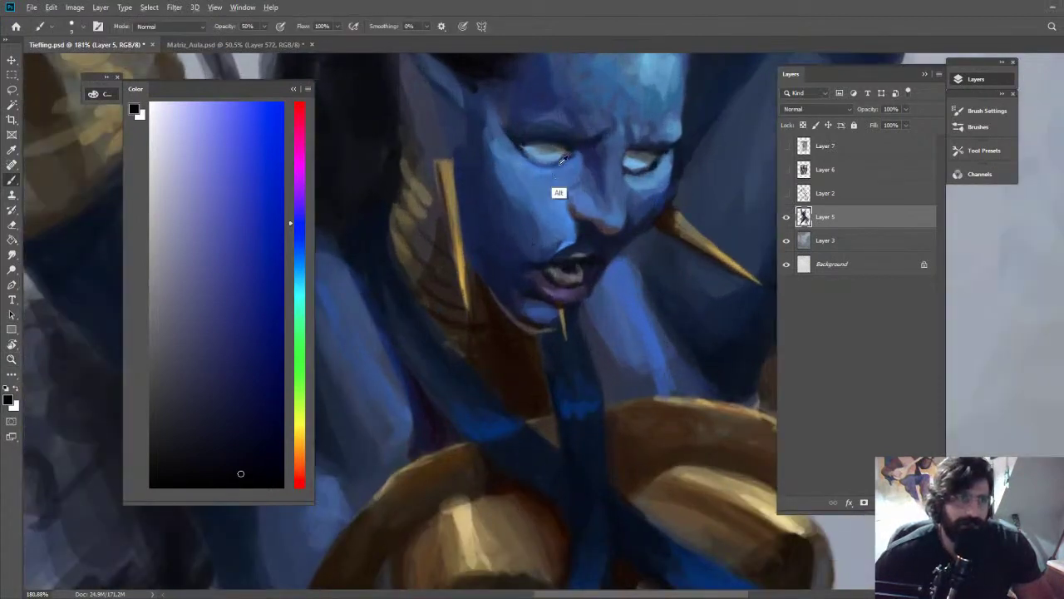
left_click(562, 160, "alt")
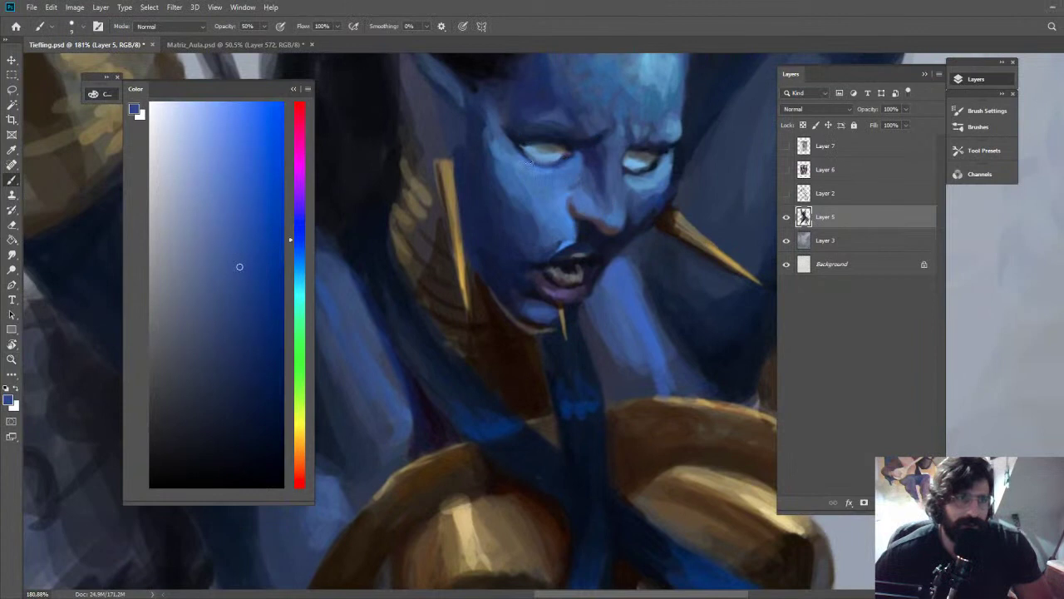
left_click(527, 153, "alt")
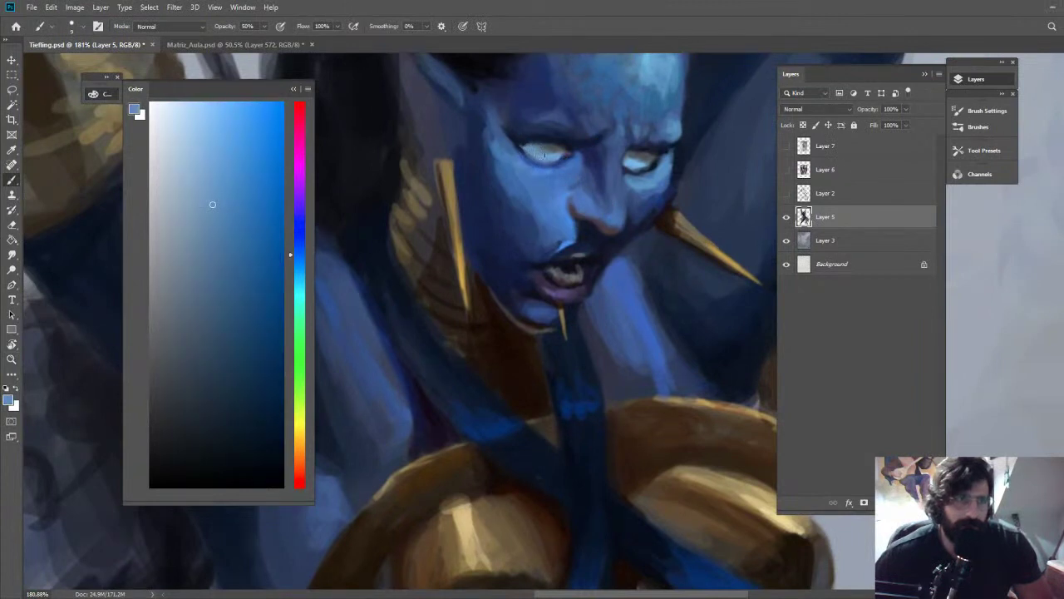
left_click(550, 147, "alt")
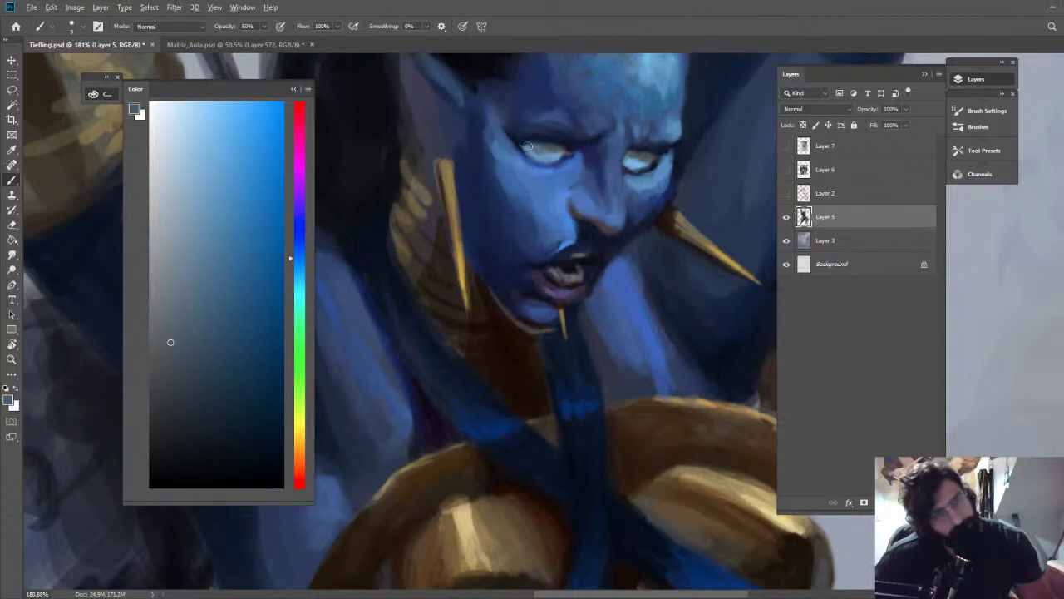
Define the far eye's lower rim and outer corner with sampled near-black blue, blending with light blue at 20% opacity
left_click(639, 173, "alt")
key("ctrl+space")
left_click_drag(690, 137, 690, 93)
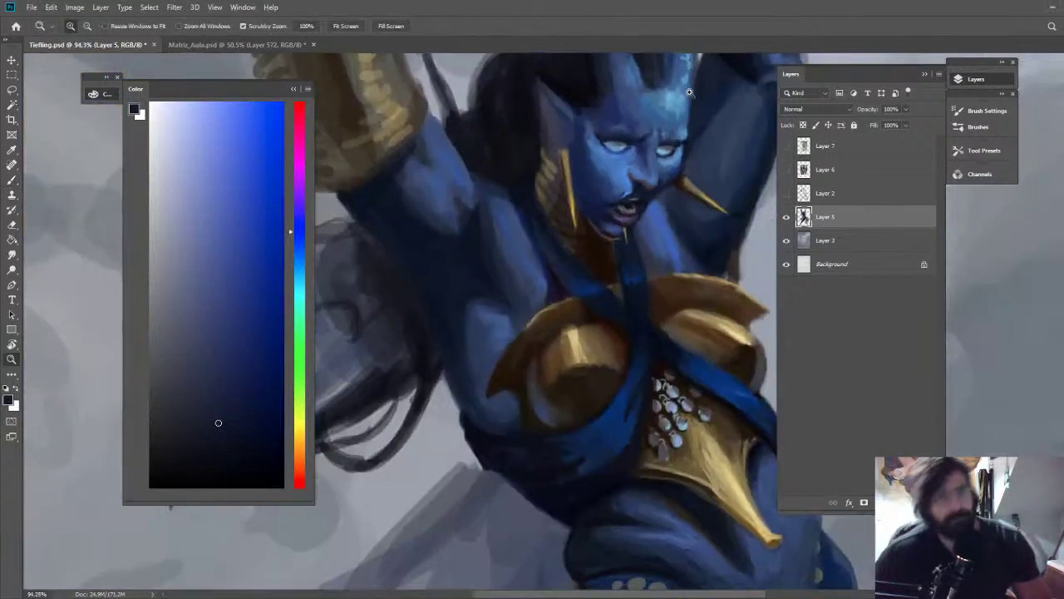
scroll(695, 125, "up", 2)
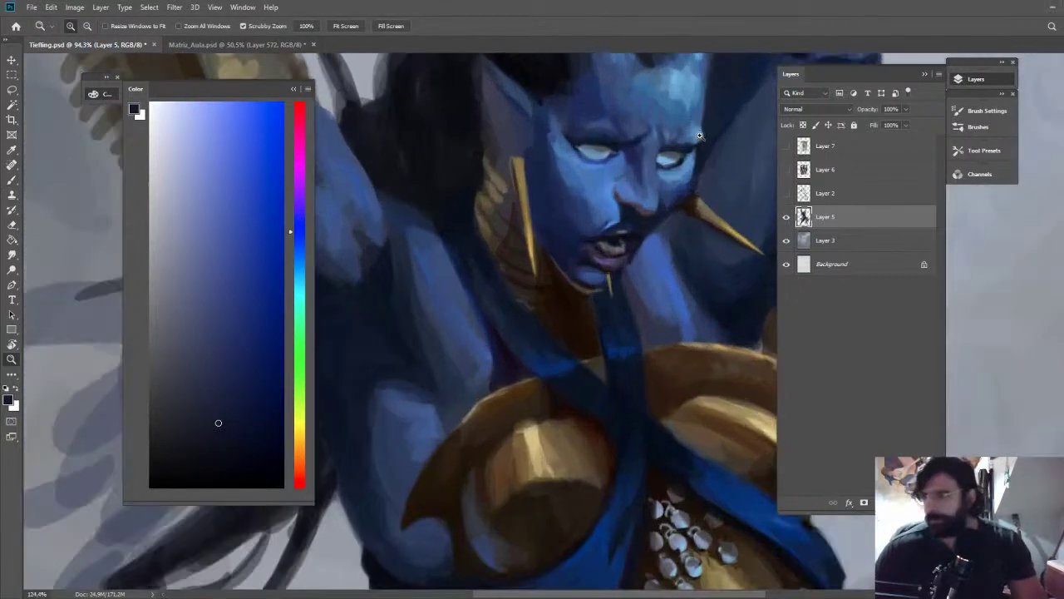
scroll(699, 135, "up", 3)
key("b")
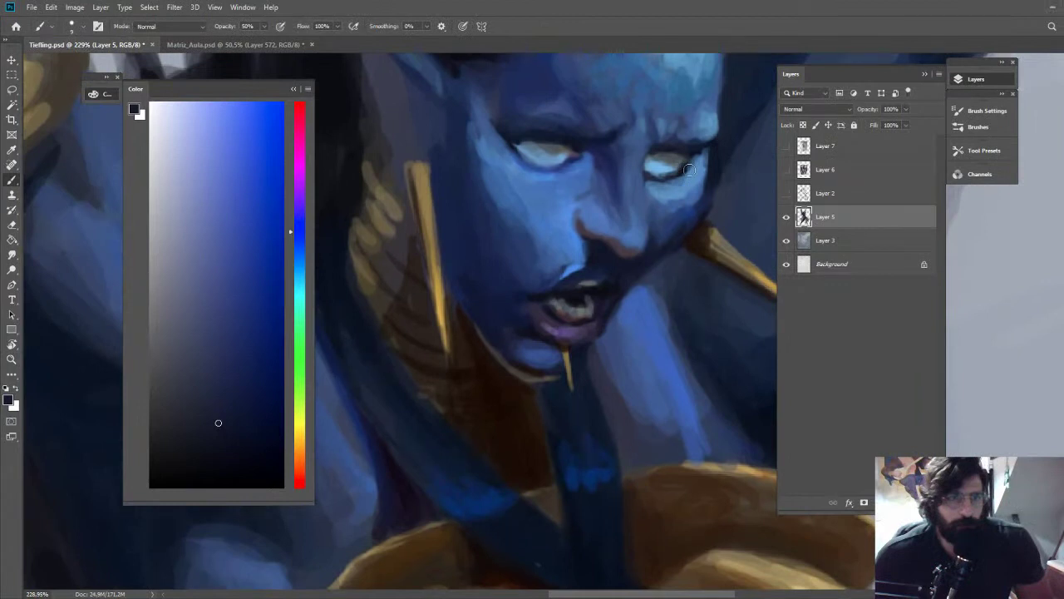
left_click(689, 170, "alt")
key("2")
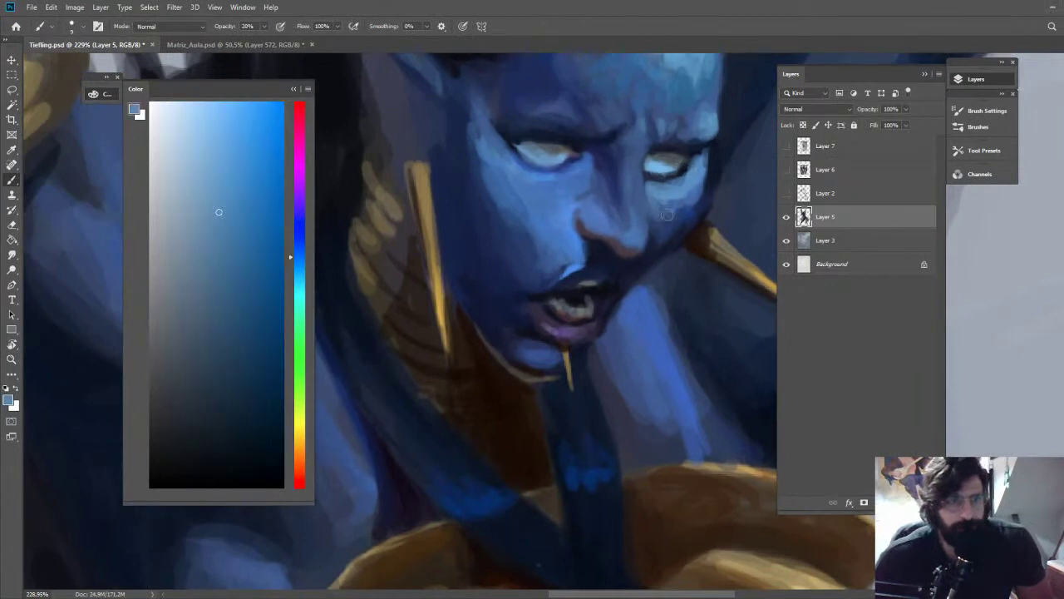
Refine the thin gold edge along the jaw and chin with sampled gold, ochre and dark brown at 20% opacity
key("z")
scroll(701, 194, "down", 3)
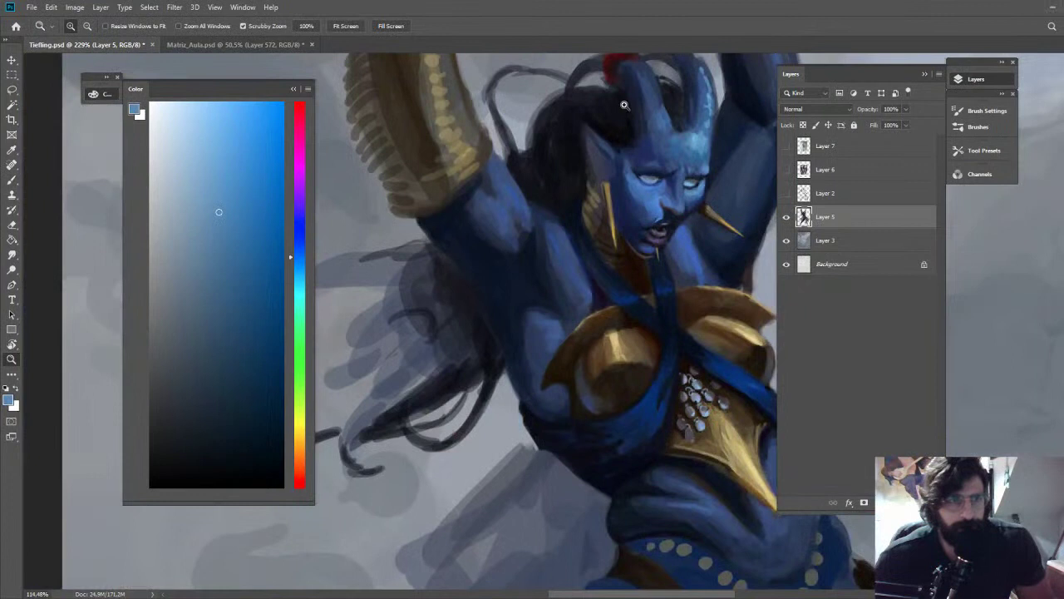
left_click_drag(624, 105, 674, 129)
key("b")
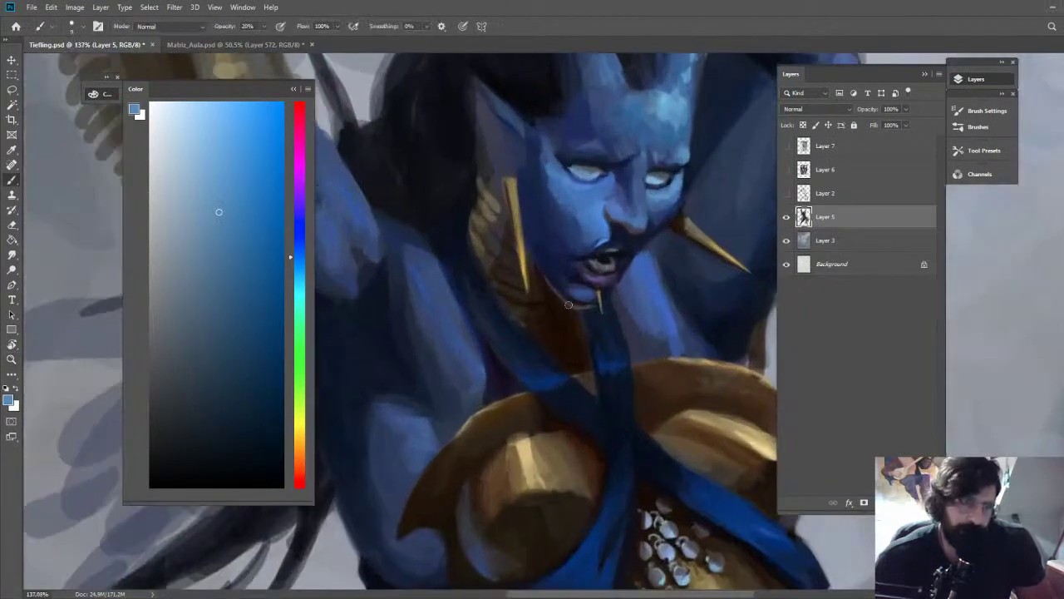
left_click(563, 295, "alt")
left_click(572, 304, "alt")
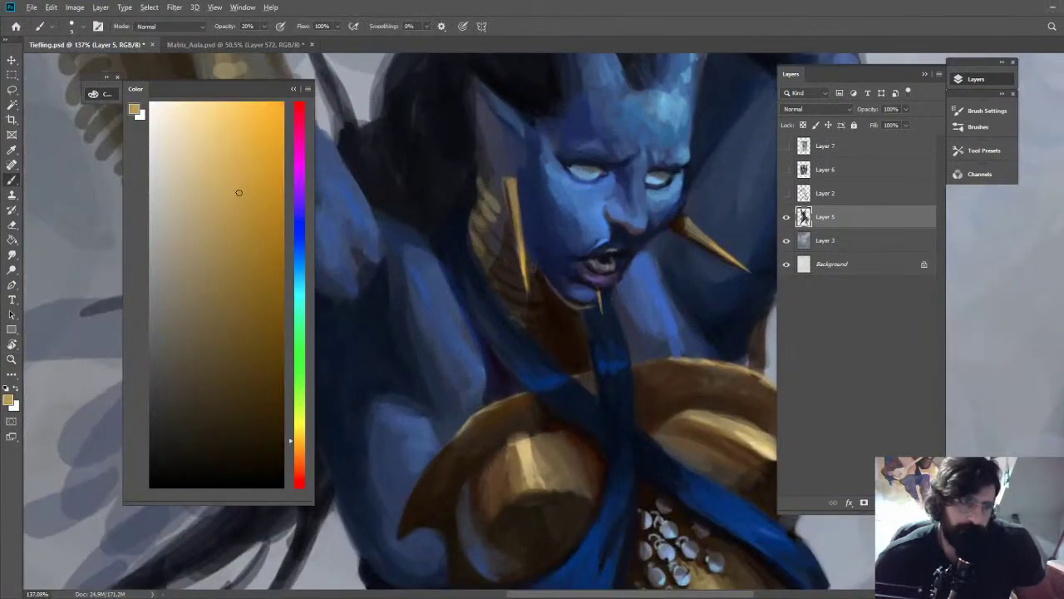
left_click(520, 292, "alt")
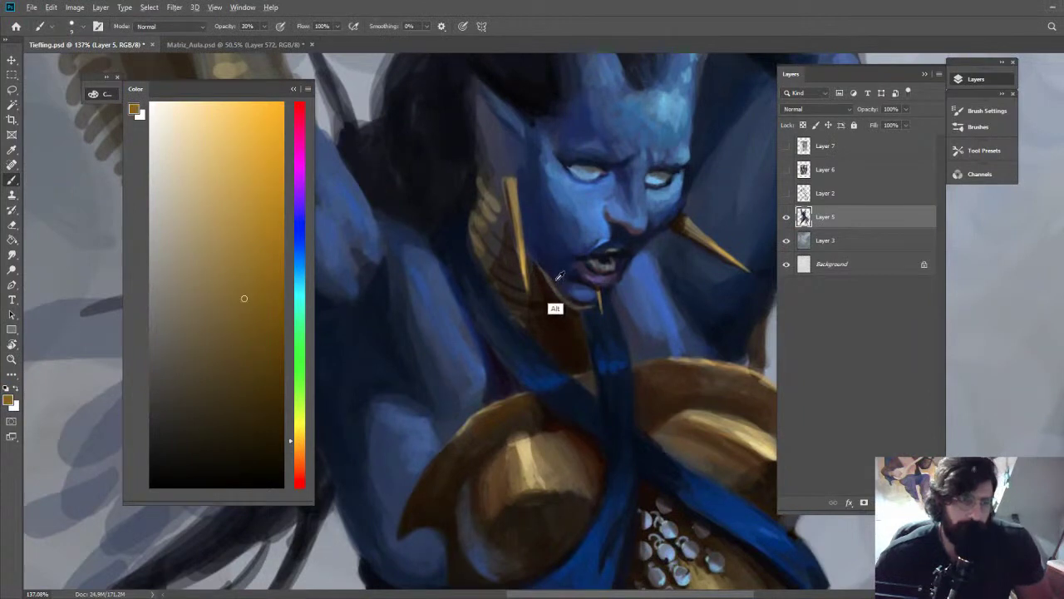
left_click(556, 289, "alt")
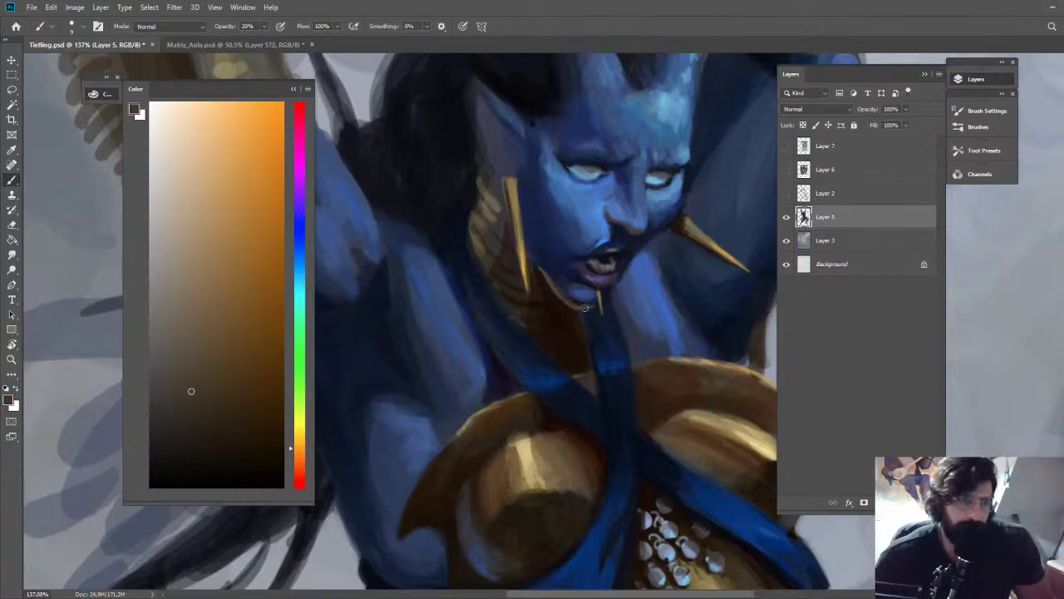
Warm the nostril edge with orange-brown and brighten the adjoining cheek with sampled and lighter blue at 20% opacity
key("z")
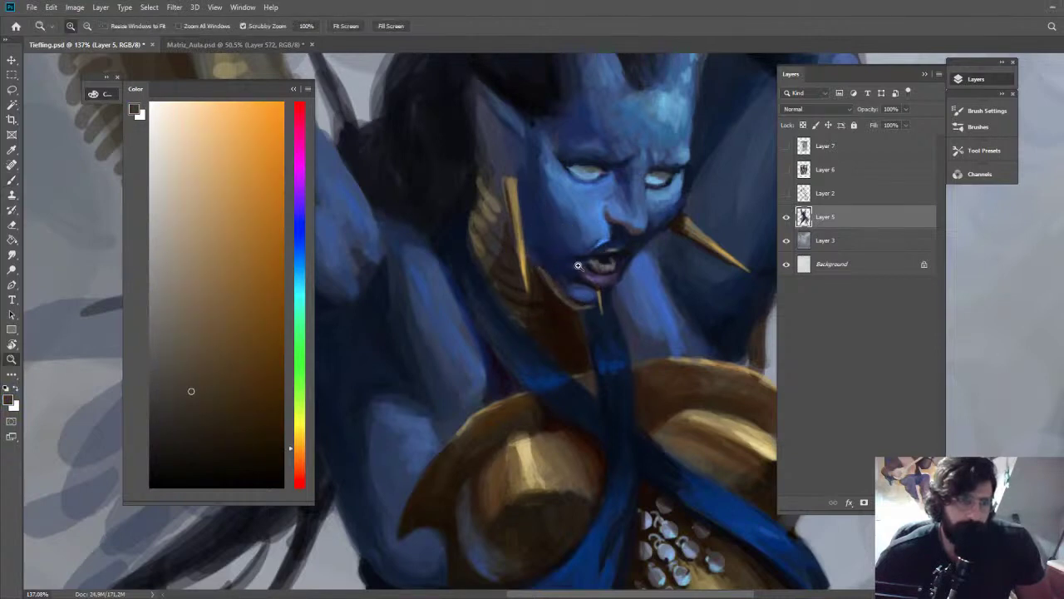
left_click_drag(577, 265, 482, 270)
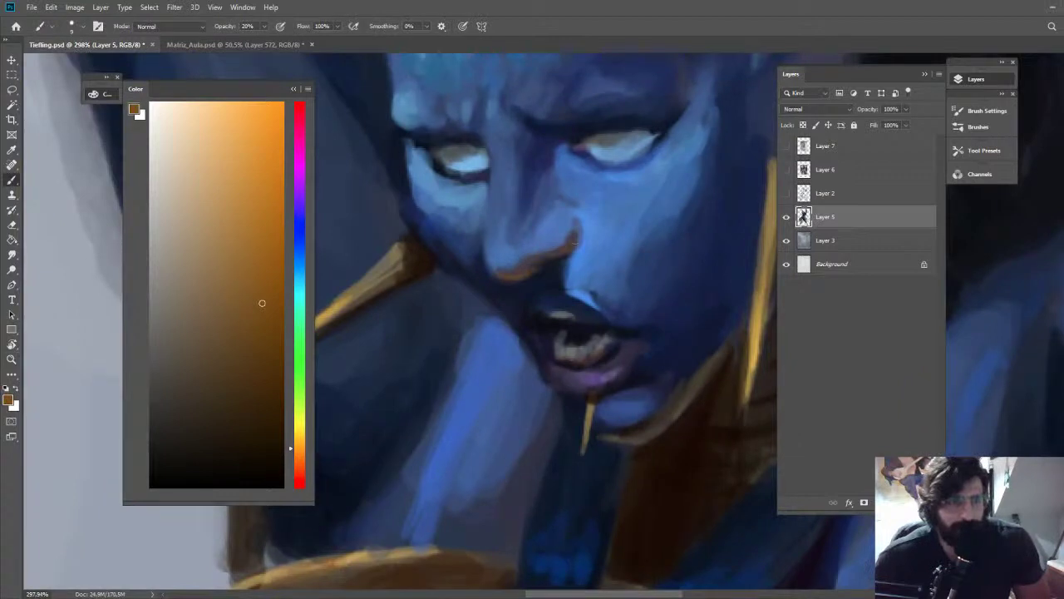
left_click(587, 240, "alt")
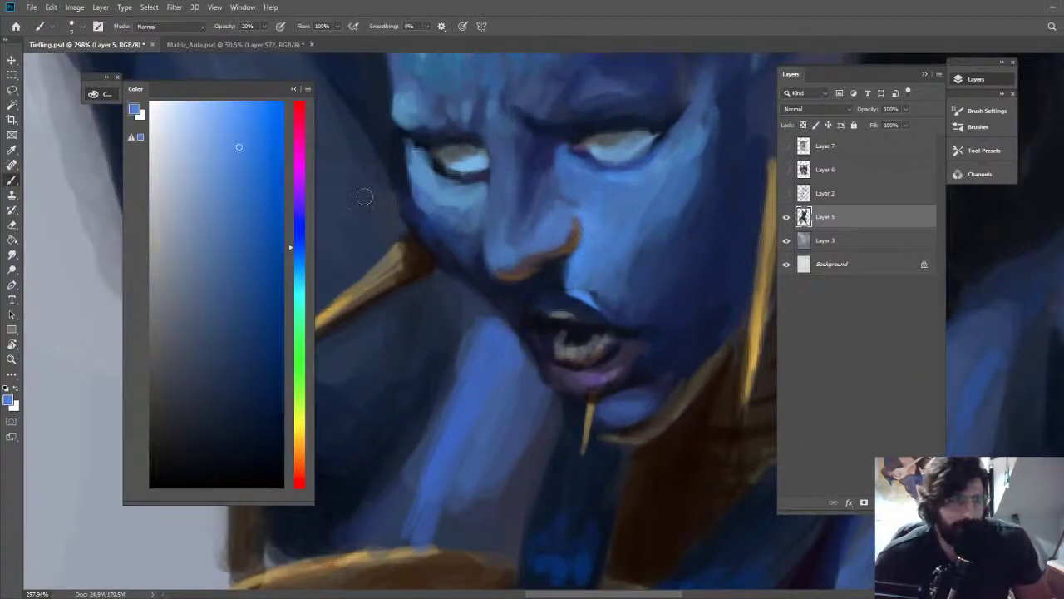
left_click(470, 196, "alt")
left_click(234, 110)
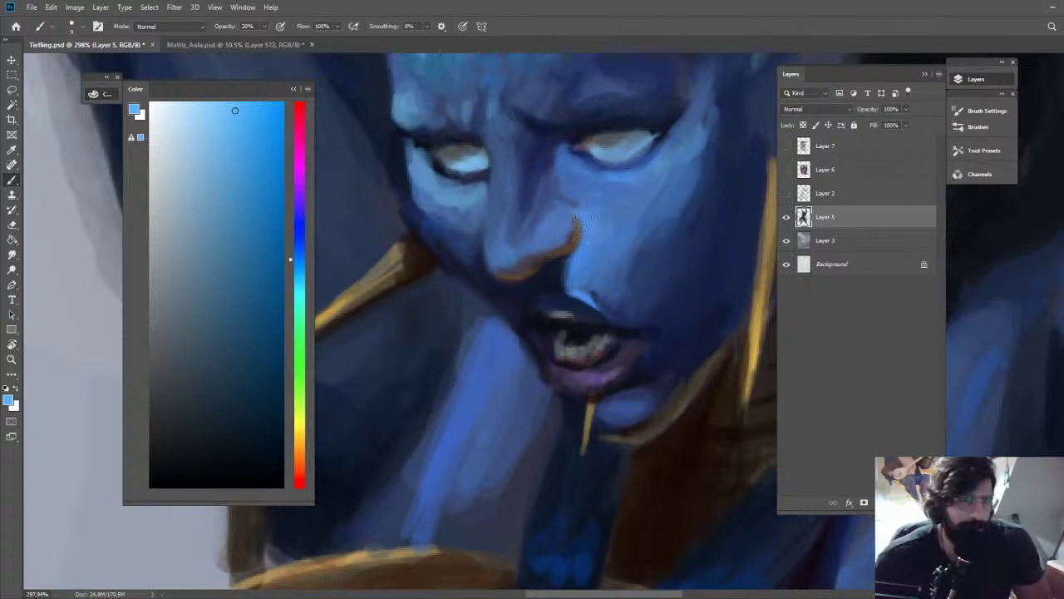
Lasso the shadow beside and below the near nostril and darken it with near-black navy at 20% opacity
left_click(555, 278, "alt")
key("l")
mouse_move(577, 220)
left_mouse_down()
mouse_move(571, 303)
mouse_move(578, 219)
left_mouse_up()
key("b")
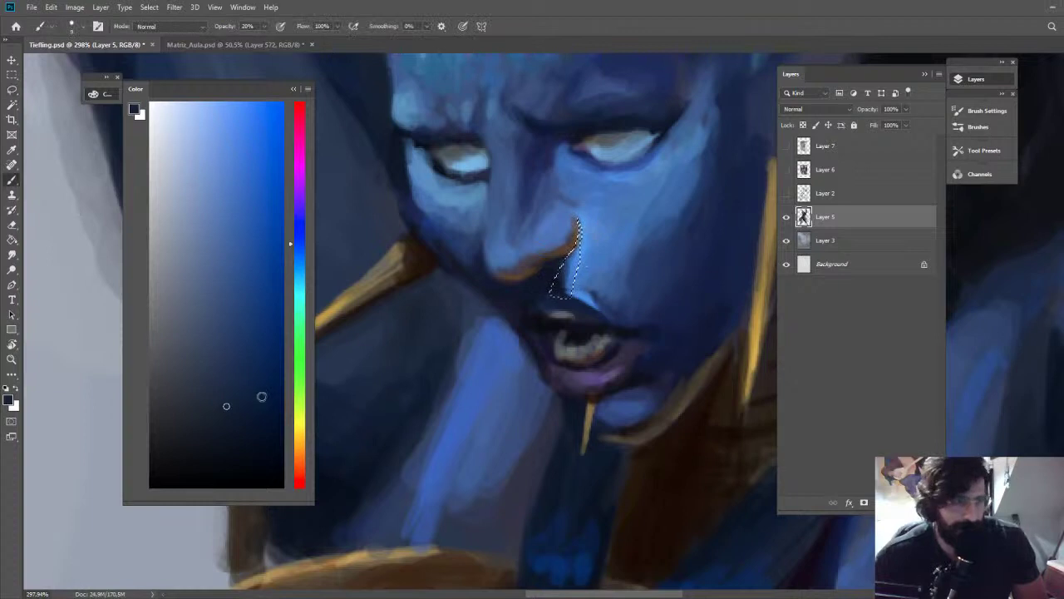
left_click(268, 459)
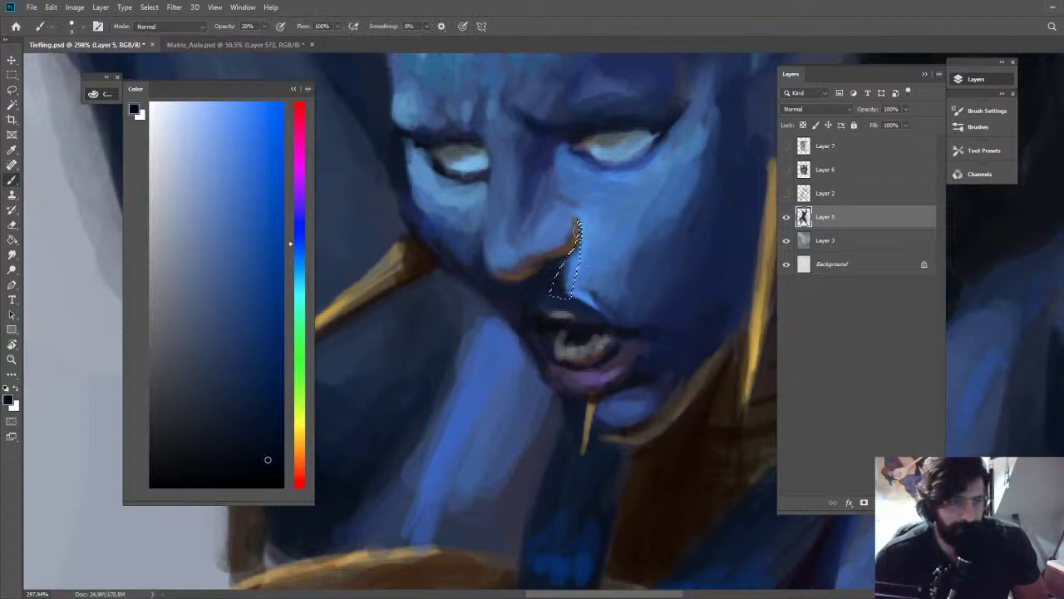
left_click_drag(579, 229, 572, 254)
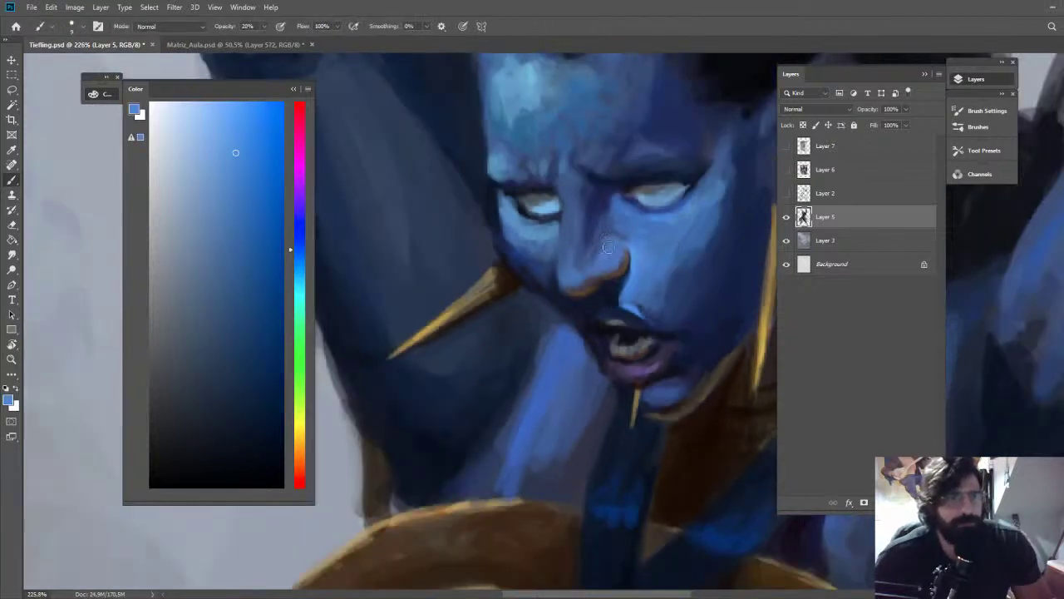
Refine the near eye's inner and outer corners with sampled dark navy, mid blue and grey-blue at 20% opacity
left_click(612, 216, "alt")
left_click(622, 198, "alt")
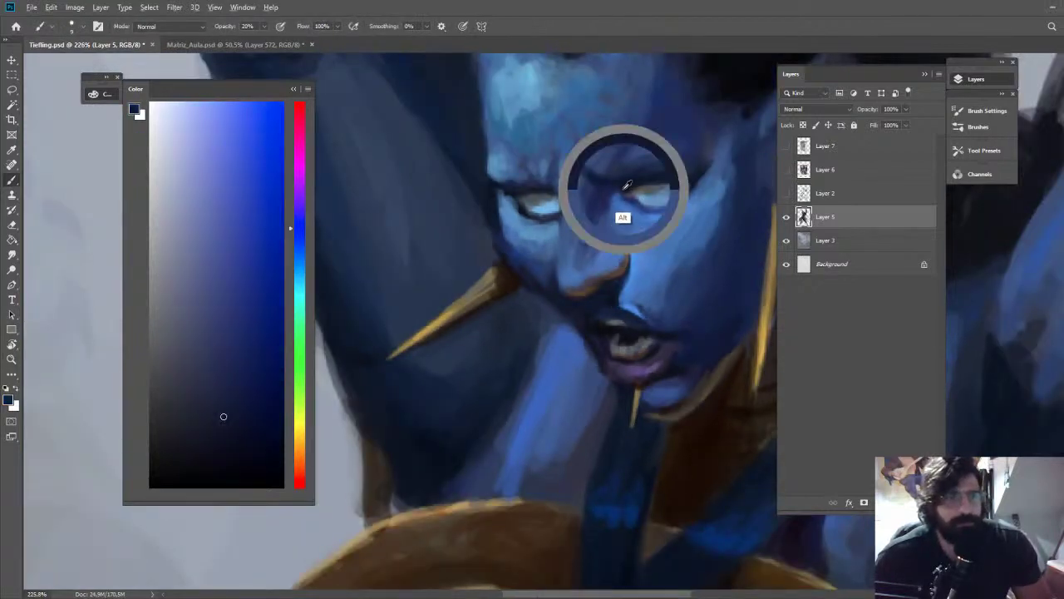
left_click(615, 193, "alt")
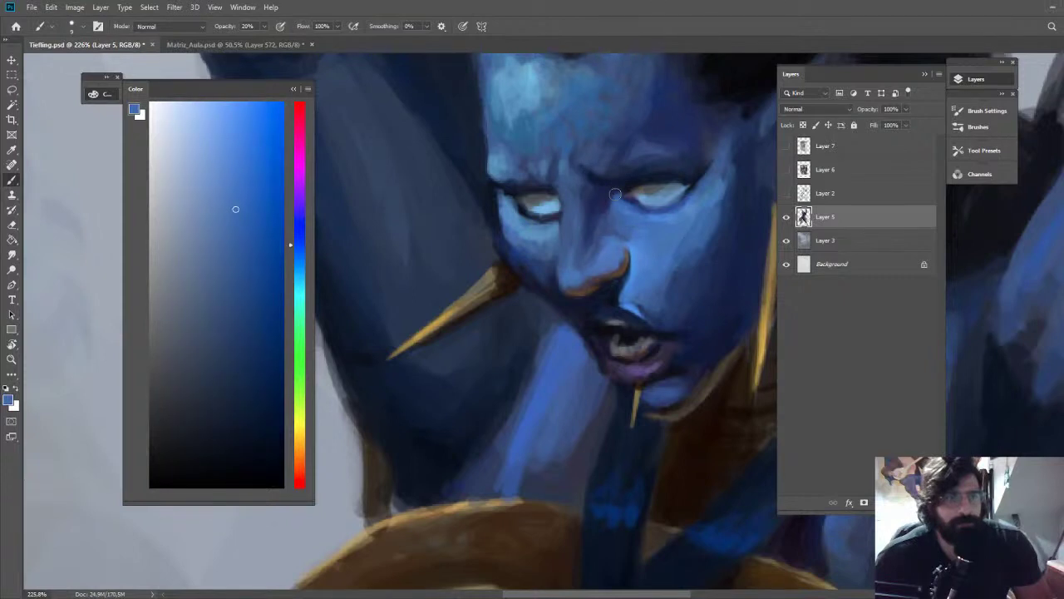
left_click(653, 176, "alt")
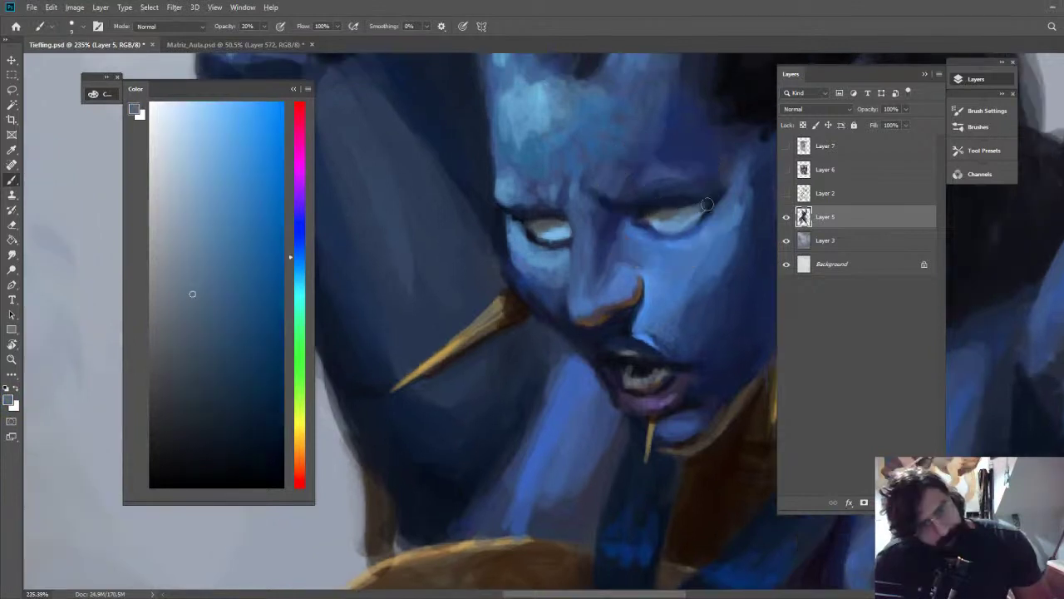
left_click(693, 234, "alt")
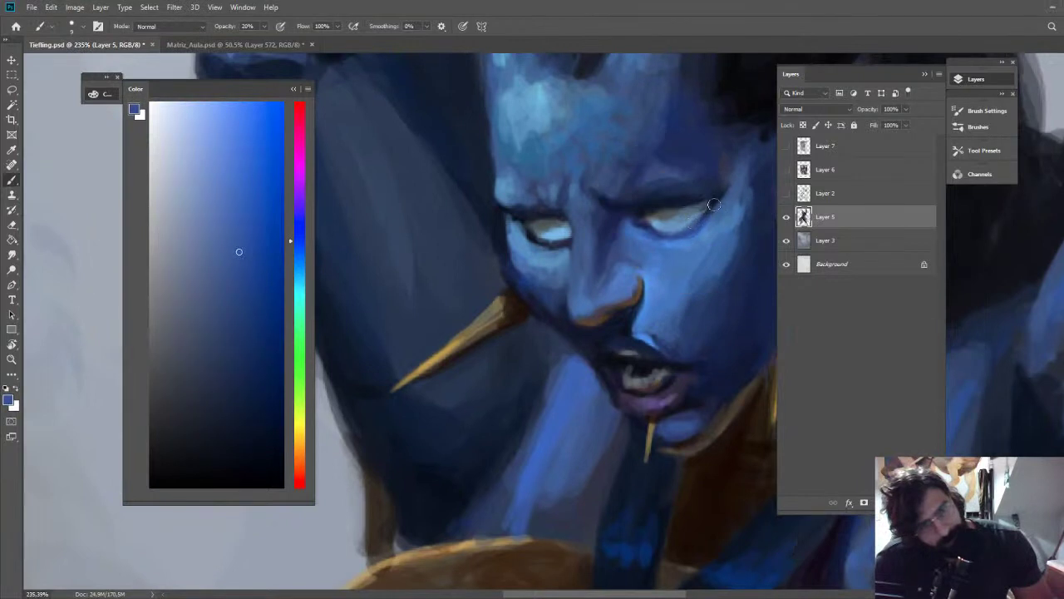
left_click(695, 202, "alt")
Flip the canvas view and shade the near eye's upper lid and crease with sampled indigo and dark navy at 40% opacity
left_click_drag(718, 204, 604, 167)
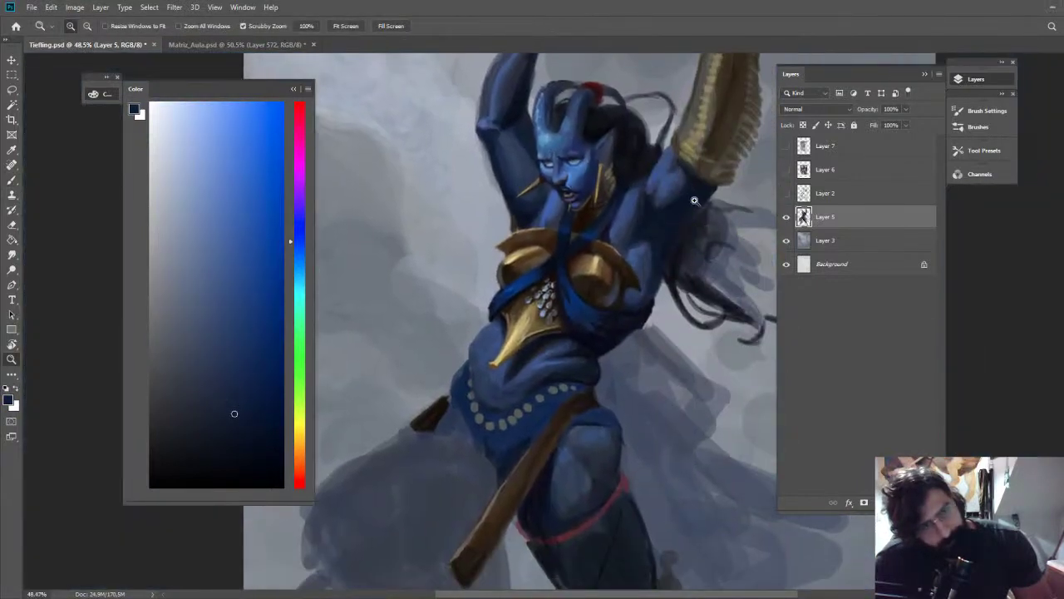
key("F2")
left_click_drag(615, 148, 658, 164)
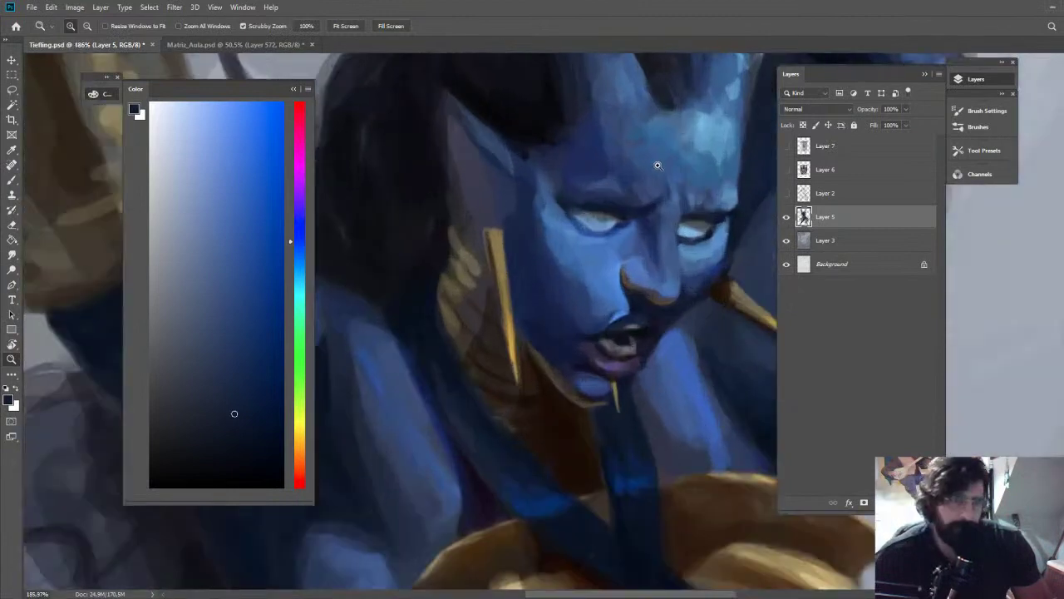
left_click(605, 181, "alt")
left_click(607, 178, "alt")
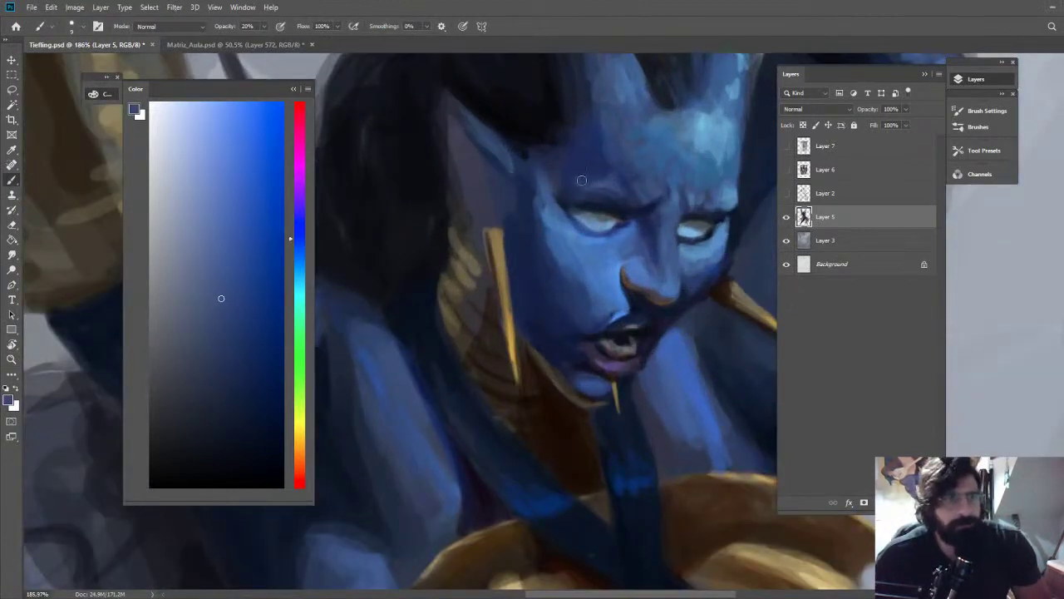
left_click(583, 181, "alt")
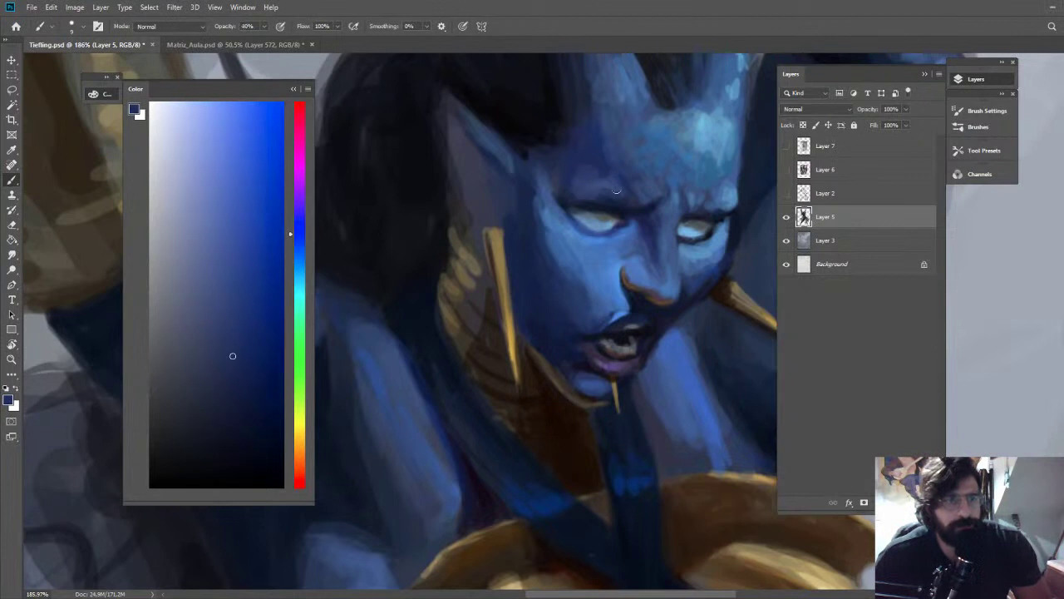
left_click(605, 199, "alt")
key("4")
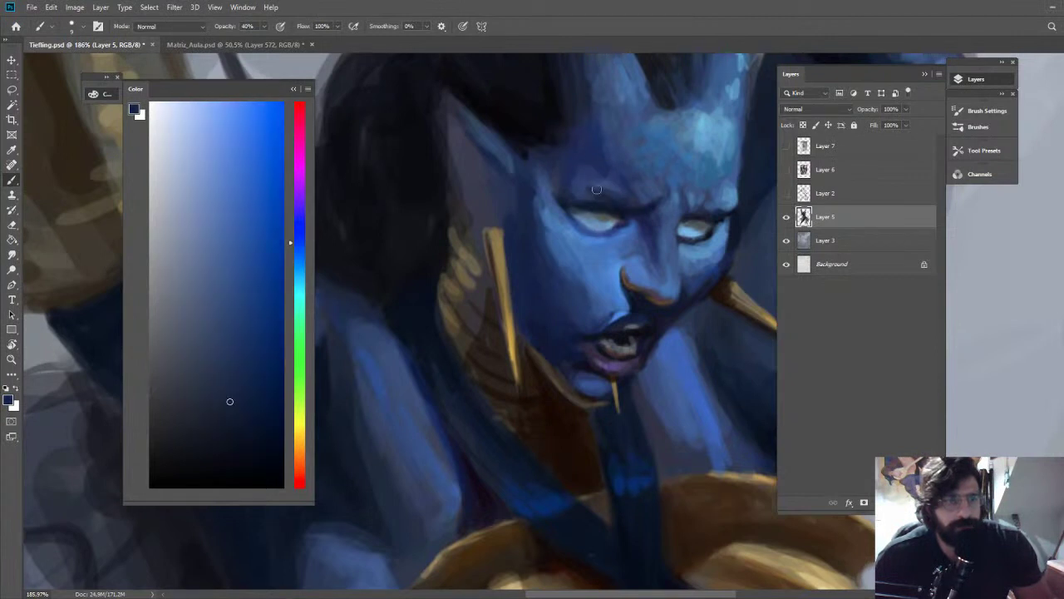
Lighten the near eye's upper lid and brow fold with sampled indigo and brighter mid blue at 40% opacity
left_click(593, 190, "alt")
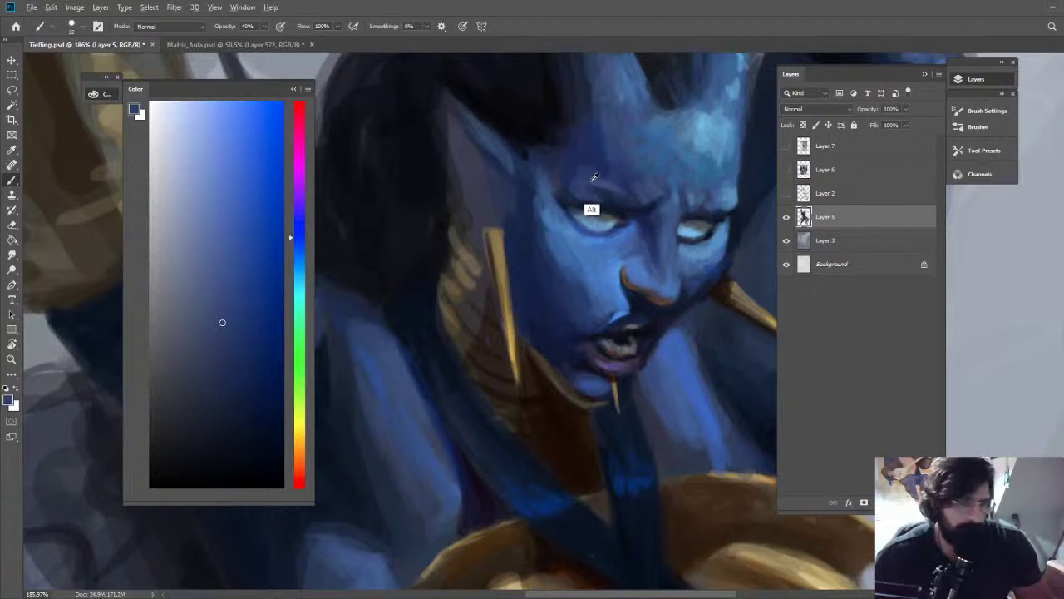
left_click(582, 188, "alt")
left_click(224, 246)
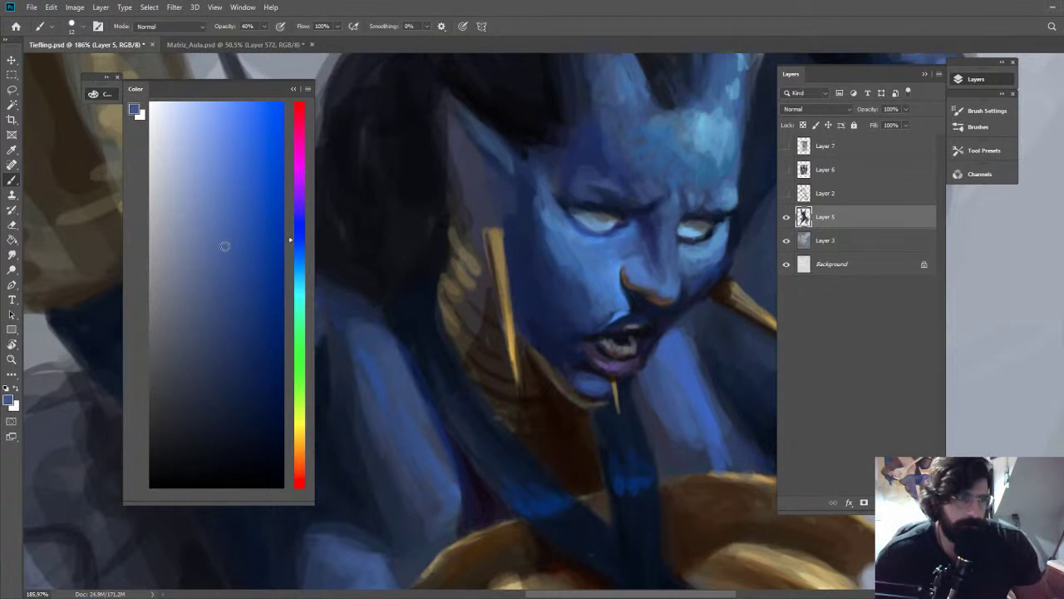
left_click(225, 295)
key("z")
left_click_drag(645, 179, 579, 100)
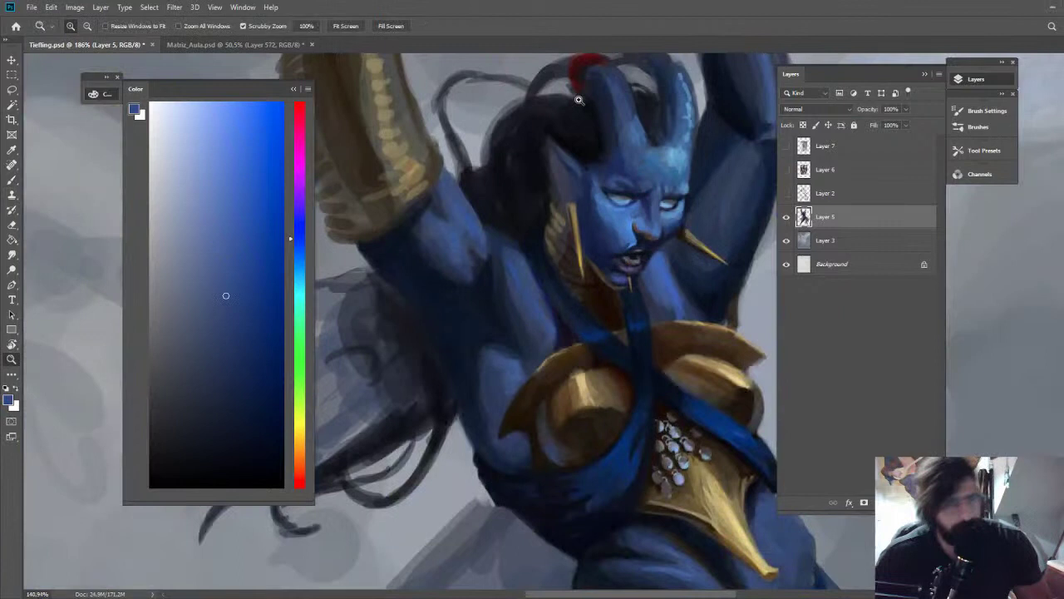
key("ctrl+0")
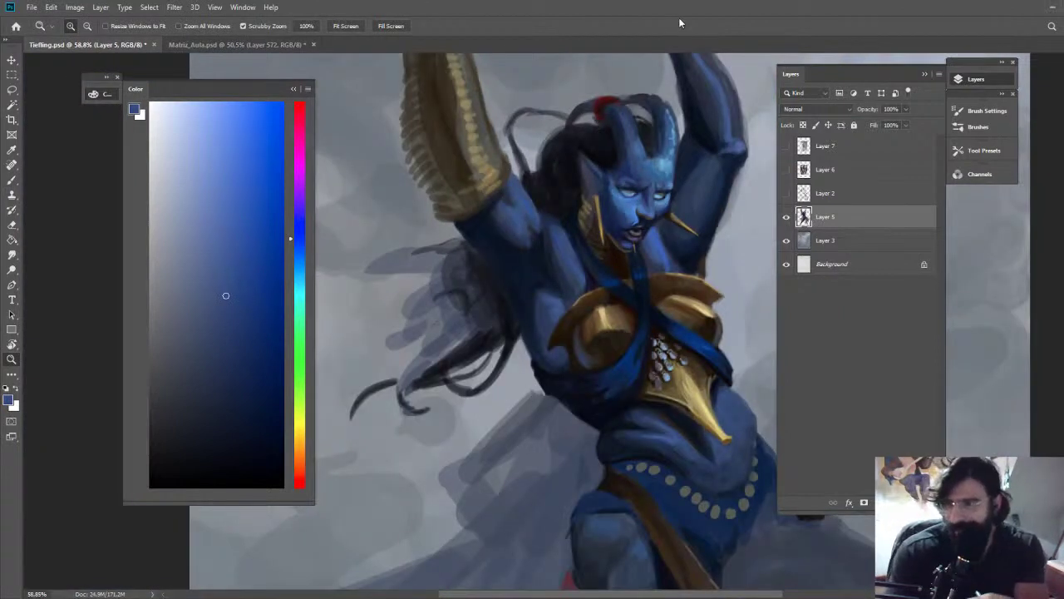
Blend the near eye's brow area with sampled muted blues at 40% opacity and check it against the whole figure
left_click_drag(627, 173, 703, 175)
key("b")
left_click(643, 201, "alt")
mouse_move(621, 186)
left_mouse_down()
mouse_move(644, 199)
mouse_move(619, 194)
left_mouse_up()
left_click(609, 221, "alt")
key("z")
left_click_drag(684, 199, 639, 139)
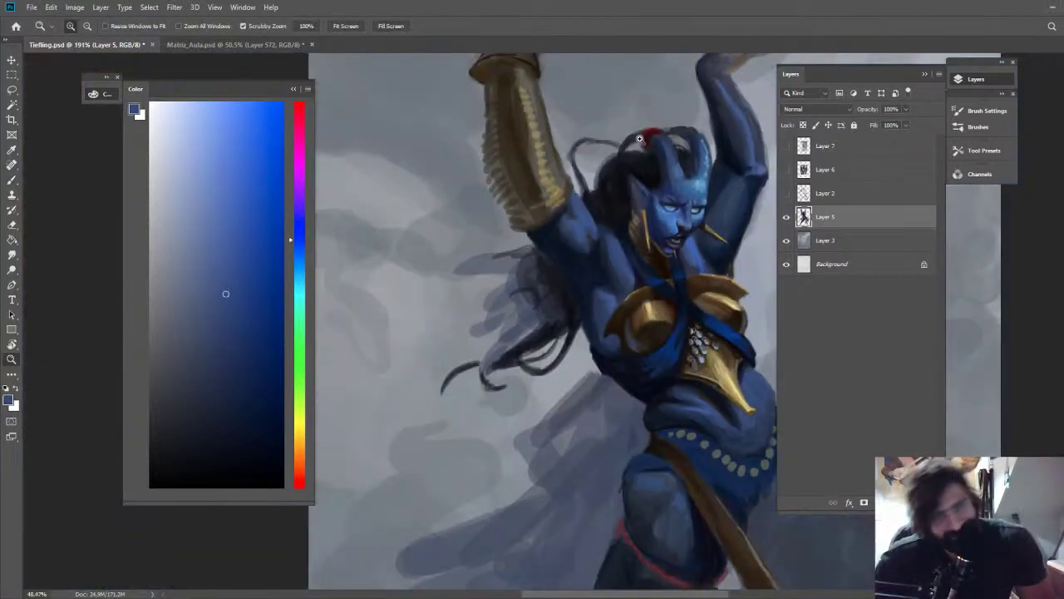
Soften the skin around the near eye and brow with sampled steel blue at 40% opacity
left_click_drag(701, 195, 740, 195)
key("b")
left_click(703, 239, "alt")
left_click_drag(693, 243, 724, 227)
left_click(721, 230, "alt")
left_click(732, 223, "alt")
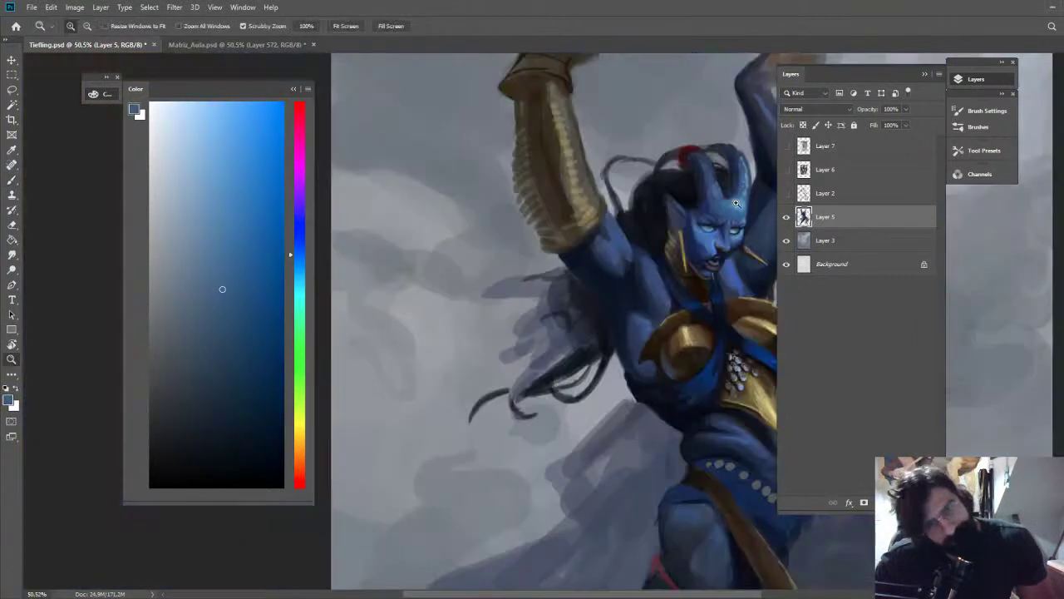
left_click_drag(742, 188, 657, 166)
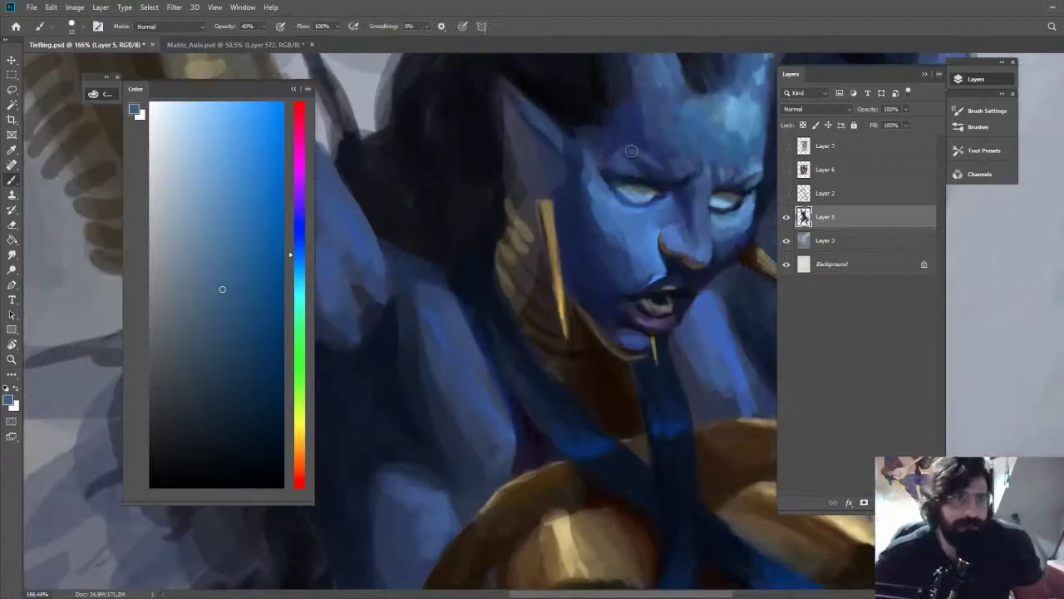
Refine the near eye's upper-lid crease and outer corner with sampled mid blue and dark navy at 40% opacity
left_click(624, 156, "alt")
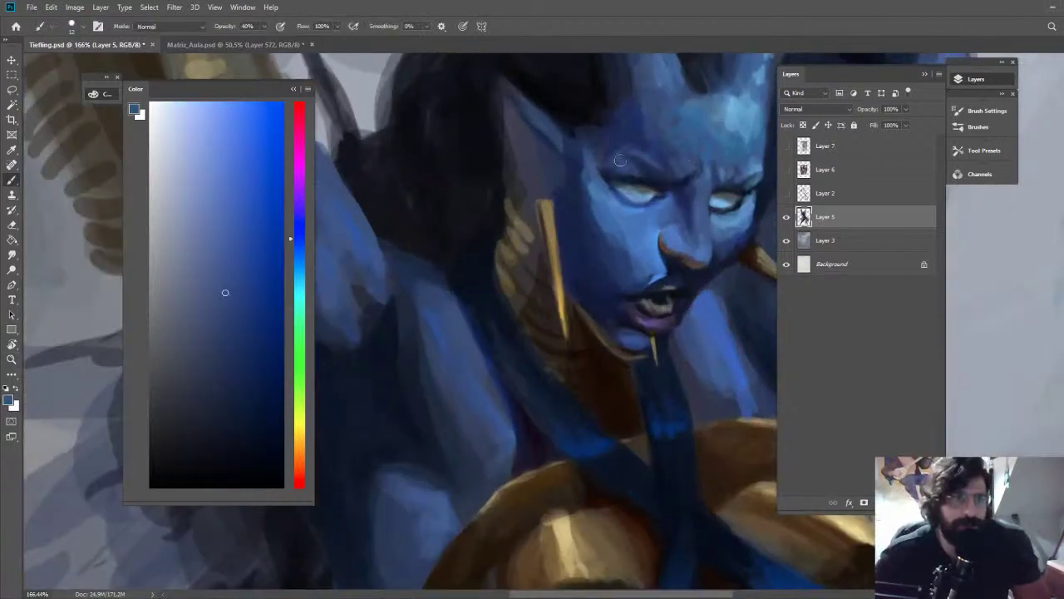
left_click(622, 174, "alt")
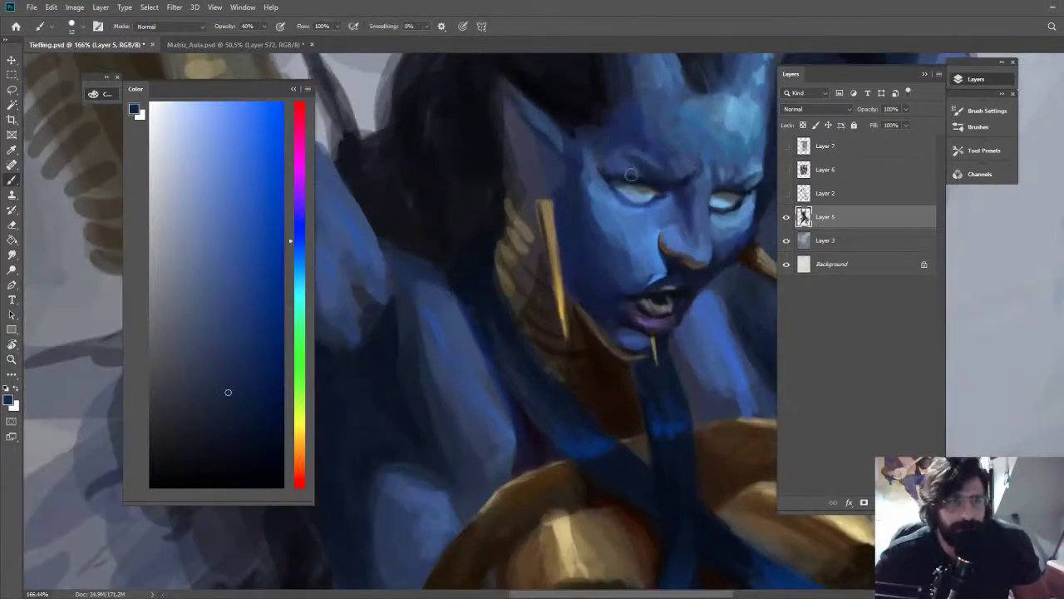
left_click(610, 183, "alt")
key("z")
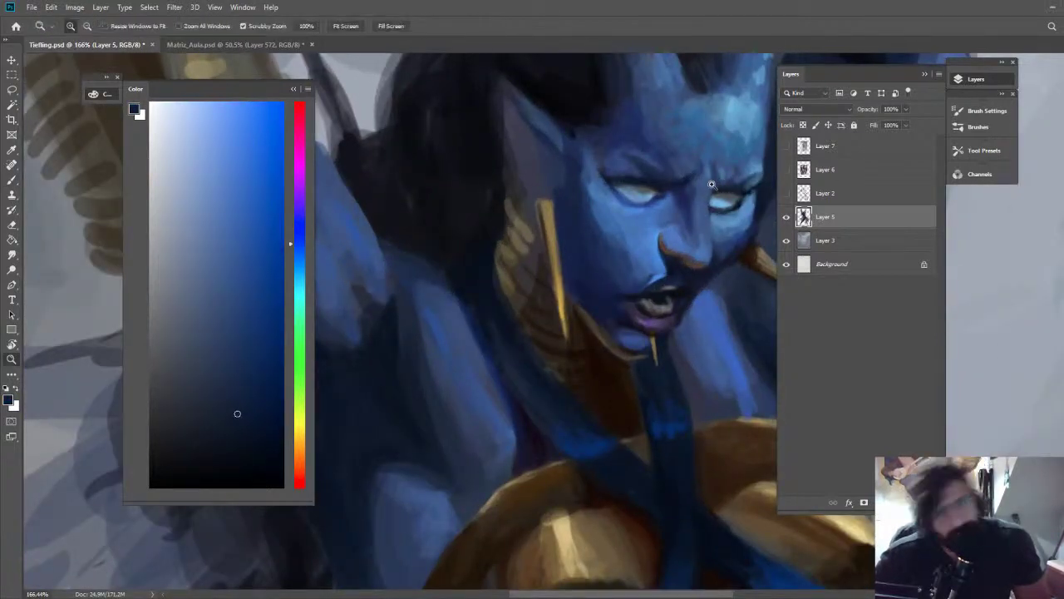
mouse_move(716, 176)
left_mouse_down()
mouse_move(665, 177)
mouse_move(641, 156)
mouse_move(658, 158)
left_mouse_up()
Rework the far eye's inner corner with sampled grey-blue, dark grey and light blue at 40% opacity
key("b")
left_click(657, 173, "alt")
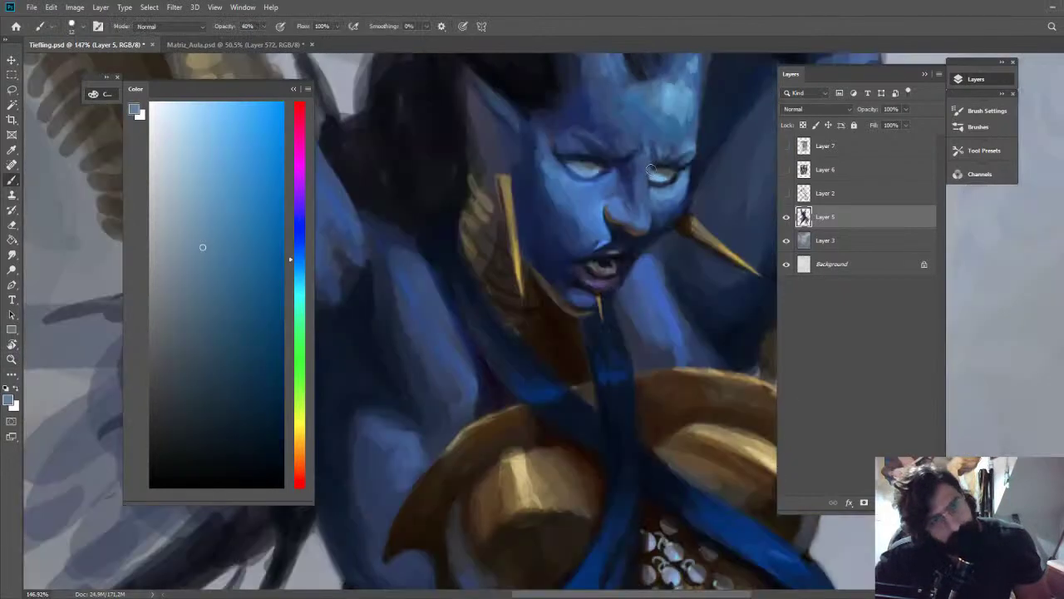
left_click(651, 170, "alt")
left_click(651, 171, "alt")
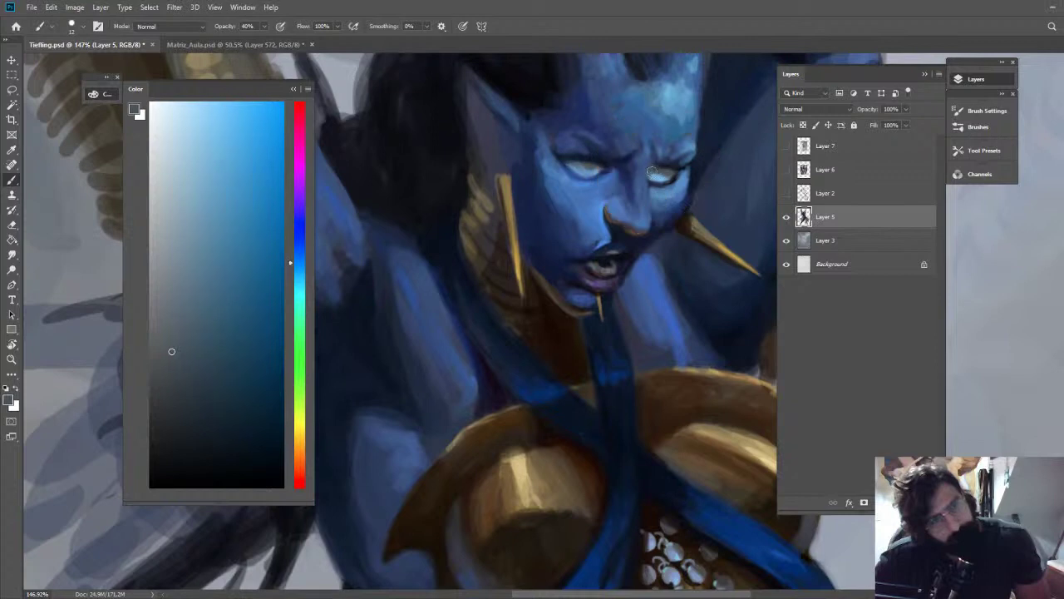
left_click(647, 171, "alt")
left_click(645, 172, "alt")
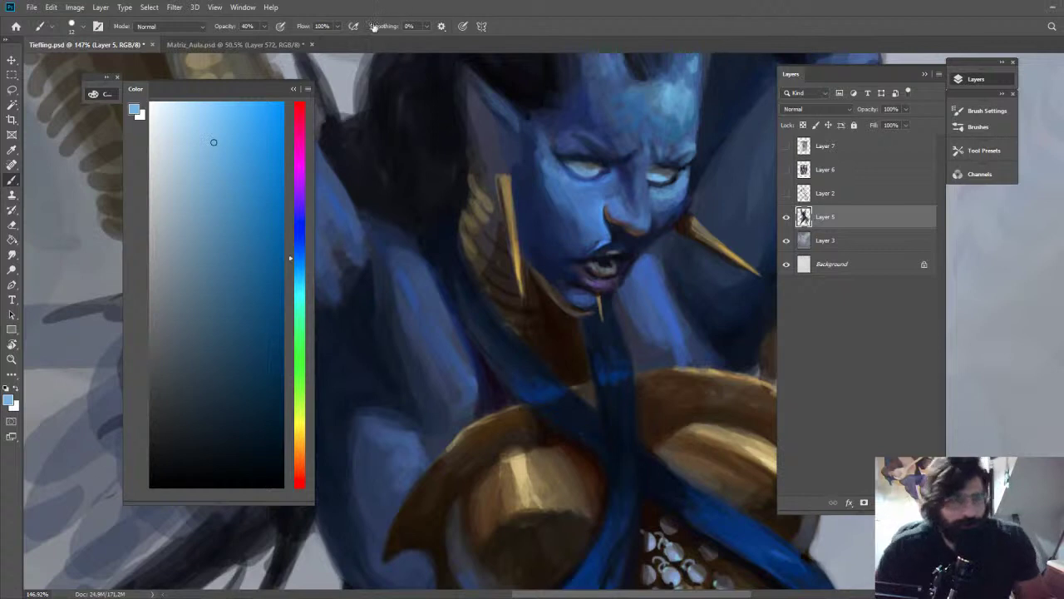
Touch up the near eye's outer edge and eye white with sampled mid blue and grey at 40% opacity
left_click(544, 164, "alt")
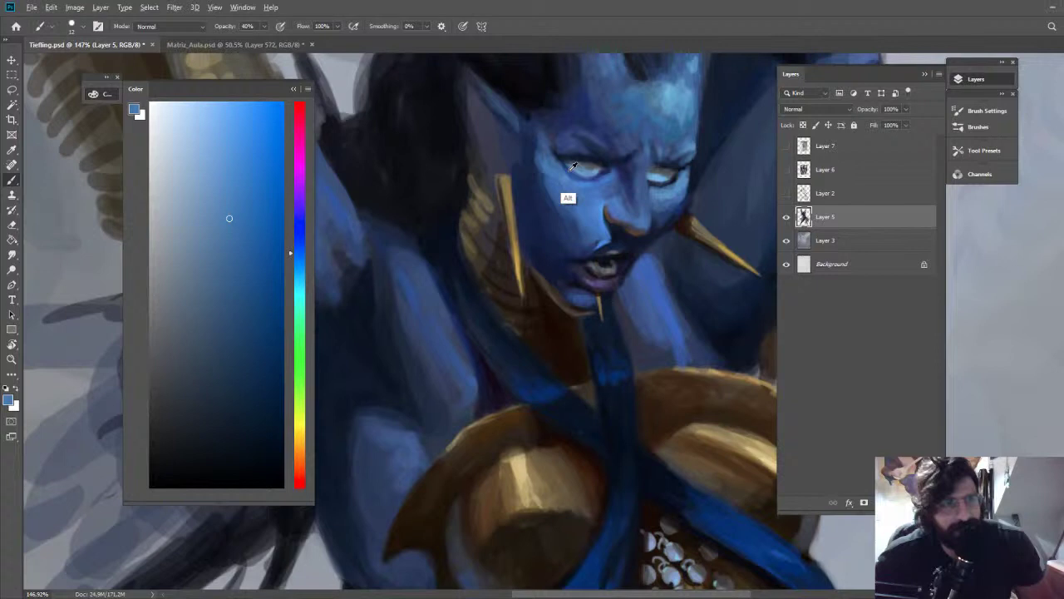
left_click(589, 169, "alt")
key("z")
left_click_drag(606, 169, 584, 106)
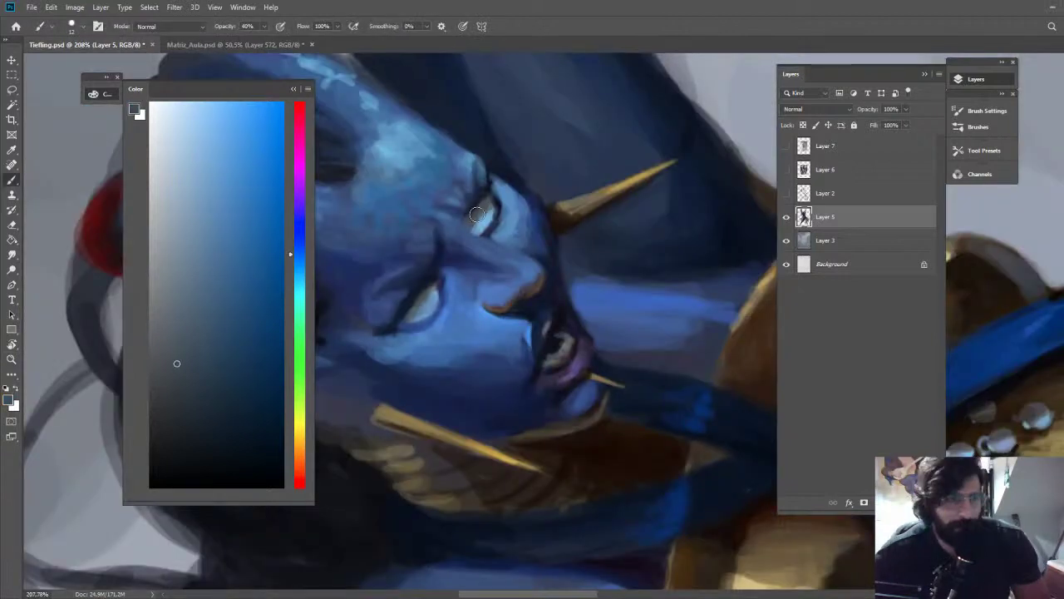
Rotate the canvas view and shade the far eye's upper white and inner corner with sampled dark grey and navy
left_click(478, 204, "alt")
left_click(480, 208, "alt")
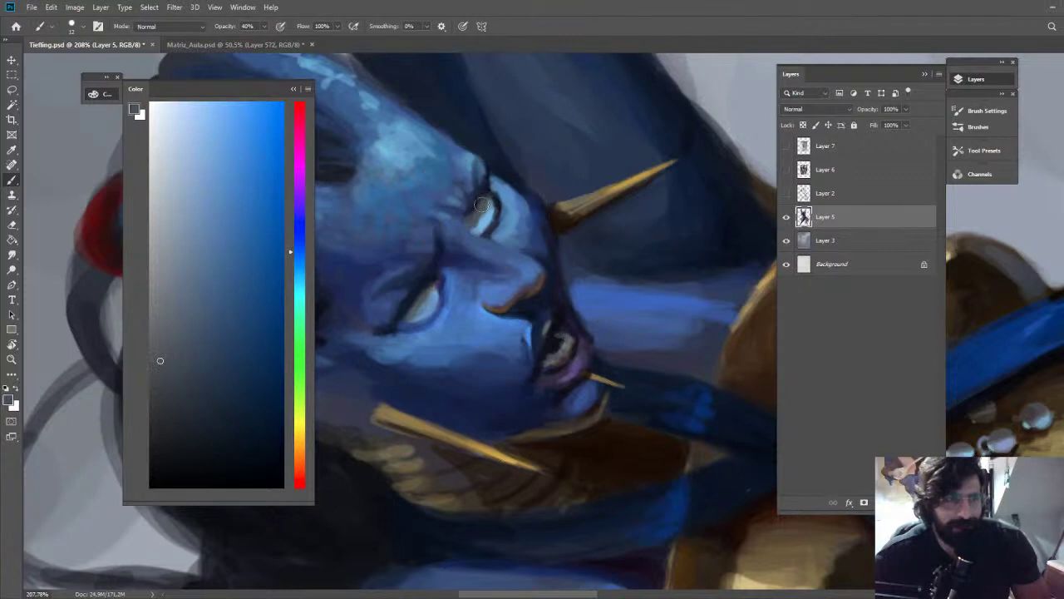
left_click(468, 242, "alt")
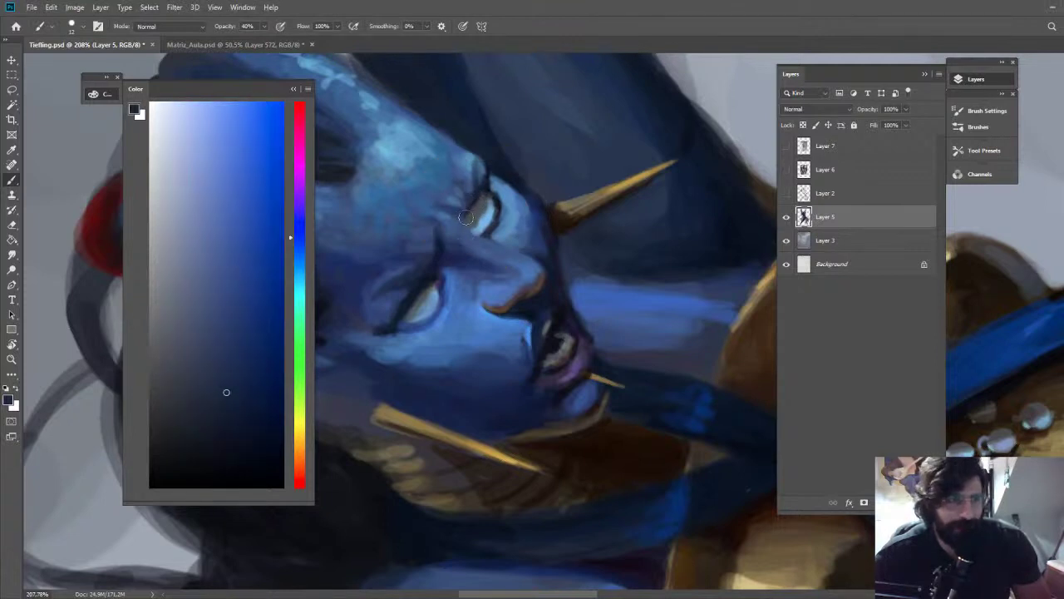
left_click(249, 347)
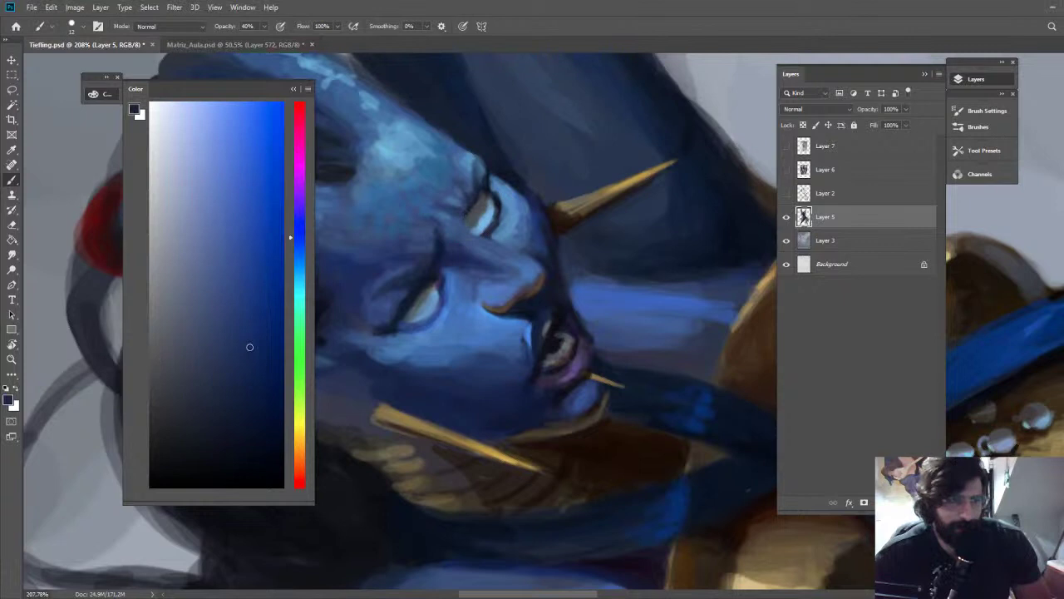
key("Escape")
Brighten the far eye's white with sampled light blue and deepen its outer corner with dark navy at 40% opacity
left_click(613, 232, "alt")
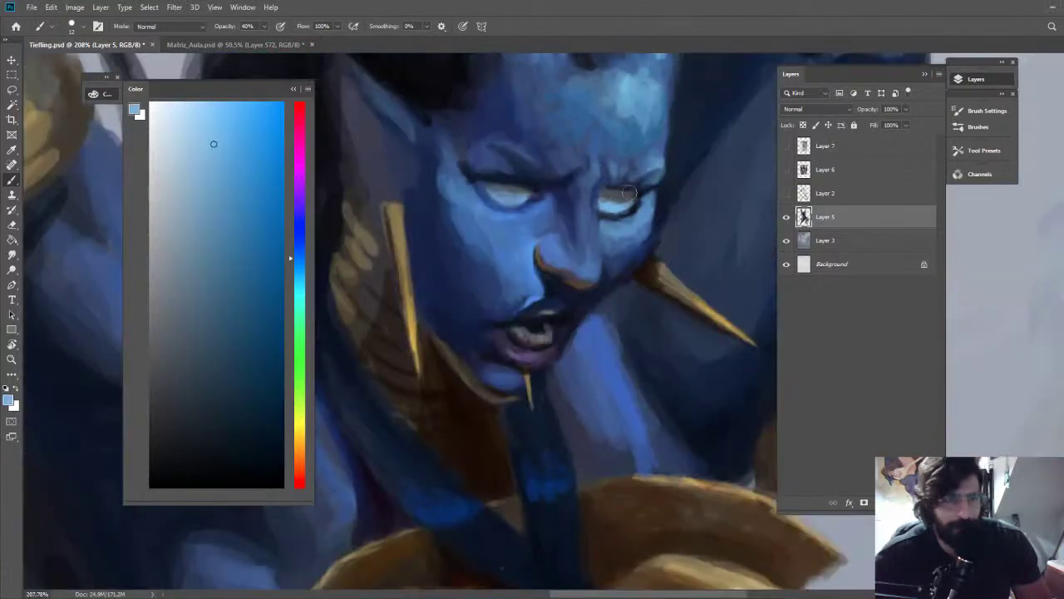
left_click(628, 193, "alt")
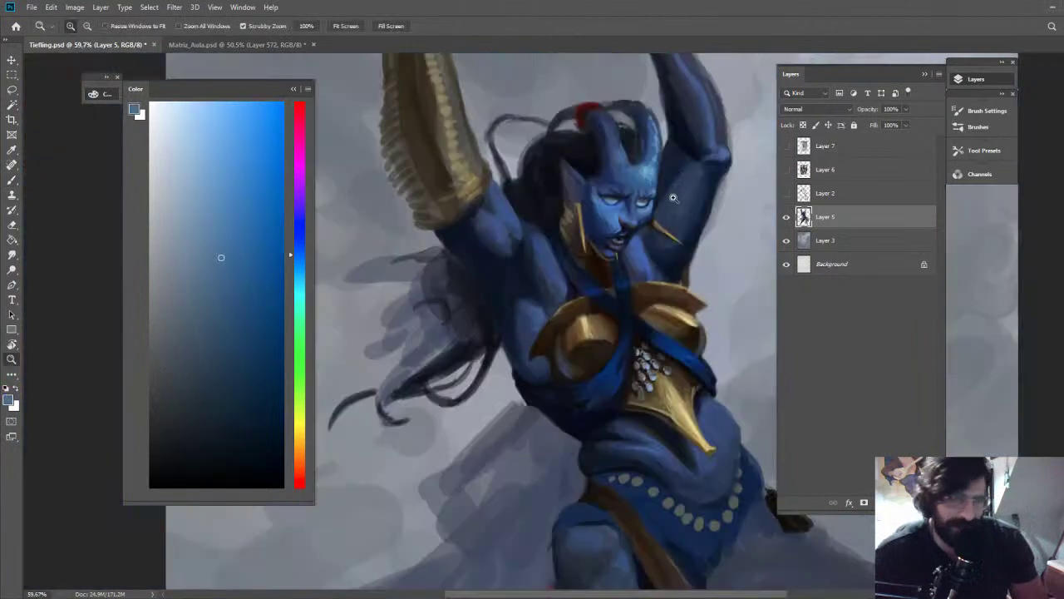
left_click_drag(672, 197, 715, 212)
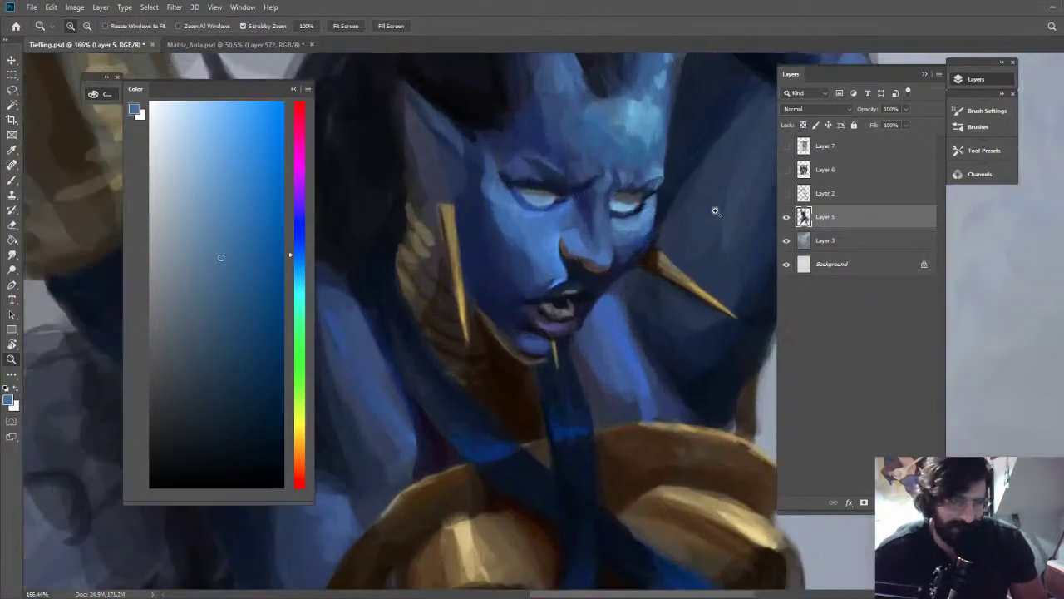
left_click(649, 195, "alt")
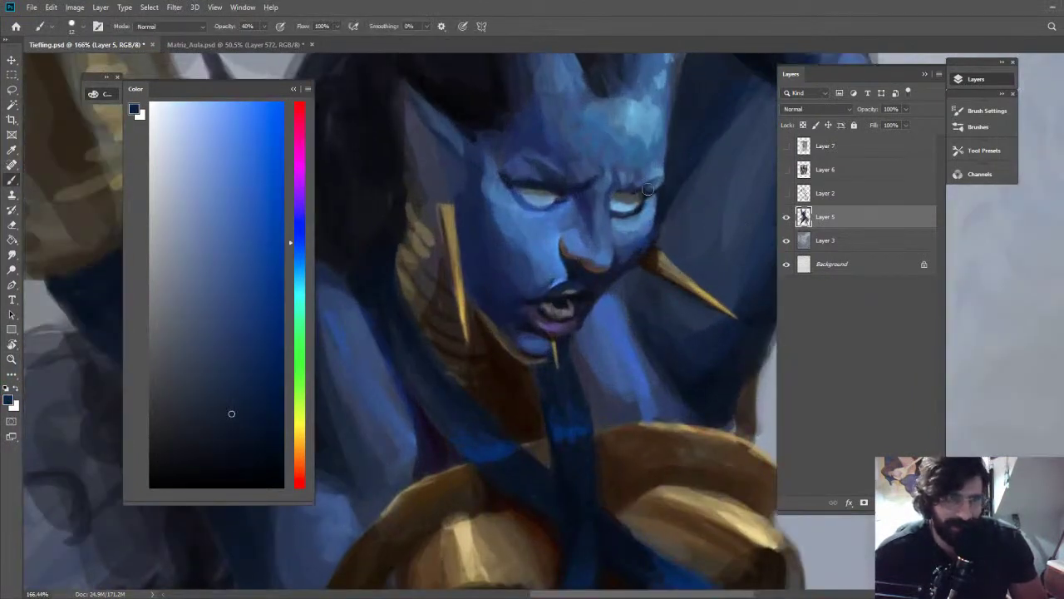
key("z")
left_click_drag(677, 169, 619, 158)
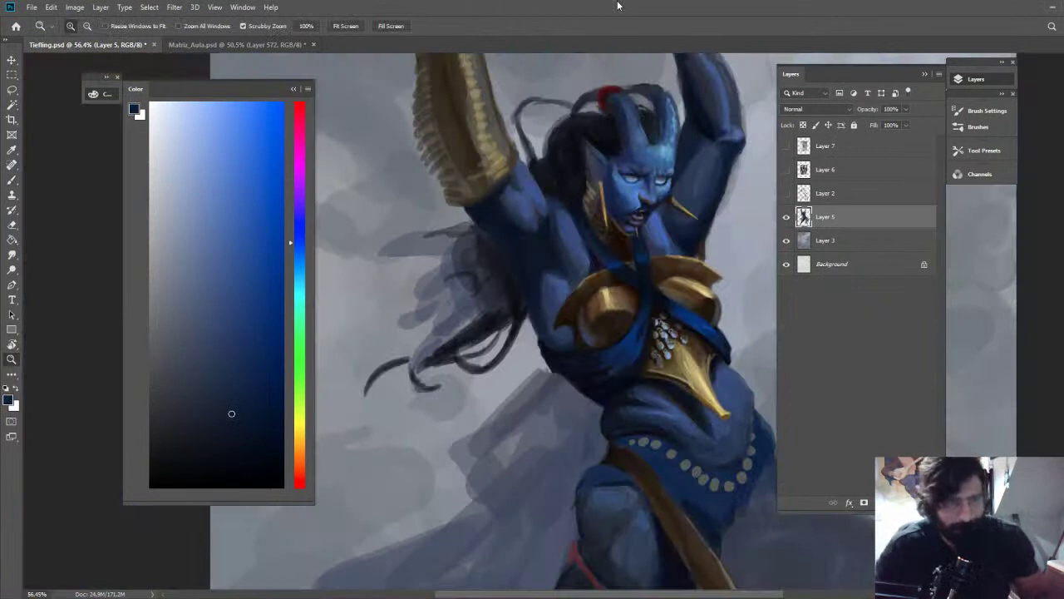
scroll(616, 183, "up", 5)
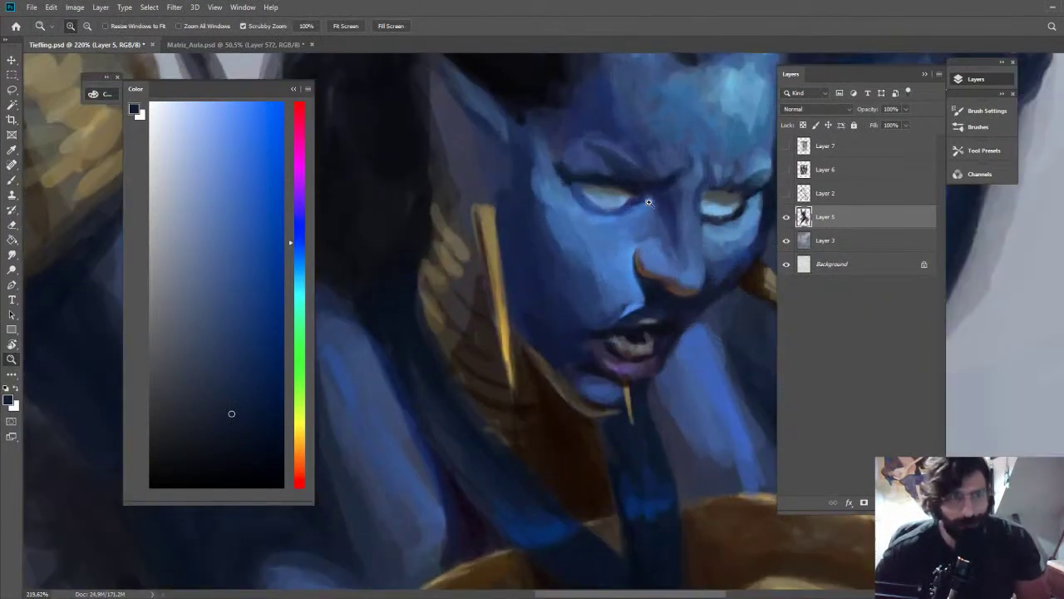
Brighten the lower part of the near eye's white with pale sky blue at 40% opacity
key("b")
left_click(613, 200, "alt")
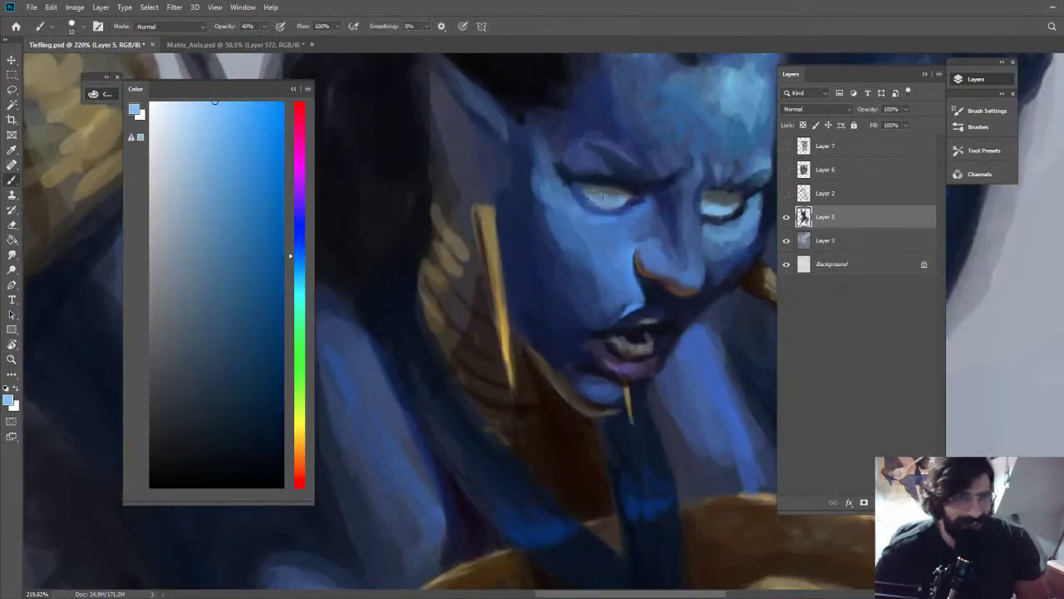
left_click_drag(592, 201, 602, 204)
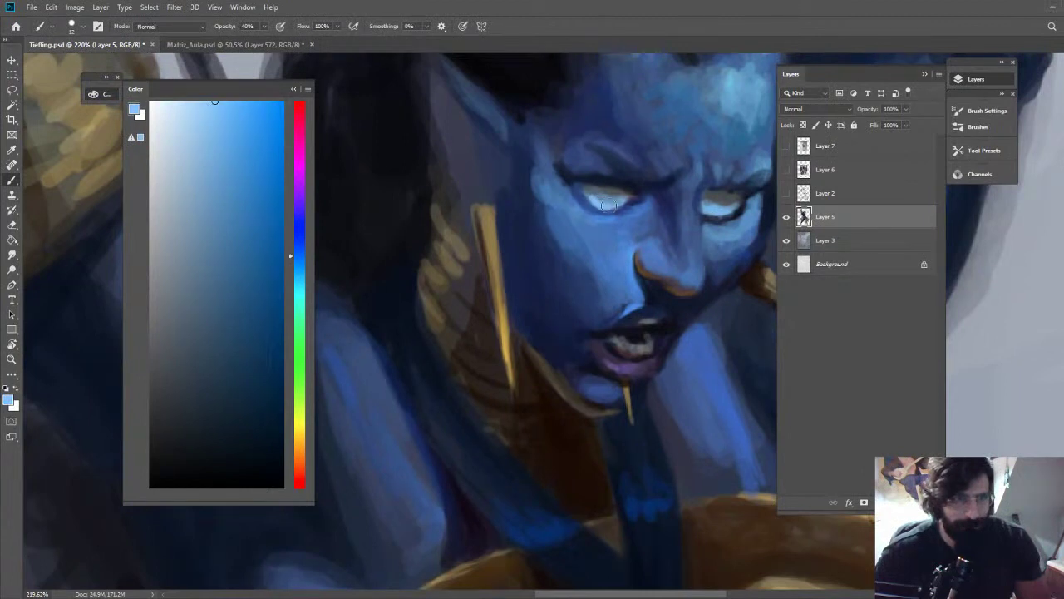
Soften the far eye's lower lid and inner corner with sampled dark indigo, steel blue and lighter blue
left_click(698, 218, "alt")
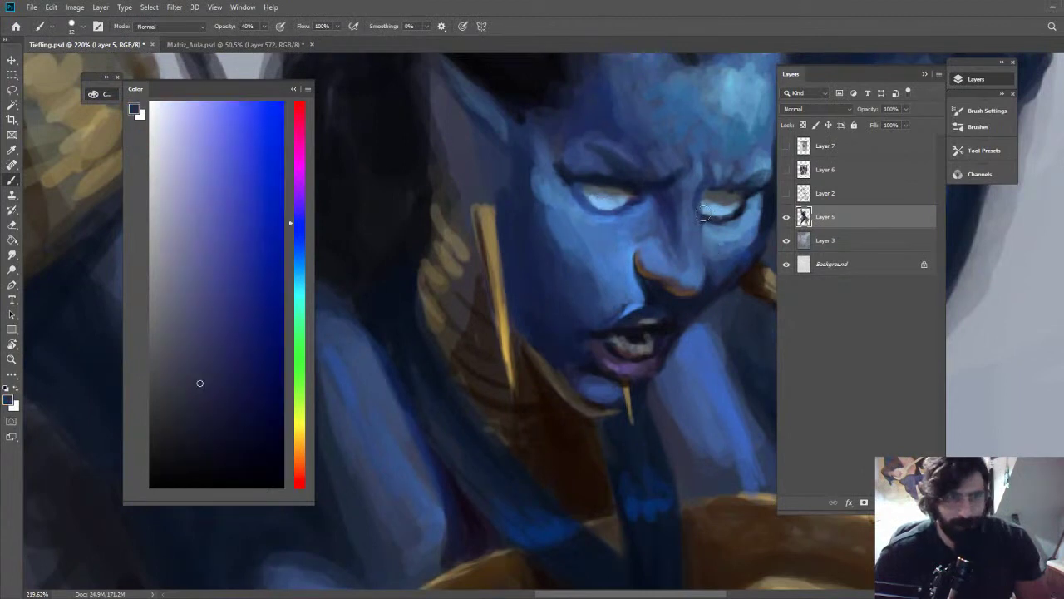
mouse_move(702, 207)
left_mouse_down()
mouse_move(722, 218)
mouse_move(707, 226)
left_mouse_up()
left_click(721, 225, "alt")
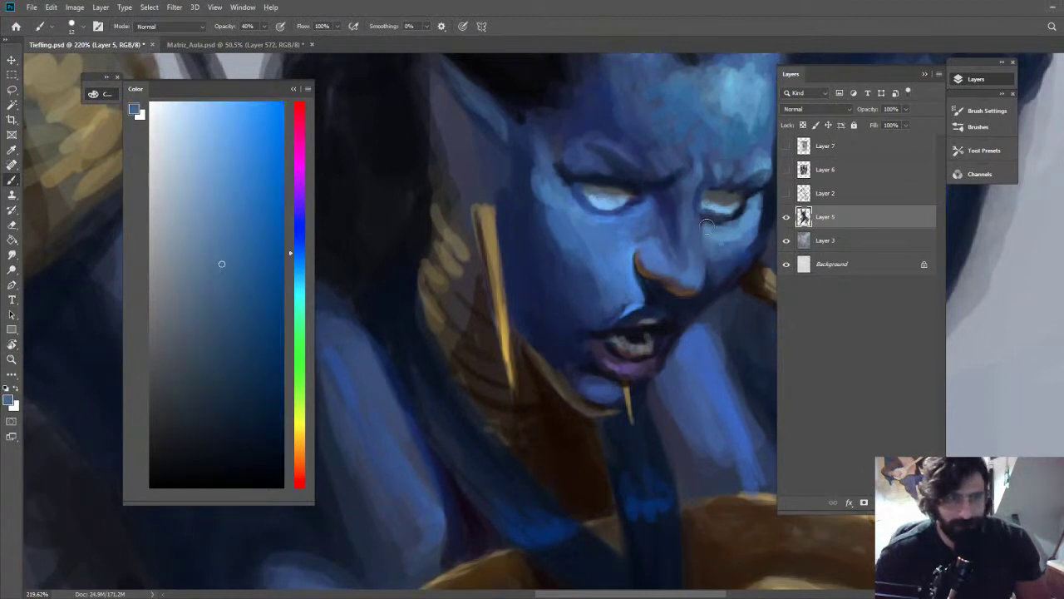
left_click(703, 218, "alt")
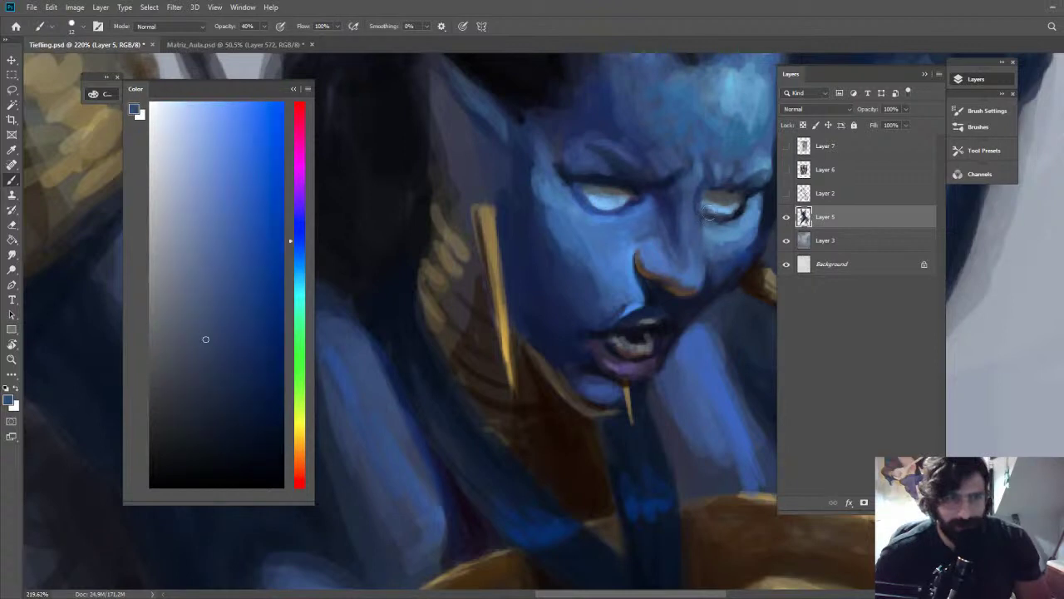
mouse_move(705, 211)
left_mouse_down()
mouse_move(733, 209)
mouse_move(611, 211)
mouse_move(536, 169)
left_mouse_up()
left_click(718, 206, "alt")
left_click(732, 210, "alt")
Shade the upper edges of both eye whites with sampled blue, slate grey-blue and dark navy at 40% opacity
key("z")
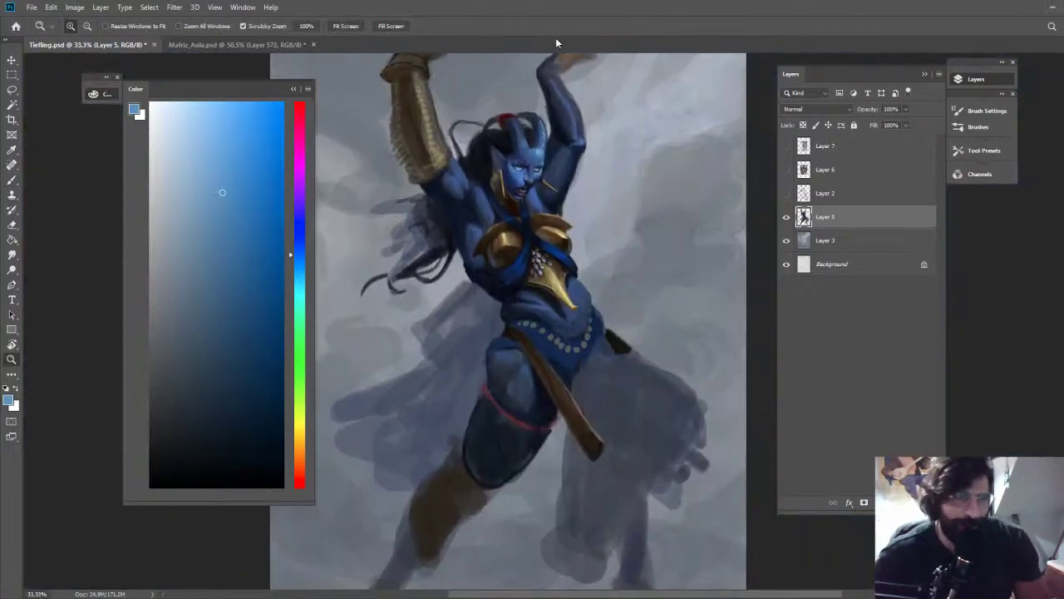
left_click_drag(496, 141, 601, 173)
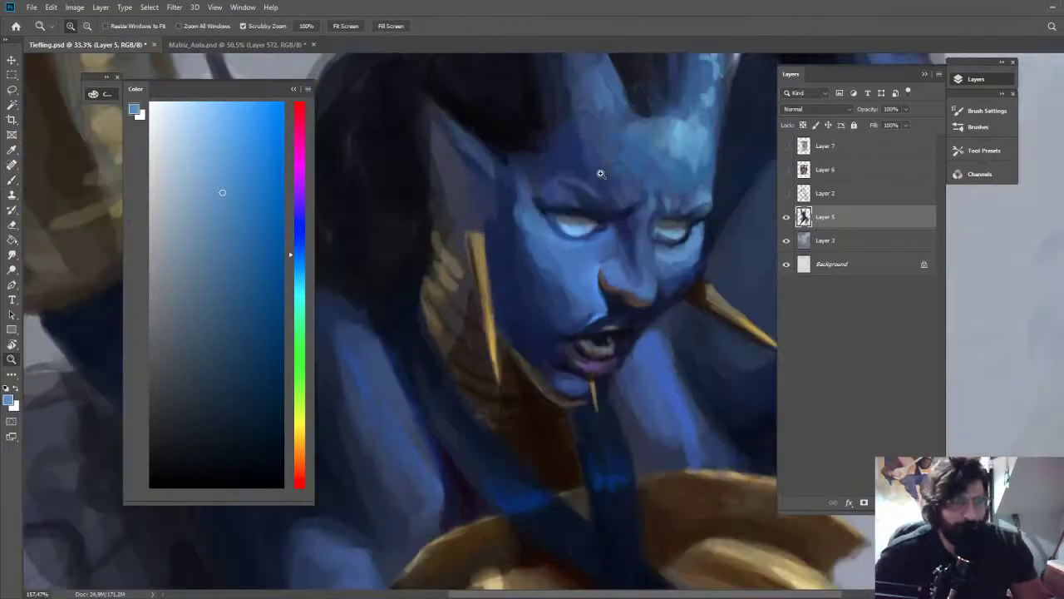
key("b")
left_click(562, 247, "alt")
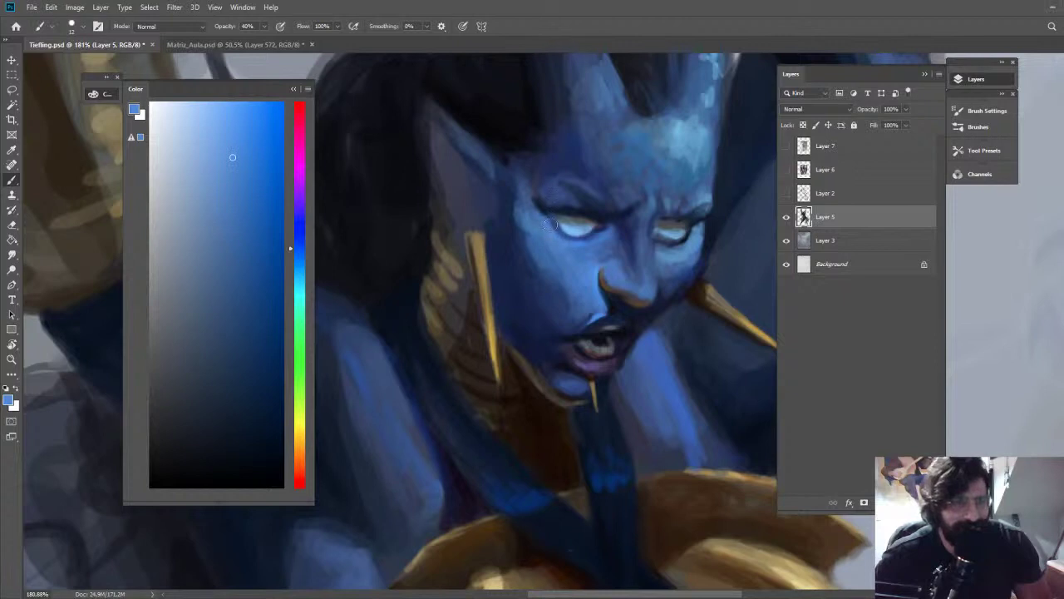
left_click(681, 221, "alt")
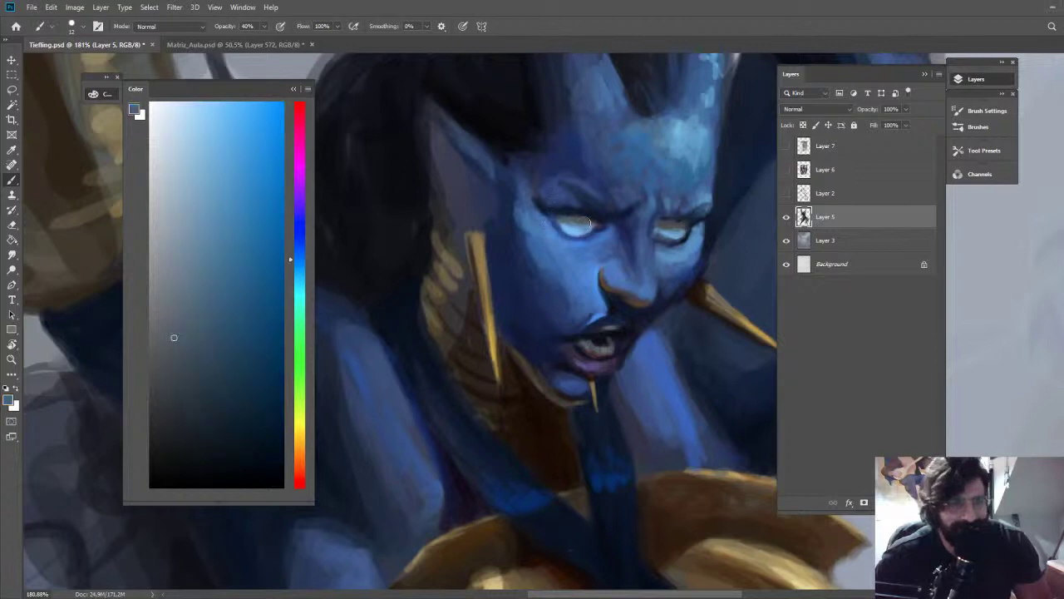
left_click(677, 219, "alt")
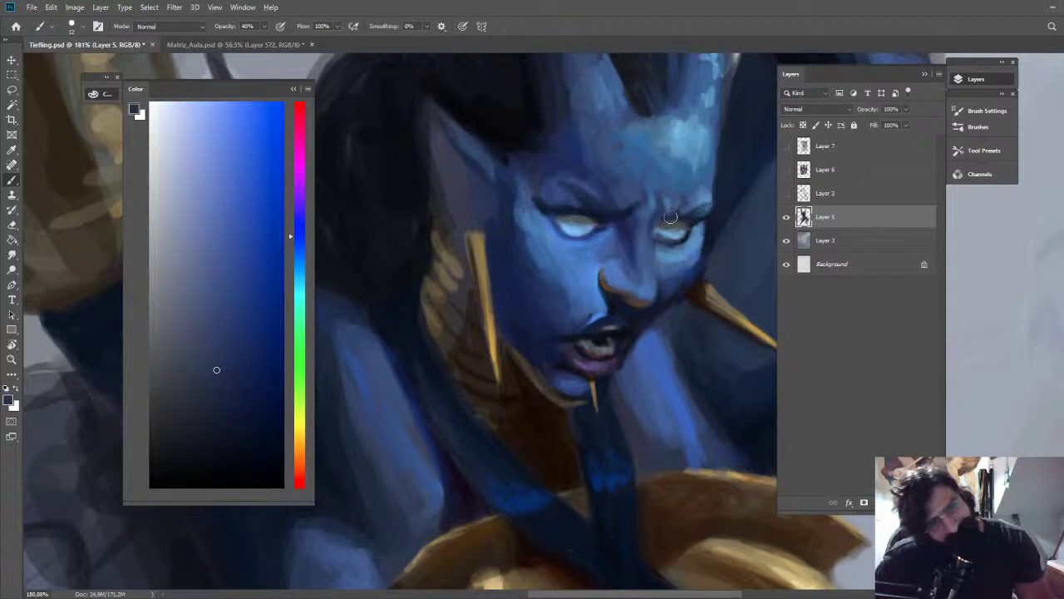
mouse_move(707, 218)
left_mouse_down()
mouse_move(694, 221)
mouse_move(730, 238)
mouse_move(623, 209)
left_mouse_up()
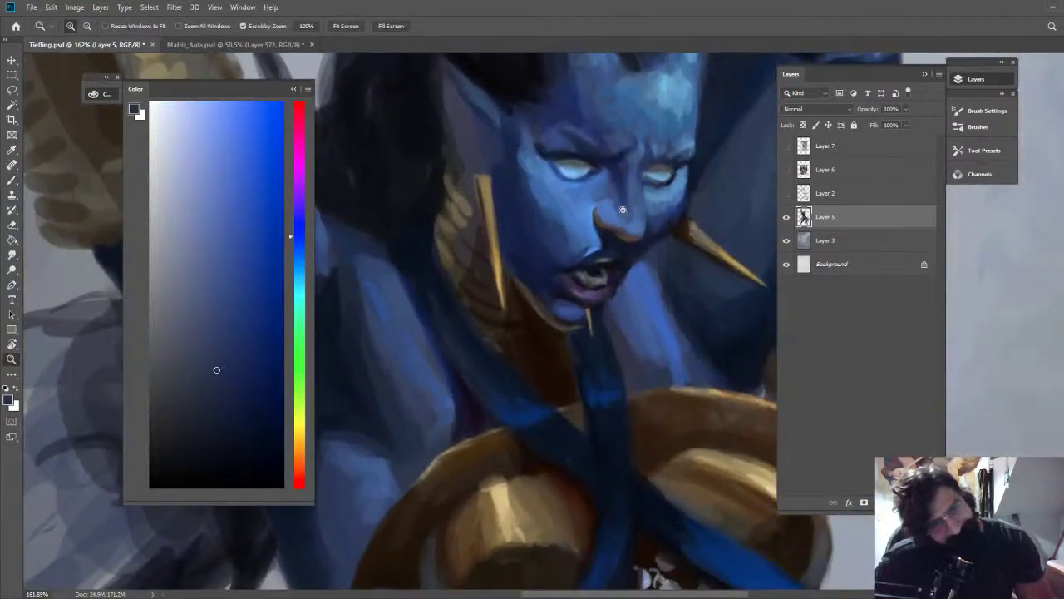
Shade the far cheek and jaw edge with sampled blue and navy, and warm it with dark brown at 30% opacity
left_click(600, 204, "alt")
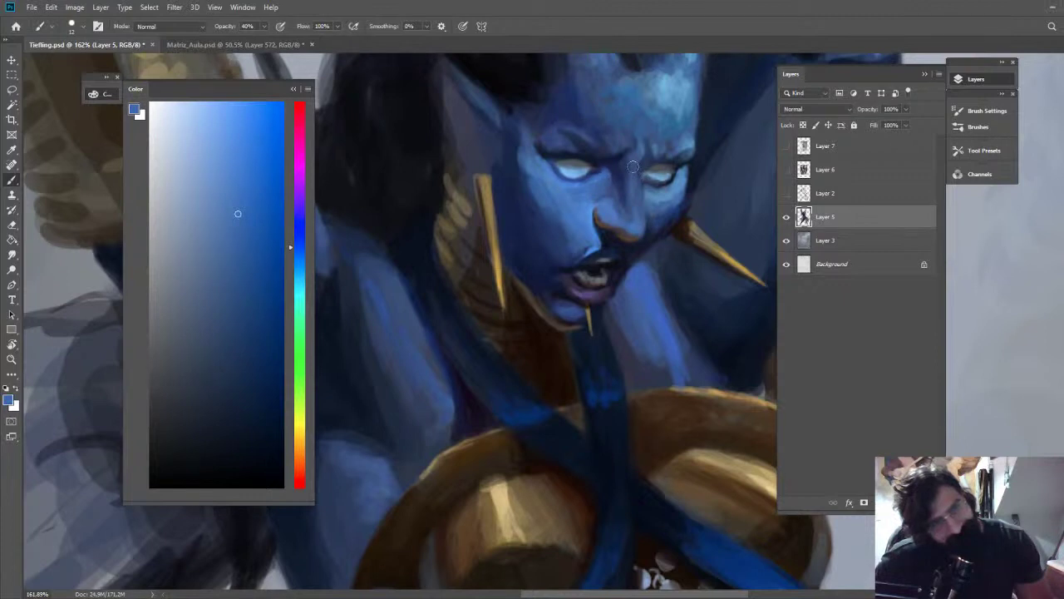
left_click(649, 230, "alt")
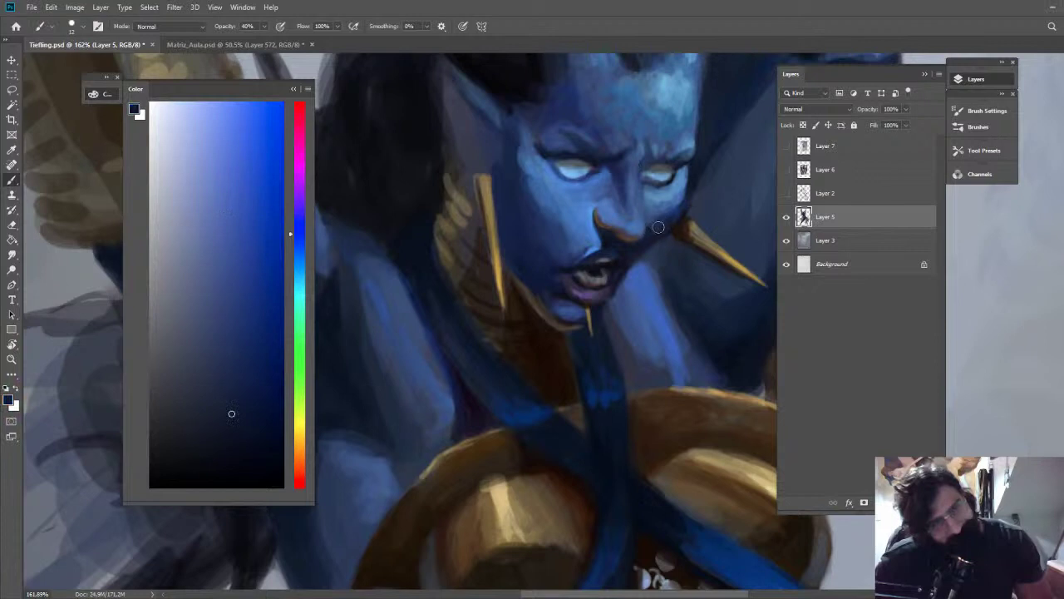
left_click(659, 227, "alt")
left_click_drag(302, 421, 300, 452)
mouse_move(244, 361)
left_mouse_down()
mouse_move(258, 349)
mouse_move(239, 360)
left_mouse_up()
key("3")
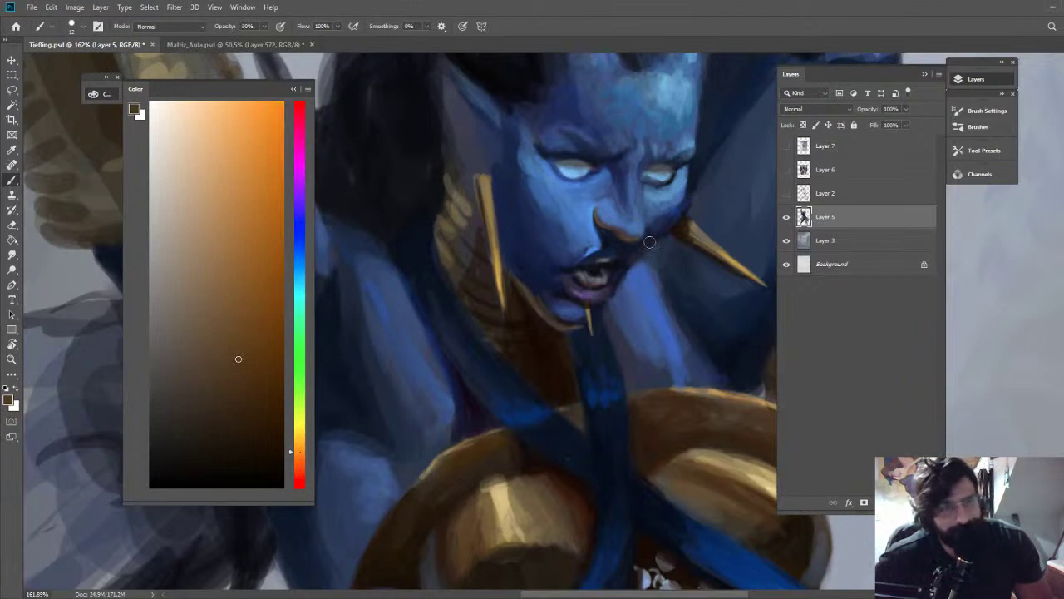
left_click(630, 253, "alt")
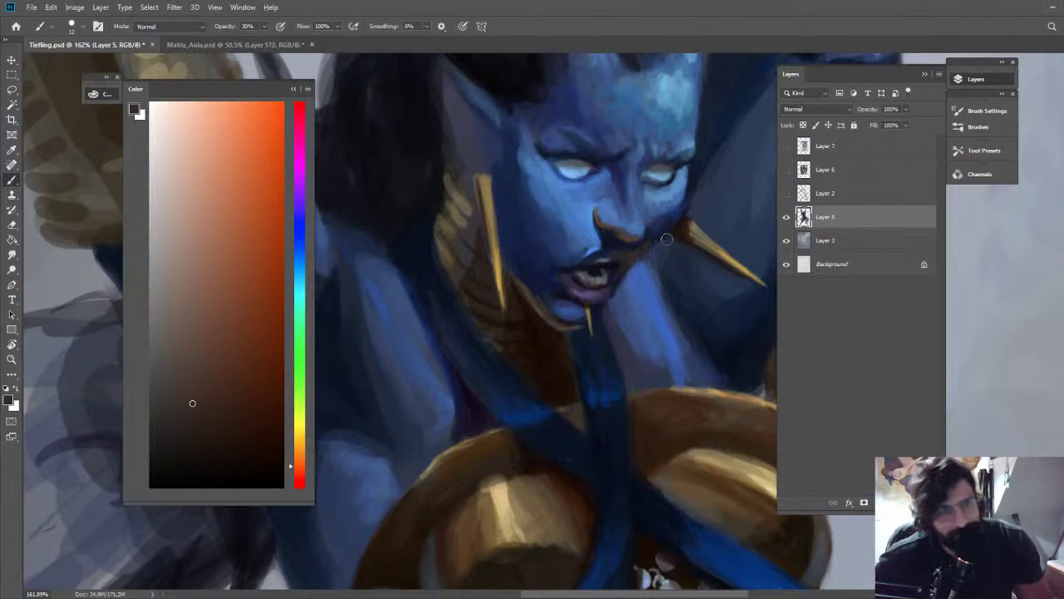
Examine the reworked cheek and jaw edge against the whole figure
key("r")
left_click_drag(667, 240, 533, 166)
mouse_move(618, 225)
left_mouse_down("ctrl")
mouse_move(541, 233)
mouse_move(563, 214)
mouse_move(491, 212)
left_mouse_up("ctrl")
key("z")
key("Escape")
scroll(744, 135, "down", 1)
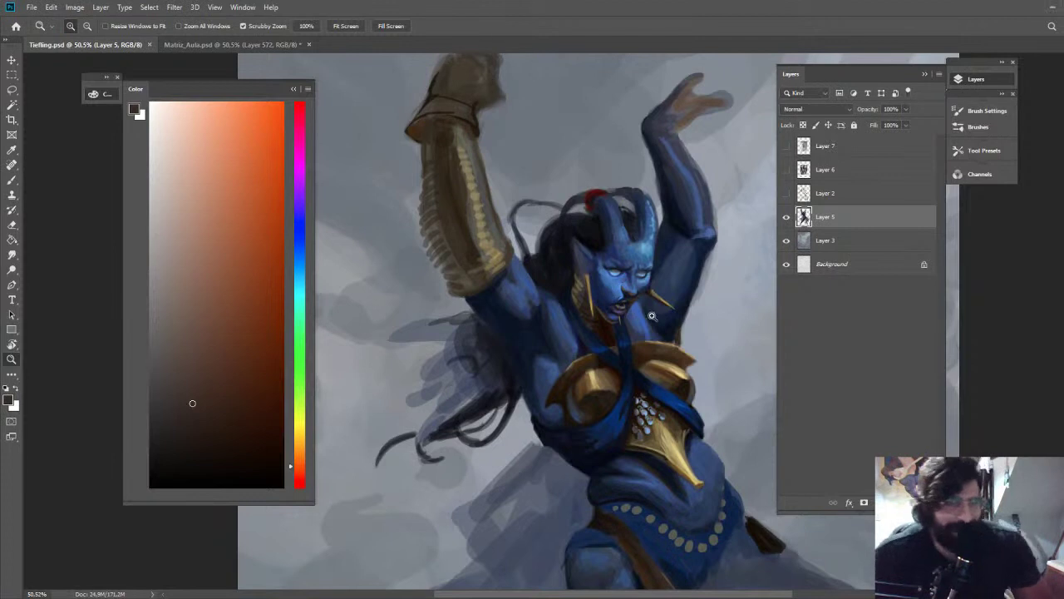
Paint a thin ochre rim light along the lower lip's edge and far corner with sampled tan at 30% opacity
mouse_move(677, 337)
left_mouse_down()
mouse_move(717, 297)
mouse_move(756, 292)
left_mouse_up()
left_click(541, 301, "alt")
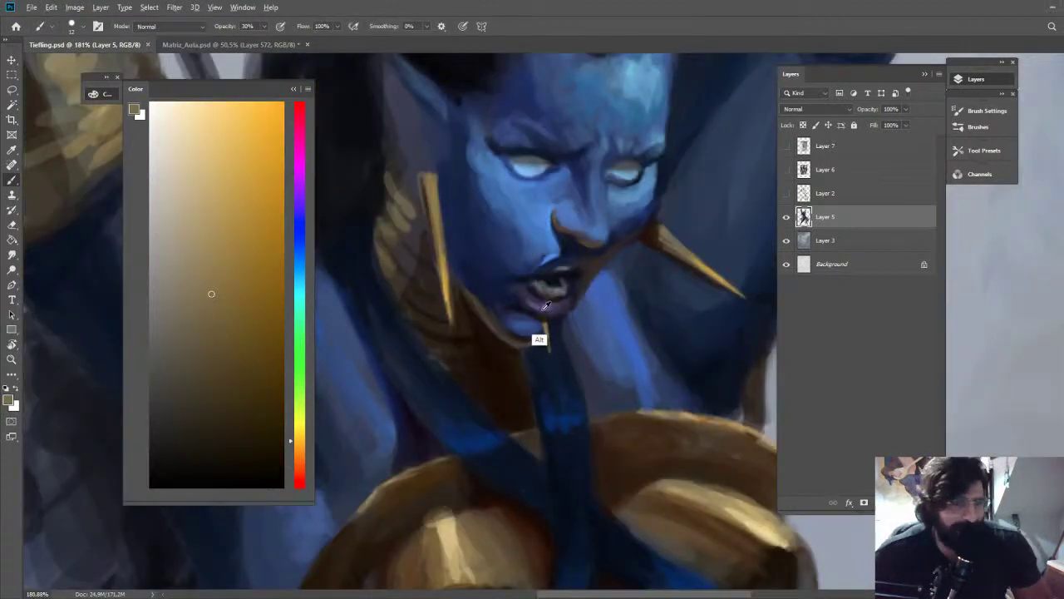
left_click(550, 290, "alt")
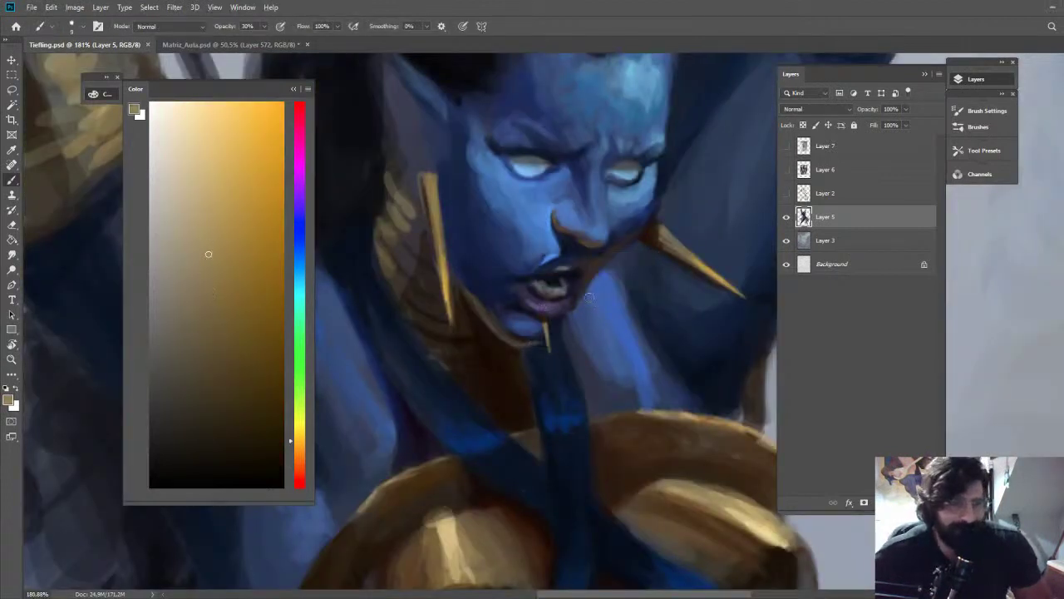
key("z")
left_click_drag(594, 284, 619, 298)
key("b")
left_click(570, 314, "alt")
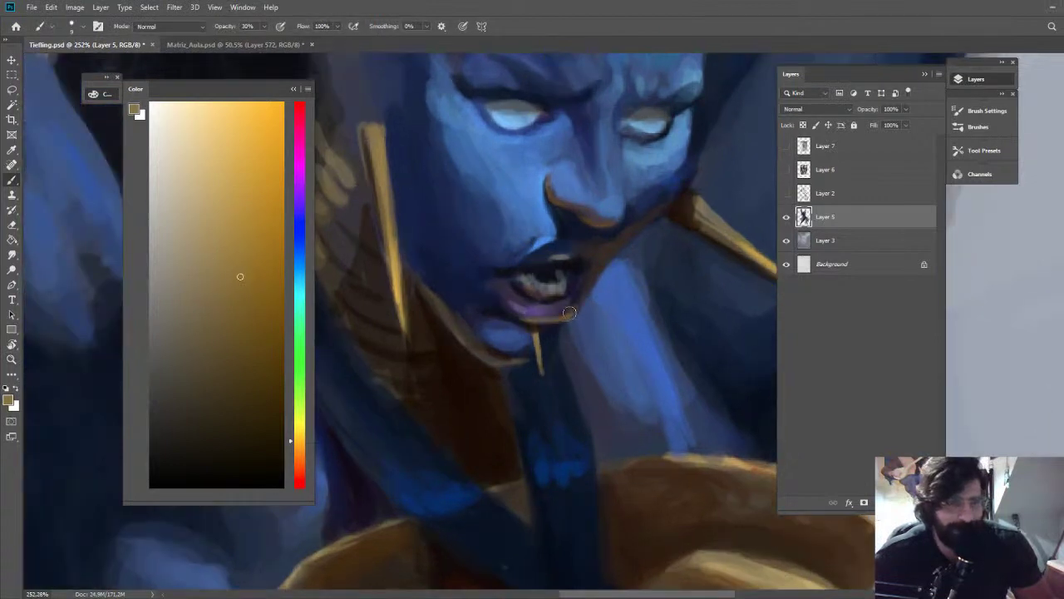
Soften the upper lip and its far corner with sampled grey and dark brown-grey at 30% opacity
left_click(608, 272, "alt")
left_click(717, 250, "alt")
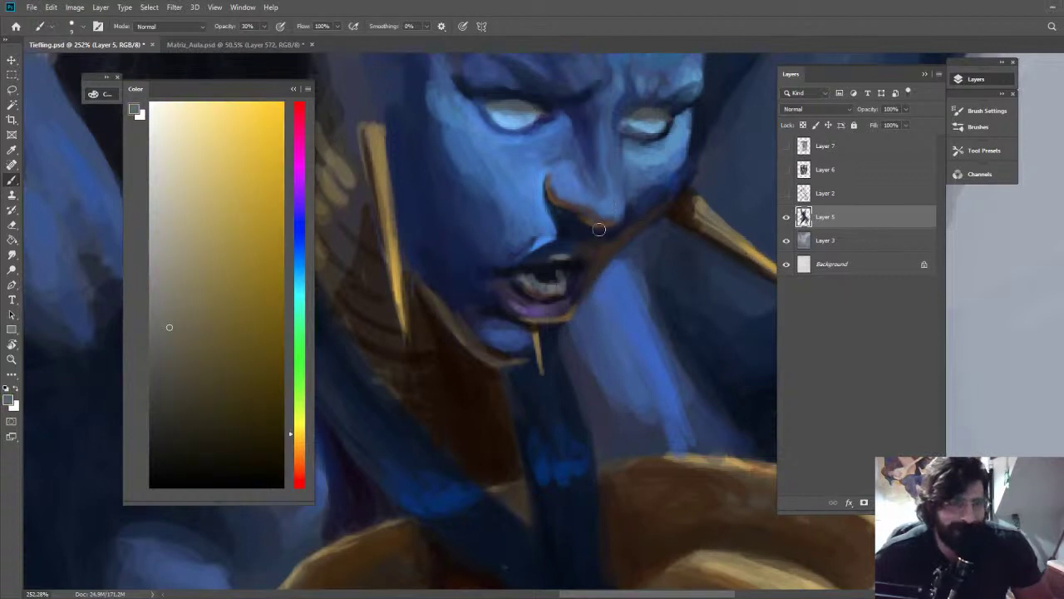
left_click_drag(579, 254, 592, 264)
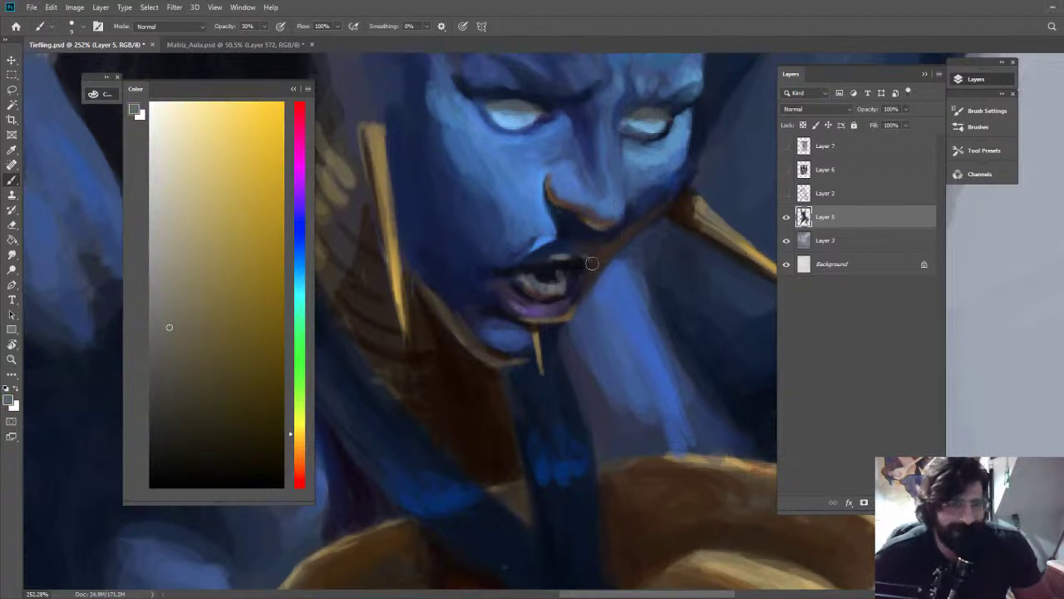
key("z")
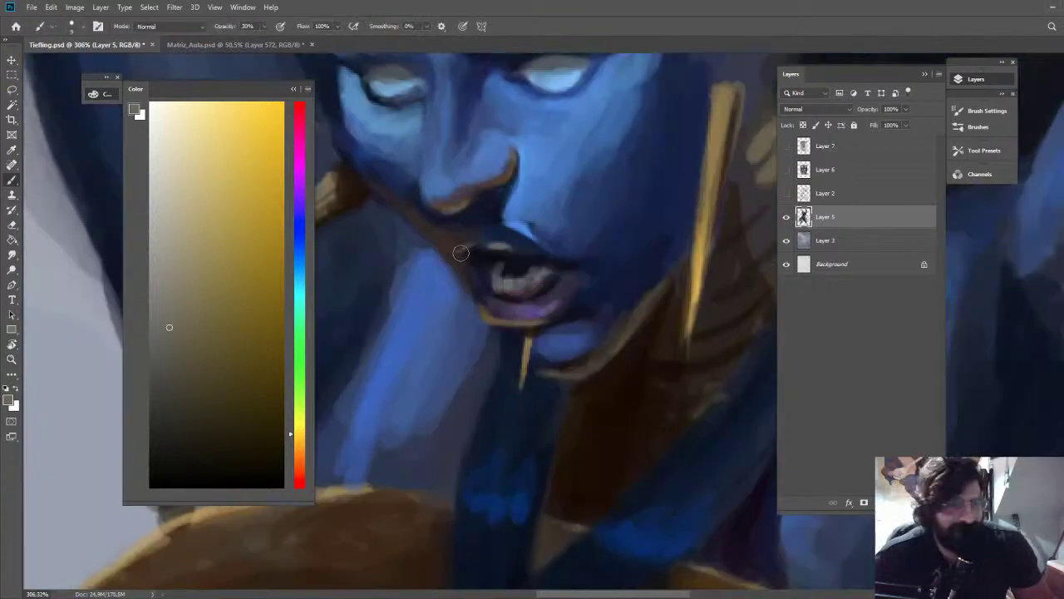
left_click(457, 250, "alt")
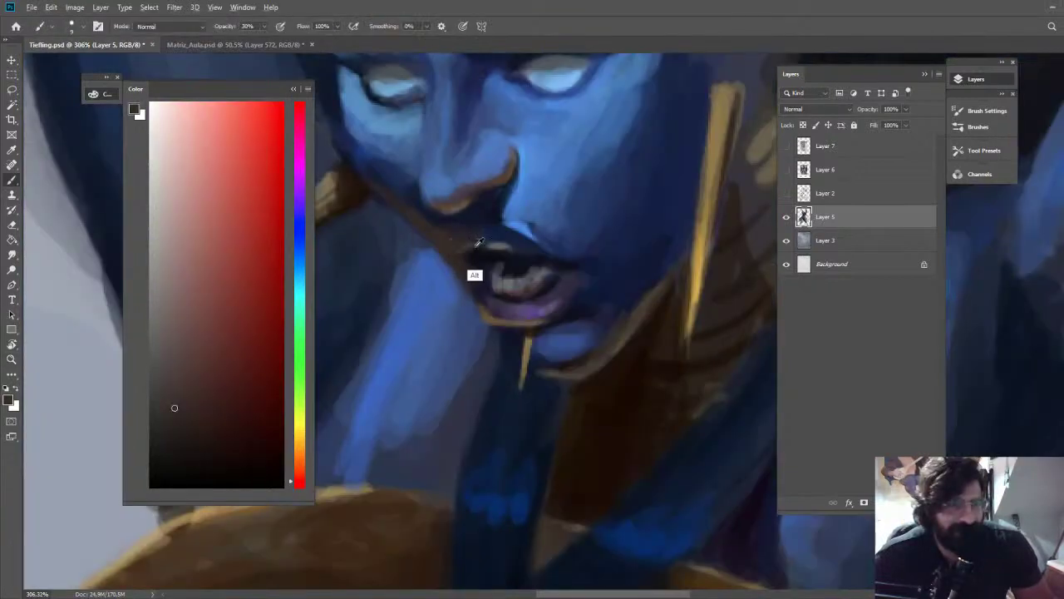
left_click(468, 243, "alt")
left_click_drag(456, 242, 524, 245)
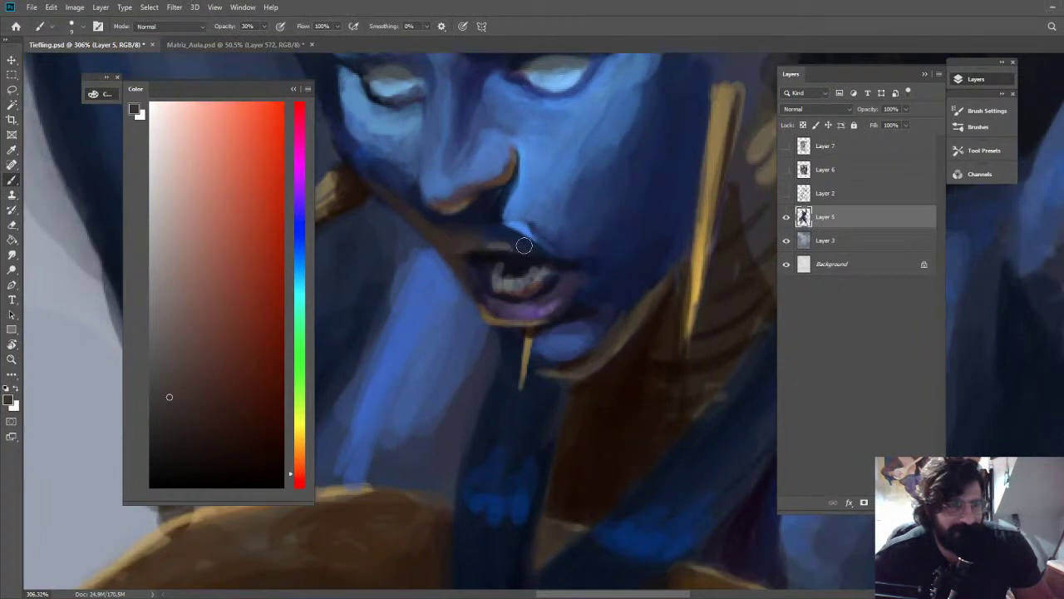
Refine the mouth's far contour and corner with sampled near-black, medium blue and dark grey-brown at 40% opacity
key("z")
mouse_move(499, 204)
left_mouse_down()
mouse_move(416, 204)
mouse_move(540, 208)
mouse_move(505, 225)
mouse_move(542, 233)
left_mouse_up()
key("b")
left_click(504, 219, "alt")
key("z")
key("b")
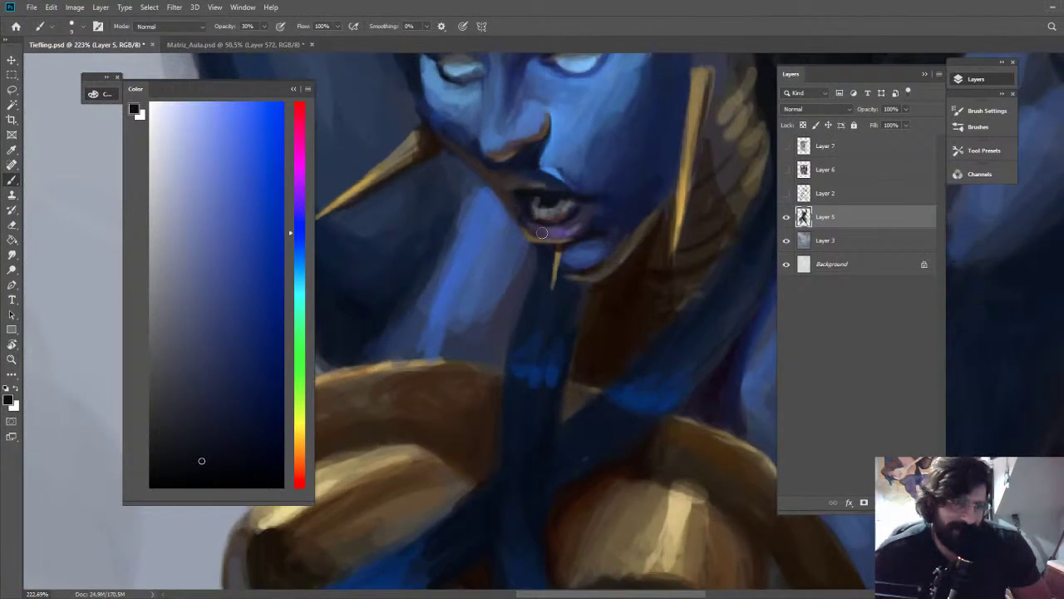
key("4")
left_click(505, 252, "alt")
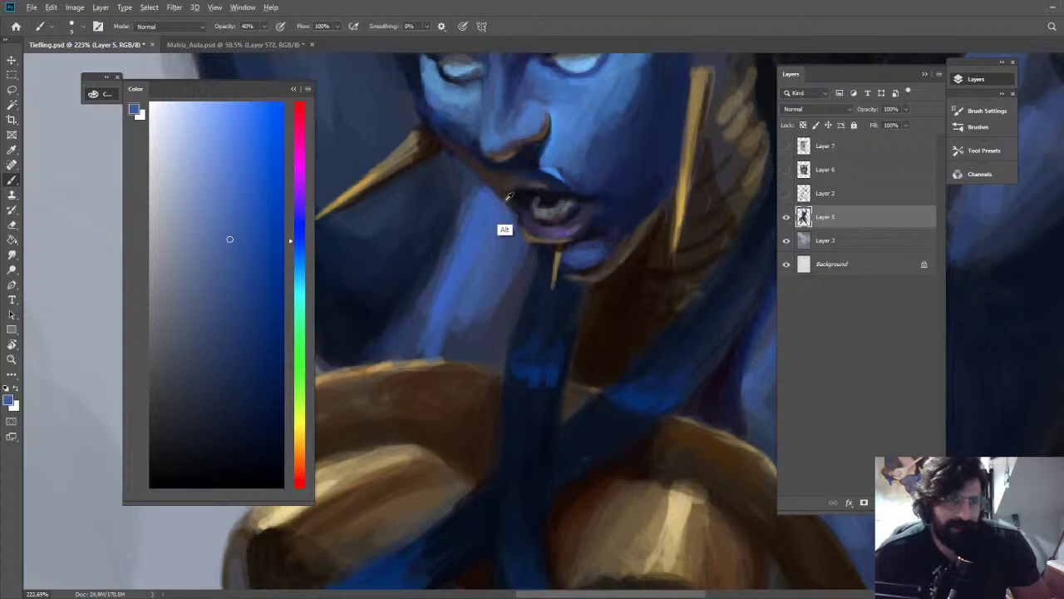
left_click(515, 205, "alt")
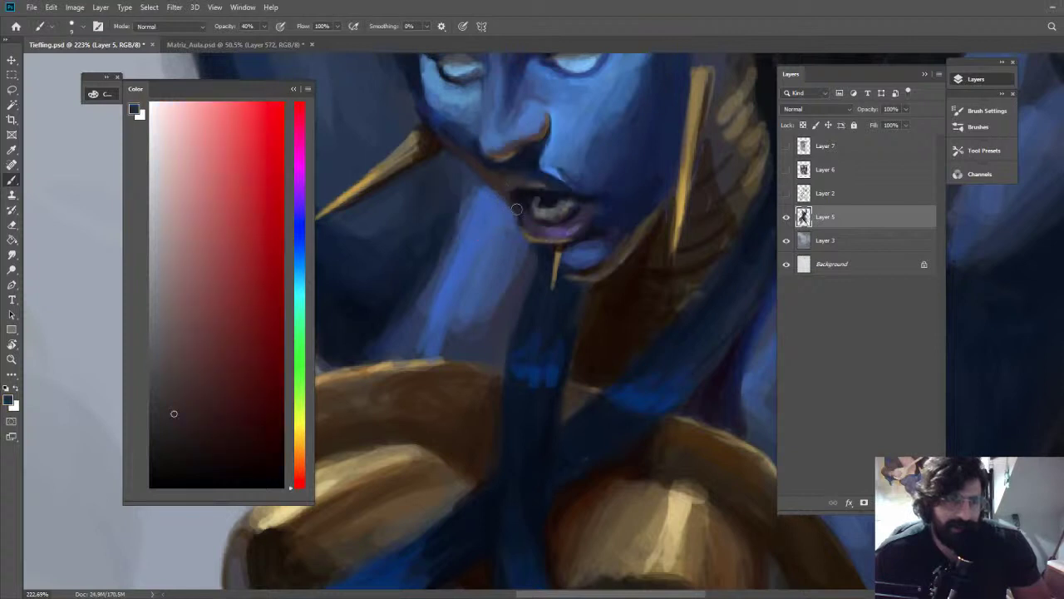
Examine the face and full figure at several magnifications to judge the expression and overall values
key("z")
left_click_drag(558, 198, 467, 126)
mouse_move(640, 155)
left_mouse_down()
mouse_move(613, 155)
mouse_move(624, 184)
left_mouse_up()
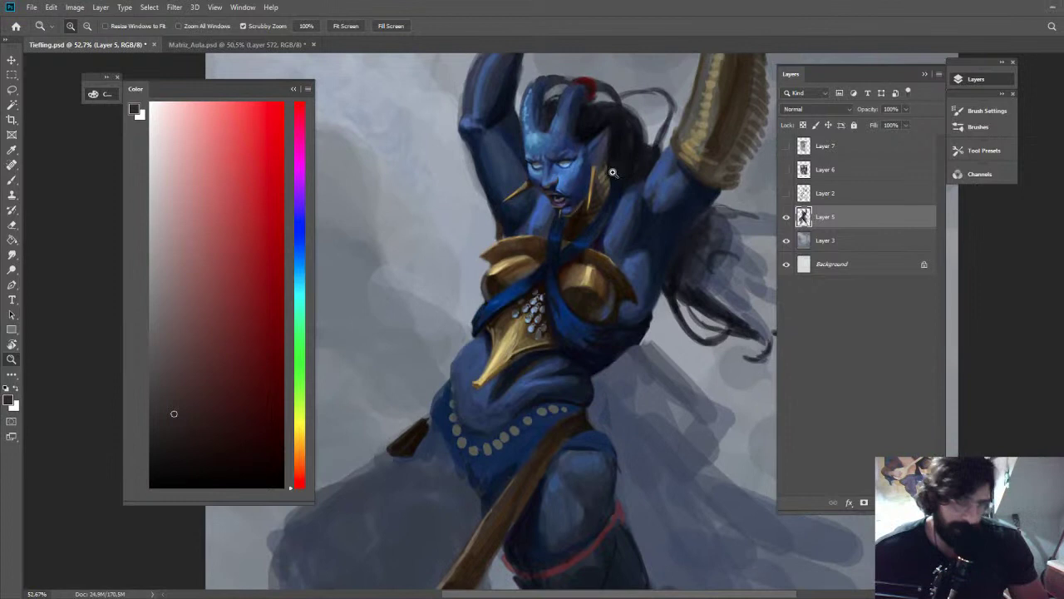
scroll(612, 172, "up", 4)
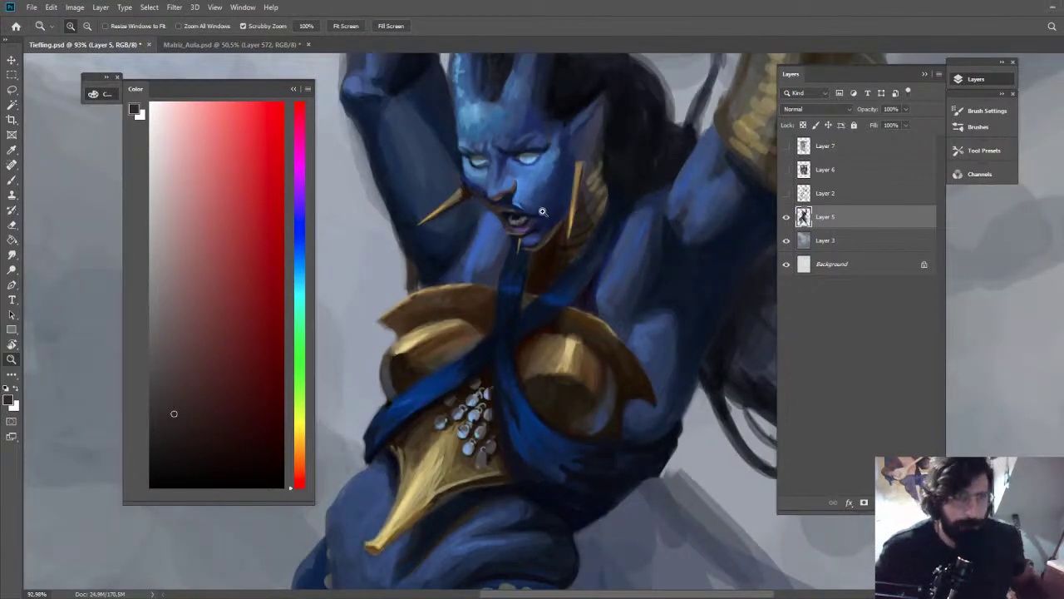
scroll(550, 194, "down", 2)
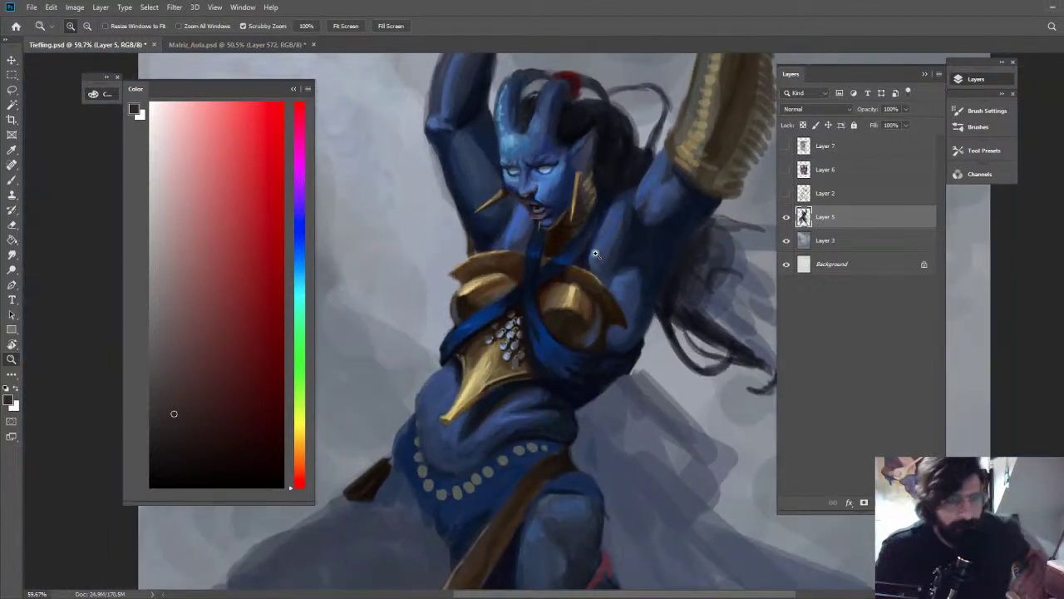
scroll(595, 253, "down", 4)
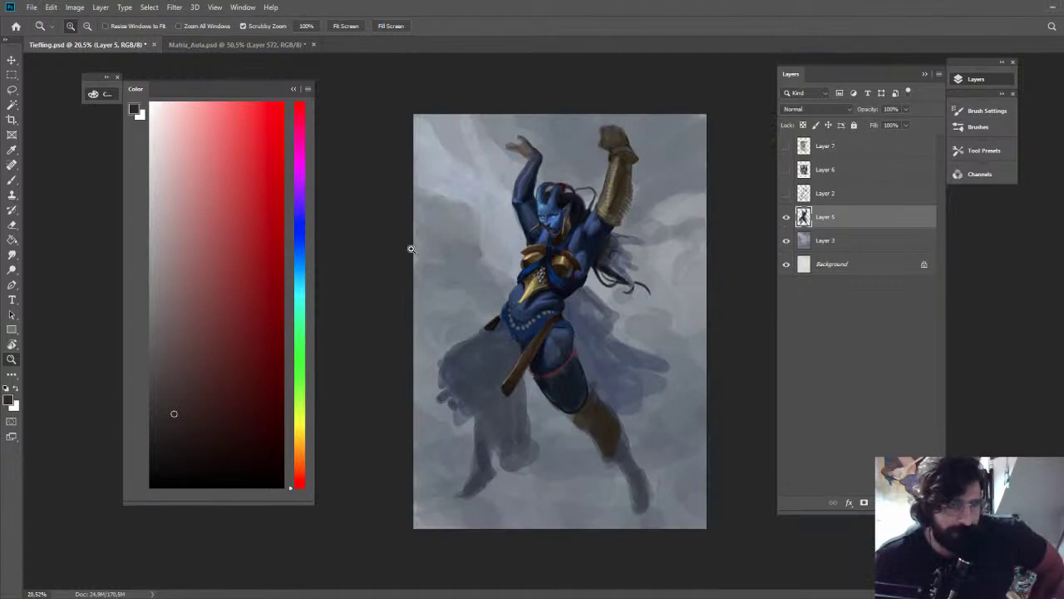
scroll(590, 243, "up", 3)
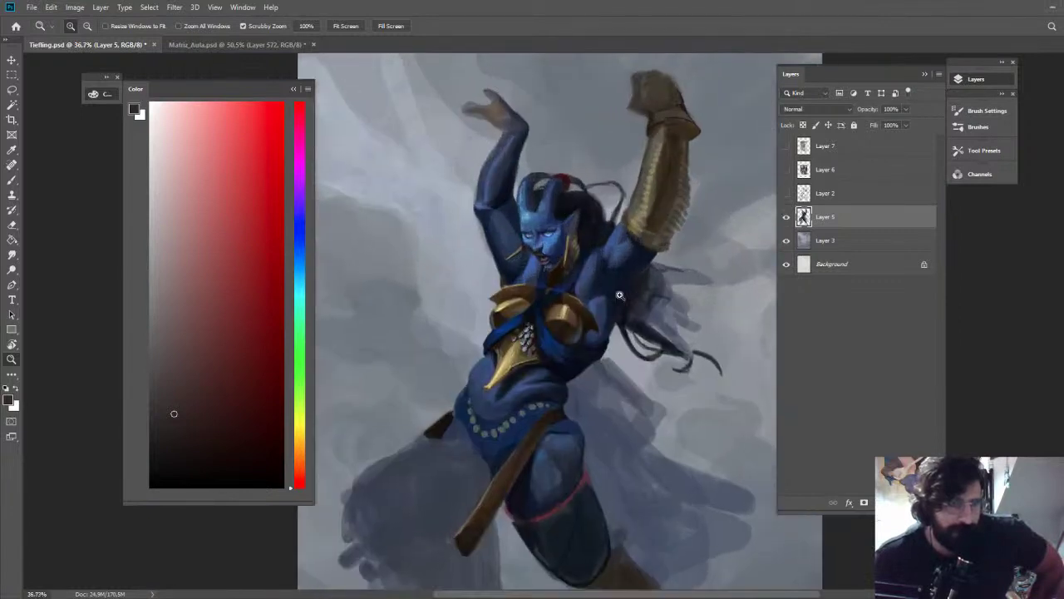
scroll(619, 294, "up", 5)
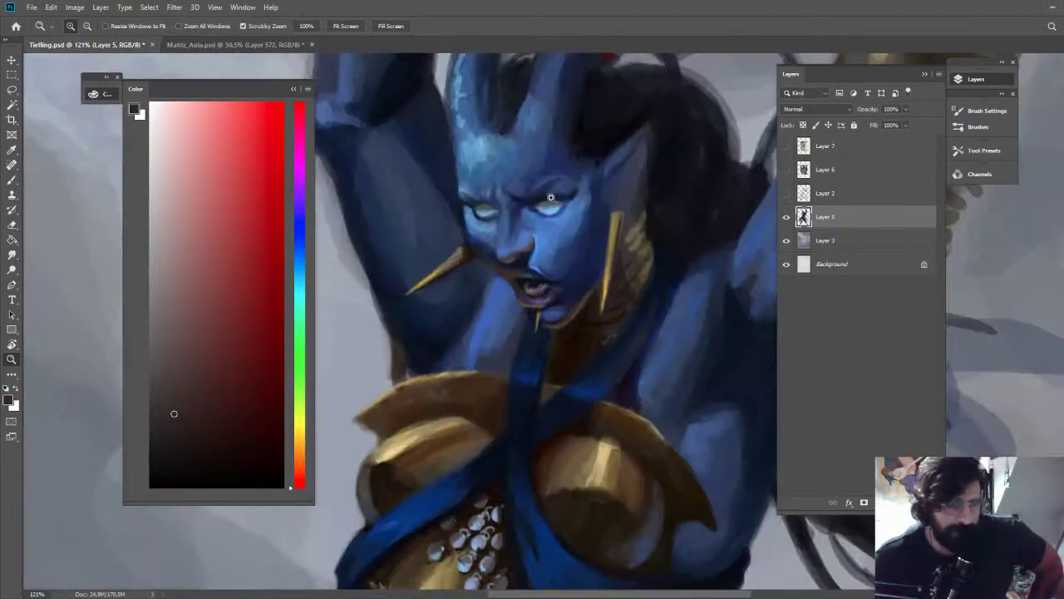
scroll(657, 137, "down", 4)
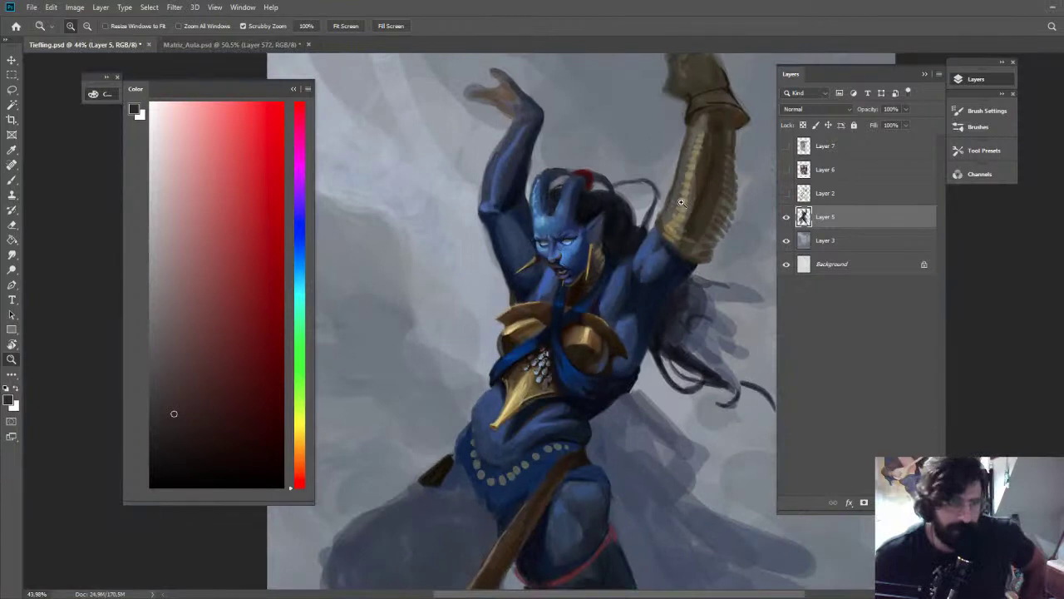
scroll(681, 202, "down", 3)
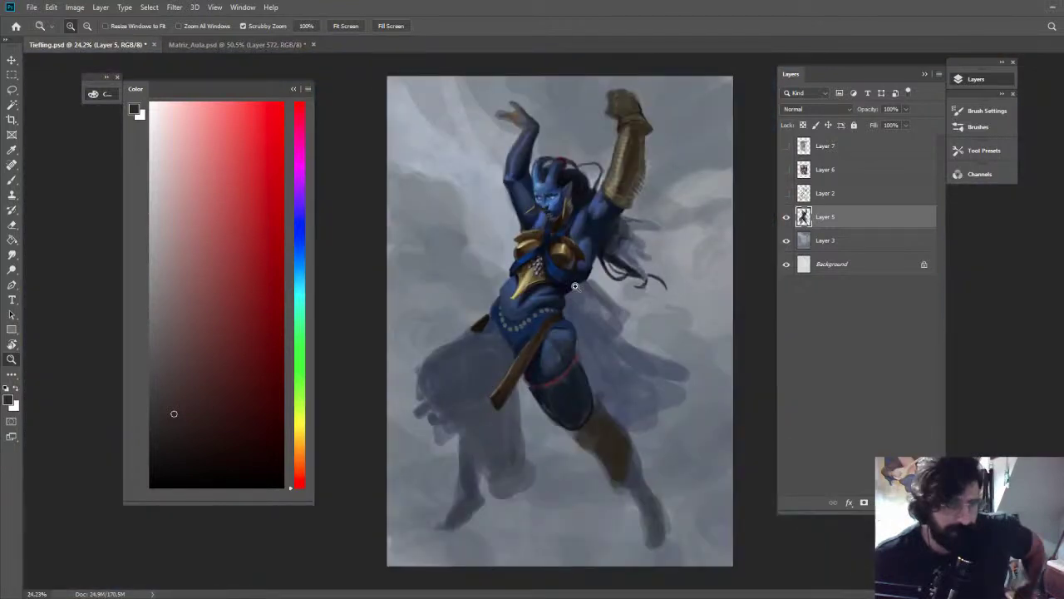
scroll(575, 286, "up", 2)
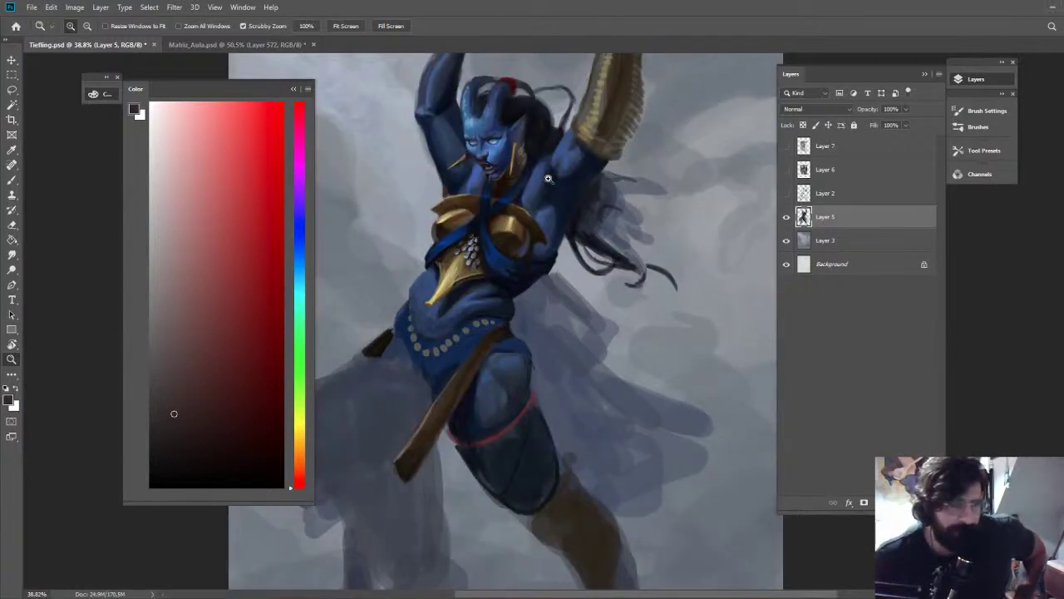
scroll(539, 133, "up", 1)
scroll(539, 130, "up", 2)
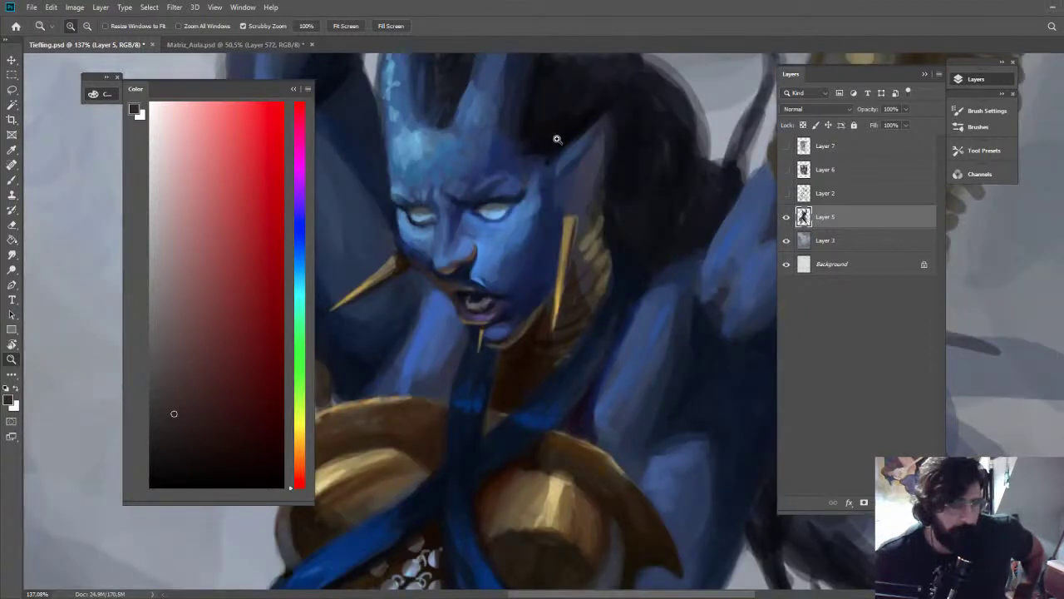
left_click_drag(557, 139, 550, 140)
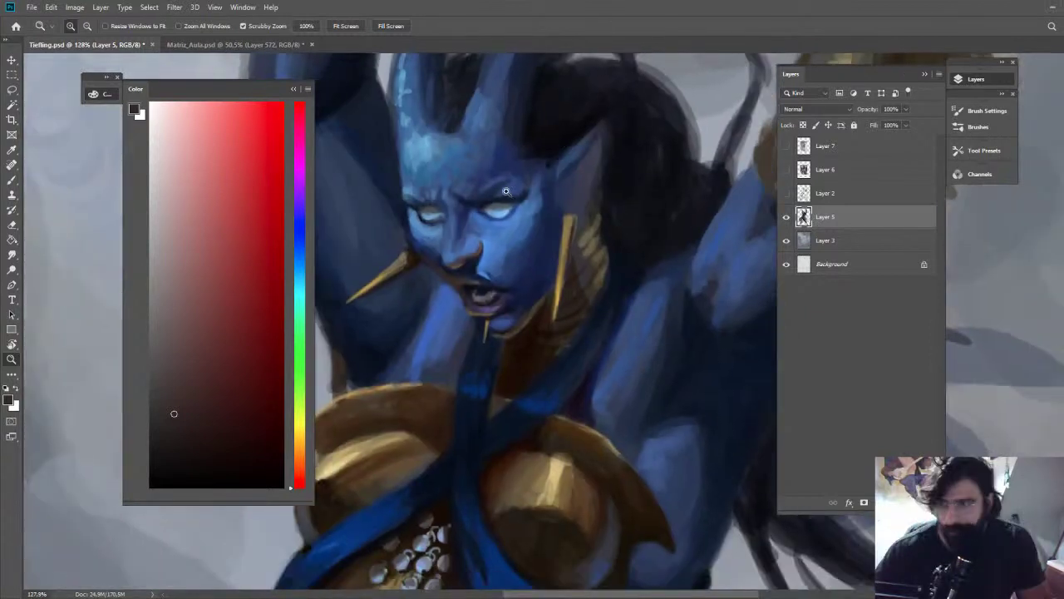
Line the near eye's outer corner and lower lid with near-black and dark navy at 90% opacity, and pick a lighter blue
left_click_drag(529, 271, 544, 271)
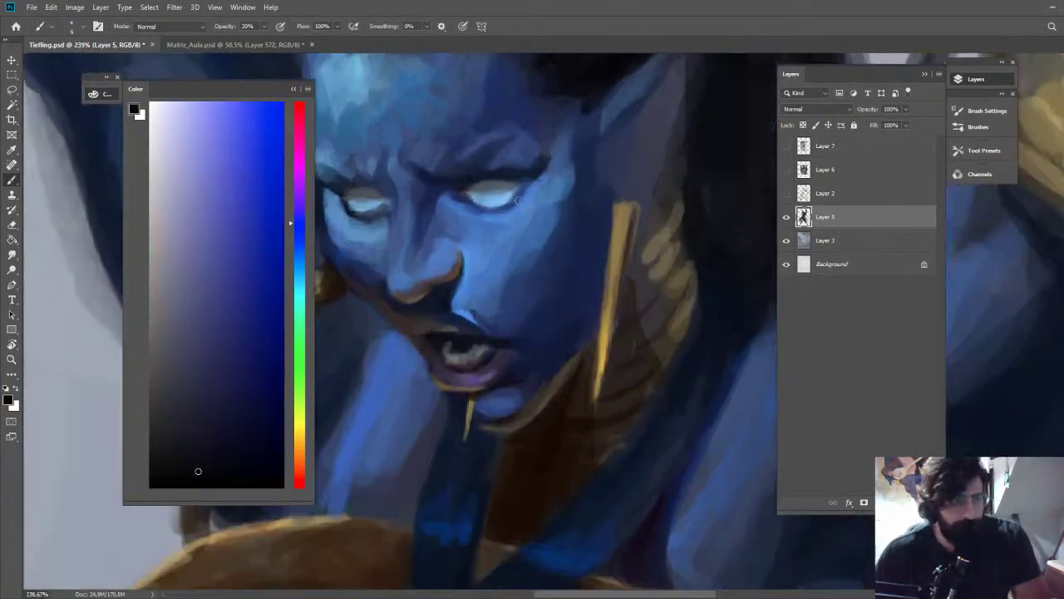
key("3")
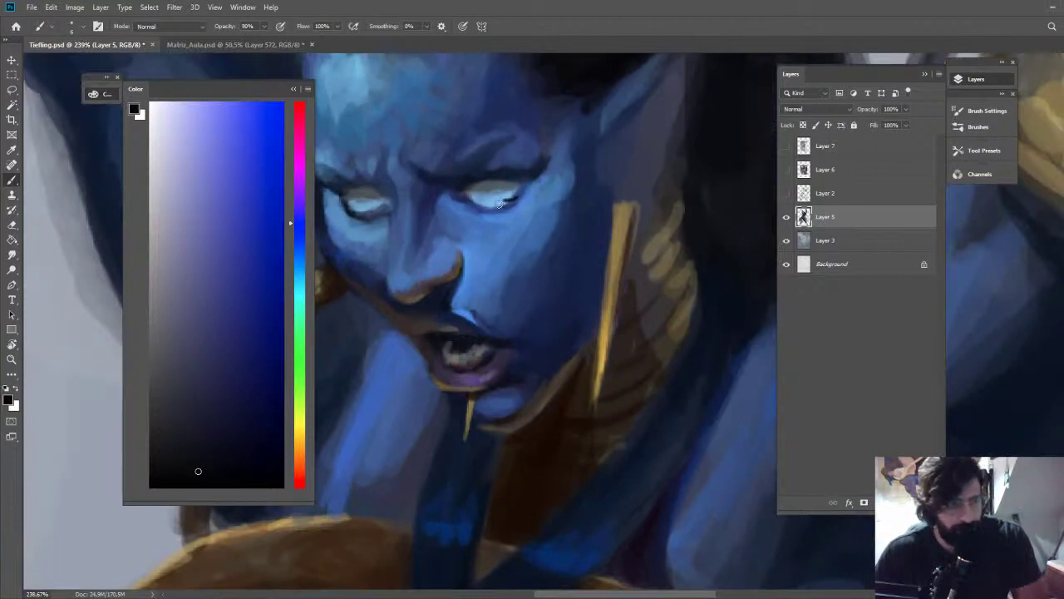
left_click(510, 185, "alt")
key("9")
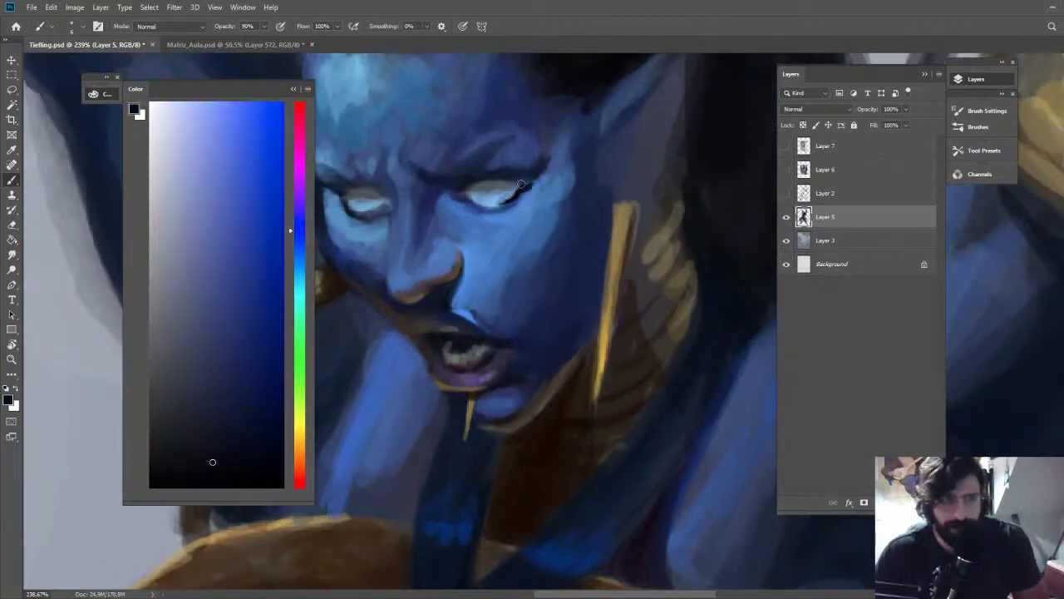
left_click(208, 214)
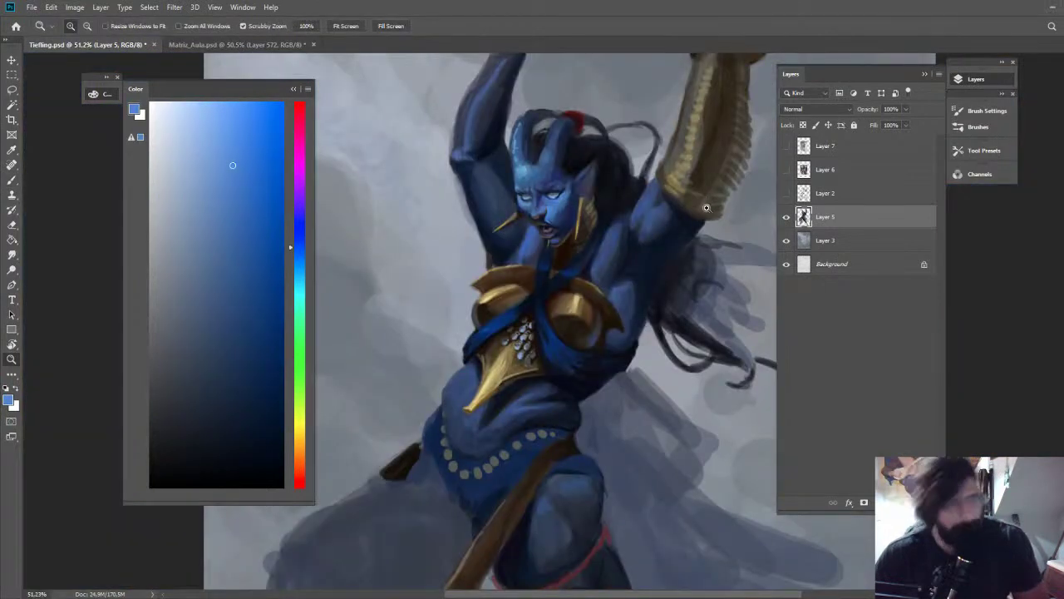
Highlight the bridge of the nose with a very pale blue and a sampled periwinkle at 90% opacity
left_click_drag(706, 209, 639, 164)
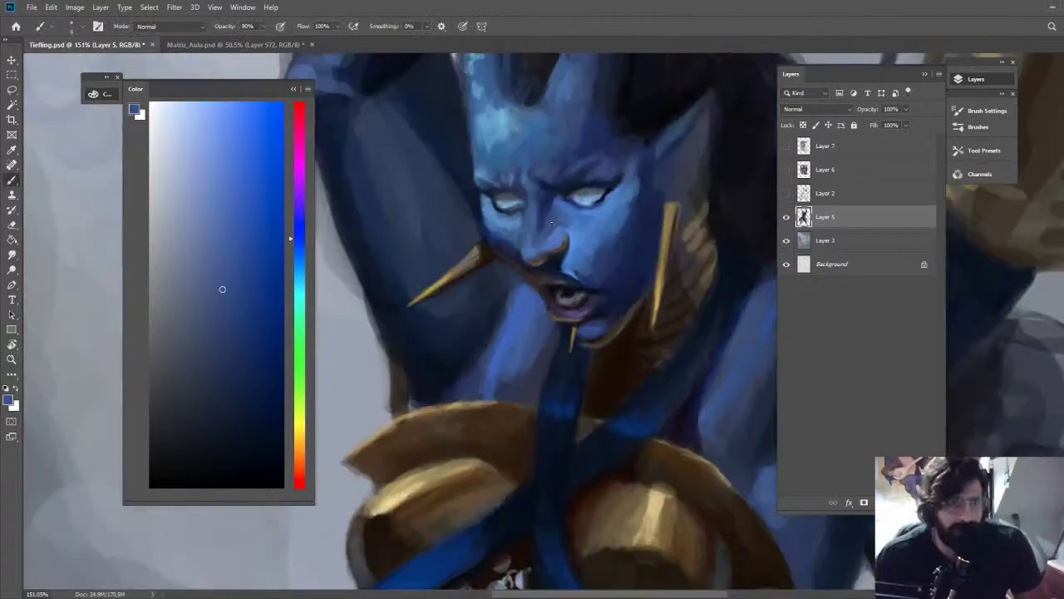
left_click(556, 235, "alt")
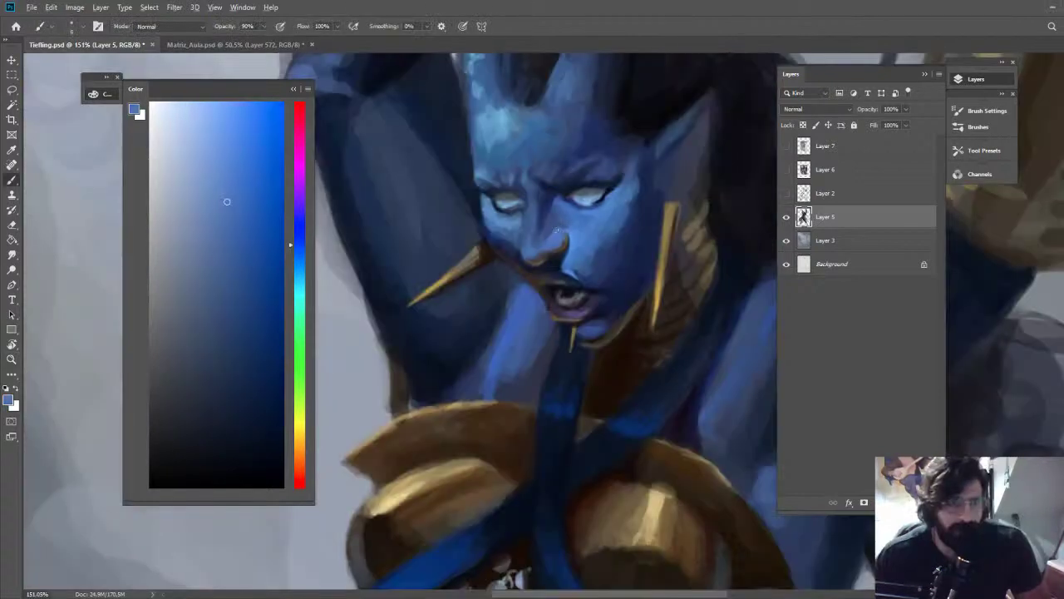
left_click(177, 104)
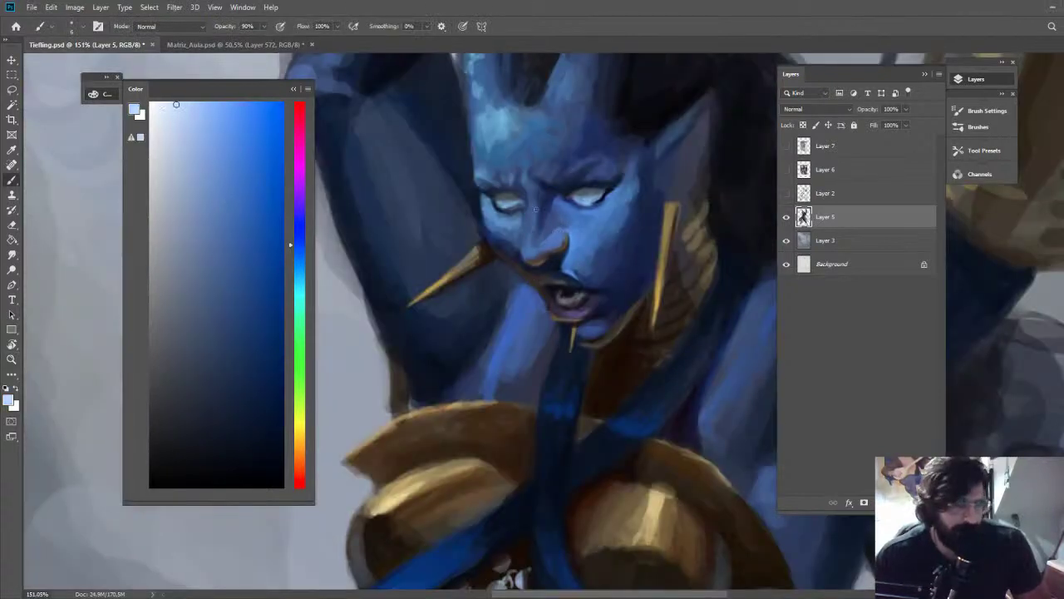
left_click(530, 242, "alt")
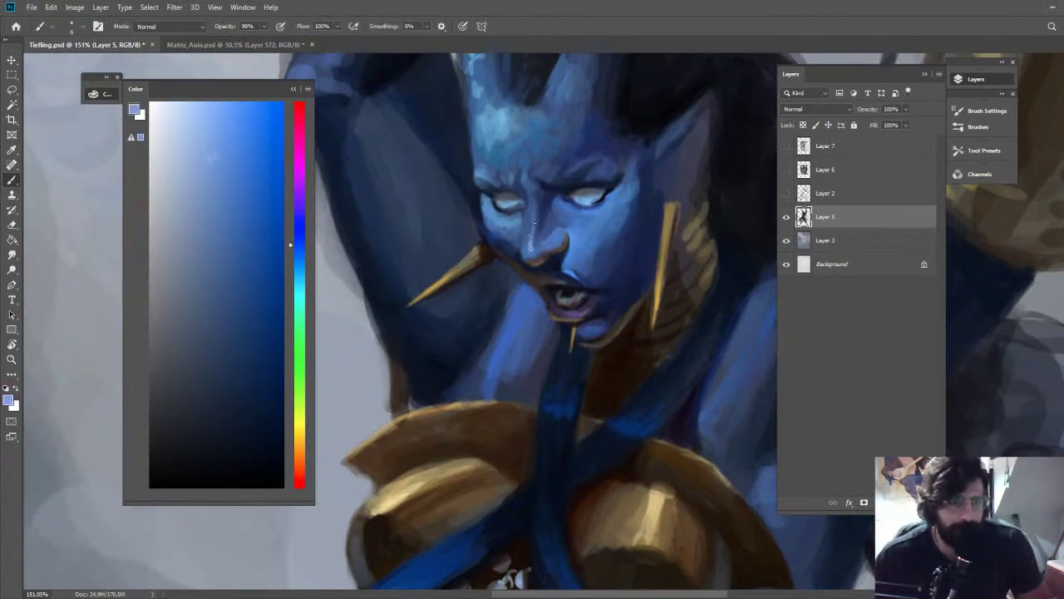
left_click_drag(532, 211, 532, 230)
left_click(532, 212, "alt")
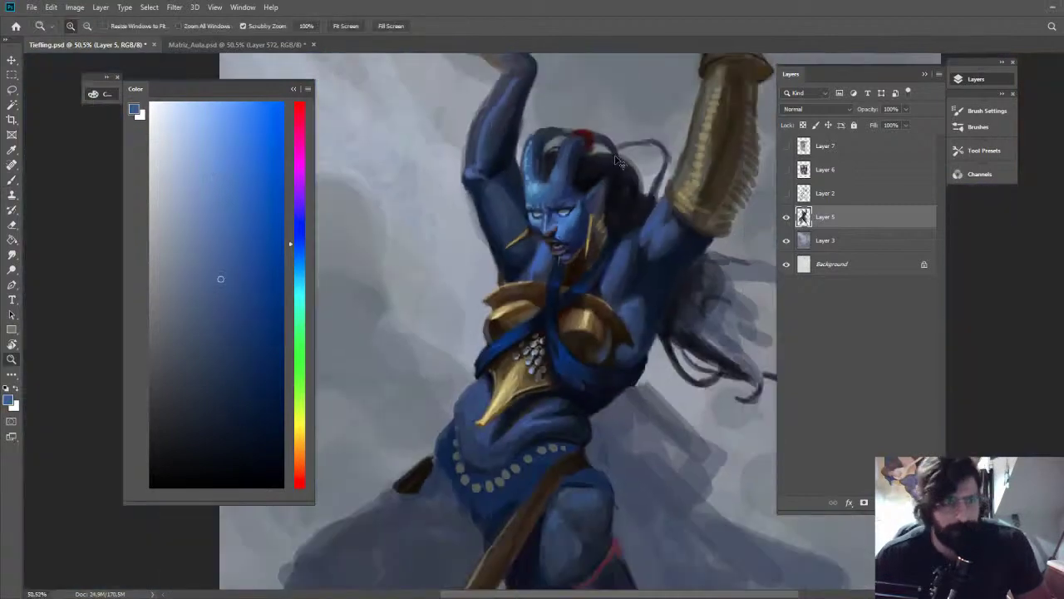
Mirror the canvas horizontally and return to the brush at 90% opacity for work on the face
key("ctrl+shift+h")
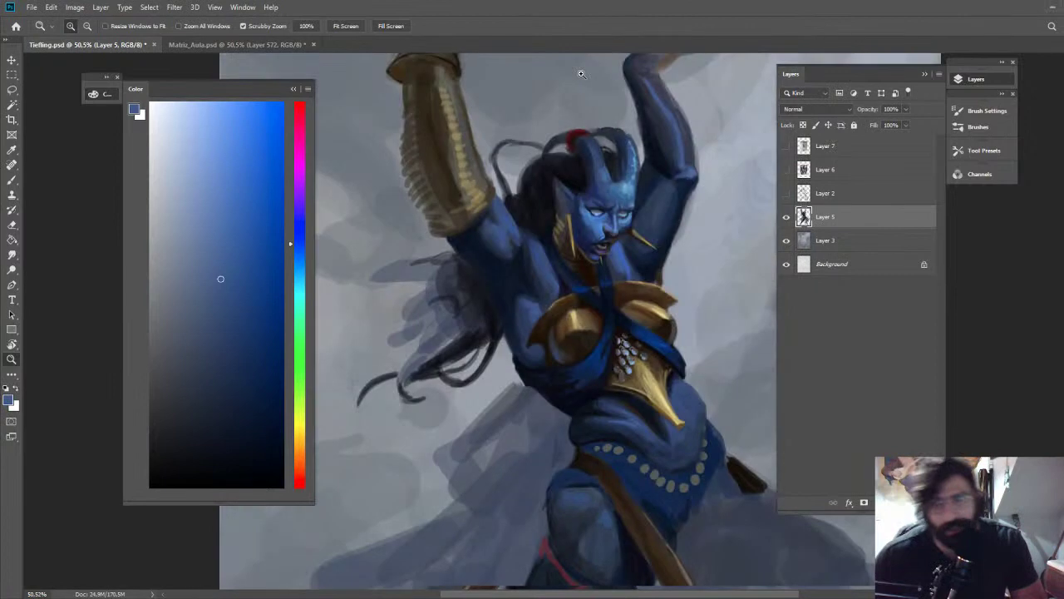
left_click_drag(620, 221, 690, 221)
key("b")
key("9")
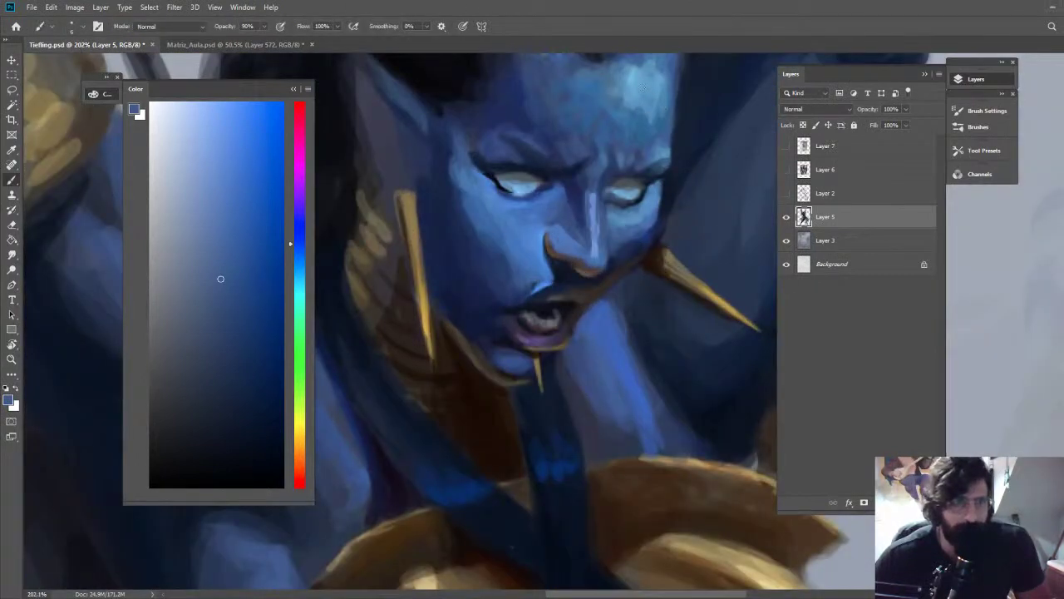
Add a light blue highlight to the near nostril wing with sampled blues at 90% opacity, softening it at 20%
left_click(640, 113, "alt")
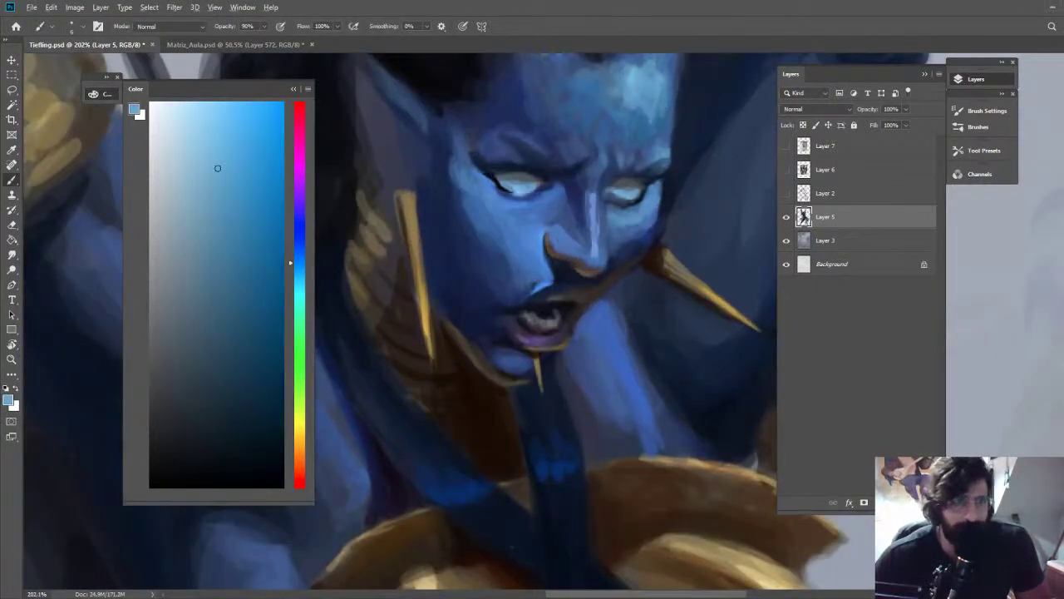
left_click(562, 243, "alt")
left_click(563, 238, "alt")
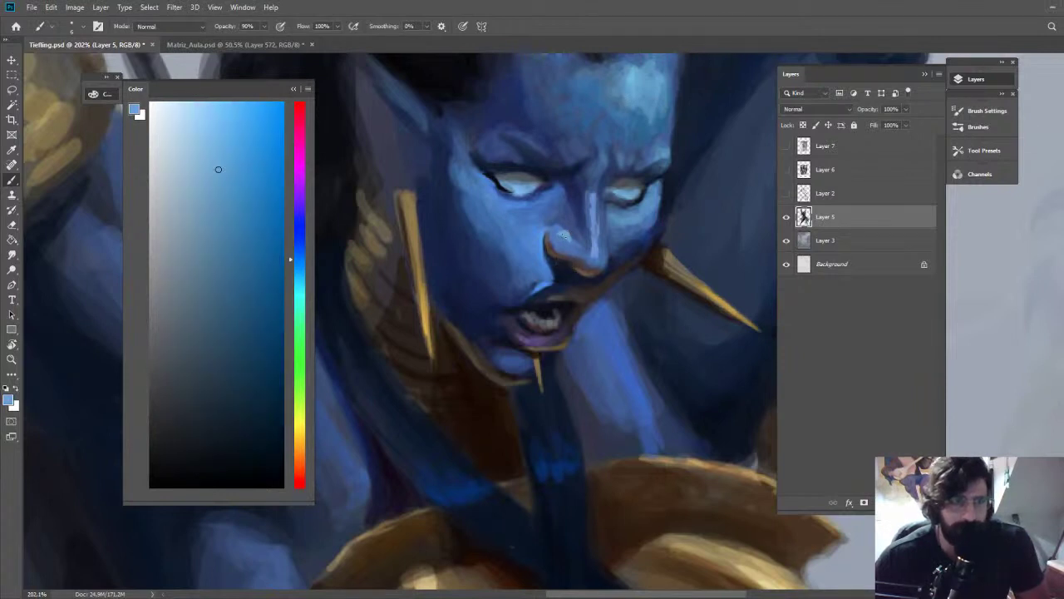
left_click(586, 245, "alt")
key("2")
left_click(566, 233, "alt")
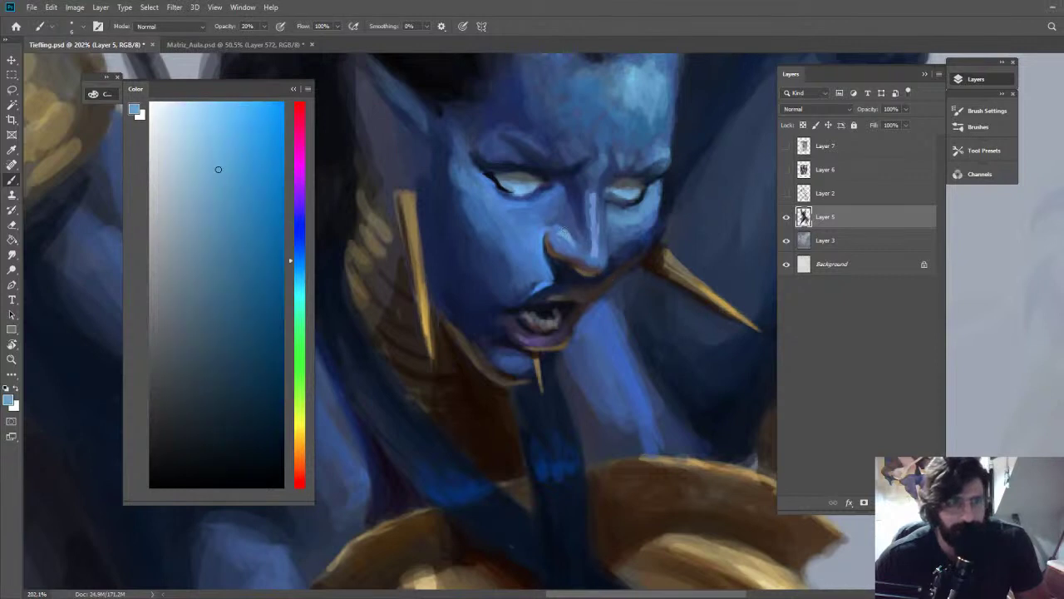
key("z")
left_click_drag(577, 237, 557, 295)
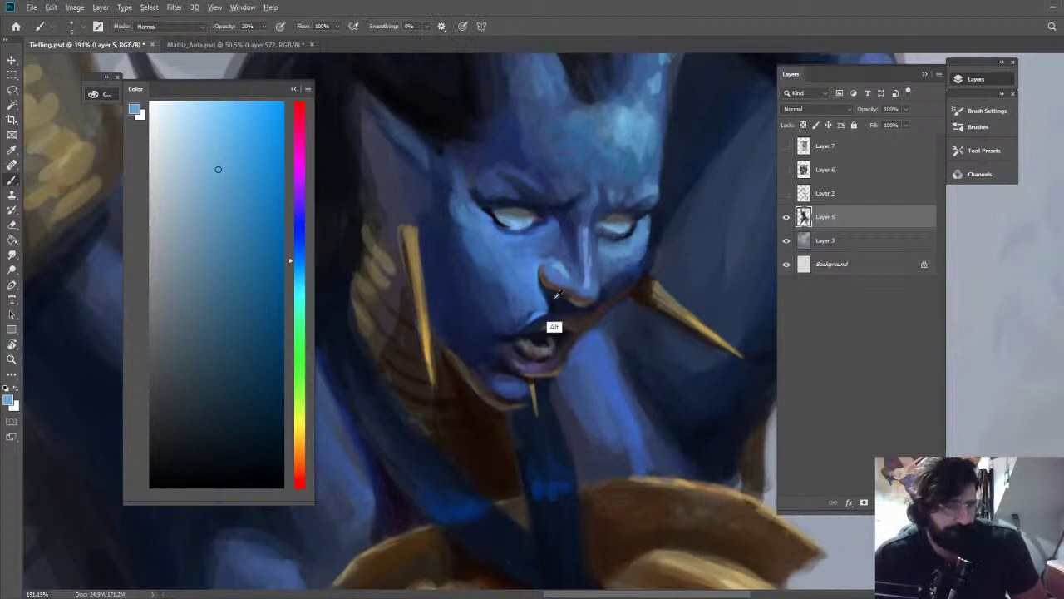
Deepen the shadow under the nose and above the upper lip with sampled navy and dark brown-grey at 20% opacity
left_click(557, 295, "alt")
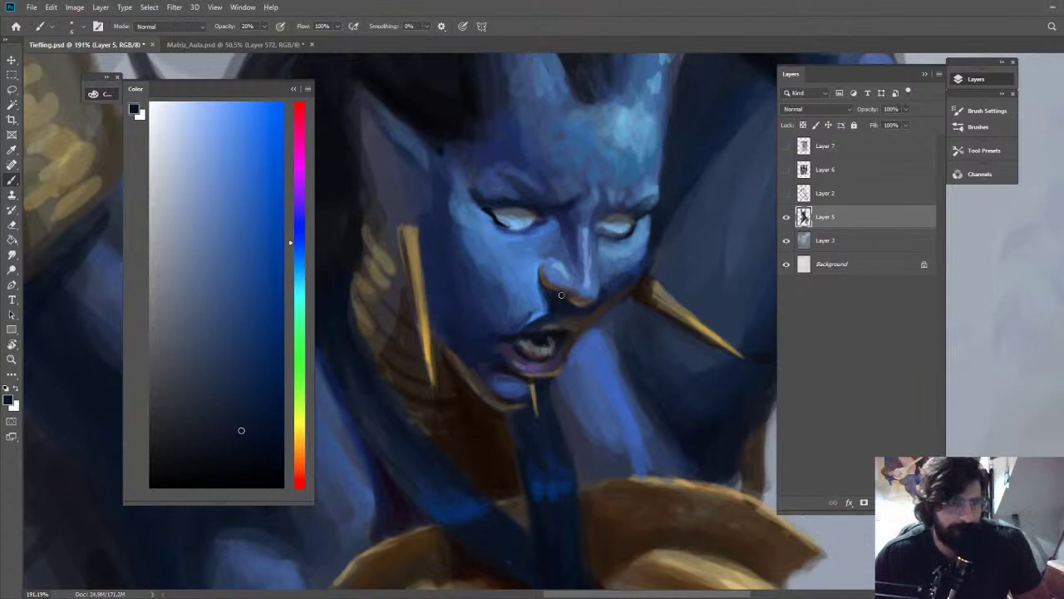
left_click(589, 300, "alt")
left_click(599, 299, "alt")
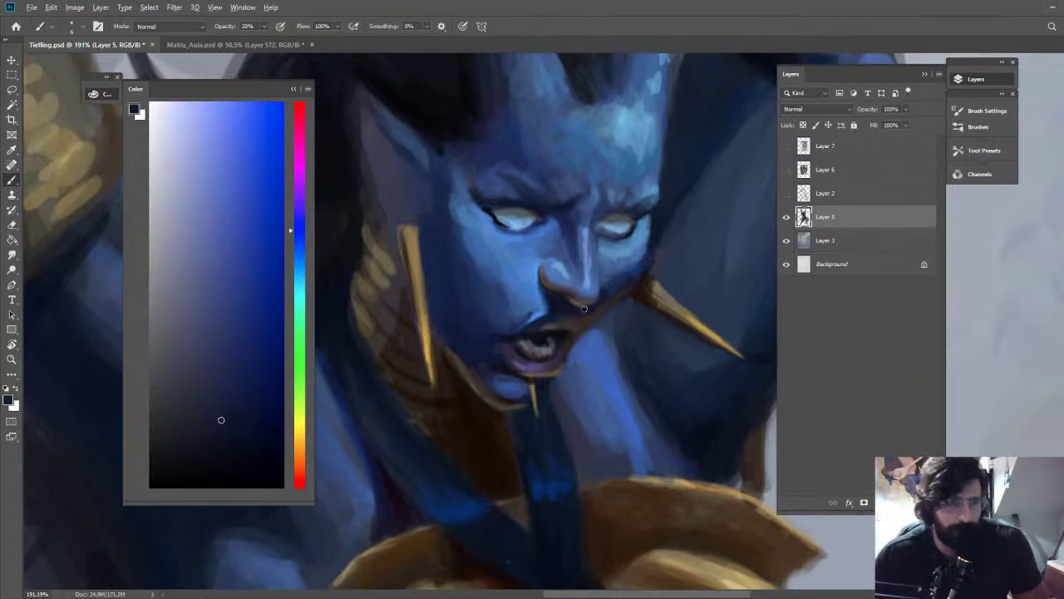
left_click(587, 324, "alt")
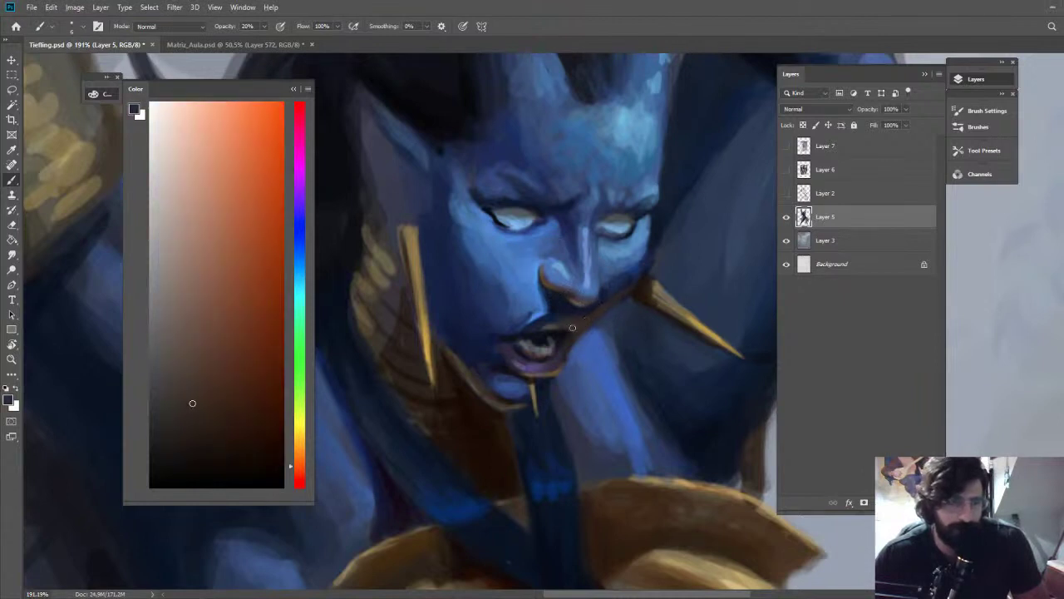
left_click(574, 330, "alt")
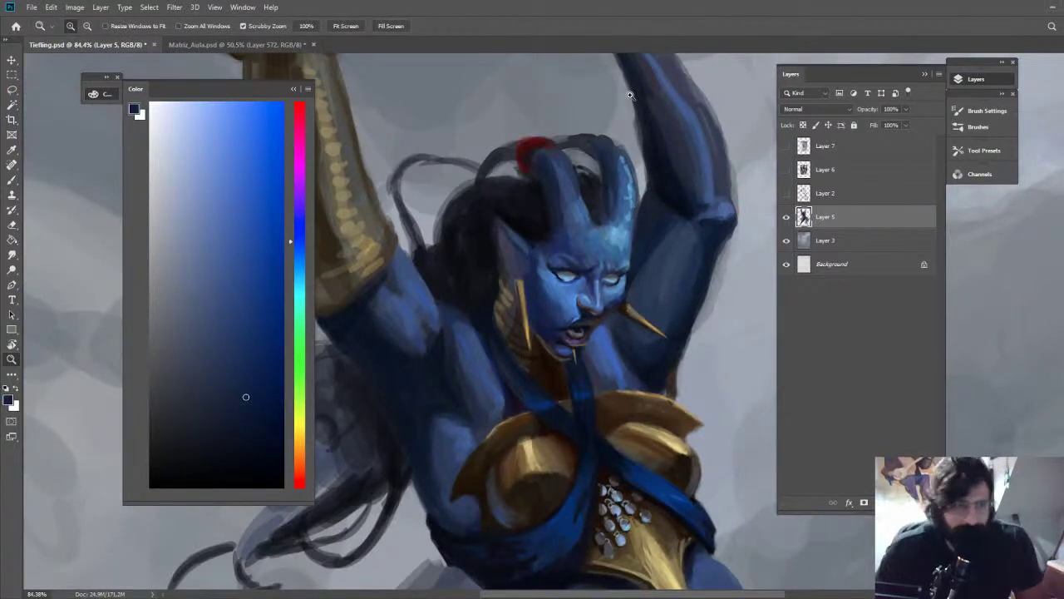
Refine the upper lip and both mouth corners with sampled near-black and dark purple-grey at 20% opacity
left_click_drag(581, 330, 636, 330)
left_click(592, 331, "alt")
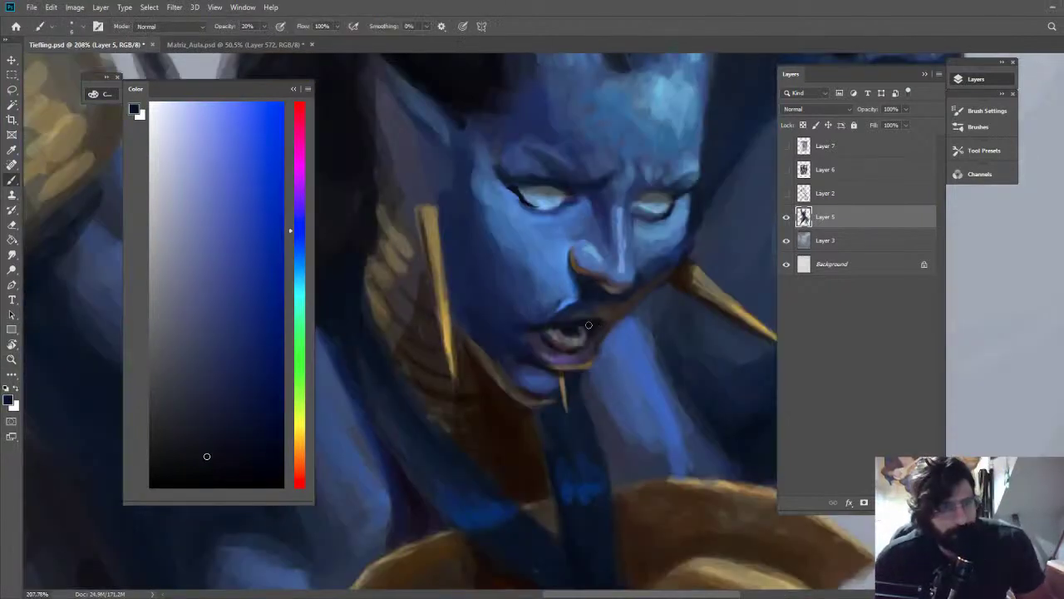
left_click(591, 348, "alt")
key("alt")
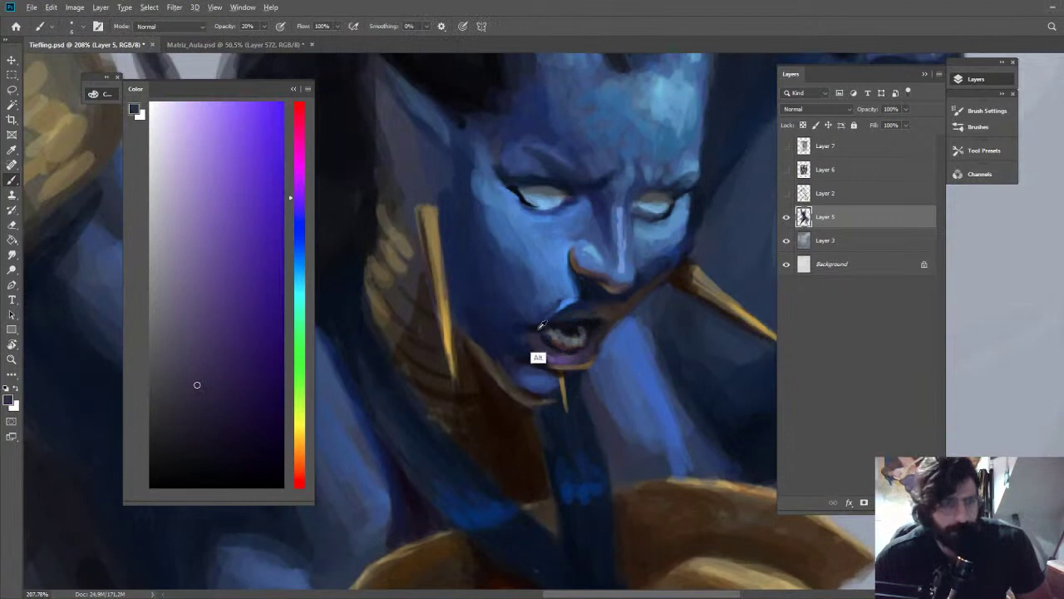
left_click(541, 328, "alt")
Shape the fold above the near mouth corner with sampled medium blue, dark blue and brighter blue at 40% opacity
left_click(566, 293, "alt")
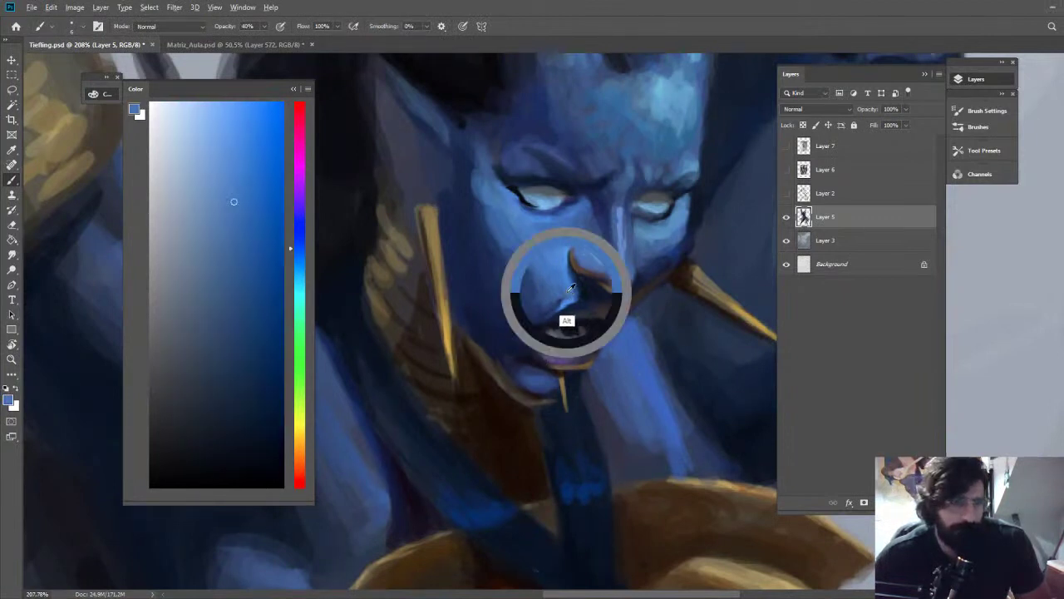
left_click(531, 321, "alt")
key("4")
key("alt")
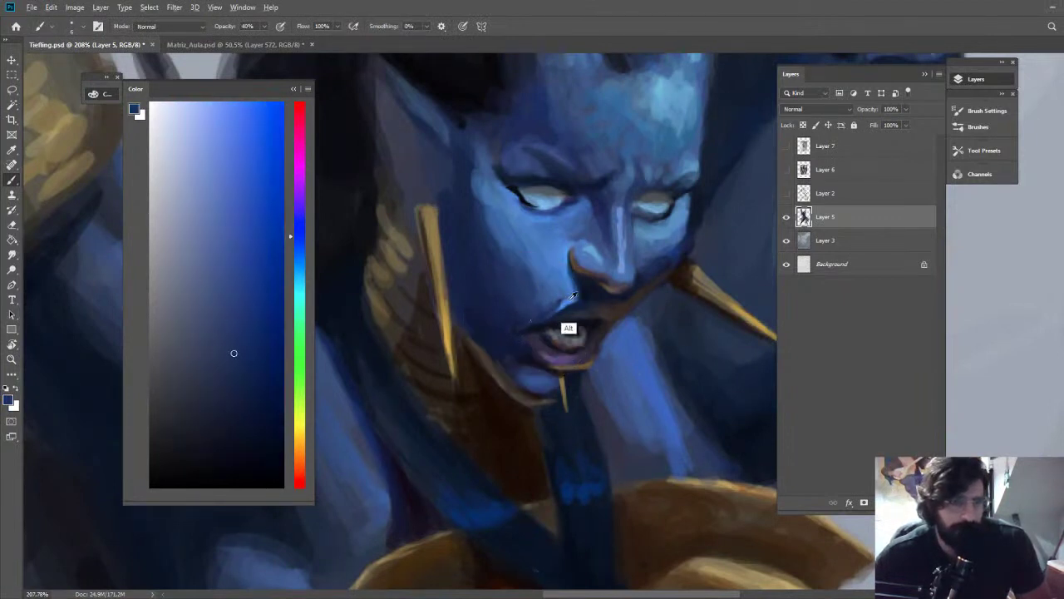
left_click(573, 295, "alt")
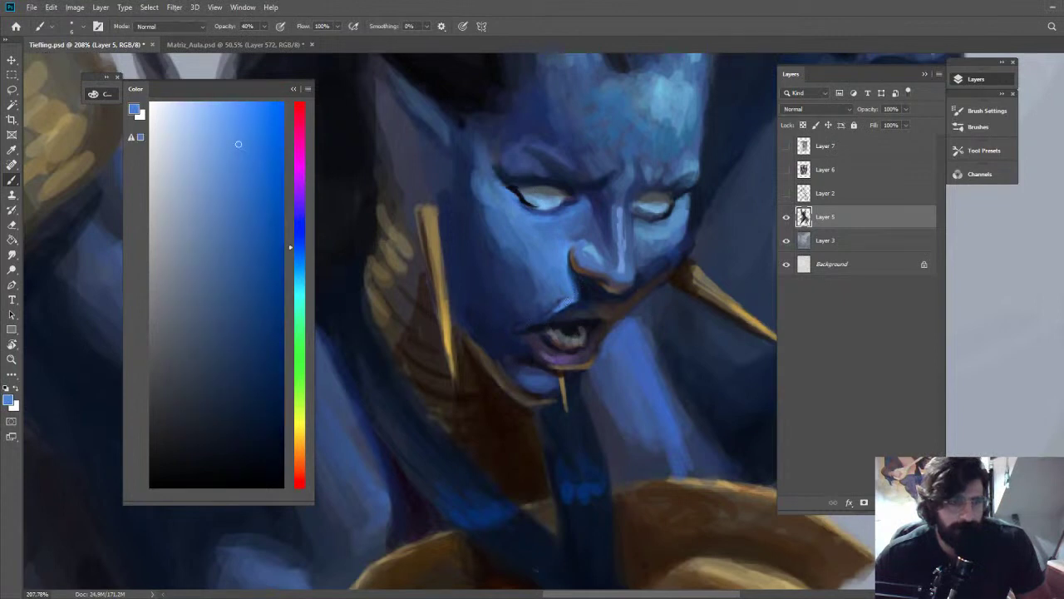
Define the far eye's lower lid and outer corner with sampled medium blue, dark blue and navy at 40% opacity
key("z")
mouse_move(680, 251)
left_mouse_down()
mouse_move(636, 167)
mouse_move(681, 239)
left_mouse_up()
key("b")
left_click(638, 252, "alt")
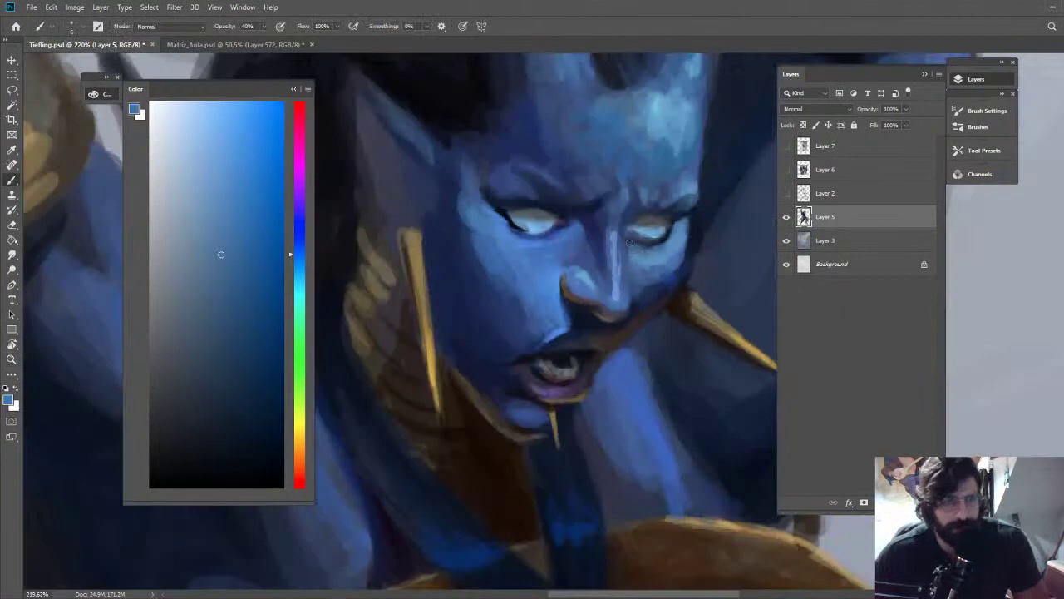
left_click(632, 239, "alt")
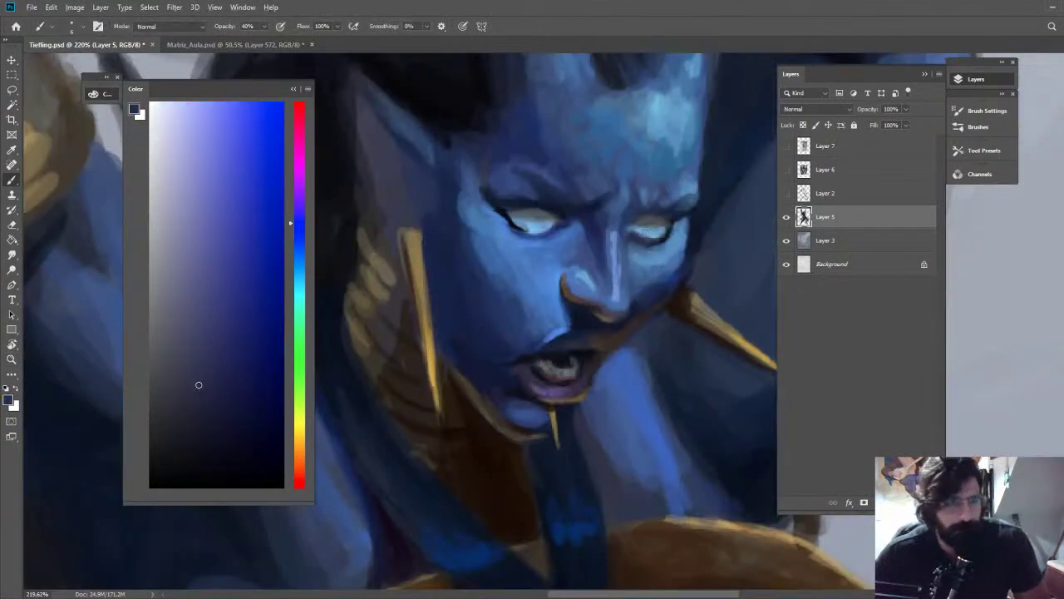
left_click(644, 233, "alt")
left_click(670, 233, "alt")
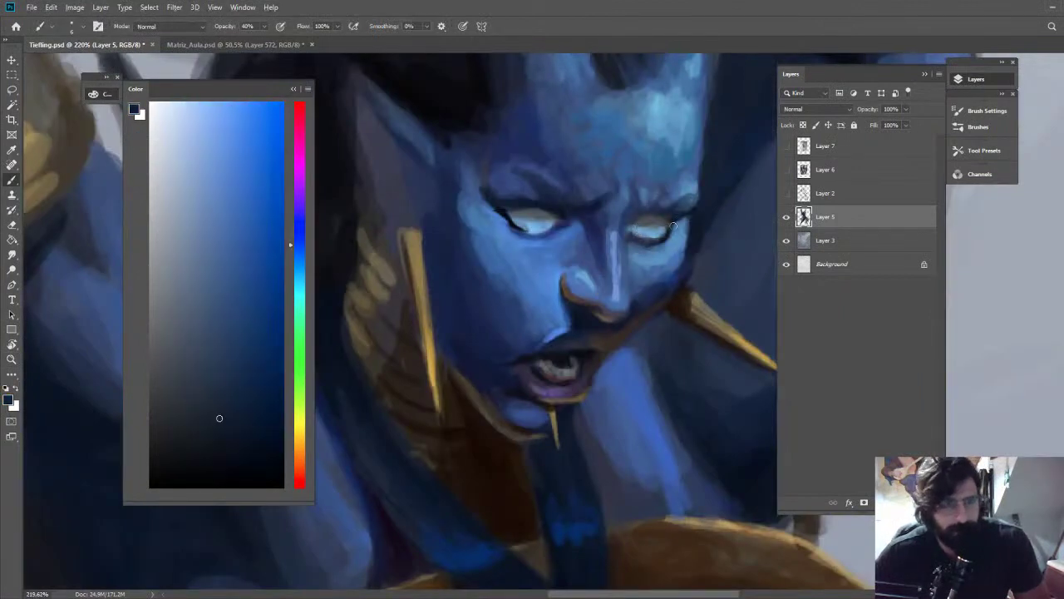
left_click_drag(671, 229, 685, 218)
left_click(675, 241, "alt")
left_click(666, 263, "alt")
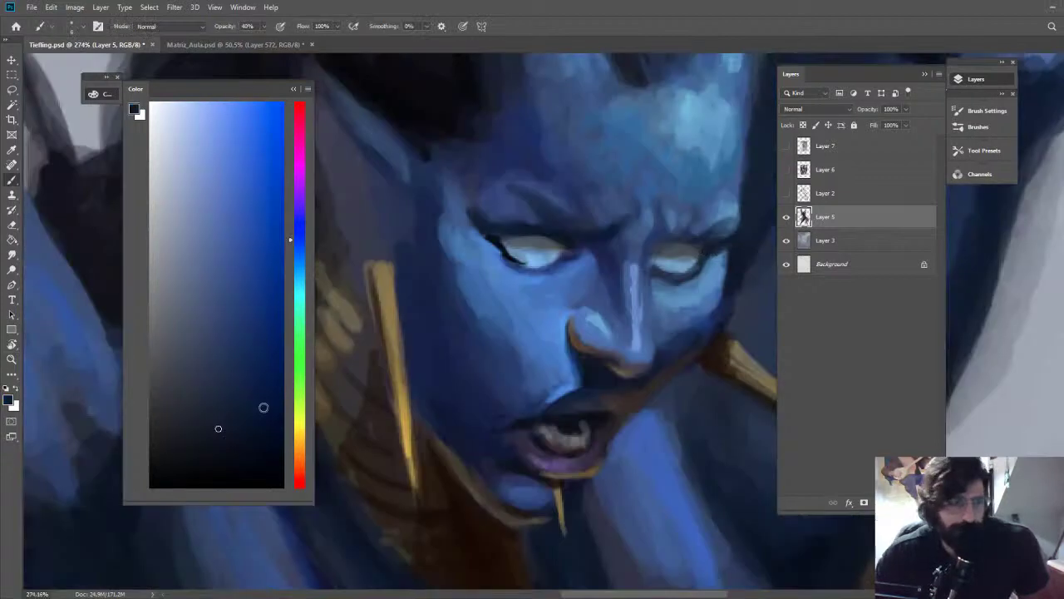
Darken the far eye's lower lid line with a deeper navy and clean its lower edge with sampled light blues
left_click(254, 437)
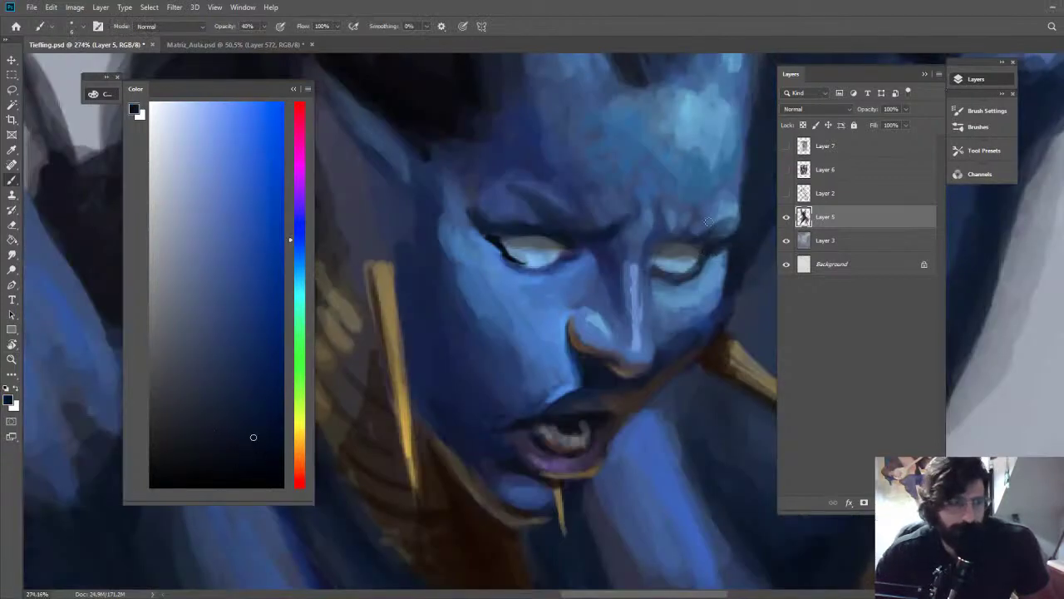
left_click(691, 265, "alt")
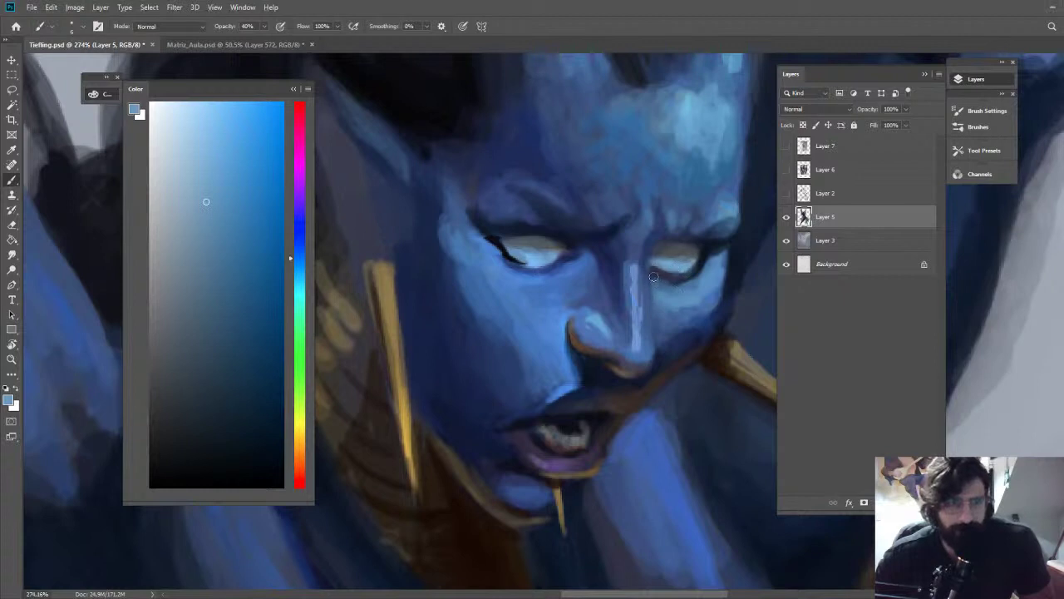
left_click(707, 295, "alt")
left_click(707, 270, "alt")
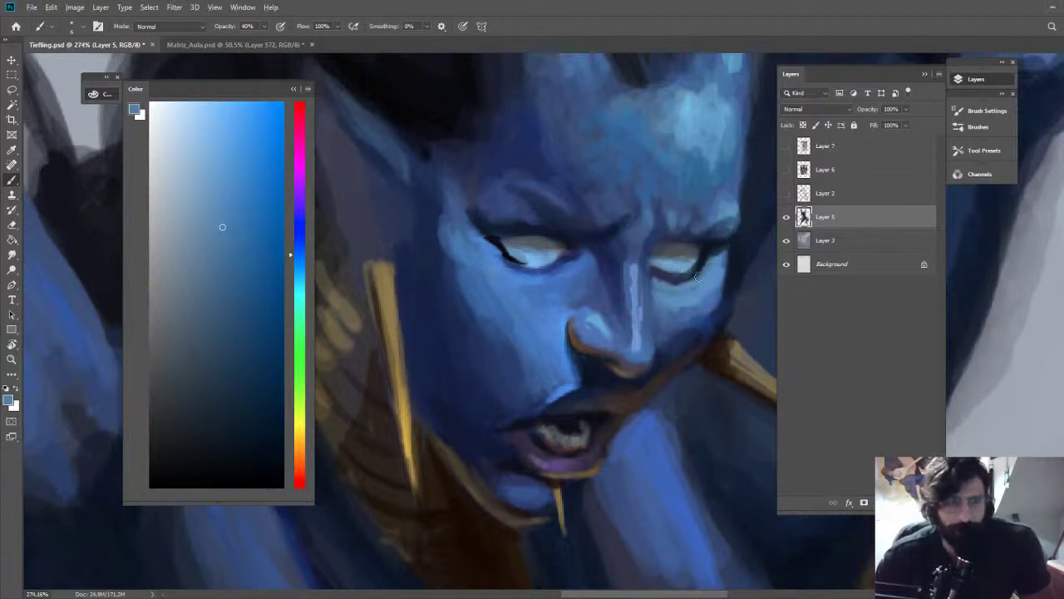
left_click(703, 261, "alt")
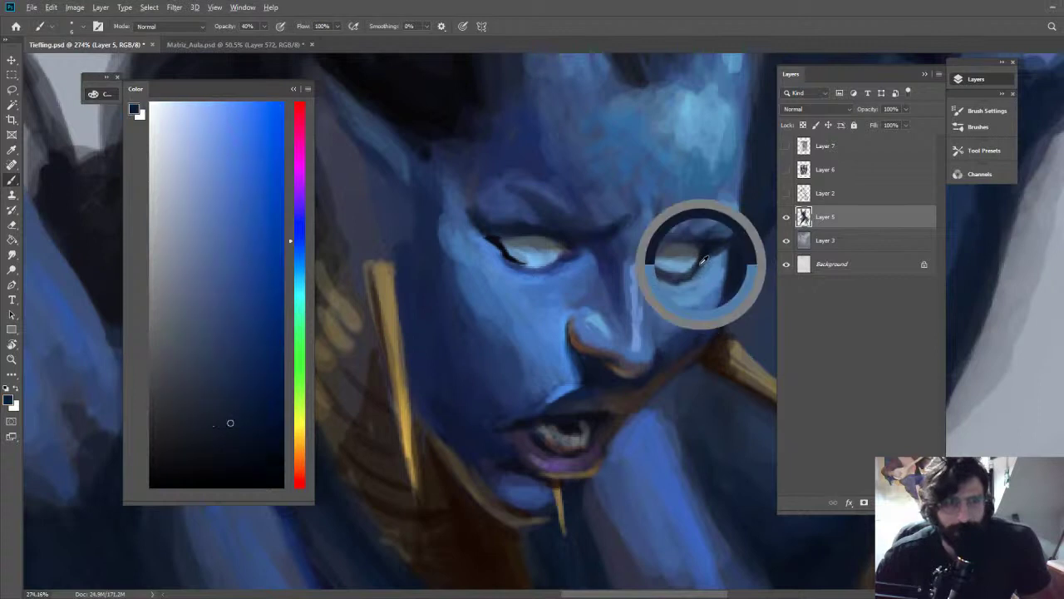
Reinforce the near eye's outer corner and lower lid with sampled near-black navy at 40% opacity
left_click(493, 247, "alt")
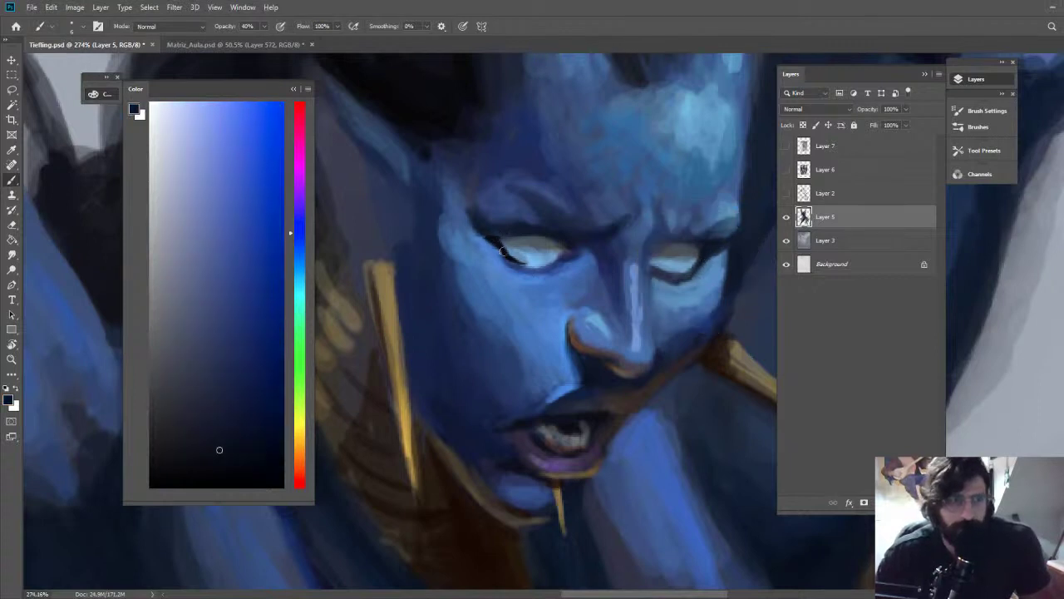
left_click_drag(494, 249, 526, 270)
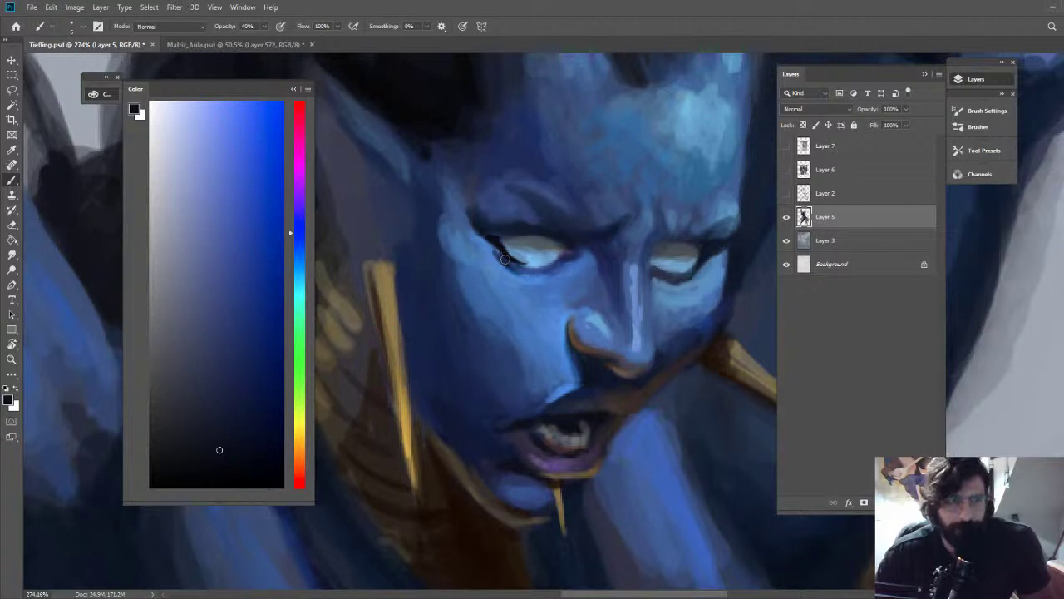
key("z")
left_click_drag(567, 253, 517, 254)
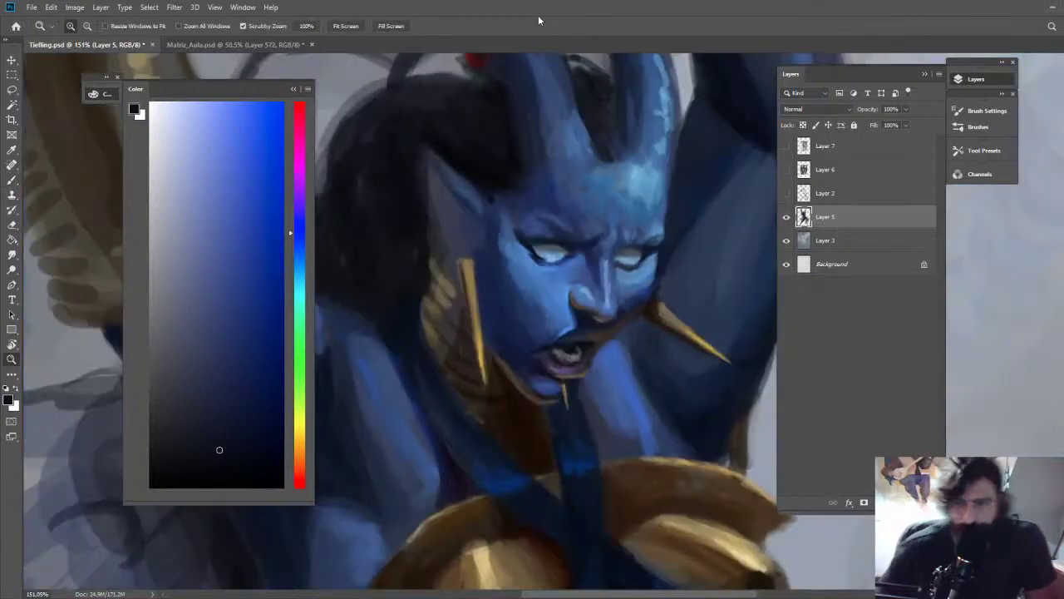